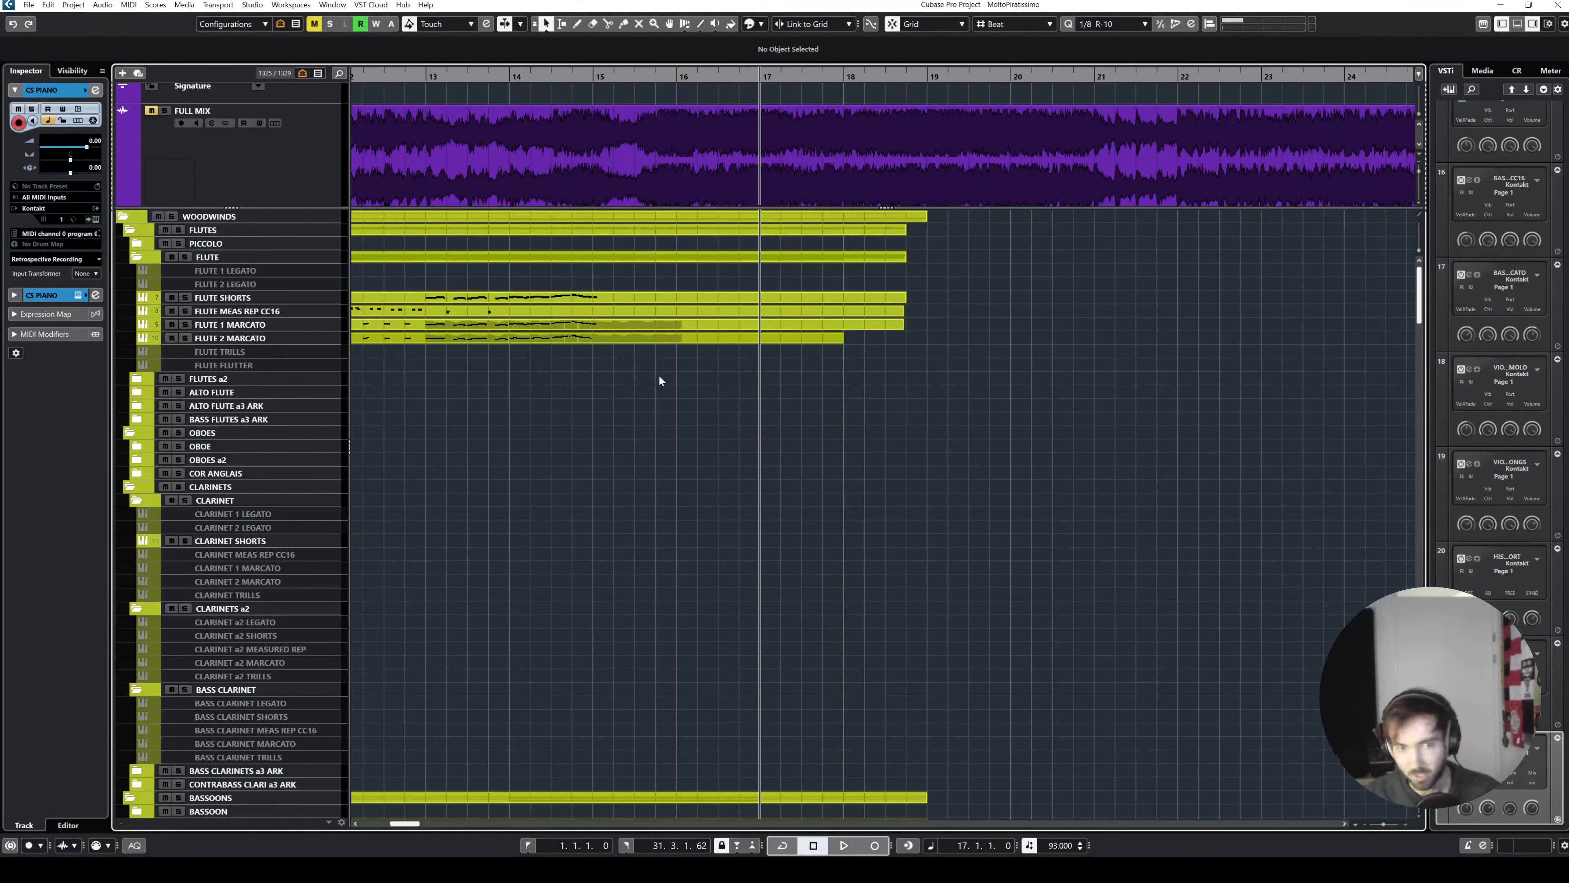
Step: Look over the whole arrangement, then examine the woodwind parts between about bars 10 and 24 more closely
key(shift+f)
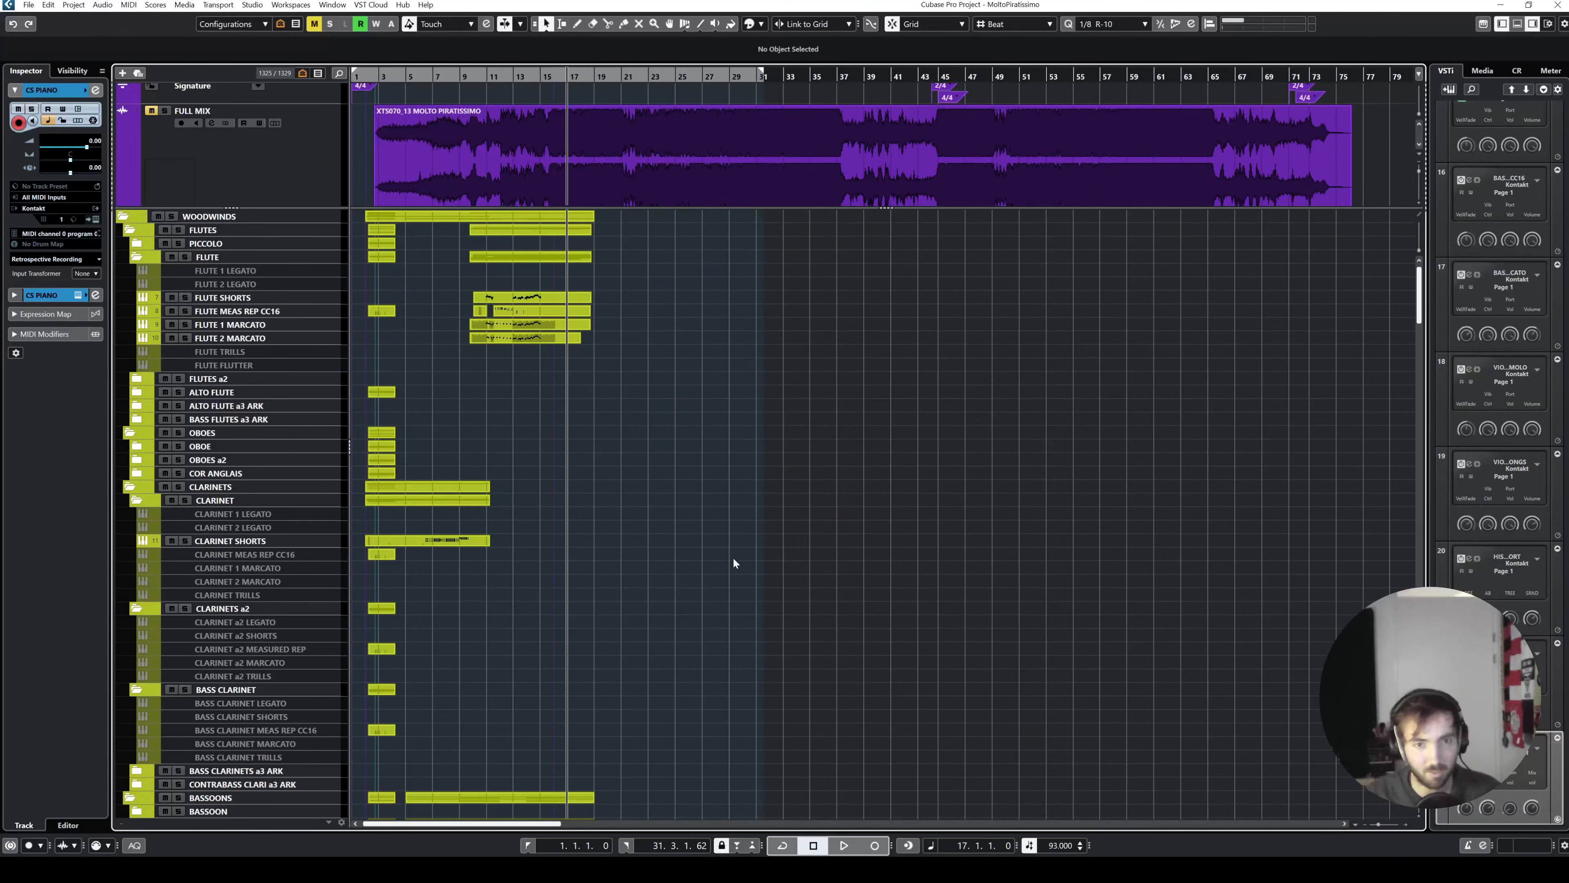
key(h)
key(h)
key(h)
key(h)
key(h)
key(h)
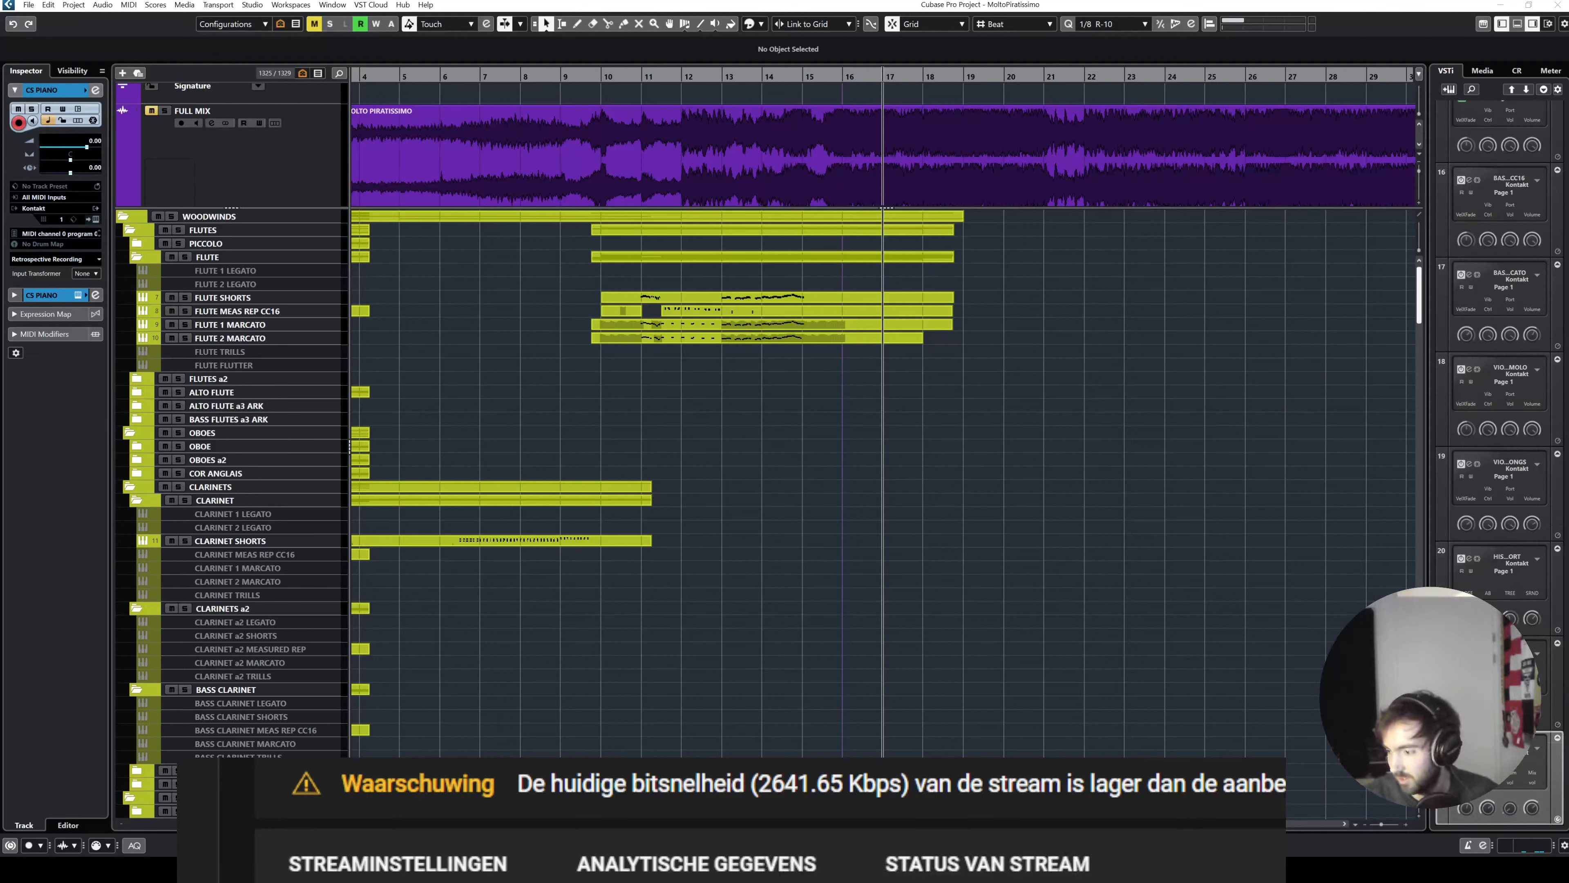
click(611, 466)
key(h)
key(h)
key(h)
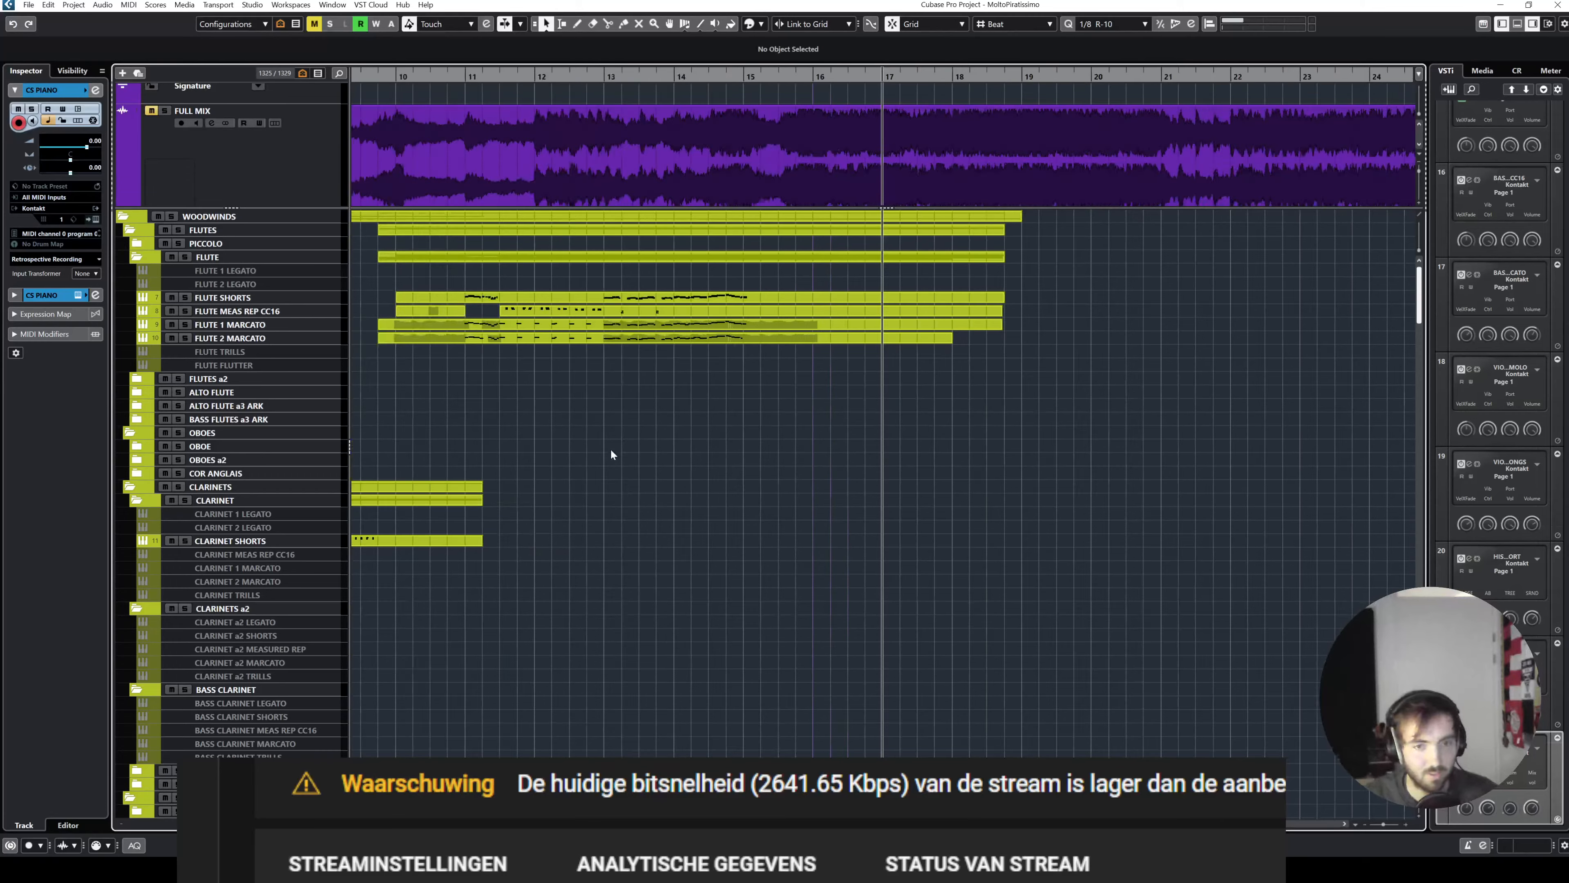
Step: Play the piece from the left locator while following the woodwind, bassoon and brass parts up to about bar 17
key(period)
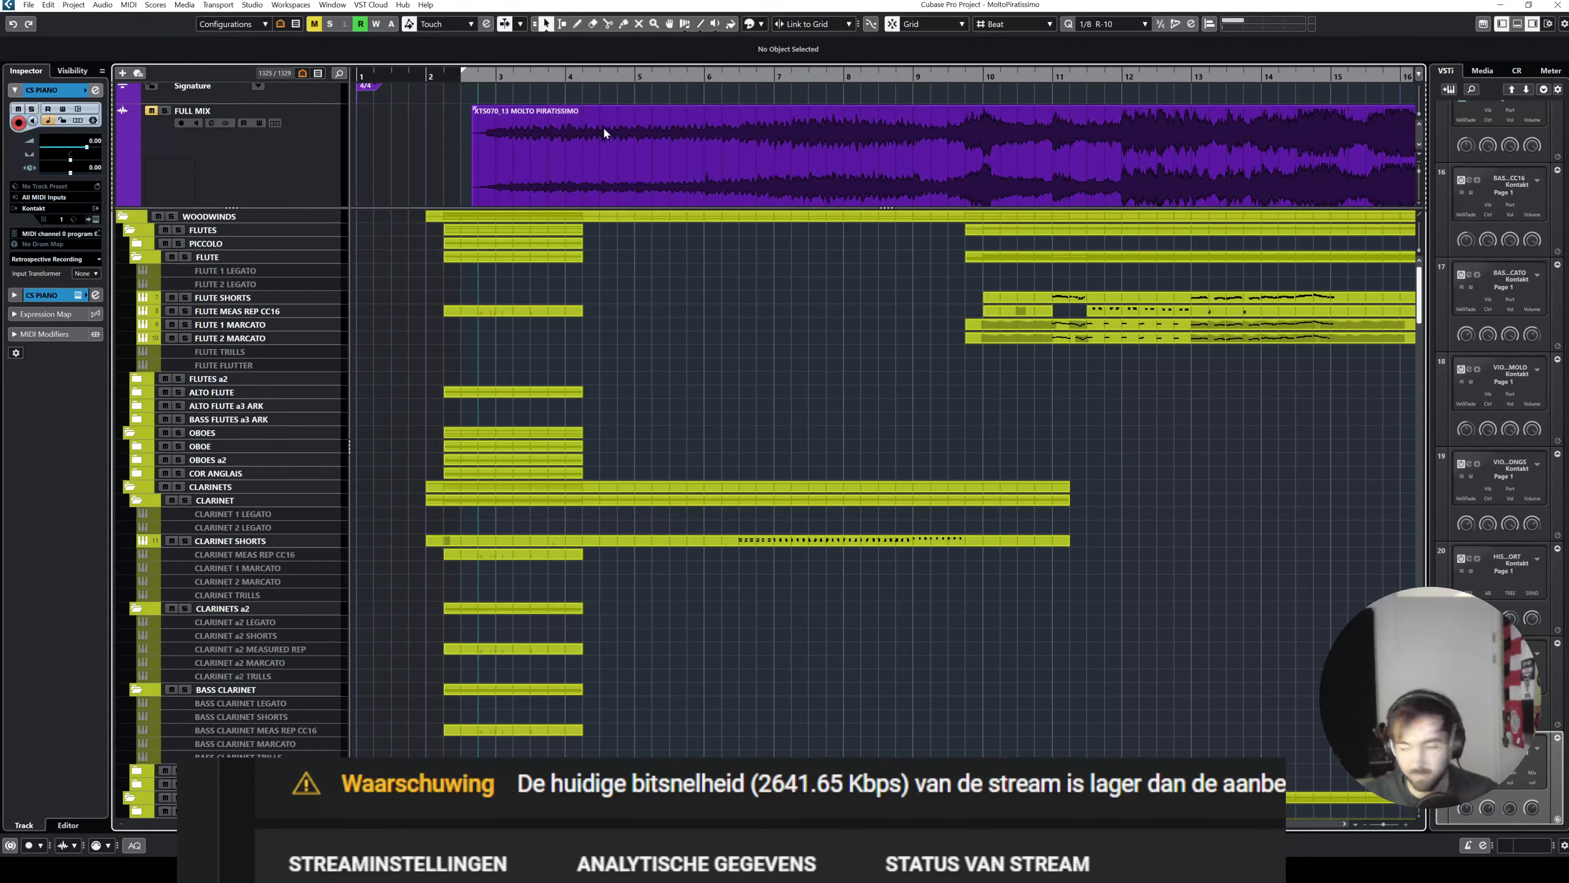
key(KP_1)
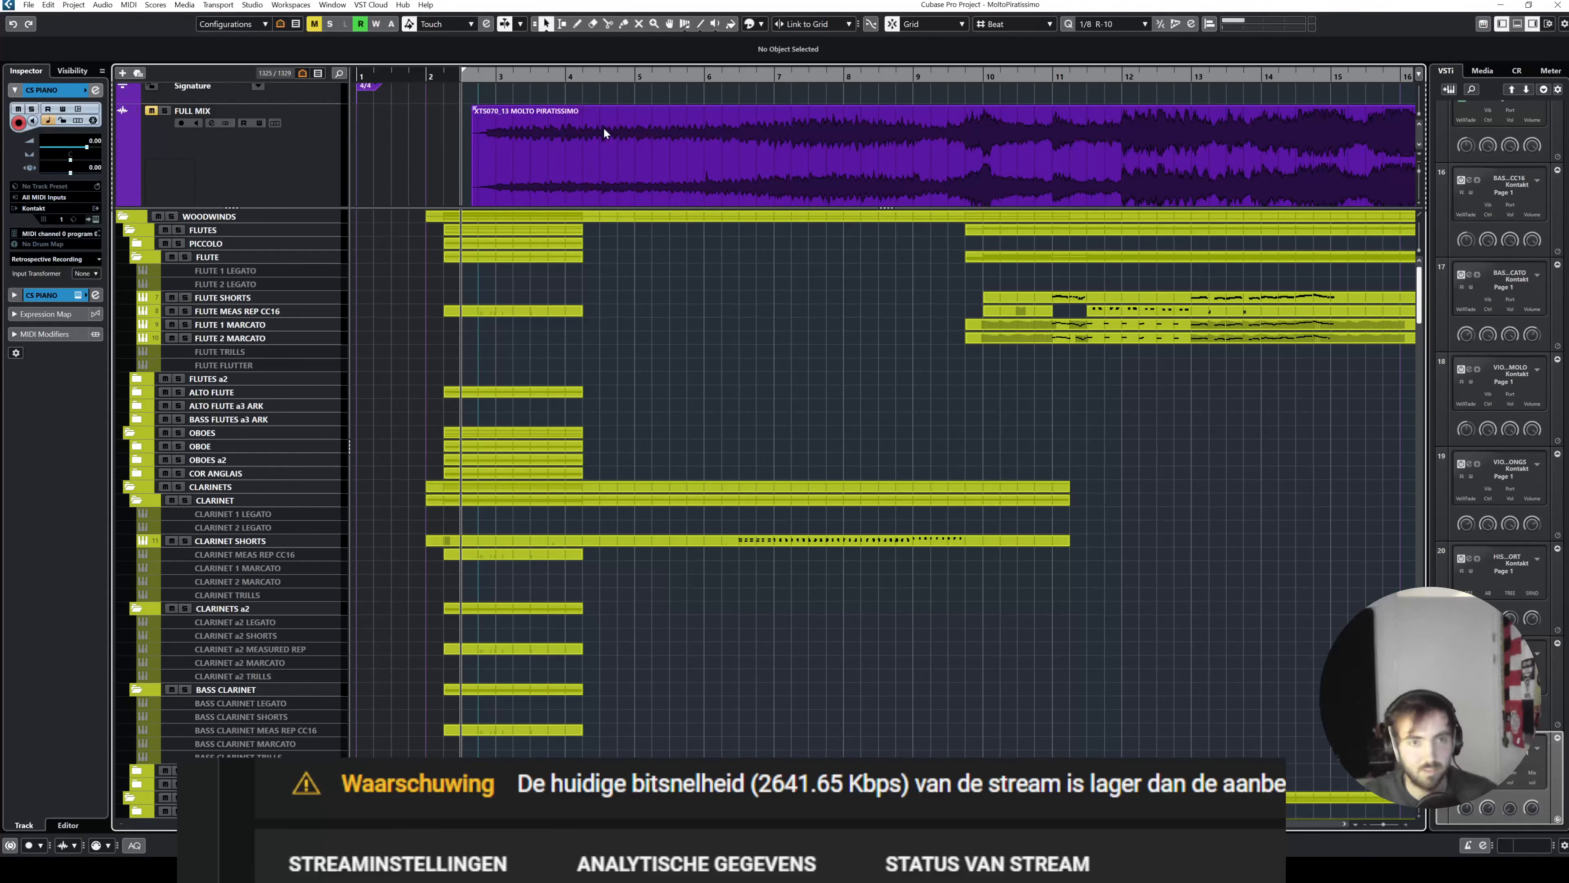
key(space)
scroll(765, 379, right, 3)
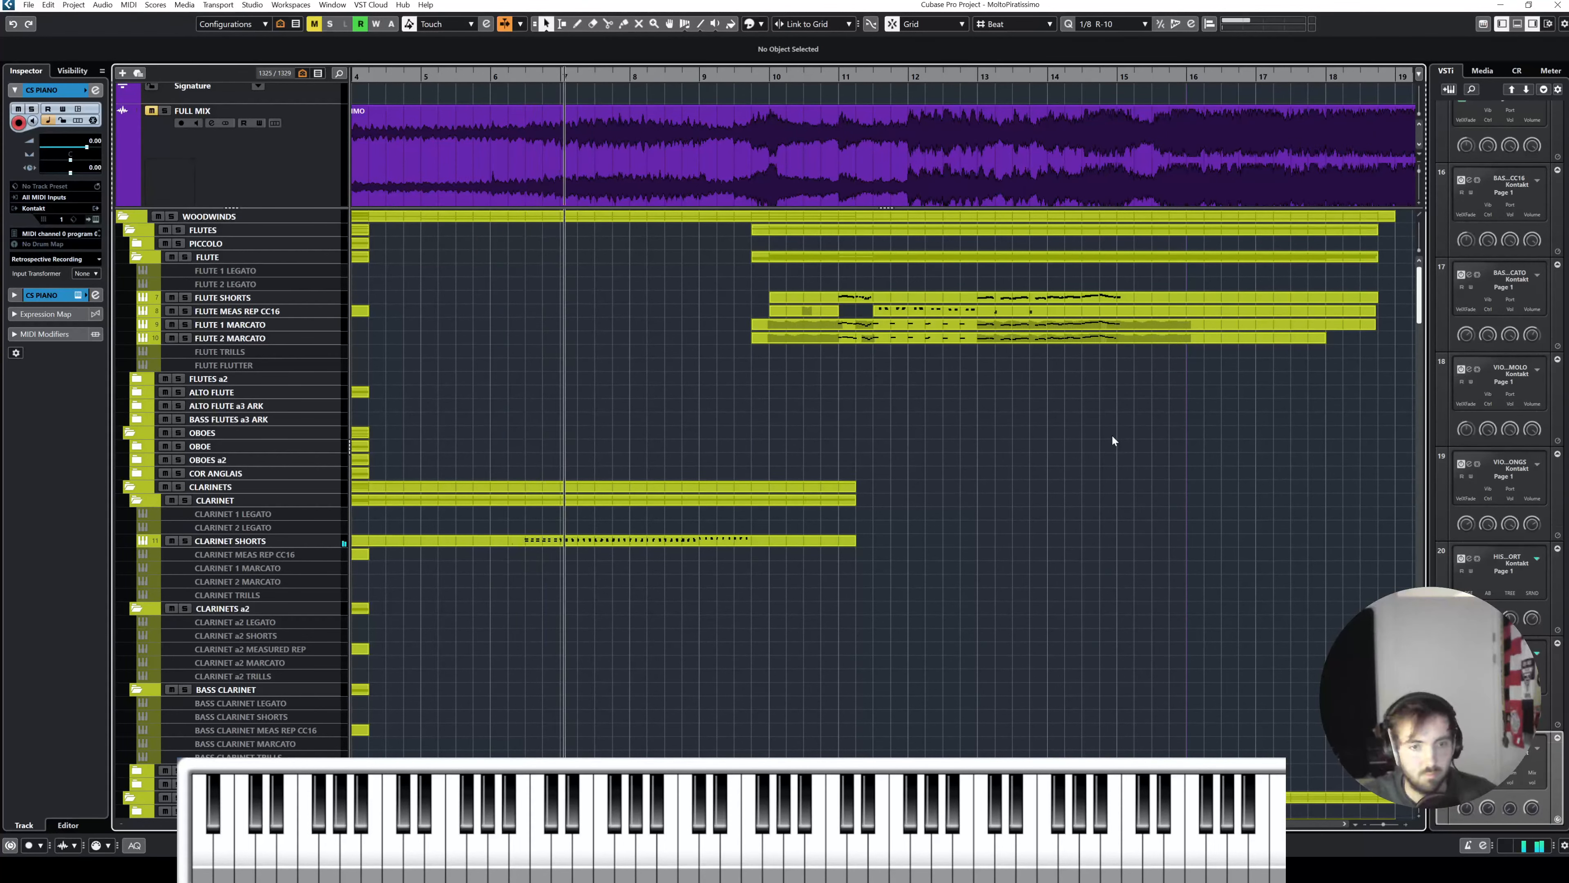
scroll(1111, 434, down, 5)
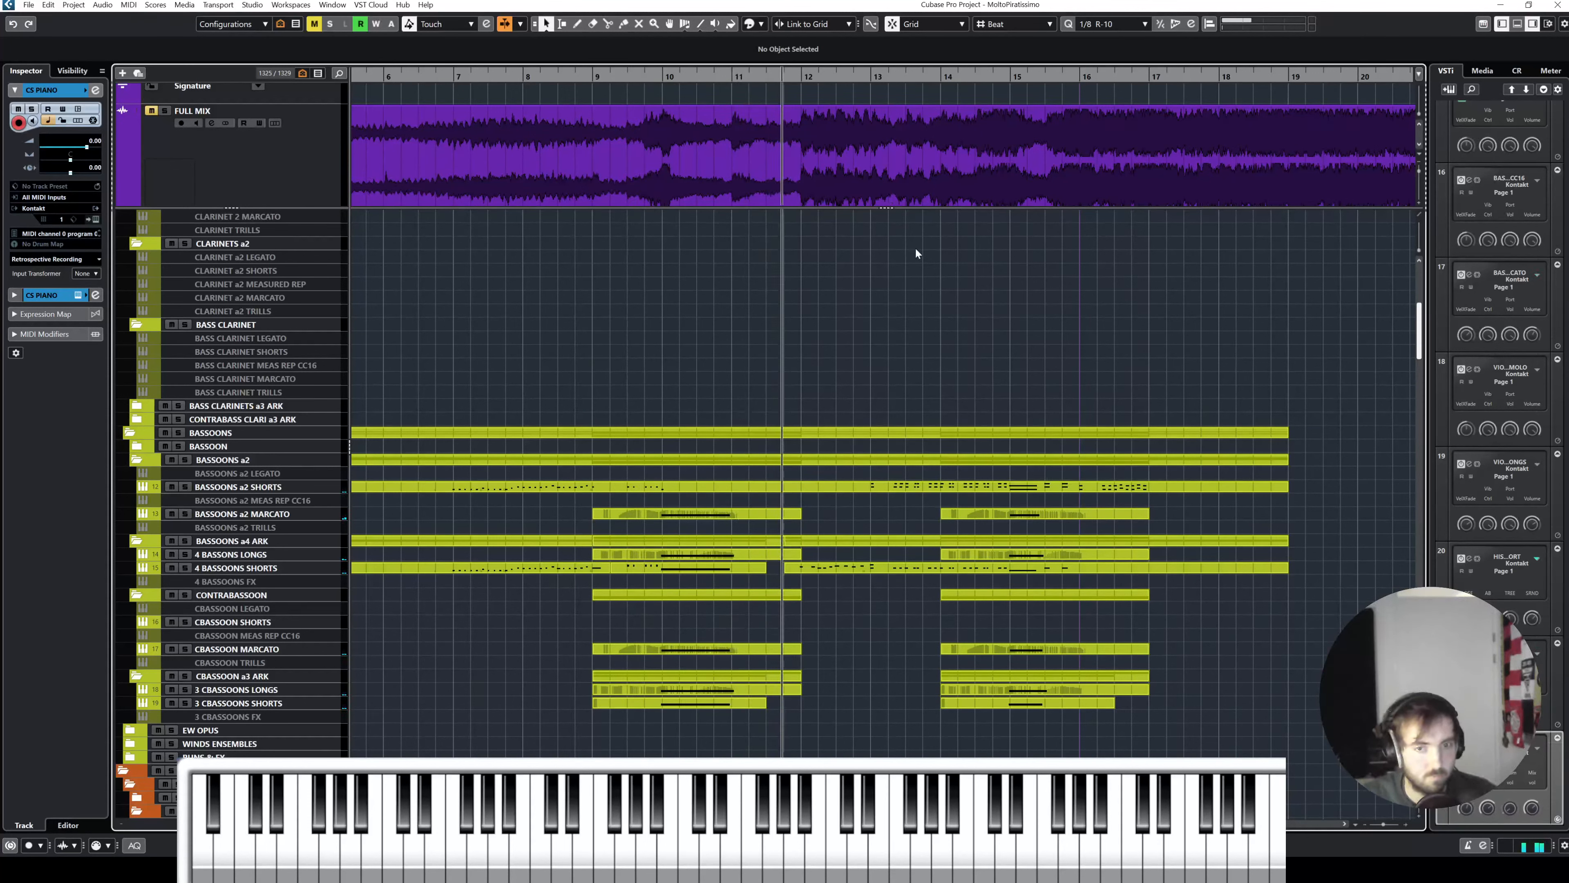
scroll(988, 278, down, 3)
scroll(1013, 292, right, 3)
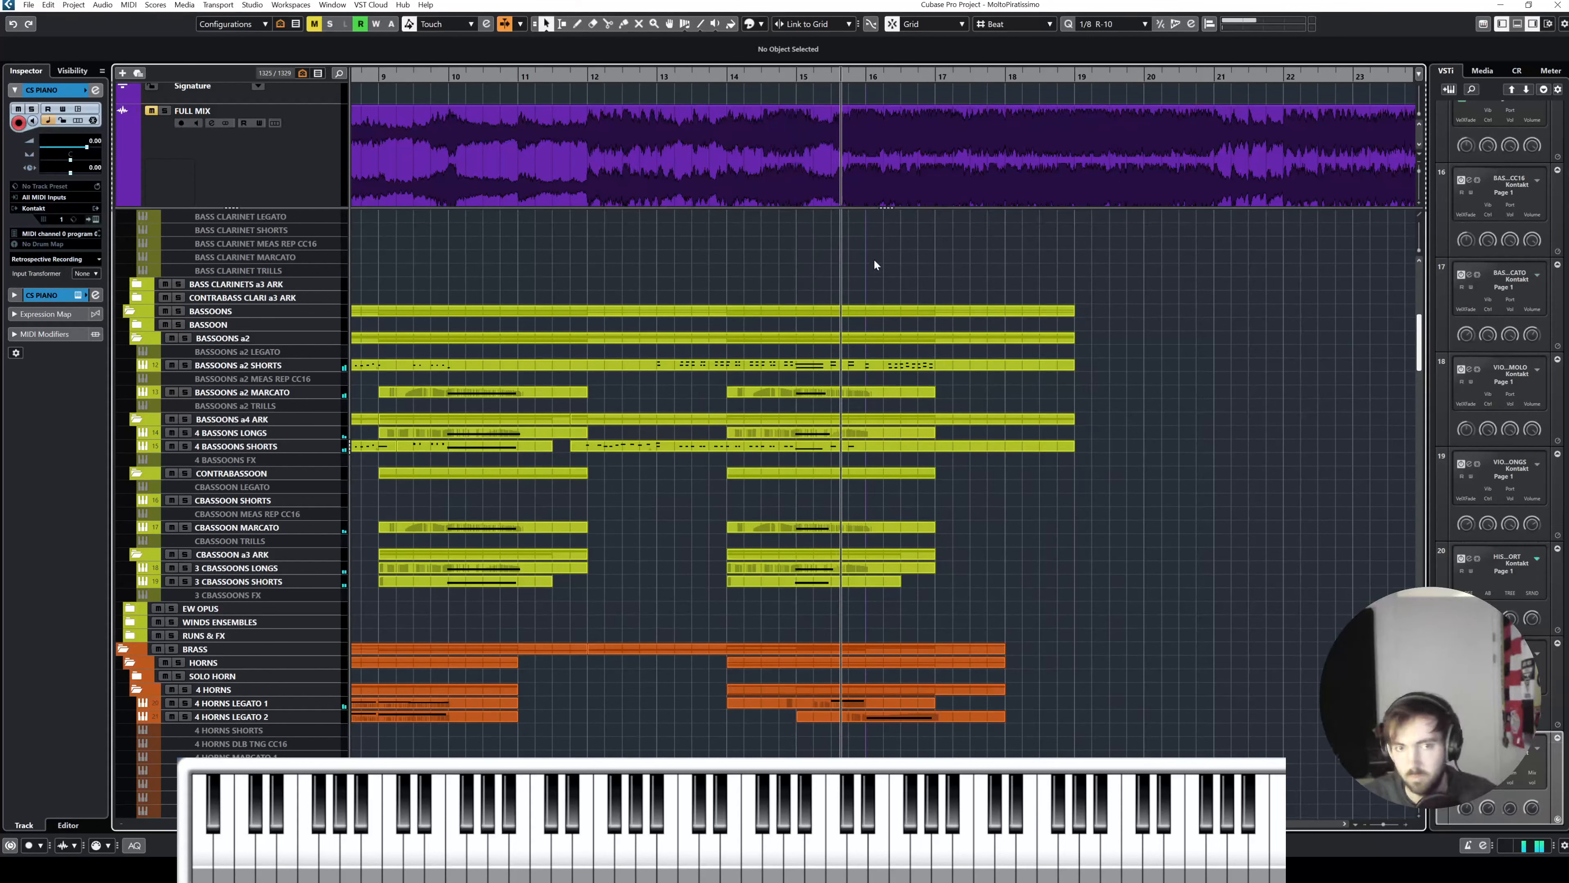
scroll(958, 263, right, 2)
scroll(961, 263, up, 12)
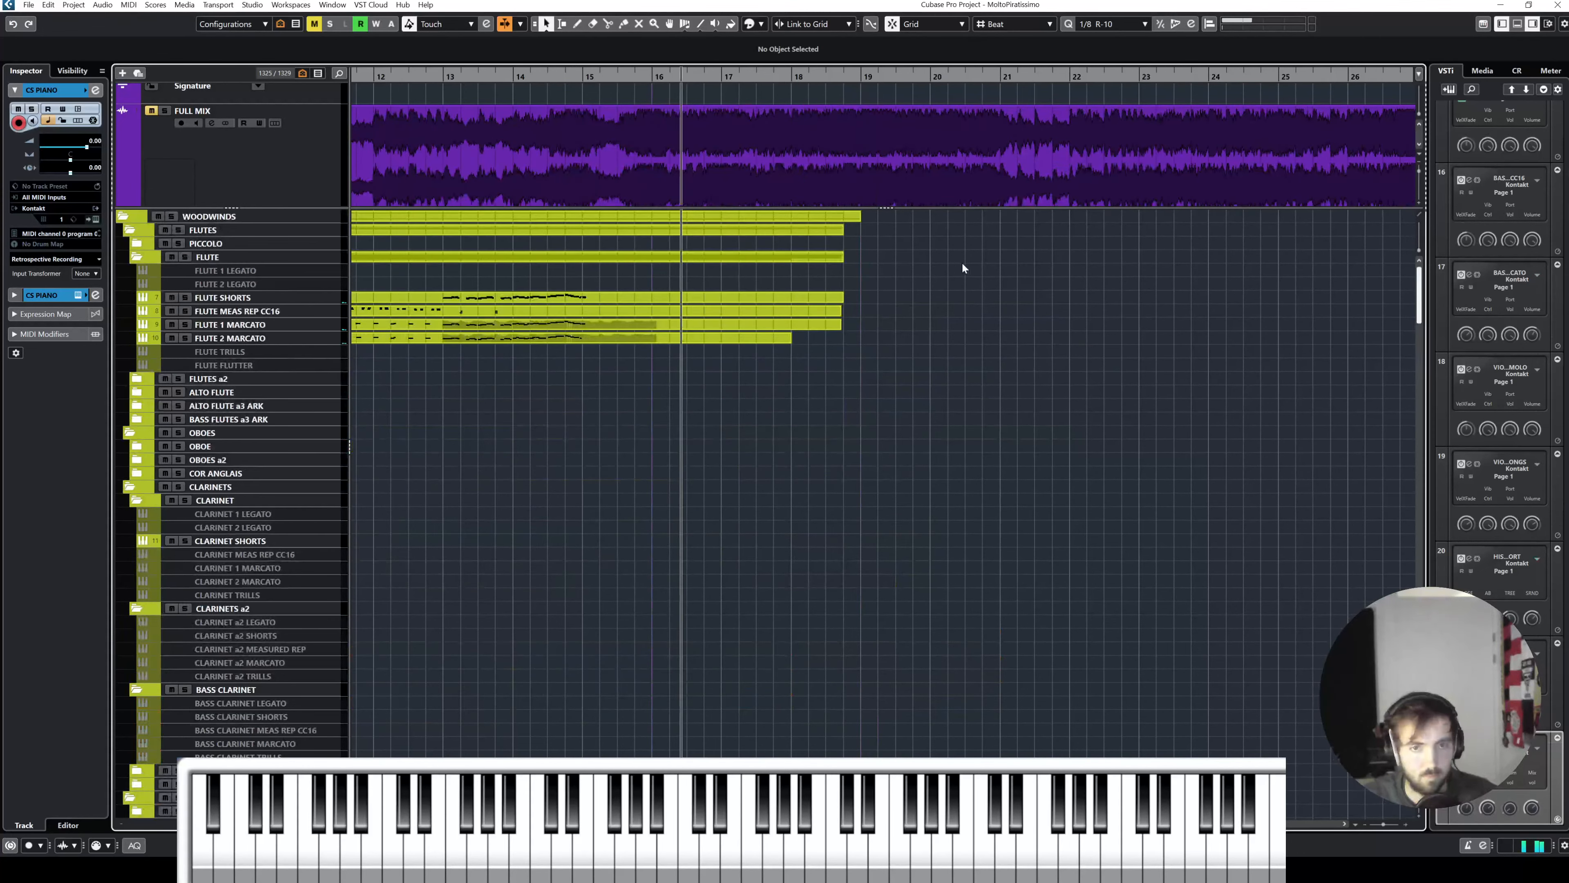
scroll(961, 262, down, 12)
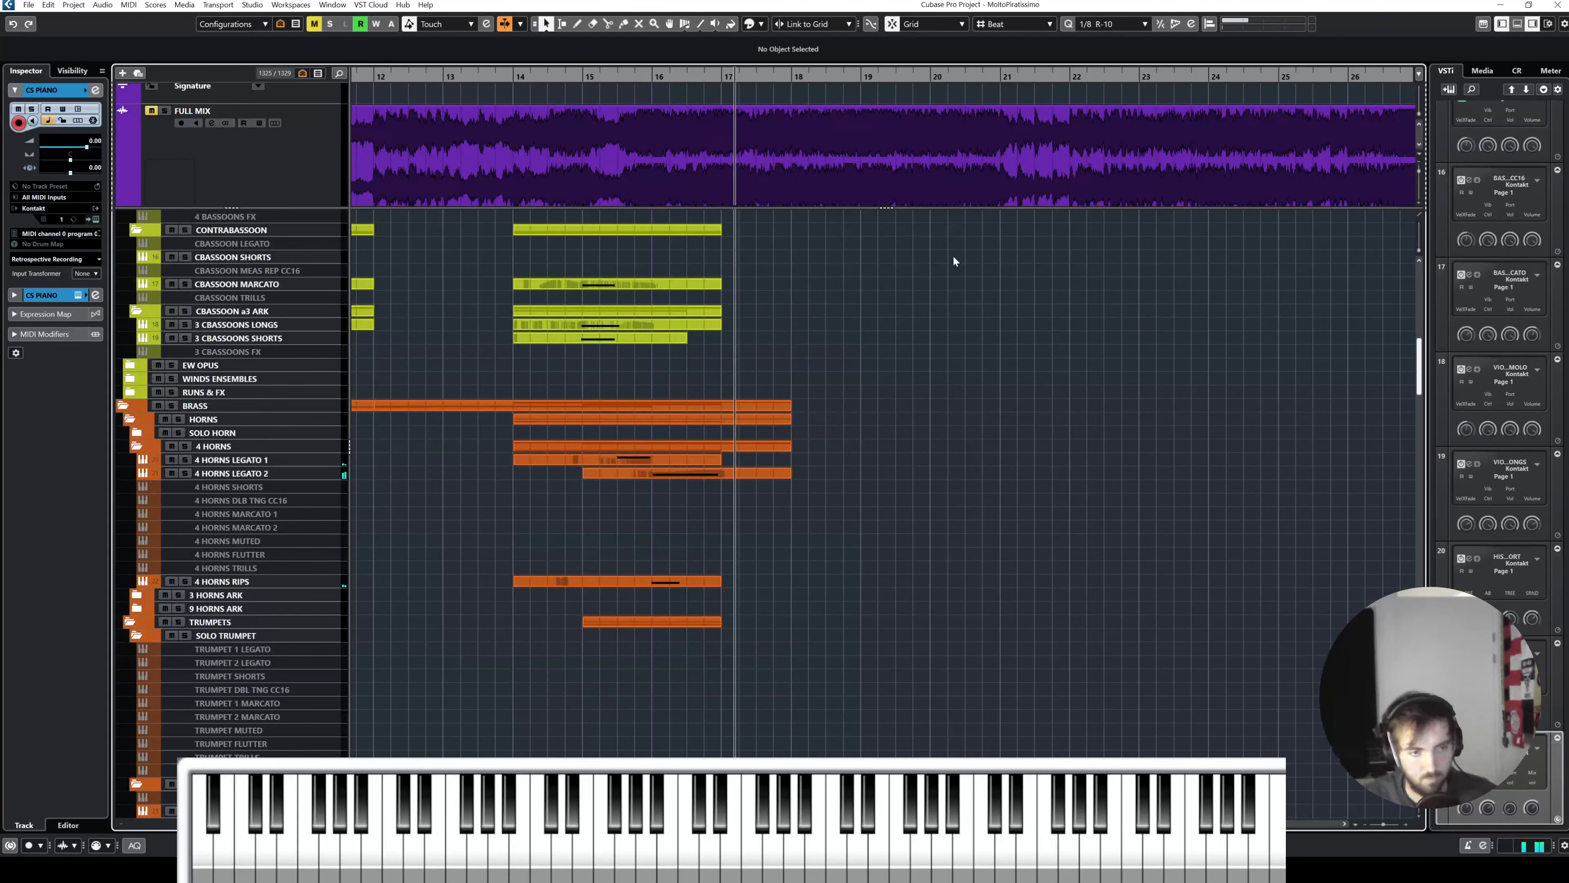
scroll(945, 258, left, 4)
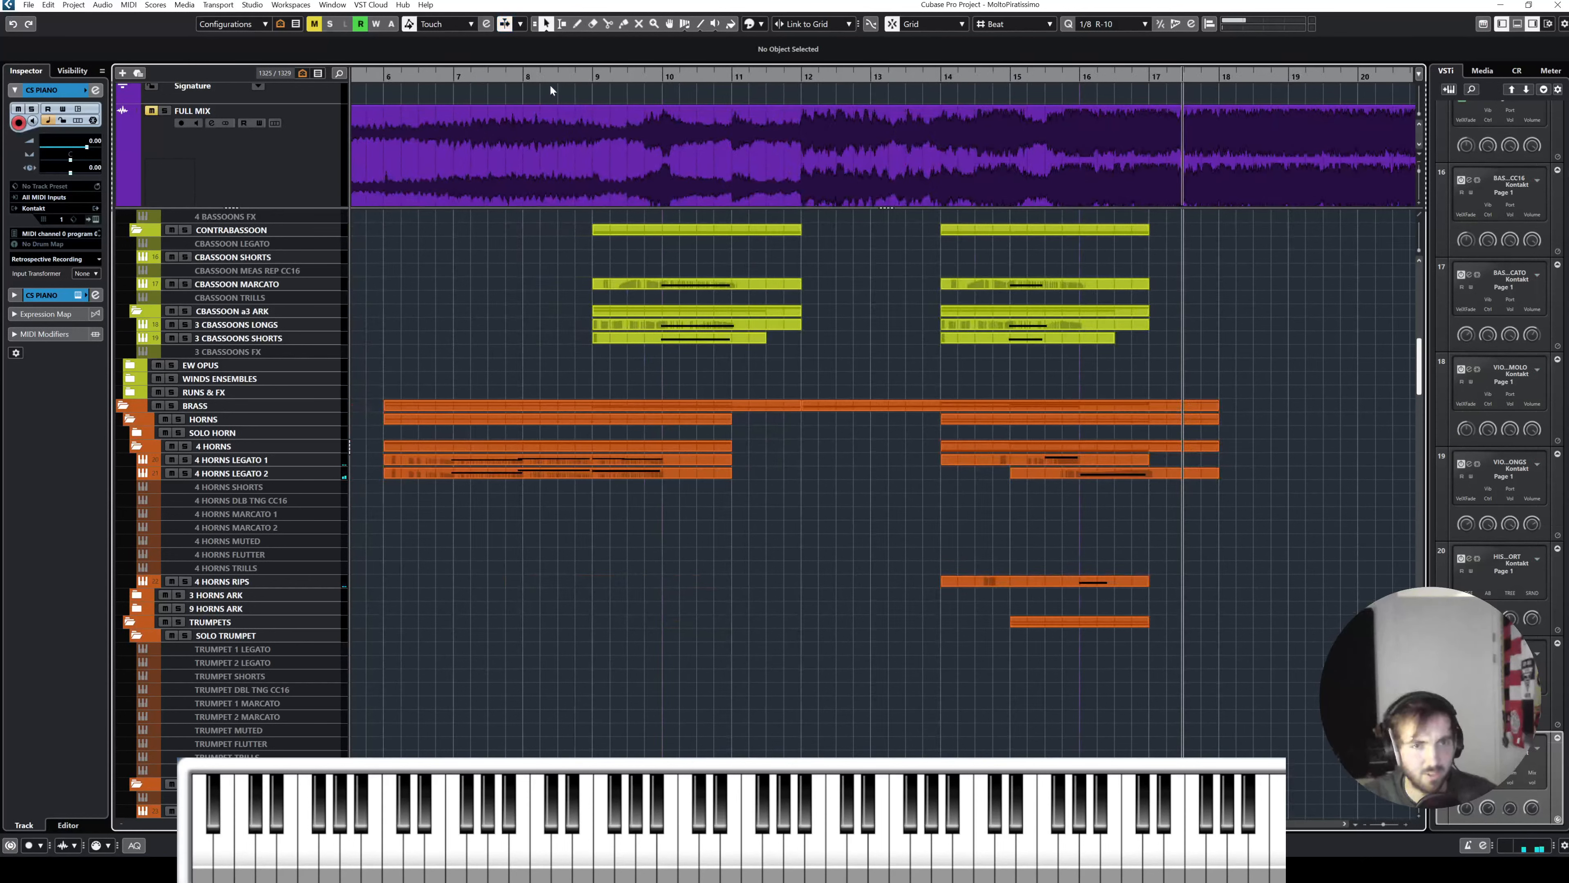
Step: Replay the brass and contrabassoon passage from about bar 8 and from about bar 12, then place the cursor near bar 13
click(569, 74)
click(552, 74)
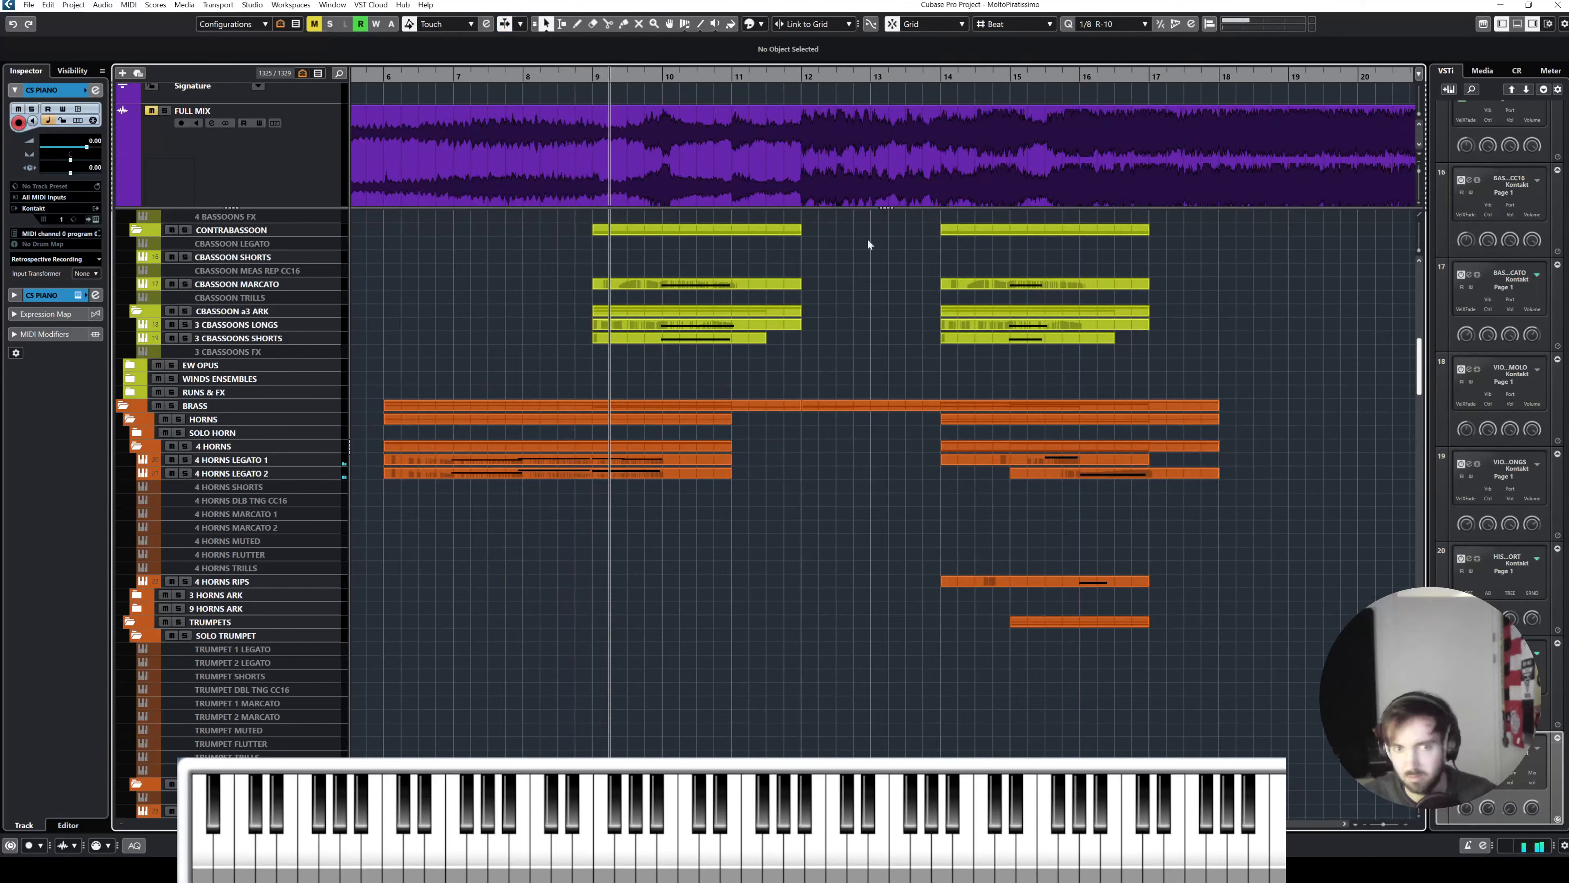
click(816, 74)
scroll(944, 245, left, 1)
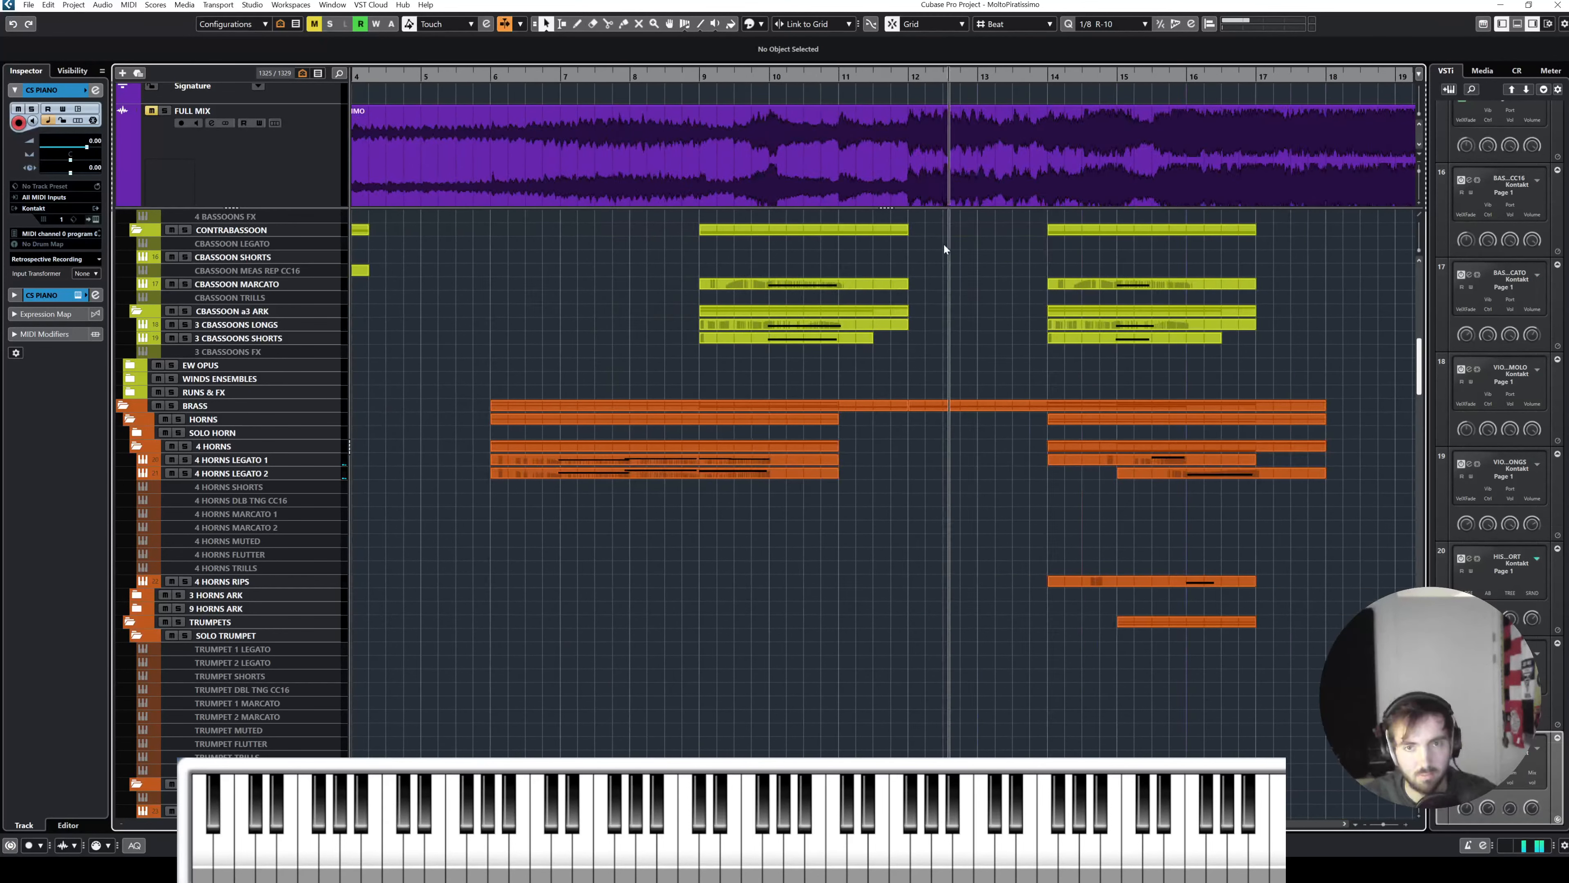
scroll(944, 245, right, 2)
scroll(1049, 264, right, 1)
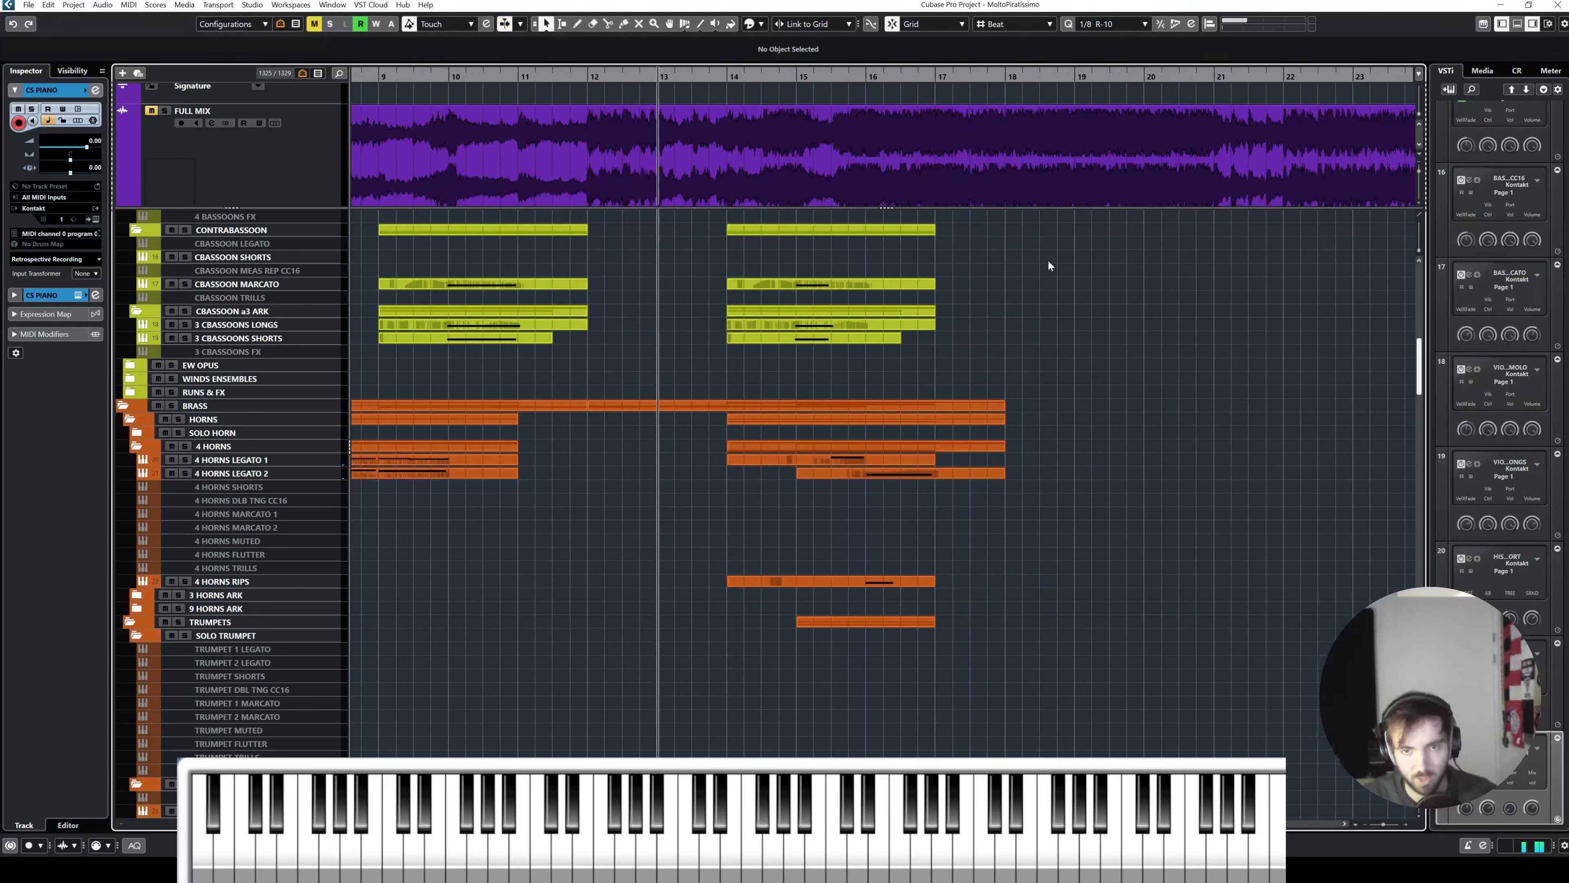
click(655, 76)
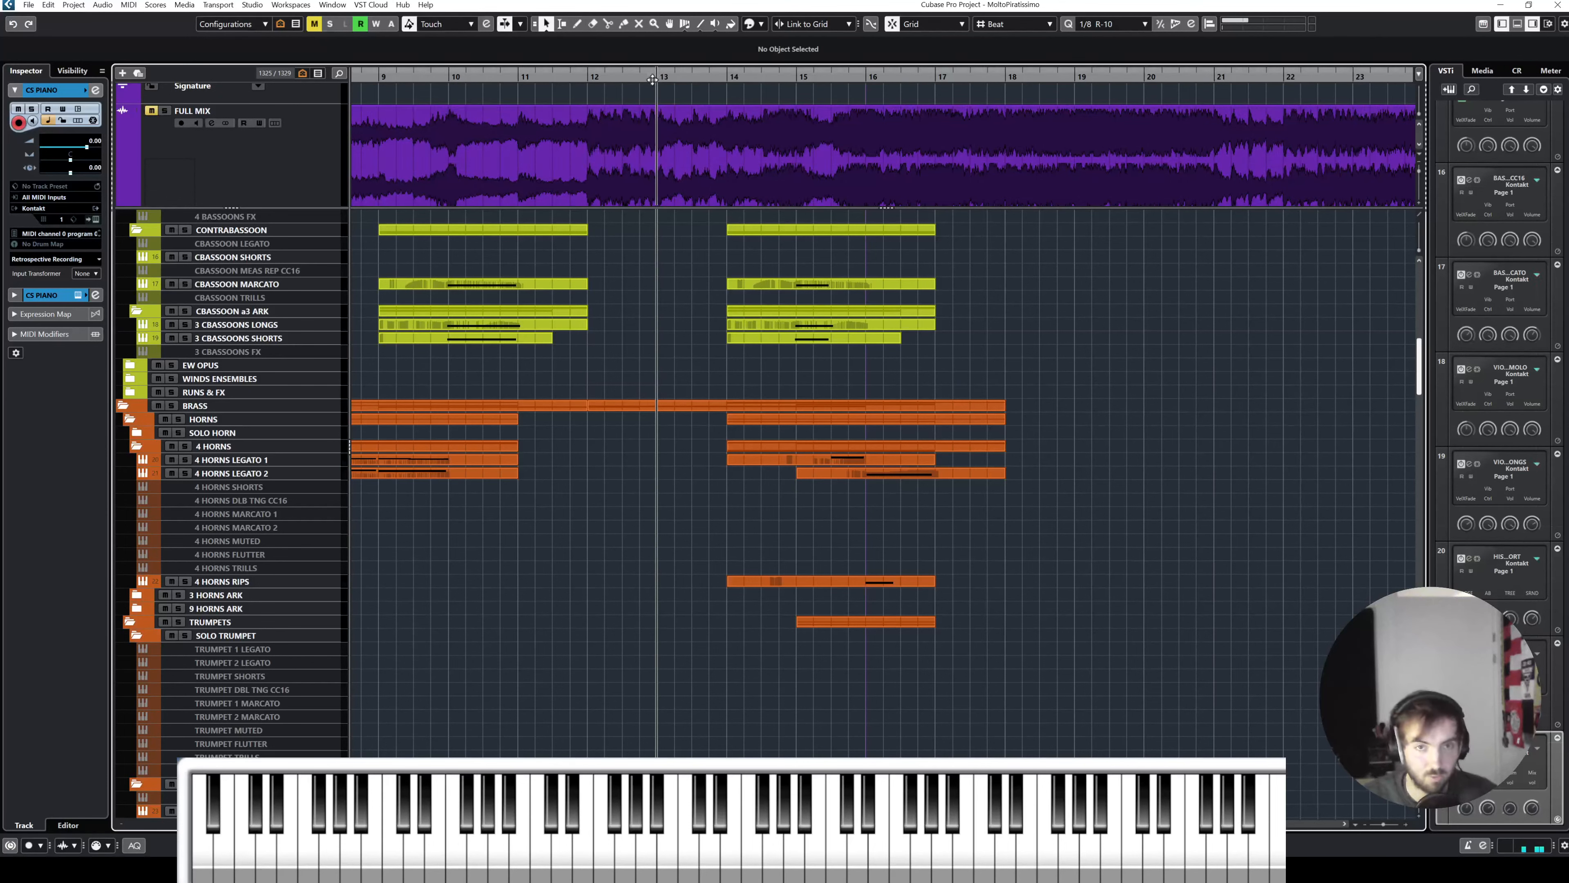
Step: Open the Flute Shorts, Flute 1 Marcato and Flute 2 Marcato parts together in the Key Editor
scroll(1018, 229, up, 10)
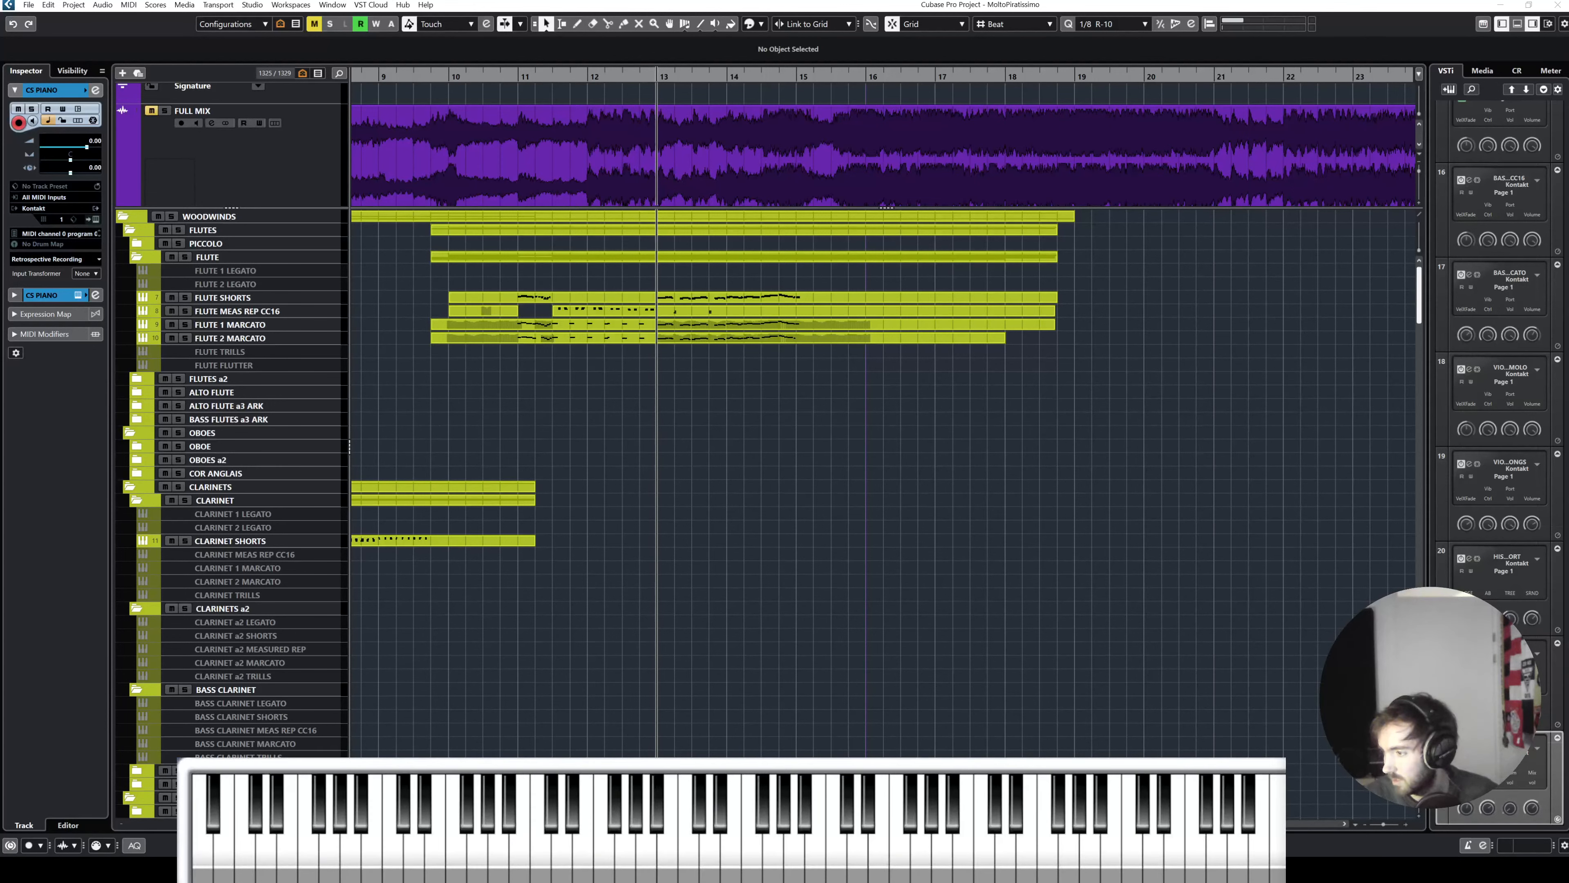
click(722, 298)
shift+click(724, 325)
shift+click(728, 335)
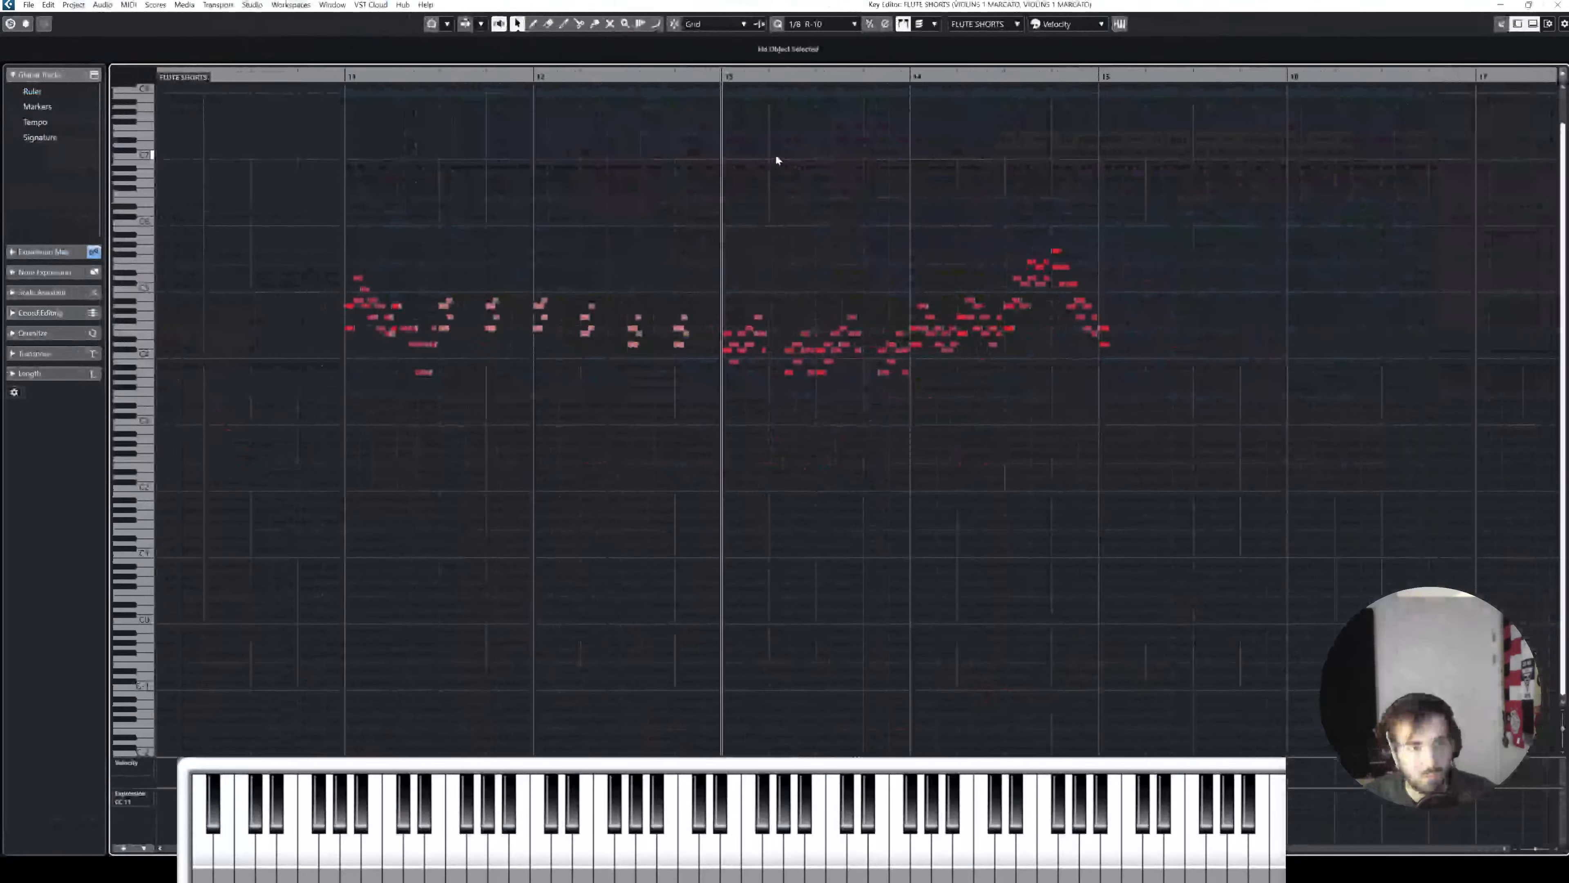
Step: Play the flute runs from about bar 13, move the cursor back to about bar 13.3, and close the Key Editor
key(space)
scroll(1004, 170, right, 1)
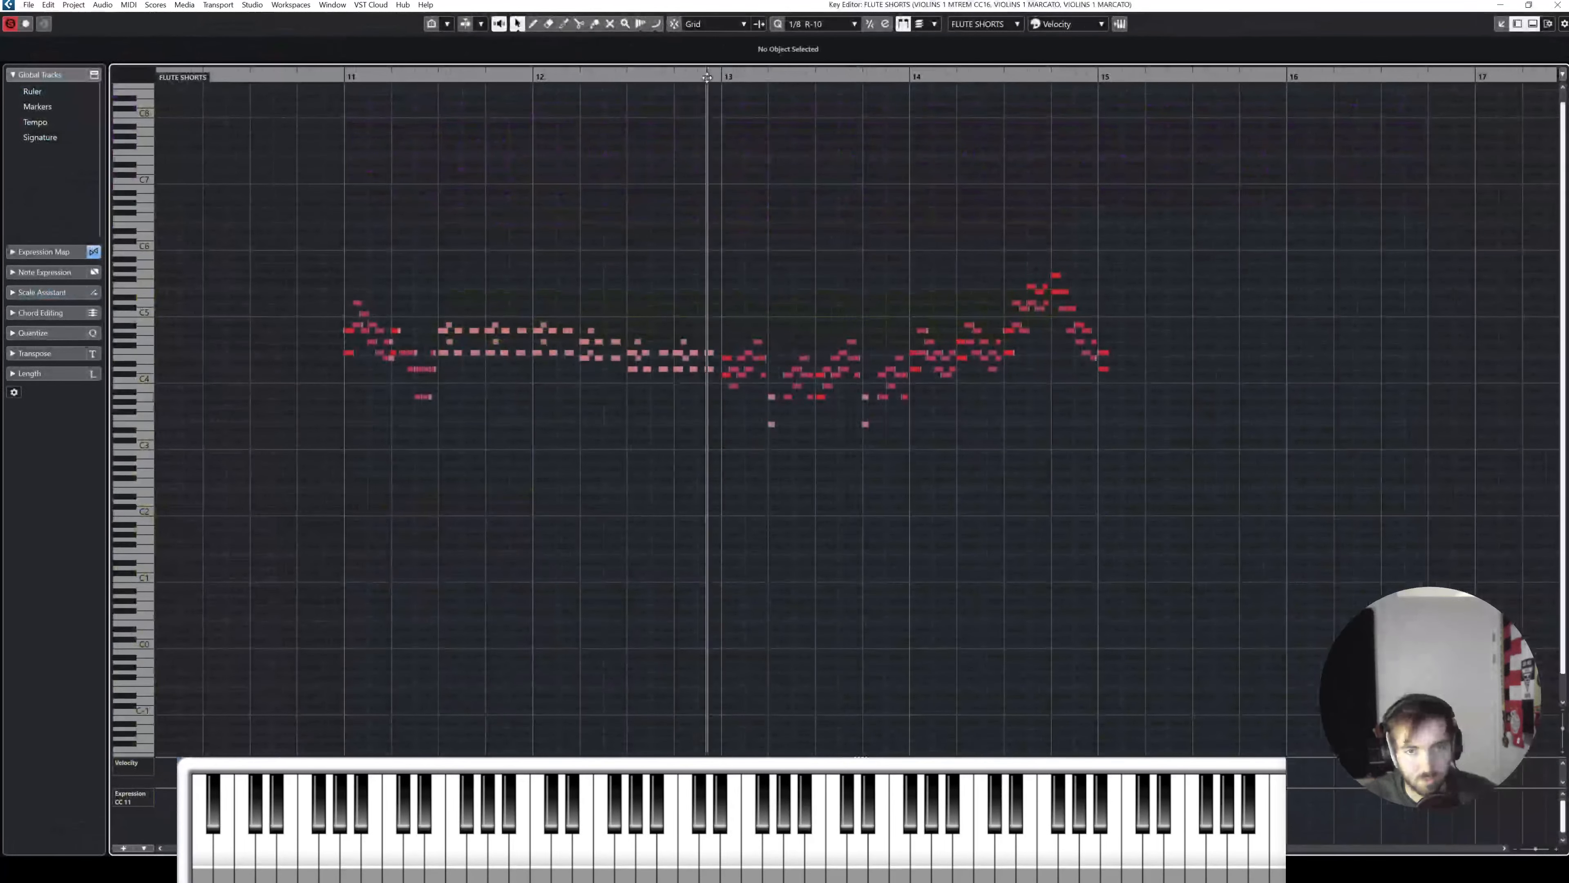
scroll(987, 196, up, 2)
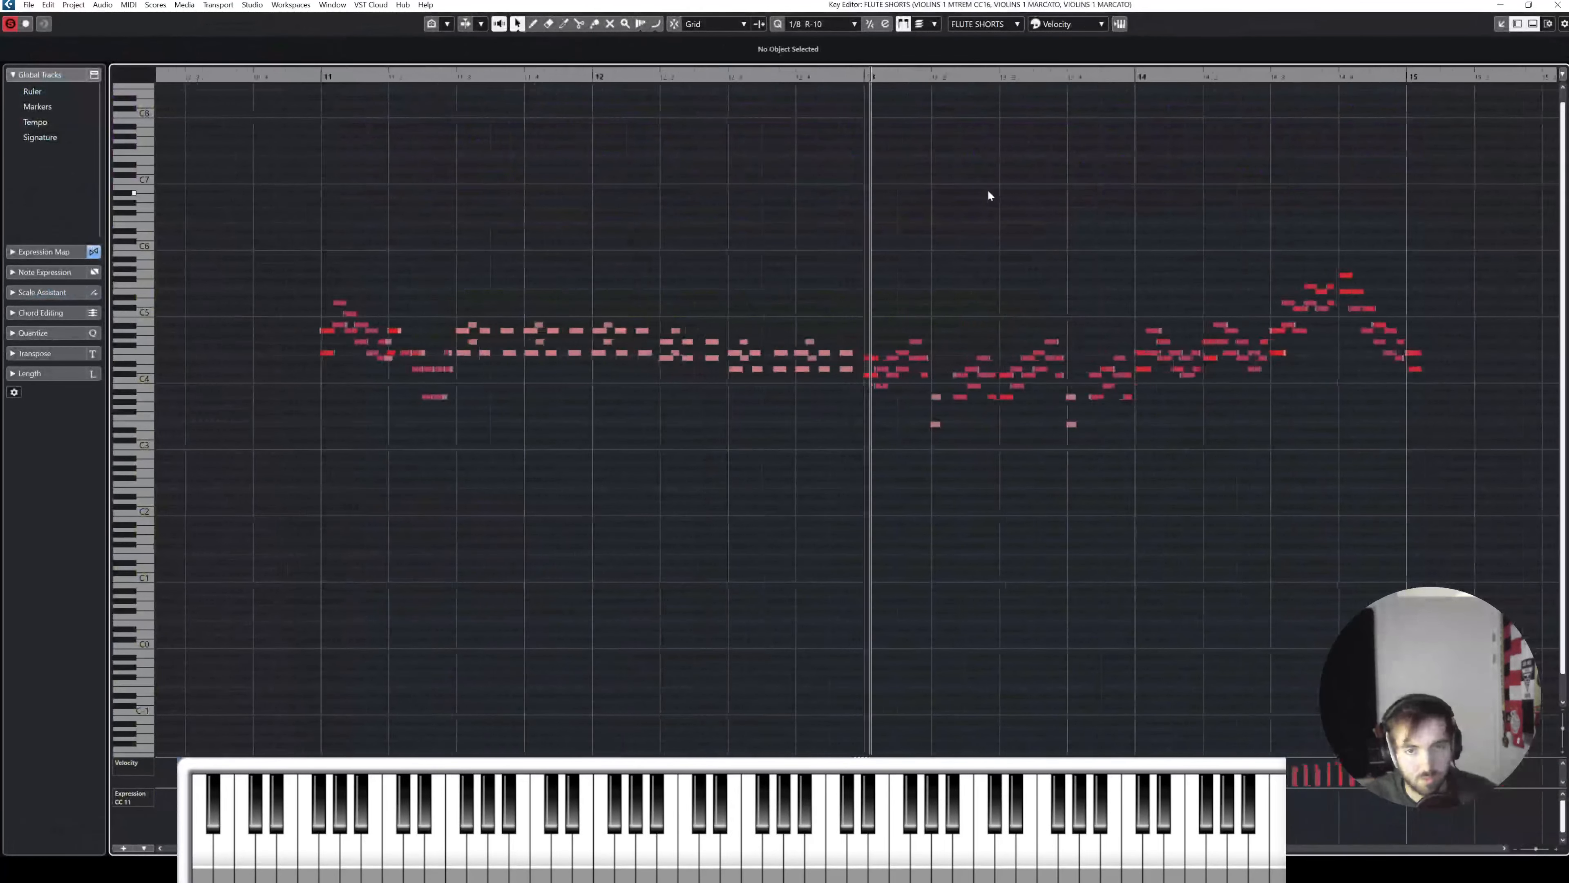
scroll(1010, 195, right, 1)
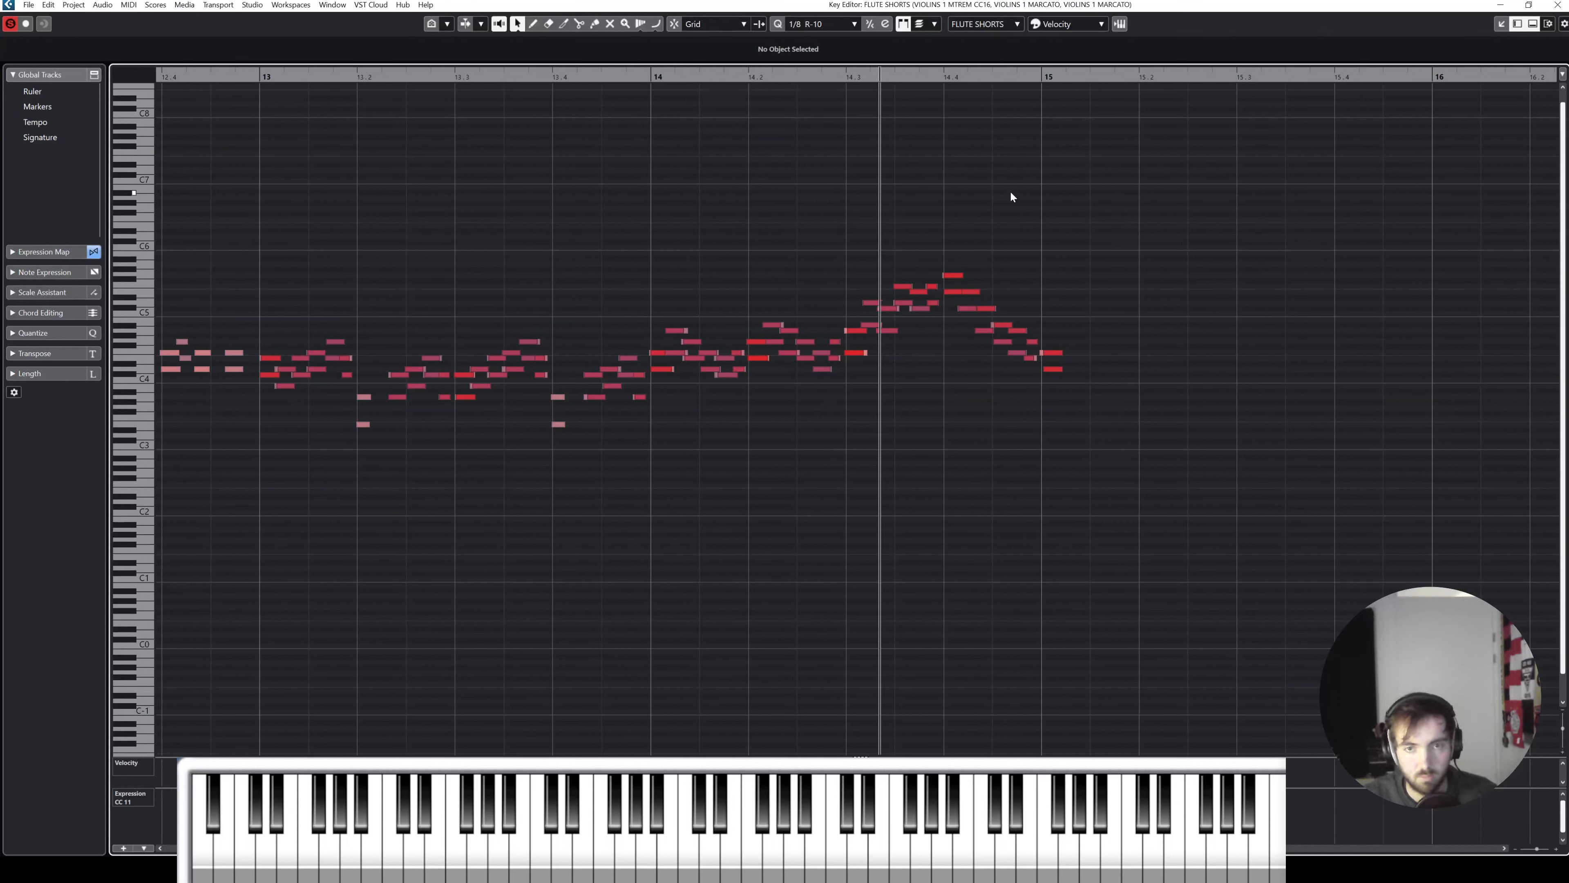
key(space)
drag(941, 76, 824, 130)
drag(846, 75, 496, 121)
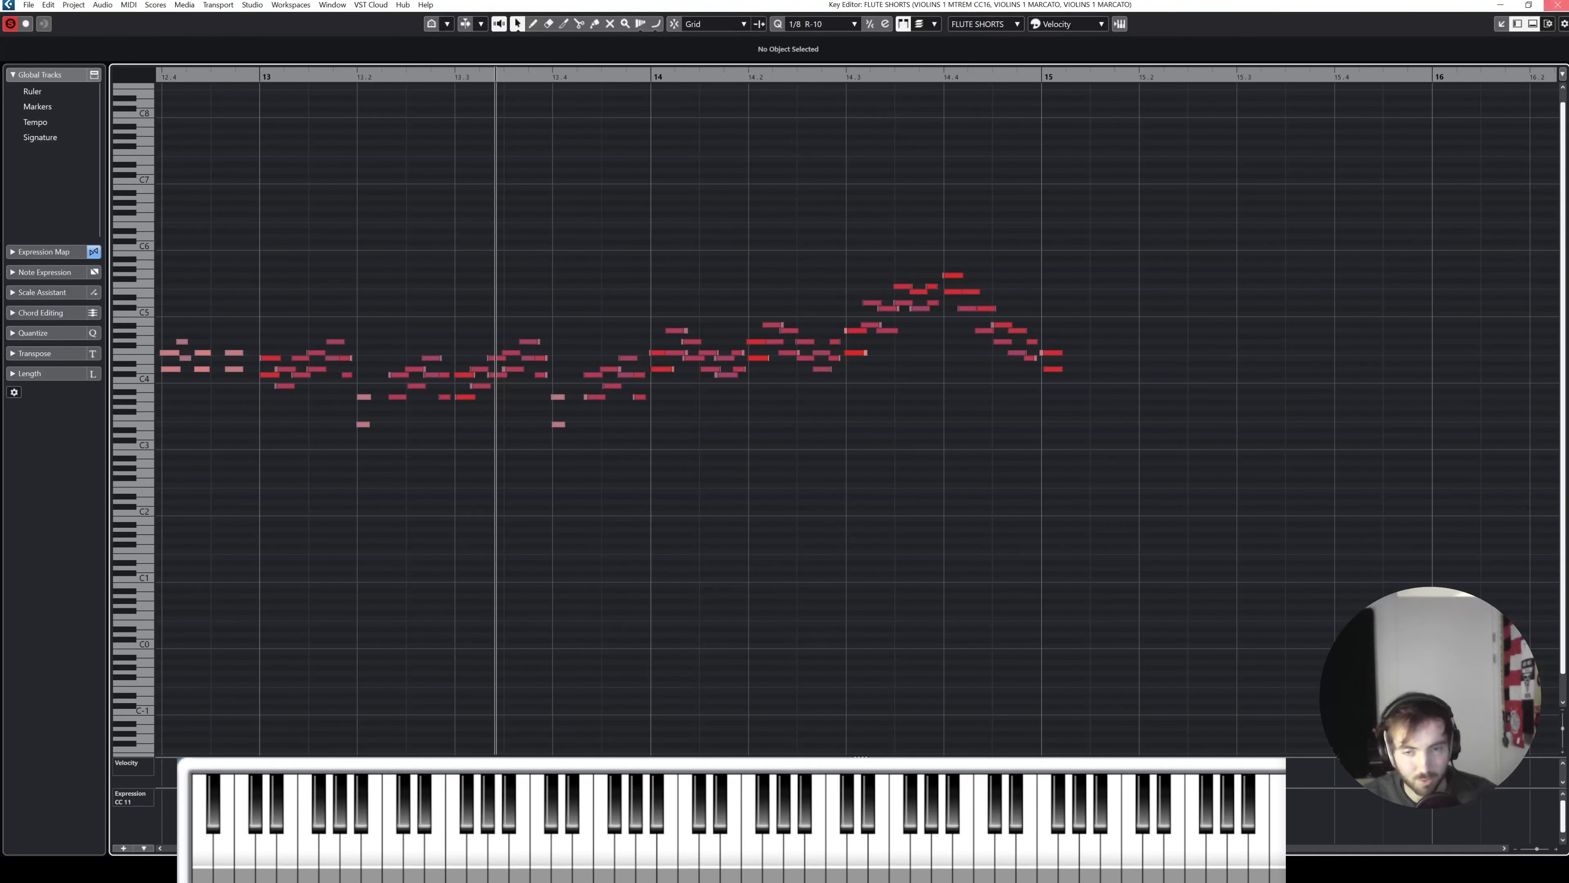
click(1557, 5)
Step: Select the Bassoons a2 Shorts part together with the Trombone Shorts, 3 Bass Trombones Short and 3 Tubas Shorts parts
scroll(803, 424, down, 10)
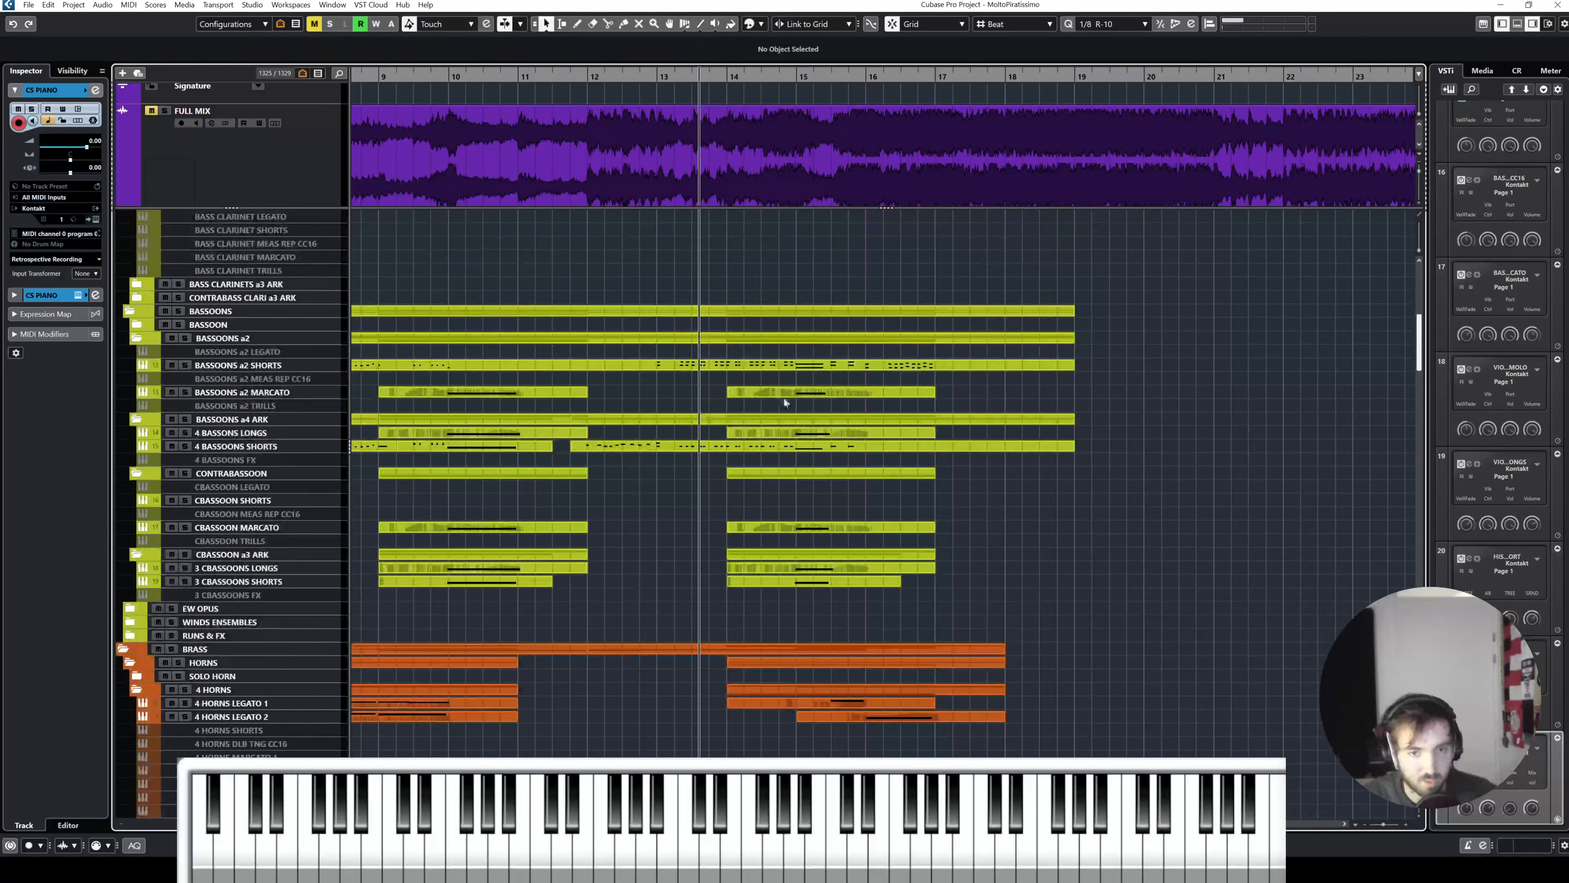
click(721, 366)
scroll(745, 538, down, 10)
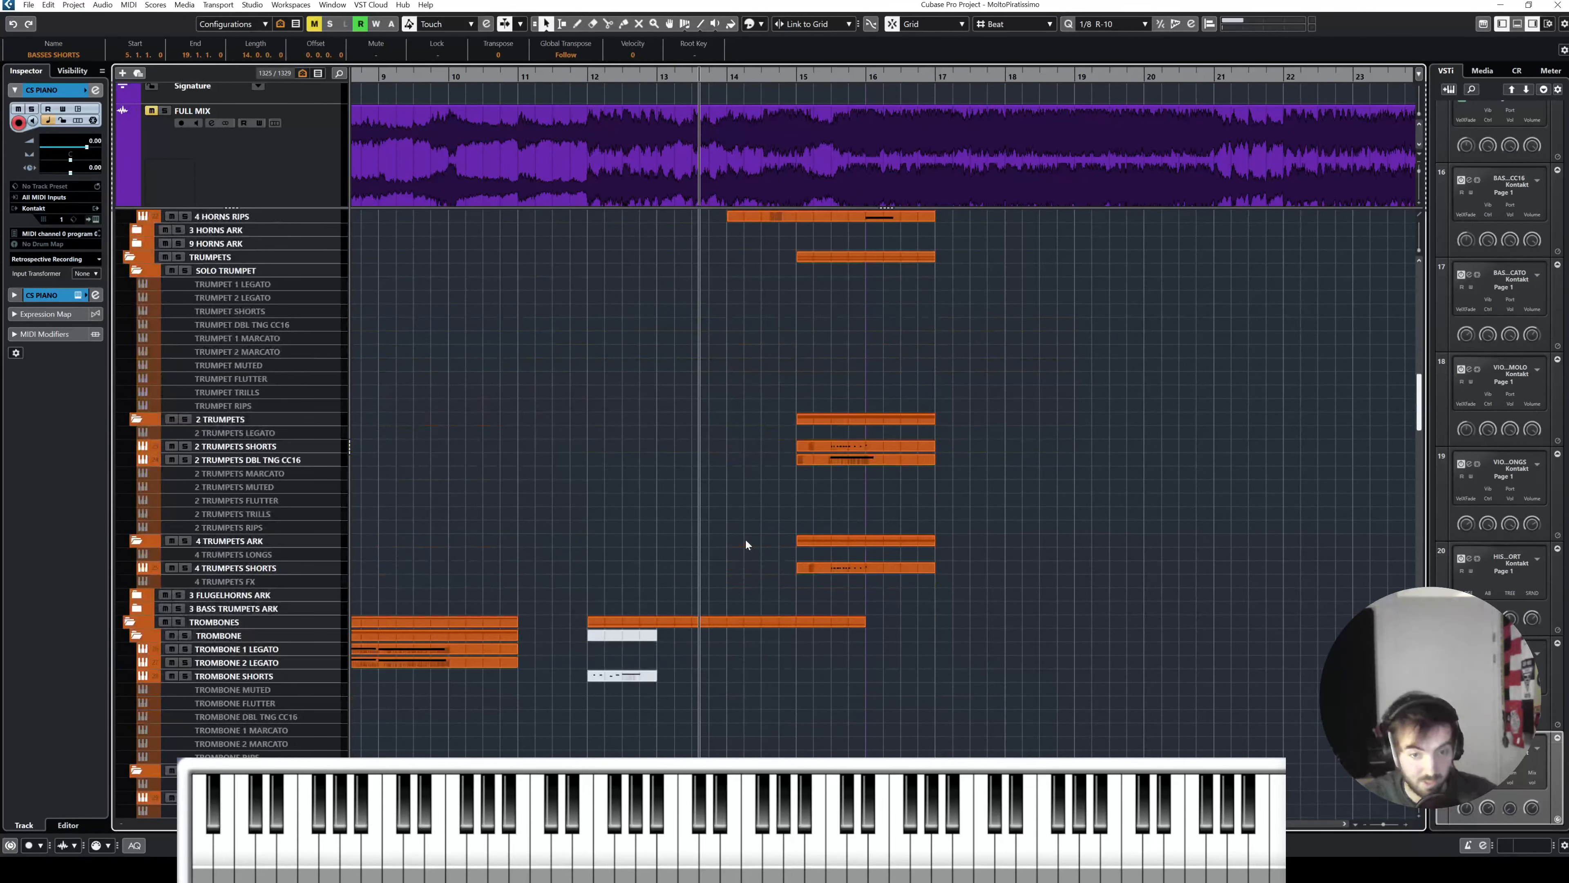
scroll(727, 677, down, 9)
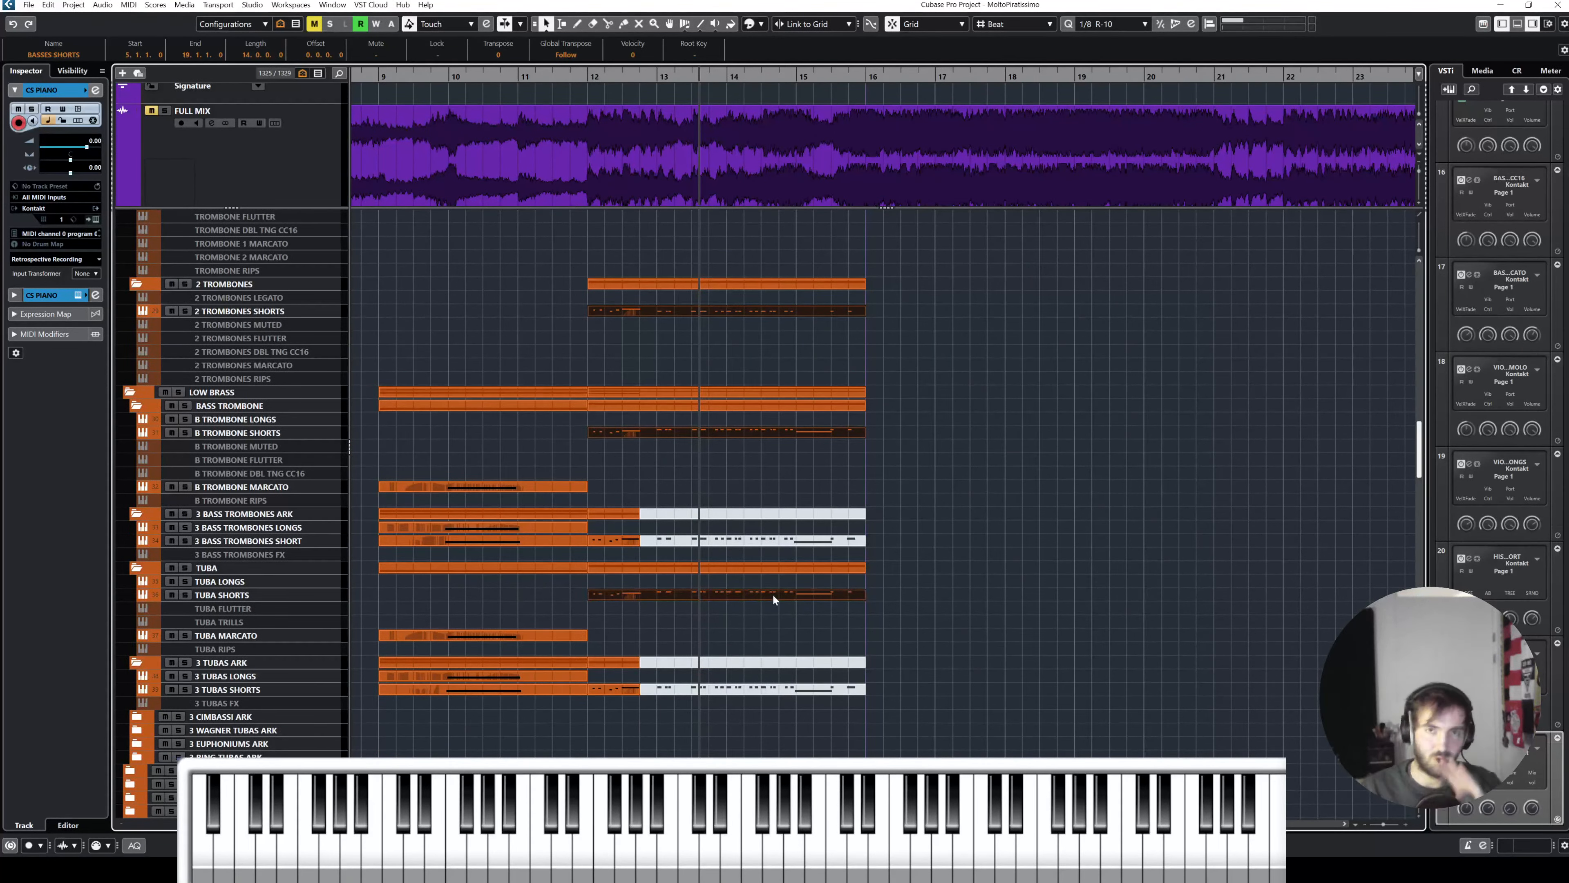
scroll(772, 594, down, 20)
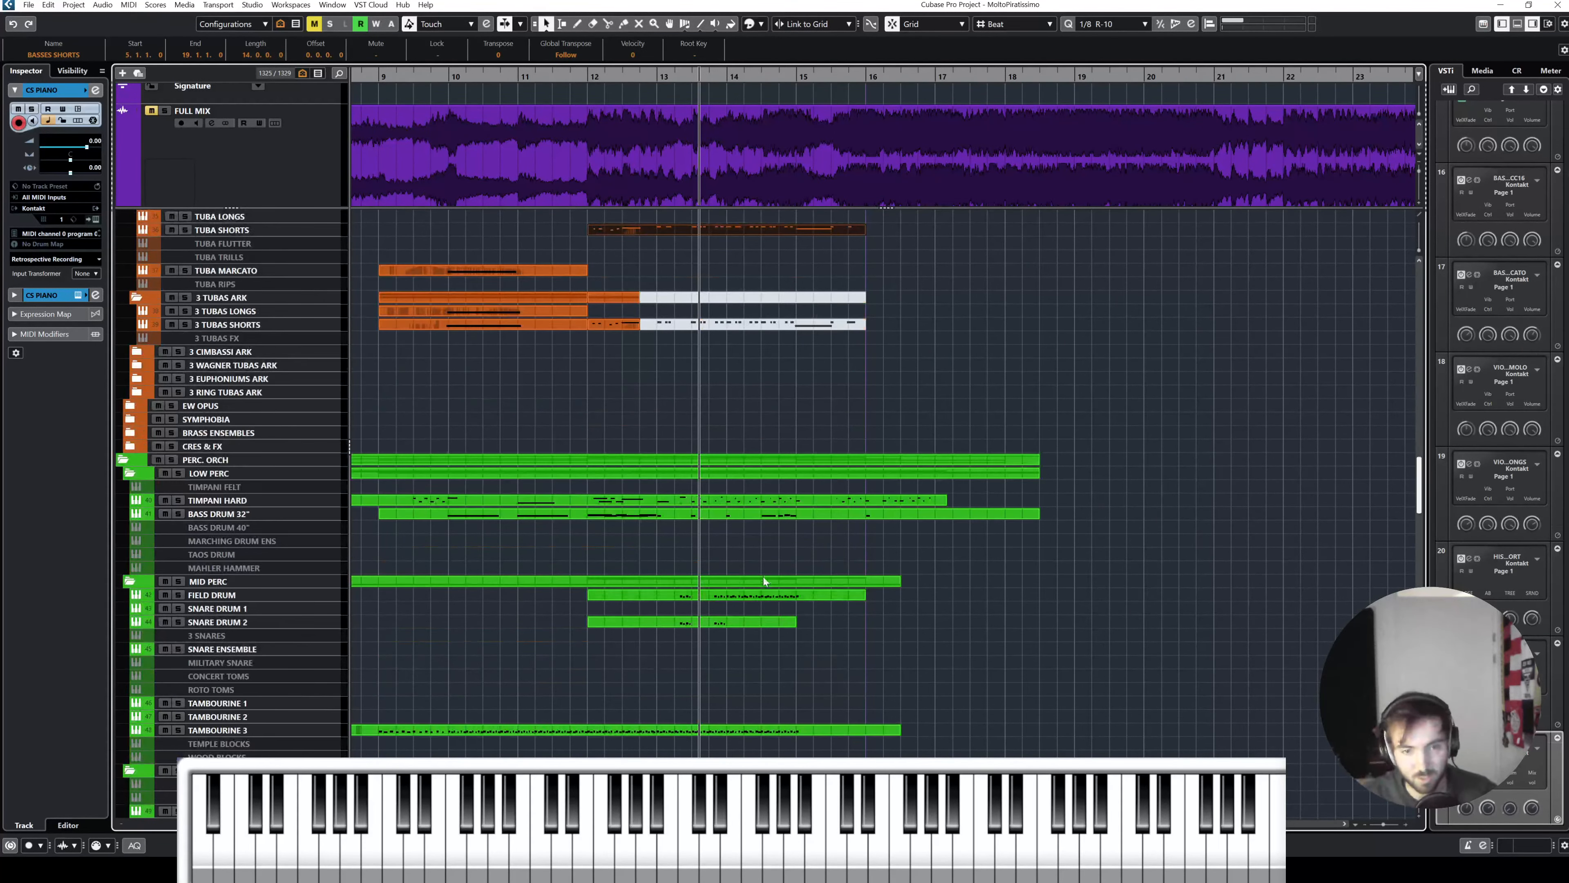
scroll(785, 556, down, 13)
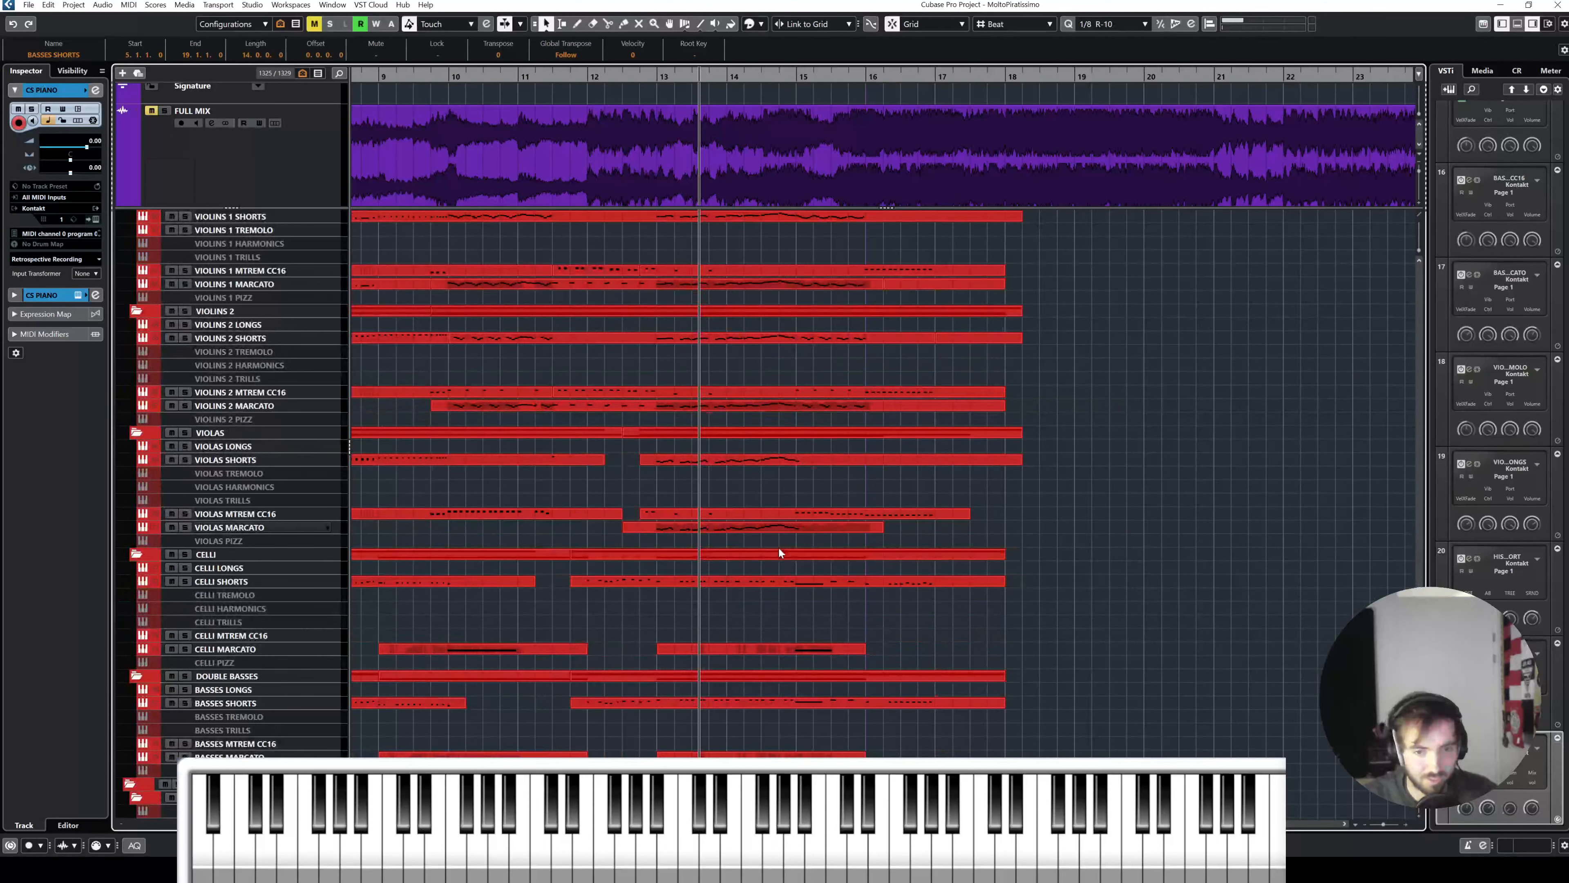
scroll(761, 557, up, 20)
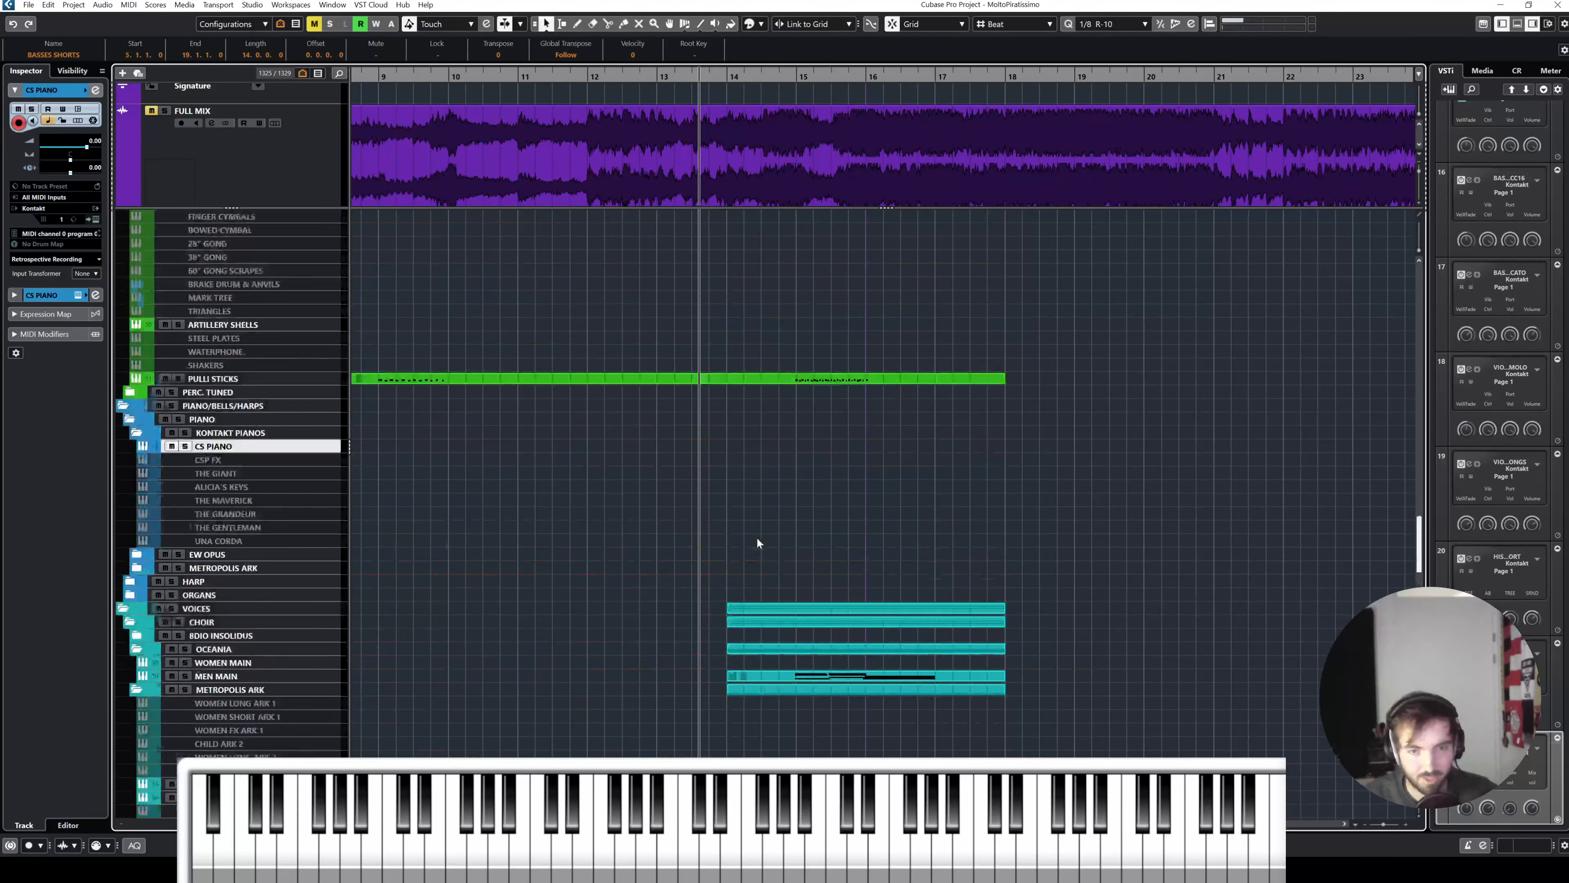
scroll(747, 414, up, 9)
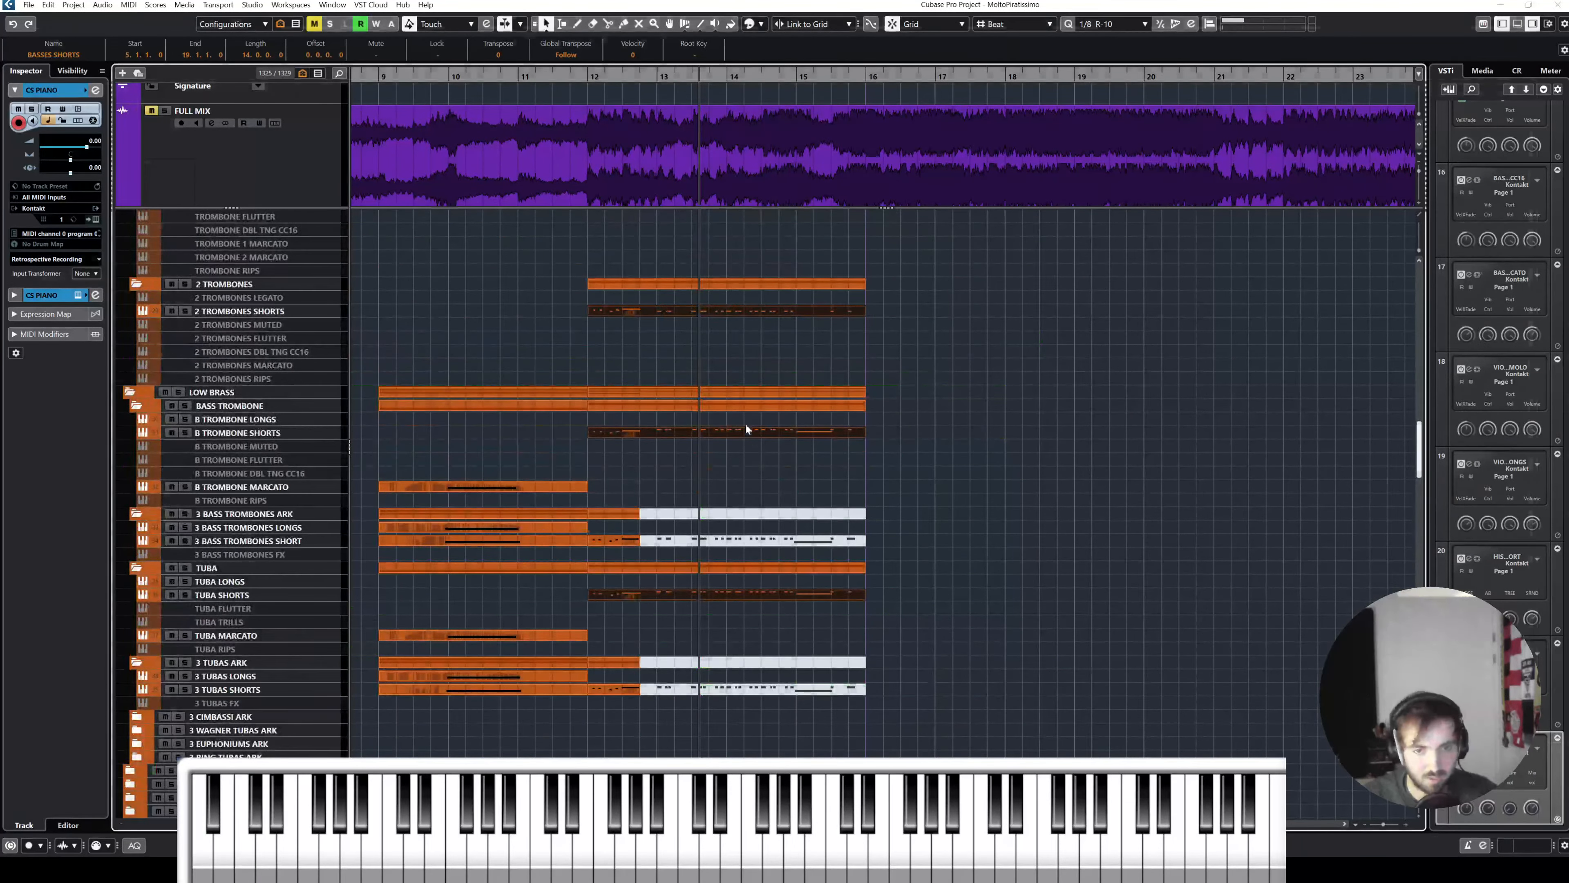
Step: Open the selected low short-note parts in the Key Editor, play them through bar 16, and close the editor
double_click(746, 429)
click(360, 76)
key(space)
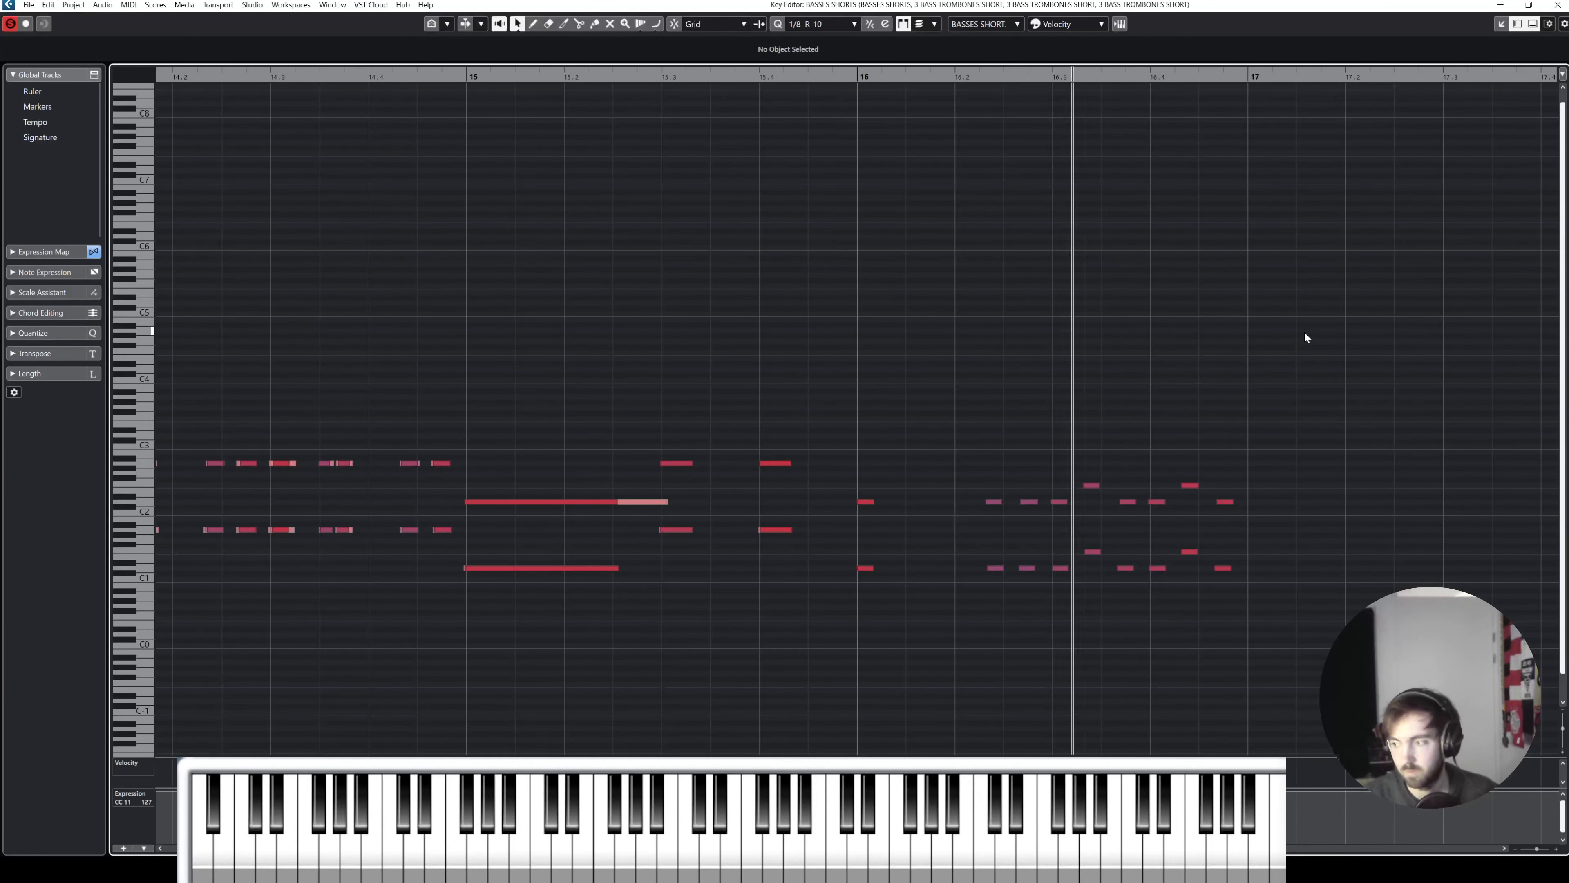
click(1561, 5)
Step: Solo the PERC. ORCH folder with its low, mid and high percussion tracks
scroll(1008, 309, down, 10)
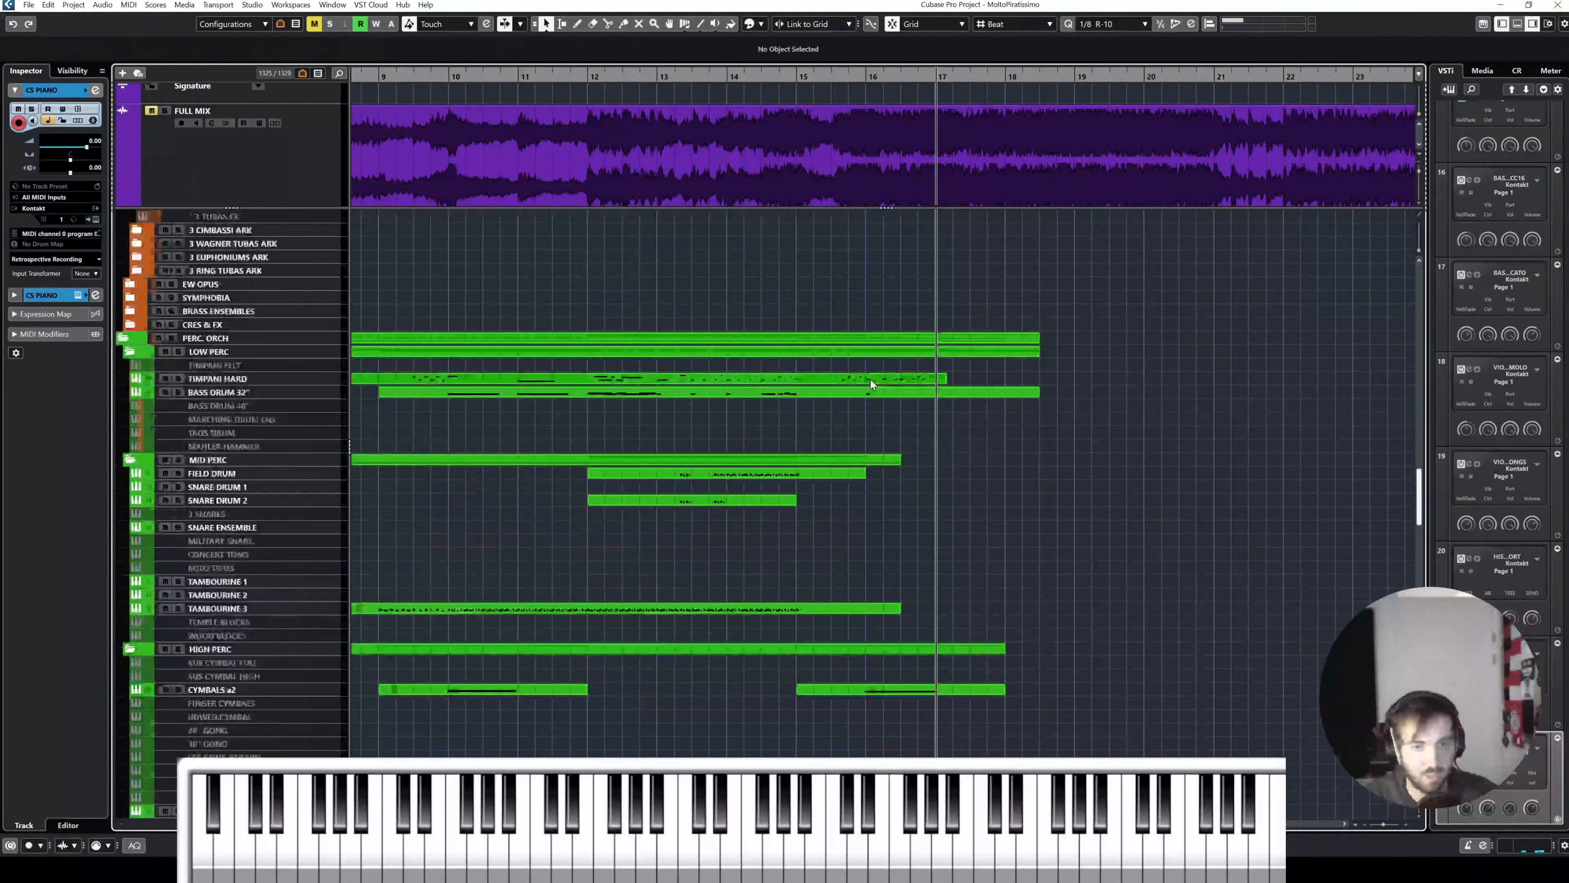
scroll(870, 380, up, 3)
click(170, 459)
scroll(689, 398, left, 2)
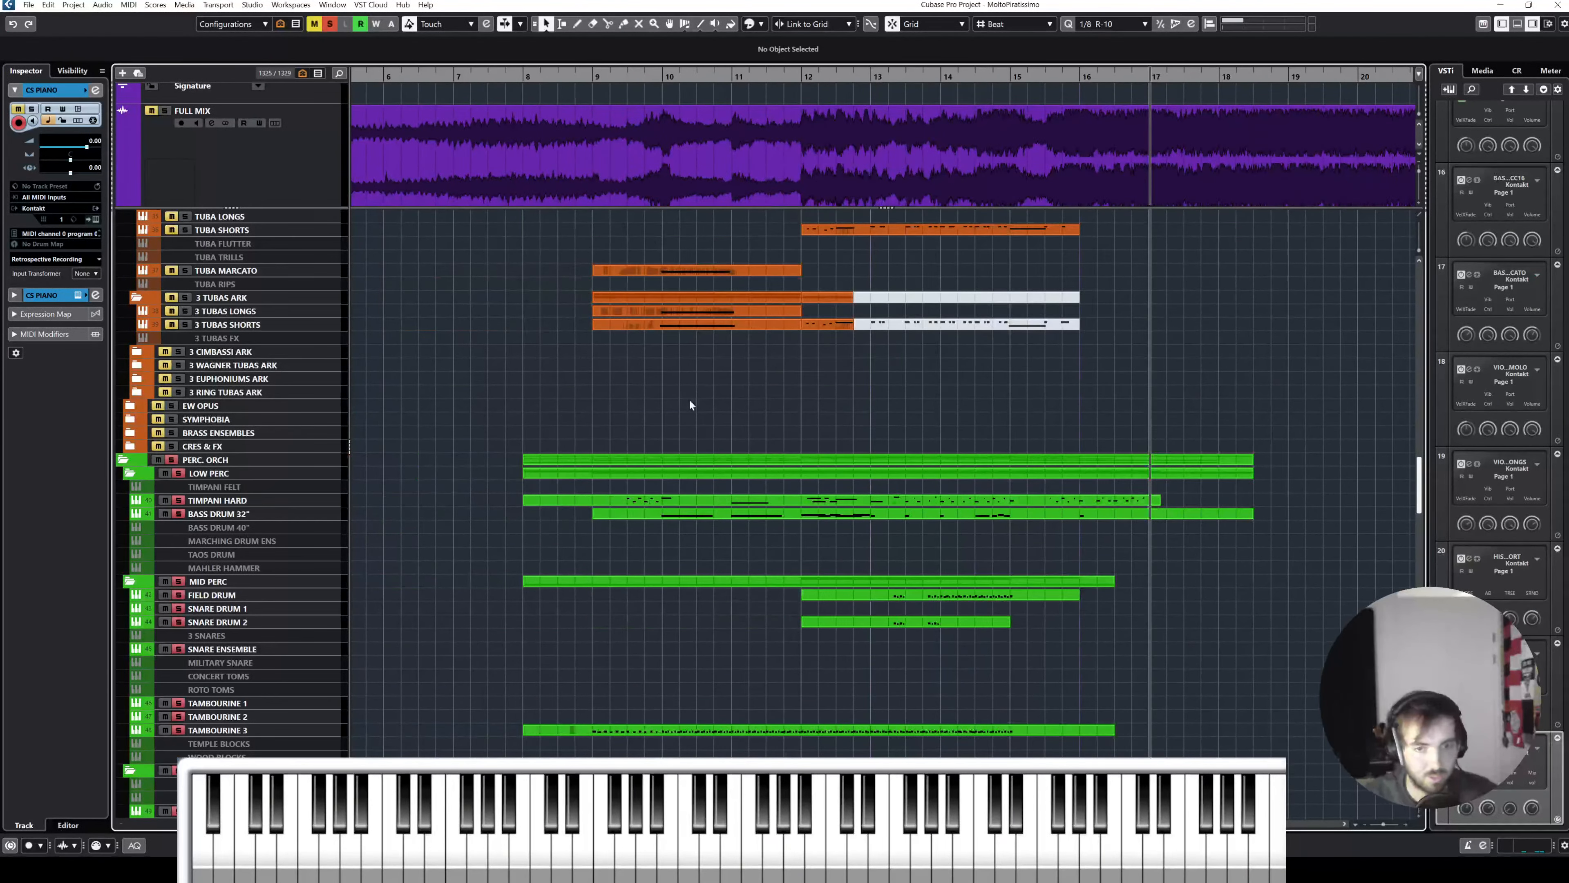
Step: Solo the Organic Percussion group inside the Percussion folder and start playback from about bar 12.5
scroll(729, 401, down, 16)
scroll(734, 402, right, 1)
scroll(701, 407, down, 15)
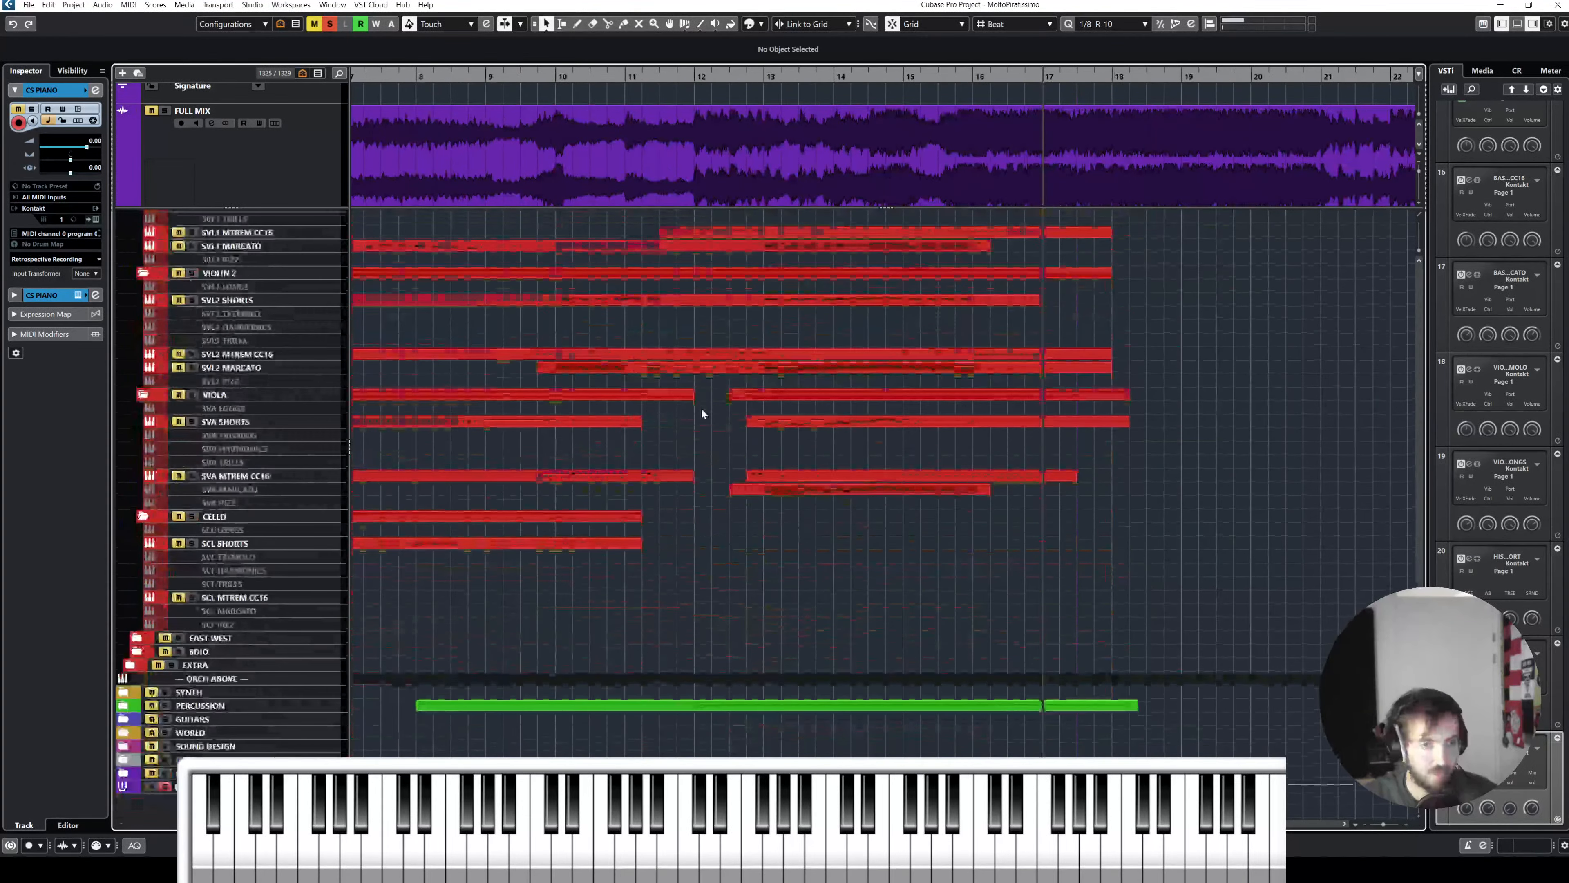
click(123, 707)
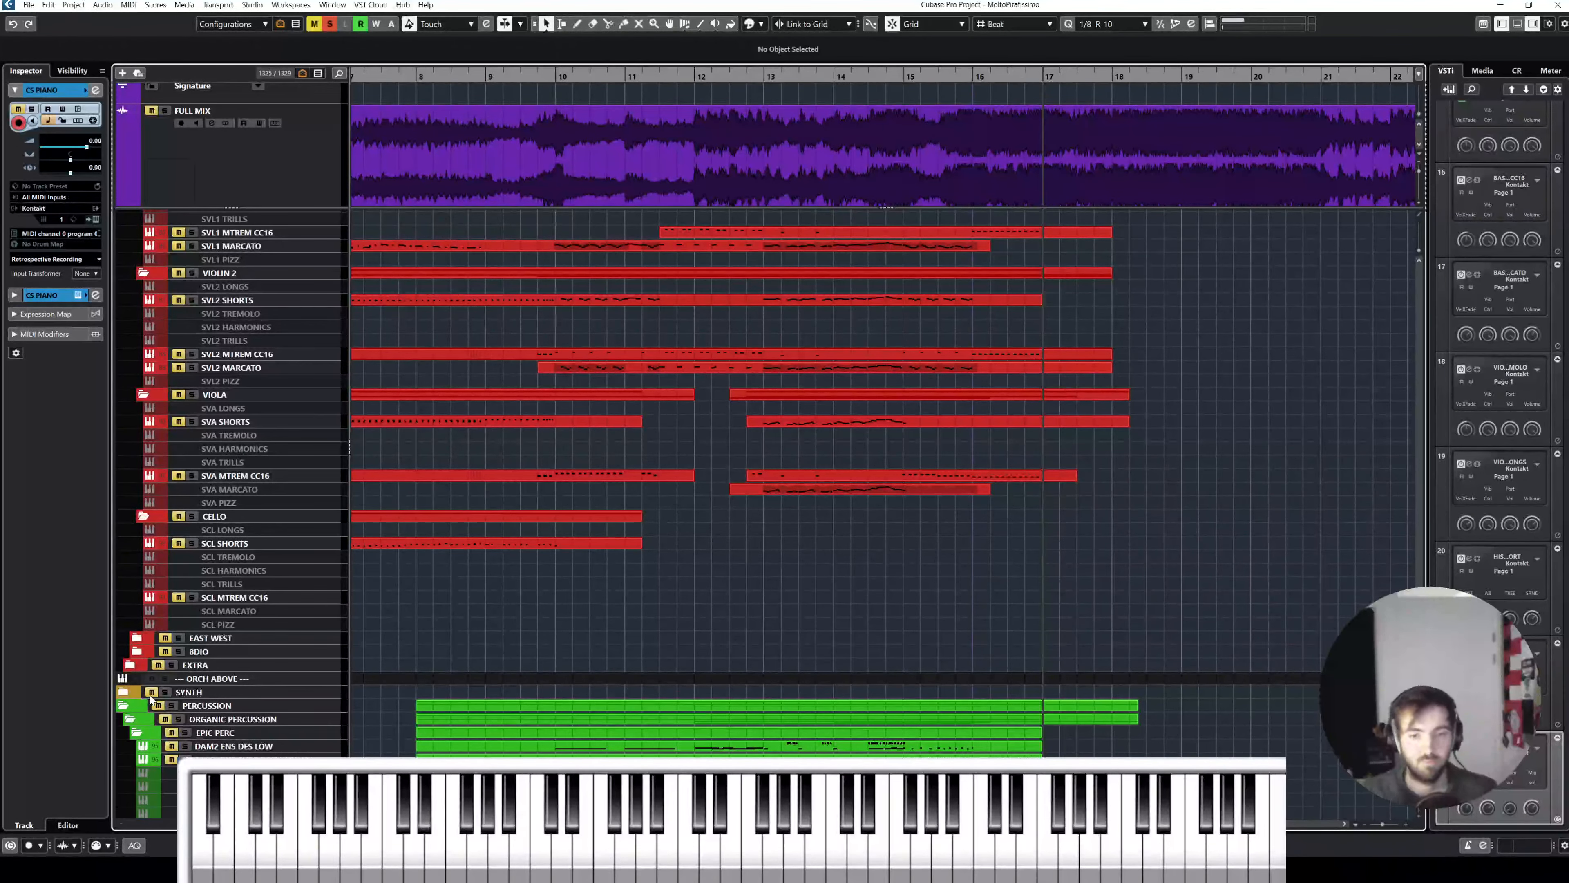
scroll(298, 712, down, 6)
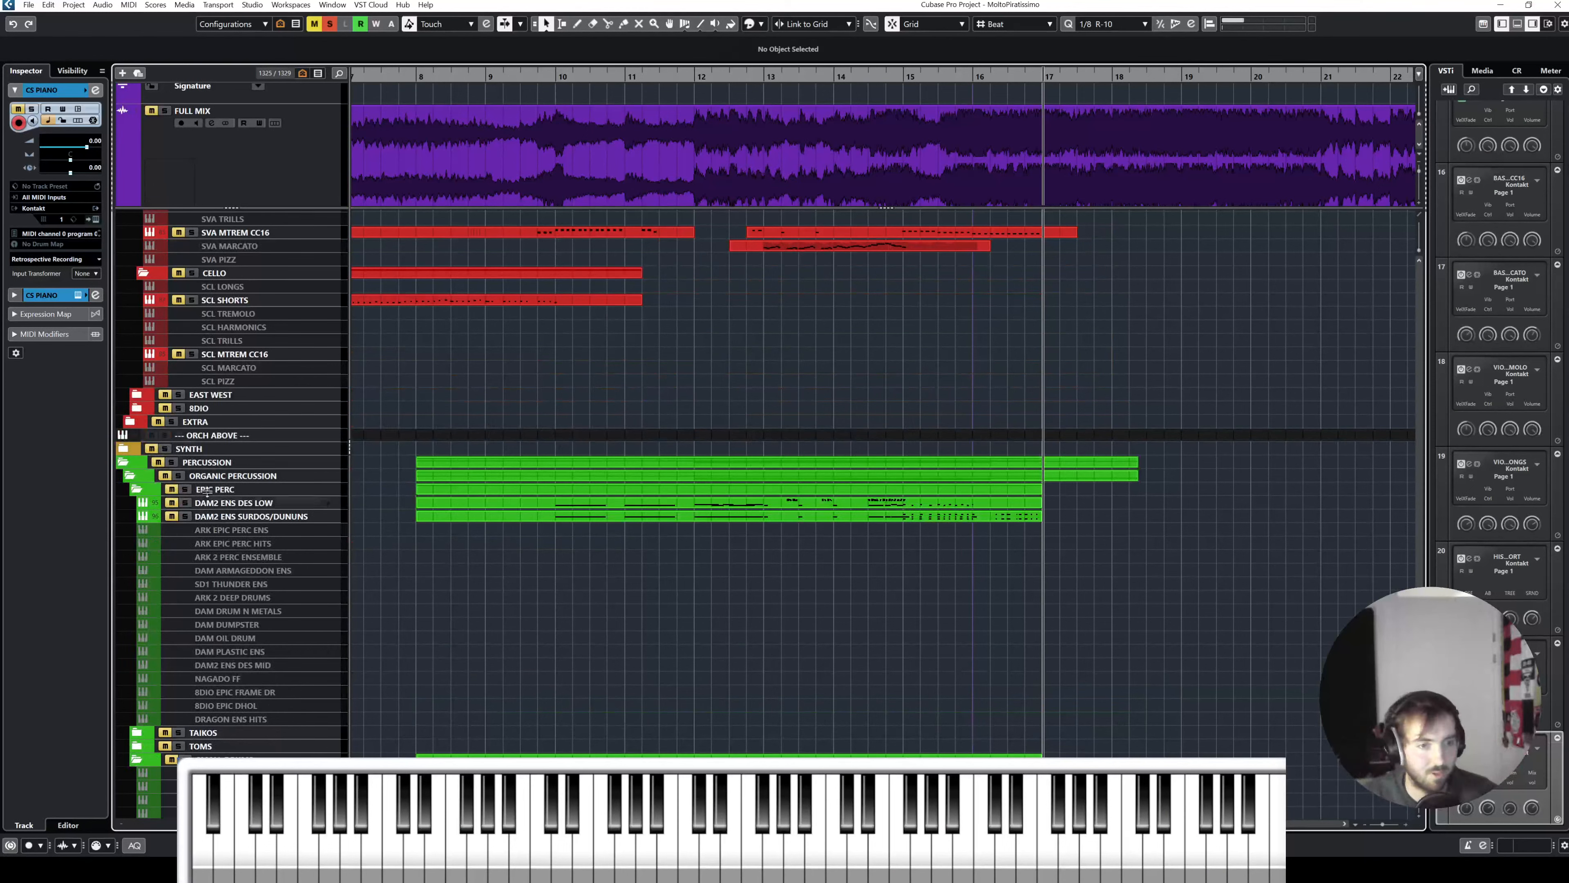
click(729, 77)
key(space)
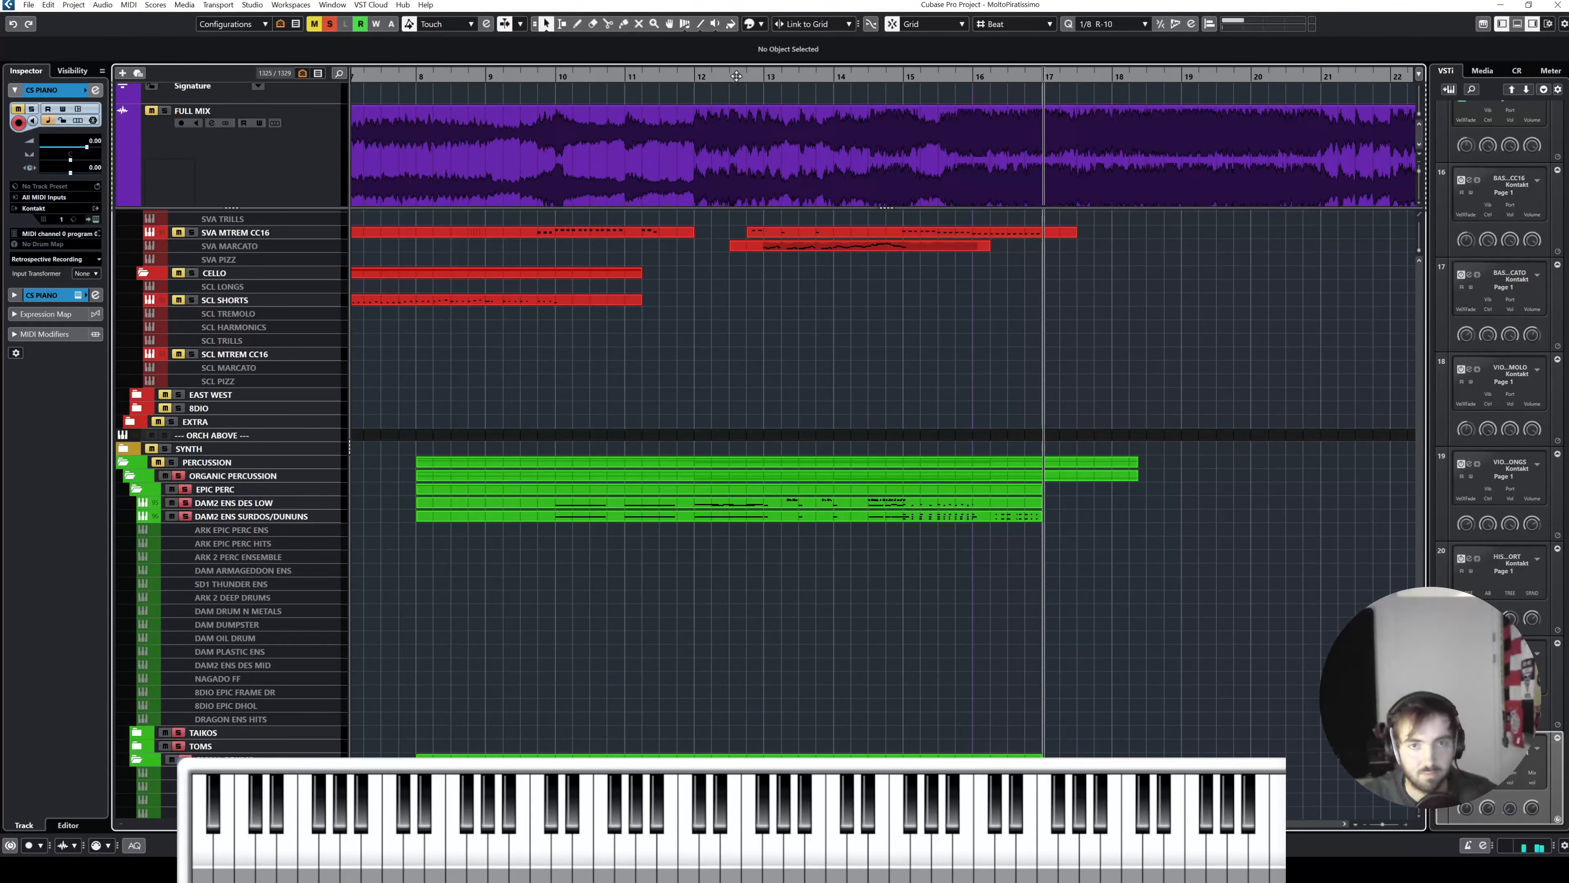
Step: Examine the Organic Percussion tracks while playing them to about bar 16, and stop playback
scroll(812, 335, down, 8)
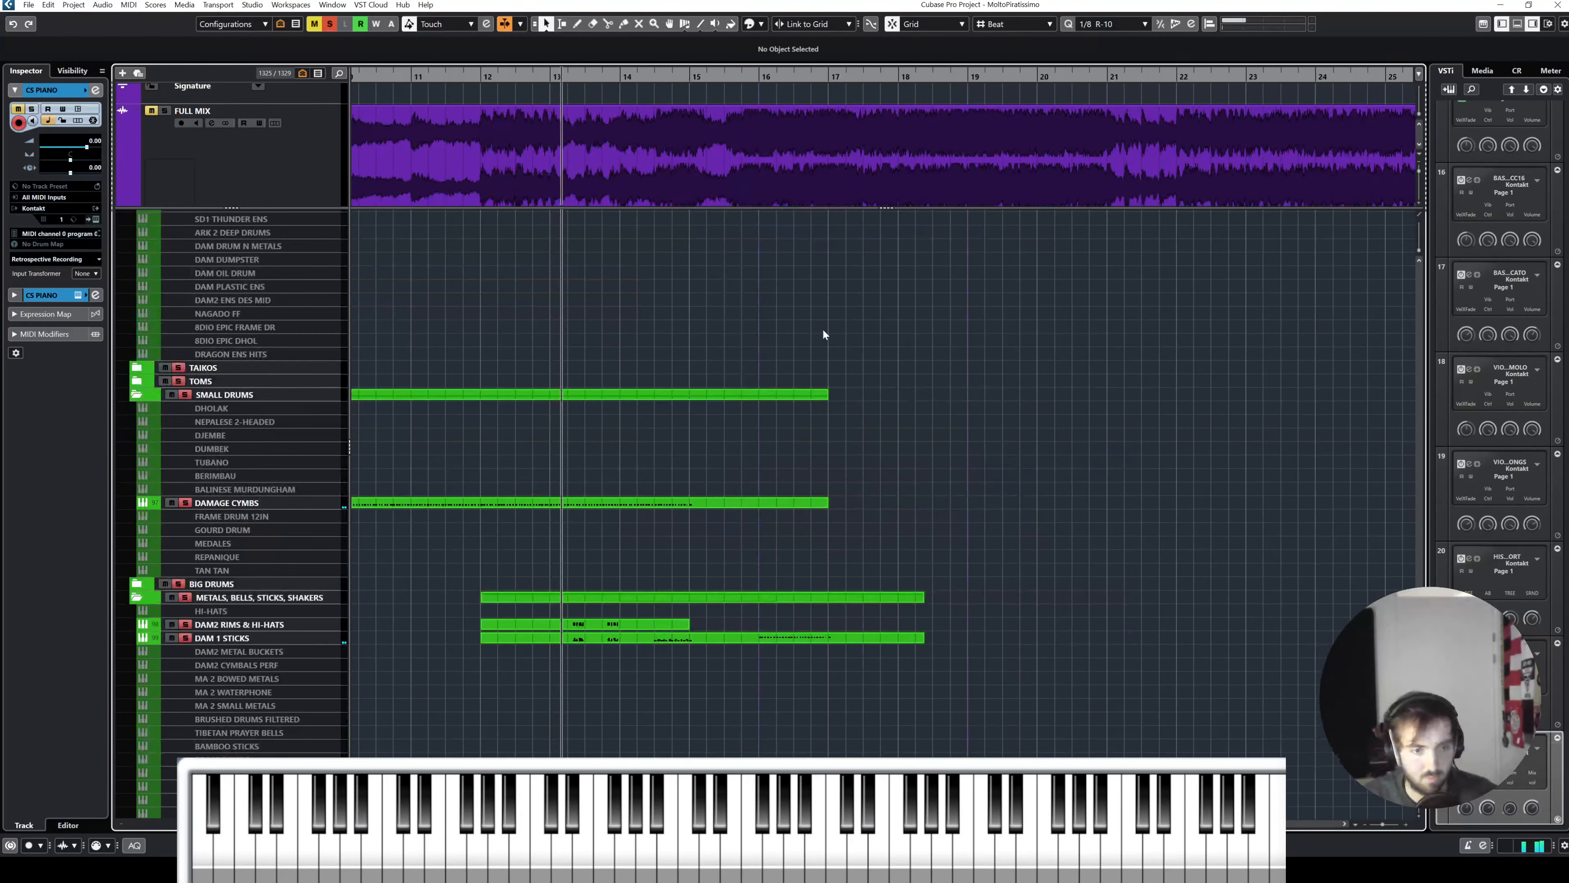
scroll(823, 330, up, 8)
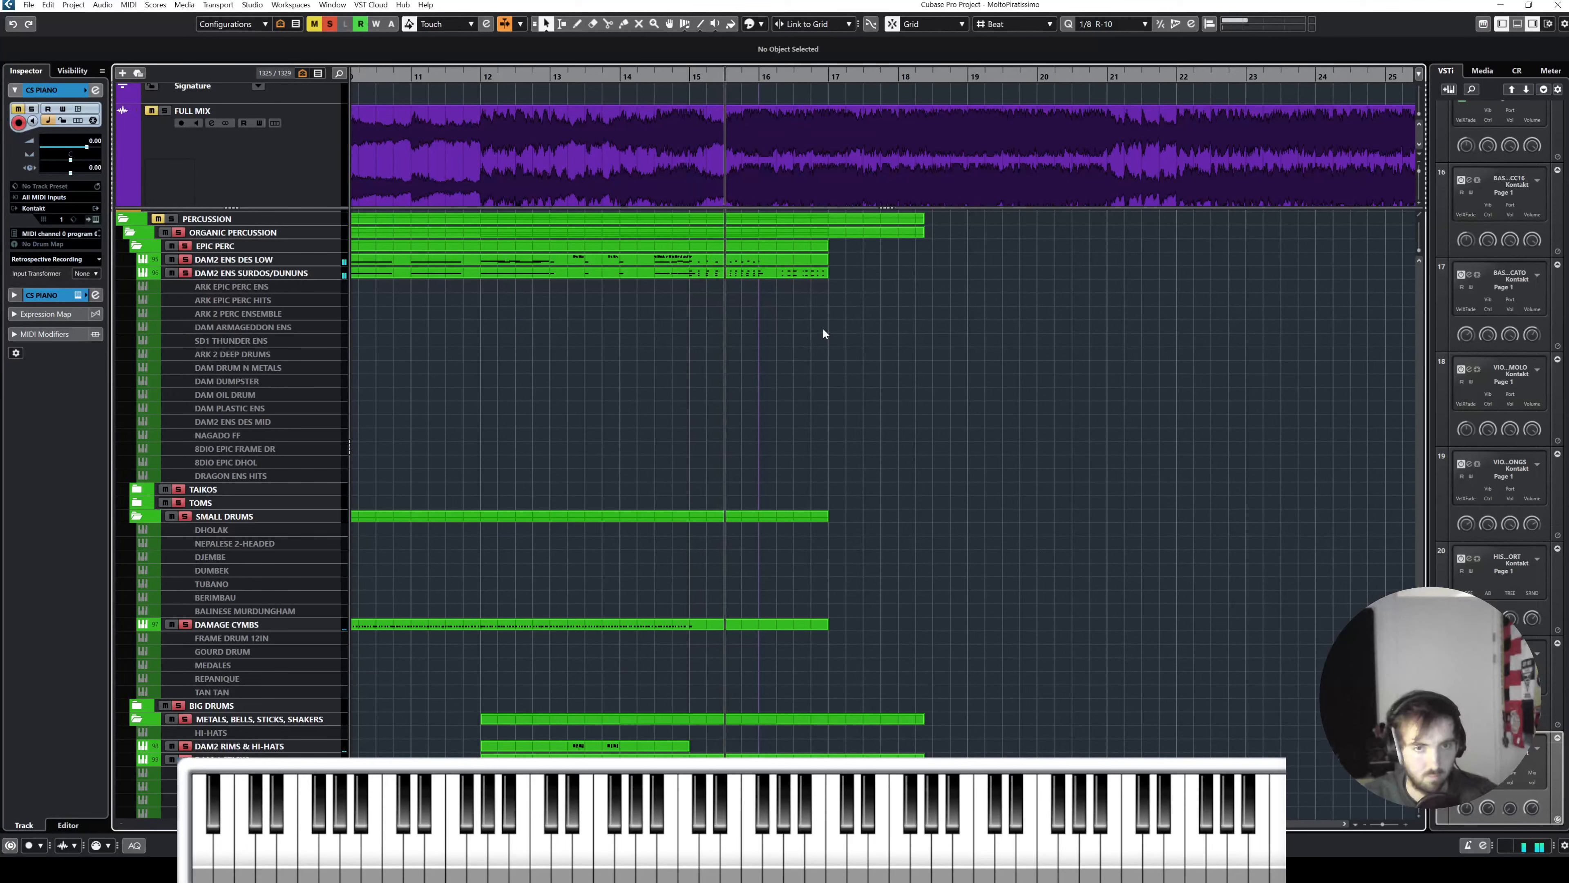
key(space)
scroll(822, 330, down, 5)
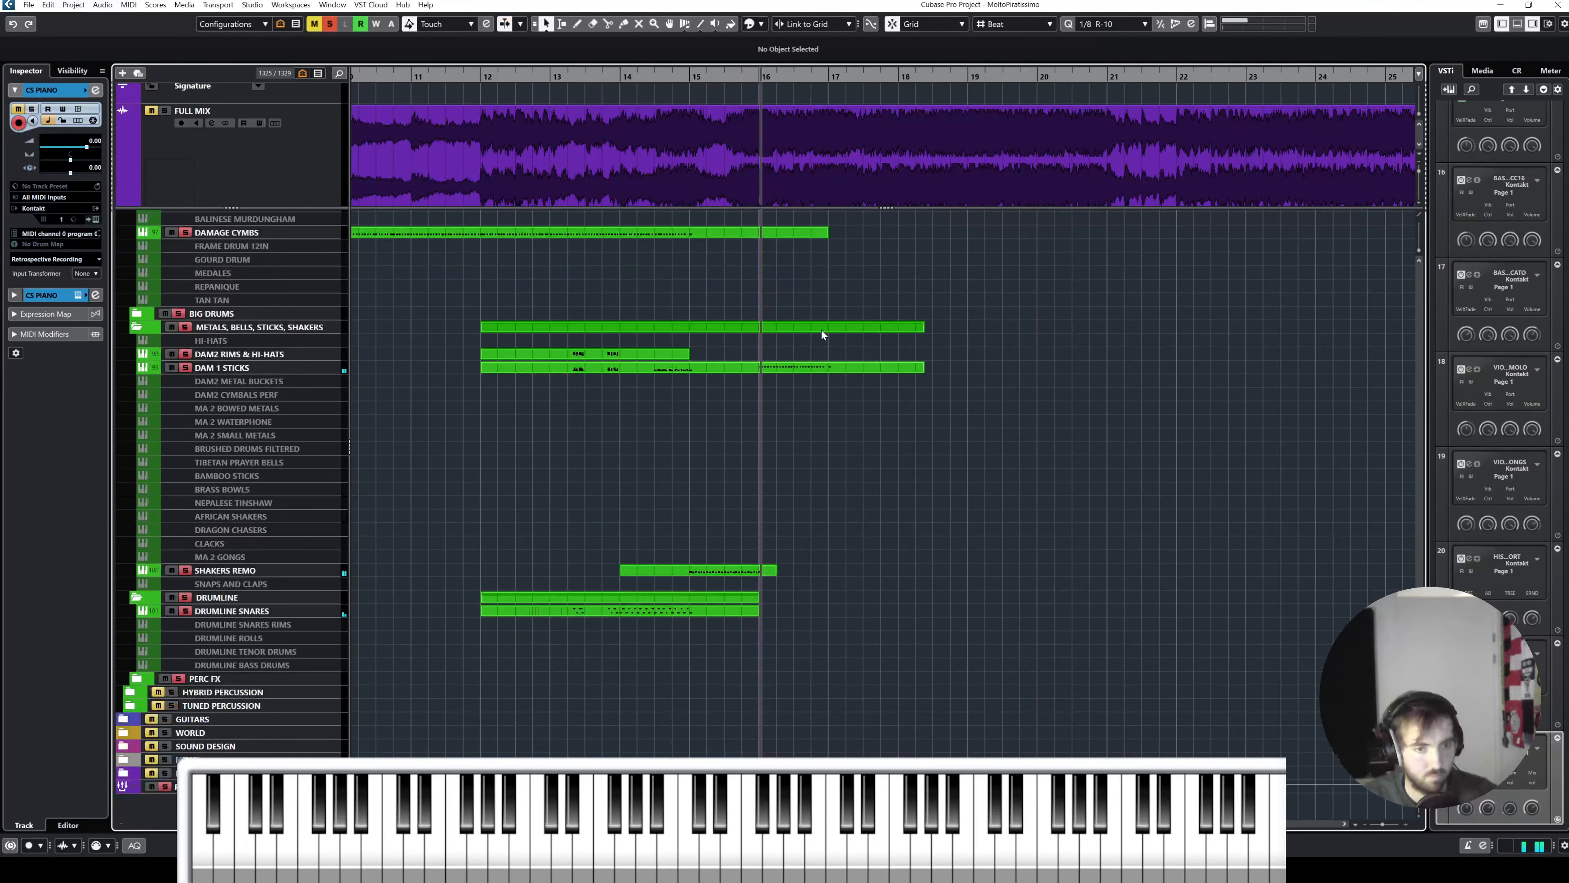
Step: Clear the percussion solos and enlarge the upper track area to show the ORCHESTRA stem under FULL MIX
scroll(431, 373, up, 7)
scroll(238, 394, up, 15)
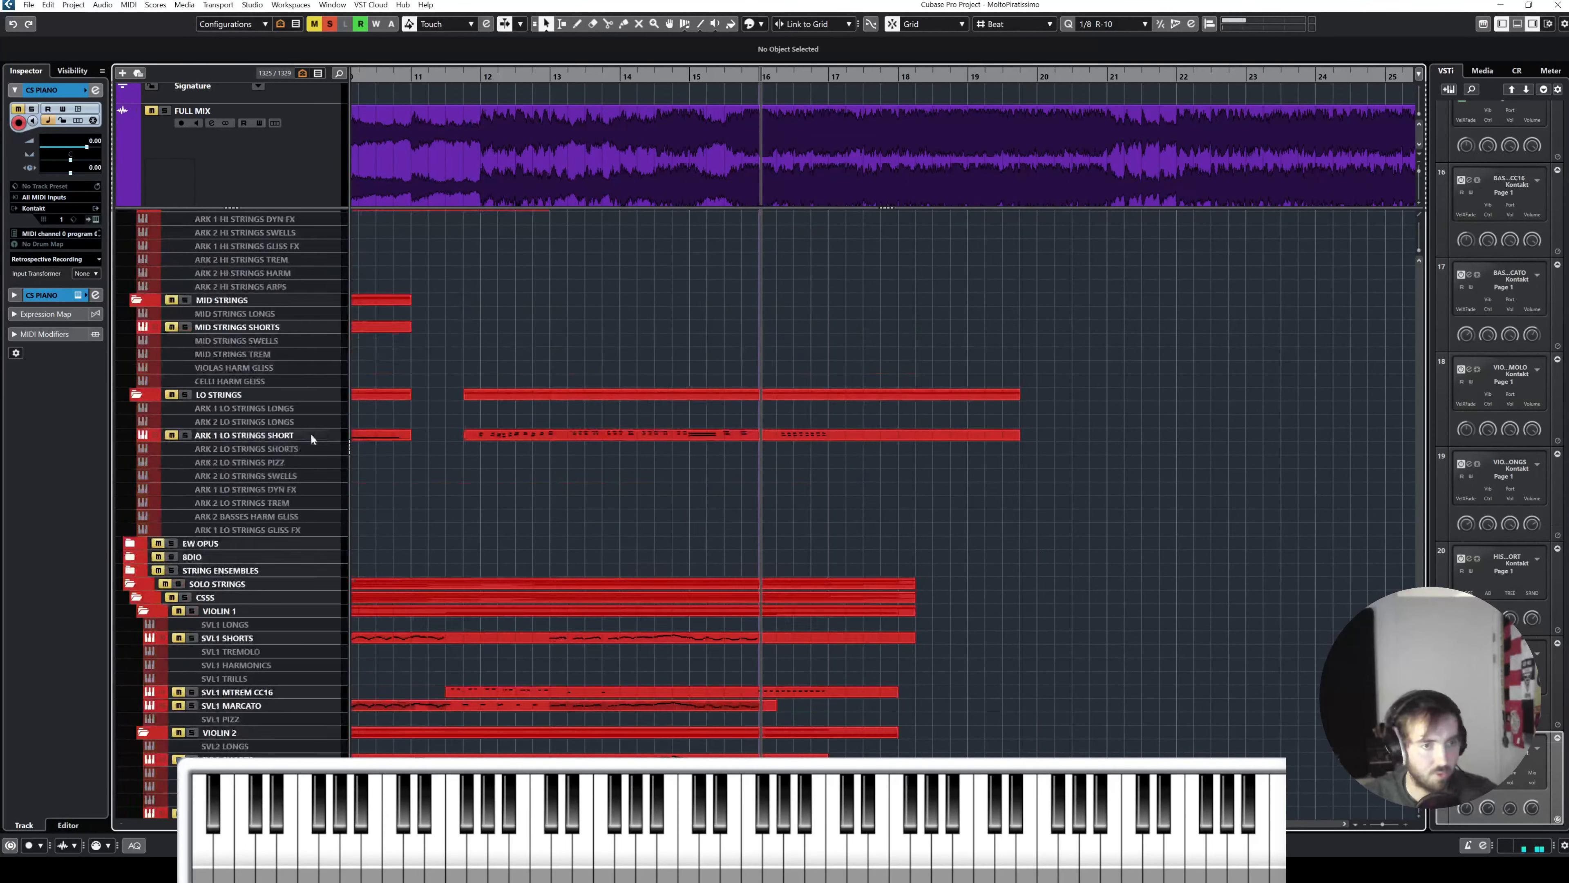
scroll(224, 408, down, 3)
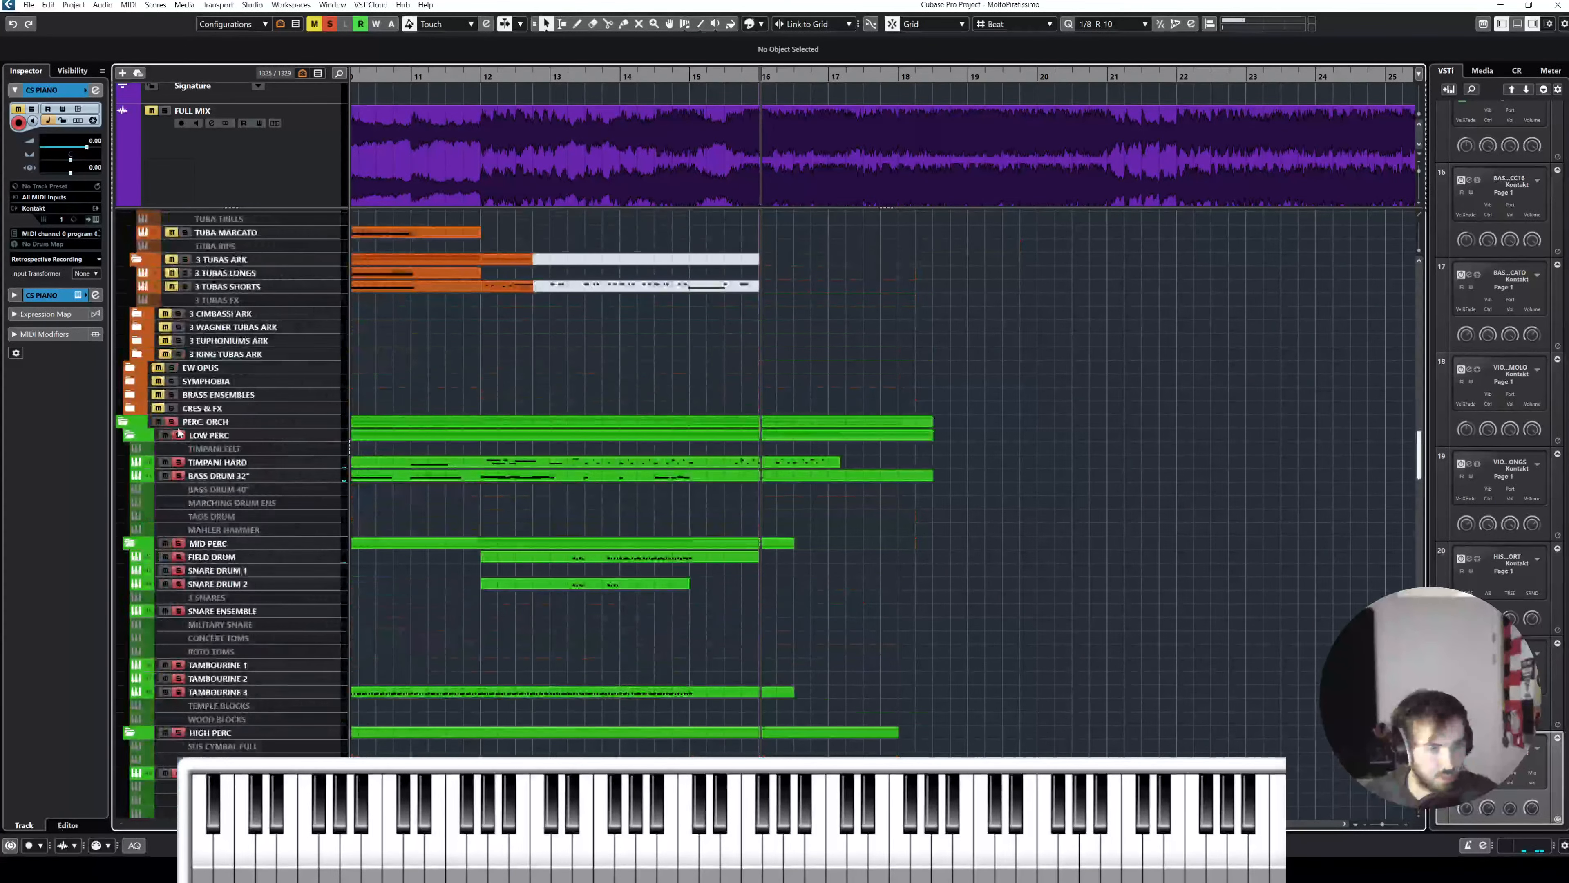
scroll(284, 448, up, 15)
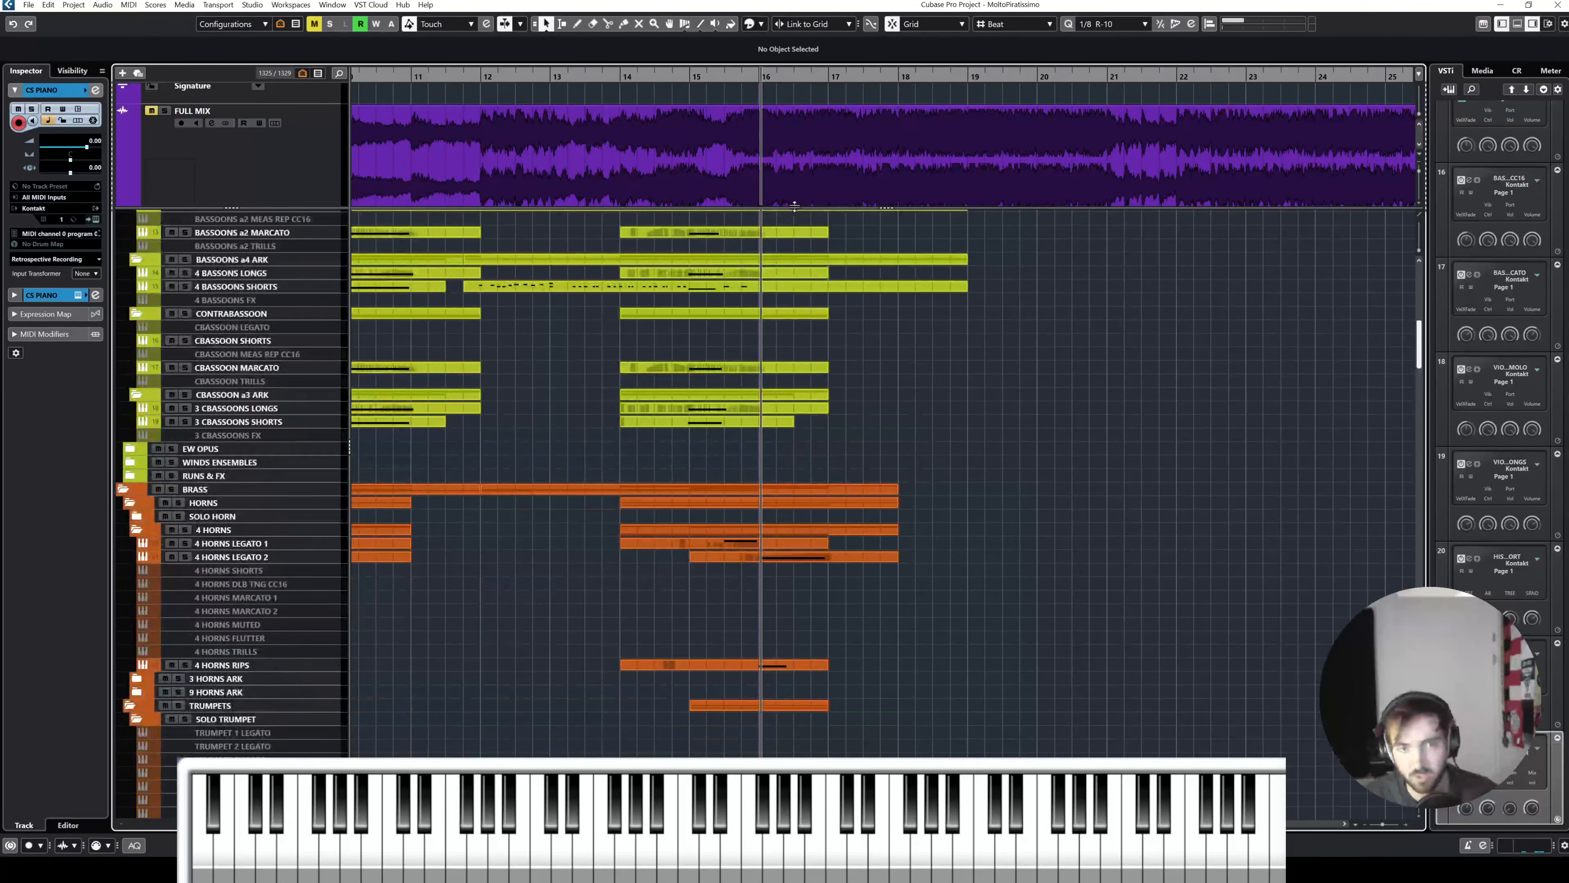
drag(1036, 207, 1026, 295)
Step: Solo the FULL MIX track and start playback from about bar 13
click(315, 184)
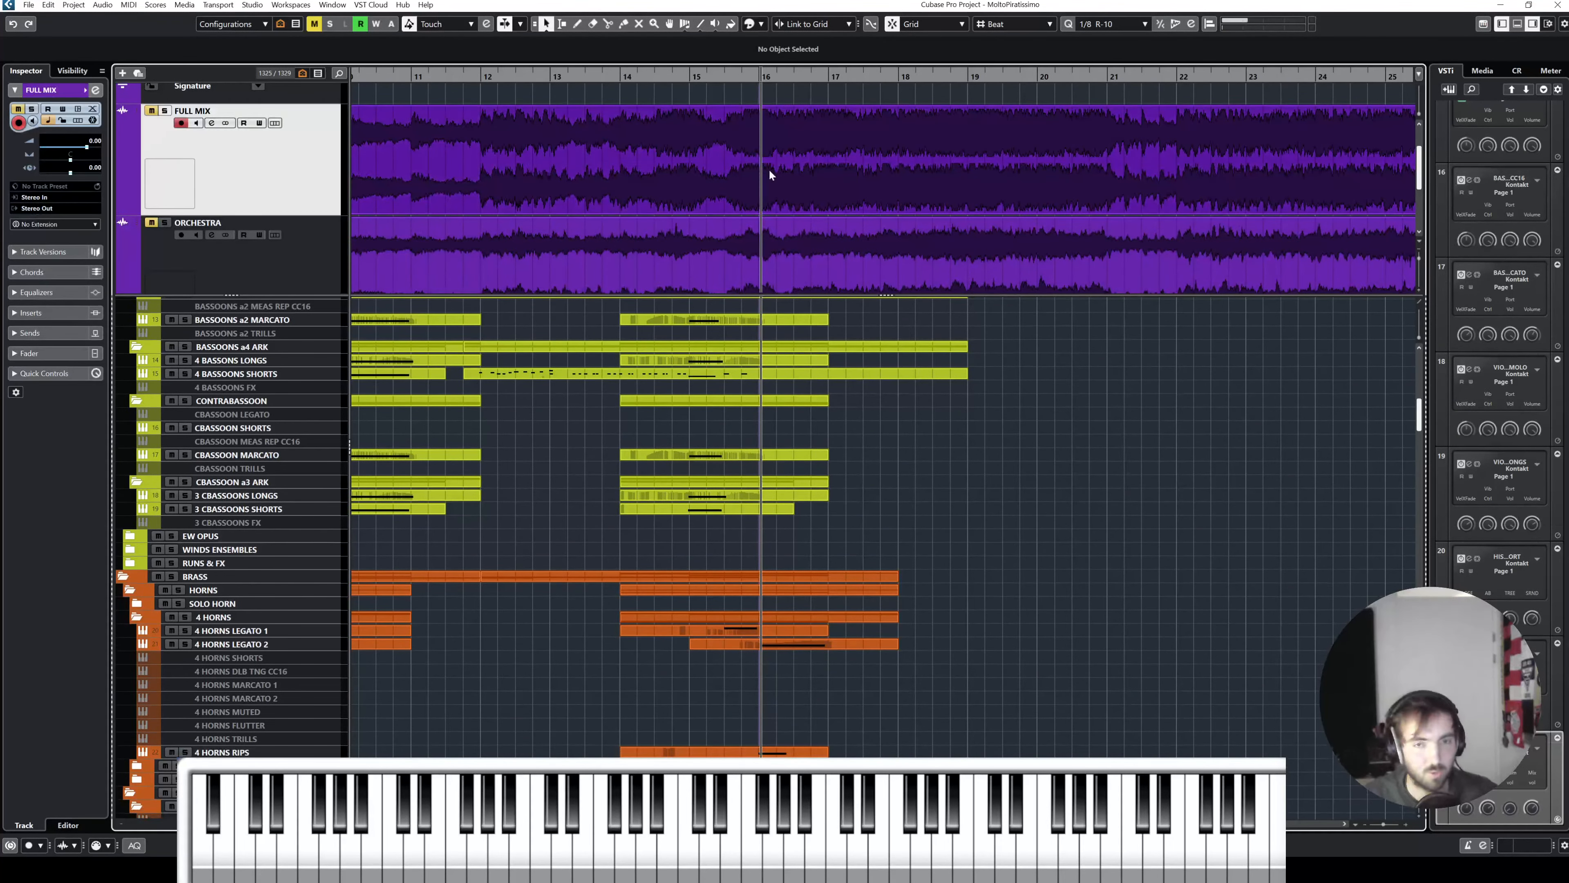
click(564, 83)
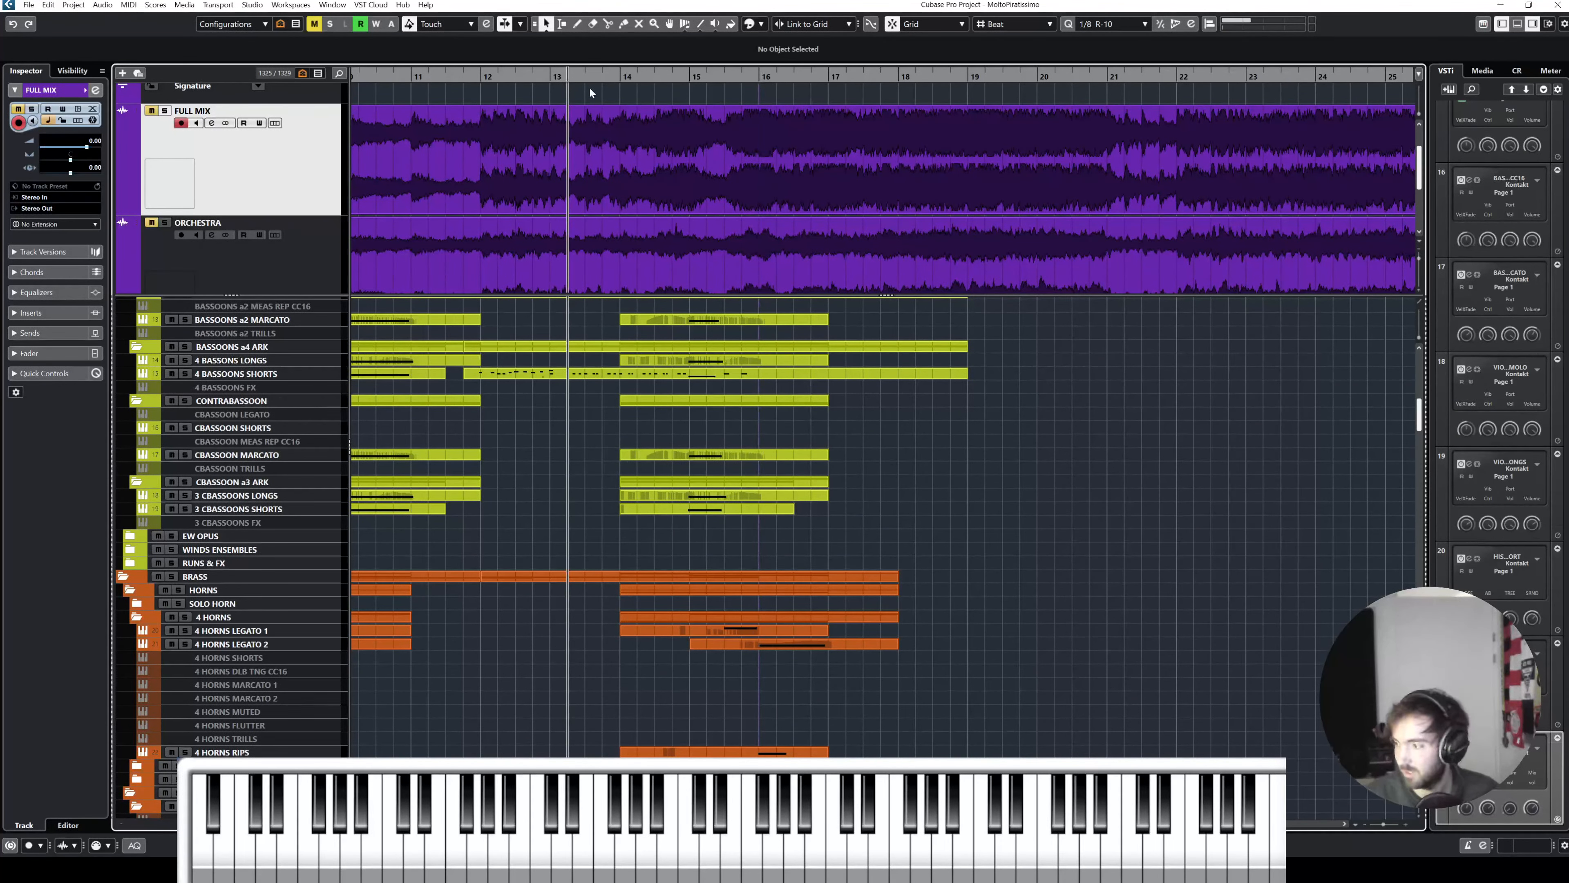
key(s)
key(space)
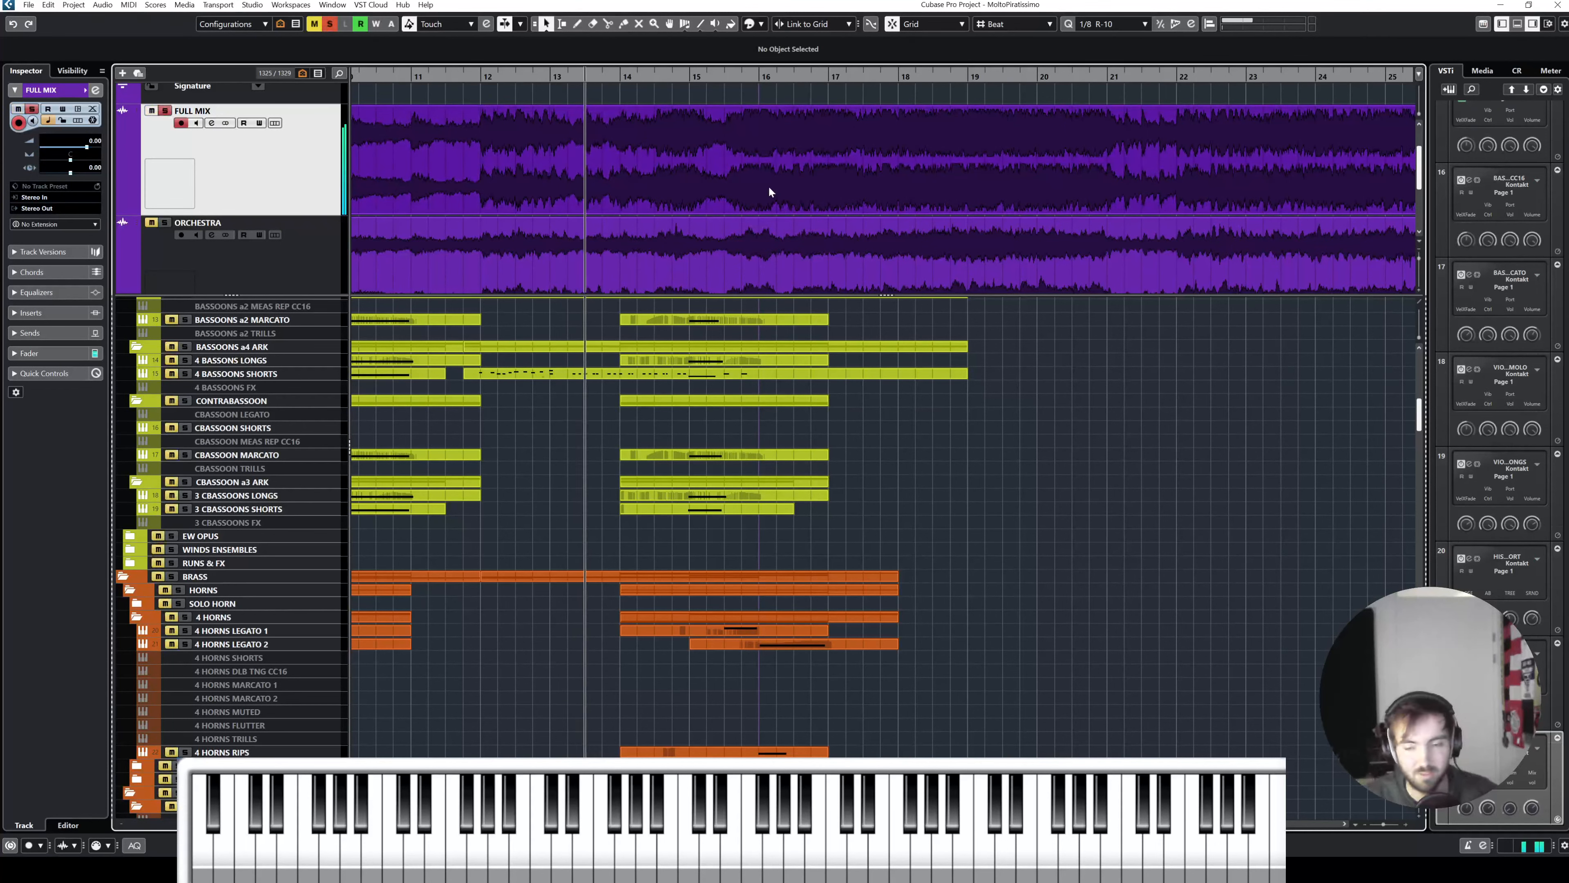
key(f)
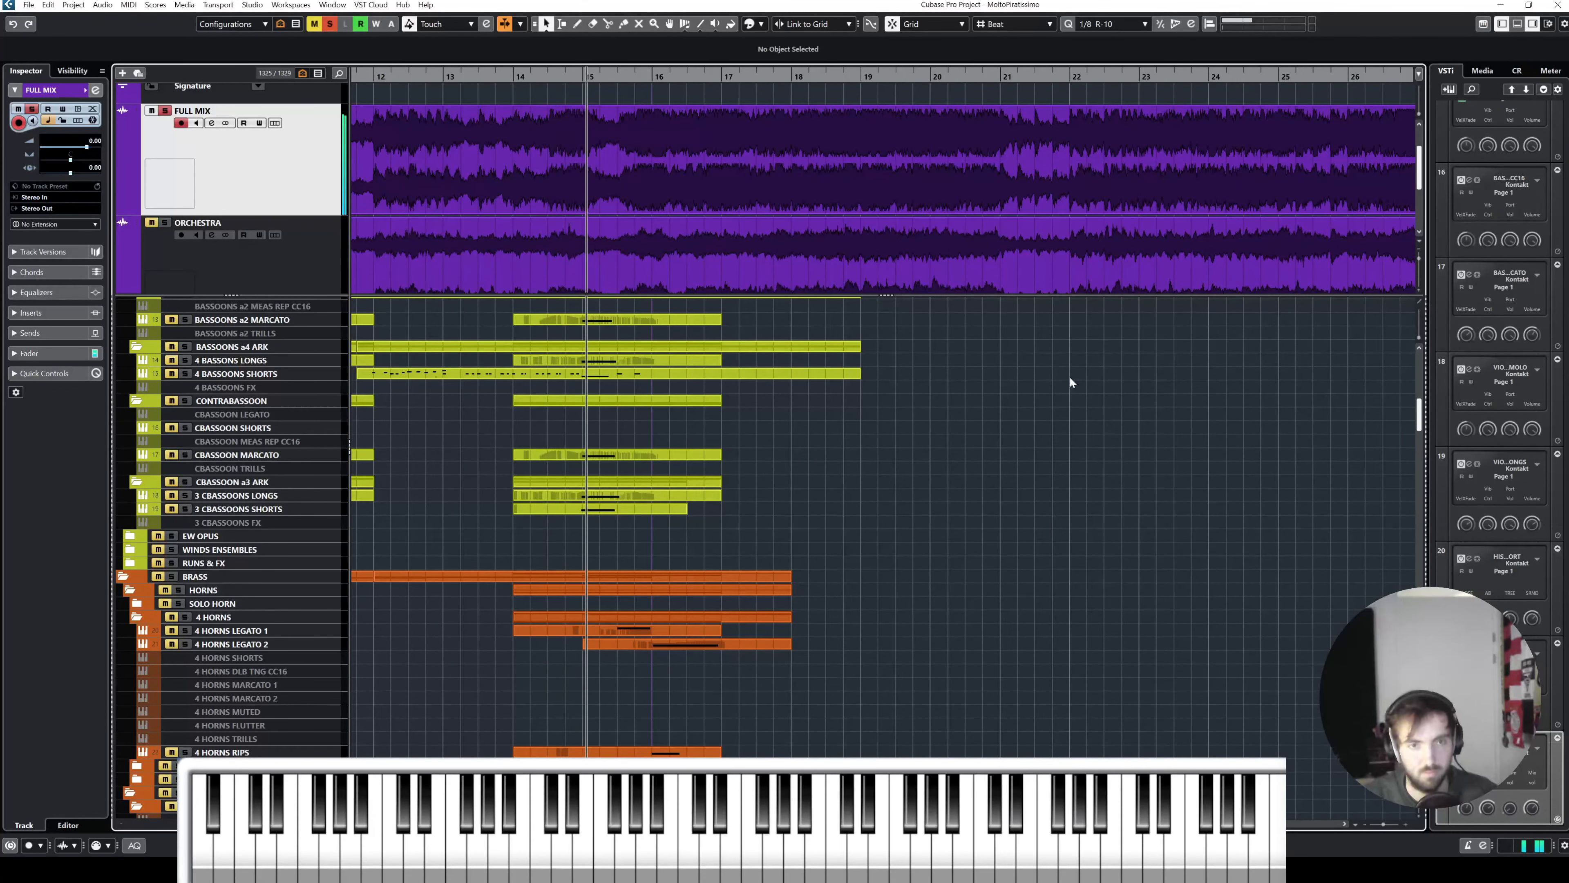
Step: Look through the low brass, orchestral percussion, piano and choir tracks while the full mix plays on
scroll(927, 404, down, 10)
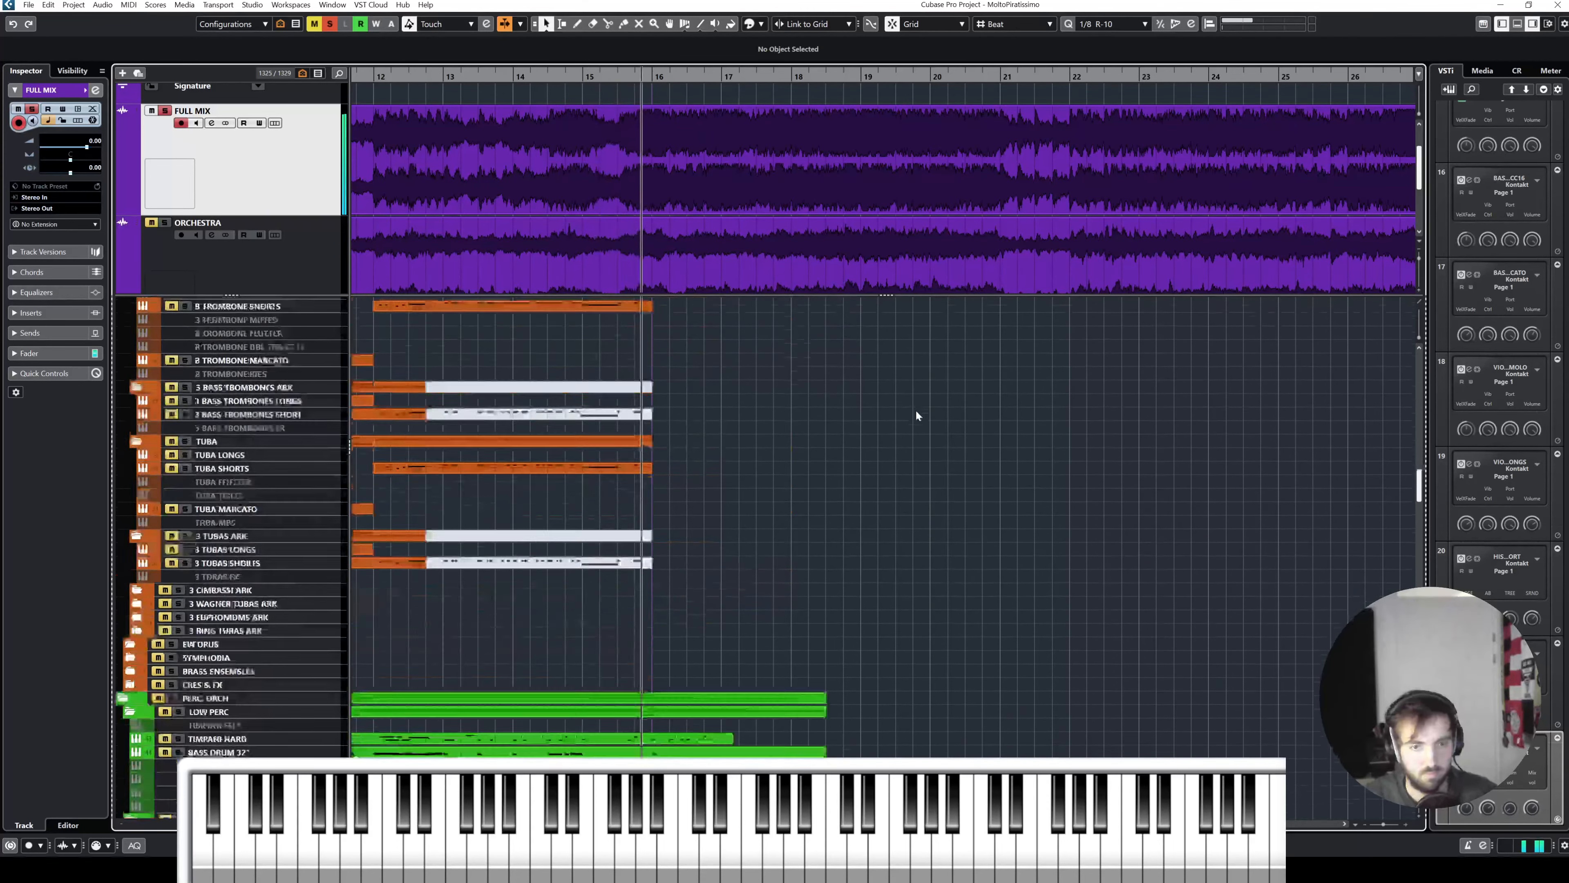
scroll(916, 415, down, 15)
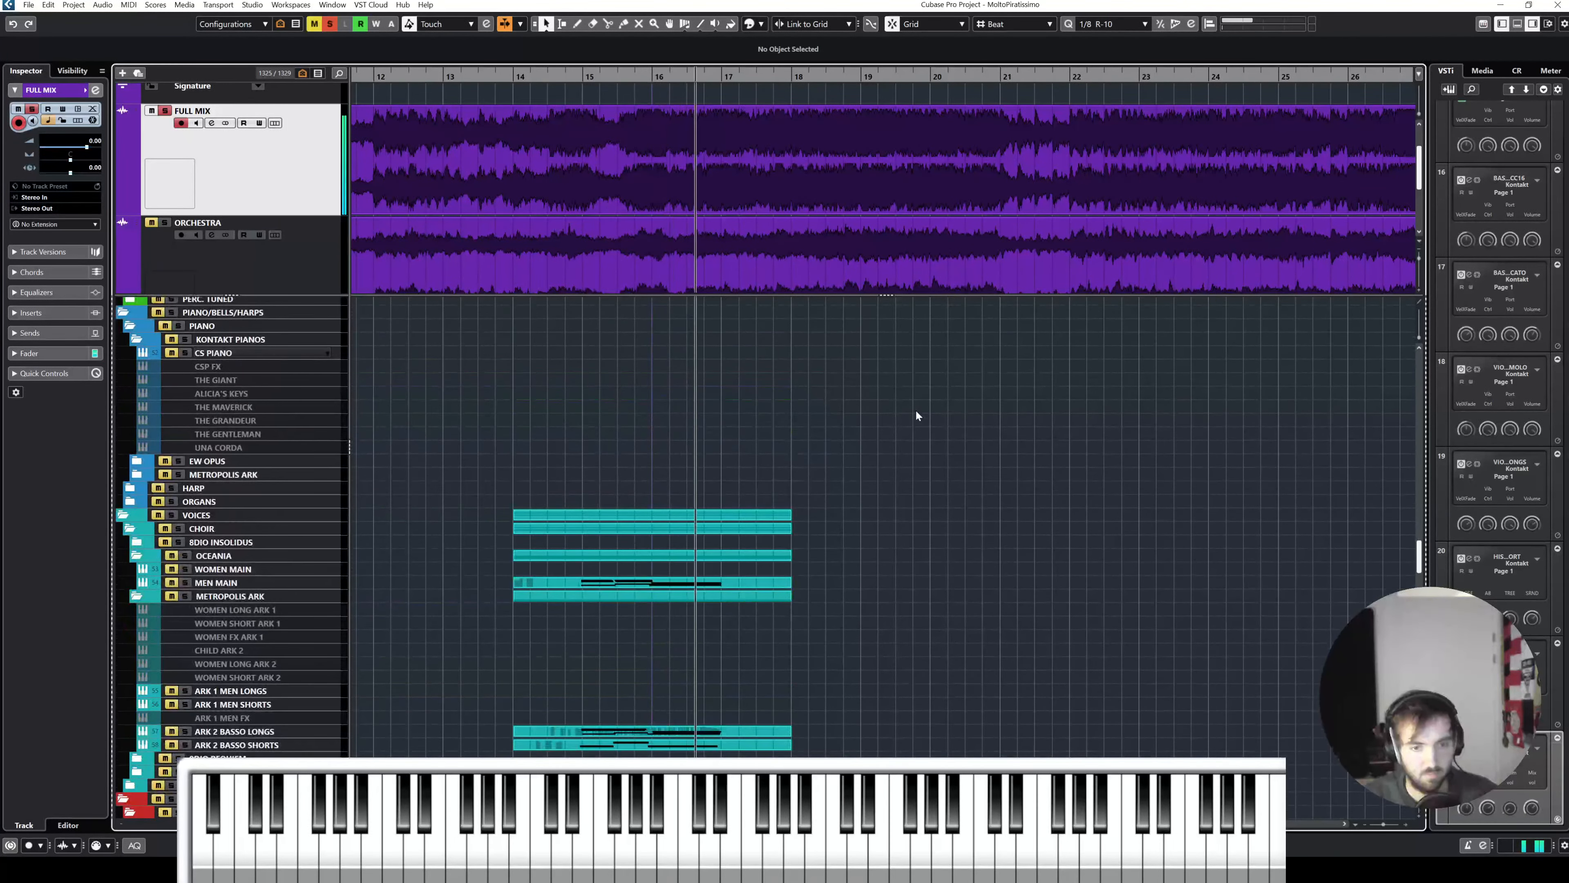
scroll(916, 407, right, 2)
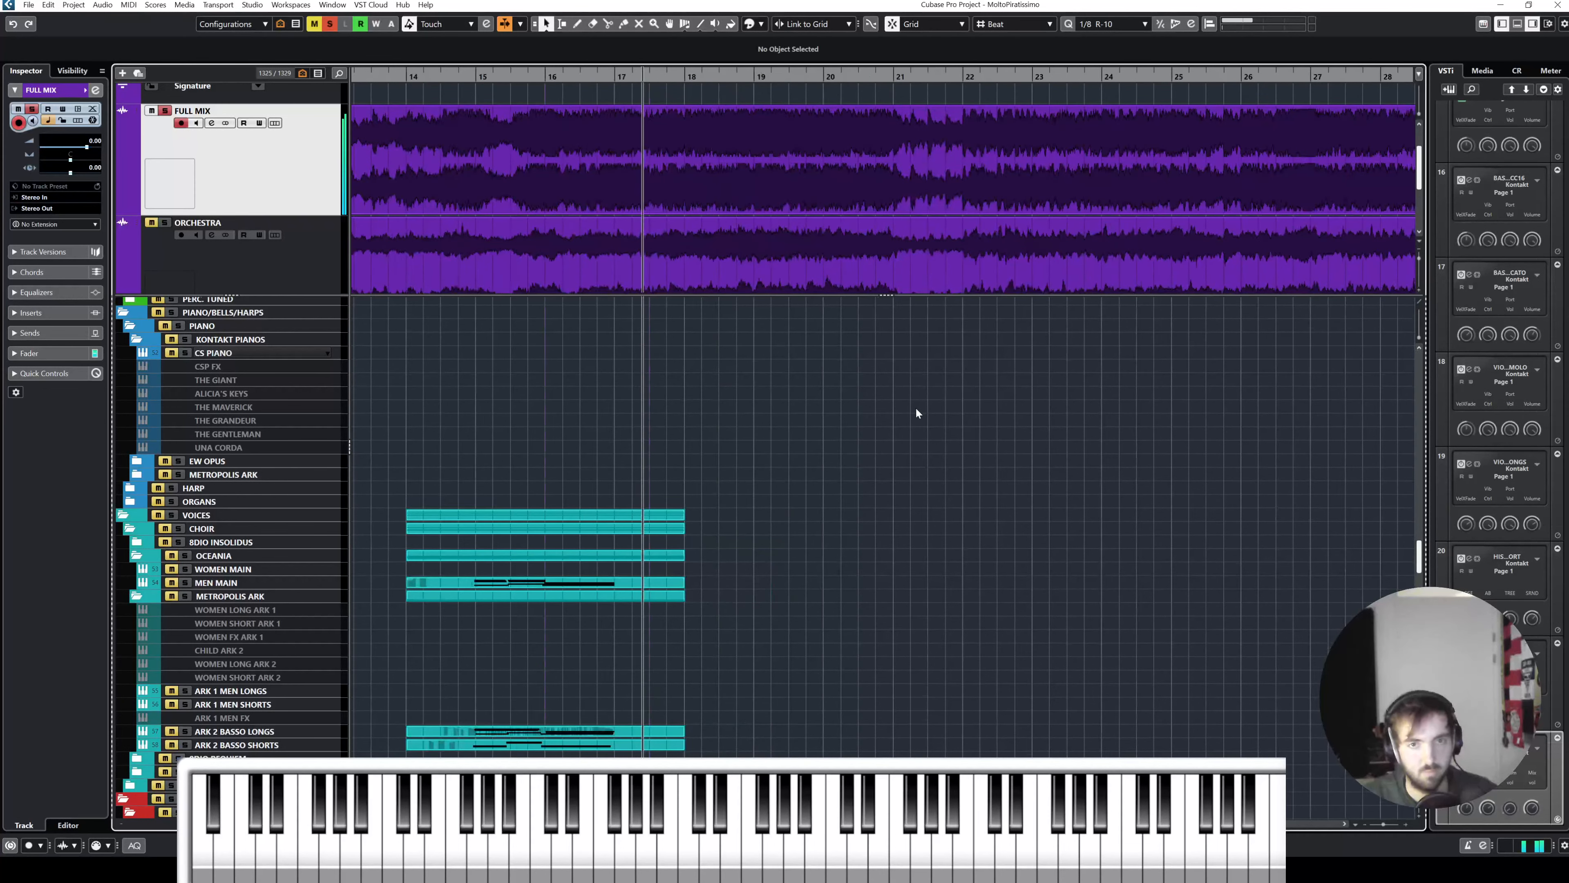
scroll(916, 408, up, 5)
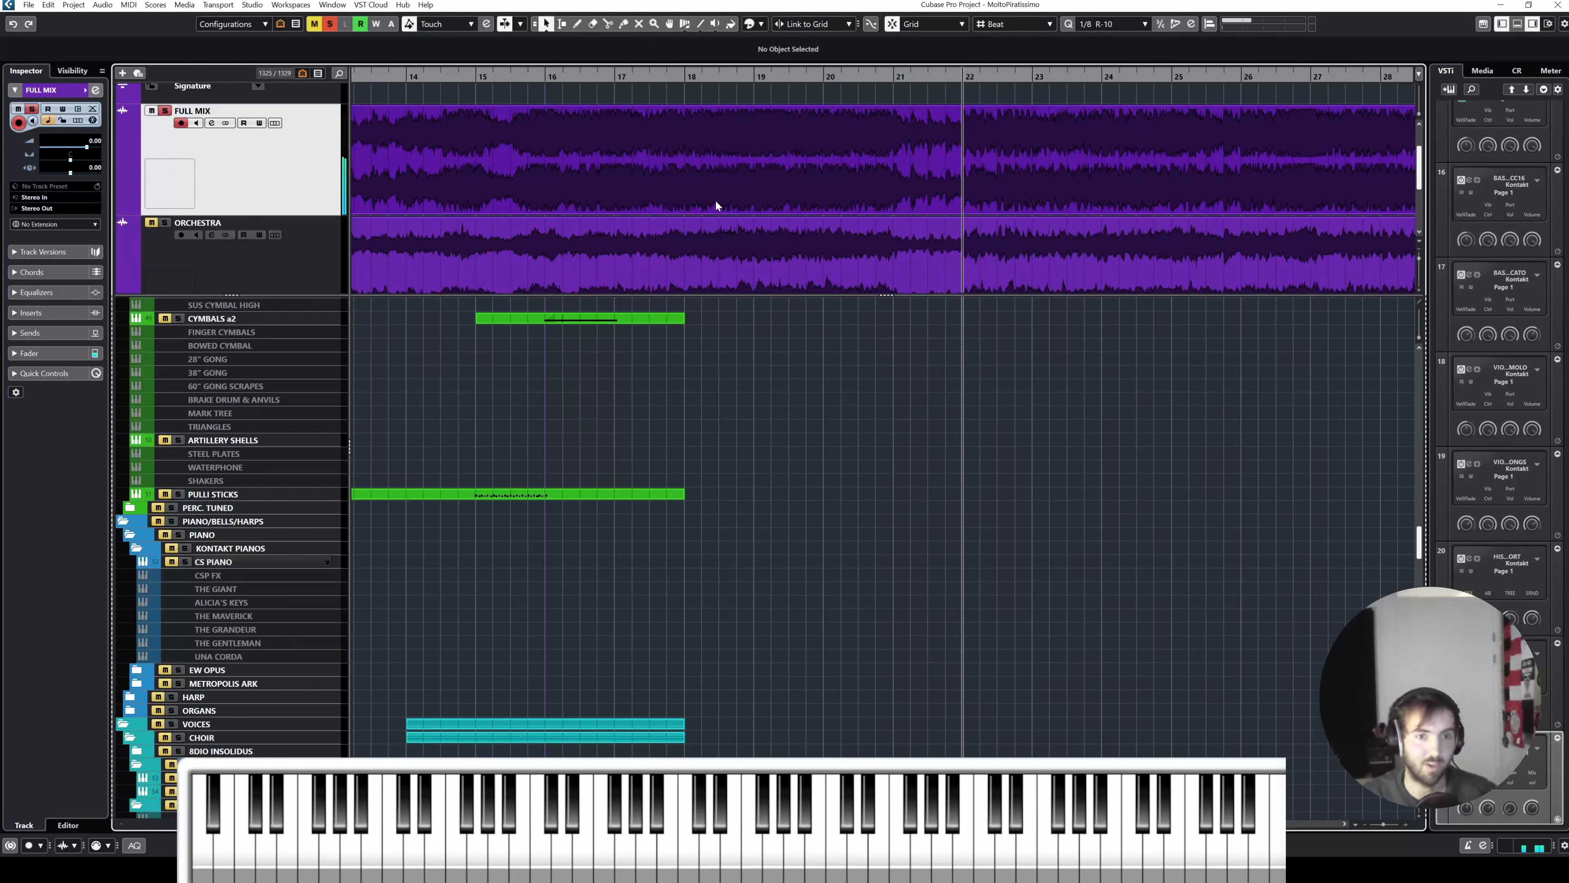
Step: Replay the full mix from about bar 15, look over the trumpet and trombone parts, and select the CS PIANO track
scroll(660, 404, up, 10)
click(518, 78)
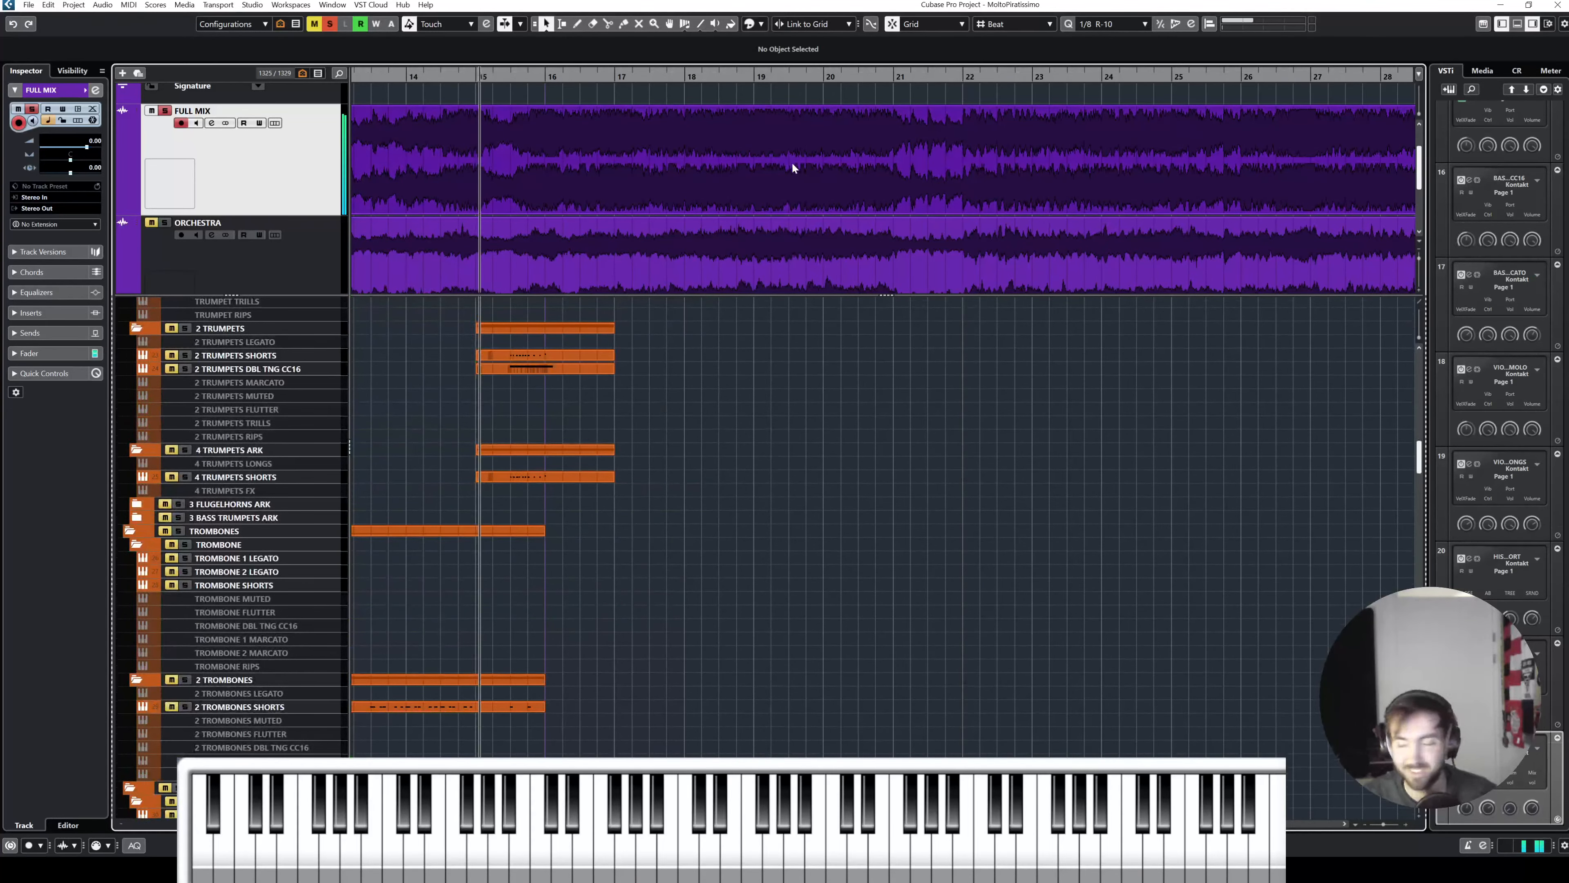
scroll(245, 479, down, 10)
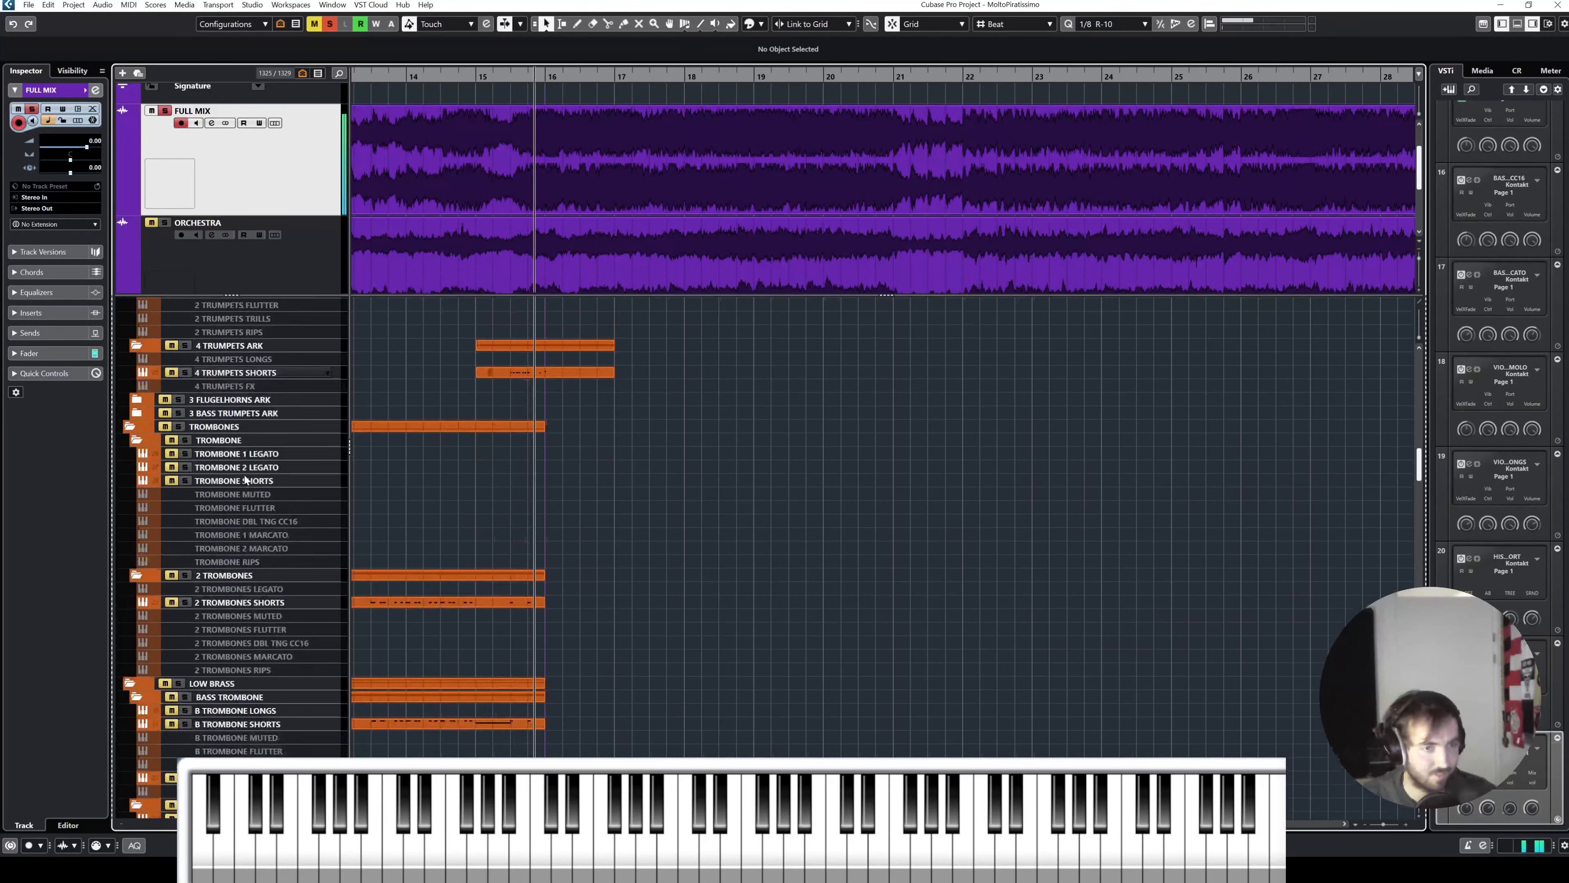
click(232, 457)
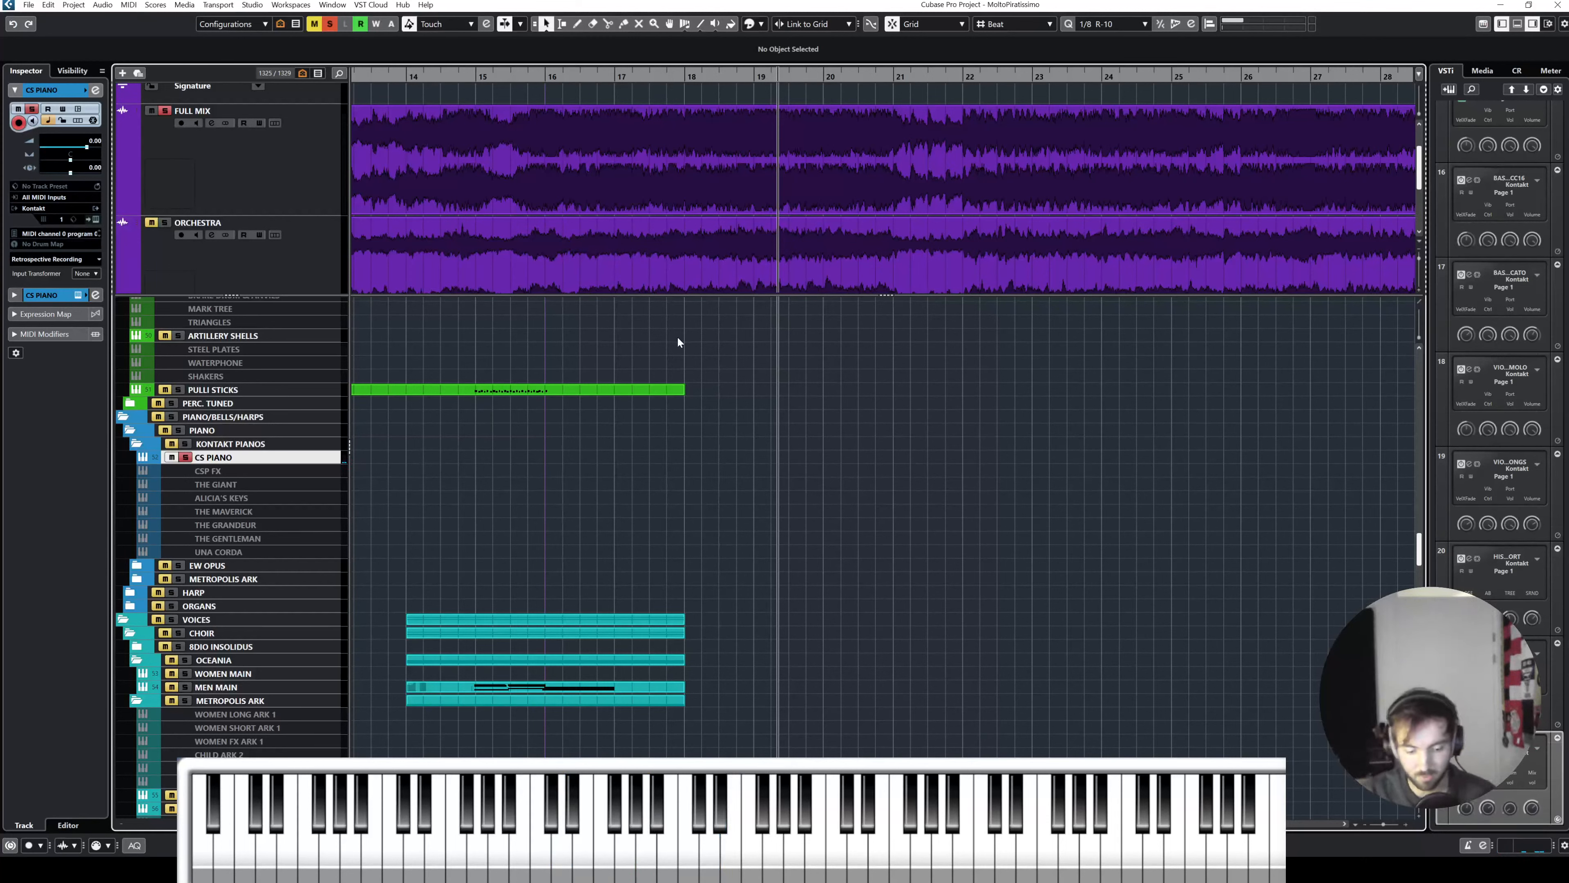
Step: Open the 3 Bass Trombones Short part in the Key Editor and select its long low note at bar 15
scroll(634, 440, down, 15)
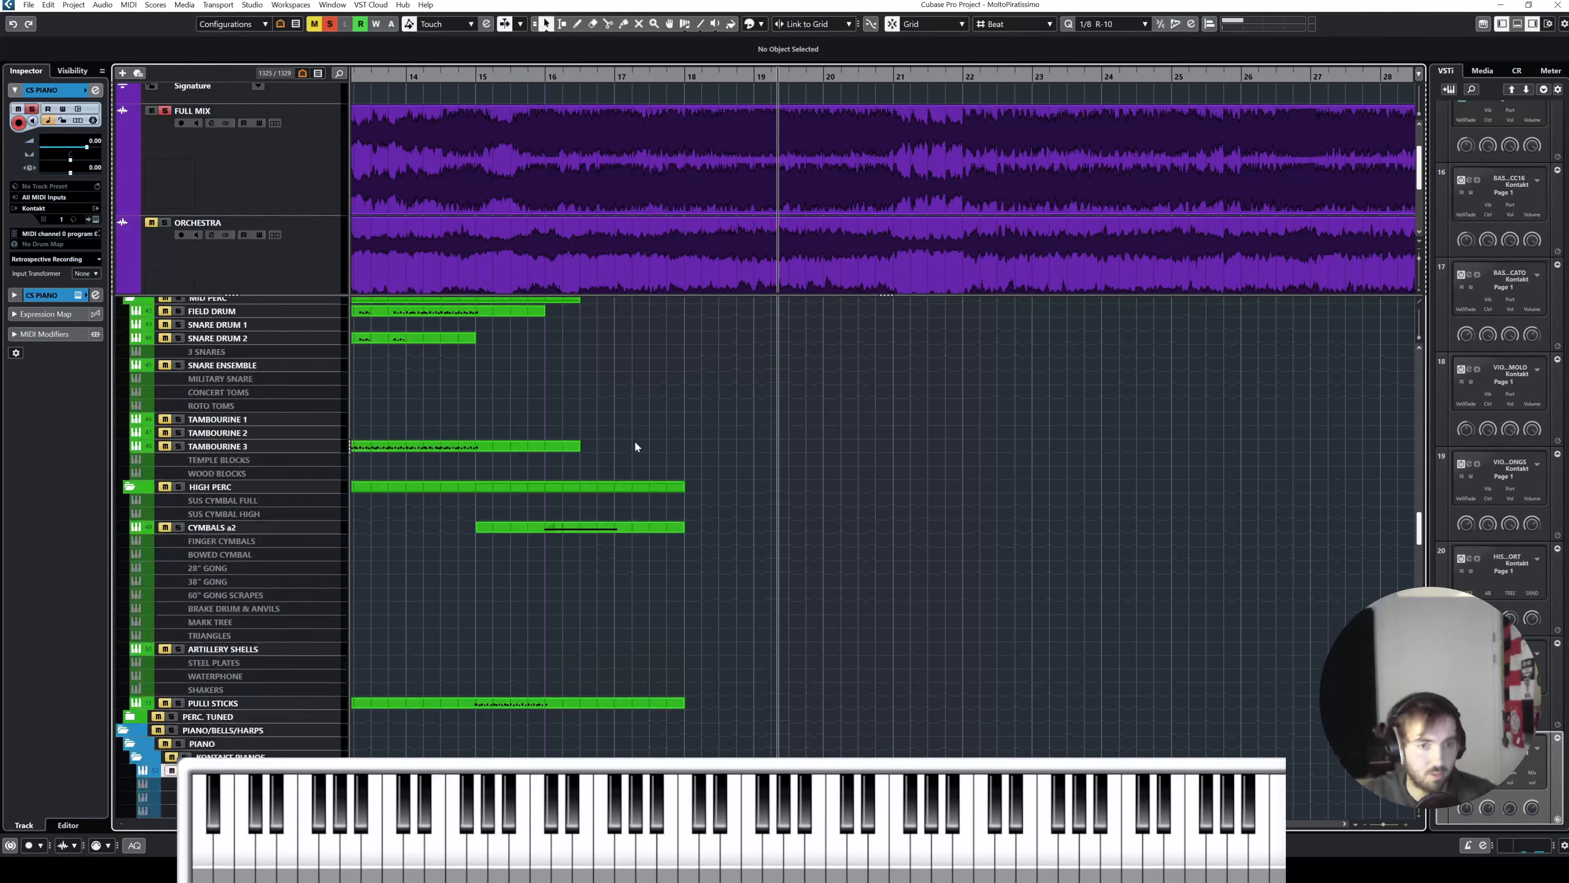
scroll(571, 445, left, 3)
double_click(600, 510)
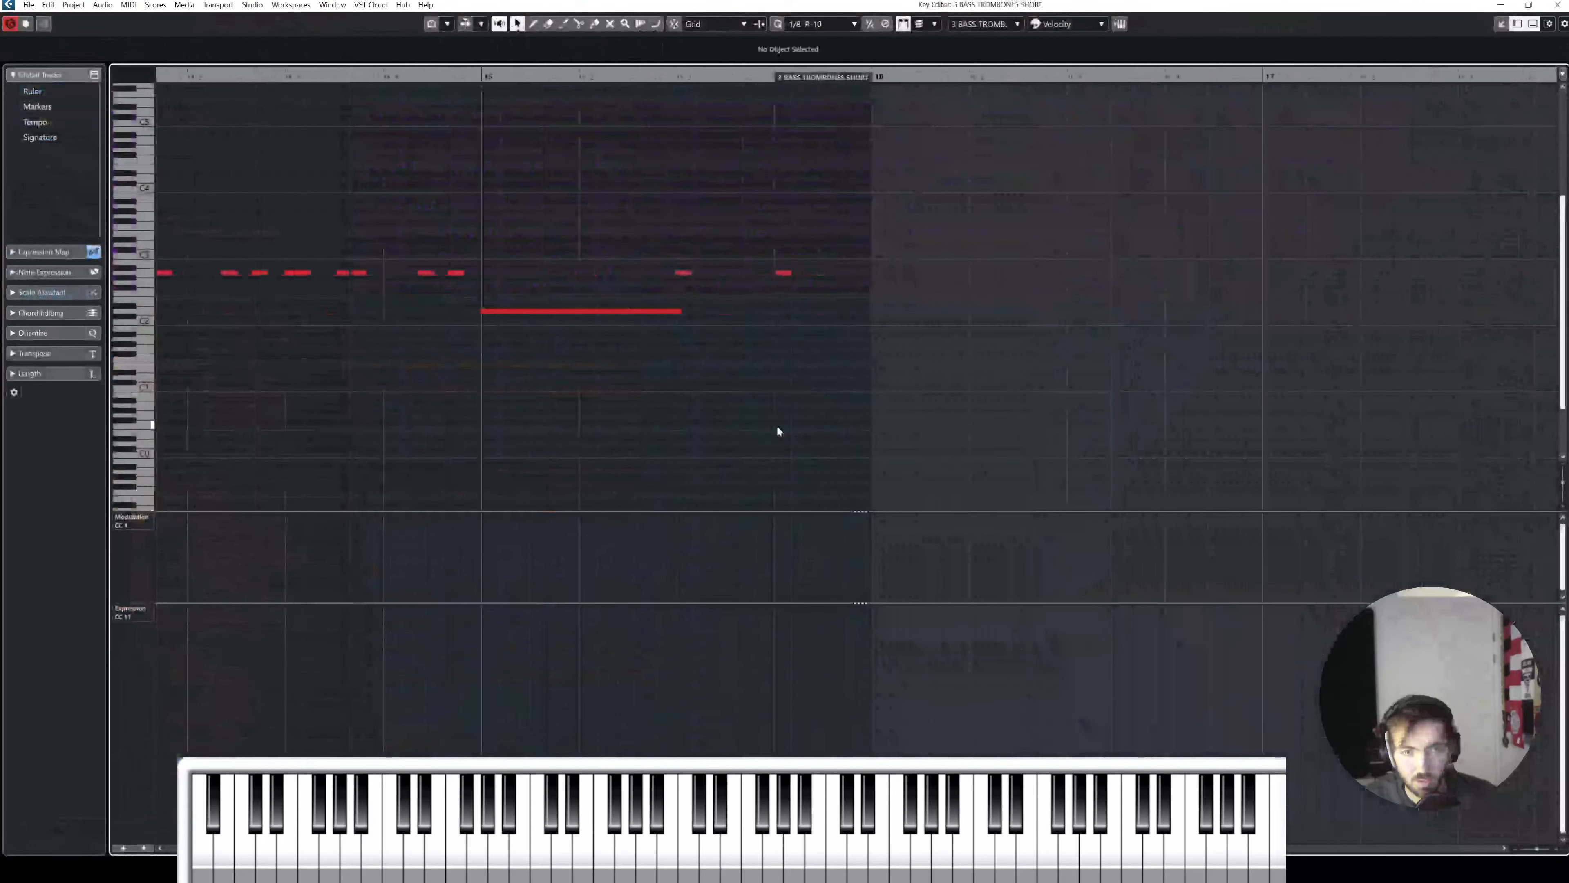
click(635, 311)
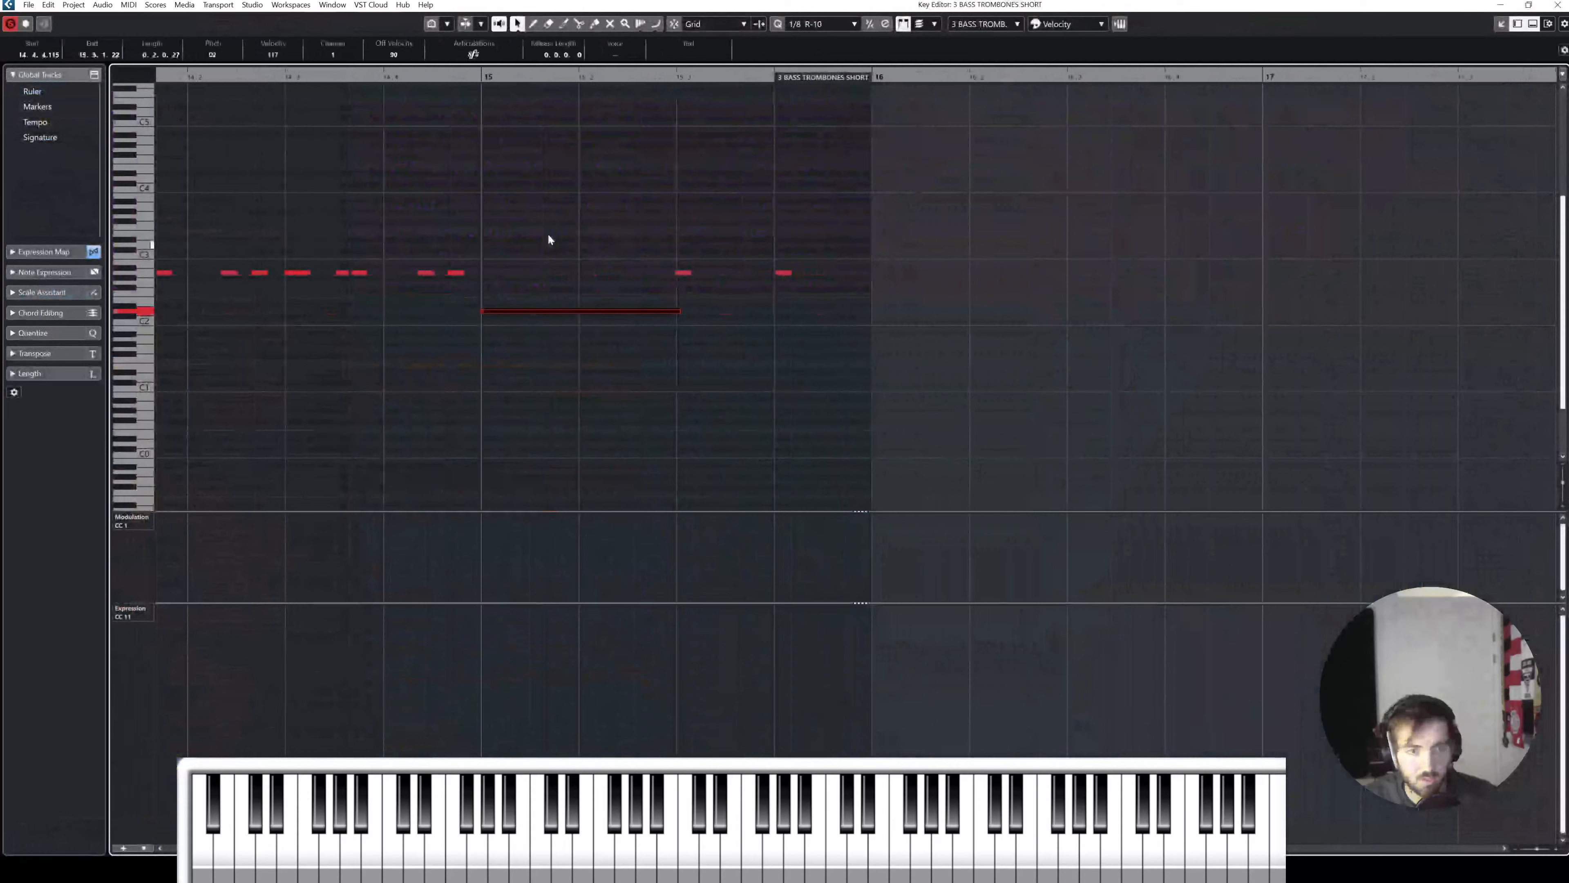
Step: Play the bass trombone part from about bar 14 and close the Key Editor
scroll(377, 156, left, 3)
drag(248, 76, 216, 79)
key(space)
key(s)
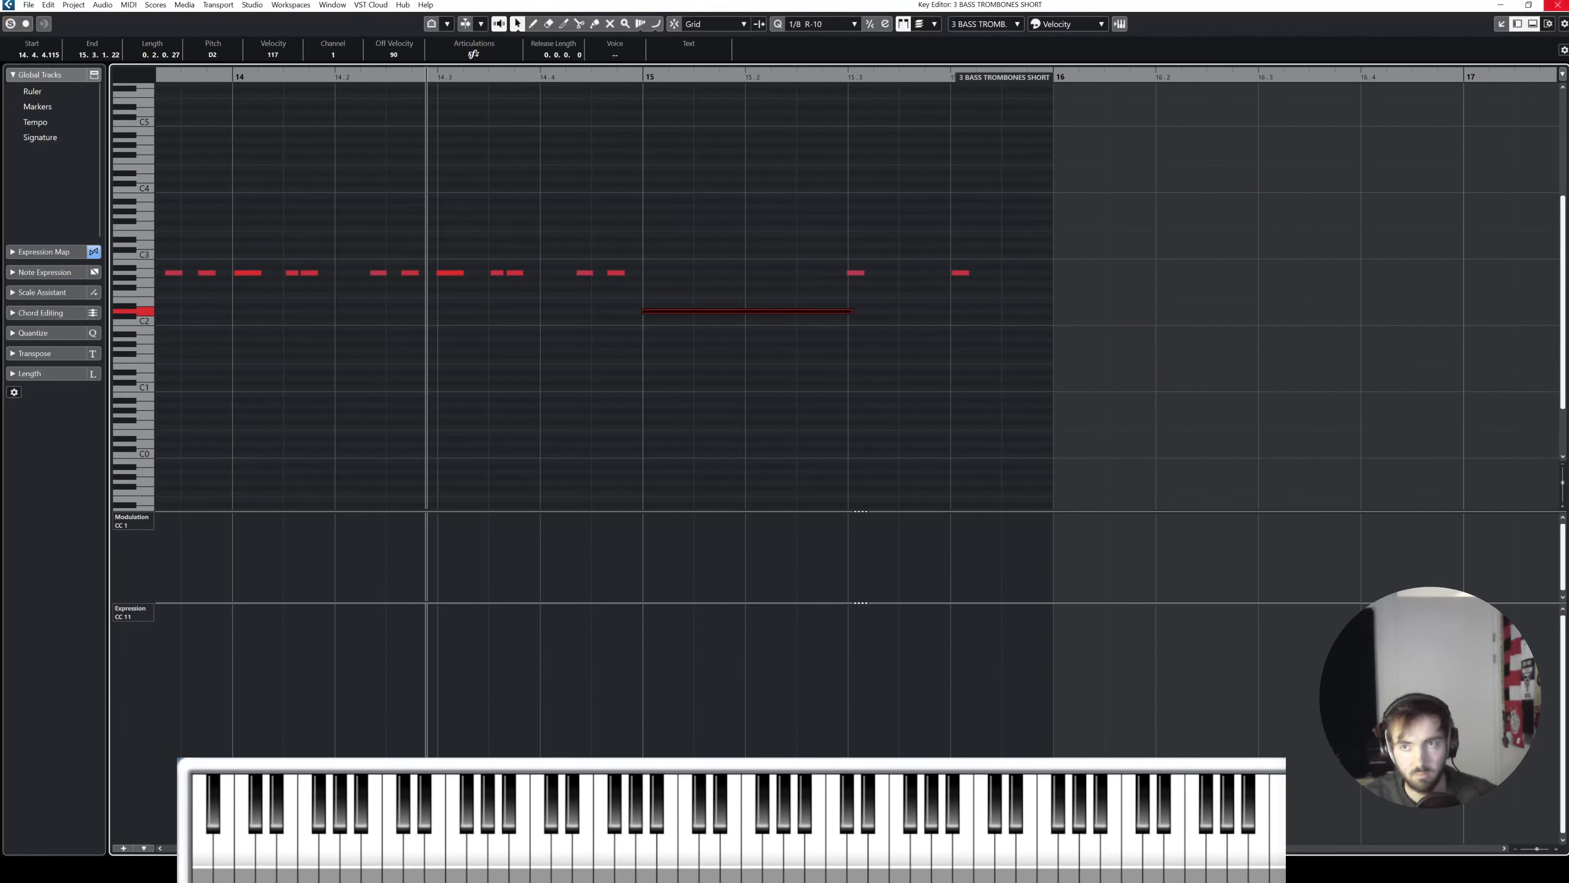
click(1558, 5)
Step: Solo the FULL MIX track again, magnify the timeline around bar 15, and start playback there
drag(530, 75, 512, 79)
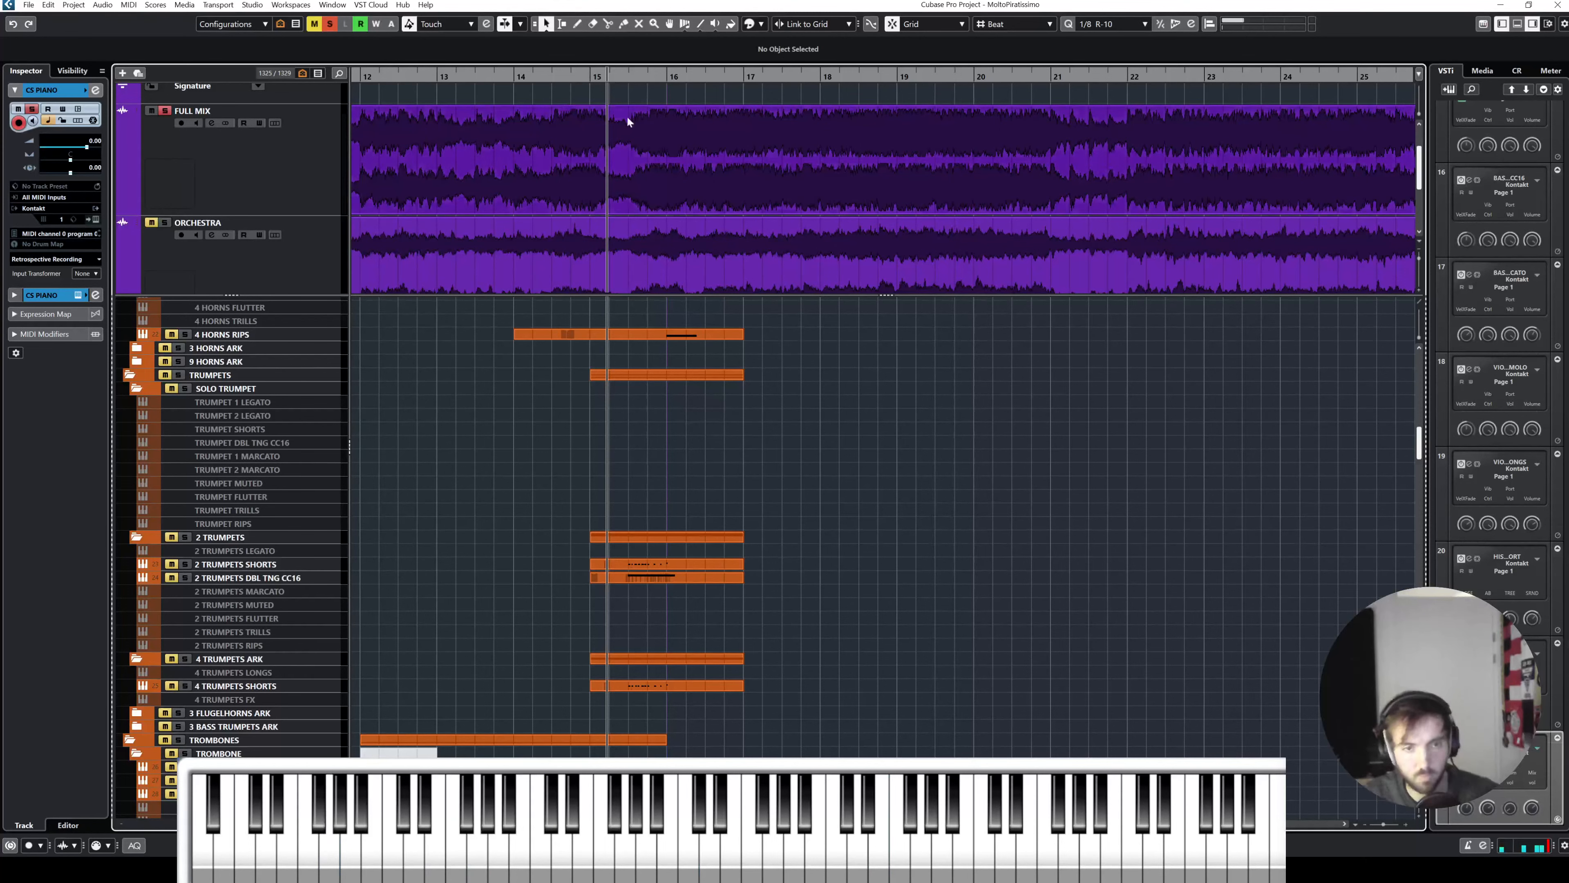
click(293, 179)
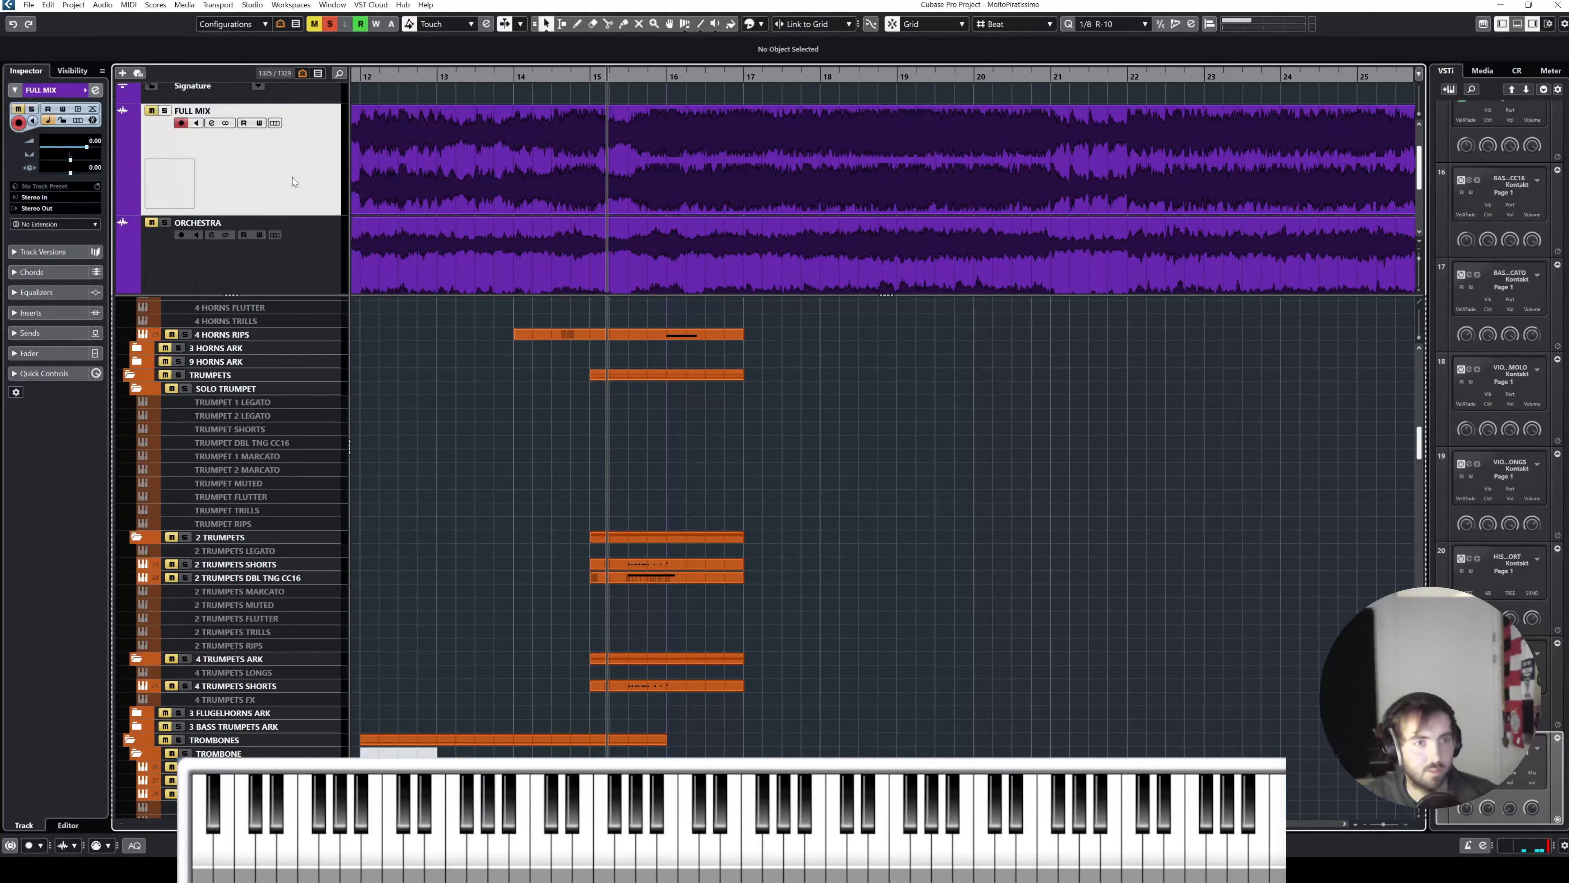
key(s)
key(h)
key(h)
key(h)
scroll(878, 354, right, 1)
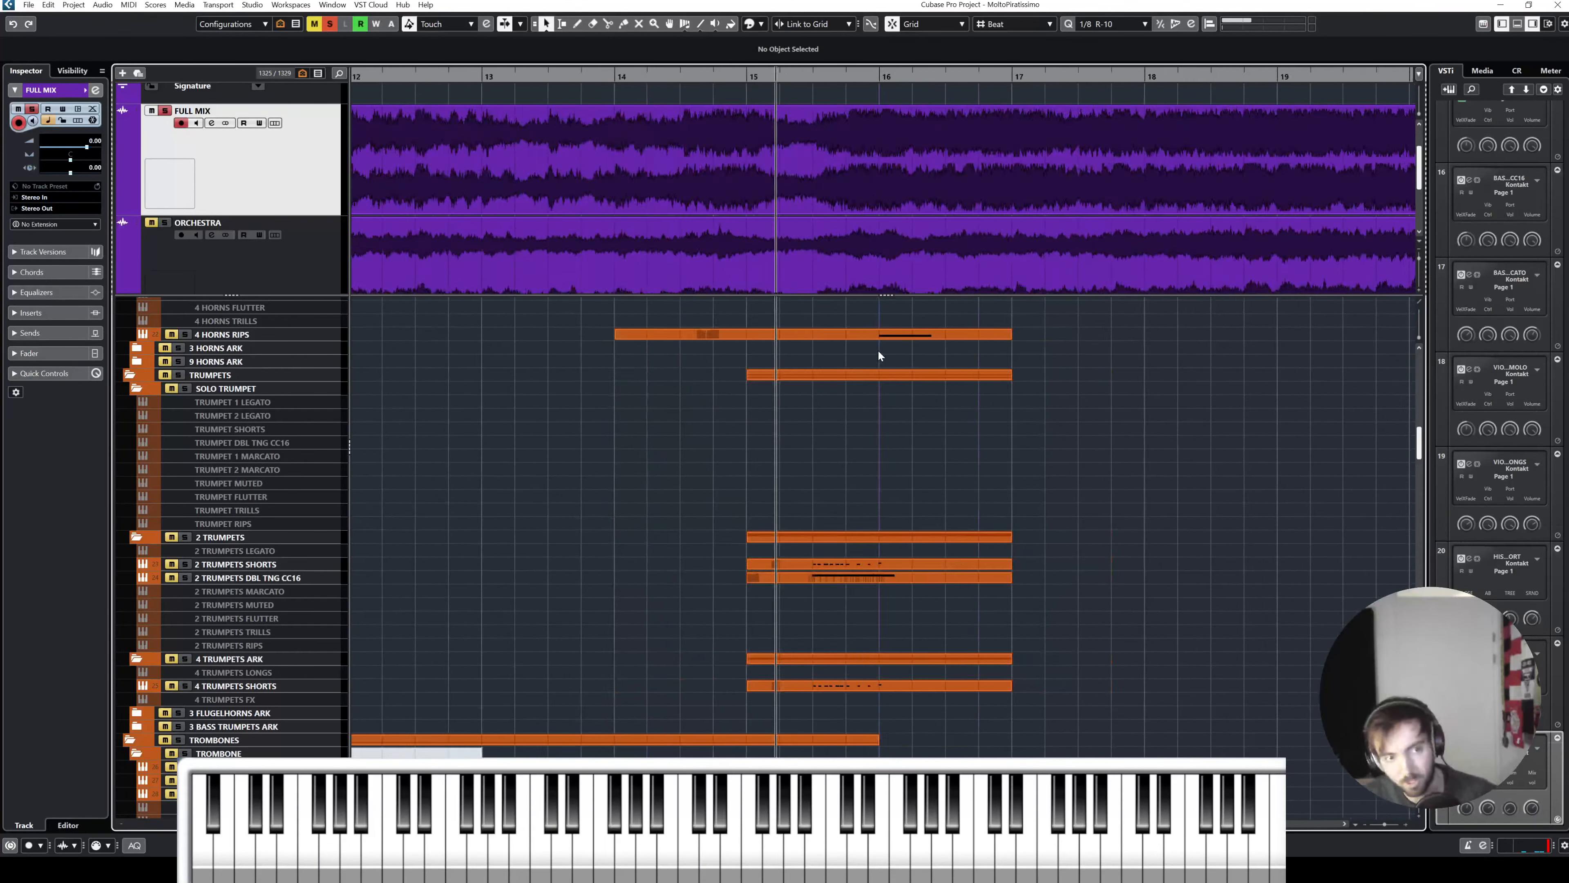
scroll(880, 368, right, 2)
scroll(454, 432, down, 5)
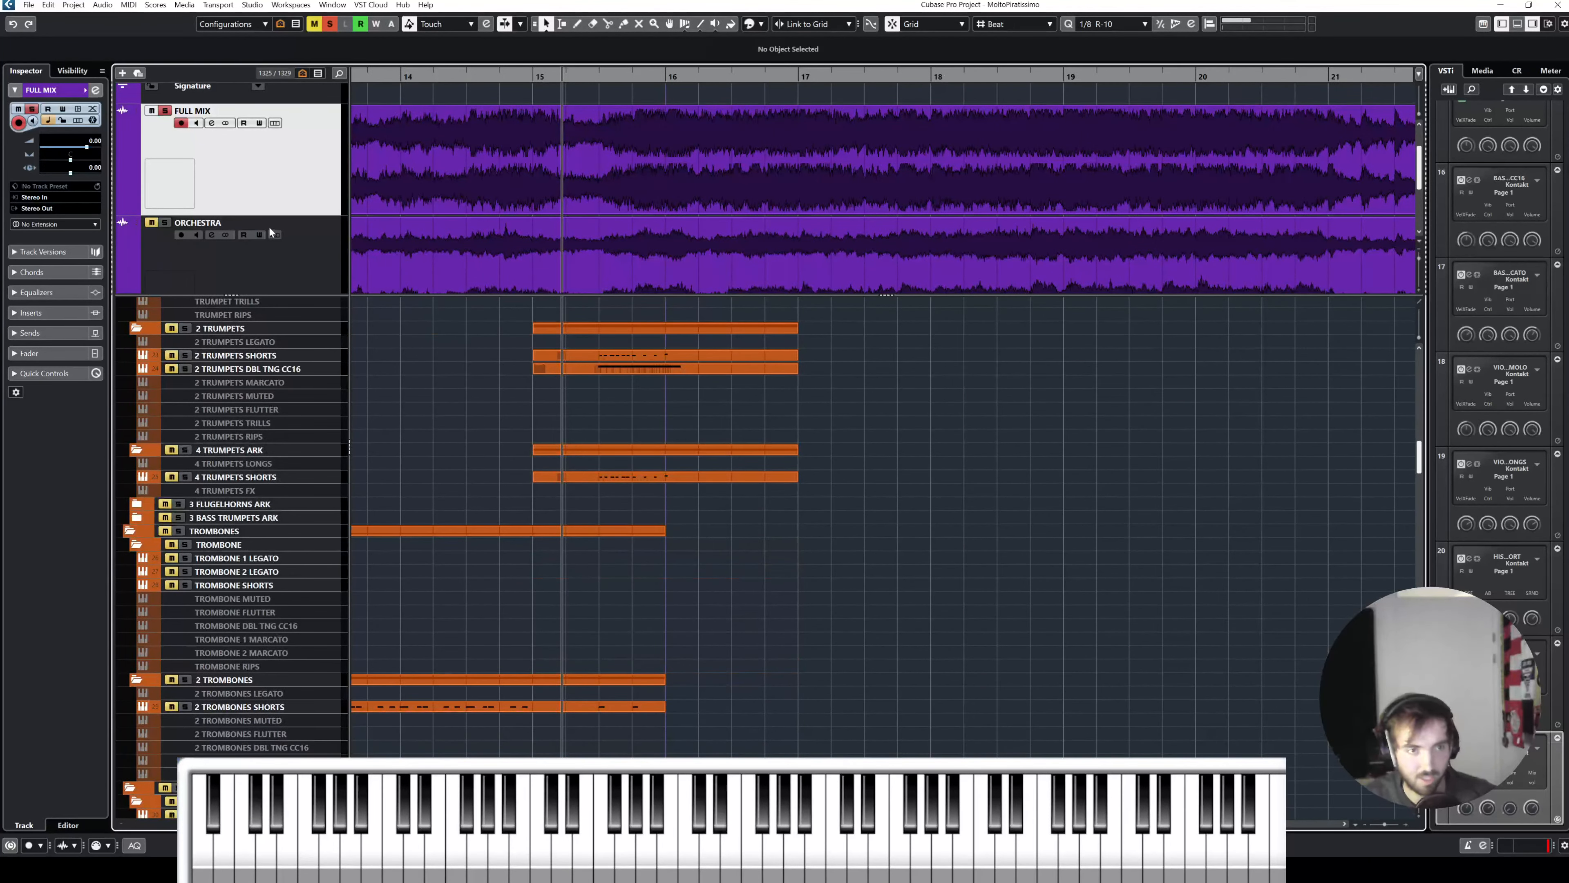
key(space)
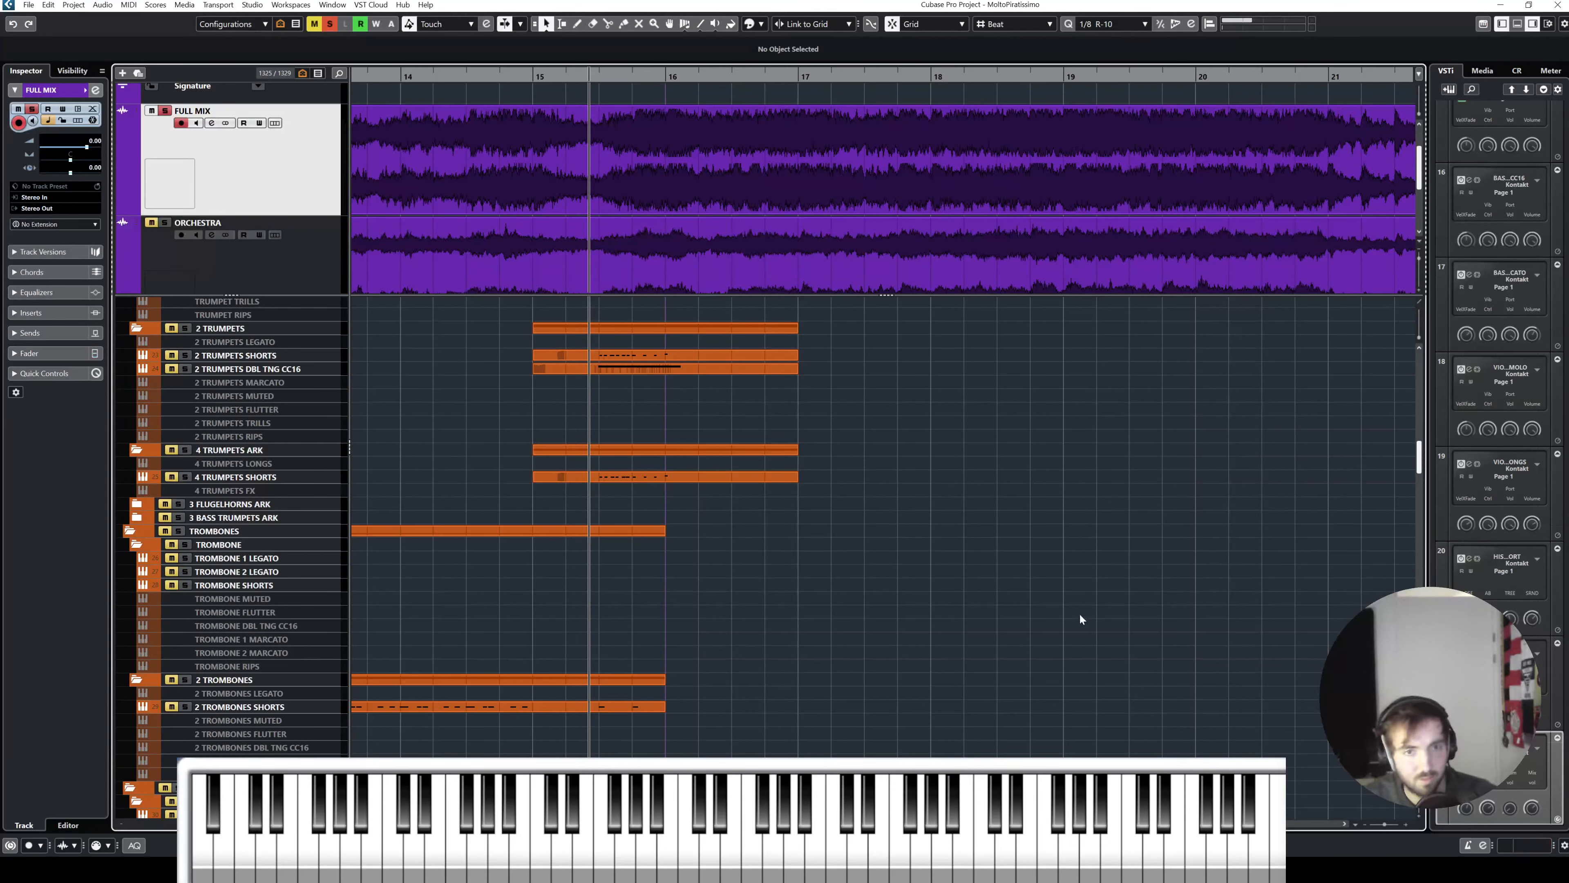
Step: Follow the full mix to about bar 19.5 while viewing the bassoon and horn tracks, and stop playback
scroll(1065, 560, right, 1)
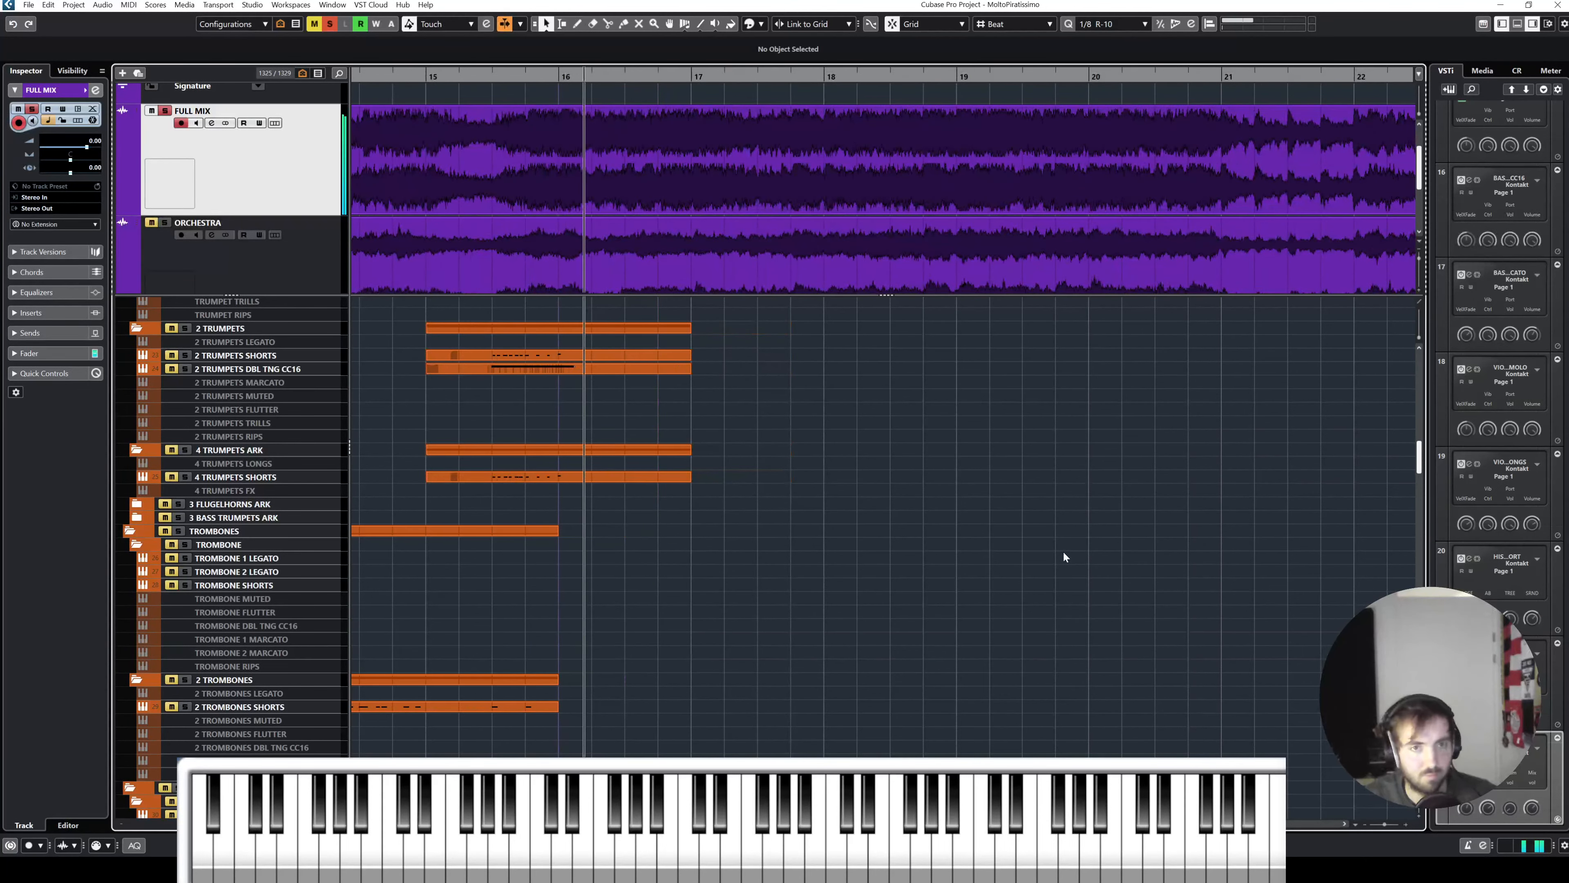
scroll(1062, 551, right, 1)
scroll(989, 507, up, 12)
scroll(931, 492, up, 3)
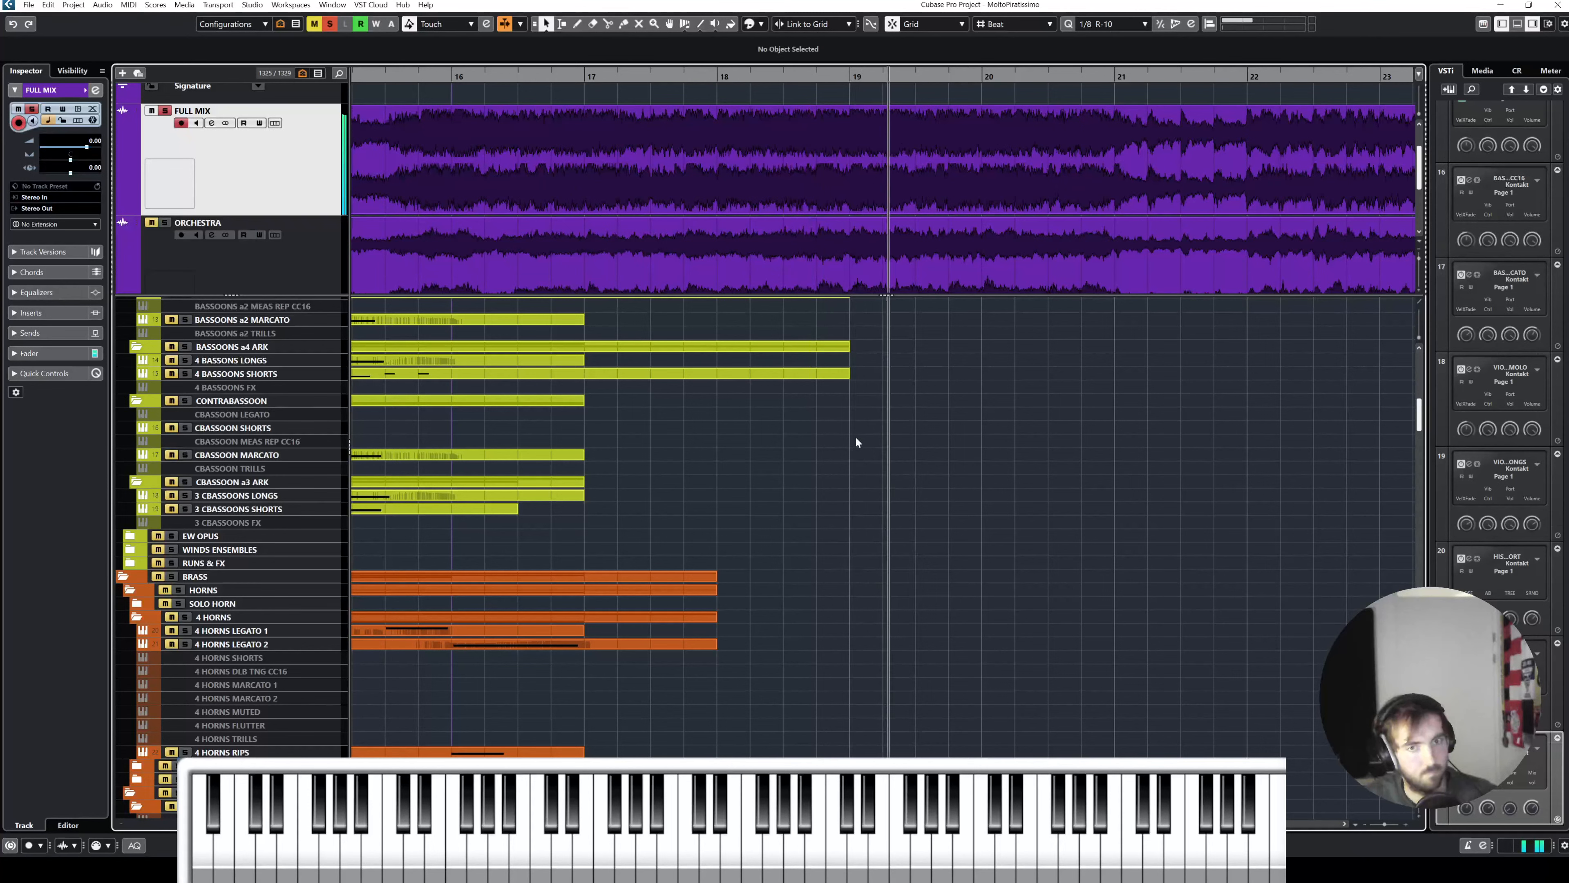
key(space)
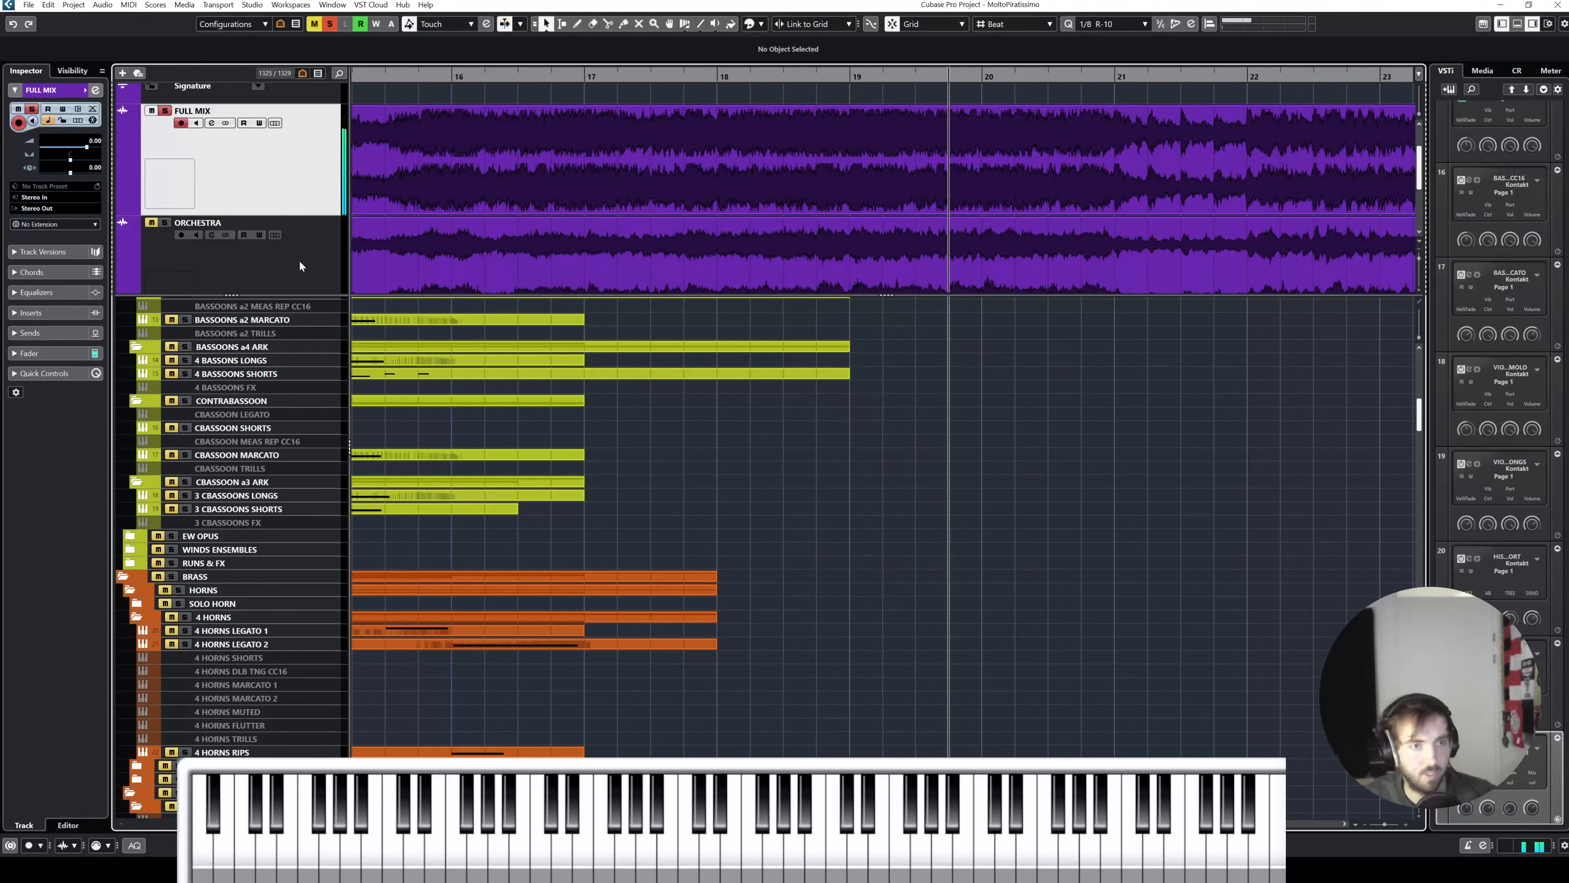
Step: Solo the ORCHESTRA stem instead of the full mix and play it from about bar 16 to bar 18
click(321, 255)
scroll(401, 239, down, 2)
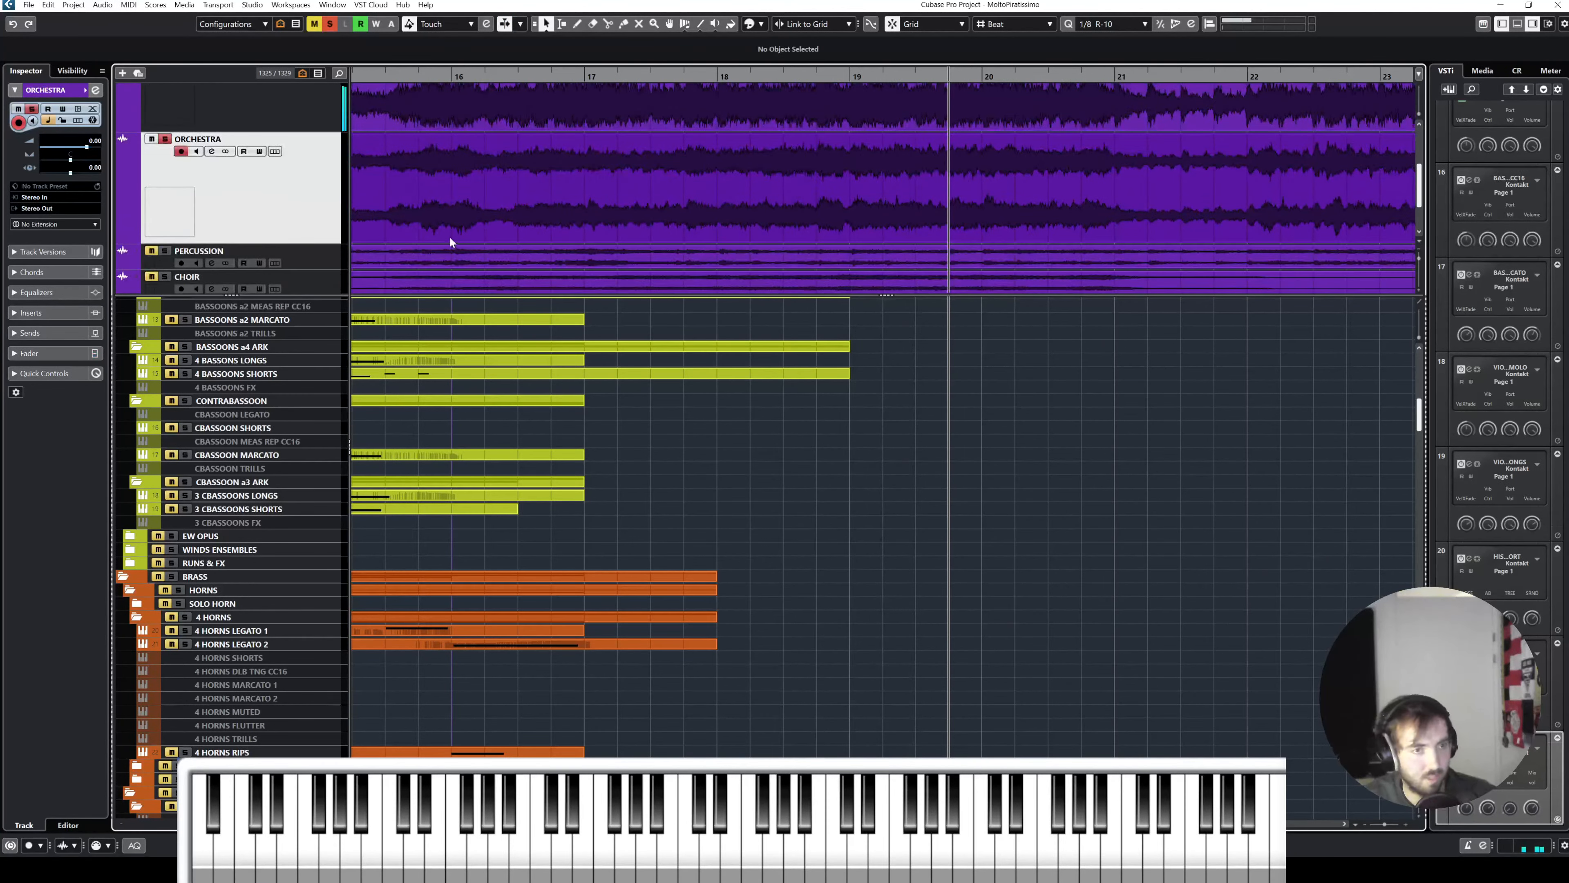
scroll(521, 170, up, 1)
scroll(520, 170, up, 1)
scroll(521, 171, left, 2)
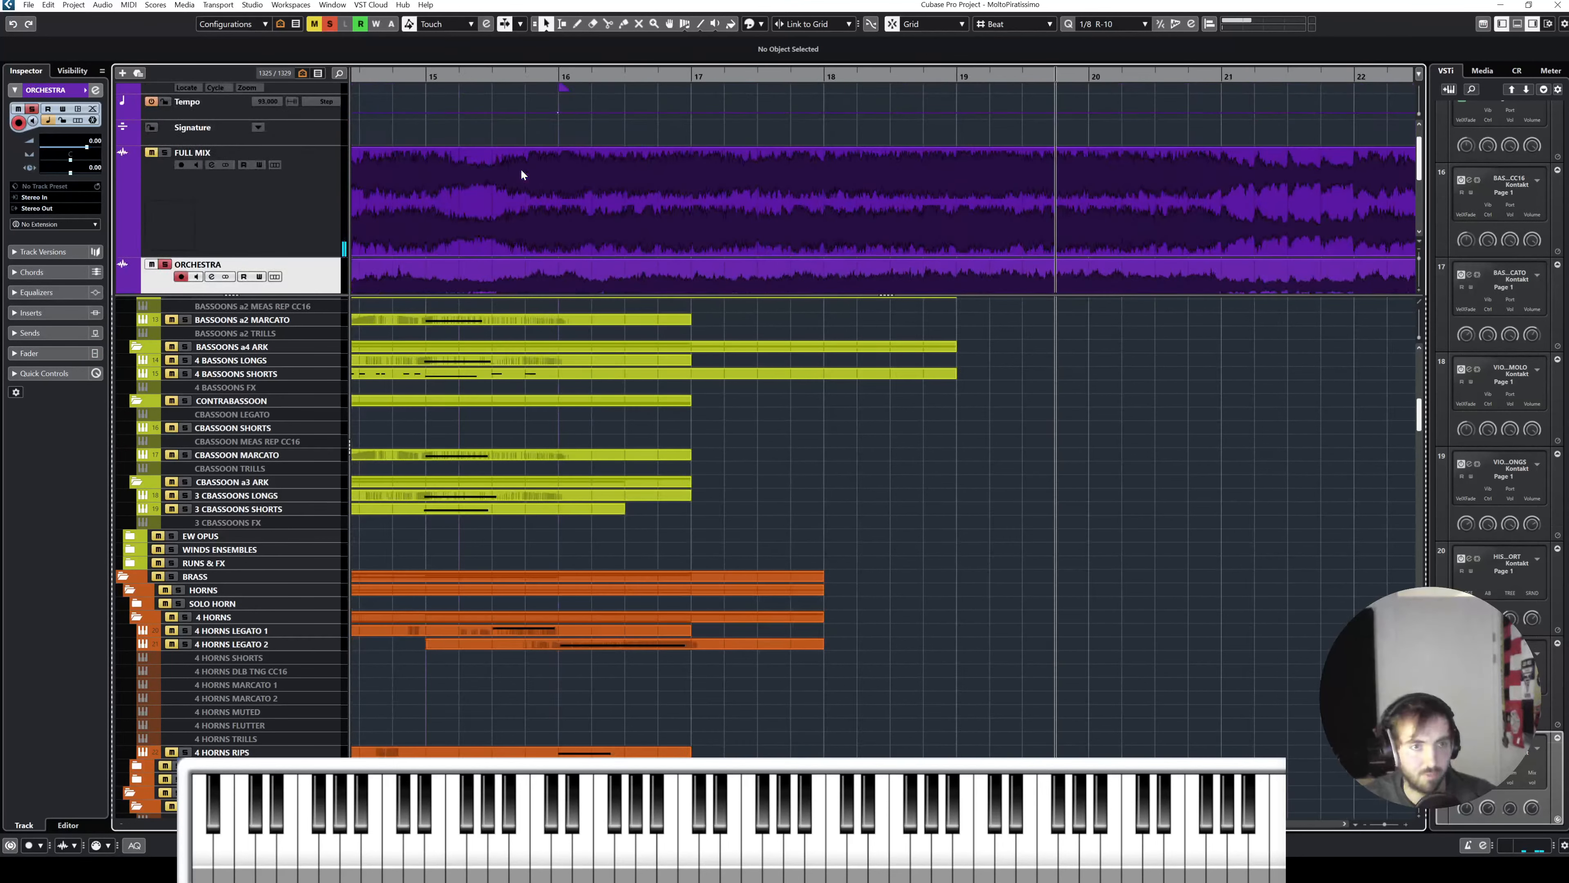
click(600, 76)
key(space)
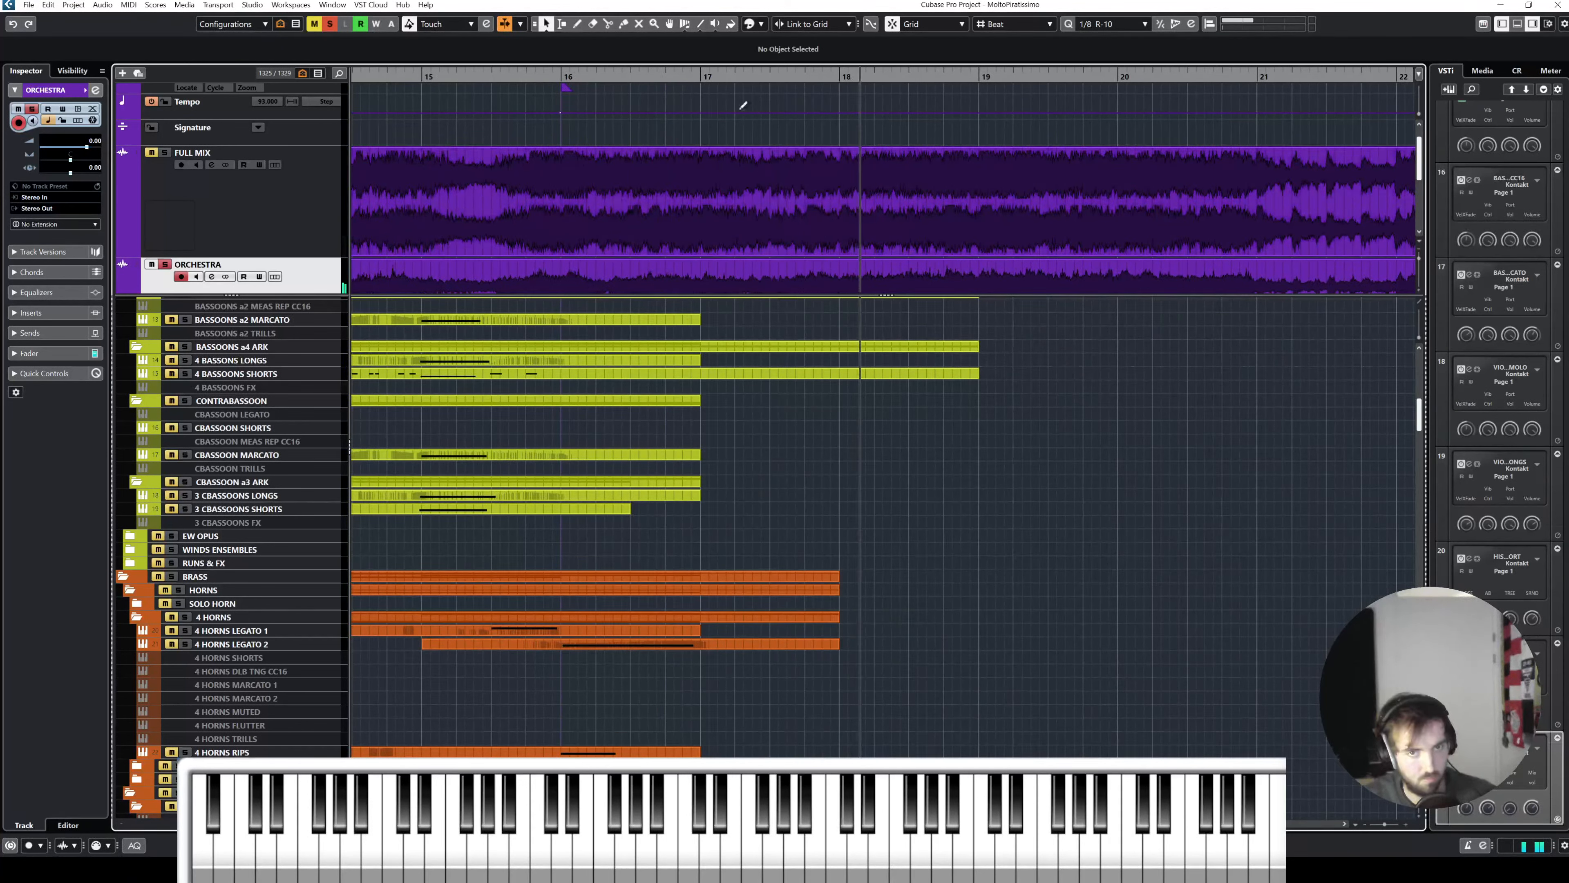
key(space)
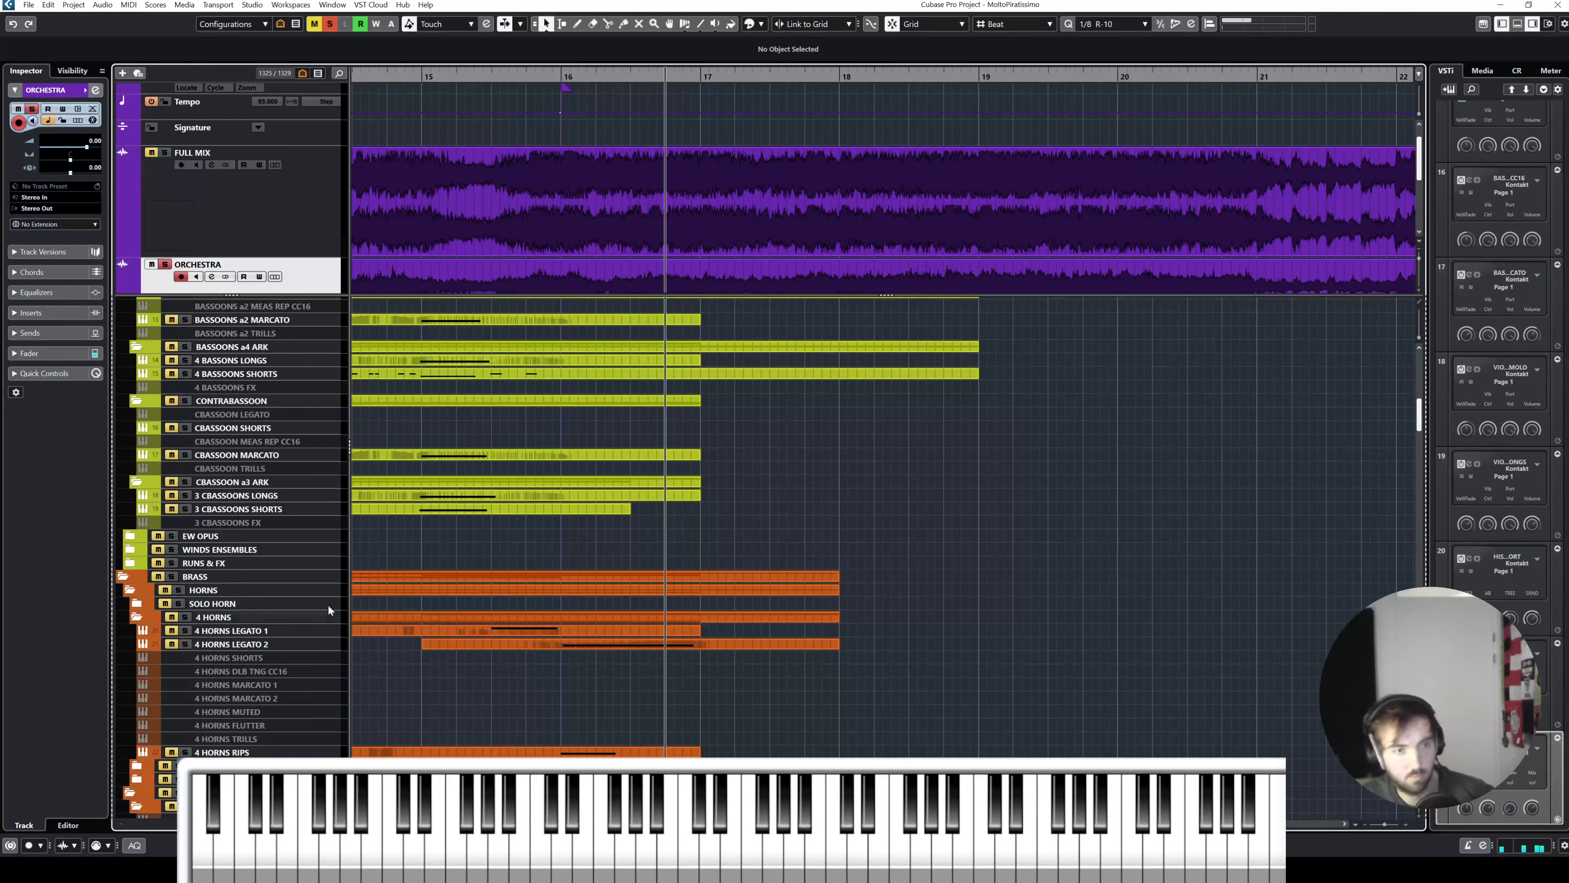
Step: Select the BASSES SHORTS track in the Double Basses folder
scroll(255, 467, down, 15)
scroll(229, 517, down, 5)
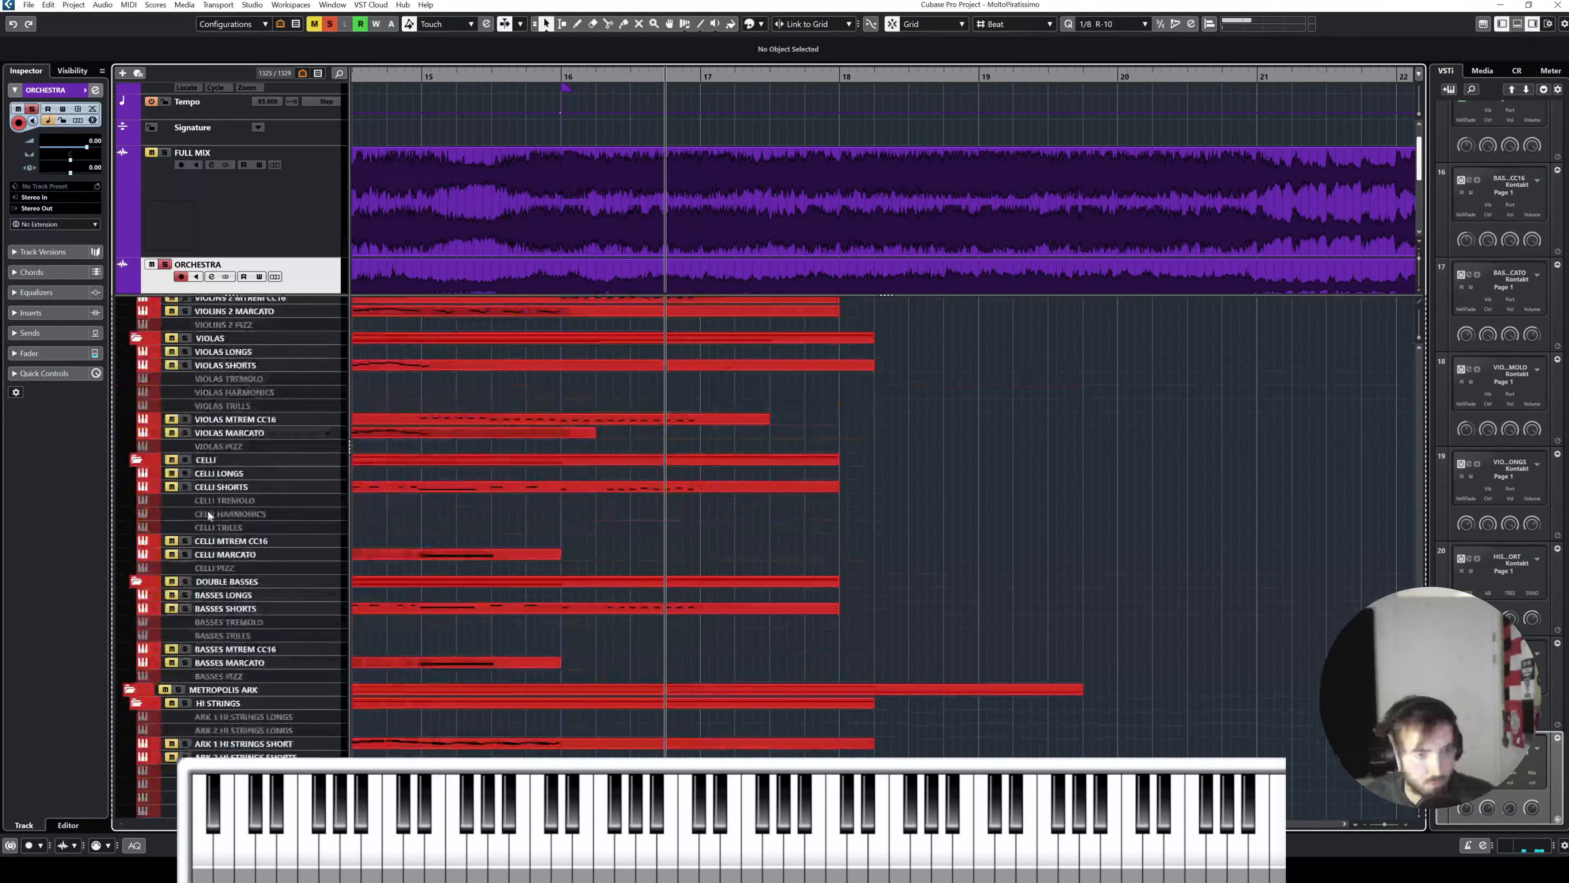
click(278, 609)
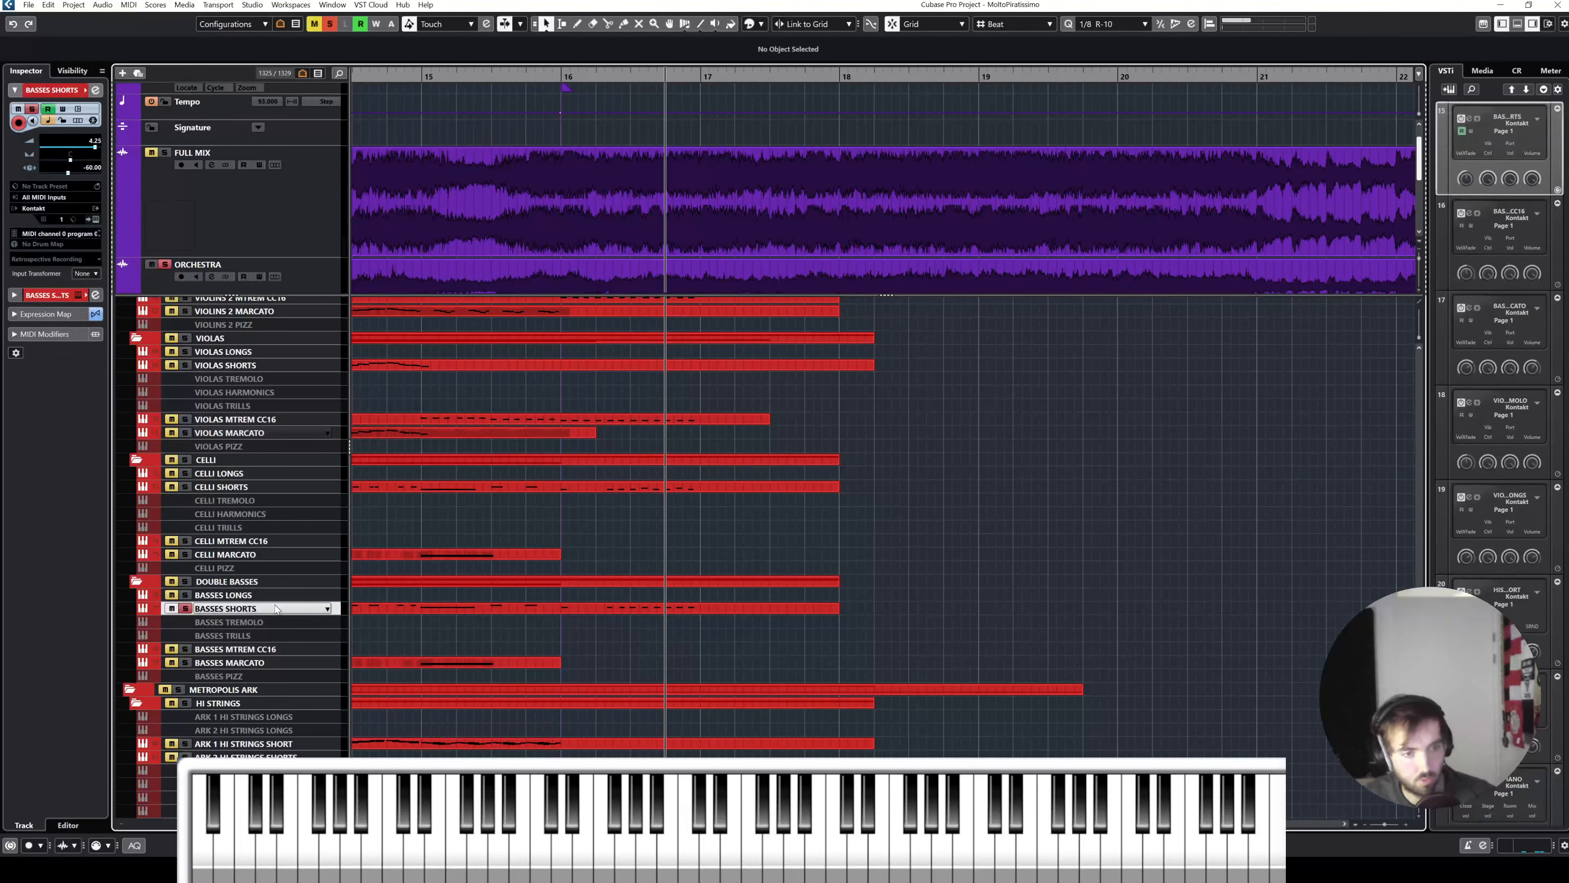
Step: Play the ORCHESTRA stem from bar 16 and reselect the BASSES SHORTS track
click(322, 283)
click(565, 77)
key(space)
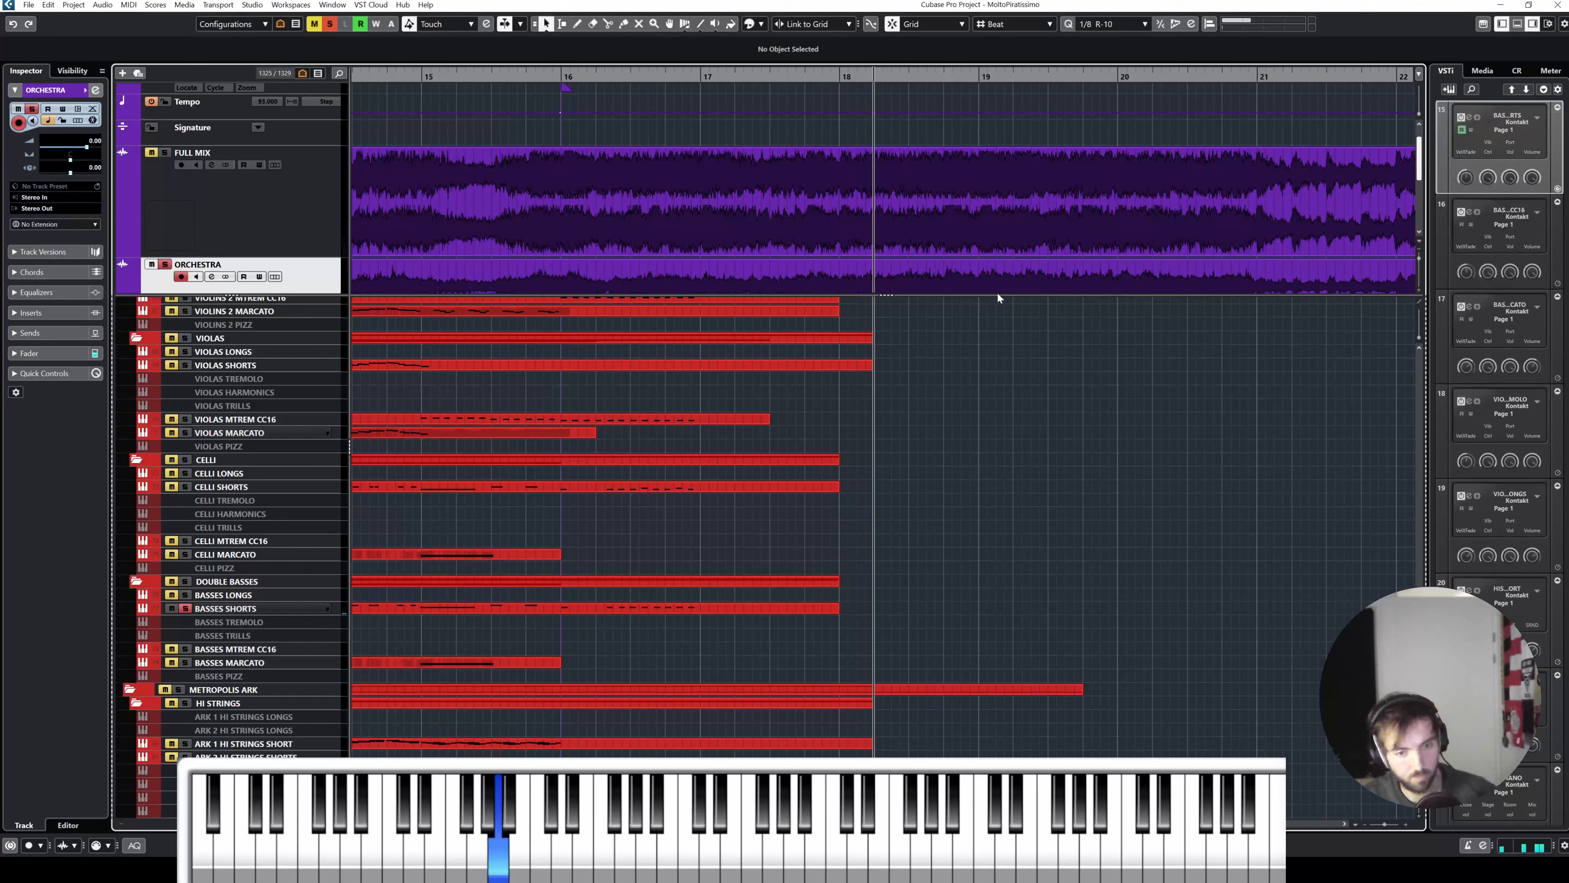
click(247, 611)
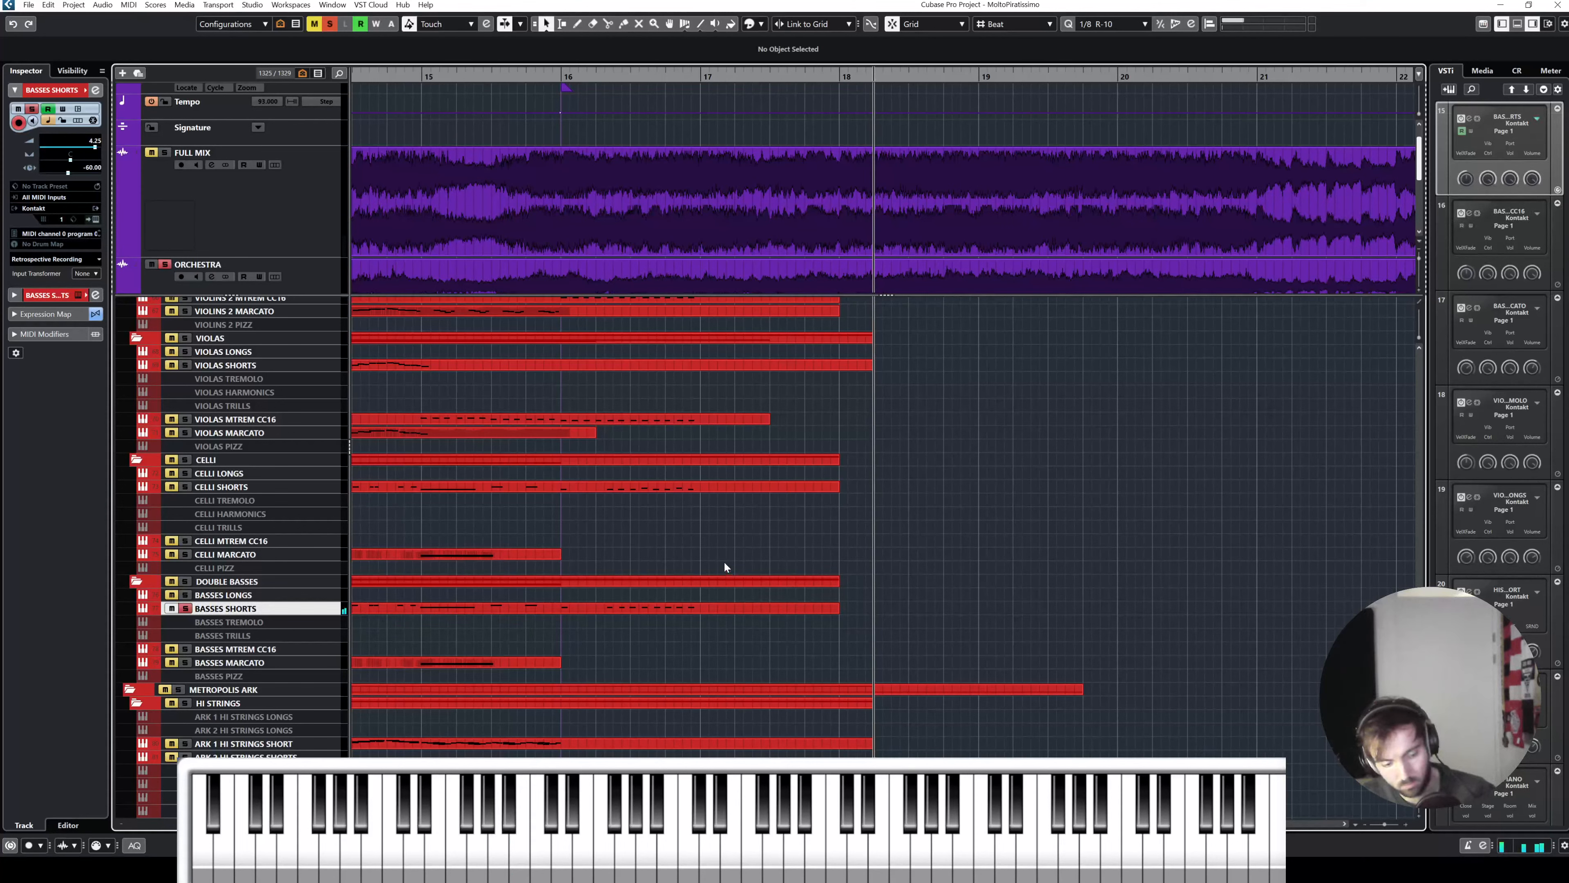
key(space)
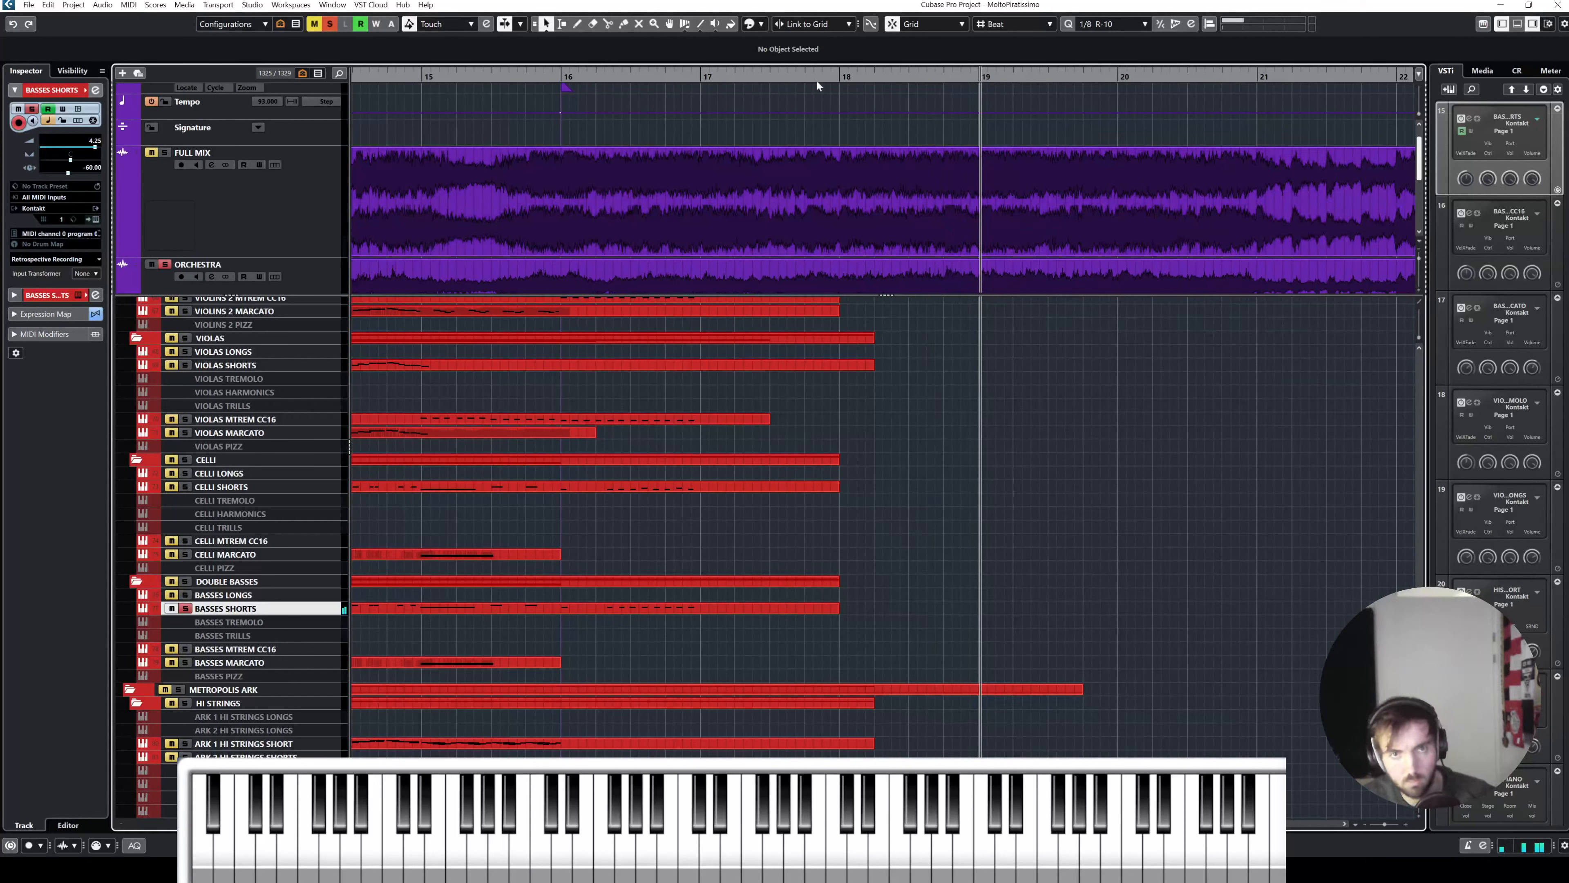
Step: Move the playback cursor back to bar 16, open the Kontakt instrument of BASSES SHORTS and close it again
drag(820, 76, 561, 76)
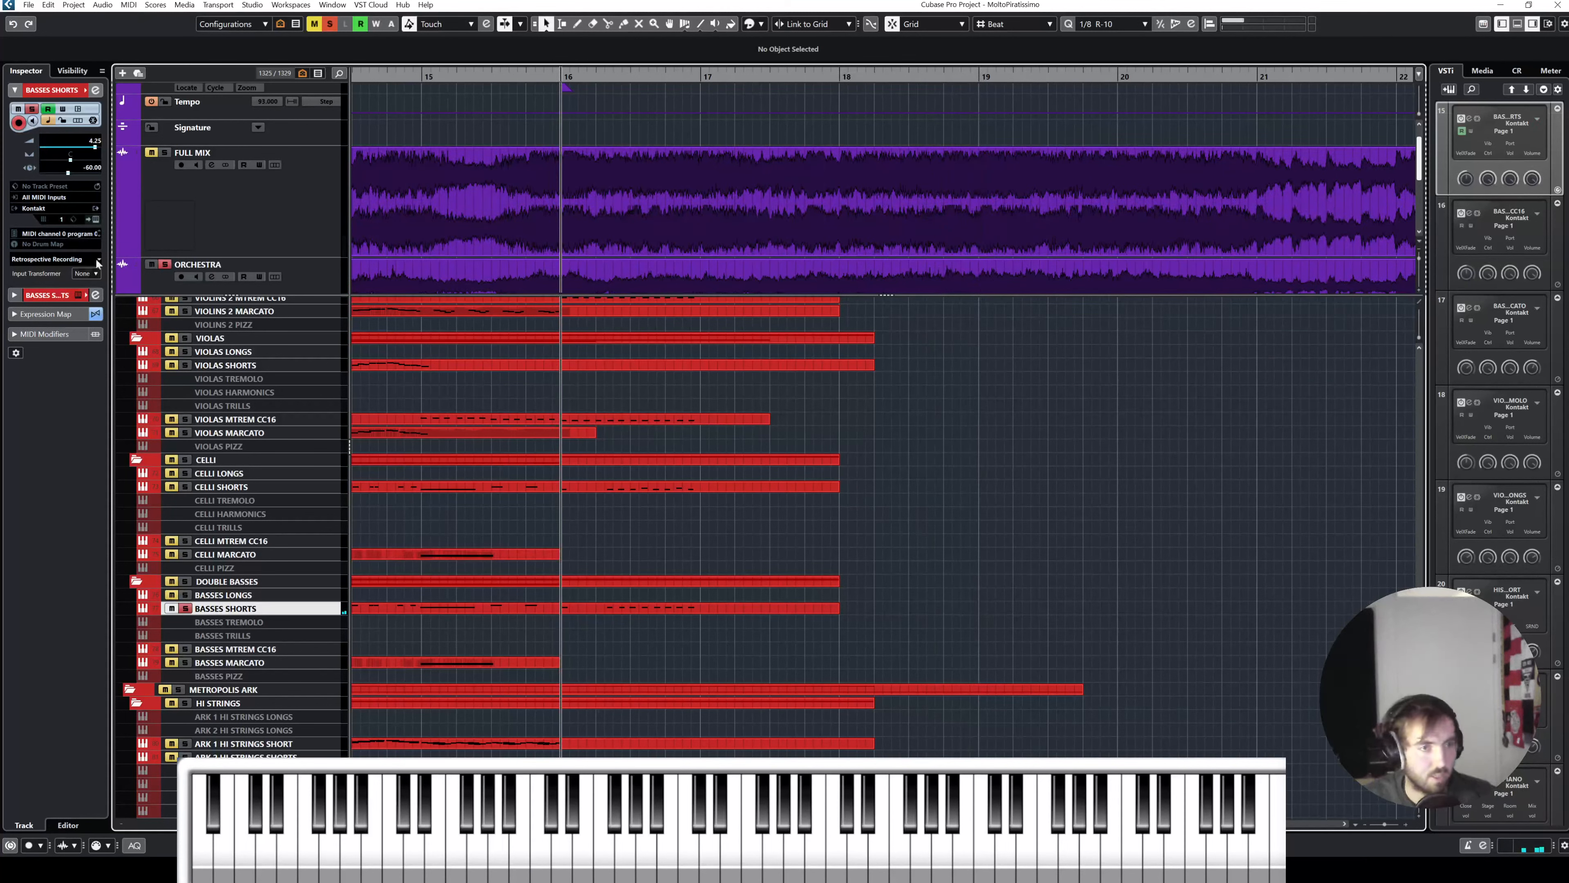
click(95, 208)
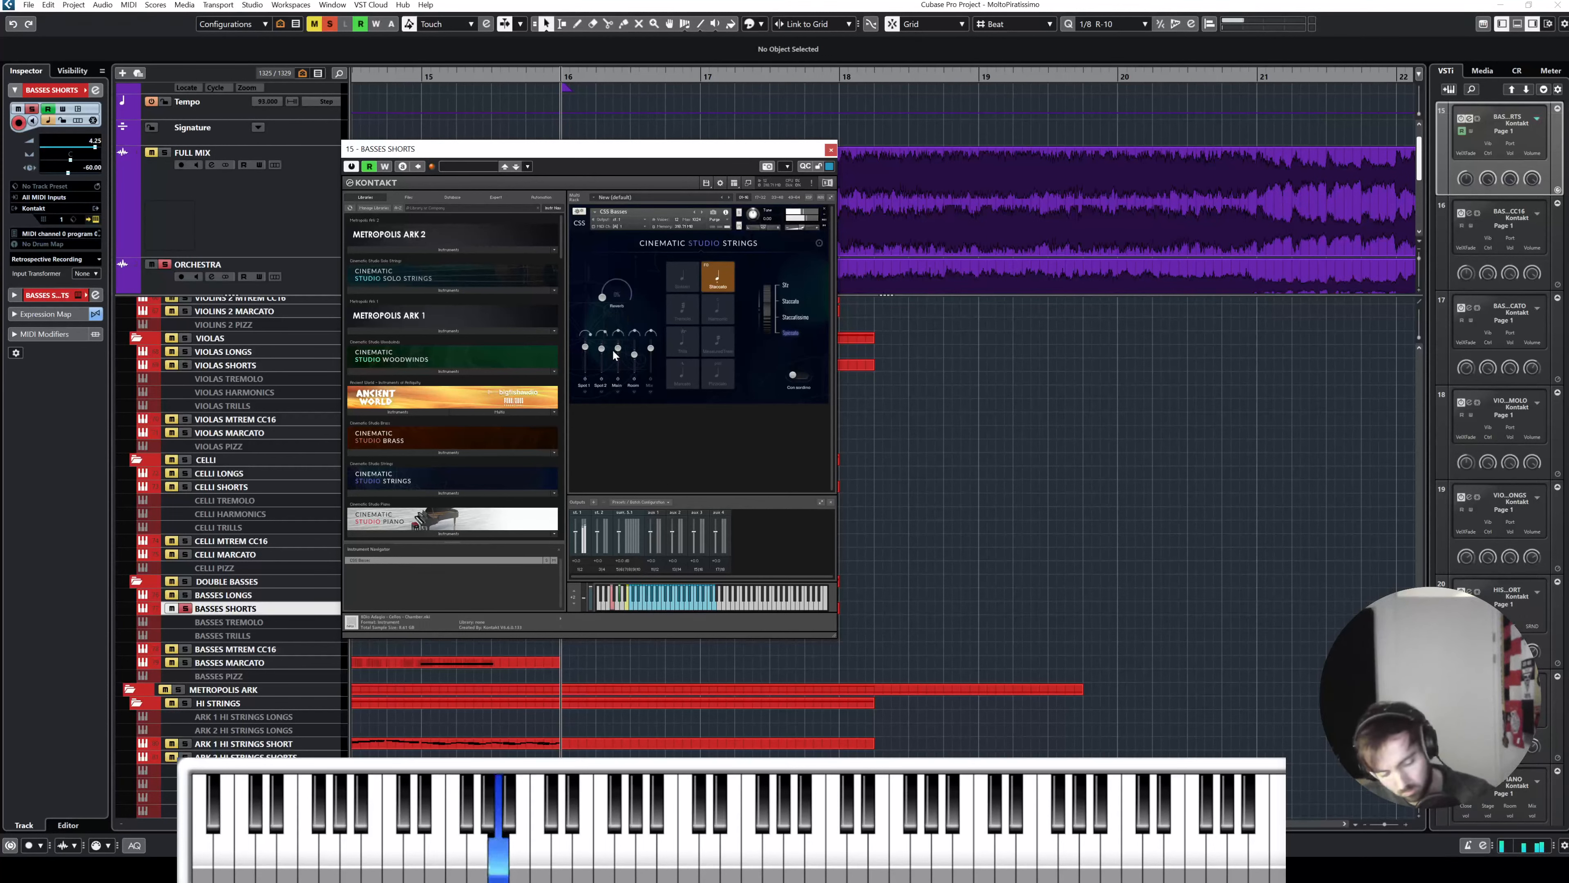
click(830, 150)
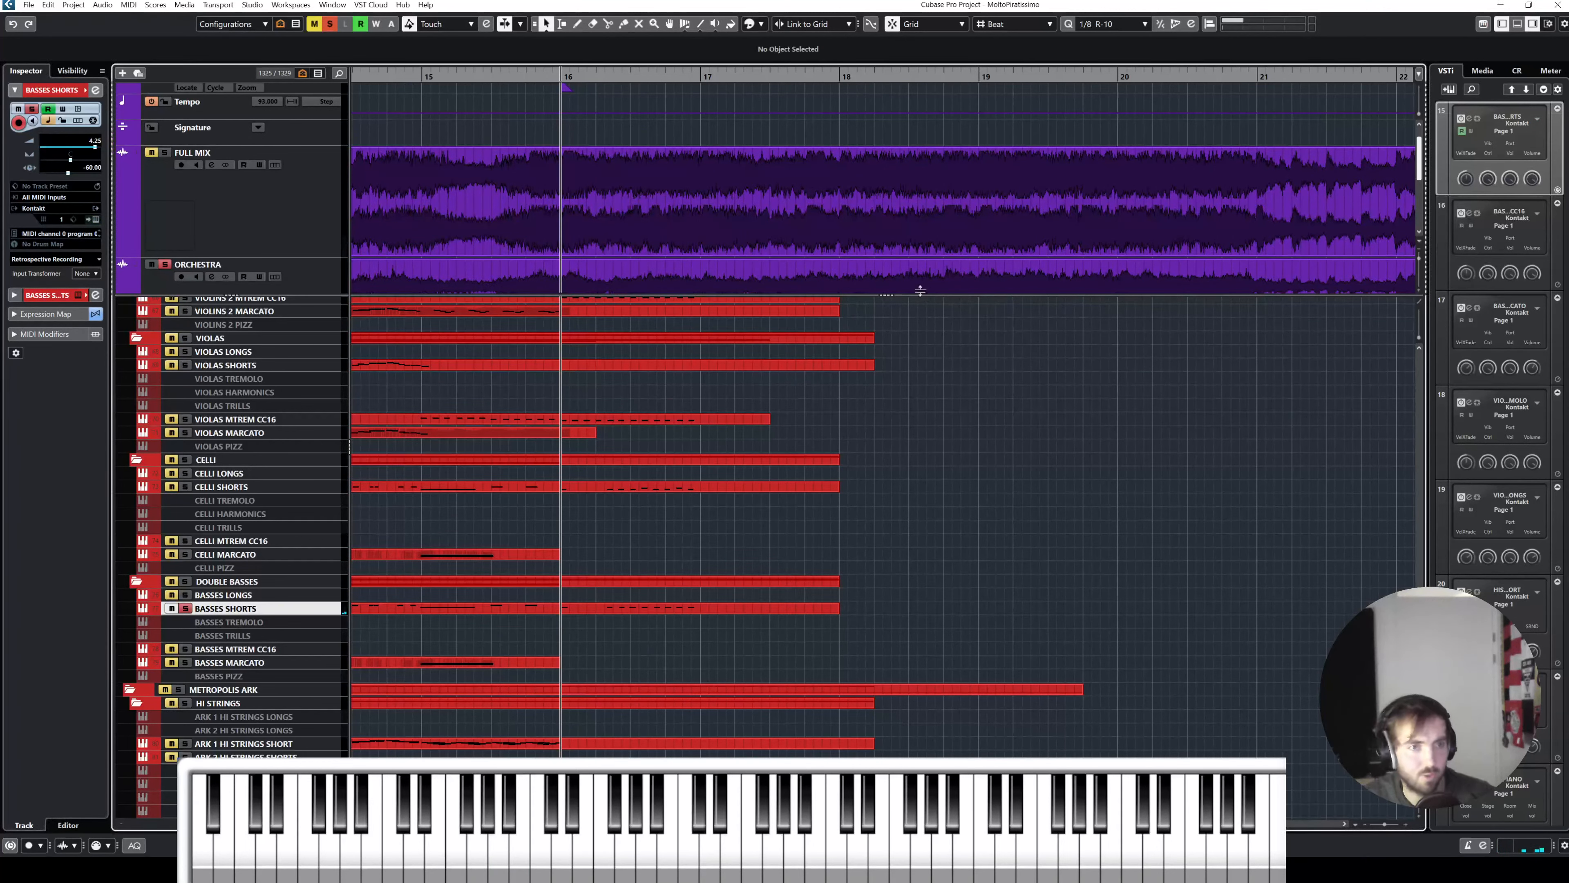
Step: Play the soloed orchestra stem from about bar 15.5, and replay it from bar 17 to bar 18
scroll(739, 231, down, 1)
drag(530, 78, 499, 73)
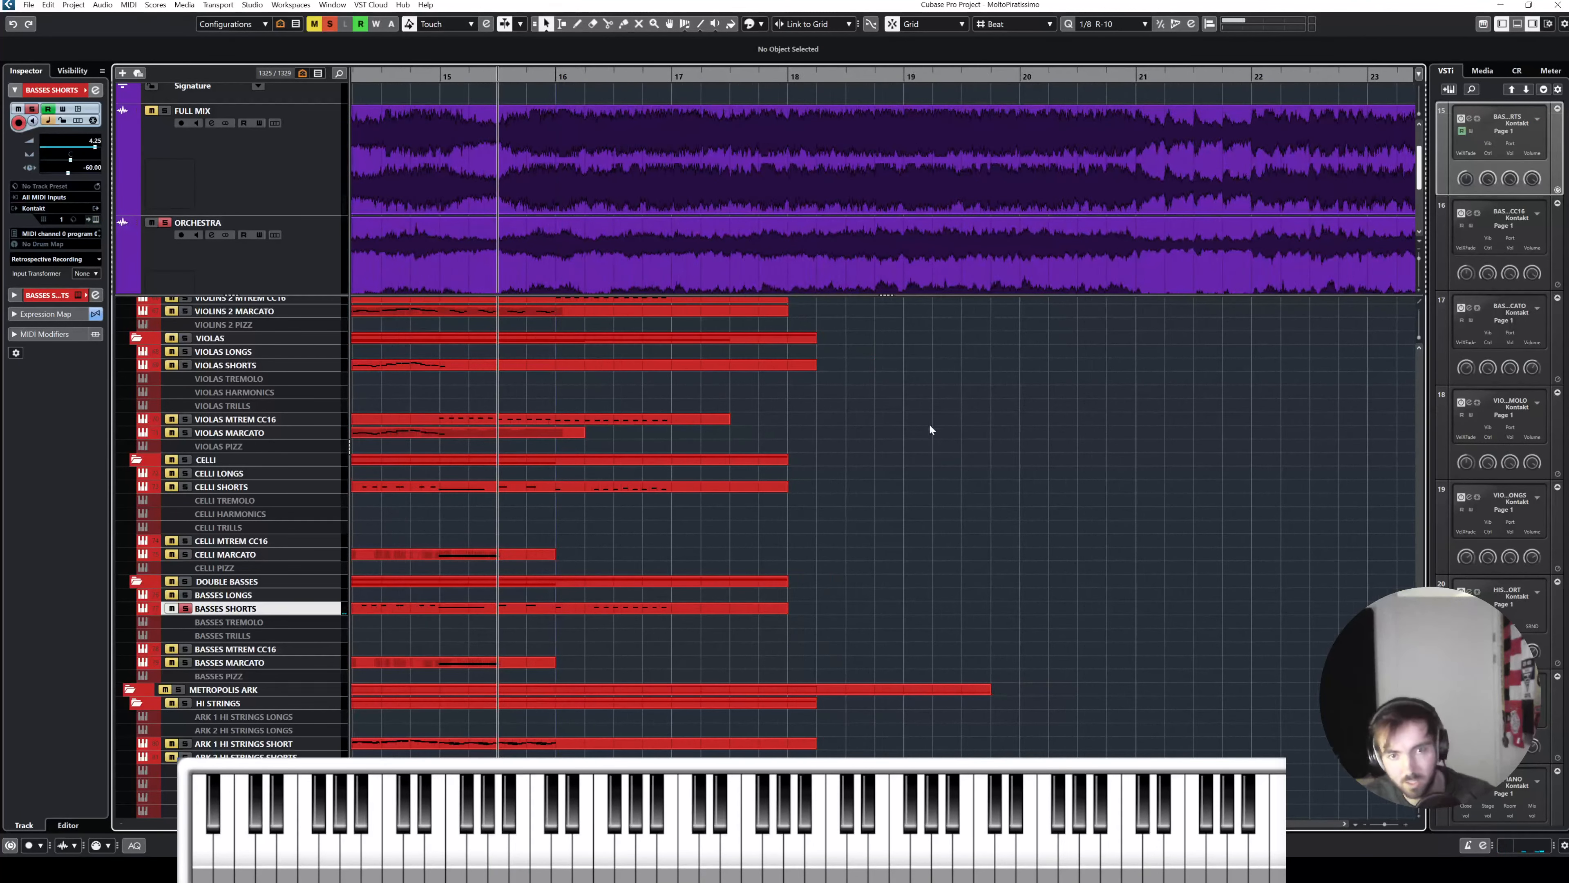
key(space)
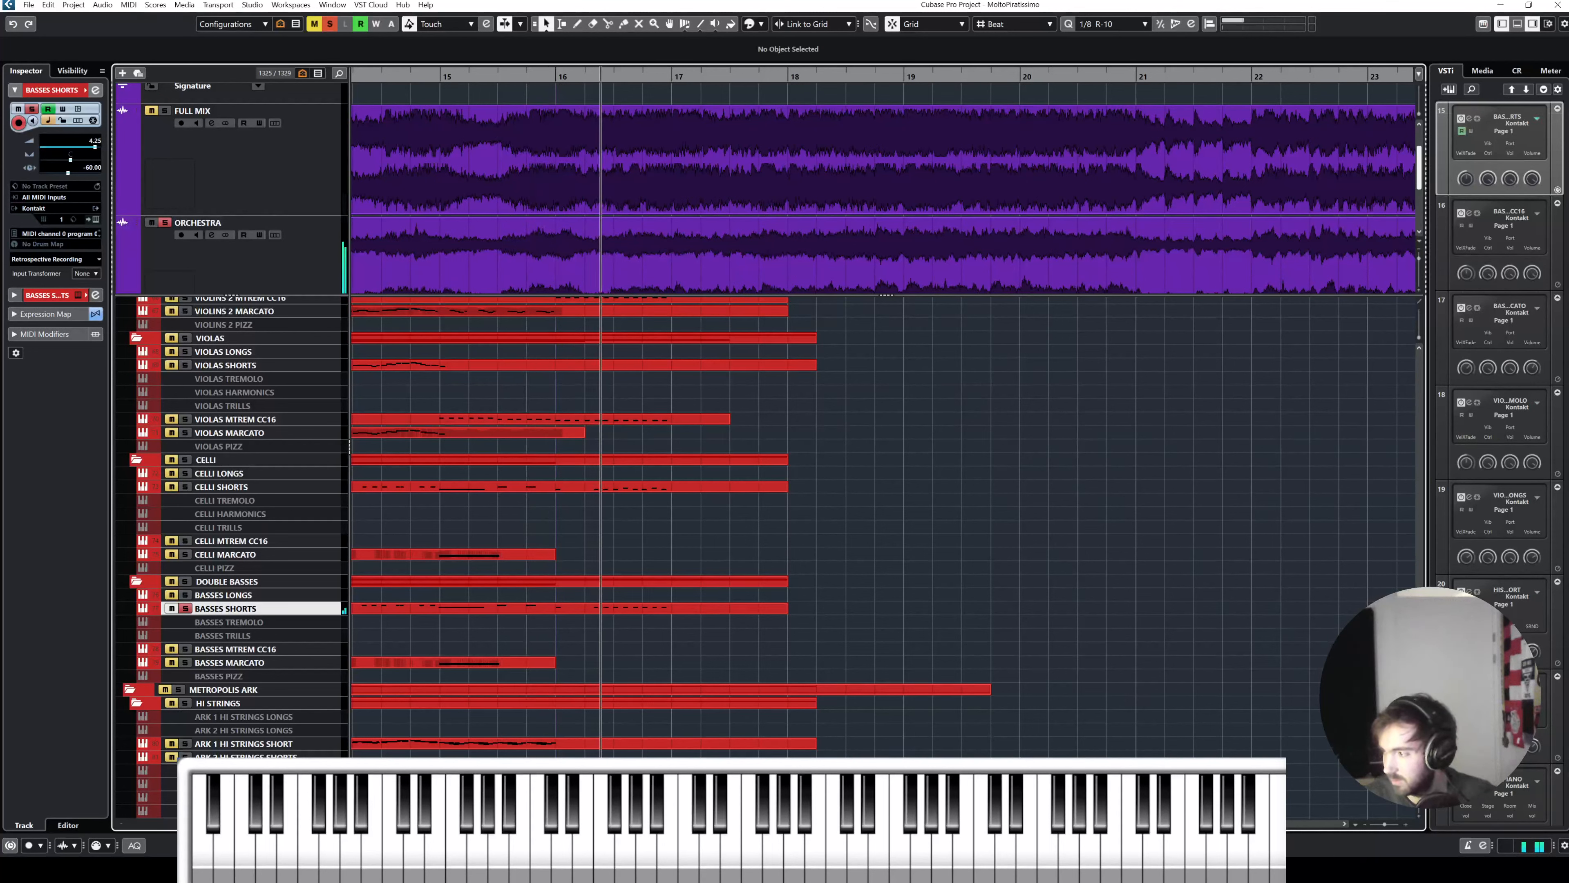
right_click(1117, 494)
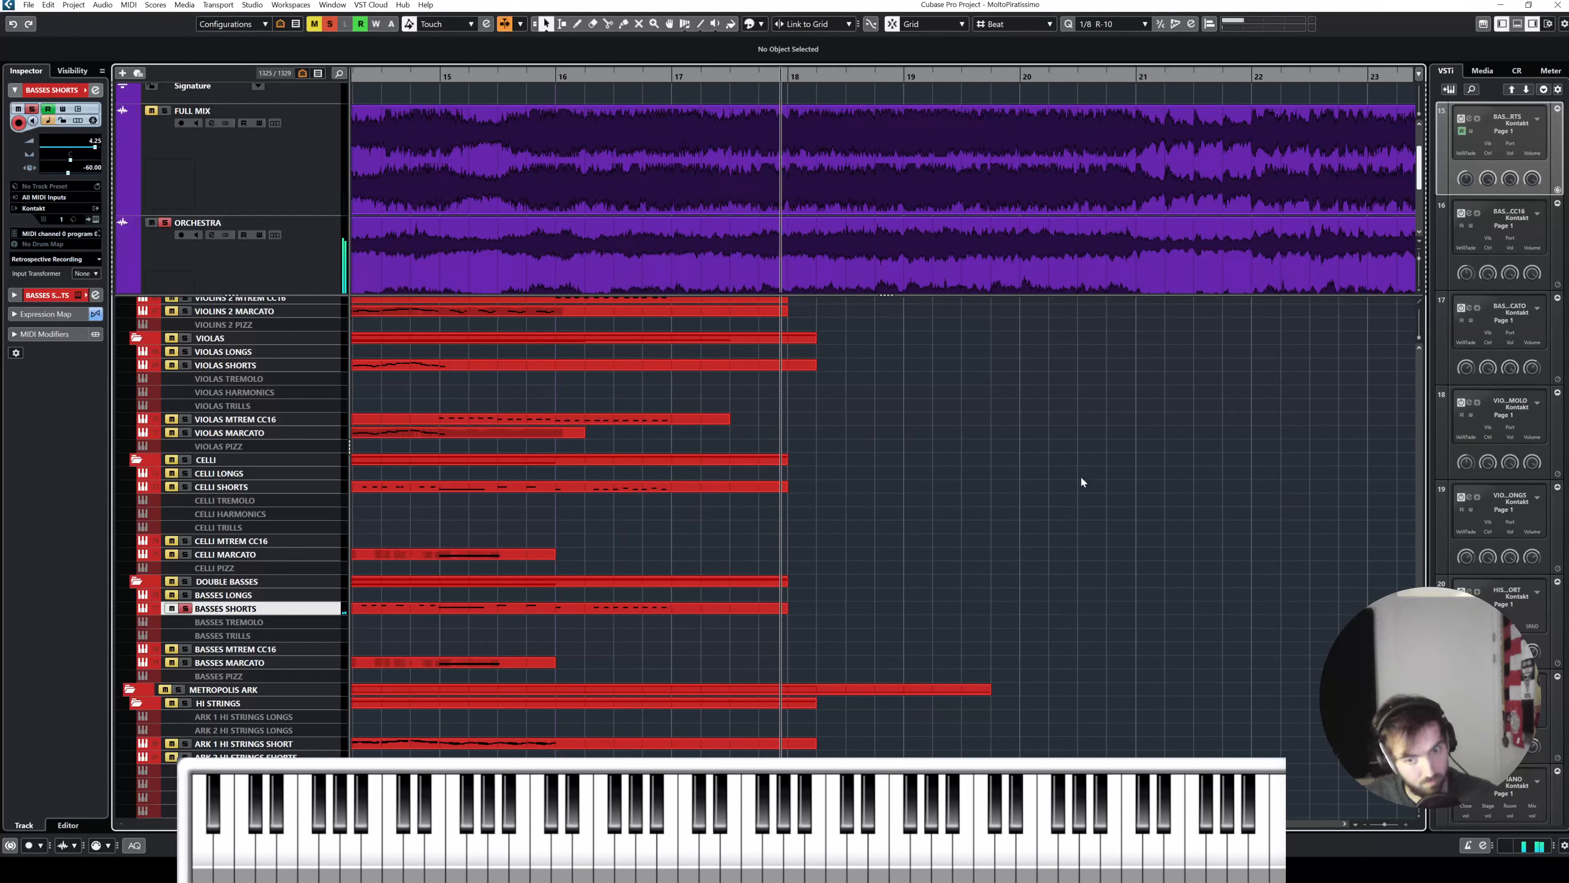
click(678, 74)
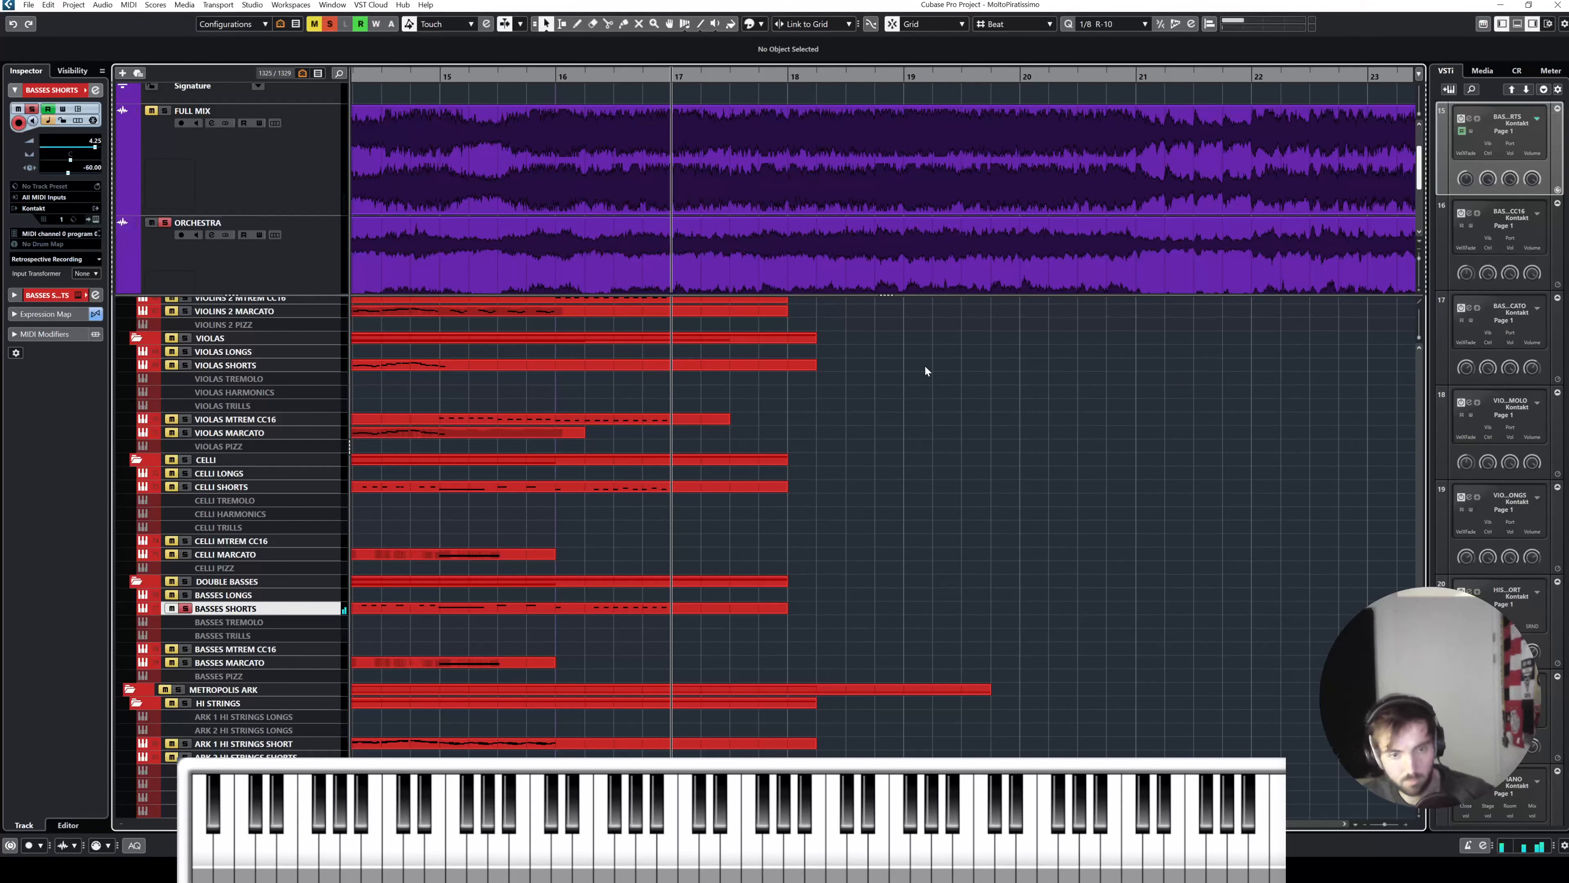
key(space)
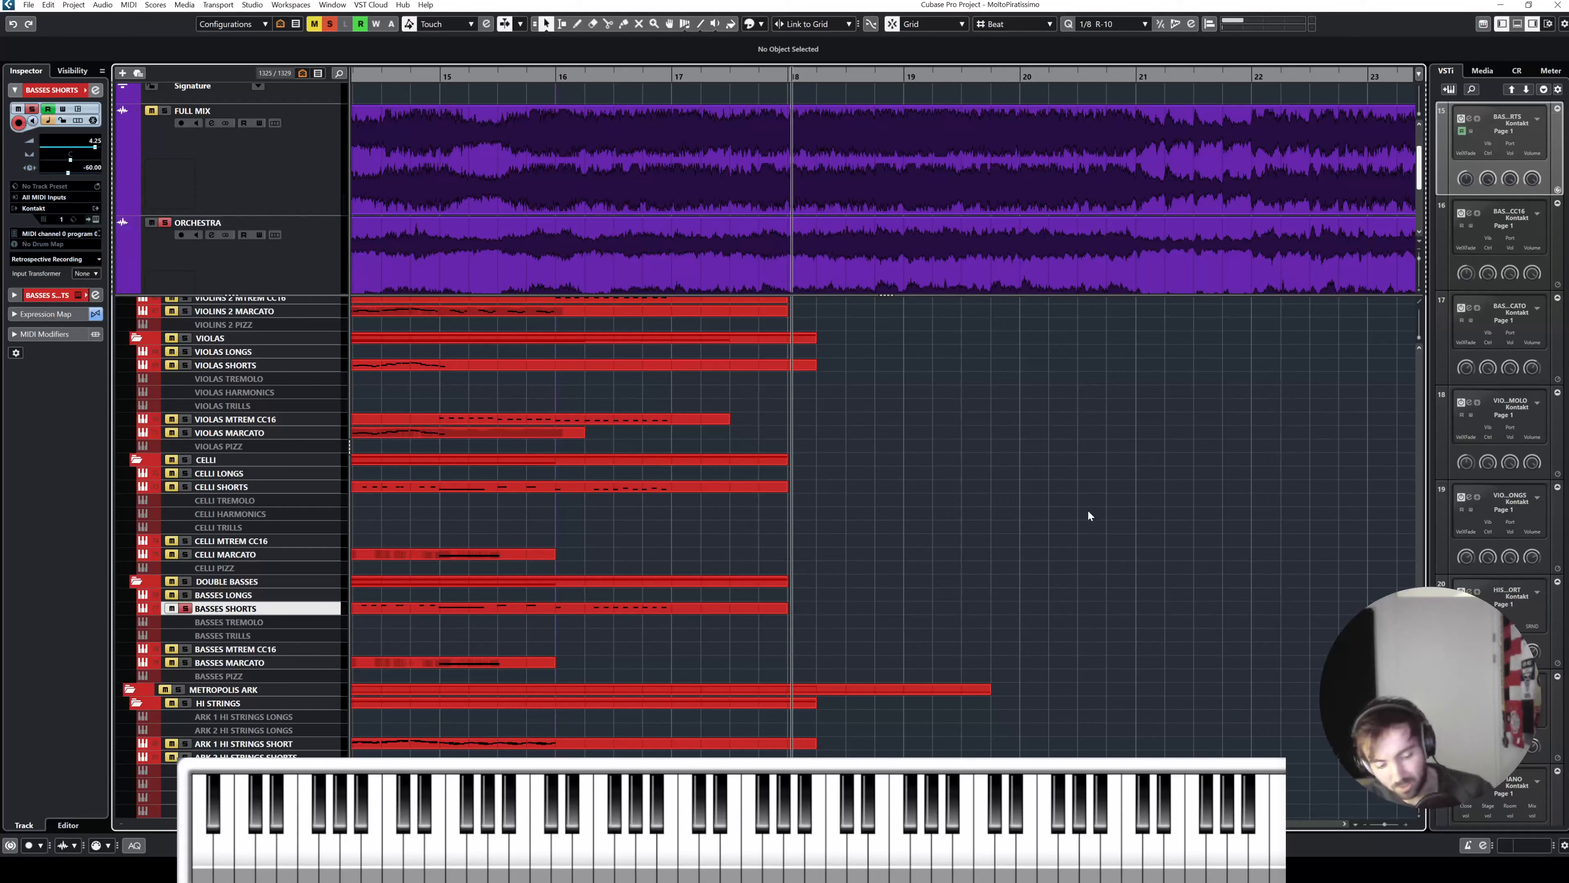
Step: Select the CS PIANO track in the Kontakt Pianos folder
scroll(240, 572, down, 20)
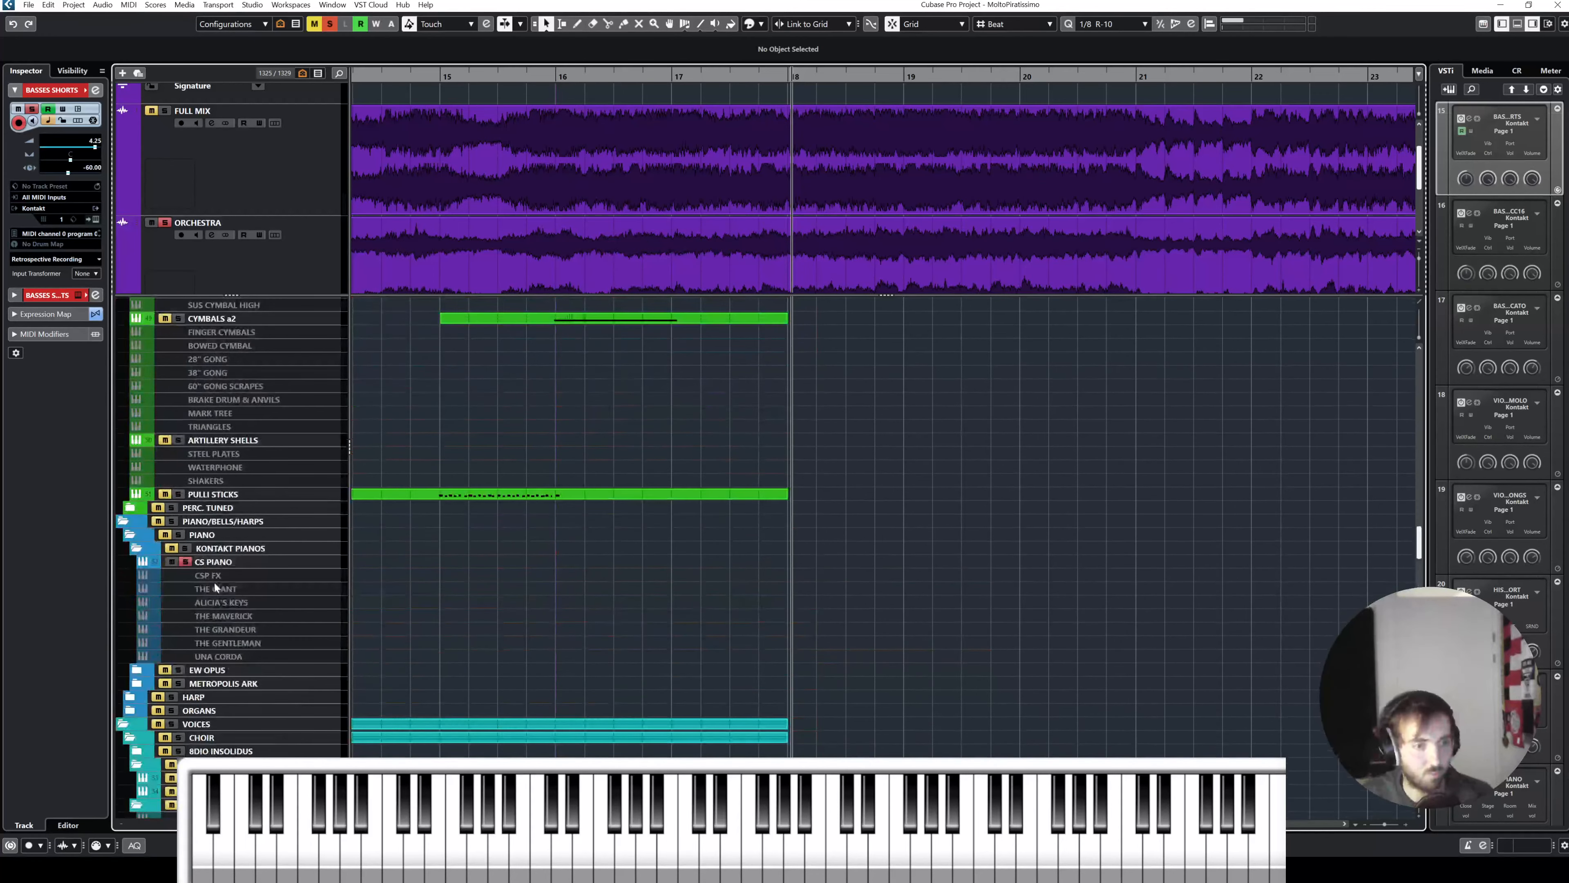
click(240, 572)
click(243, 562)
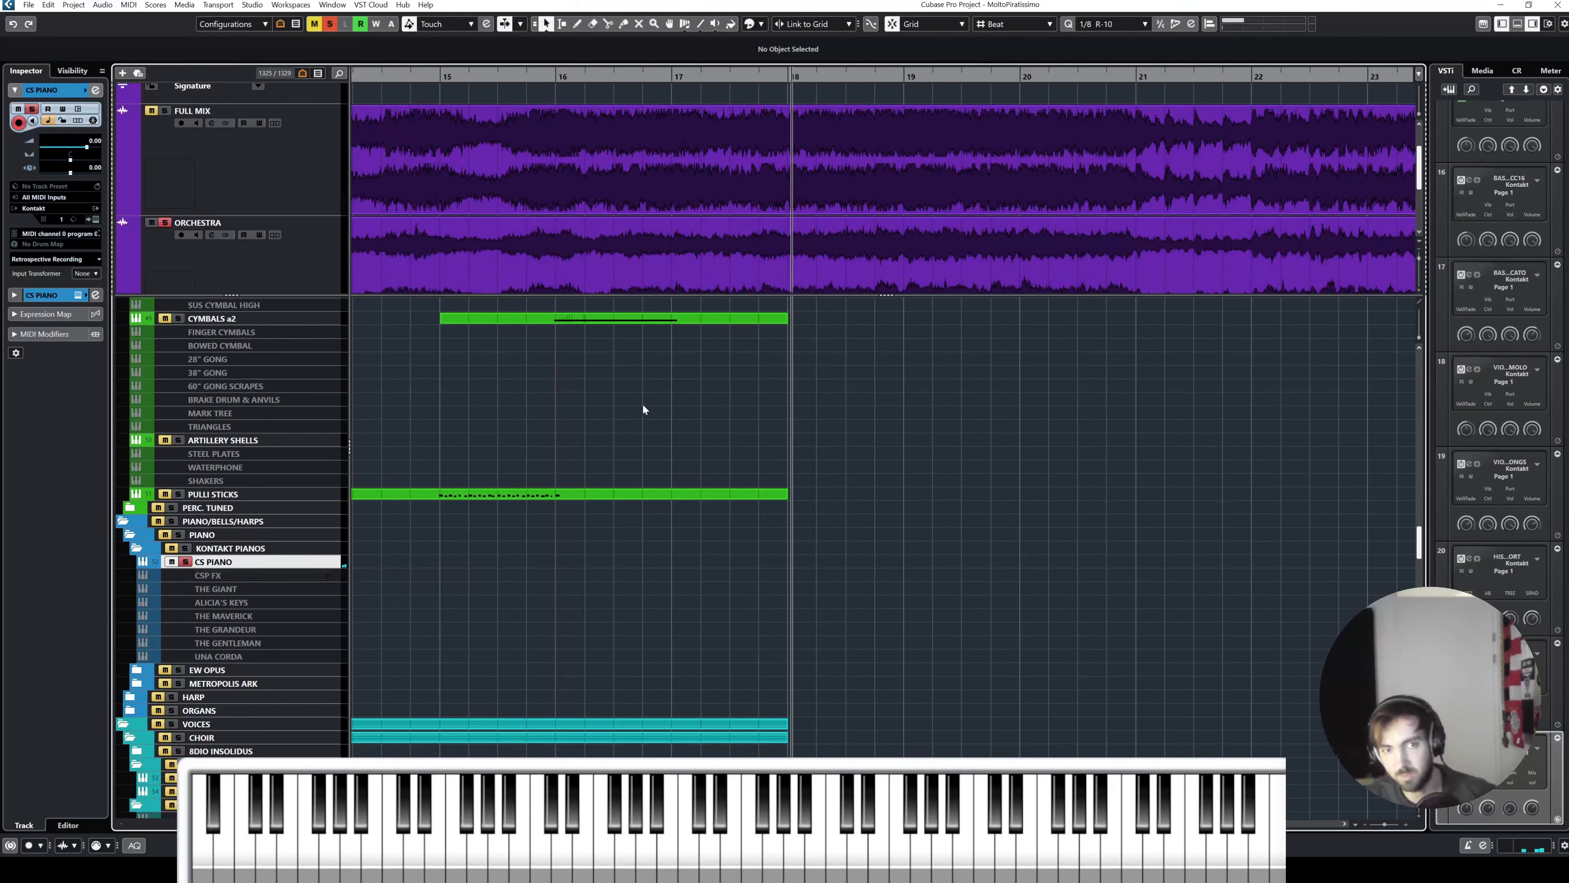
Step: Reselect BASSES SHORTS, play the orchestra stem from bar 16, and place the cursor at about bar 16.5
click(556, 71)
scroll(535, 557, down, 3)
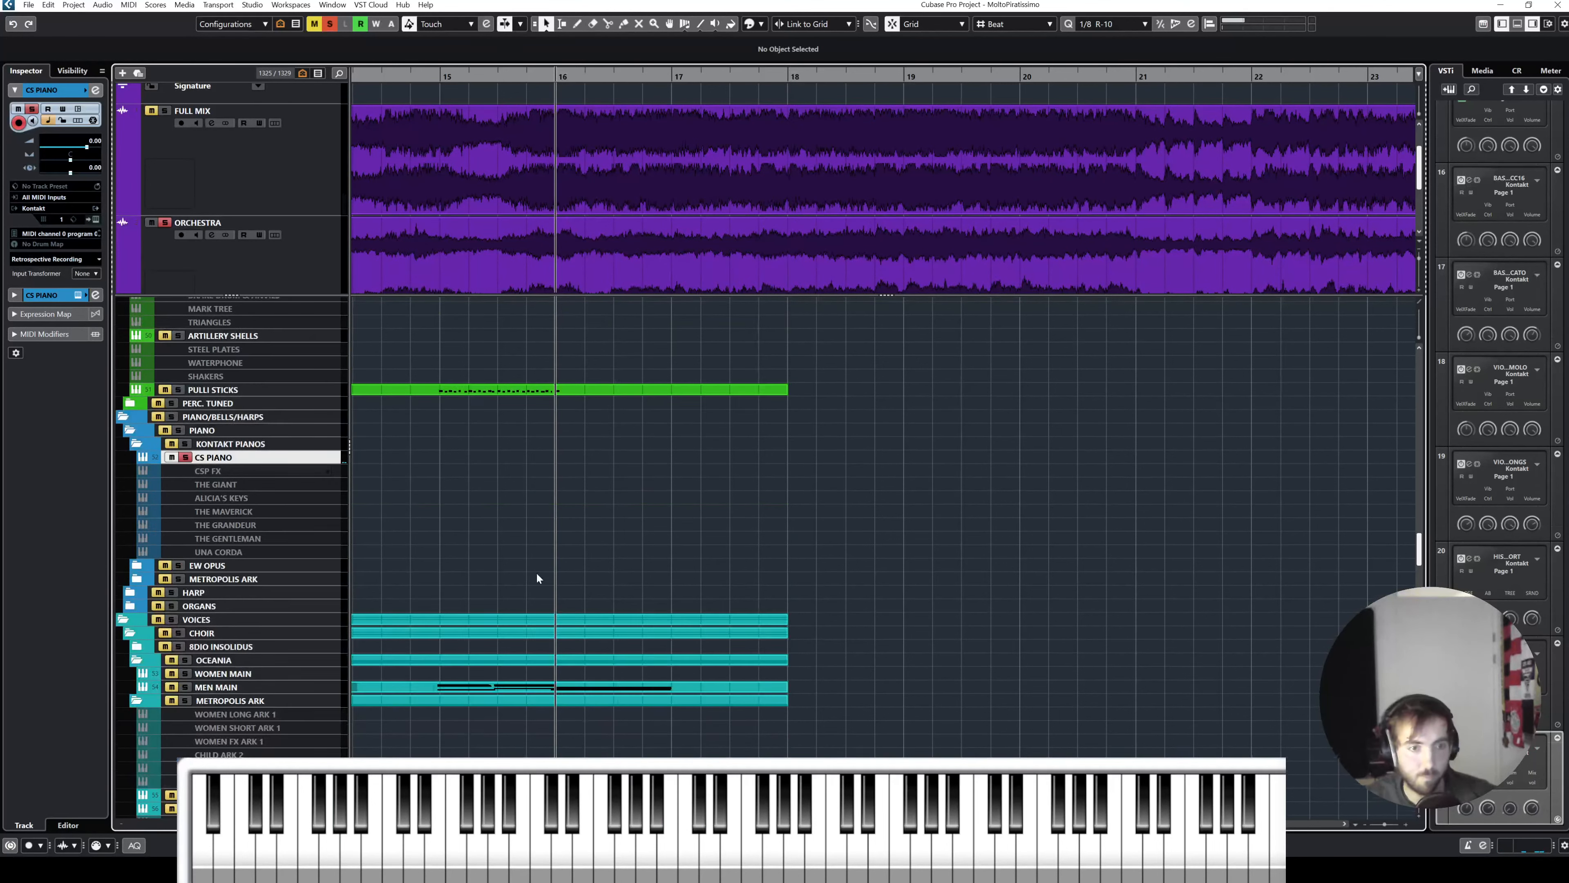
scroll(272, 492, down, 15)
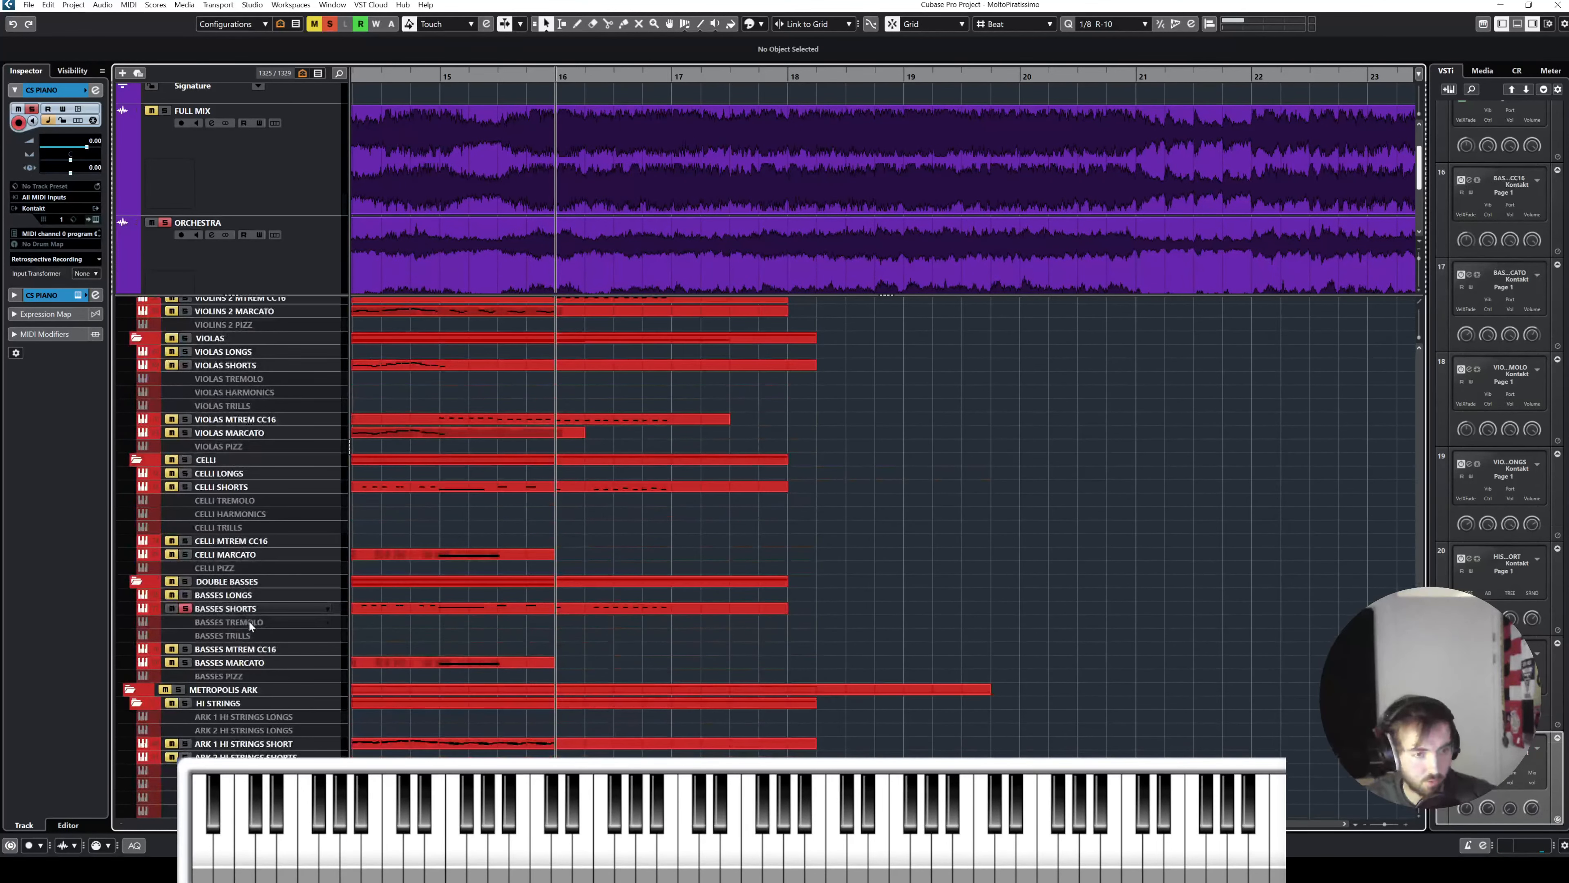
click(275, 609)
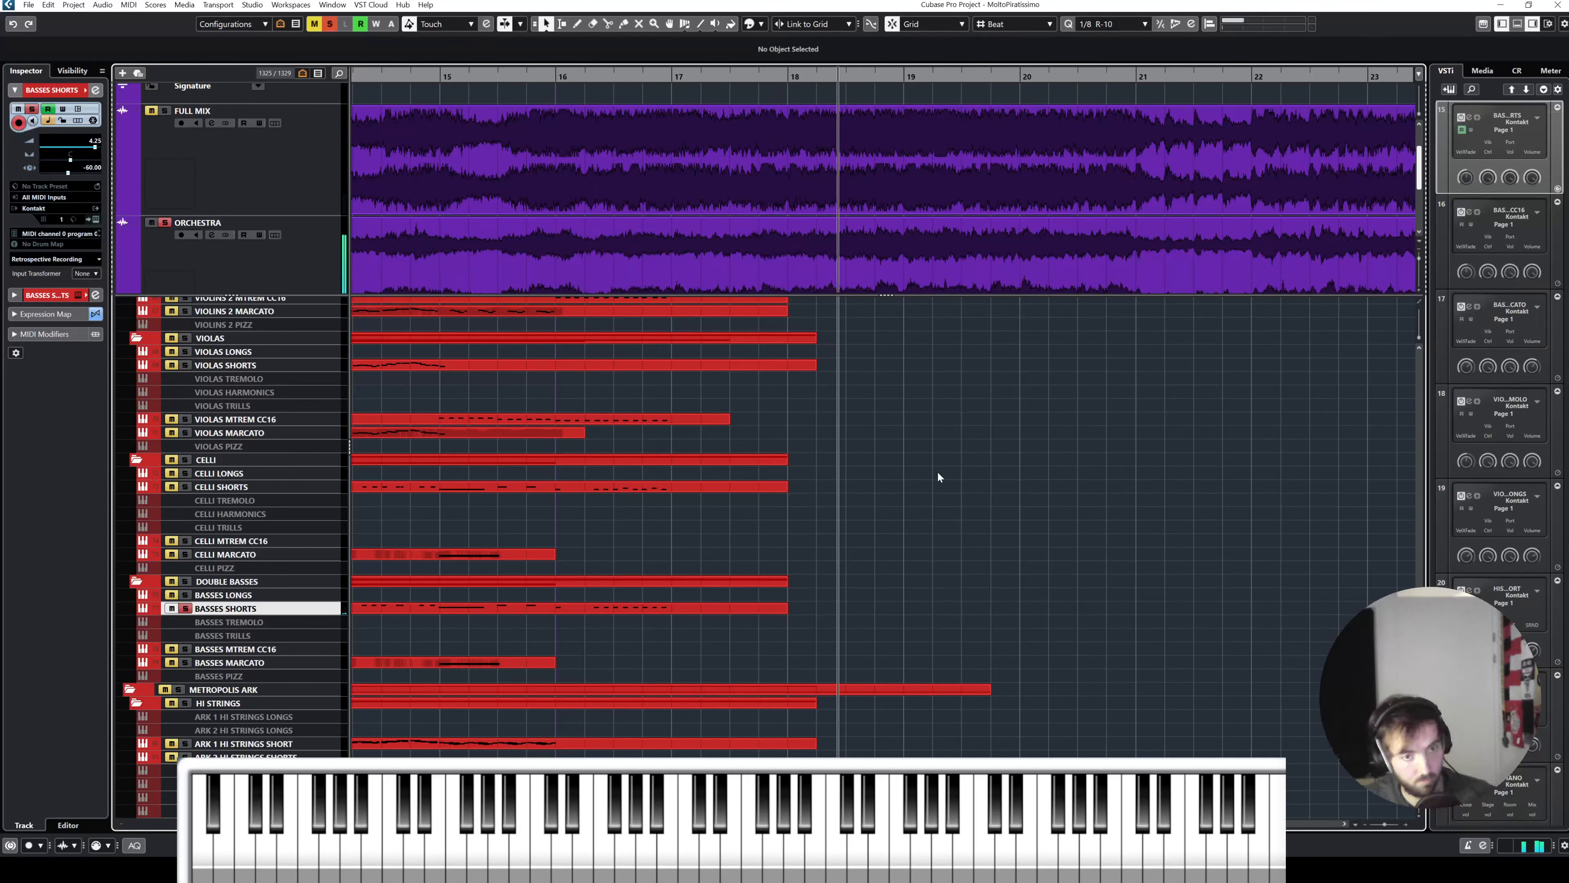
key(space)
click(613, 76)
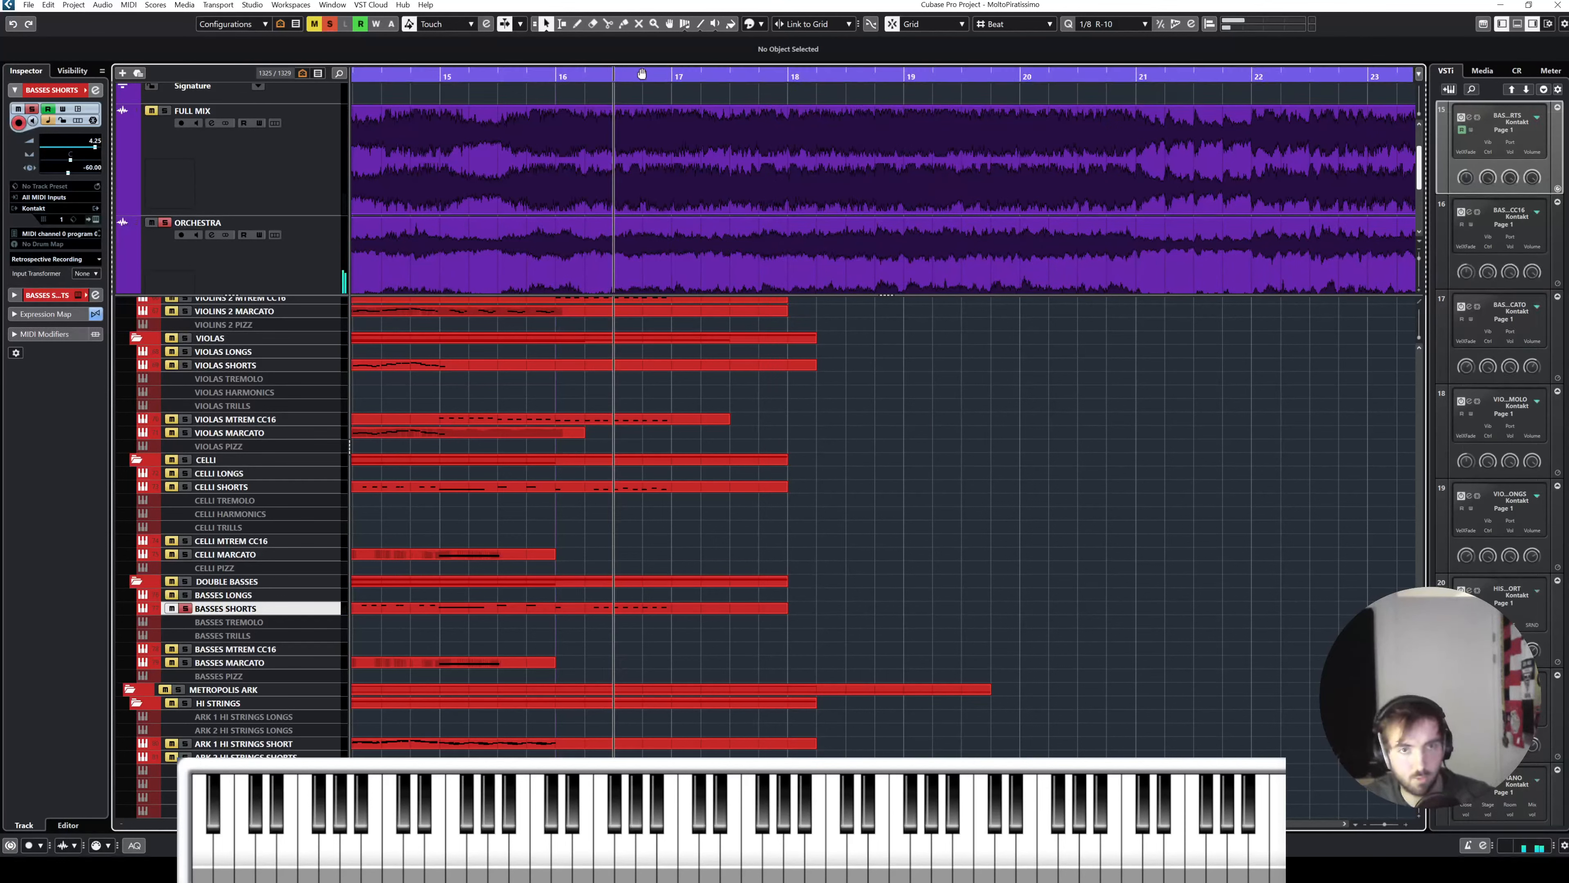
Step: Select the ORCHESTRA stem, clear all solo and mute states except the muted stems, and briefly play the string parts
click(263, 280)
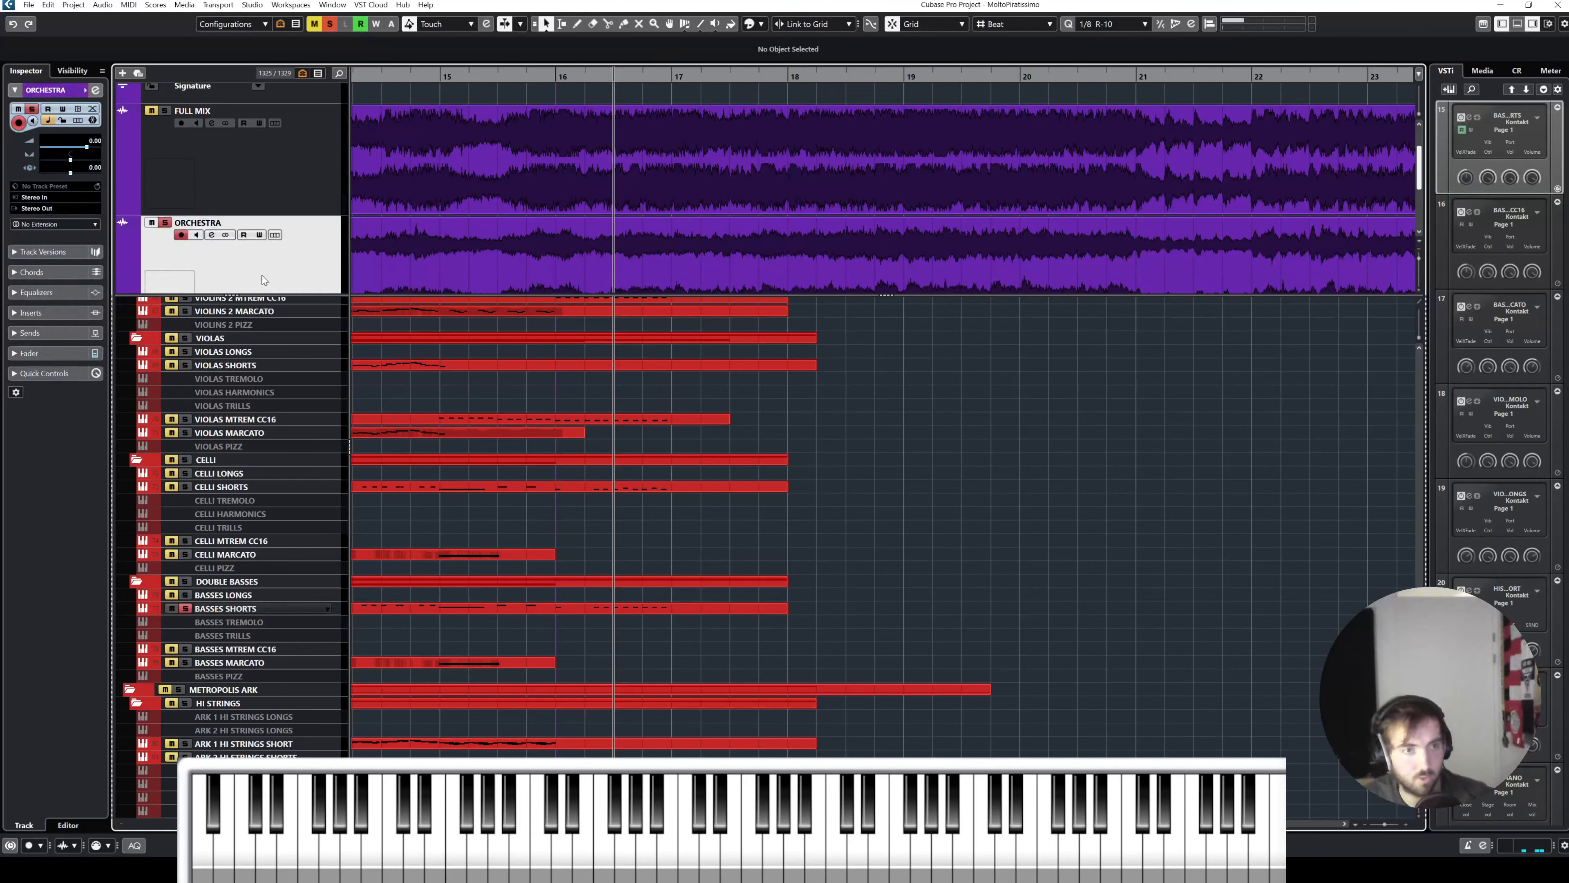
scroll(278, 385, down, 5)
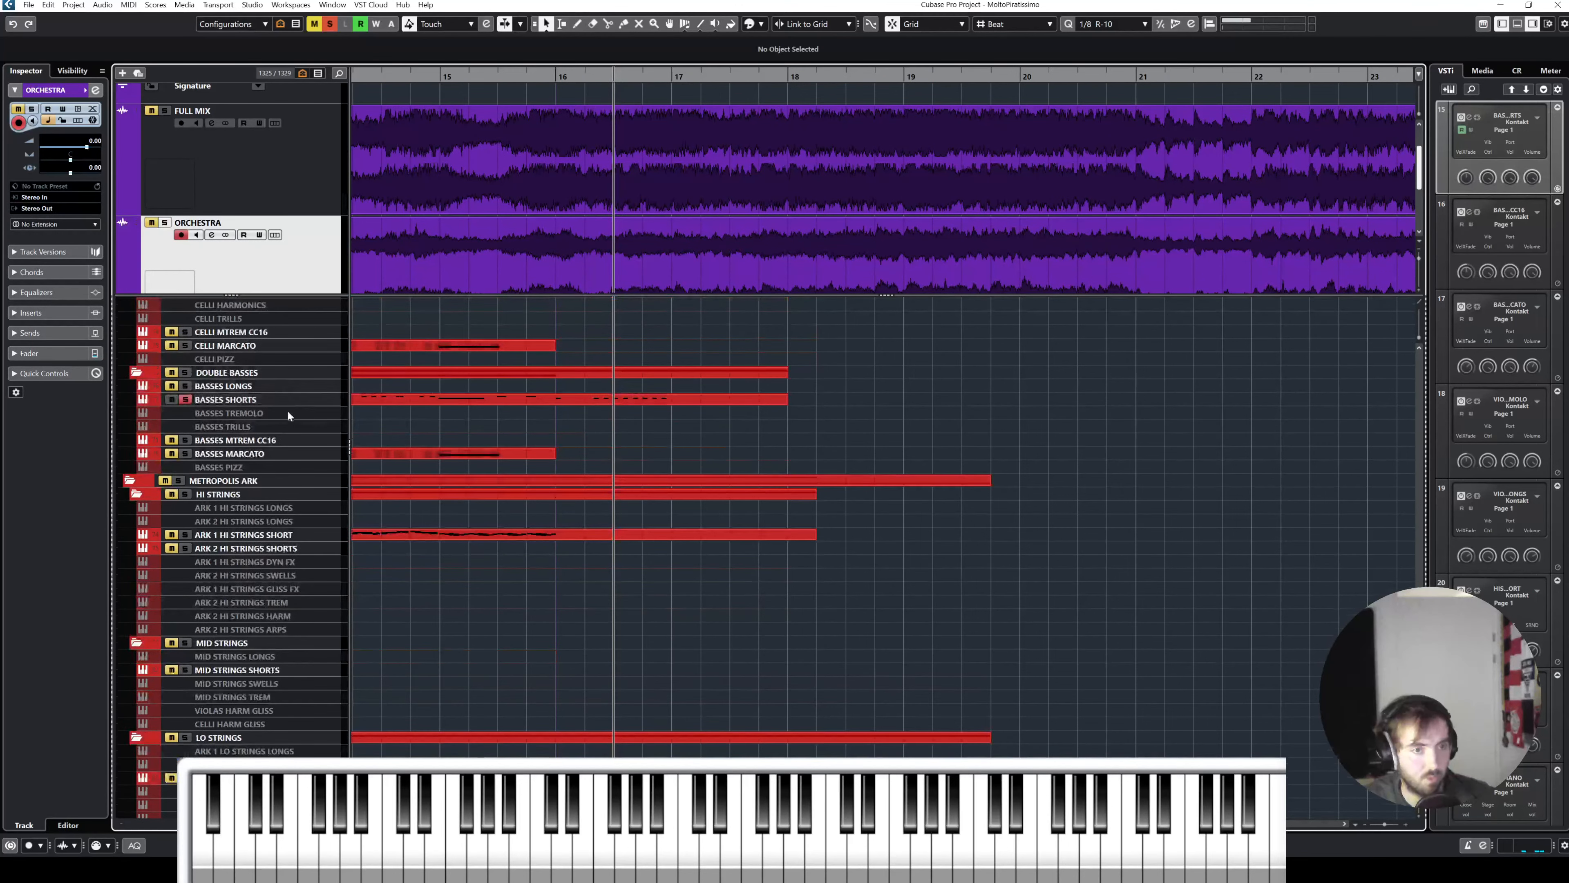
click(330, 25)
scroll(273, 340, up, 10)
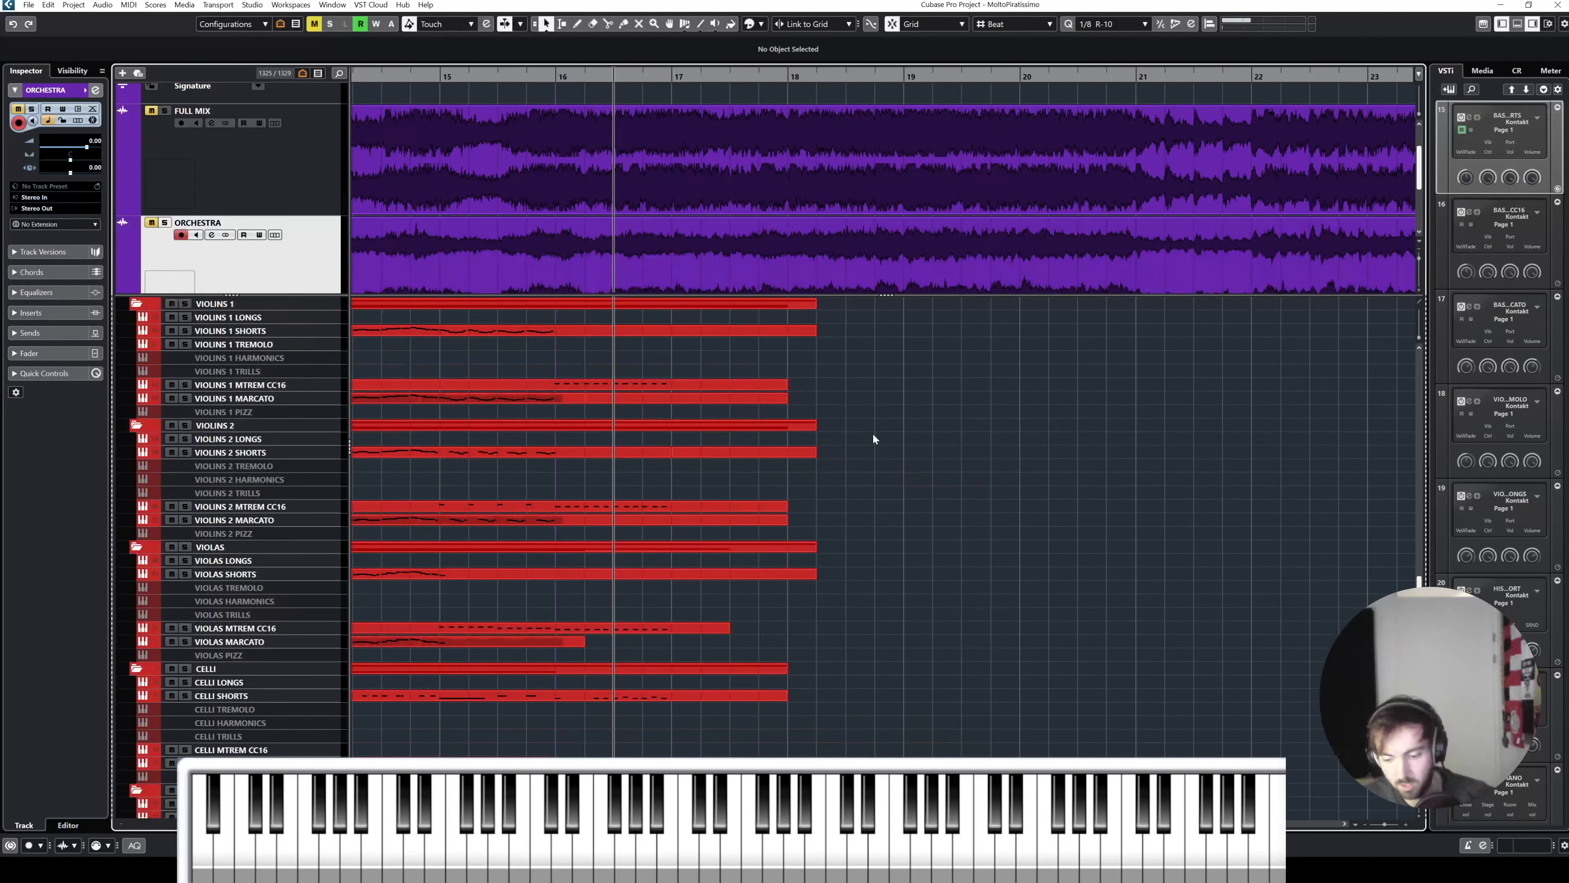
key(space)
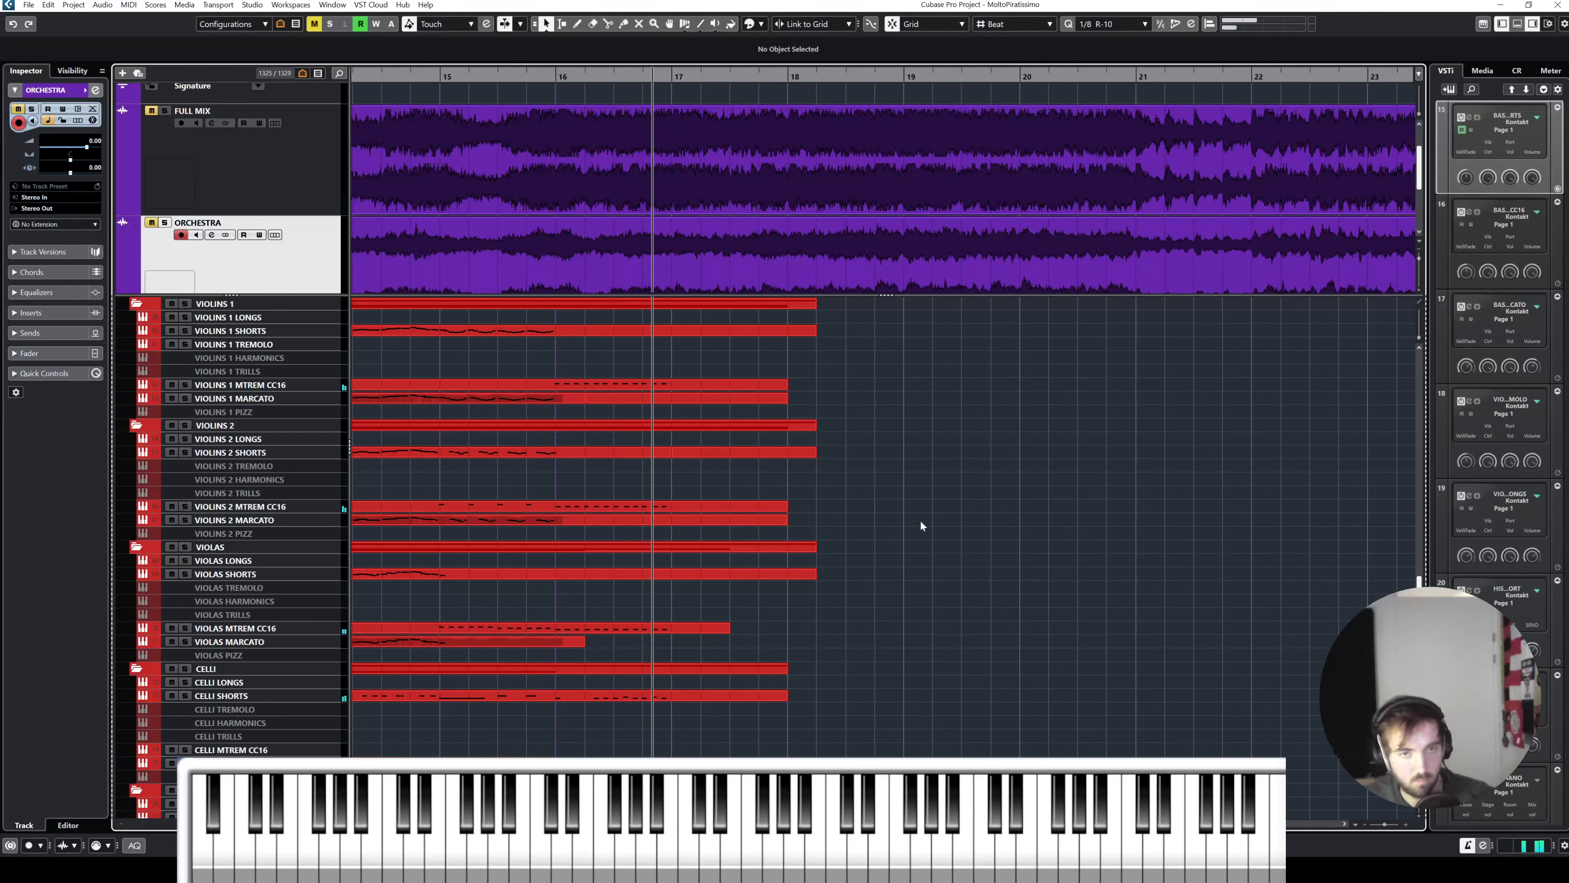
key(space)
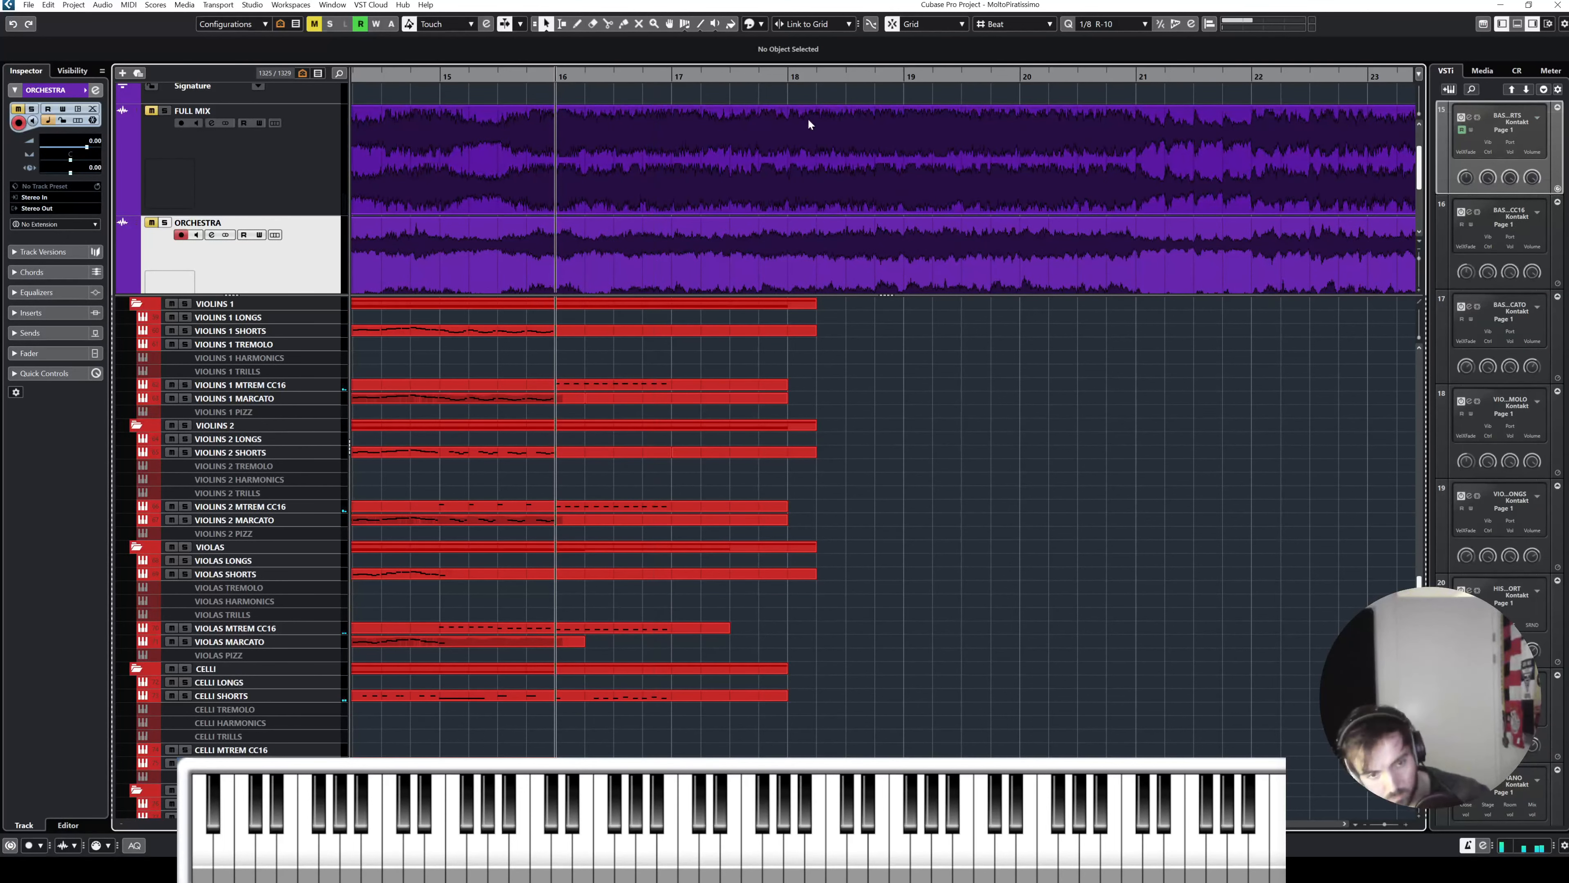
Step: Select the CELLI SHORTS, BASSES SHORTS and ARK 1 LO STRINGS SHORT tracks in turn to examine the low string parts
scroll(830, 473, down, 4)
click(255, 591)
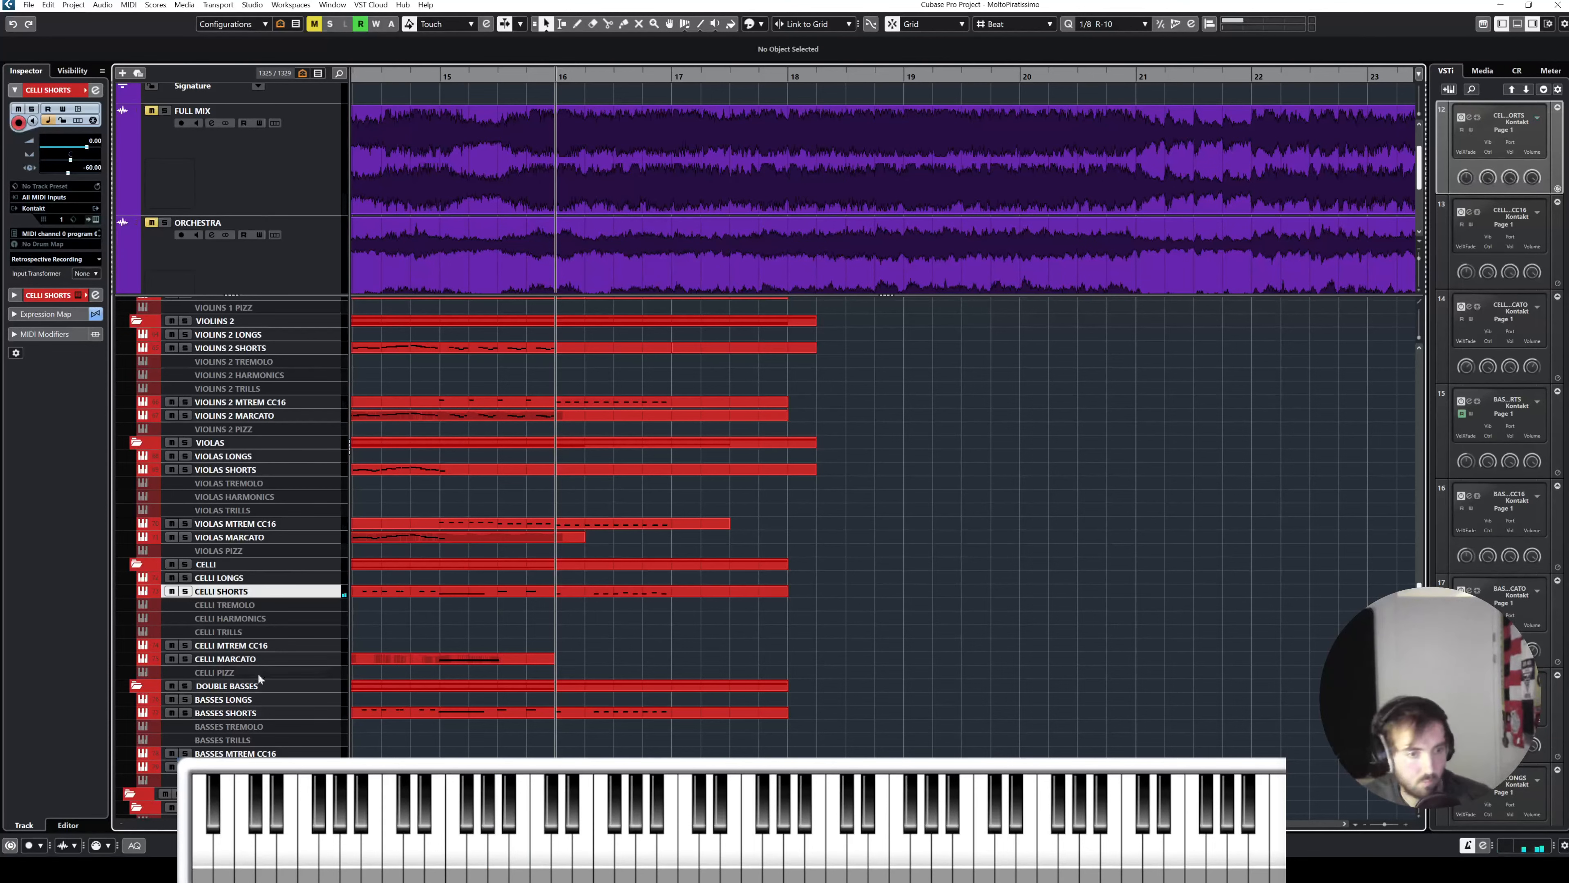
click(272, 713)
scroll(276, 664, down, 5)
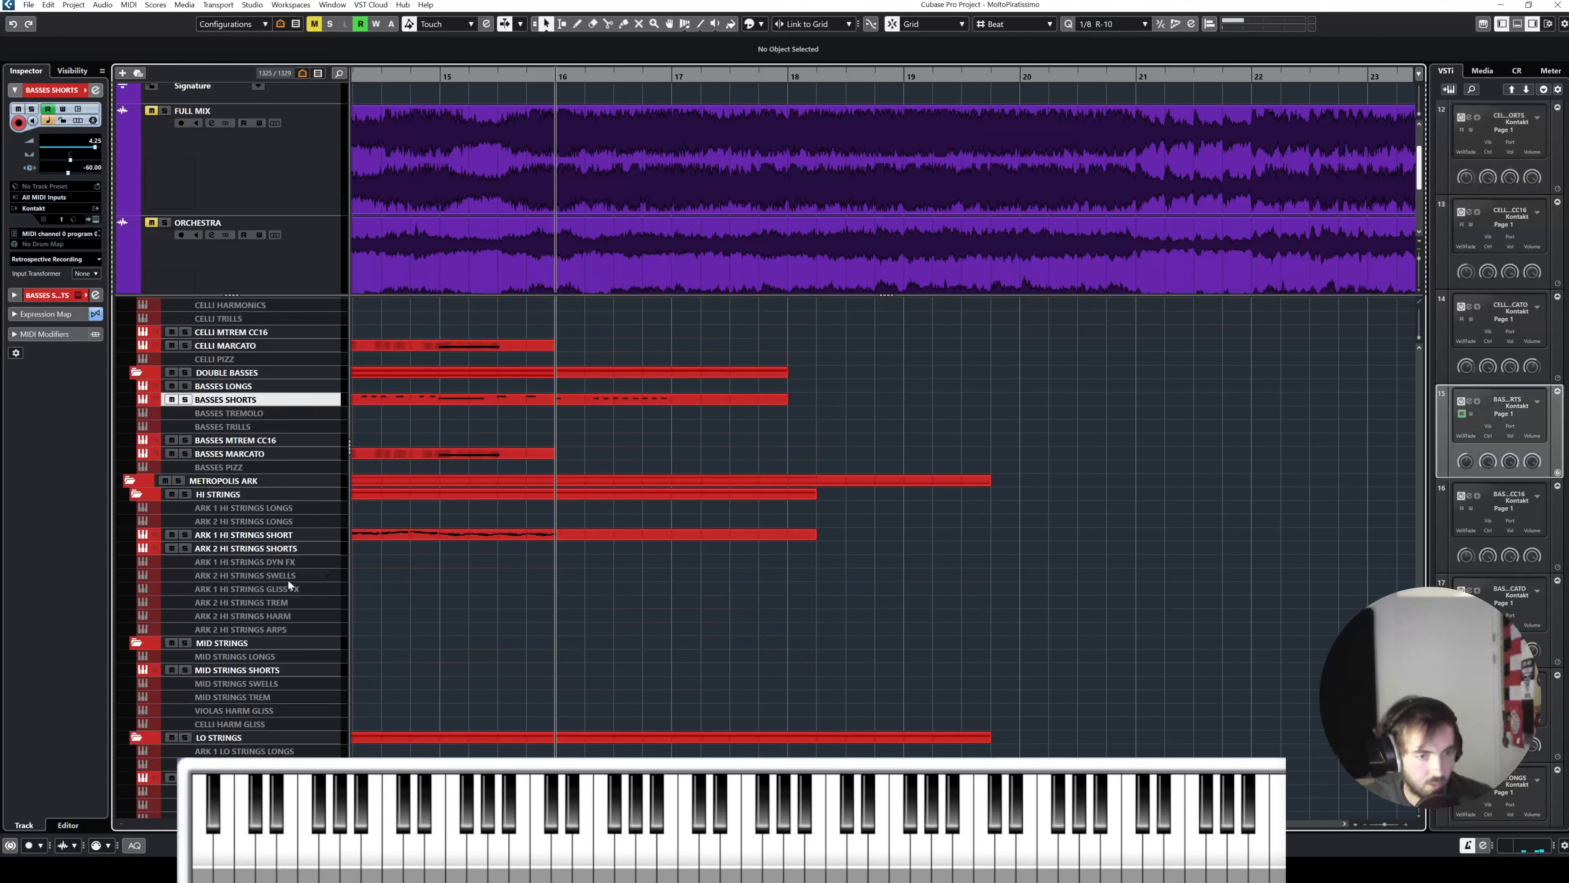
scroll(289, 584, down, 2)
click(266, 673)
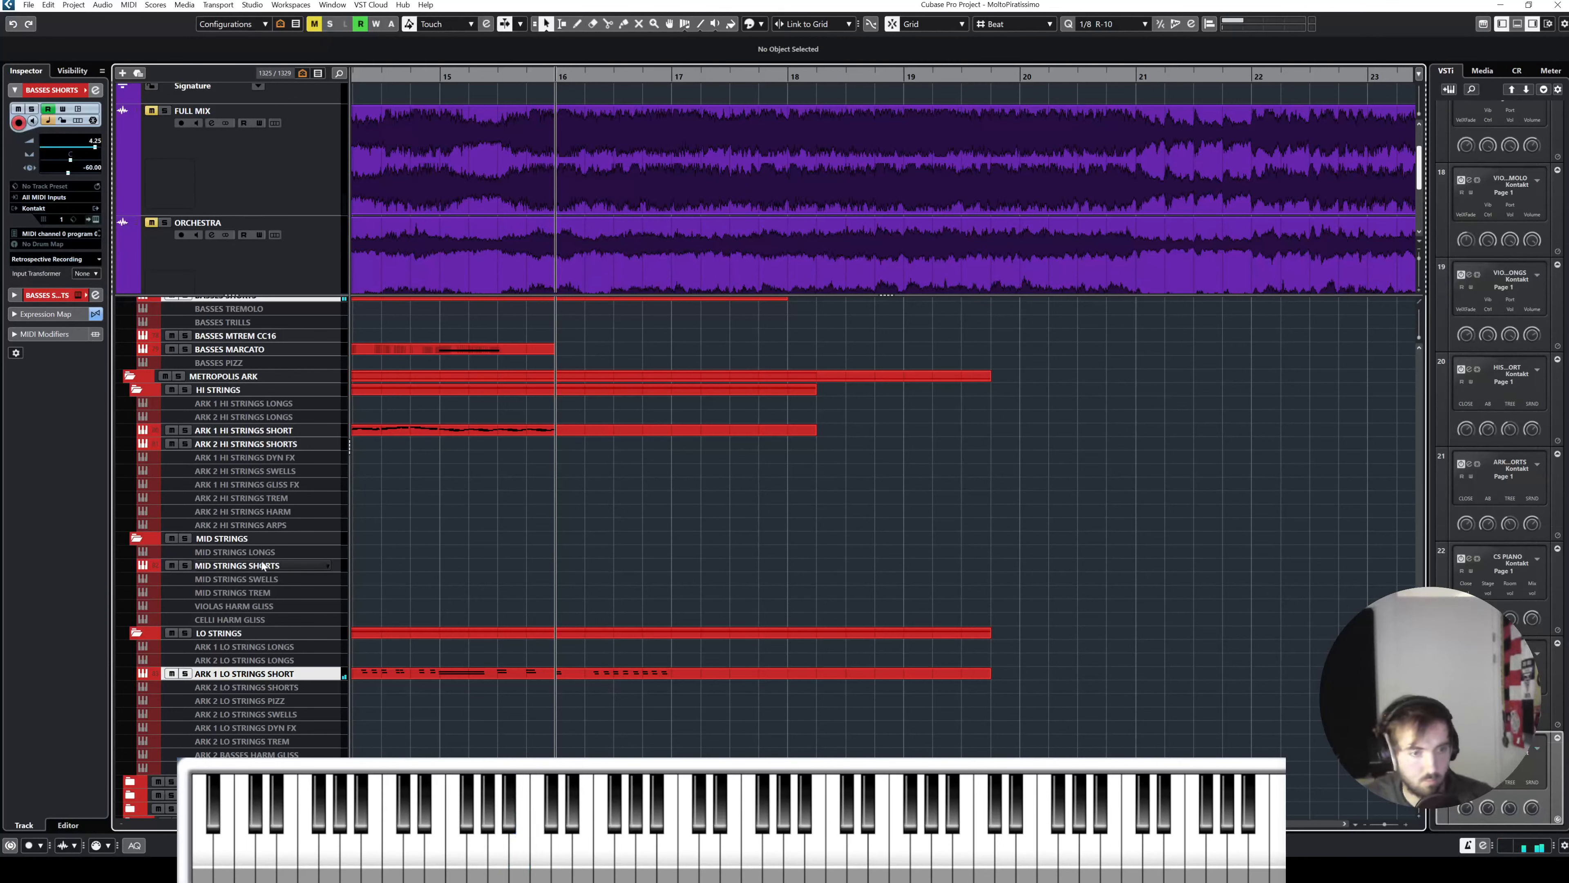
click(270, 678)
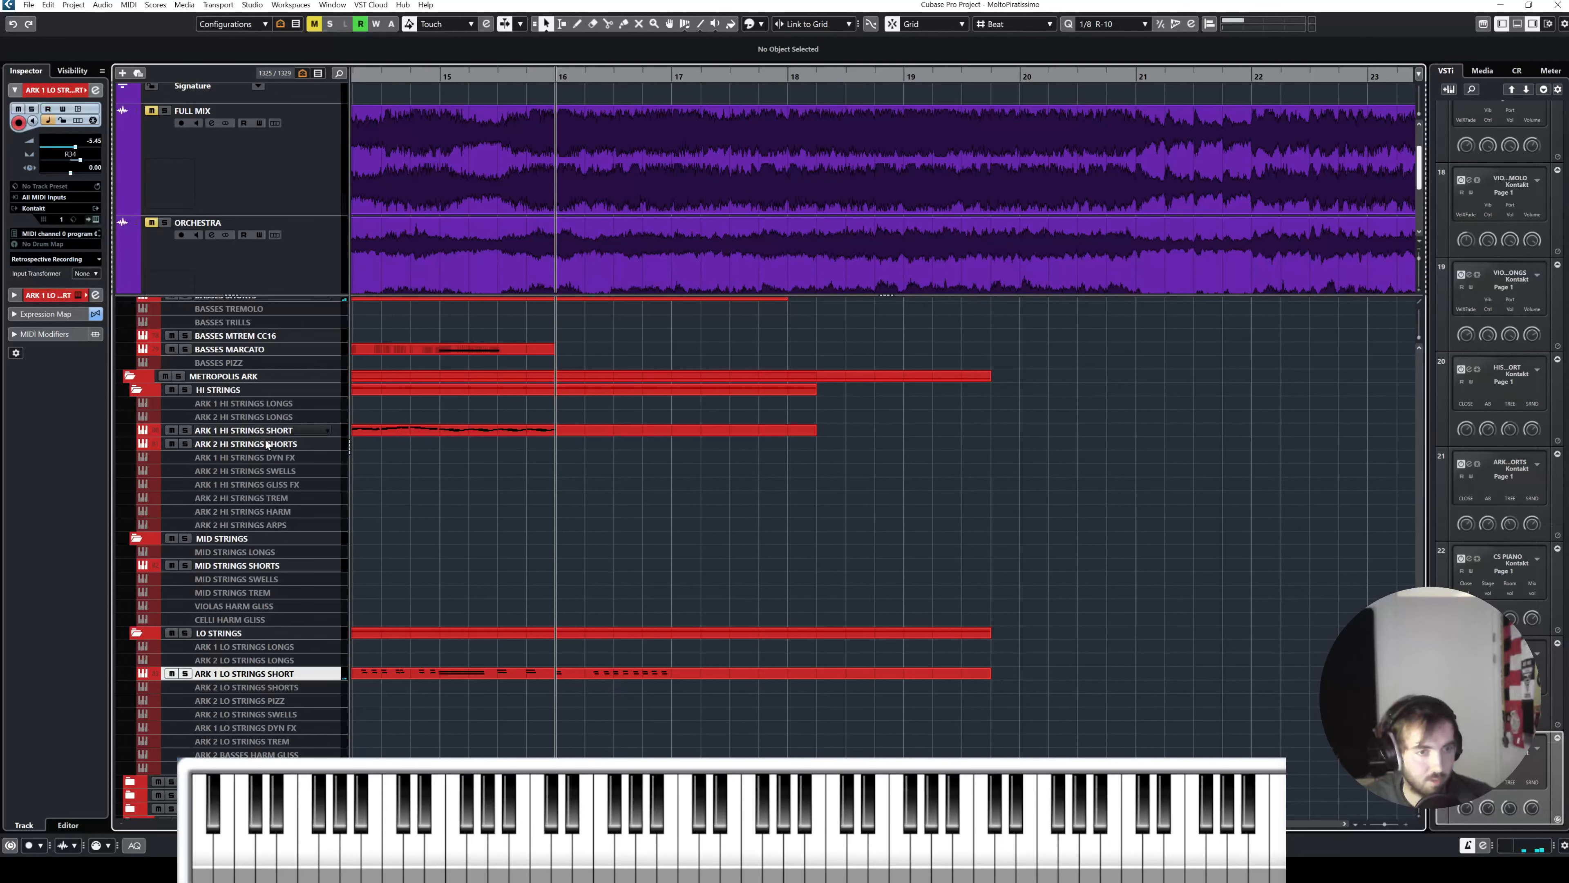
scroll(267, 445, up, 5)
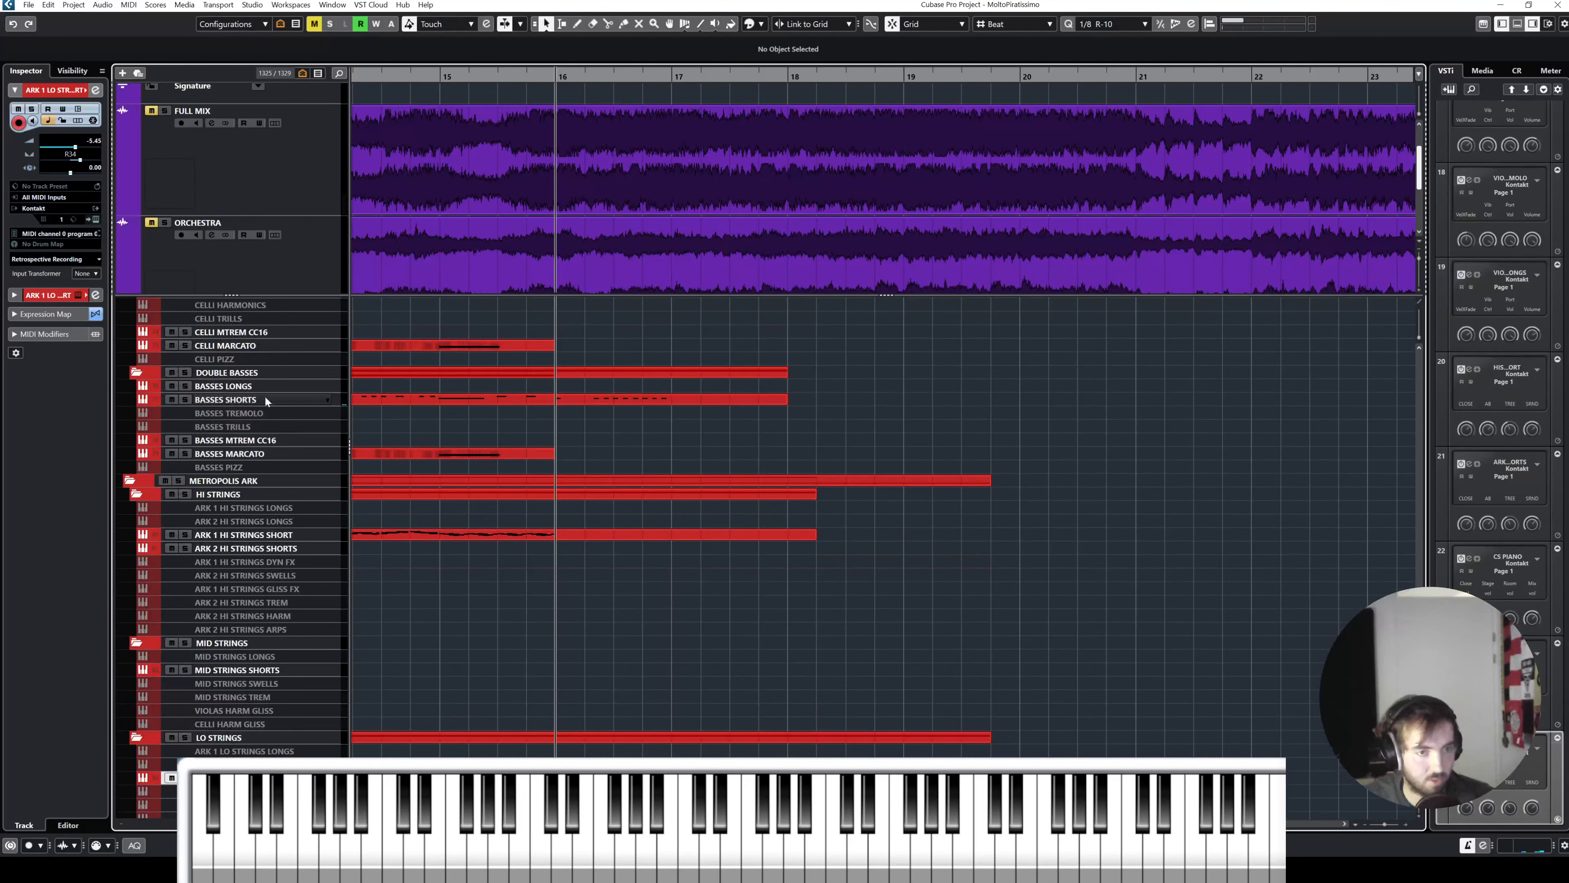
Step: Try recording a BASSES SHORTS take from bar 16, and undo the recording
click(267, 400)
scroll(535, 164, up, 2)
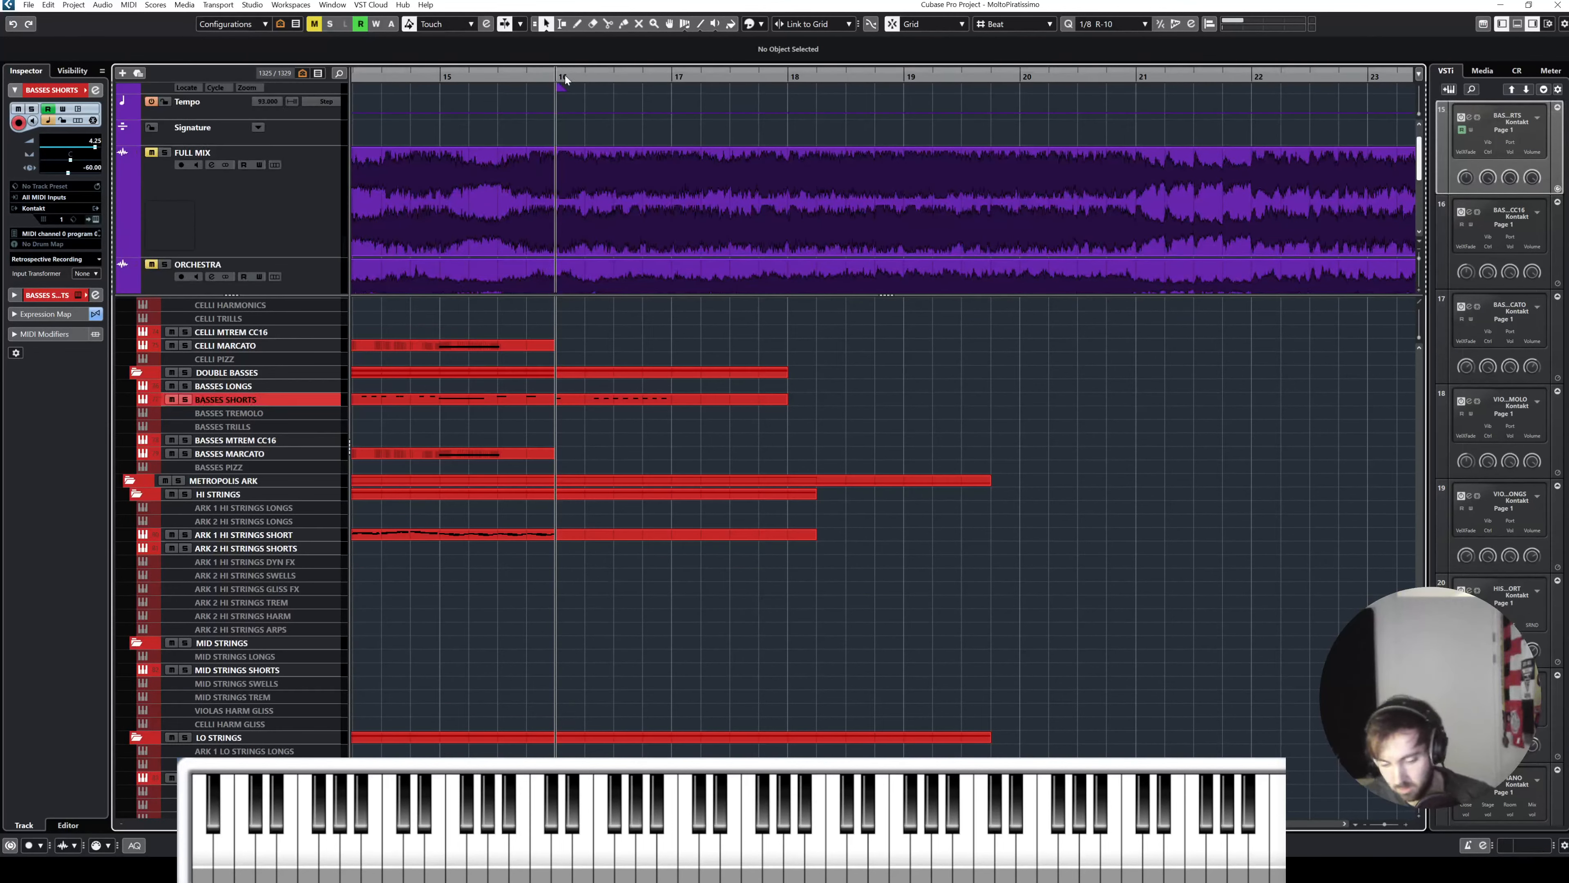
key(space)
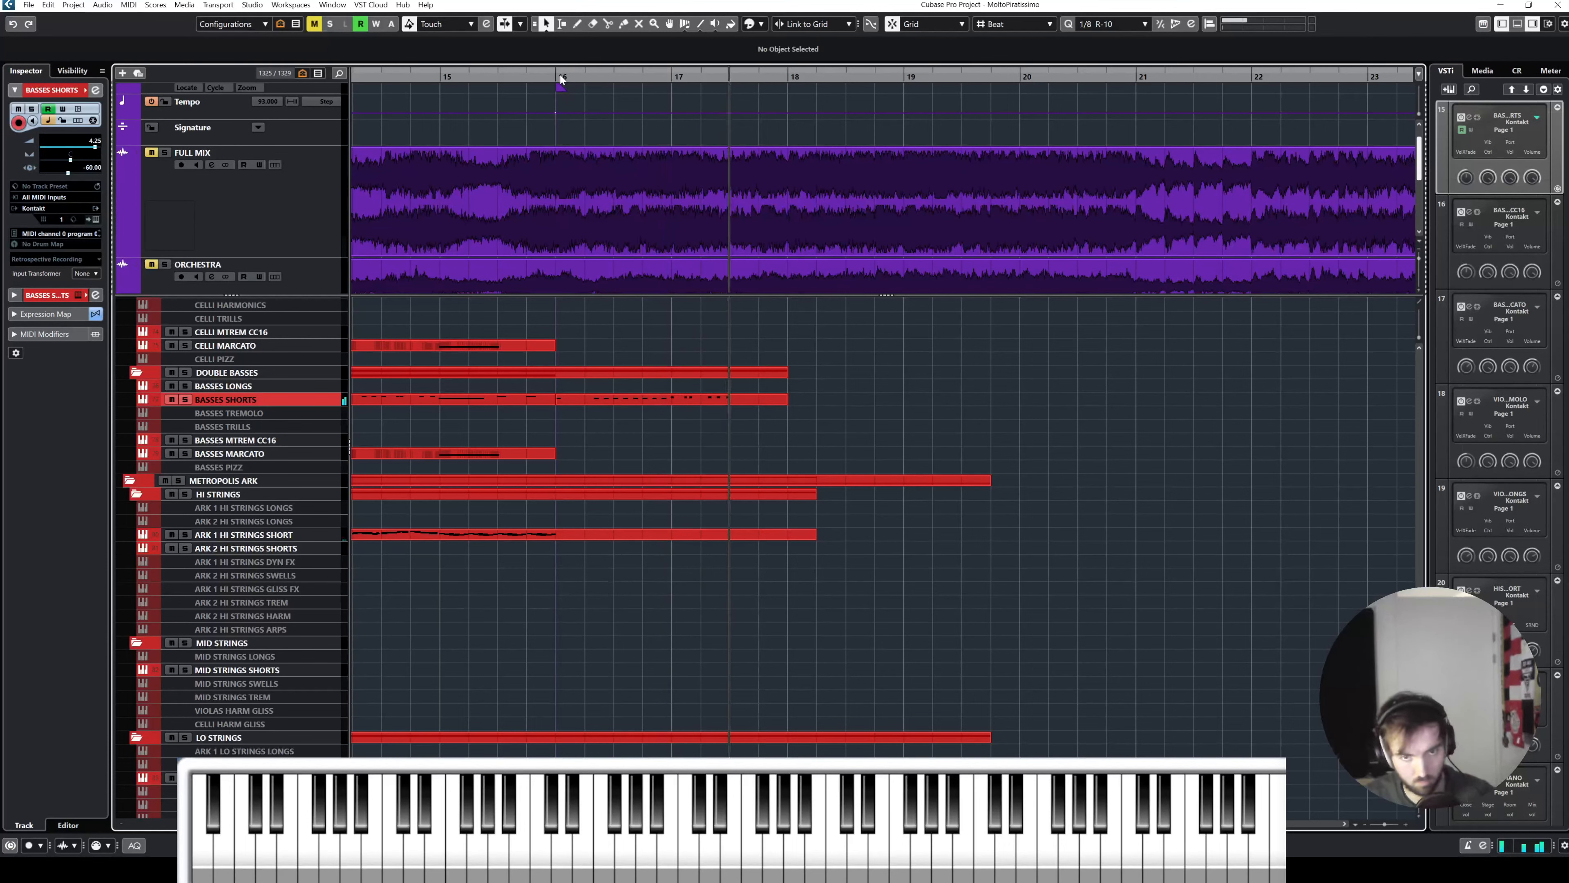
key(space)
key(ctrl+z)
Step: Toggle the metronome and record a BASSES SHORTS part from bar 16 to about bar 19
click(563, 77)
key(c)
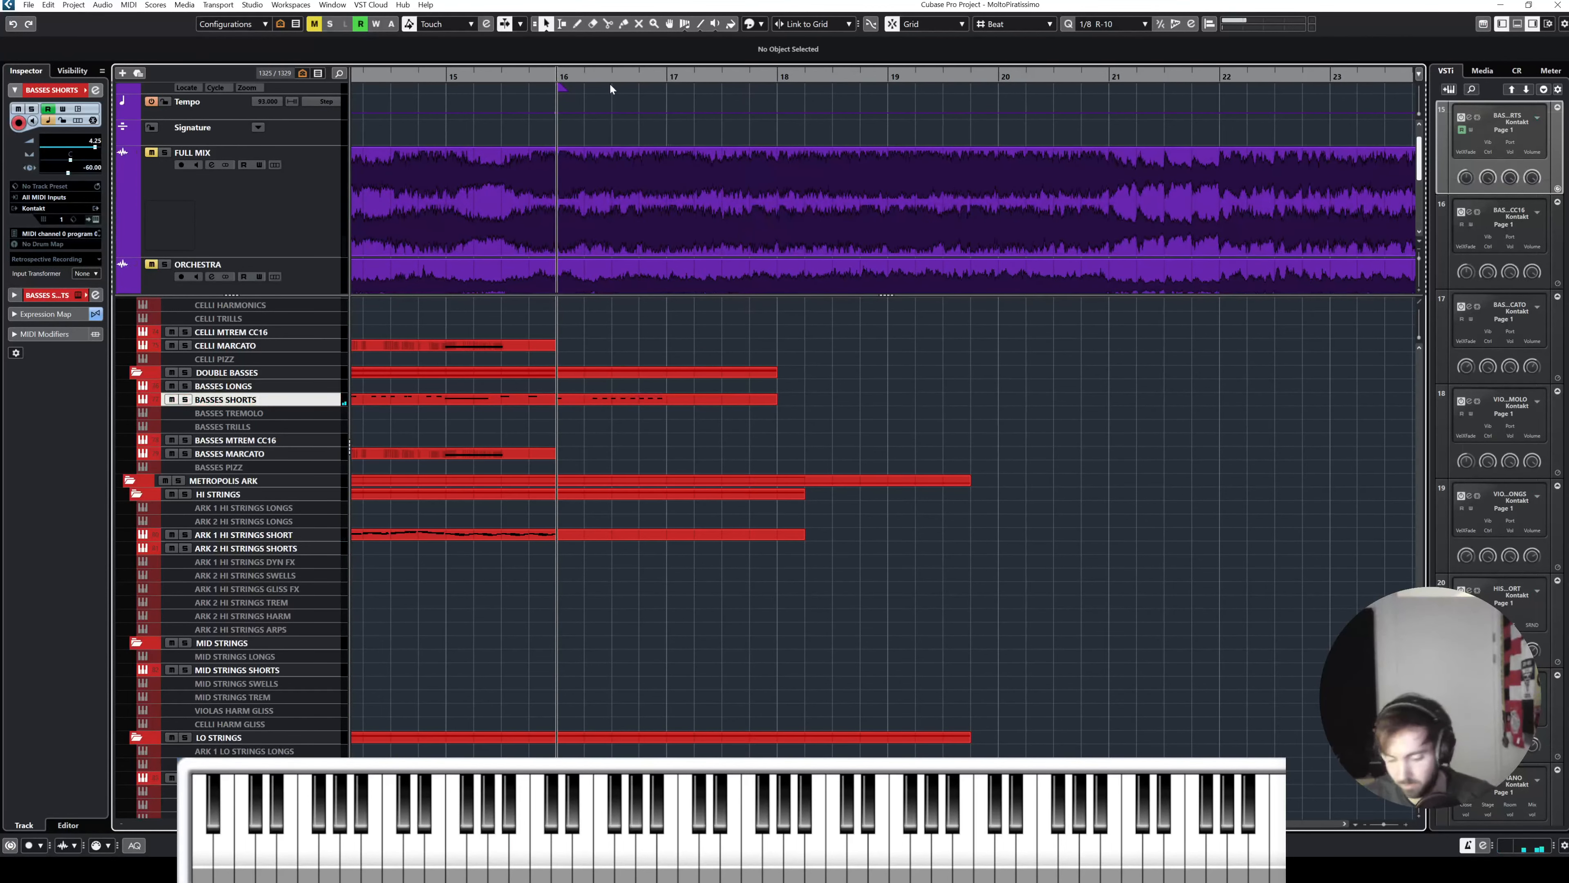
key(KP_Multiply)
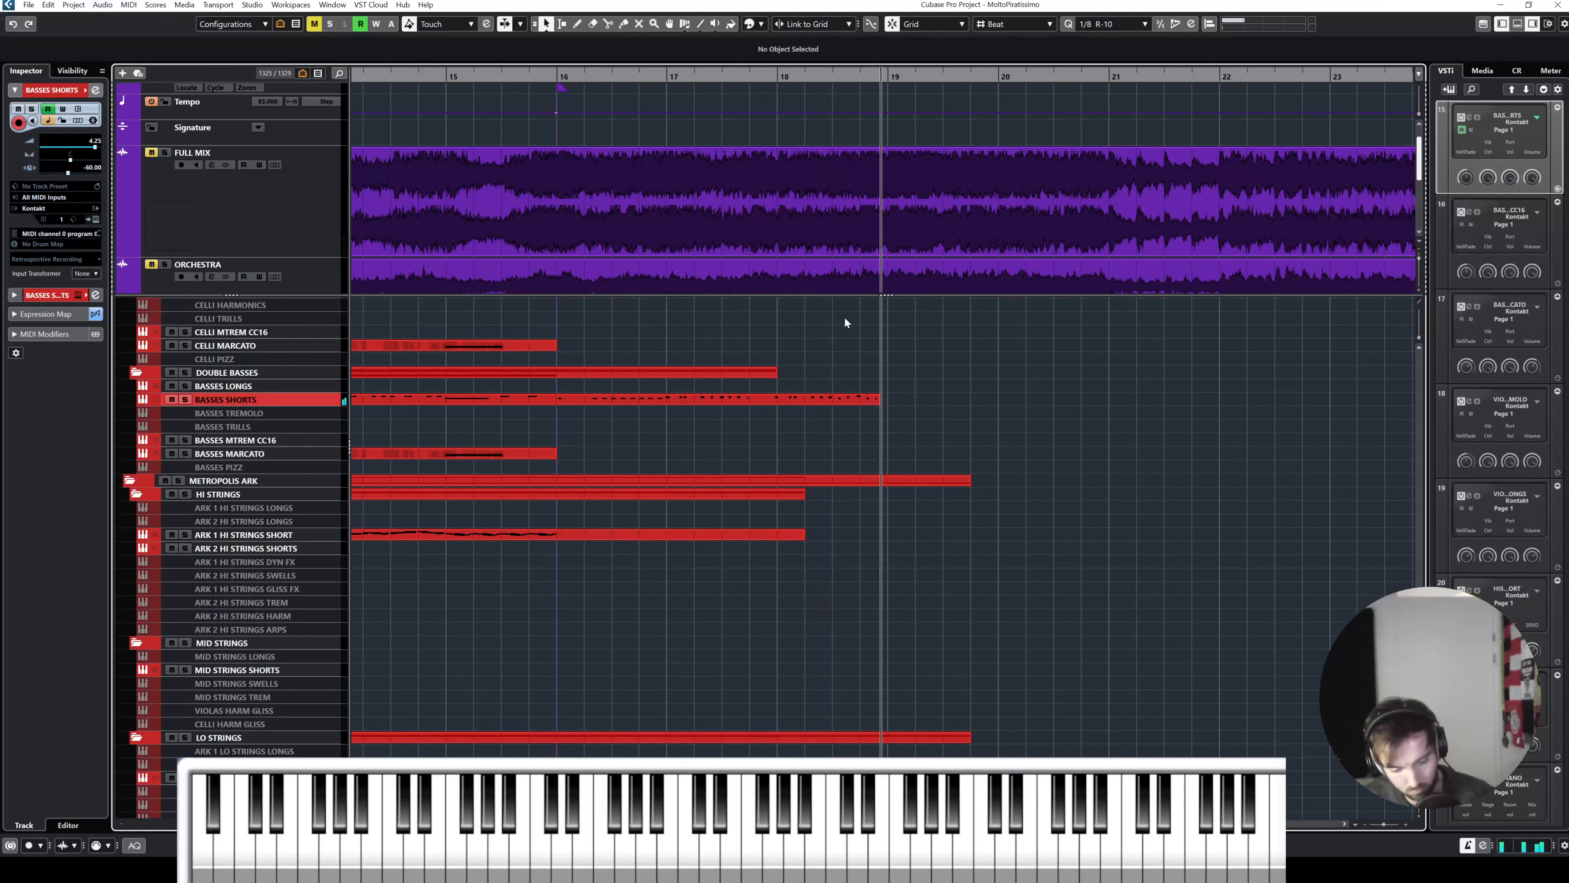
key(space)
Step: Open the recorded BASSES SHORTS part in the Key Editor and set the quantize preset to 1/16
double_click(851, 394)
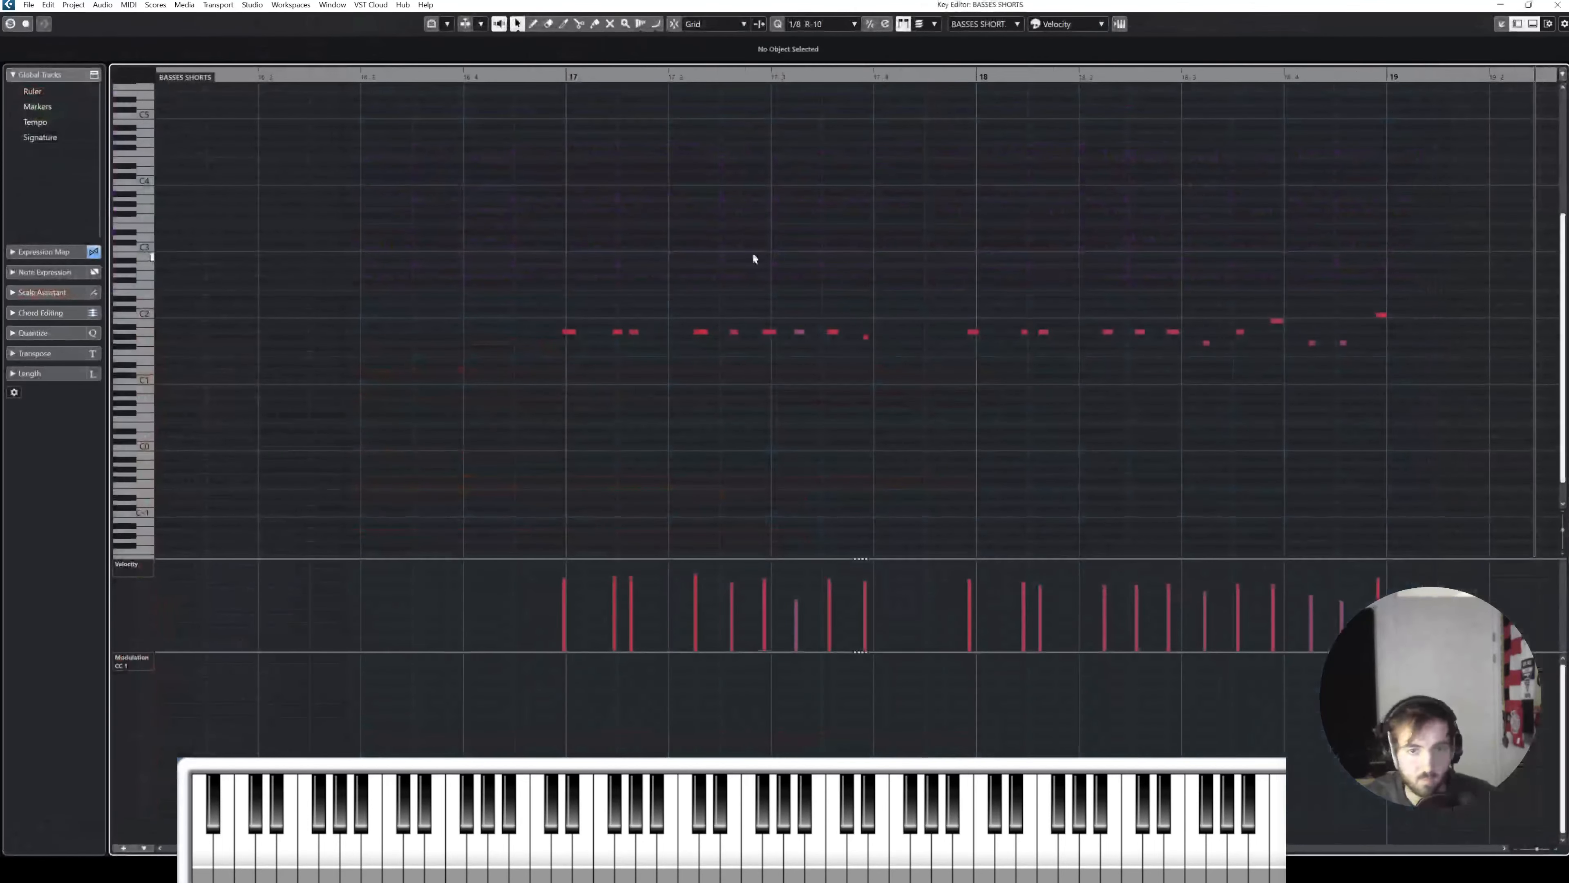
click(854, 23)
click(838, 363)
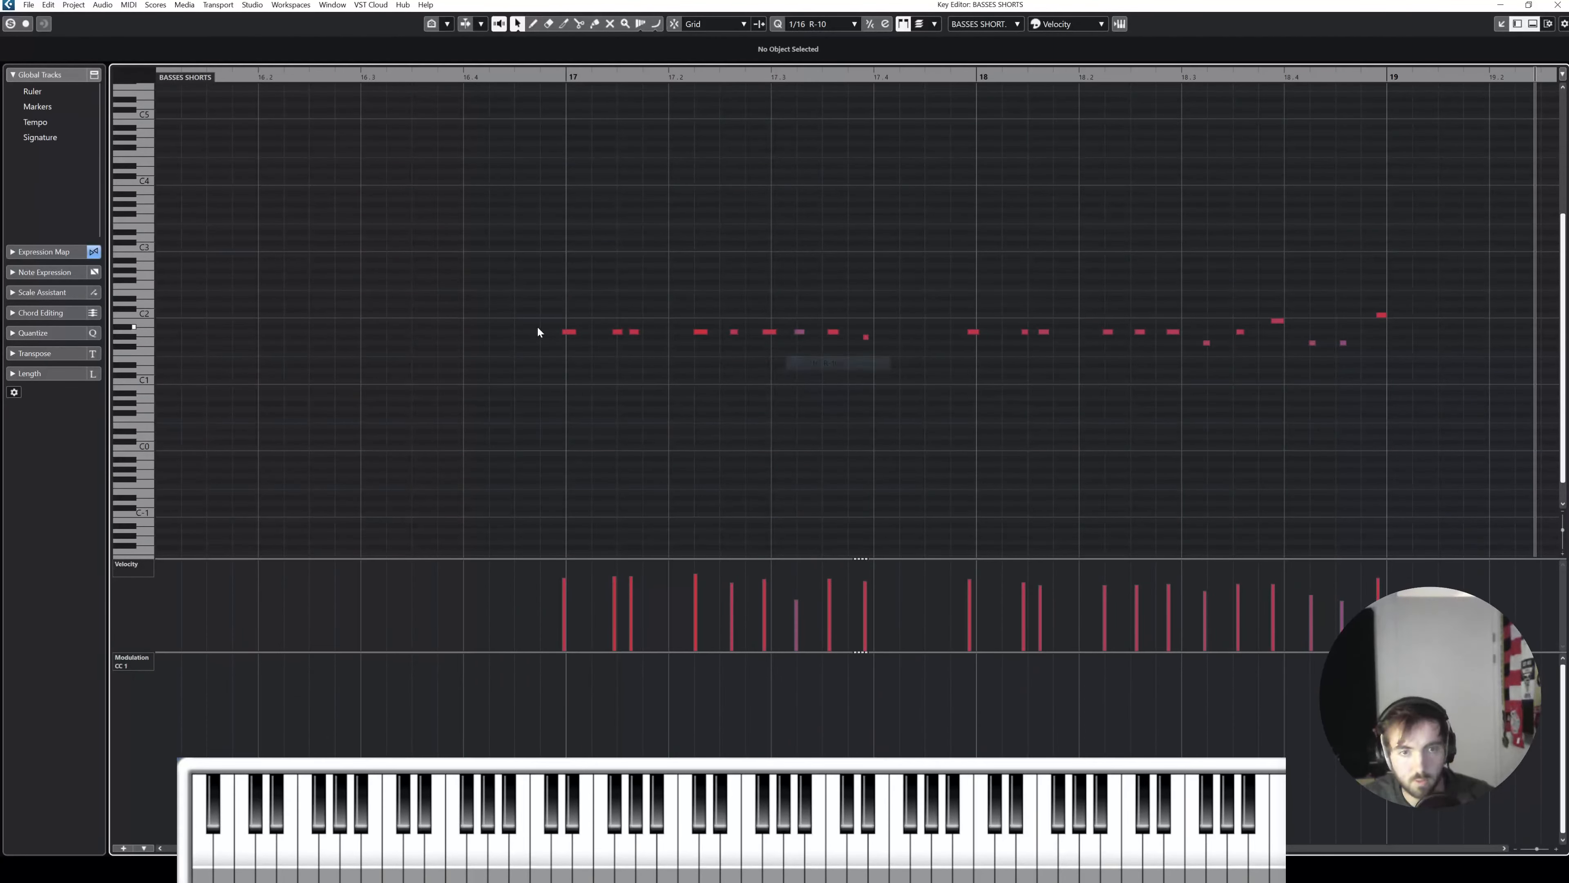
Step: Select all recorded notes from bar 17 to bar 19, quantize them to 1/16, deselect them and solo the part
drag(506, 290, 1387, 340)
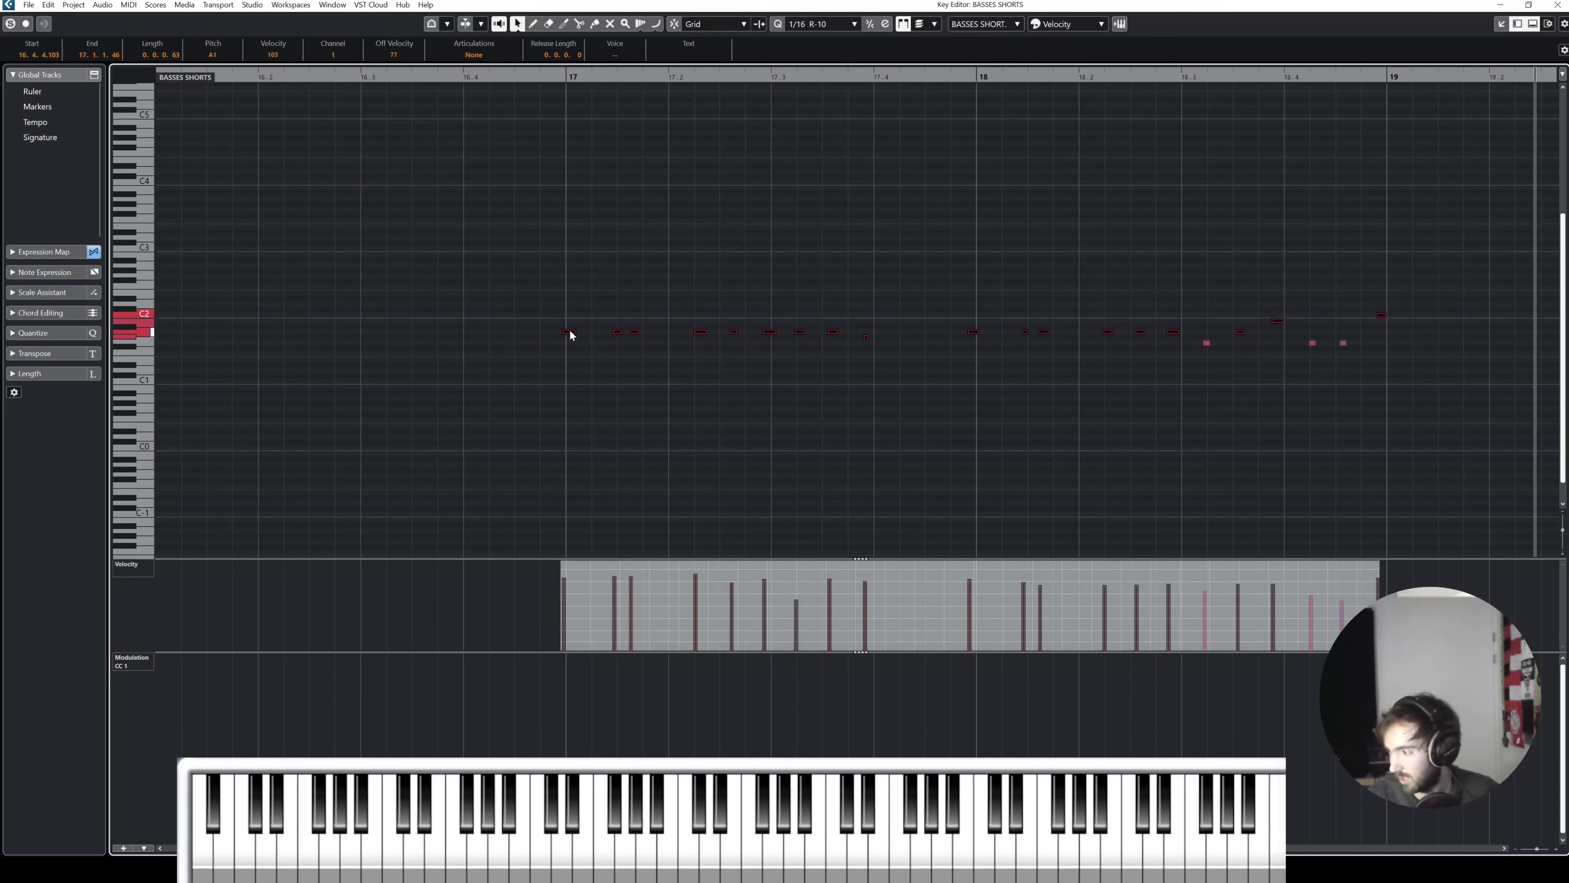
drag(569, 332, 577, 337)
key(q)
click(549, 84)
key(s)
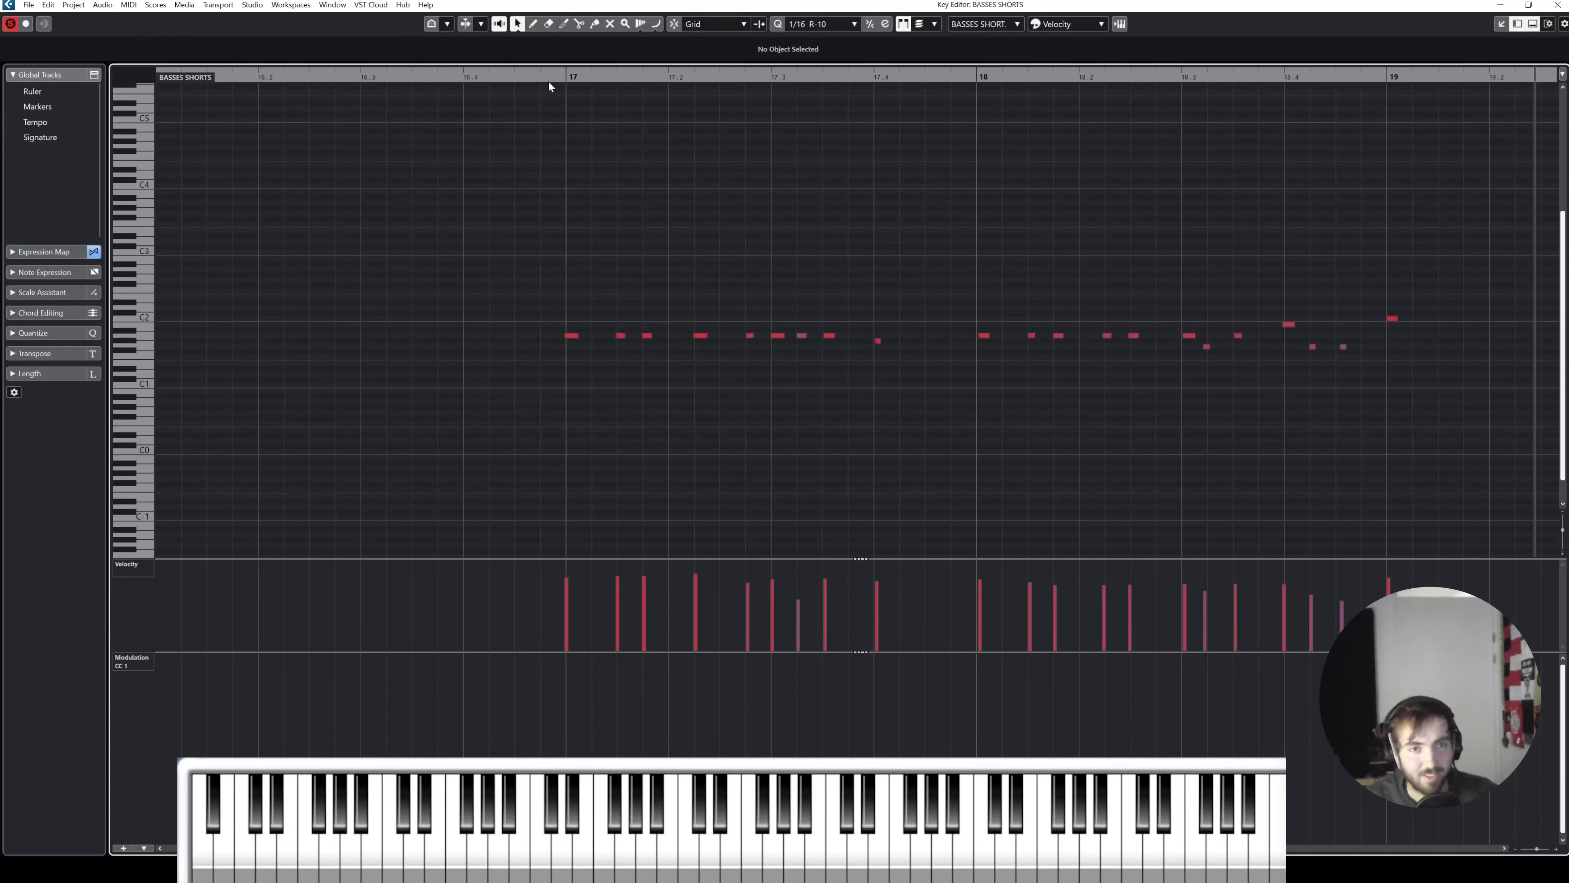
Step: Play back the quantized BASSES SHORTS part from just before bar 17 and undo the last quantize
click(540, 79)
key(space)
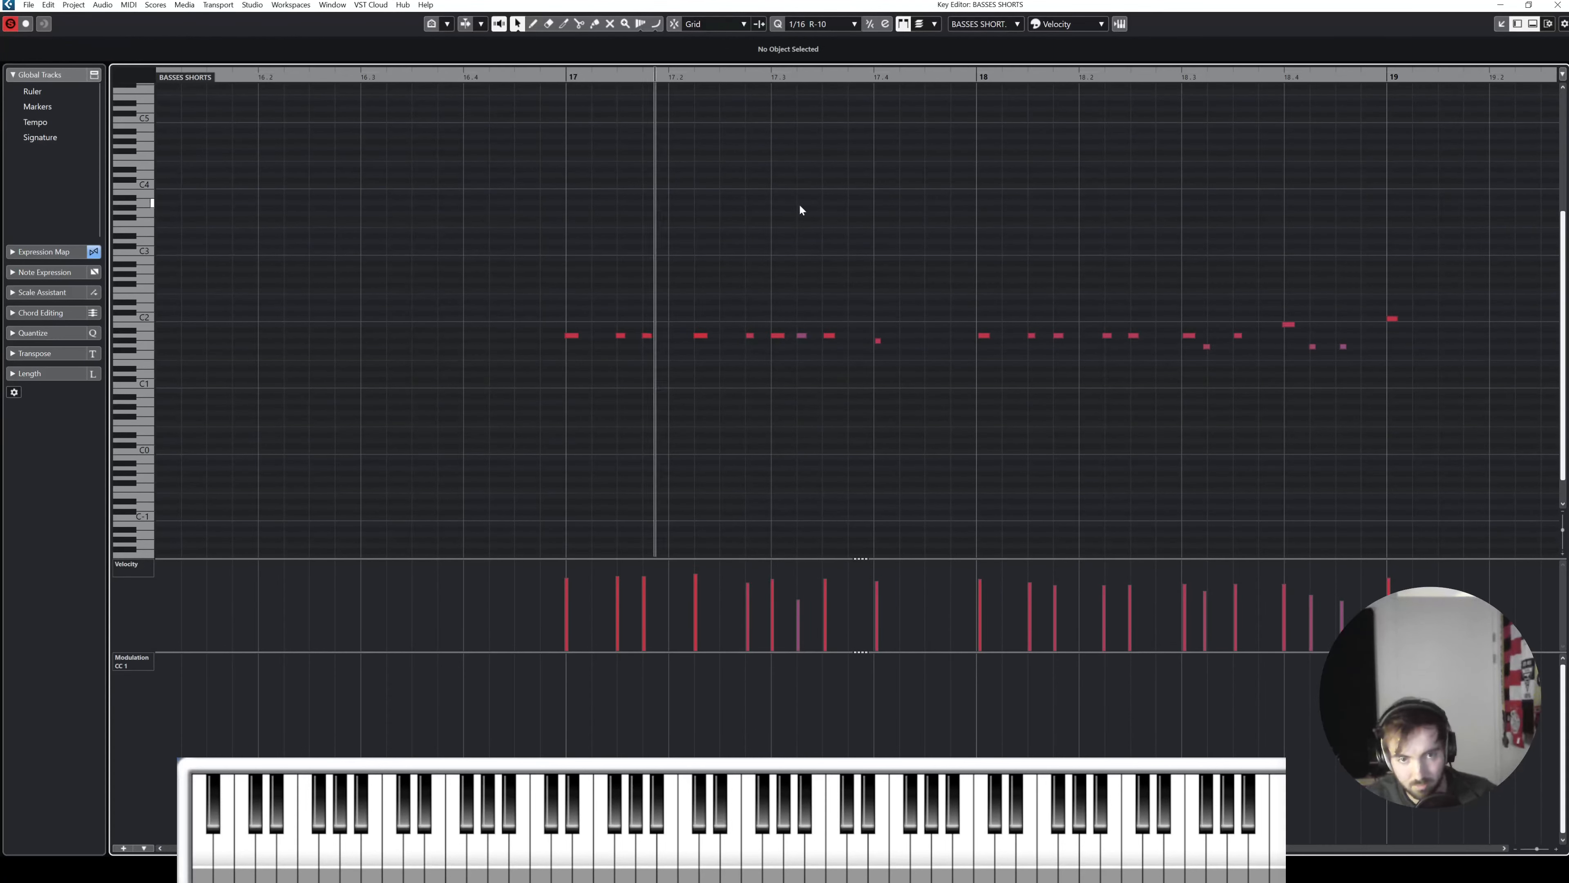
key(ctrl+z)
Step: Quantize all notes from bar 17 to bar 19 with the 1/16 Triplet R-10 preset and play back from bar 17
click(843, 25)
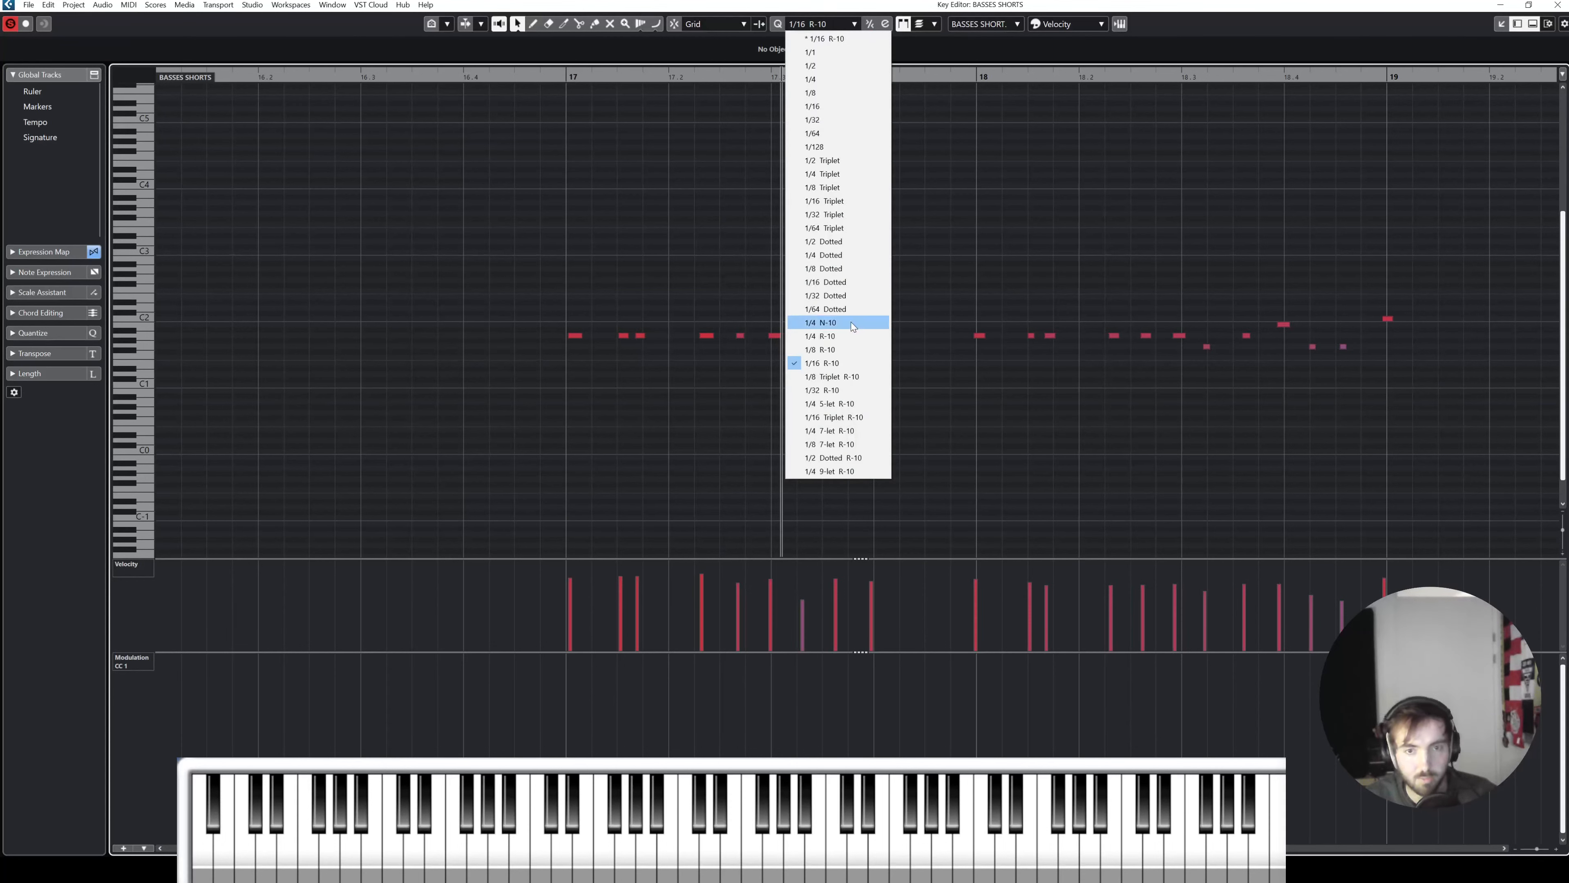
click(822, 388)
drag(508, 297, 1152, 375)
key(q)
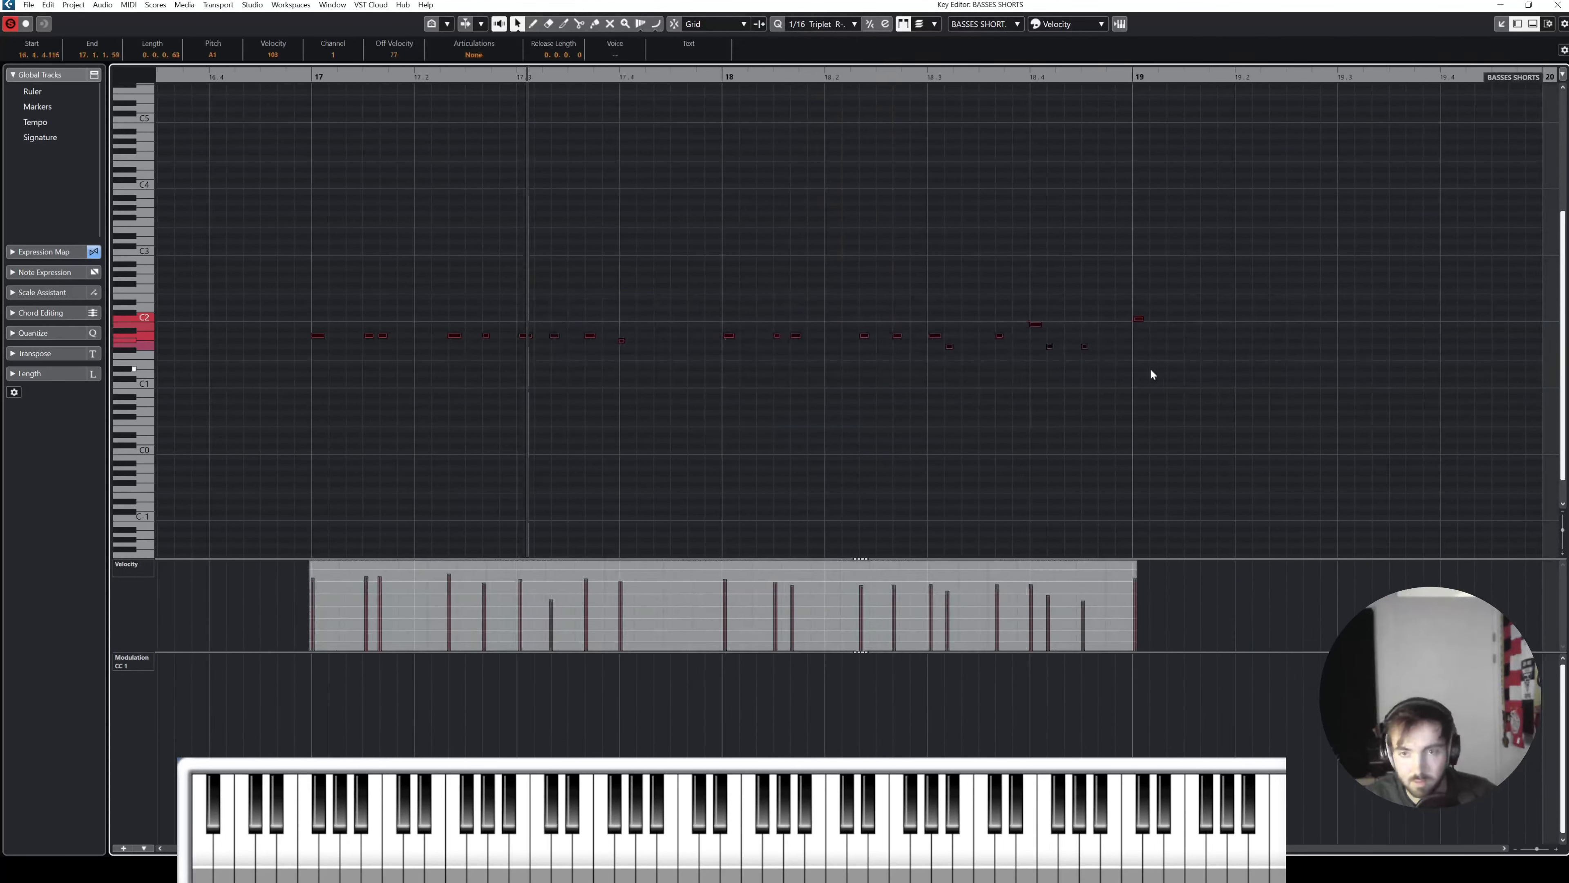
click(1039, 218)
scroll(559, 239, right, 1)
scroll(408, 302, left, 2)
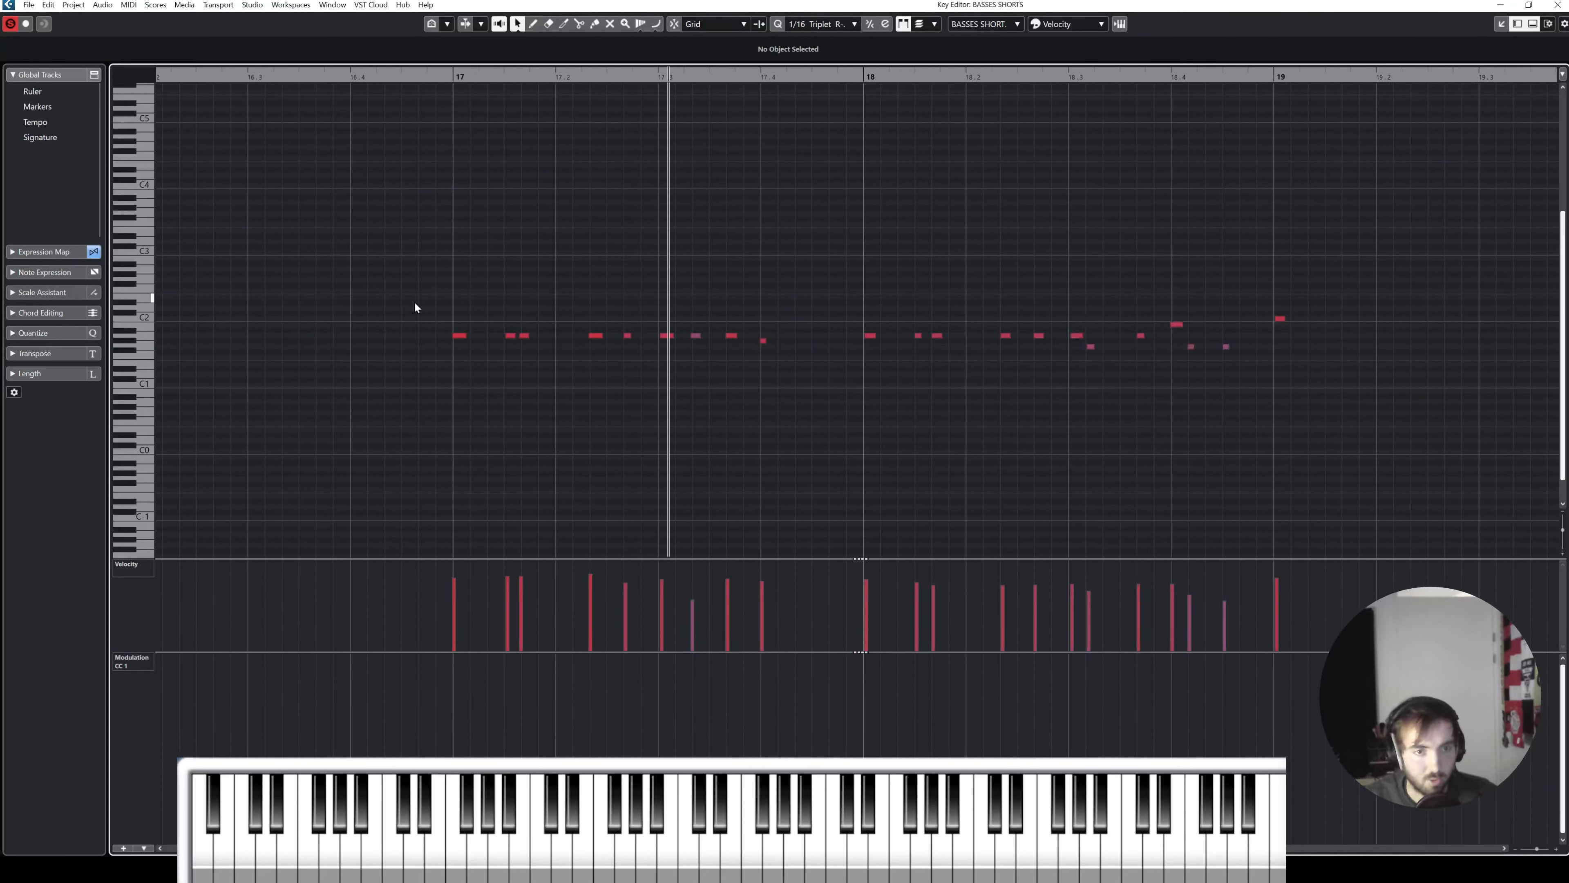
click(432, 80)
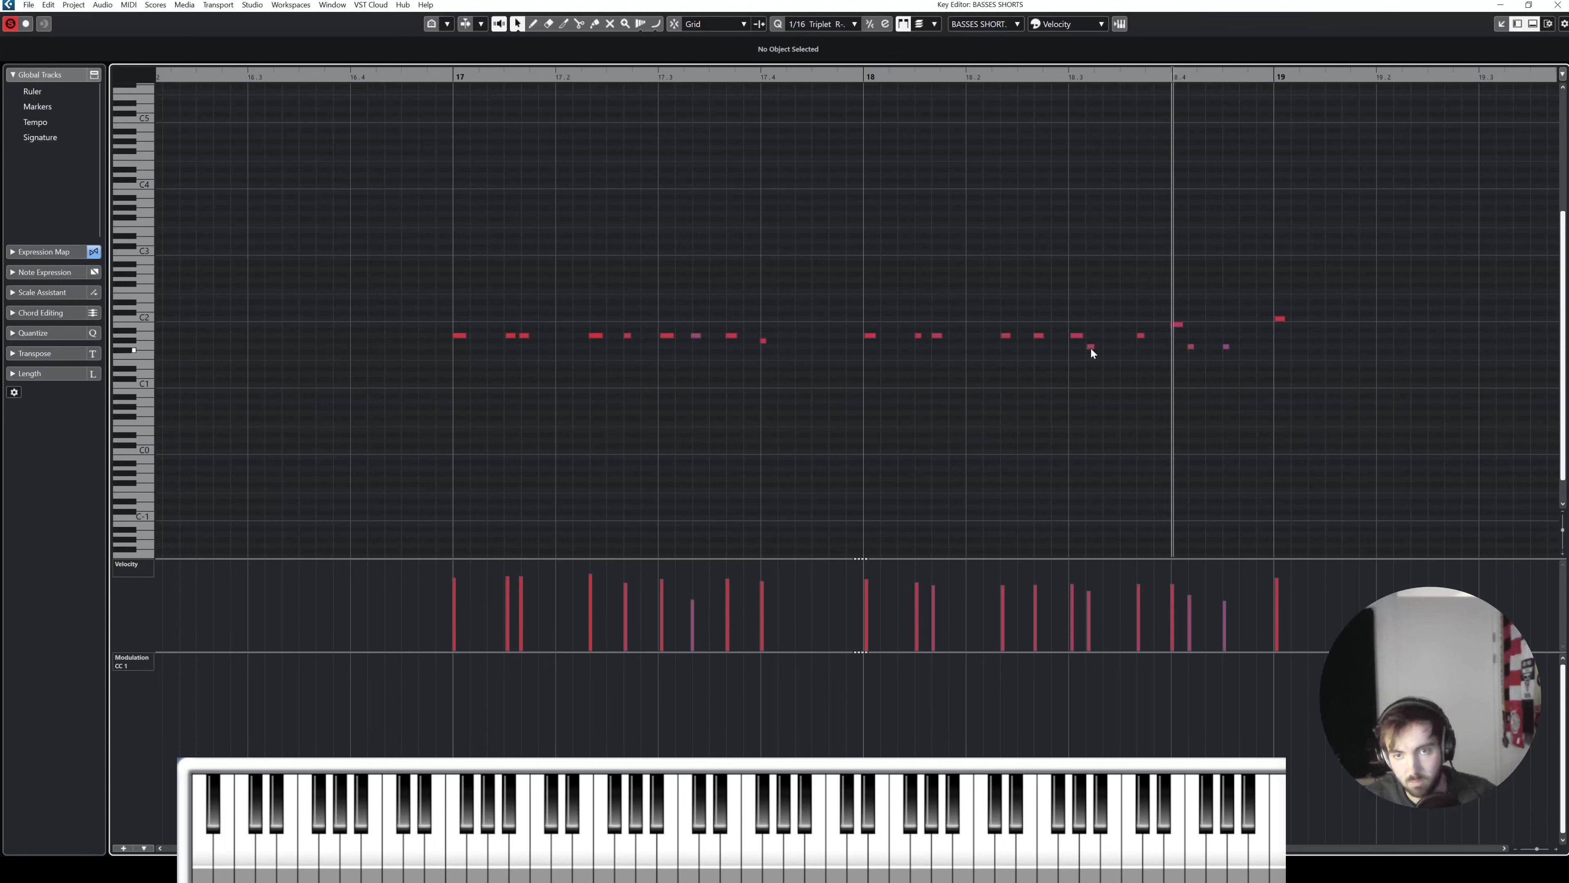
Step: Move the low note in beat 18.3 slightly later and quantize it together with the other notes of that beat
drag(1089, 348, 1105, 348)
drag(1136, 358, 1031, 329)
key(q)
key(q)
Step: Shift the two low notes in beat 18.4 slightly later, quantize them and play back the part
mouse_move(1134, 304)
mouse_down()
mouse_move(1288, 366)
mouse_move(1180, 345)
mouse_up()
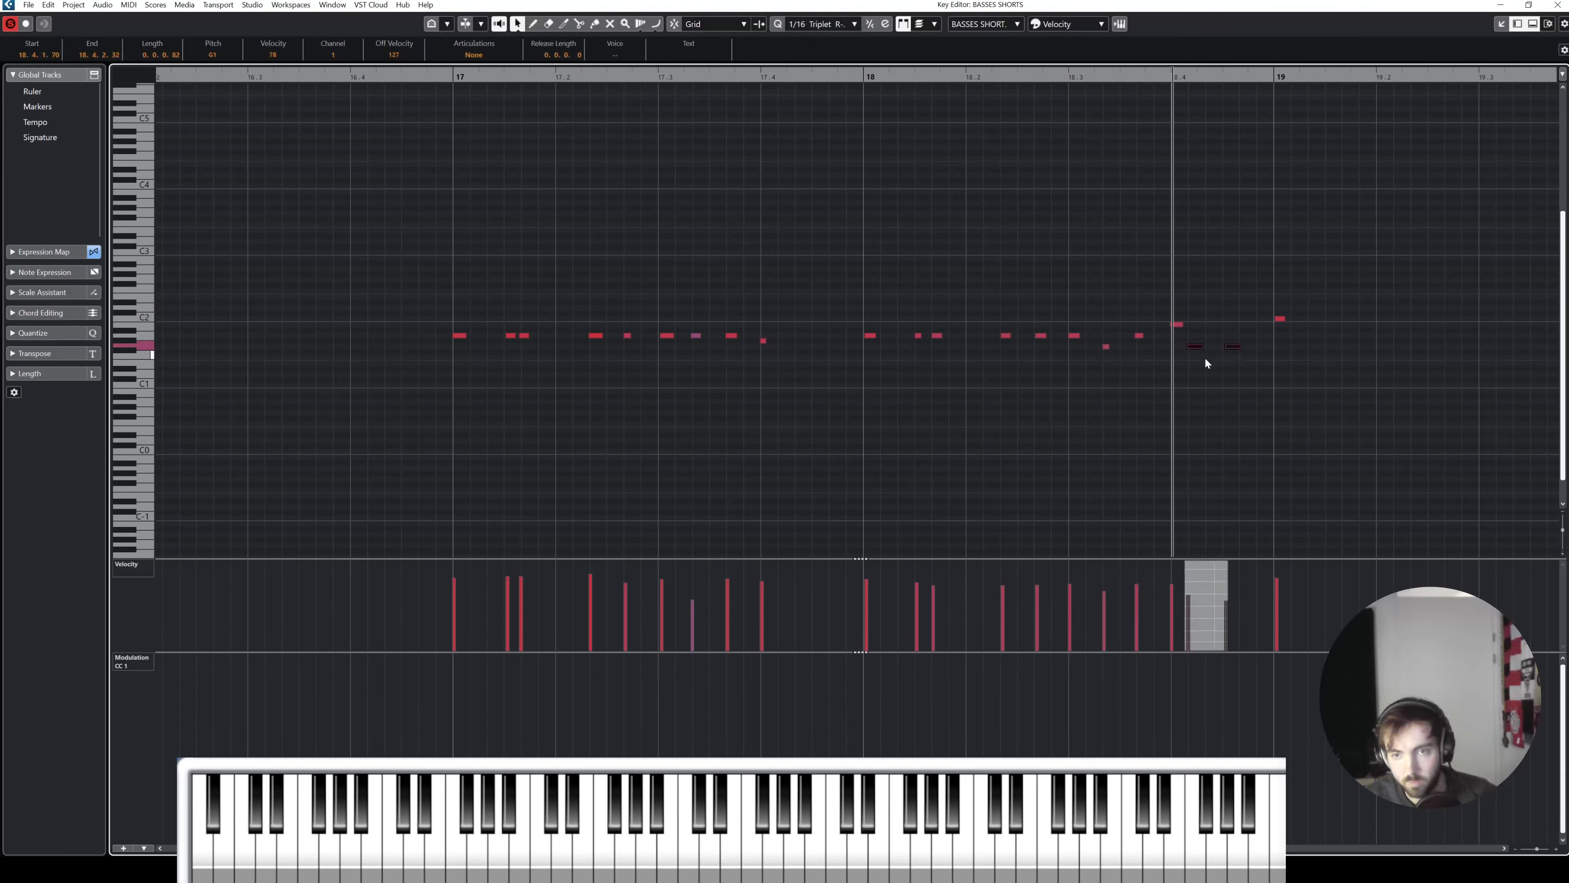
click(1191, 349)
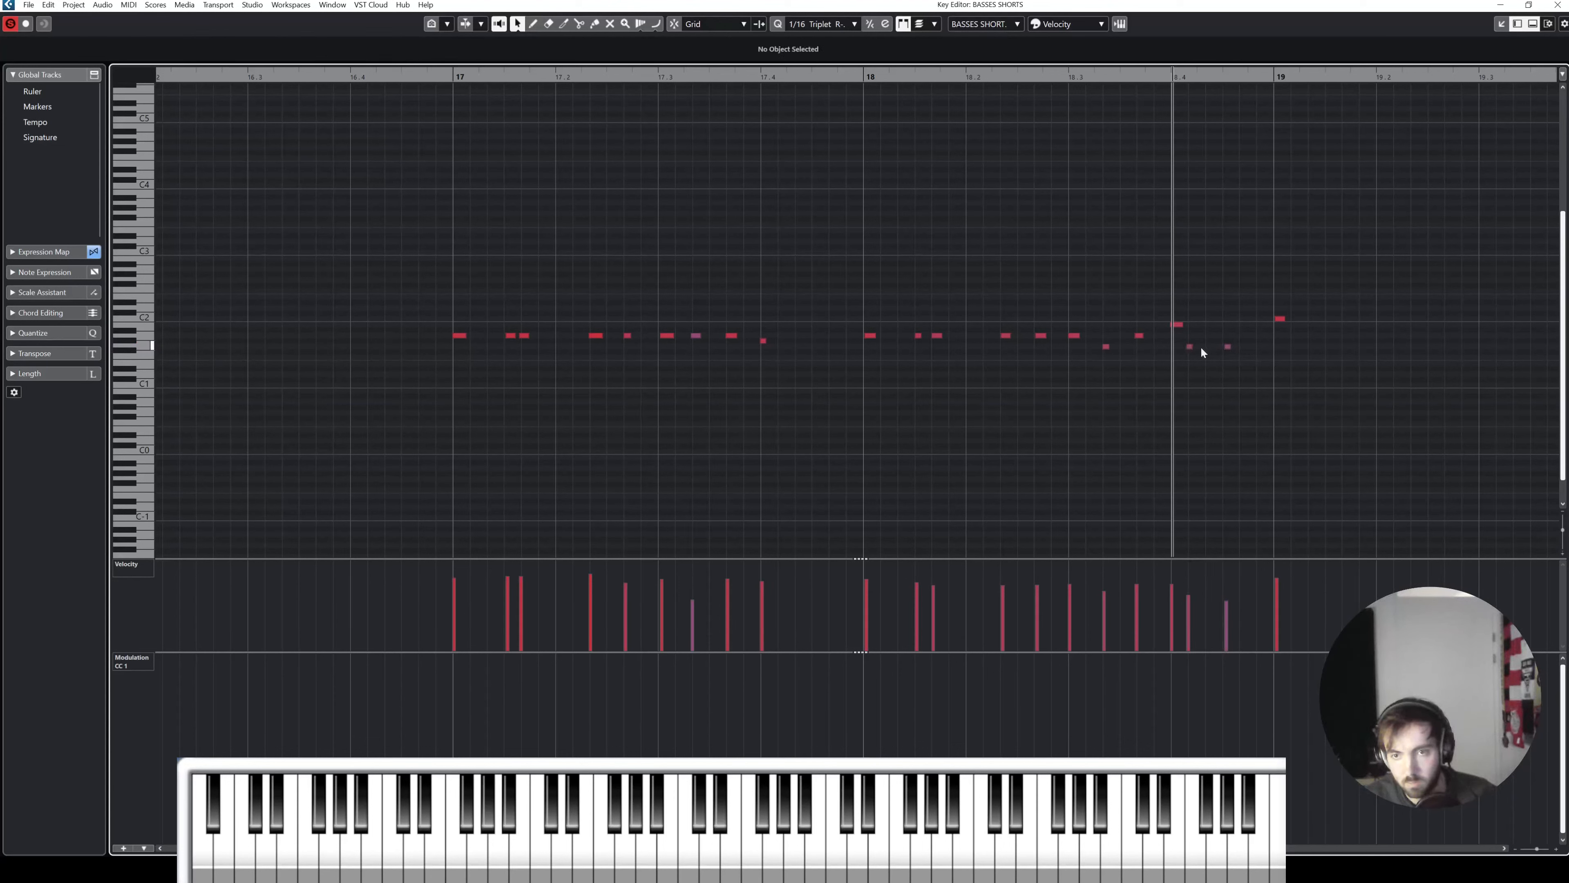
mouse_move(1239, 360)
mouse_down()
mouse_move(1181, 338)
mouse_move(1245, 347)
mouse_up()
key(q)
click(1174, 232)
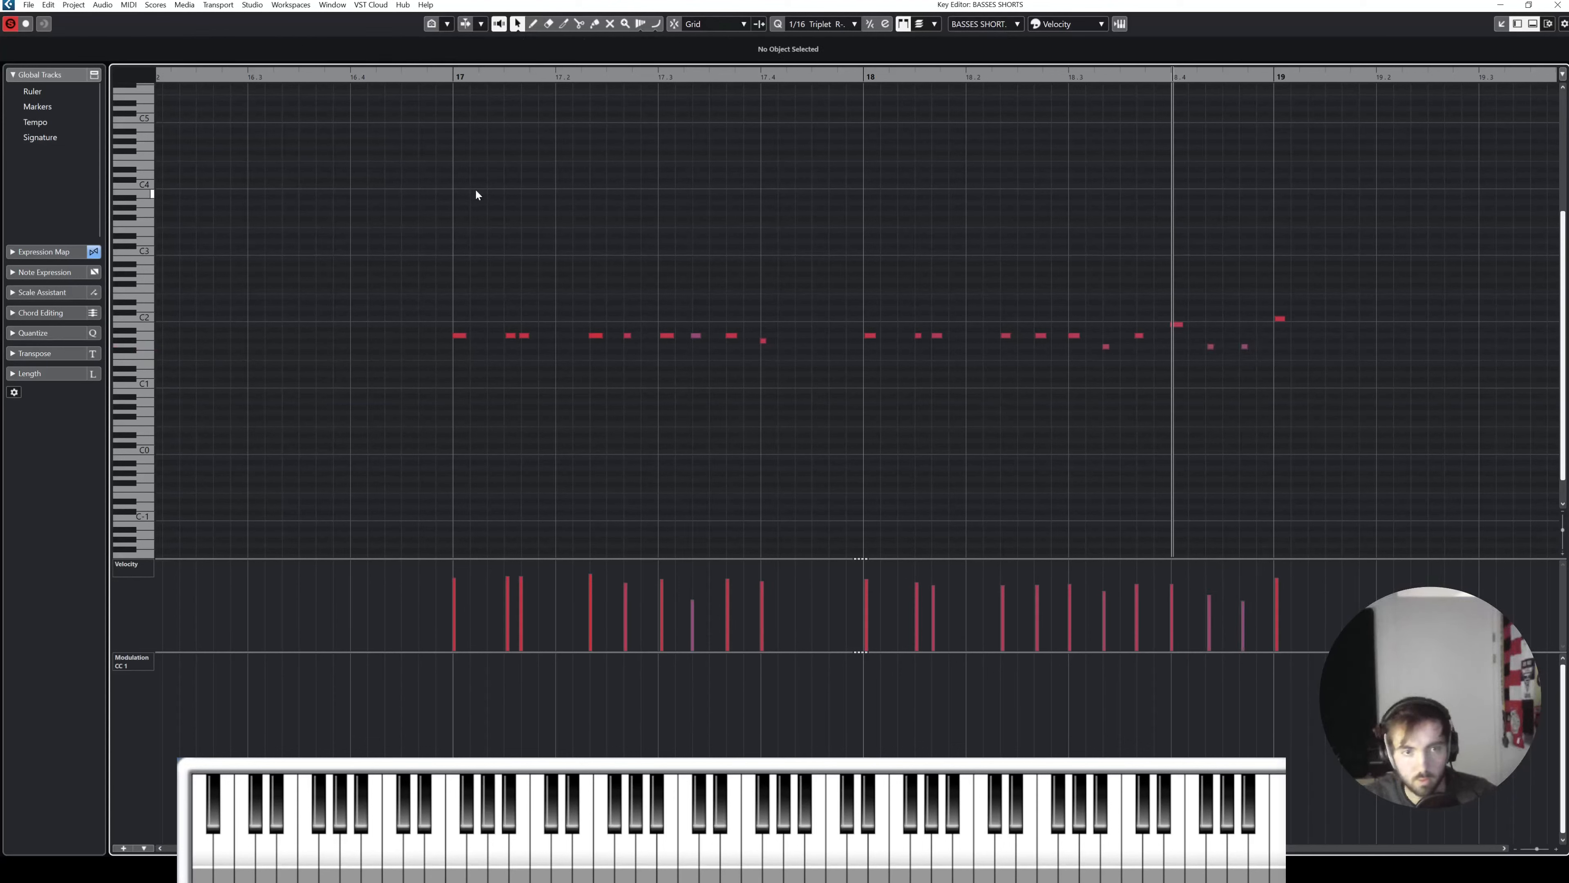
key(space)
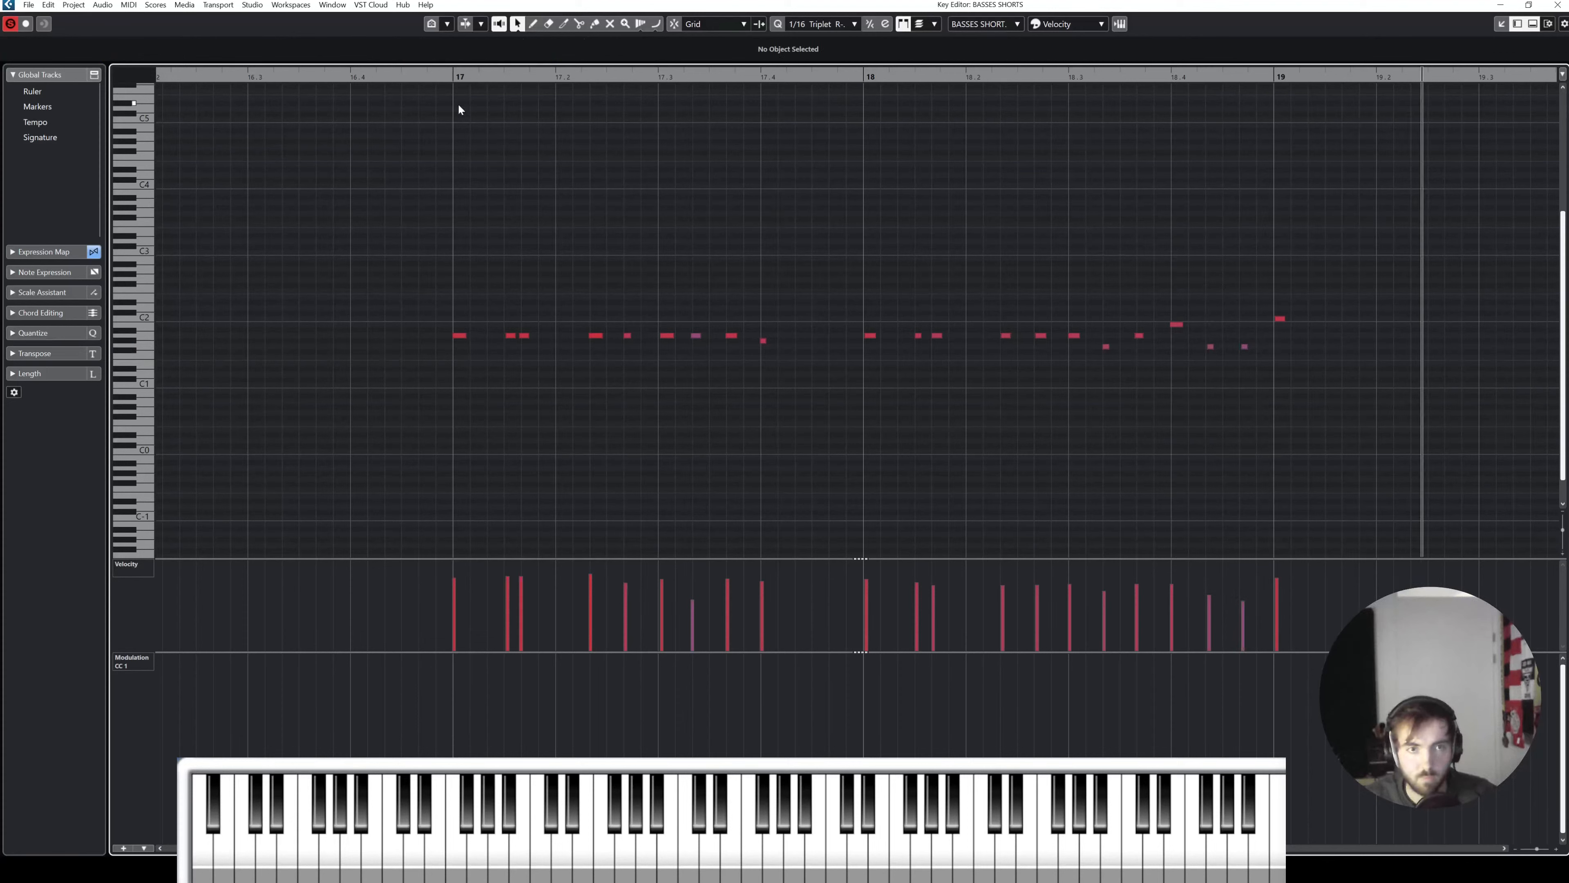
Step: Close the Key Editor, glue the BASSES SHORTS parts into one continuous part and return to the Object Selection tool
click(1557, 5)
click(700, 414)
right_click(700, 414)
click(752, 400)
click(693, 402)
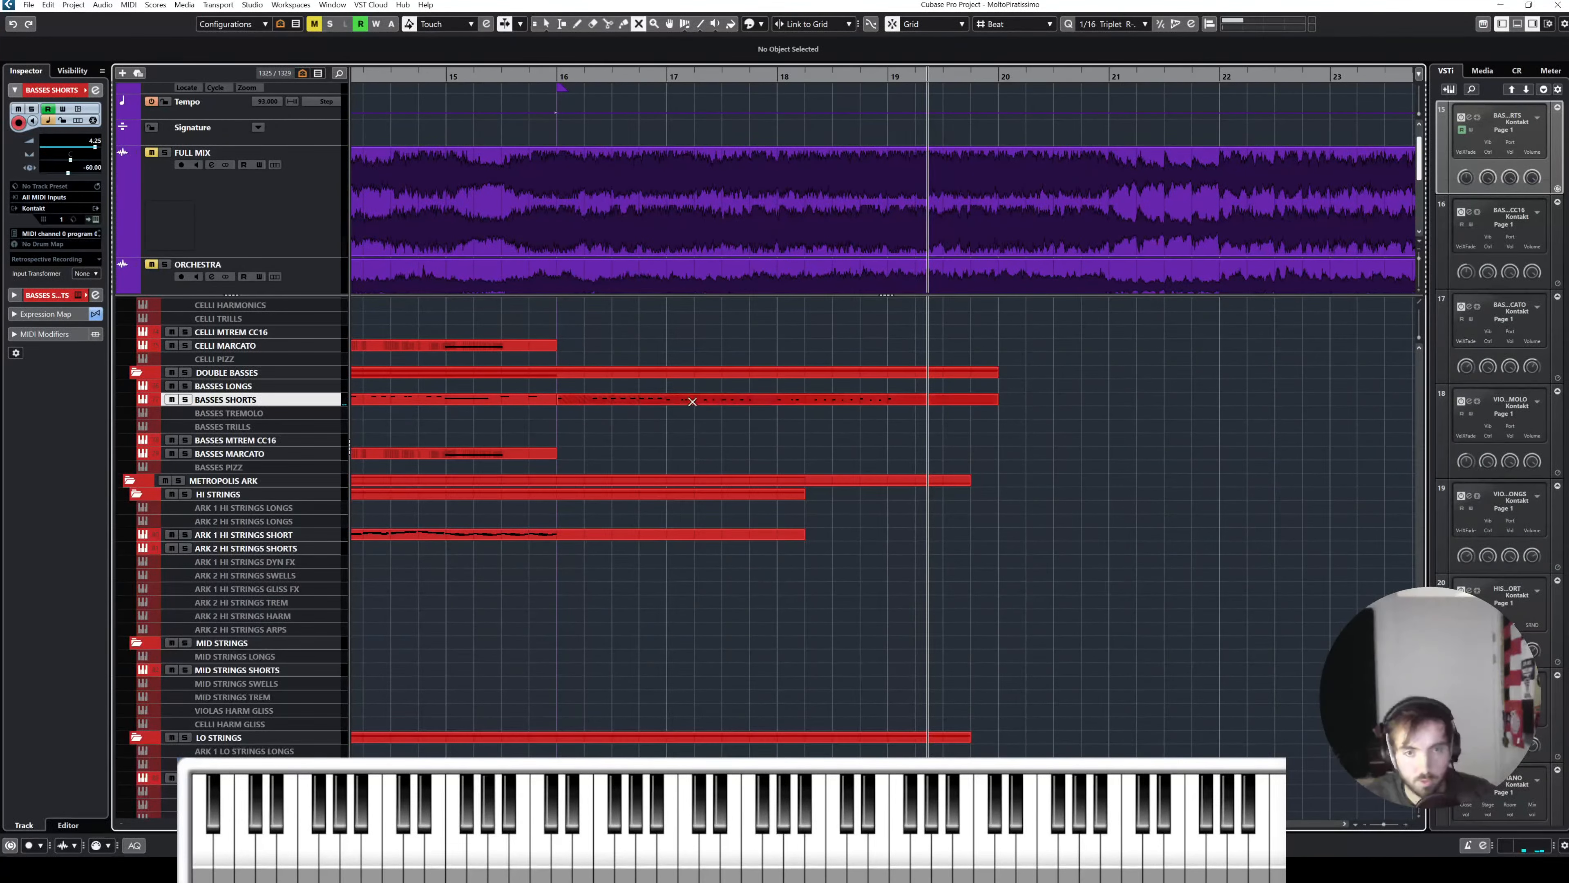
click(640, 399)
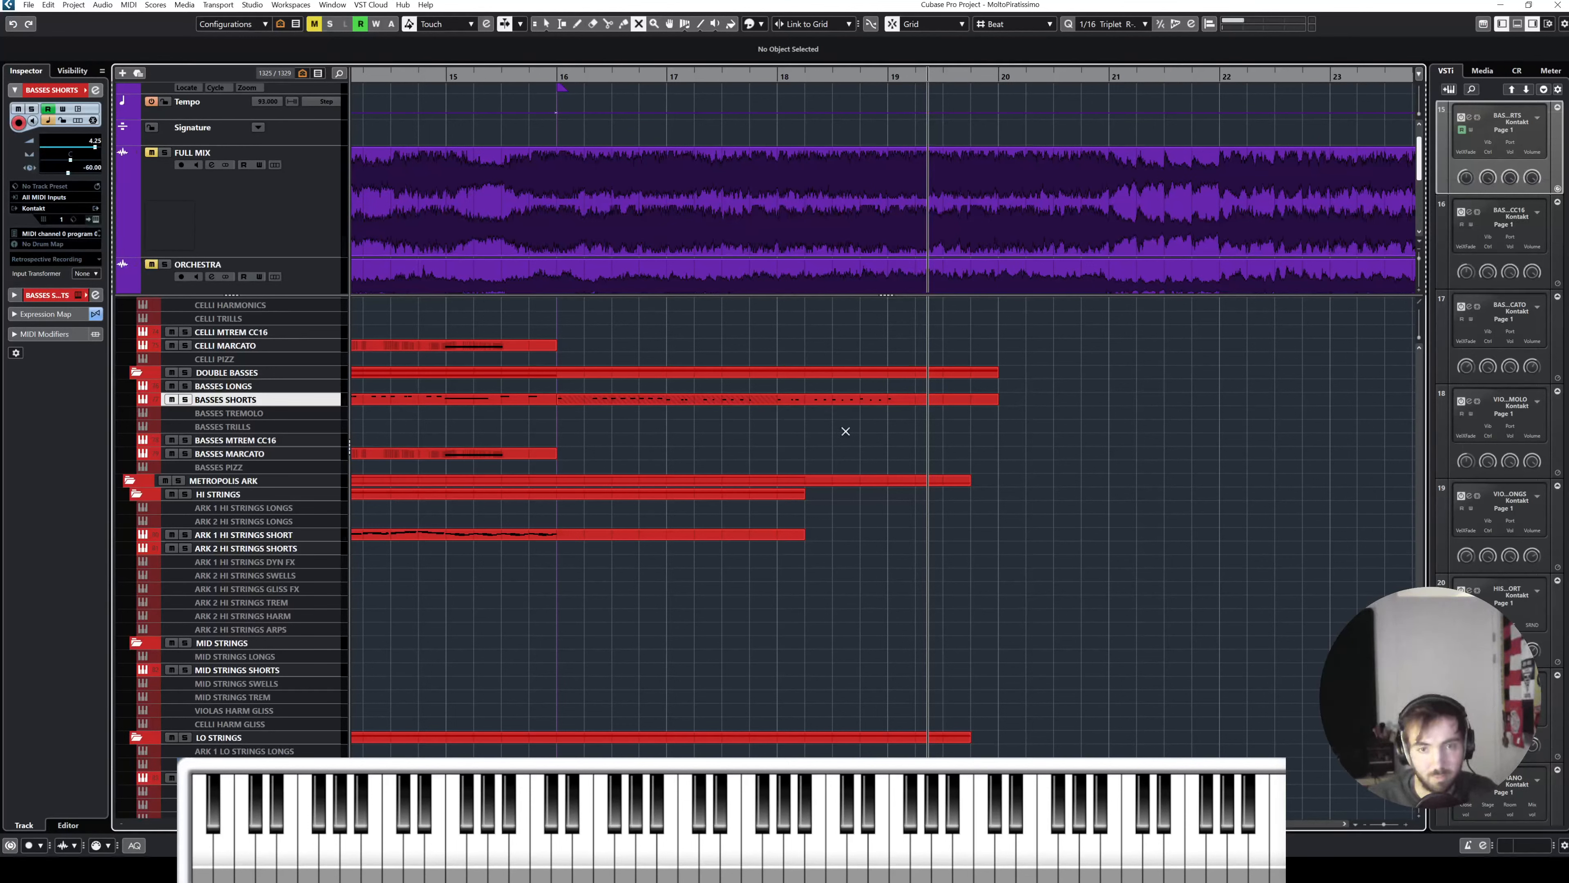
right_click(651, 432)
click(713, 432)
right_click(636, 443)
click(638, 444)
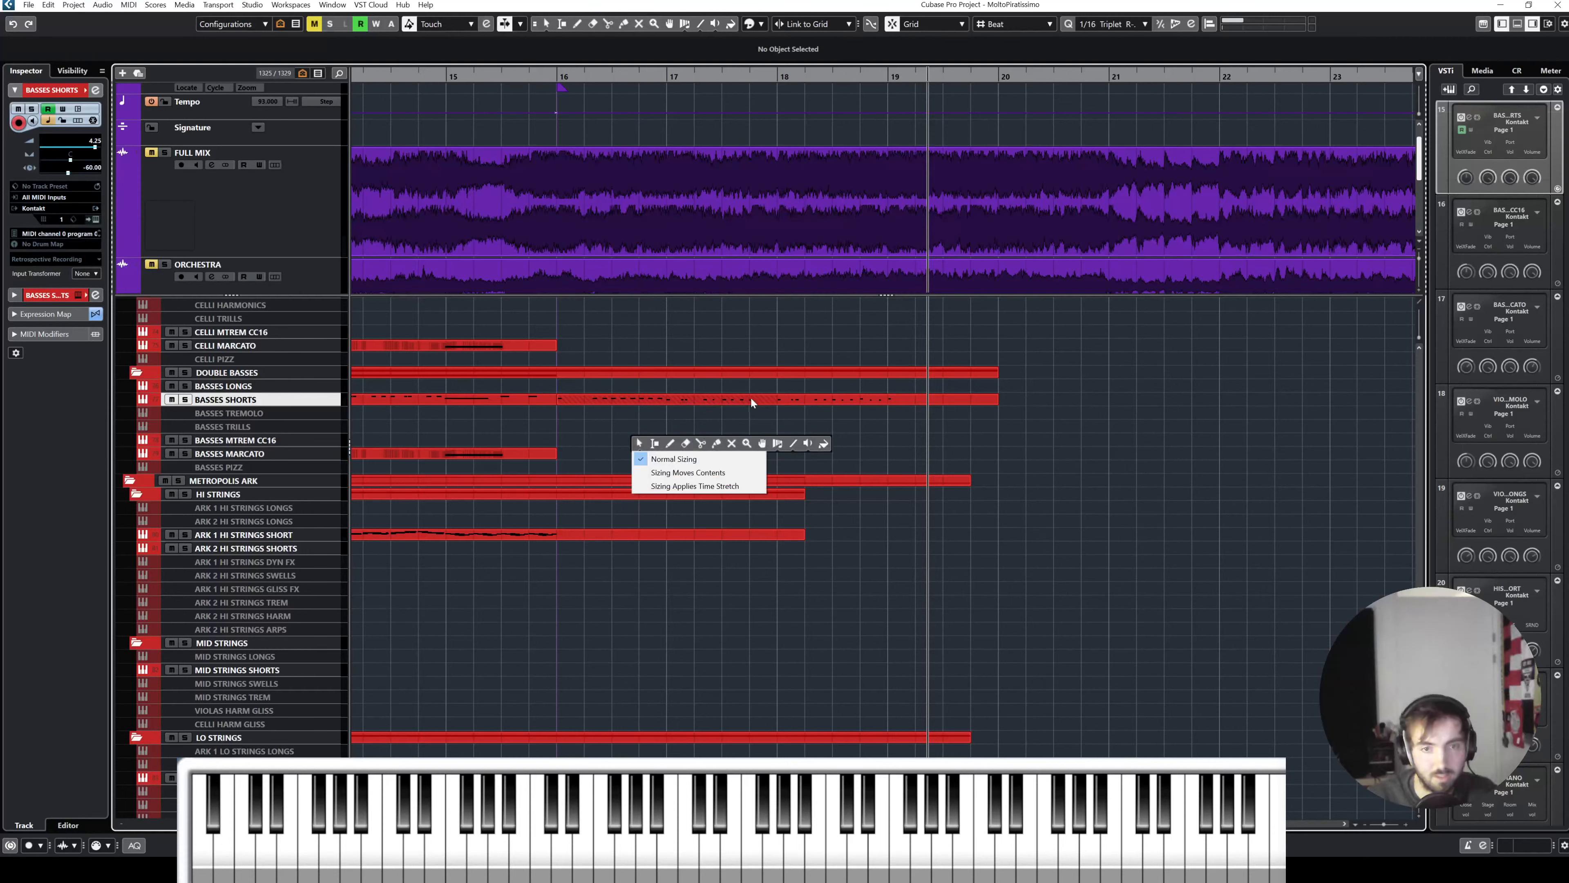
click(752, 399)
right_click(733, 398)
click(812, 397)
click(717, 398)
right_click(731, 400)
click(737, 400)
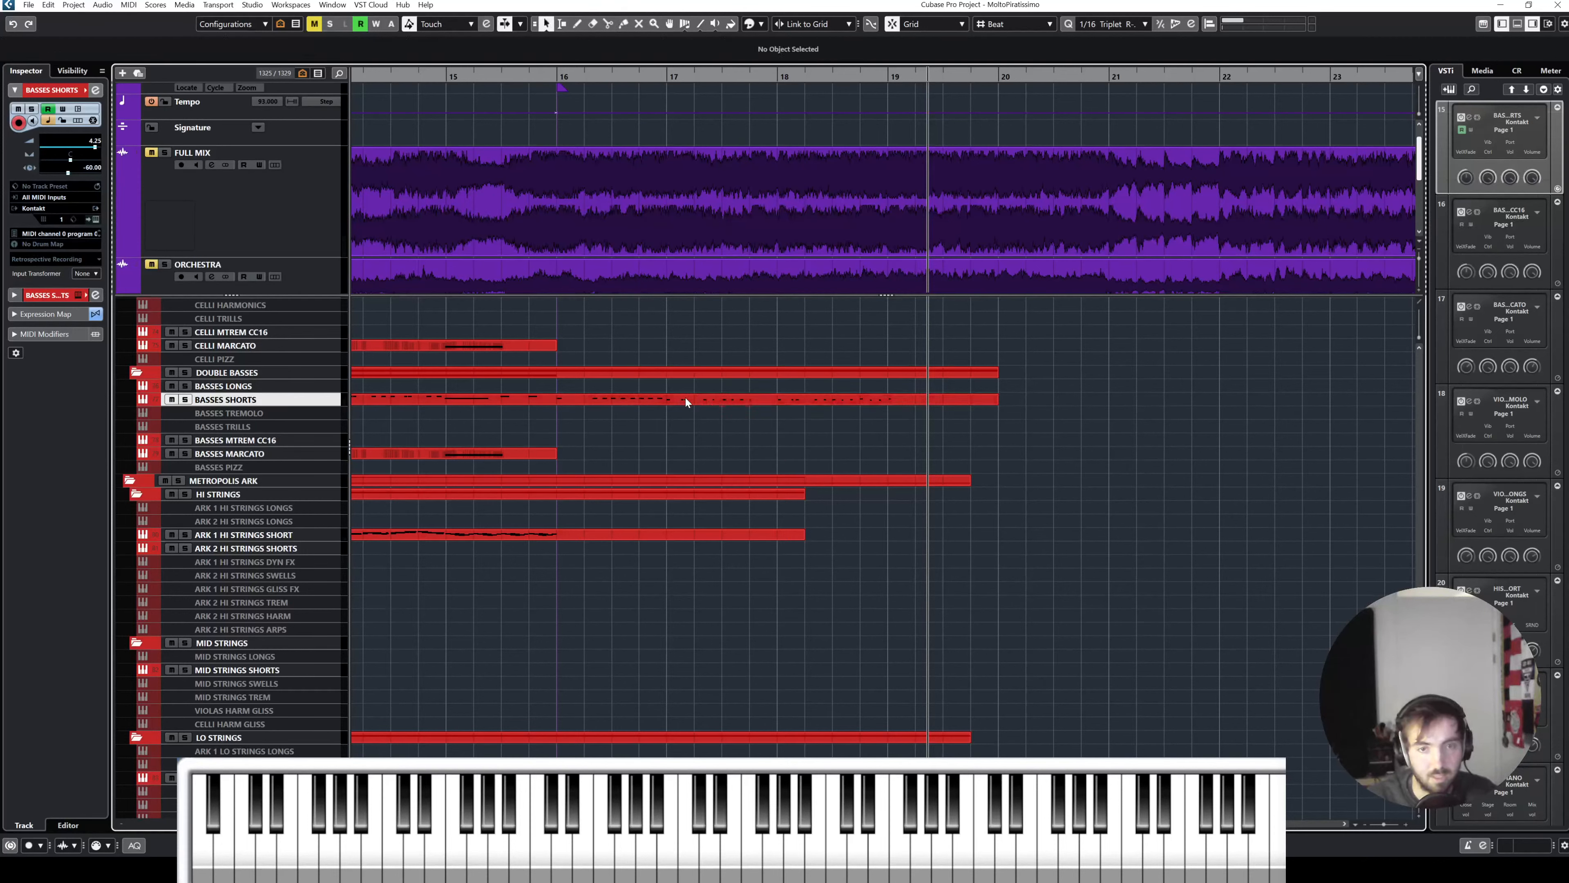
Step: Open the glued BASSES SHORTS part in the Key Editor at bars 16 to 19
click(703, 400)
double_click(704, 400)
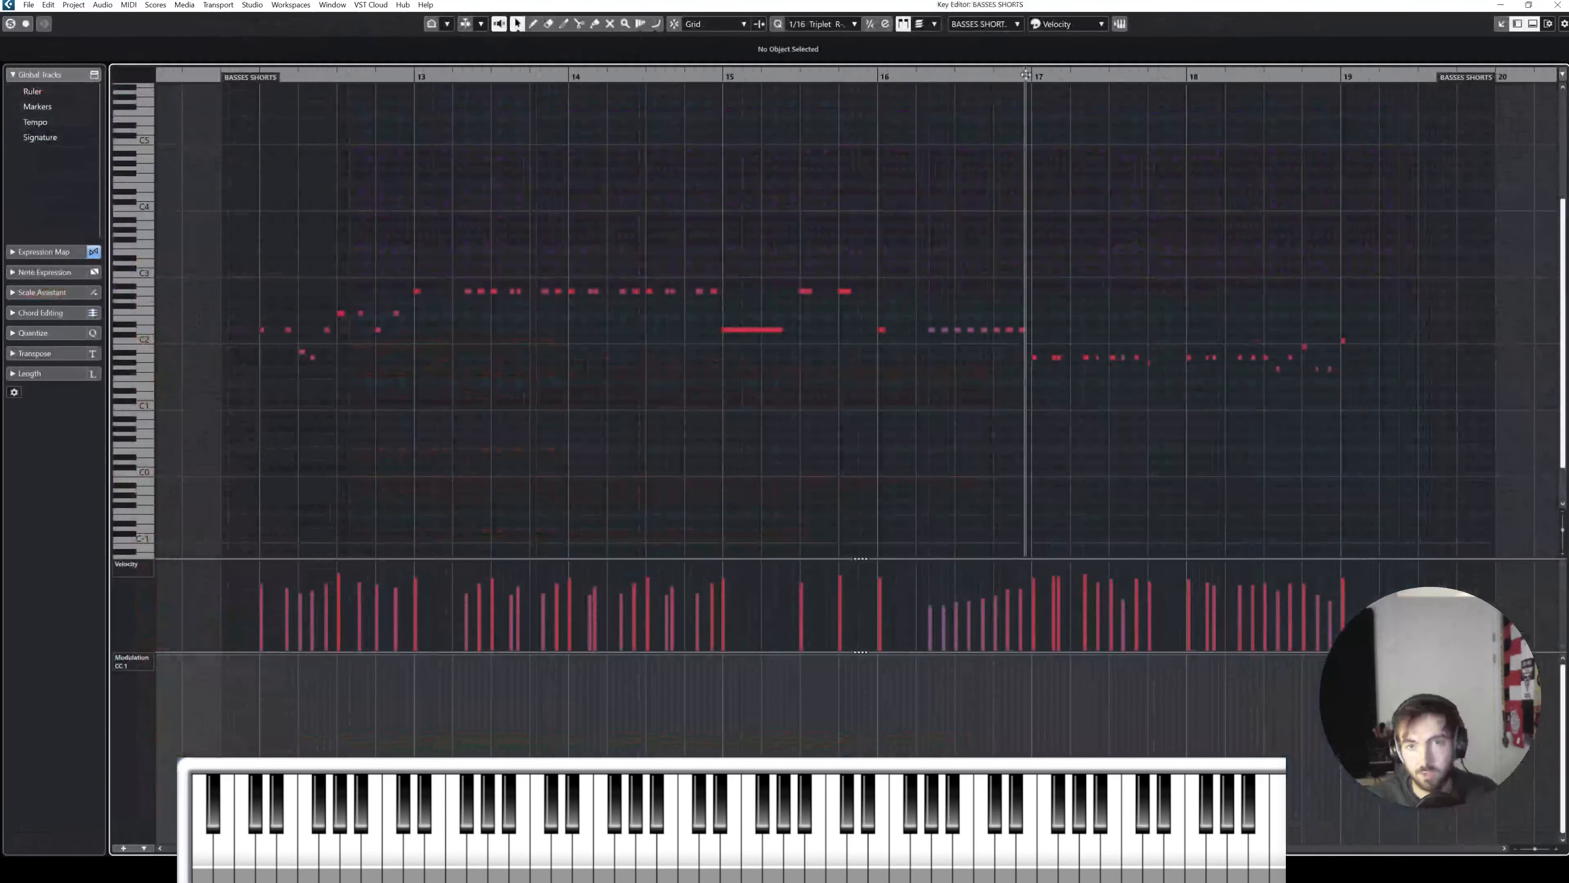
scroll(1167, 151, up, 3)
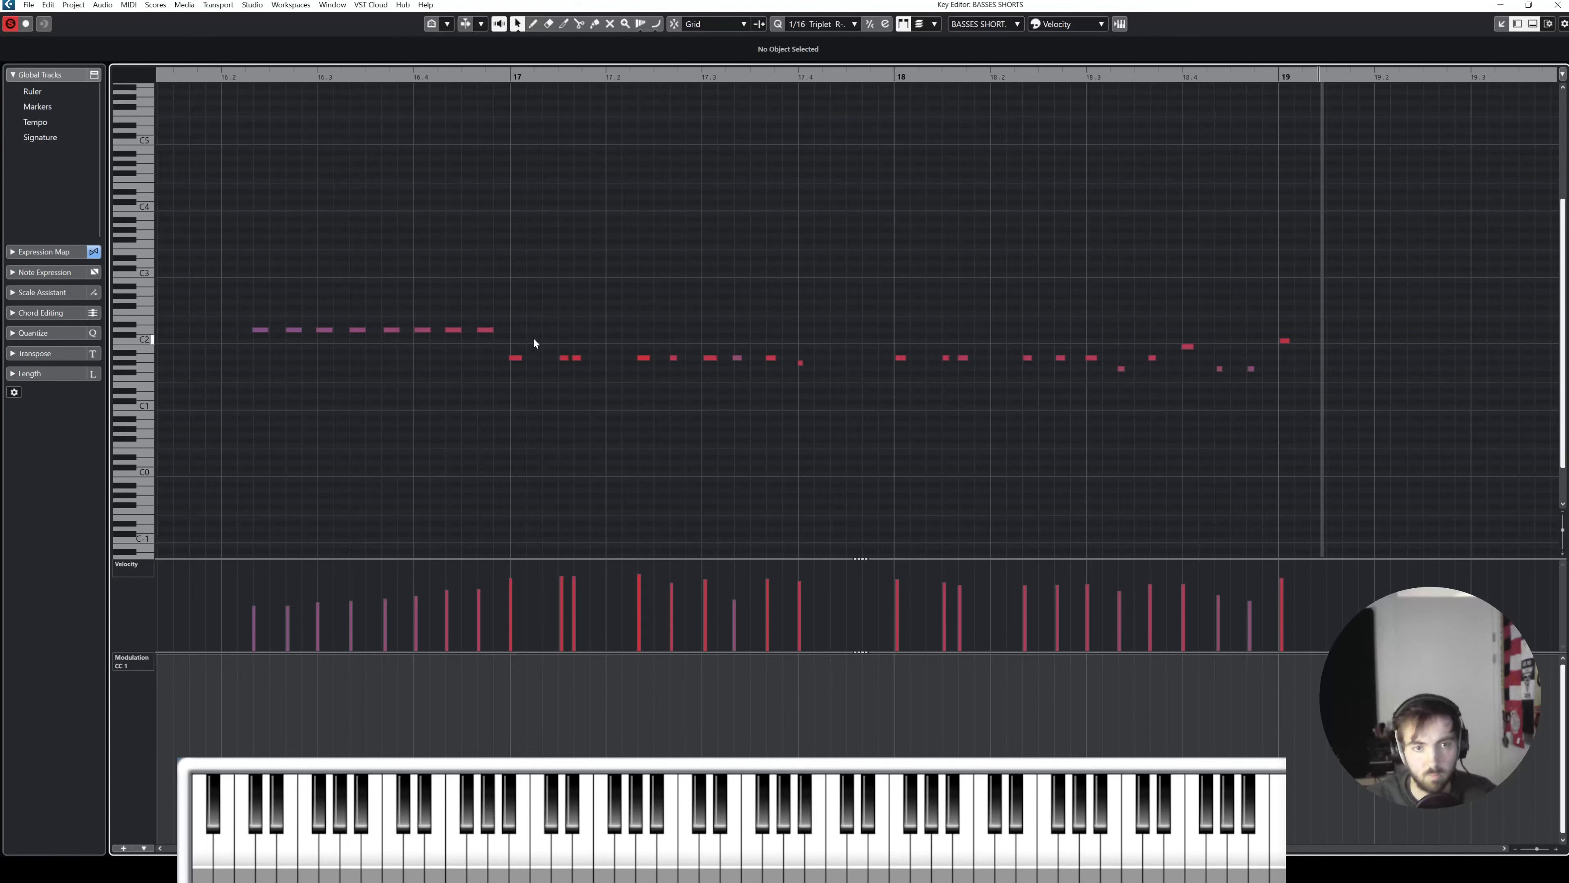
Step: Try the Staccatissimo articulation on the notes at bar 17, beat 17.4 and bar 18, play it back and remove it
click(515, 357)
shift+click(801, 363)
shift+click(901, 358)
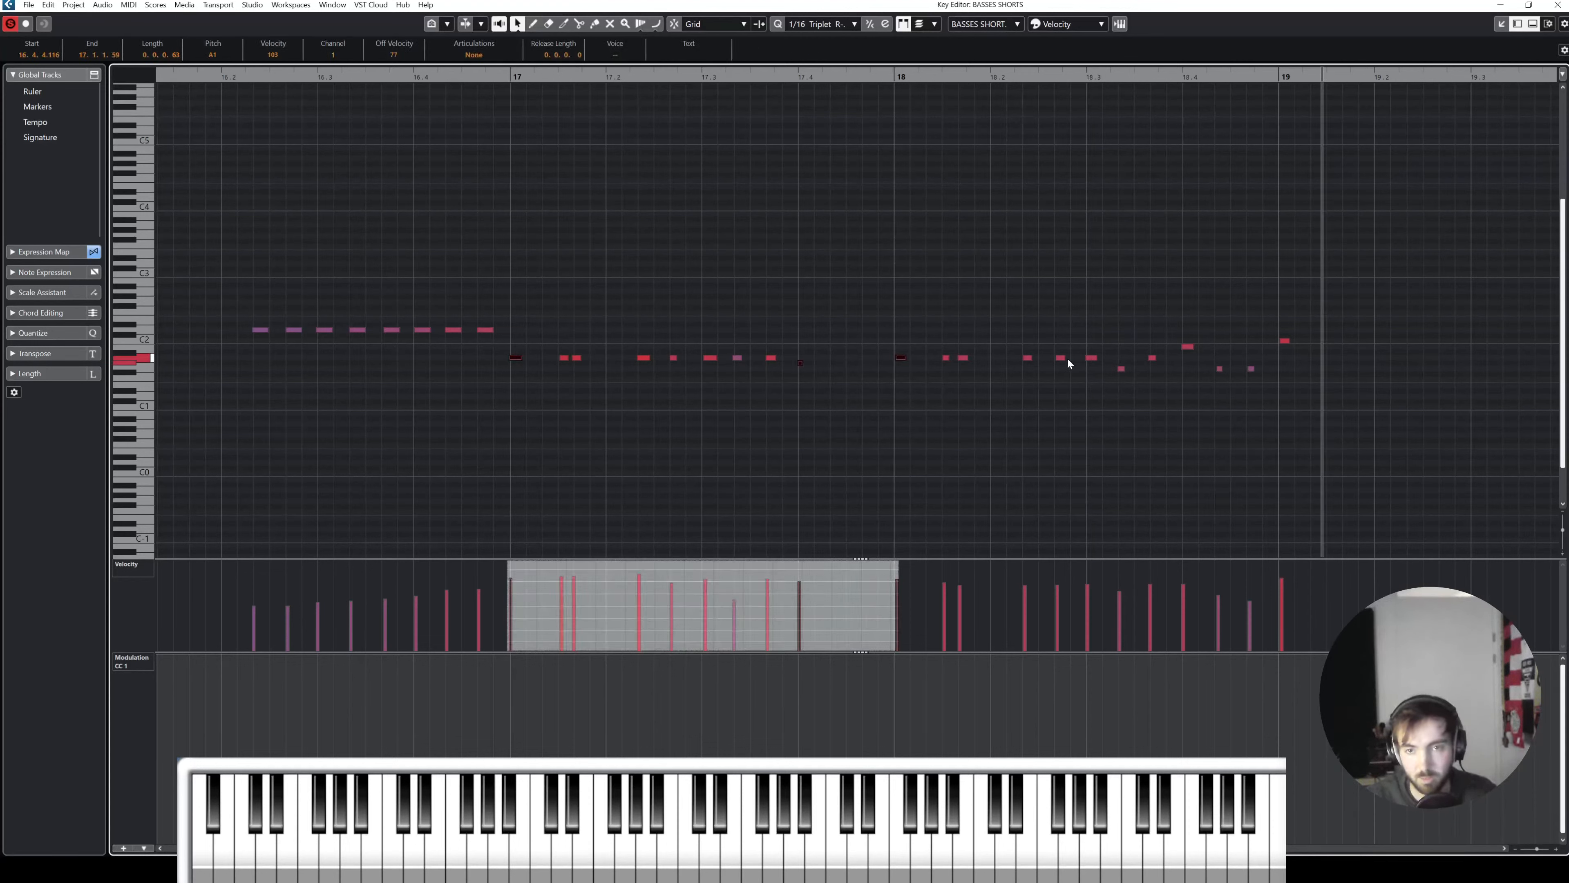
click(475, 55)
click(477, 80)
drag(535, 79, 490, 78)
key(space)
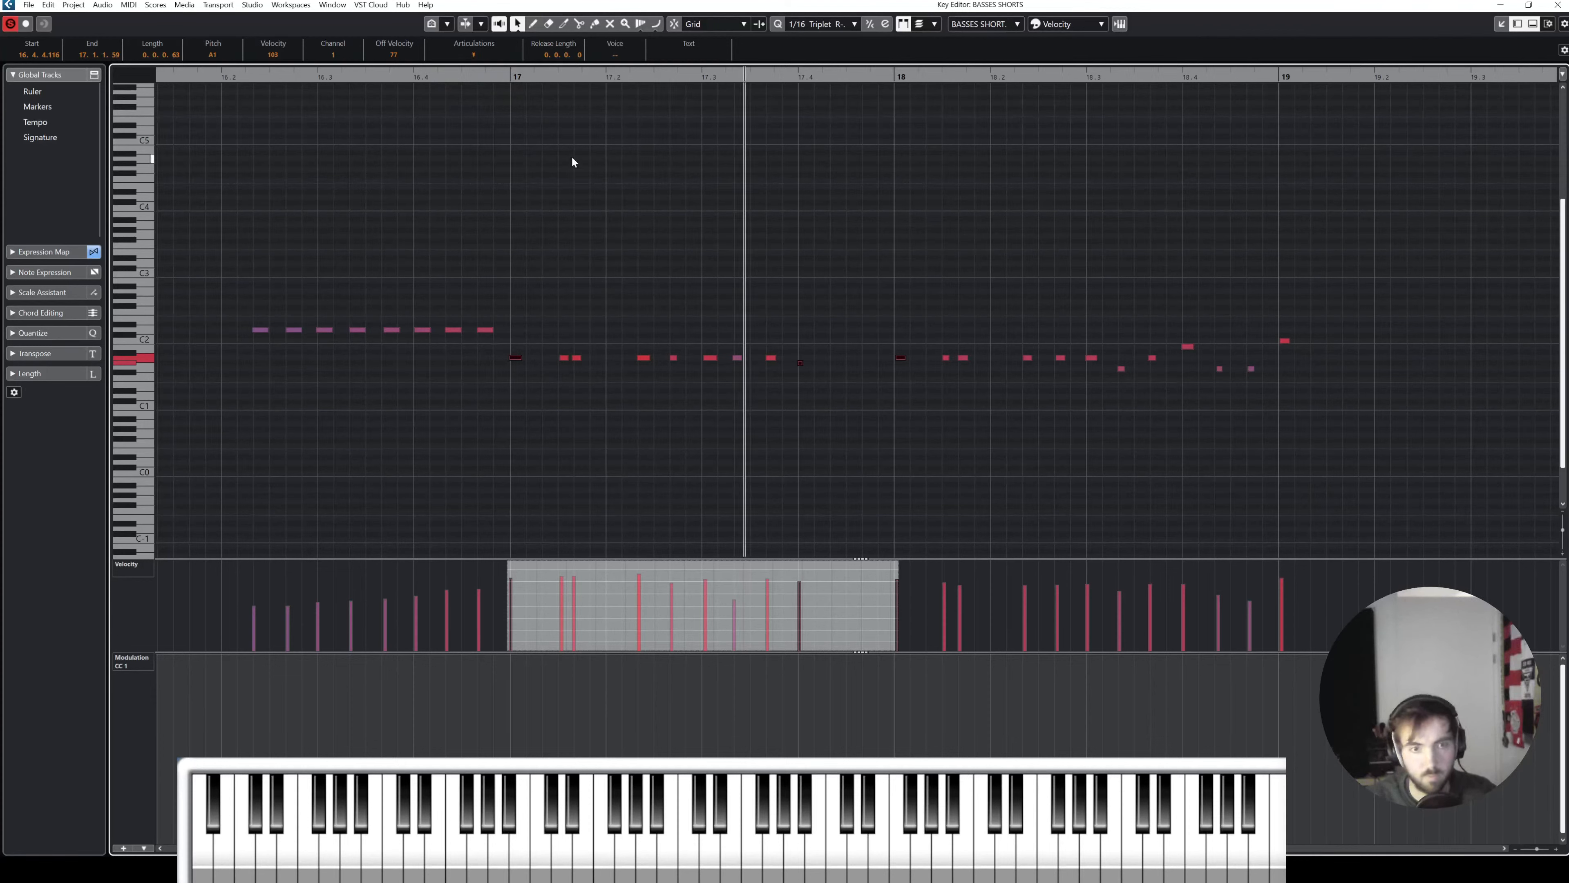
click(475, 57)
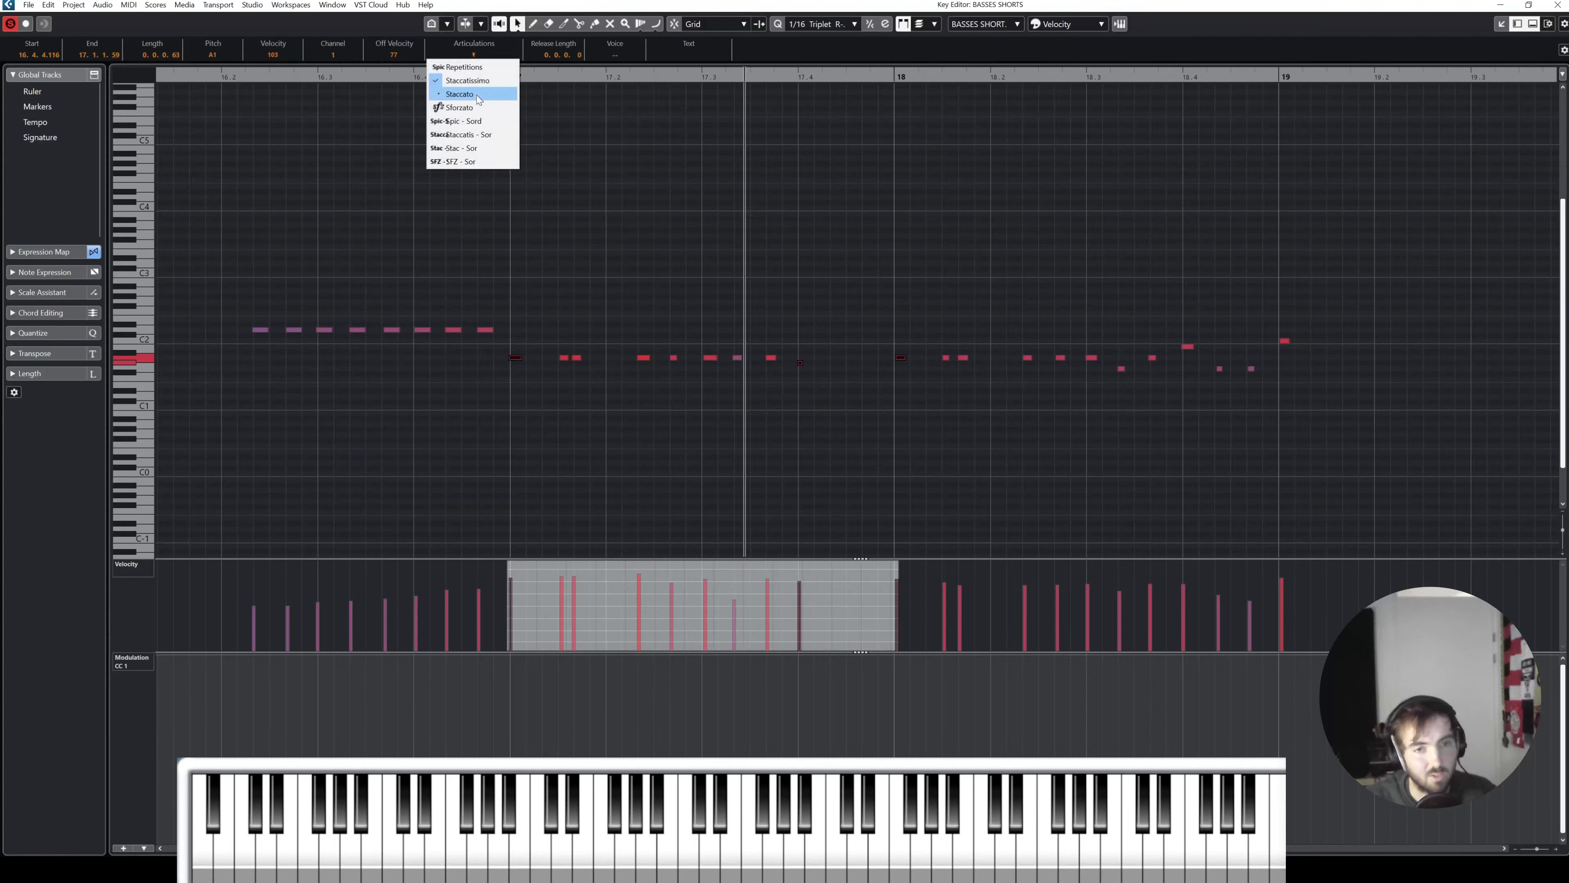
click(476, 80)
Step: Apply the Staccatissimo articulation to the third note of bar 17 and play back the passage
drag(598, 310, 583, 390)
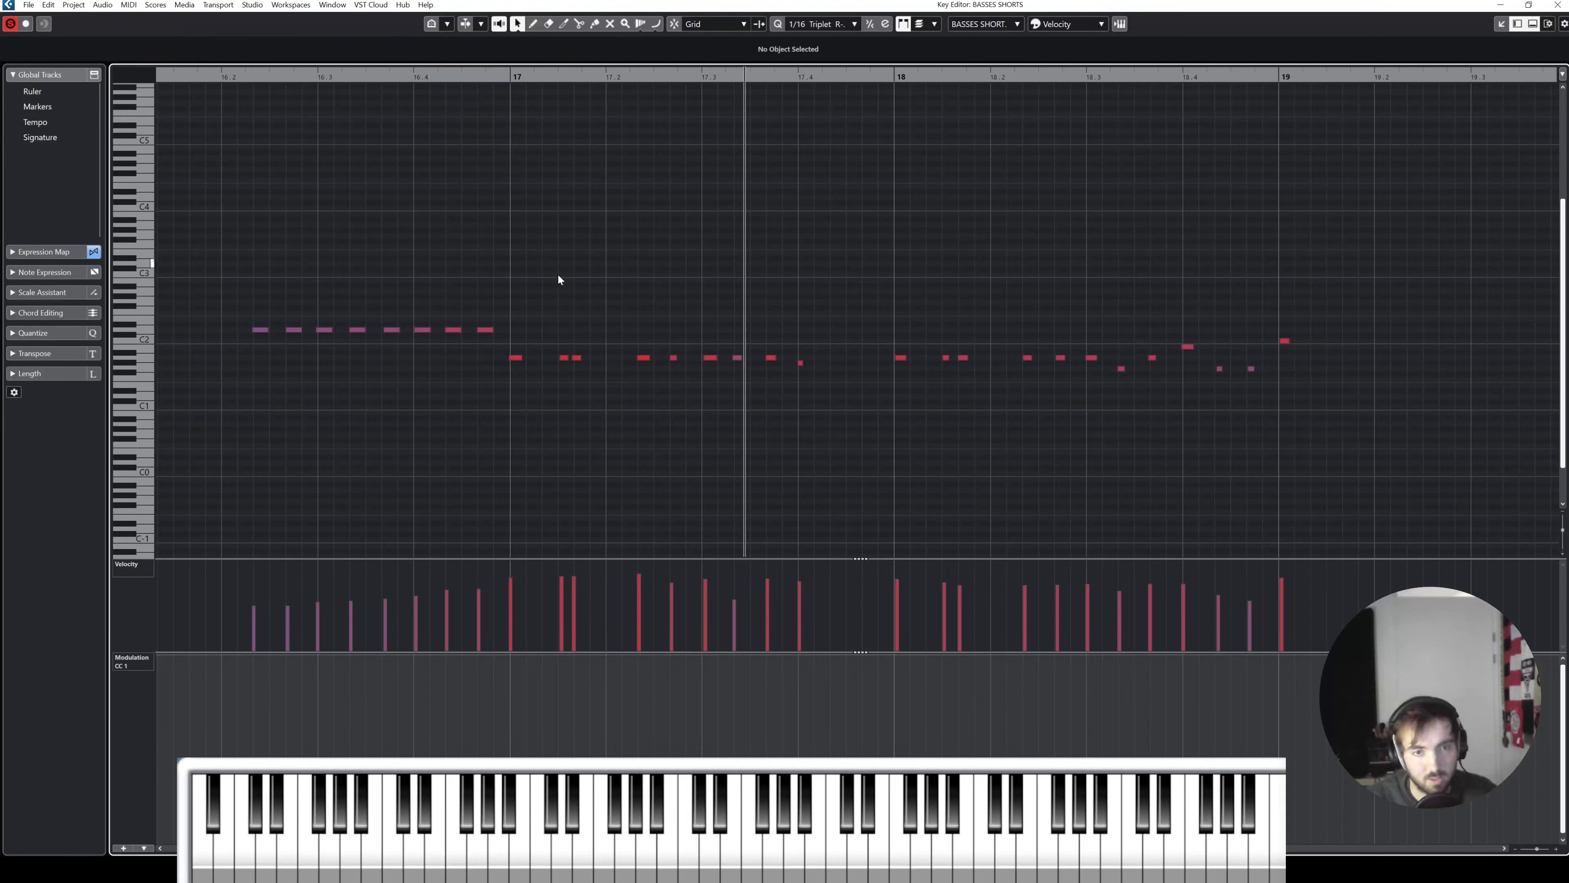
drag(559, 287, 579, 387)
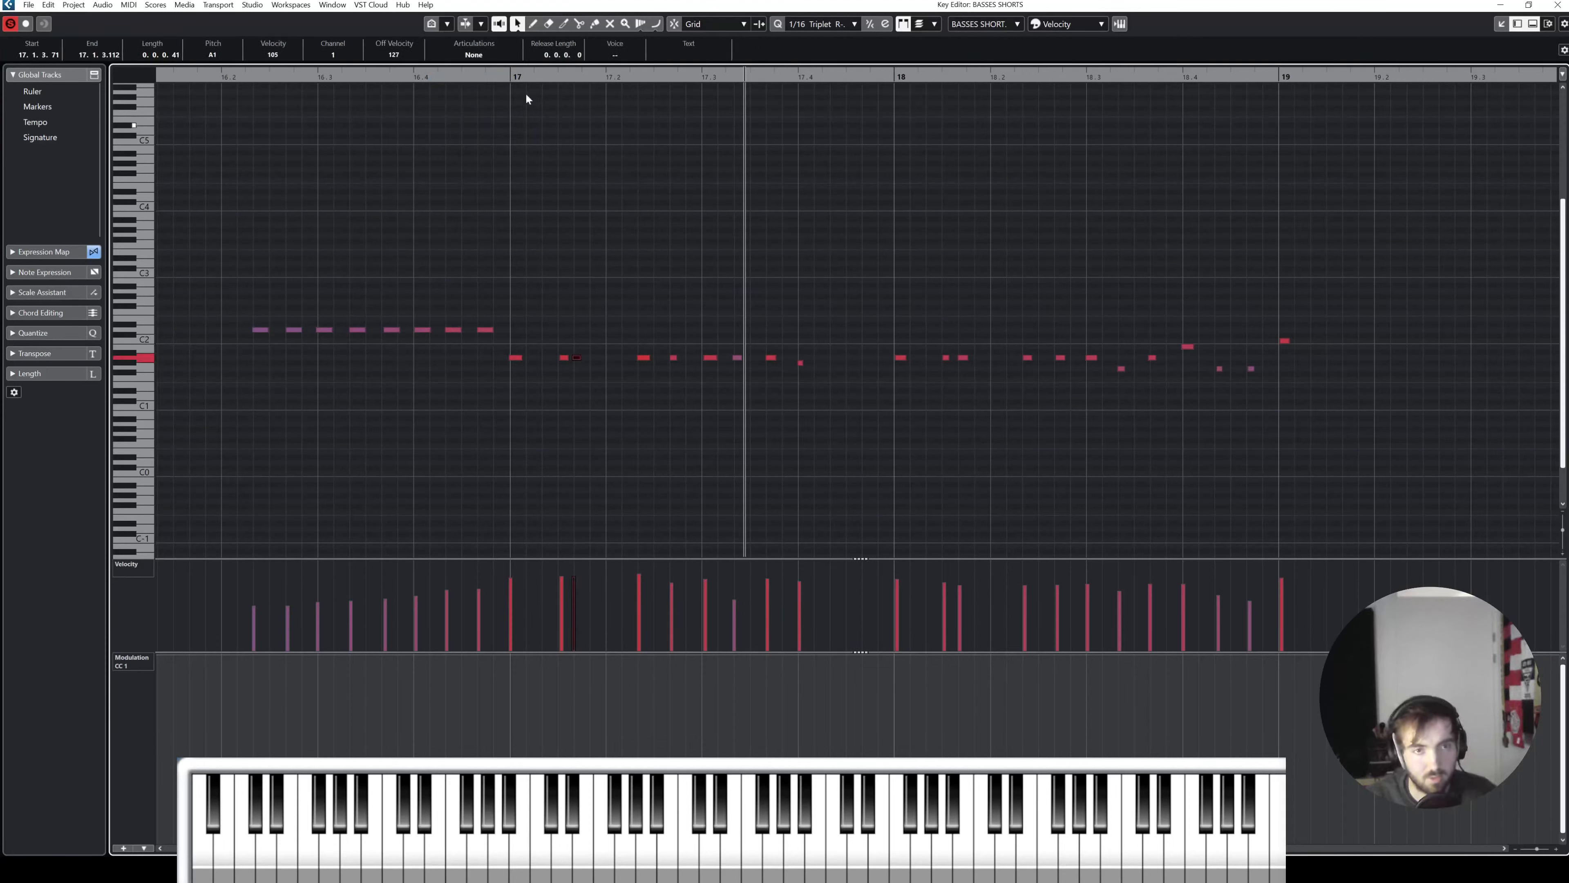
click(475, 53)
click(476, 81)
key(space)
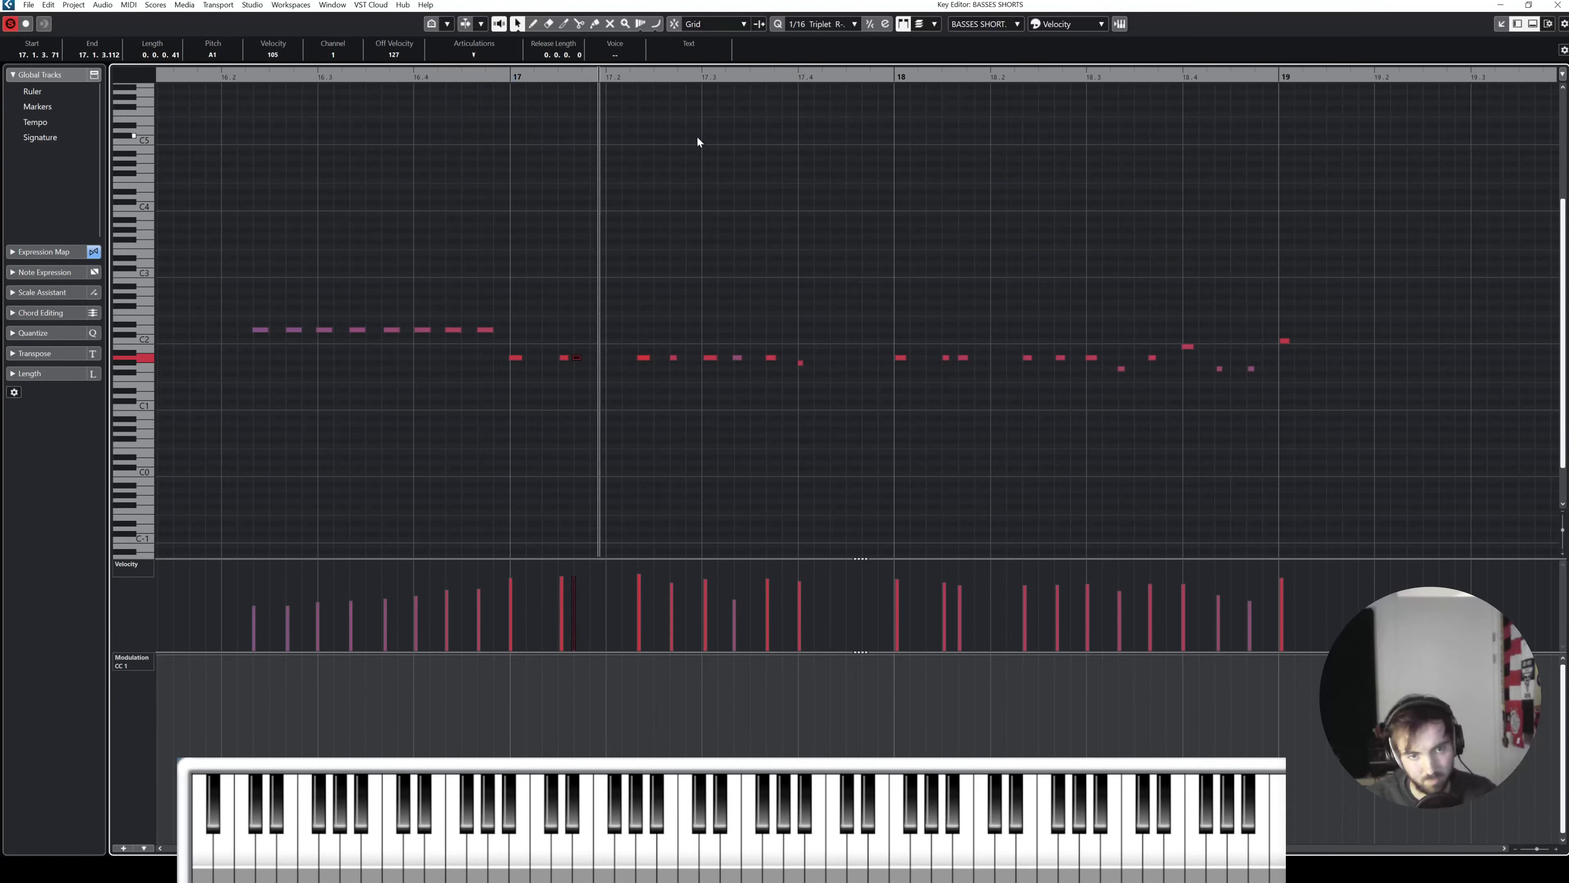
Step: Apply the Staccatissimo articulation to the notes at bar 17, beat 17.4 and bar 18, and play back the passage
drag(535, 307, 512, 406)
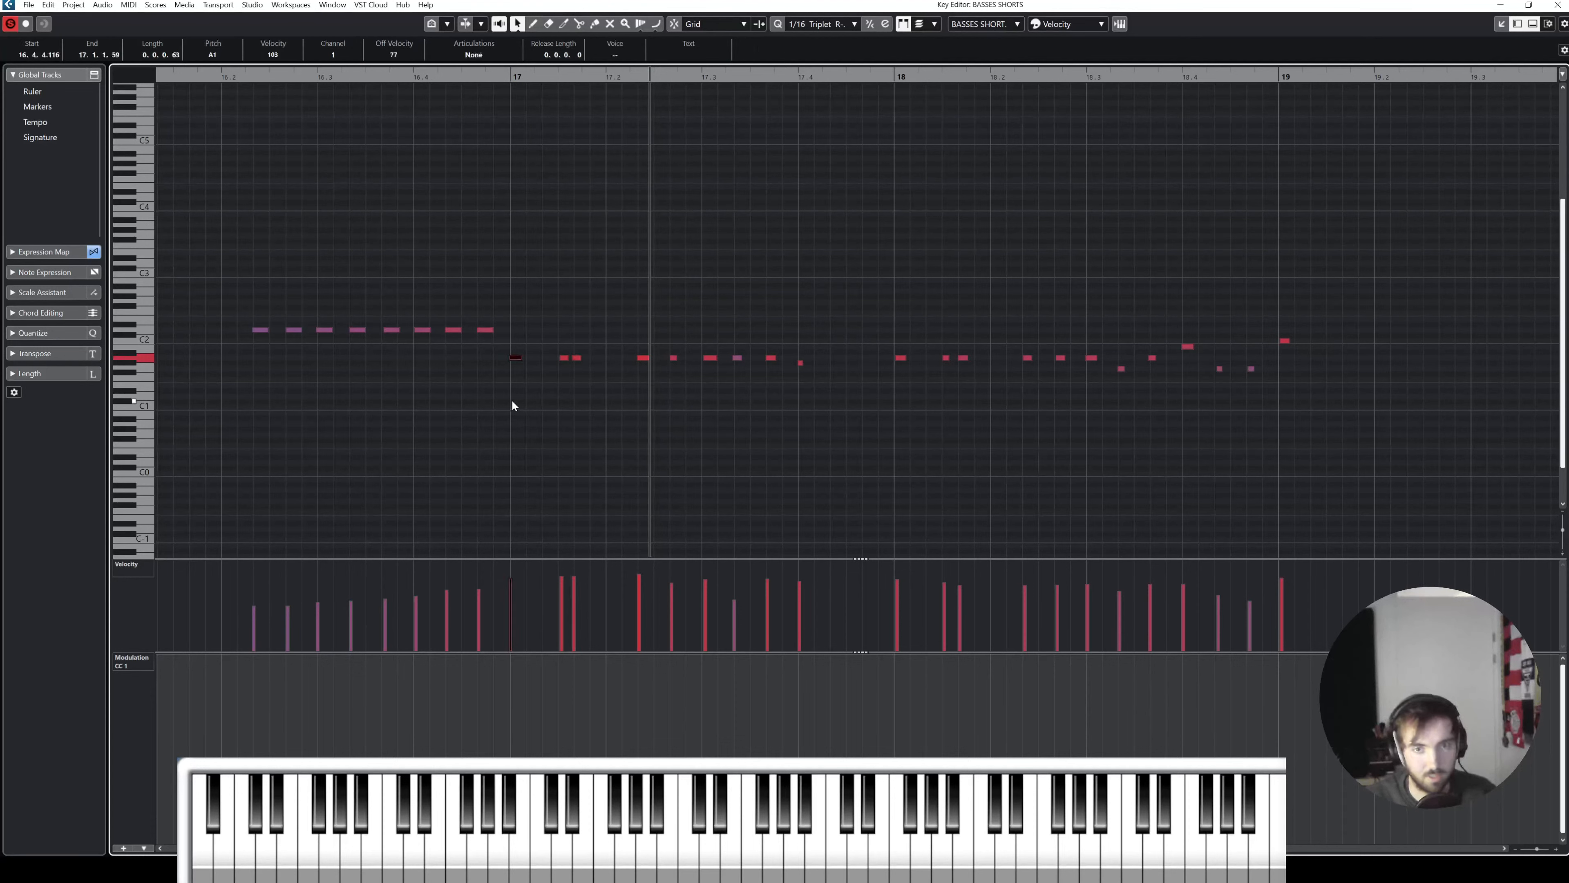
shift+click(801, 364)
shift+click(900, 357)
click(474, 54)
click(476, 80)
drag(529, 77, 483, 76)
key(space)
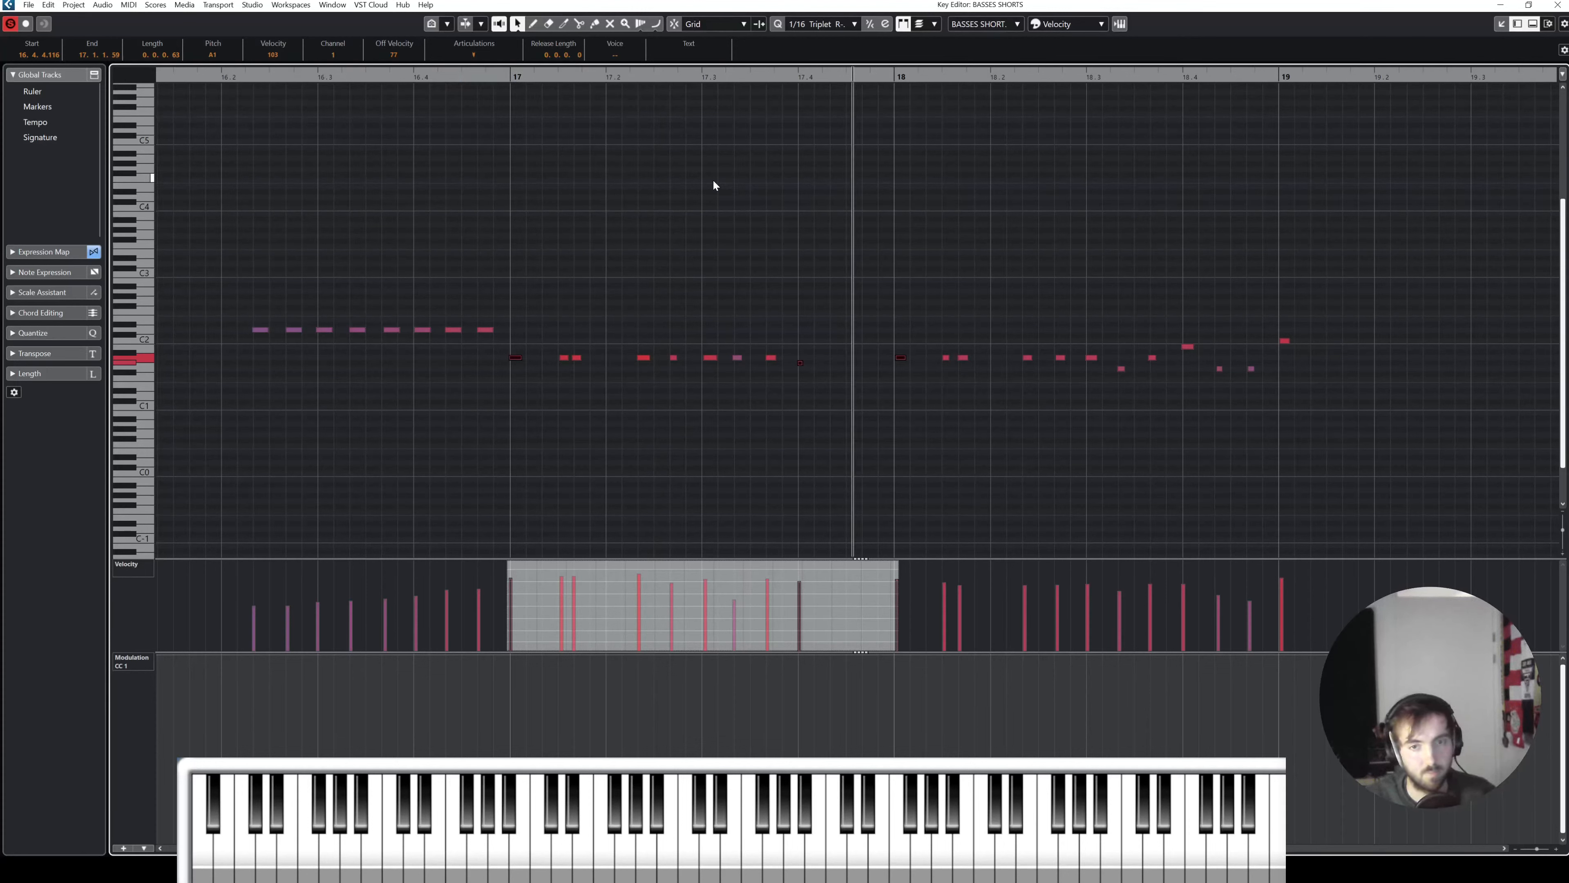
click(717, 181)
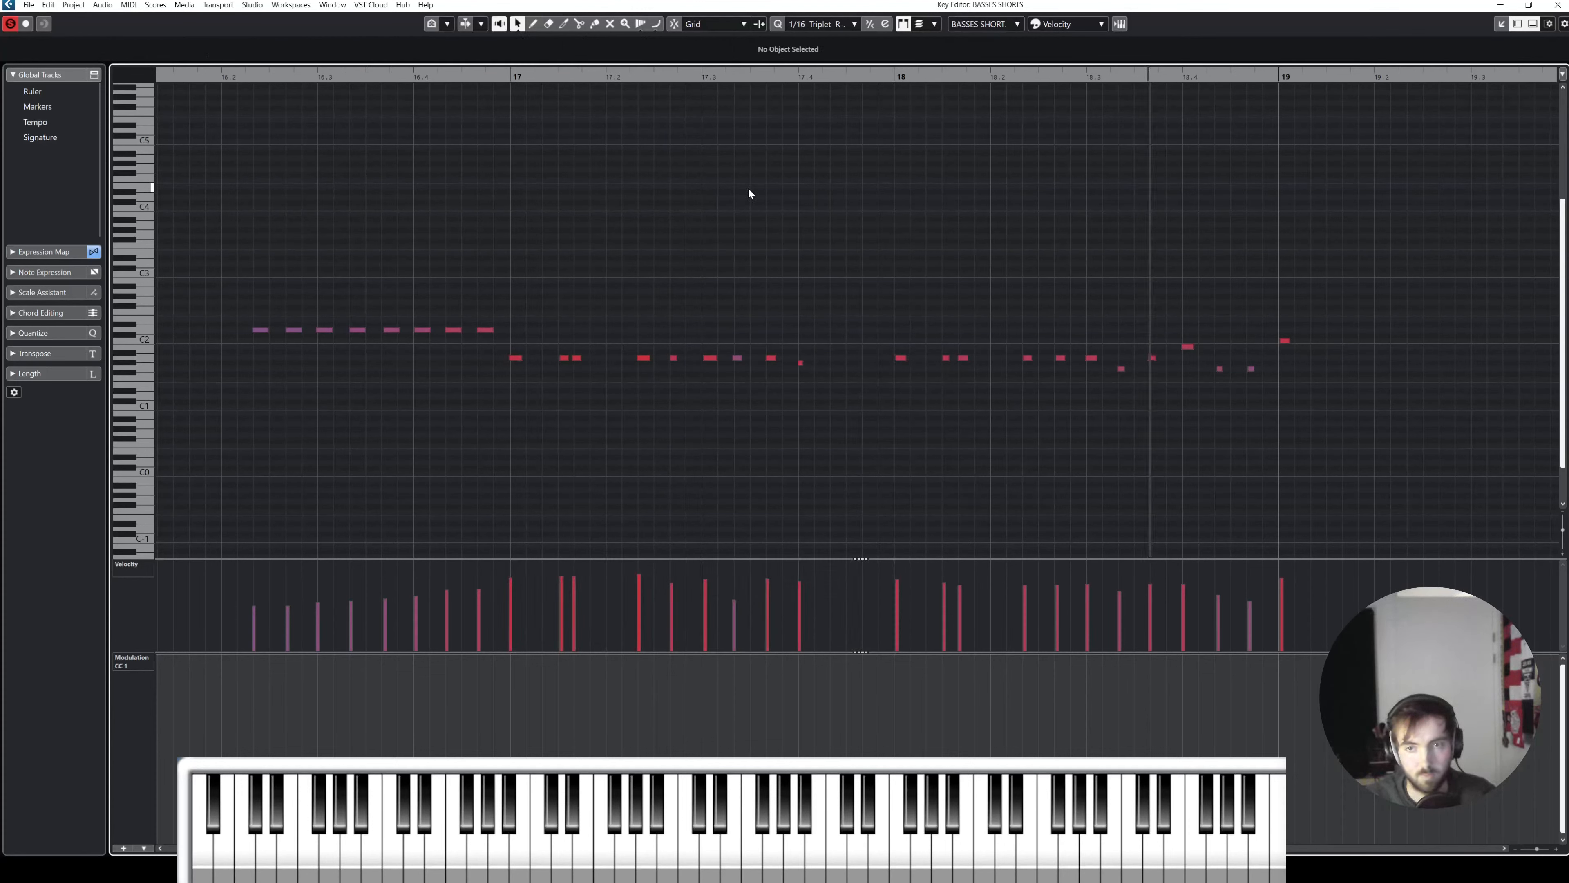
Step: Play the BASSES SHORTS part again from bar 17 to bar 19 and close the Key Editor
click(516, 358)
click(548, 77)
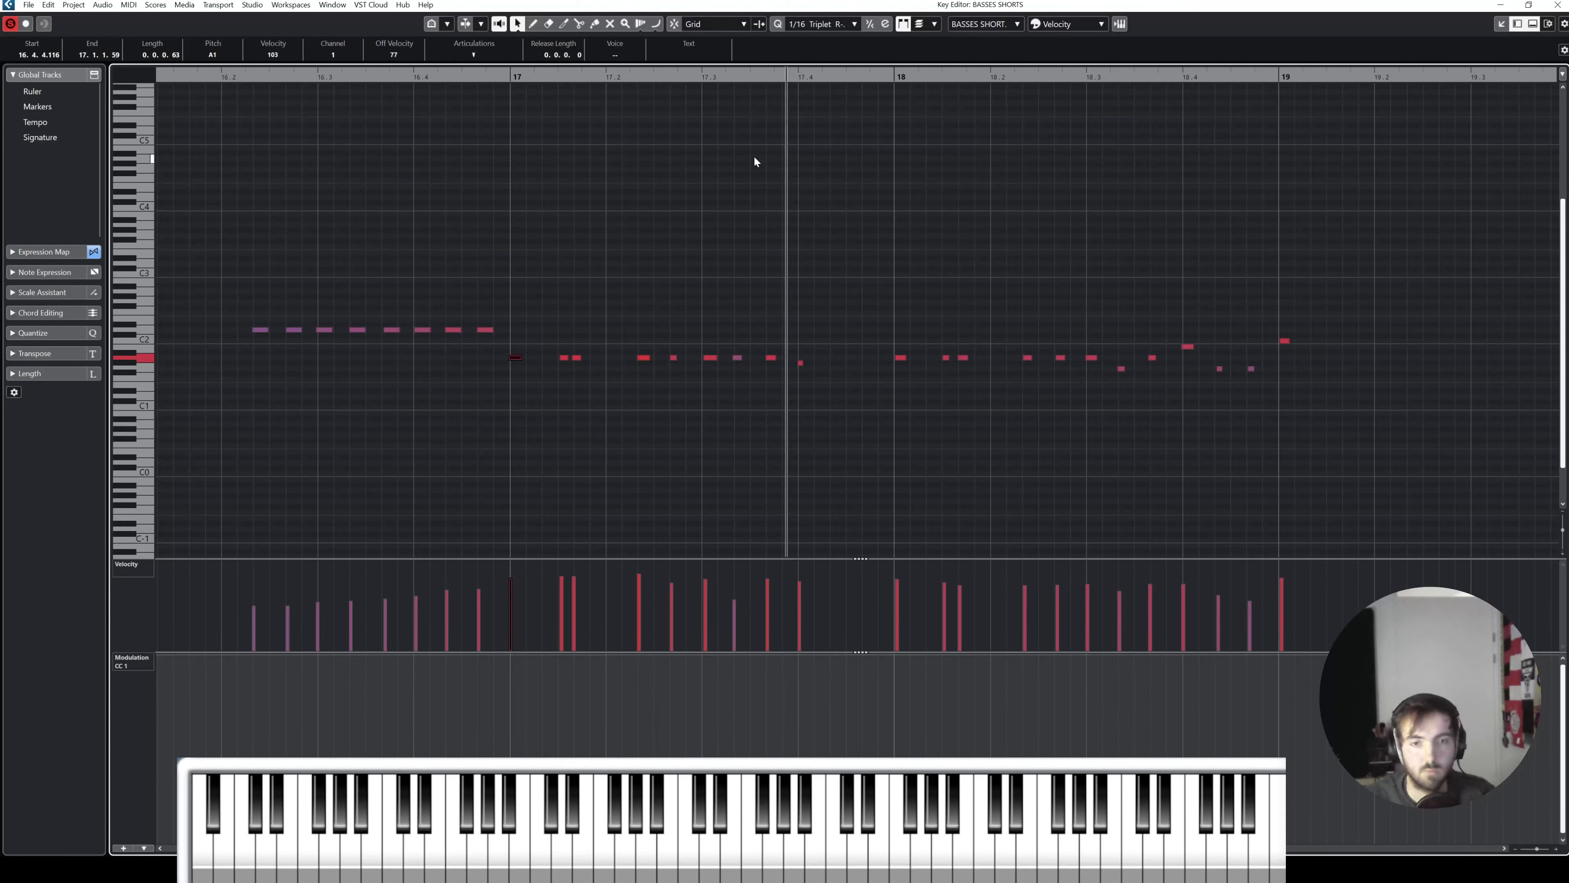
click(525, 574)
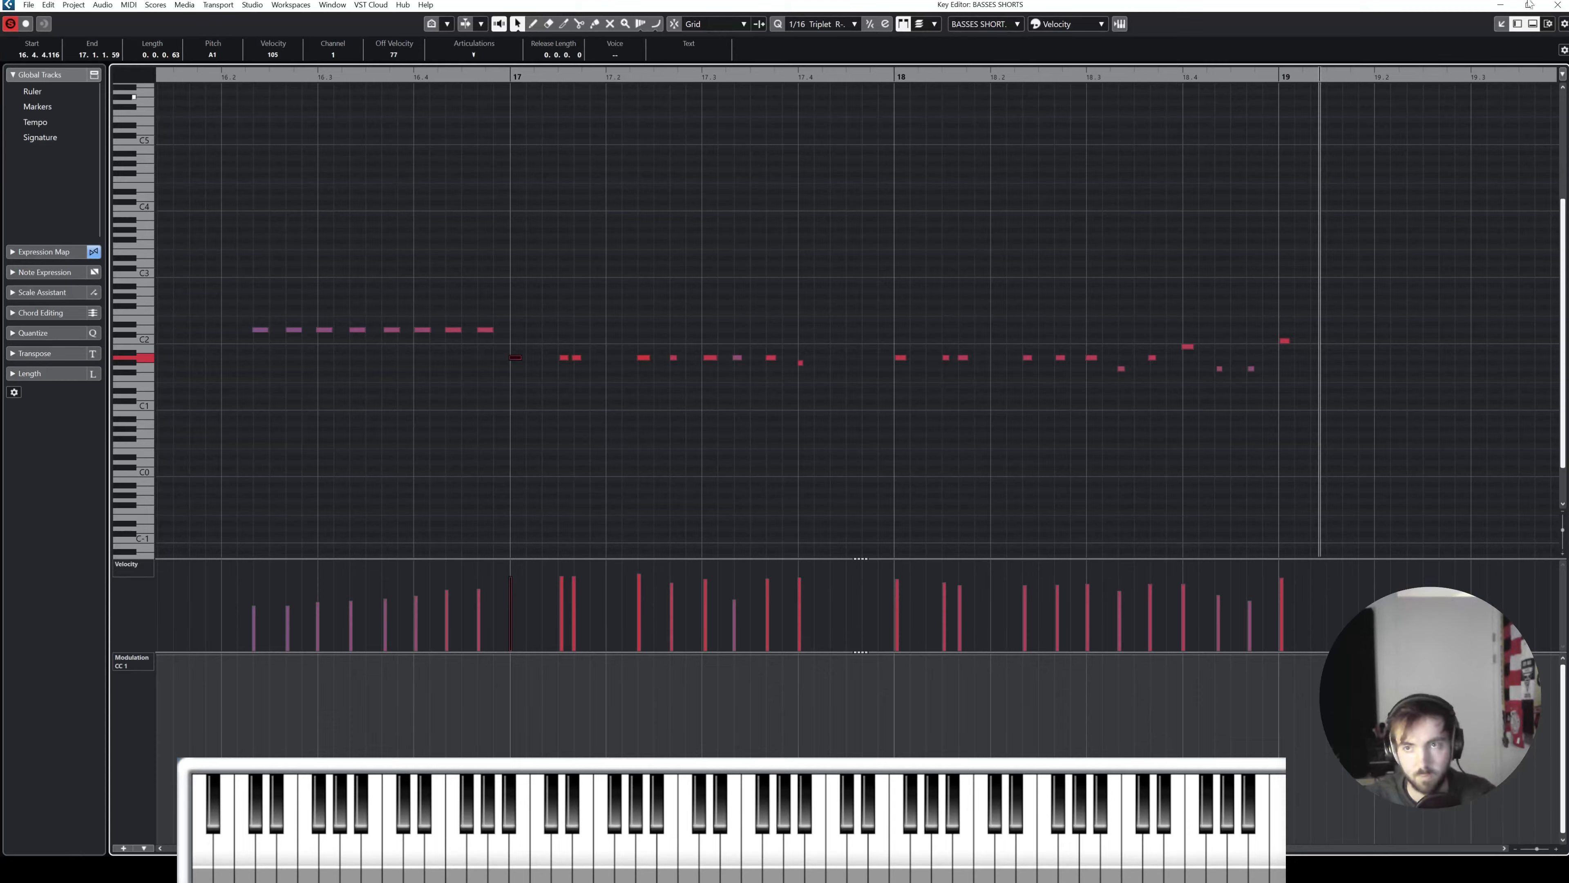
key(Escape)
click(703, 352)
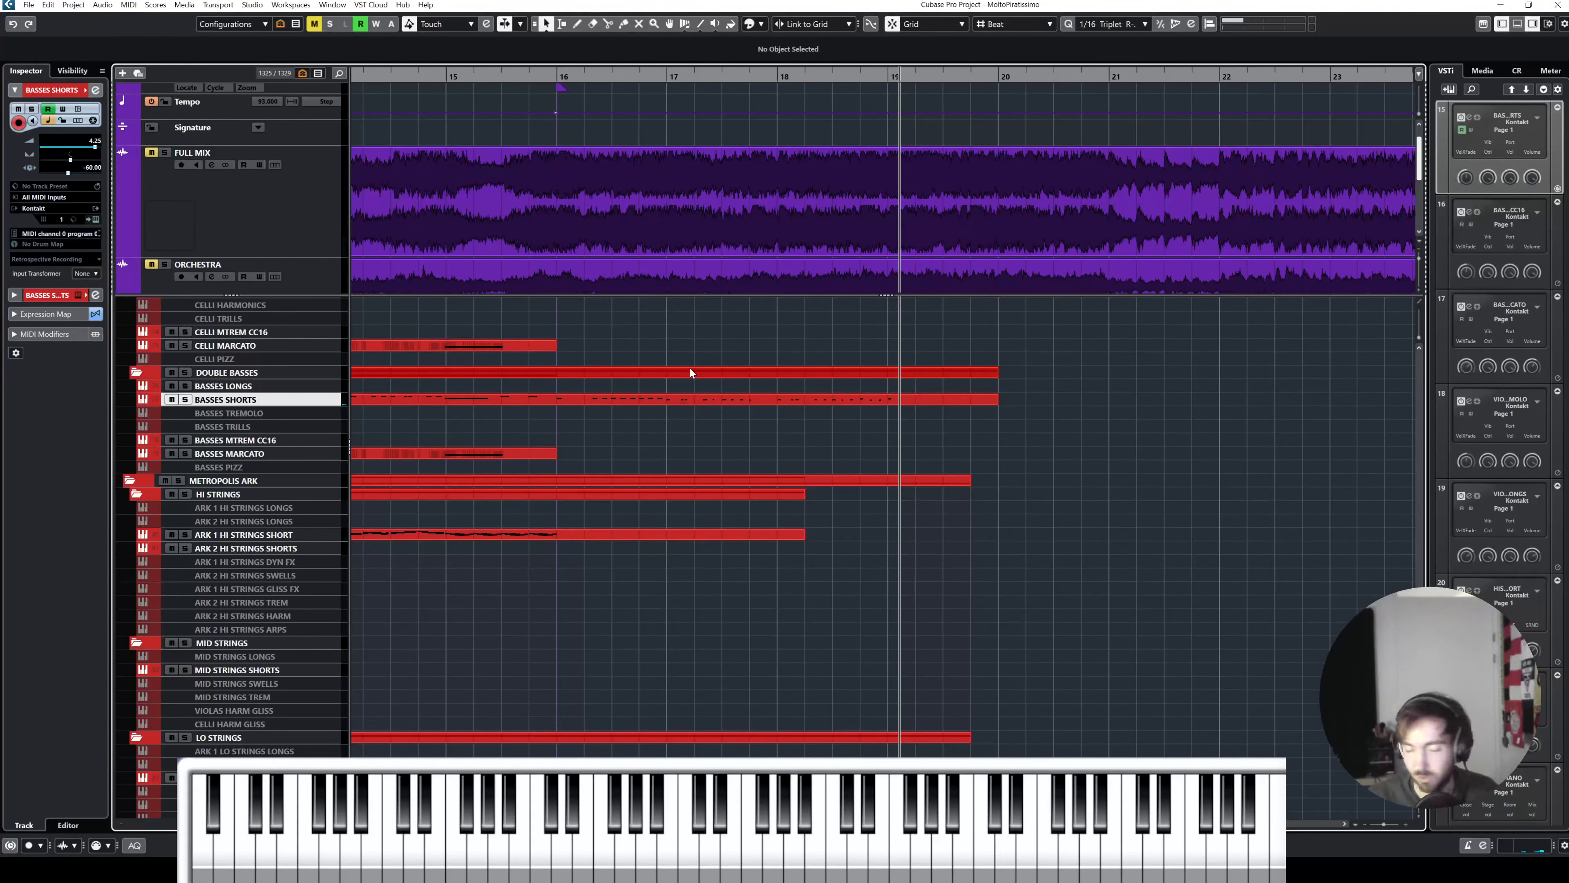
Step: Select the CELLI SHORTS track, listen to the soloed ORCHESTRA stem up to bar 20 and release the solo
scroll(624, 363, up, 3)
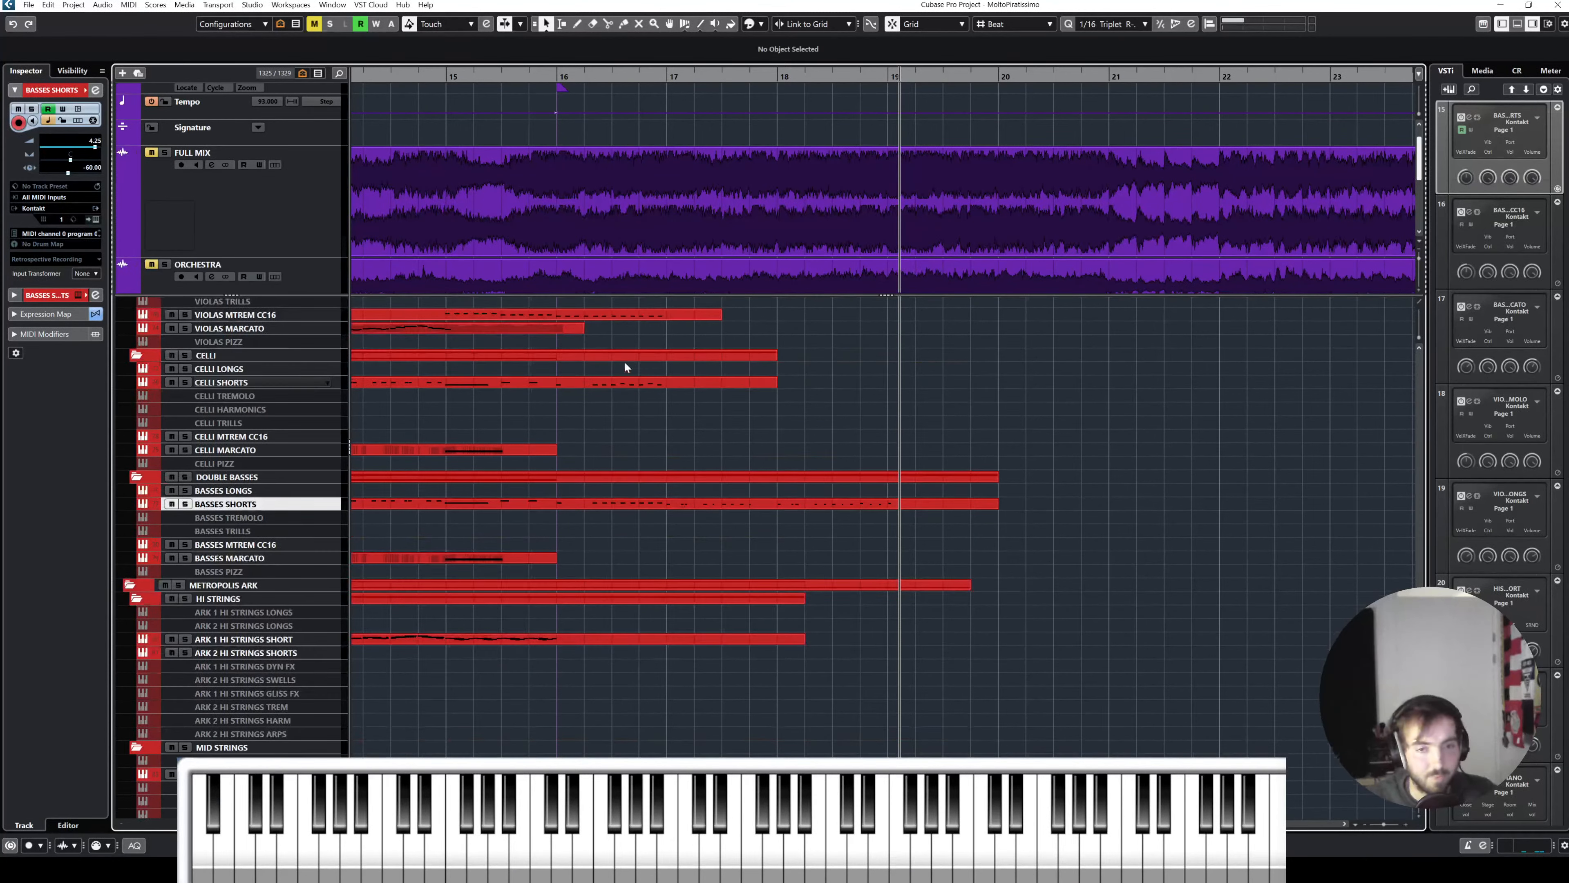
key(space)
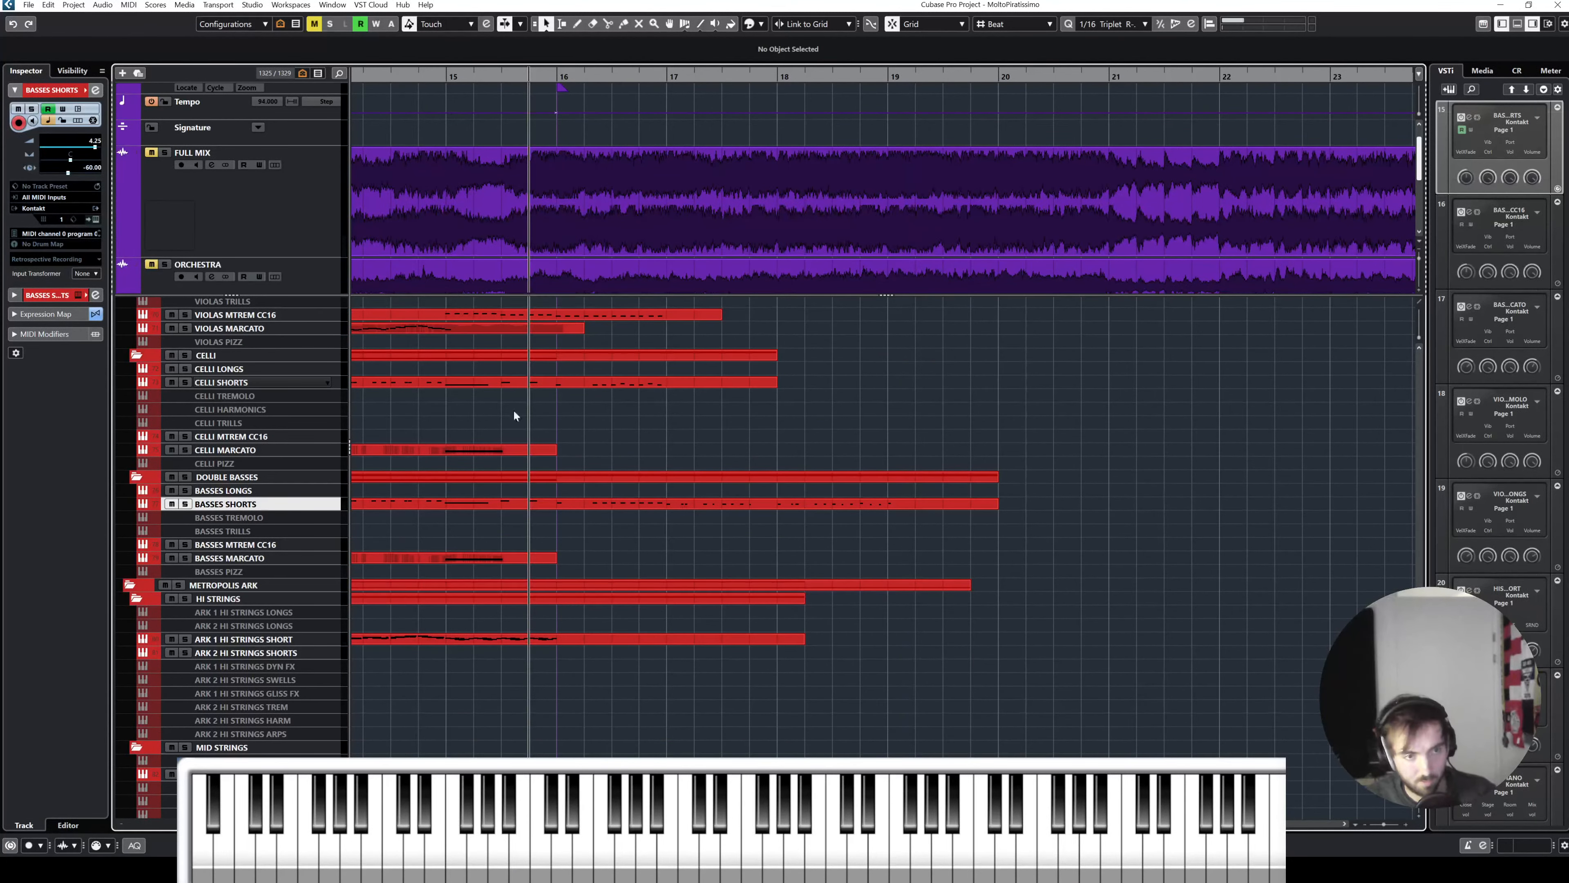
click(269, 384)
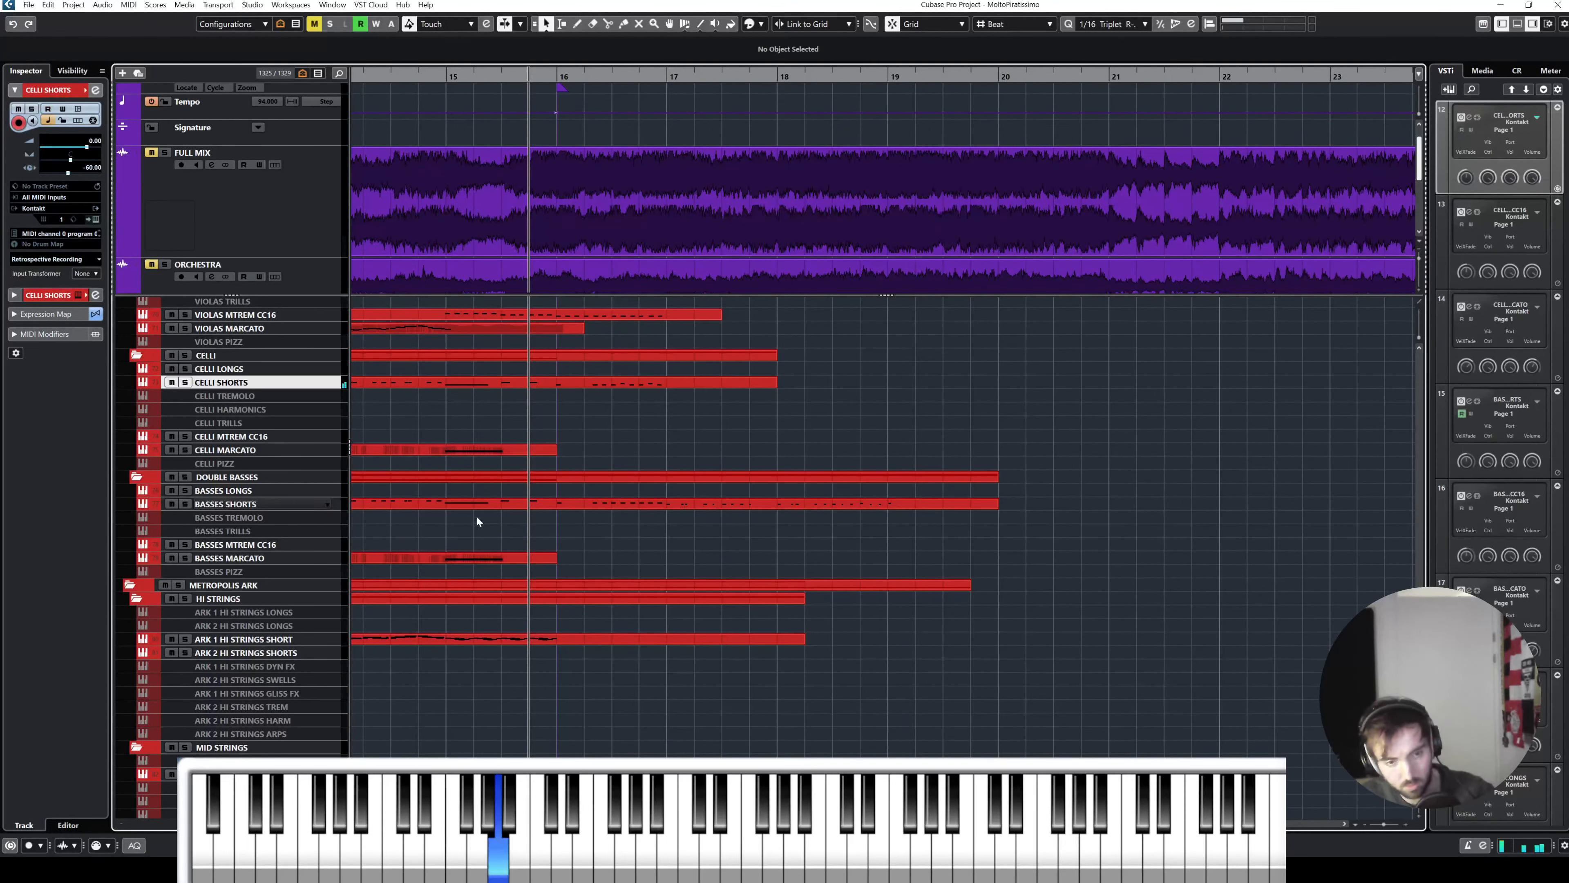
click(323, 291)
key(s)
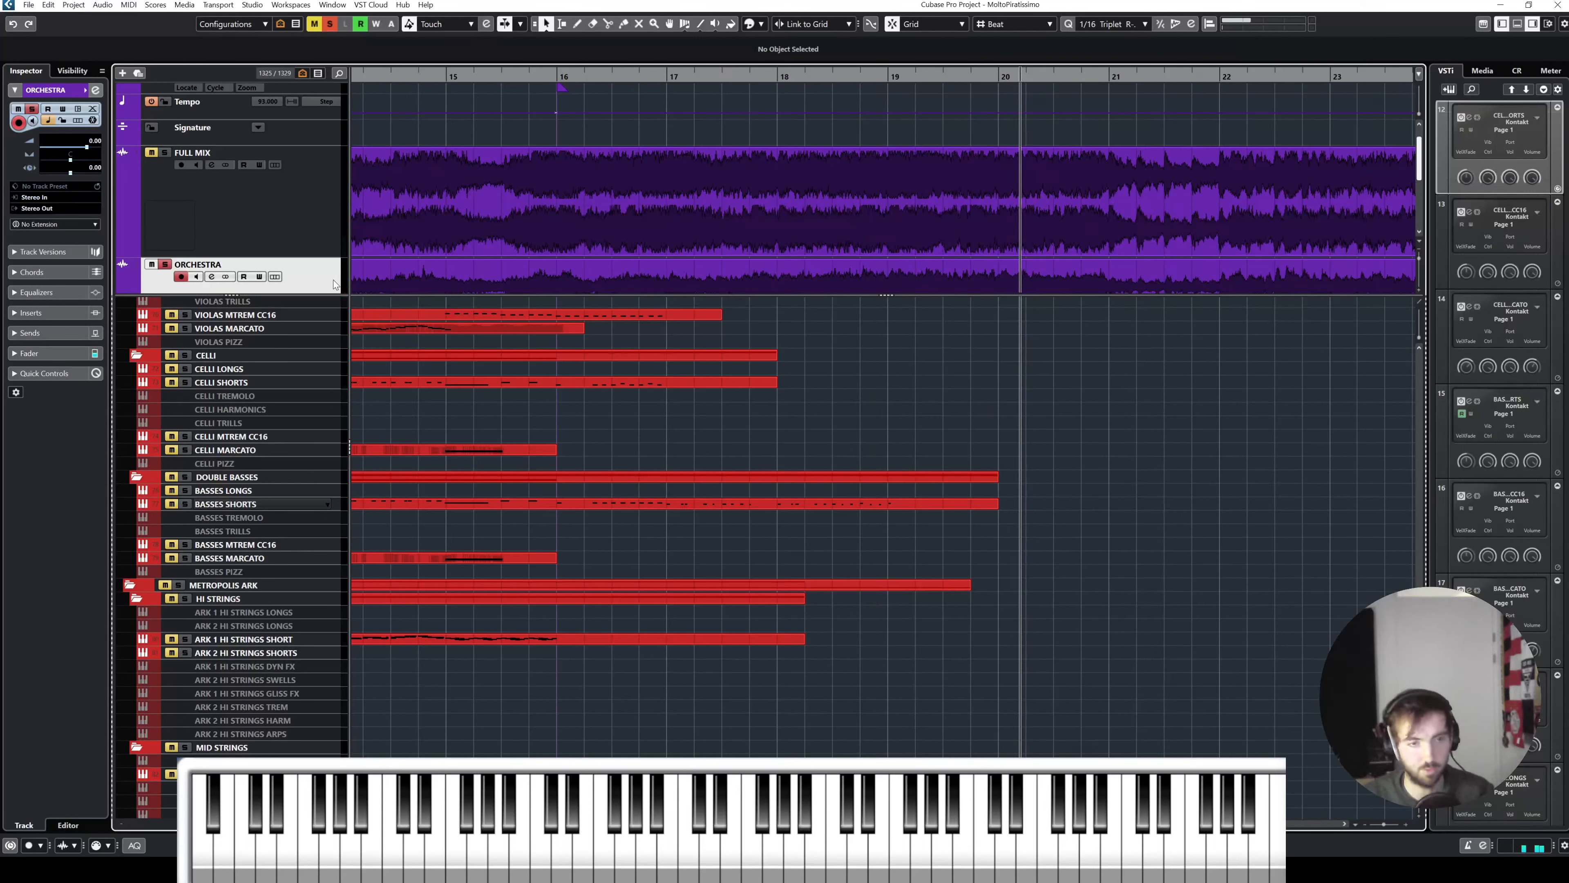
click(329, 190)
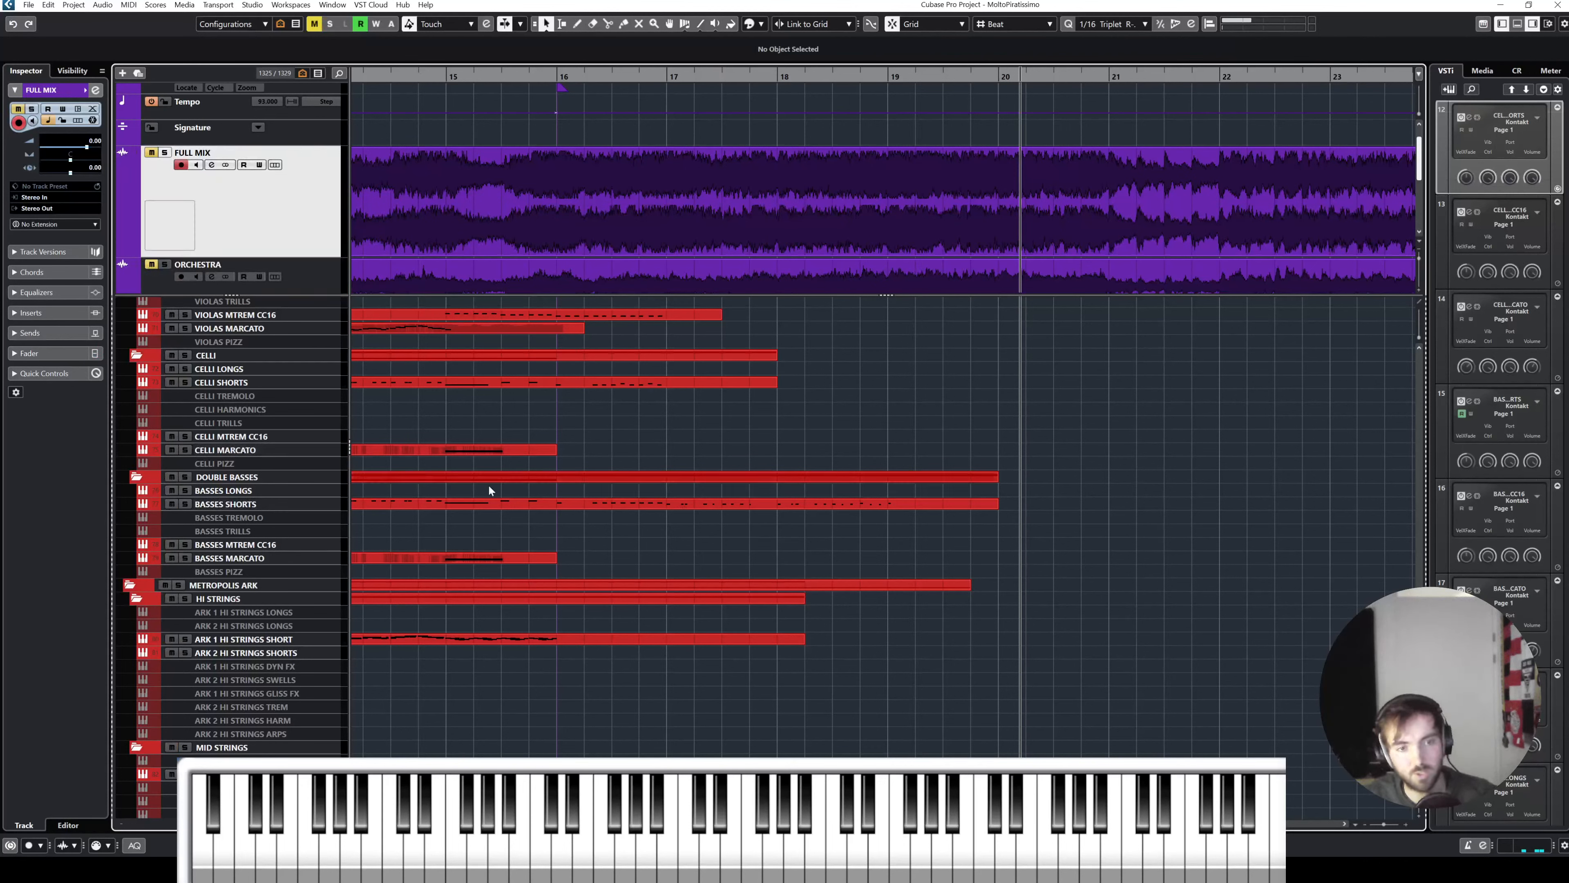
Step: Split the BASSES SHORTS part at beat 16.4 and return to the Object Selection tool
click(733, 504)
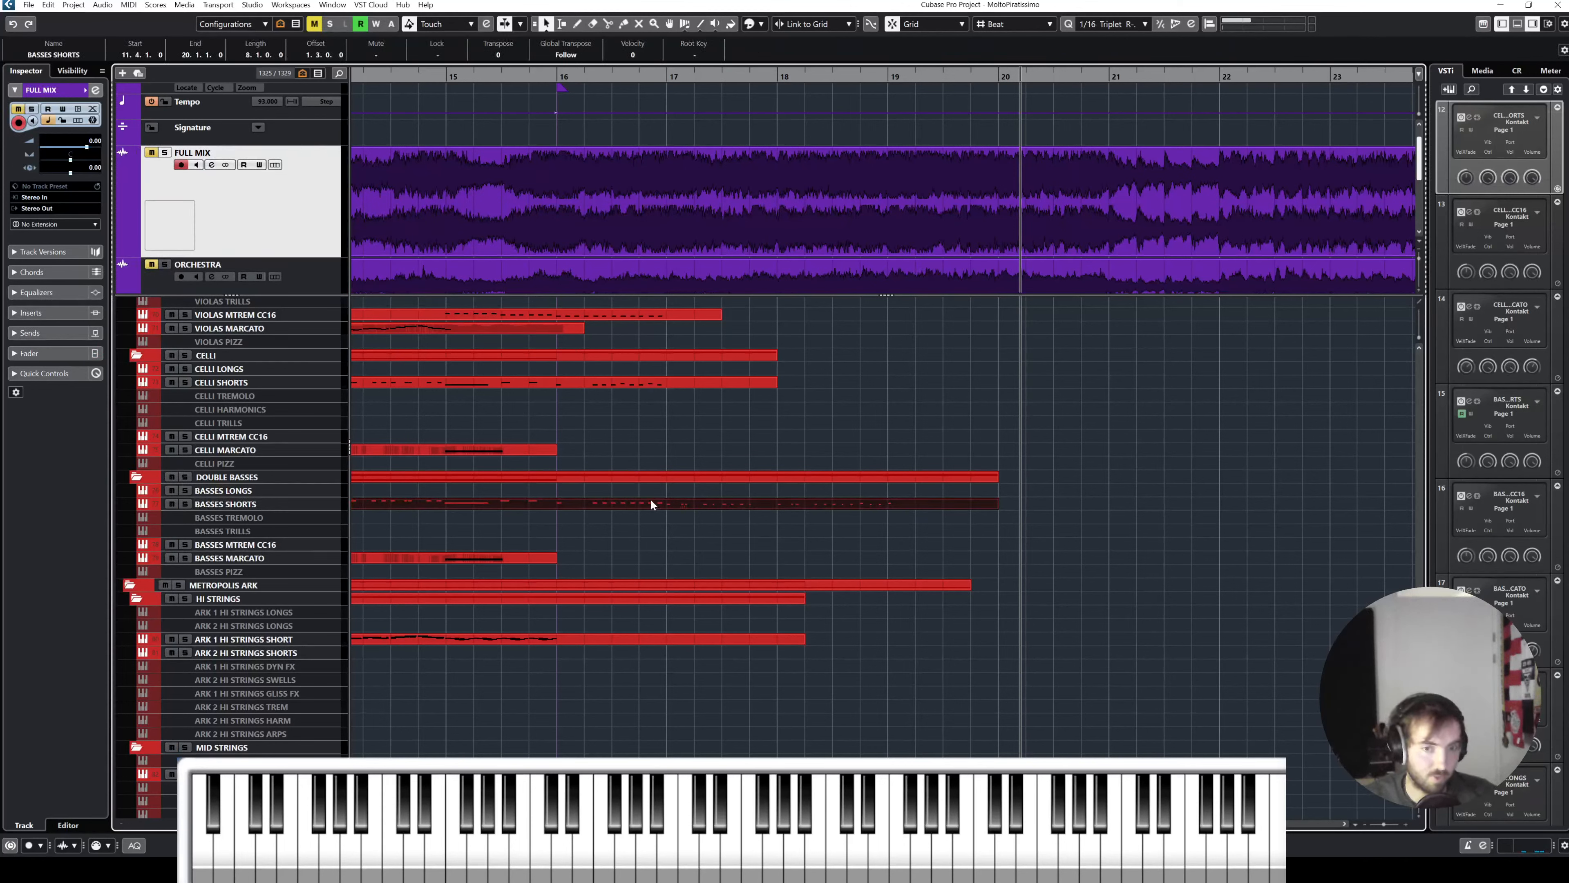
right_click(584, 509)
click(641, 508)
click(584, 504)
right_click(584, 507)
click(579, 508)
Step: Copy the BASSES SHORTS section from beat 16.4 to bar 20 onto the CELLI SHORTS track
drag(603, 508, 648, 385)
right_click(661, 387)
click(577, 386)
Step: In the part copied to CELLI SHORTS, delete the notes before bar 17 and play back from bar 17
double_click(693, 381)
drag(167, 279, 149, 285)
key(Delete)
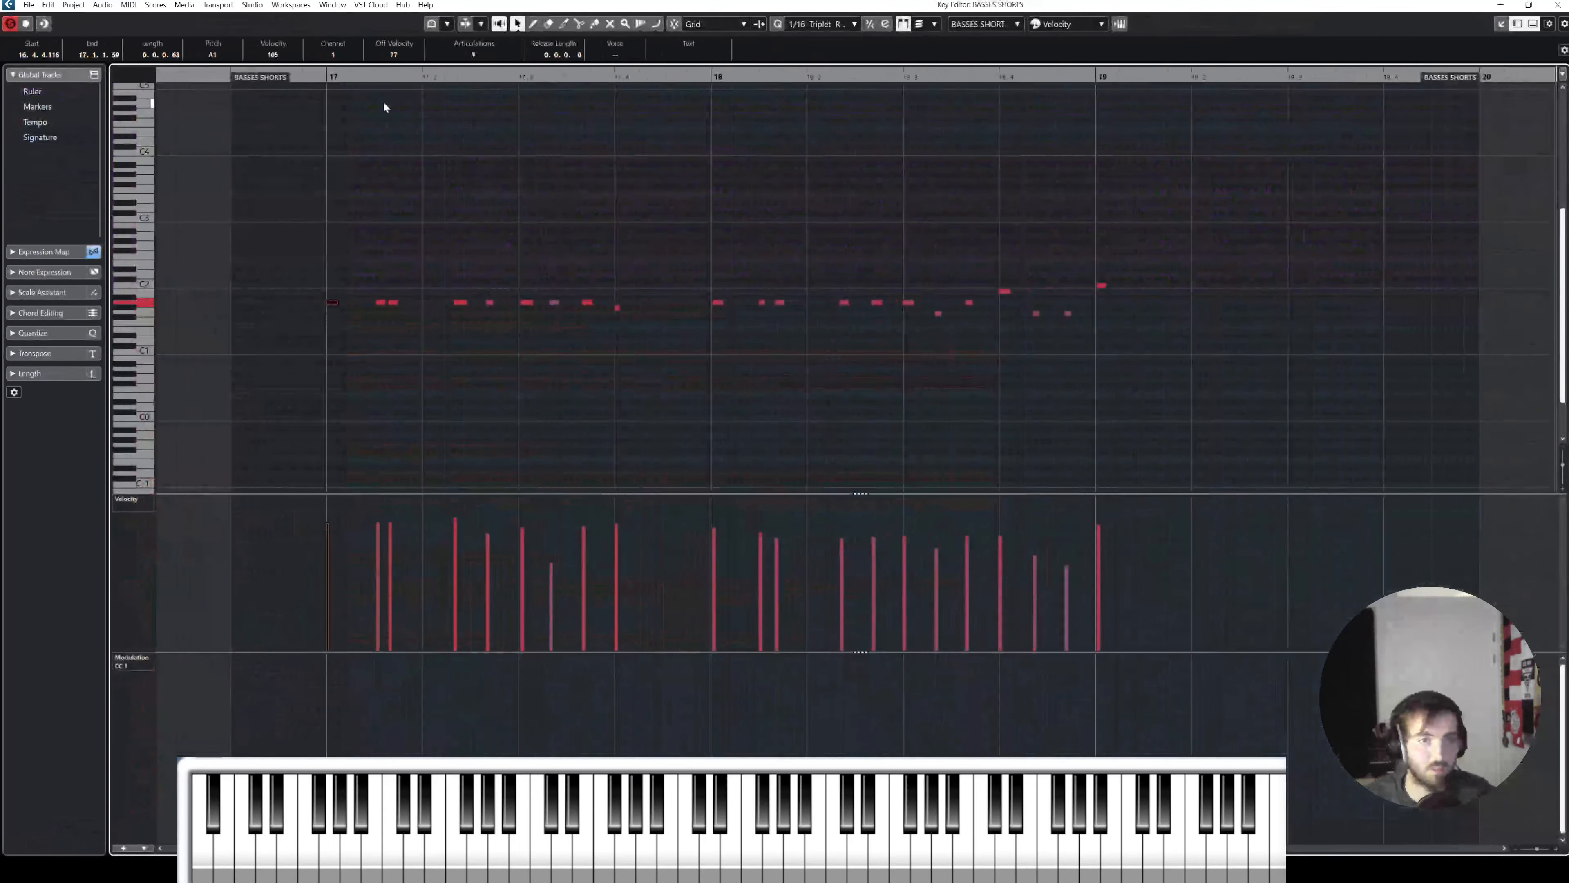
click(375, 91)
click(327, 76)
key(space)
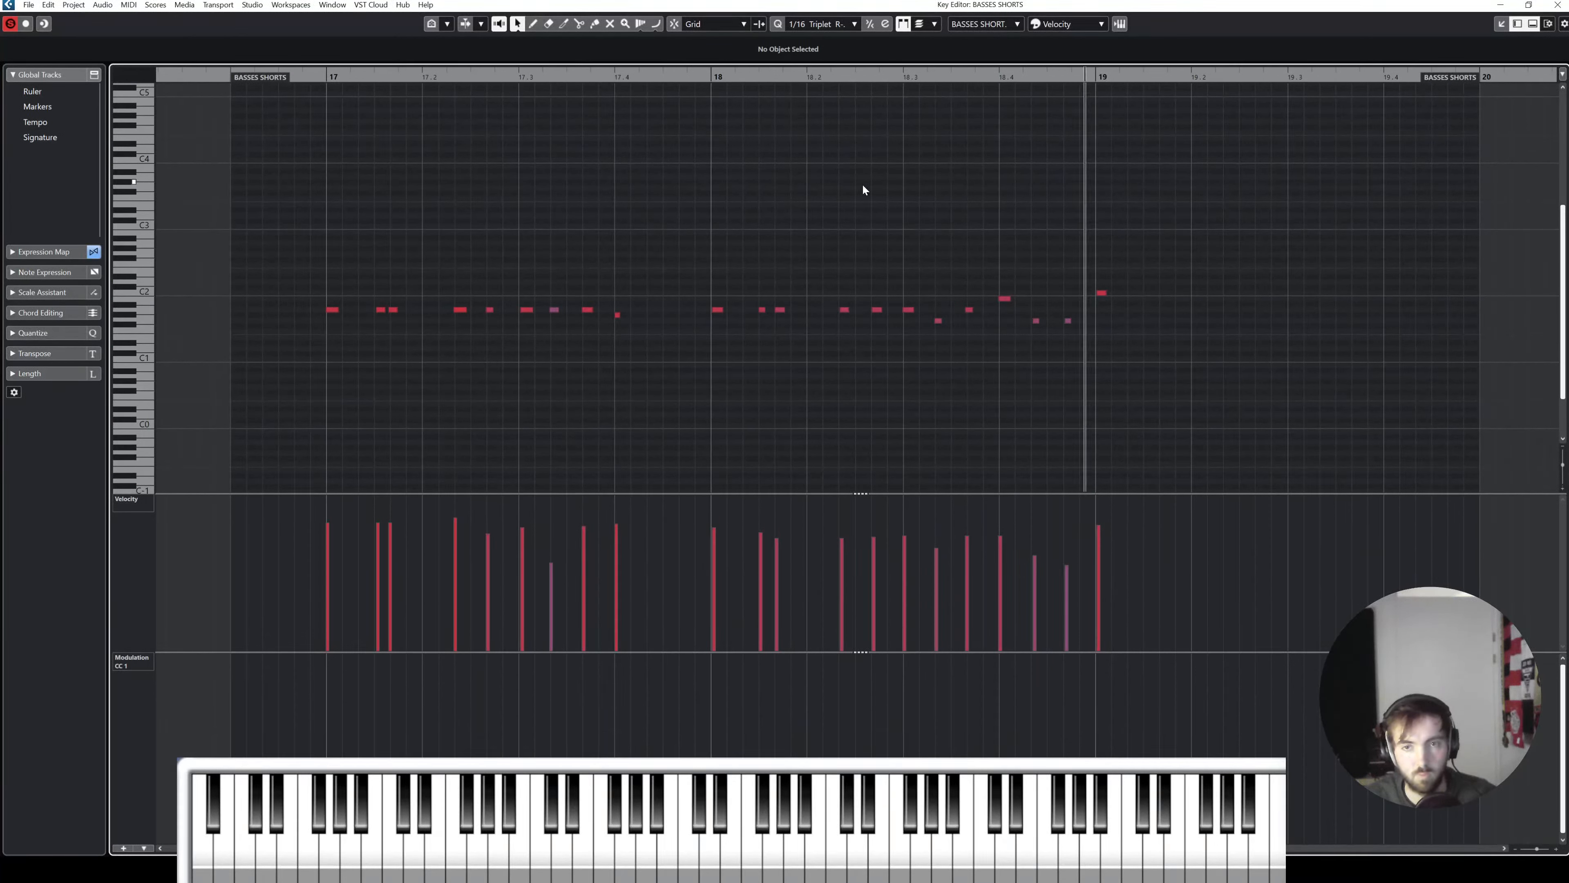
Step: Stop playback, select all the notes in the part copied to CELLI SHORTS and close its editor
key(space)
drag(271, 246, 1260, 368)
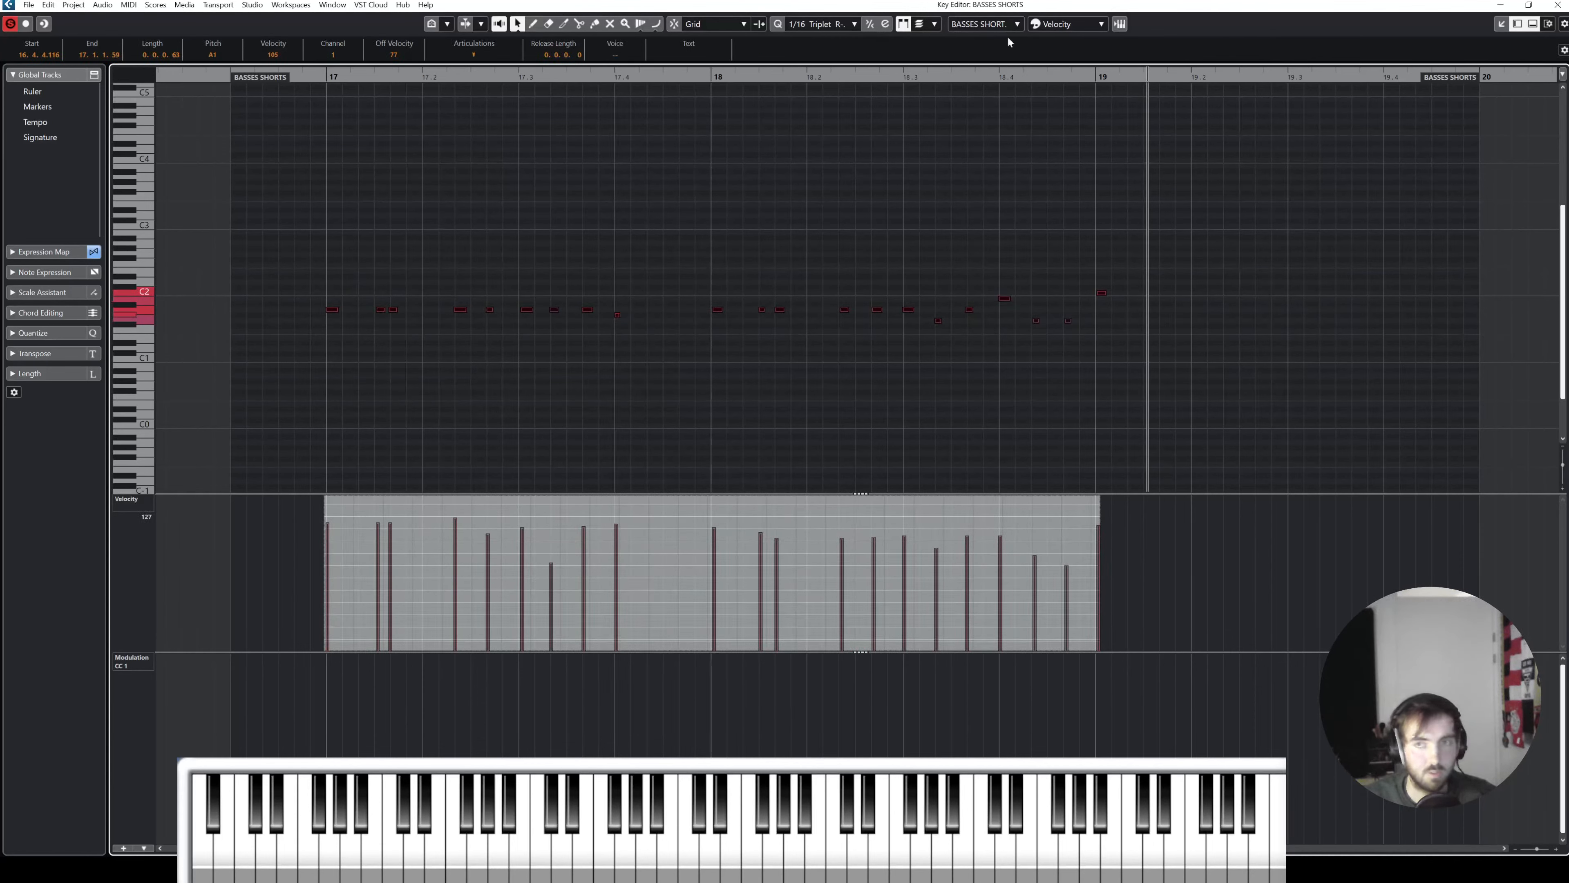
click(1557, 5)
Step: Try to glue the copied part to the preceding part on the CELLI SHORTS track
right_click(676, 378)
click(751, 377)
click(700, 378)
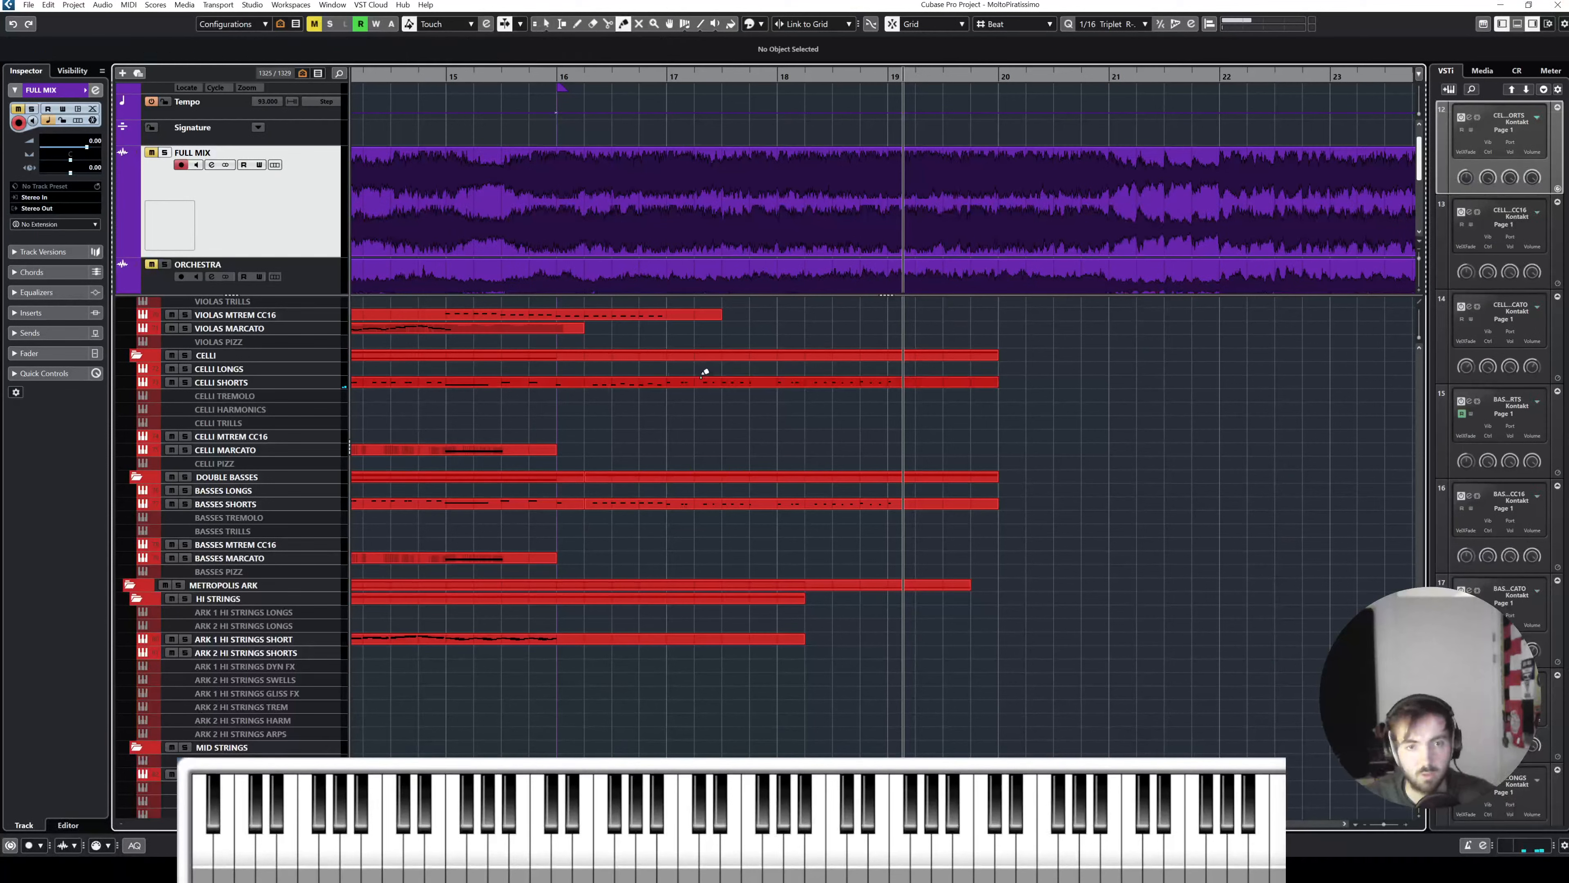
right_click(701, 378)
click(695, 380)
key(ctrl+z)
Step: Copy the CELLI SHORTS part from beat 16.4 to bar 20 onto the ARK 1 LO STRINGS SHORT track and open the pasted part
click(722, 384)
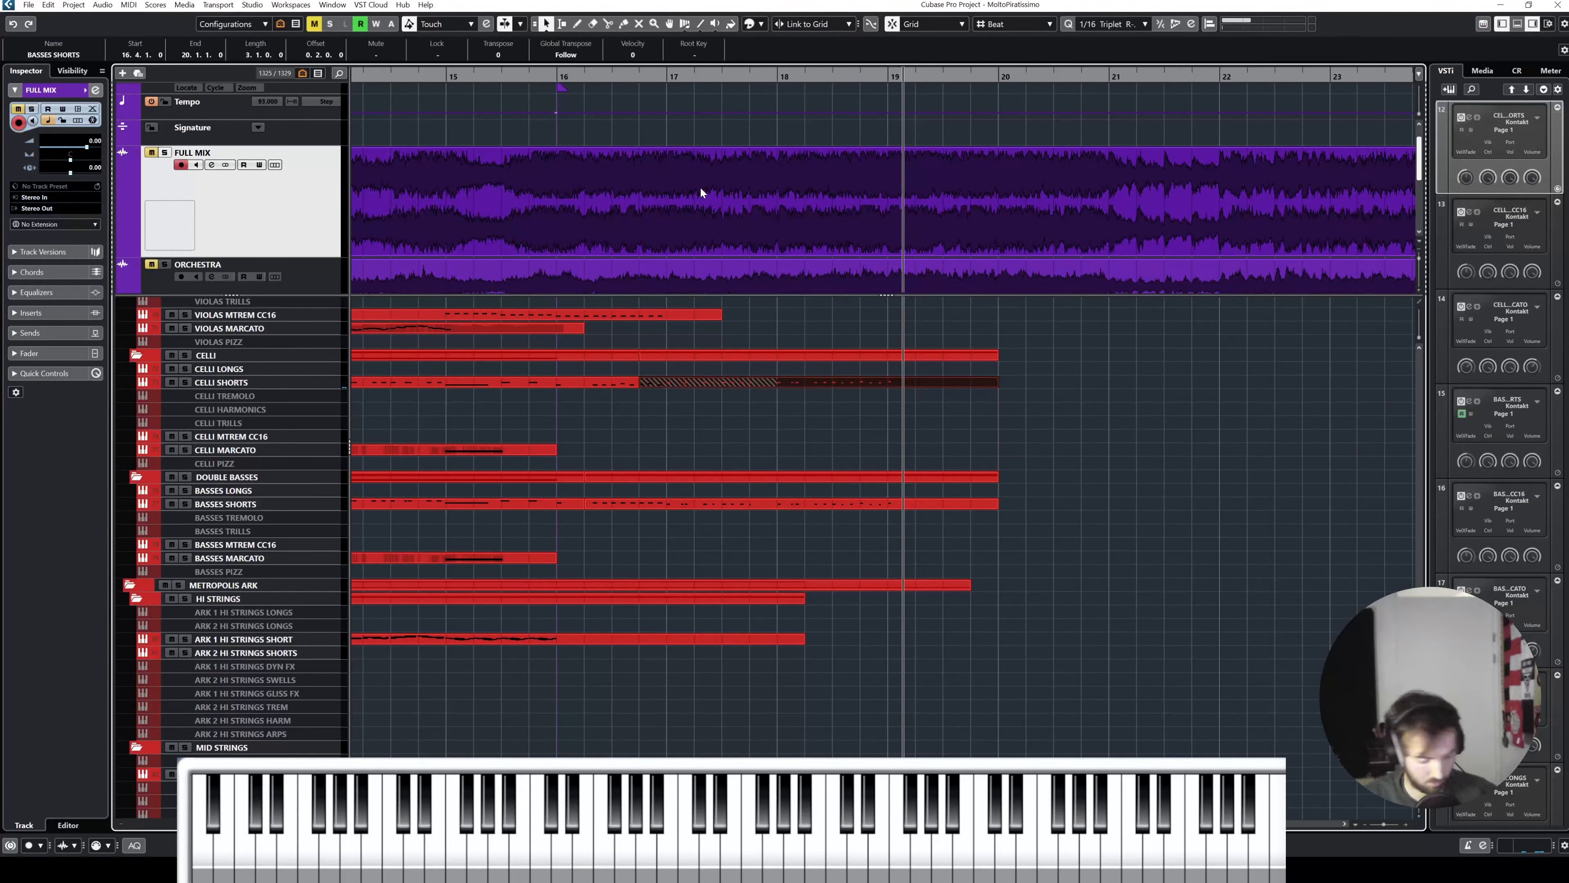
click(640, 73)
scroll(642, 415, down, 4)
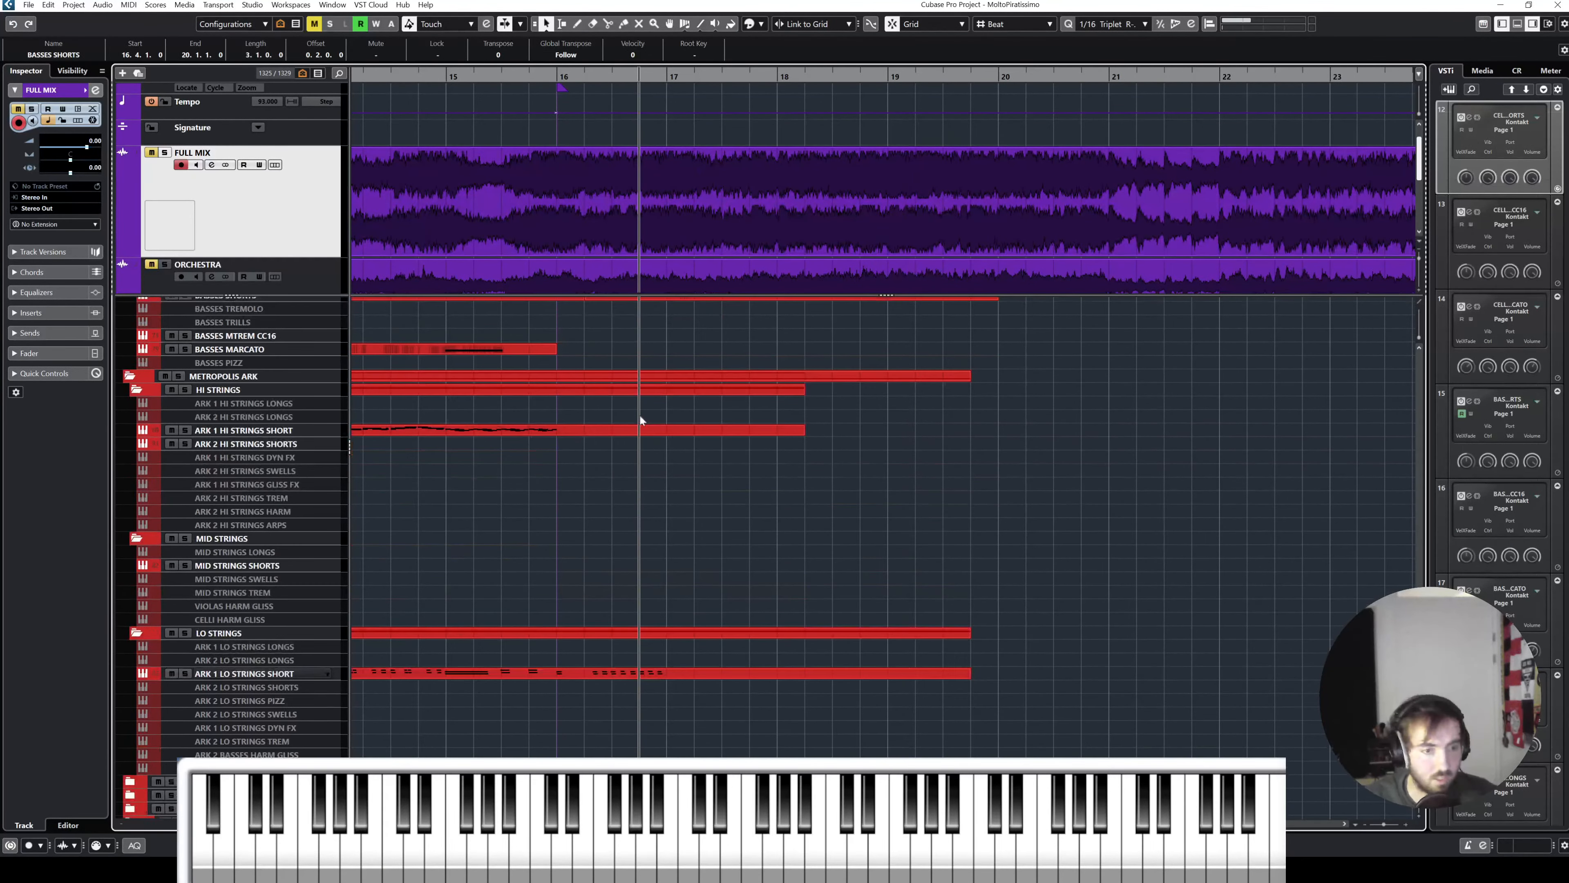
click(256, 673)
click(574, 674)
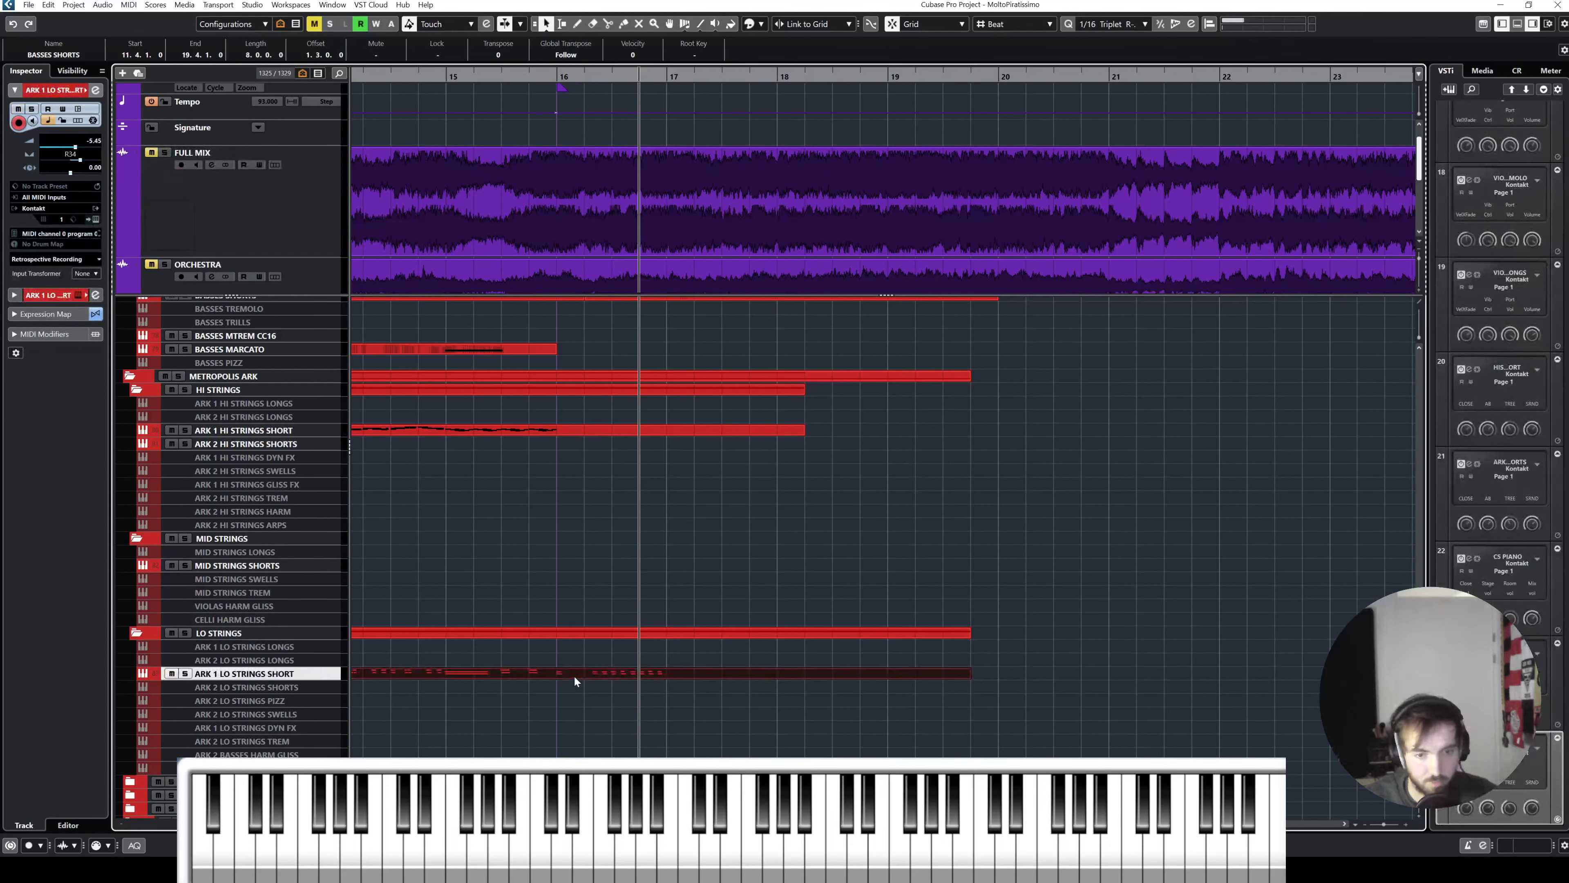
double_click(595, 675)
click(1557, 4)
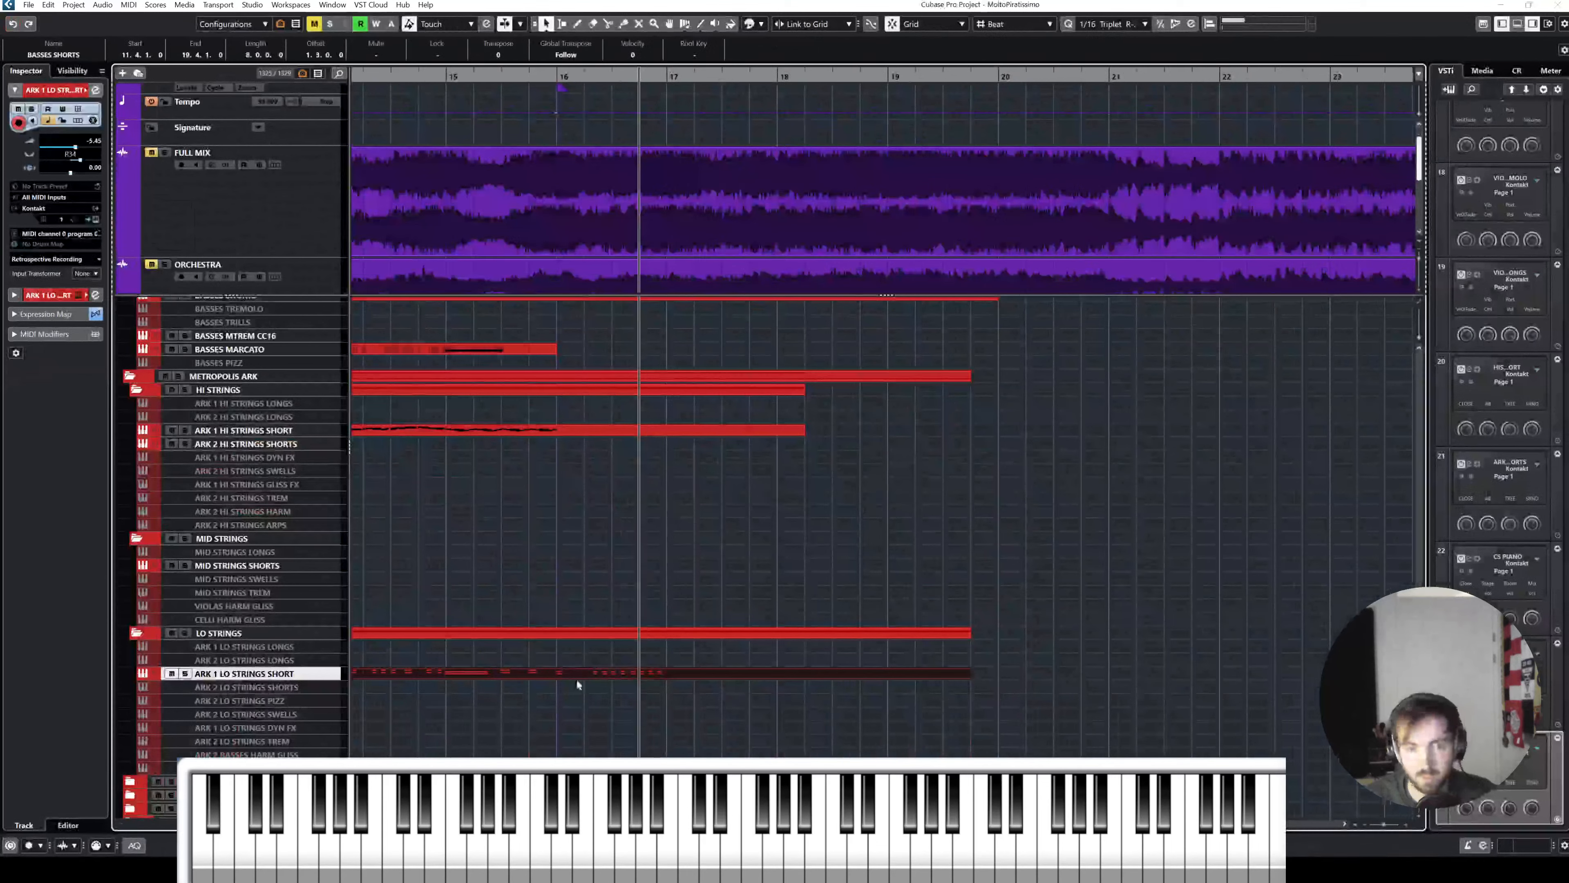
click(592, 582)
click(718, 676)
double_click(721, 671)
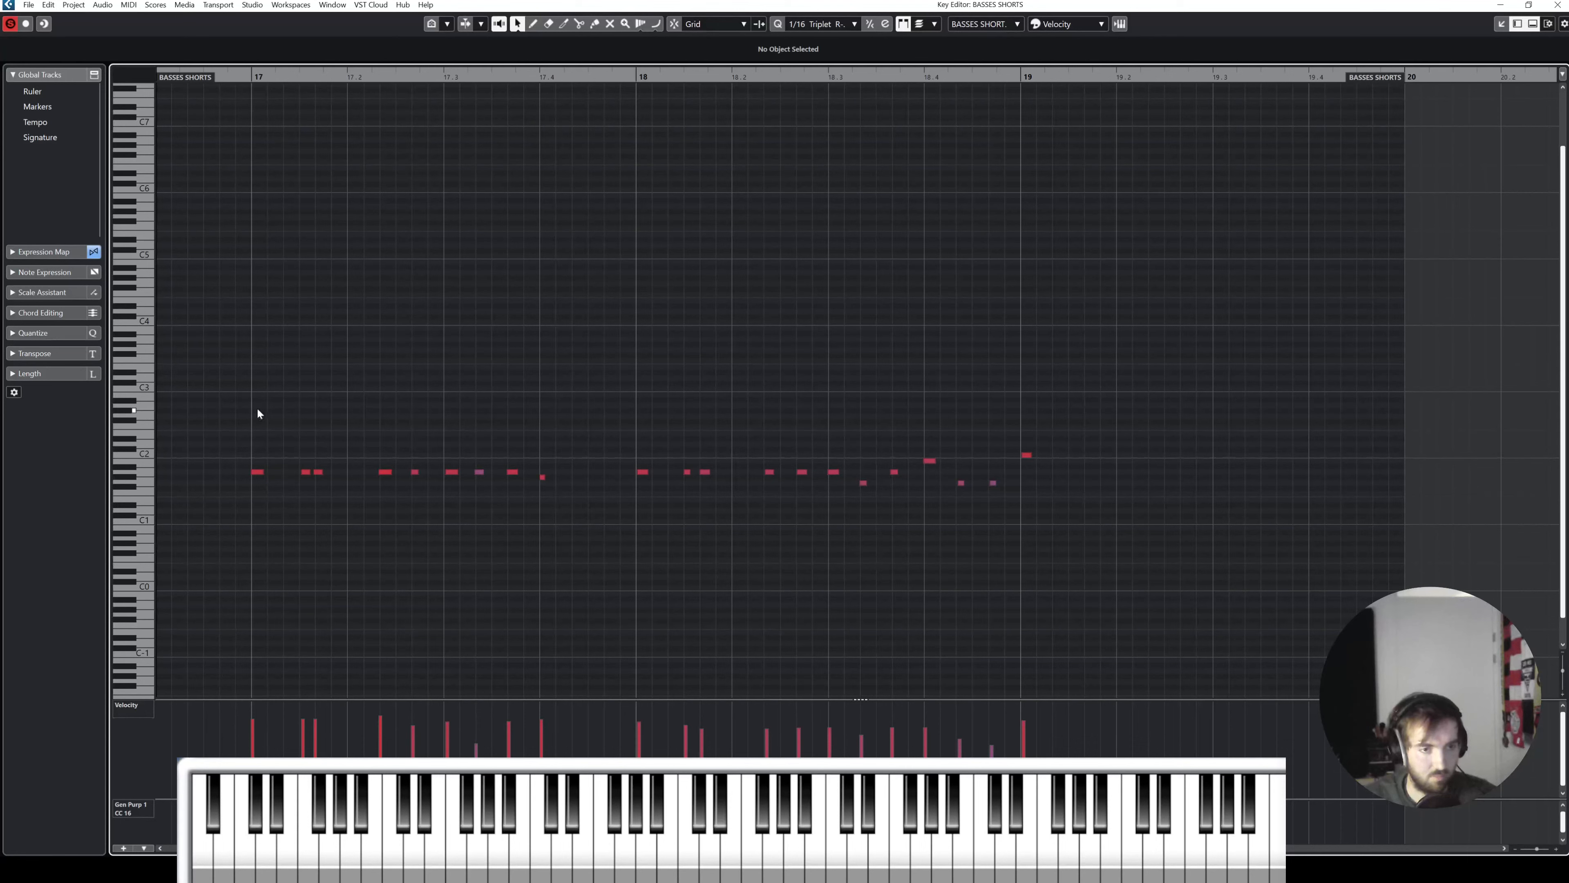
Step: Duplicate all the notes of the pasted ARK 1 LO STRINGS SHORT part one octave higher and select both octaves
drag(258, 413, 1271, 513)
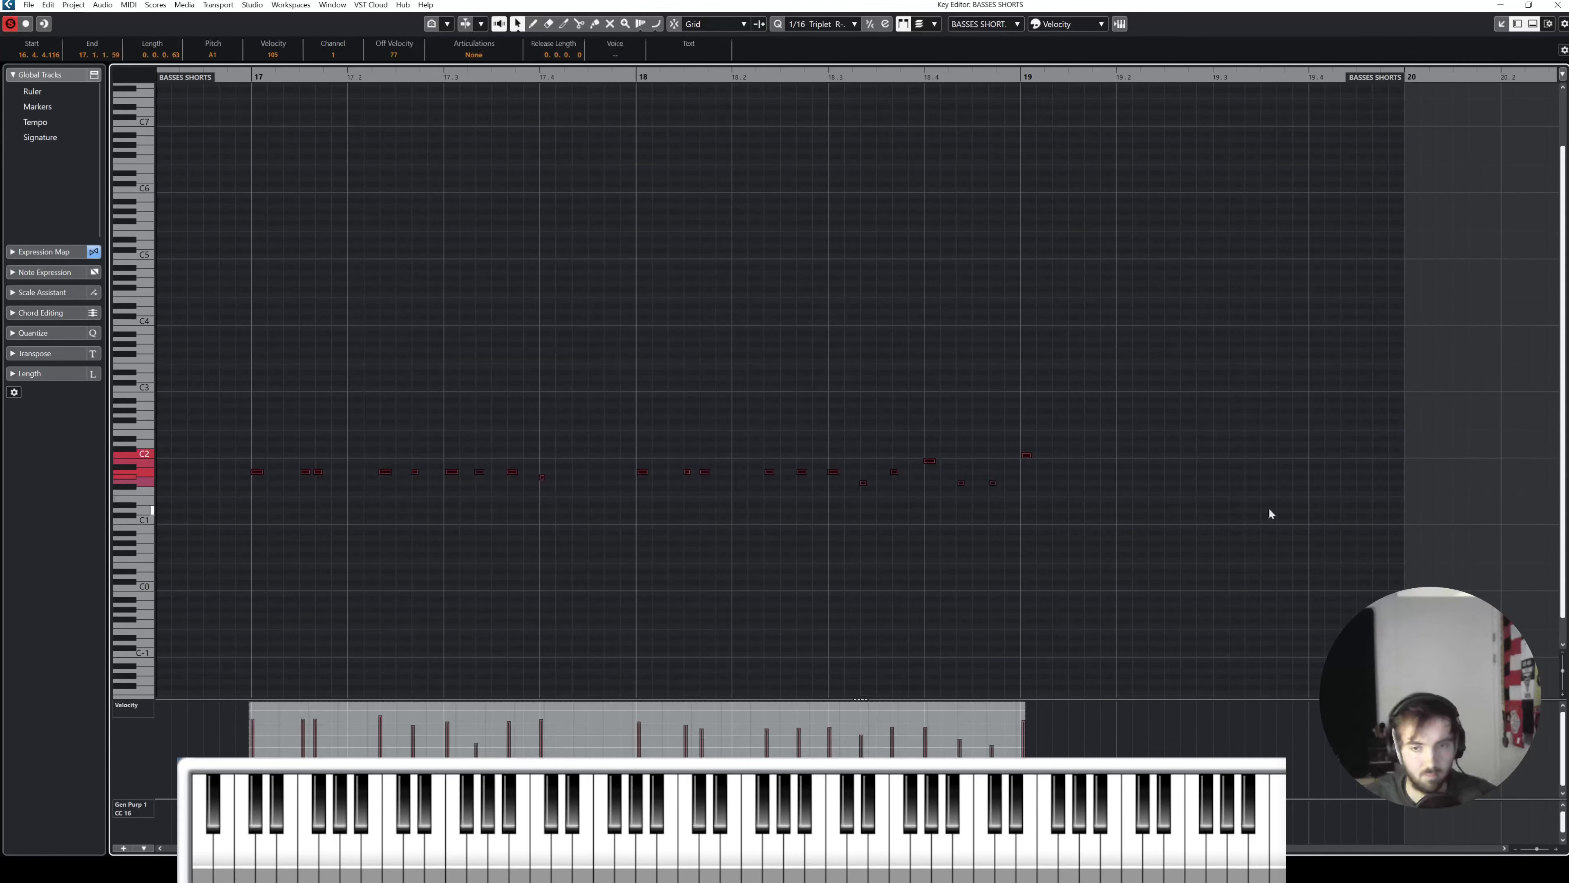
click(257, 480)
drag(230, 404, 465, 497)
drag(465, 497, 1050, 502)
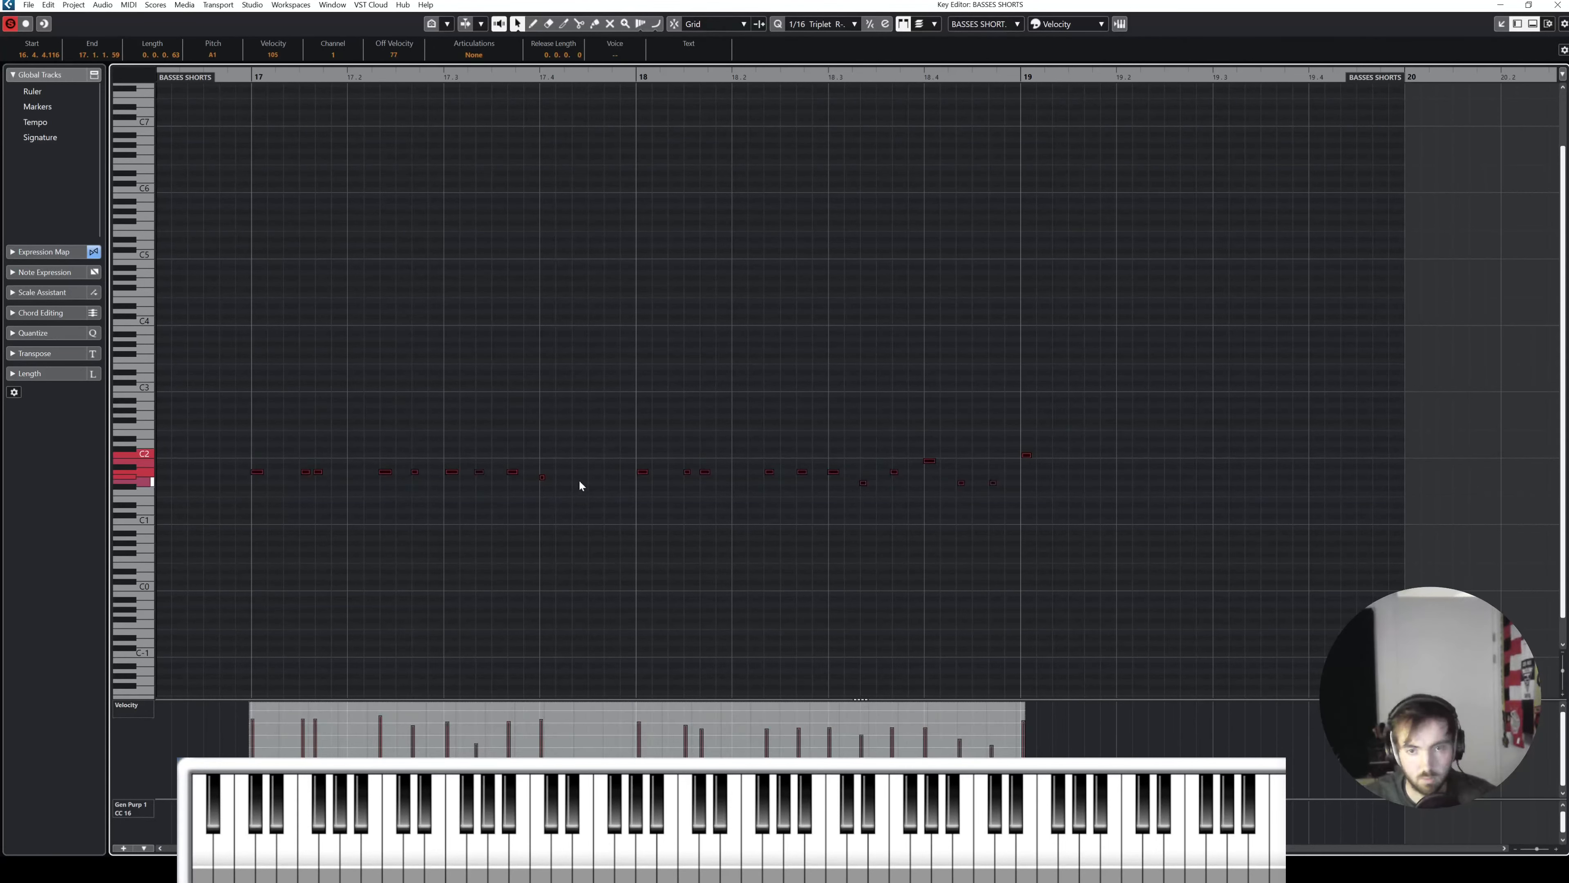
drag(262, 473, 263, 407)
click(781, 491)
key(ctrl+a)
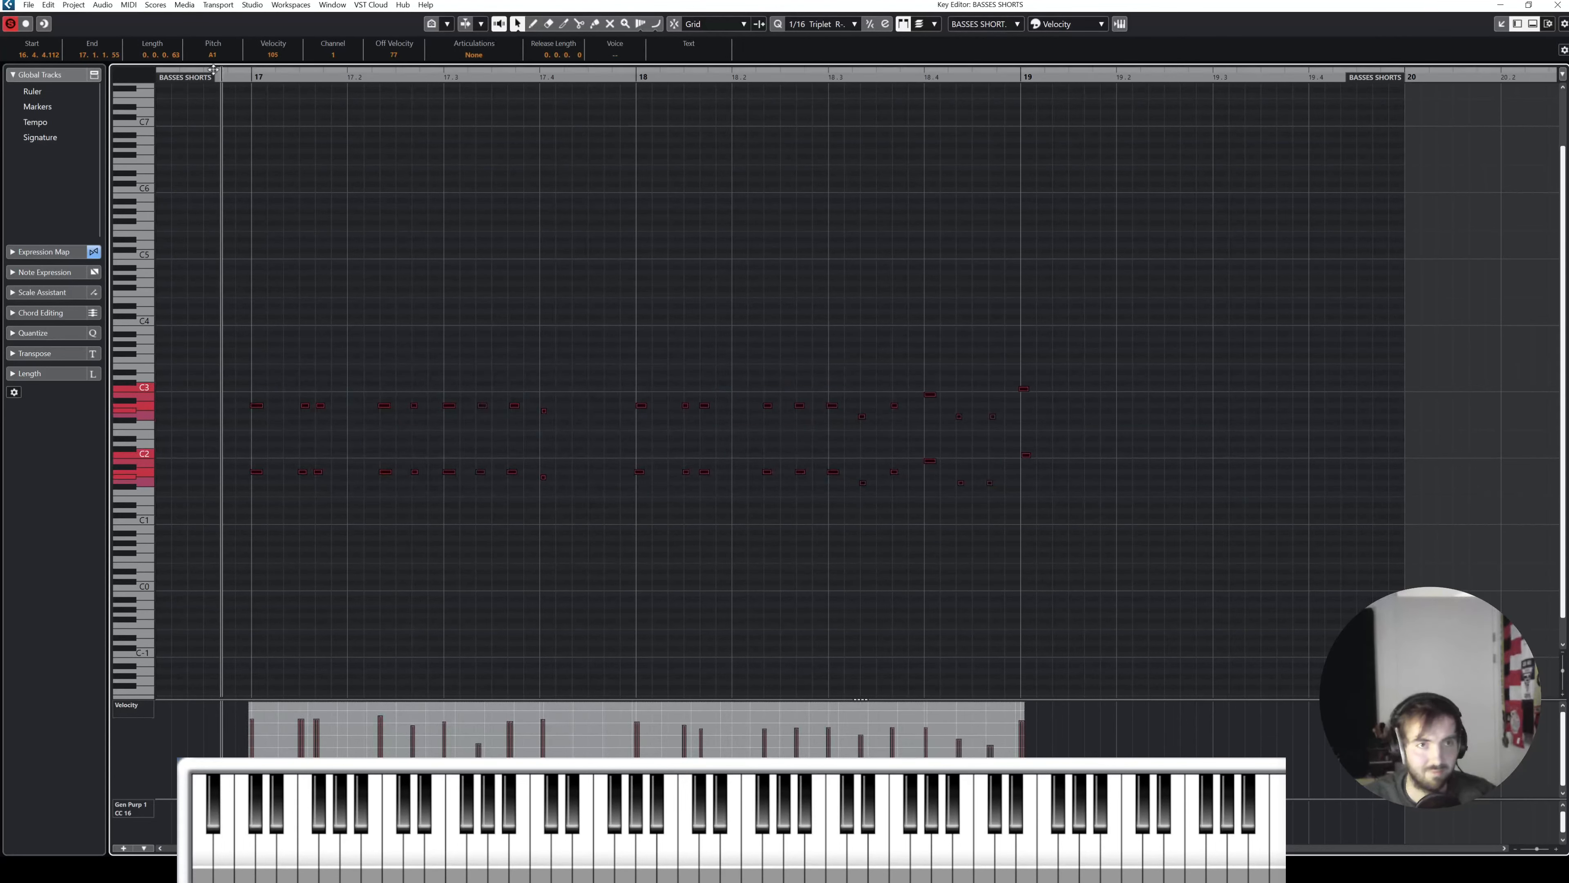
Step: Move all the notes in both octaves slightly earlier, play the passage back and close the editor
drag(203, 298, 1211, 550)
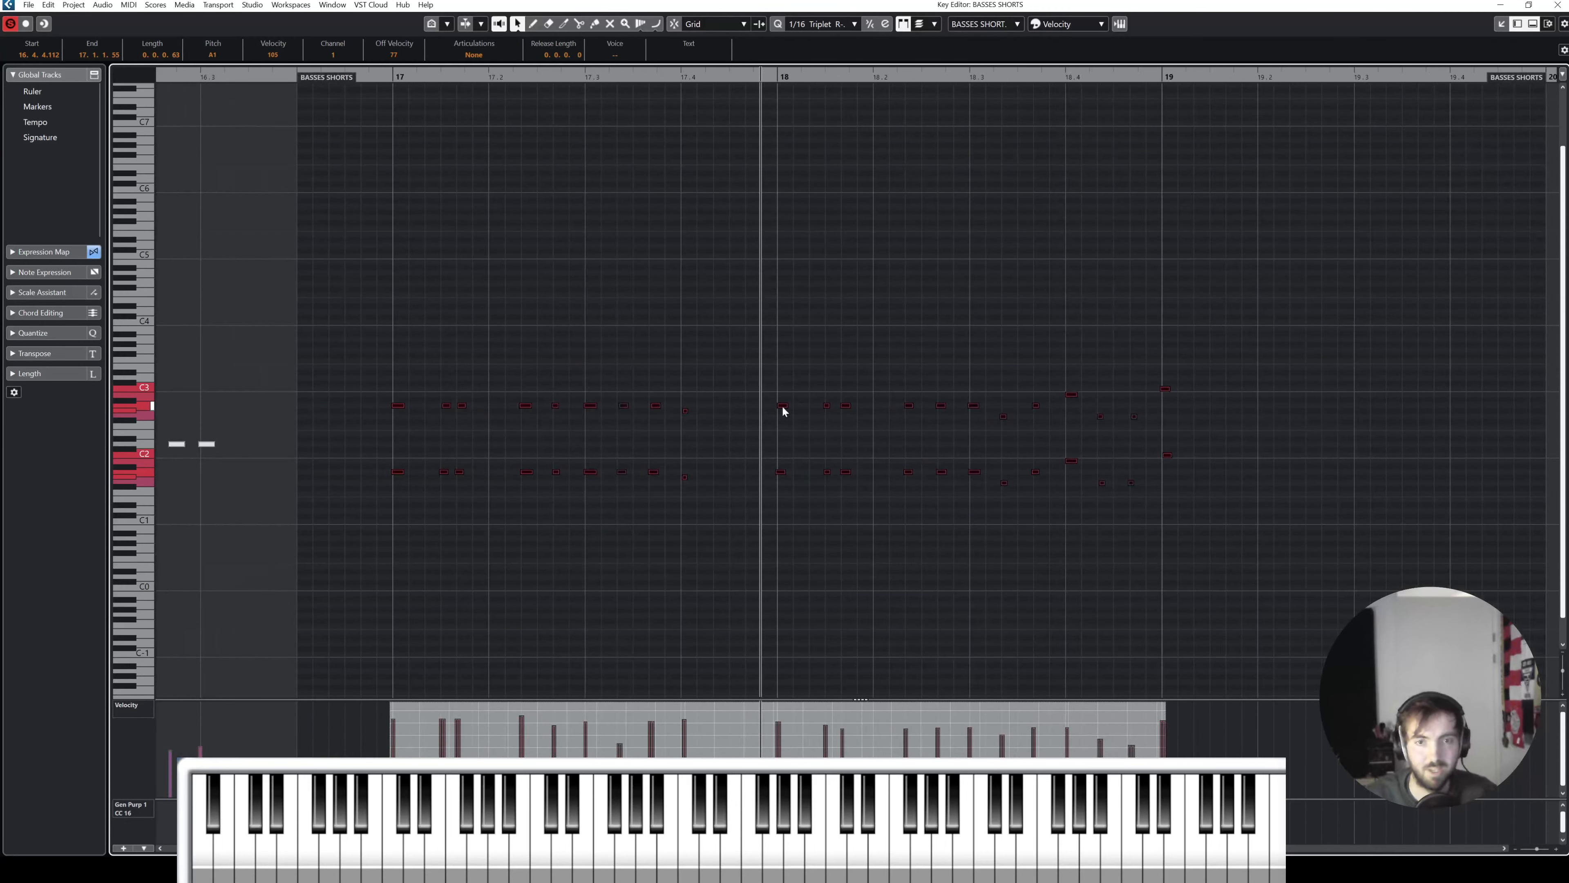
drag(780, 407, 777, 407)
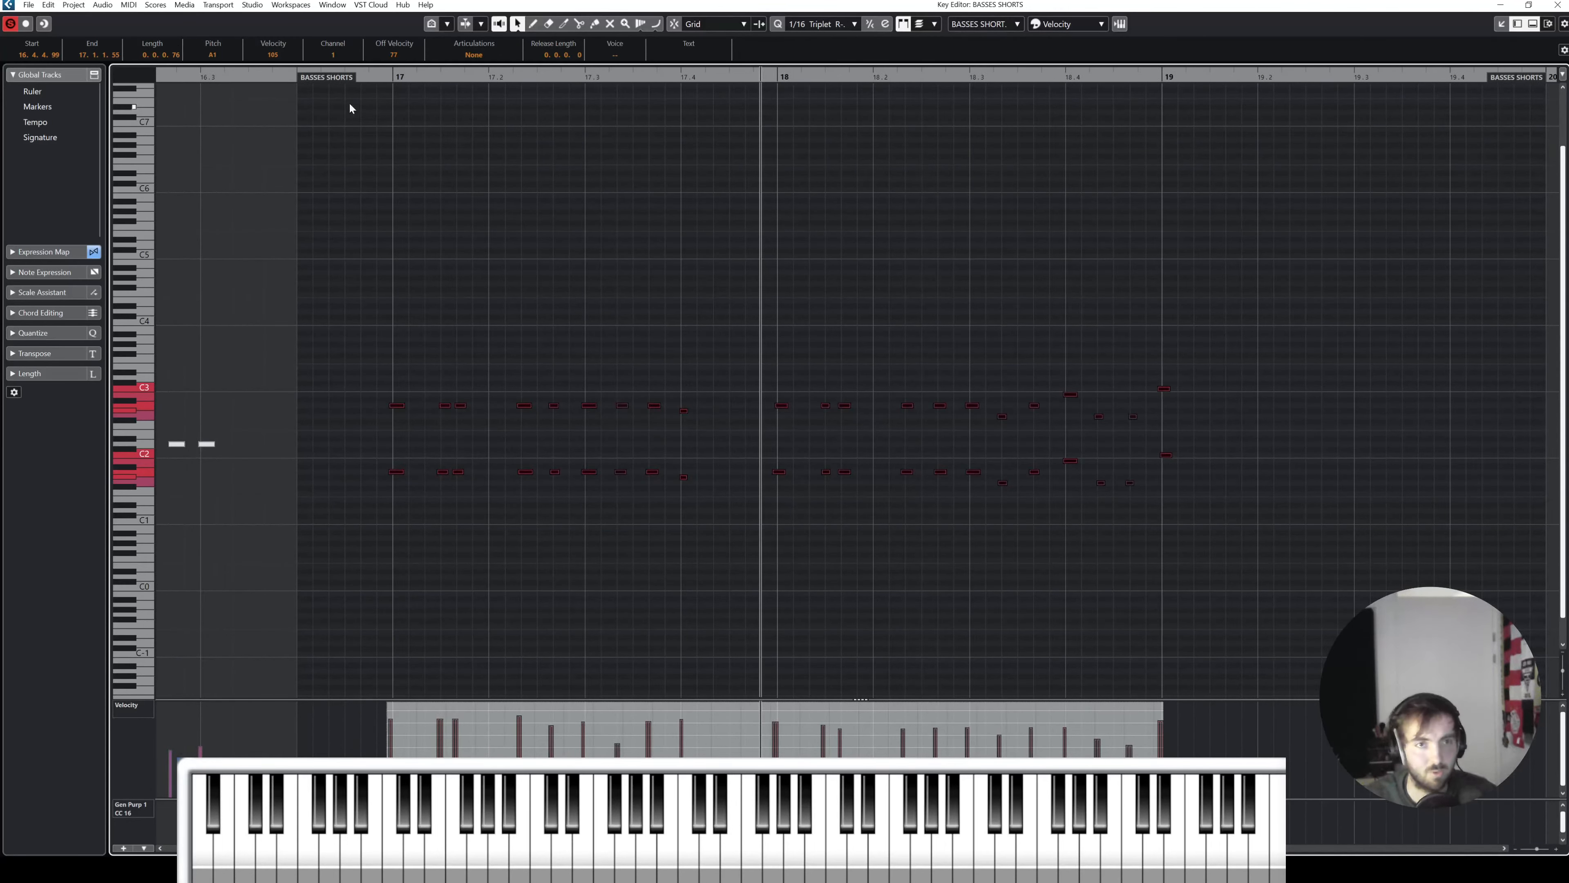
drag(386, 76, 334, 74)
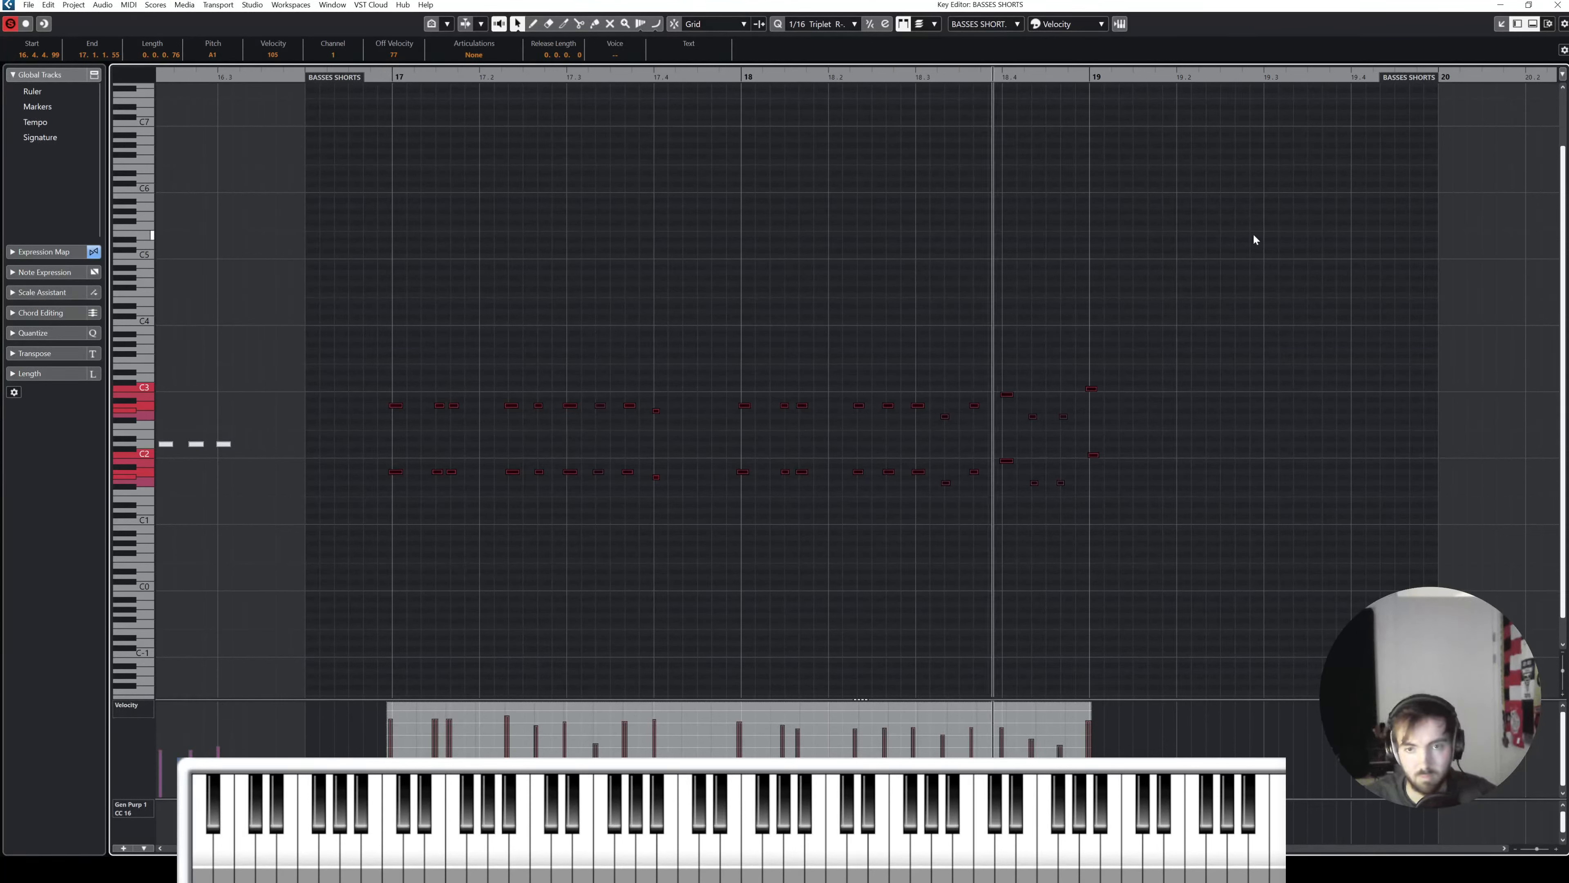
key(space)
click(1555, 5)
click(721, 454)
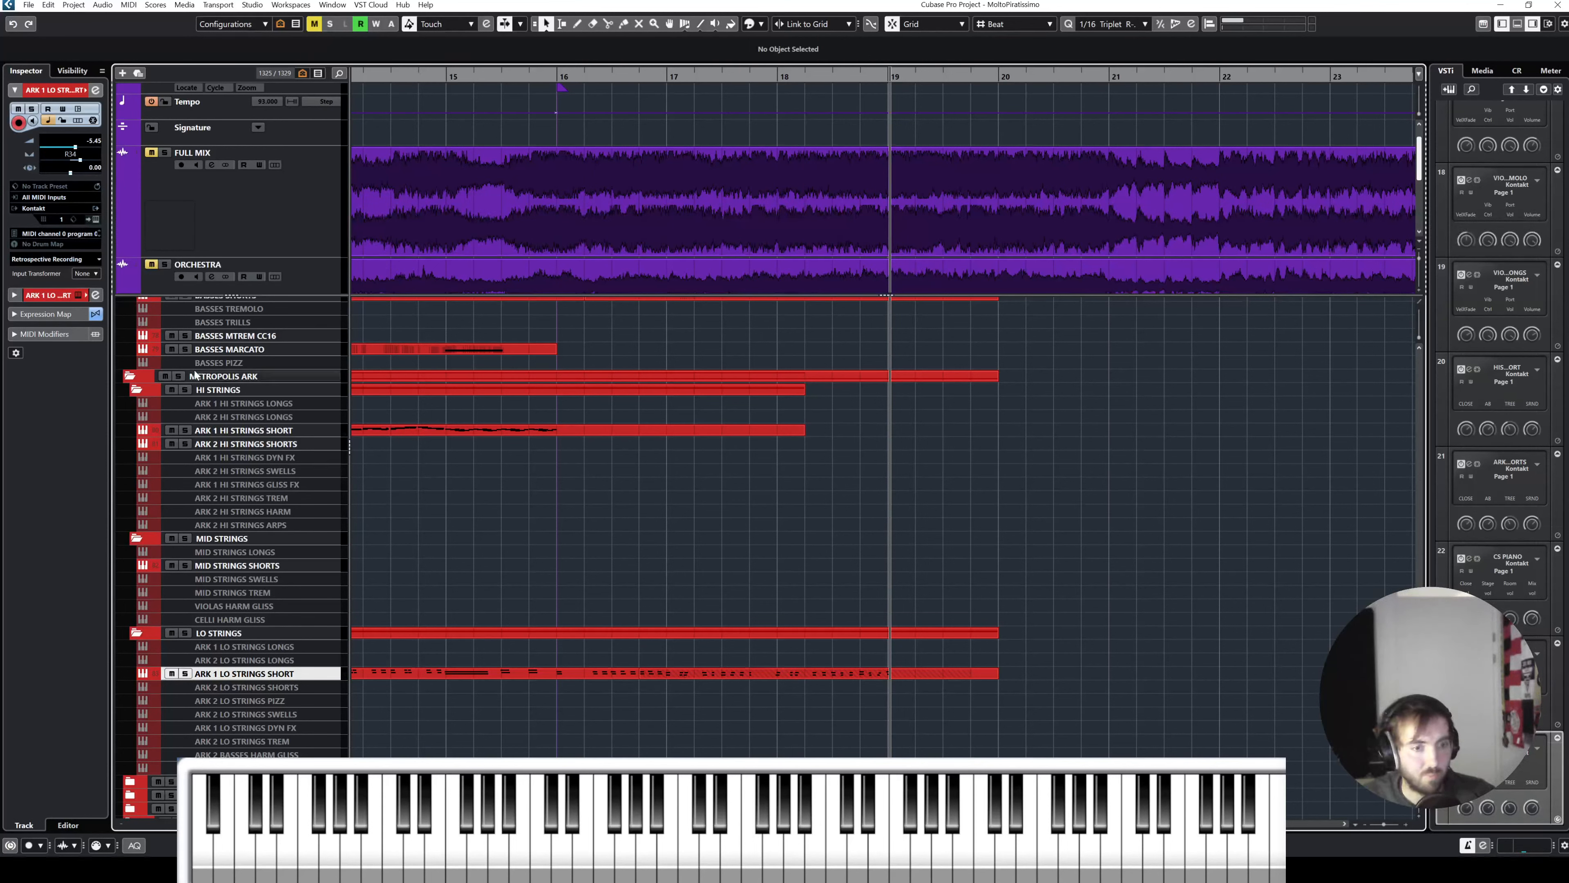
Step: Lower the Tree microphone level slightly in the Low Spiccato patch of ARK 1 LO STRINGS SHORT, audition it and play the passage back
click(95, 220)
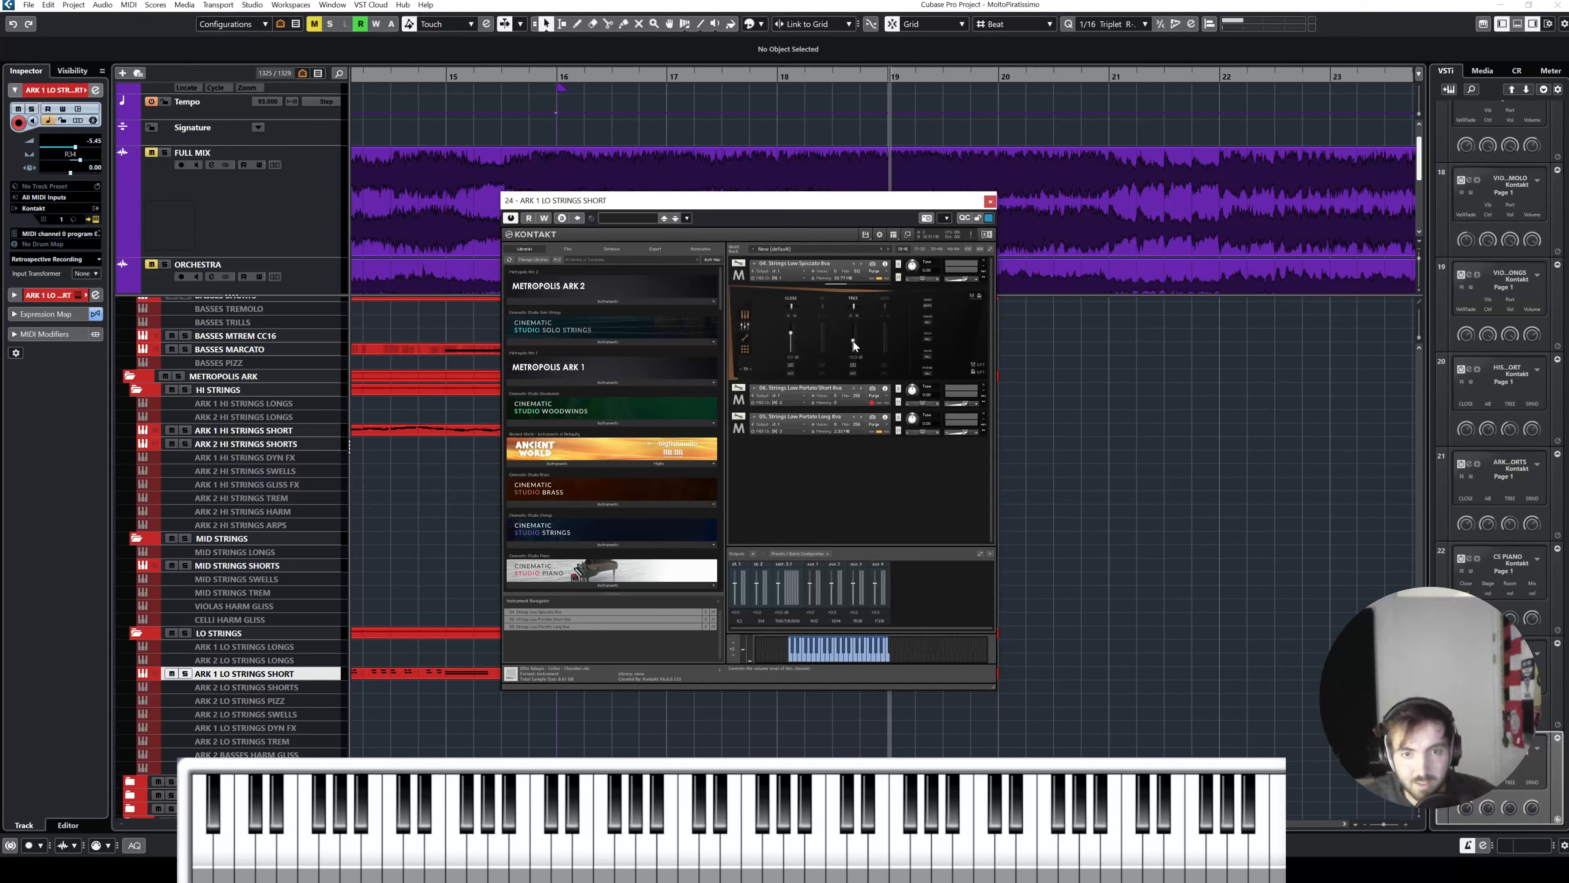
drag(853, 341, 853, 344)
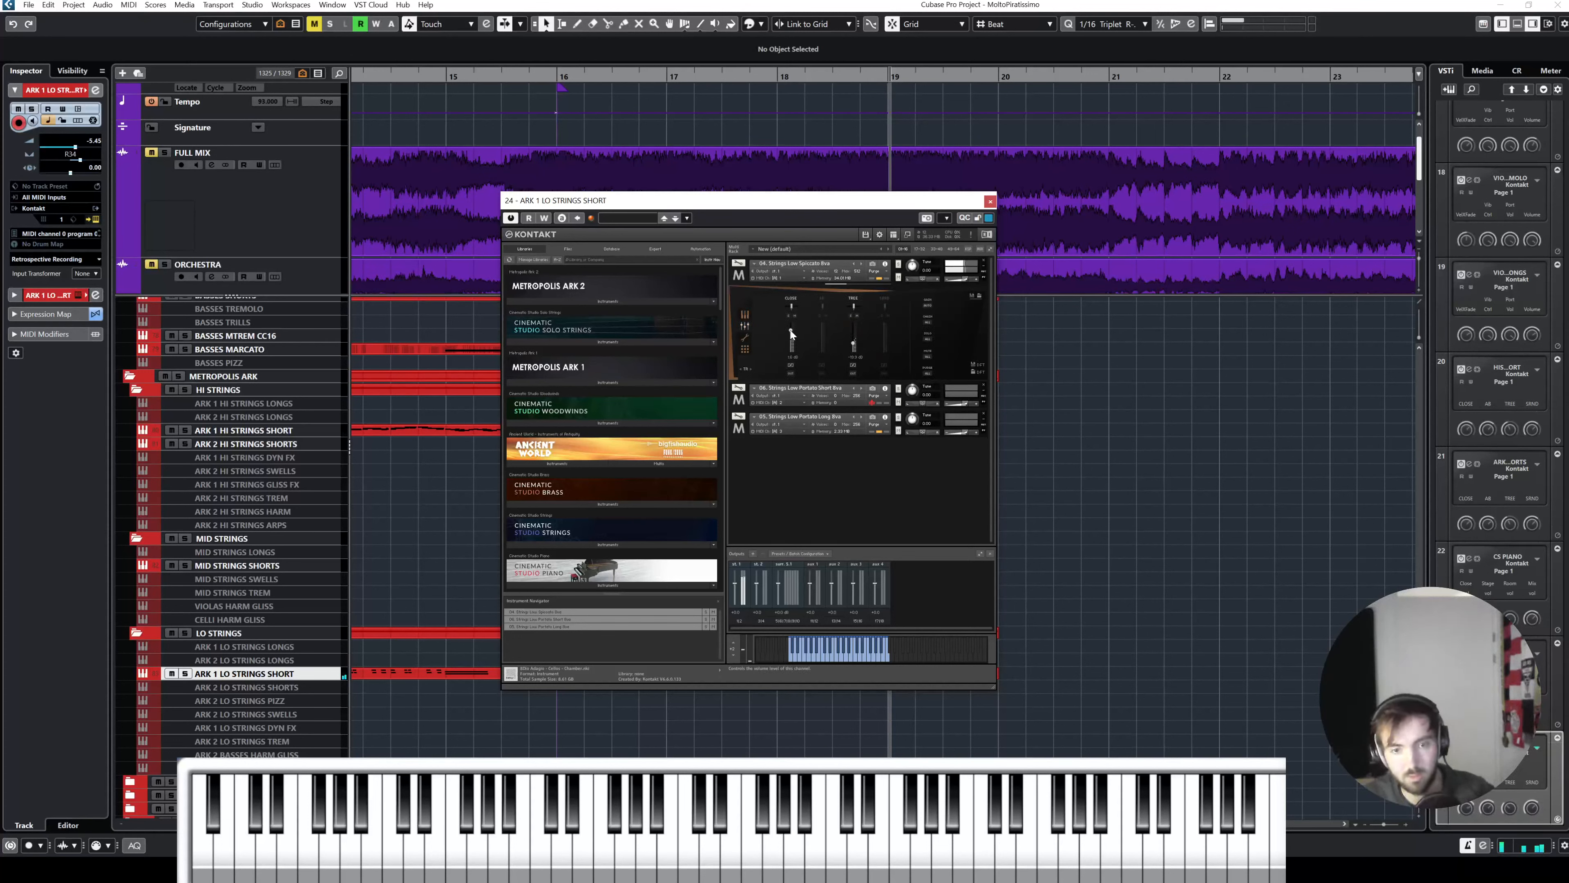
mouse_move(793, 264)
mouse_down()
mouse_move(798, 319)
mouse_move(776, 265)
mouse_up()
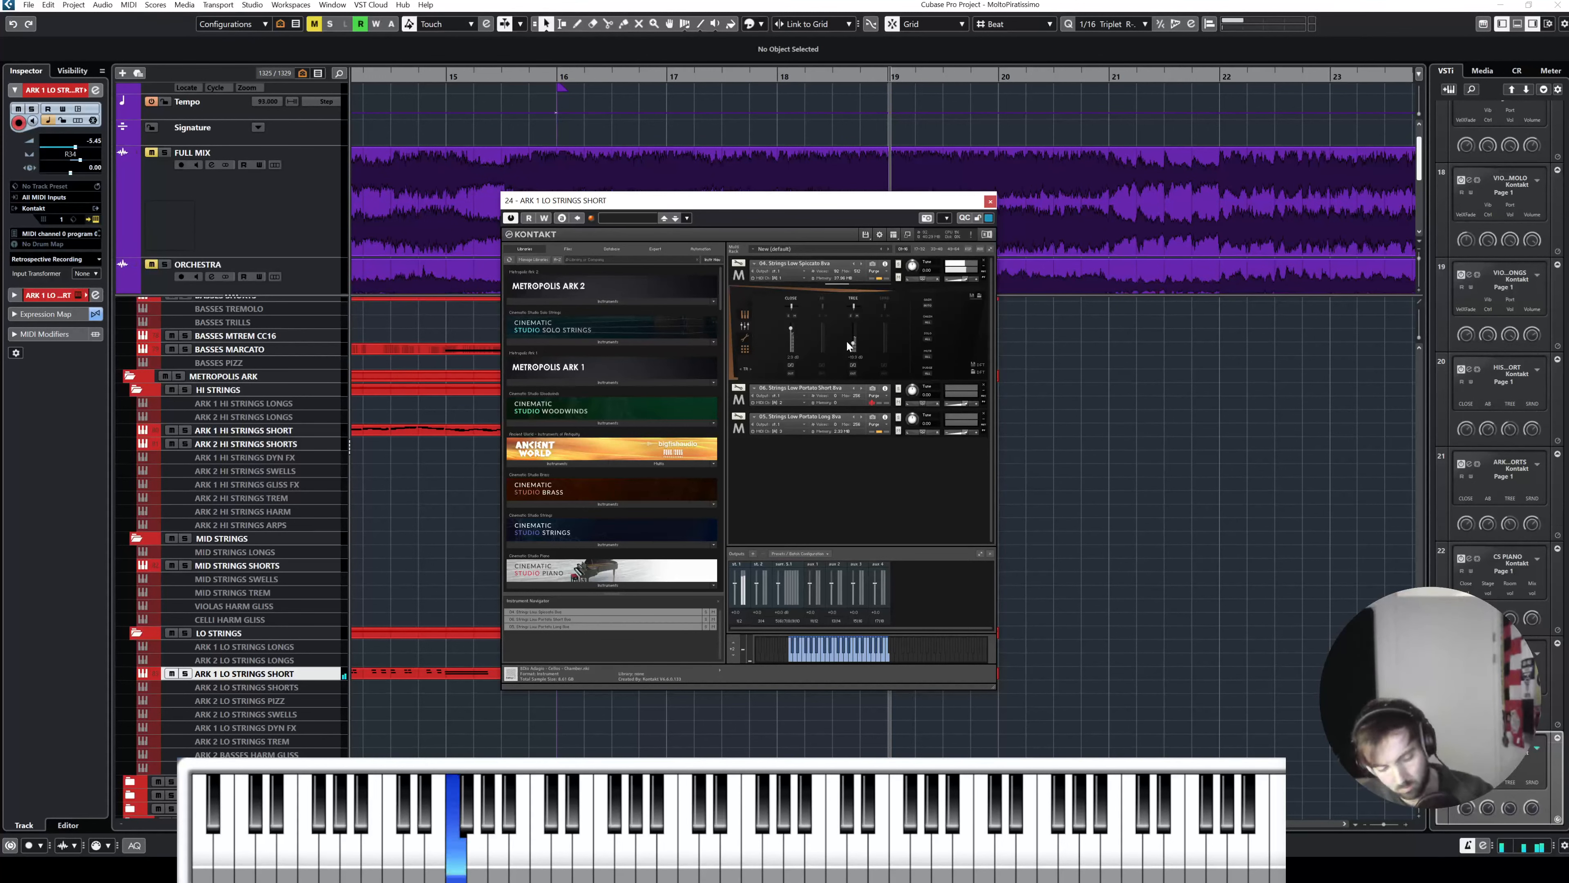
click(989, 201)
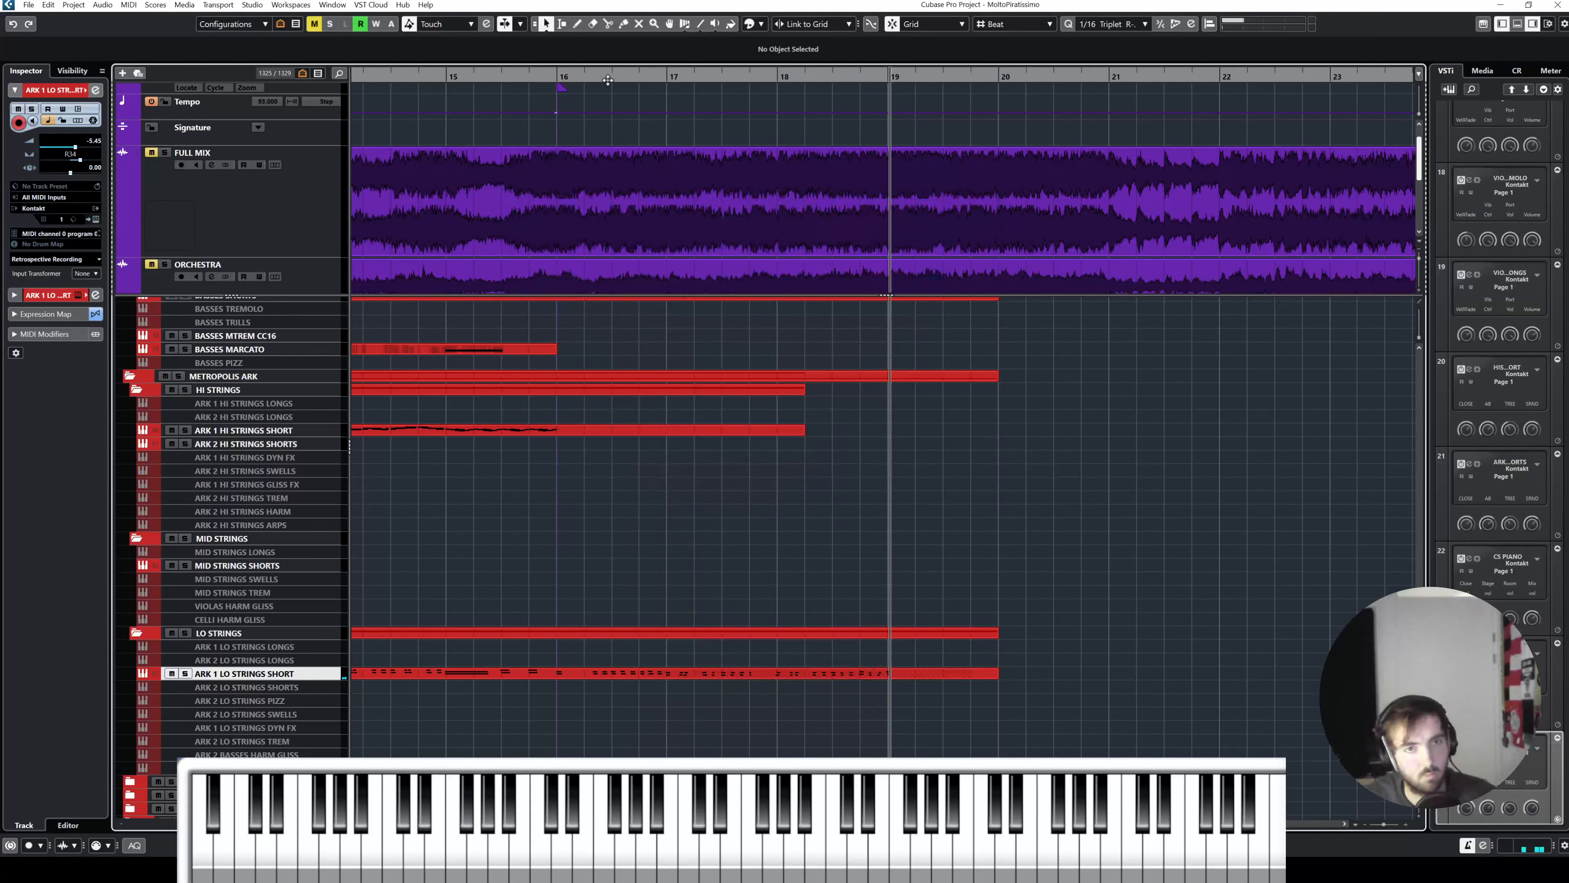
drag(608, 80, 503, 79)
key(space)
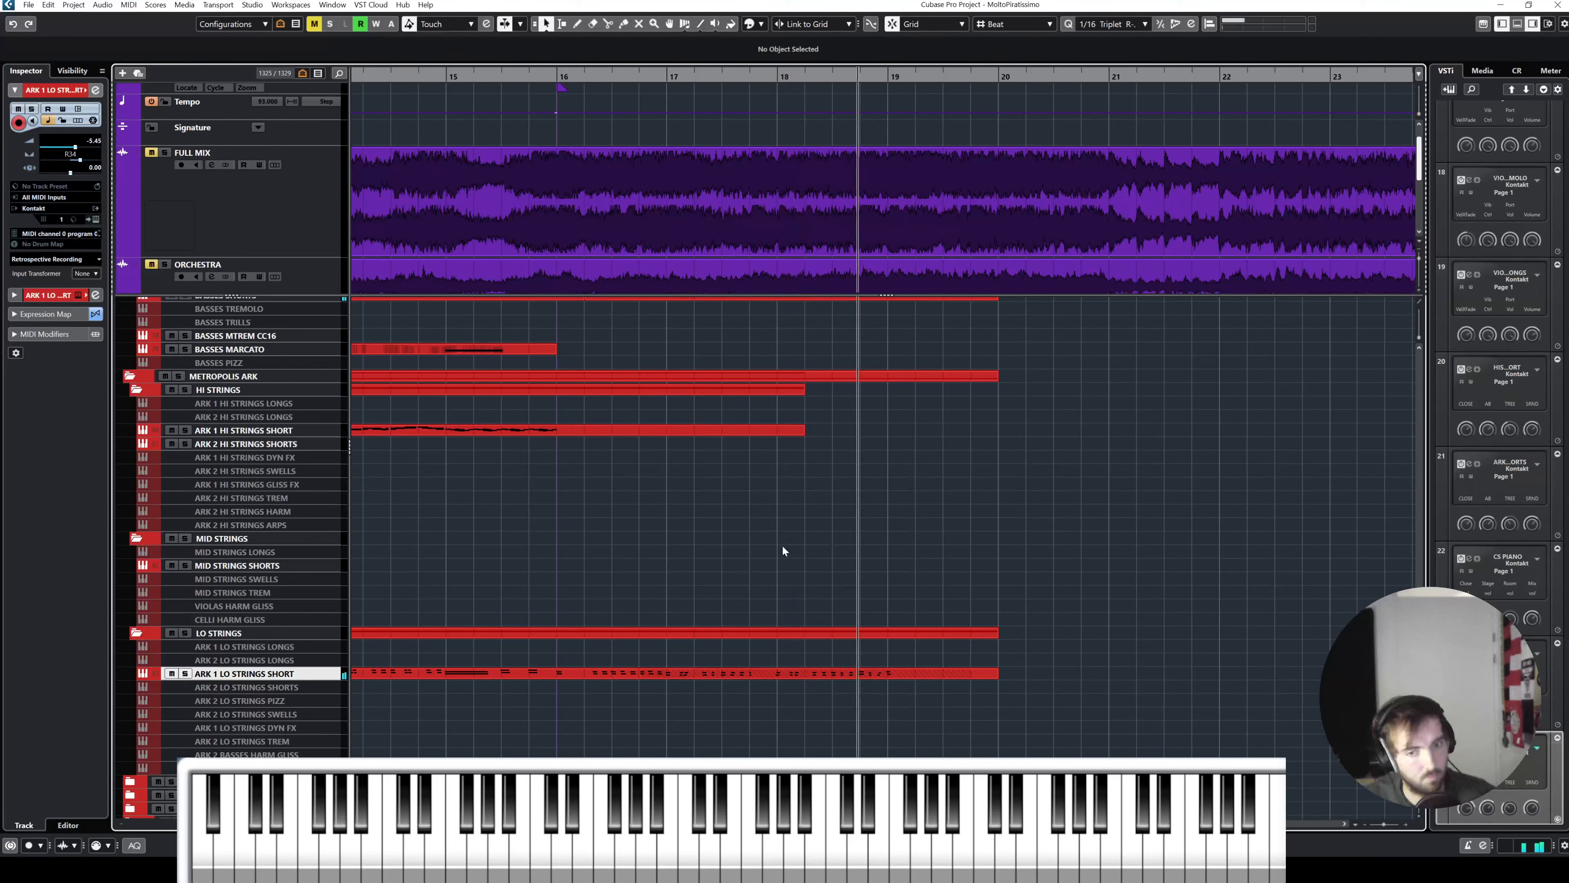
Step: Glue the pasted part to the preceding part on ARK 1 LO STRINGS SHORT and return to the Object Selection tool
right_click(707, 555)
click(785, 556)
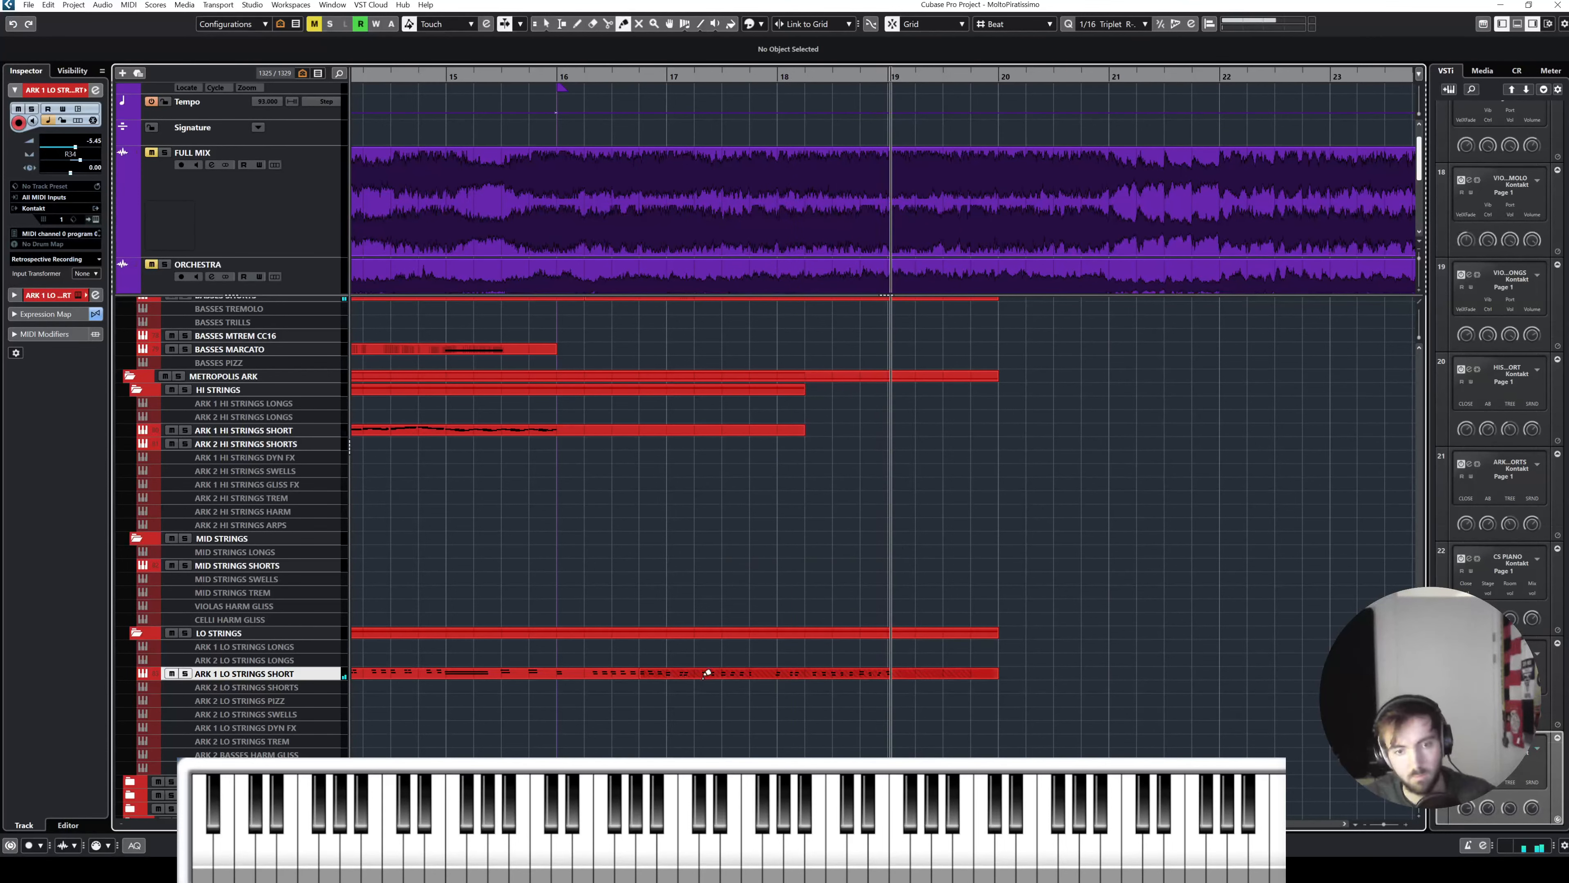
right_click(708, 674)
click(705, 676)
Step: Look through the solo strings, select the SCL SHORTS track and check the remaining orchestral sections for parts to extend
scroll(673, 648, down, 5)
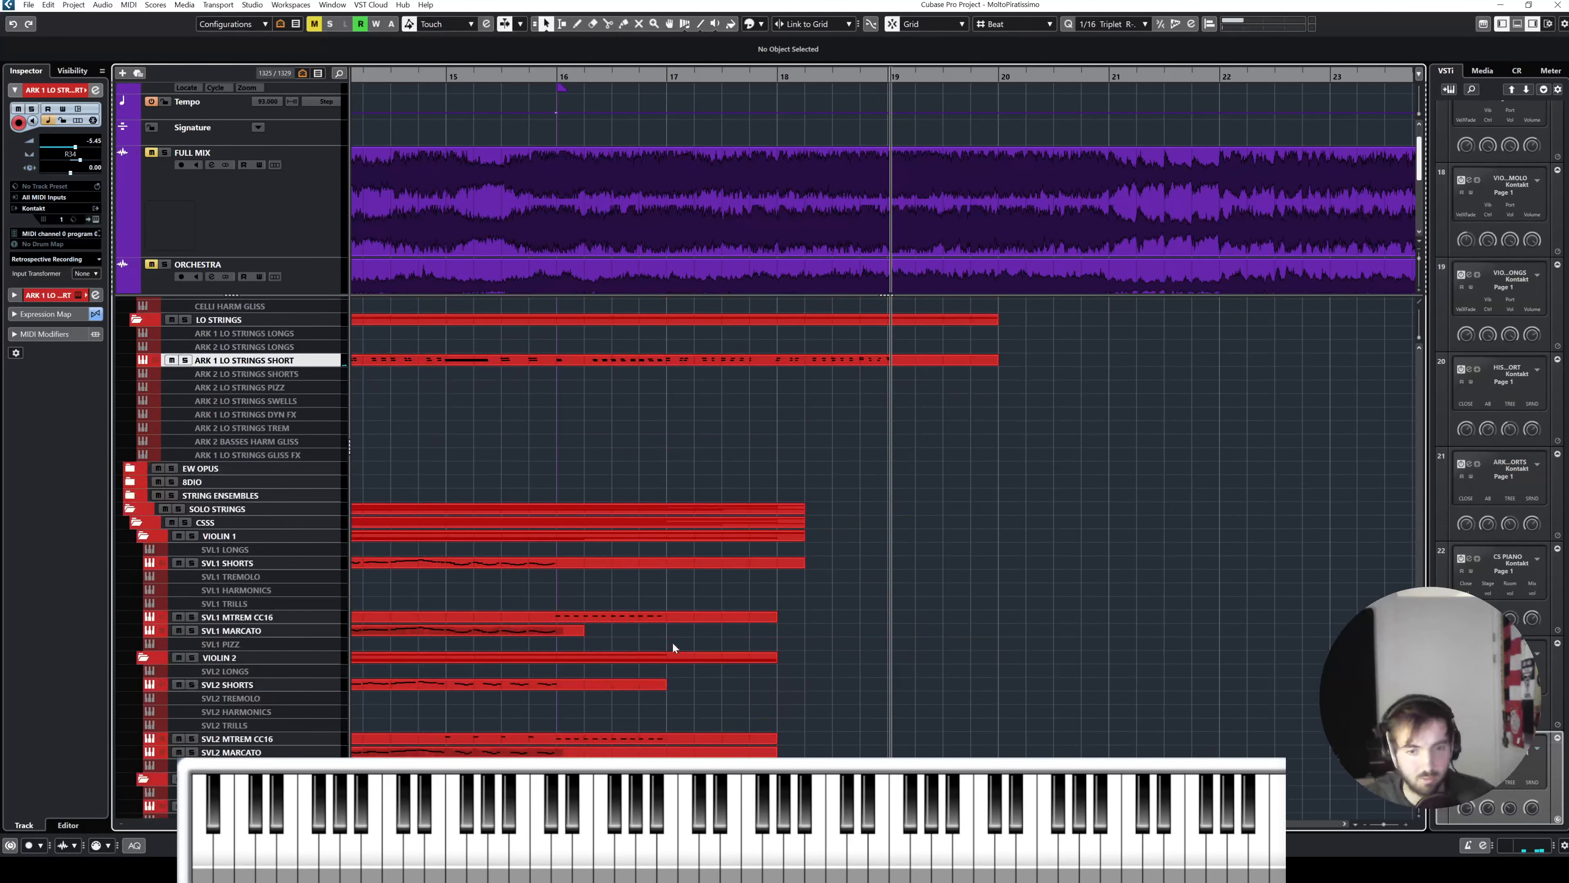
scroll(679, 643, down, 5)
click(630, 548)
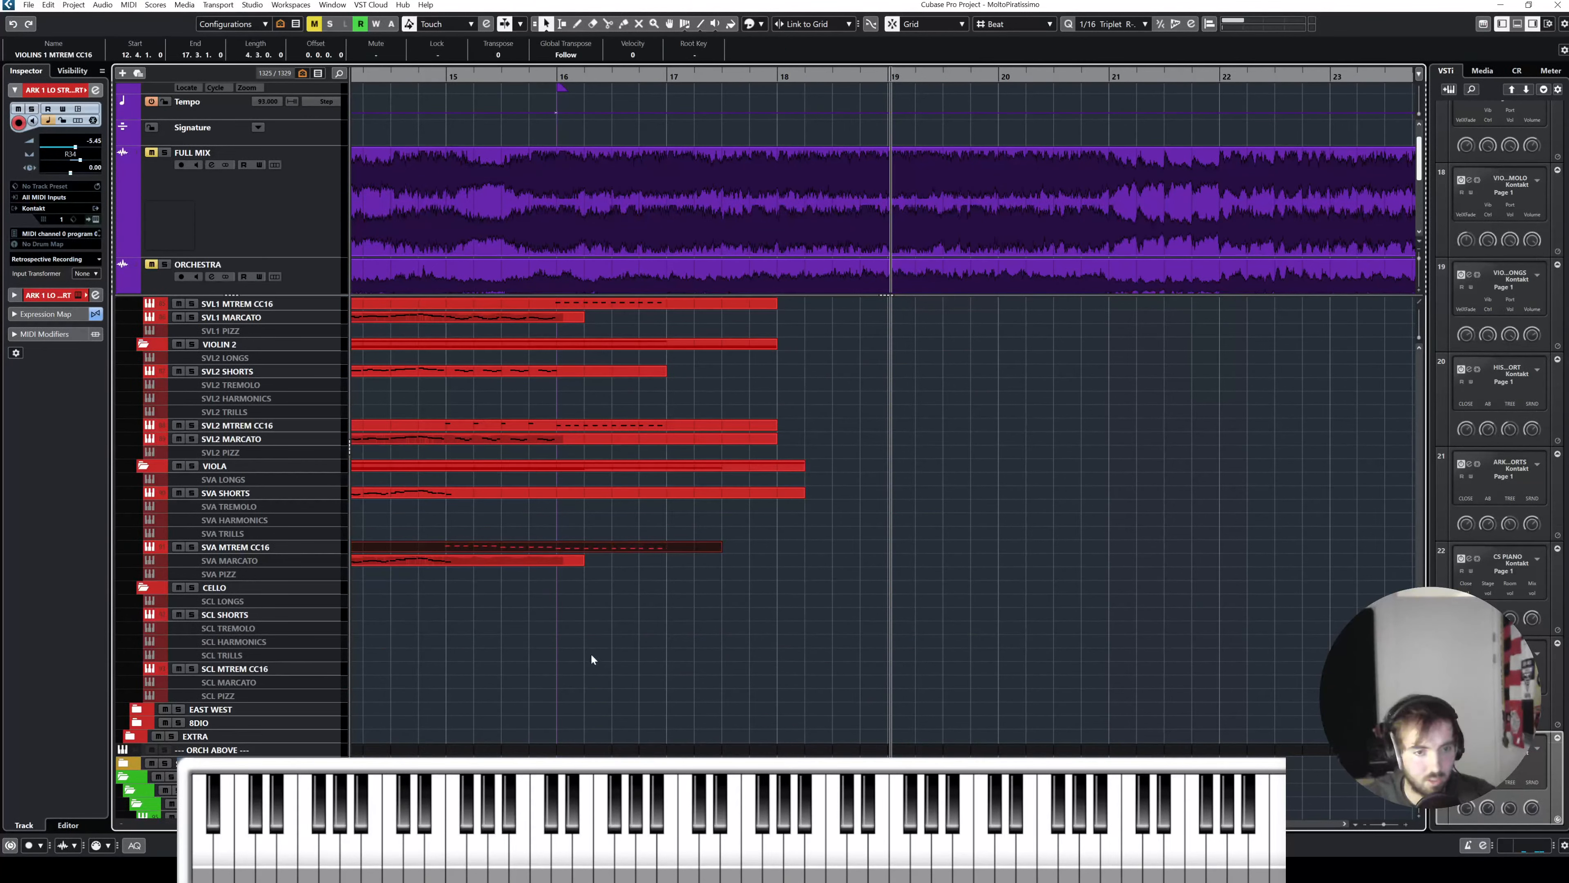
click(273, 616)
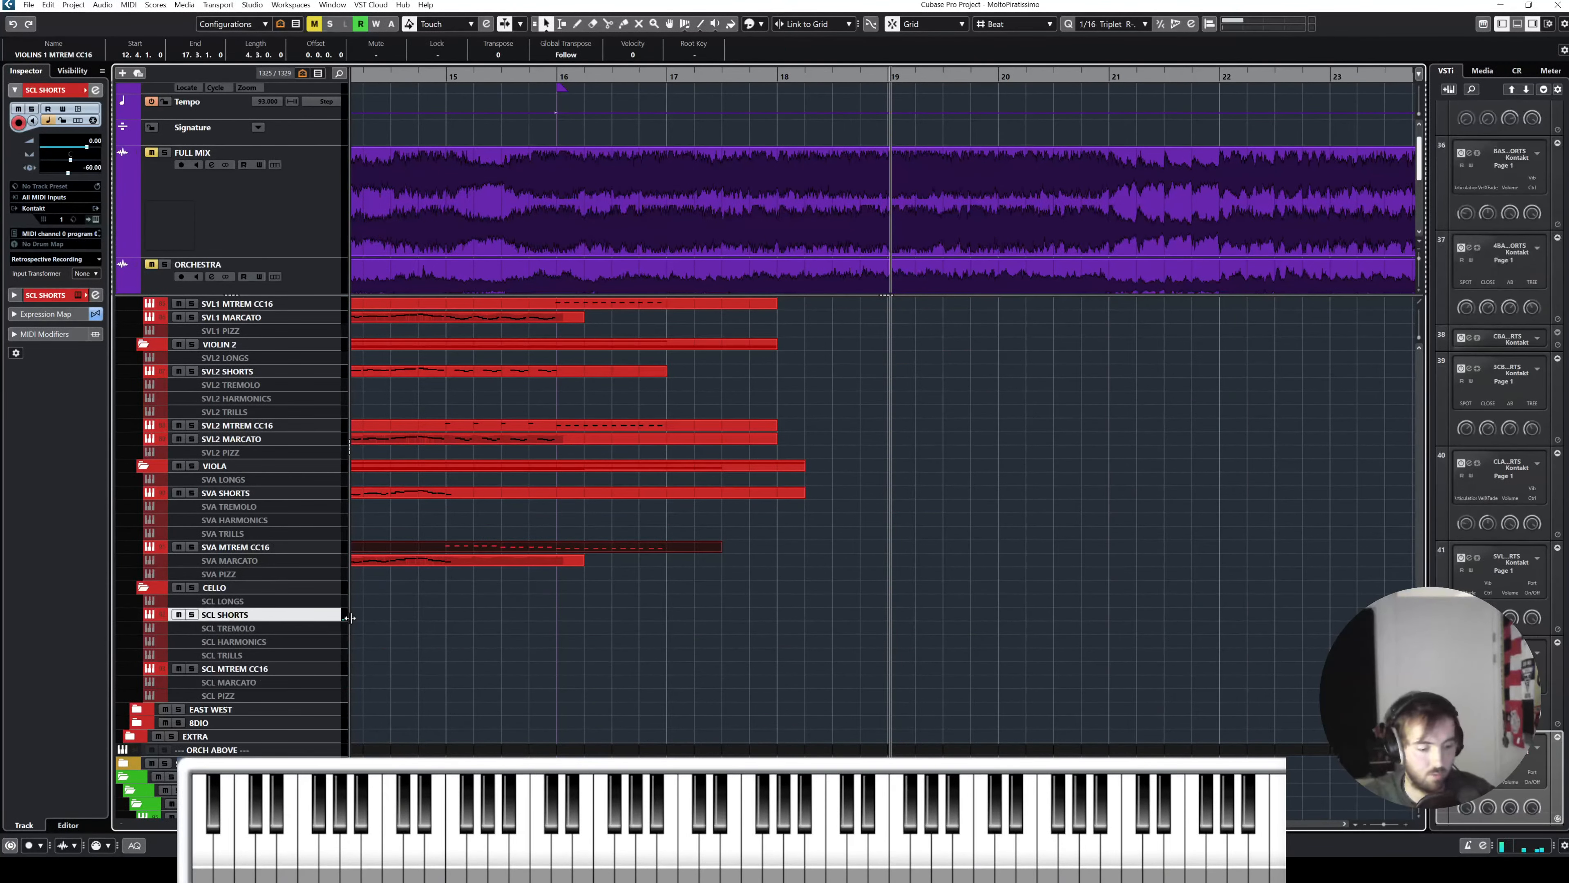
click(544, 619)
scroll(756, 519, down, 10)
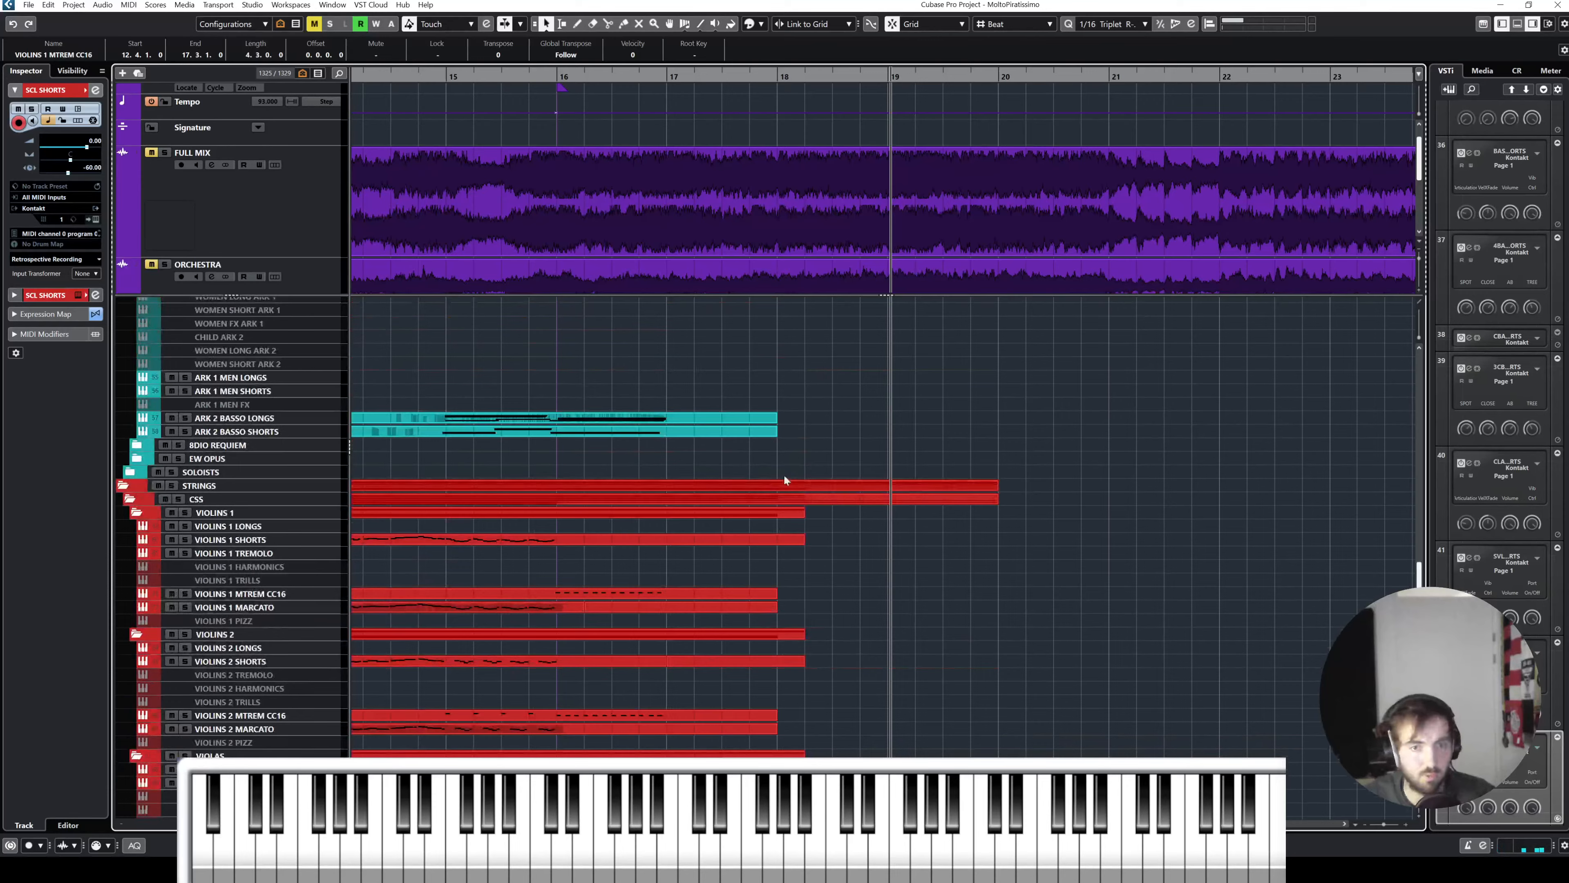
scroll(751, 353, down, 5)
scroll(750, 351, up, 8)
scroll(426, 226, down, 2)
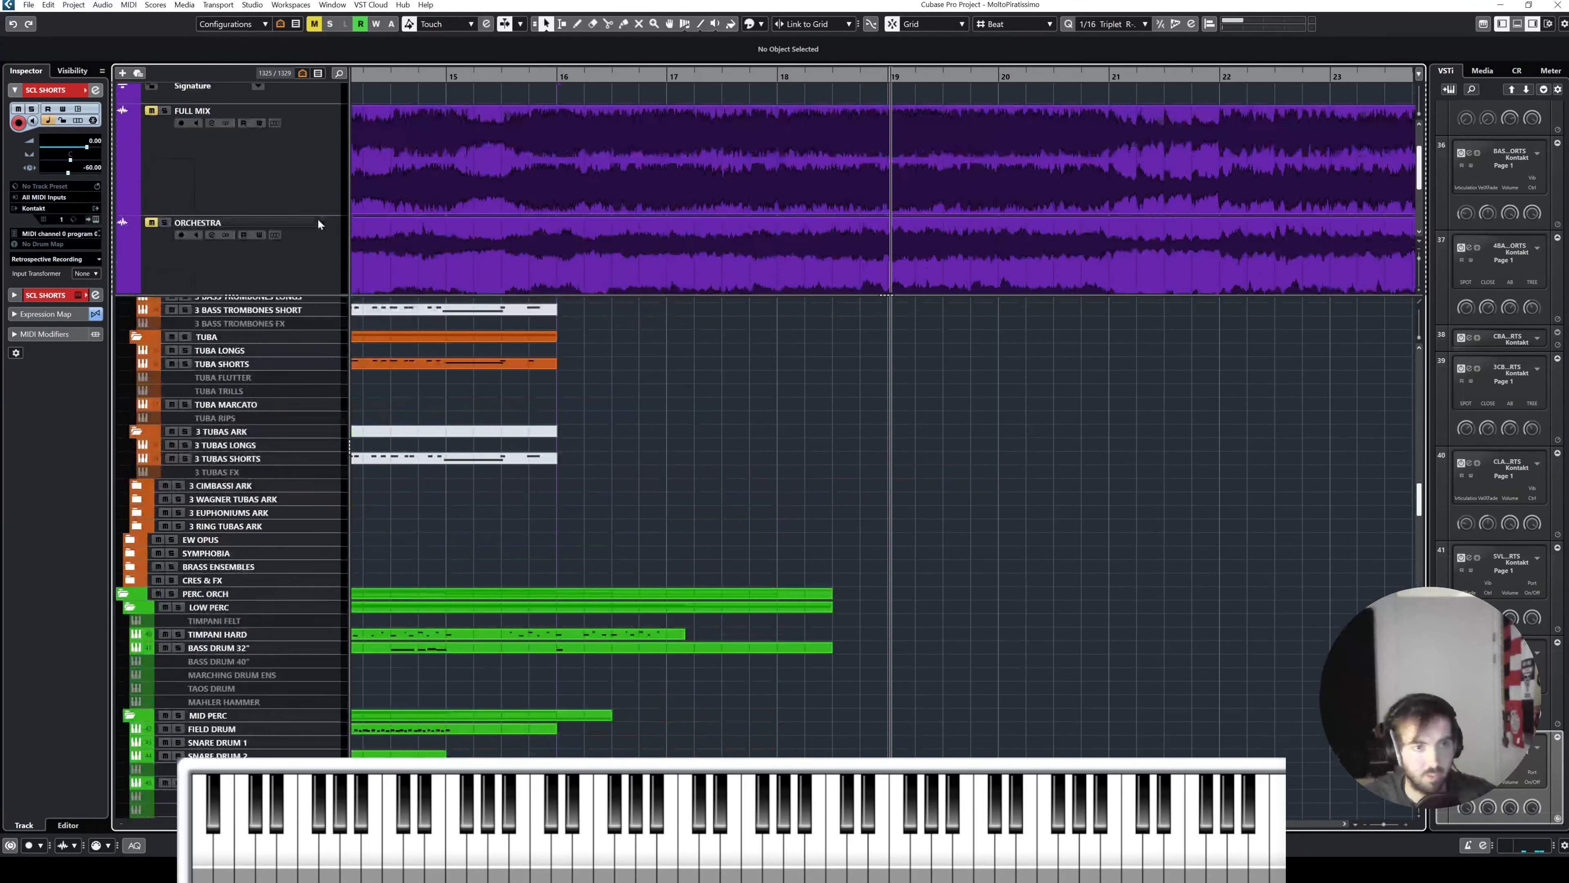
Step: Solo the ORCHESTRA stem, listen to the passage up to bar 20 and release the solo
click(303, 213)
click(584, 76)
key(s)
key(space)
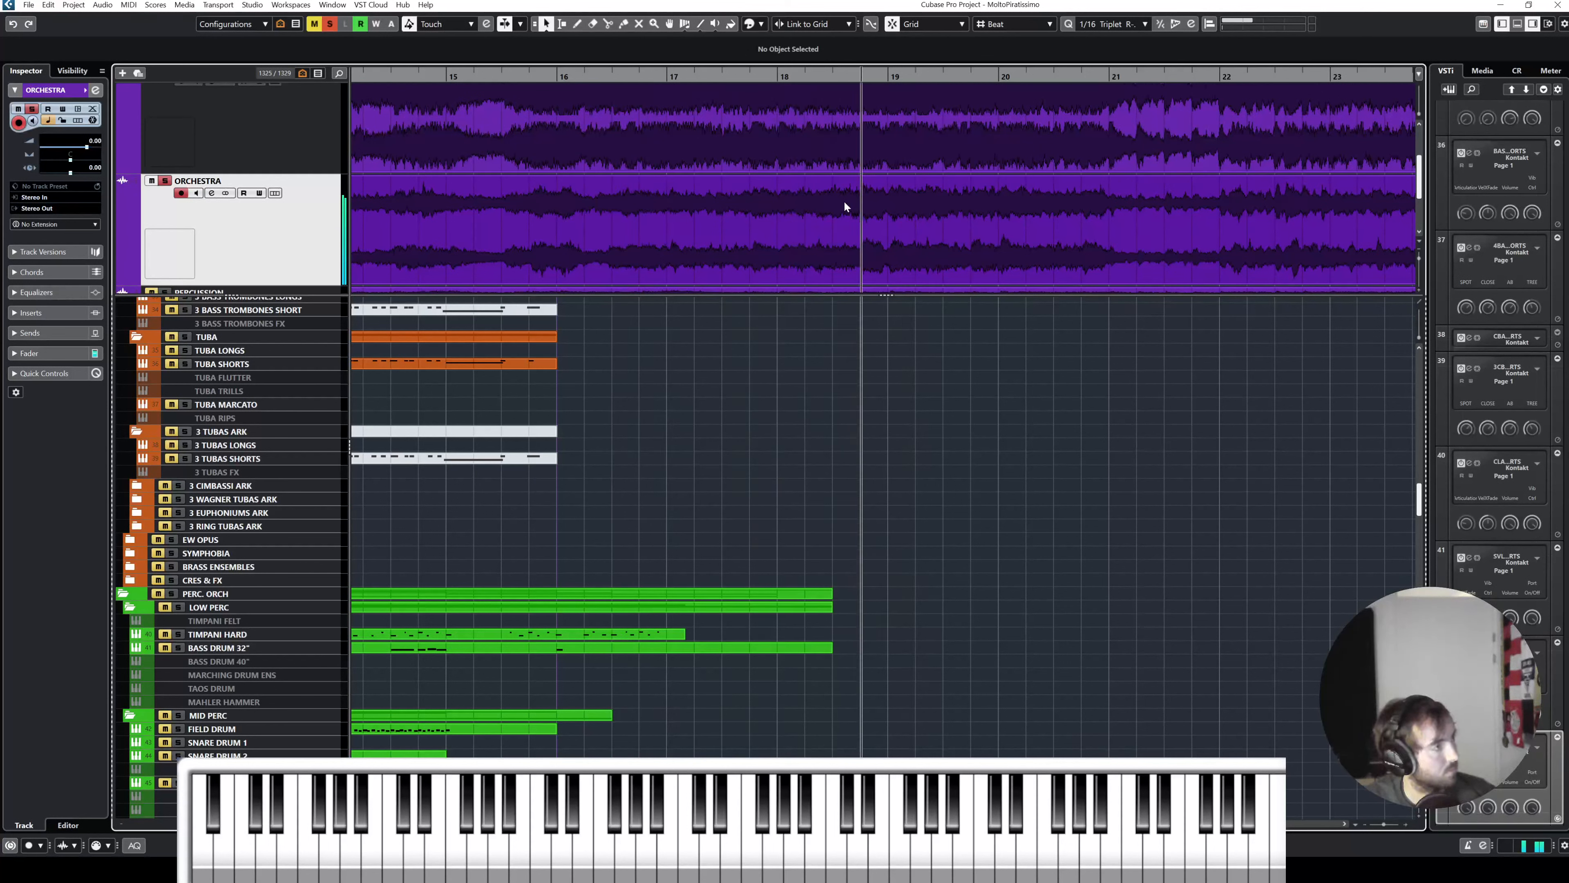
click(534, 78)
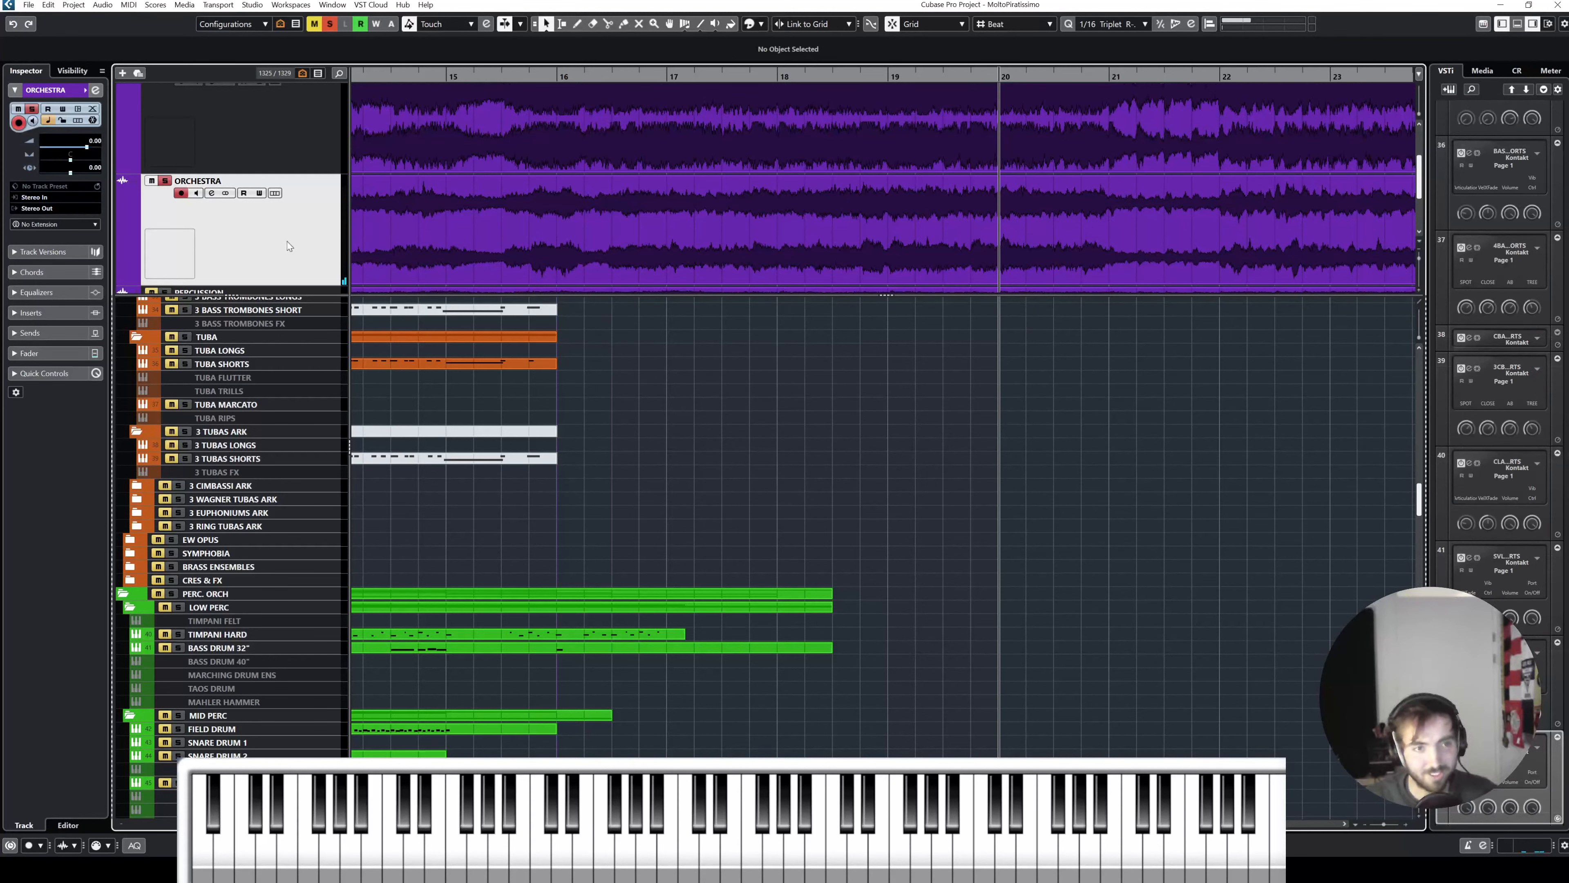
key(s)
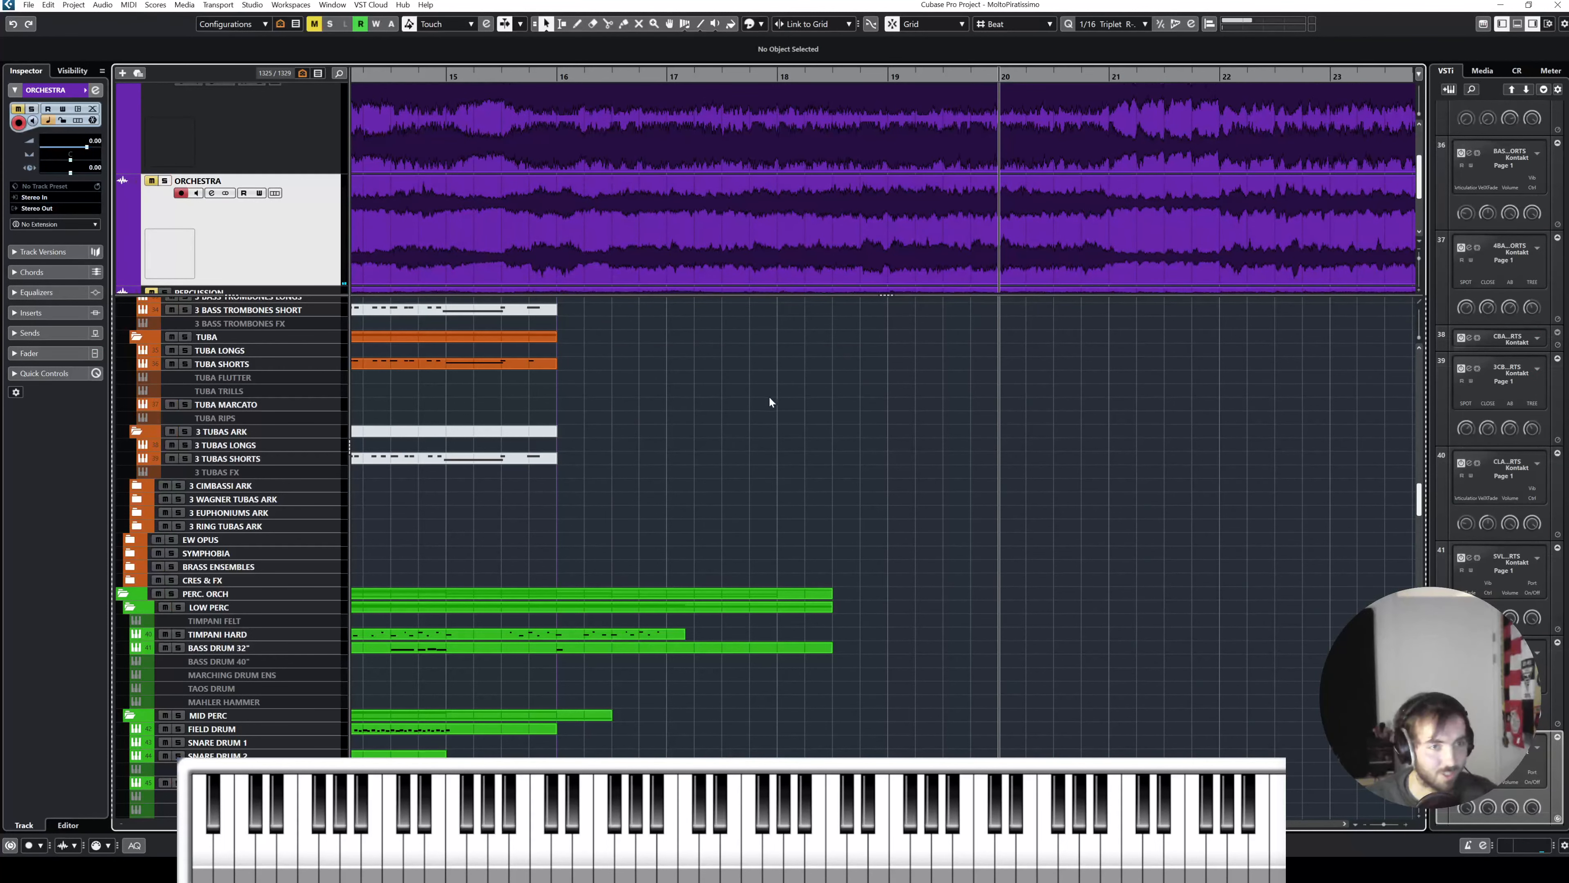
Step: Glue the two adjoining parts on the CELLI SHORTS track together and return to the Object Selection tool
scroll(772, 405, down, 5)
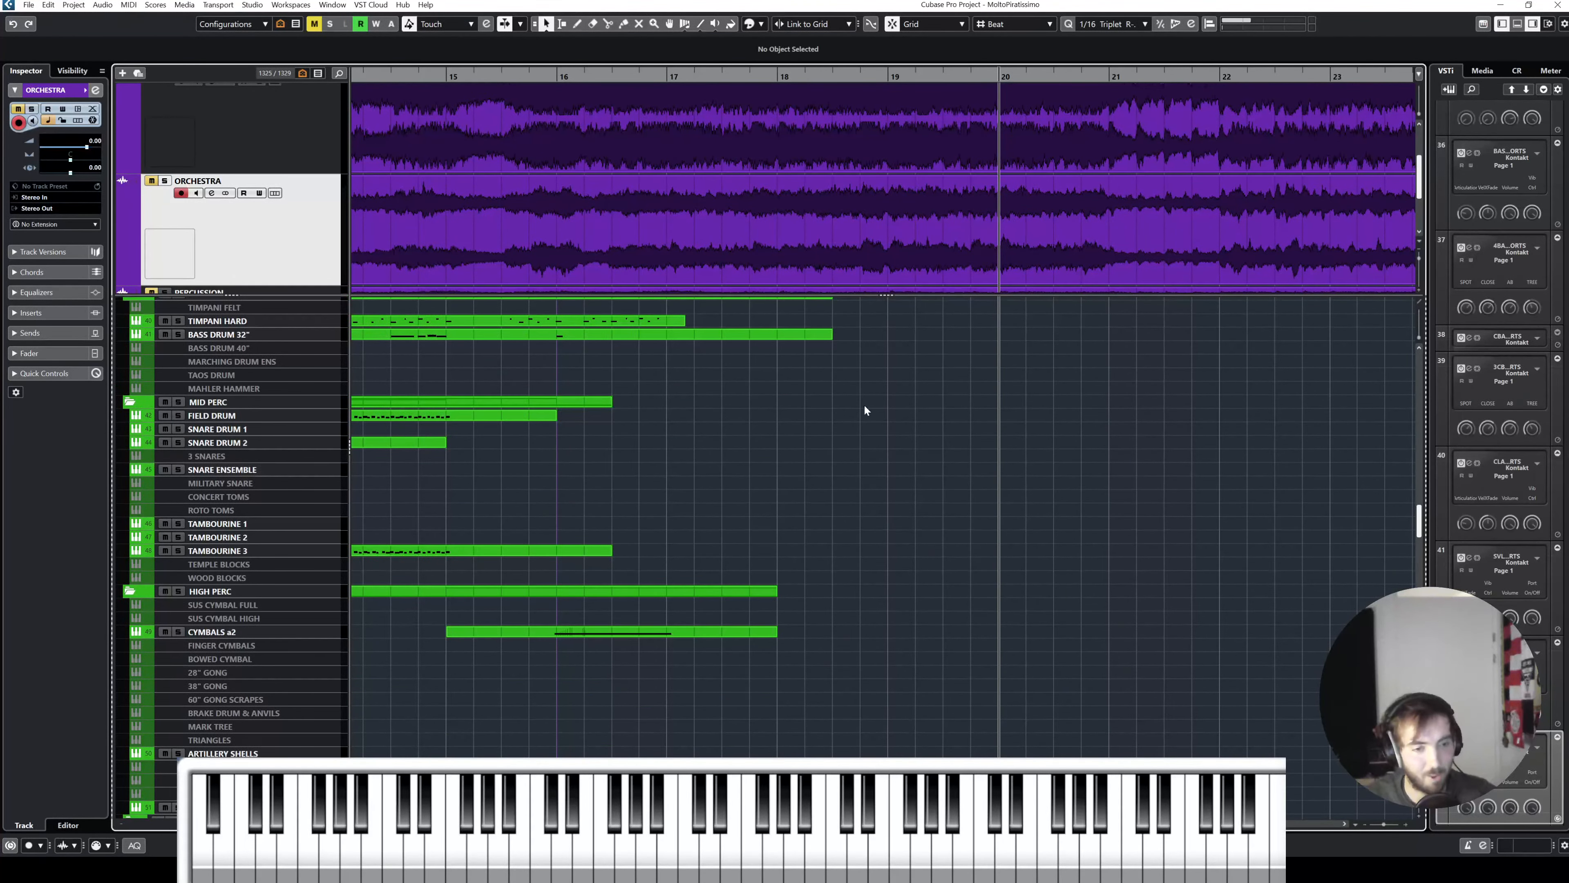
scroll(866, 410, down, 15)
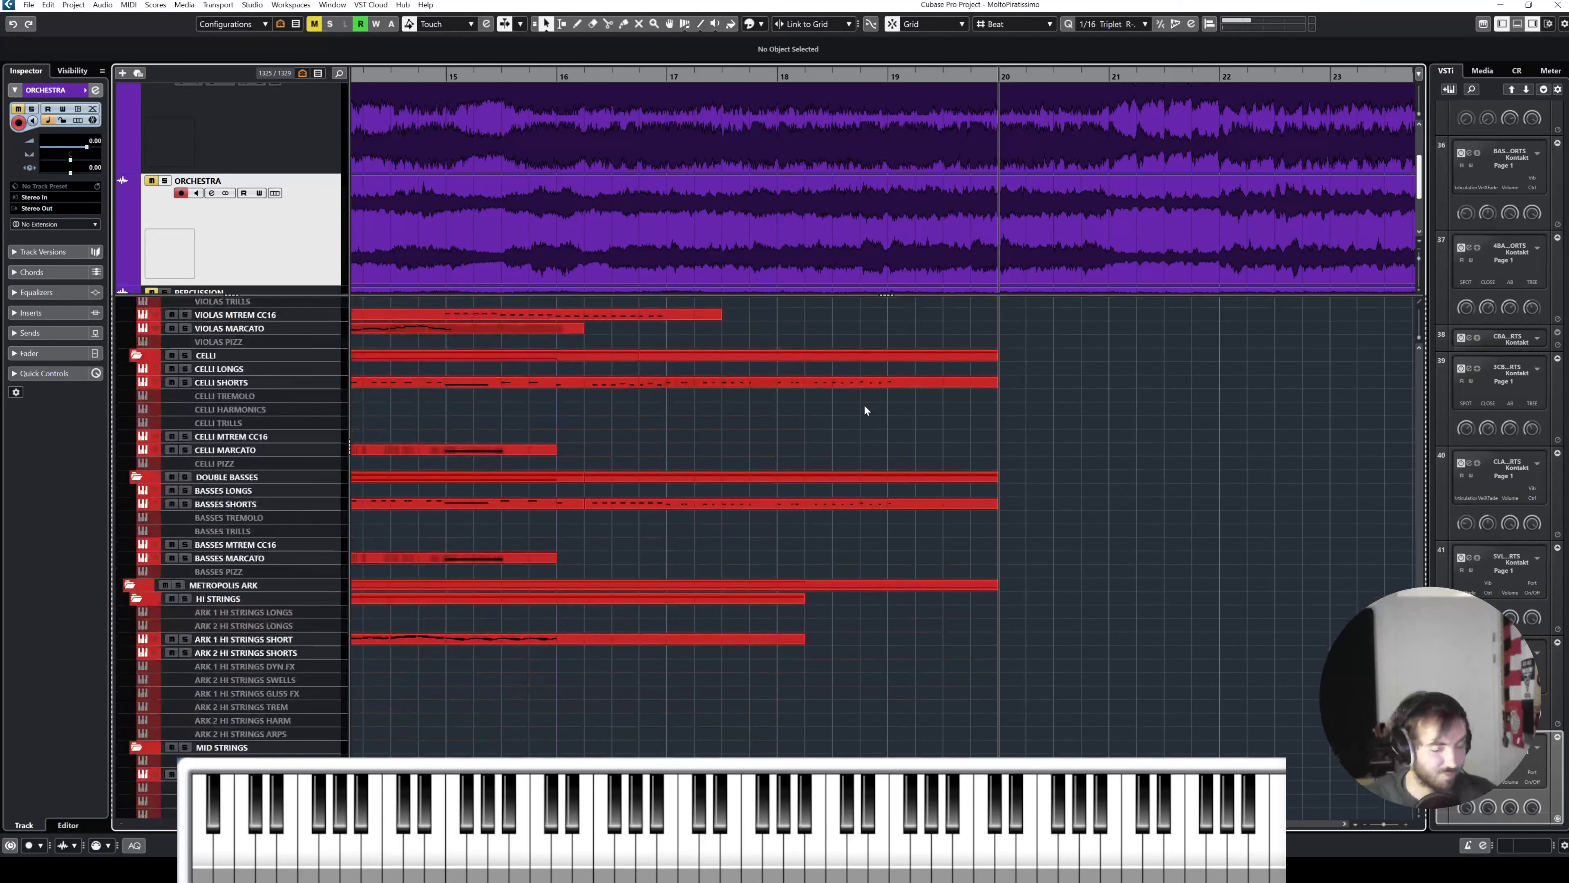
scroll(869, 413, up, 3)
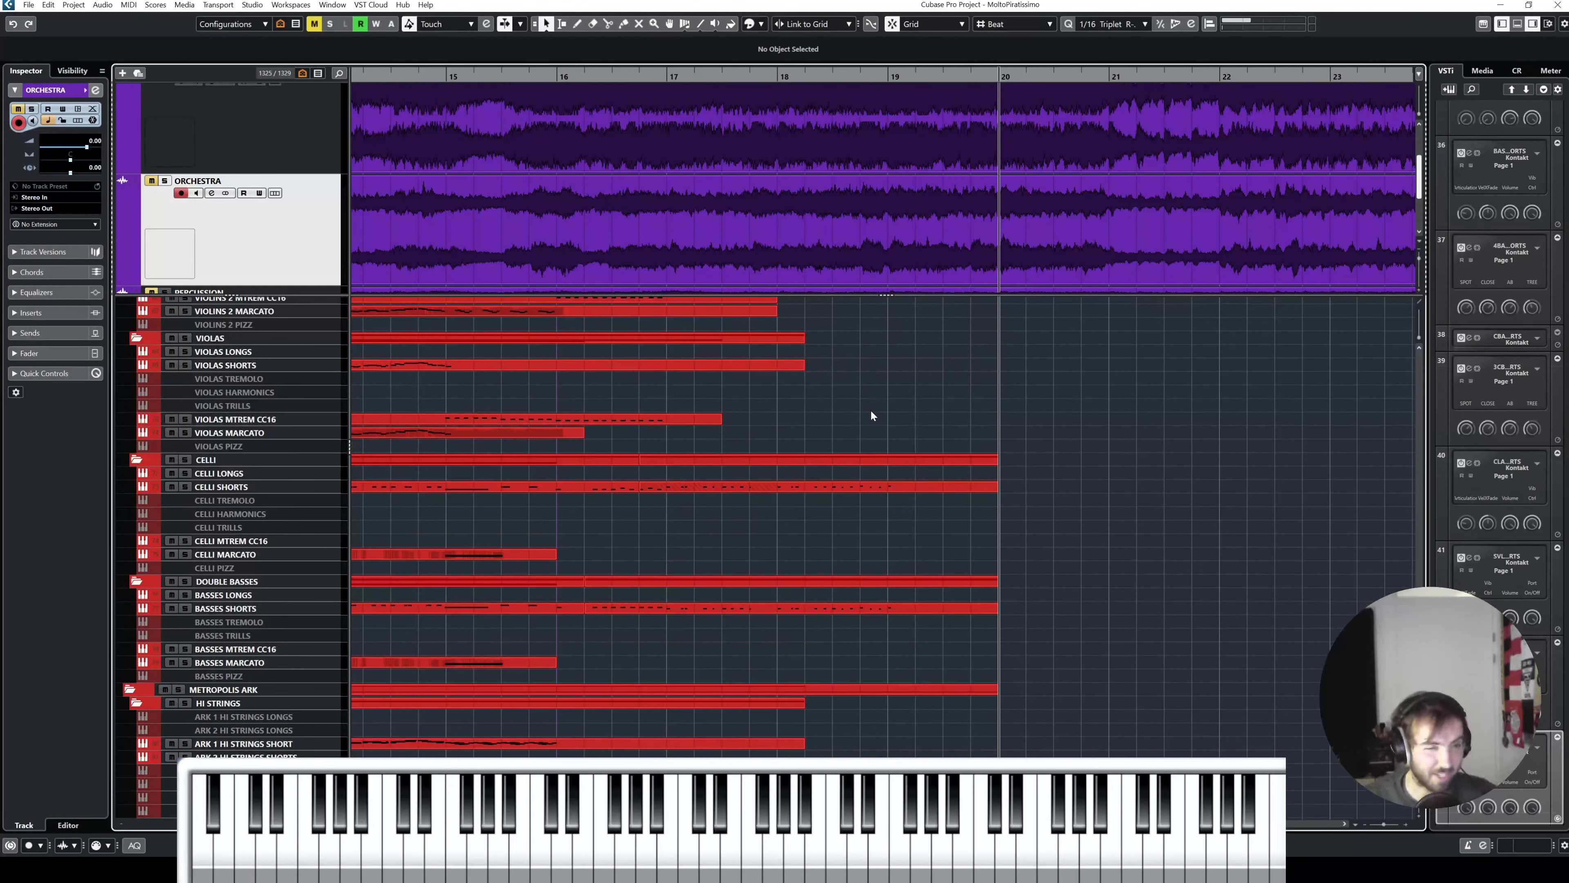
scroll(872, 415, up, 3)
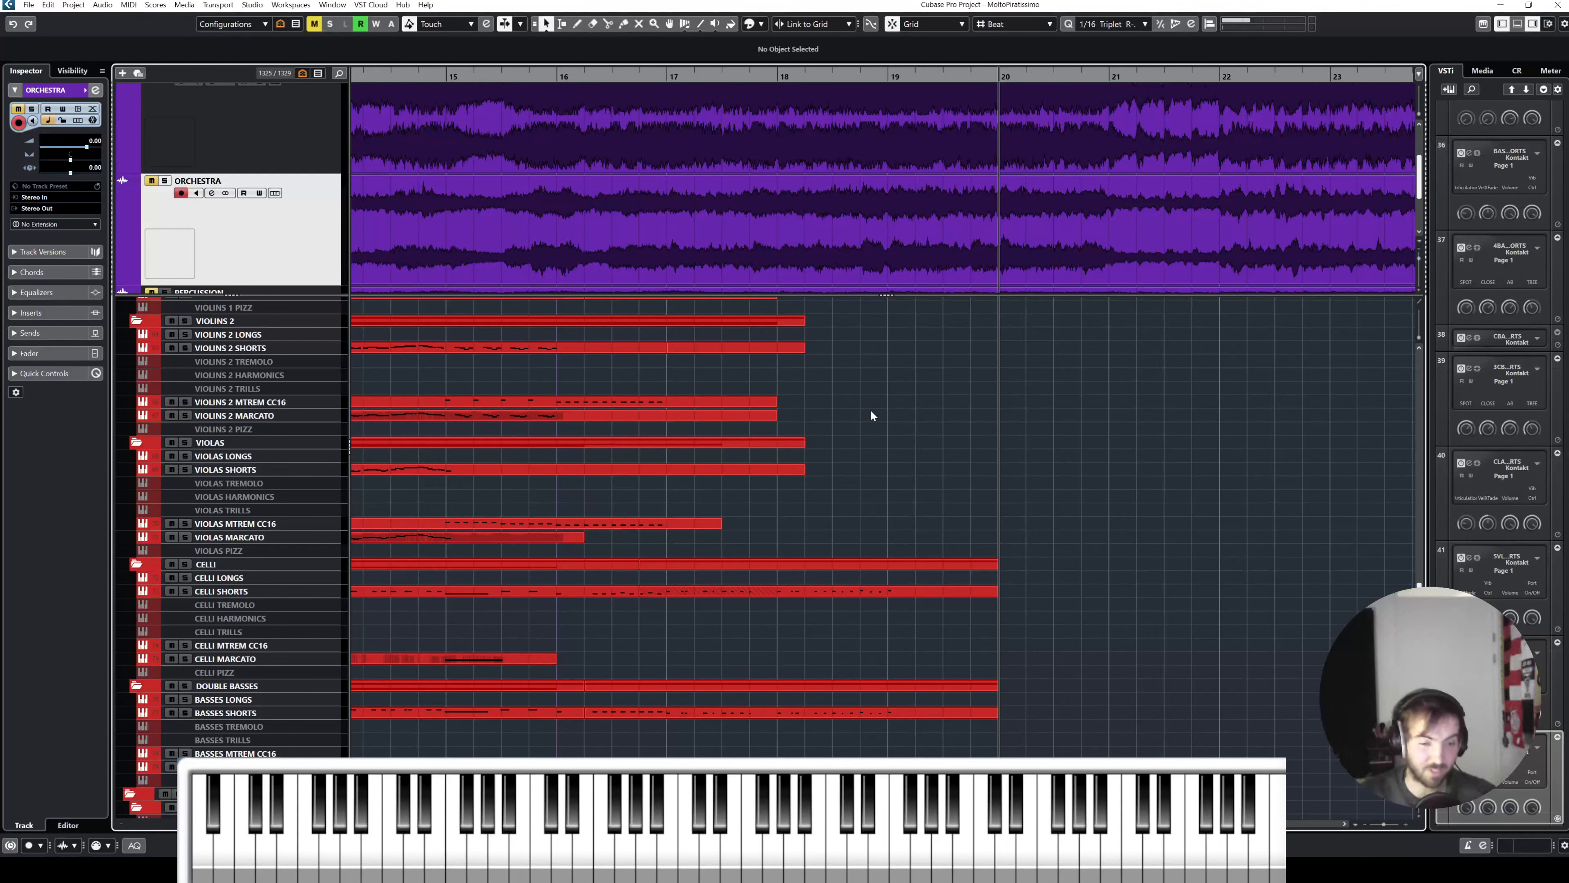
scroll(871, 415, down, 3)
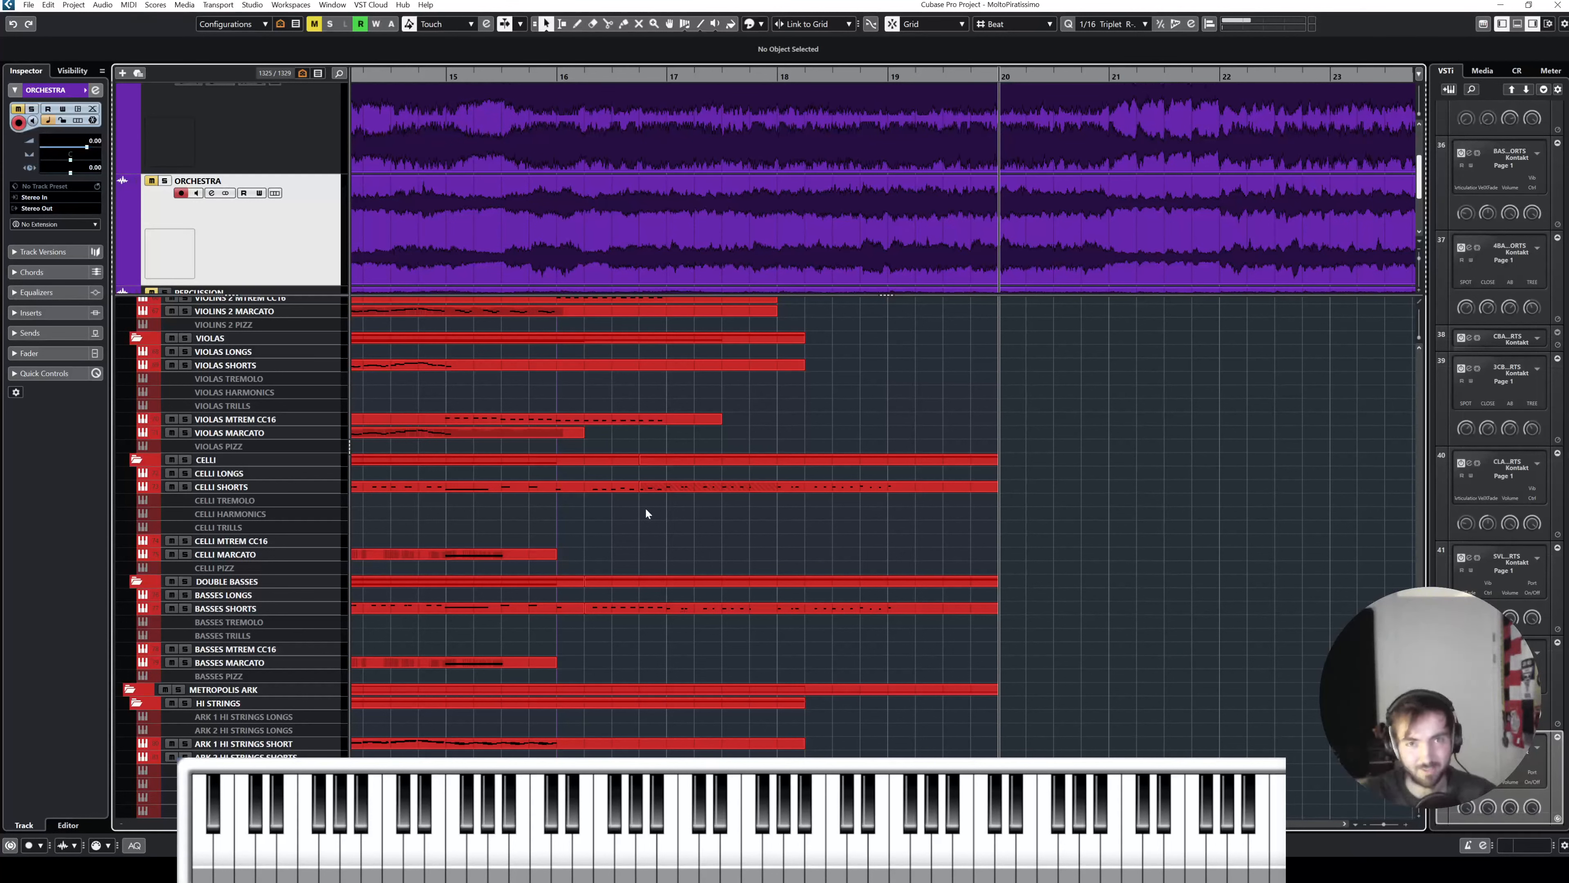
right_click(607, 498)
click(688, 497)
click(634, 488)
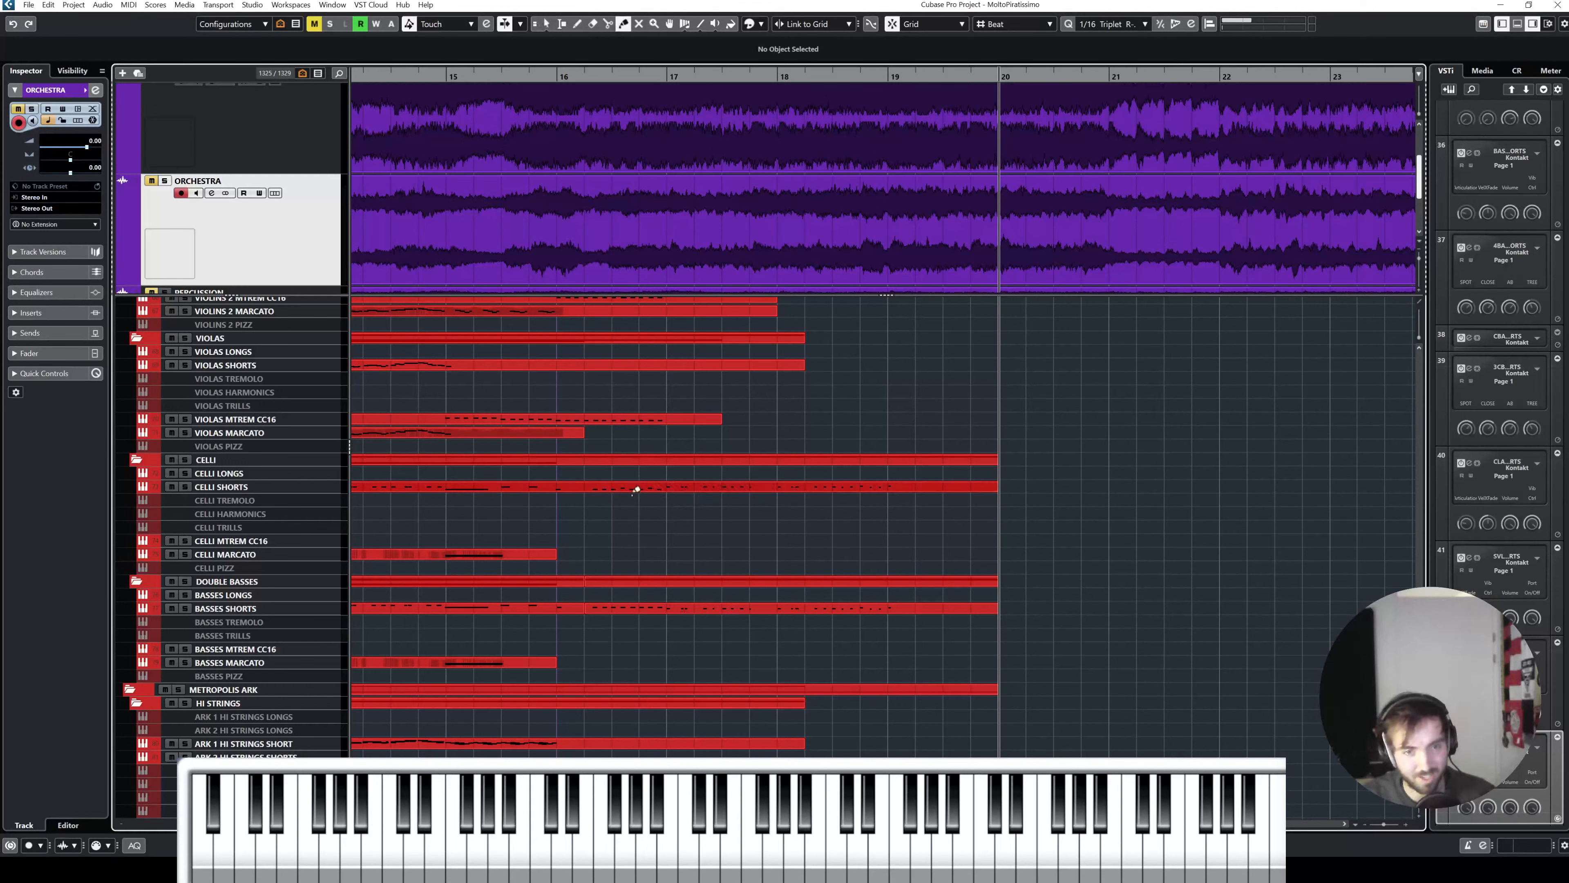
key(1)
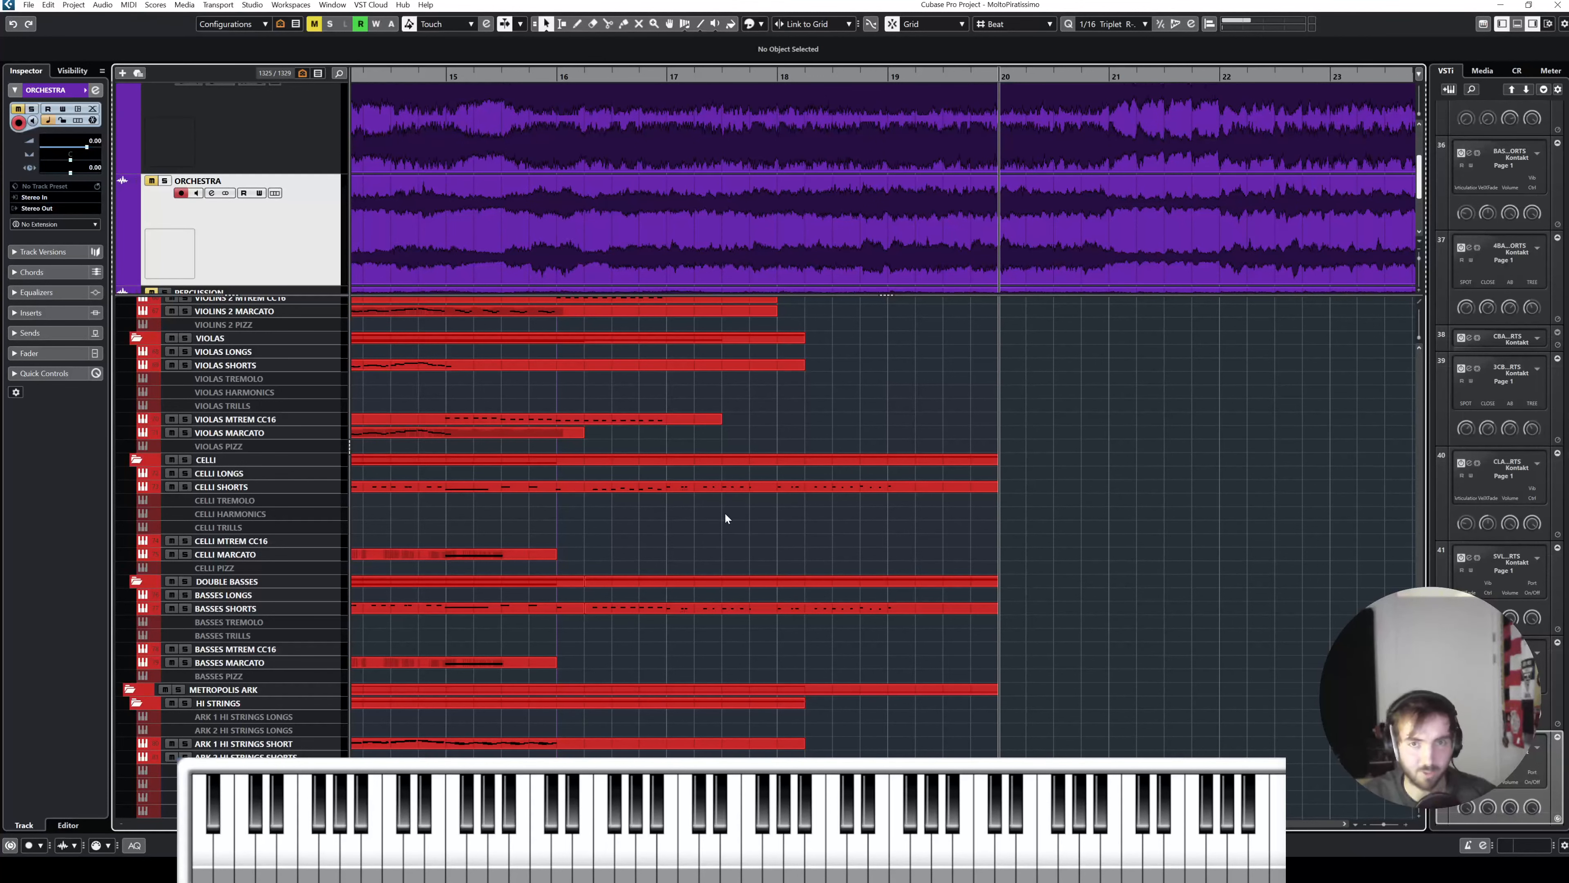
Step: Check the string sections for parts that end before bar 20 and select the VIOLINS 1 SHORTS track
scroll(726, 518, up, 3)
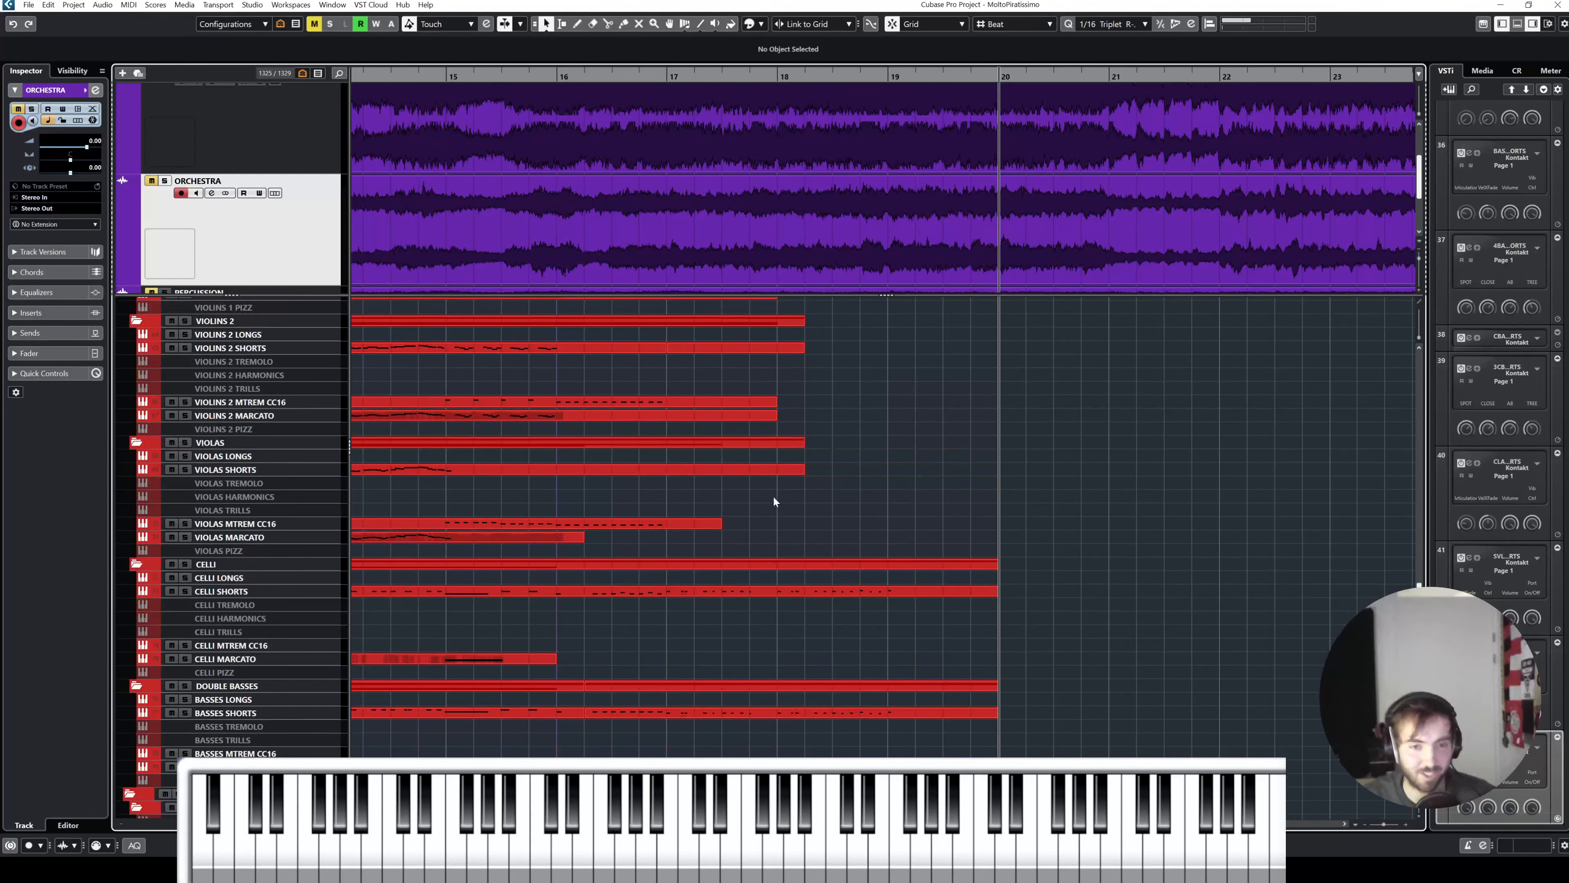
scroll(792, 497, up, 6)
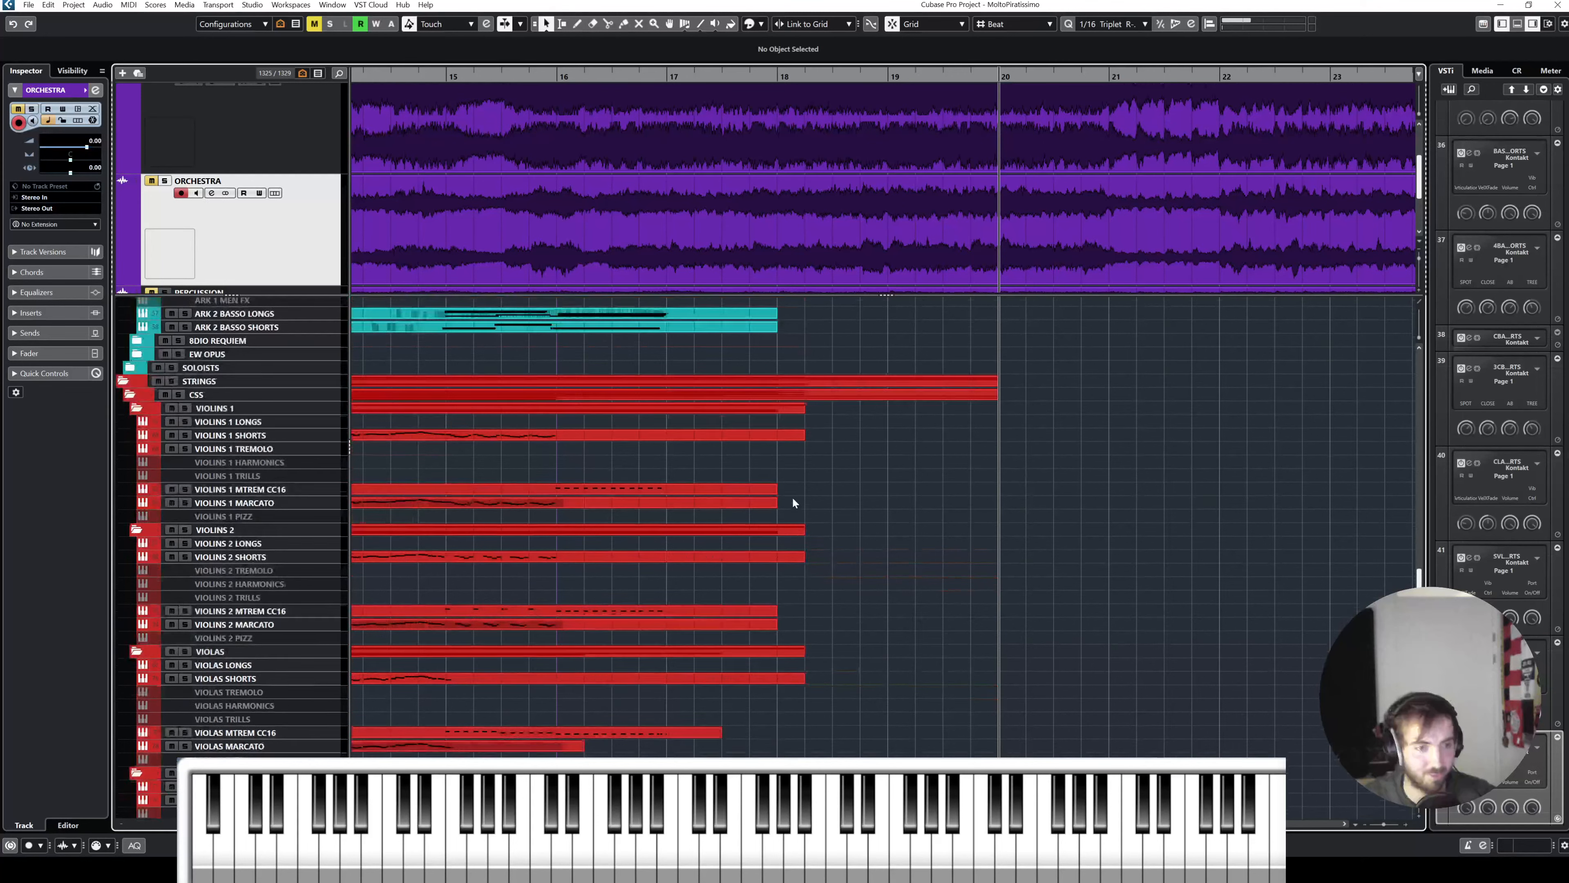
click(276, 434)
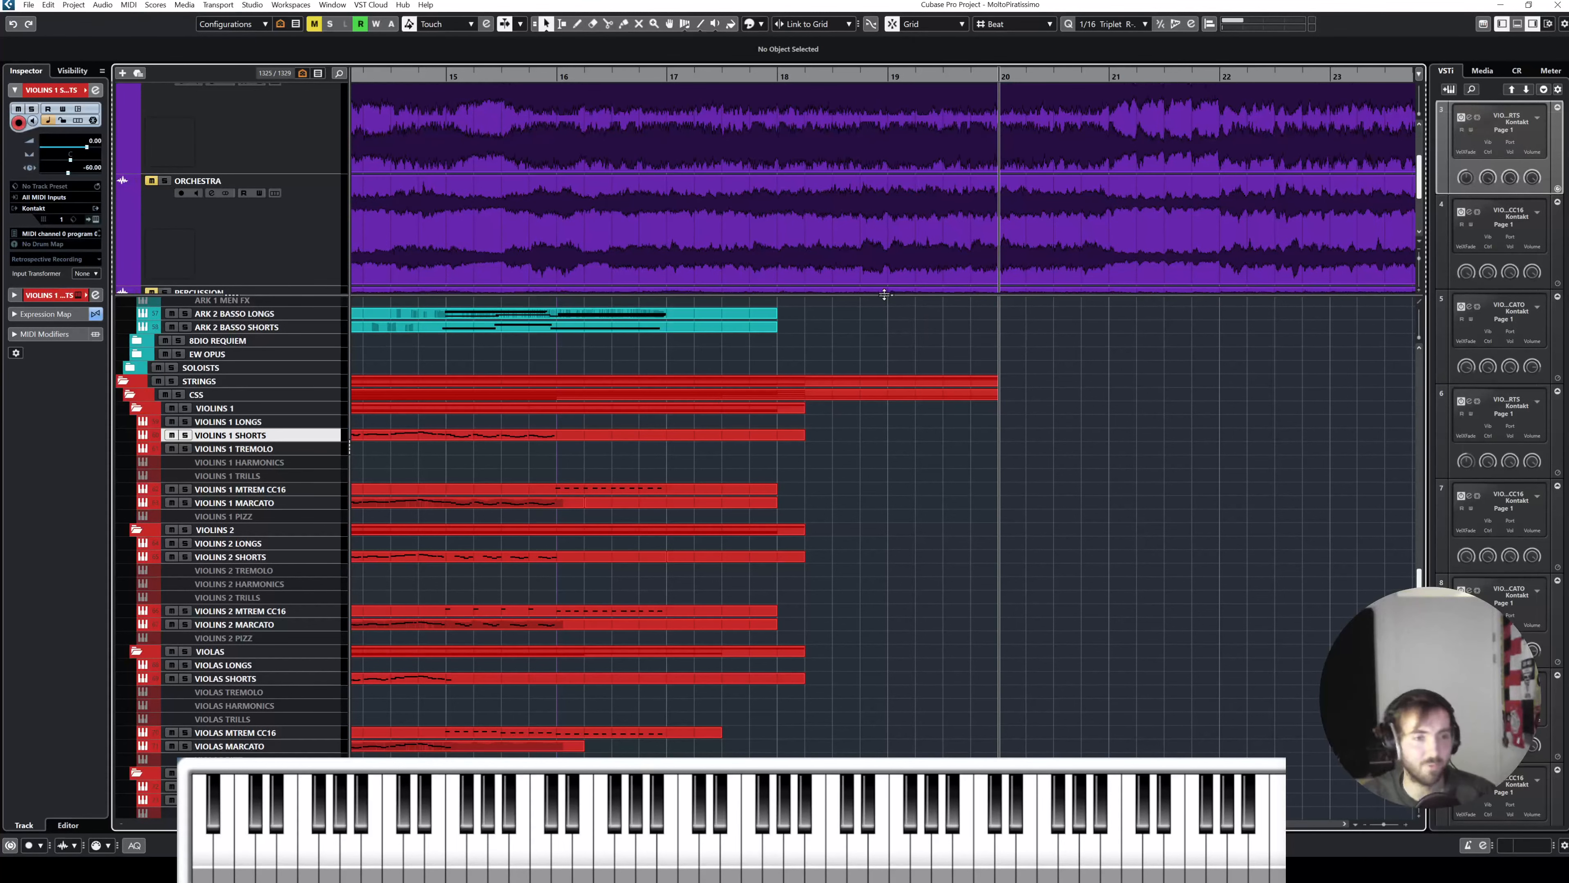
scroll(919, 467, down, 6)
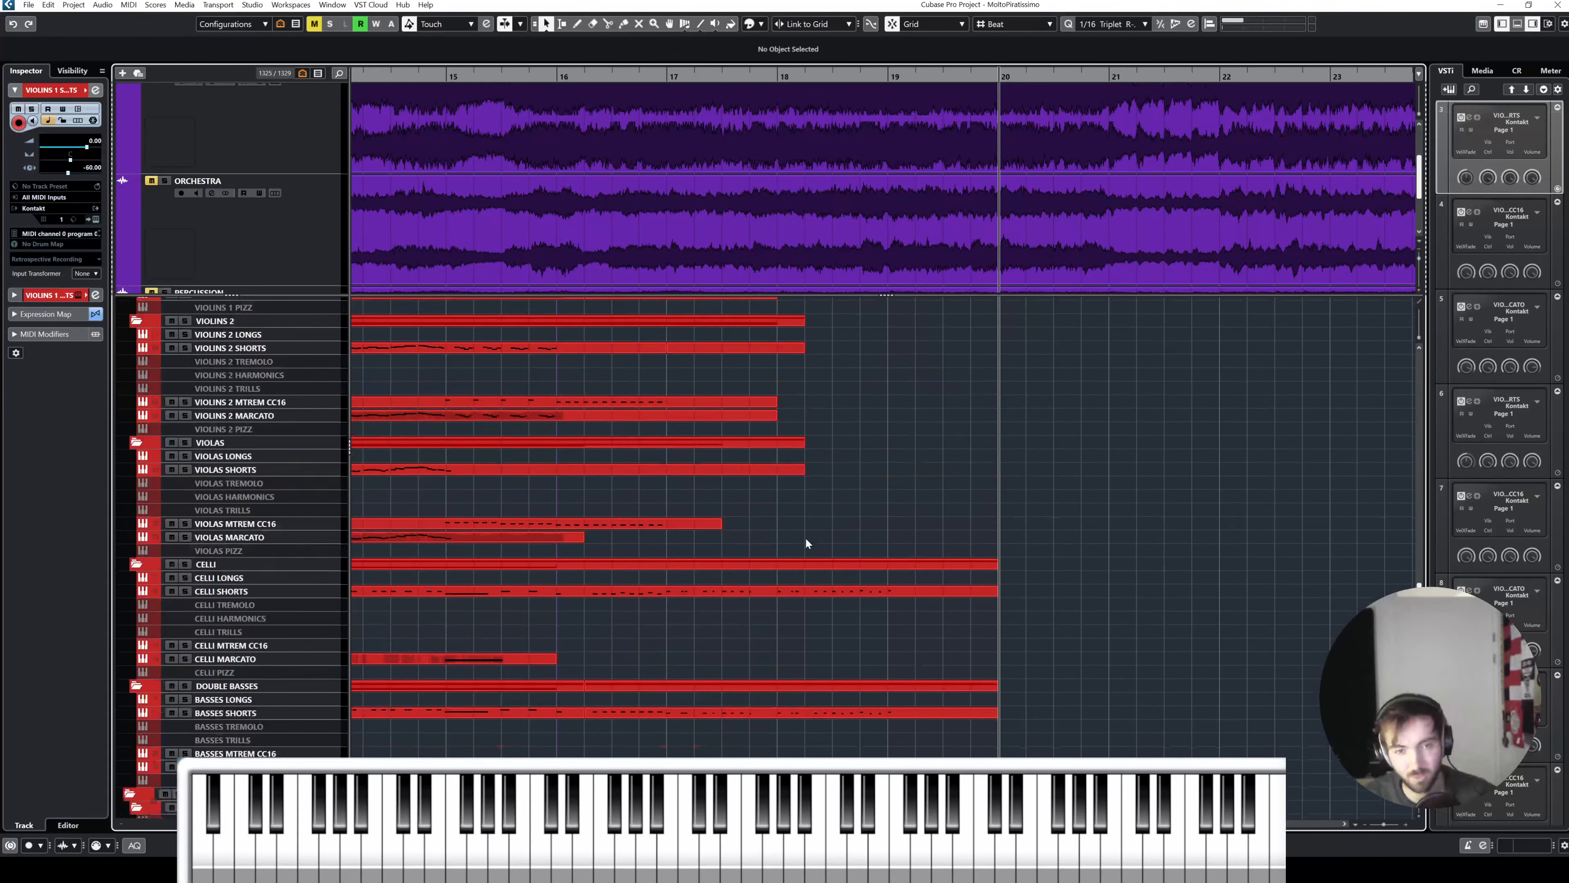
scroll(647, 427, up, 3)
Step: Solo the ORCHESTRA stem, place the playhead just before bar 15 and select the CS PIANO track to work out the melody
click(305, 241)
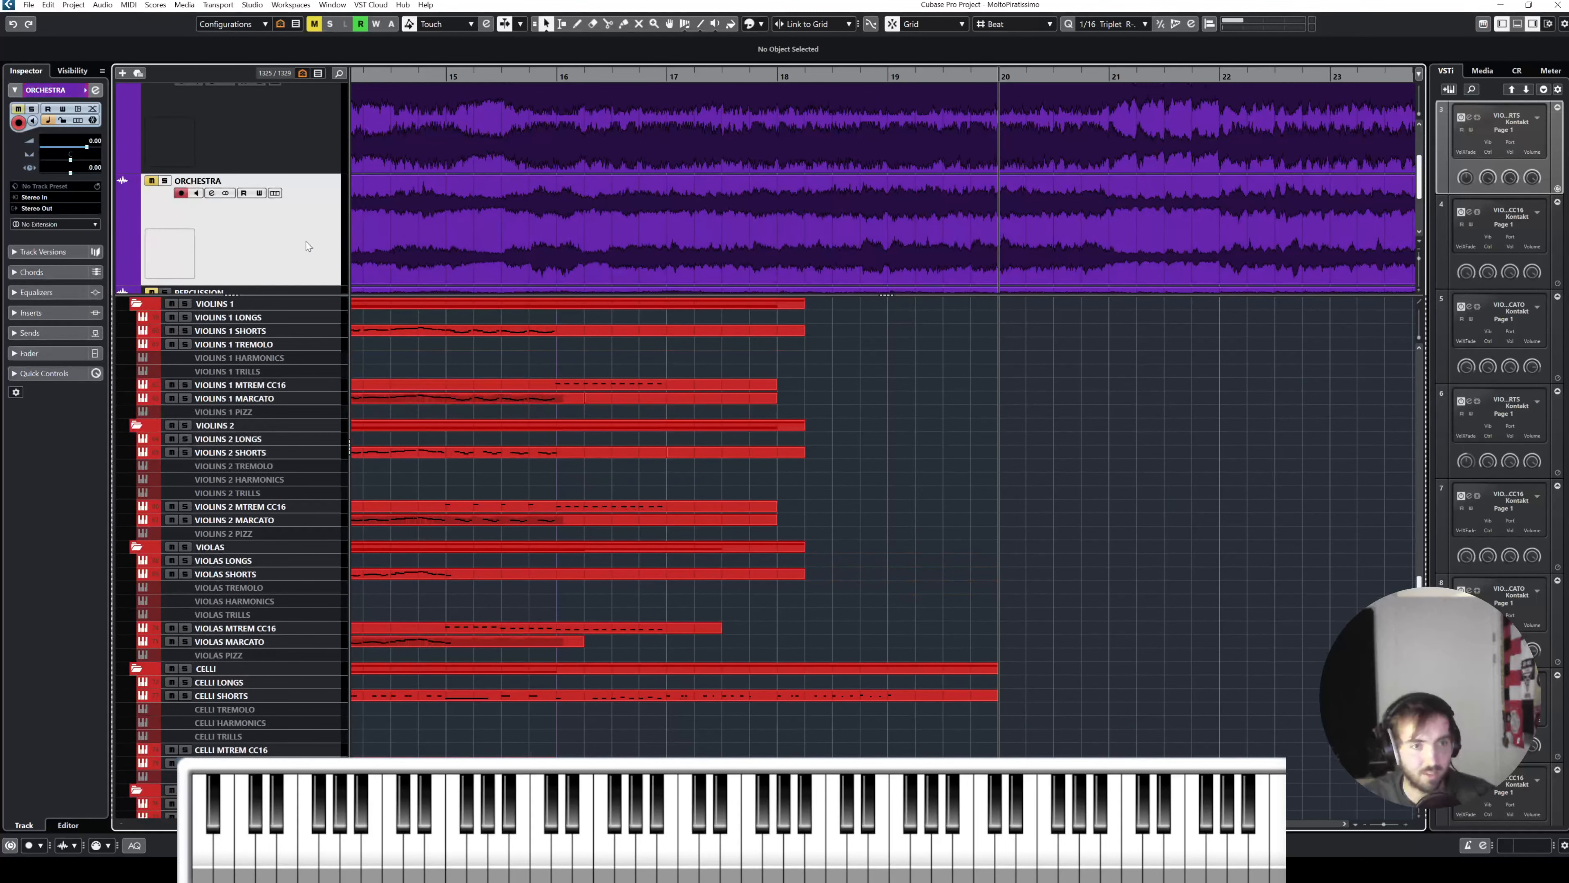
key(s)
drag(829, 75, 418, 79)
scroll(258, 415, down, 15)
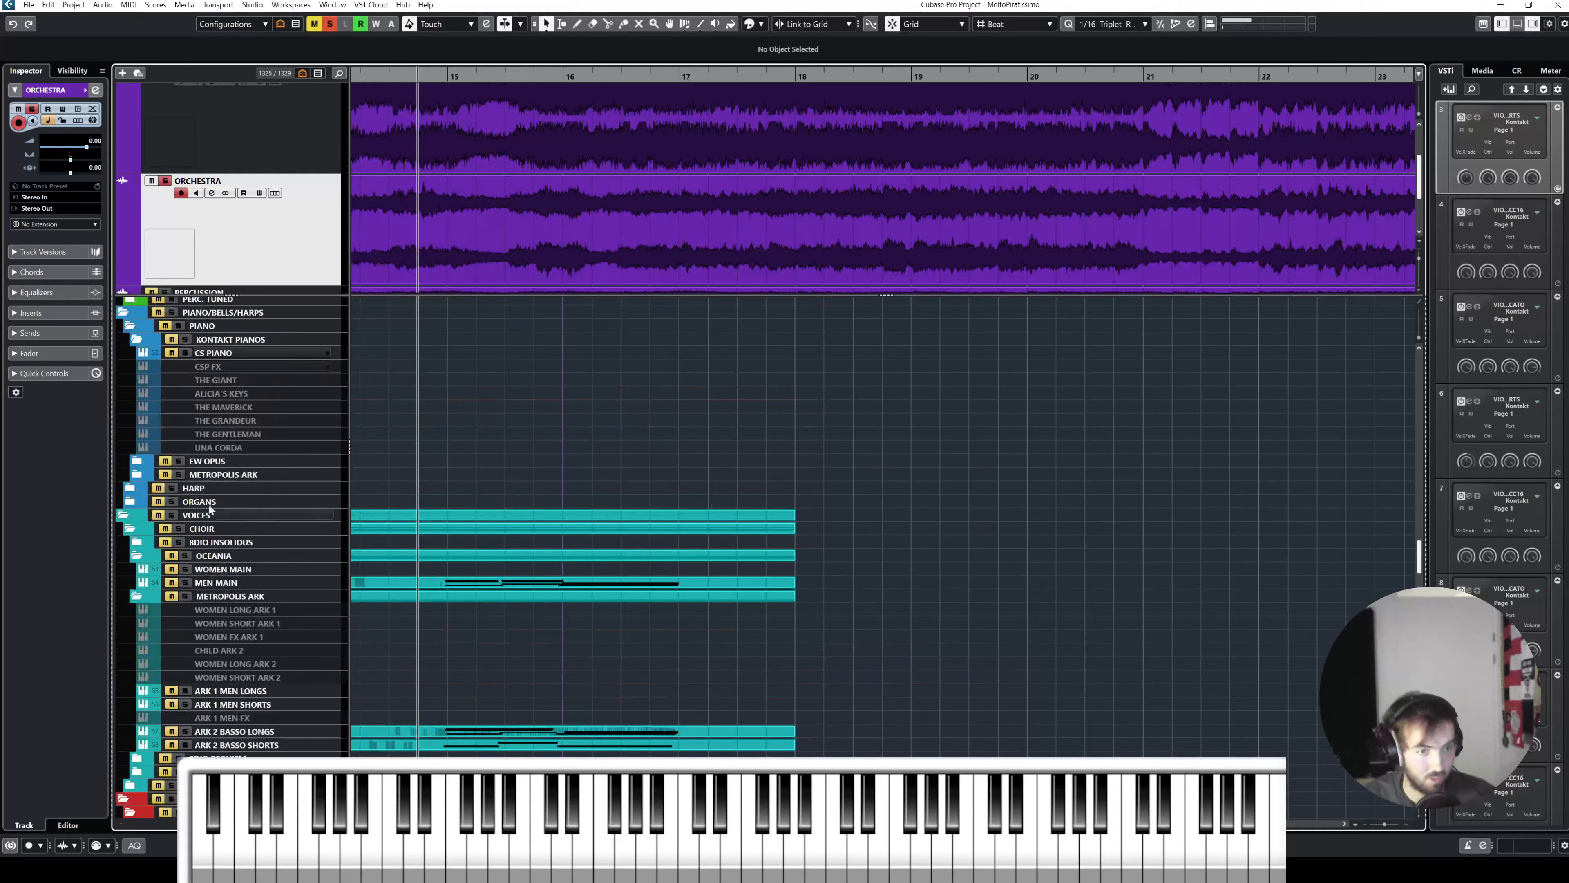
click(230, 354)
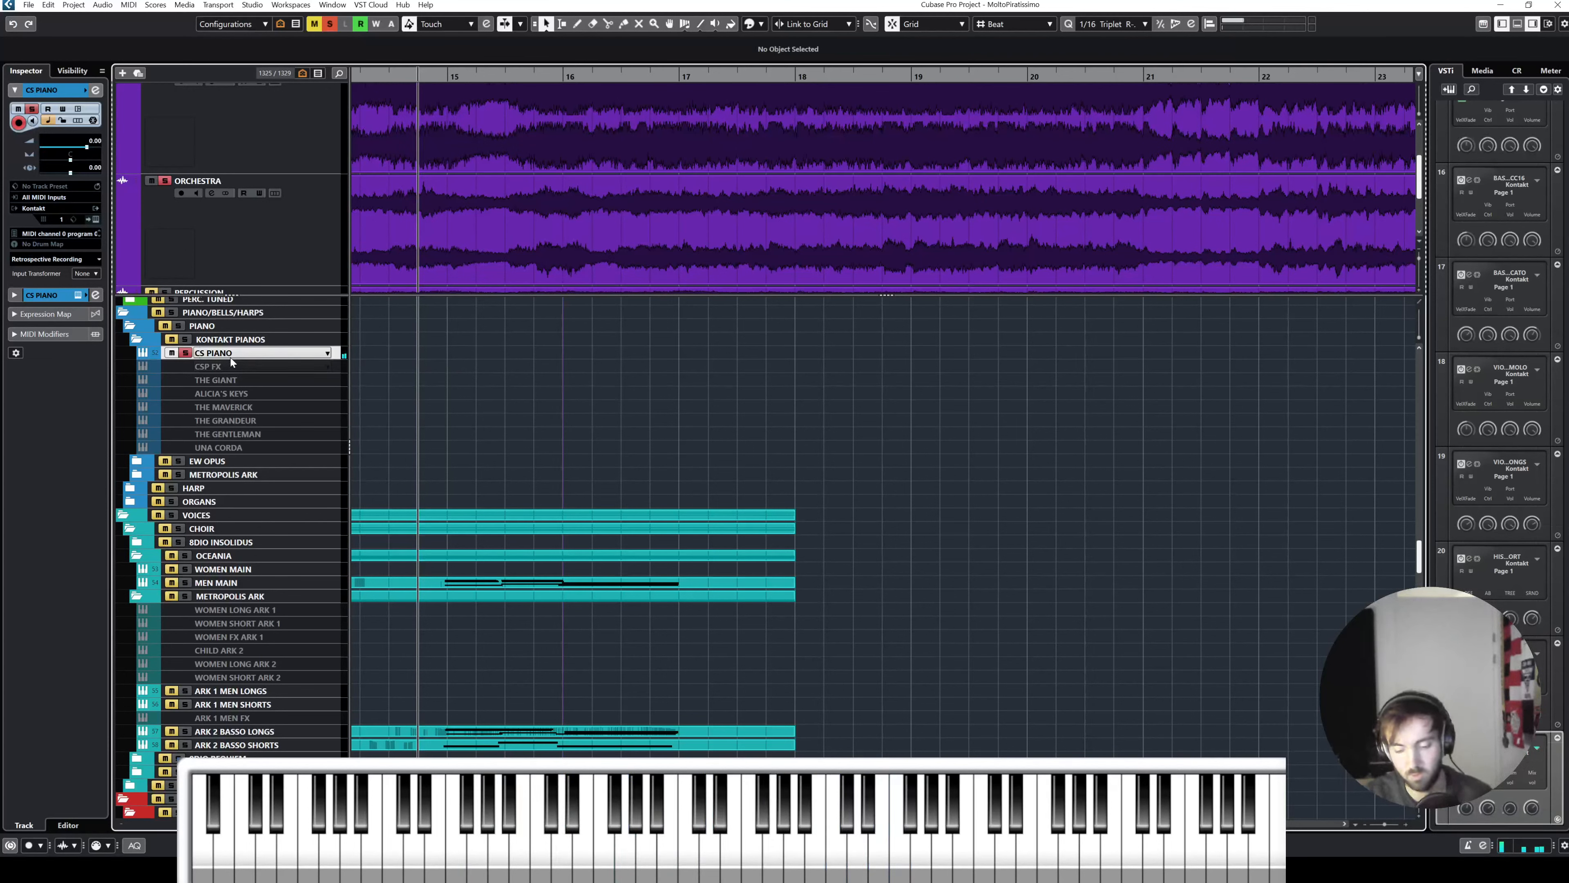
click(459, 220)
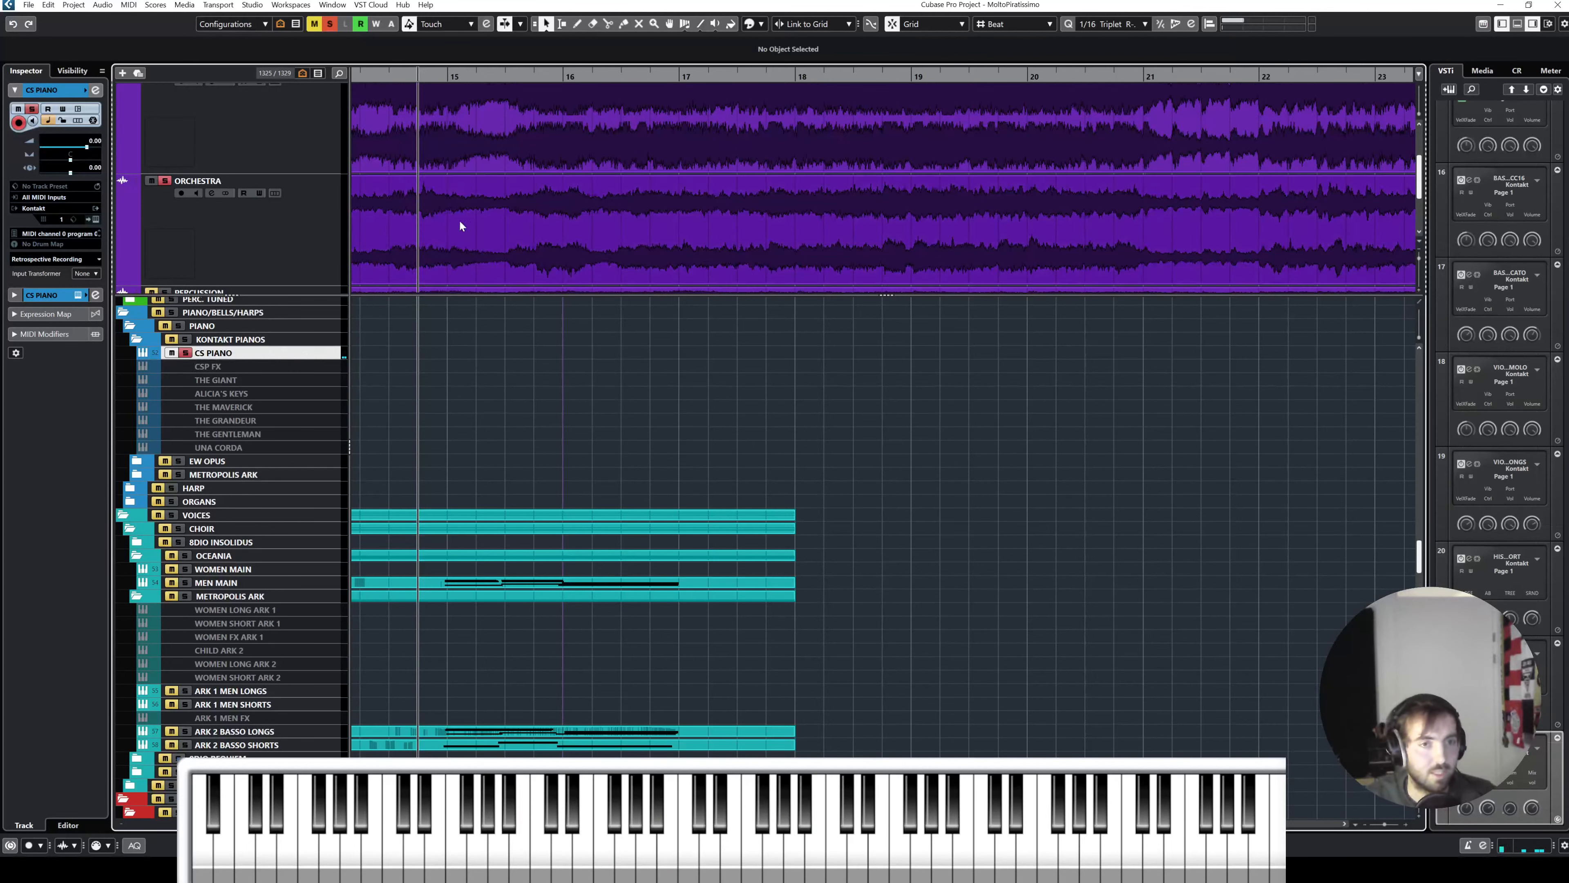
Step: Listen to the soloed ORCHESTRA stem from just before bar 15 and replay the passage leading into bar 18
click(270, 221)
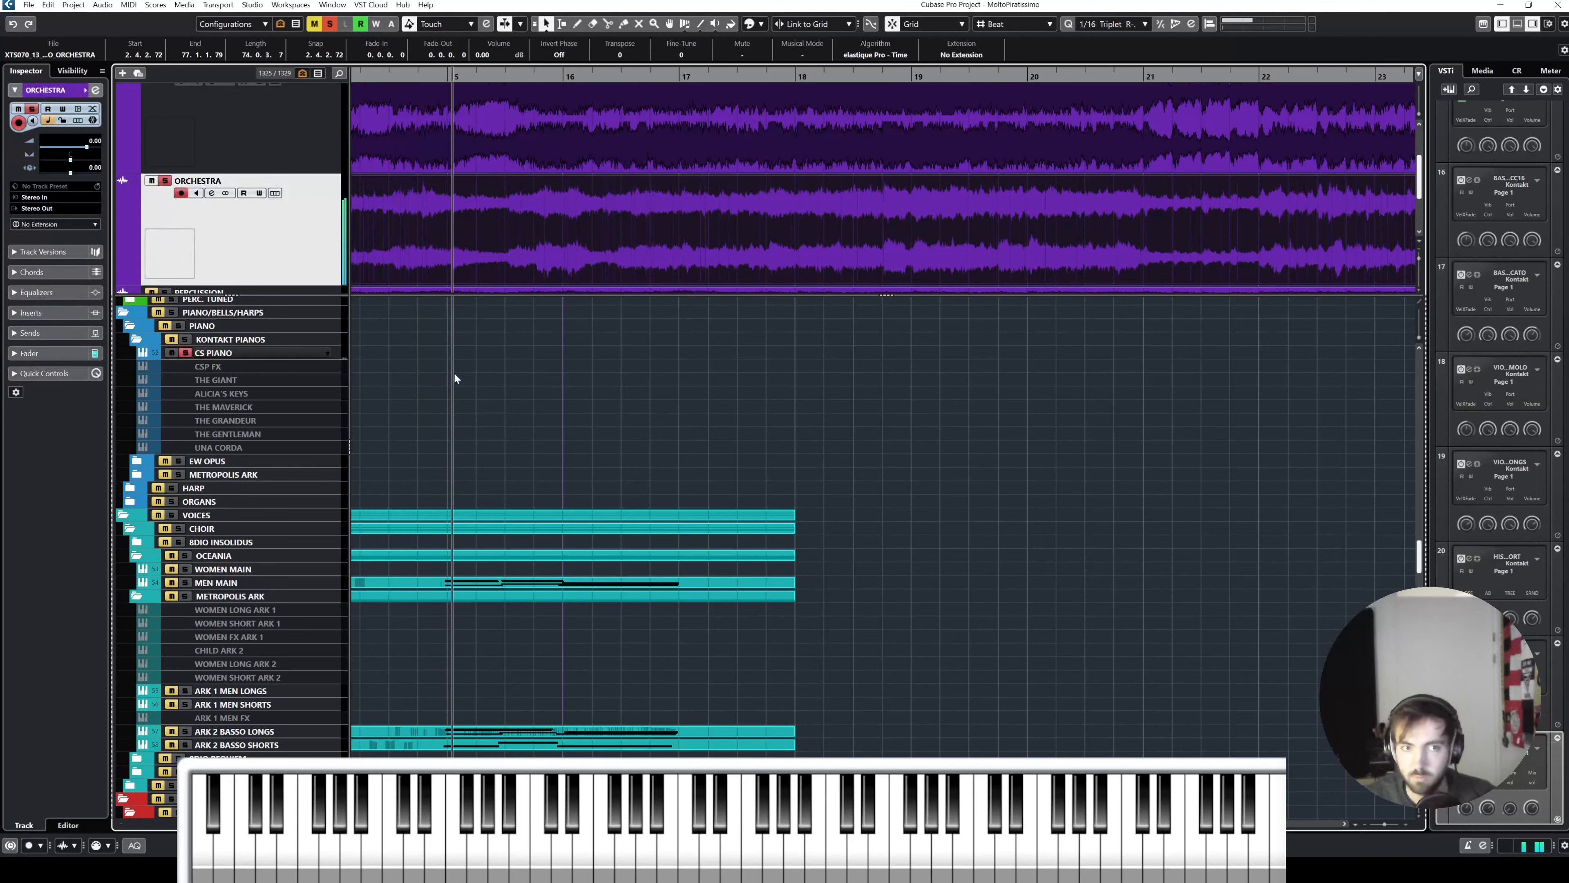
click(673, 76)
scroll(785, 189, right, 1)
scroll(780, 197, right, 1)
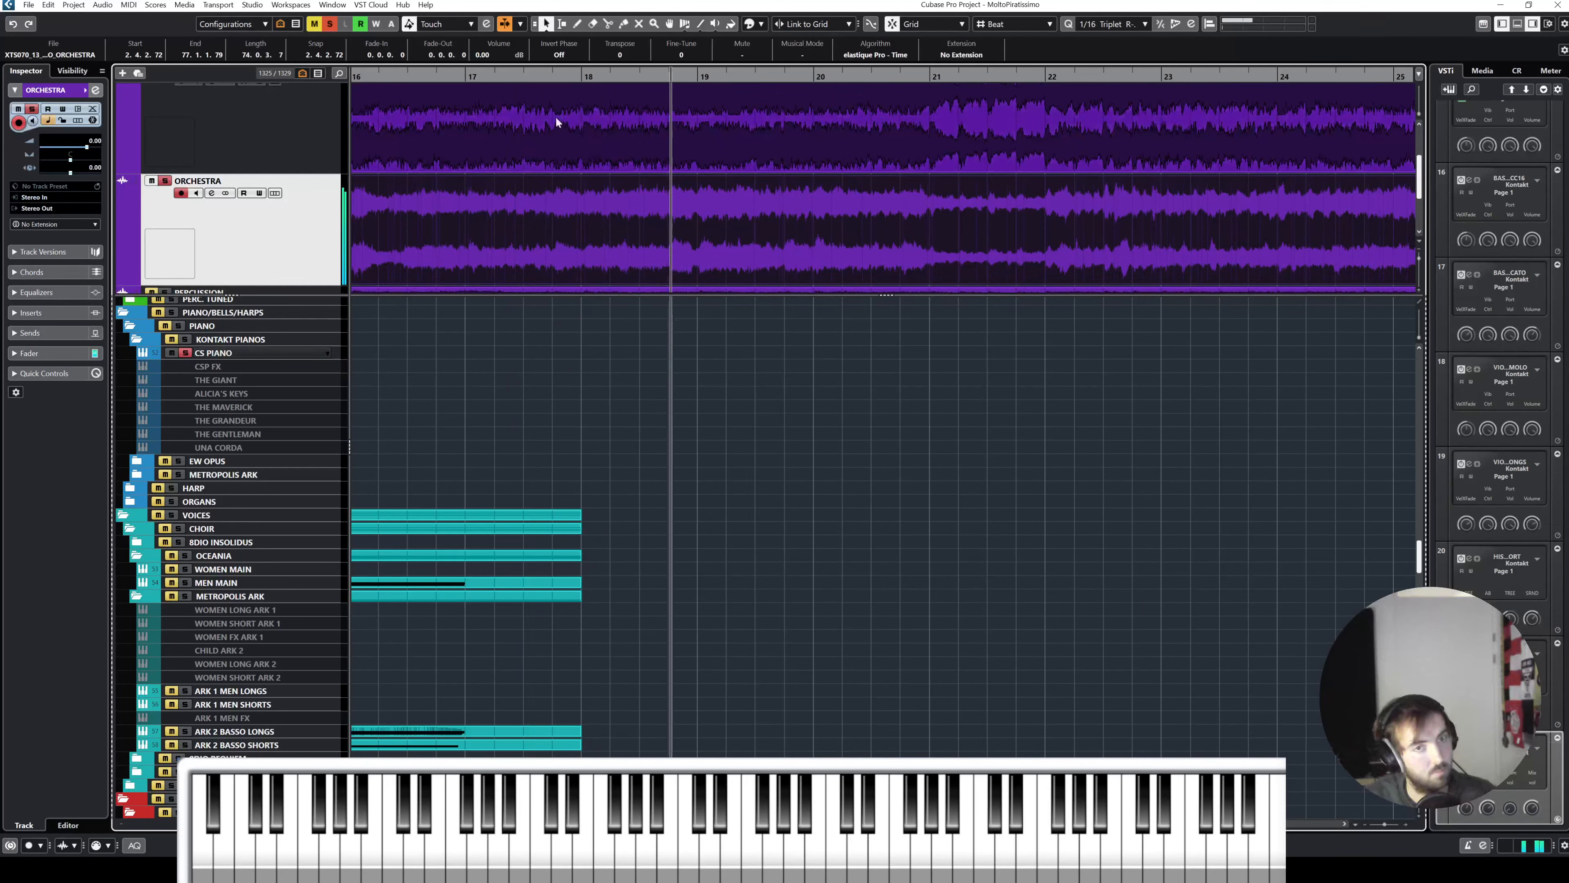
click(436, 76)
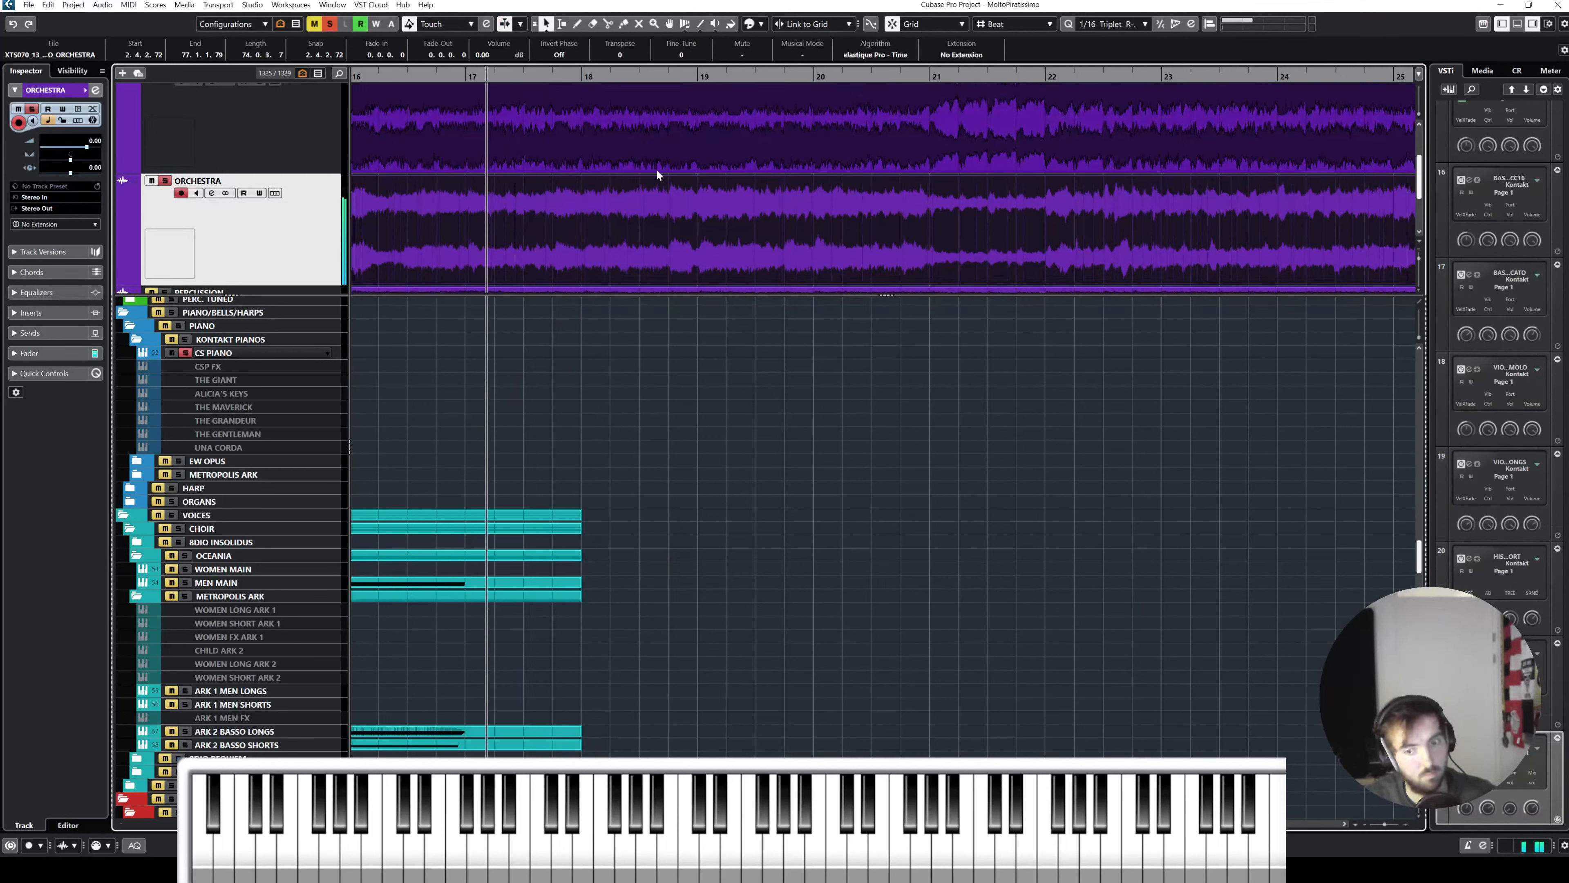
scroll(258, 591, down, 10)
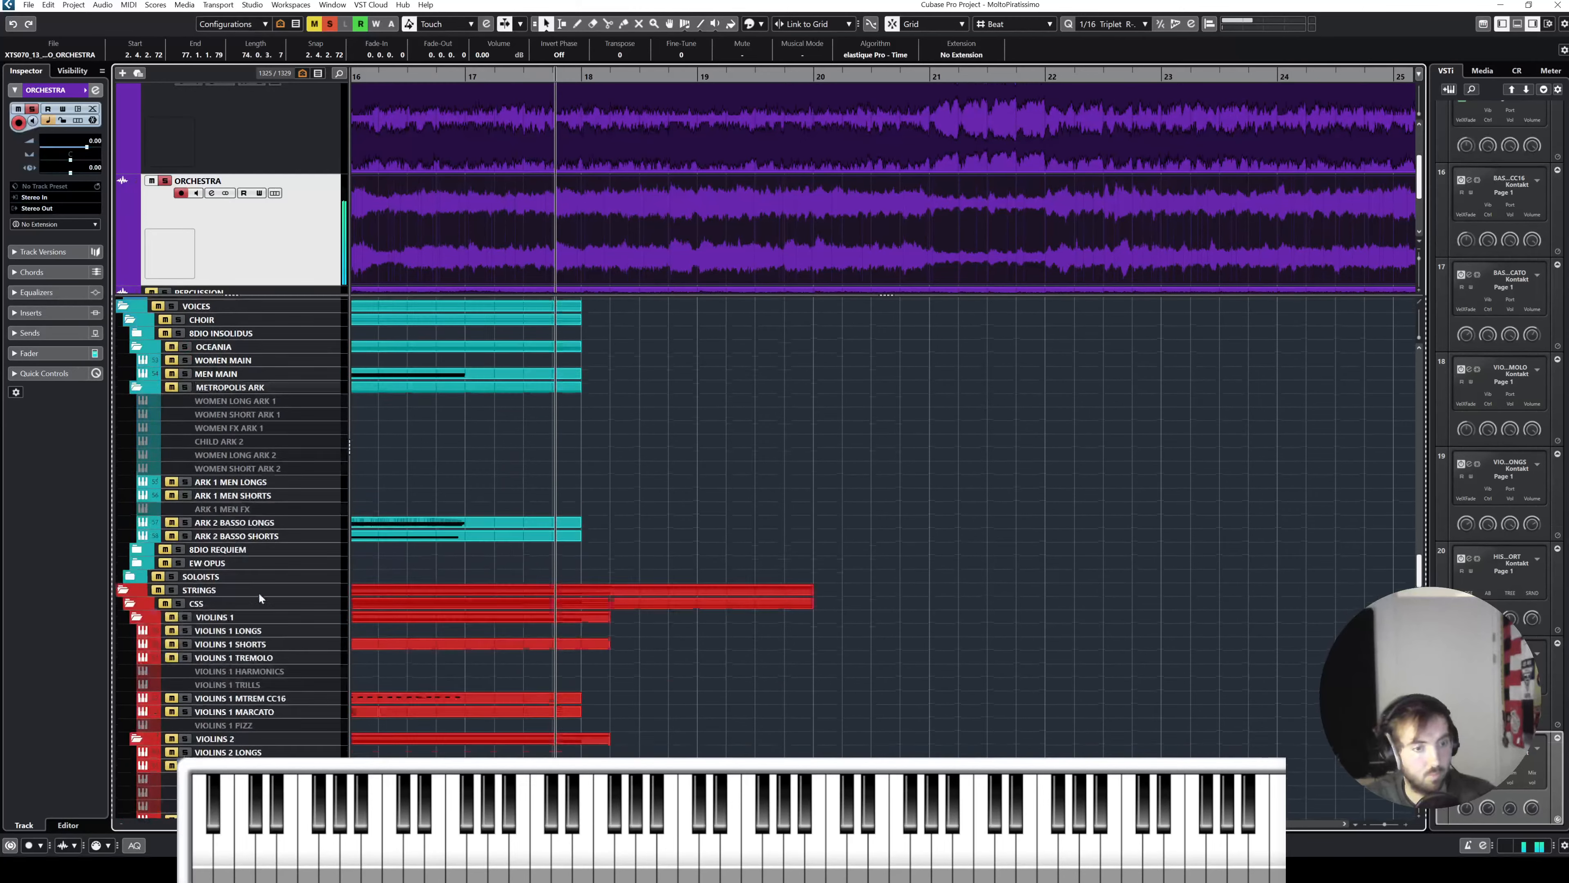
Step: Try out the melody on the VIOLINS 1 LONGS track, return the playhead to just after bar 16 and release the ORCHESTRA solo
click(193, 526)
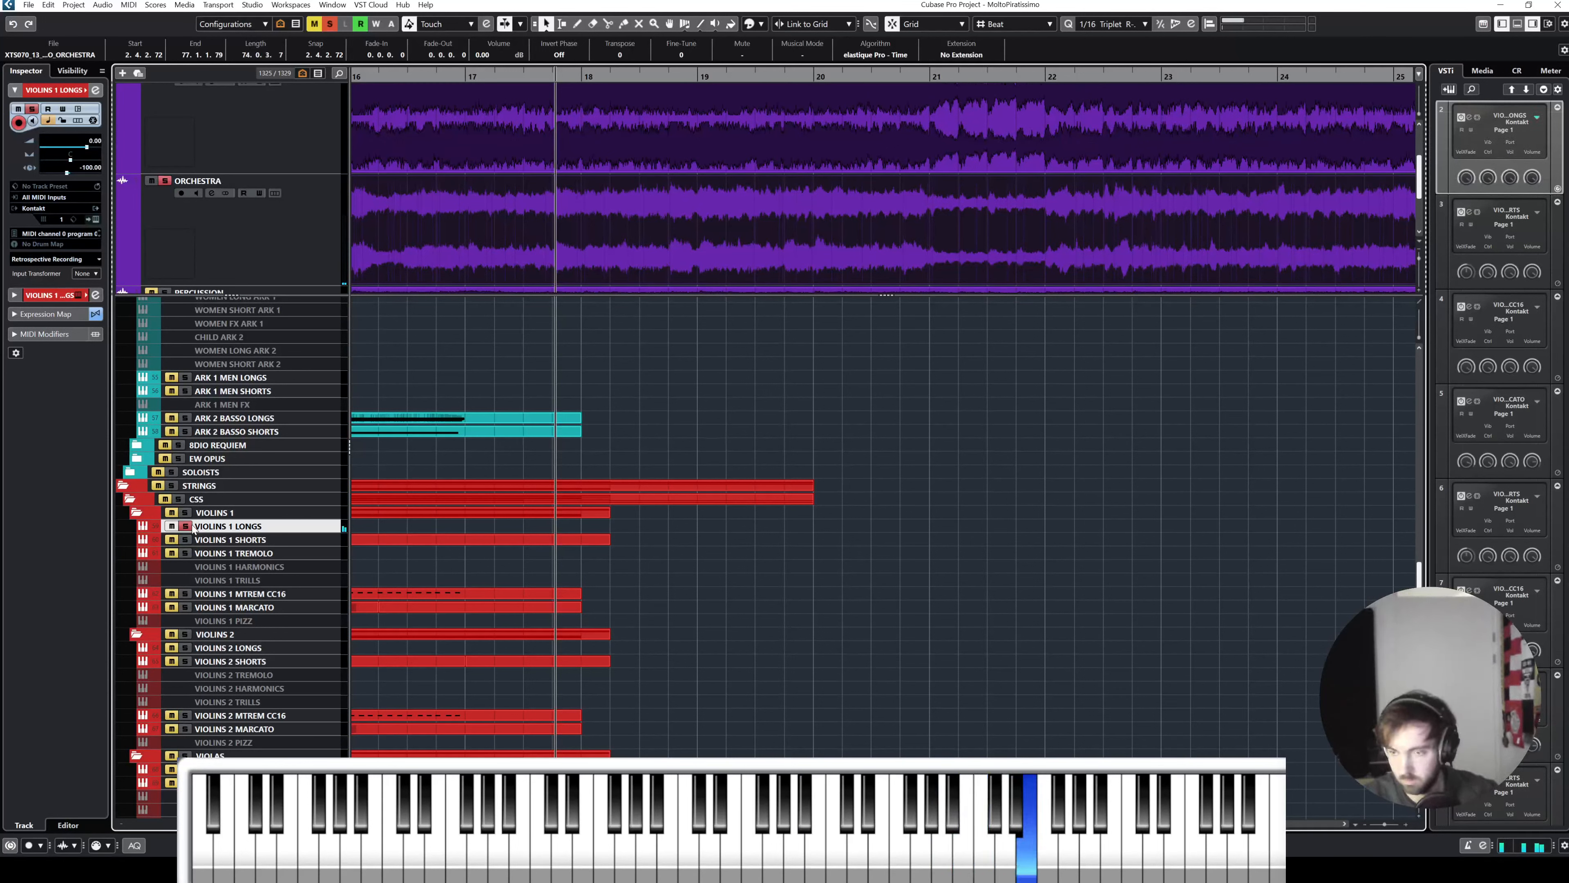
click(791, 485)
click(747, 447)
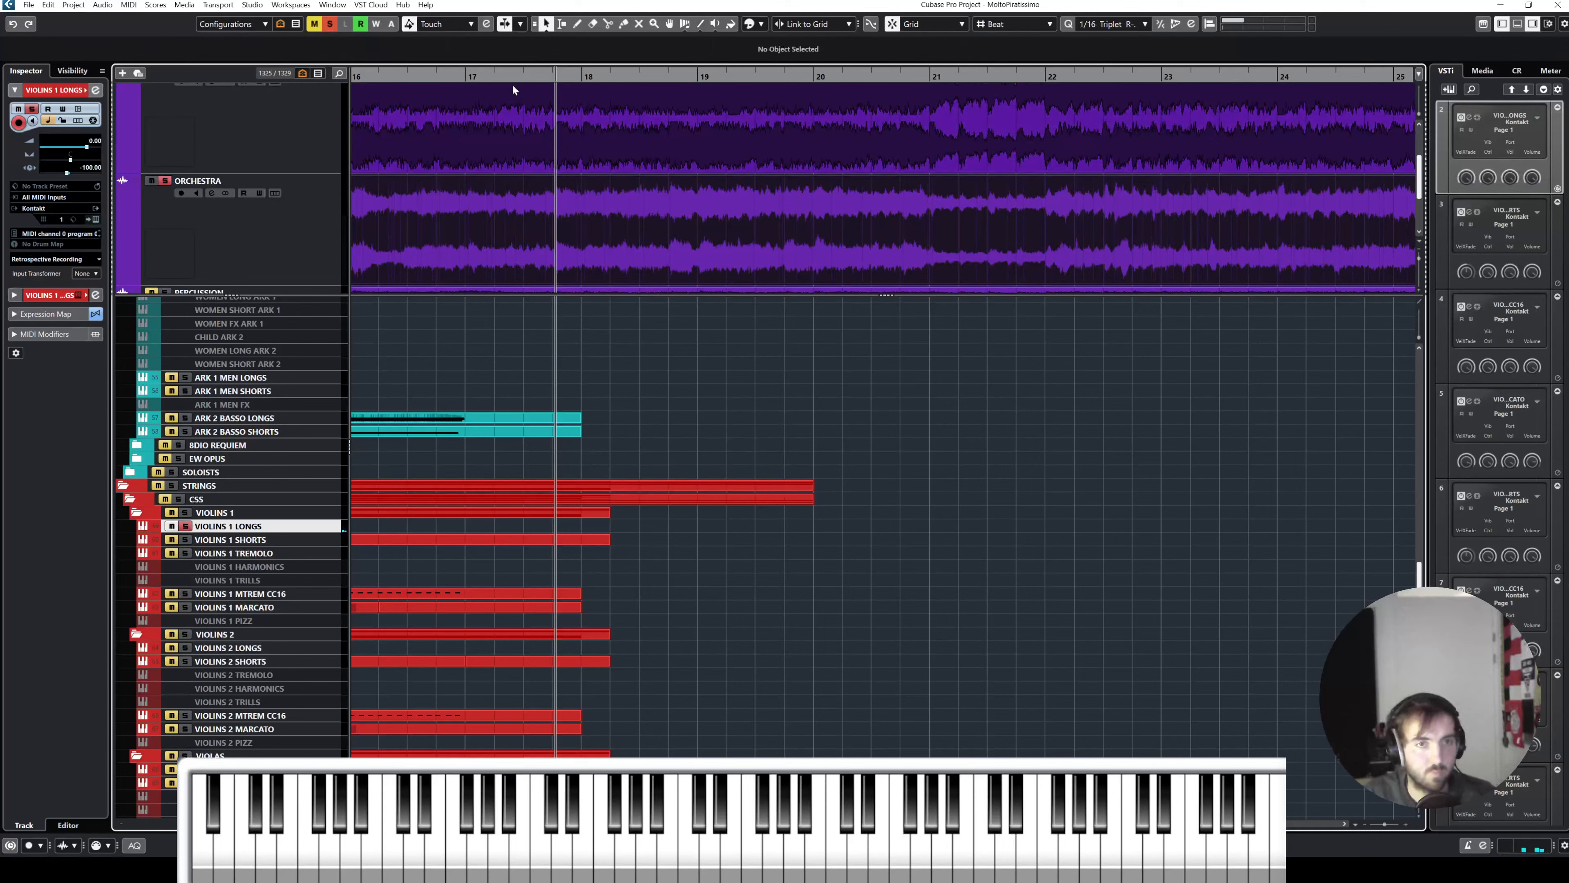
drag(508, 79, 386, 83)
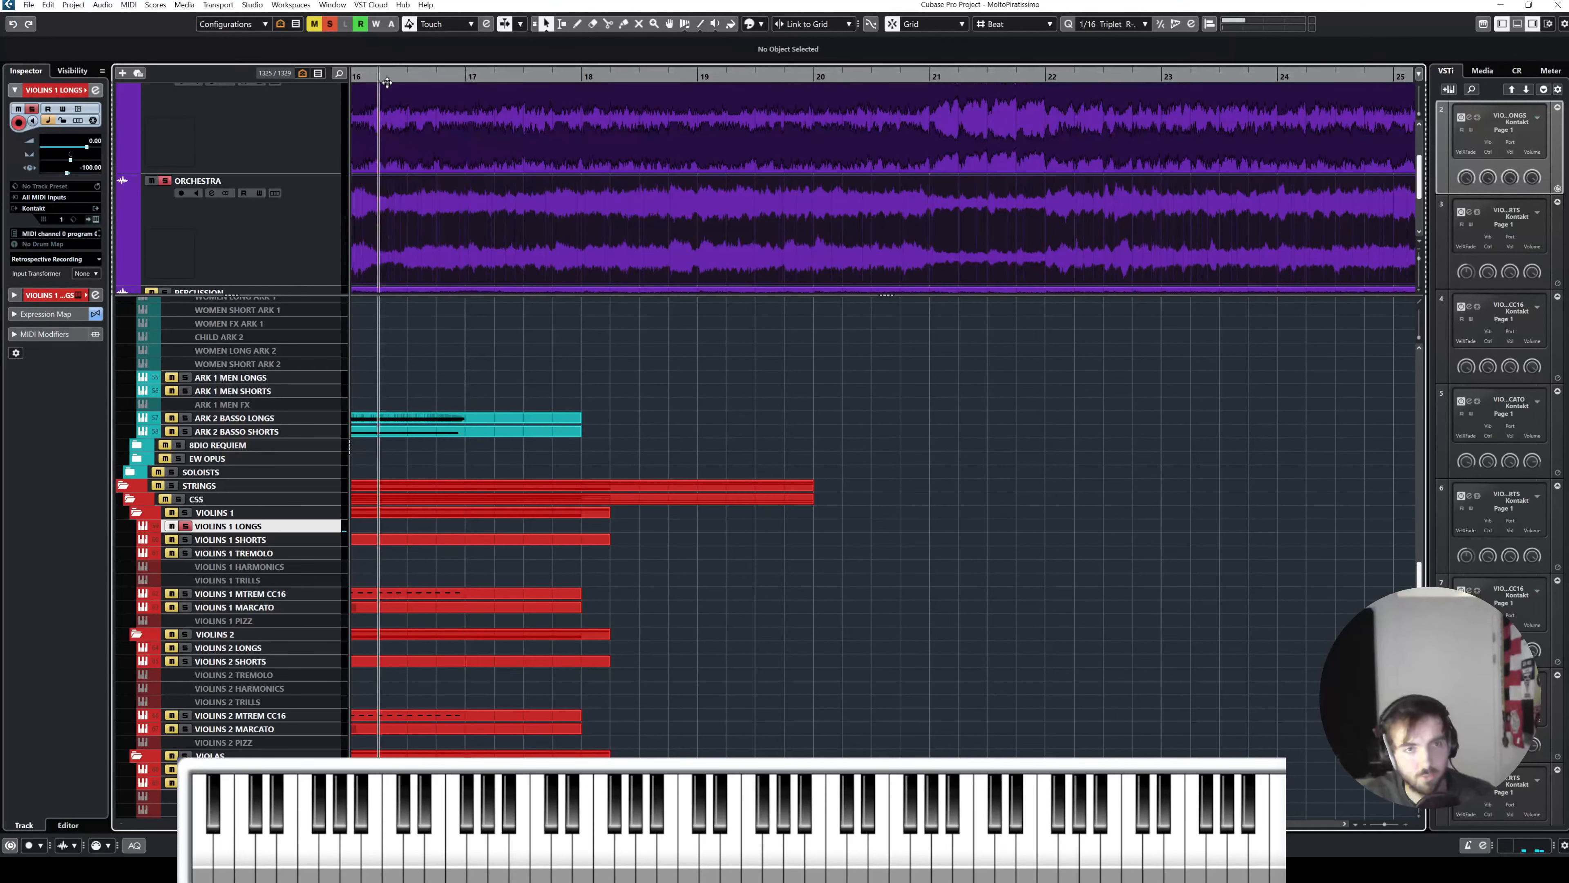
click(232, 178)
click(193, 528)
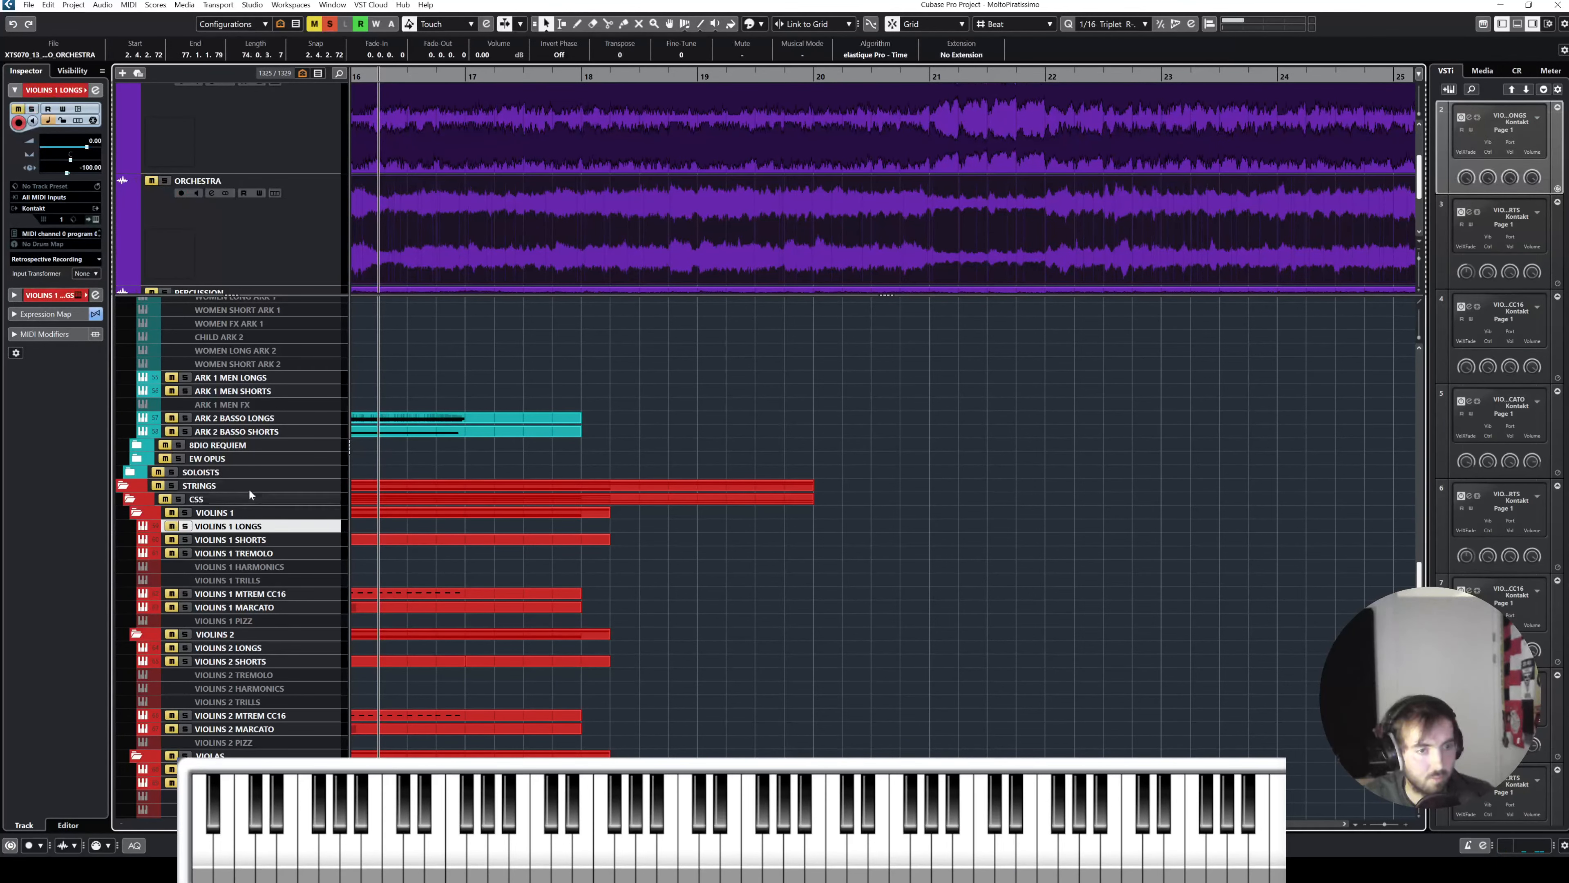
scroll(266, 473, up, 10)
scroll(589, 651, down, 10)
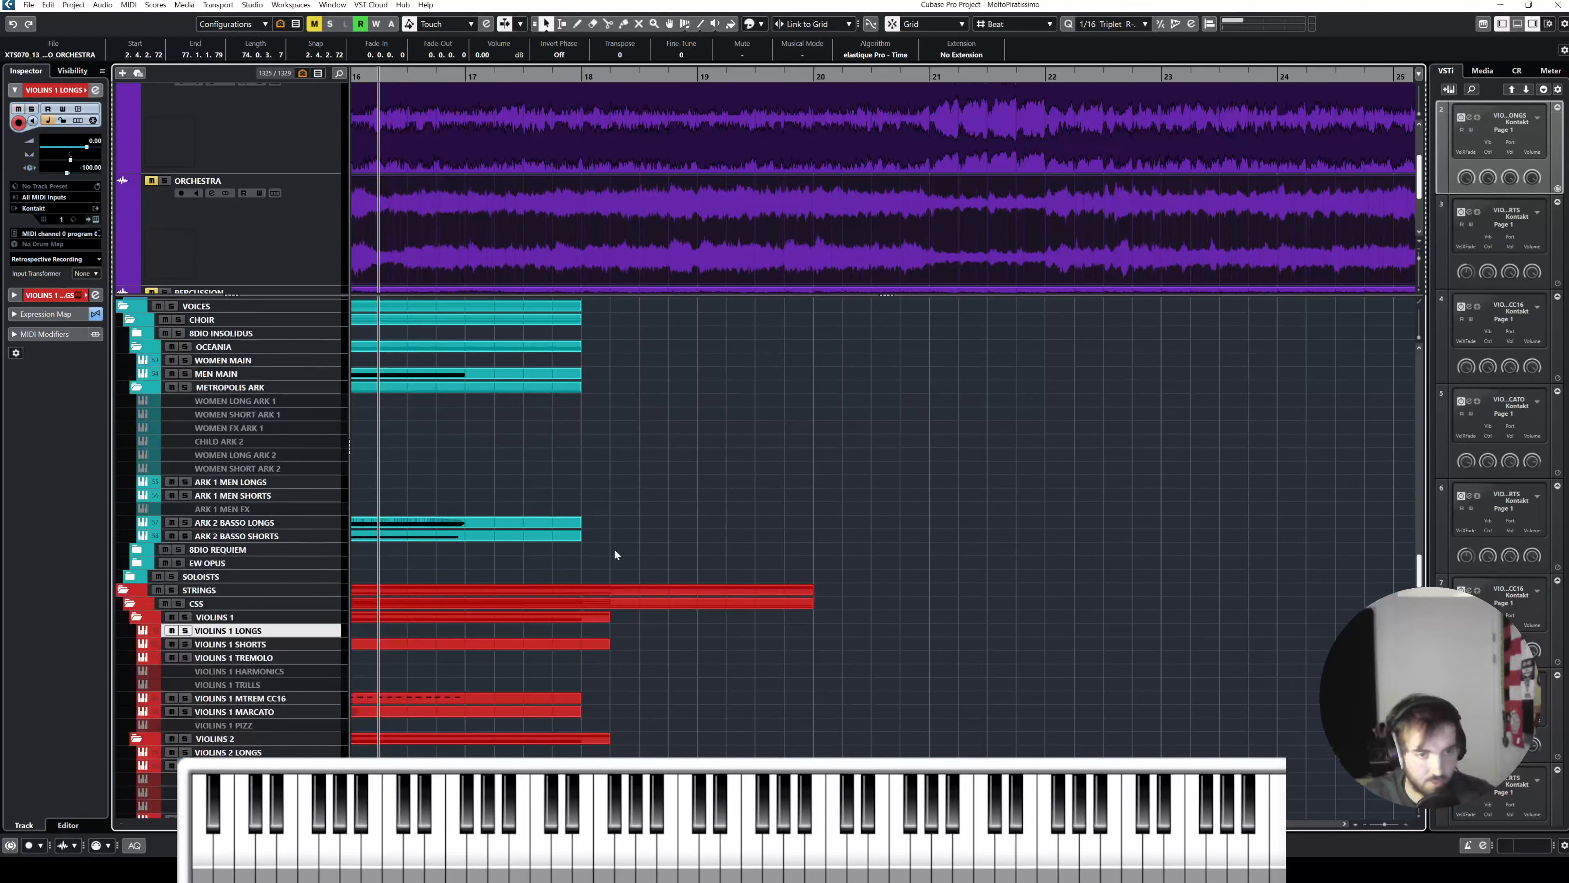
click(716, 445)
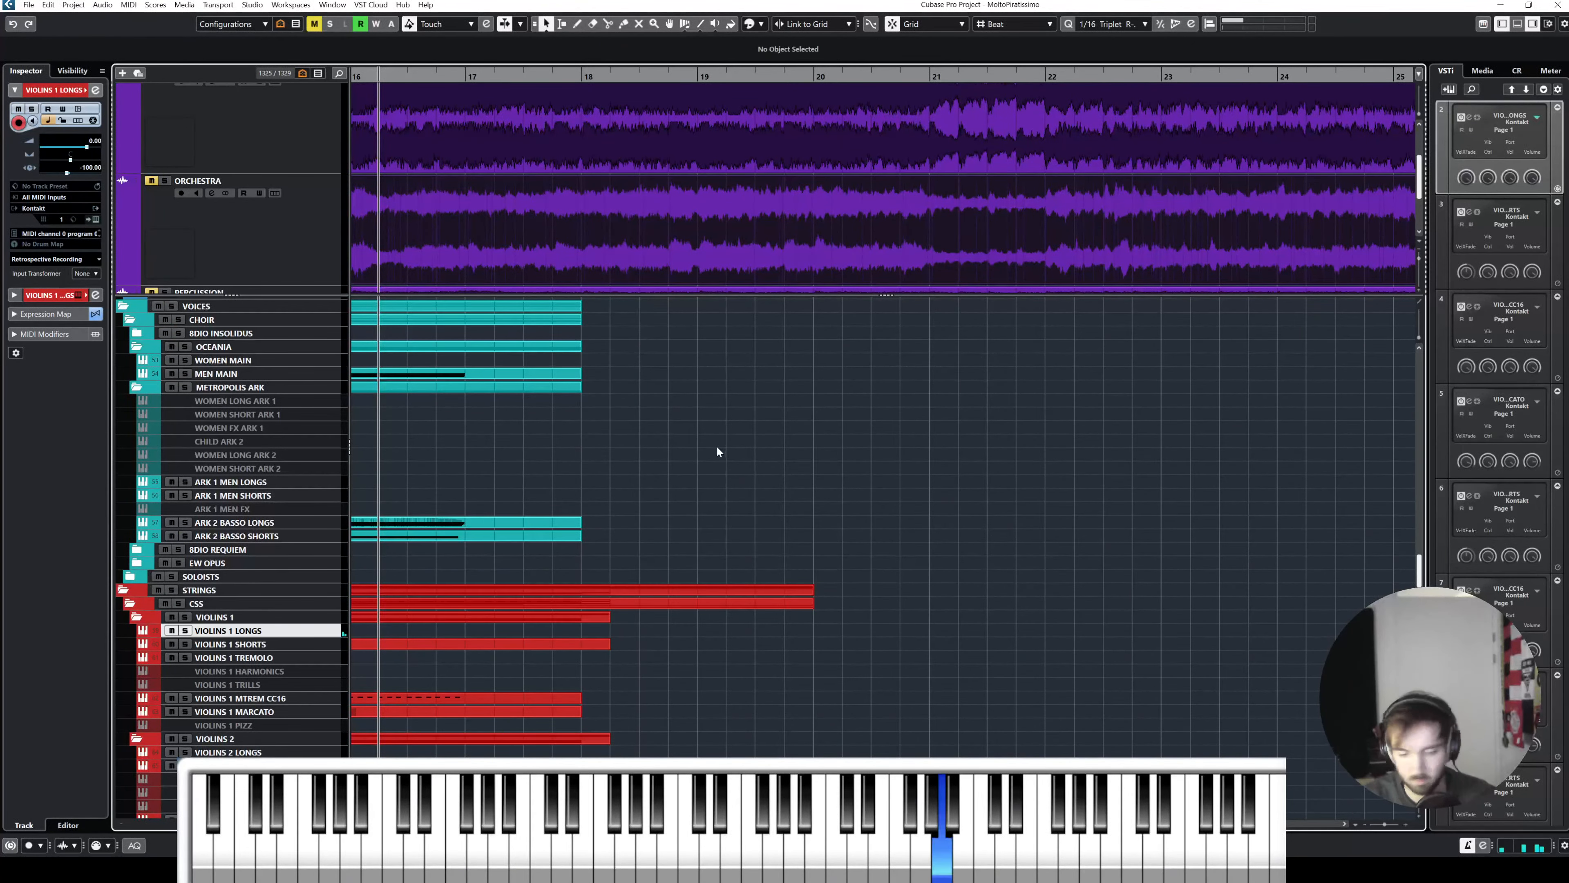
key(KP_Multiply)
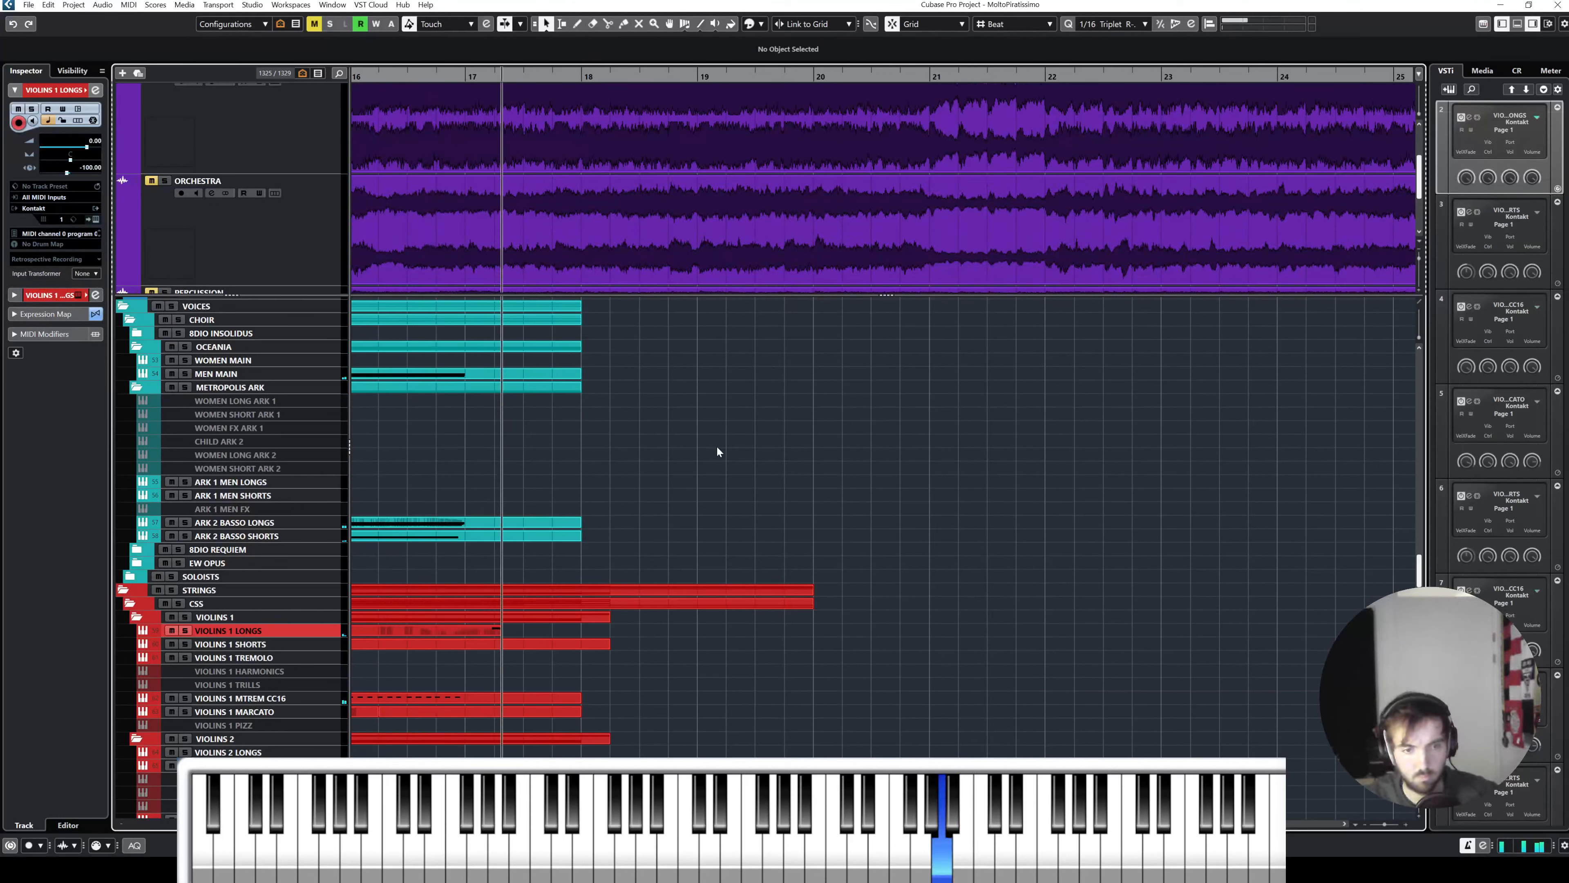
key(space)
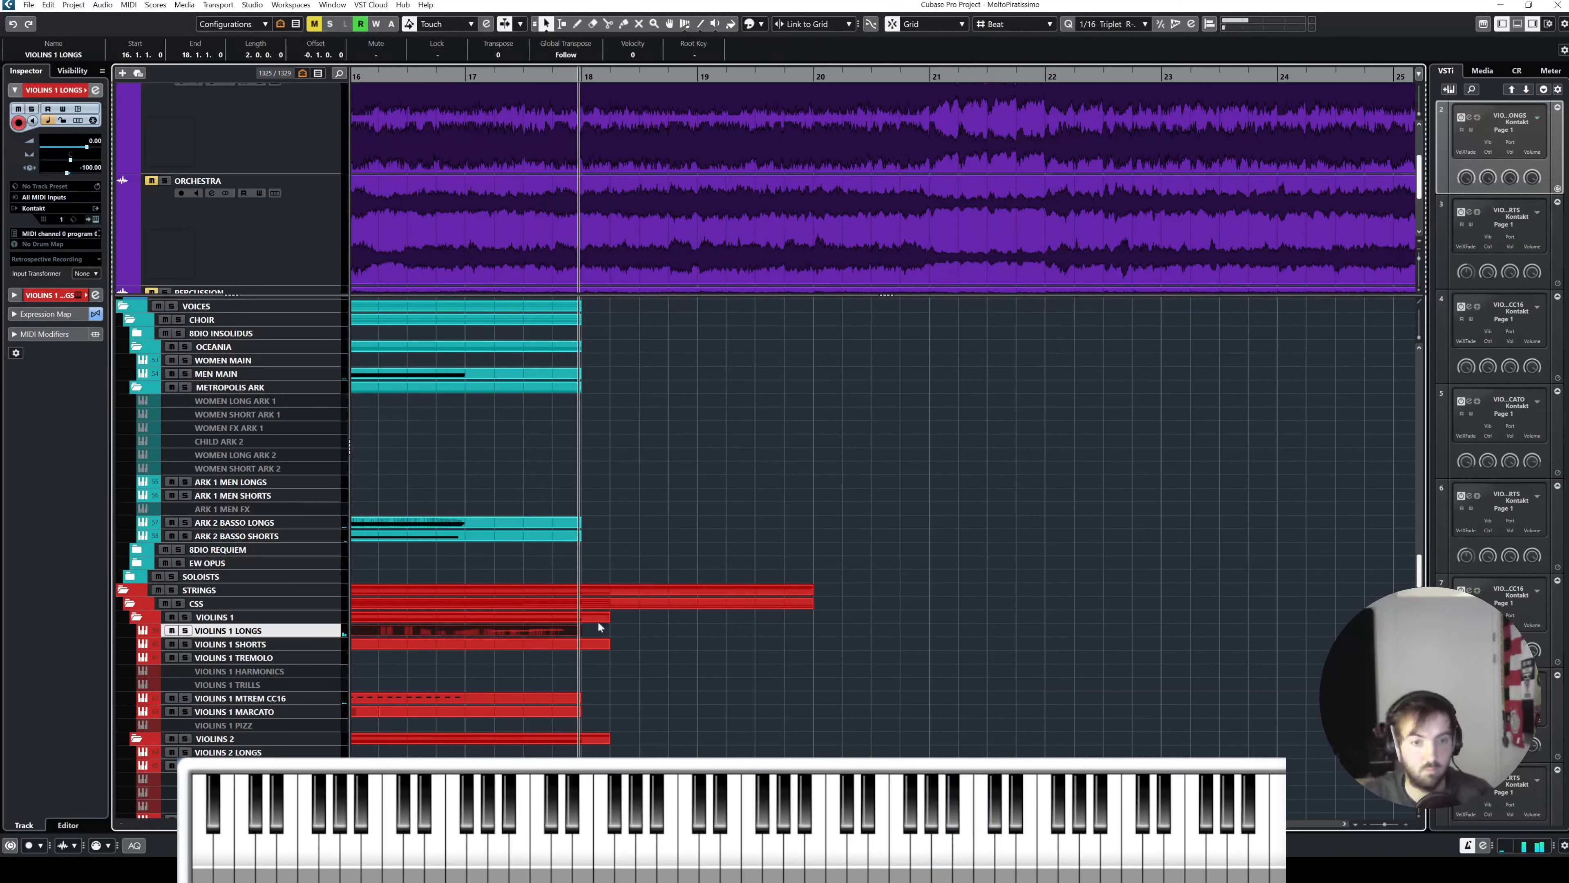
click(559, 628)
key(Delete)
Step: Record the long violin melody on the VIOLINS 1 LONGS track from the middle of bar 16 to just past bar 19
drag(426, 80, 491, 146)
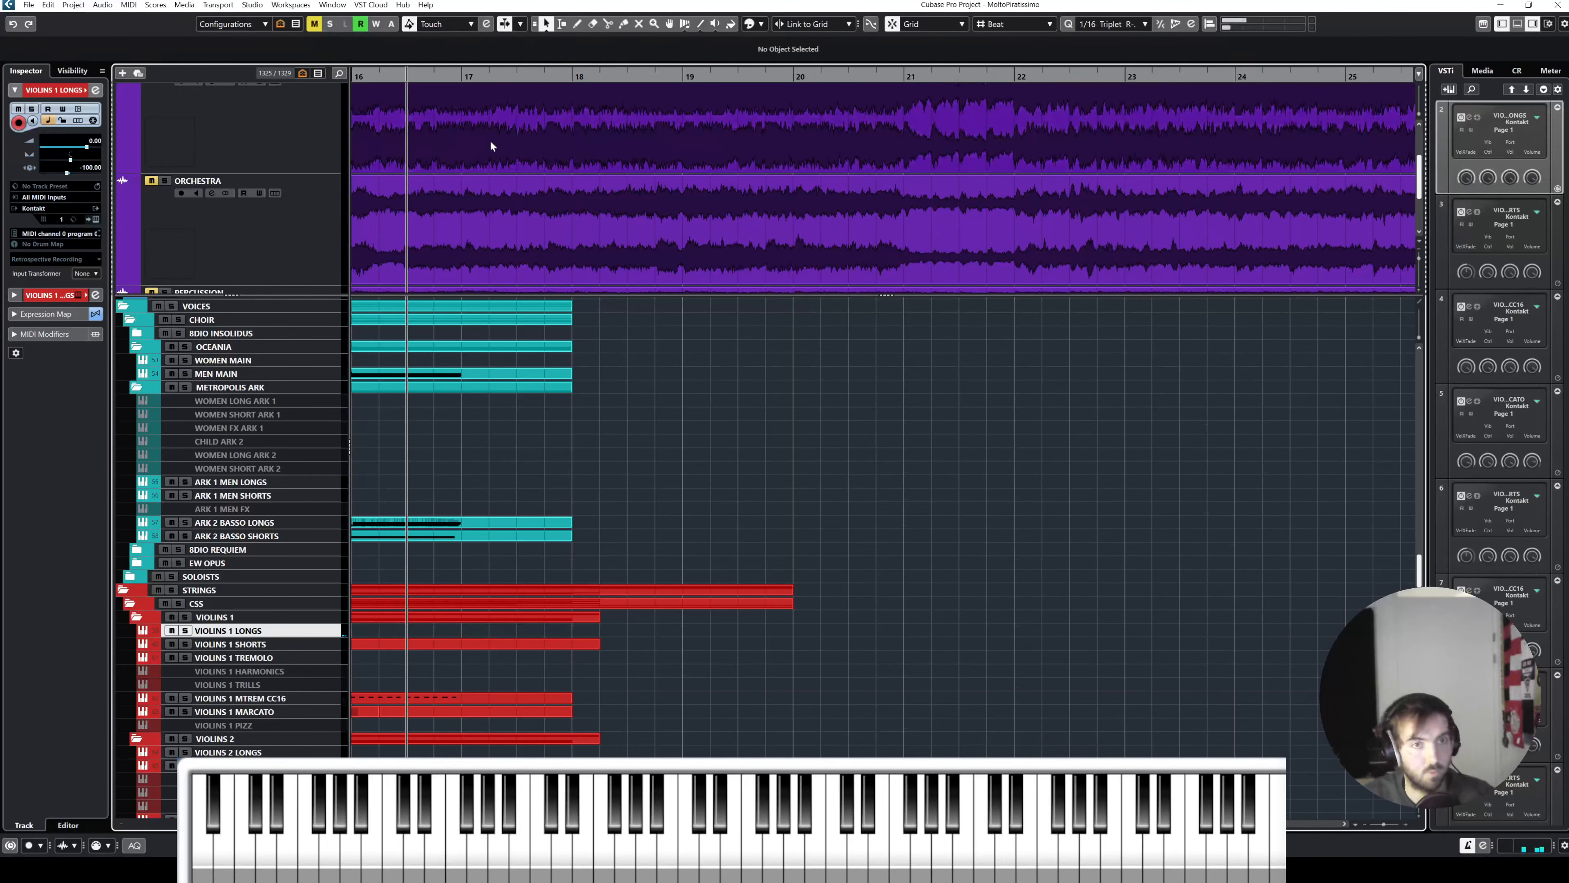
key(KP_Multiply)
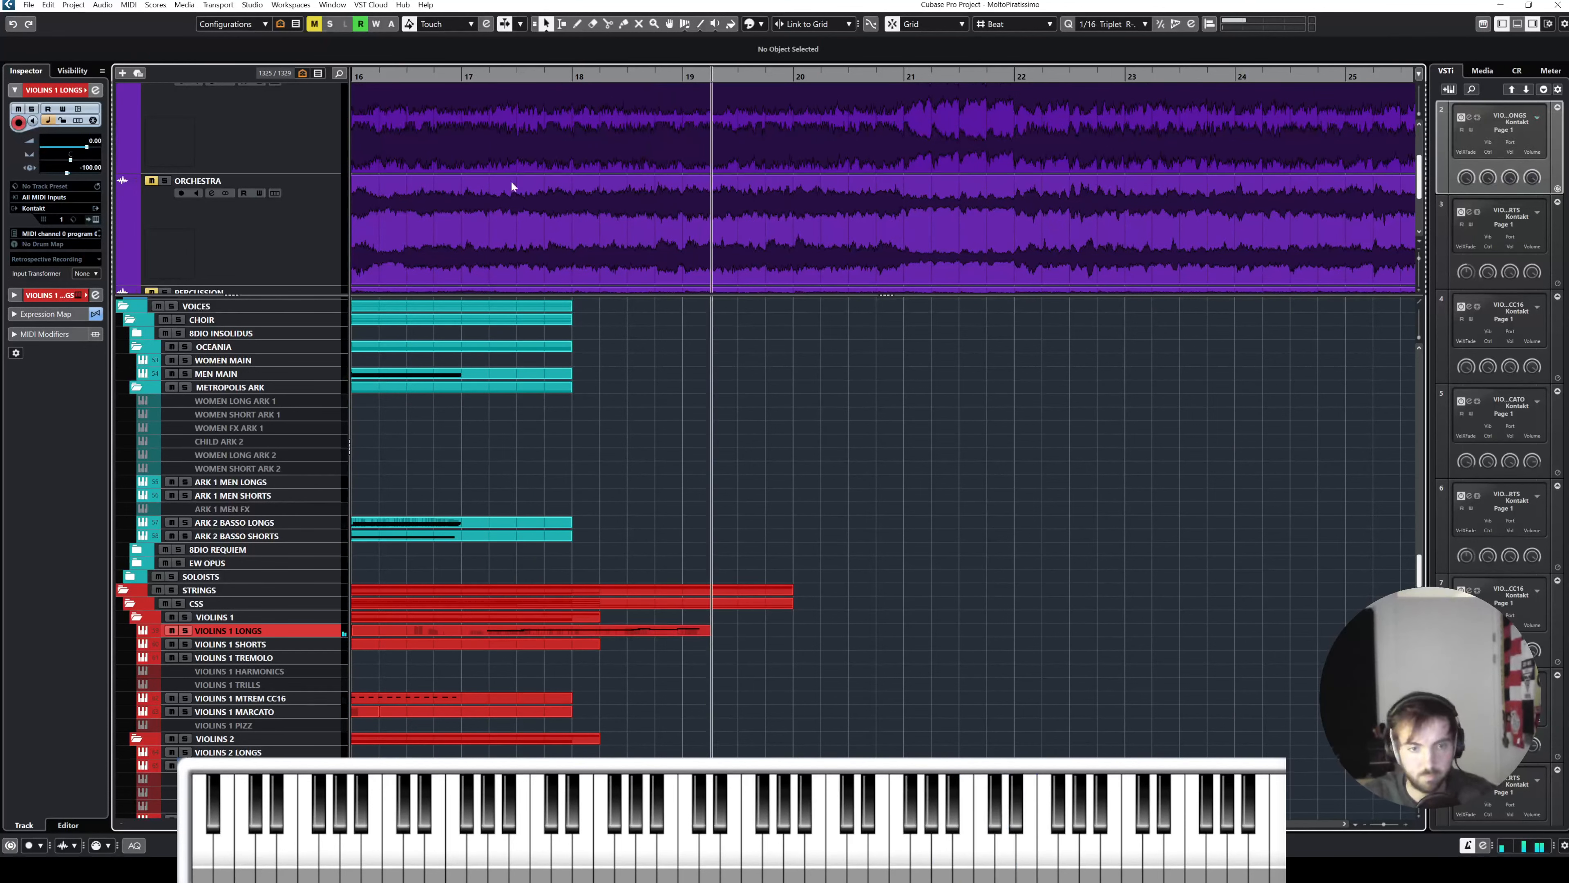
key(space)
Step: In the Key Editor, set all recorded VIOLINS 1 LONGS notes to velocity 127 and trim the first note's start to beat 17.2
double_click(546, 631)
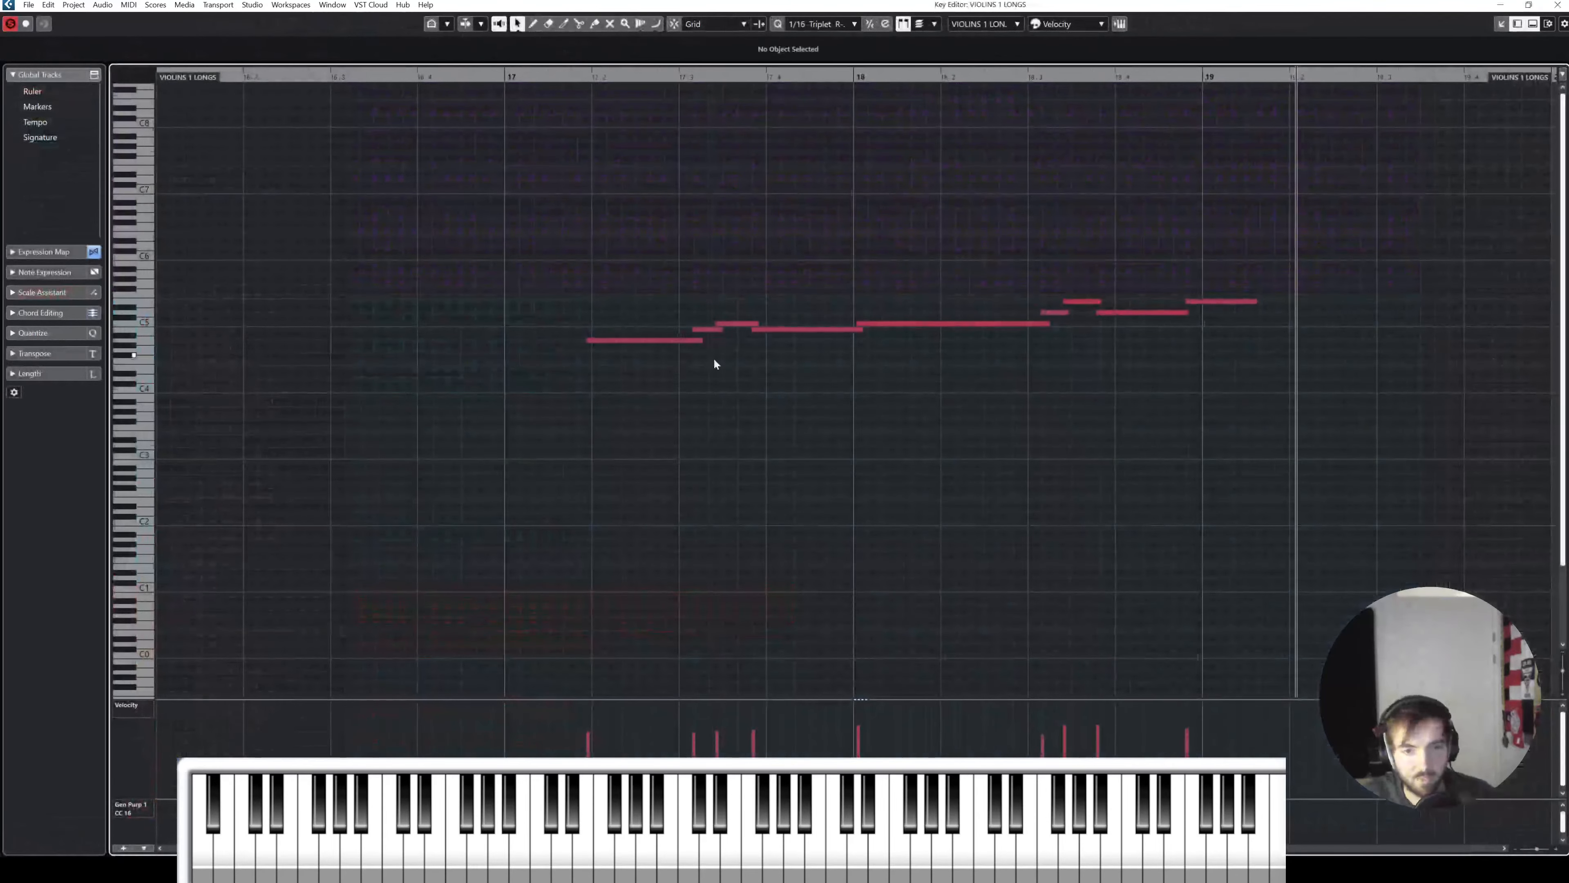
scroll(714, 359, right, 3)
drag(459, 207, 1362, 583)
key(ctrl+a)
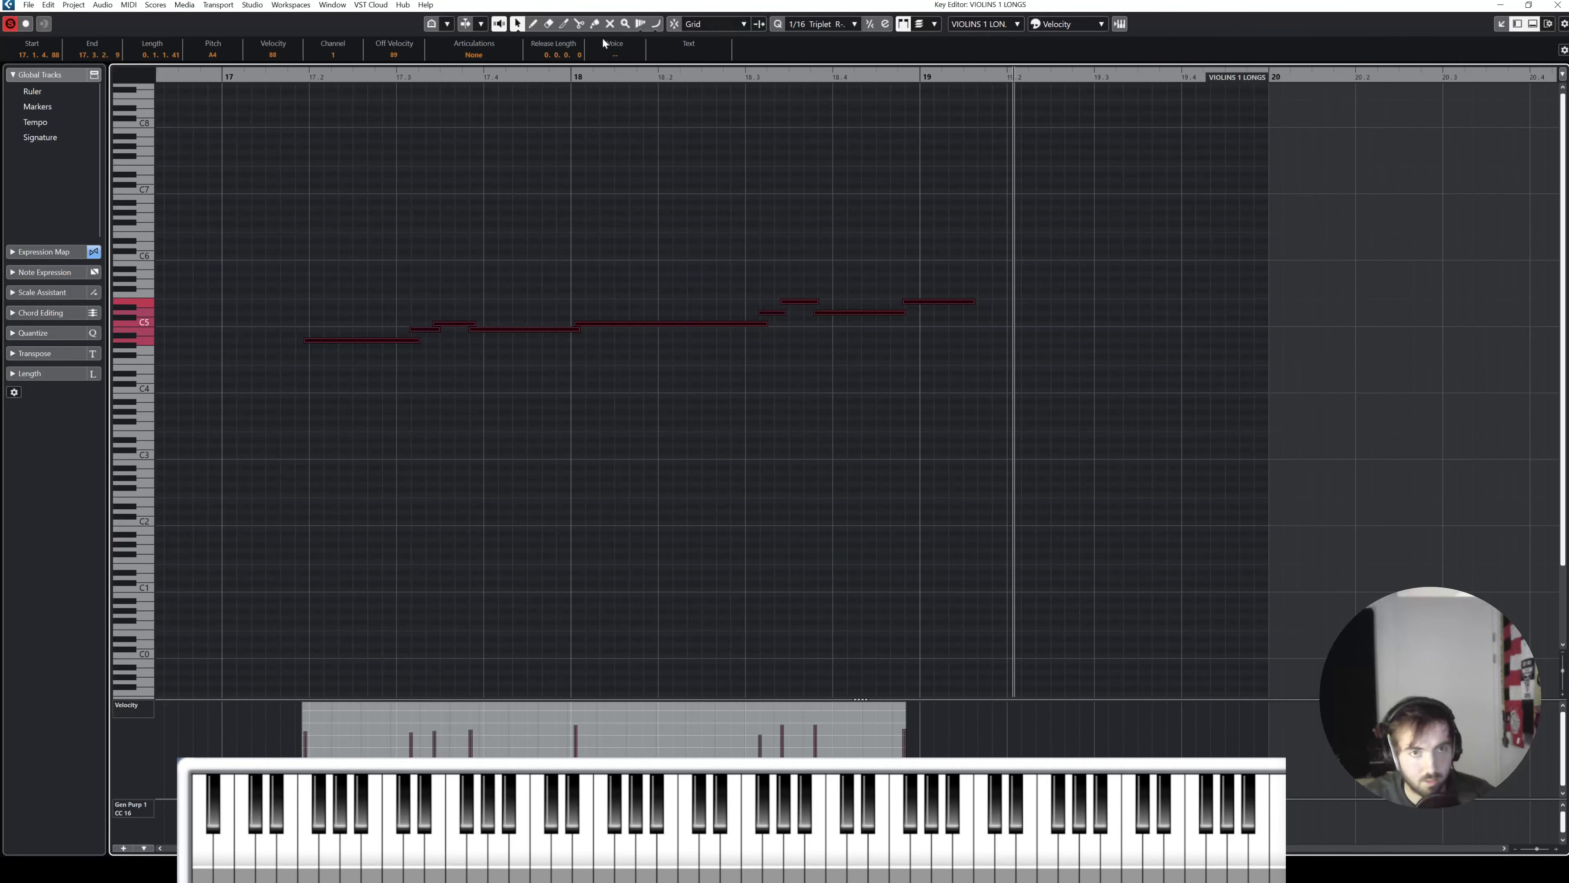
click(320, 249)
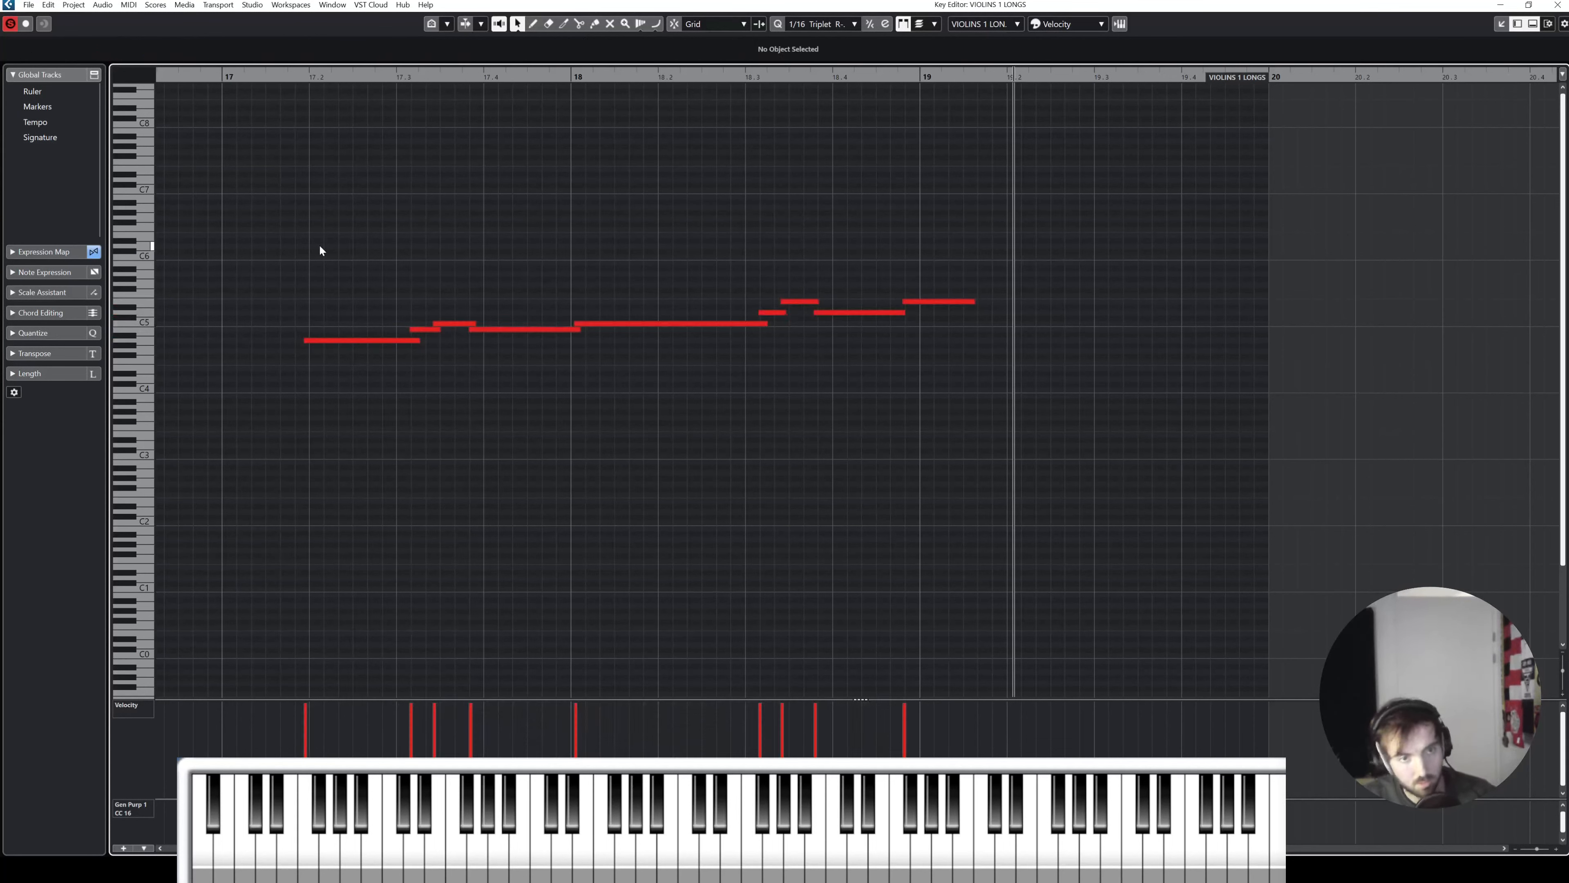
drag(302, 343, 312, 341)
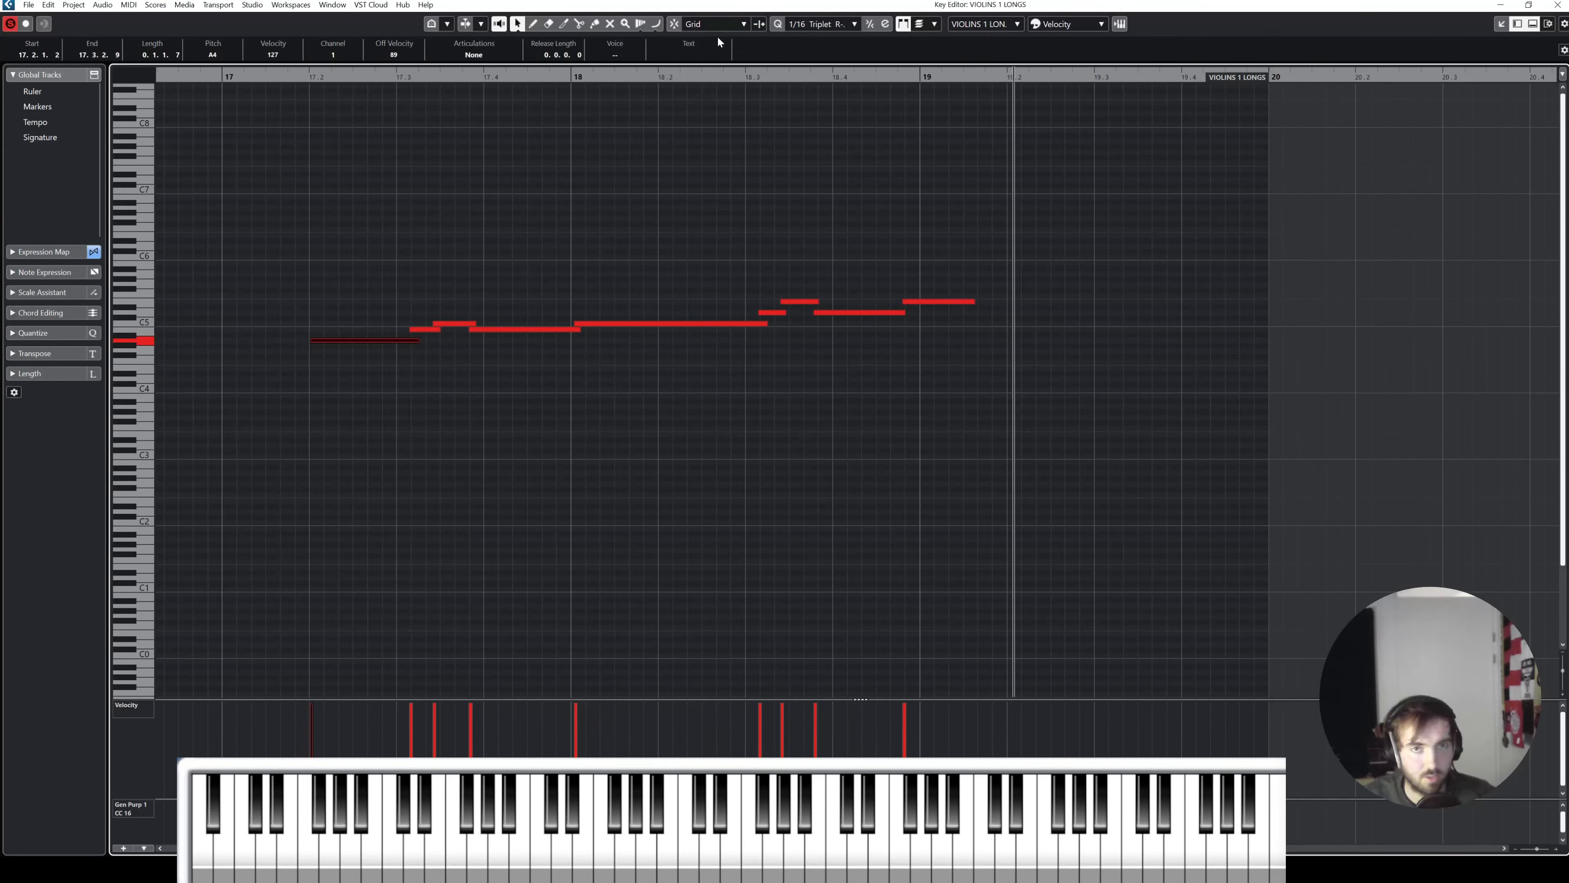
Step: Quantize every note after the opening A4 using the 1/8 Triplet R-10 preset
click(805, 25)
click(859, 377)
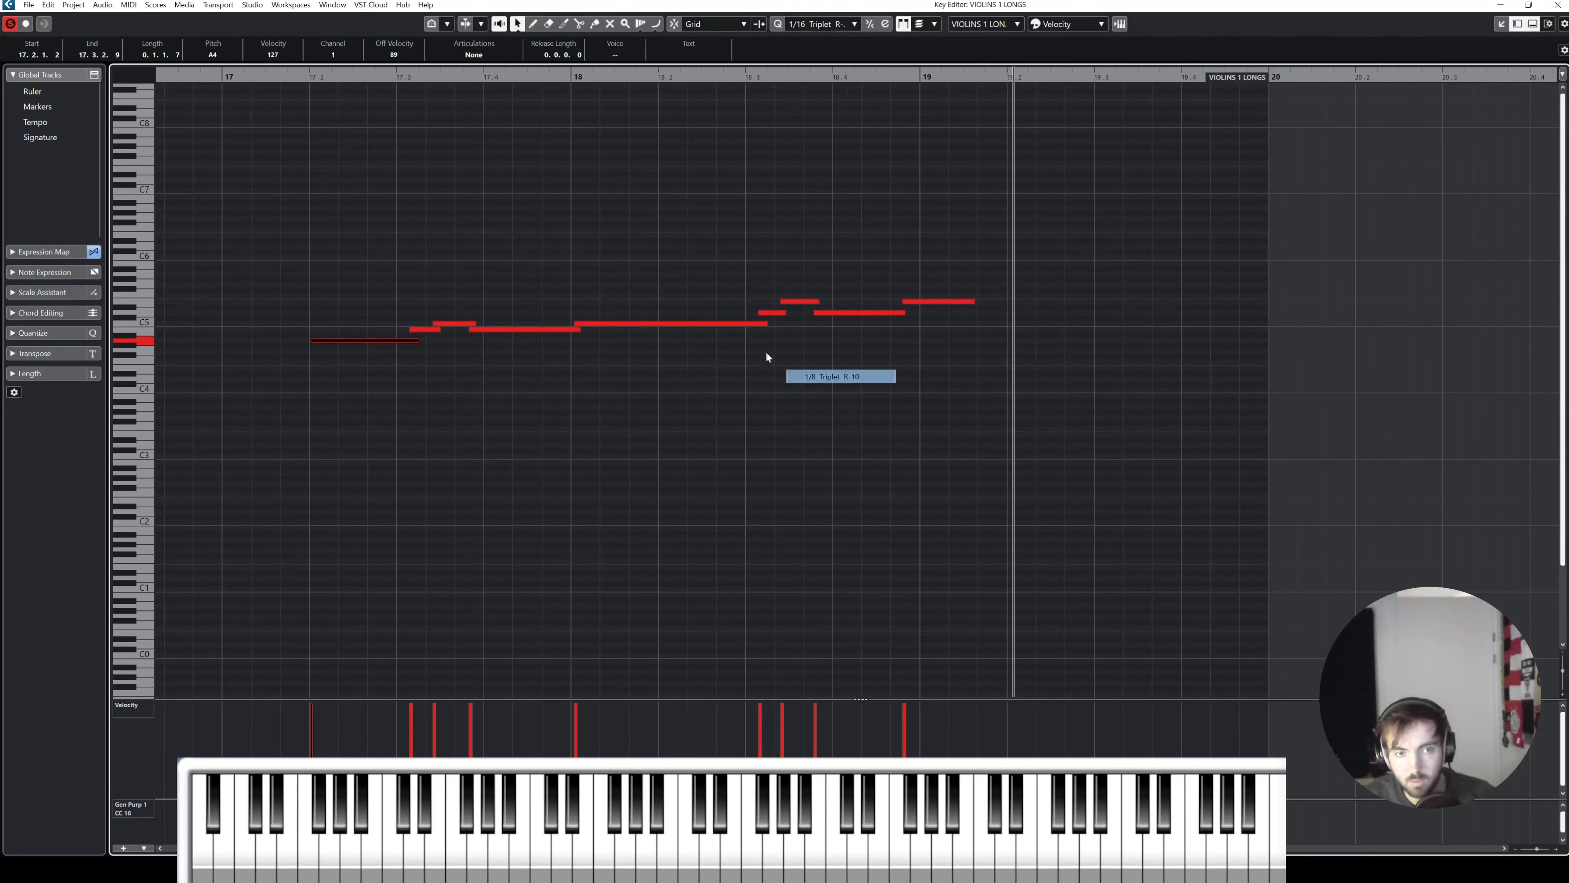
drag(412, 309, 988, 317)
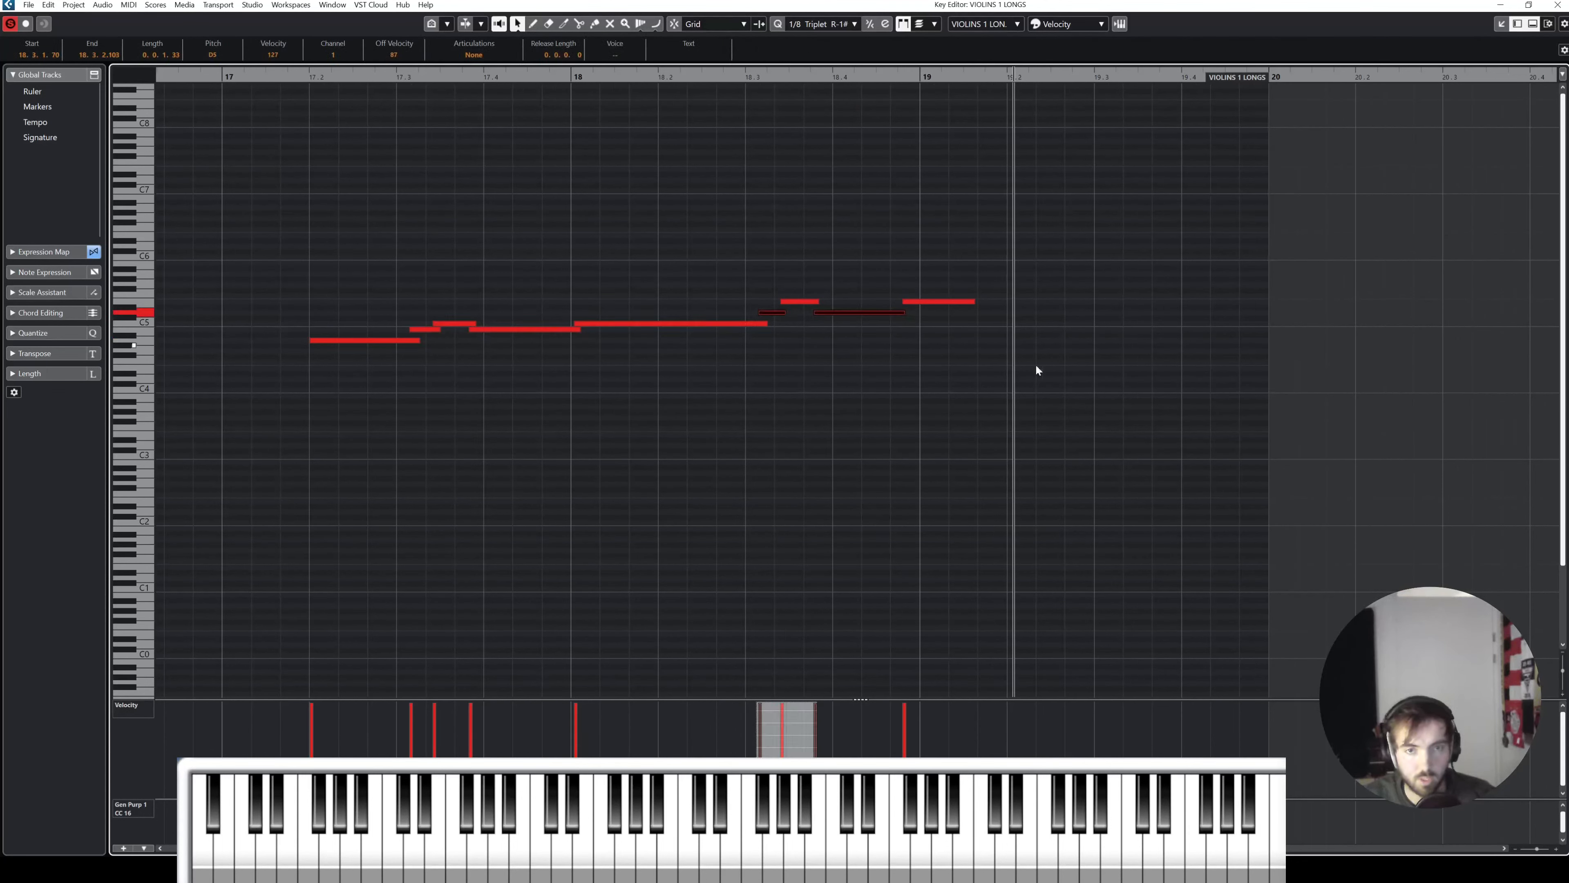
drag(1035, 362, 667, 294)
drag(424, 288, 908, 426)
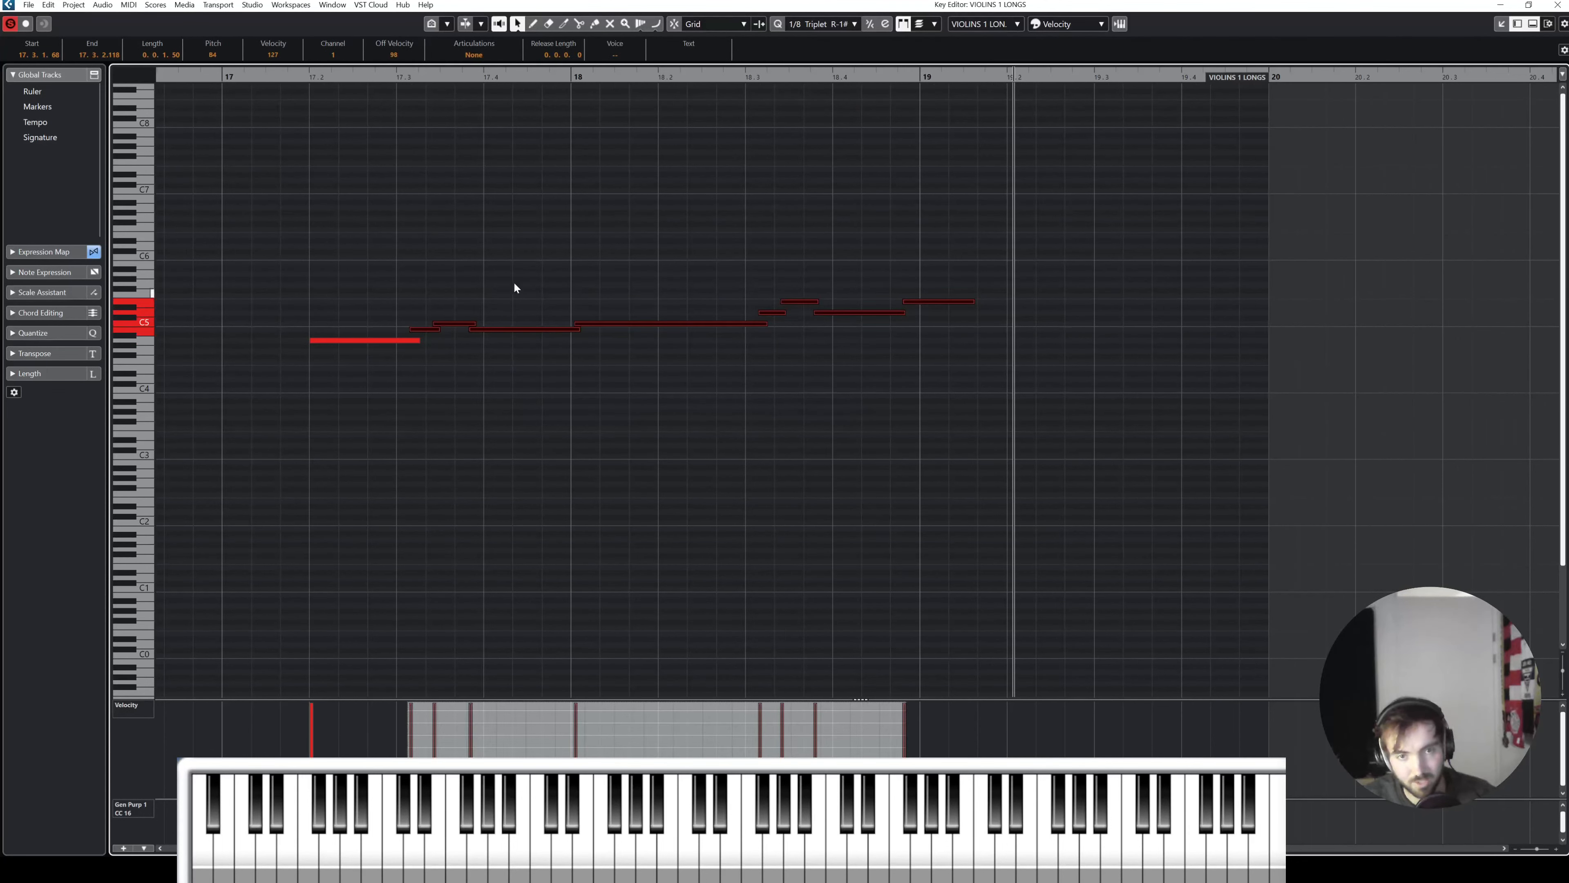
click(431, 332)
drag(431, 273, 921, 362)
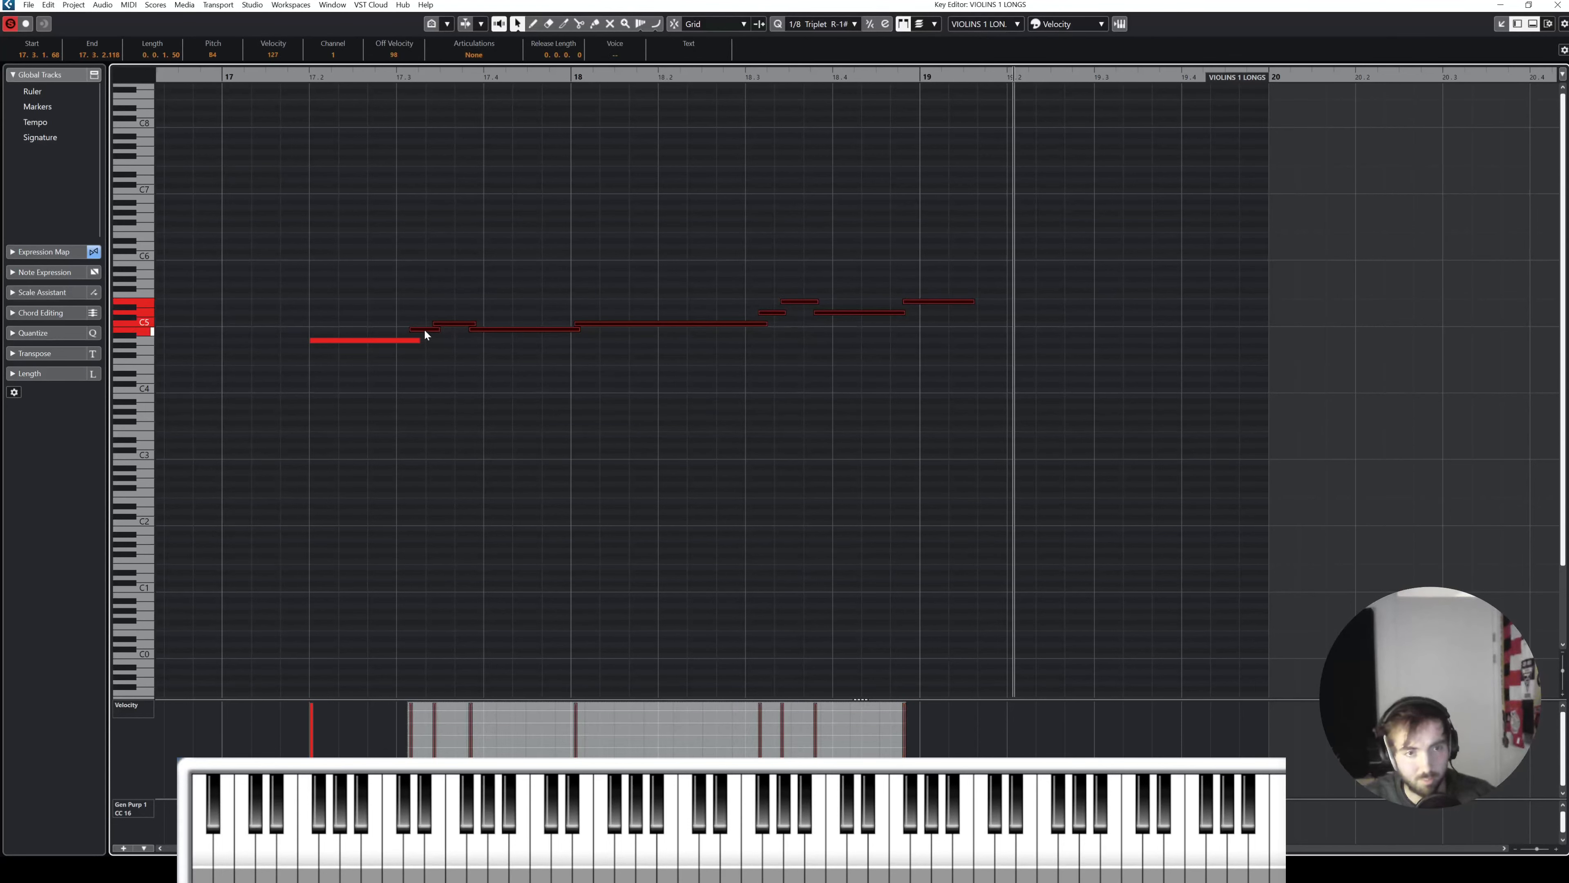
drag(425, 334, 439, 334)
click(593, 311)
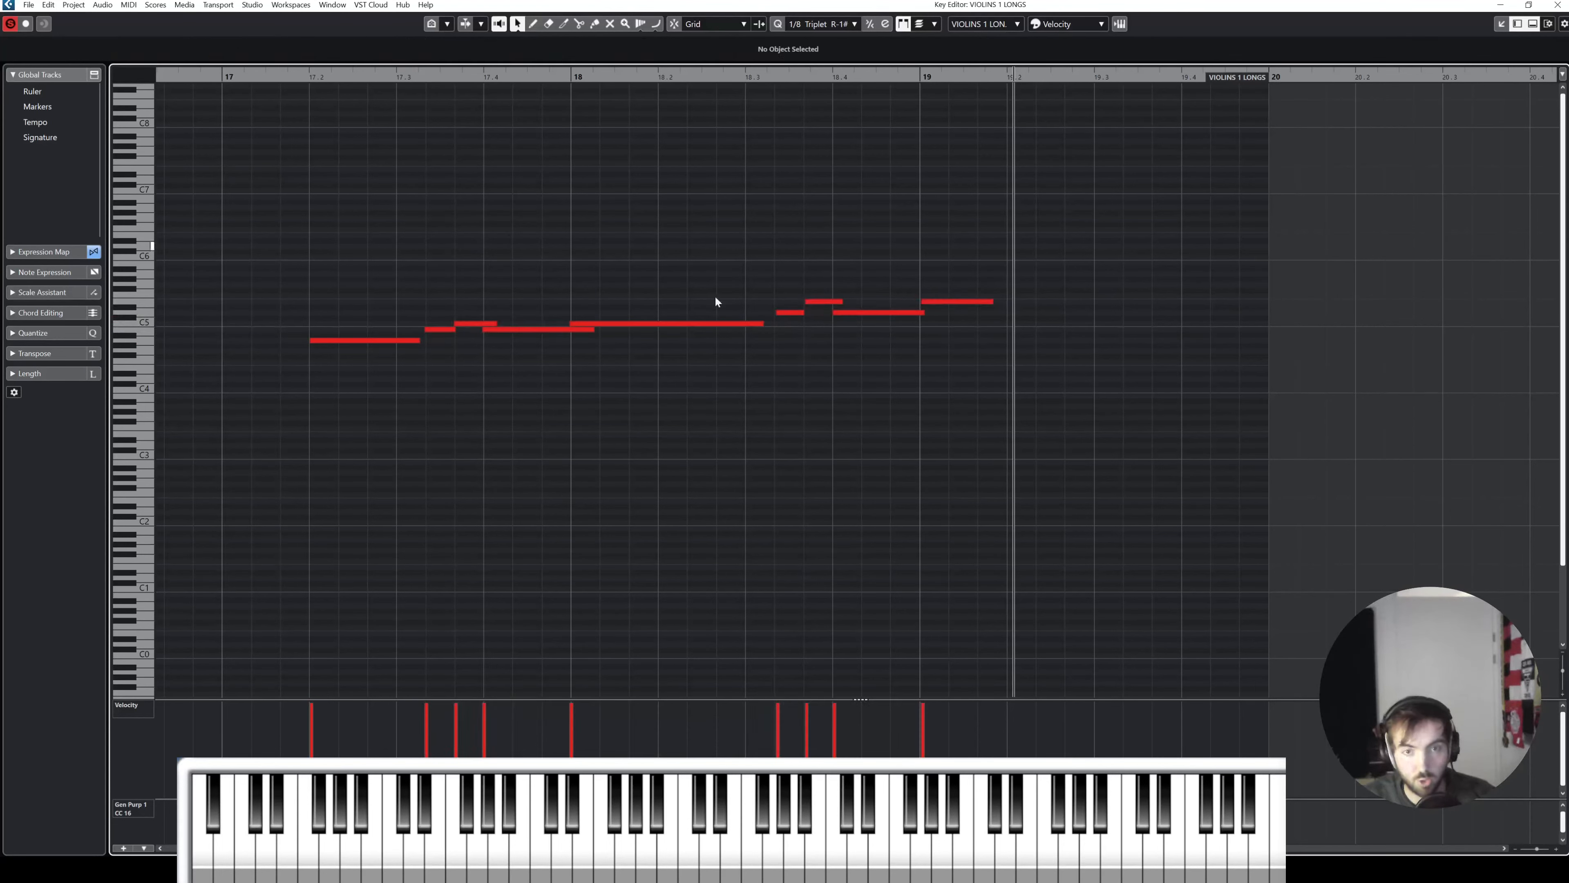
Step: Lengthen the long C5 note in bar 18 to meet the following note and extend the starts of all notes after the first slightly earlier
drag(761, 327, 808, 312)
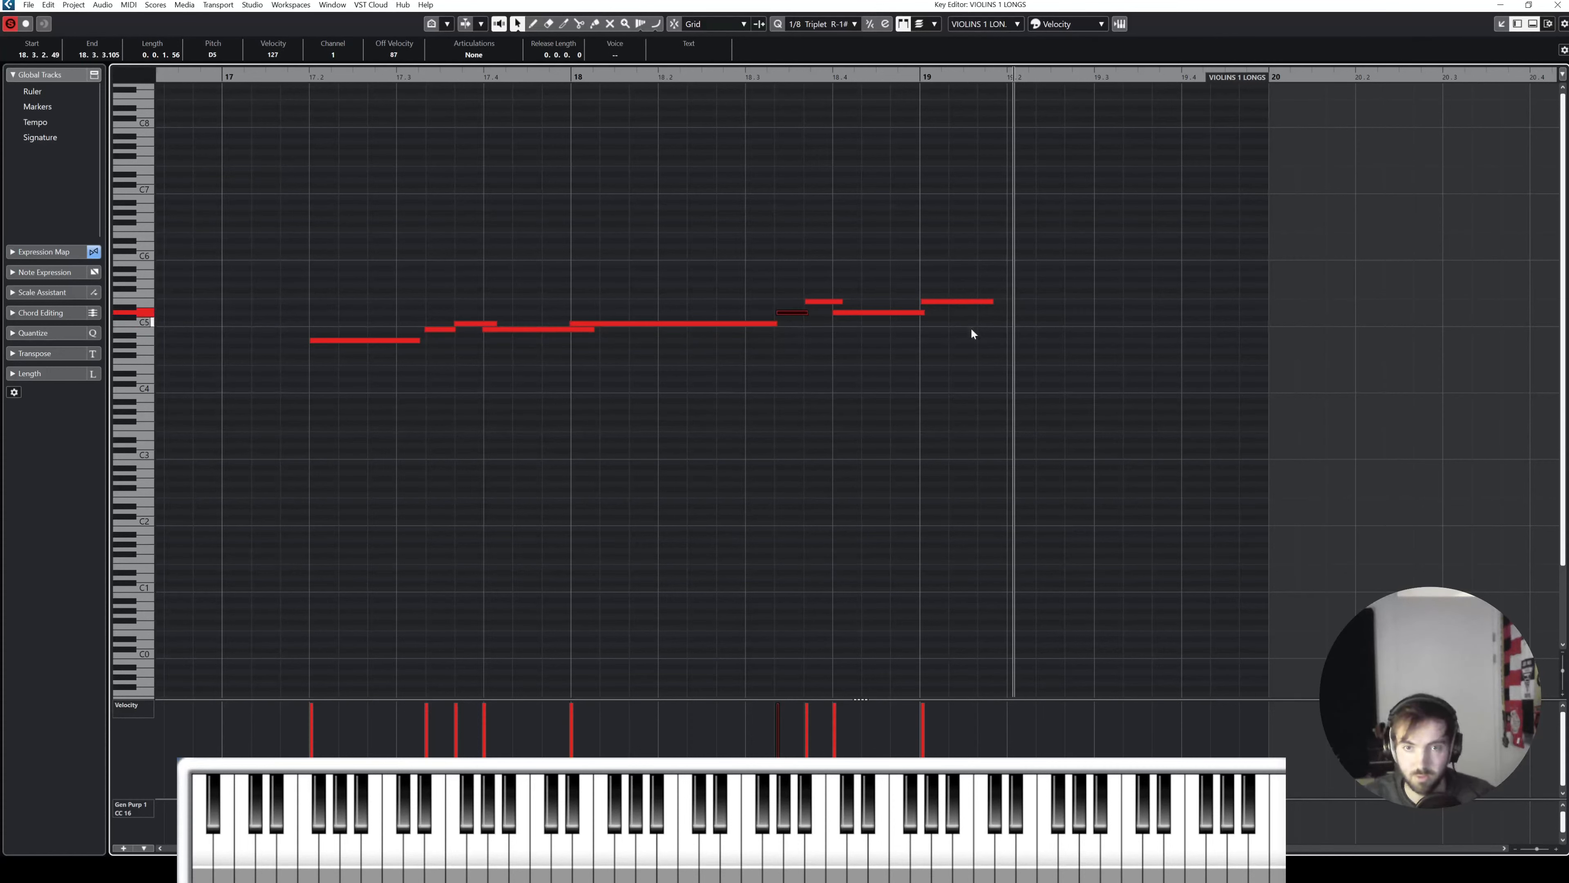
drag(1050, 378, 433, 271)
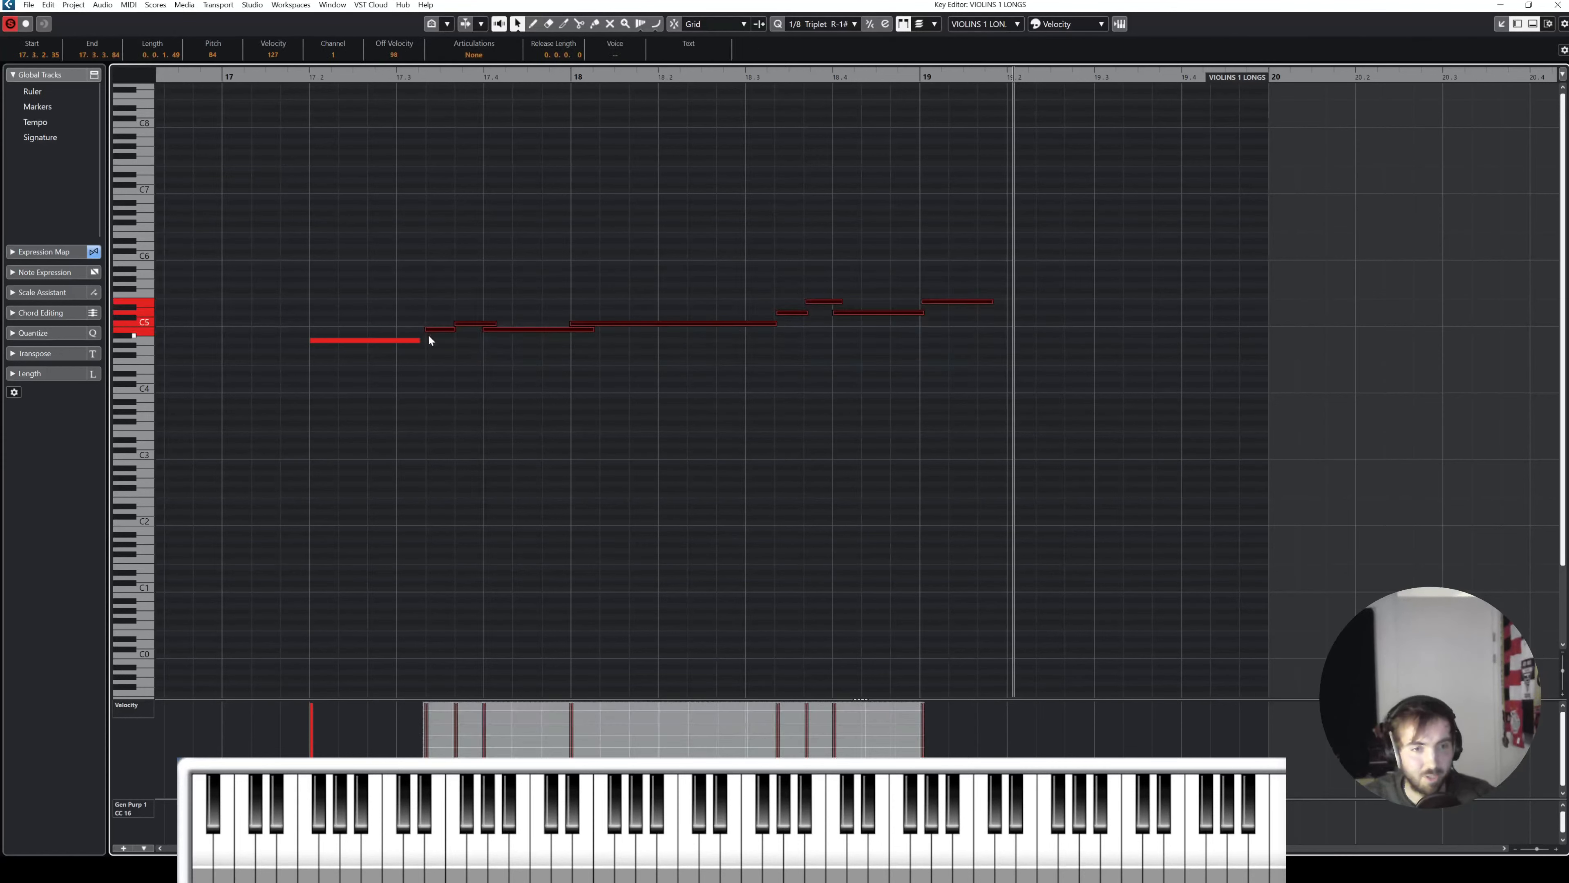
drag(428, 330, 421, 340)
Step: Adjust the opening A4 note to start at 17.2.1.22, end at 17.3.2.41 and have a velocity of 44
click(371, 350)
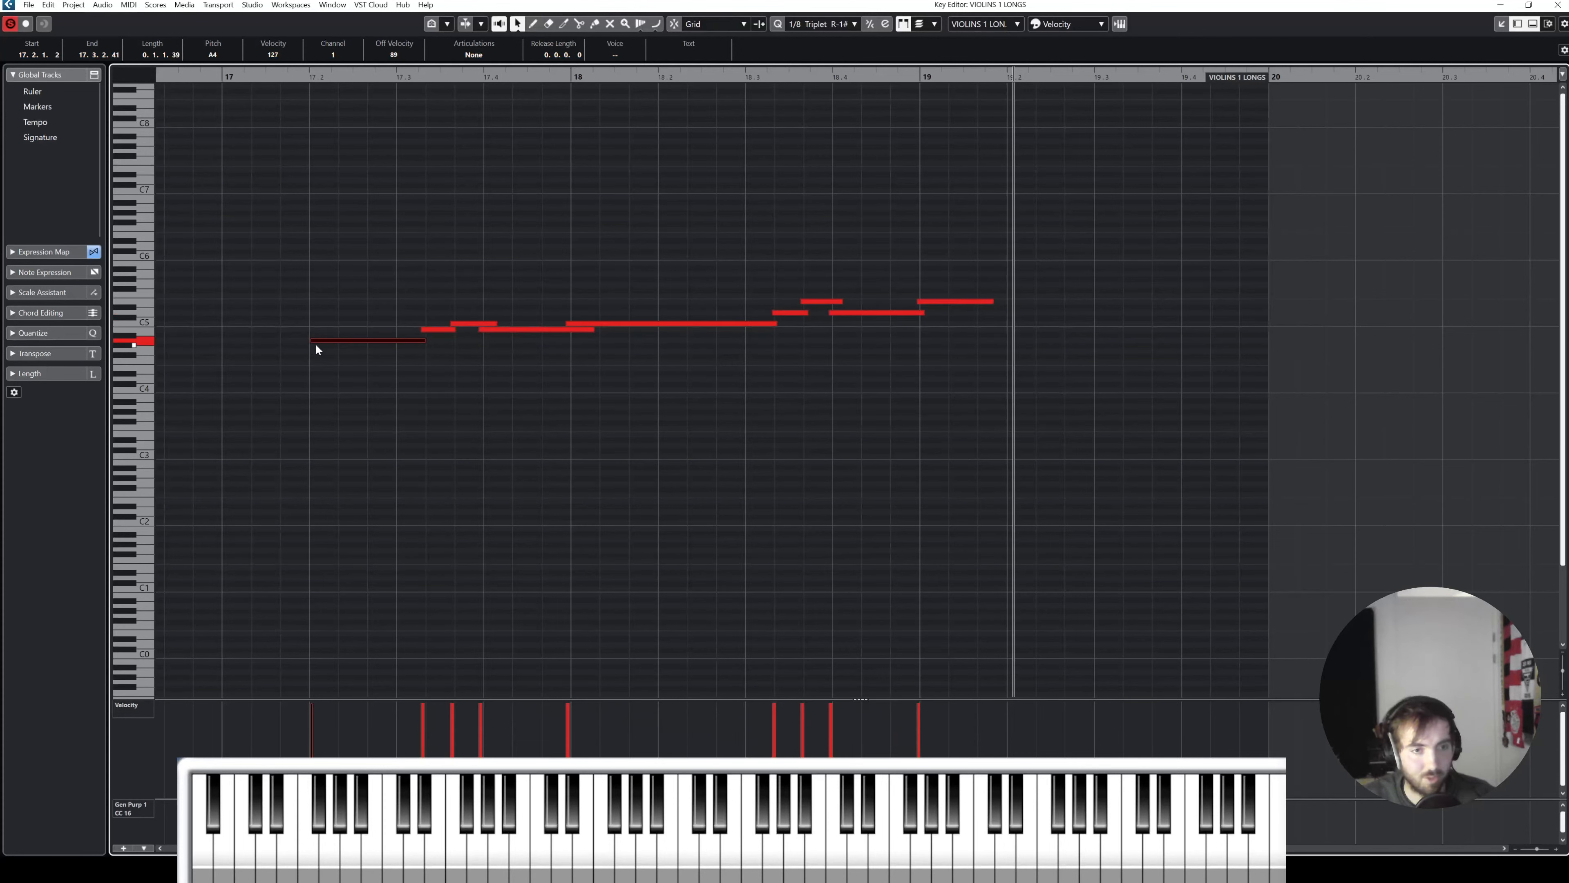
drag(319, 344, 323, 344)
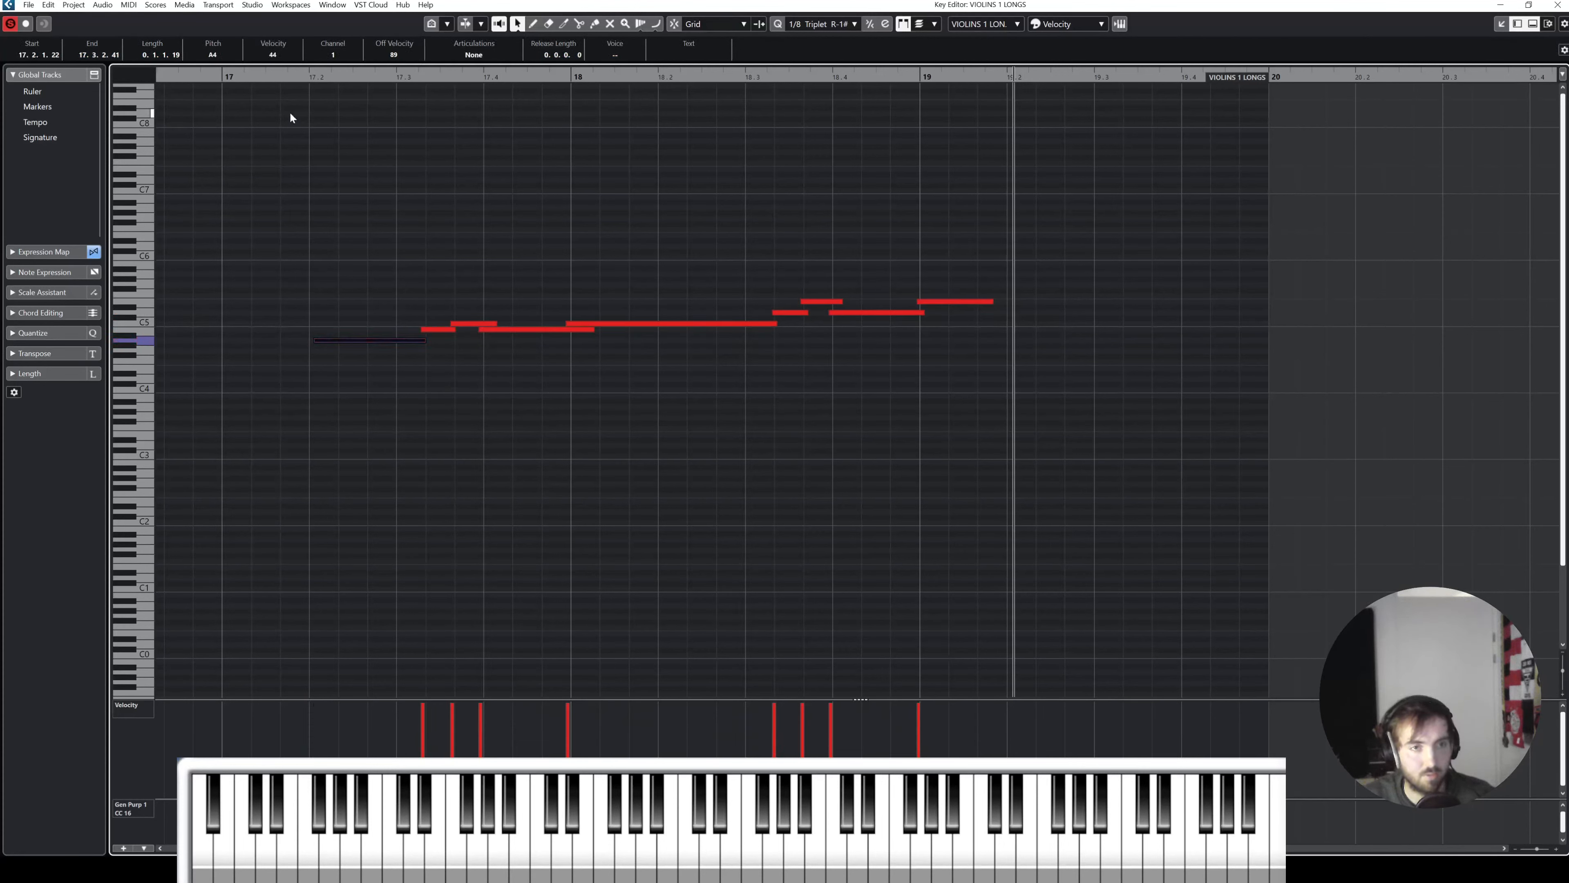
Step: Play back the edited Violins 1 longs melody from bar 17 in the Key Editor, and again within the full arrangement
click(281, 78)
key(space)
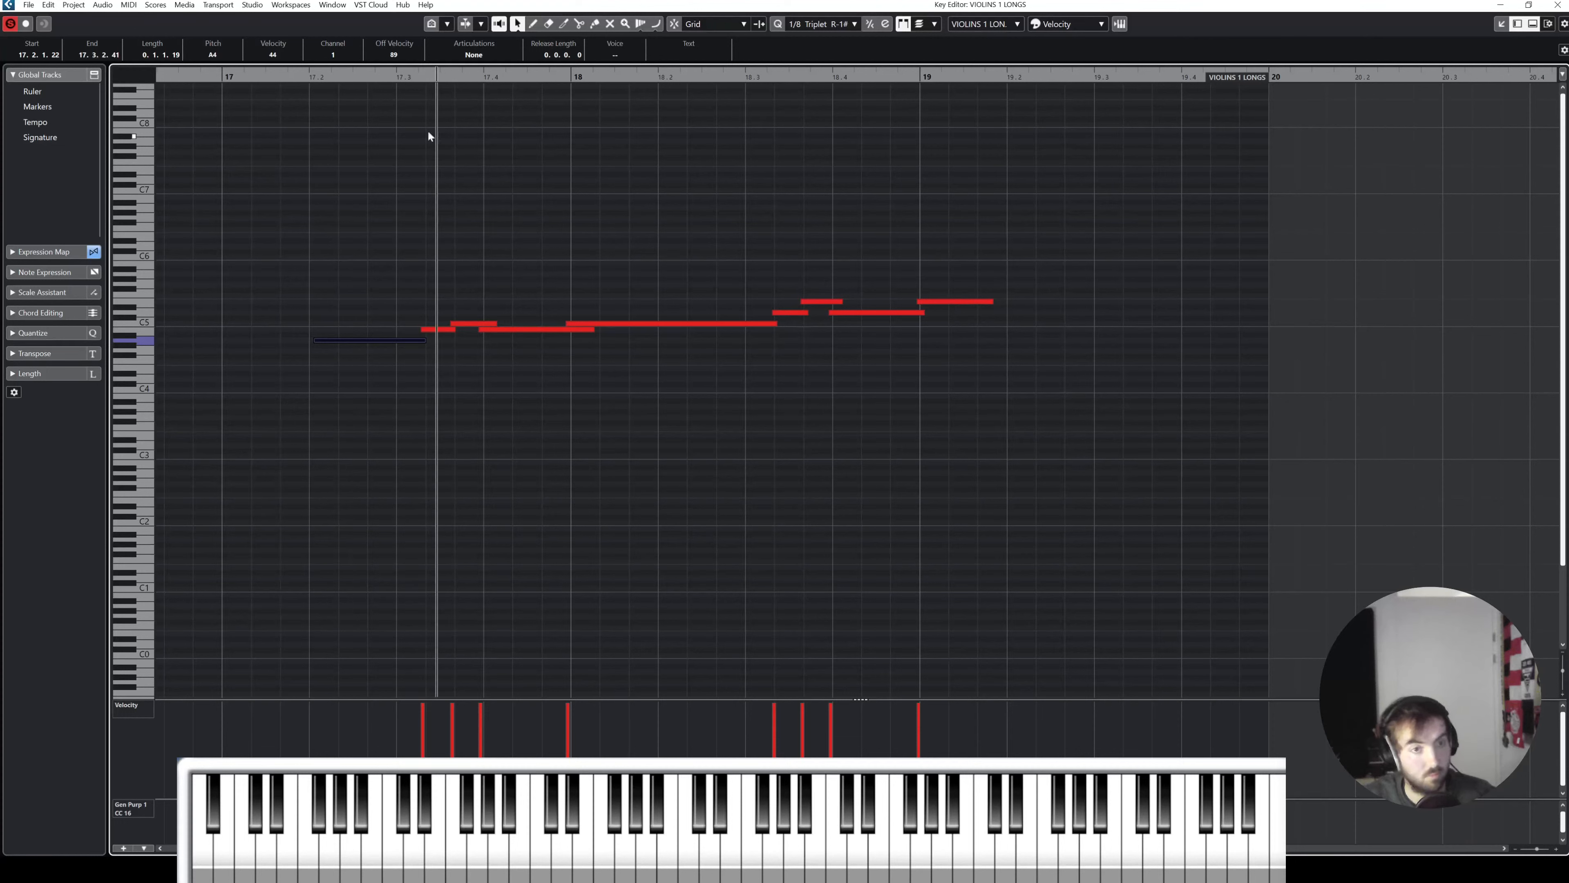
click(232, 78)
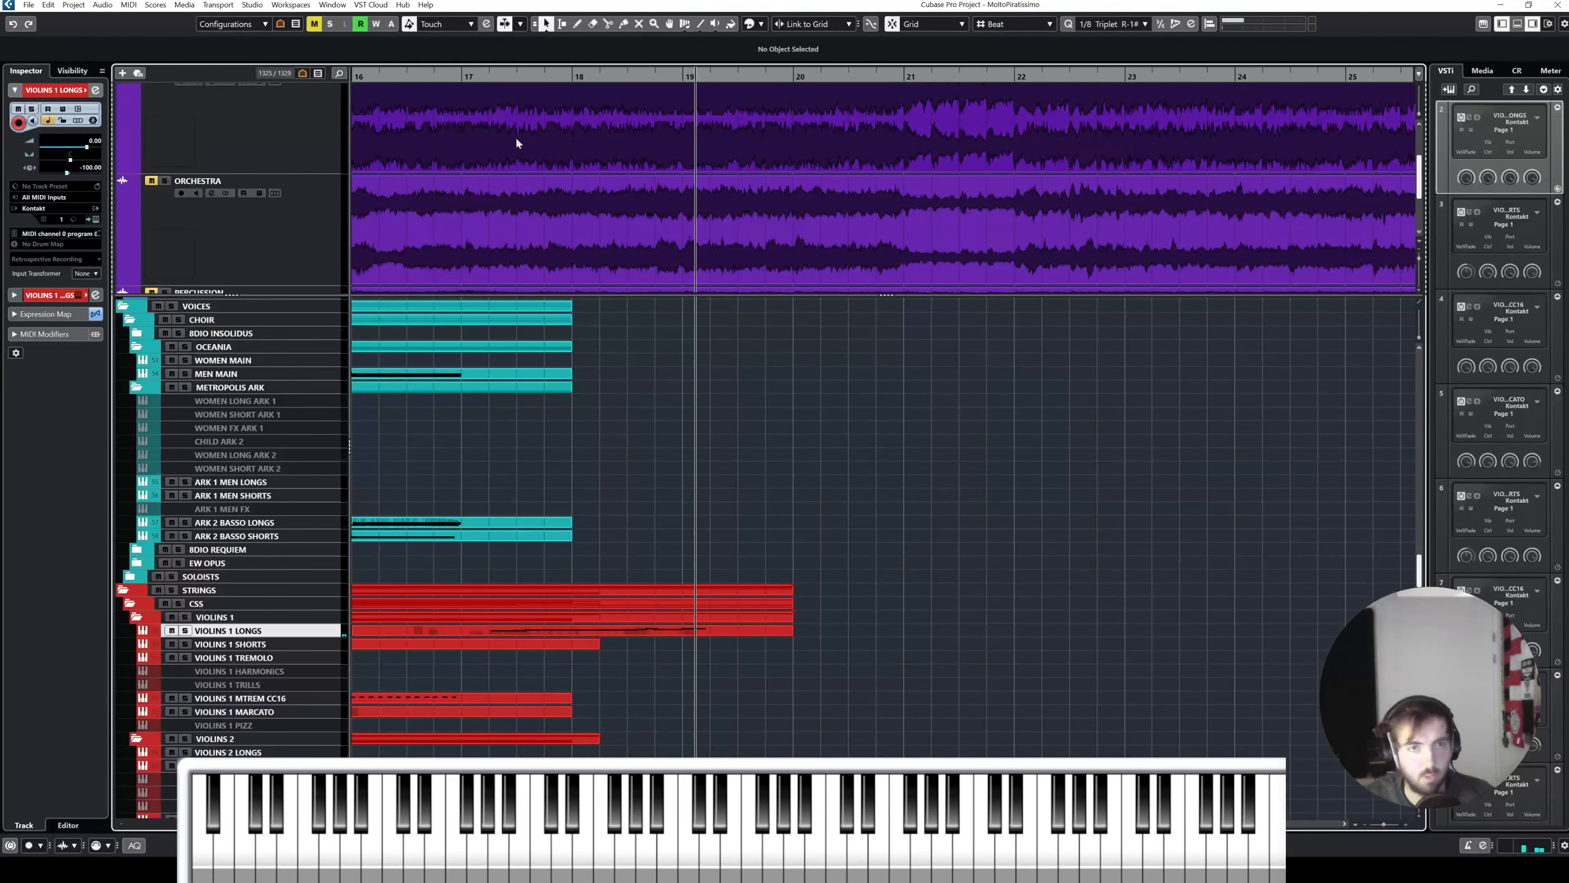
click(570, 74)
key(space)
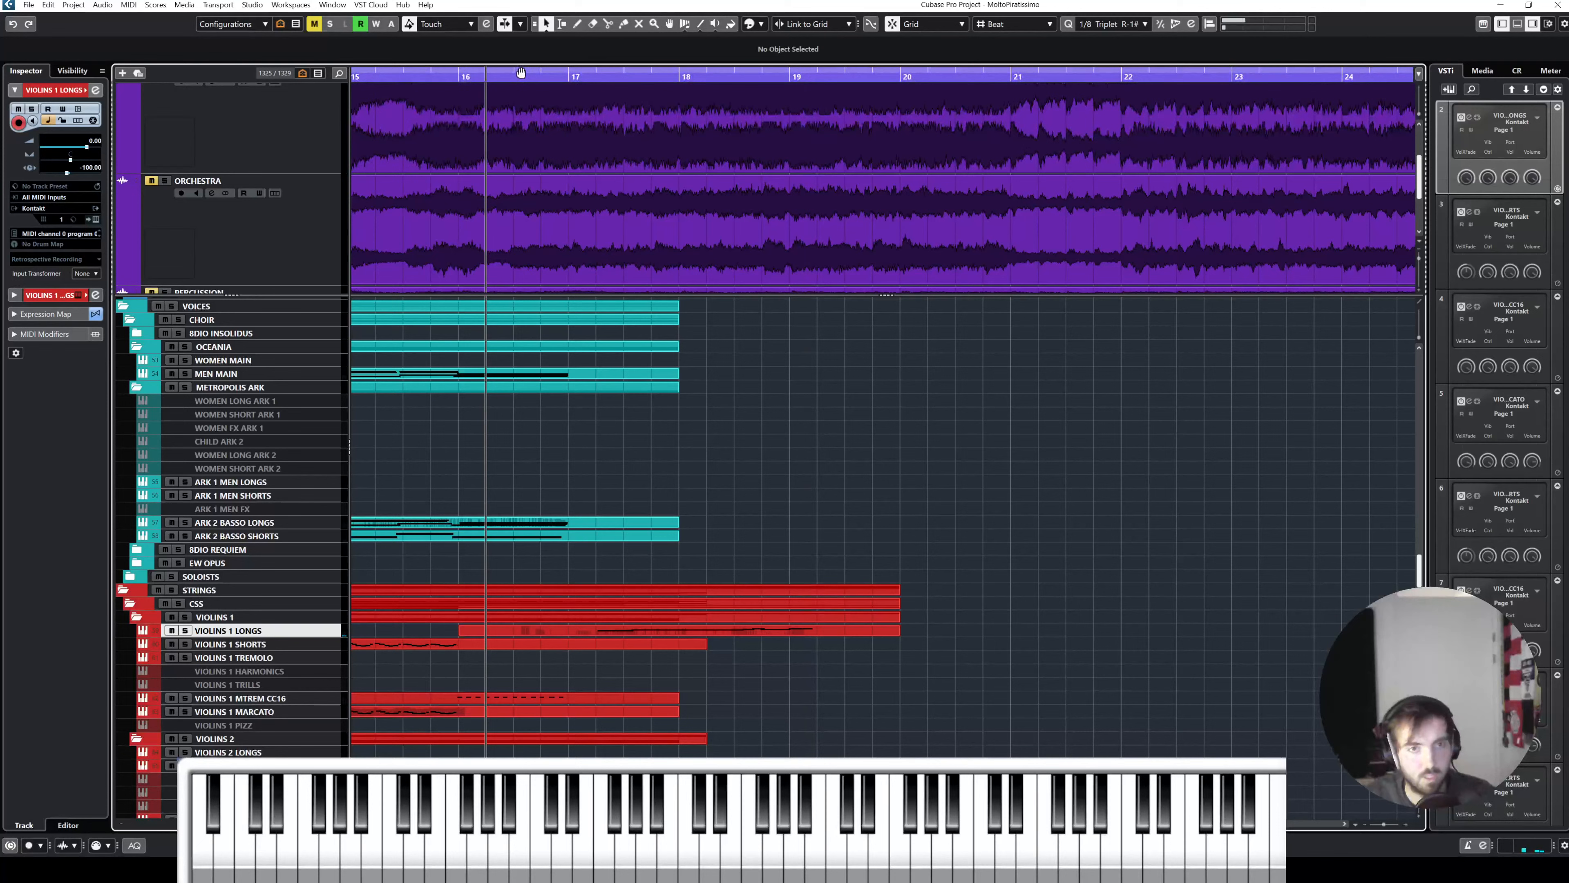
Step: Solo the ORCHESTRA reference stem and listen repeatedly to the passage from bar 16 to bar 18
click(308, 207)
key(space)
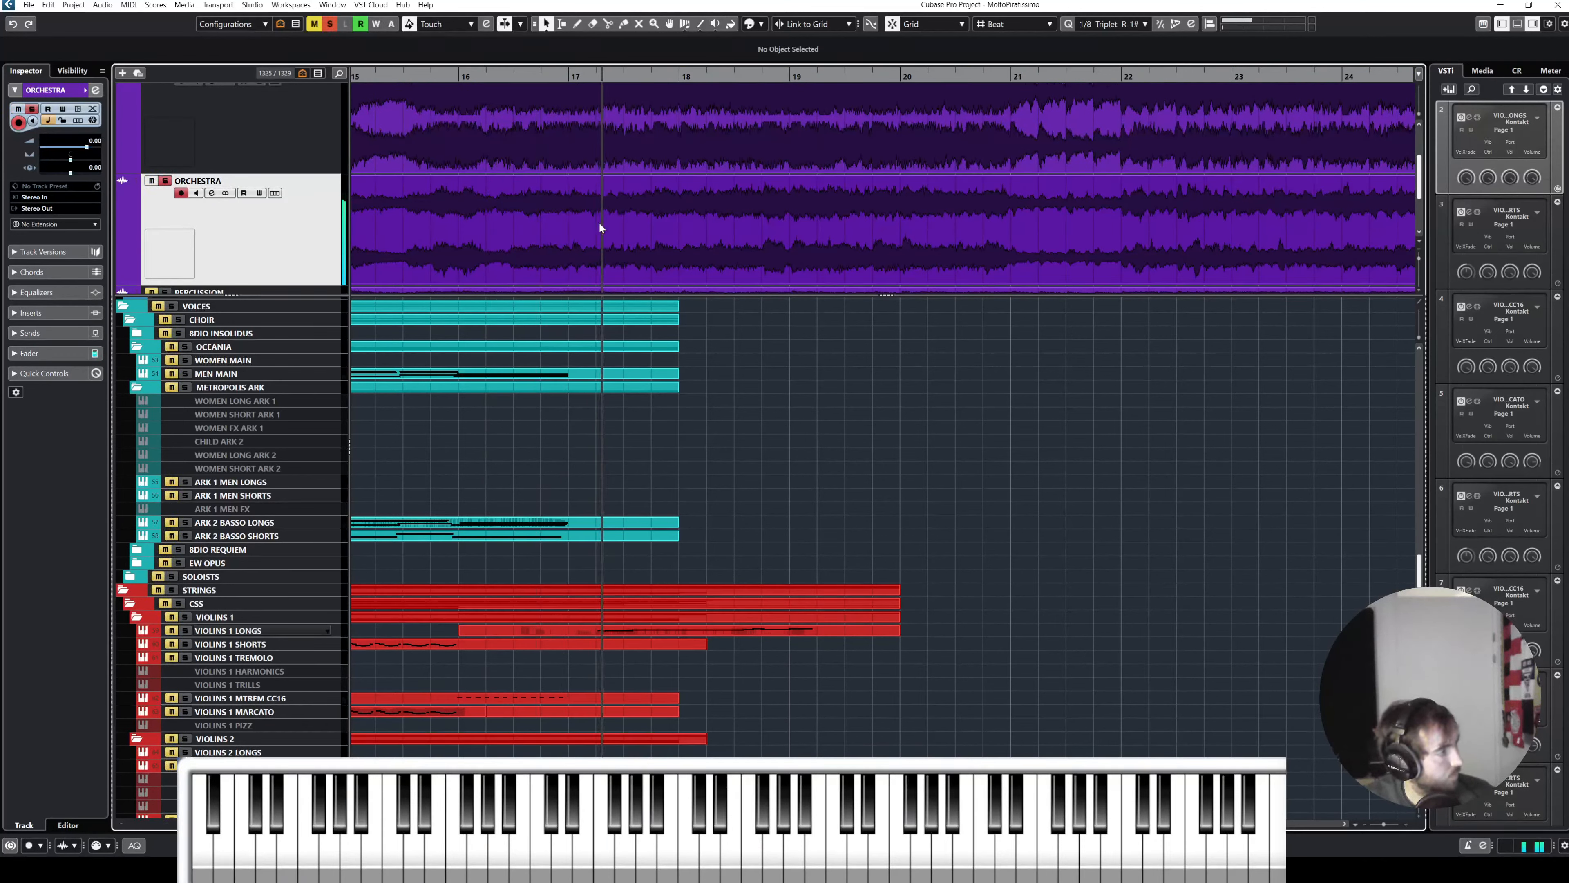
click(541, 76)
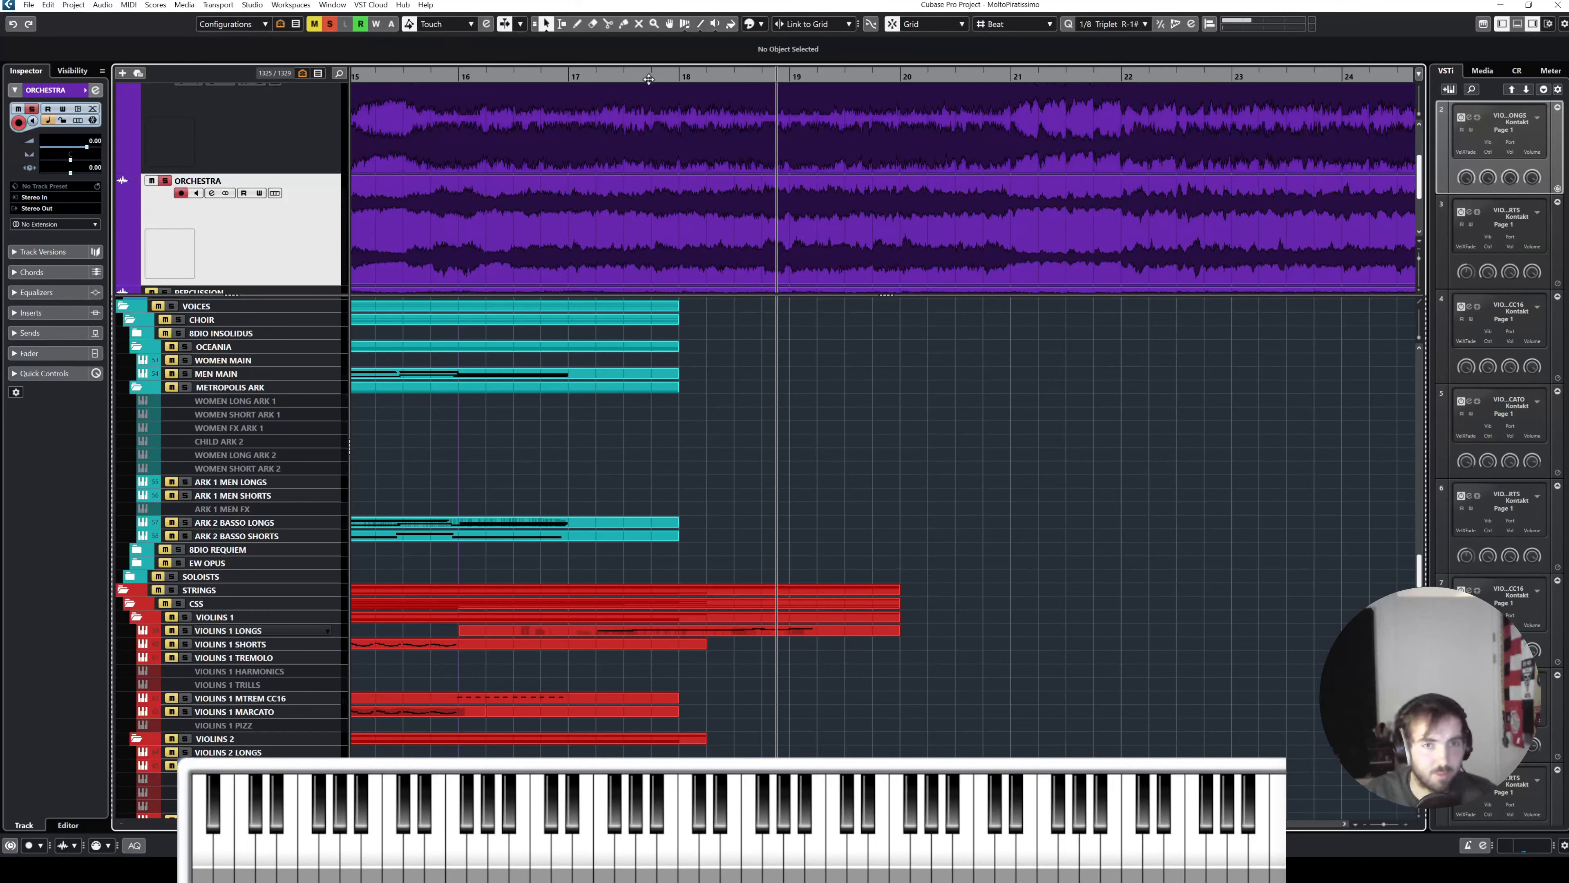
drag(635, 76, 515, 76)
key(space)
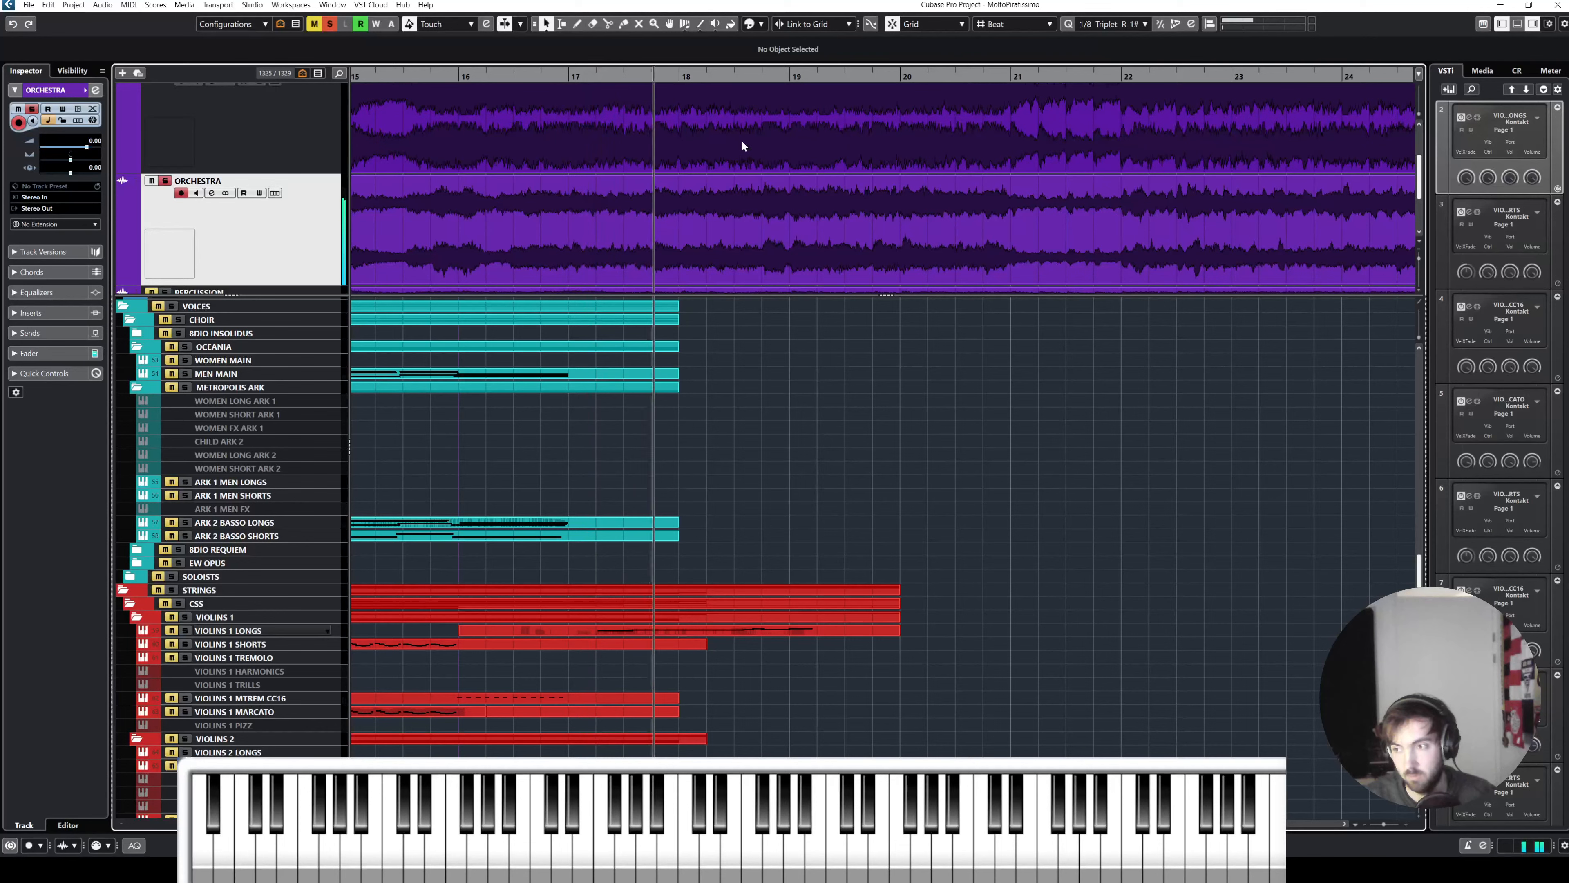
key(space)
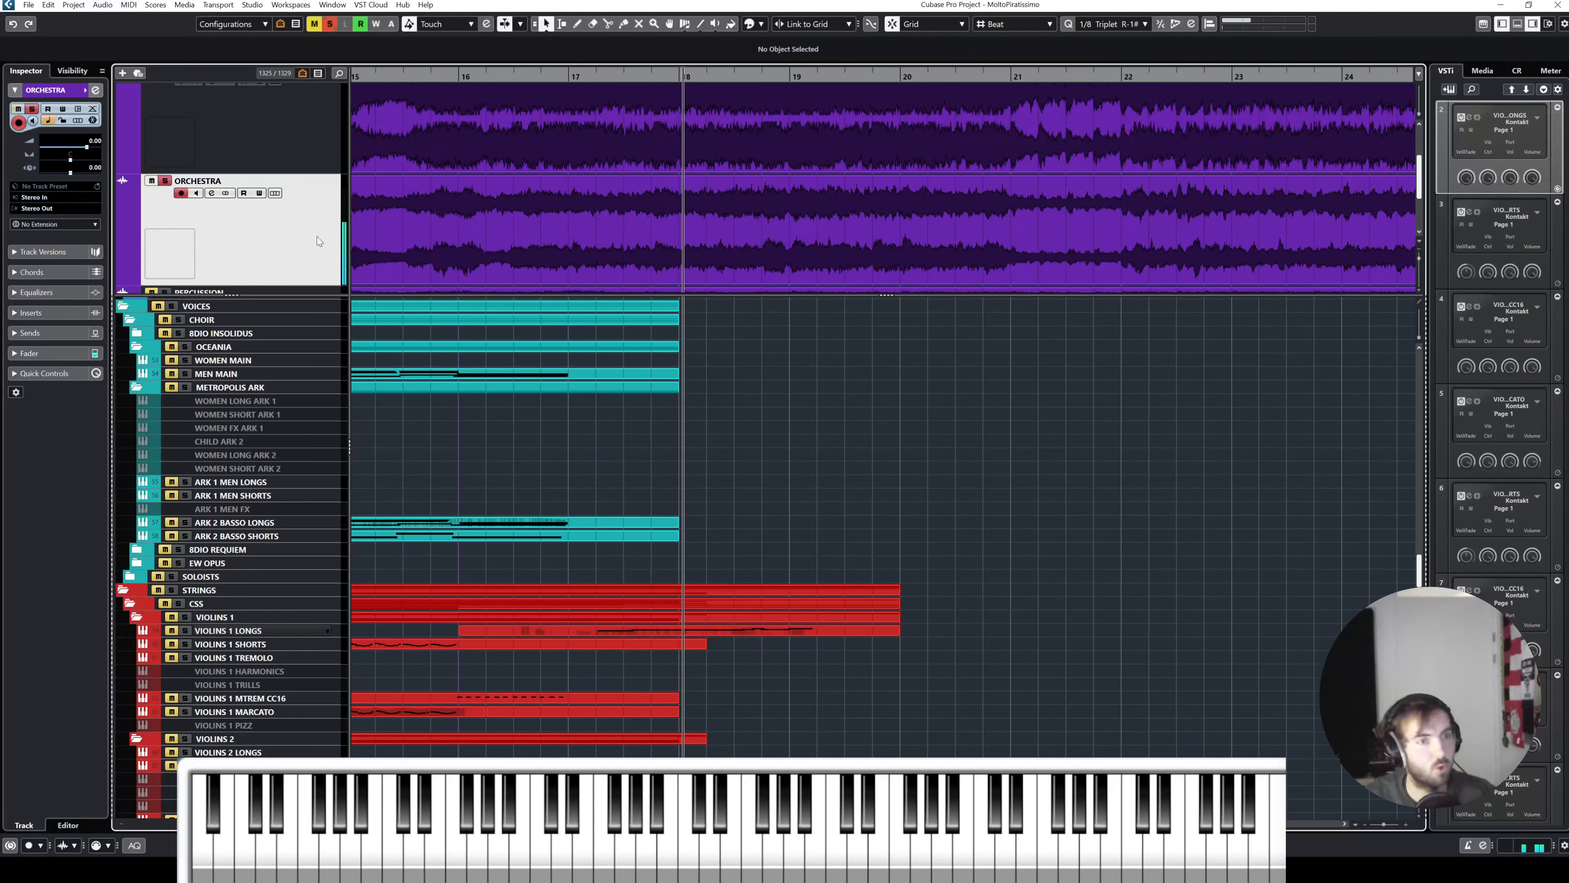
Step: Remove the reference solo, find the trumpet tracks and show the expression map settings of 2 TRUMPETS SHORTS
scroll(403, 383, up, 10)
scroll(404, 387, up, 15)
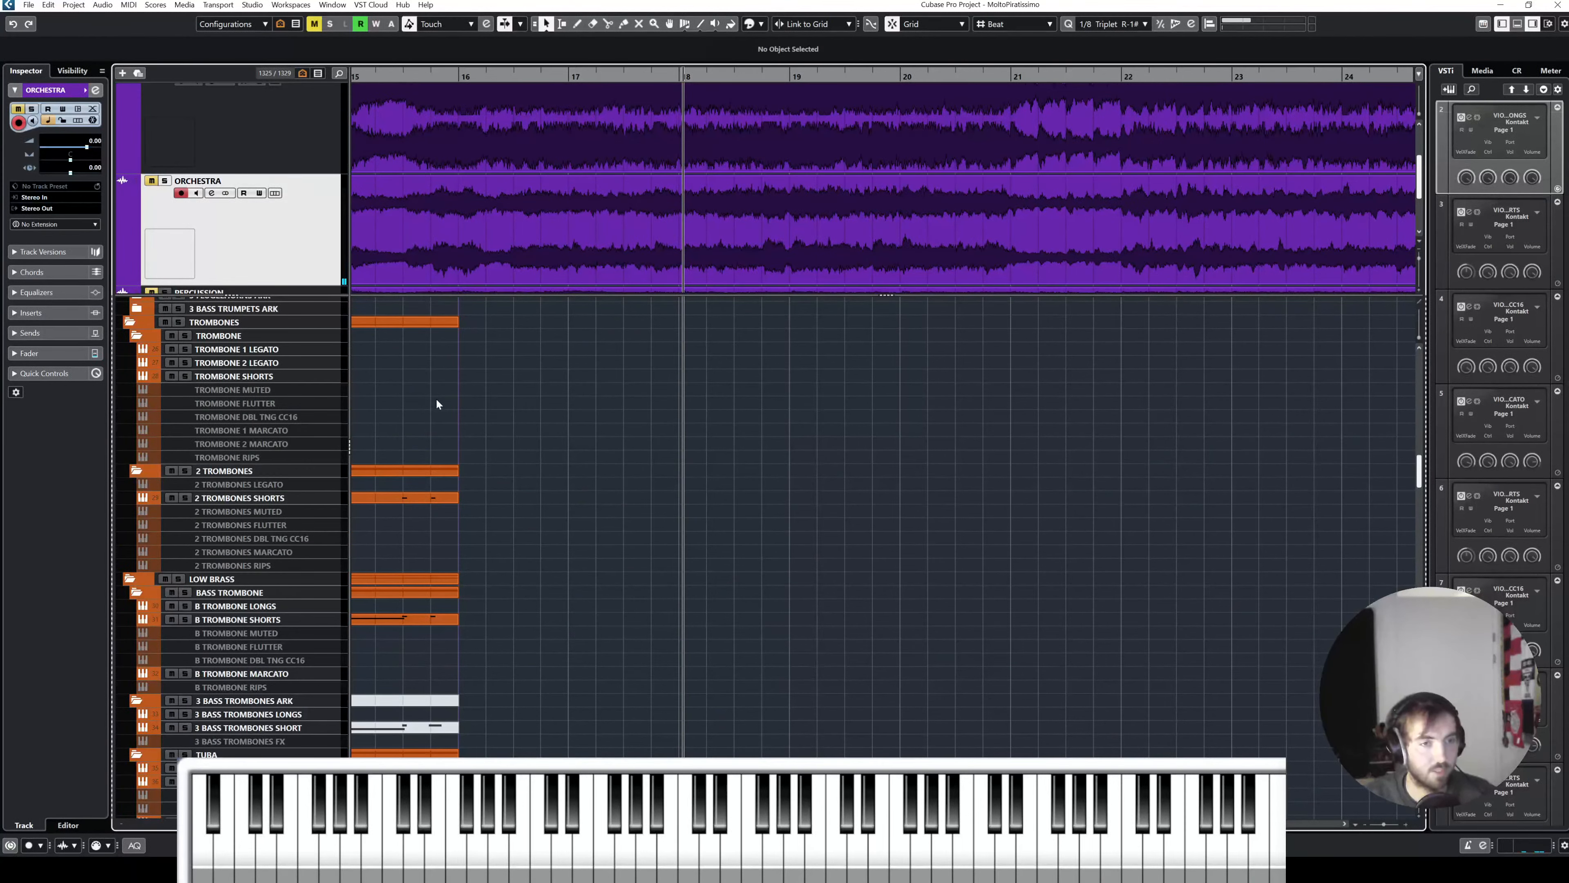
scroll(435, 401, up, 15)
click(276, 596)
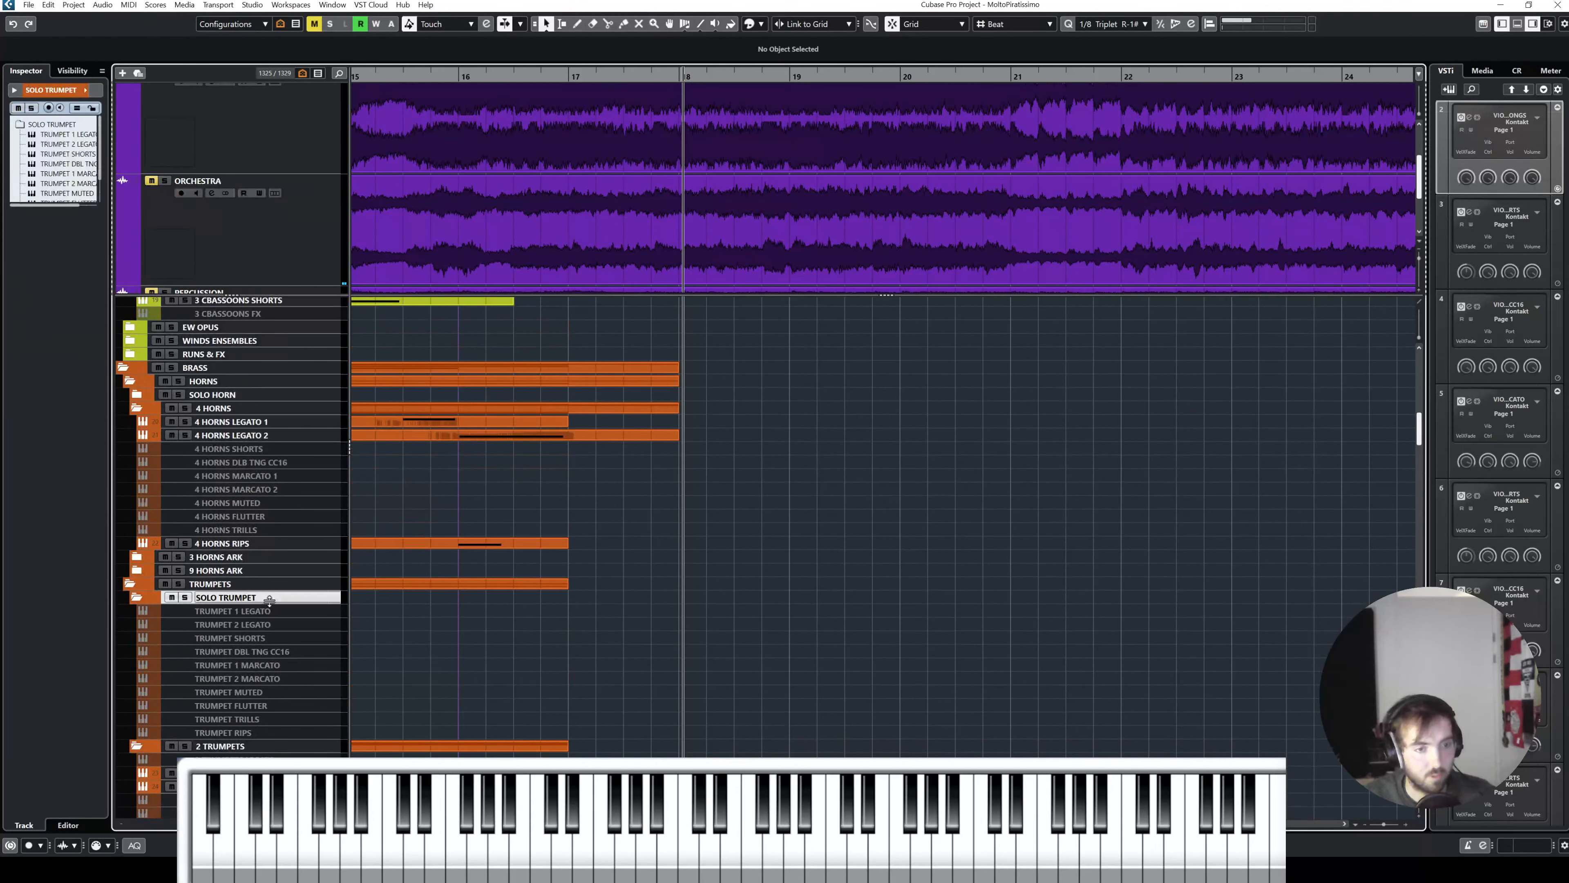
click(268, 637)
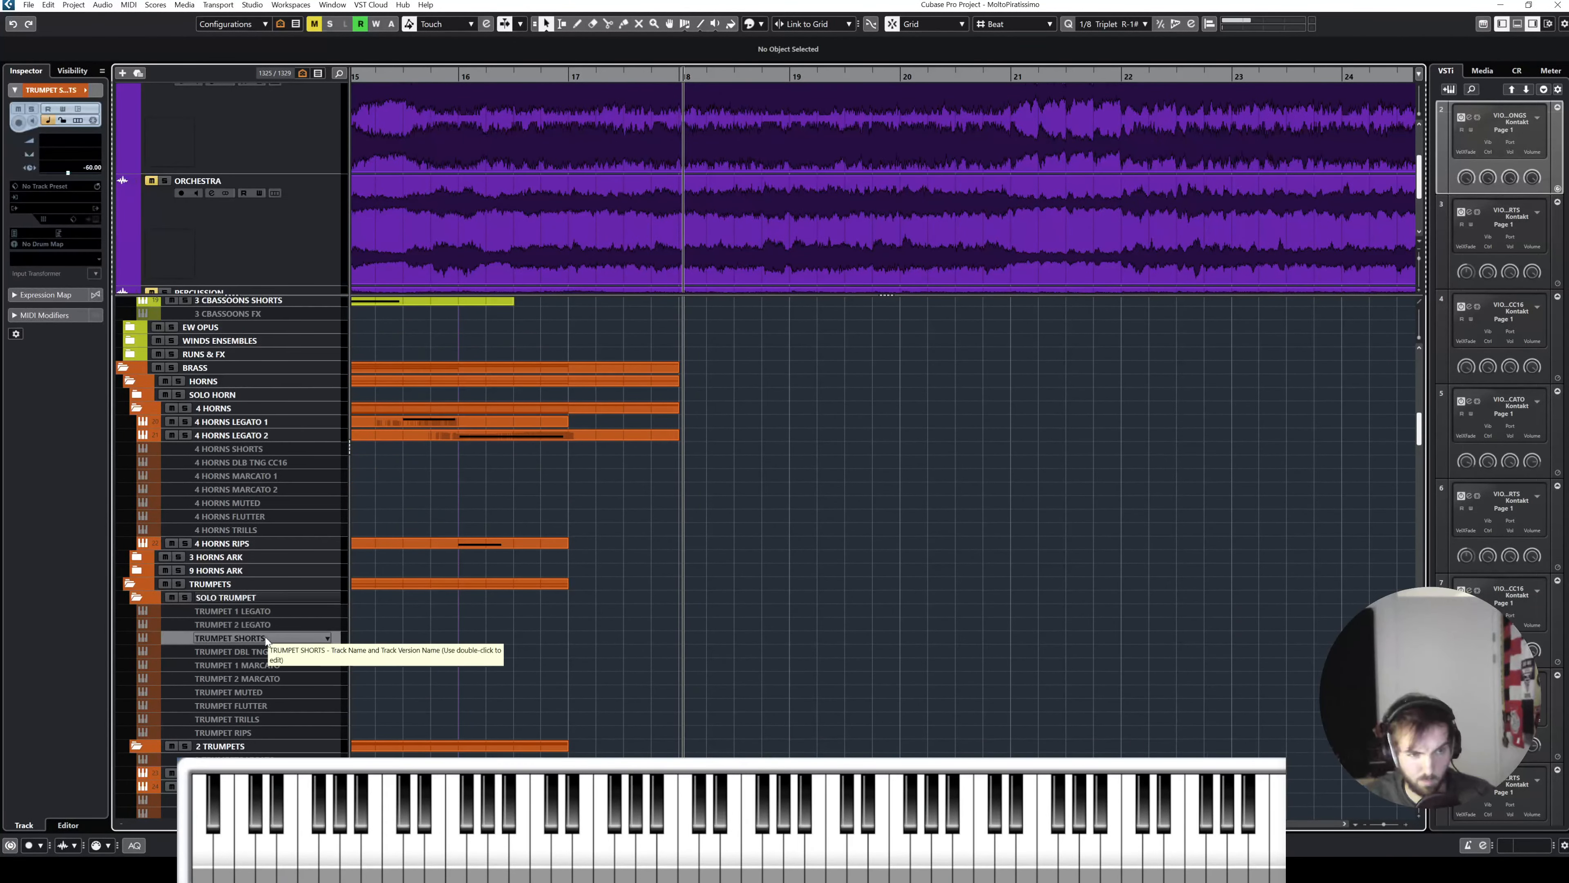
scroll(278, 633, down, 5)
click(277, 564)
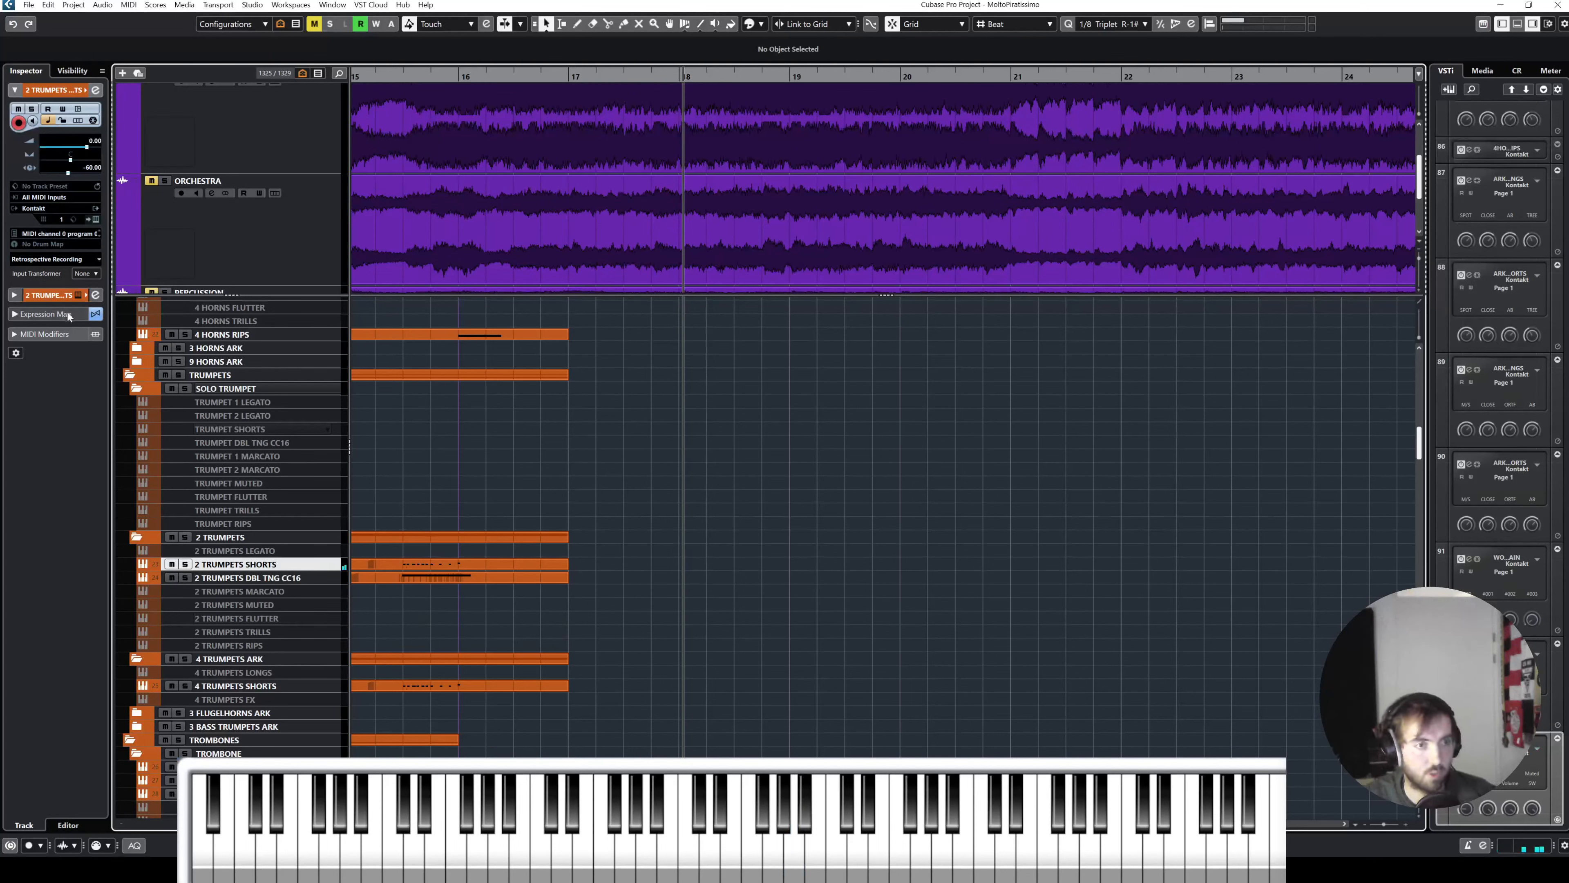
click(85, 314)
Step: Examine the 2 TRUMPETS DBL TNG CC16 track's Kontakt instrument and its part's note and controller lanes in the Key Editor
click(293, 578)
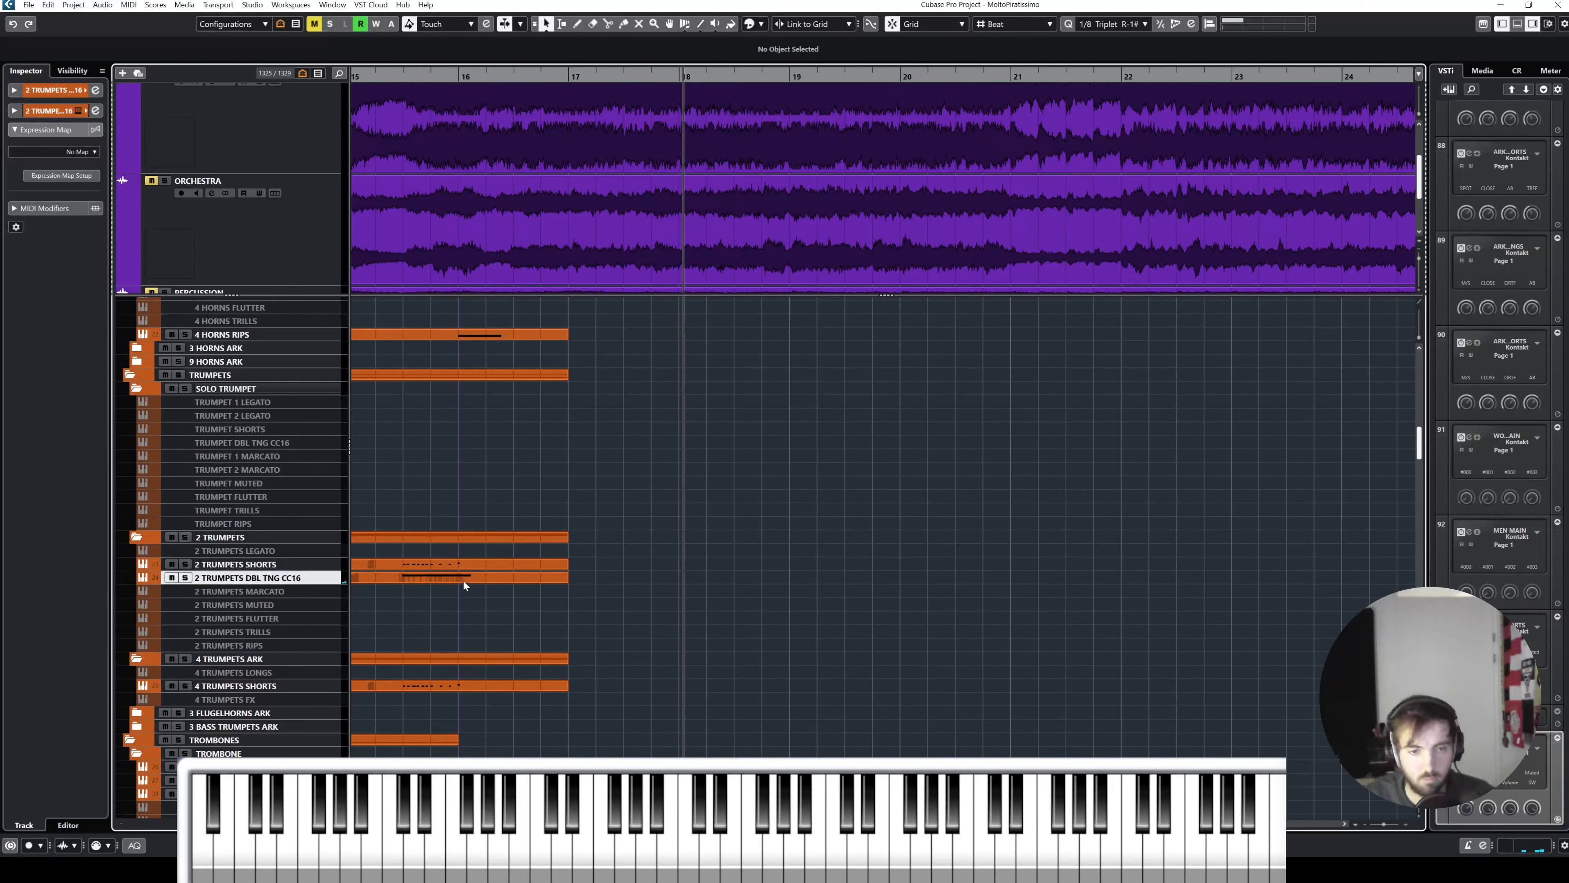
key(e)
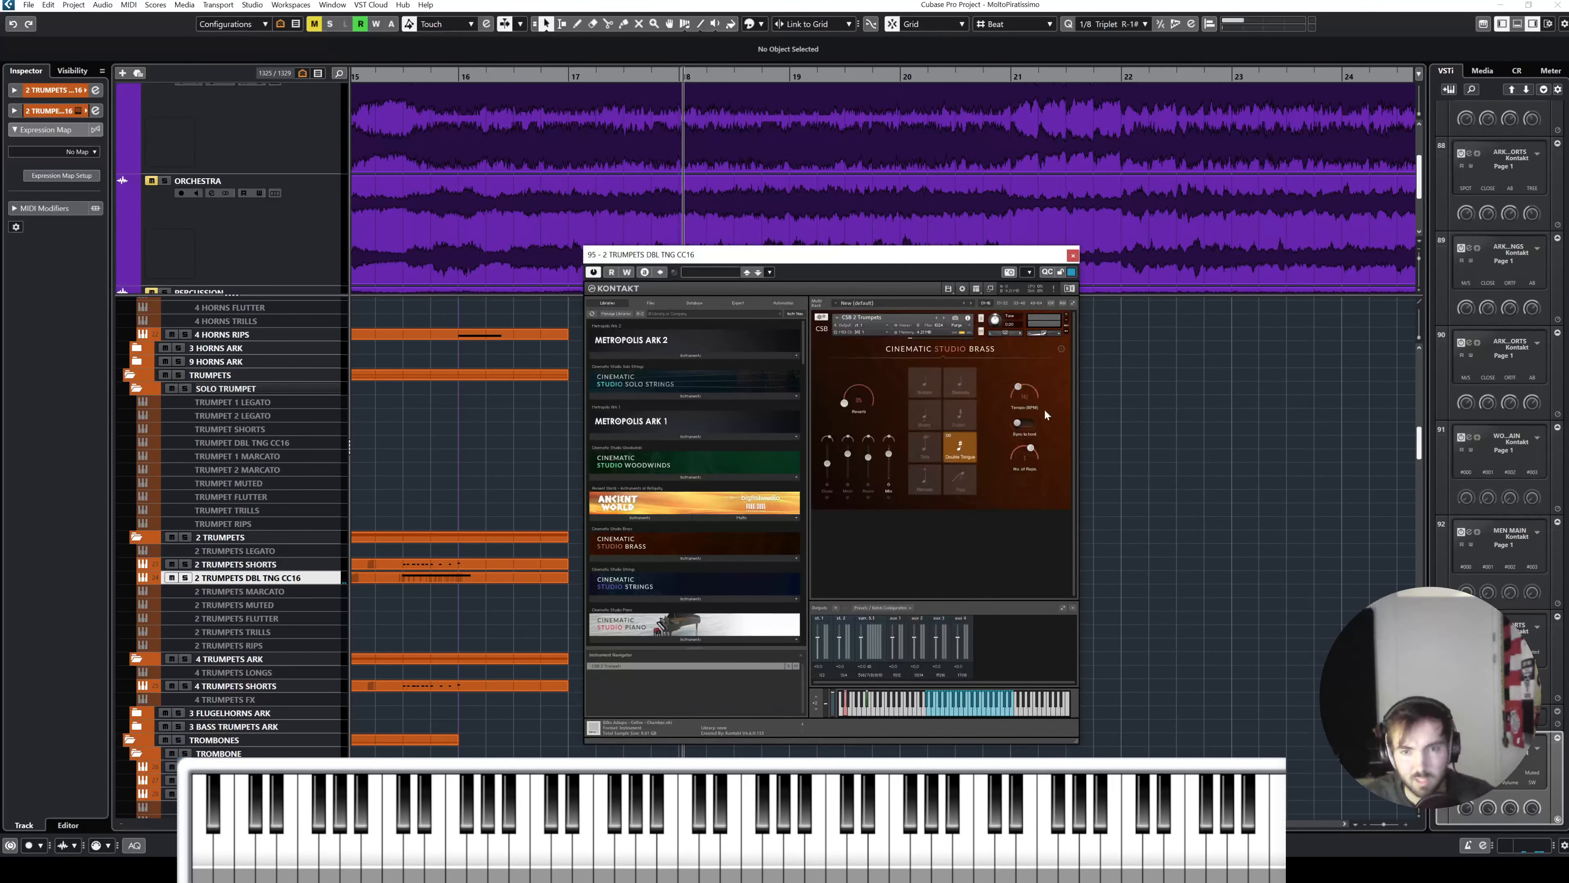
double_click(485, 582)
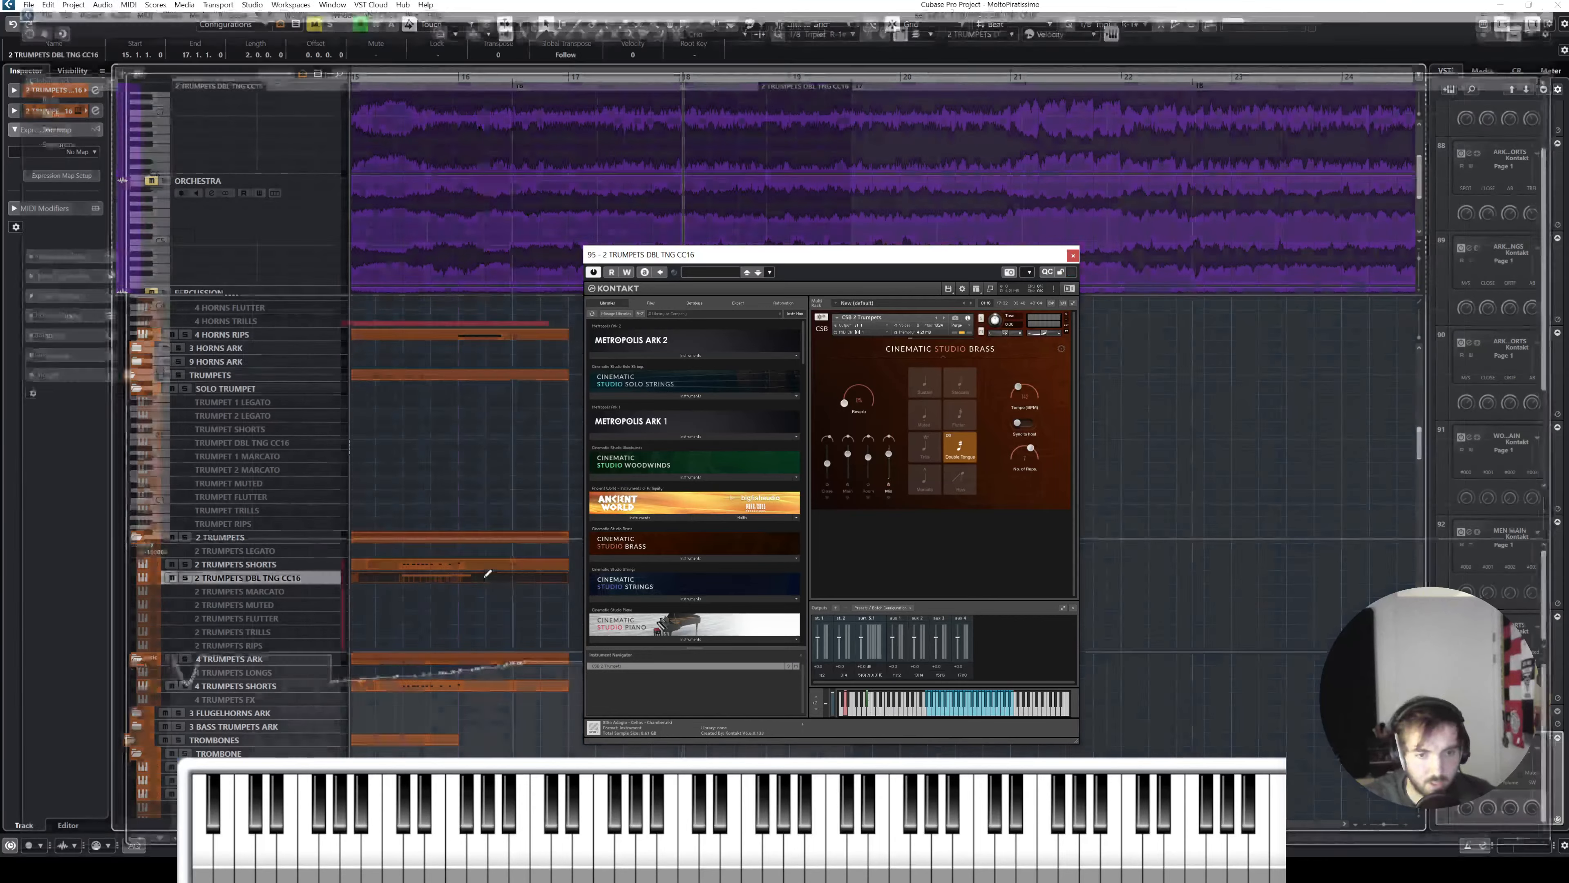
click(127, 547)
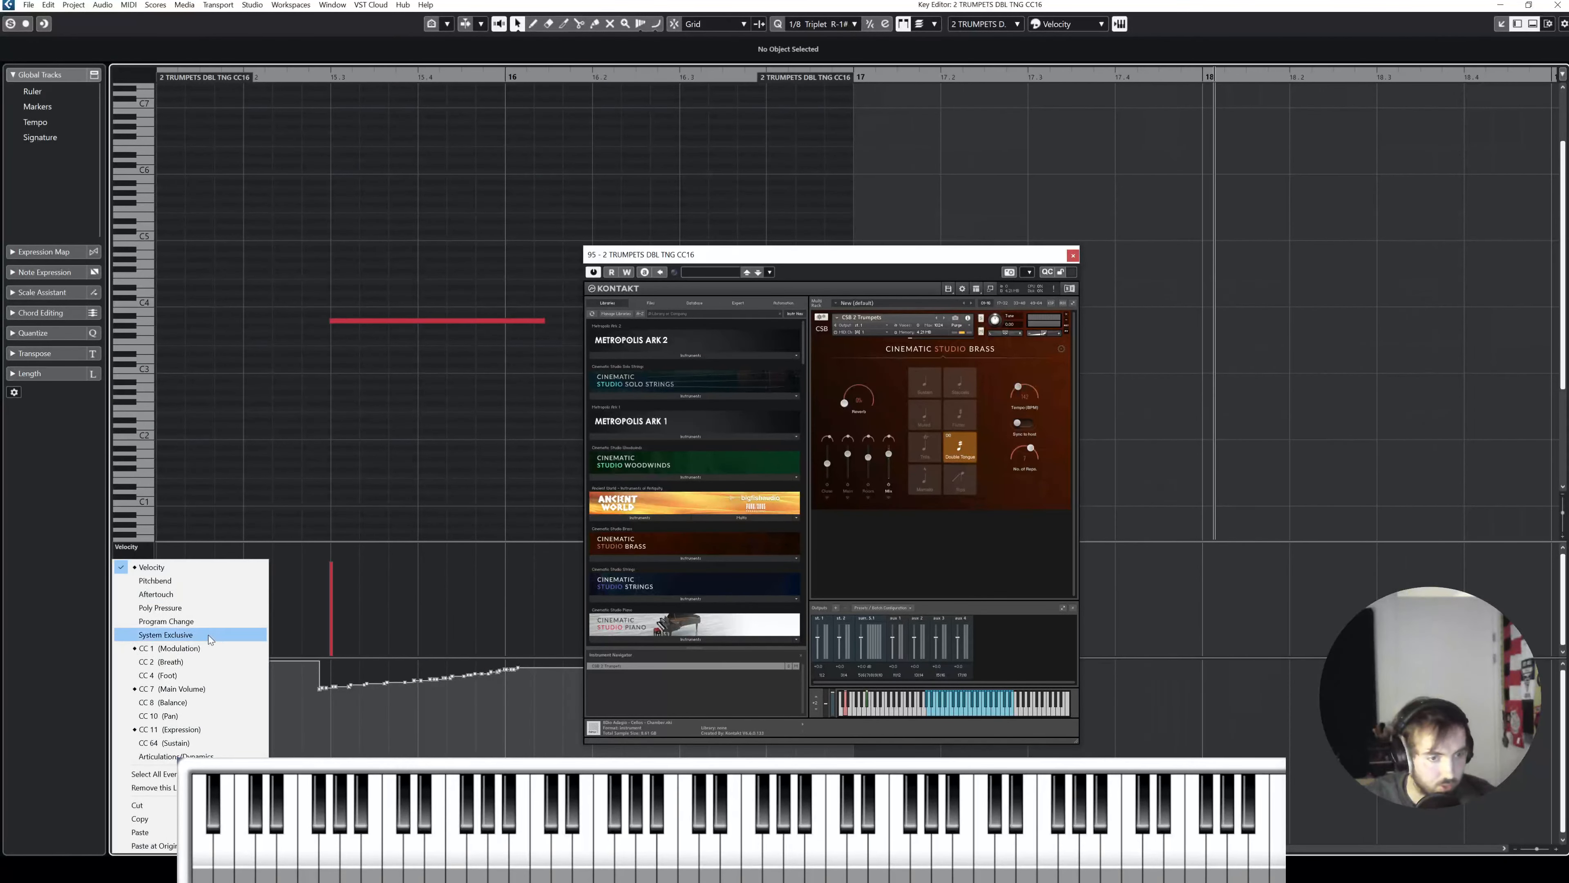
click(222, 740)
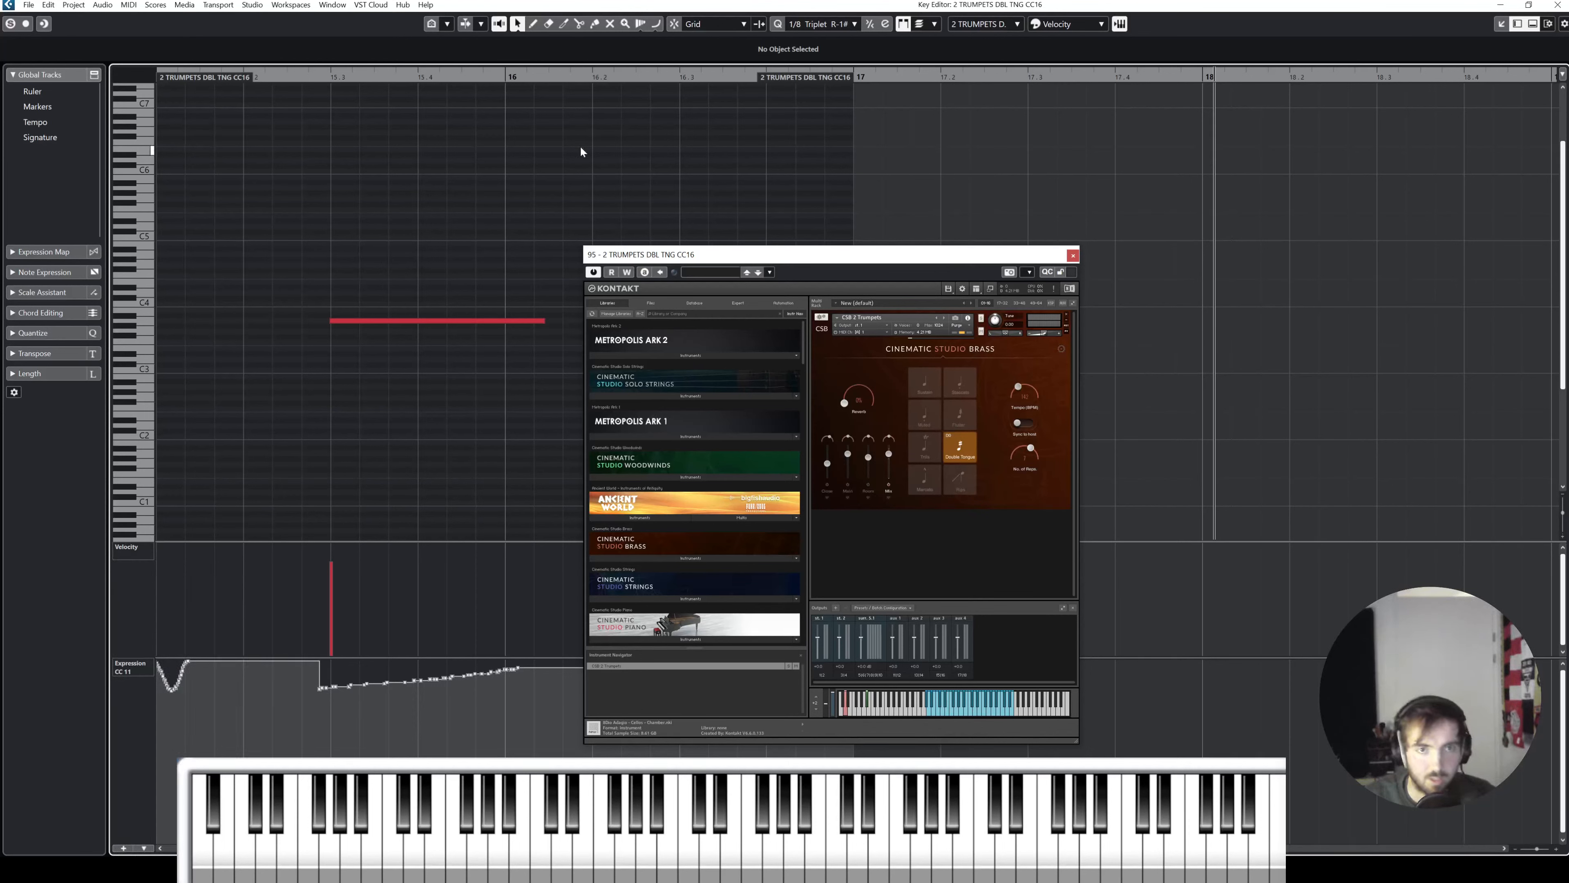
click(1557, 4)
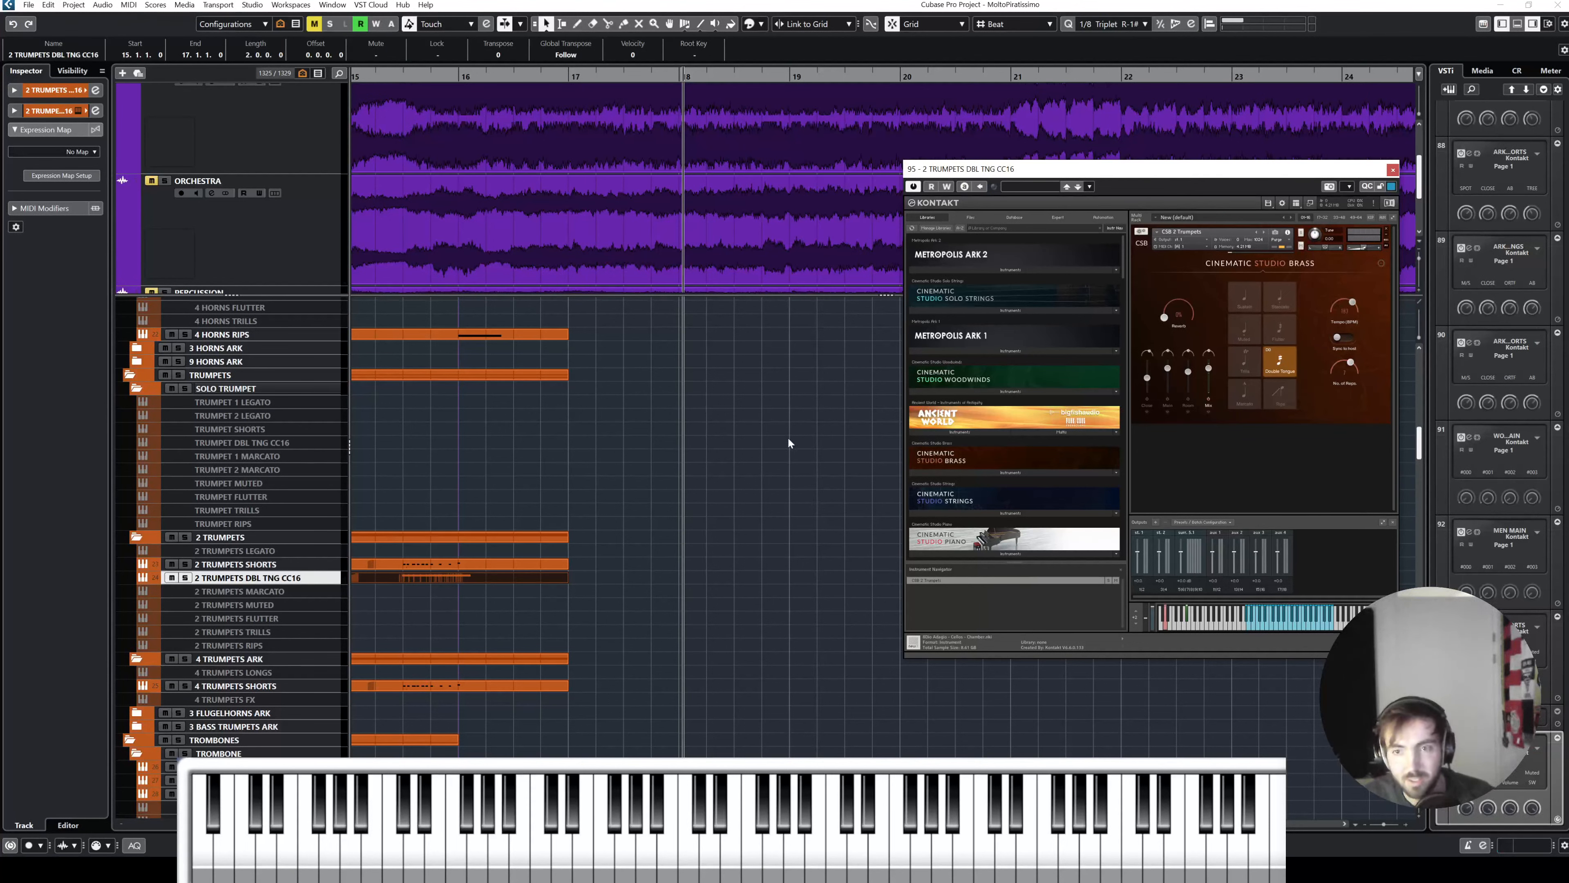
Step: Return to the early bars of the arrangement and play it back from just before bar 5
scroll(495, 472, left, 10)
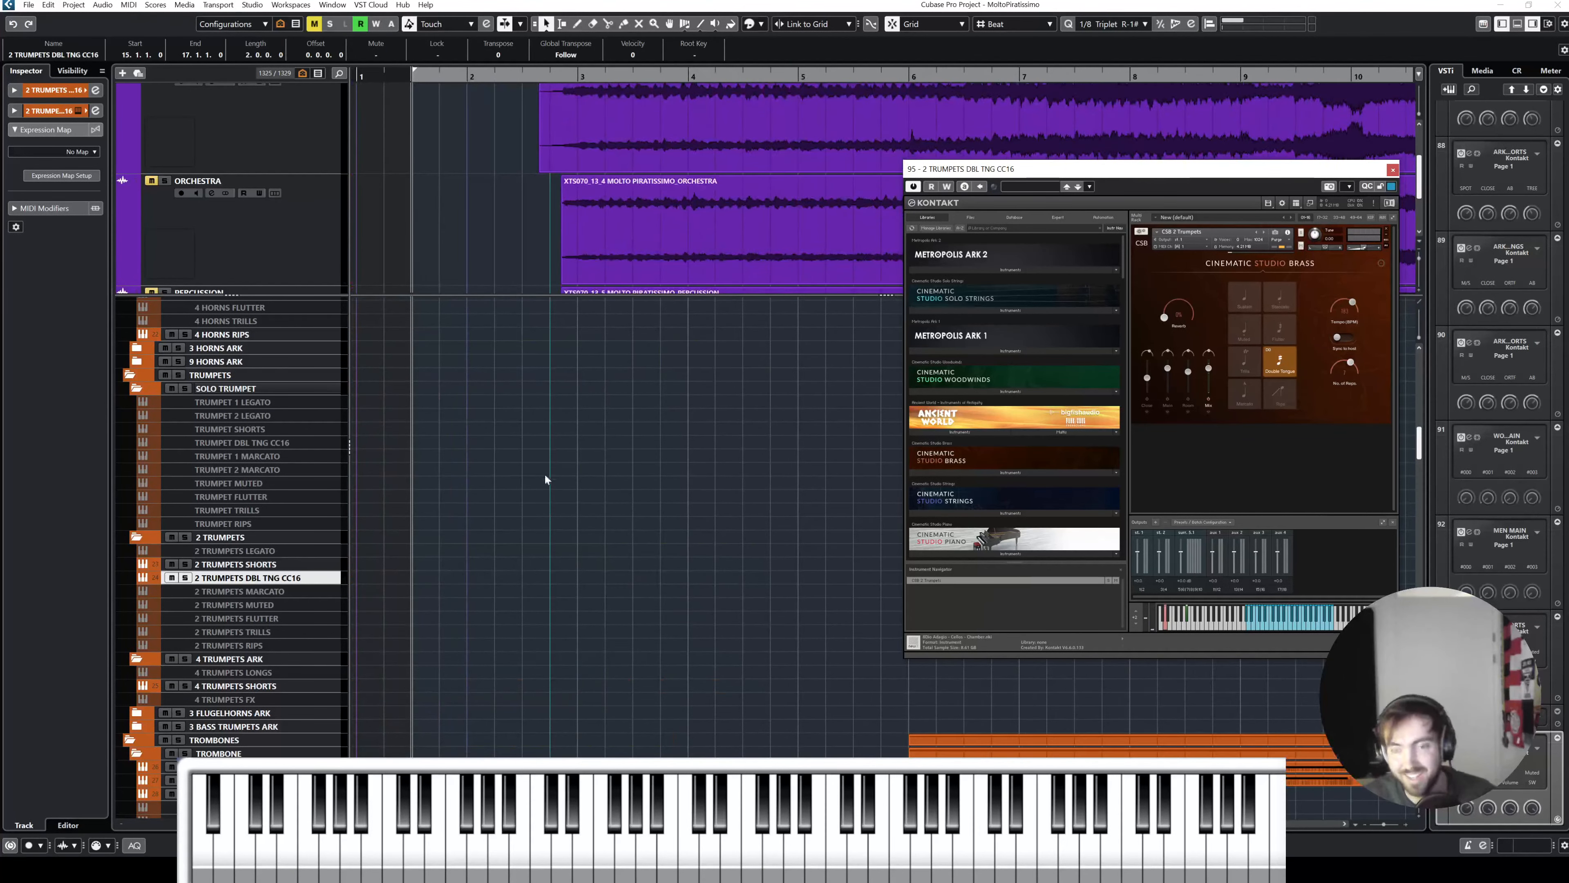
scroll(637, 470, right, 2)
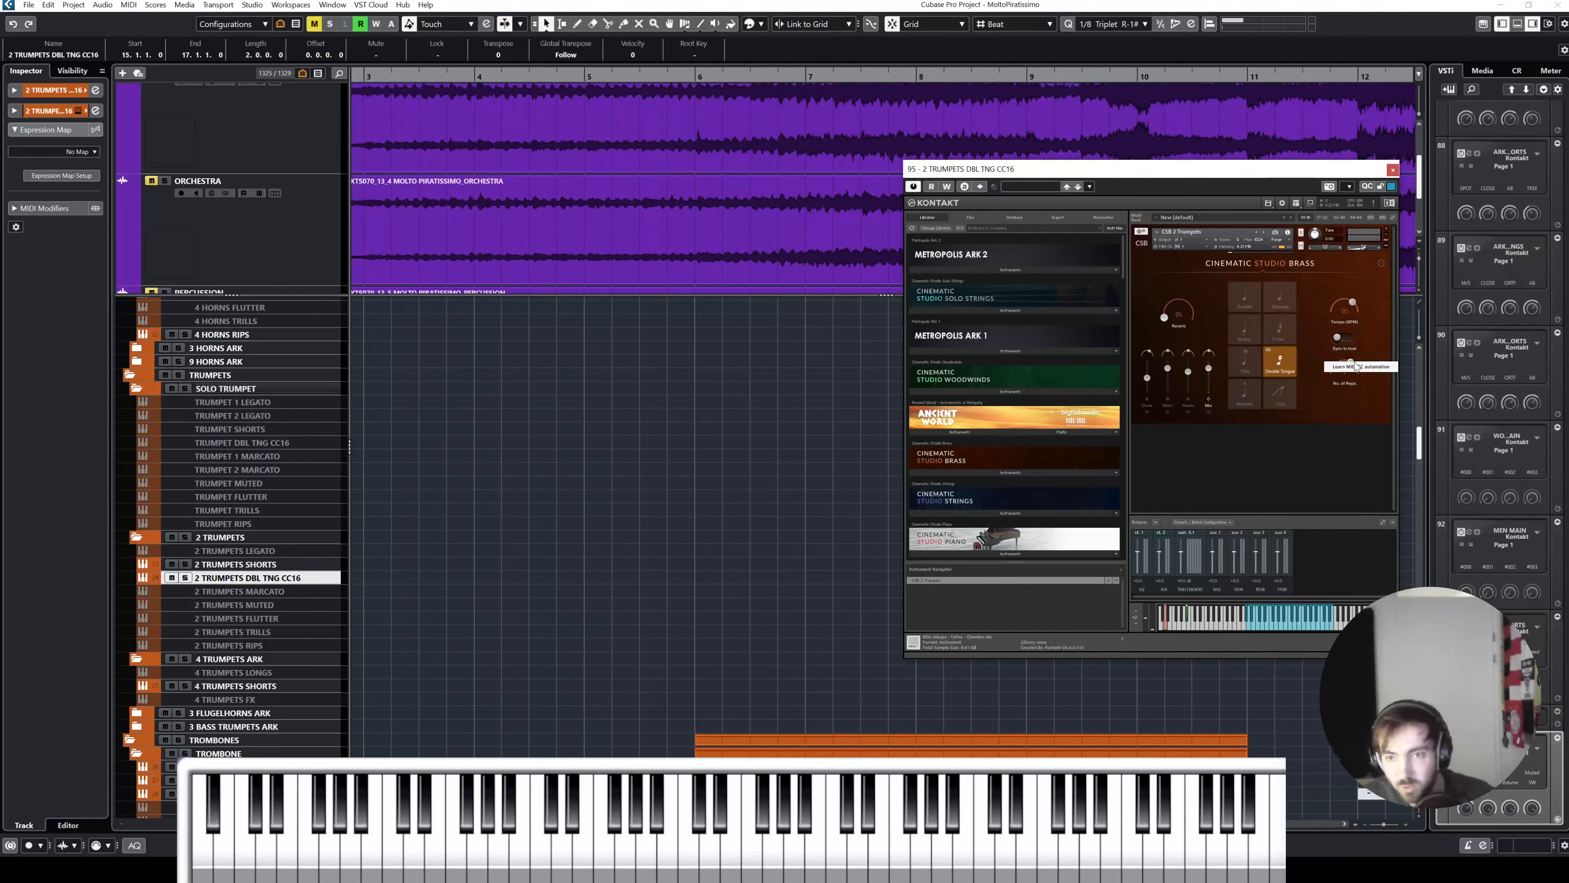
click(810, 462)
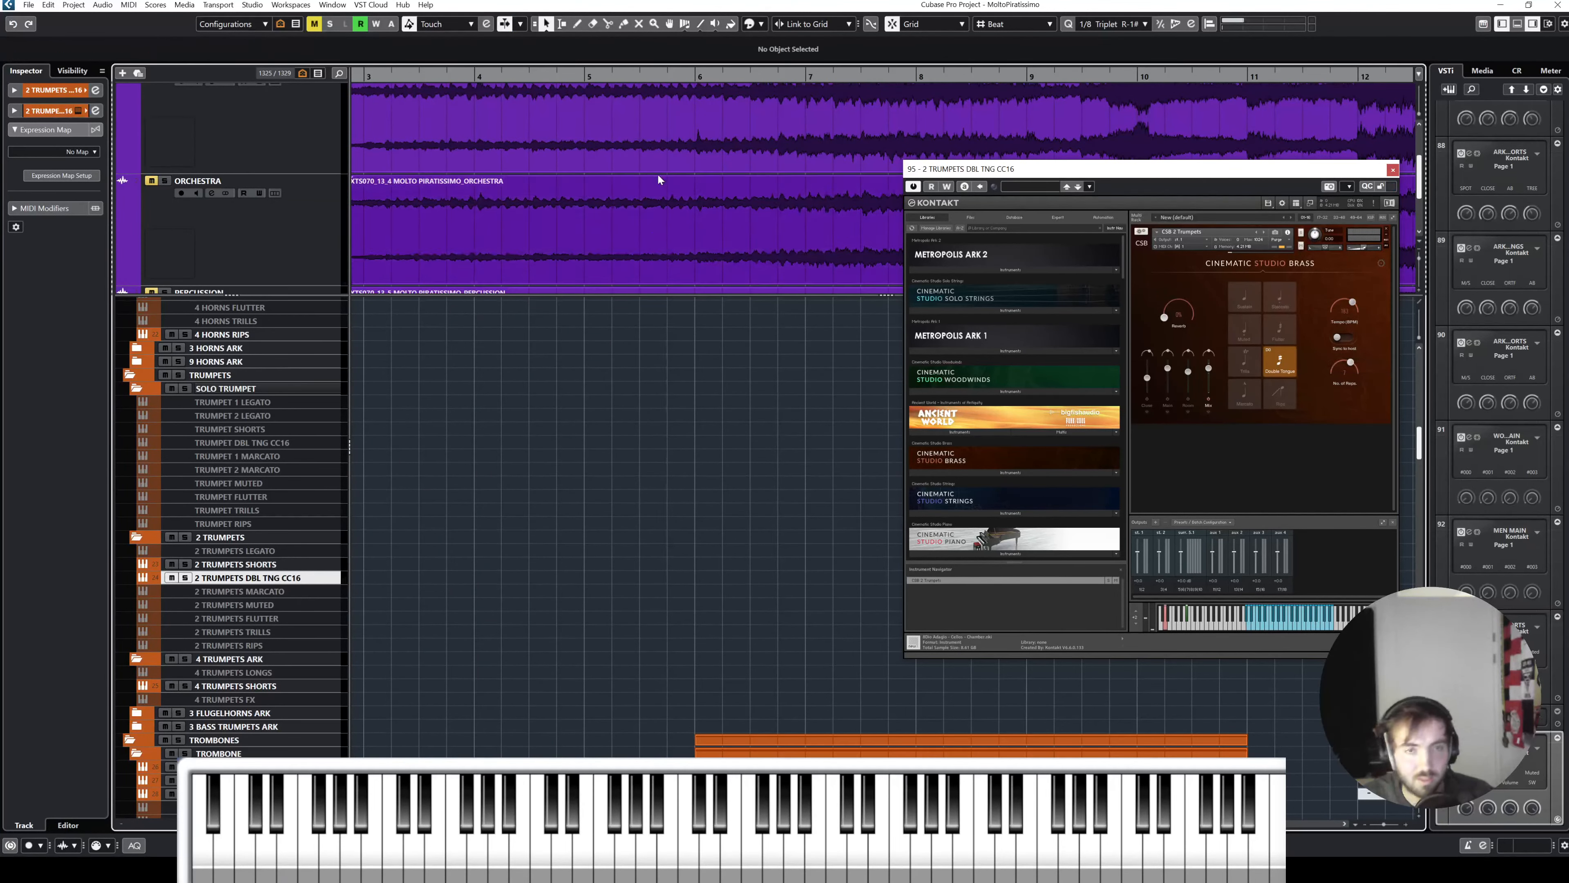
drag(624, 76, 556, 76)
scroll(805, 445, right, 1)
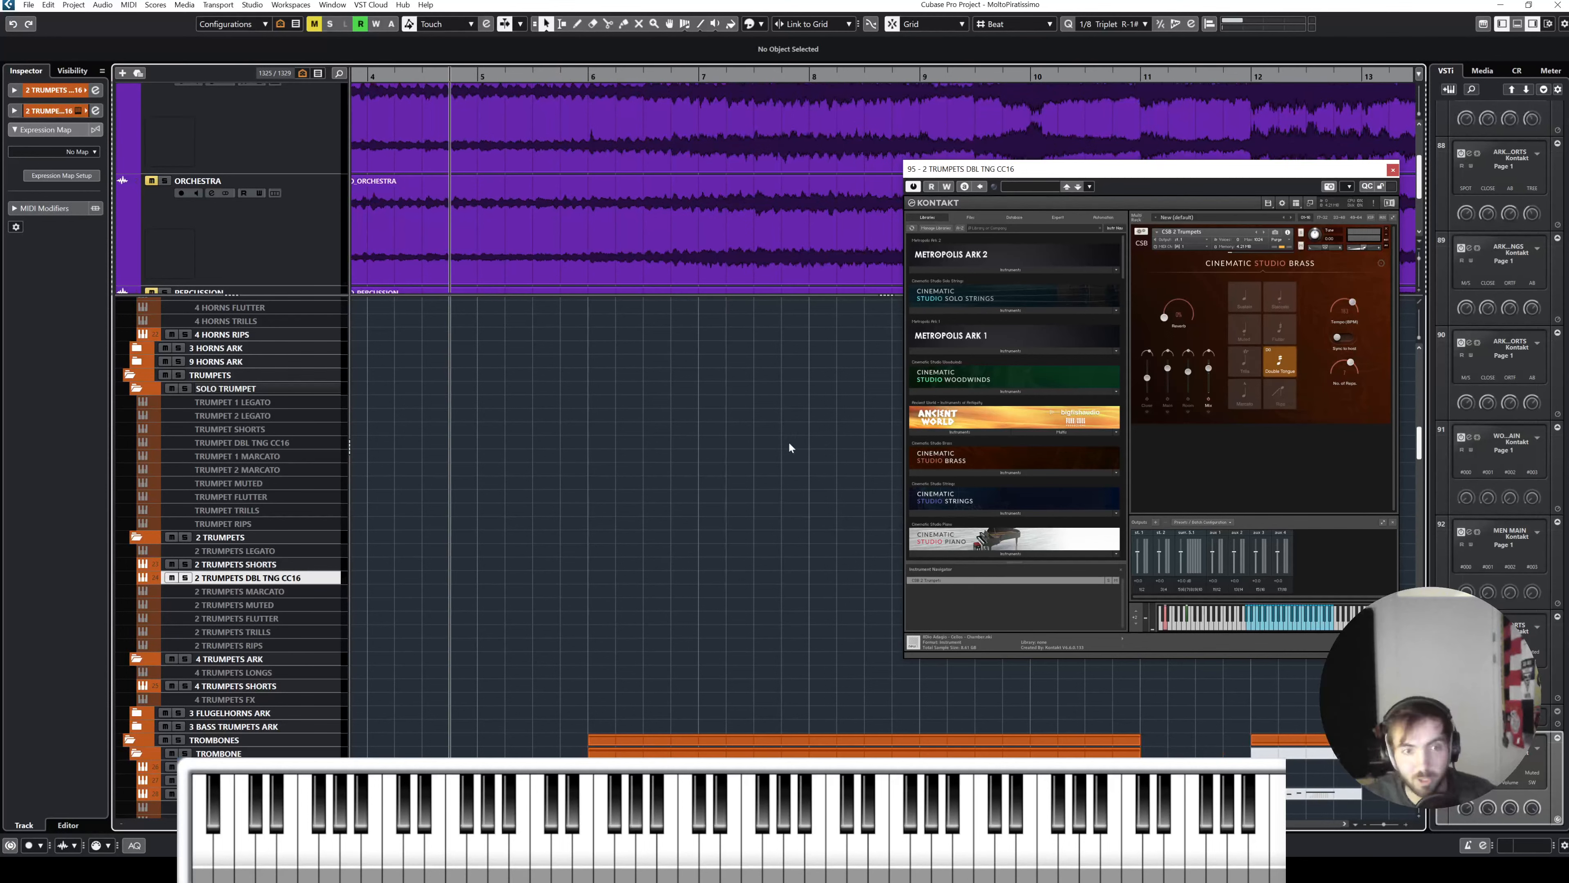
key(space)
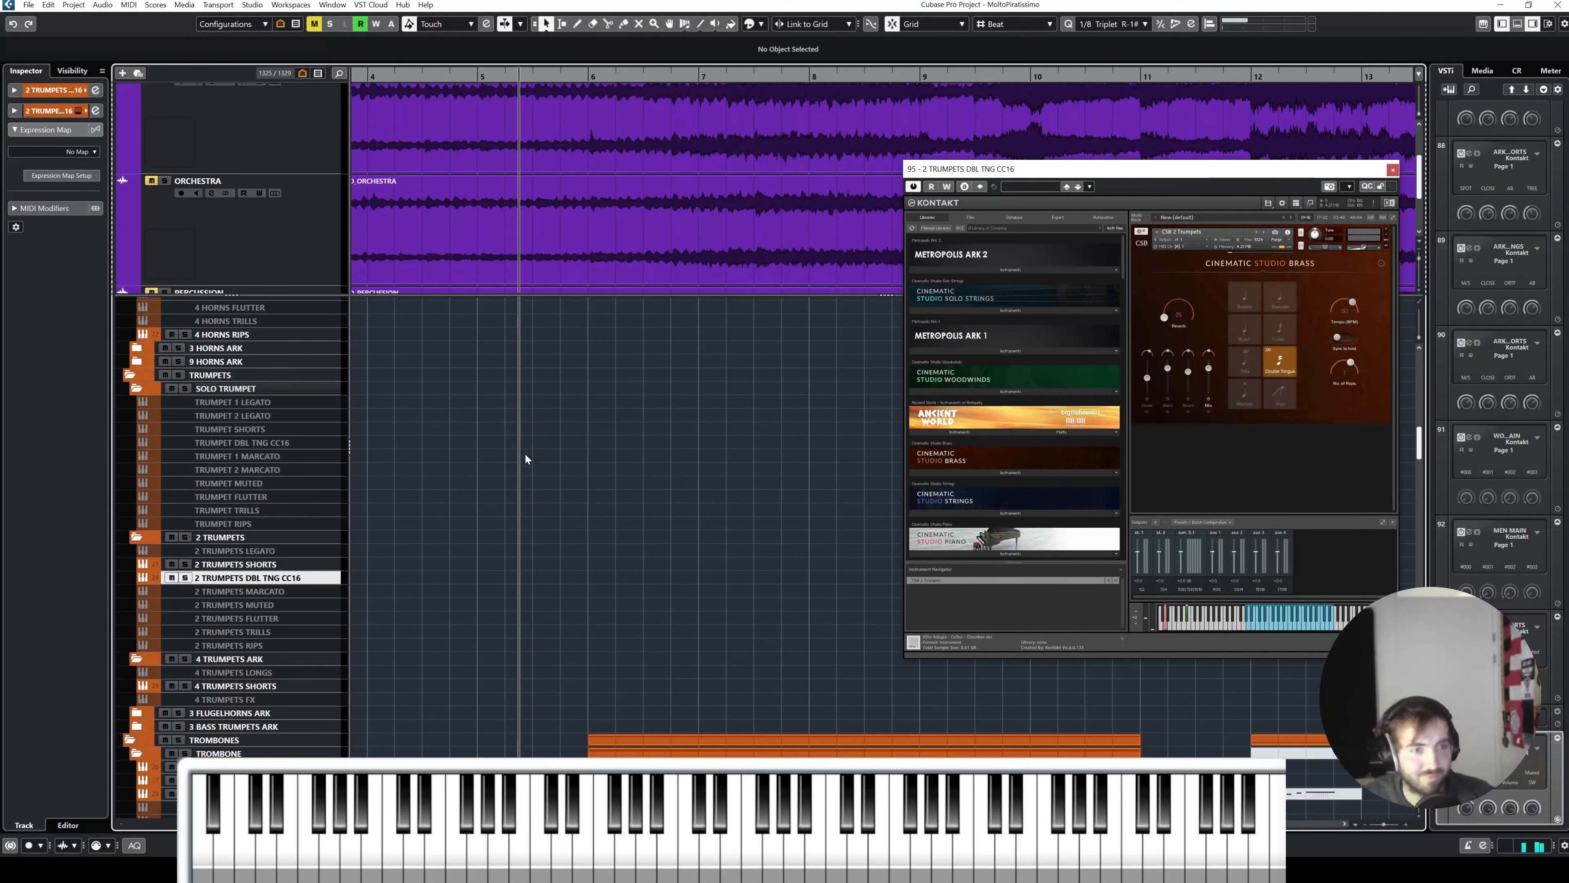
Step: Move the Kontakt window clear of the trumpet parts and play them back from bar 15
scroll(526, 459, down, 5)
scroll(617, 389, right, 3)
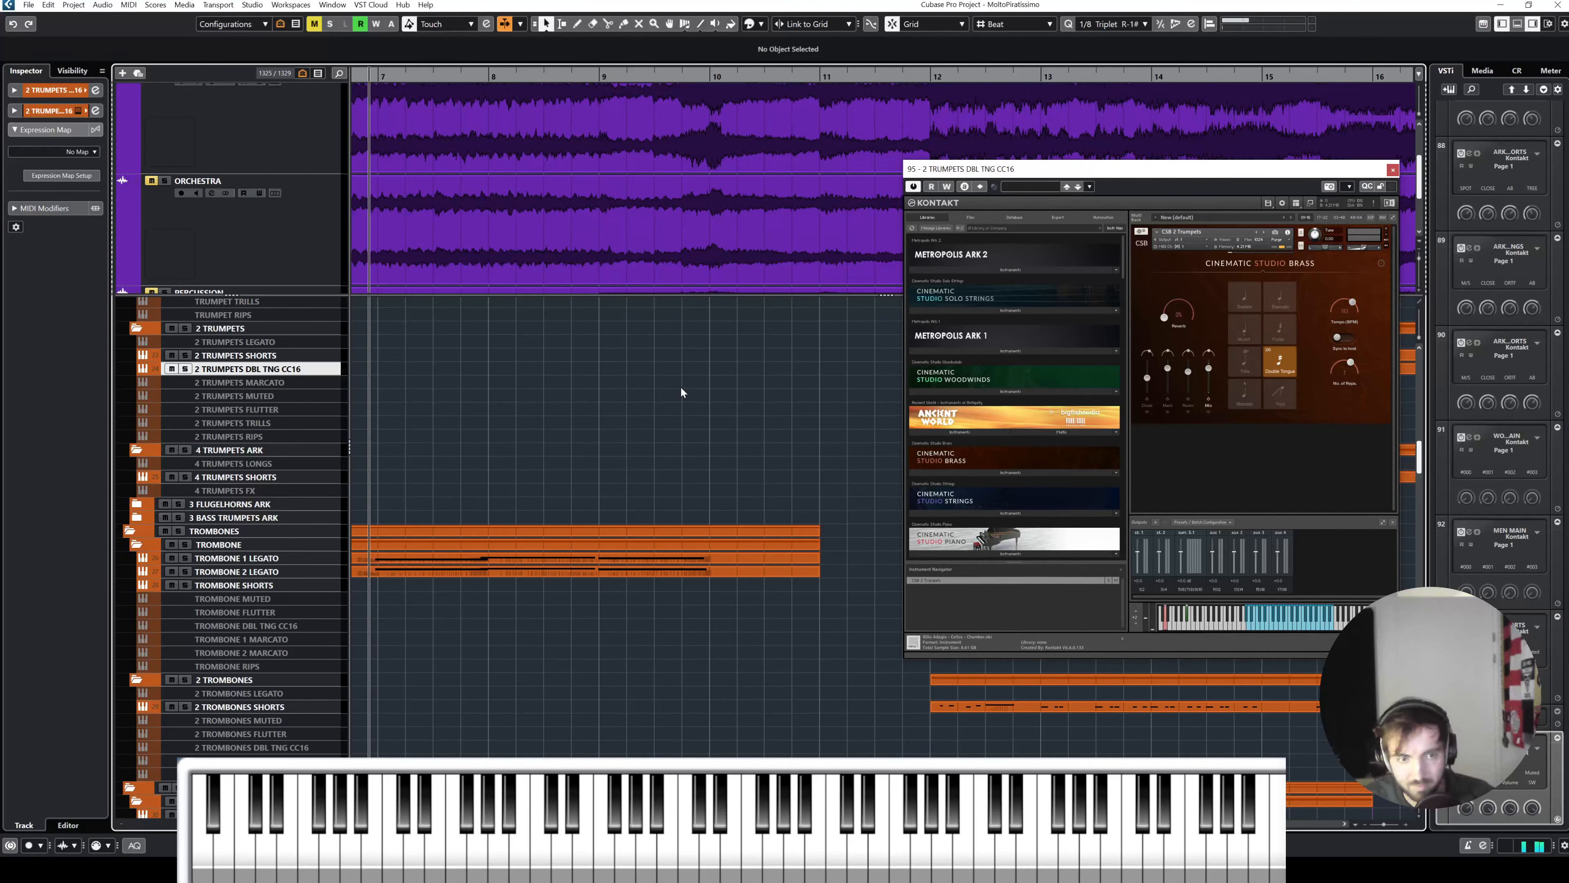
drag(1129, 173, 1000, 550)
scroll(1027, 487, right, 1)
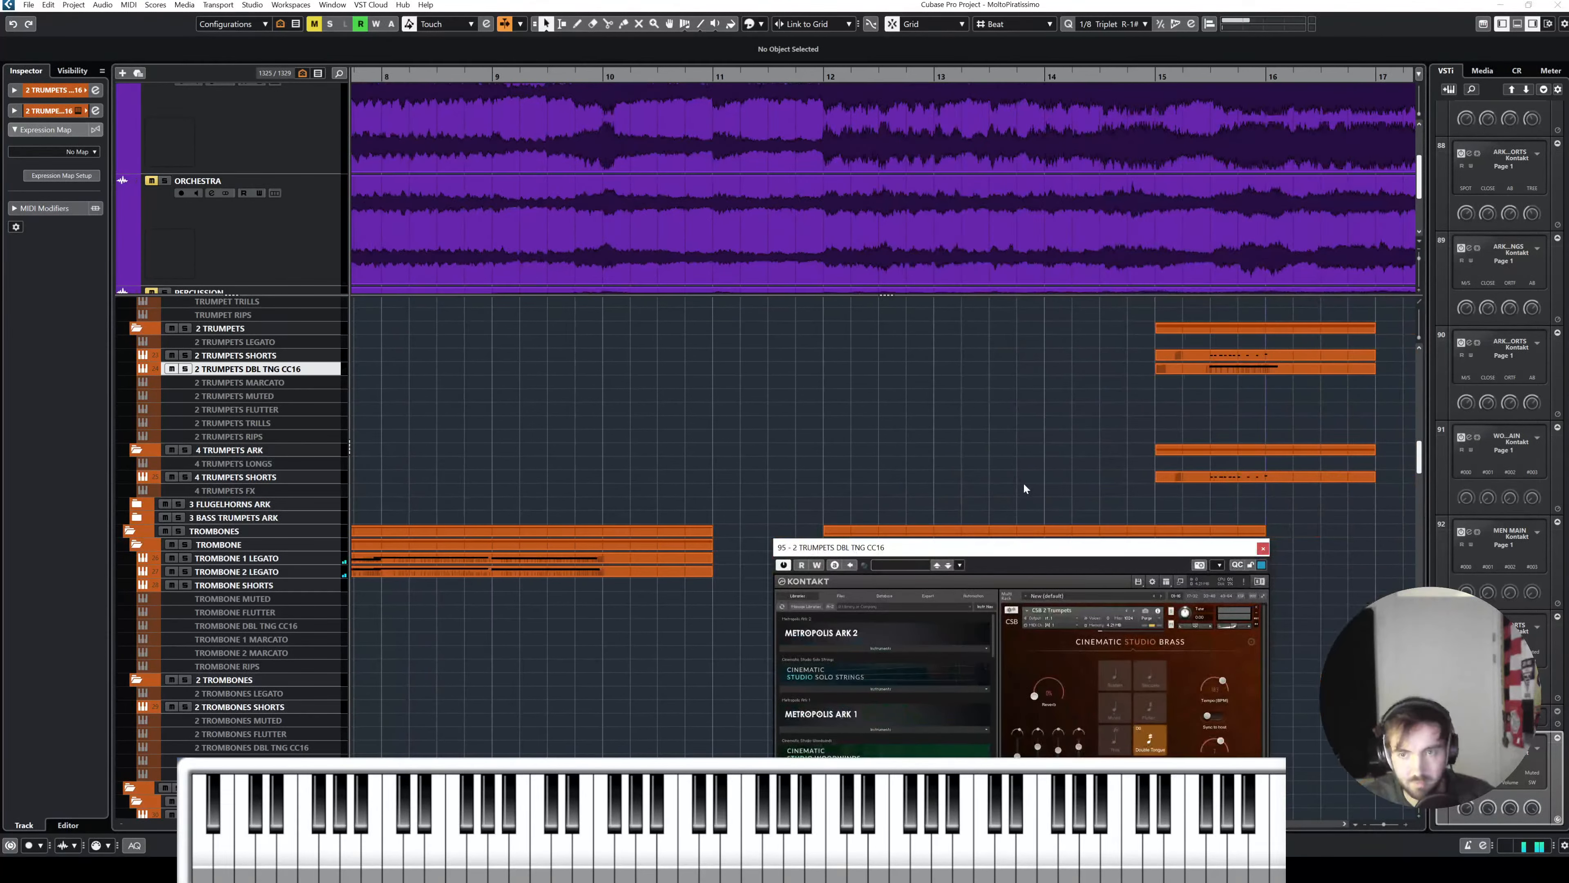
click(1159, 76)
scroll(1081, 371, right, 2)
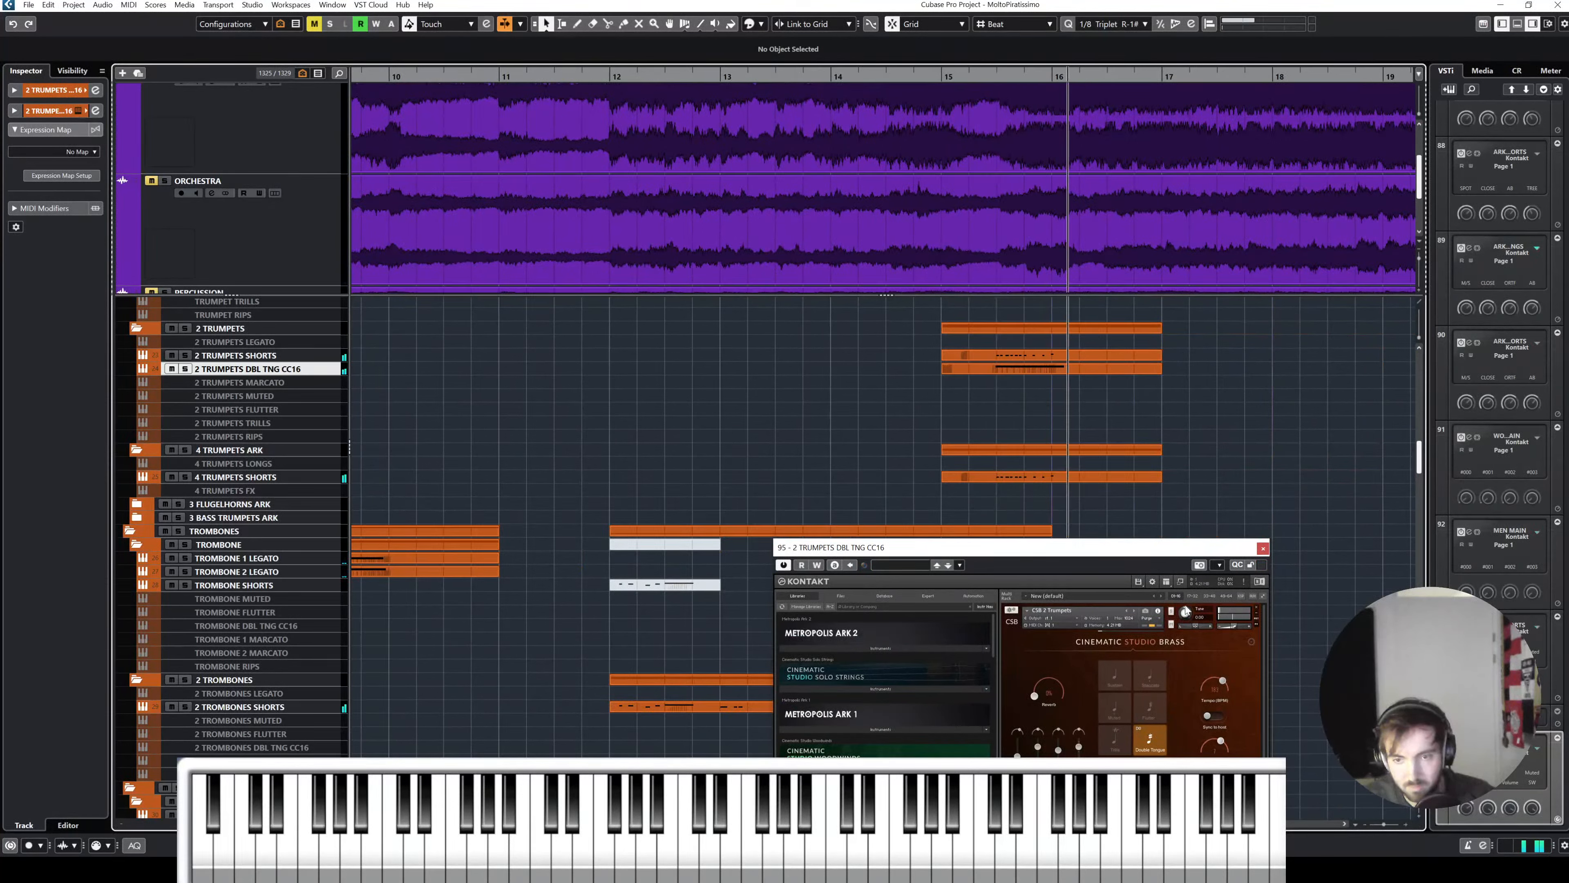
key(space)
Step: Compare the double-tongue tempo controls in Kontakt with the project's Tempo track and close the instrument window
drag(1078, 547, 987, 369)
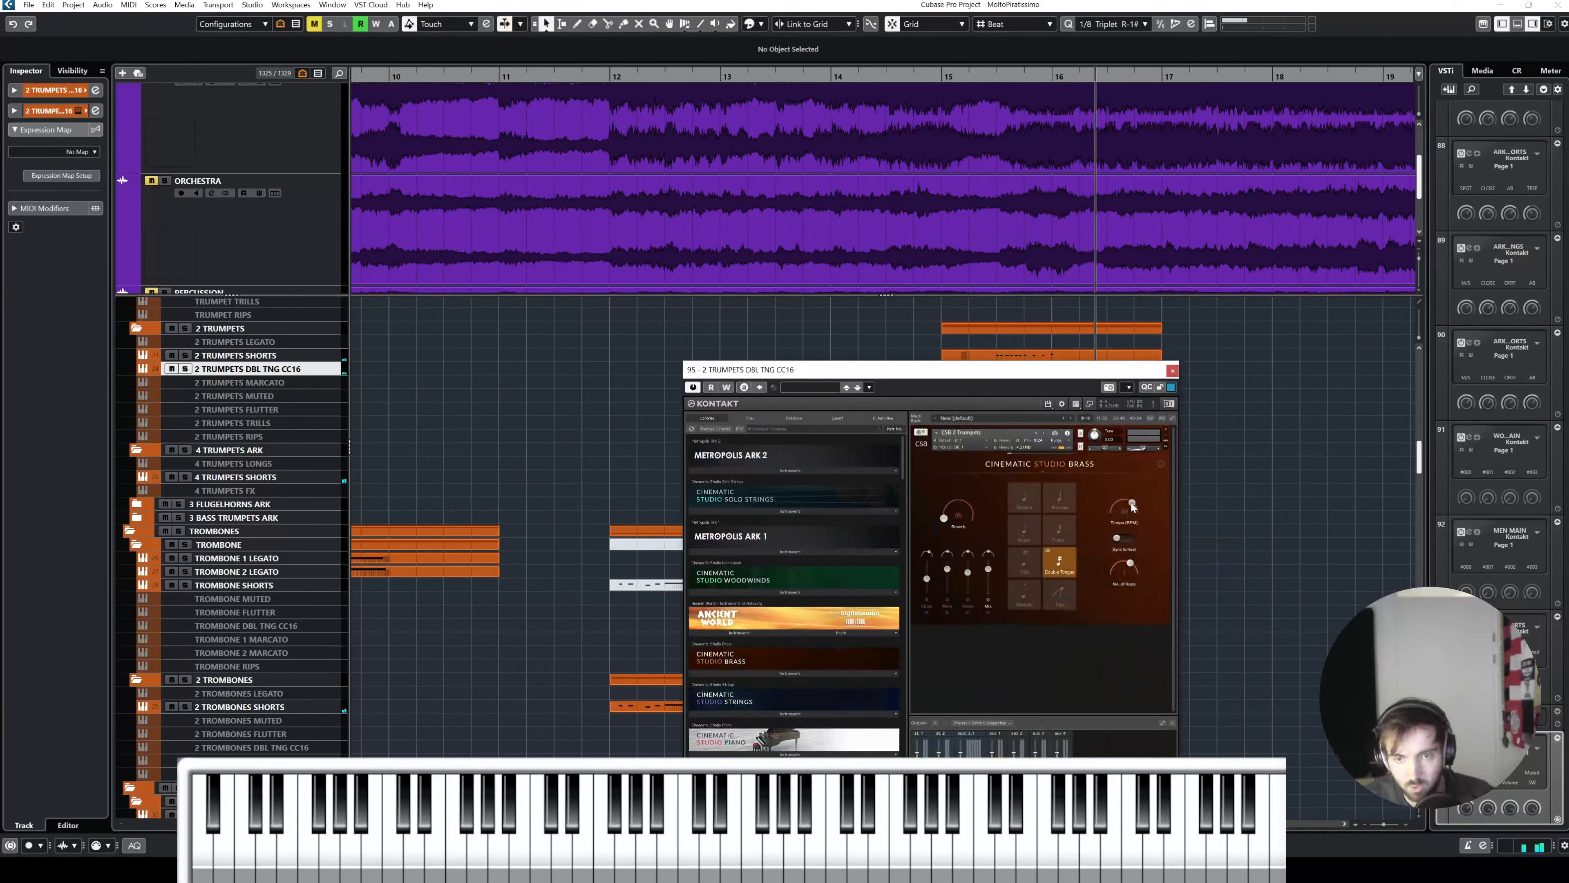
scroll(578, 238, up, 3)
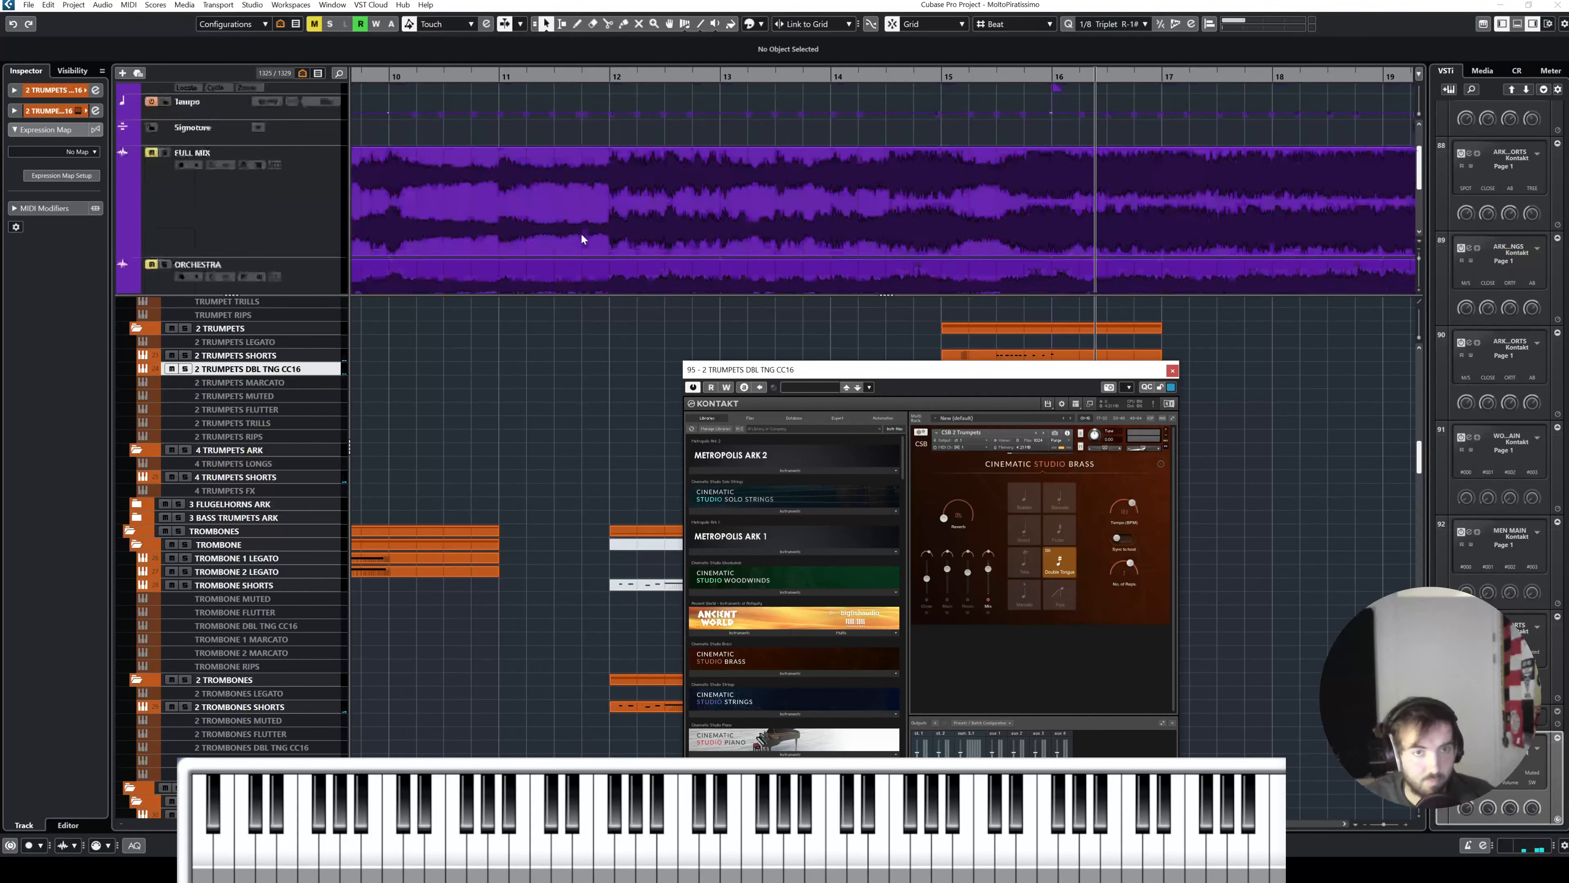
click(270, 142)
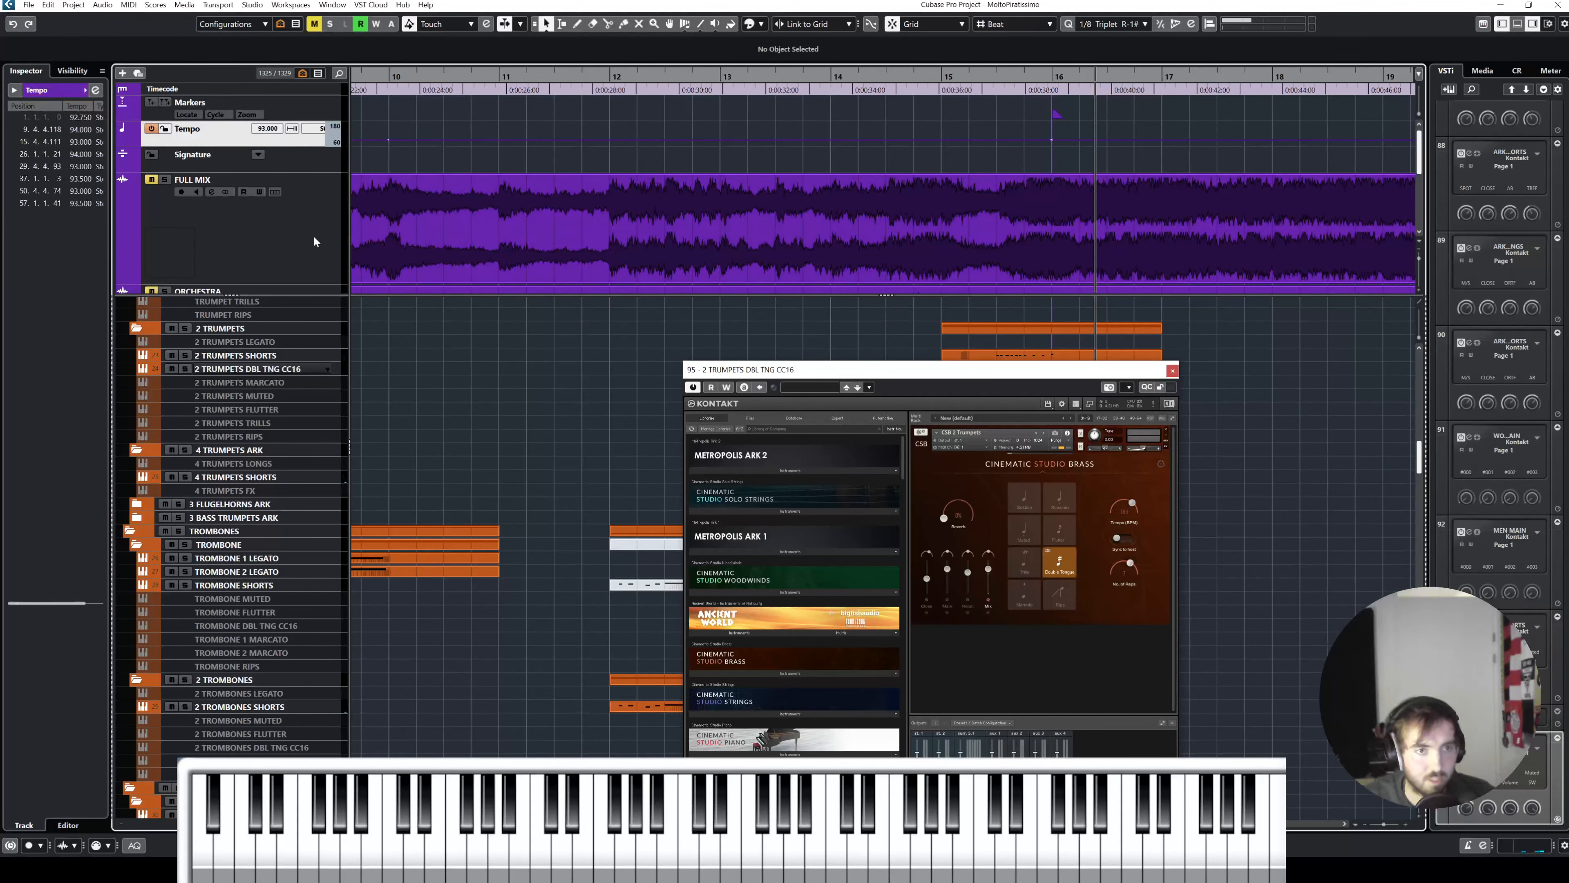
click(757, 231)
scroll(1061, 317, down, 3)
click(1173, 371)
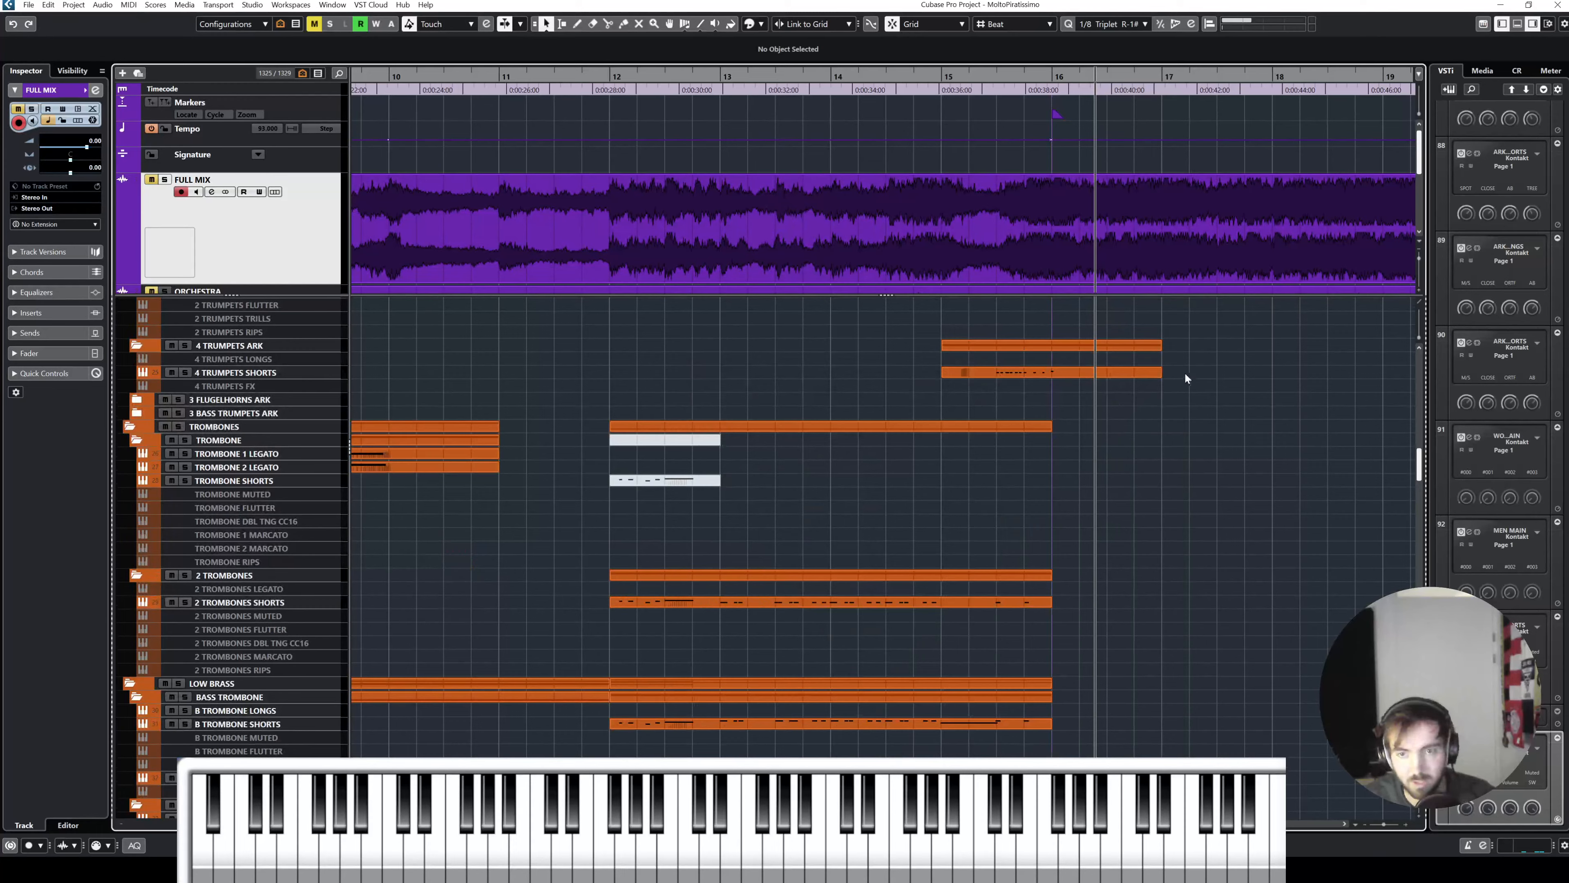
Step: Select the 2 TRUMPETS SHORTS track, place the playback position at bar 16 and turn on the metronome
scroll(1179, 371, right, 3)
scroll(828, 417, up, 3)
scroll(828, 417, right, 3)
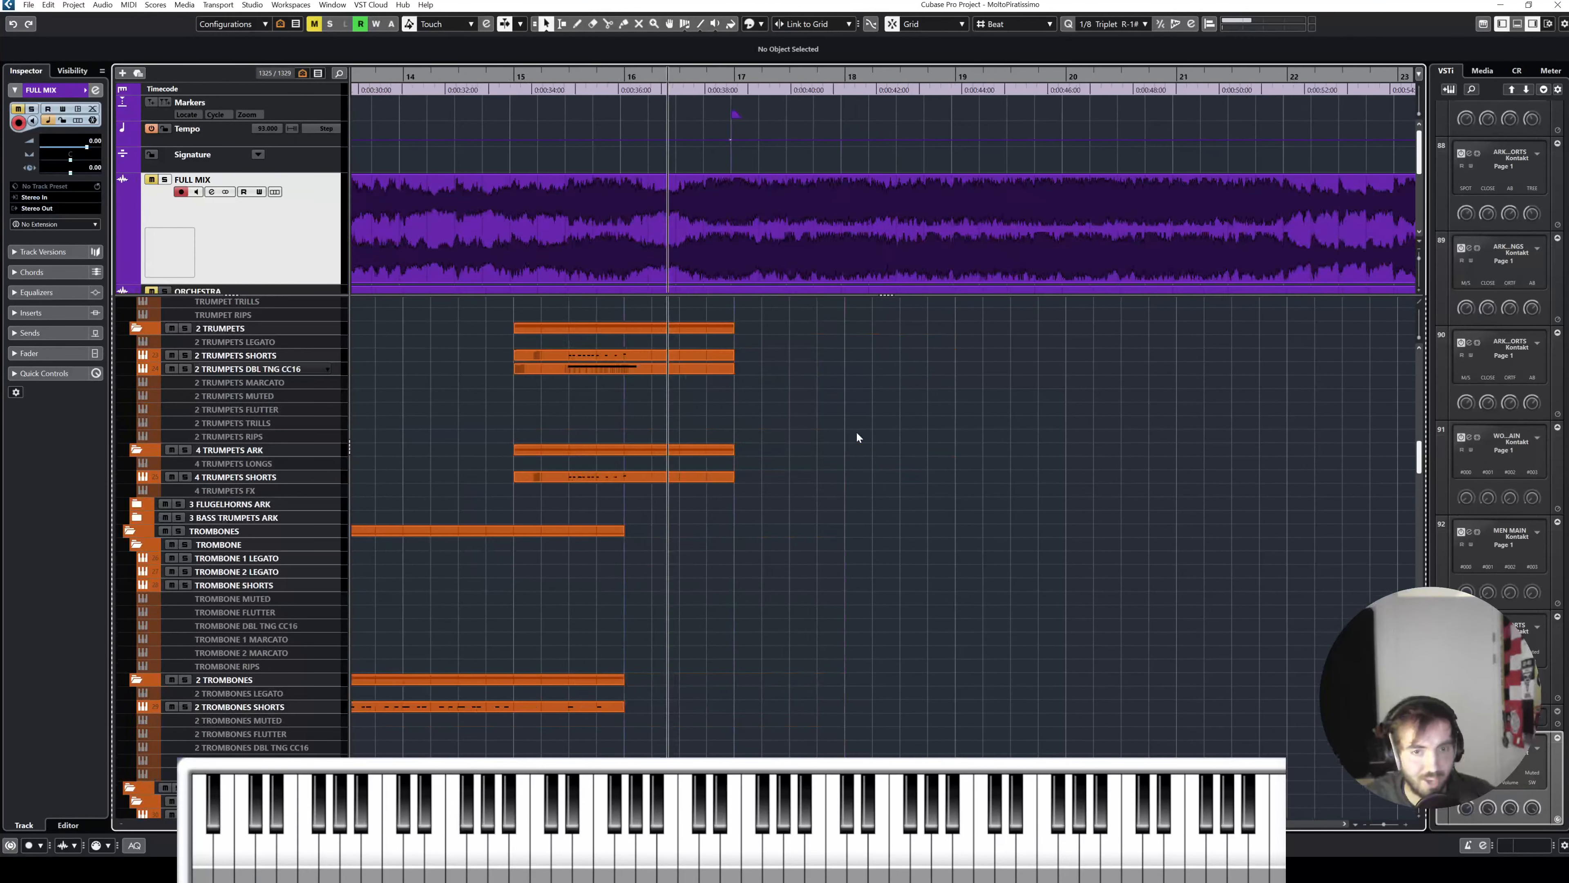
scroll(803, 436, up, 3)
click(272, 460)
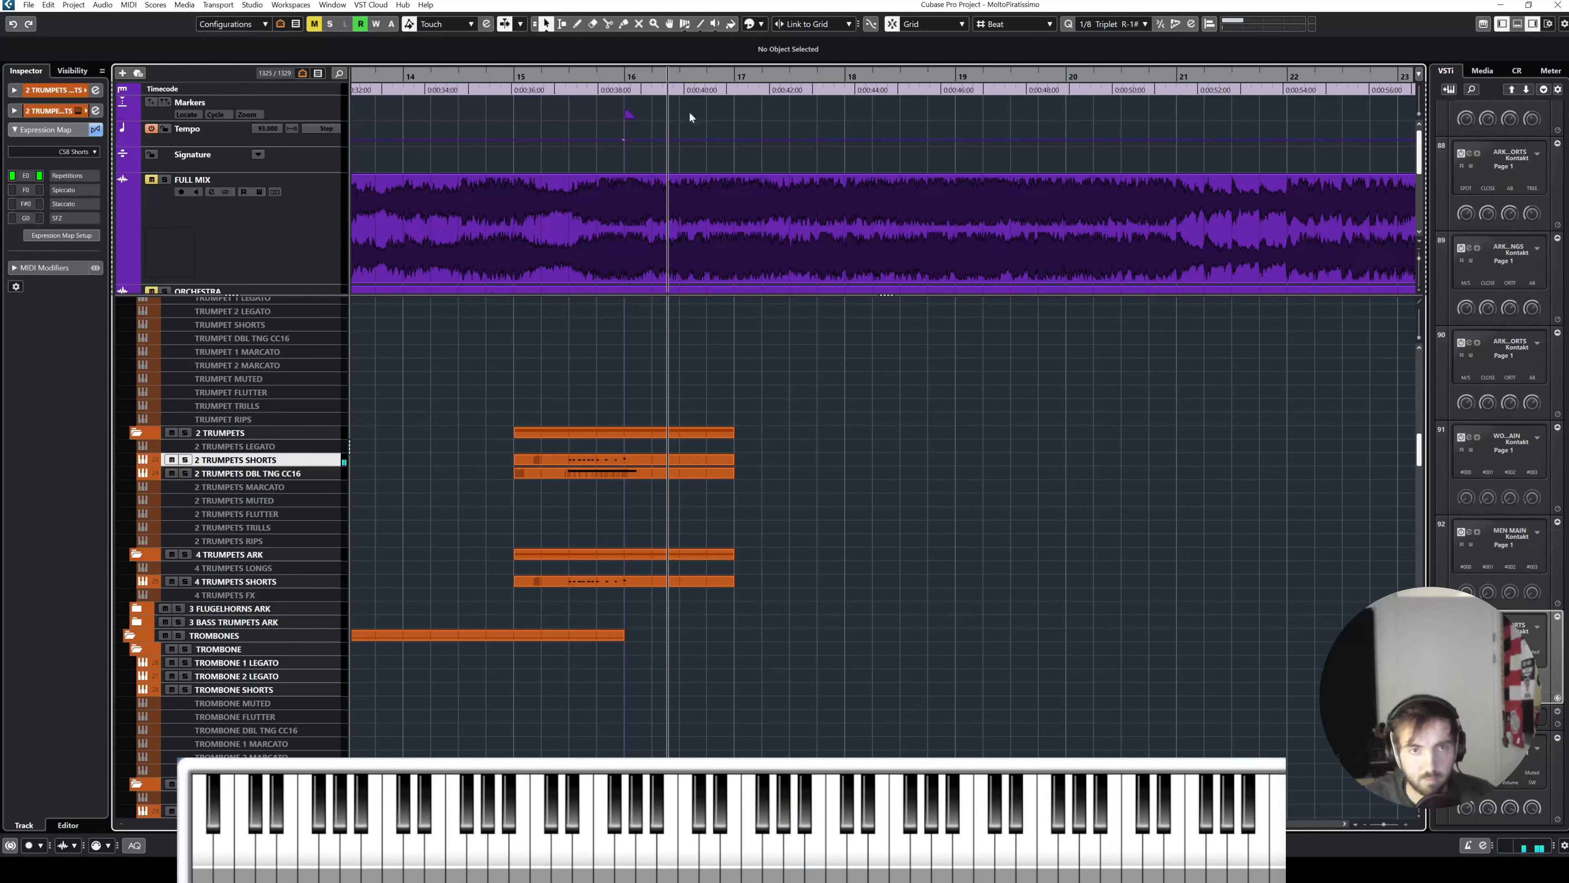
click(635, 76)
key(c)
Step: Listen to the soloed ORCHESTRA reference stem from bar 16 with the metronome, and remove the solo
click(299, 244)
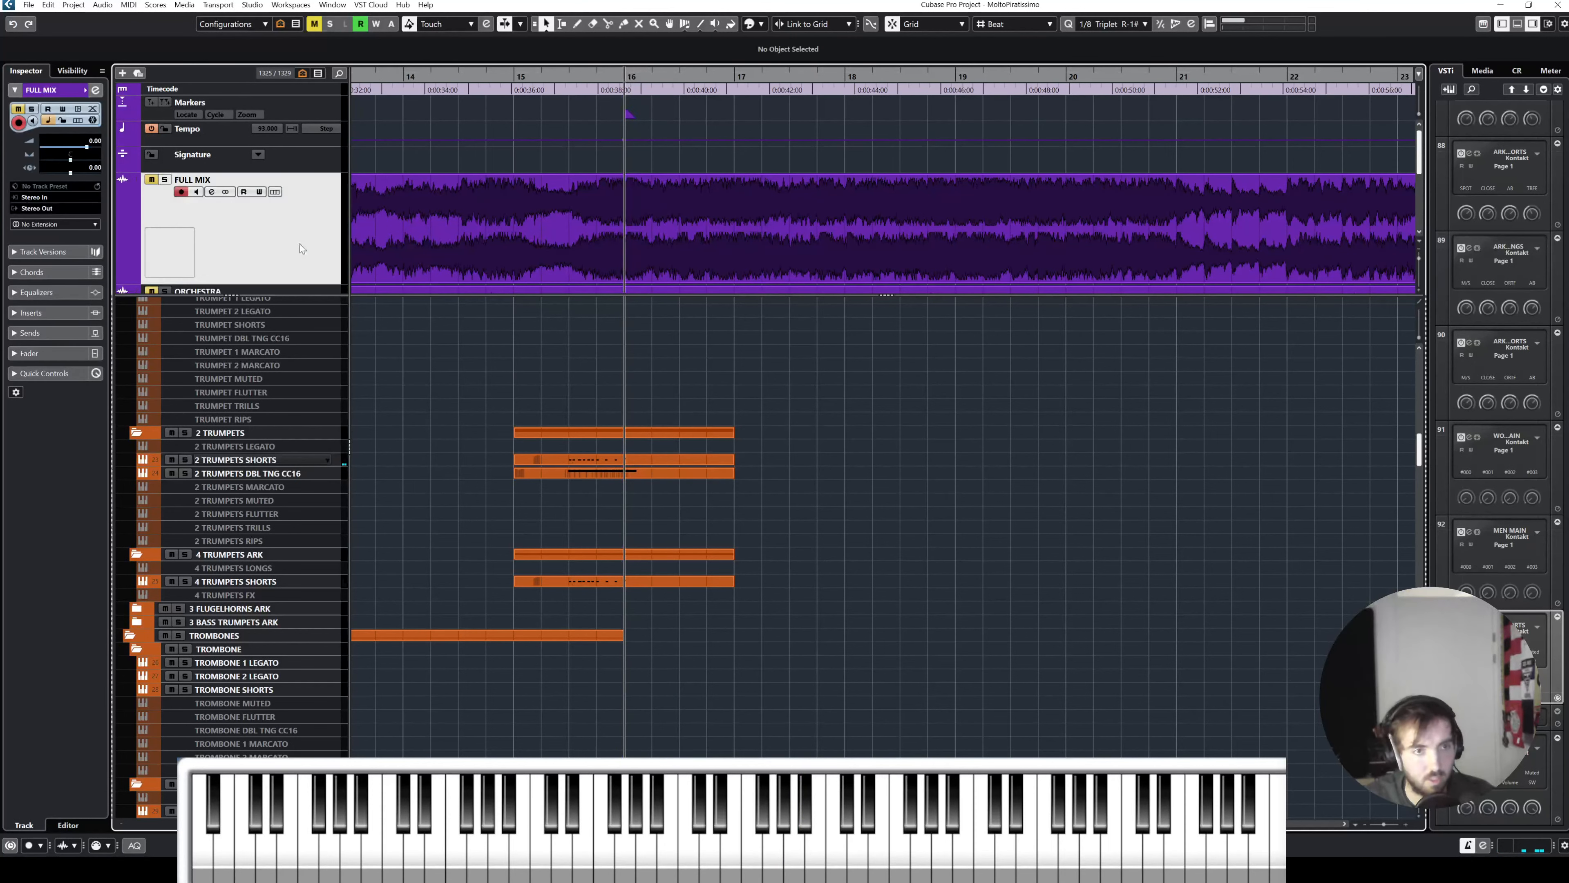
scroll(328, 245, down, 3)
click(327, 243)
key(s)
key(space)
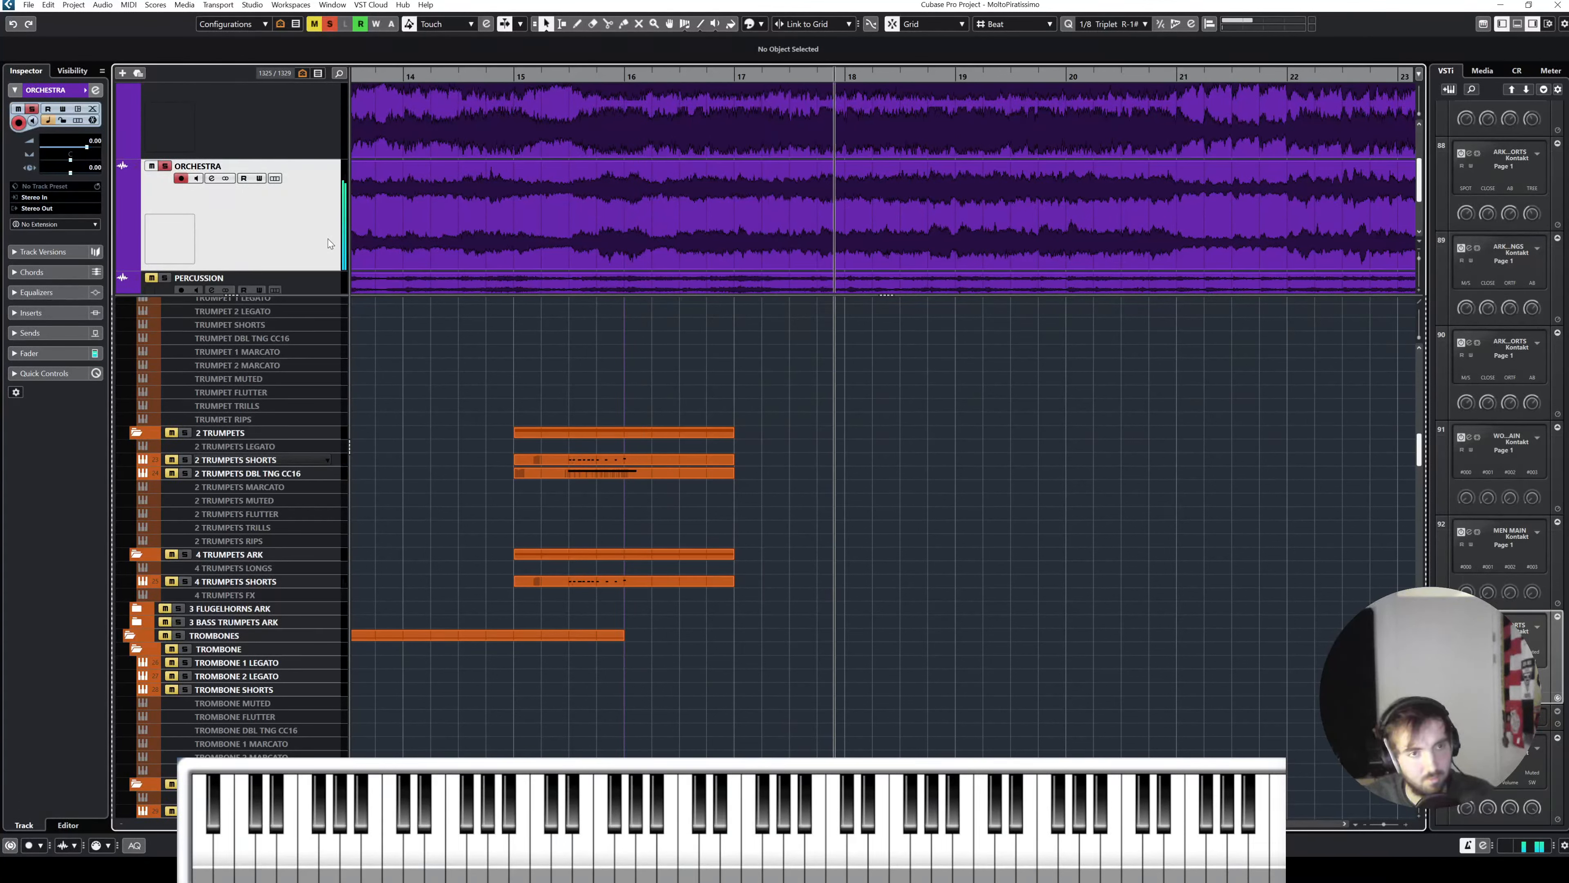
key(space)
key(s)
Step: Record a new phrase on the 2 TRUMPETS SHORTS track starting at bar 17
click(735, 73)
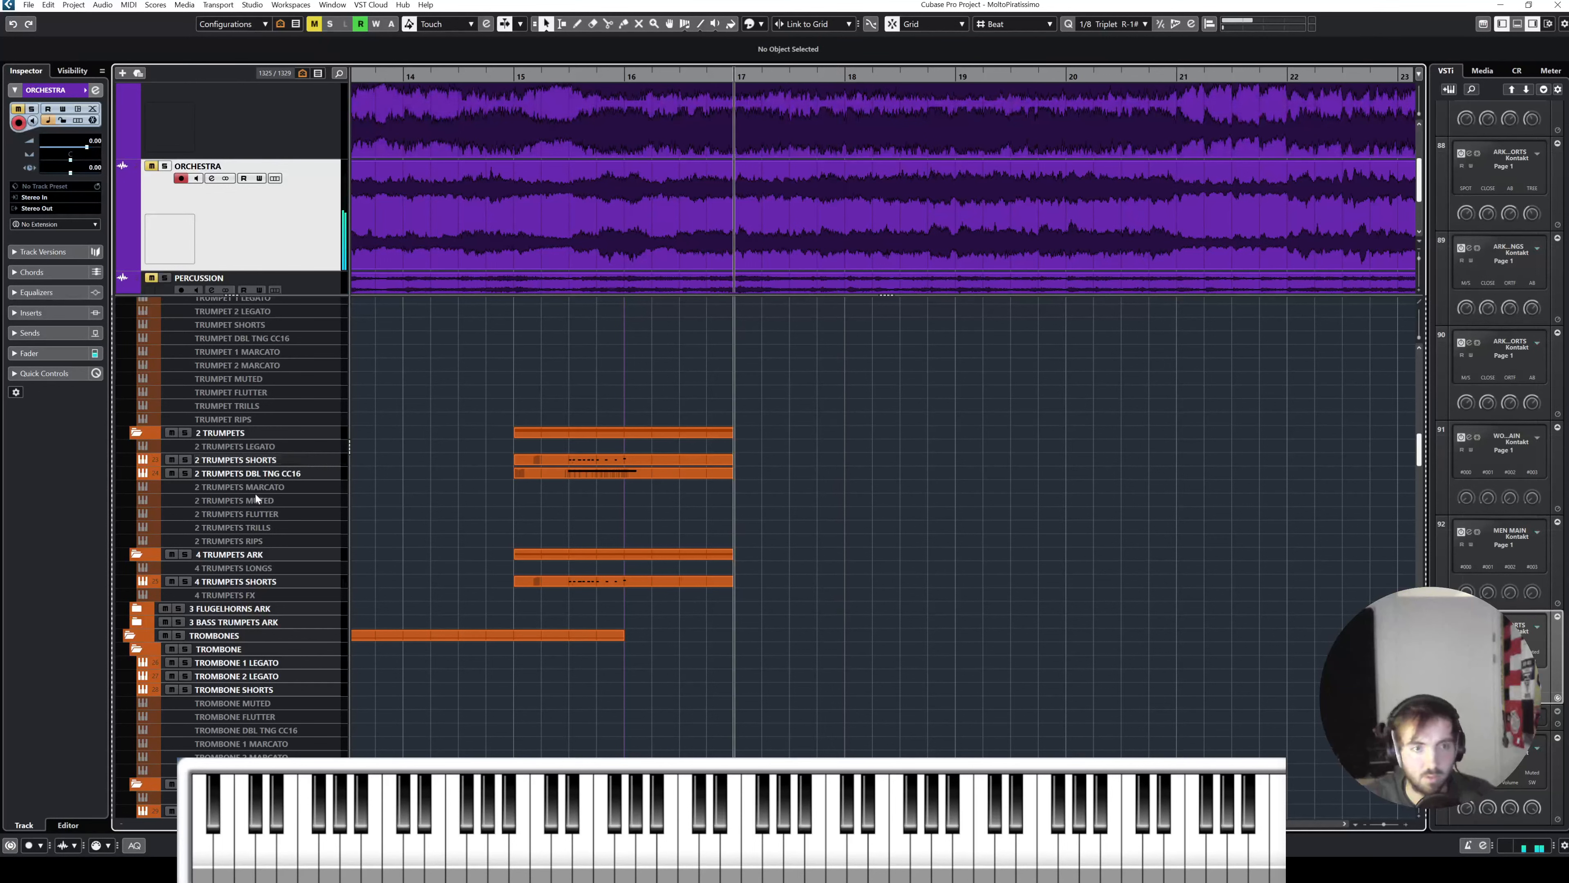
click(265, 461)
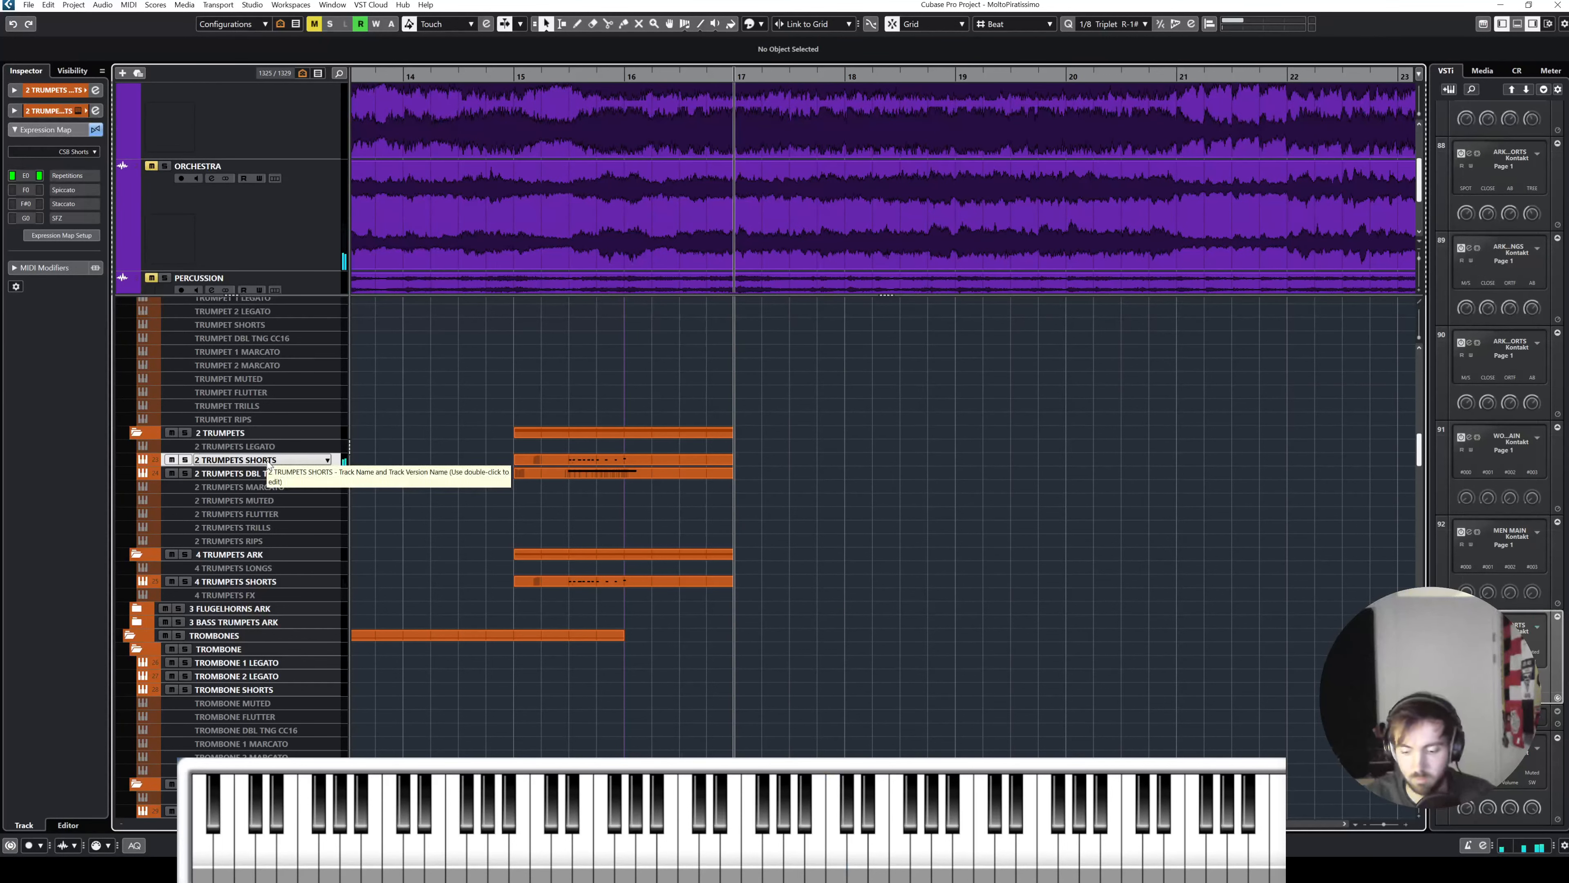
key(KP_Multiply)
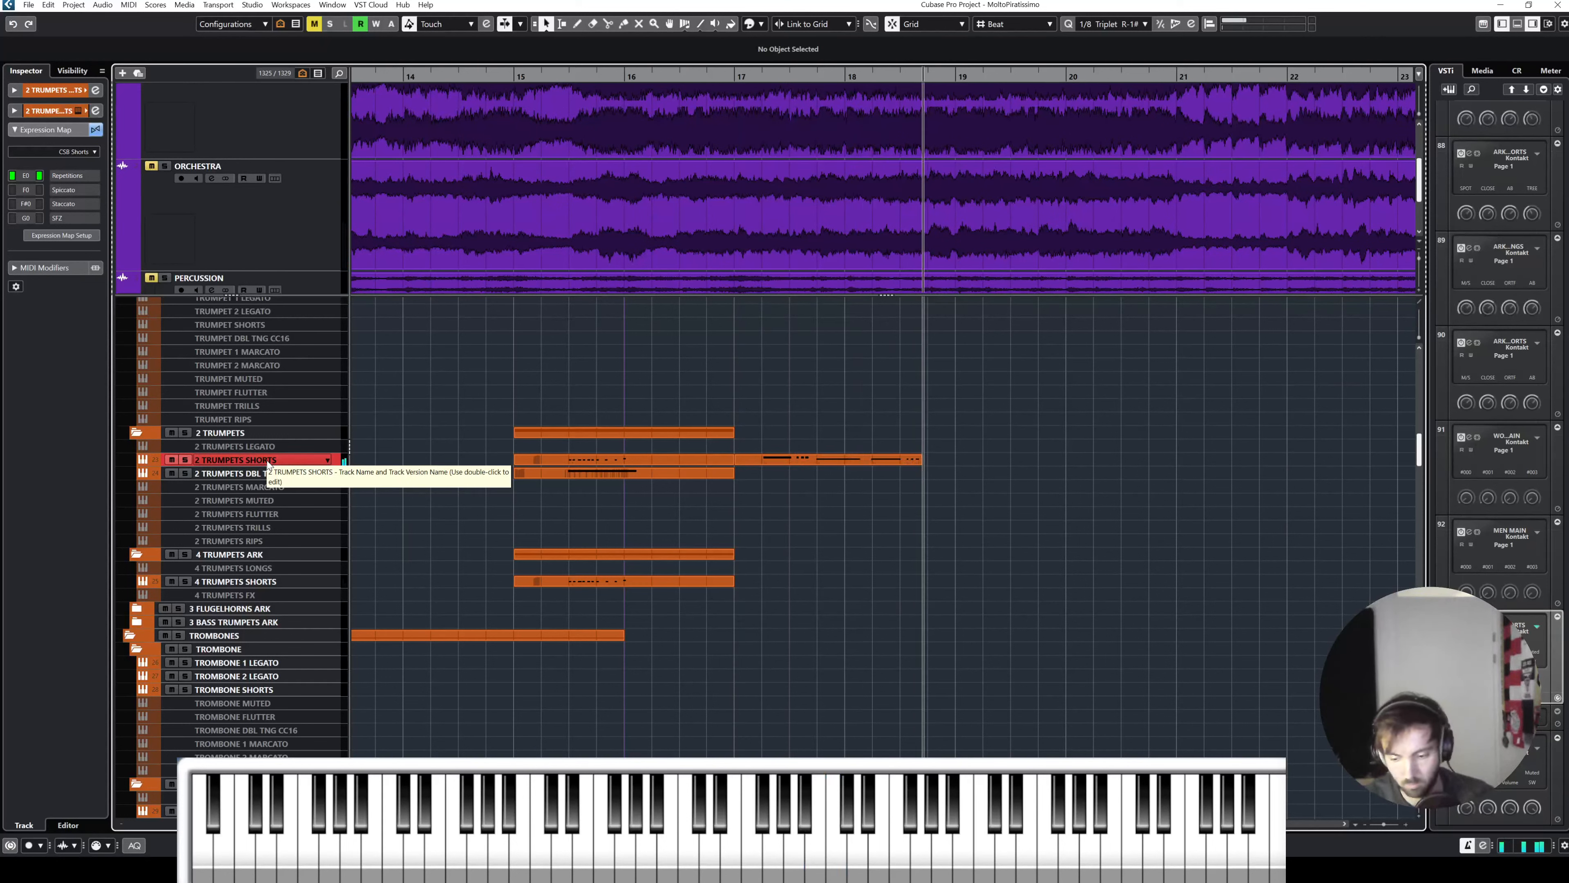
key(space)
Step: Solo the ORCHESTRA reference stem and listen to it around bar 18
click(299, 191)
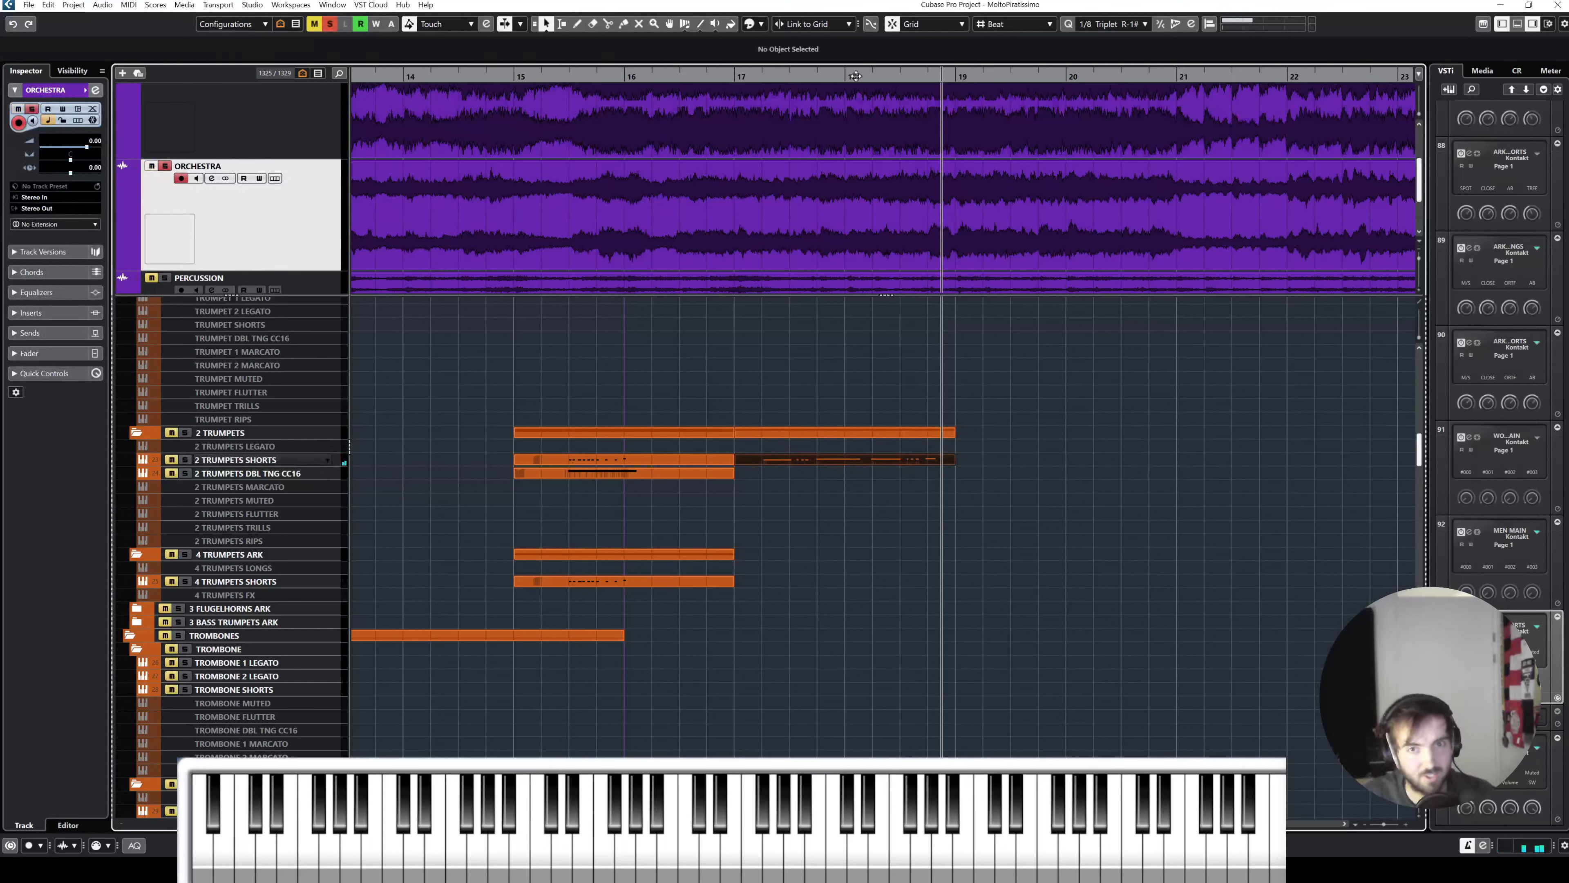
key(KP_0)
key(space)
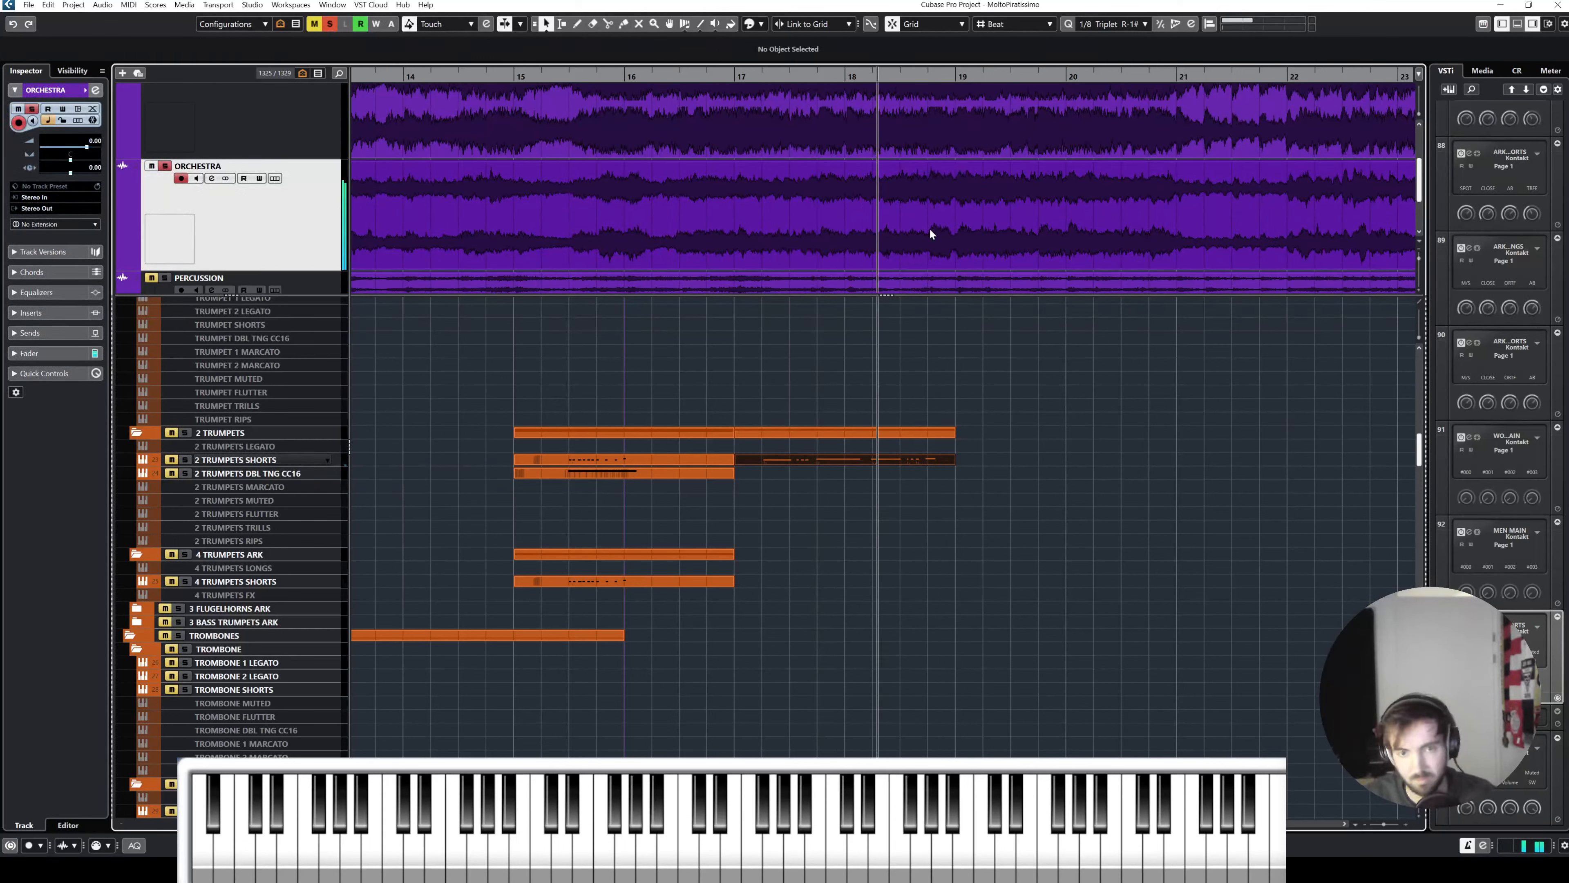
key(space)
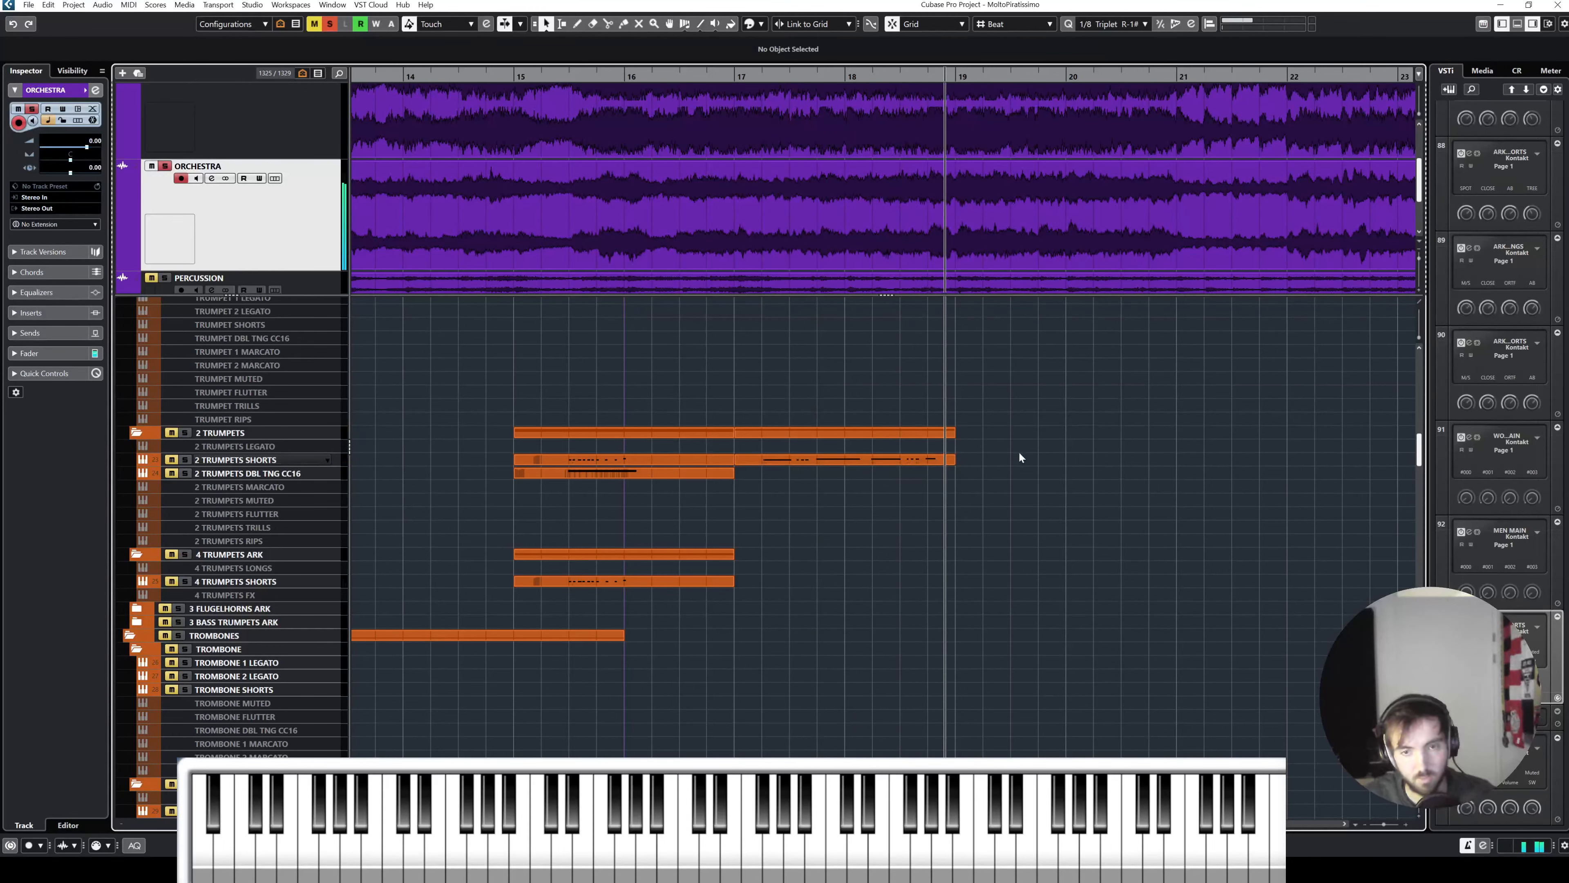
Step: Open the newly recorded 2 TRUMPETS SHORTS part for note editing and set the quantize preset to 1/16 Triplet R-10
click(938, 461)
double_click(937, 459)
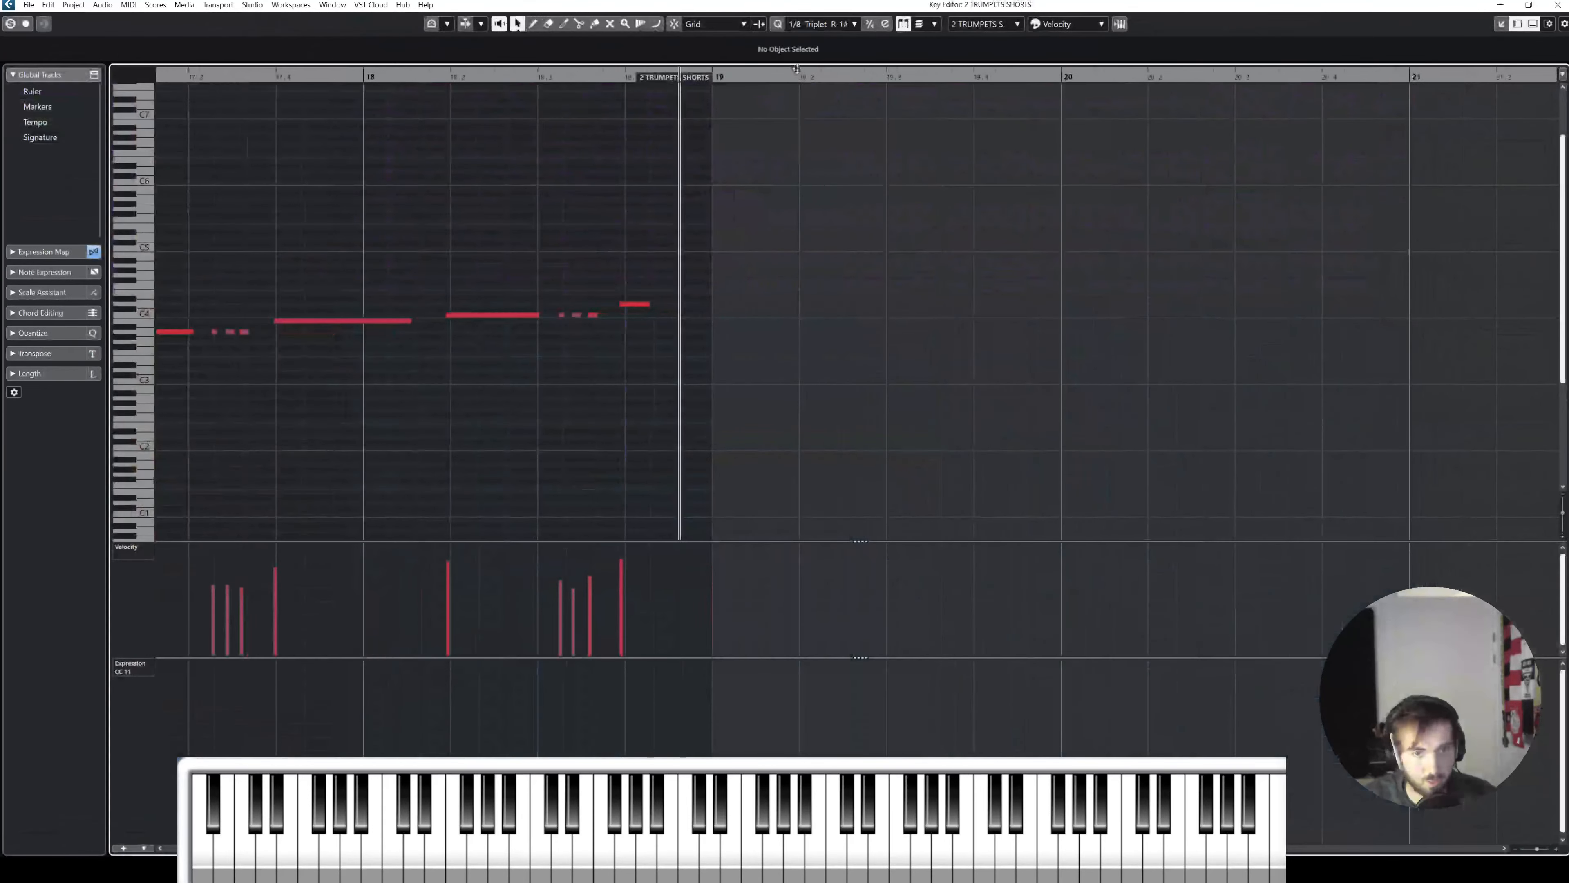
click(829, 24)
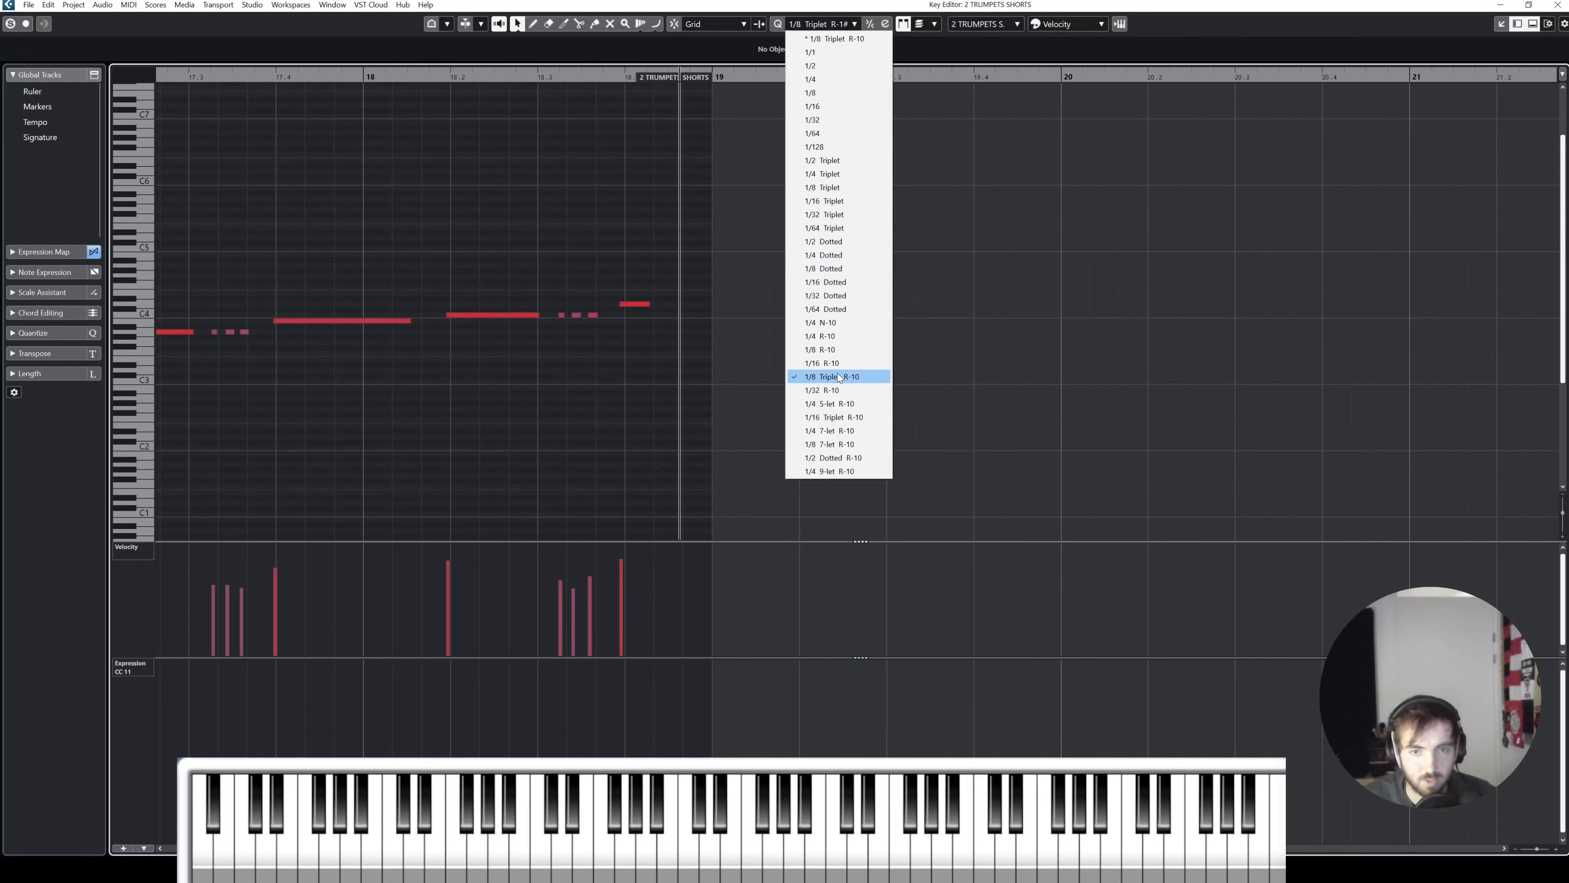
click(834, 417)
Step: Assign the Sforzato articulation to the first long A3 note at 17.2
scroll(826, 406, left, 2)
drag(669, 255, 874, 364)
scroll(618, 288, left, 1)
click(537, 274)
key(Right)
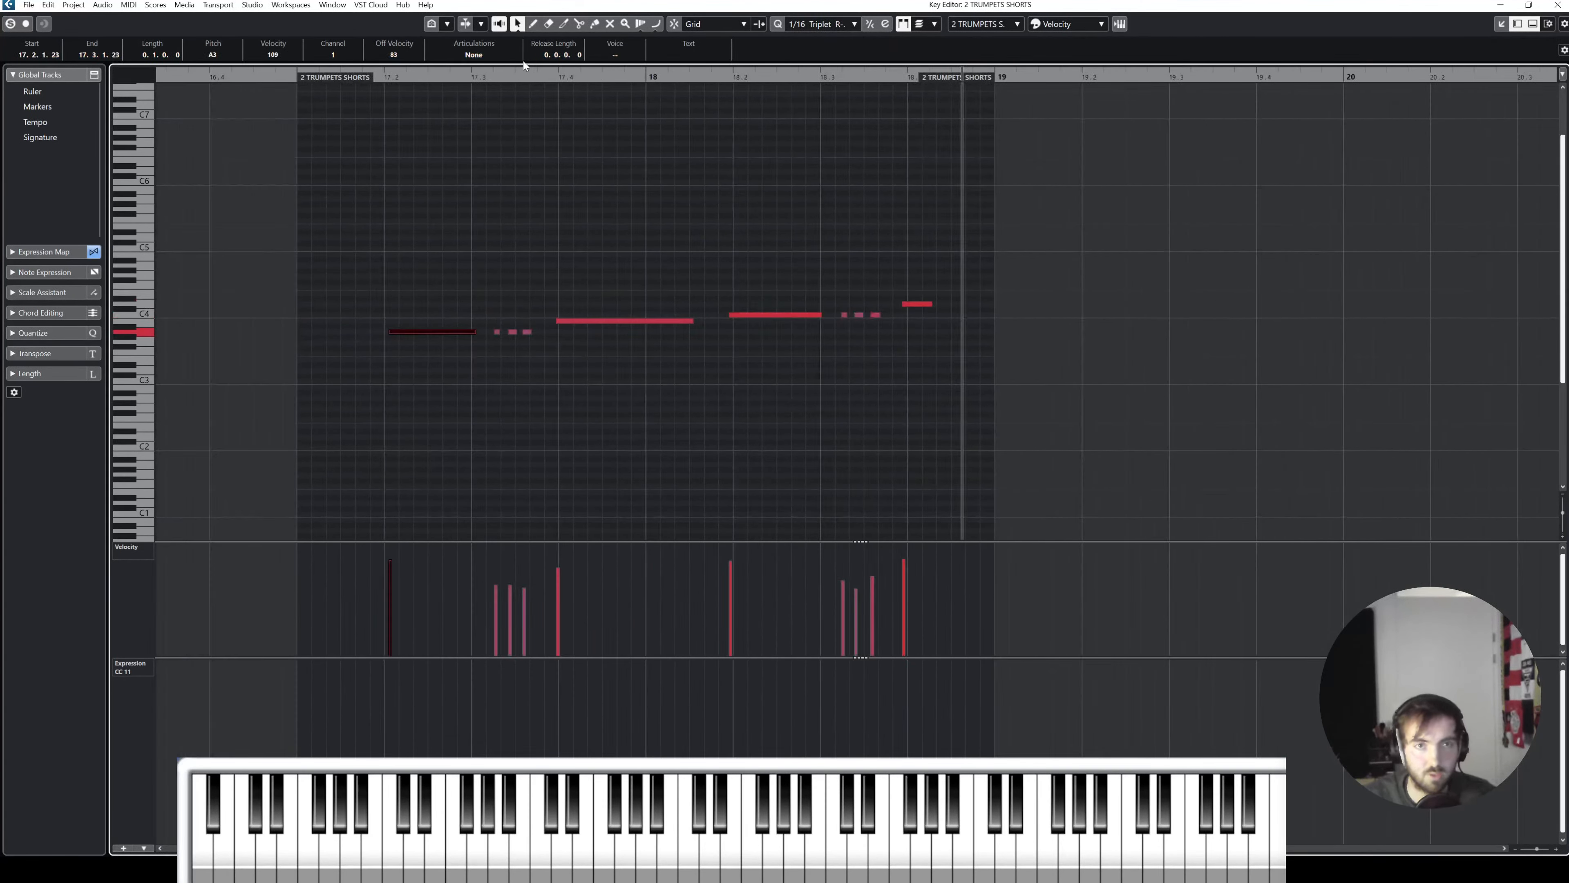
click(478, 55)
click(460, 107)
Step: Compare the recorded trumpet phrase with the soloed ORCHESTRA stem from 17.2, reopening the part during playback
click(406, 79)
key(s)
key(space)
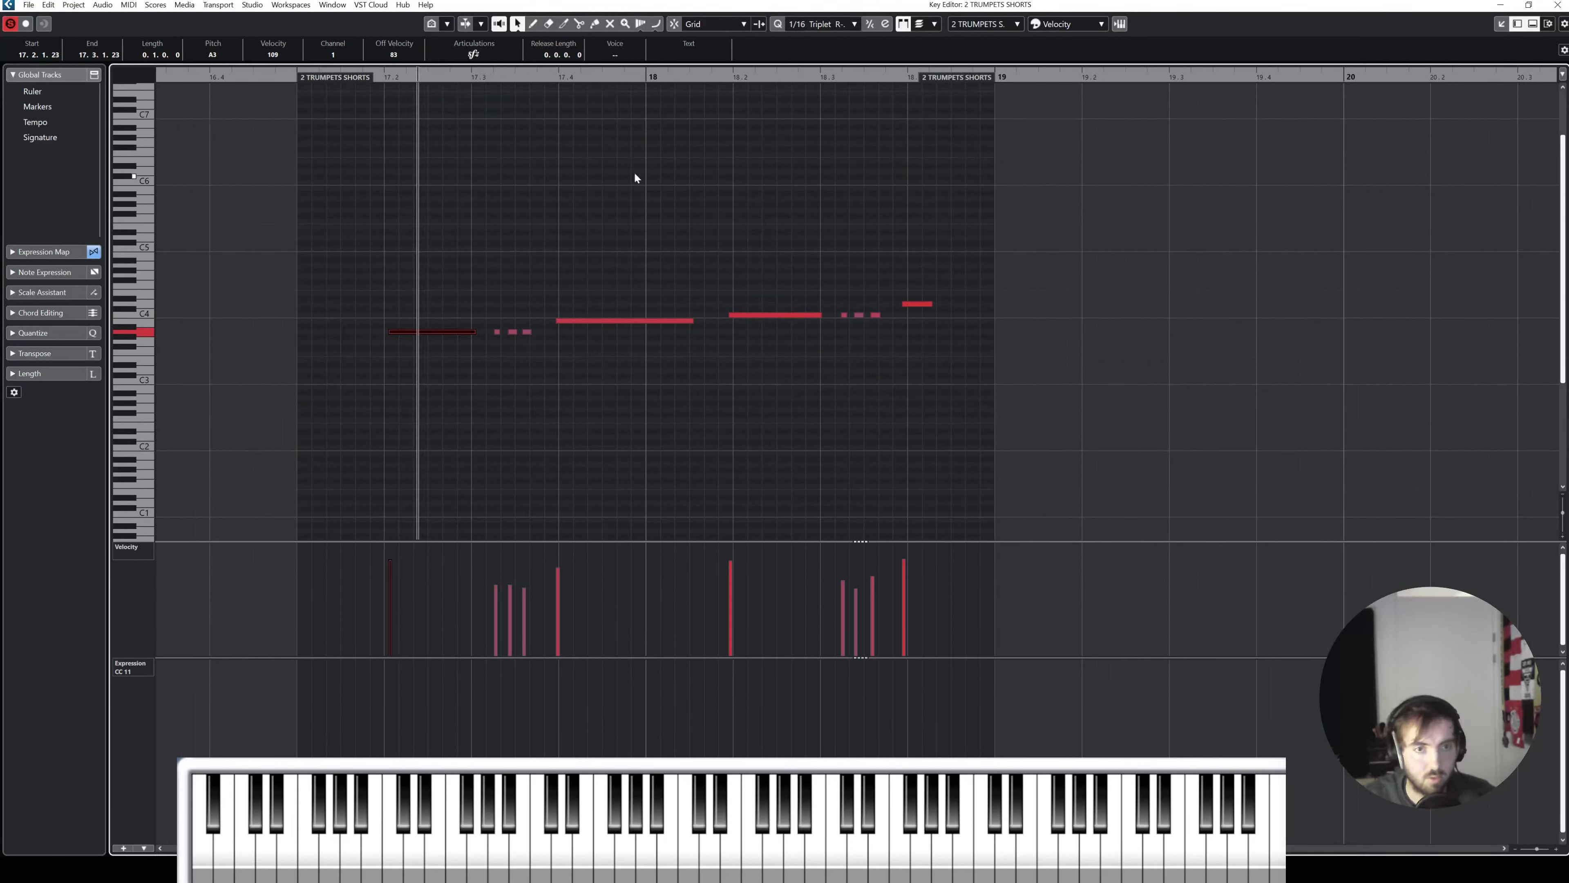
key(Escape)
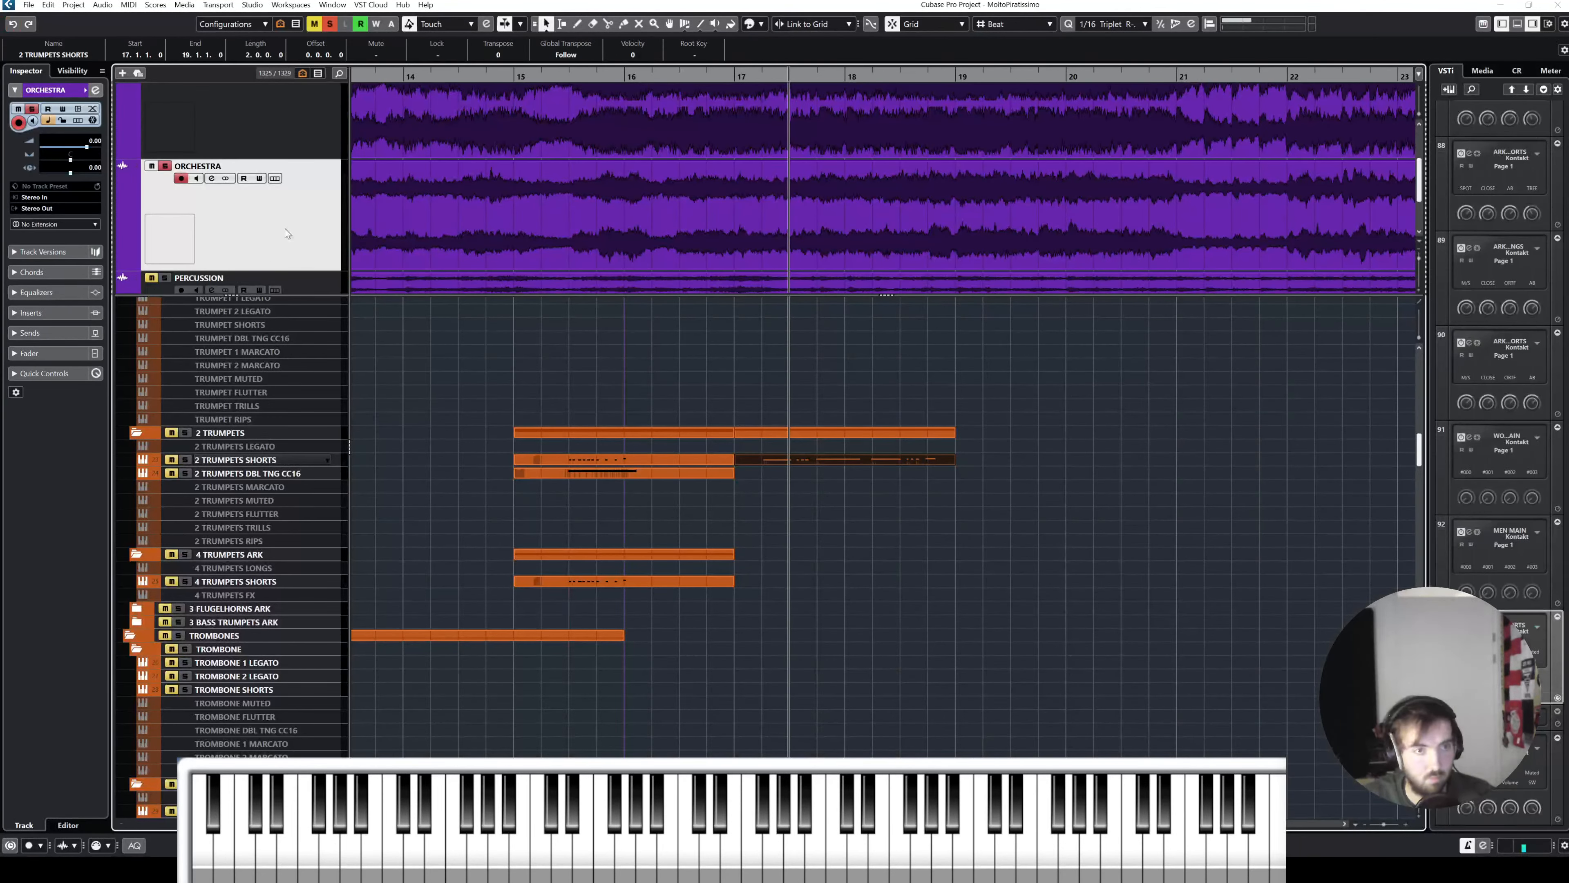
click(780, 366)
double_click(836, 458)
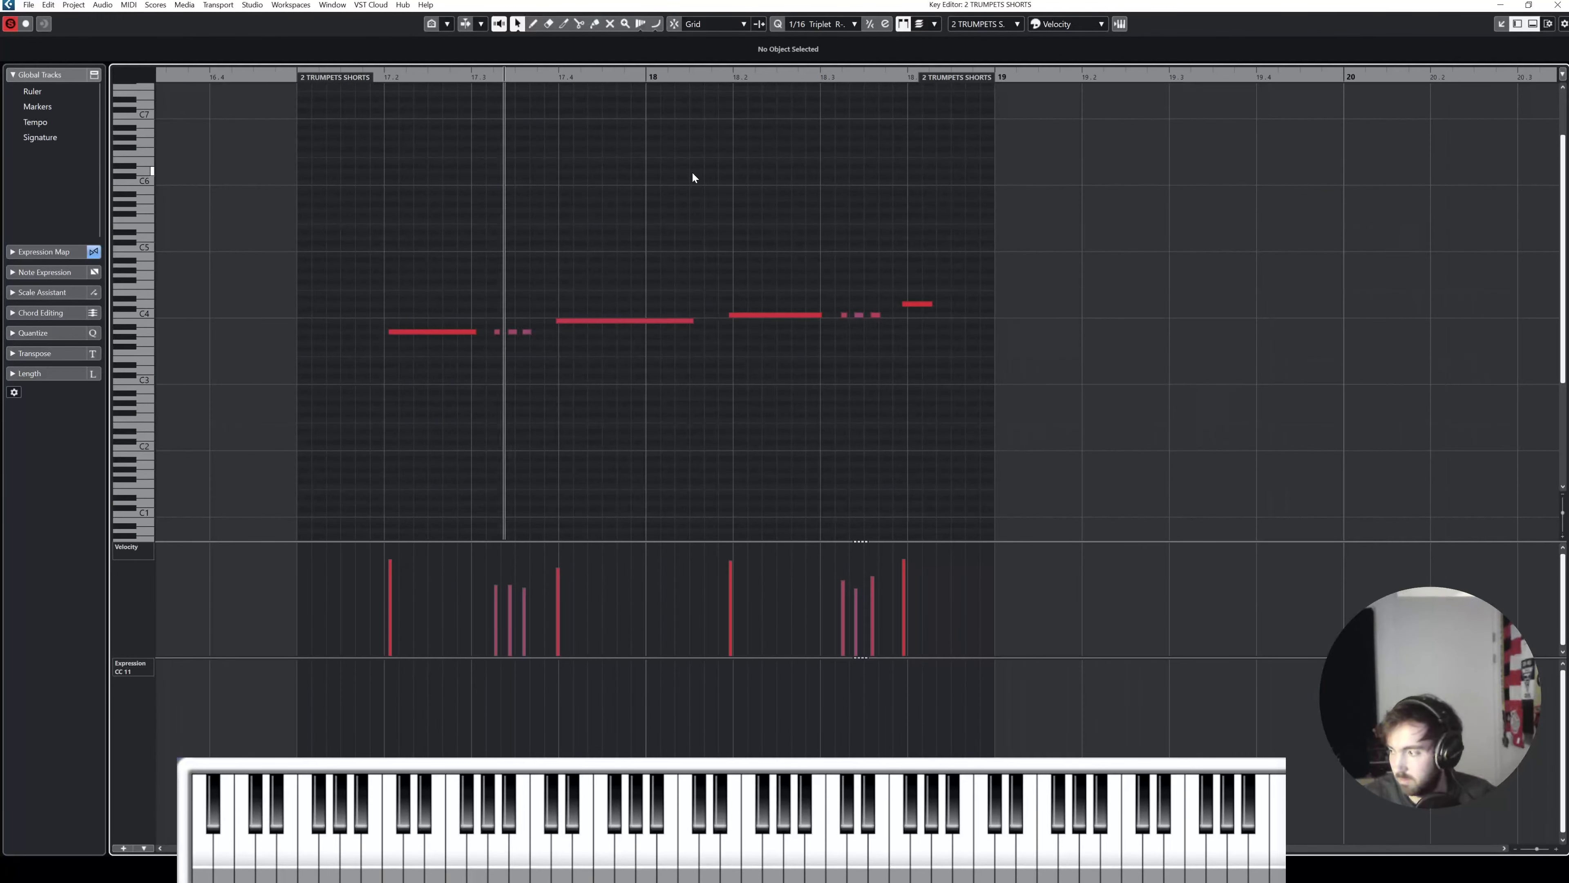
key(space)
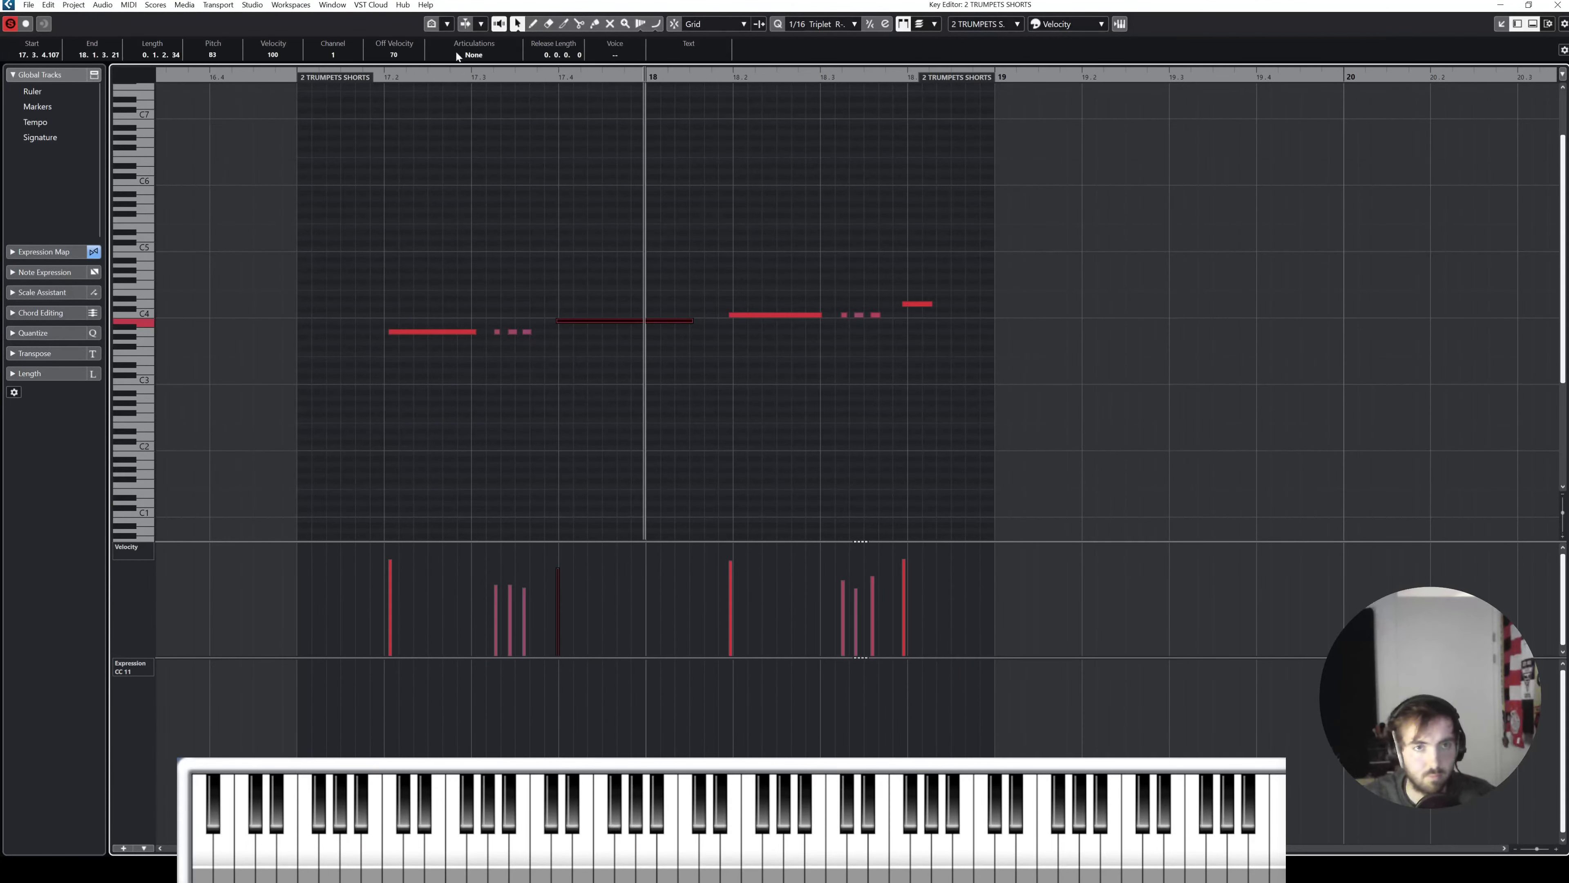
Step: Assign the Sforzato articulation to the long B3 note, the long C4 note and the final note of the phrase
click(460, 55)
key(space)
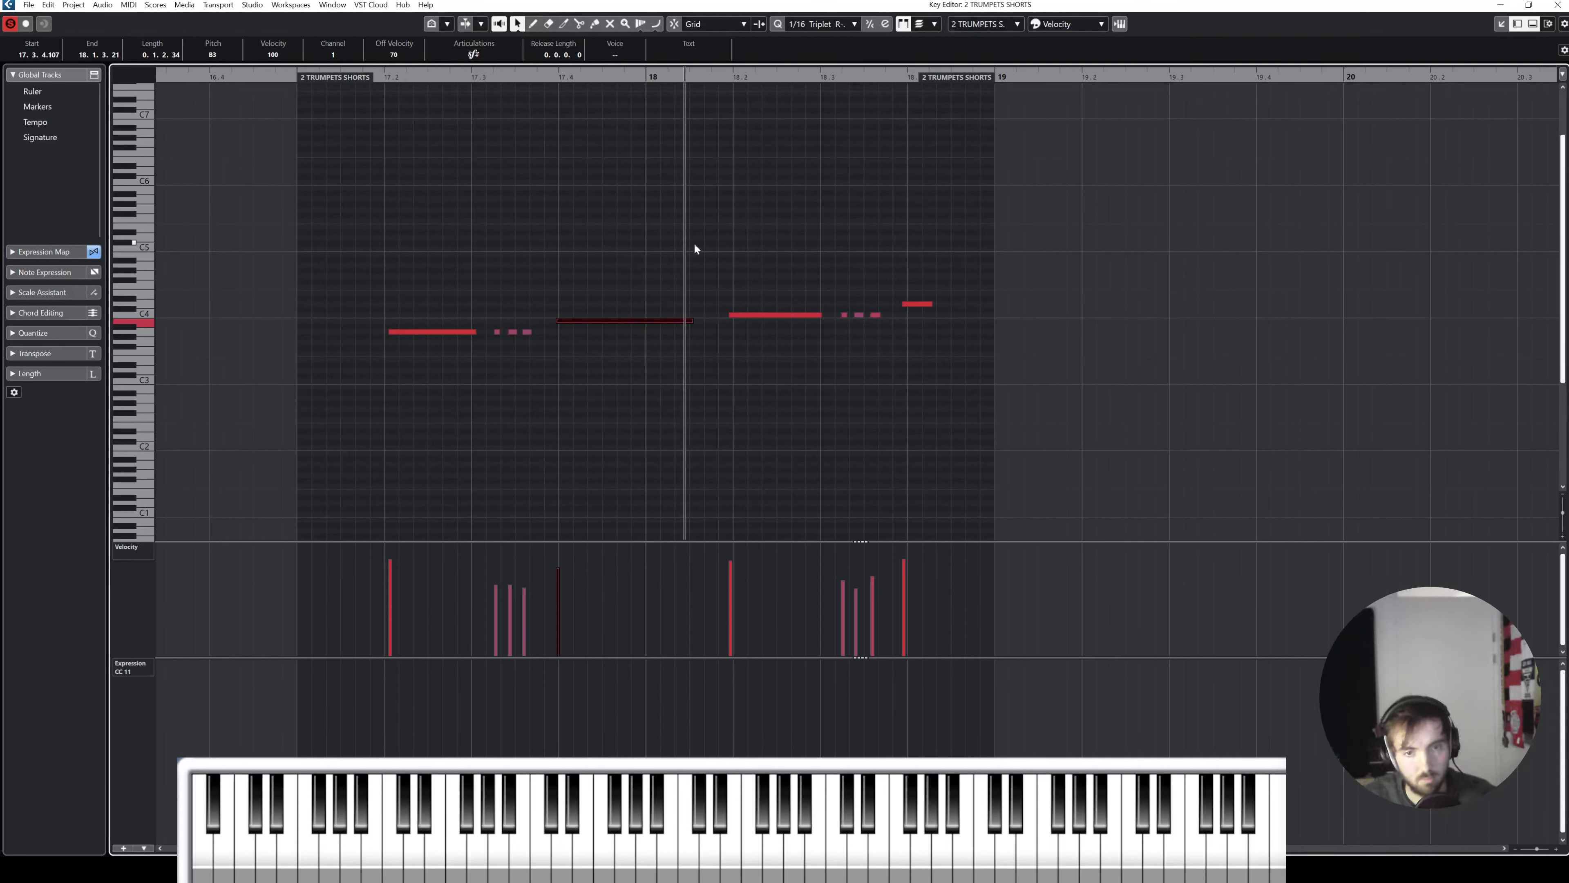
drag(750, 244, 927, 345)
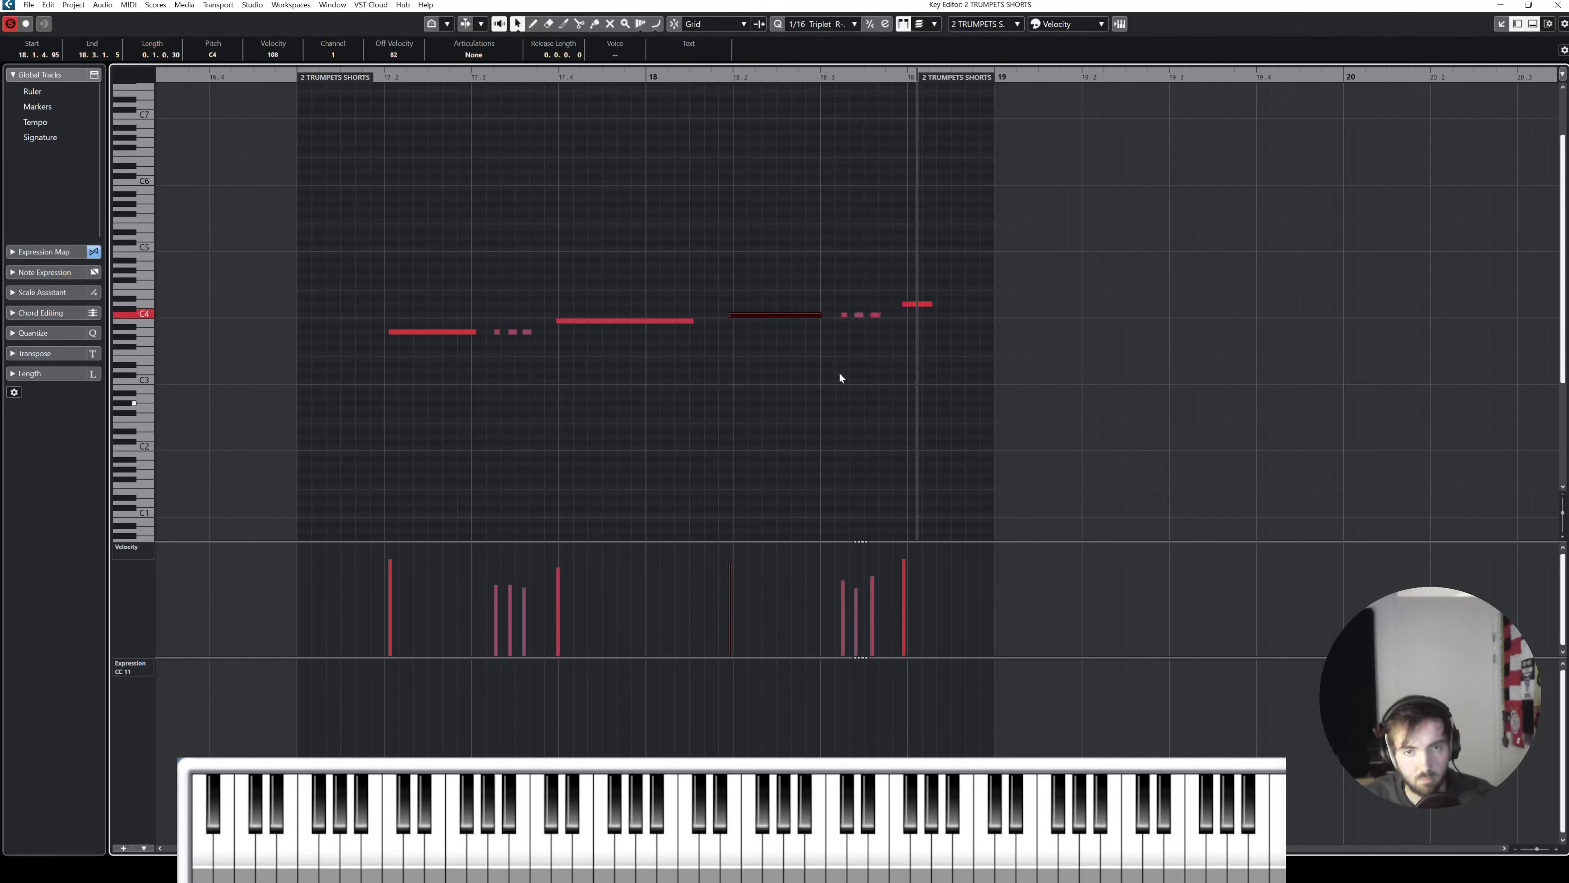
click(474, 55)
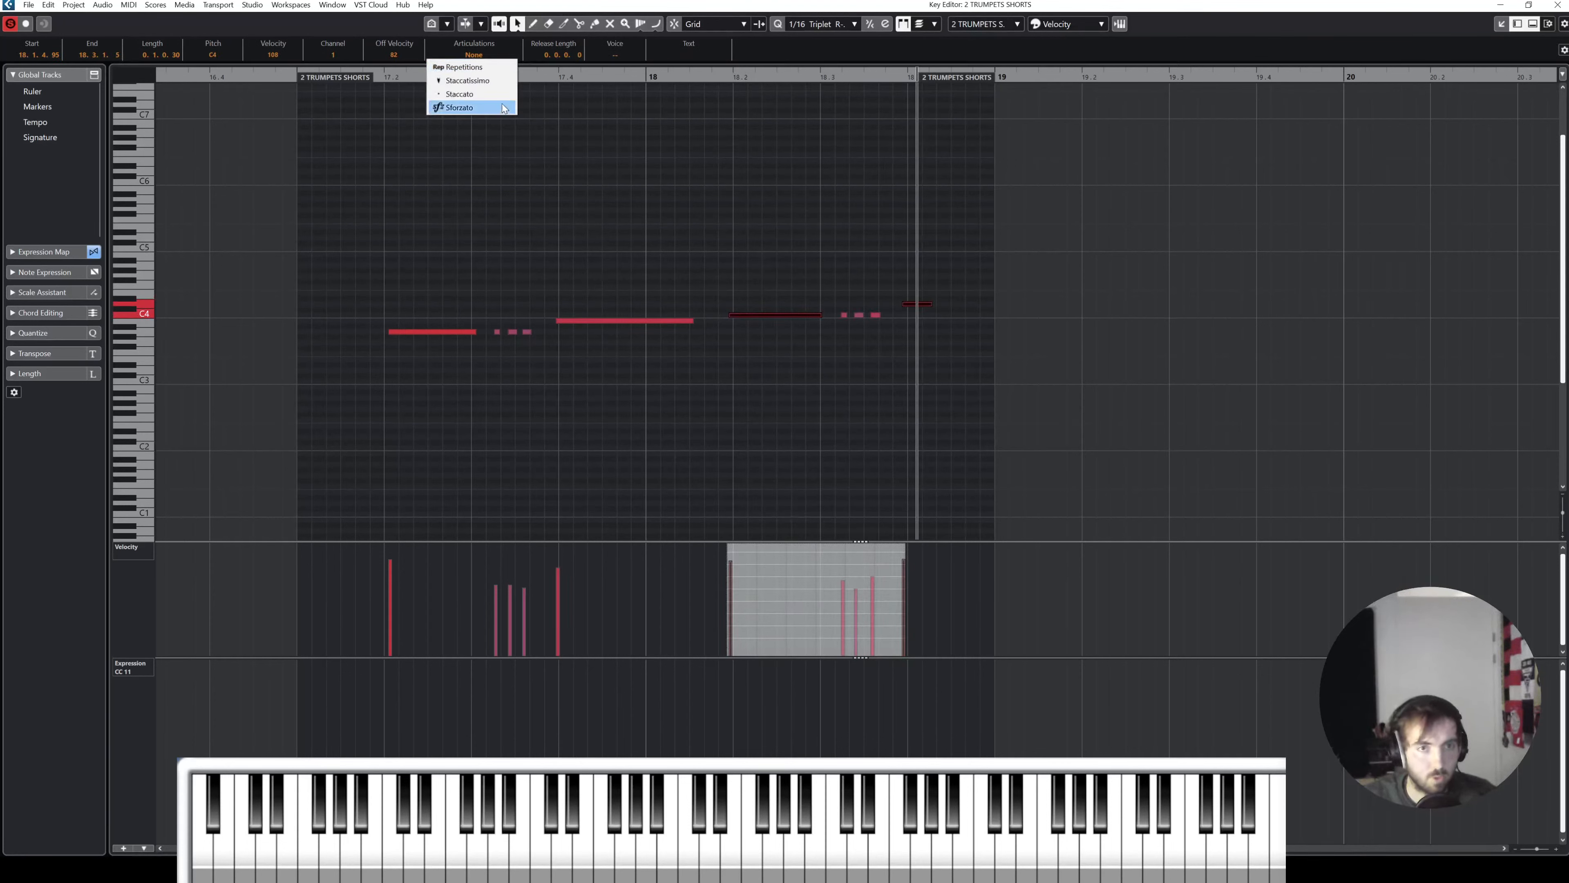
Step: Try to quantize all the recorded trumpet notes to the 1/16 triplet grid
drag(407, 202, 1104, 372)
key(q)
click(505, 256)
key(ctrl+z)
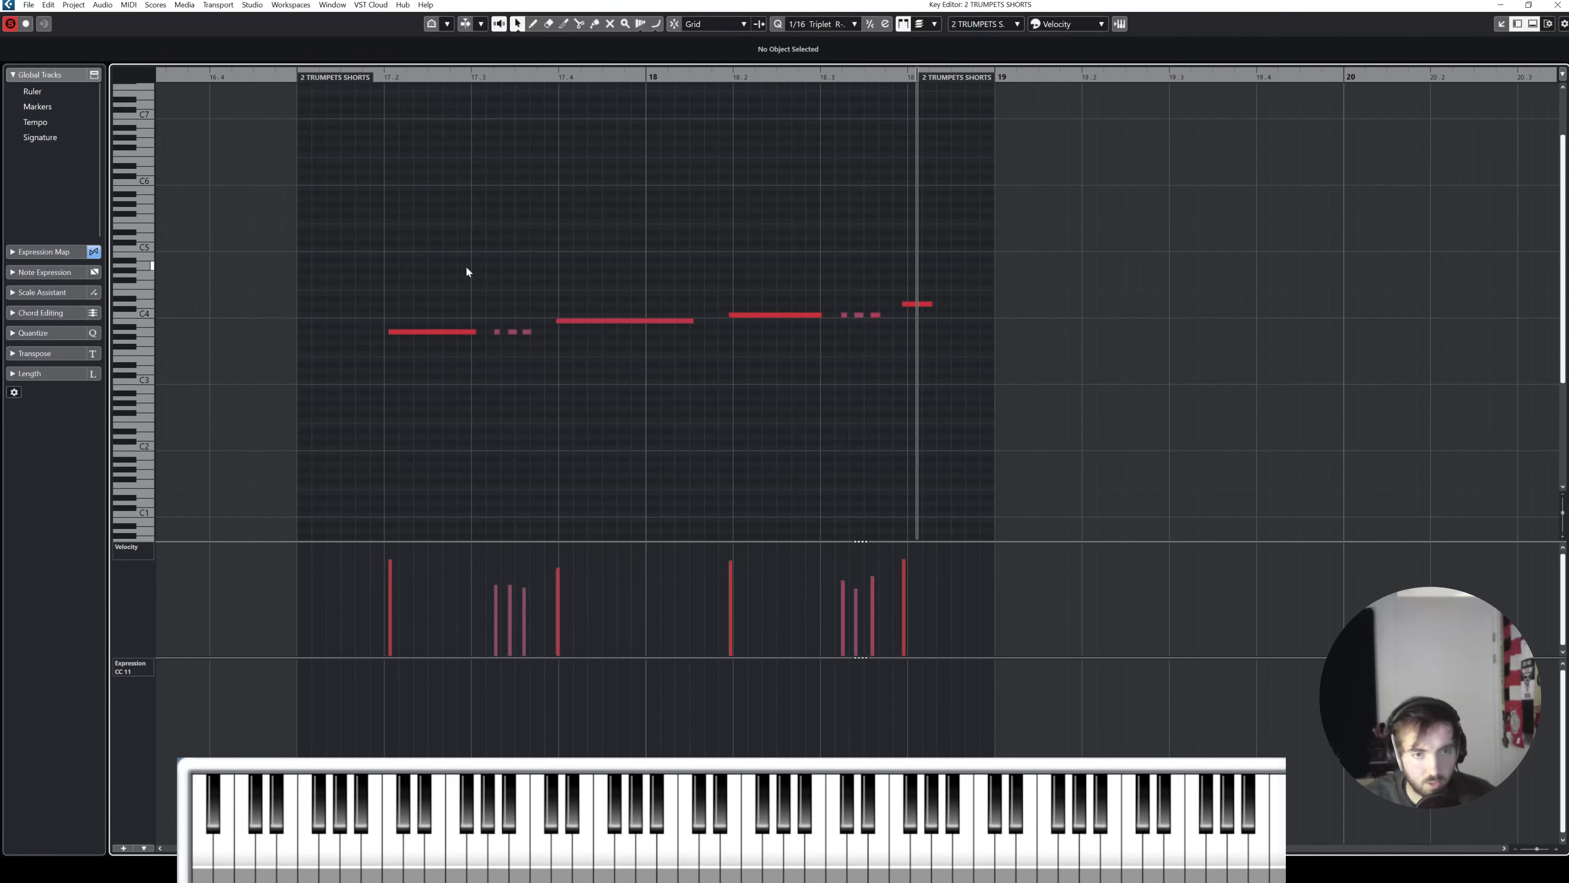
Step: Nudge the first three short notes and the long A3, B3 and C4 notes onto the triplet grid
mouse_move(466, 264)
mouse_down()
mouse_move(544, 336)
mouse_move(490, 336)
mouse_up()
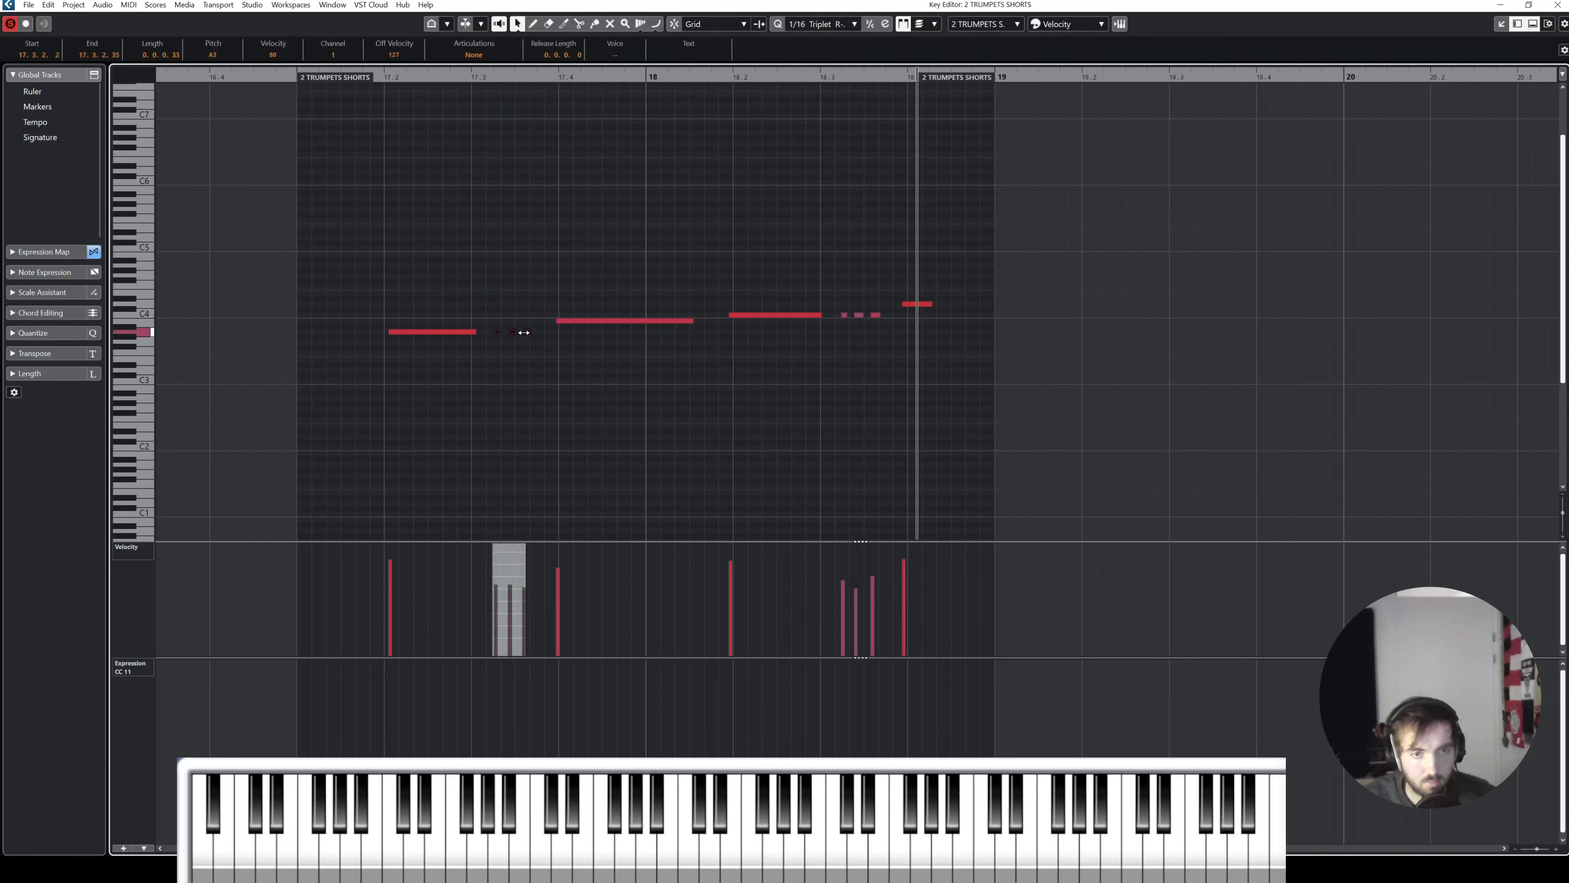
key(ctrl+Right)
key(ctrl+Right)
drag(621, 277, 634, 346)
key(ctrl+Right)
drag(413, 283, 461, 358)
key(ctrl+Left)
drag(767, 287, 756, 364)
key(ctrl+Right)
Step: Add a fourth short C4 note before 18.4, align the short group to the grid and nudge the final note right
drag(838, 290, 883, 335)
mouse_move(876, 292)
mouse_down()
mouse_move(875, 320)
mouse_move(891, 315)
mouse_move(831, 288)
mouse_move(847, 322)
mouse_move(831, 326)
mouse_up()
double_click(877, 319)
key(q)
click(920, 273)
key(ctrl+Right)
click(593, 195)
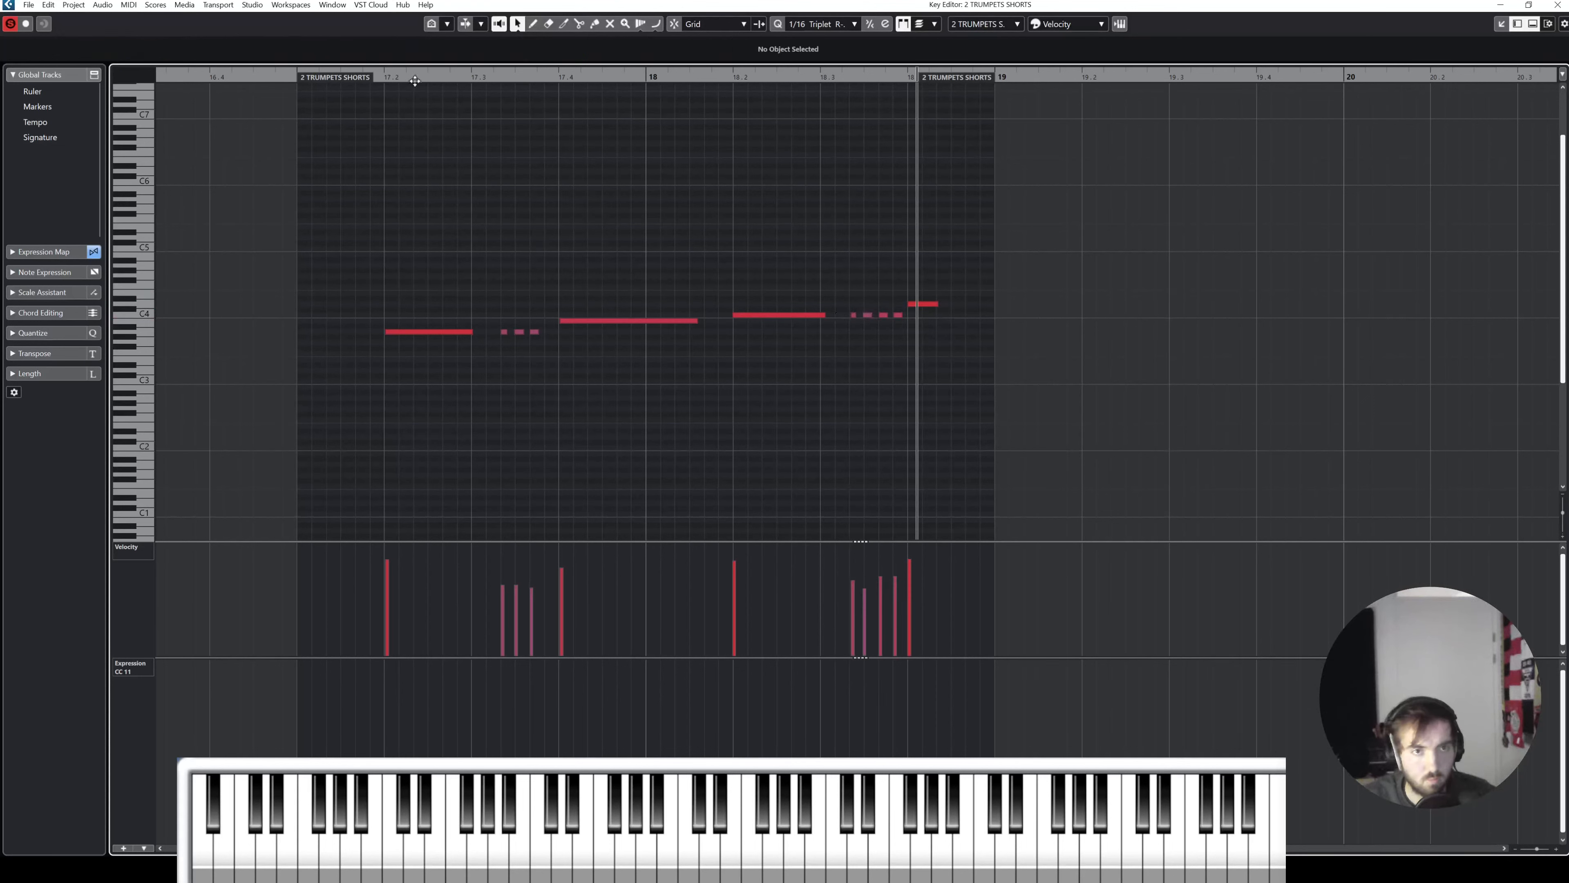
Step: Play the phrase from just before 17.2 and lower the accented notes' velocities to match the B3 note
click(364, 74)
key(space)
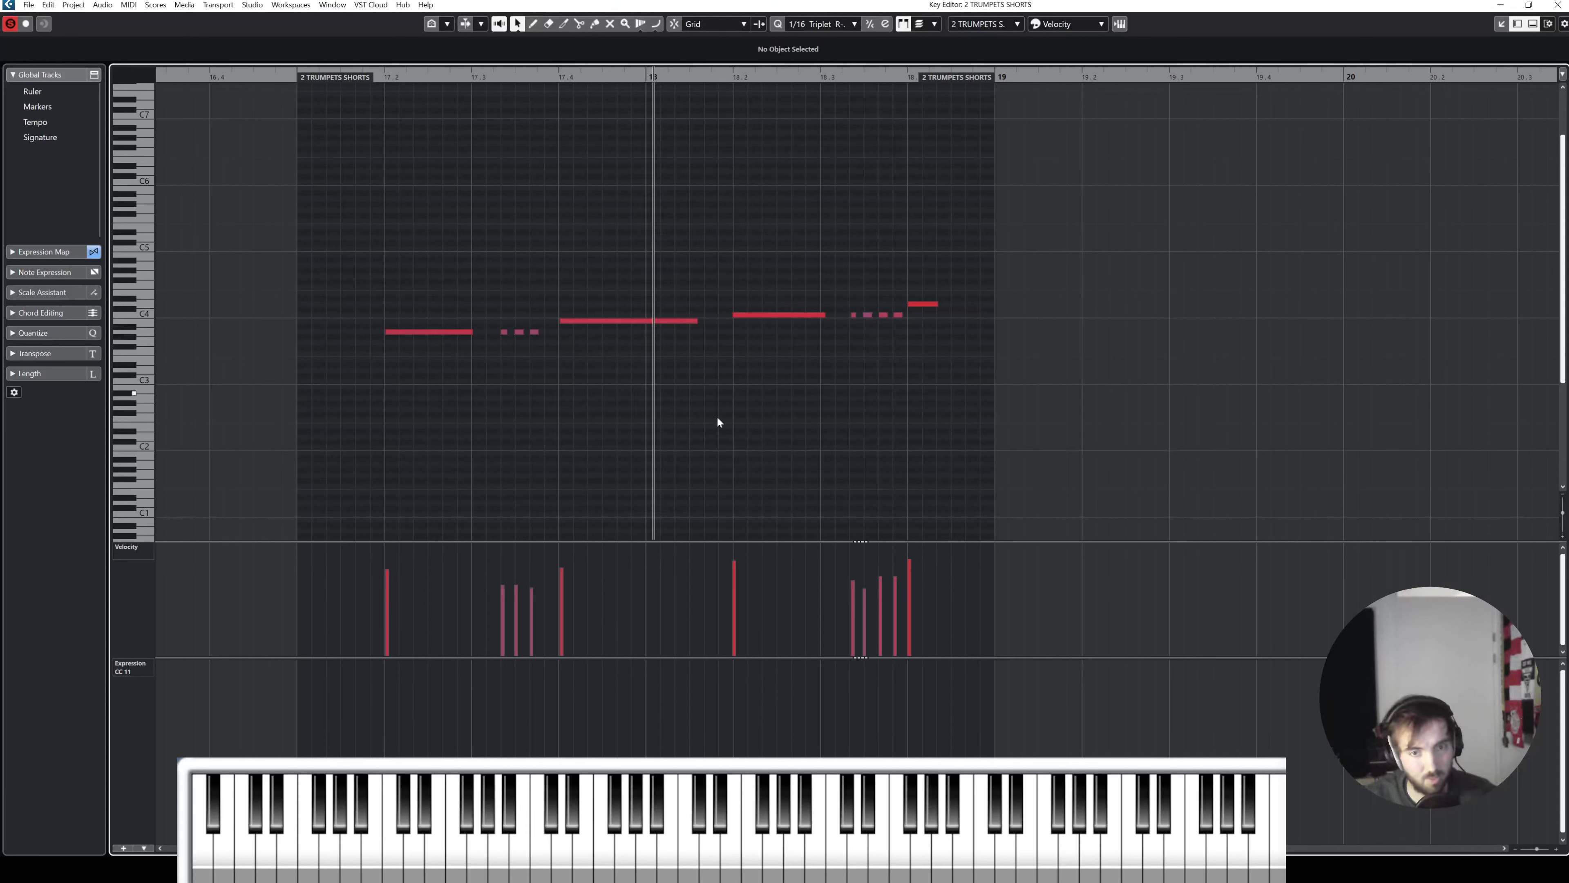
click(745, 569)
click(922, 567)
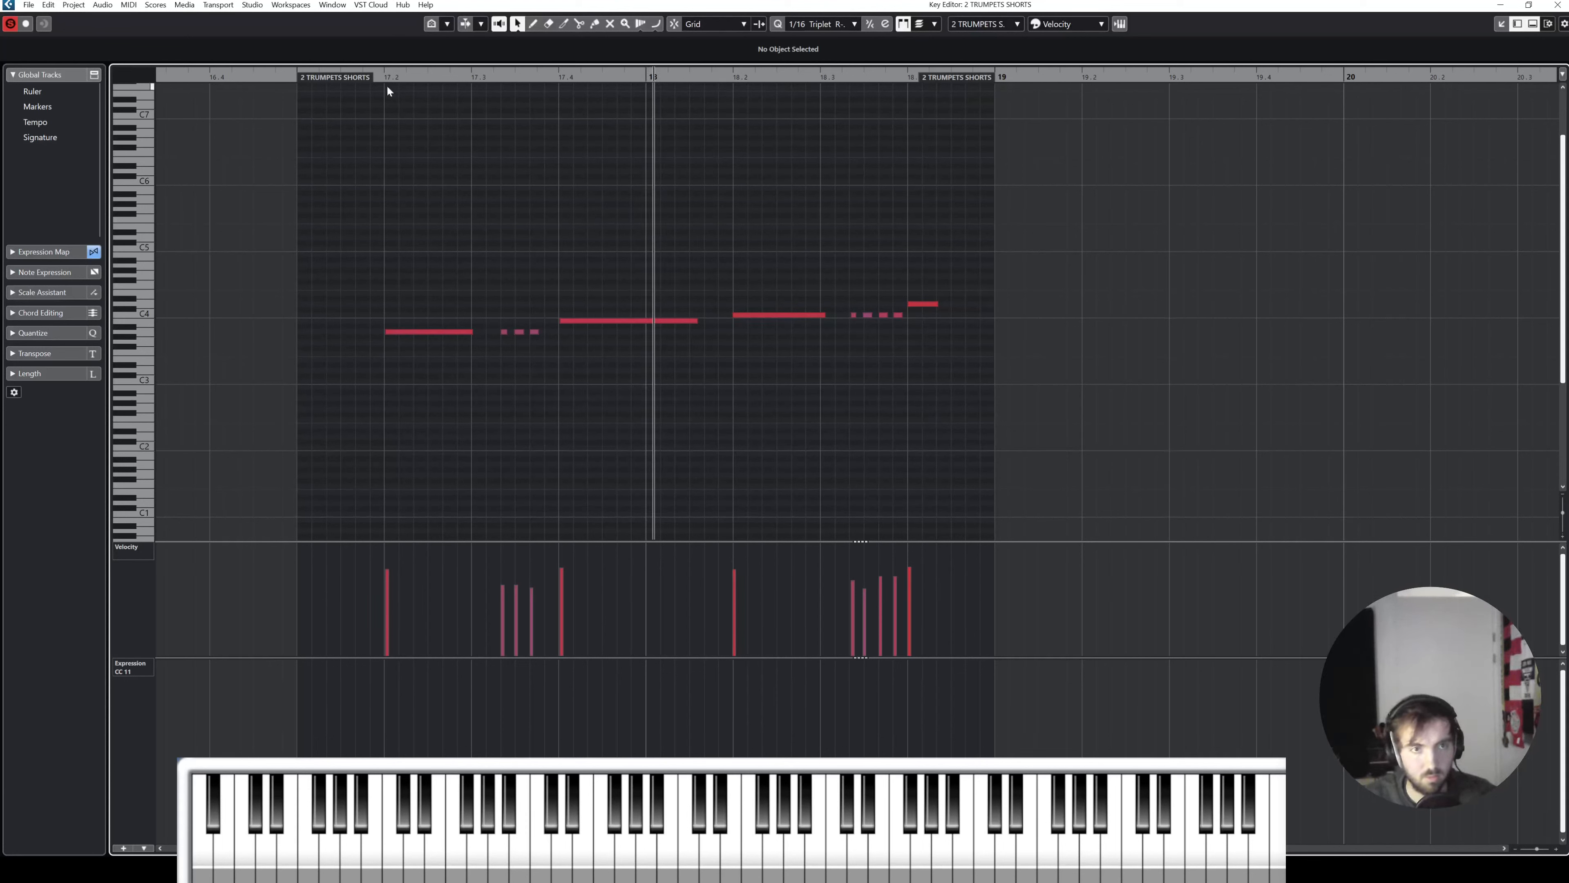
Step: Play the adjusted phrase again from just before 17.2, check its notes and return to the project window
drag(399, 75, 356, 74)
key(space)
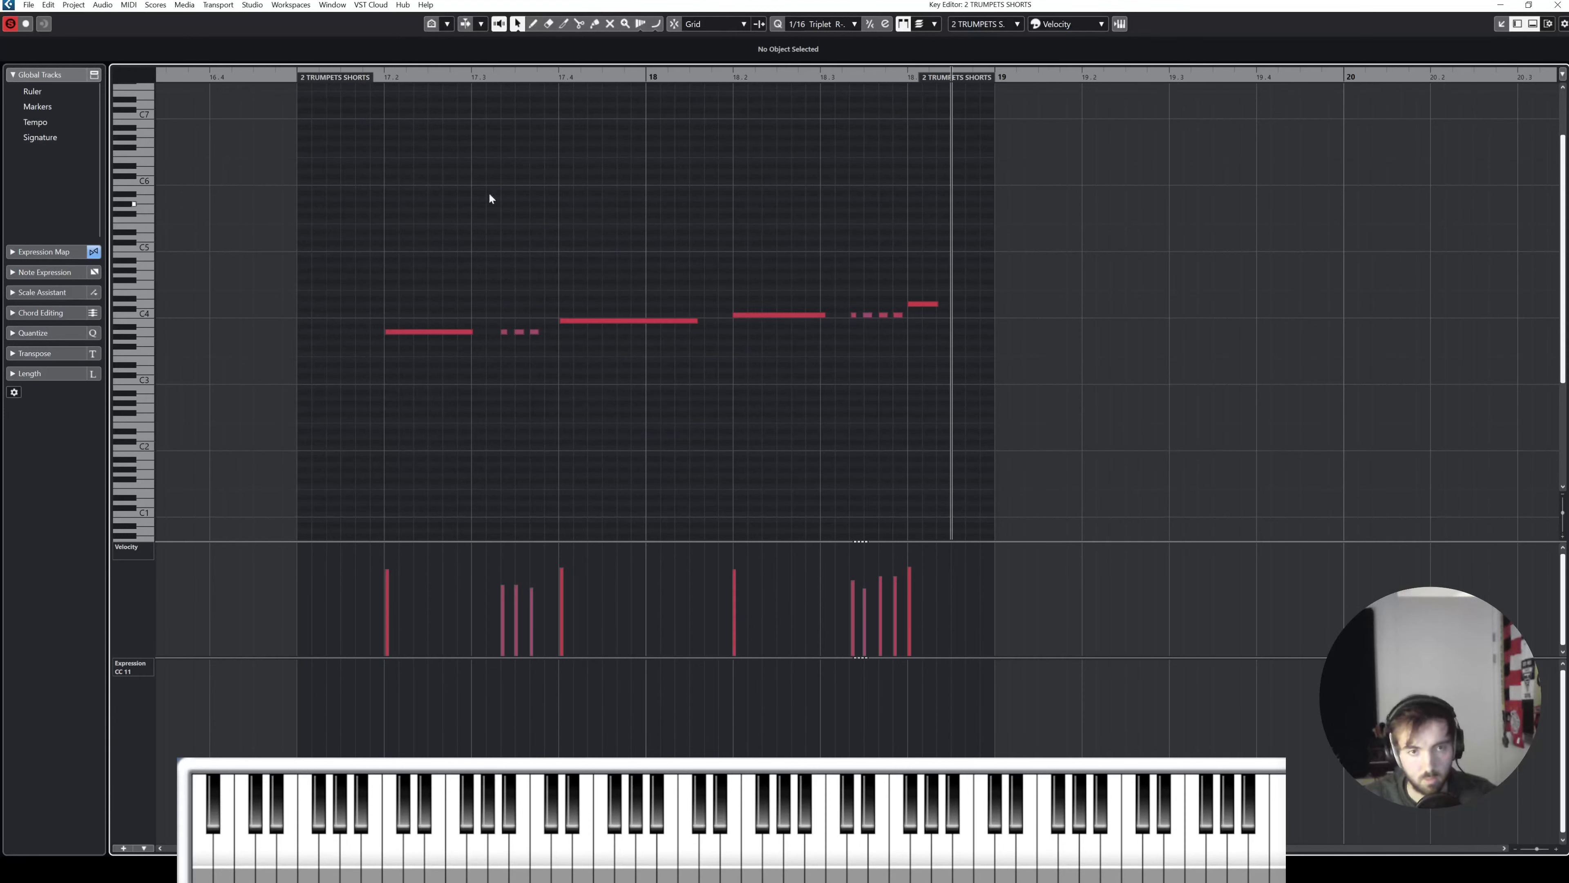
drag(433, 84, 364, 90)
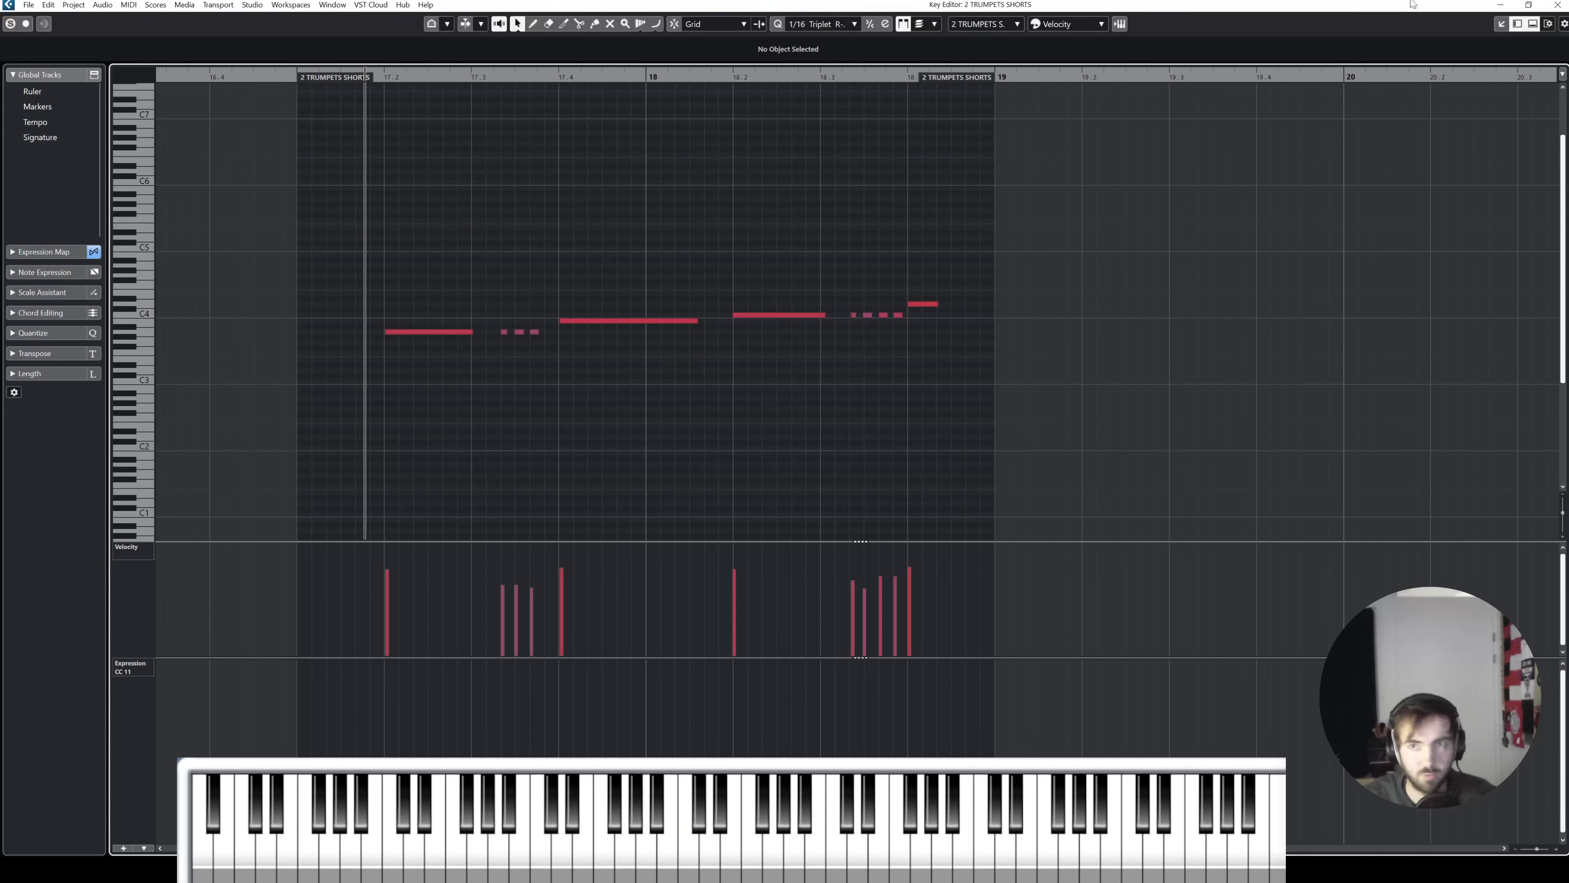
click(1557, 5)
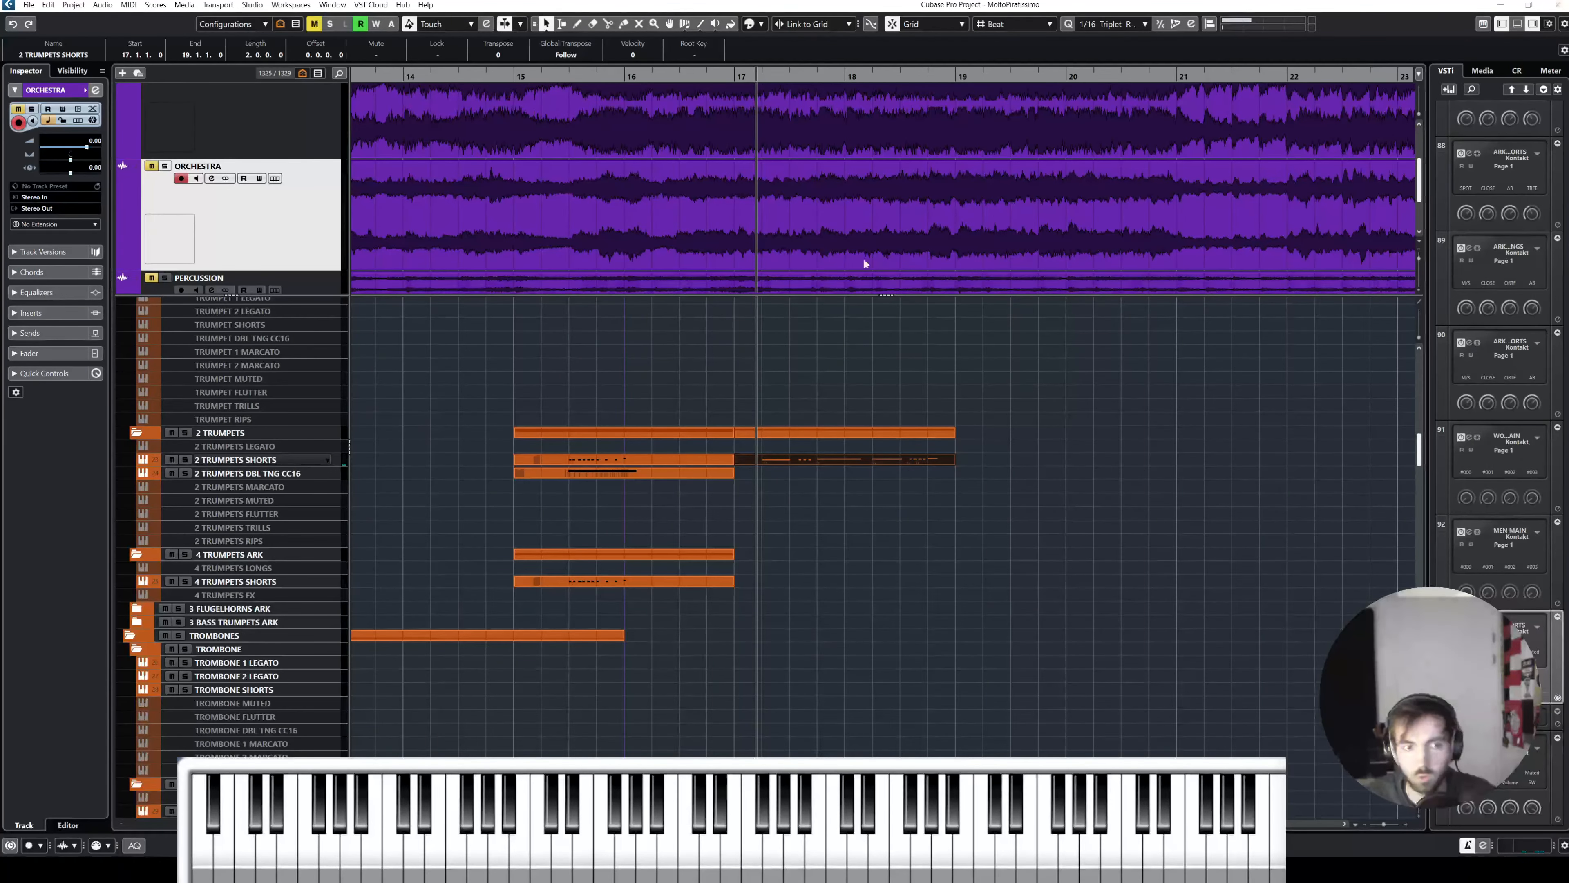
double_click(804, 461)
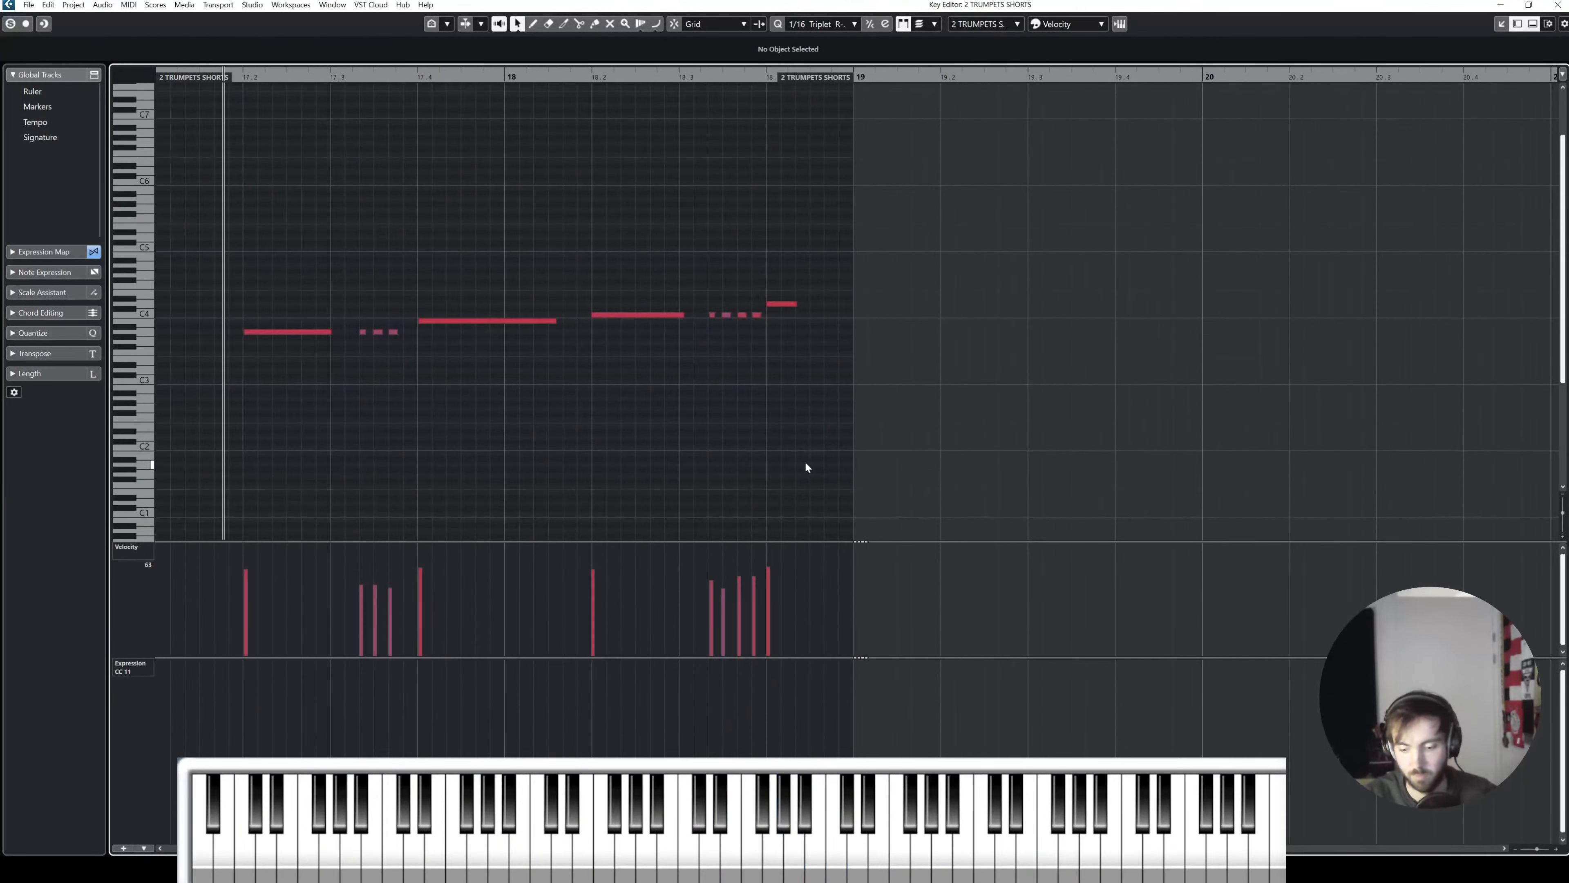
click(1557, 4)
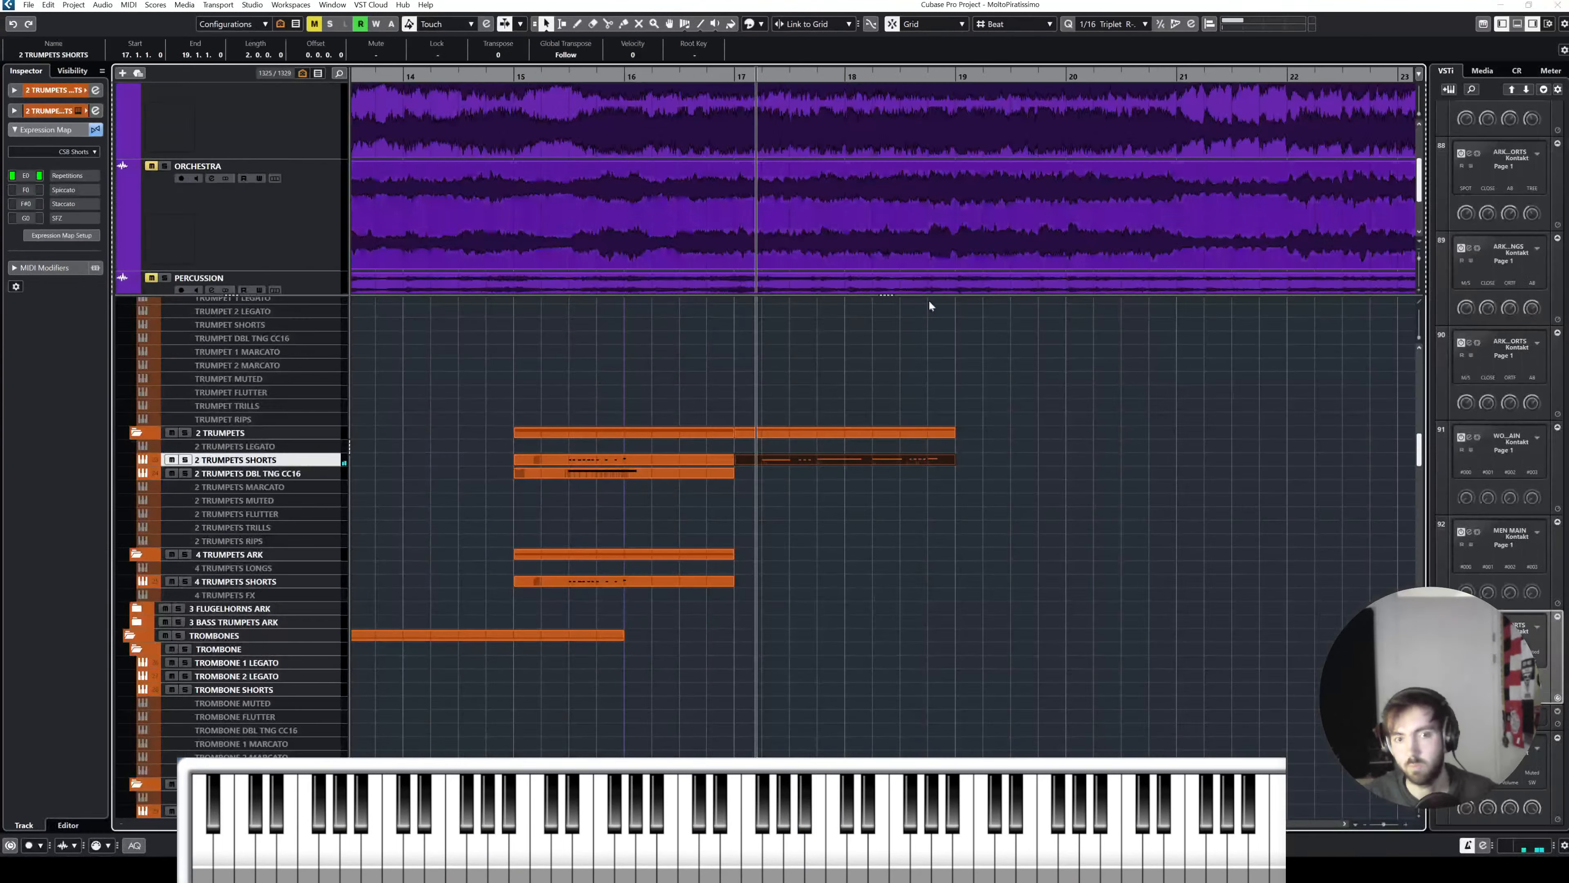
Step: Enable the solo TRUMPET SHORTS track and copy the bar 17–19 part from 2 TRUMPETS SHORTS onto it
scroll(316, 388, up, 3)
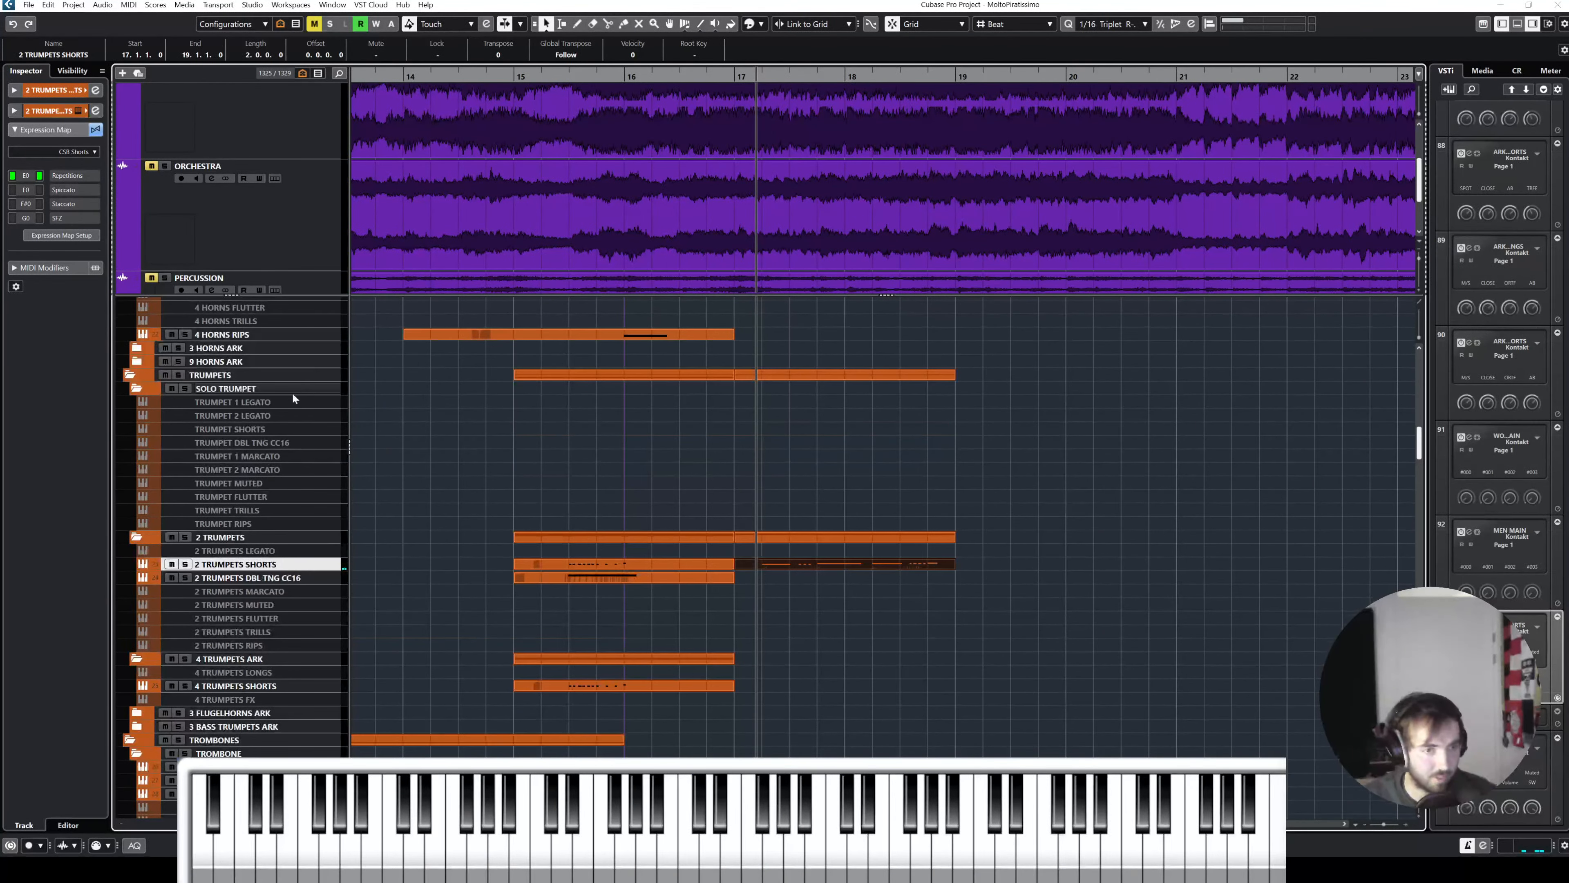
click(280, 426)
key(shift+d)
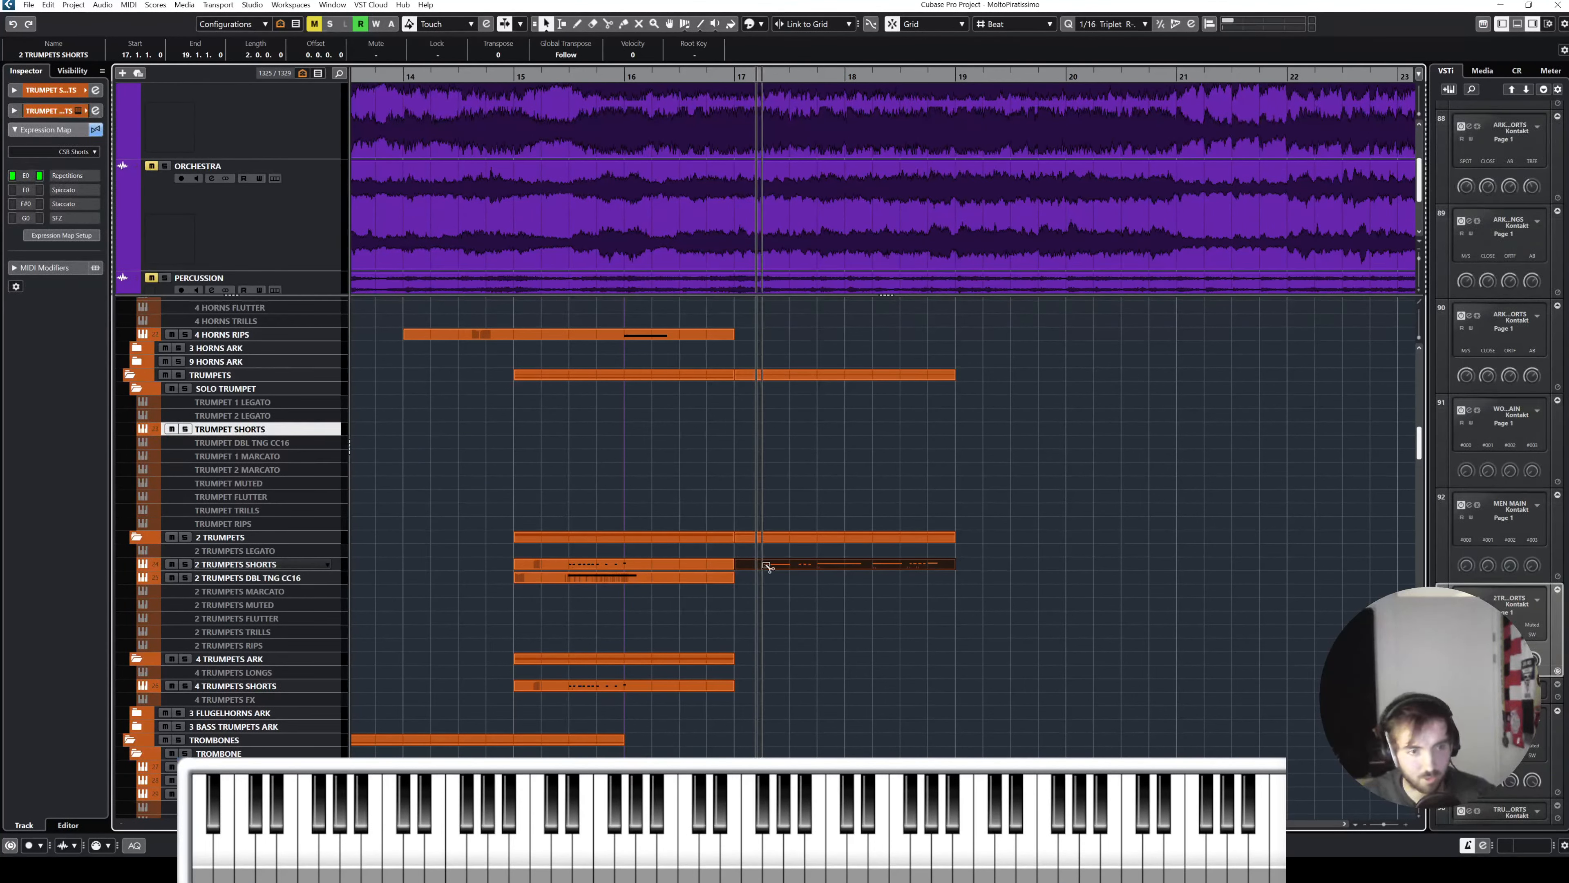
drag(756, 570, 786, 430)
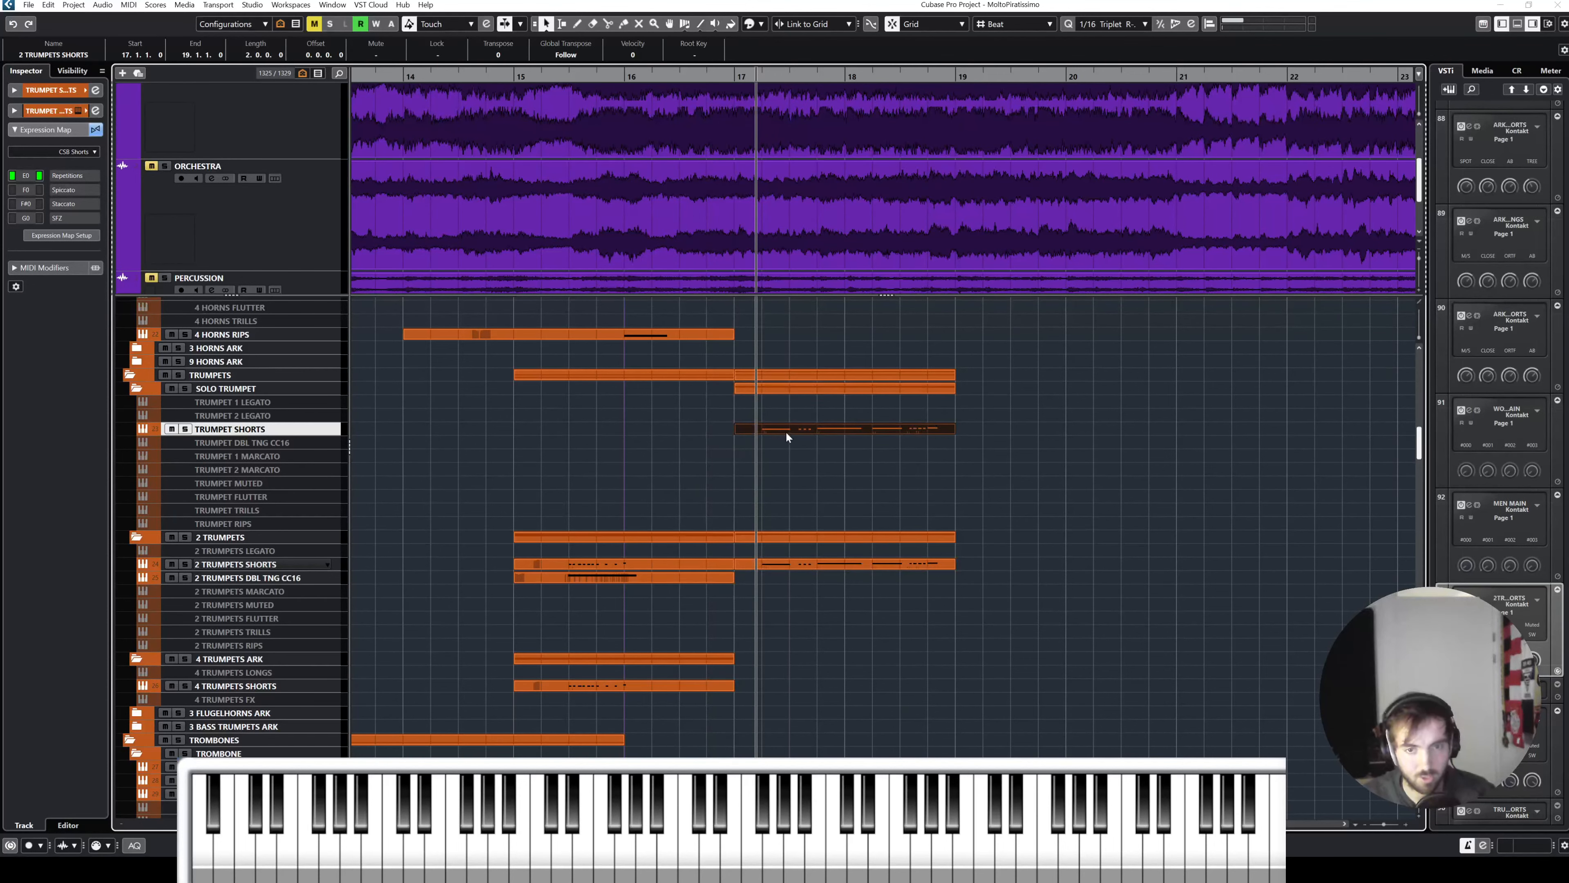
Step: Open the copied TRUMPET SHORTS part and duplicate its whole phrase as a lower voice starting on C3
double_click(786, 431)
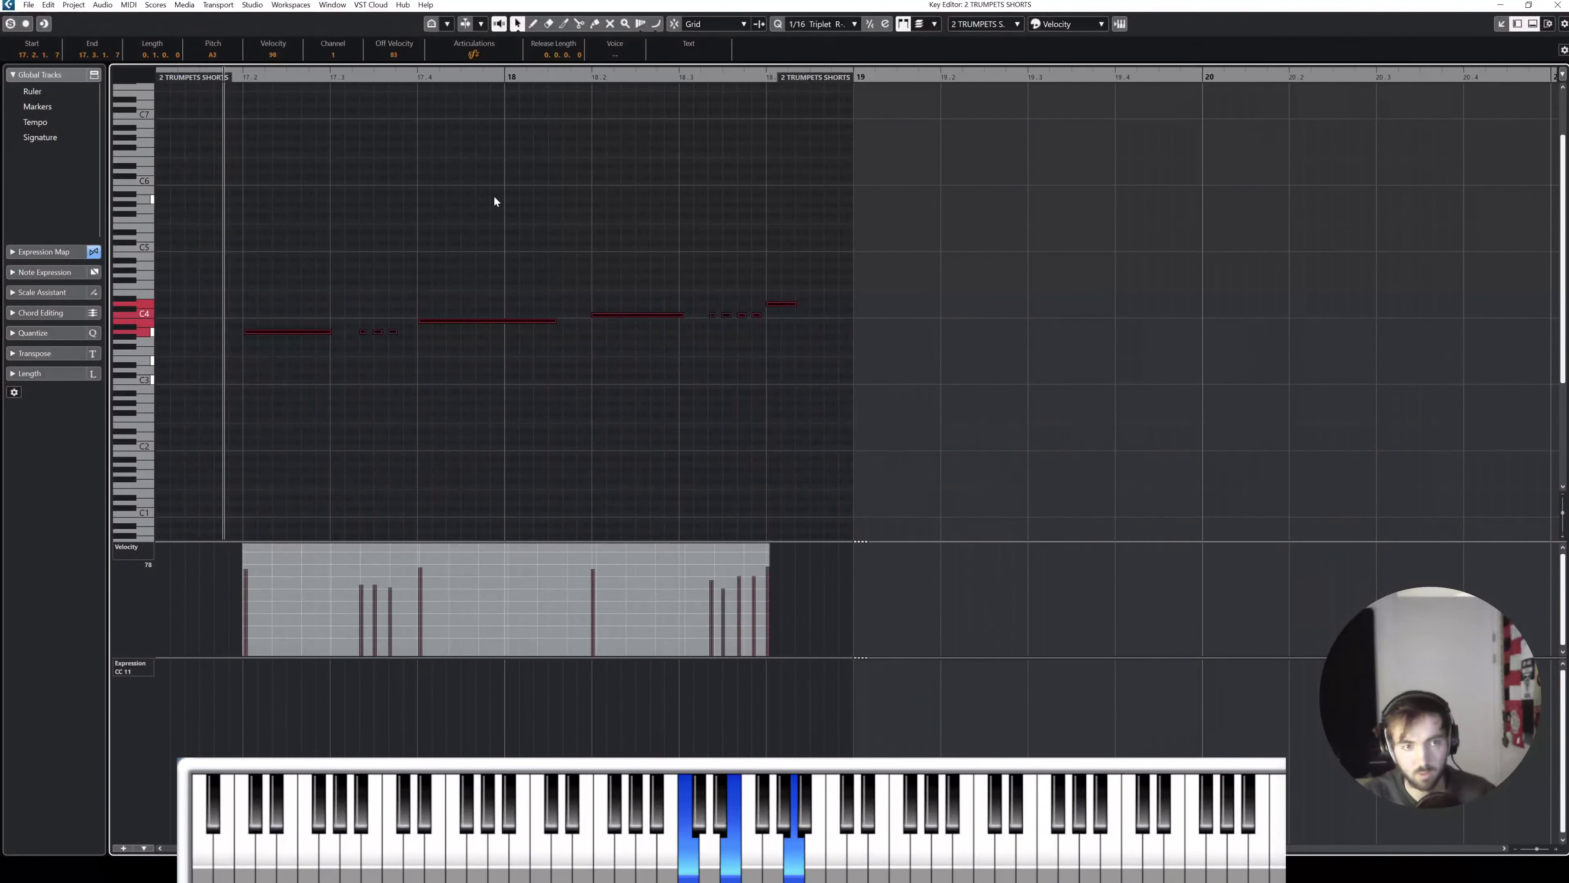
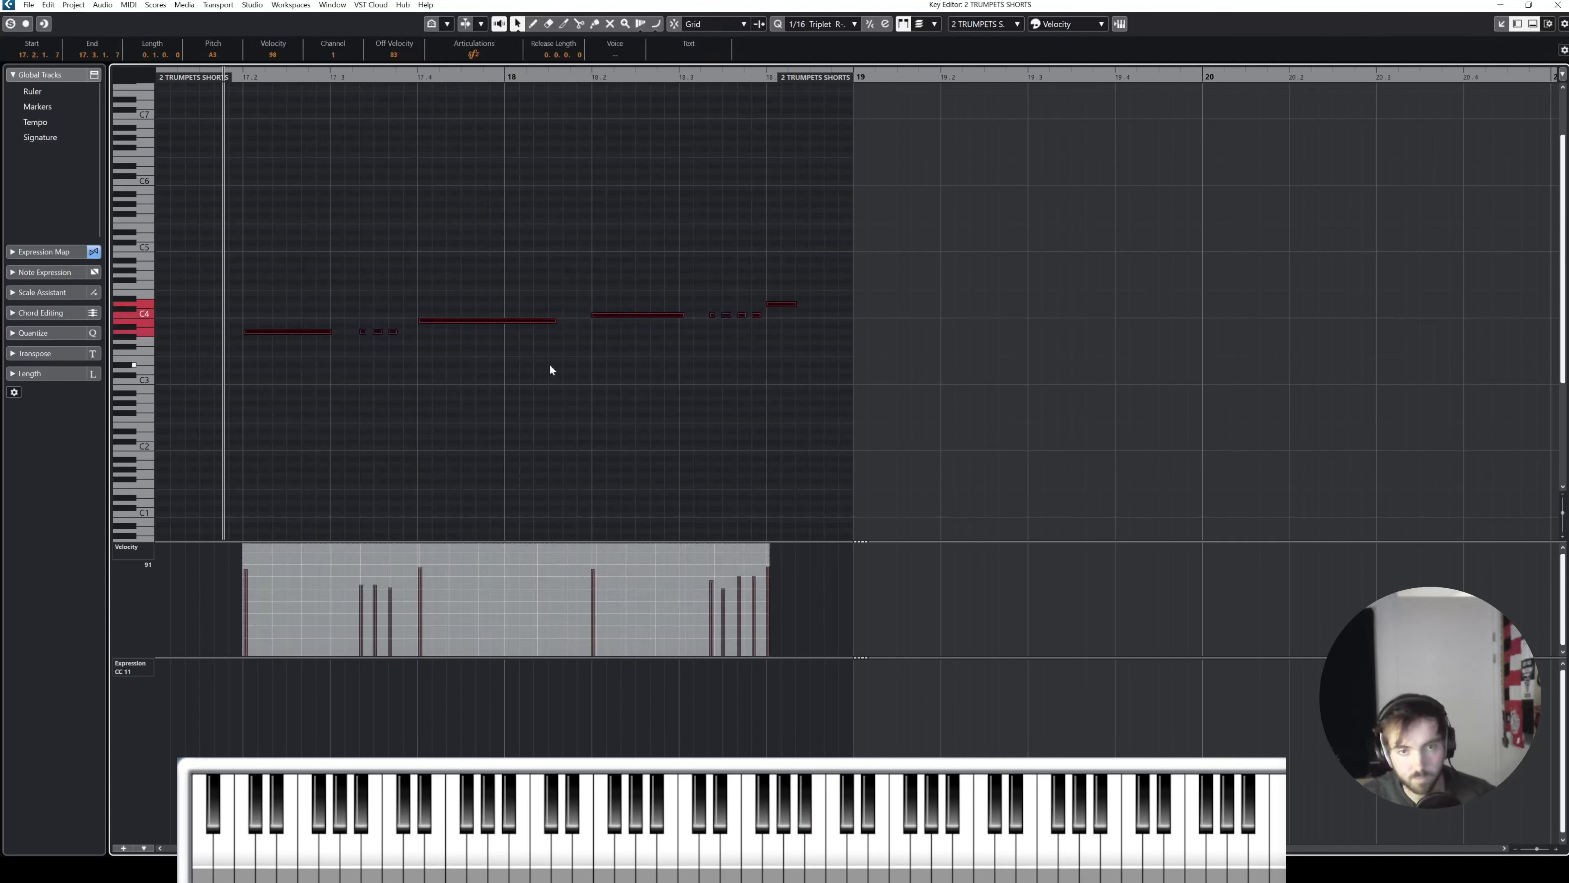
drag(272, 333, 294, 394)
click(284, 389)
key(q)
key(q)
Step: Raise the lower voice from 17.4 onward, with E3 for both long notes, F3 for the short notes and G3 for the last
drag(407, 395, 454, 394)
key(Up)
key(Up)
drag(621, 393, 806, 341)
key(Up)
key(Up)
key(Up)
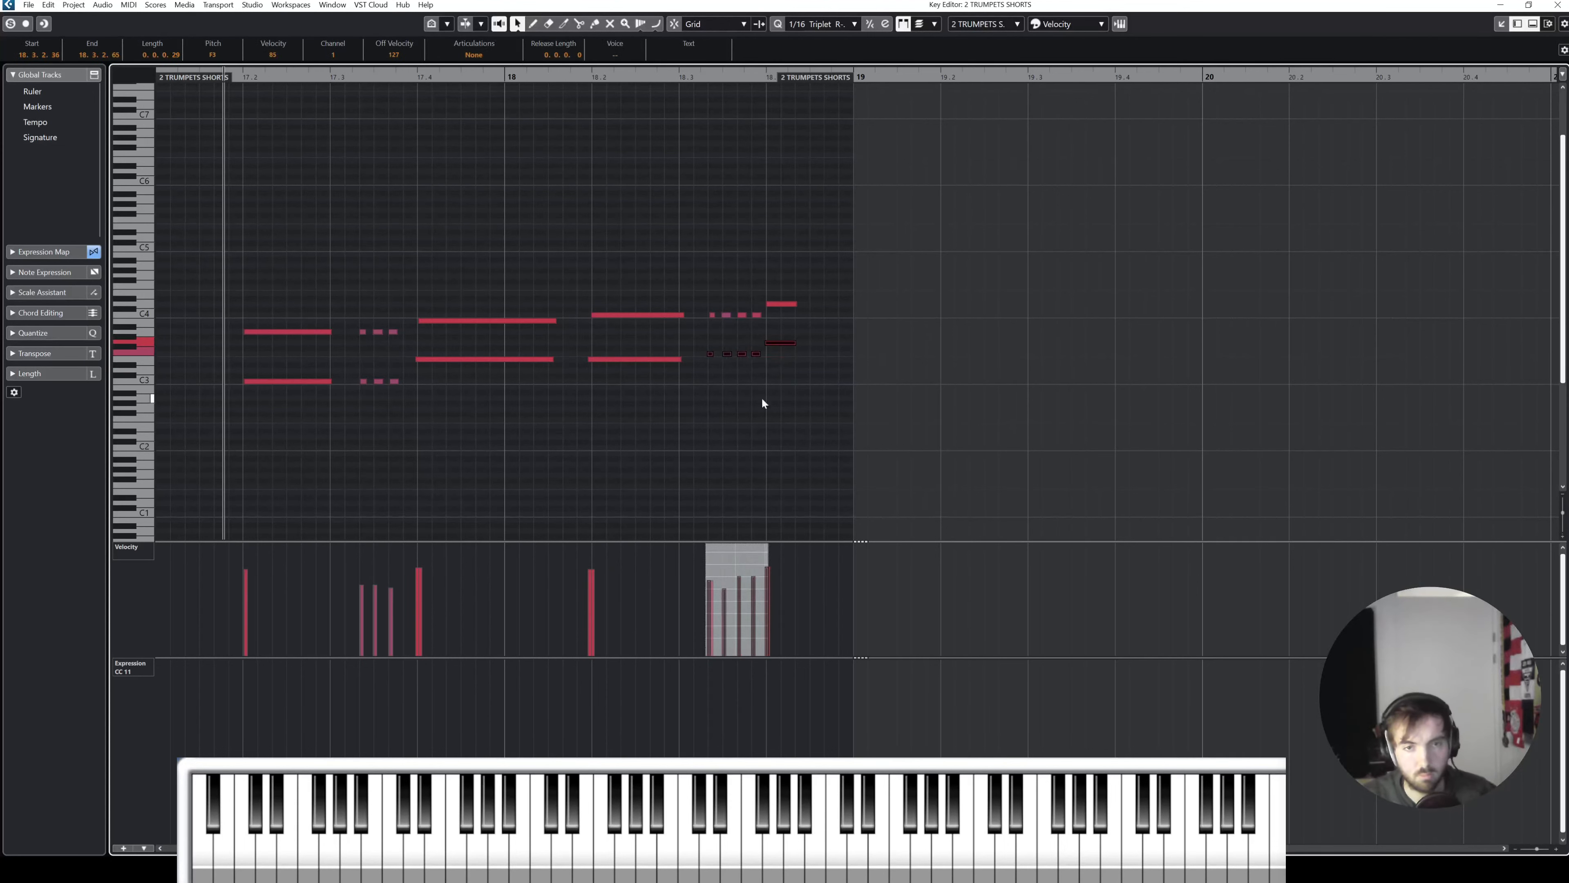
Step: Lower the upper voice from 17.4 onward to G#3, A3 and a final B3, and the lower voice's second short group to E3
drag(699, 345, 482, 341)
key(Down)
key(Down)
key(Down)
key(Down)
key(Down)
key(Down)
key(Down)
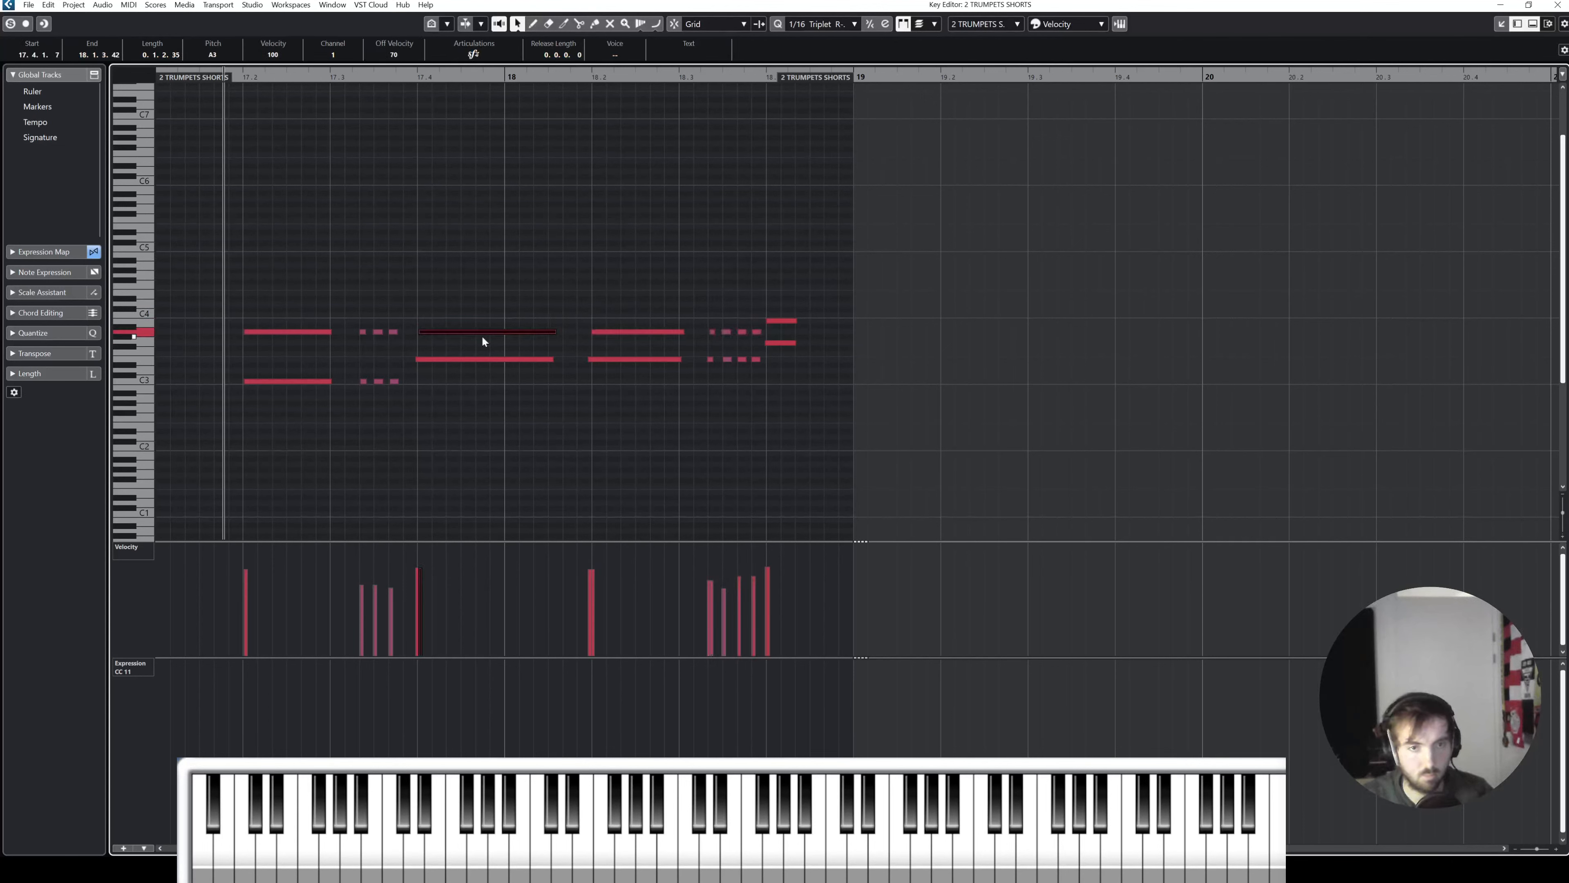
key(Up)
Step: Lower the upper voice's opening long note and first three short notes to E3
mouse_move(410, 290)
mouse_down()
mouse_move(352, 340)
mouse_move(389, 276)
mouse_up()
key(Down)
key(Down)
key(Down)
key(Down)
key(Down)
click(299, 347)
key(Down)
key(Down)
key(Down)
key(Down)
key(Down)
Step: Play back the harmonised part, and reopen it together with the TRUMPET SHORTS part to hear both
key(space)
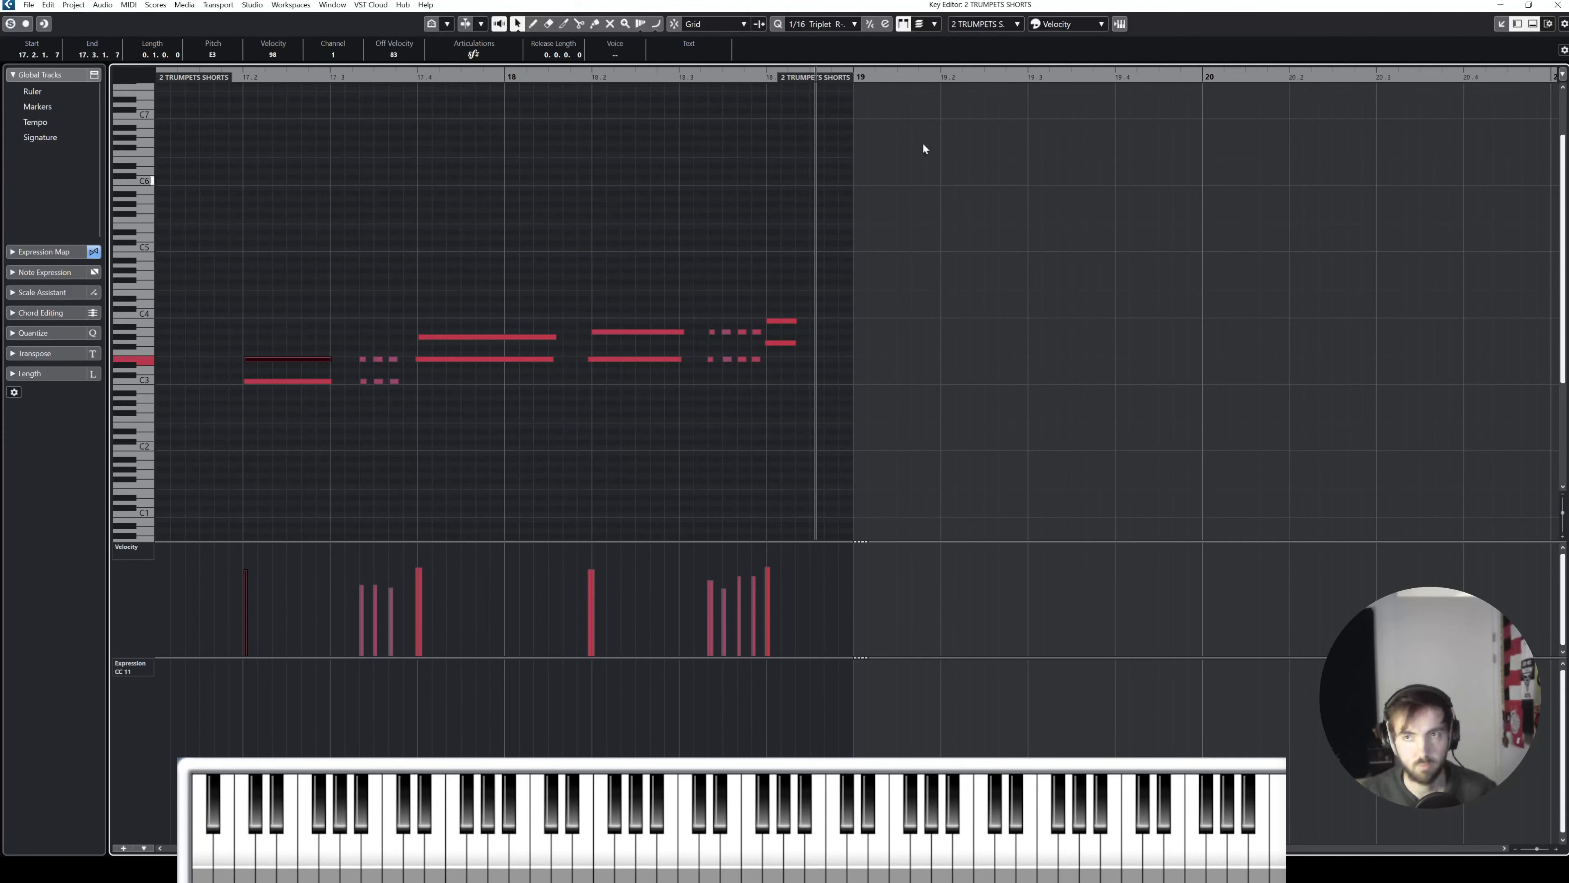
key(Escape)
click(832, 562)
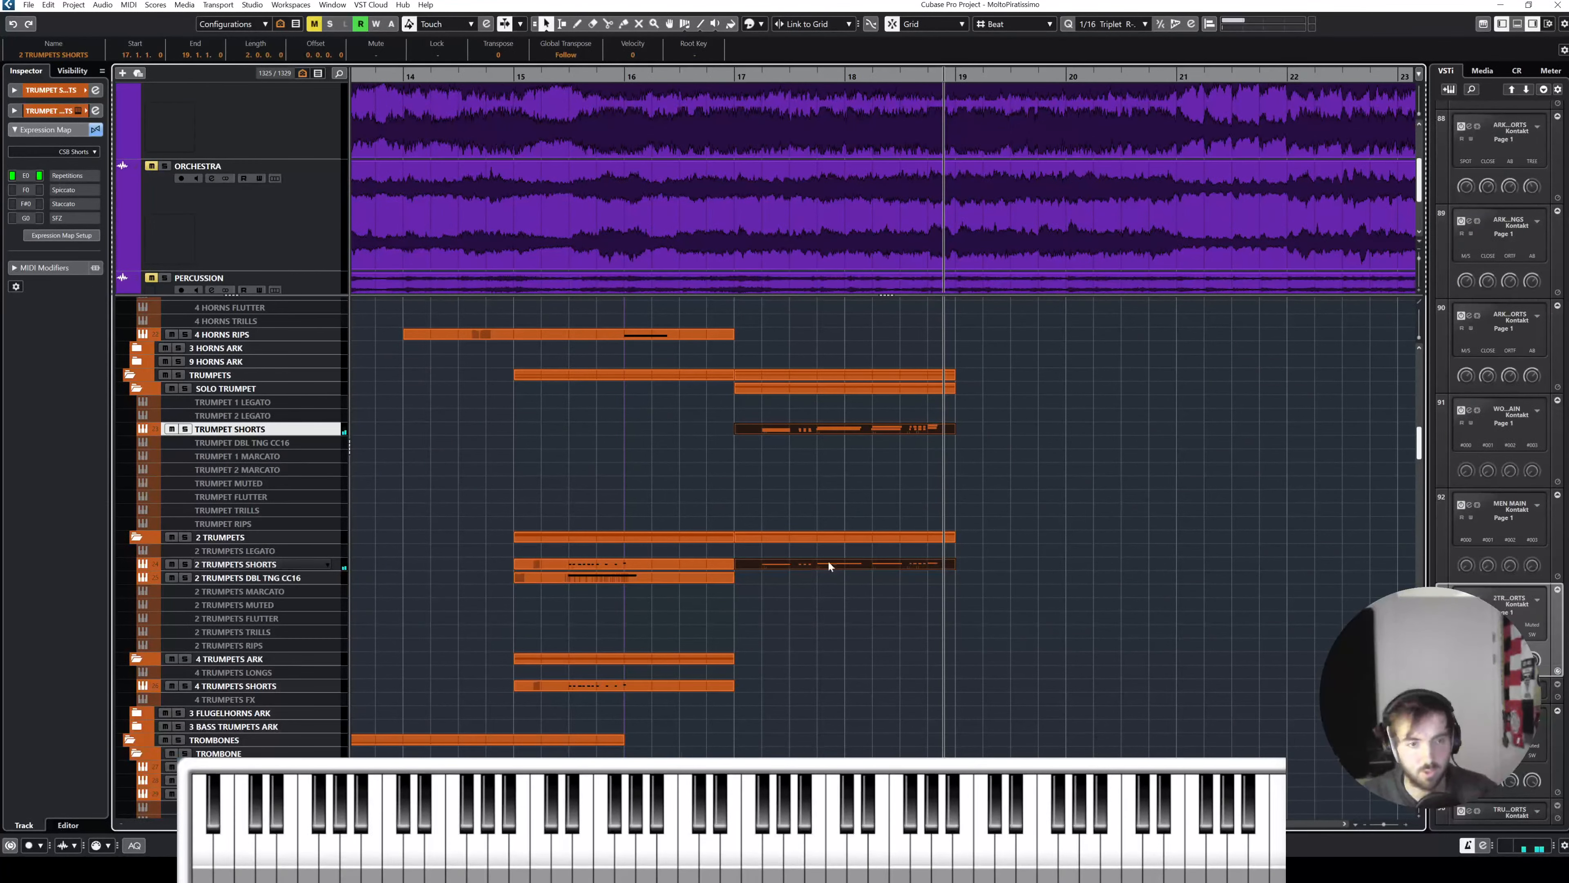
key(Return)
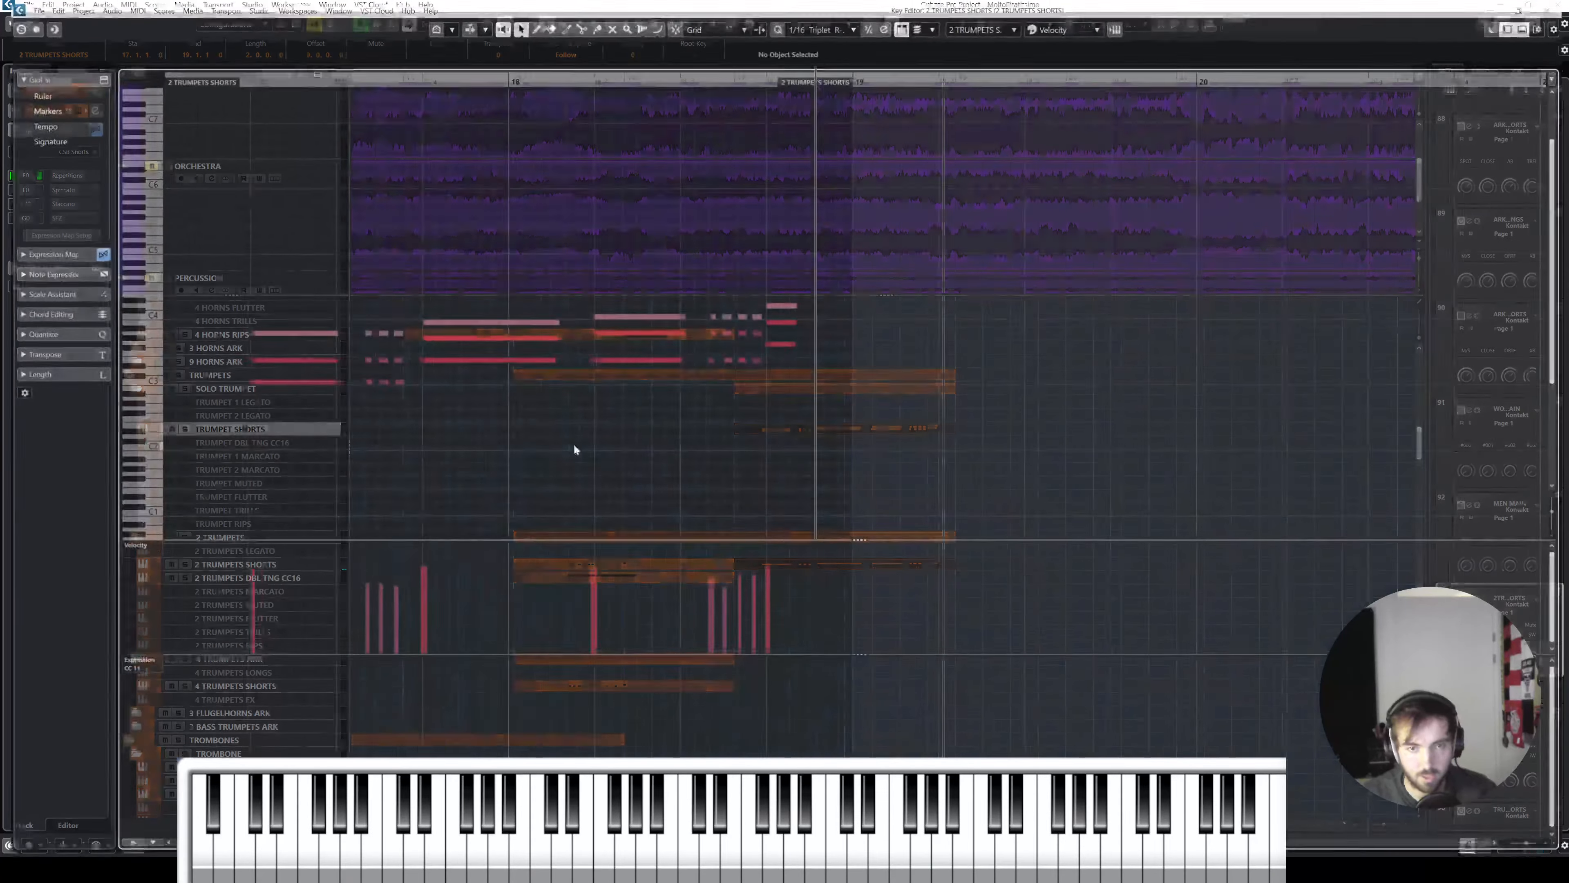
key(space)
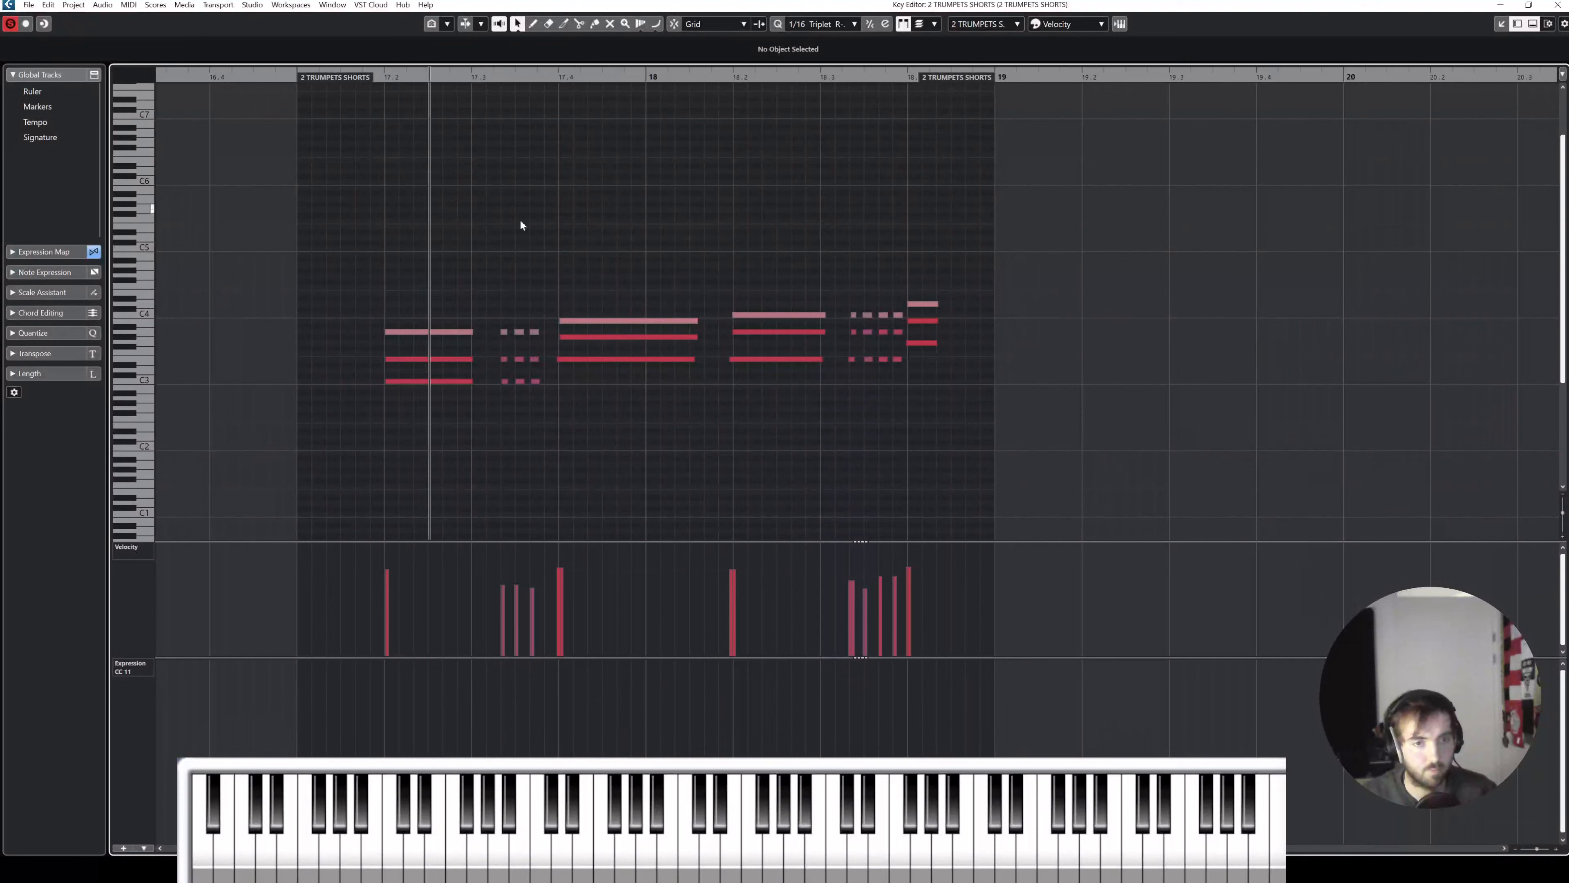
Step: Quantize the first group of three short notes in all trumpet voices and close the editor
drag(498, 253, 536, 418)
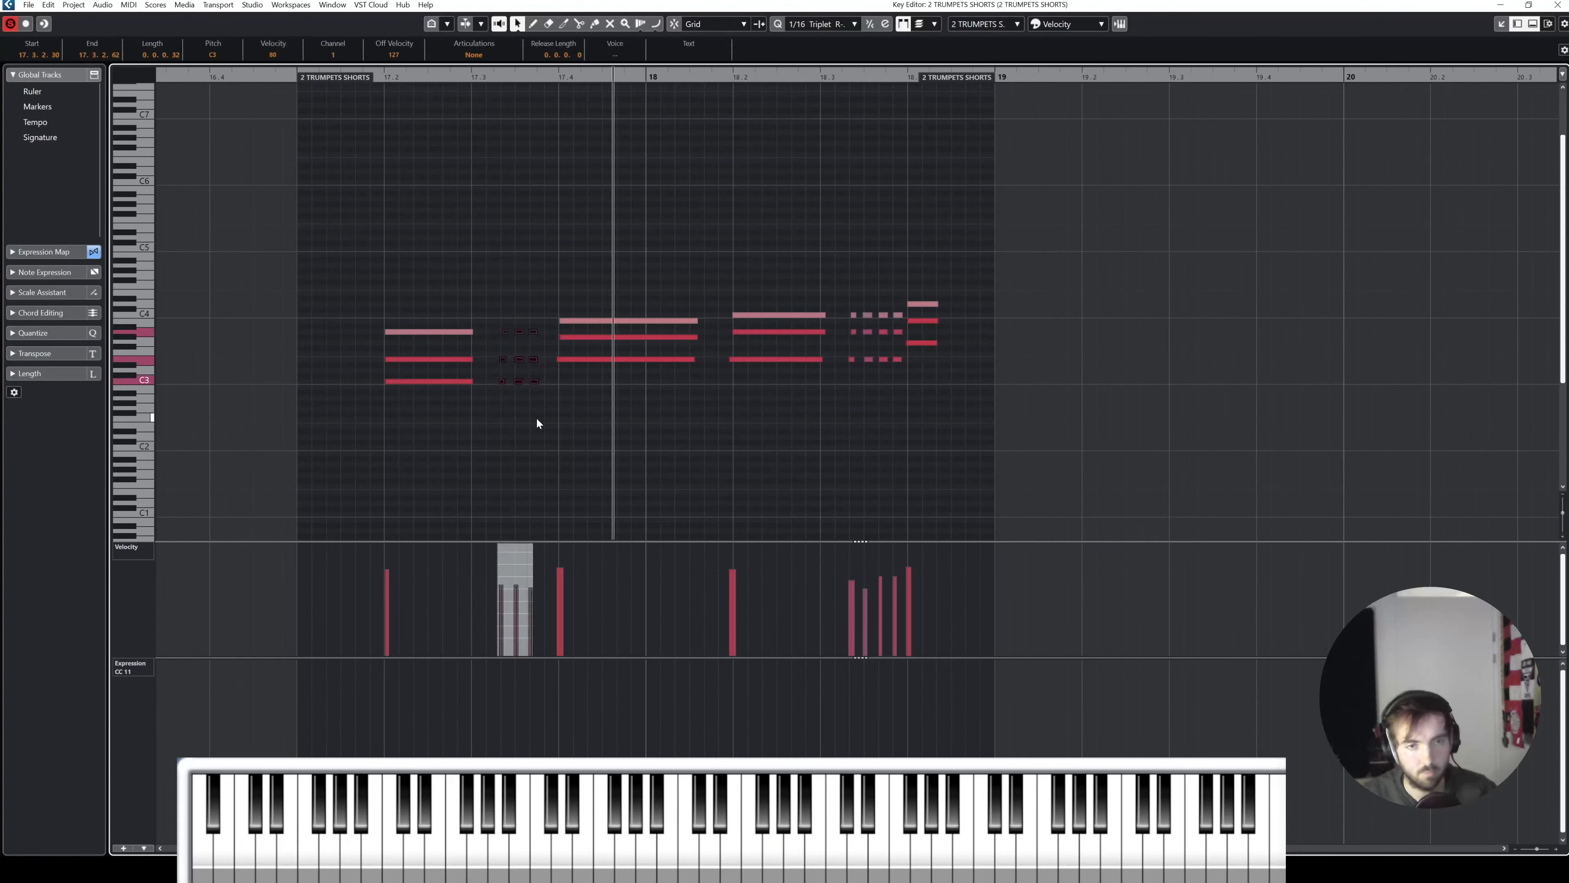
key(q)
click(540, 394)
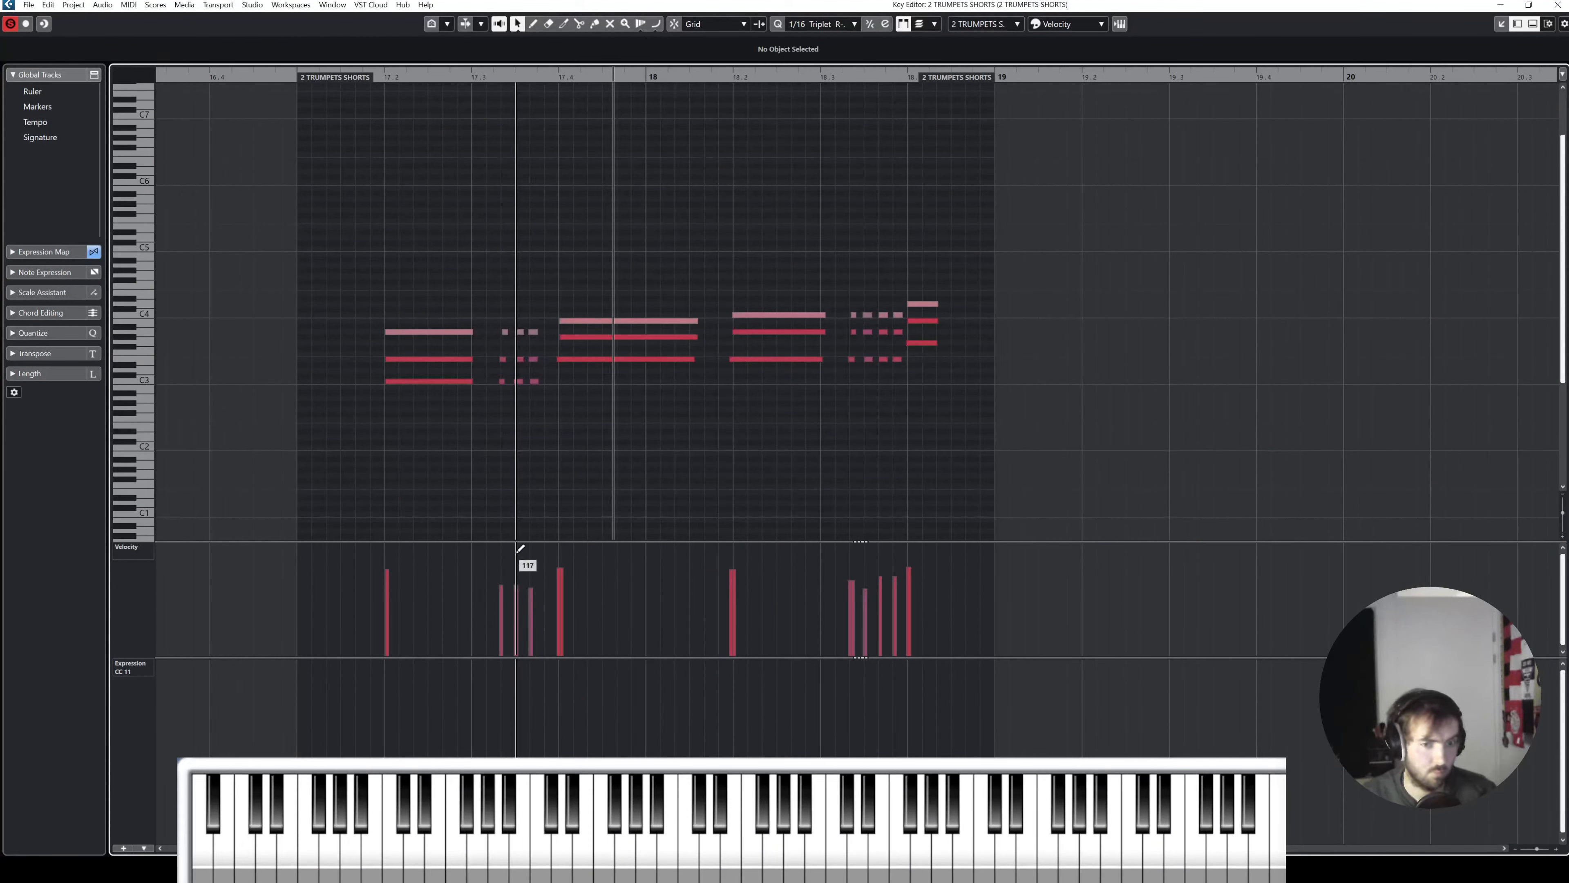
key(ctrl+a)
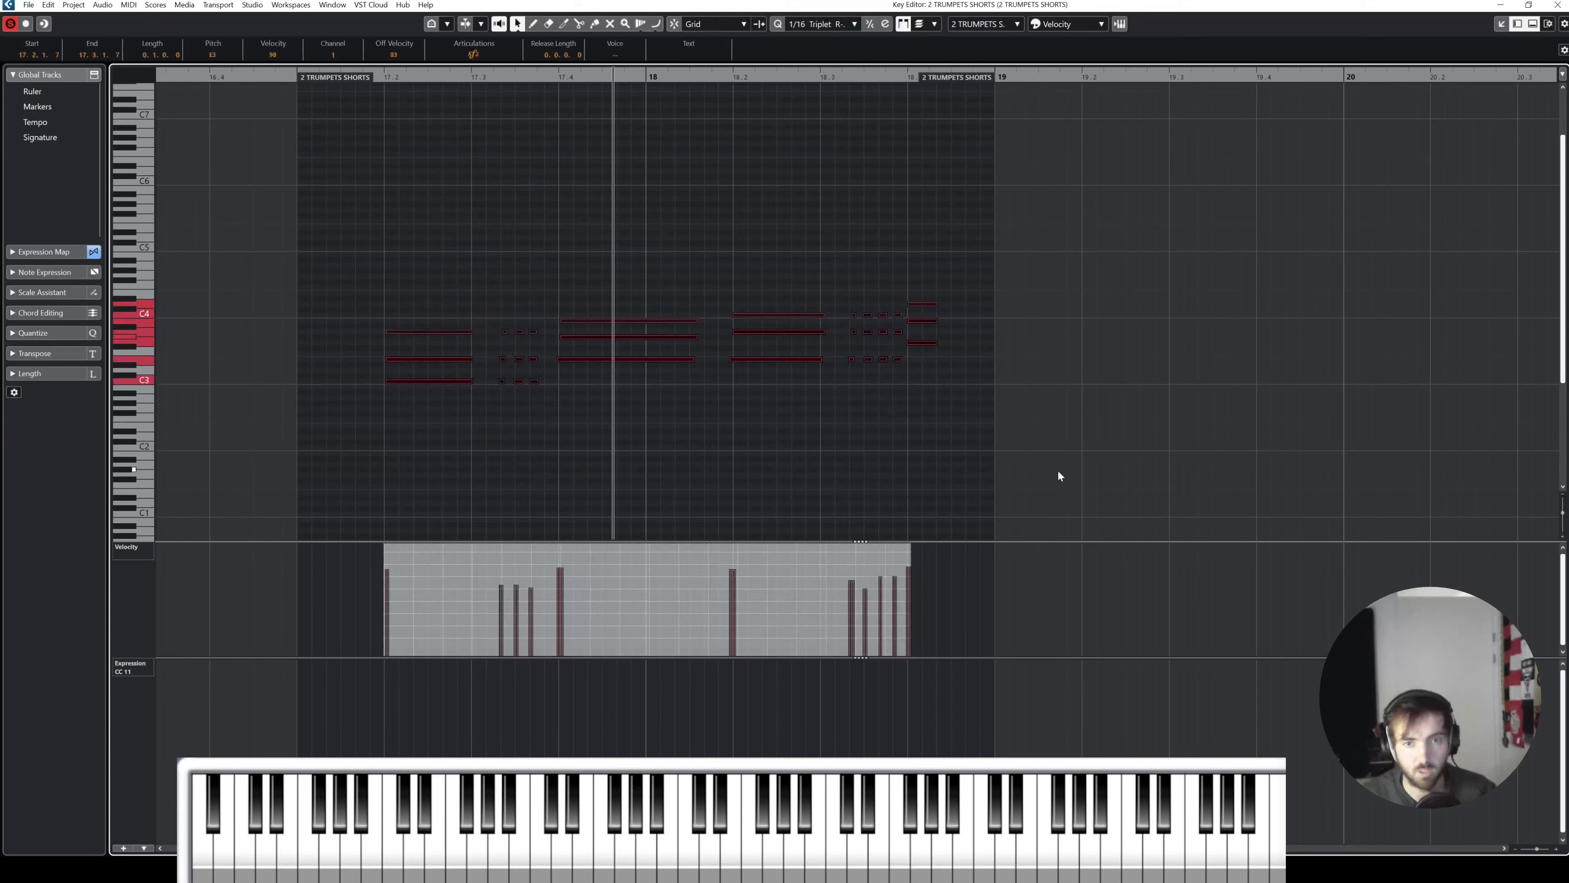
click(1502, 5)
Step: Solo the ORCHESTRA reference, play it from bar 17 to compare, and turn the solo off again
click(329, 251)
key(s)
click(757, 334)
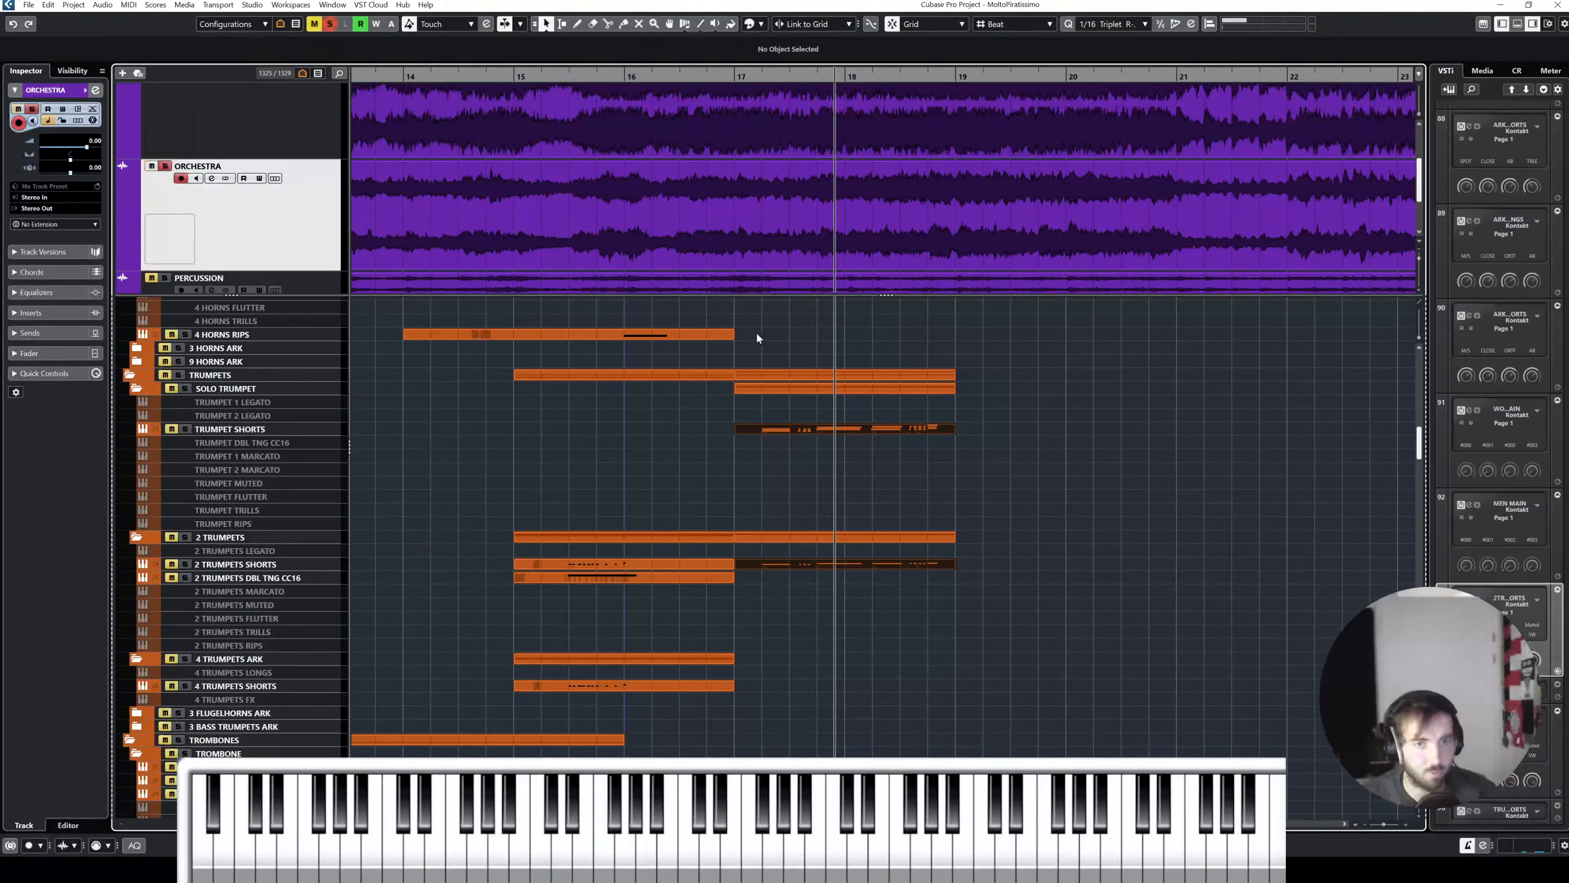
click(737, 76)
key(space)
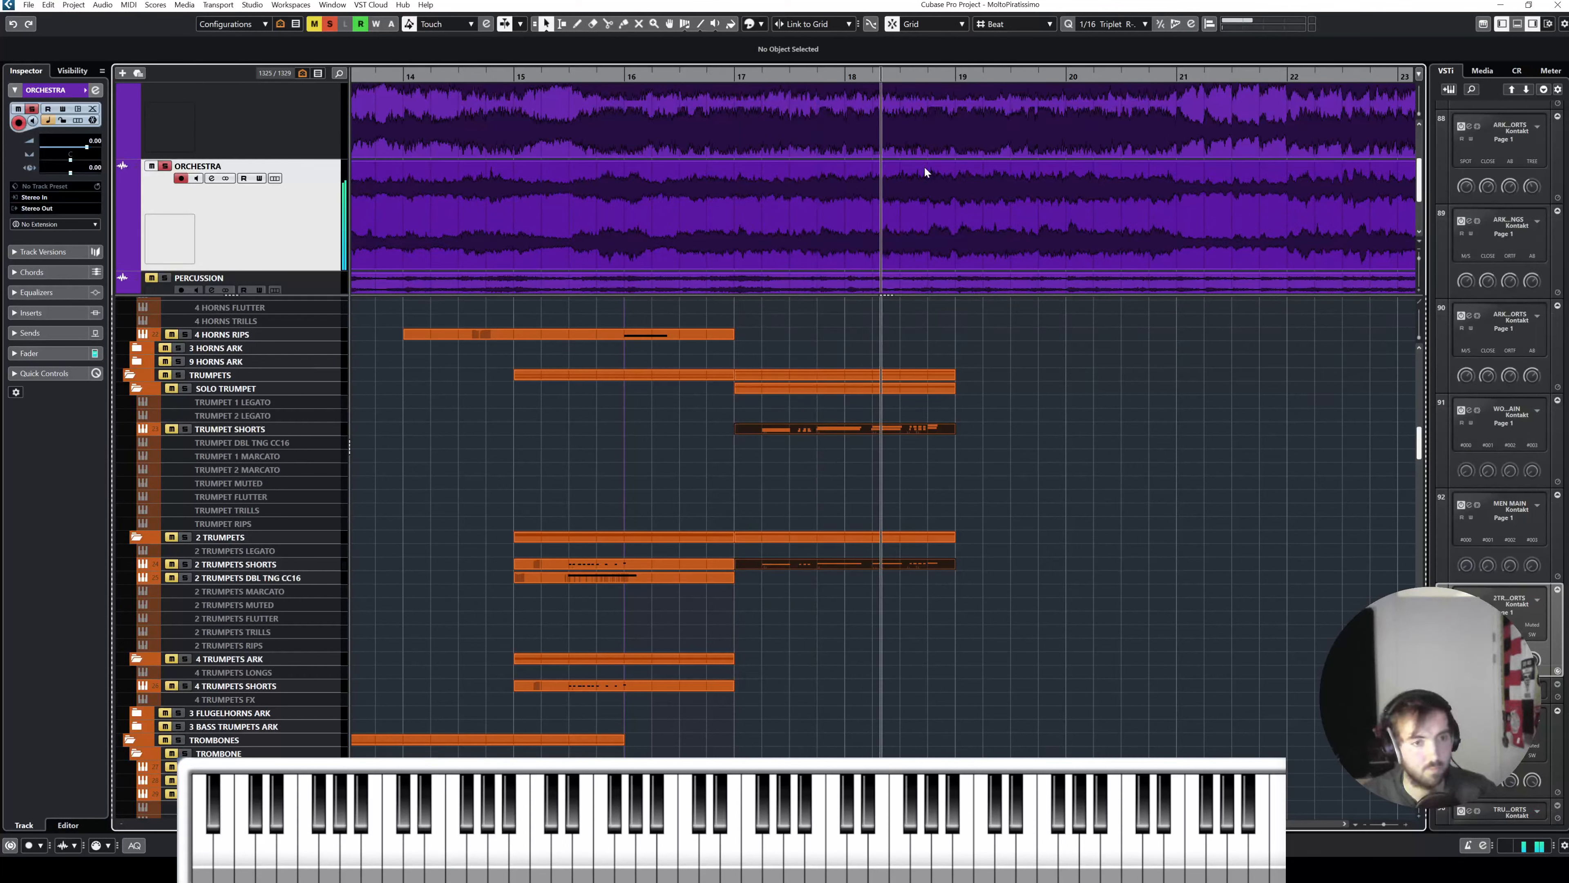
key(space)
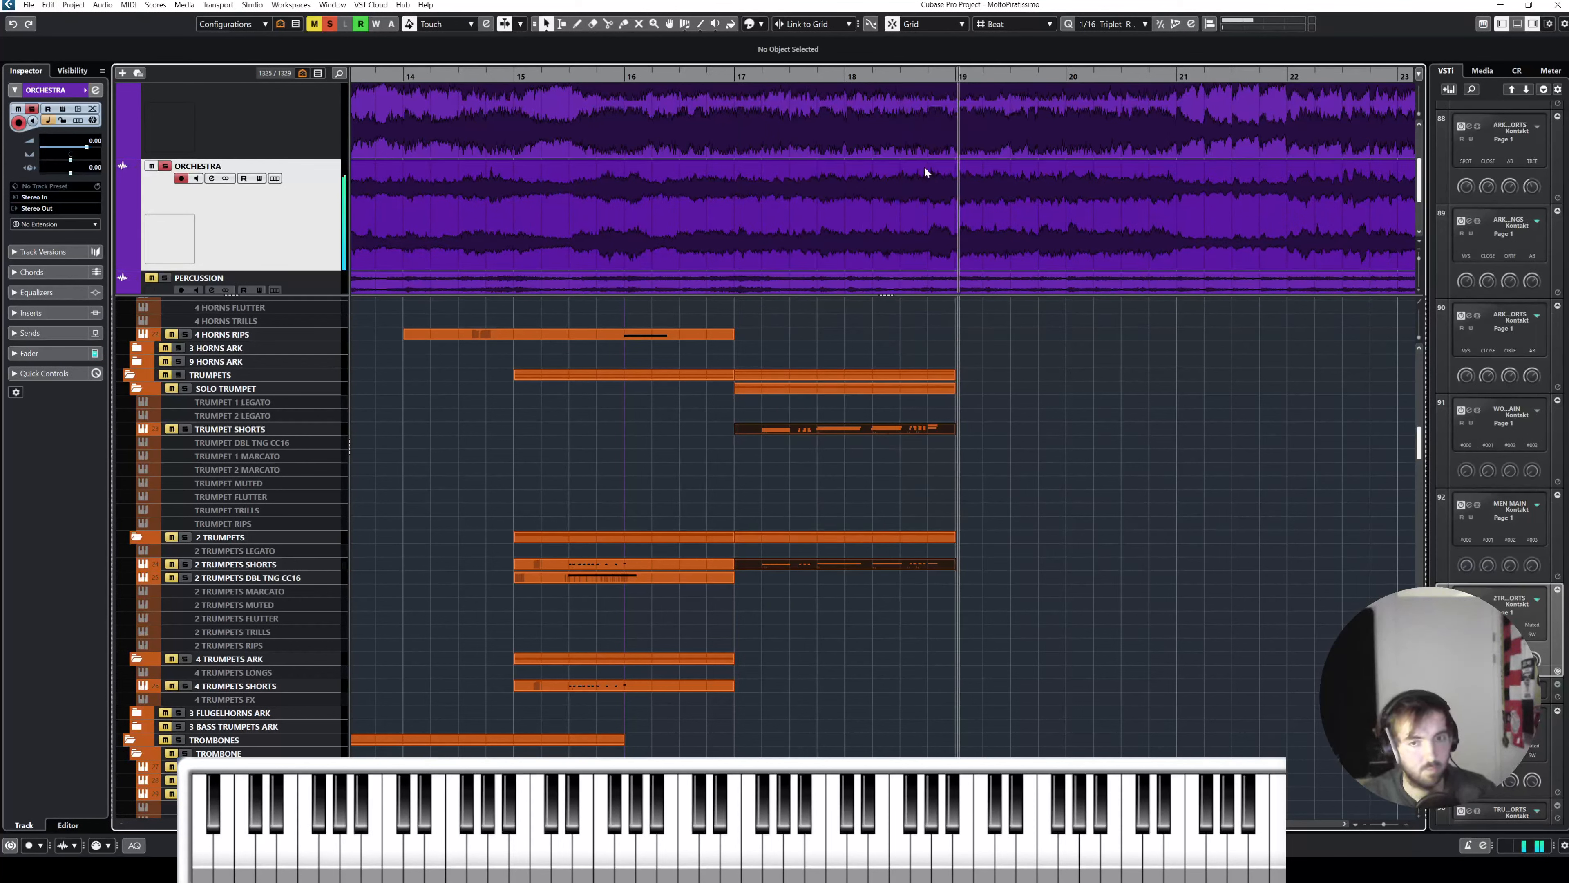
key(s)
click(739, 76)
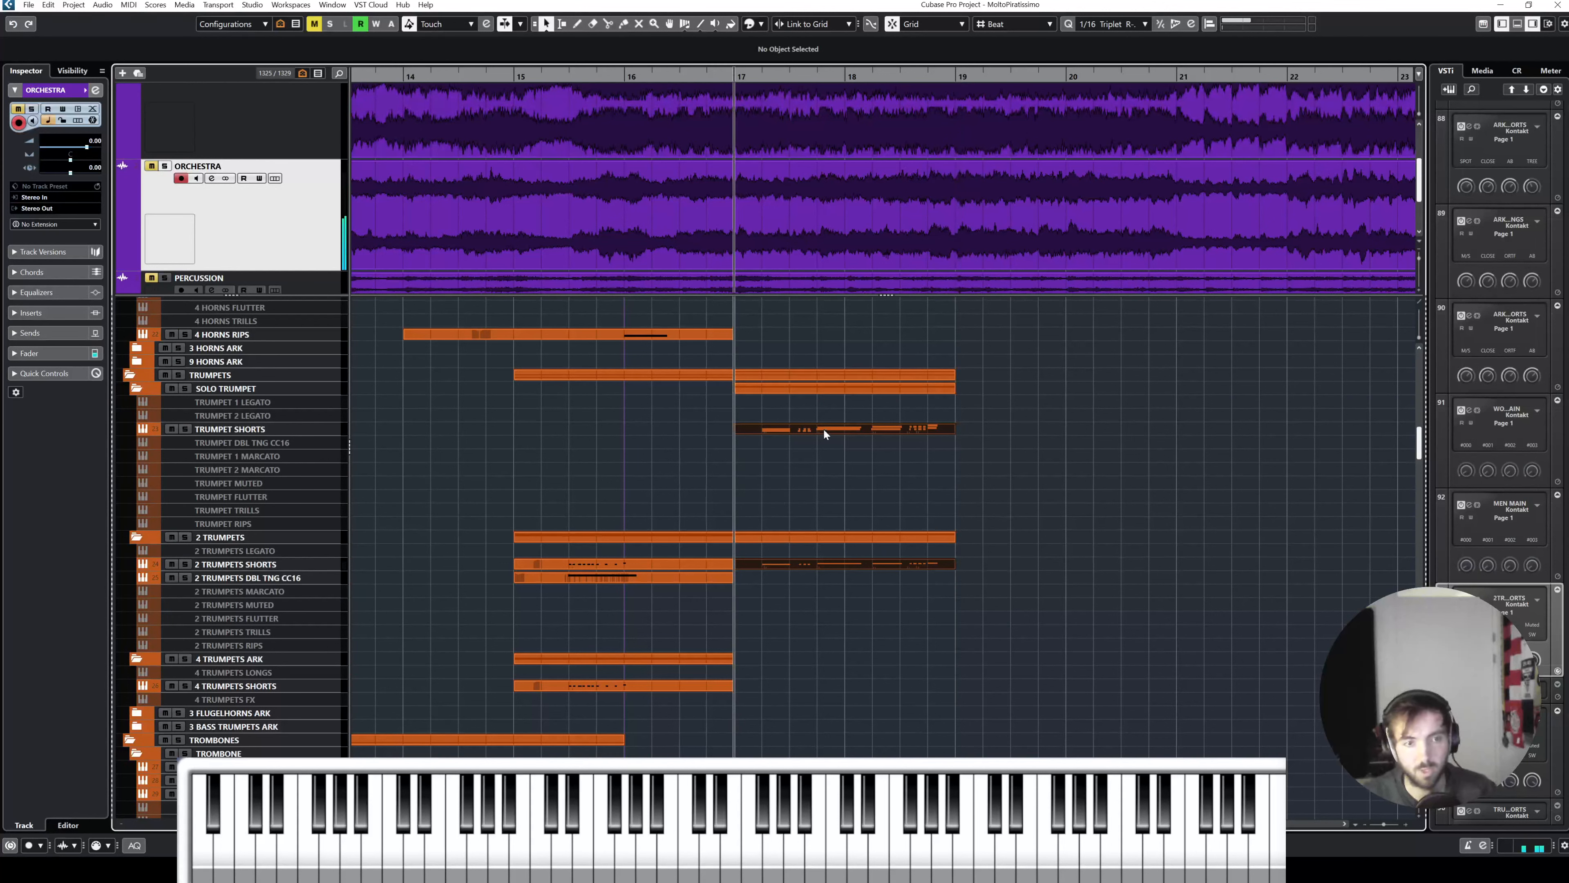
Step: Open the TRUMPET SHORTS and 2 TRUMPETS SHORTS parts together and raise all note velocities, bringing the first note to about 120
click(856, 432)
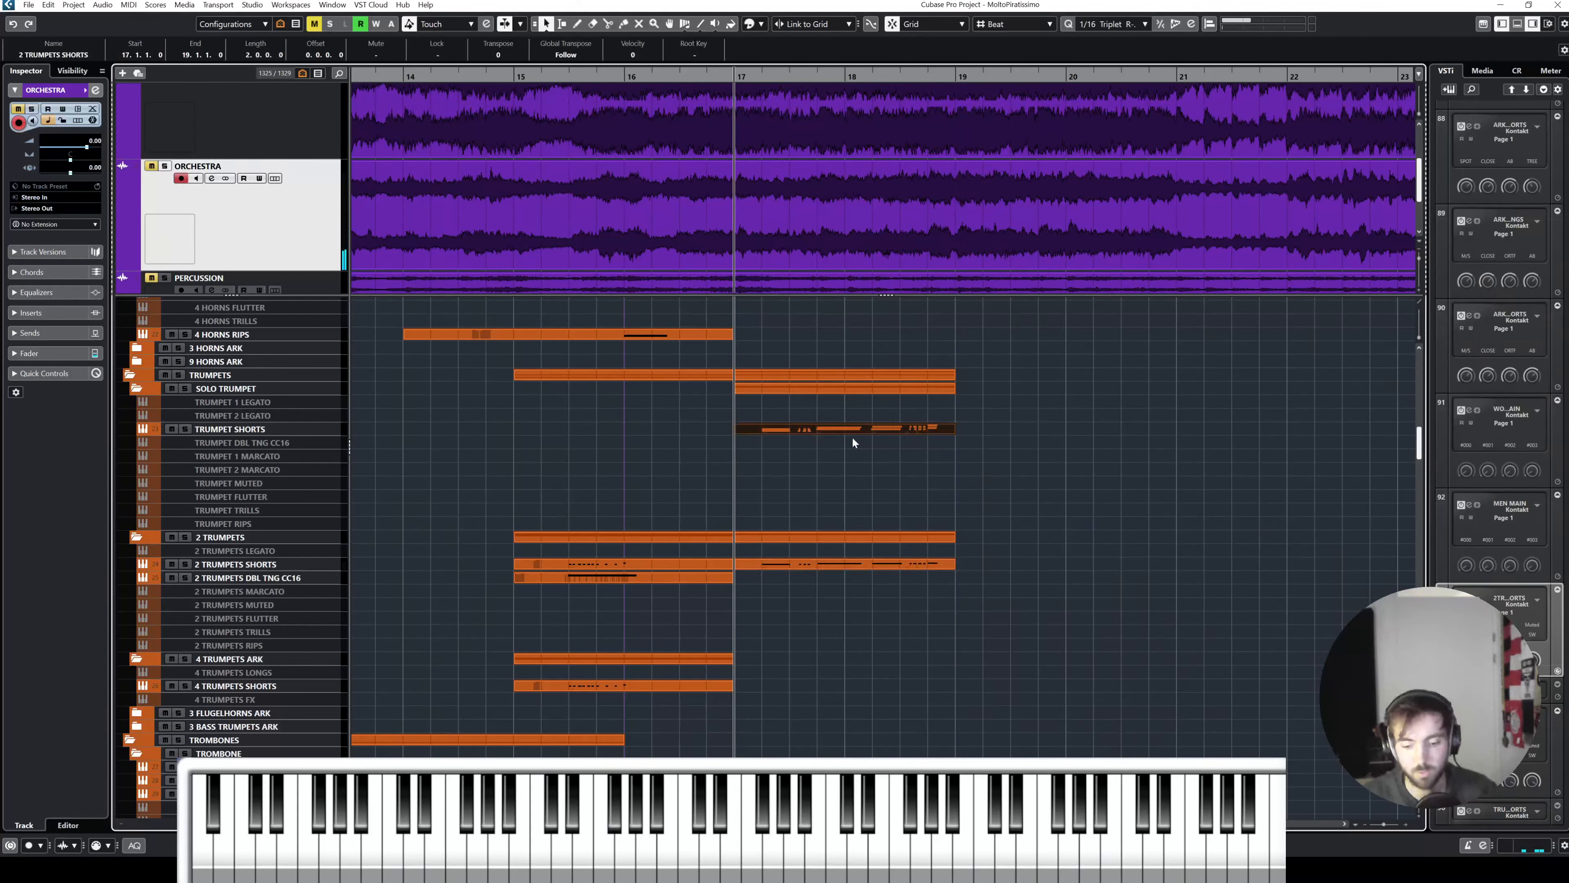
click(256, 430)
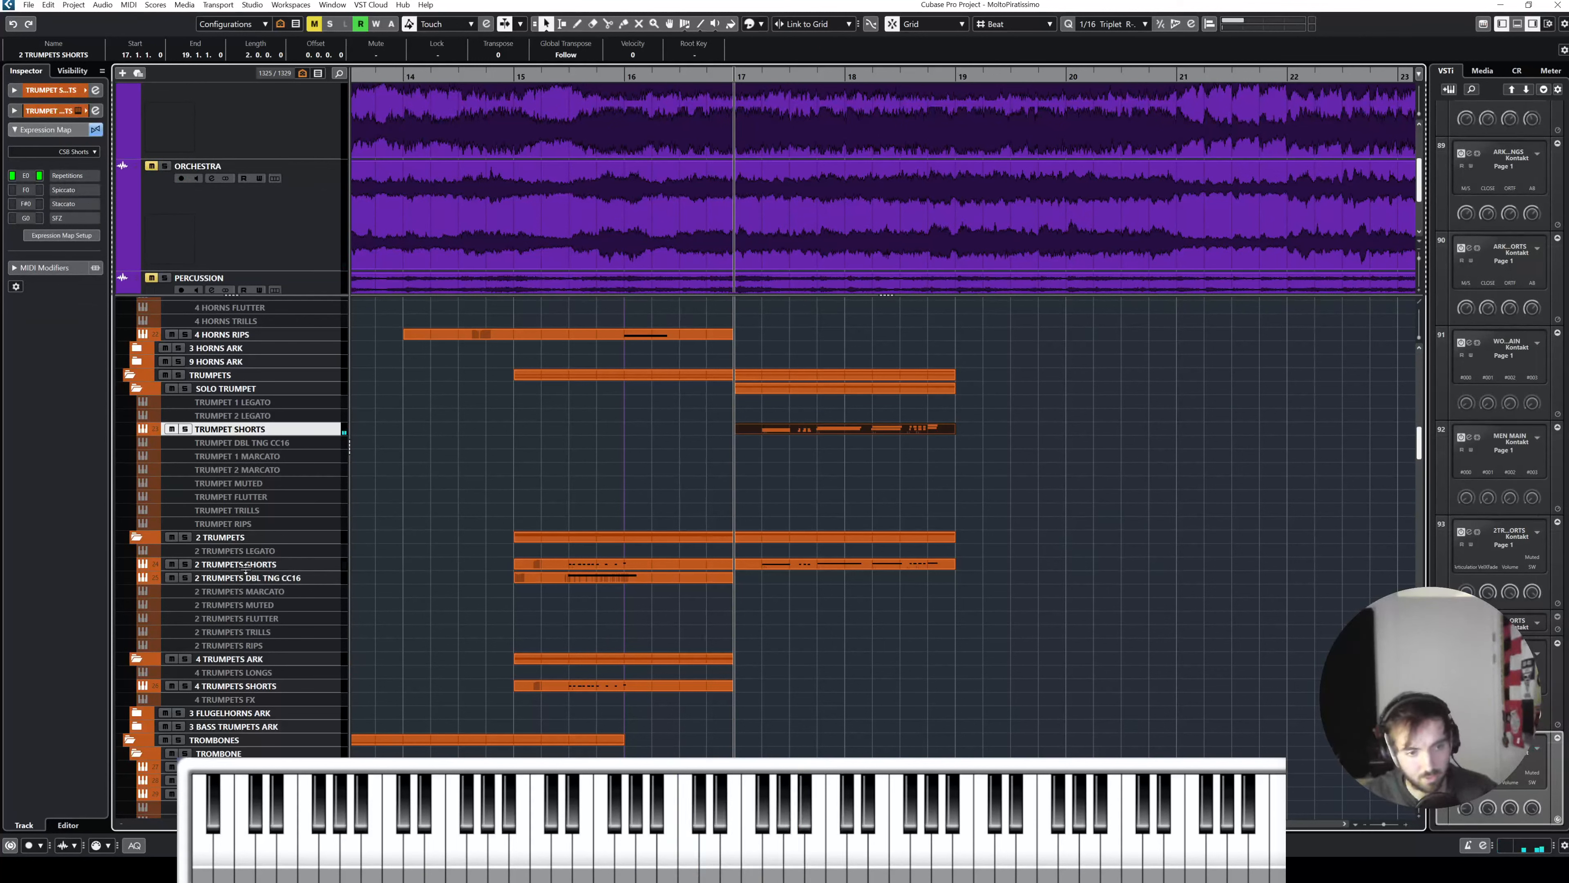
click(205, 563)
click(741, 557)
click(760, 566)
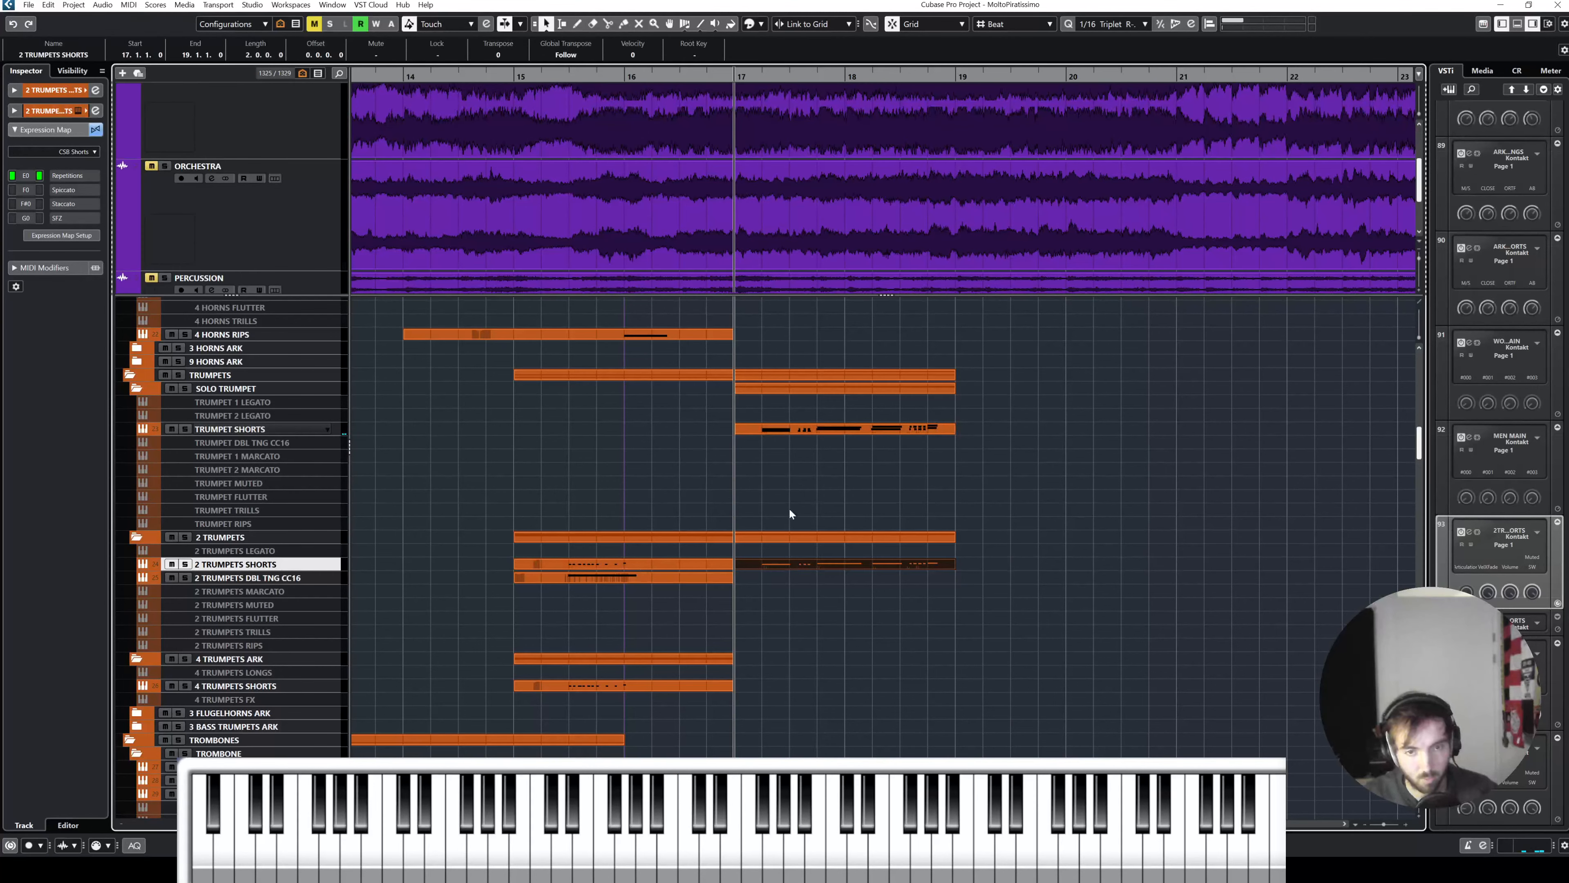
scroll(778, 507, right, 2)
scroll(766, 504, down, 3)
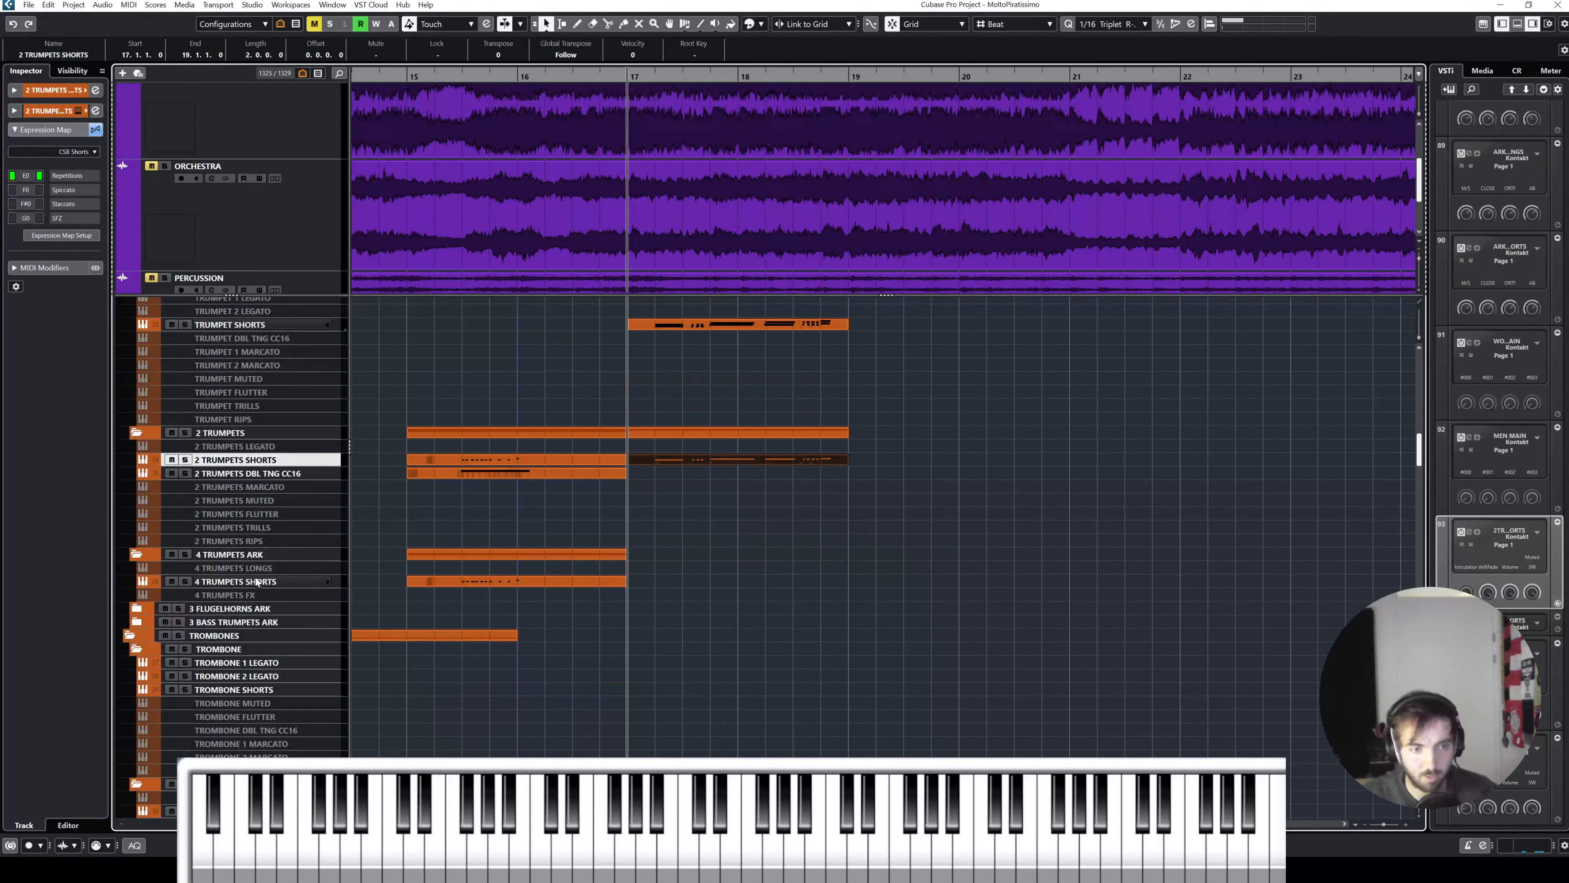
double_click(705, 325)
click(463, 333)
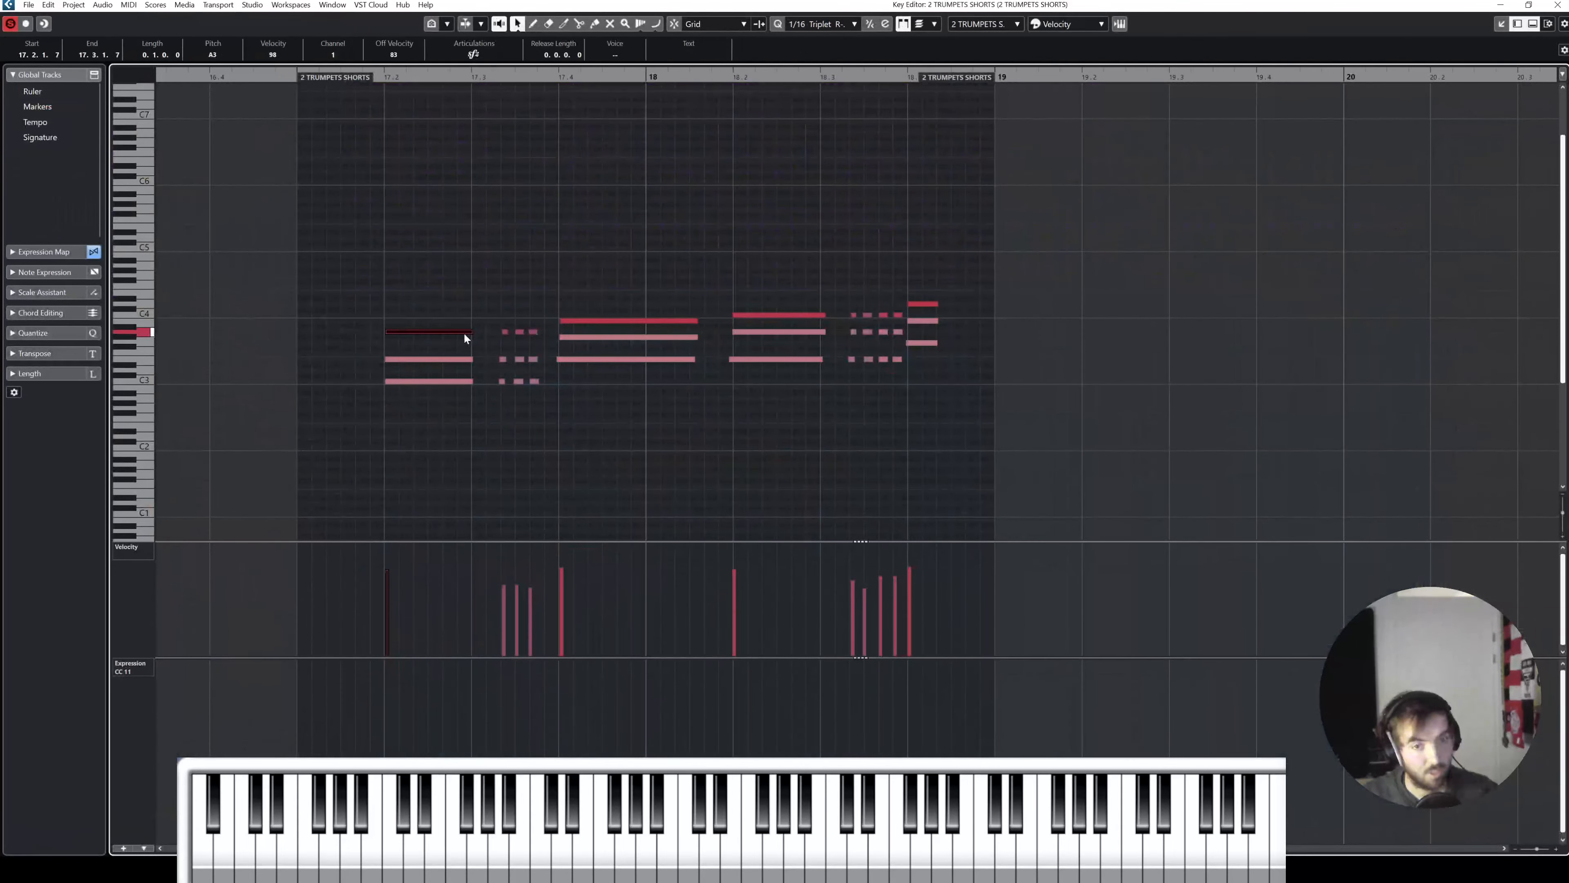
key(ctrl+a)
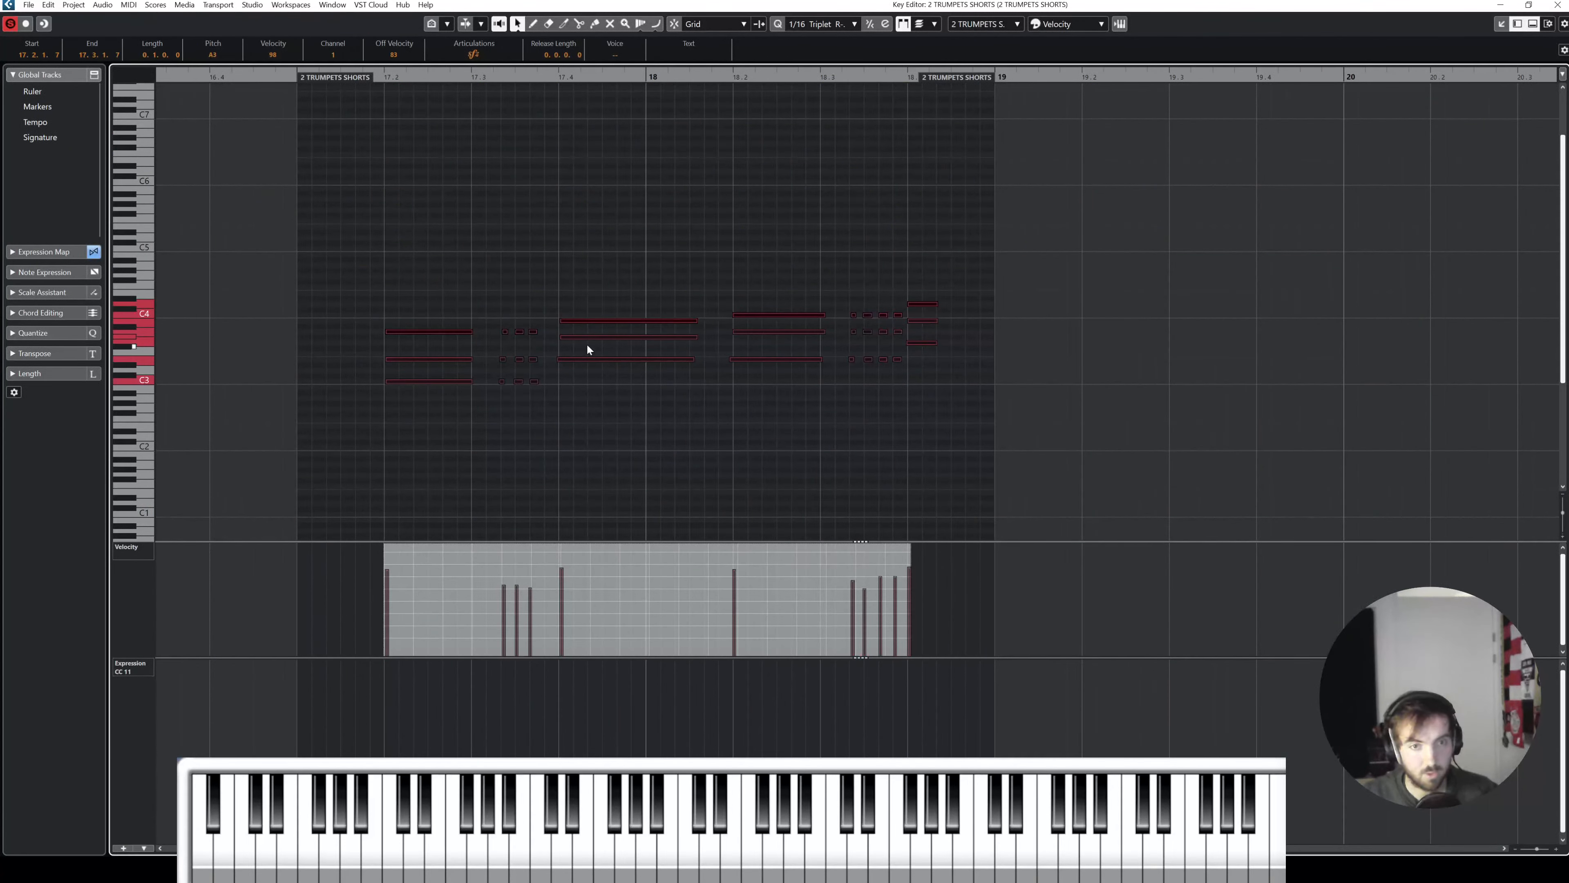
drag(596, 321, 595, 289)
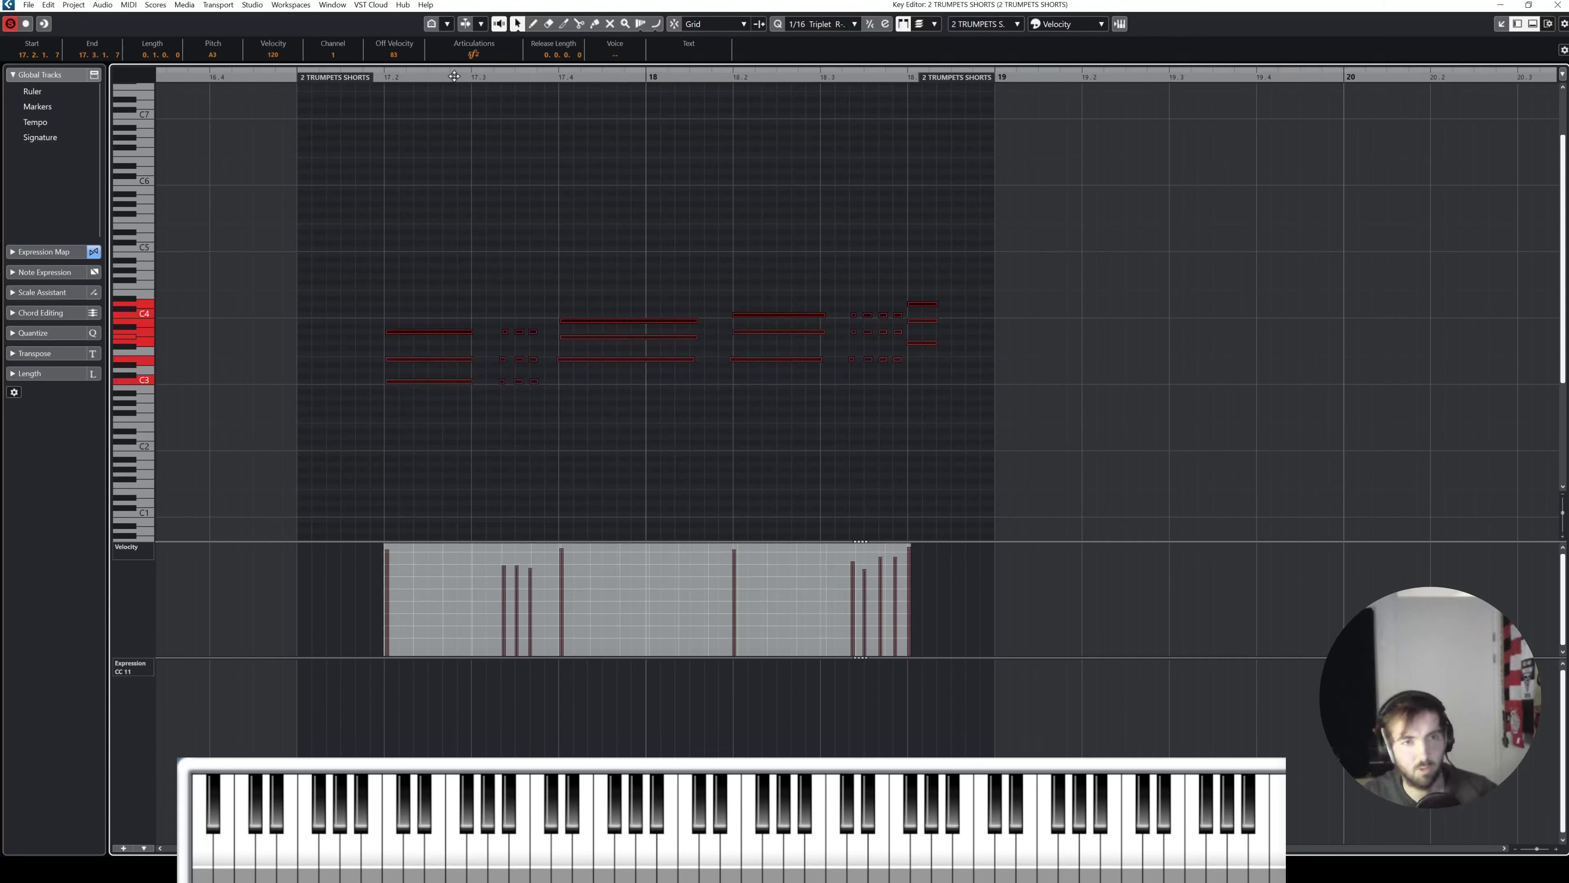
Step: Play both trumpet shorts parts from bar 17 and close the editor
drag(454, 76, 352, 86)
key(space)
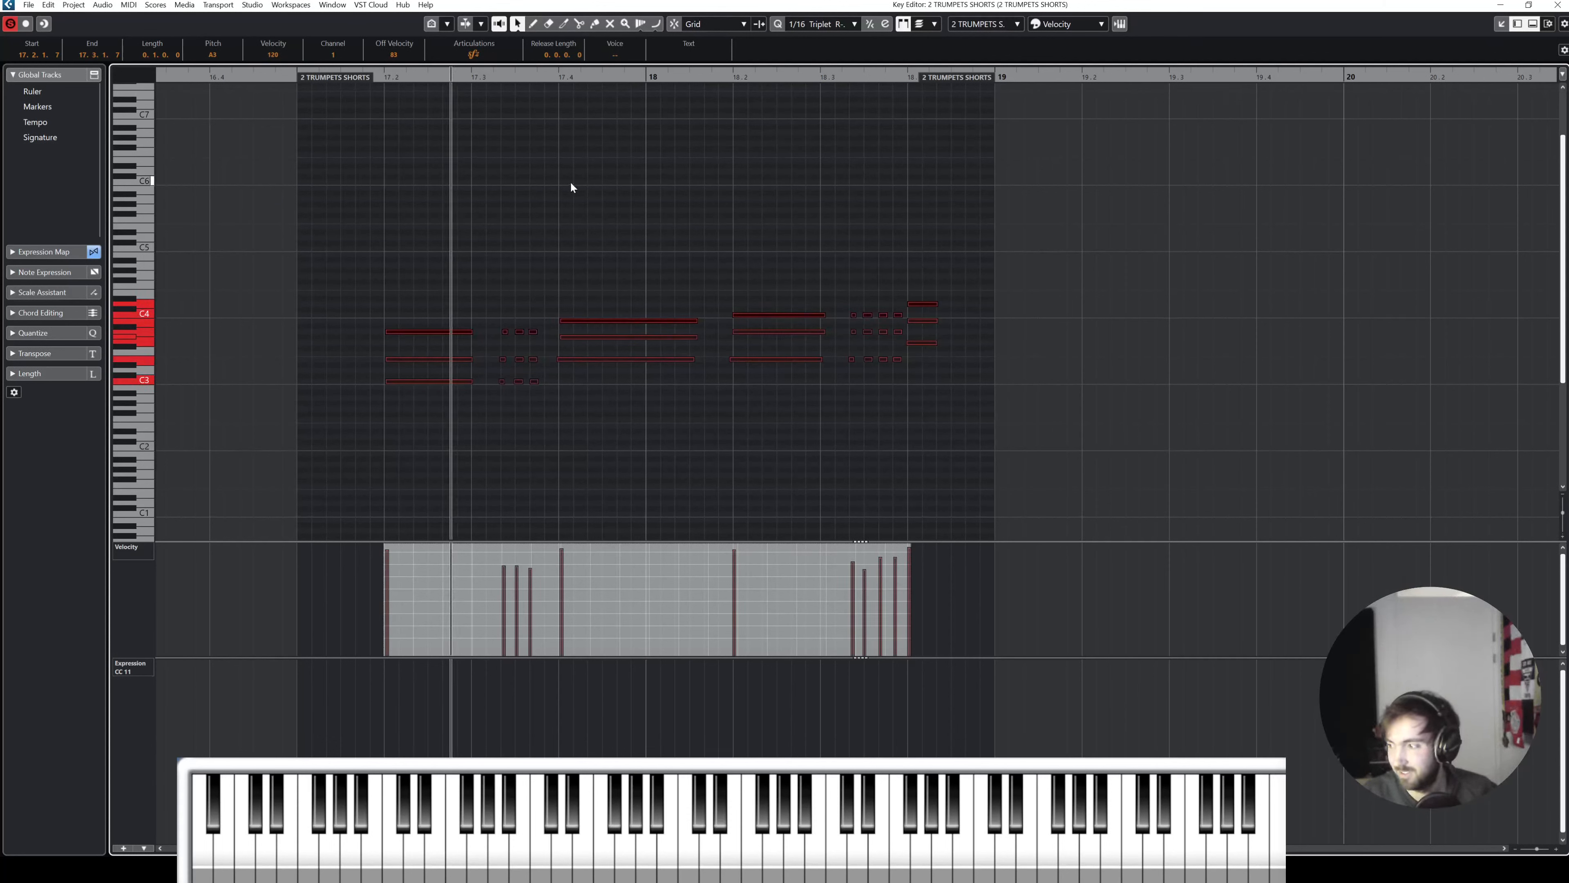
click(604, 183)
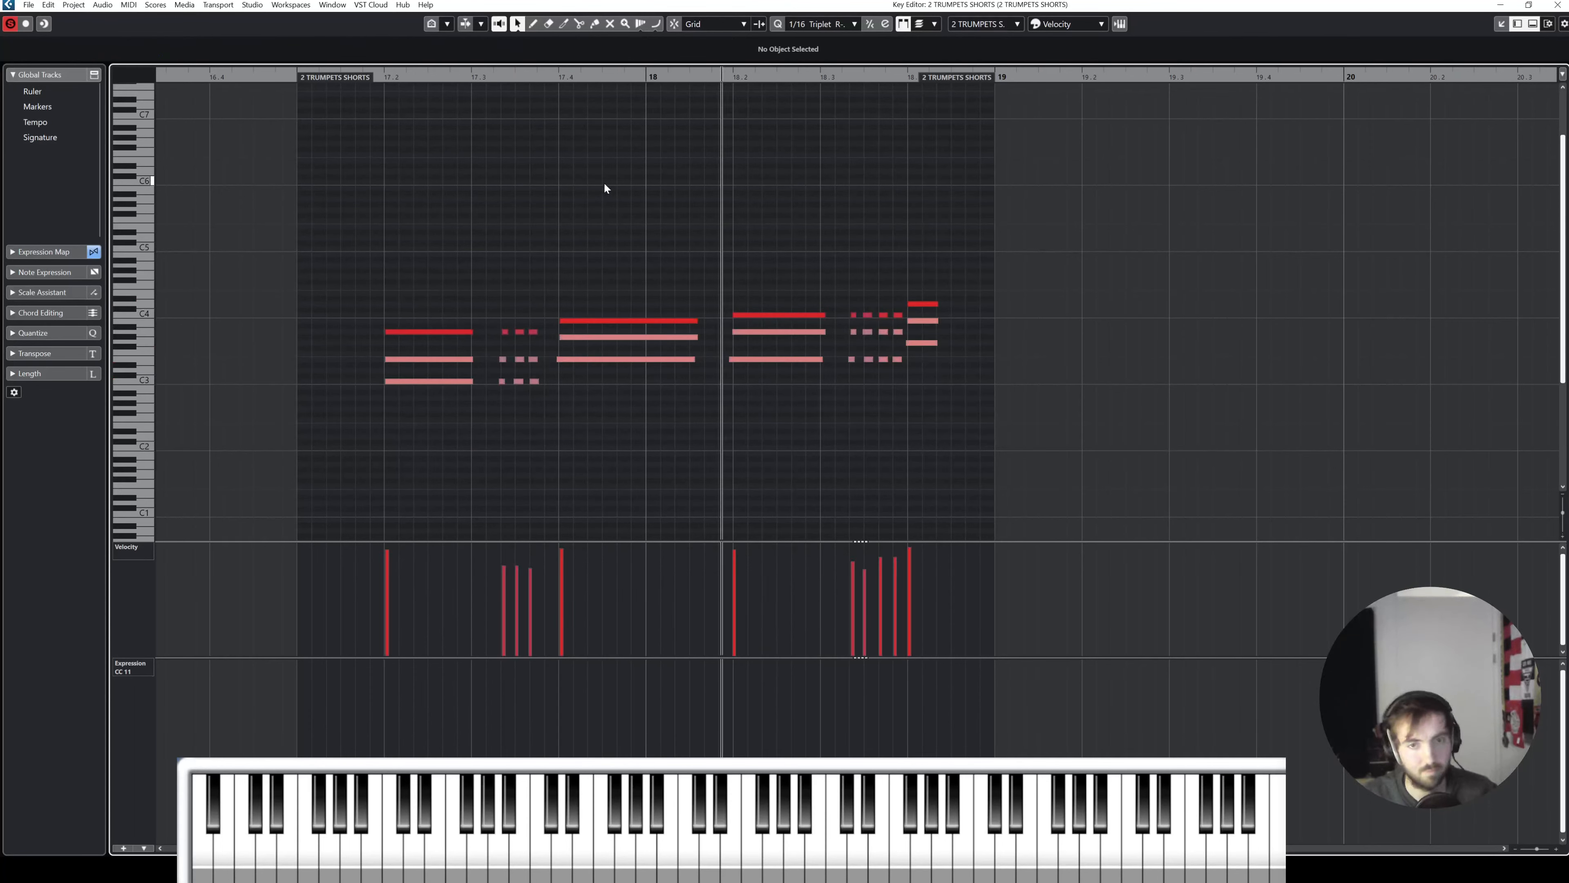
click(1558, 5)
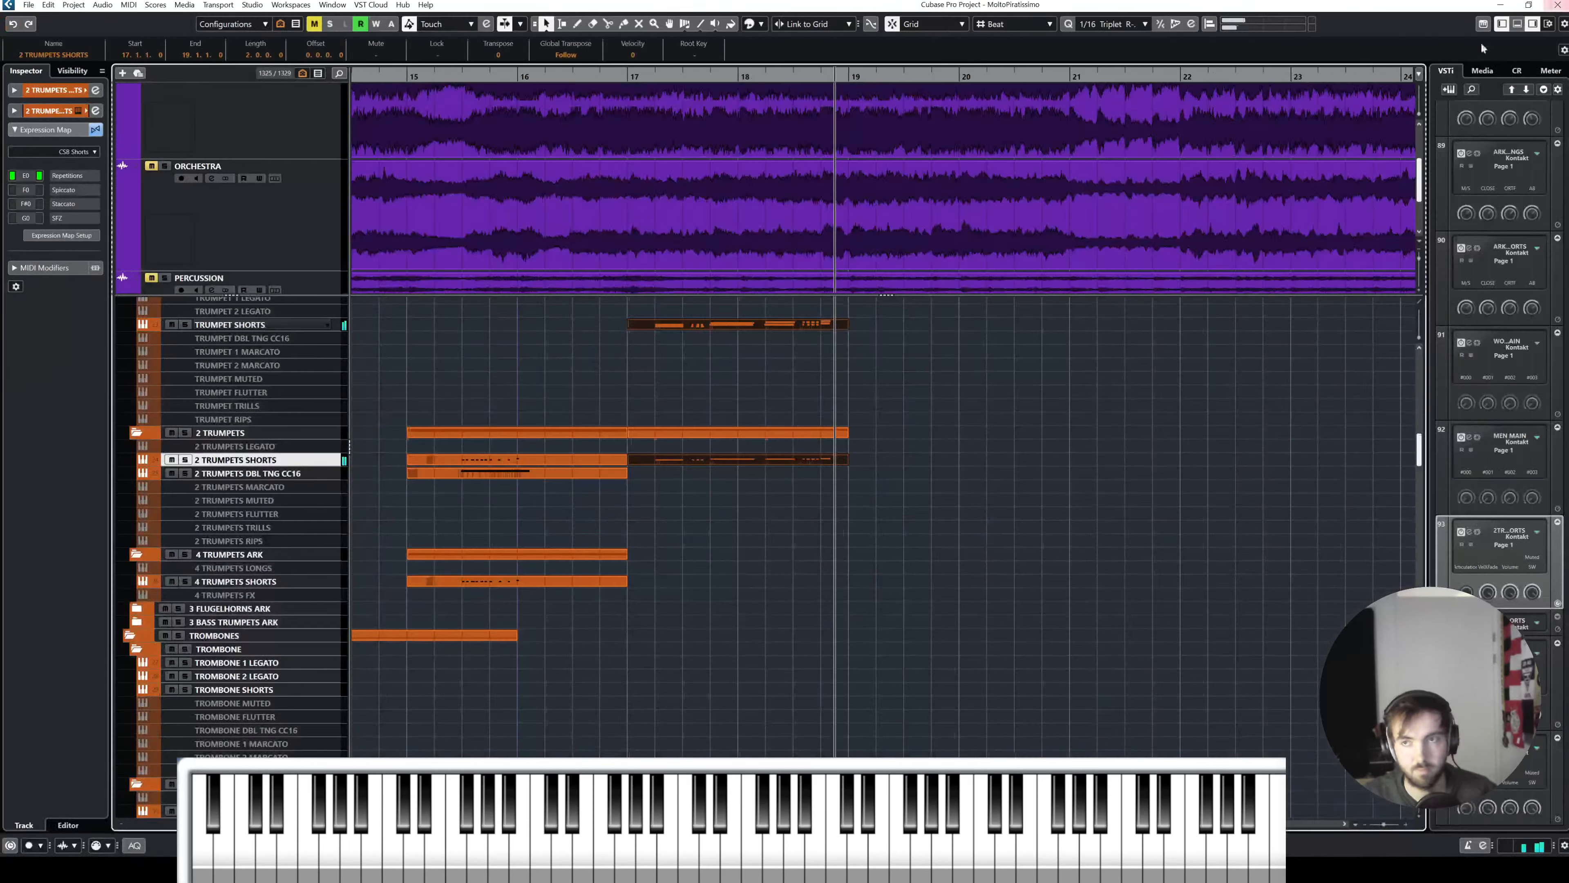
Step: Open the harmonised two-voice part alone and lower the velocity of all its notes
double_click(779, 325)
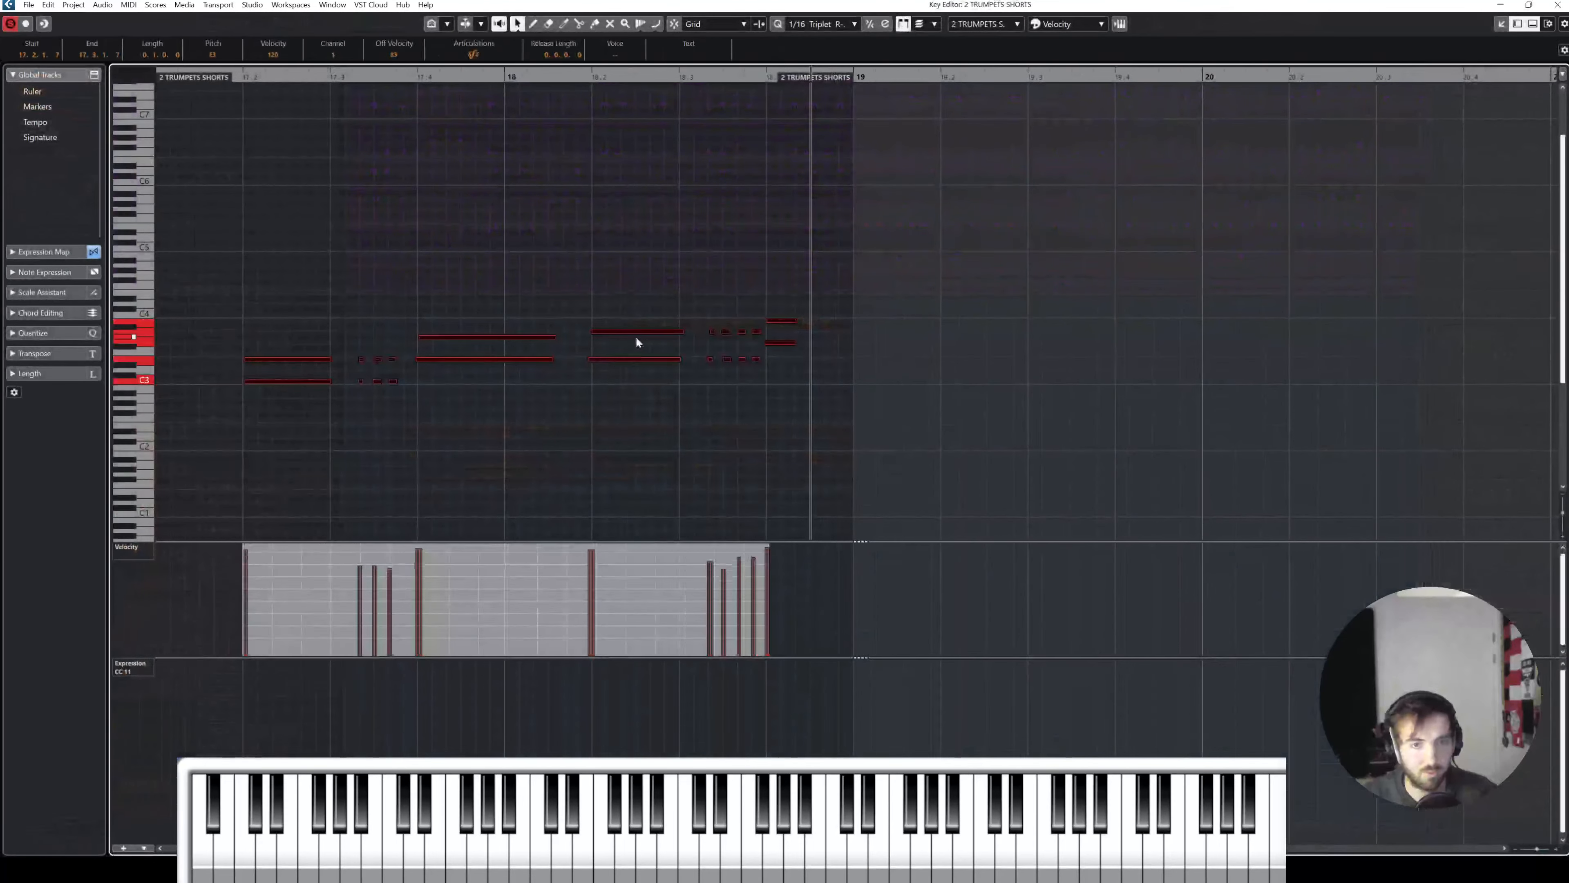
drag(637, 333, 637, 358)
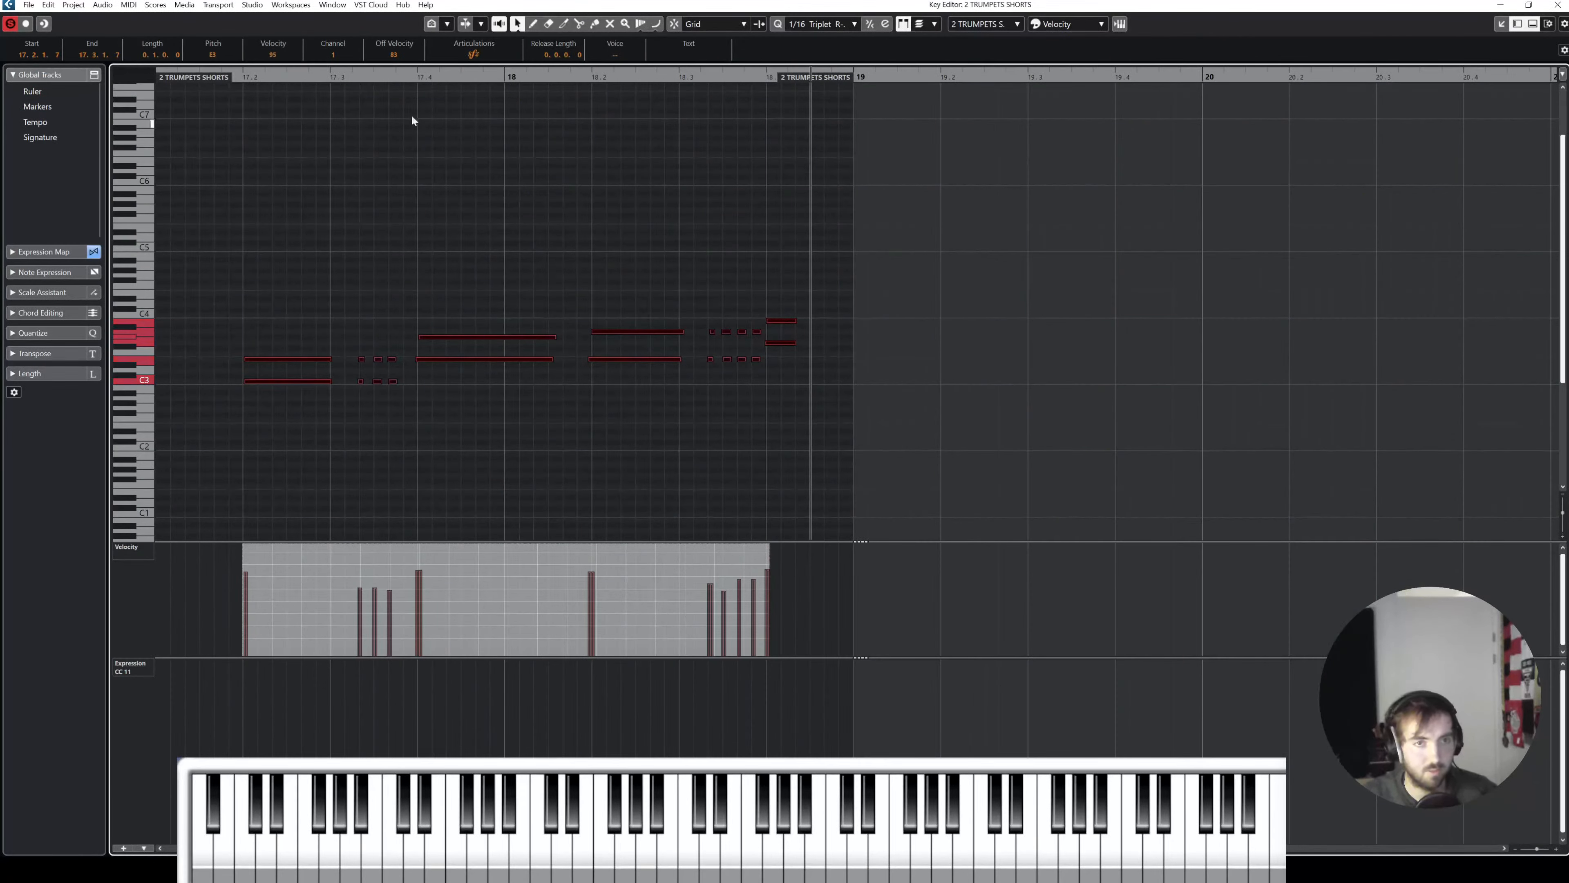
click(1557, 5)
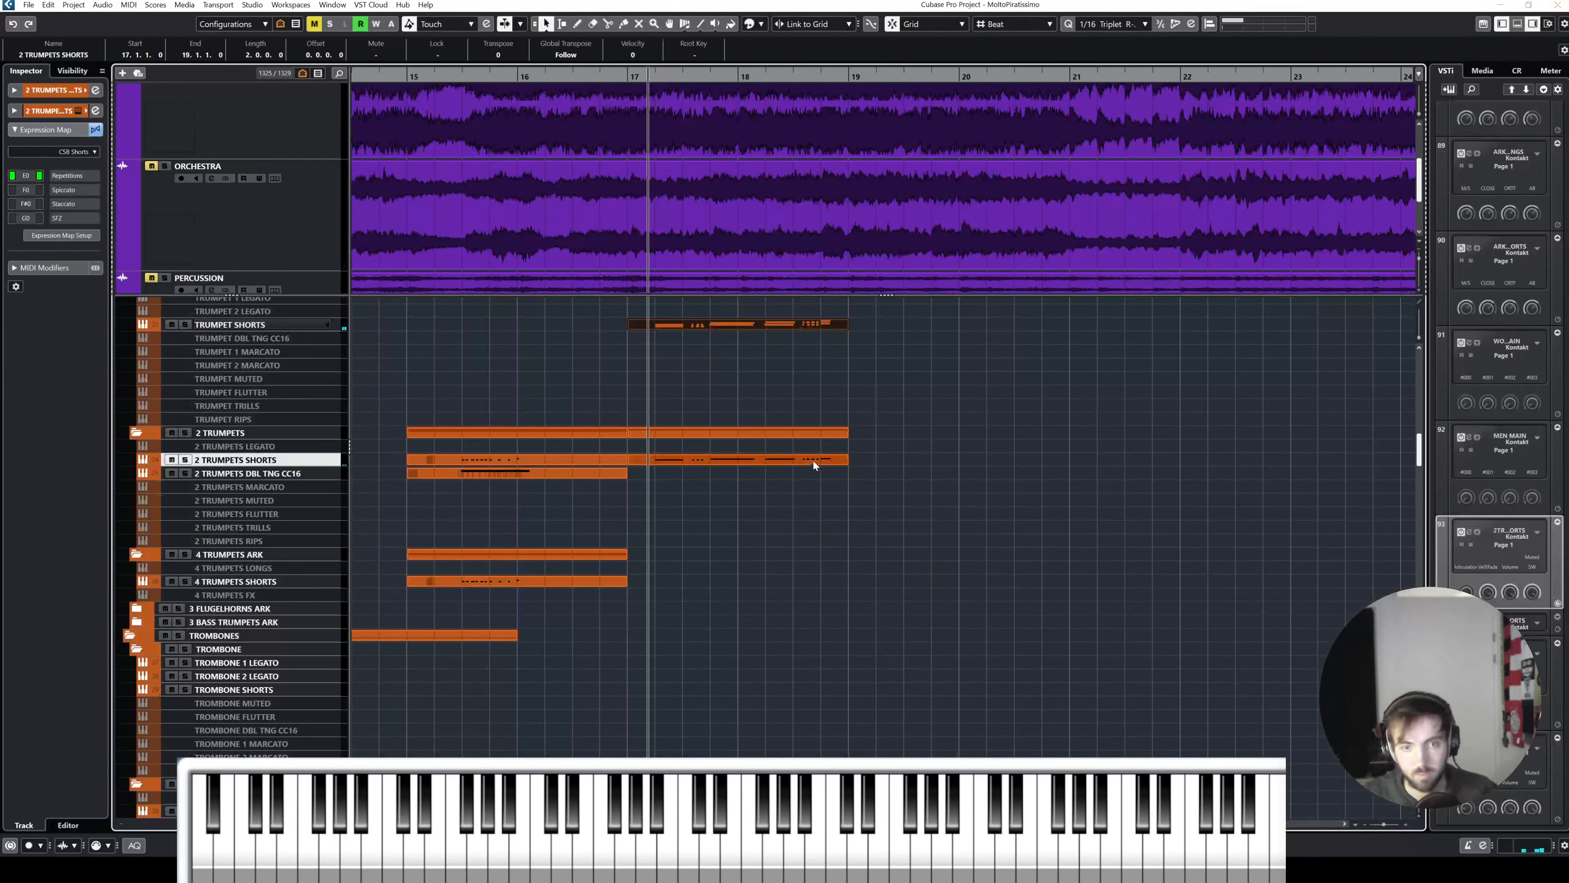
Step: Reopen both trumpet shorts parts, listen to their new balance, and close the editor
double_click(796, 458)
key(space)
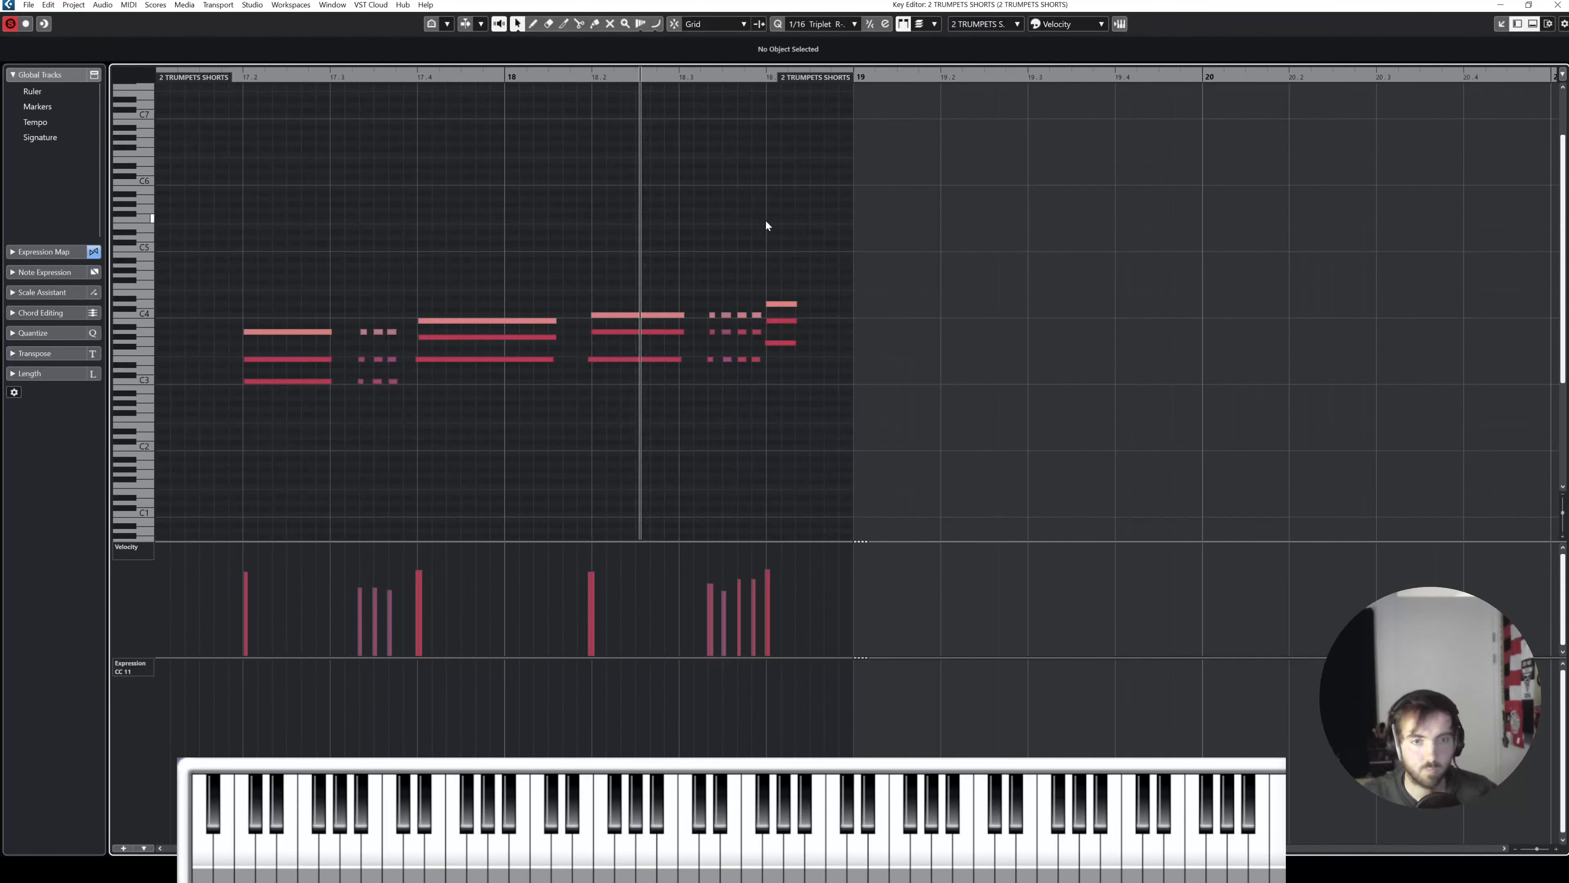
drag(853, 220, 355, 513)
click(1557, 5)
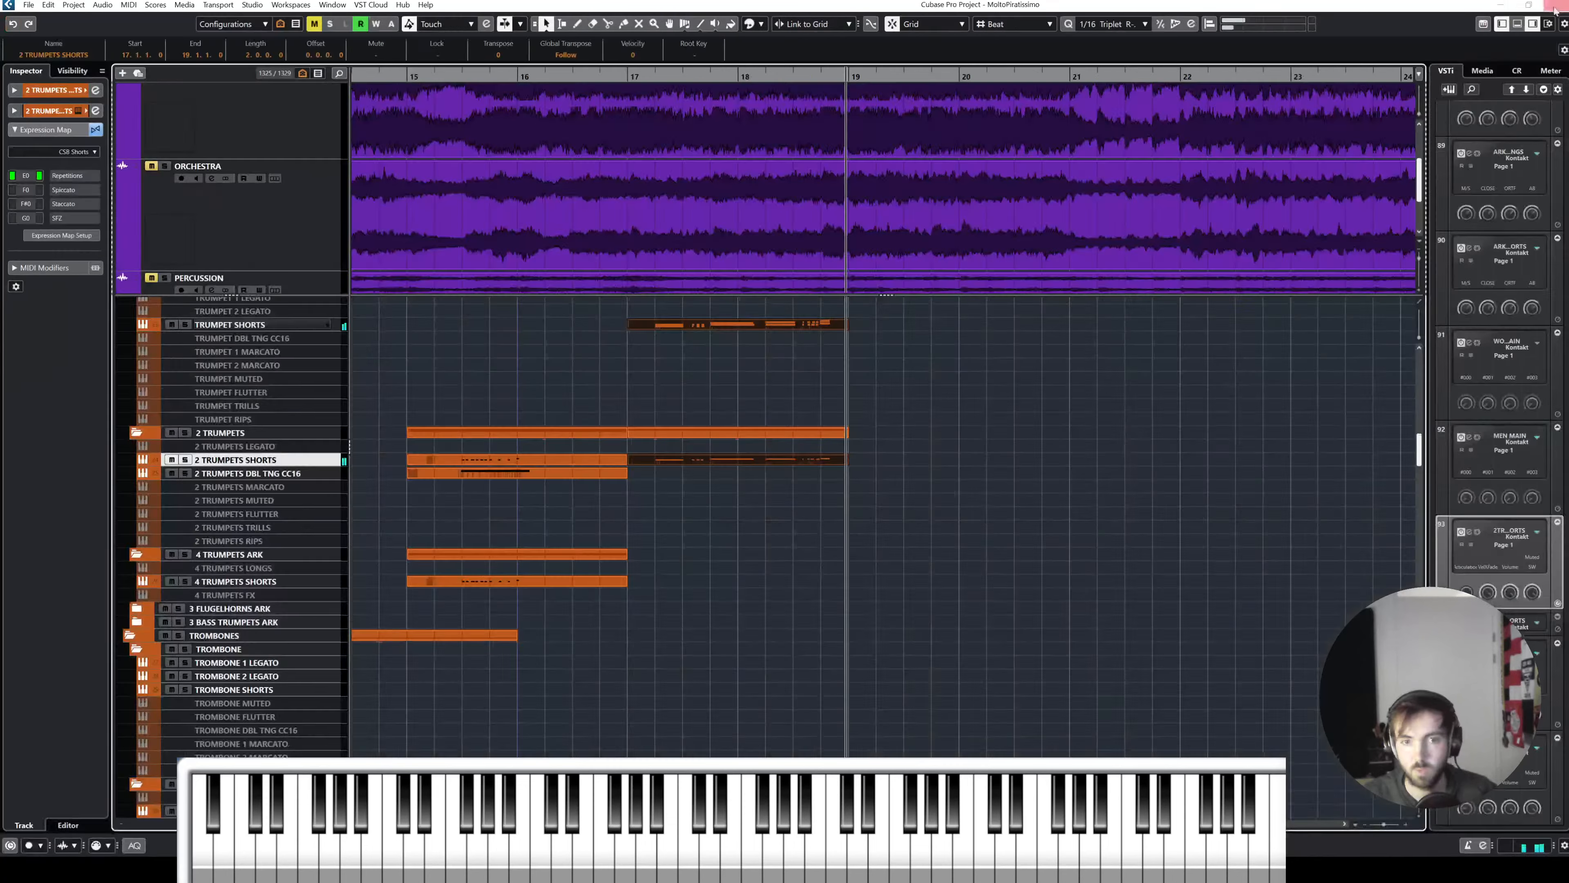
Step: Copy the single-voice trumpet shorts part at bar 17 to the 4 TRUMPETS SHORTS track and open the copy
click(702, 485)
drag(659, 460, 686, 582)
double_click(686, 582)
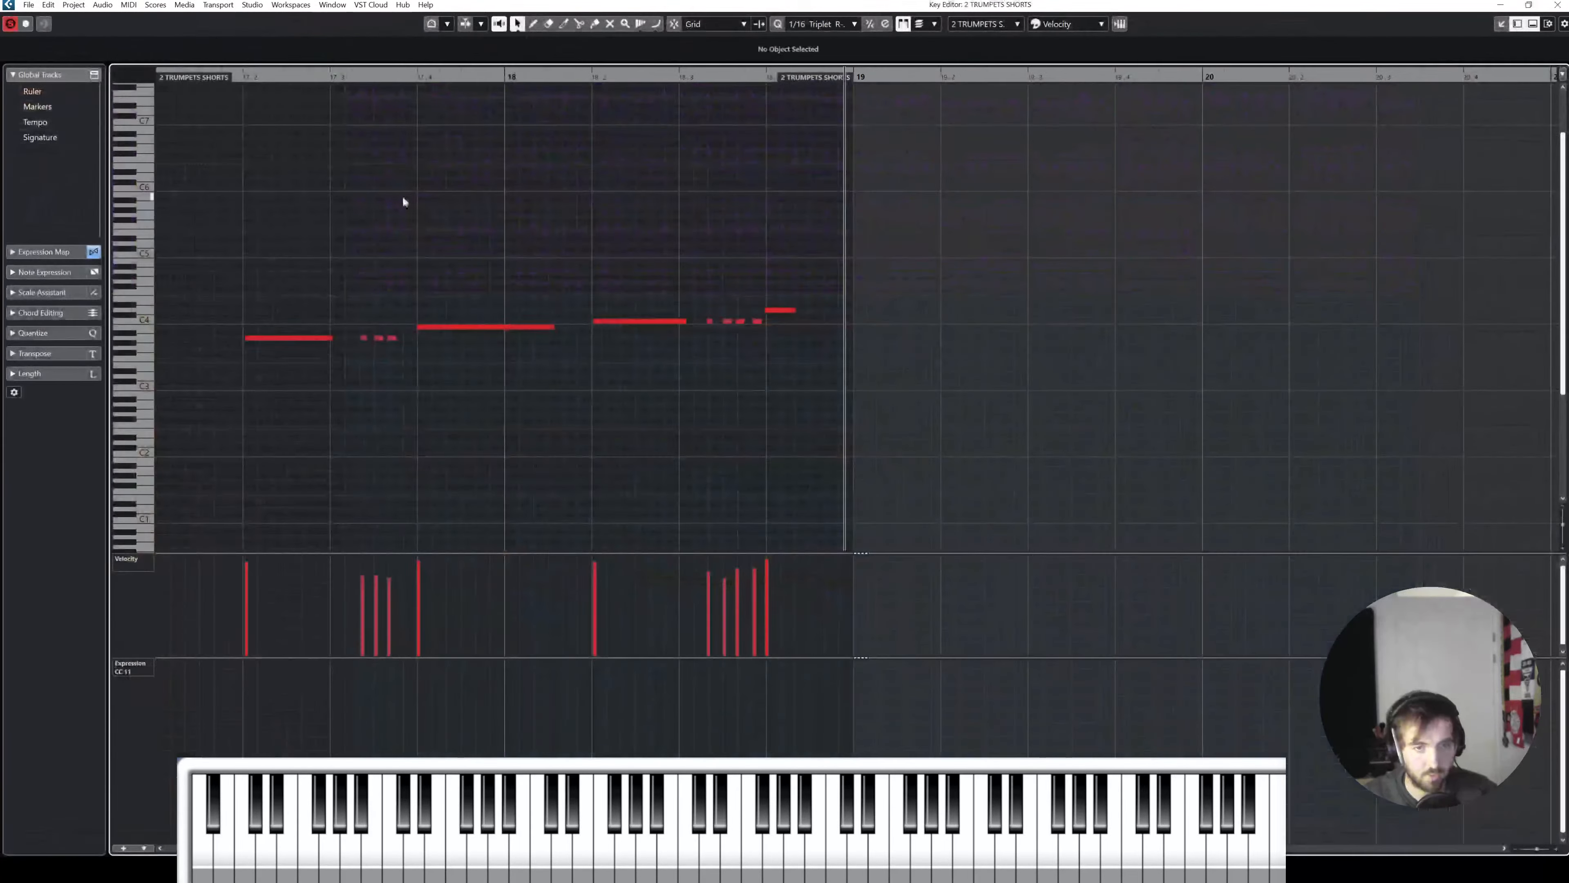
Step: Check the long notes and the first short notes of the copied part, and play its opening
shift+click(494, 327)
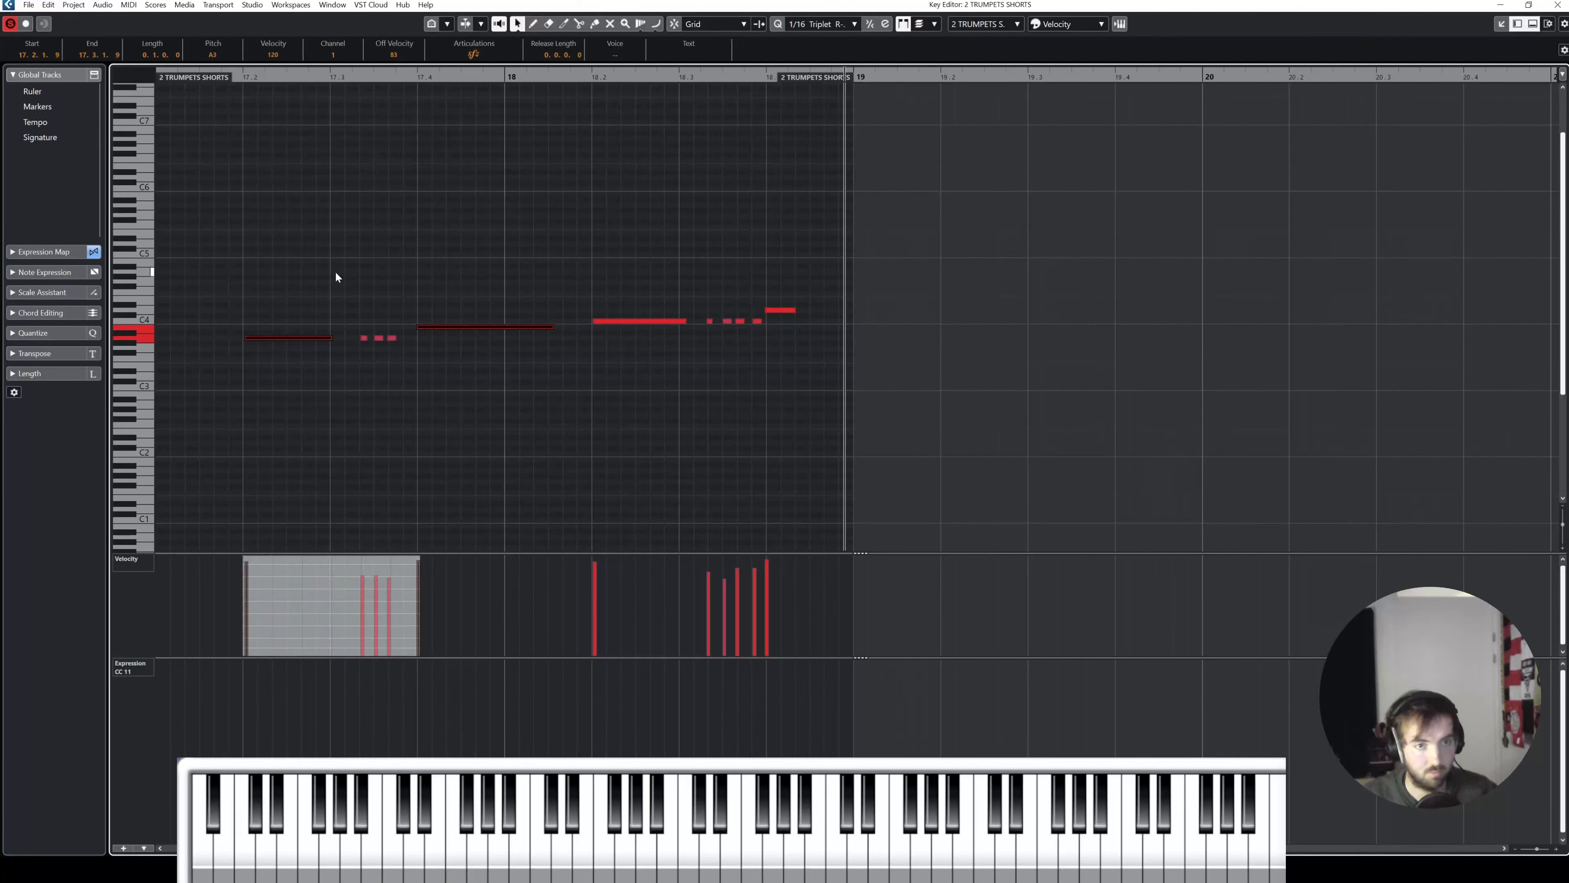
drag(335, 271, 402, 351)
key(space)
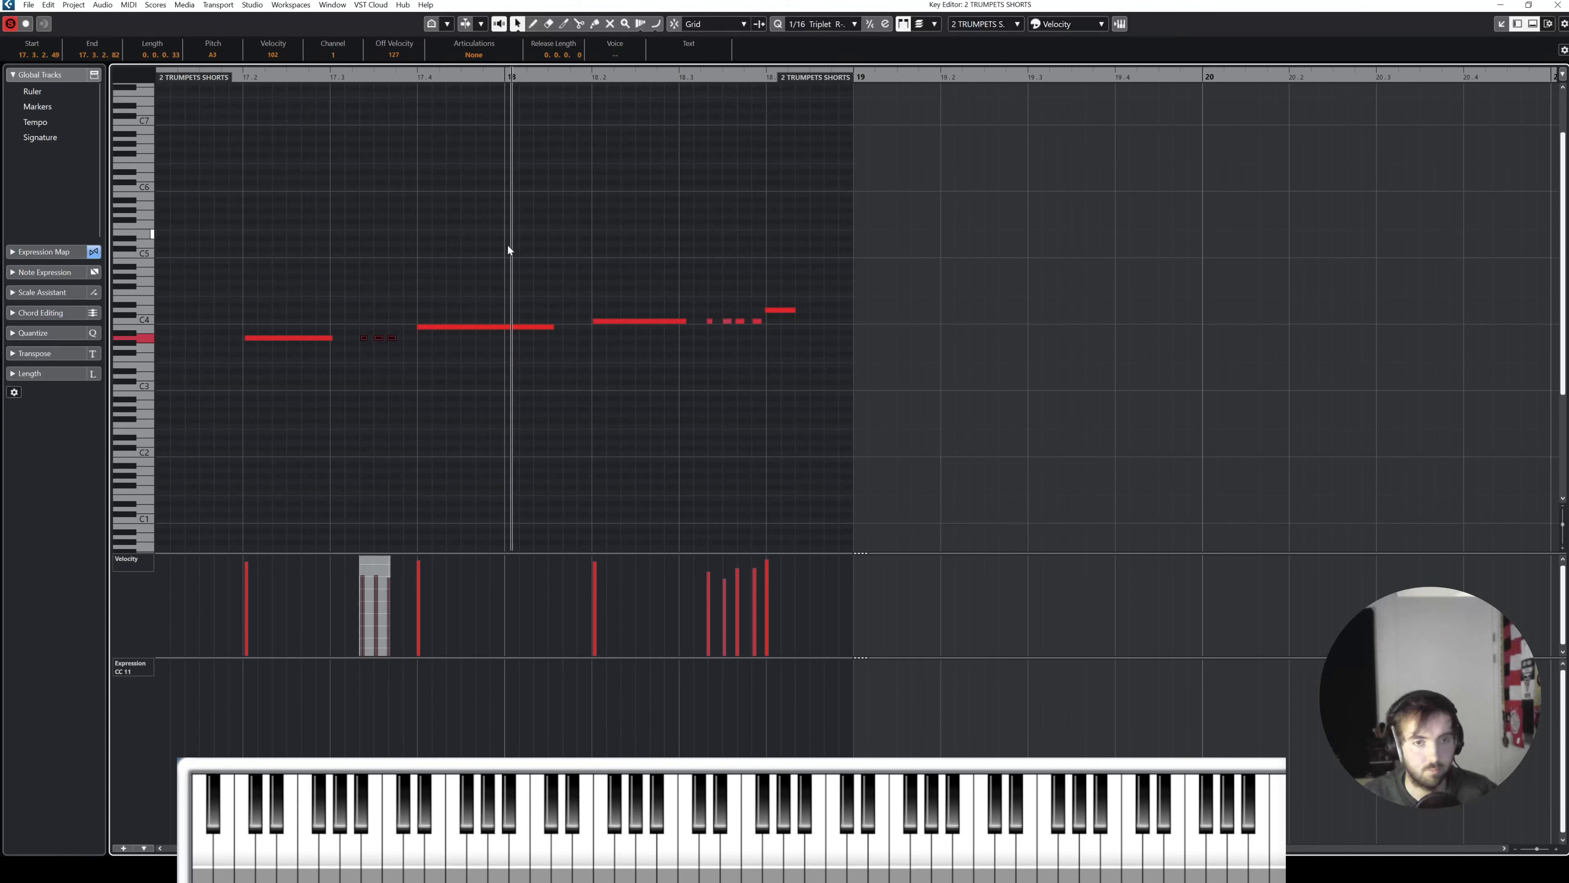
key(space)
click(502, 266)
Step: Change the articulation assigned to the three long notes and the final note of the copied part
click(501, 327)
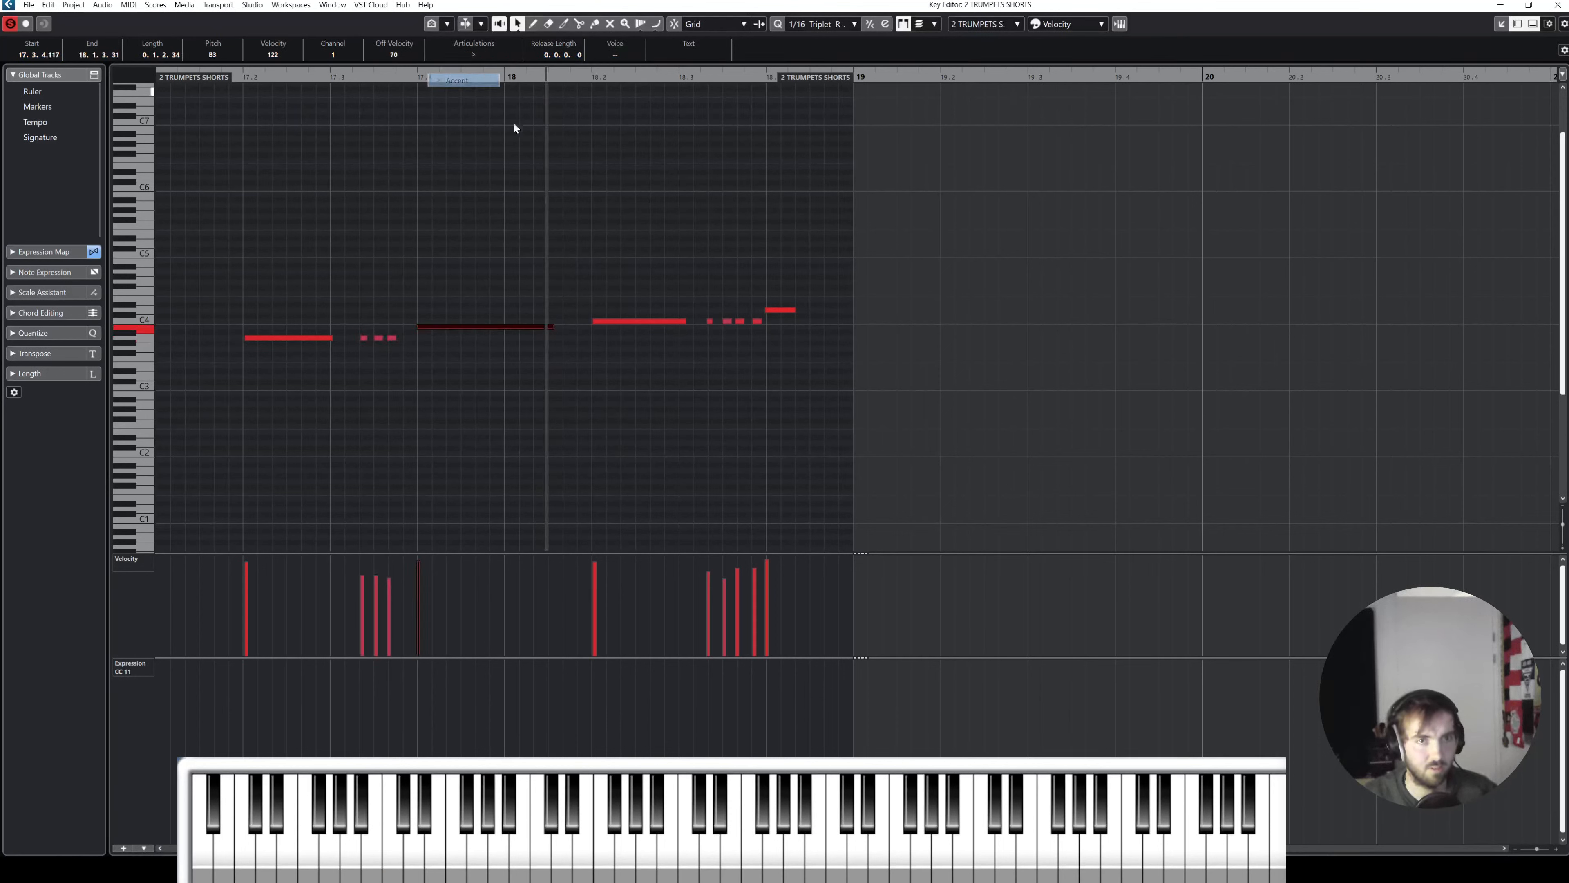
click(640, 320)
click(790, 309)
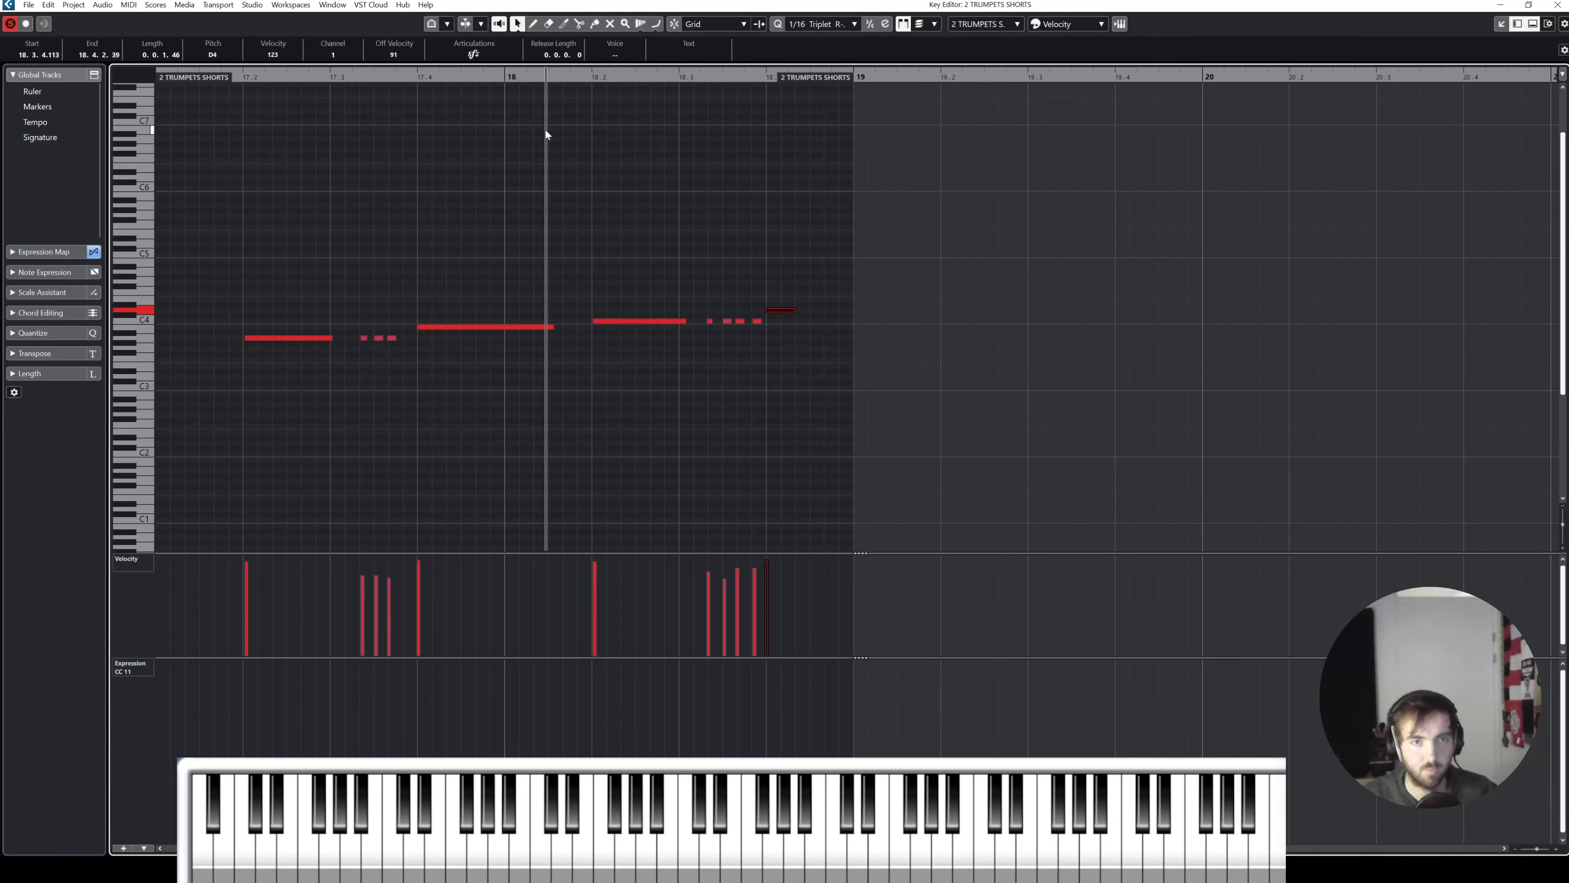
click(298, 338)
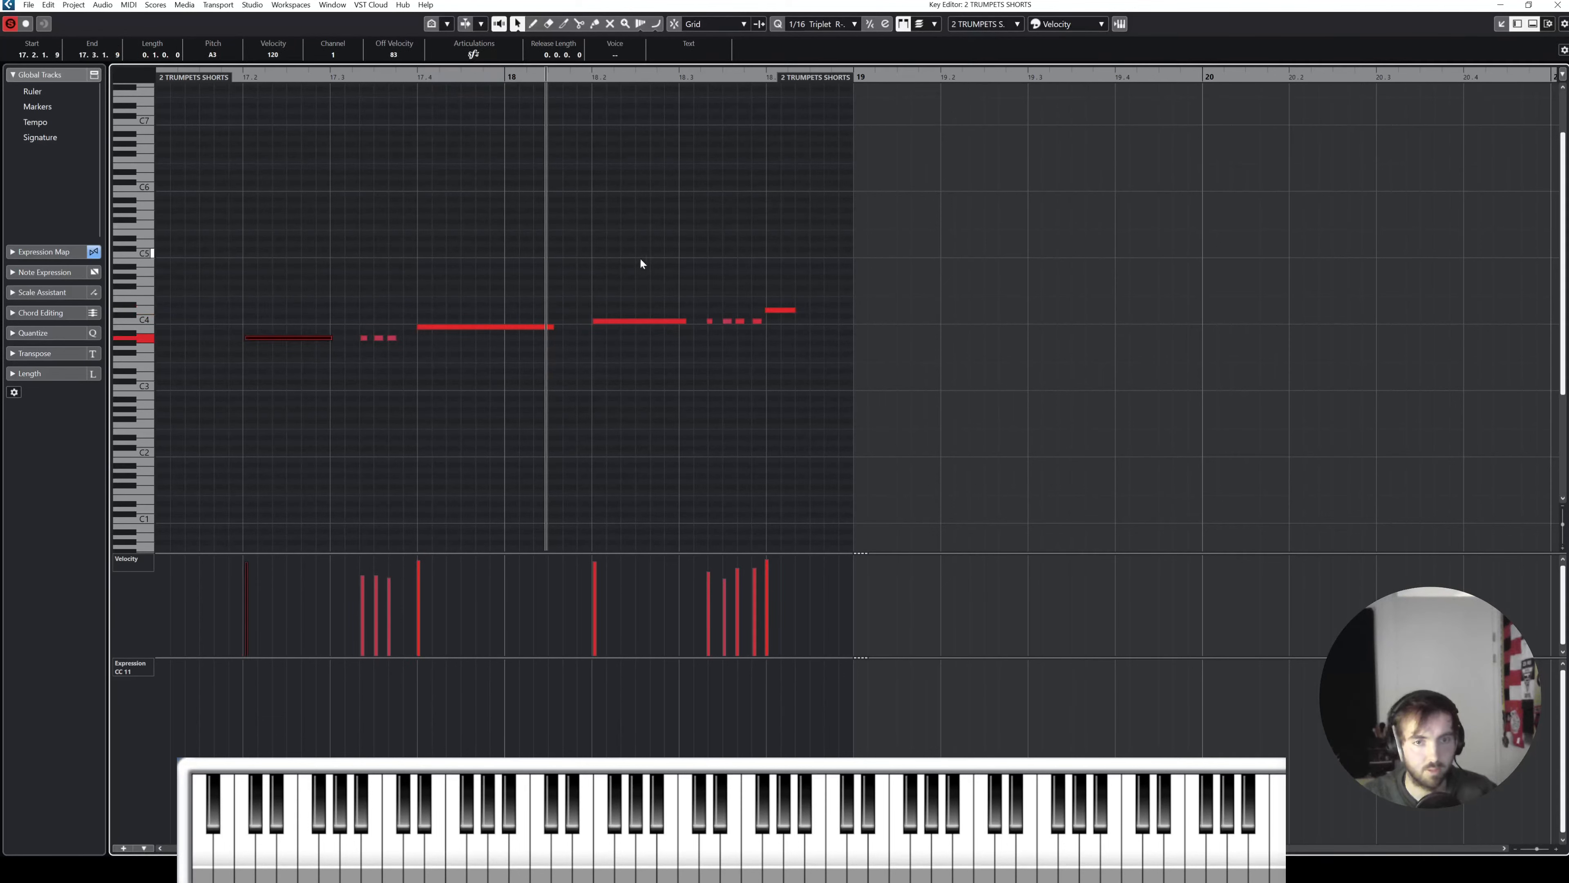
shift+click(639, 320)
click(466, 55)
click(458, 80)
Step: Shift all notes of the copied 4 TRUMPETS SHORTS part slightly earlier off the grid and play the part
click(186, 75)
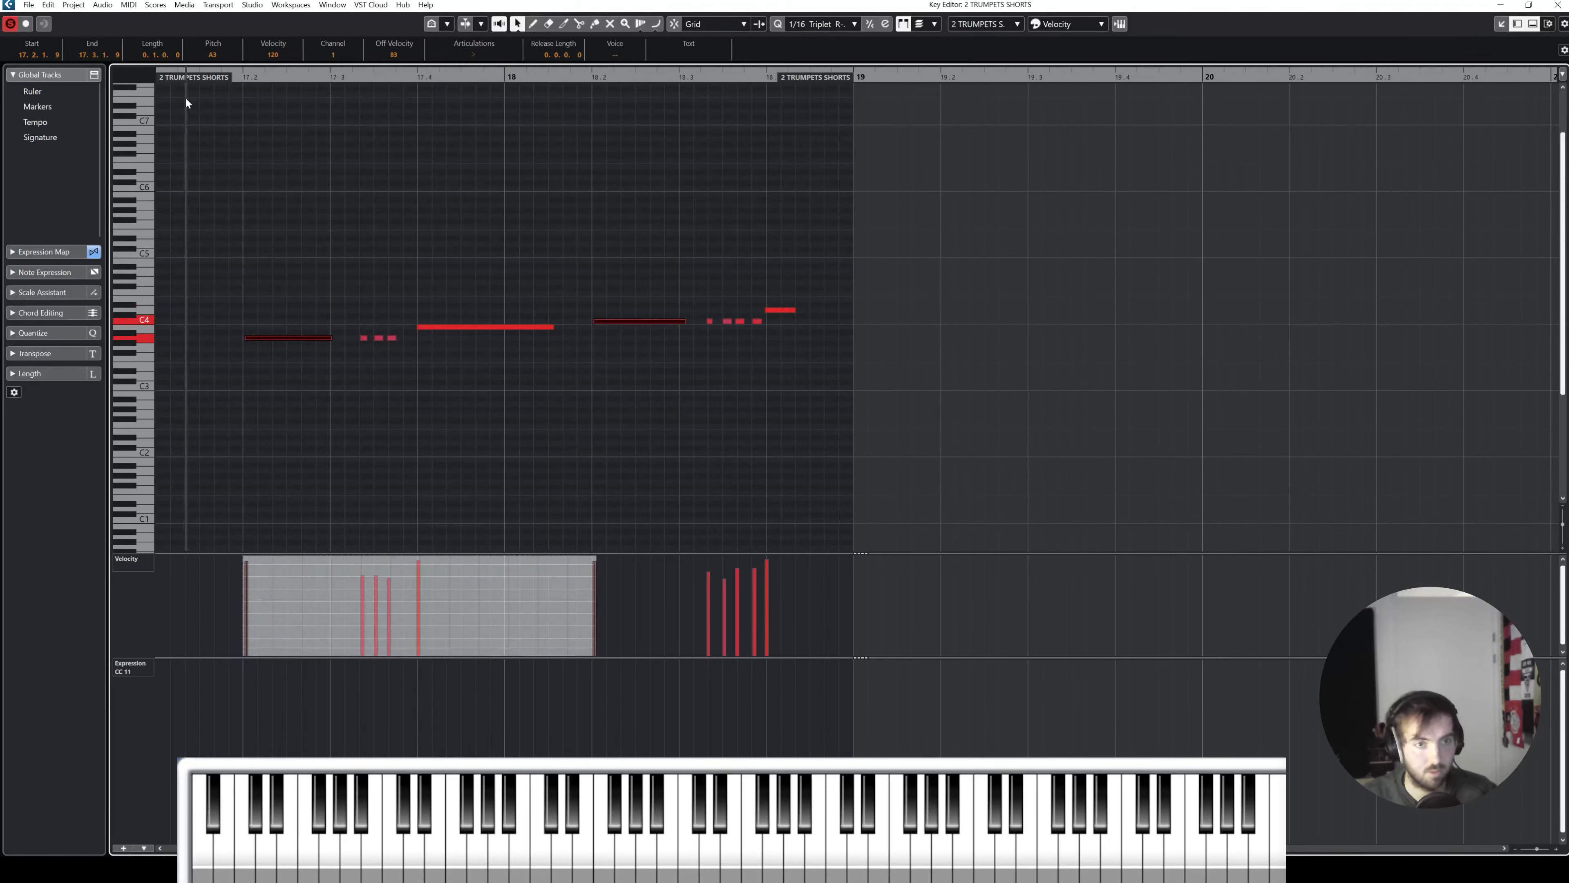
scroll(453, 240, left, 2)
drag(395, 227, 923, 393)
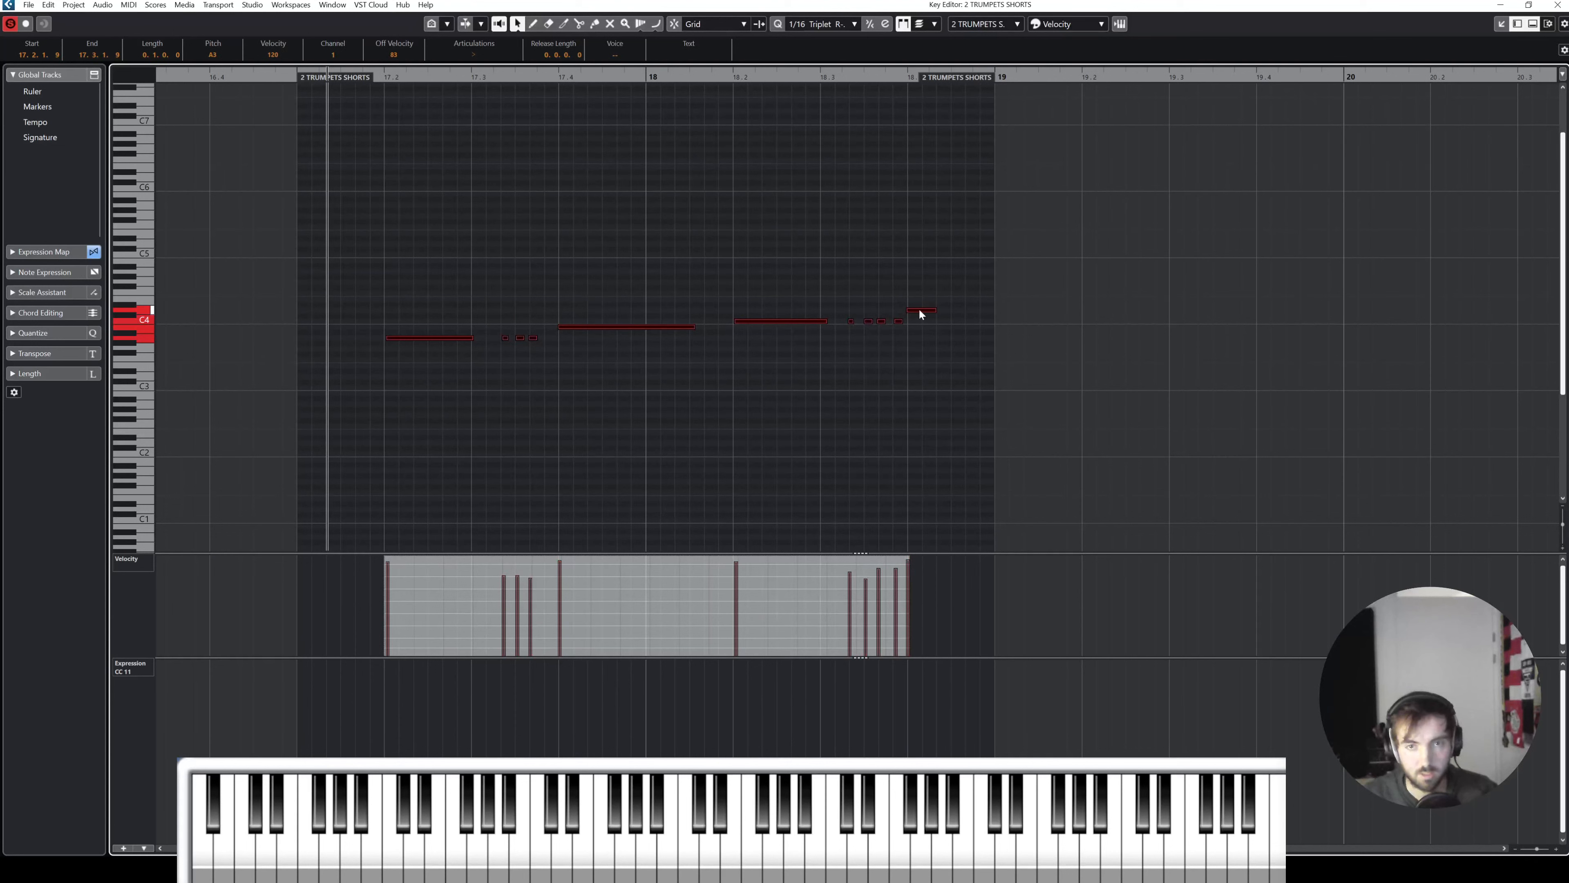
key(j)
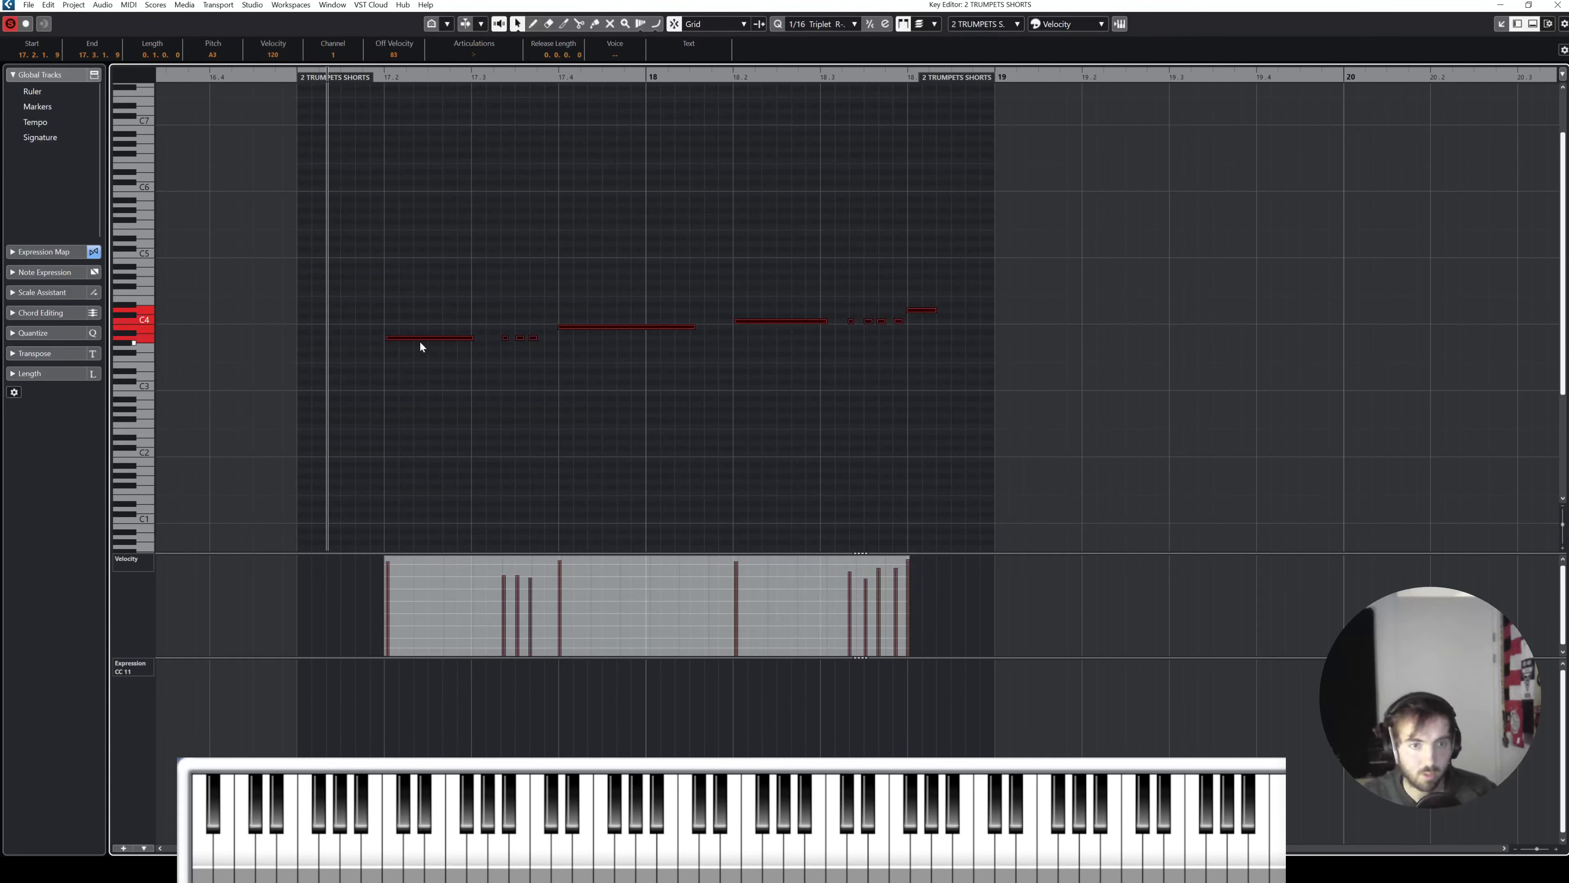
drag(405, 339, 411, 339)
key(j)
key(space)
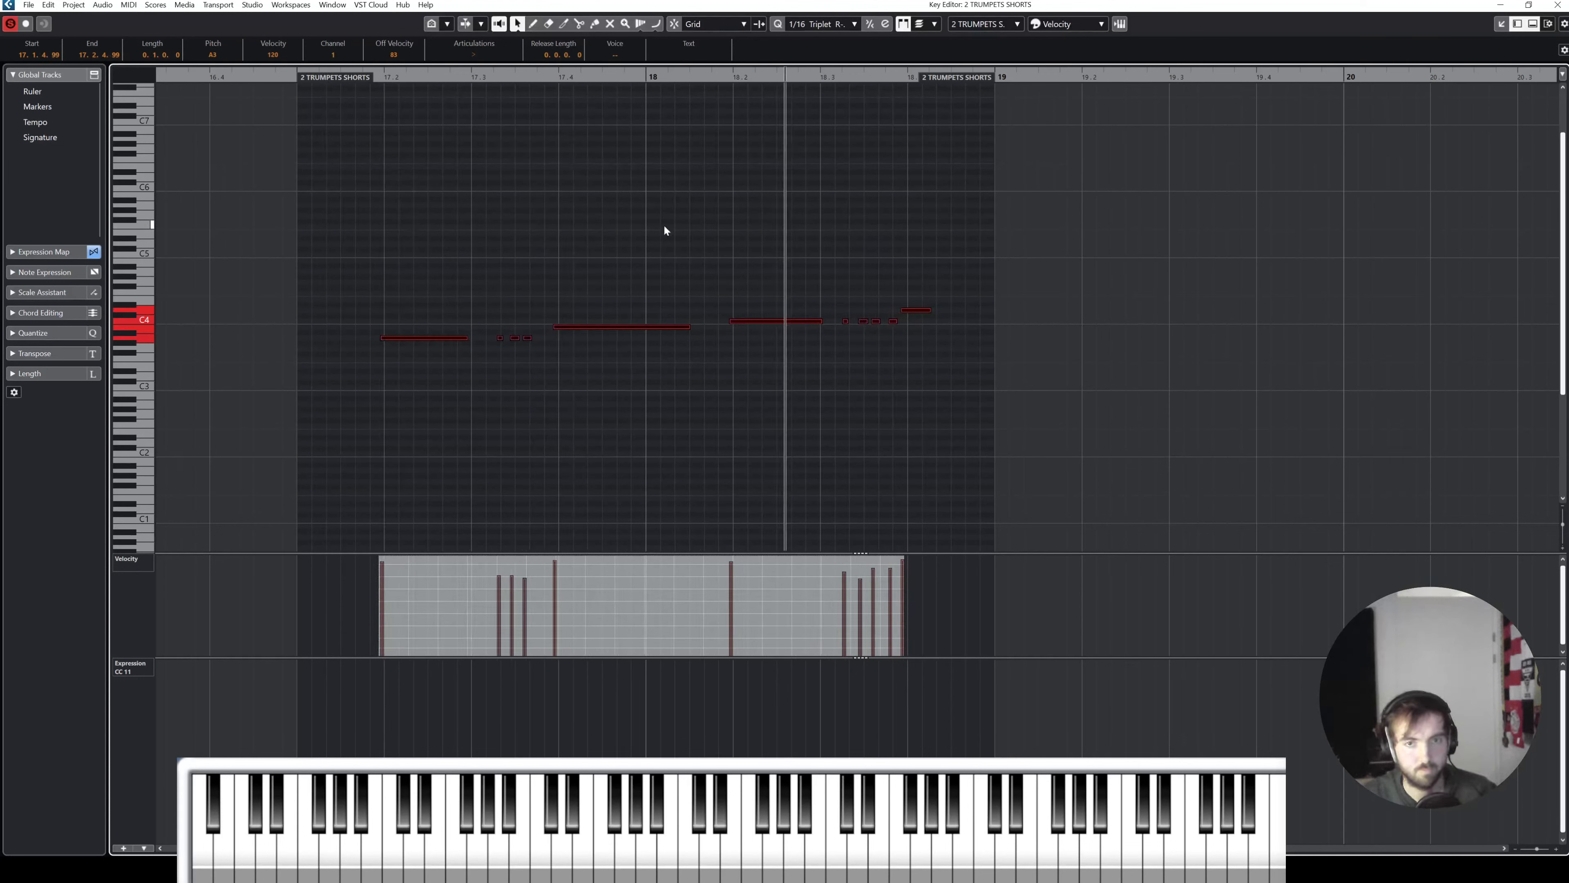
key(space)
Step: Lower the velocities of the four short notes before beat 18.4 into a gentle rise and play the part
click(846, 267)
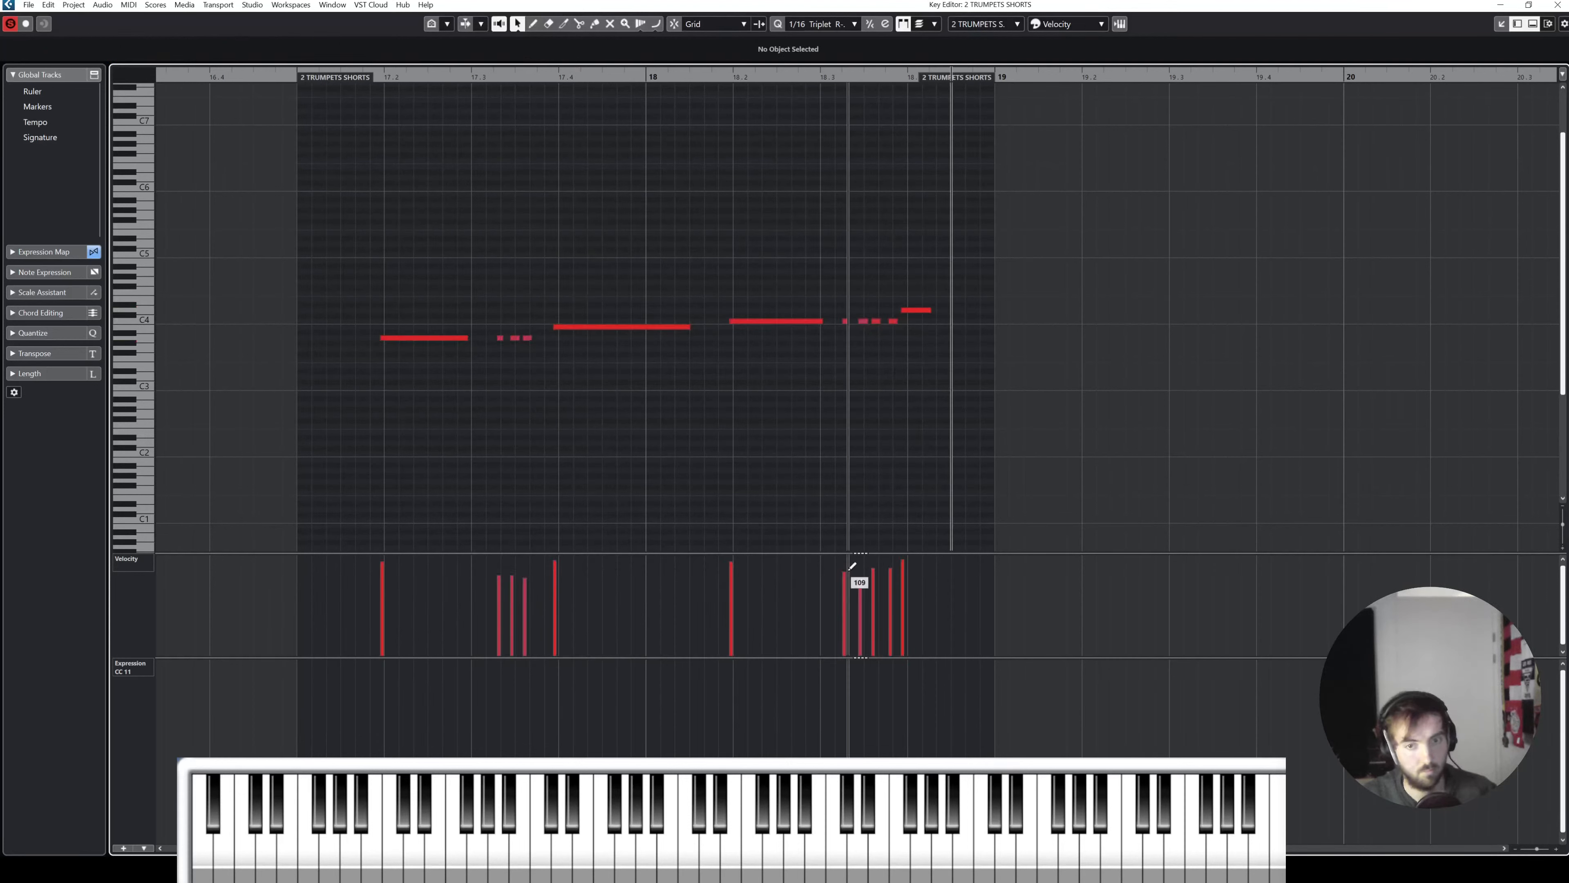
mouse_move(853, 566)
mouse_down()
mouse_move(852, 596)
mouse_move(904, 562)
mouse_up()
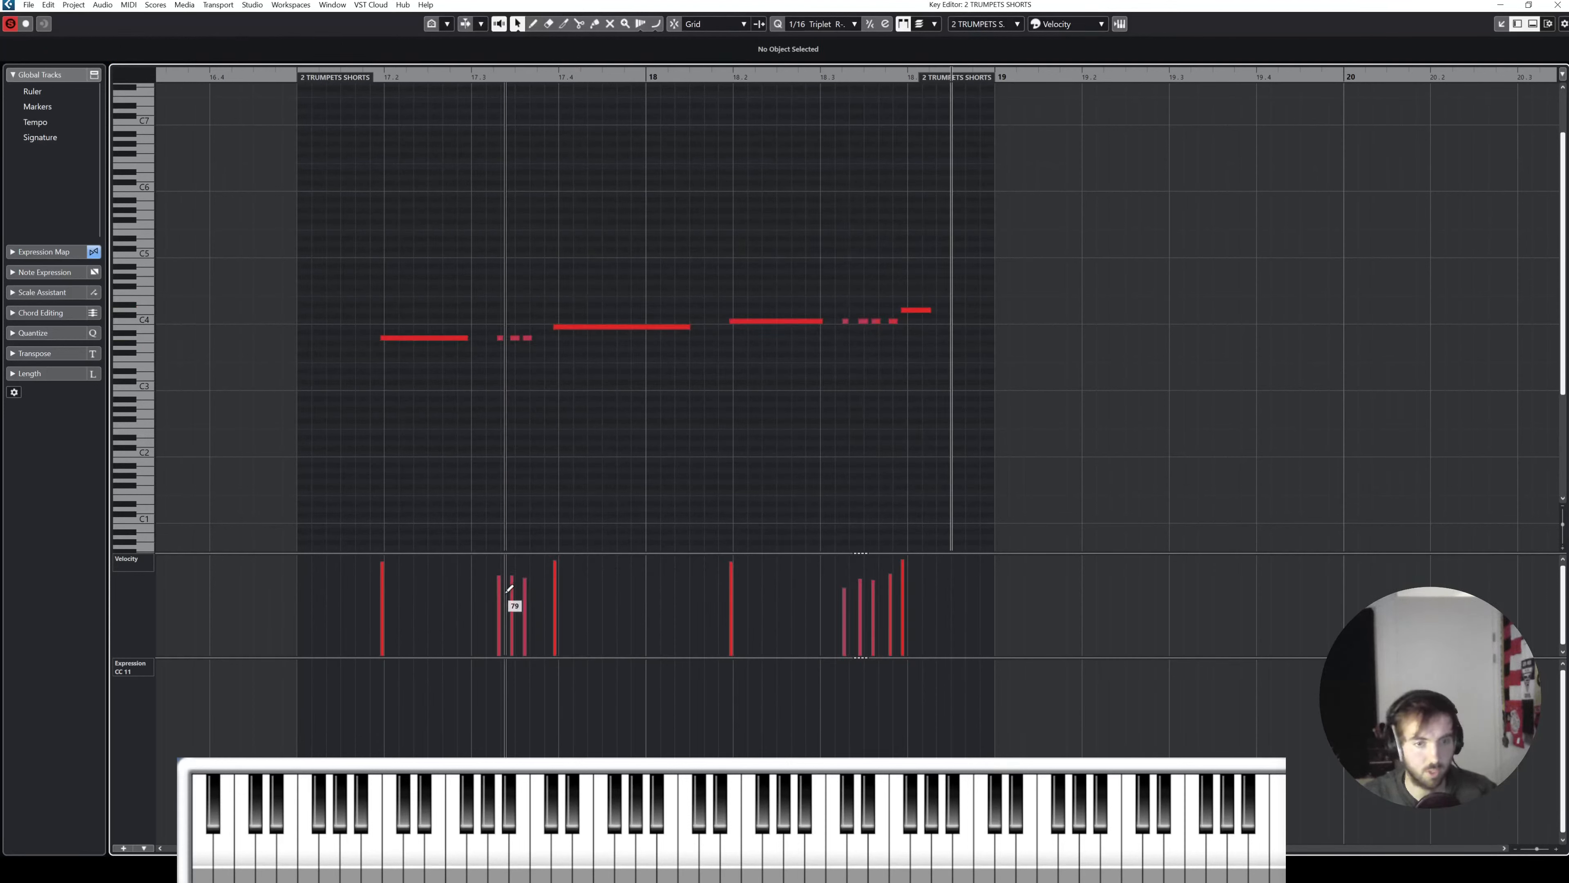
key(space)
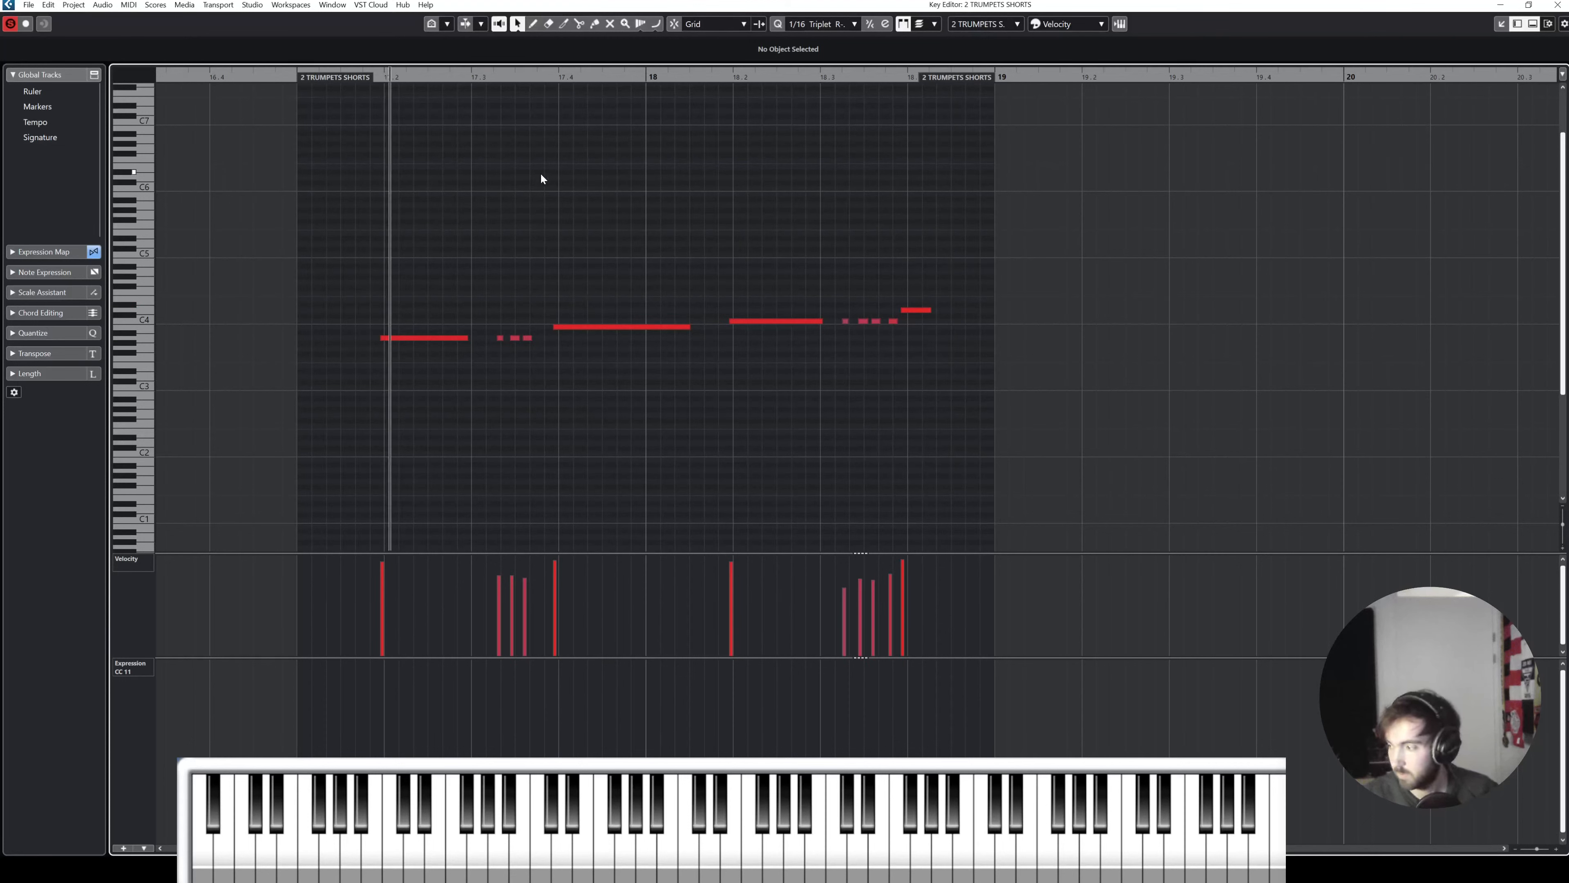
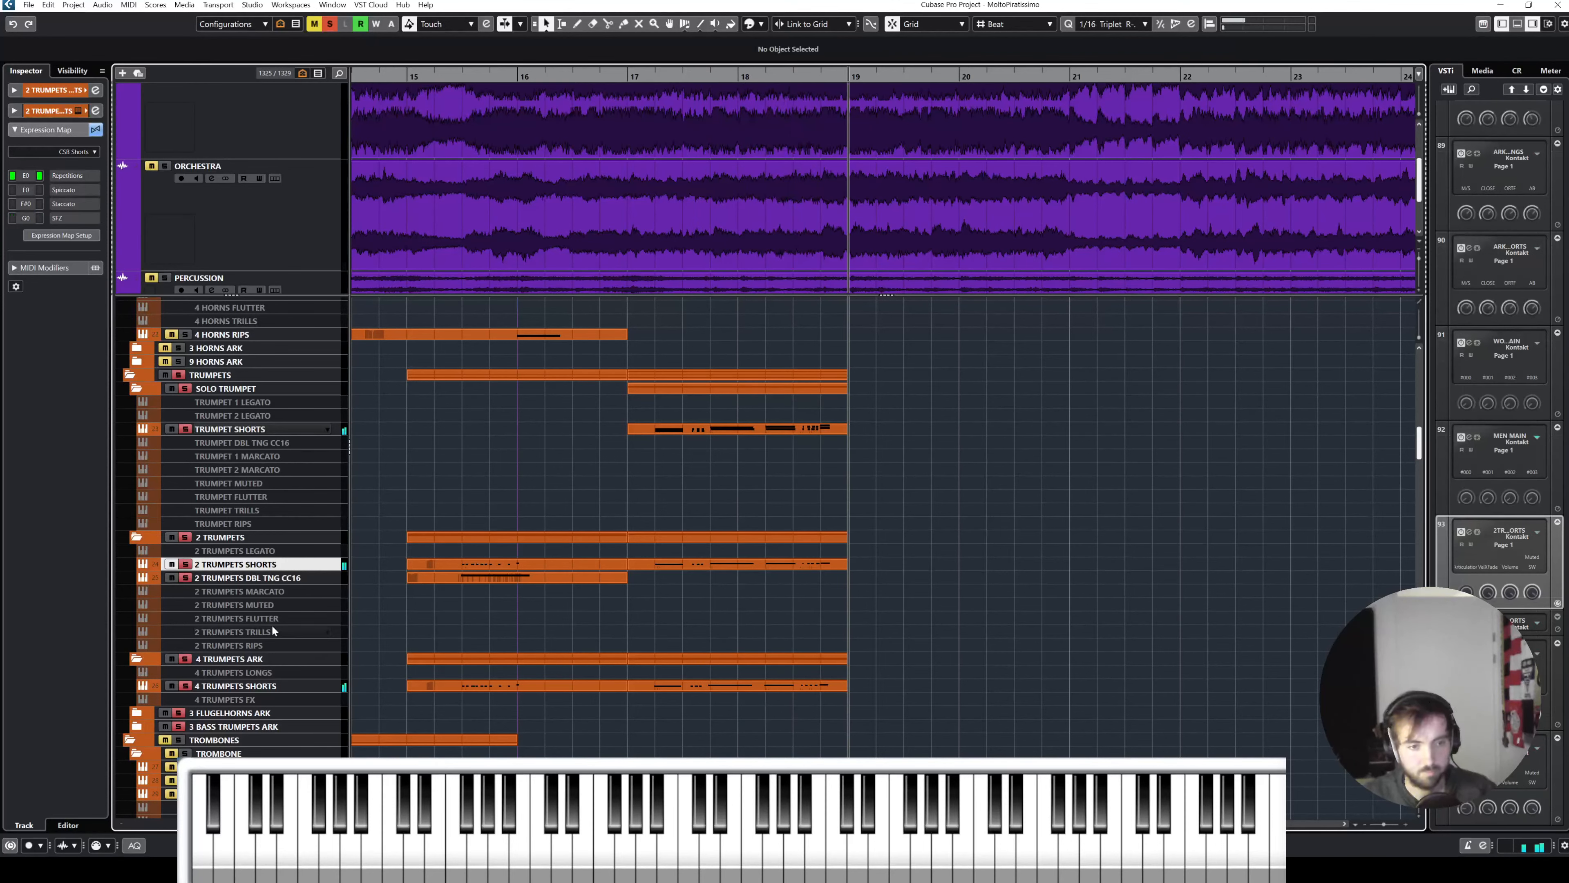
Step: Unsolo the TRUMPETS folder and listen to bars 17–19 with the rest of the arrangement
scroll(248, 432, down, 5)
scroll(247, 433, up, 5)
click(181, 377)
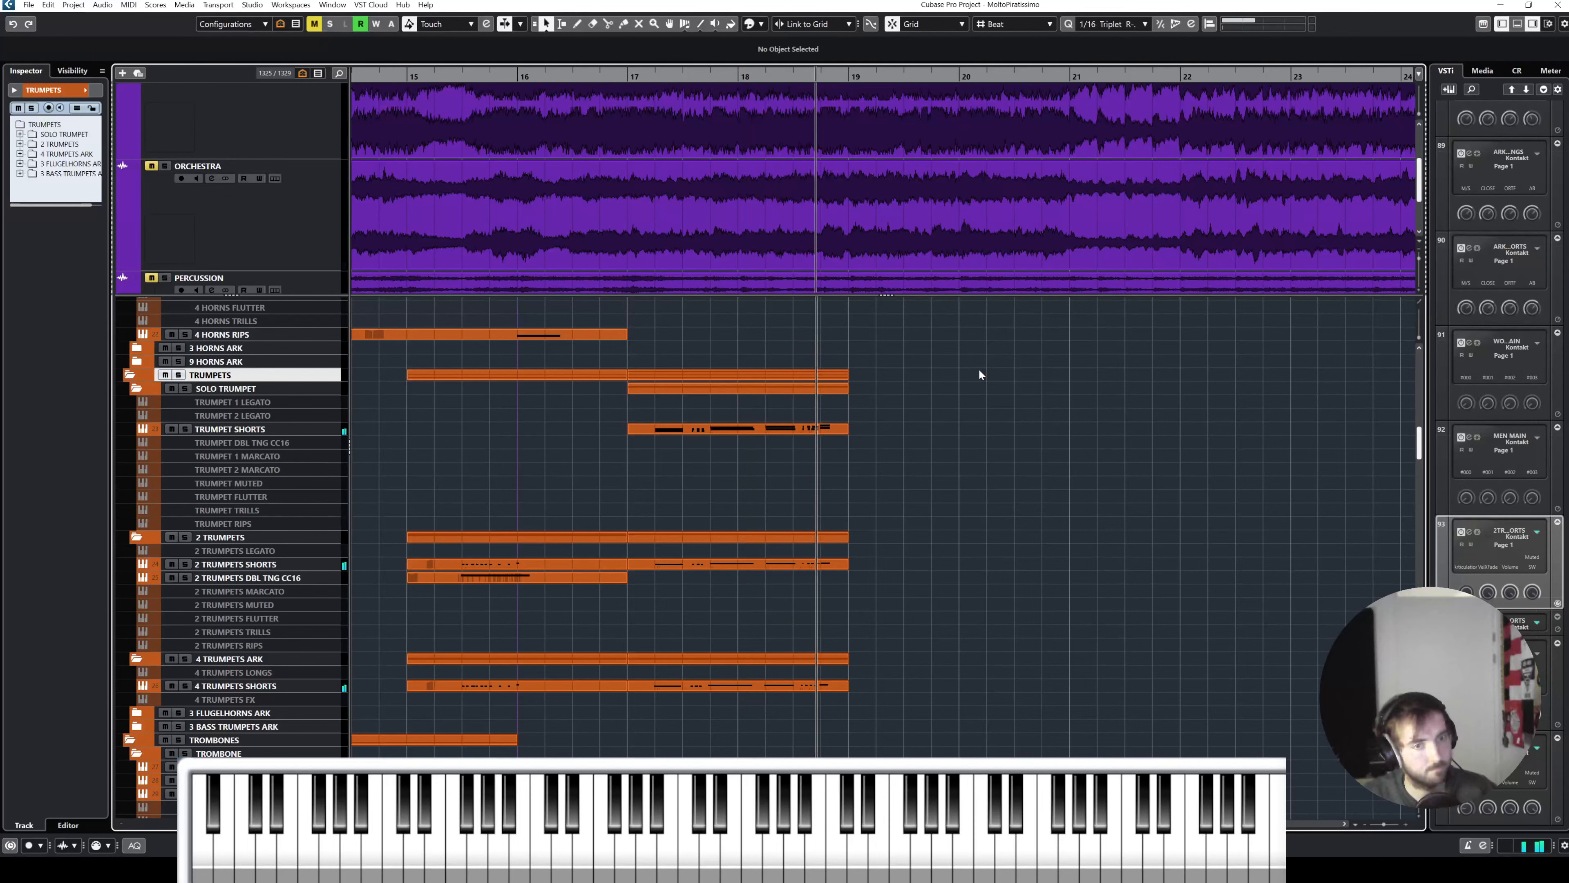
key(space)
Step: Solo the ORCHESTRA reference track and play it from bar 17 for comparison
click(778, 251)
click(165, 166)
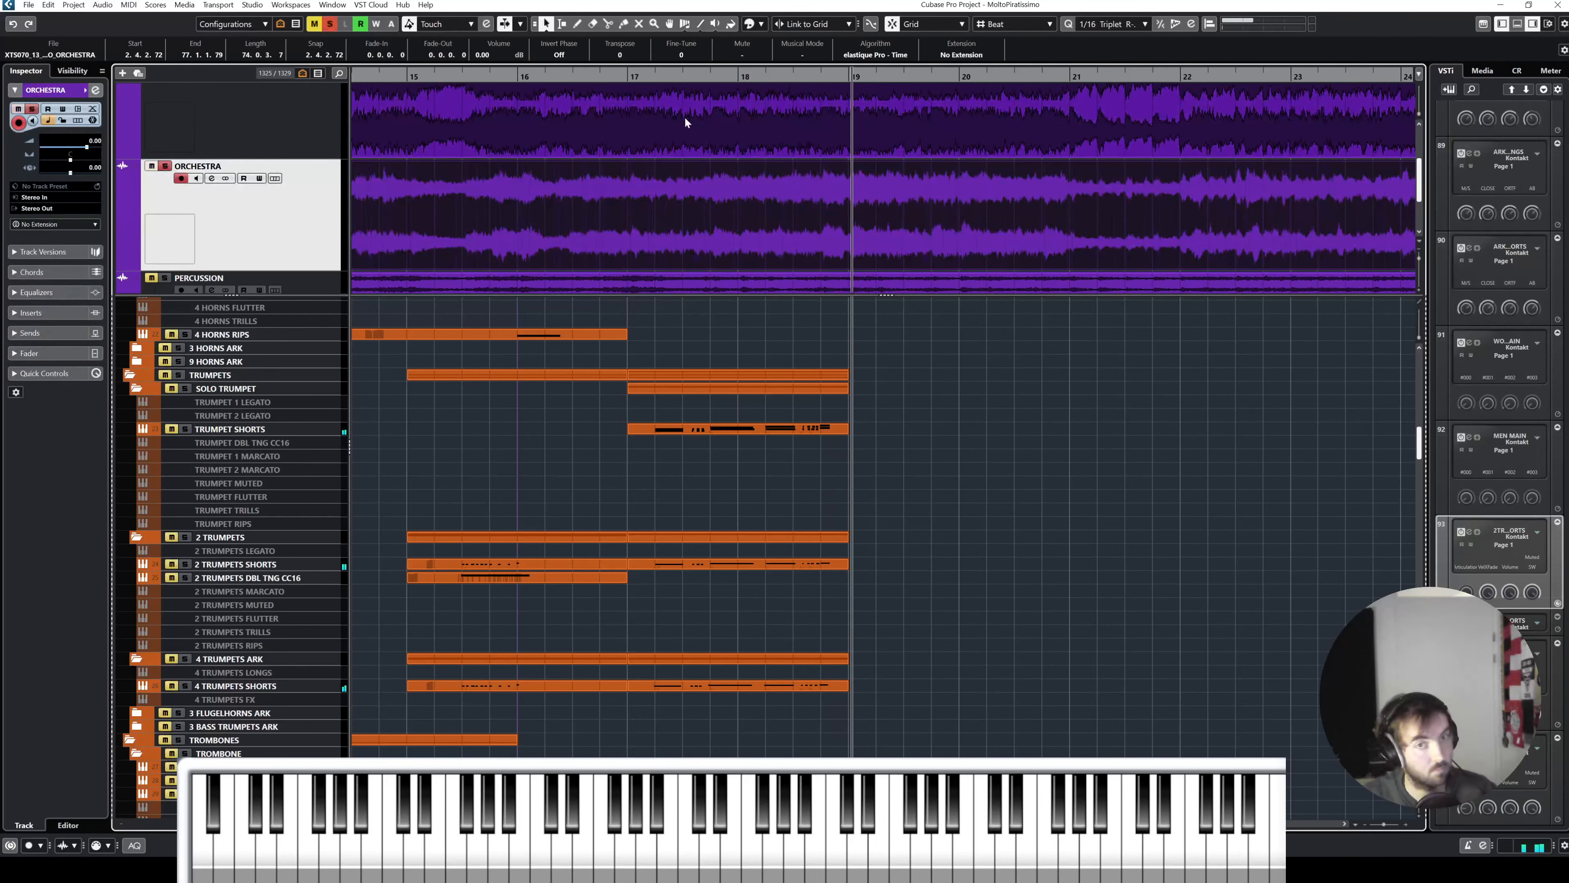
drag(657, 76, 630, 76)
key(space)
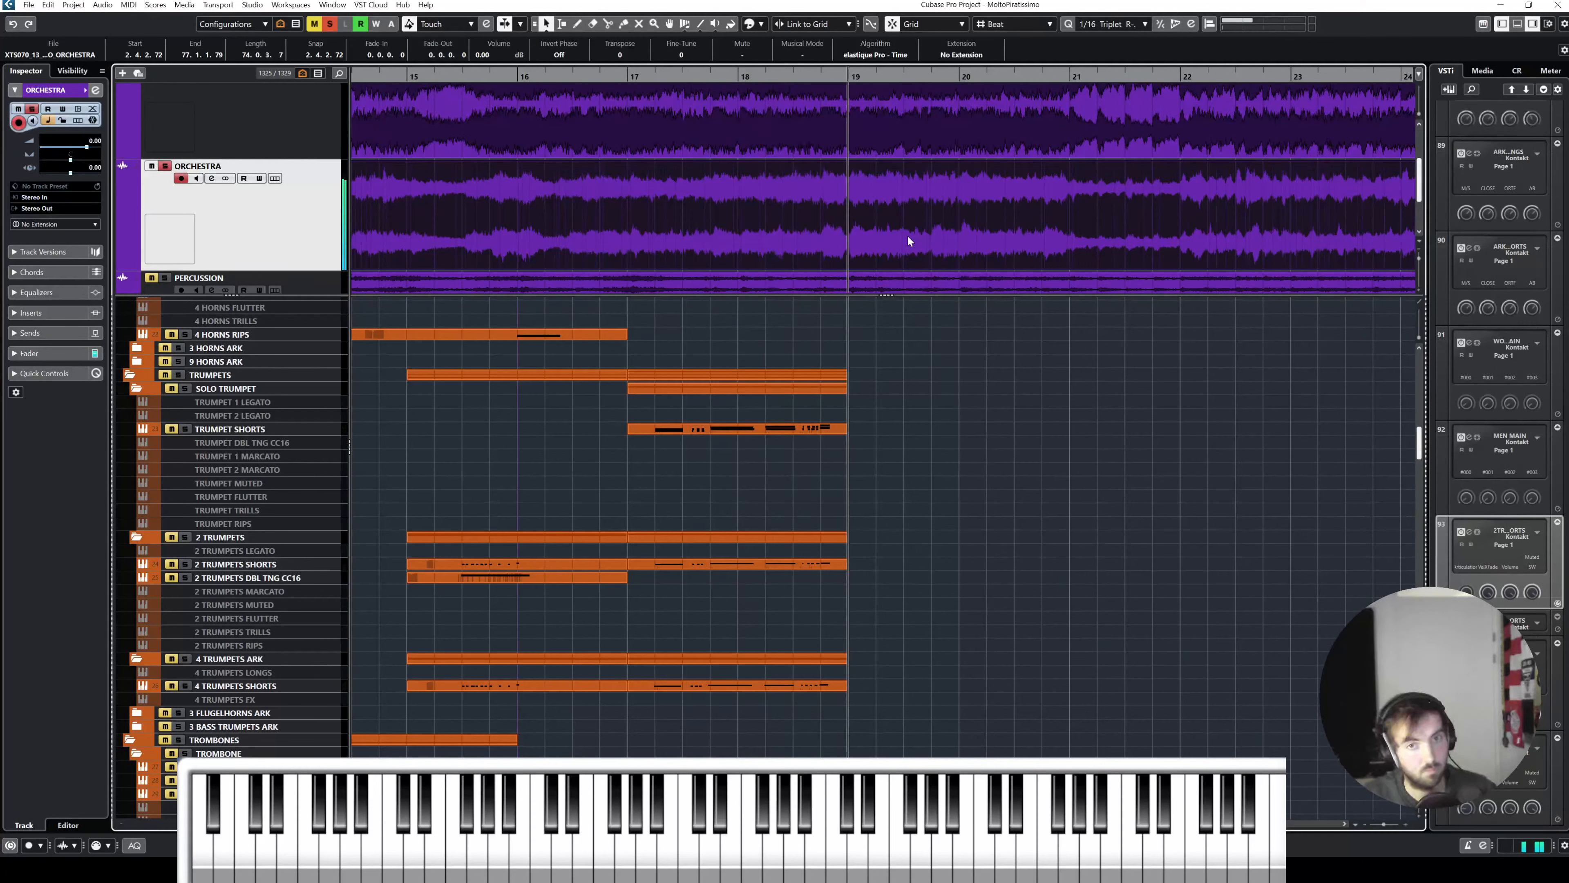
Step: Open the solo, two-trumpet and four-trumpet shorts parts together and delete the last repeated short chord before beat 18.4
click(841, 428)
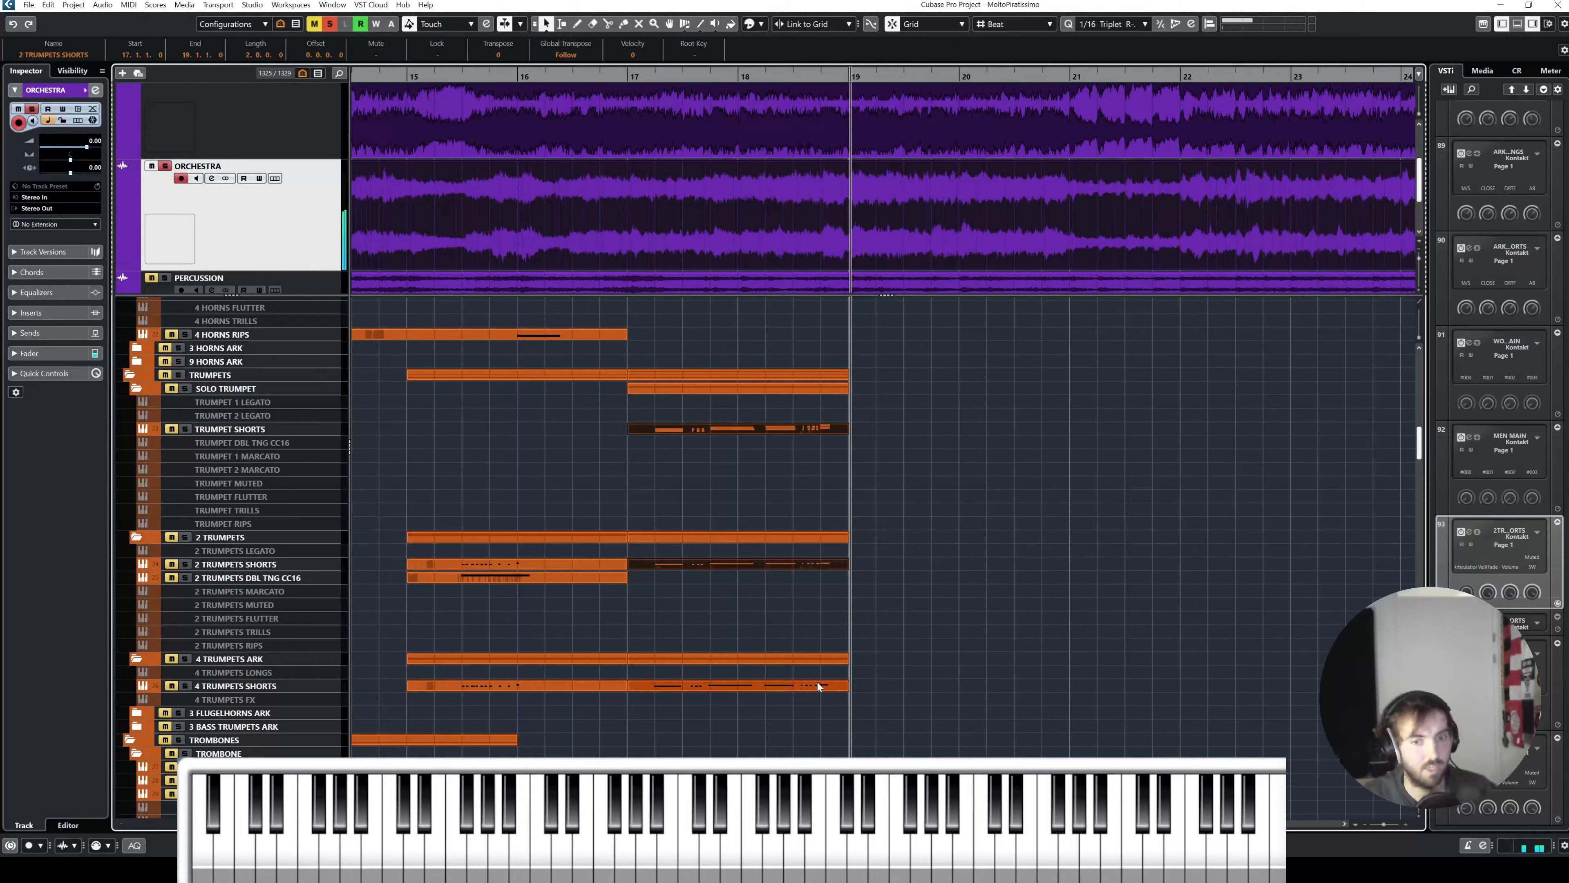
key(Return)
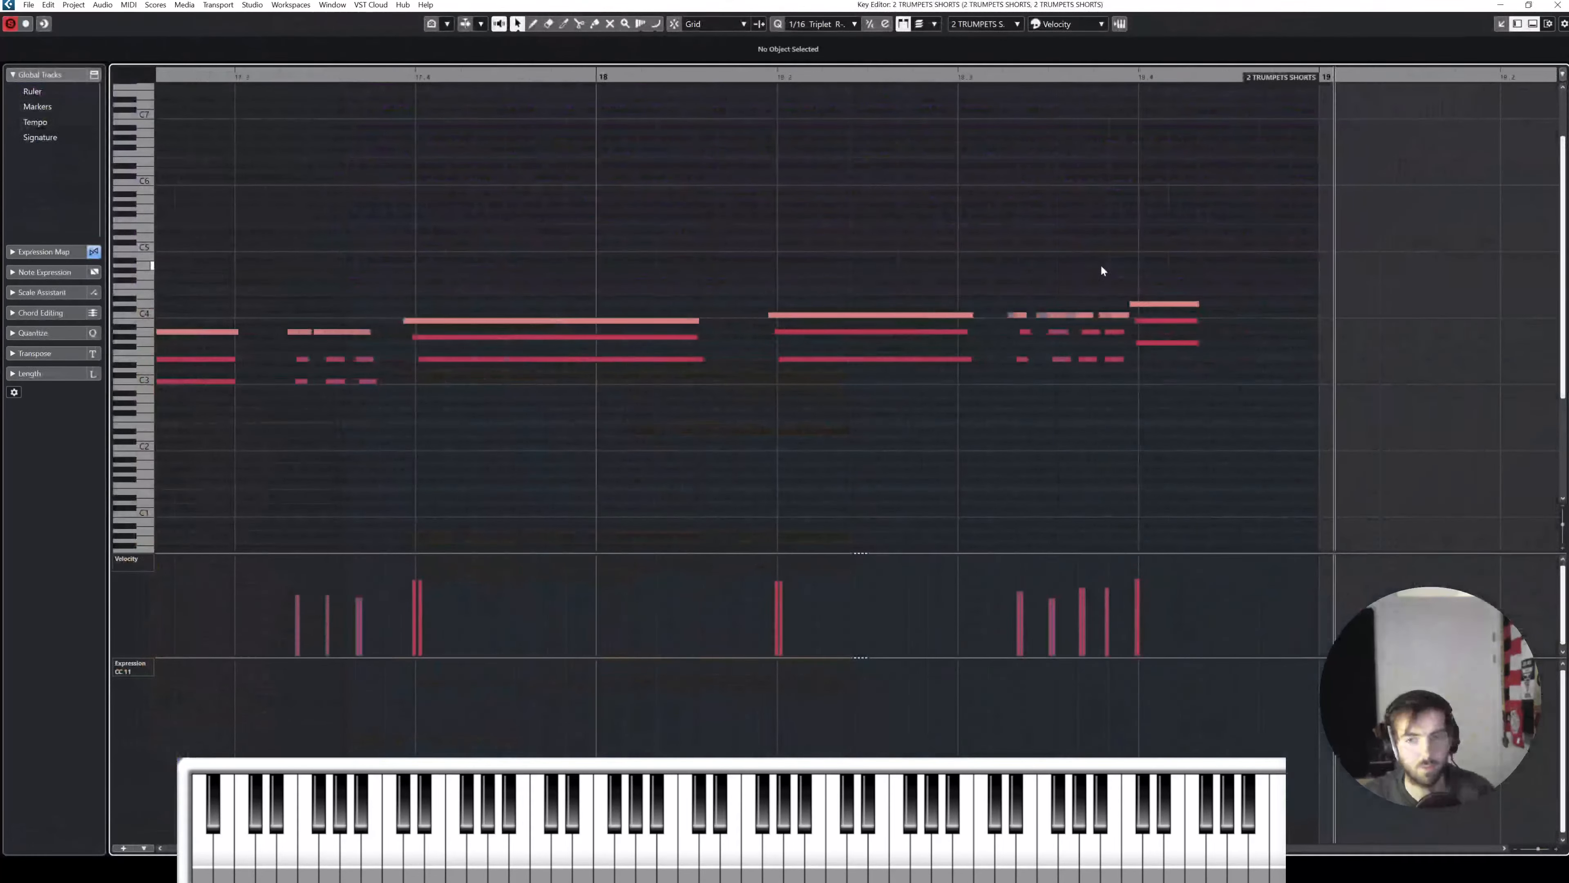
drag(1119, 379, 1120, 385)
key(Delete)
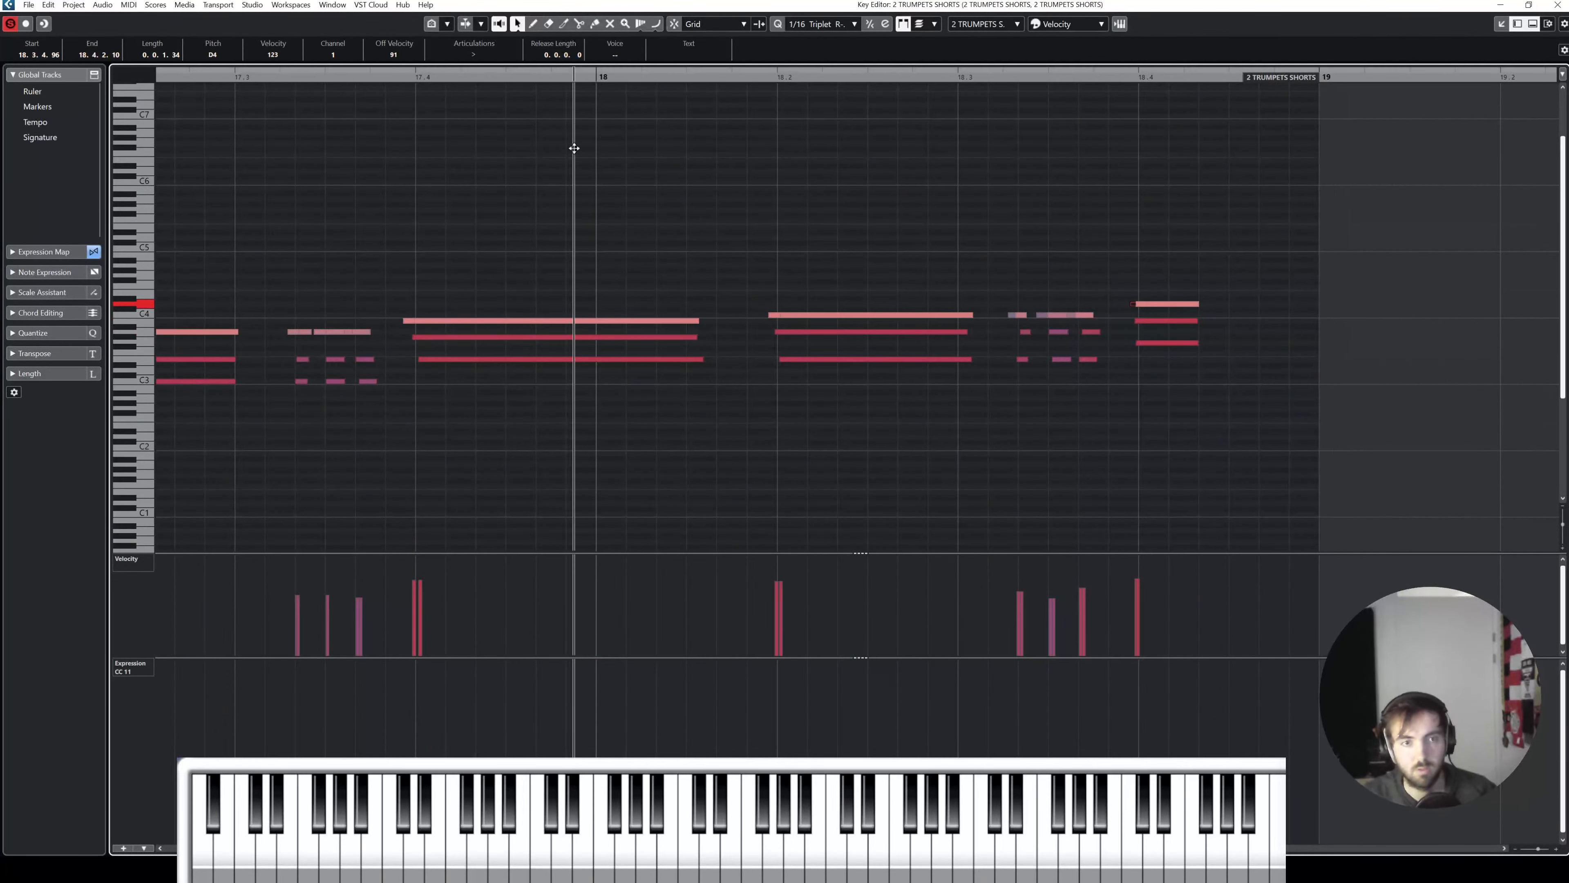
Step: Play the opening of the combined trumpet parts and close the editor
scroll(320, 198, left, 5)
key(space)
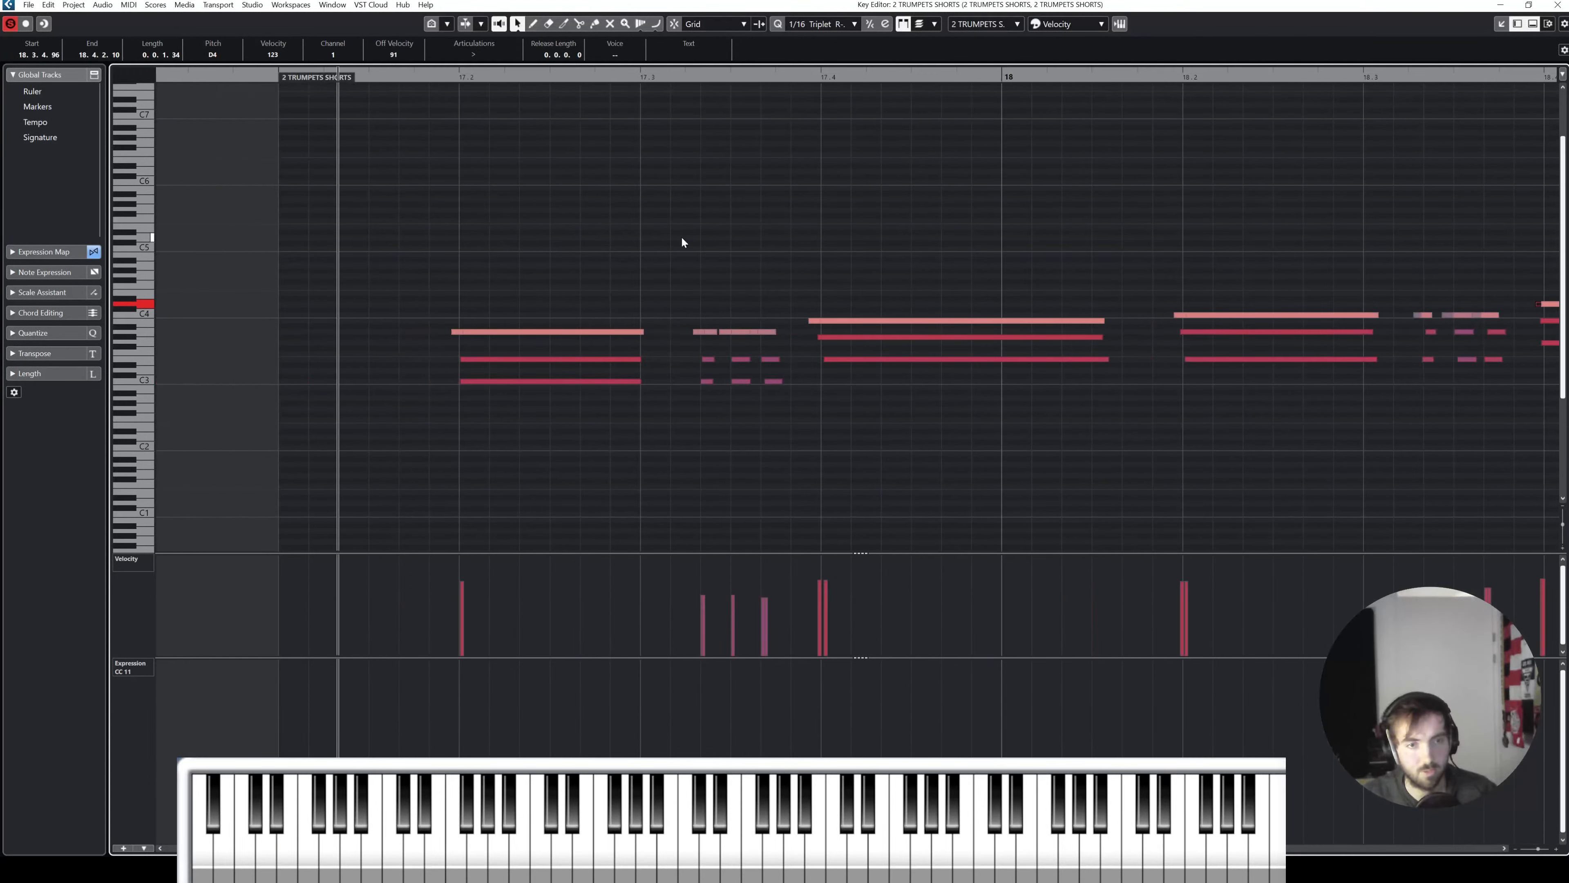
key(space)
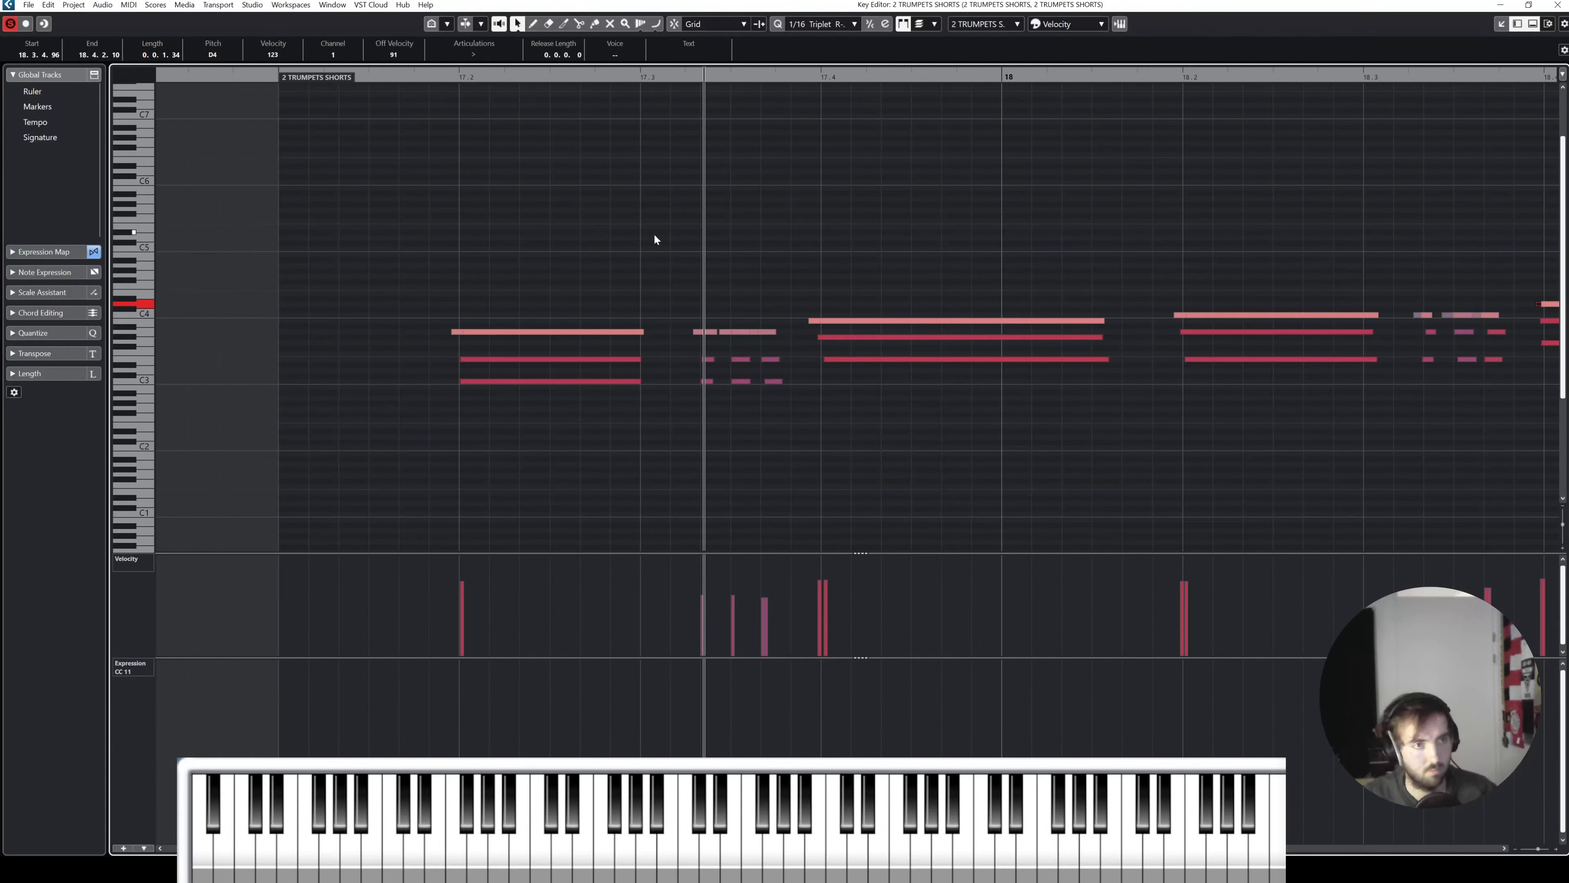
click(1558, 4)
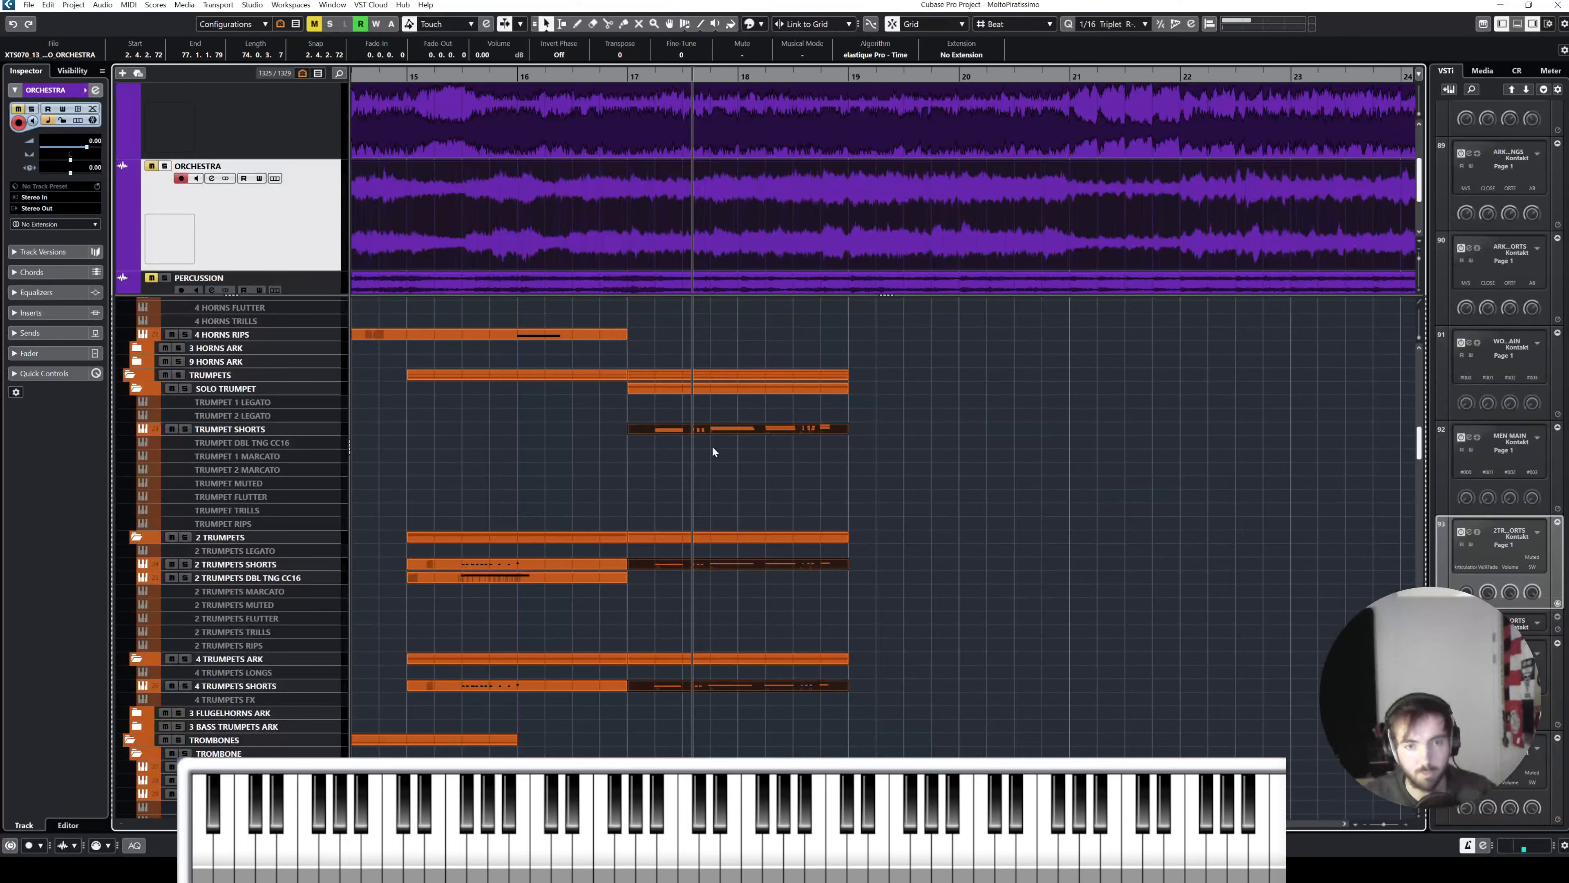
Step: Reopen the three trumpet shorts parts together, listen to the whole phrase from bar 17, and return to the project
double_click(715, 432)
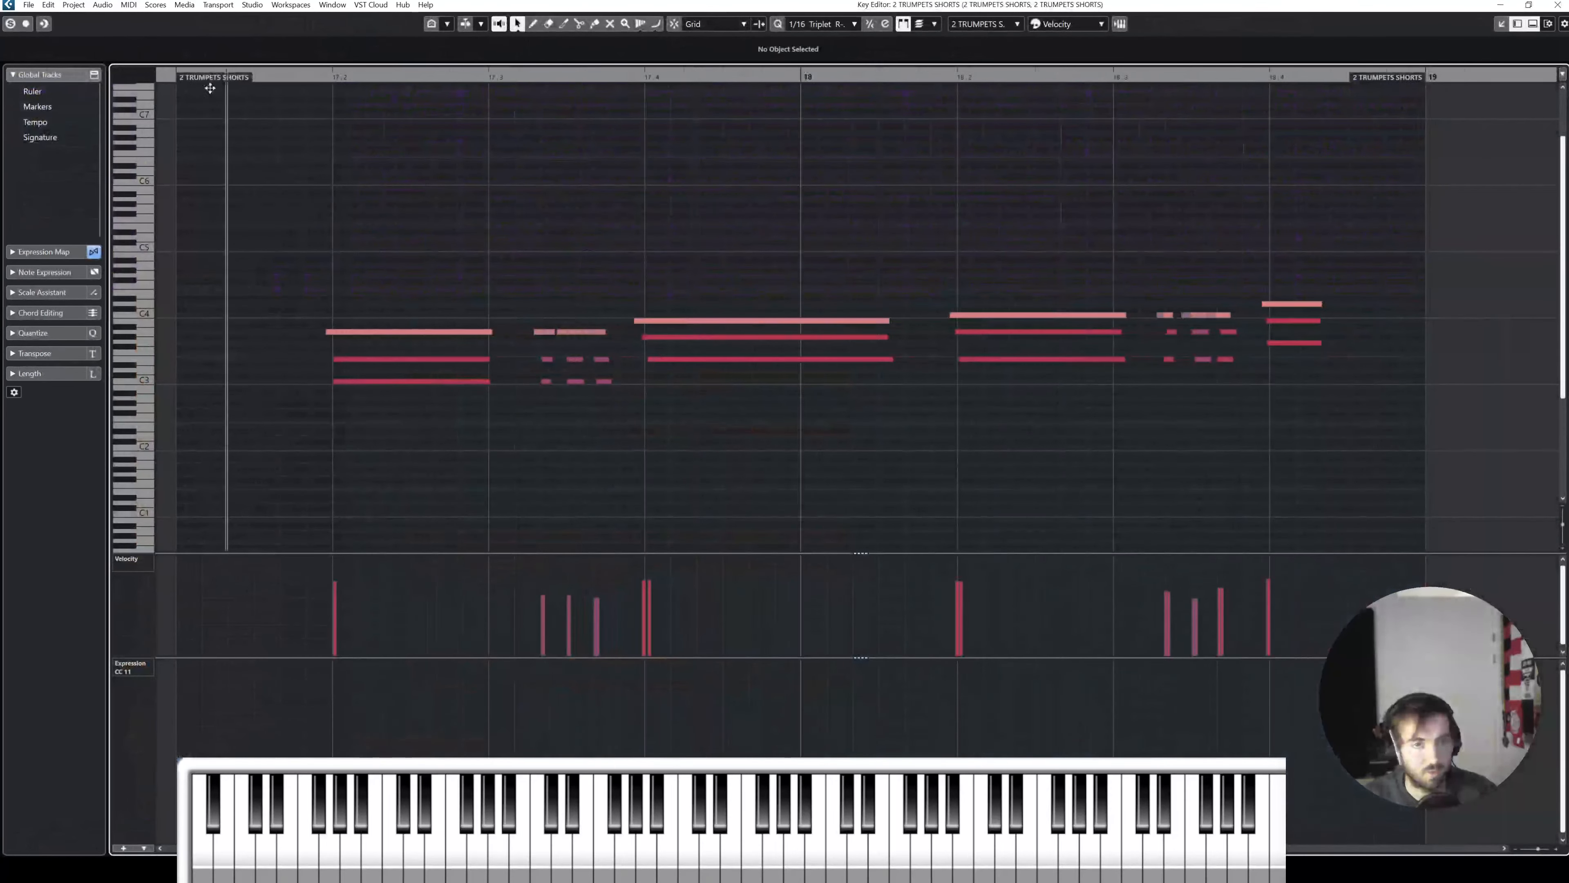
click(211, 76)
key(s)
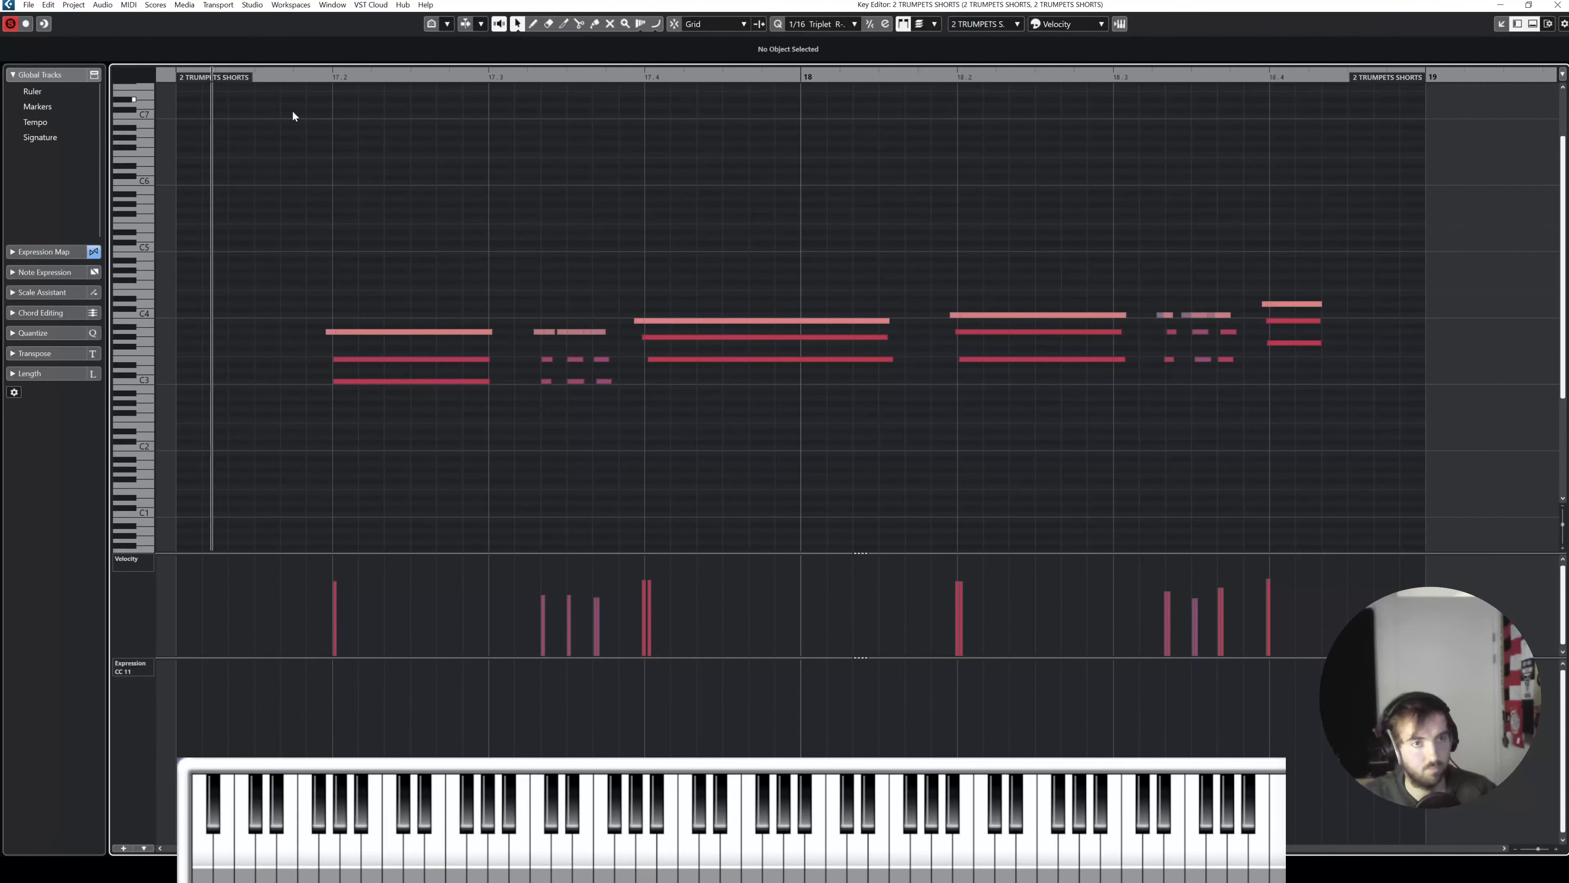
key(space)
key(space)
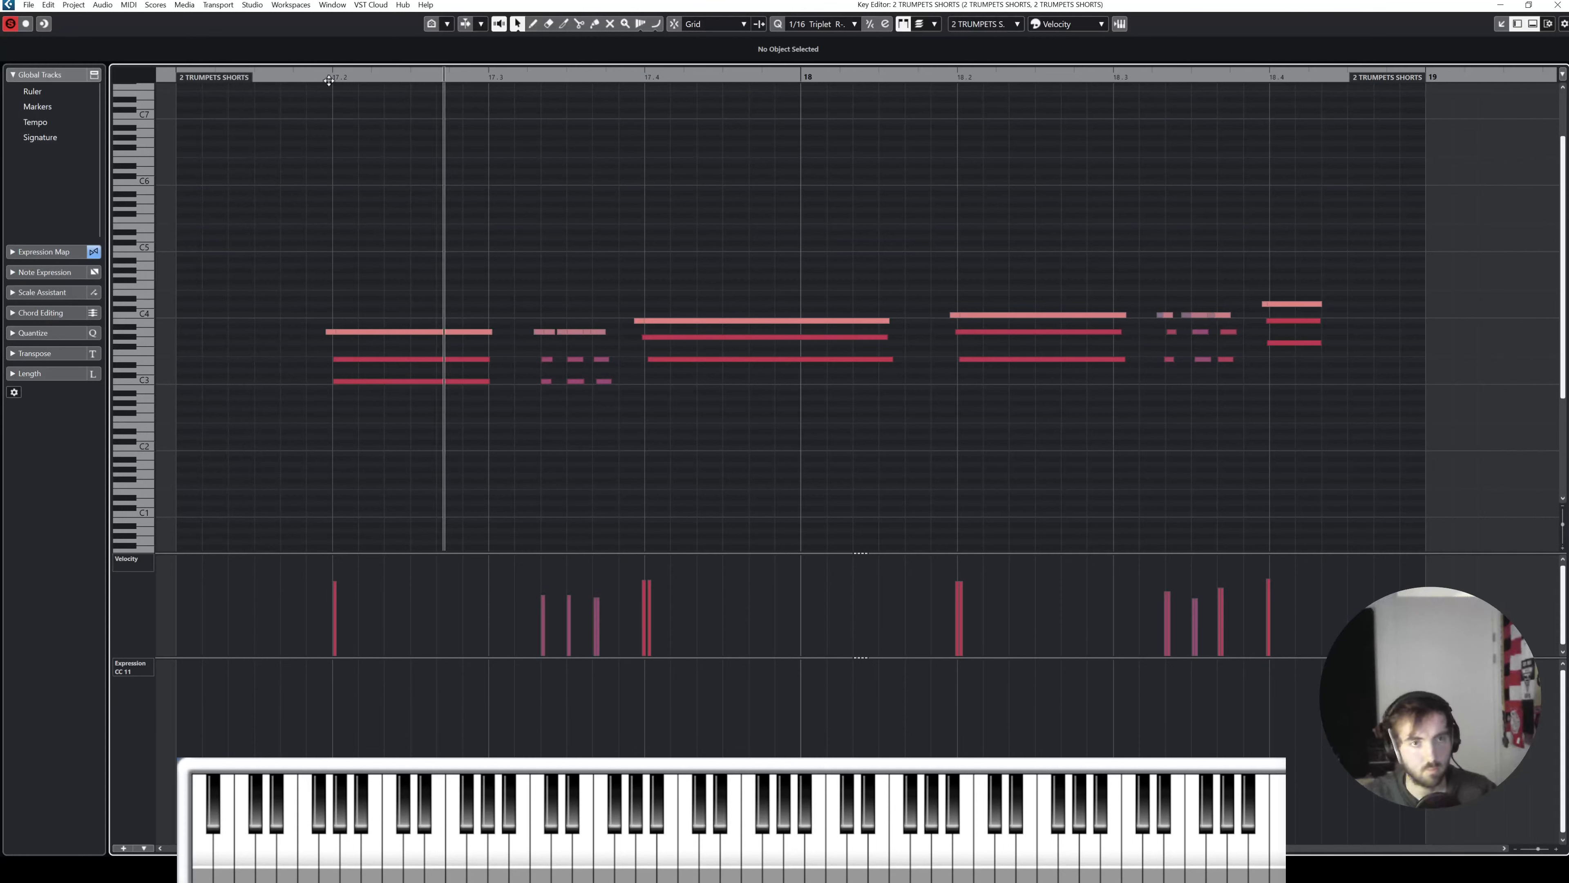
key(space)
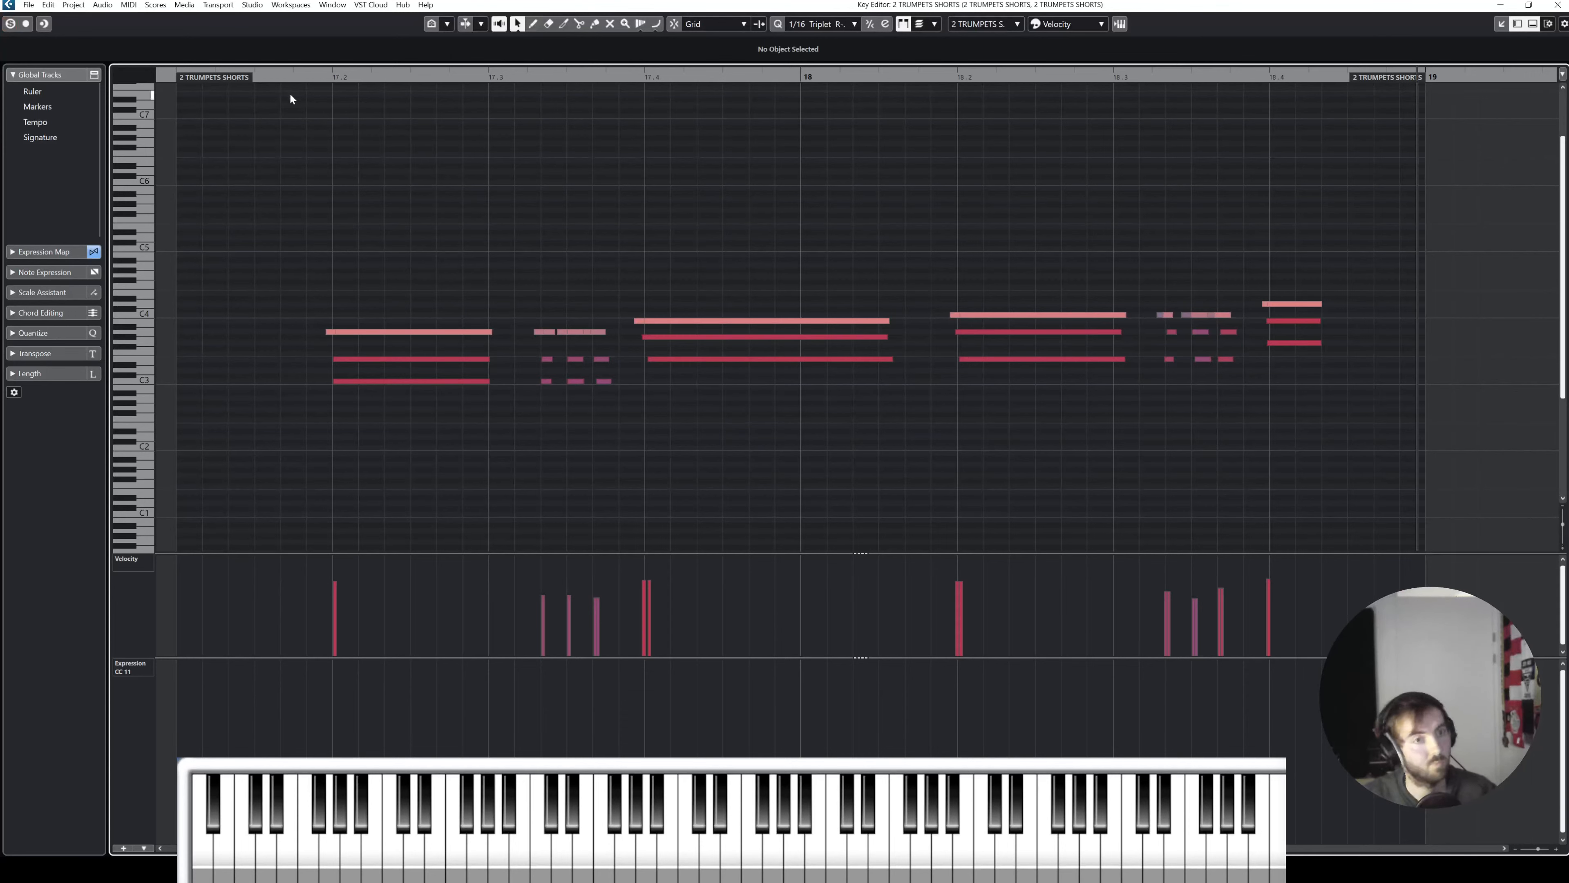
drag(281, 74, 242, 74)
click(1528, 5)
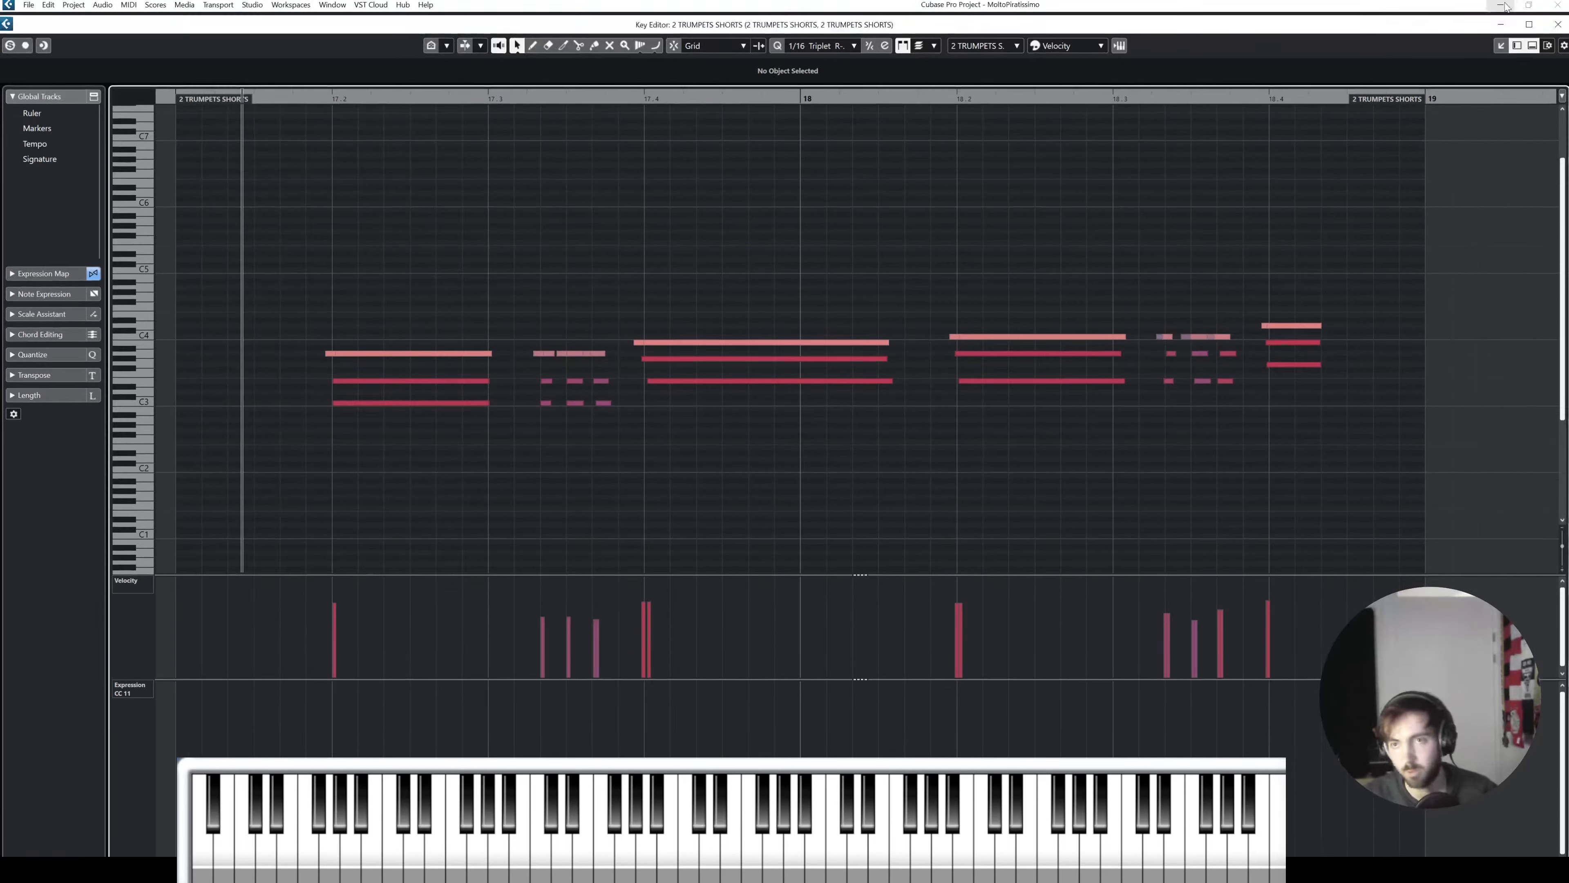
click(1526, 26)
click(1557, 5)
click(1075, 357)
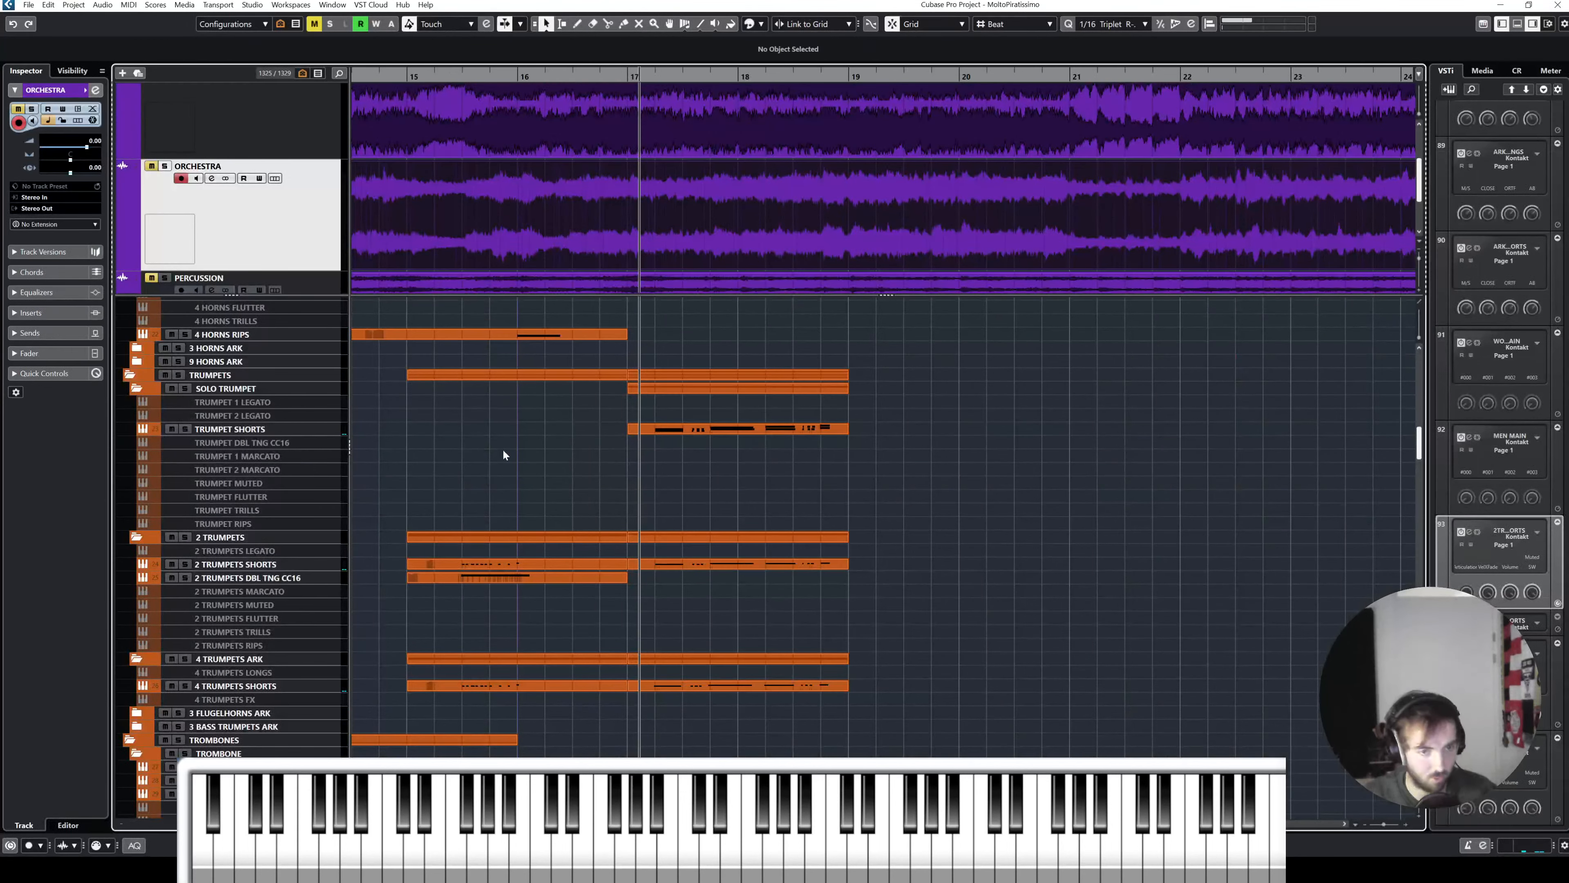
Step: Play the layered trumpets from bar 17 and show the volume automation lane of the 4 TRUMPETS SHORTS track
scroll(710, 492, down, 4)
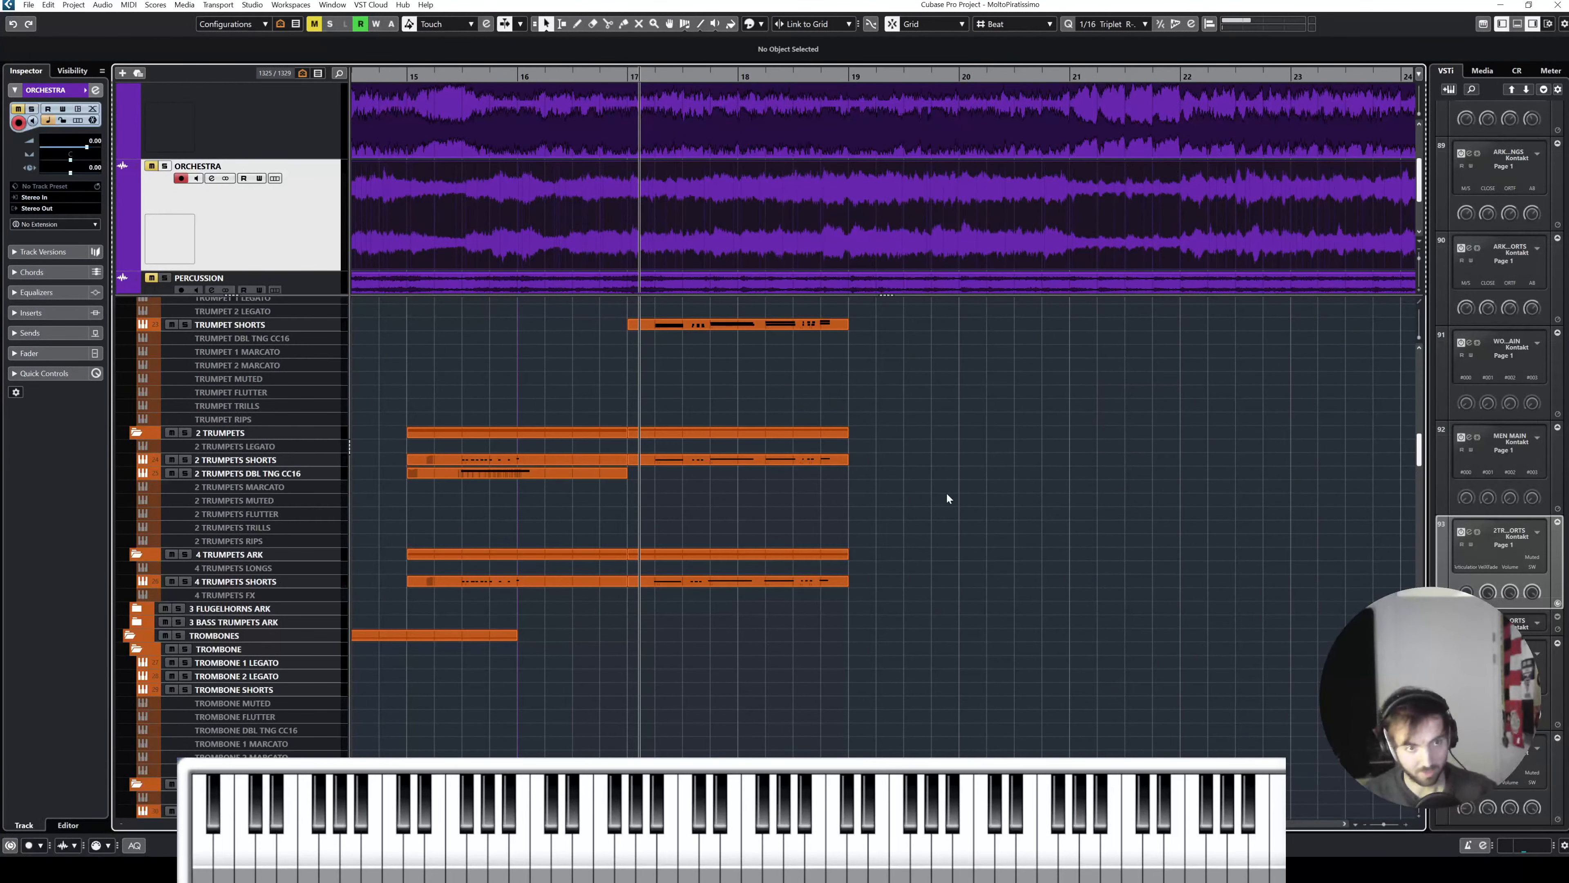
key(space)
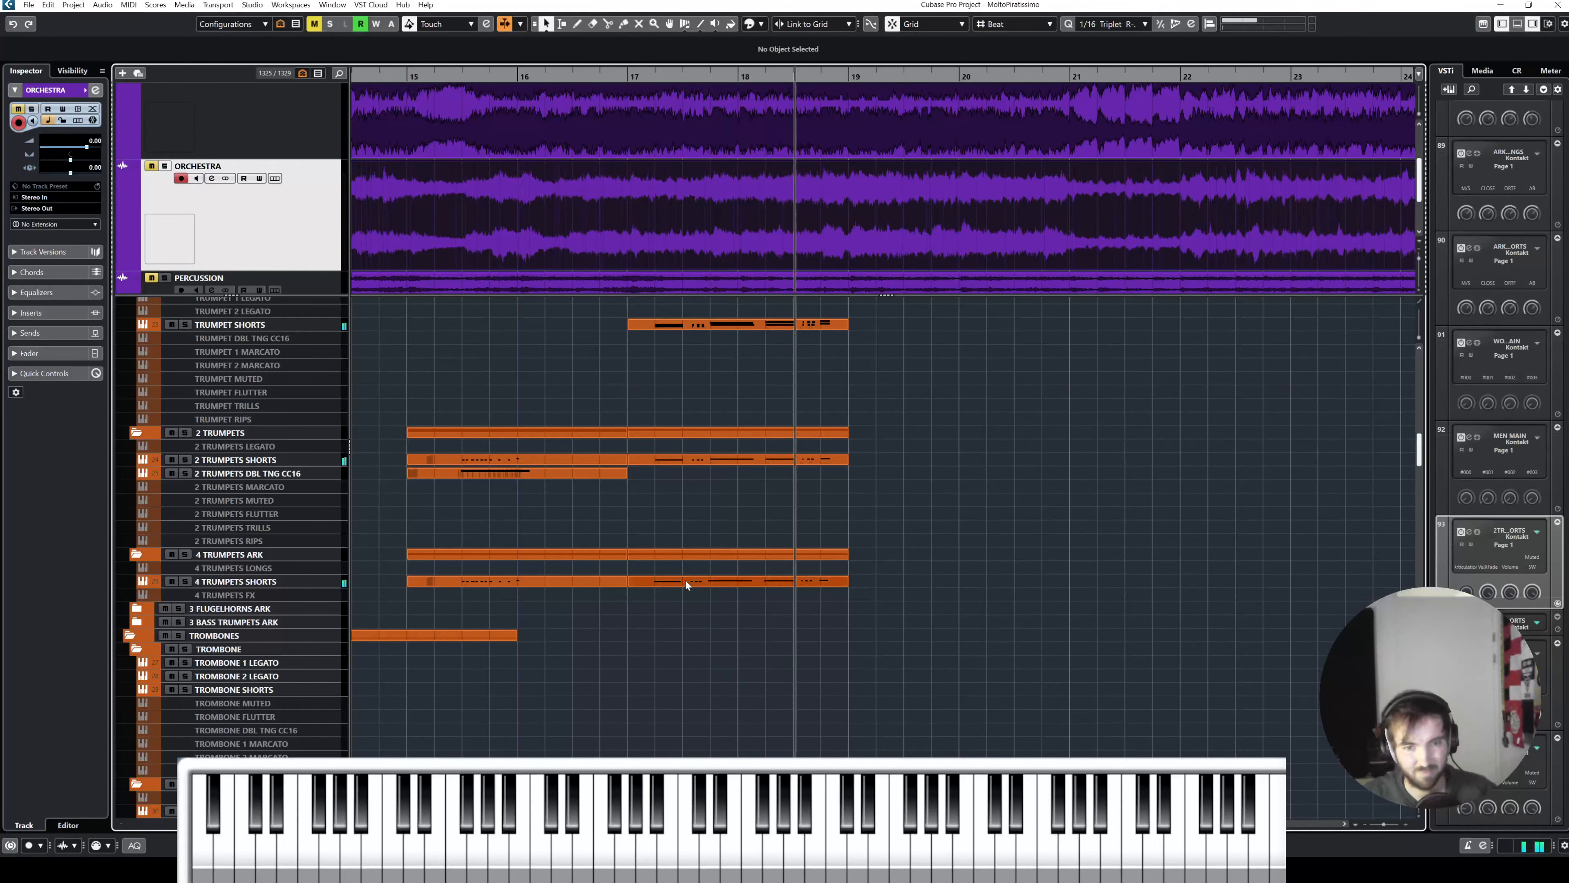
click(277, 582)
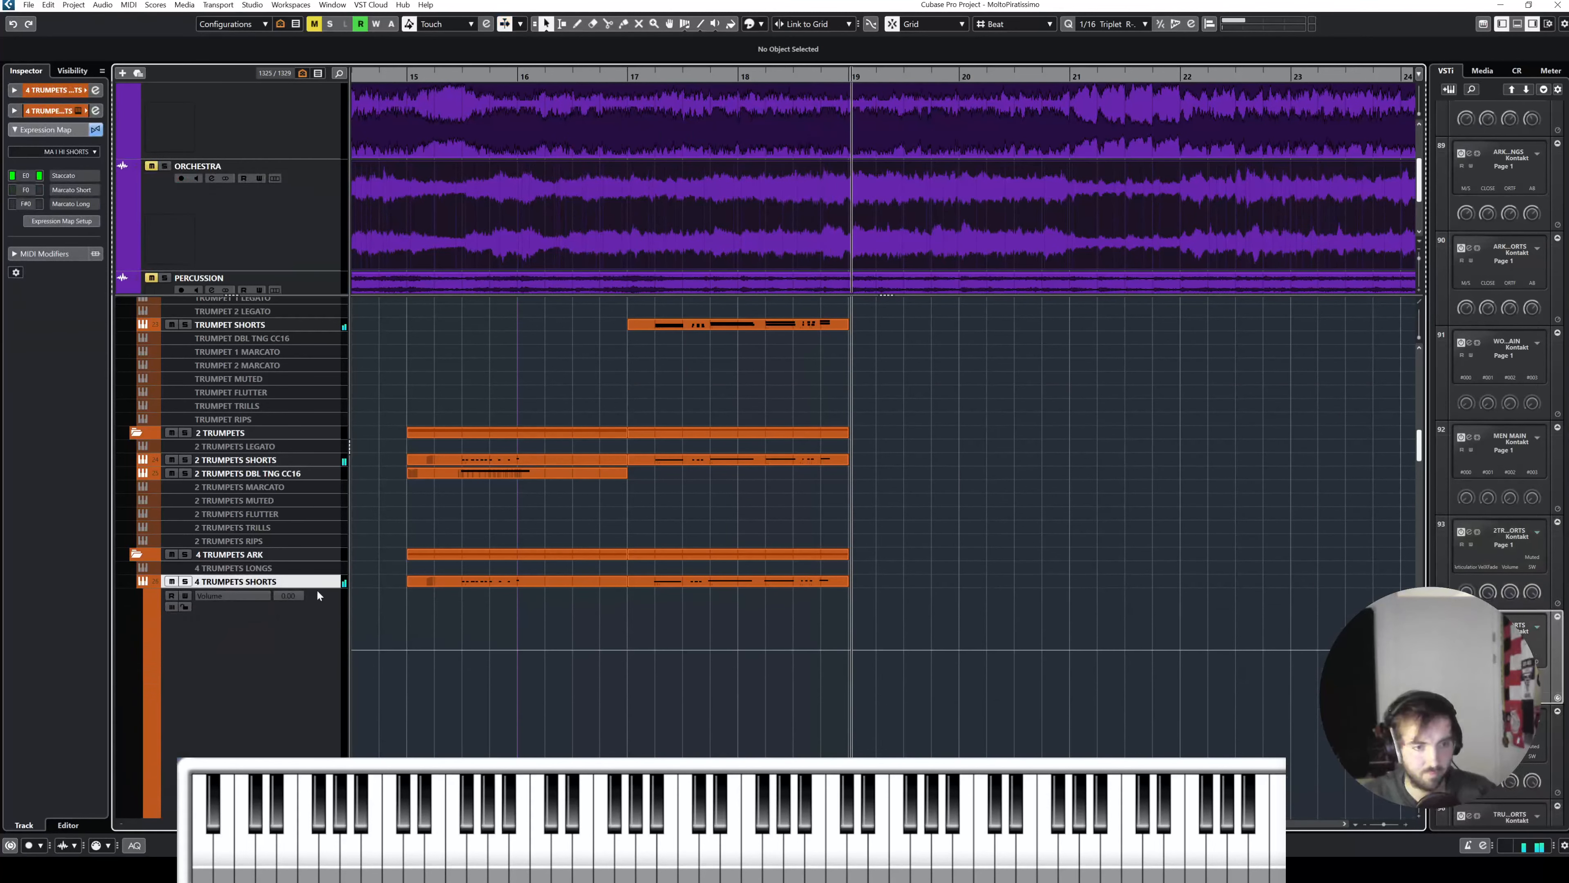
click(294, 652)
scroll(575, 623, down, 2)
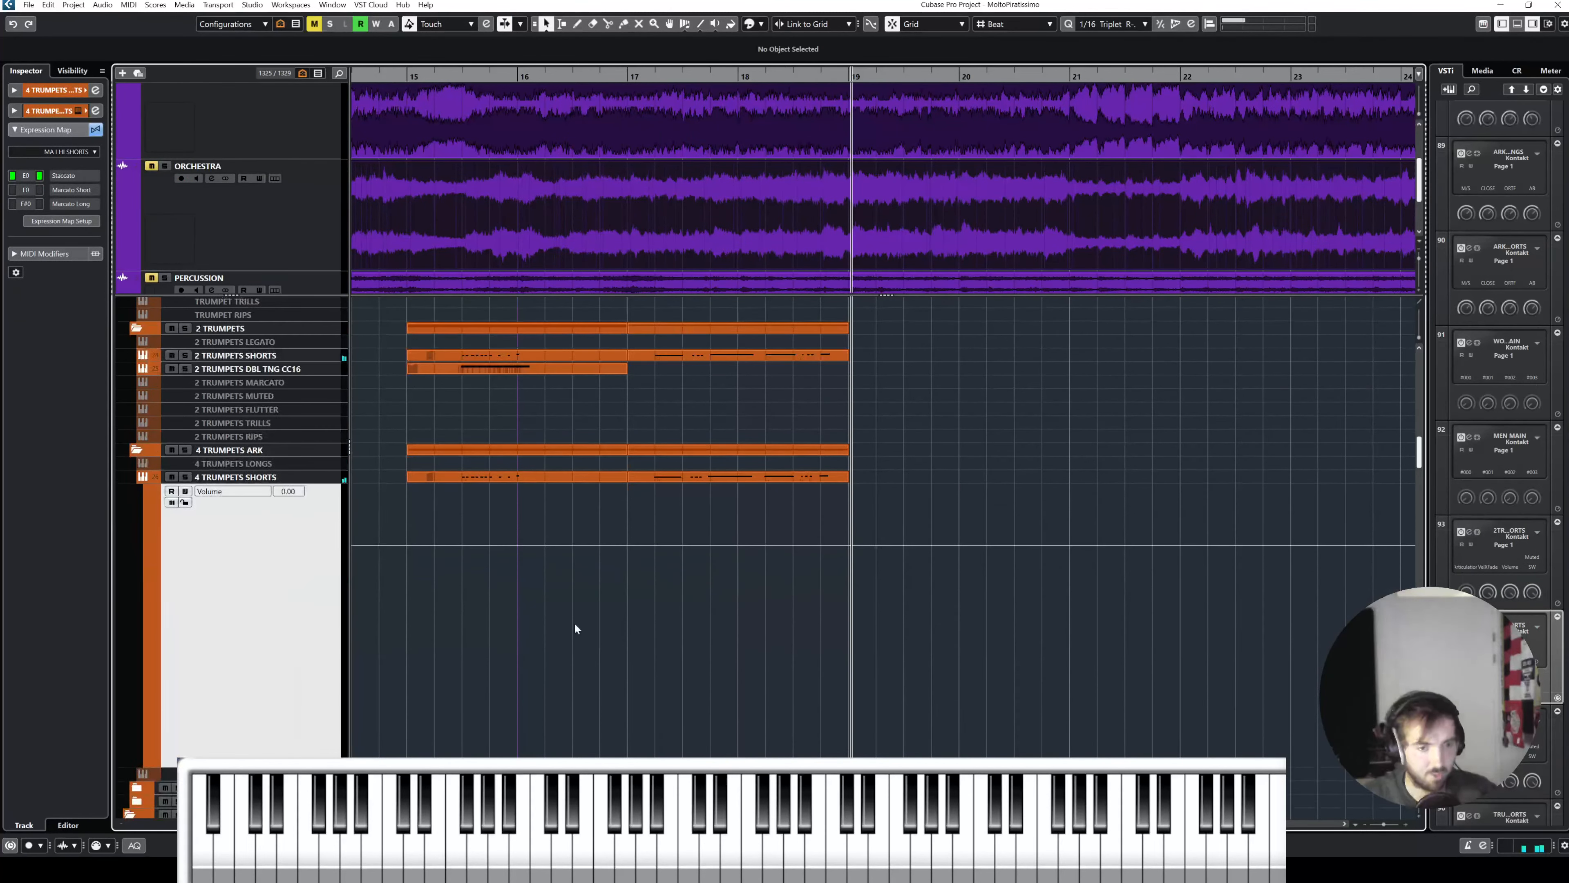
Step: Set the long notes and final note of the 4 TRUMPETS SHORTS part to Marcato Short, listen, and close the editor
click(746, 476)
double_click(745, 477)
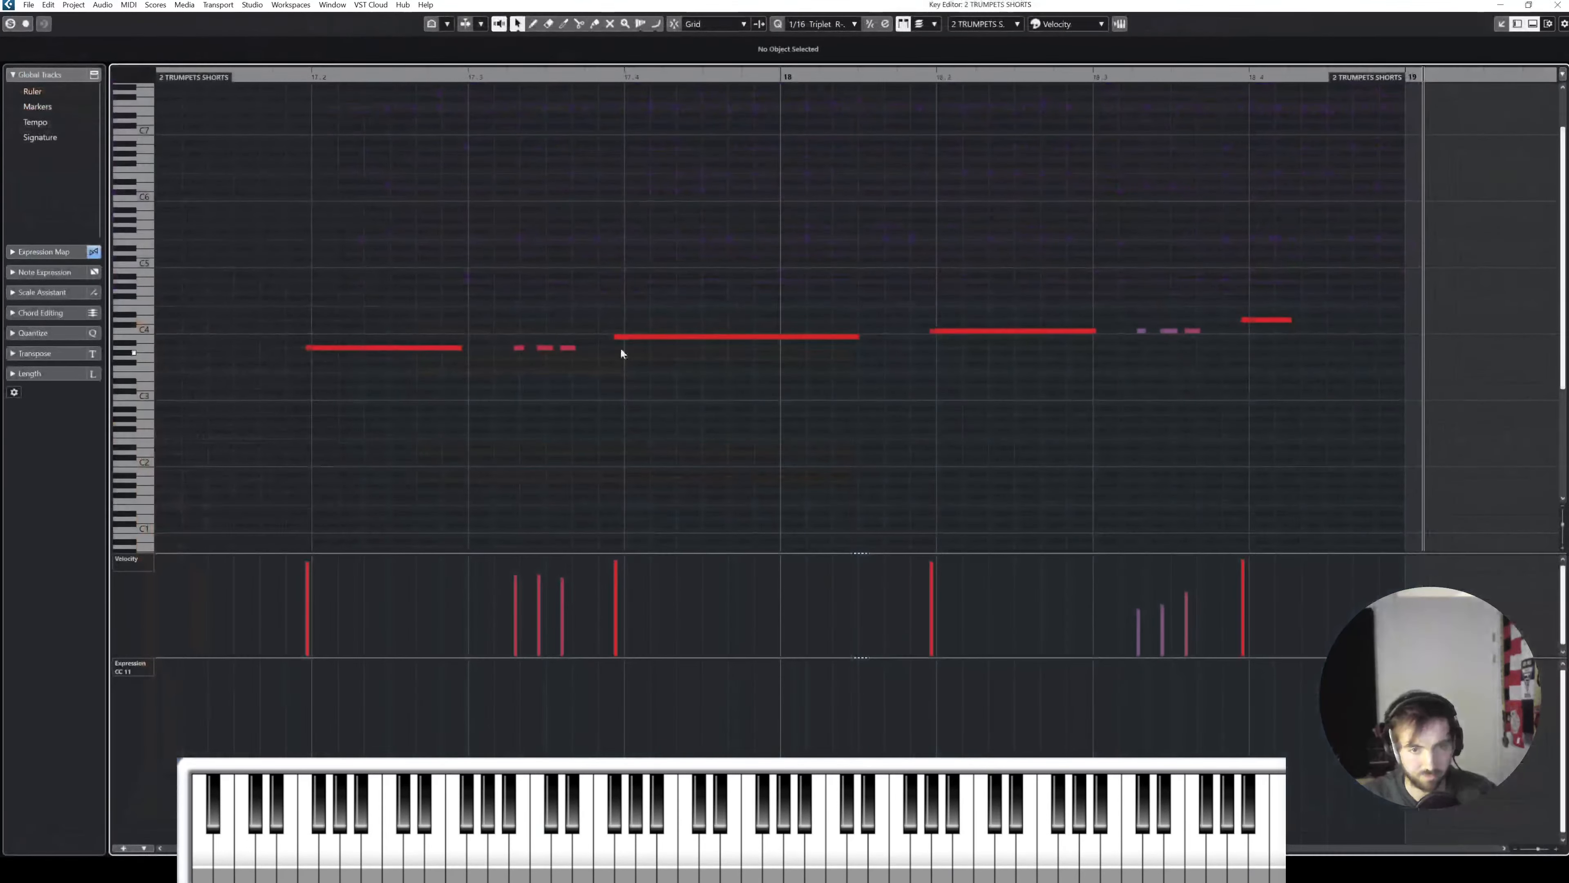
drag(366, 258, 1278, 328)
click(474, 54)
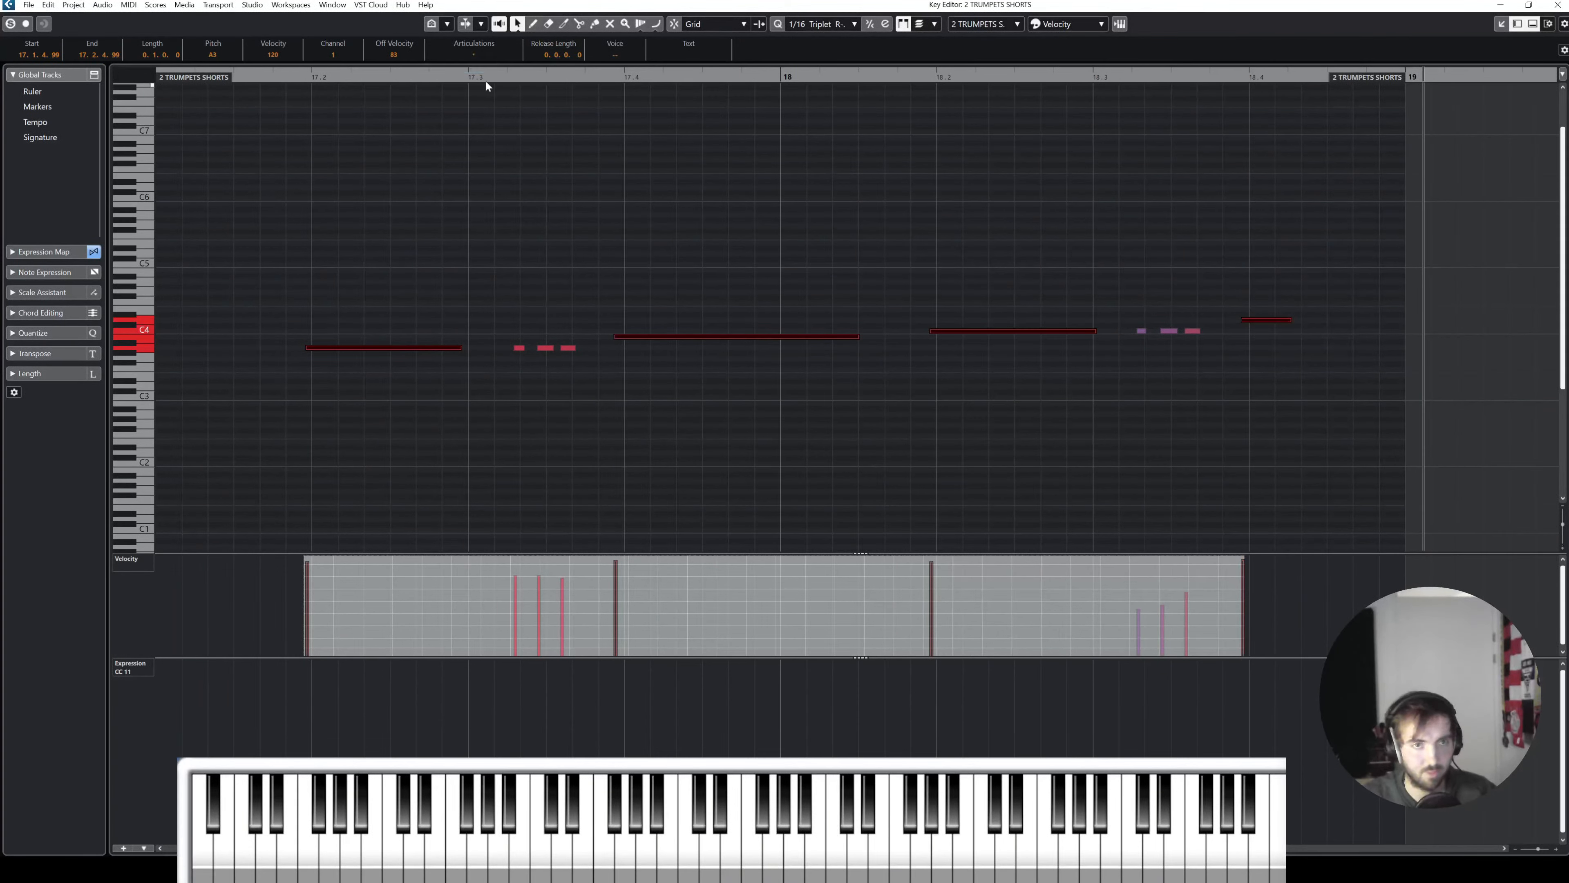
key(space)
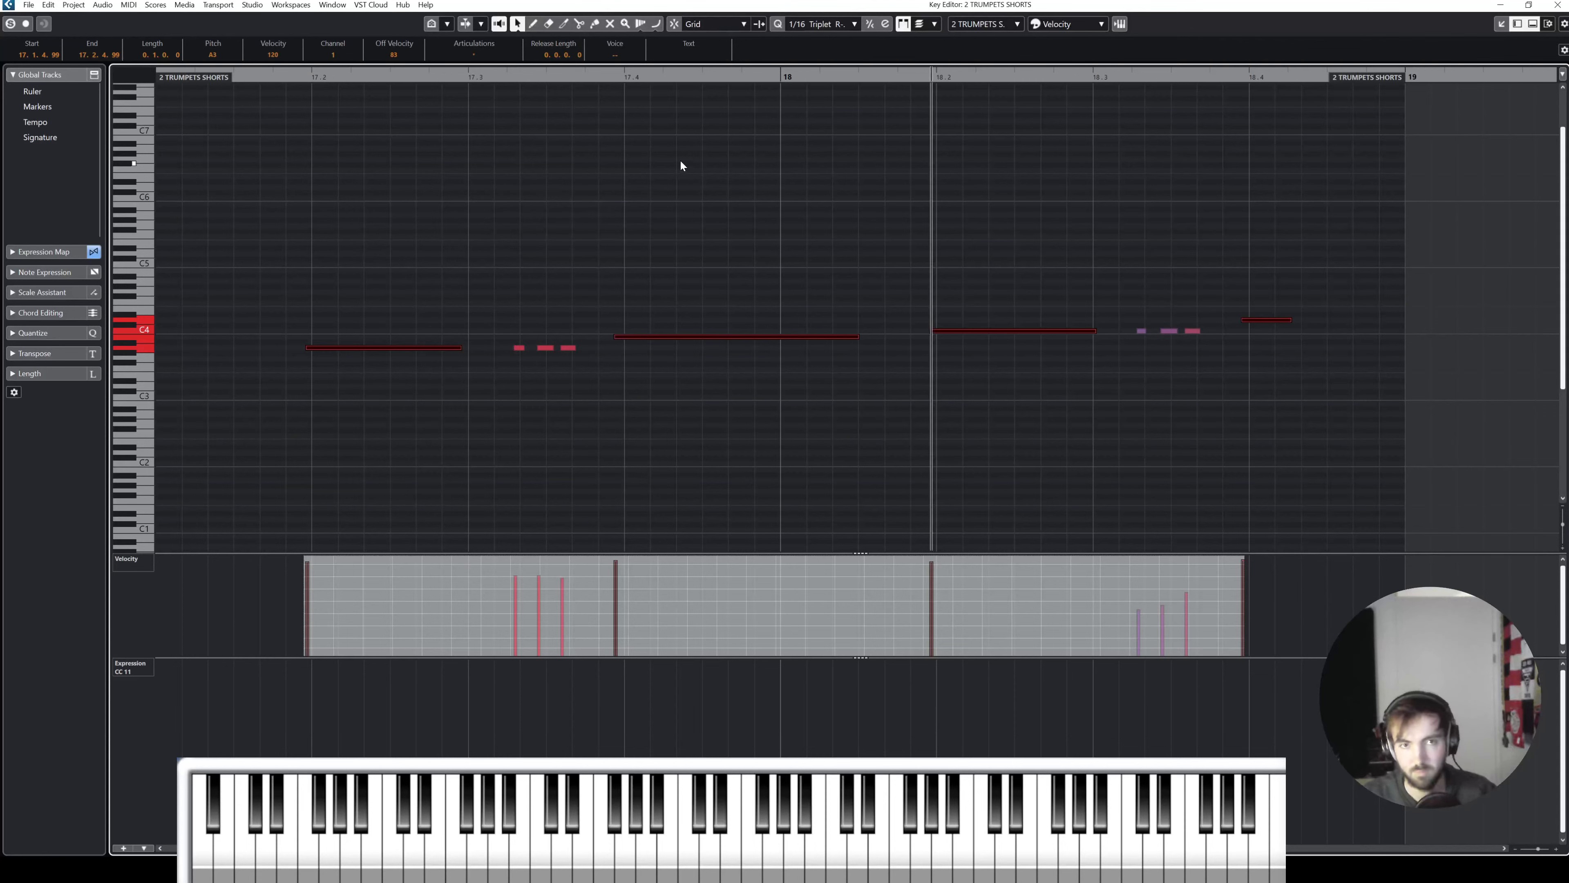
click(477, 54)
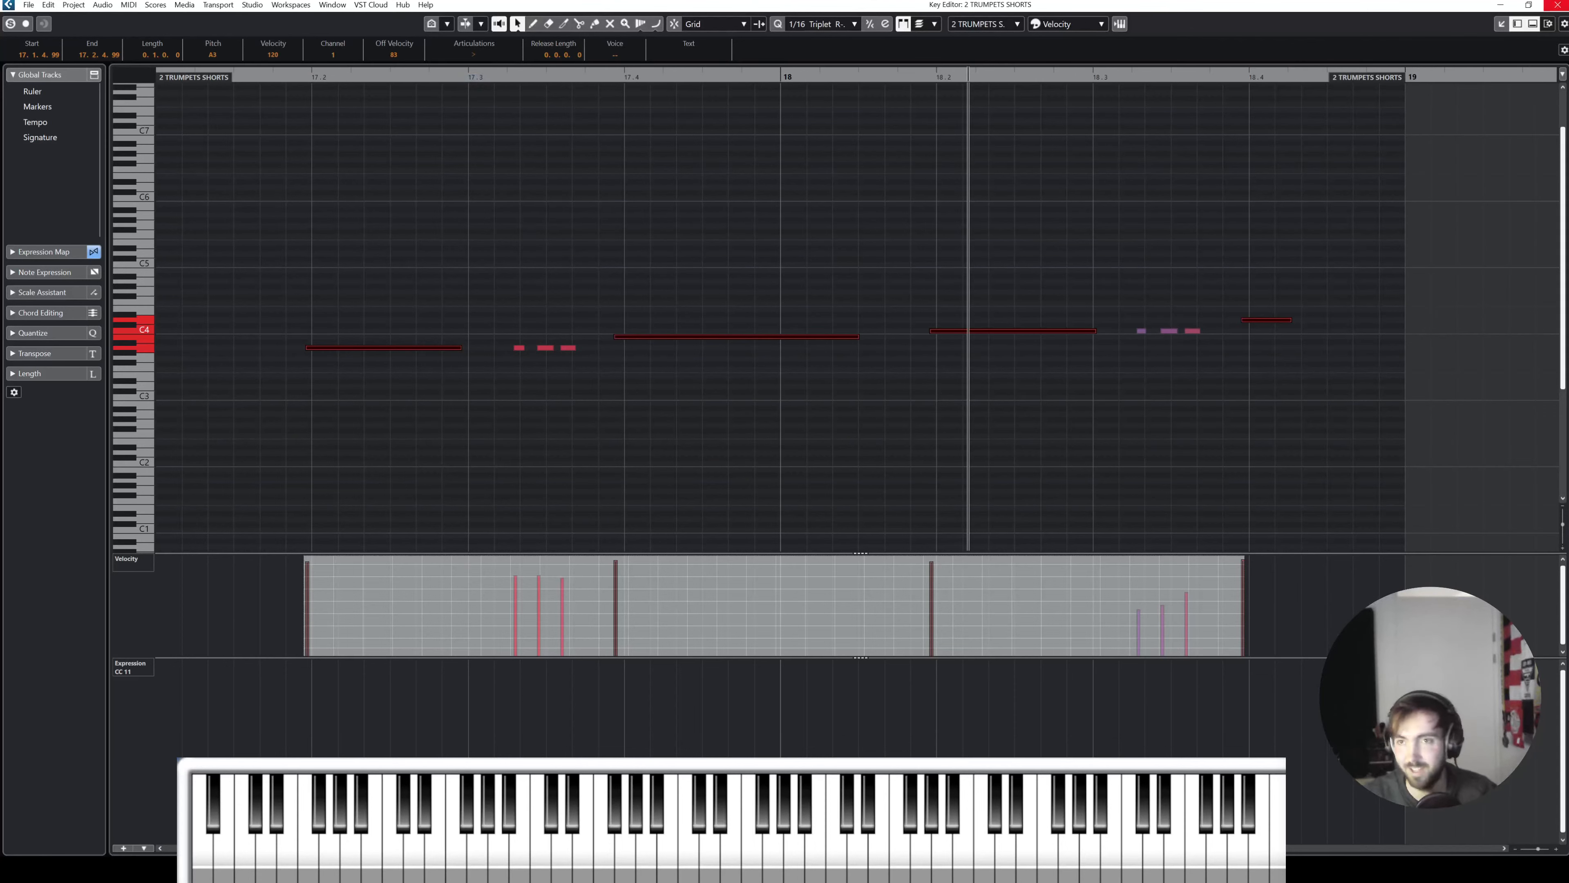
click(1558, 4)
Step: Draw a volume automation drop to -2.47 on 4 TRUMPETS SHORTS around bar 17 and play from there
drag(622, 545, 648, 564)
double_click(640, 76)
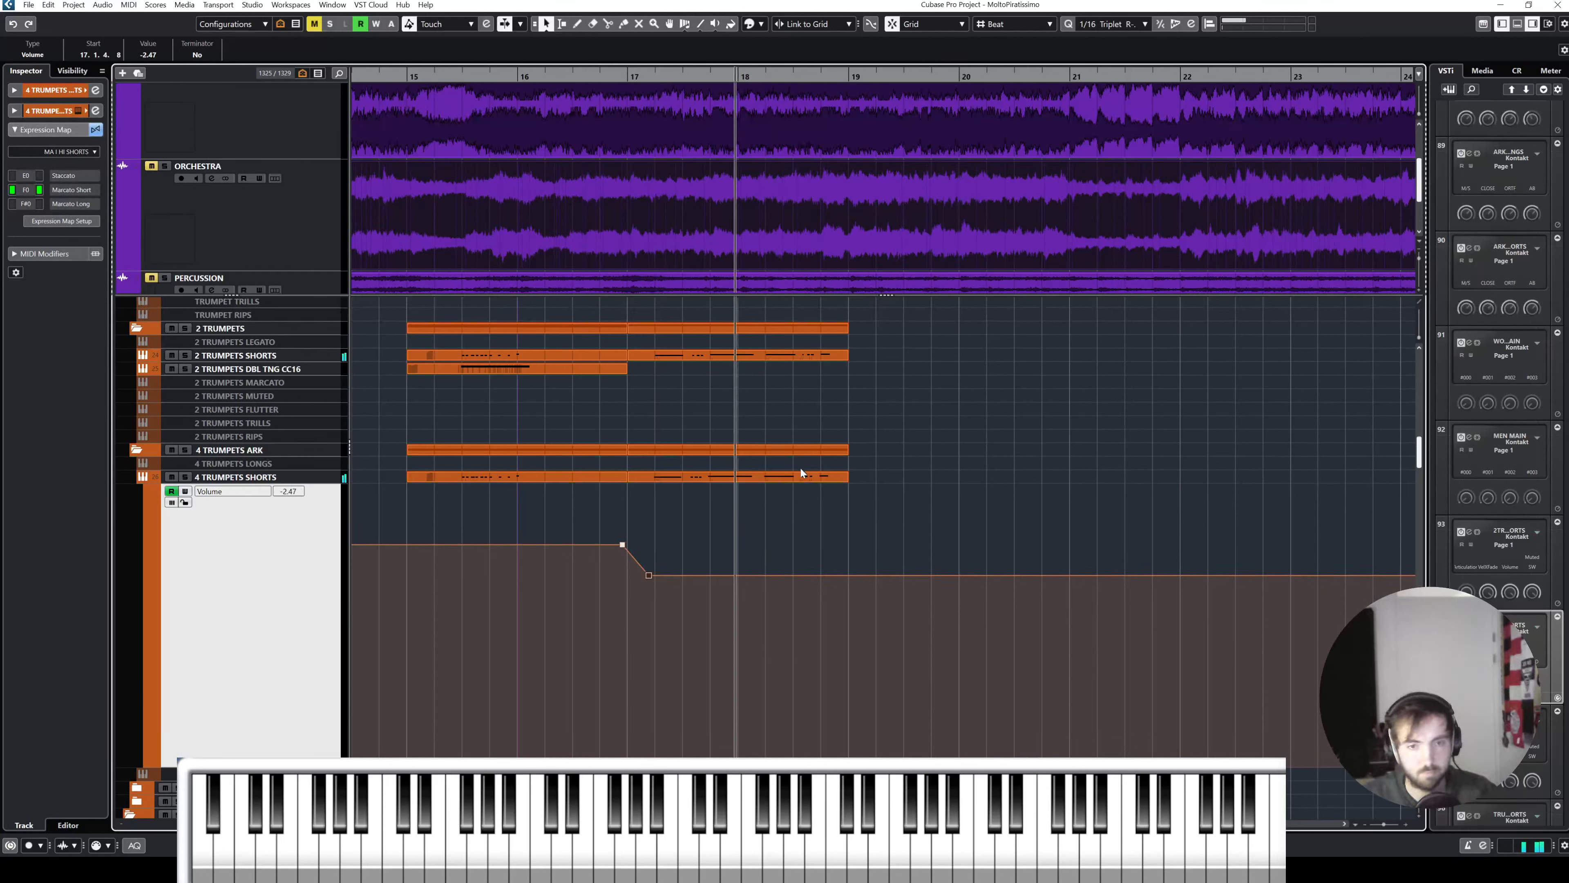
key(space)
Step: Draw an Expression CC 11 curve in the 2 TRUMPETS SHORTS part, rising to 127, fading out after 17.4 and returning to full just before 18.2
click(711, 485)
double_click(711, 482)
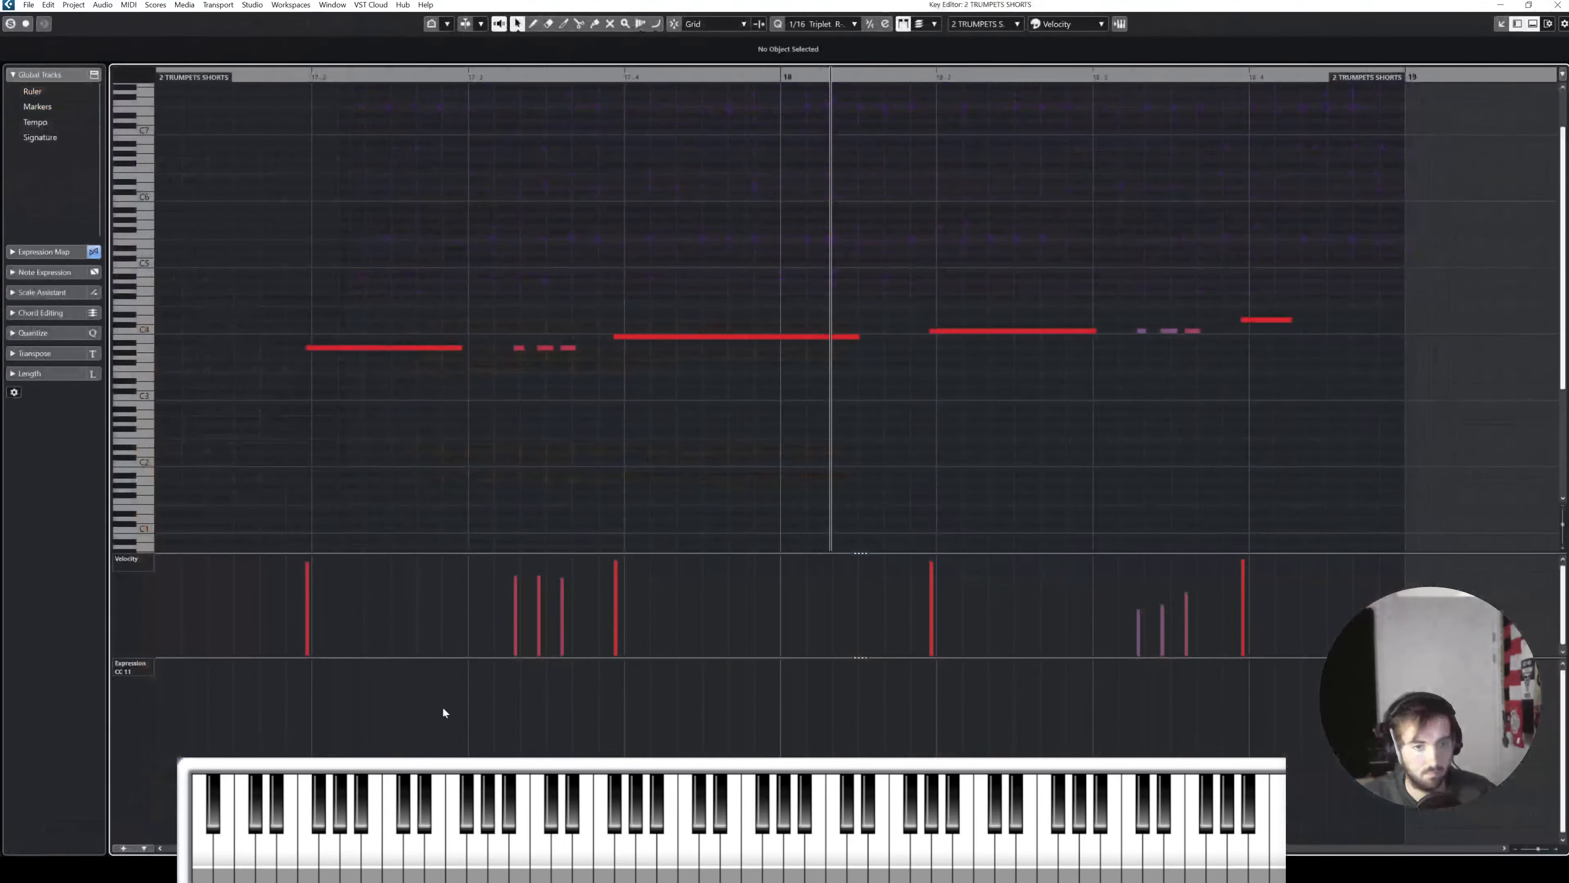
key(8)
drag(215, 681, 249, 657)
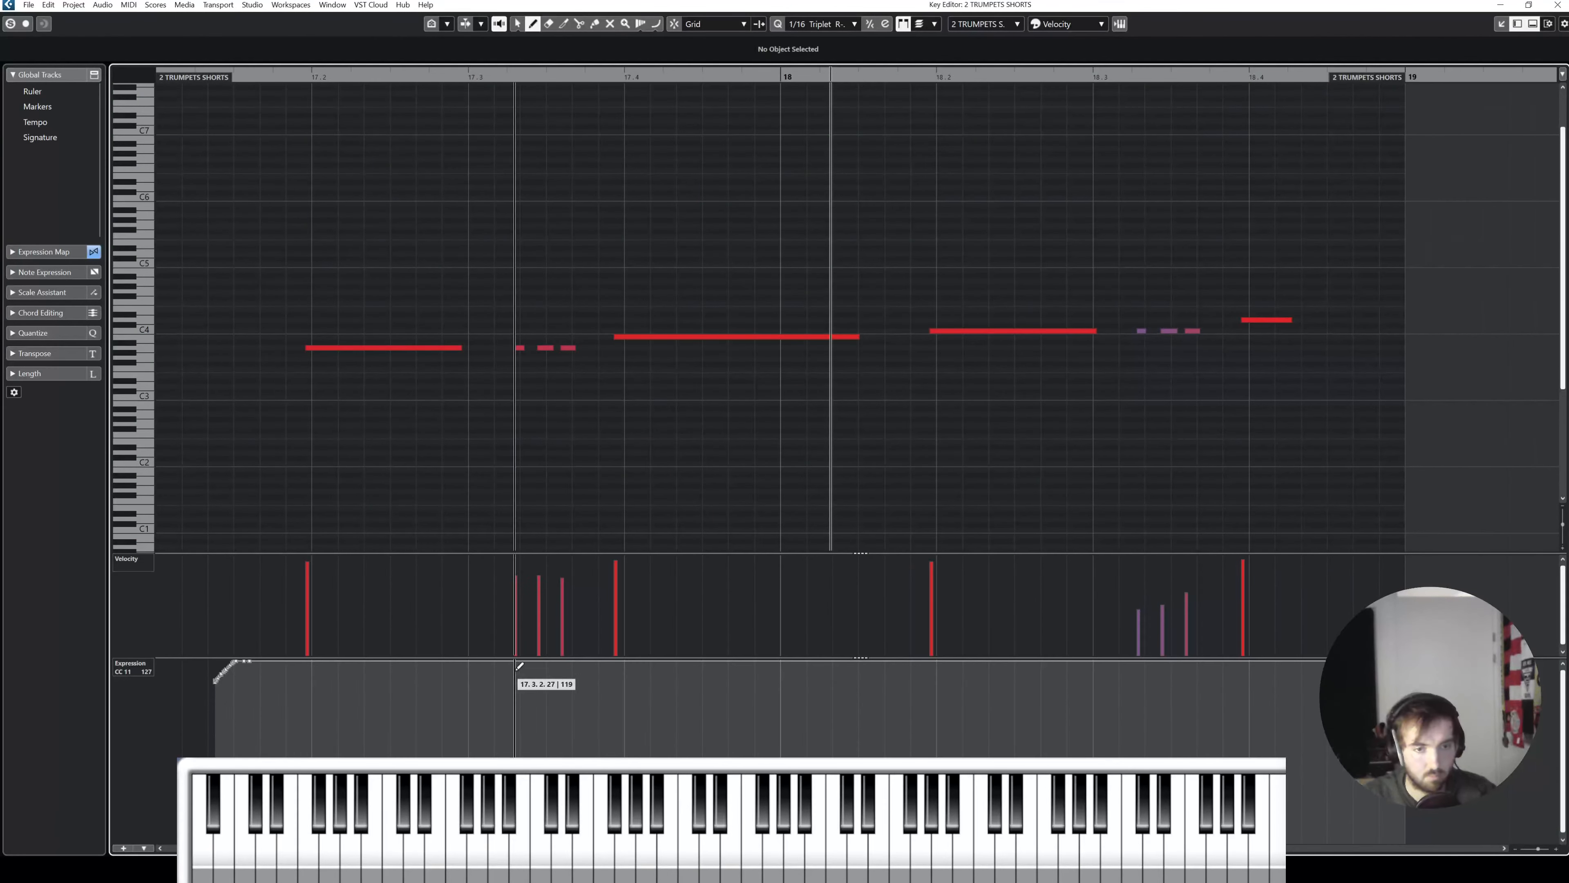
click(917, 659)
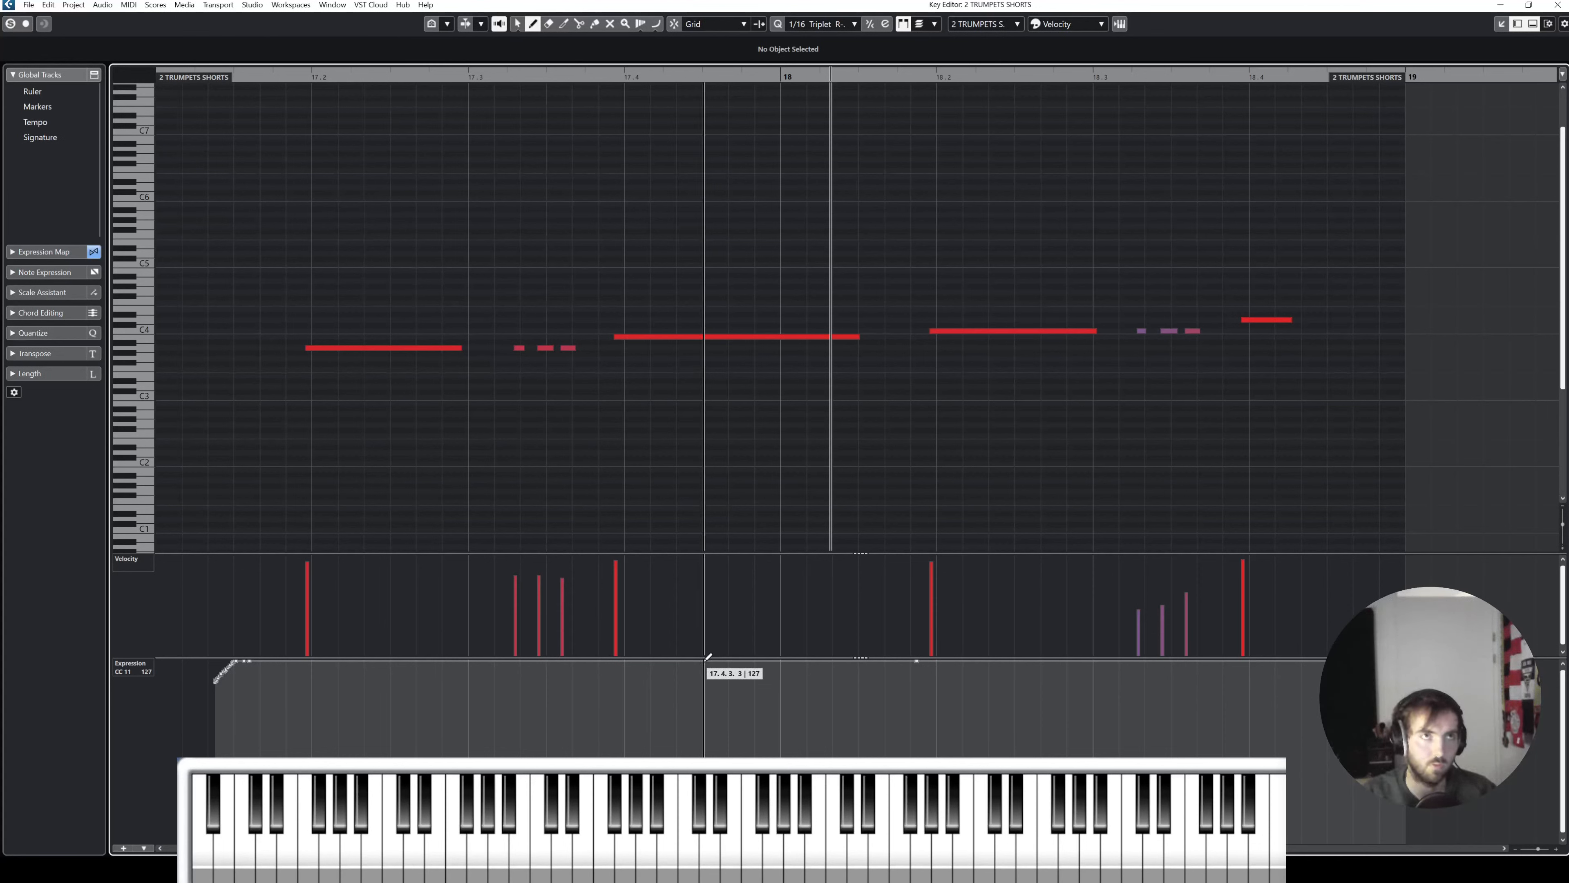
drag(709, 656, 822, 753)
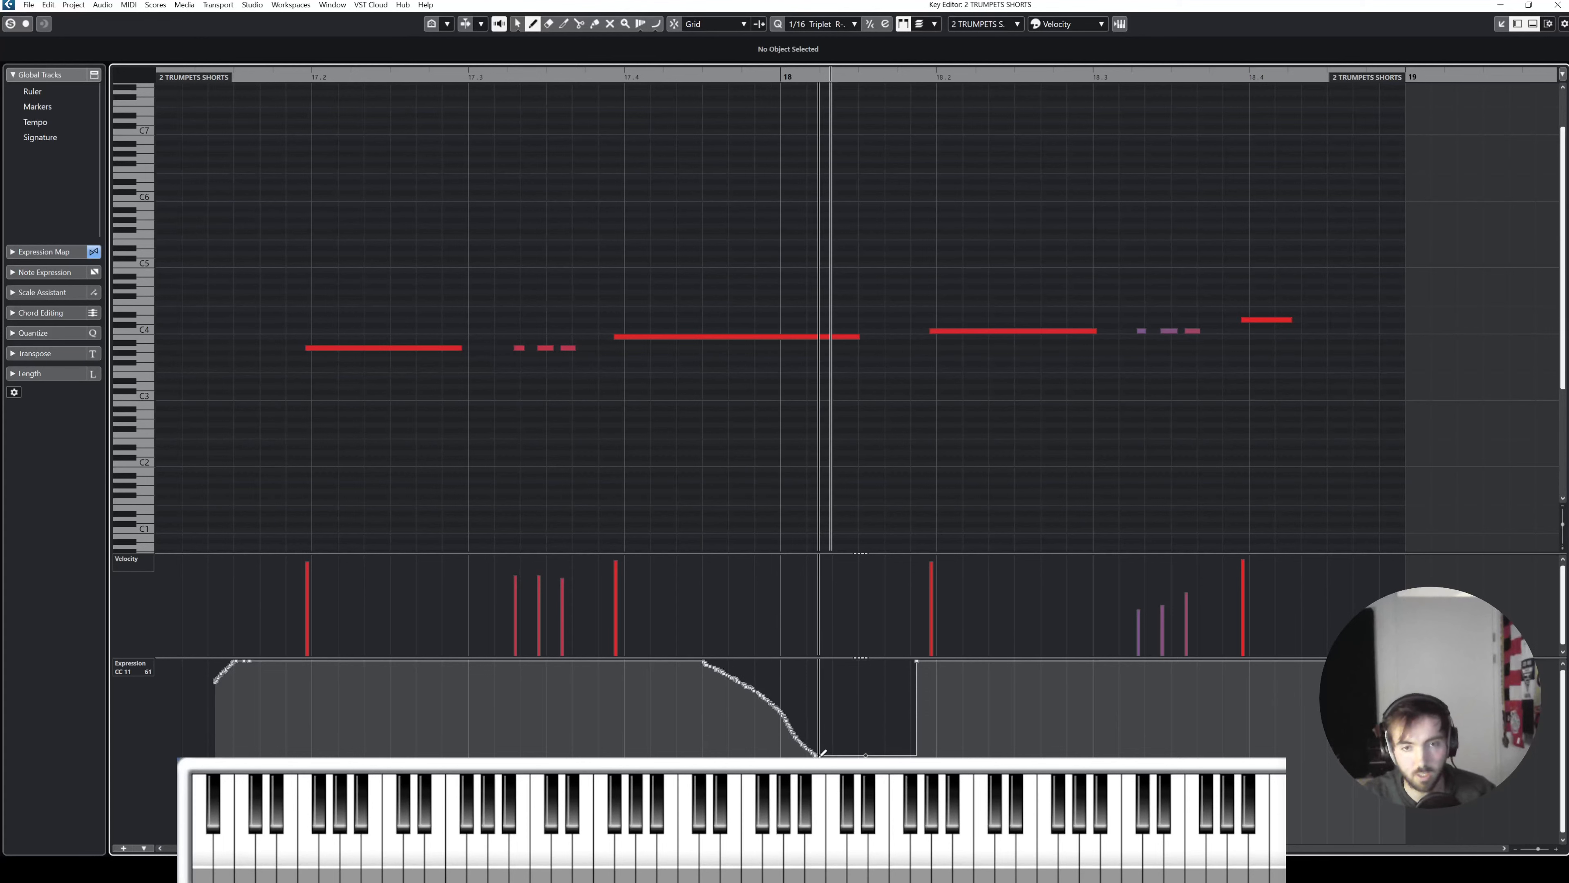
Step: Shorten the long 2 TRUMPETS SHORTS note starting at 17.4 so it ends just before bar 18, and listen from just before it
drag(852, 338, 766, 338)
click(601, 81)
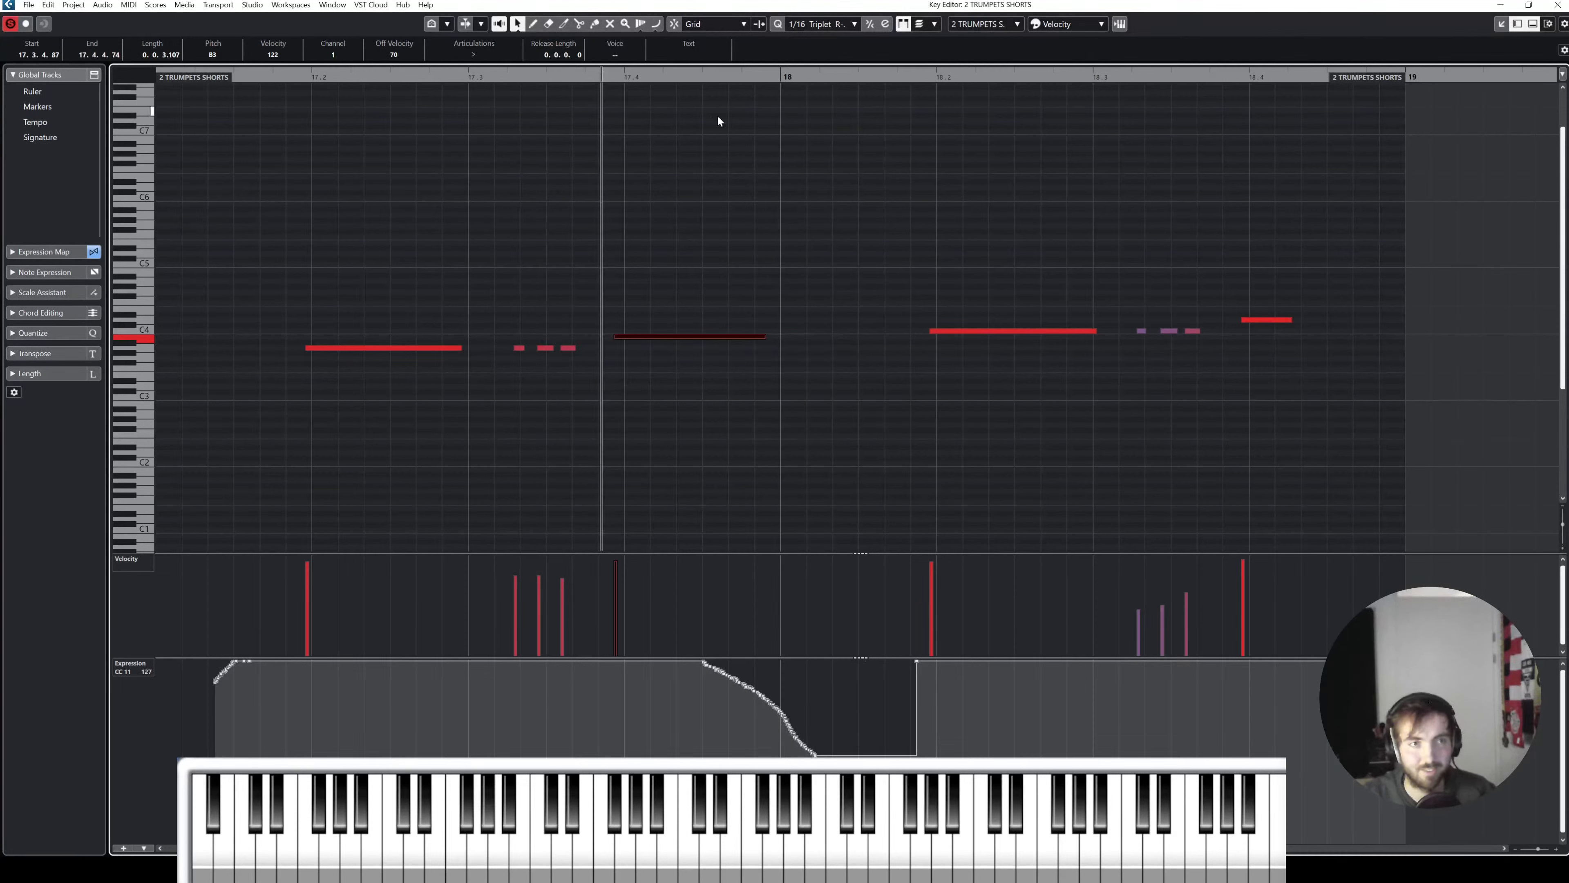
key(space)
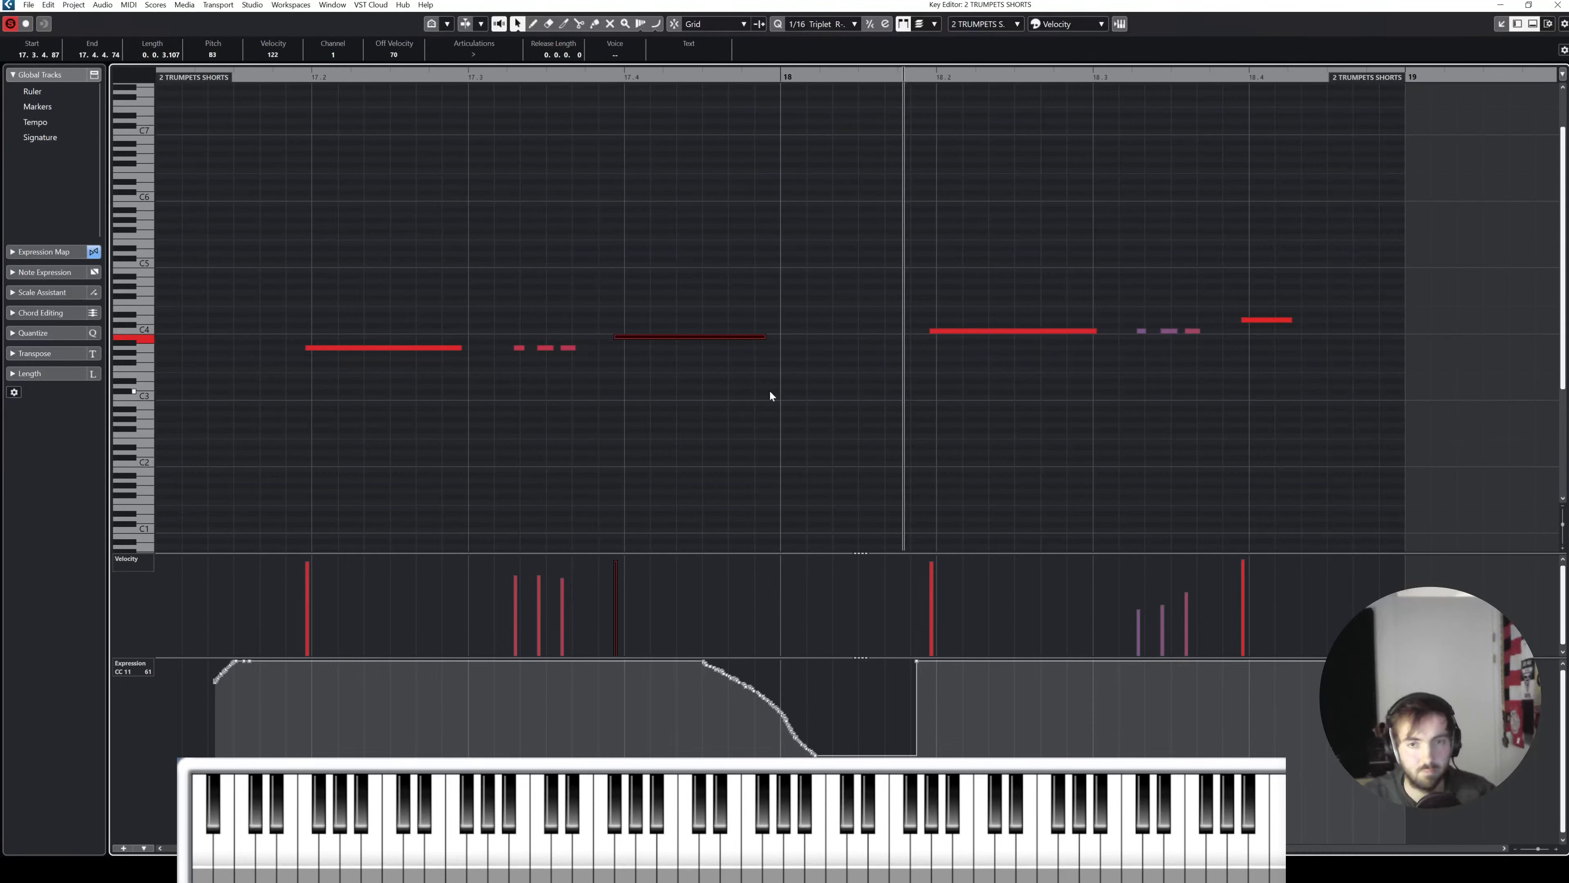
click(1254, 384)
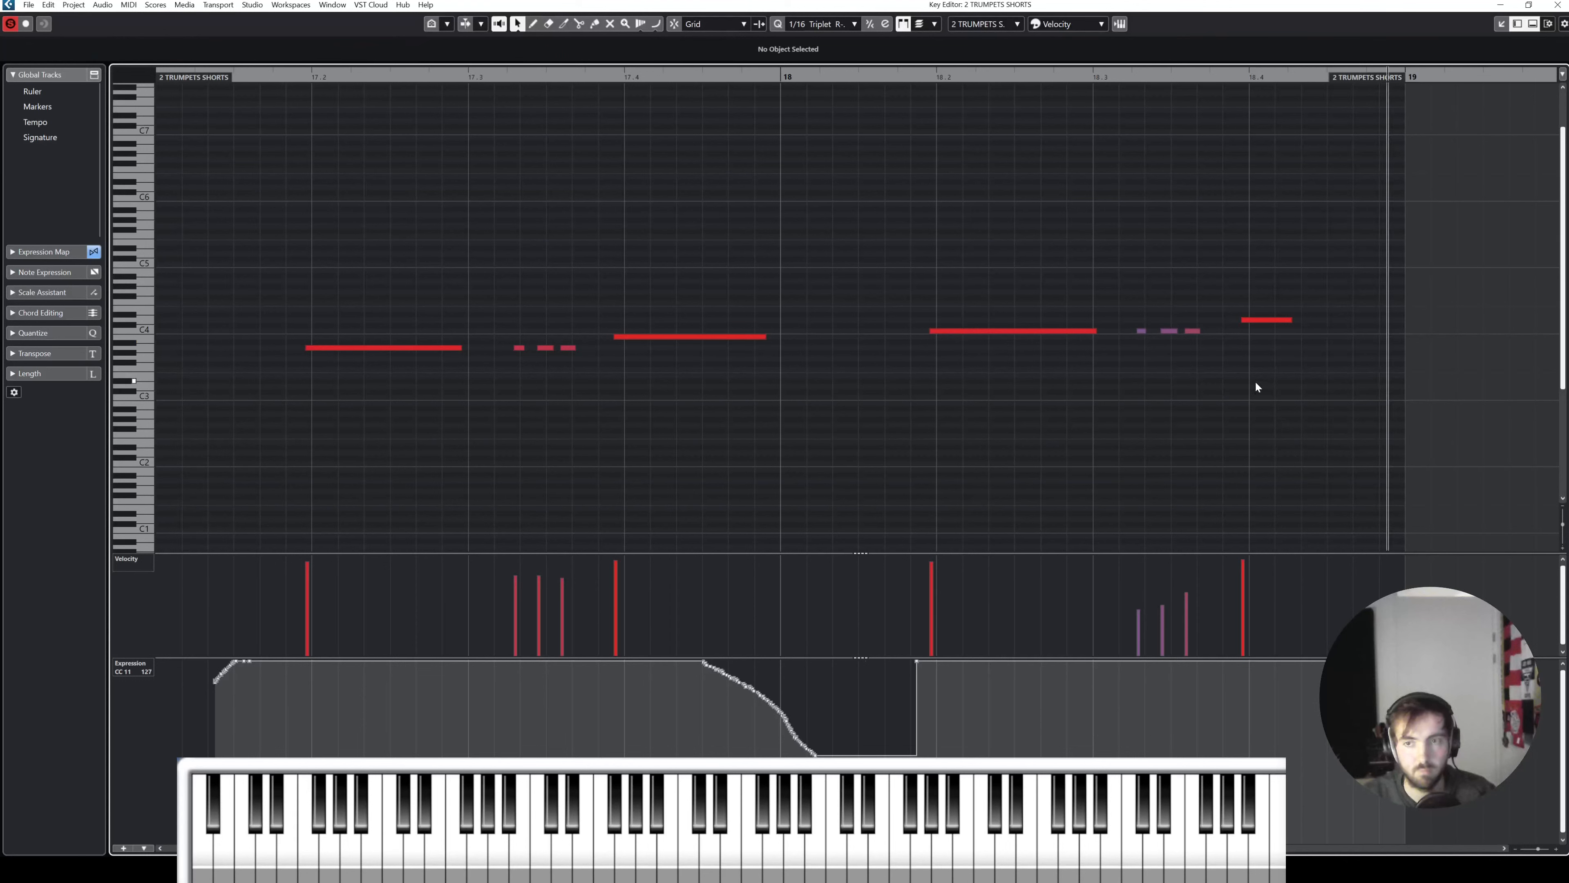
Step: Redraw the expression fade on the second long note to start earlier and reach its low point around bar 18, and listen to the phrase
click(258, 77)
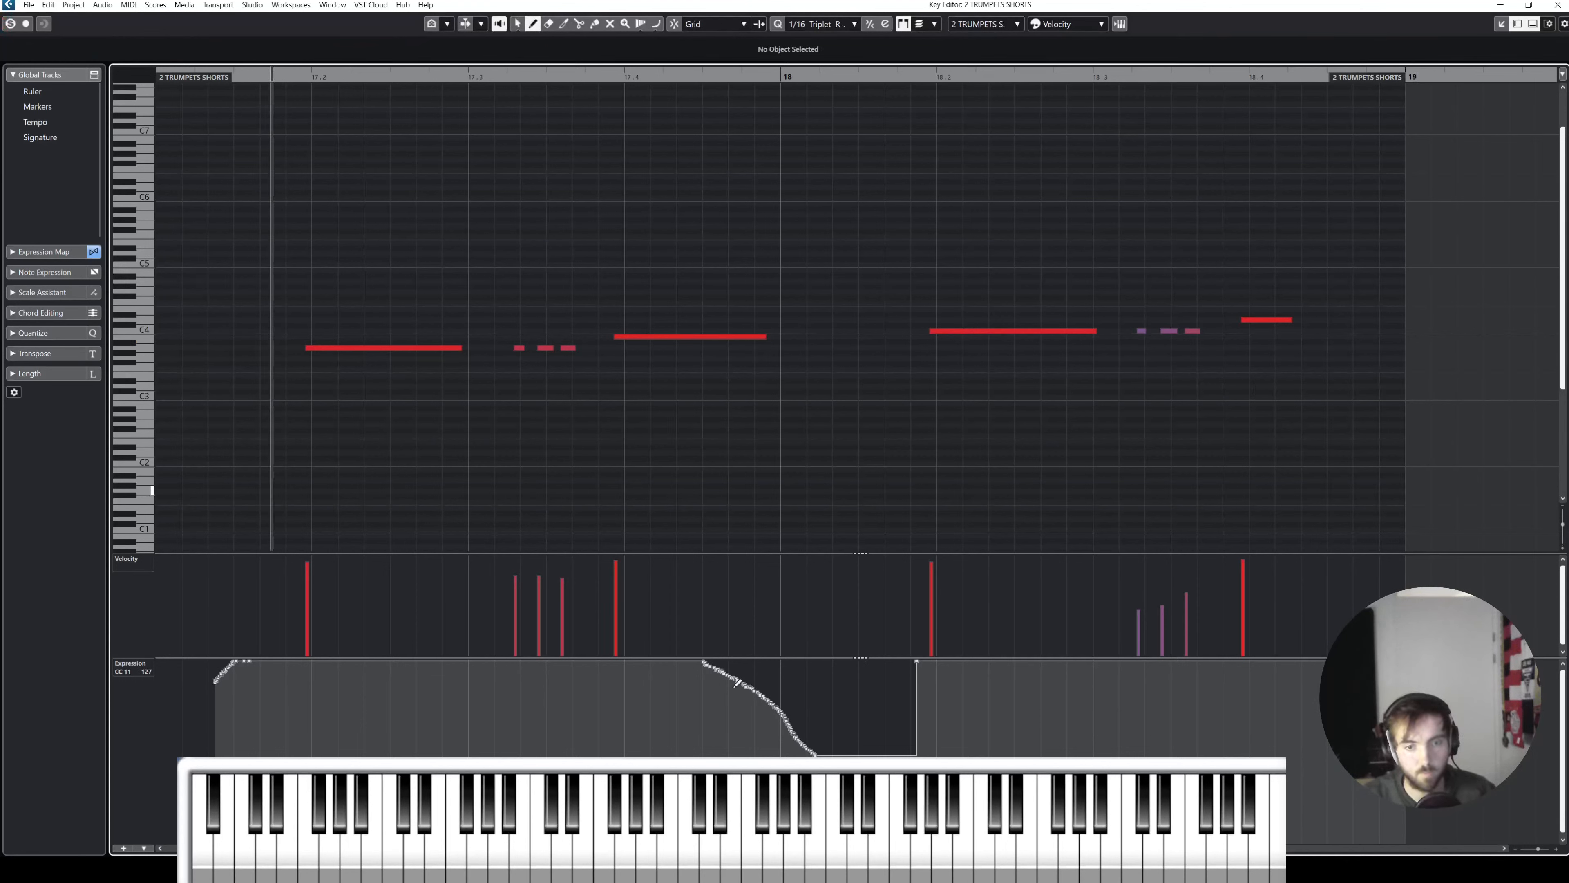
mouse_move(683, 663)
mouse_down()
mouse_move(760, 738)
mouse_move(817, 751)
mouse_up()
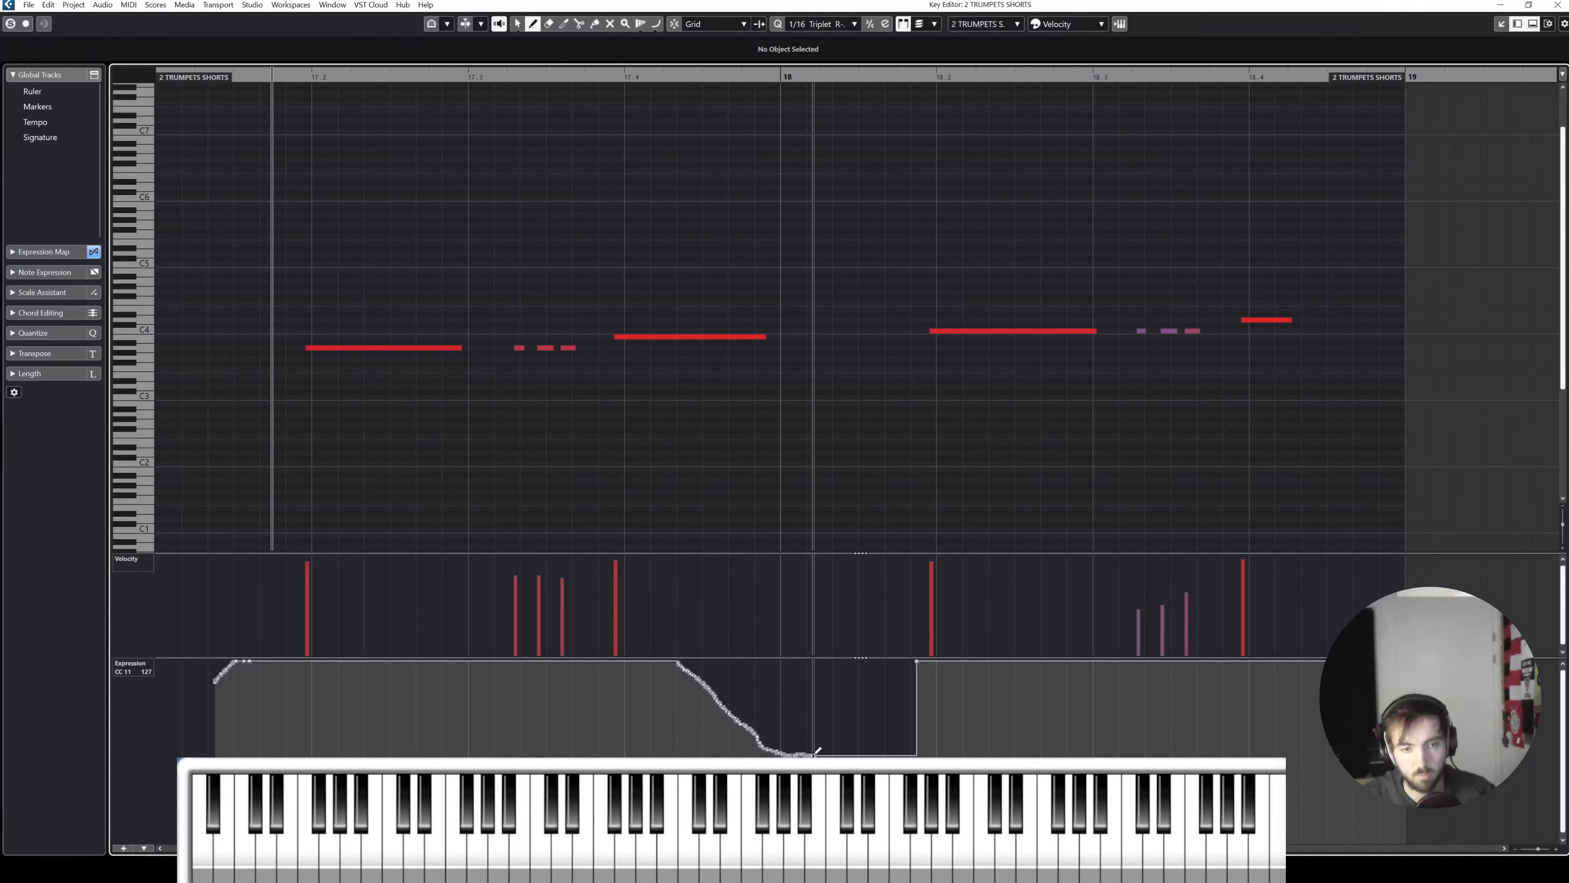
key(1)
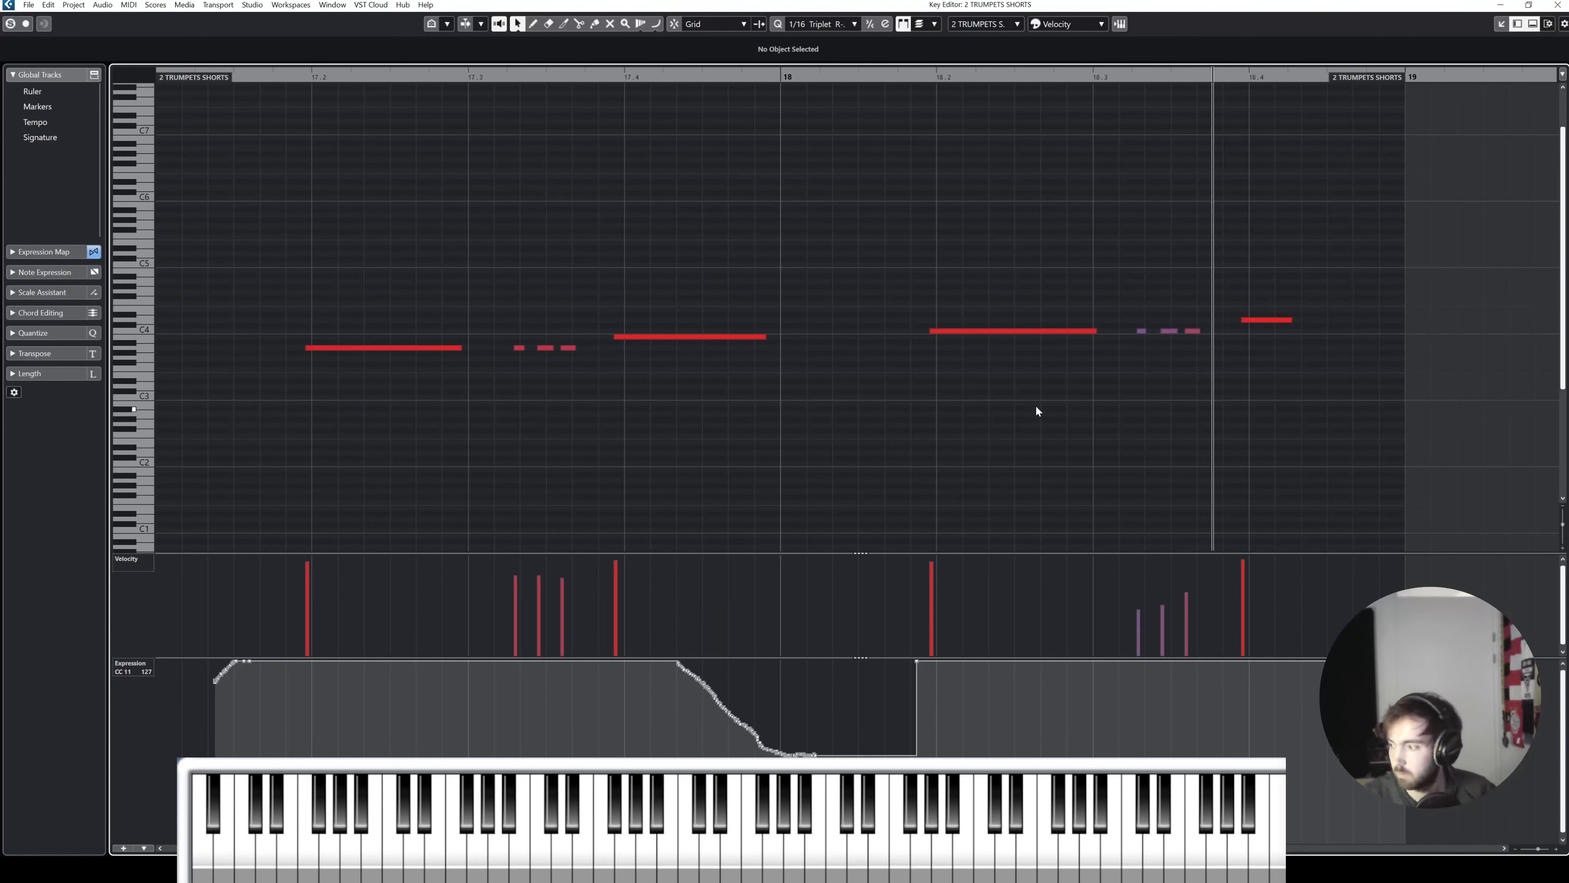
Step: Close the key editor and hide the volume automation lane of the 4 TRUMPETS SHORTS track
click(1557, 4)
click(389, 503)
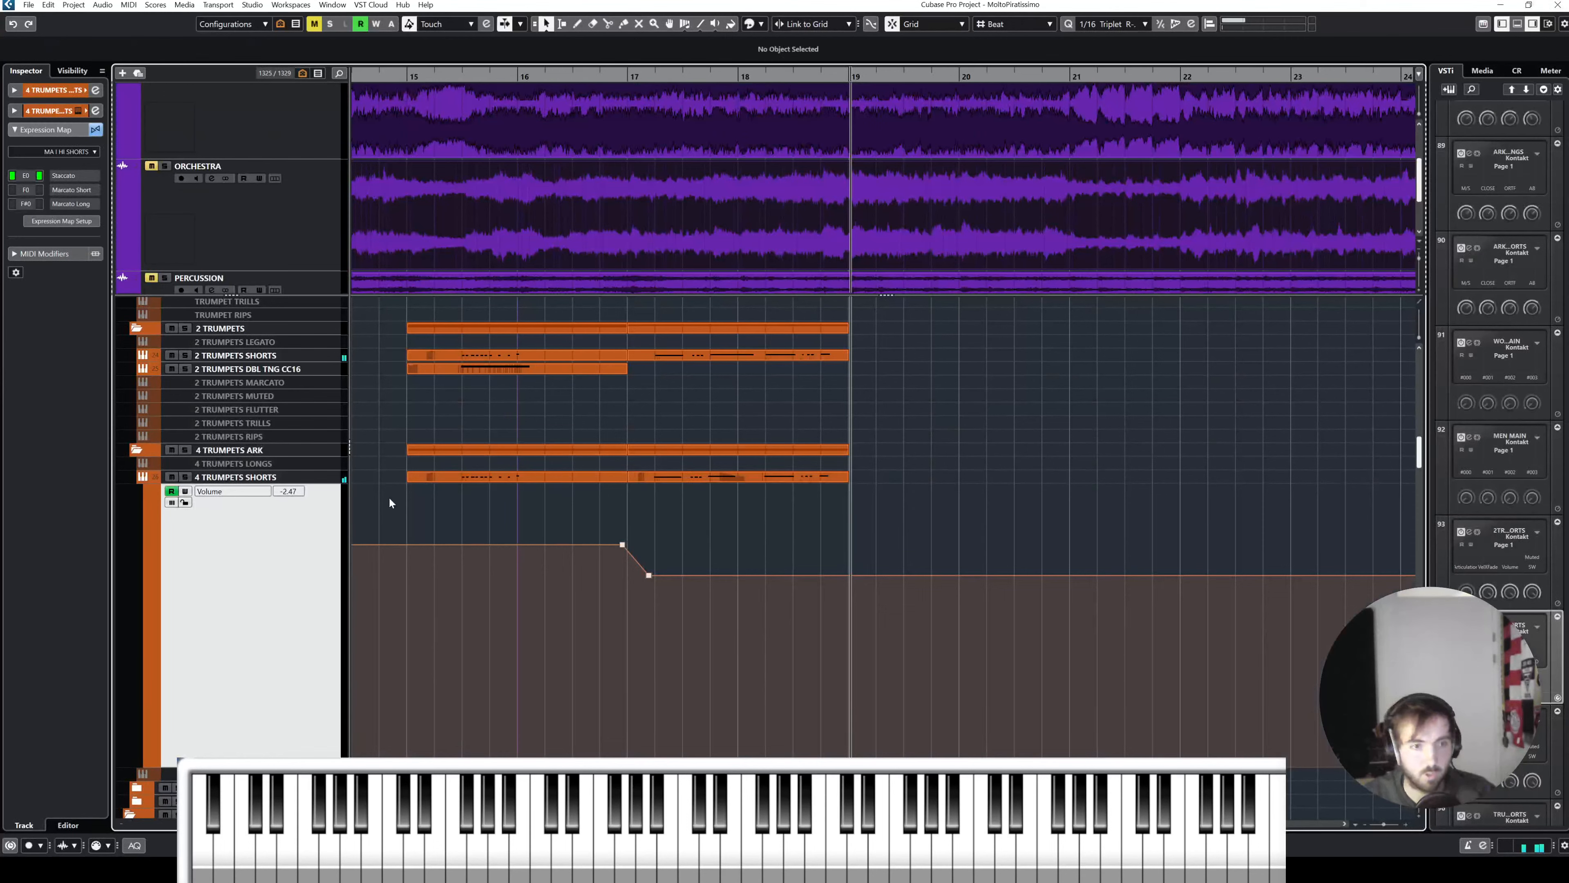
click(147, 480)
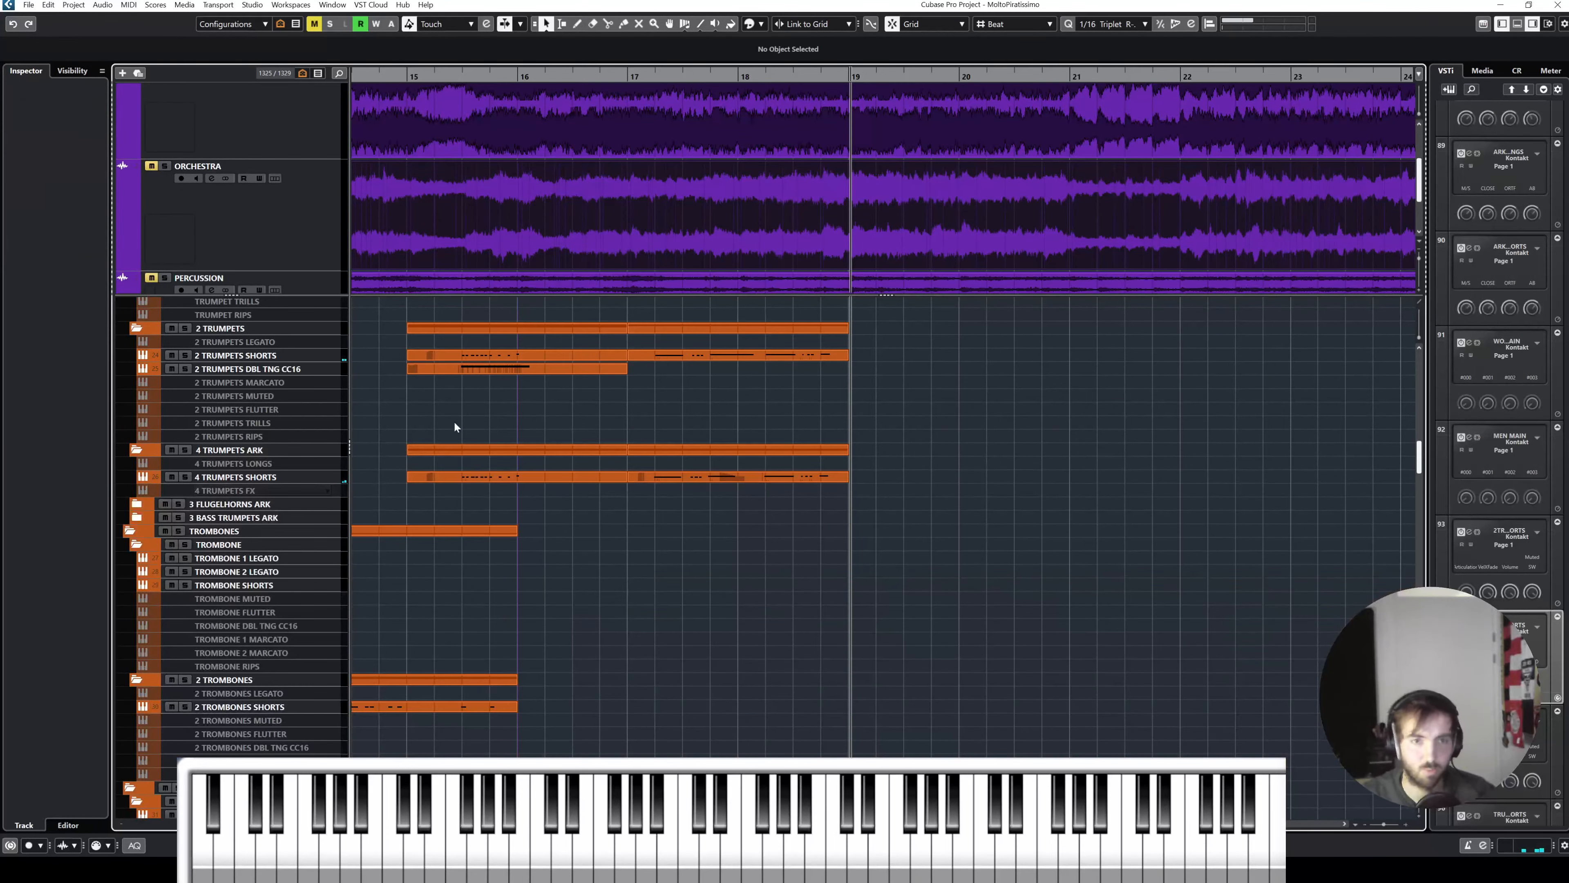
Step: Solo the ORCHESTRA reference track and listen to it repeatedly from around bar 16
click(302, 250)
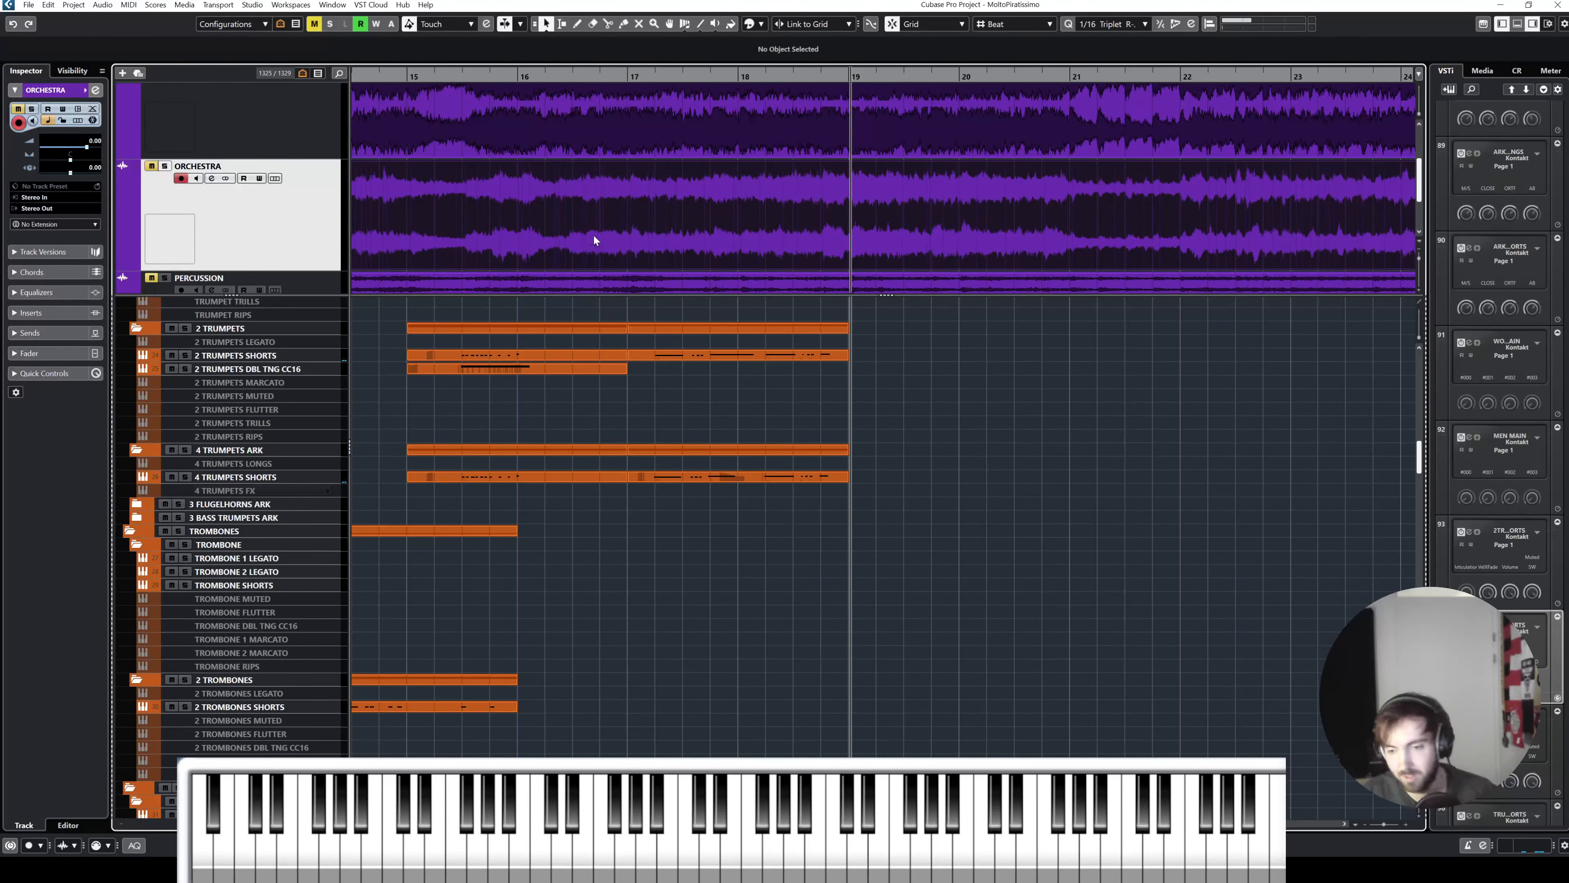
click(604, 240)
key(s)
click(526, 76)
key(space)
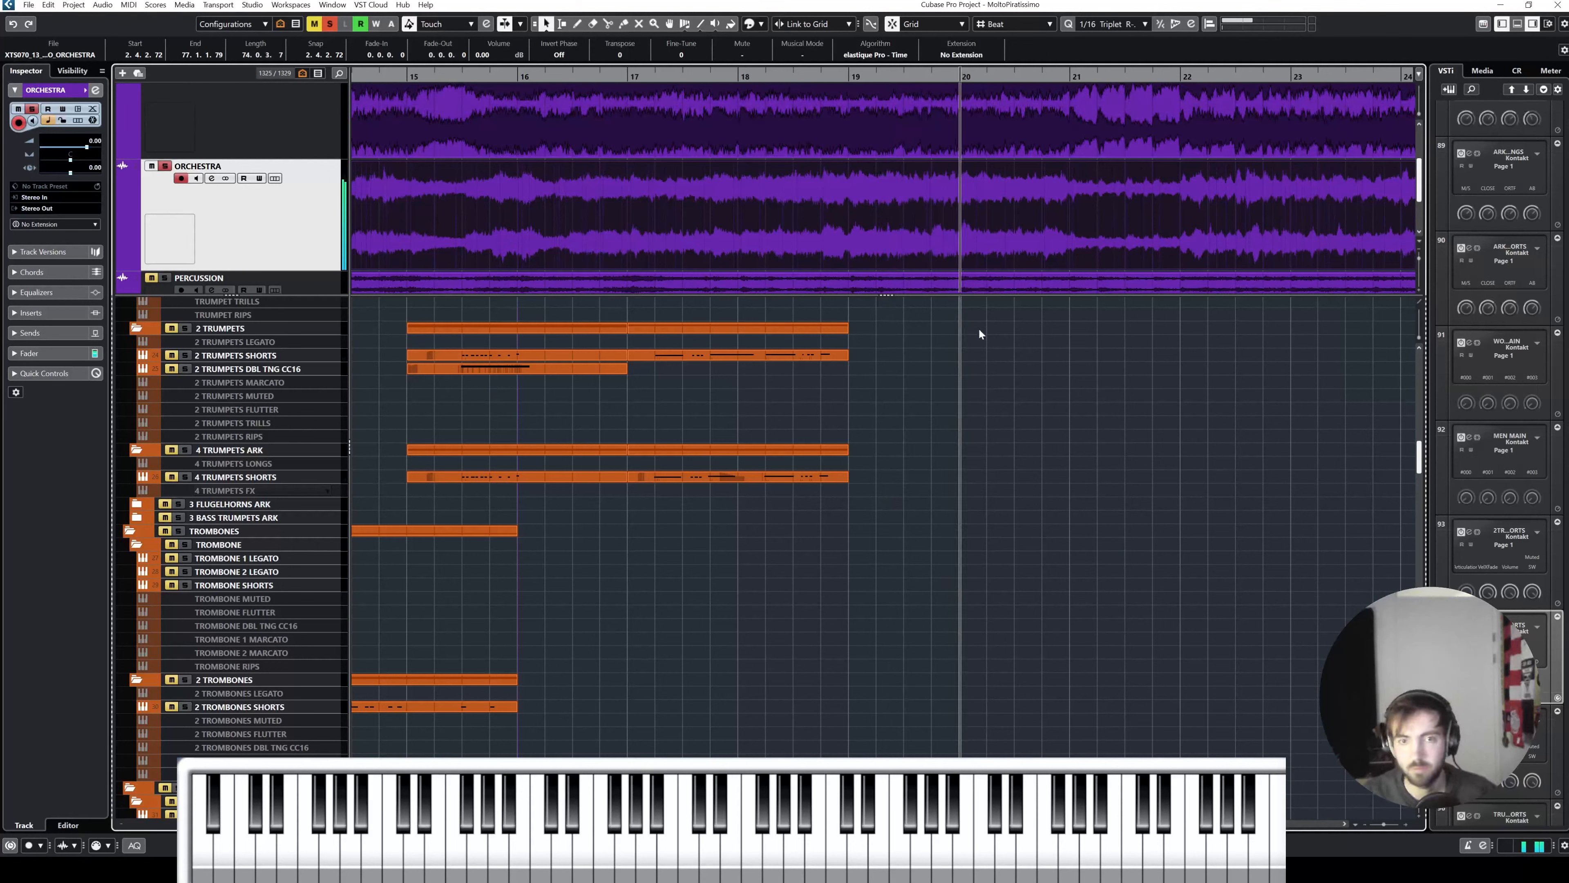
click(1004, 366)
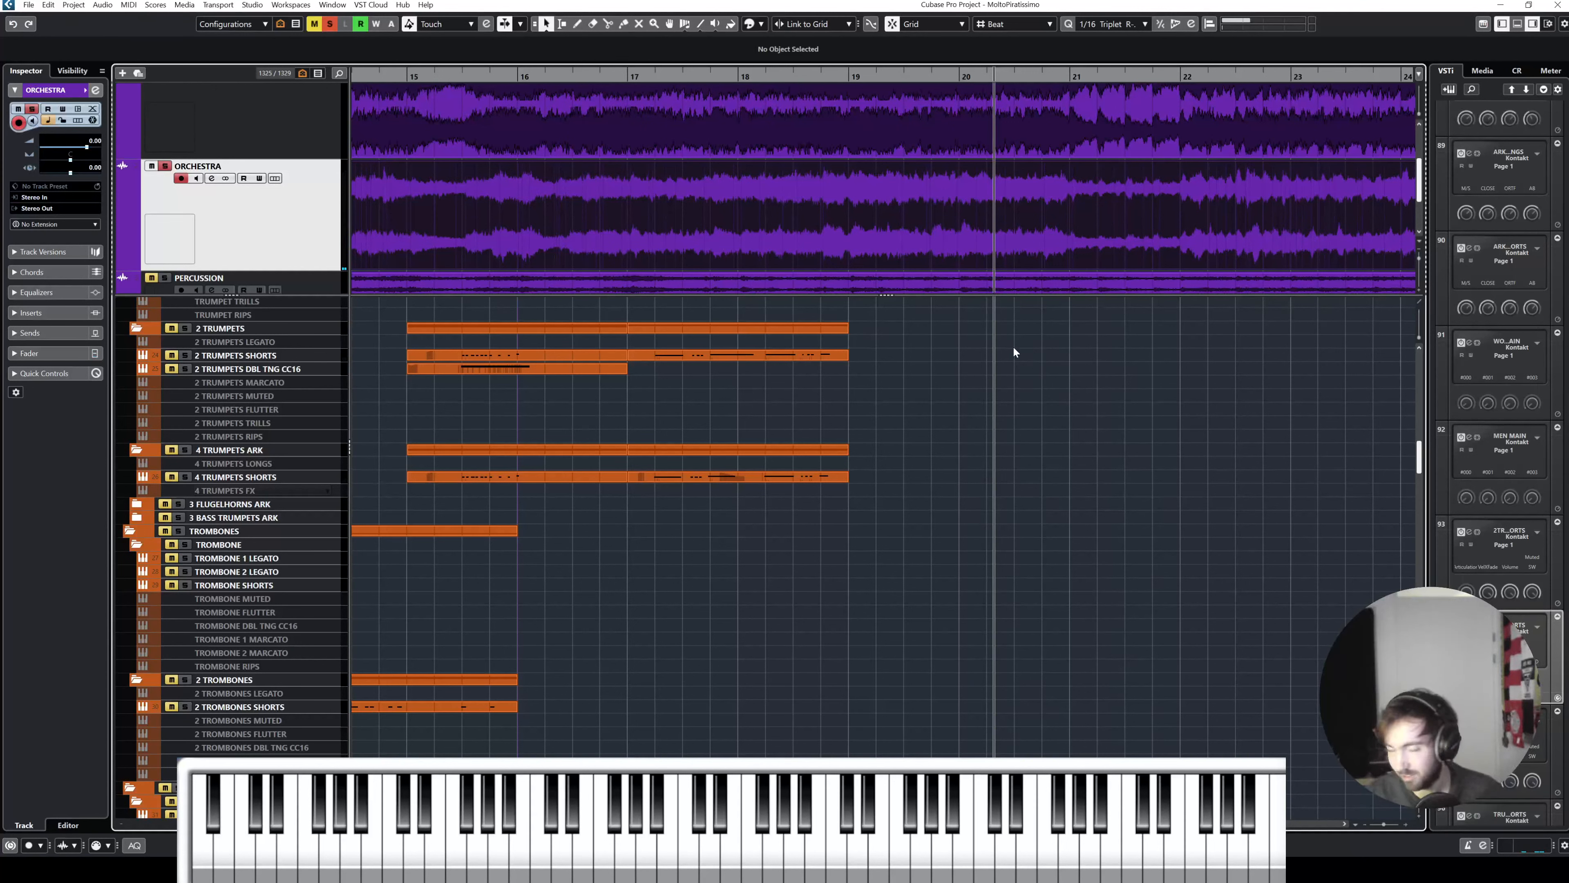
drag(644, 76, 541, 81)
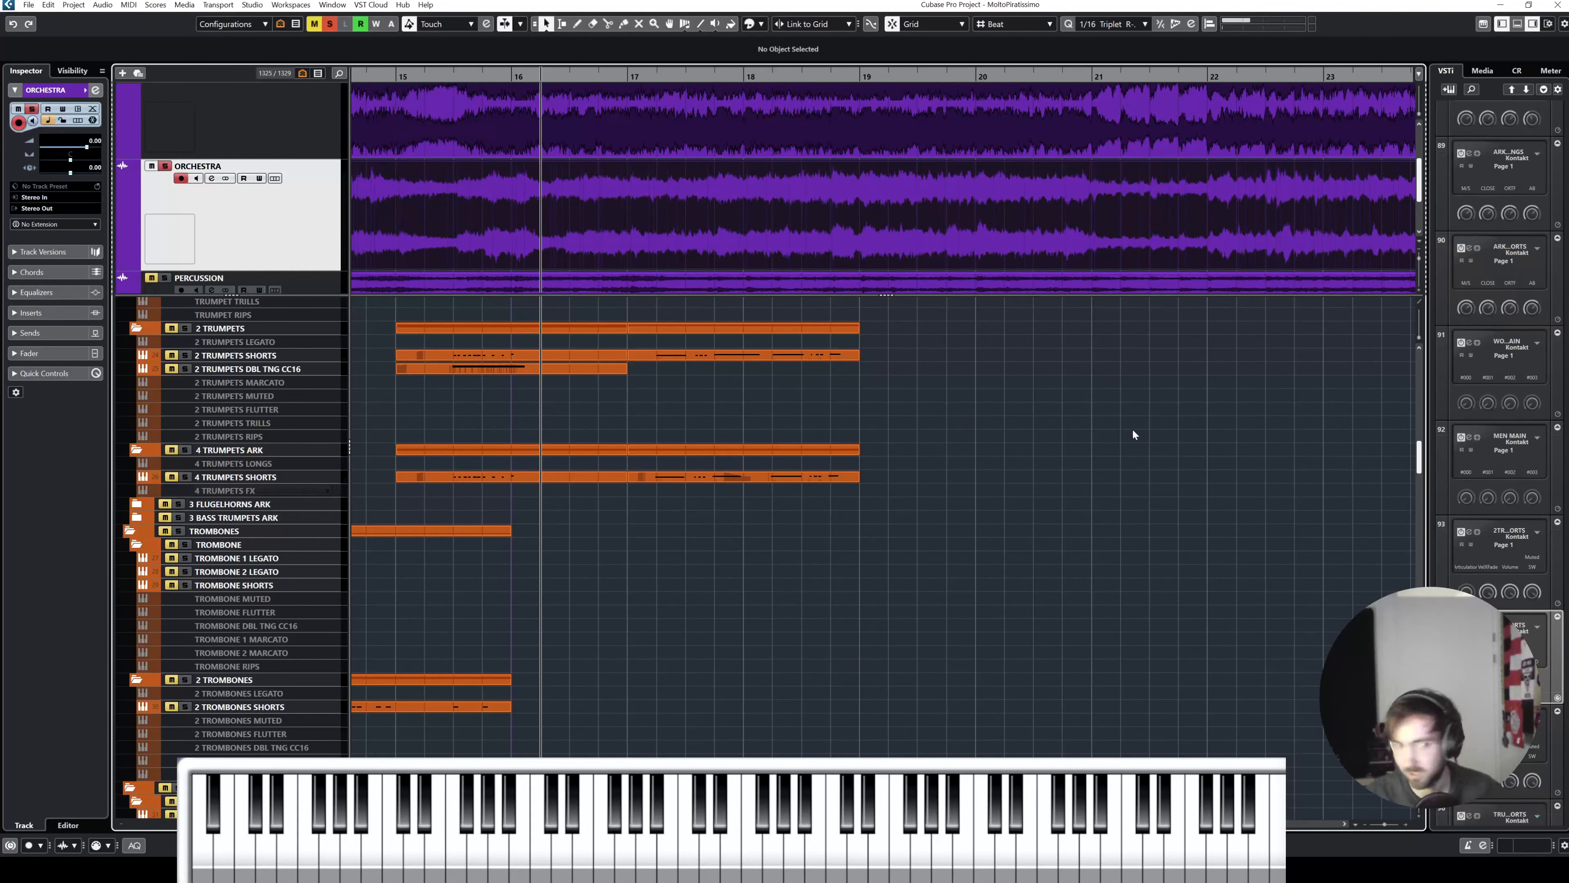
click(511, 76)
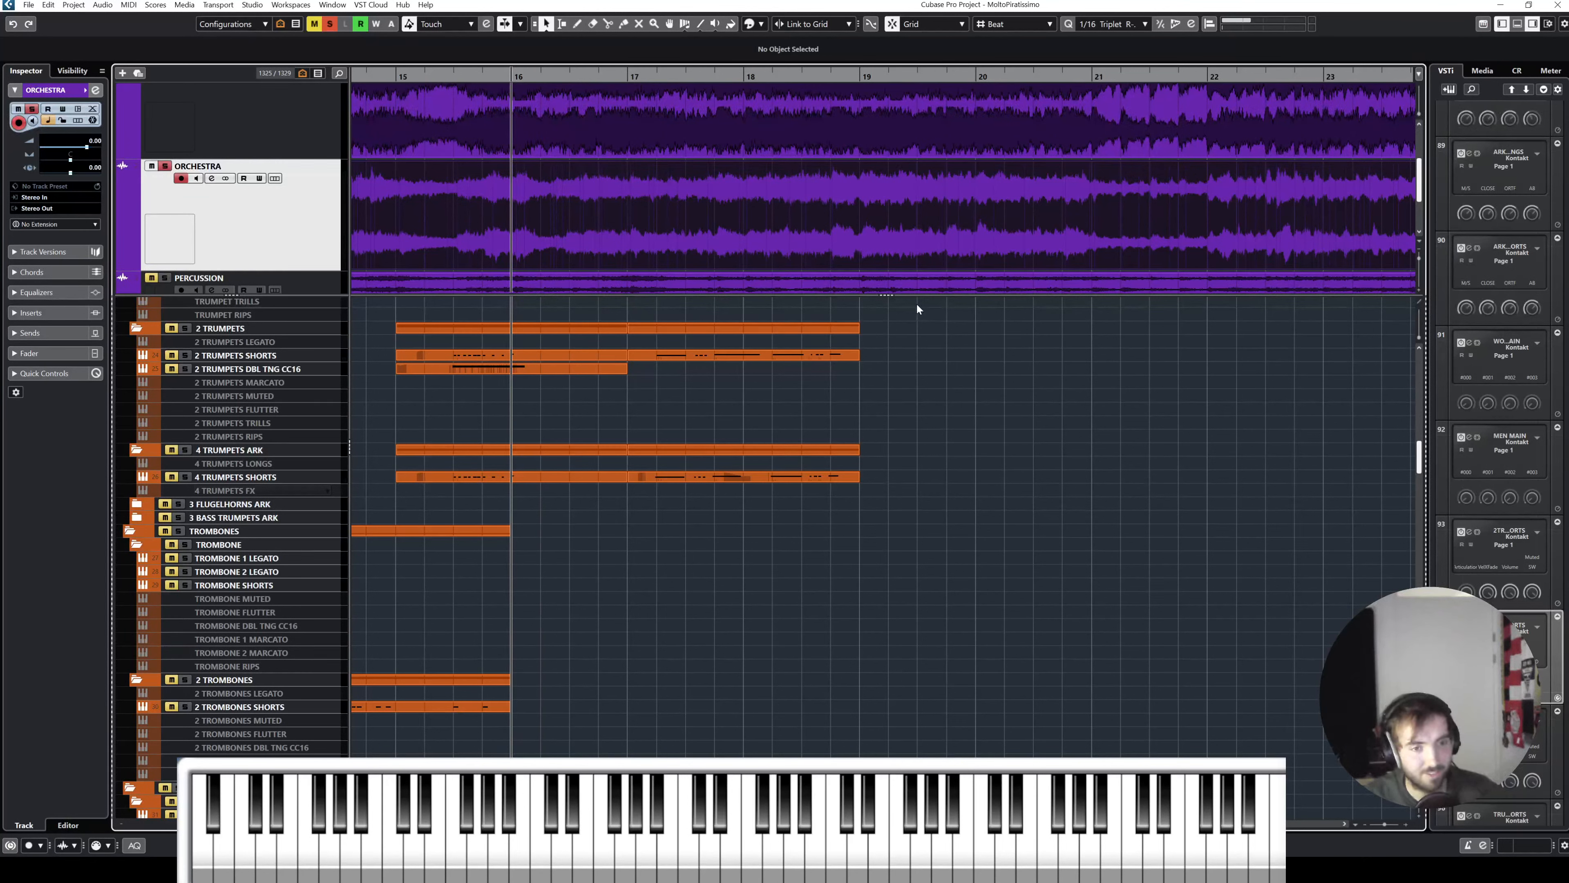
Step: Listen to the soloed ORCHESTRA reference from bar 16 to bar 19 and turn its solo off
key(space)
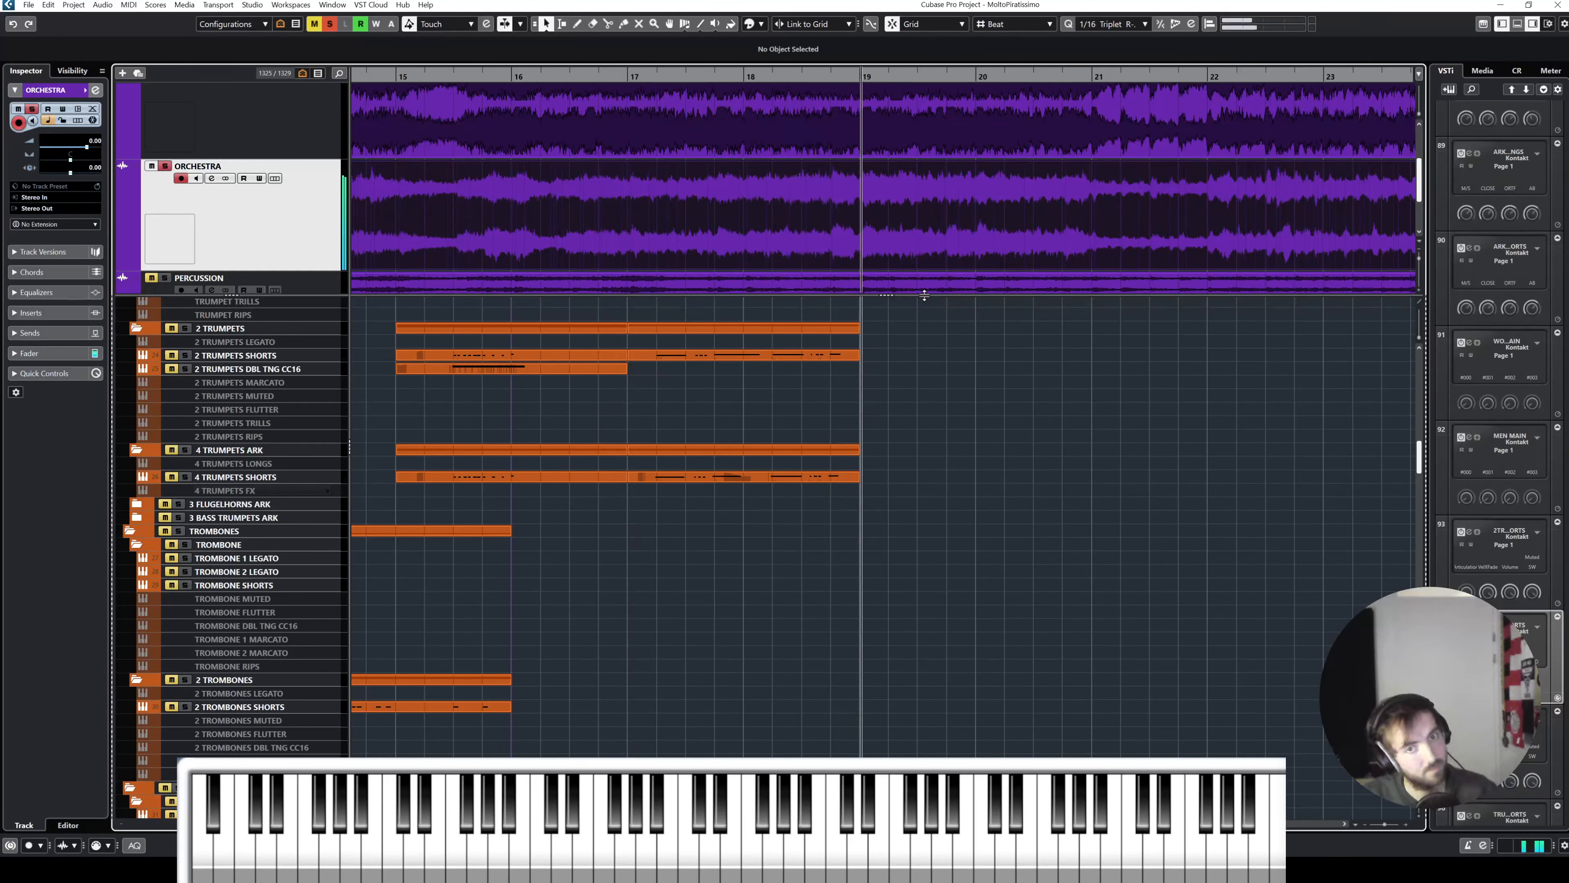
drag(479, 296, 479, 283)
click(295, 215)
key(s)
Step: Give the instrument tracks more room below the reference audio and select the VIOLAS SHORTS track in the CSS strings
scroll(761, 357, down, 8)
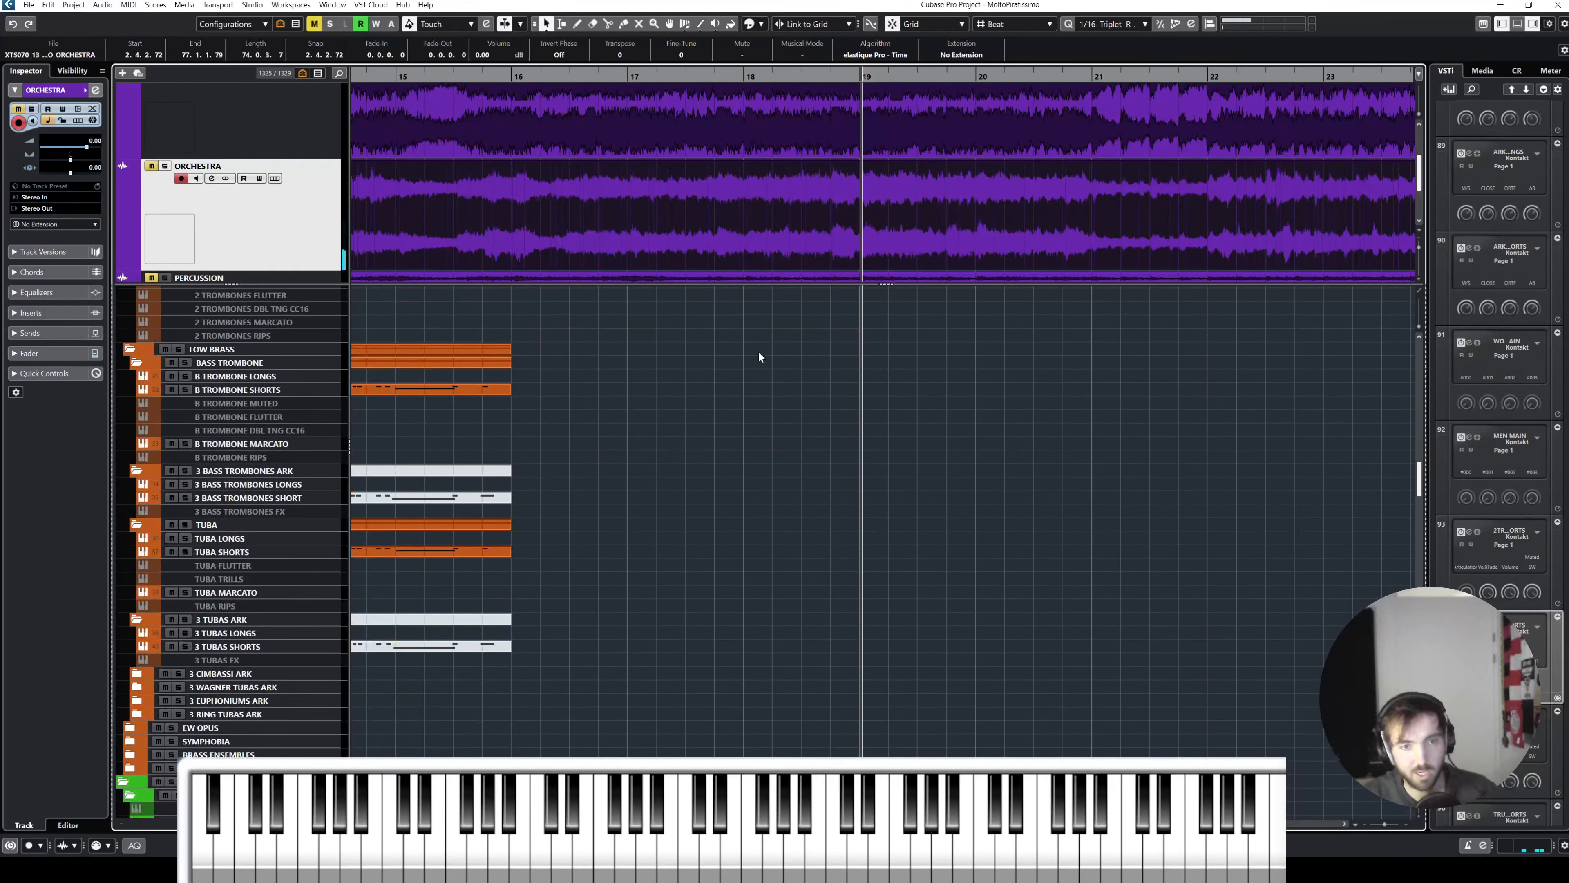
drag(769, 283, 773, 246)
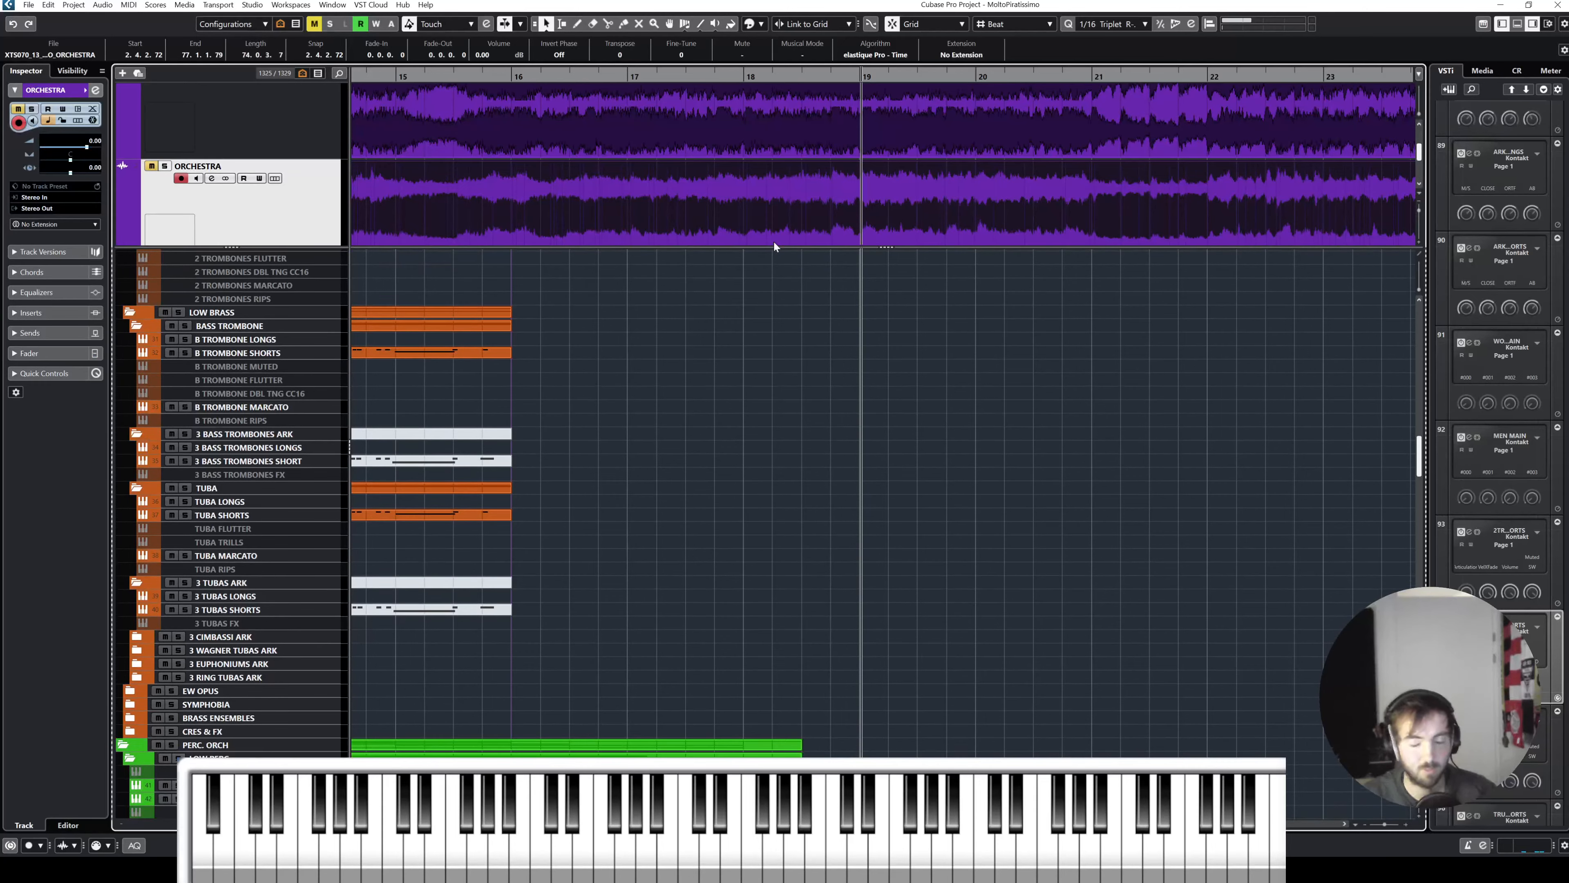
scroll(734, 541, down, 15)
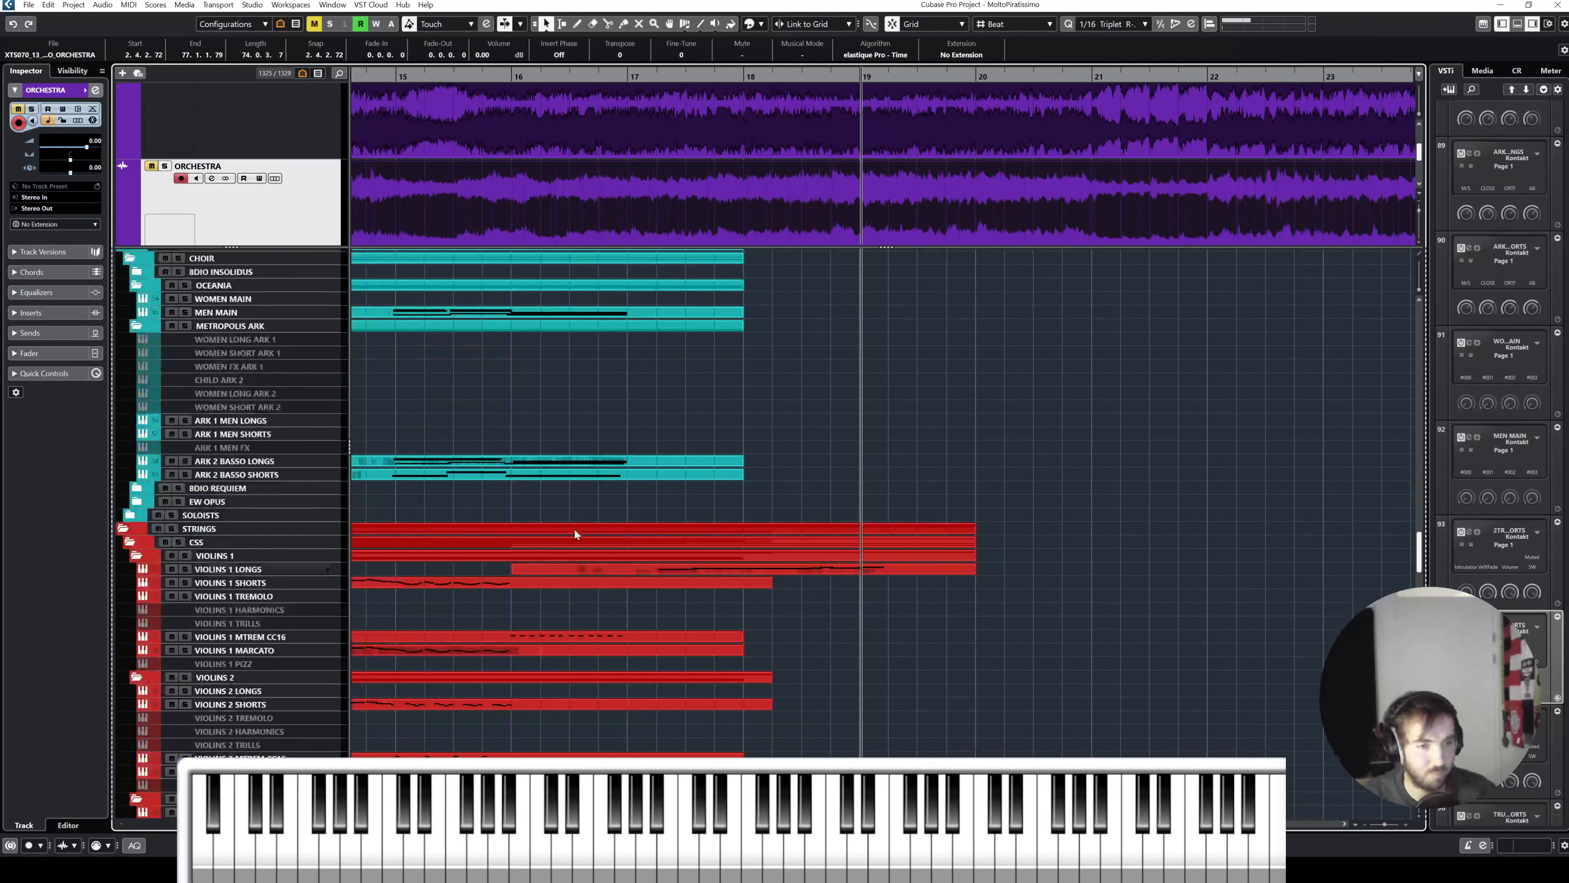
scroll(277, 477, down, 3)
click(278, 482)
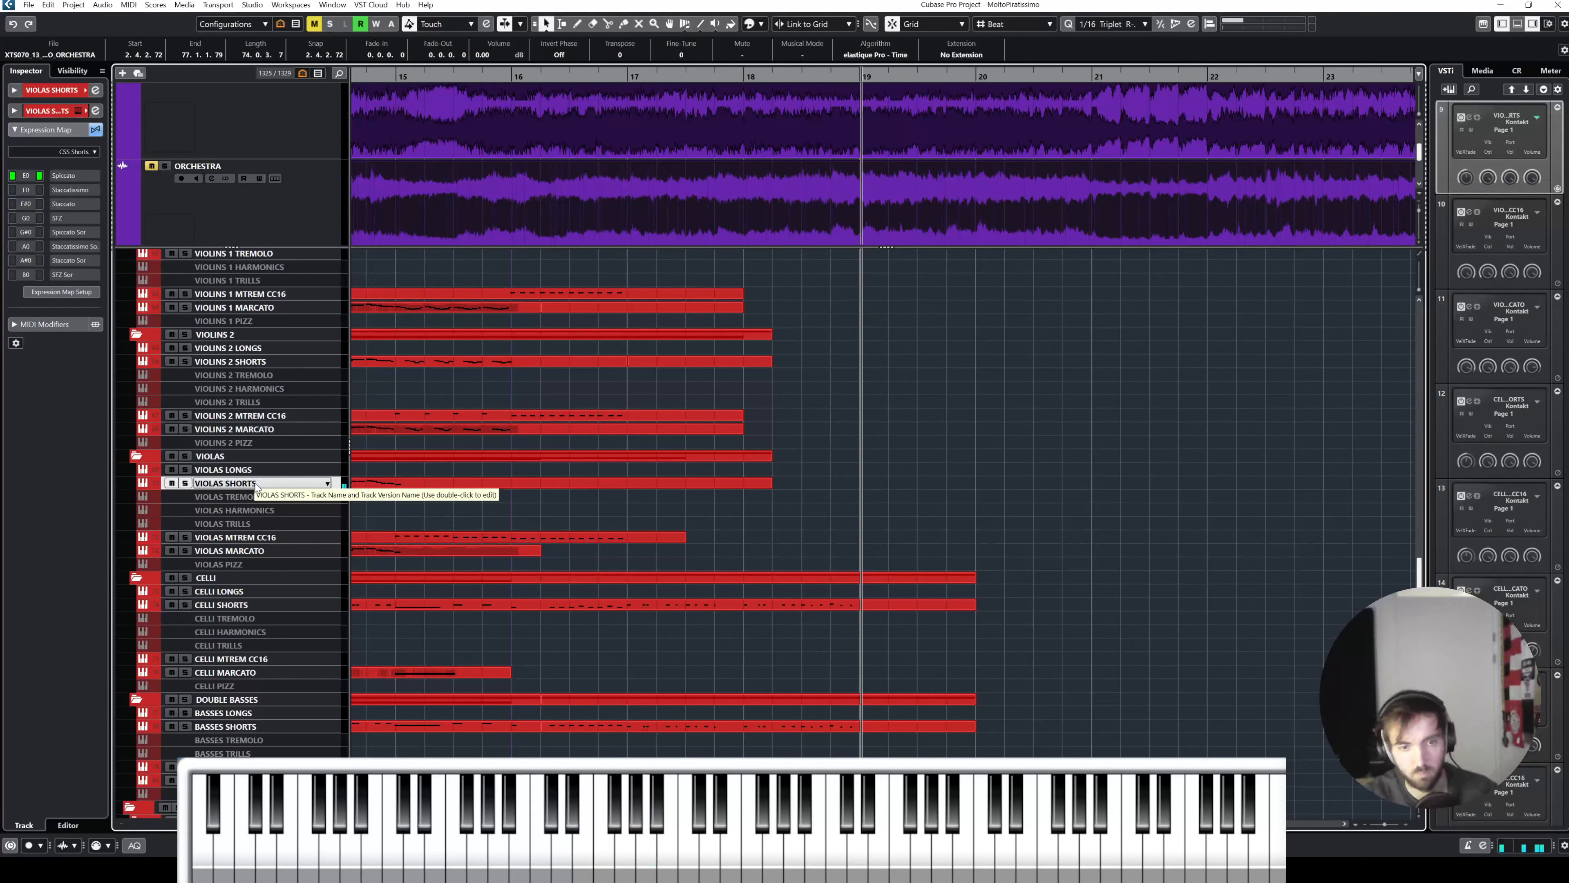
Step: Split the CELLI SHORTS part at 16.2.1.0 and copy its later section onto the VIOLAS SHORTS track
click(550, 705)
click(655, 607)
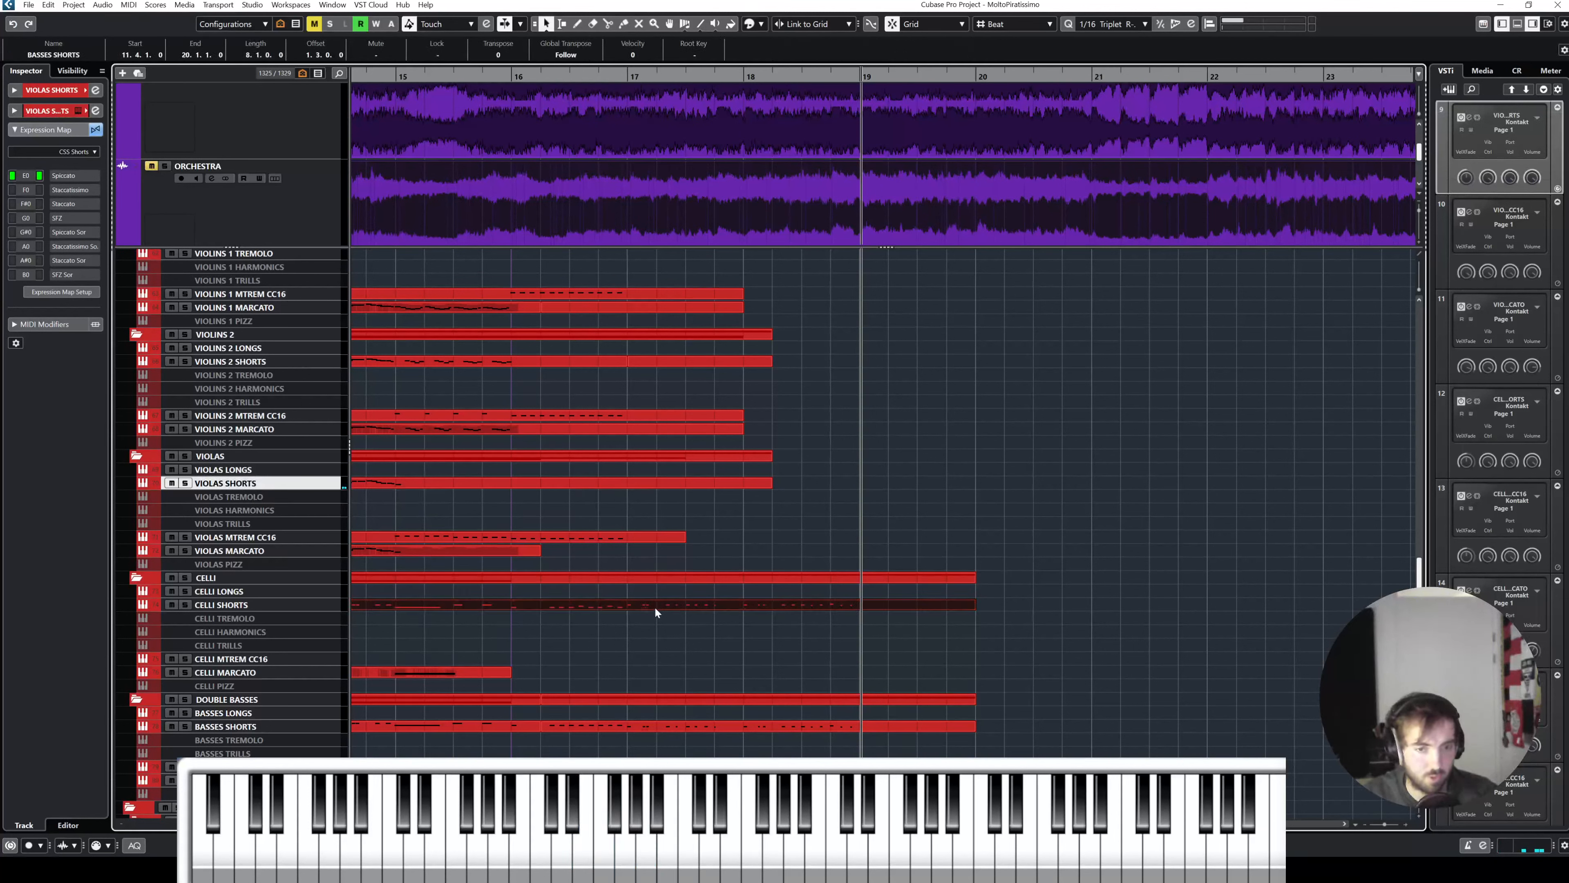
right_click(650, 609)
click(684, 608)
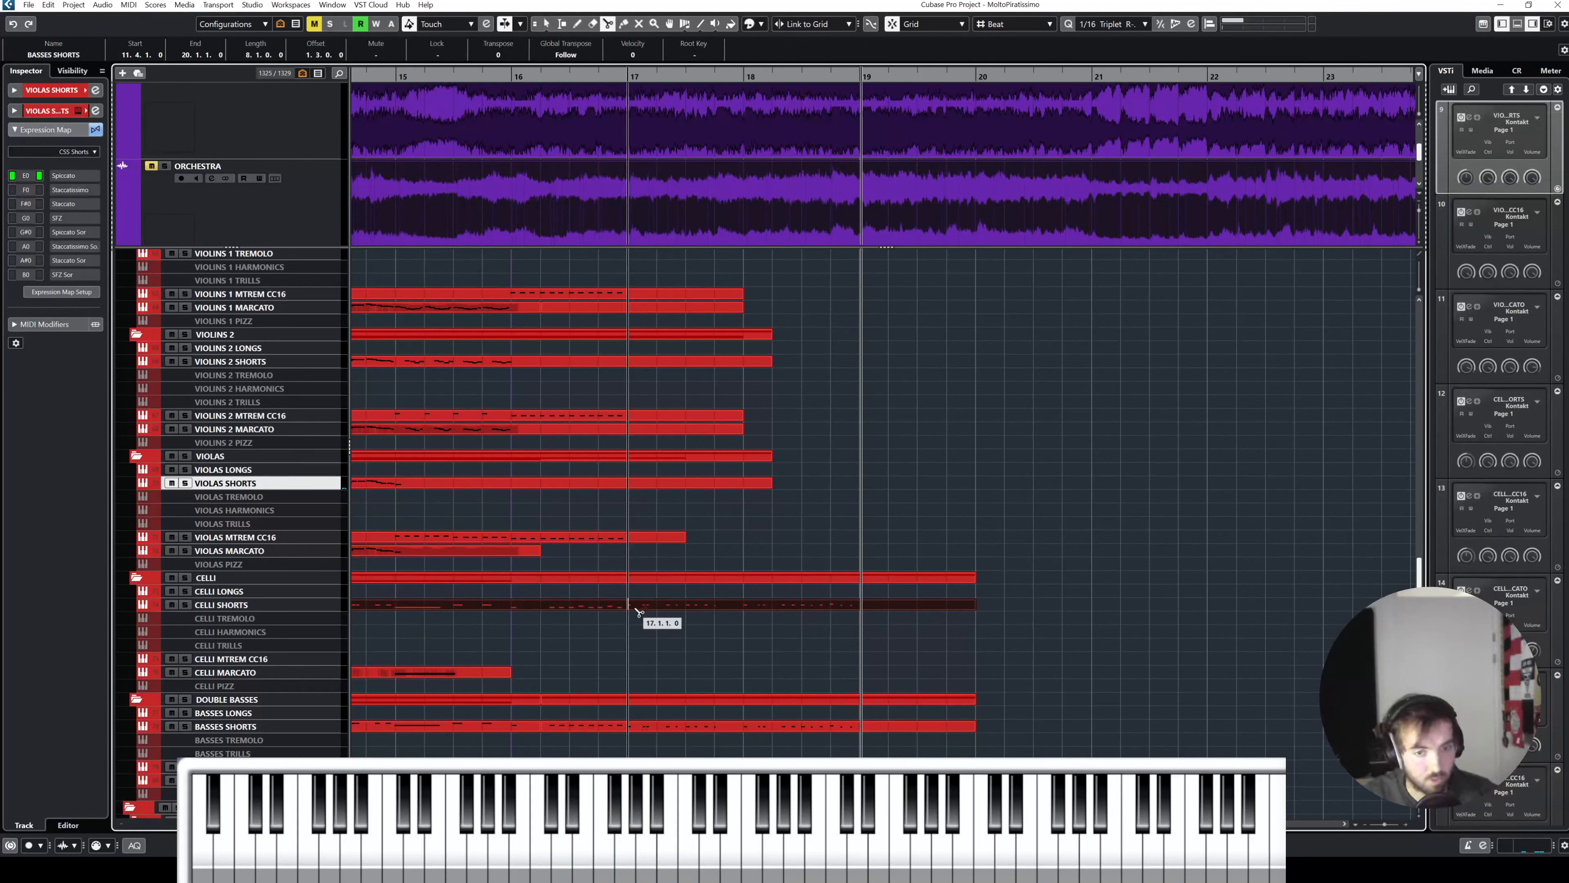
key(1)
click(684, 607)
click(541, 605)
right_click(535, 605)
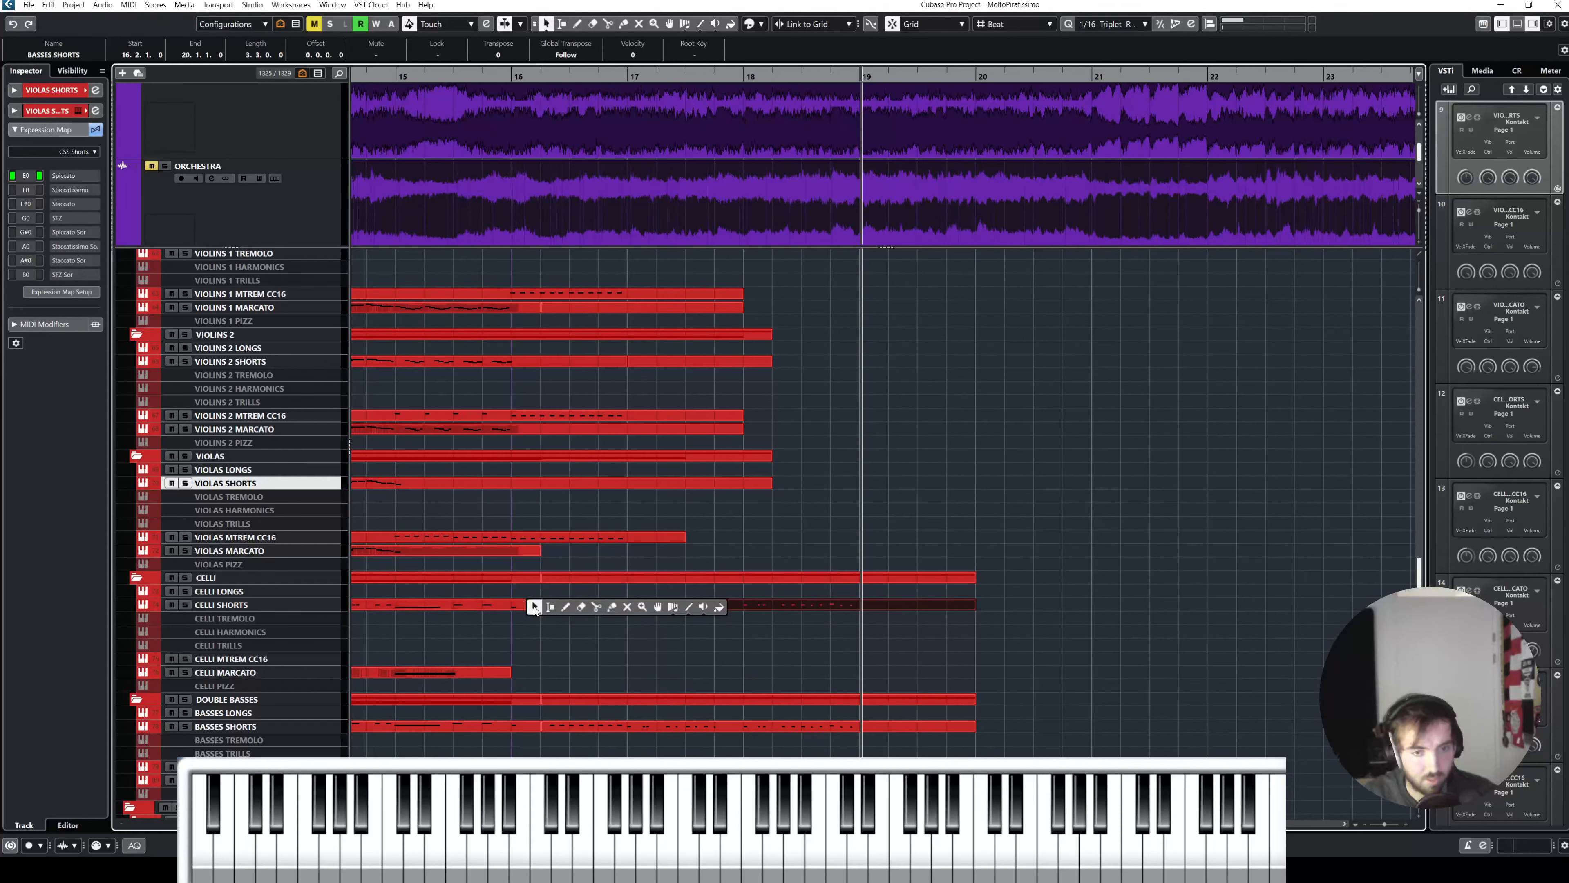
drag(588, 605, 588, 482)
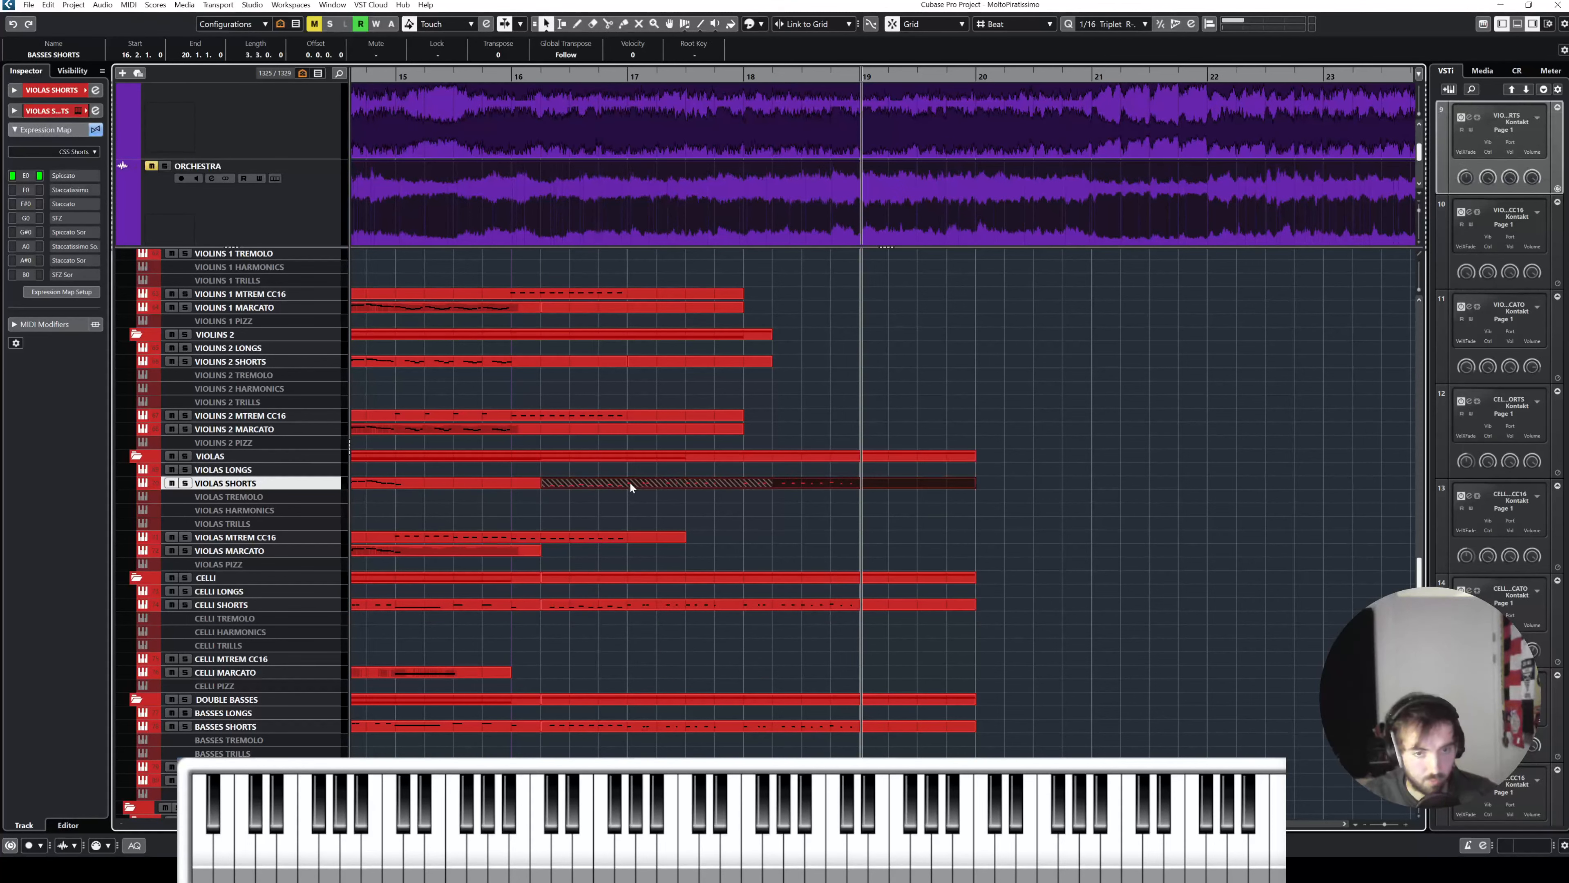
Step: Open the copied viola part in the note editor and delete the notes before bar 17
double_click(629, 481)
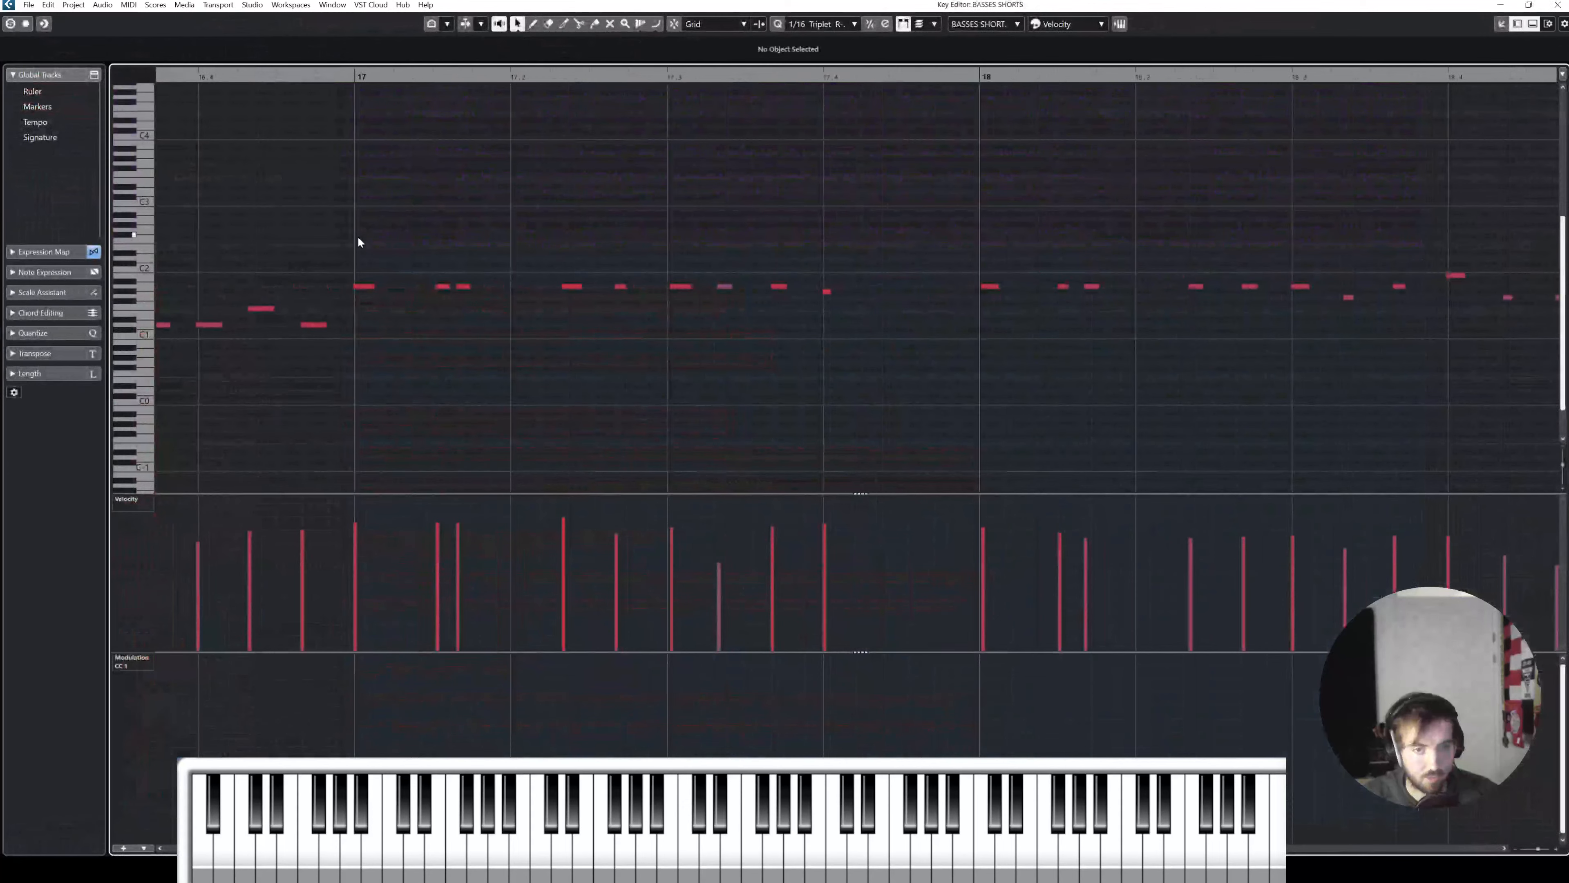
drag(235, 265, 466, 378)
key(Delete)
Step: Transpose the remaining viola notes up an octave and duplicate them a fourth lower as a second voice
drag(428, 215, 1210, 365)
key(Up)
key(Up)
key(Up)
key(Up)
key(Up)
key(Up)
key(Up)
key(Up)
key(Up)
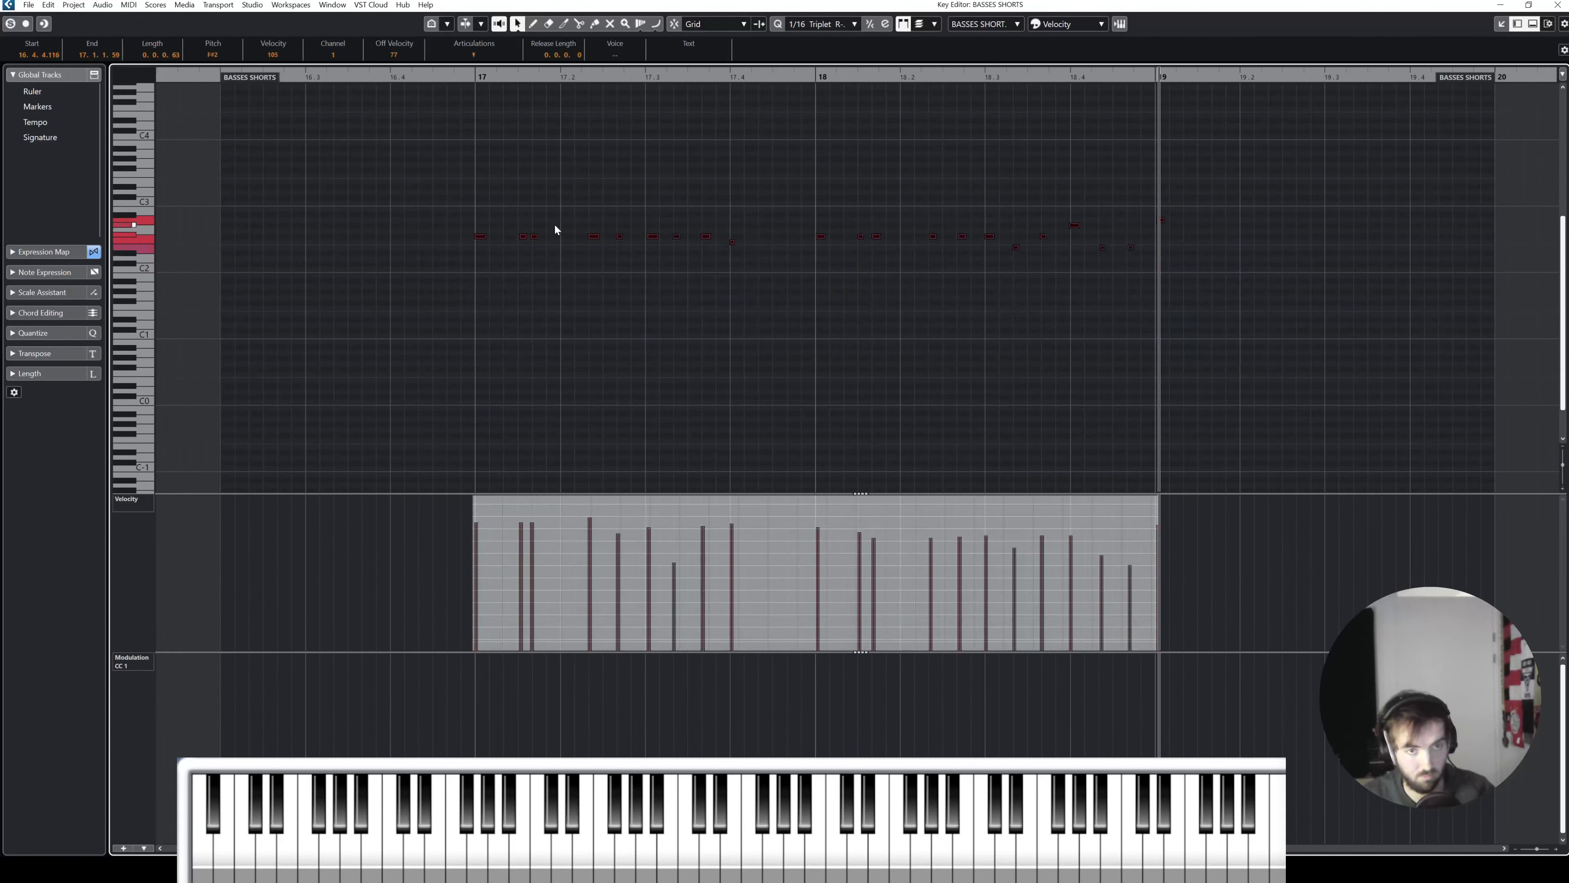
drag(485, 220, 483, 248)
Step: Repitch the two viola notes on beat 4 of bar 17 to E2 and B2, and place the playback position there
click(733, 225)
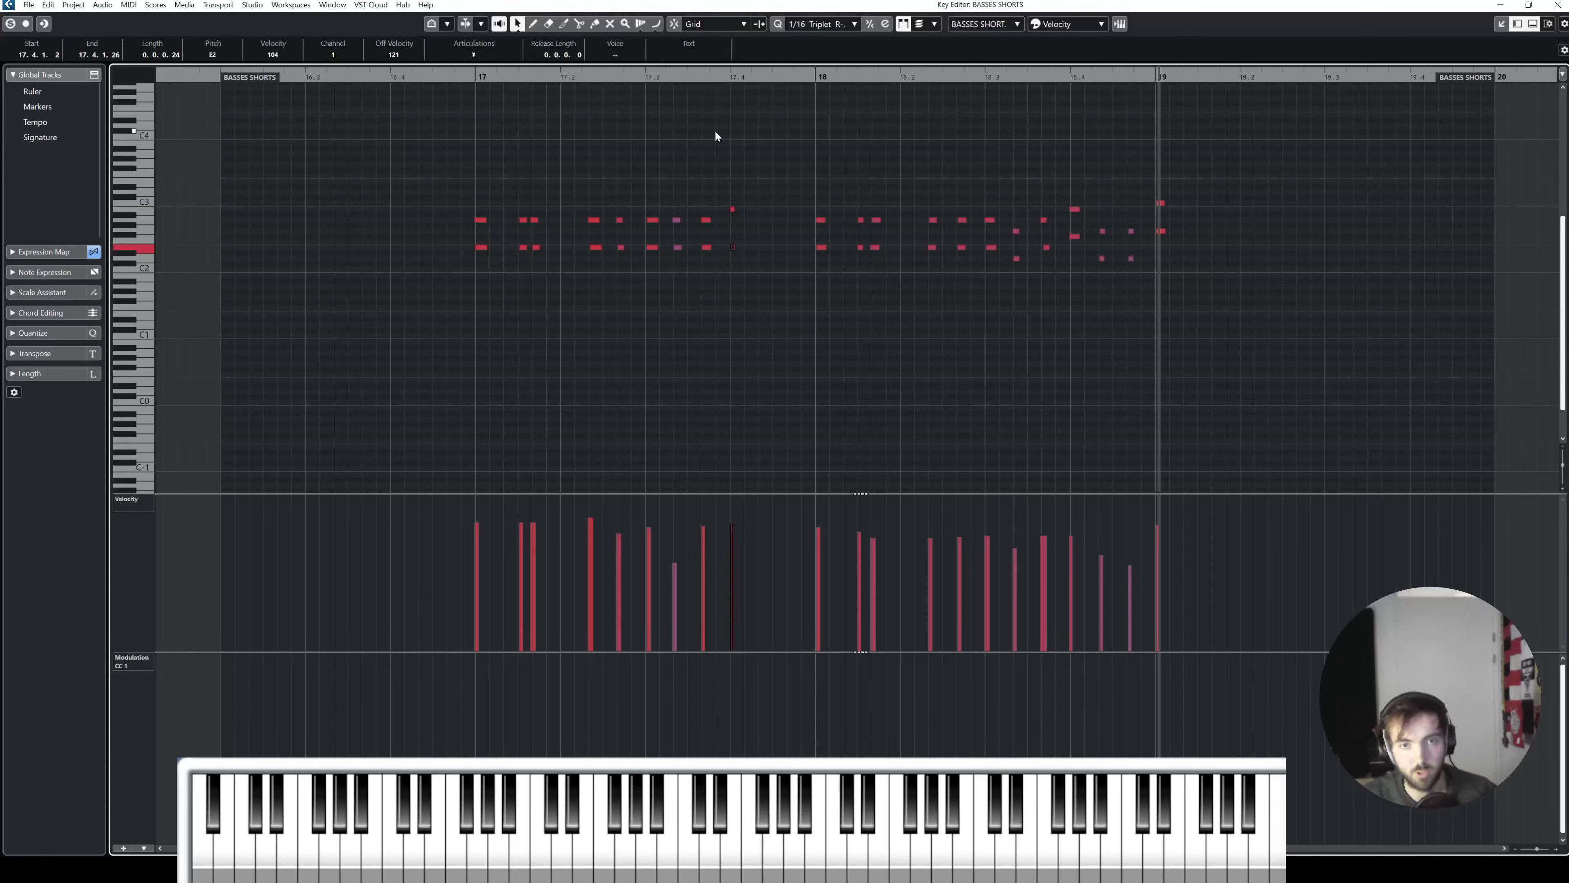
click(735, 77)
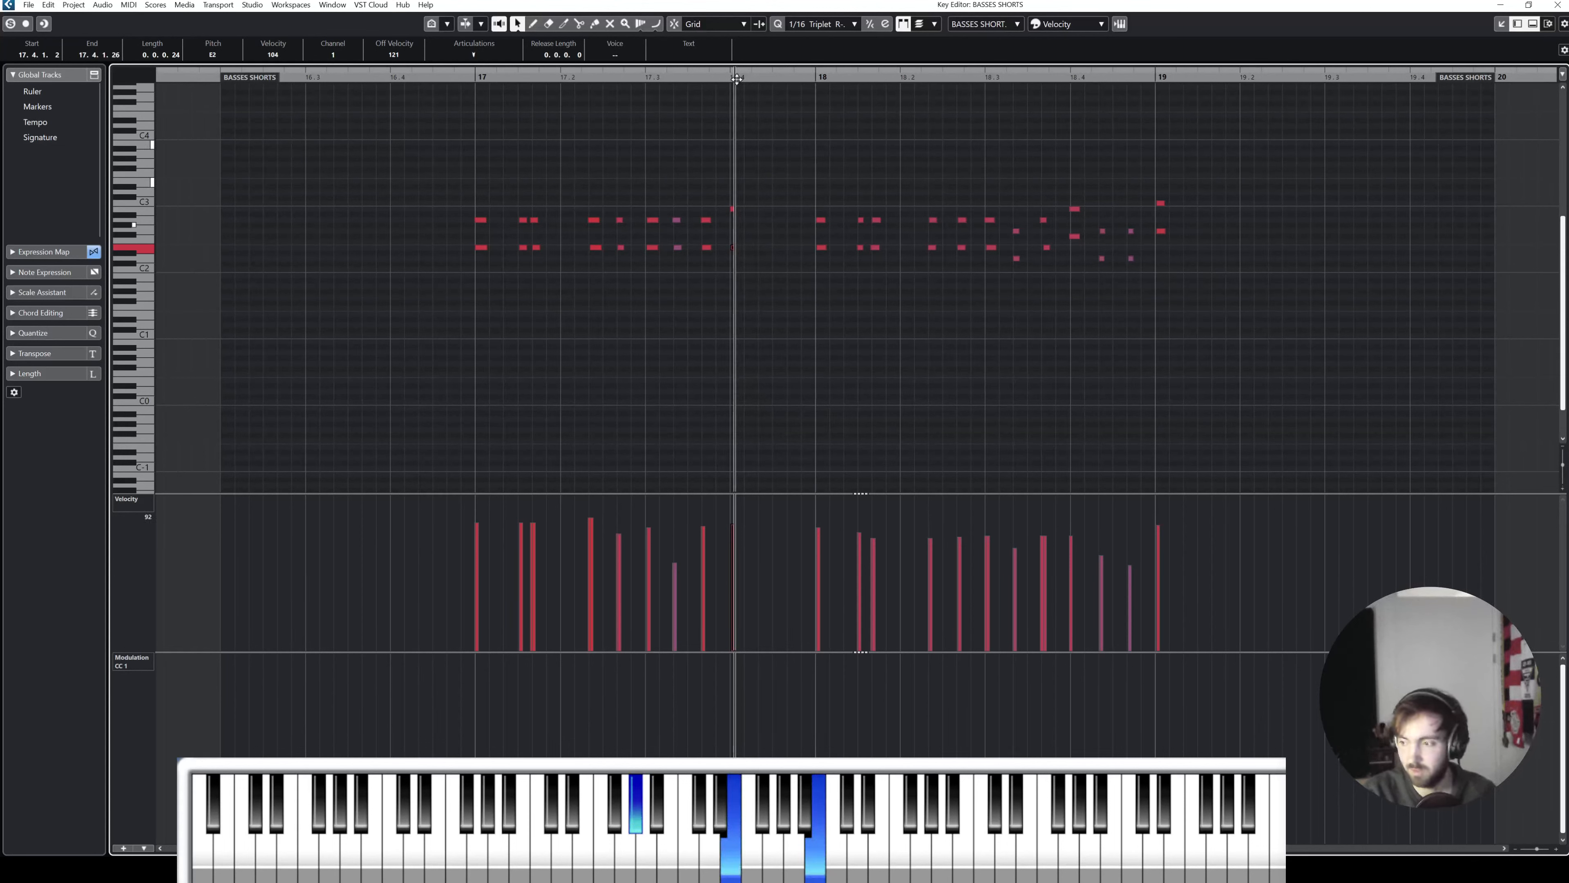
click(840, 185)
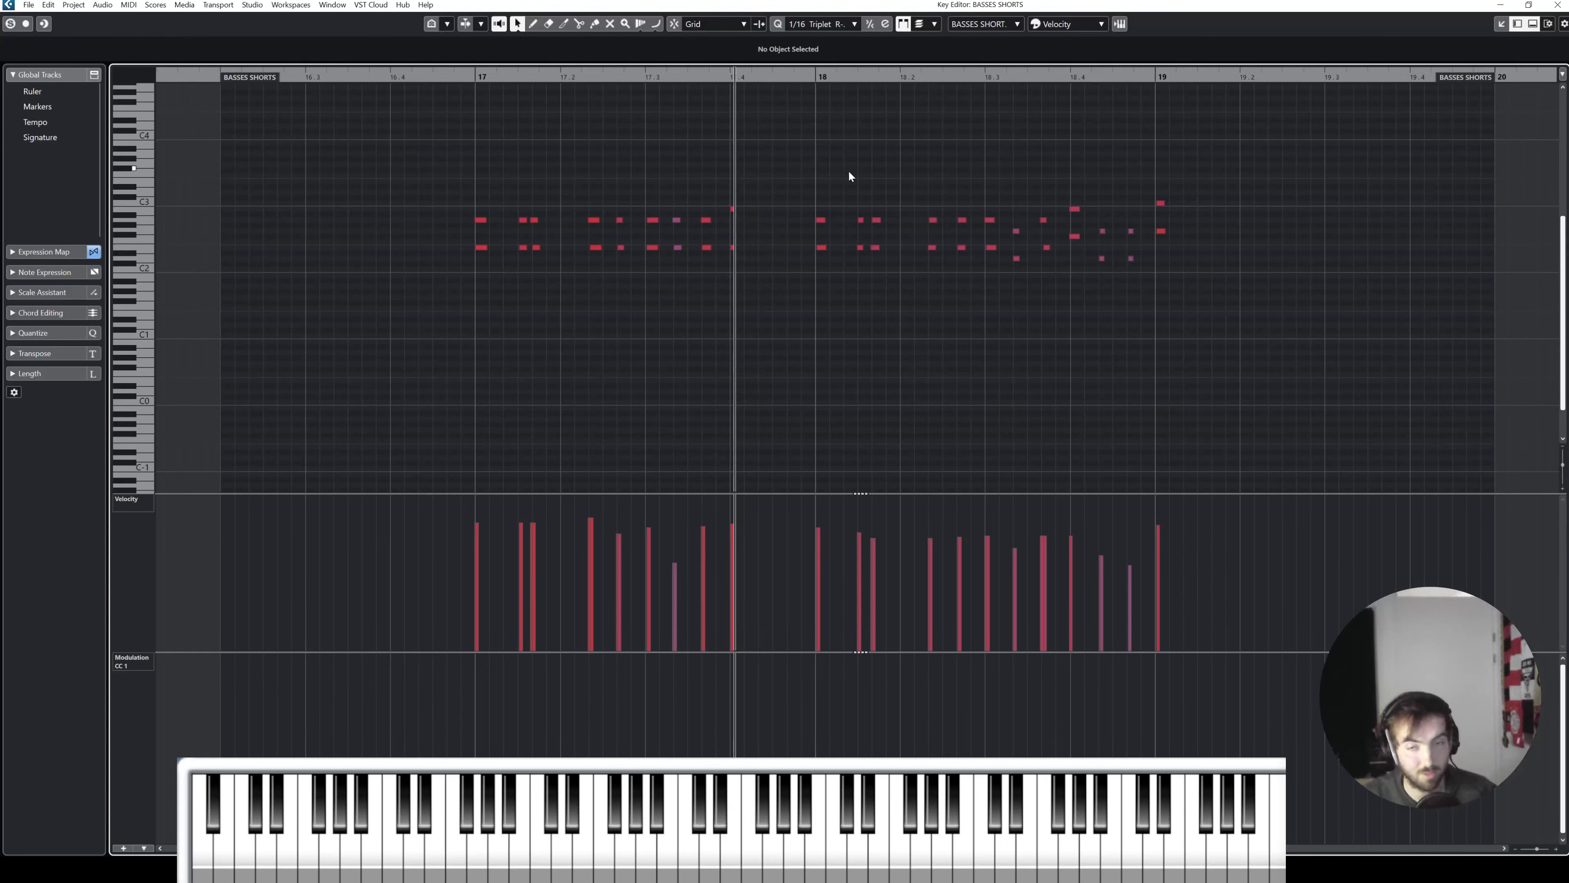
Step: Raise the two low notes at the end of bar 18's third beat to A2 and E2
click(1017, 232)
key(Up)
key(Up)
click(1017, 258)
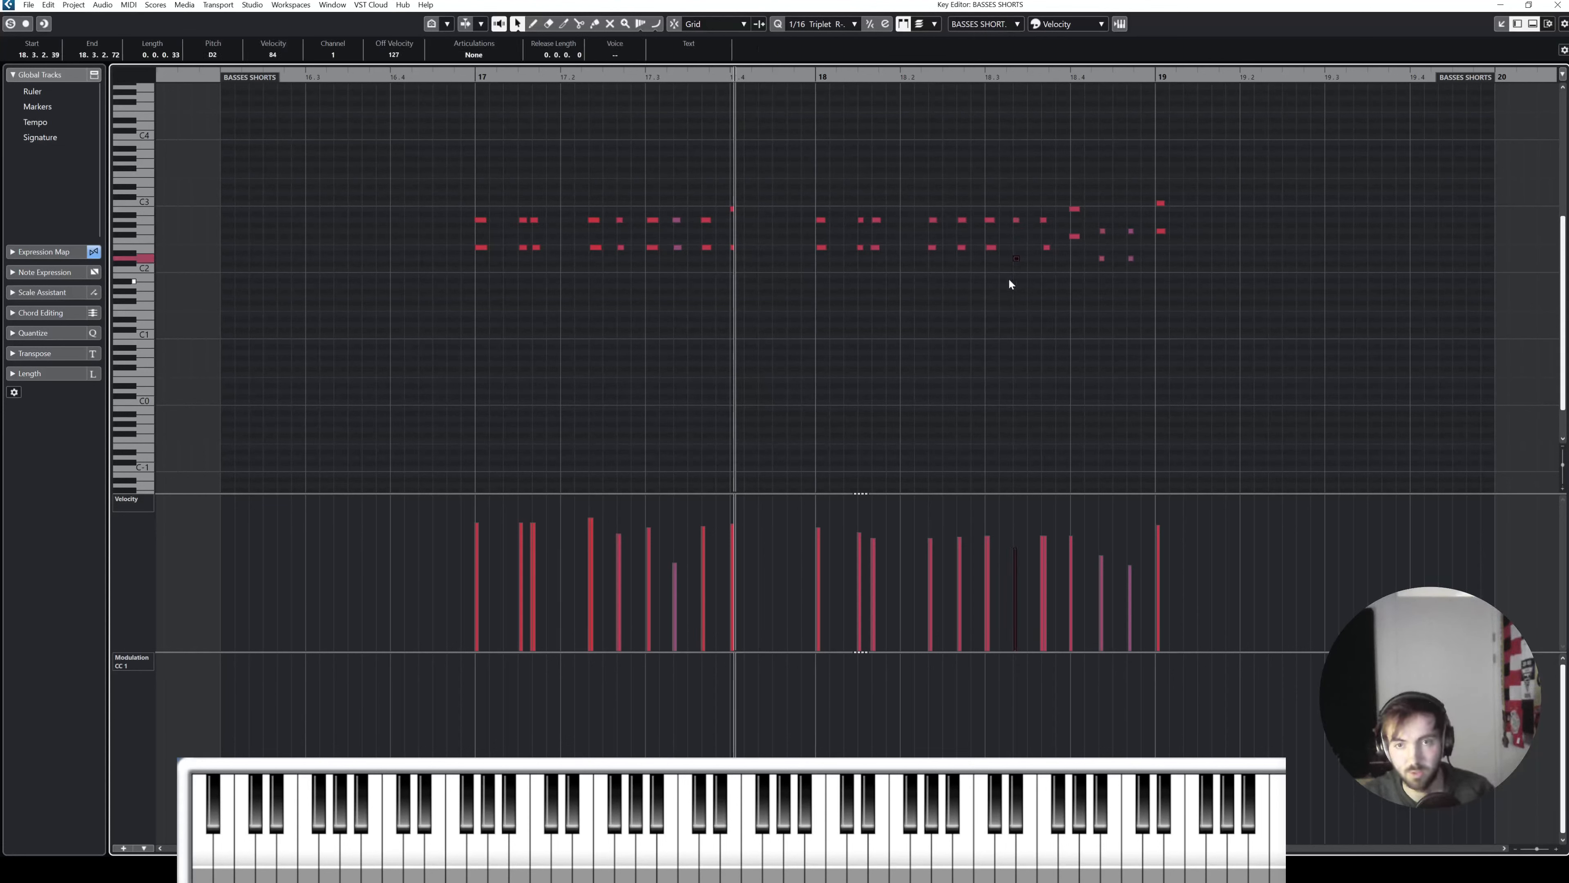
key(Up)
key(Up)
key(Up)
key(Up)
Step: Repitch the three two-note chords on beat 4 of bar 18 to B2 over G2
drag(1062, 219, 1137, 246)
key(Down)
key(Down)
key(Down)
key(Up)
key(Up)
key(Down)
key(Up)
key(Up)
key(Up)
key(Up)
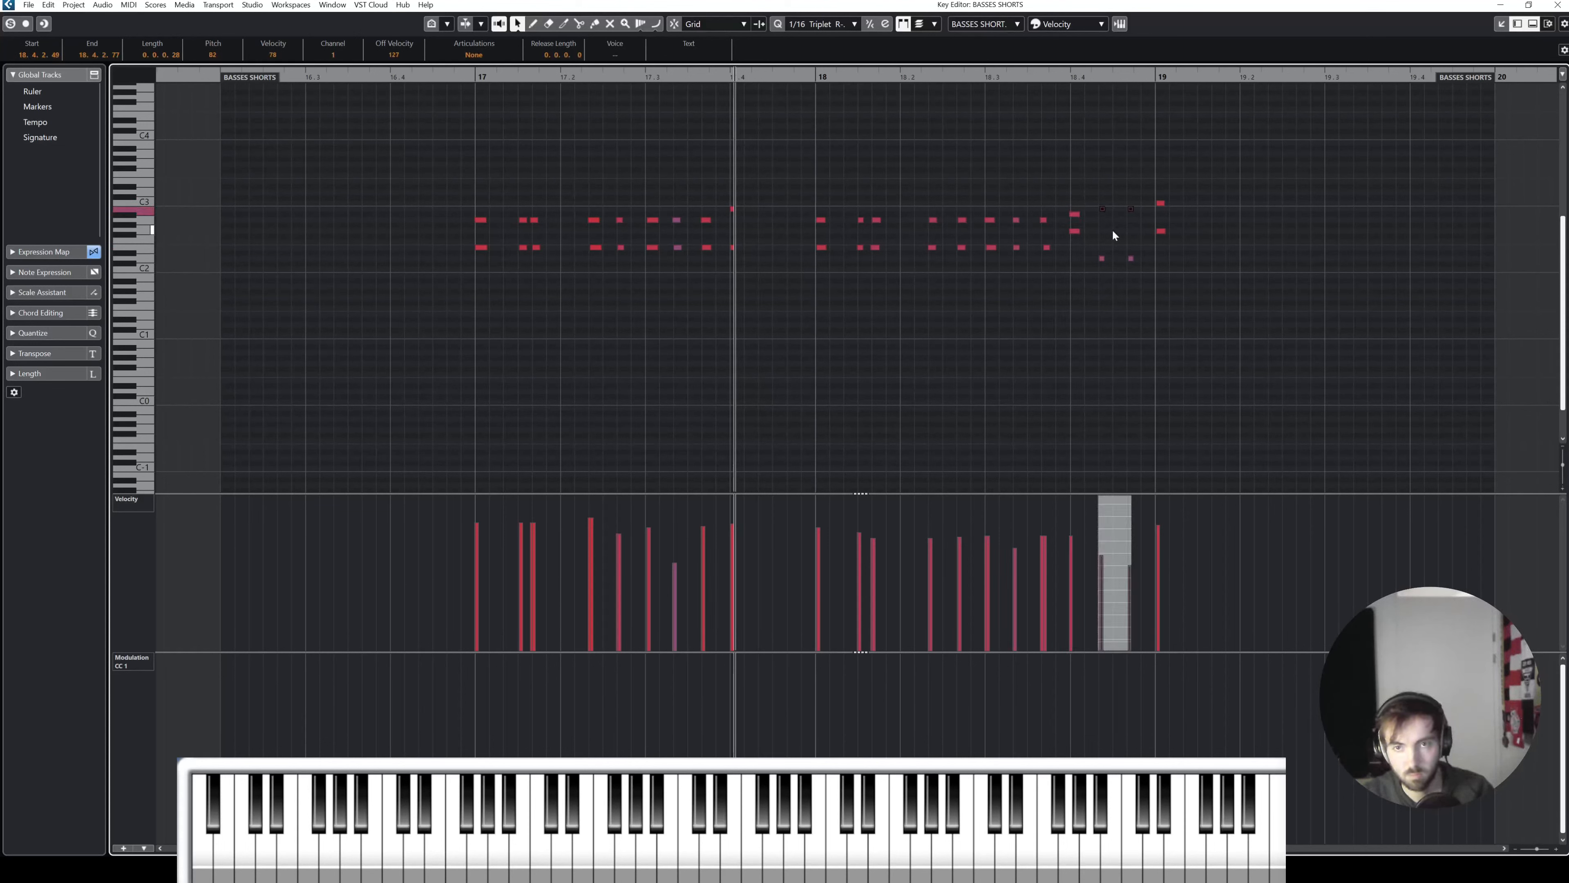
key(Up)
drag(1063, 205, 1168, 188)
key(Up)
key(Up)
key(Up)
key(Up)
key(Up)
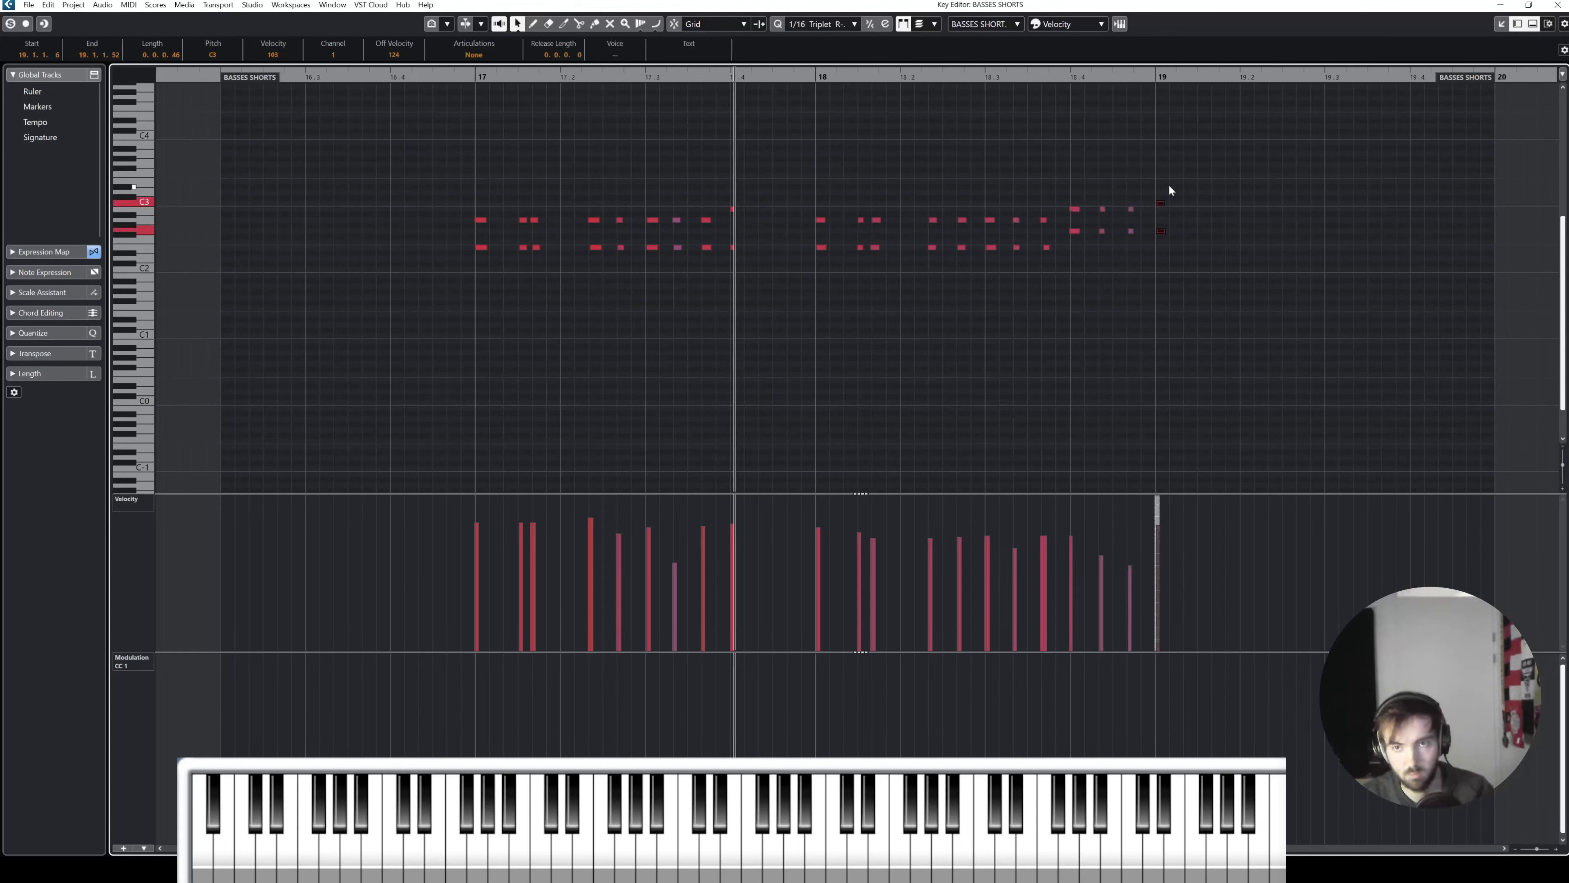
click(1161, 231)
Step: Play the edited viola part from just before bar 17 and close its note editor
click(427, 77)
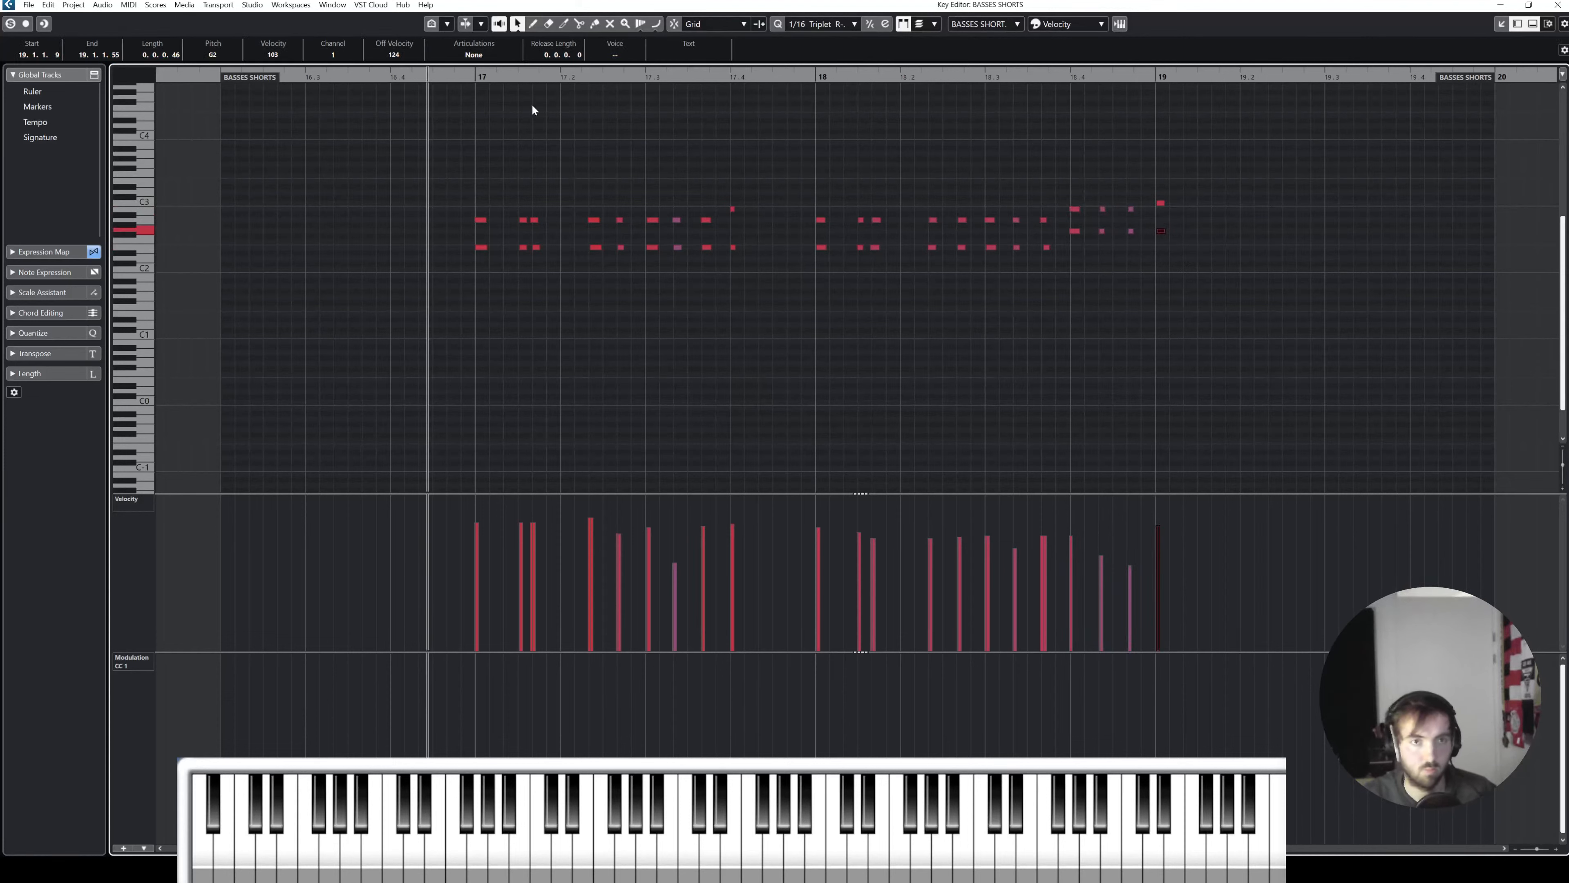
key(space)
click(1557, 5)
click(1043, 428)
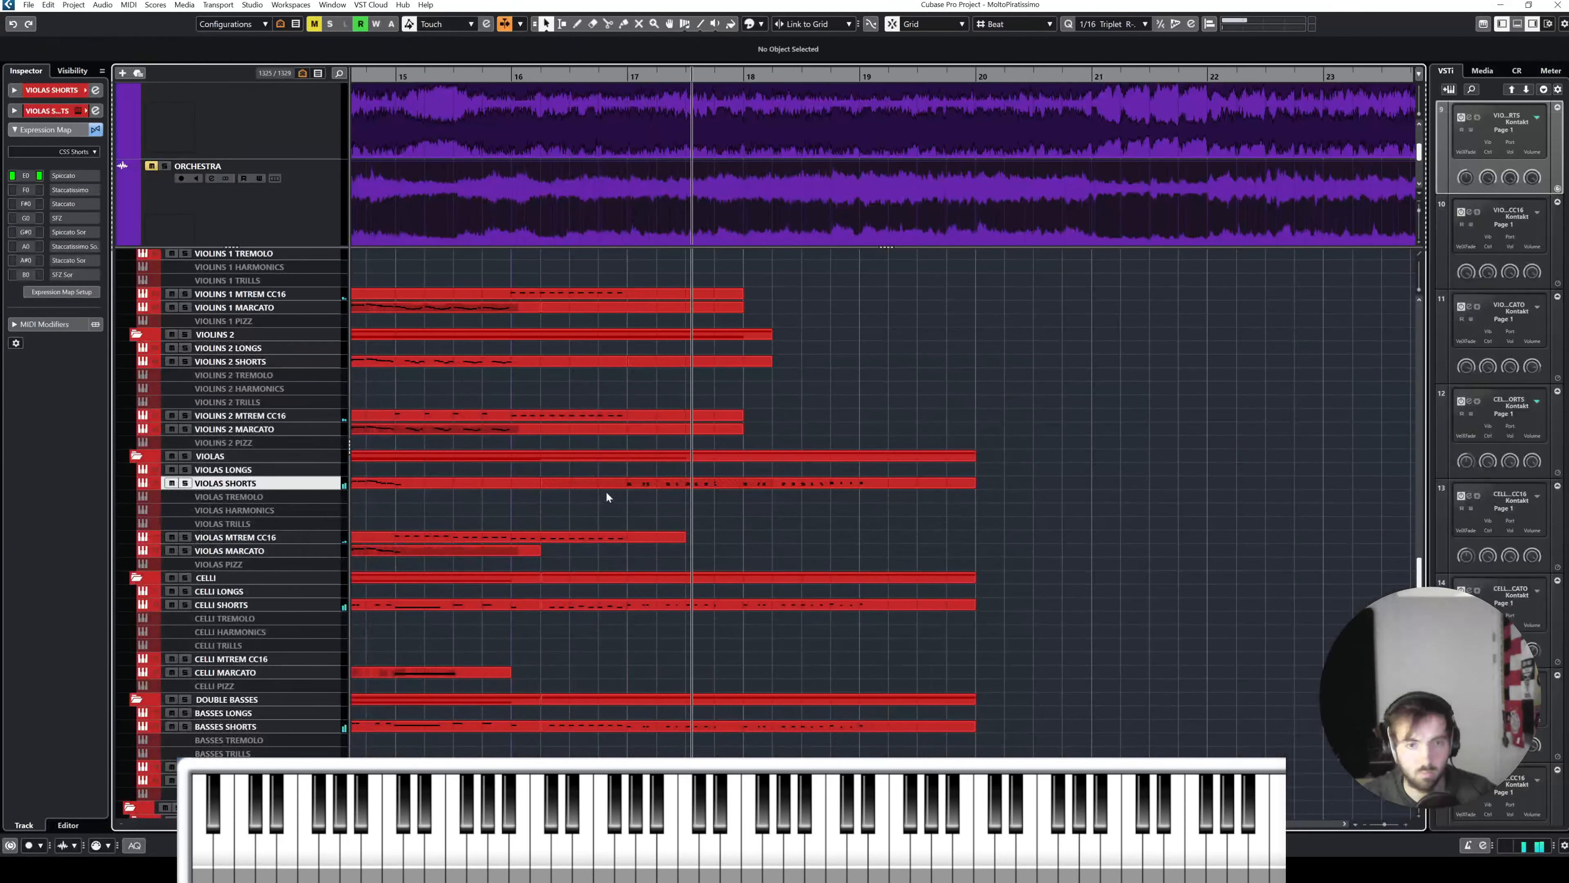
click(656, 488)
scroll(270, 373, up, 5)
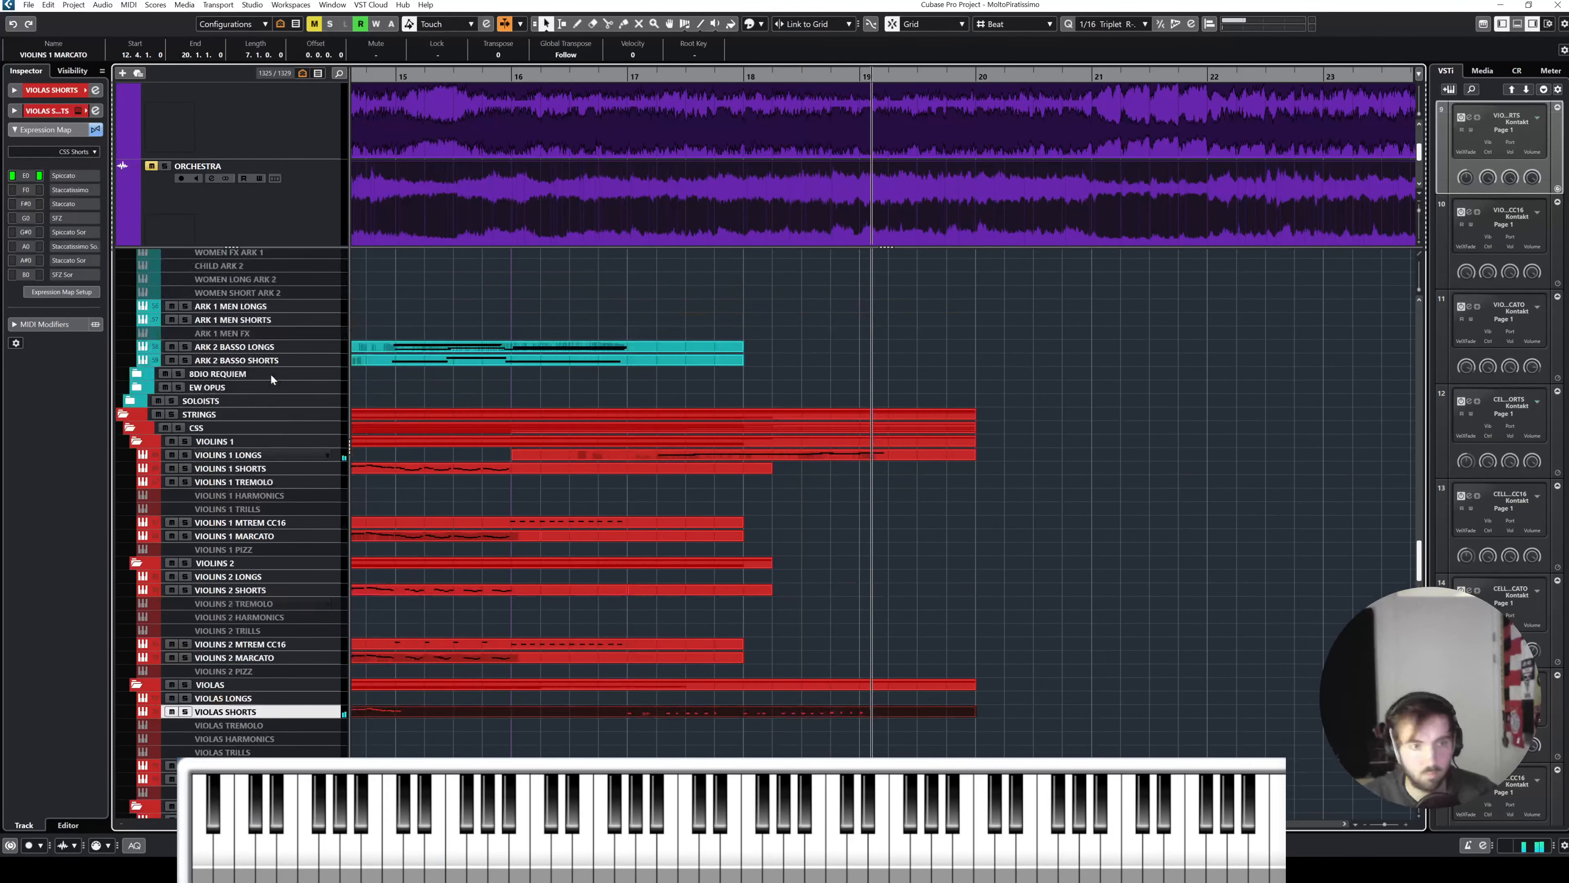
Step: Solo the STRINGS folder, listen from the middle of bar 16 to bar 19, and clear the solo
click(171, 415)
click(583, 76)
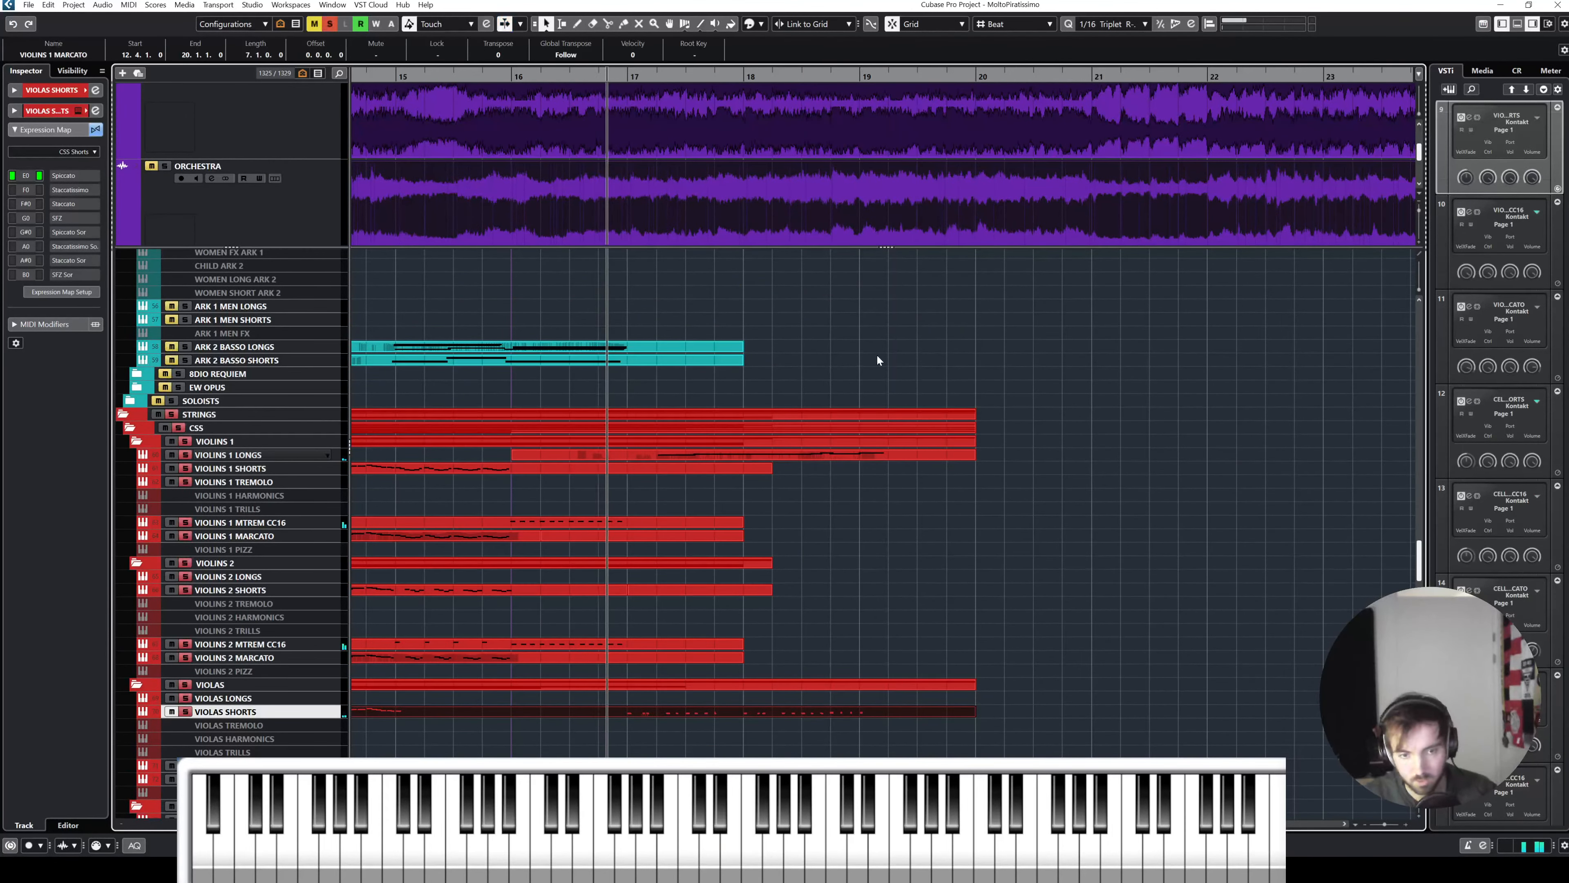
scroll(879, 357, down, 5)
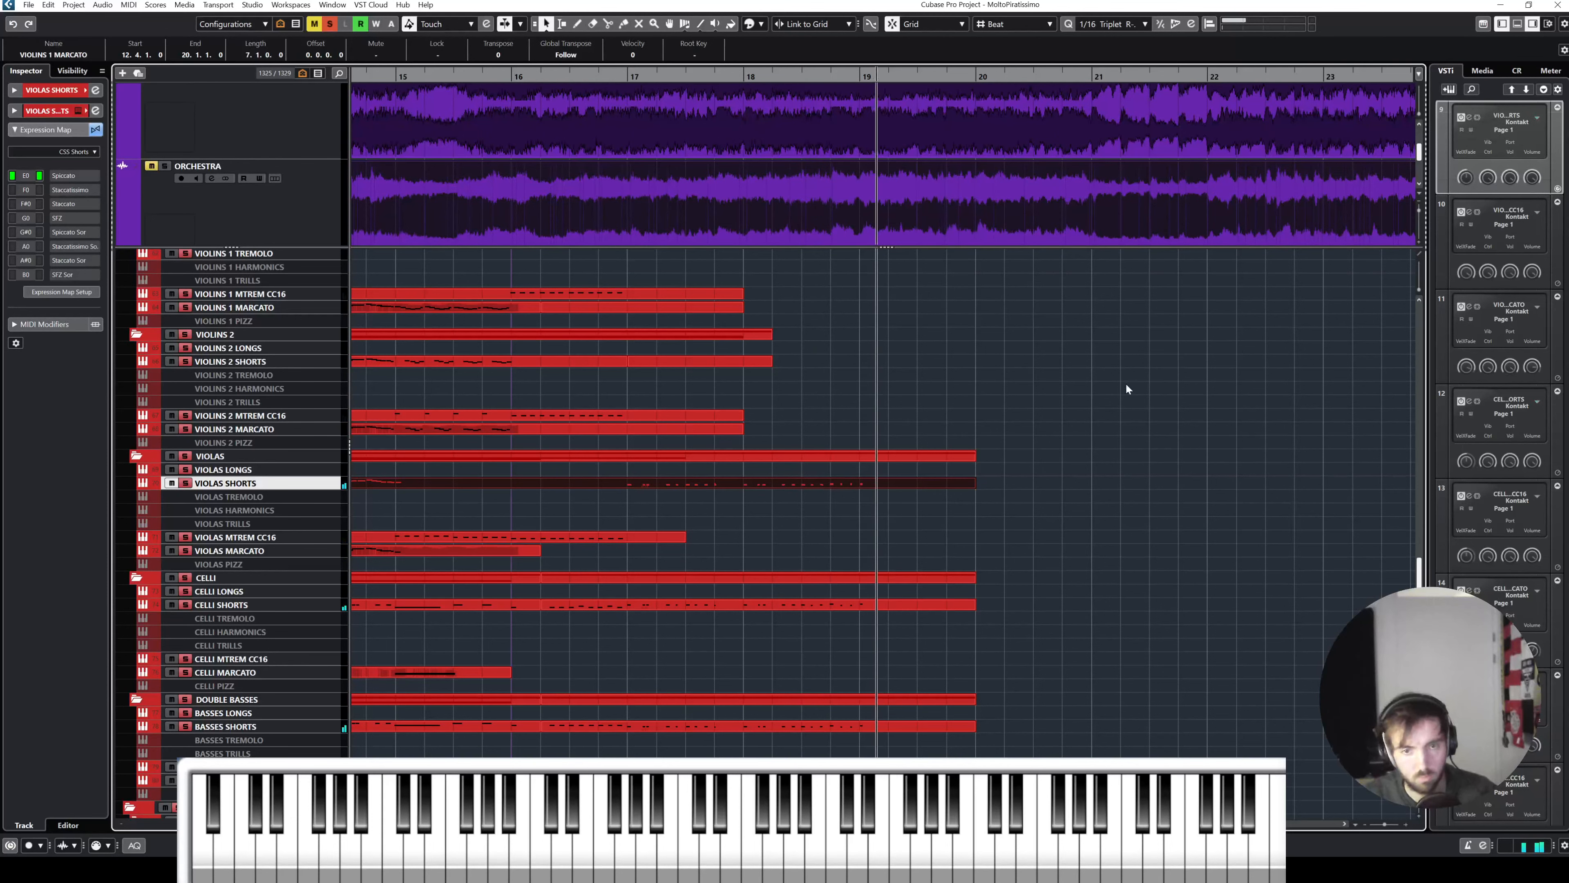
key(space)
click(1100, 389)
scroll(210, 288, up, 5)
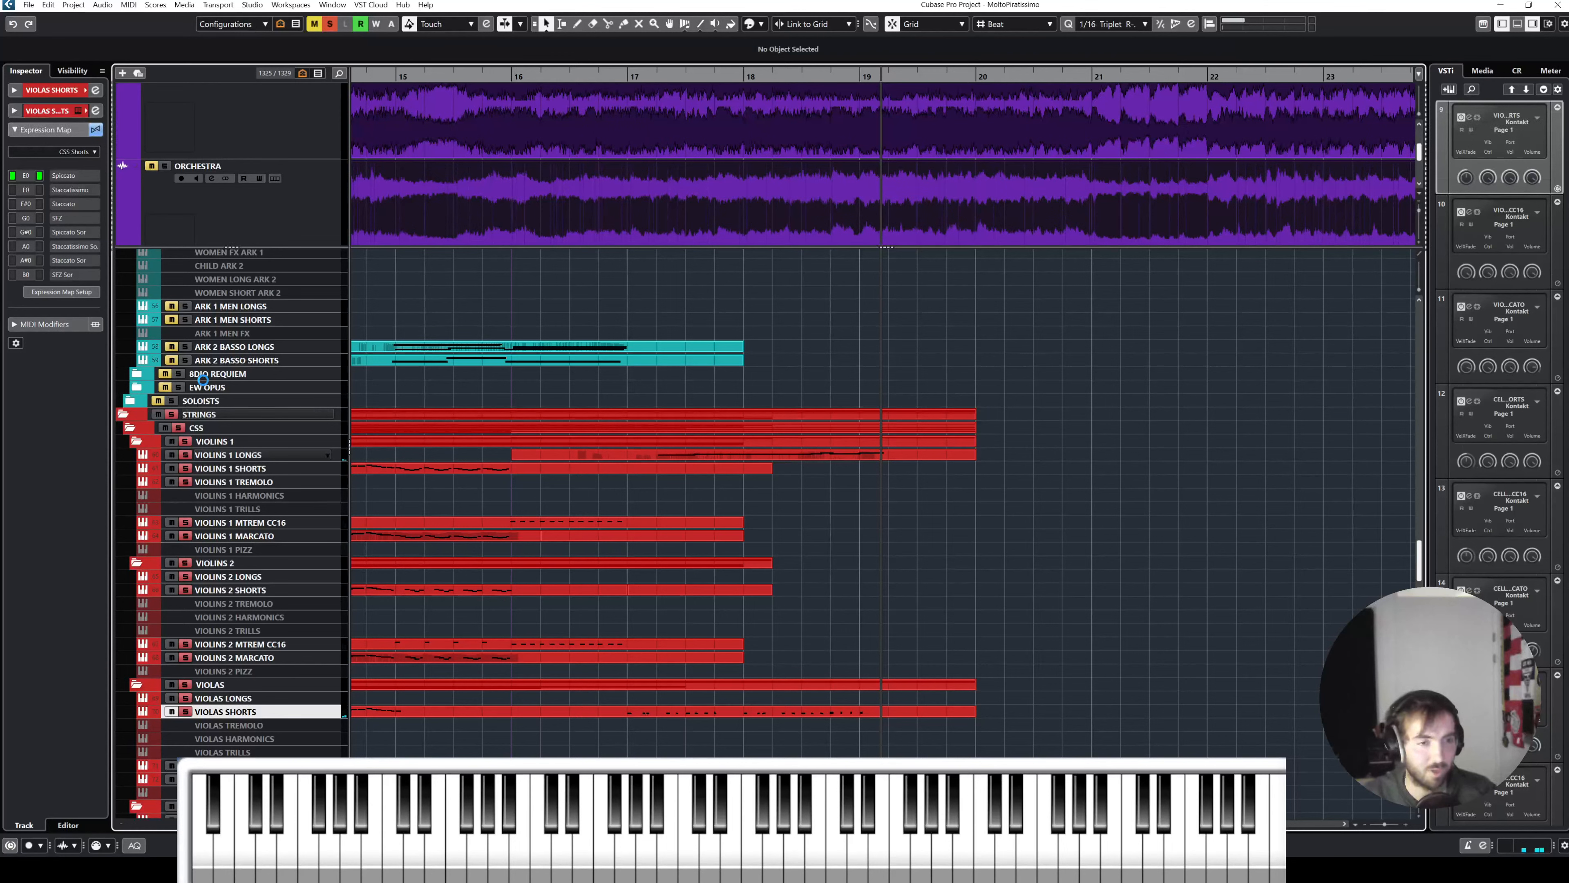
key(s)
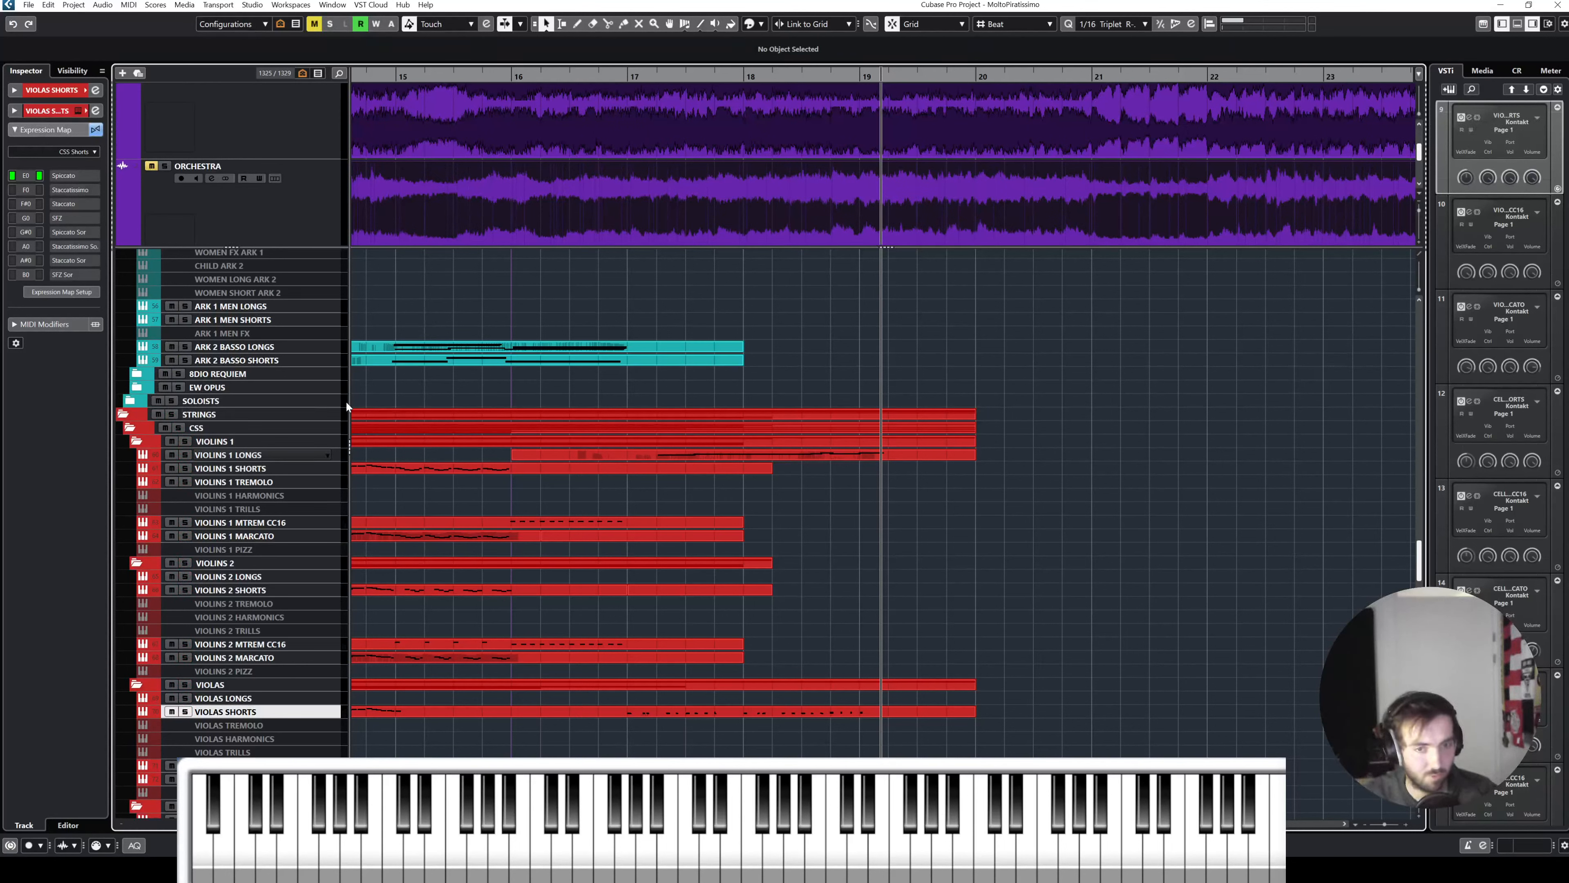
Step: Solo the ORCHESTRA reference, listen from the middle of bar 16 up to bar 19, and turn the solo off
click(569, 77)
click(323, 209)
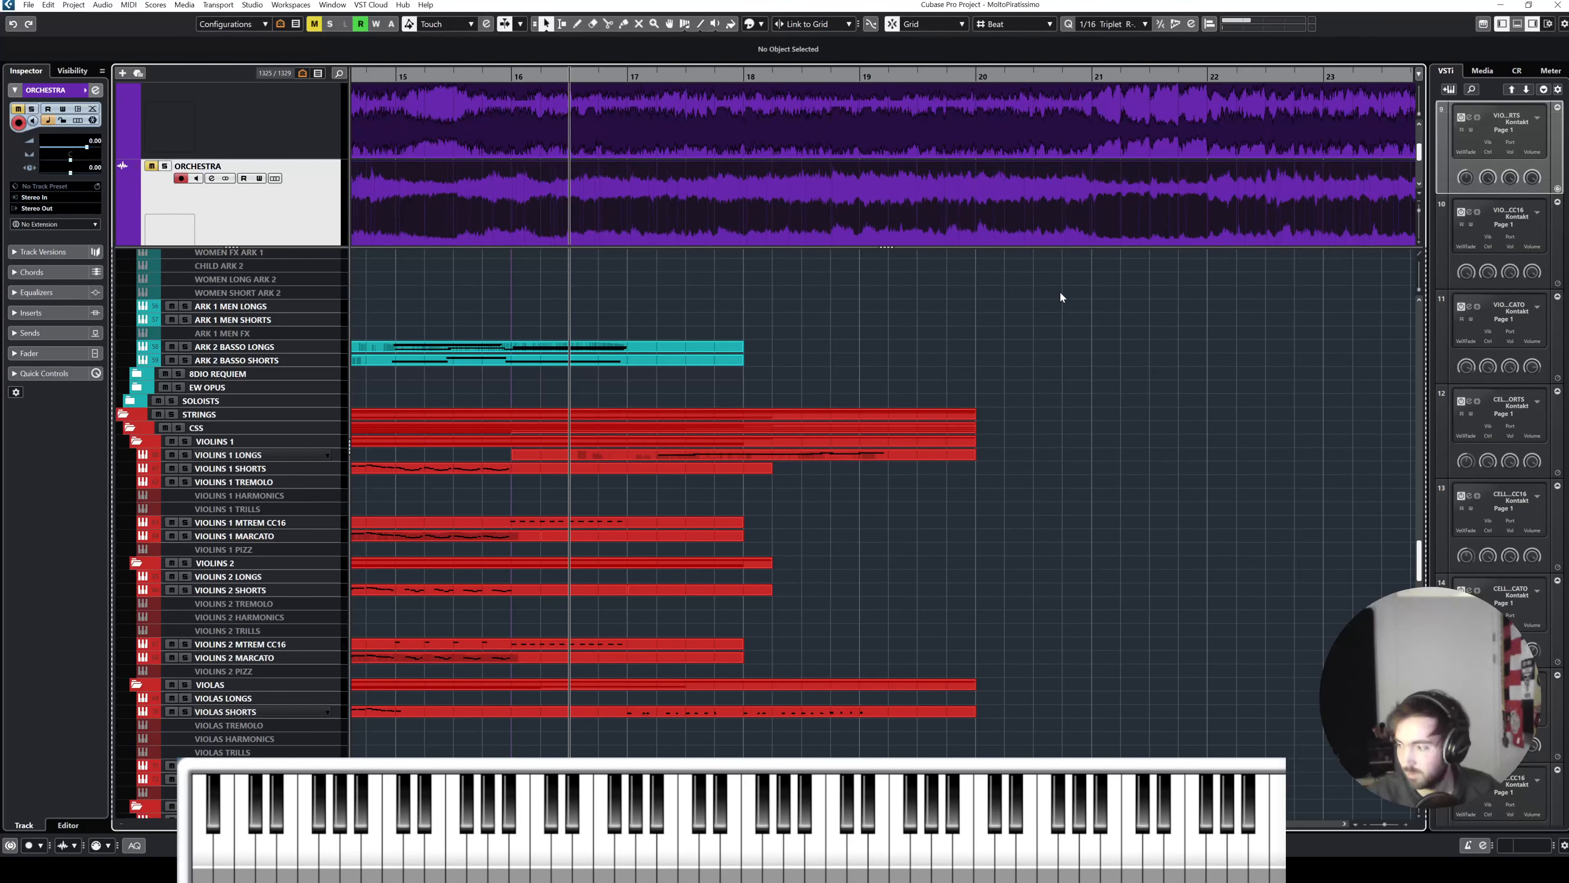
key(s)
key(space)
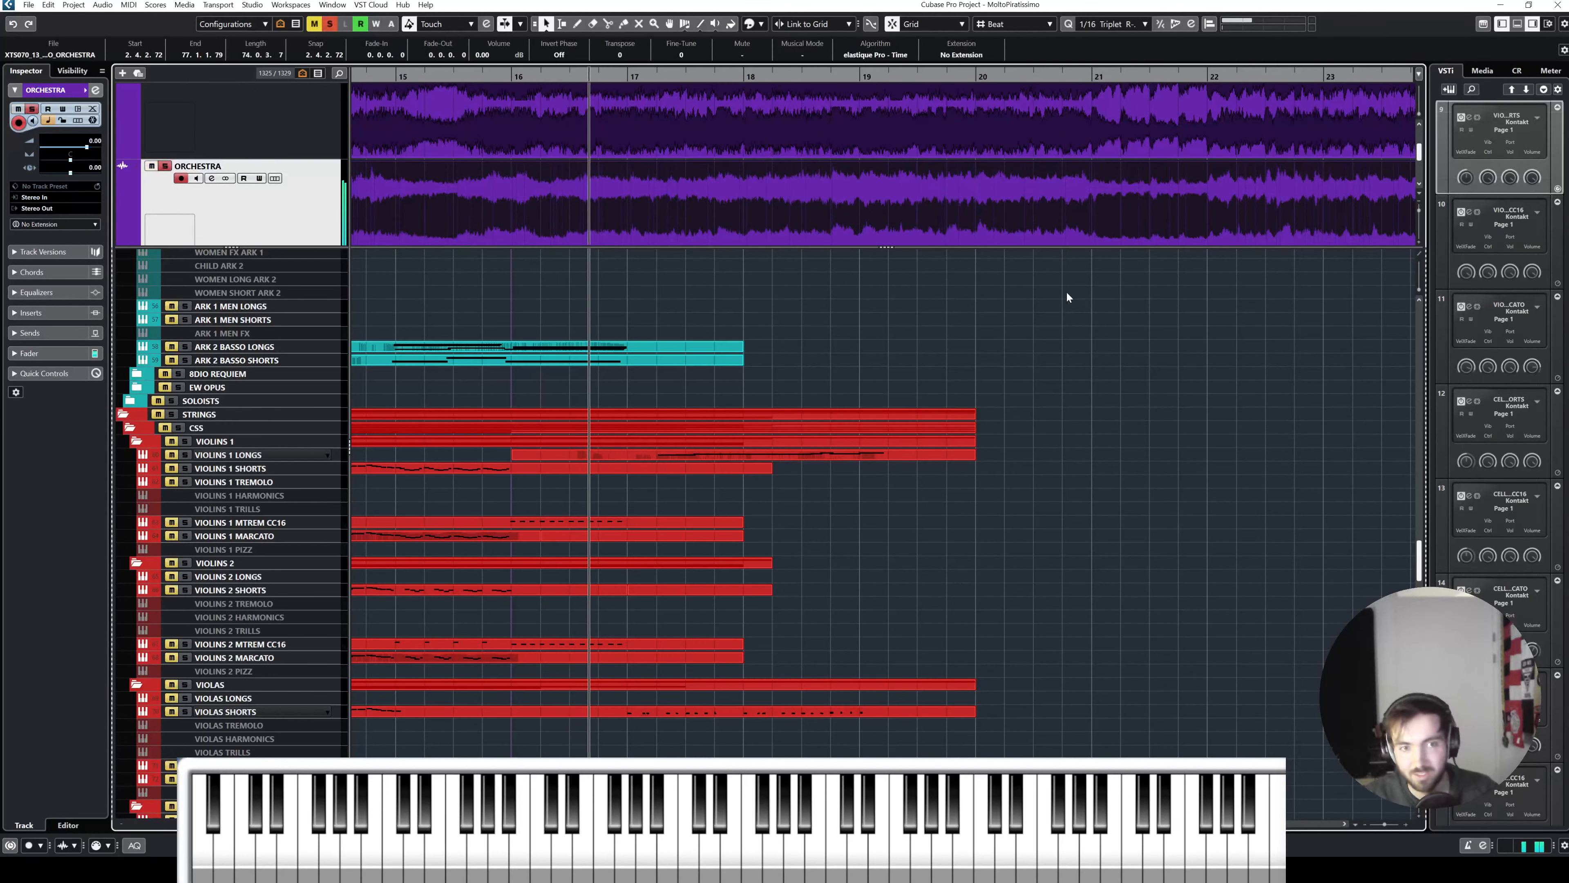
scroll(949, 192, right, 1)
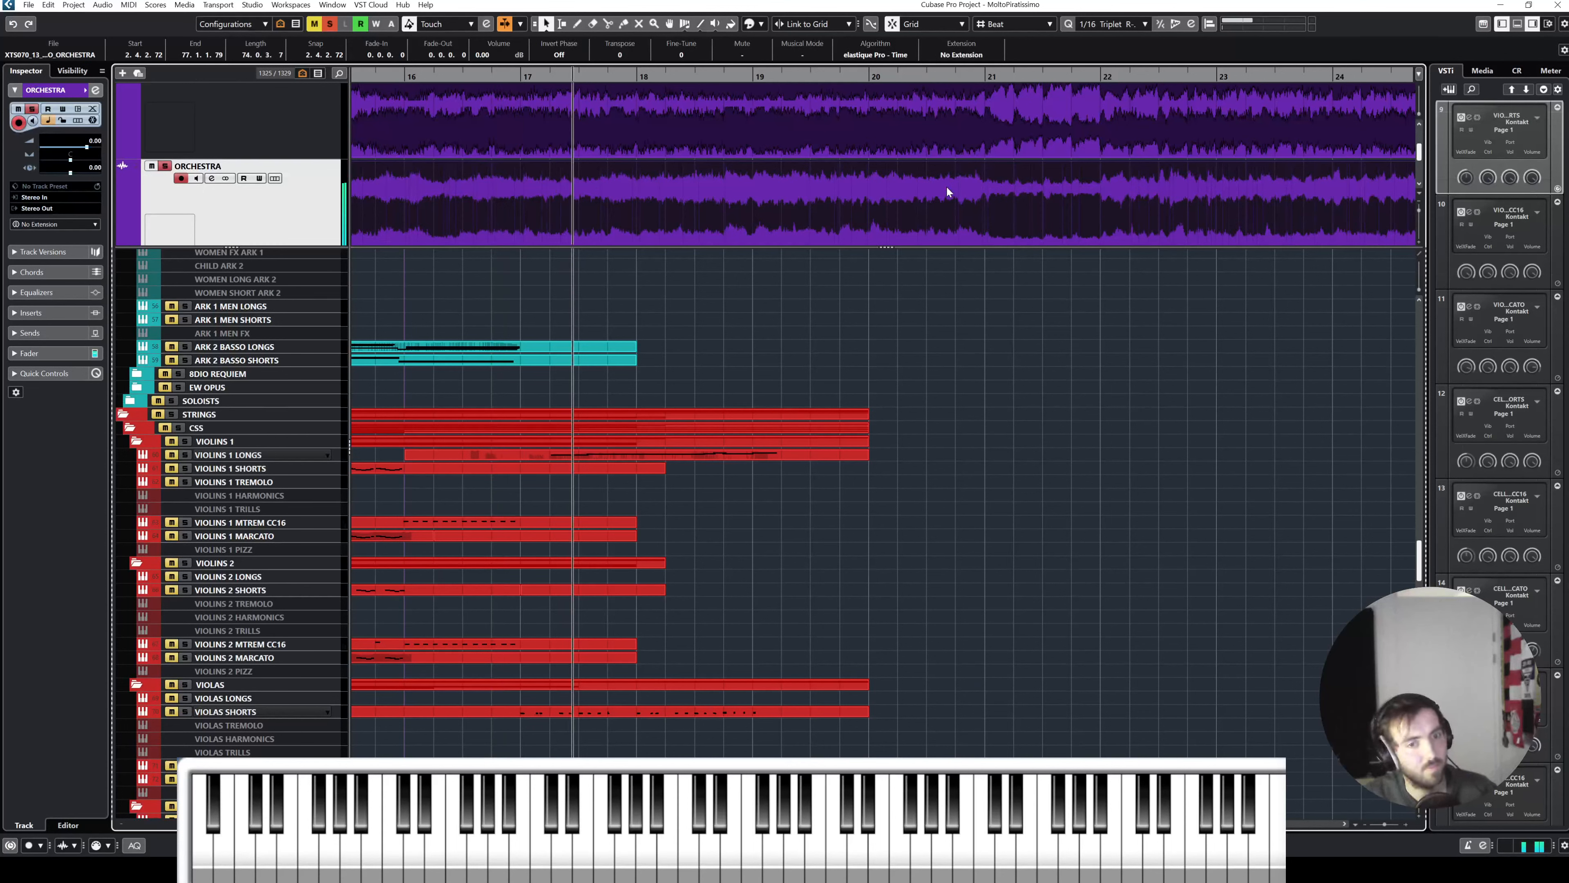
key(space)
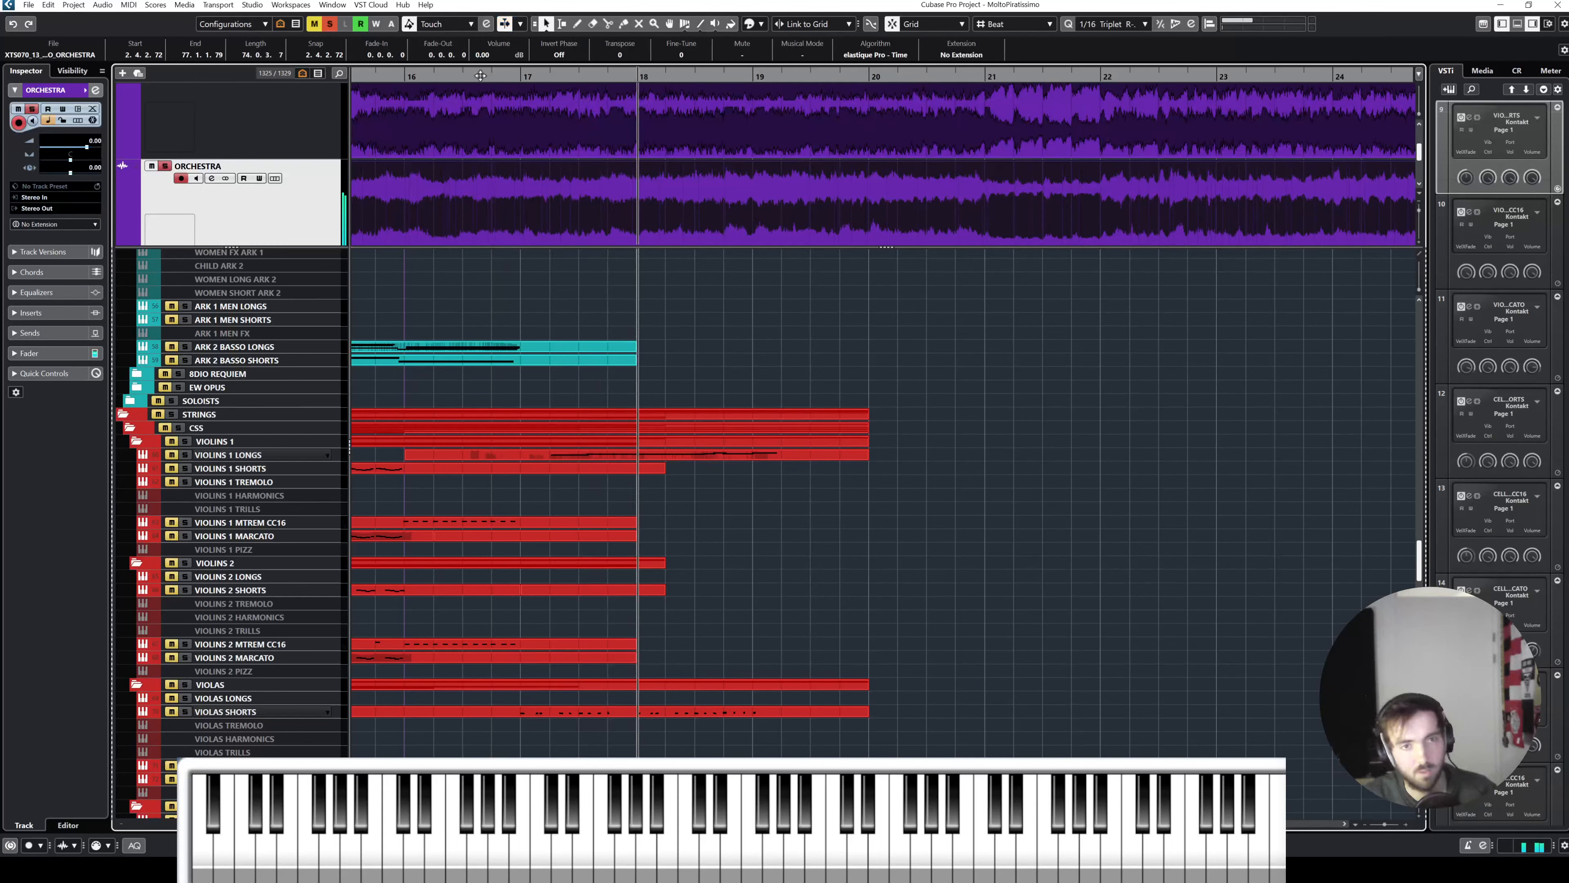
key(space)
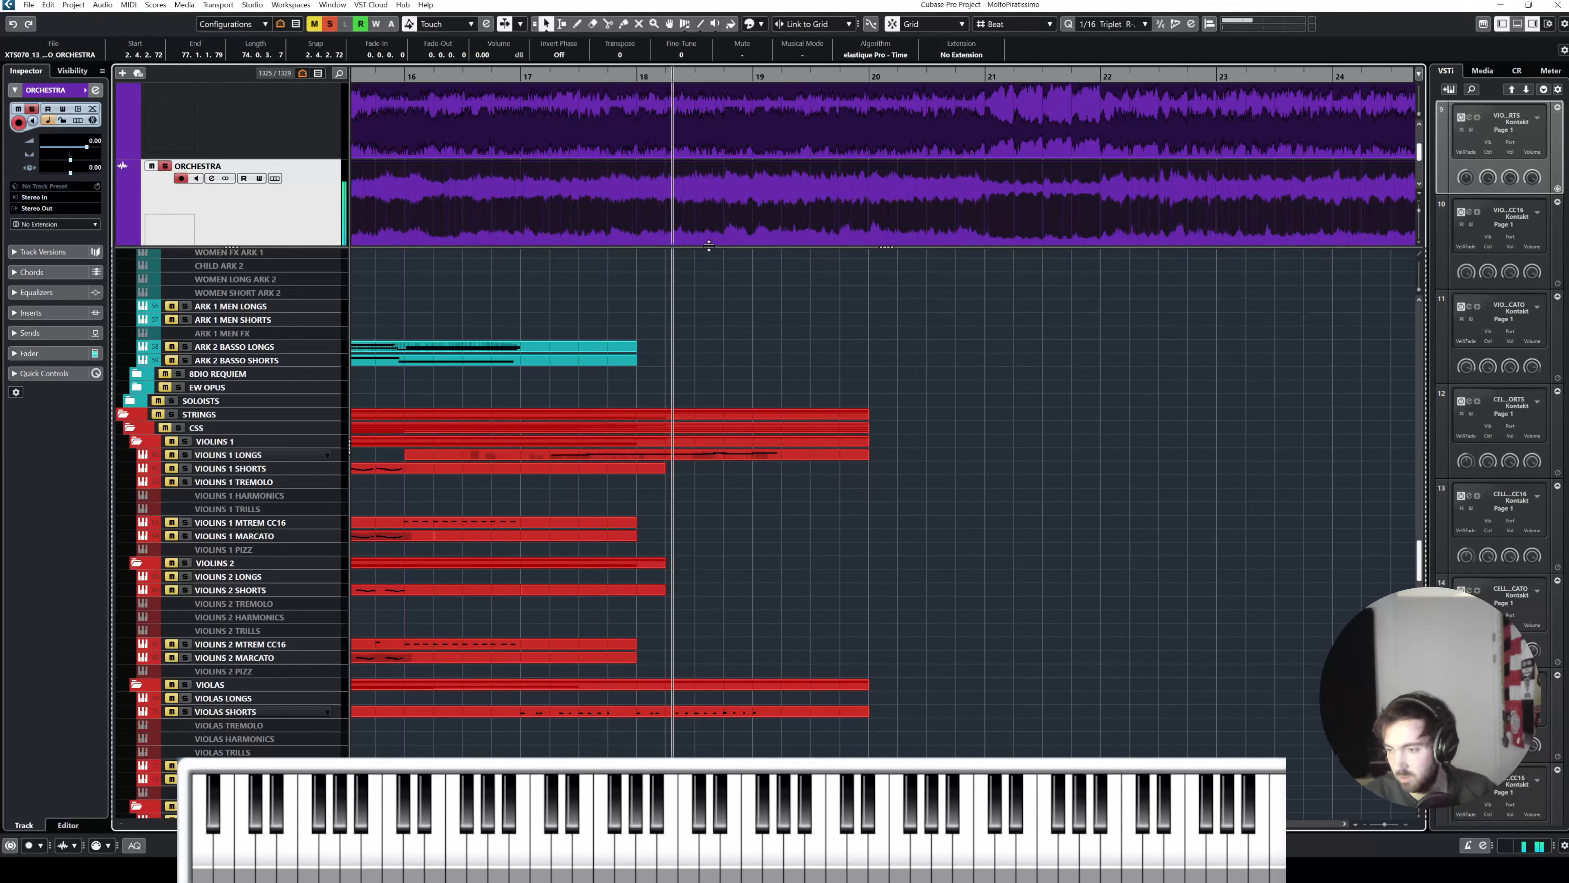
key(space)
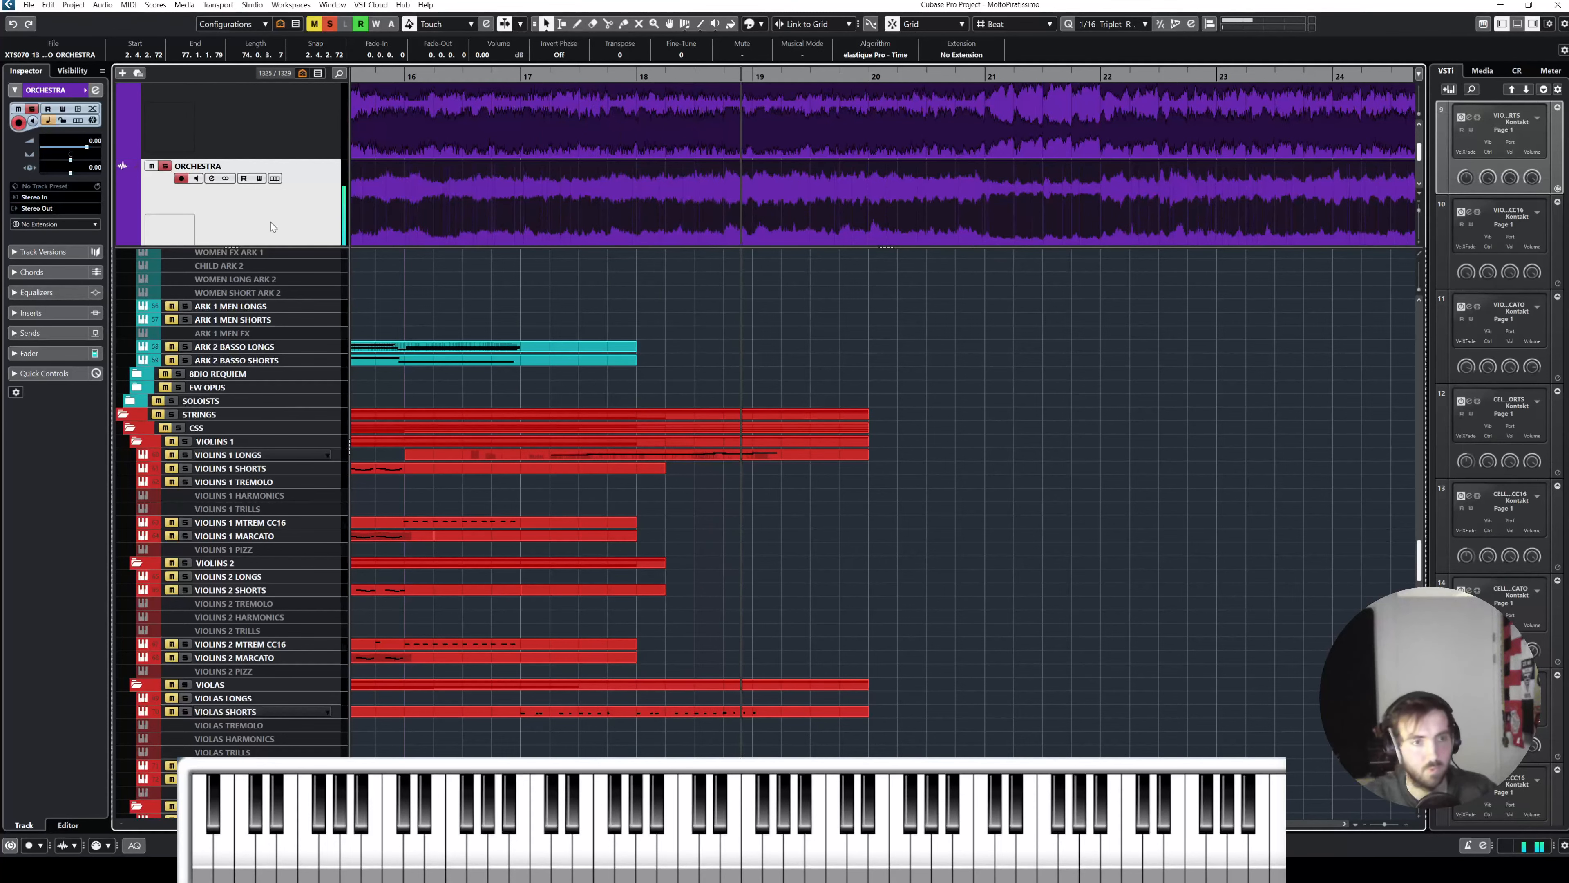
click(165, 166)
Step: Solo the ORCHESTRA reference track again and listen to it from just before bar 17
drag(521, 247, 531, 213)
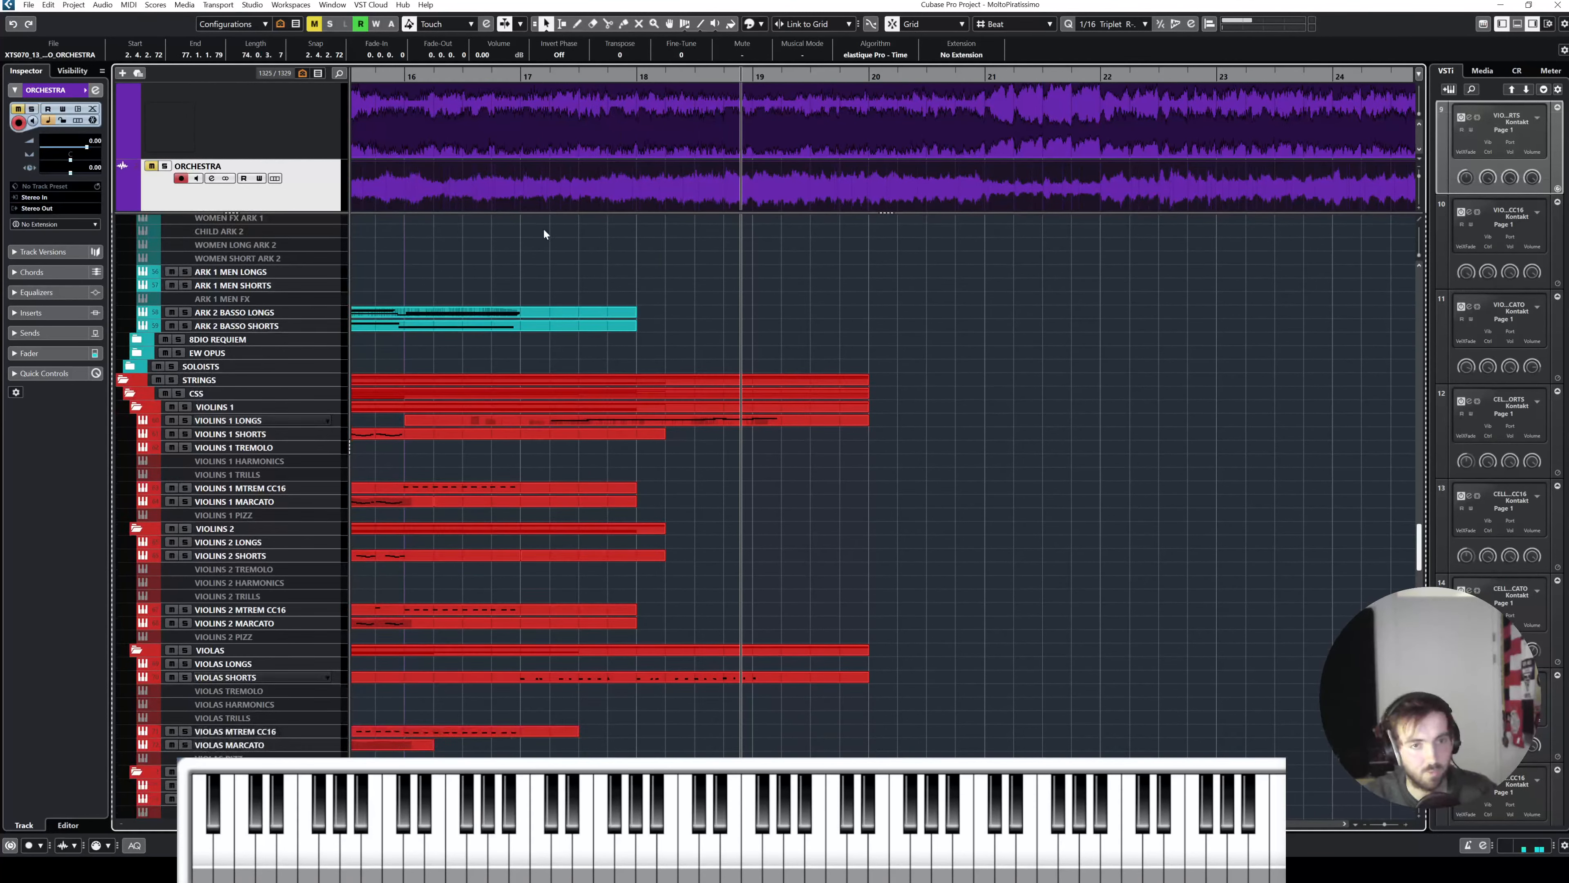
scroll(566, 259, up, 15)
scroll(612, 309, up, 10)
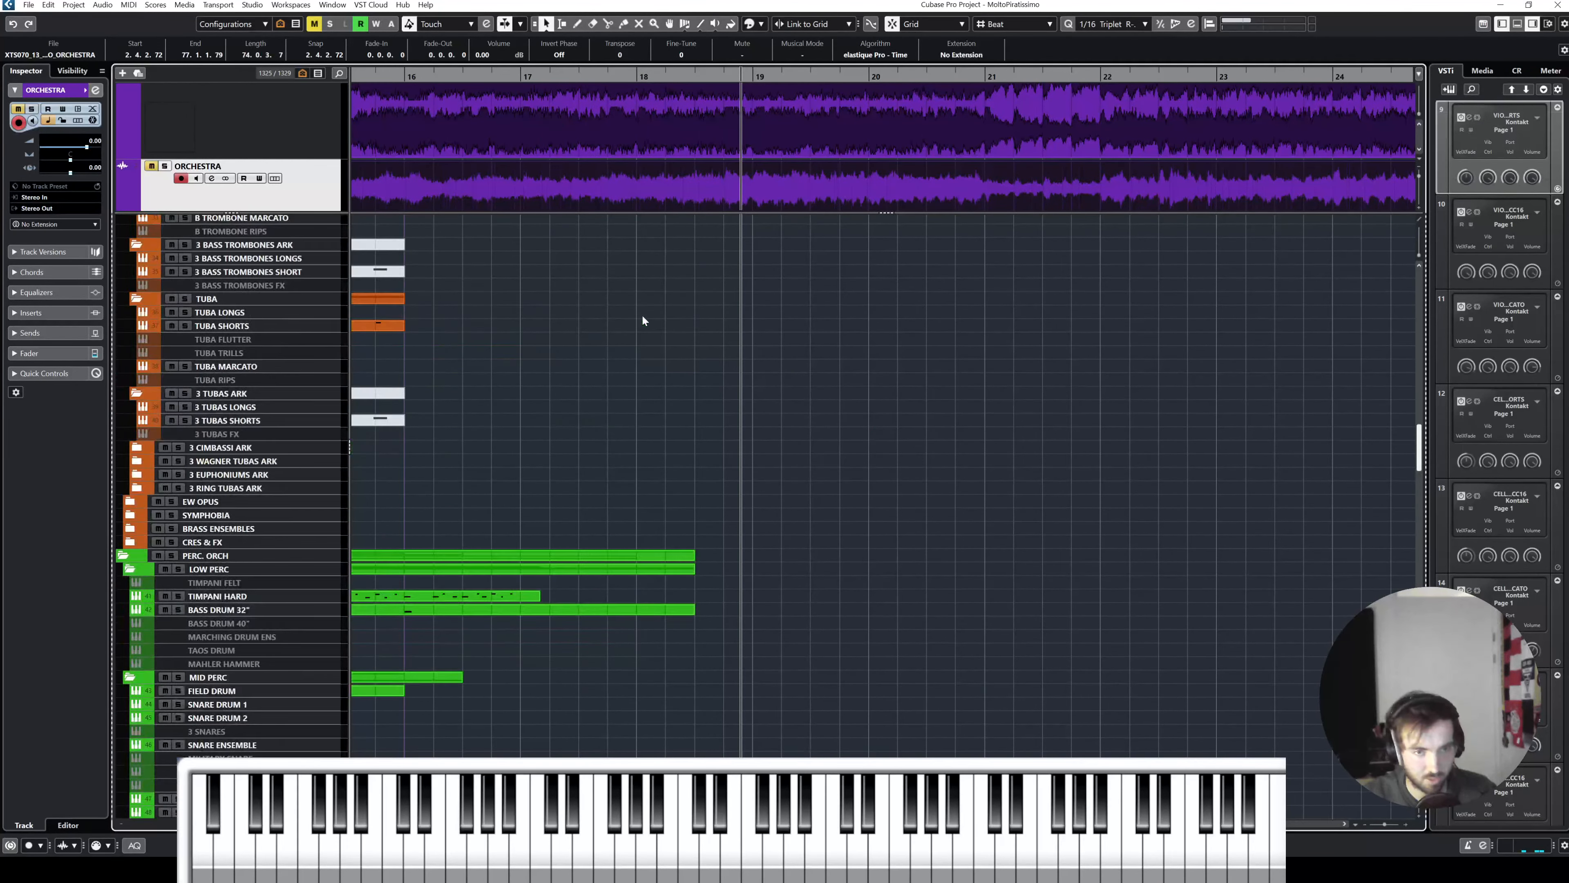
scroll(642, 320, up, 15)
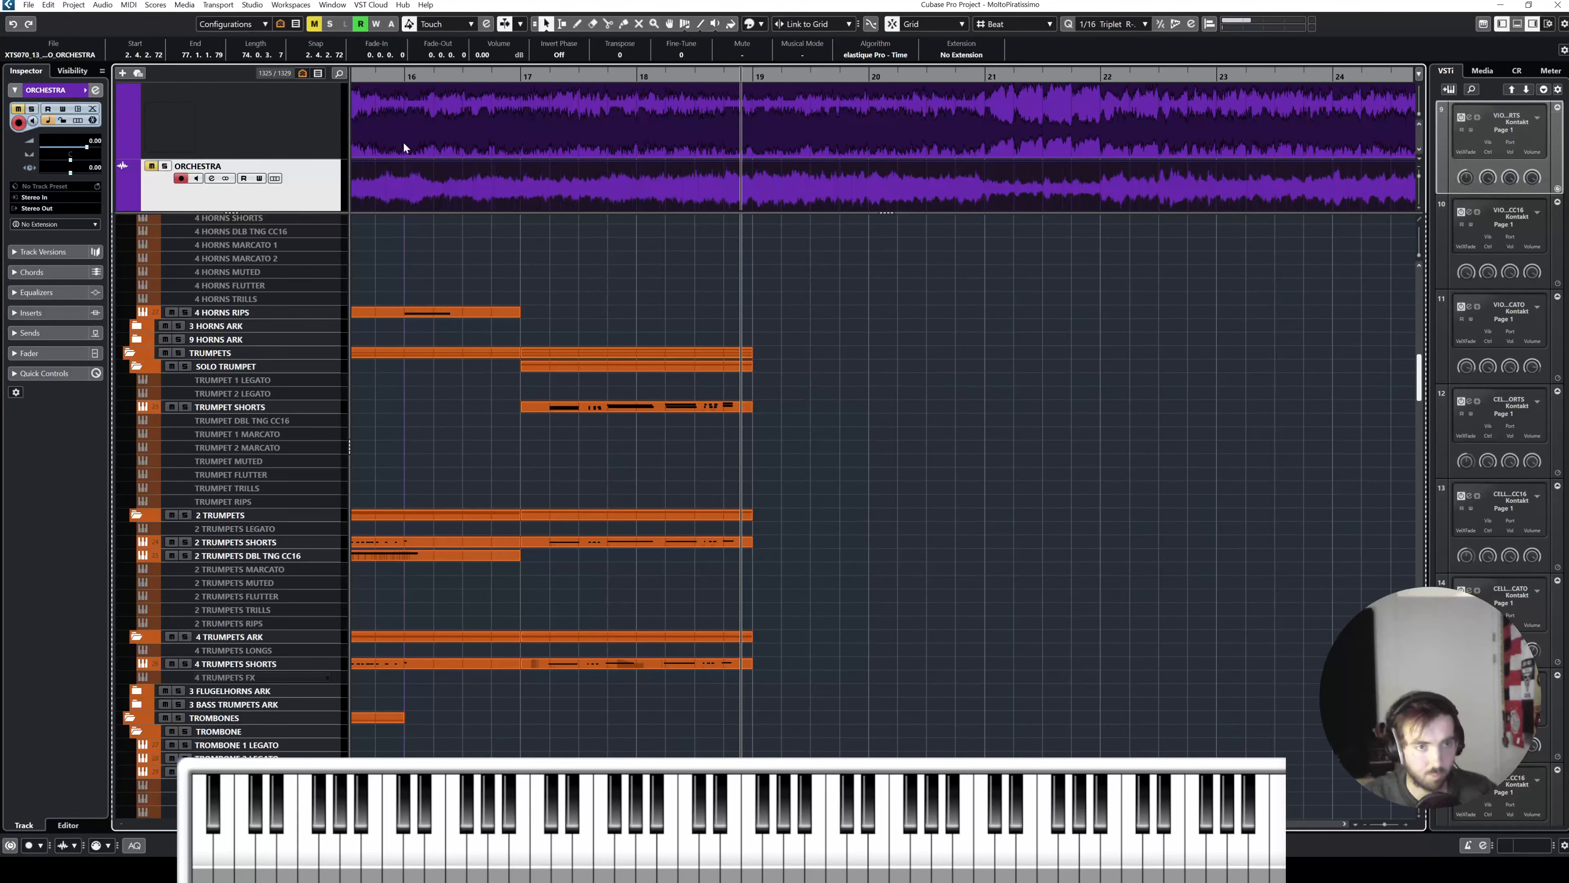
key(s)
click(500, 73)
key(space)
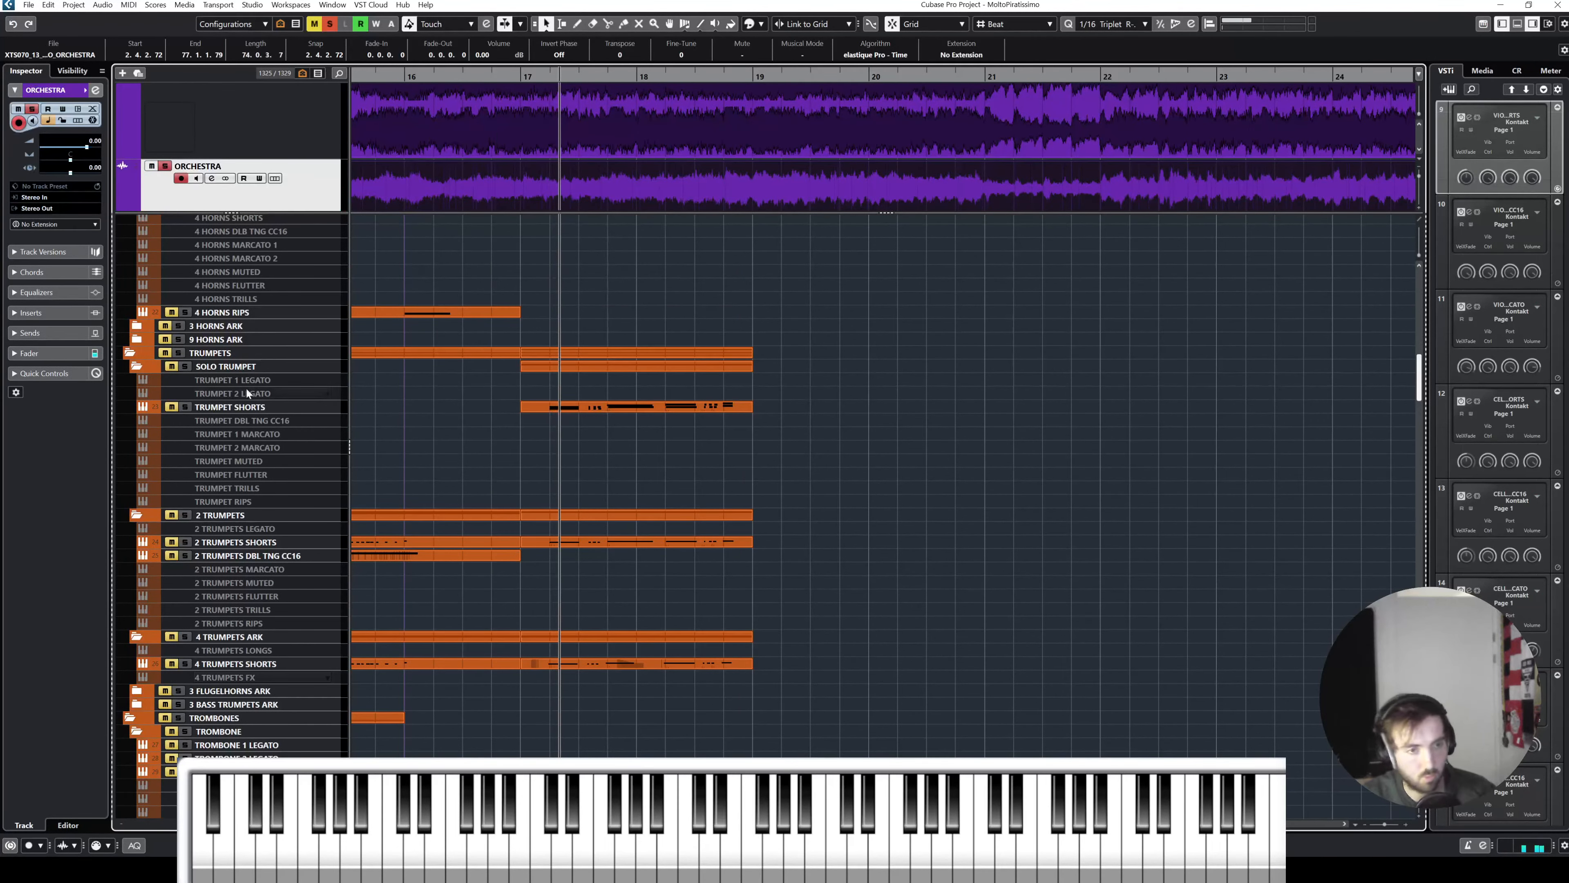
scroll(245, 388, up, 6)
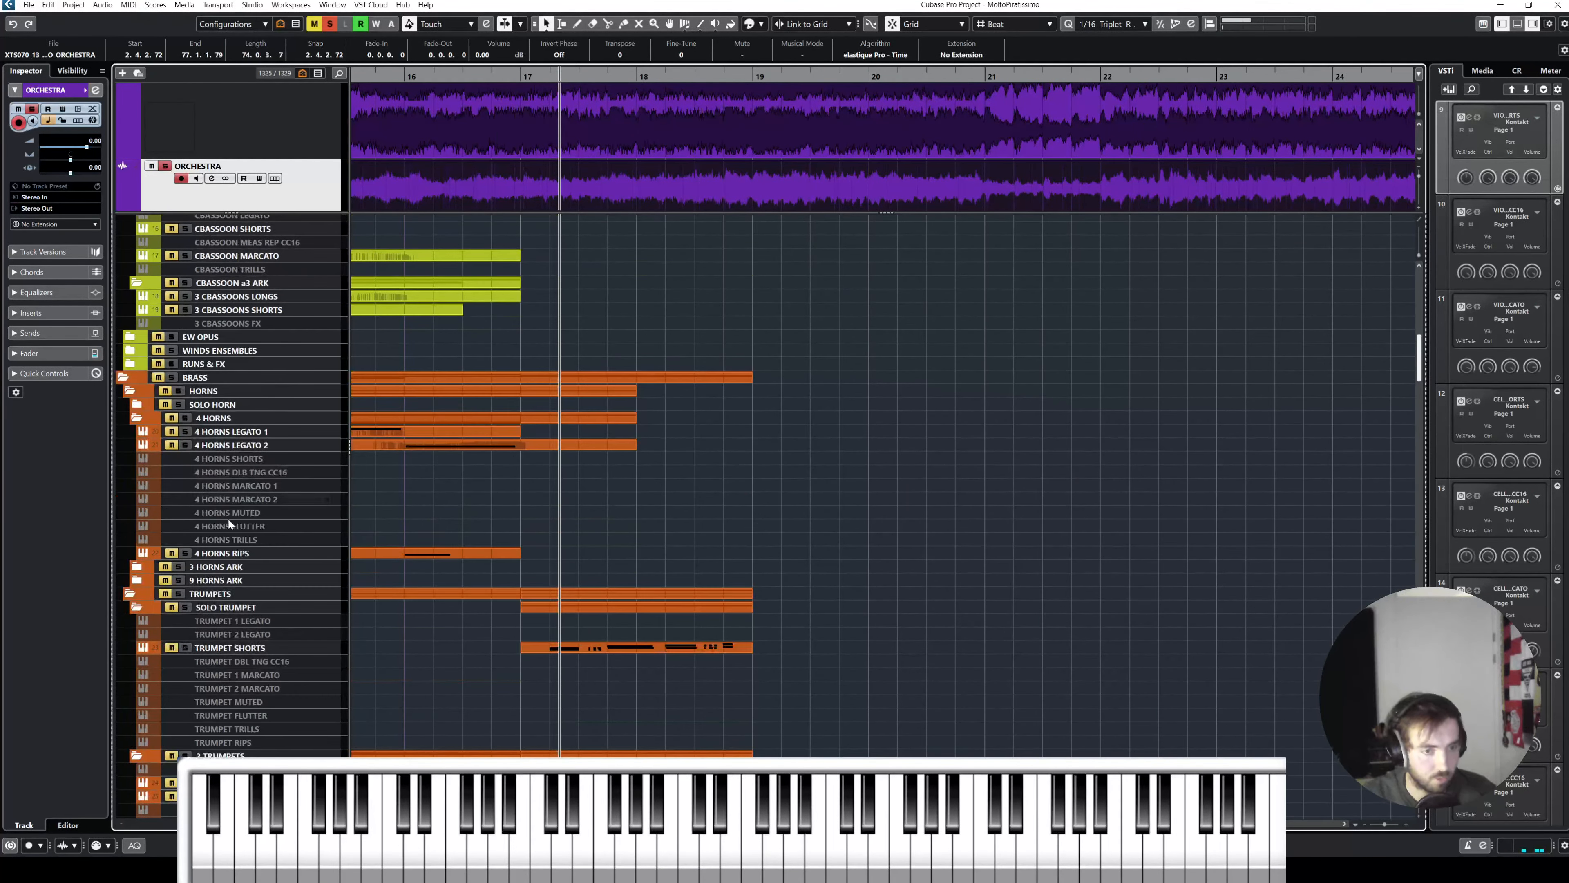
Step: Enable the disabled 4 HORNS SHORTS track and solo it
click(271, 461)
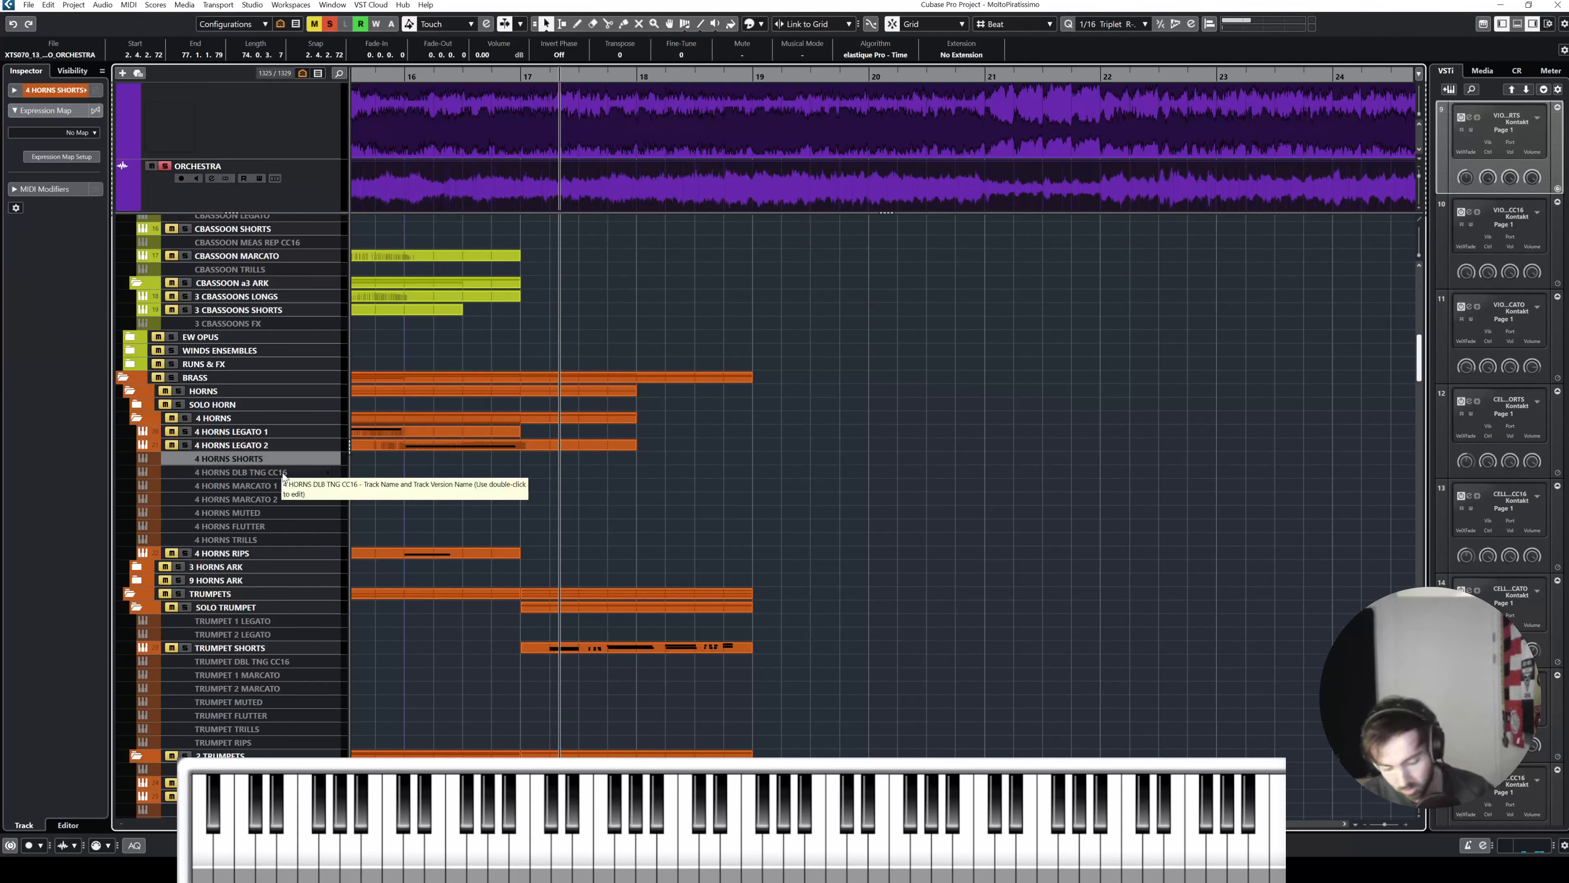
key(shift+d)
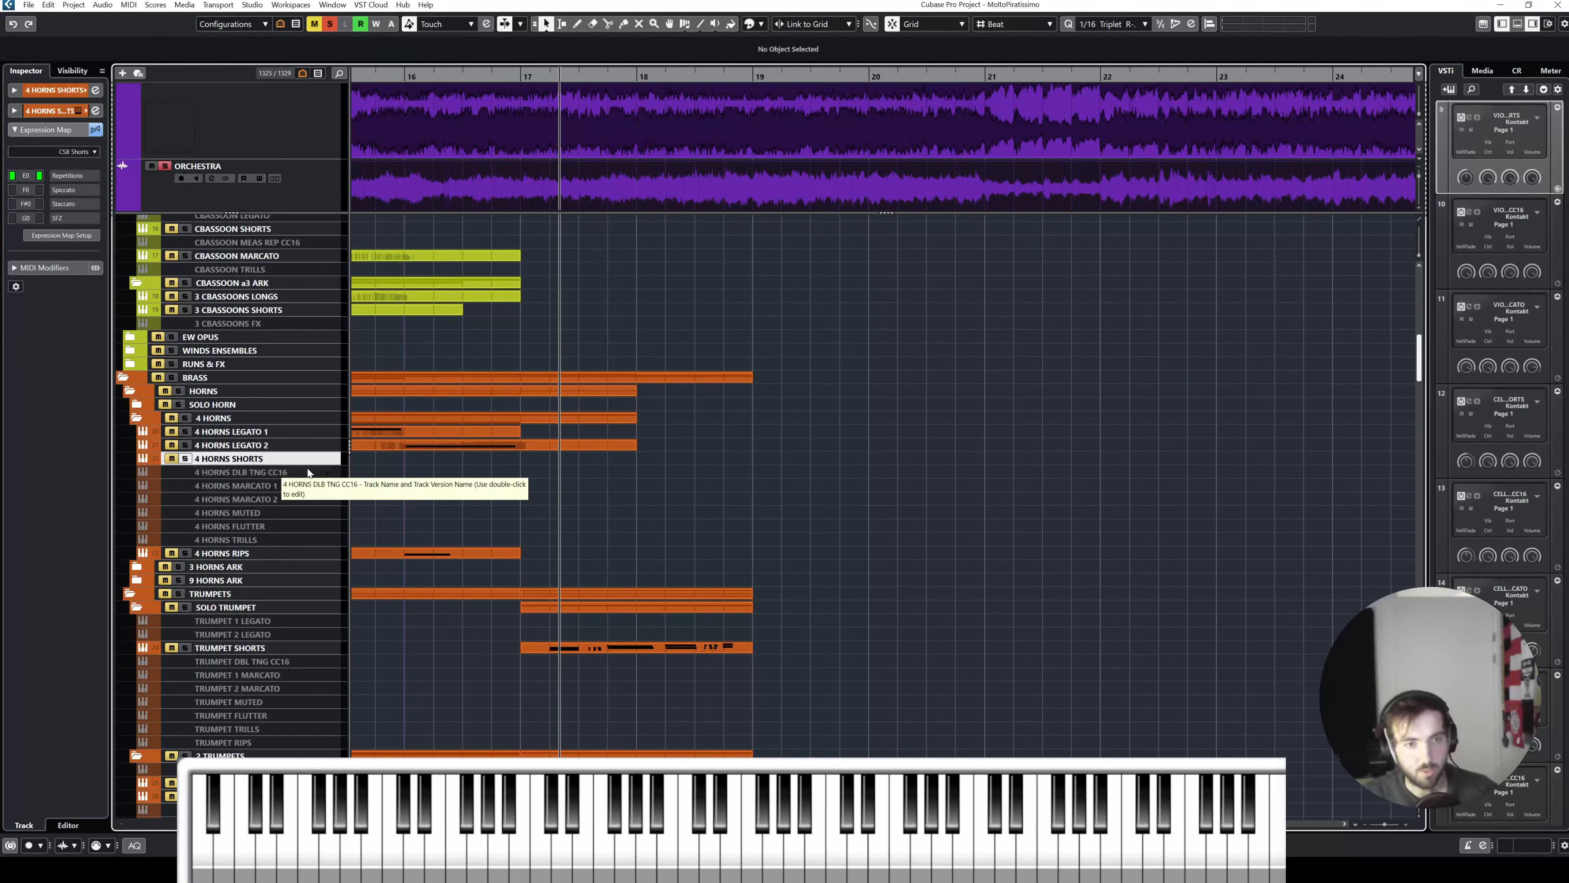
key(s)
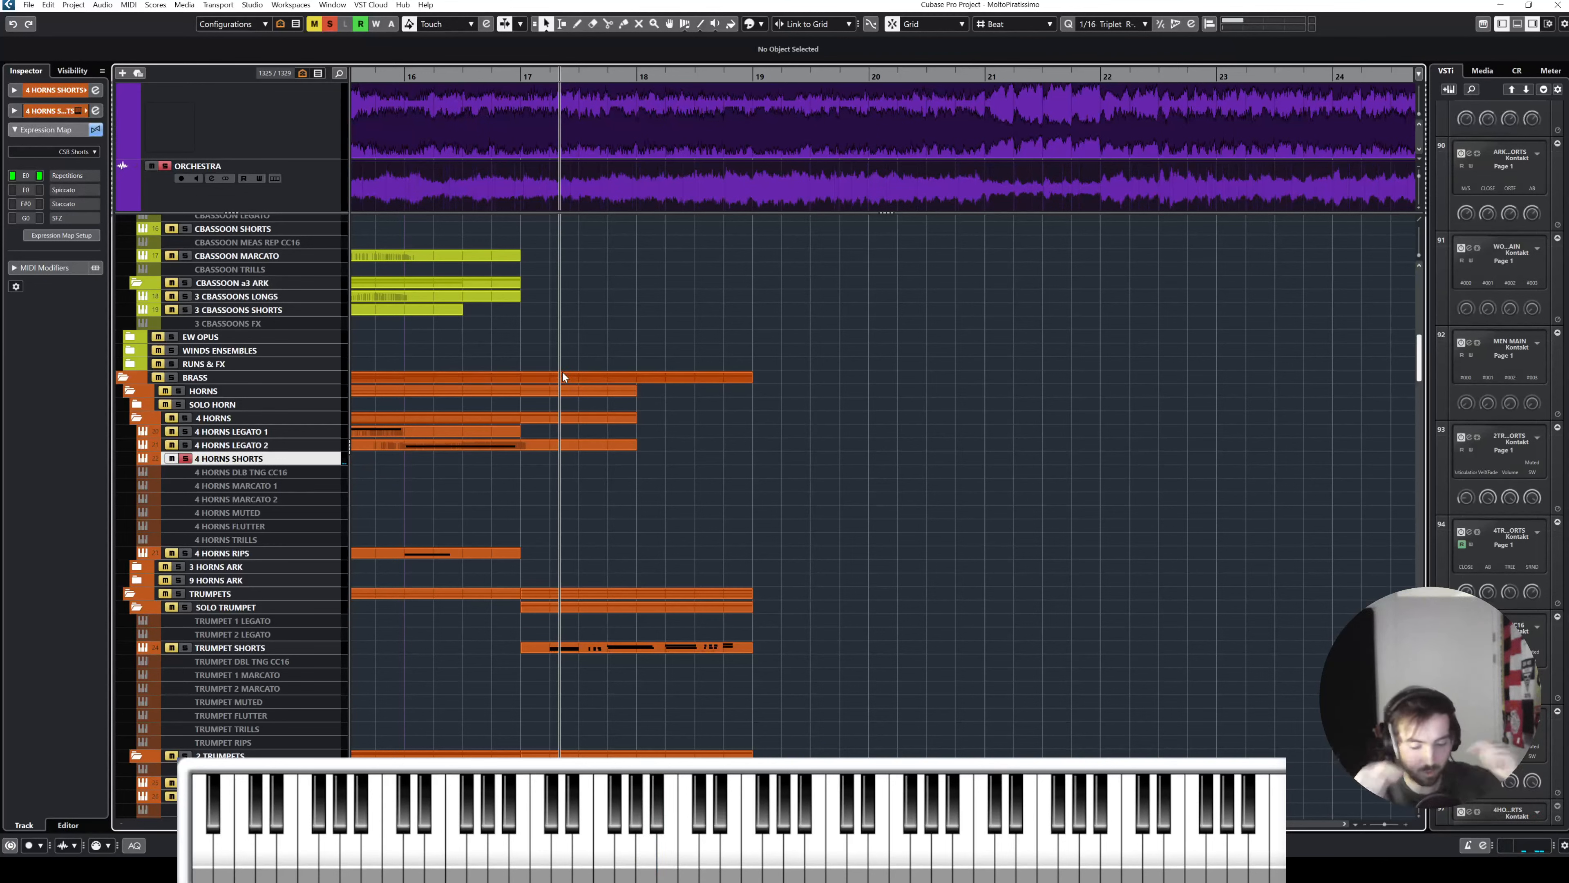
Step: Find the CS PIANO track among the Kontakt pianos and select it for playing
scroll(402, 457, down, 10)
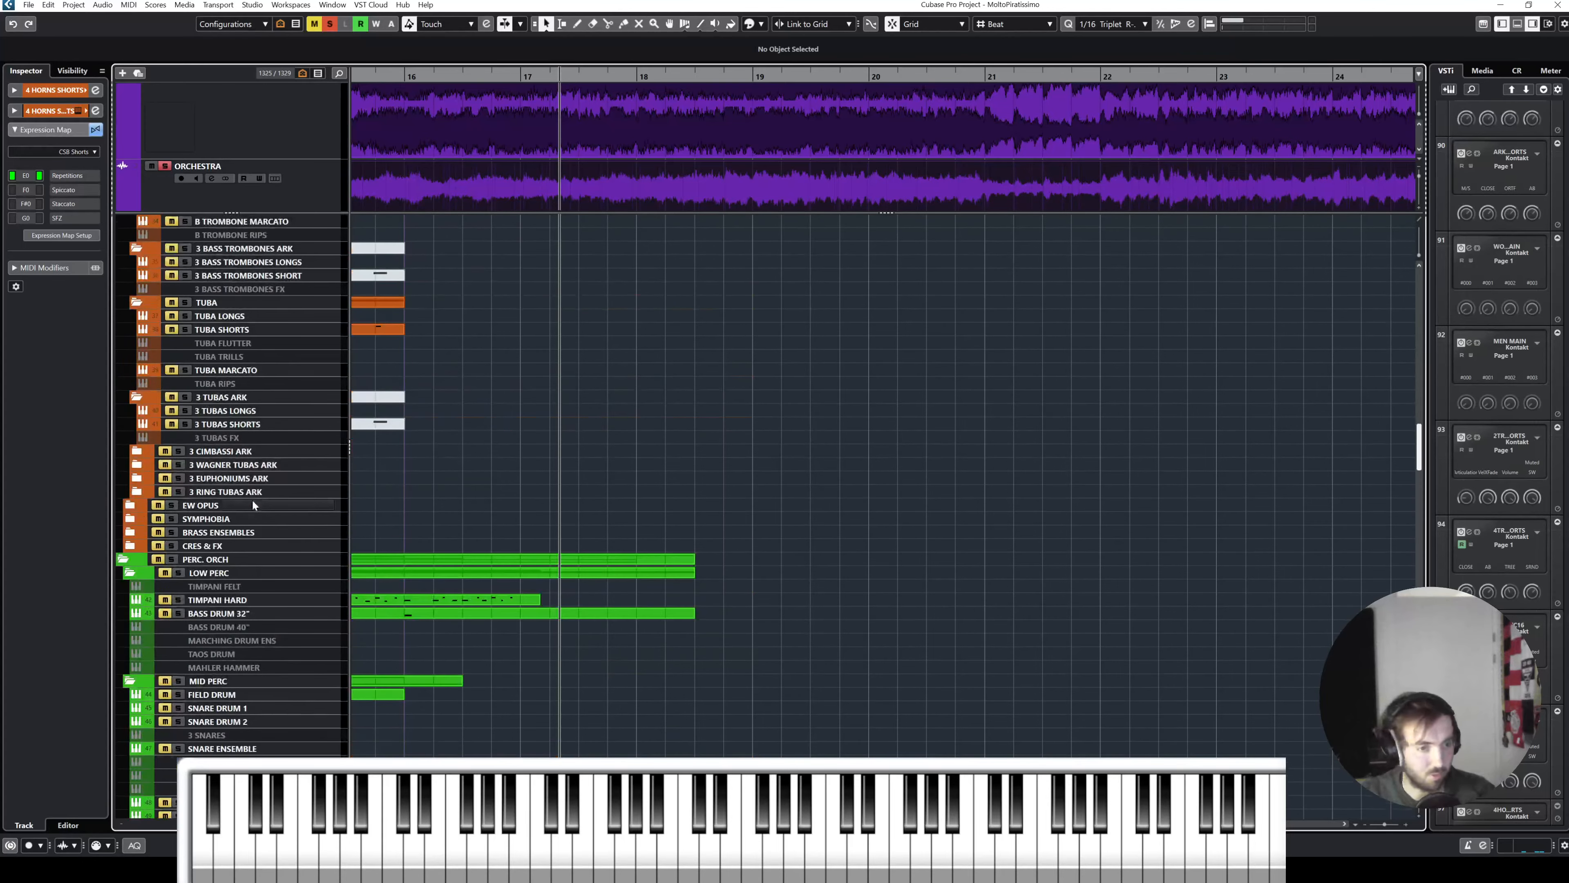
scroll(251, 505, down, 10)
click(252, 552)
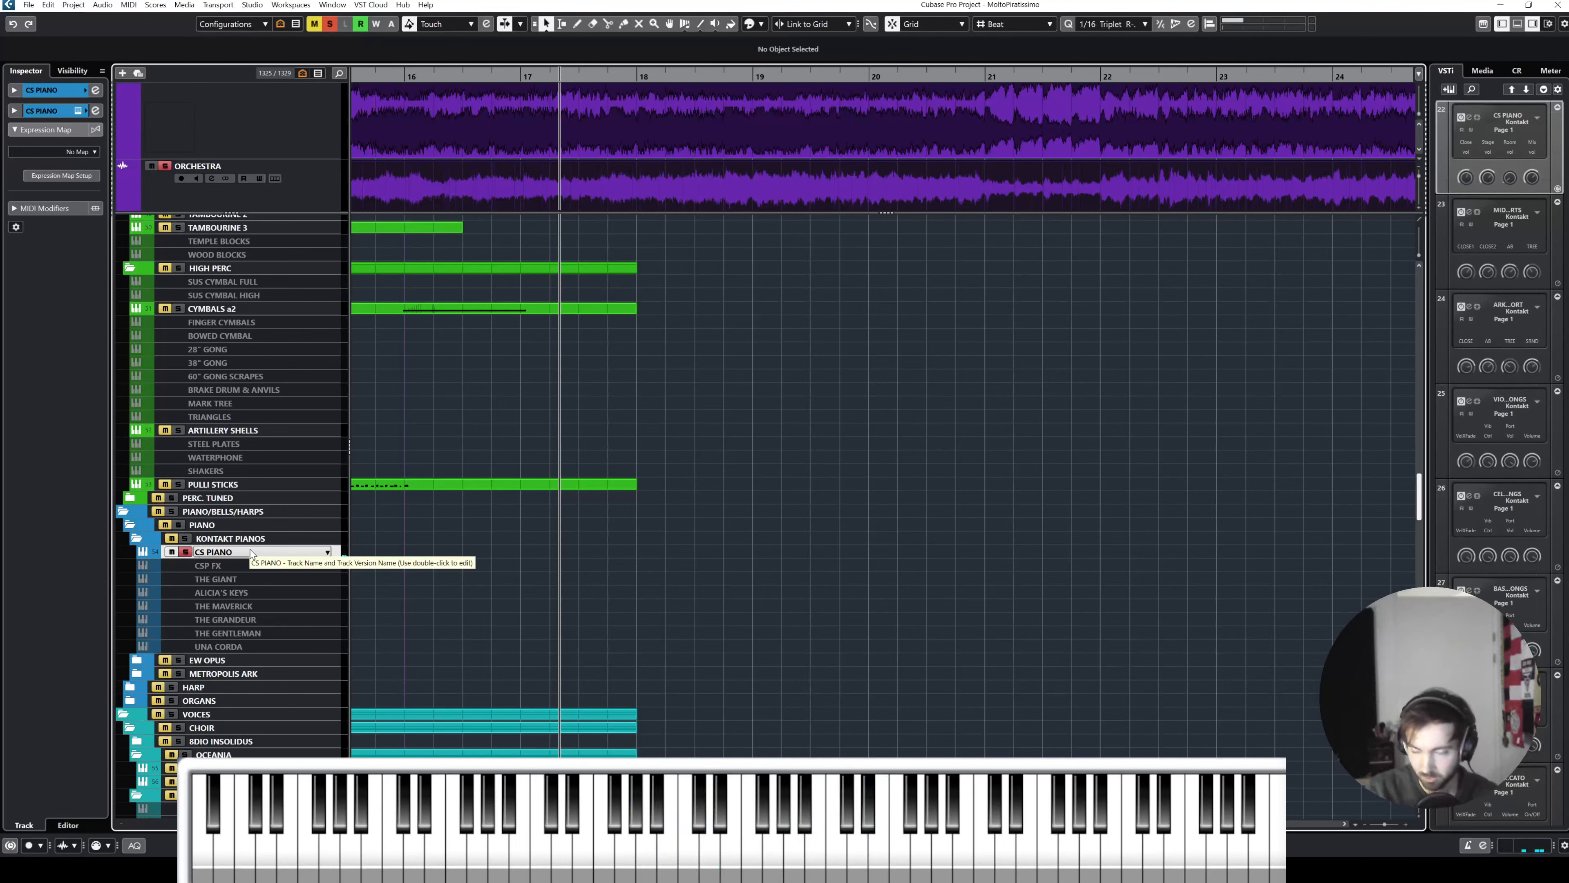
Step: Select the ORCHESTRA reference track and listen to it from just after bar 17 to bar 19
scroll(396, 448, up, 10)
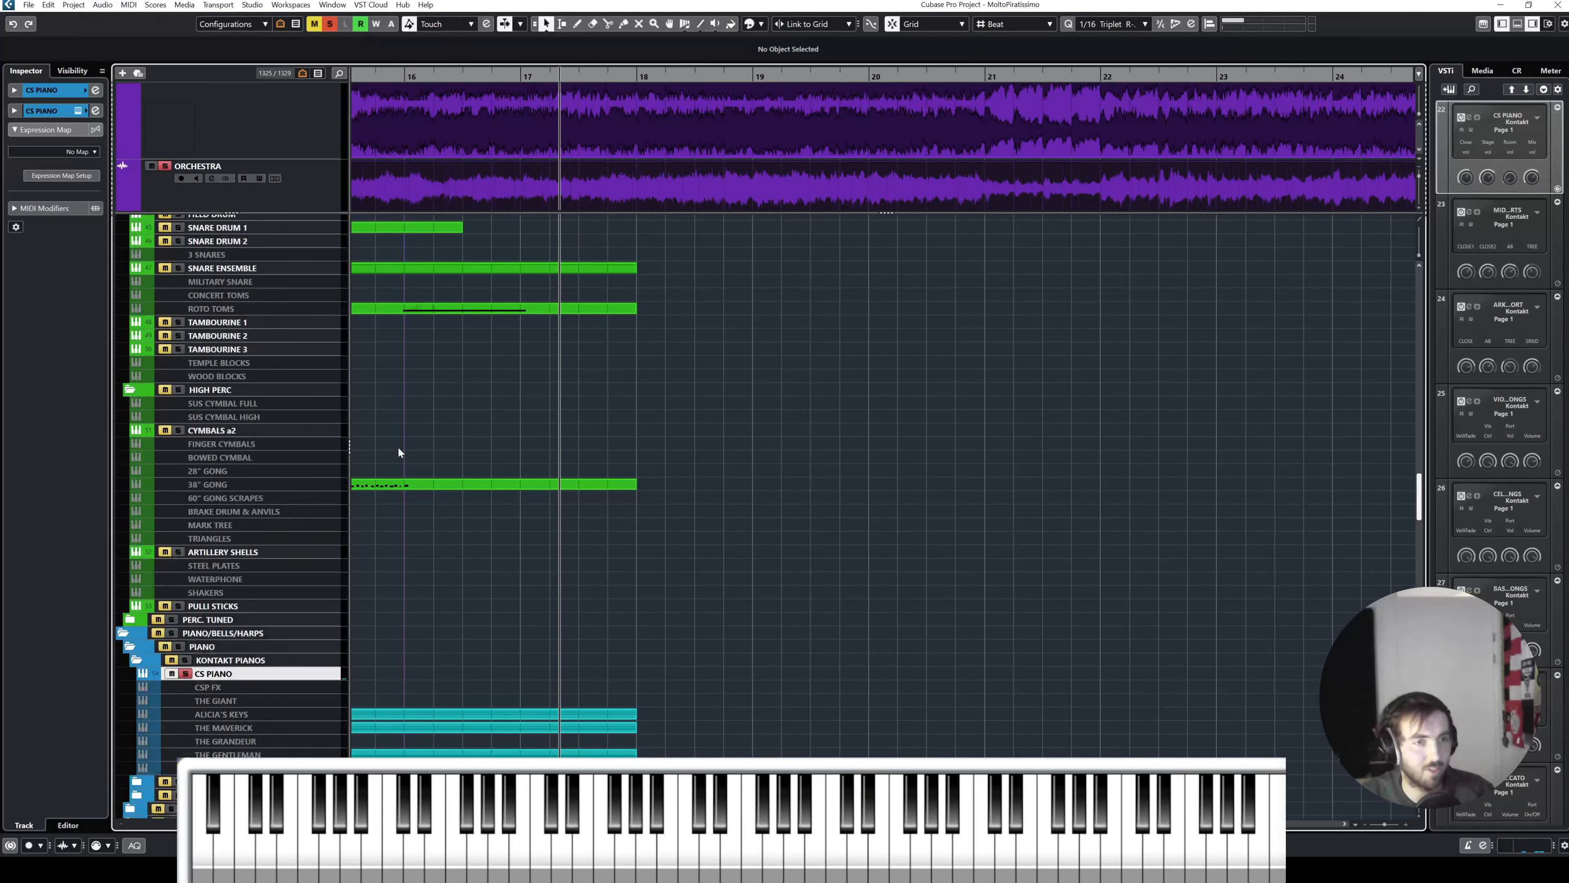
scroll(544, 452, down, 10)
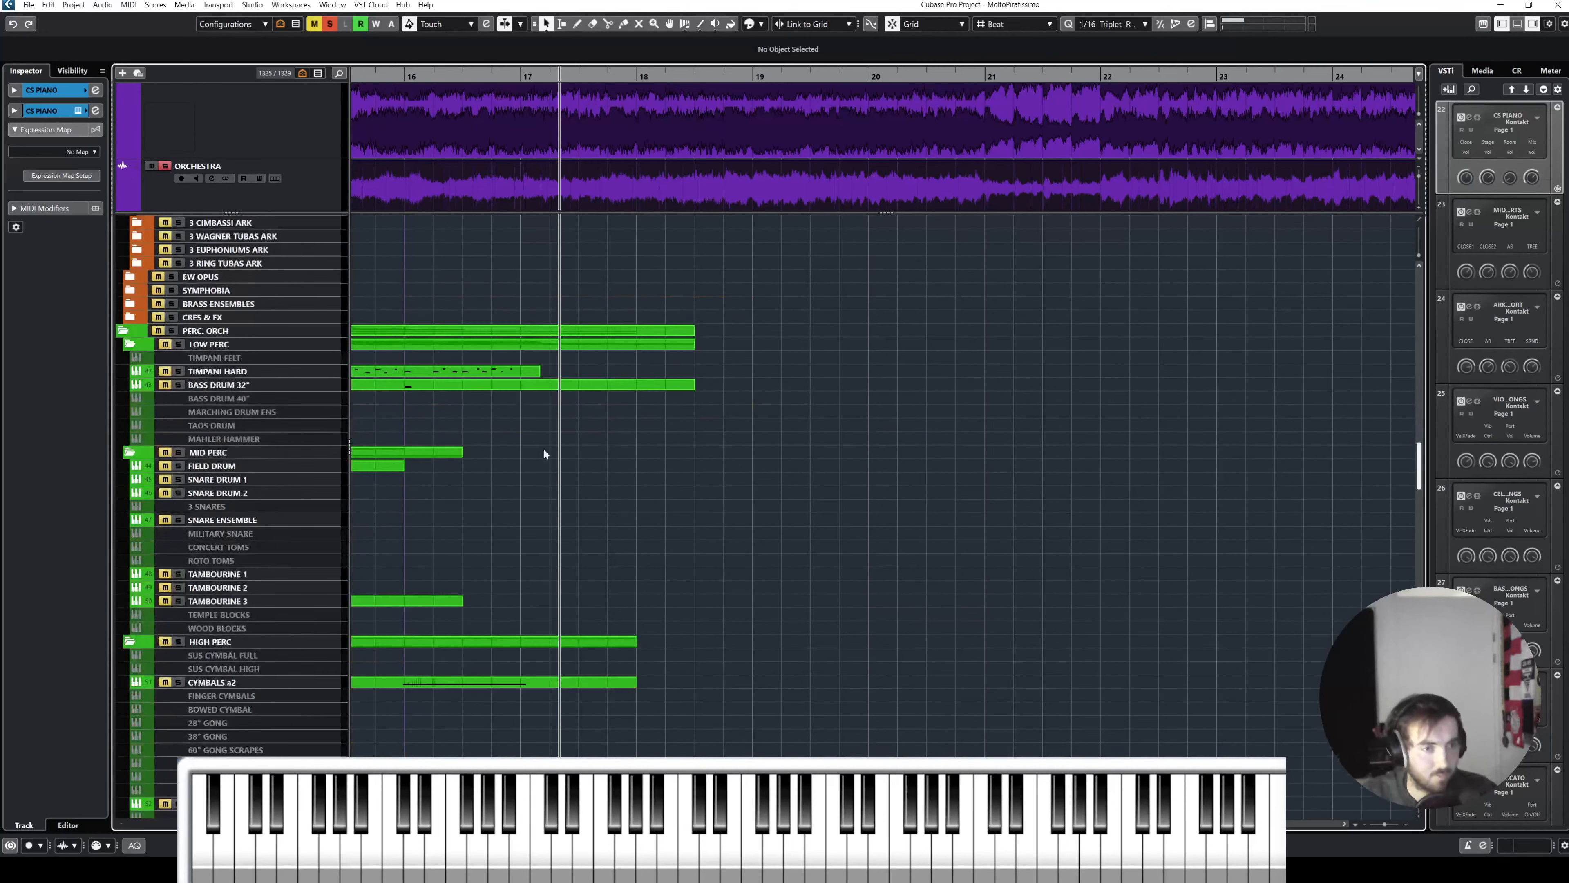
scroll(552, 477, up, 11)
click(336, 192)
key(space)
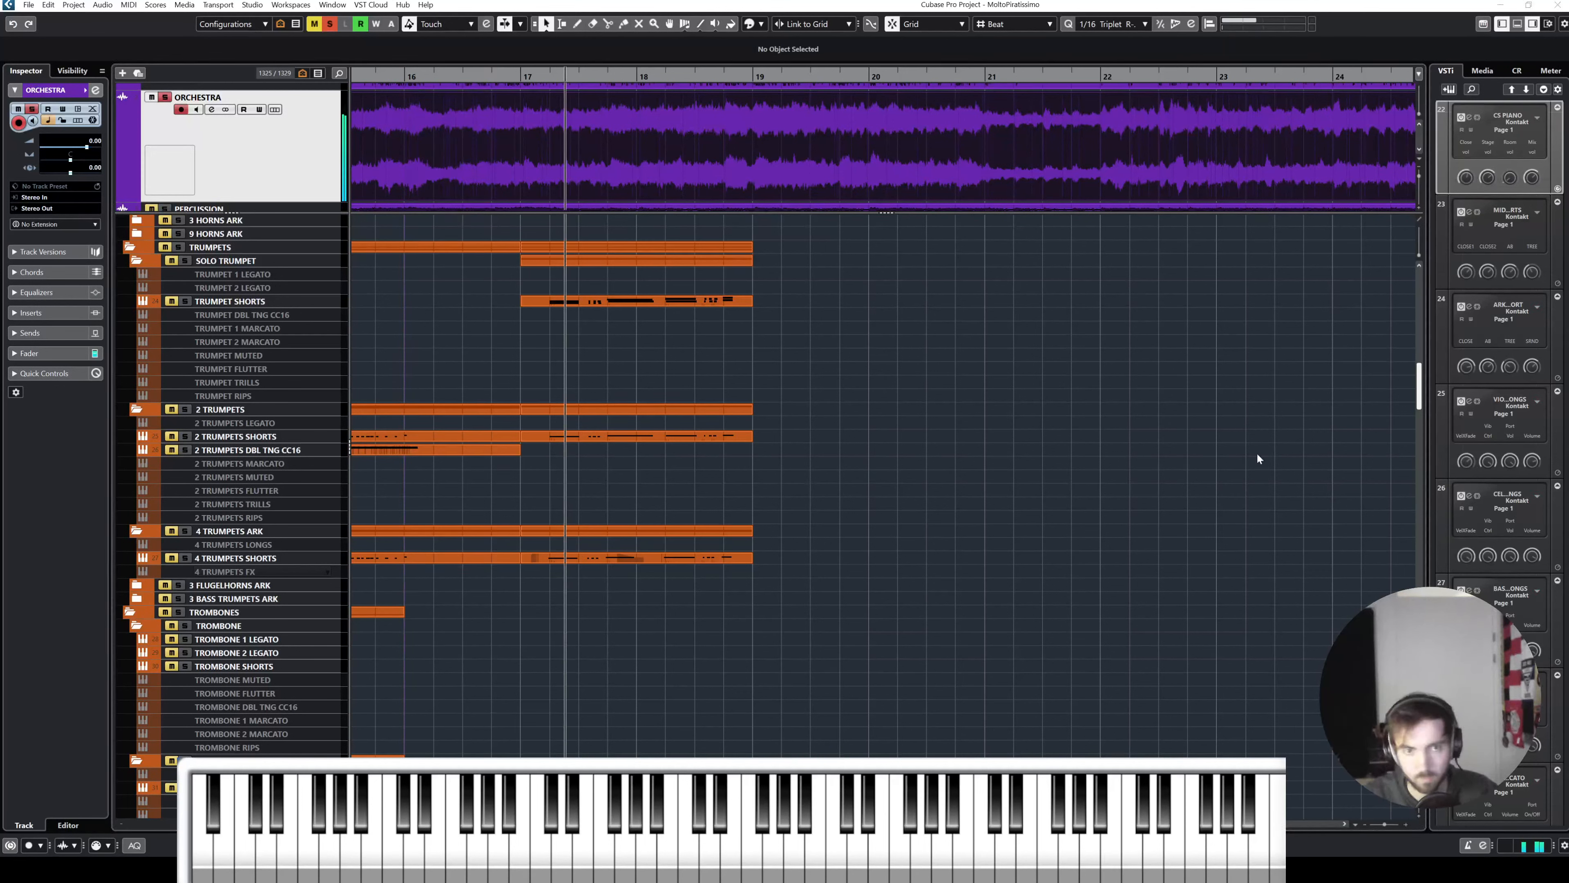
click(974, 398)
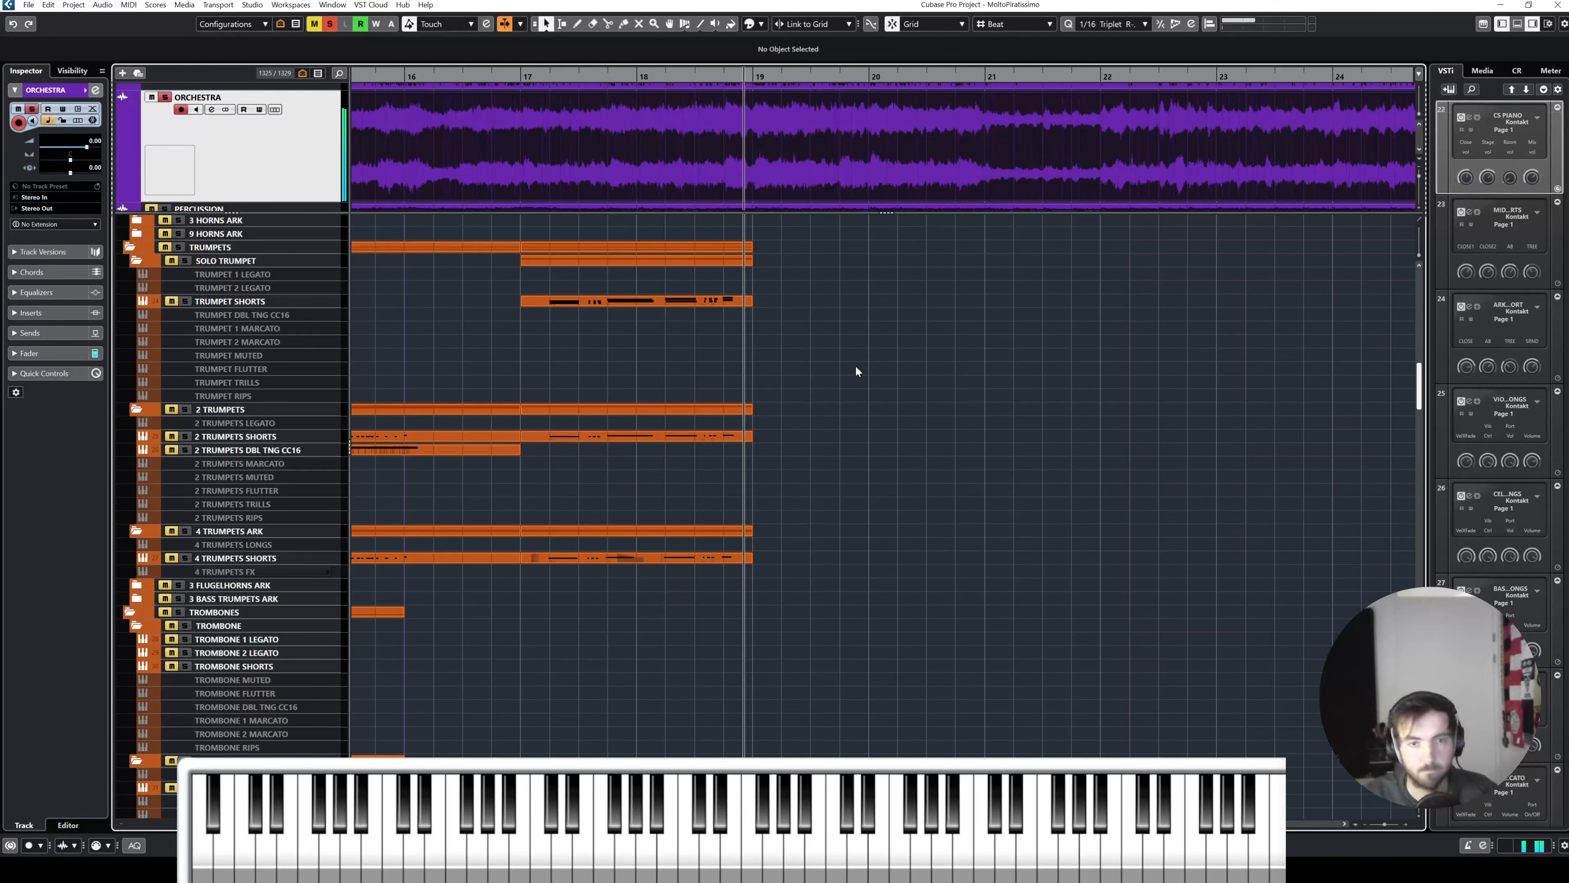
key(space)
Step: Enable the 4 HORNS MARCATO 1 track and solo it
scroll(508, 469, up, 8)
click(298, 478)
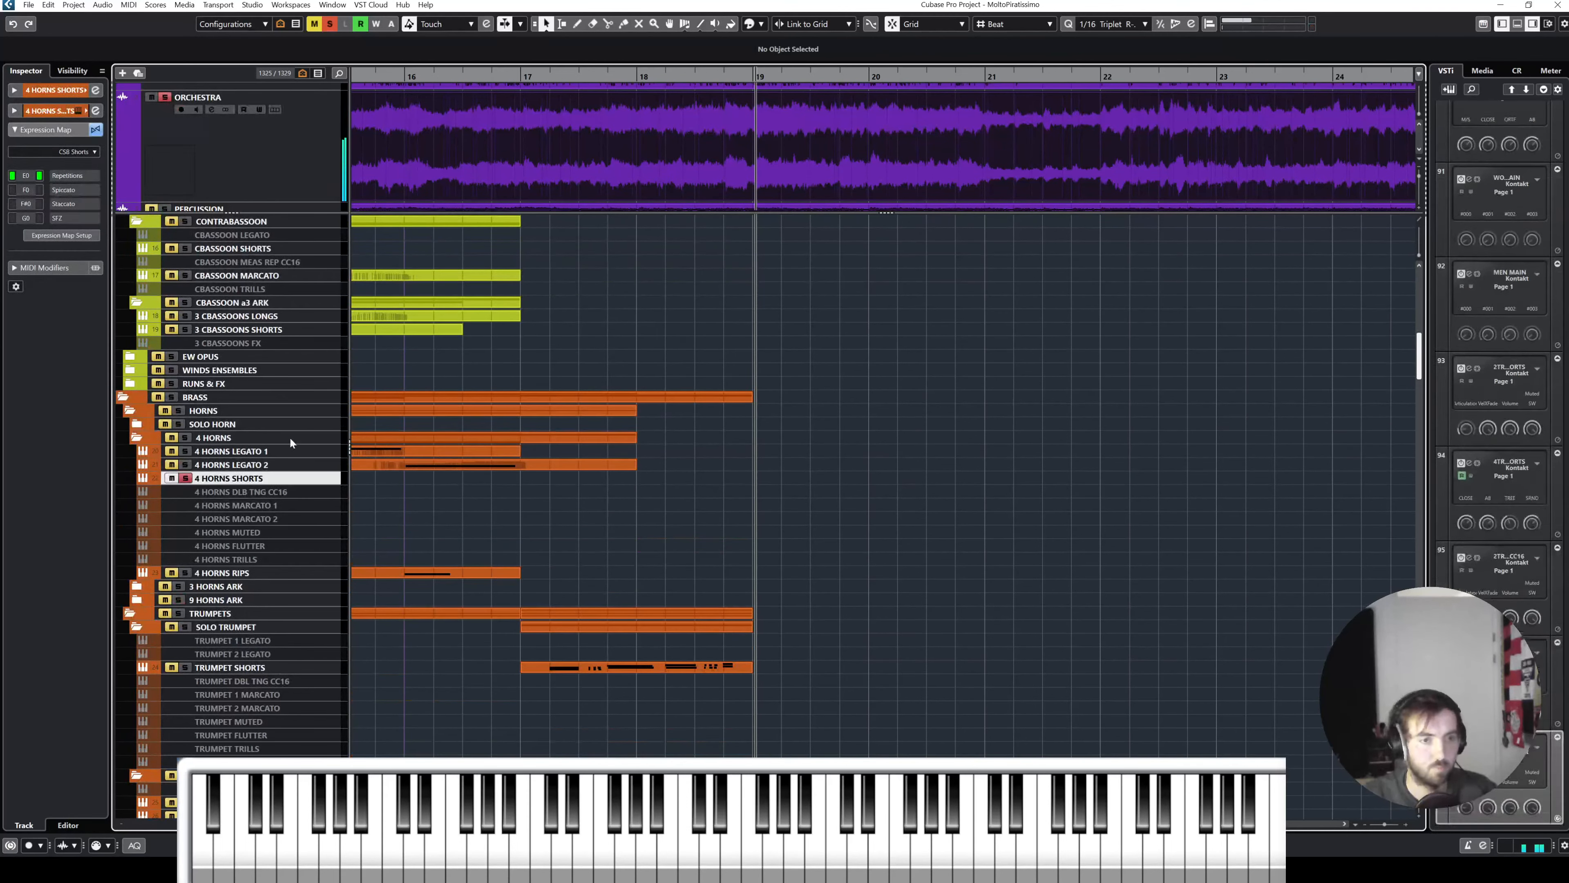
click(278, 505)
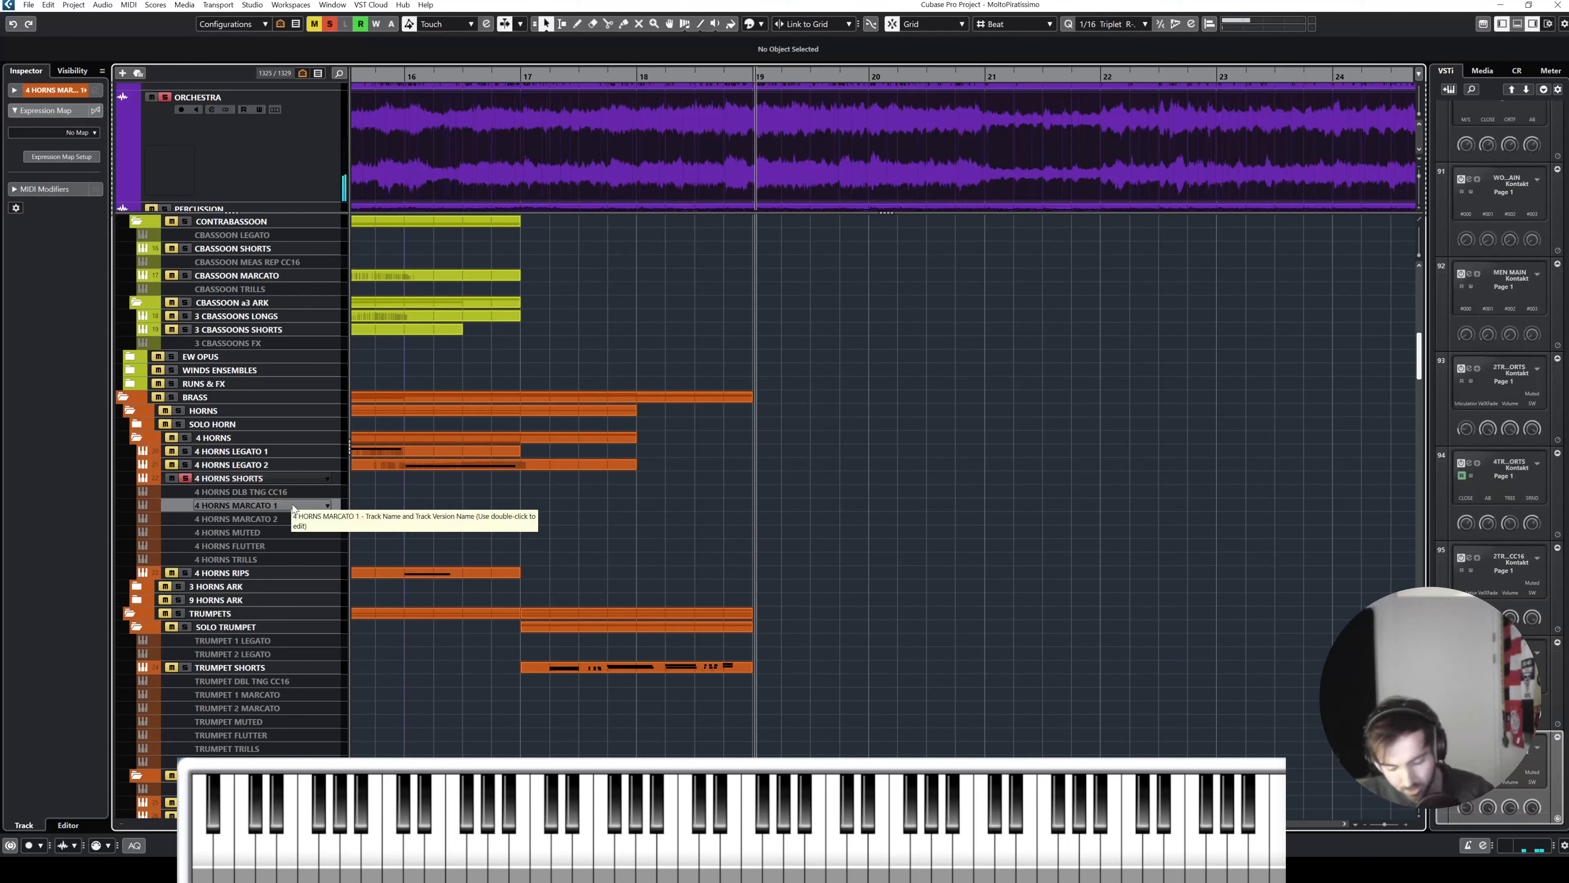
key(shift+e)
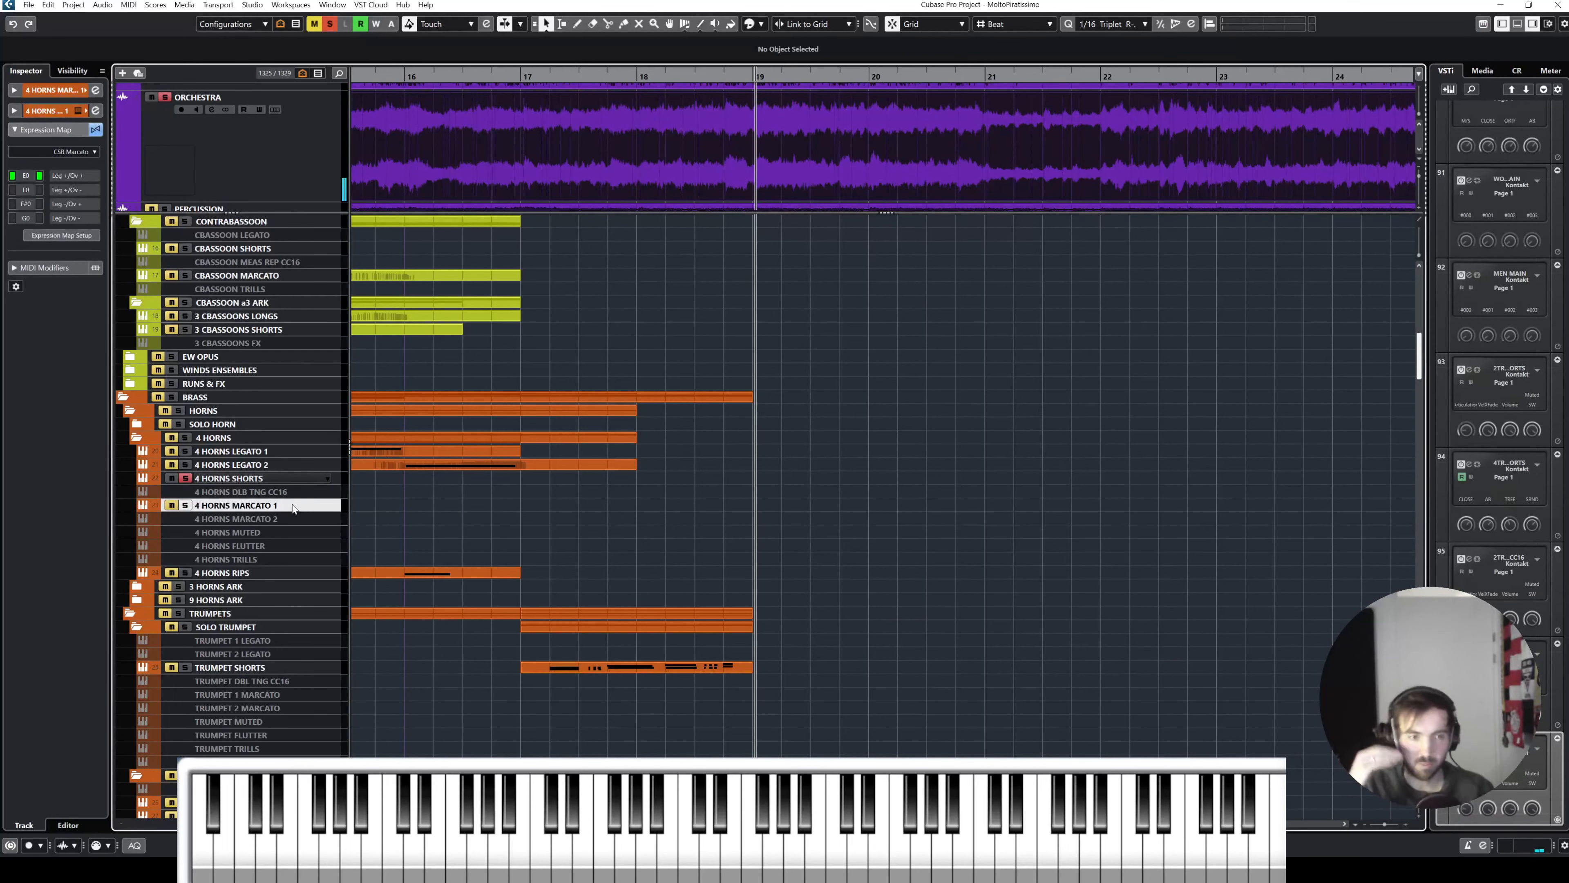
key(s)
Step: Switch between 4 HORNS SHORTS and 4 HORNS MARCATO 1 to audition them, and select both tracks together
click(303, 479)
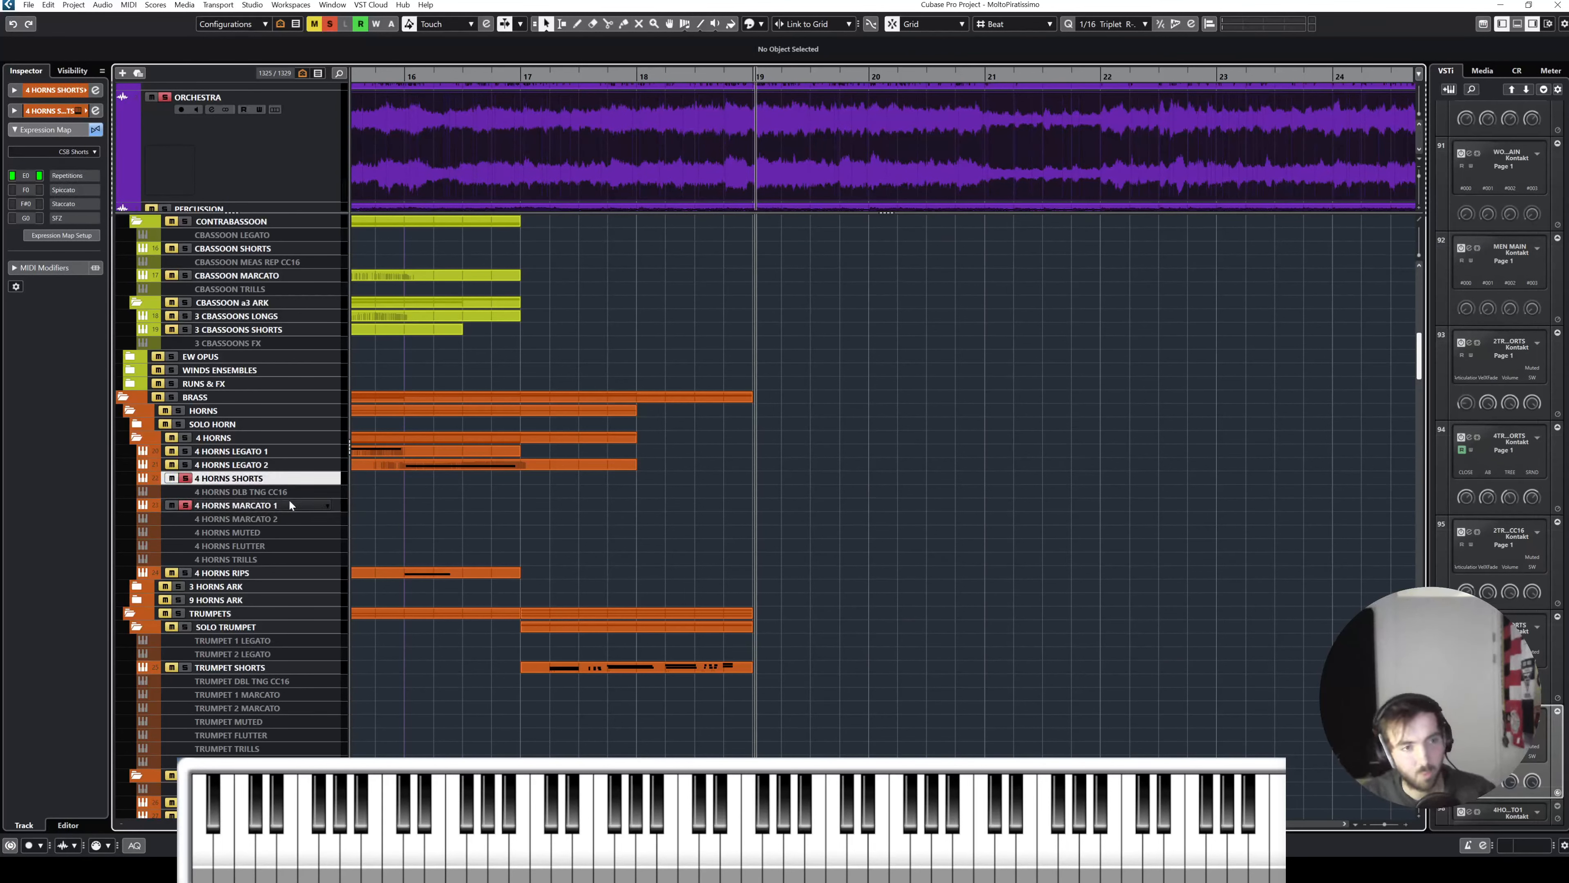
click(290, 505)
click(287, 478)
click(284, 505)
click(287, 479)
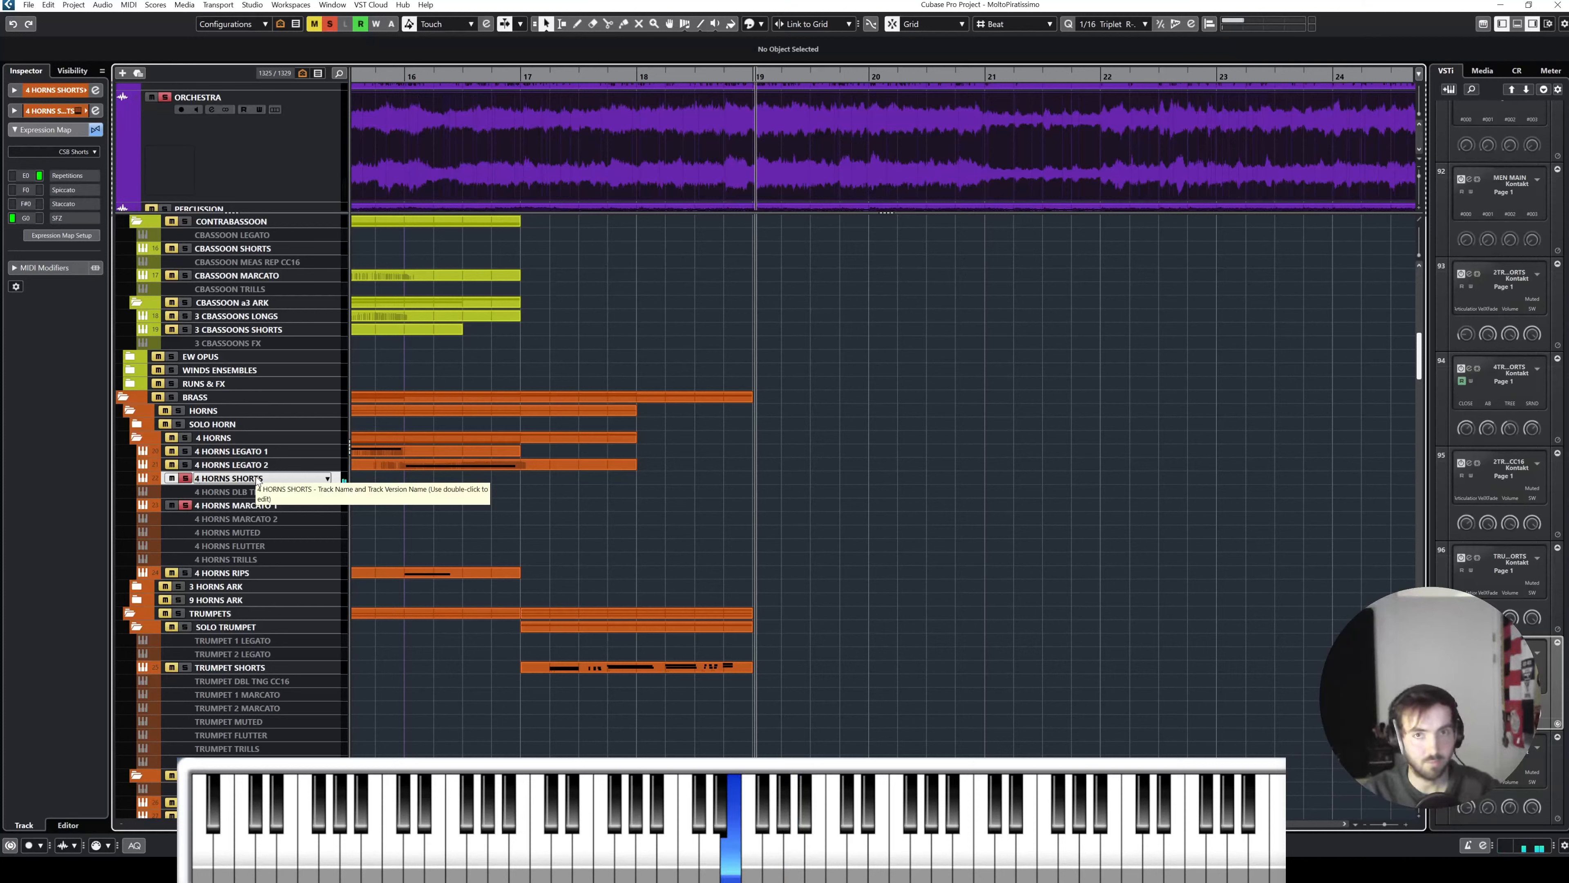
ctrl+click(273, 505)
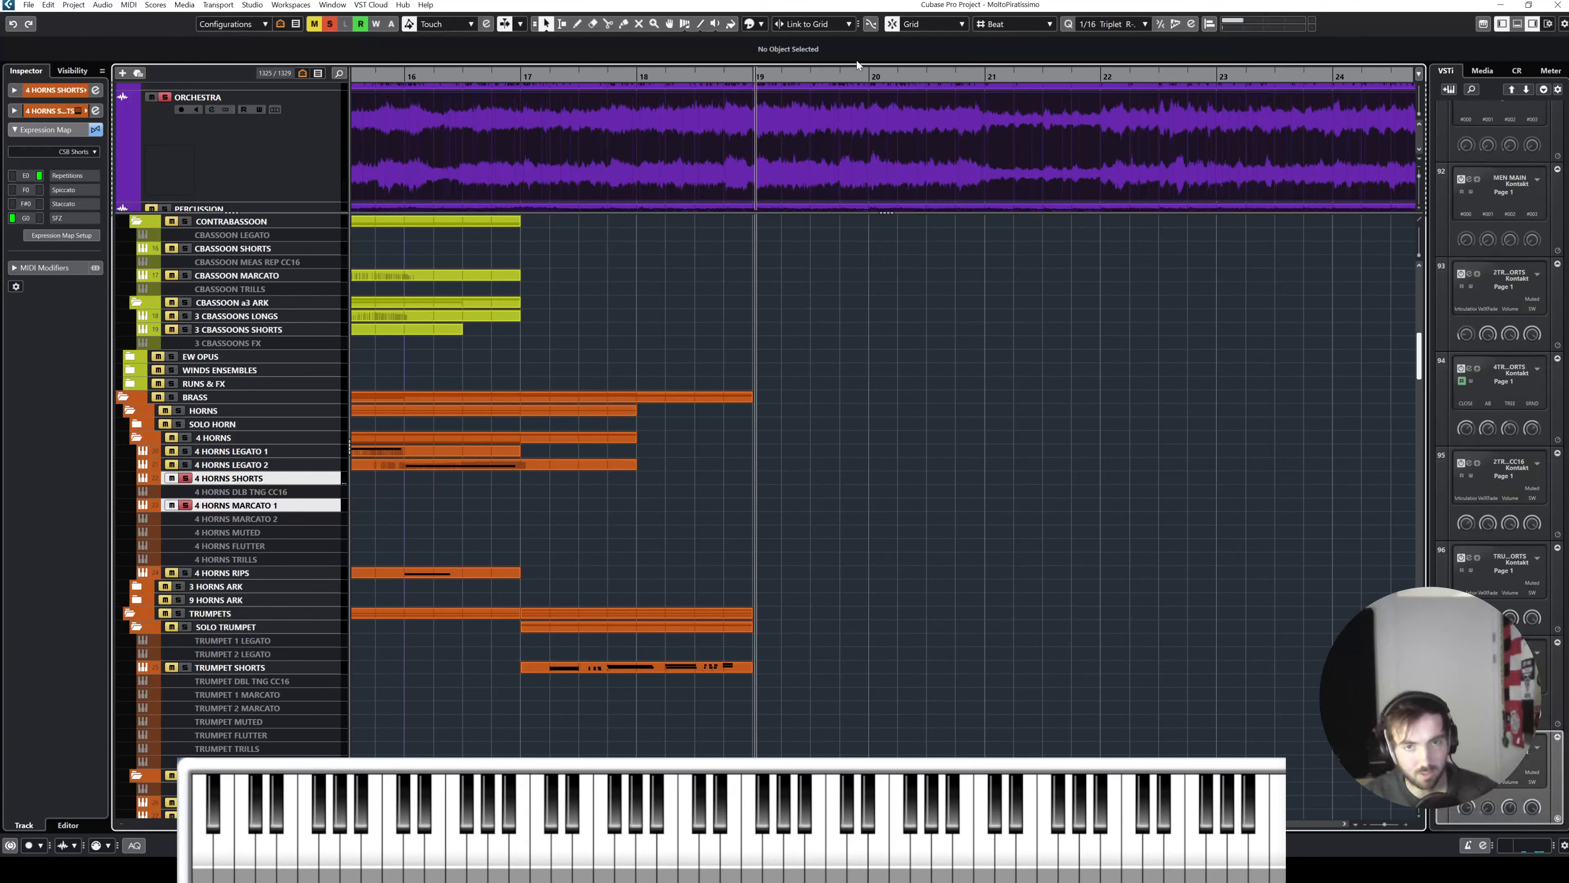
Step: Unsolo ORCHESTRA, turn on the metronome, and record a sustained note on both selected horn tracks from bar 19
click(167, 99)
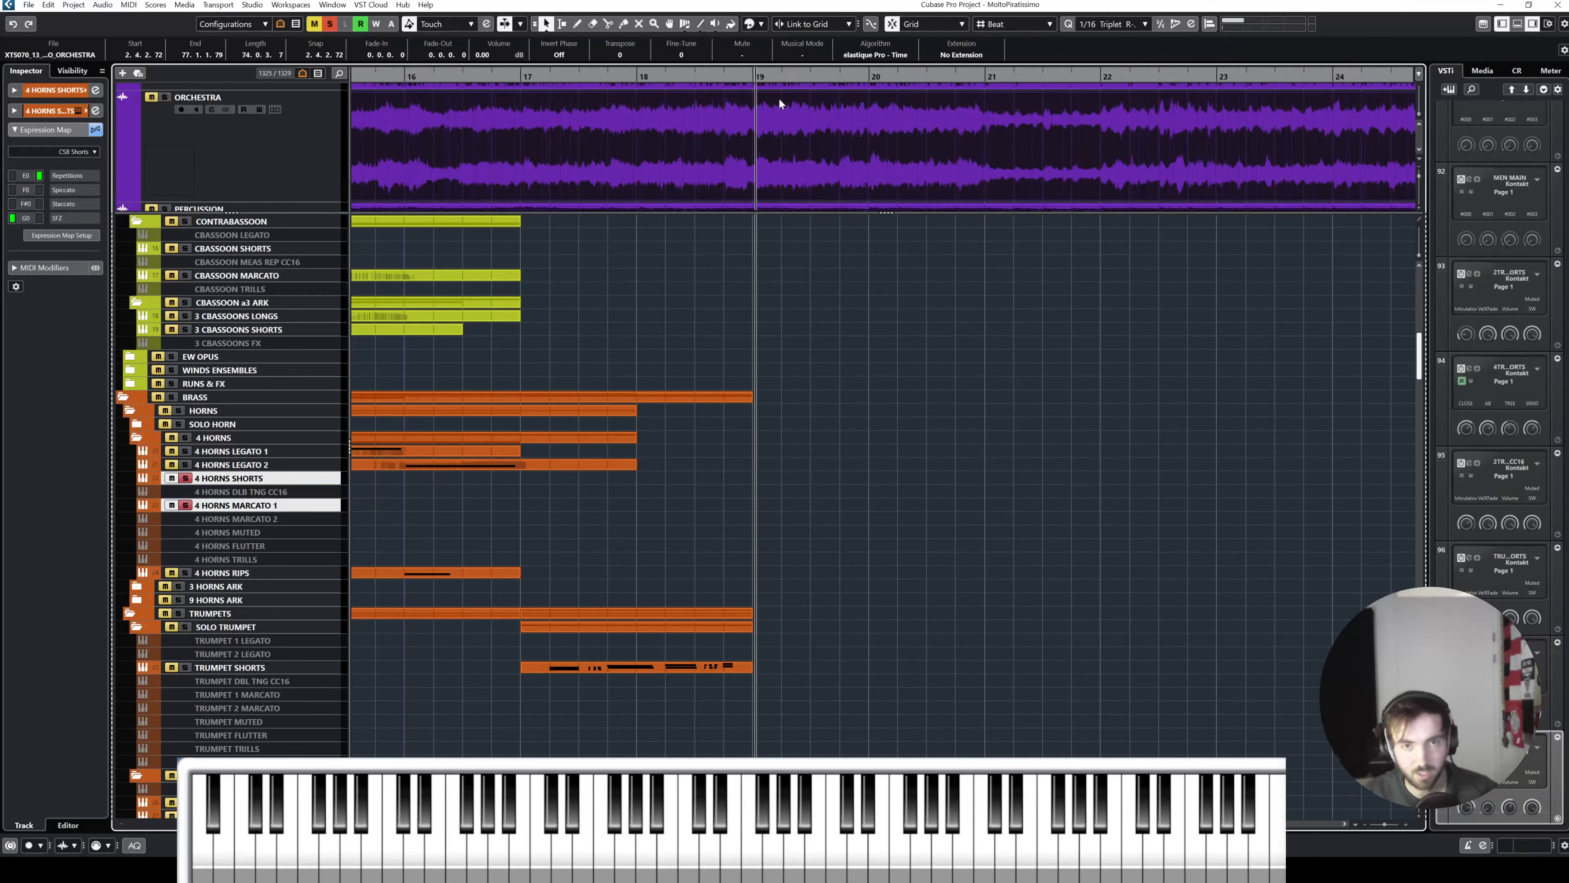
click(759, 75)
key(c)
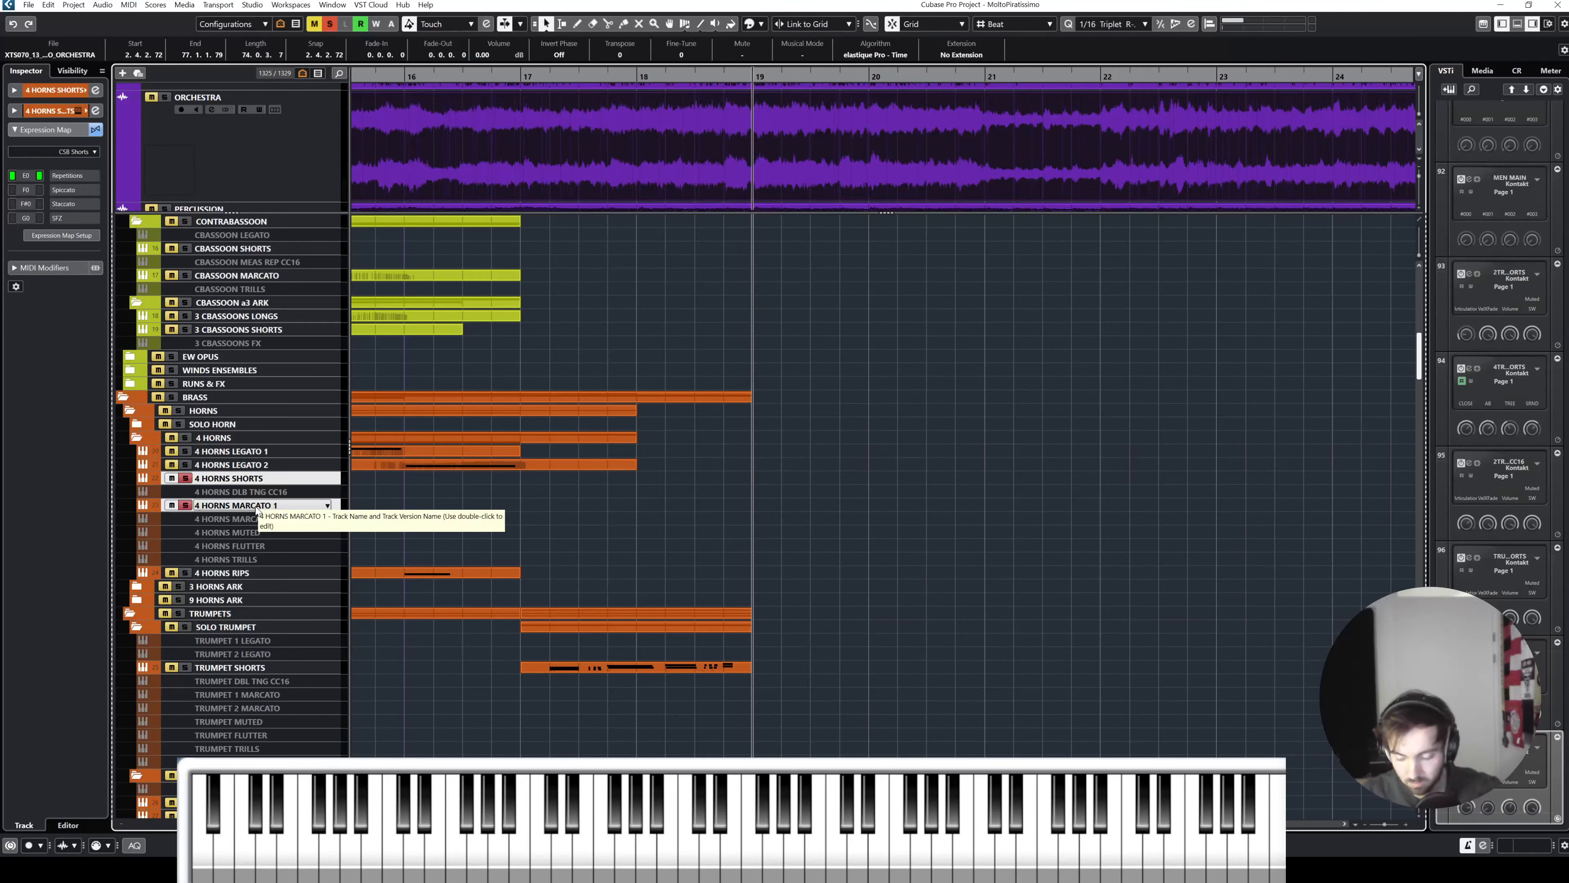
key(KP_Multiply)
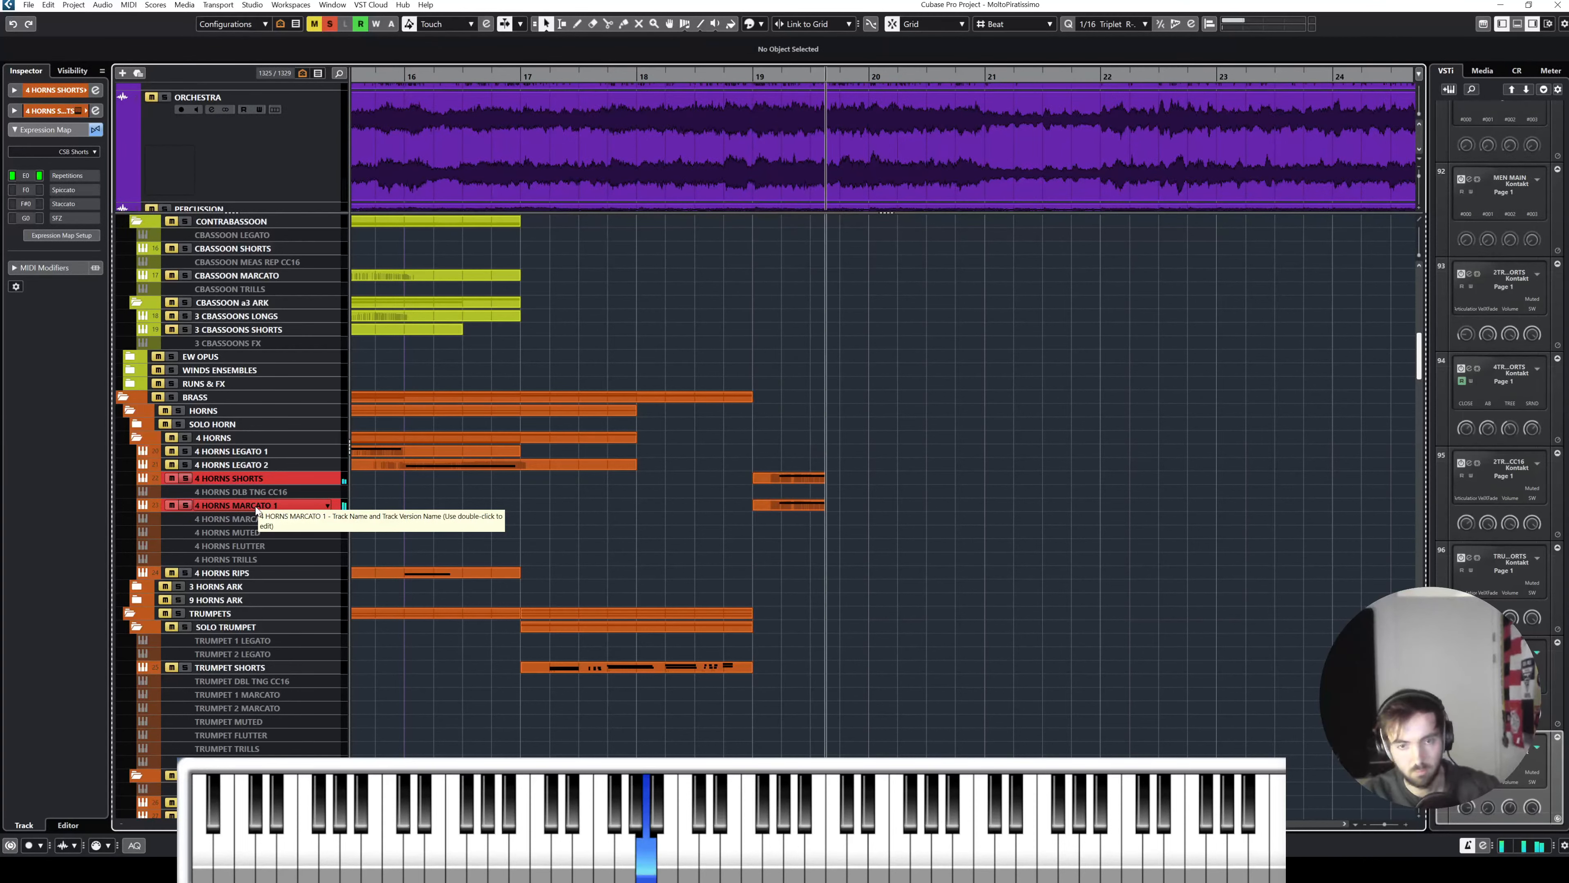
key(space)
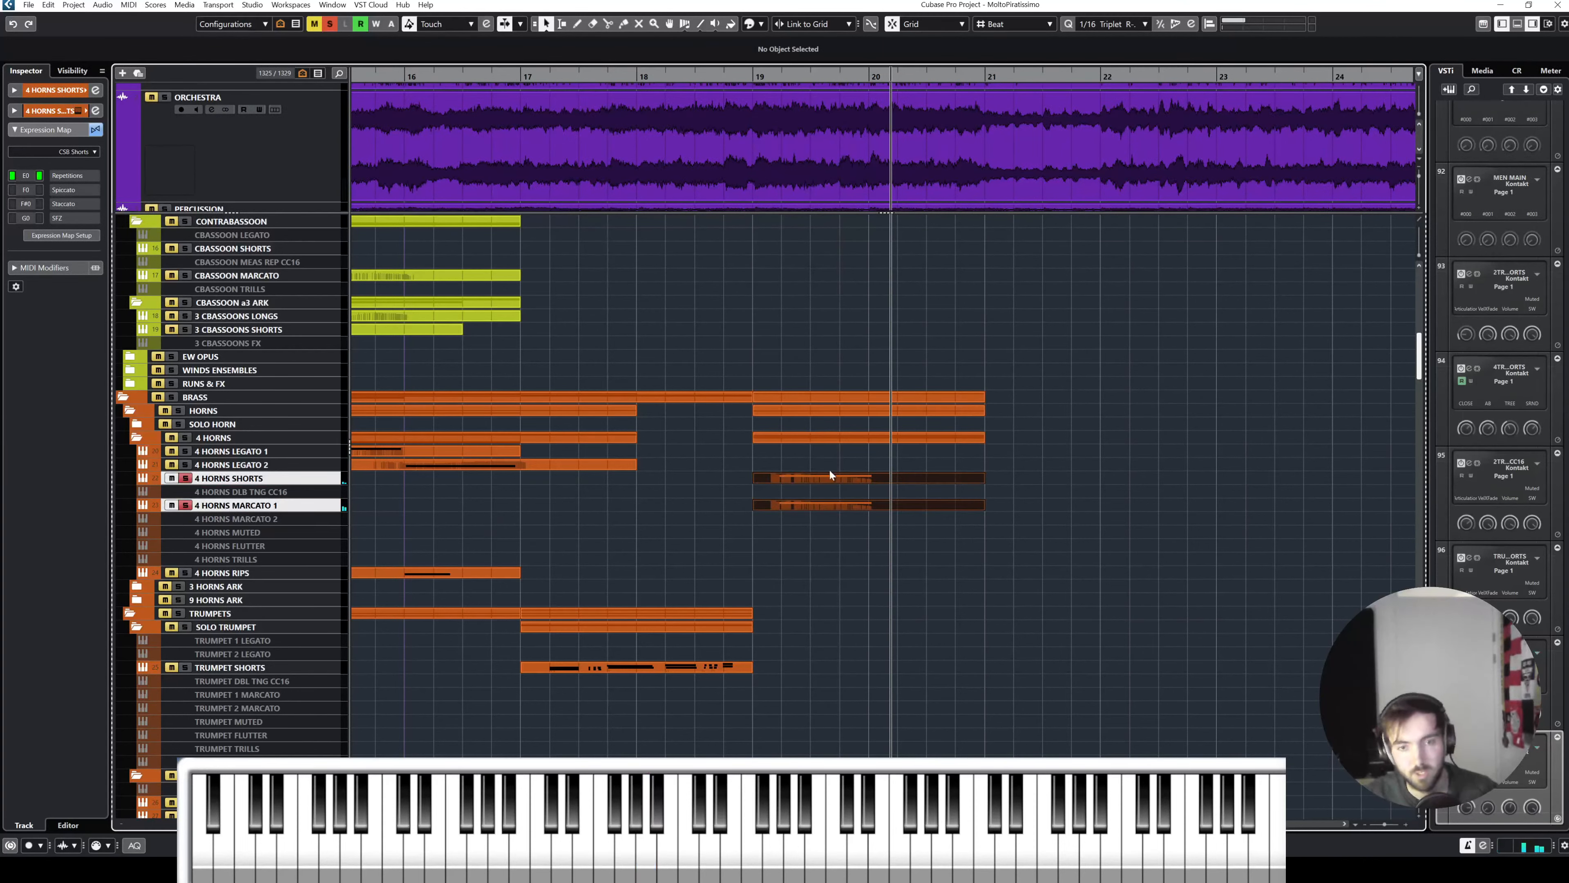
Step: Open the recorded 4 HORNS SHORTS part and assign the Sforzato articulation to its A2 note
double_click(807, 473)
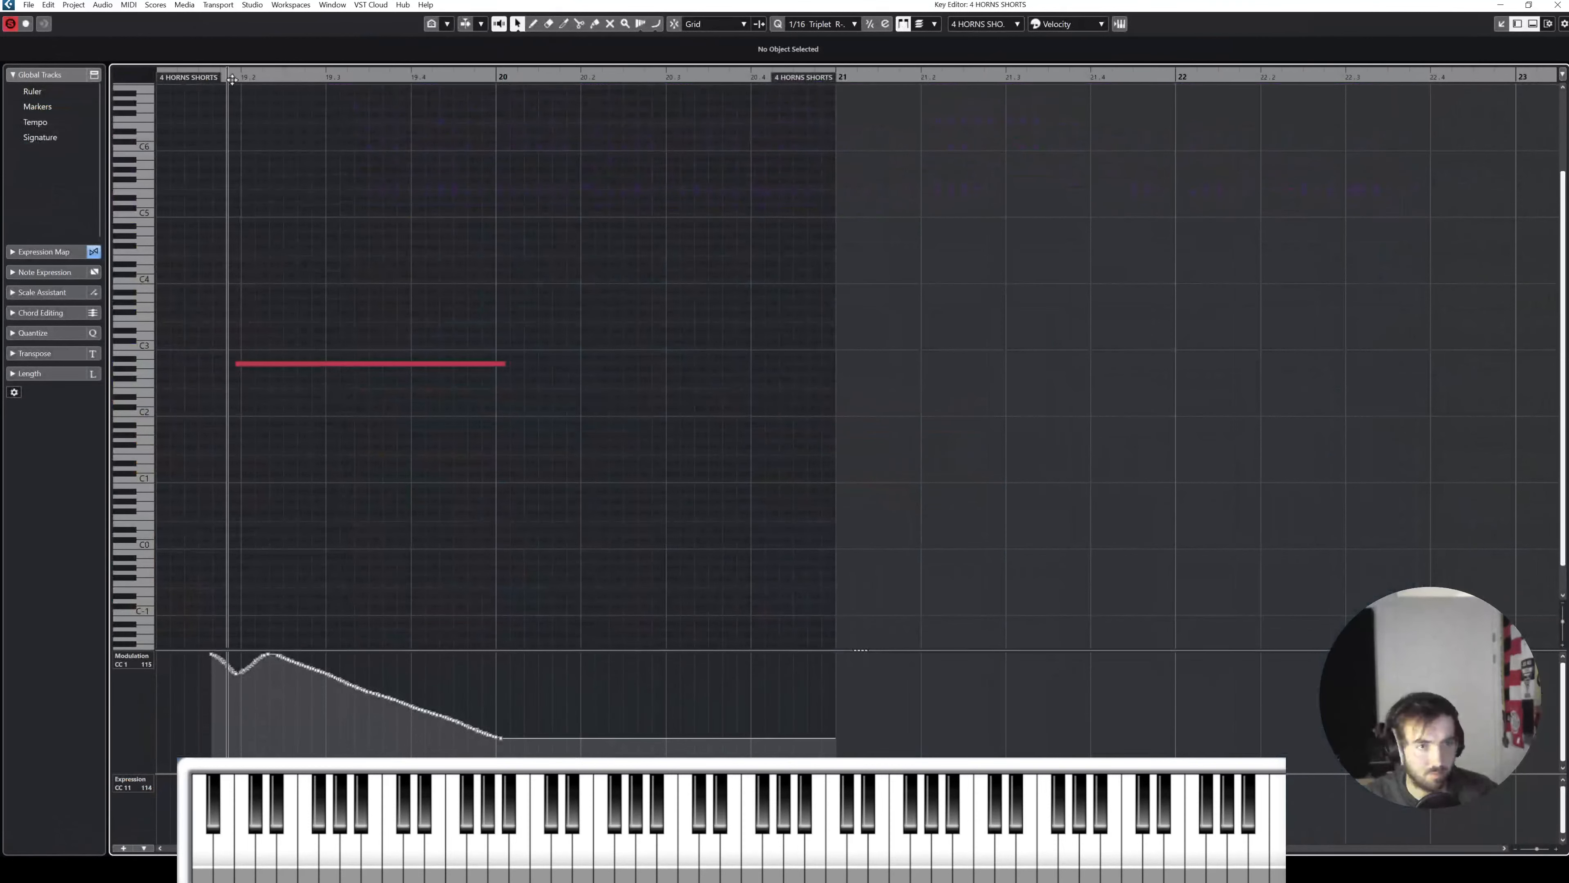
click(306, 364)
click(474, 54)
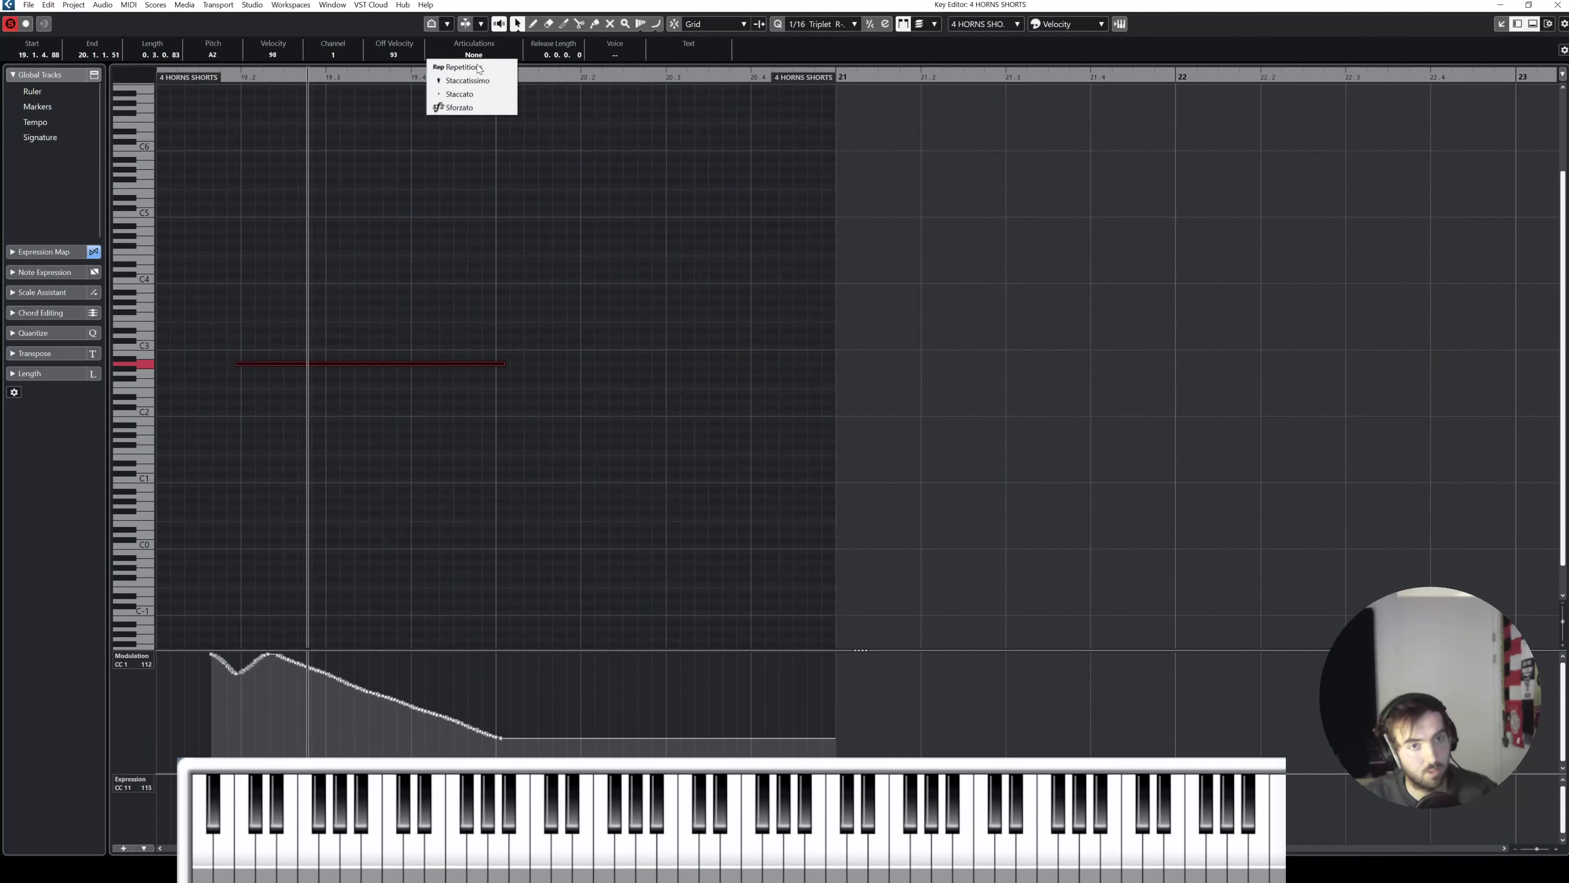
click(460, 108)
Step: Redraw the 4 HORNS SHORTS modulation curve to rise to 127 and hold through the note, and close the editor
right_click(244, 706)
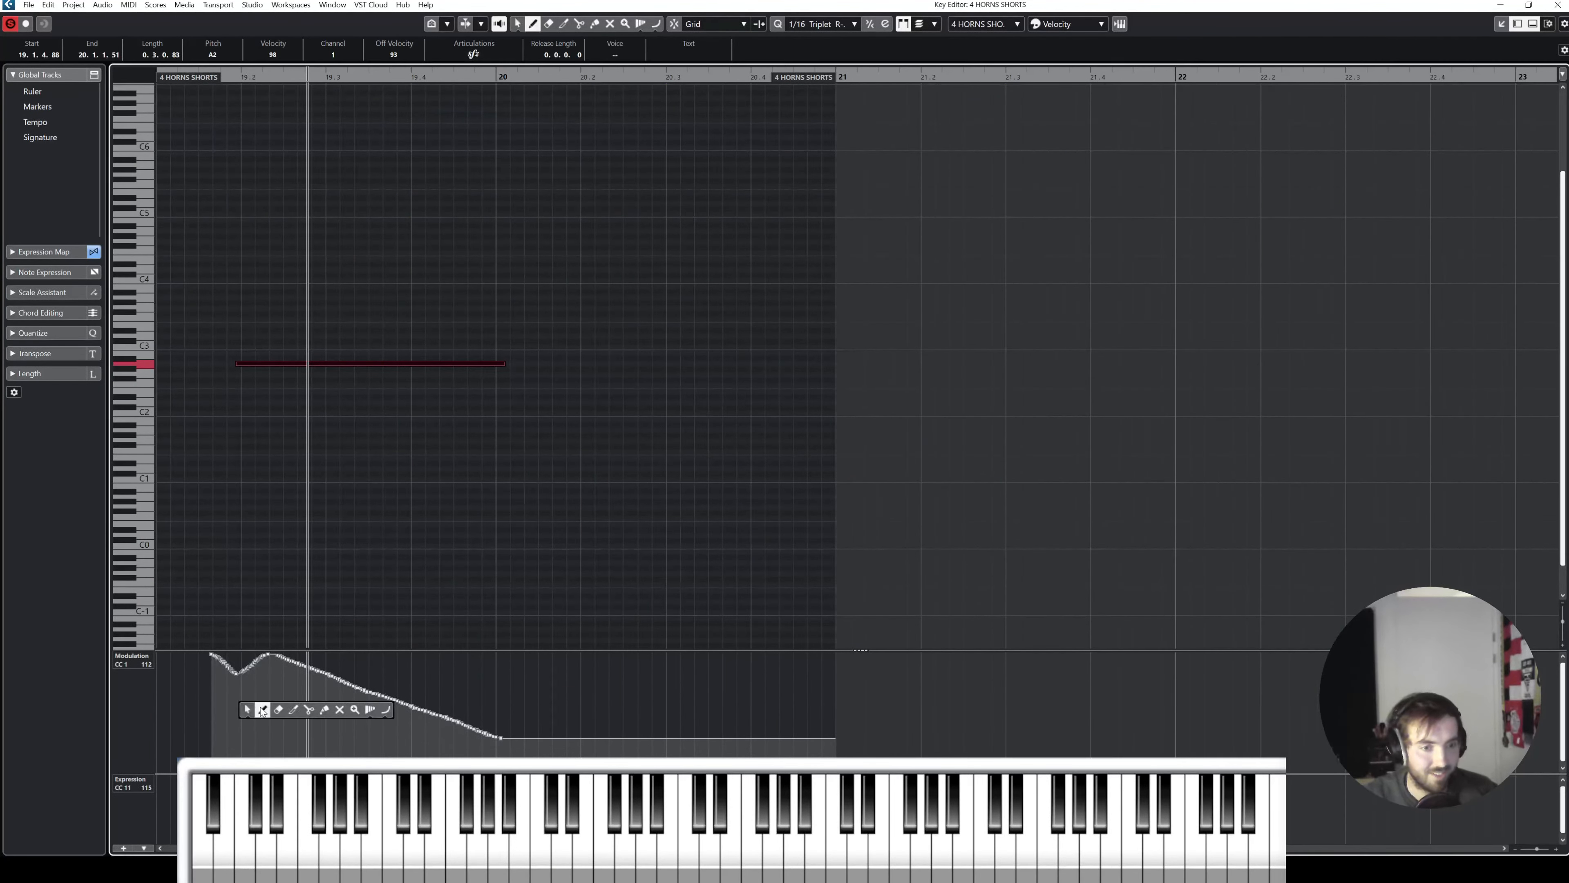
click(263, 710)
drag(193, 678, 604, 650)
key(1)
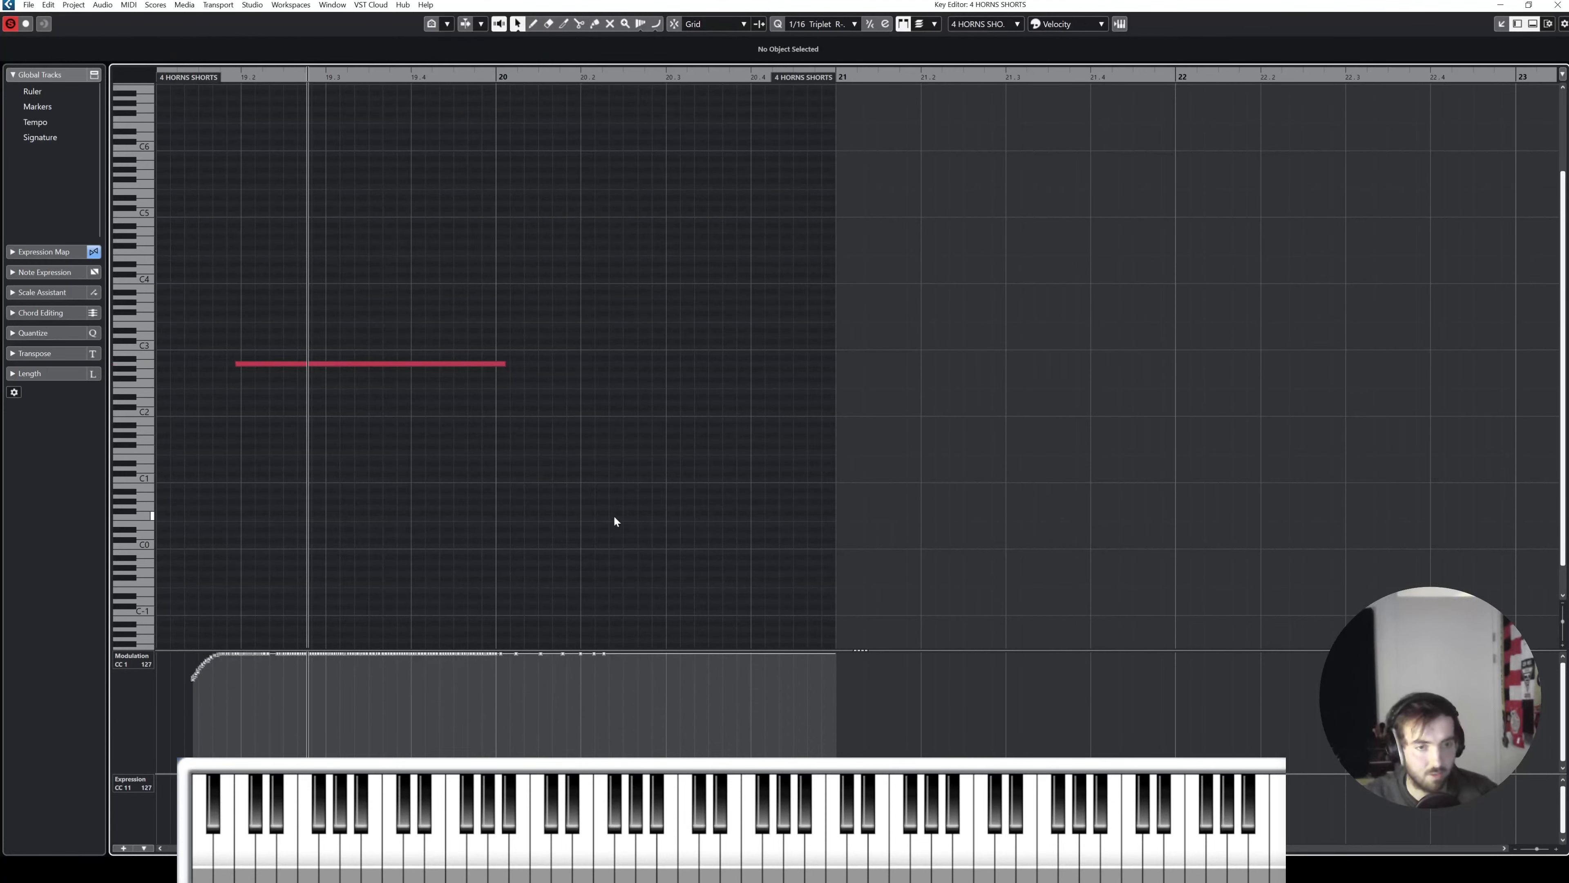
click(199, 80)
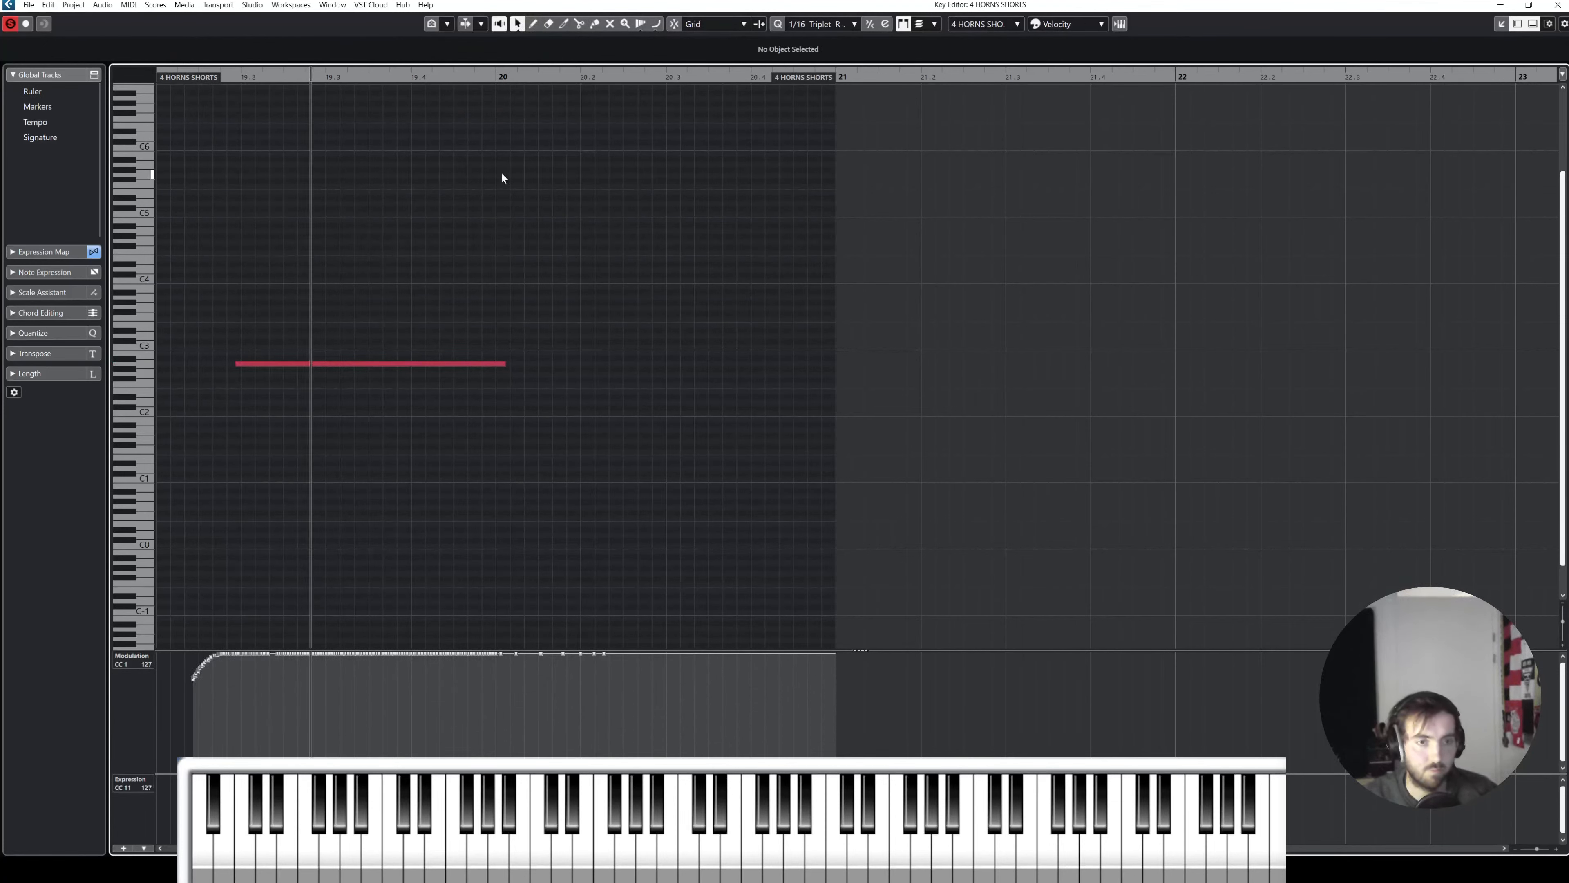
click(1559, 5)
Step: Open the 4 HORNS MARCATO 1 part, scale down its recorded CC 11 expression curve, and close the editor
double_click(812, 507)
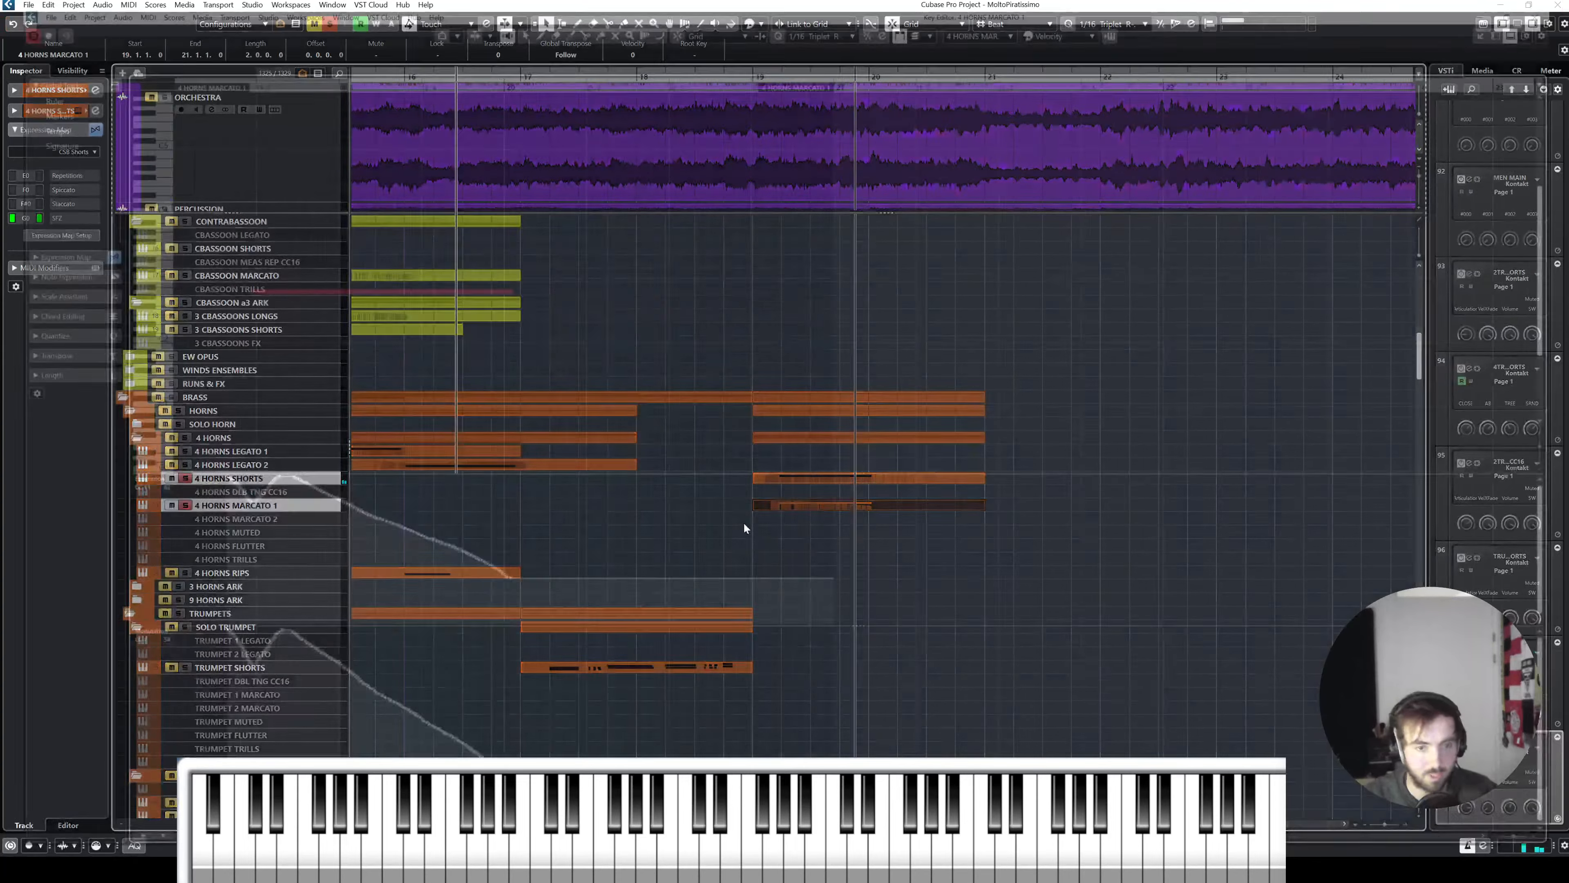
drag(568, 604, 205, 478)
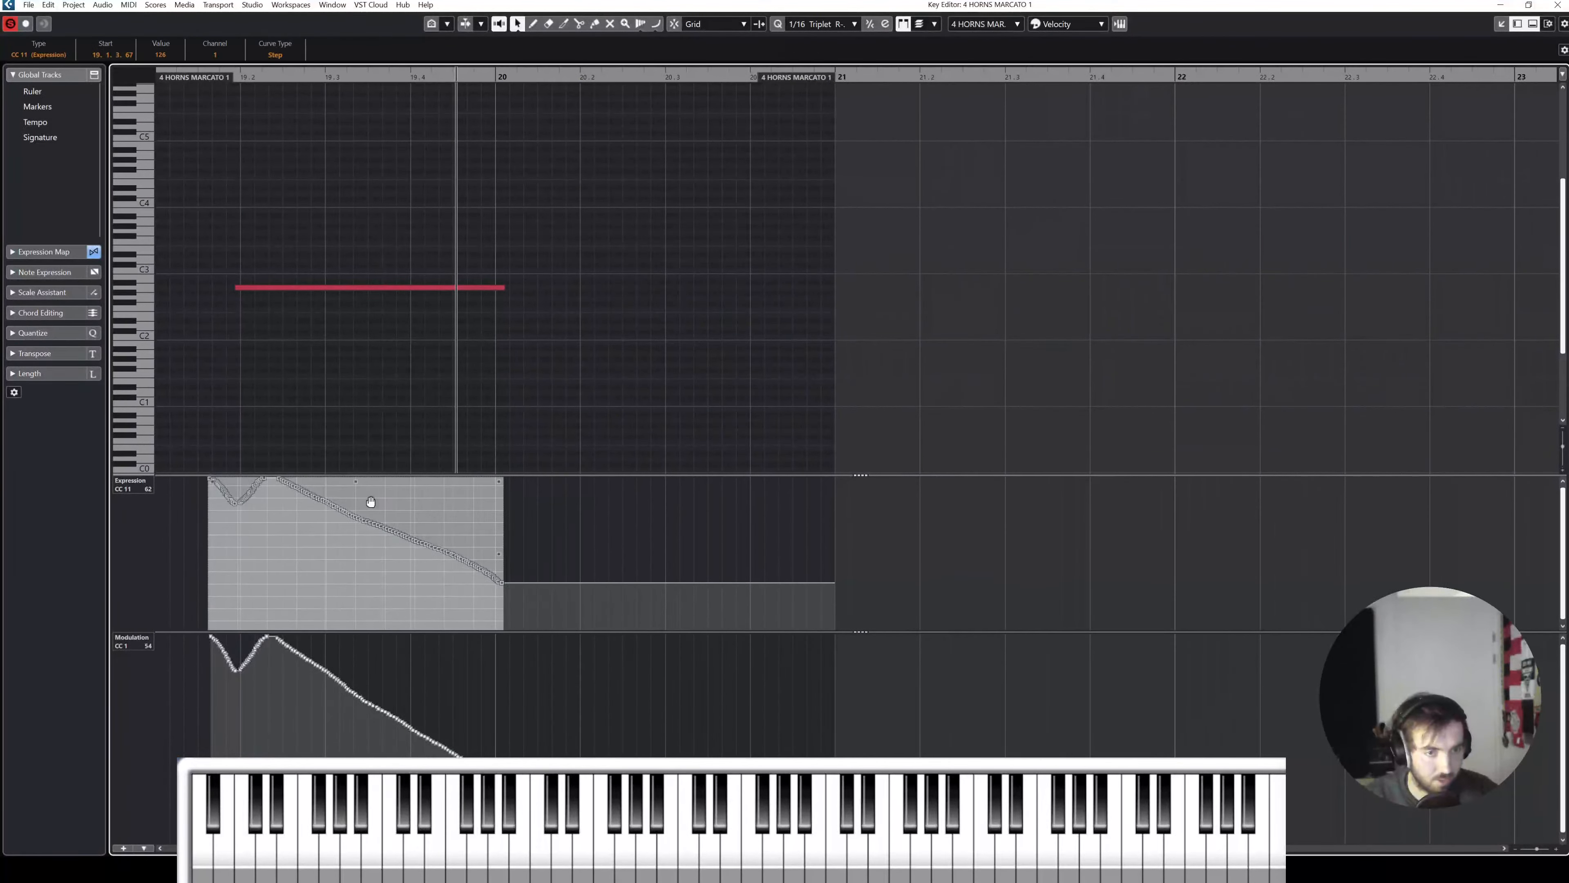
drag(355, 482, 353, 521)
click(813, 182)
click(1558, 5)
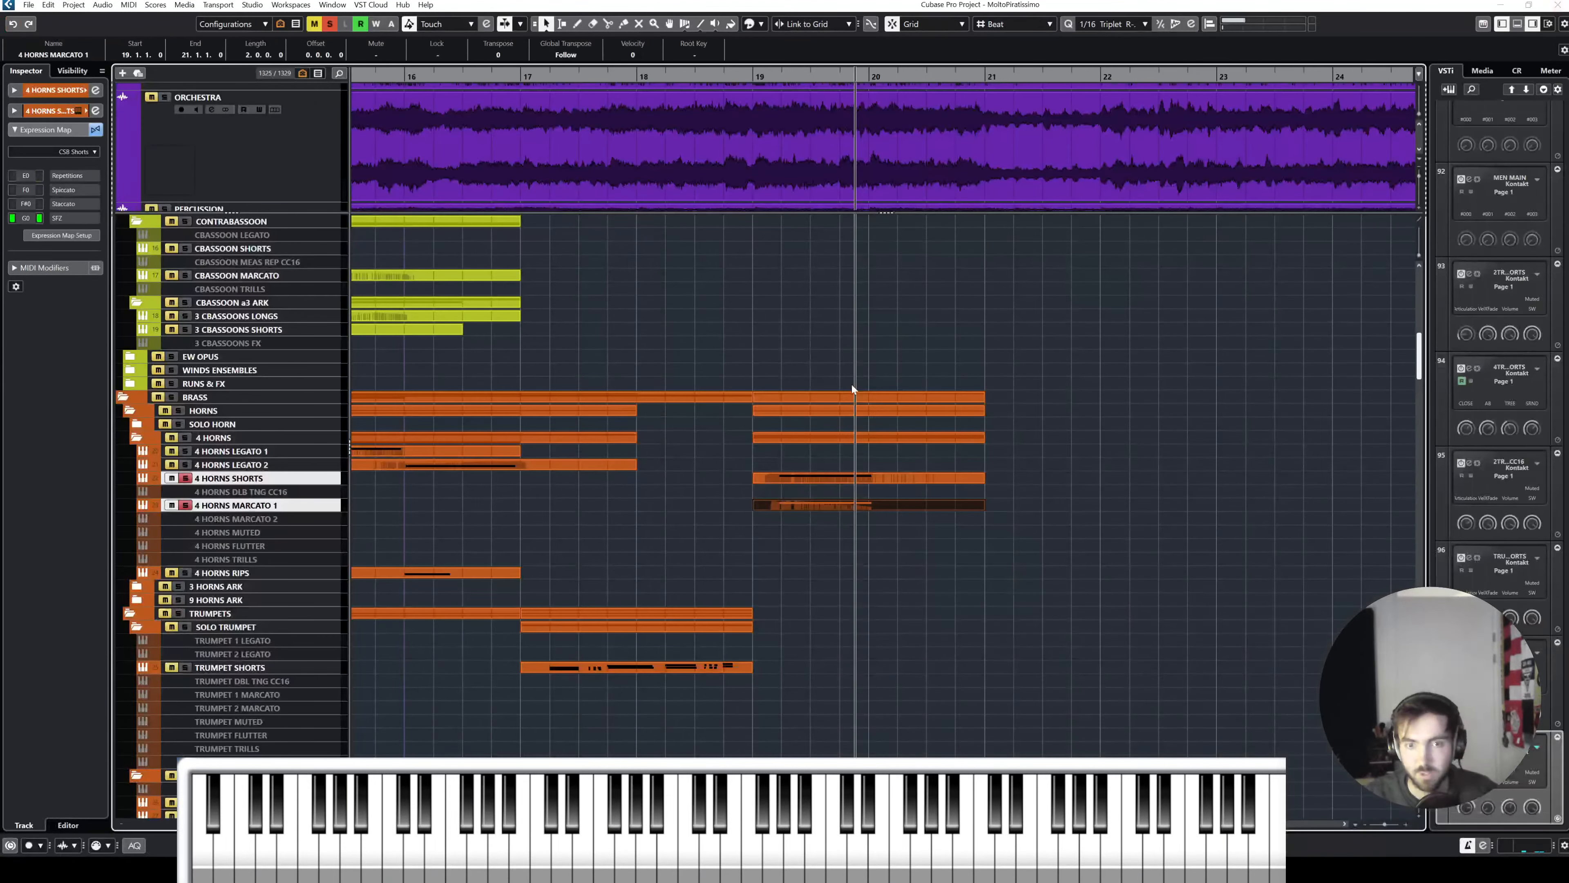
Step: Play the two recorded horn parts together from bar 19, and clear the part selection
shift+click(835, 479)
click(746, 74)
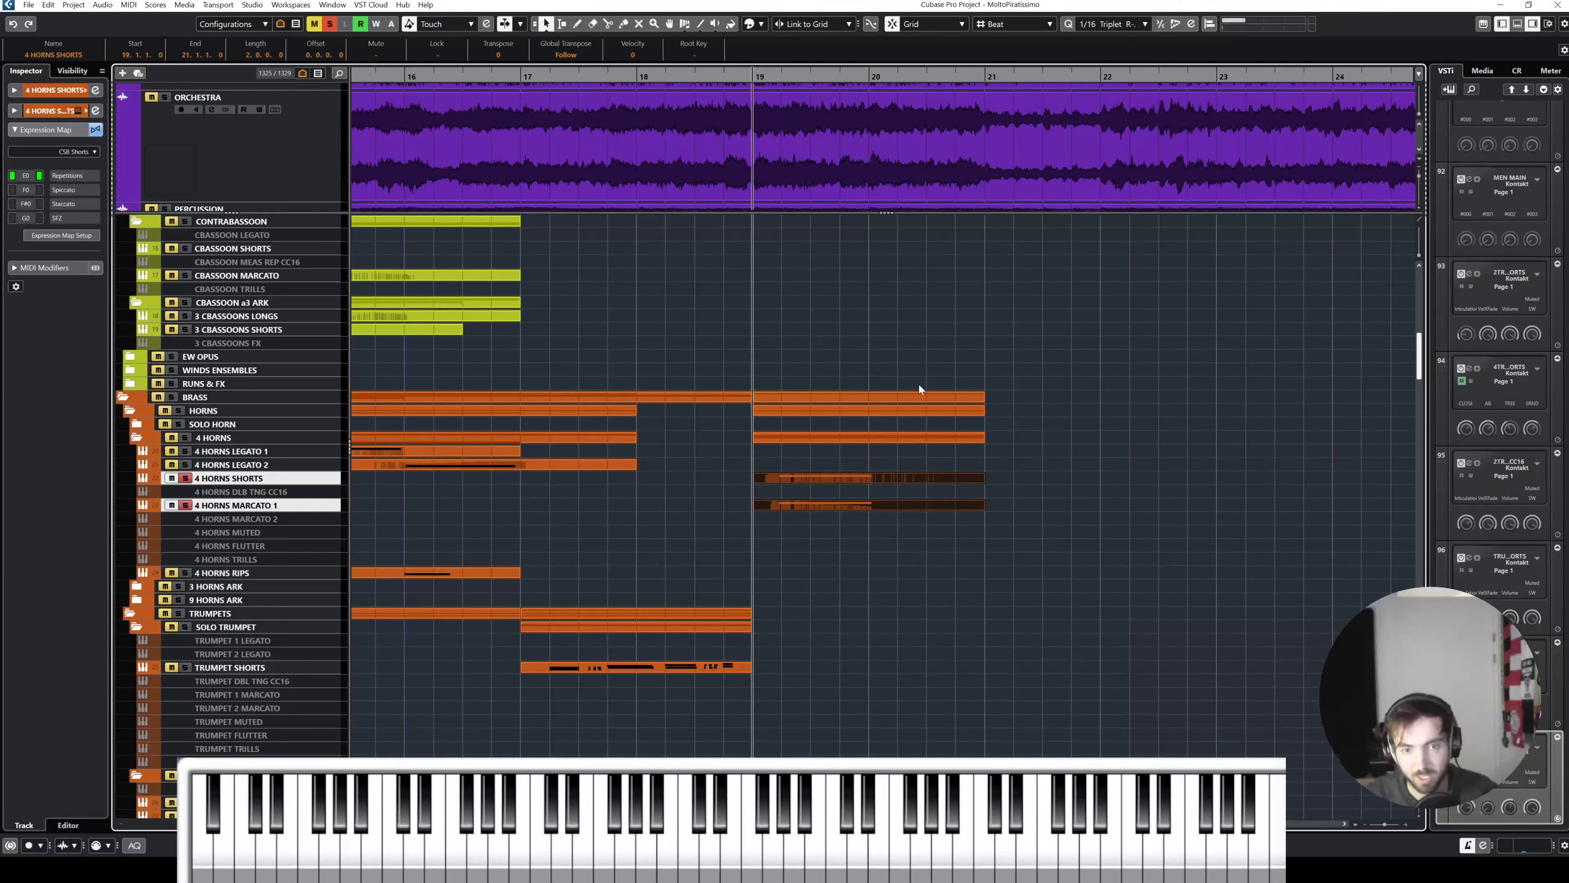
key(space)
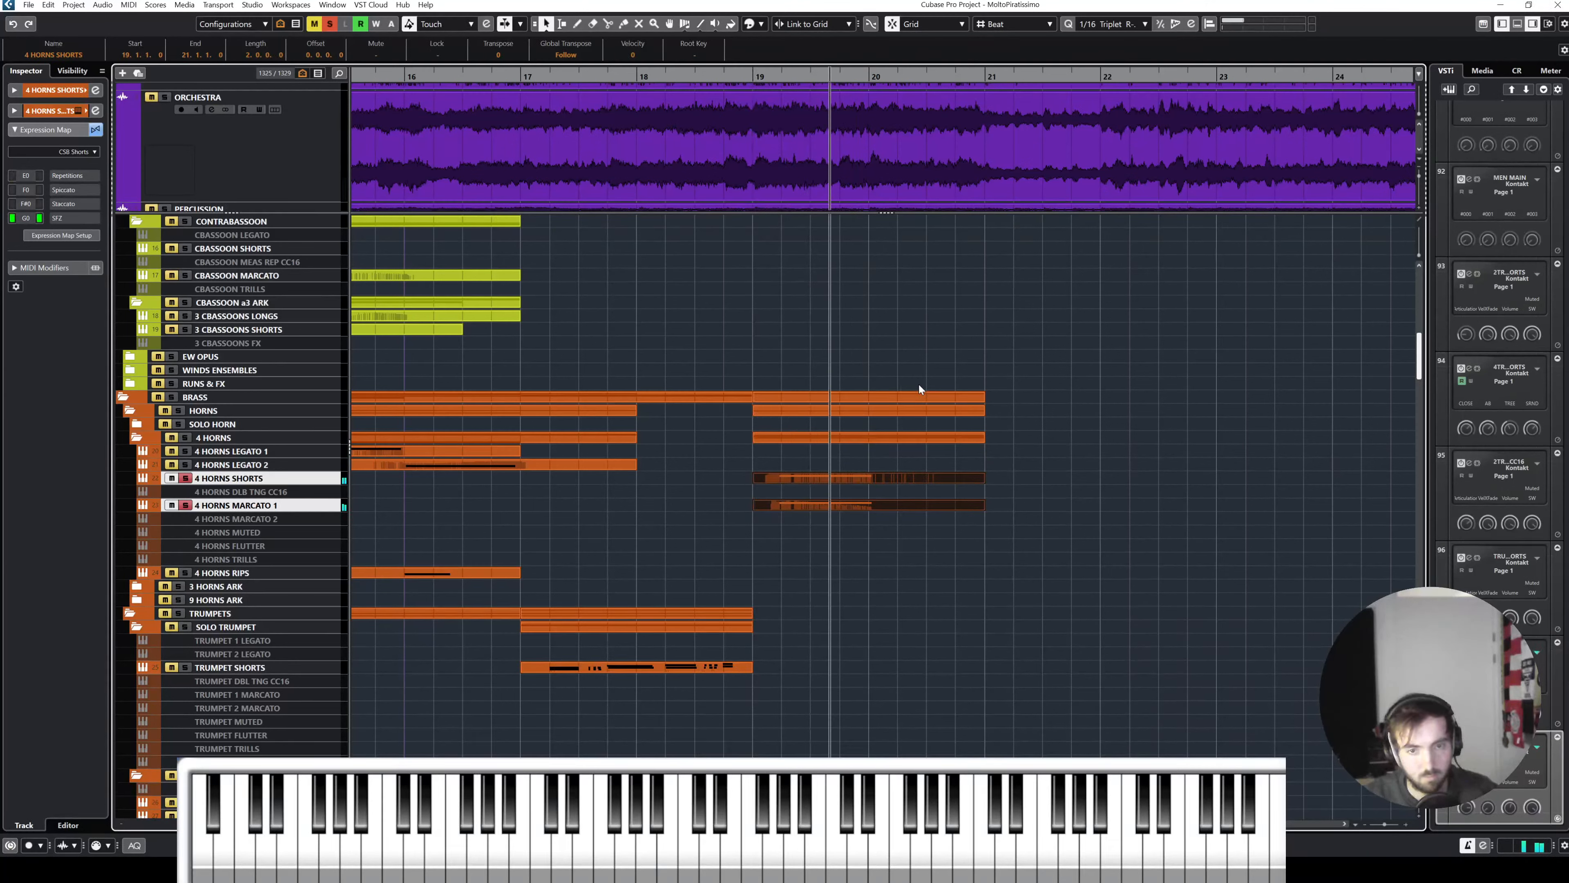
click(709, 484)
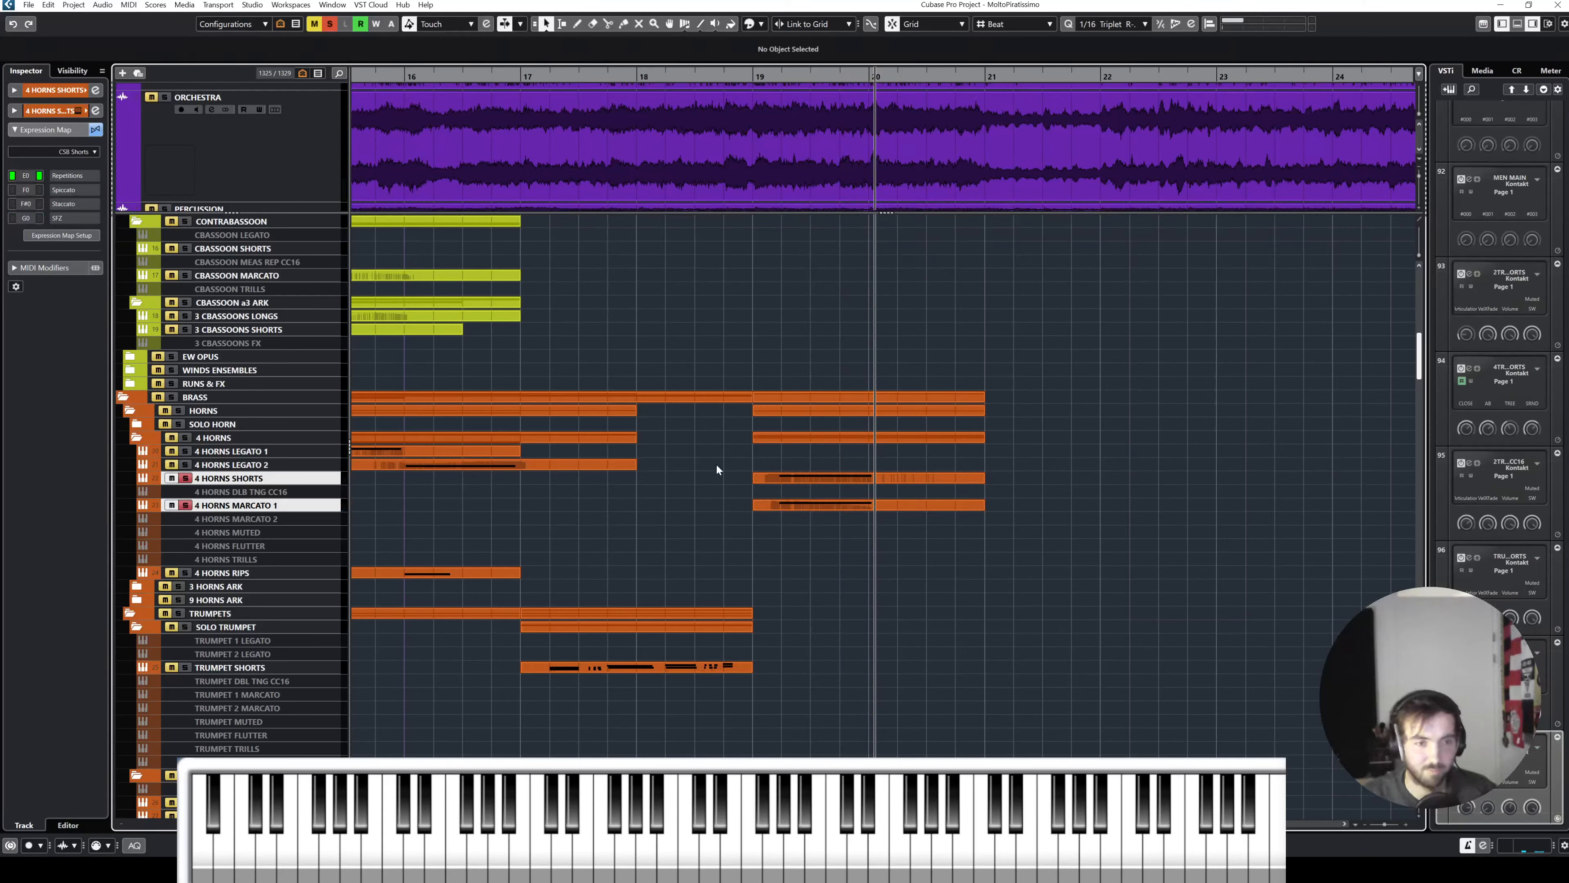
Step: Move both horn parts together to start at 16.4, and extend them to span from bar 16 to bar 19
drag(713, 475, 772, 512)
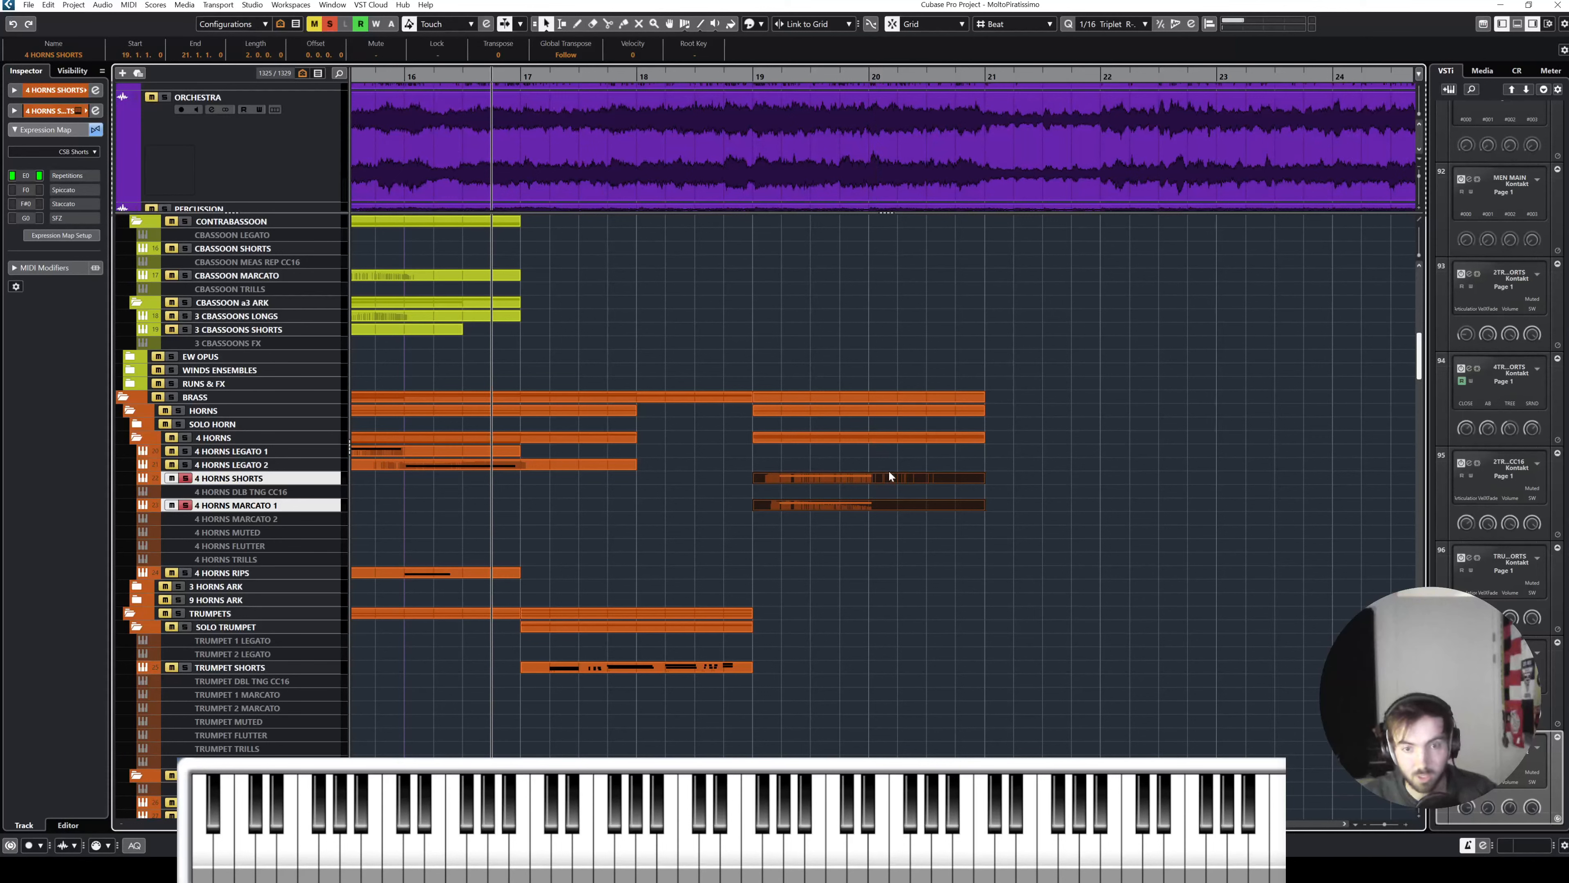
drag(889, 475, 610, 481)
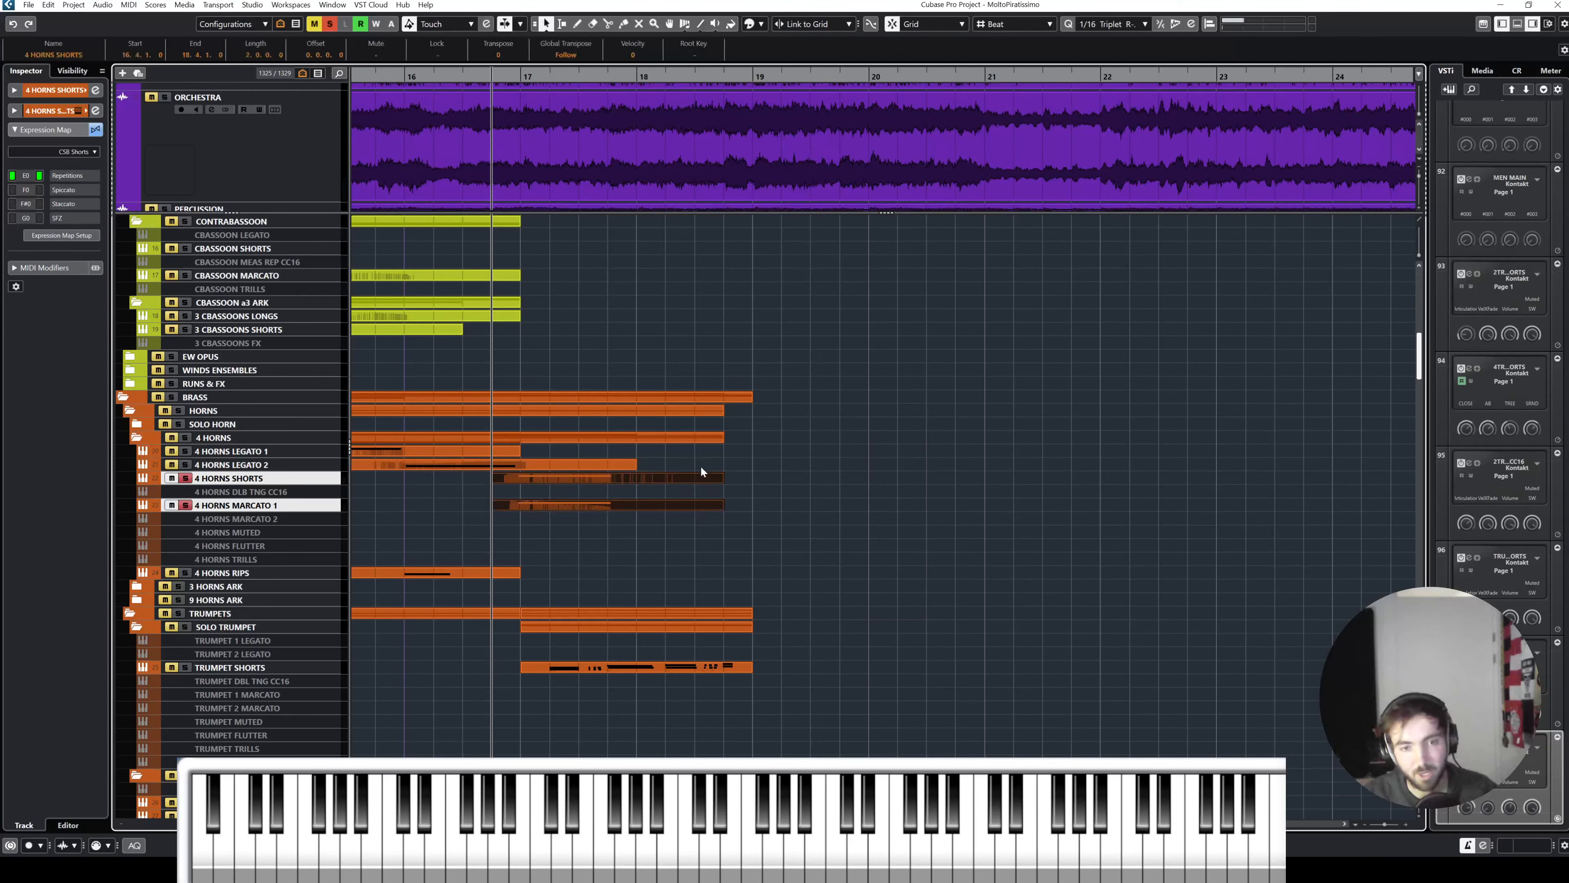
drag(722, 481, 677, 487)
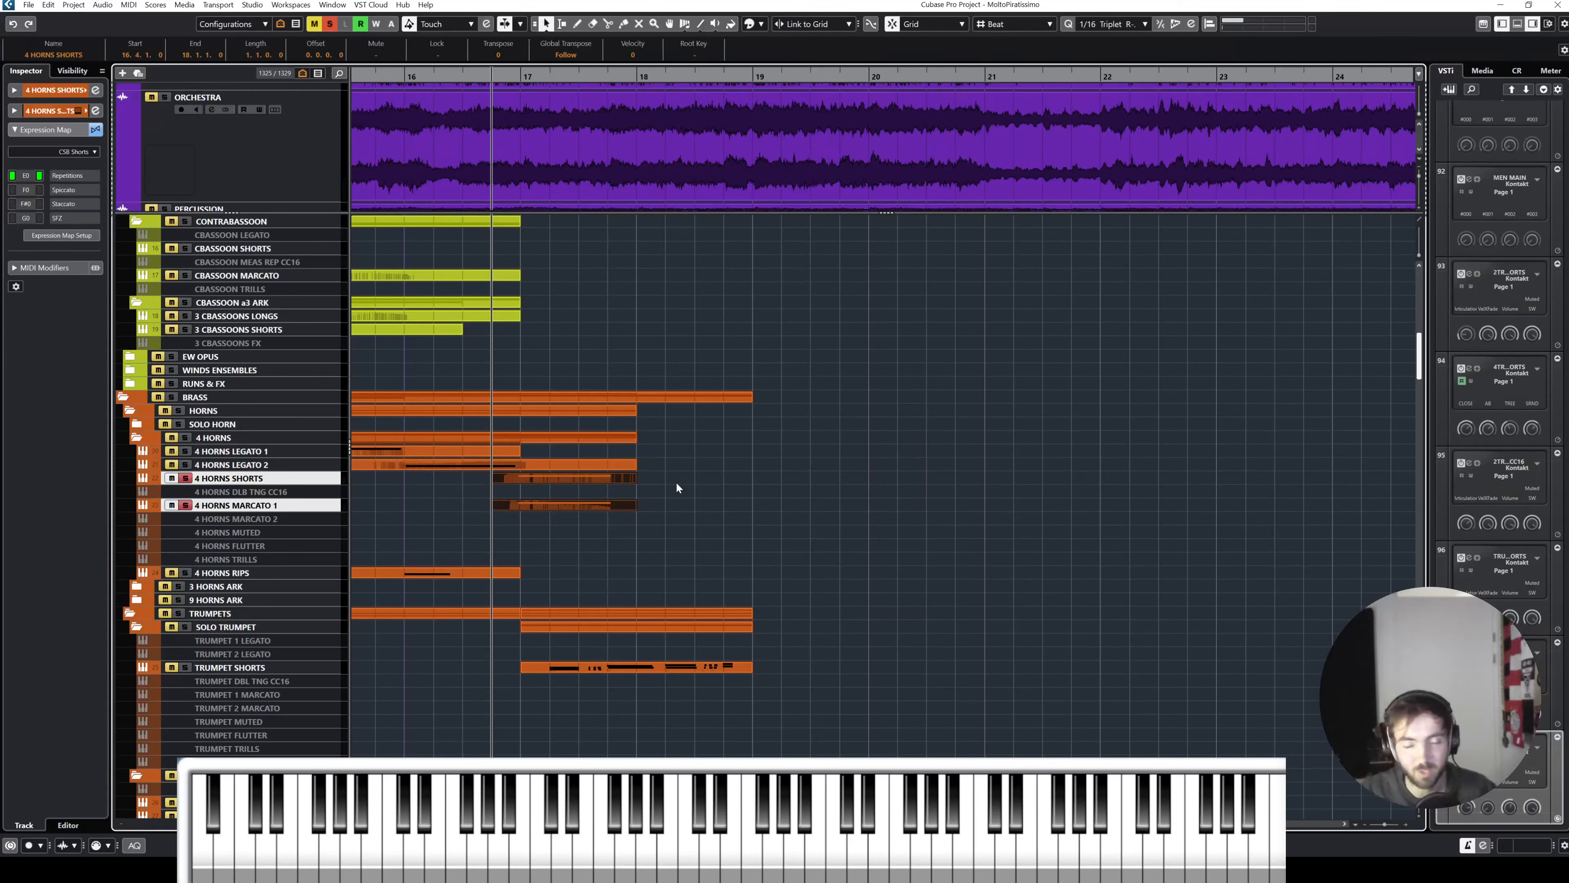
drag(632, 506, 748, 505)
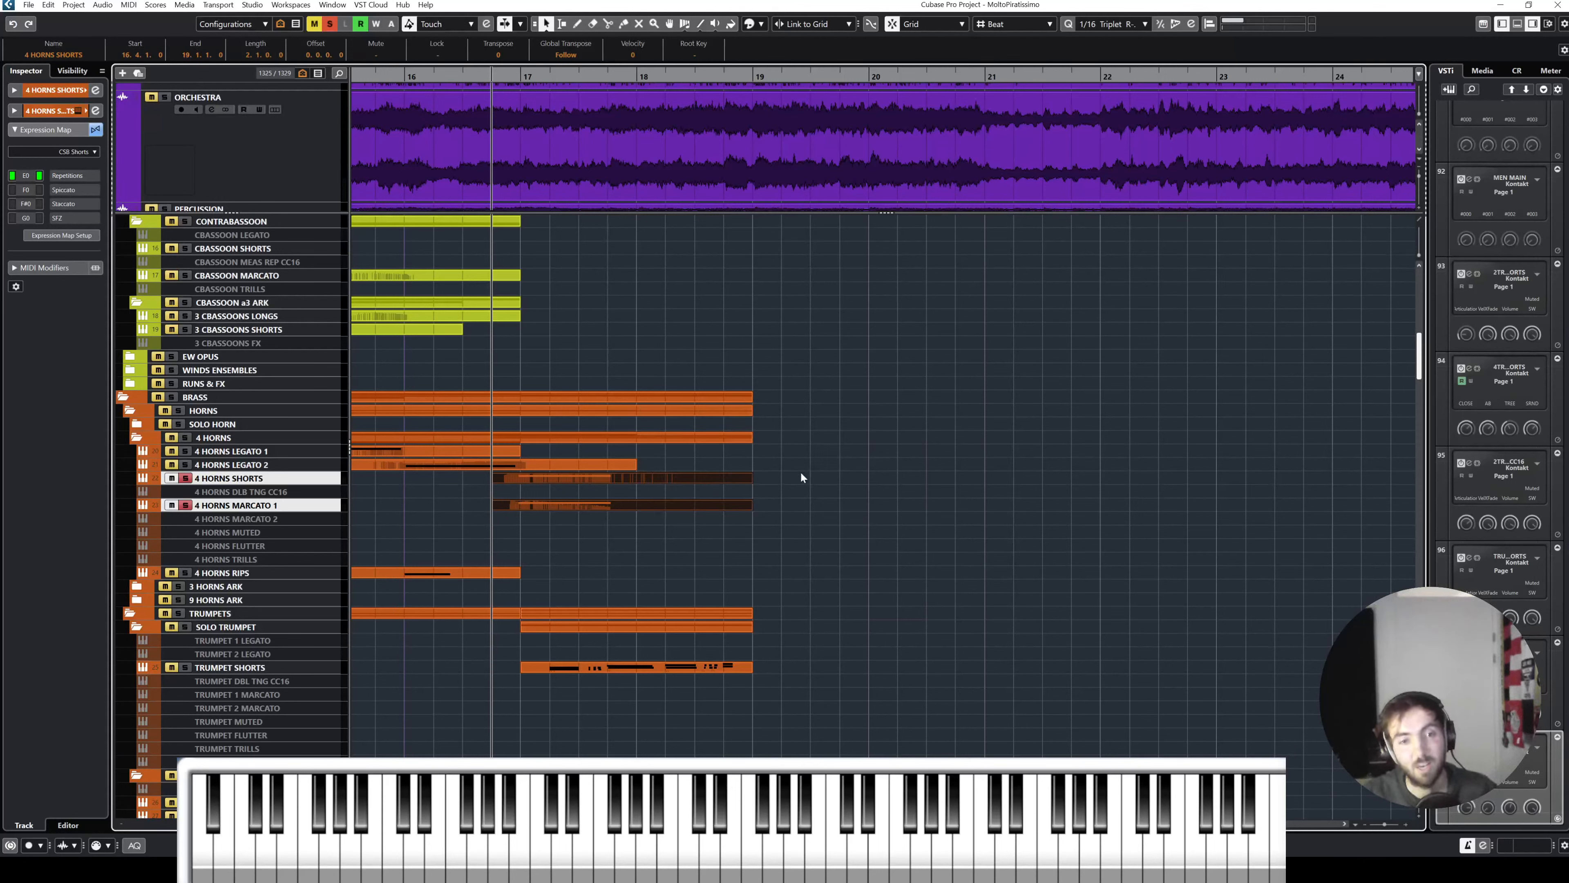
drag(489, 504, 407, 507)
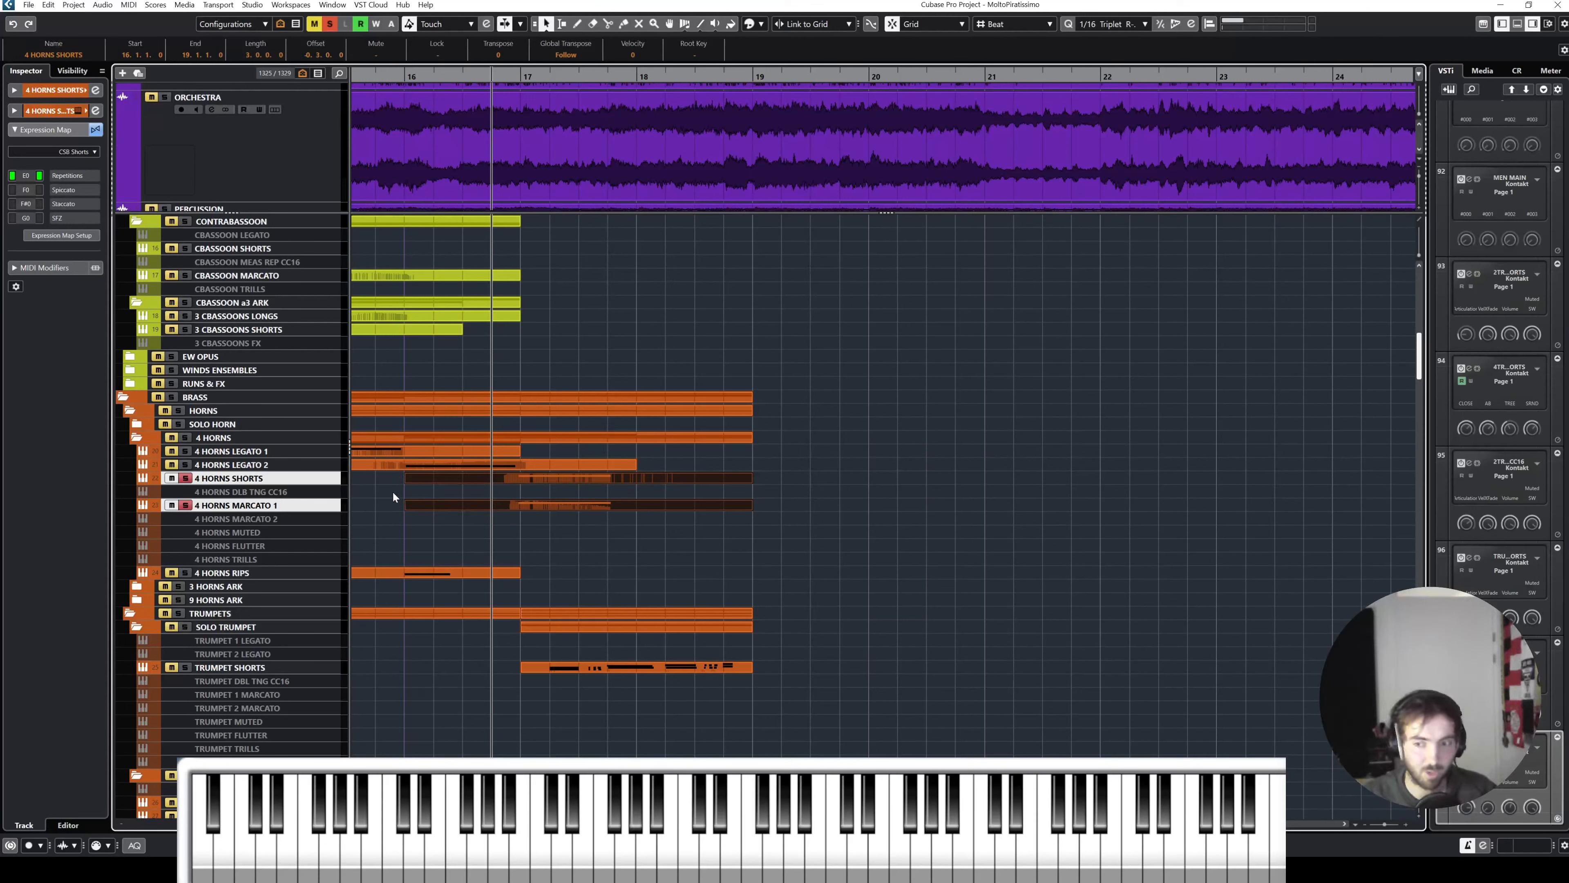
click(392, 490)
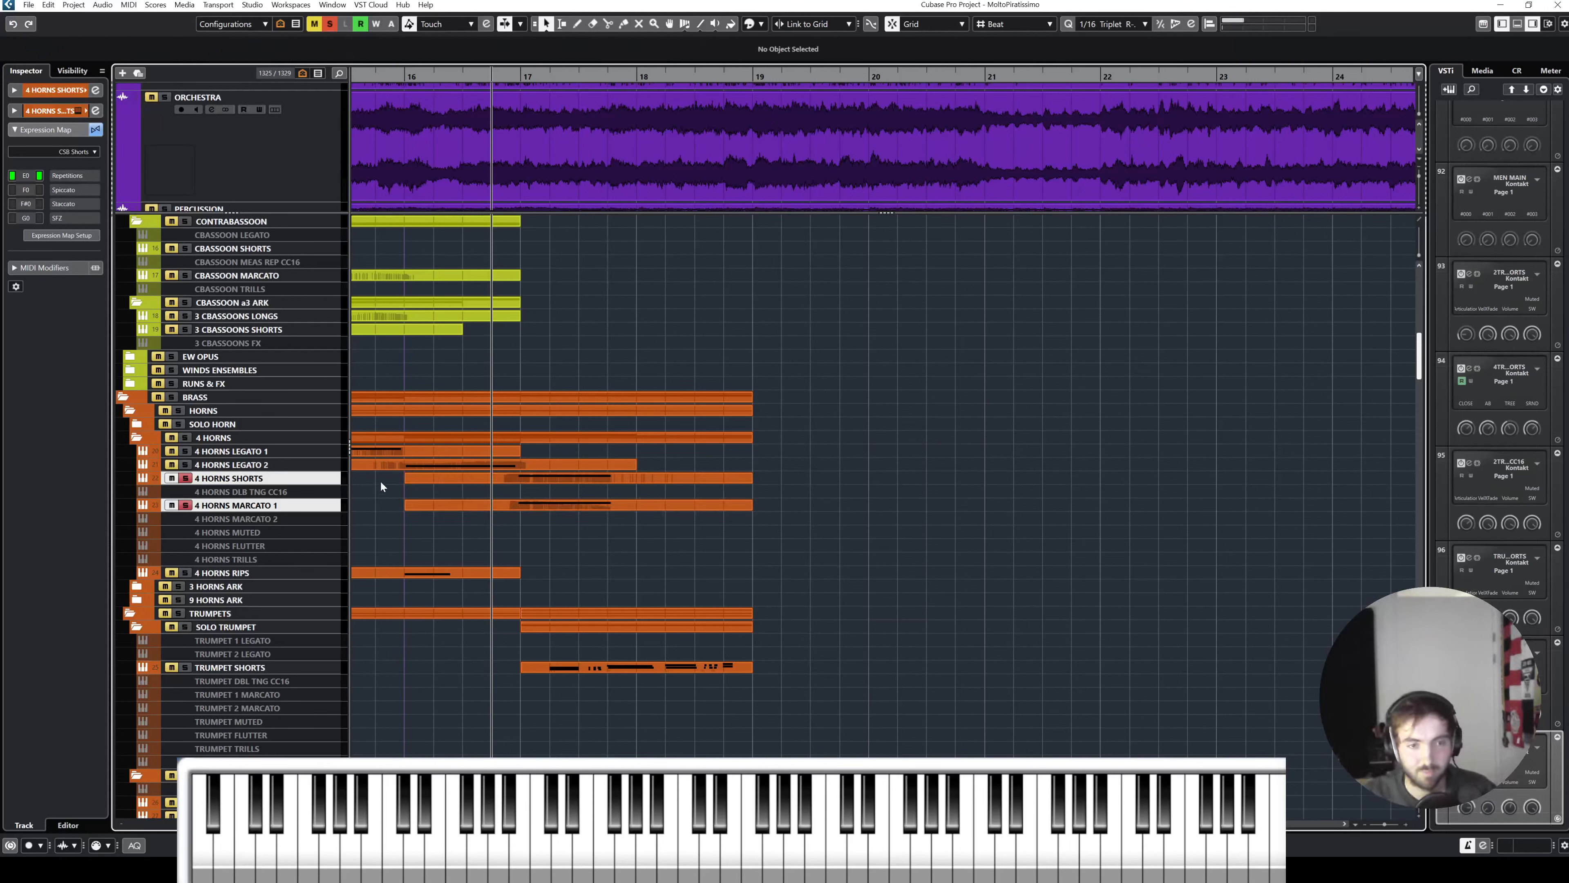
drag(835, 526, 689, 479)
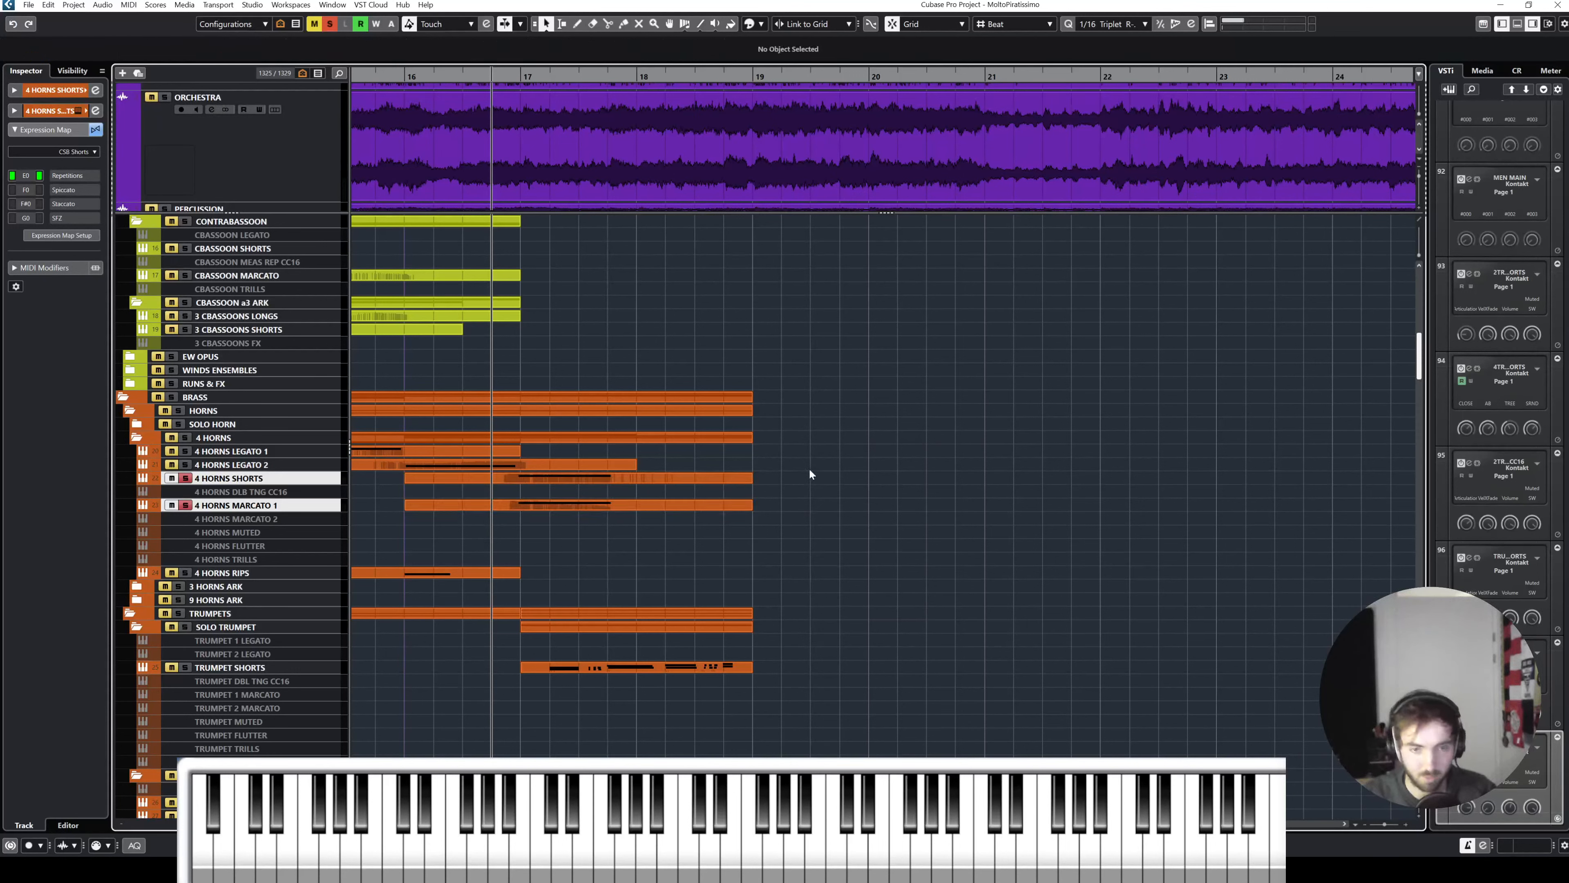
drag(809, 467, 717, 516)
click(764, 540)
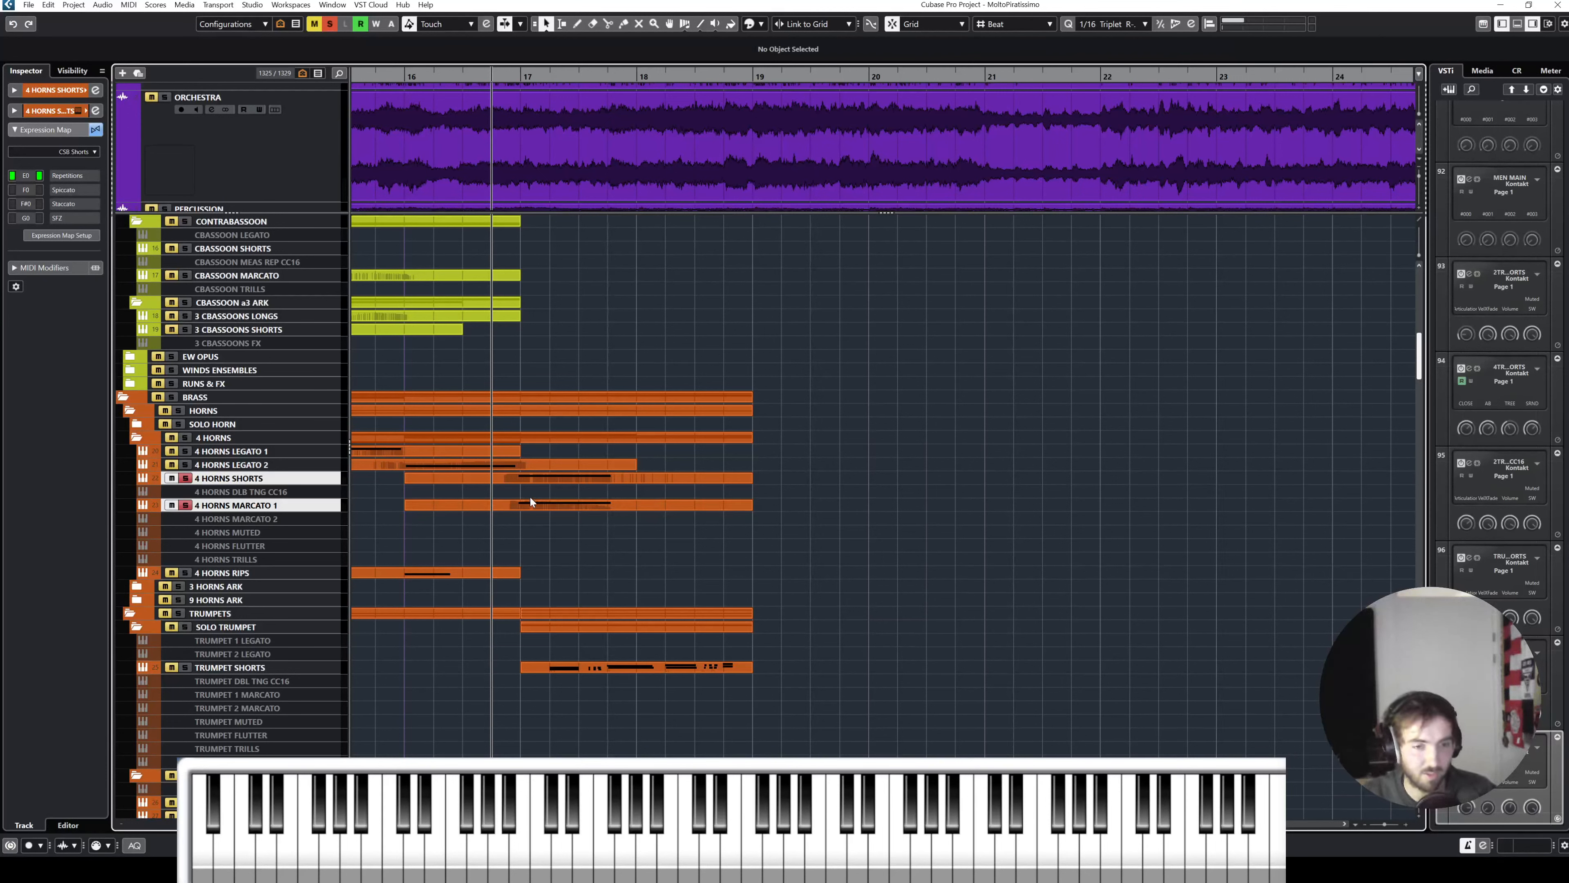
Step: Replace the solo on the two horn tracks with a solo on ORCHESTRA, and play the reference from late bar 16
click(555, 193)
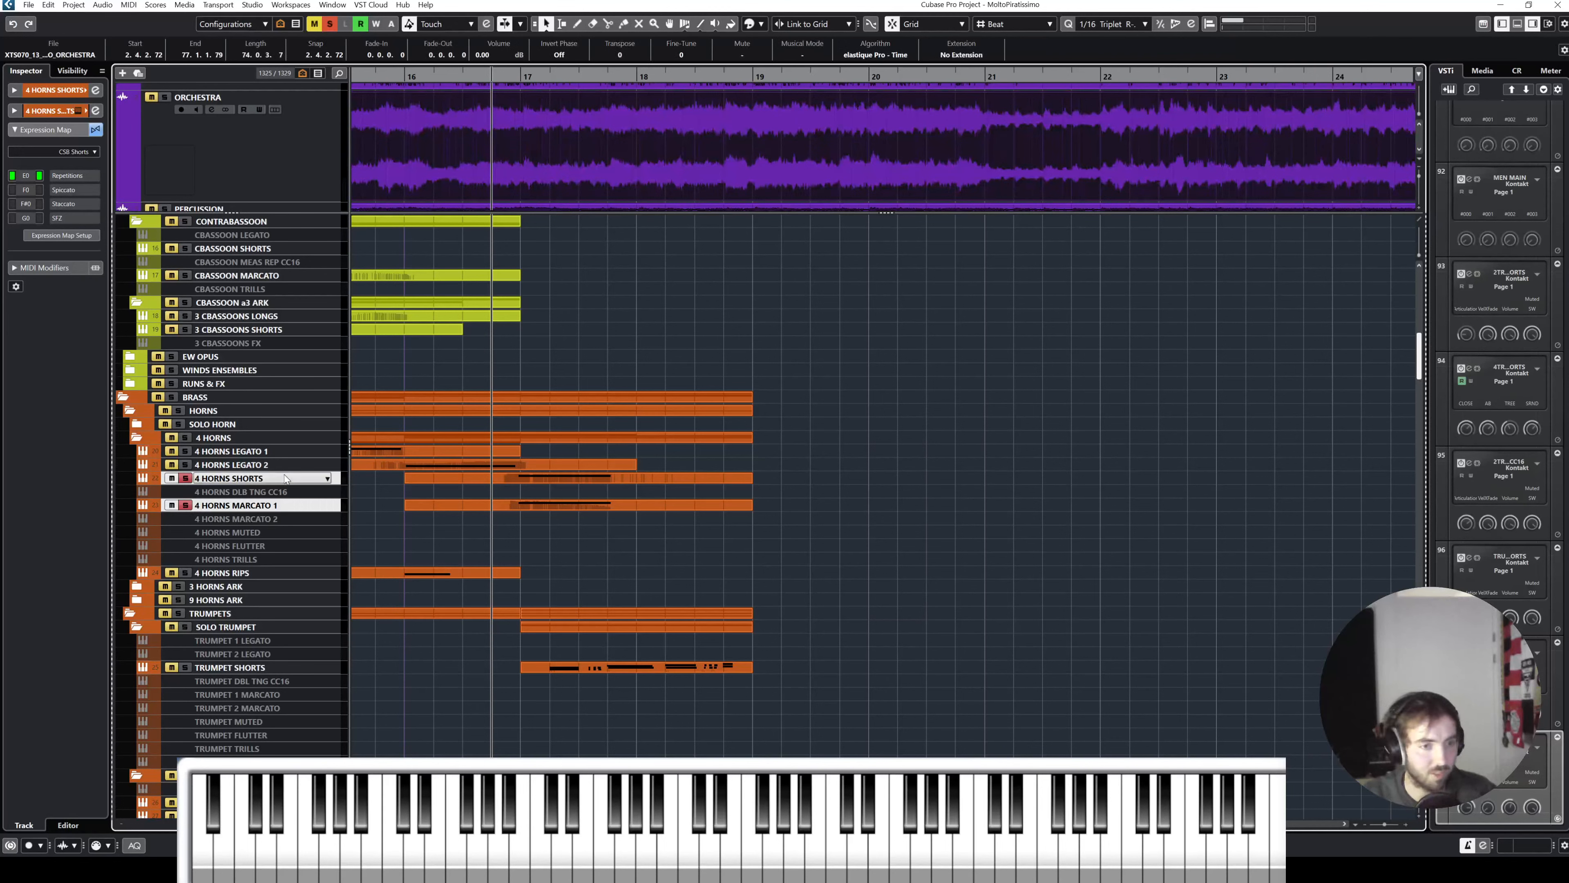
click(326, 479)
shift+click(296, 505)
key(s)
click(333, 162)
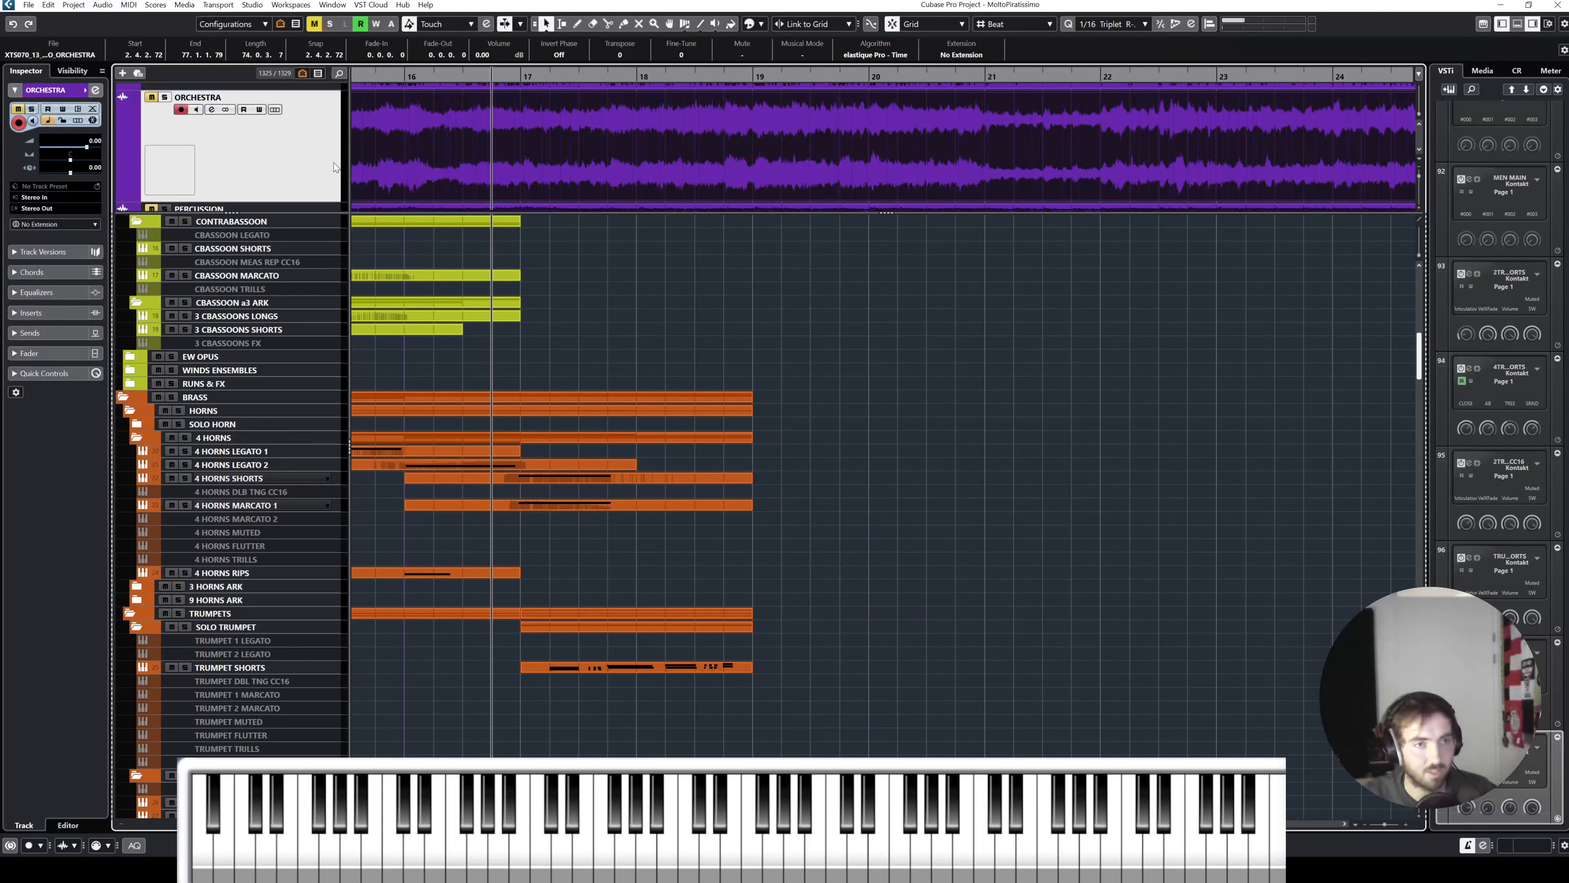
key(s)
key(space)
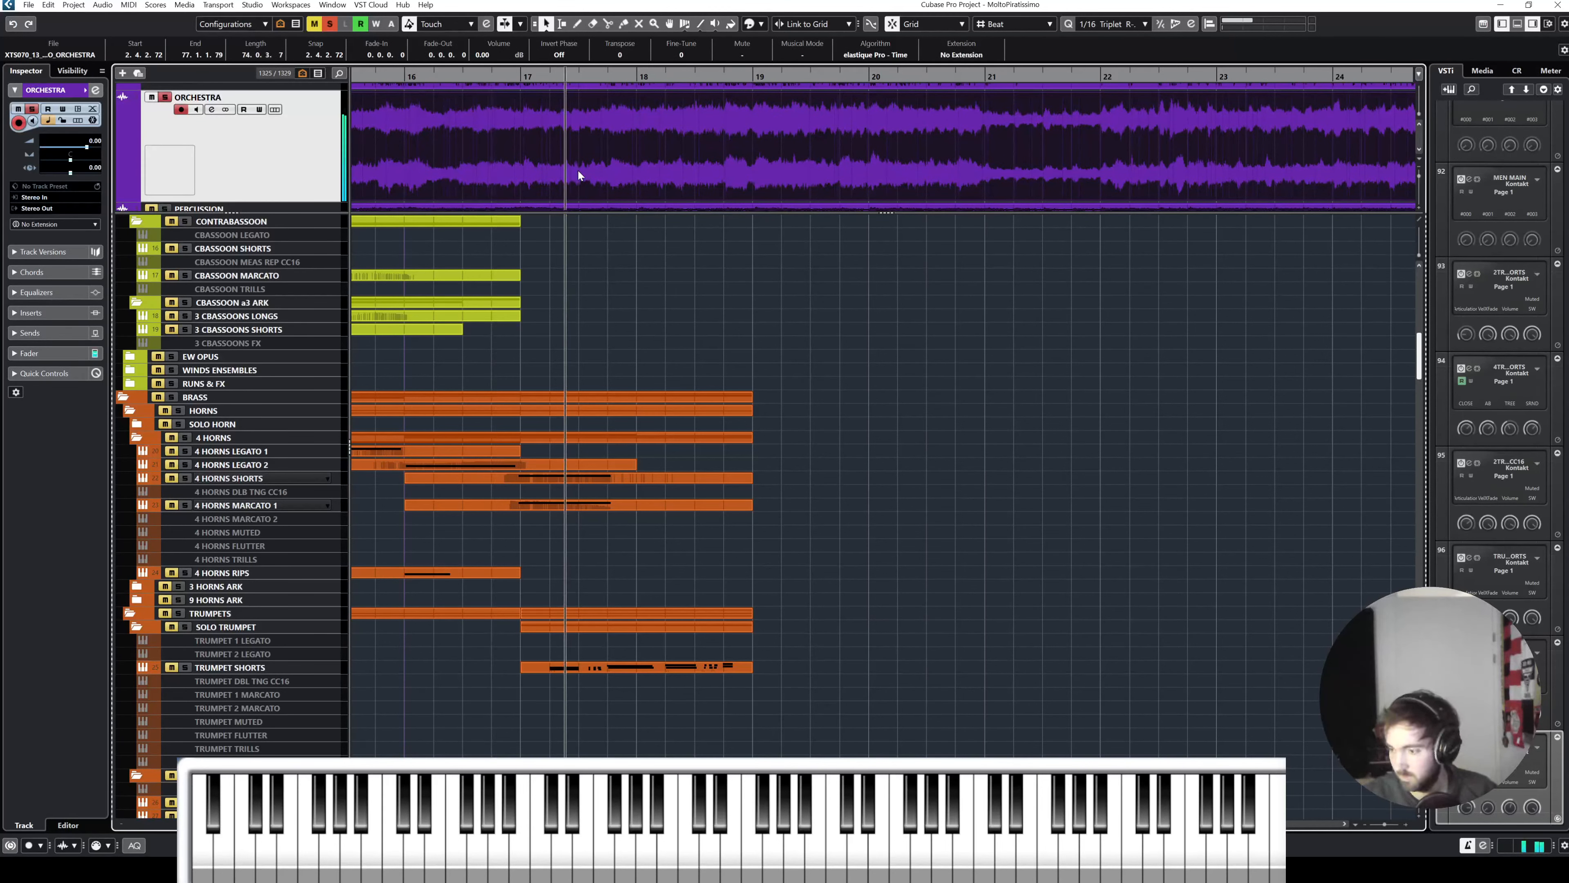
click(677, 506)
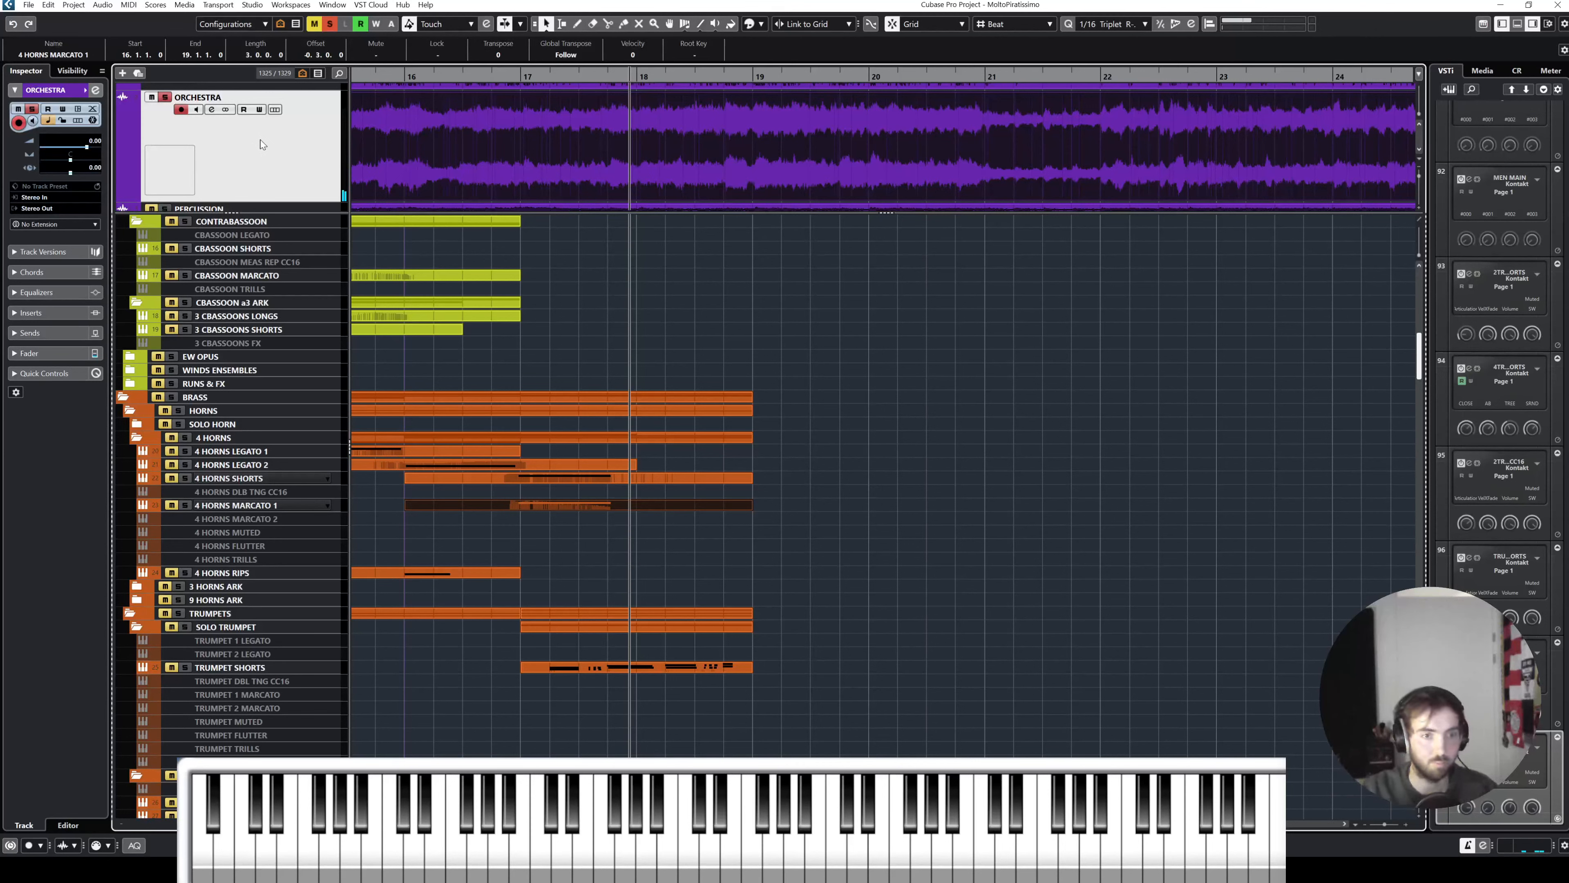
key(space)
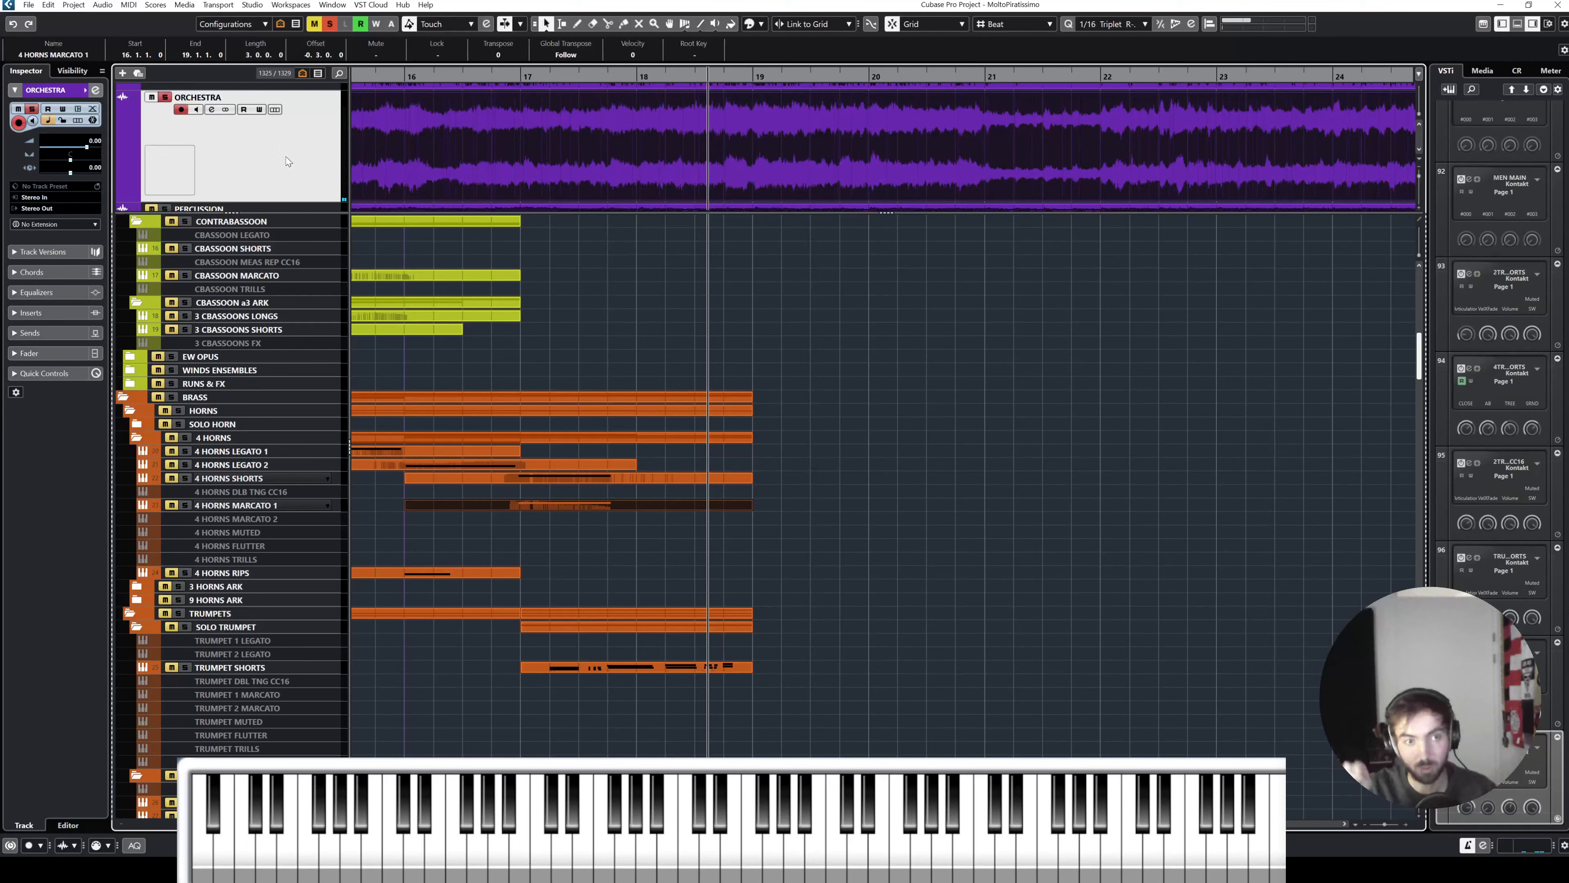
Step: Unsolo the ORCHESTRA reference and move the 4 HORNS MARCATO 1 part one bar later to start at bar 17
key(Up)
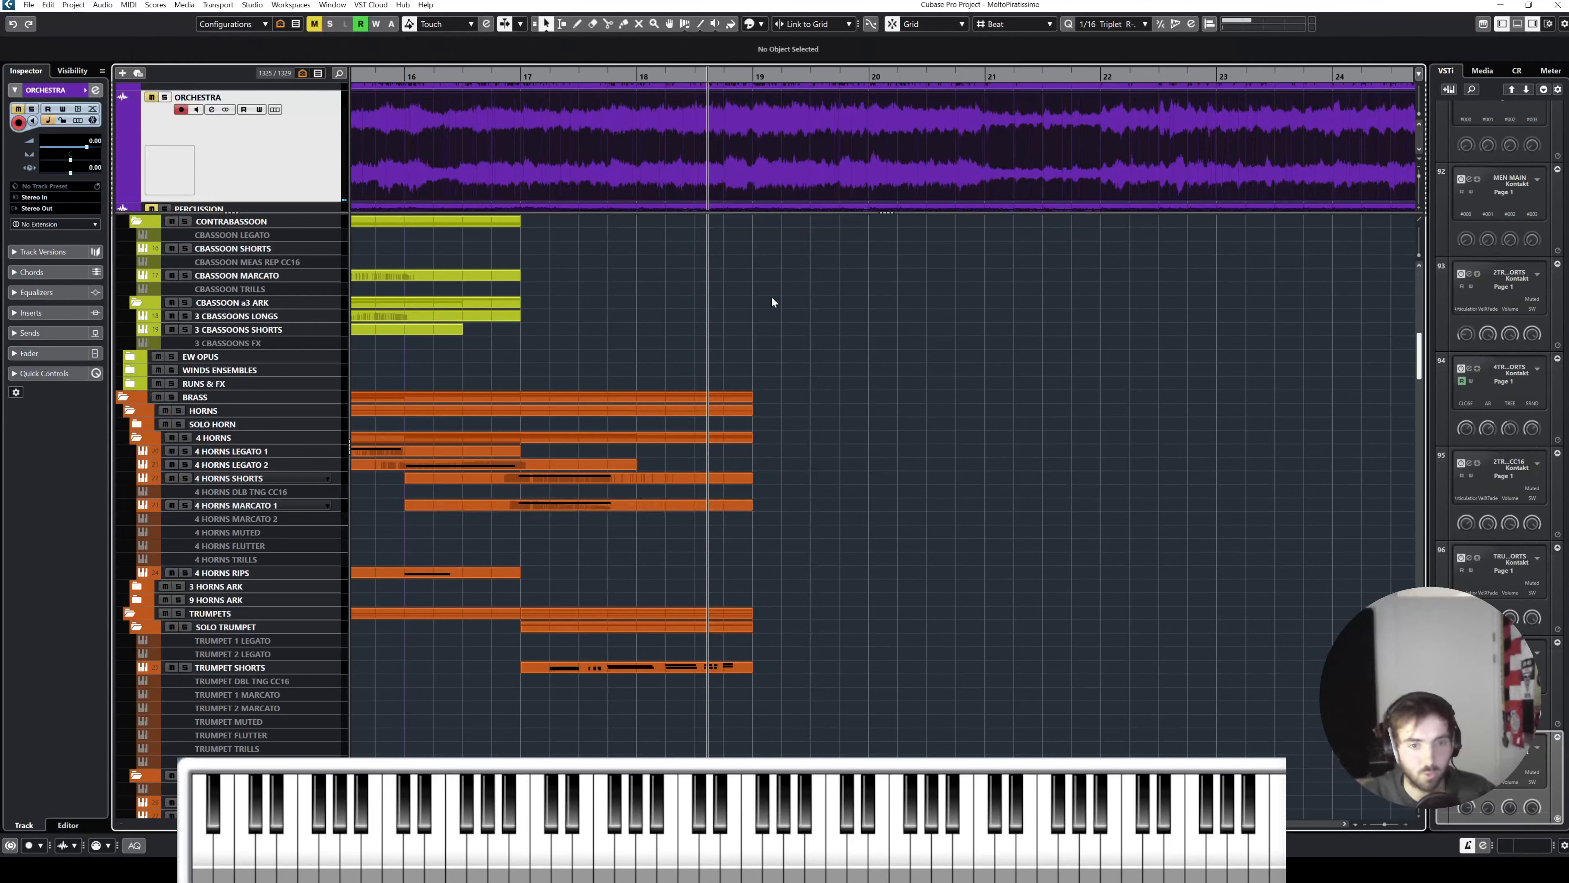
click(594, 503)
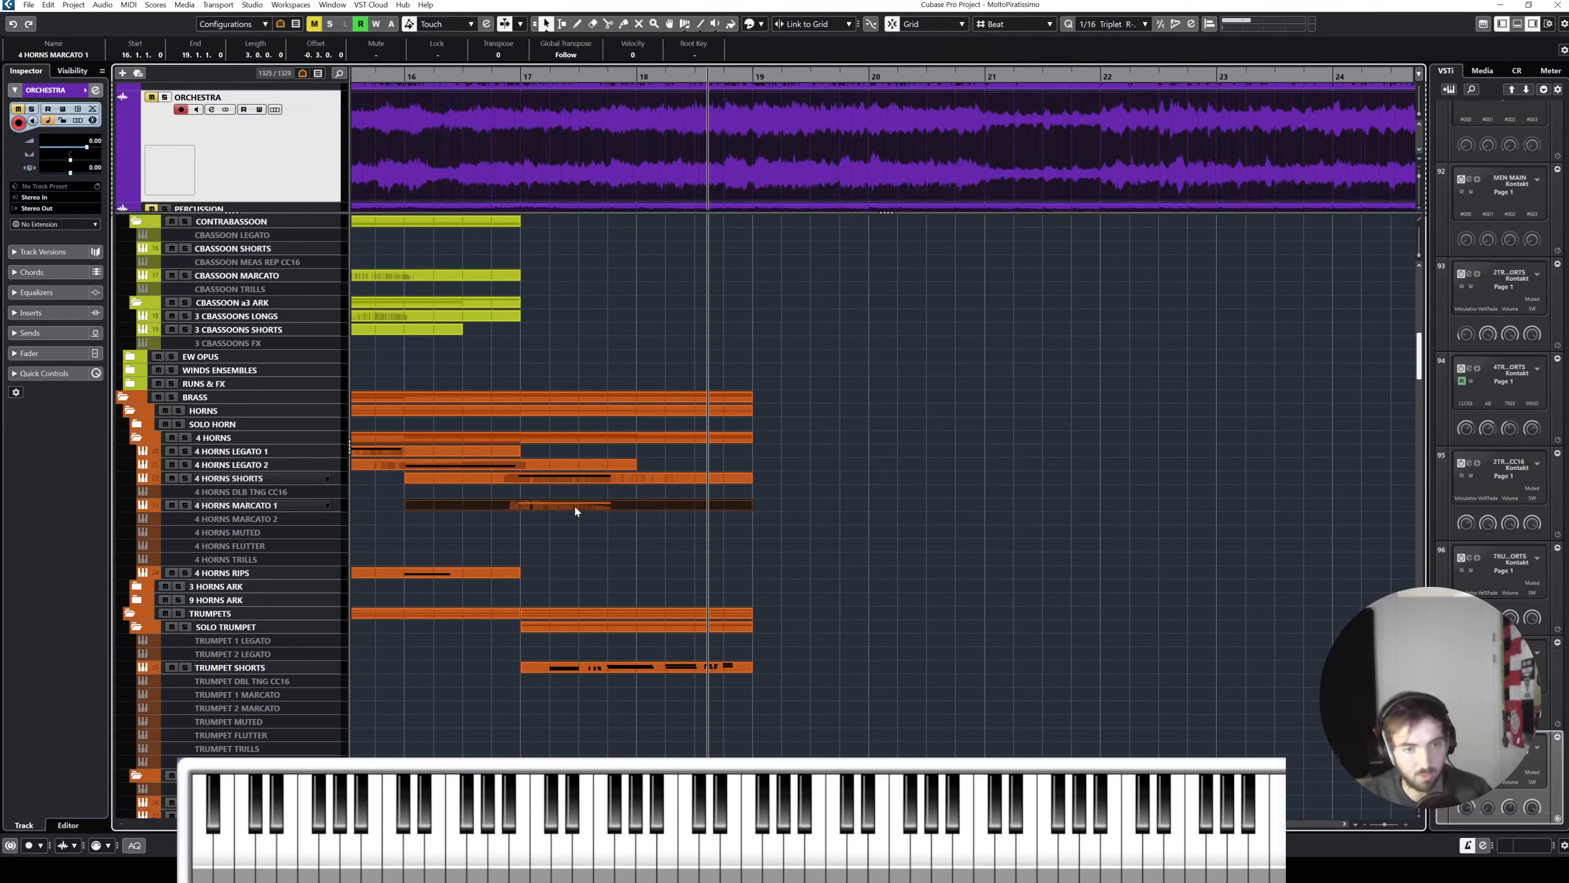
drag(573, 506, 691, 506)
Step: Play the 4 HORNS SHORTS part, shorten its A2 note to end just before 17.3, and close the editor
double_click(608, 477)
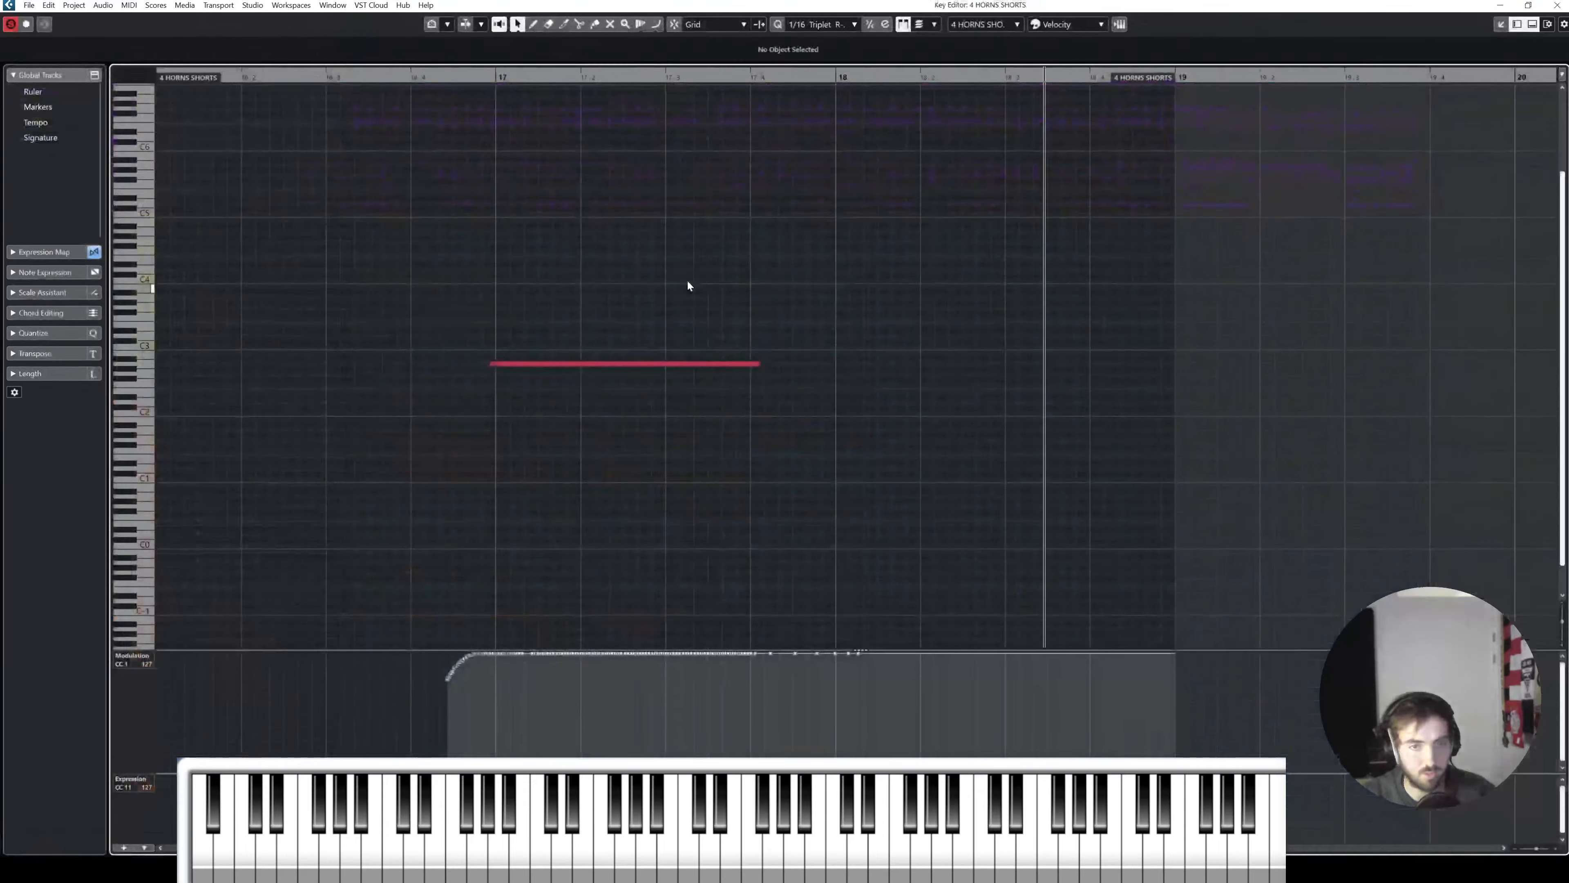
click(468, 76)
key(space)
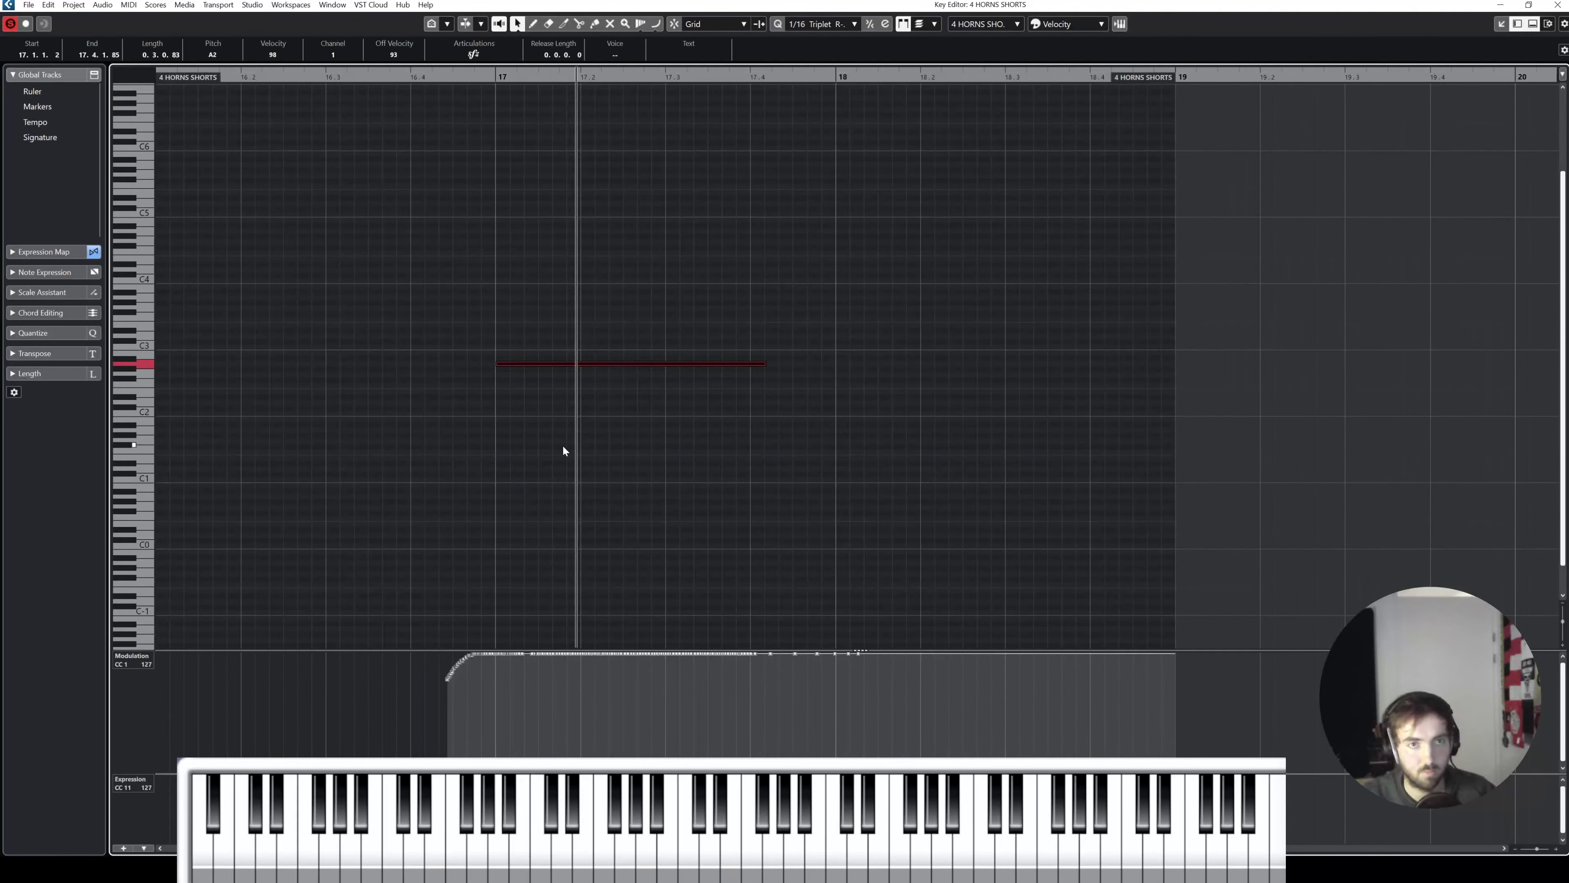
click(562, 444)
drag(762, 364, 651, 364)
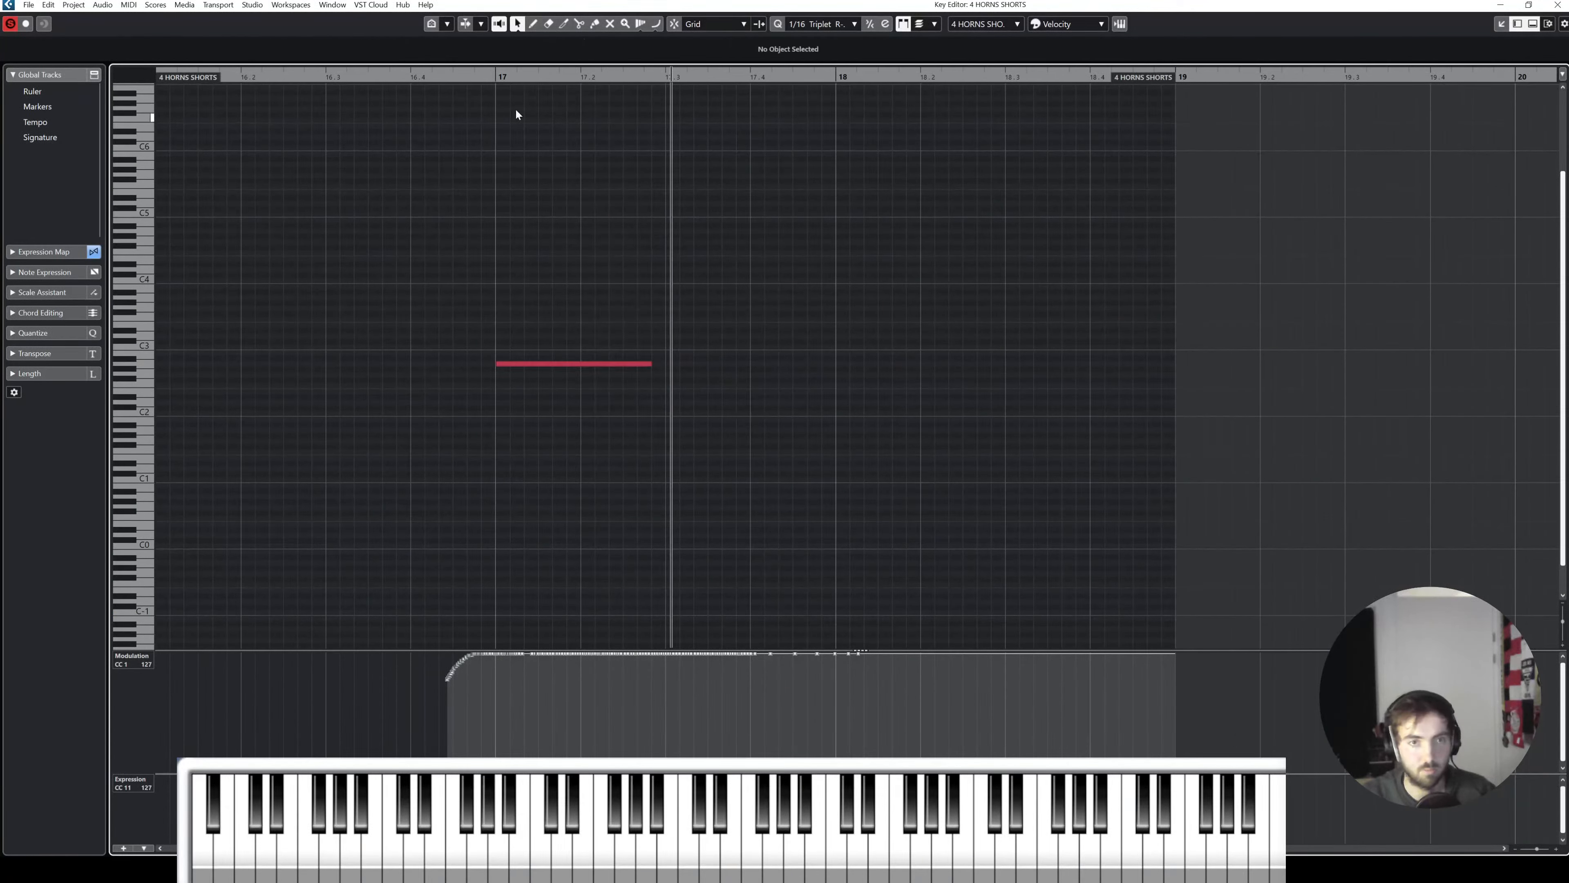
click(496, 77)
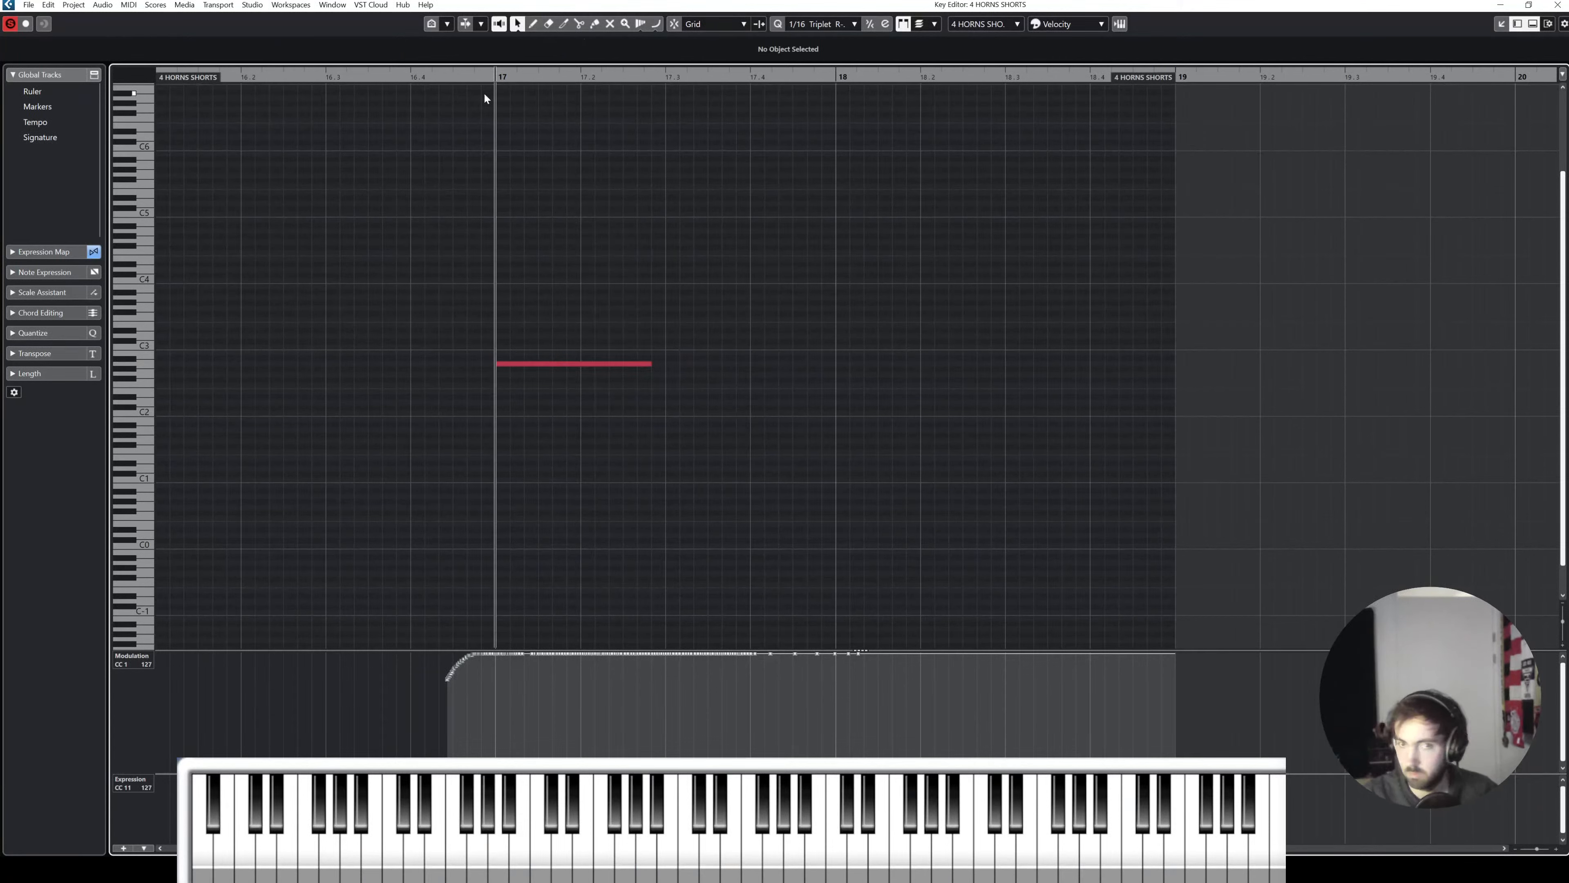
key(Return)
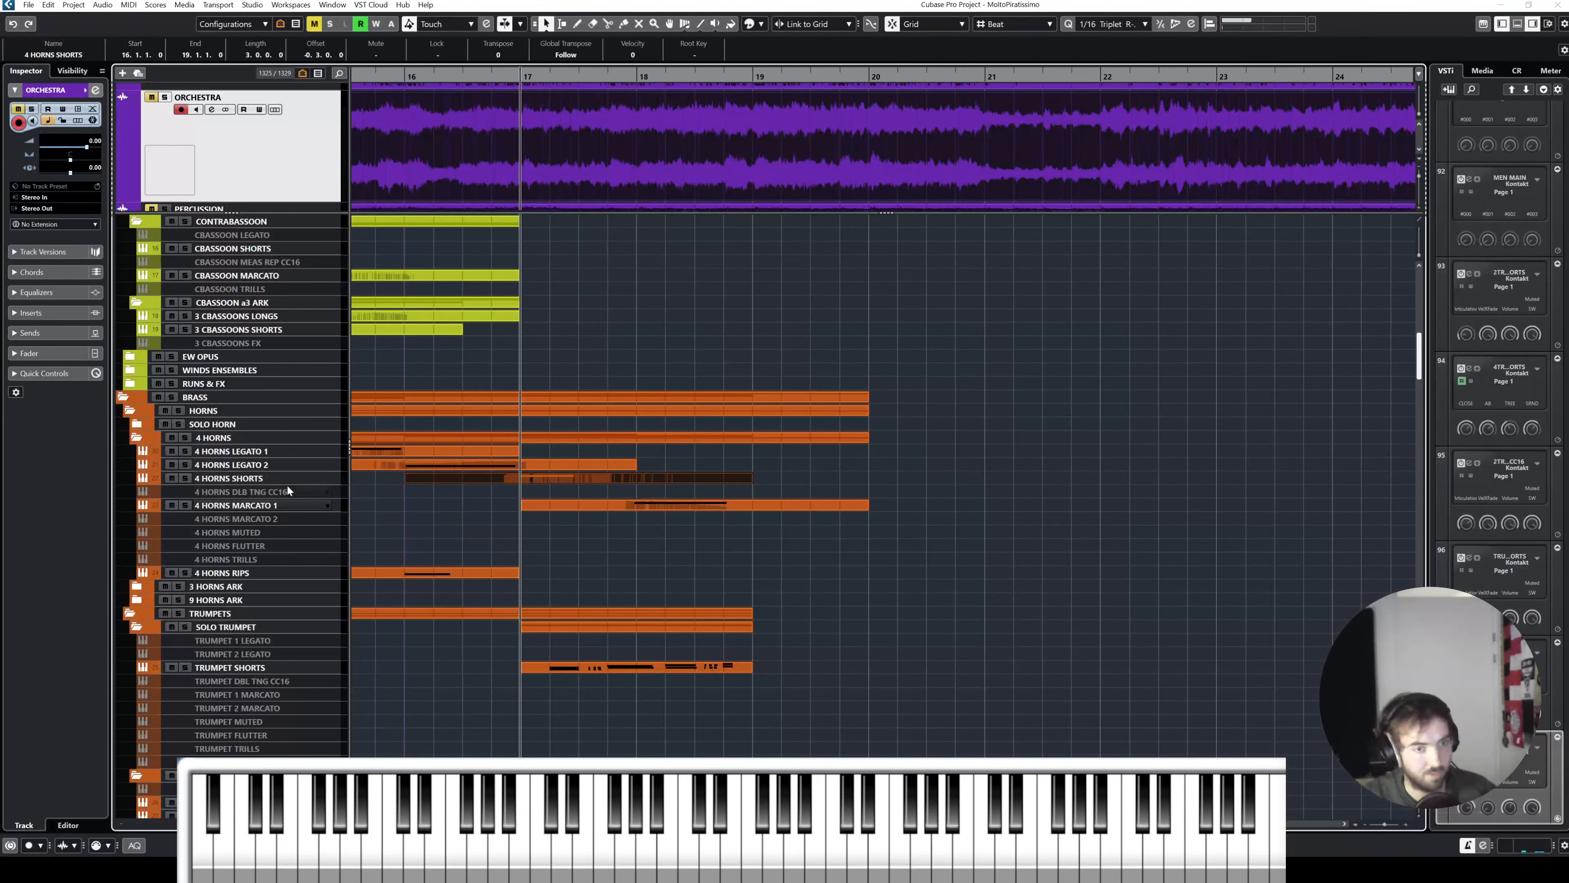
Step: Try to record the next horn notes on 4 HORNS SHORTS from 16.3
click(273, 474)
double_click(506, 474)
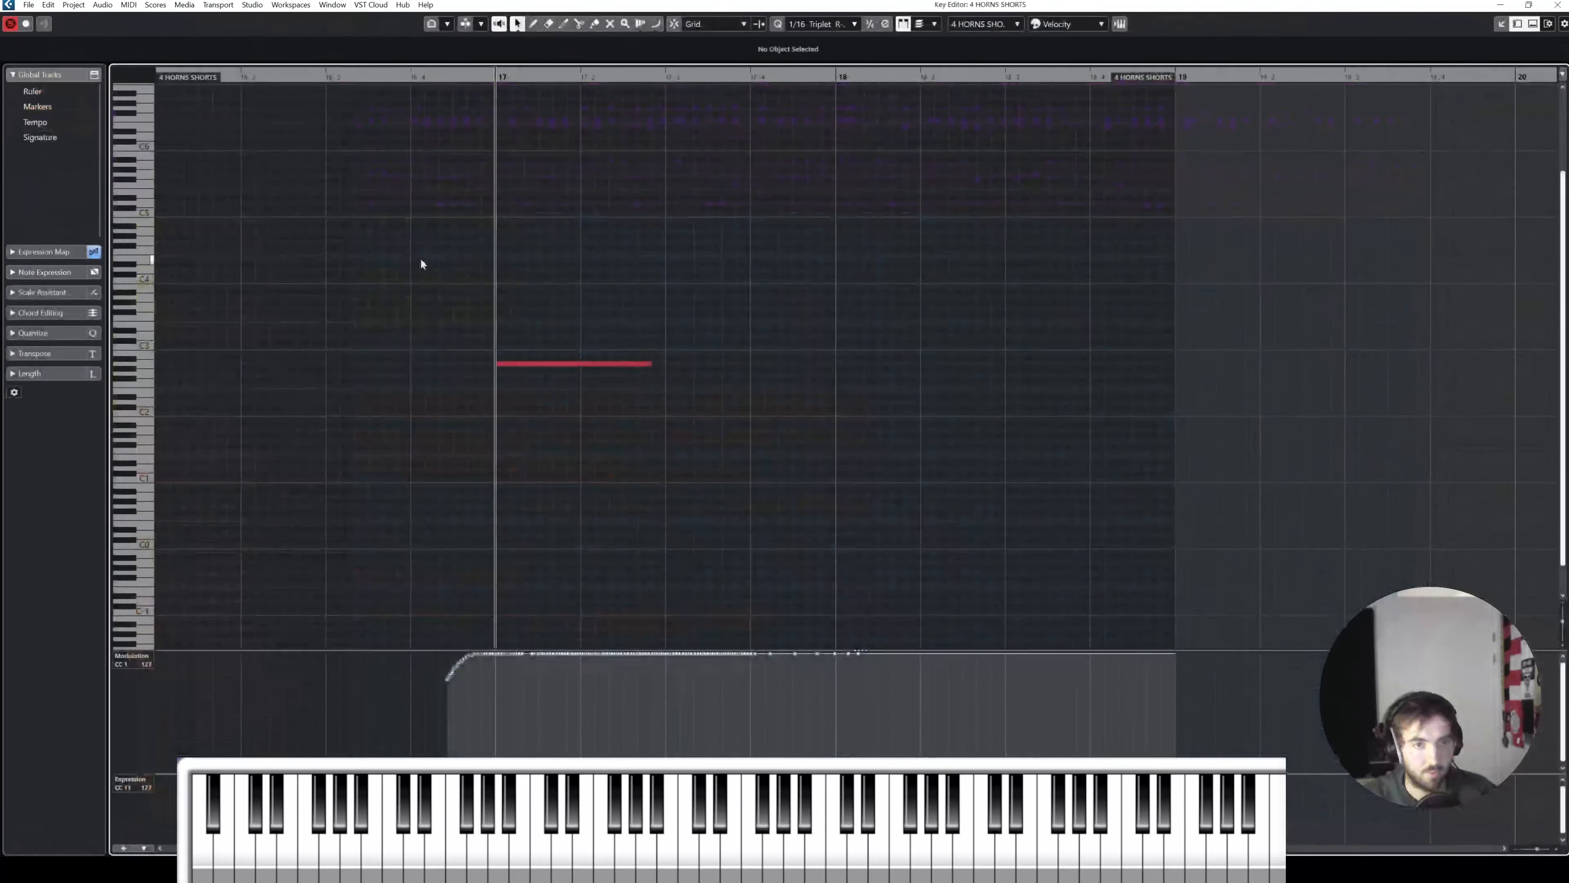
drag(326, 81, 326, 77)
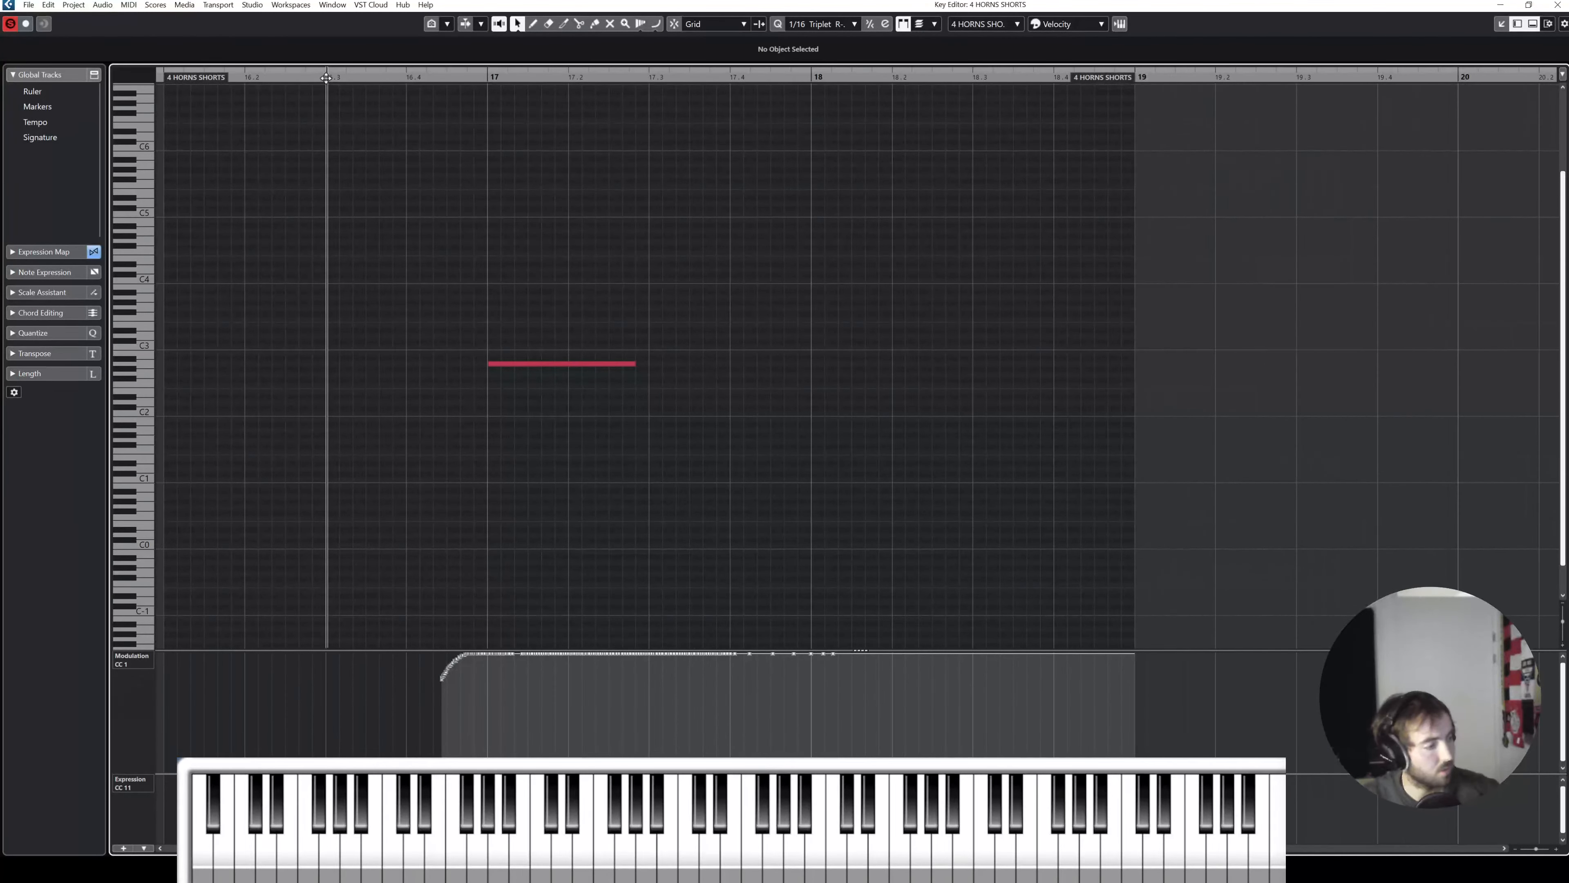
key(KP_Multiply)
key(KP_Multiply)
key(space)
key(Return)
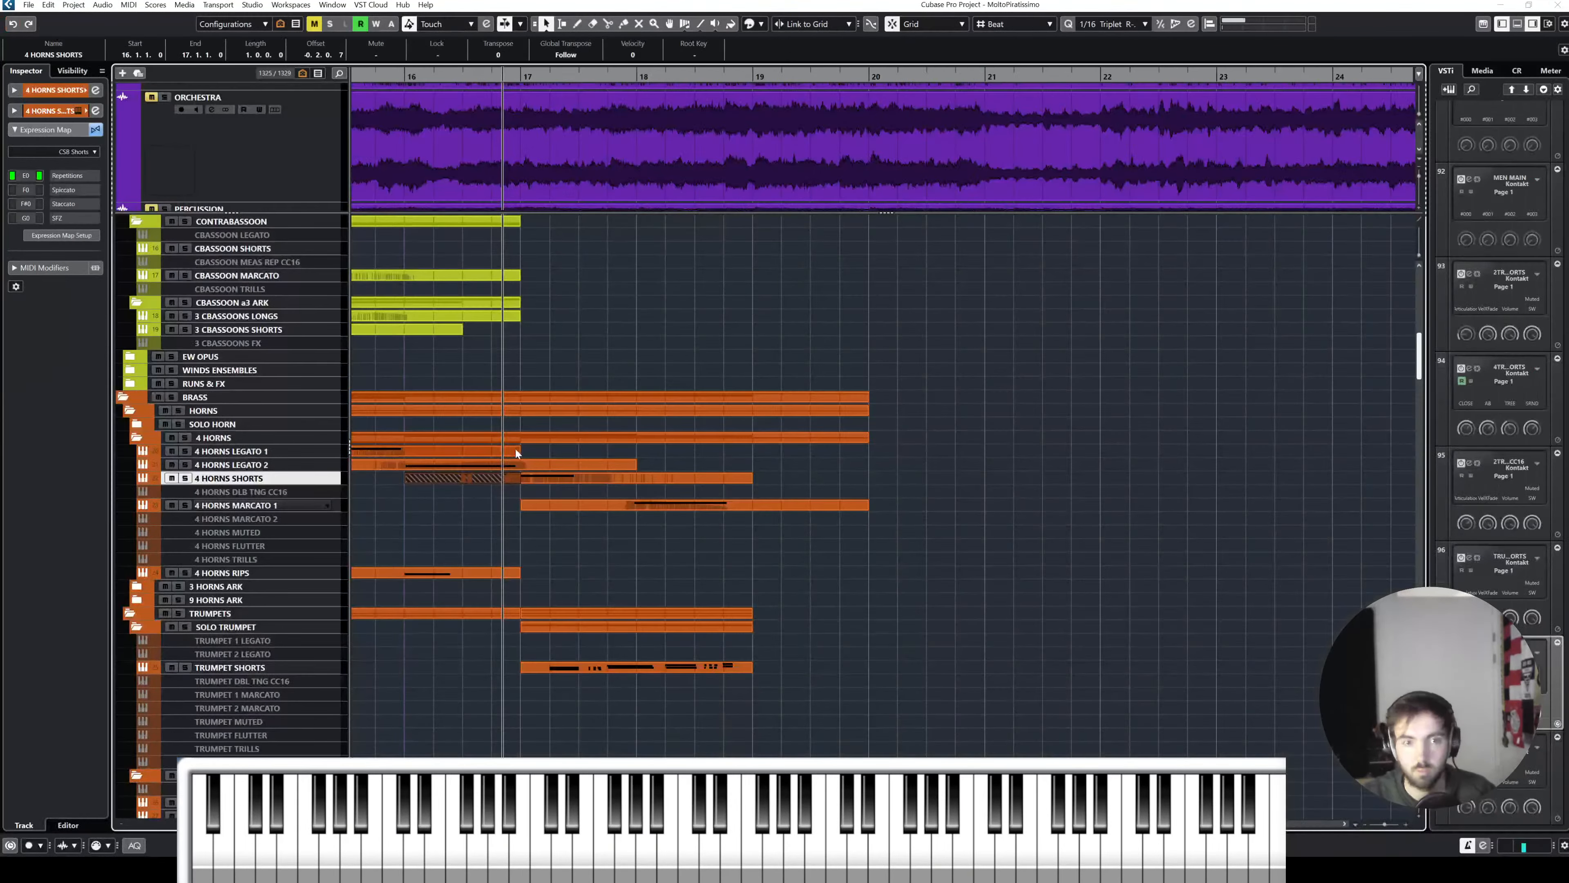
Step: Record the rising horn line on 4 HORNS SHORTS from just before bar 17 through bar 18
double_click(485, 477)
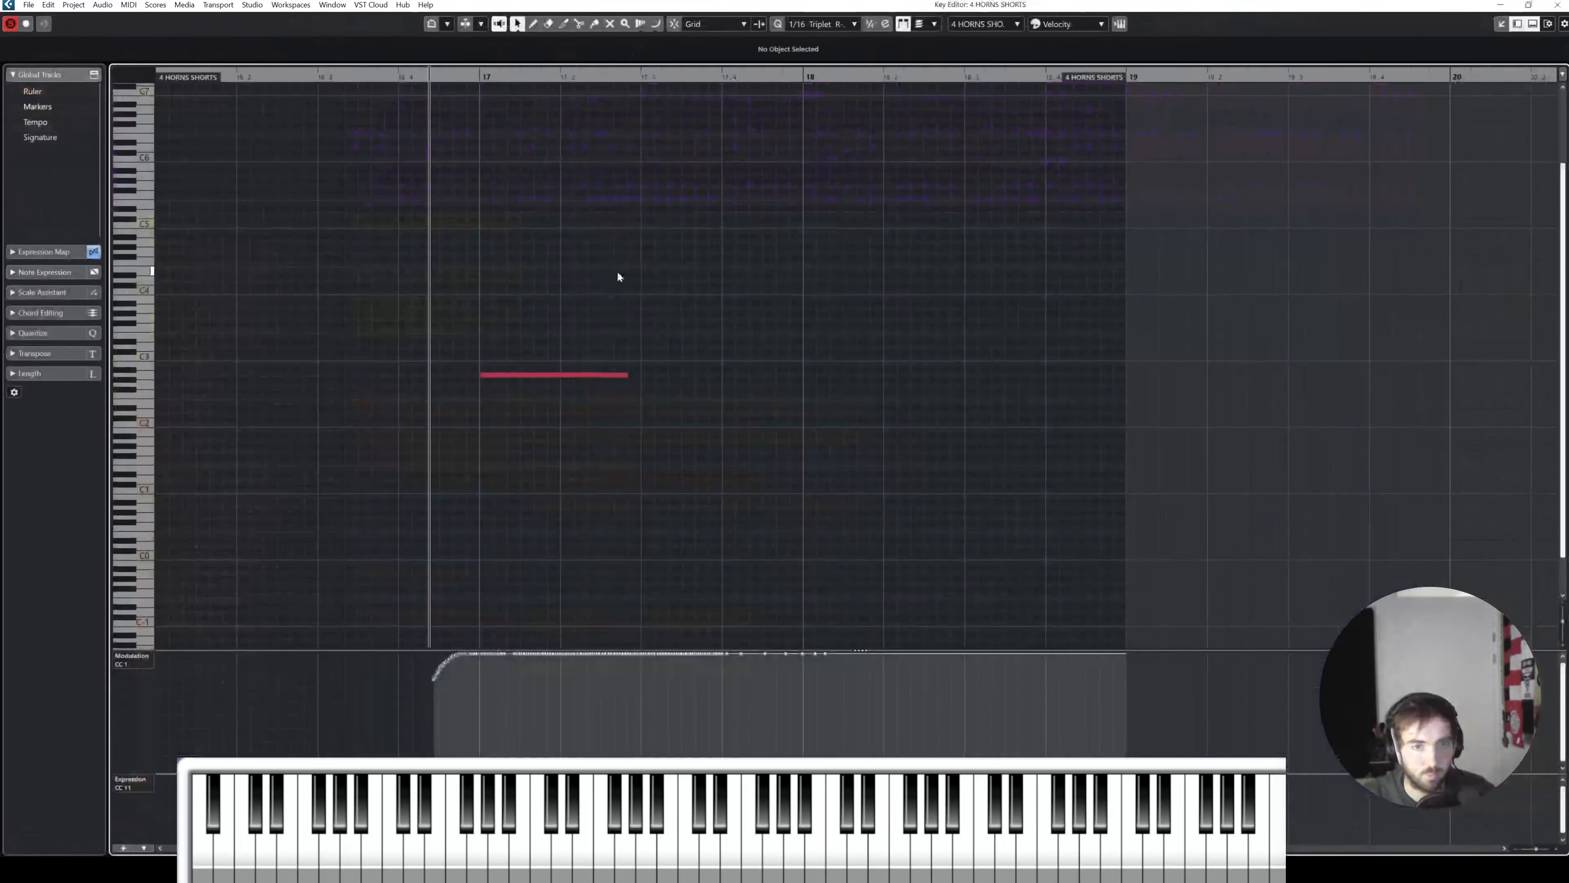
click(473, 77)
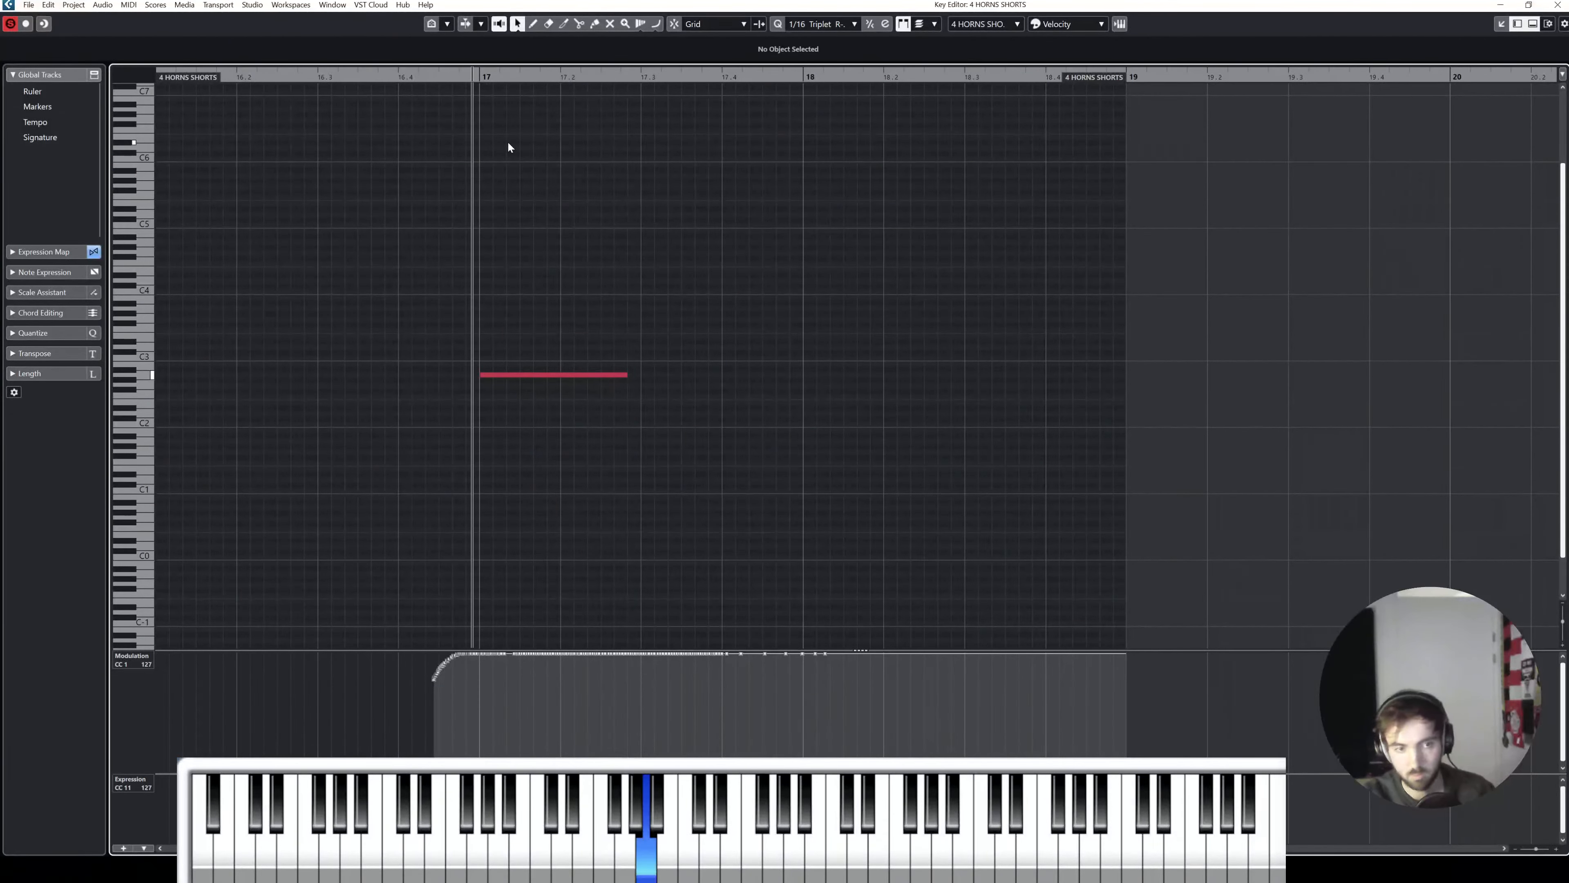
key(space)
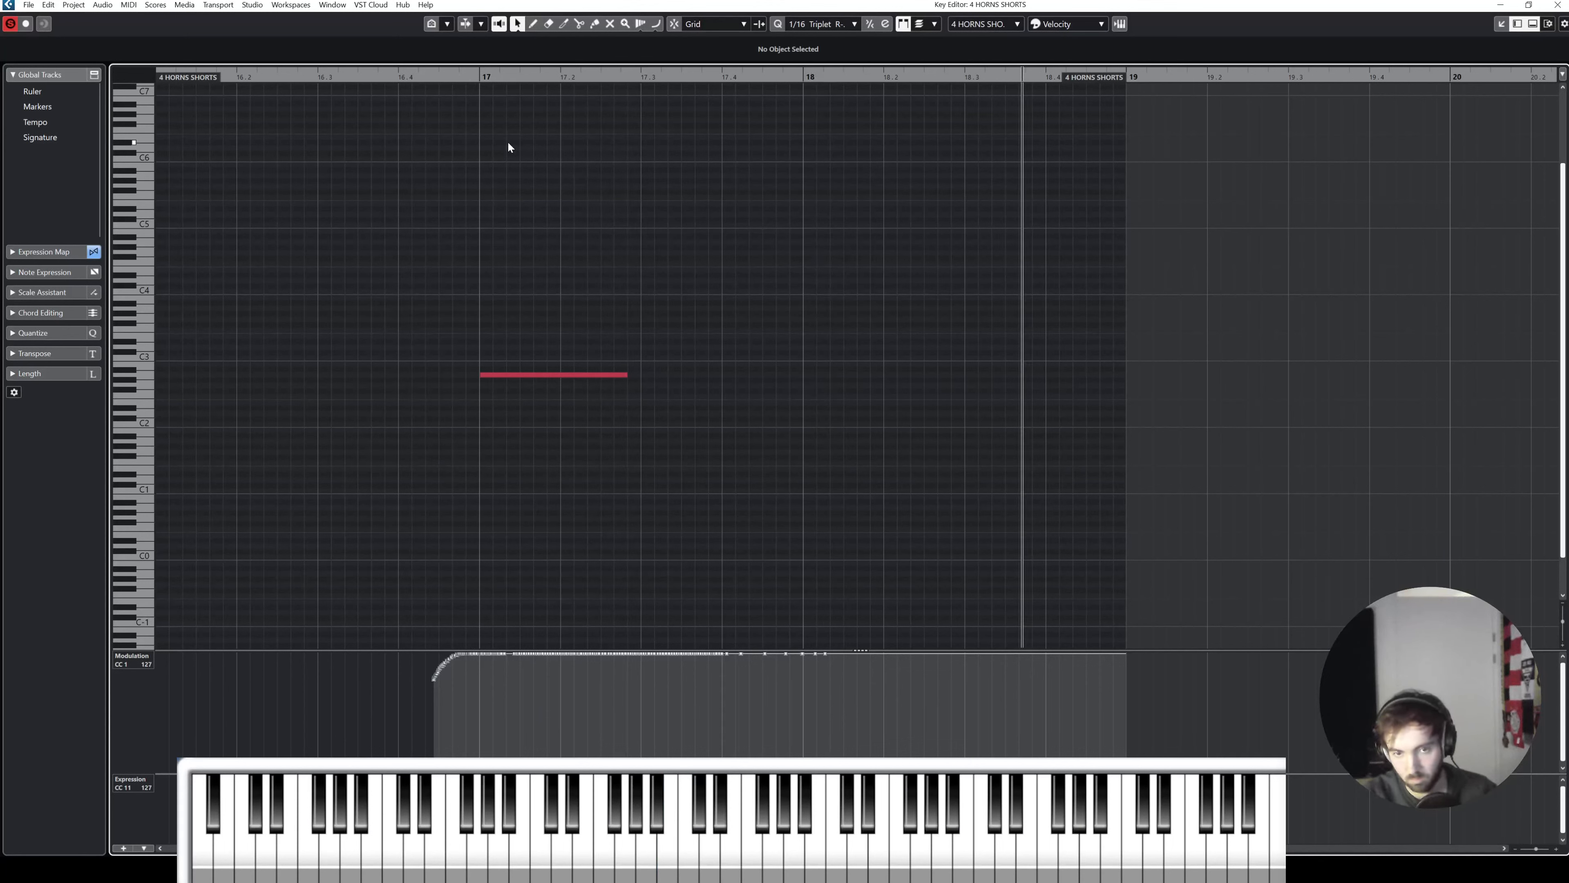
Step: Quantize the newly recorded 4 HORNS SHORTS notes to 1/8 Triplet R-10, and close the editor
drag(584, 250, 1177, 402)
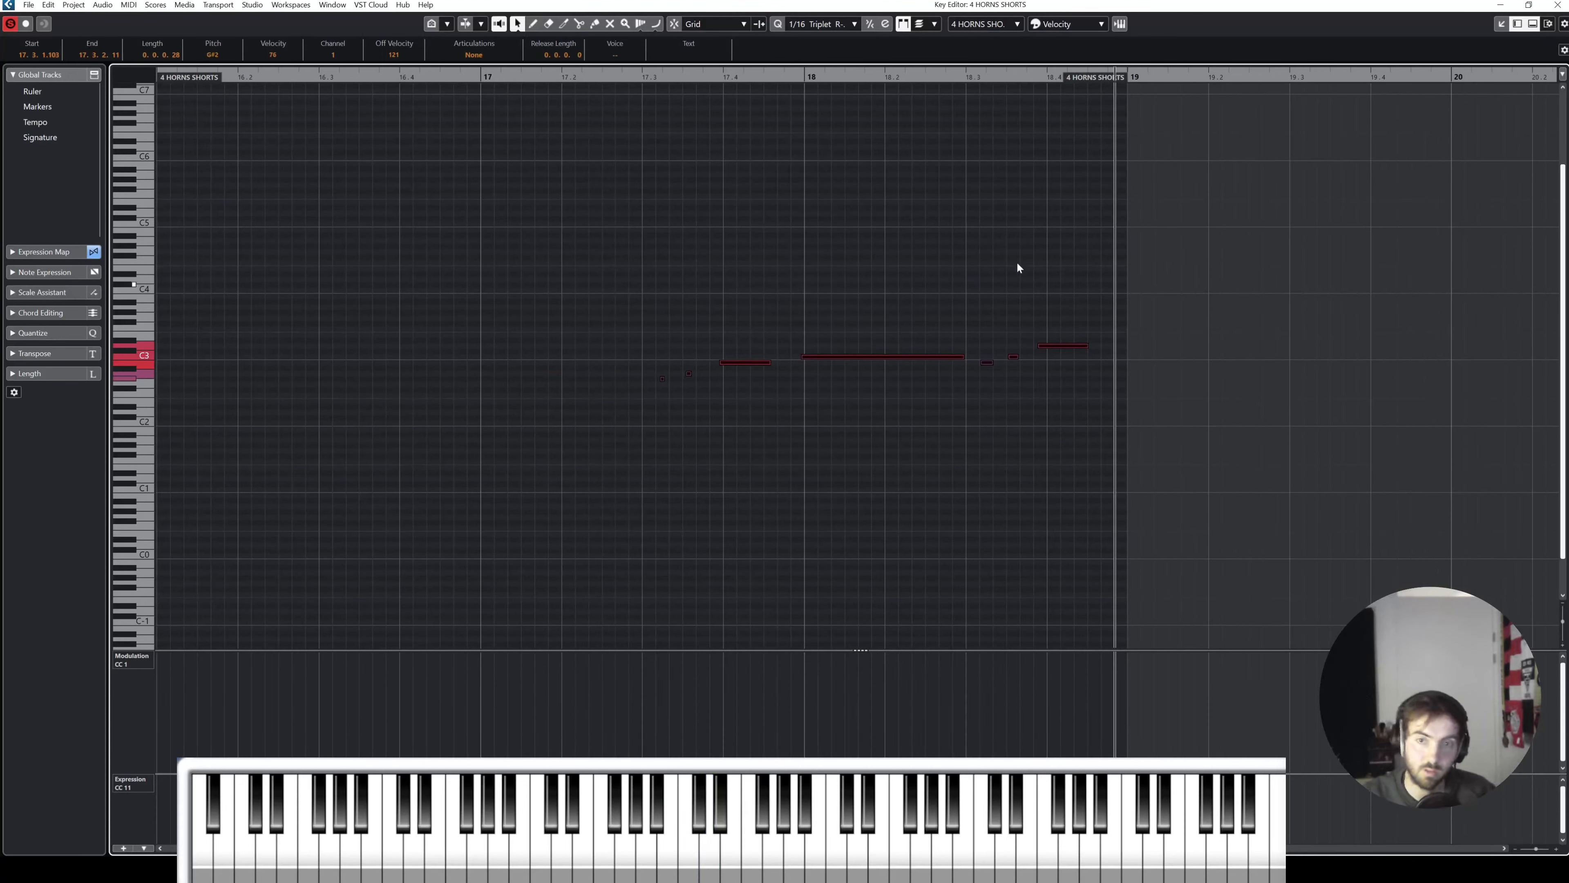
click(817, 25)
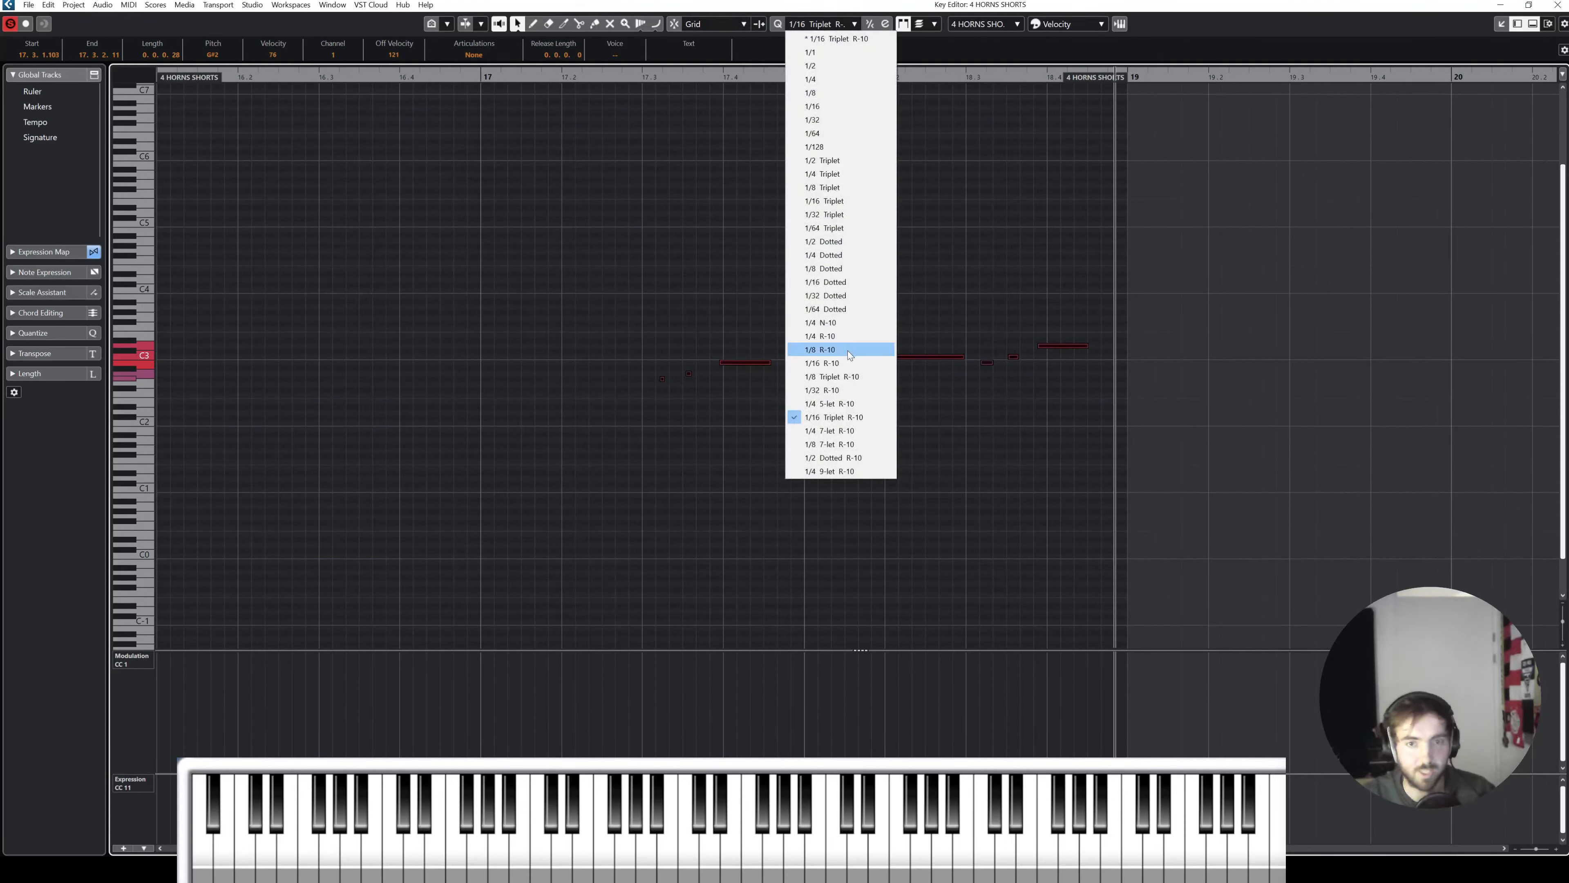
click(834, 376)
key(q)
click(753, 263)
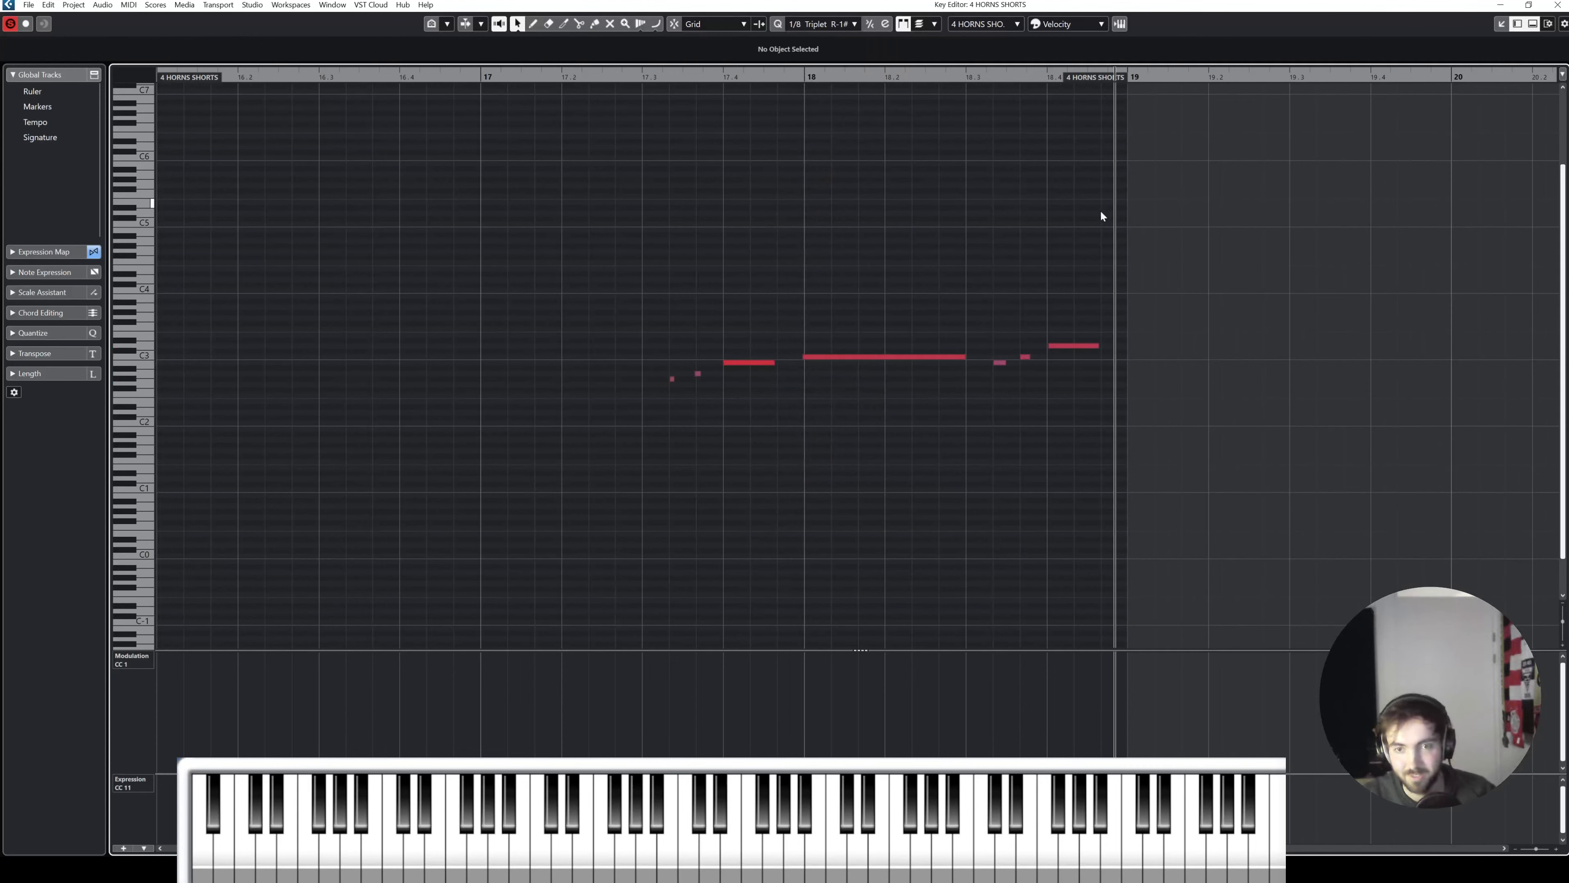
click(1557, 5)
Step: Glue the overlapping 4 HORNS SHORTS parts into one part, and return to the selection tool
right_click(697, 413)
click(758, 415)
click(620, 479)
right_click(620, 479)
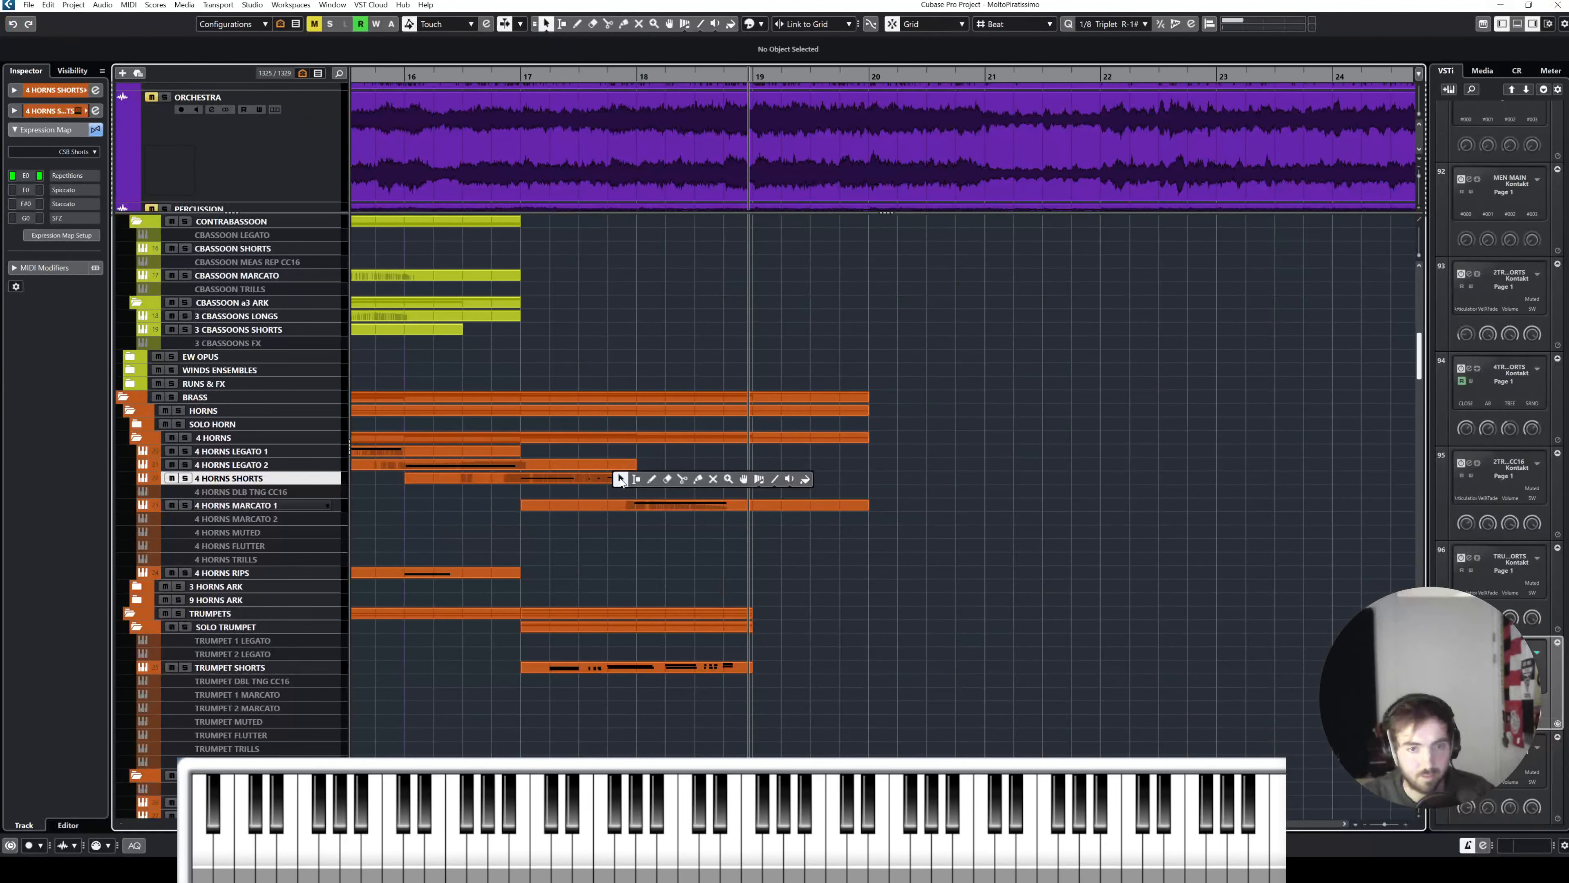
click(623, 480)
Step: Open the 4 HORNS SHORTS and 4 HORNS MARCATO 1 parts together, play back their combined notes, and close the editor
click(626, 479)
shift+click(658, 503)
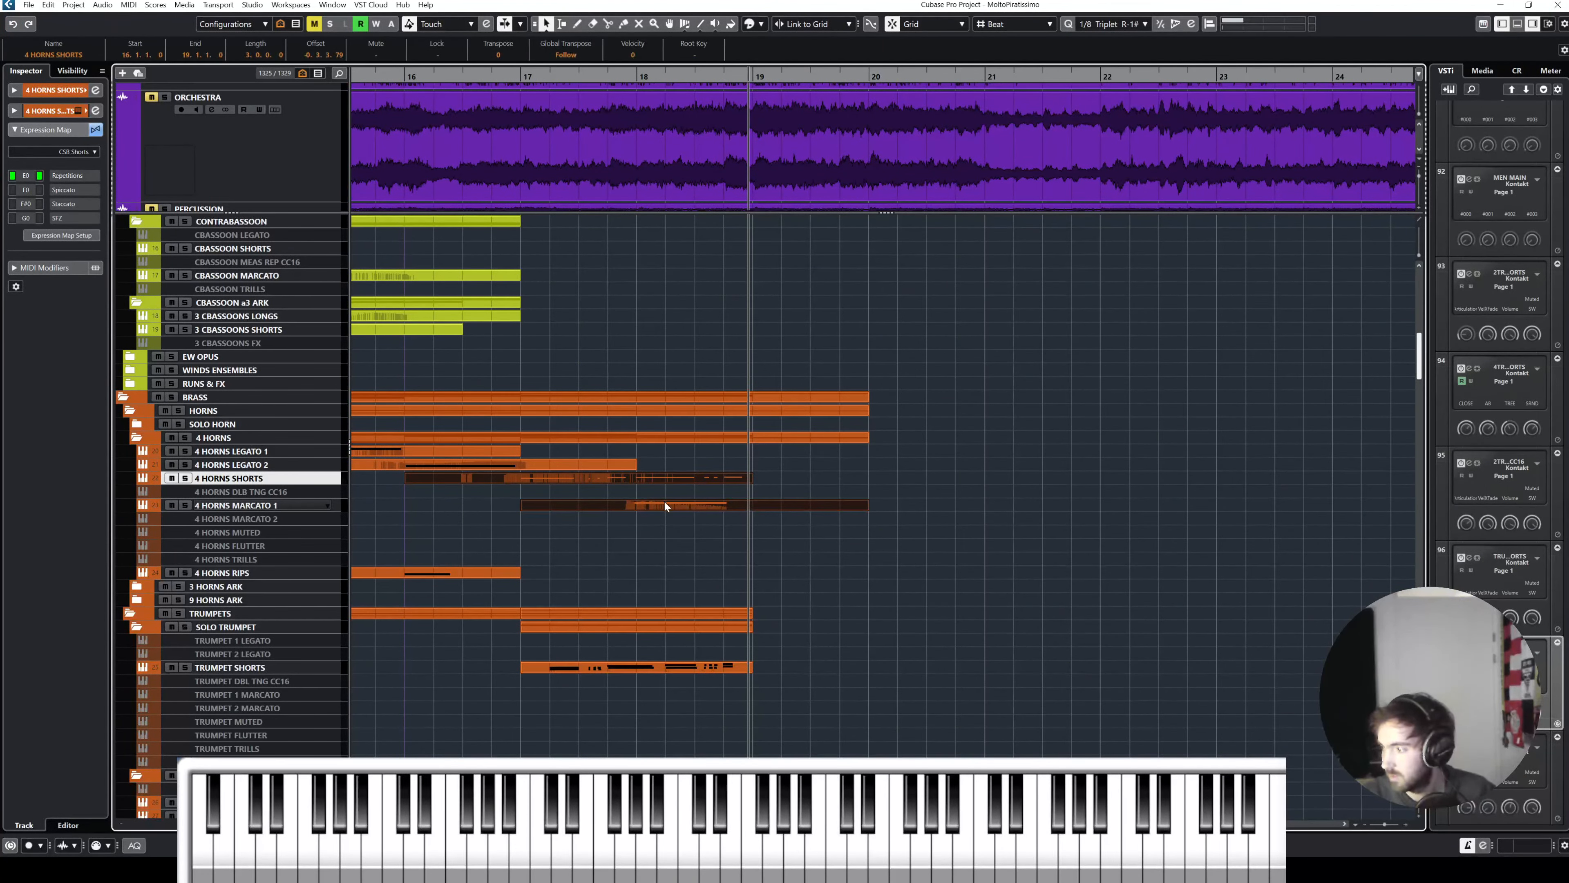
double_click(665, 504)
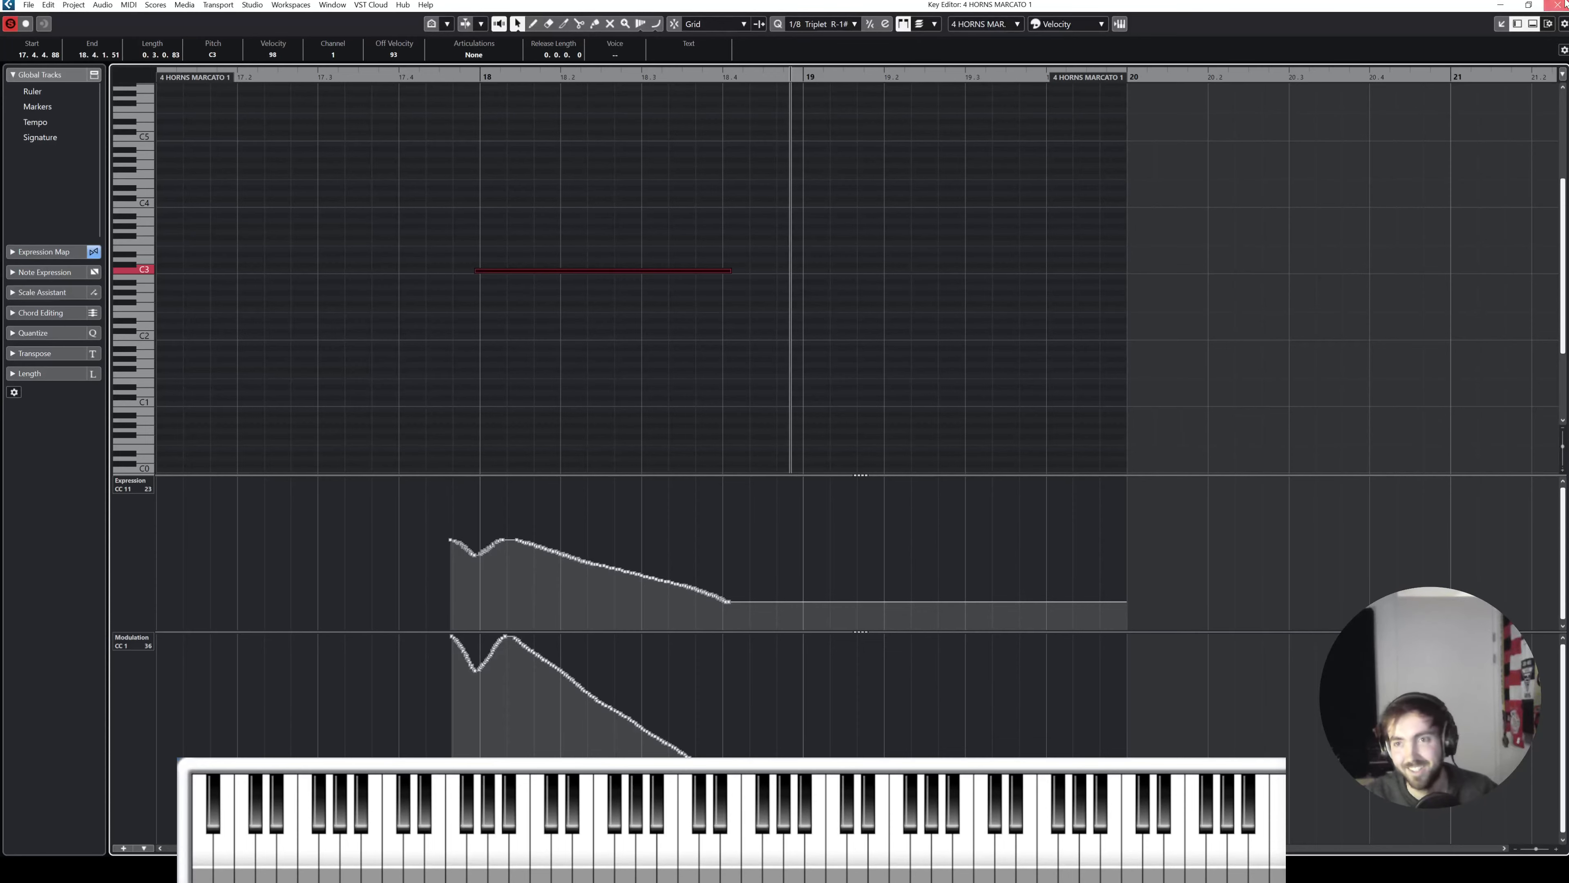
key(Escape)
double_click(707, 477)
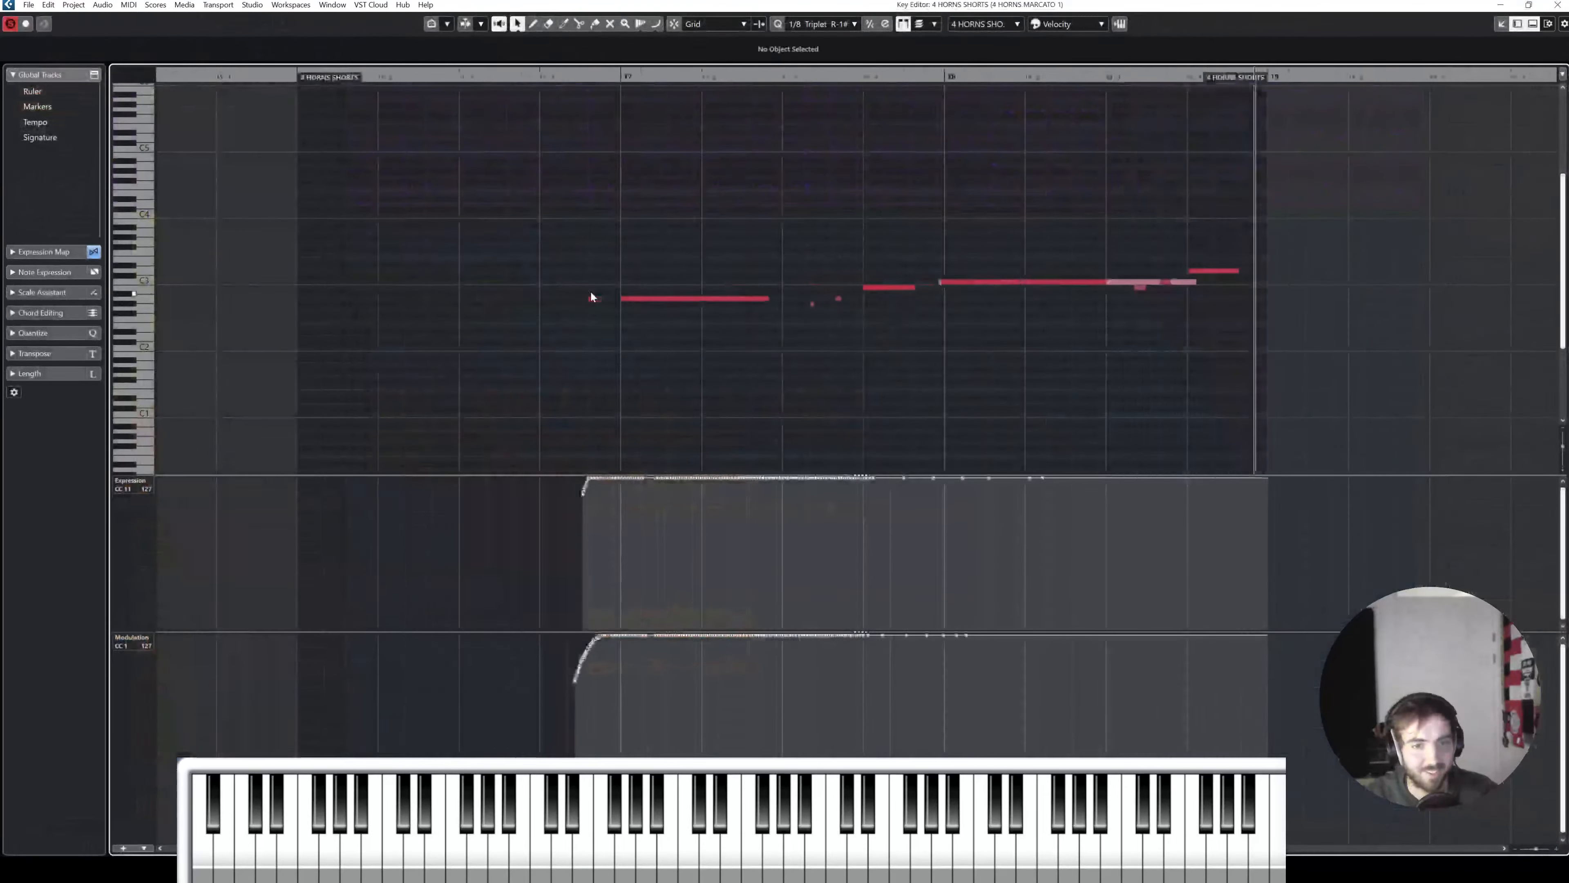
key(space)
scroll(864, 208, right, 3)
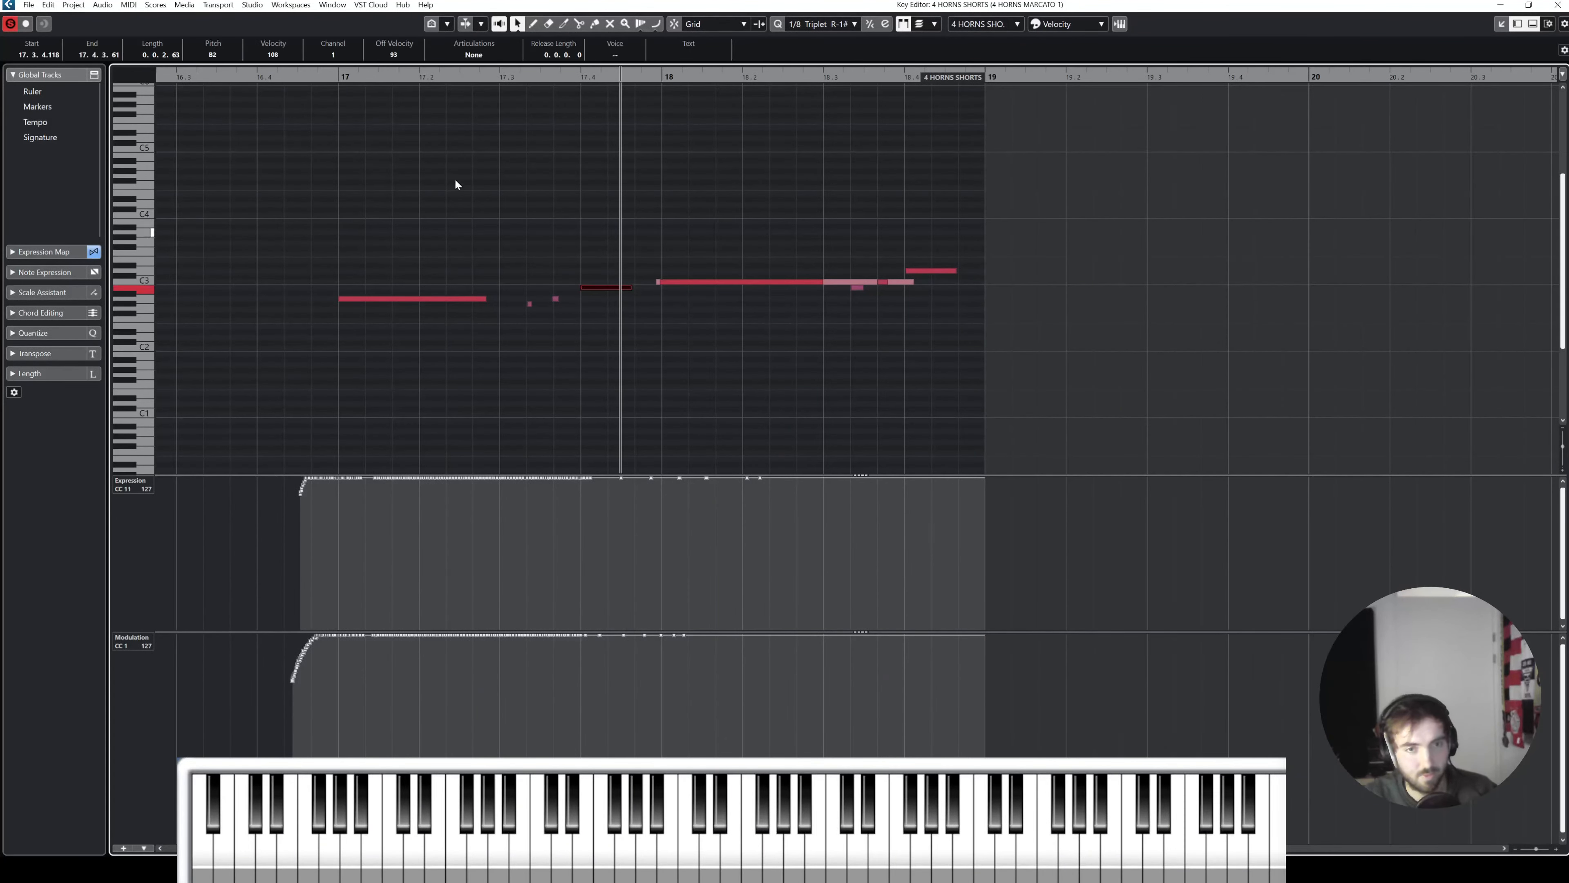
click(449, 55)
click(467, 86)
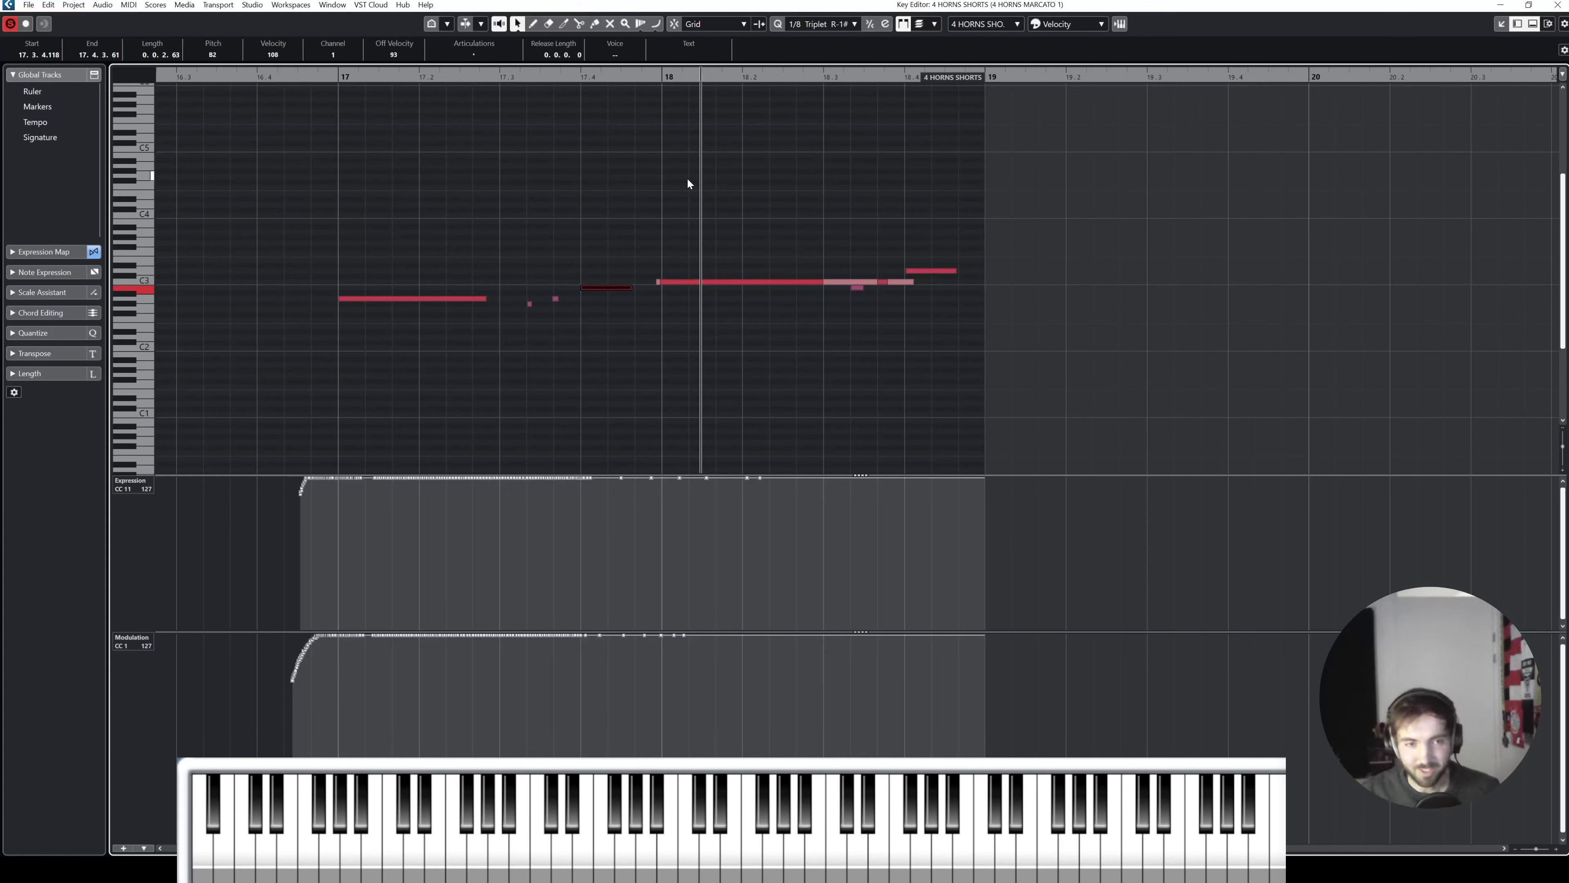
click(690, 166)
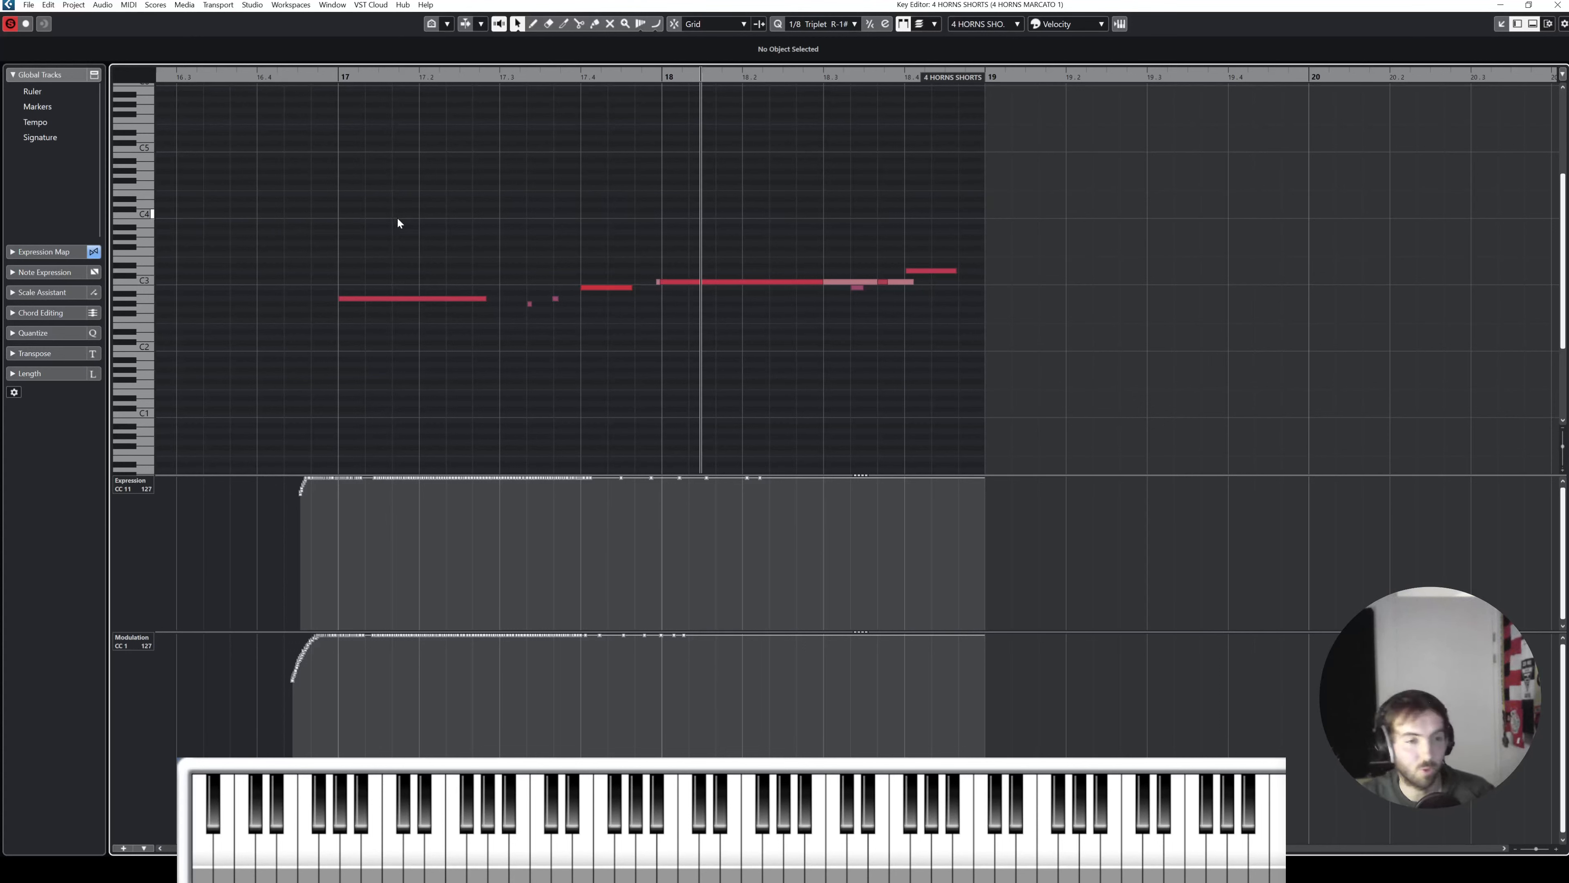
click(298, 77)
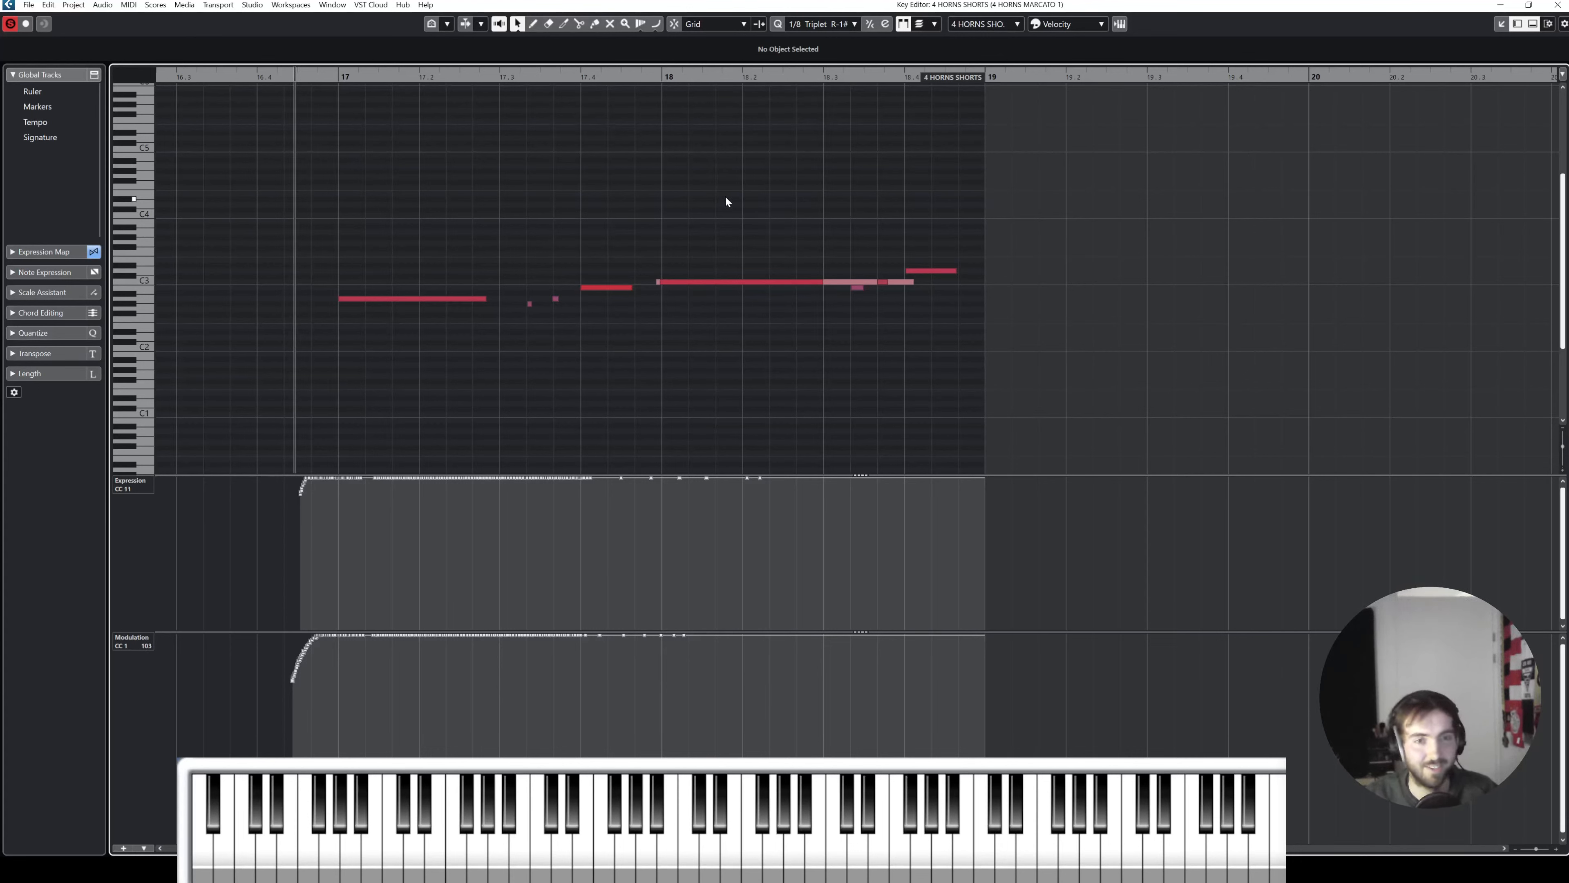
click(1557, 4)
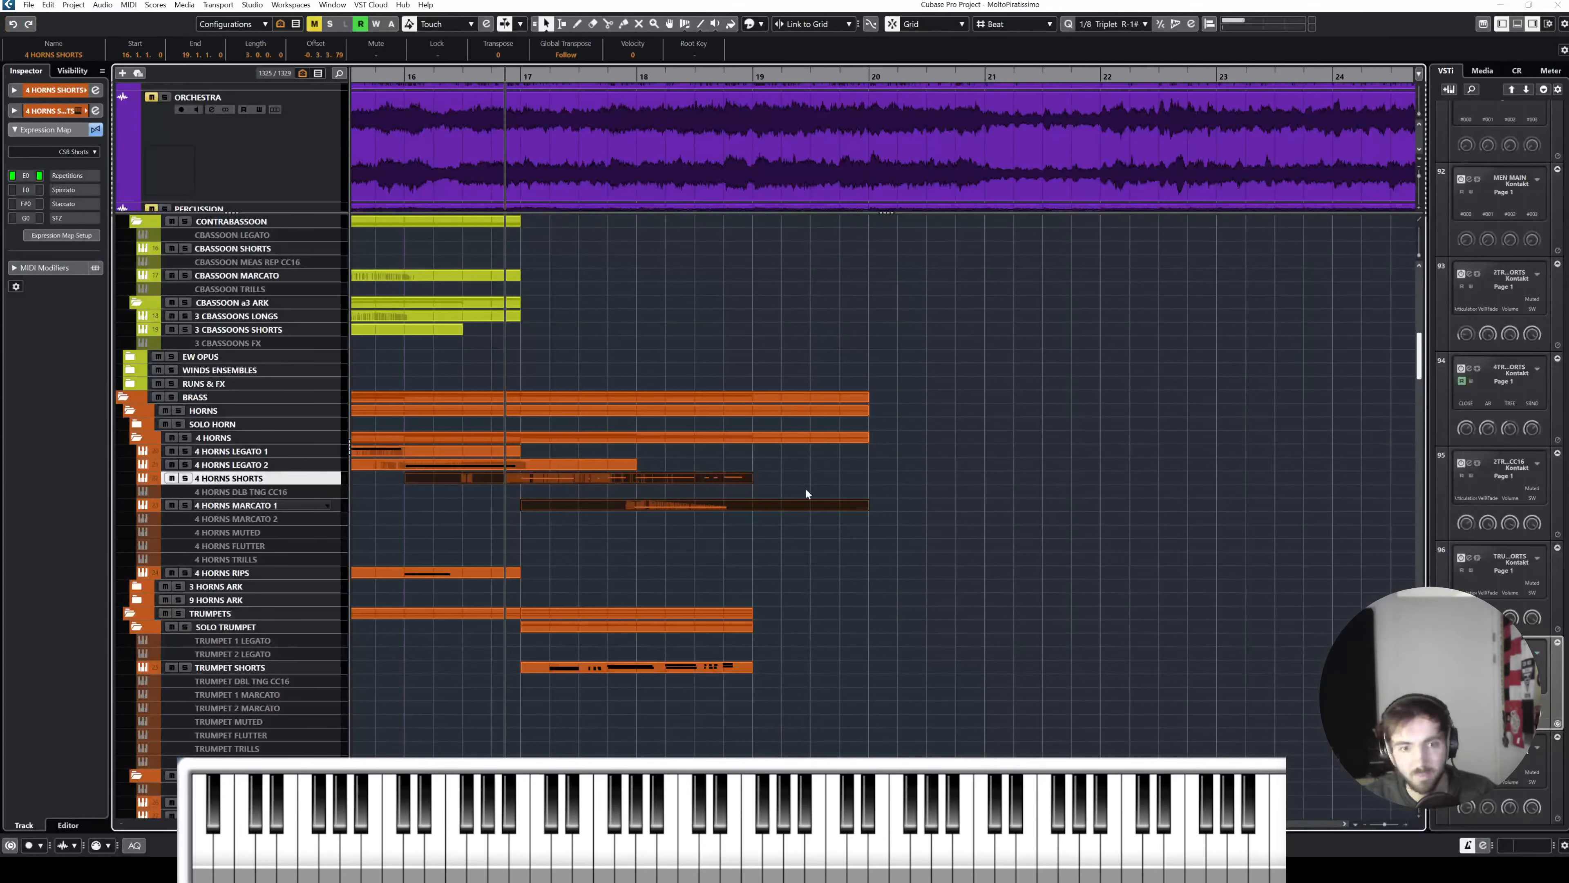
Step: Open the 4 HORNS MARCATO 1 part and scale its CC 11 expression curve down to about half its height
double_click(731, 510)
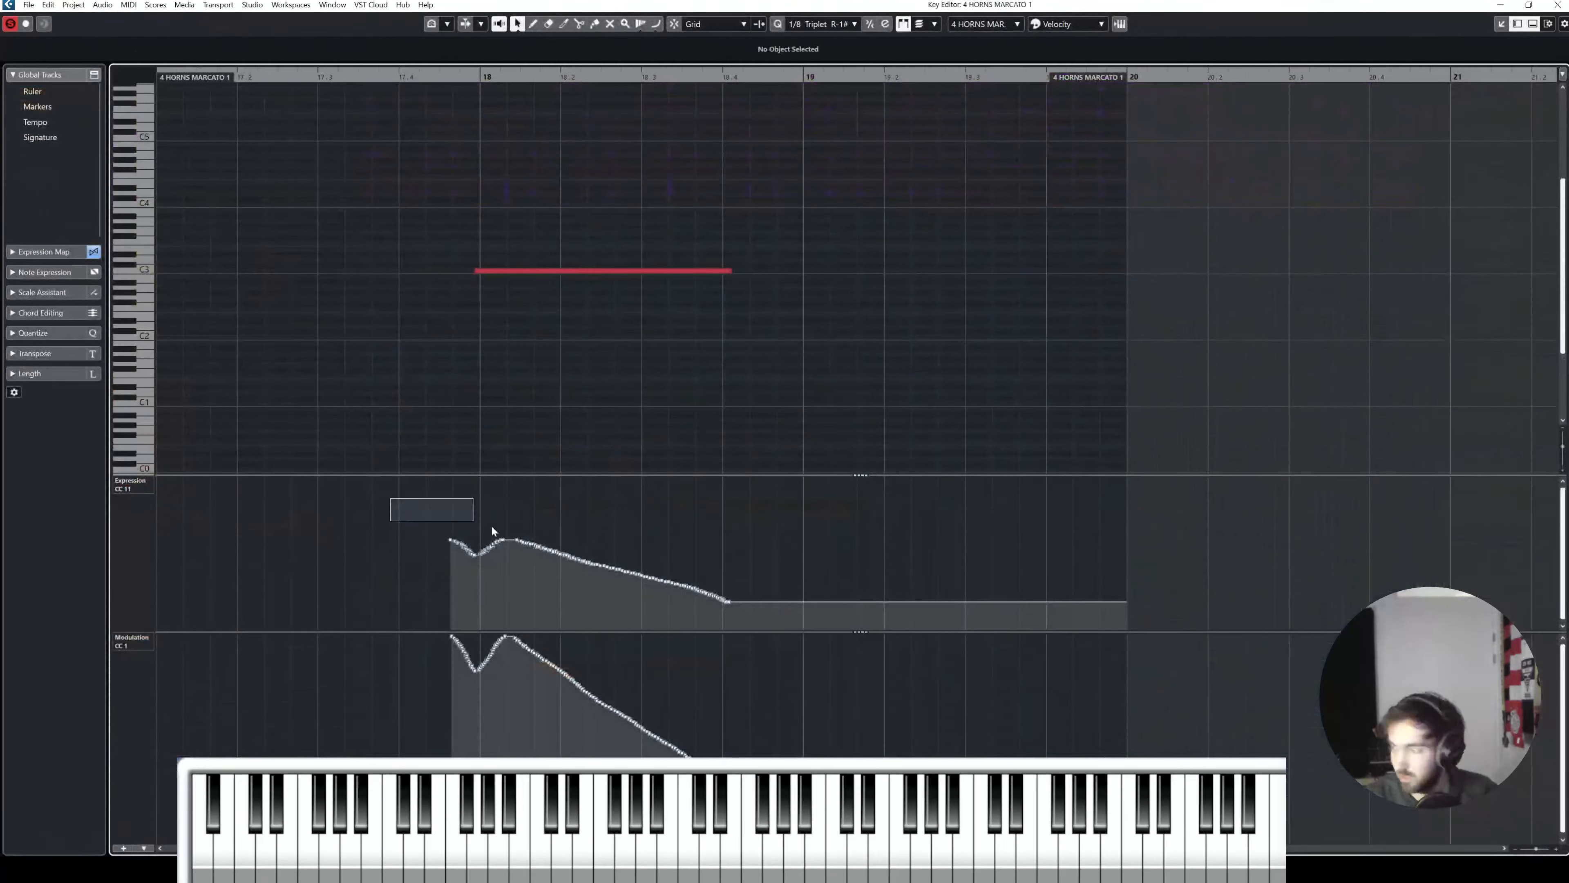
drag(491, 527, 883, 635)
drag(587, 482, 587, 527)
click(534, 388)
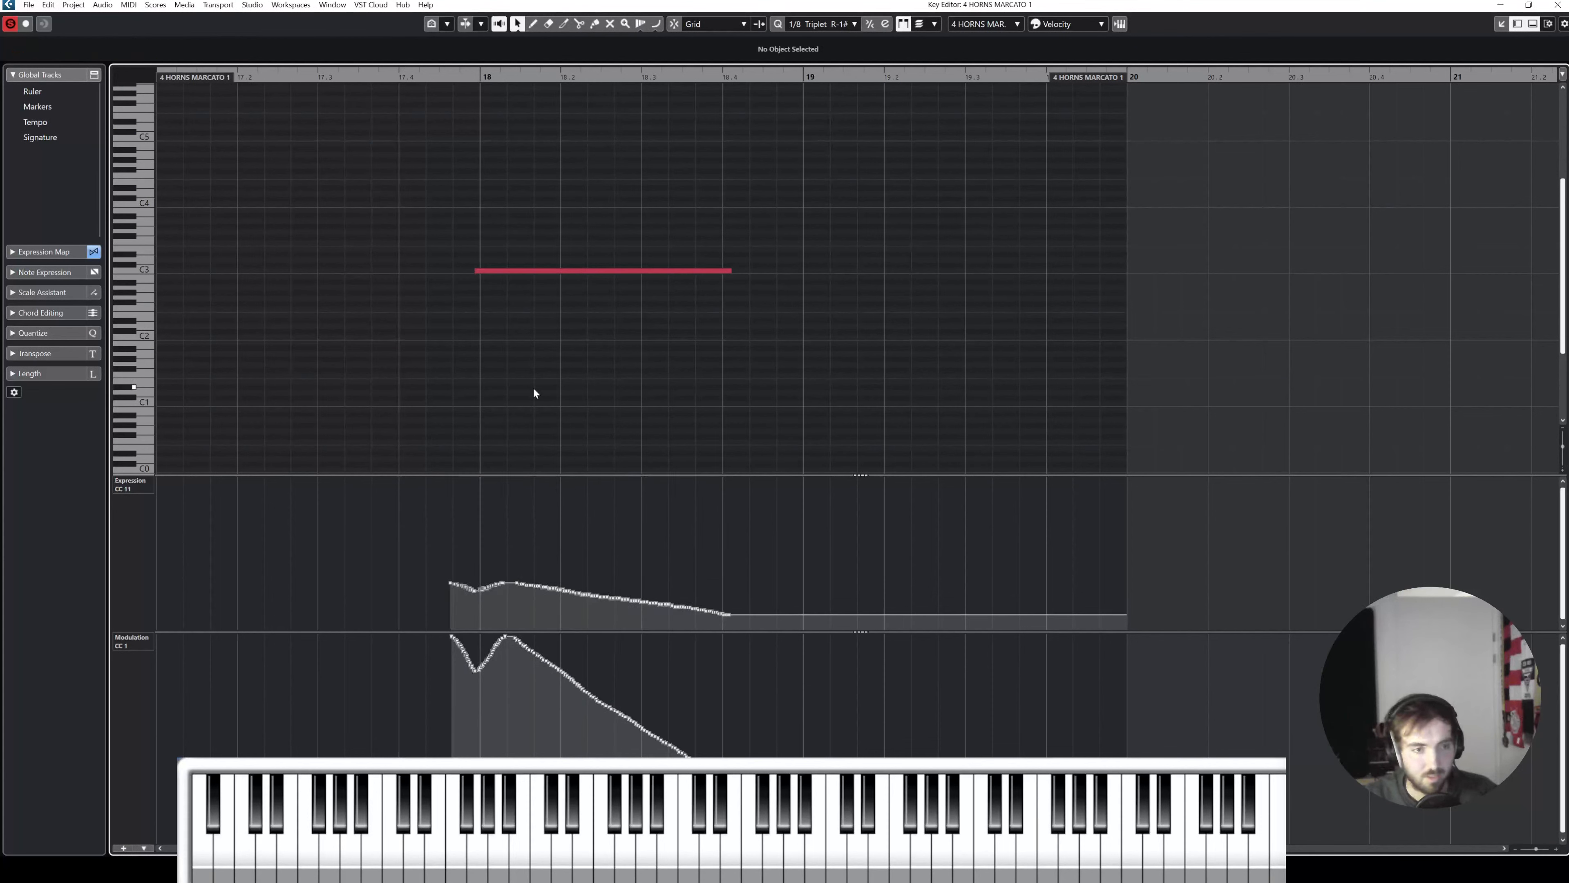
Step: Play back the marcato C3 note and shorten it to end at about 18.3.1.17
key(space)
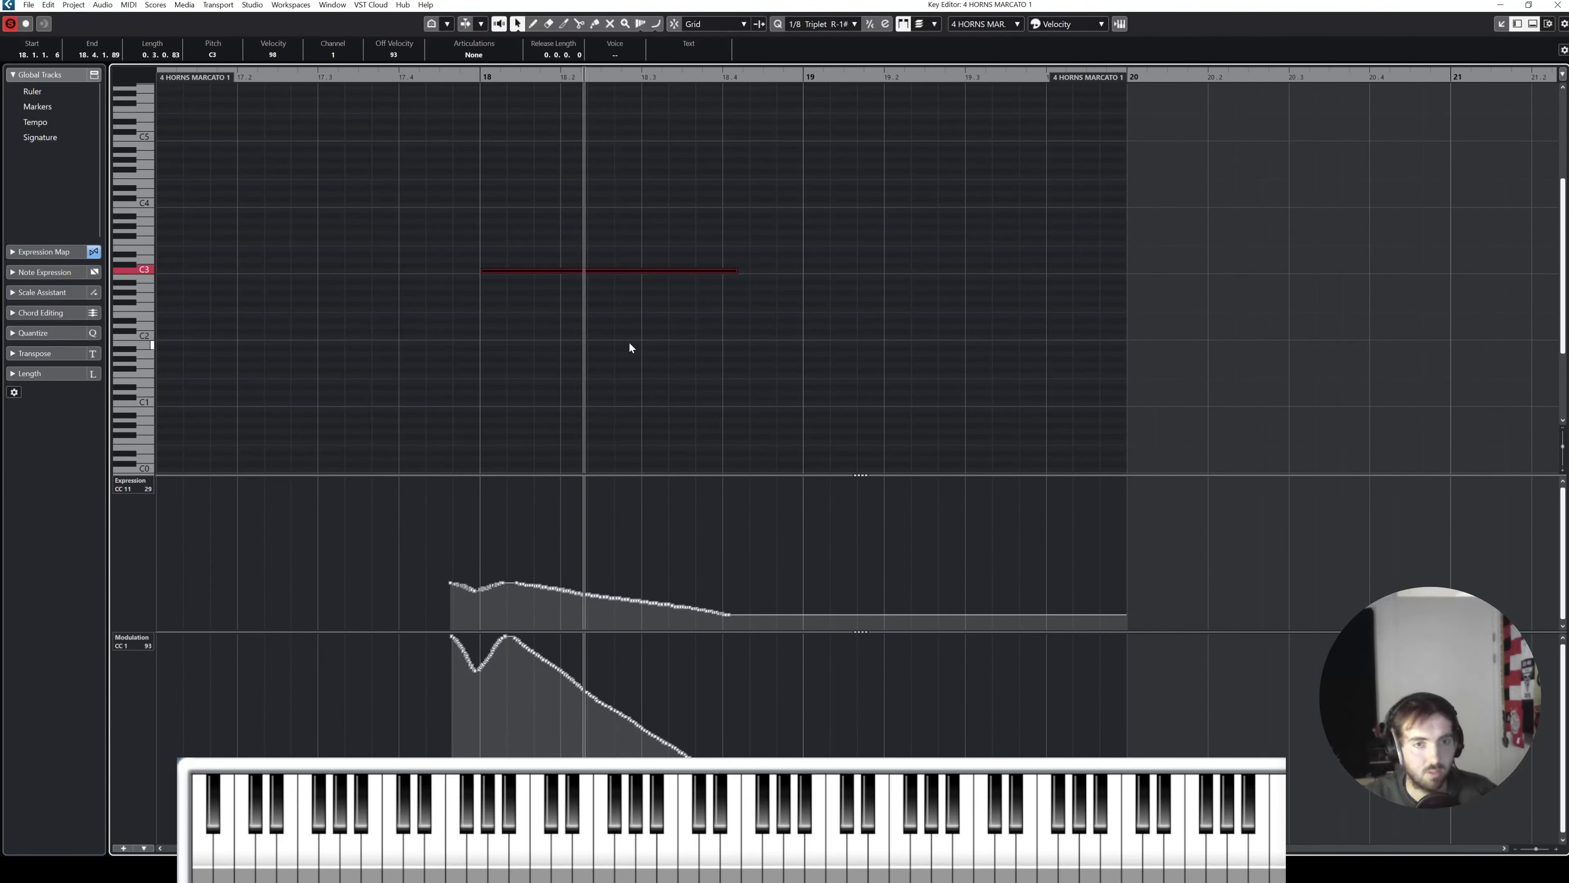
click(436, 75)
key(space)
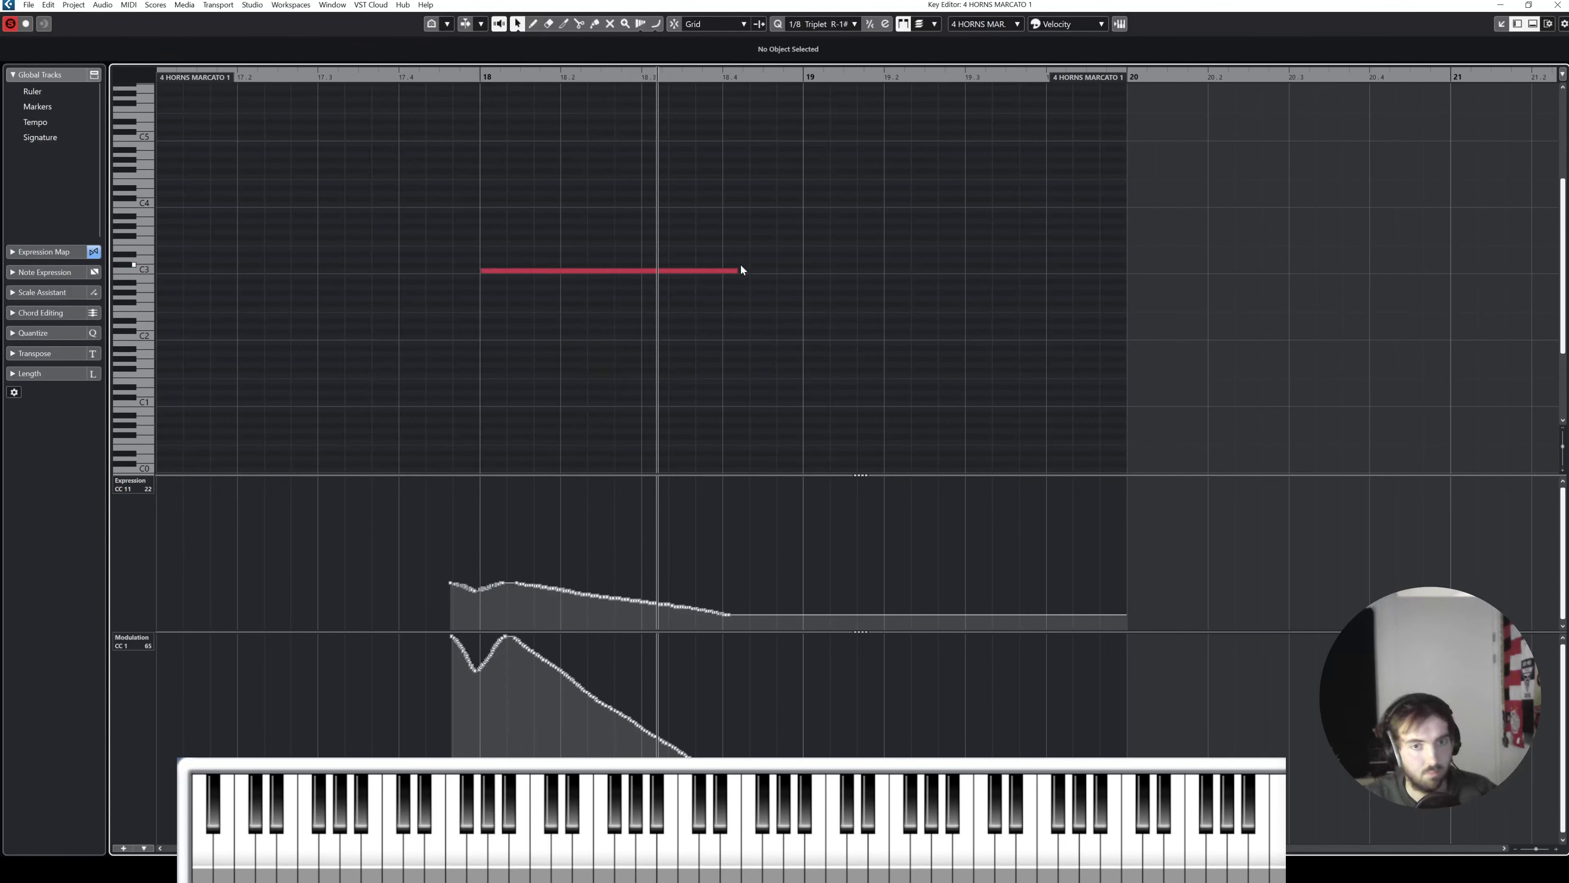
drag(737, 270, 645, 270)
Step: Redraw the CC 11 curve under the C3 note with a slight dip rising to about 53, and delete the leftover points behind it
key(8)
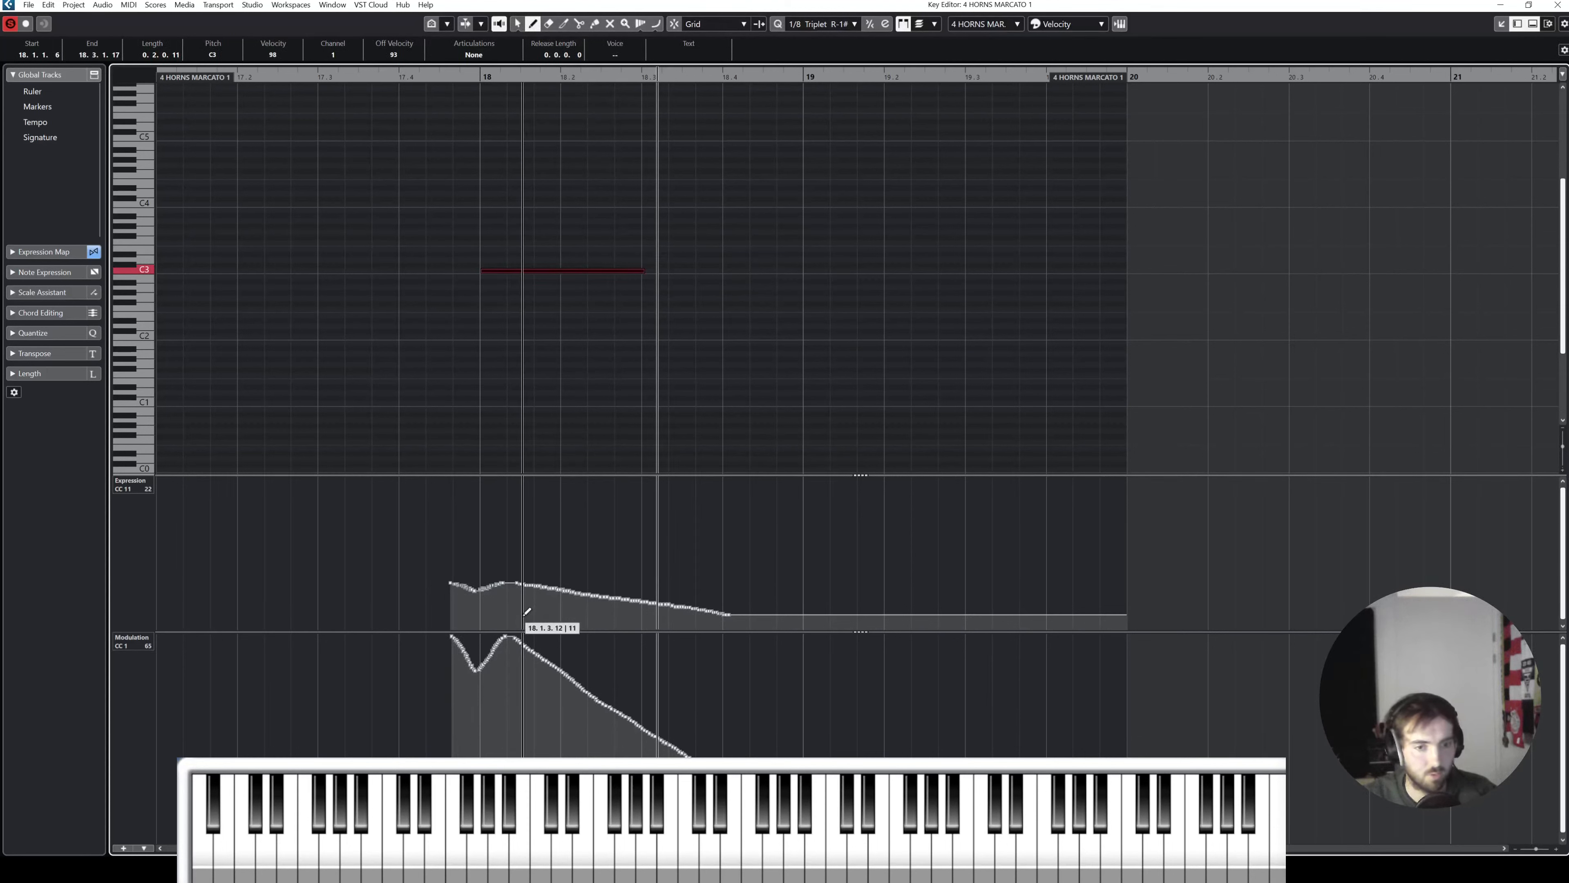
drag(503, 580, 593, 584)
right_click(656, 597)
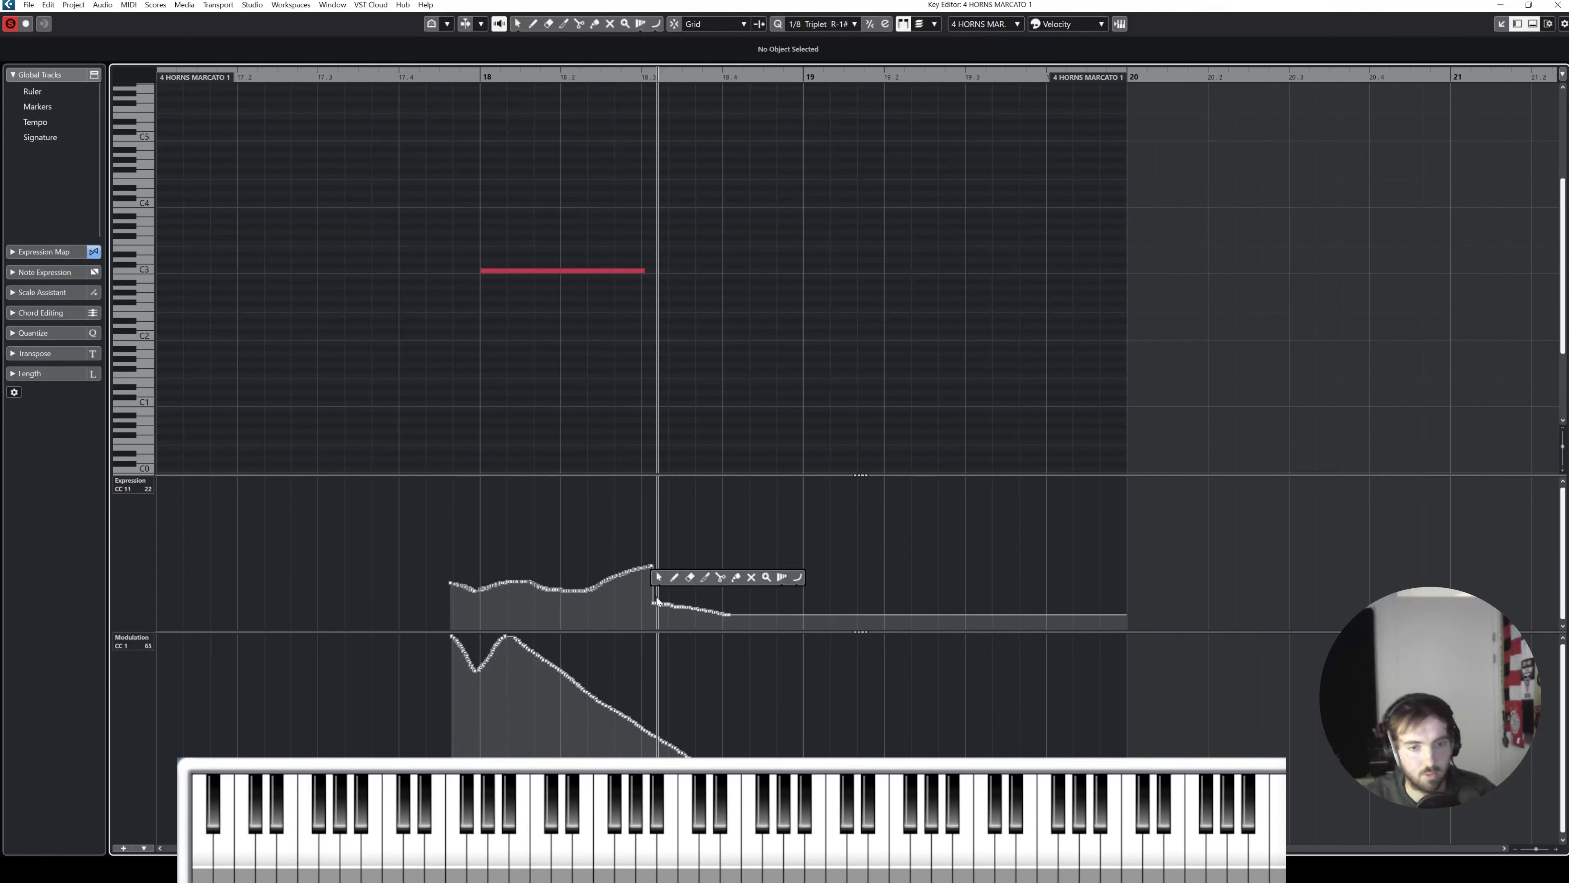
drag(650, 592, 740, 622)
key(Delete)
Step: Redraw the CC 1 curve under the C3 note as a gentle wave ending at about 111, and delete the leftover points
right_click(505, 704)
click(517, 706)
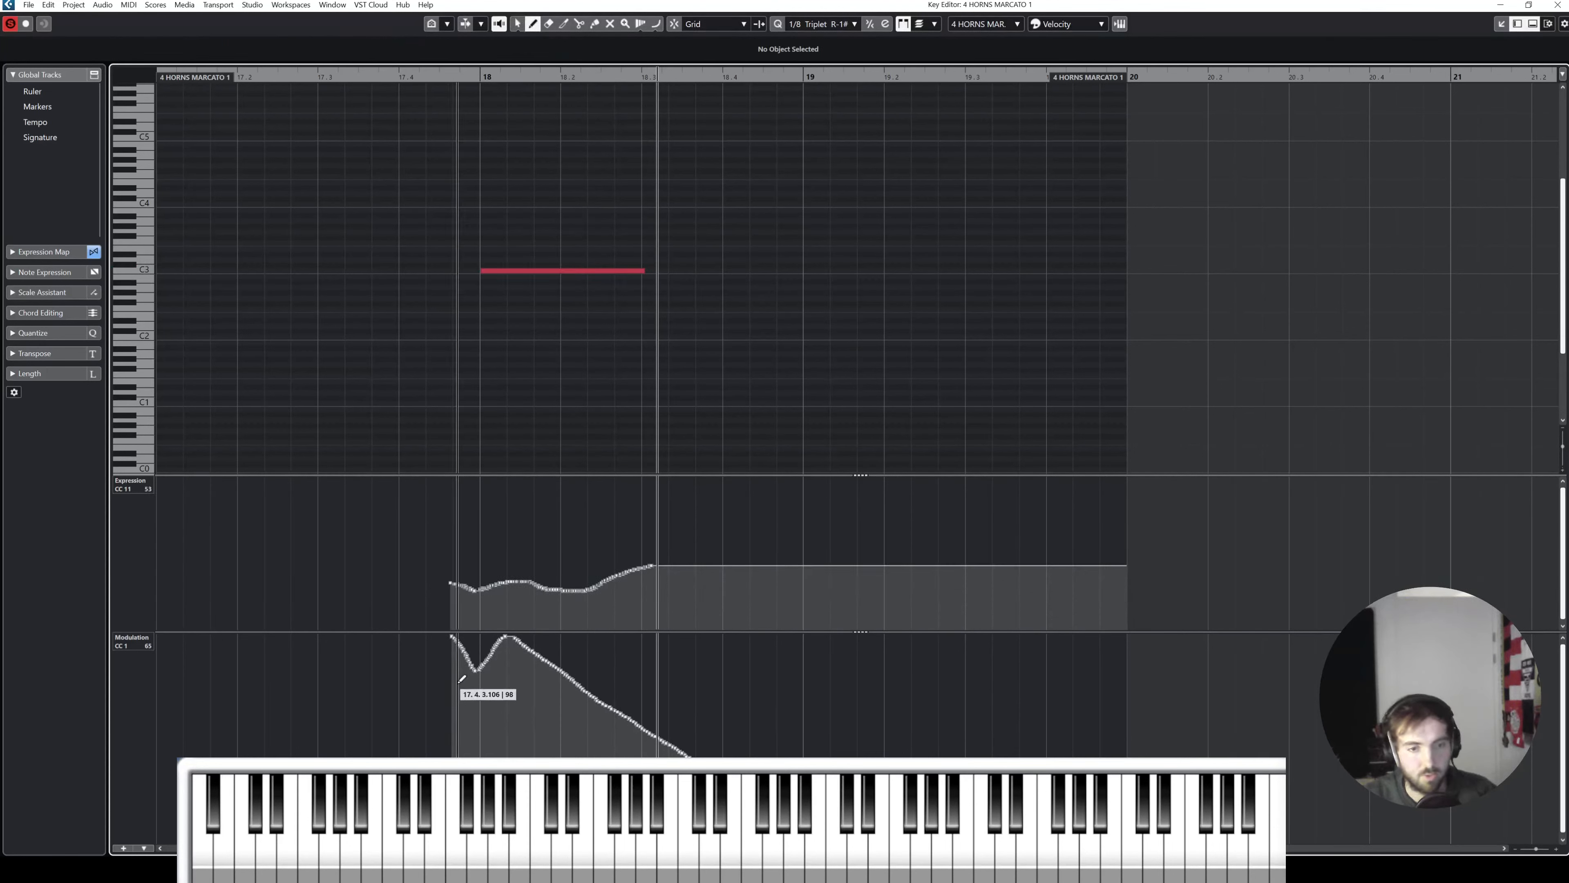
drag(457, 684, 657, 663)
drag(683, 745, 691, 754)
key(Delete)
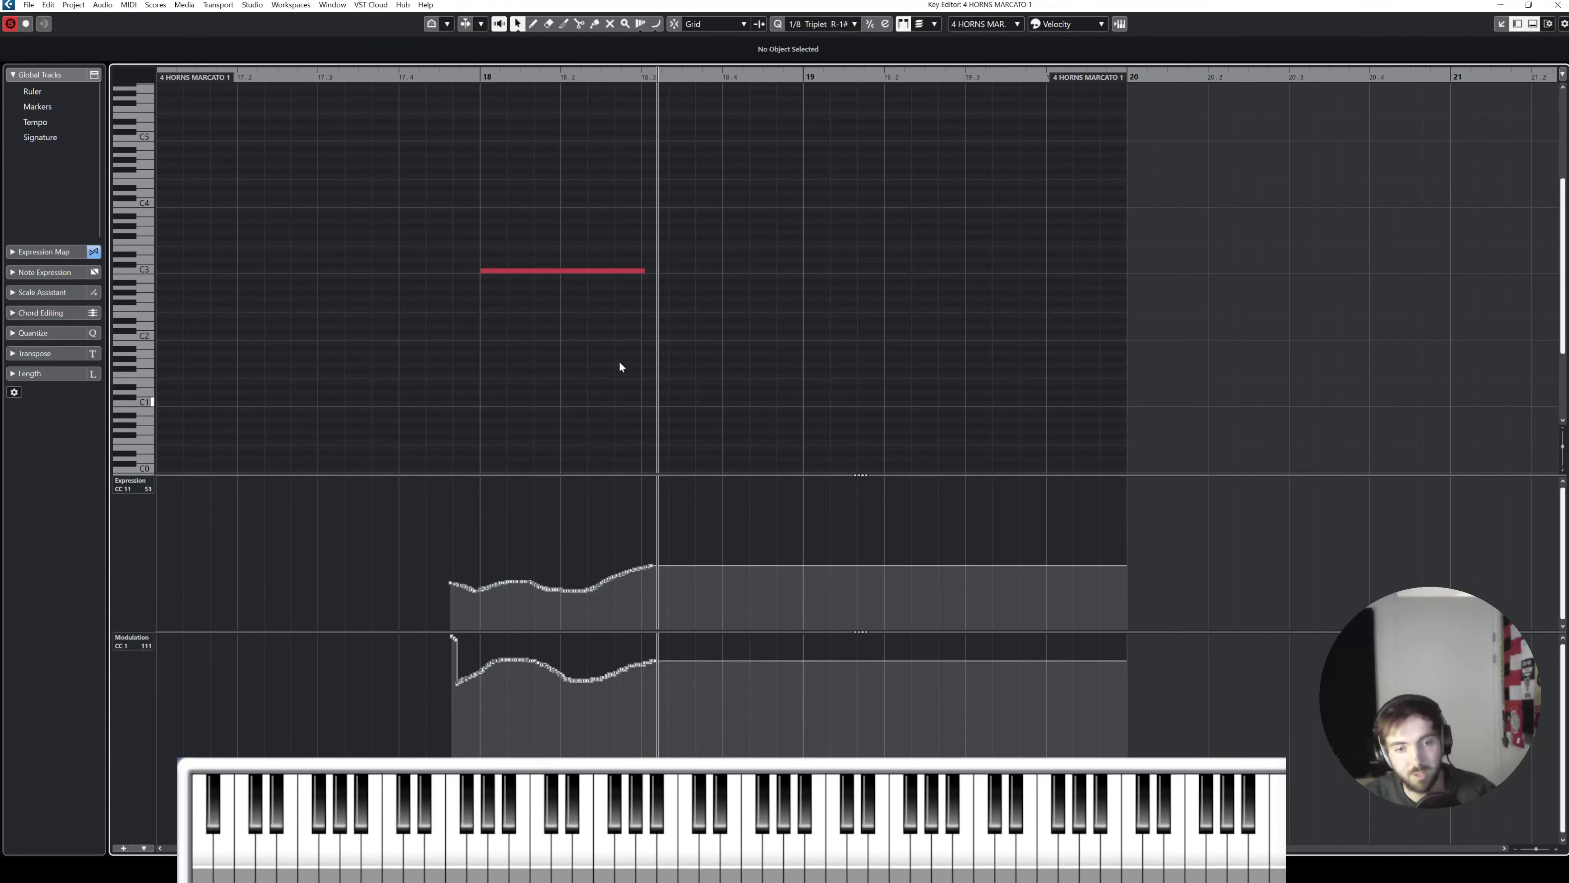
Step: Audition the note, redraw its CC 1 curve with a deep dip recovering to about 78, and delete the points after it
key(space)
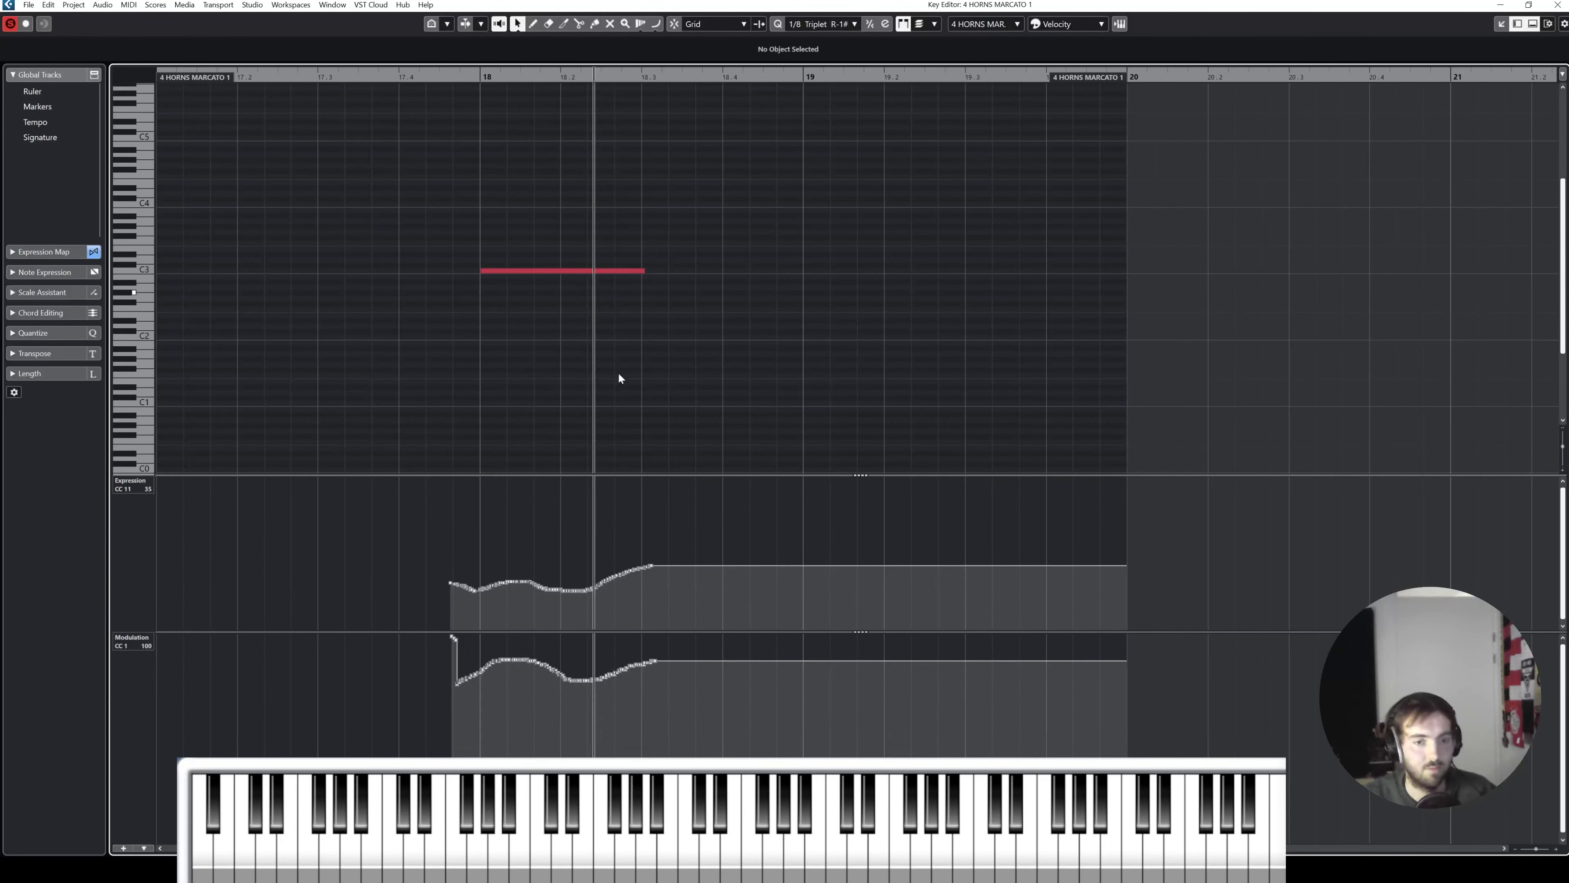
key(space)
key(8)
mouse_move(505, 663)
mouse_down()
mouse_move(578, 749)
mouse_move(650, 713)
mouse_up()
key(1)
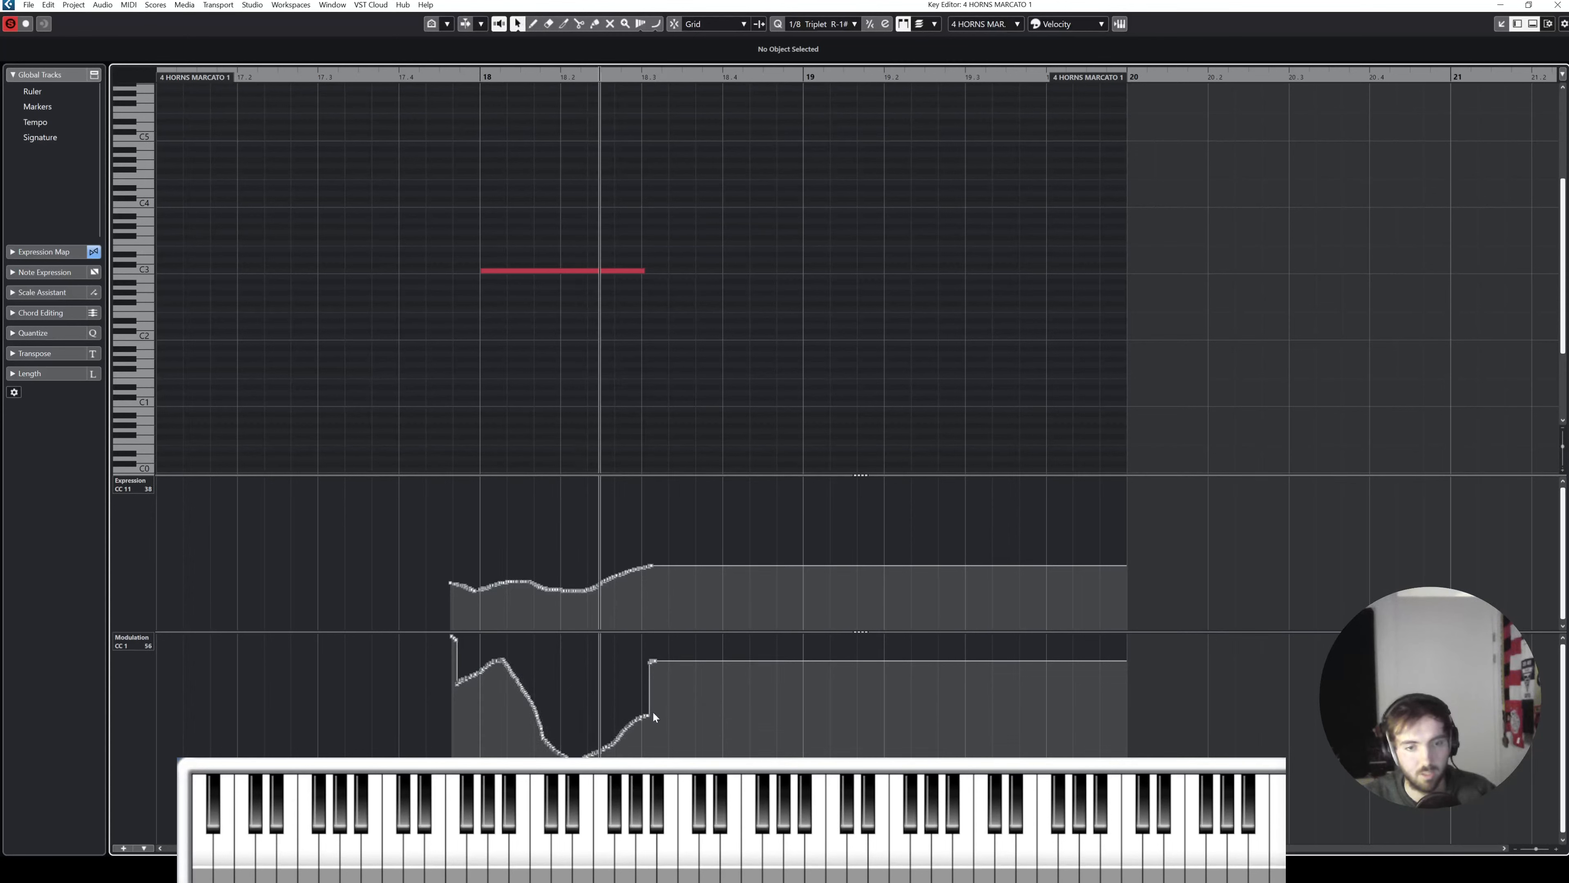
key(Delete)
Step: Audition the note, redraw the CC 1 curve lower across the first beat of bar 18, and play it back
key(space)
key(g)
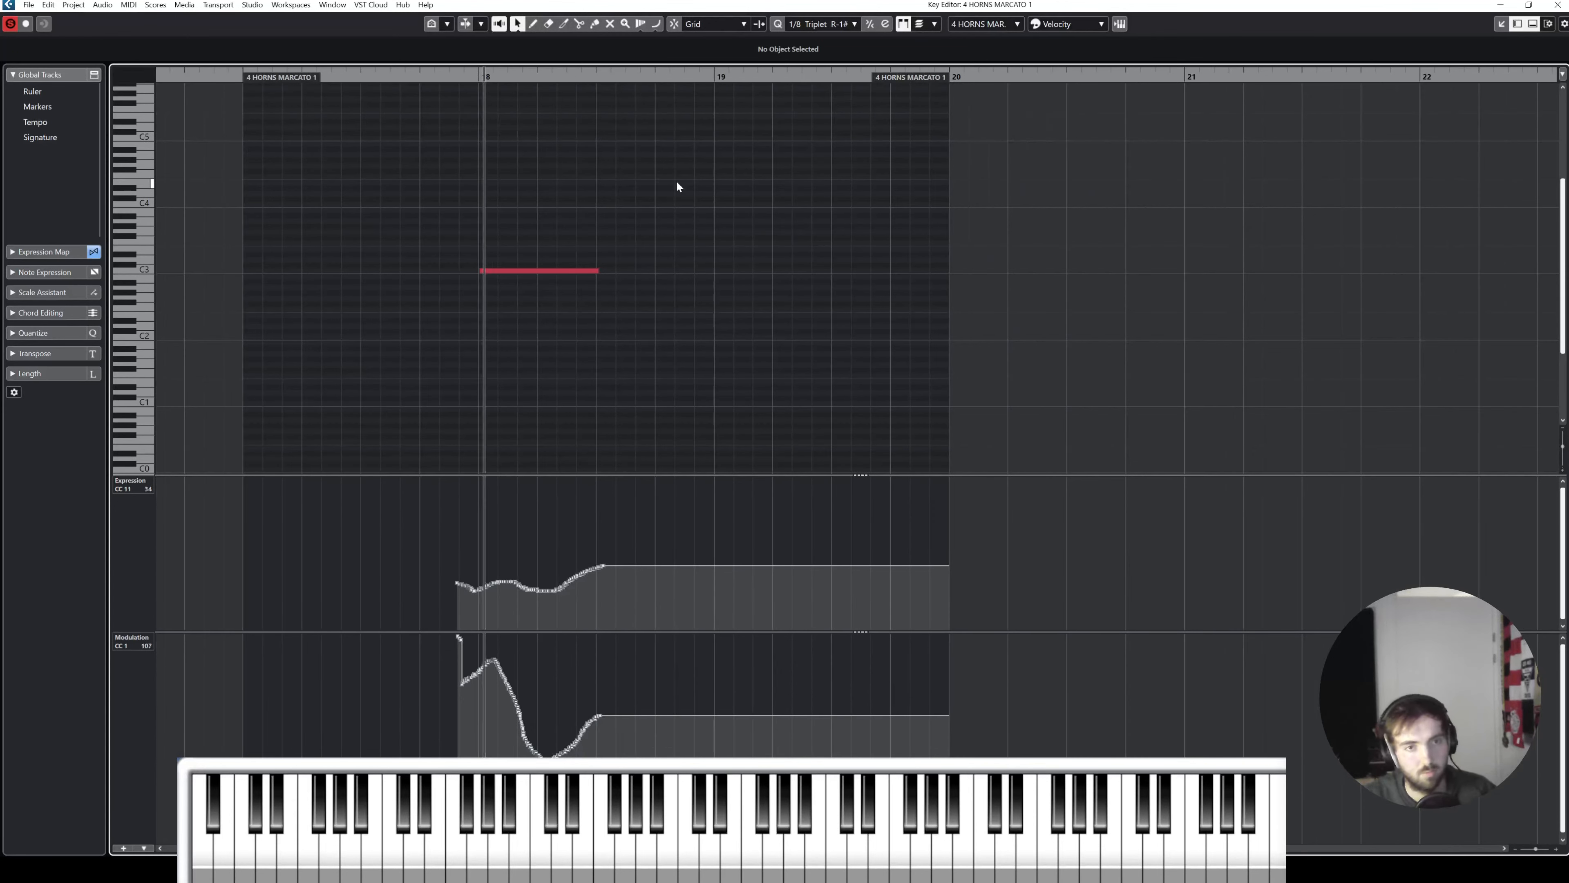
key(space)
key(8)
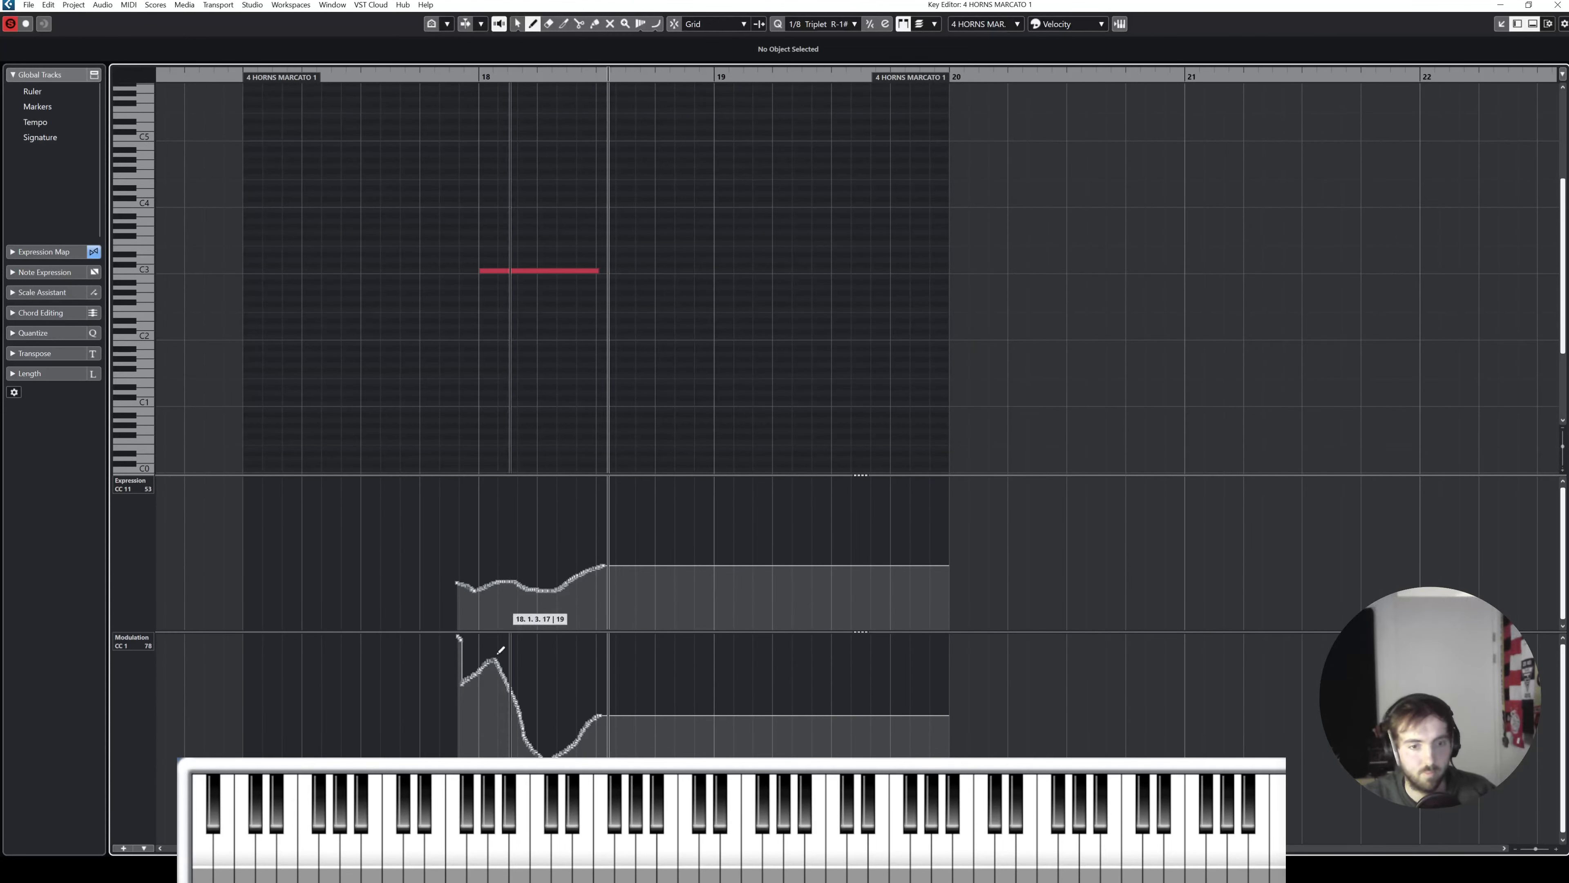
drag(472, 716, 530, 736)
key(1)
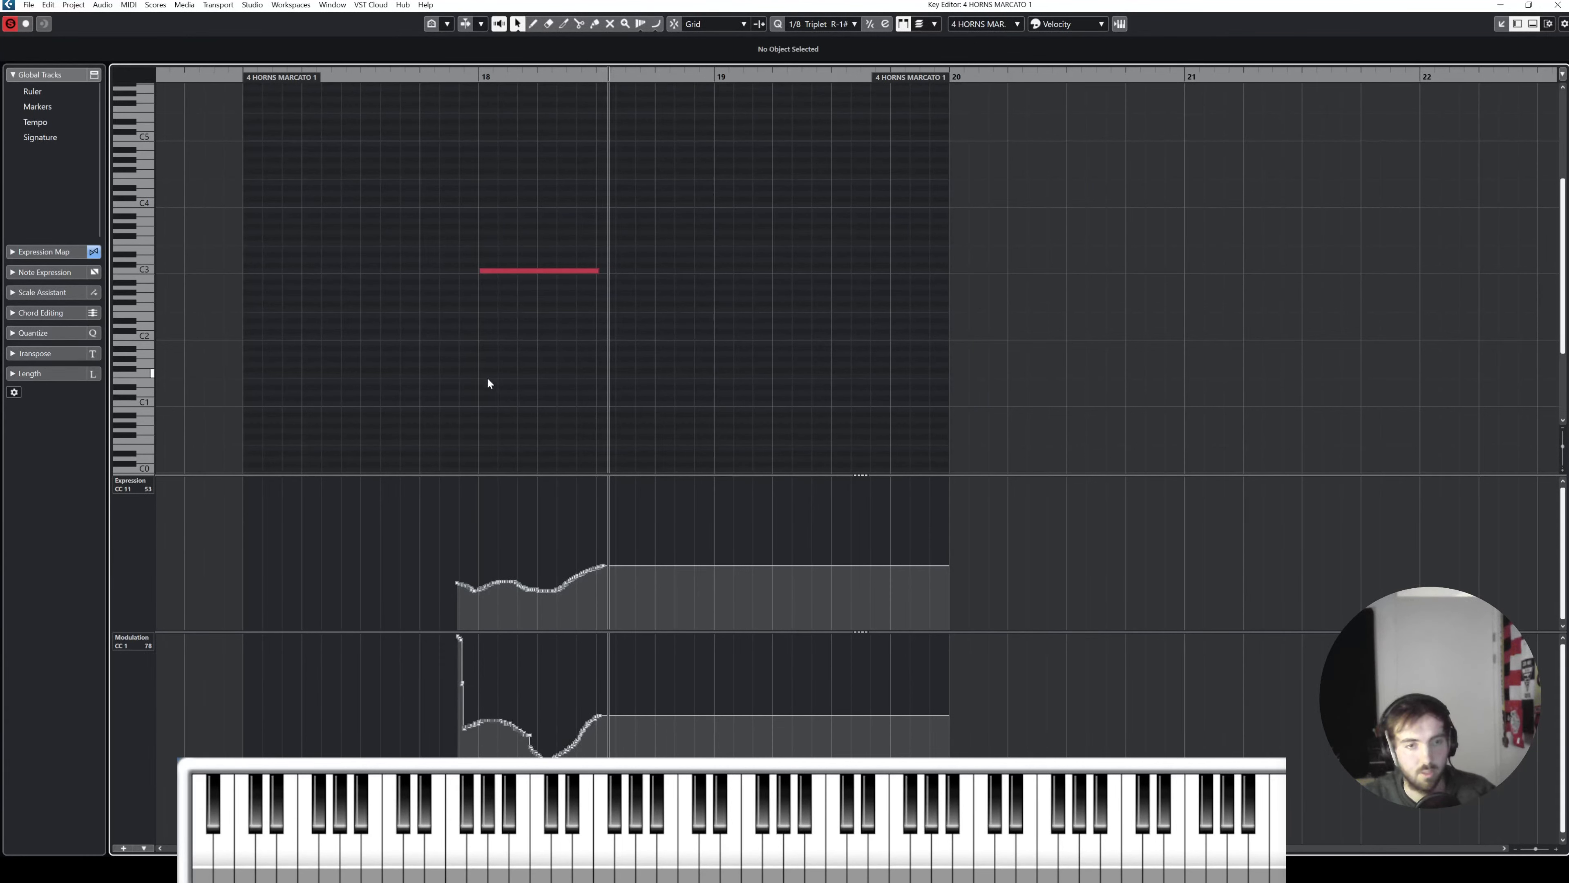
key(space)
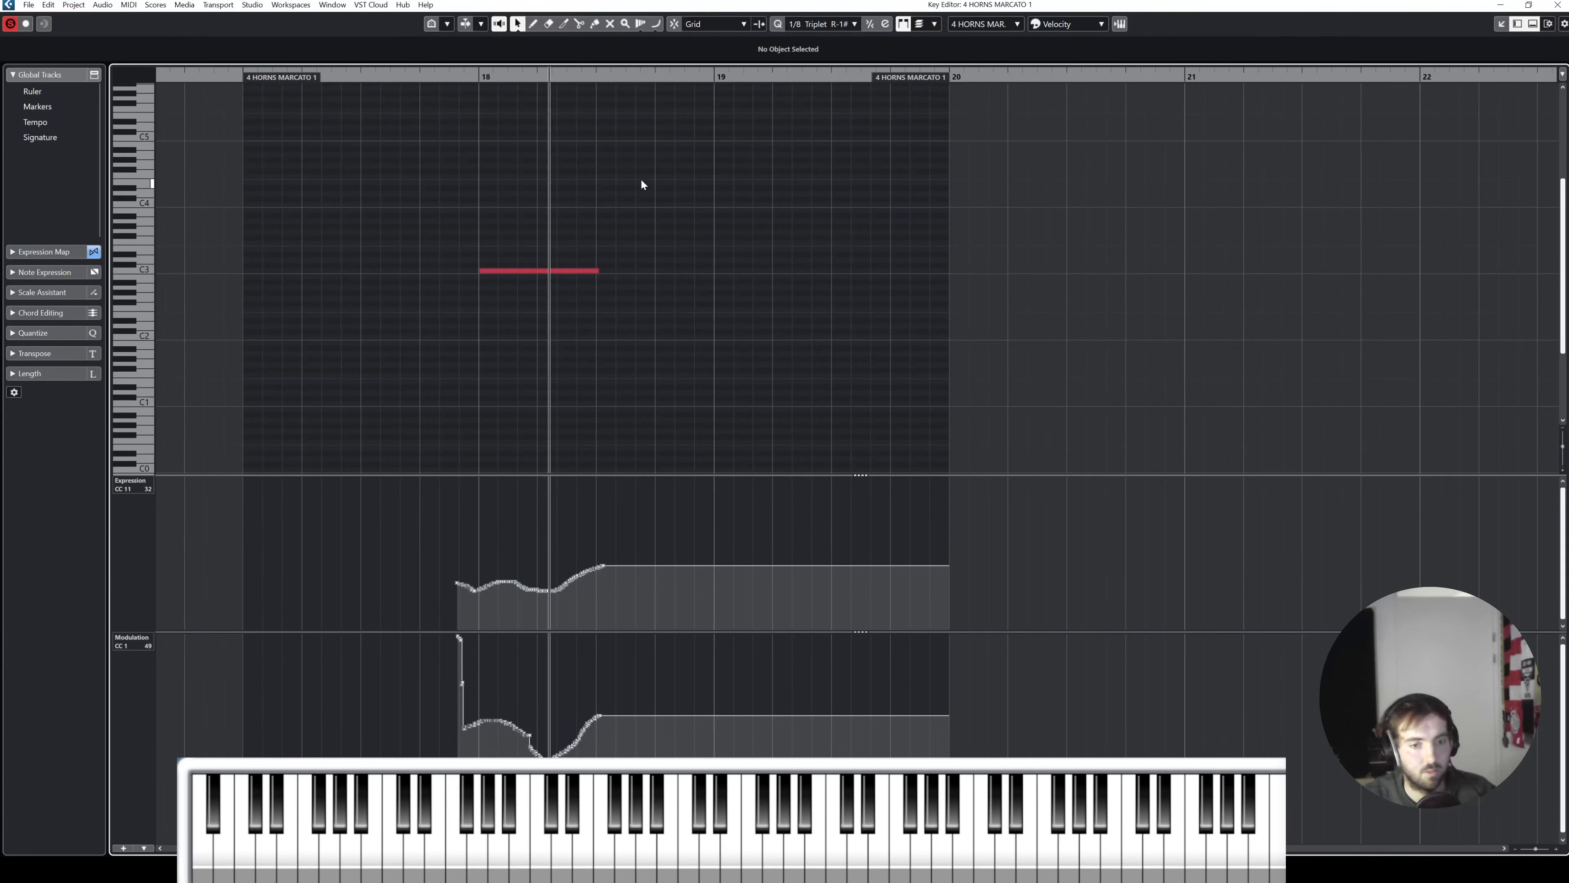
Step: Redraw the CC 1 curve near its minimum from just before bar 18 to just past 18.2, and play it back
key(space)
key(8)
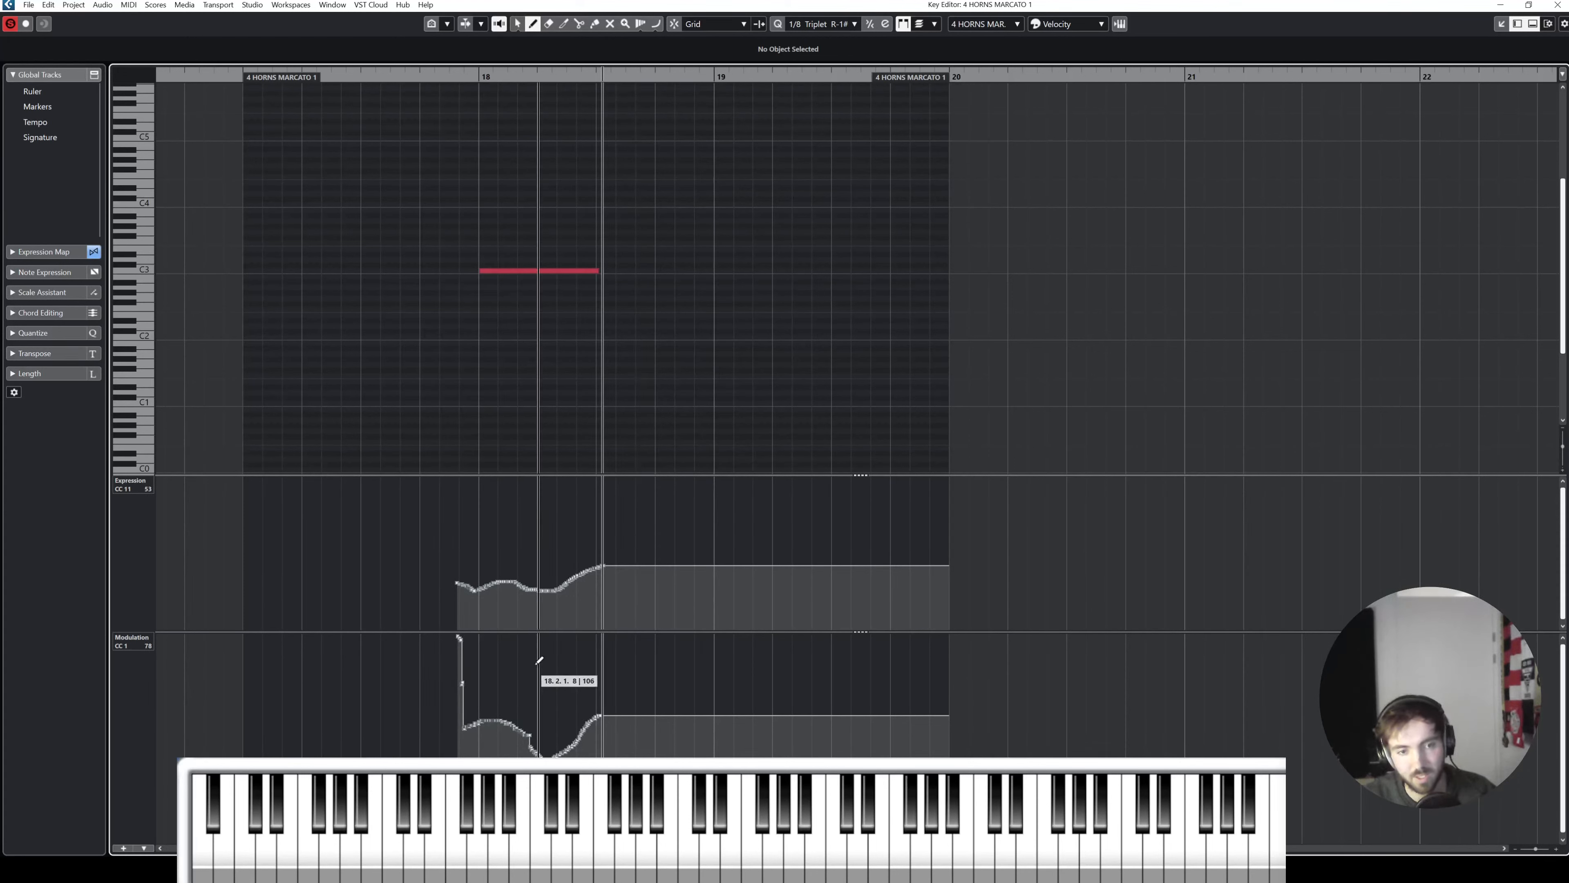
drag(446, 828, 546, 829)
key(1)
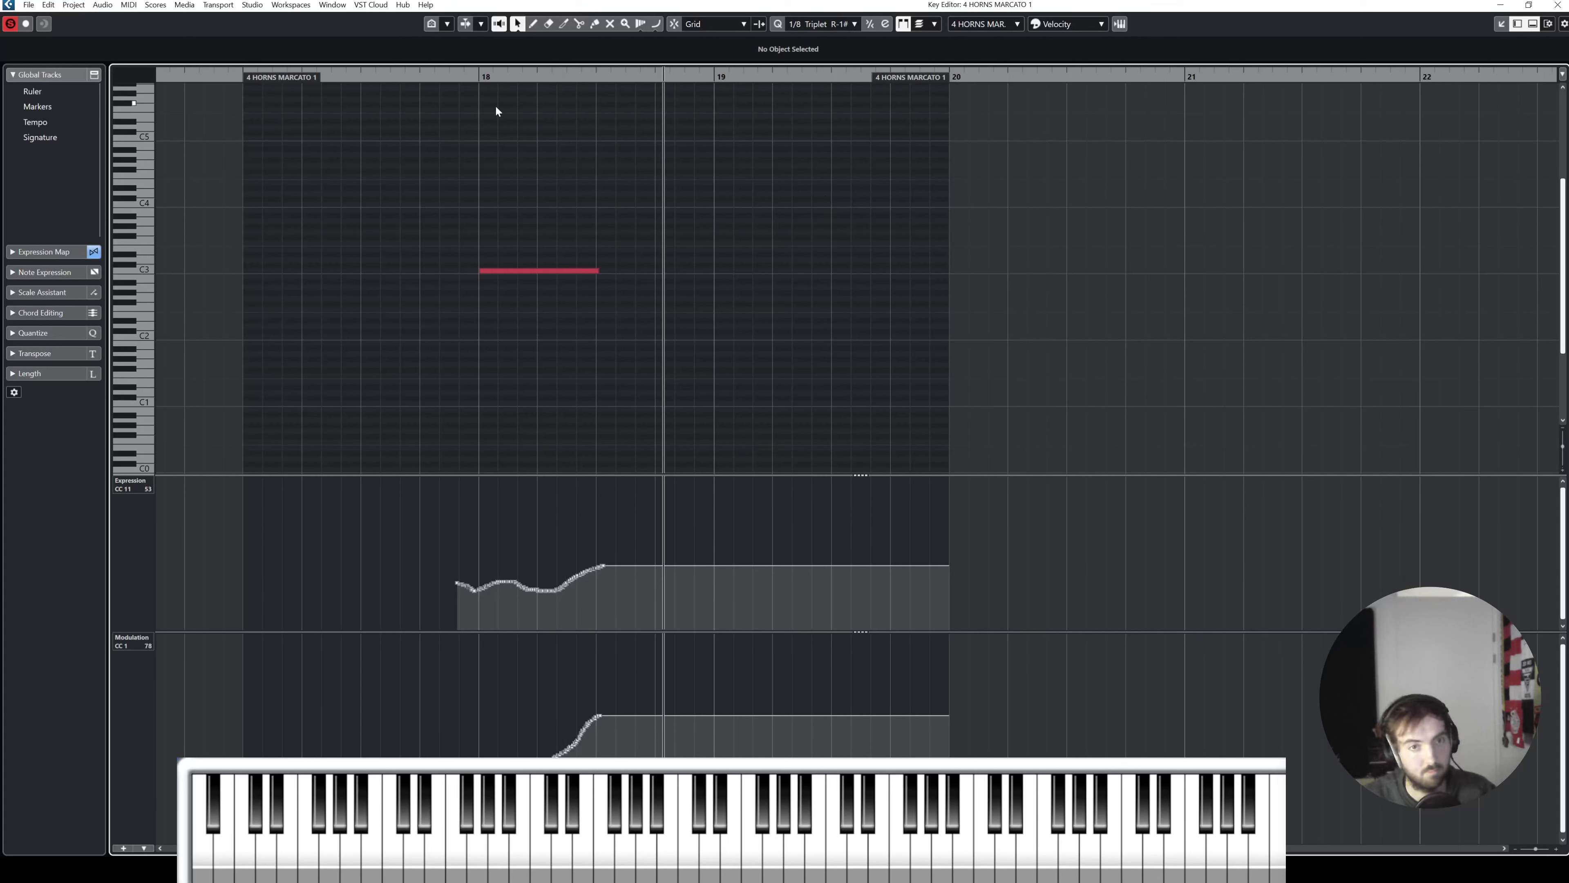
key(space)
Step: Try lengthening the marcato C3 note to end at about 18.3.2.75, play it back, and undo the change
drag(593, 271, 623, 272)
key(space)
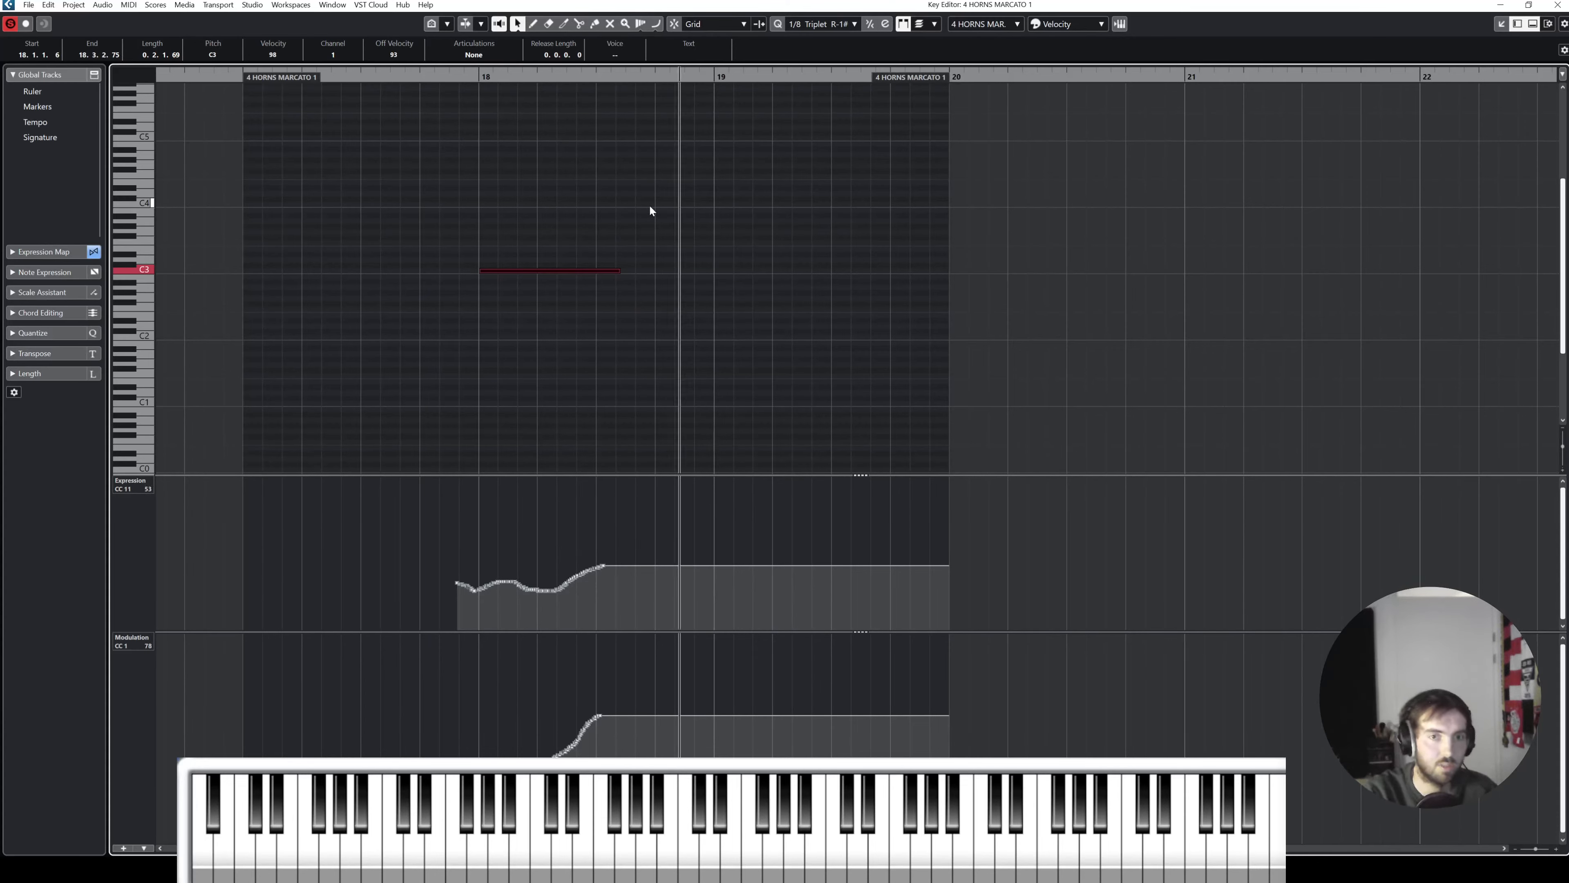
key(space)
key(ctrl+z)
Step: Close the marcato editor, open the 4 HORNS SHORTS part, and play back its notes from bar 17
click(642, 272)
key(Return)
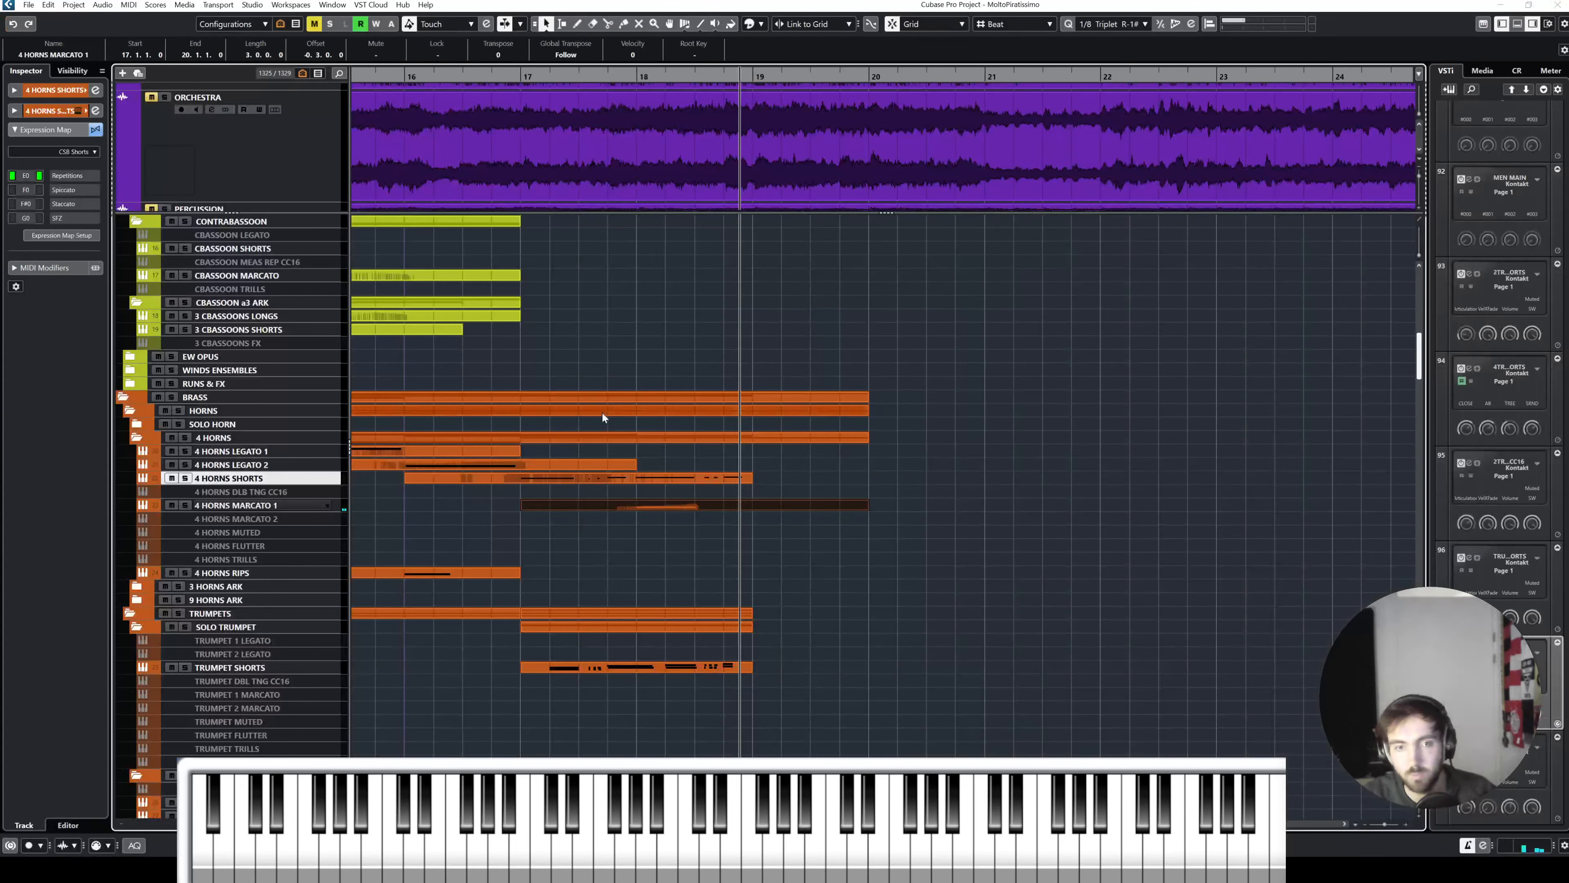
double_click(696, 479)
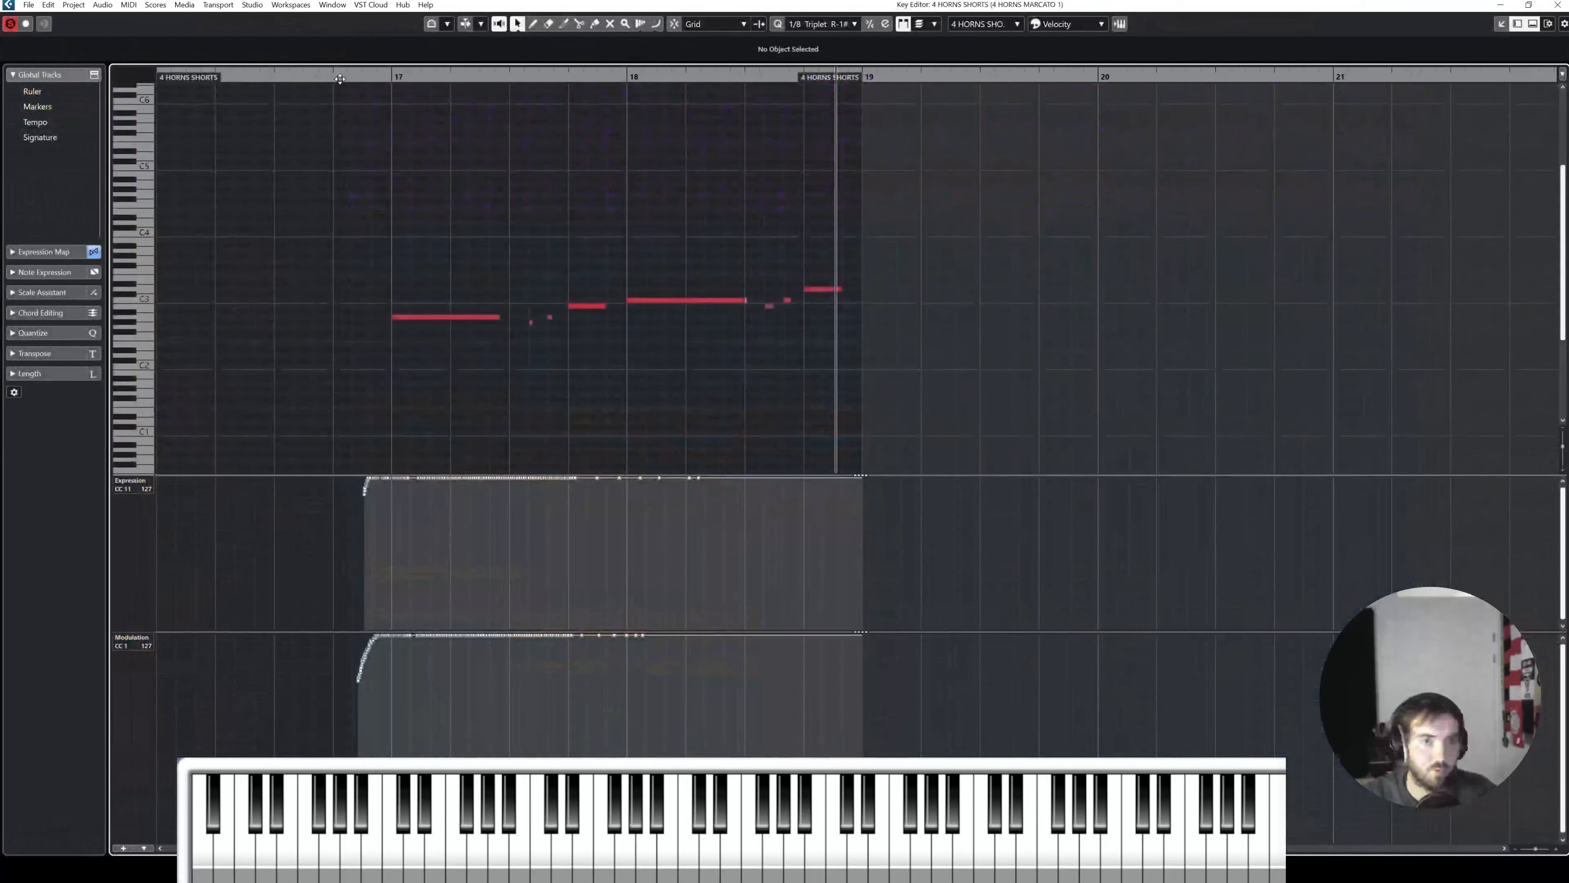
key(space)
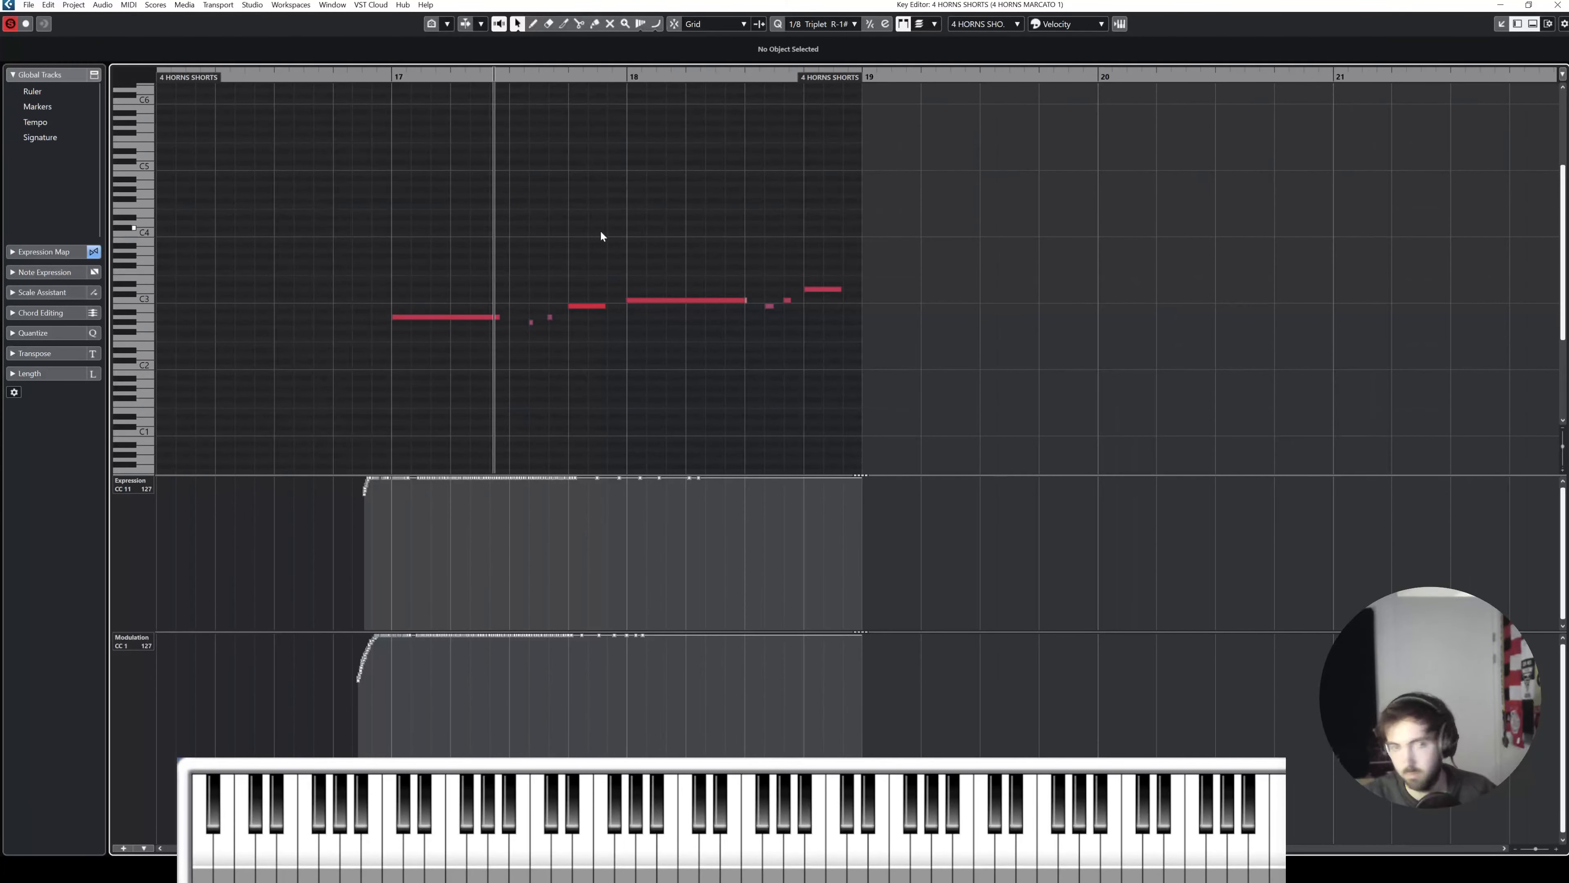
click(430, 317)
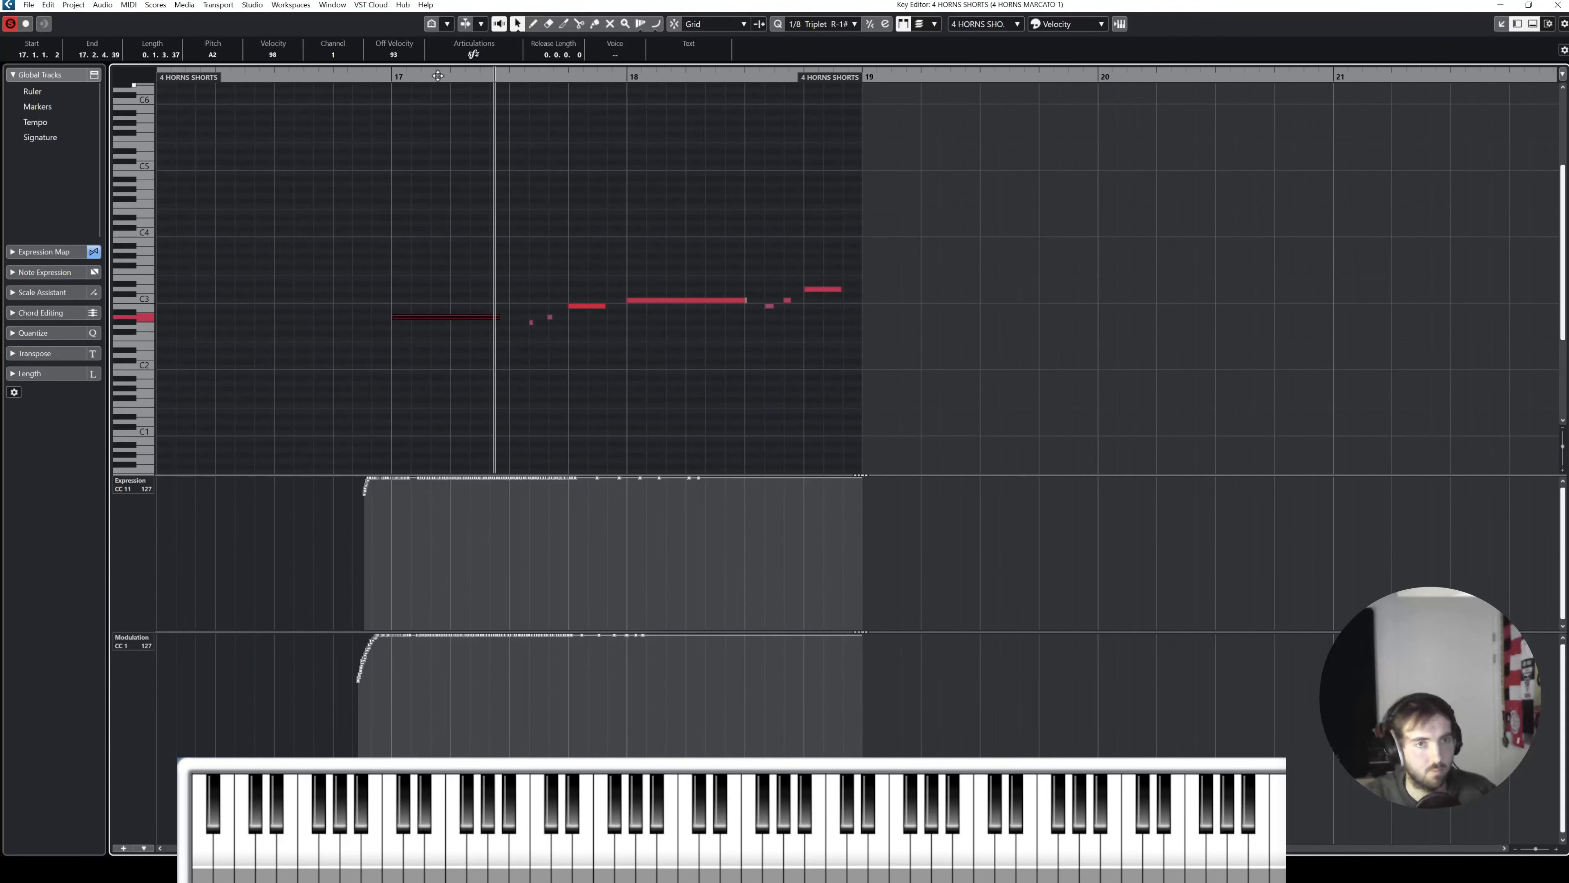
click(431, 326)
key(space)
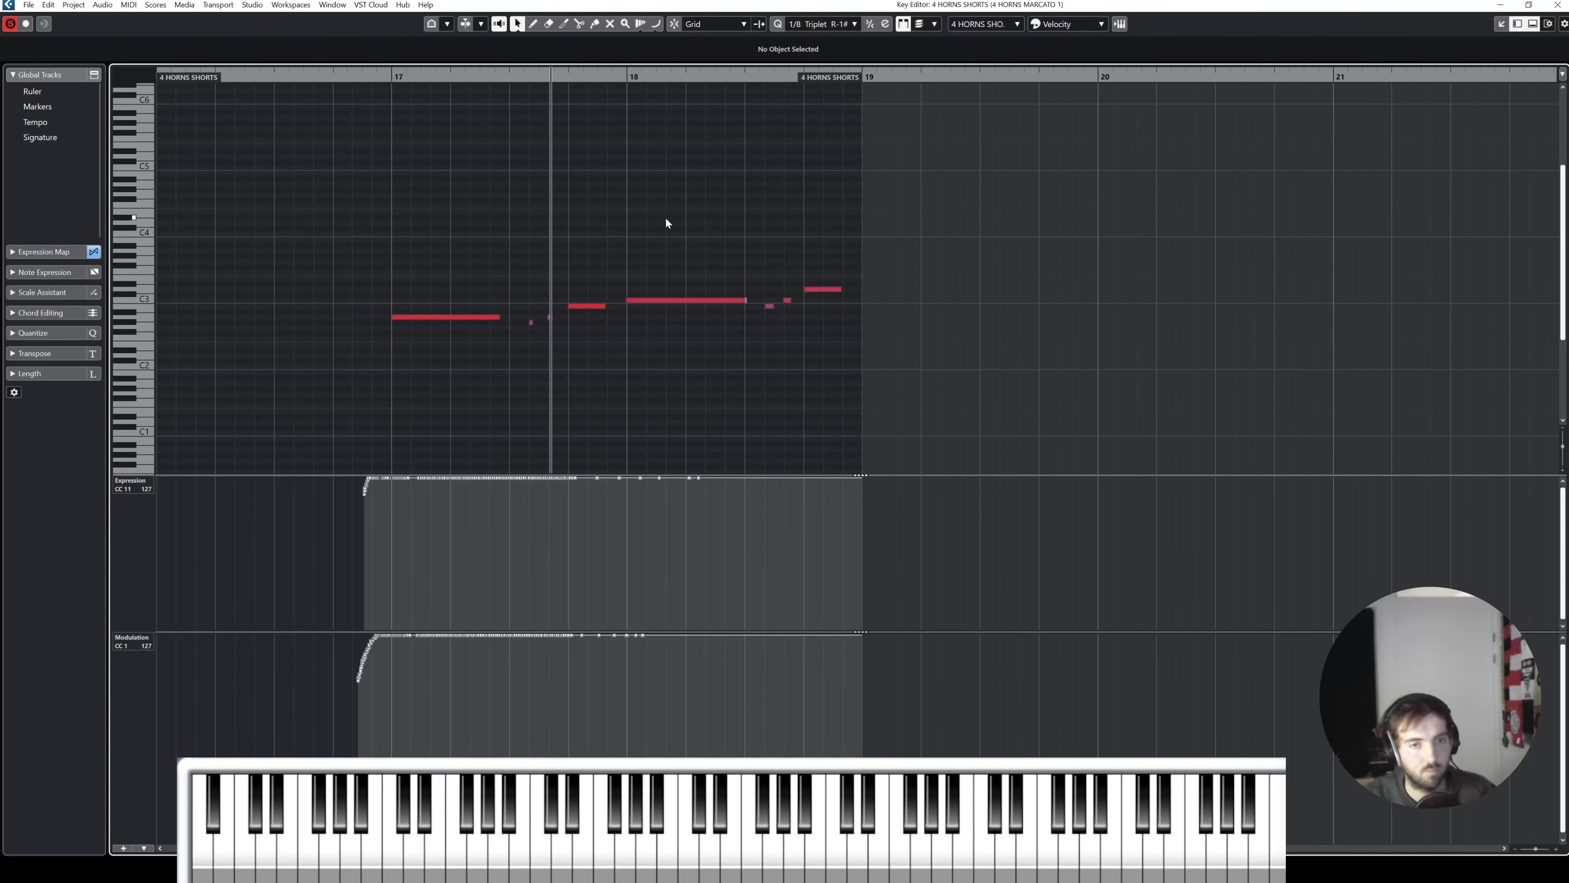
Step: Set the articulation of the B2 note near the end of bar 17 to Staccato, and play the passage from bar 17
drag(588, 338, 588, 346)
click(470, 54)
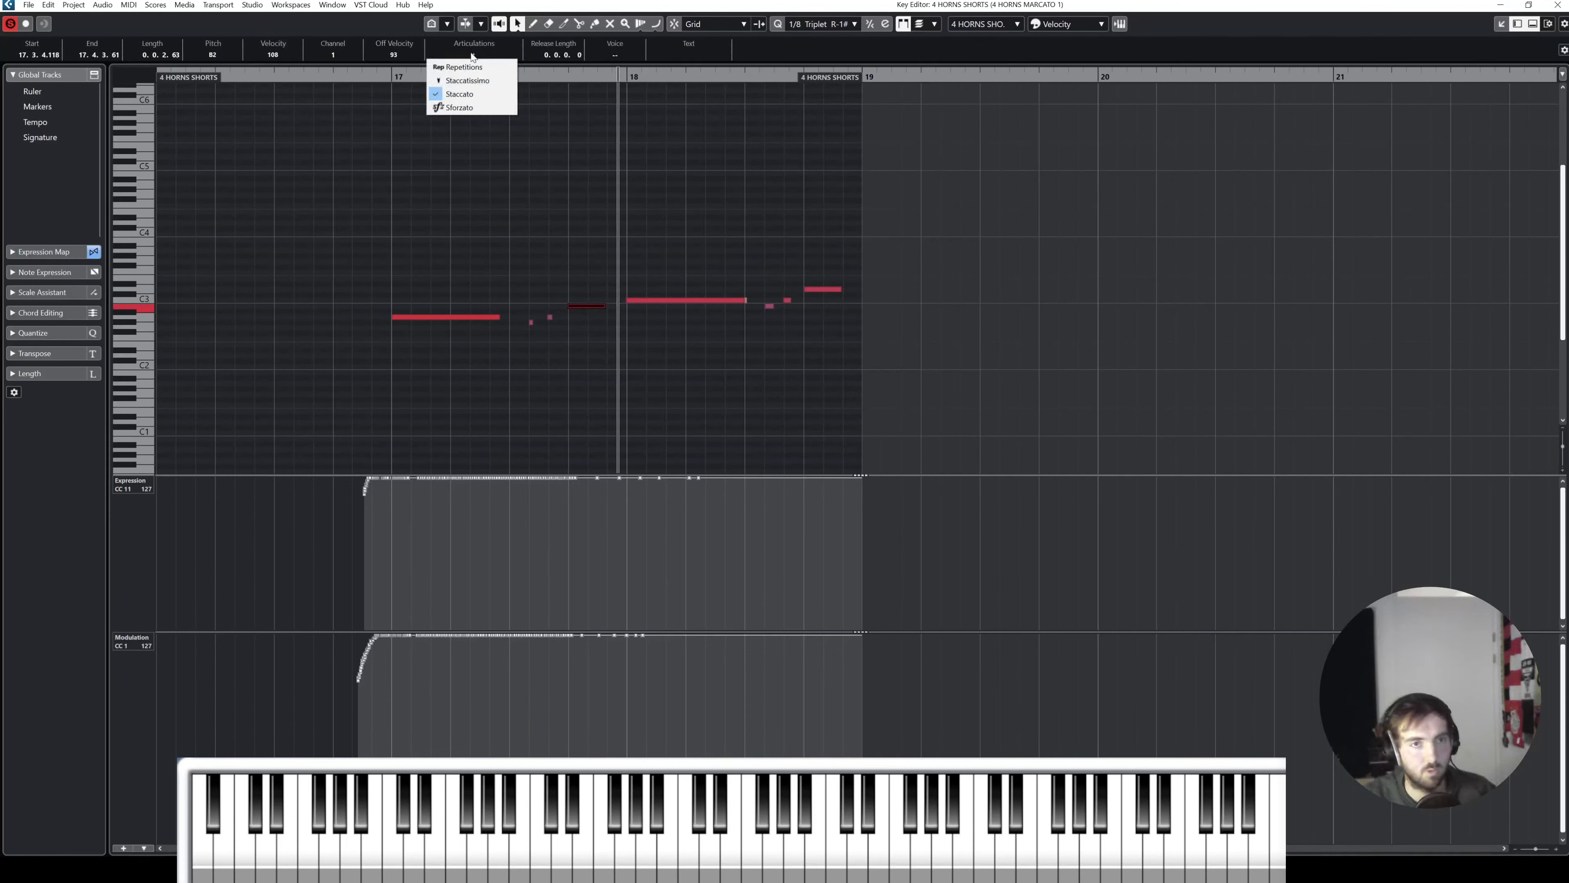
click(469, 94)
click(588, 306)
click(406, 72)
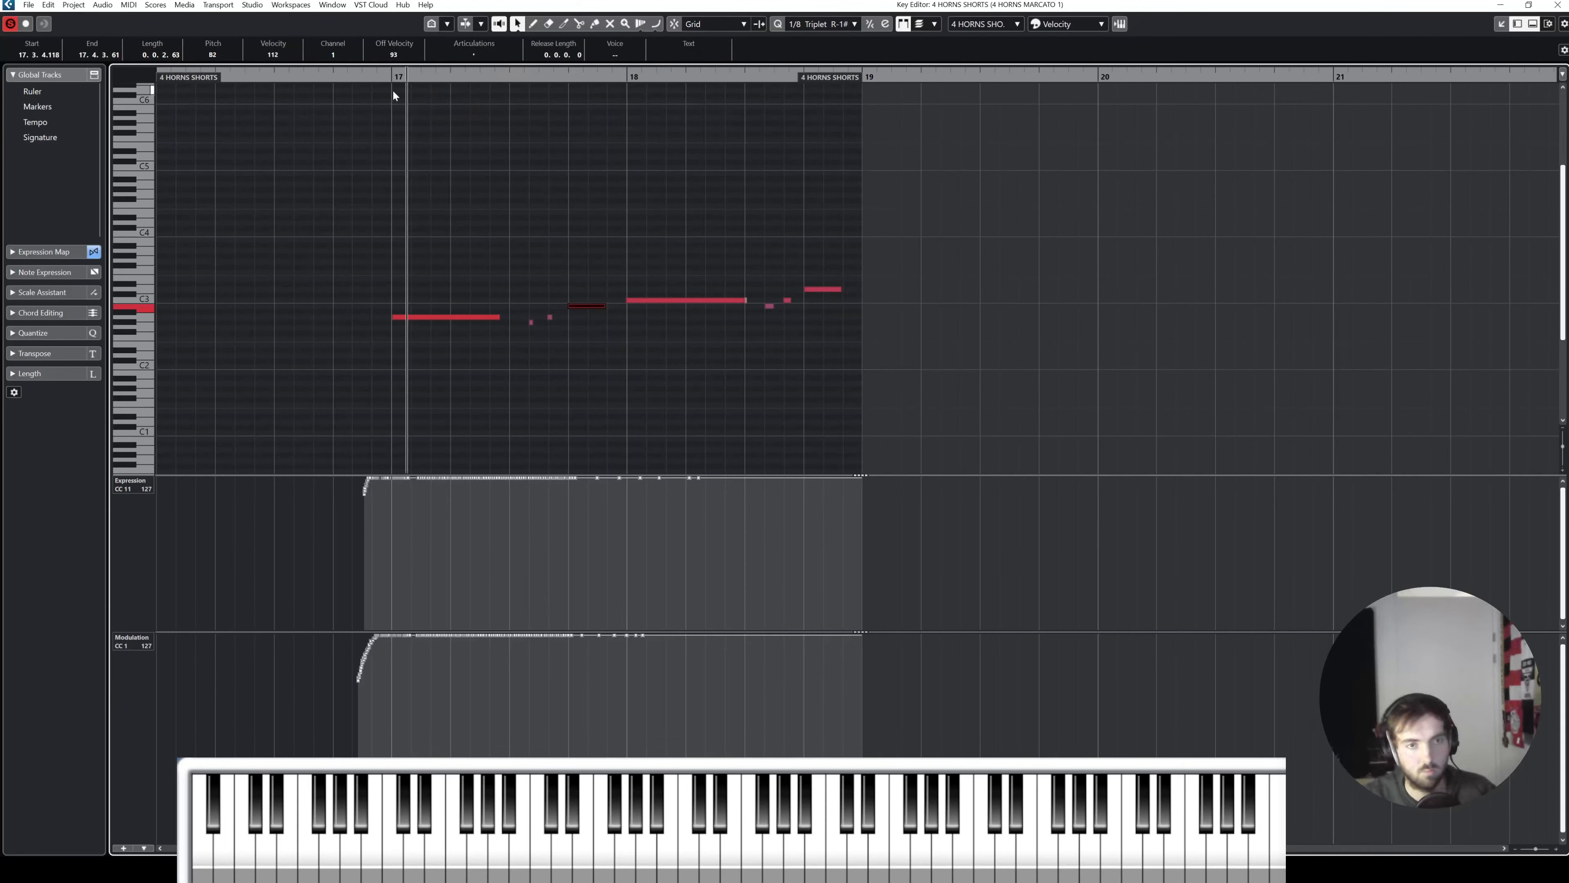
key(space)
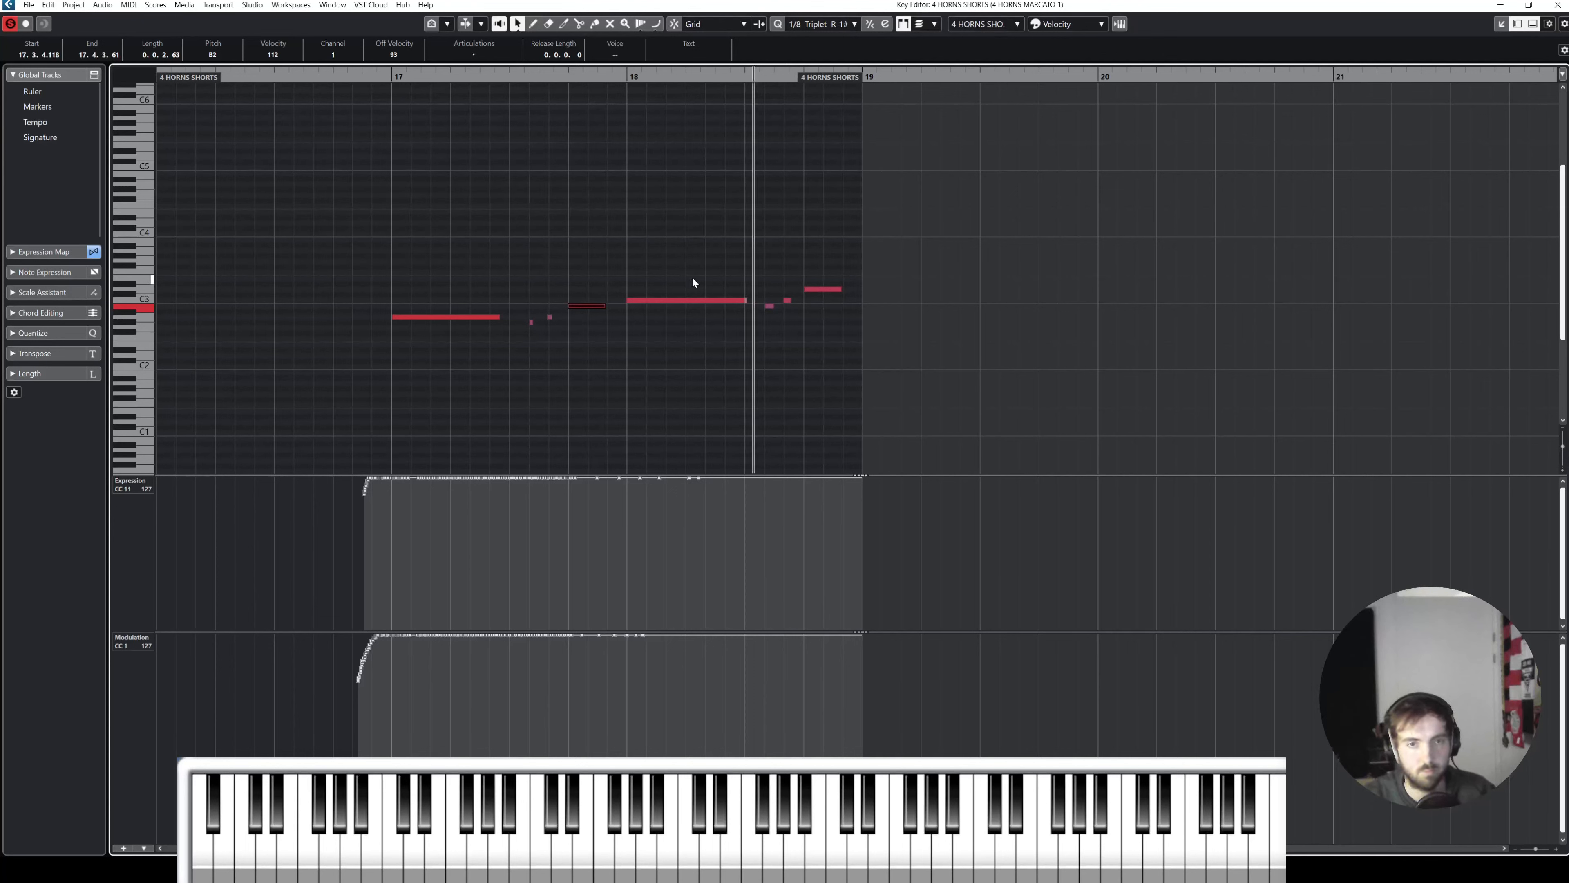
Step: Set the articulation of the long C3 note at bar 18 to Sforzato, and play back from just before bar 17
key(space)
click(672, 300)
click(468, 56)
click(458, 105)
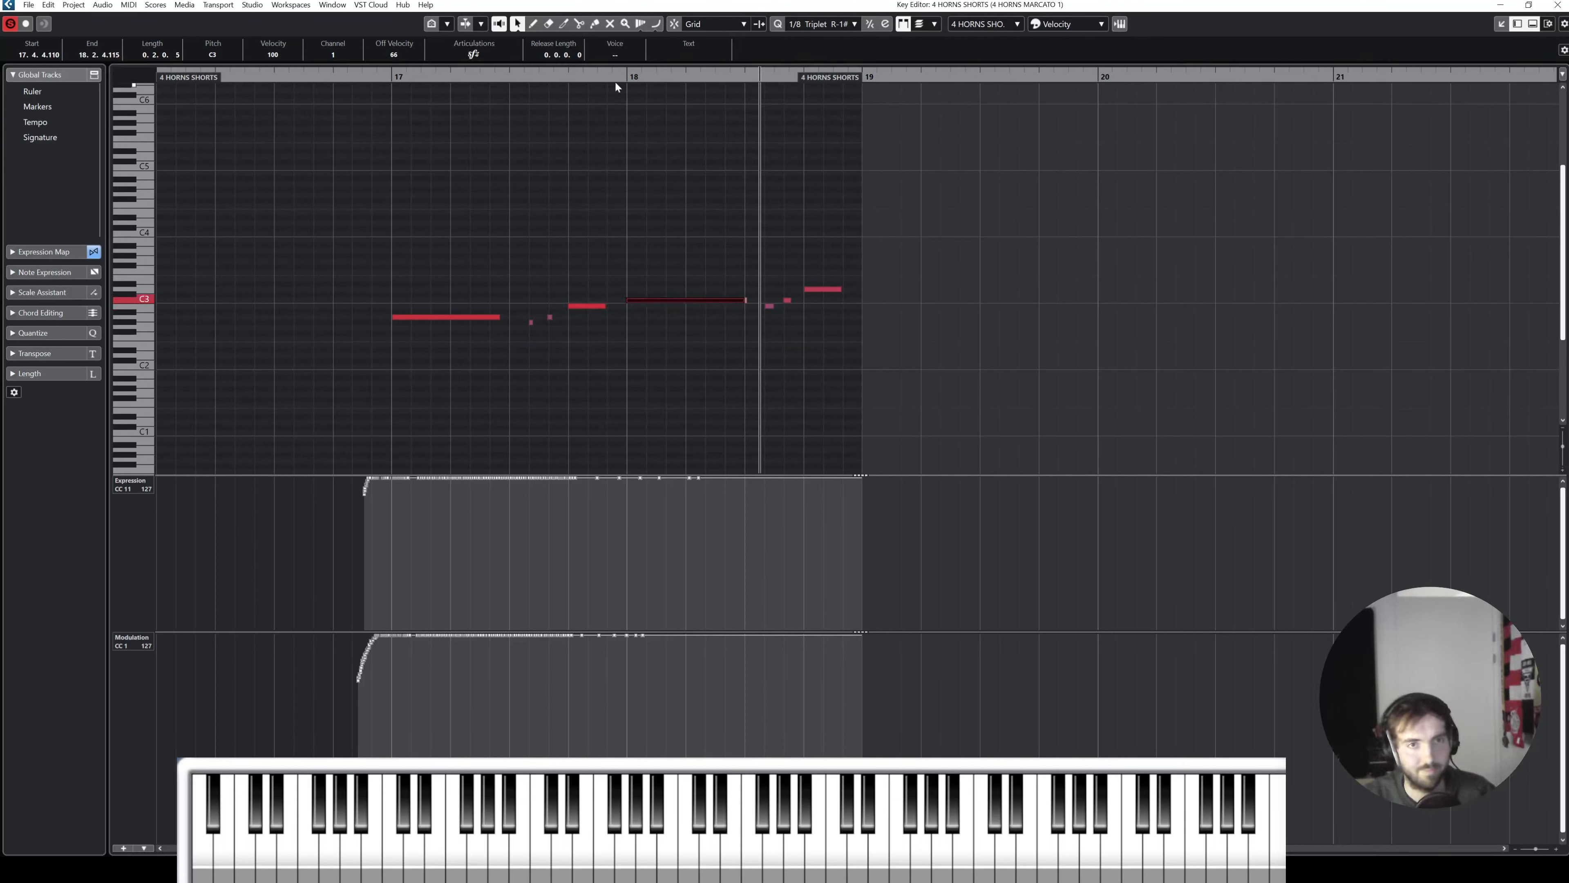
click(358, 74)
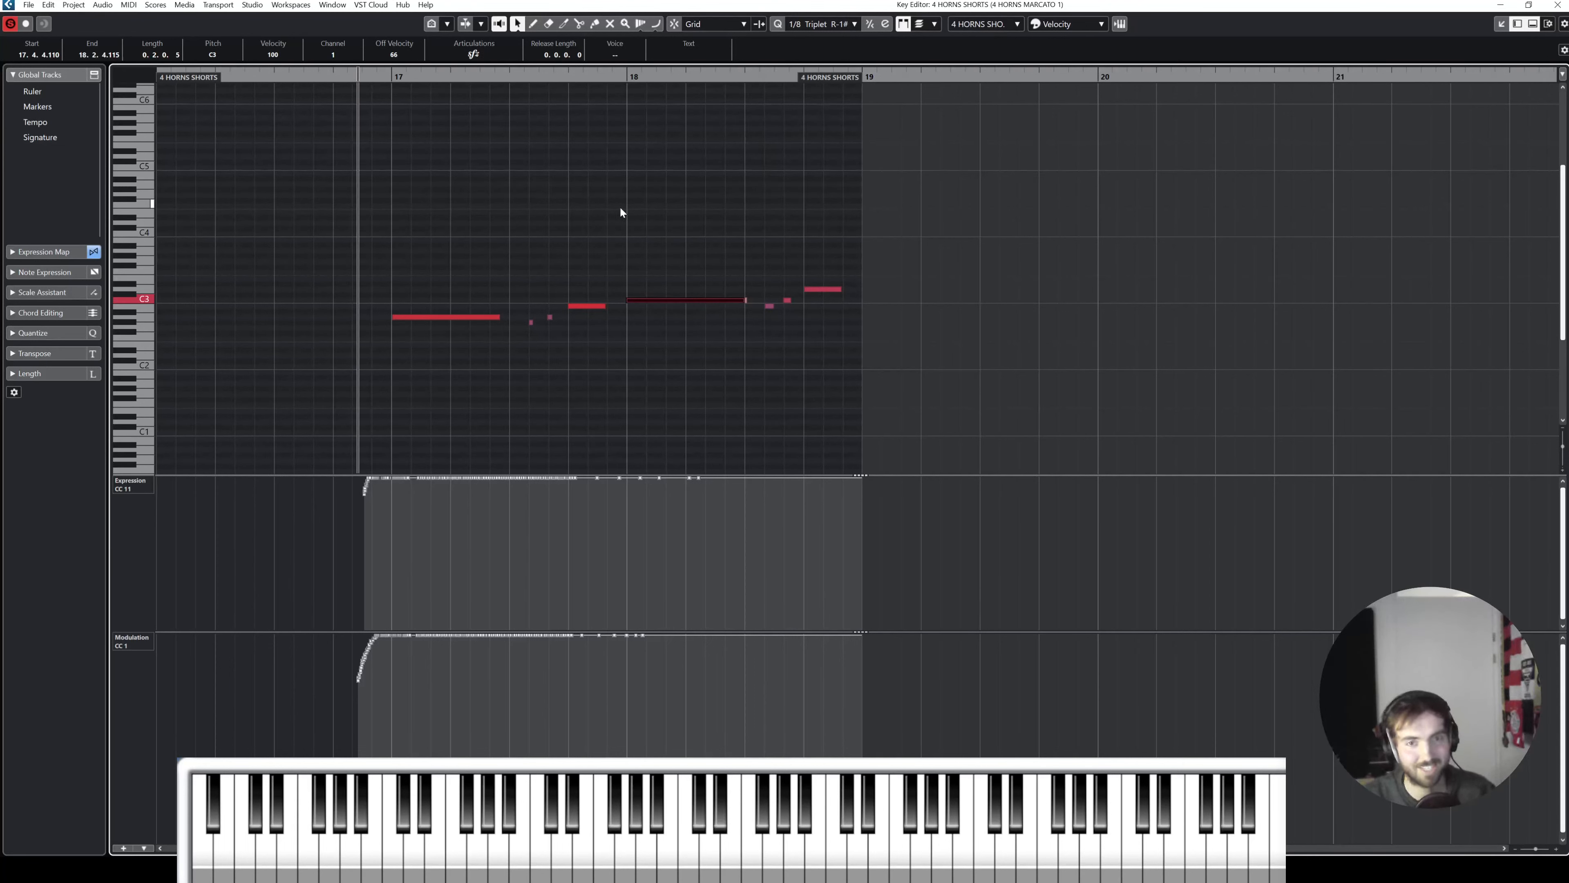
key(space)
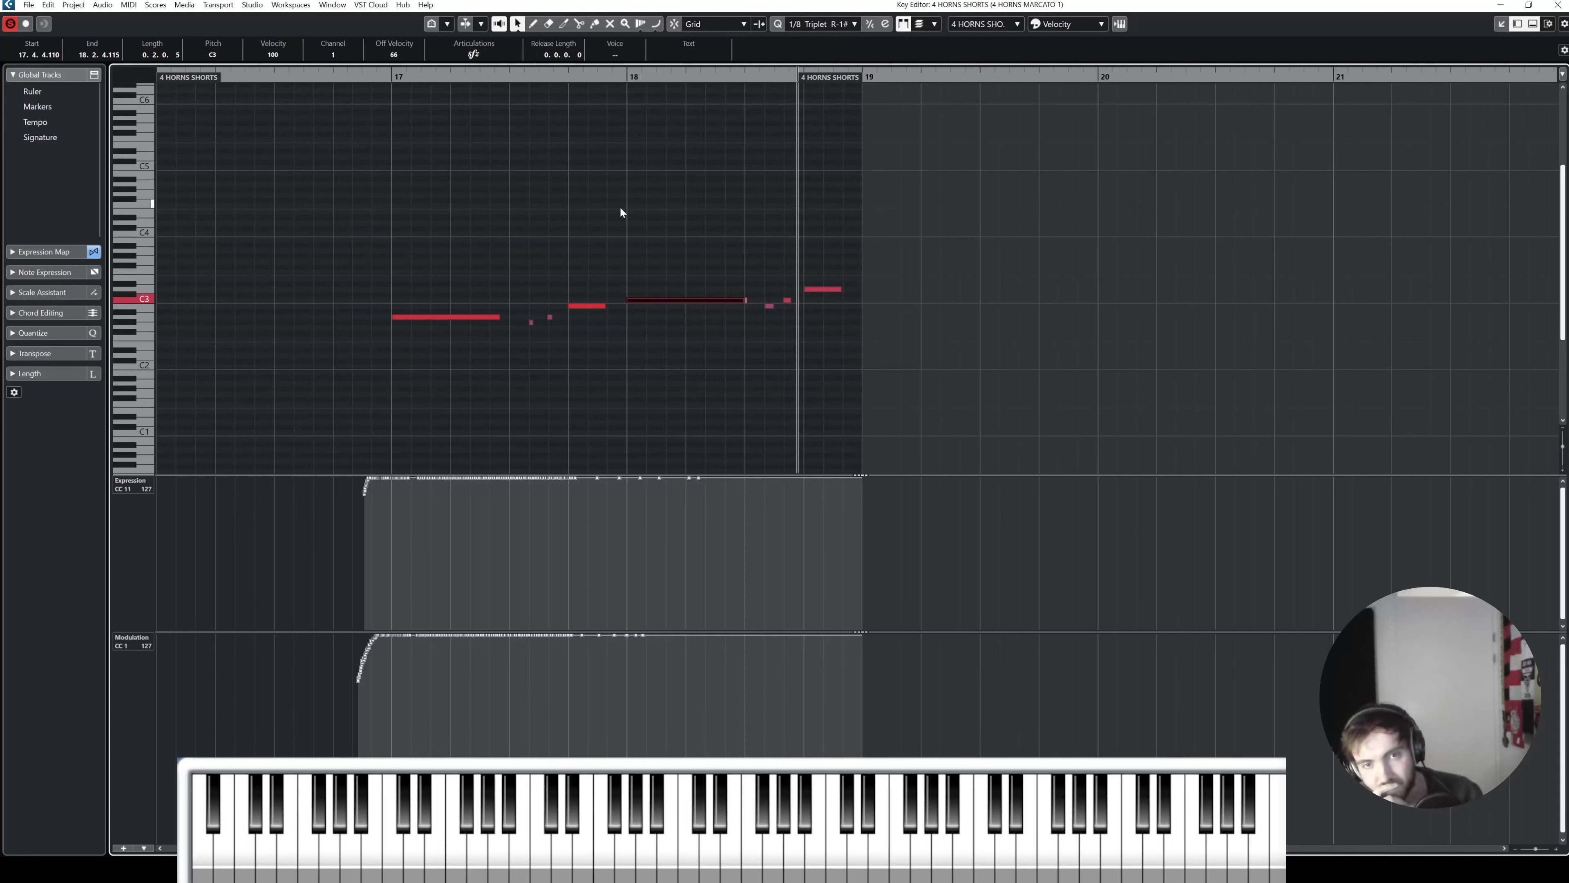
Step: Set the articulation of the final D3 note in bar 18 to Sforzato, and play back from just before bar 17
click(820, 289)
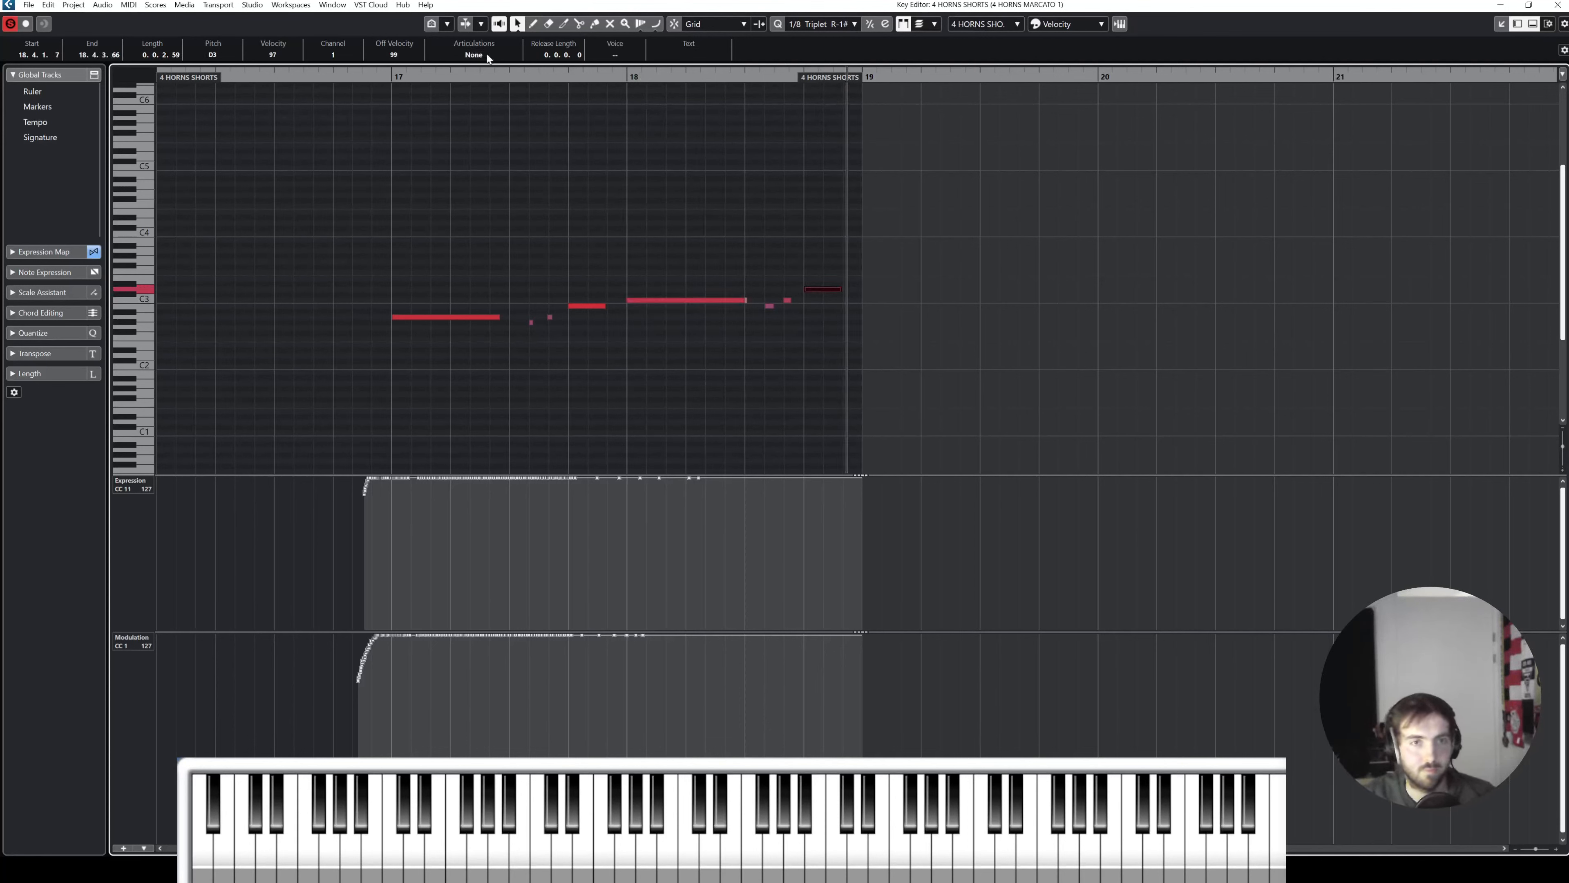
click(475, 55)
click(484, 109)
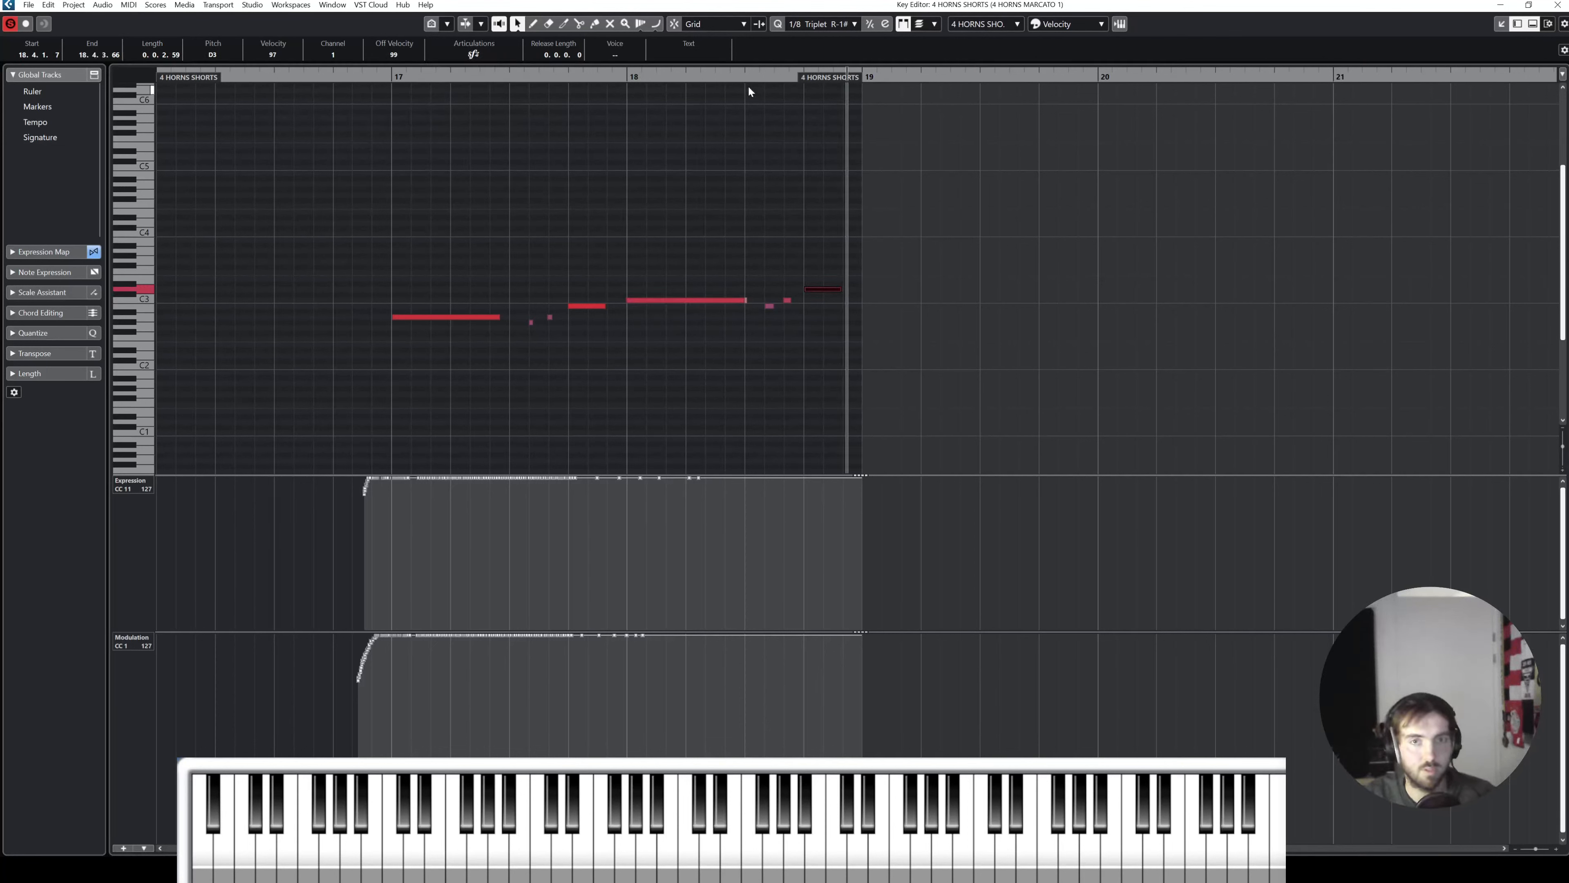
click(370, 73)
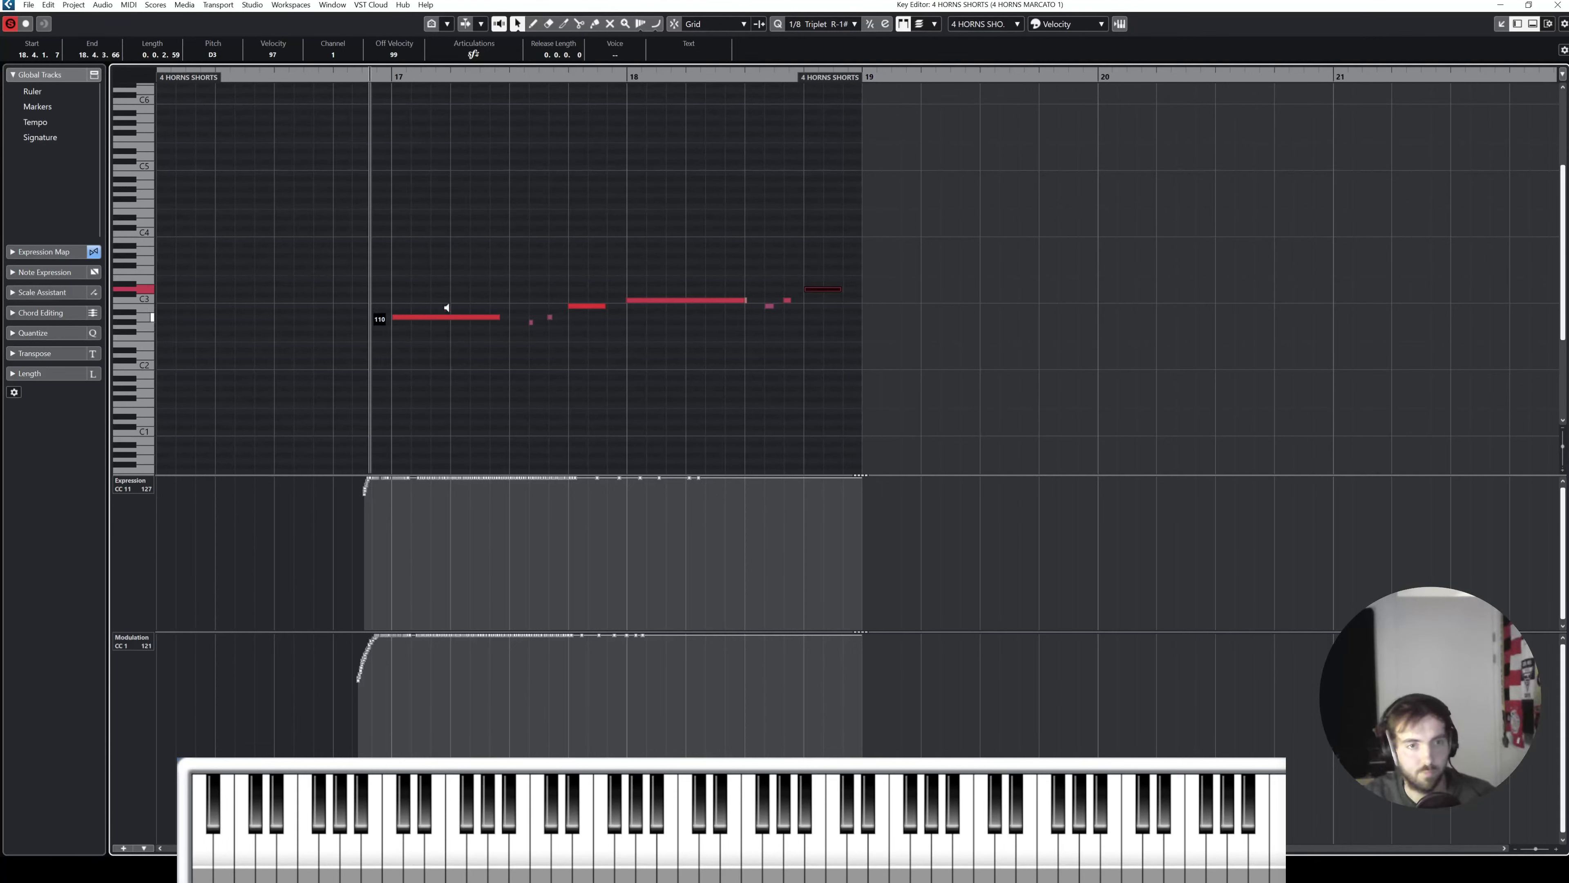
key(space)
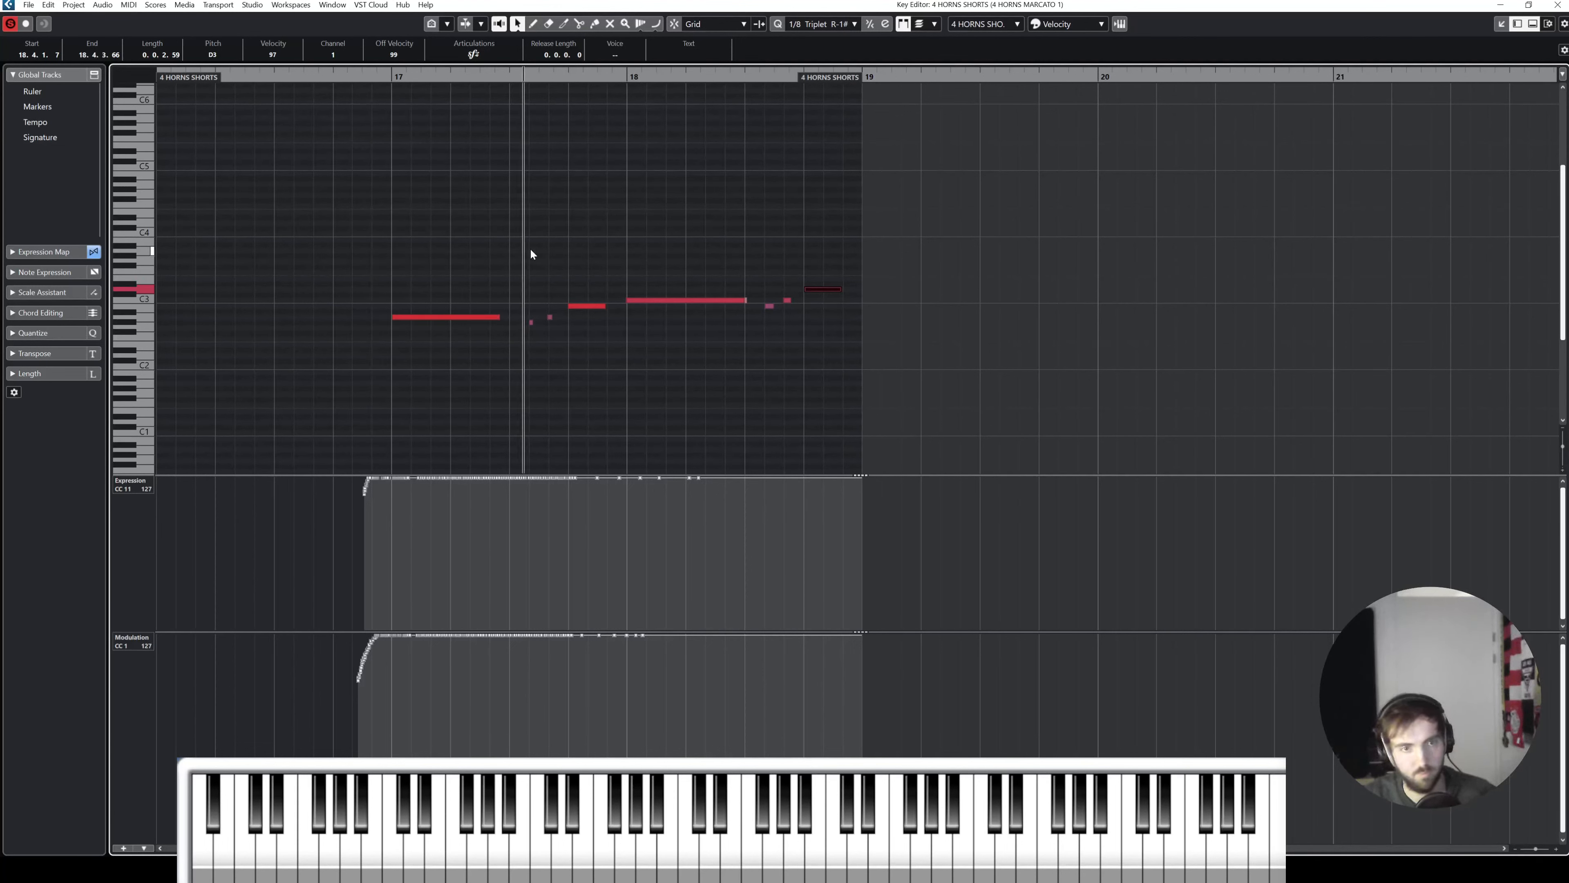
Step: Select the two short notes in the second half of bar 17 to check their articulation, and play back the passage
key(space)
click(550, 318)
shift+click(531, 322)
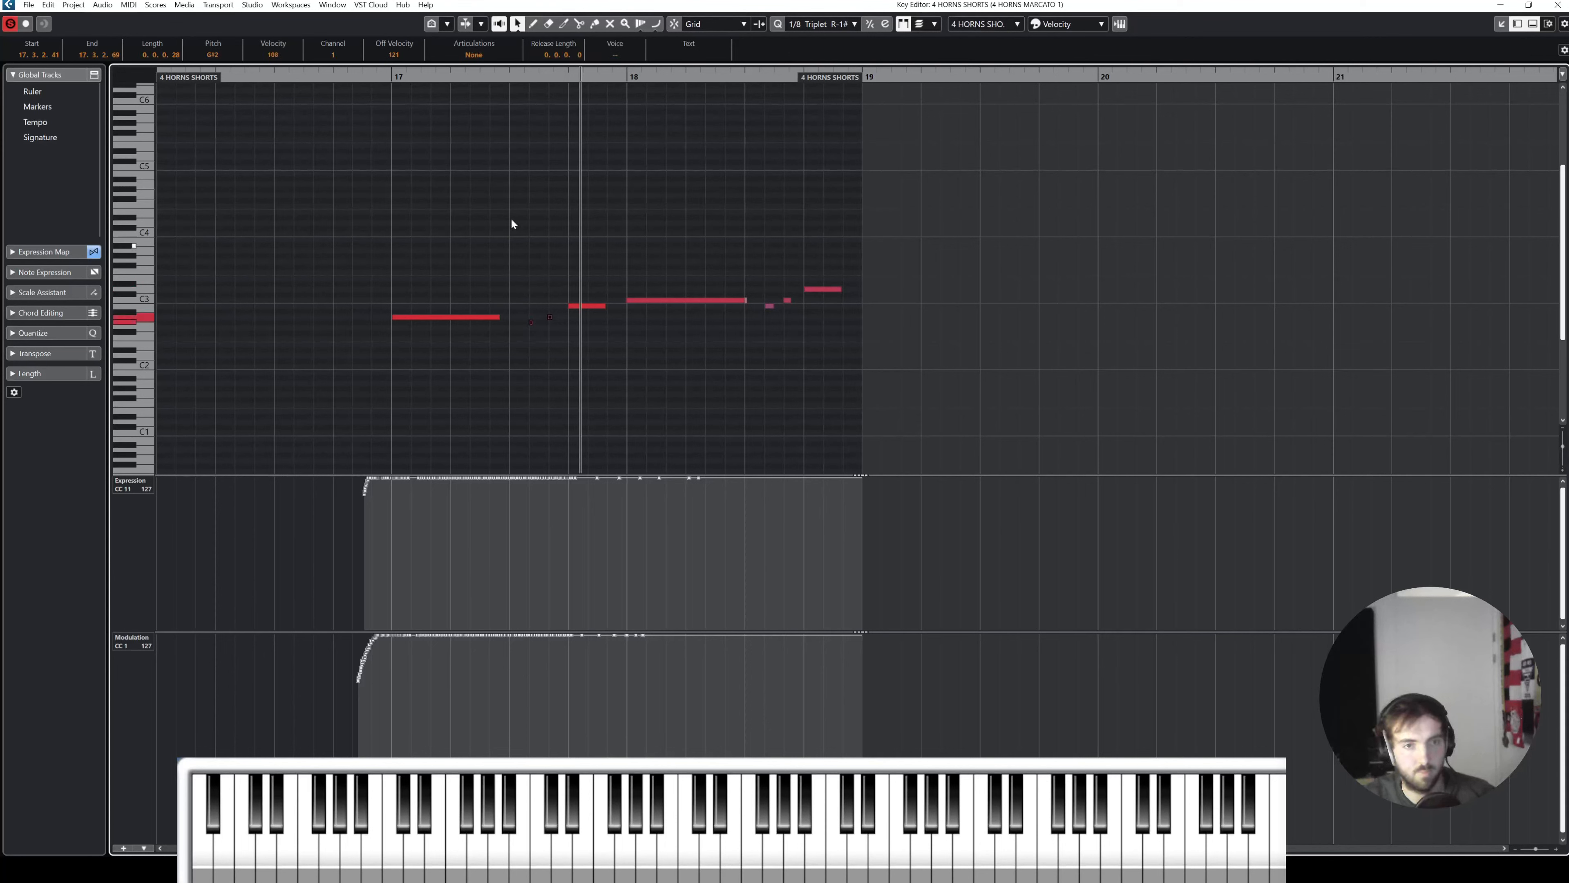
key(space)
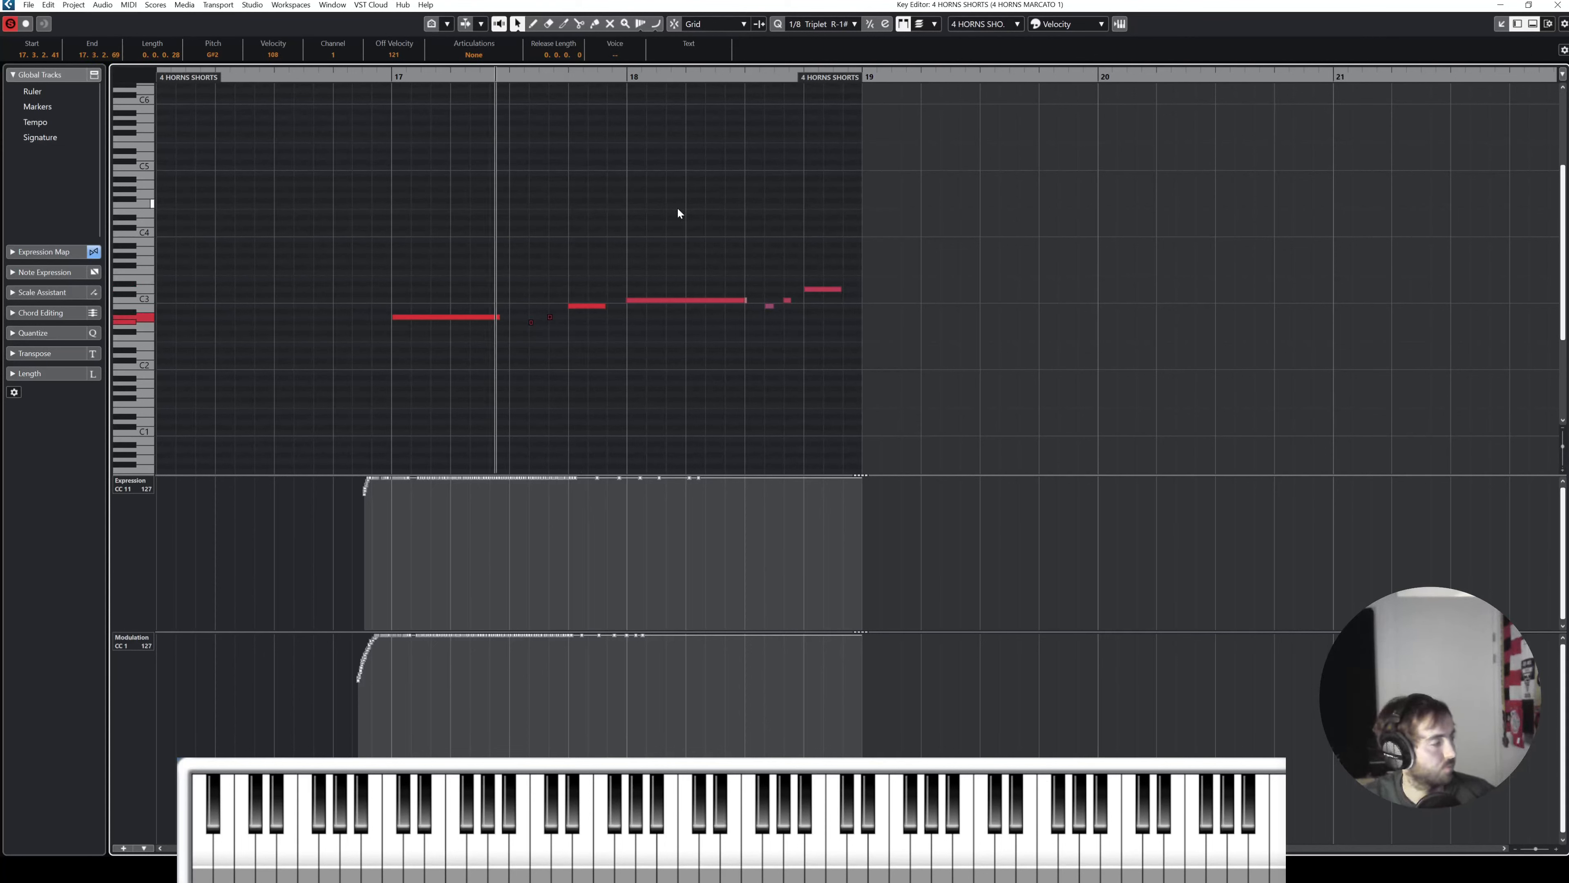
Step: Set the B2 note near the end of bar 17 to Sforzato, play back the passage, and clear the selection
click(598, 308)
click(470, 55)
click(462, 108)
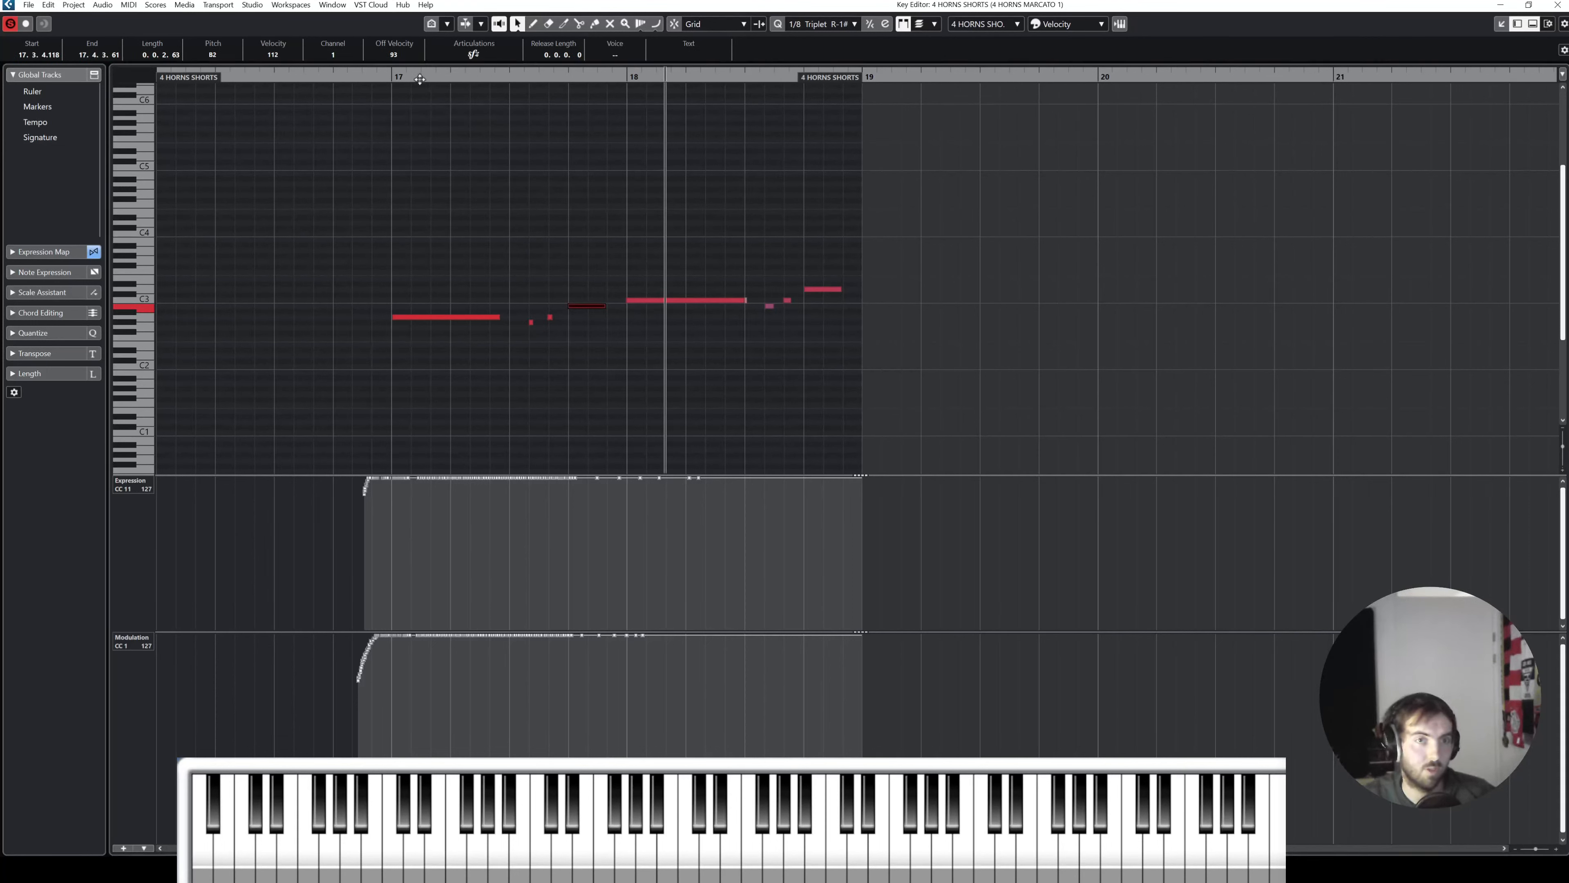
key(space)
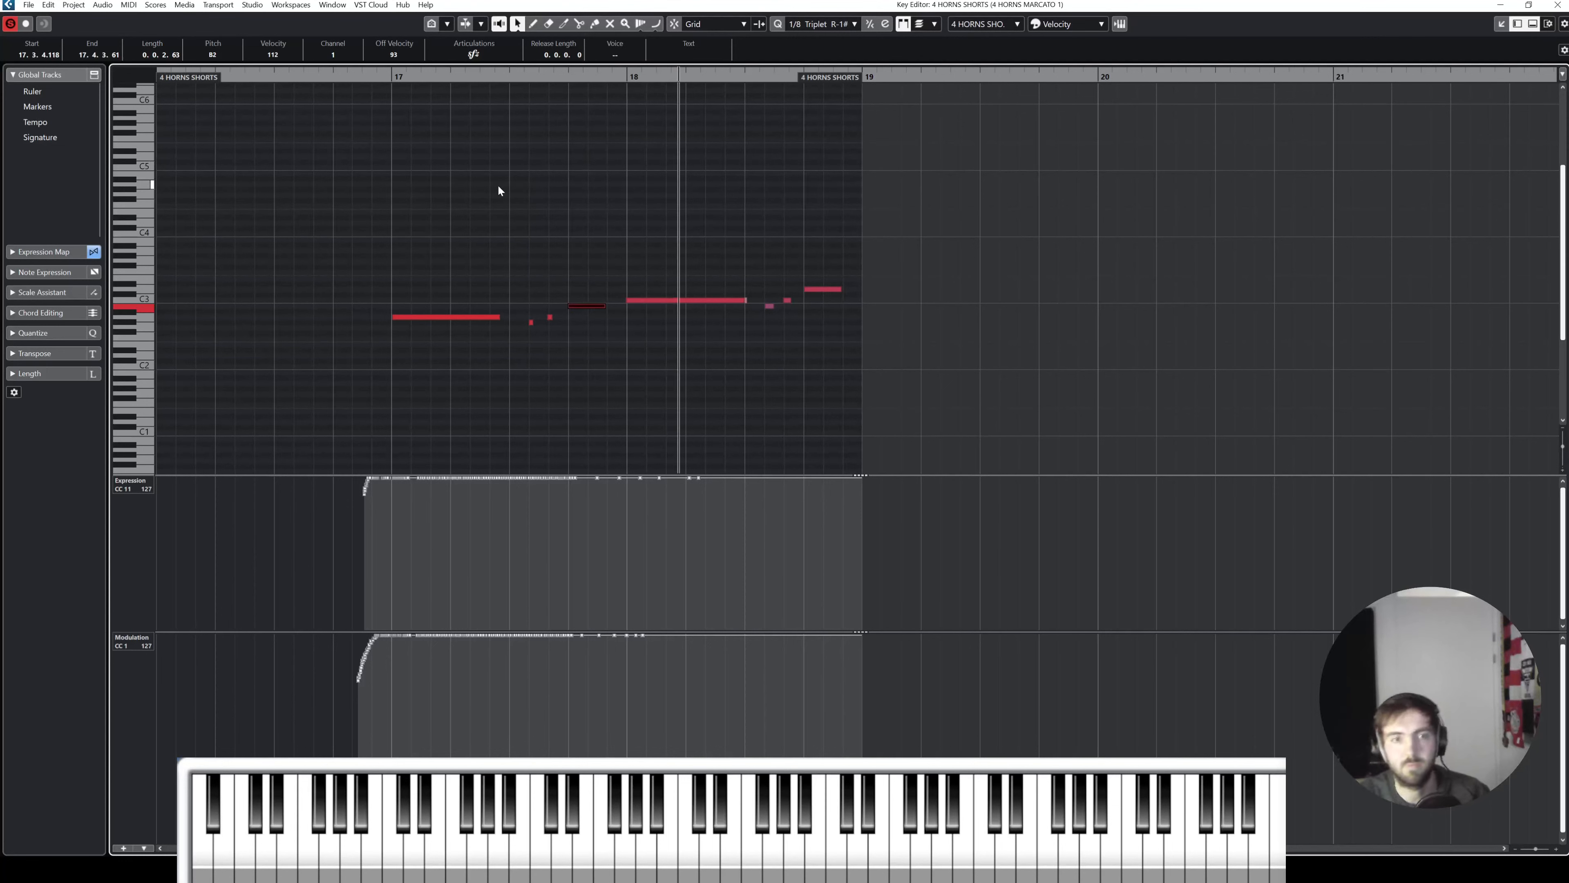
key(space)
click(583, 302)
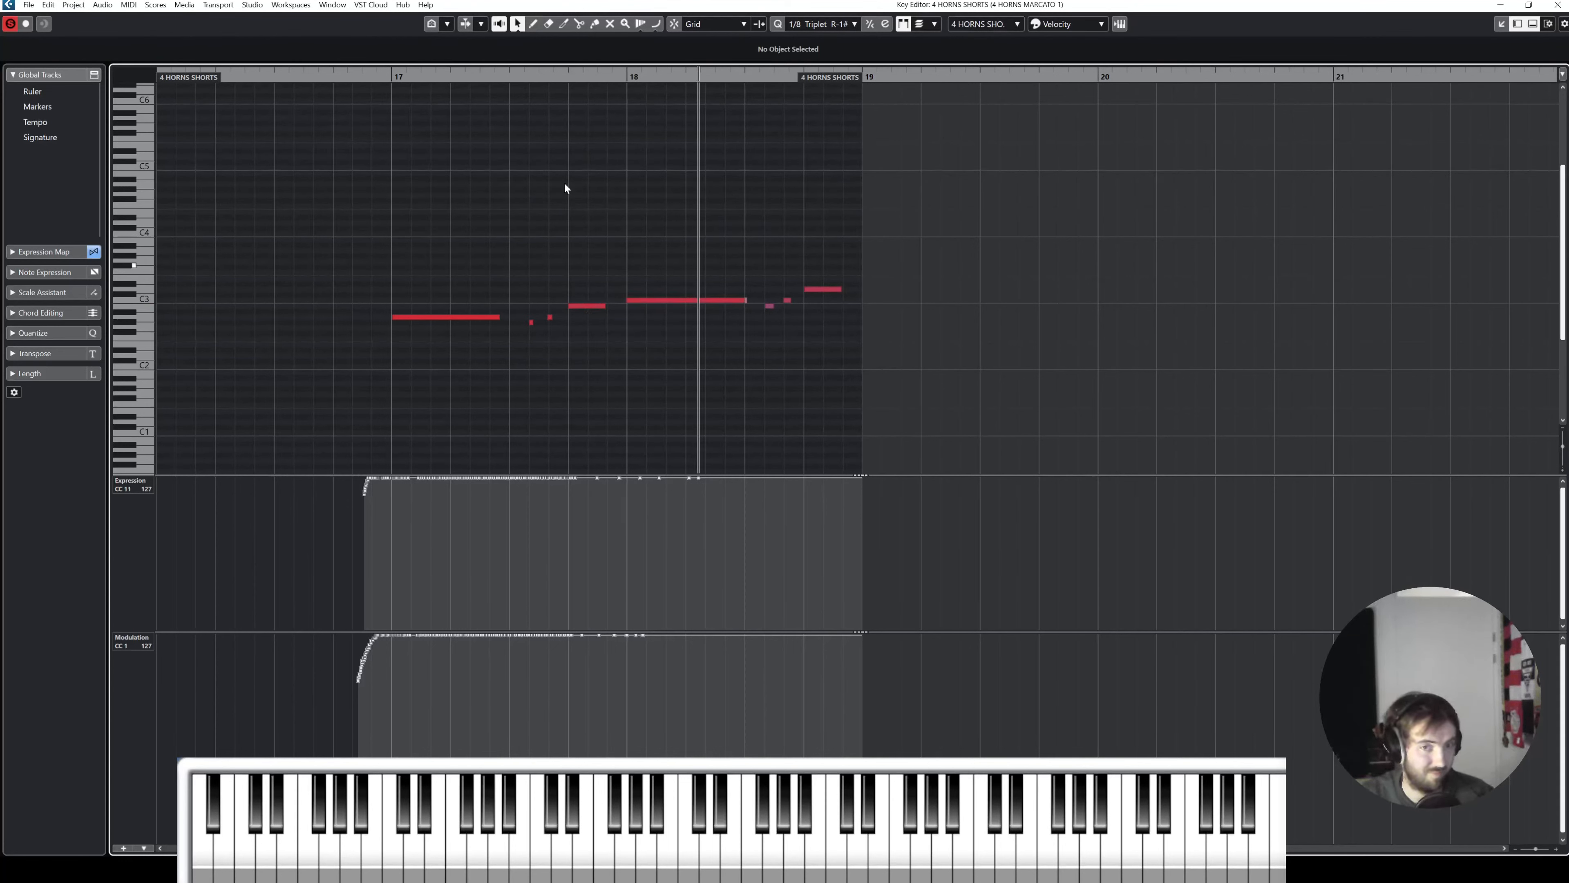
Step: Play back the horn phrase from just before bar 17 and check the long C3 note at bar 18
key(space)
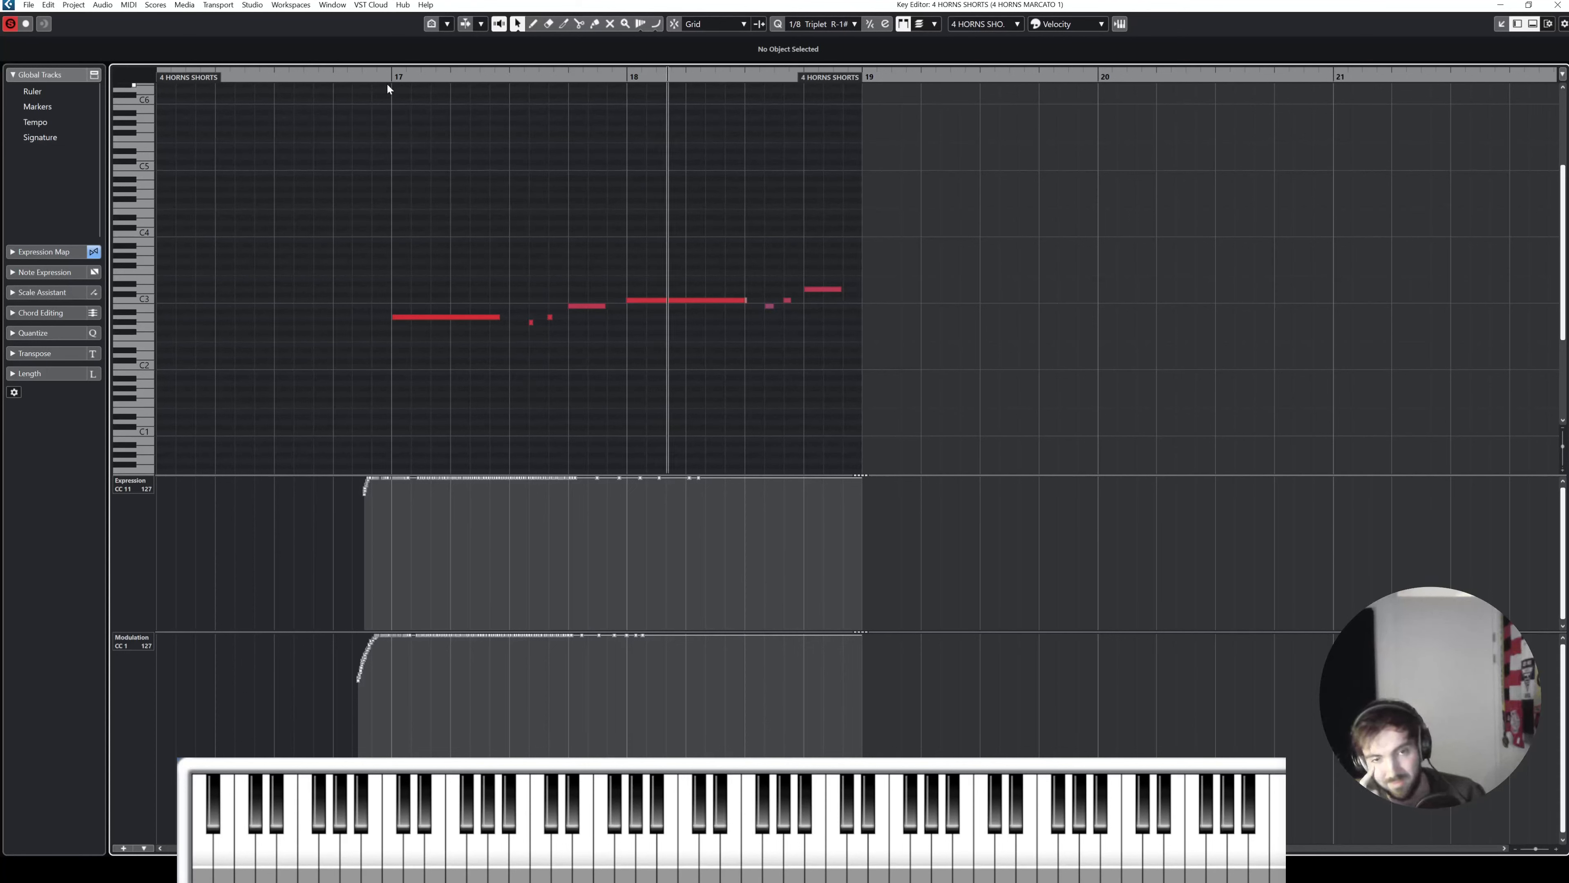
drag(616, 242, 698, 311)
click(450, 198)
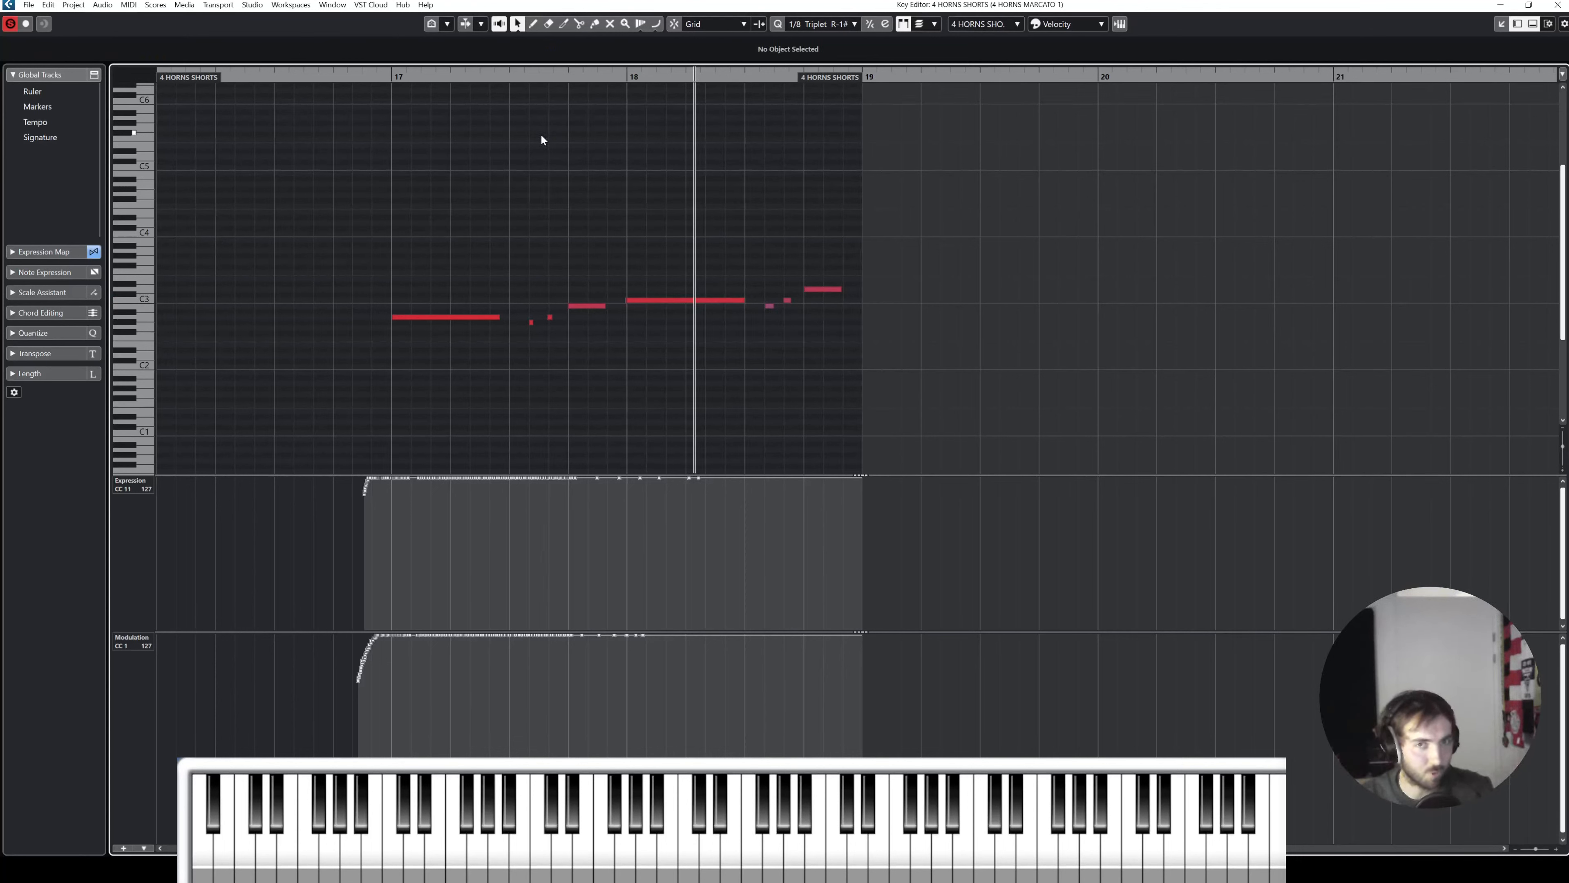
click(360, 78)
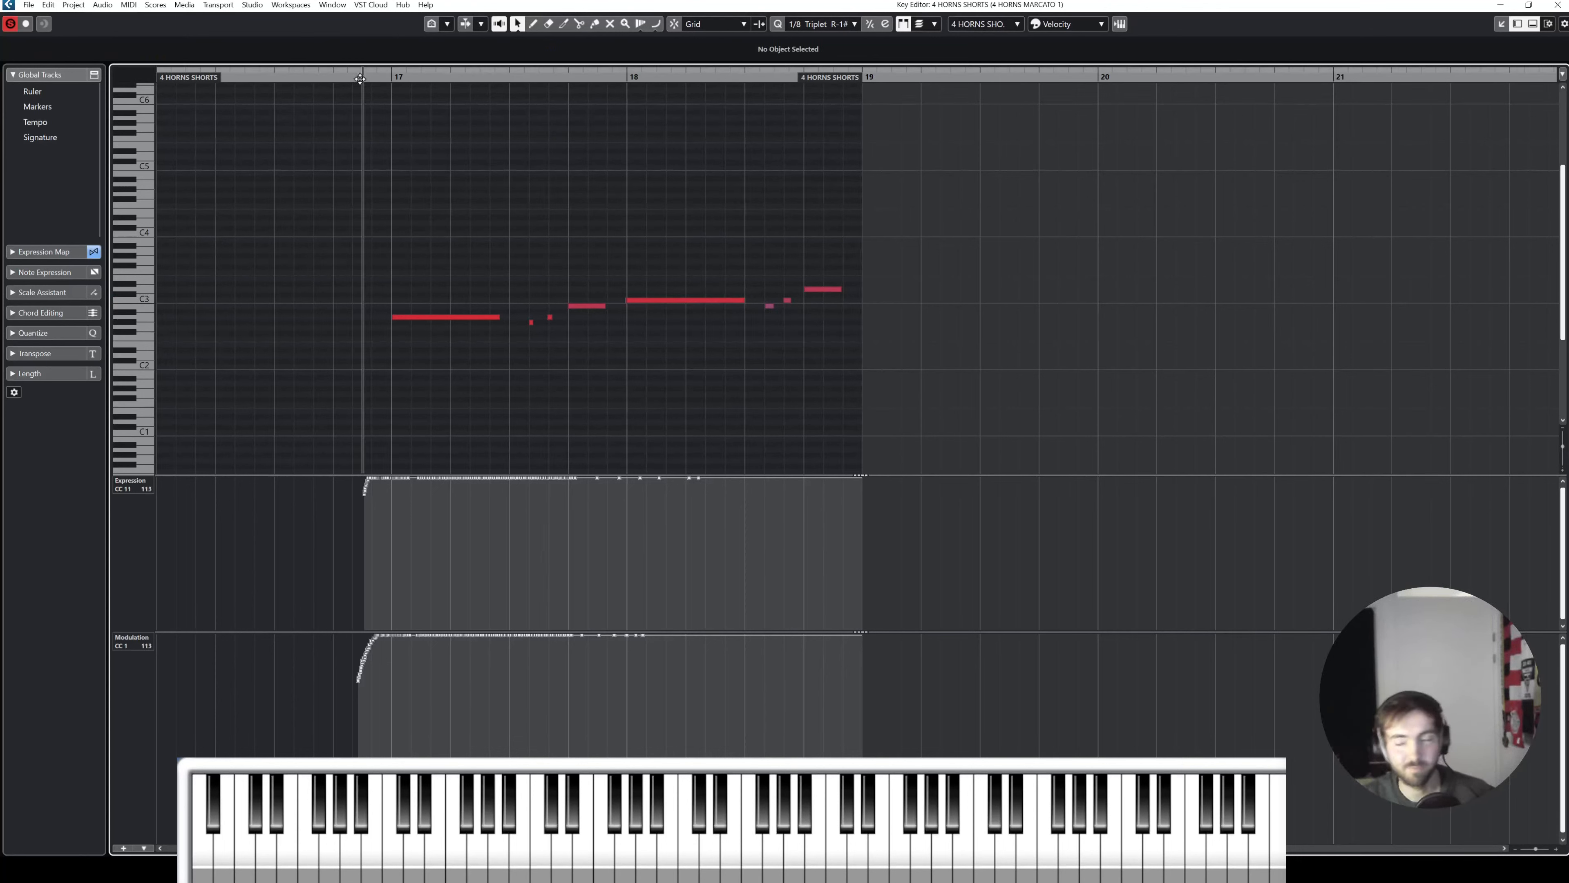
key(space)
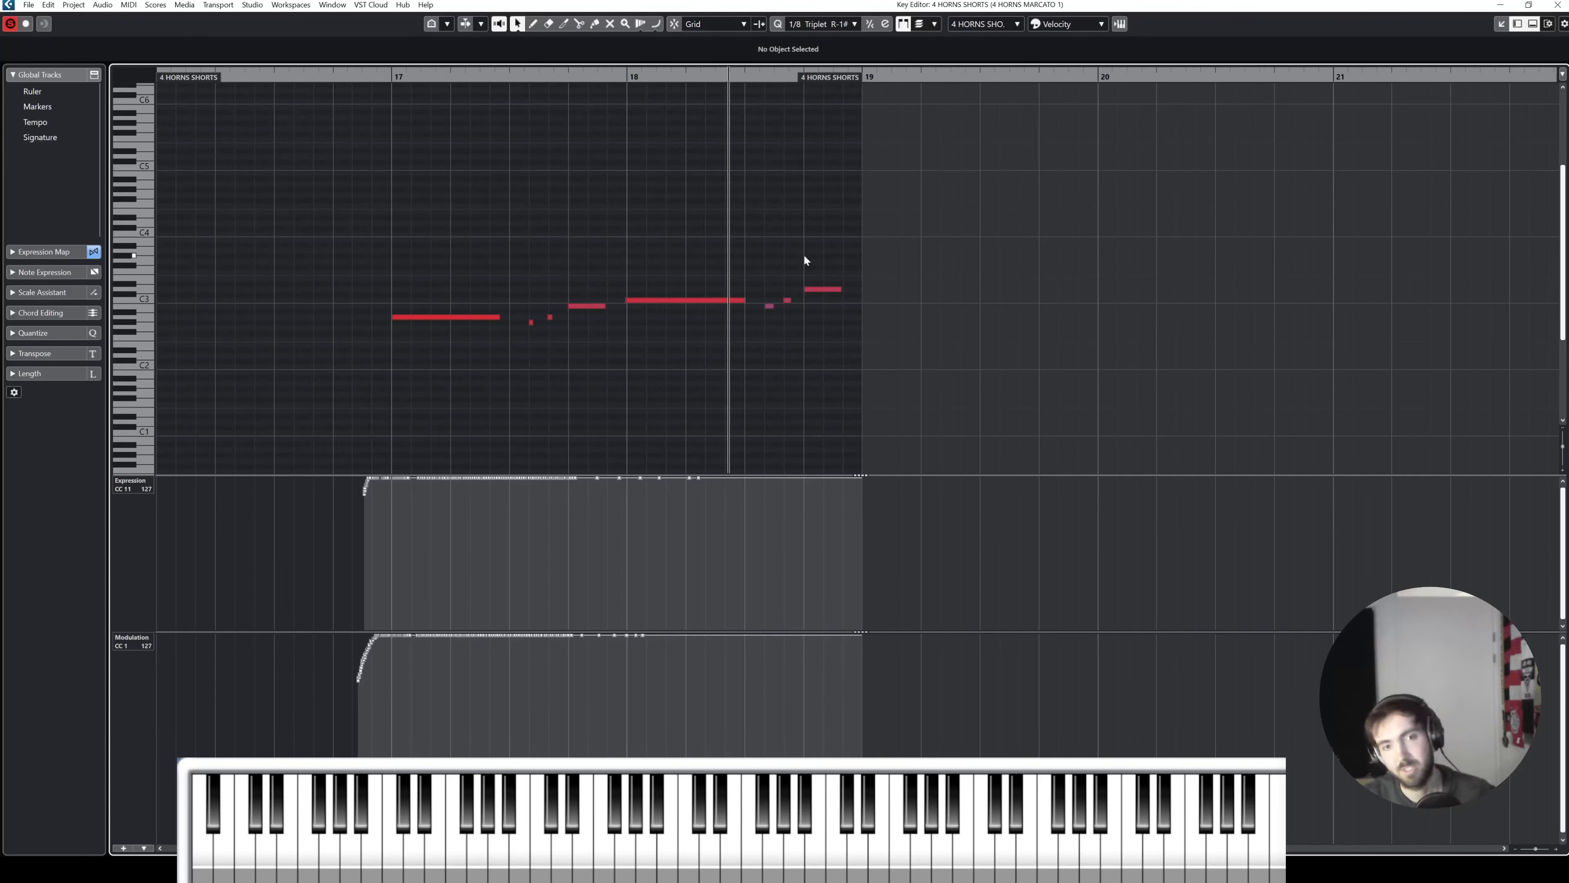
Step: Adjust the final D3 note and the two short notes before it in bar 18, and play back from just before bar 18
click(843, 286)
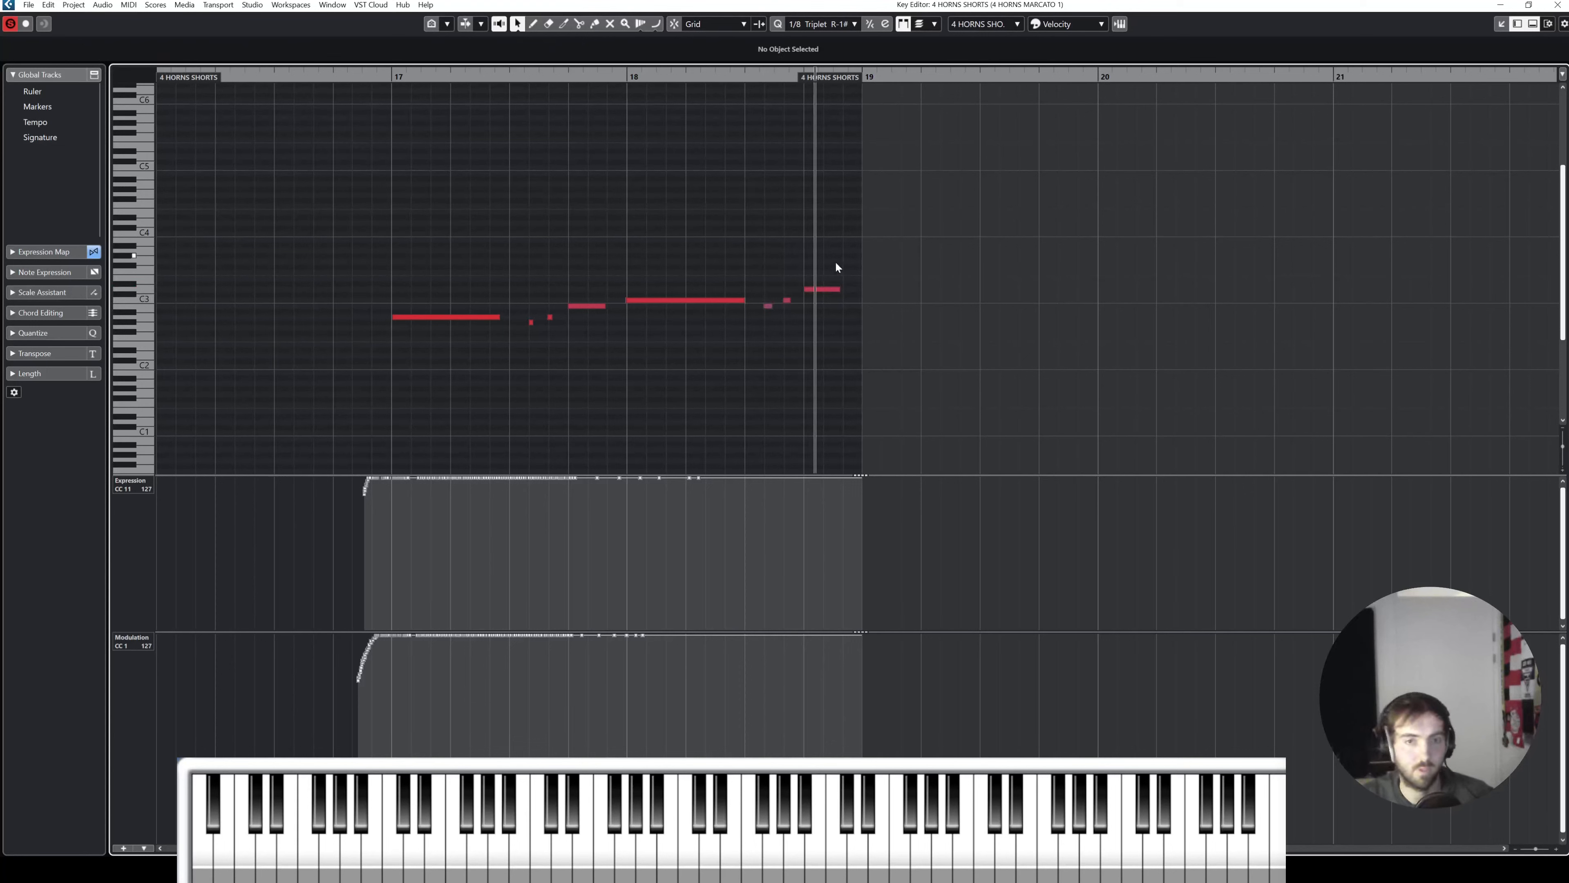
drag(834, 261, 763, 339)
click(760, 282)
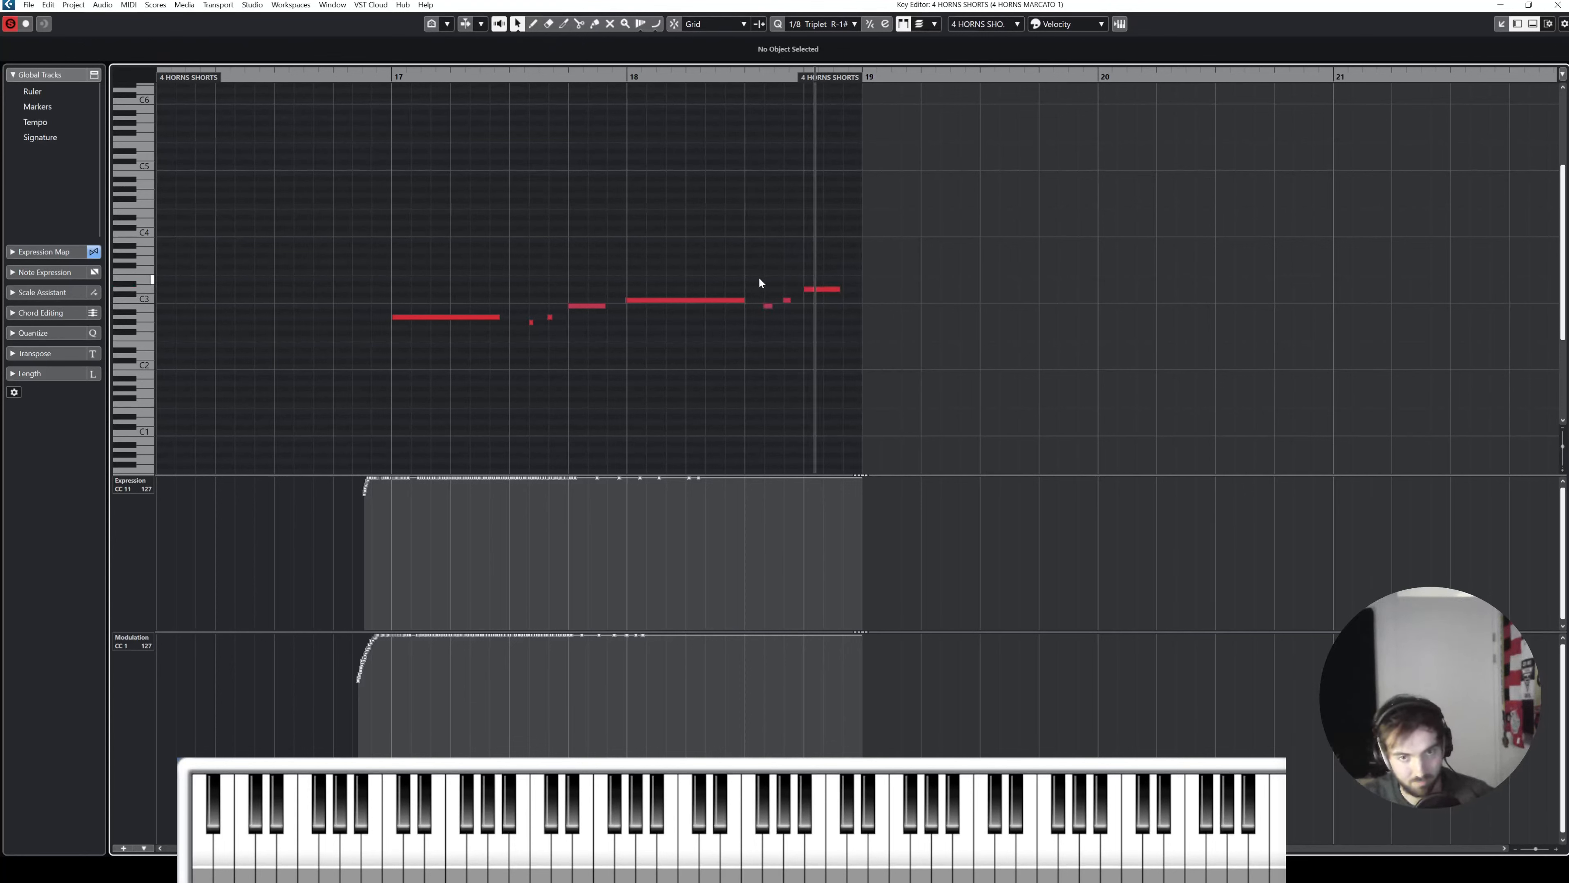
click(615, 78)
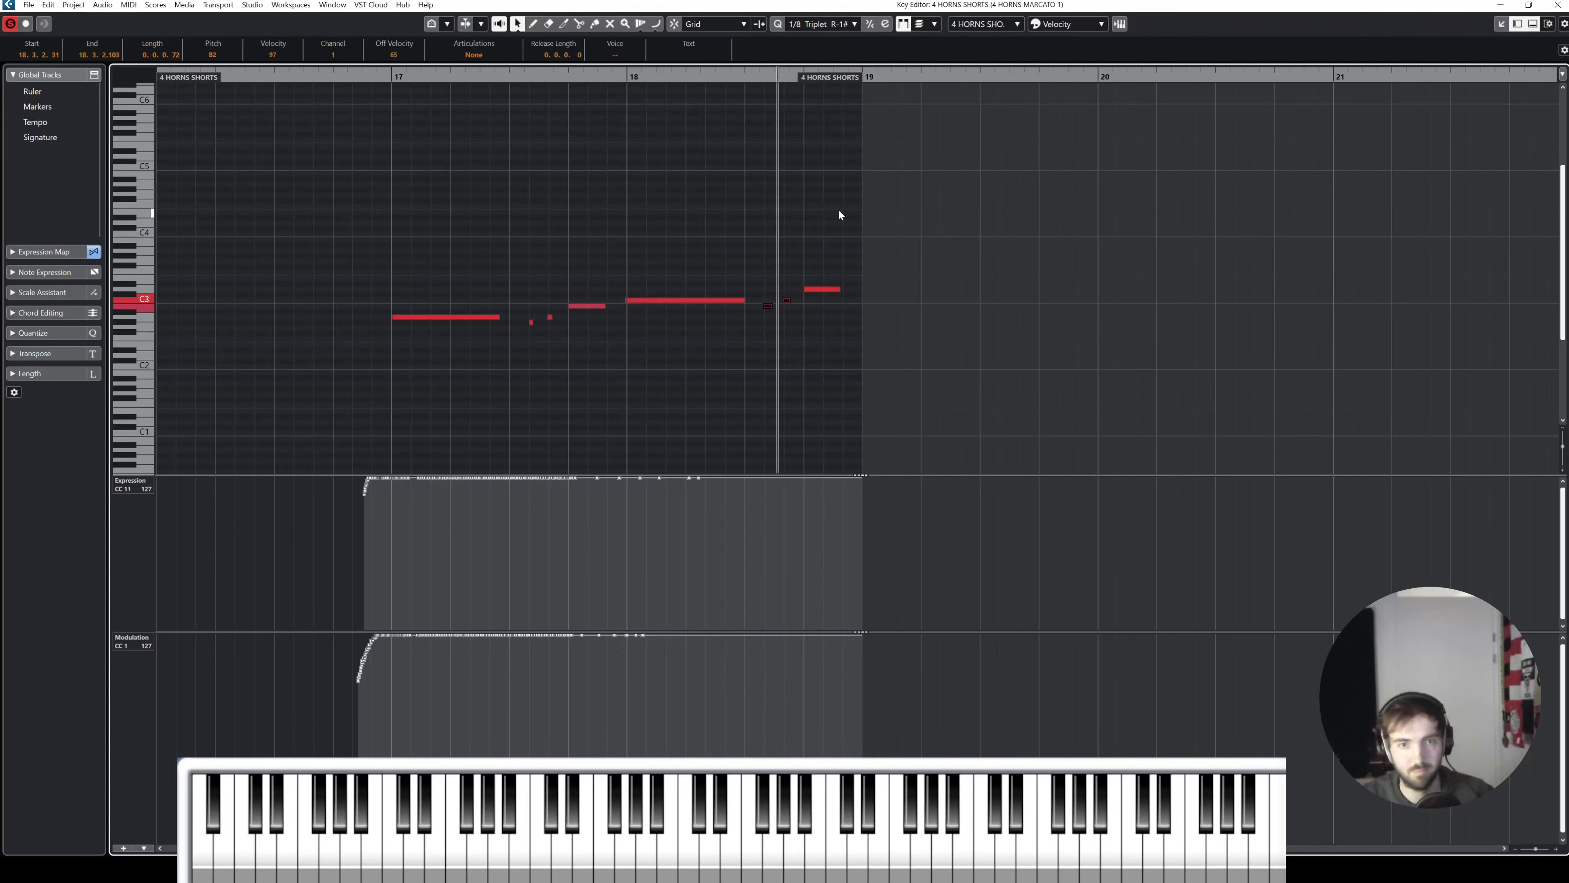
Step: Unsolo the horn shorts, close the key editor, and play the full arrangement from just before bar 17
key(space)
key(s)
click(375, 75)
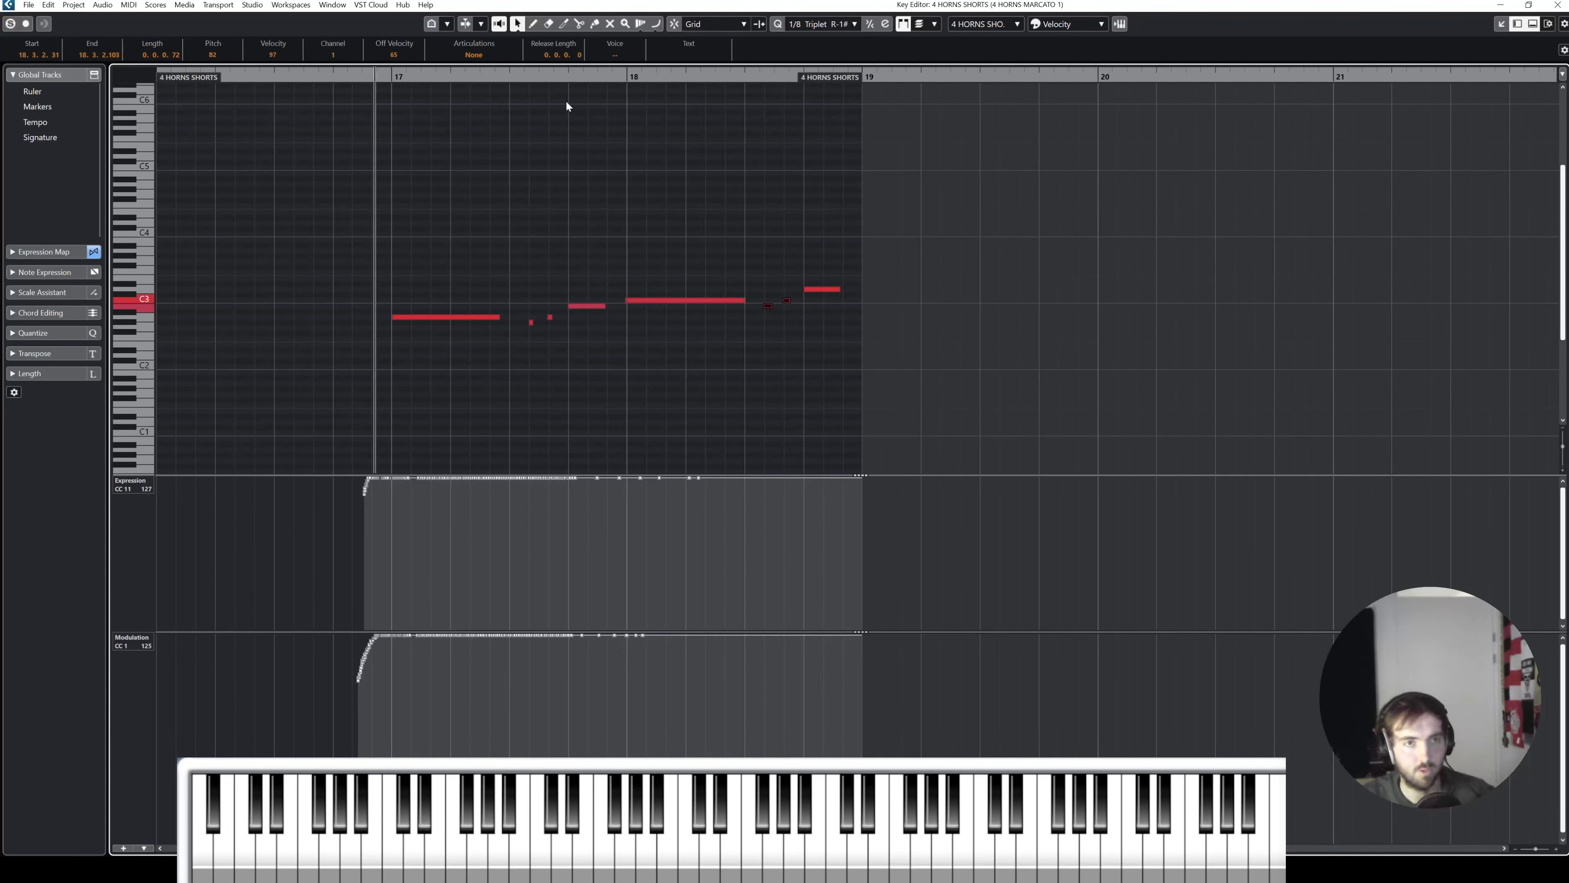
click(1529, 5)
click(1529, 27)
click(1556, 5)
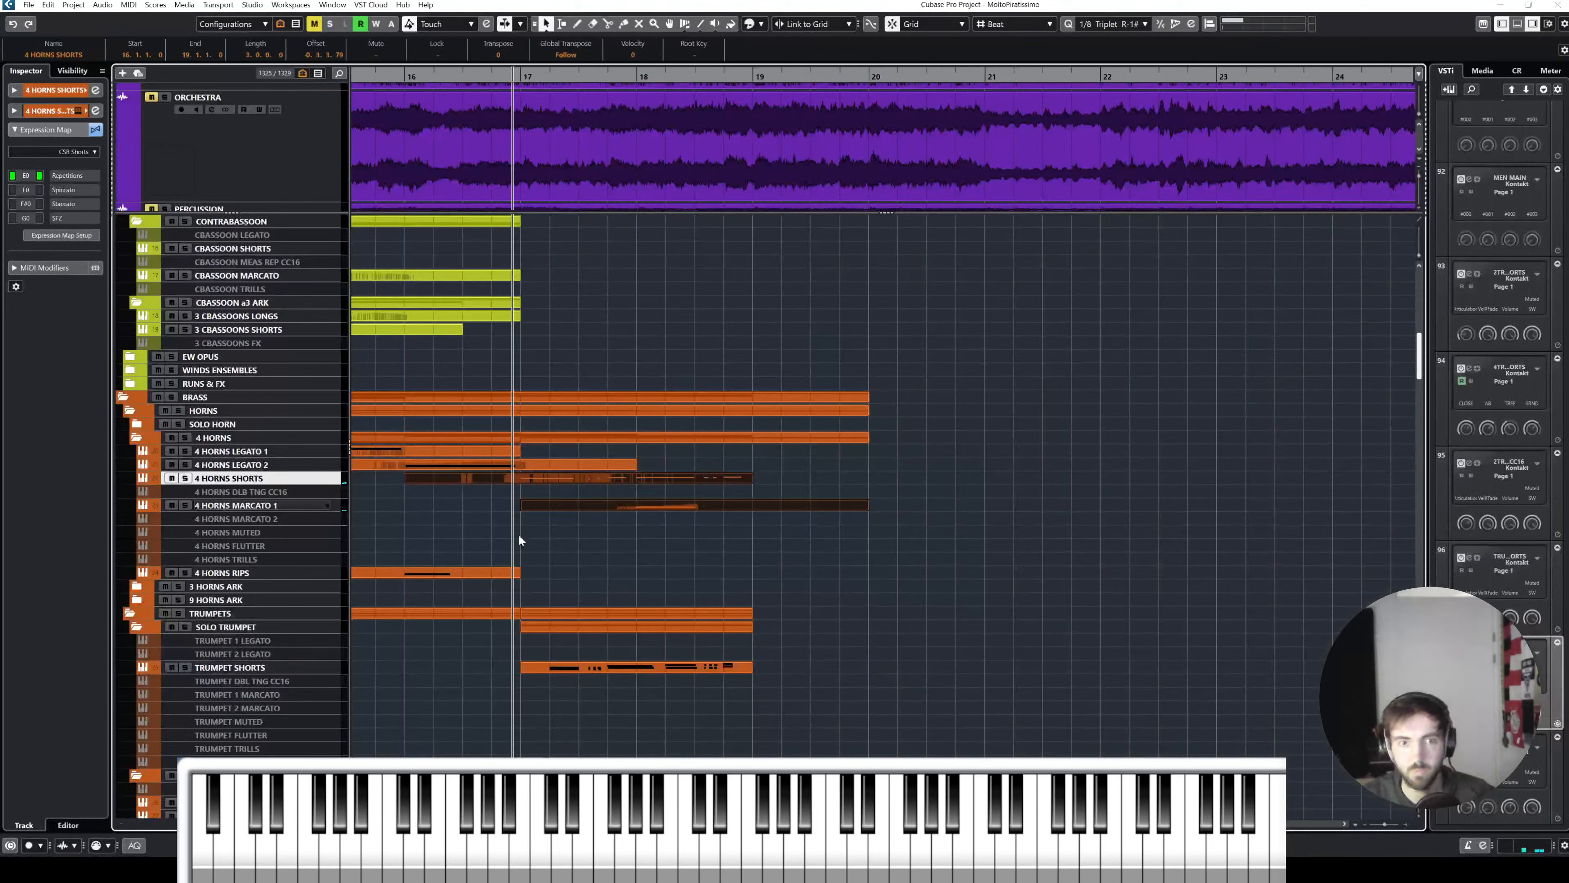
click(654, 319)
key(space)
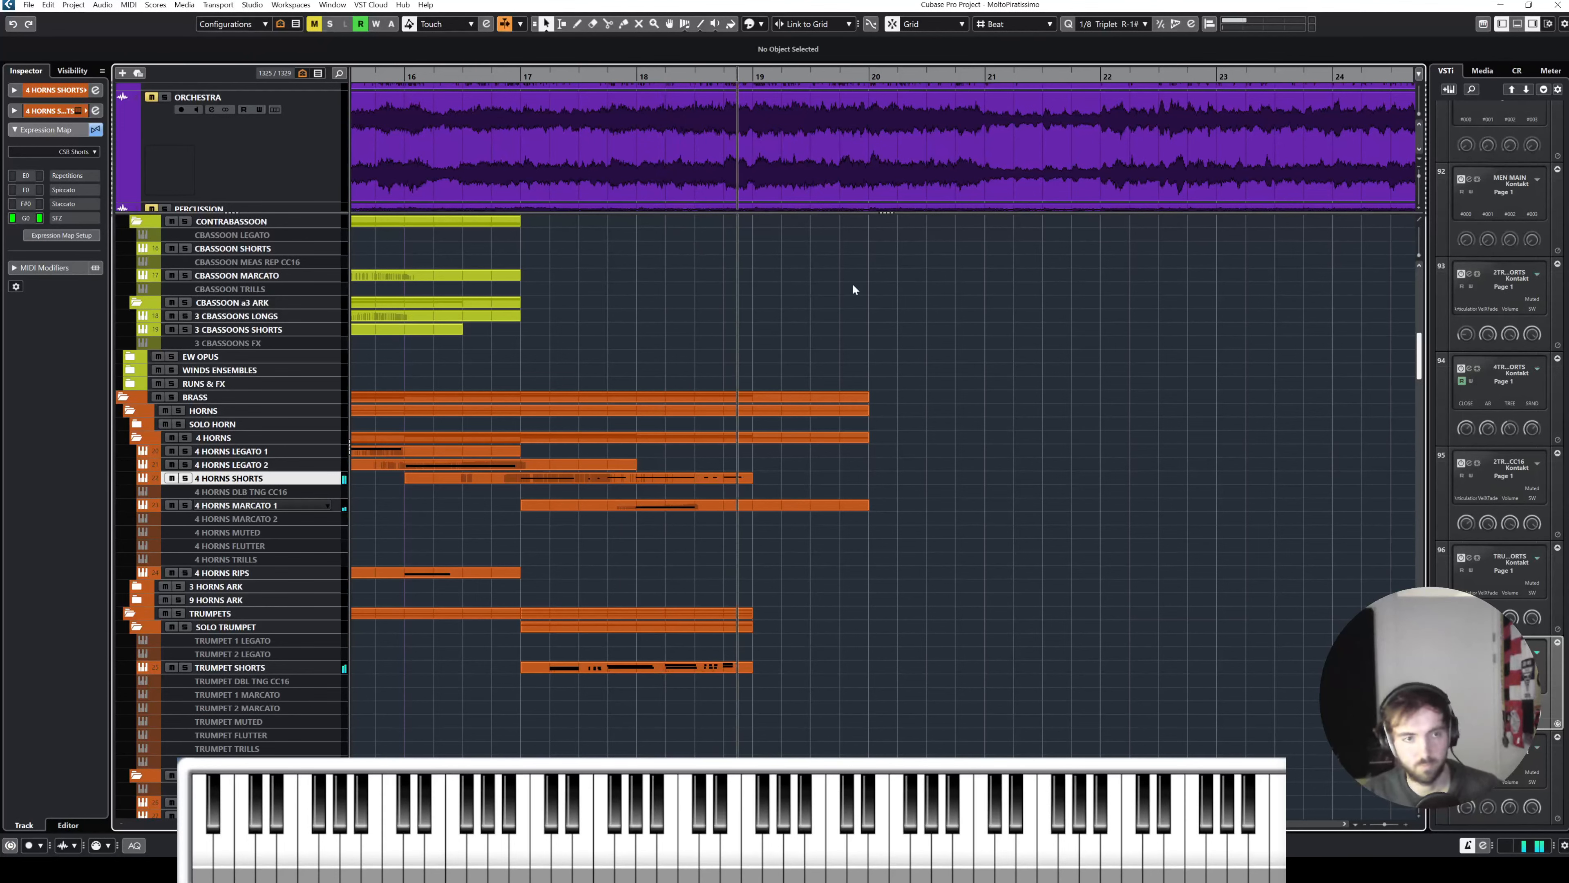
Step: Enlarge the reference audio area, solo the ORCHESTRA track, and play it for comparison
drag(672, 212, 672, 258)
click(465, 168)
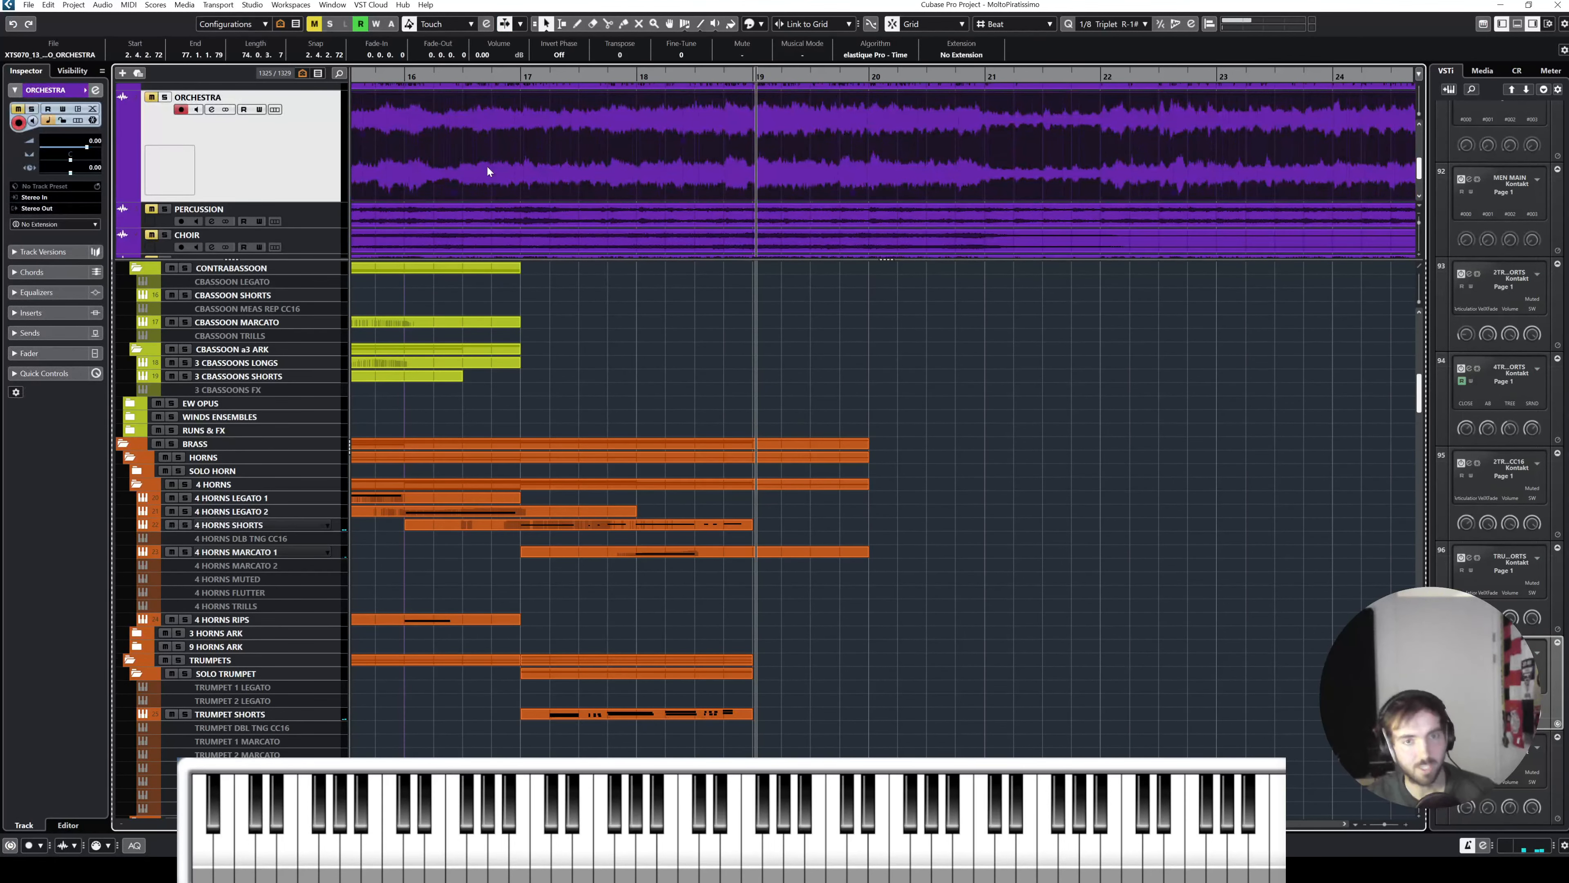
key(s)
key(KP_1)
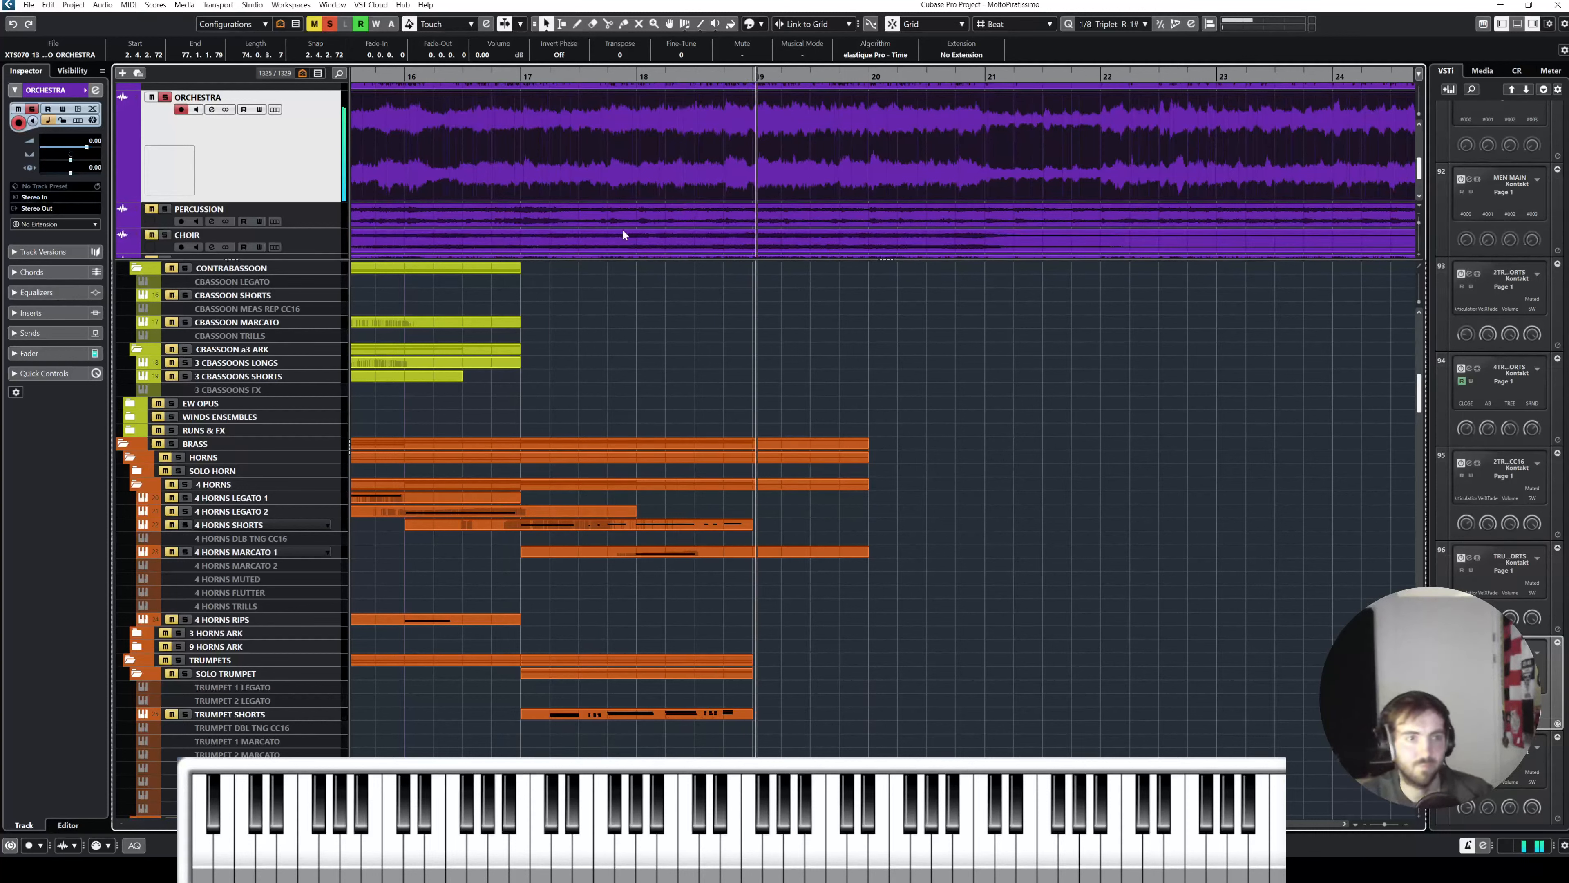
Step: Turn off the metronome, listen to the ORCHESTRA reference from around bar 16, and unsolo it
click(391, 79)
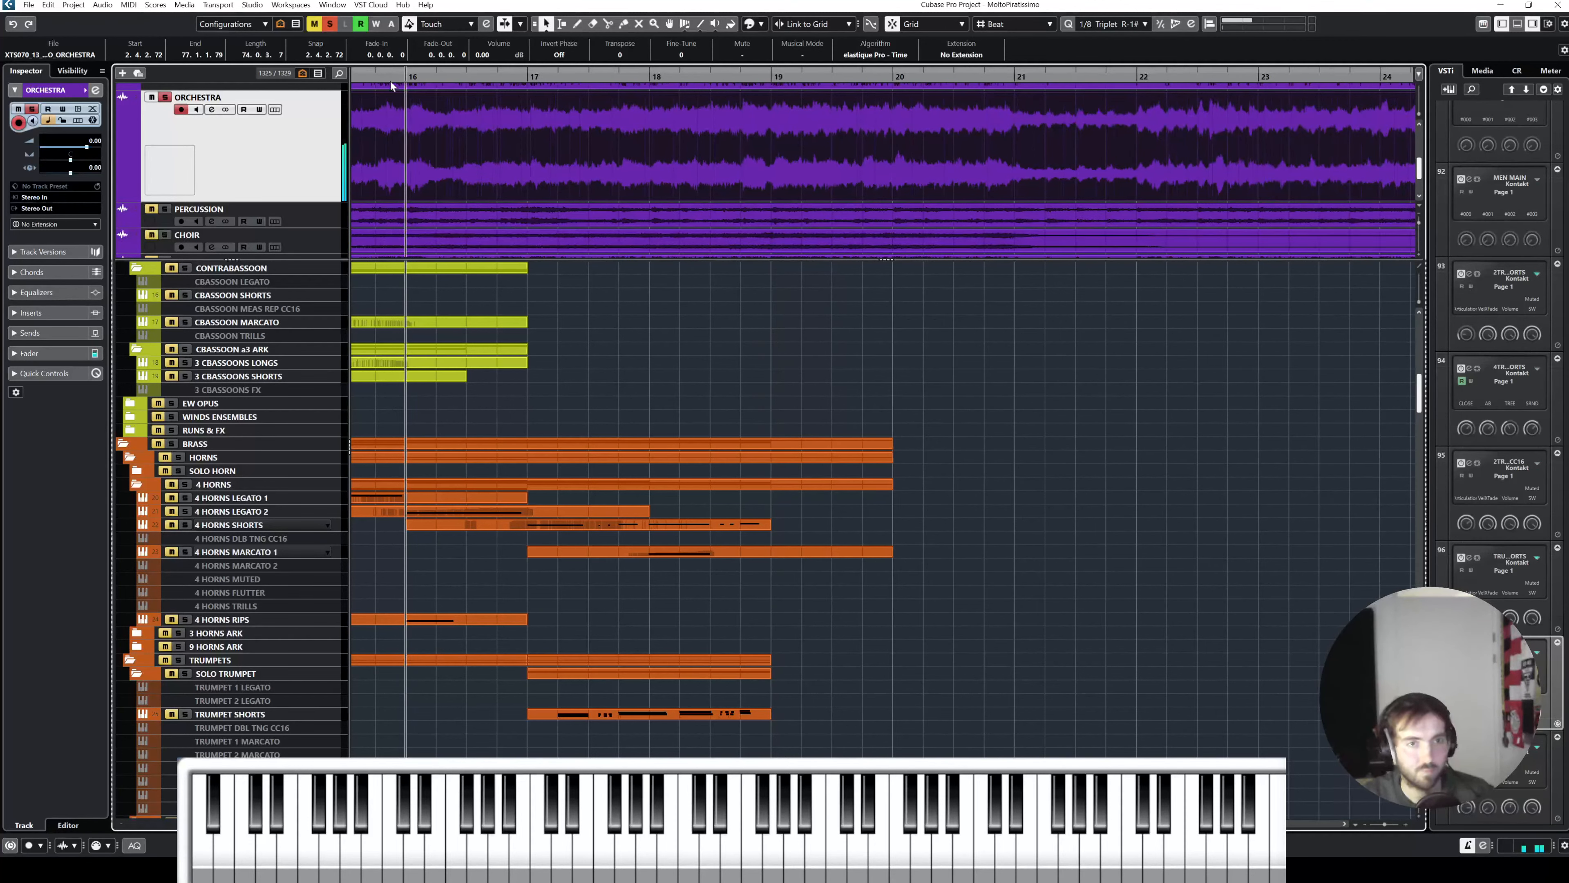
key(c)
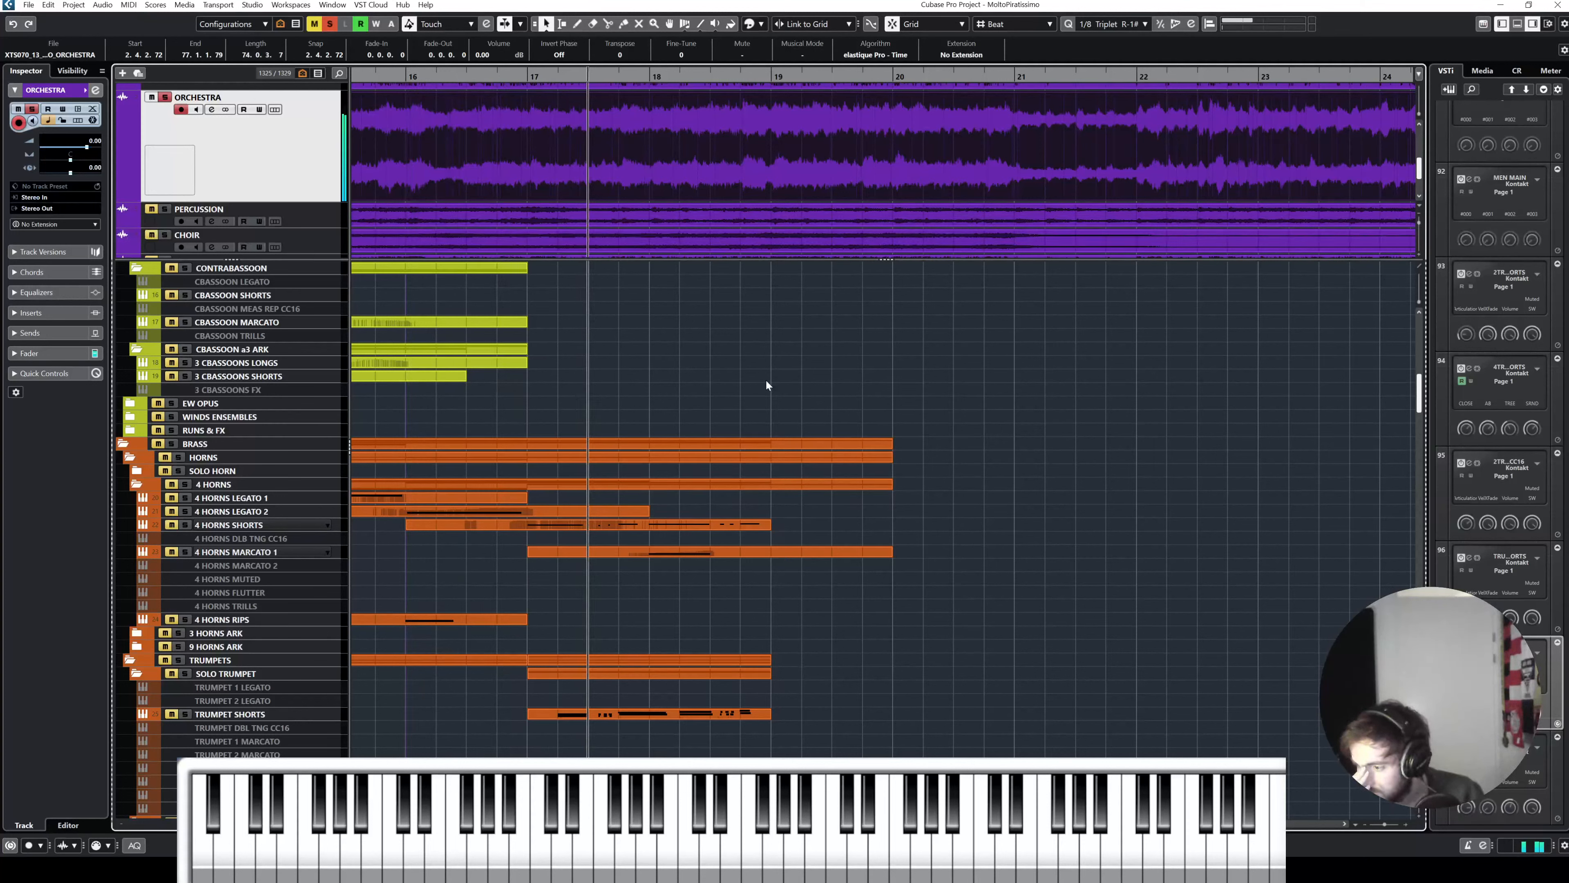
drag(521, 81, 466, 81)
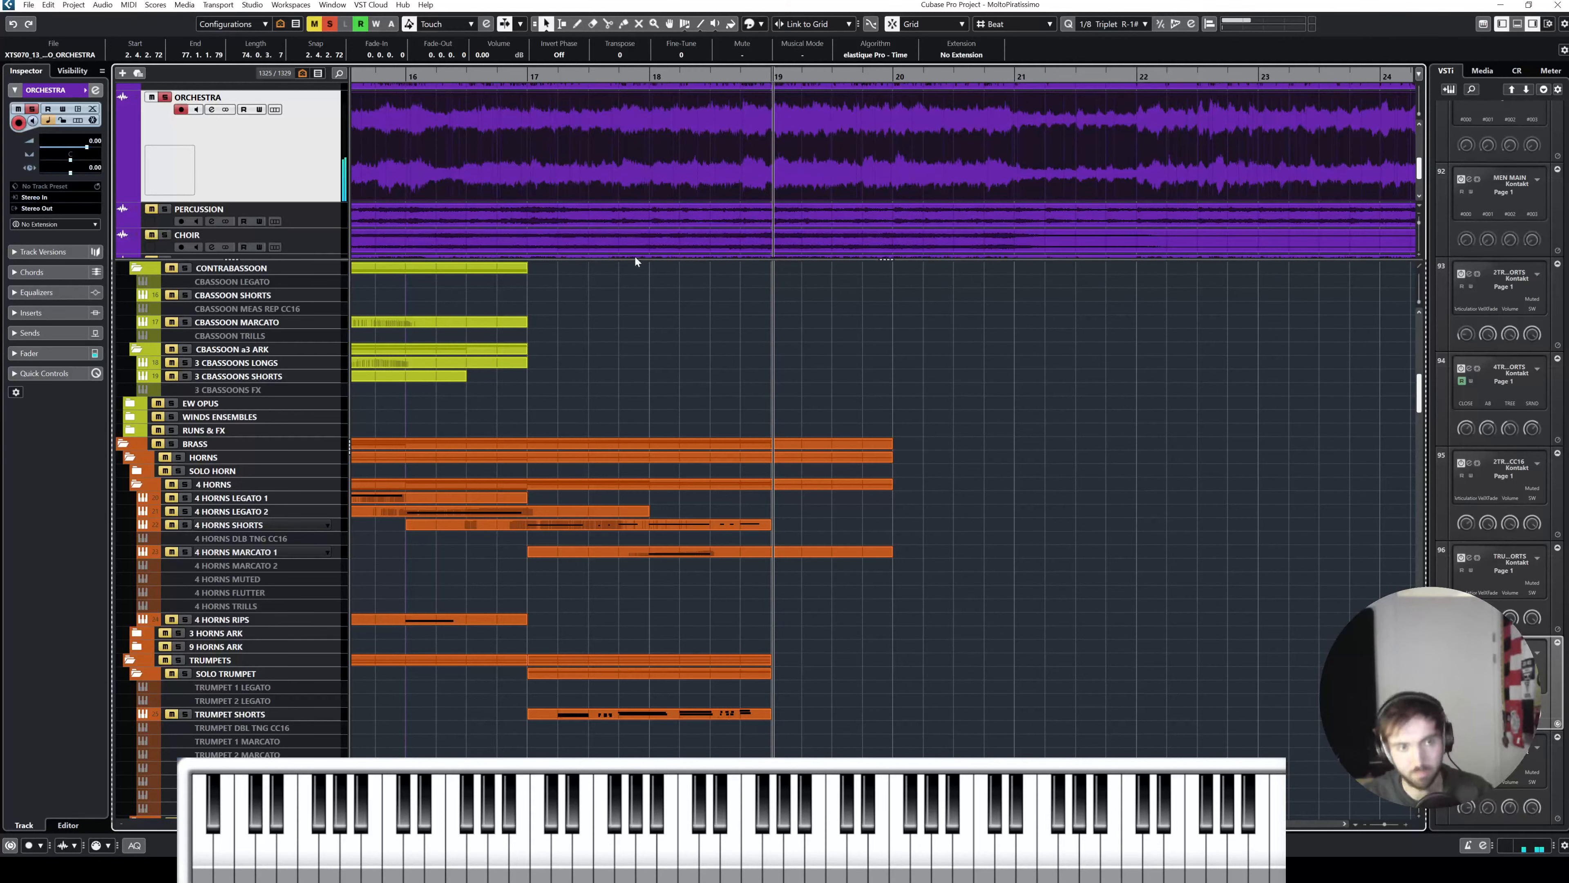
key(s)
Step: Shrink the reference audio area and select the BASSES SHORTS and CELLI SHORTS parts that run from bar 11 to bar 16
scroll(741, 379, right, 2)
scroll(741, 379, left, 6)
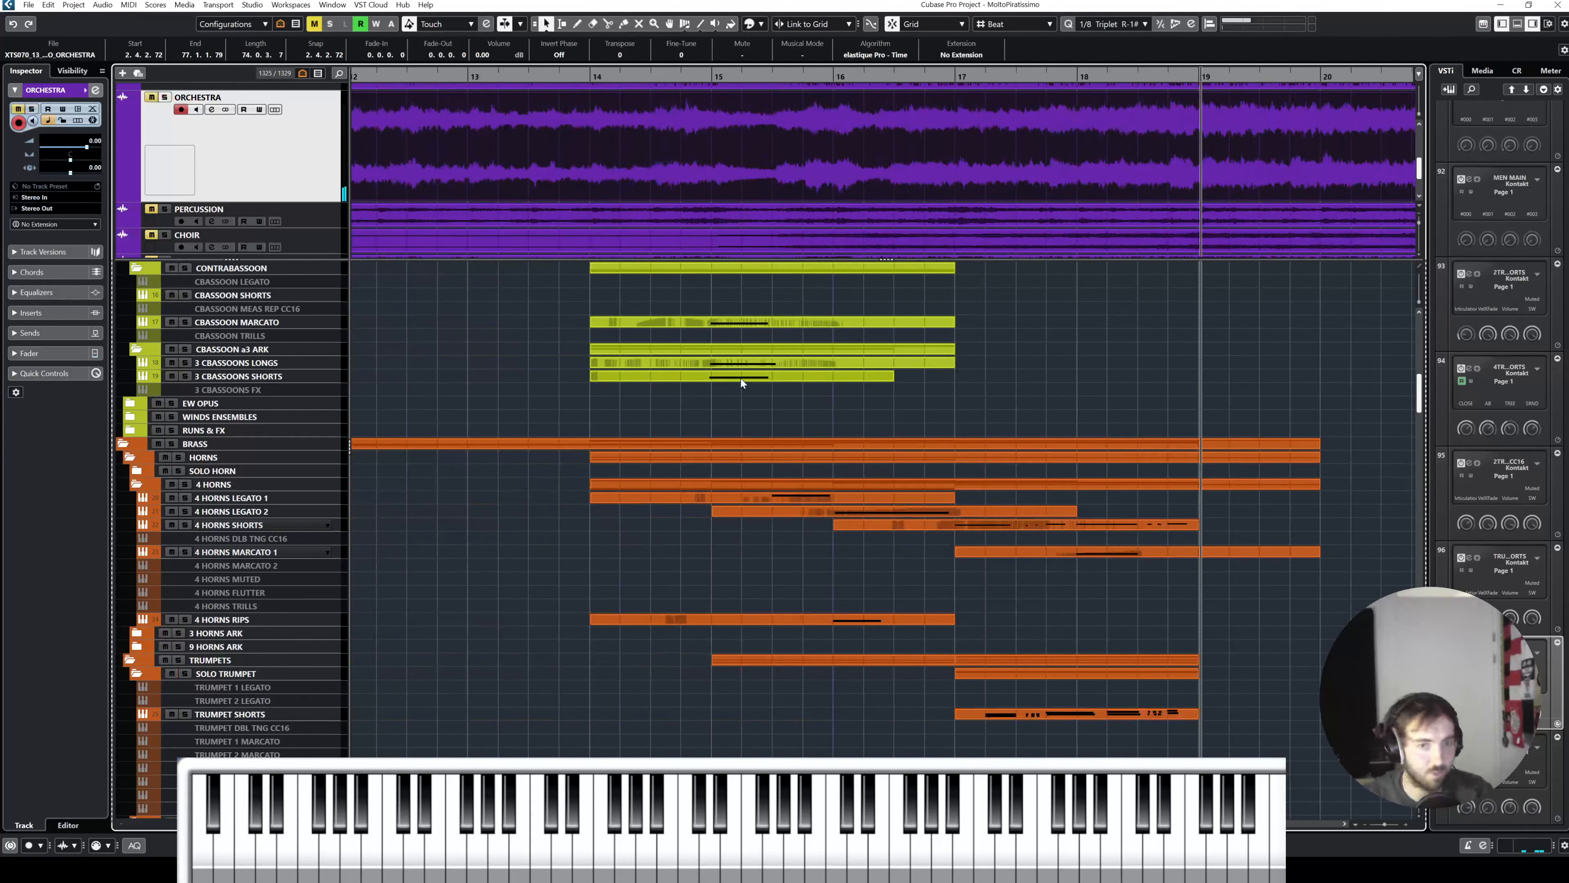
scroll(807, 399, down, 6)
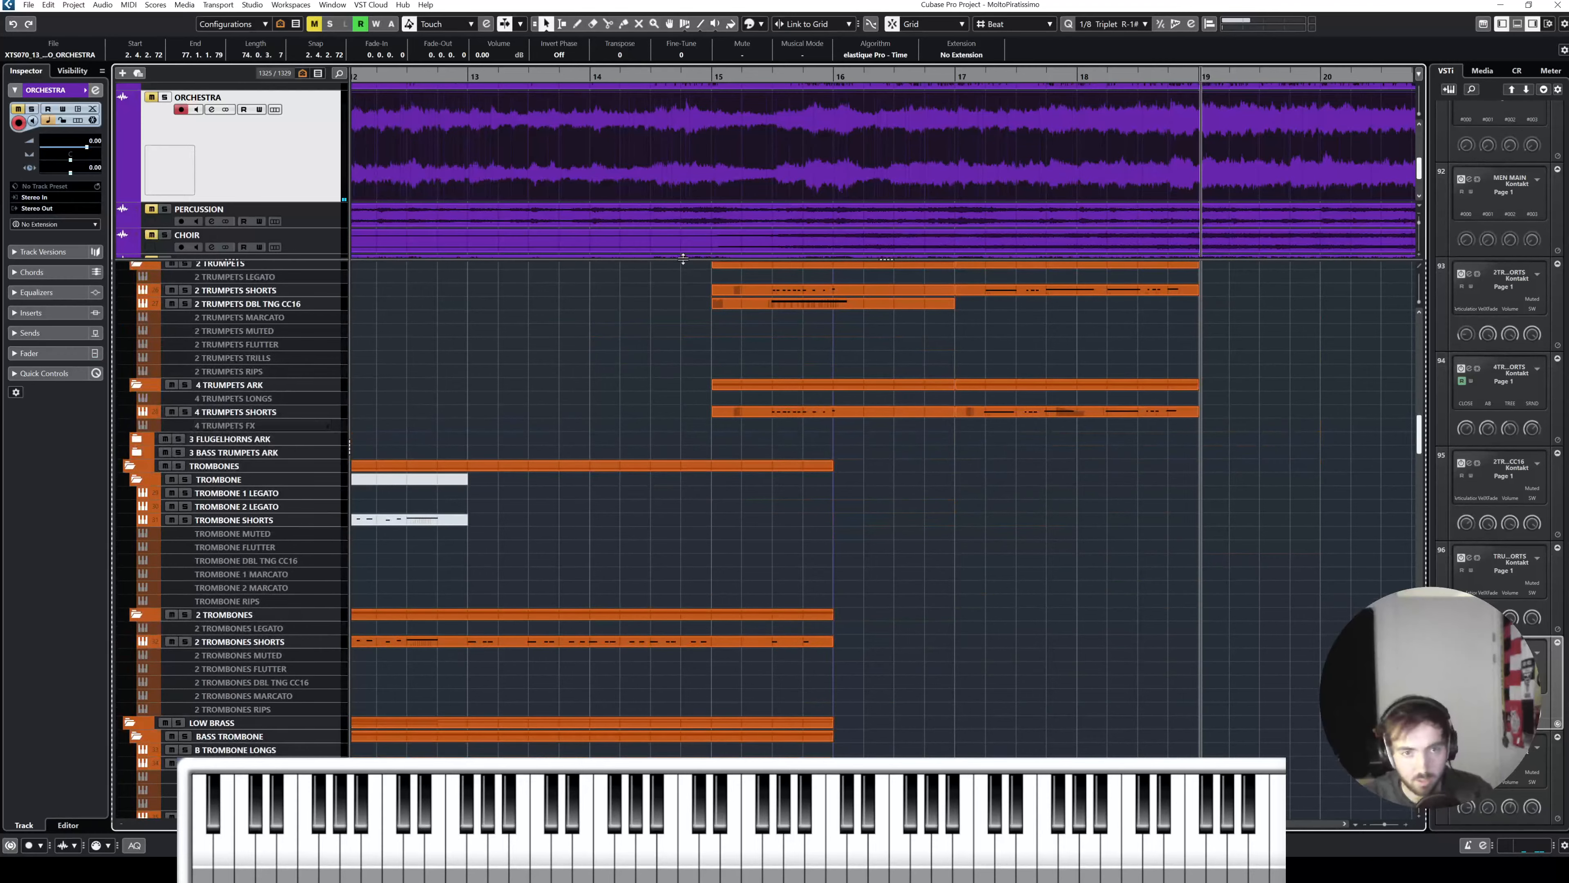
drag(683, 258, 690, 176)
scroll(645, 254, down, 15)
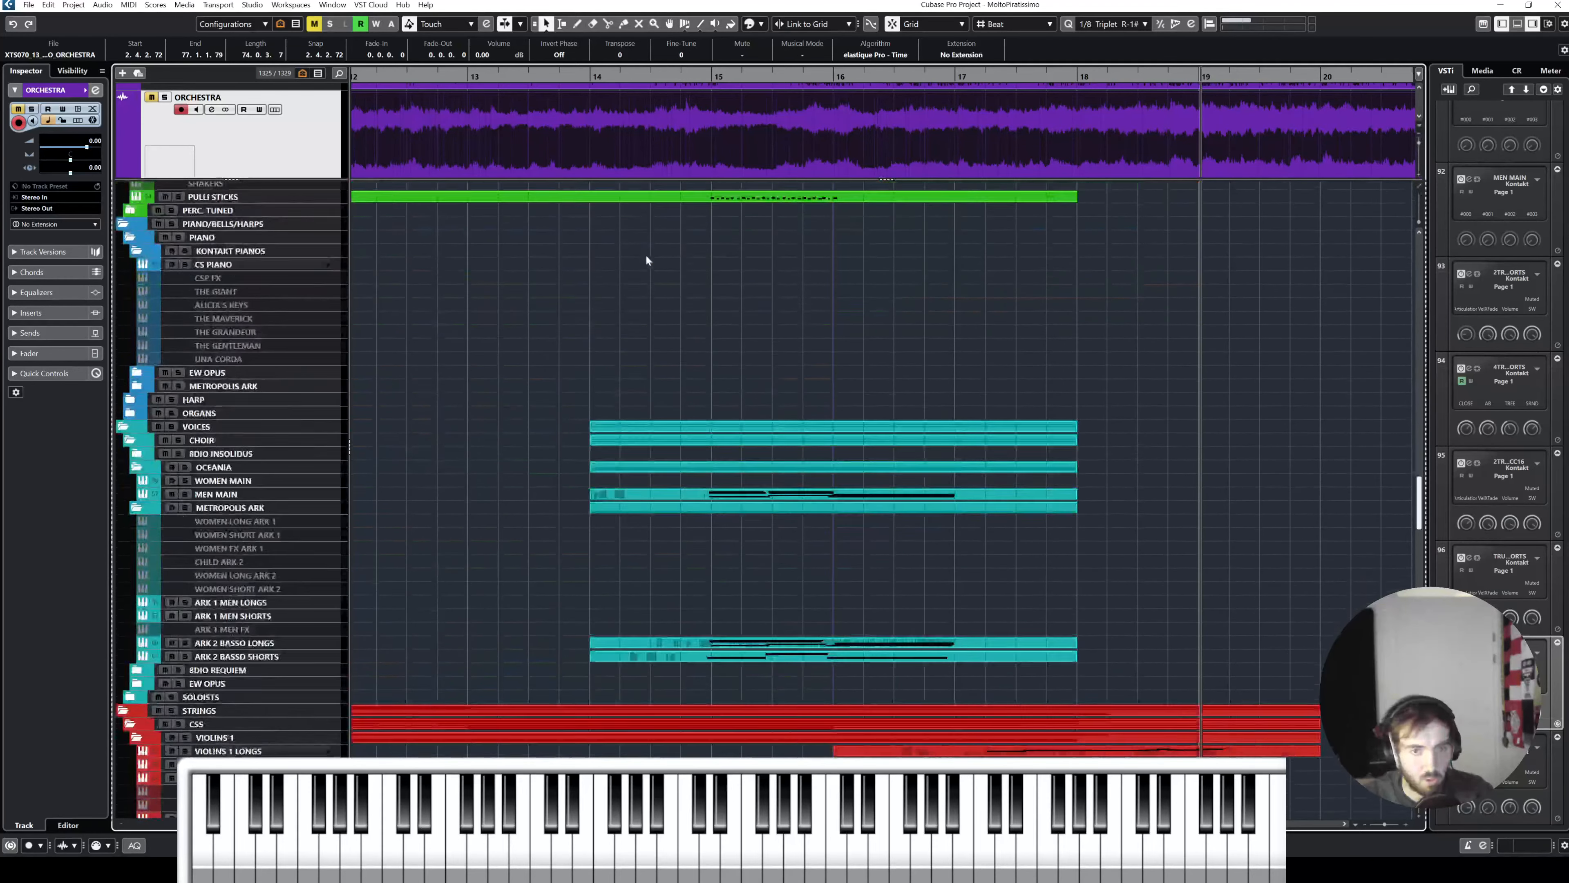
scroll(646, 259, down, 15)
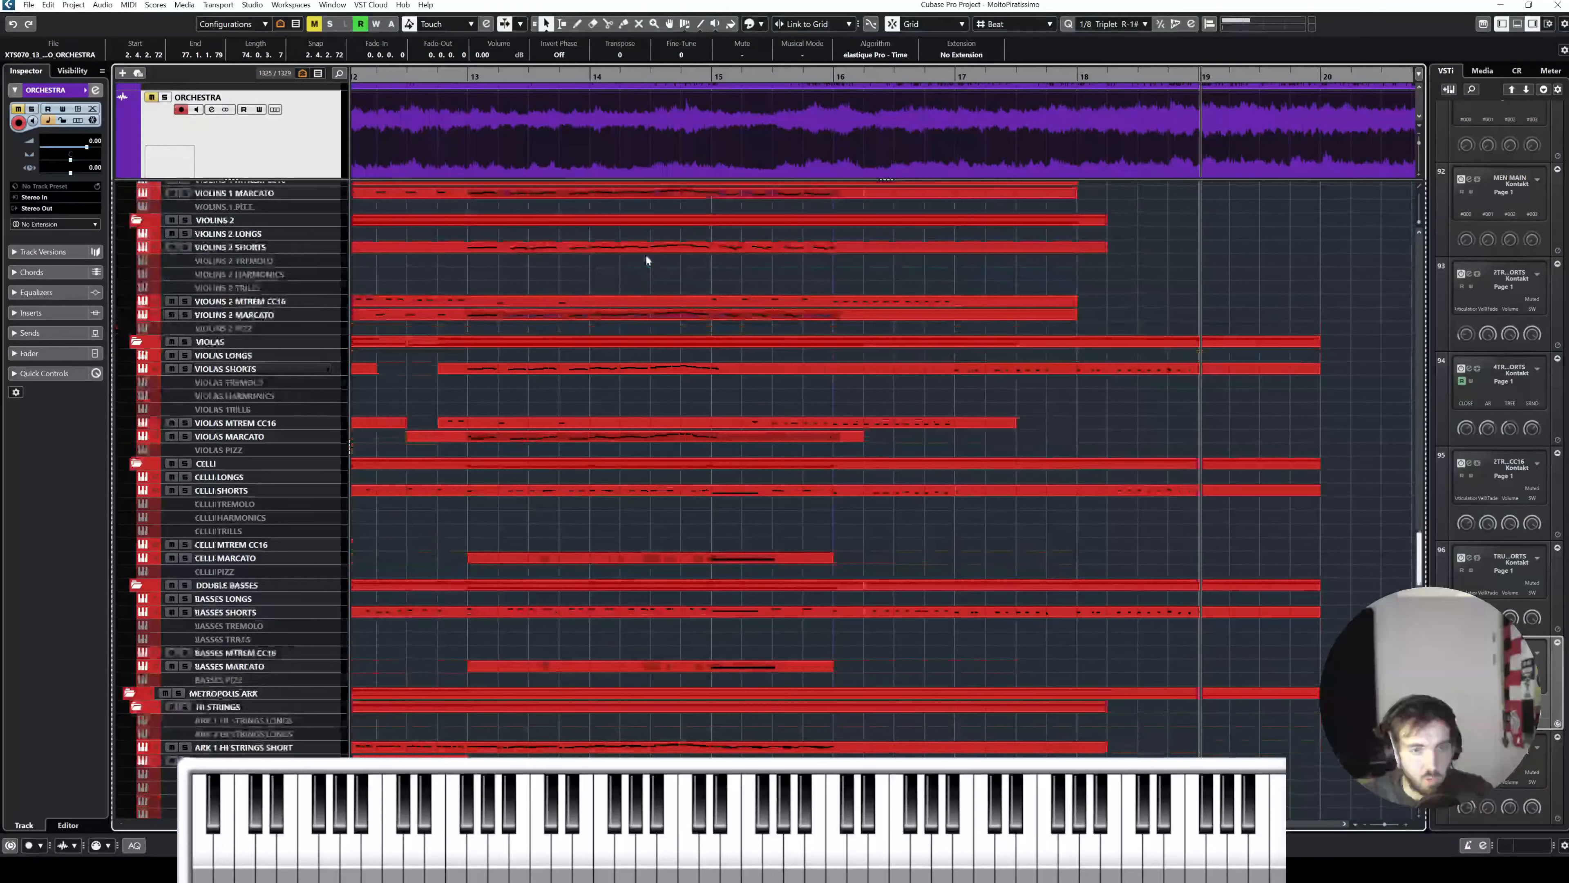
click(641, 611)
shift+click(588, 487)
Step: Solo the CELLI and DOUBLE BASSES folders and play back from the start of the selected shorts parts
scroll(585, 488, left, 3)
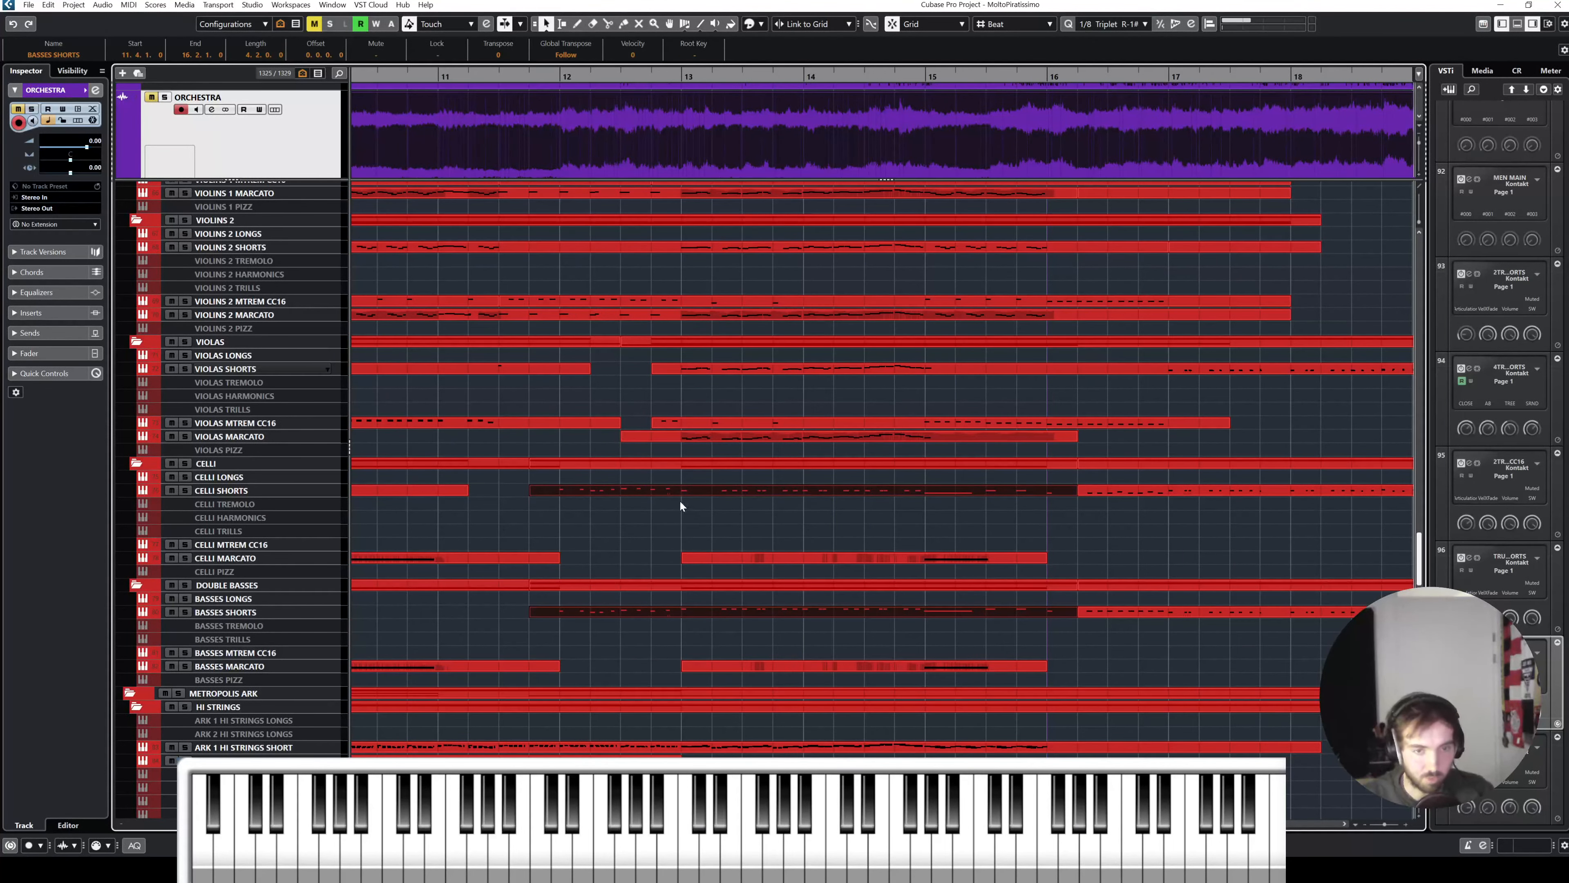
click(543, 77)
click(187, 464)
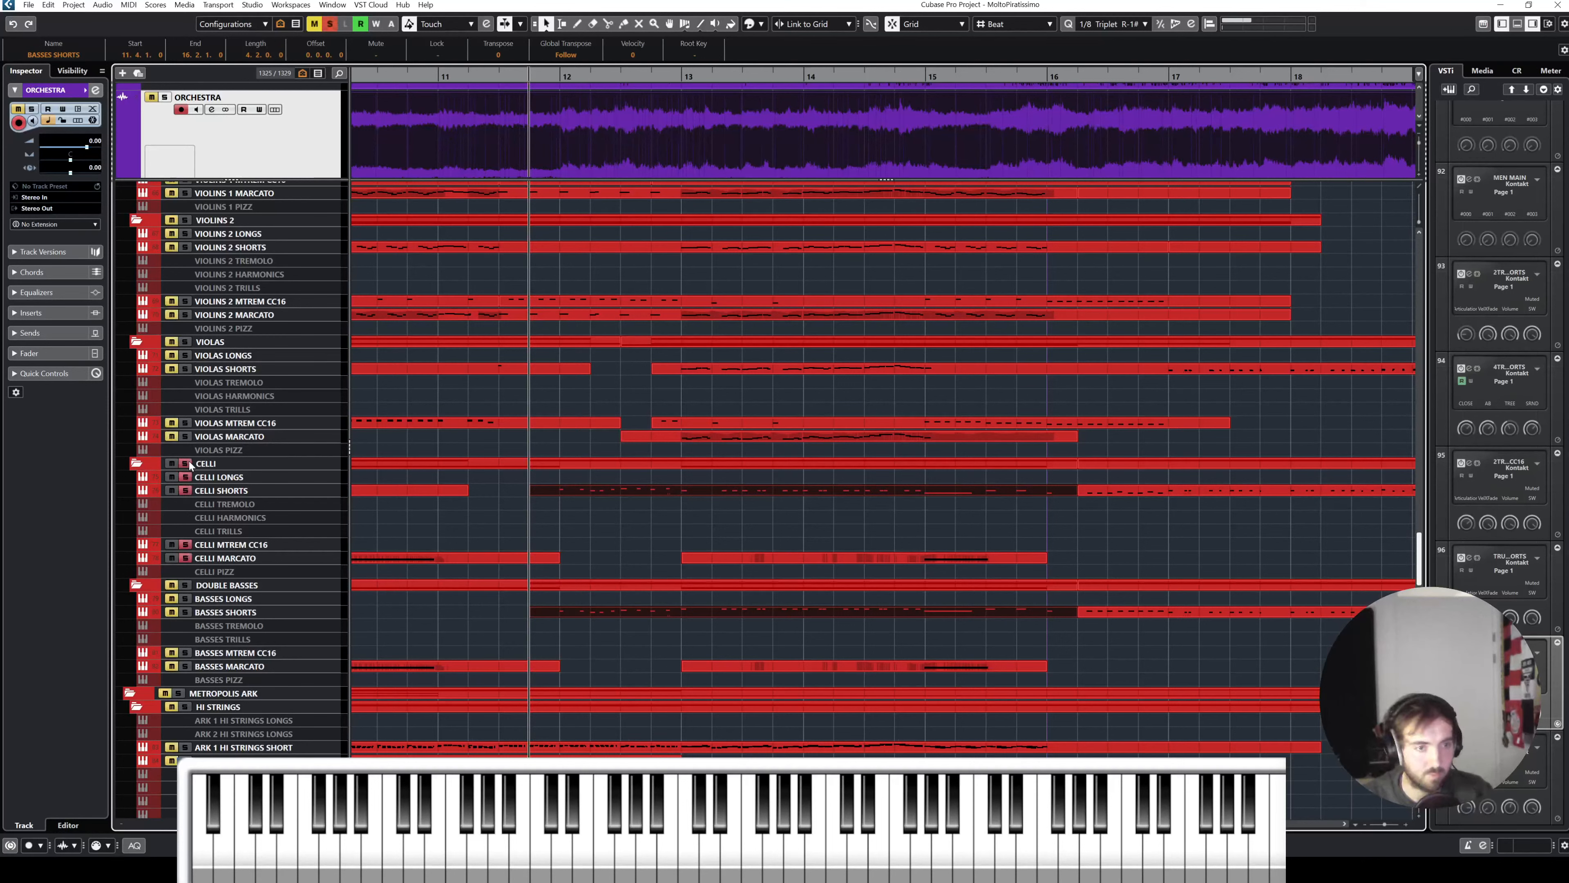
key(space)
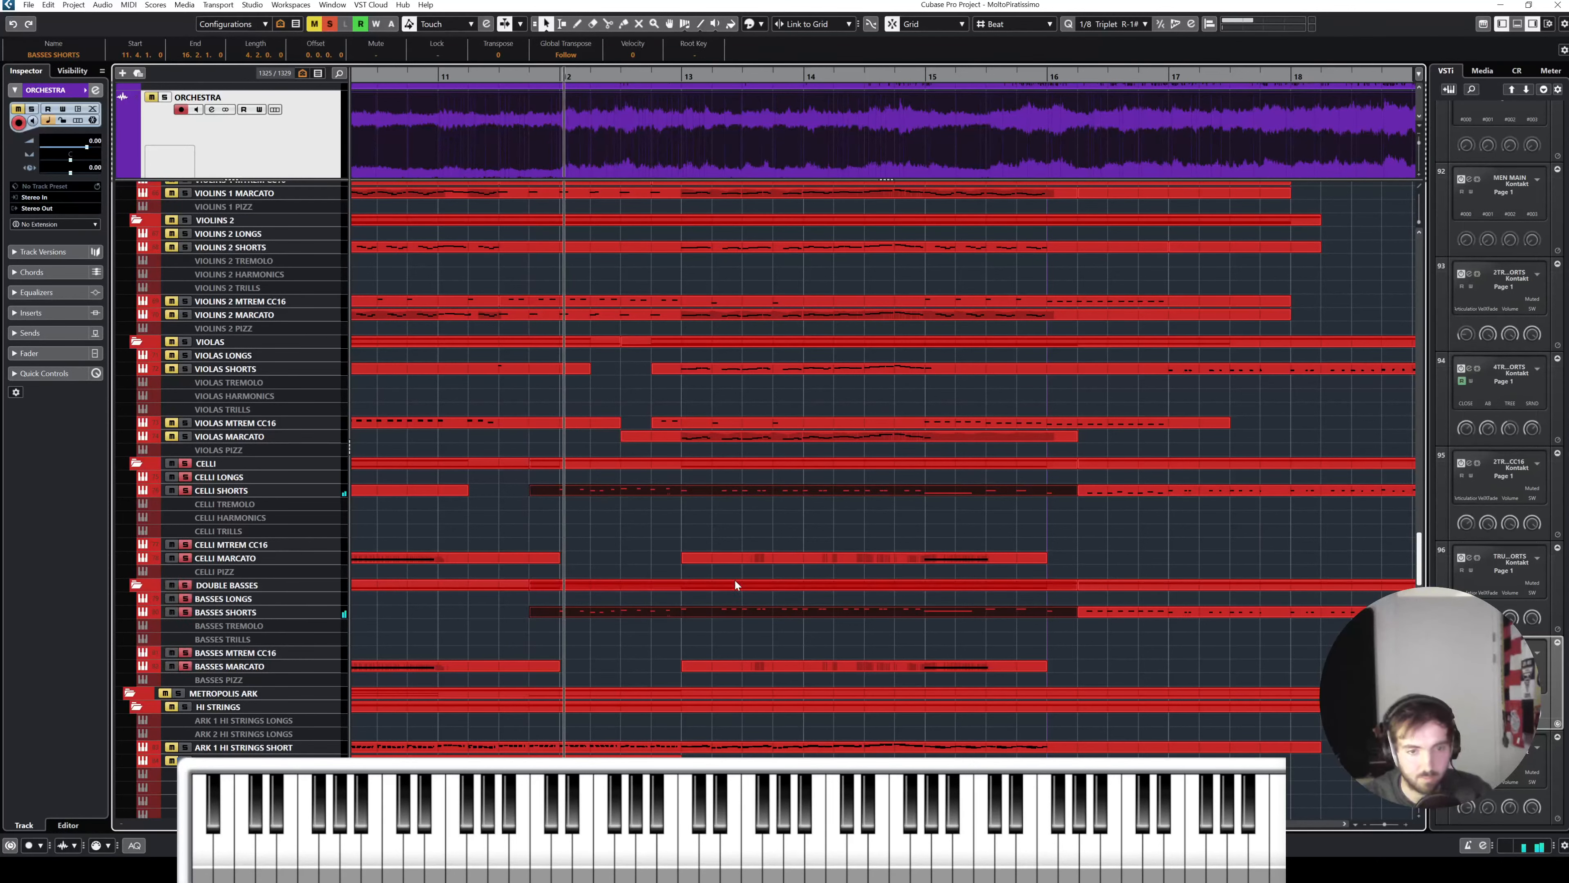
key(f)
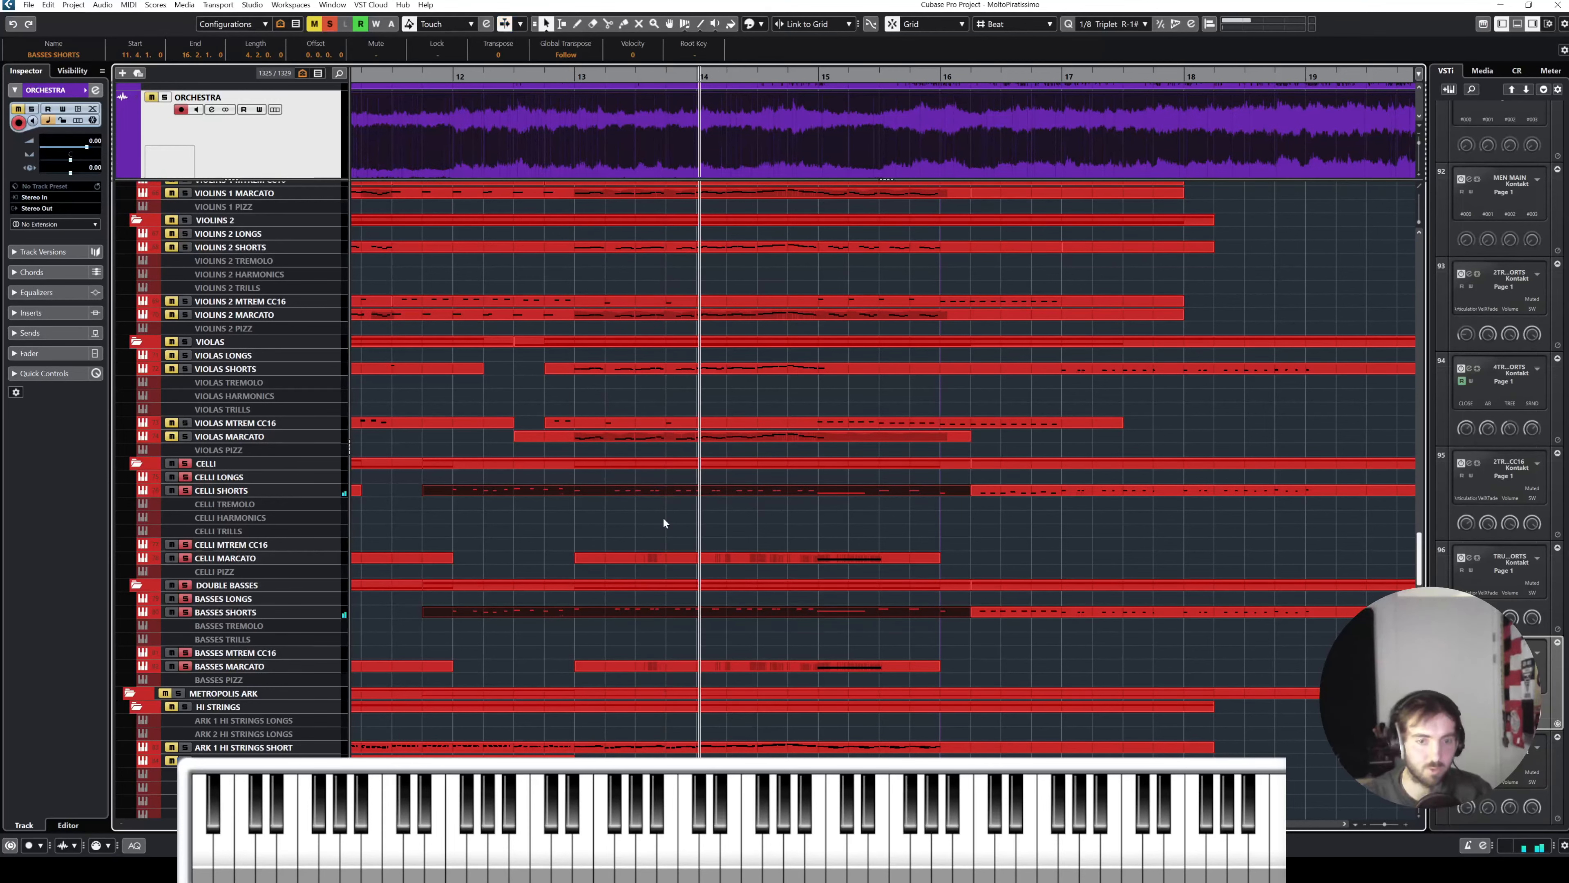
Step: Solo the TUBA SHORTS, B TROMBONE SHORTS and 2 TROMBONES SHORTS tracks, and place the playhead at beat 4 of bar 12
scroll(663, 522, down, 20)
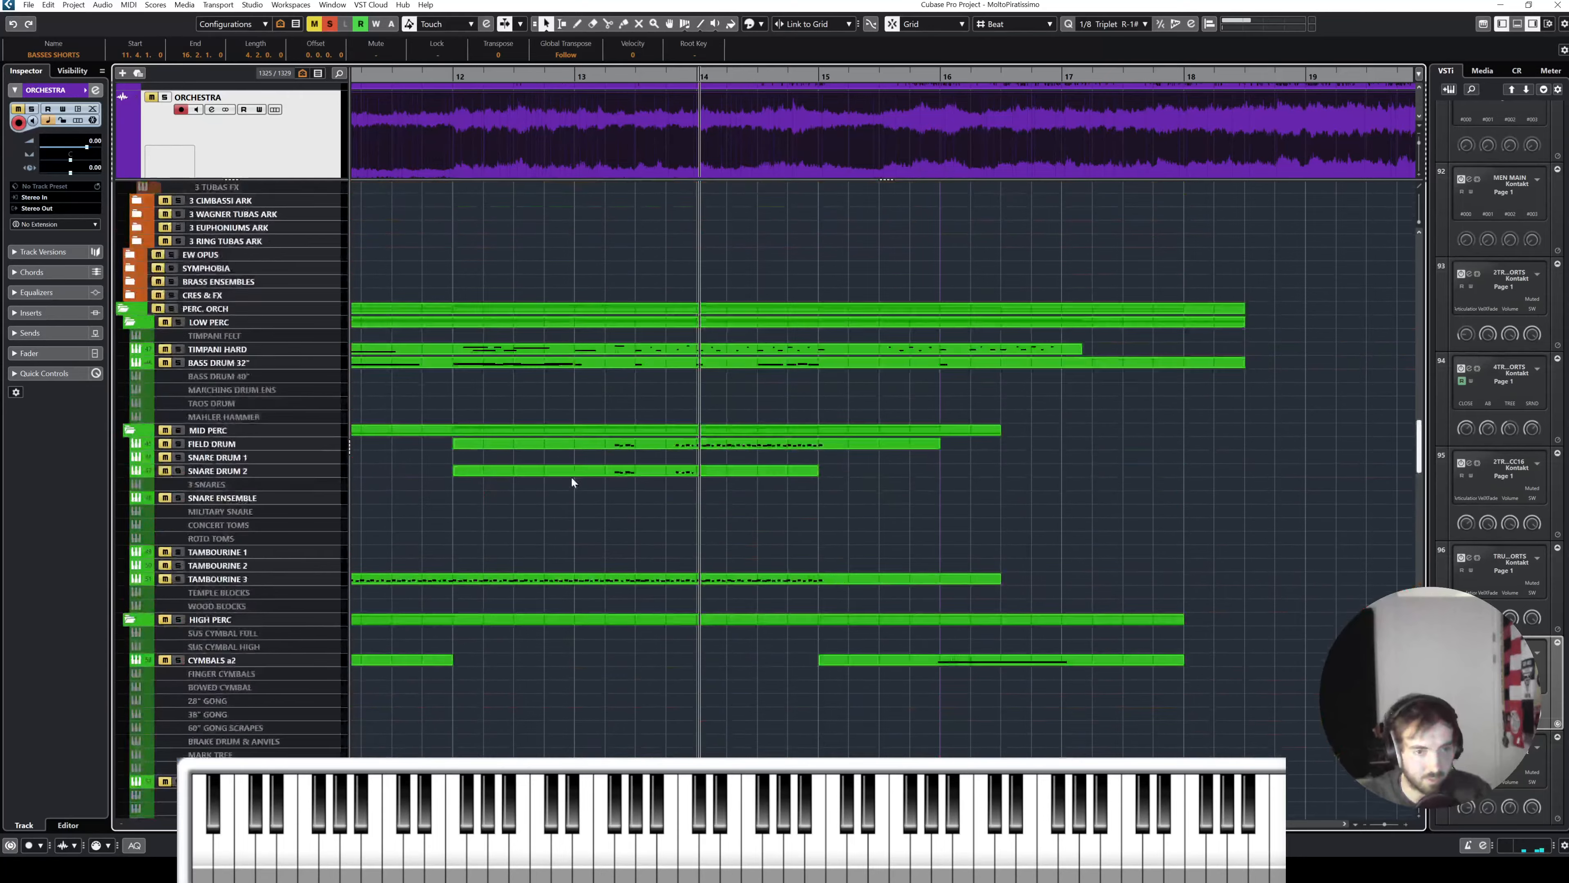
click(584, 465)
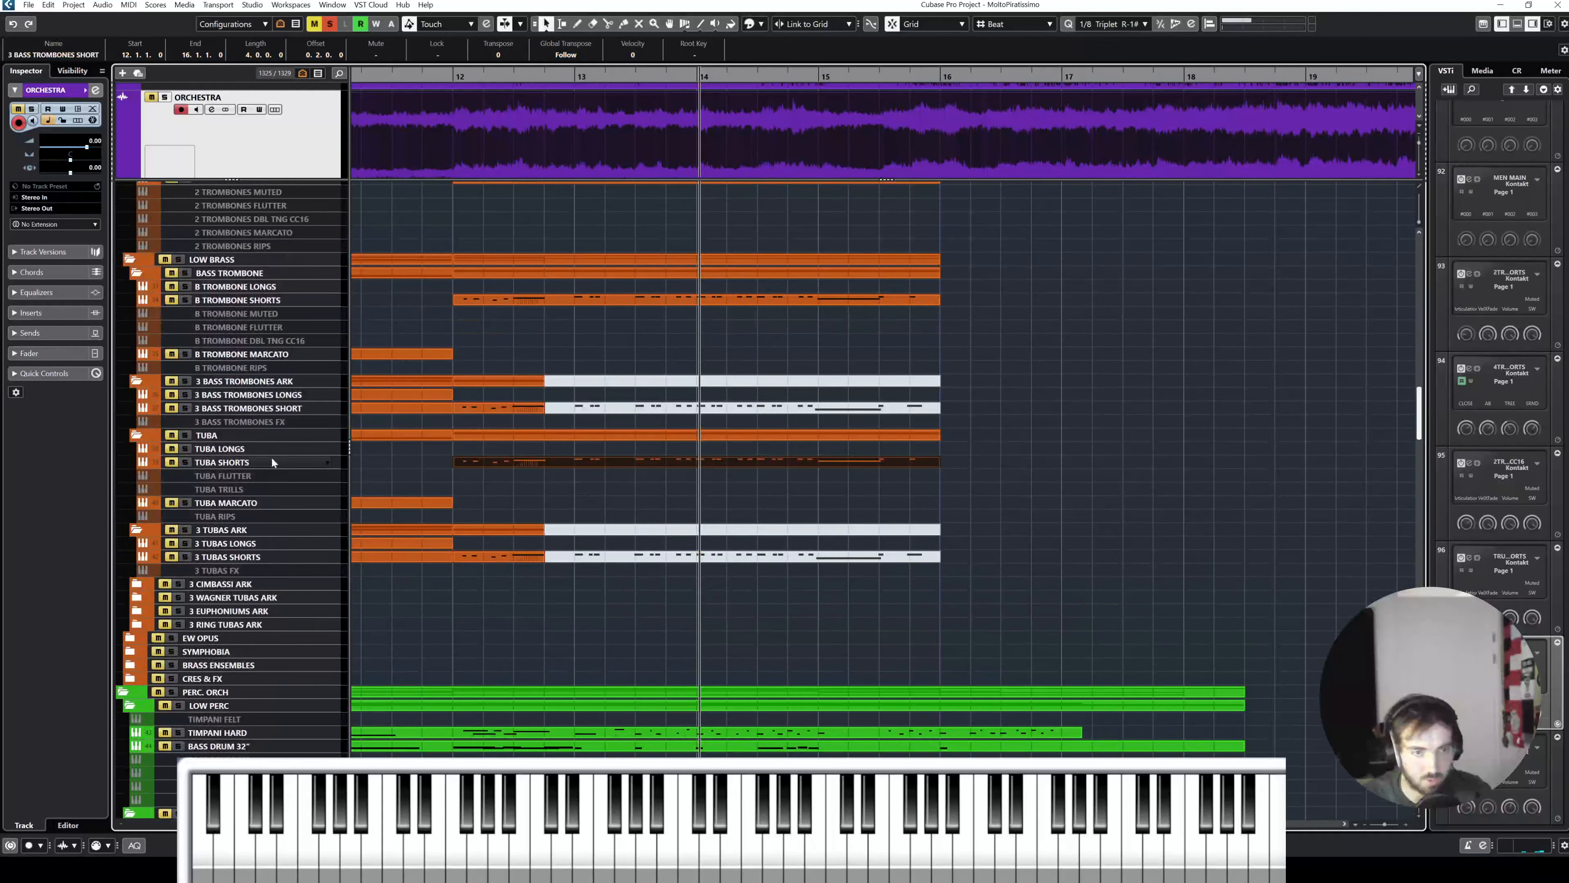
key(s)
click(553, 77)
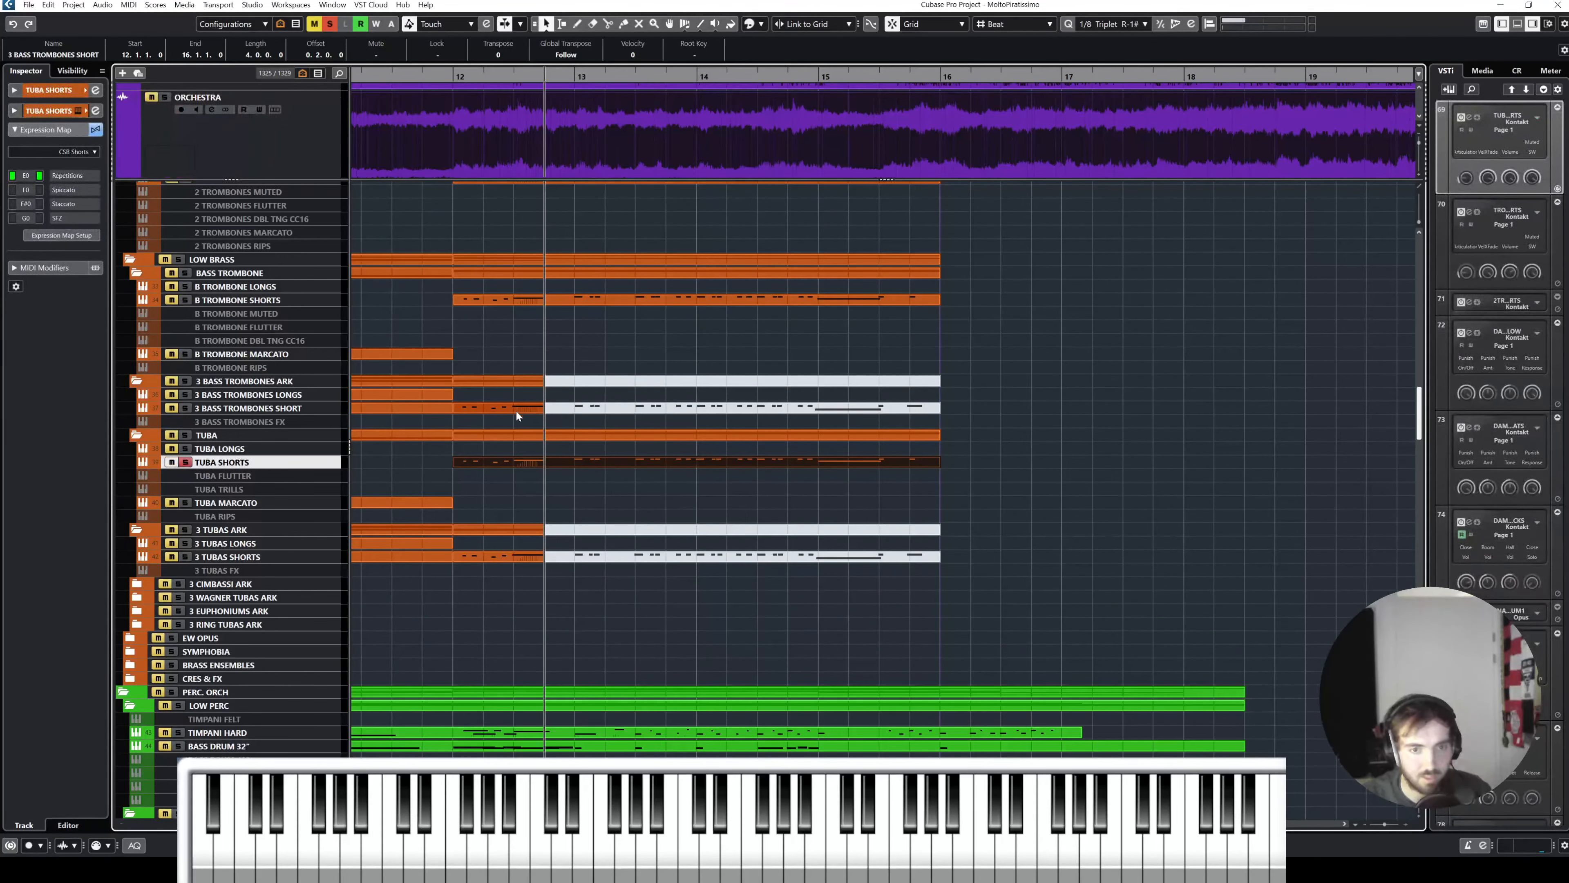
scroll(618, 395, up, 3)
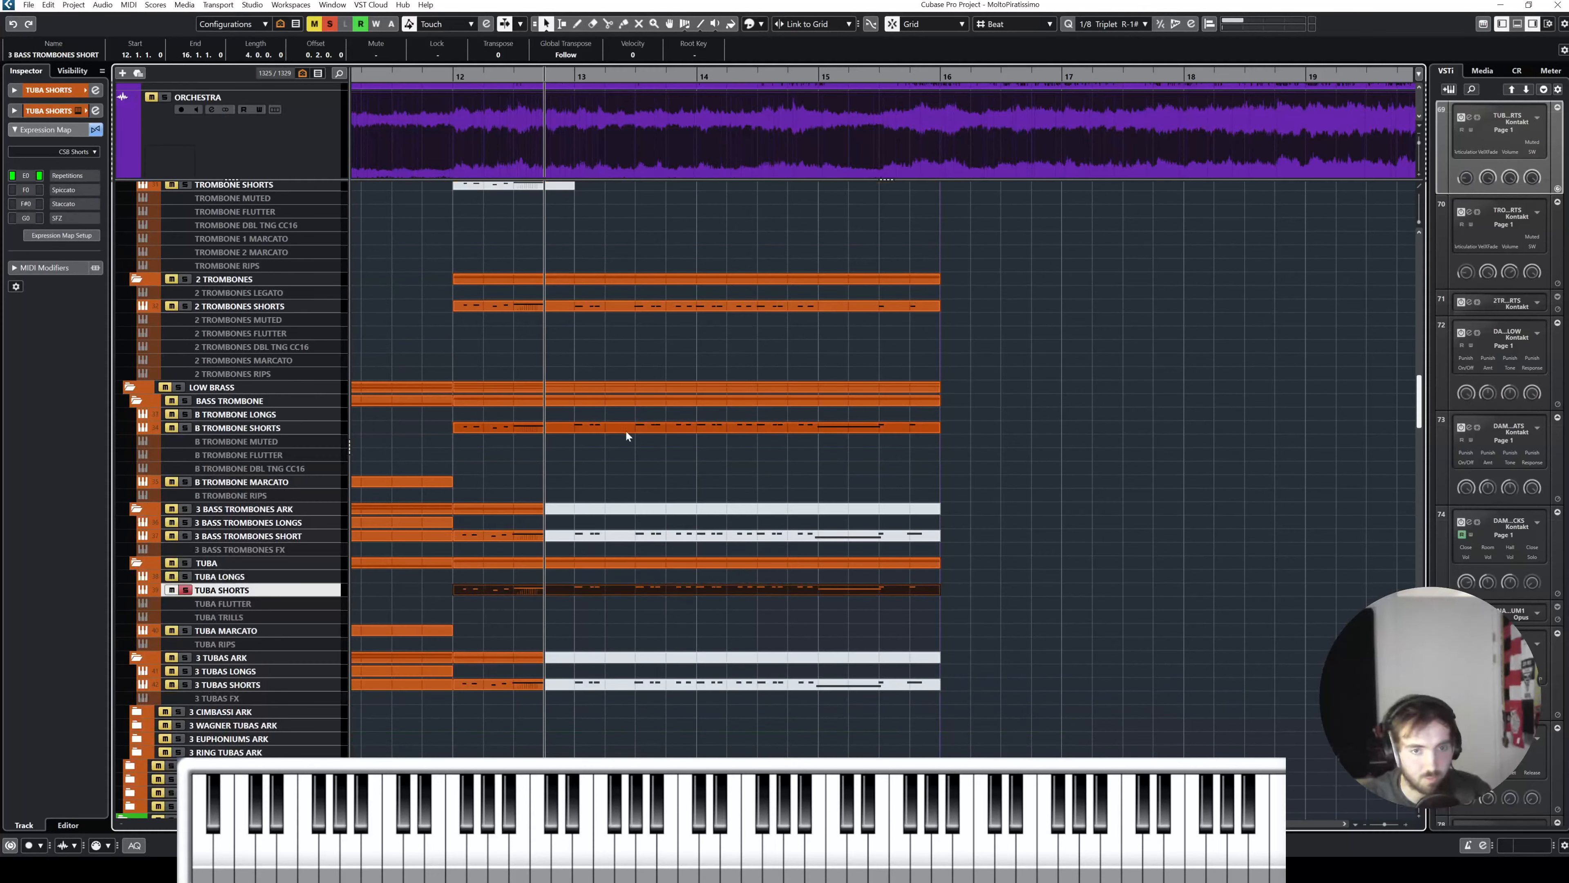
click(322, 428)
click(262, 307)
key(s)
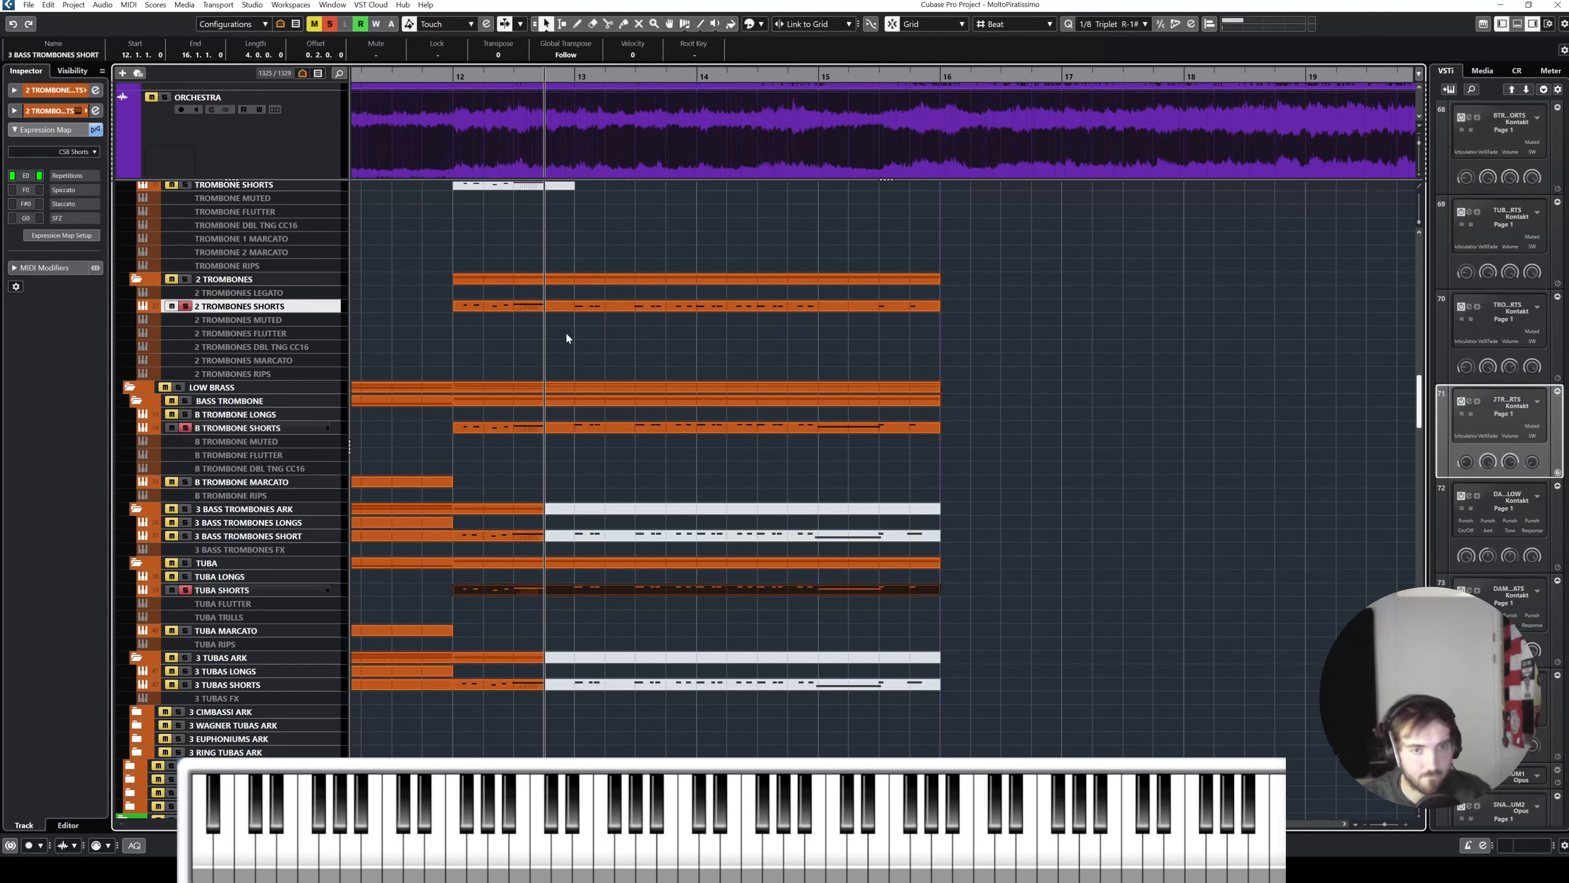
Step: Open the selected low brass and low string shorts parts together in the key editor and play them back
click(585, 307)
scroll(637, 451, down, 12)
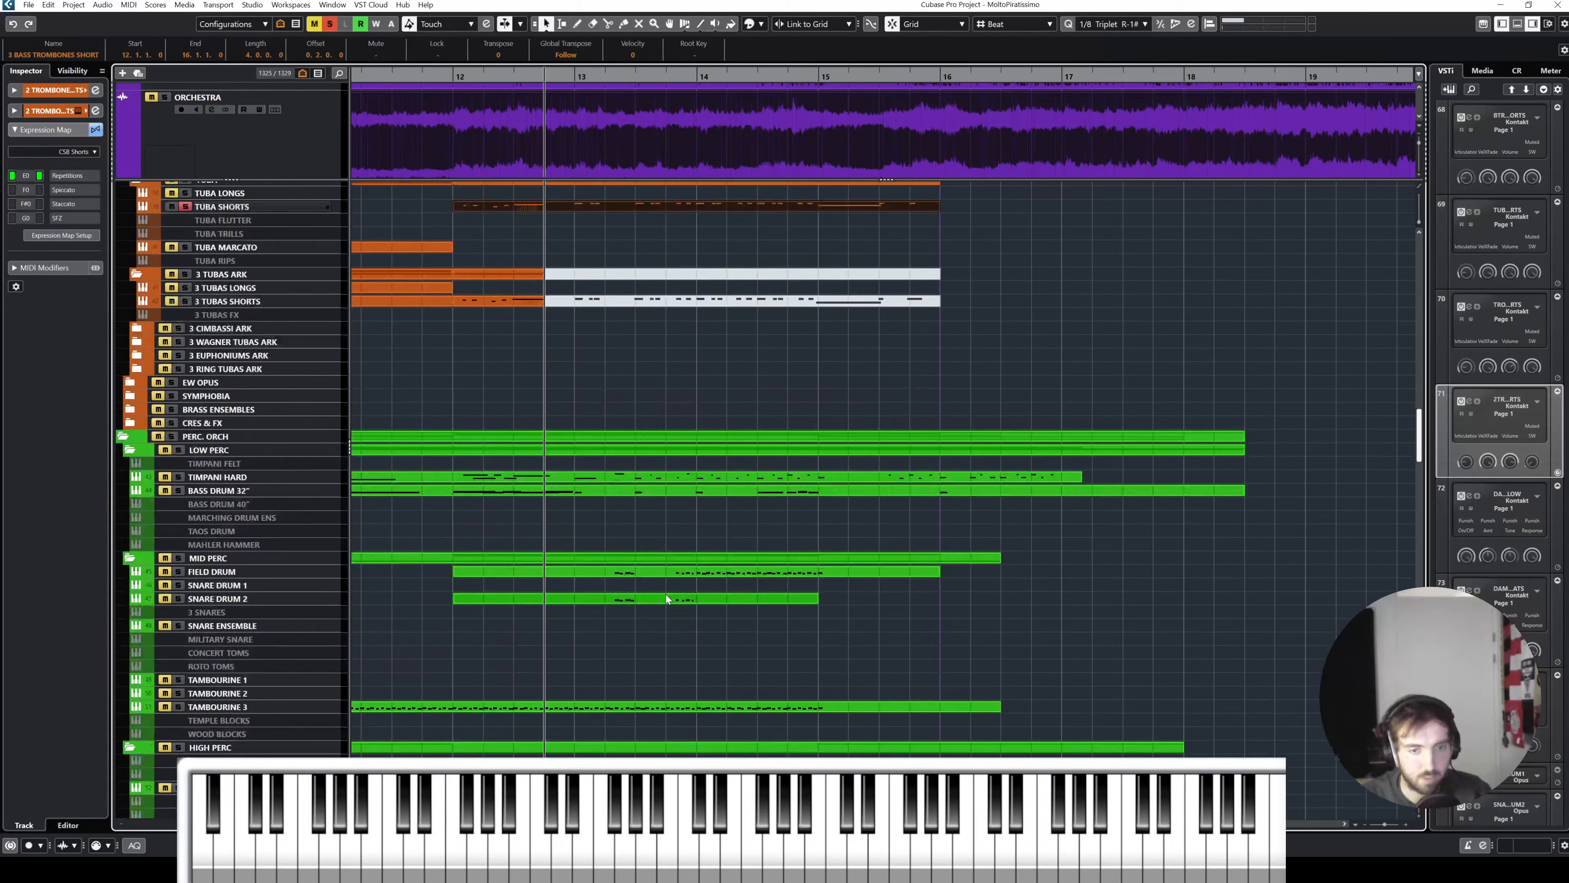
scroll(650, 475, down, 3)
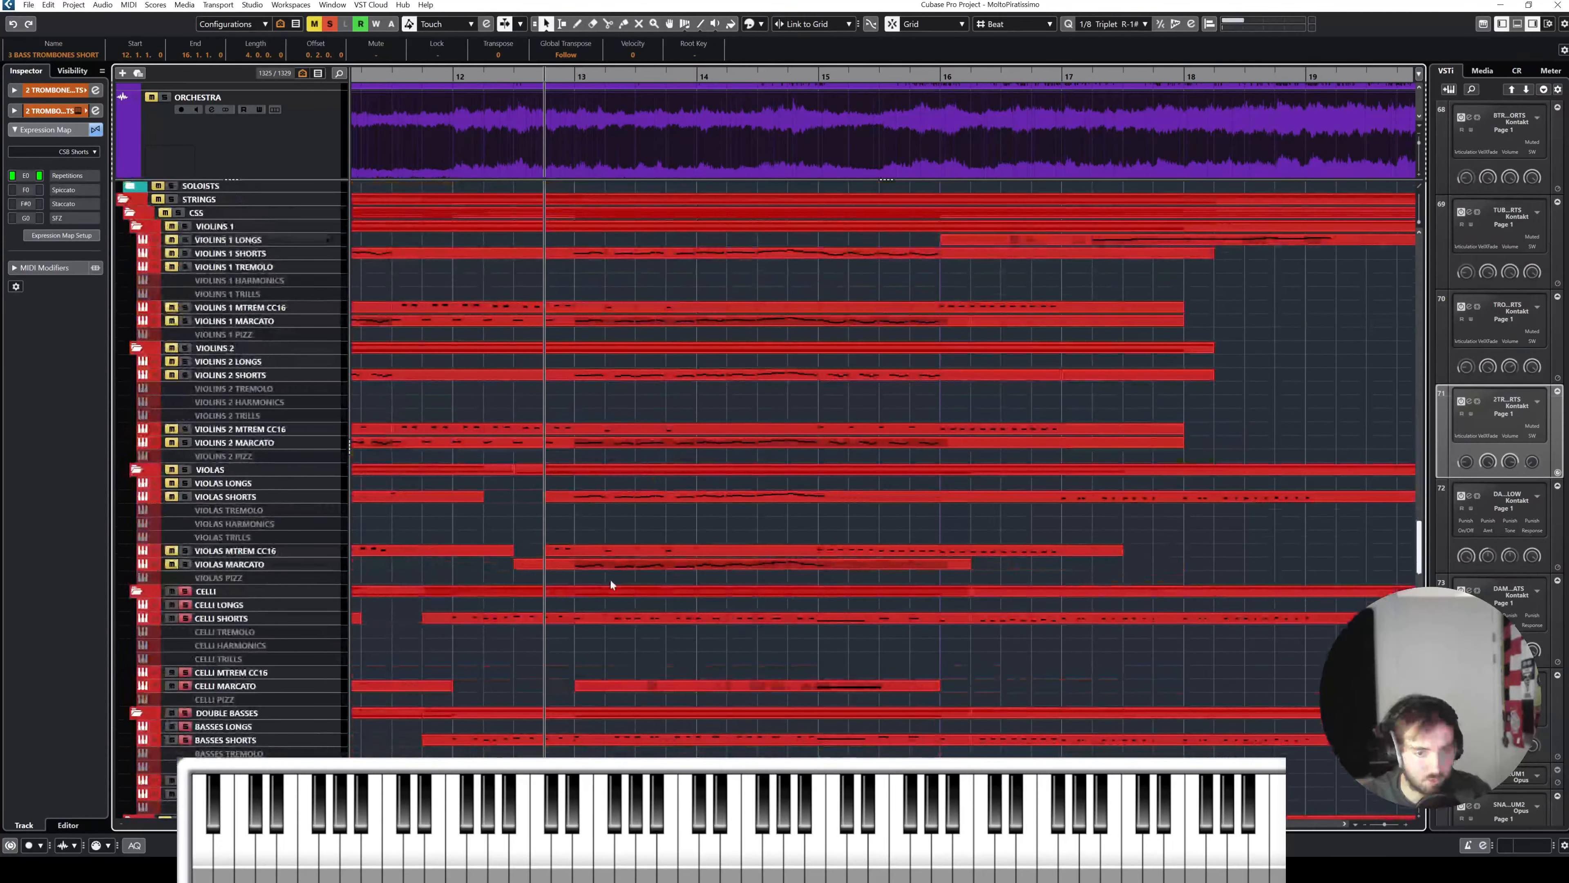
scroll(628, 614, up, 3)
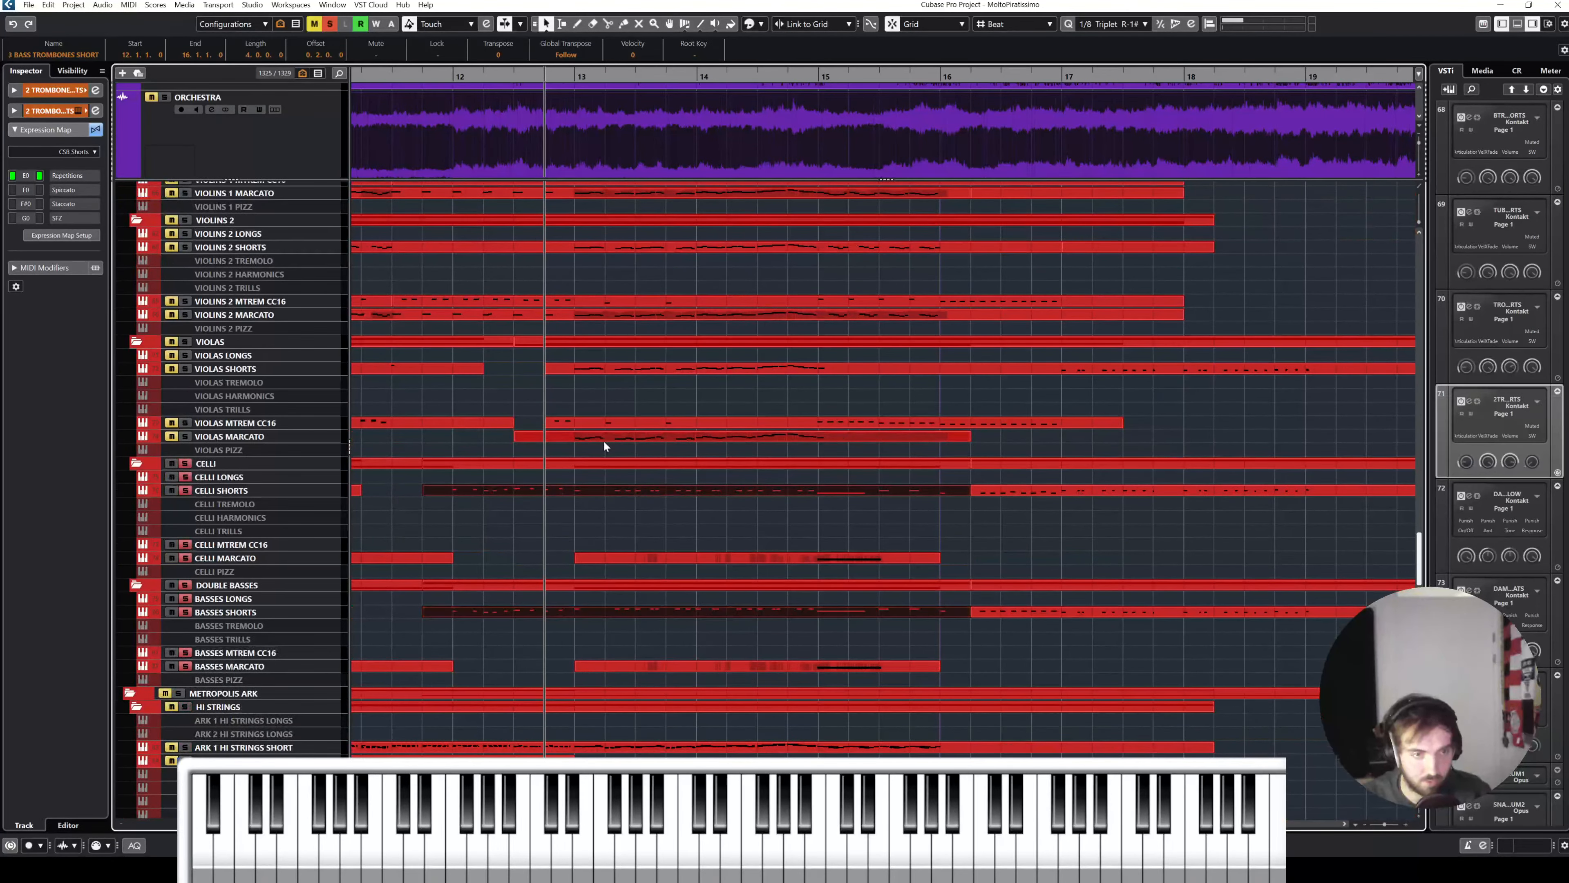
scroll(603, 440, up, 10)
scroll(599, 440, up, 4)
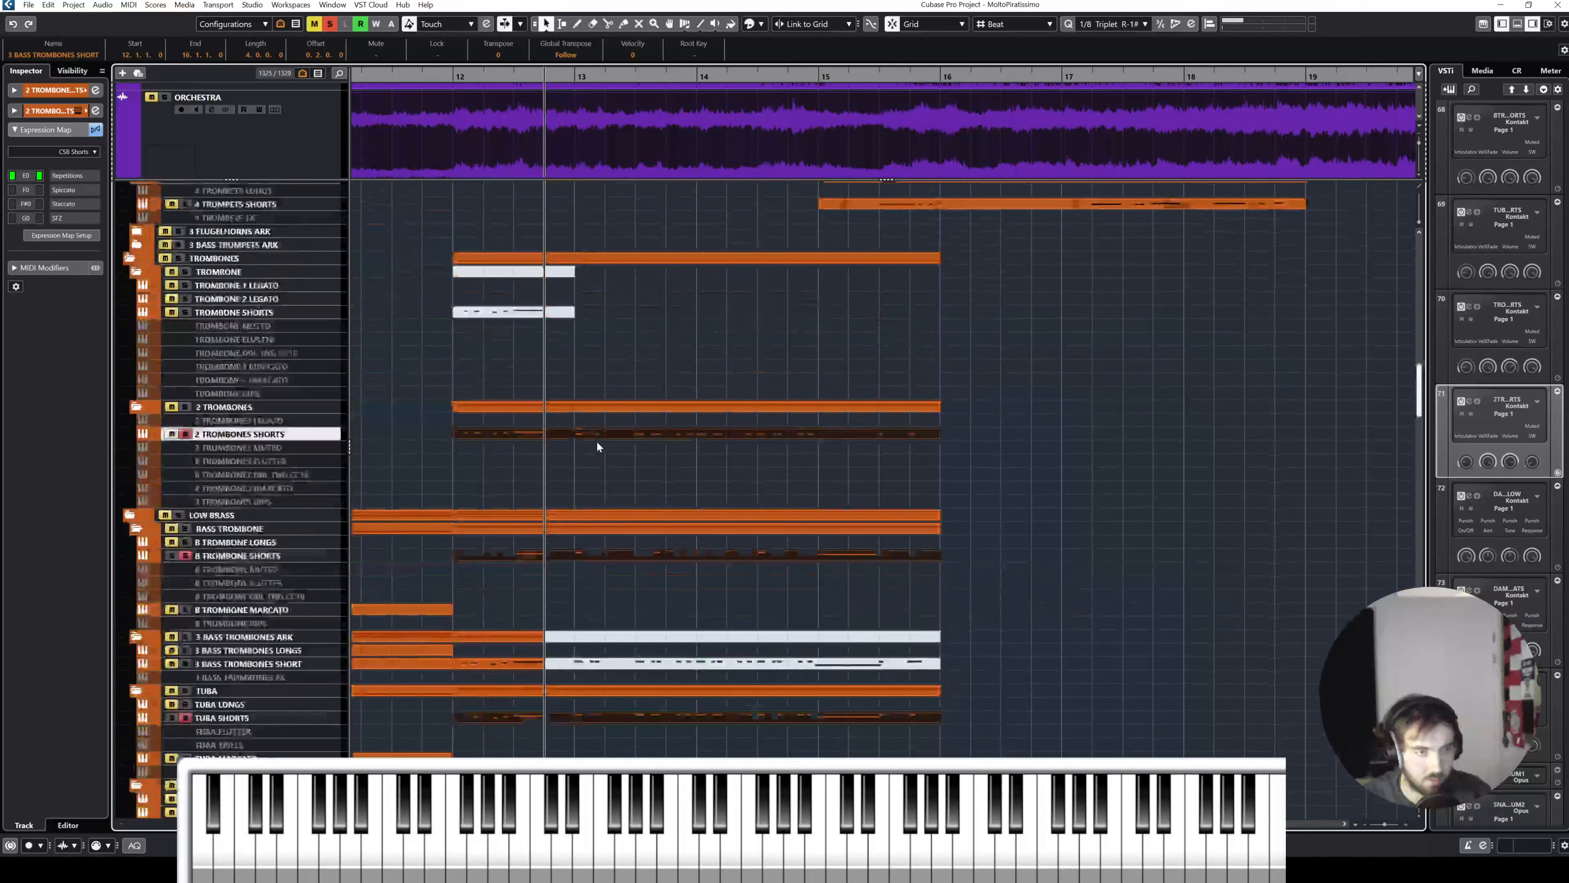
double_click(660, 432)
key(space)
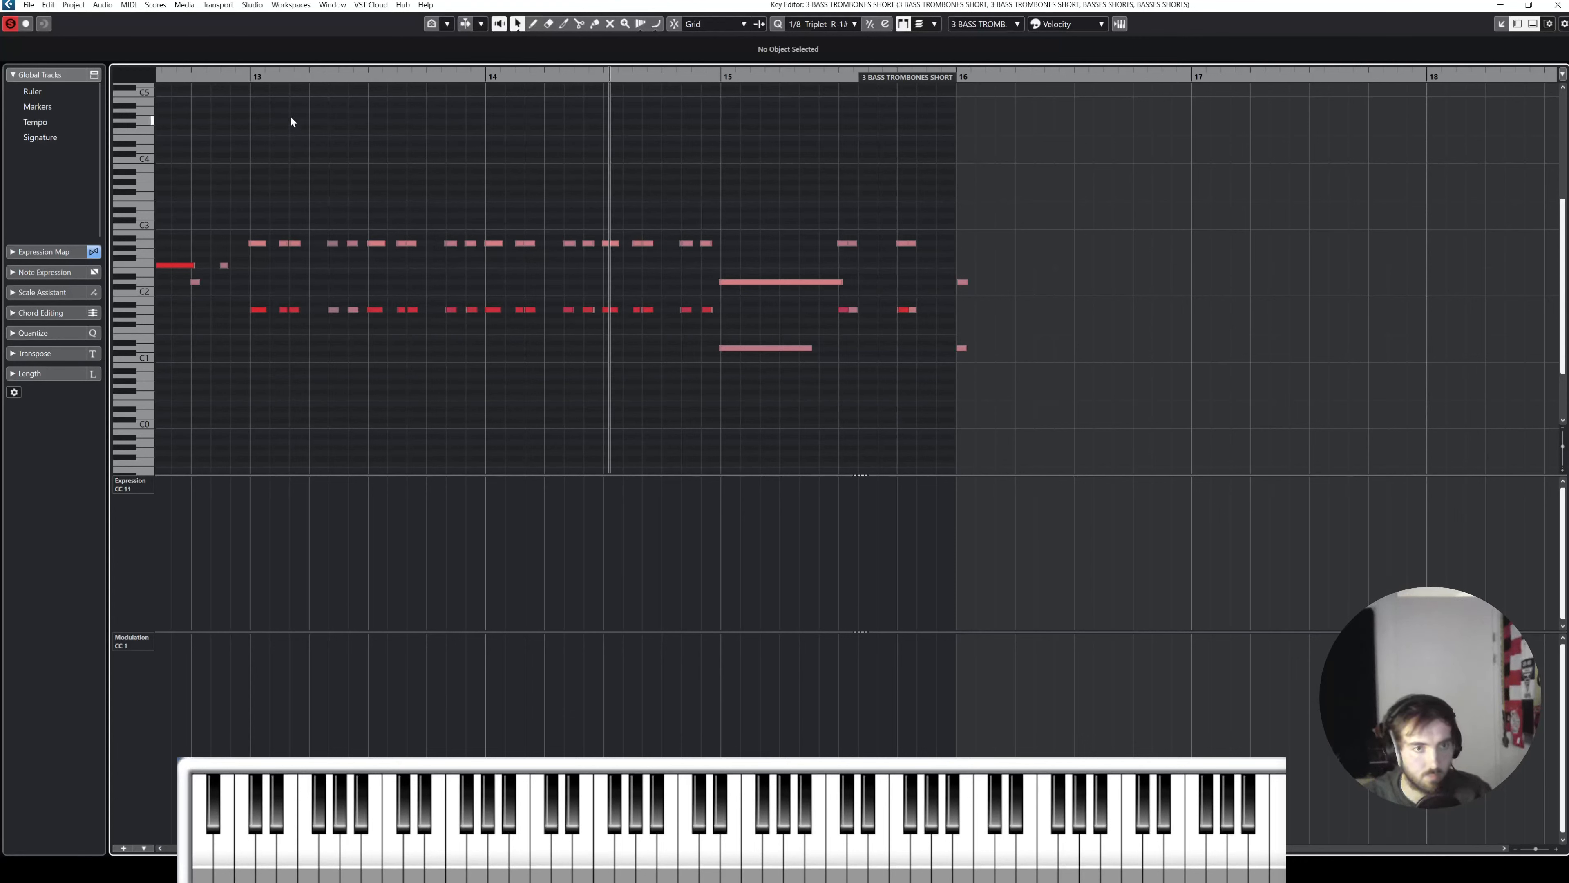
Step: Play back the combined low brass and string shorts from just before bar 13
click(248, 75)
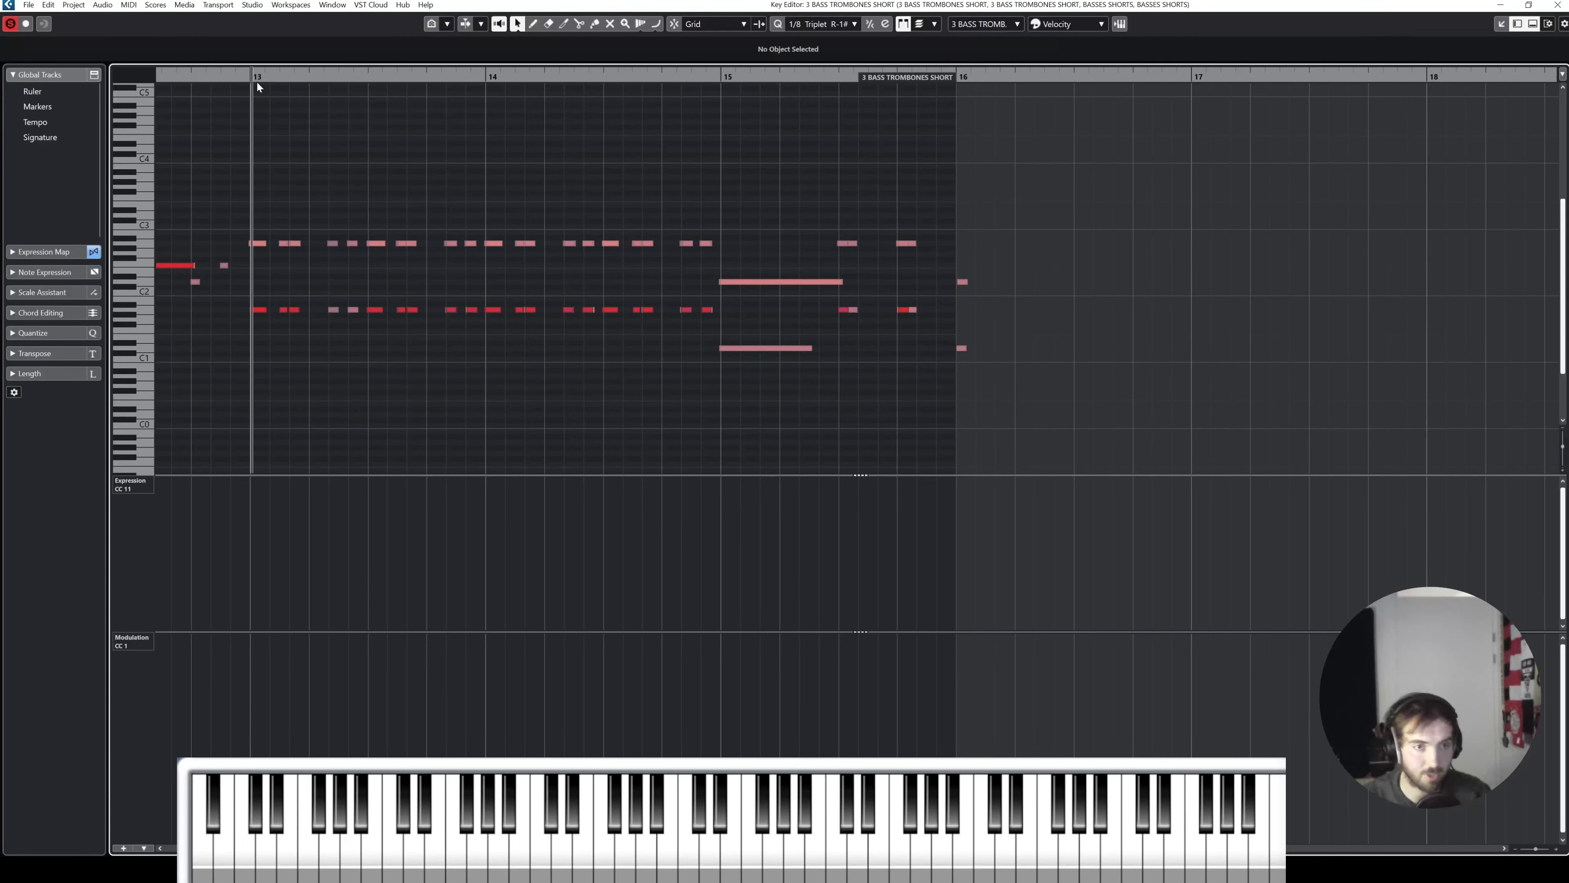
click(237, 81)
key(space)
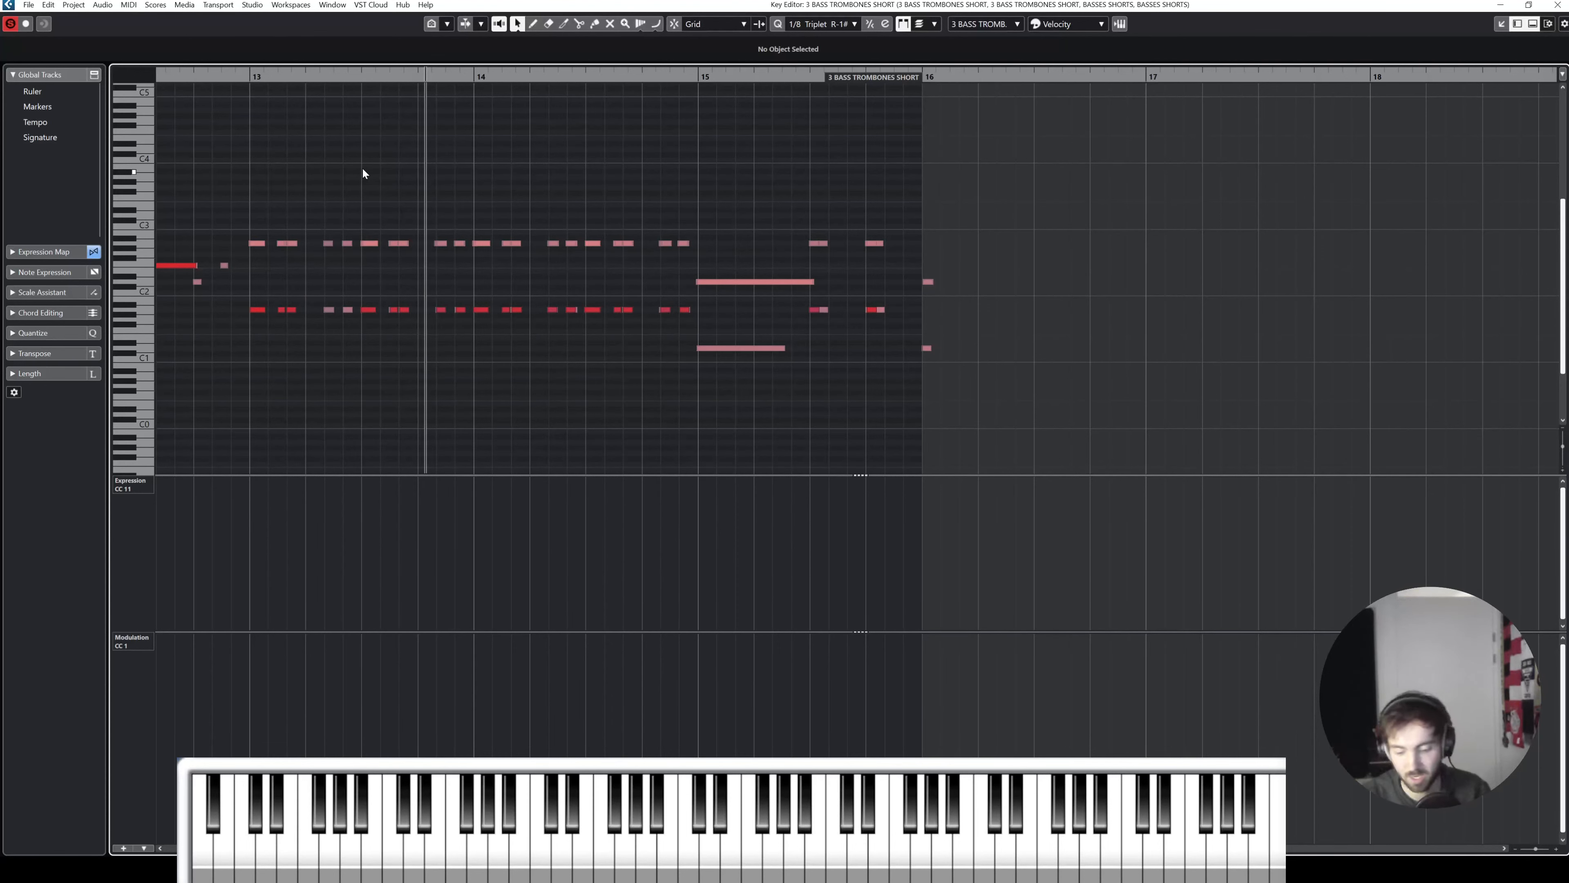
Step: Close the key editor, clear all solos and play back the full arrangement from the middle of bar 16
key(Escape)
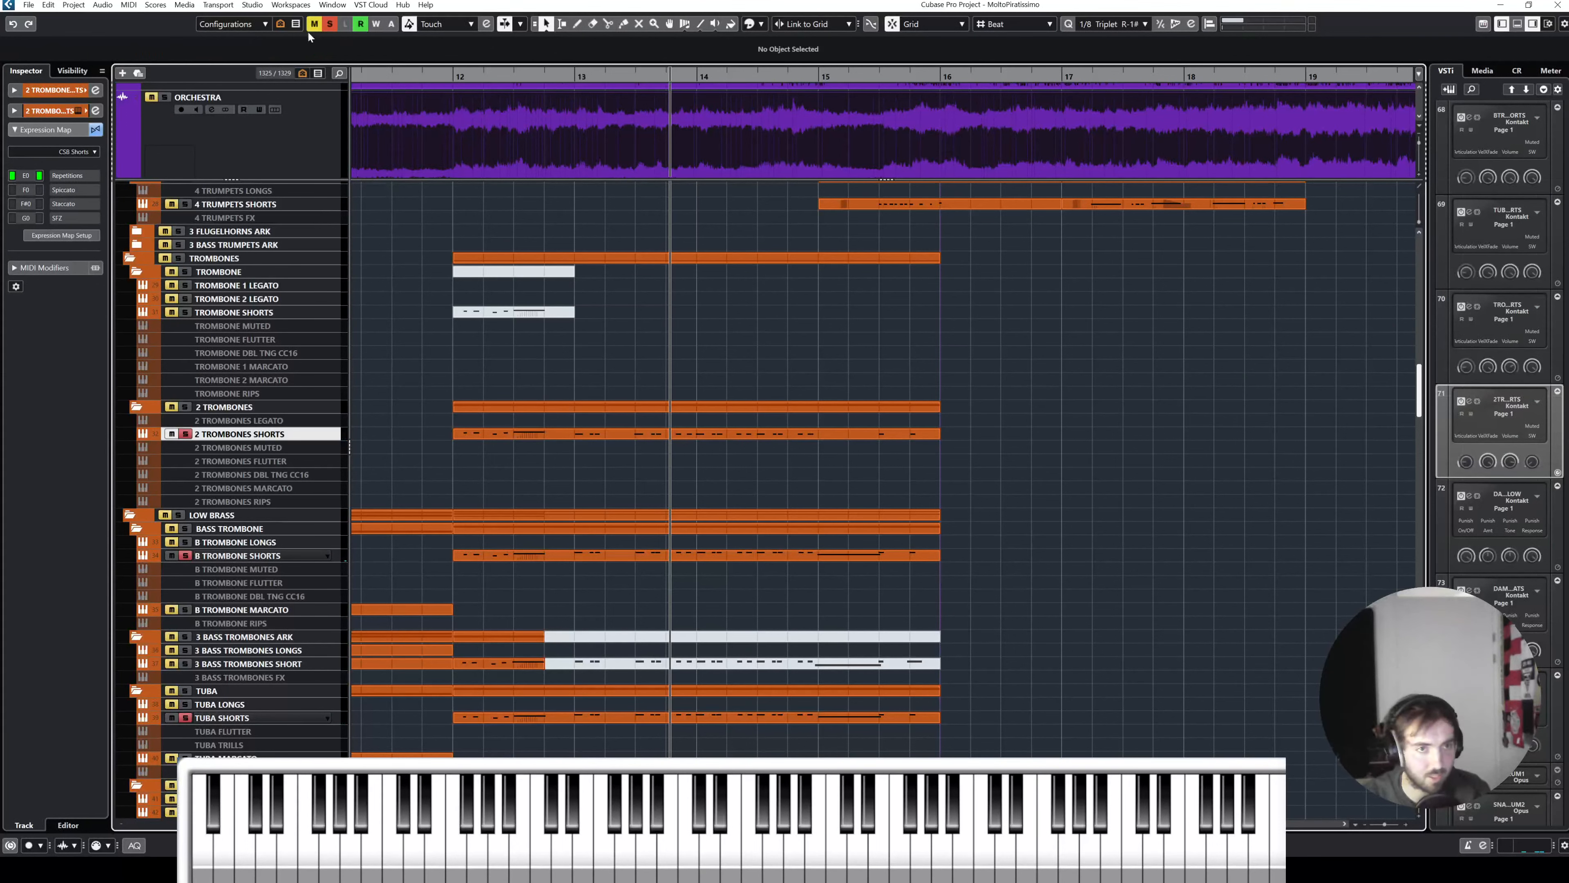
click(330, 24)
scroll(754, 312, right, 3)
click(893, 76)
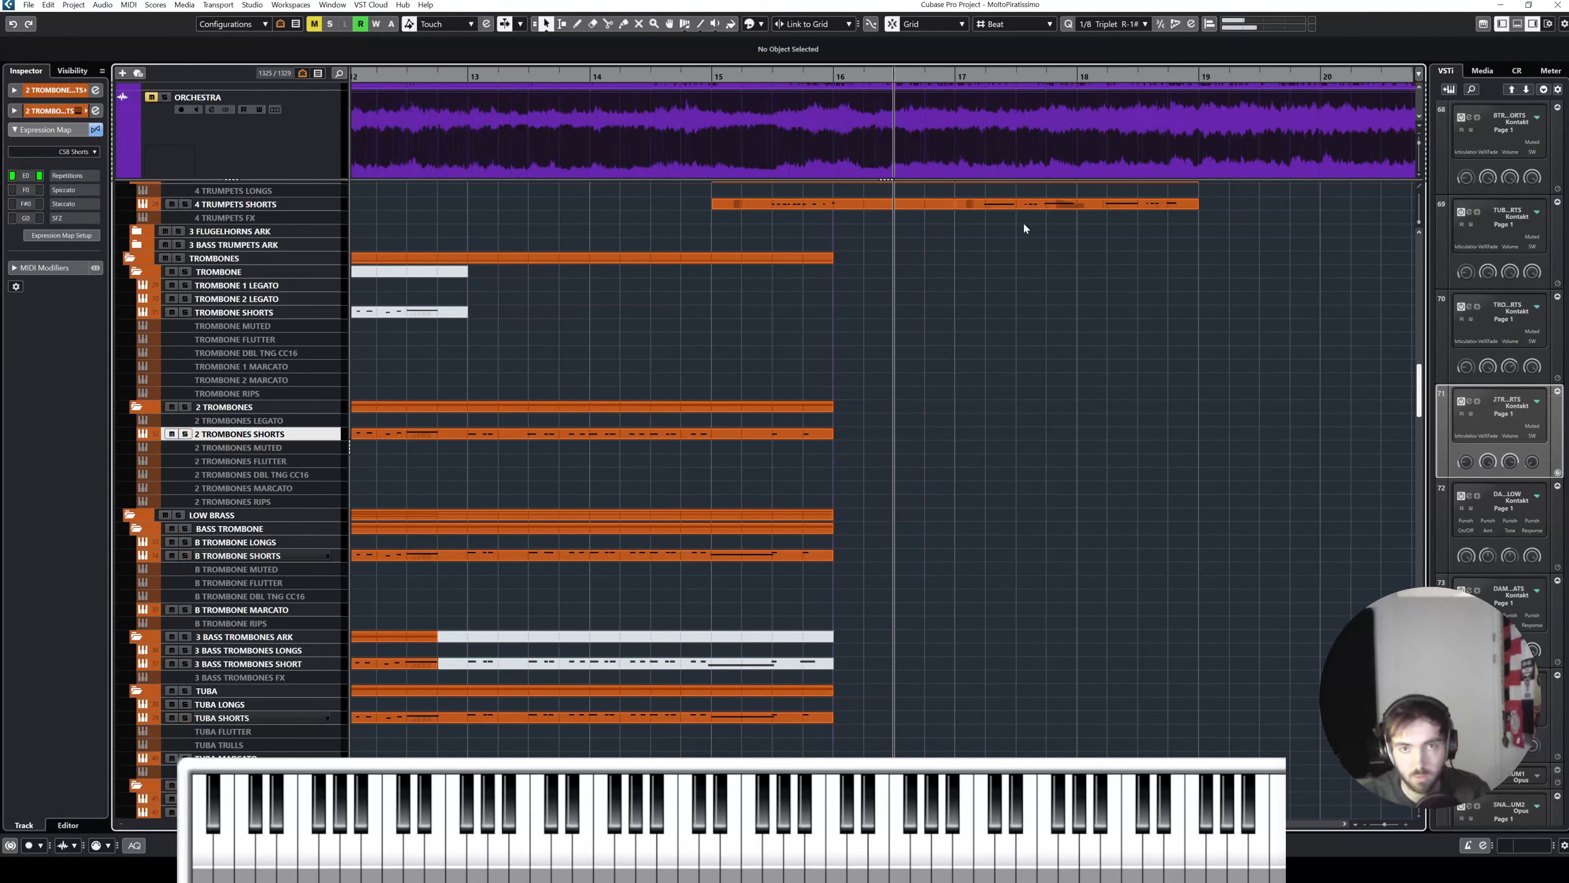
key(space)
Step: Solo the ORCHESTRA reference track and listen to bars 16 and 17
scroll(1019, 230, right, 3)
click(309, 163)
key(s)
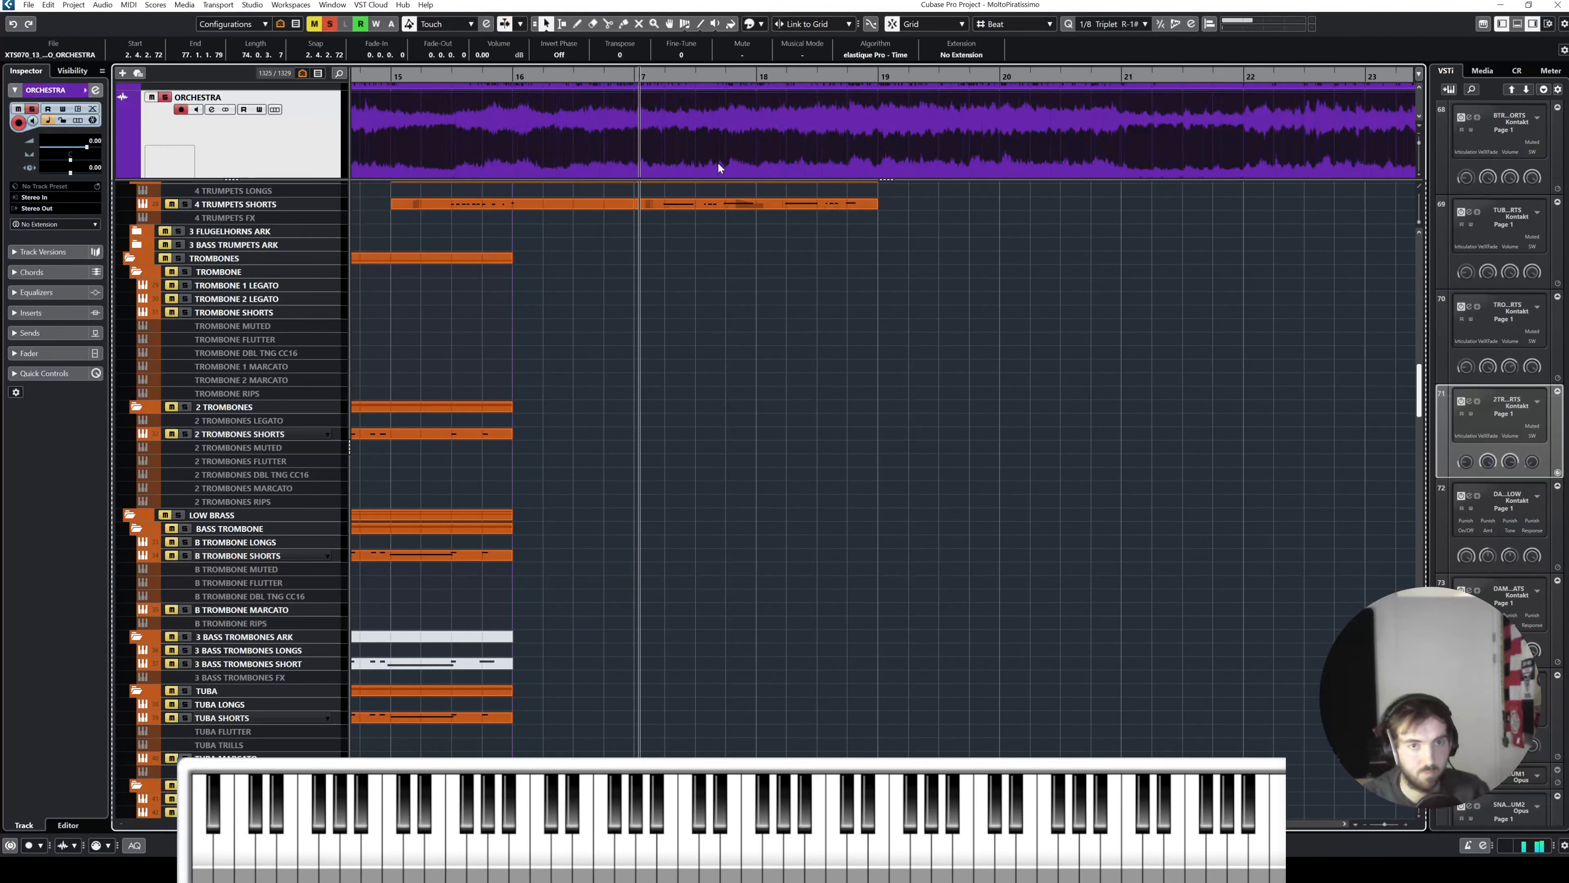
key(space)
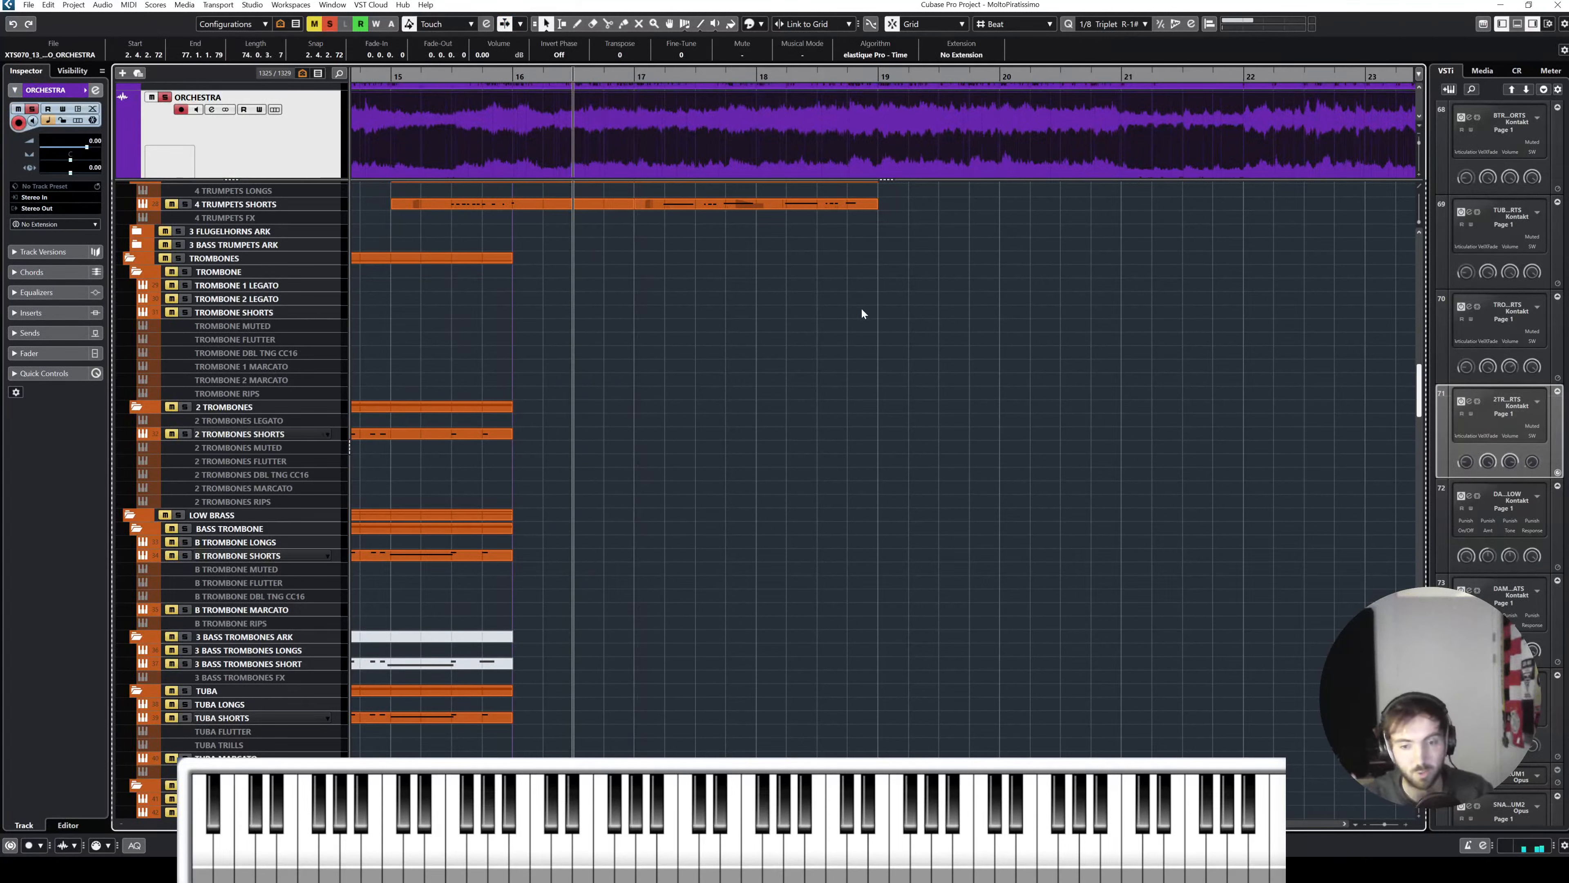
key(space)
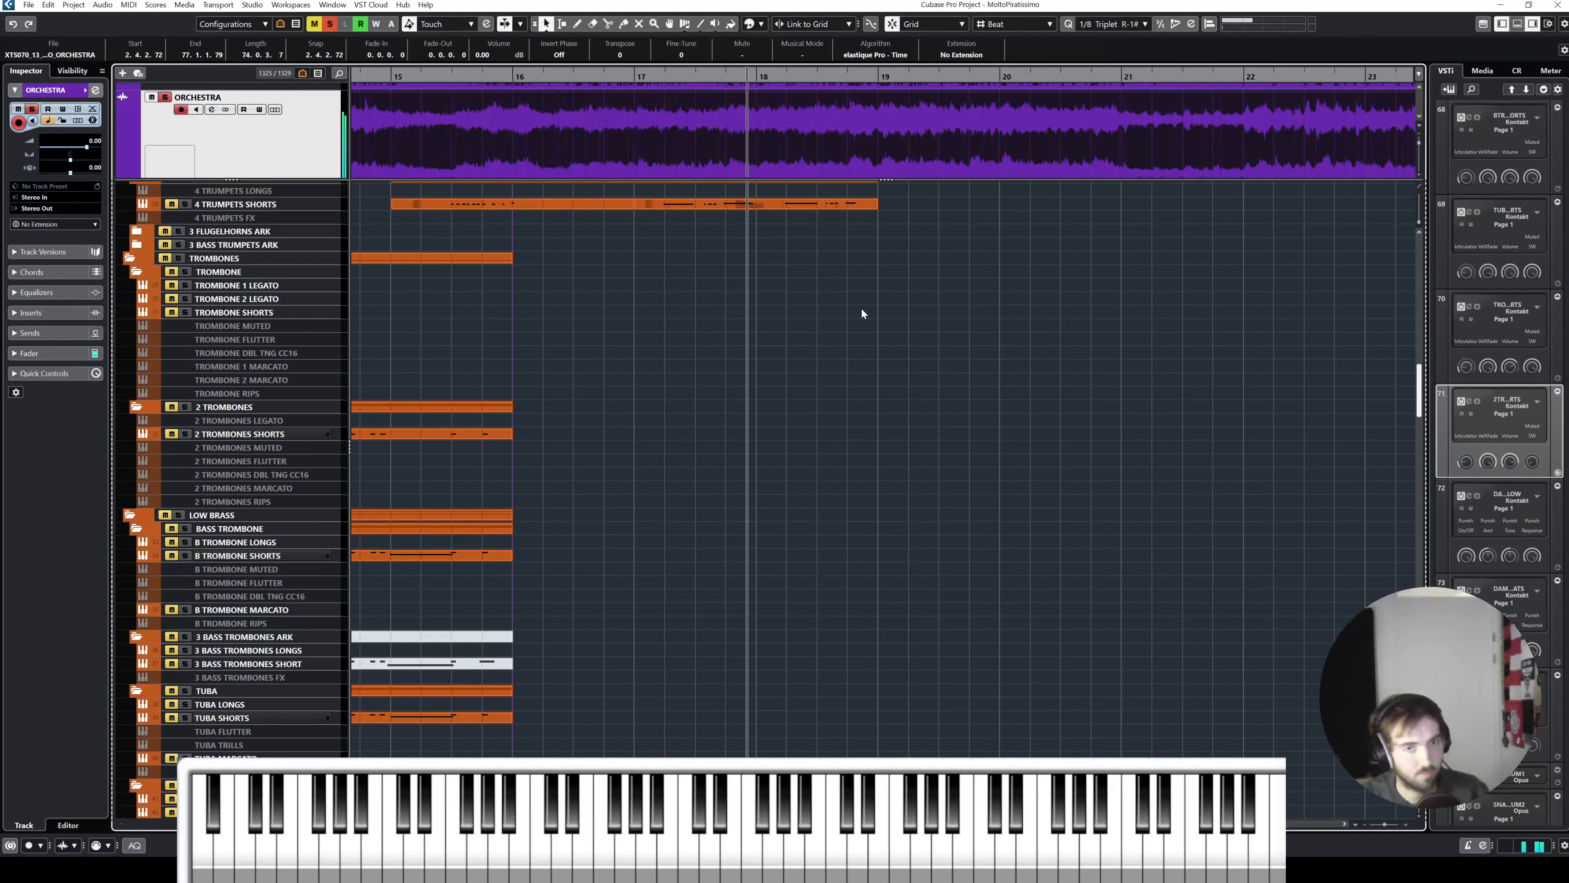
click(593, 77)
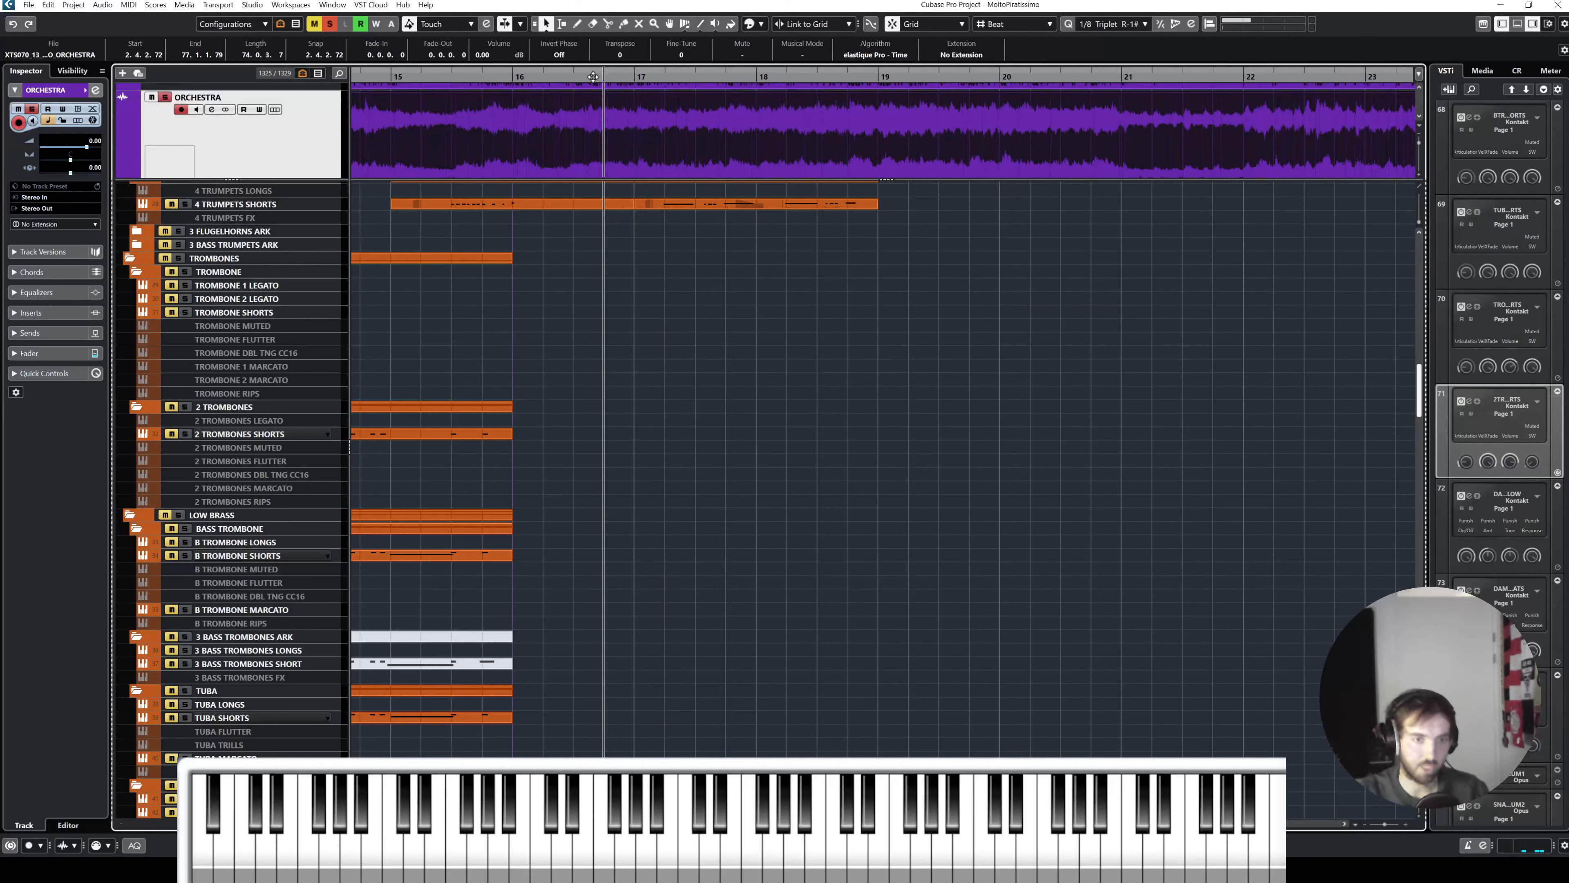
Step: Unsolo ORCHESTRA, open the ARK 1 LO STRINGS SHORT part in the key editor to examine bars 15–19, and close the editor
click(812, 420)
scroll(813, 420, down, 15)
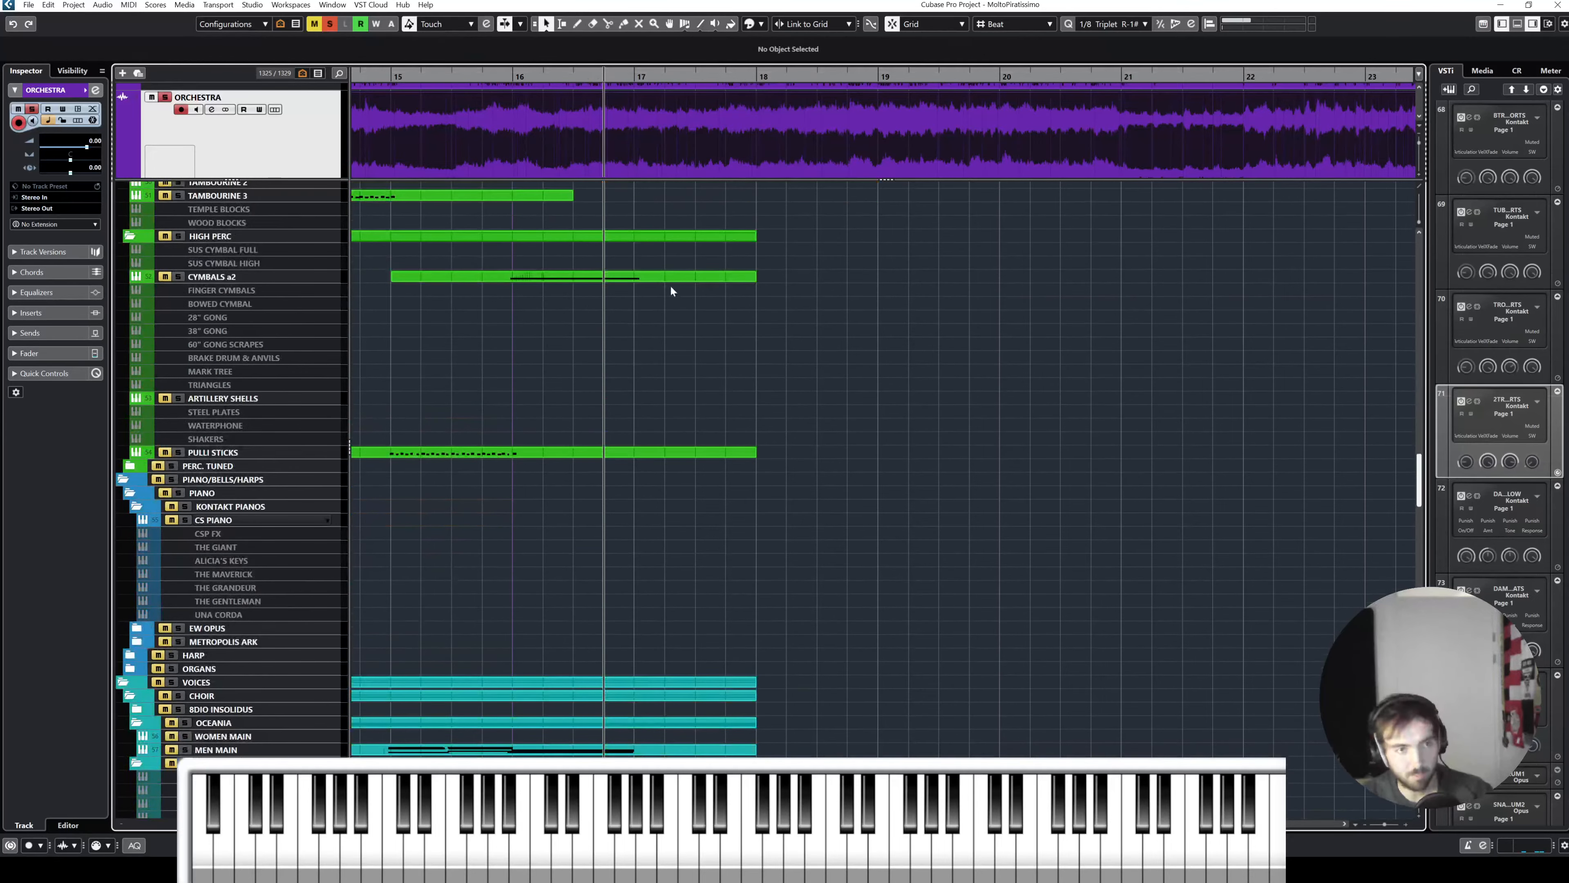
scroll(718, 393, down, 15)
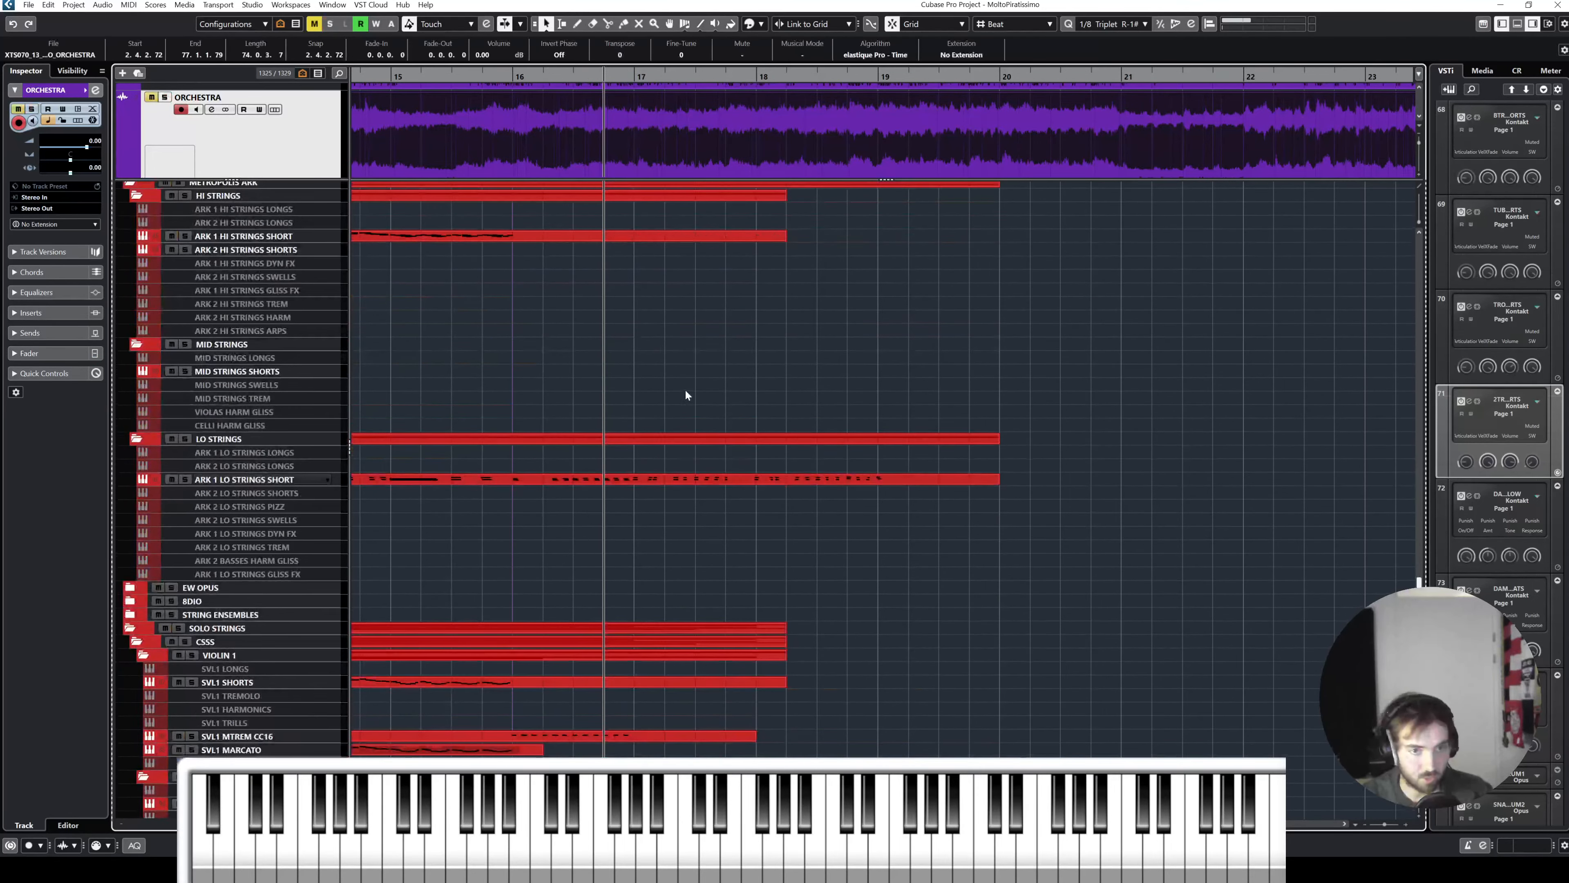
double_click(716, 479)
scroll(1089, 325, right, 5)
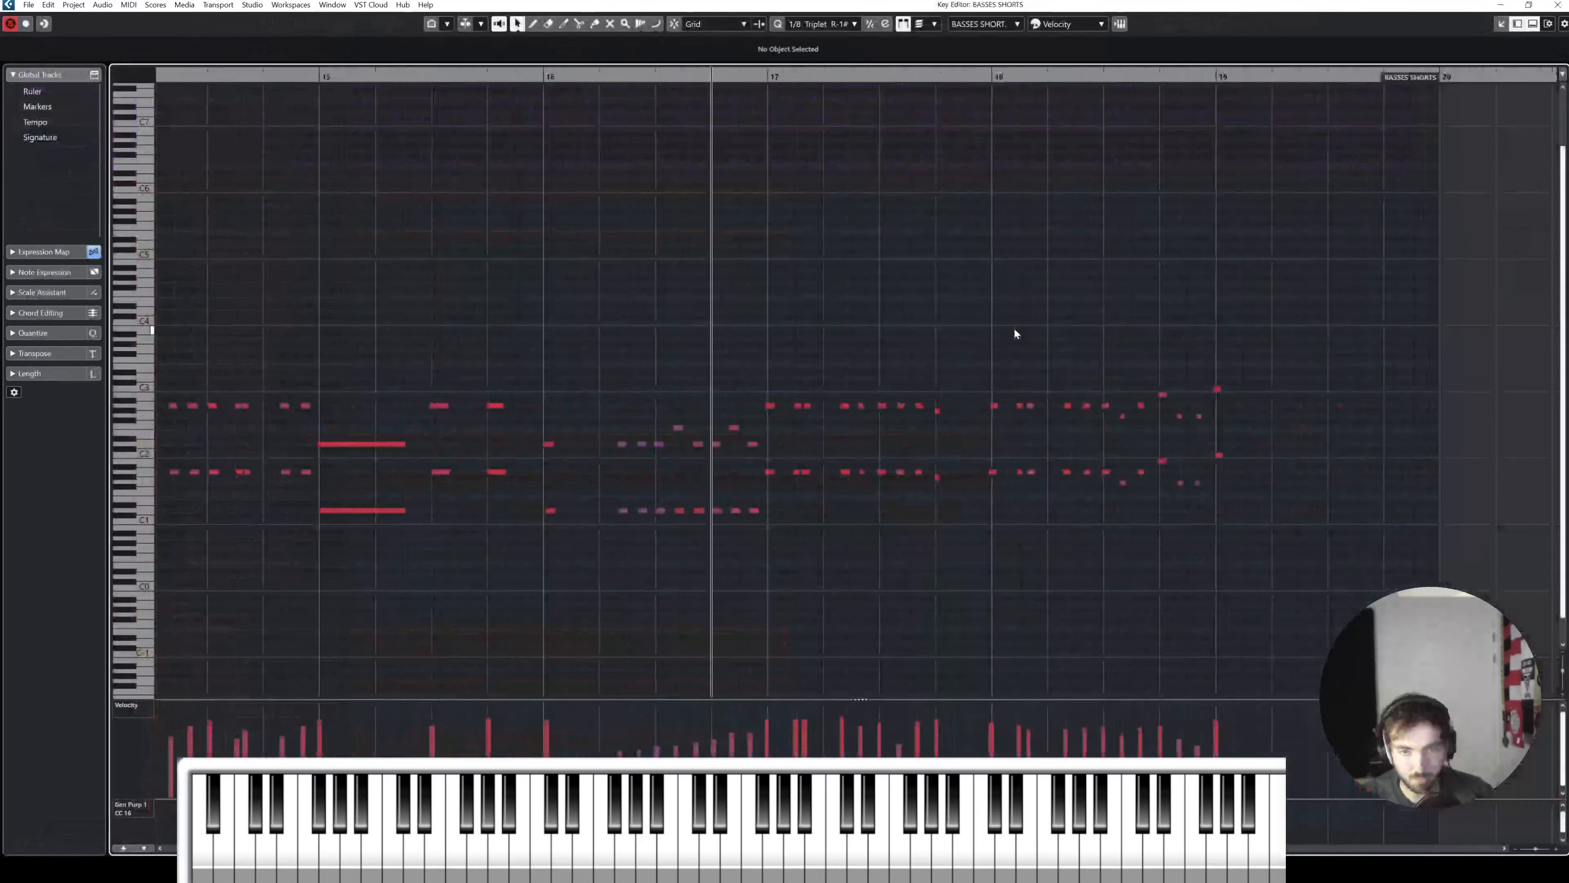
scroll(1014, 330, right, 3)
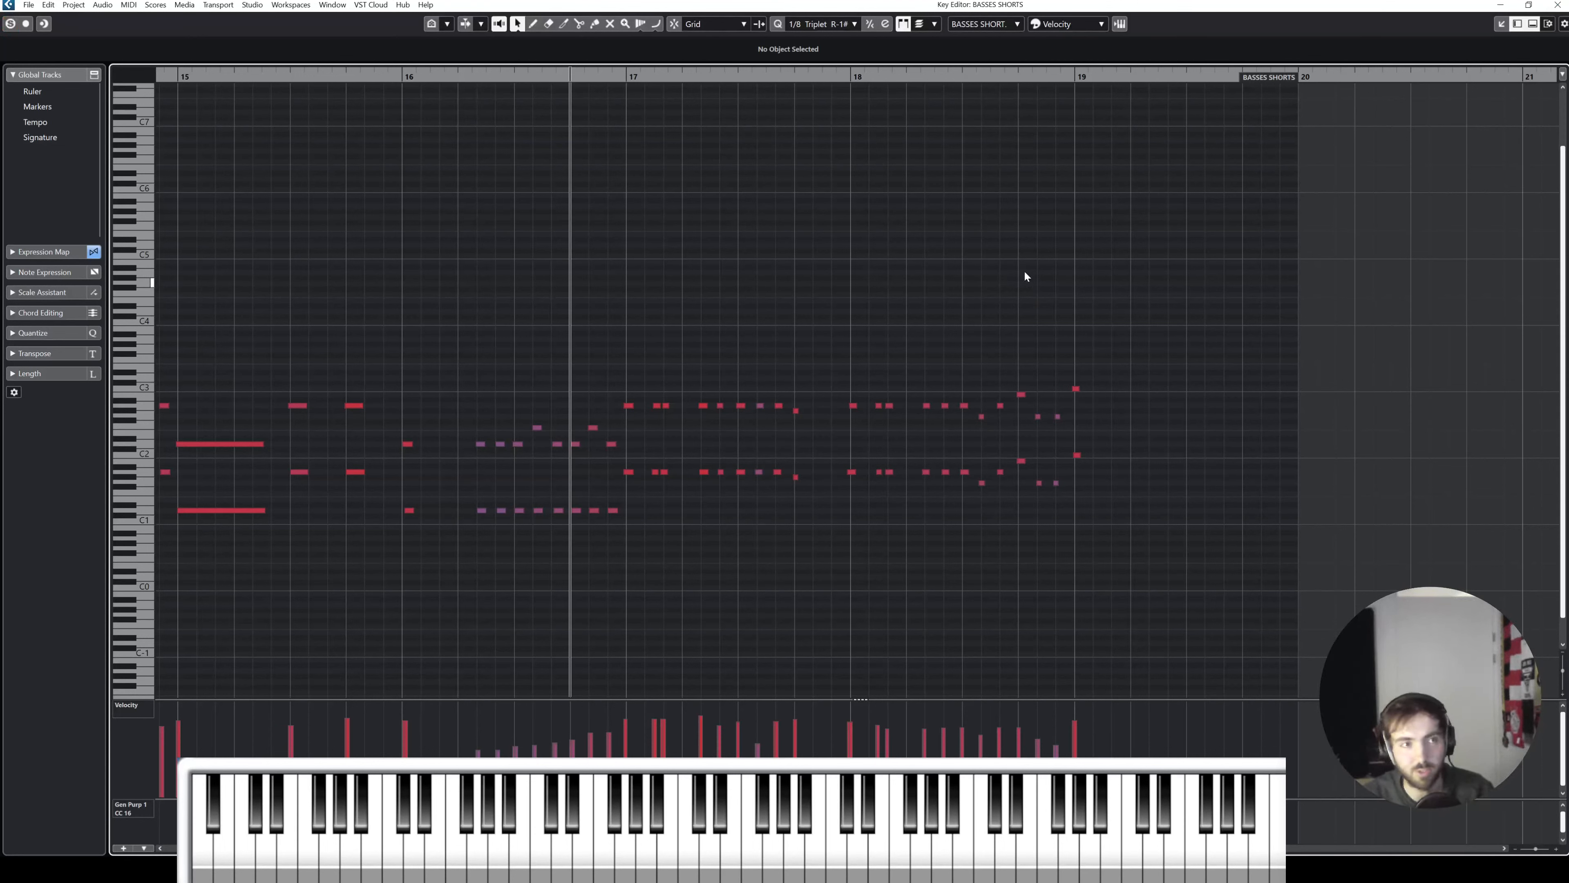
click(1558, 5)
click(1033, 263)
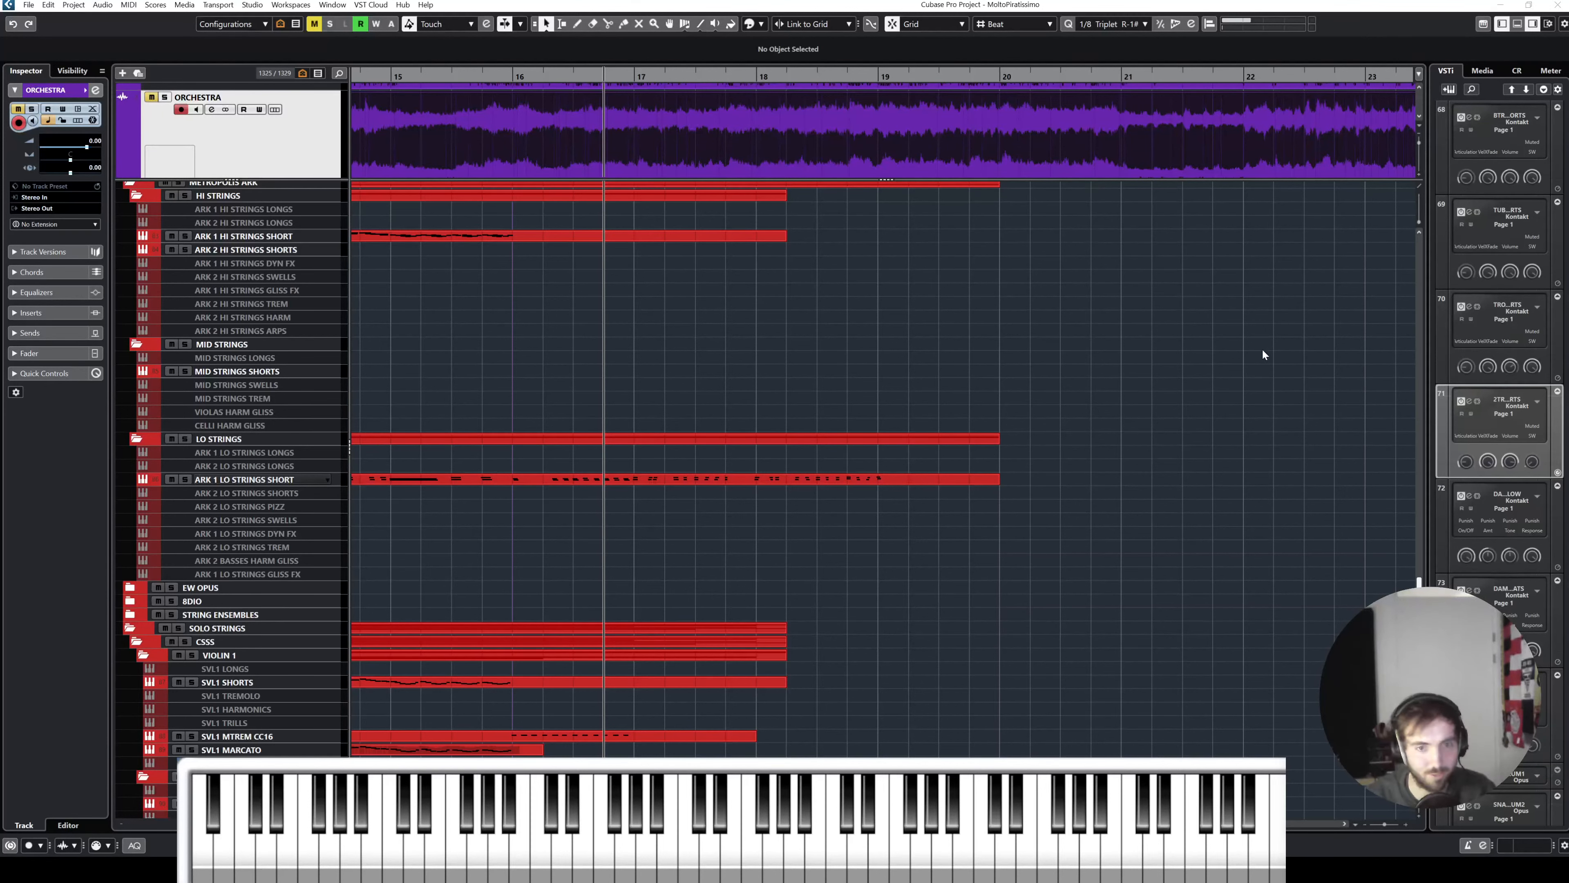
Step: Select B TROMBONE SHORTS, TUBA SHORTS and 2 TROMBONES SHORTS together, and reduce the selection to 2 TROMBONES SHORTS
scroll(1089, 341, right, 2)
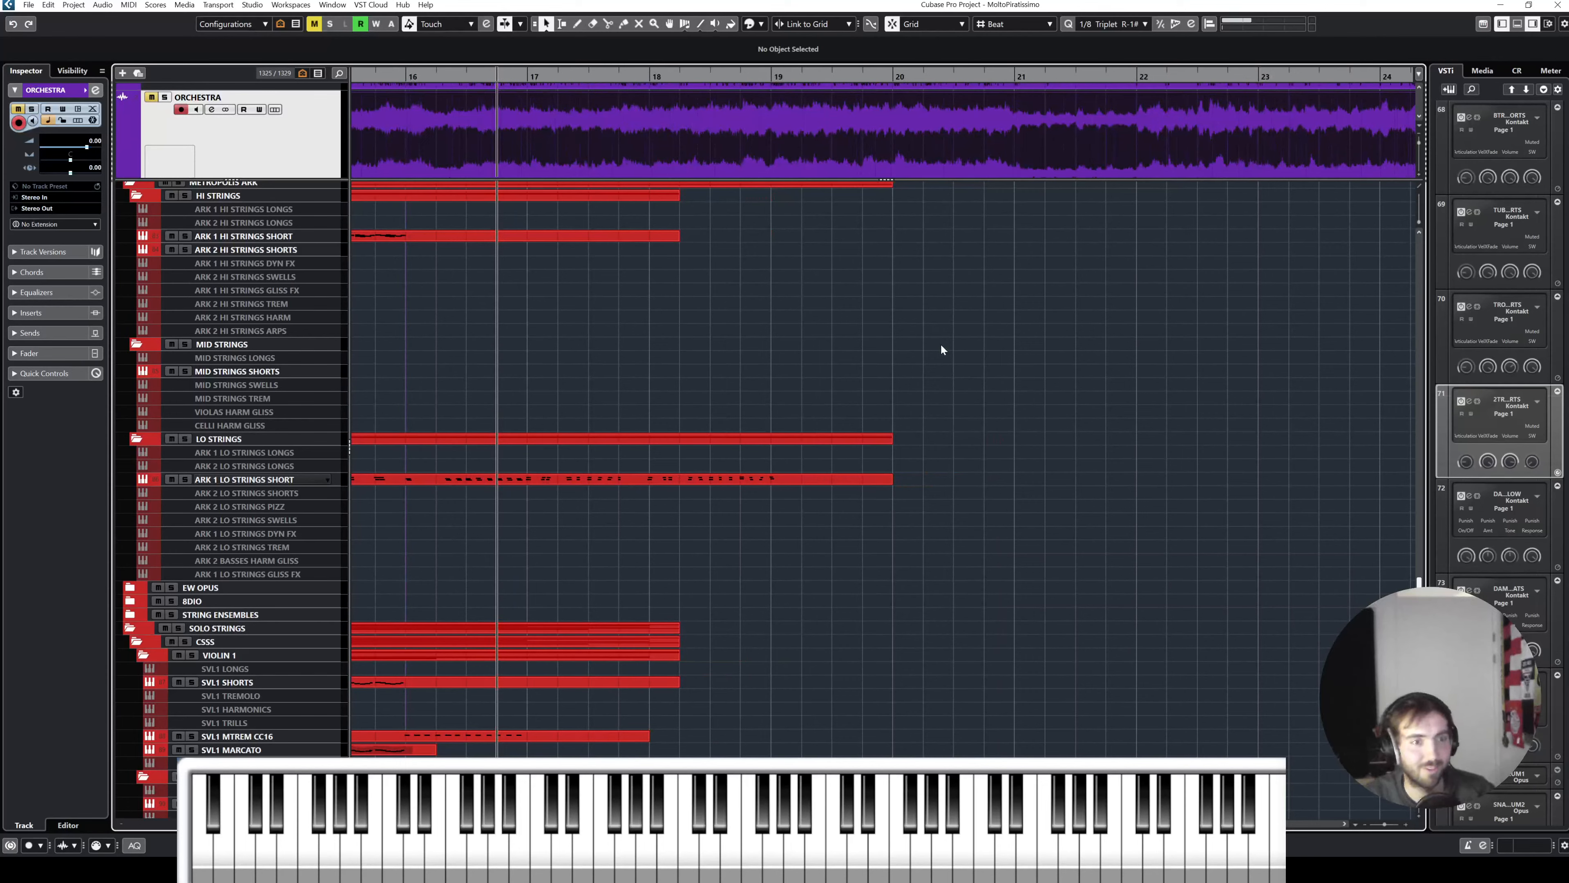
scroll(931, 344, up, 10)
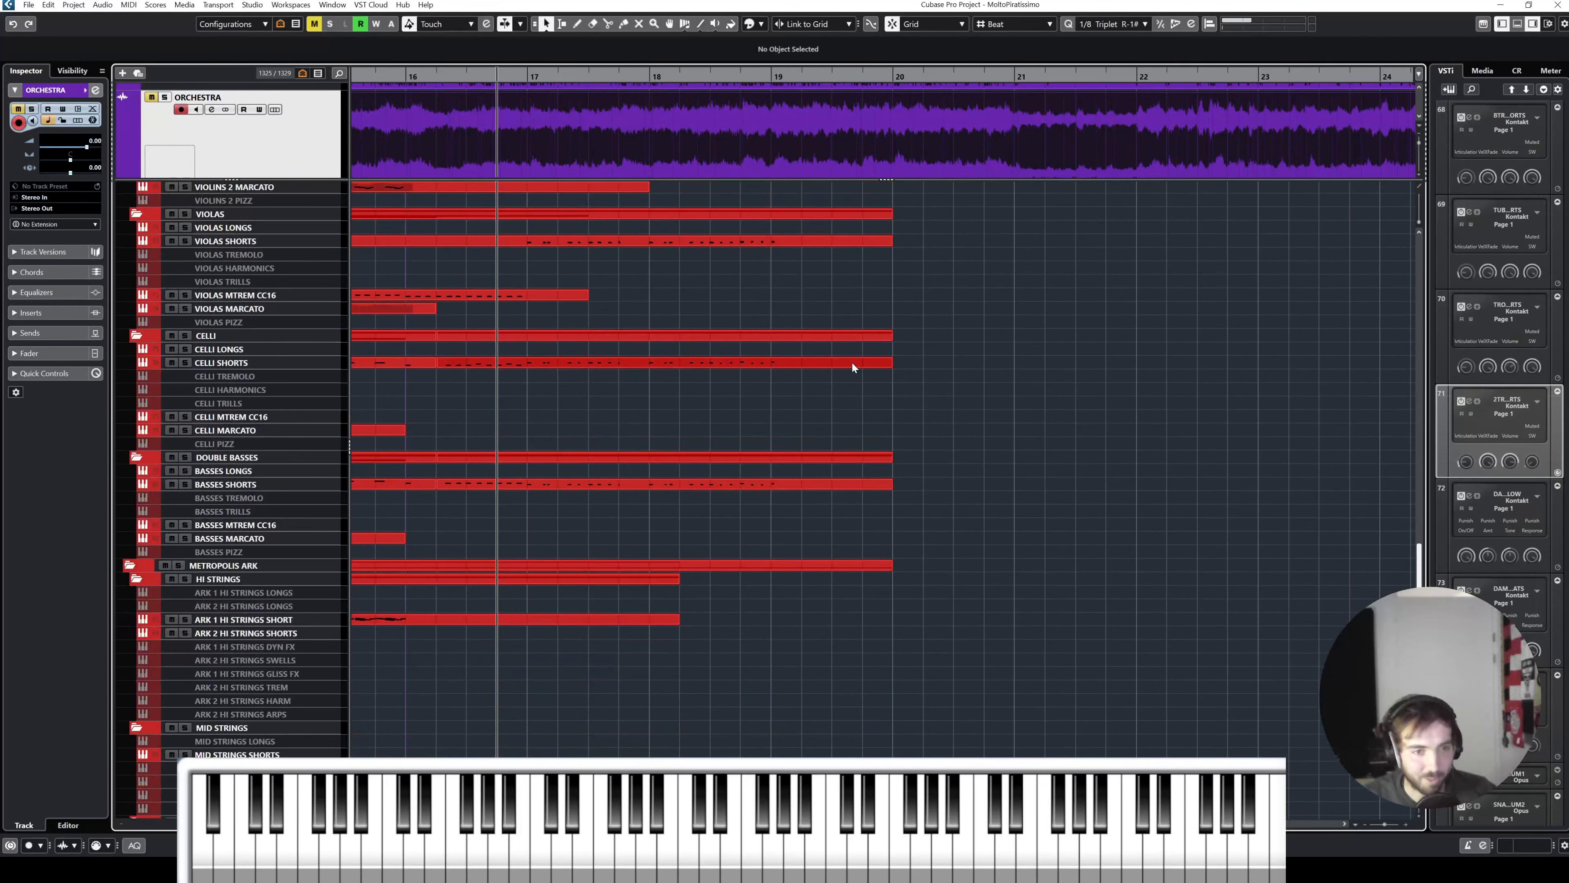
scroll(844, 363, up, 10)
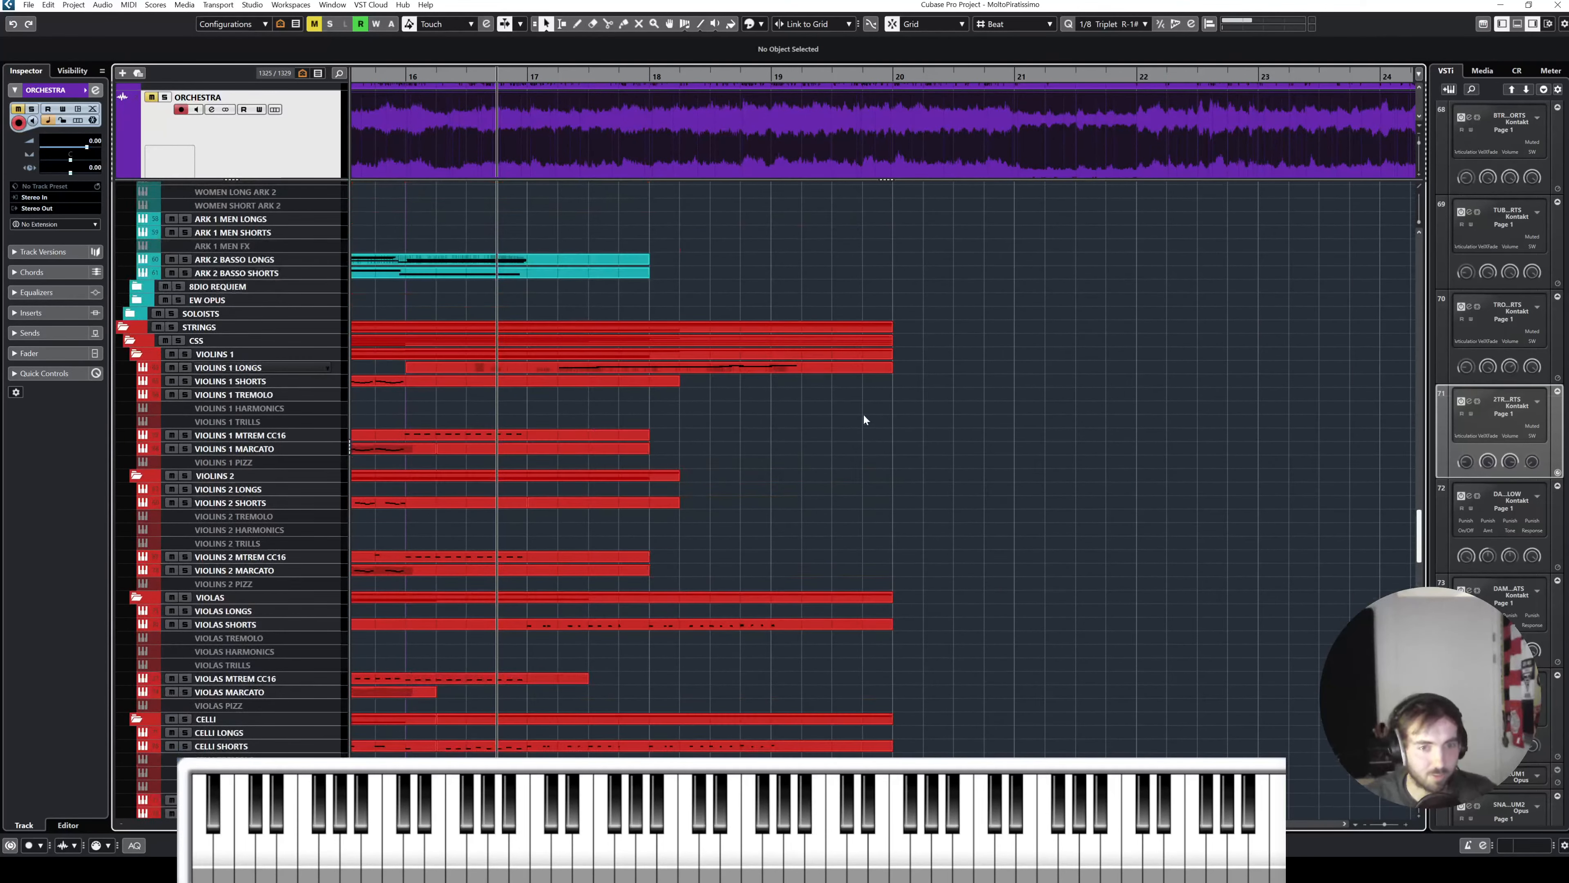
scroll(774, 413, up, 20)
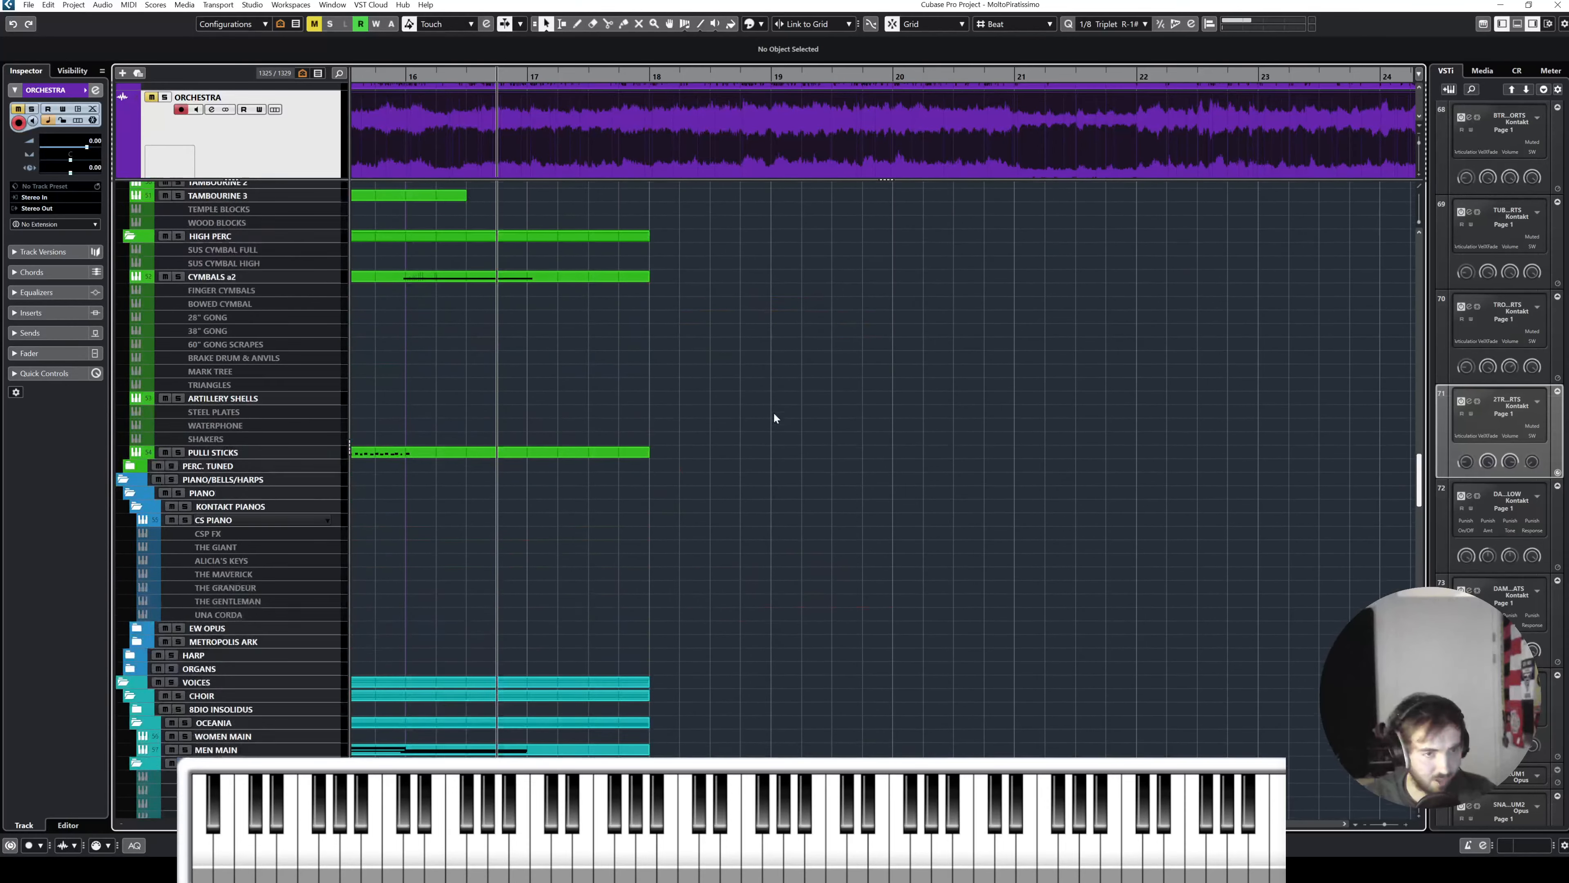
scroll(774, 412, up, 15)
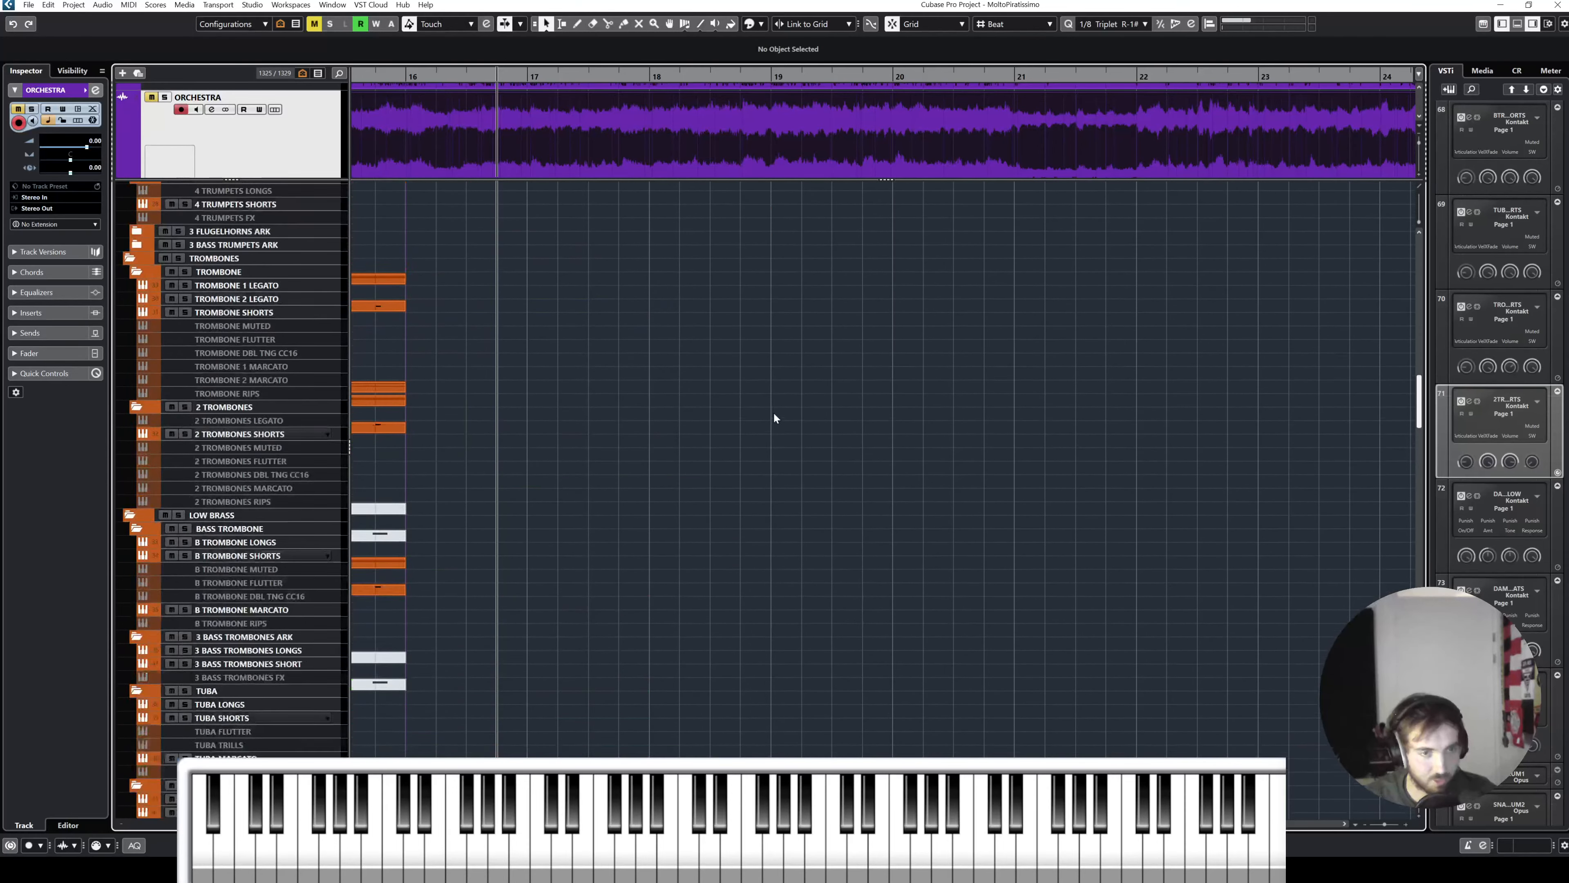
scroll(314, 490, down, 4)
click(271, 428)
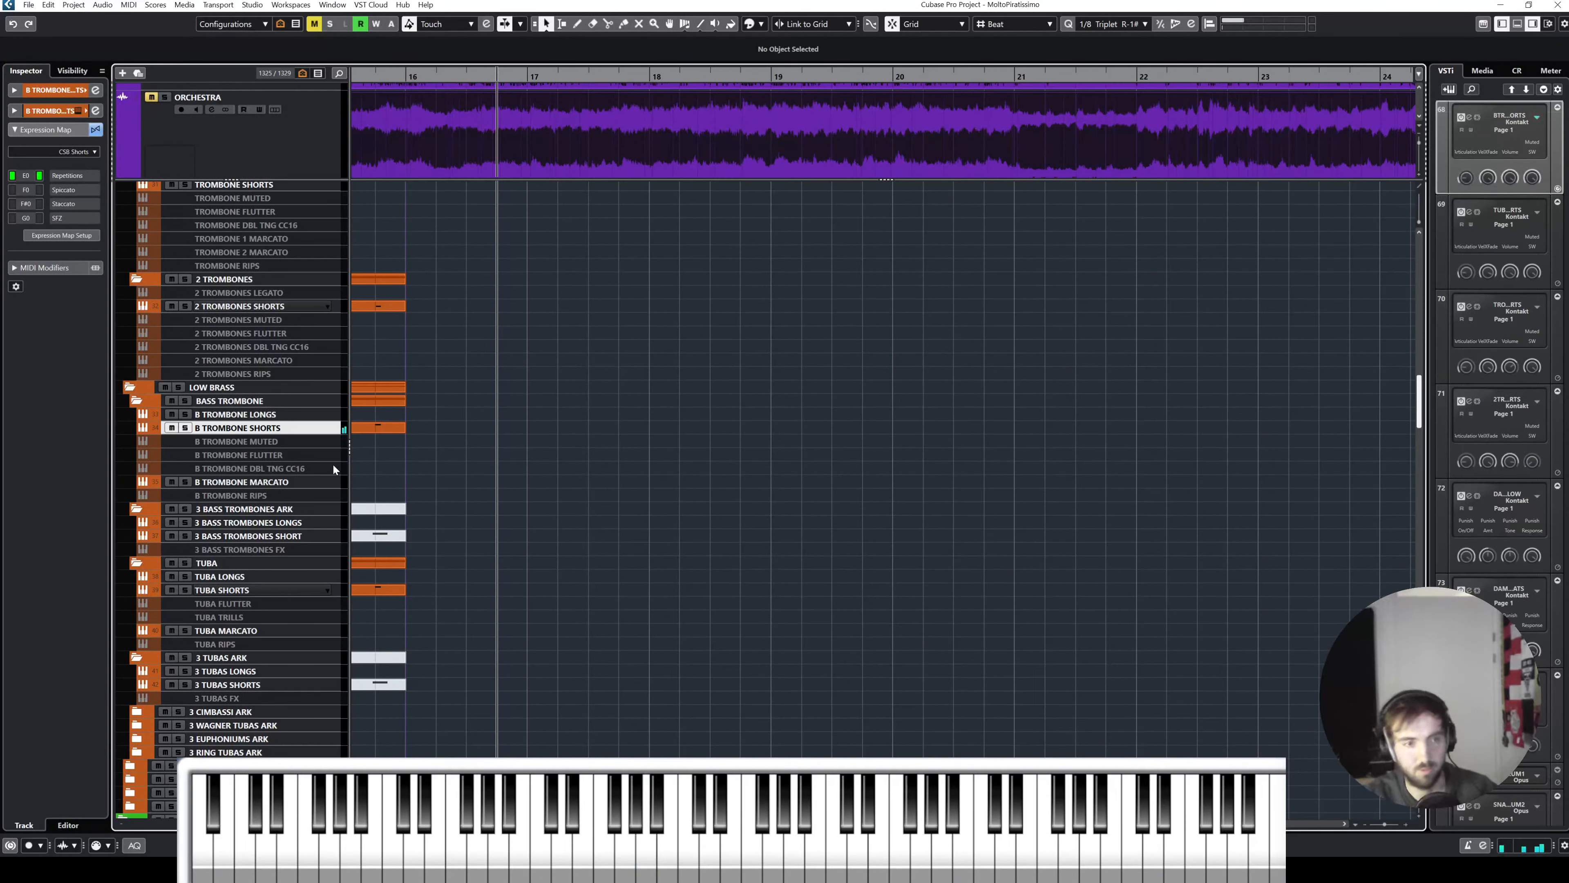
scroll(601, 353, left, 4)
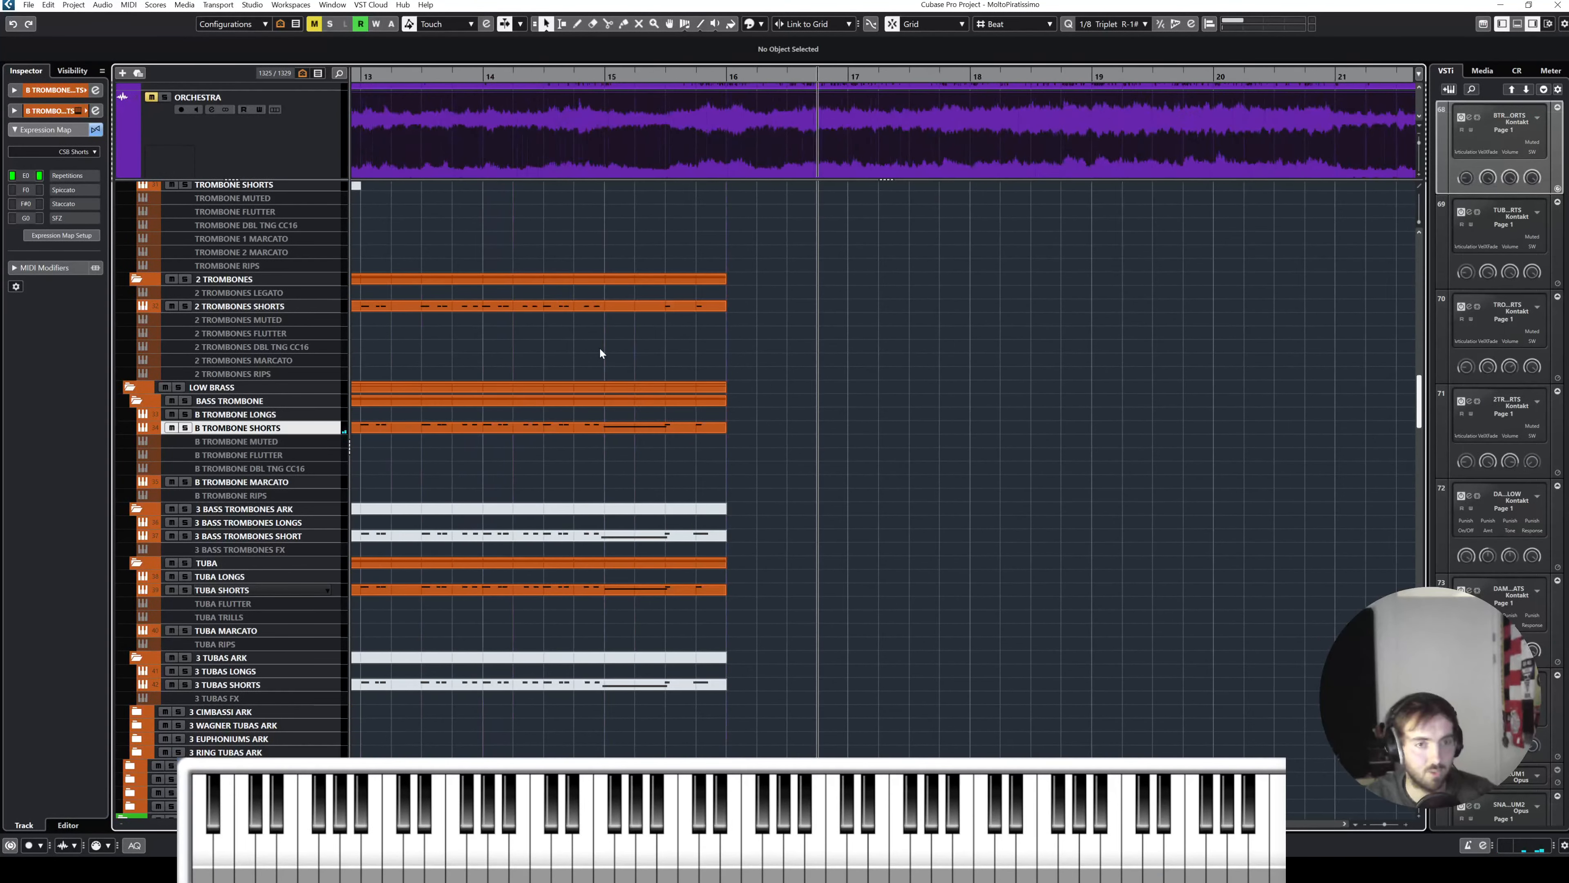
scroll(741, 352, right, 1)
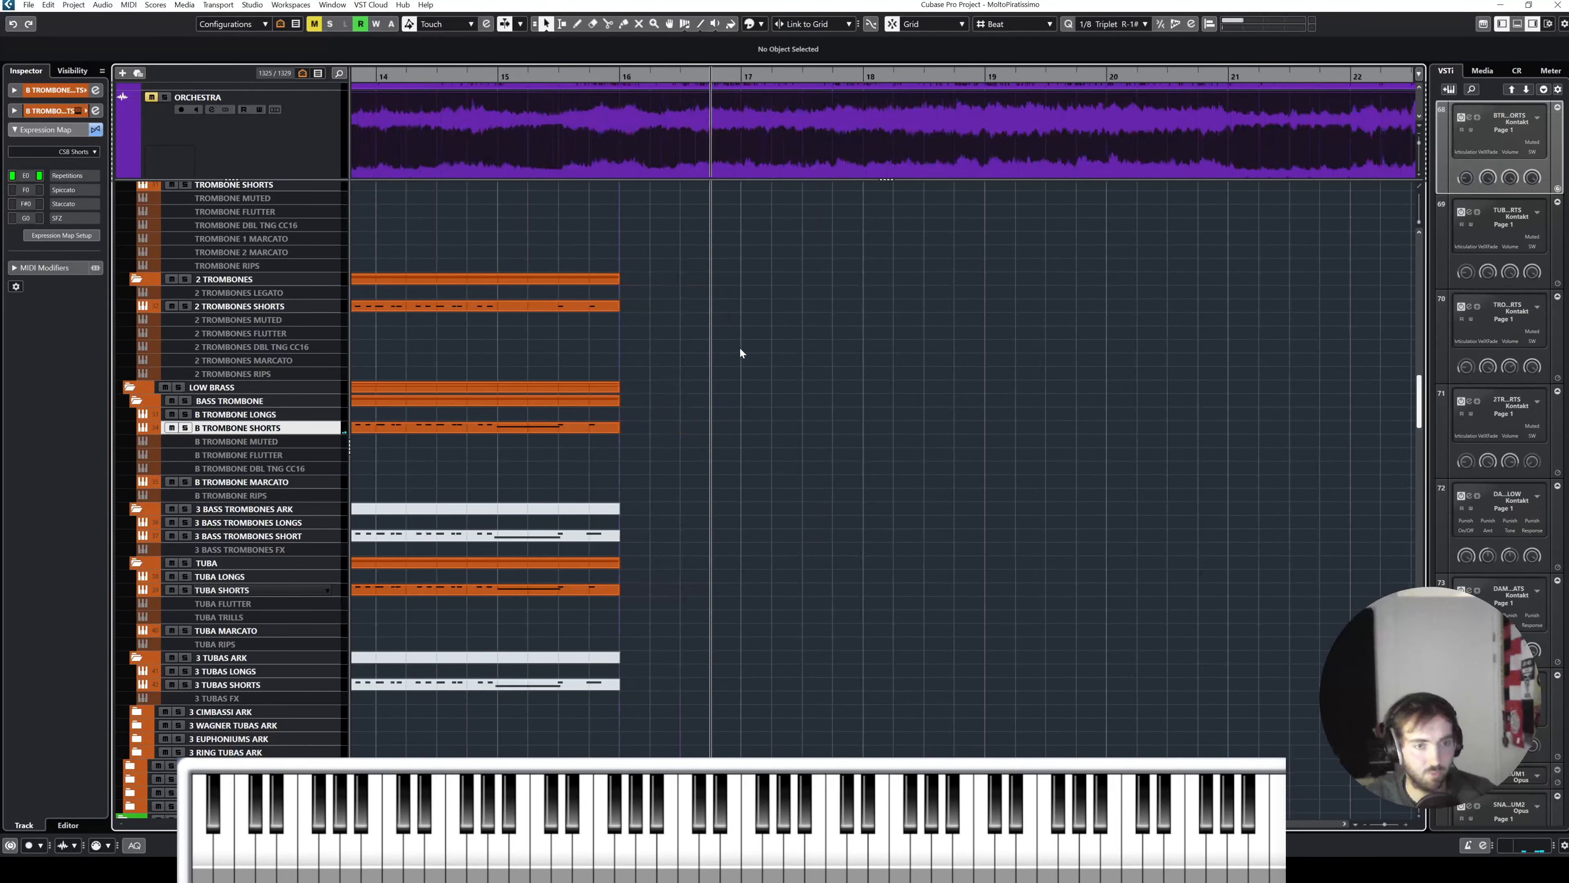
ctrl+click(256, 590)
ctrl+click(281, 306)
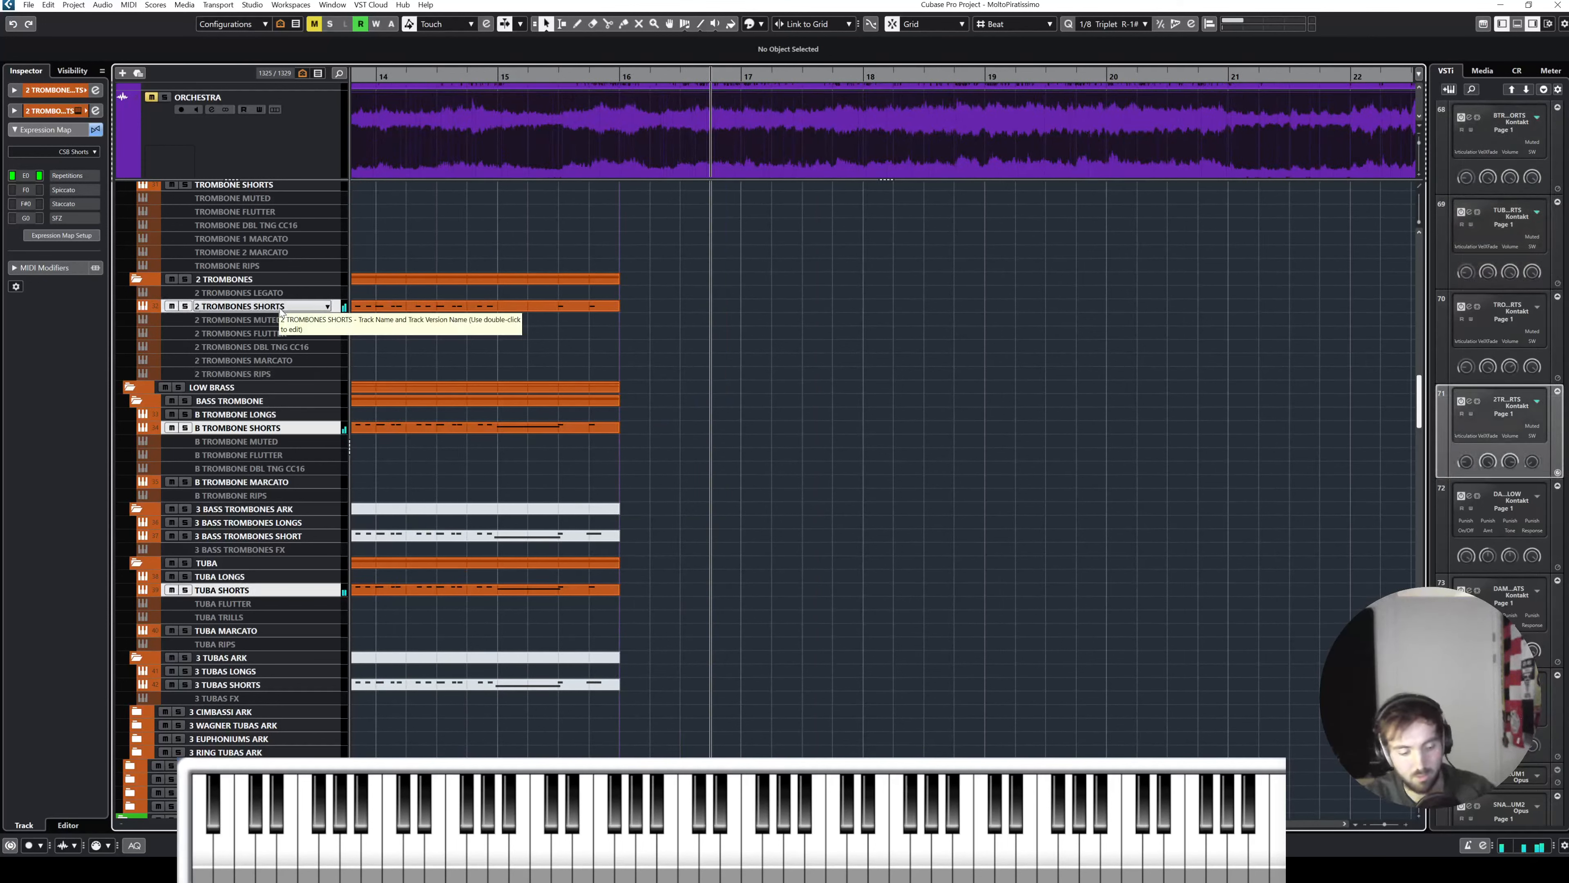
click(282, 309)
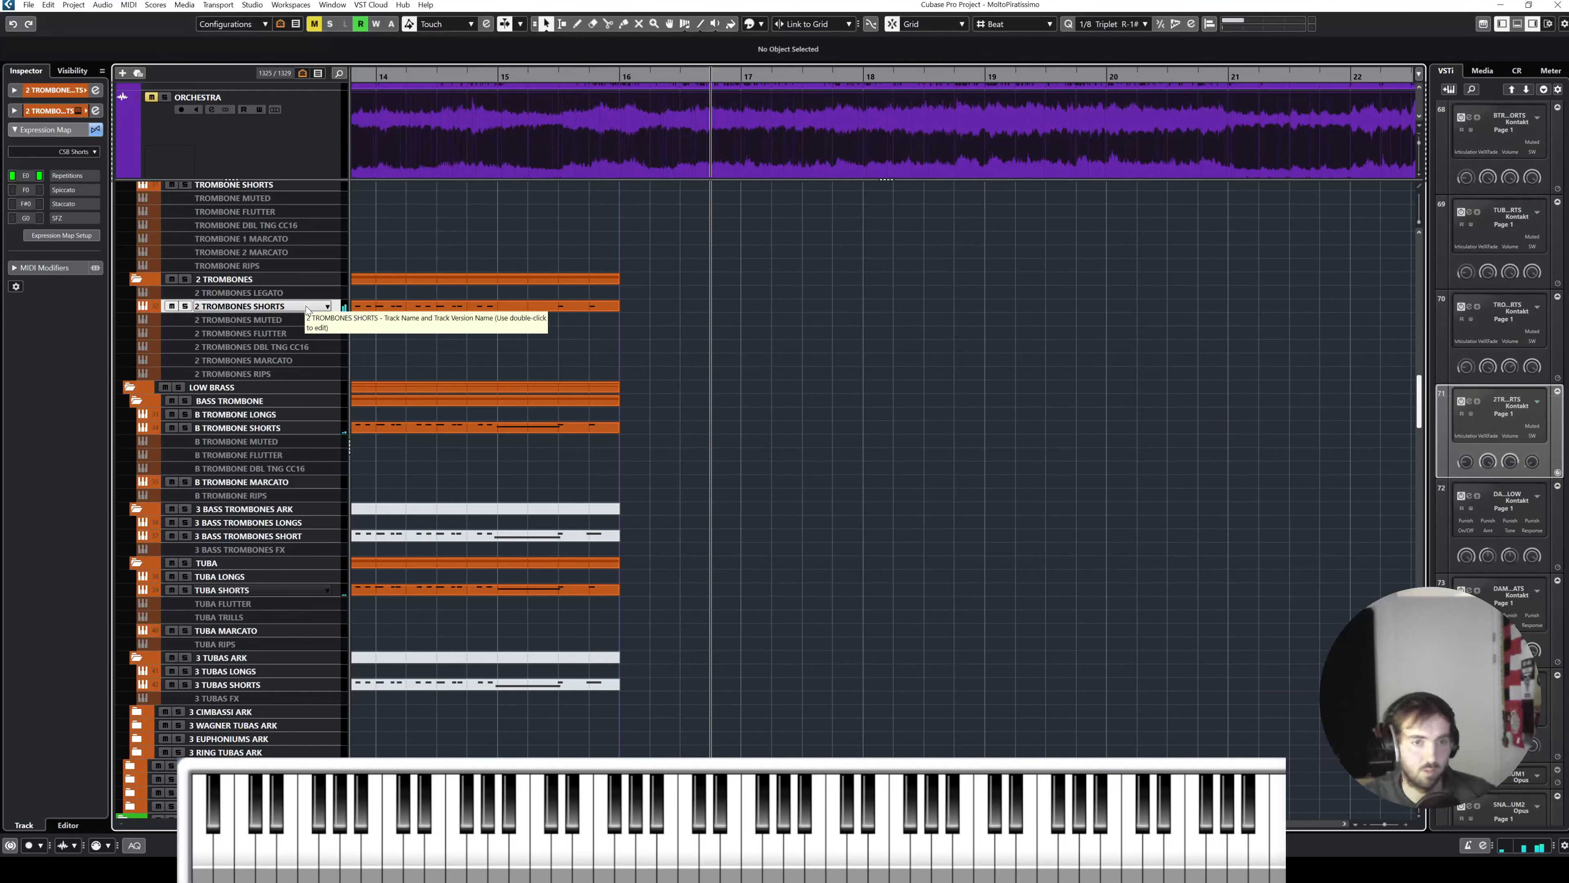
Step: Solo the ORCHESTRA reference track and listen repeatedly to the passage starting at bar 16, then at bar 17
drag(708, 76, 620, 76)
scroll(473, 228, right, 1)
click(265, 150)
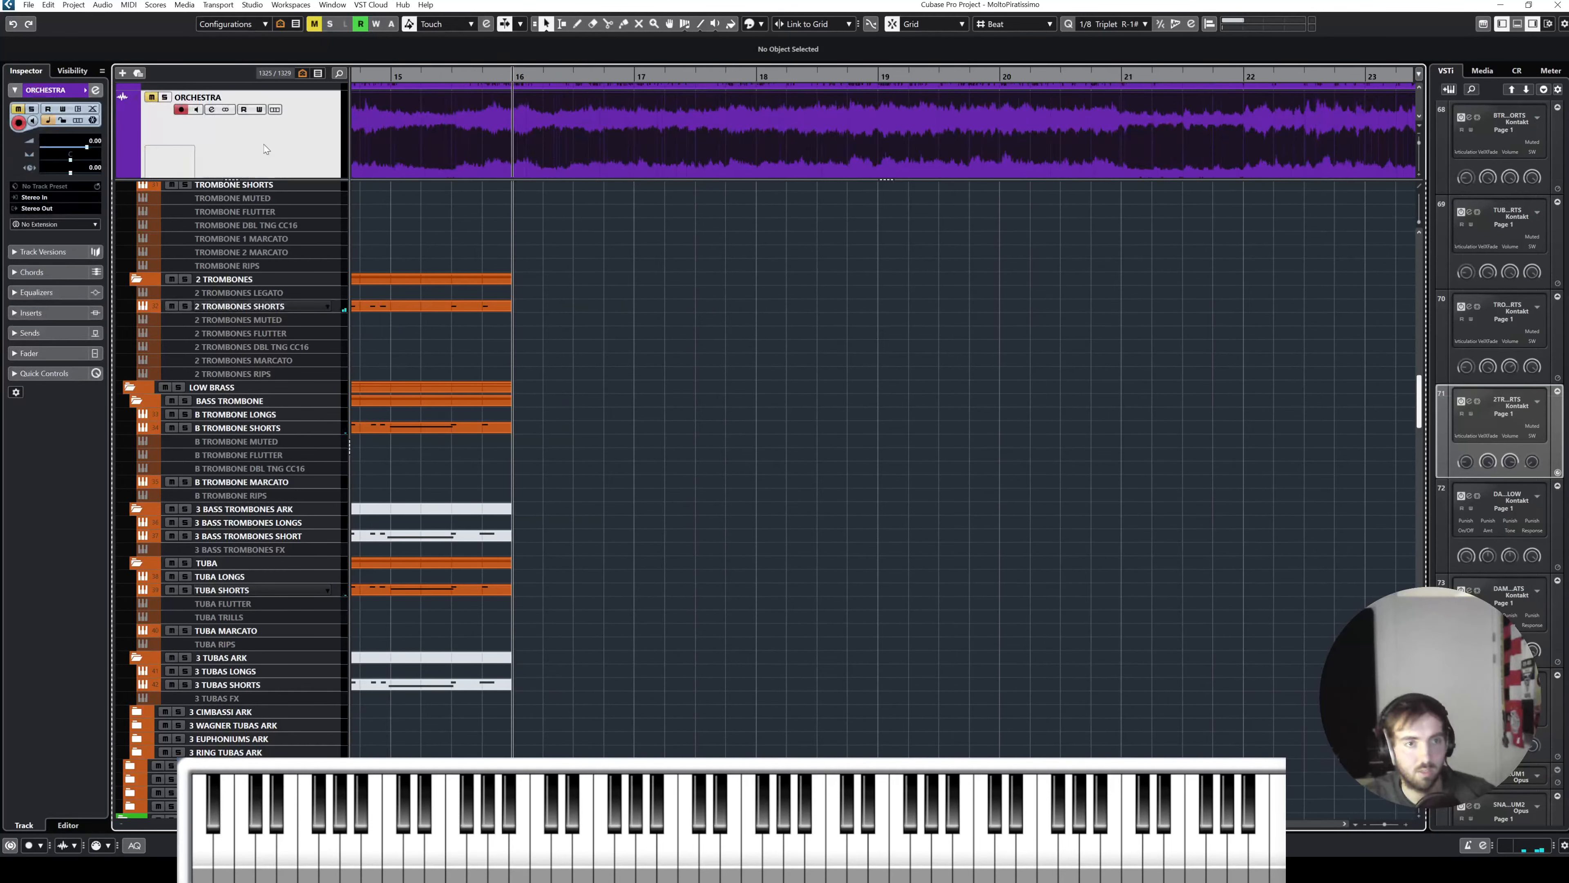
key(s)
key(space)
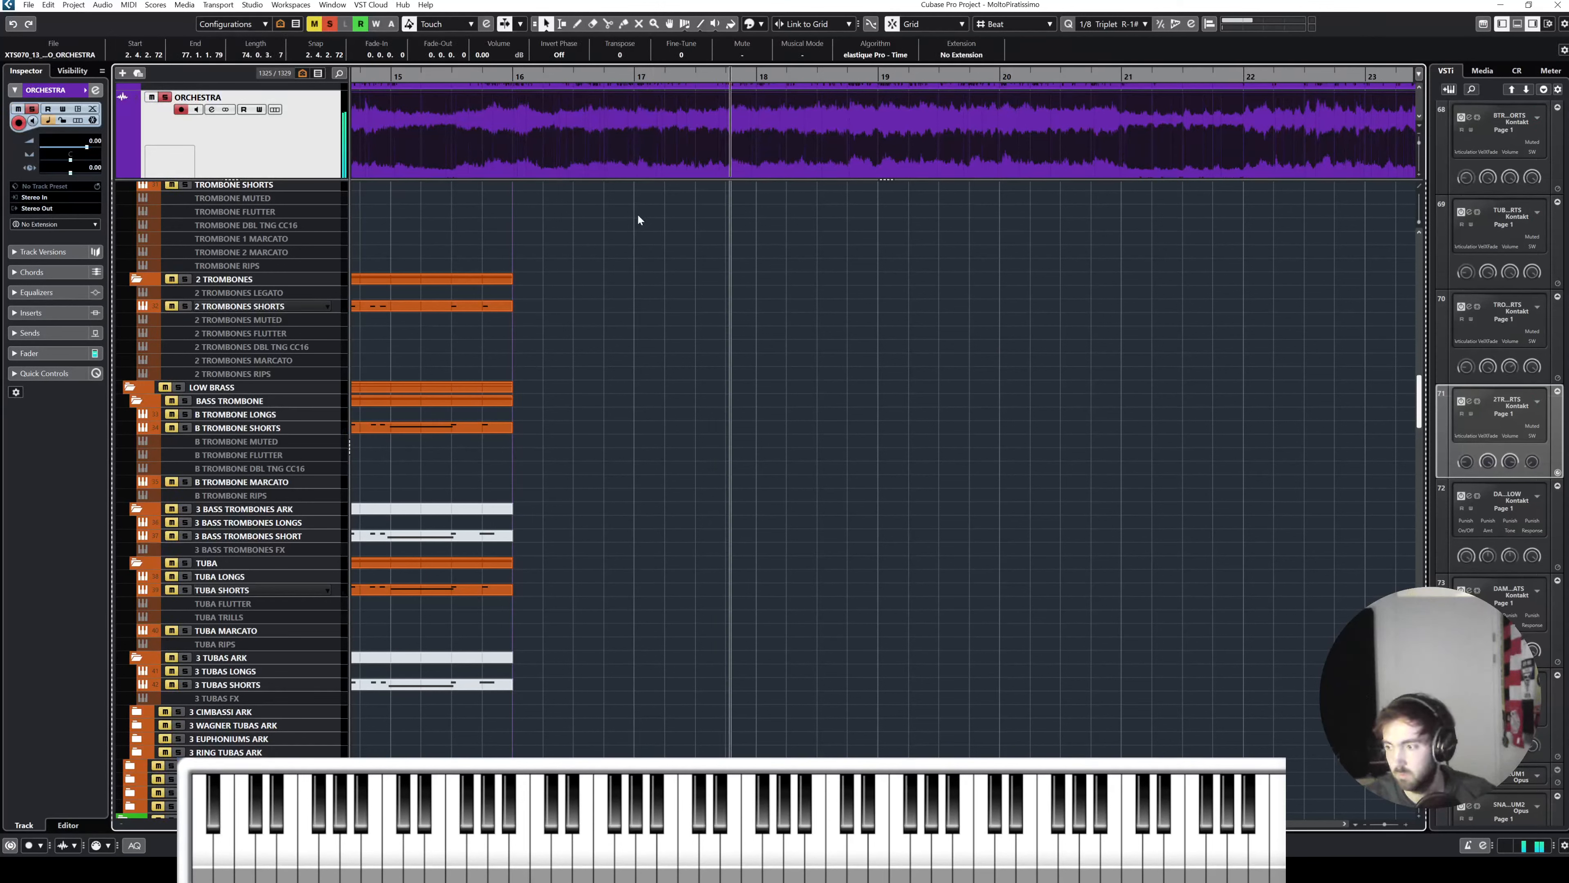
click(513, 76)
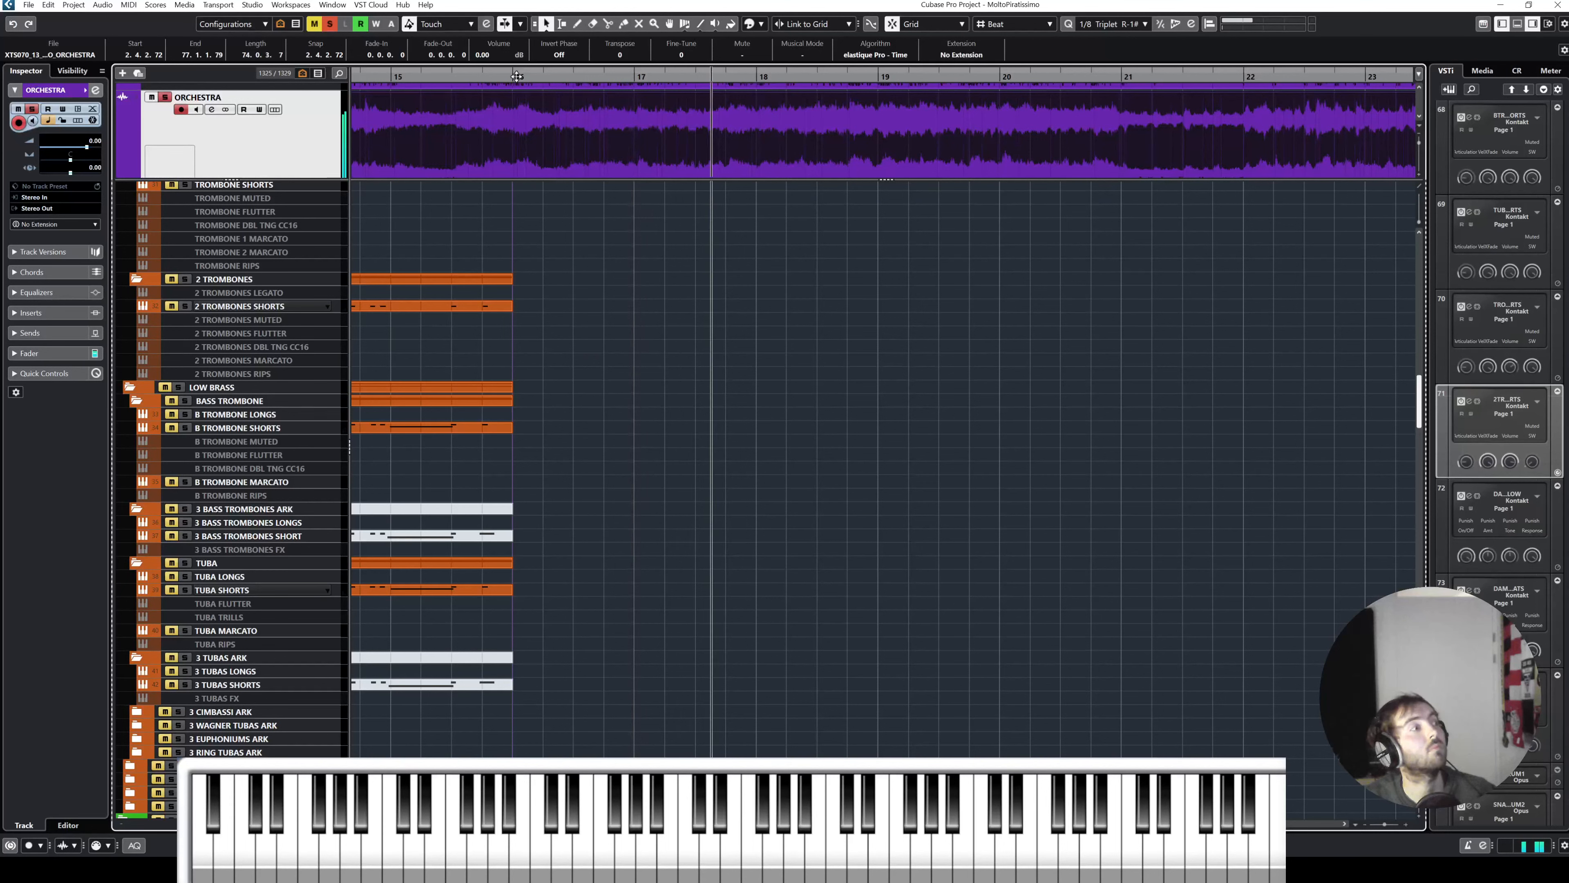
click(517, 77)
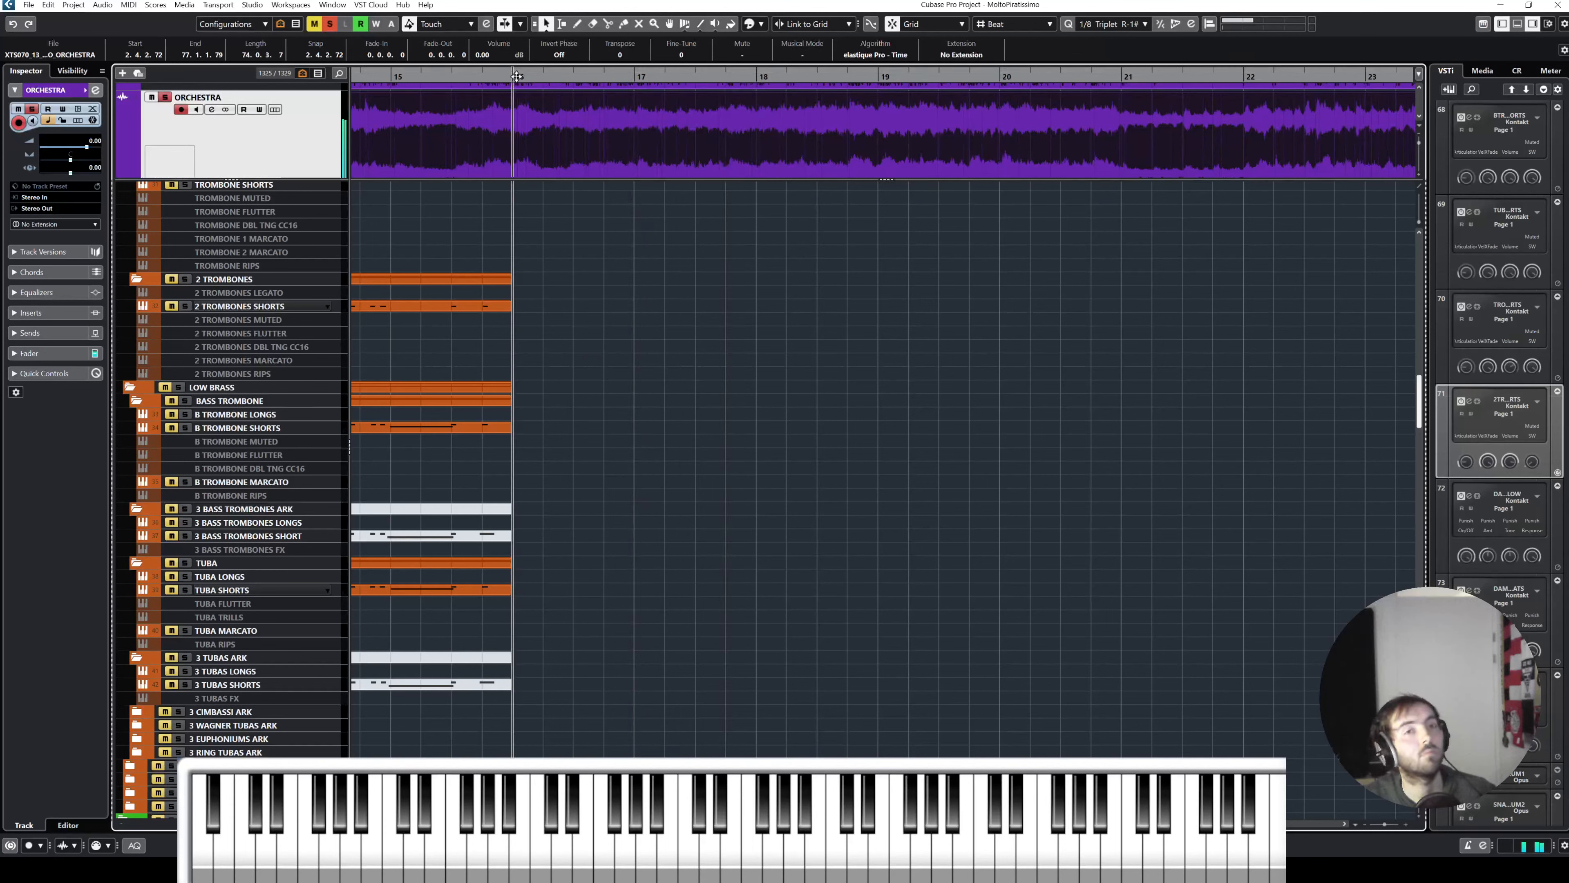
click(635, 77)
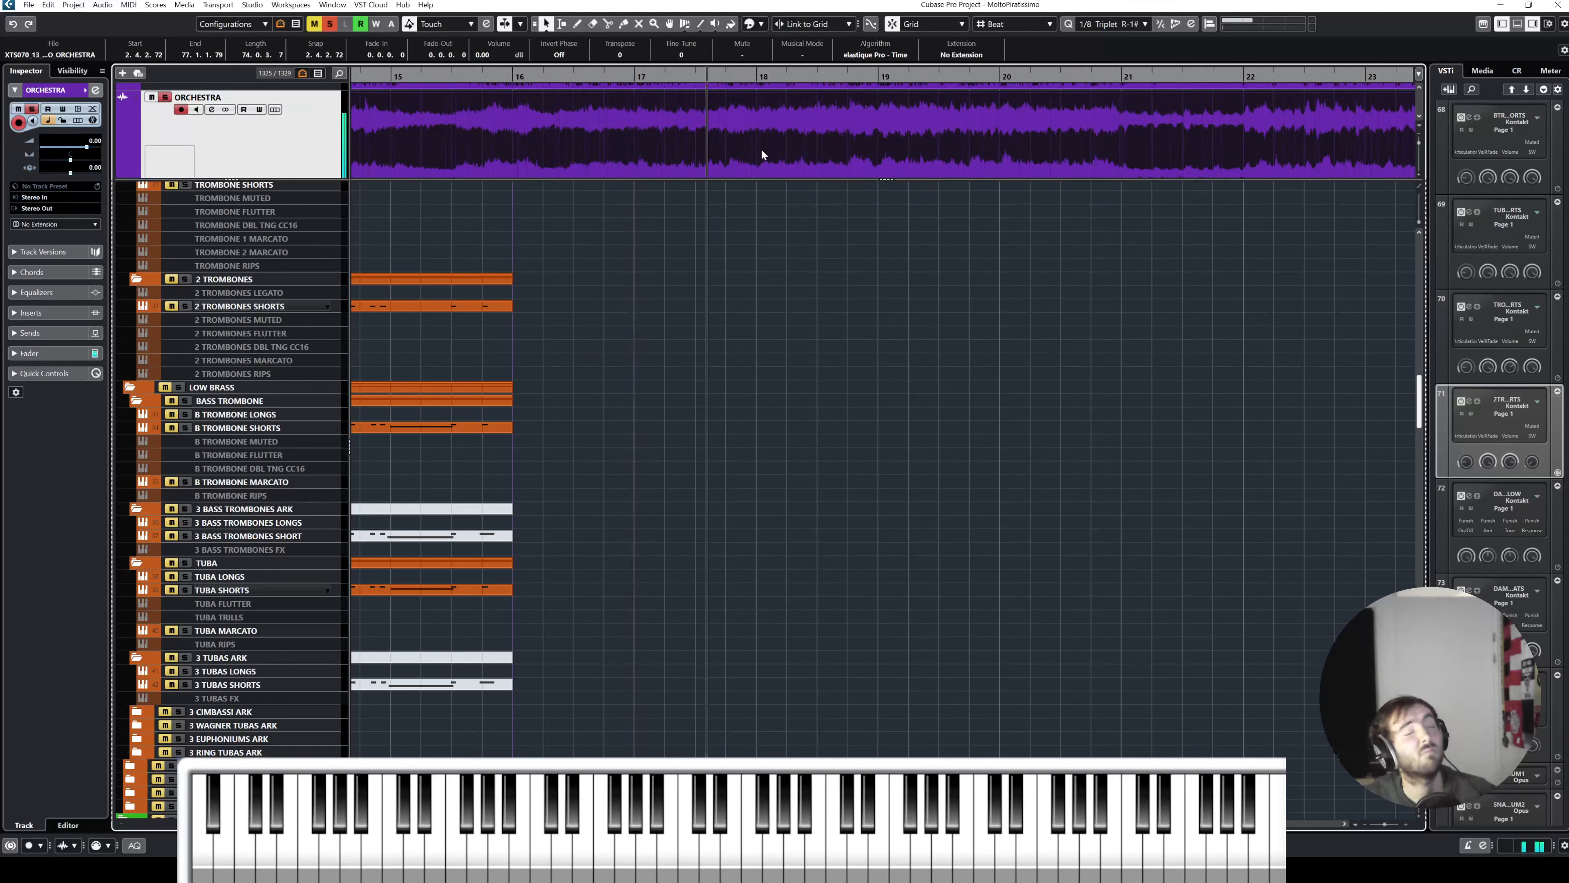
Step: Unsolo the ORCHESTRA track and select the 2 TROMBONES SHORTS track for playing in
click(734, 246)
click(316, 139)
key(s)
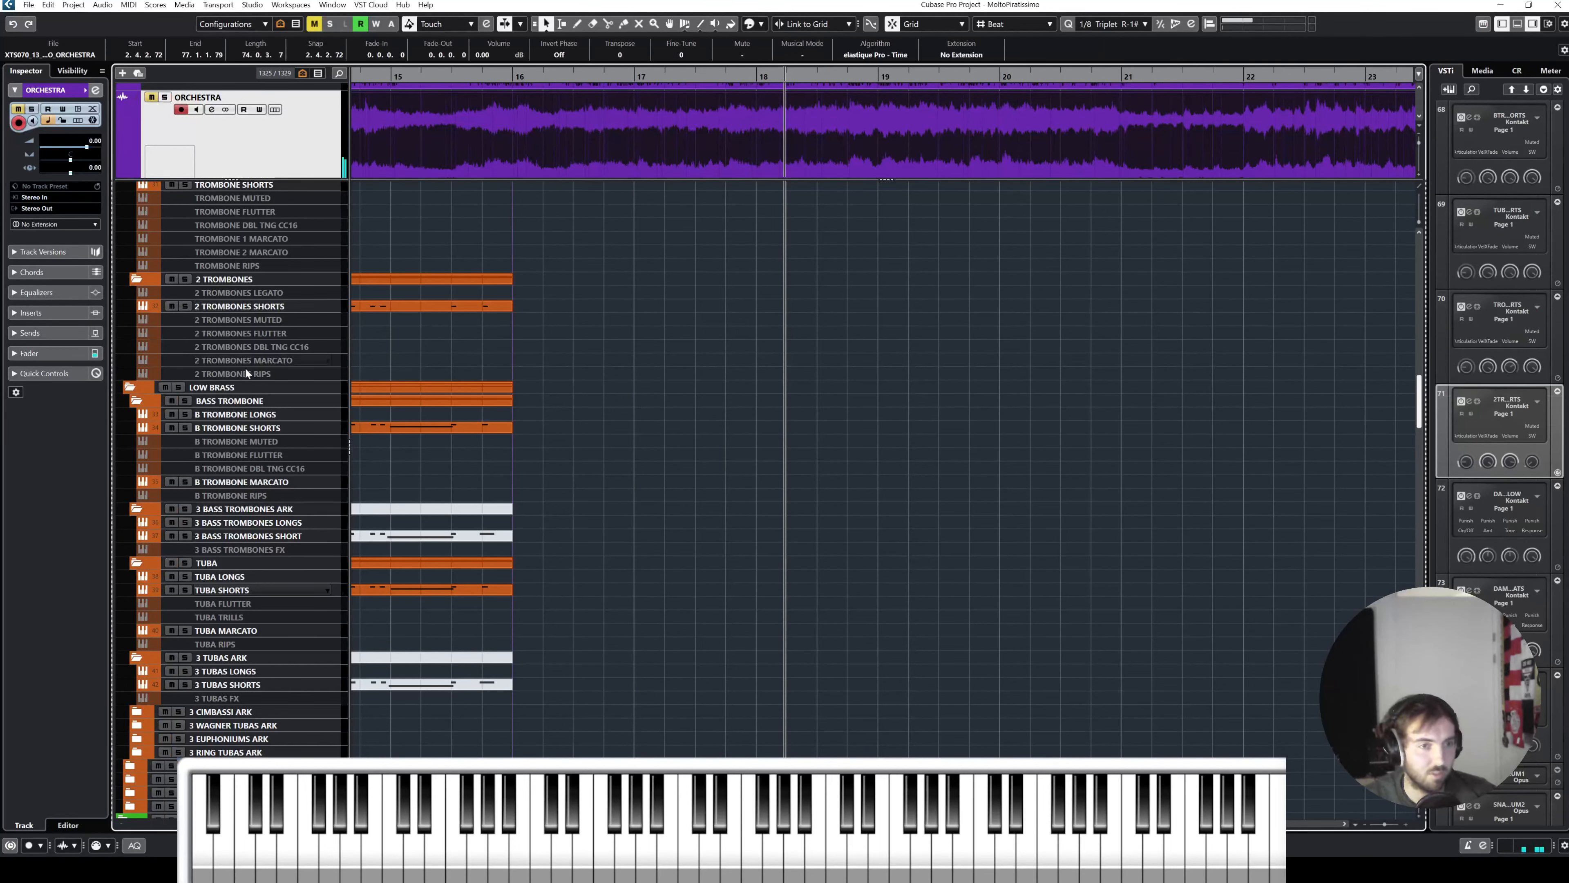
click(259, 307)
scroll(385, 350, up, 3)
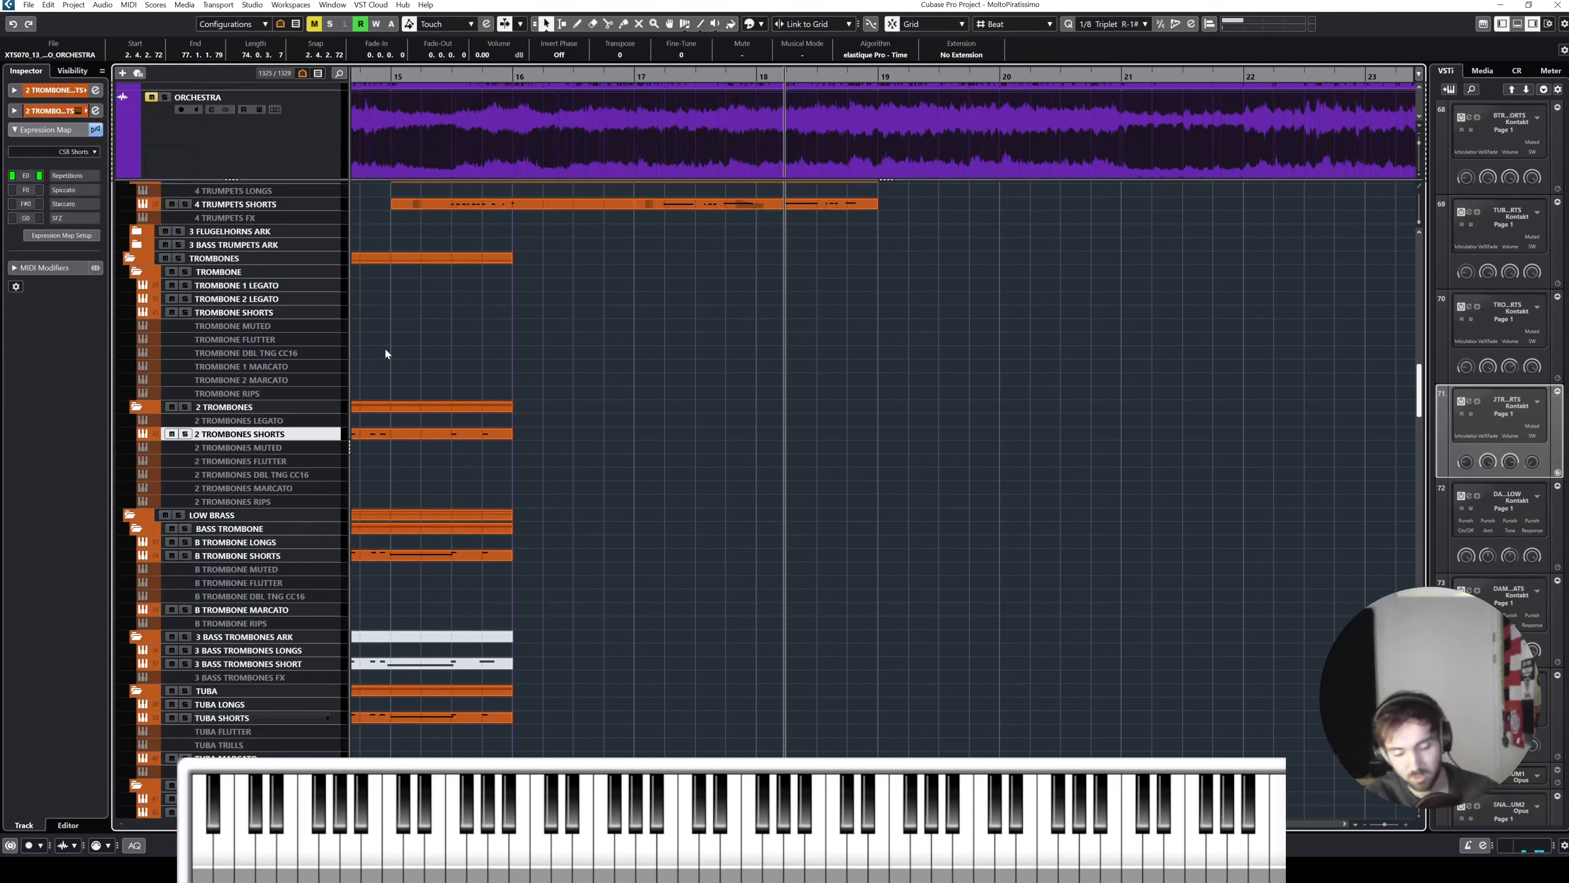
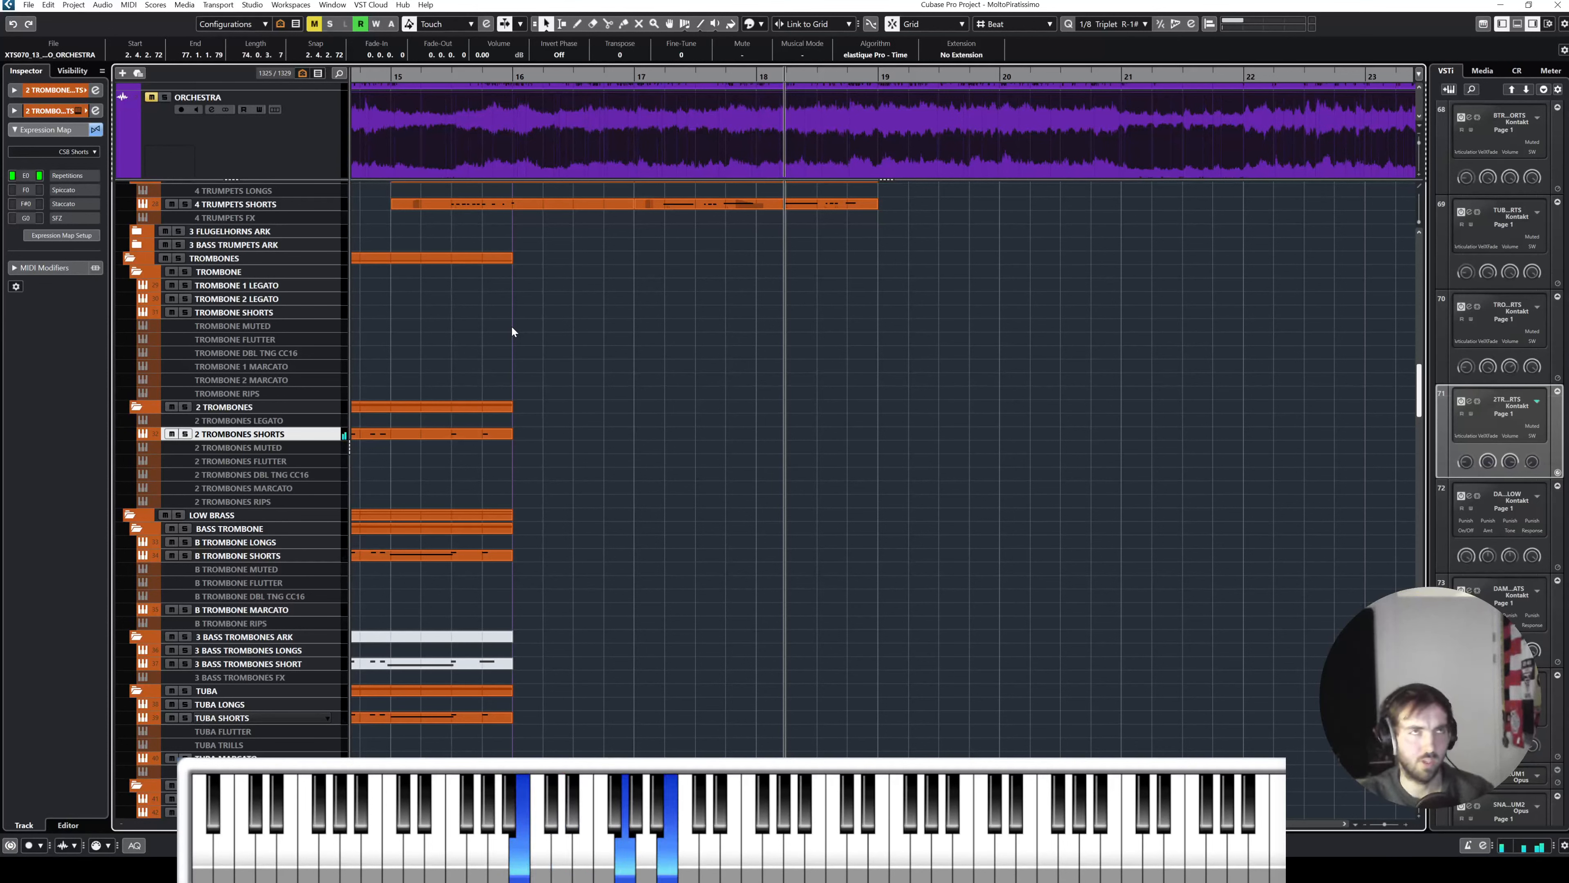
Step: Record chords for bars 17 and 18 on the 2 TROMBONES SHORTS track, starting the take at bar 16
click(576, 340)
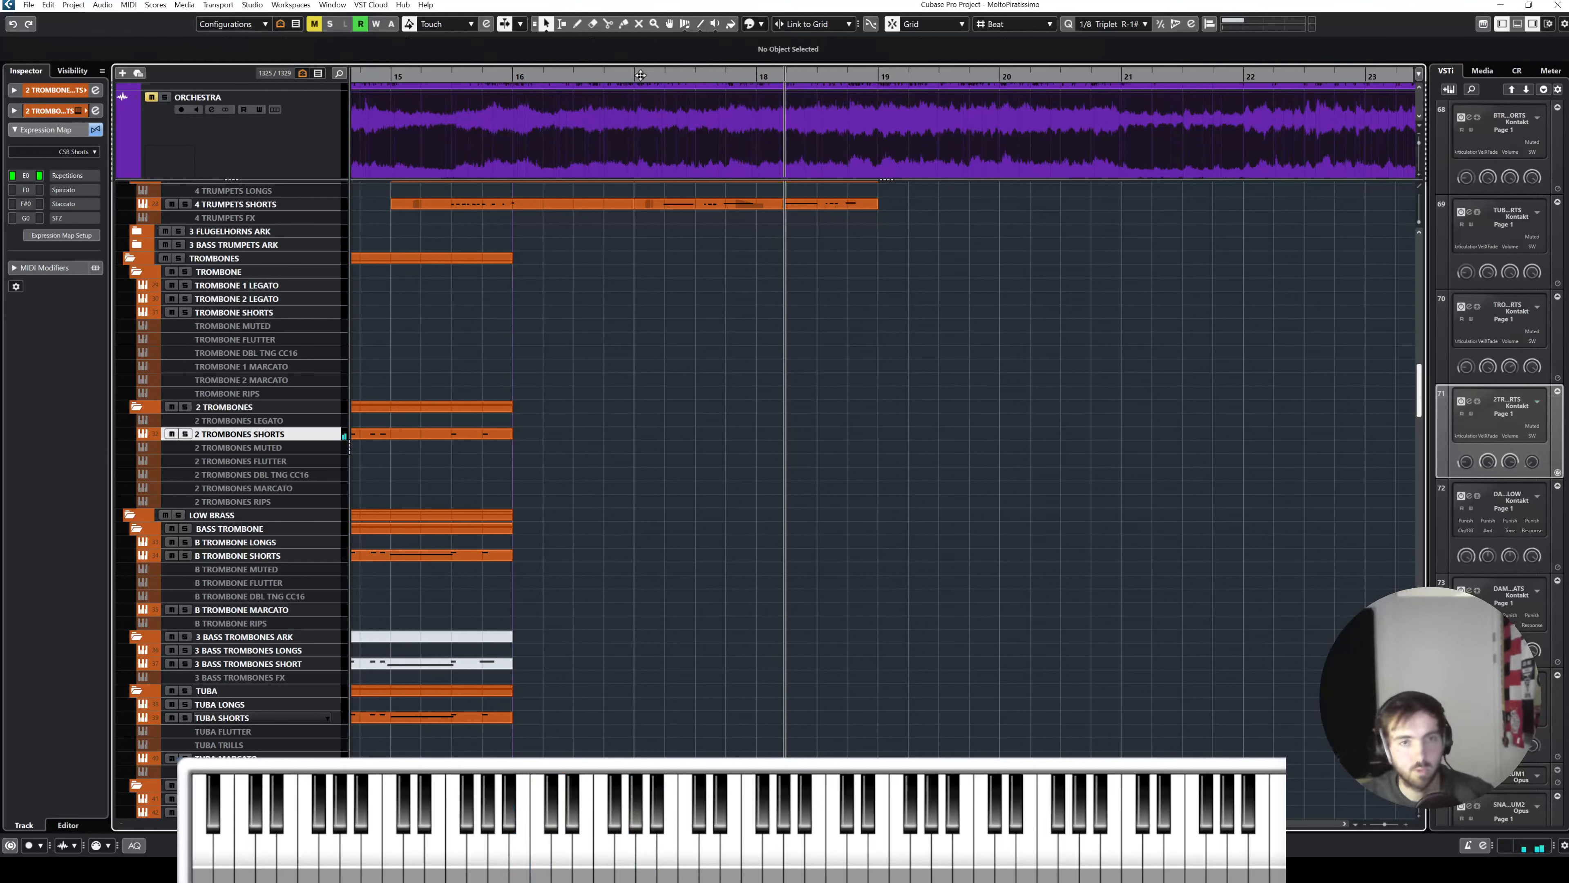
drag(588, 77, 514, 77)
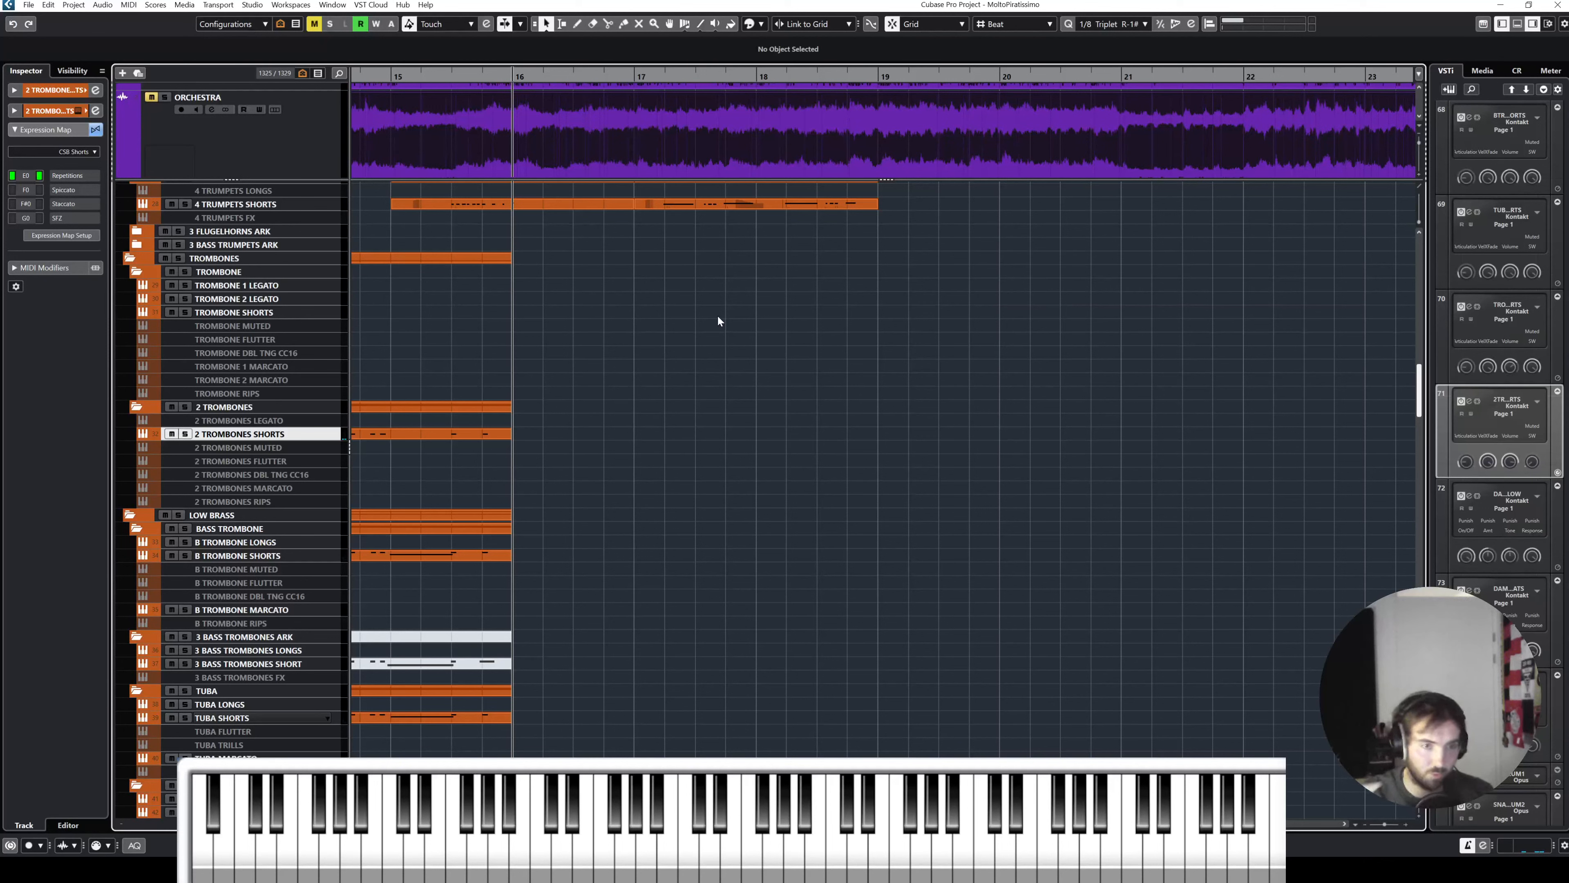
key(KP_Multiply)
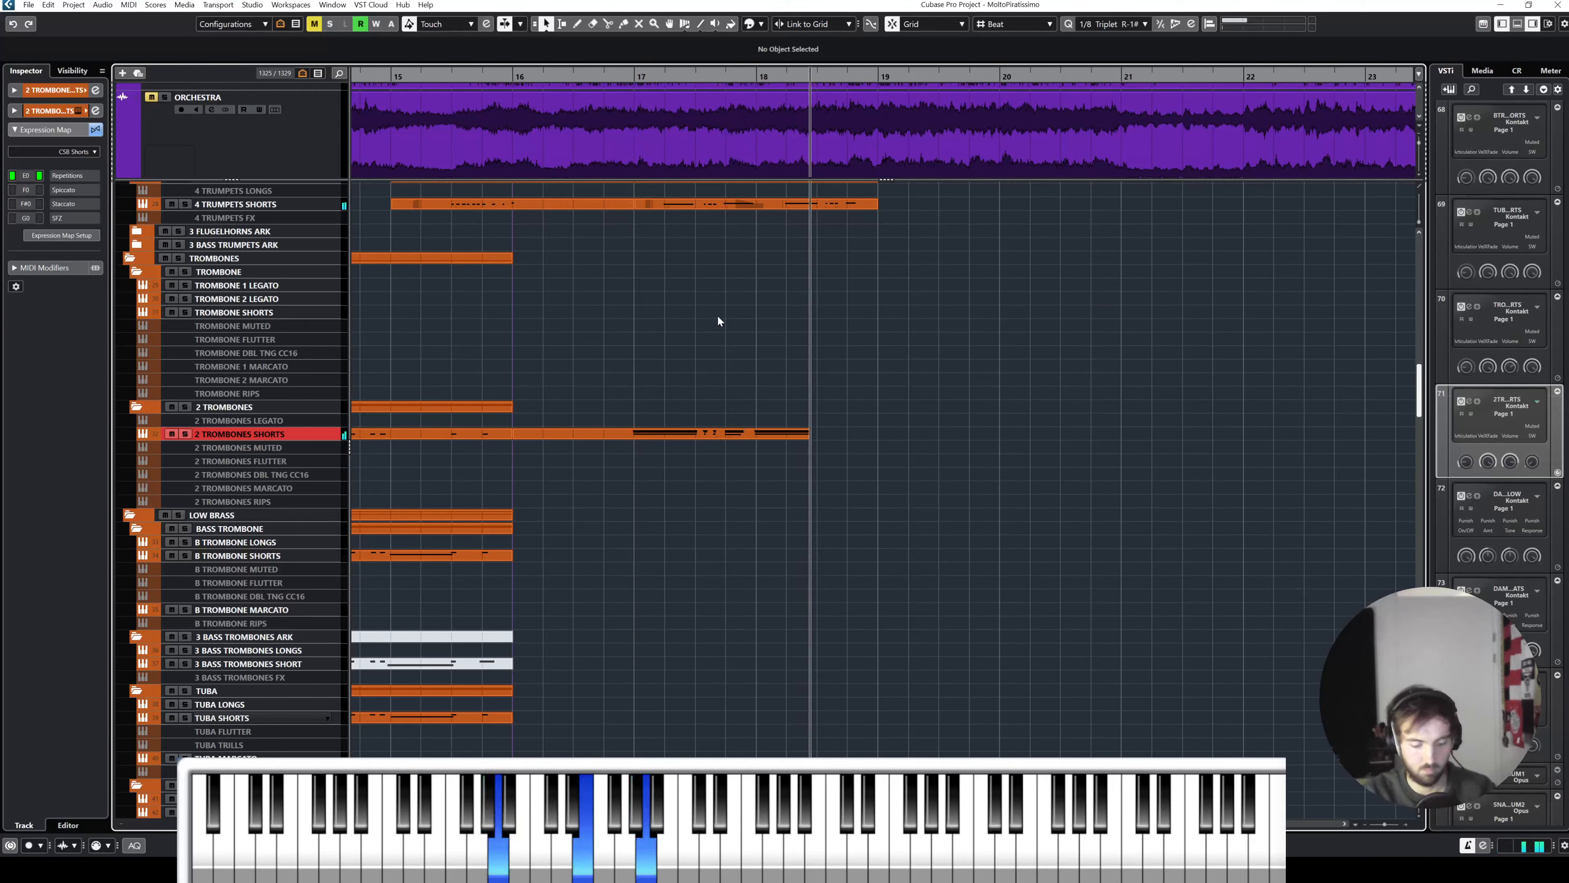
key(space)
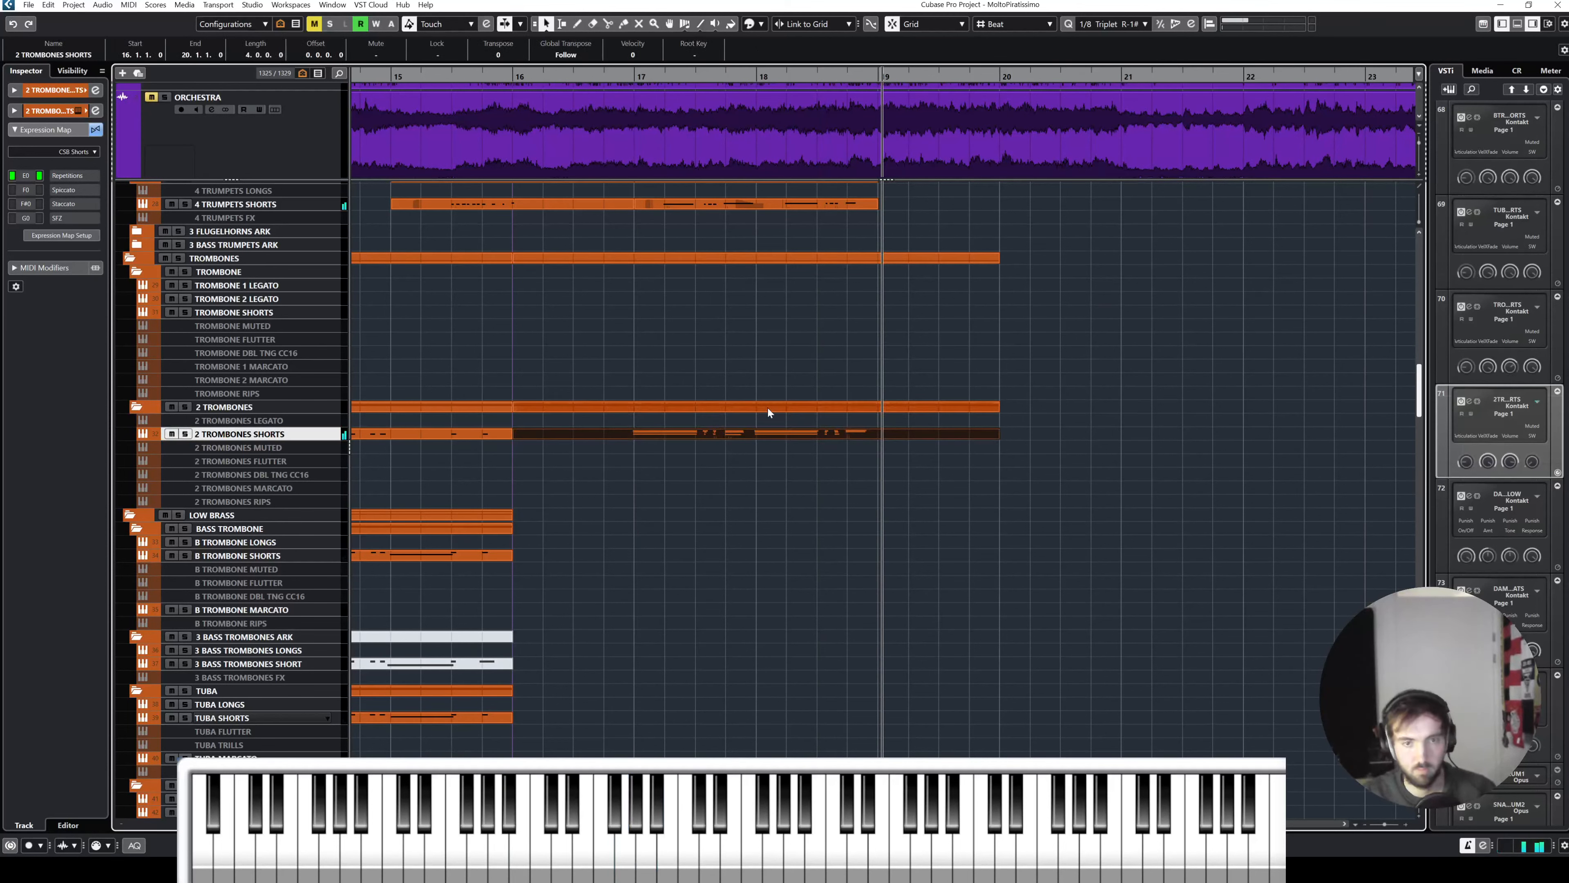
Step: Open the new 2 TROMBONES SHORTS part and duplicate the last chord's top note in bar 18 one octave lower
double_click(767, 430)
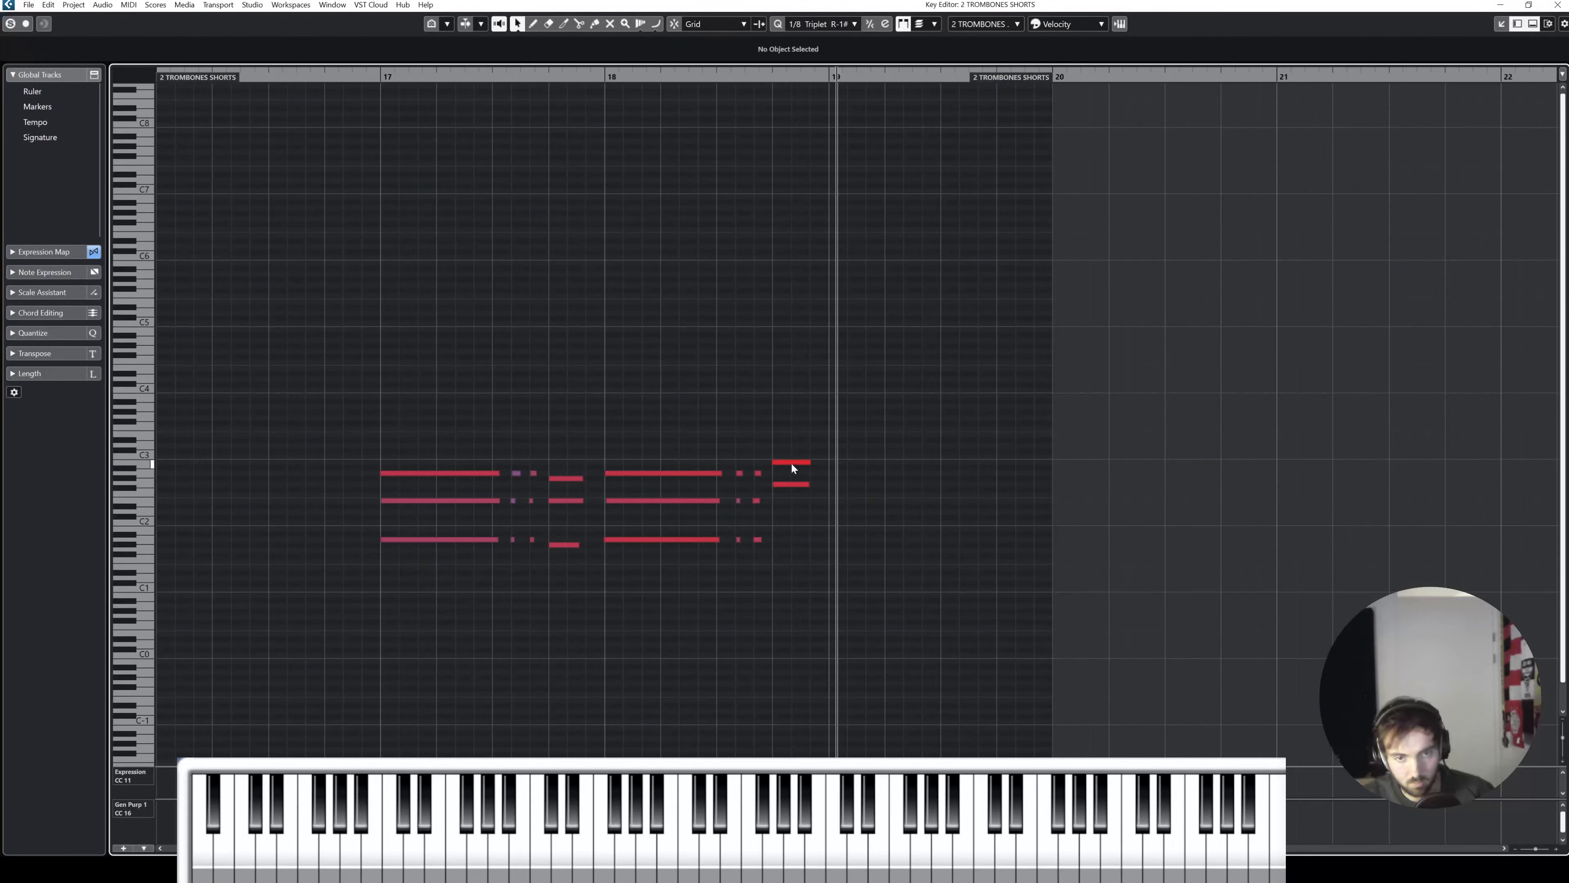
drag(792, 463, 802, 527)
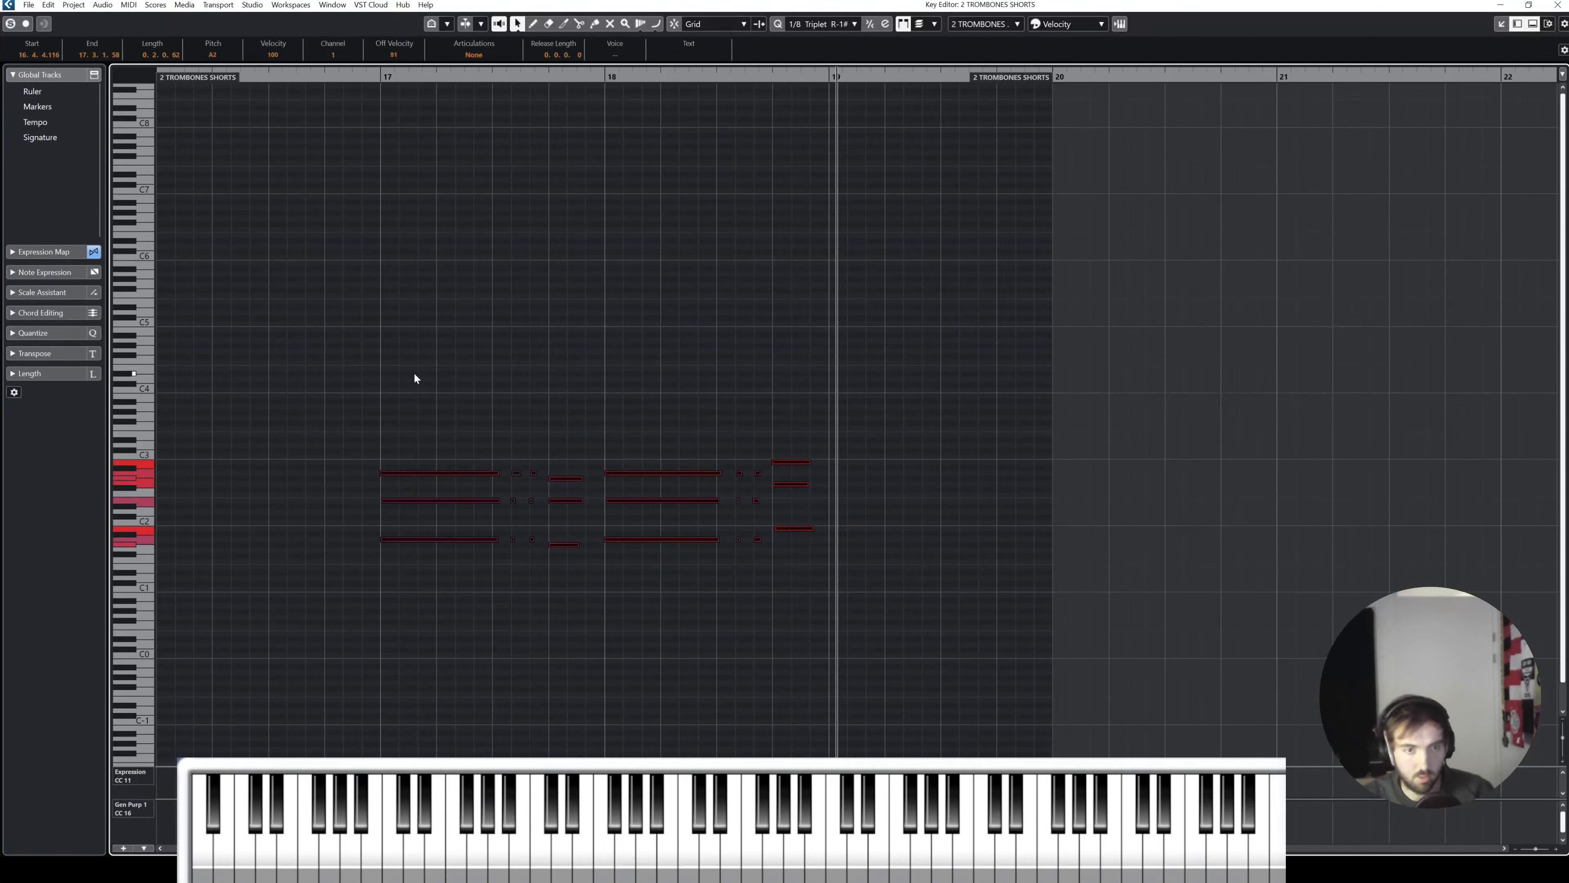
Step: Set the long opening chord of bar 17 to Sforzato, raise its velocity, and play it soloed from just before the bar
click(444, 445)
drag(445, 442, 462, 557)
click(481, 59)
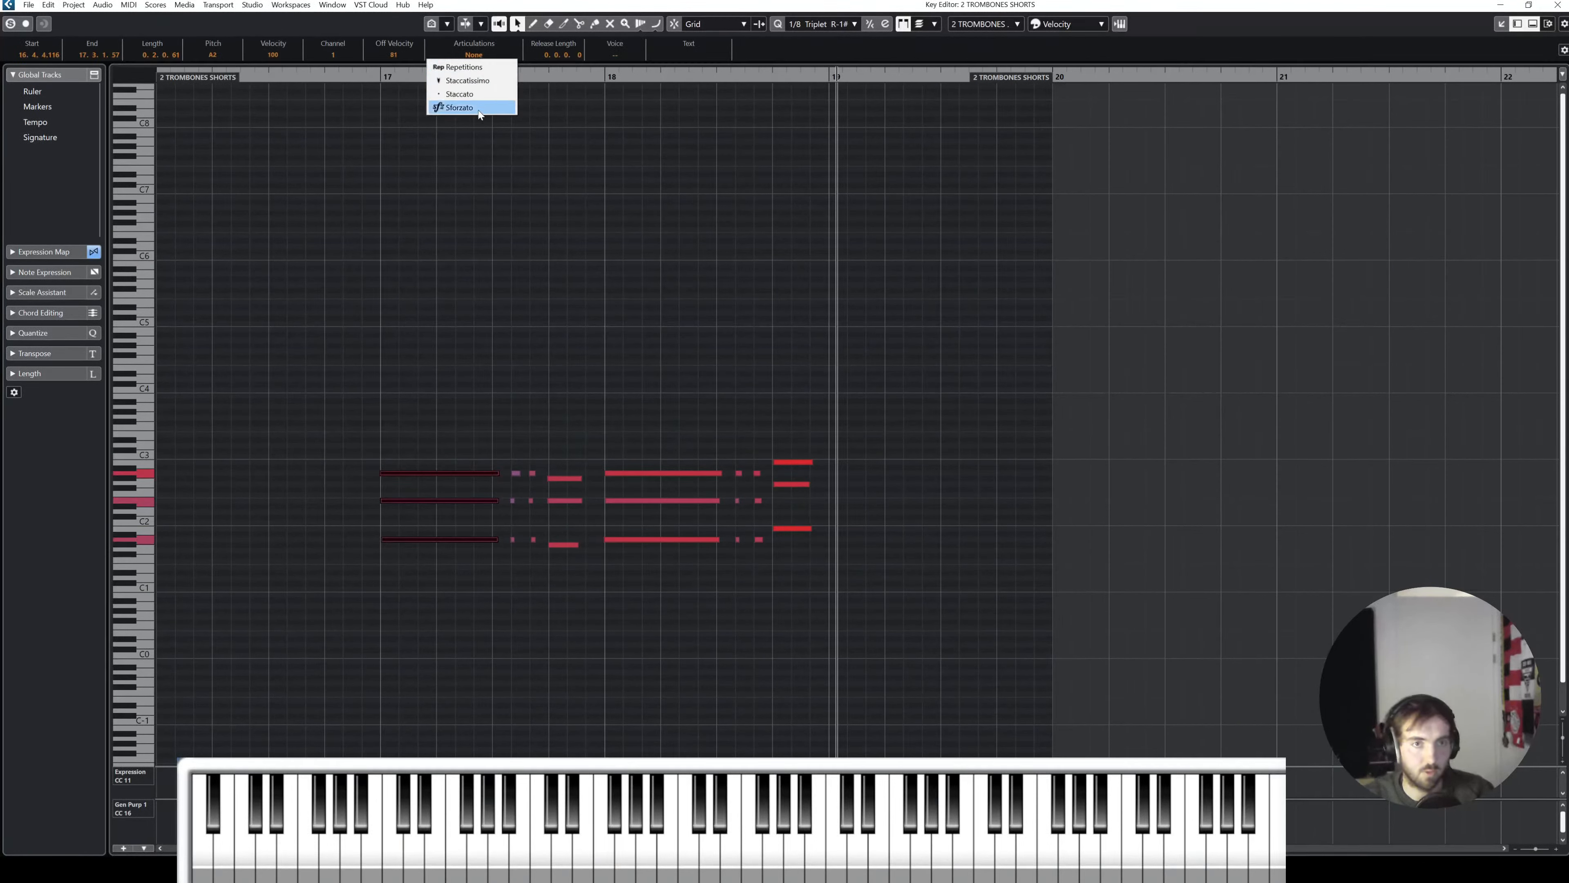
click(473, 108)
shift+click(430, 474)
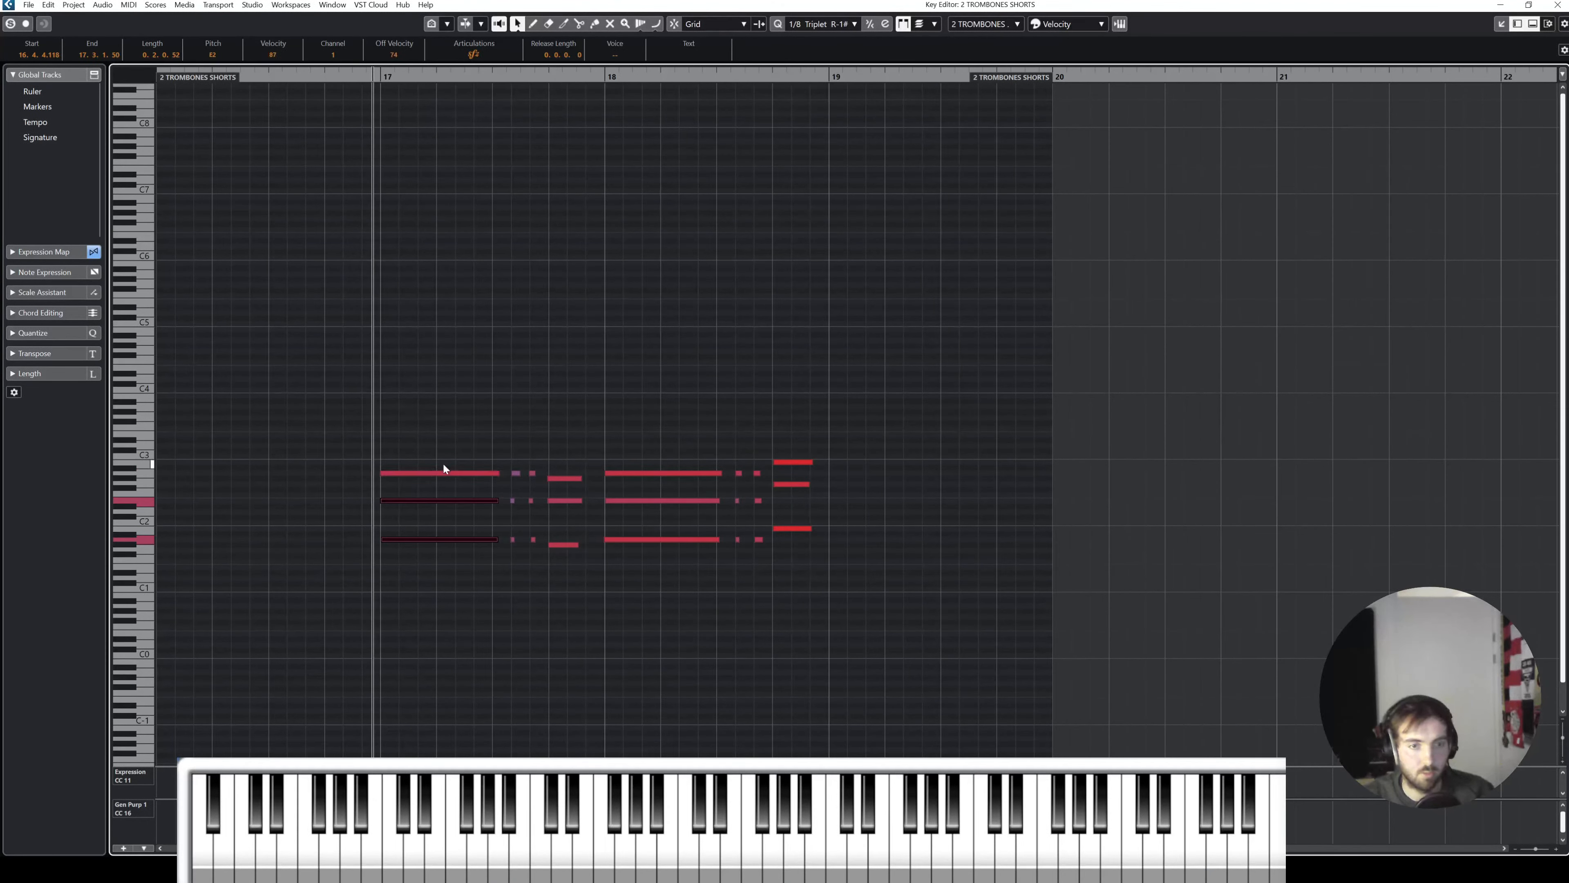
mouse_move(444, 454)
mouse_down()
mouse_move(460, 550)
mouse_move(437, 430)
mouse_up()
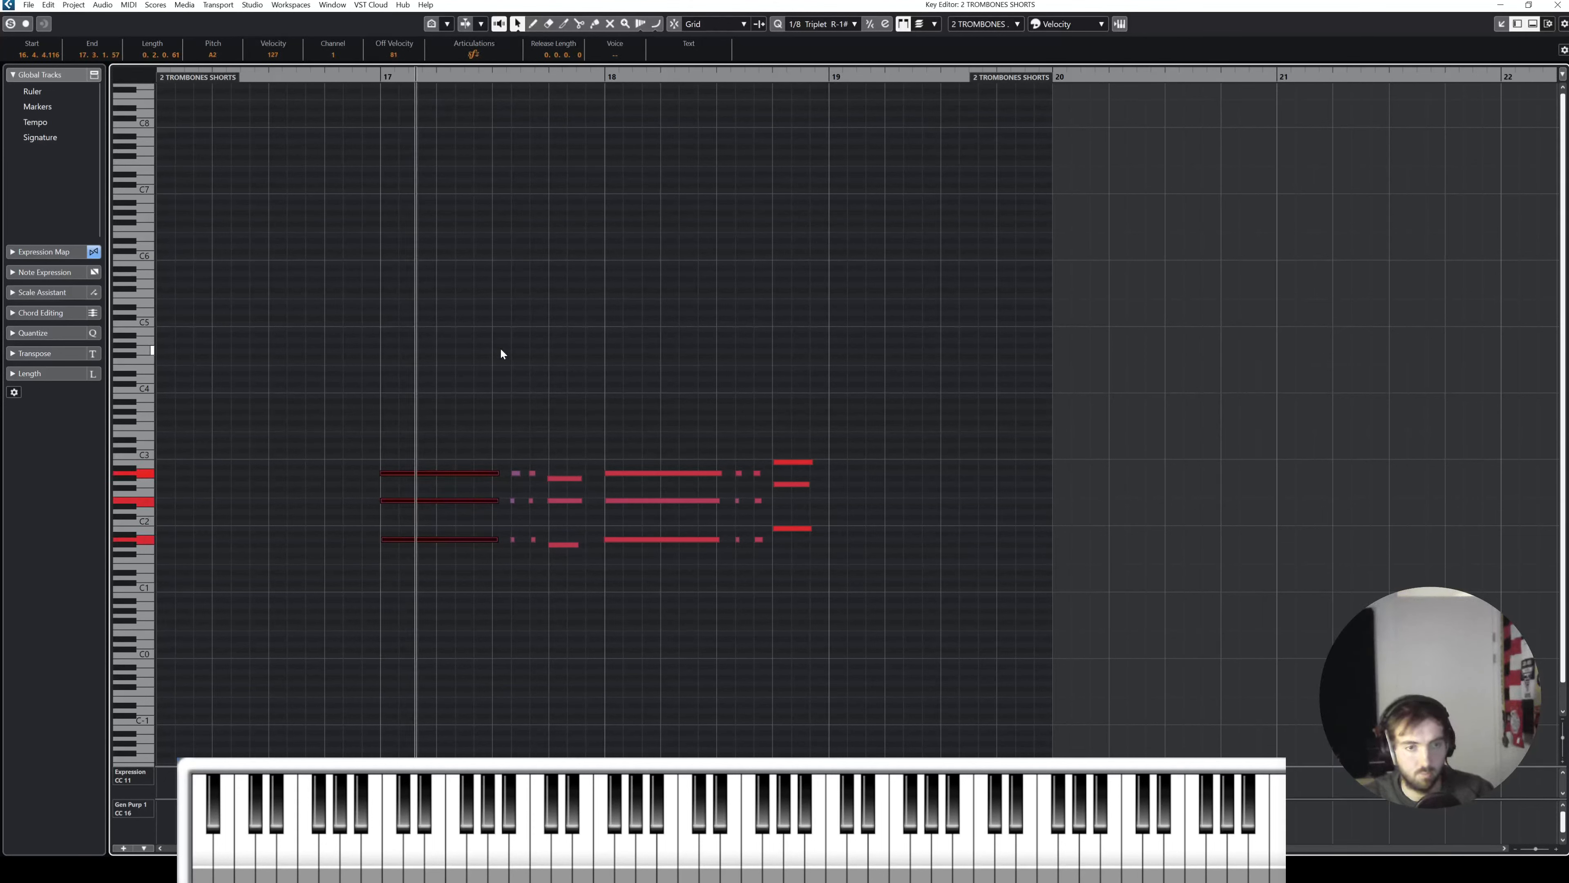
key(space)
click(343, 72)
key(s)
key(space)
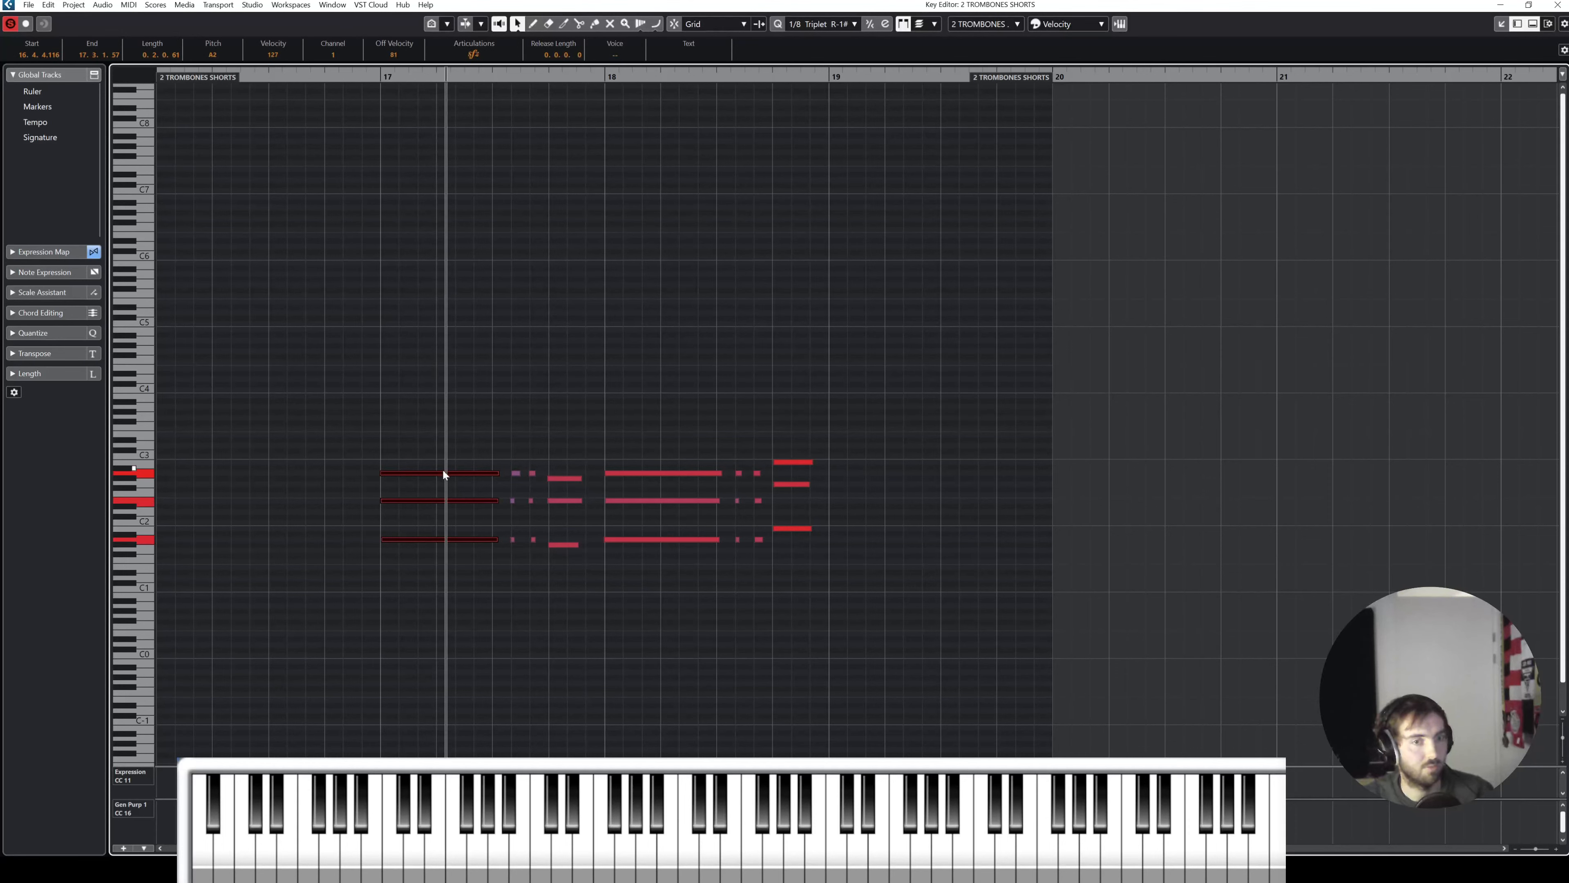
Step: Move the new 2 TROMBONES SHORTS part from bar 16 onto the TROMBONE SHORTS track and open it for editing
click(1557, 5)
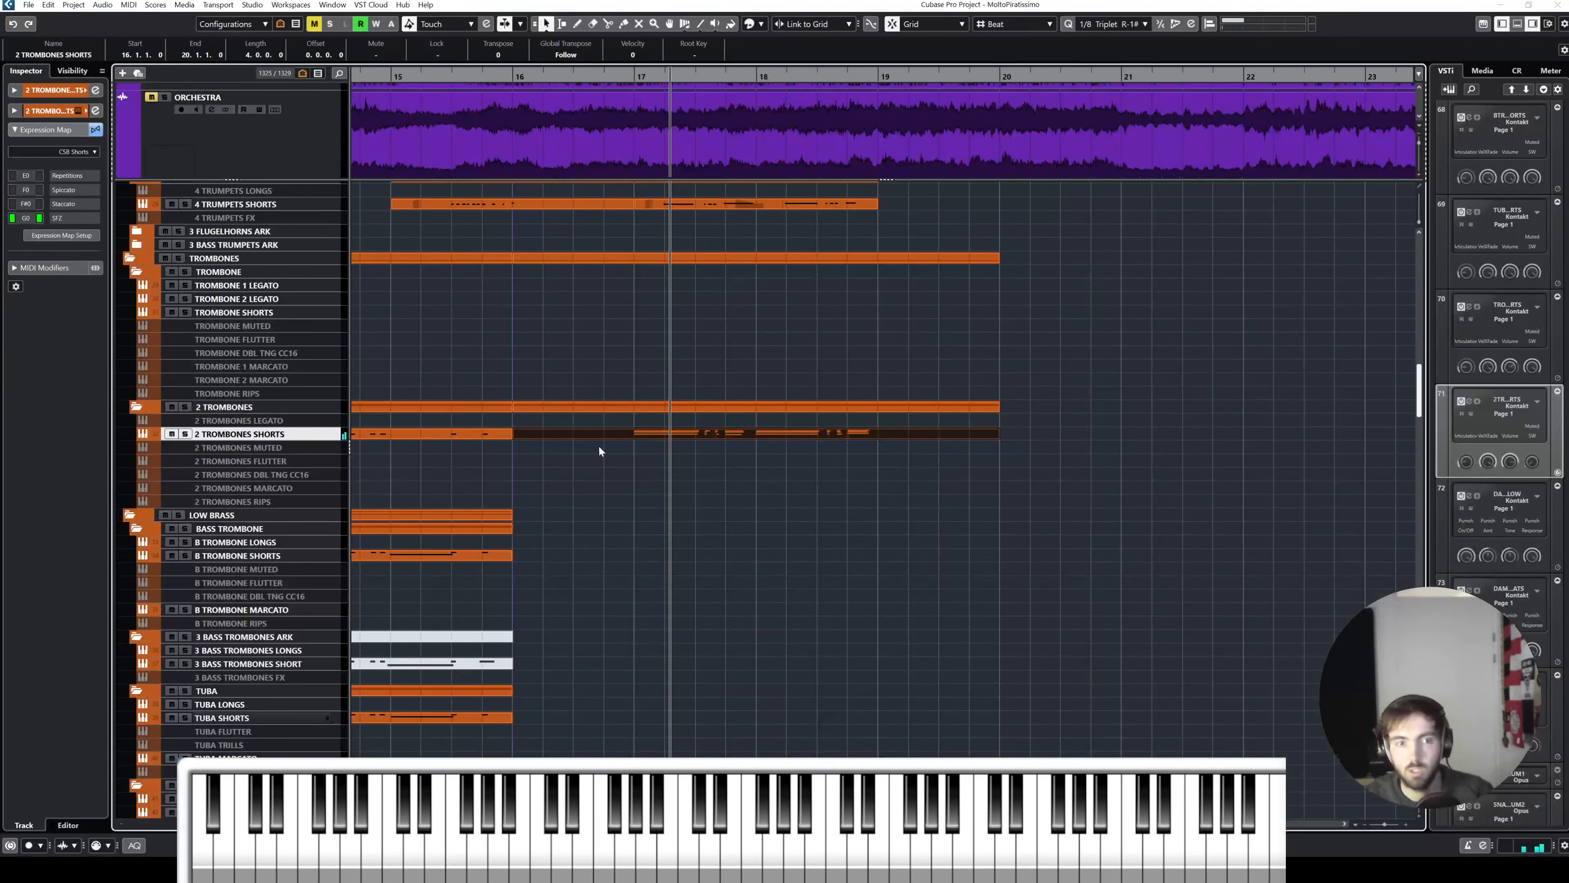
scroll(598, 445, left, 8)
scroll(602, 435, right, 2)
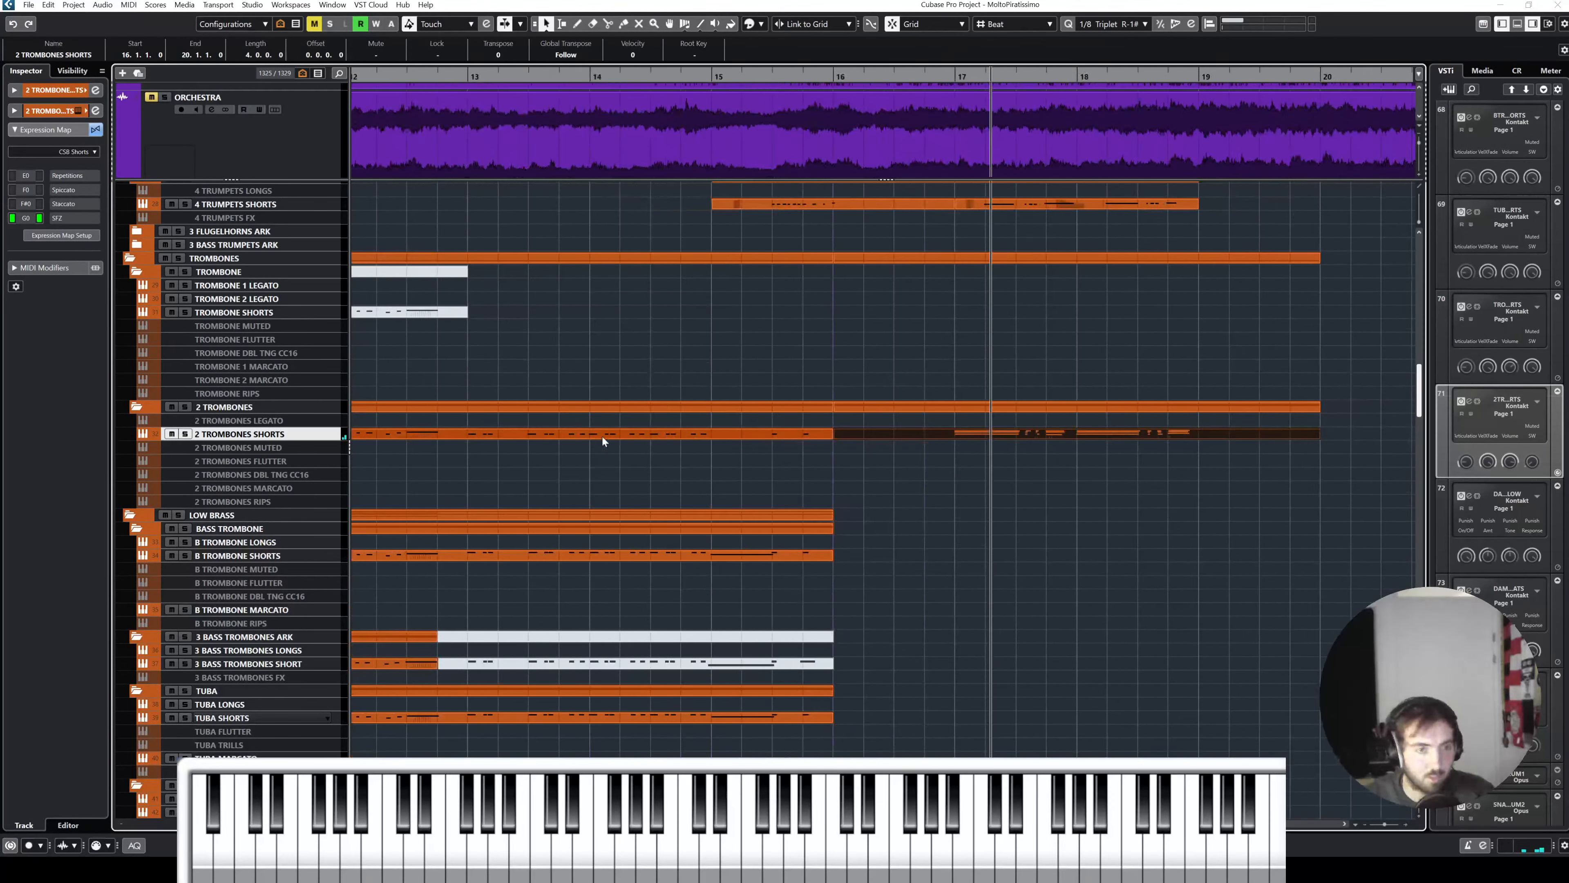
click(244, 311)
scroll(964, 436, right, 5)
drag(815, 432, 813, 316)
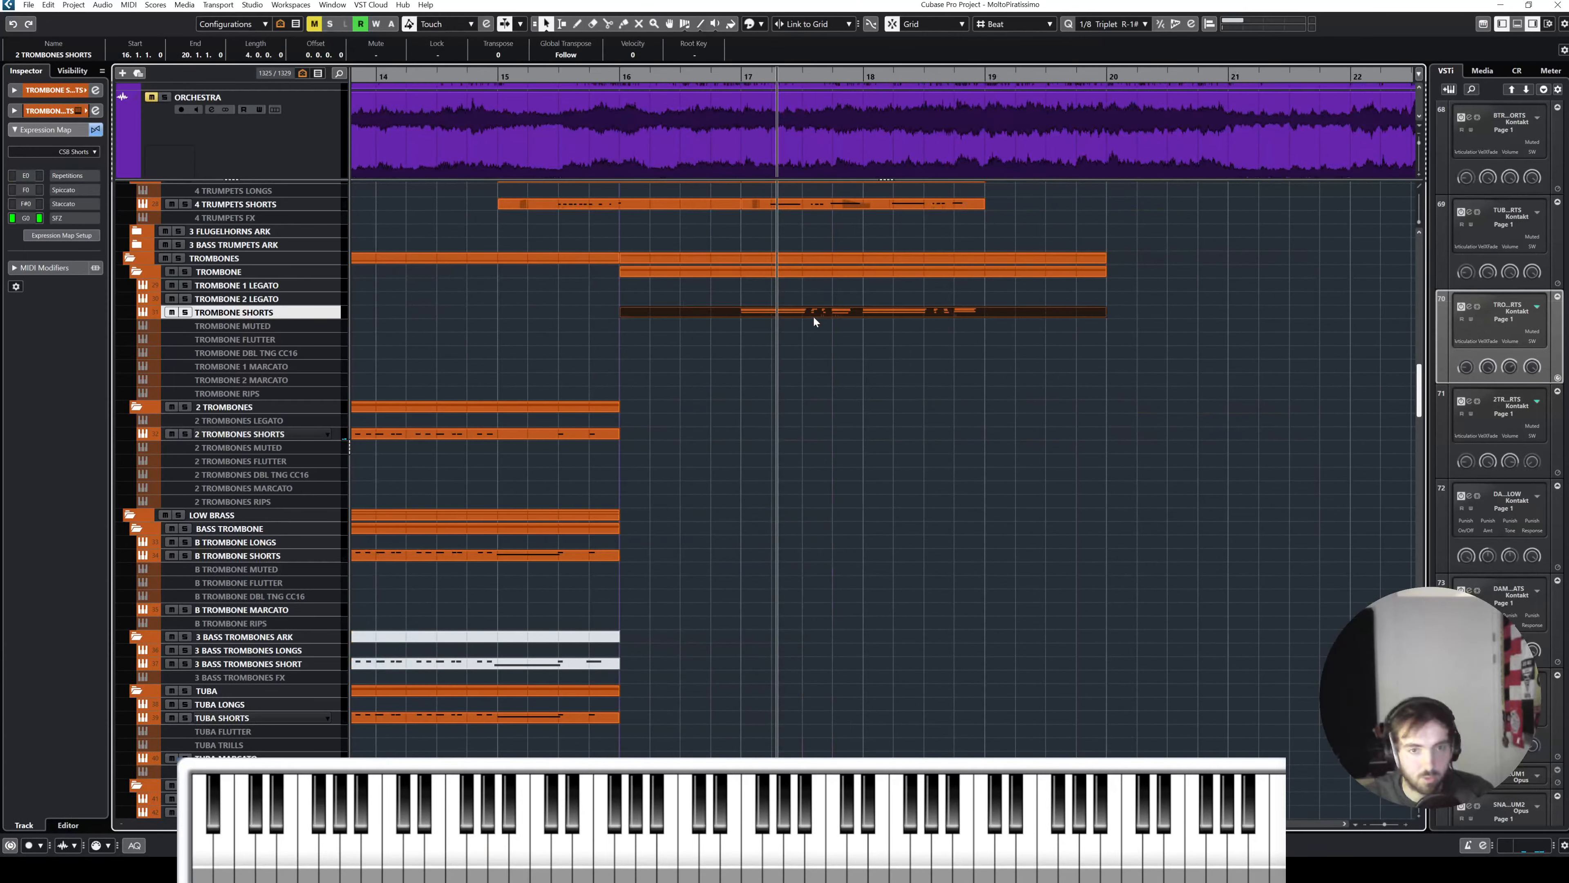
double_click(813, 315)
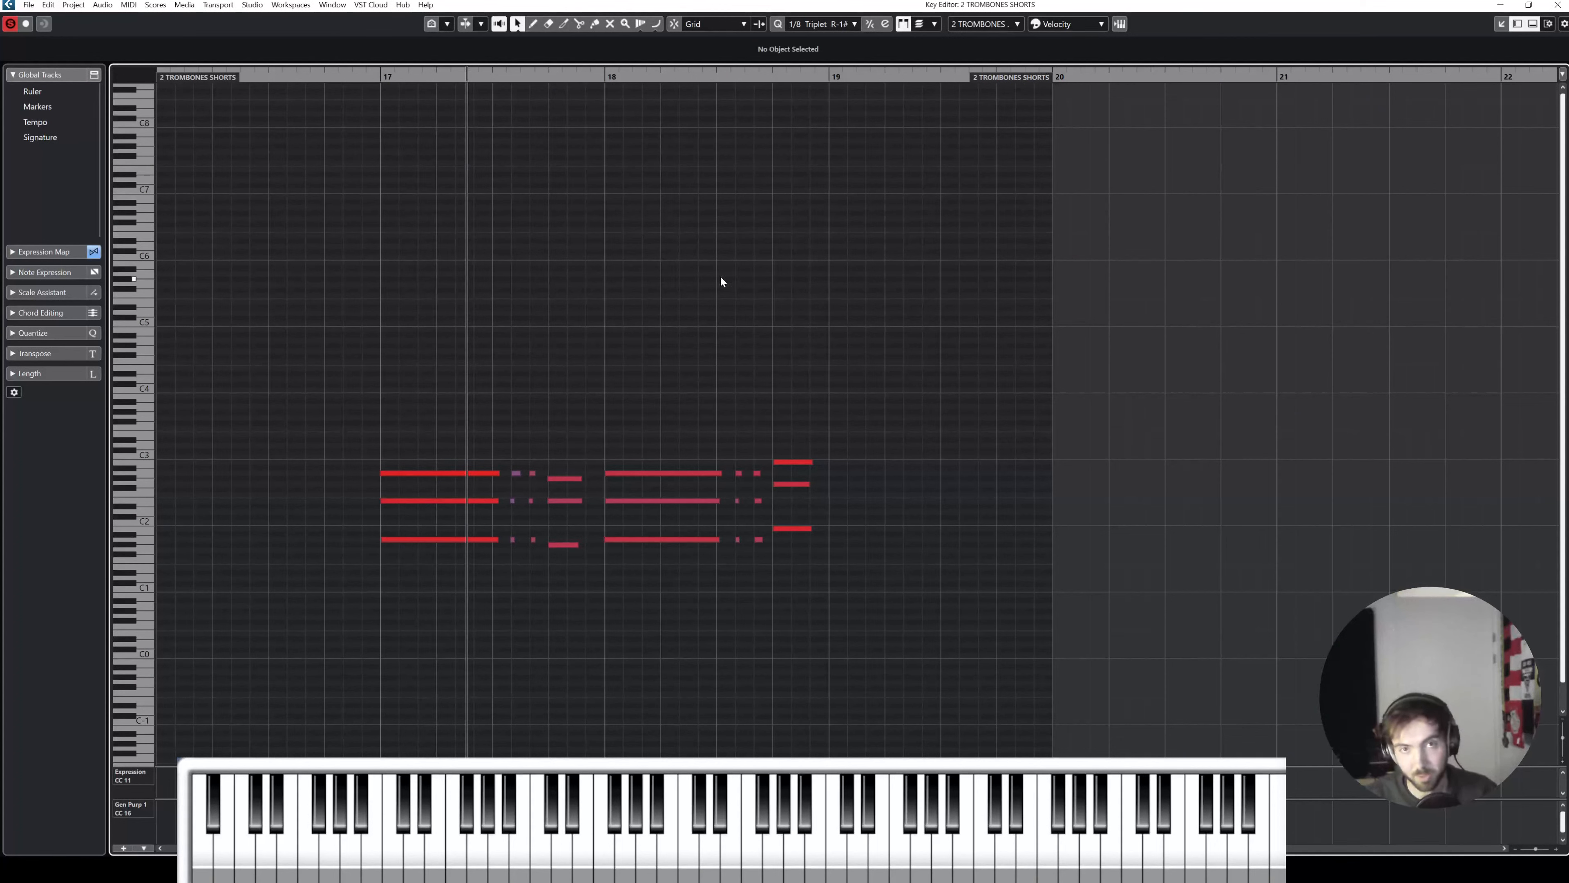
Step: Play the part from just before bar 17 and set the last chord of bar 17 to Staccato
key(space)
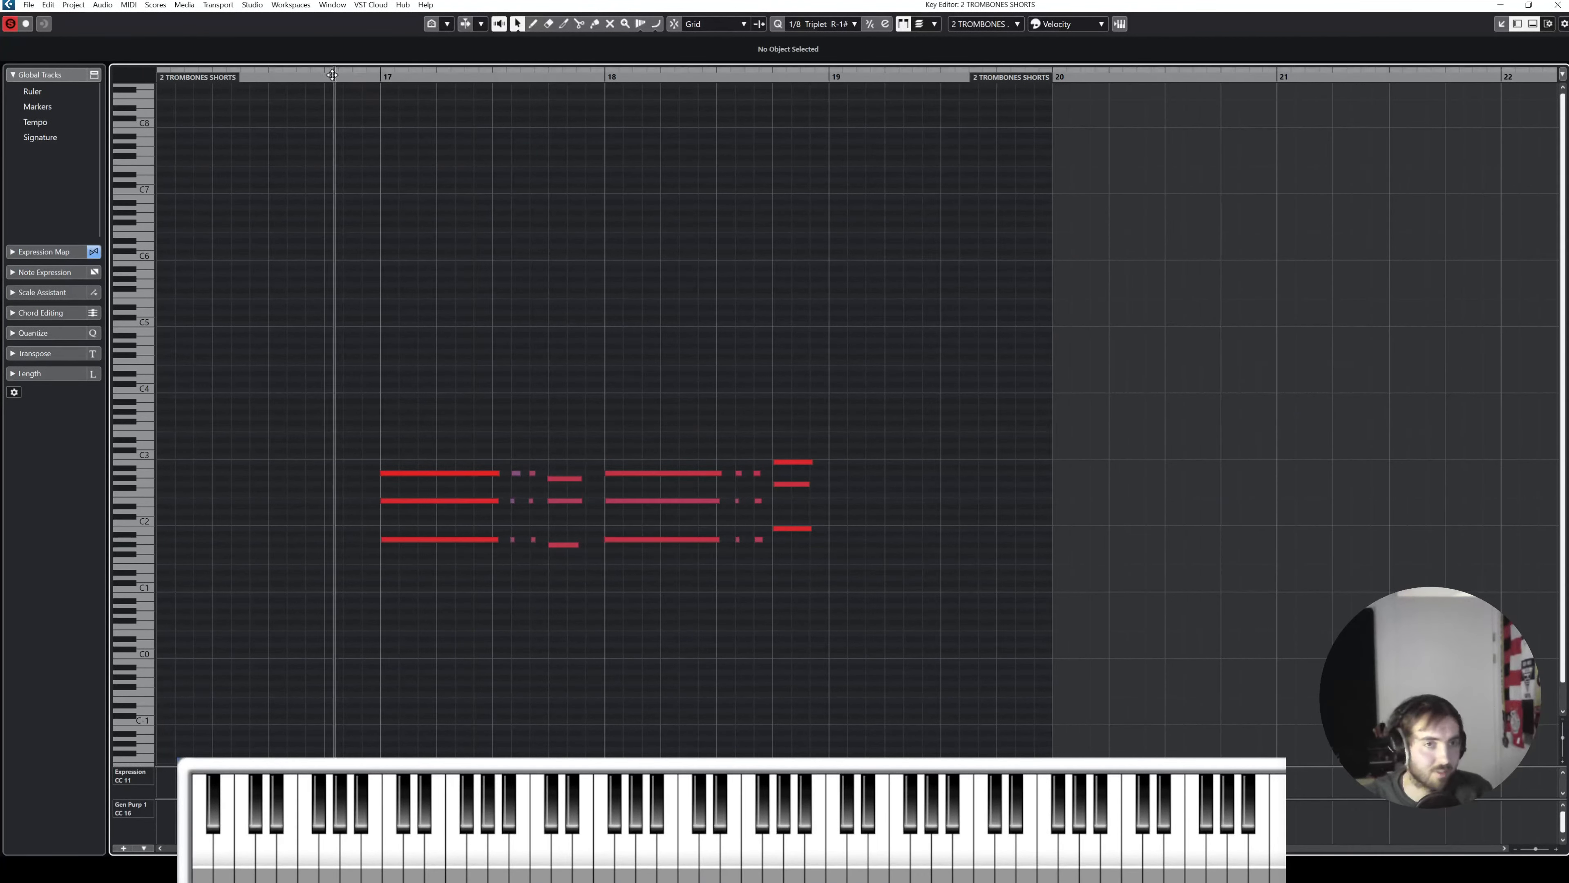
key(space)
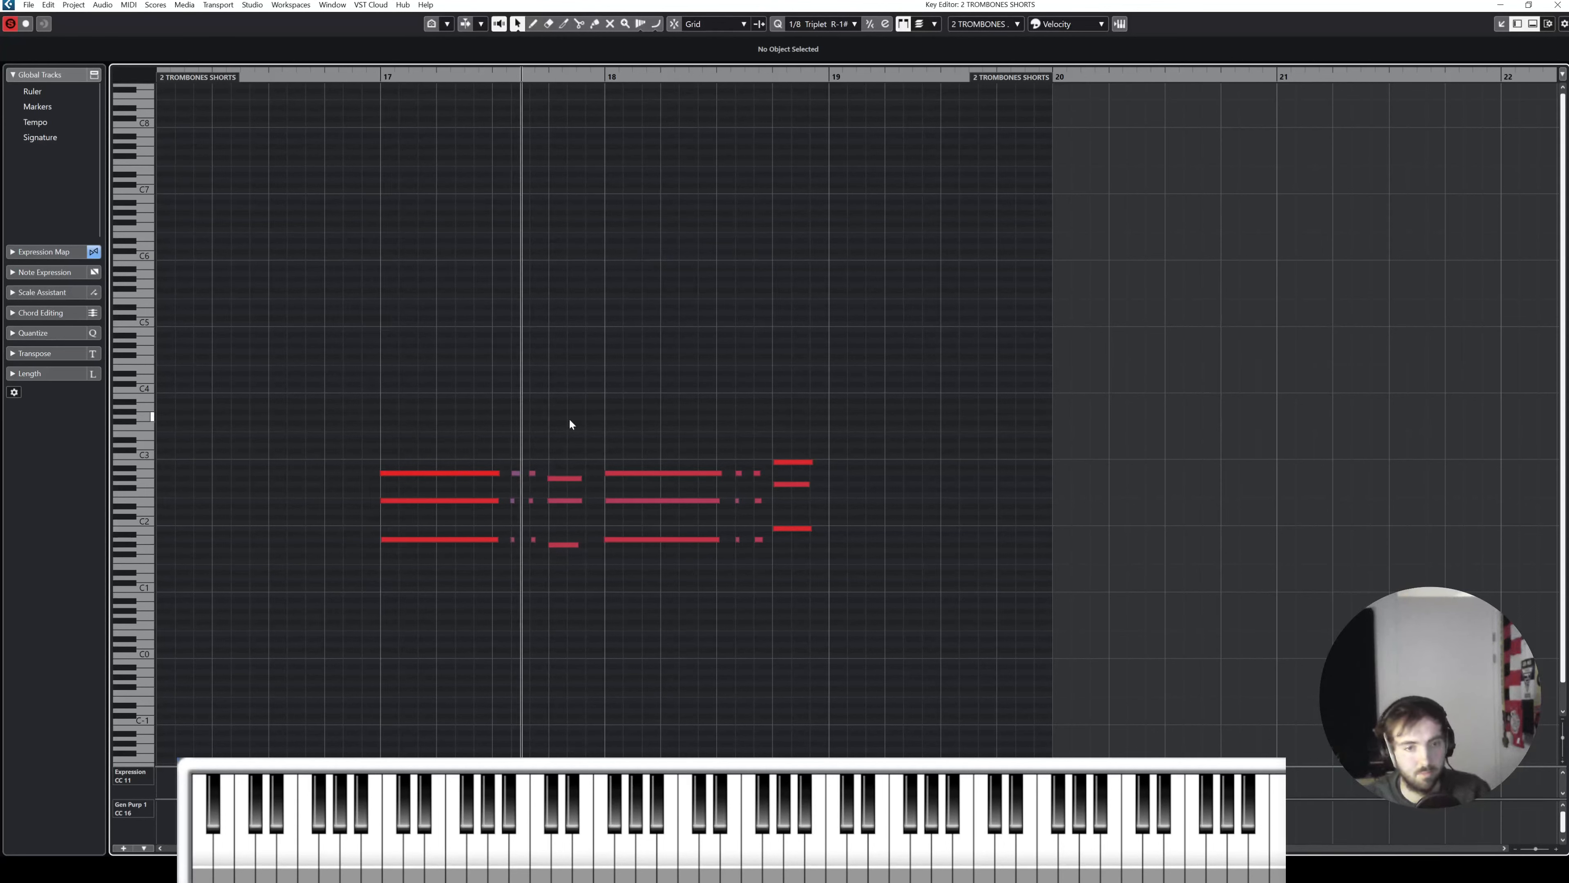
drag(568, 427, 571, 569)
click(473, 56)
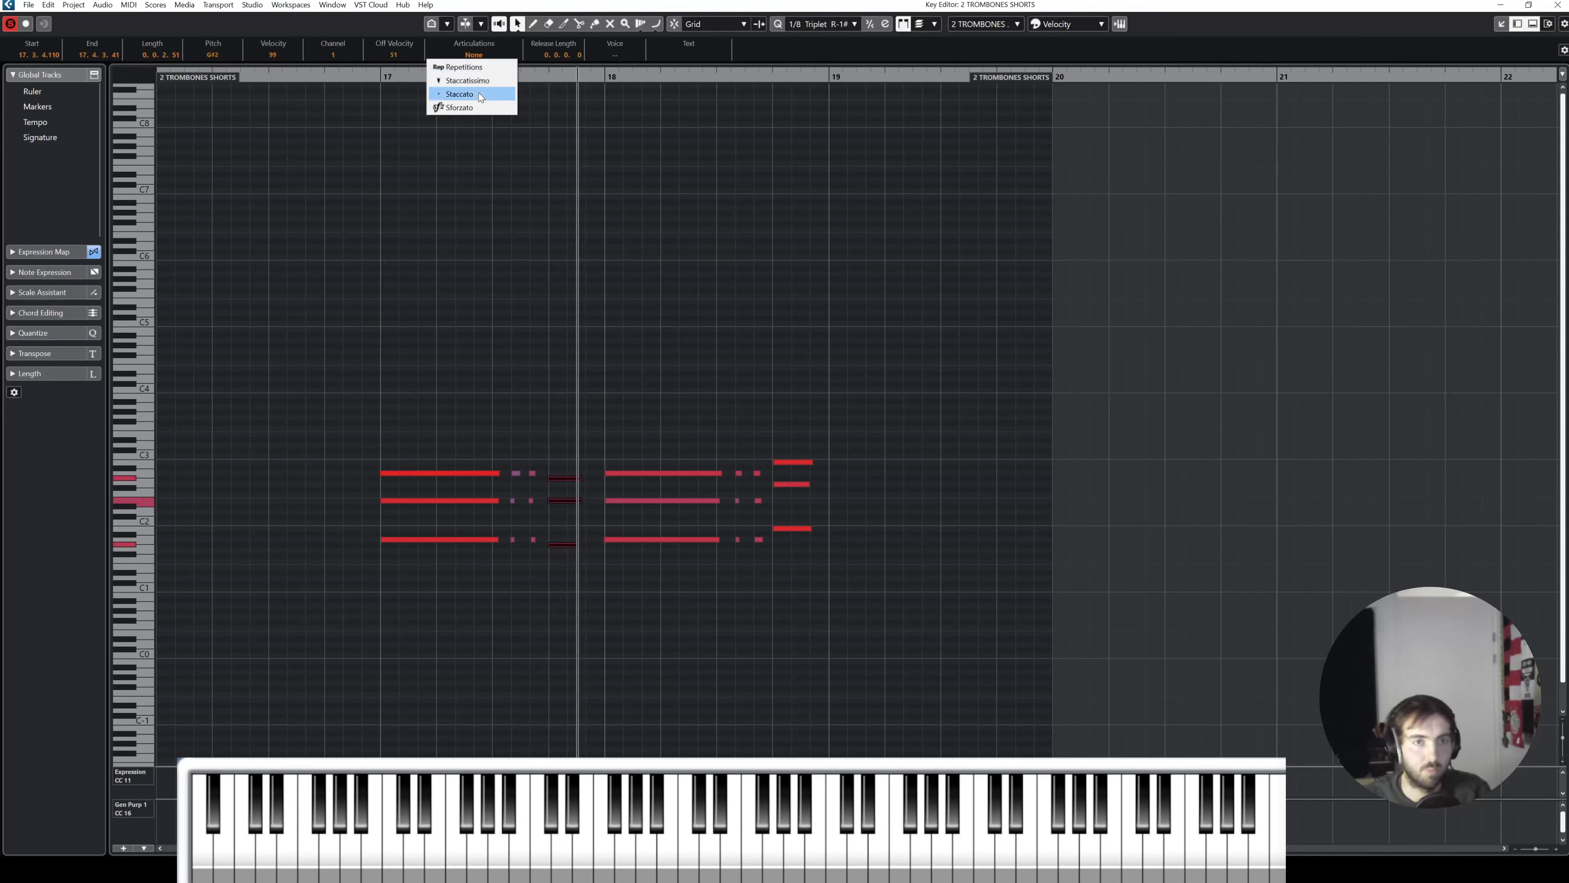
Step: Set the long opening chord of bar 18 to Sforzato and replay from just before bar 17
drag(652, 380, 629, 628)
click(473, 57)
click(460, 94)
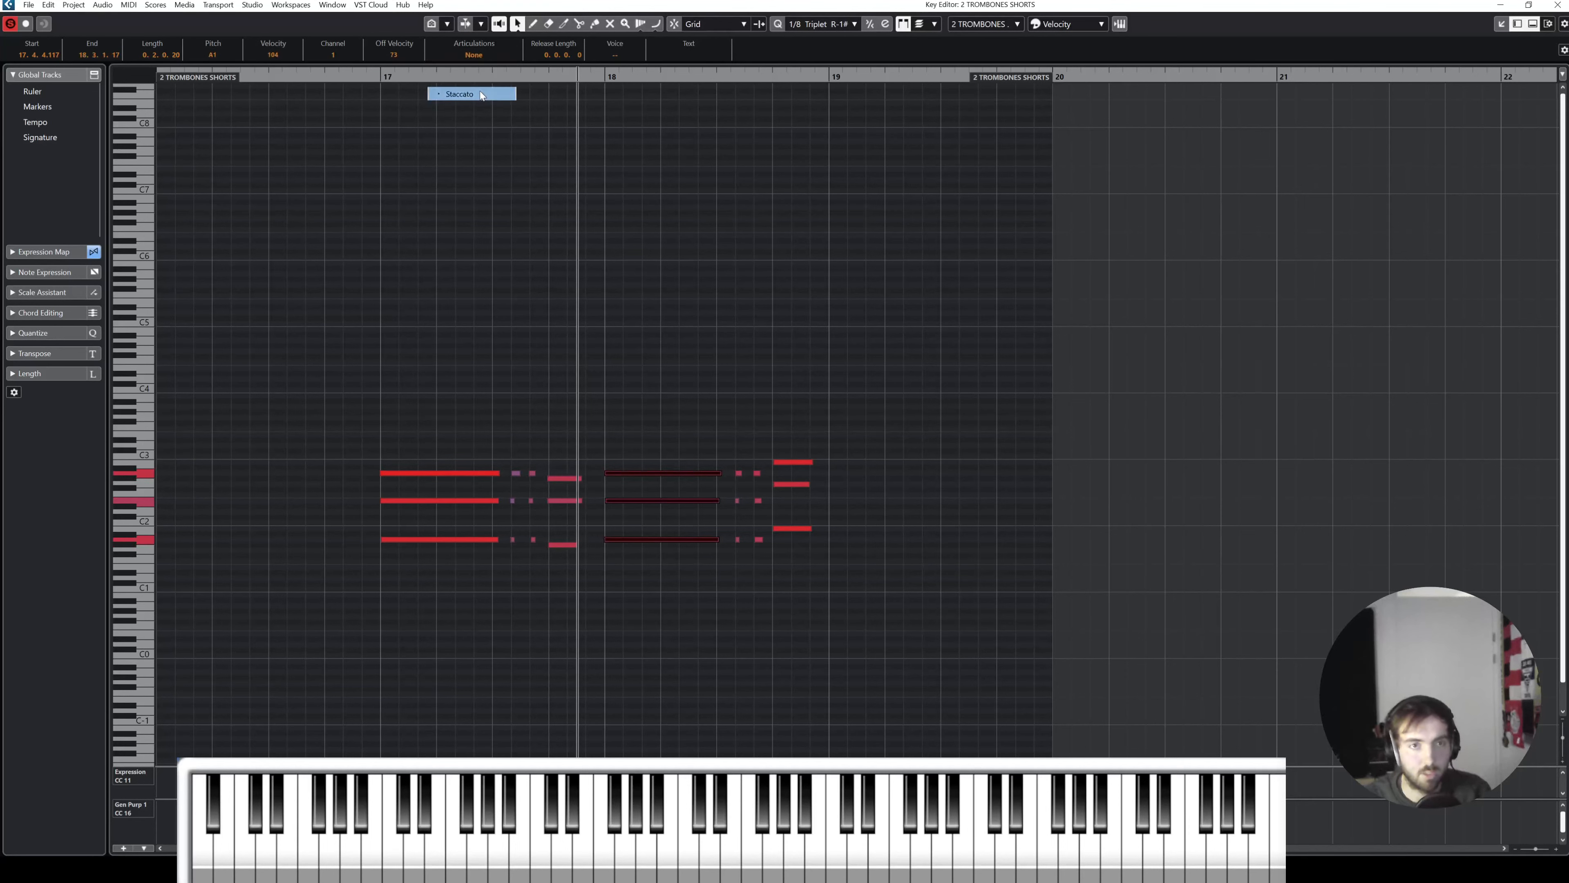
click(434, 53)
click(437, 107)
click(433, 71)
drag(433, 72, 334, 72)
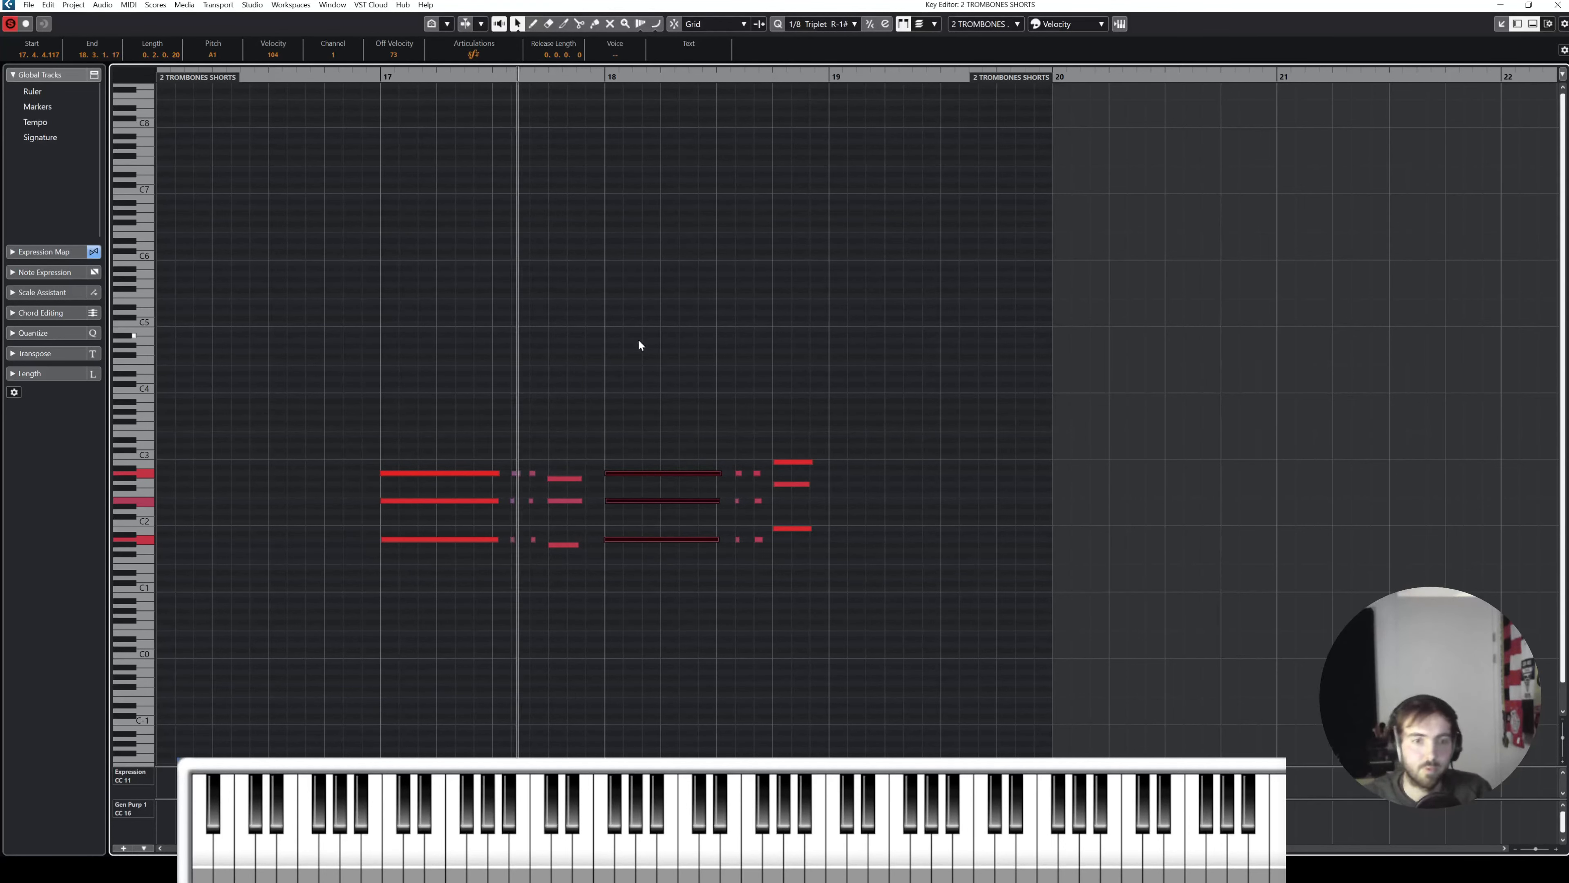
Step: Raise the velocities of the short repeated chords and the last chord in bar 17
mouse_move(513, 428)
mouse_down()
mouse_move(576, 610)
mouse_move(569, 468)
mouse_move(529, 525)
mouse_move(534, 550)
mouse_up()
click(517, 425)
click(567, 473)
click(502, 440)
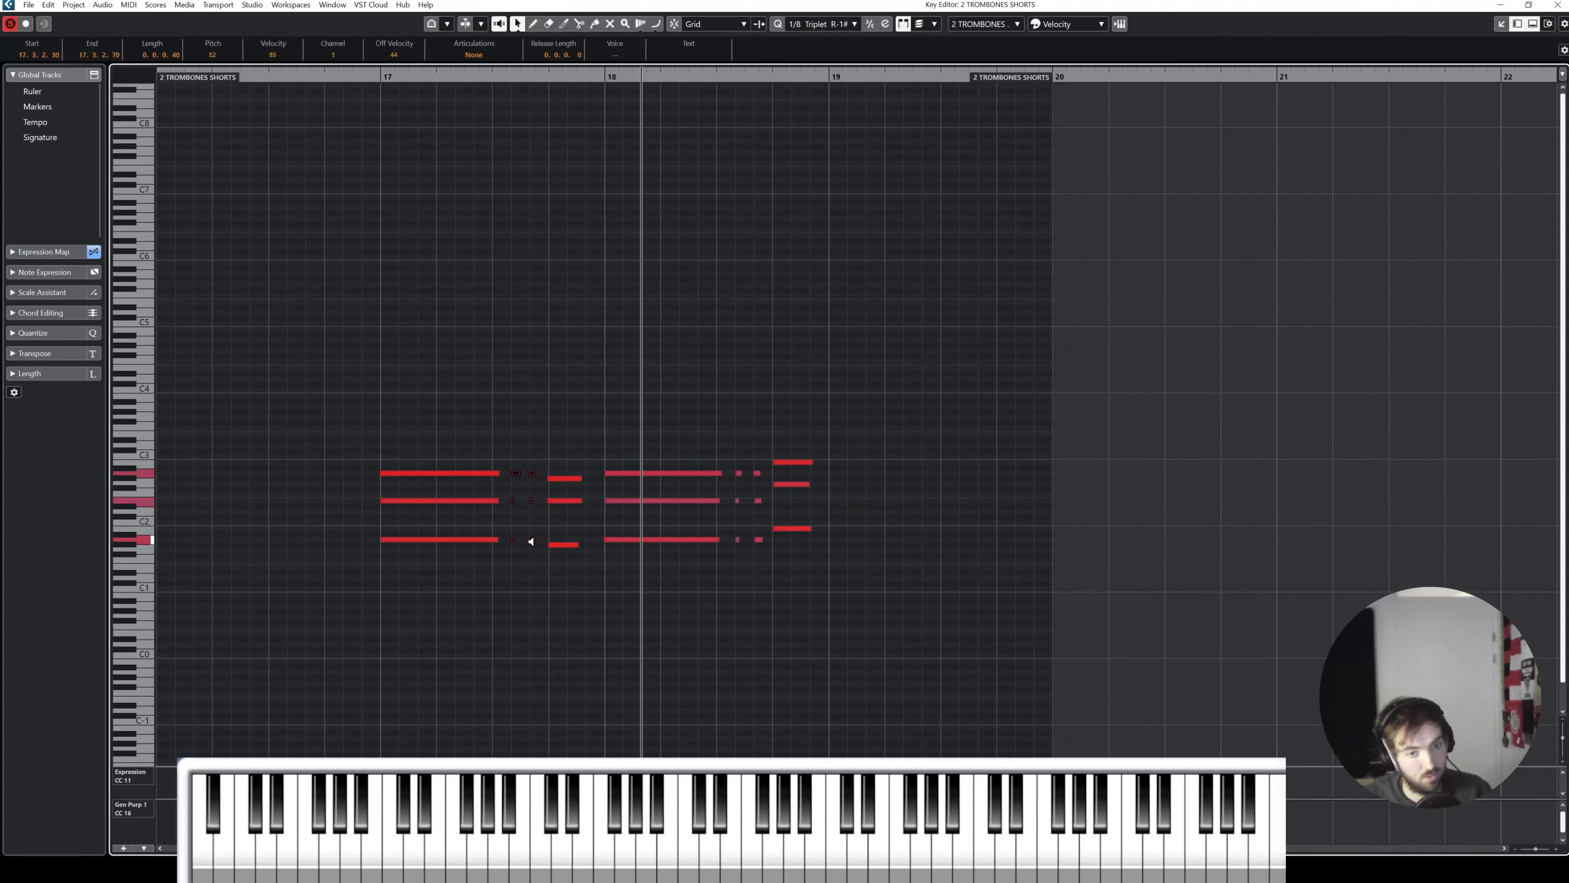
click(451, 321)
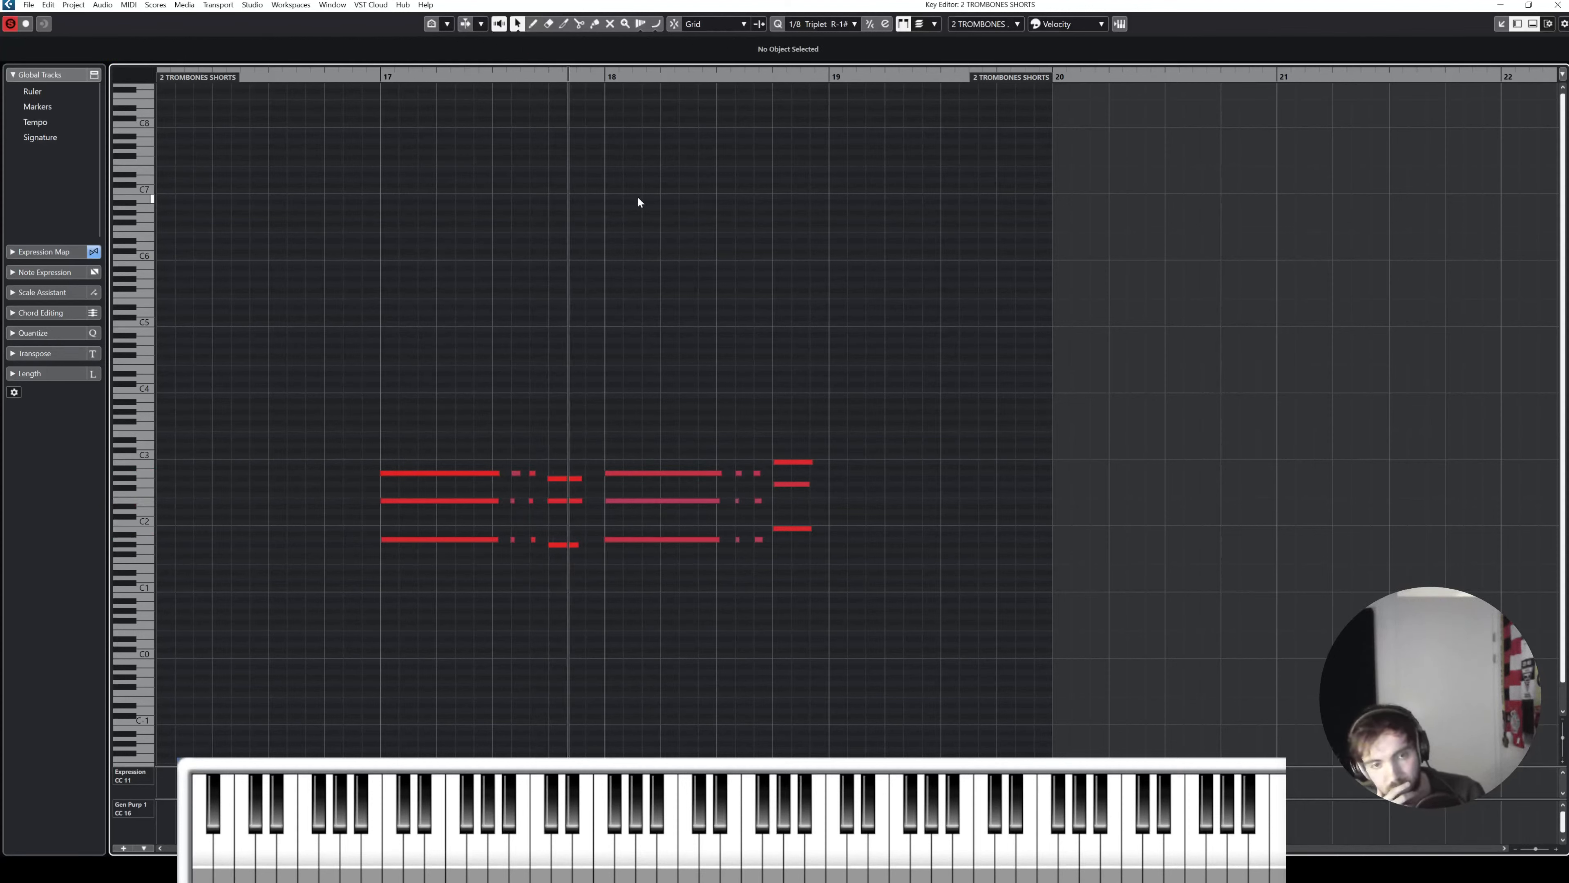
Step: Set the last chord of bar 17 to Sforzato and raise the velocity of the long opening chord of bar 18
drag(554, 403, 584, 553)
click(474, 54)
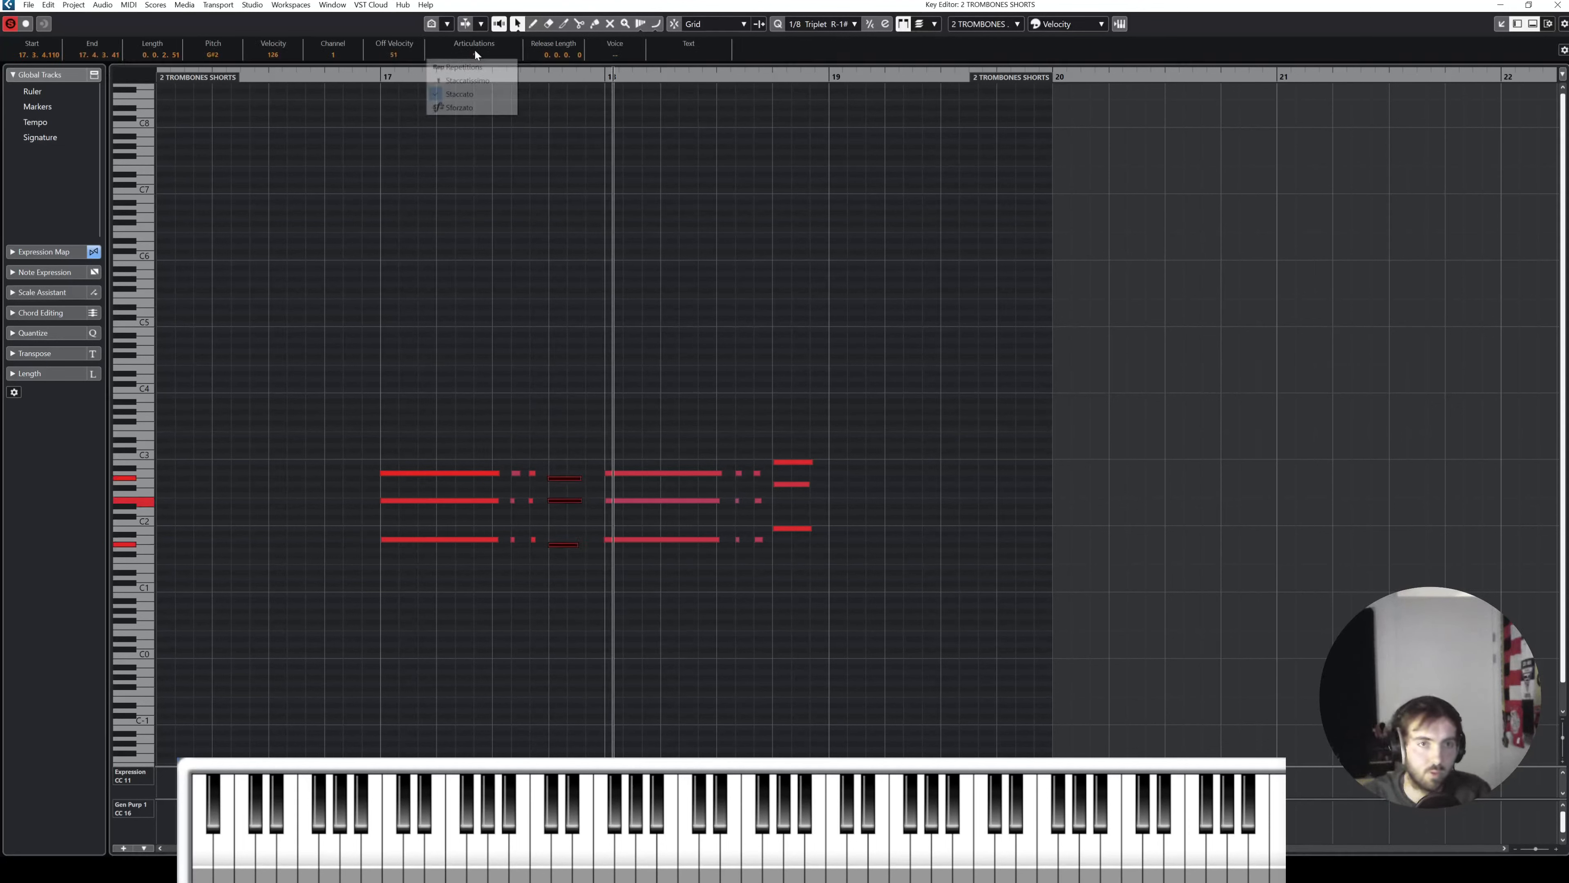
click(443, 109)
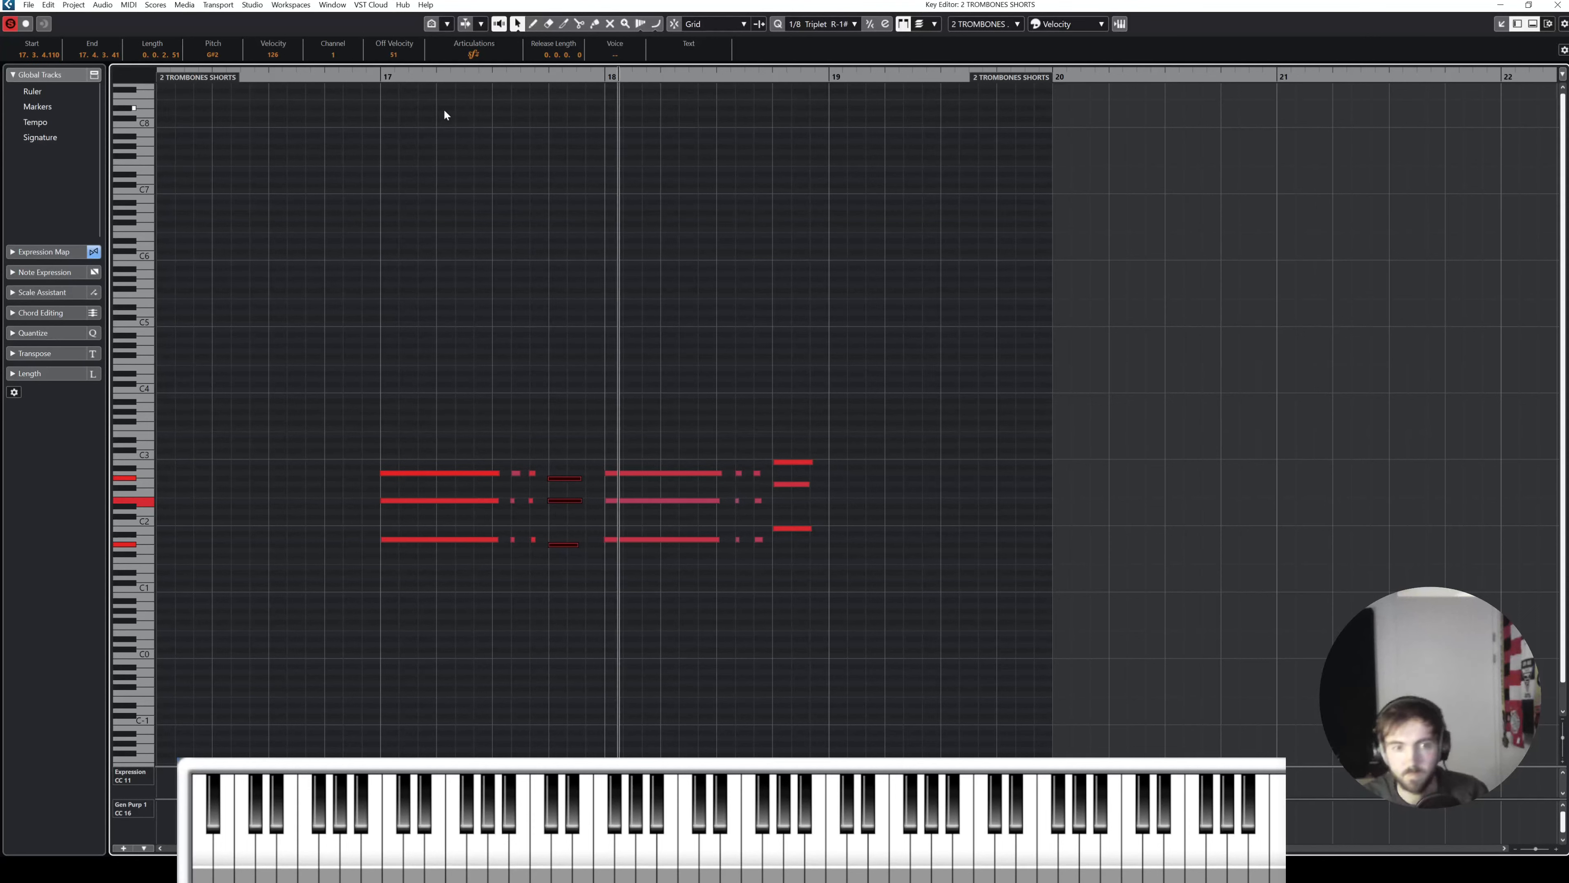
key(space)
drag(559, 354, 641, 542)
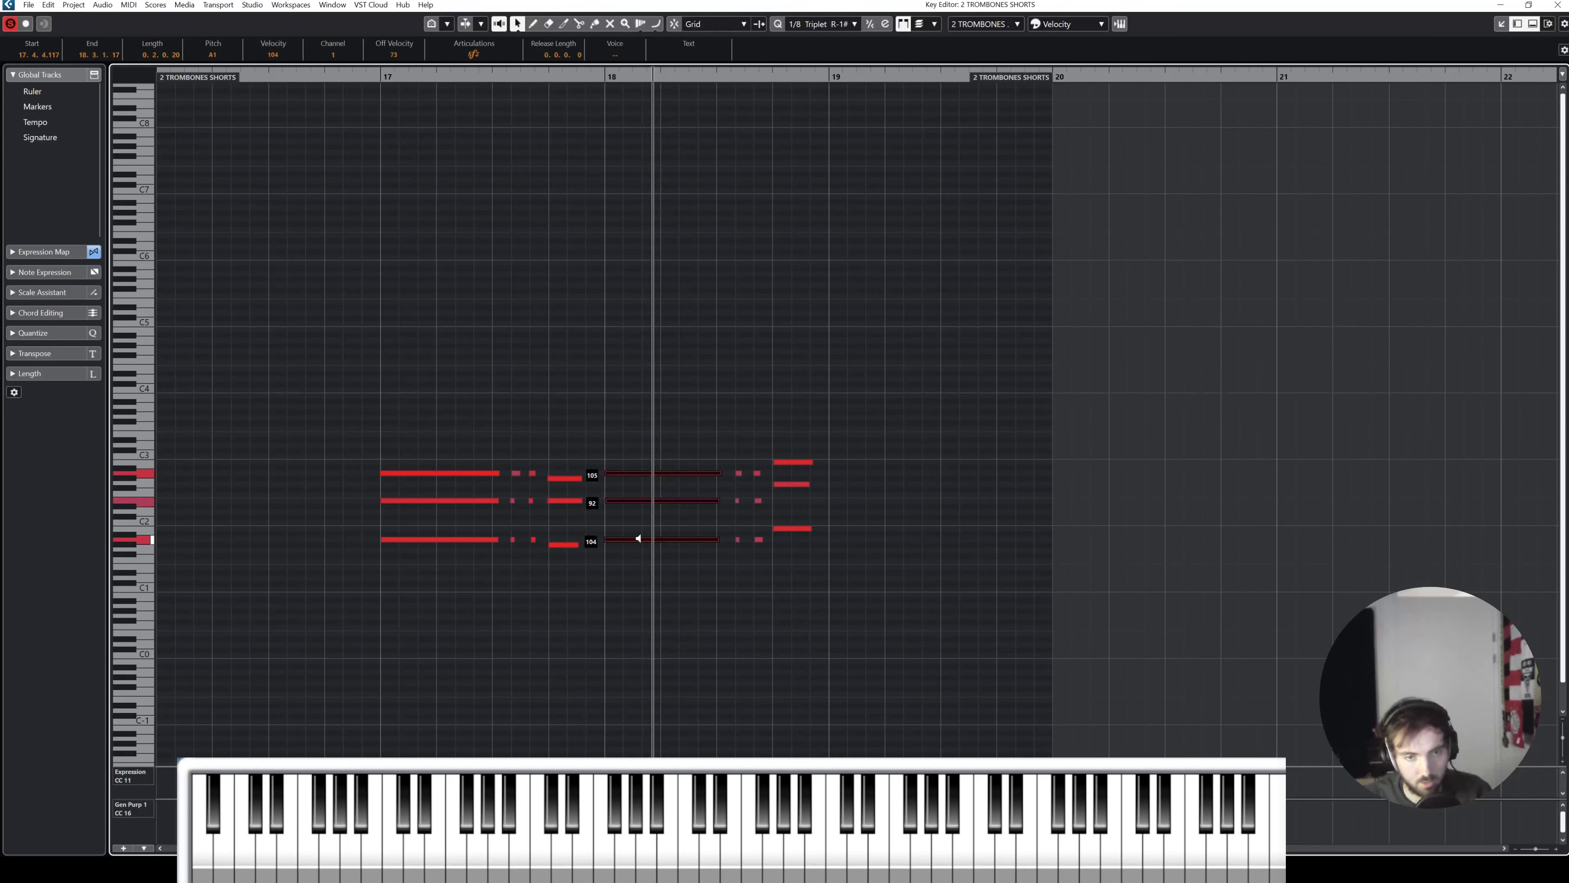
key(space)
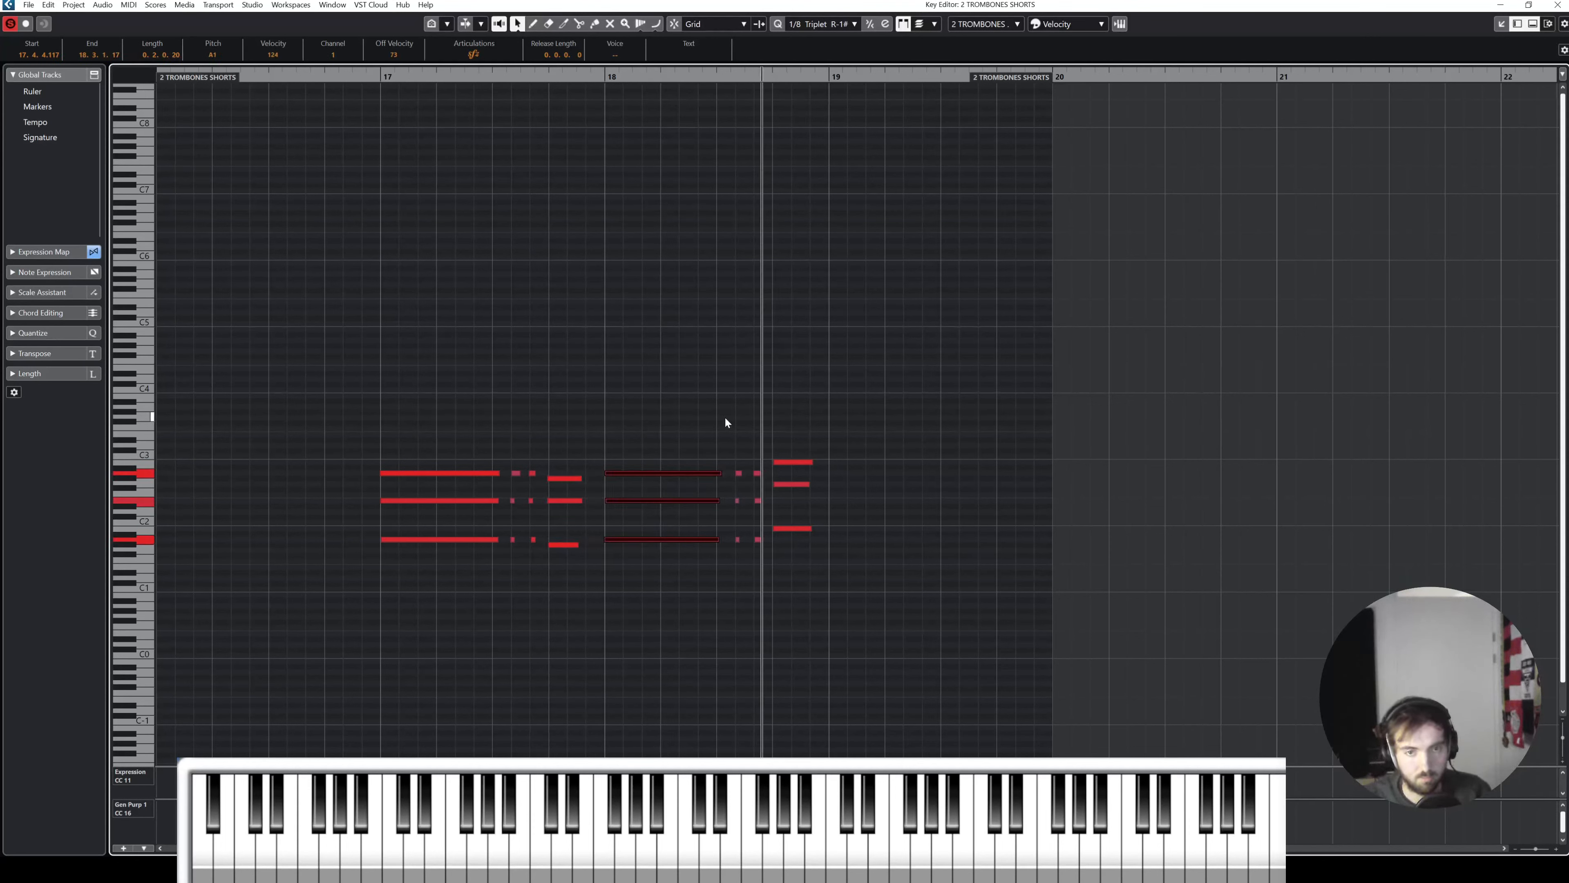
Step: Set the last chord of bar 18 to Sforzato, play it back, and unsolo the part
drag(791, 409, 788, 548)
click(473, 56)
click(475, 107)
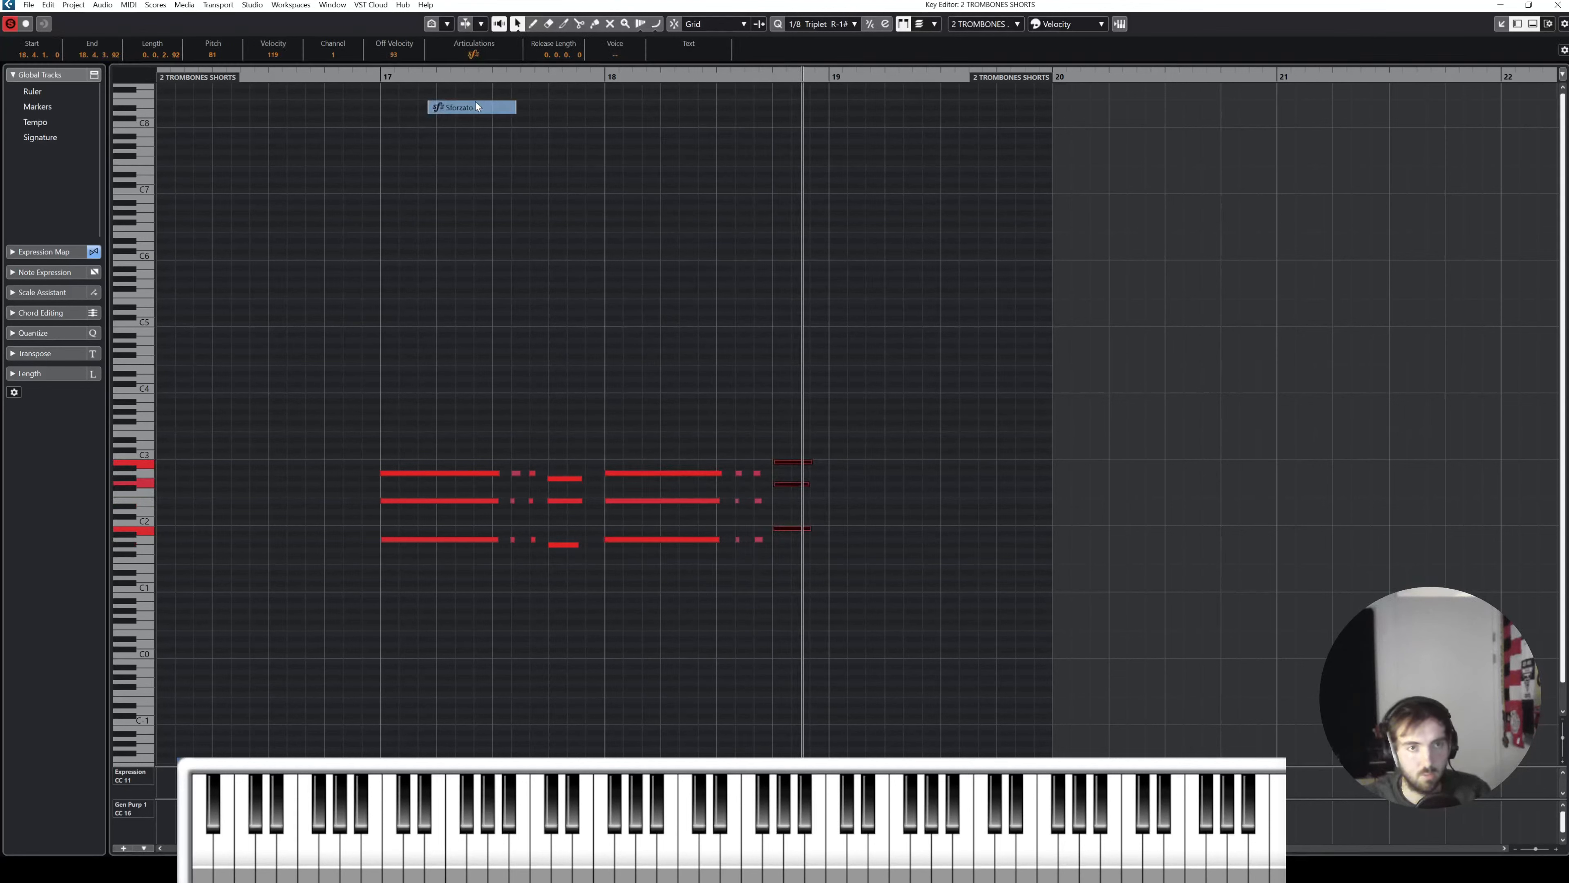
key(space)
key(space)
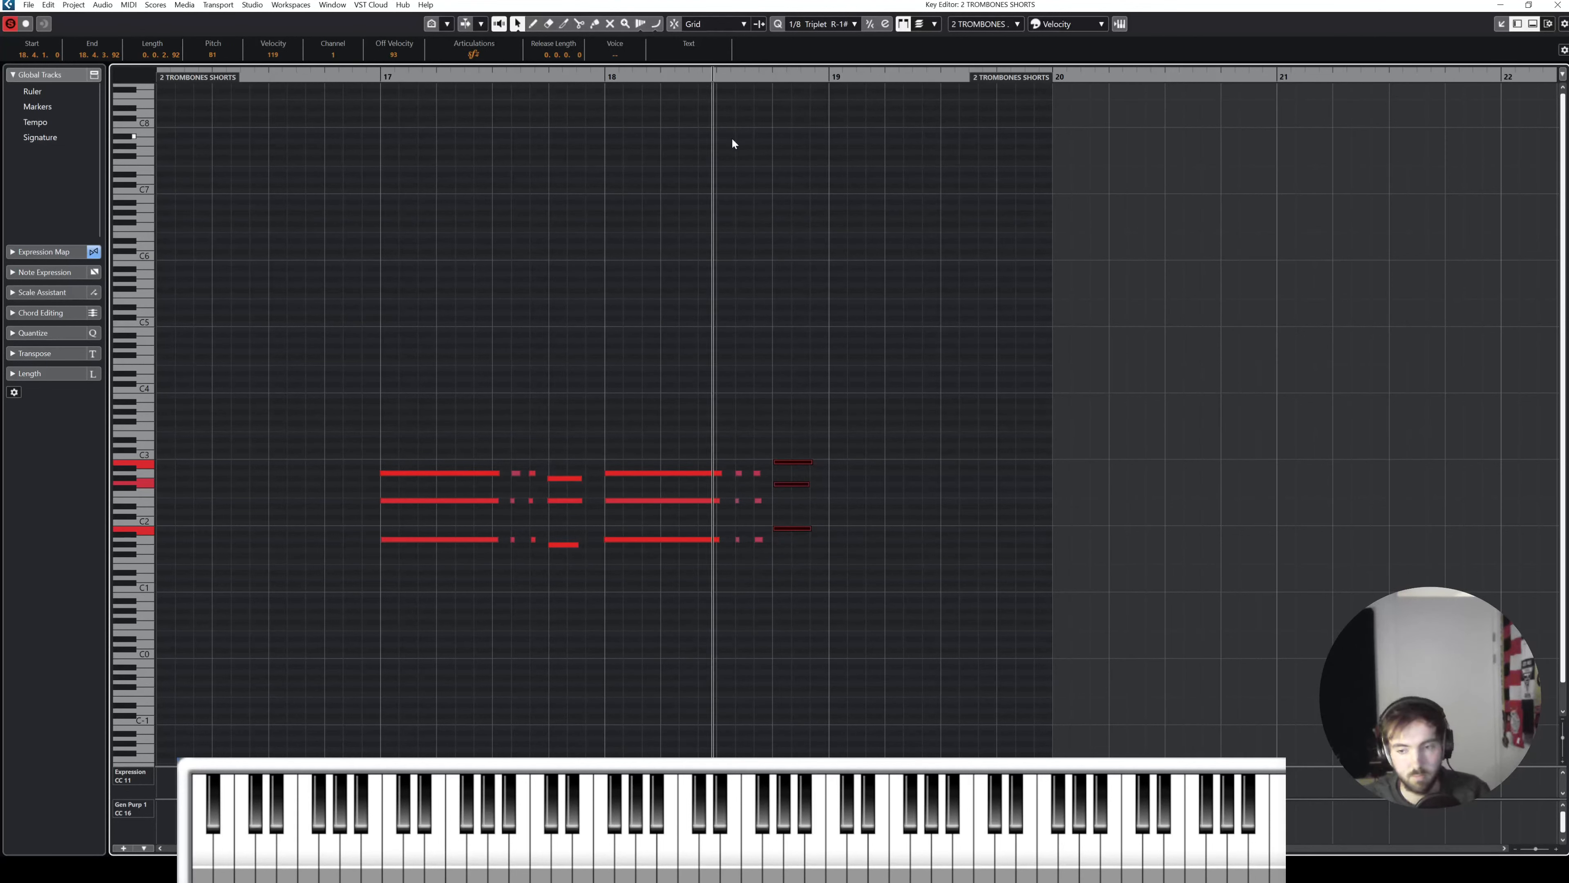
click(782, 418)
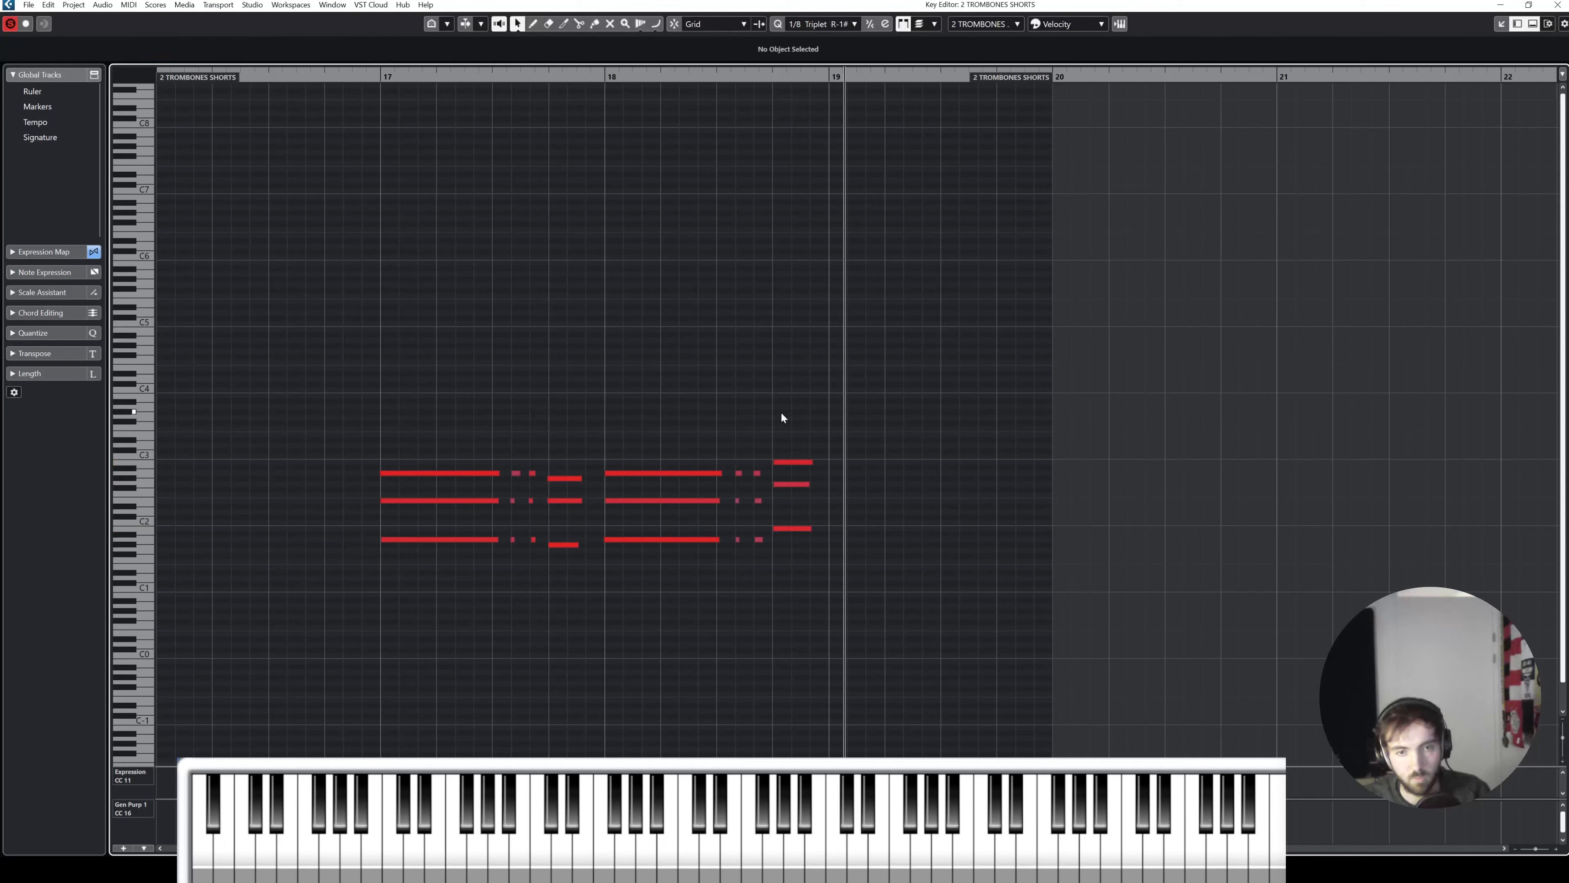
key(s)
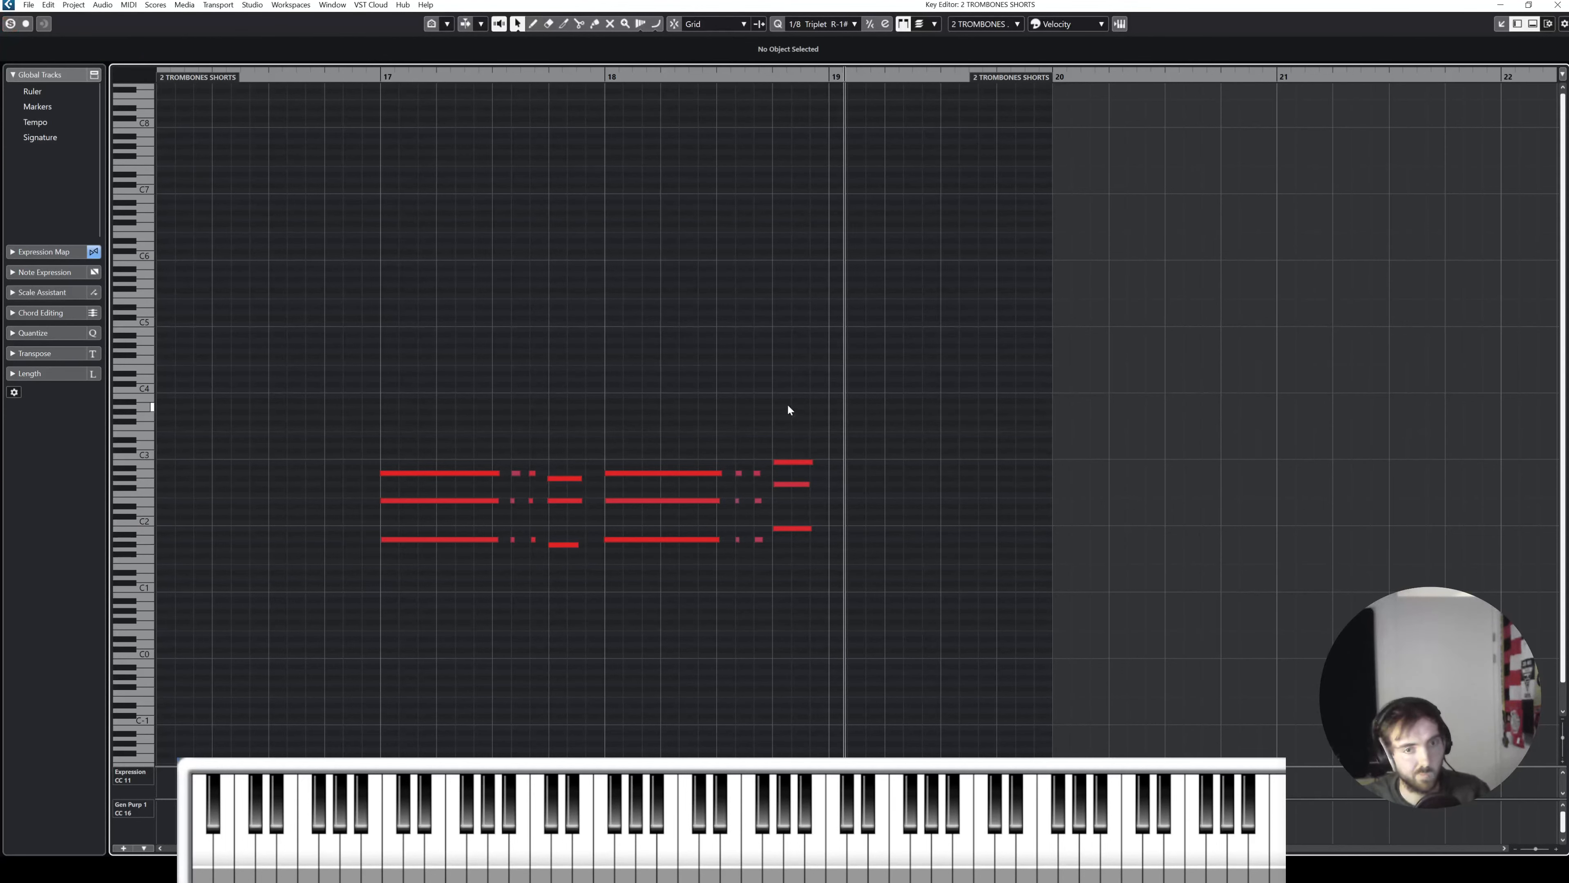
Step: Copy the TROMBONE SHORTS part at bar 16 to the B TROMBONE SHORTS track and open the copy
click(1557, 5)
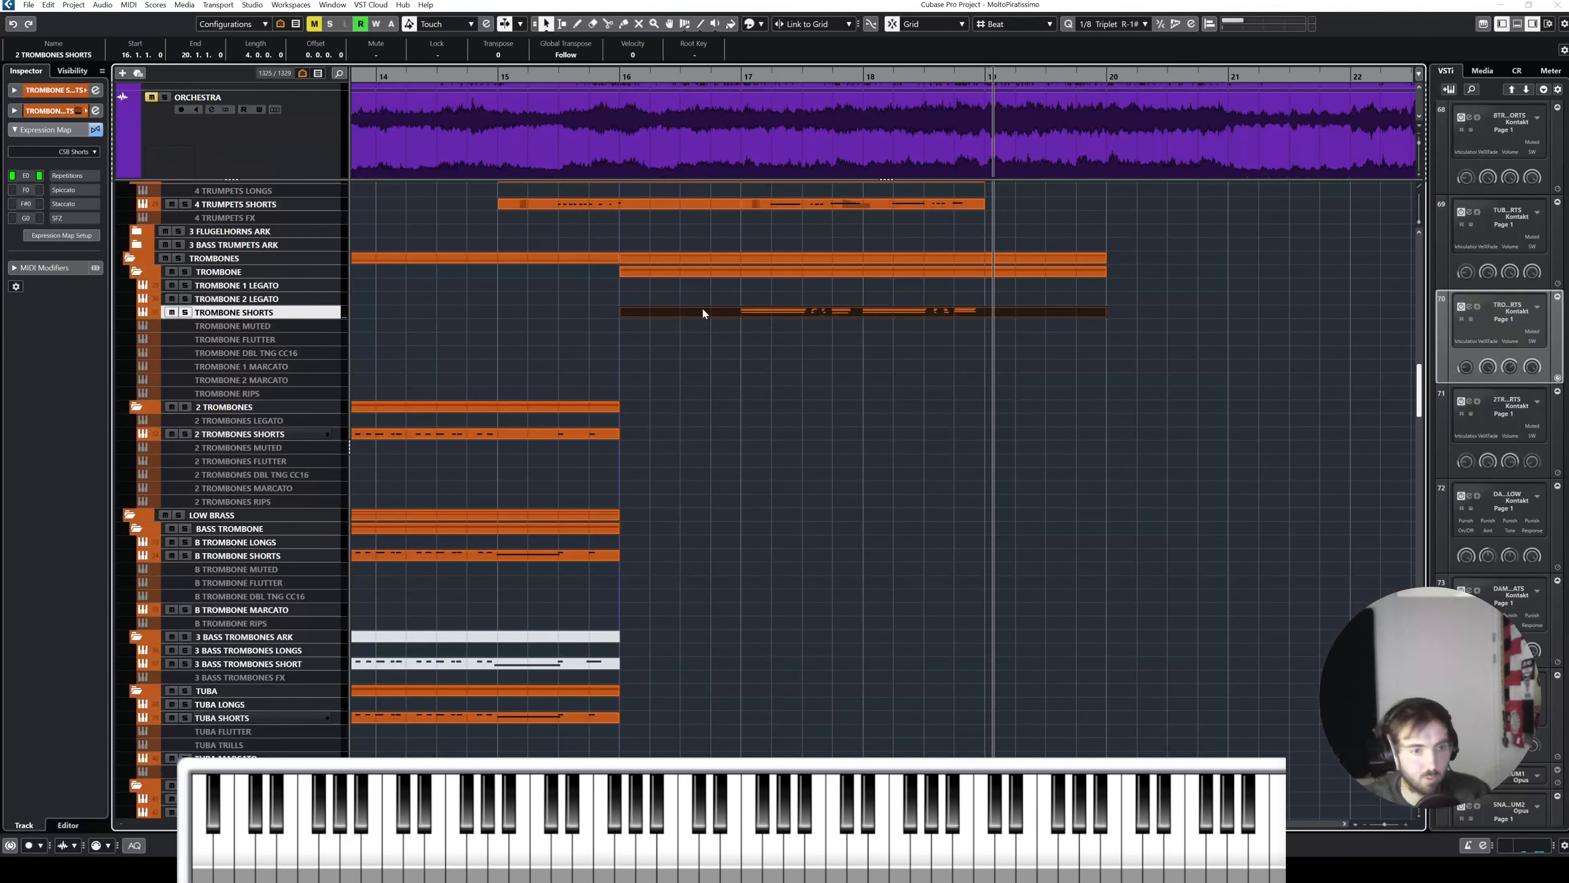
drag(703, 307, 729, 555)
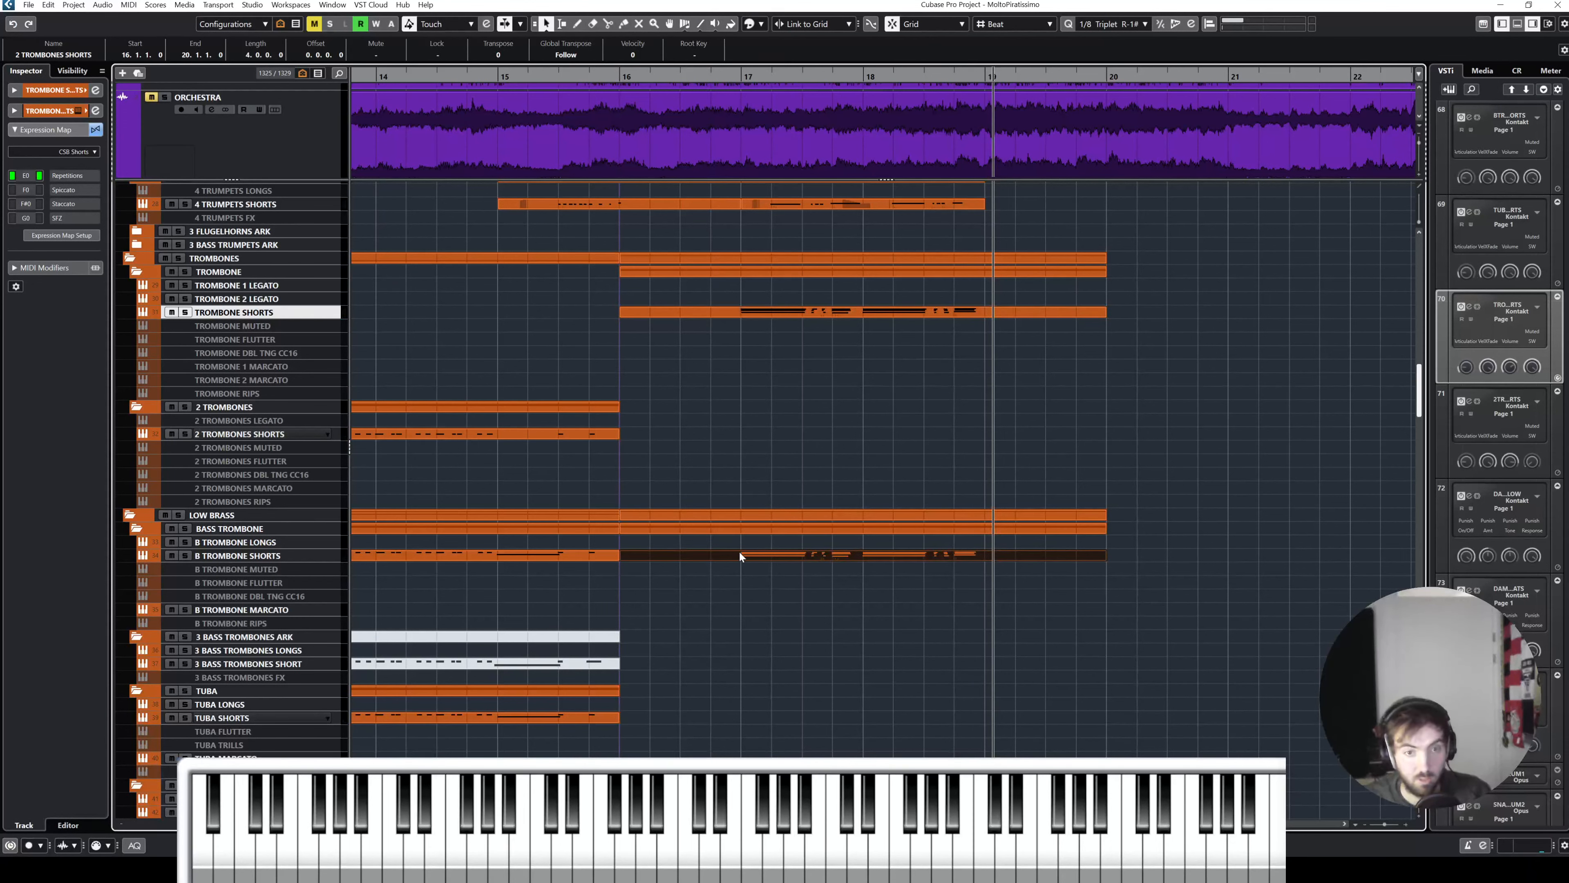
double_click(751, 554)
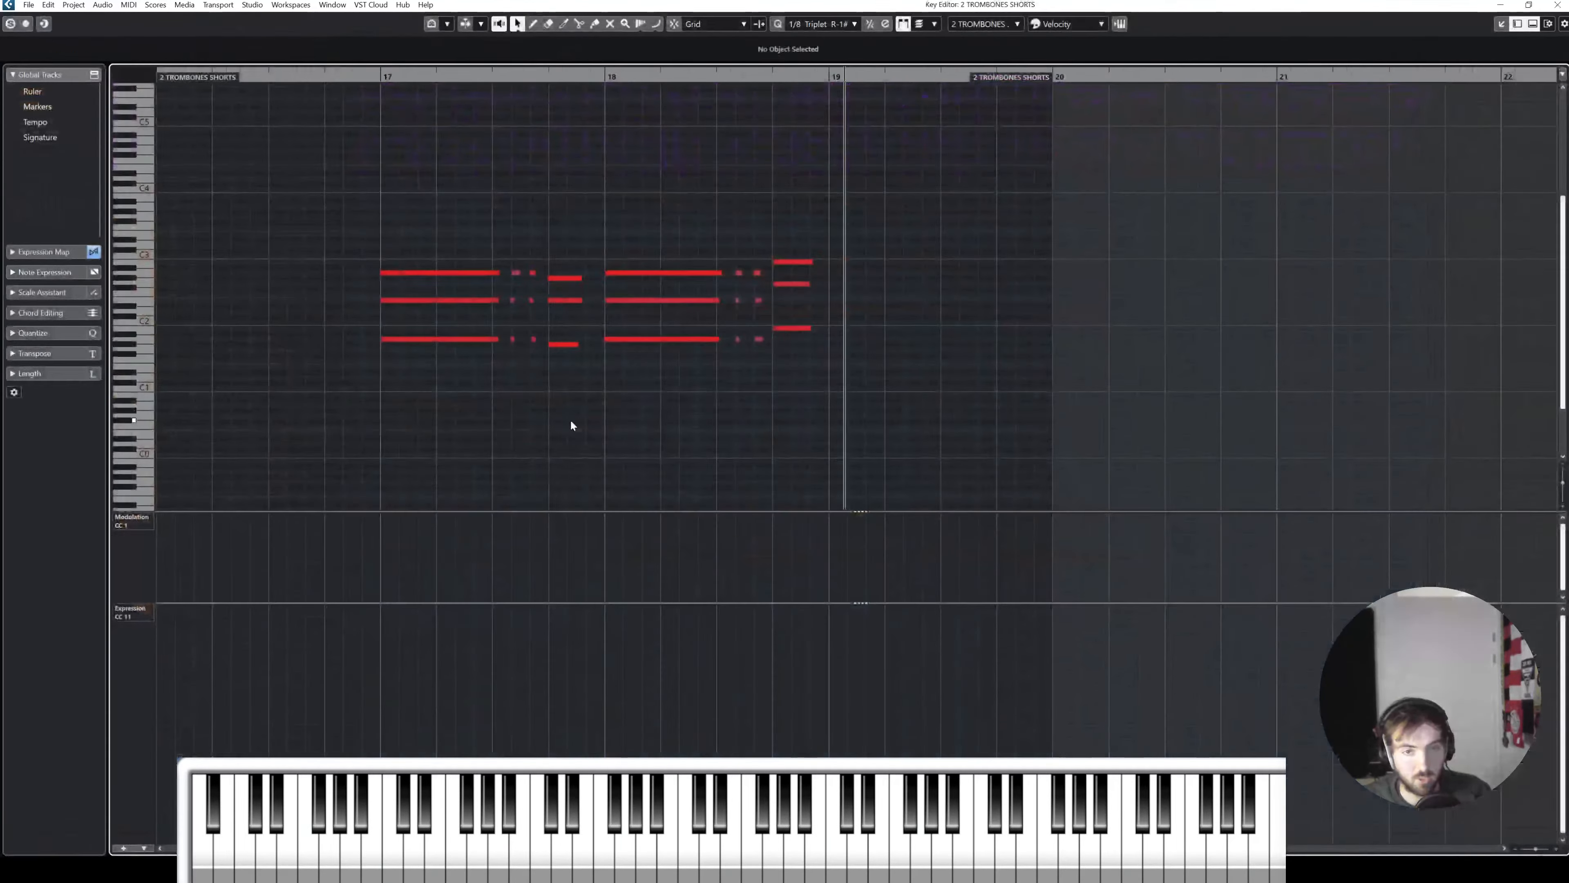
Step: Delete the middle and low notes of every chord in bars 17 and 18, keeping only the top line
drag(459, 351, 798, 377)
key(Delete)
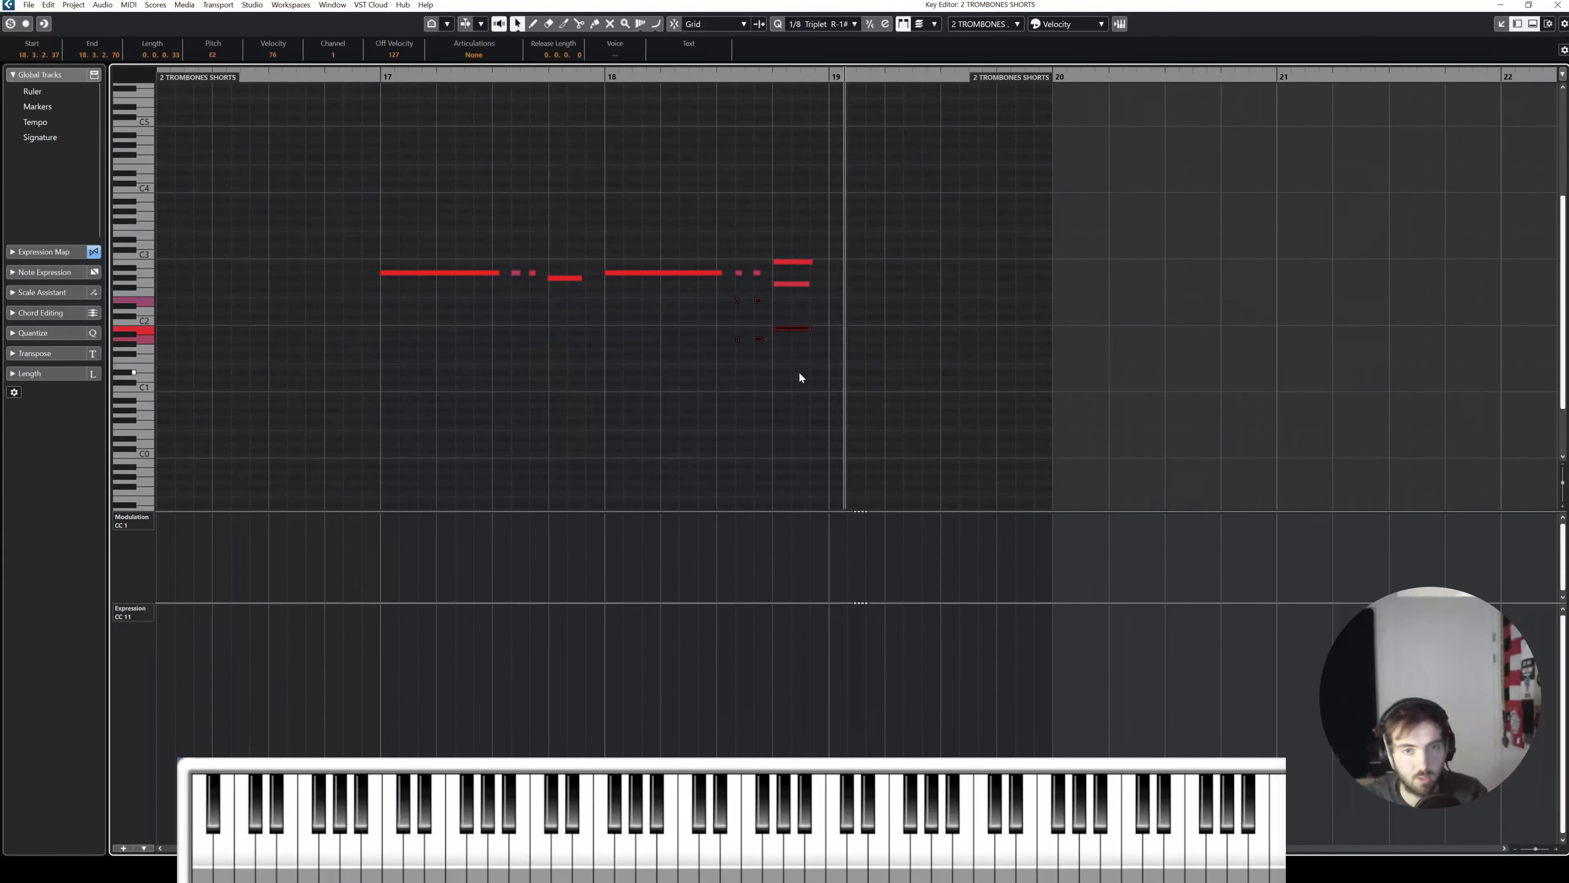
drag(788, 284, 787, 281)
key(Delete)
Step: Play the soloed bass trombone line through bars 17 and 18 to check its notes
click(373, 71)
key(space)
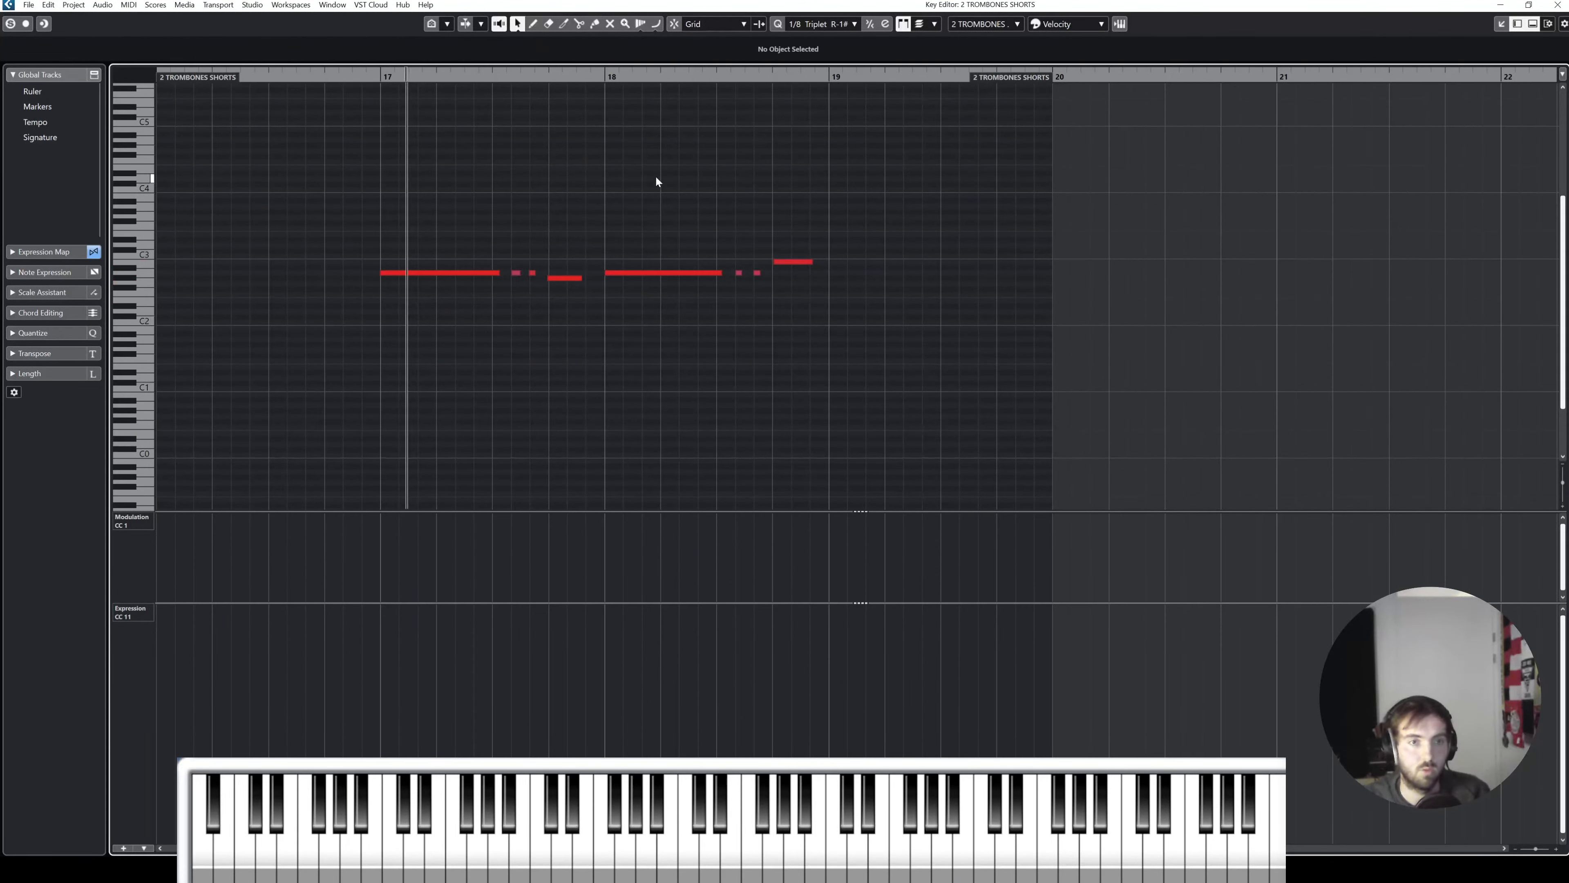
key(s)
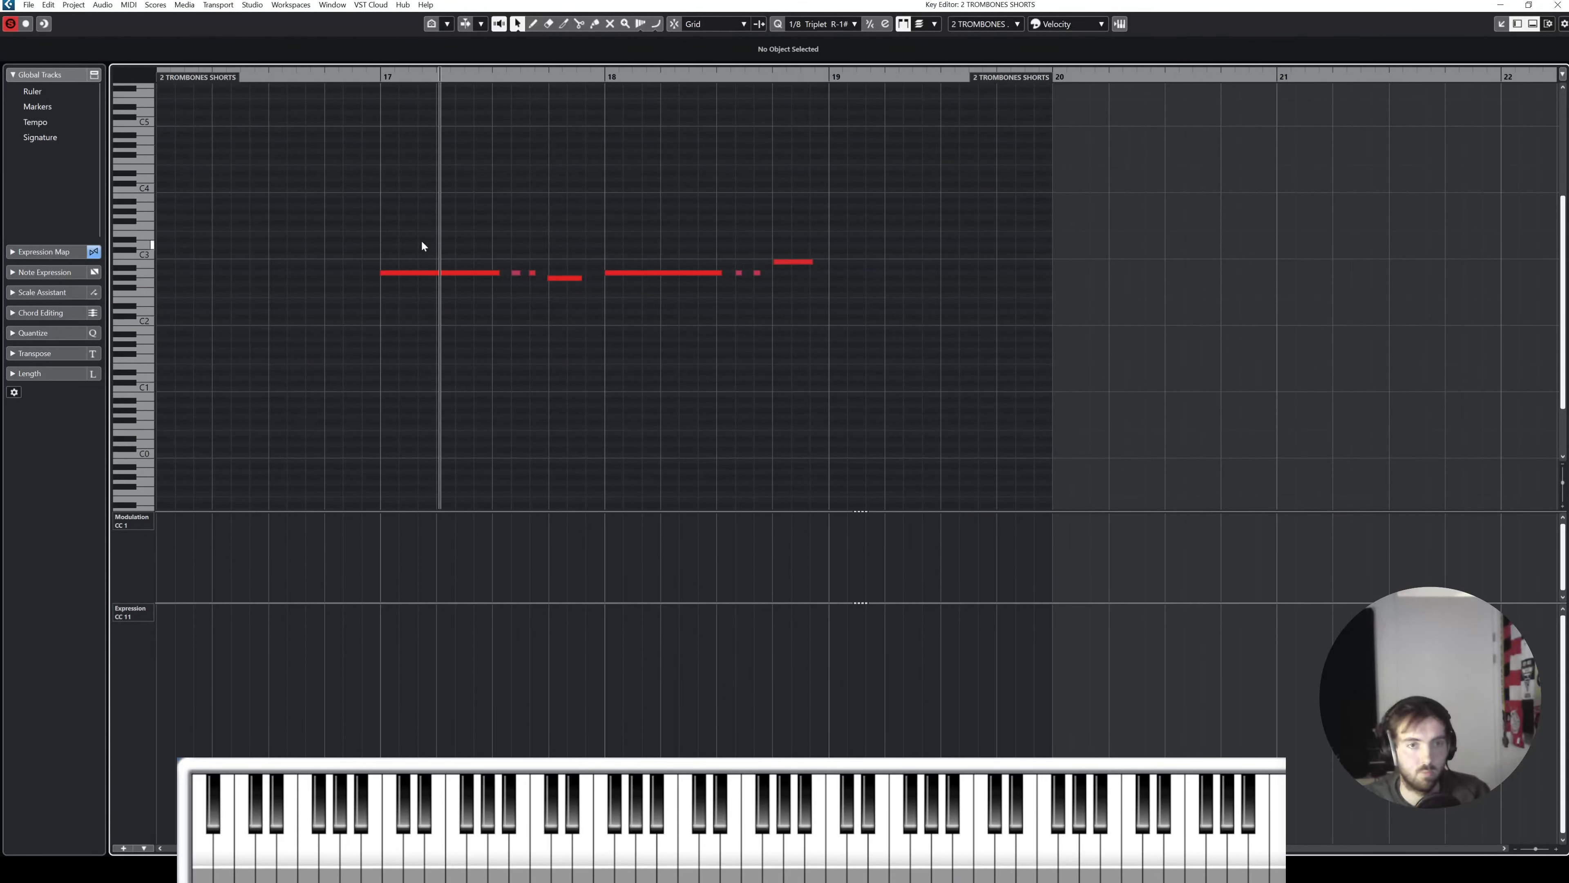
drag(418, 238, 585, 328)
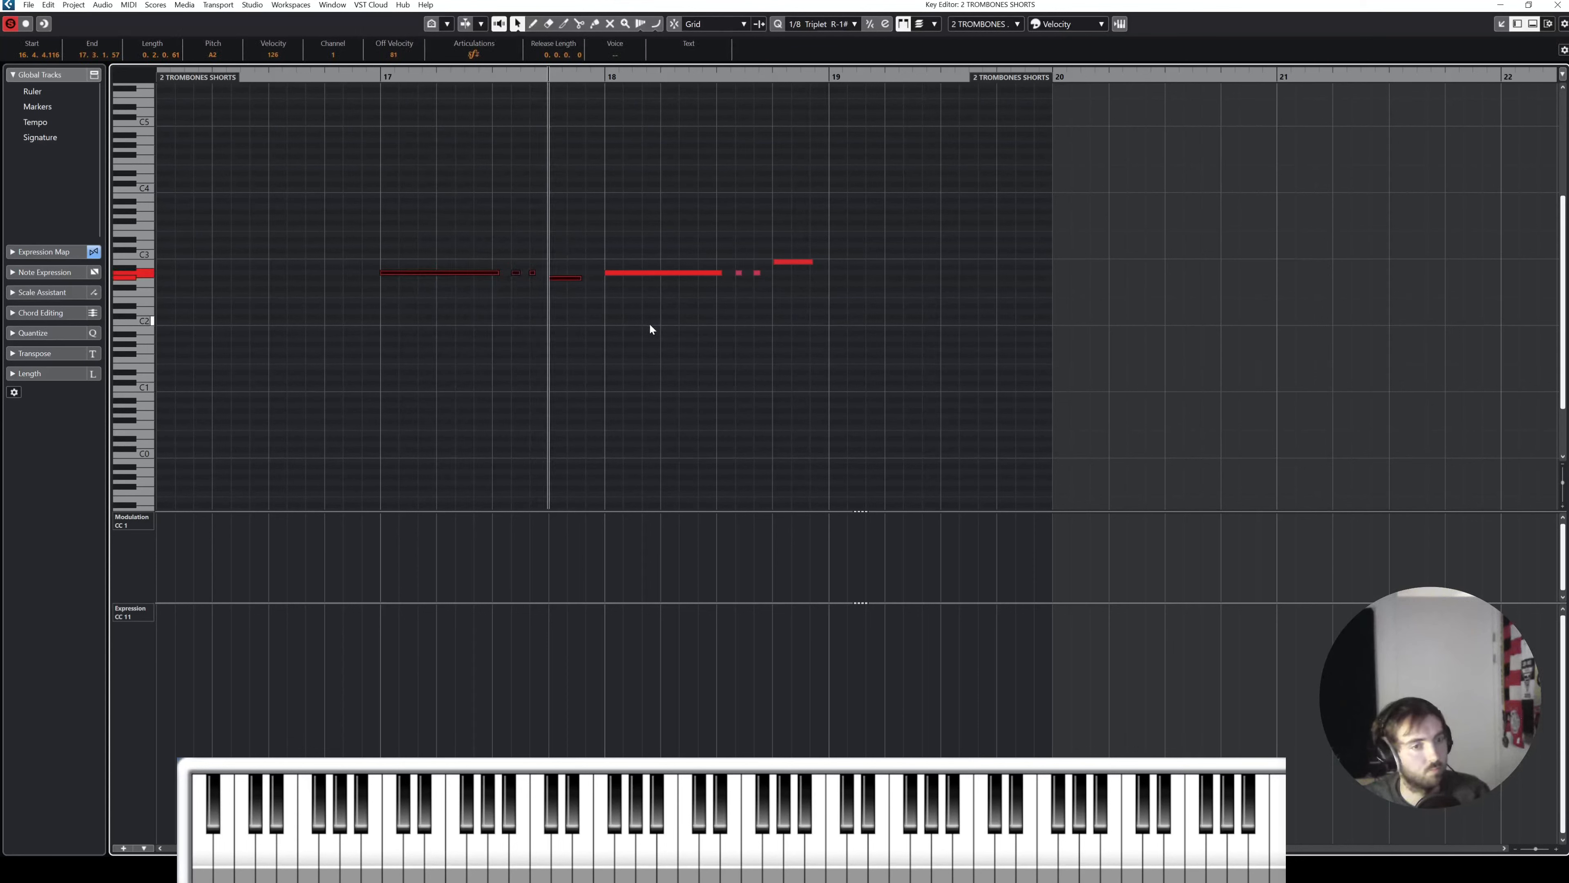
drag(457, 213, 902, 347)
key(space)
click(493, 230)
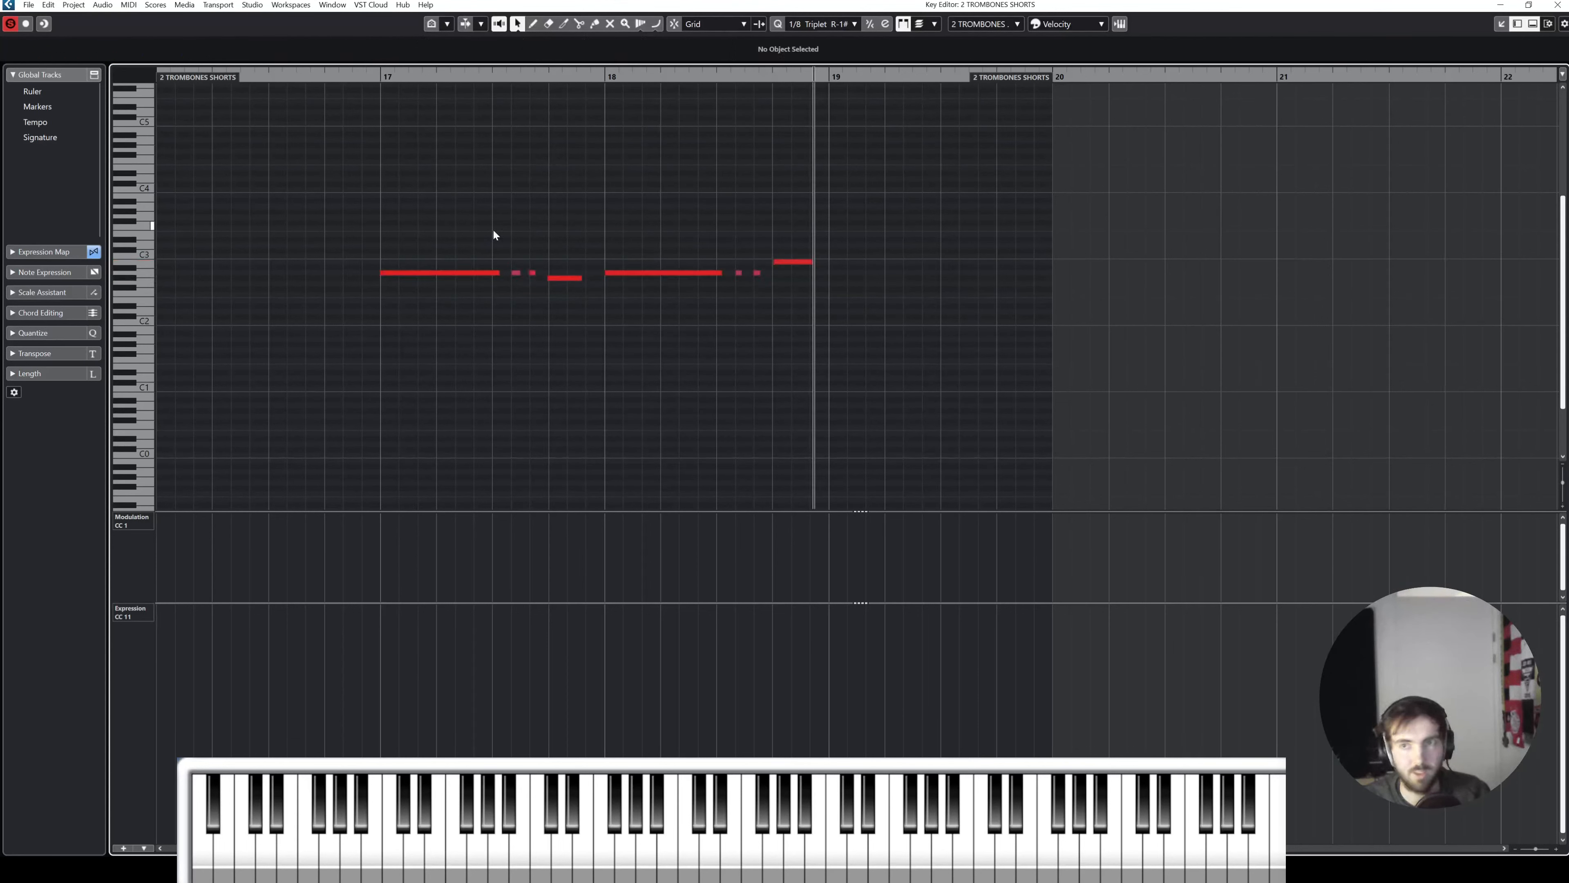
Step: Solo the ORCHESTRA reference track, listen to the passage leading into bars 17 and 18, and unsolo it
click(1557, 5)
click(283, 121)
key(s)
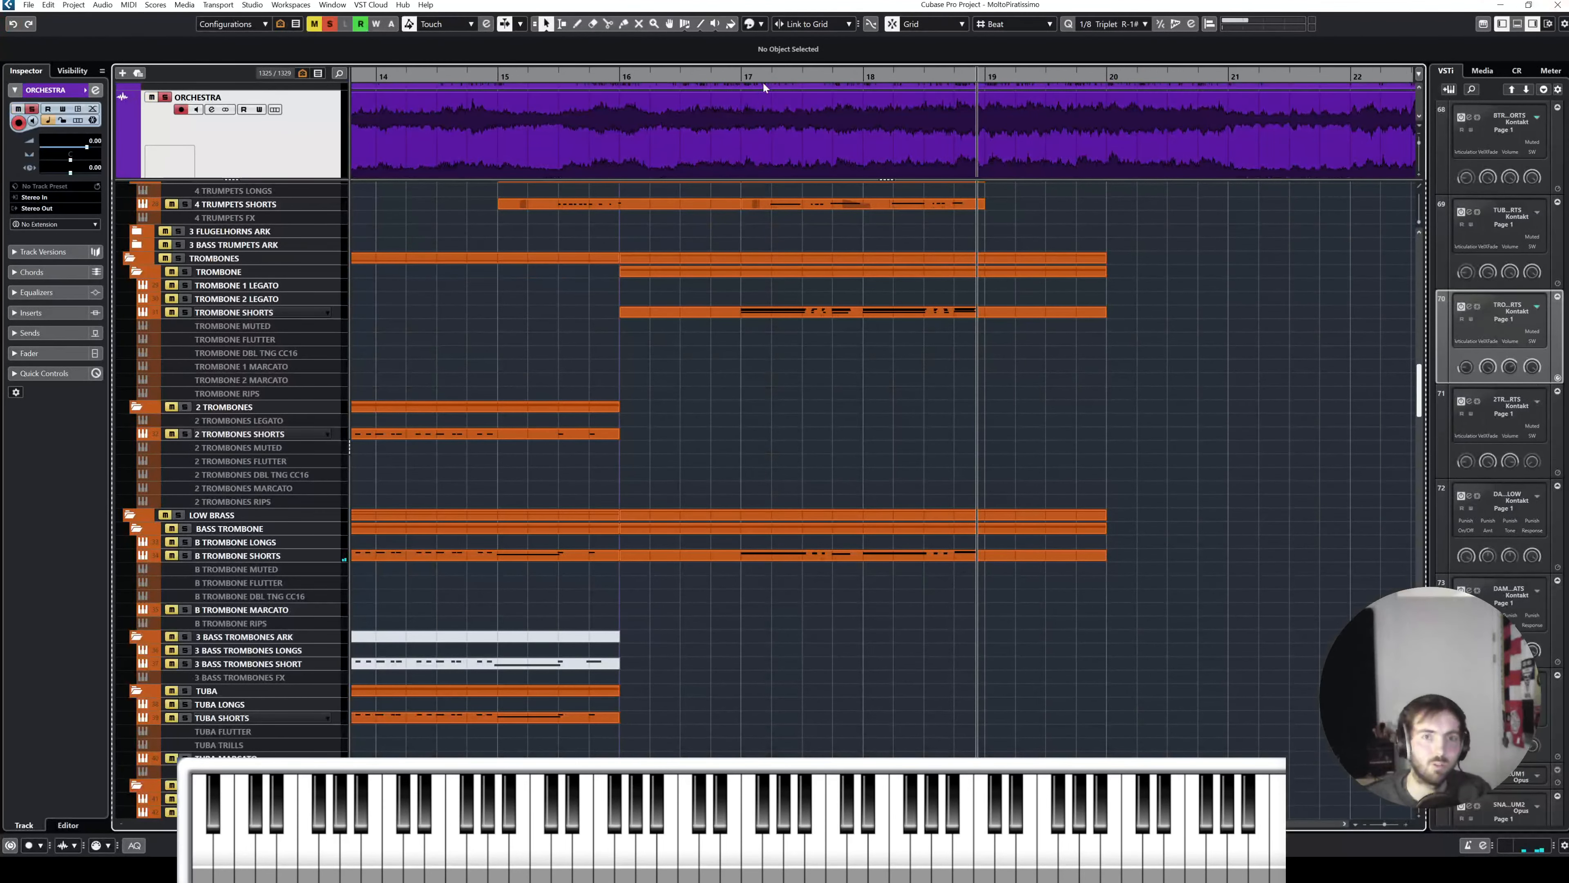
drag(760, 80, 680, 81)
key(space)
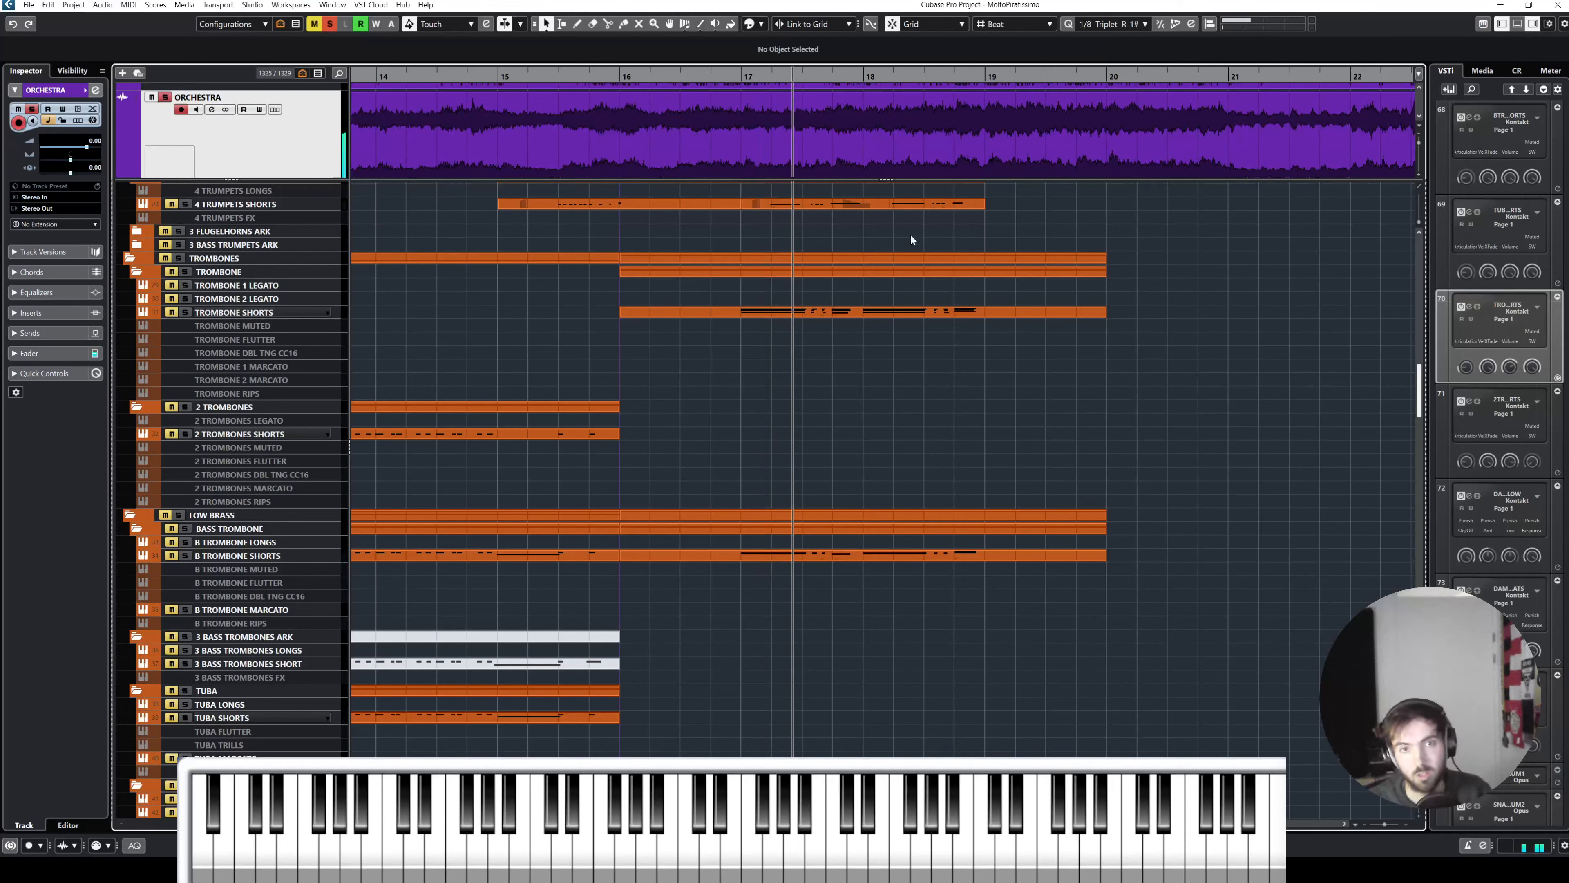
drag(755, 75, 711, 75)
key(space)
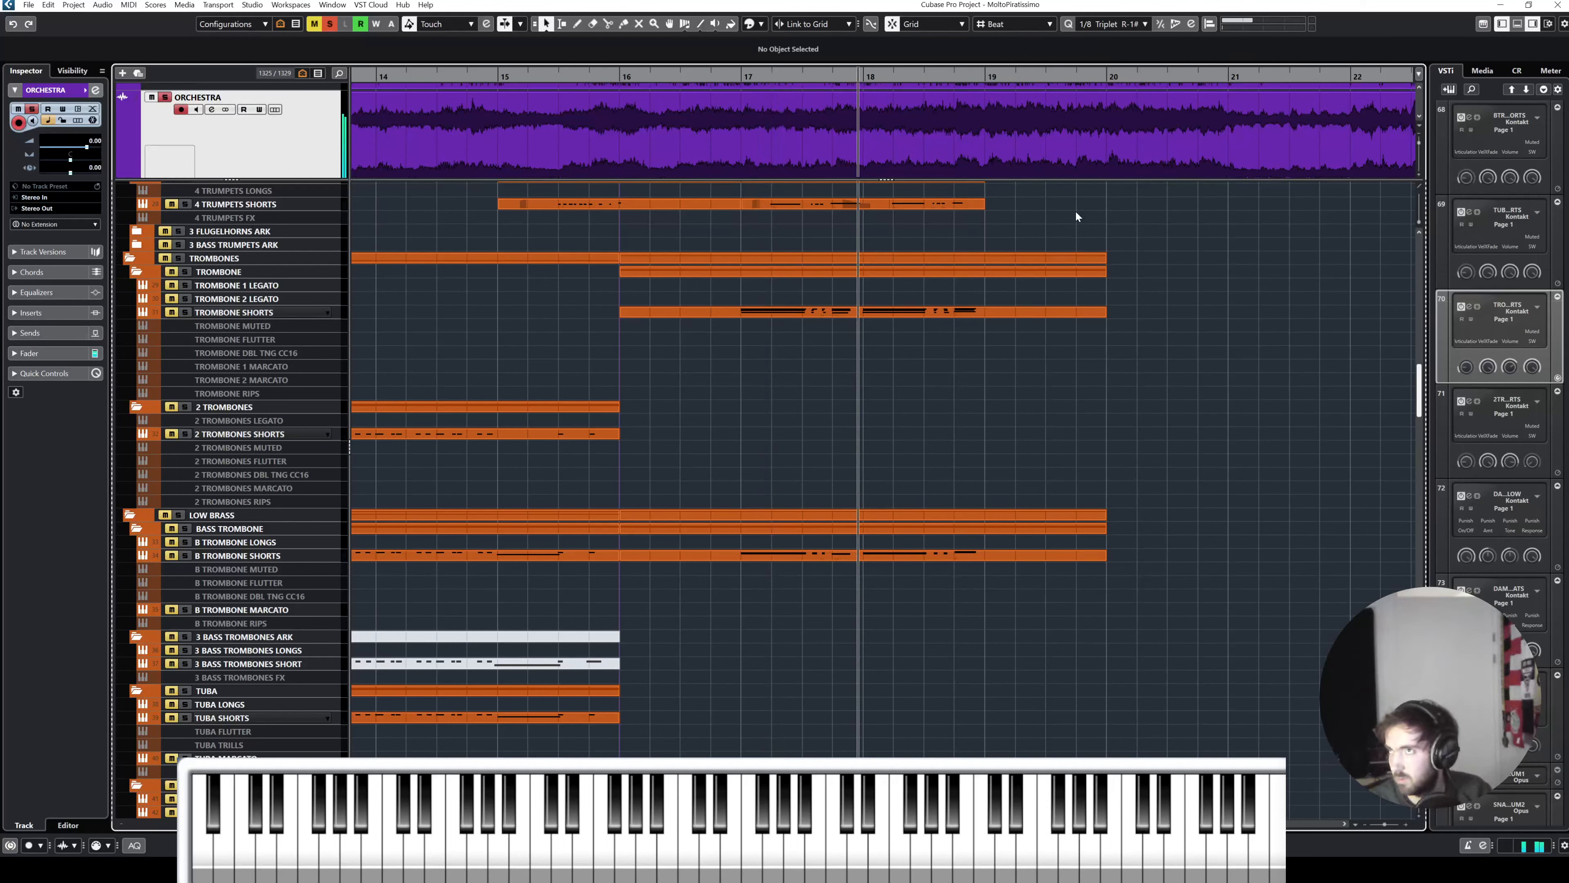
key(space)
click(165, 98)
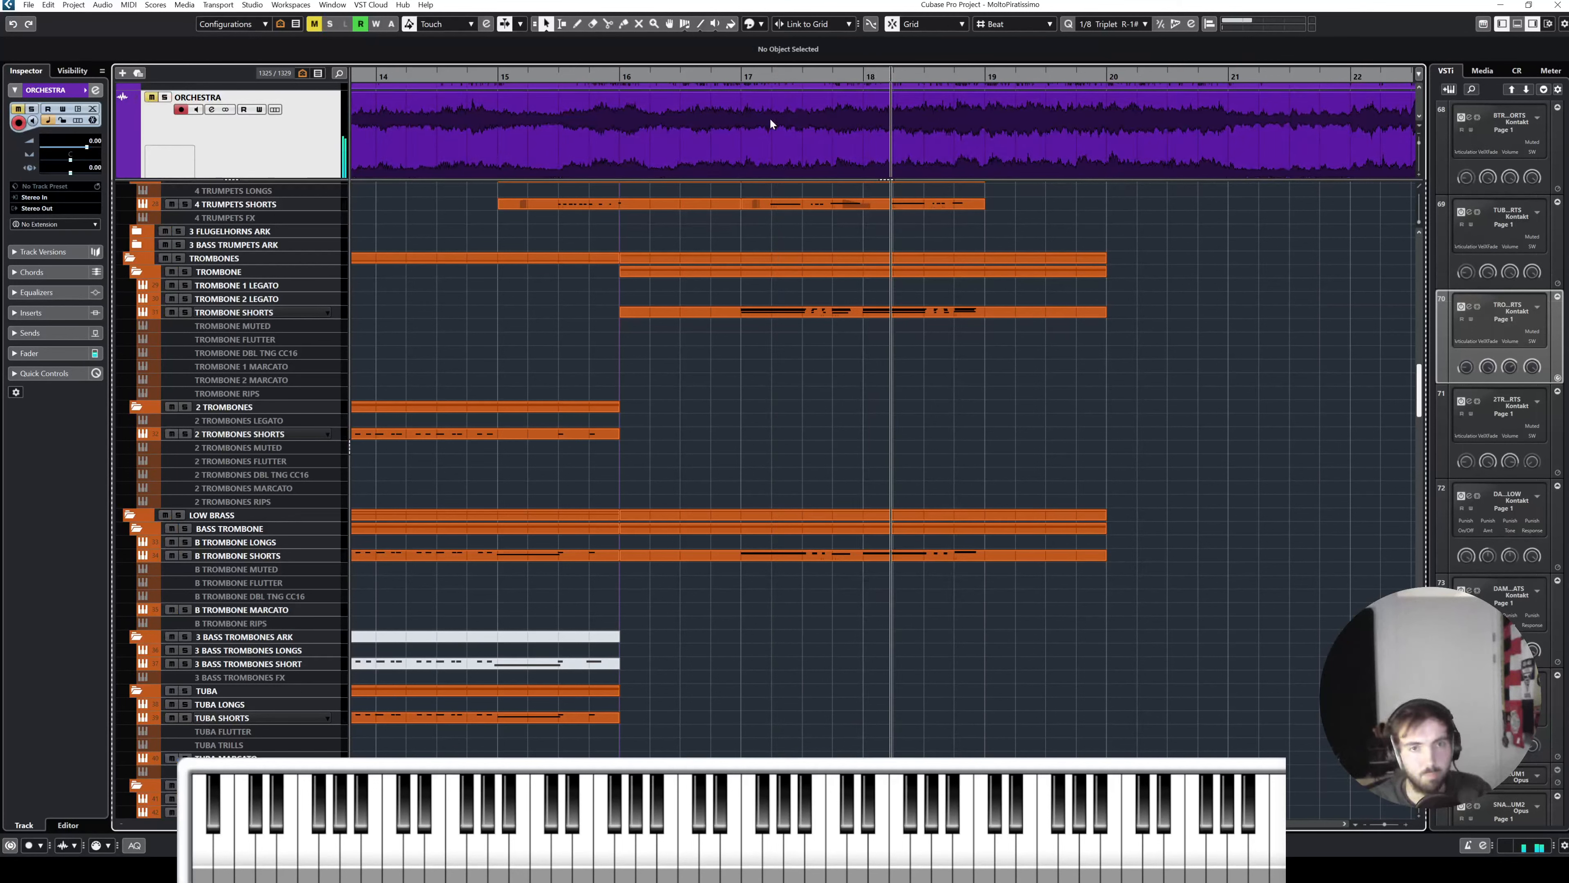
Step: Play the mix without the reference from around bar 15, and again through bars 17 and 18
drag(684, 74, 650, 75)
key(space)
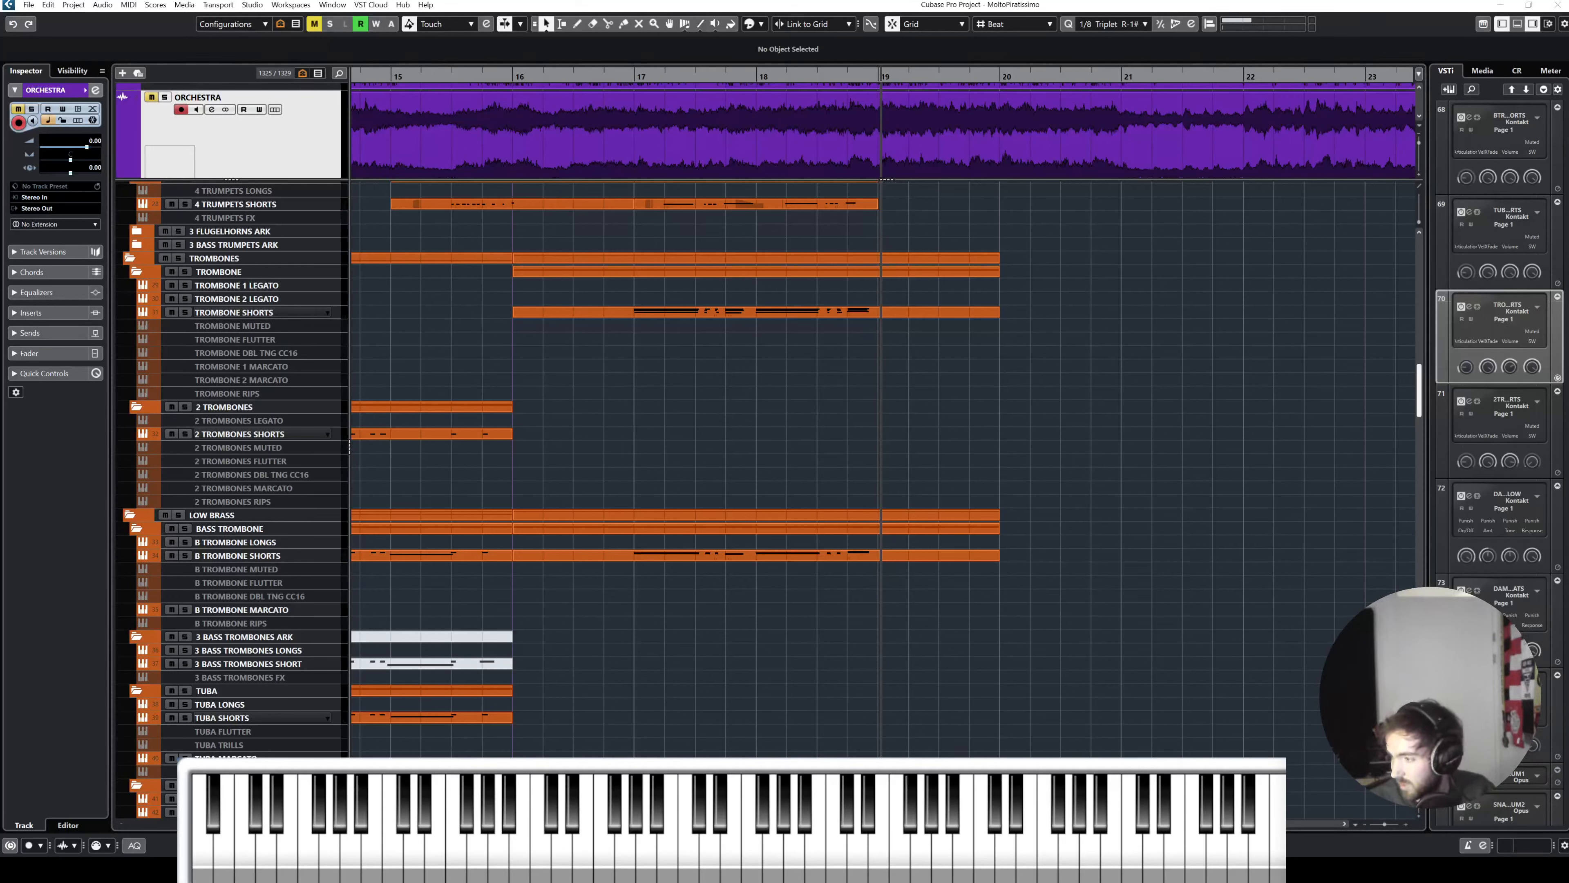
click(852, 362)
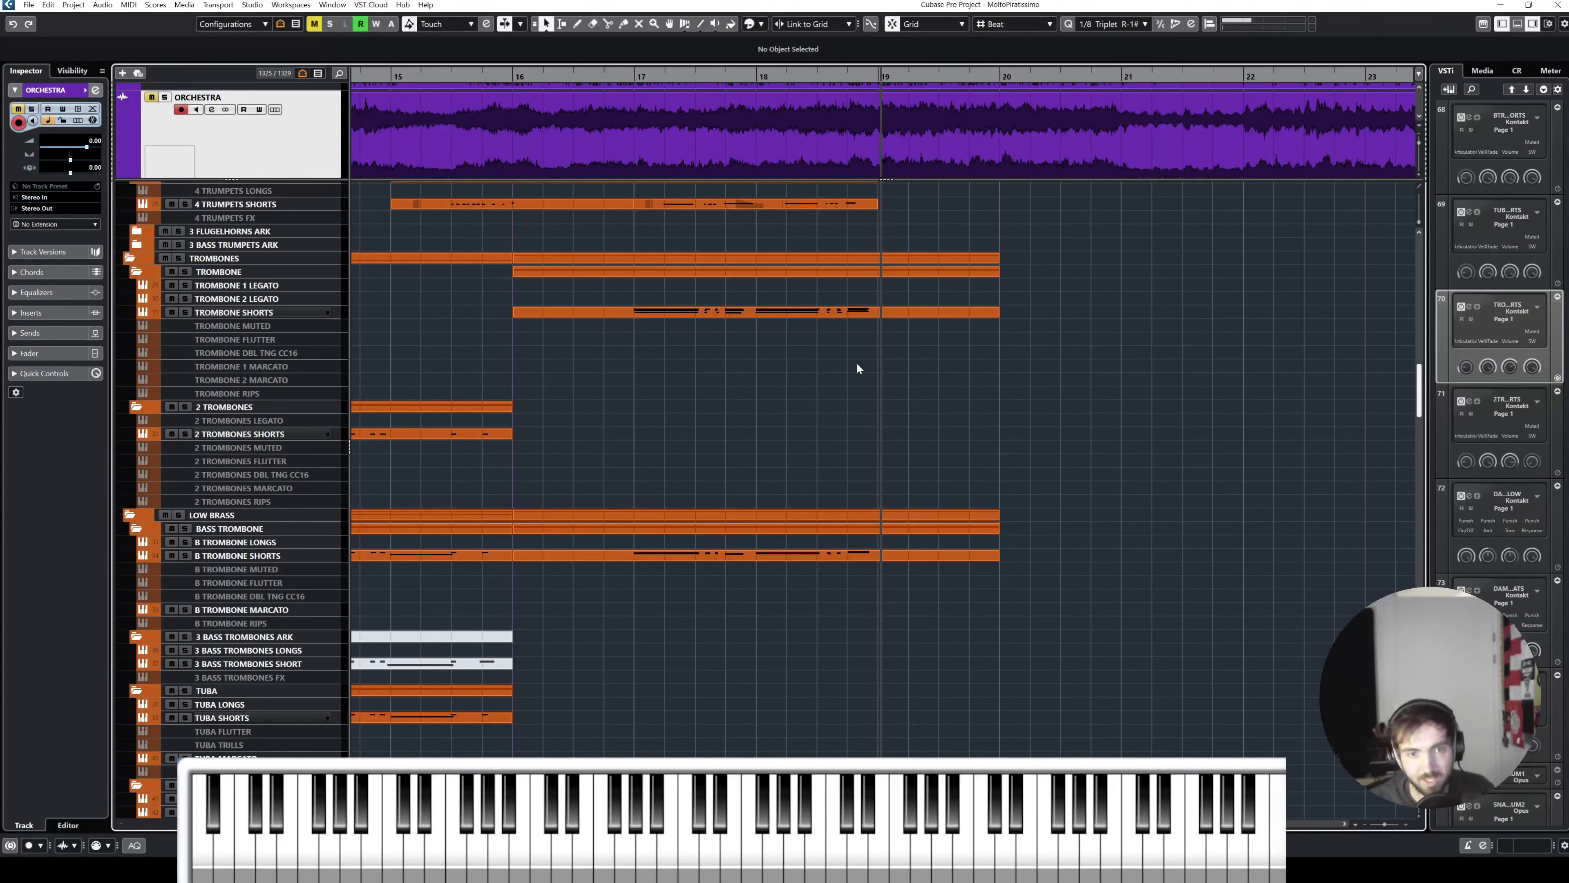
key(shift+f)
drag(409, 75, 838, 80)
scroll(1056, 257, right, 3)
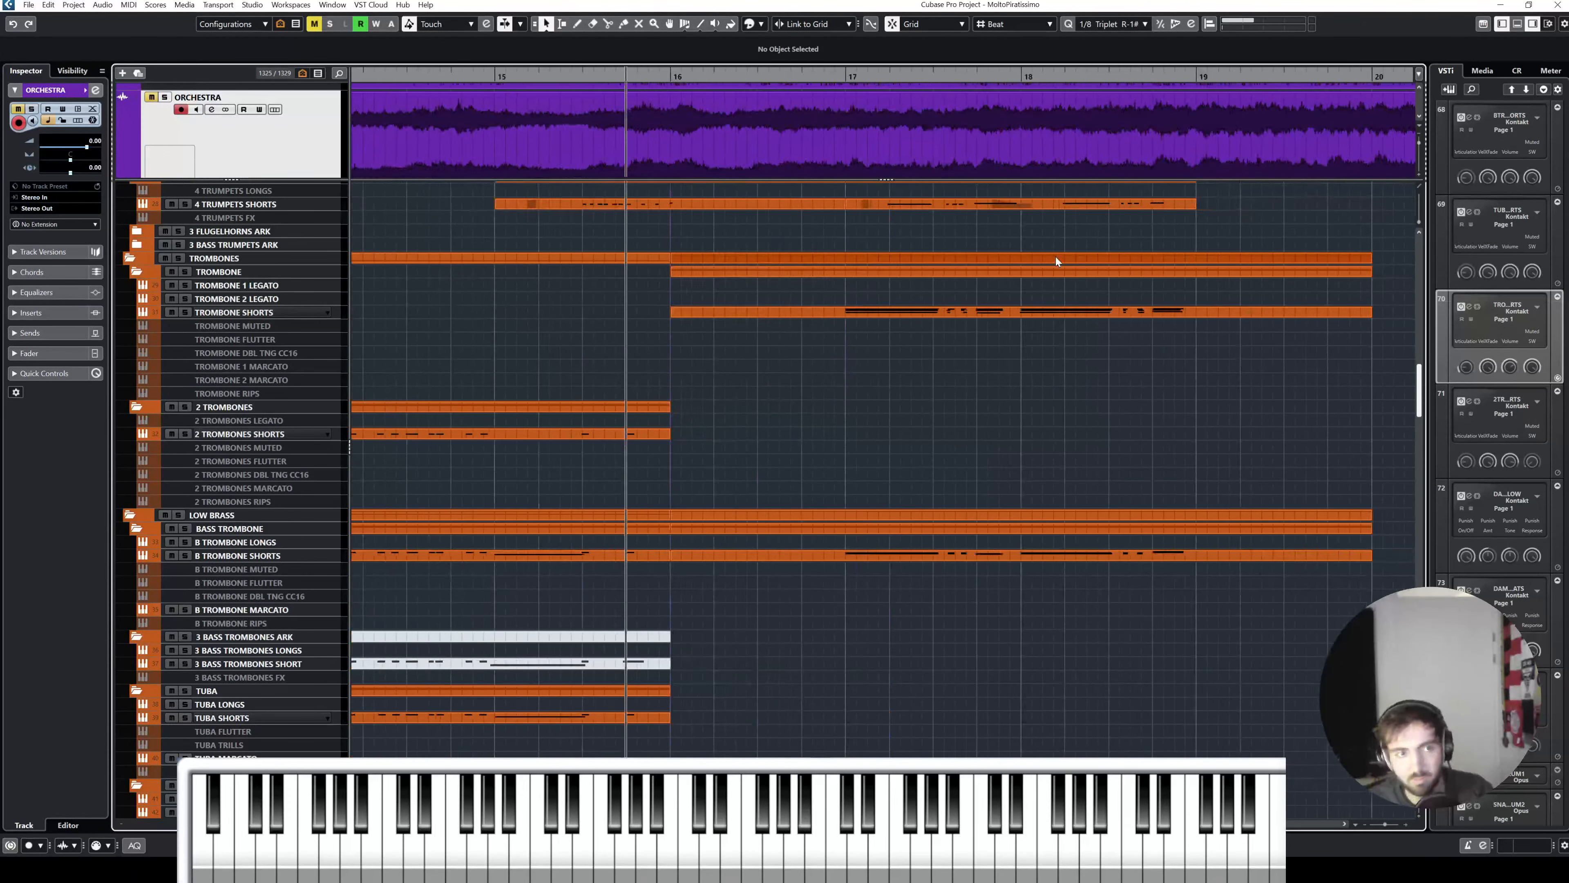
click(741, 77)
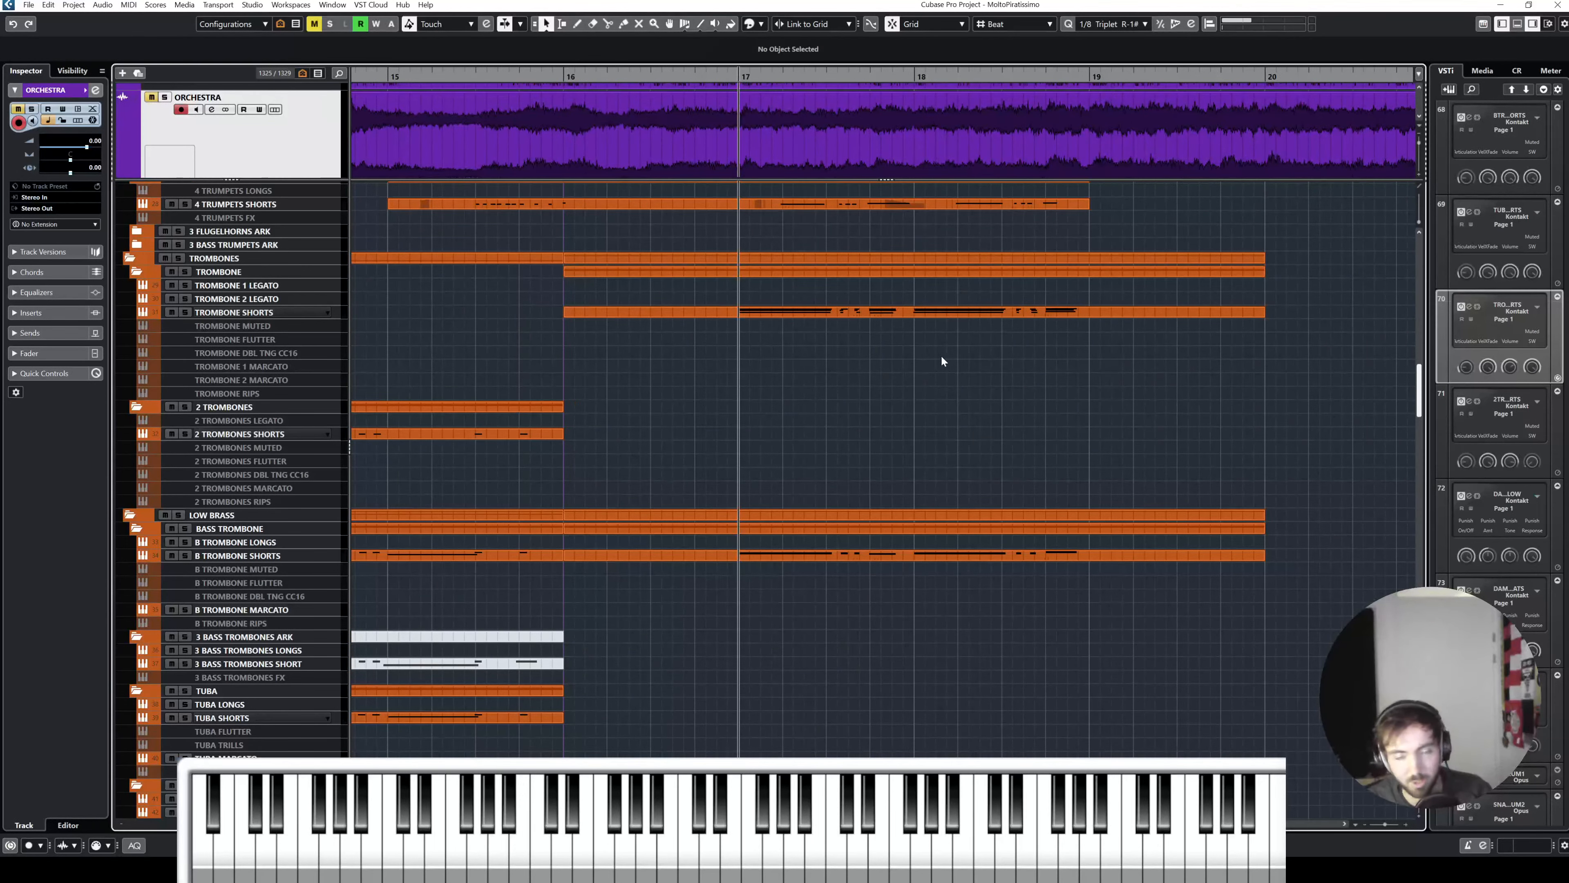
key(space)
key(f)
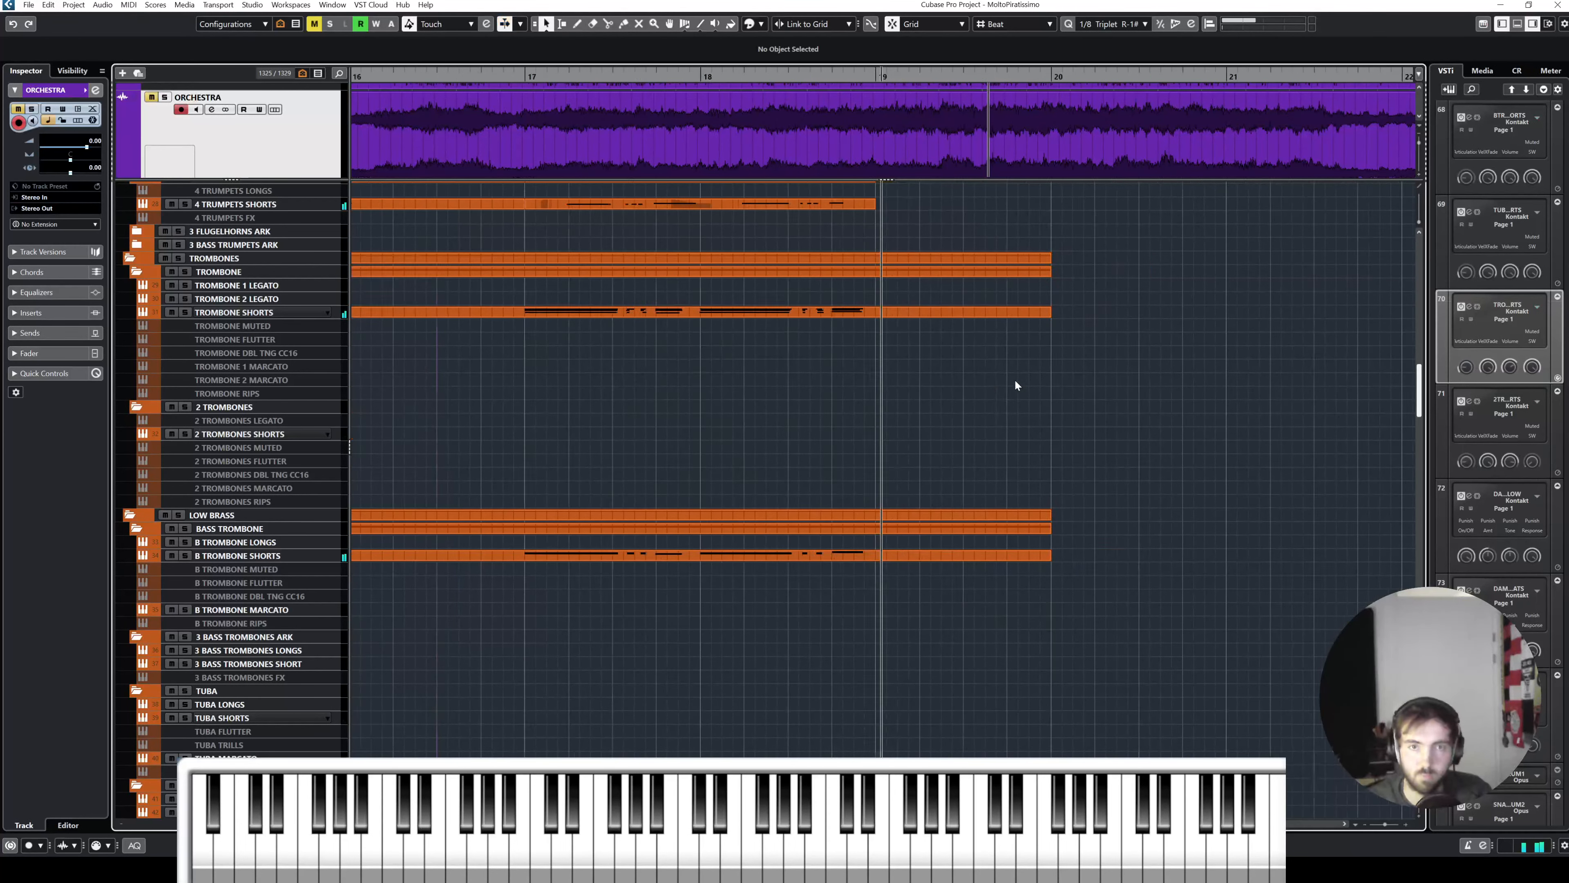
key(space)
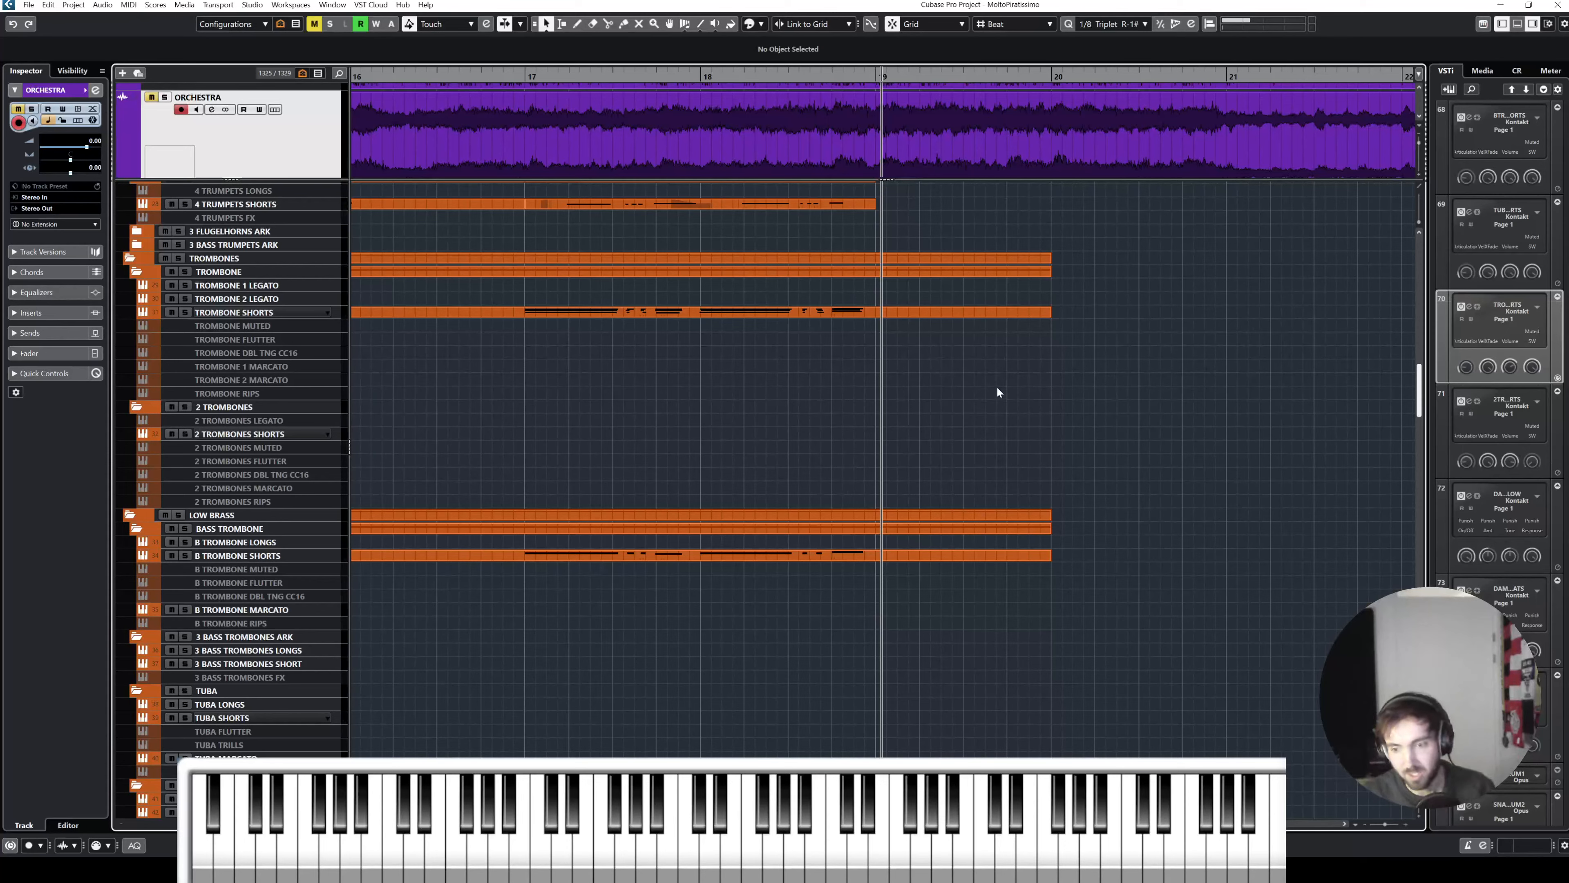
Step: Delete the low note of every TROMBONE SHORTS chord in bars 17 and 18, keeping the two upper voices
scroll(996, 391, up, 15)
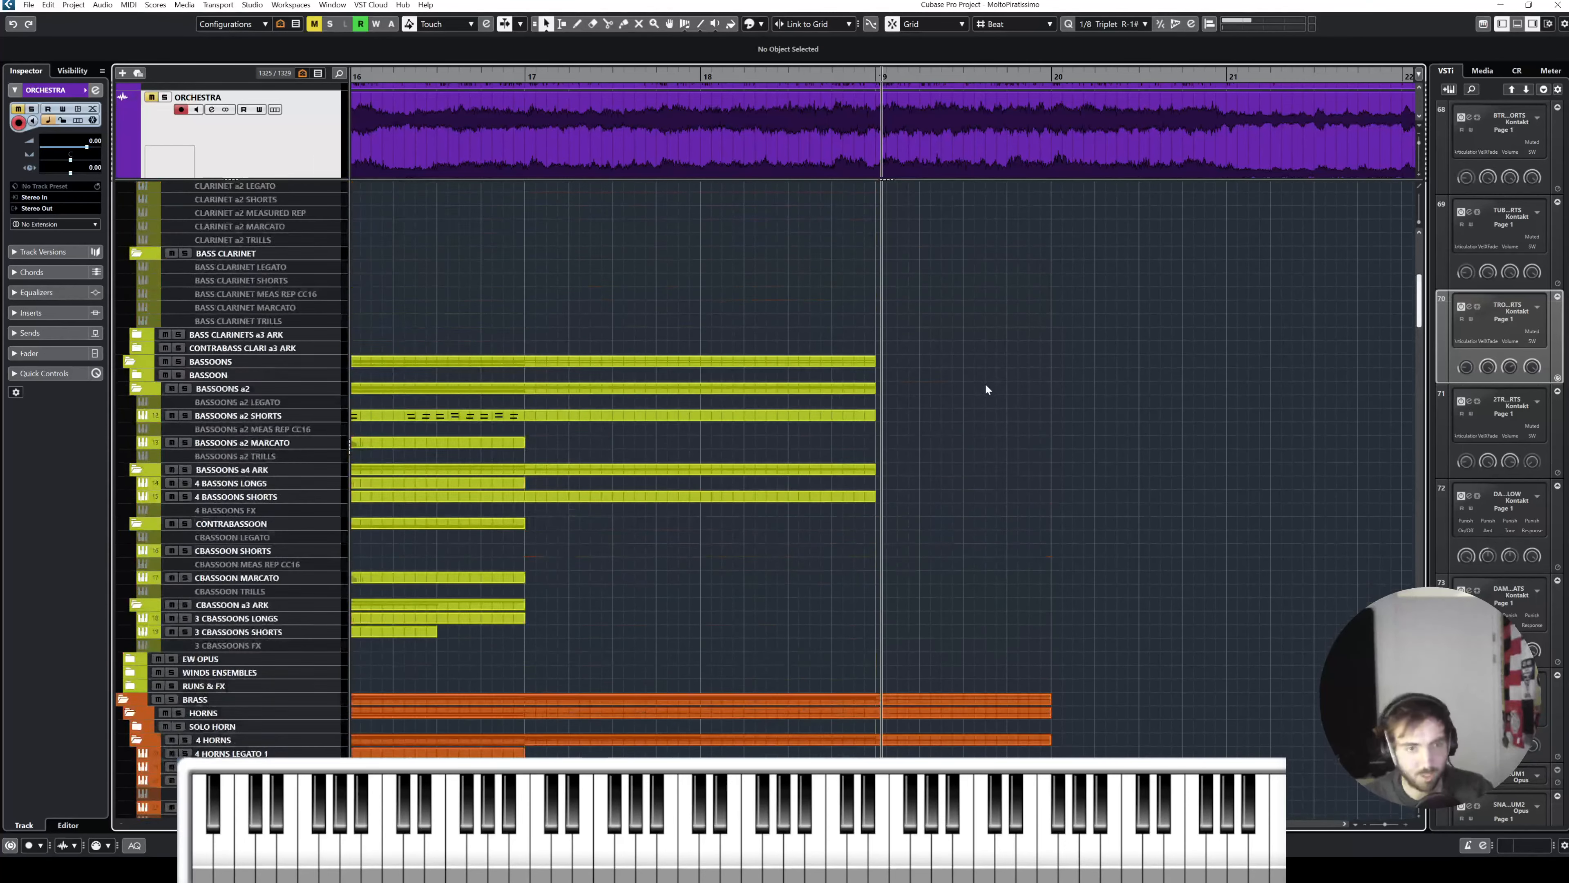
scroll(986, 385, down, 20)
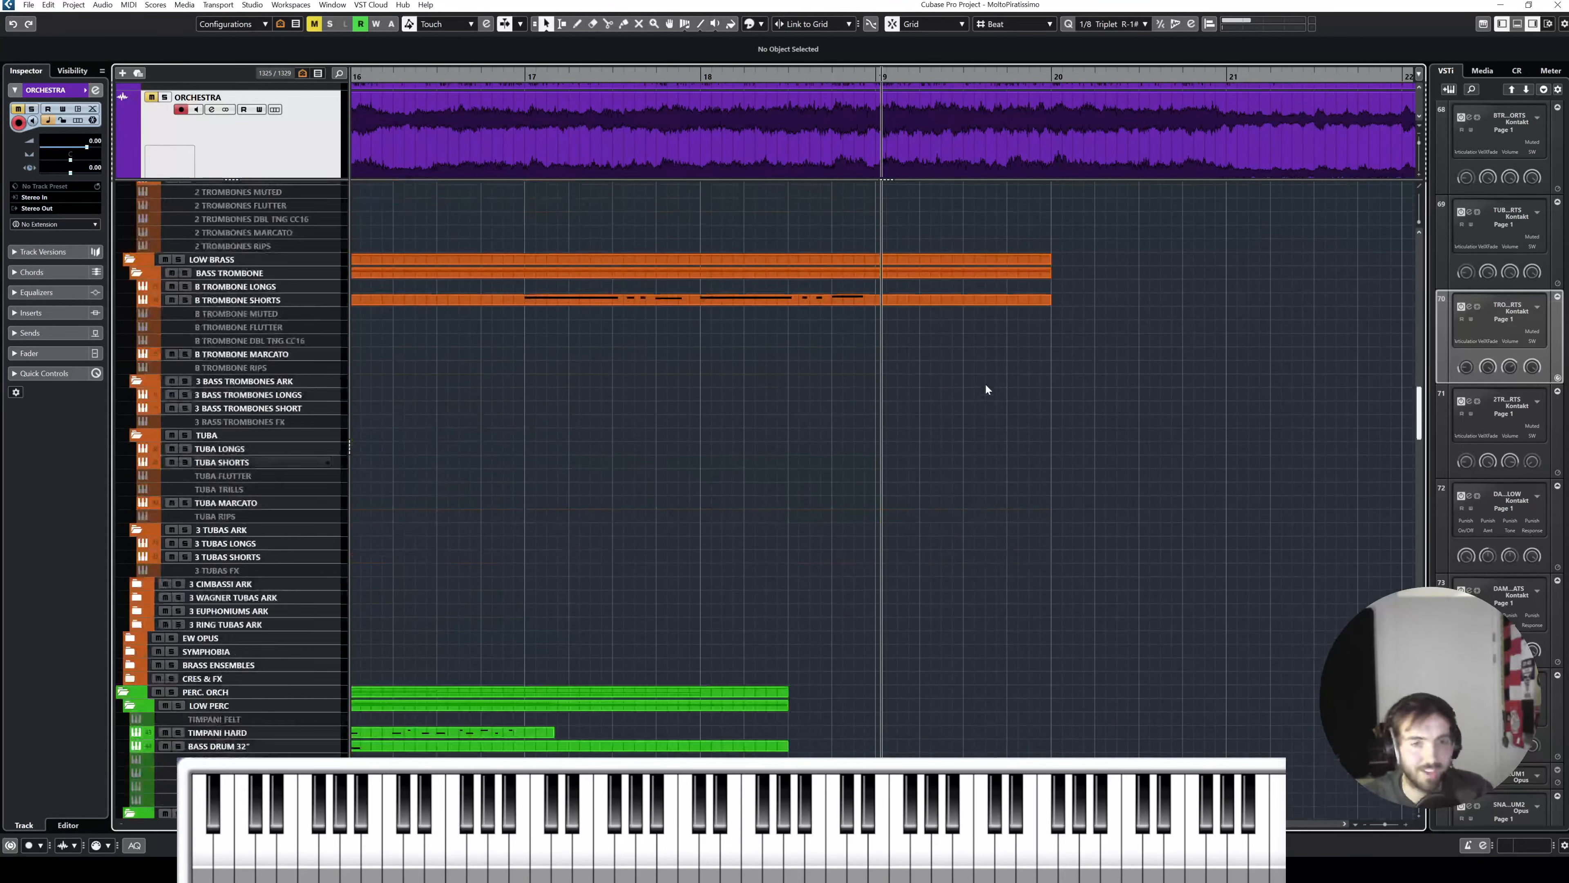
scroll(986, 385, up, 10)
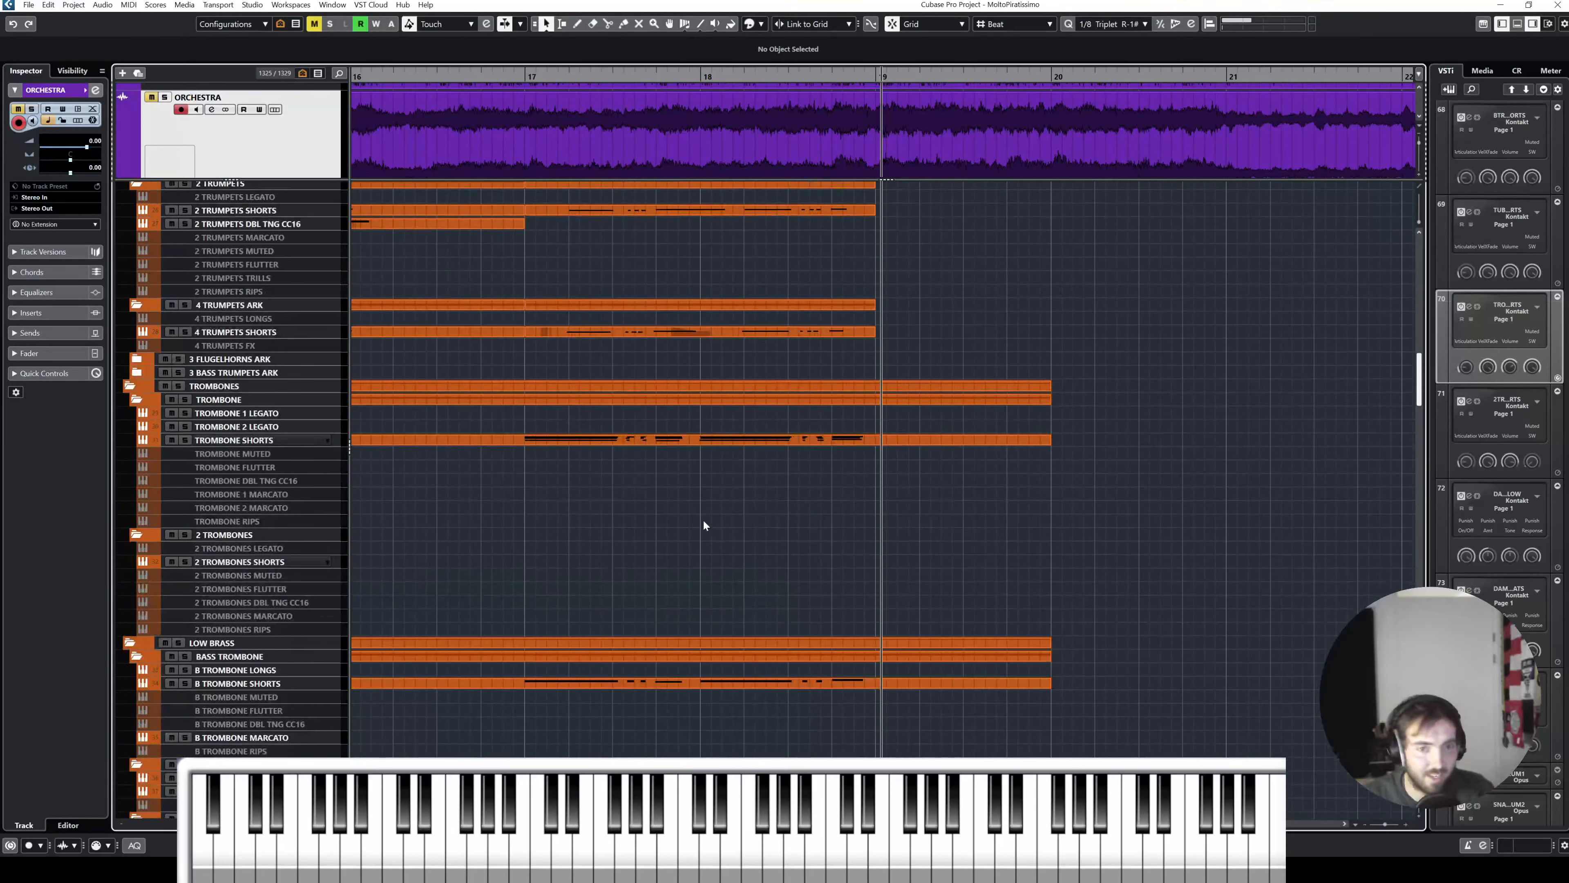
double_click(667, 443)
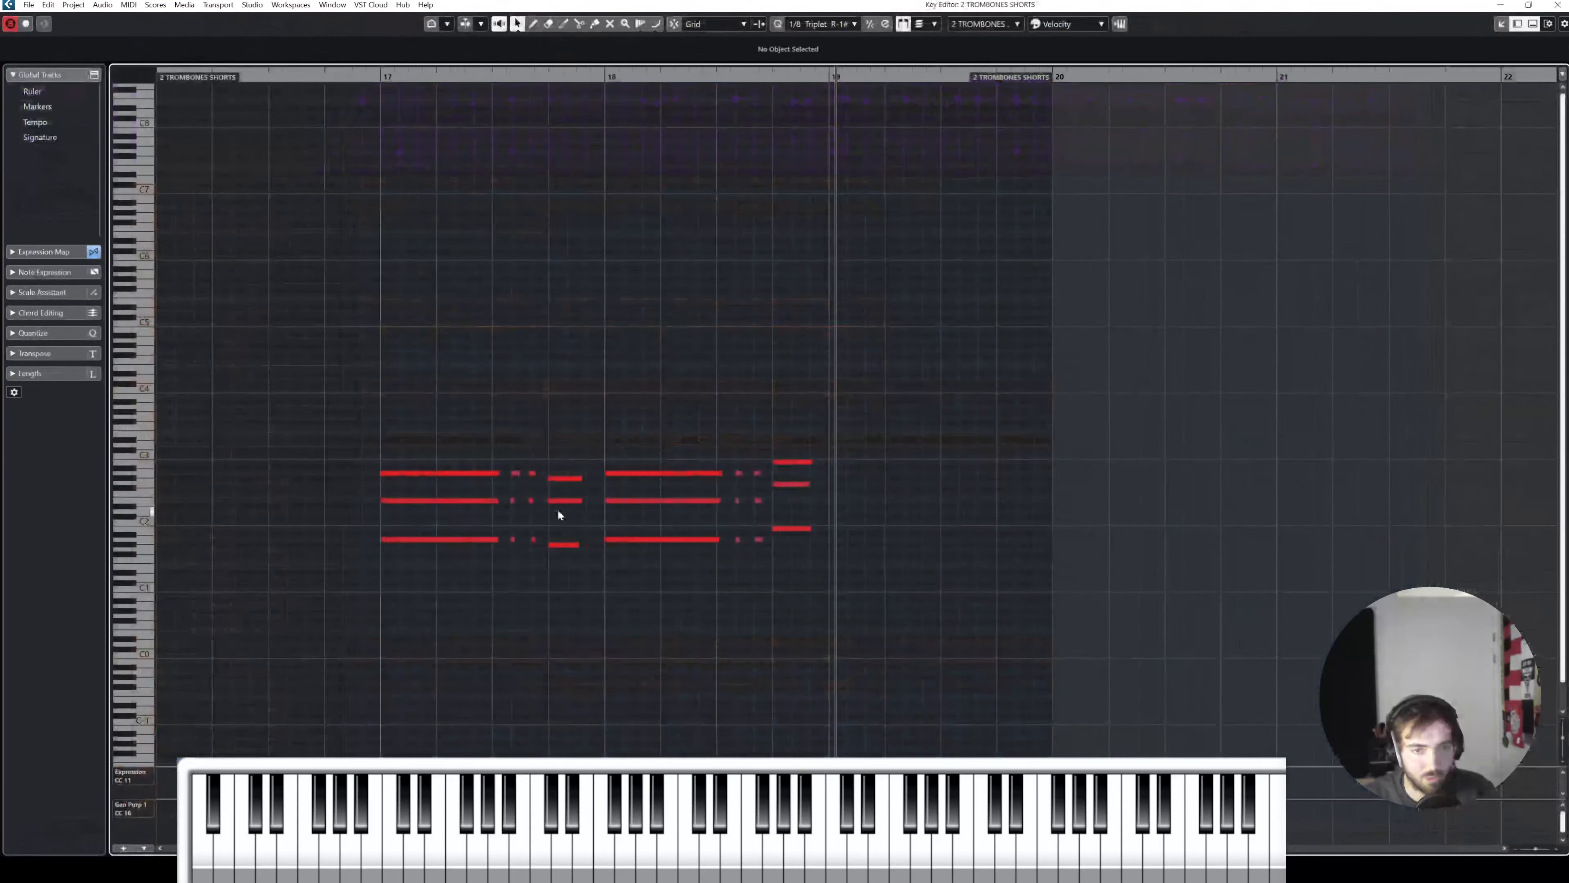
drag(477, 525, 803, 592)
key(Delete)
key(Escape)
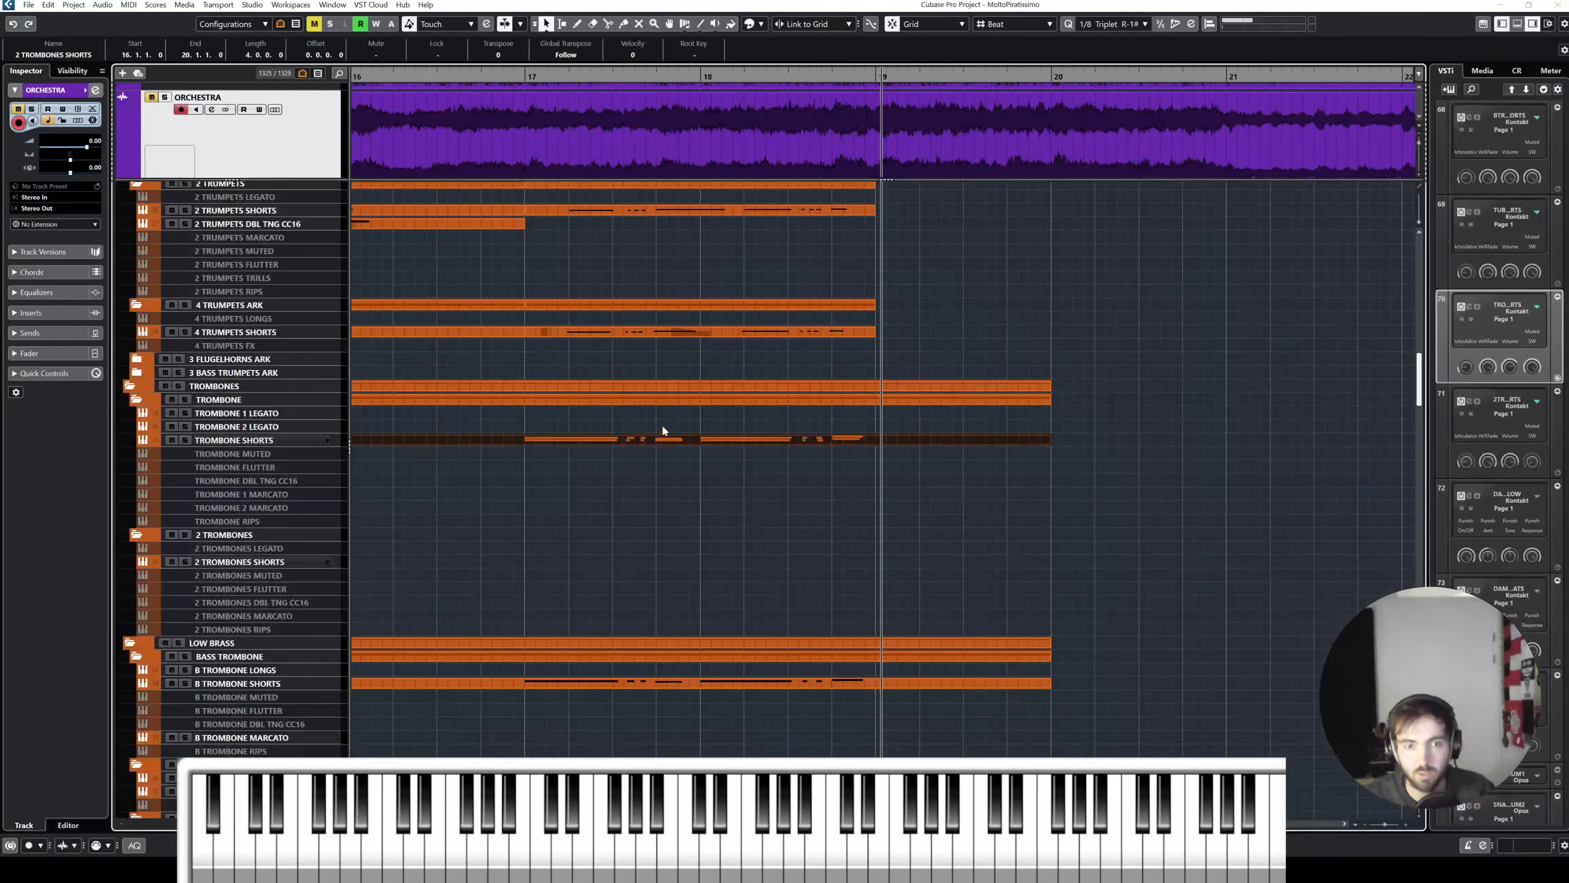
Step: Copy the B TROMBONE SHORTS part at bar 16 to the TUBA SHORTS track and start playback before bar 17
scroll(662, 425, down, 3)
click(546, 552)
drag(579, 557, 577, 722)
click(616, 74)
key(space)
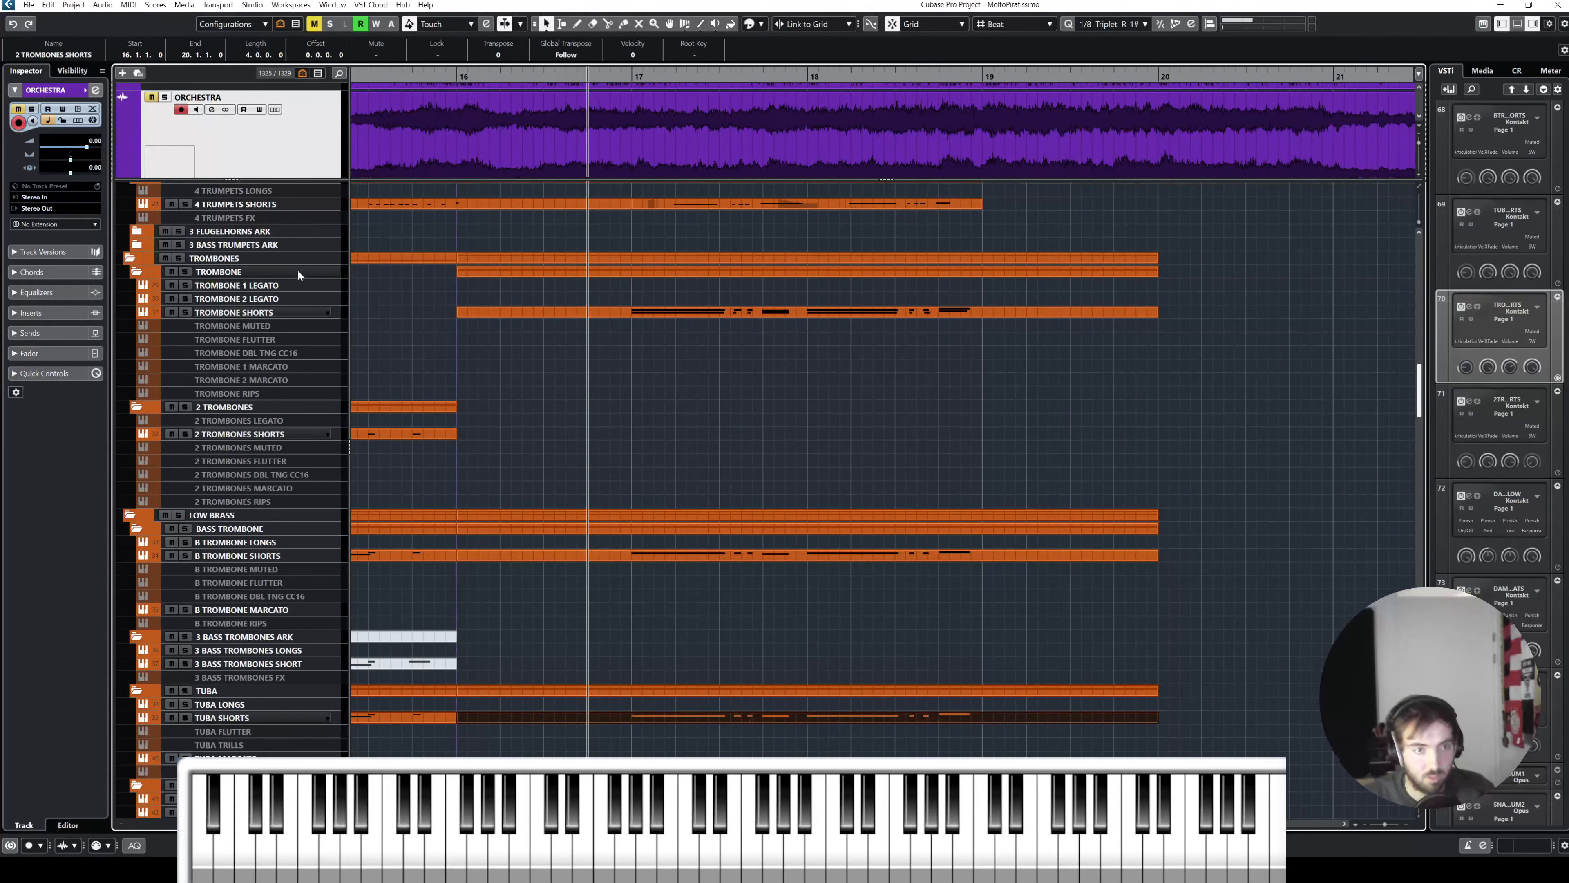
Step: Open the trombone, bass trombone and tuba shorts parts together and play their combined notes through bars 17 and 18
shift+click(685, 555)
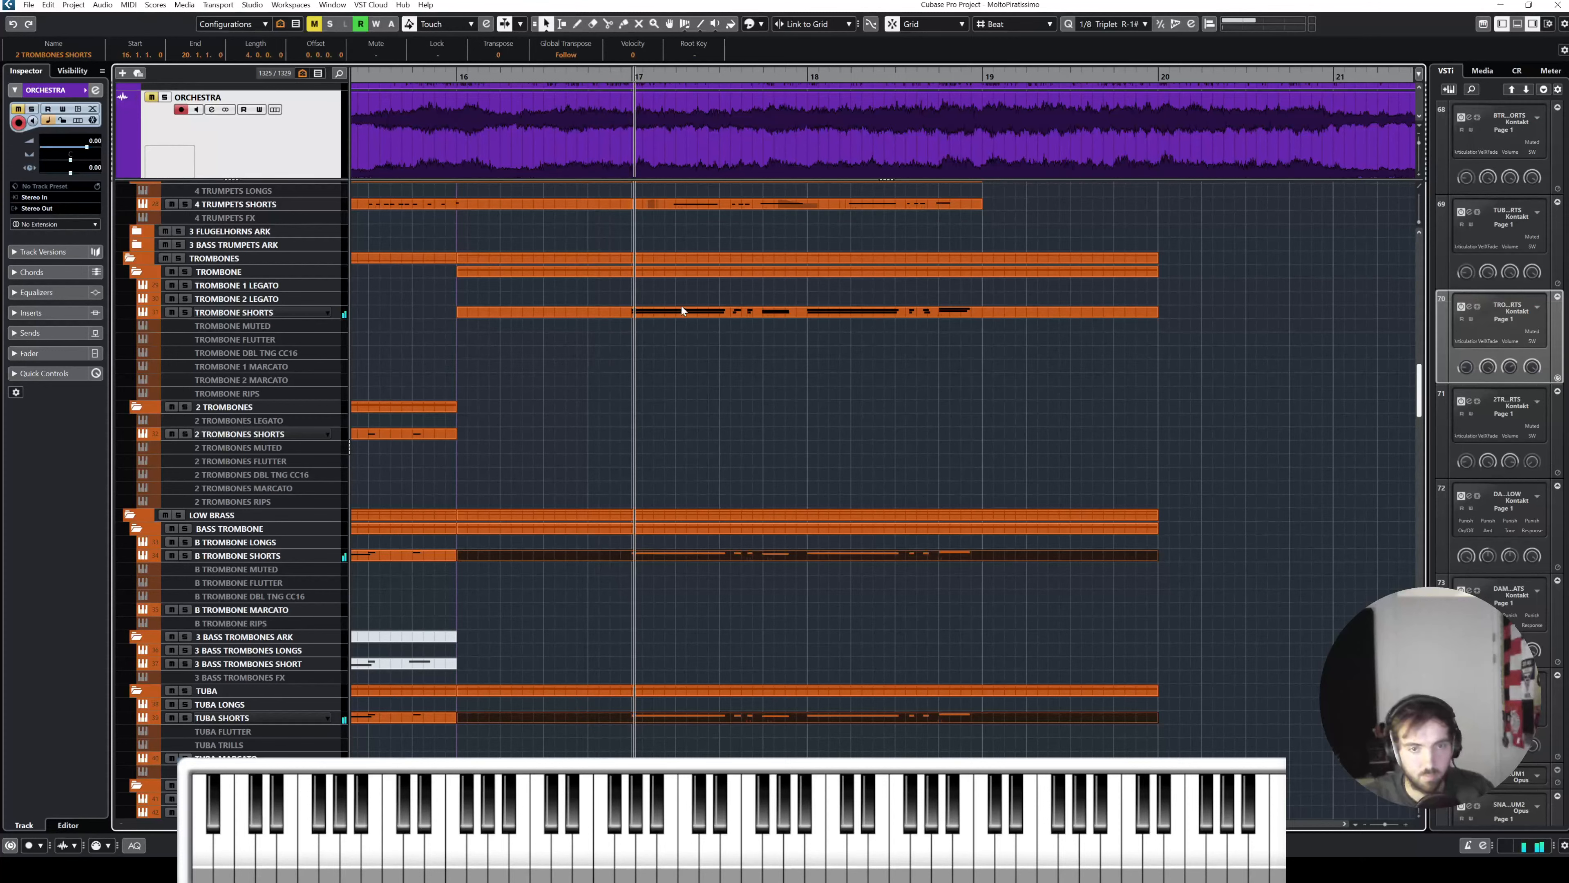
shift+click(682, 310)
key(Return)
click(314, 78)
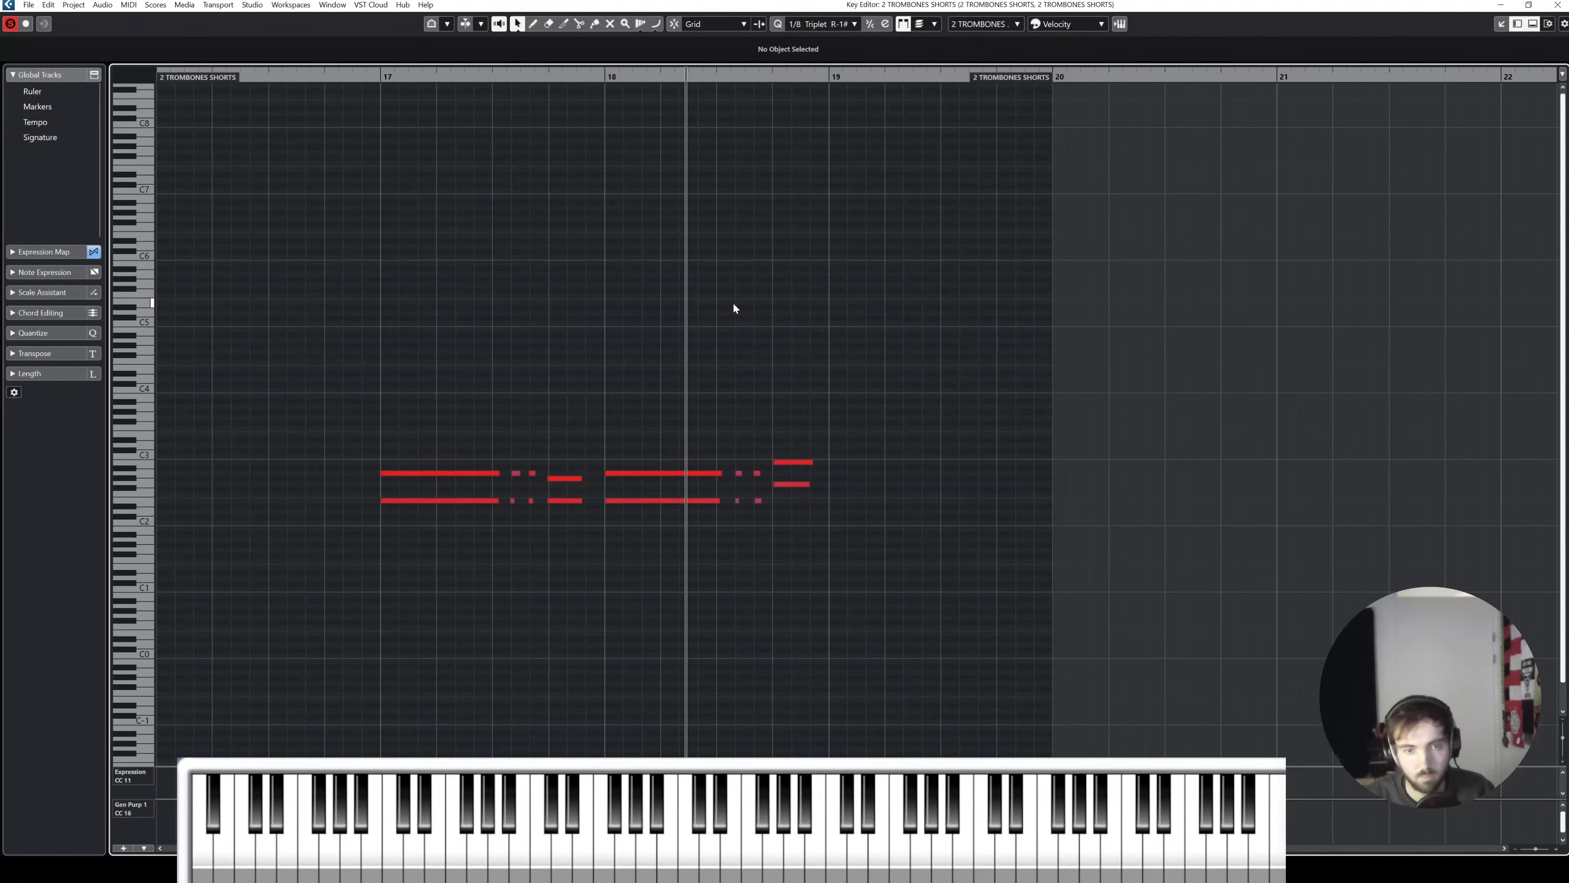
key(space)
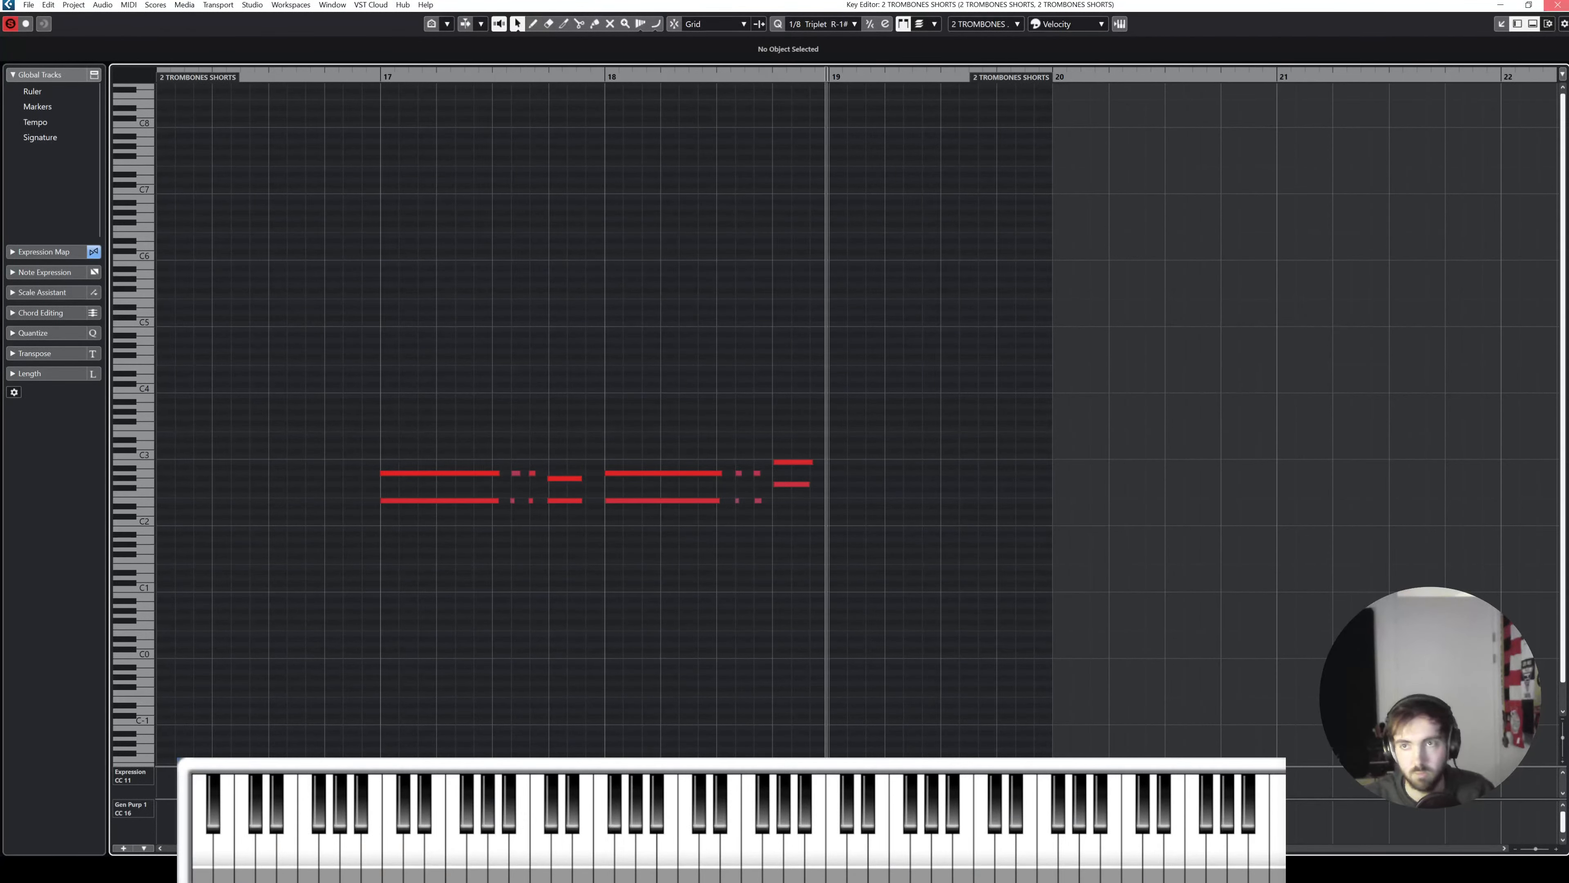
click(1557, 5)
Step: Solo the ORCHESTRA reference track, listen twice through bars 17 and 18, and clear the solo
click(165, 97)
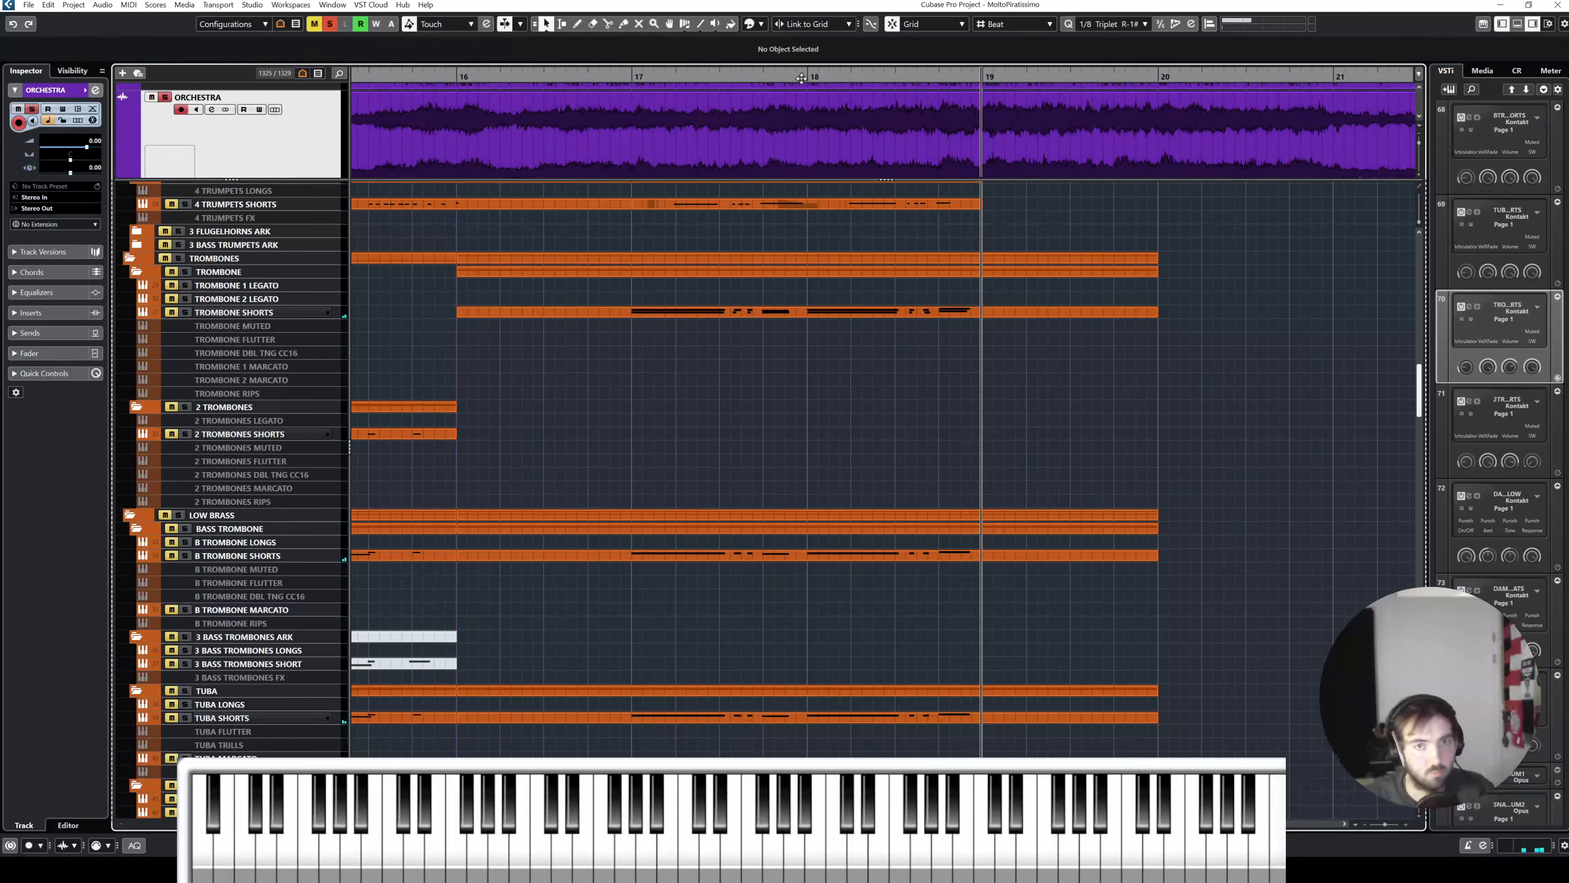
drag(699, 76, 631, 76)
key(space)
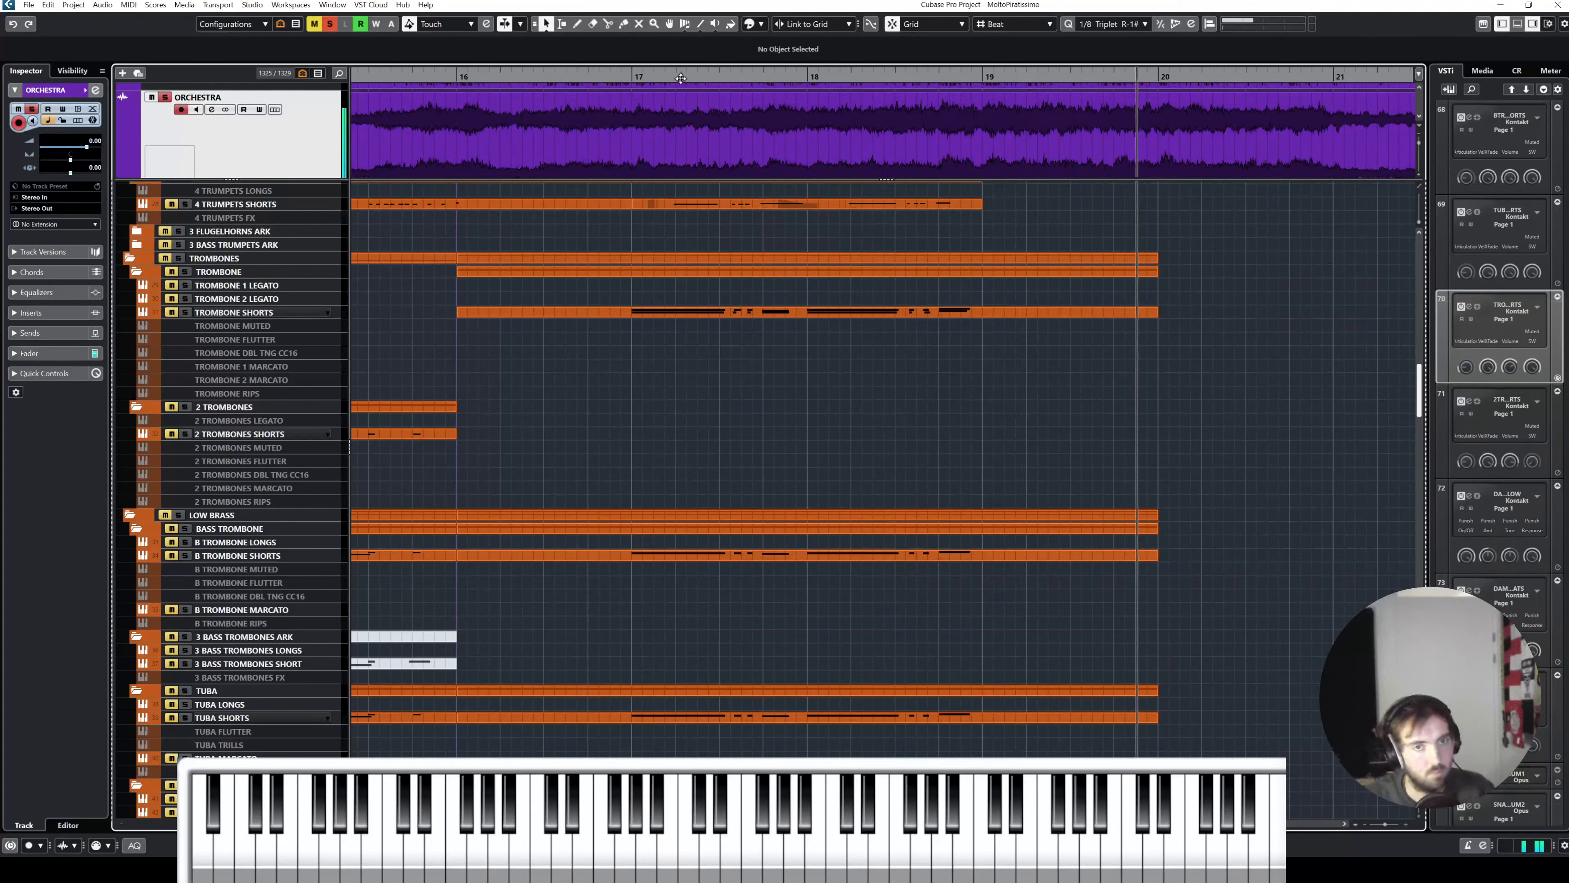
click(589, 76)
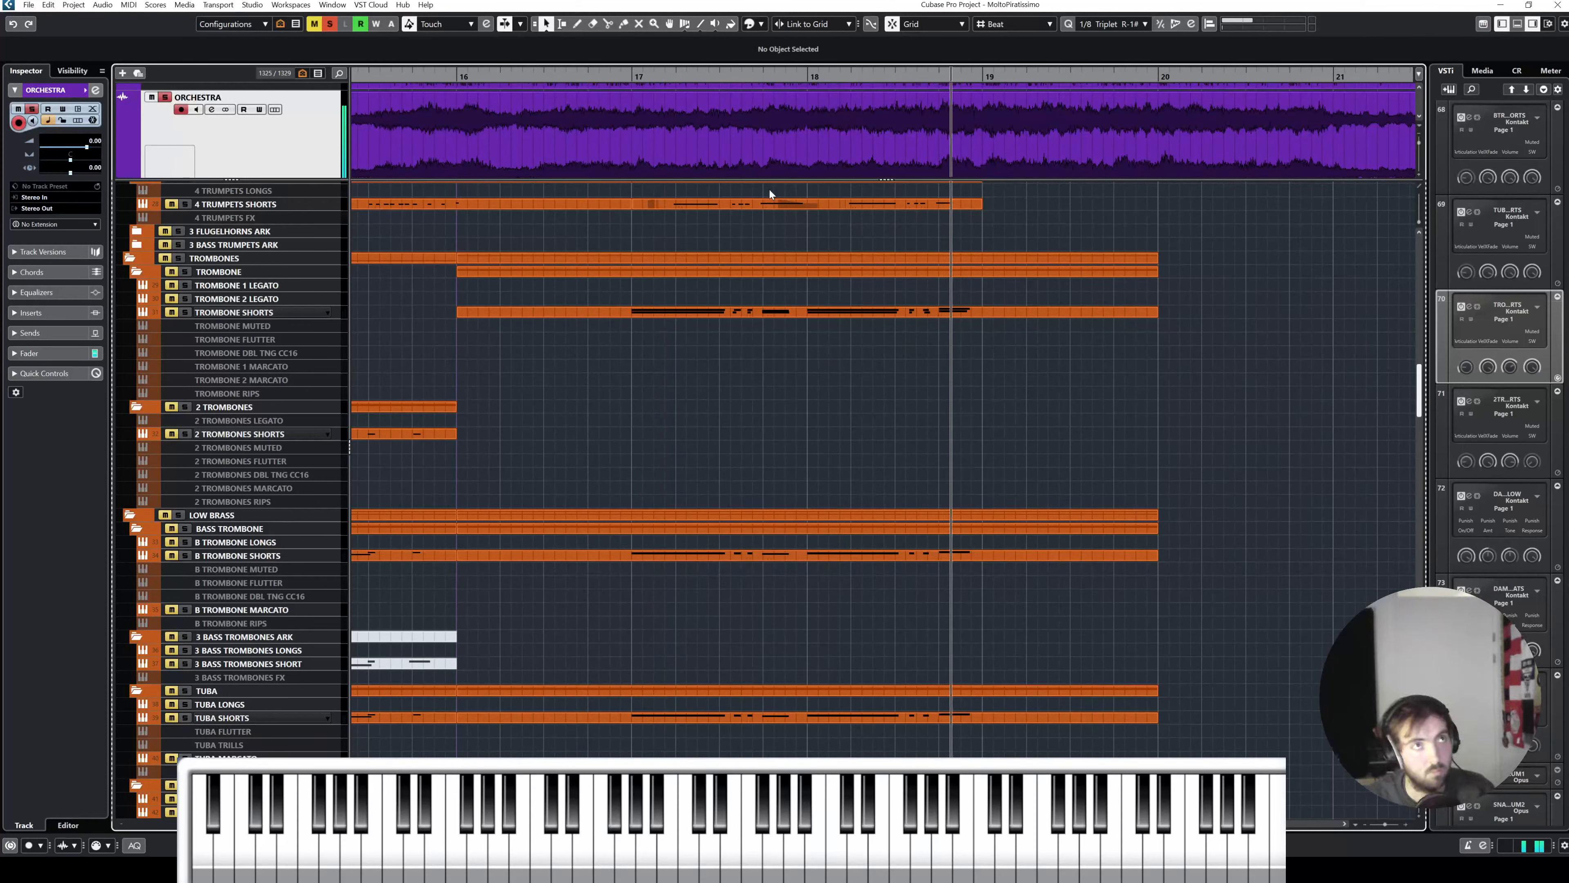
click(330, 23)
Step: Play the brass parts from bar 16 and replay the final chord of bar 18
scroll(607, 354, down, 10)
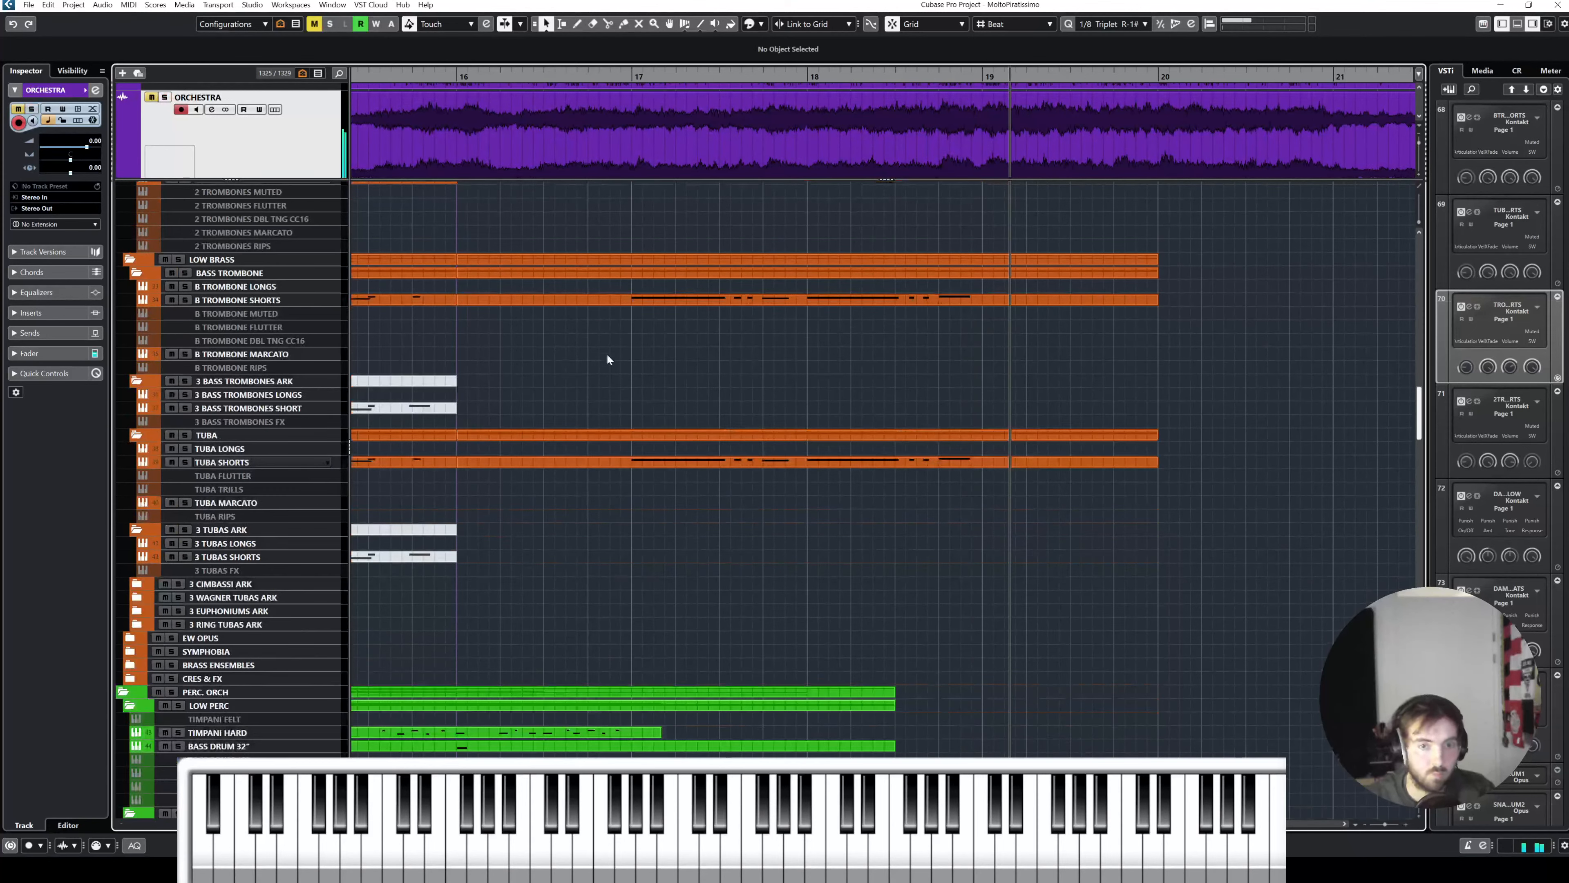
scroll(680, 401, up, 6)
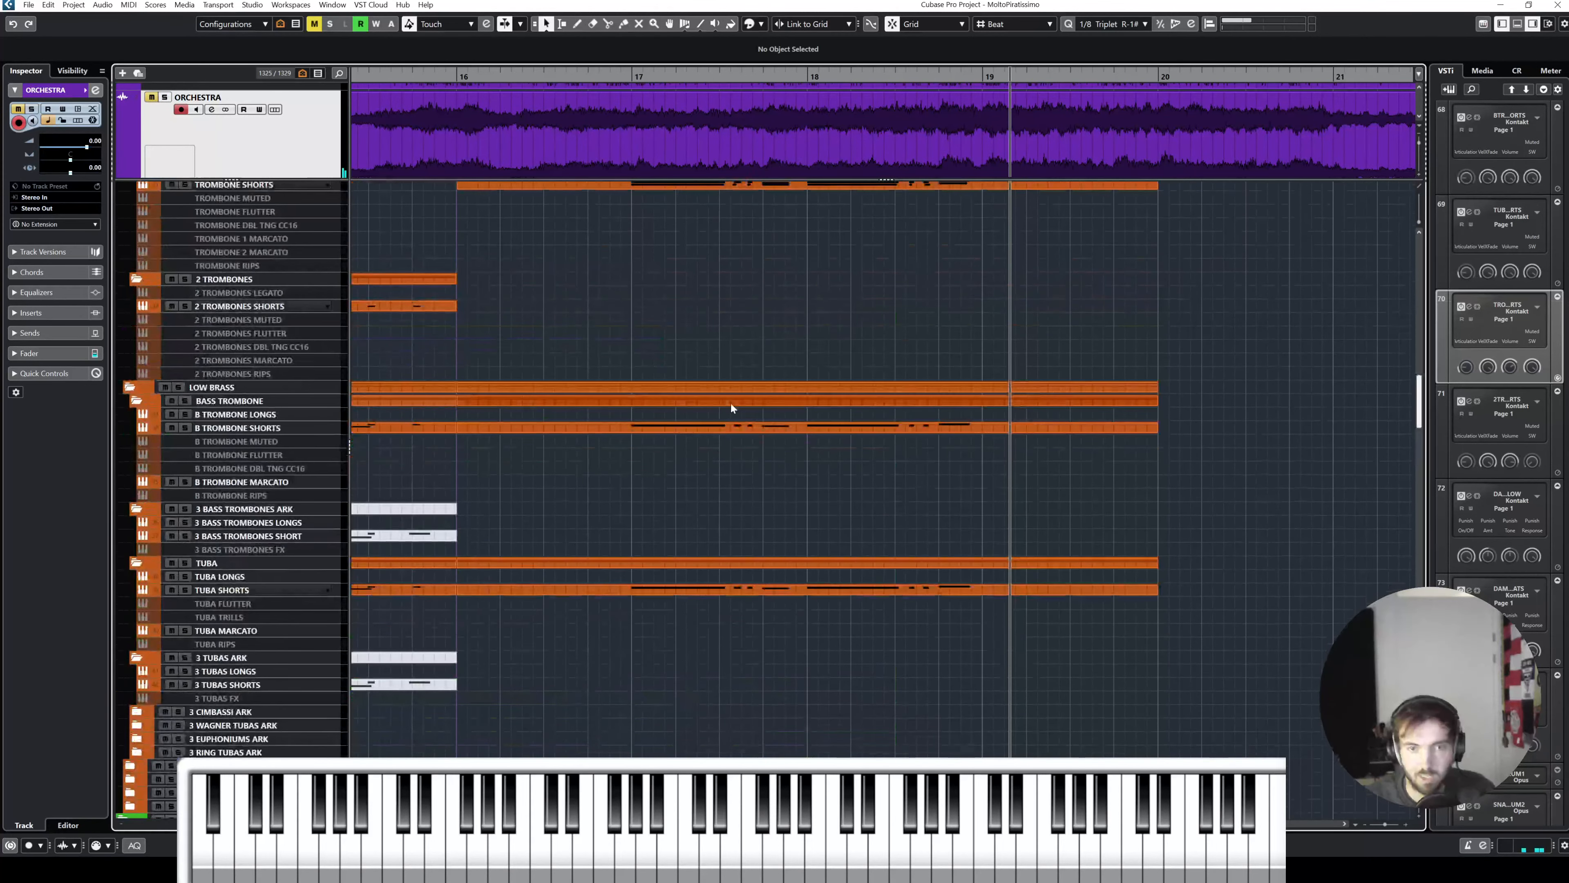
scroll(730, 403, up, 8)
click(458, 76)
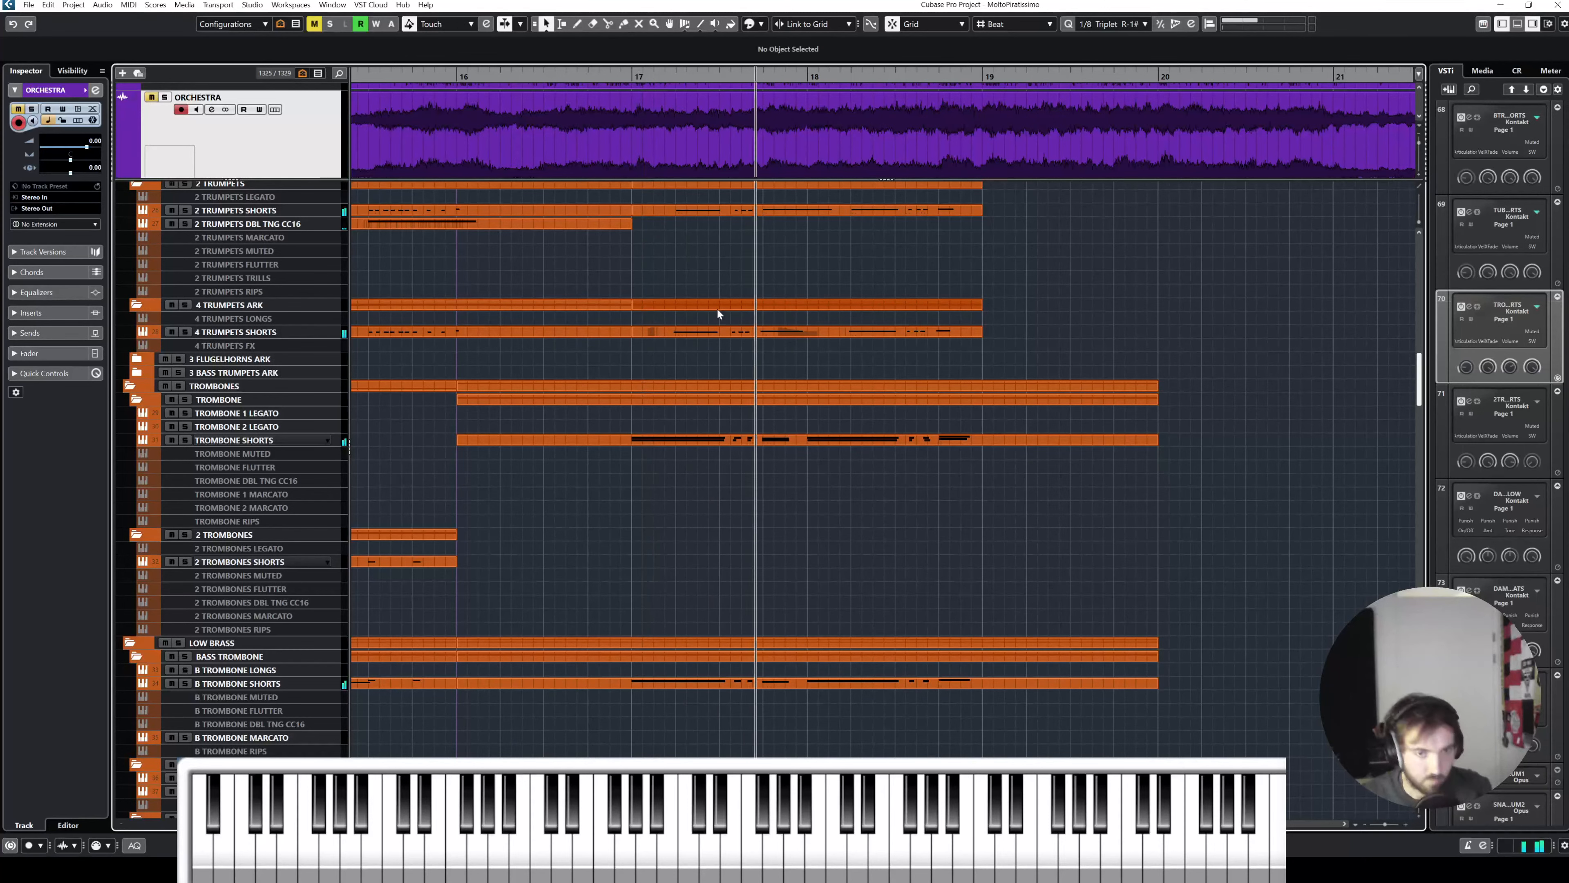
key(f)
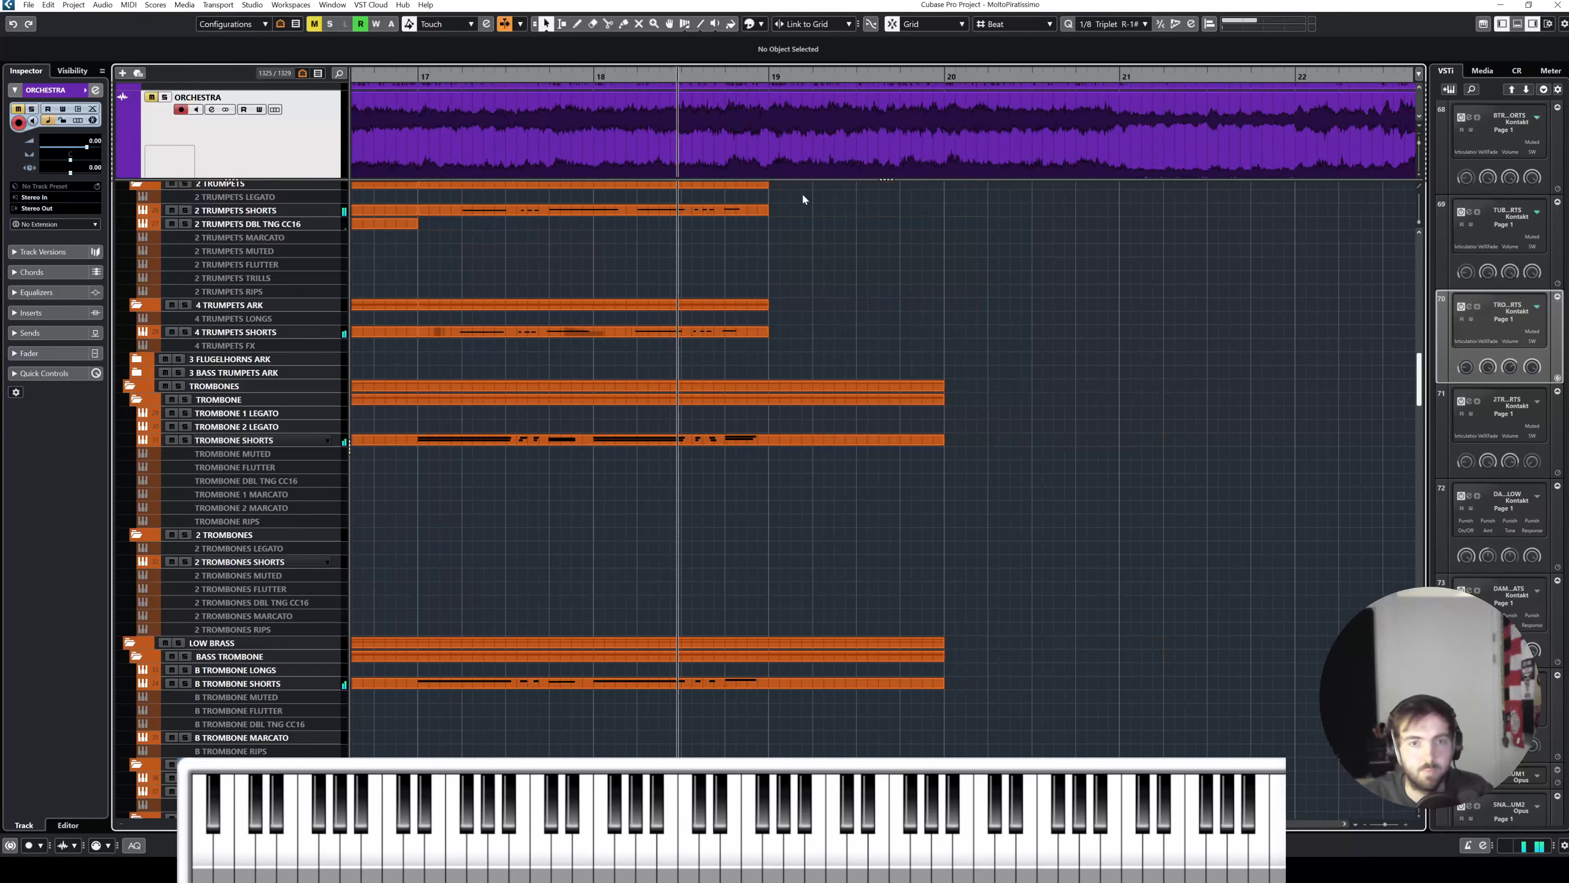
key(space)
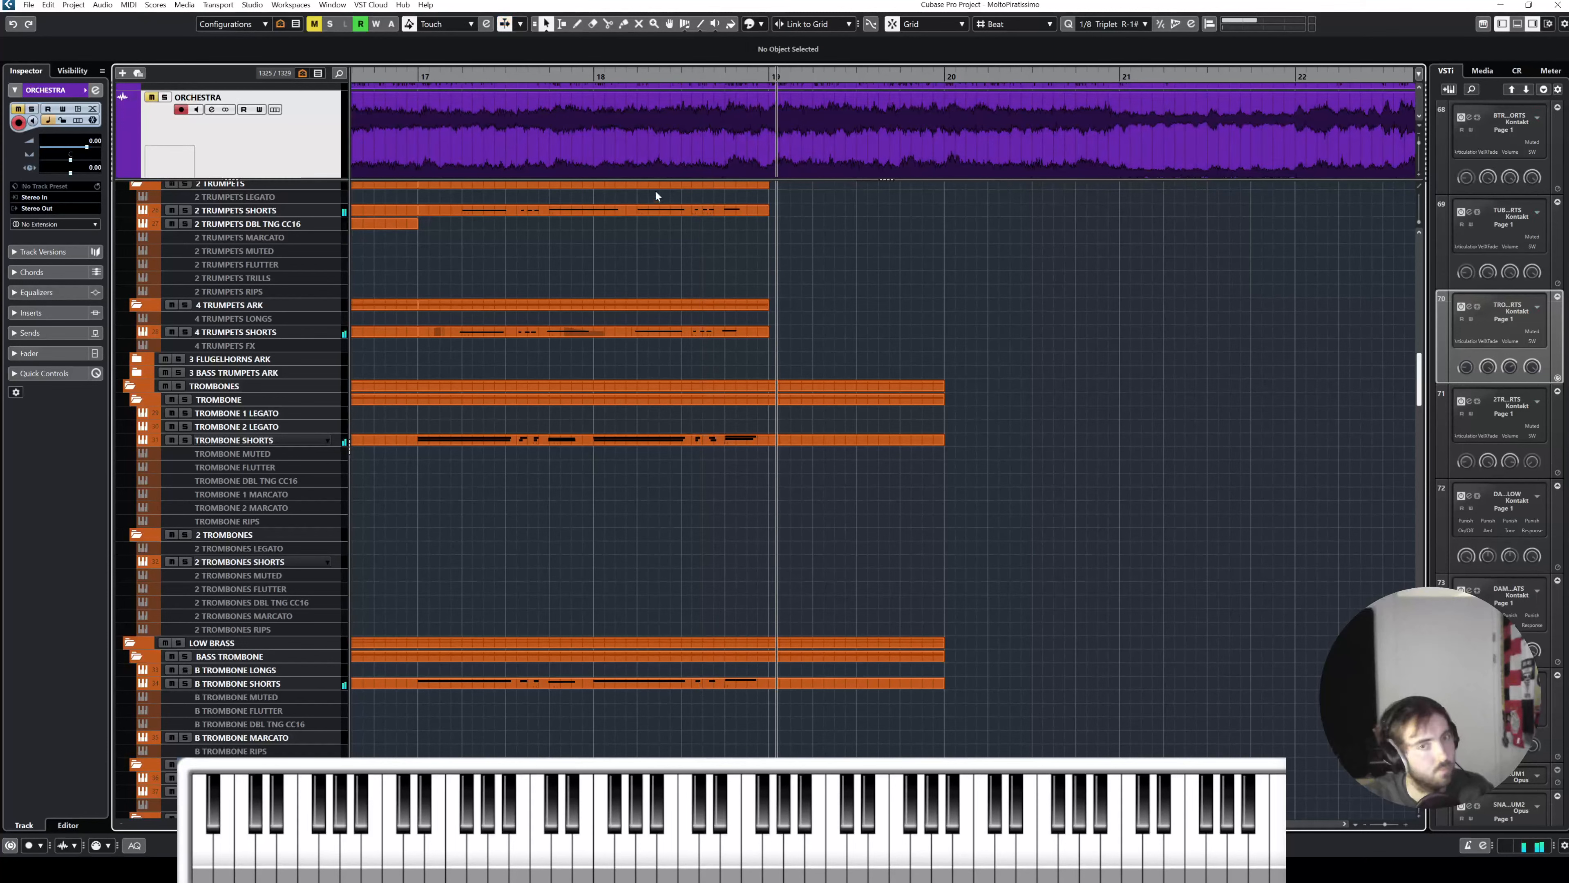
click(726, 74)
key(space)
key(space)
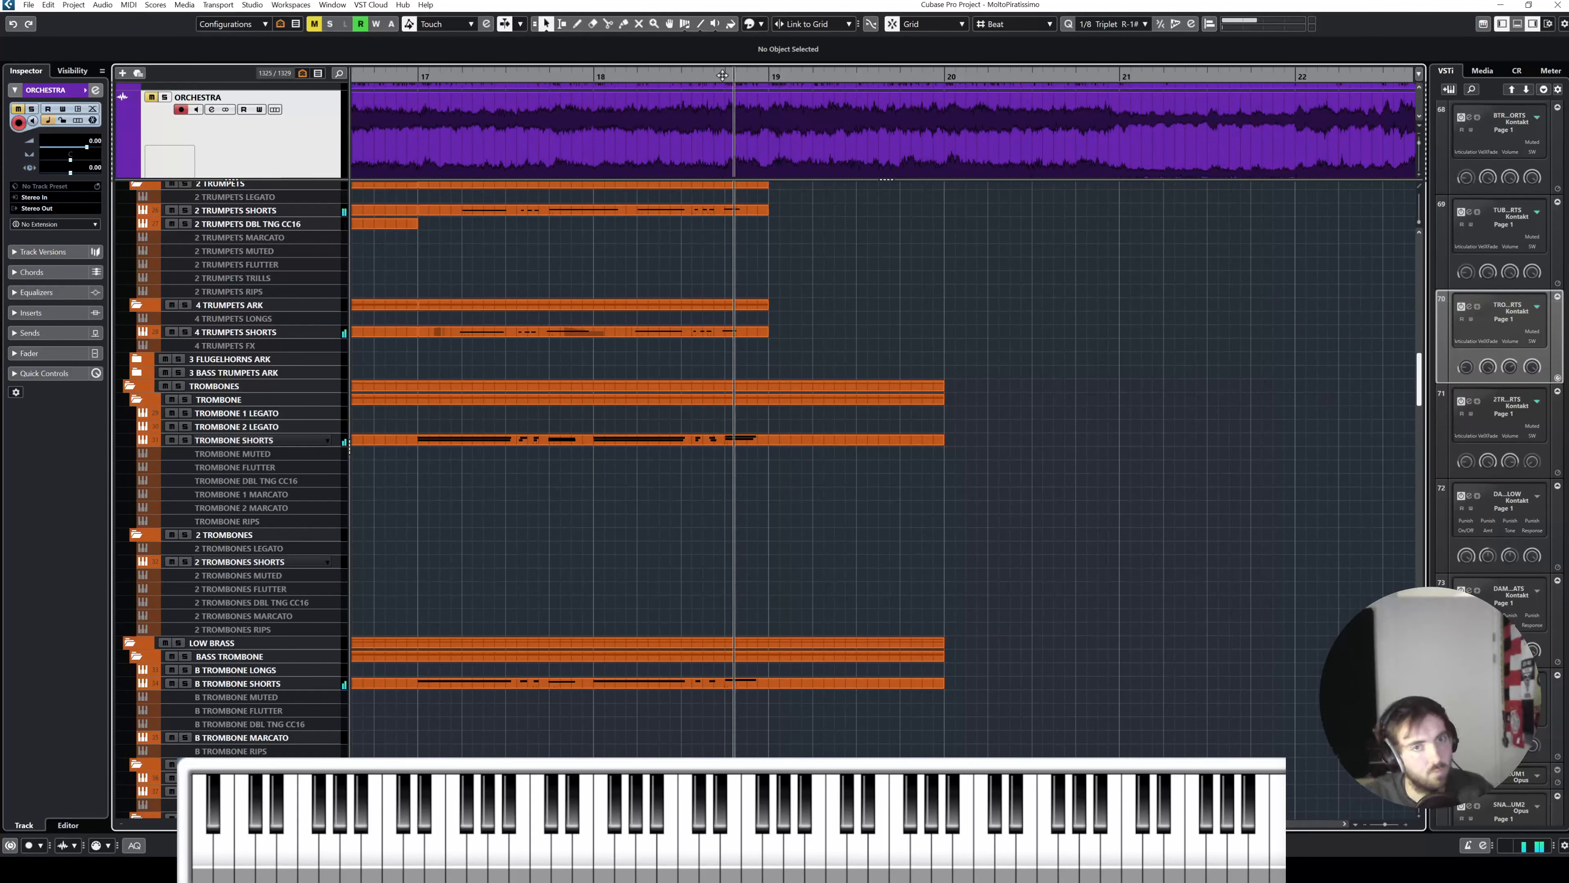
click(594, 79)
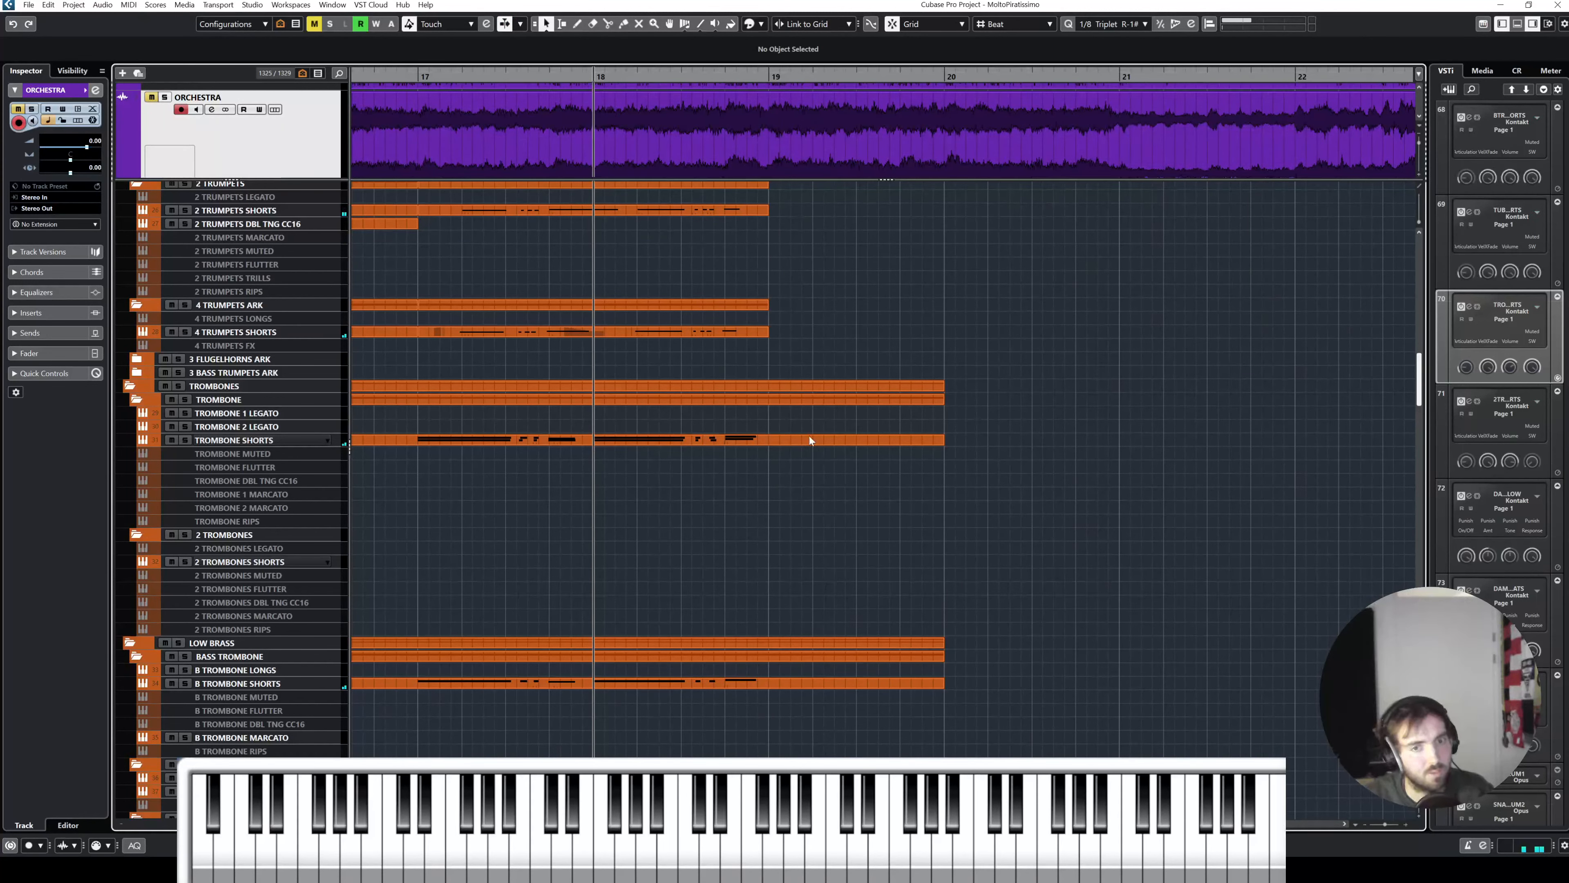
Step: Solo the ORCHESTRA reference, listen to bar 18, replay its final chord, and clear the solo
key(s)
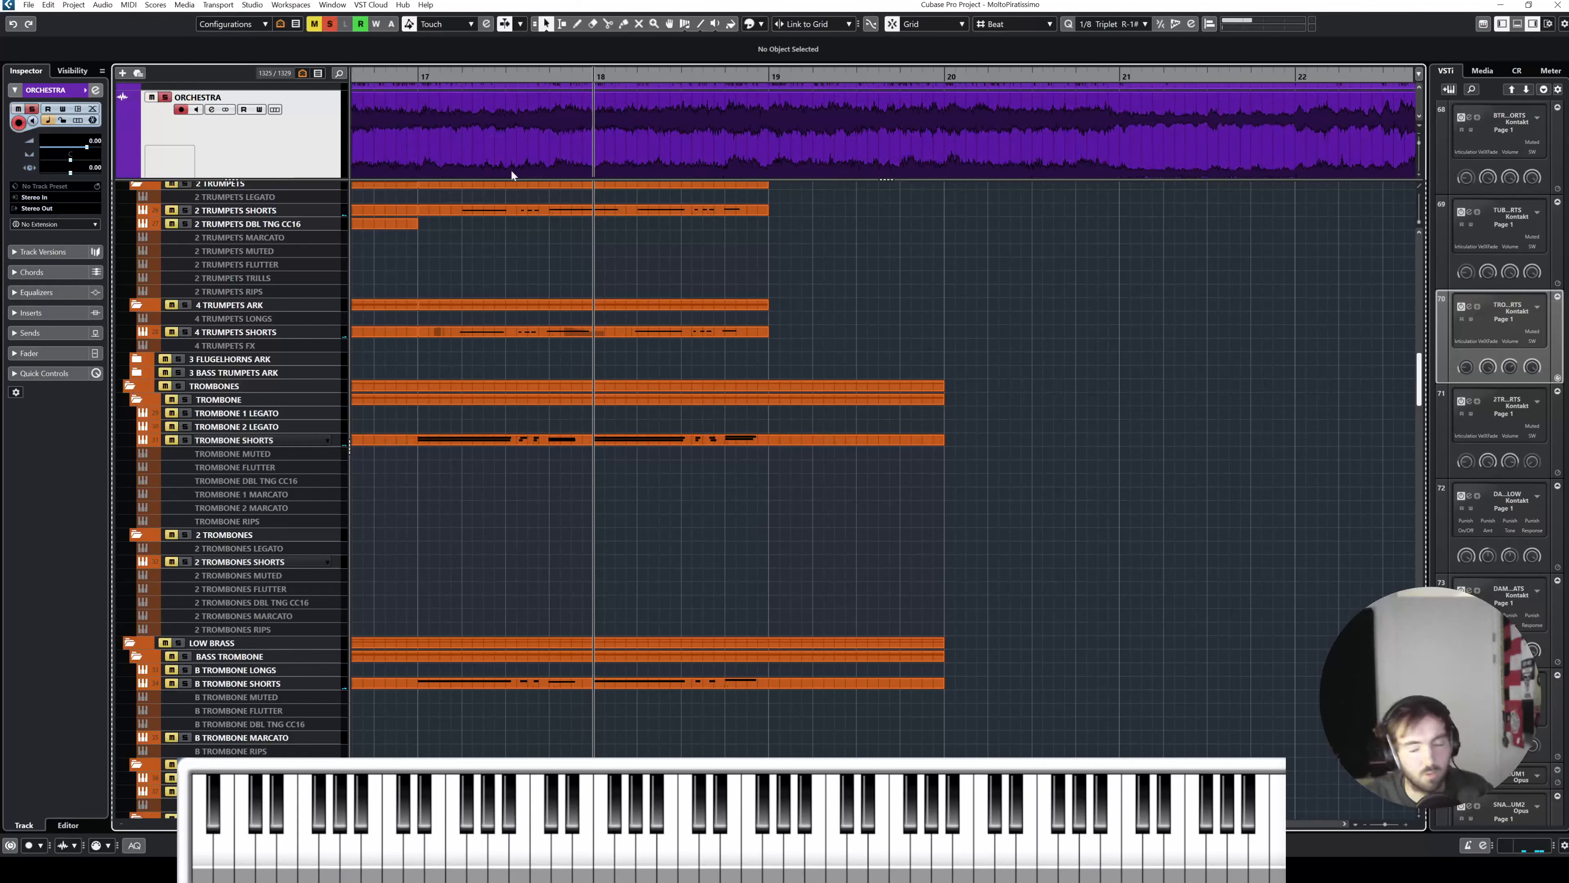
key(space)
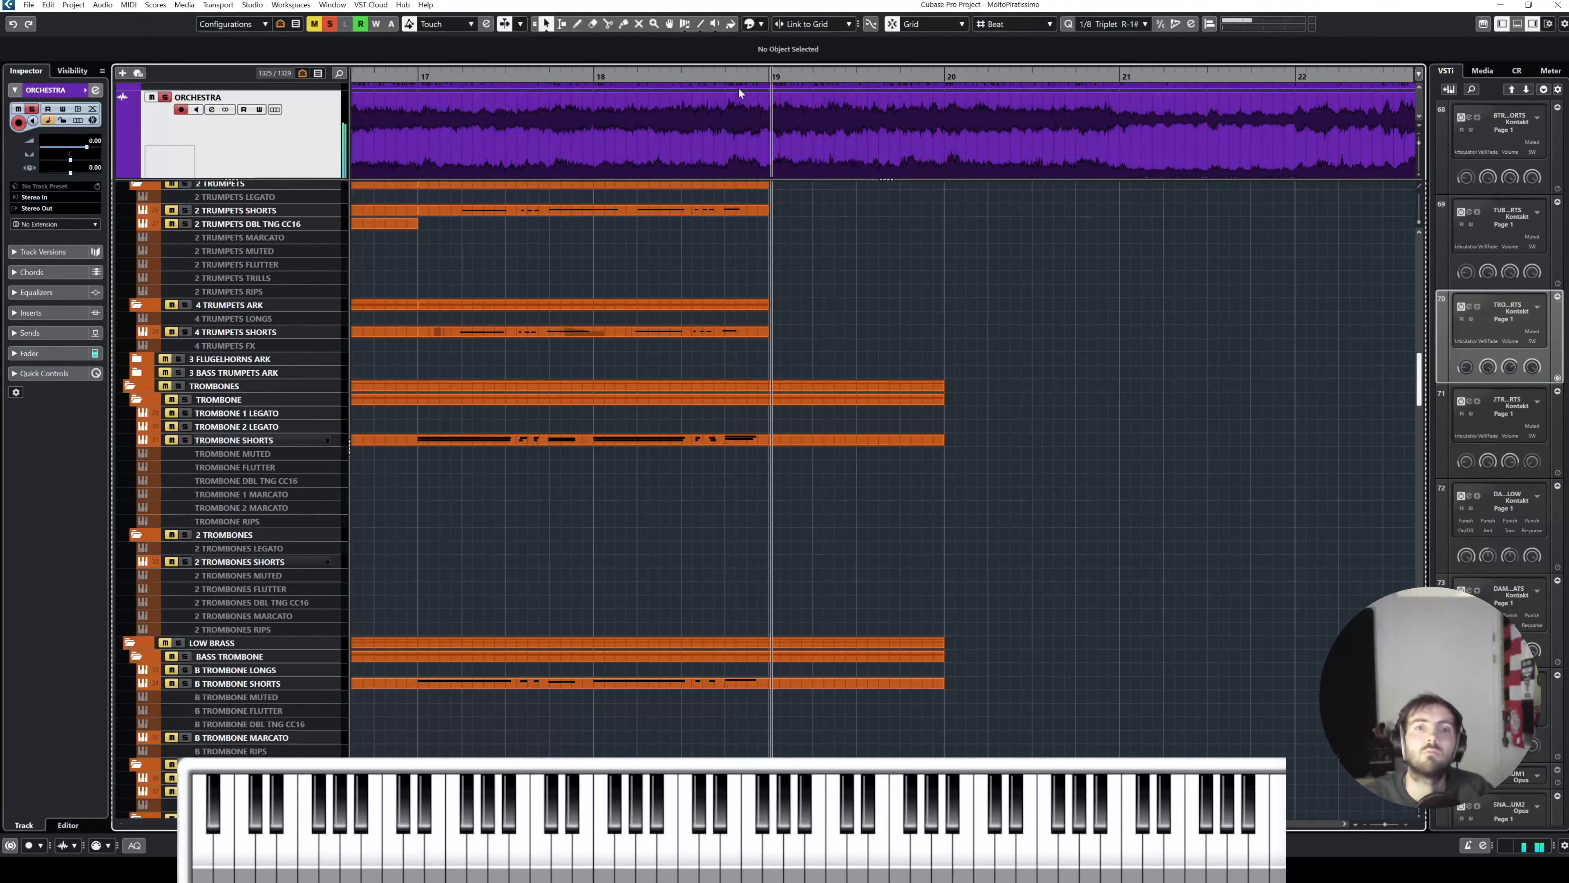
drag(728, 79, 725, 75)
key(space)
key(space)
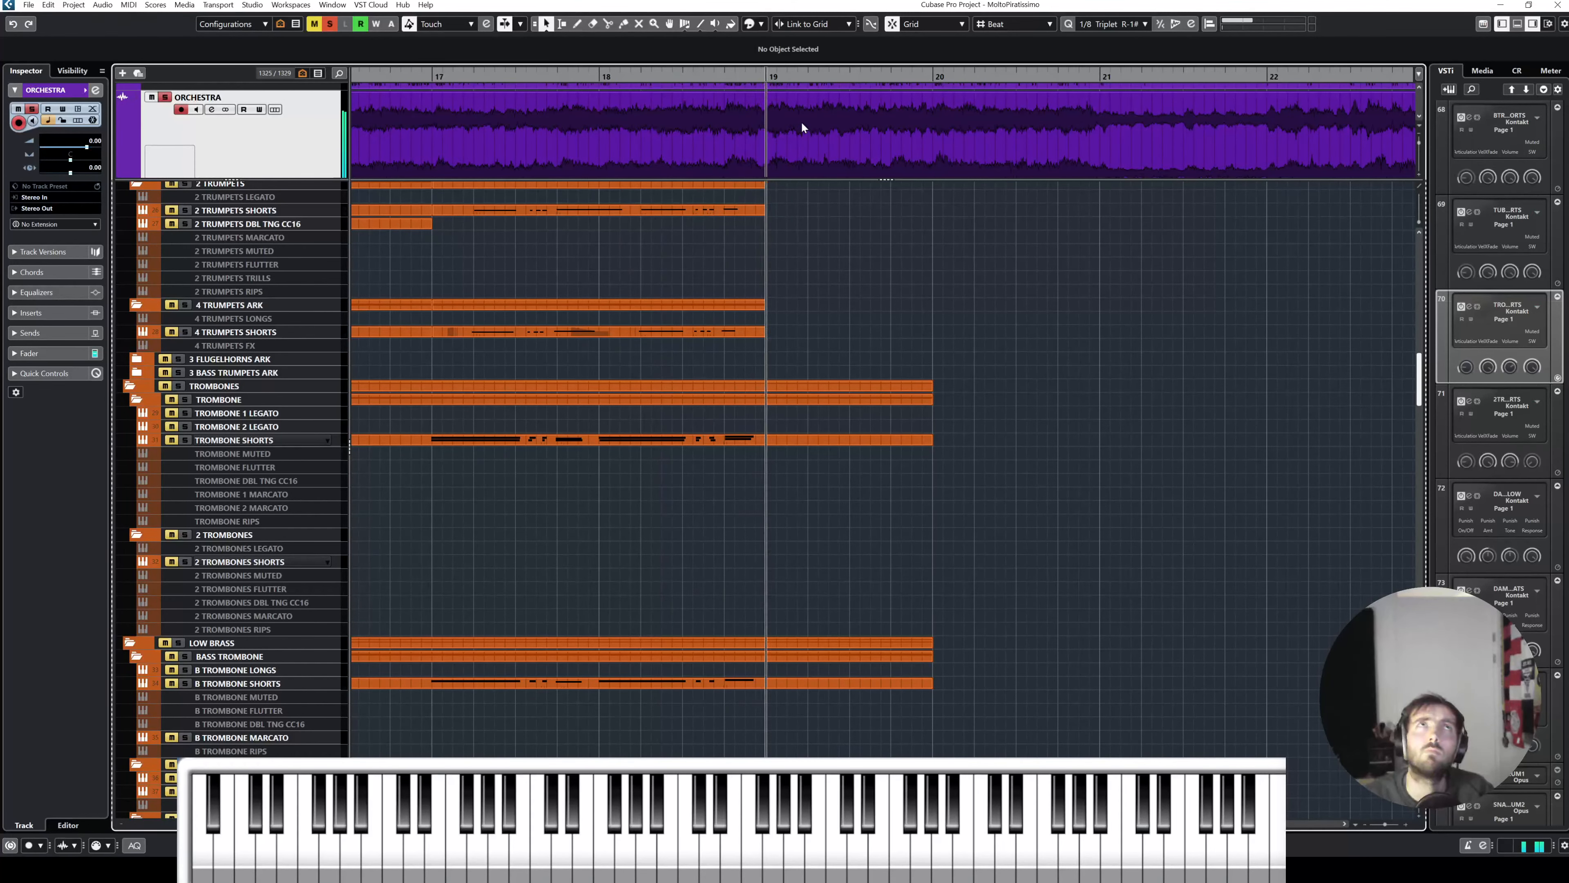
scroll(744, 288, down, 3)
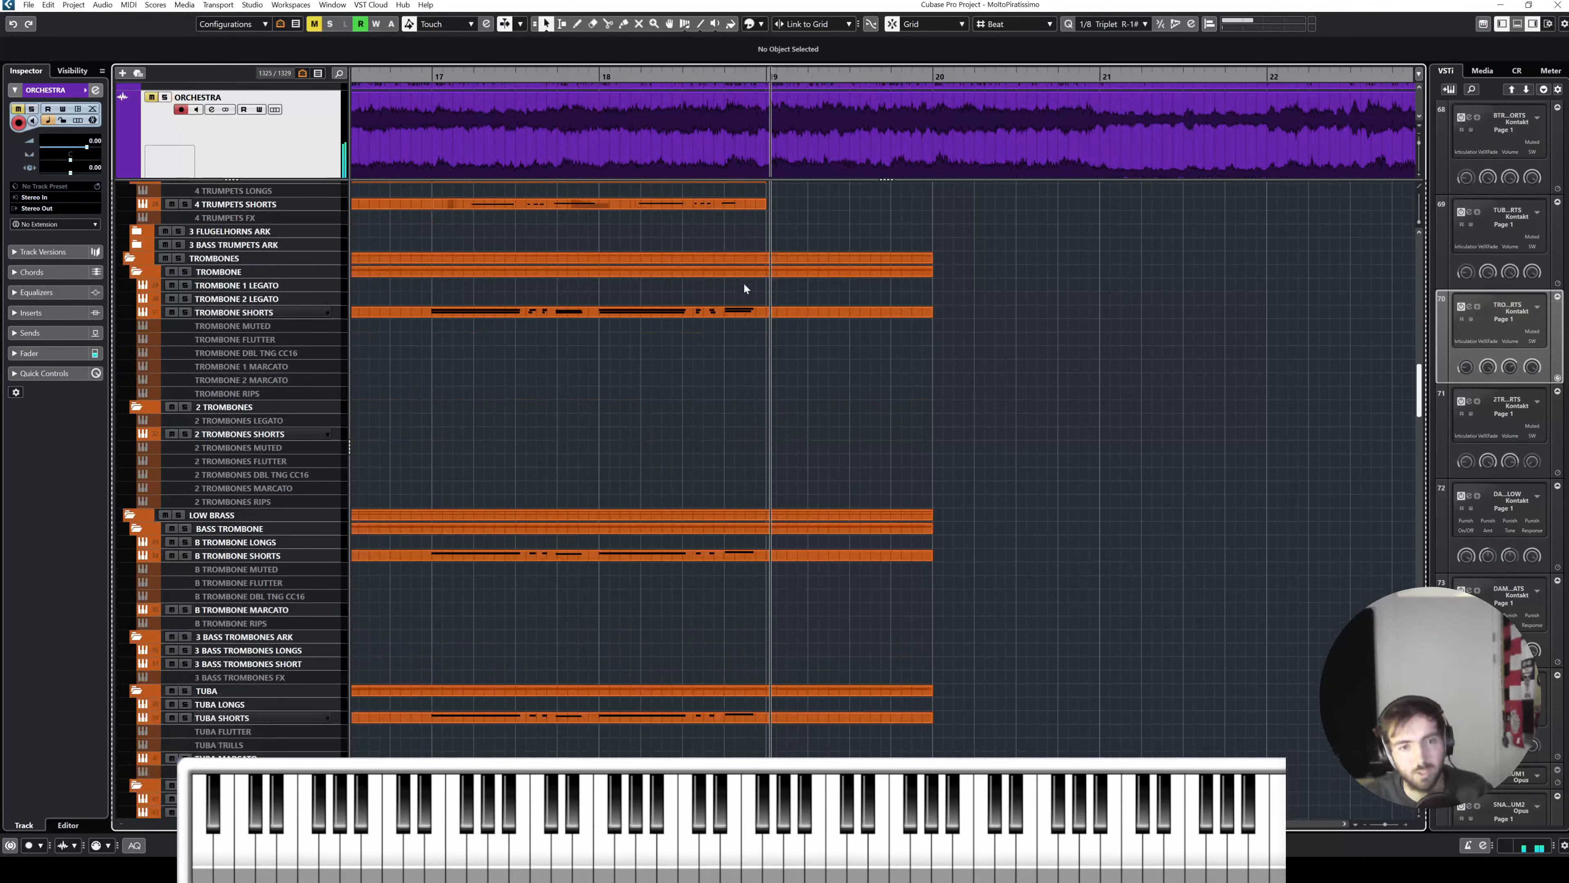
Step: Select the CS PIANO track for sounding out notes on the piano
scroll(298, 336, down, 15)
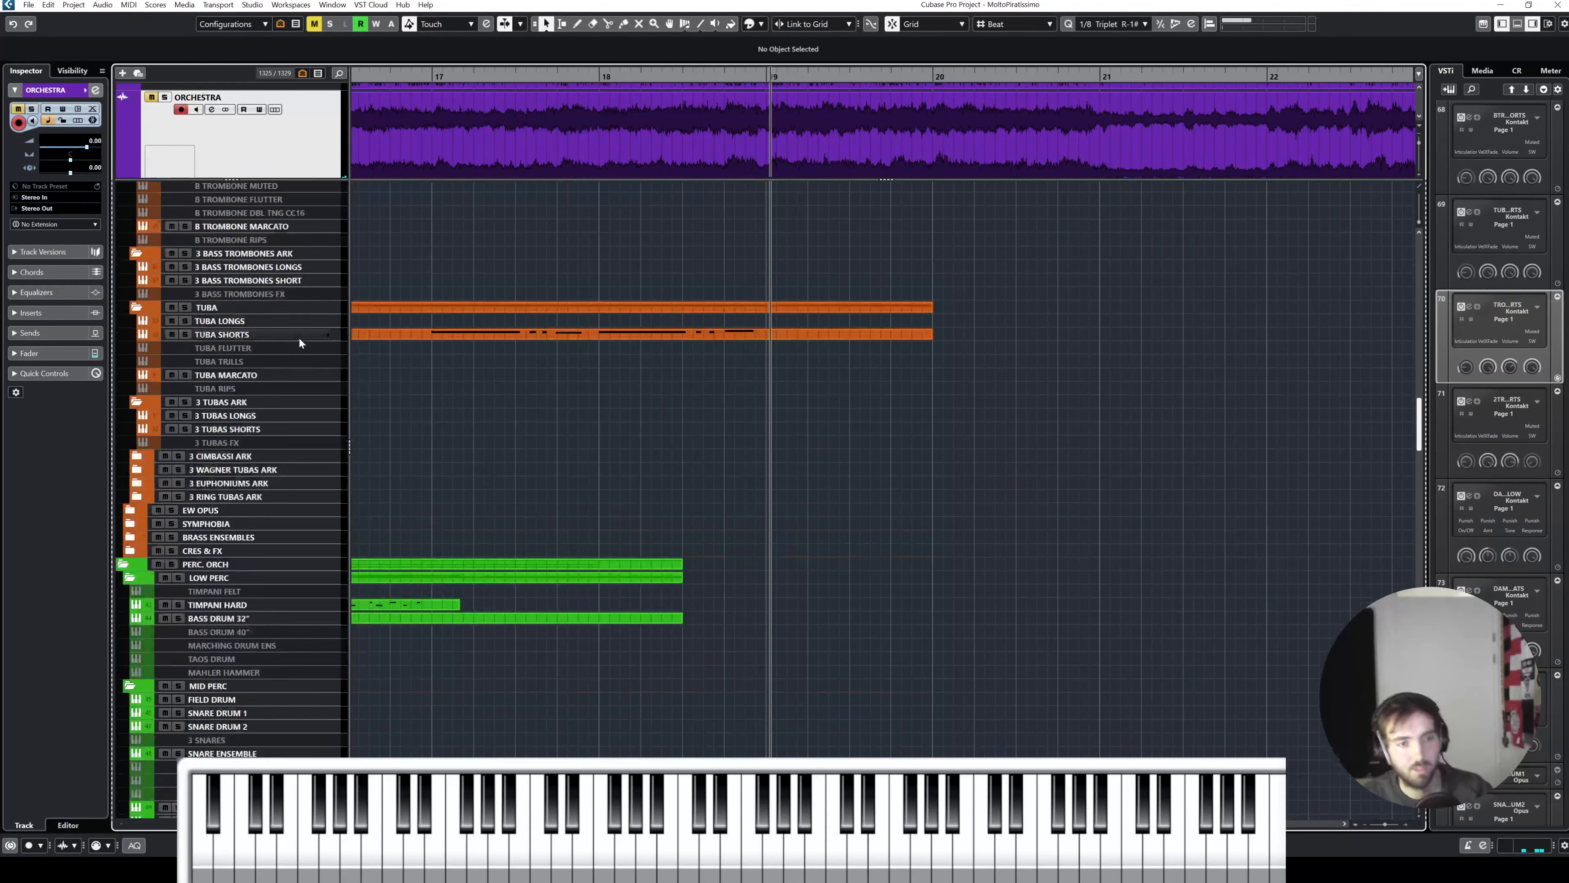
click(246, 518)
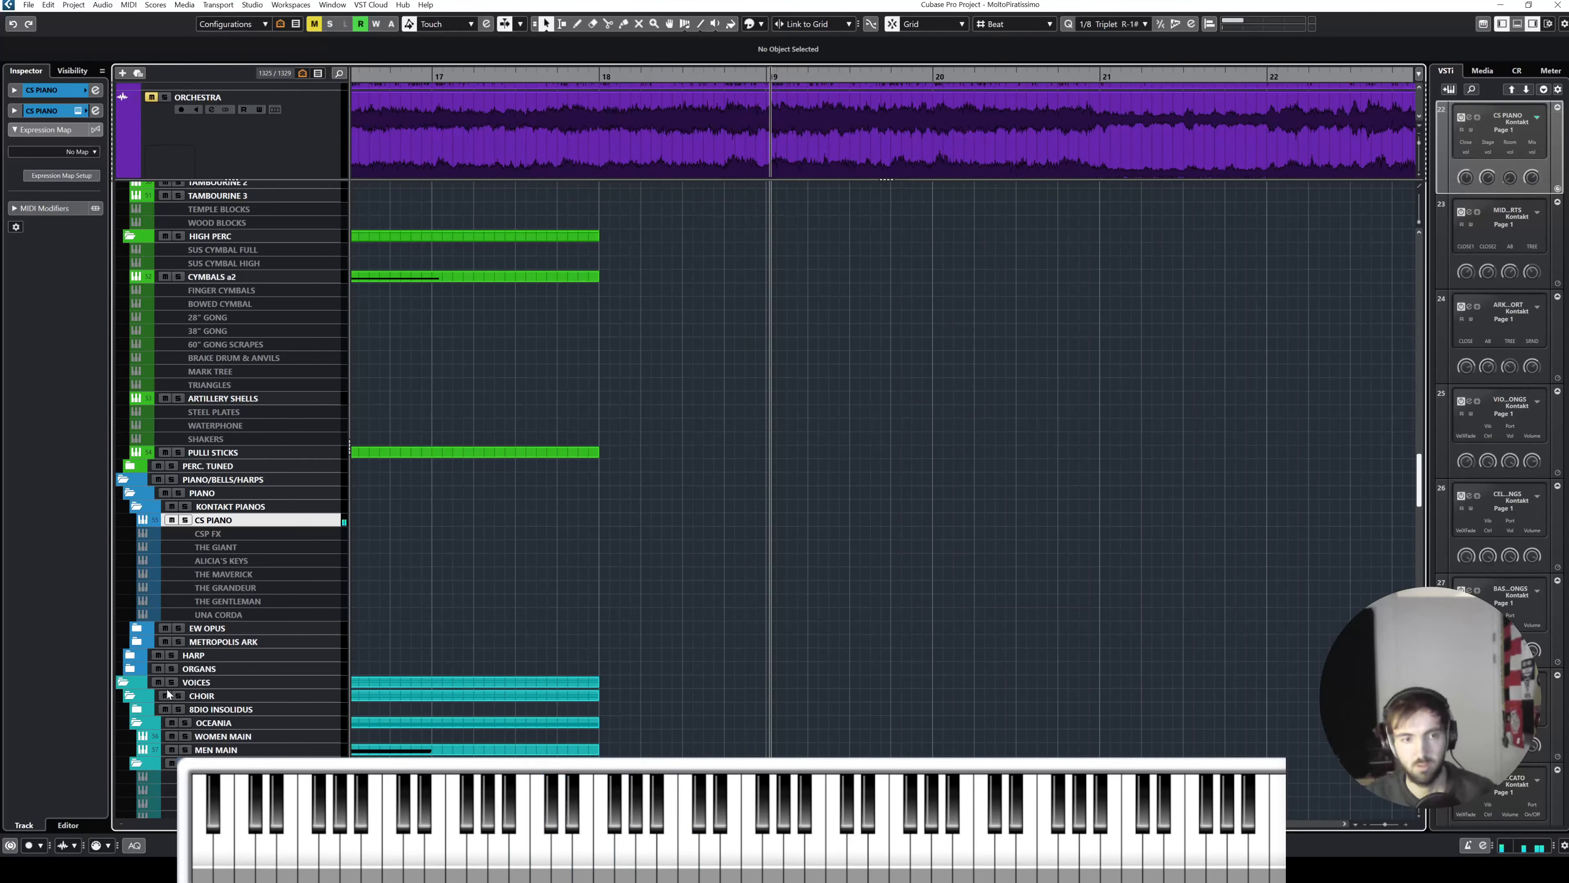
Step: Open the TROMBONE SHORTS, B TROMBONE SHORTS and TUBA SHORTS parts together for note editing
scroll(739, 479, up, 10)
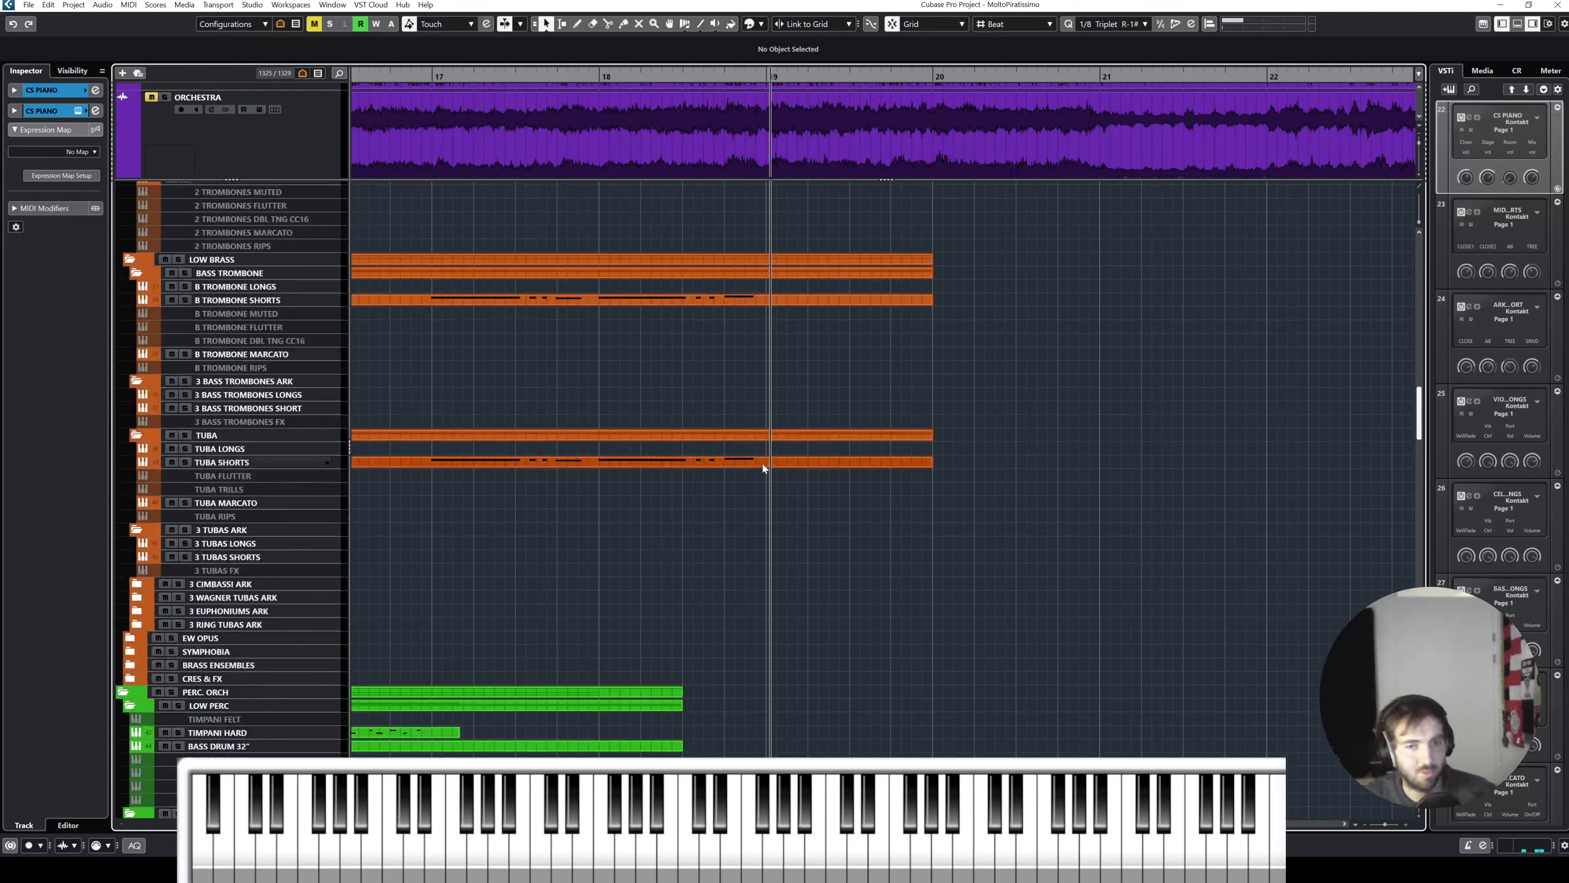
scroll(743, 415, up, 3)
click(738, 426)
shift+click(717, 589)
scroll(755, 331, up, 5)
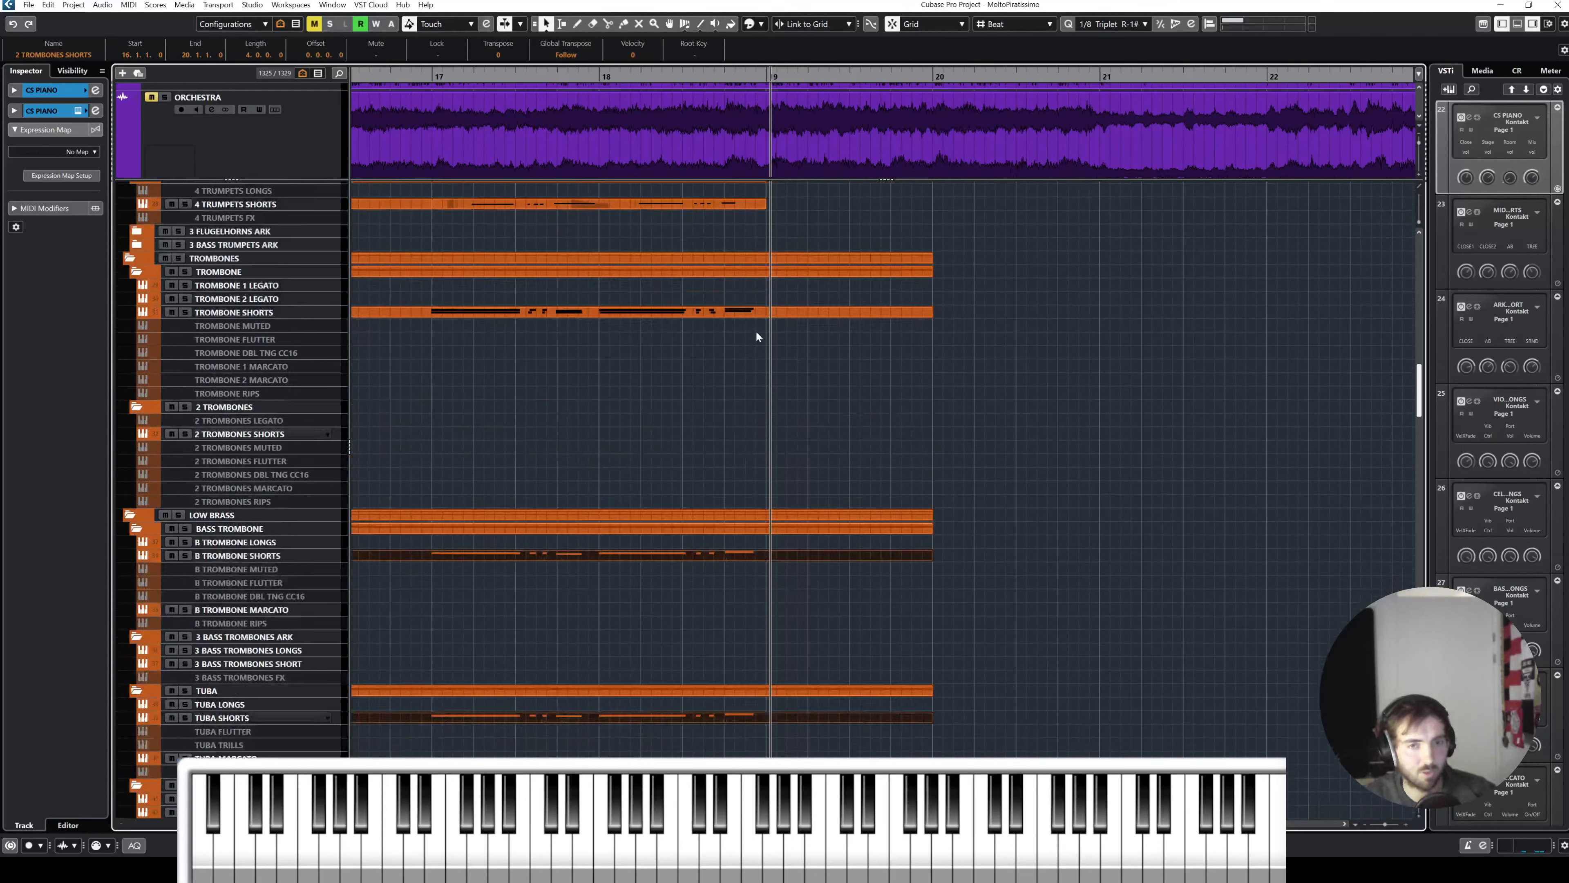
double_click(742, 439)
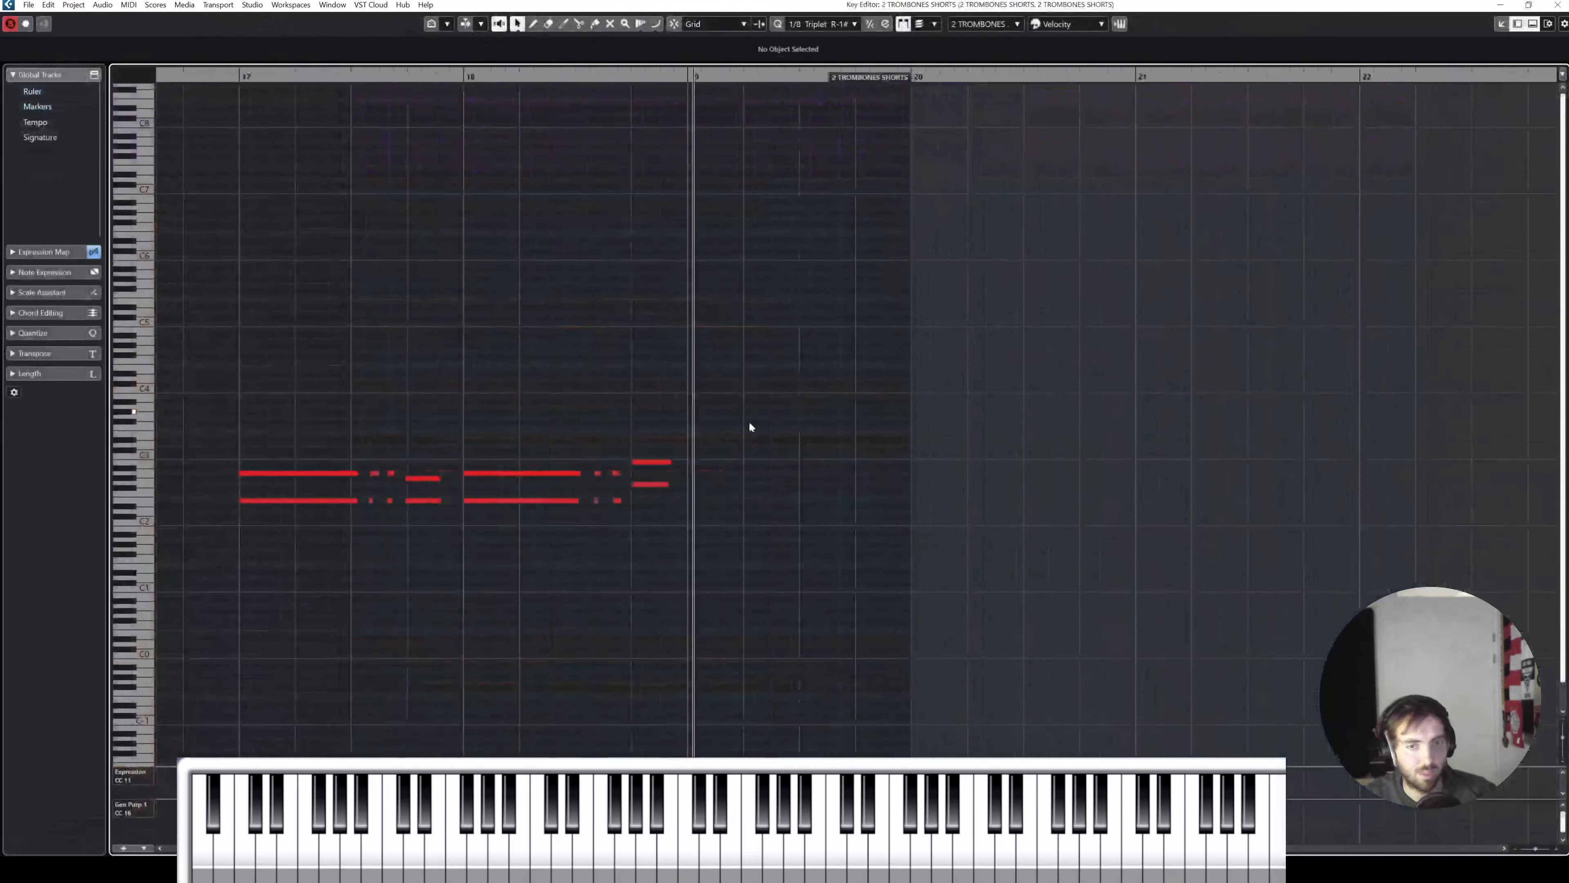
Step: Transpose the last chord of bar 18 down, moving the lower note five semitones and the upper note four semitones to G2
key(Down)
key(Down)
key(Down)
key(Down)
key(Down)
drag(653, 478, 625, 405)
key(Down)
key(Down)
key(Down)
key(Down)
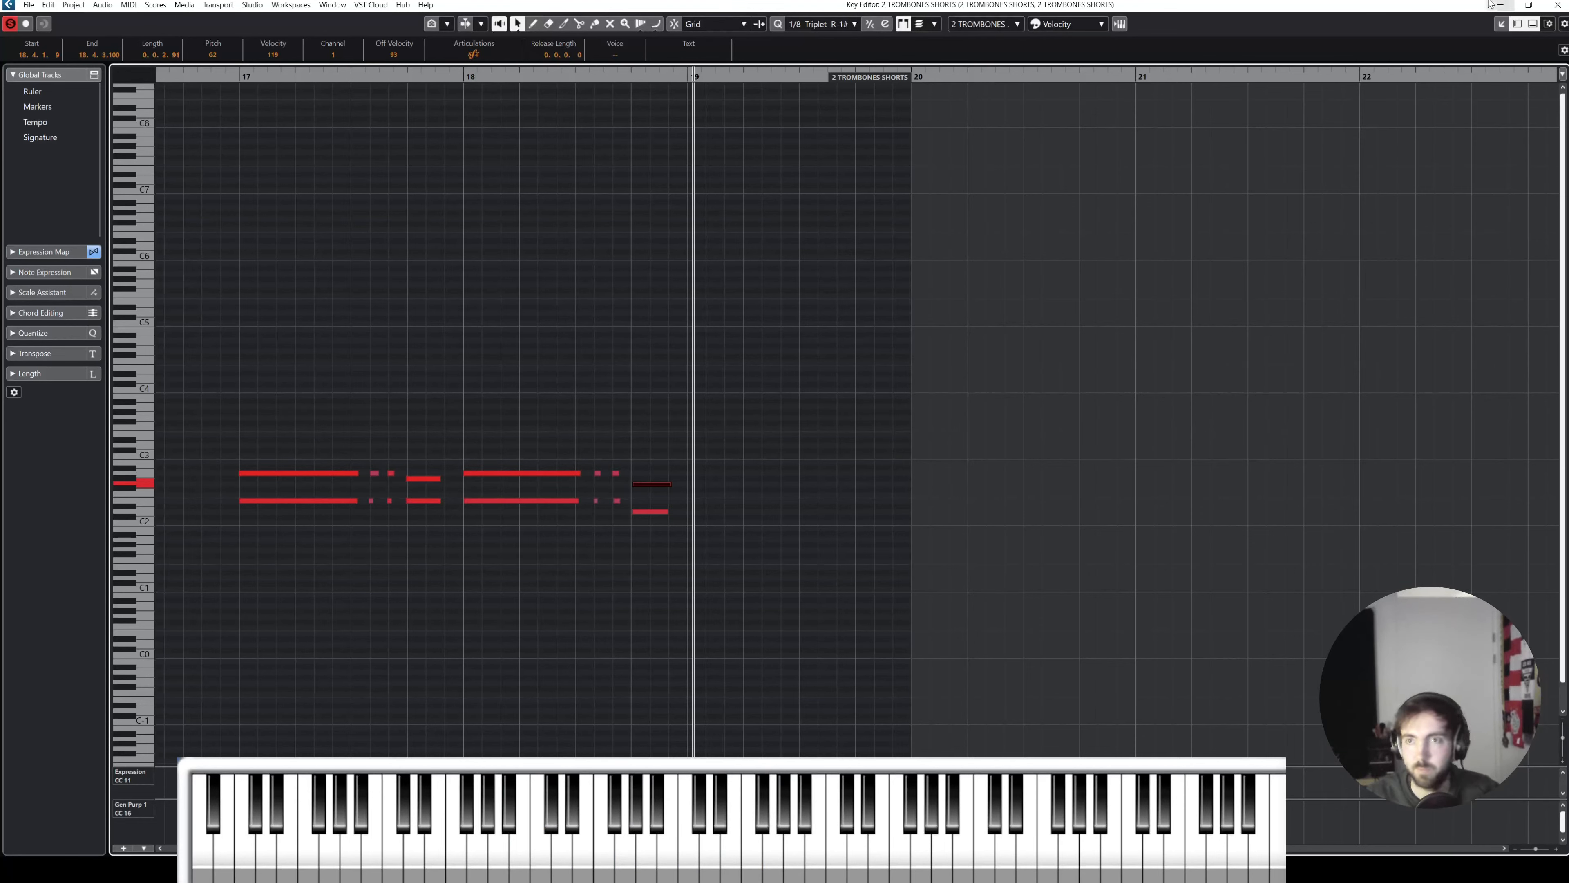
Step: Close the note editor and play back the revised low brass chords from bar 17
click(1558, 3)
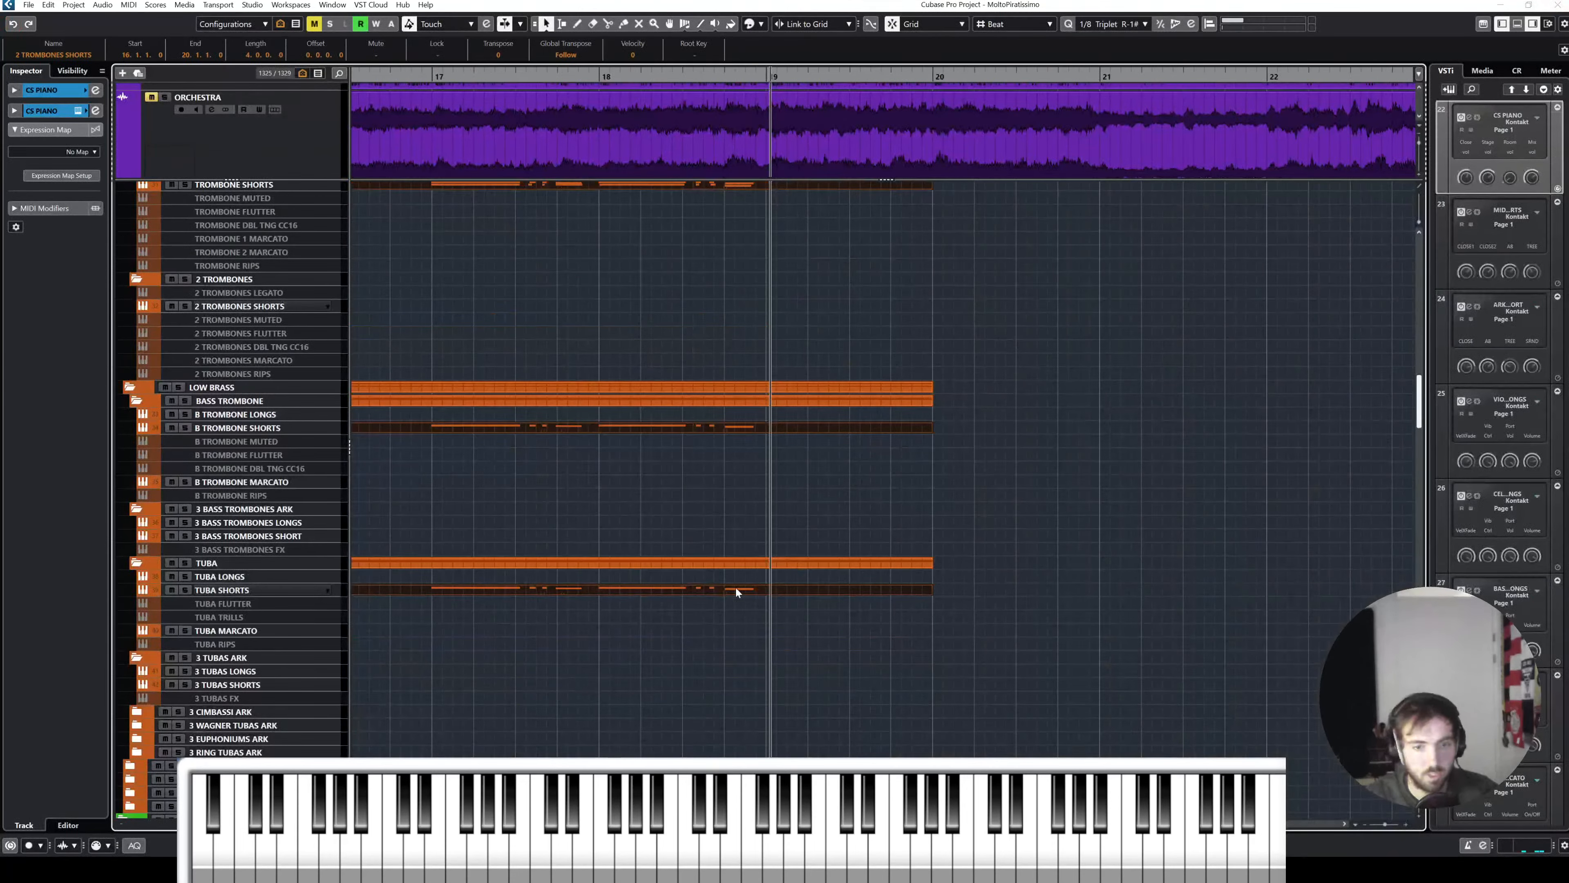
click(456, 214)
click(437, 75)
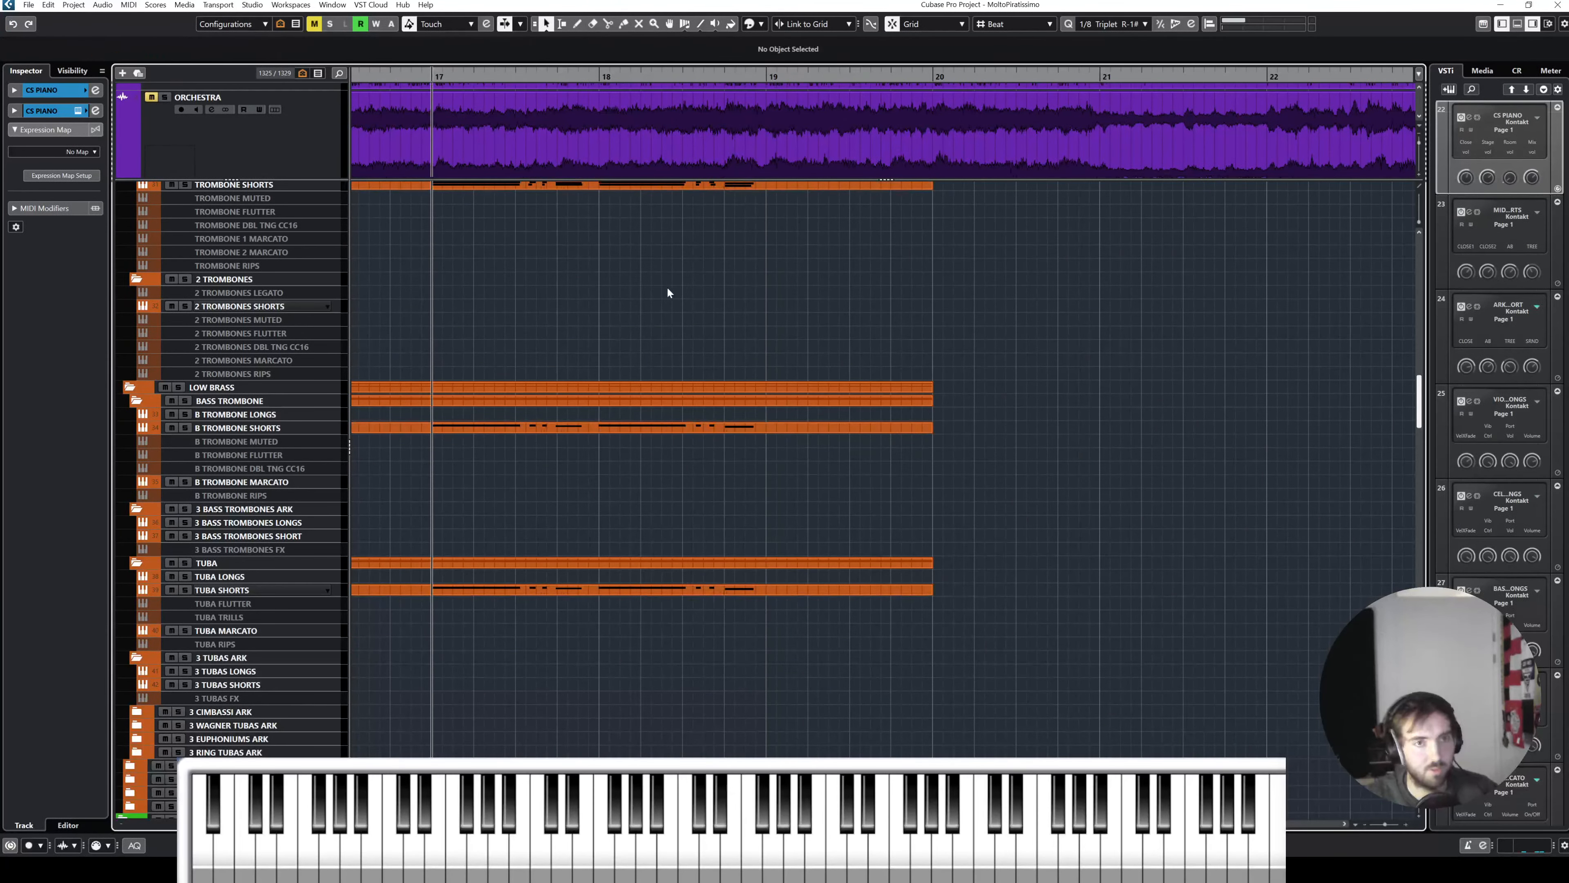
key(space)
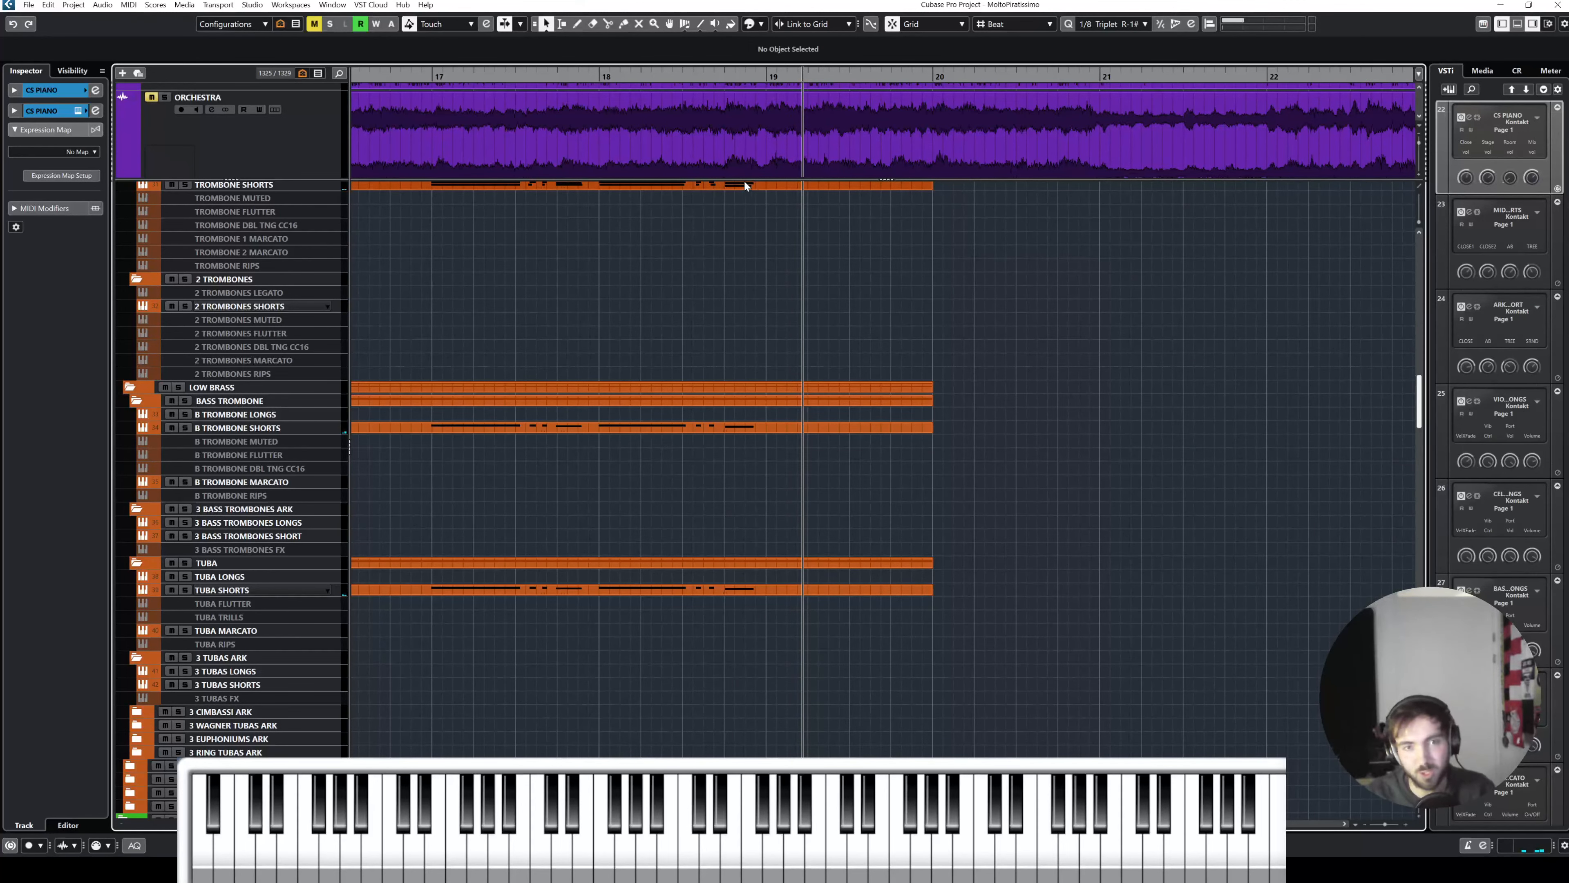
Step: Replay the passage from bar 17 while reviewing the horn, trumpet and trombone parts together
scroll(756, 196, up, 10)
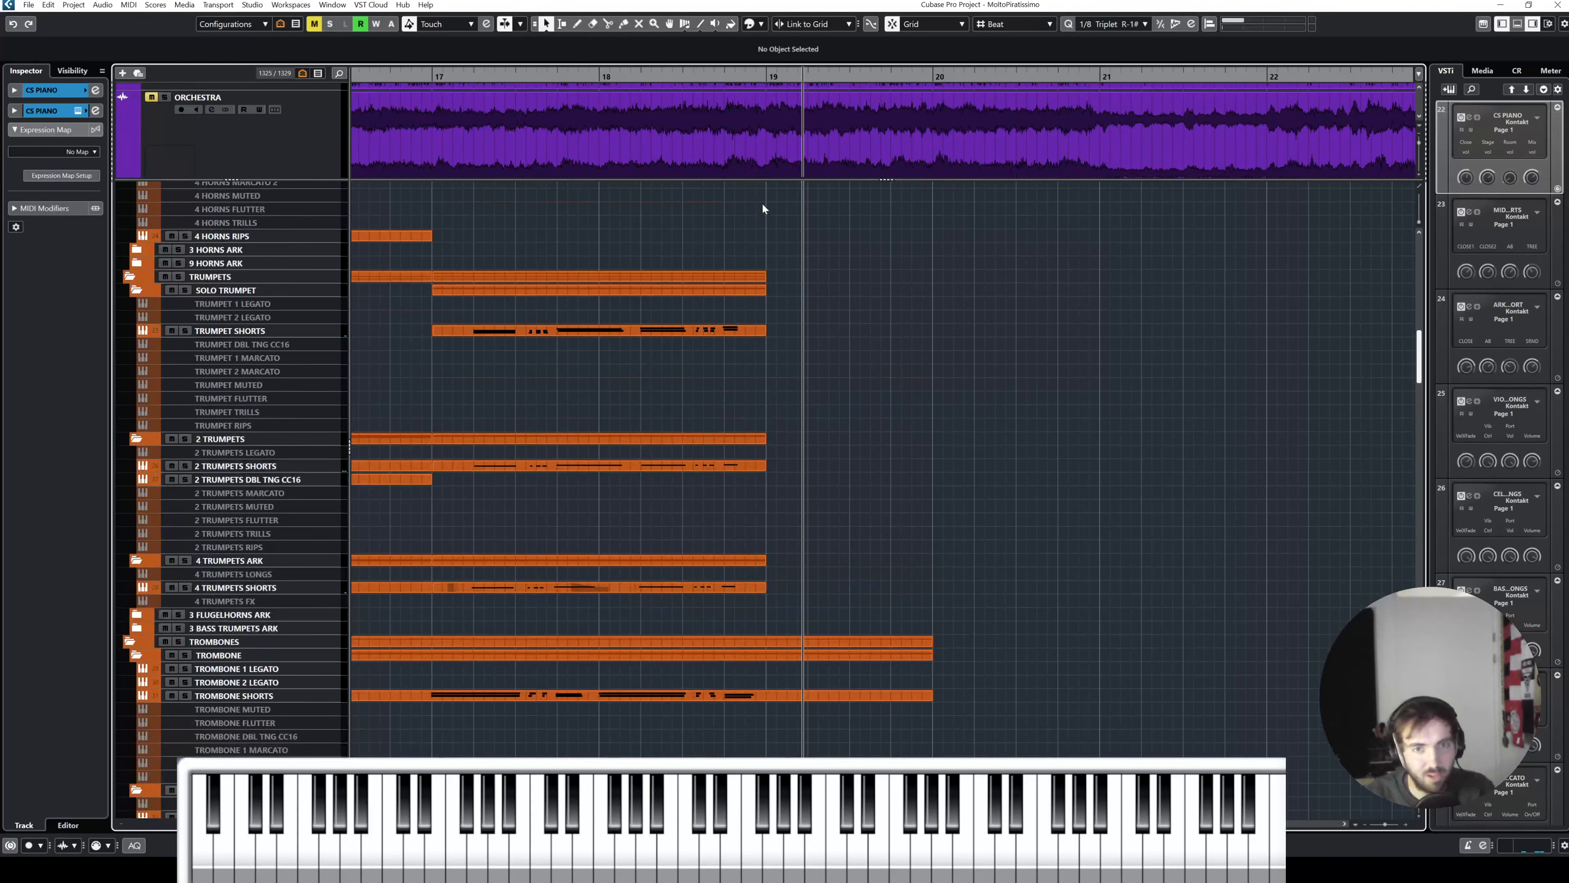
scroll(773, 227, down, 3)
scroll(737, 233, up, 3)
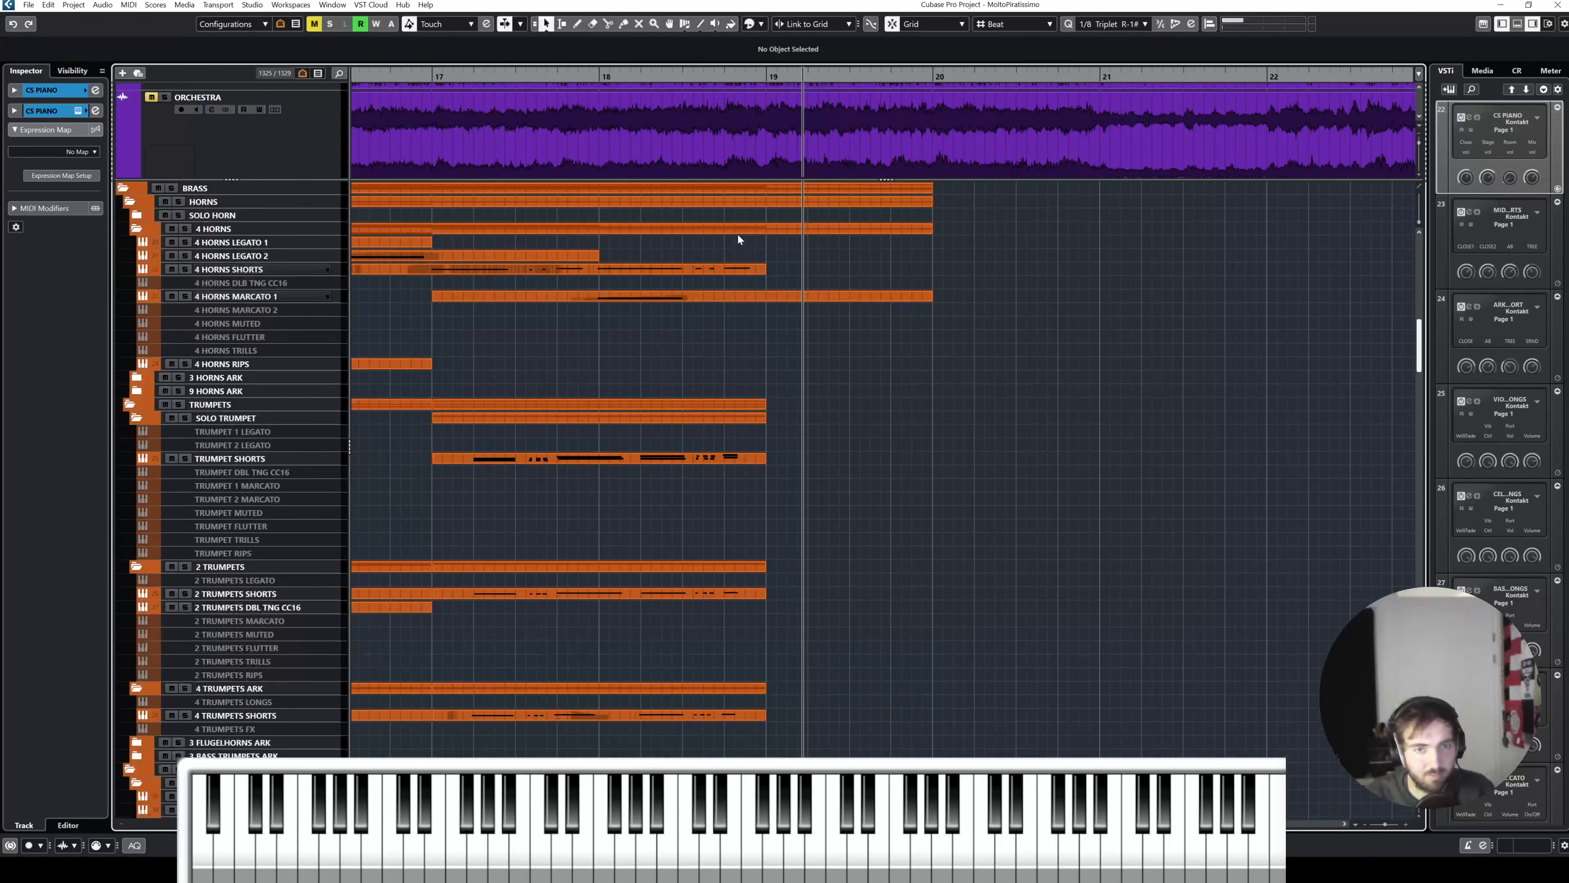
click(442, 77)
scroll(772, 313, up, 3)
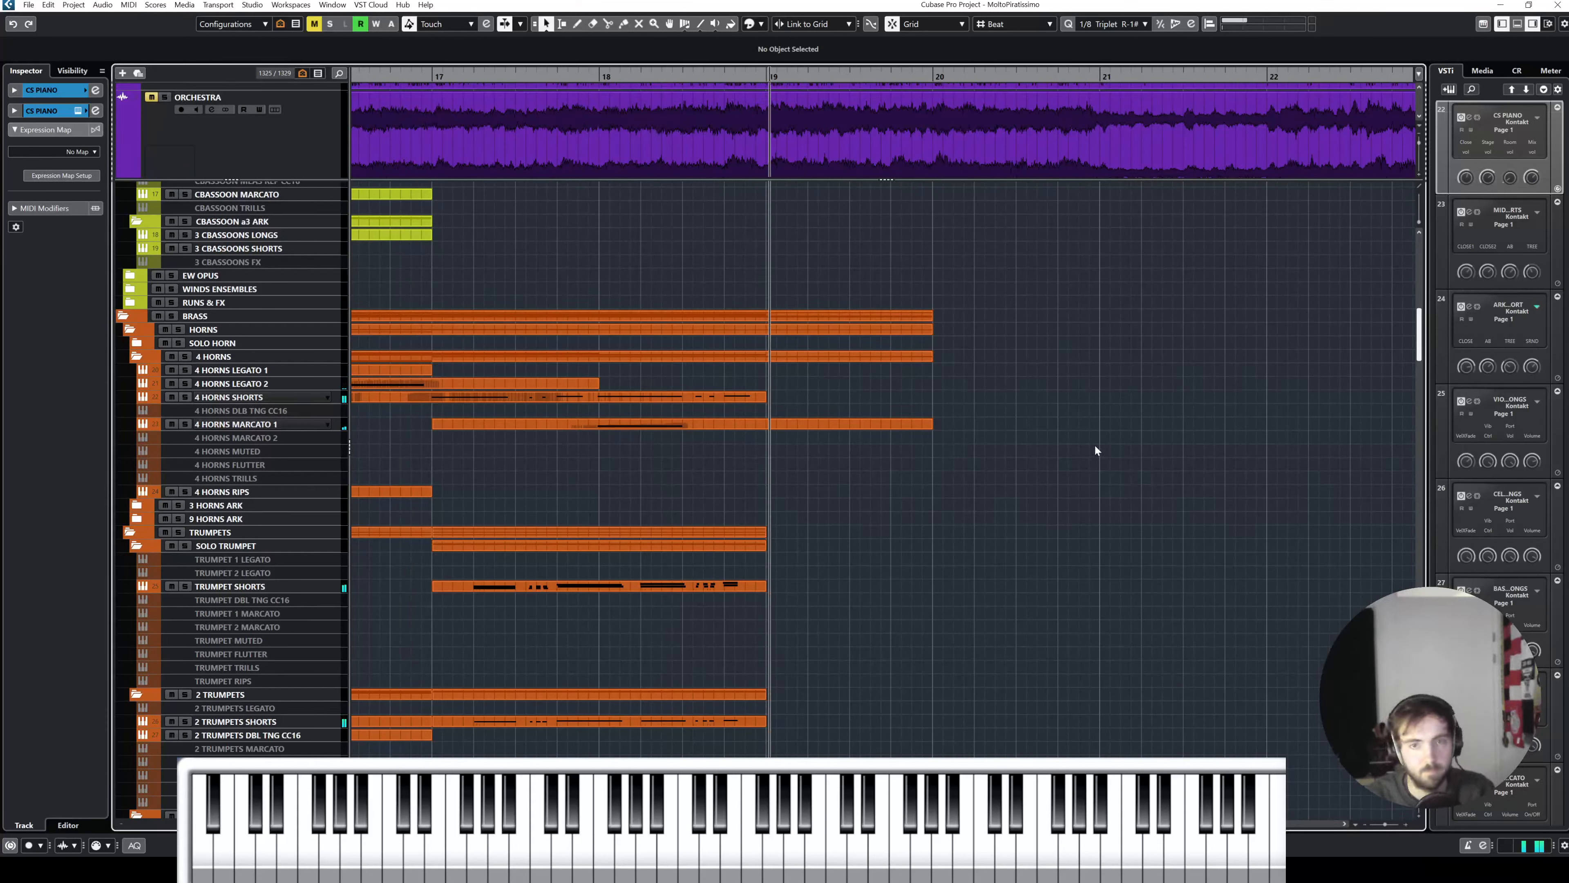
Step: Review the woodwind tracks, comparing where the flute, clarinet and bassoon parts contain notes up to bar 19
scroll(752, 381, up, 15)
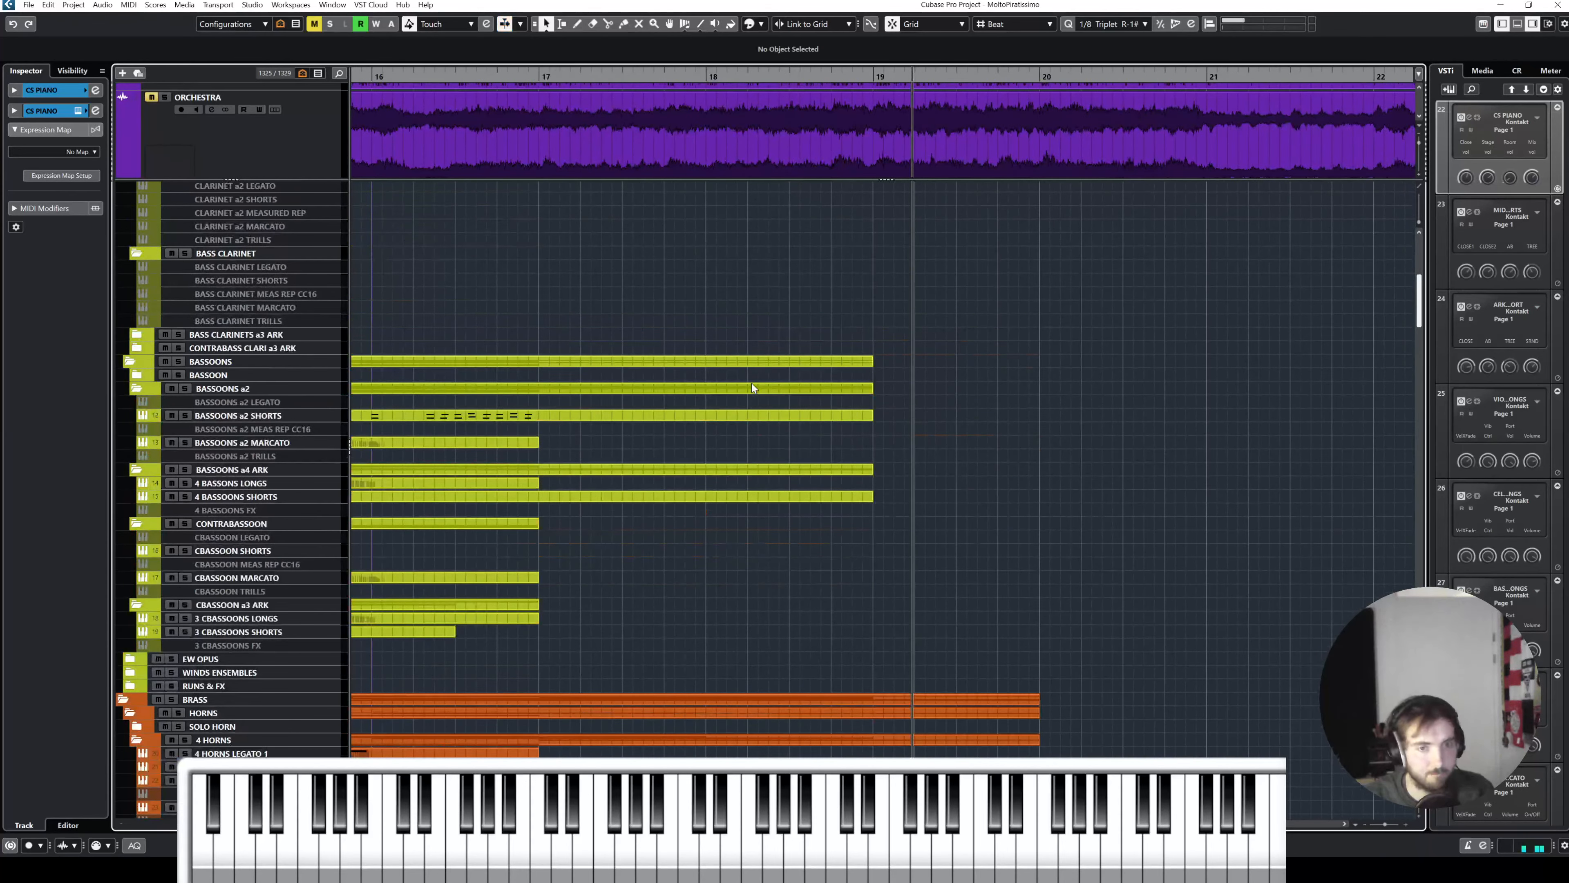
scroll(661, 436, up, 5)
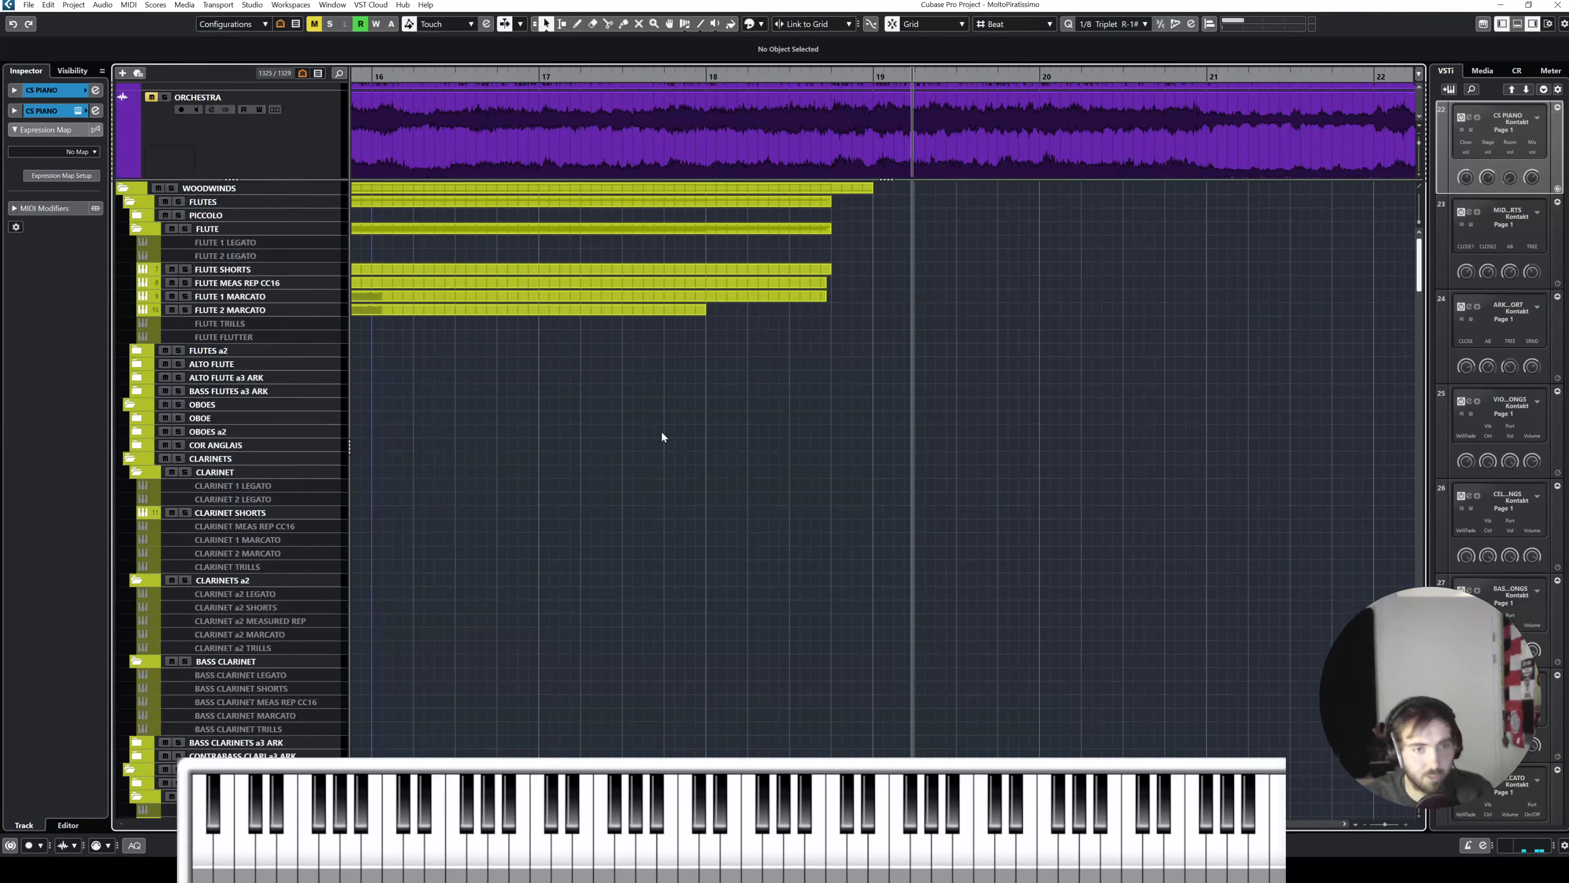
key(g)
key(g)
key(g)
key(g)
key(g)
key(g)
key(g)
key(g)
key(h)
key(h)
key(h)
key(h)
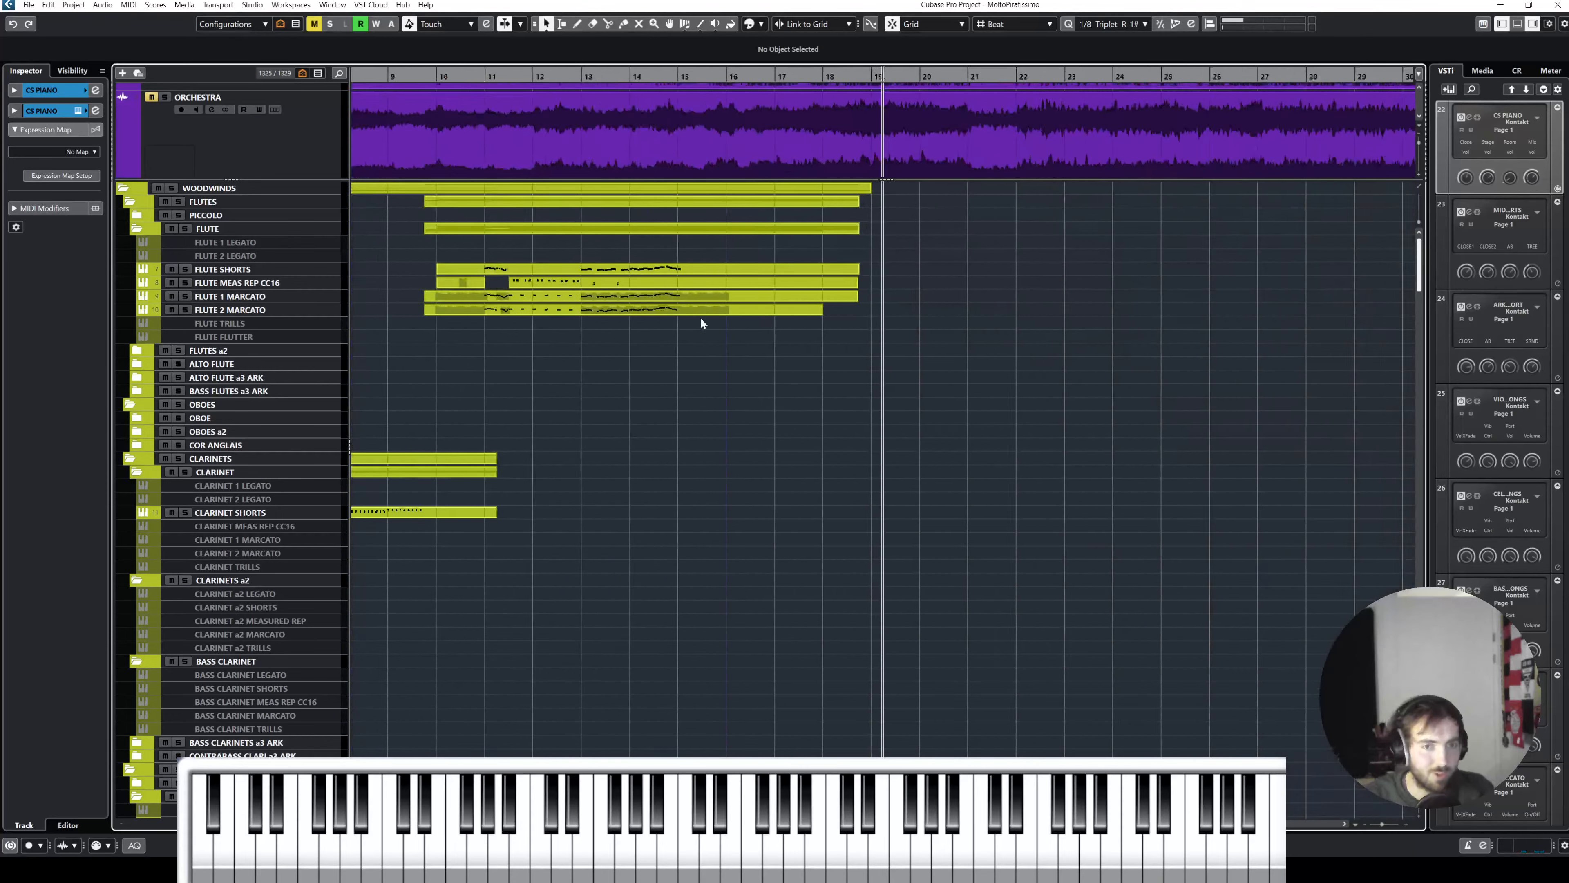
key(h)
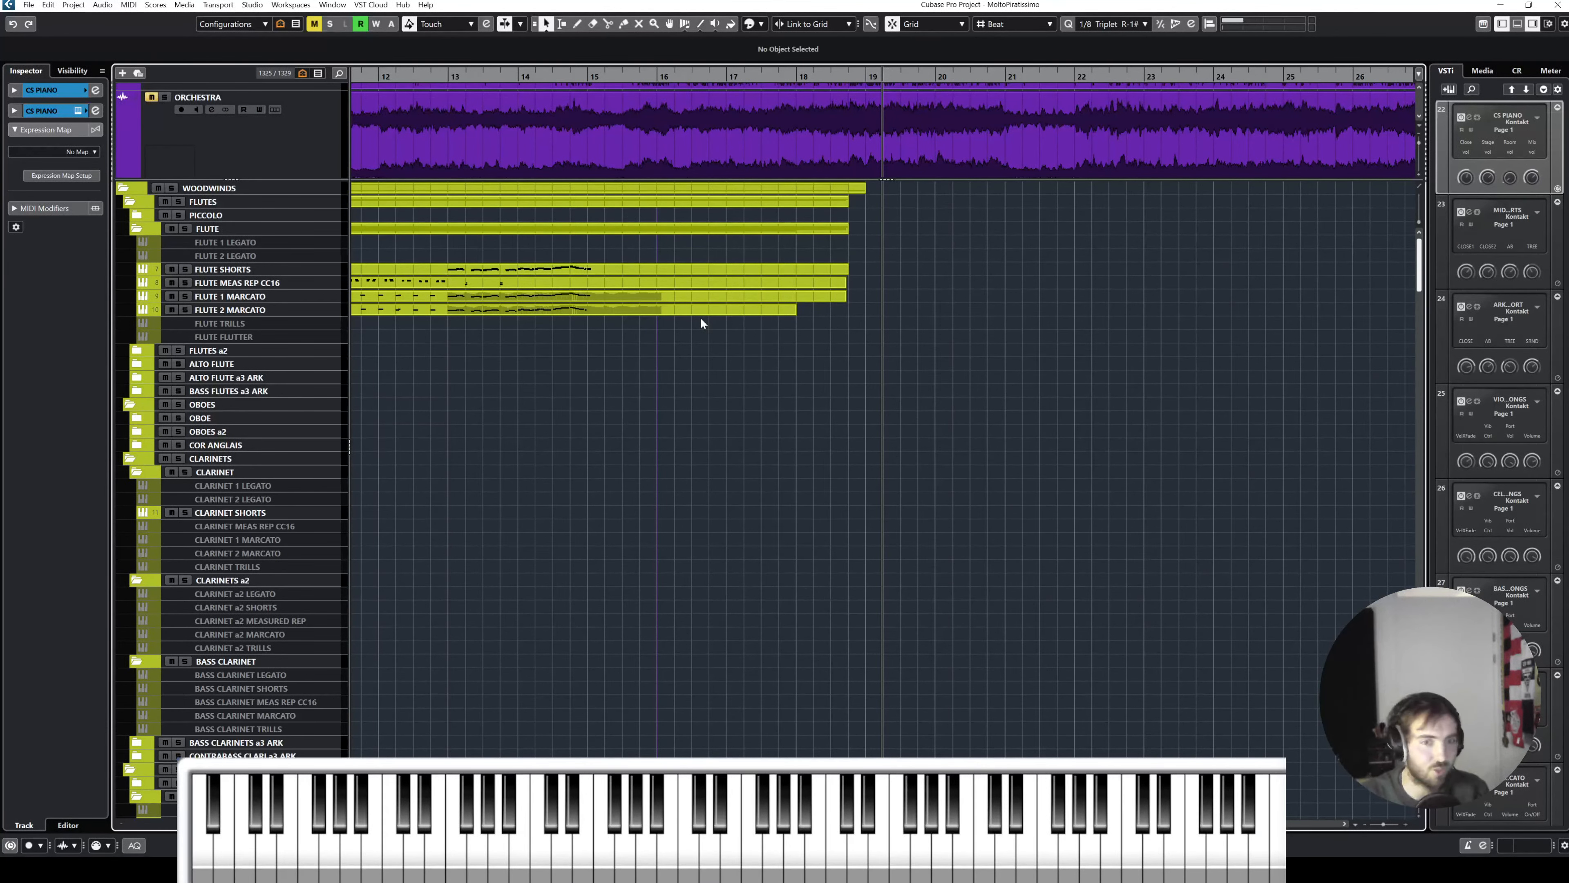
scroll(711, 347, left, 1)
Step: Examine the woodwind and horn parts across the whole piece for gaps in the arrangement
key(shift+f)
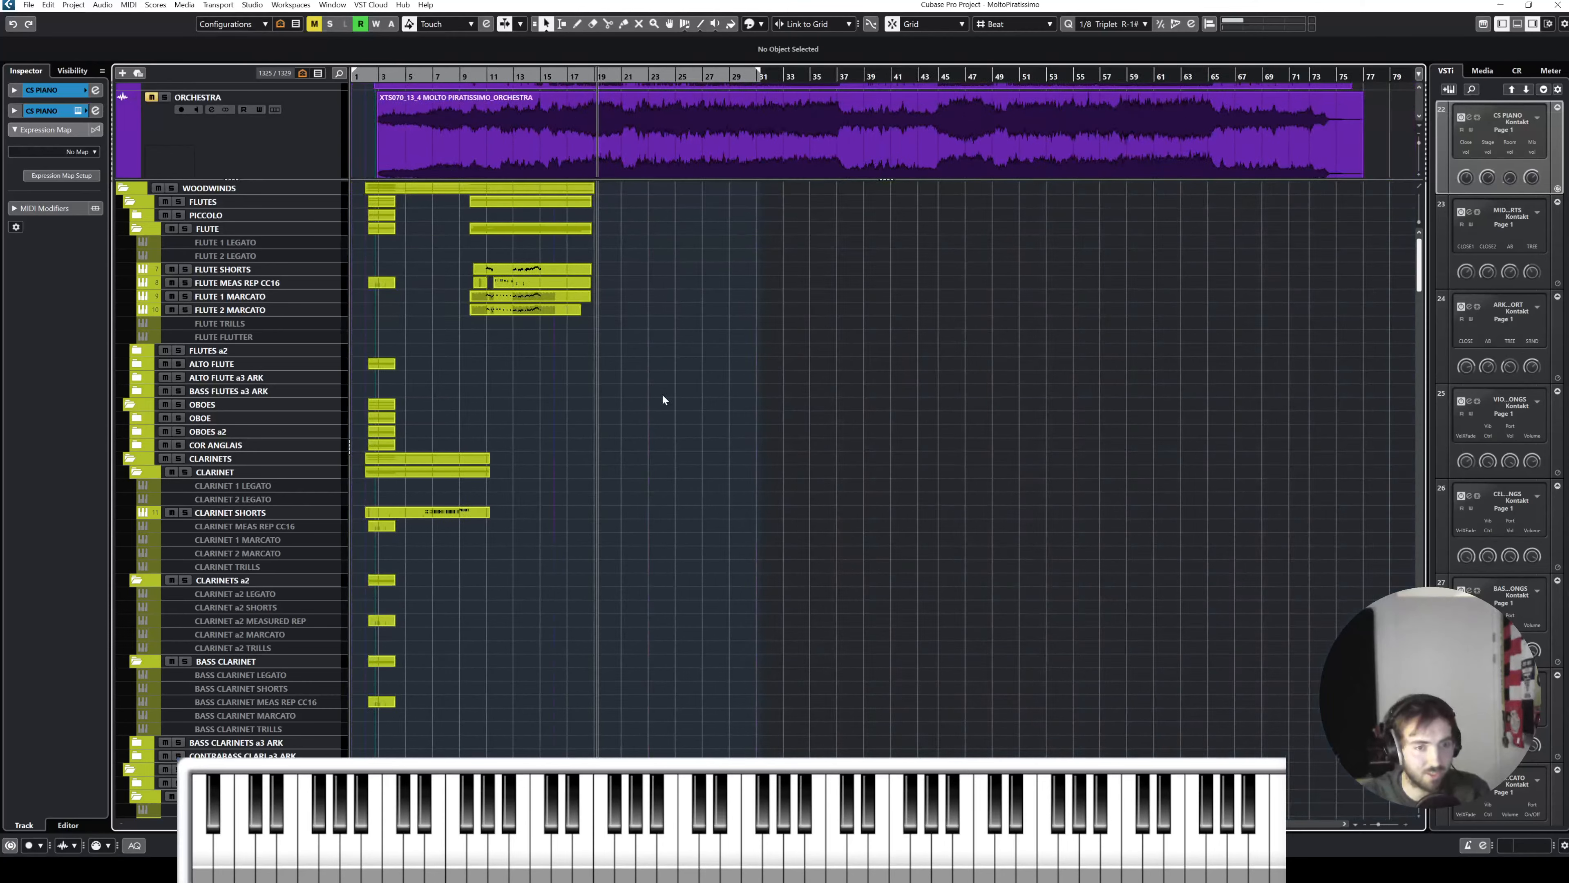
key(h)
key(h)
key(h)
key(h)
scroll(596, 426, down, 10)
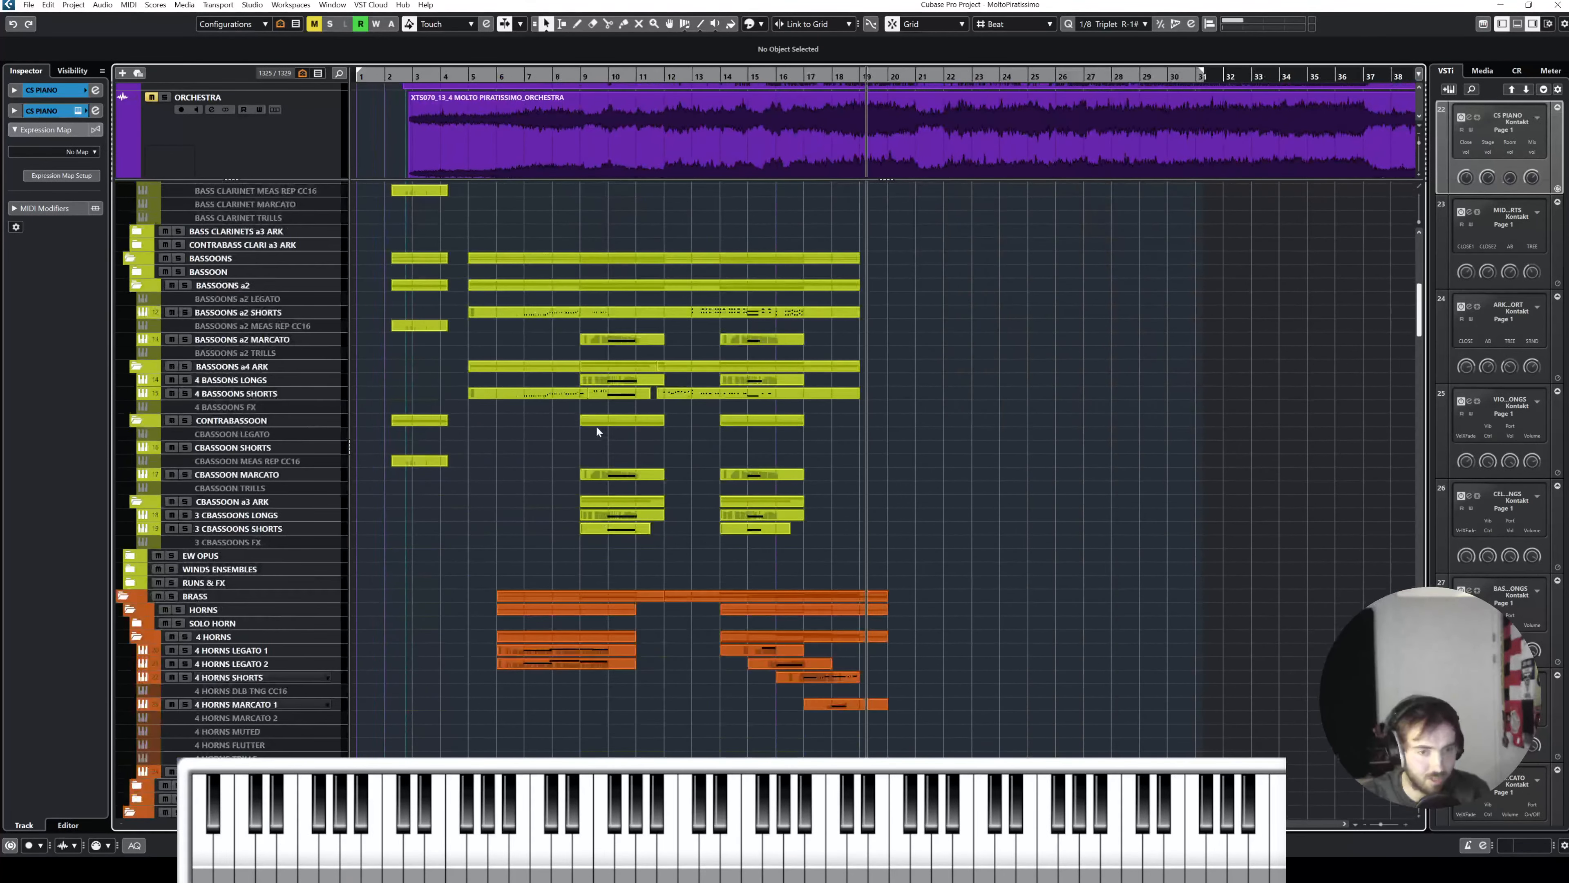
scroll(596, 425, up, 5)
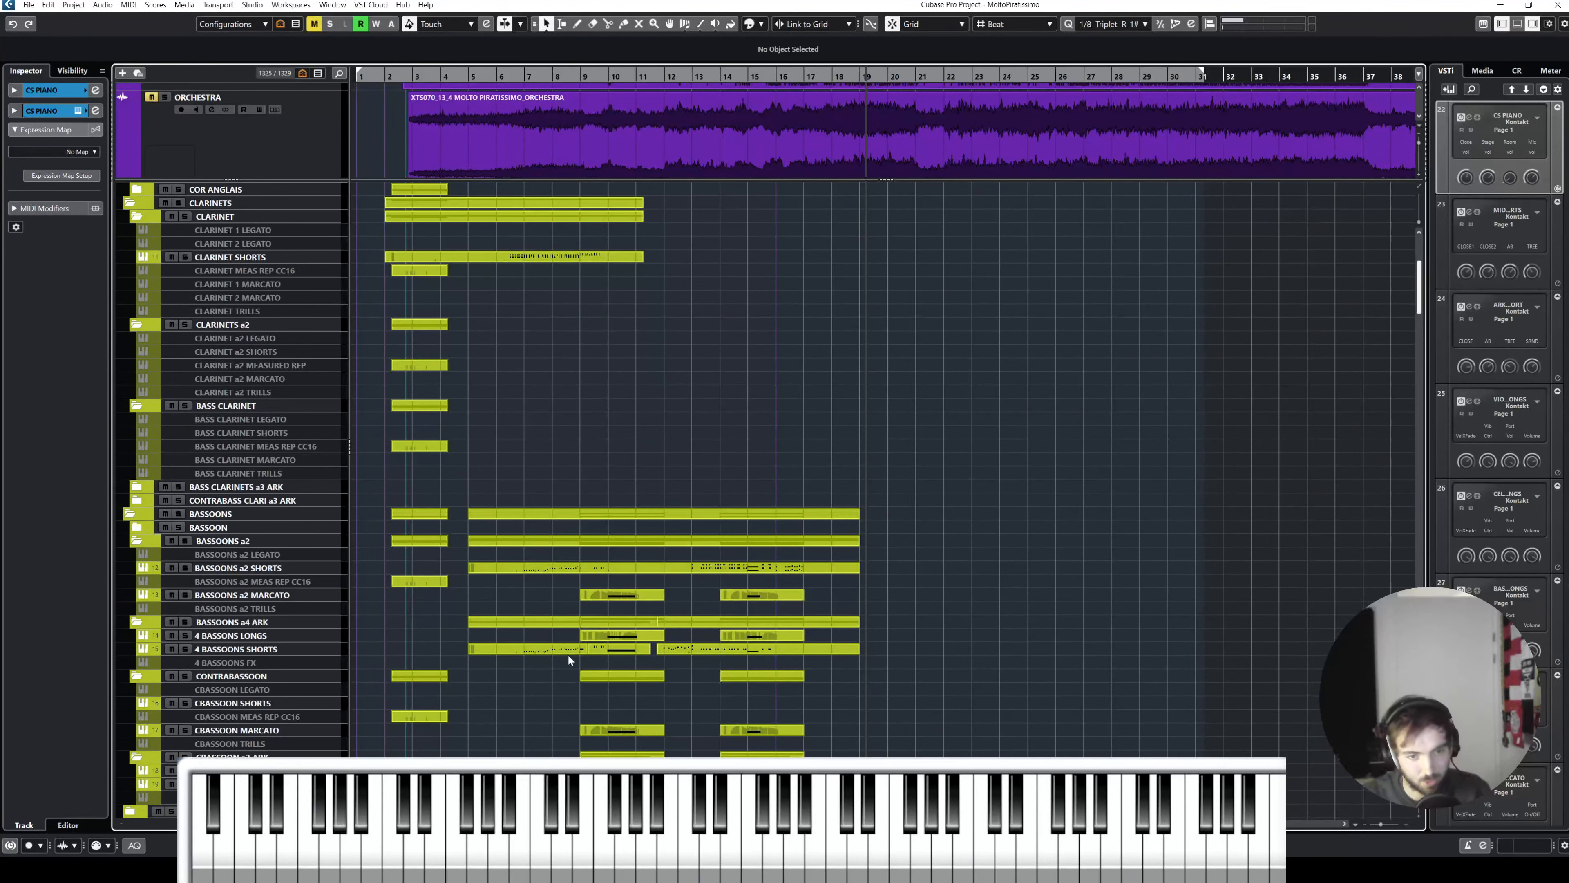
scroll(638, 448, up, 5)
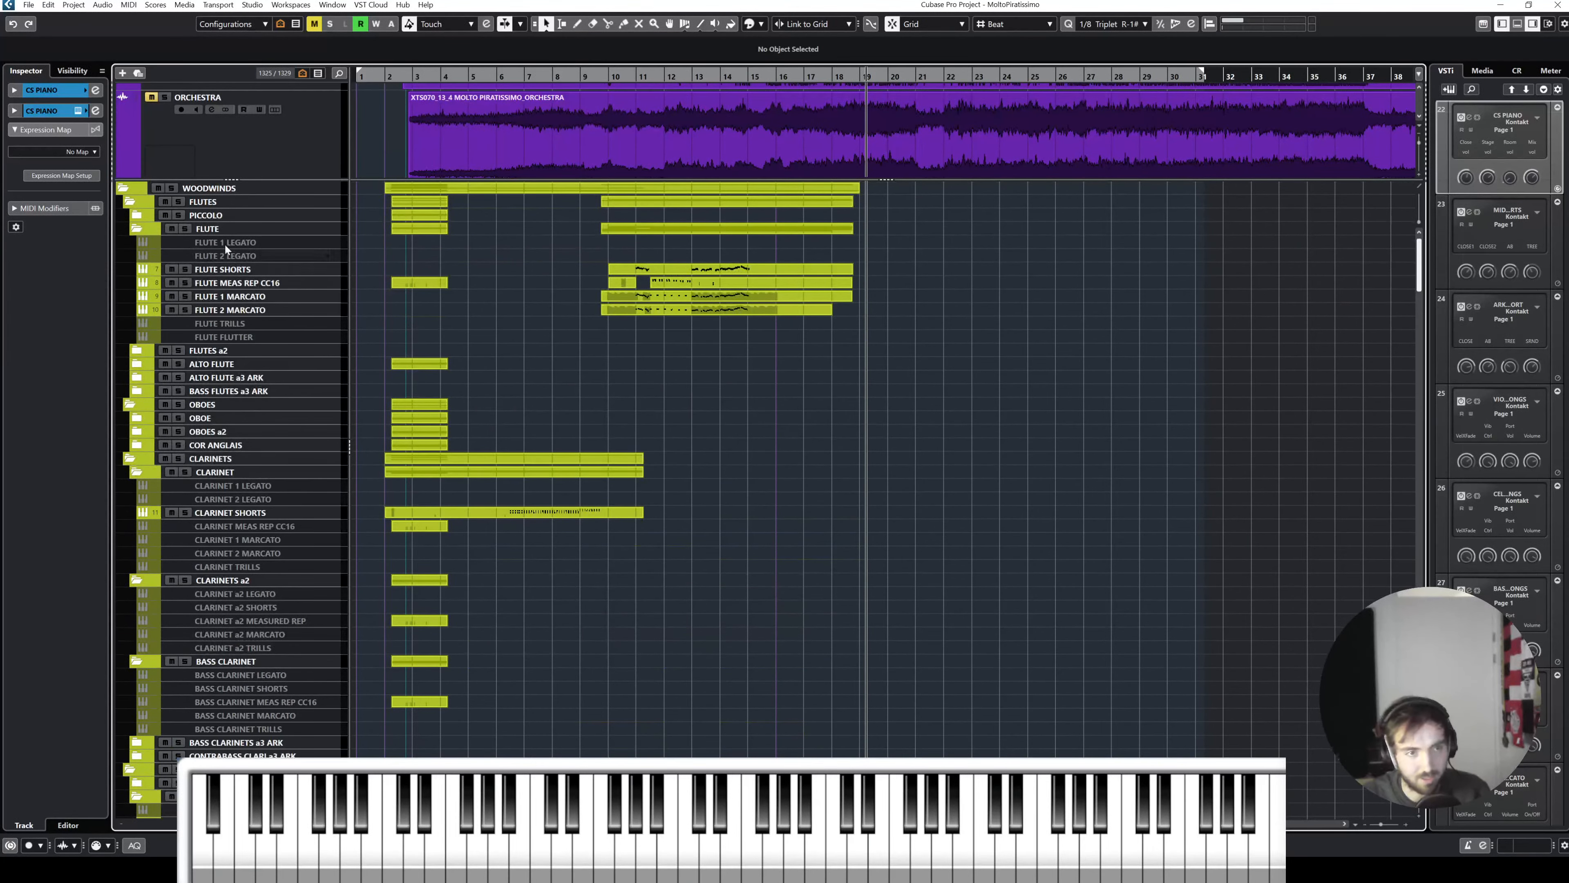
Step: Solo the FLUTE group, listen to it from bar 13, and clear the solo
click(182, 226)
click(693, 75)
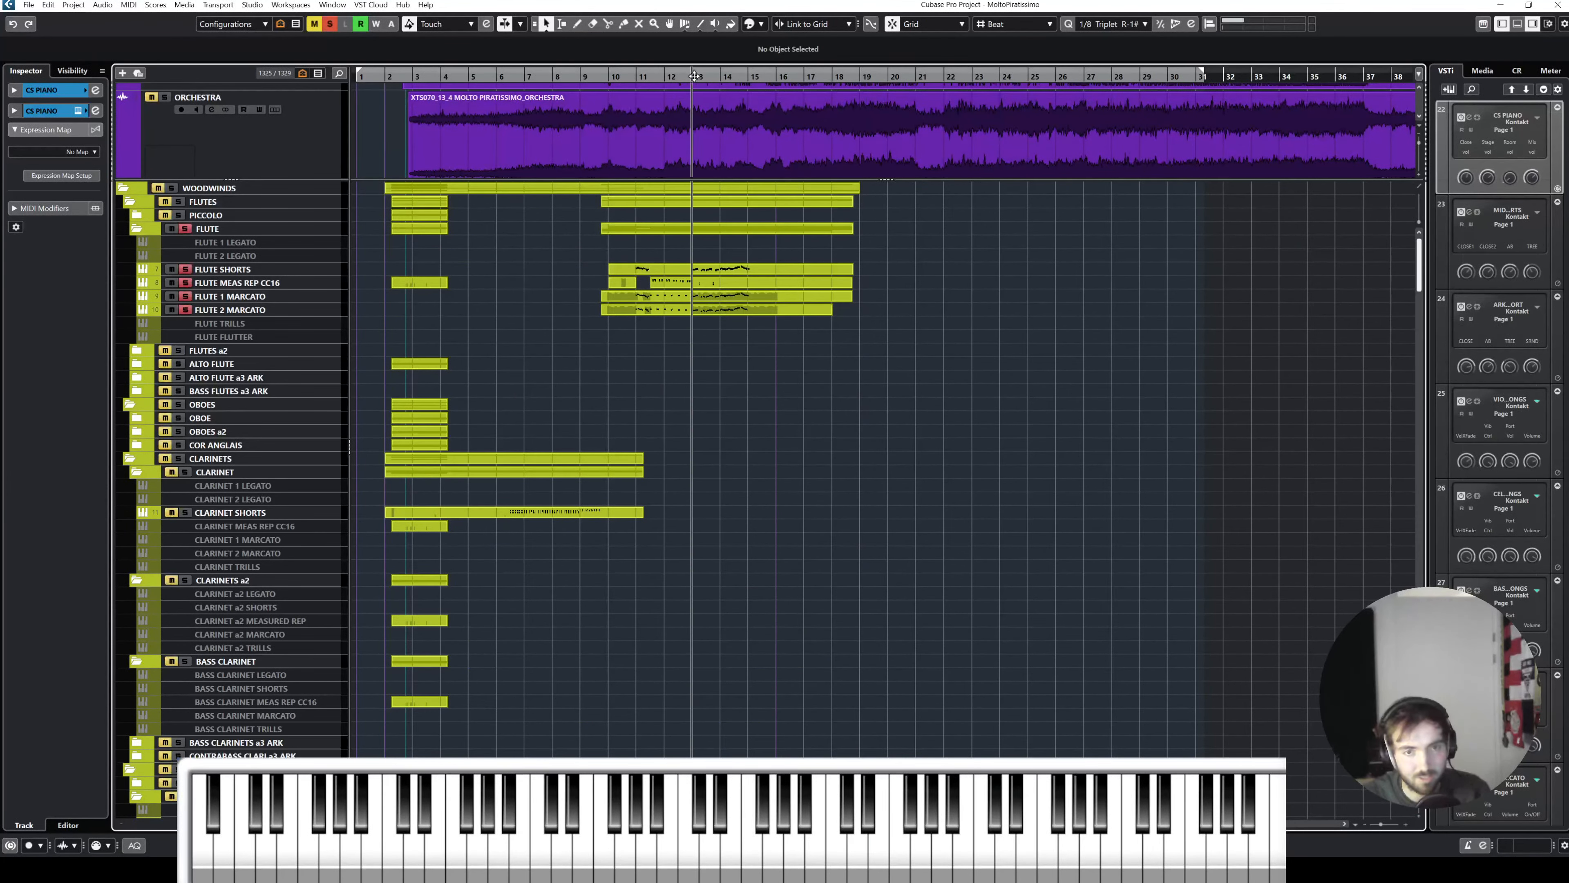
drag(694, 75, 940, 265)
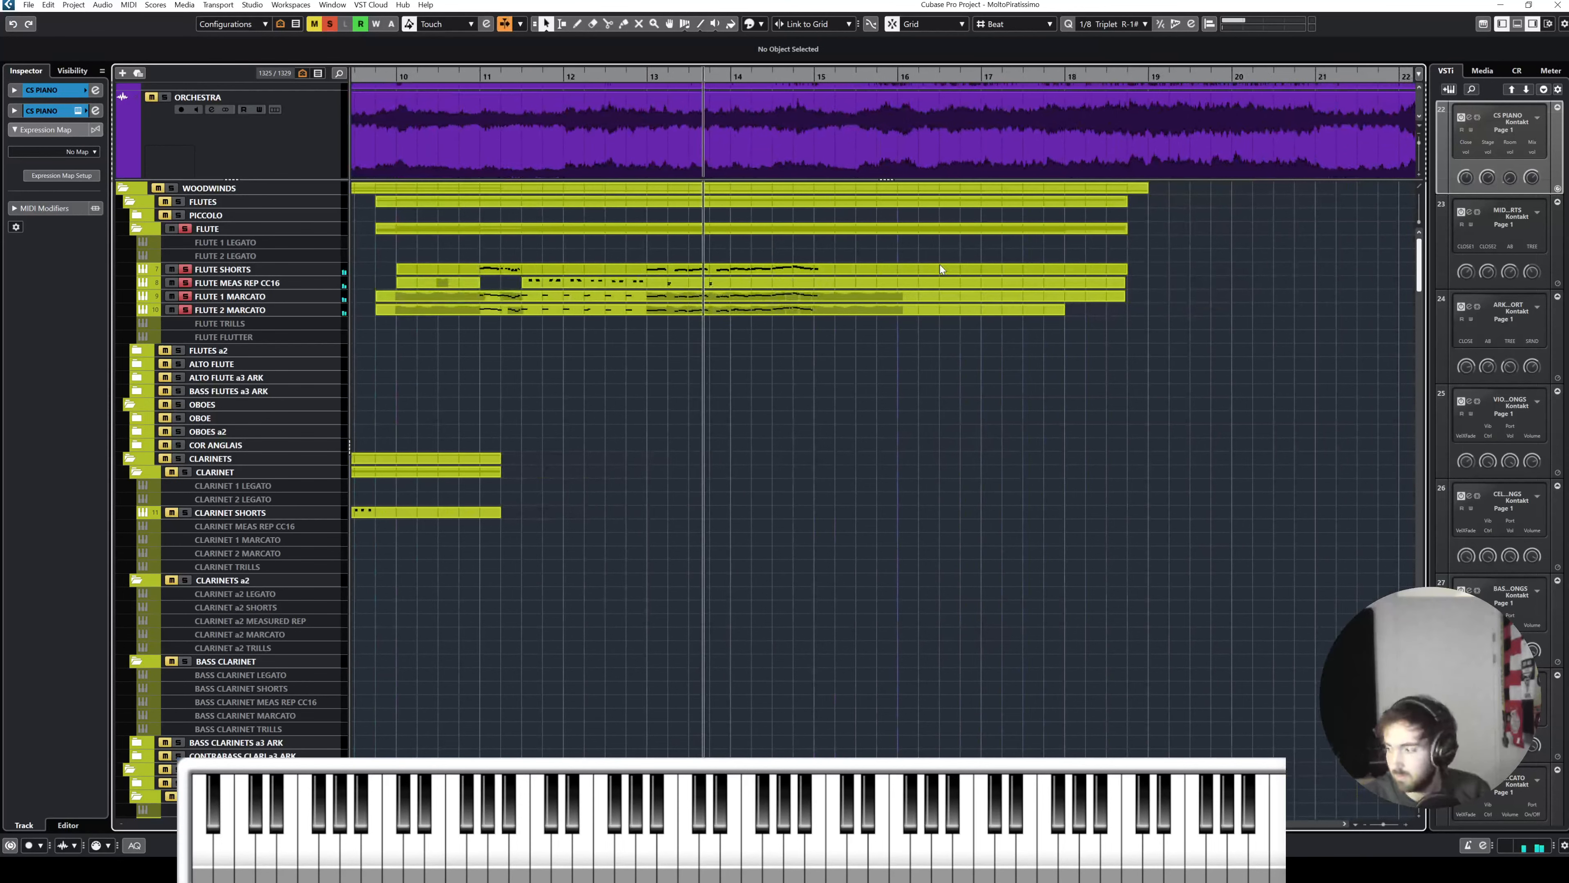
click(182, 228)
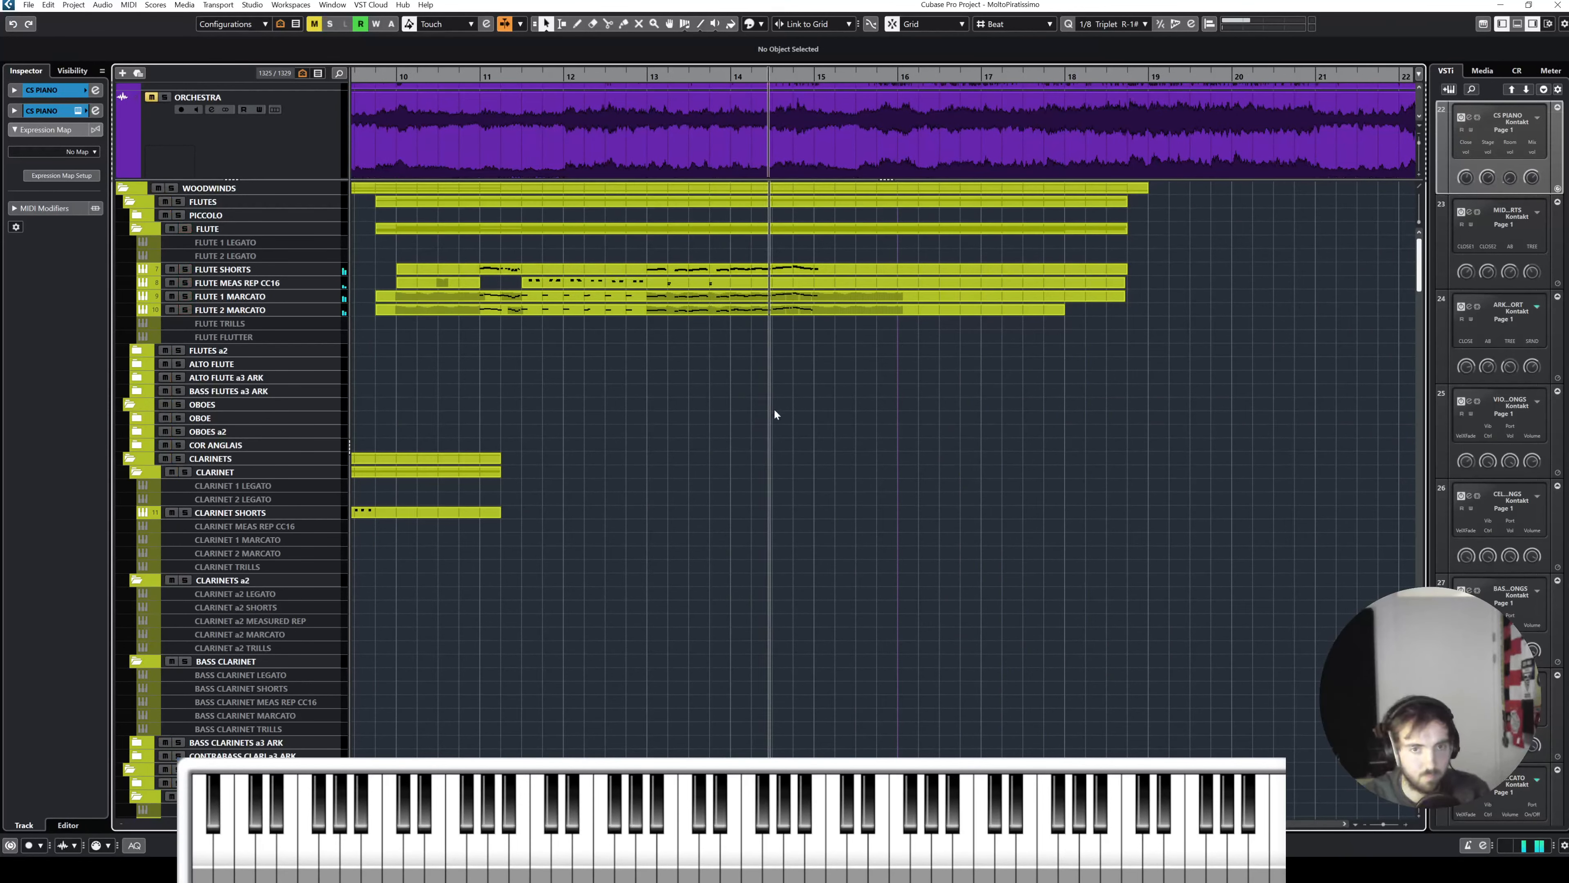
Step: Solo the CHOIR reference track and listen to it from bar 16
scroll(850, 432, right, 3)
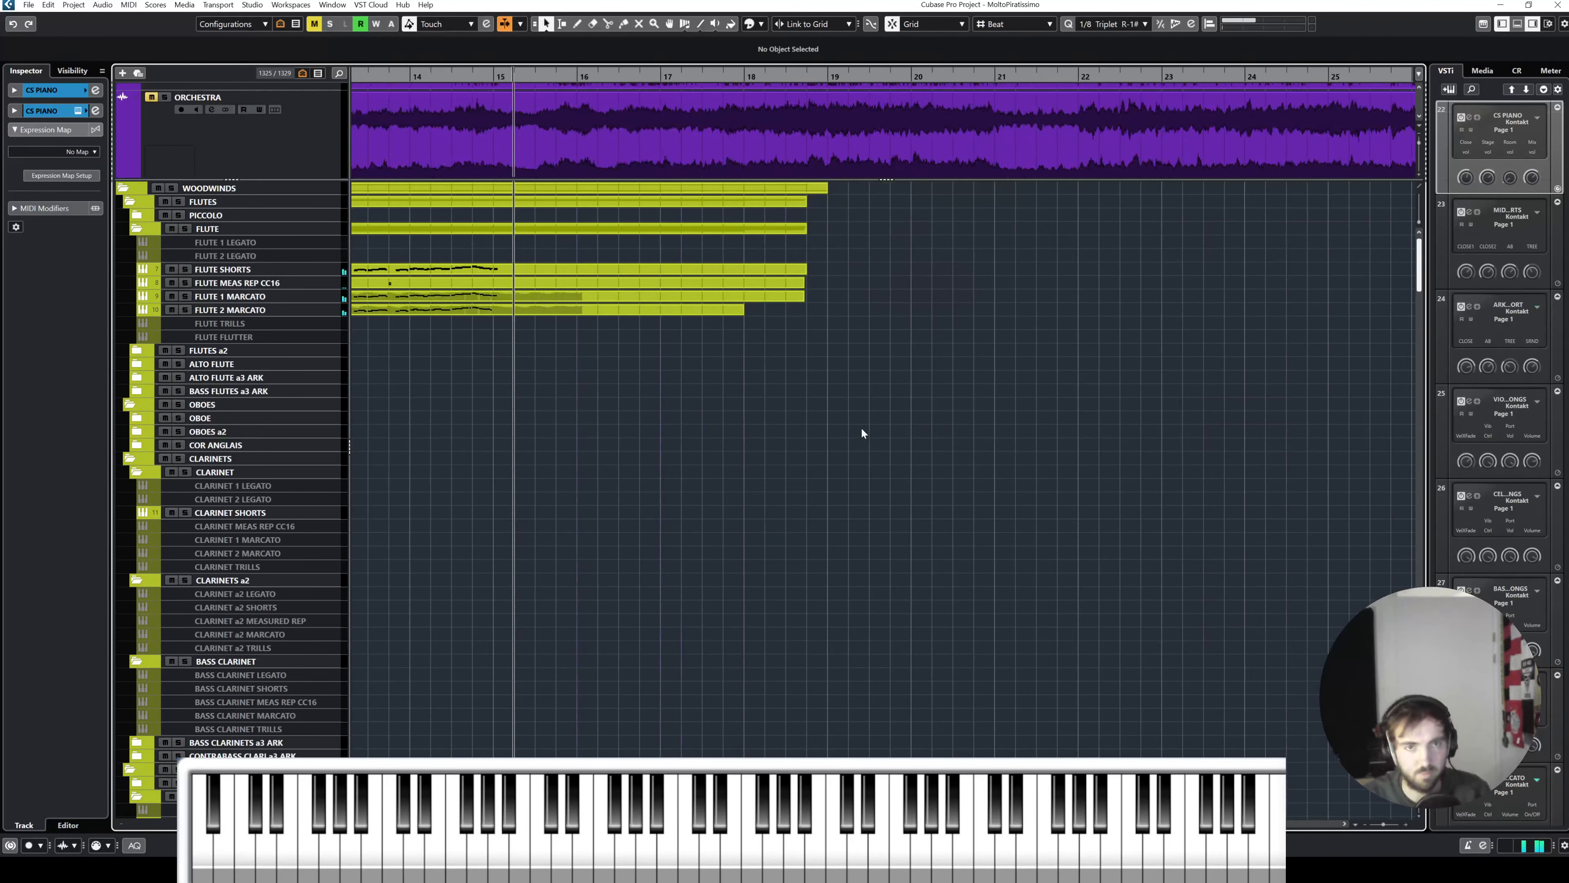
scroll(862, 433, right, 1)
scroll(726, 149, down, 3)
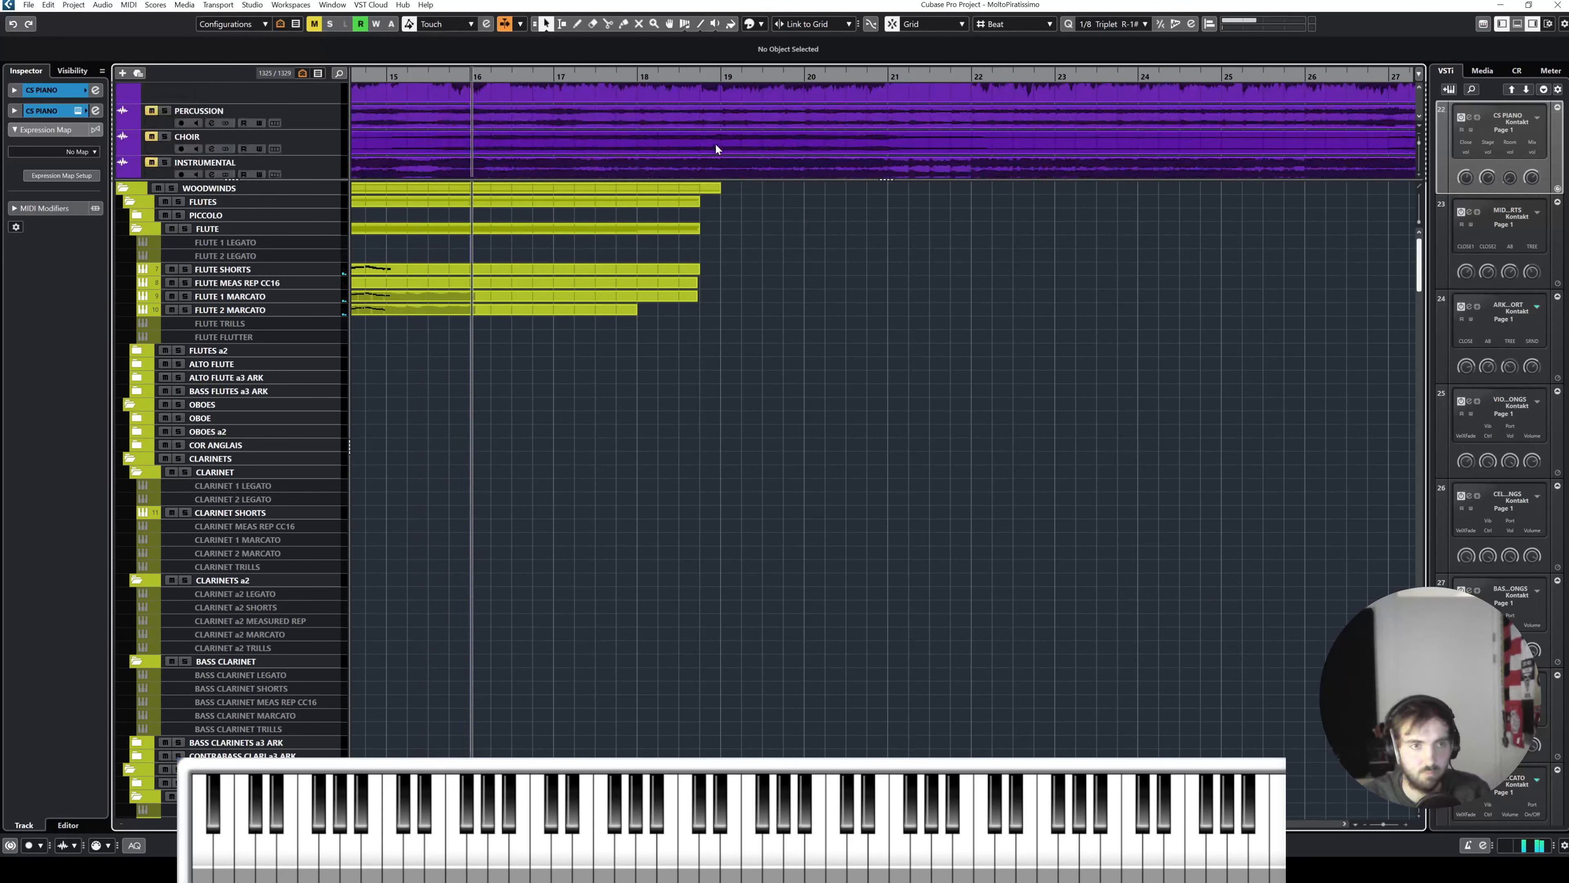
click(686, 143)
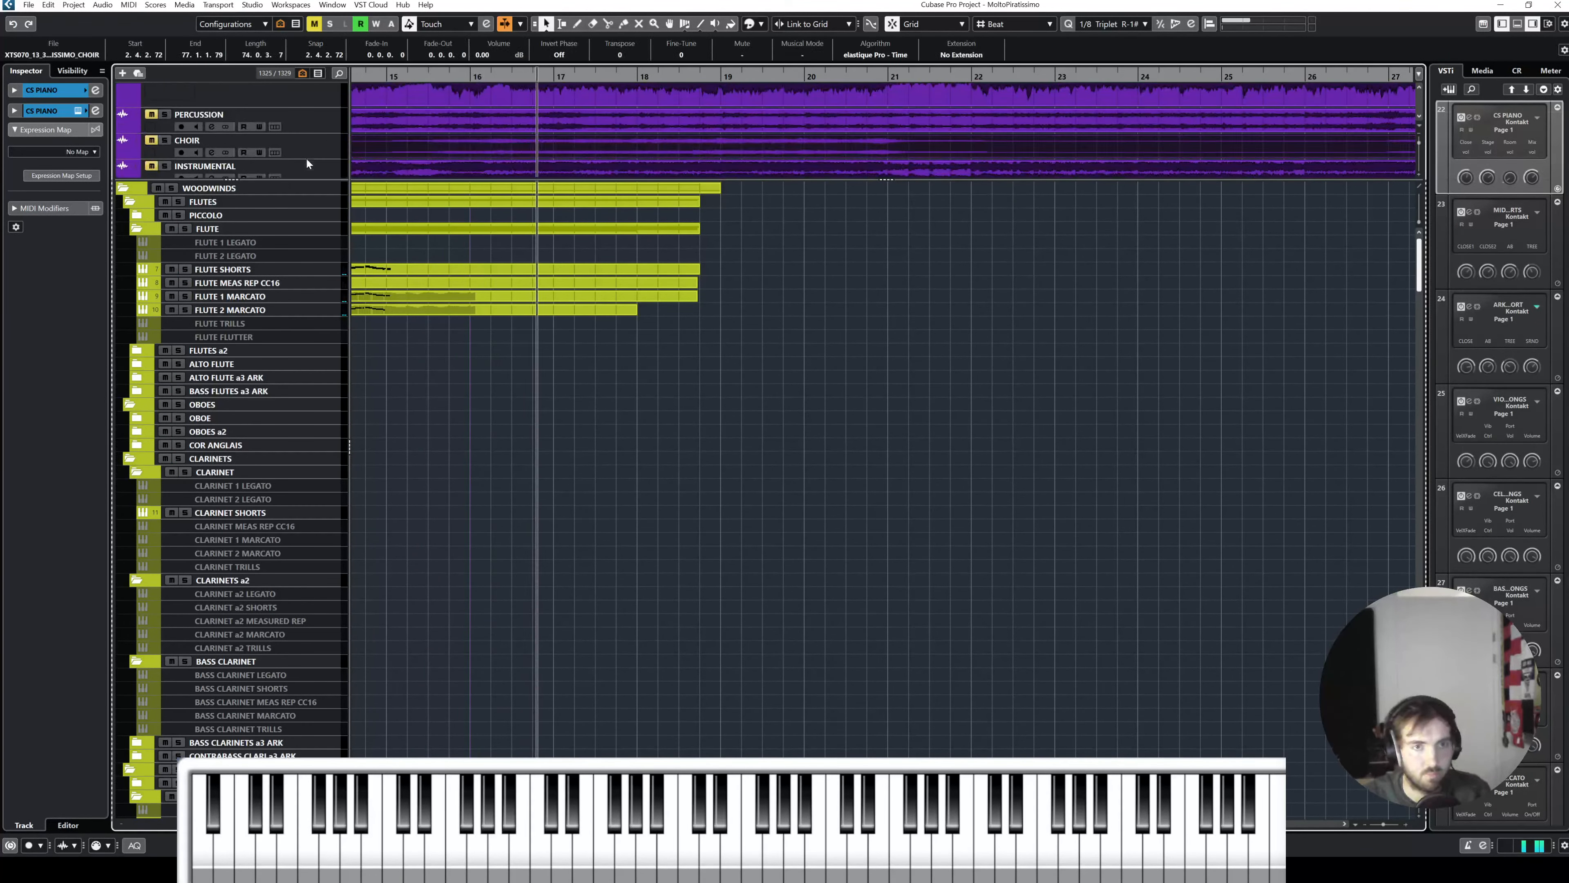
click(324, 144)
scroll(334, 147, up, 2)
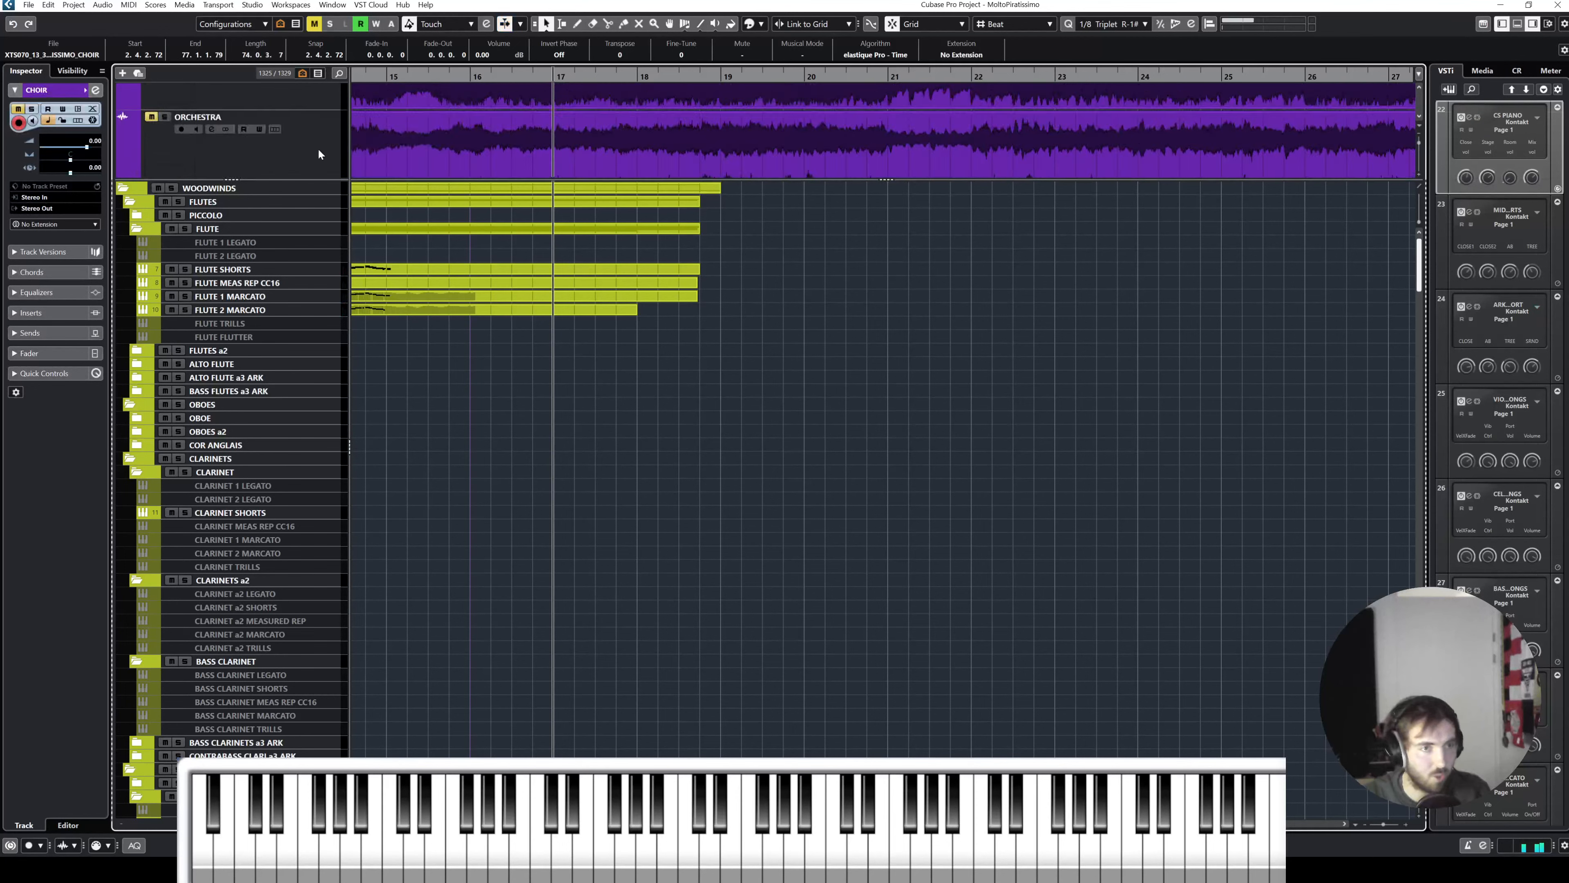
scroll(319, 156, down, 2)
key(s)
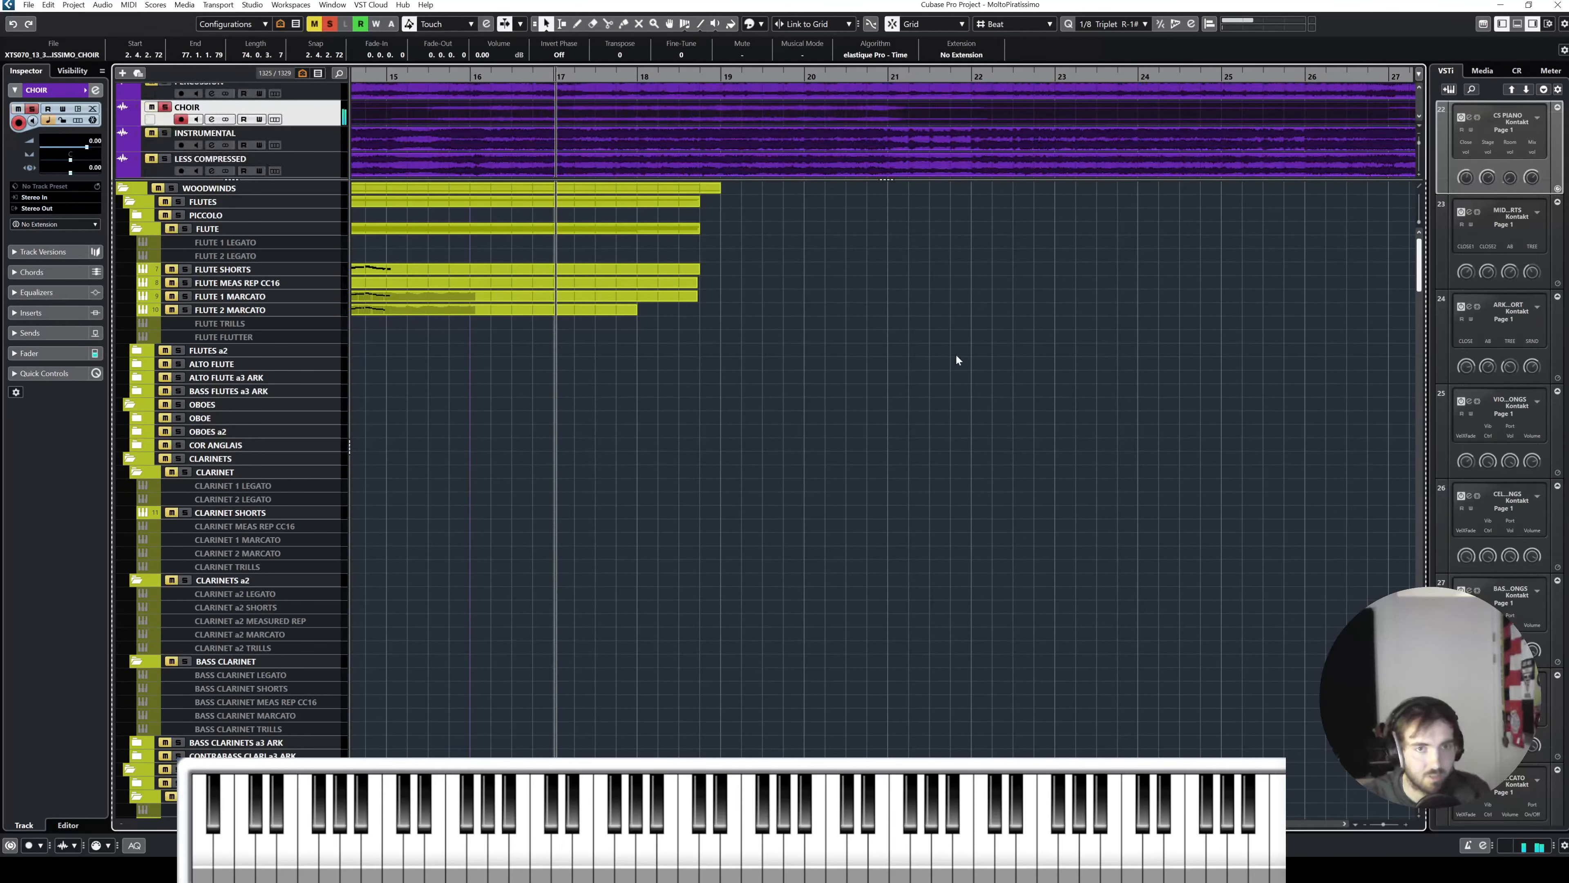
click(493, 77)
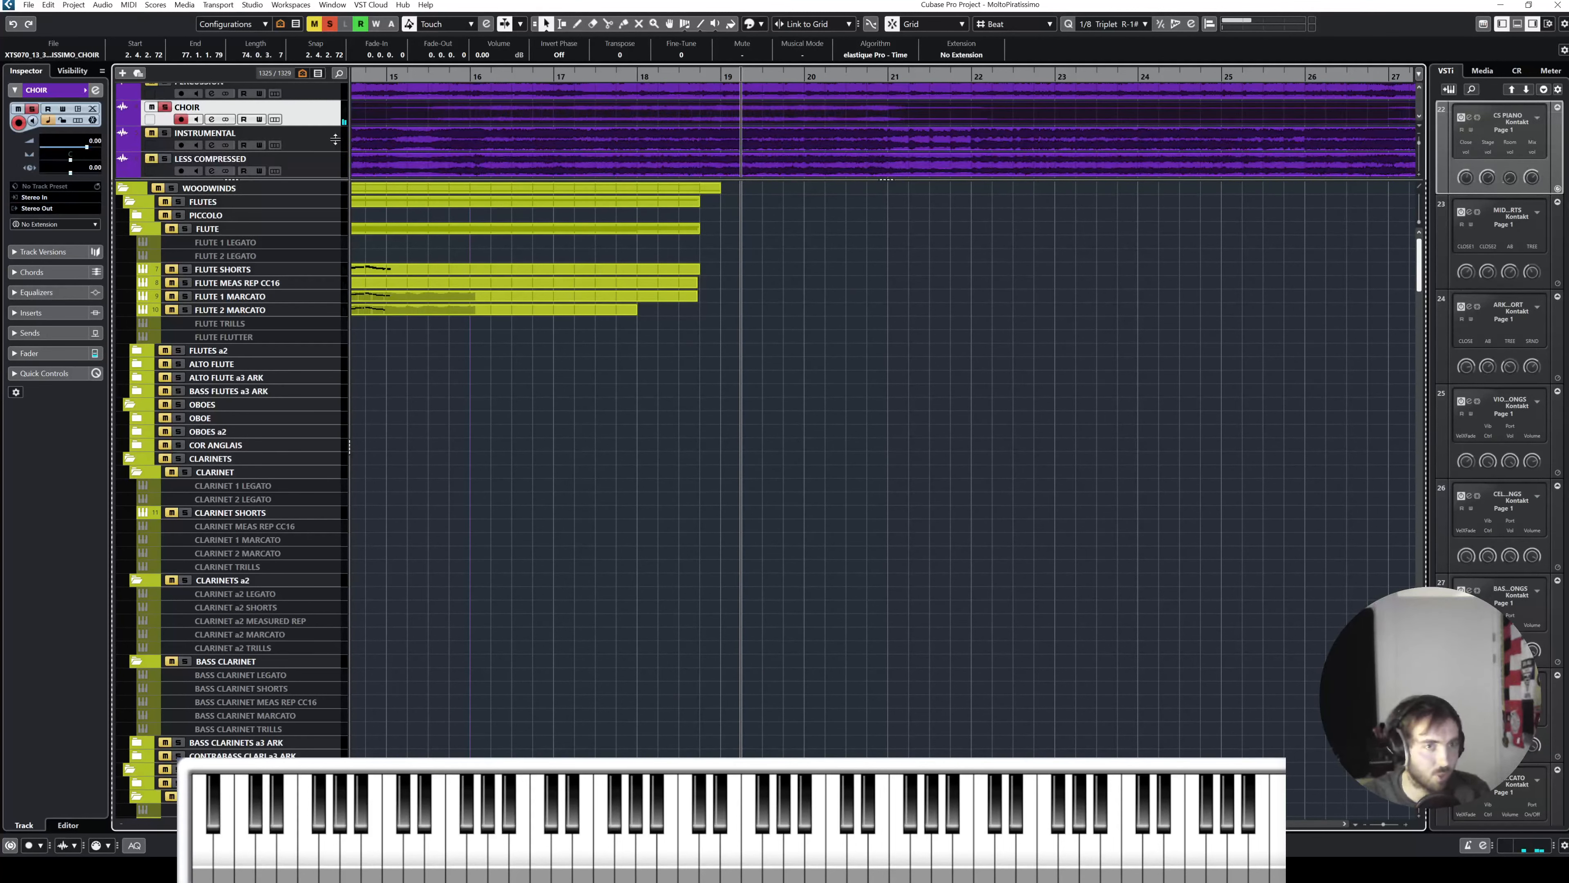
Step: Enlarge the CHOIR reference track and play it from bar 15 with CS PIANO soloed for sounding out notes
drag(336, 126, 335, 164)
click(656, 73)
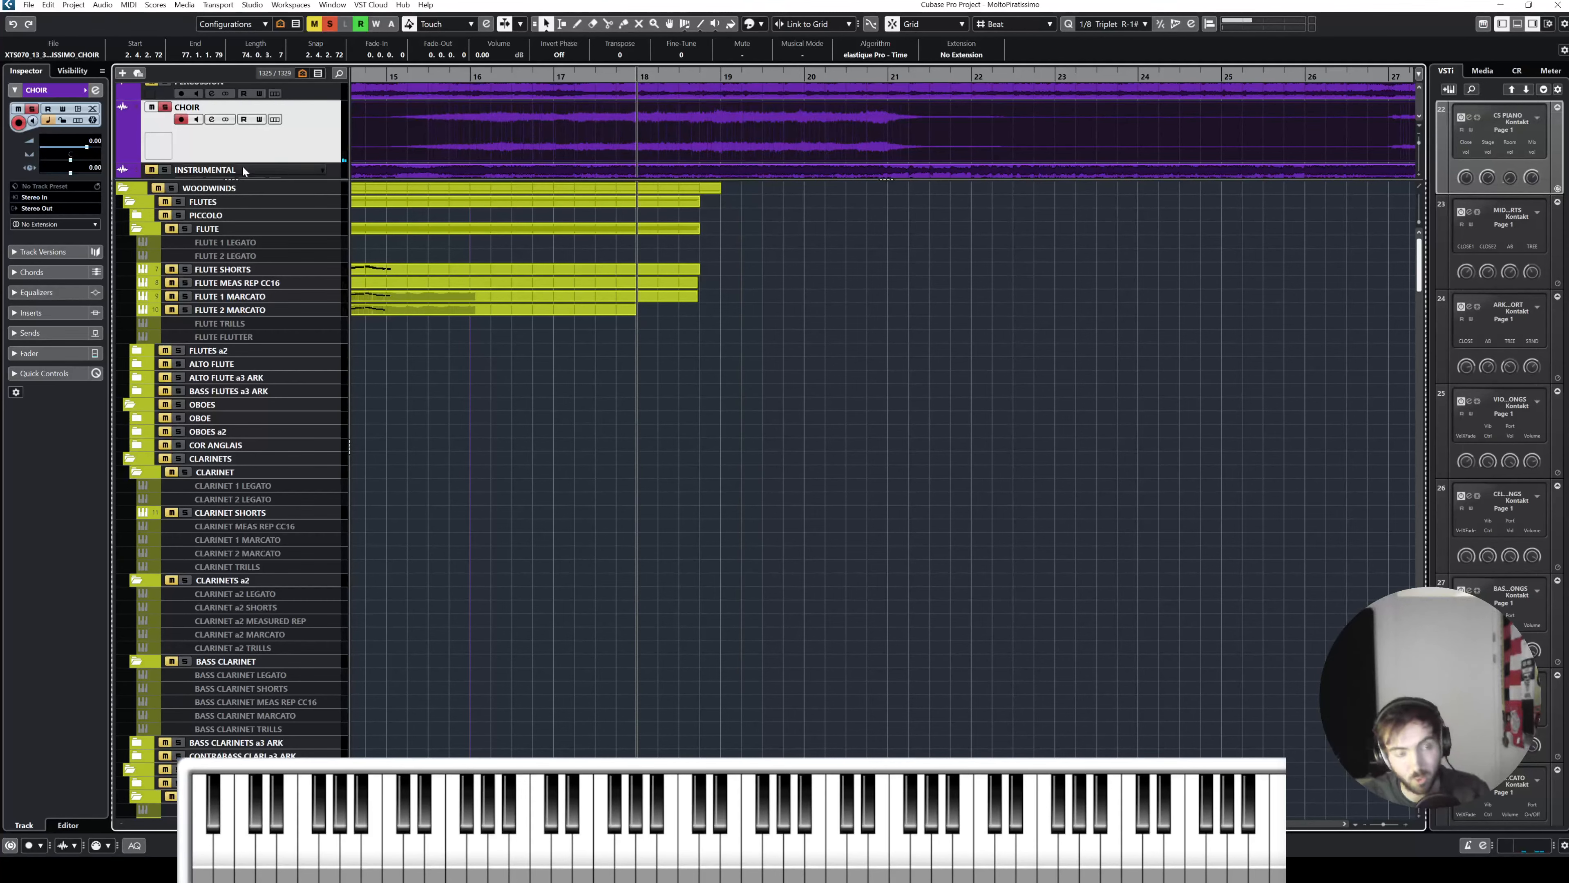
scroll(225, 487, down, 20)
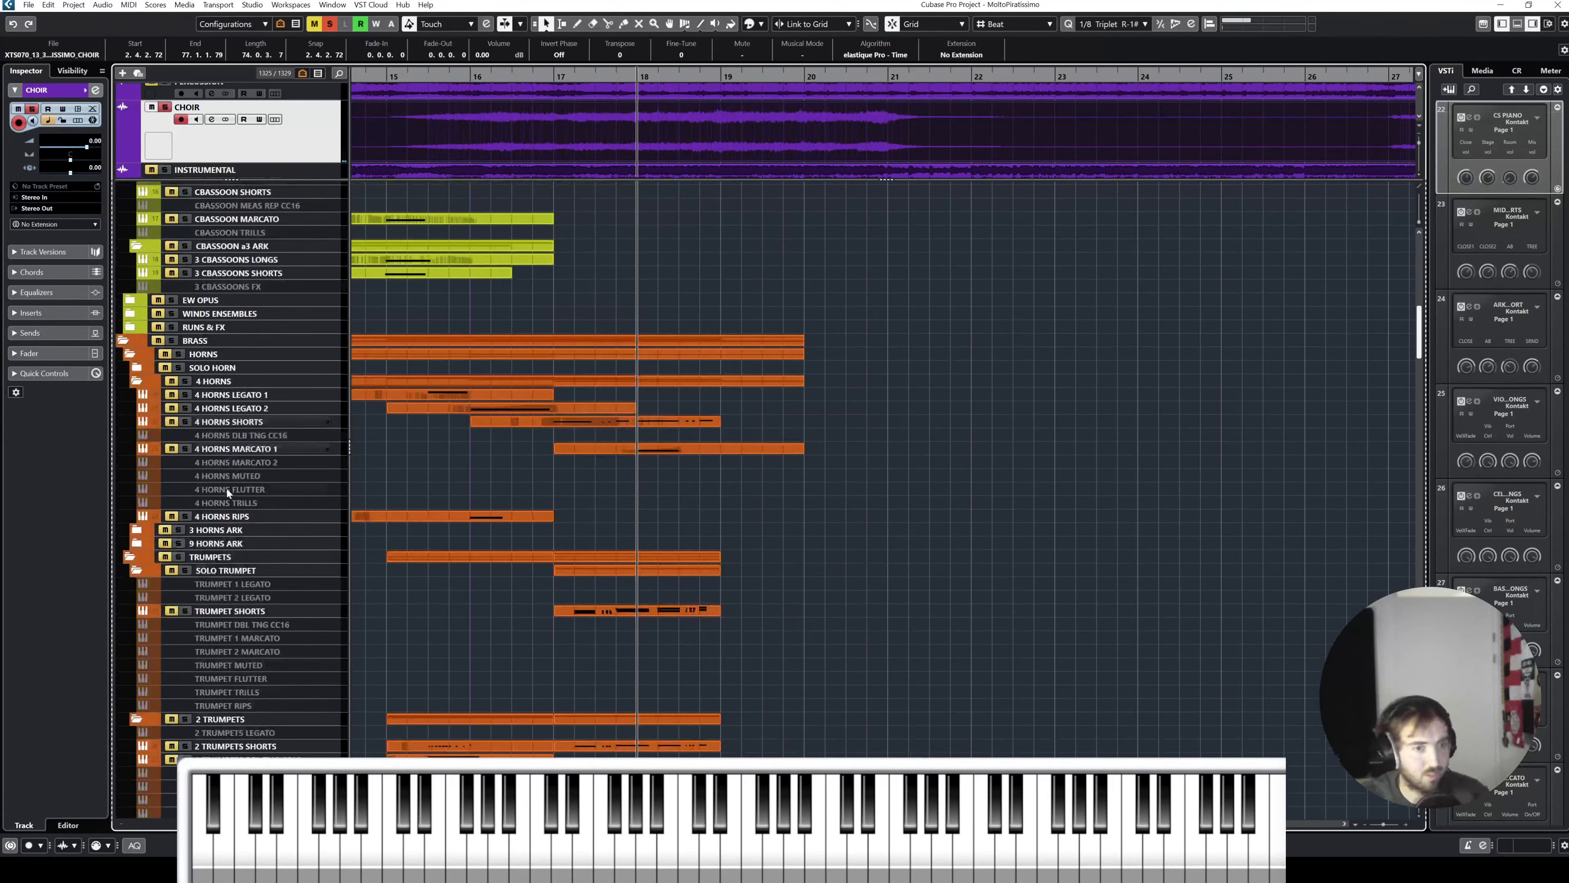
scroll(217, 457, down, 5)
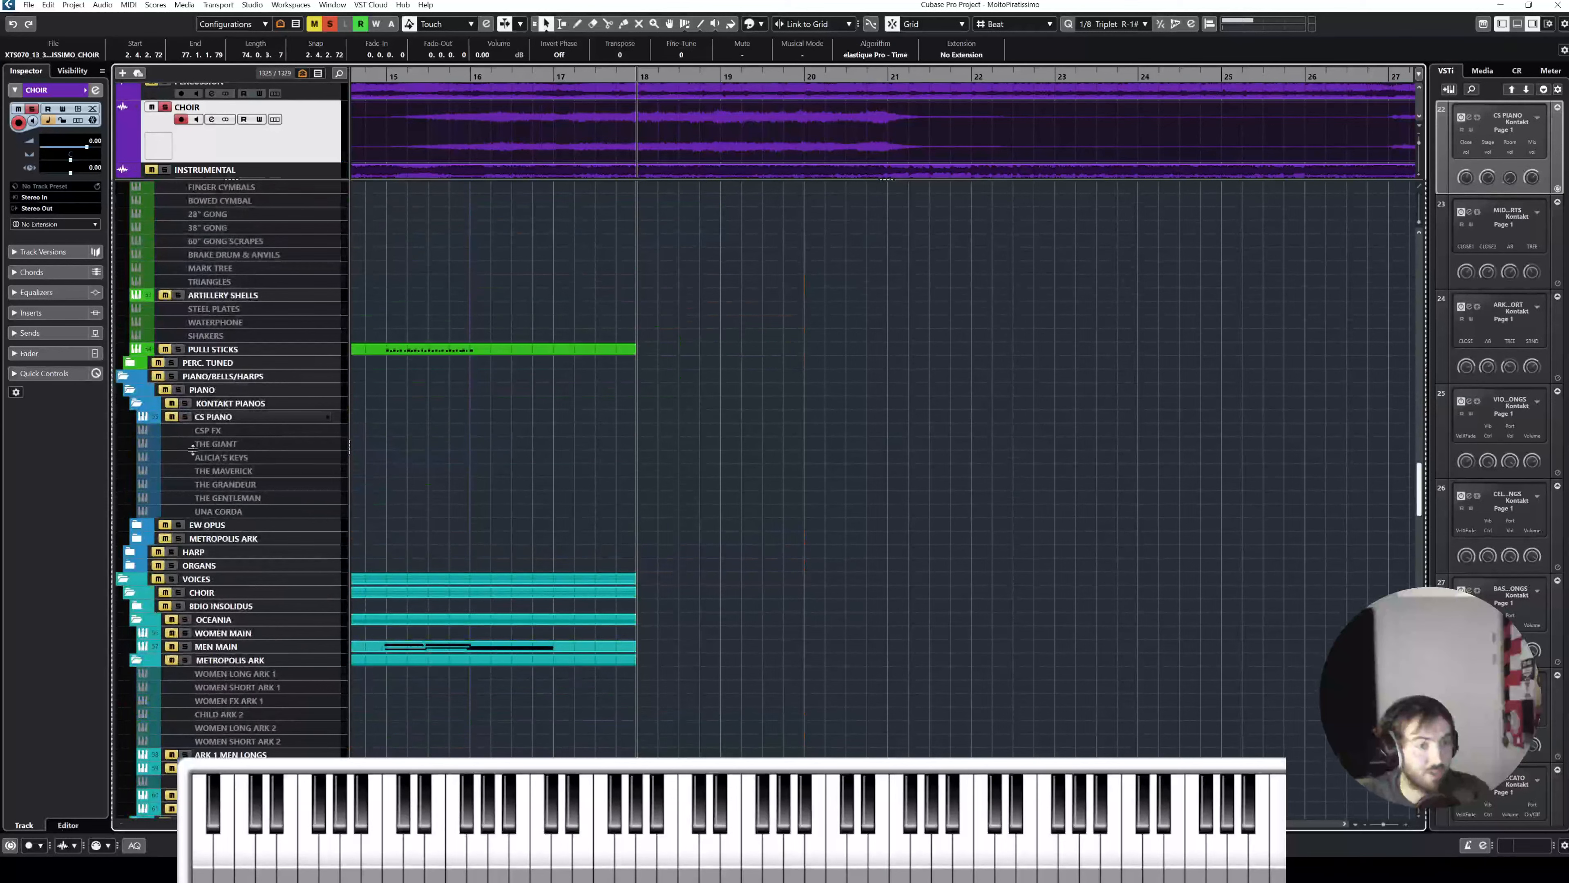
click(264, 417)
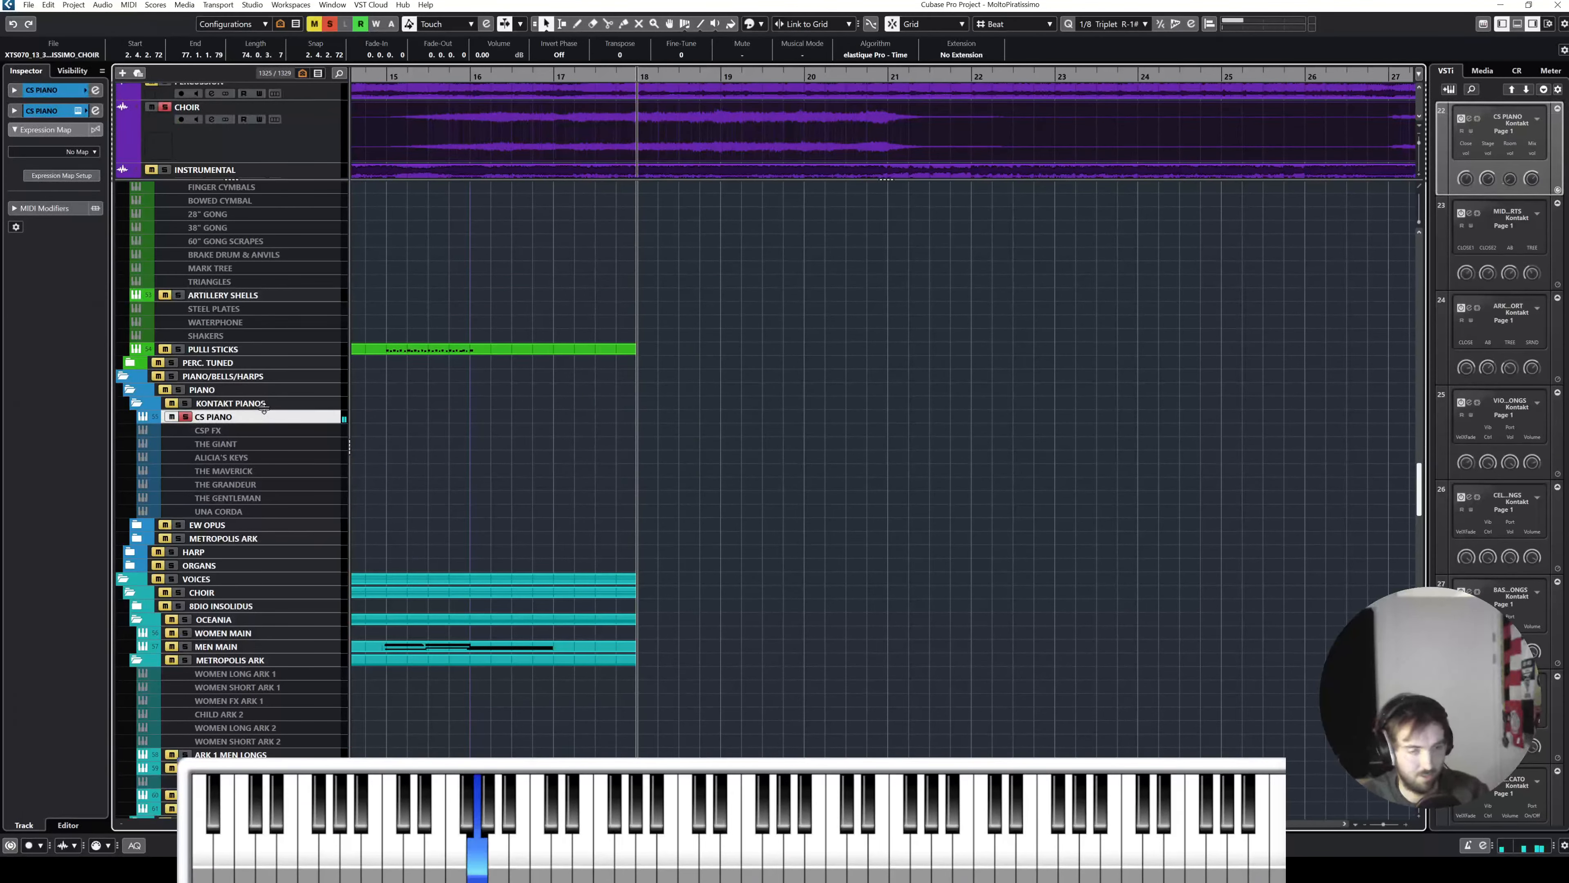
click(427, 76)
key(space)
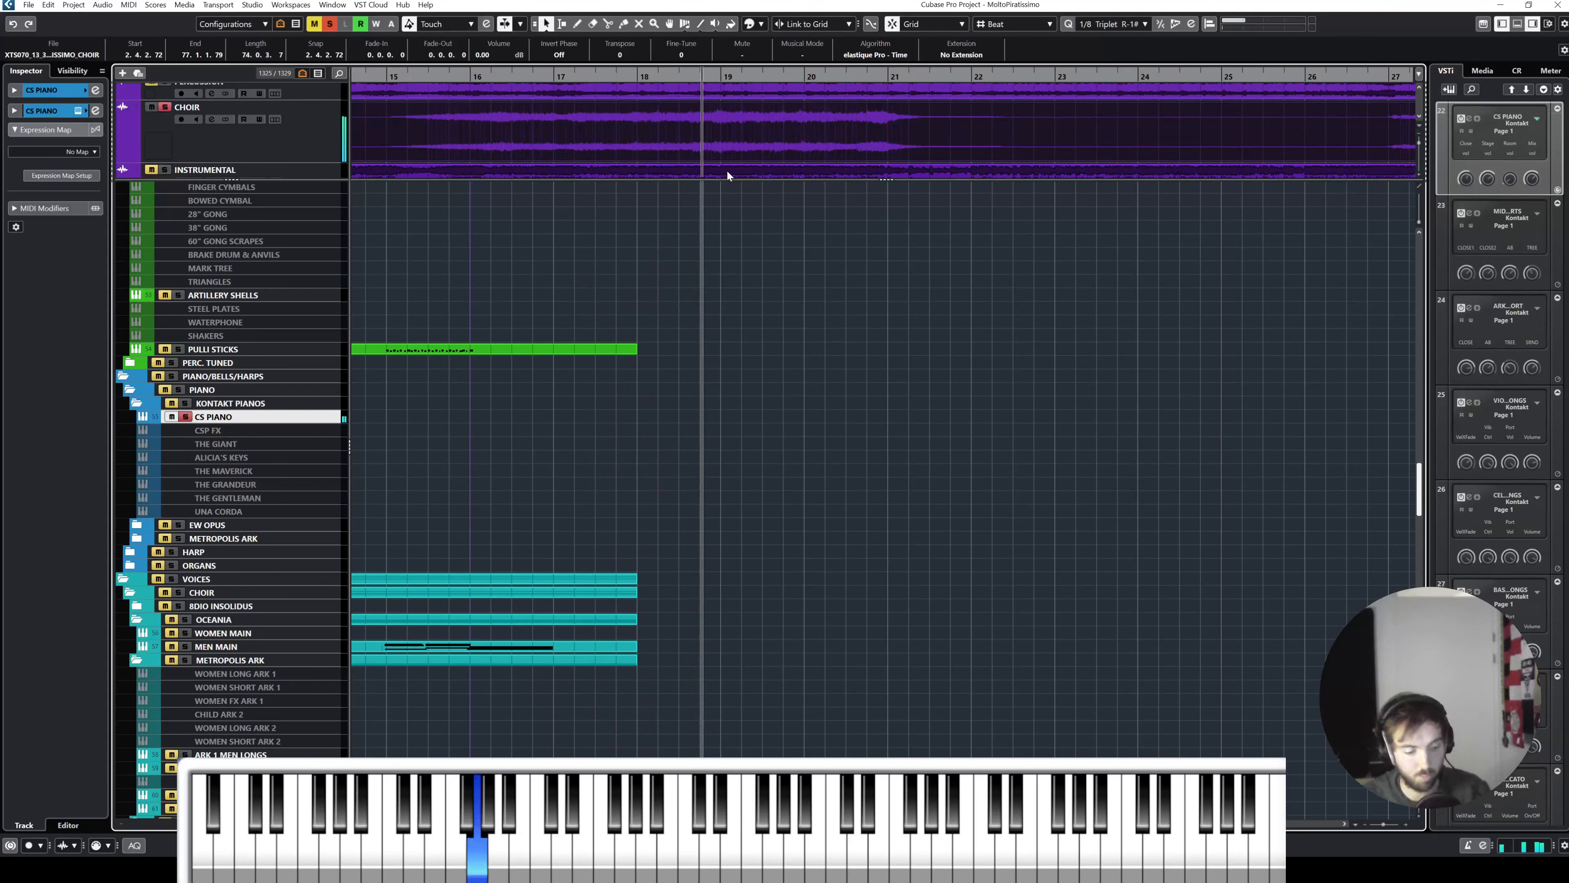
key(space)
Step: Clear the CHOIR and CS PIANO solos and select the MEN MAIN choir track
click(164, 107)
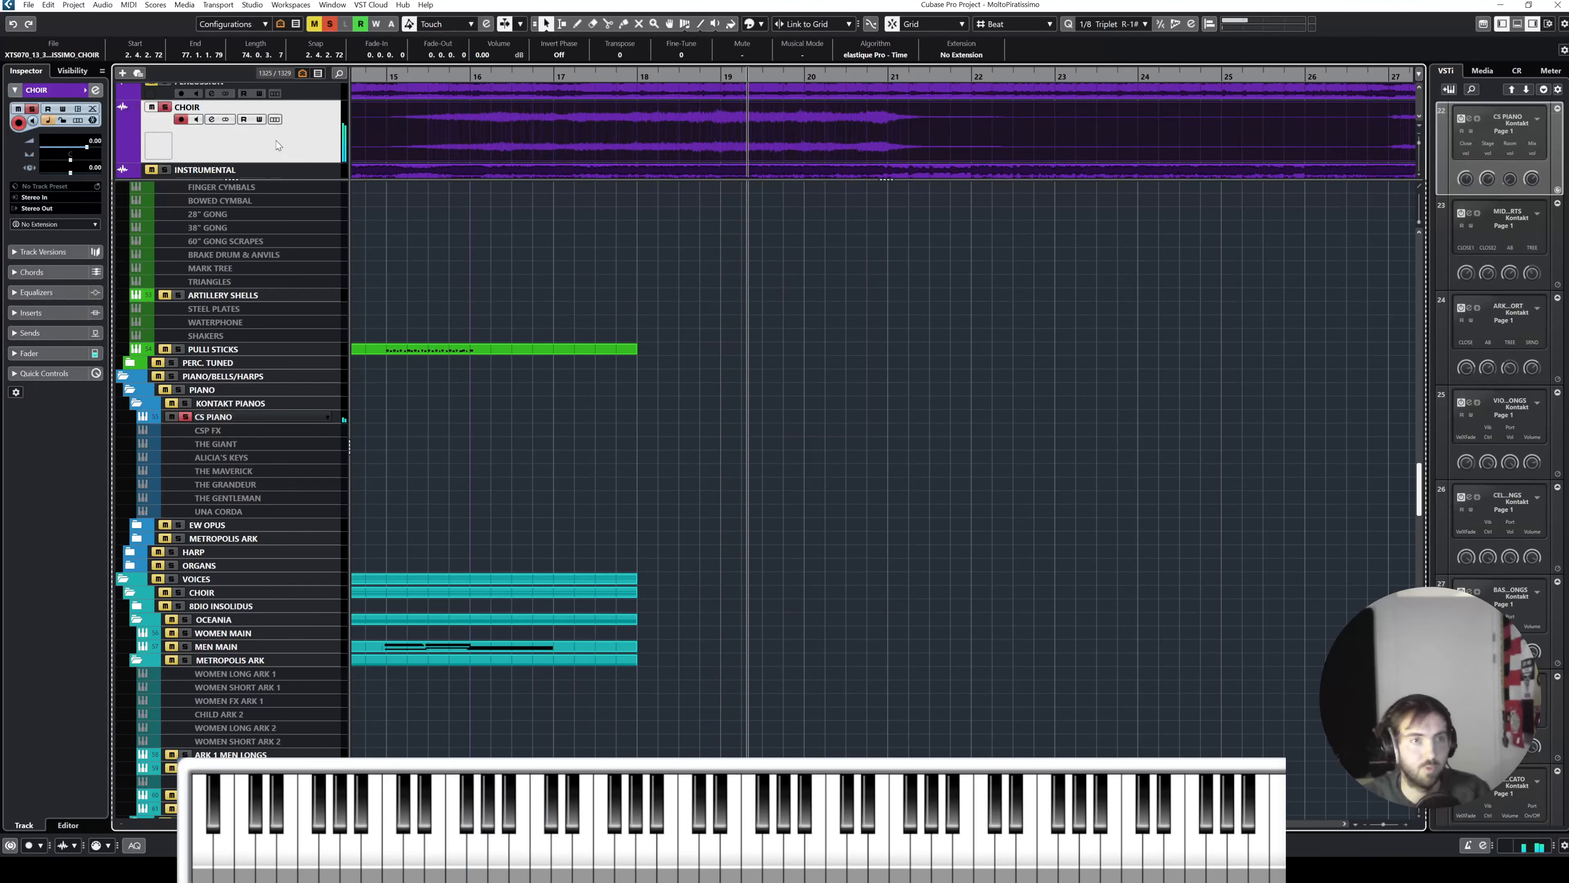
click(185, 416)
click(290, 646)
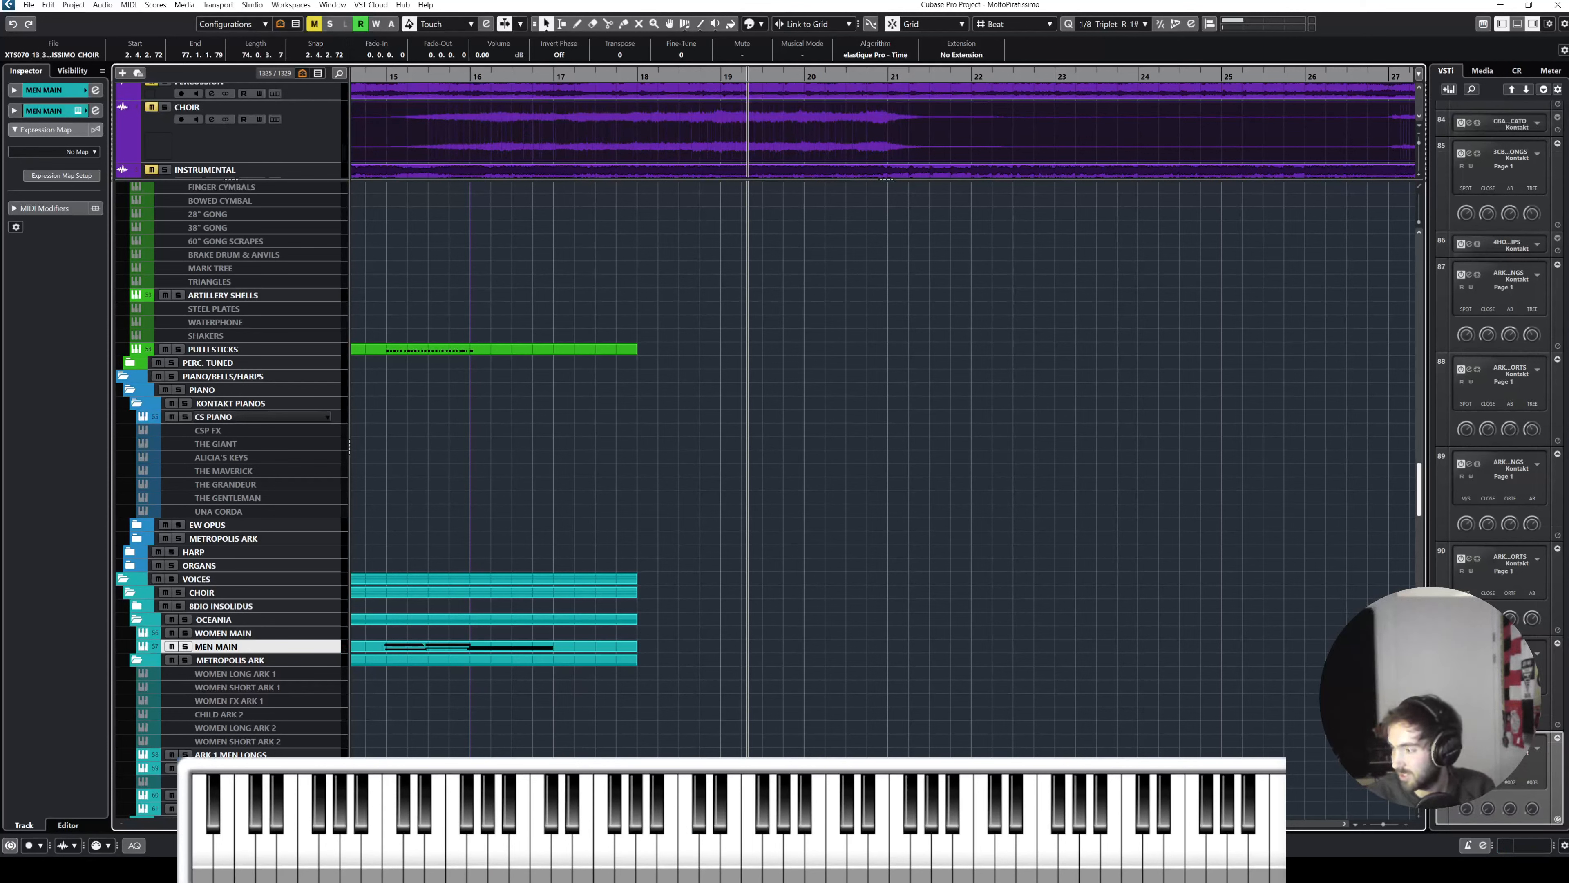
click(735, 269)
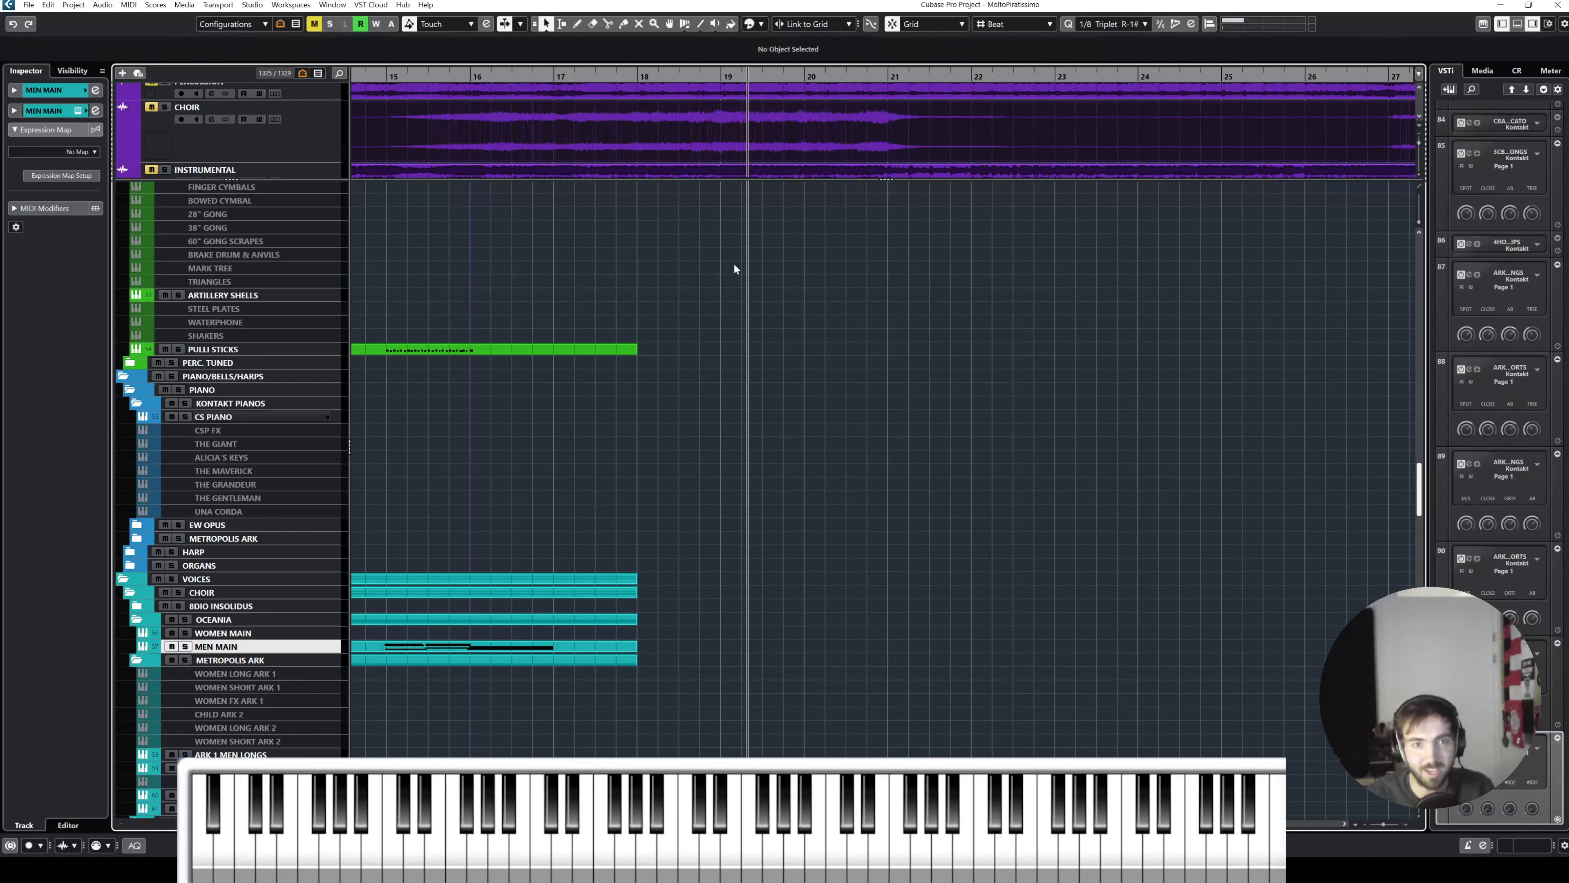
Step: Solo the VIOLINS 1 LONGS track and listen to its part from bar 17
drag(572, 76, 472, 76)
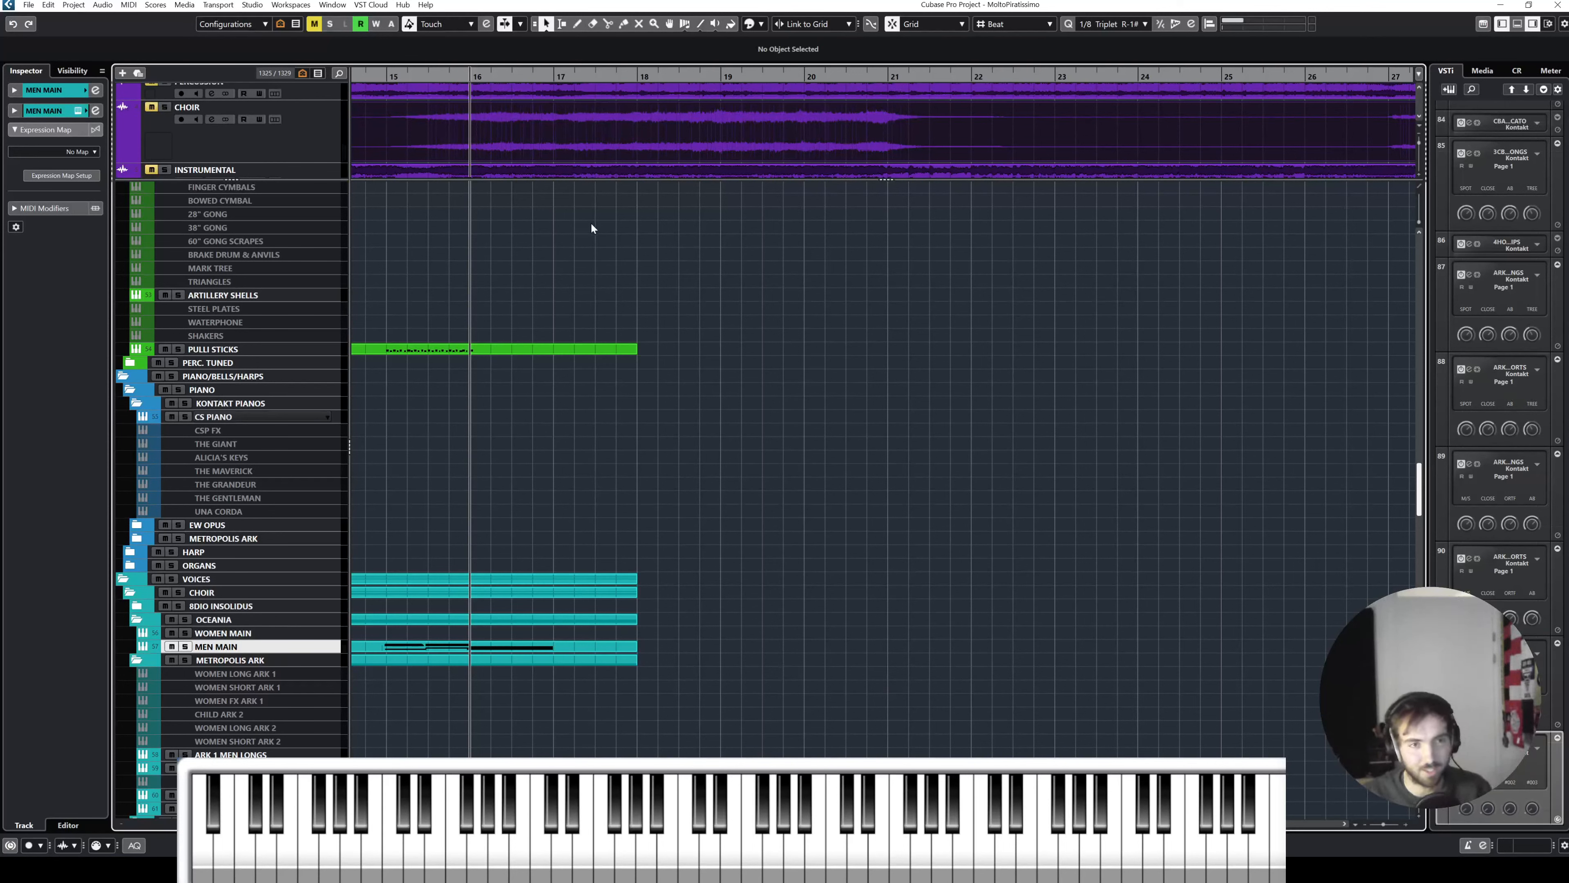
scroll(587, 232, down, 10)
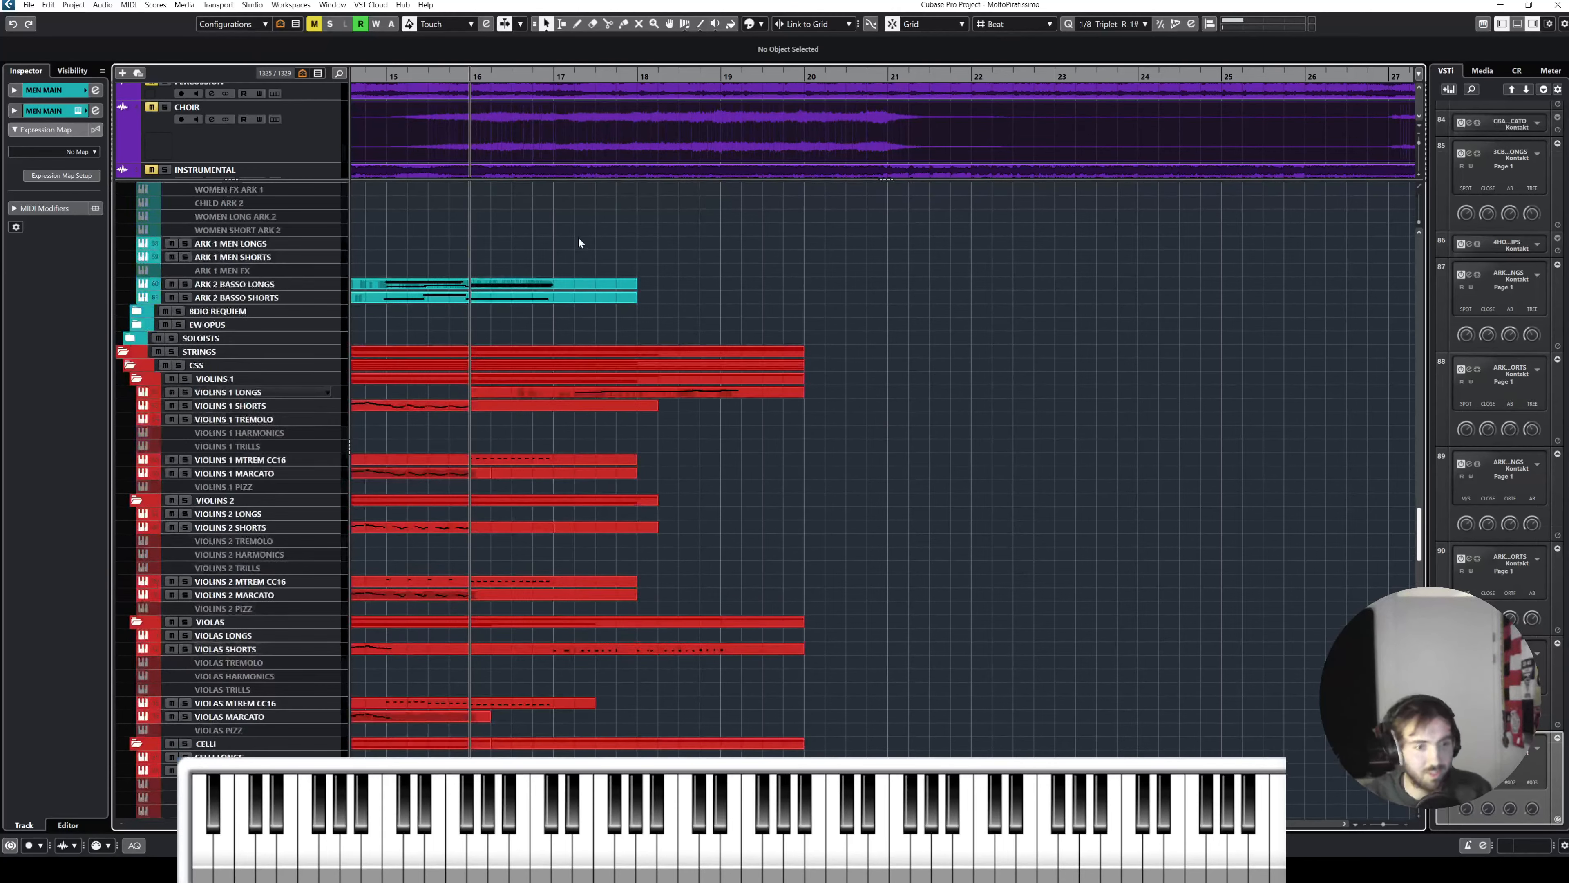
click(537, 393)
click(303, 395)
scroll(309, 406, up, 3)
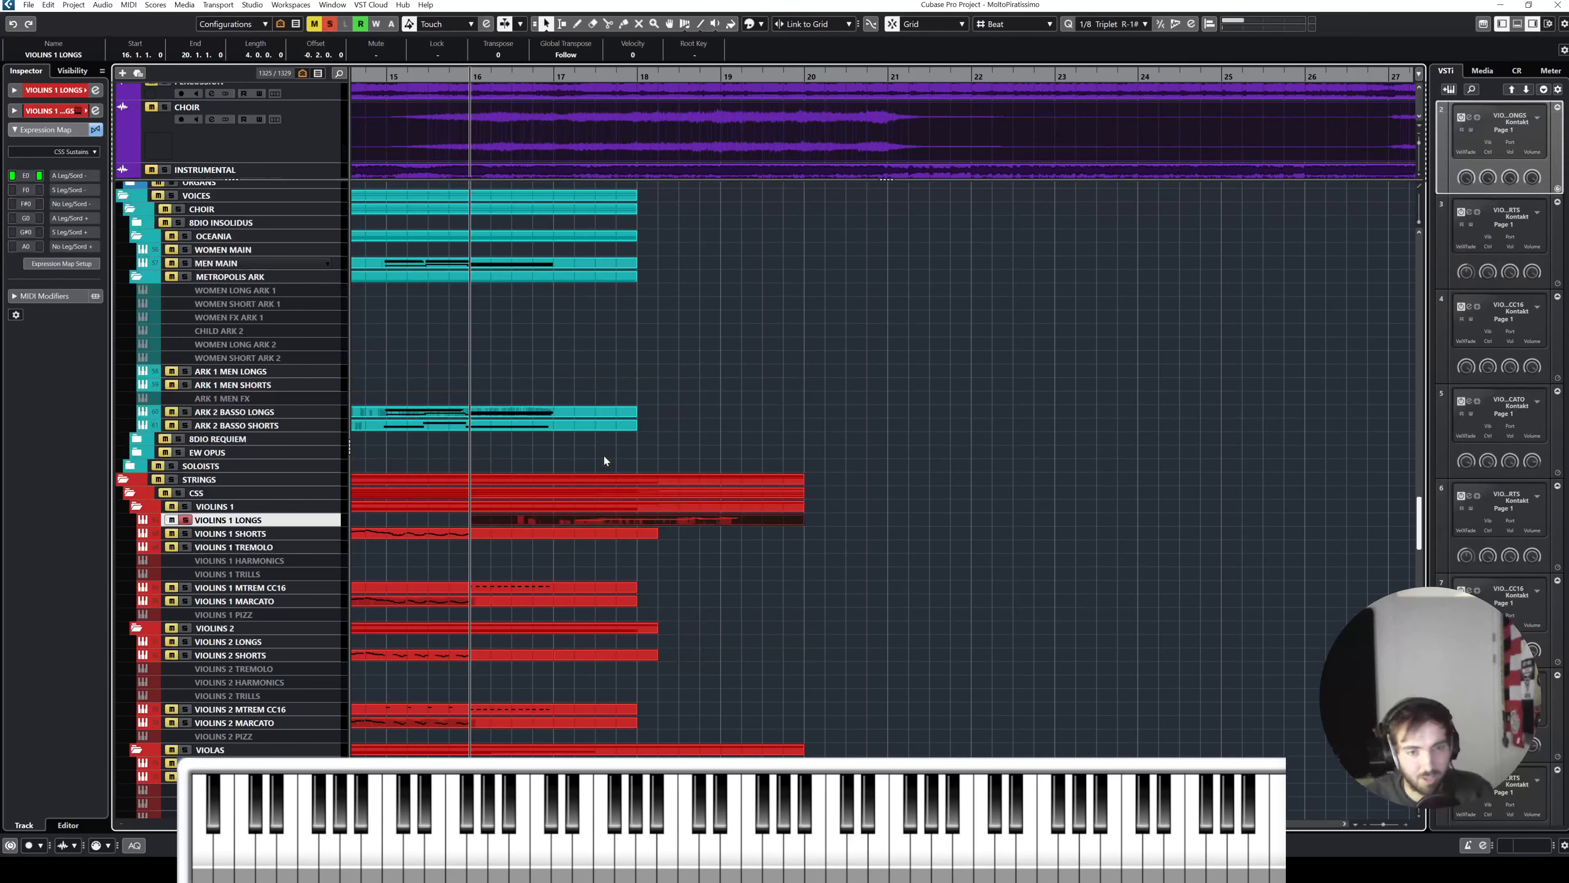
click(550, 77)
key(space)
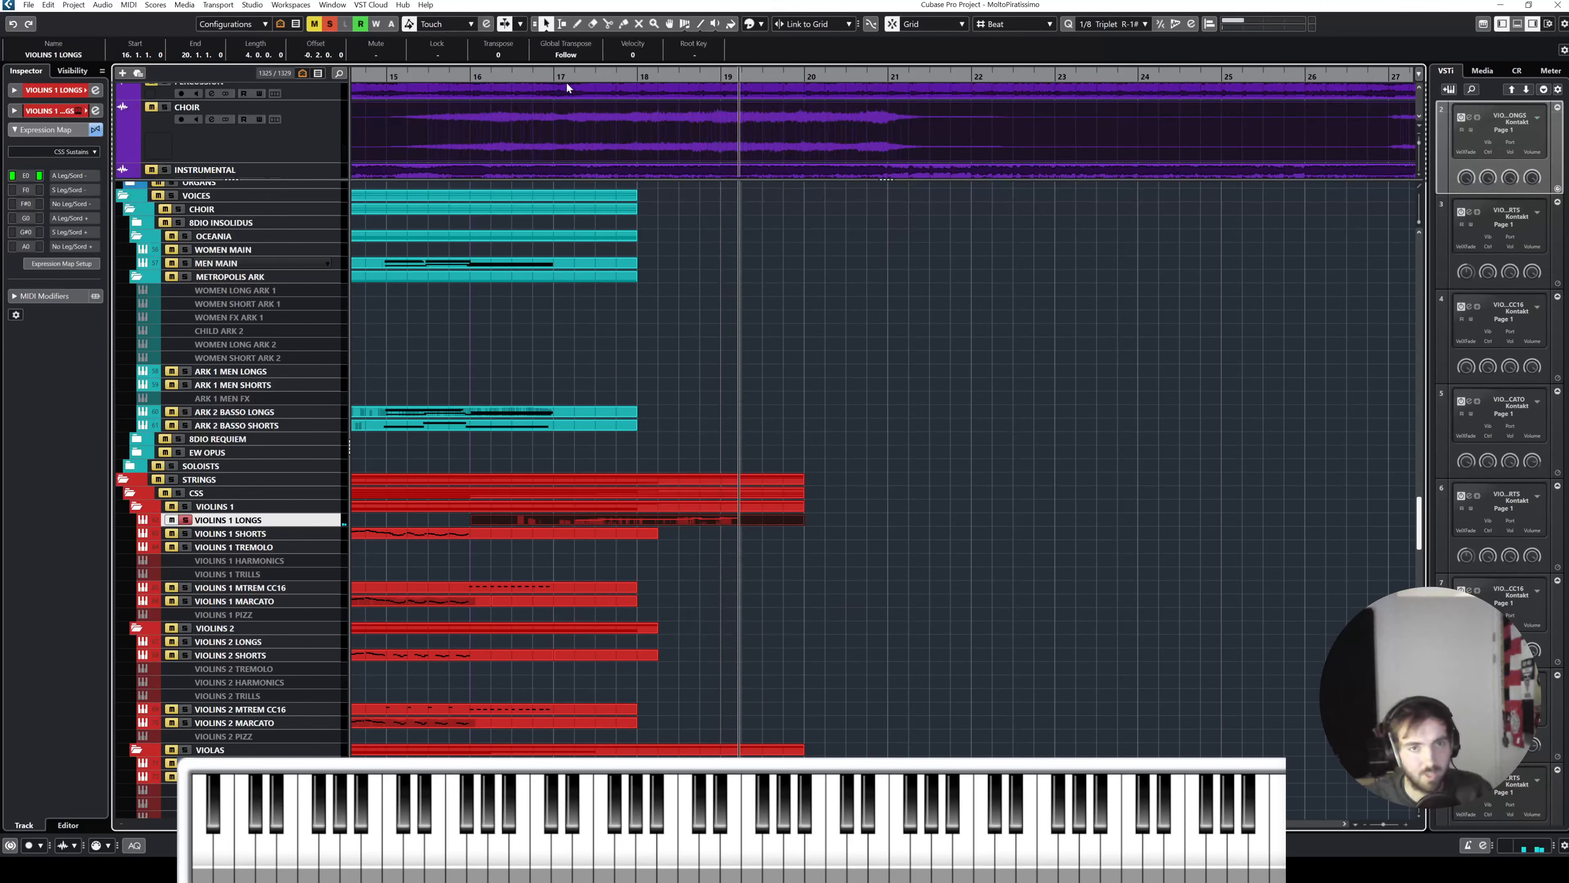
Step: Solo the TRUMPET SHORTS track and listen to its part from bar 17
click(553, 77)
scroll(732, 391, up, 10)
scroll(732, 391, up, 15)
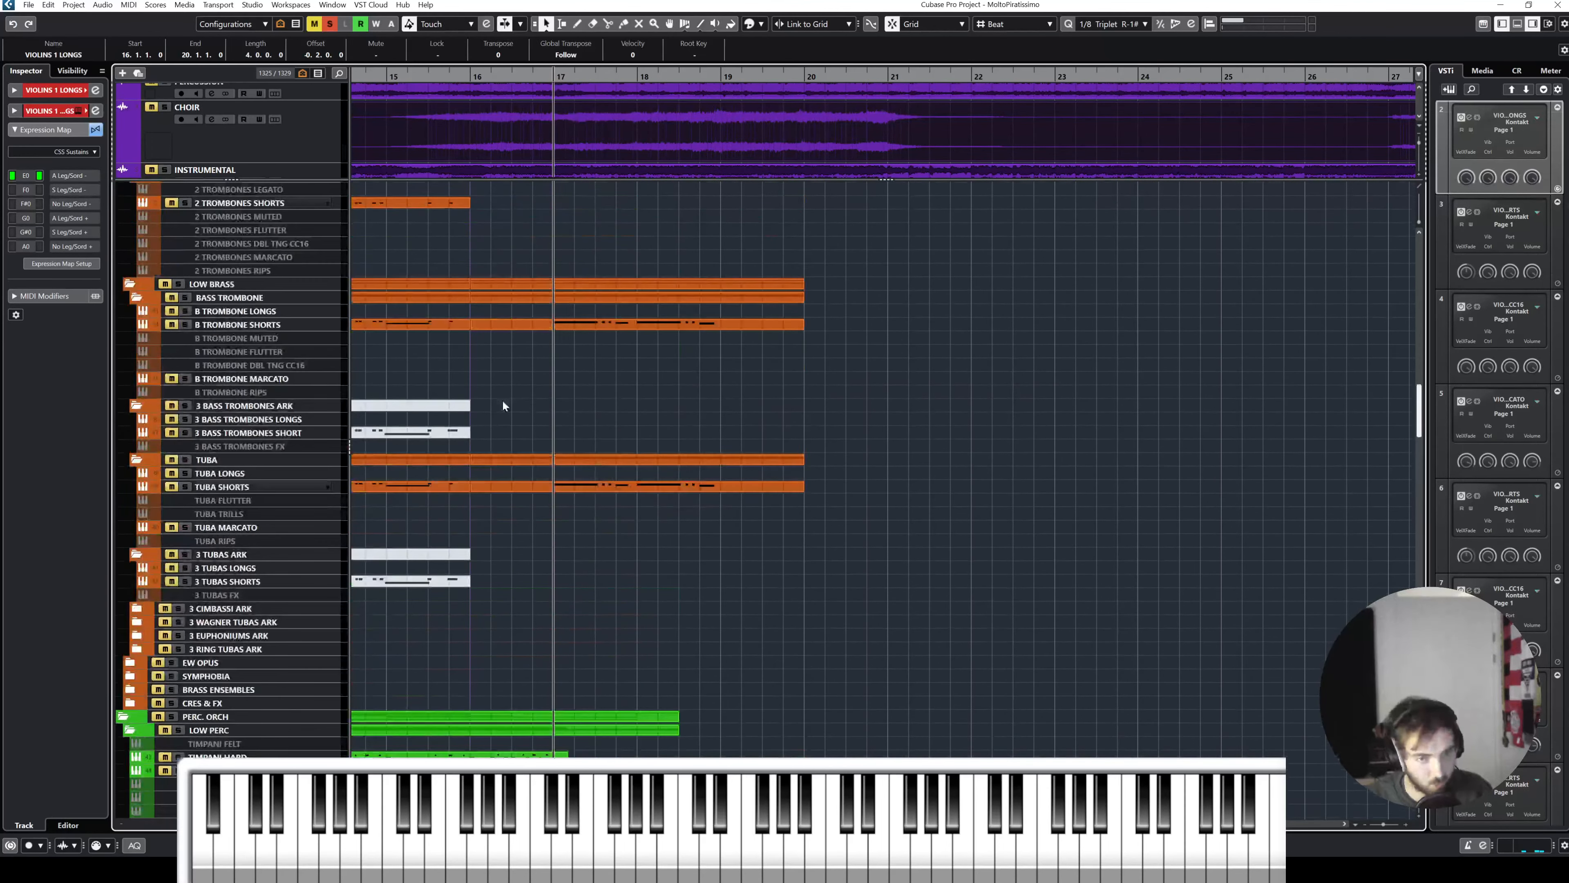
click(265, 357)
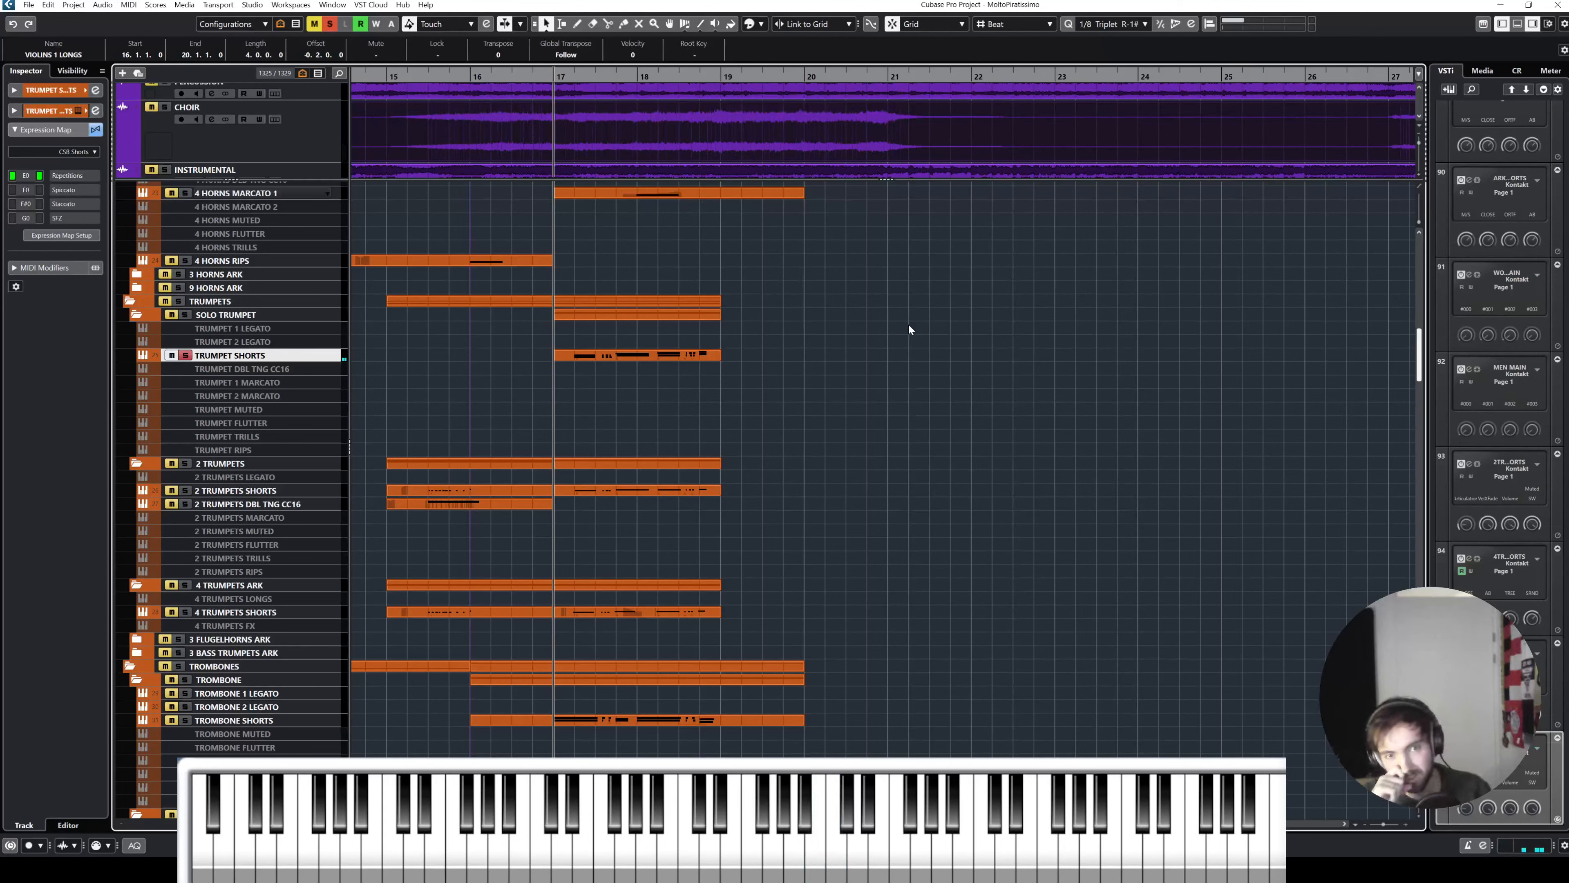
click(874, 323)
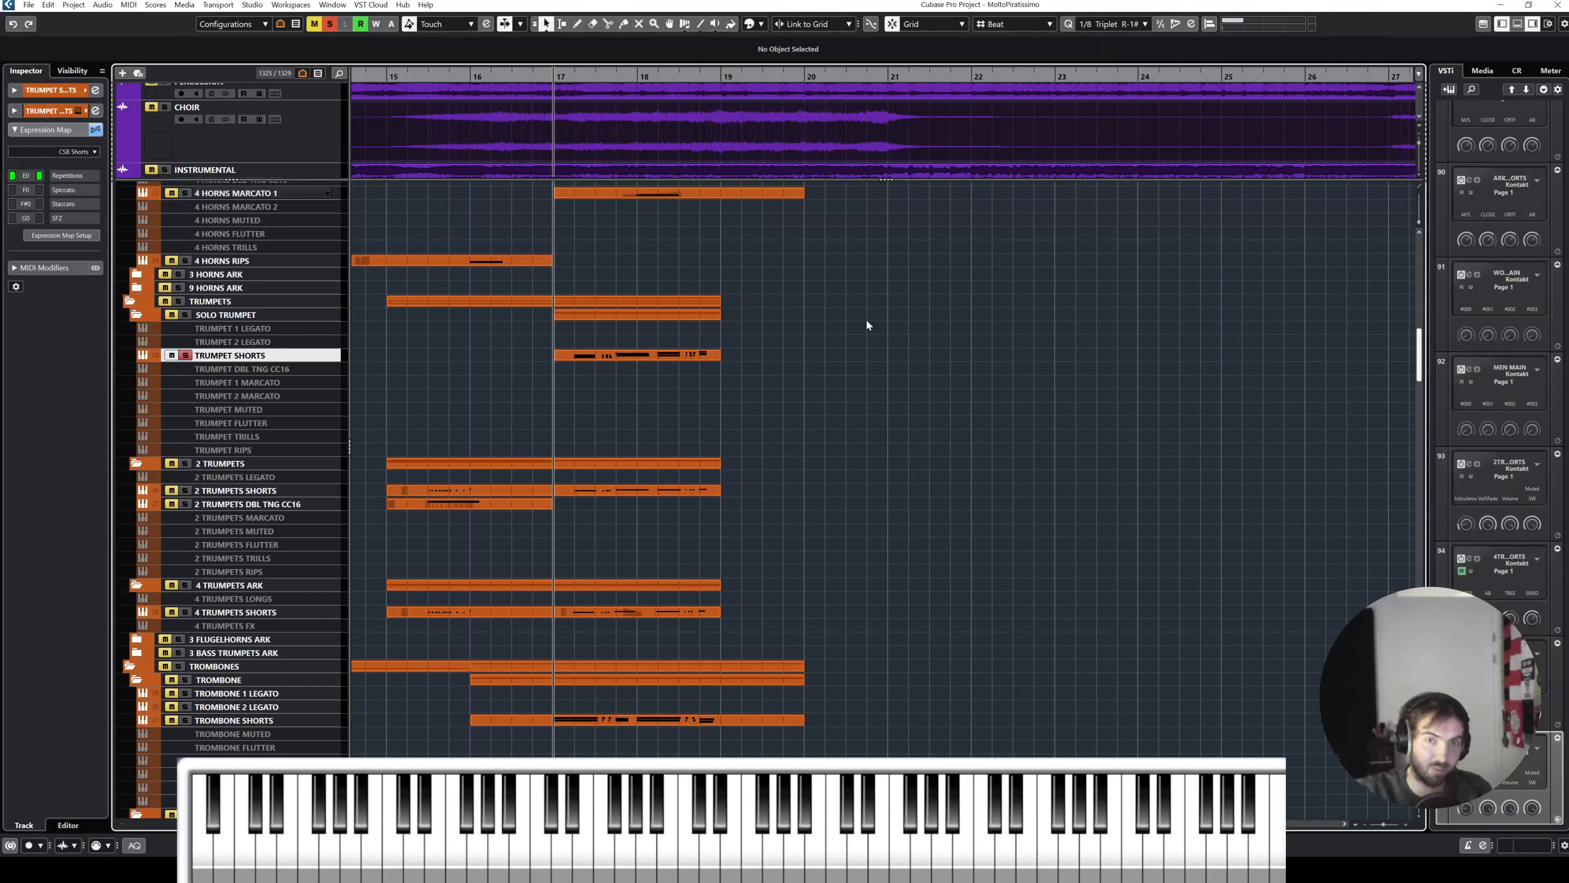
key(space)
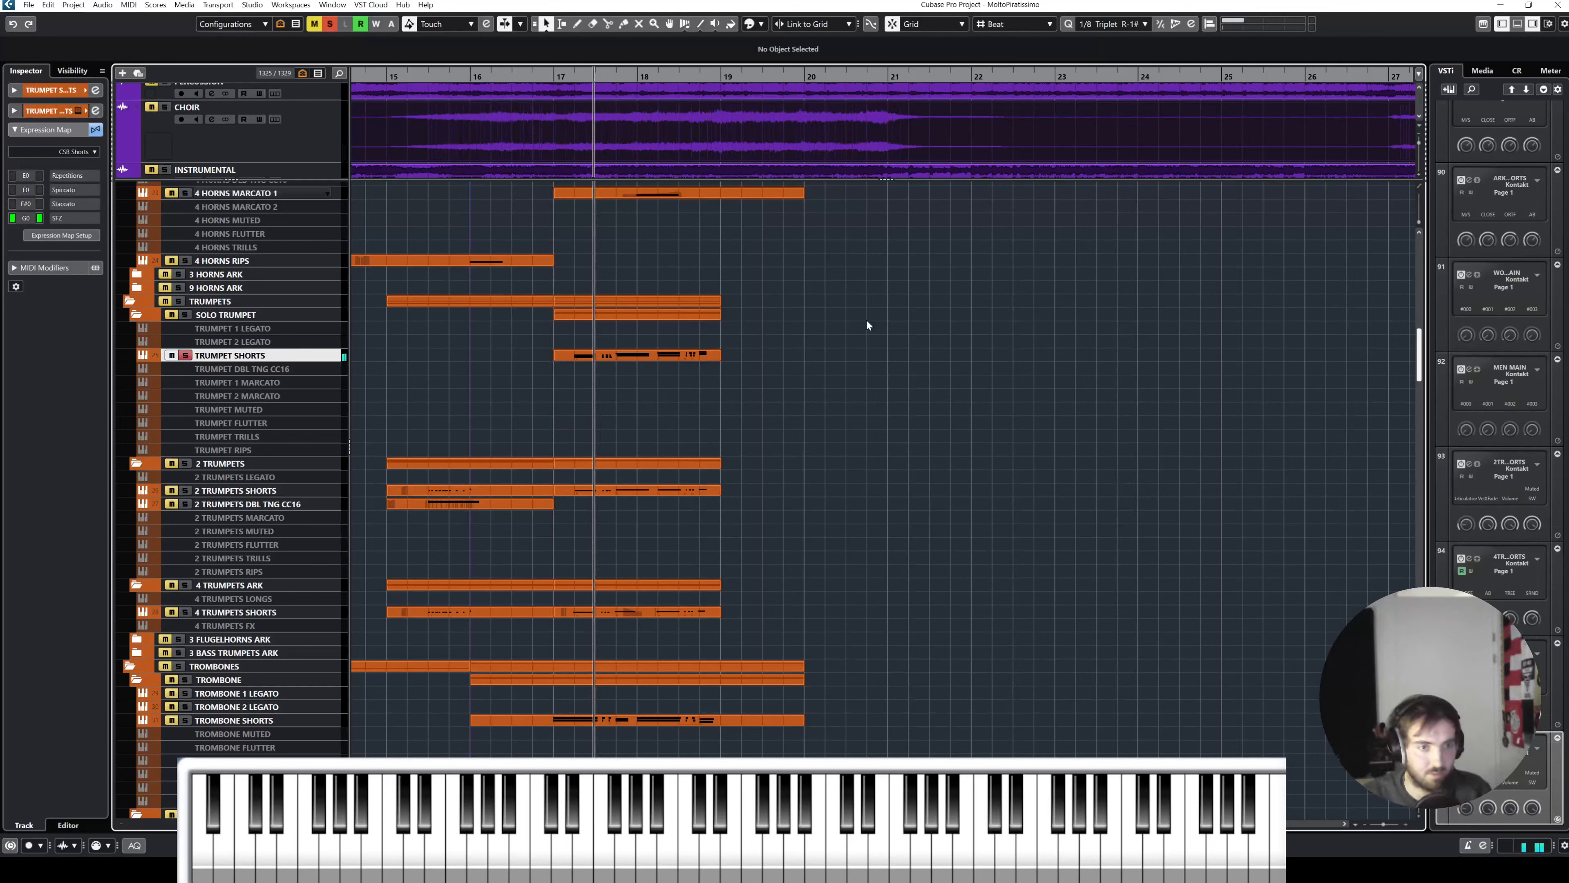
Step: Add 2 TRUMPETS SHORTS to the solo, listen to both trumpet parts from bar 17, and clear both solos
click(297, 490)
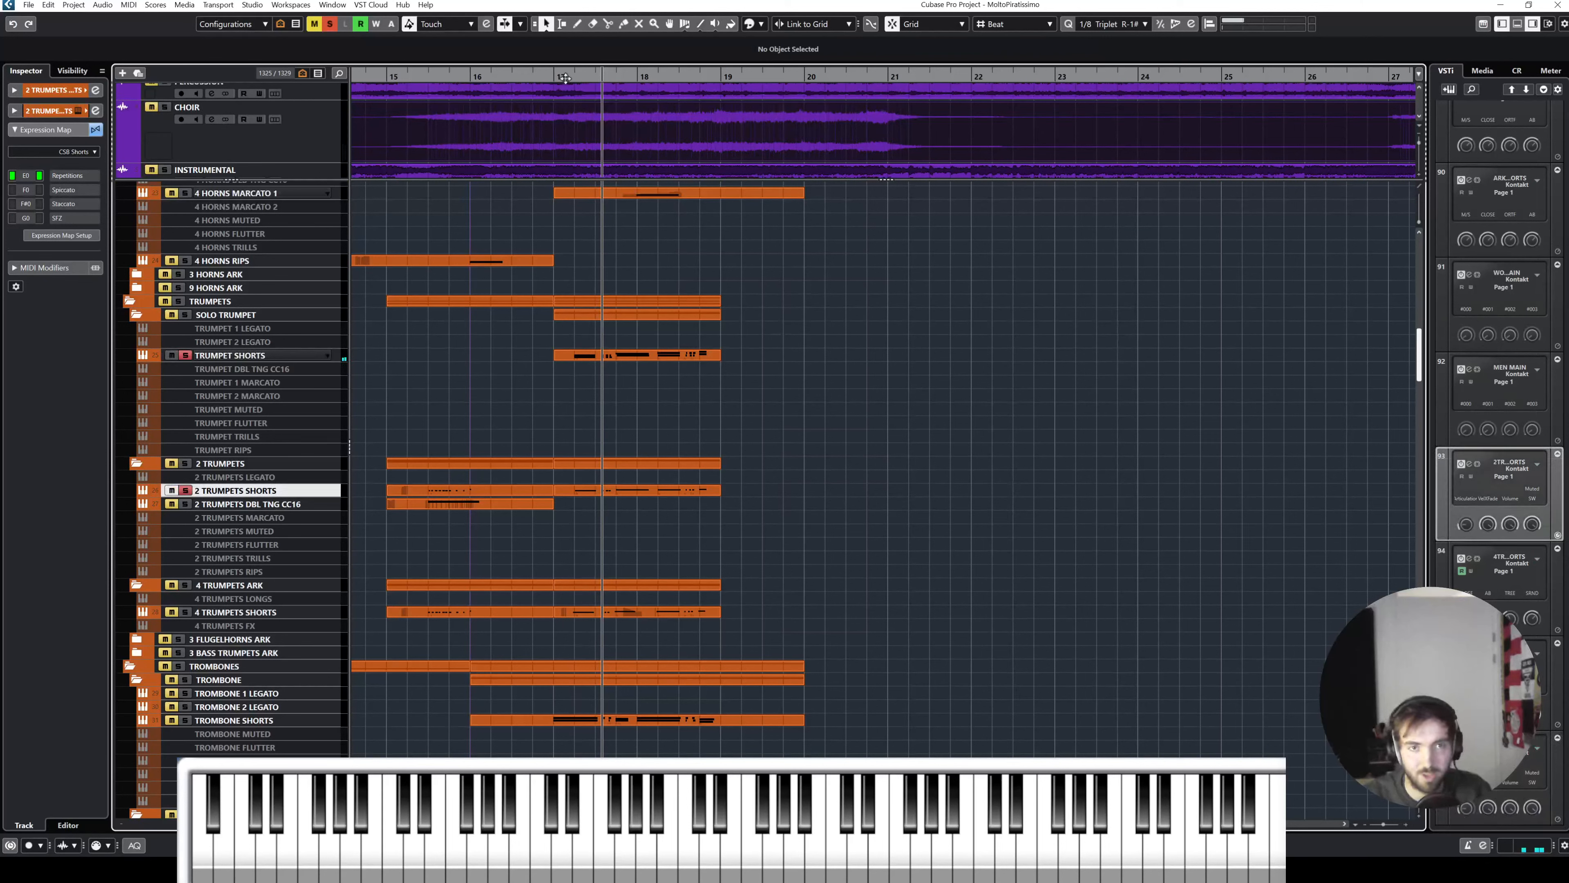
key(space)
key(space)
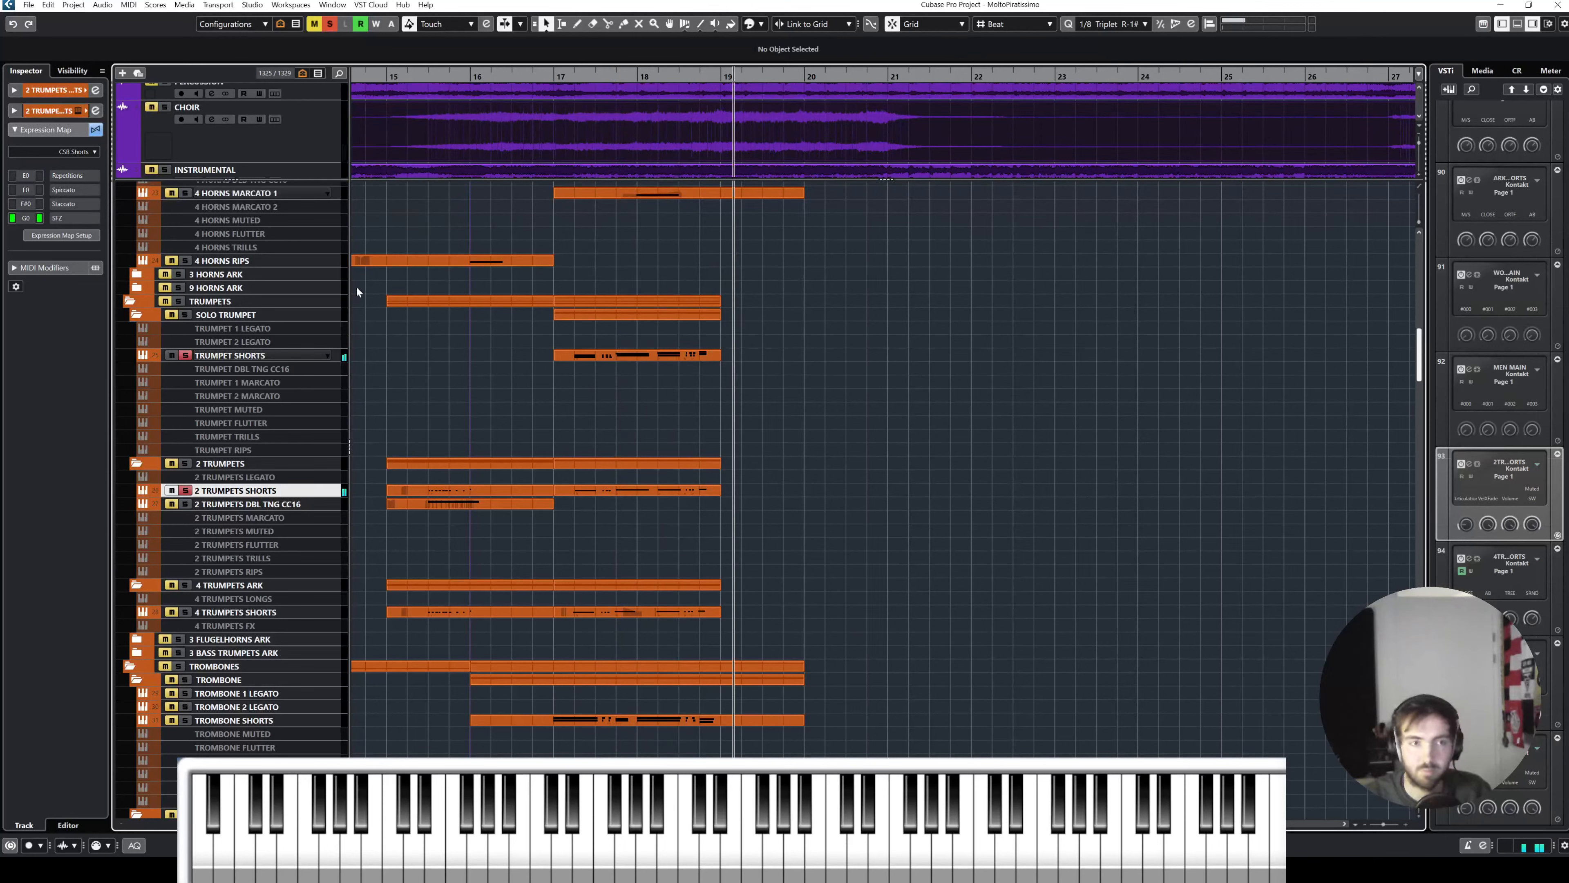
click(185, 356)
click(185, 490)
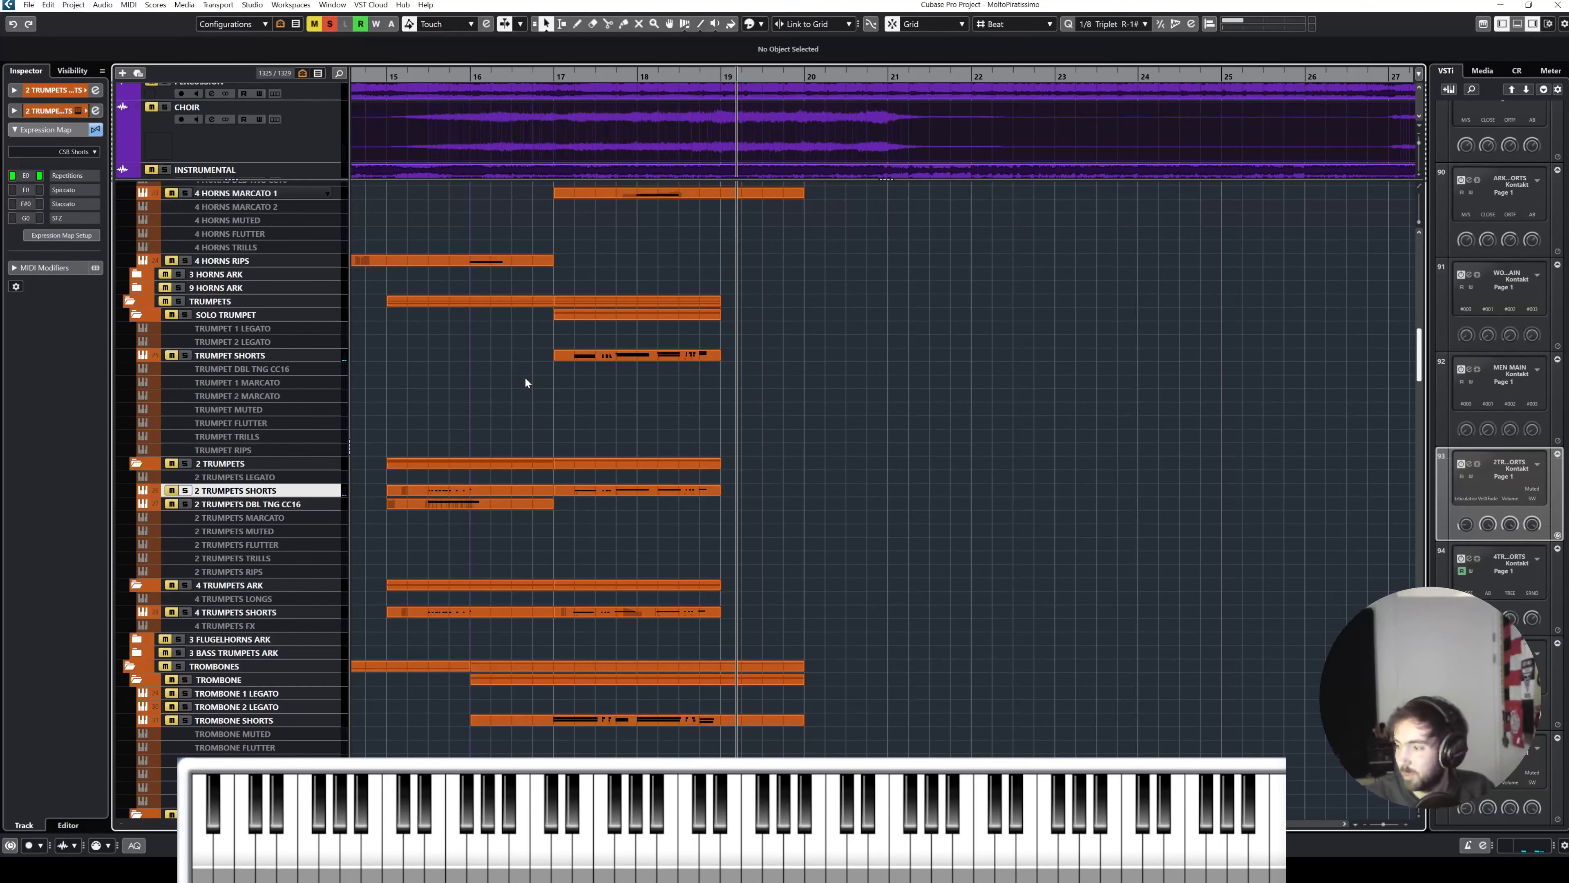
Step: Select the VIOLINS 1 LONGS track and clear its solo
scroll(525, 377, down, 15)
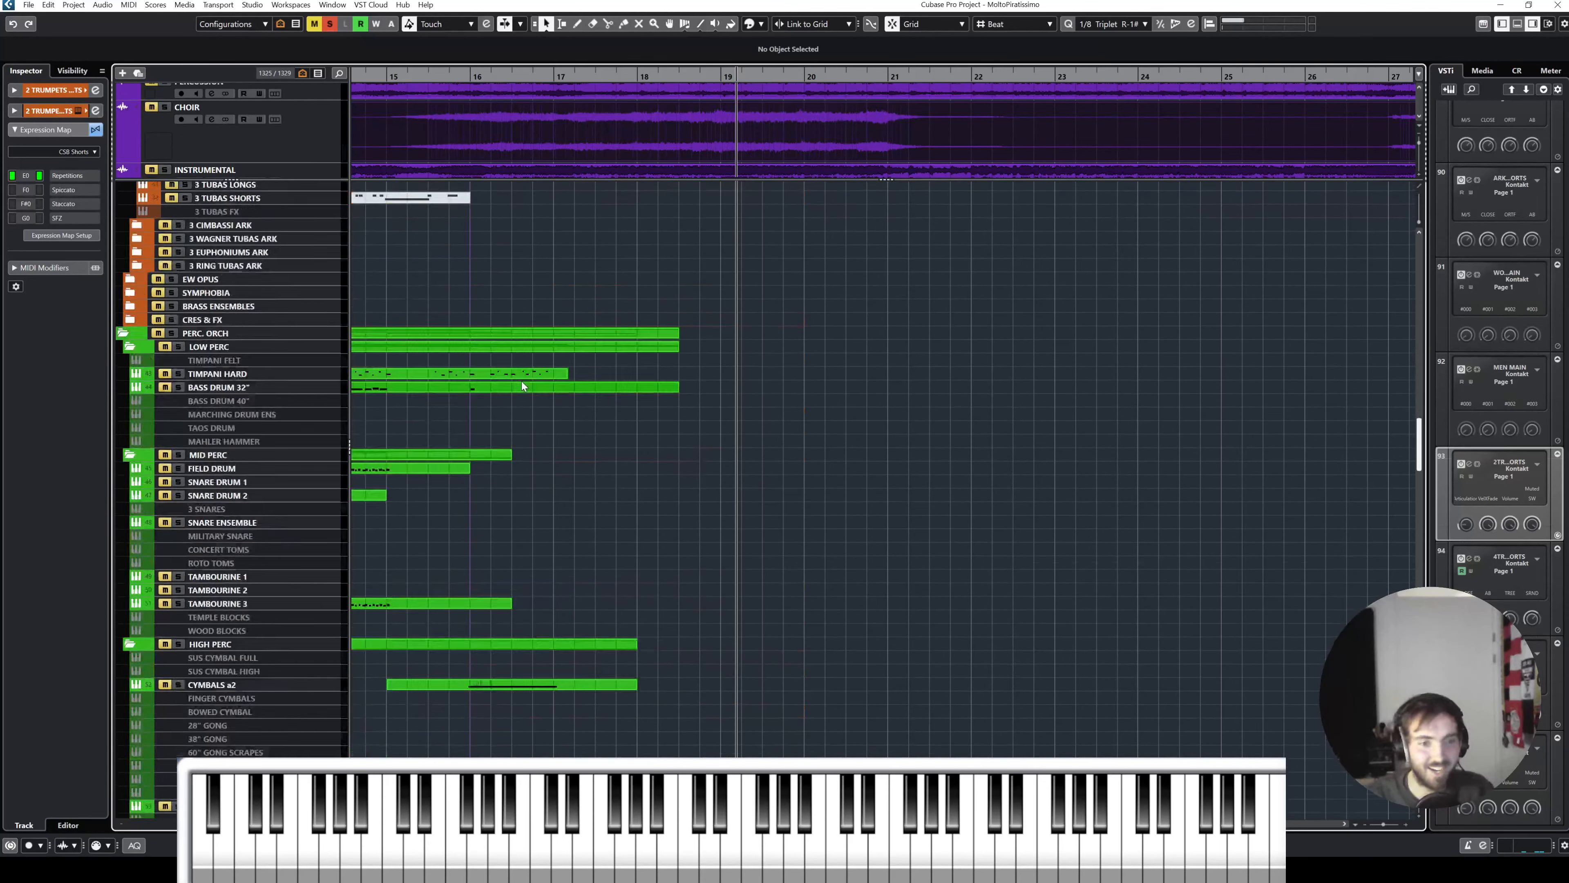
click(243, 521)
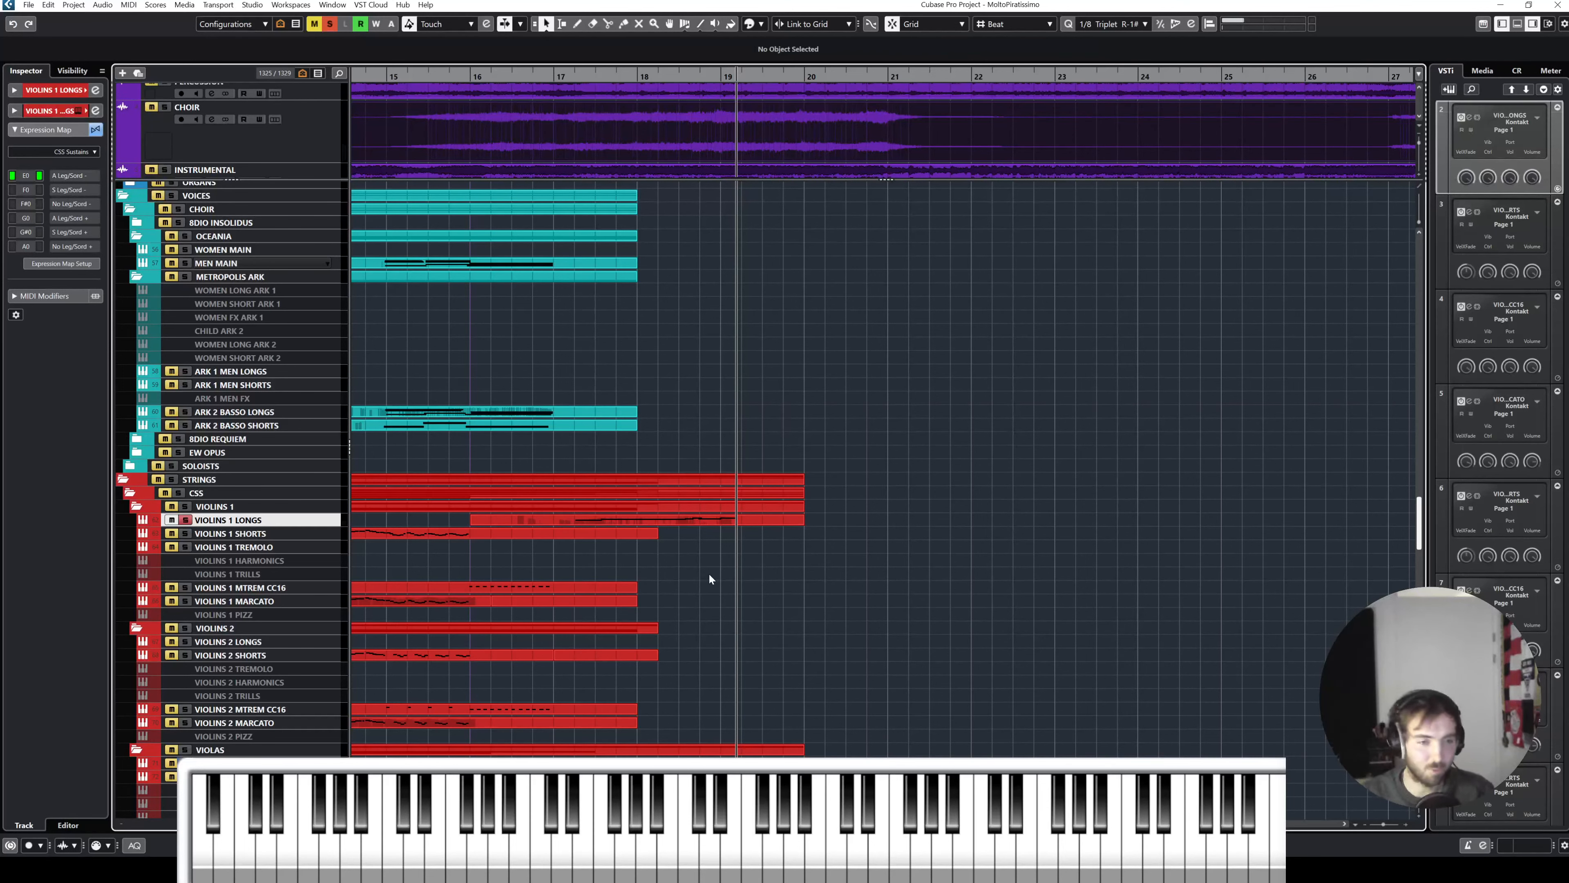
key(s)
scroll(698, 575, down, 3)
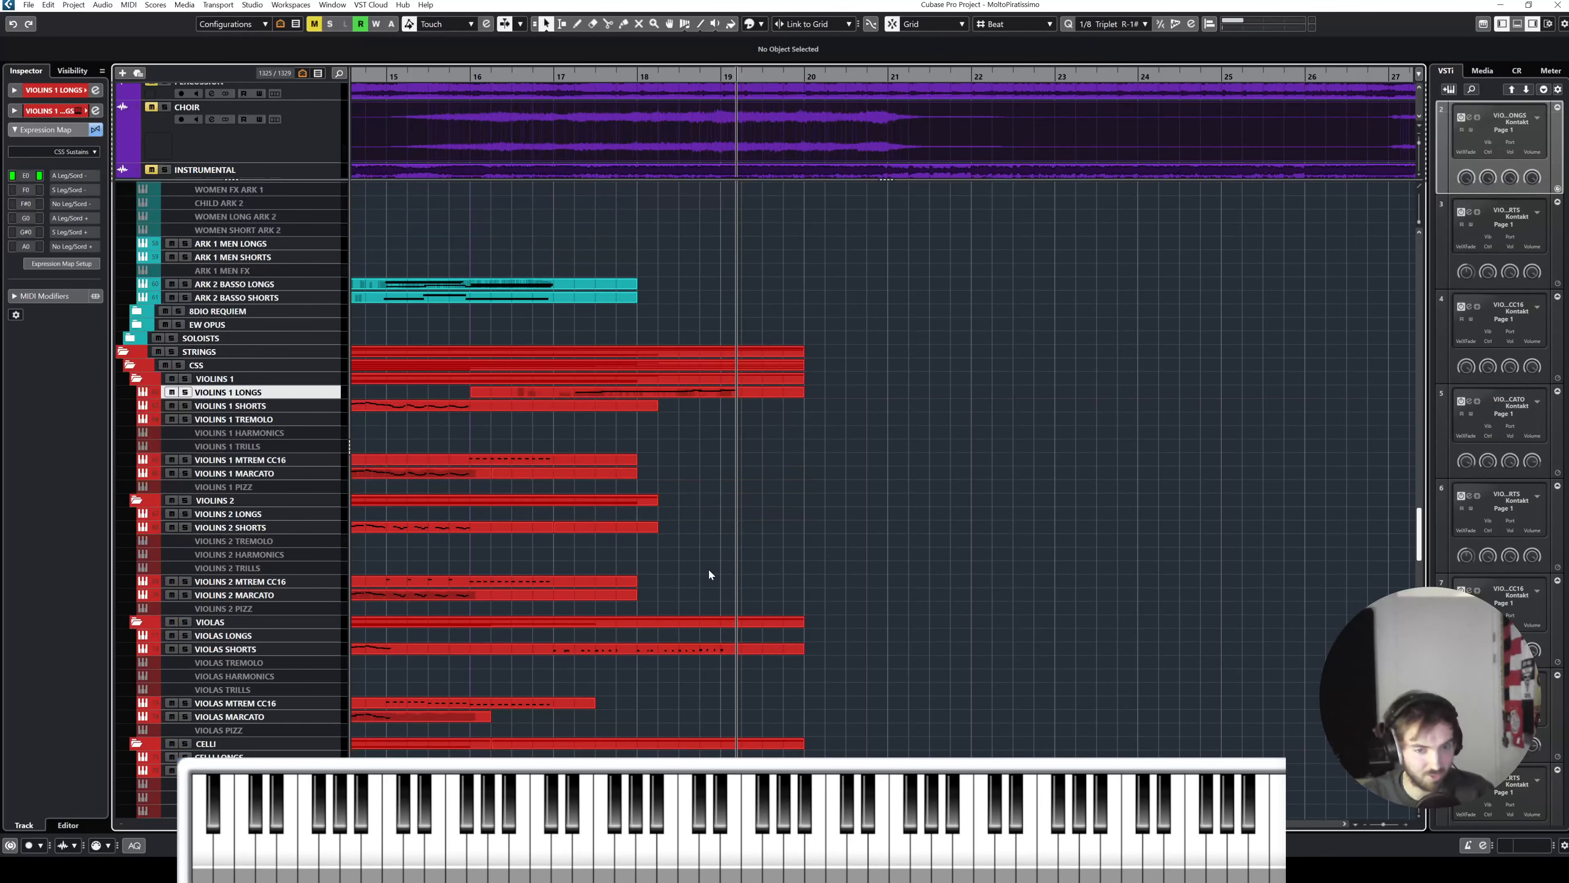
Step: Move the playhead to bar 17, turn on the metronome, and try the MEN MAIN and ARK 2 BASSO SHORTS choir tracks
scroll(710, 571, down, 3)
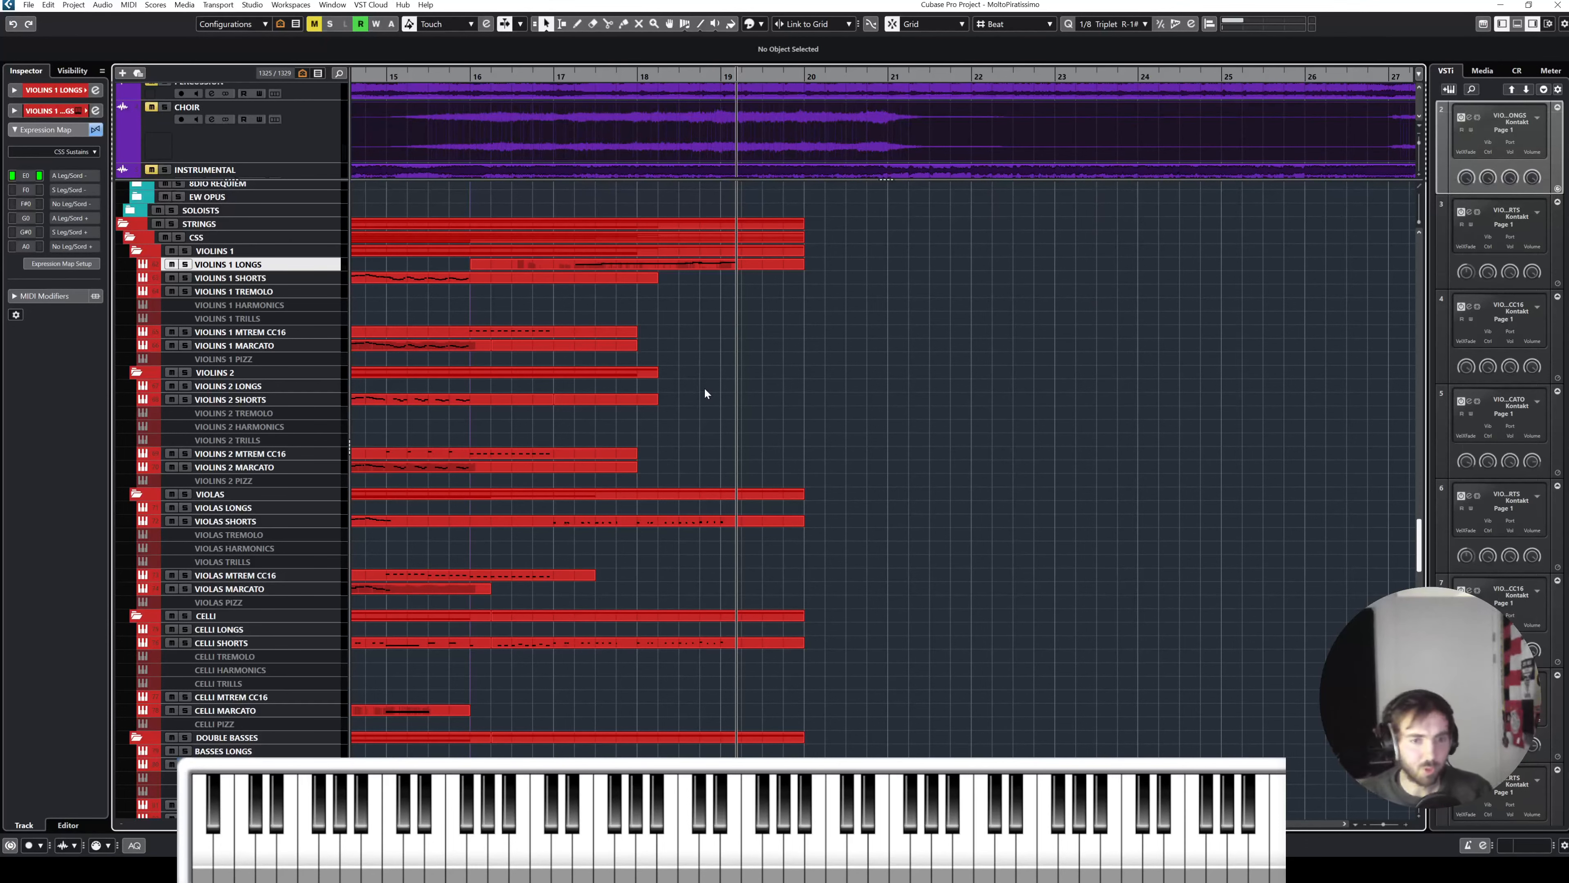
key(g)
key(g)
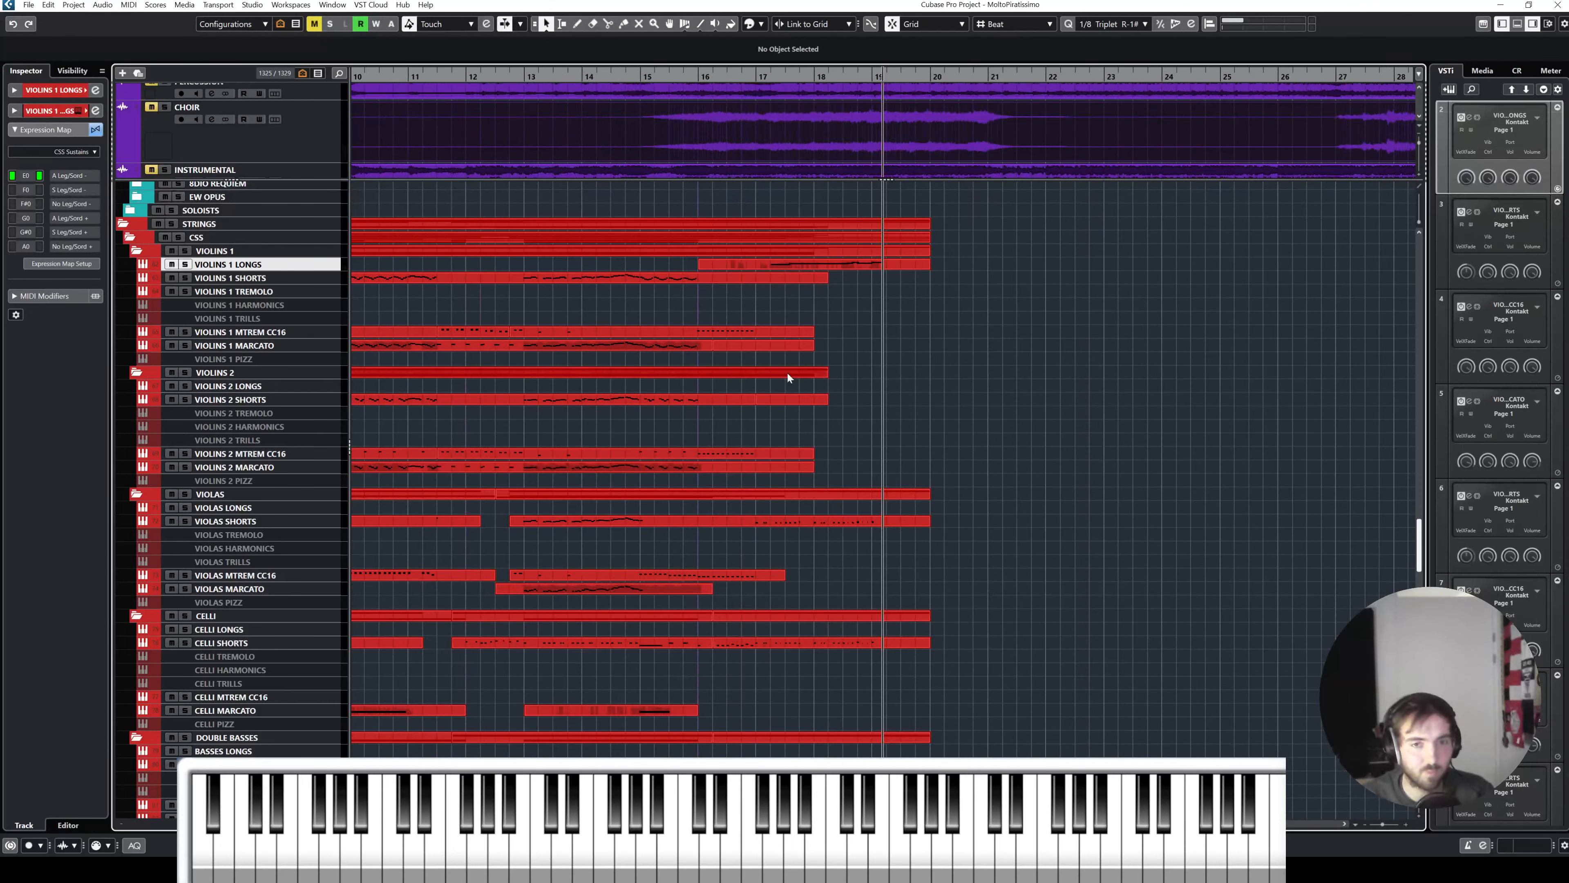
scroll(819, 370, right, 1)
scroll(820, 371, up, 10)
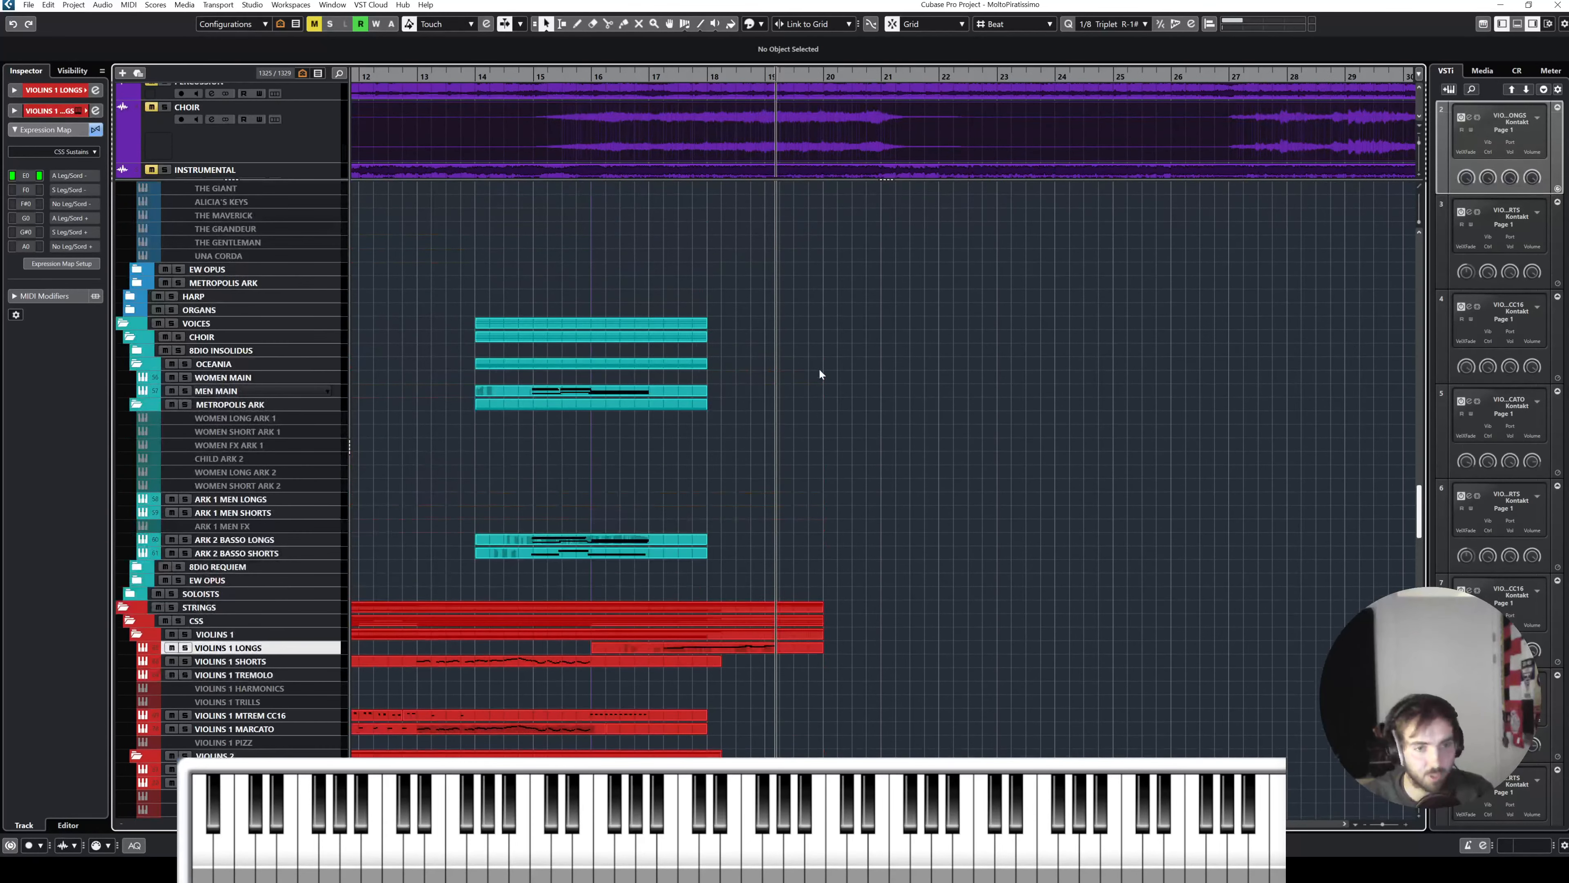
click(309, 391)
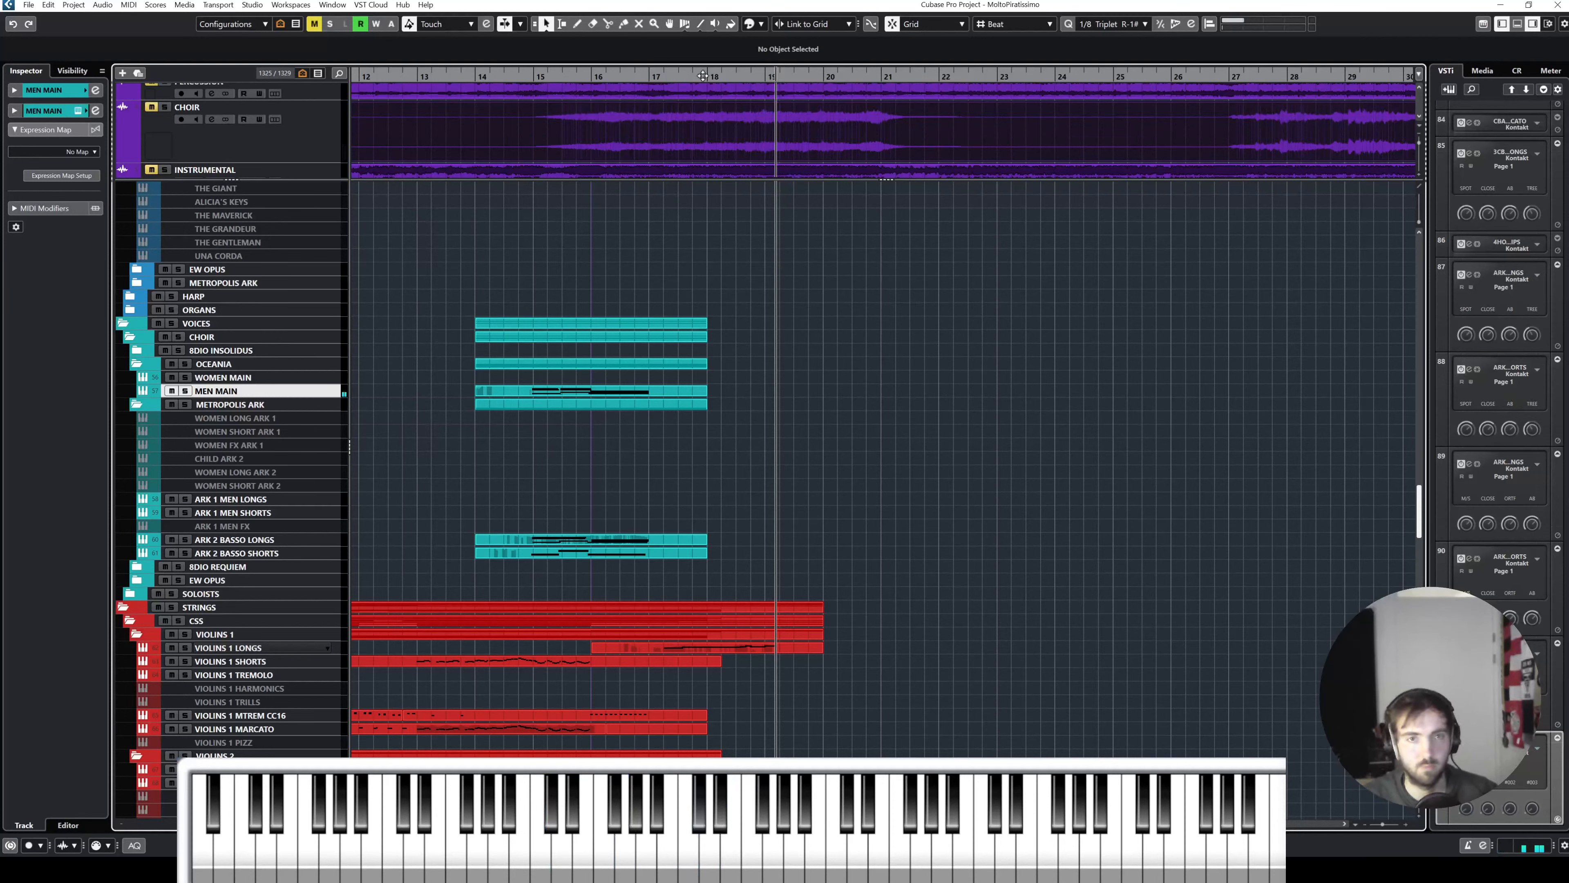
drag(650, 75, 651, 78)
key(c)
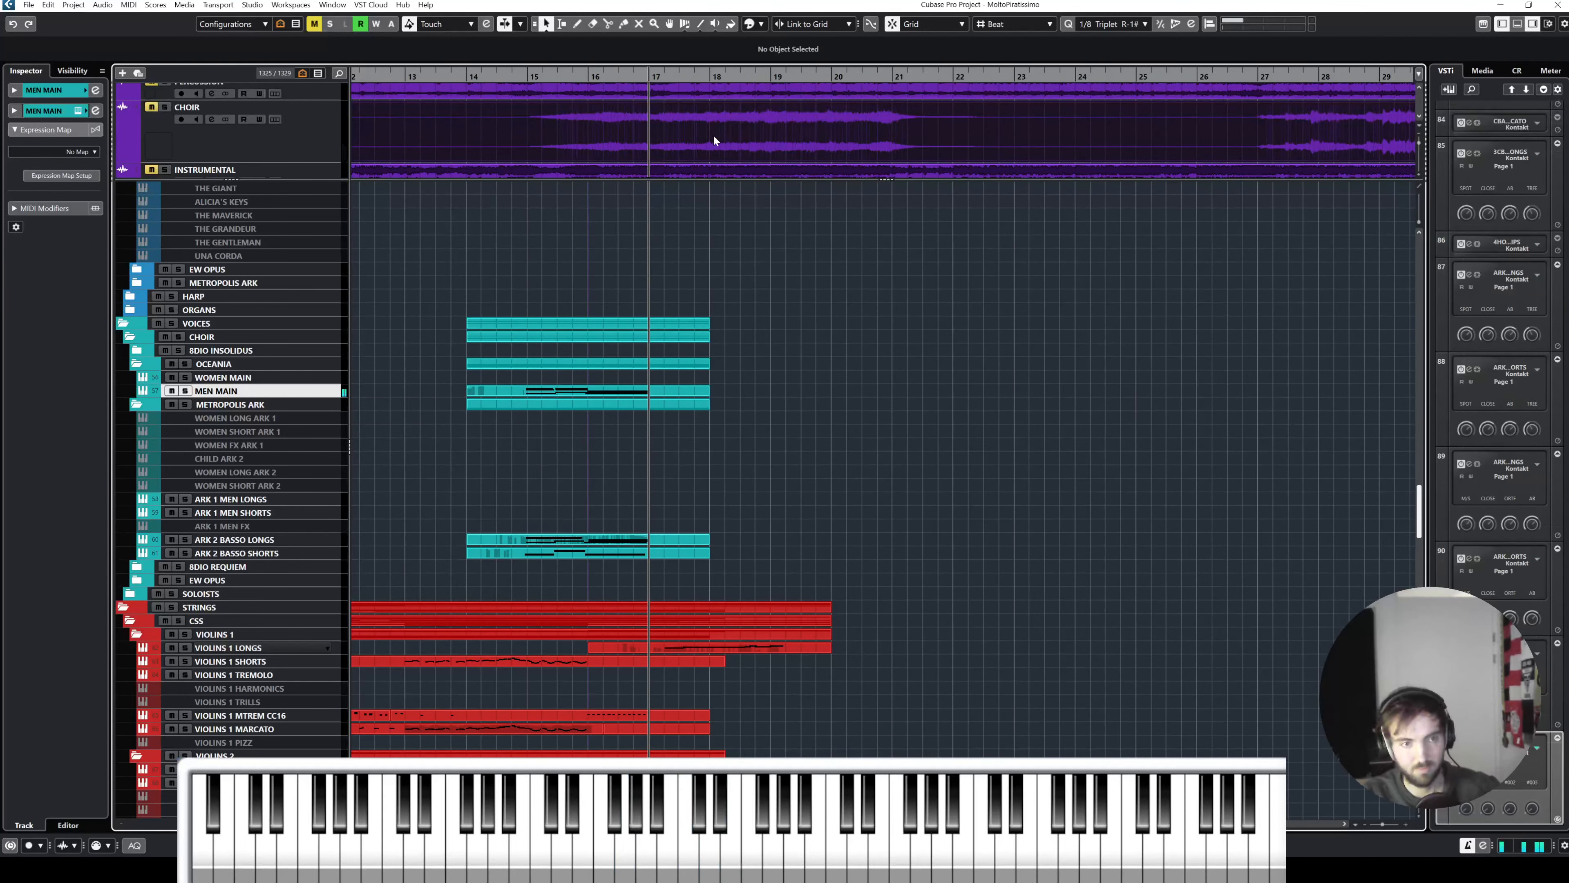
click(309, 552)
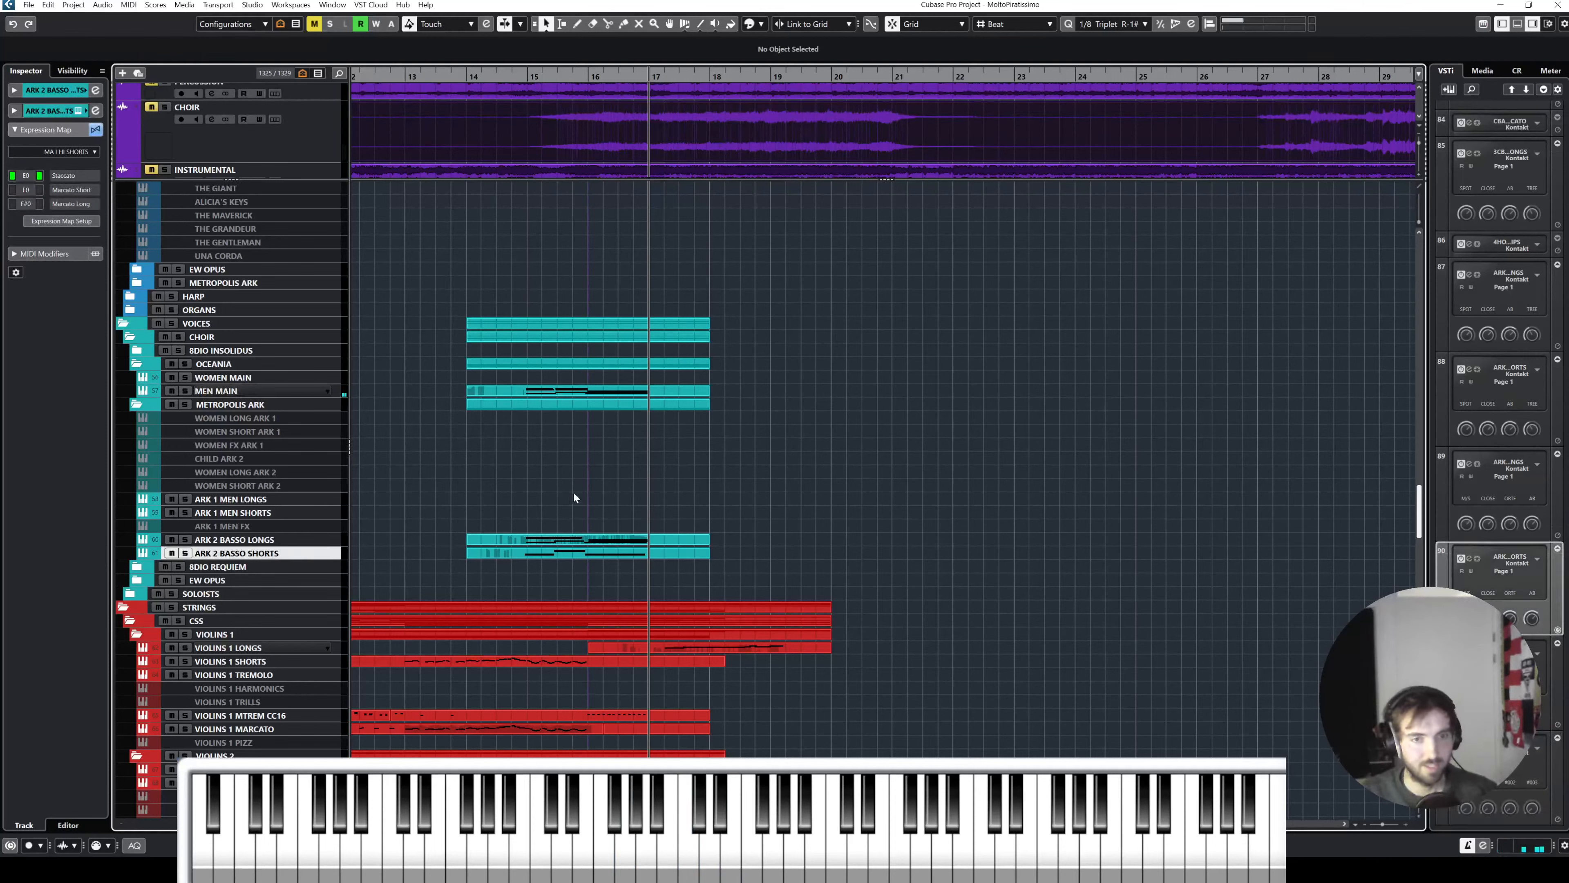
Step: Solo the CHOIR reference track, listen to it in short stretches from bar 15, and clear the solo
click(530, 77)
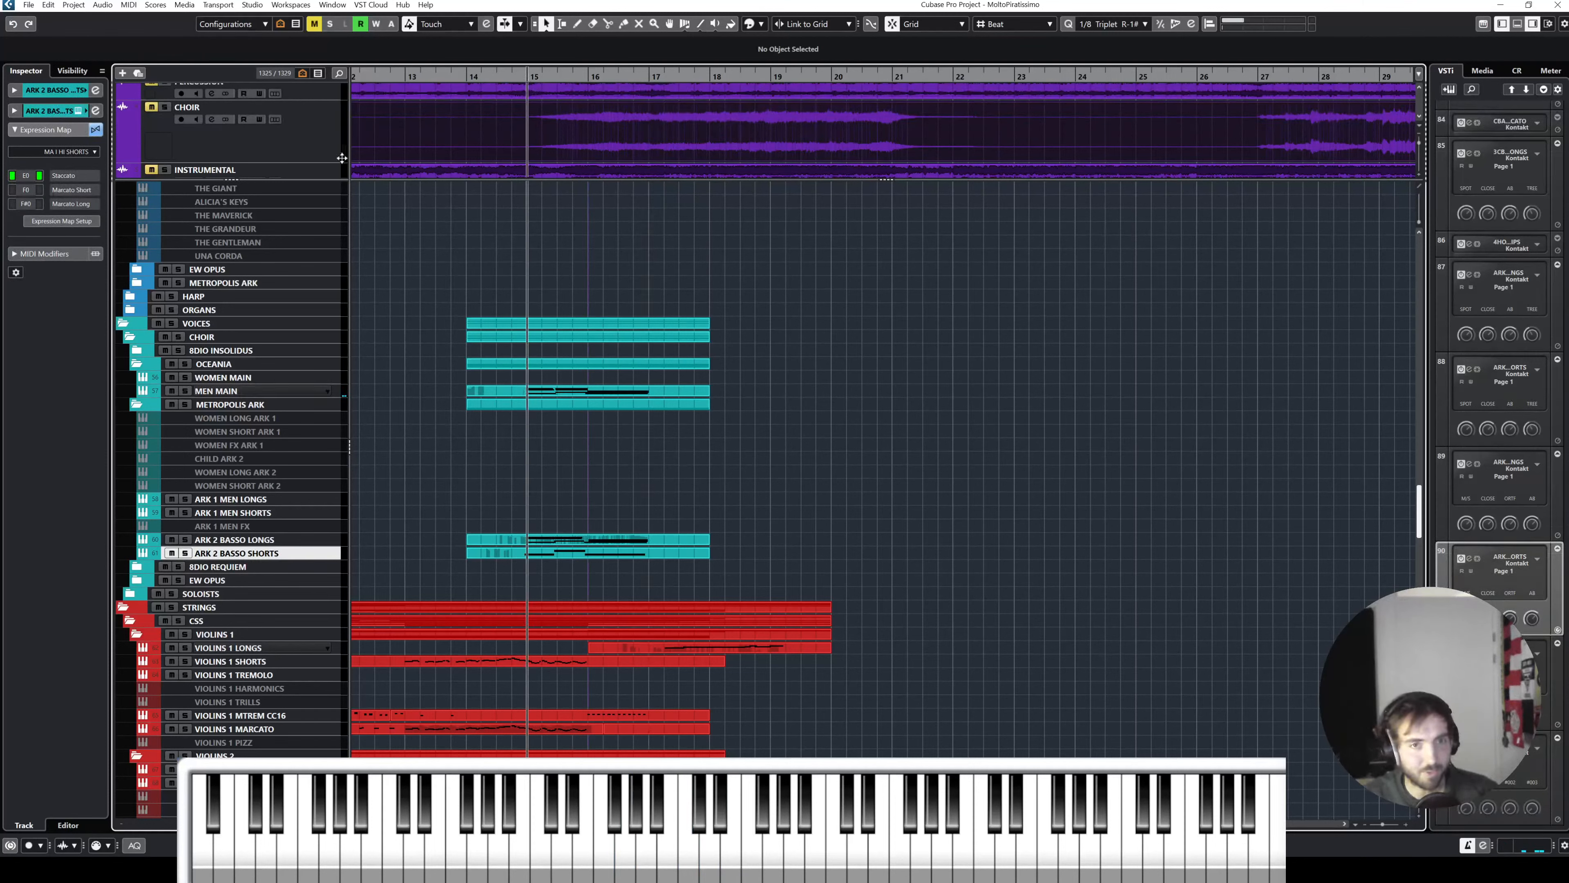
click(304, 147)
key(s)
key(space)
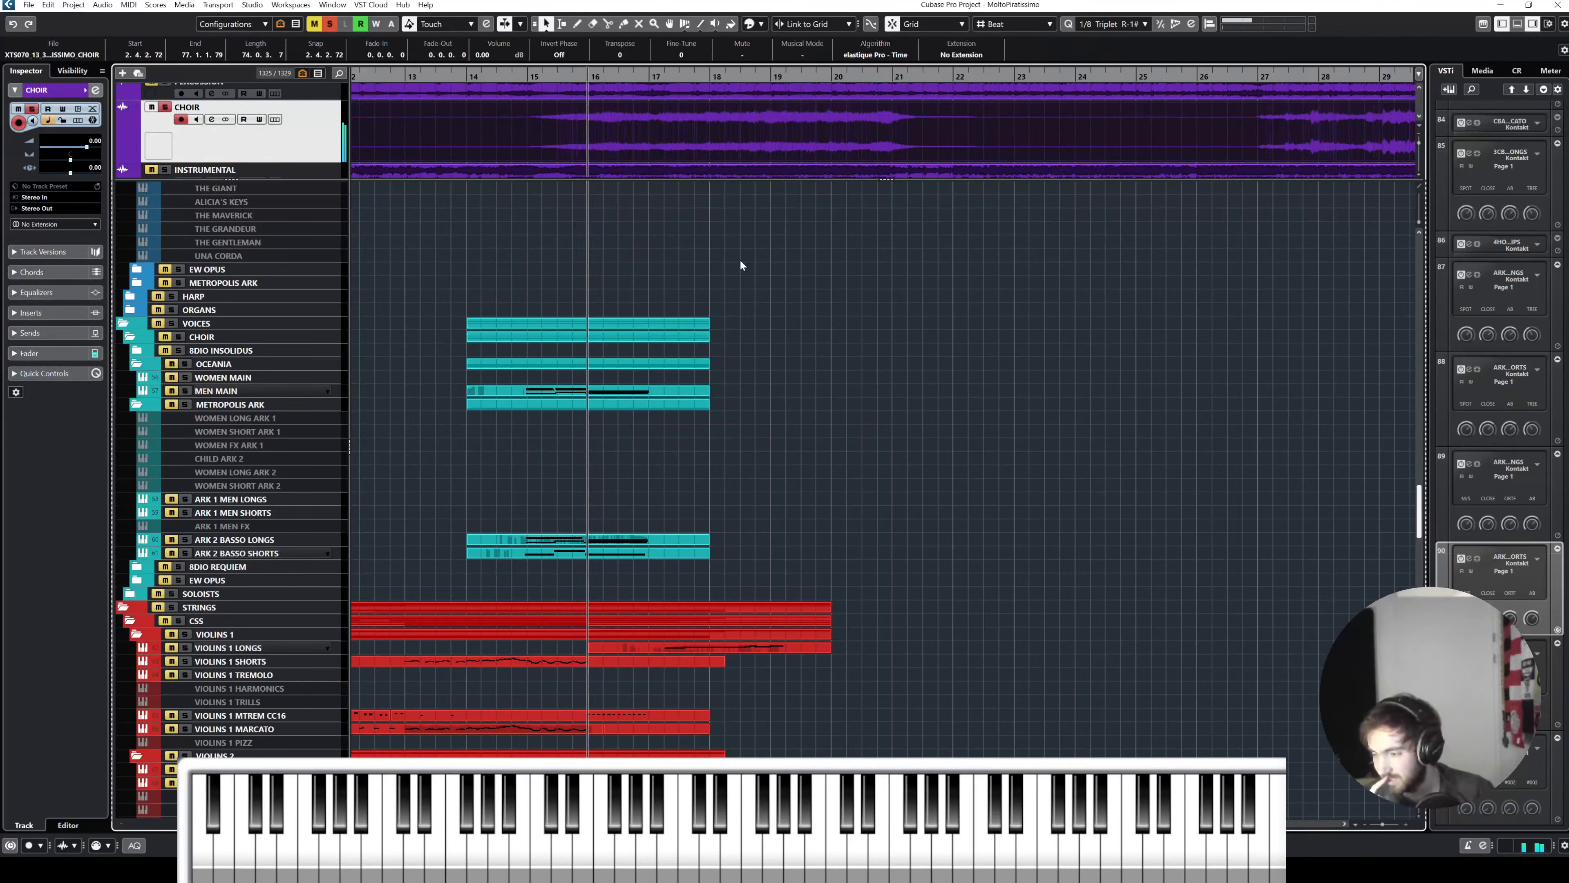
key(space)
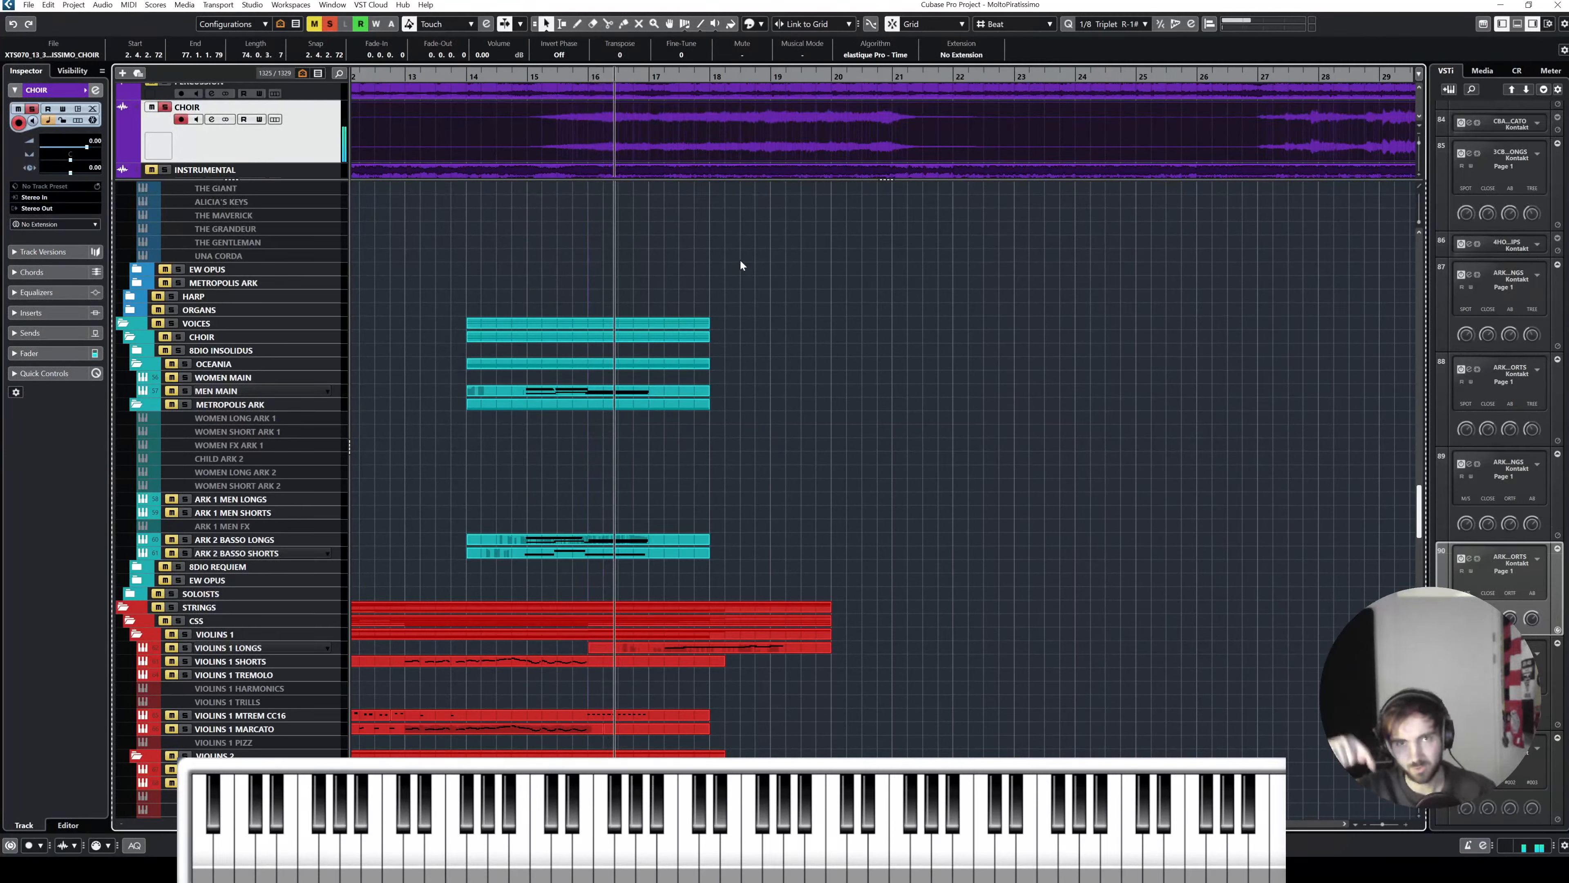
key(space)
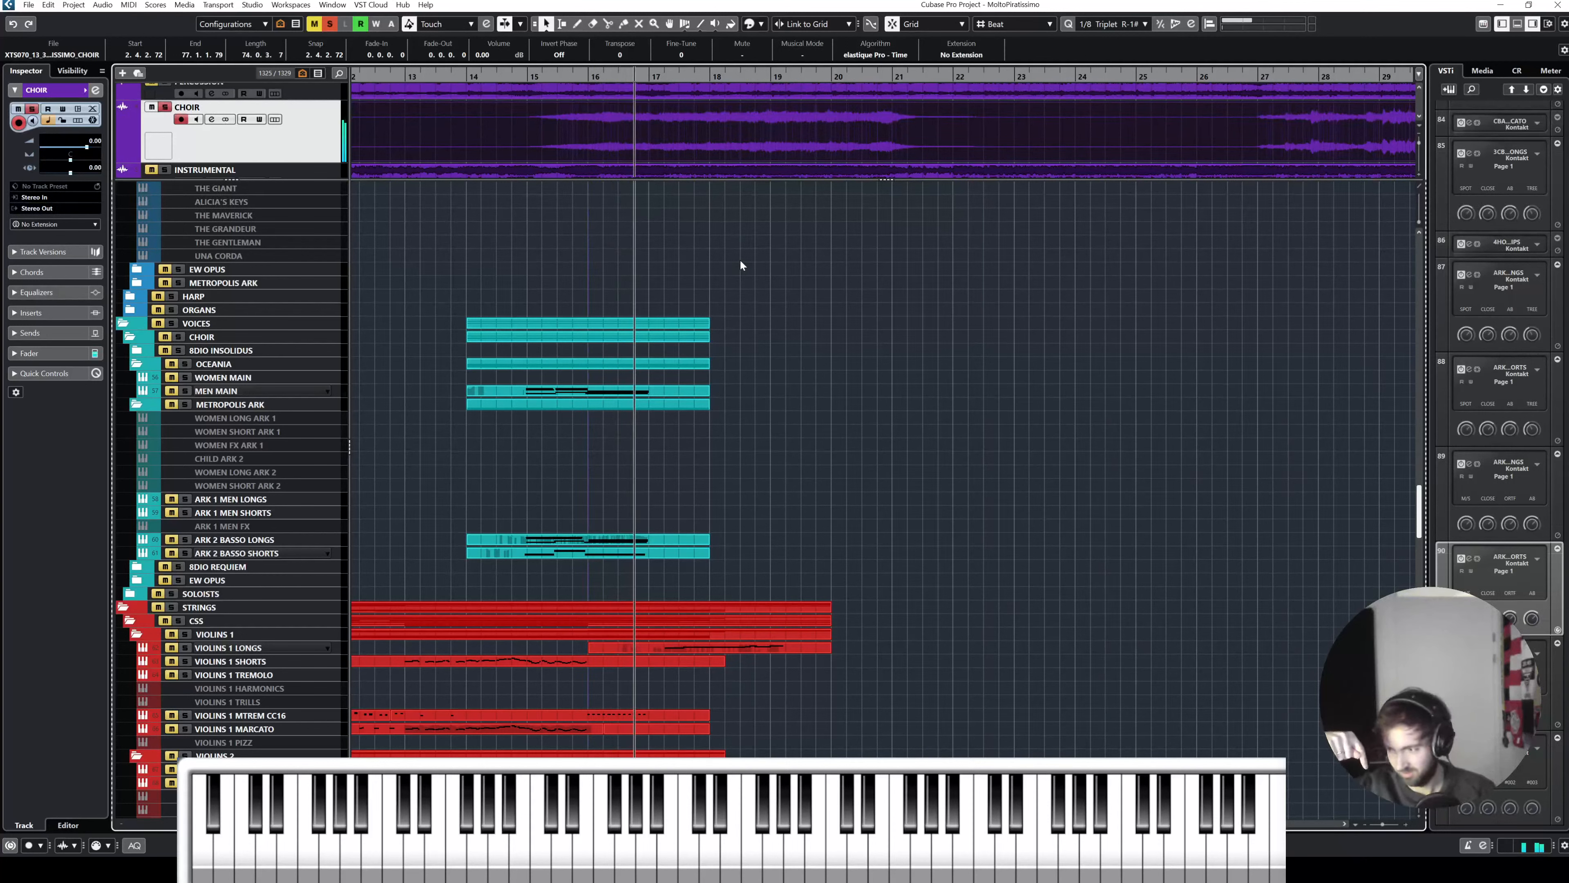
key(space)
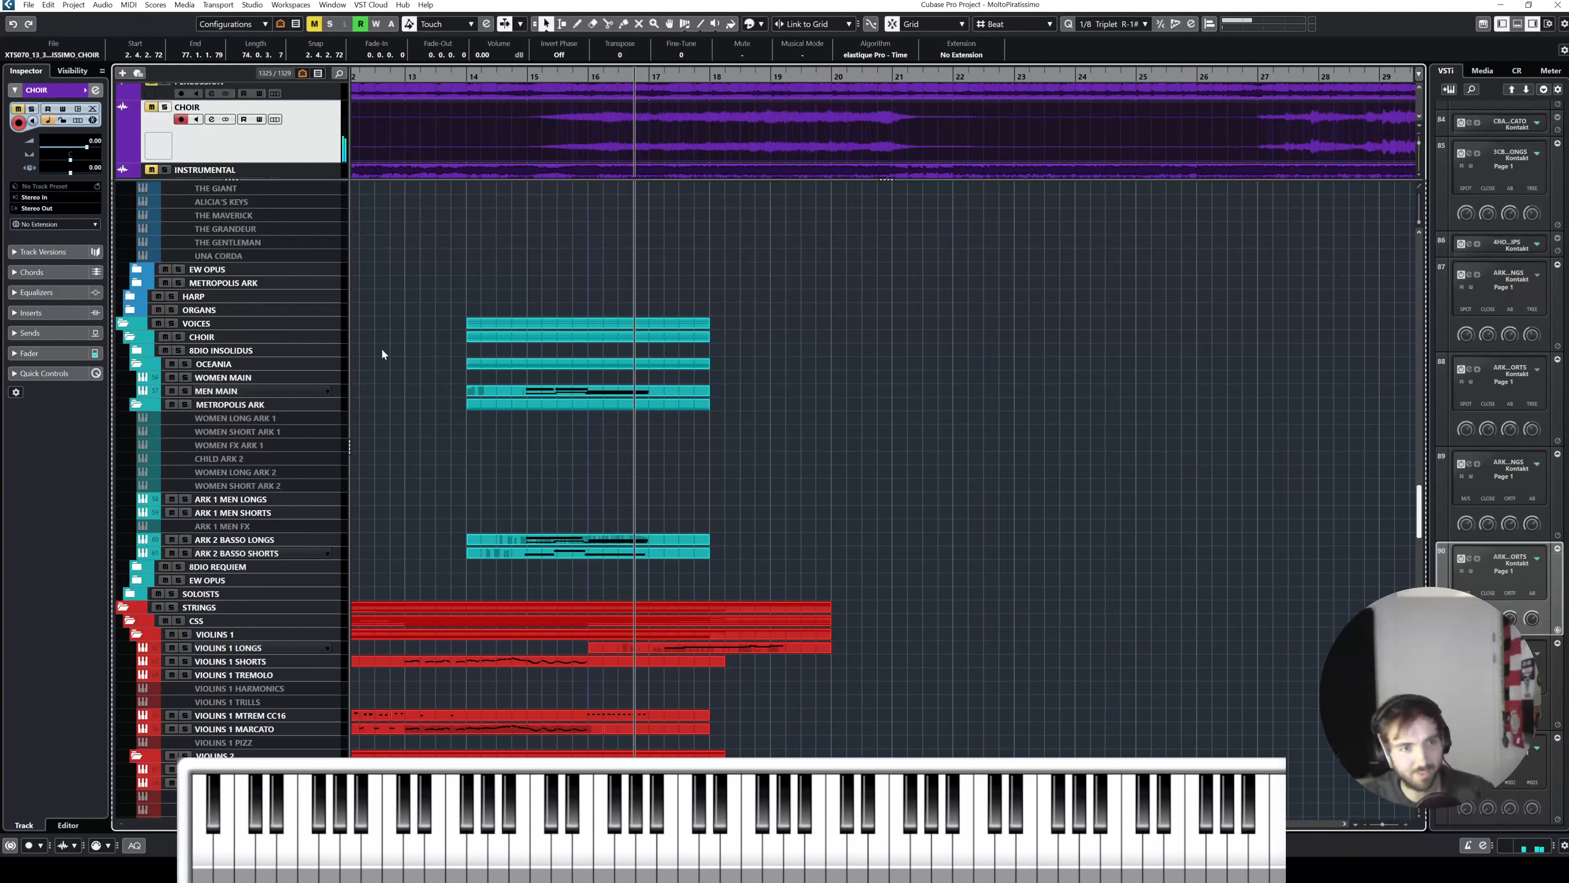
Step: Sound a note on MEN MAIN, then inspect the ARK 2 BASSO SHORTS instrument in Kontakt and collapse its two choir patches
click(285, 391)
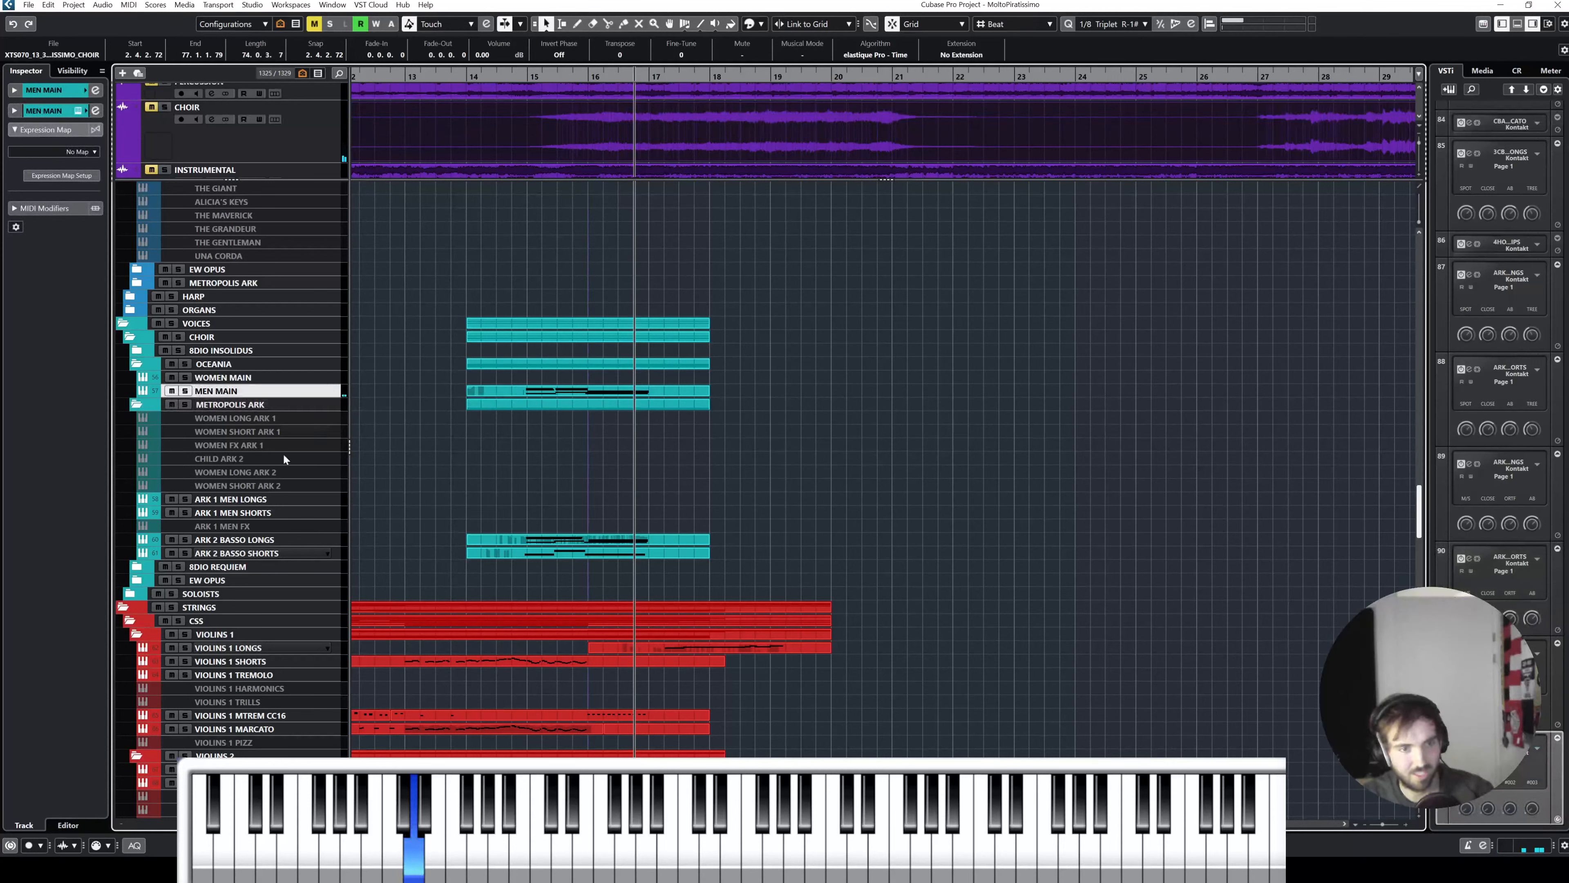
click(279, 554)
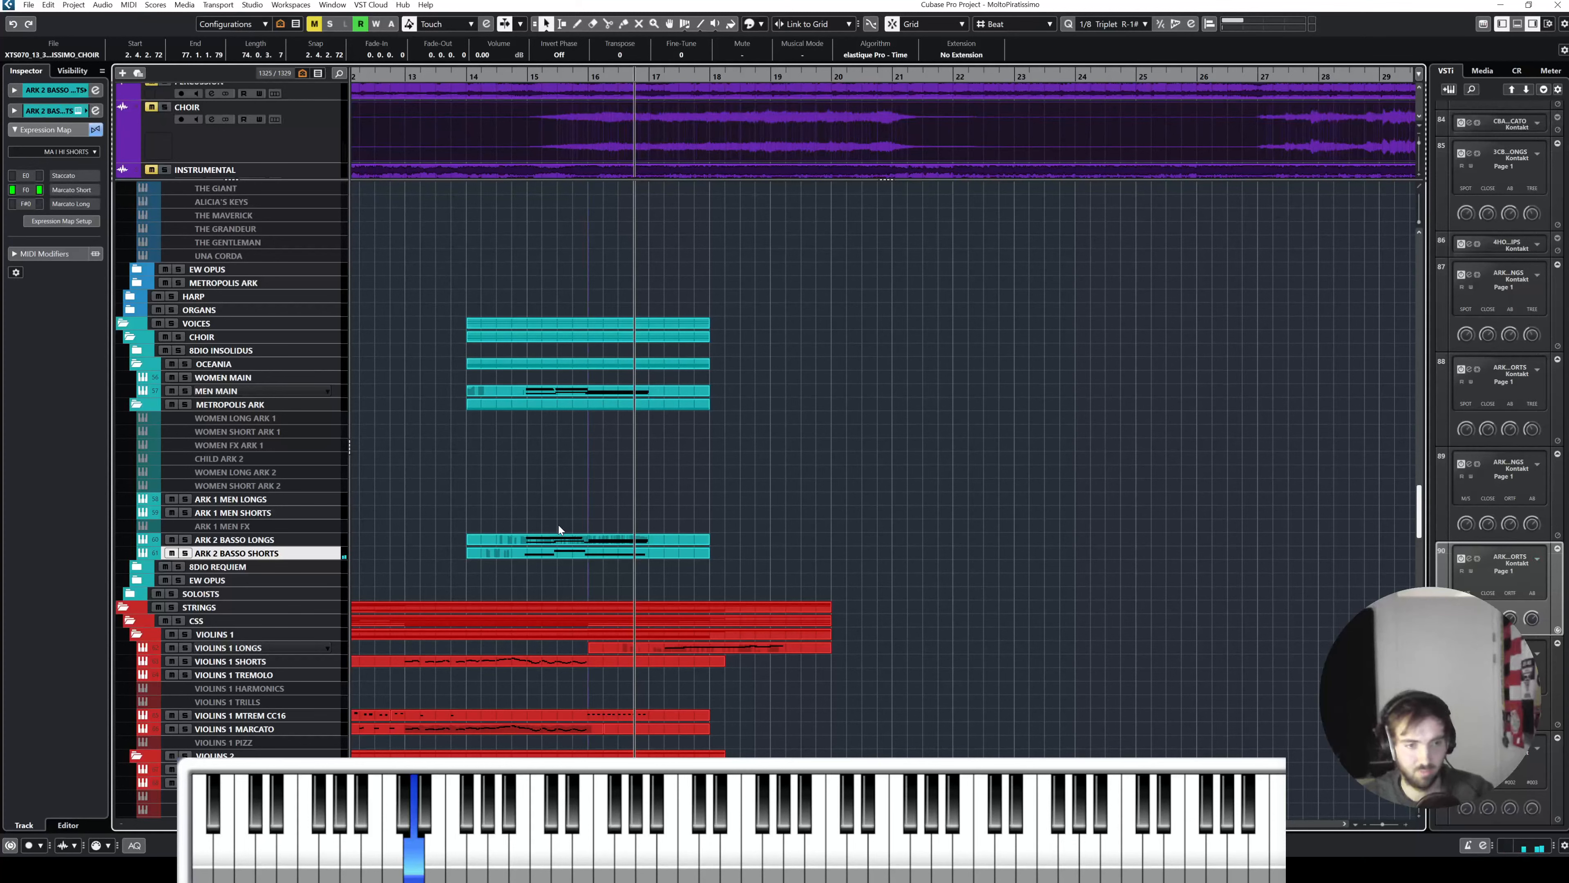
click(77, 111)
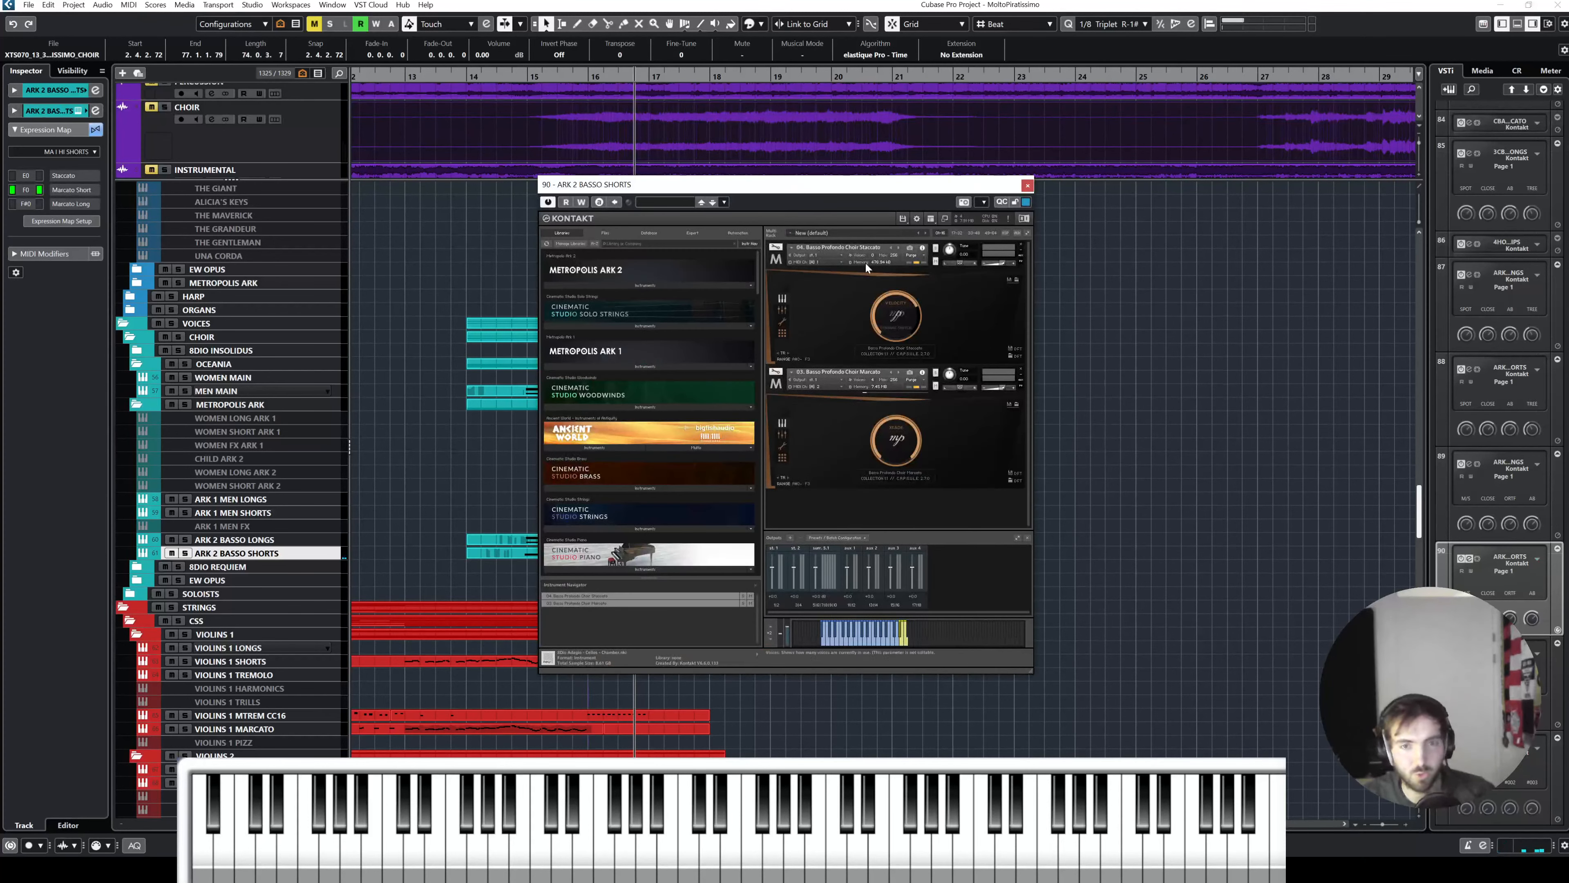
click(776, 267)
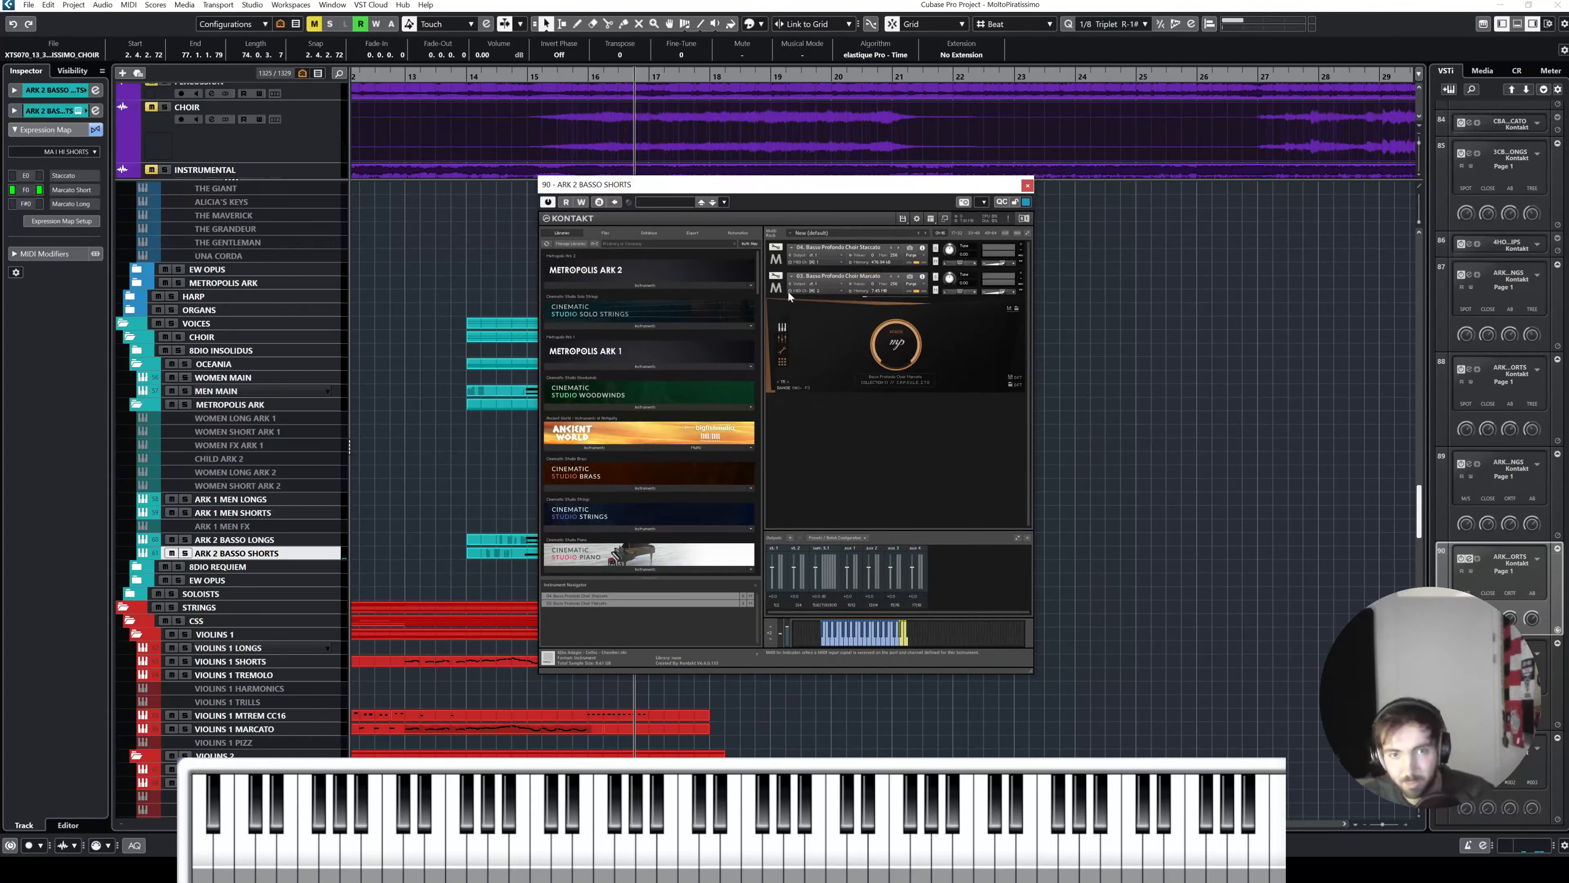
click(789, 297)
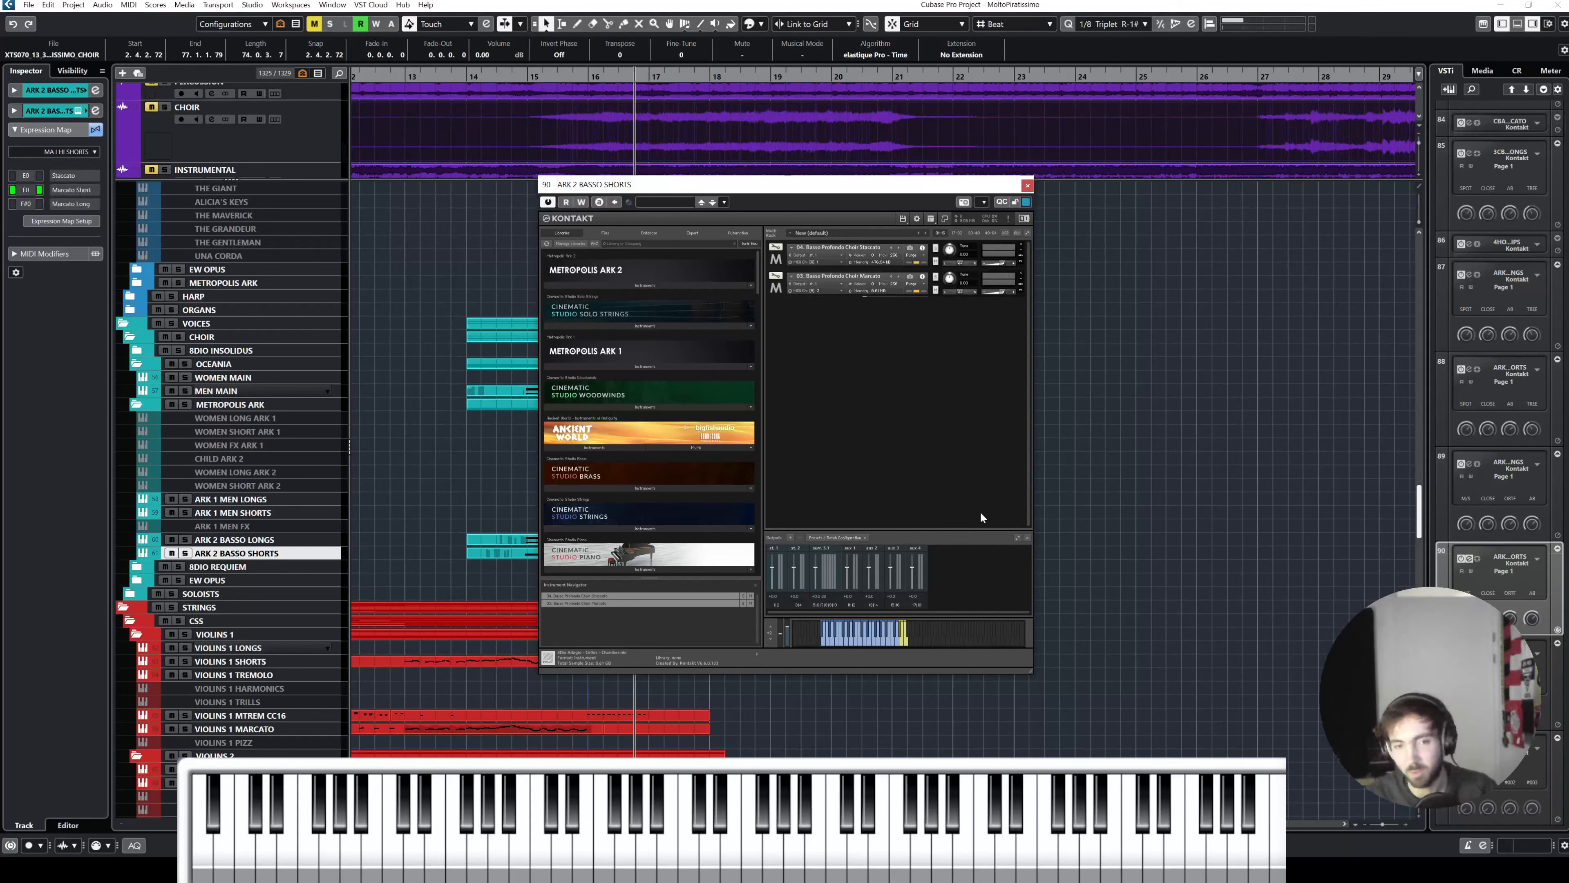
click(1140, 309)
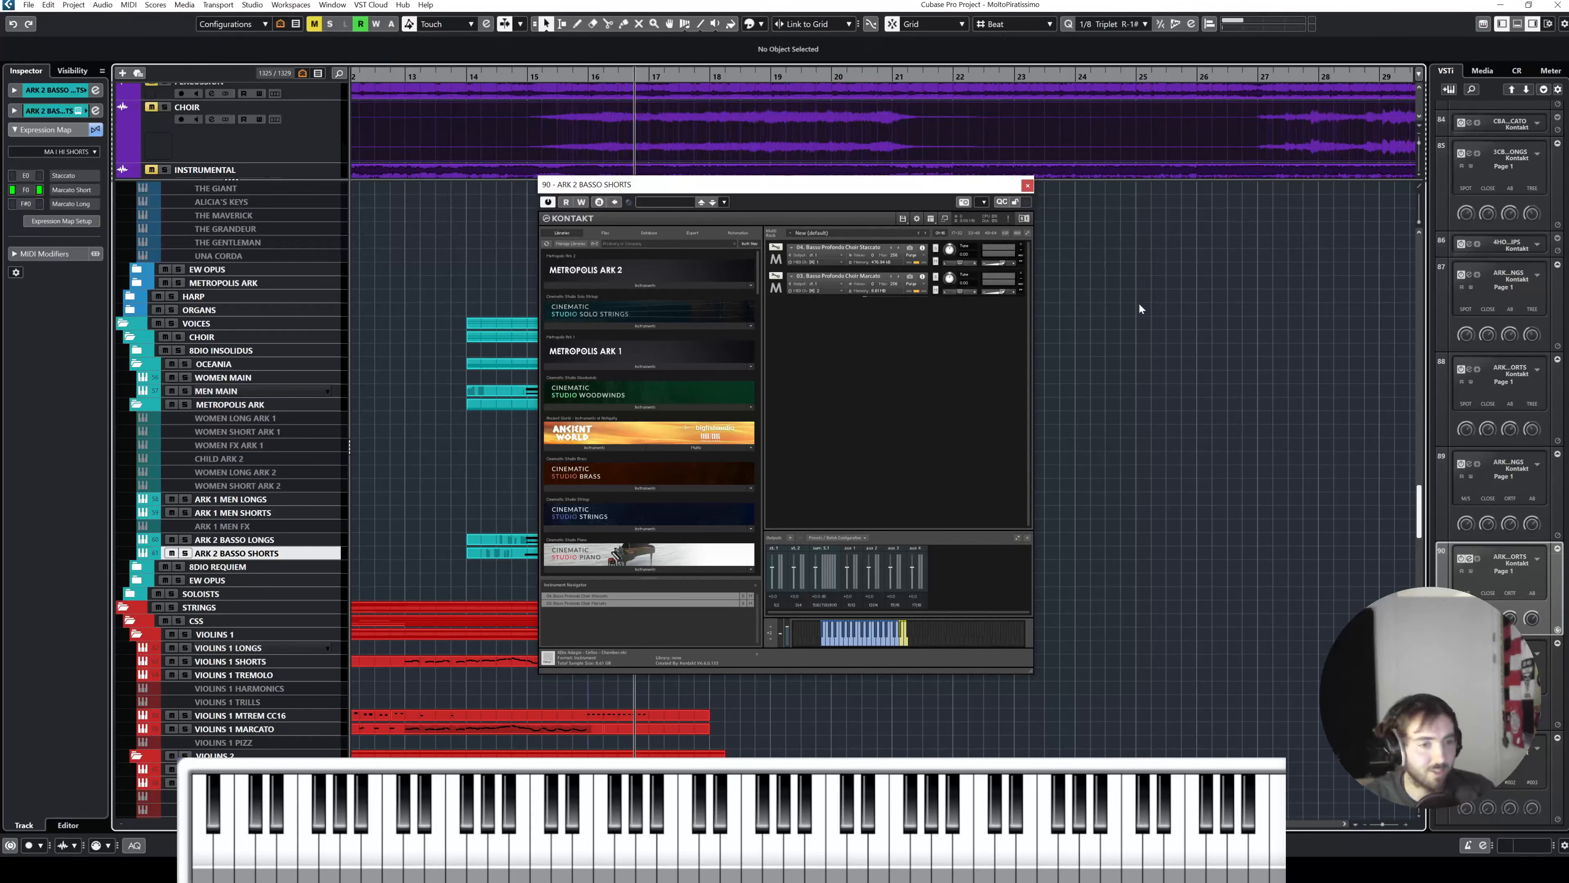
click(1028, 186)
Step: Solo the CHOIR reference track, listen up to bar 20, replay it from bar 18, and clear the solo
scroll(748, 450, right, 1)
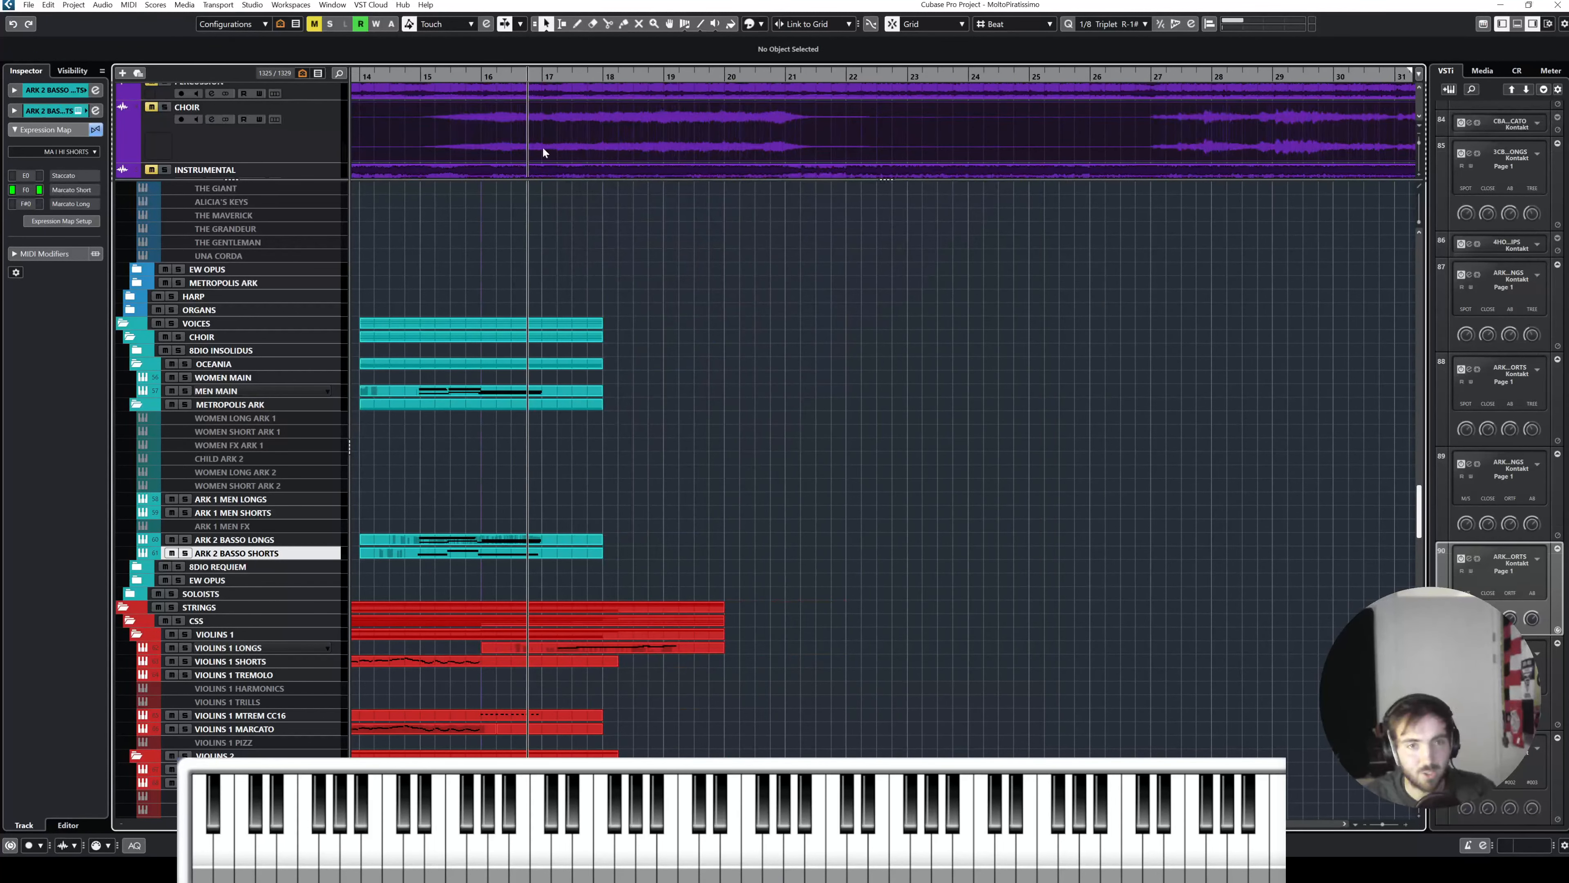
click(472, 132)
key(s)
key(space)
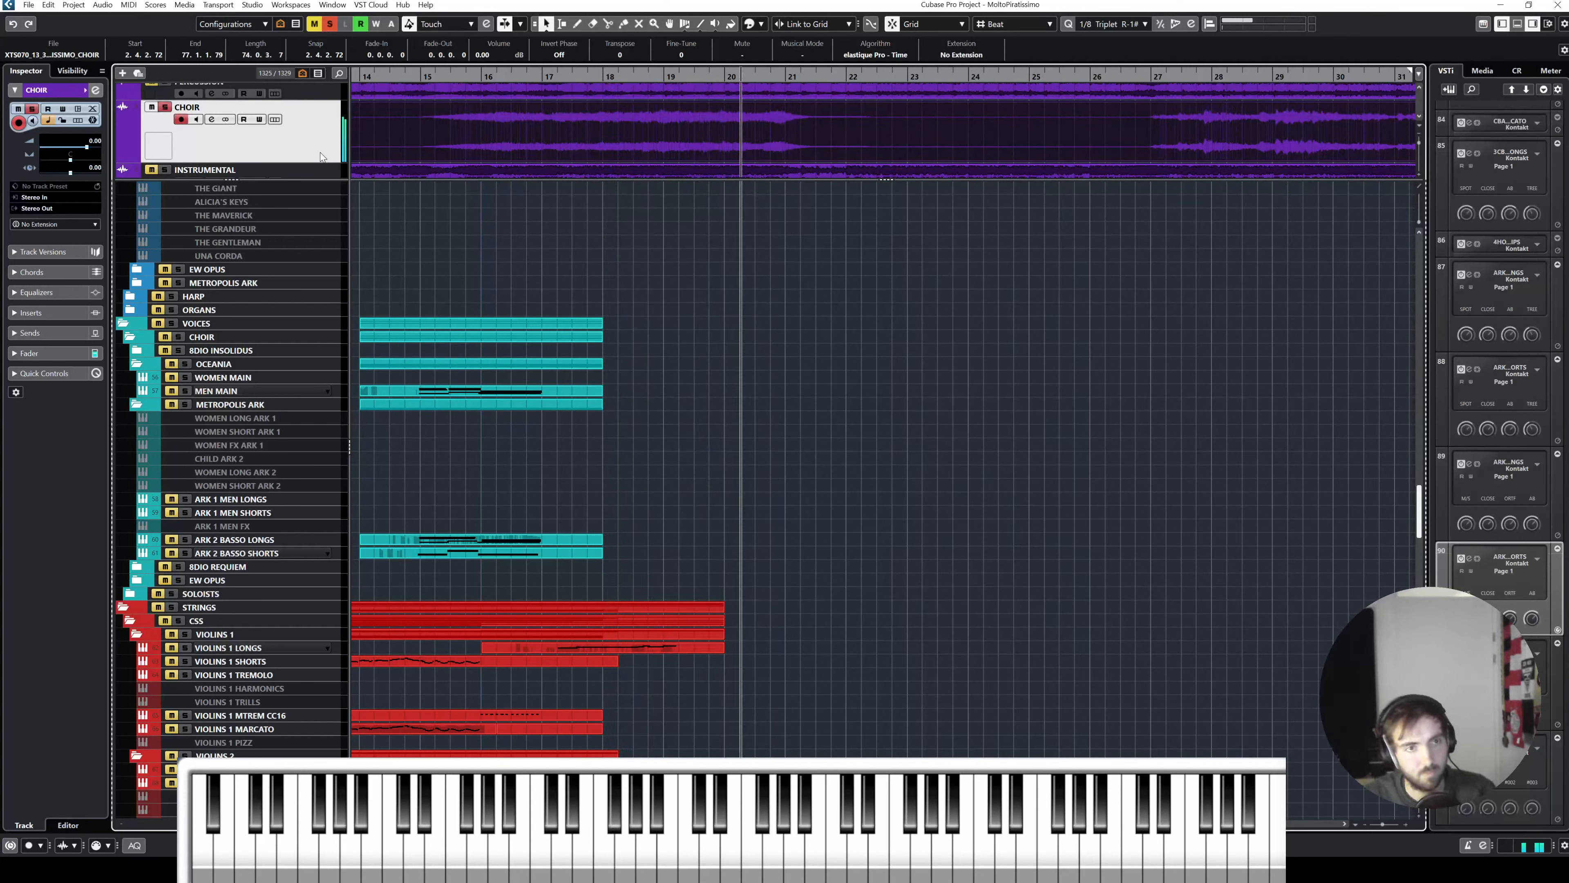
key(space)
key(s)
key(s)
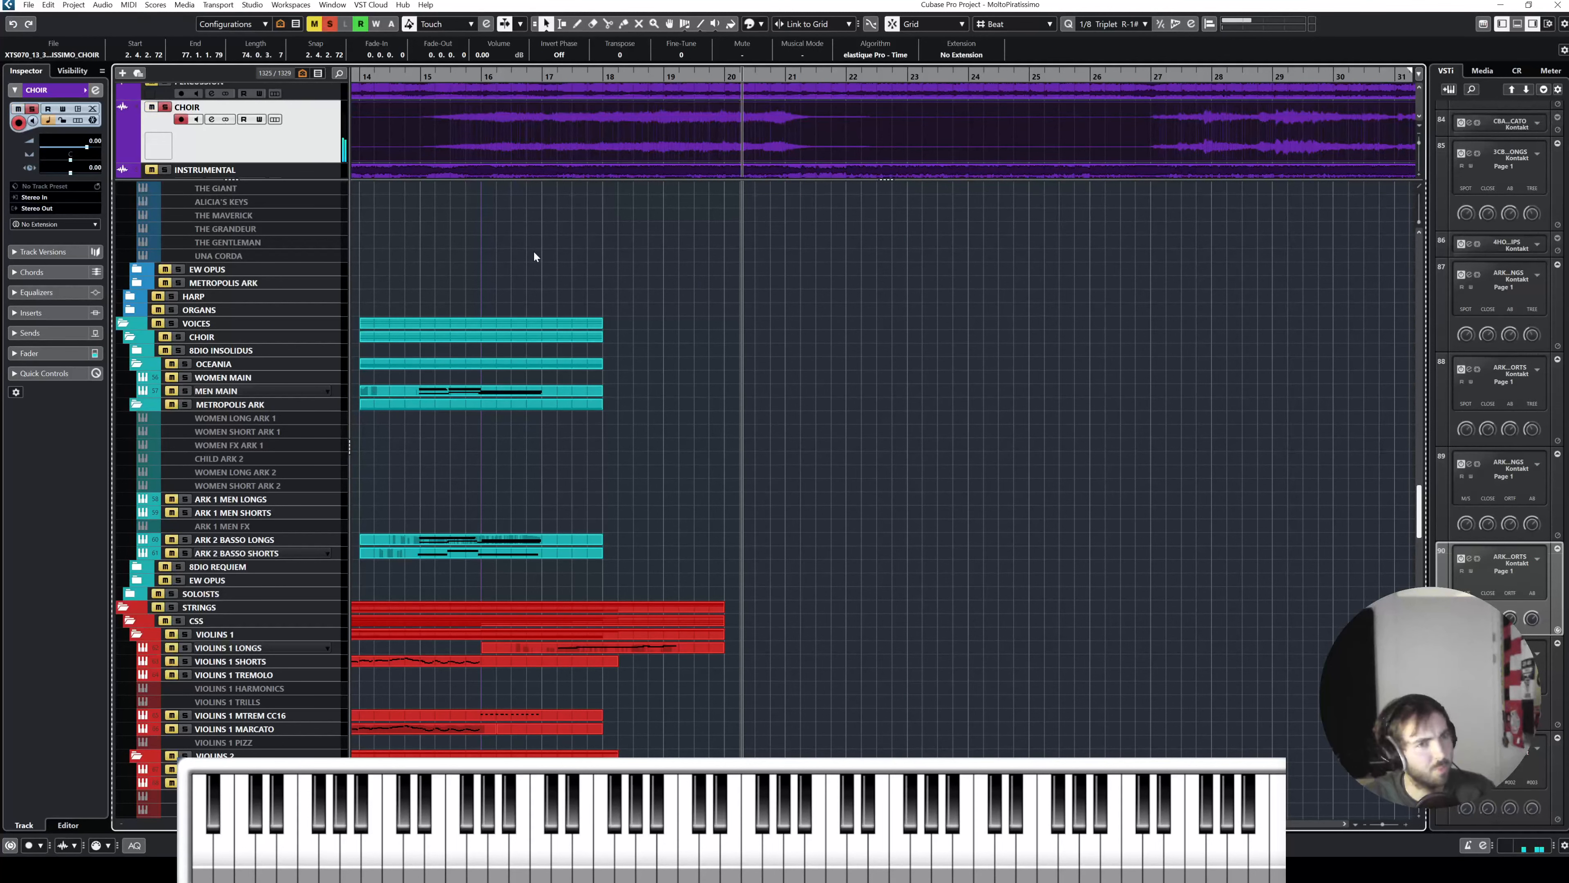
key(space)
drag(626, 76, 602, 78)
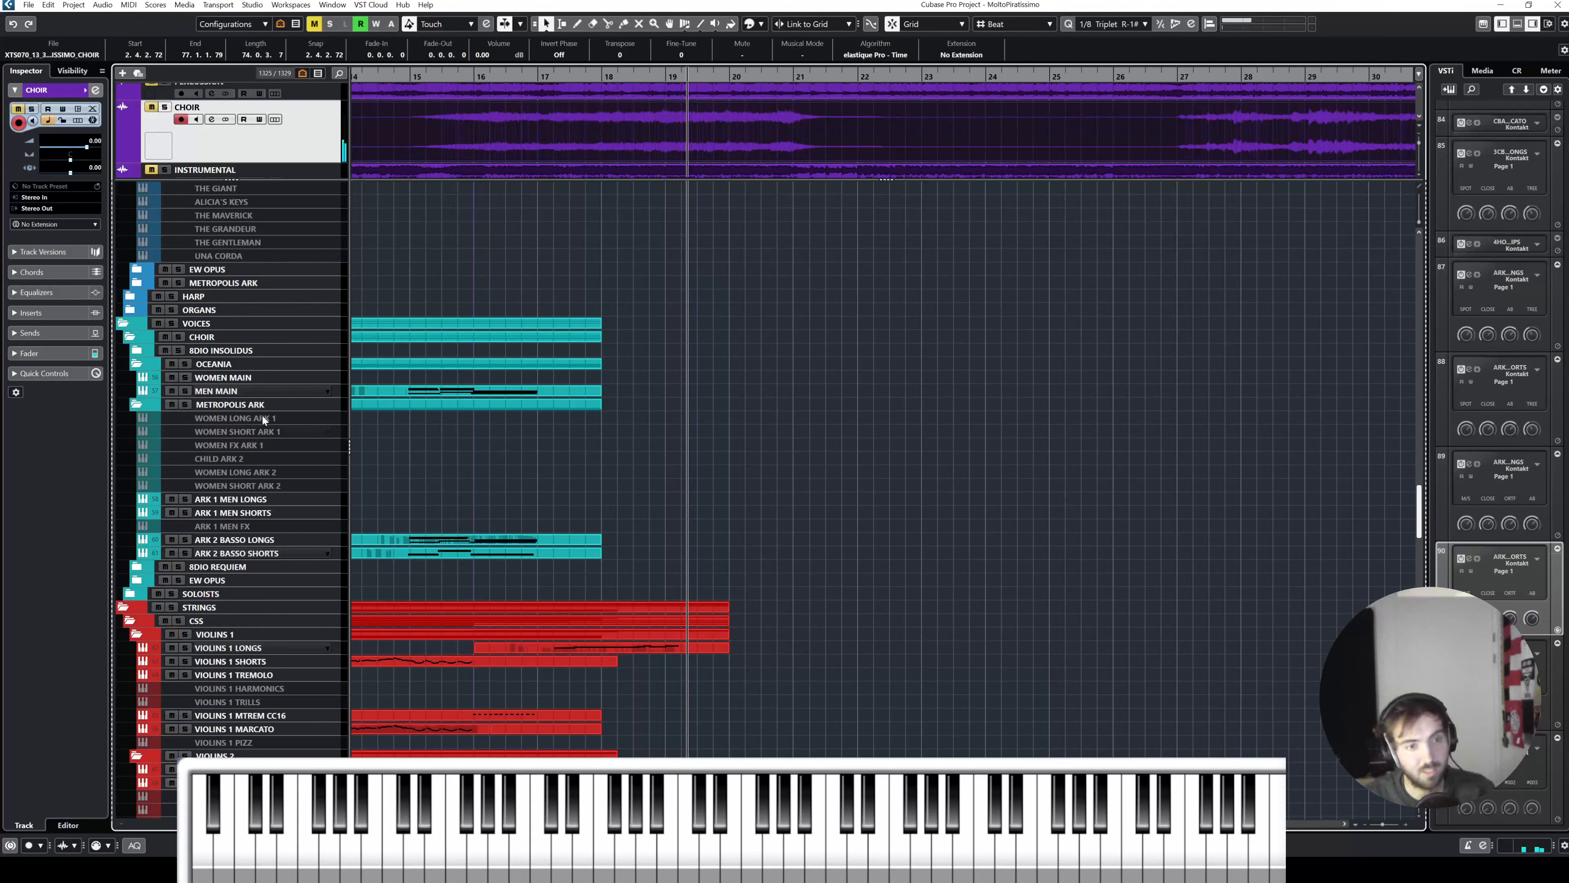
Step: Select the WOMEN MAIN track, move the playhead to early in bar 17, and switch to the MEN MAIN track
click(266, 378)
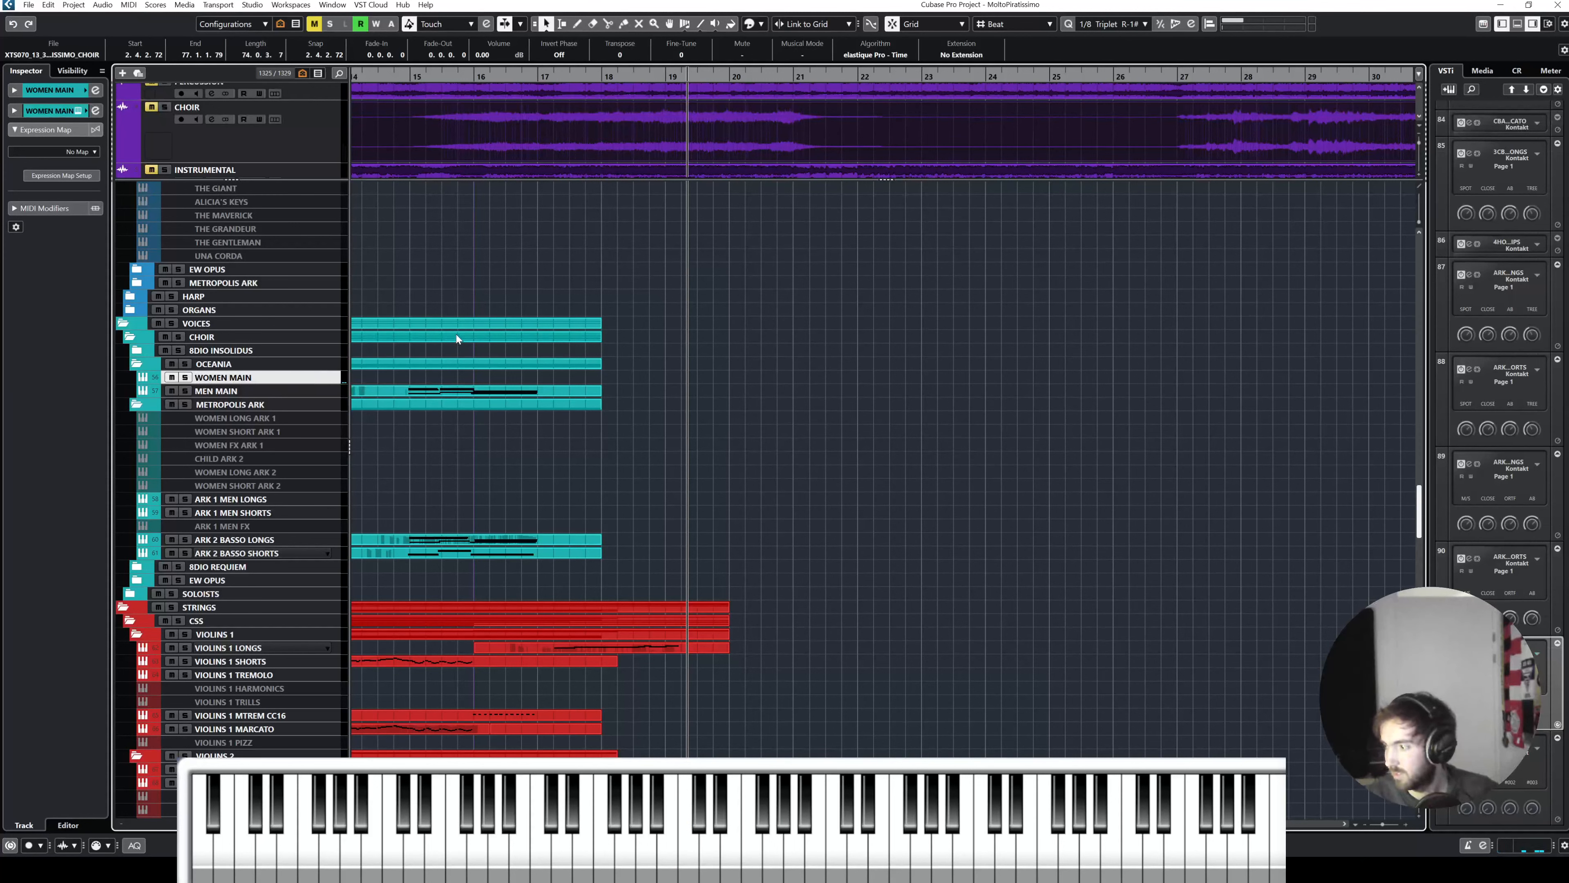
click(560, 313)
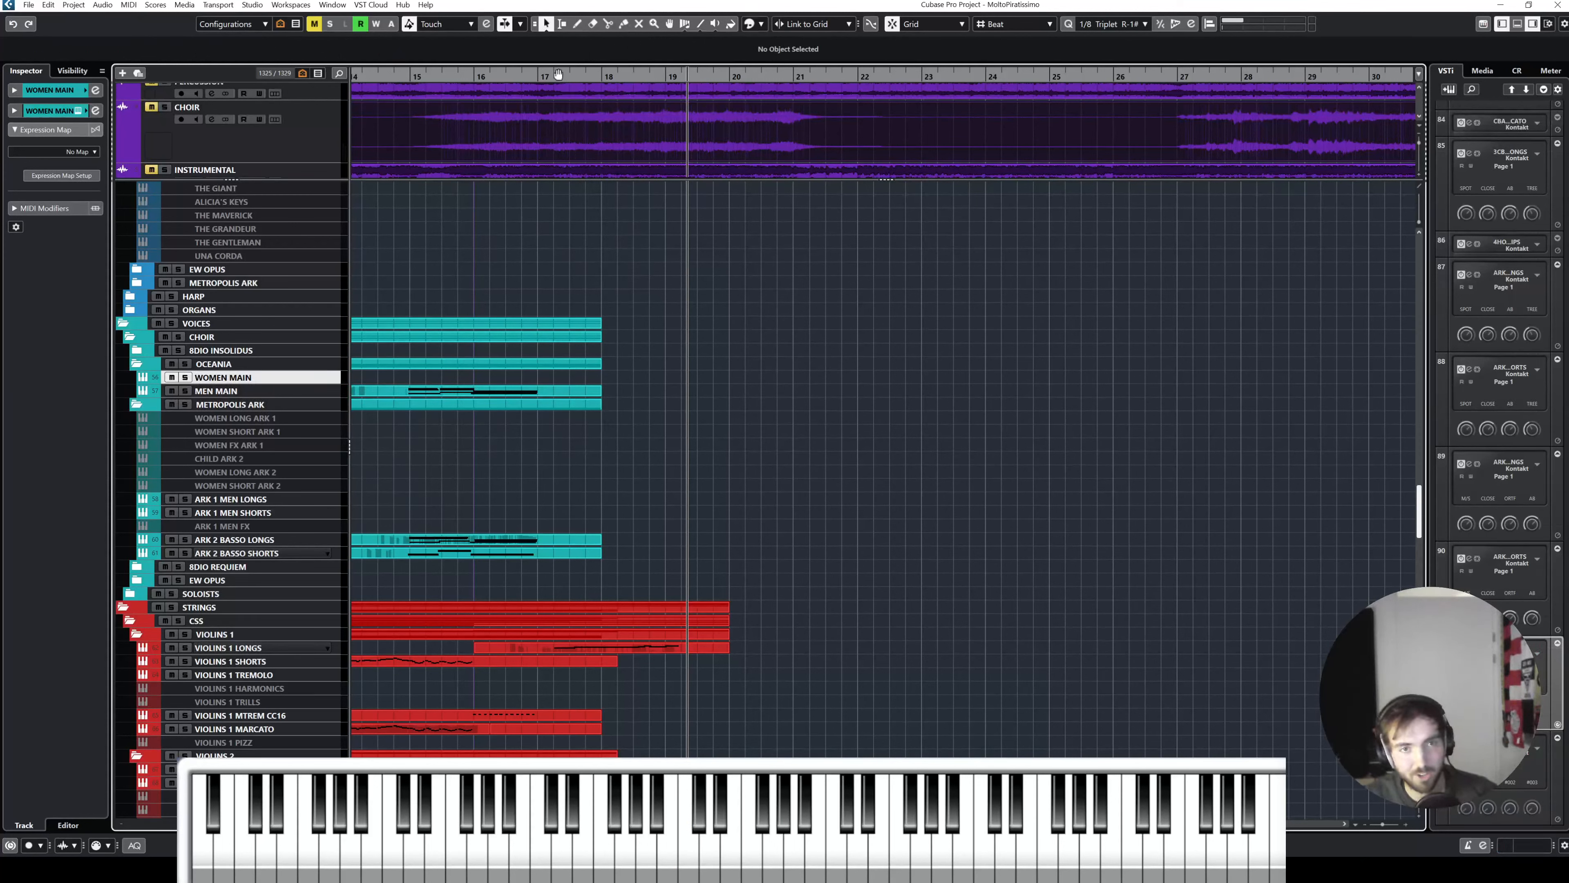
drag(590, 75, 554, 75)
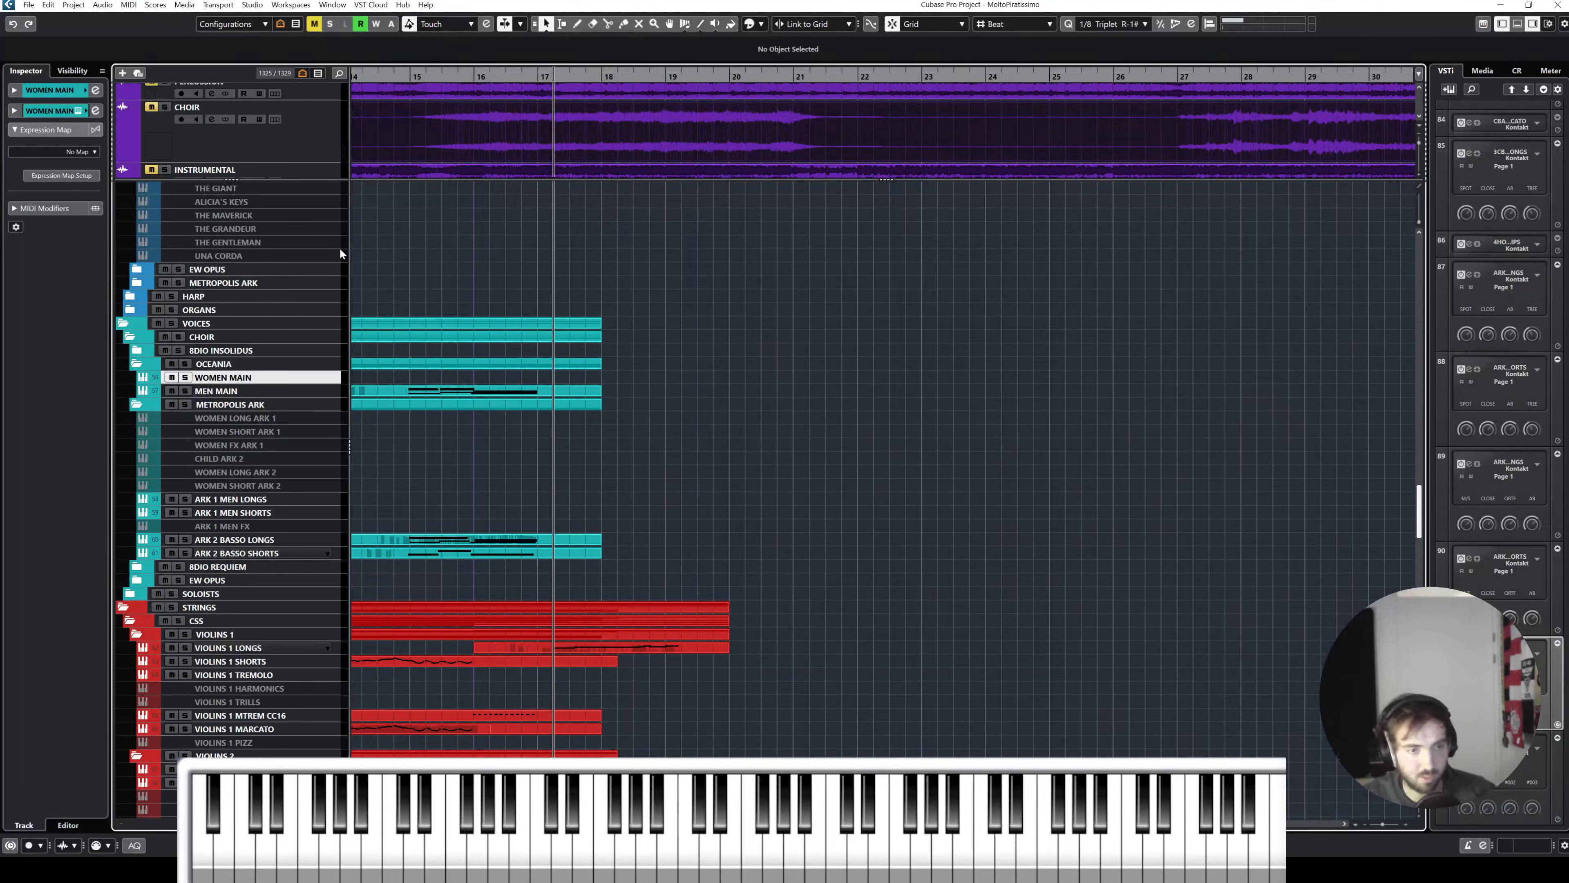
click(277, 394)
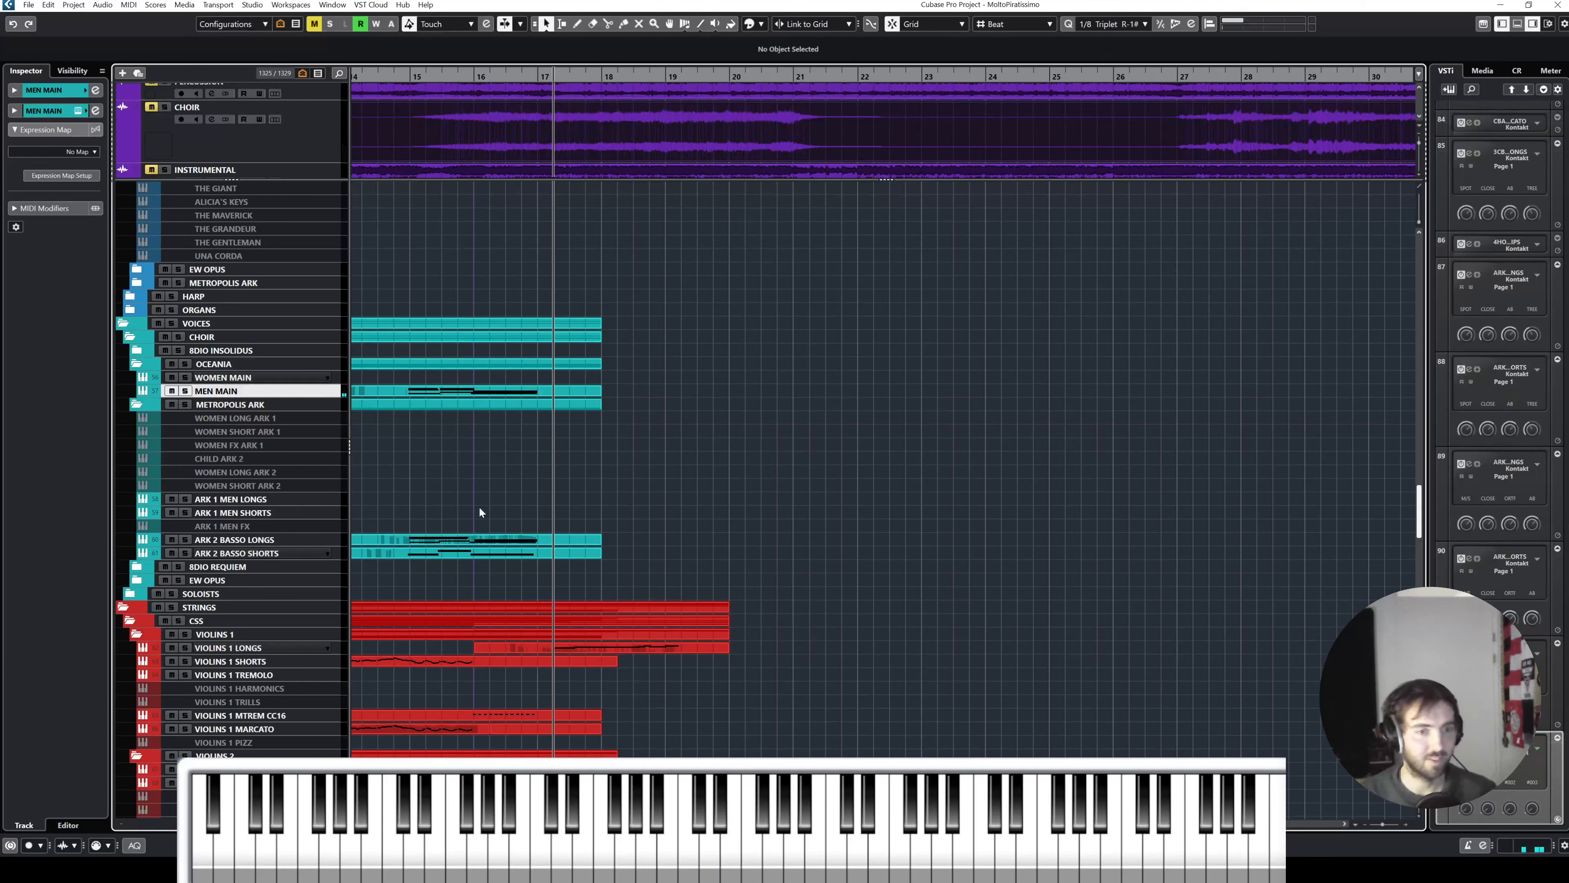
Step: Move the playhead to the start of bar 16, briefly switch to ARK 2 BASSO SHORTS, and return to the MEN MAIN track
click(475, 74)
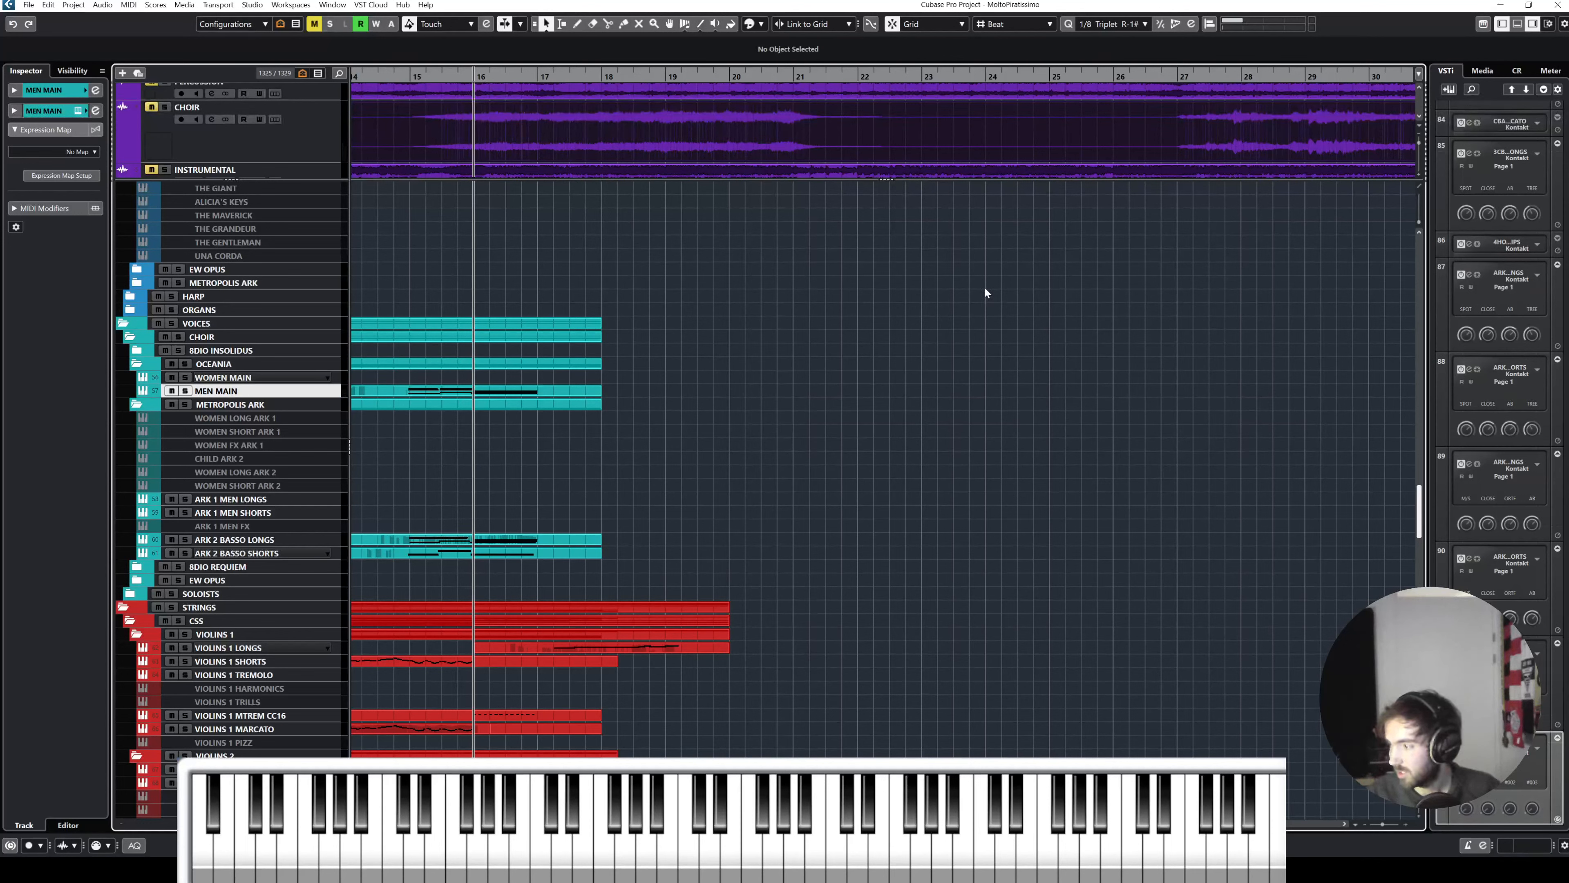
click(262, 556)
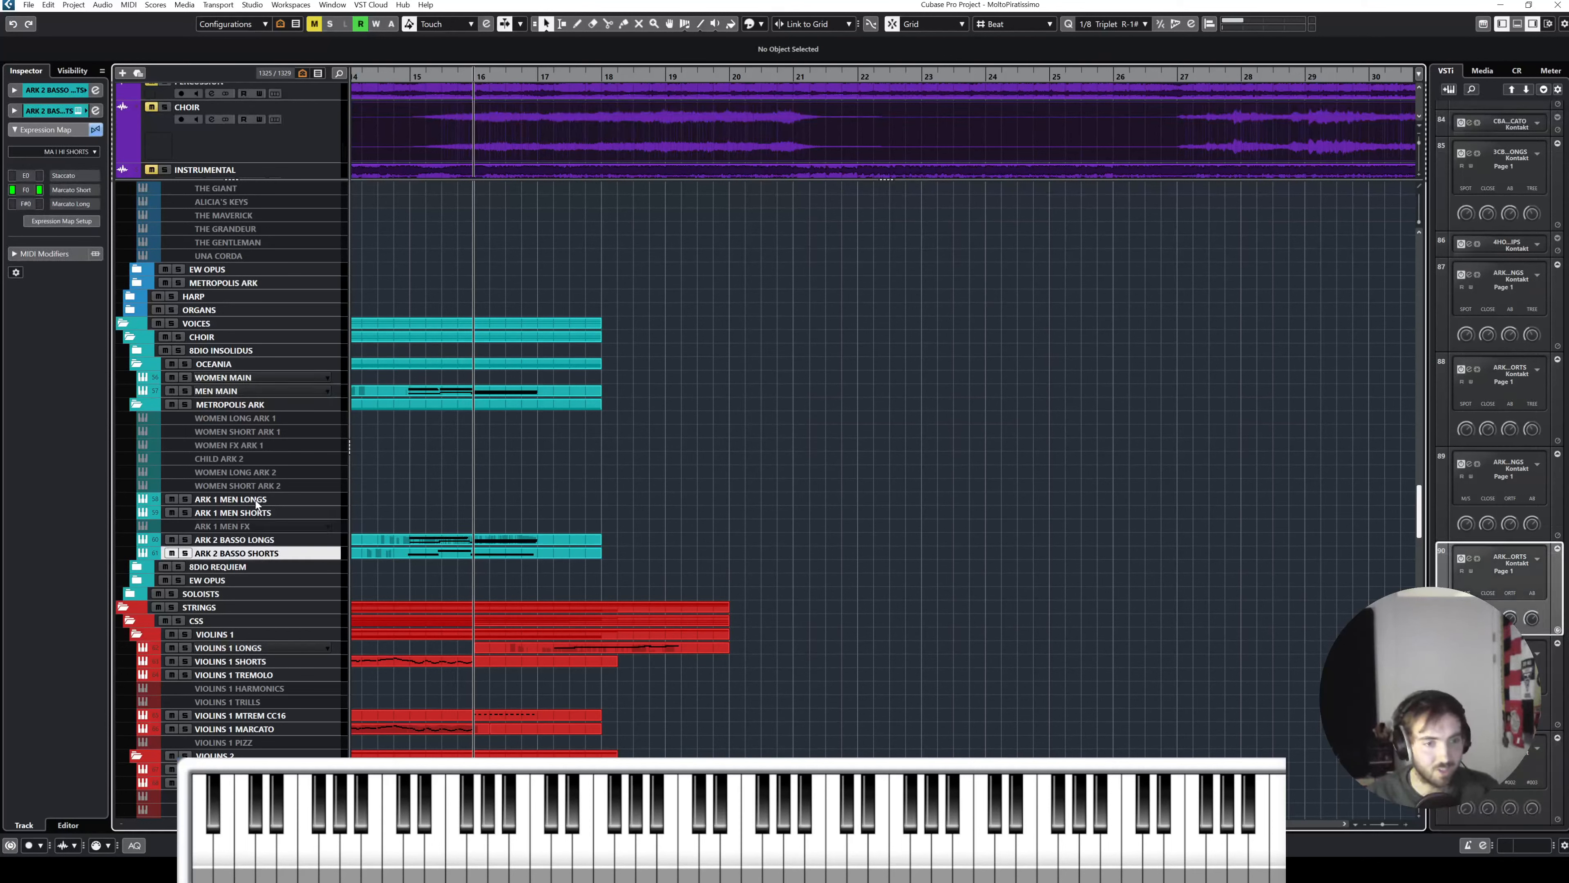
click(266, 394)
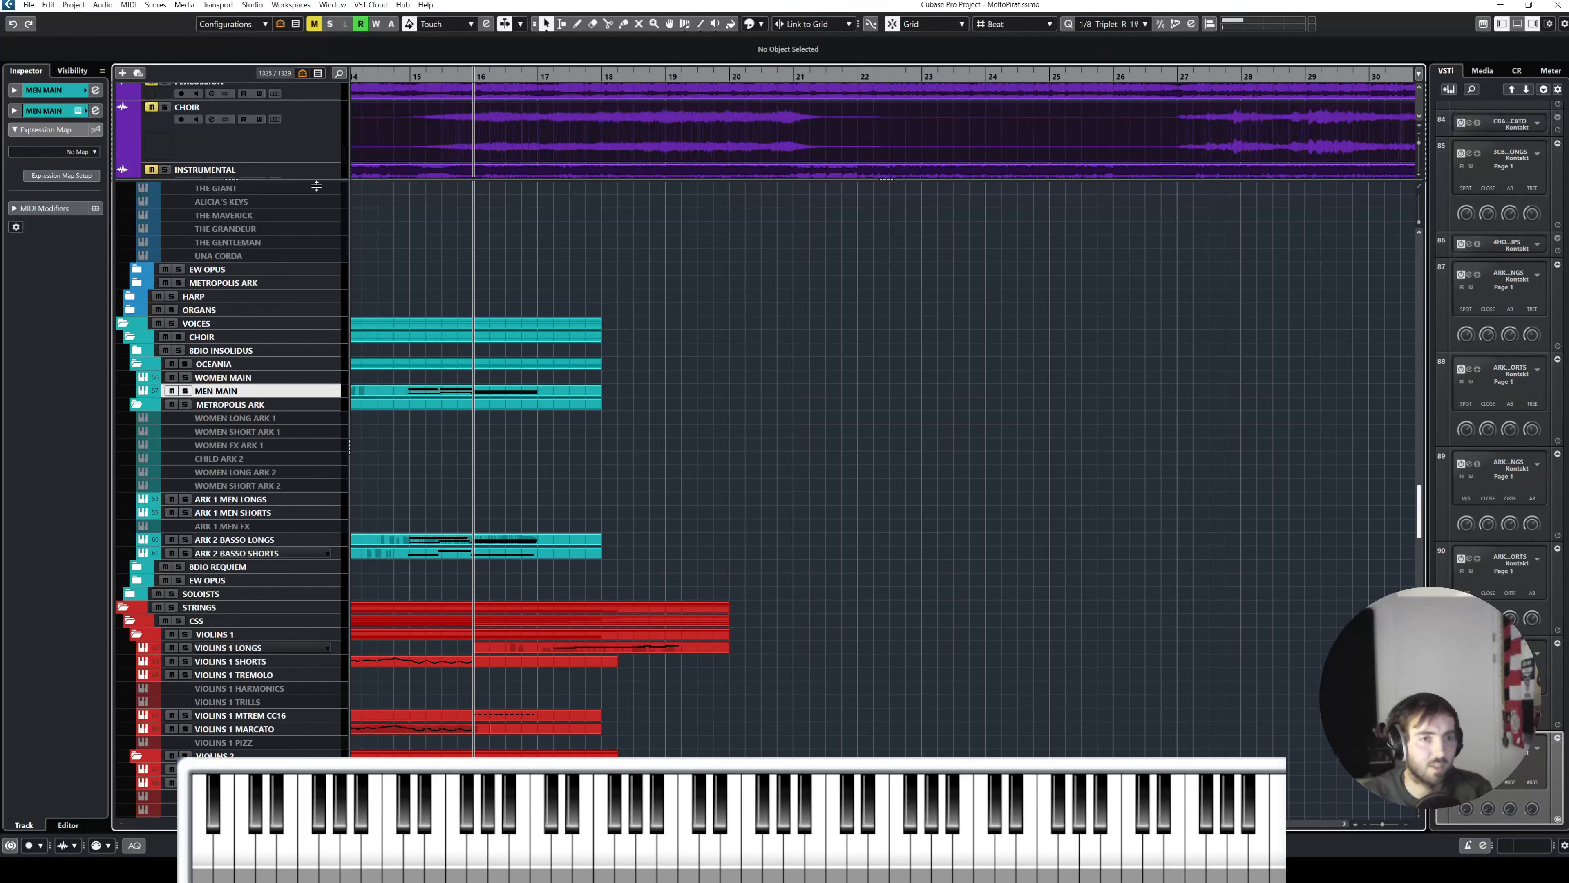
Step: Enlarge the reference track area slightly and bring the full CHOIR waveform into view above the MIDI tracks
mouse_move(316, 179)
mouse_down()
mouse_move(303, 275)
mouse_move(312, 191)
mouse_up()
click(465, 222)
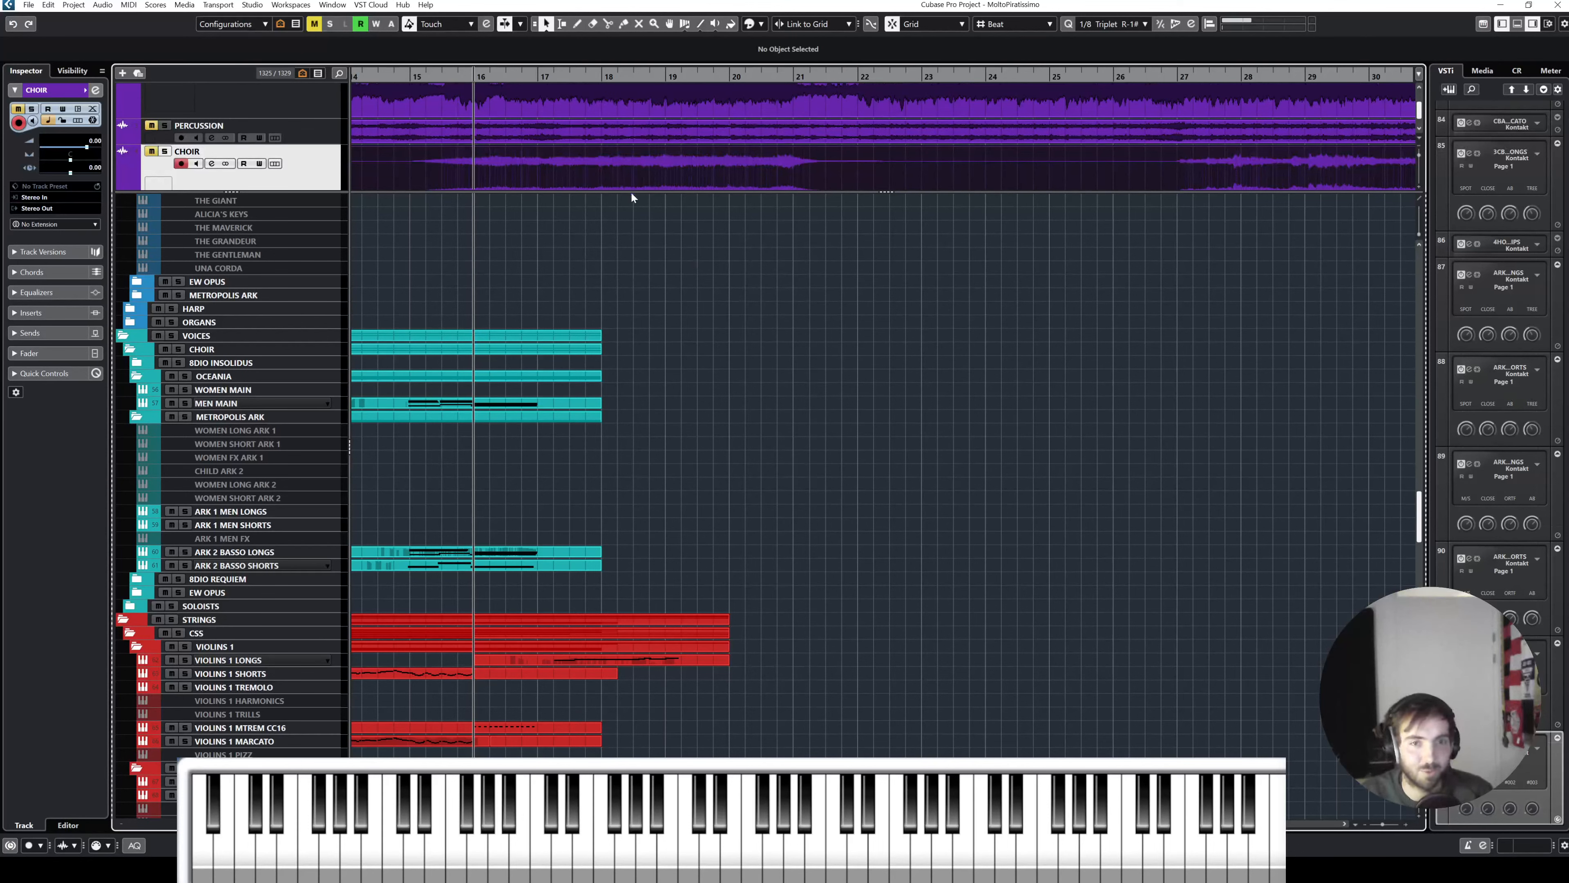
scroll(365, 158, down, 1)
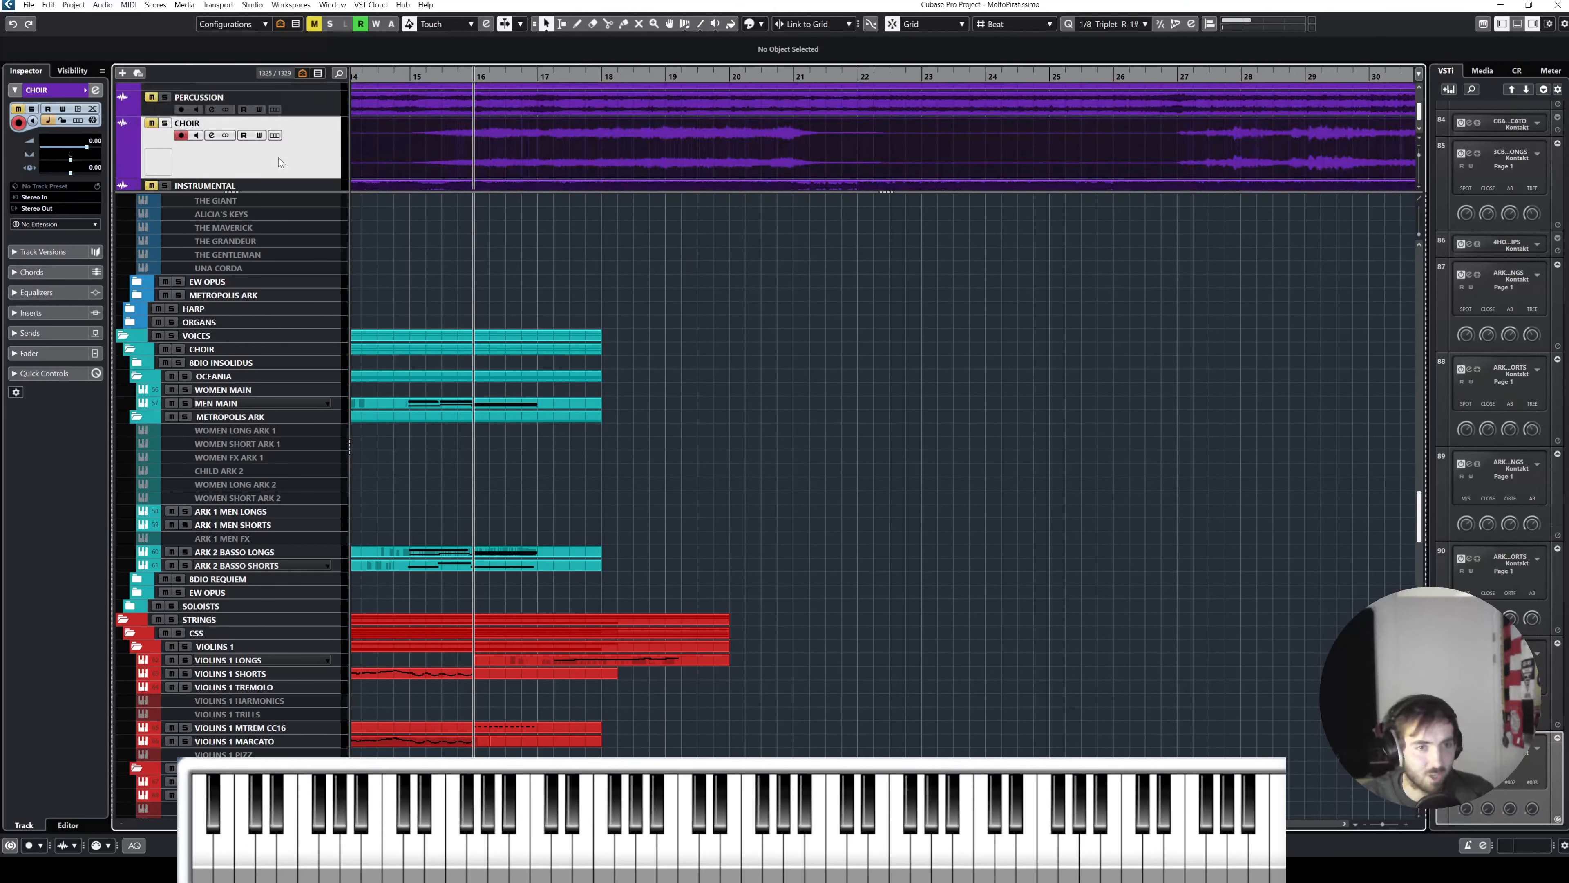
Step: Record a sustained chord part on the MEN MAIN track from bar 16, playing past bar 18
click(258, 406)
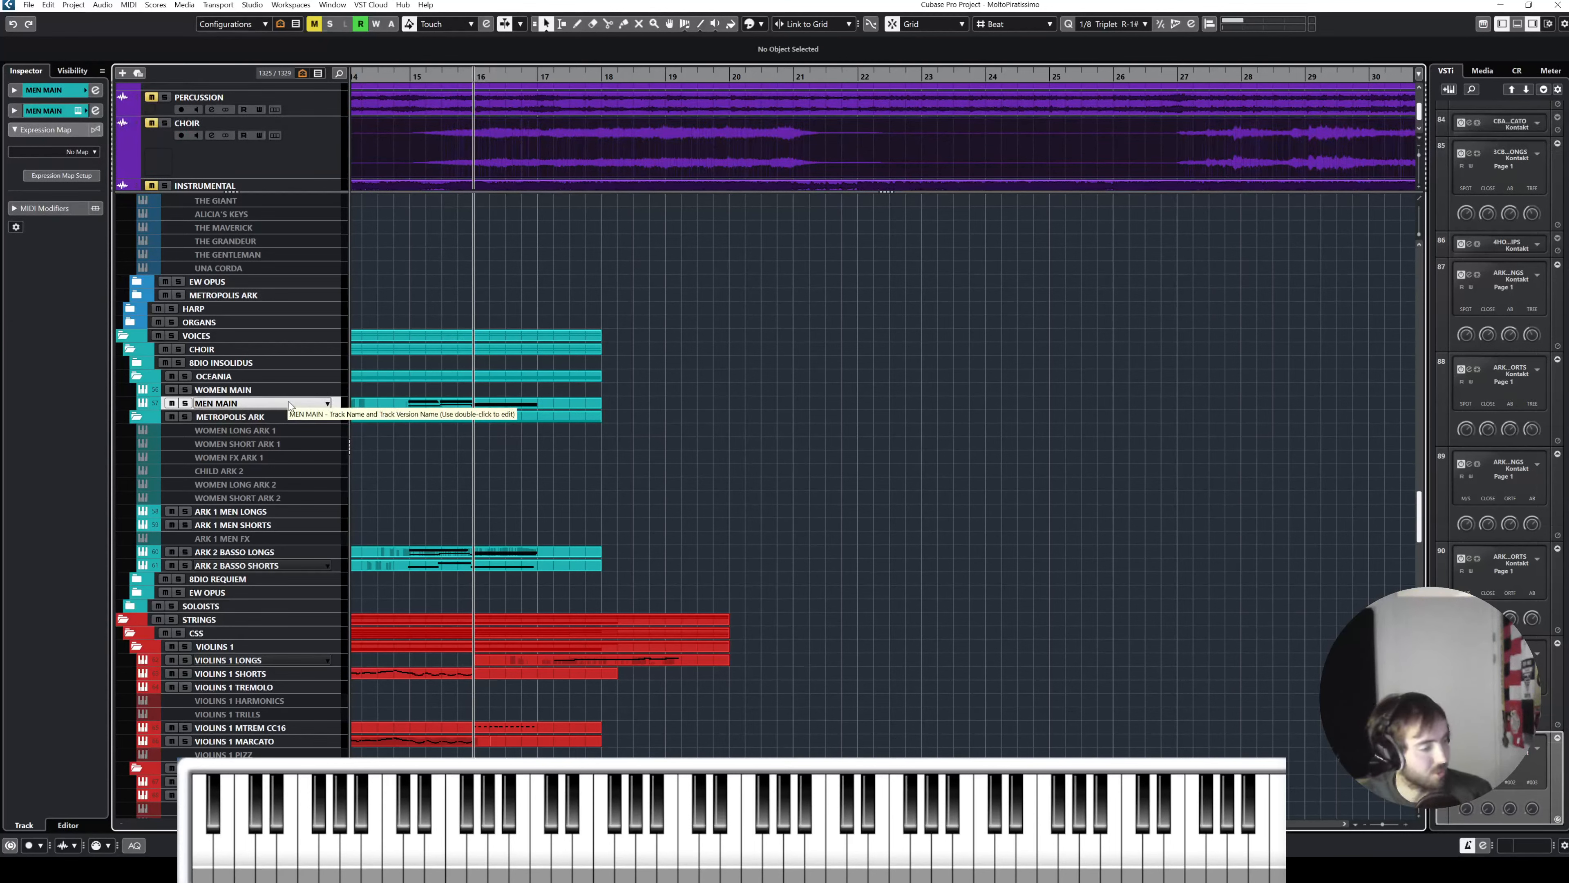
key(space)
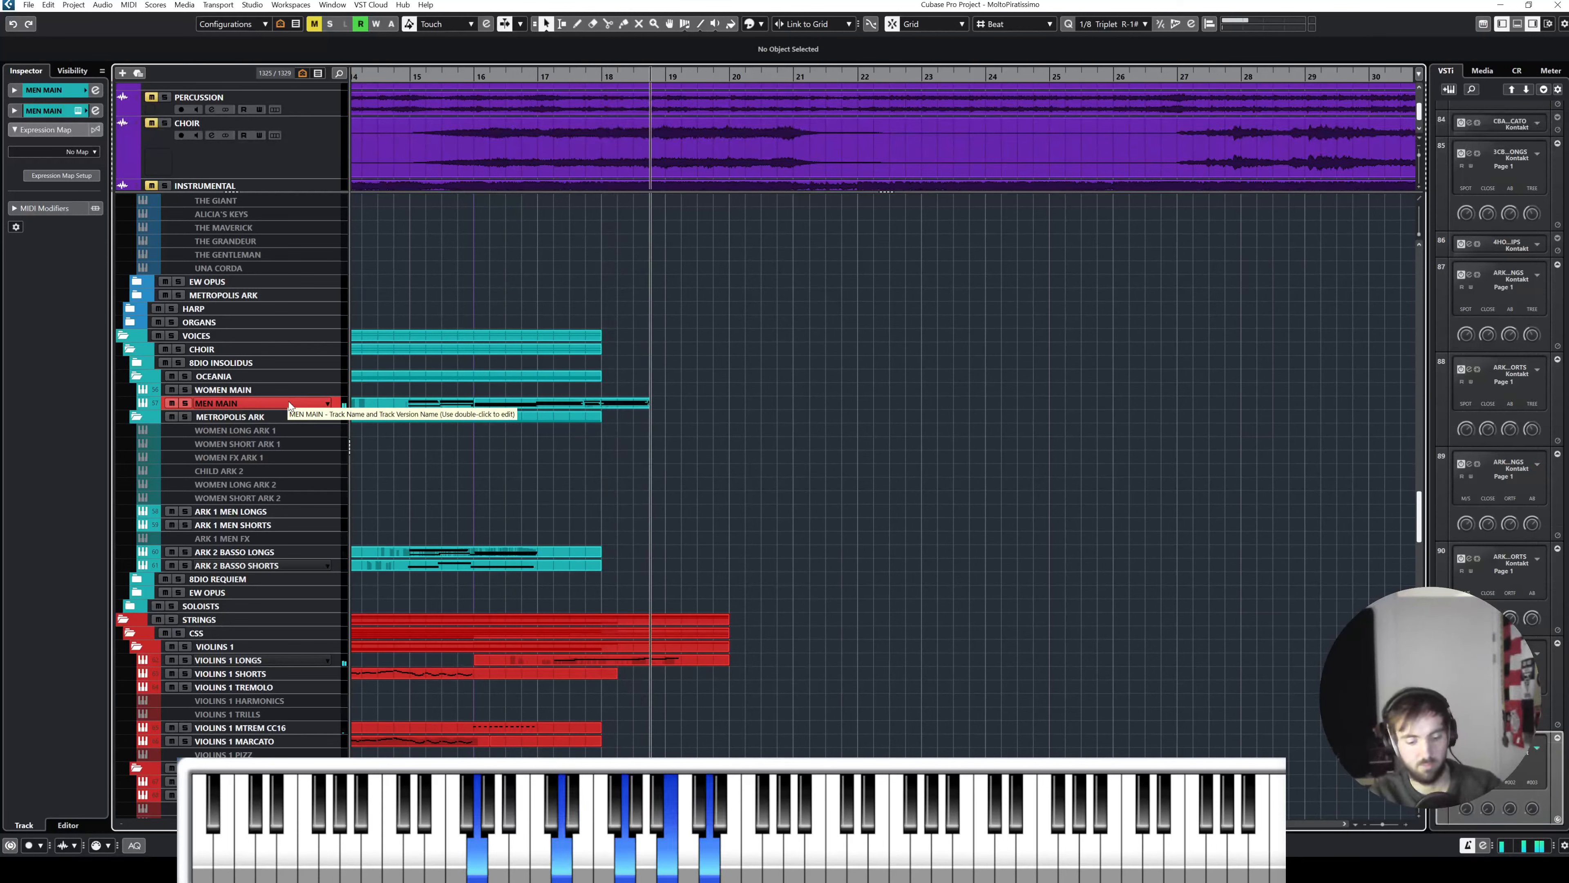
Step: Finish recording the MEN MAIN part and review its new notes from bar 17 in the Key Editor
key(space)
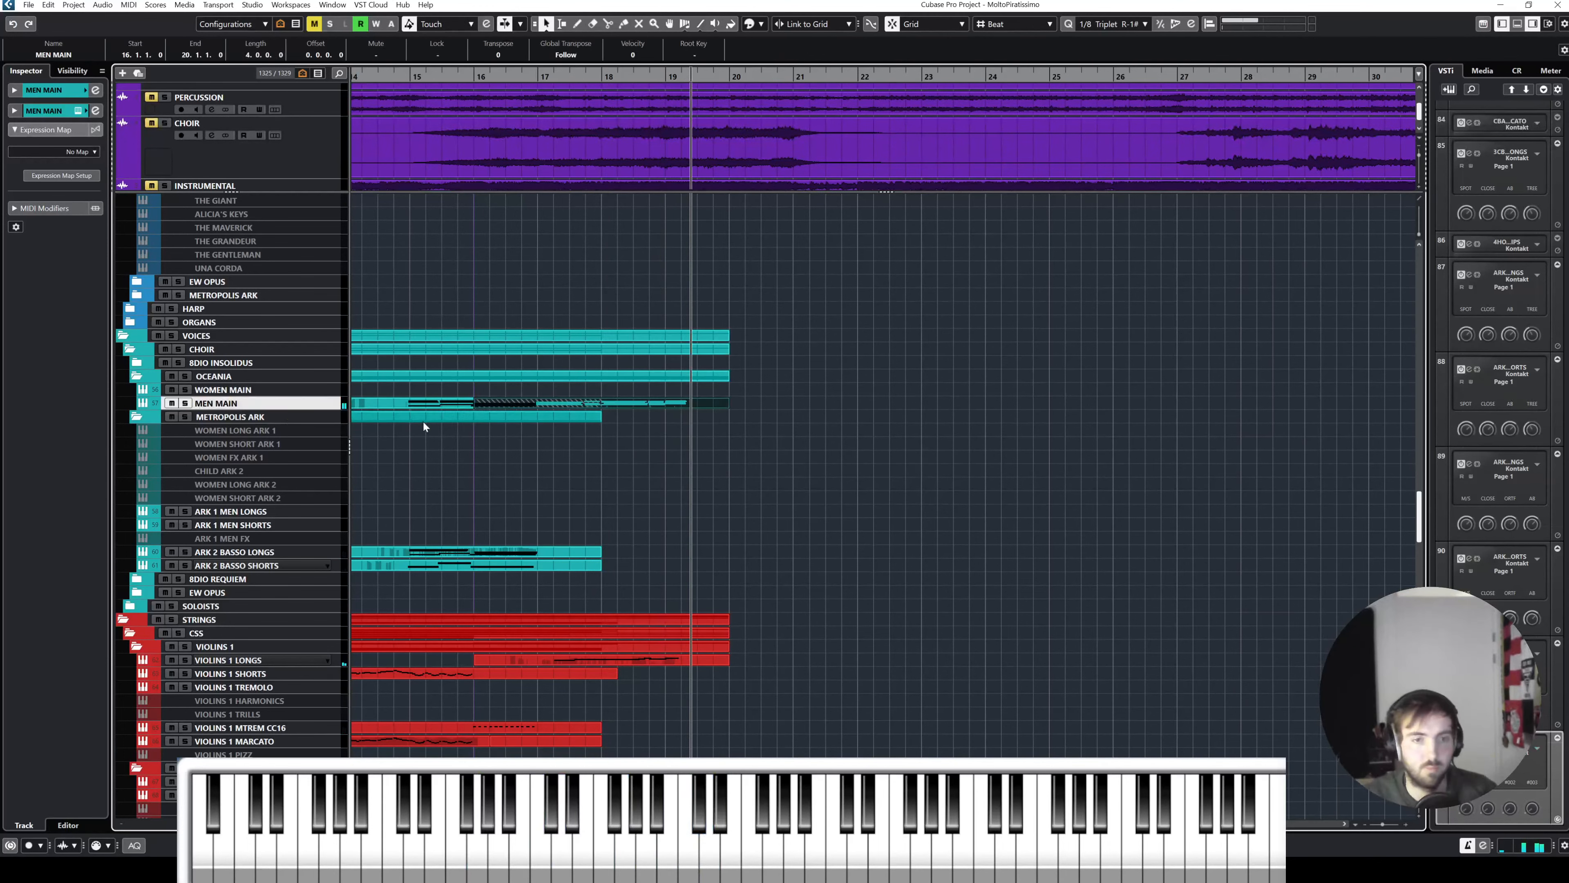
double_click(542, 406)
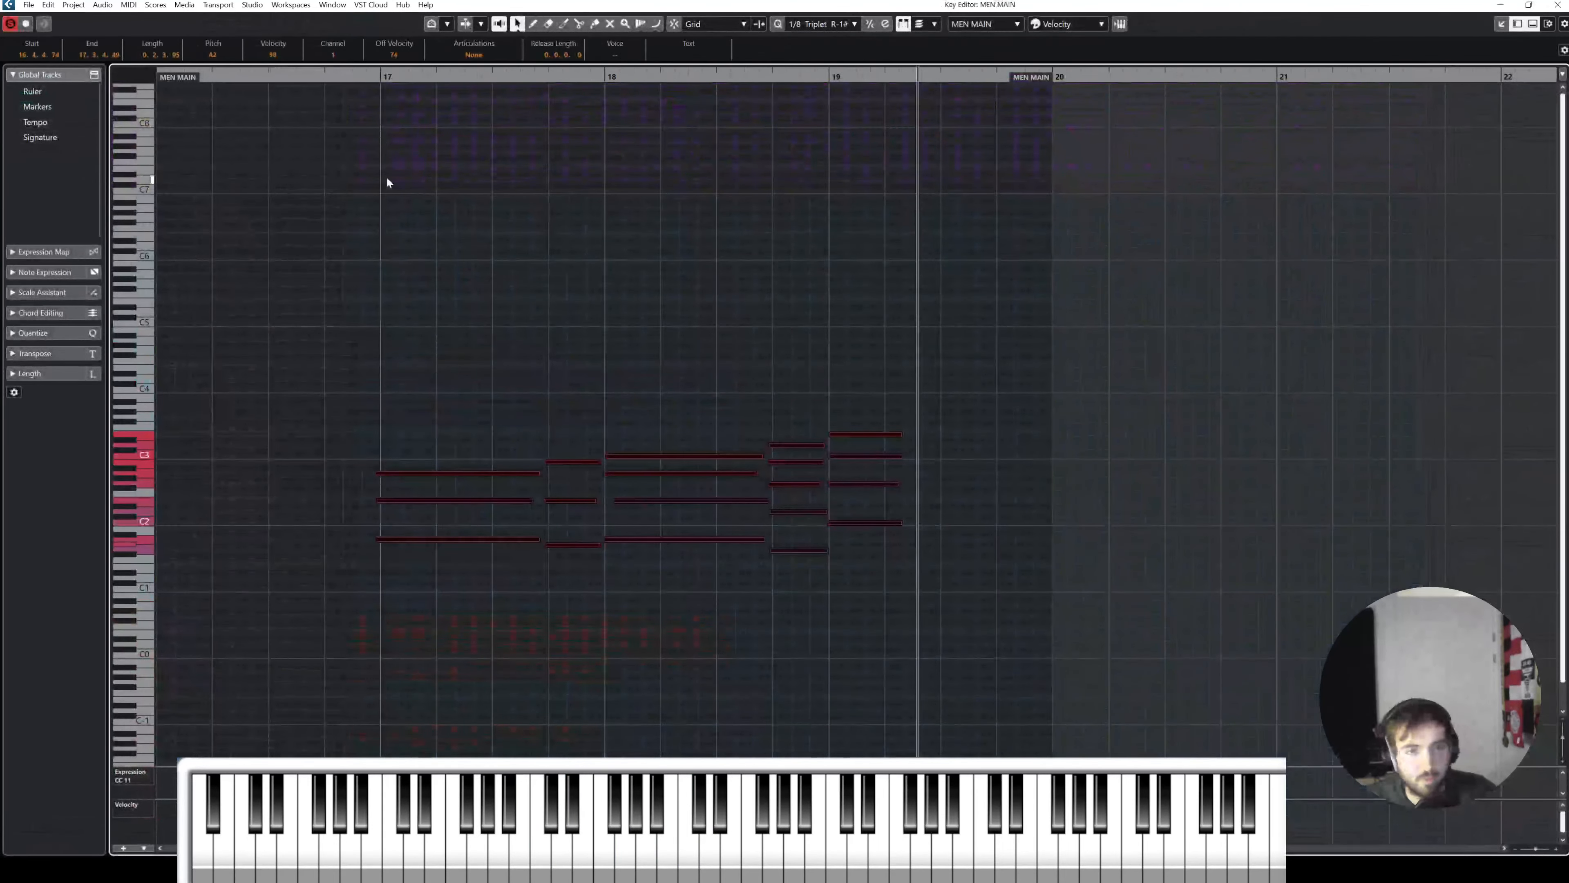
click(356, 81)
key(space)
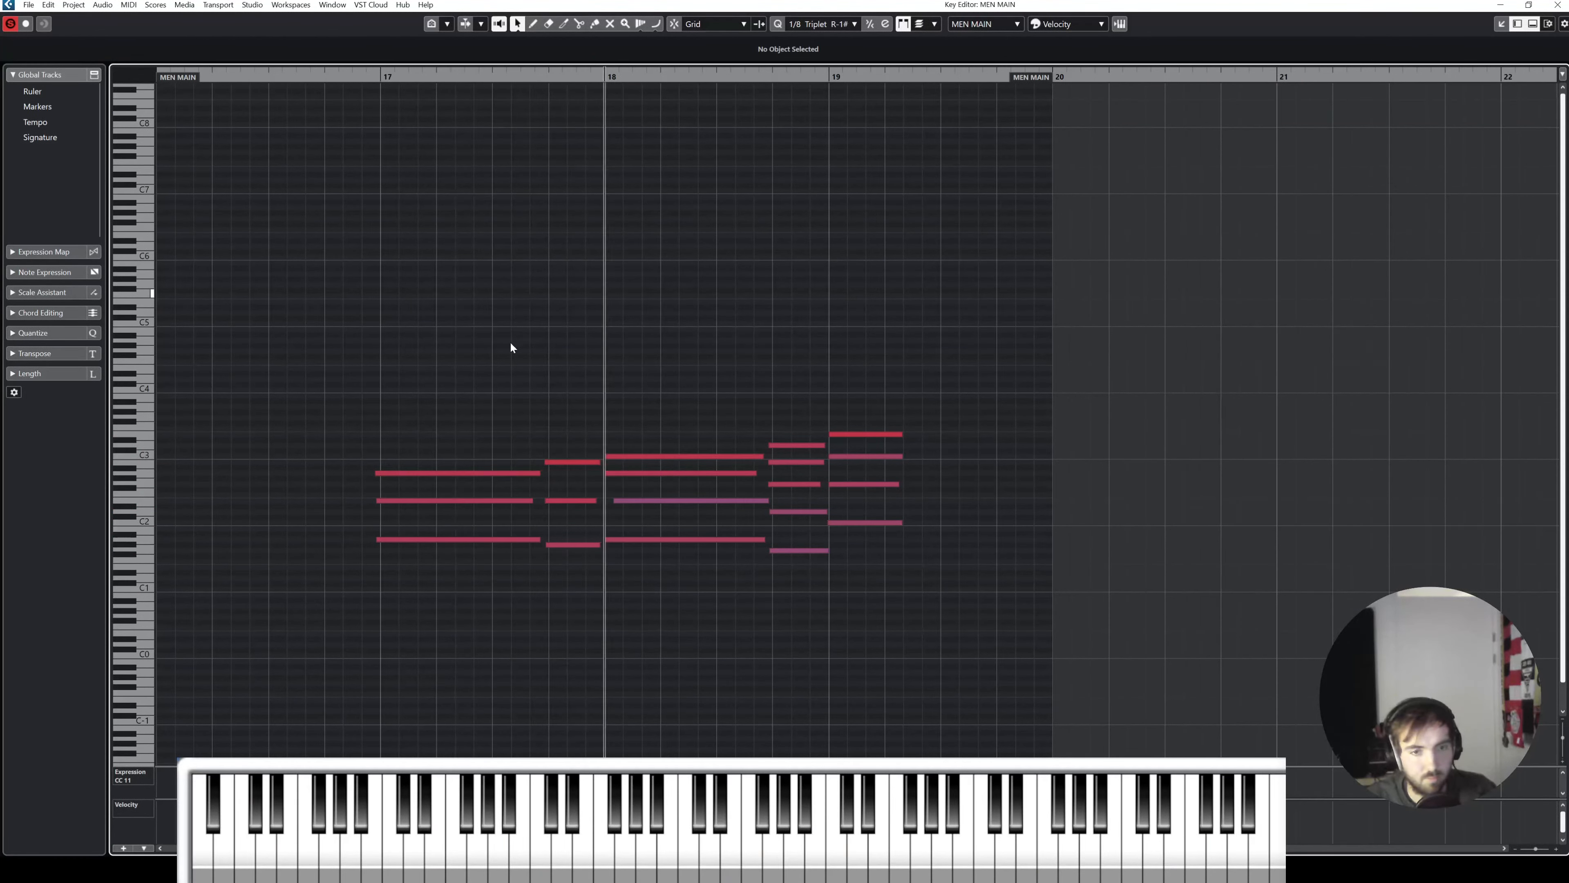
drag(494, 374, 600, 568)
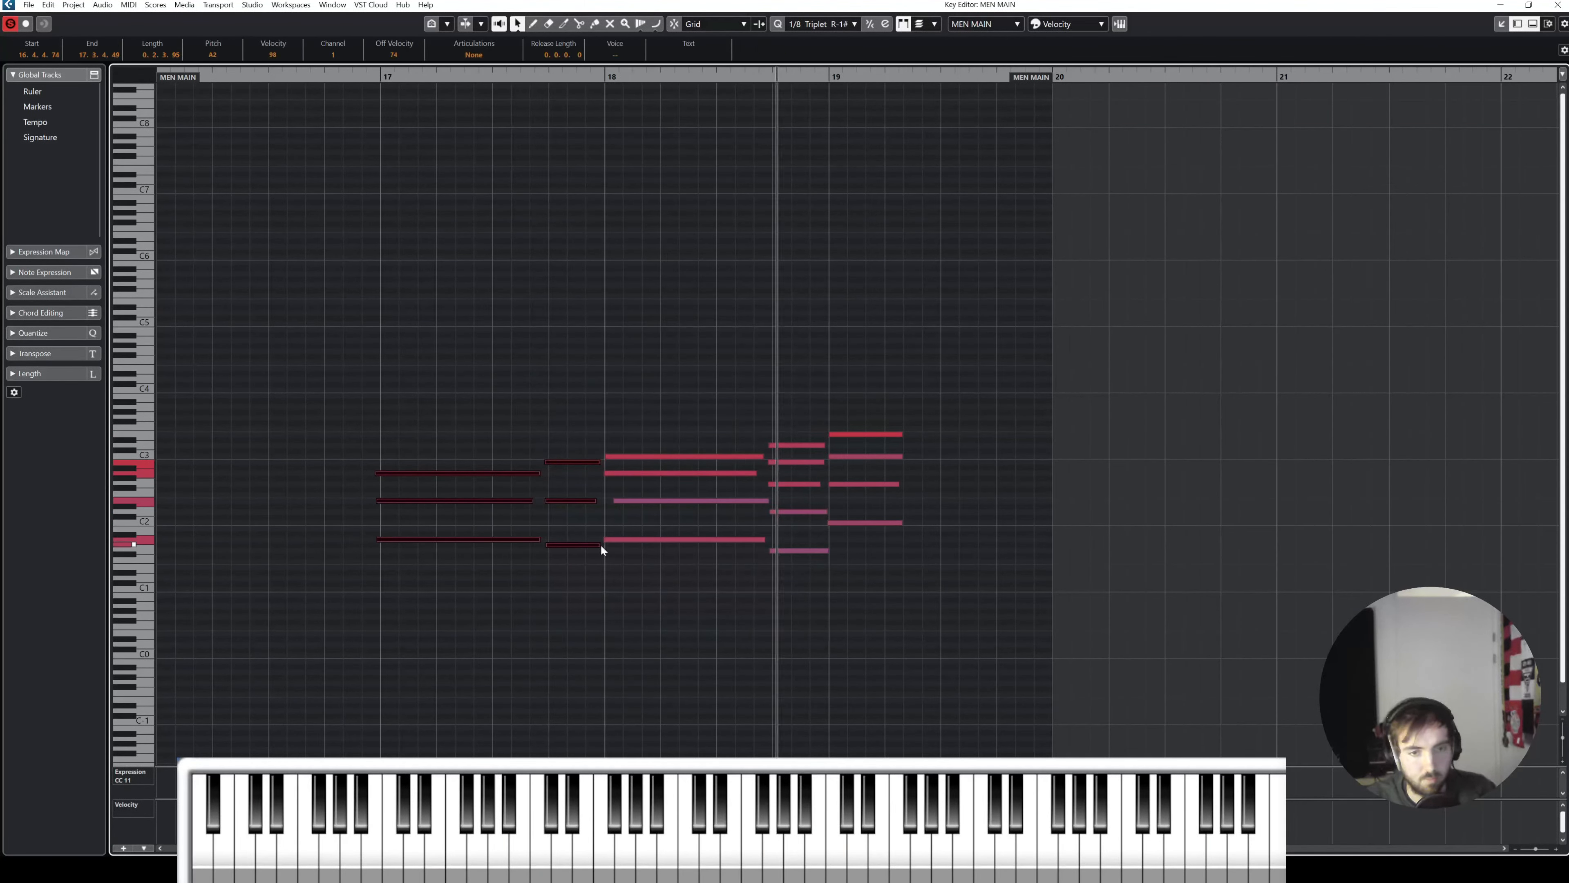
key(space)
click(1557, 5)
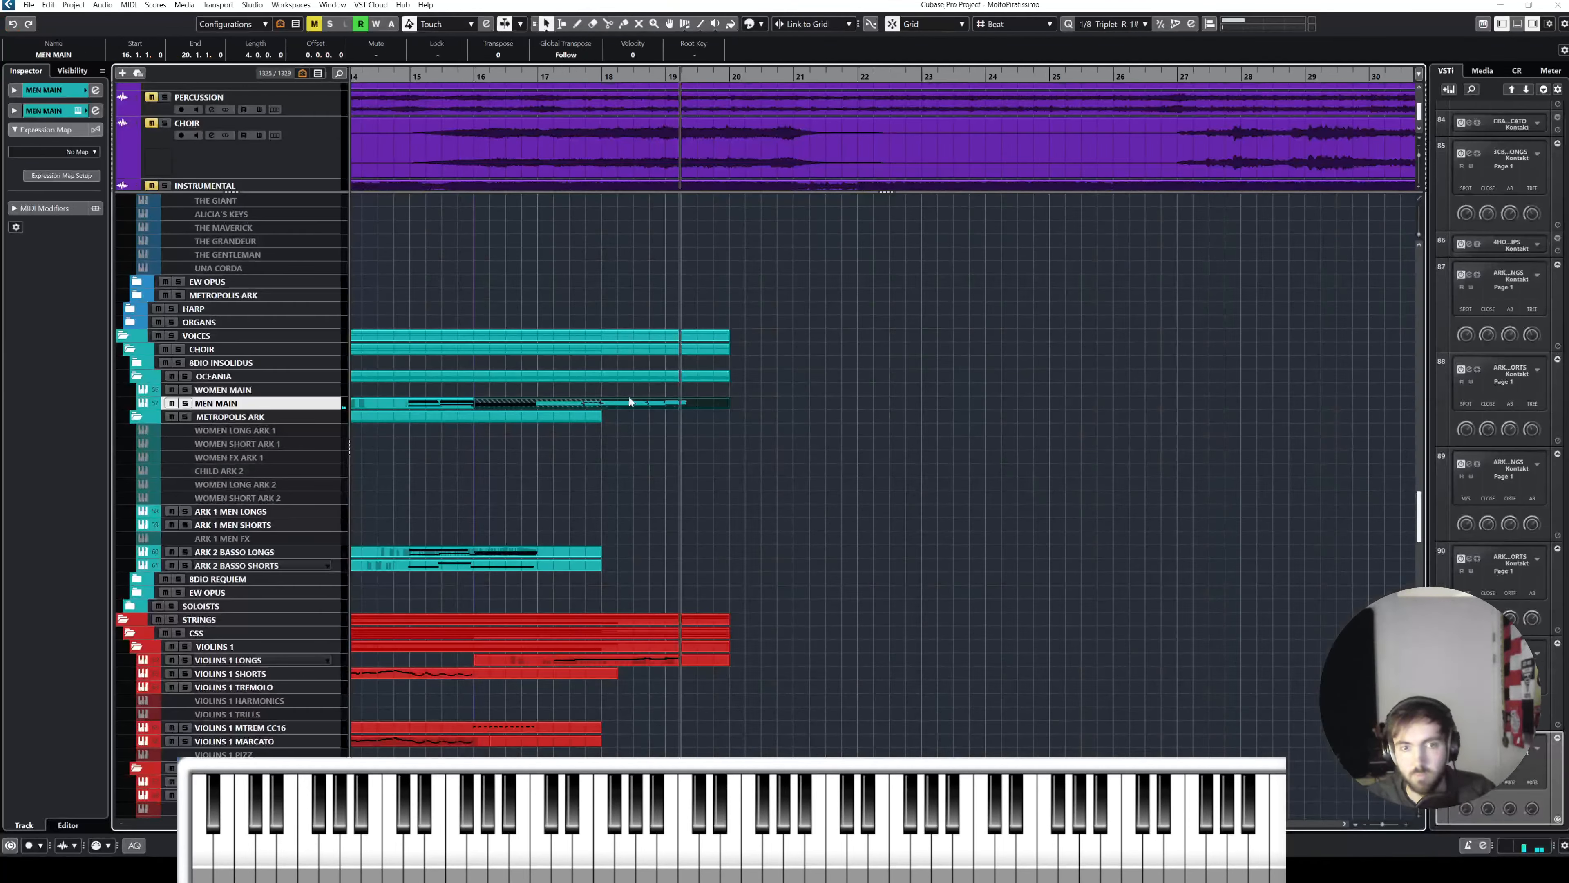
Step: Play back the MEN MAIN notes from just before bar 15 in the Key Editor
double_click(490, 405)
click(385, 77)
key(space)
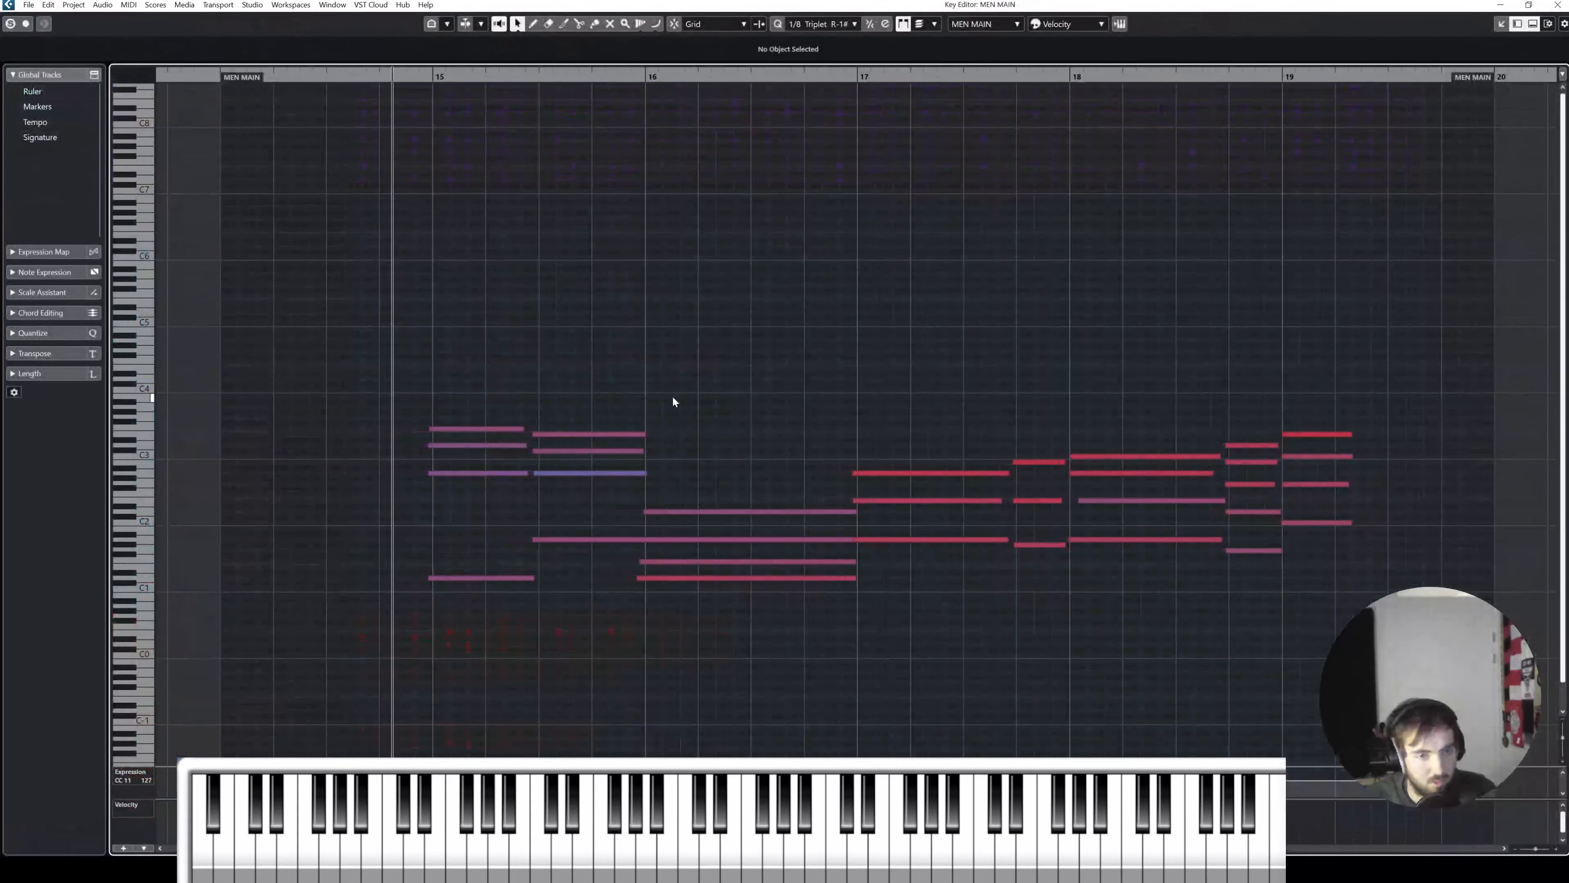
key(space)
key(s)
click(372, 77)
key(space)
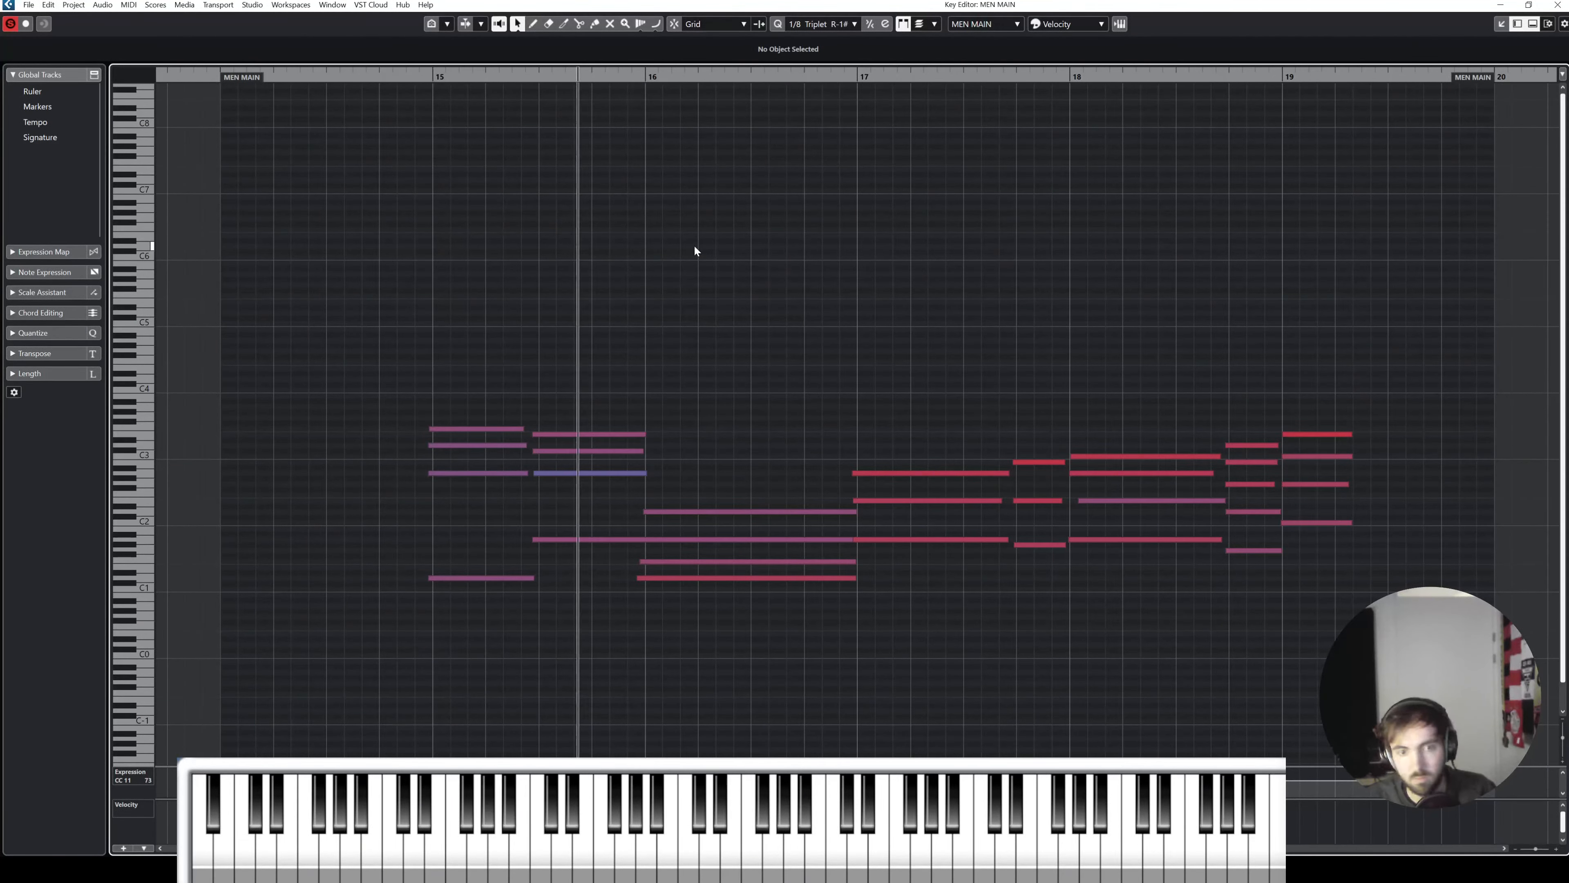
scroll(855, 311, right, 2)
scroll(854, 312, down, 1)
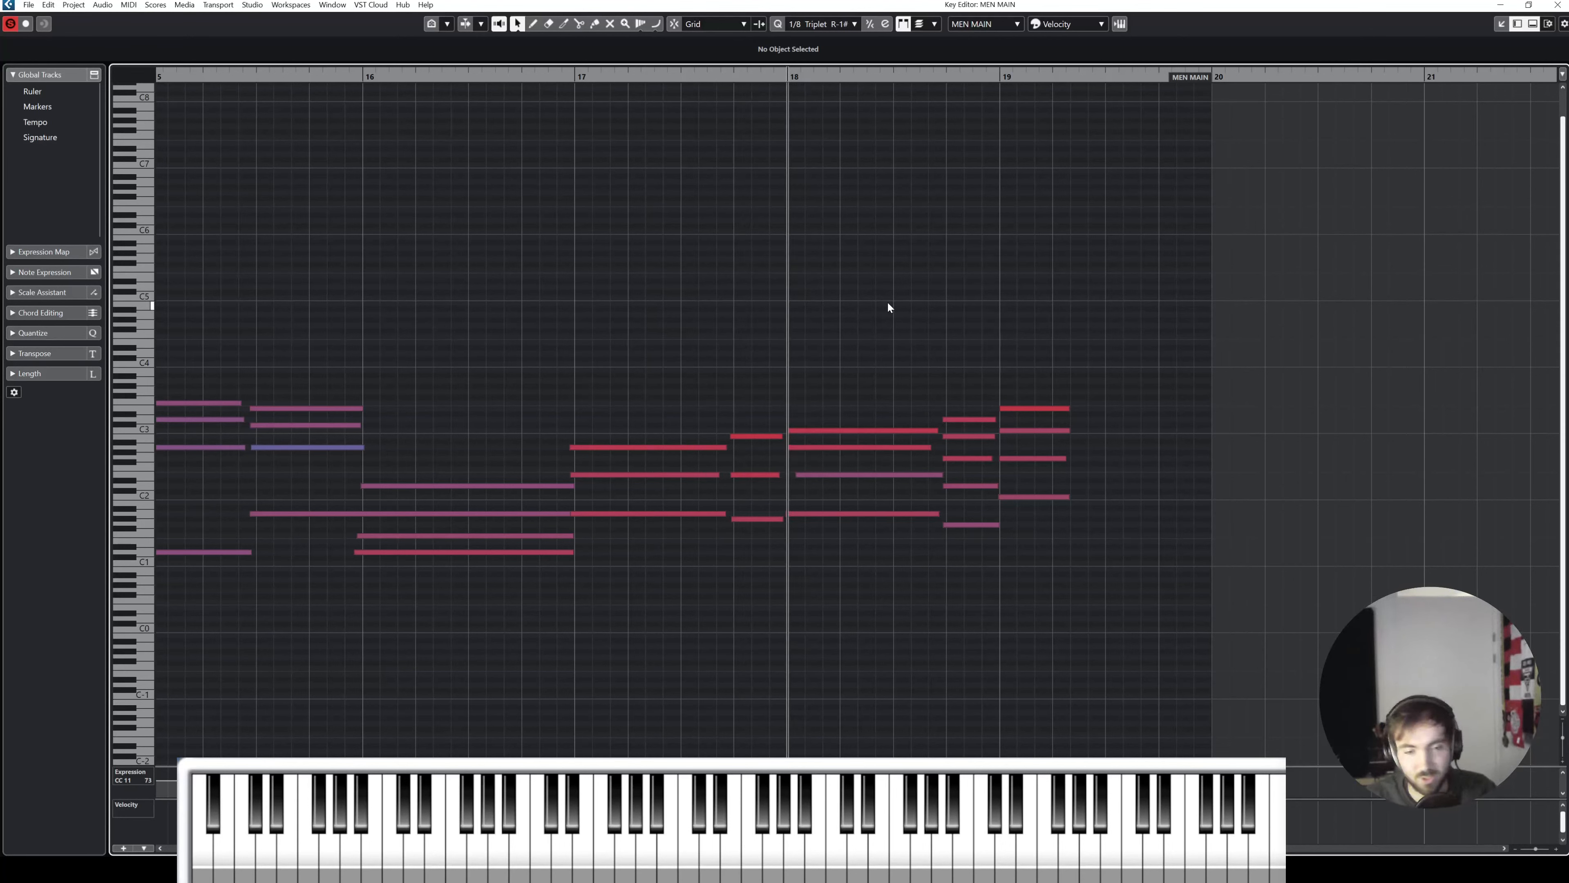
Step: Switch the Velocity controller lane to CC 1 (Modulation) and enlarge the controller lane area
click(139, 808)
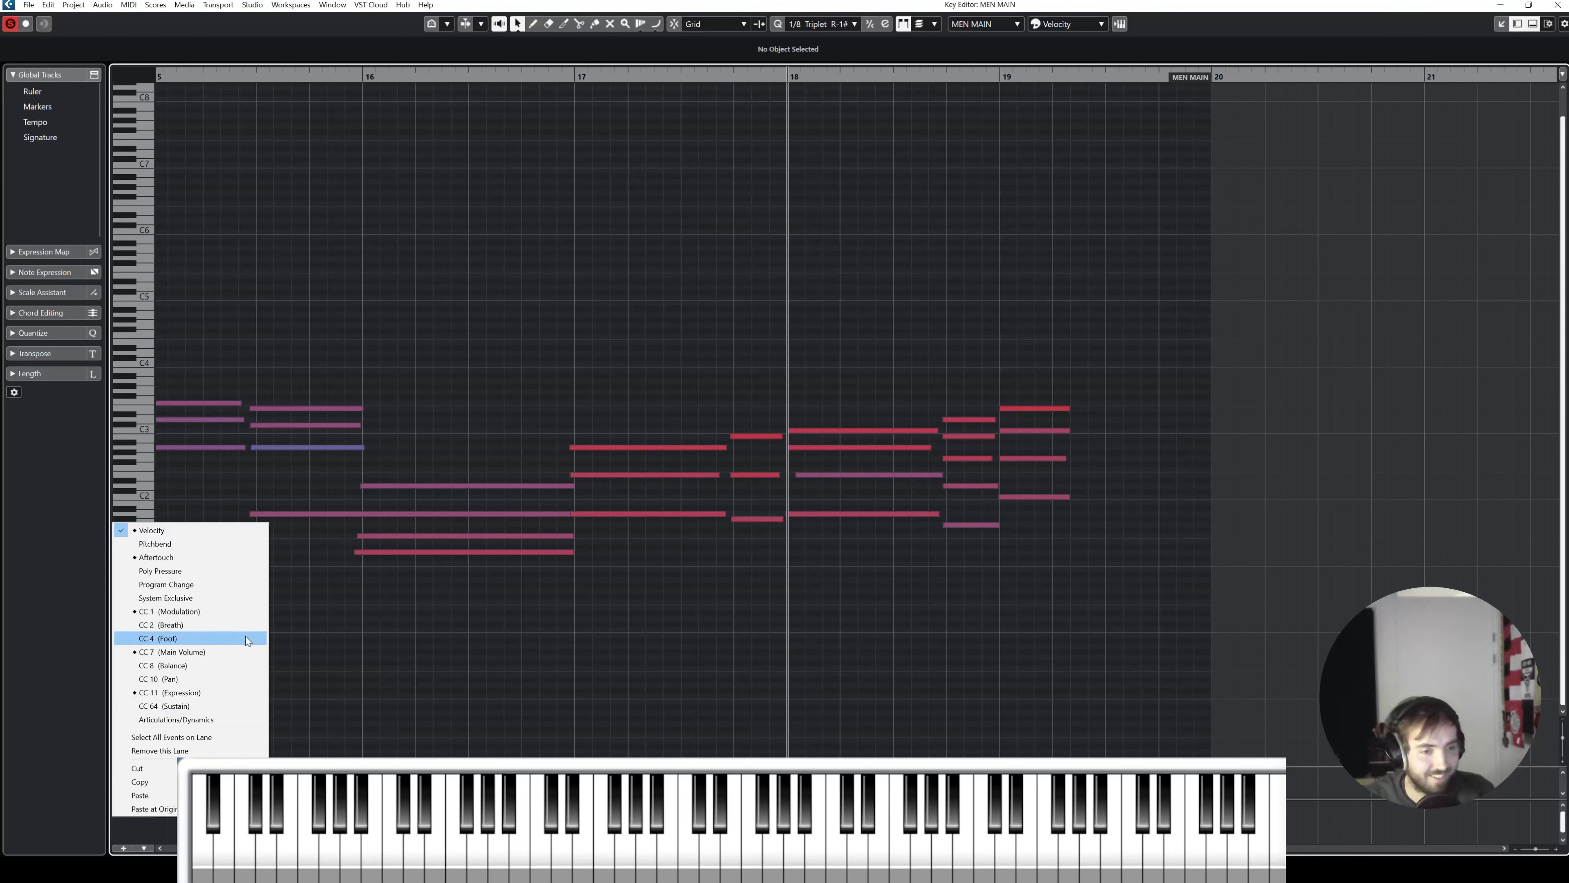
click(221, 606)
drag(635, 767, 630, 663)
Step: Draw a rising CC 11 (Expression) ramp from about 72 in mid bar 16 to about 94 at bar 17
right_click(571, 646)
click(585, 645)
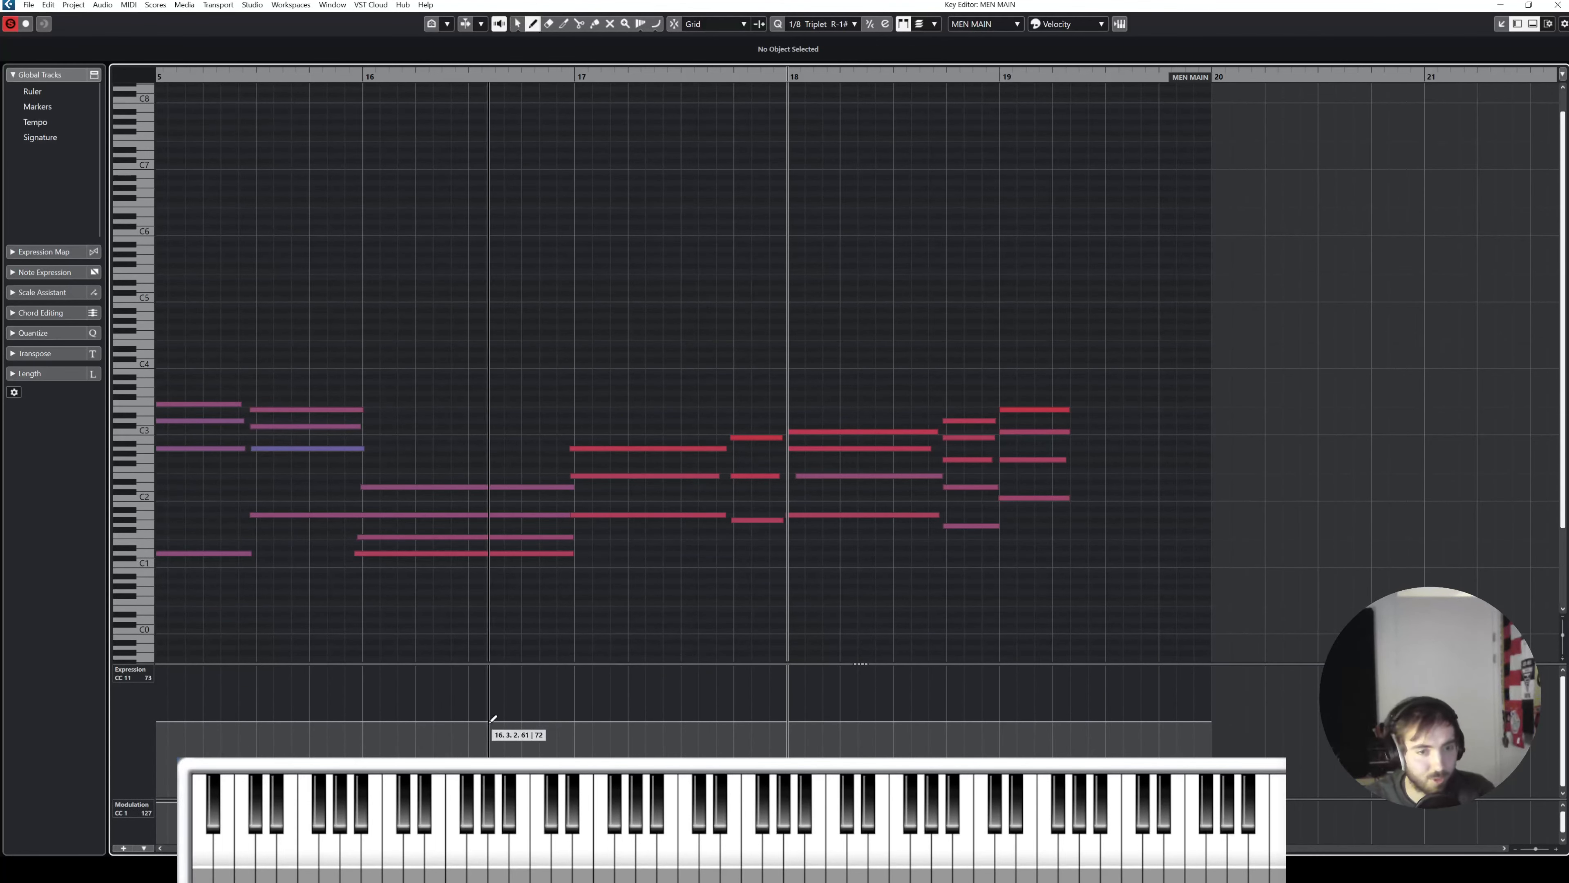
drag(484, 723, 574, 704)
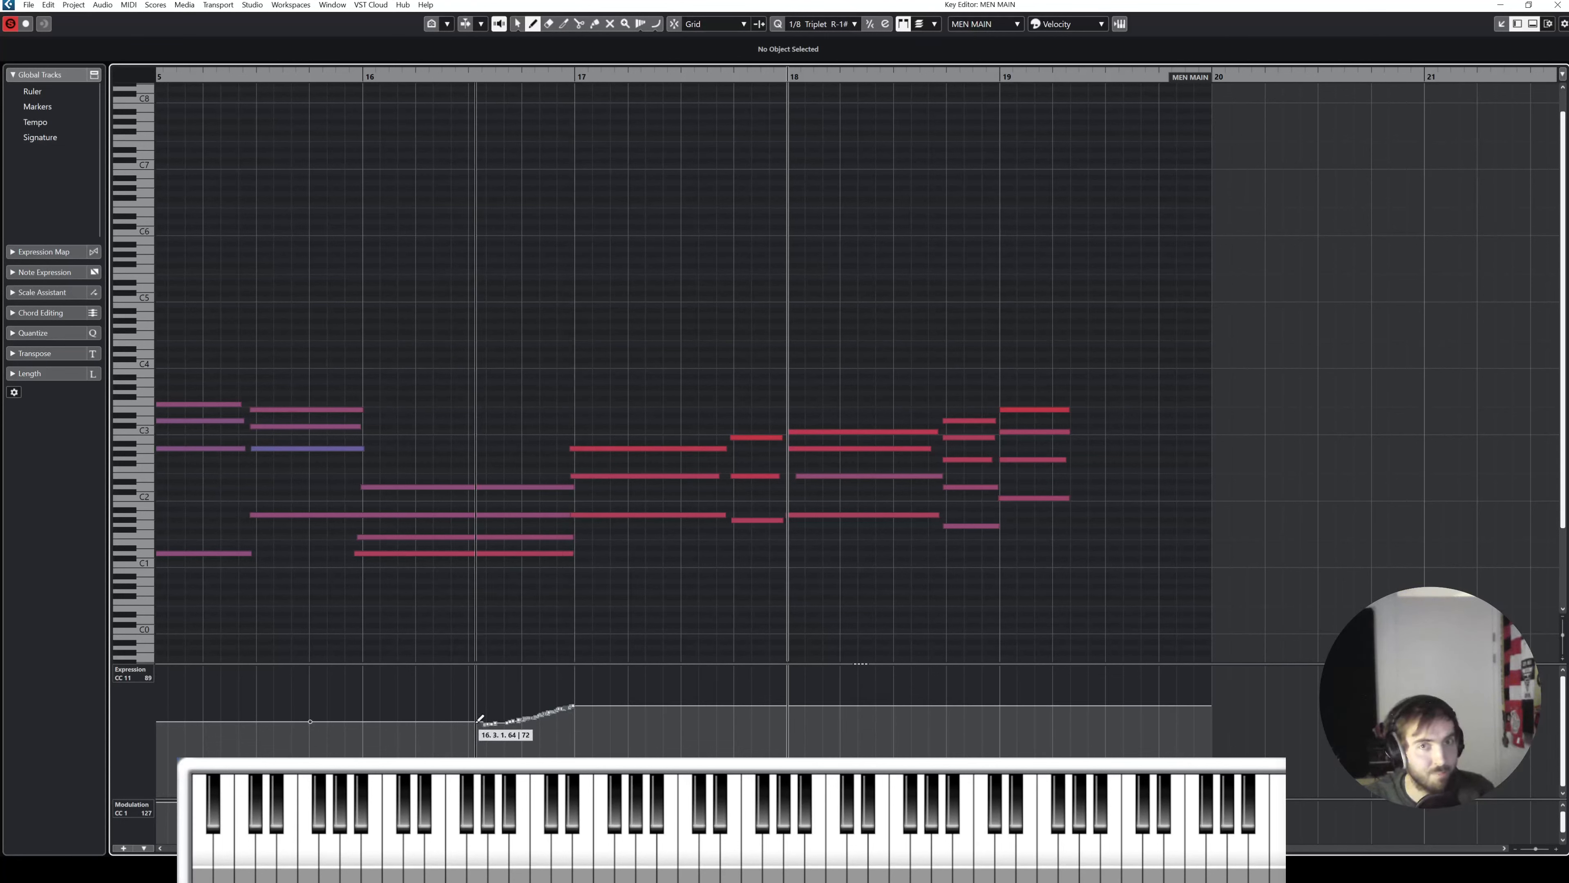
drag(471, 721, 572, 701)
right_click(572, 700)
click(579, 699)
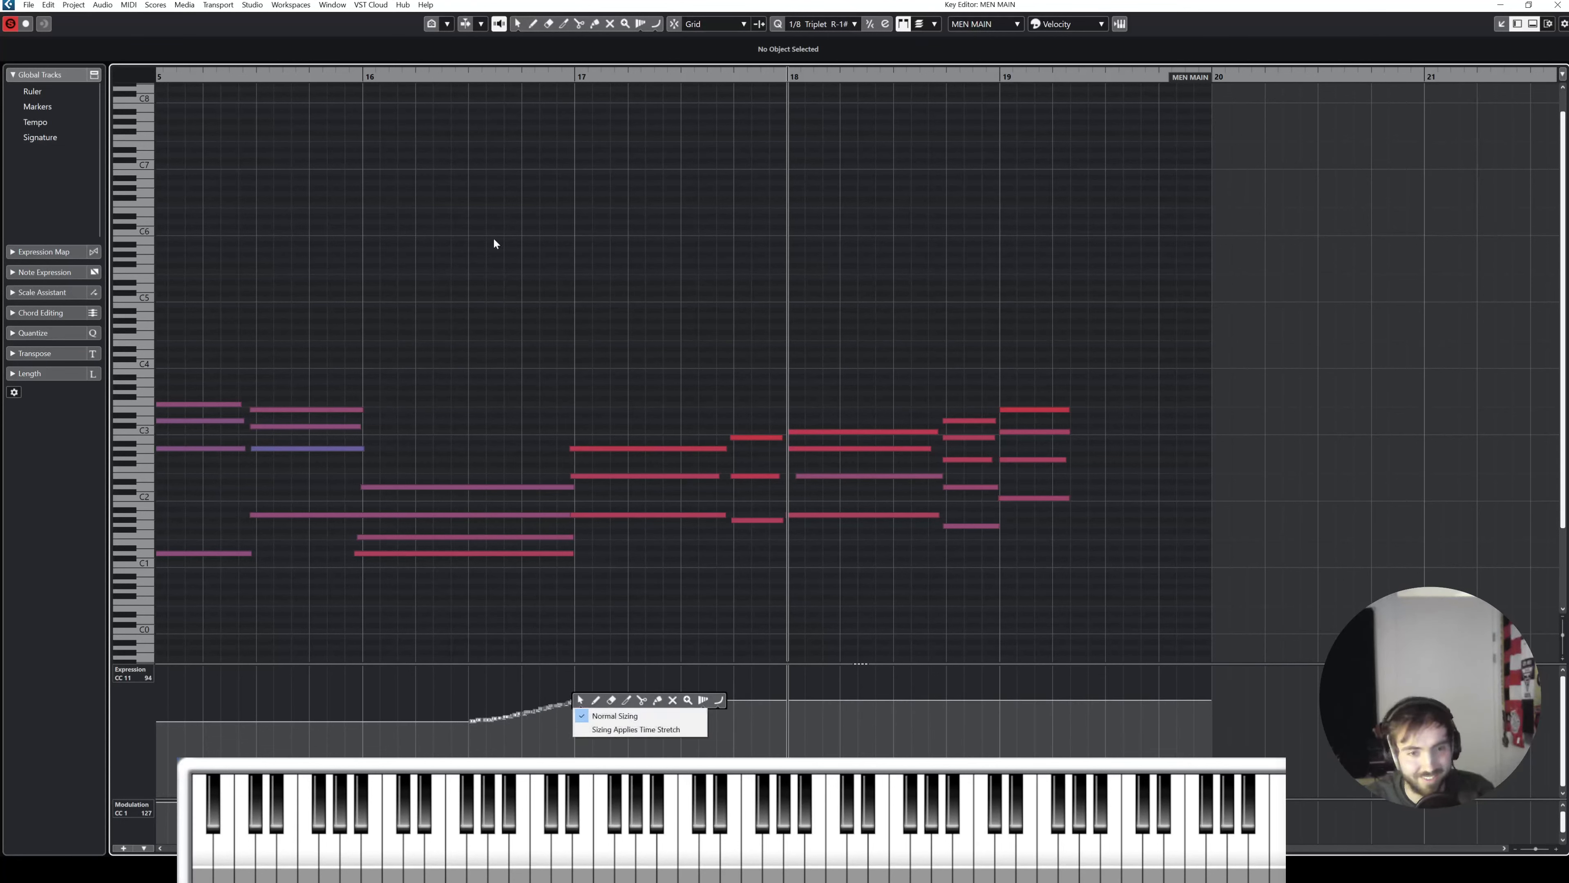
Step: Shorten the bar 16 chord notes to end slightly before bar 17 and play back the transition
drag(569, 329, 566, 553)
click(592, 493)
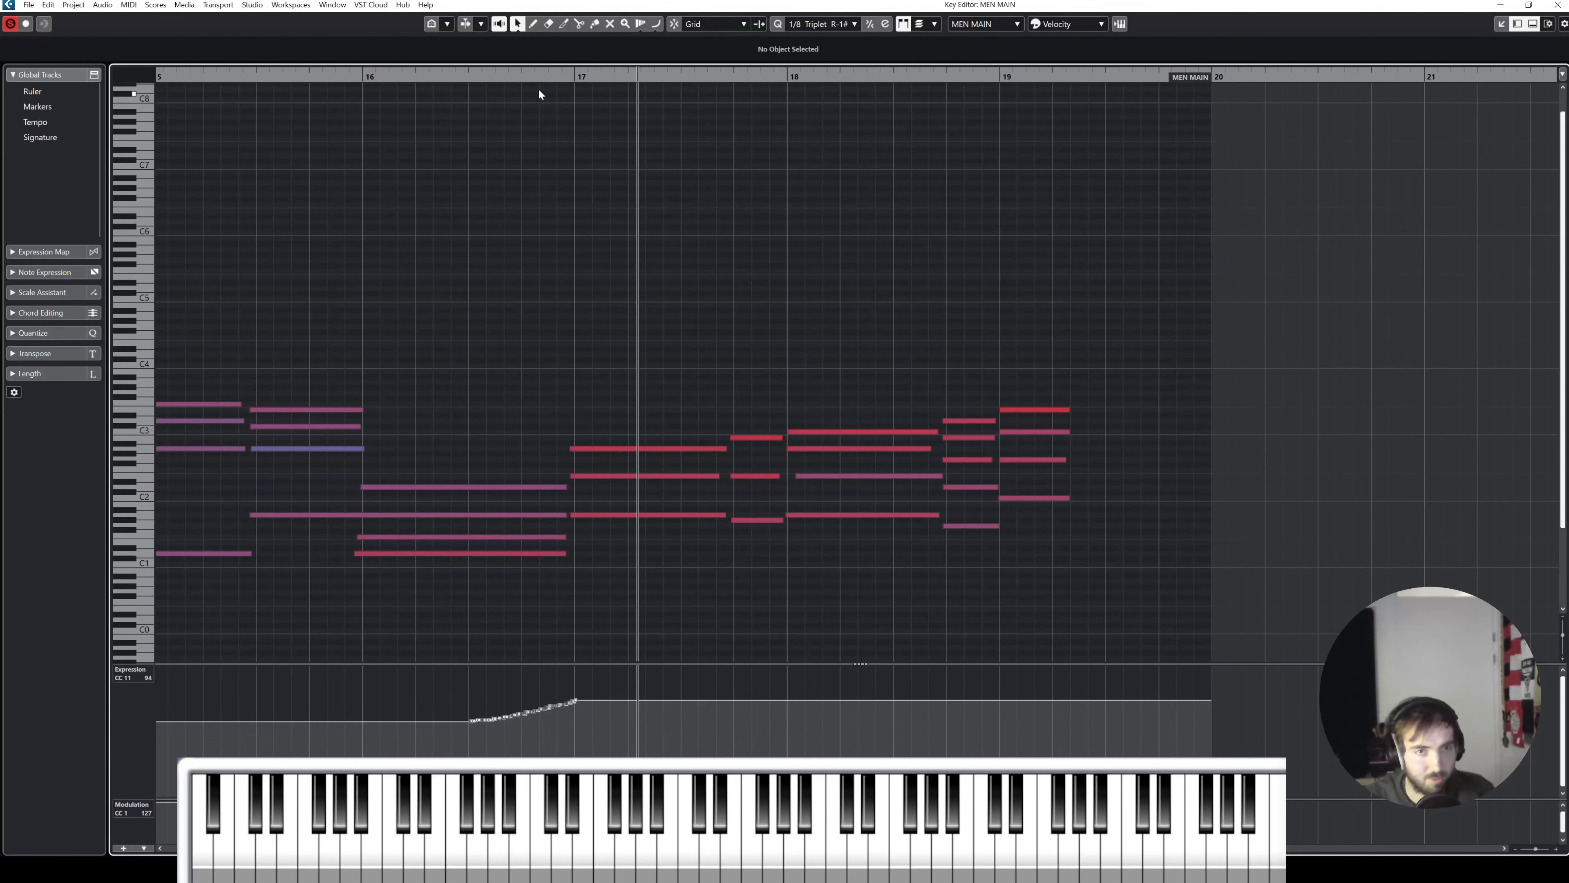
key(space)
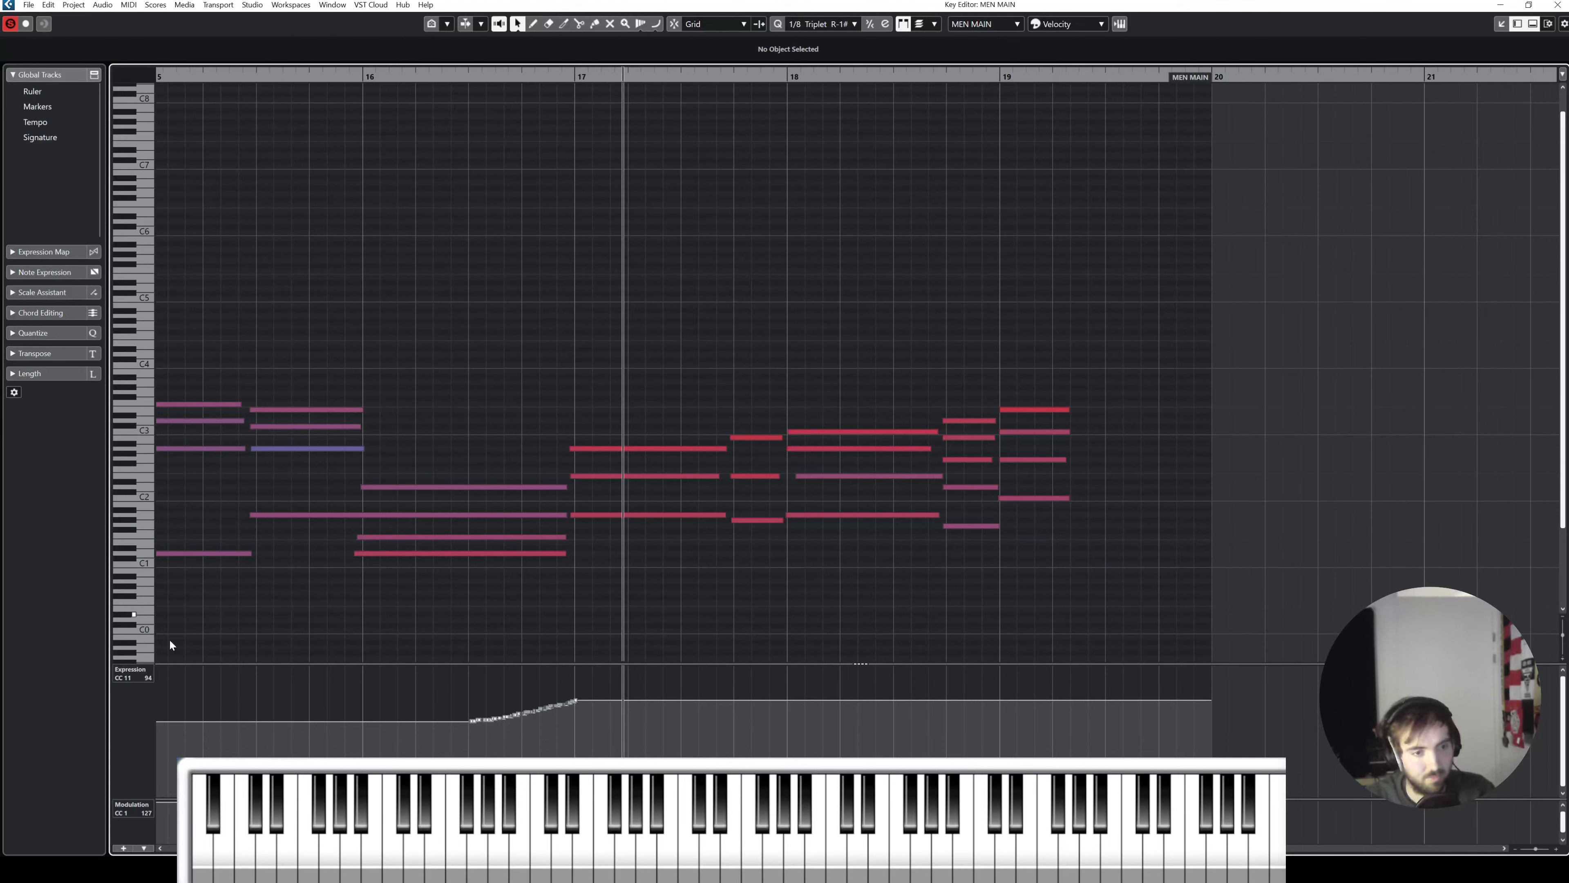
Step: Show CC 1 (Modulation) in the Expression lane and align the late note's start with the bar 18 chord
click(131, 672)
click(212, 494)
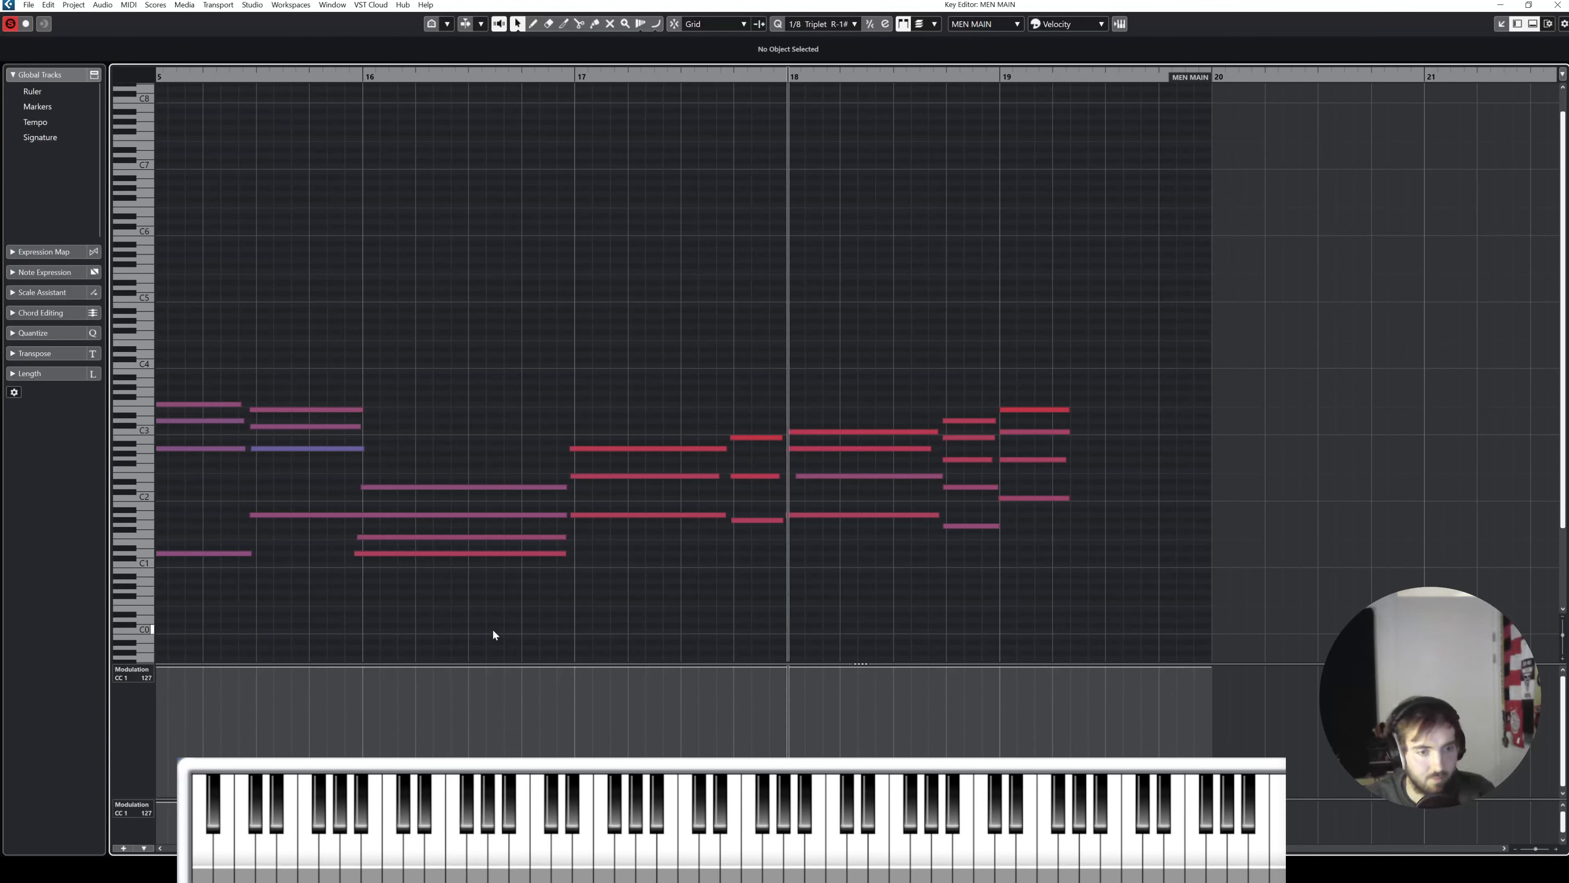
click(804, 476)
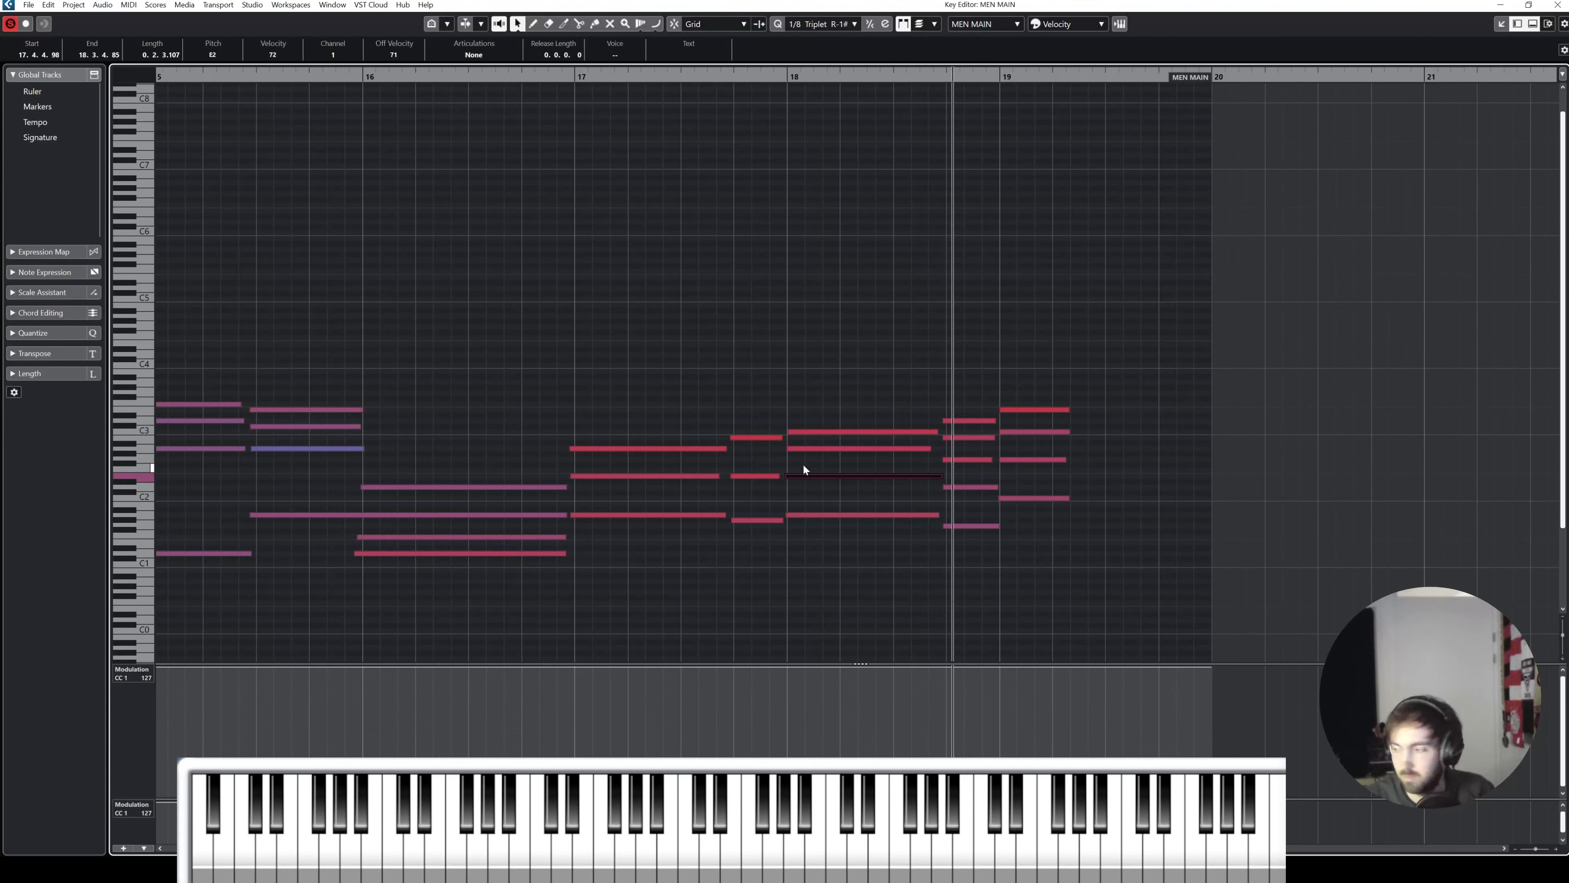
click(845, 291)
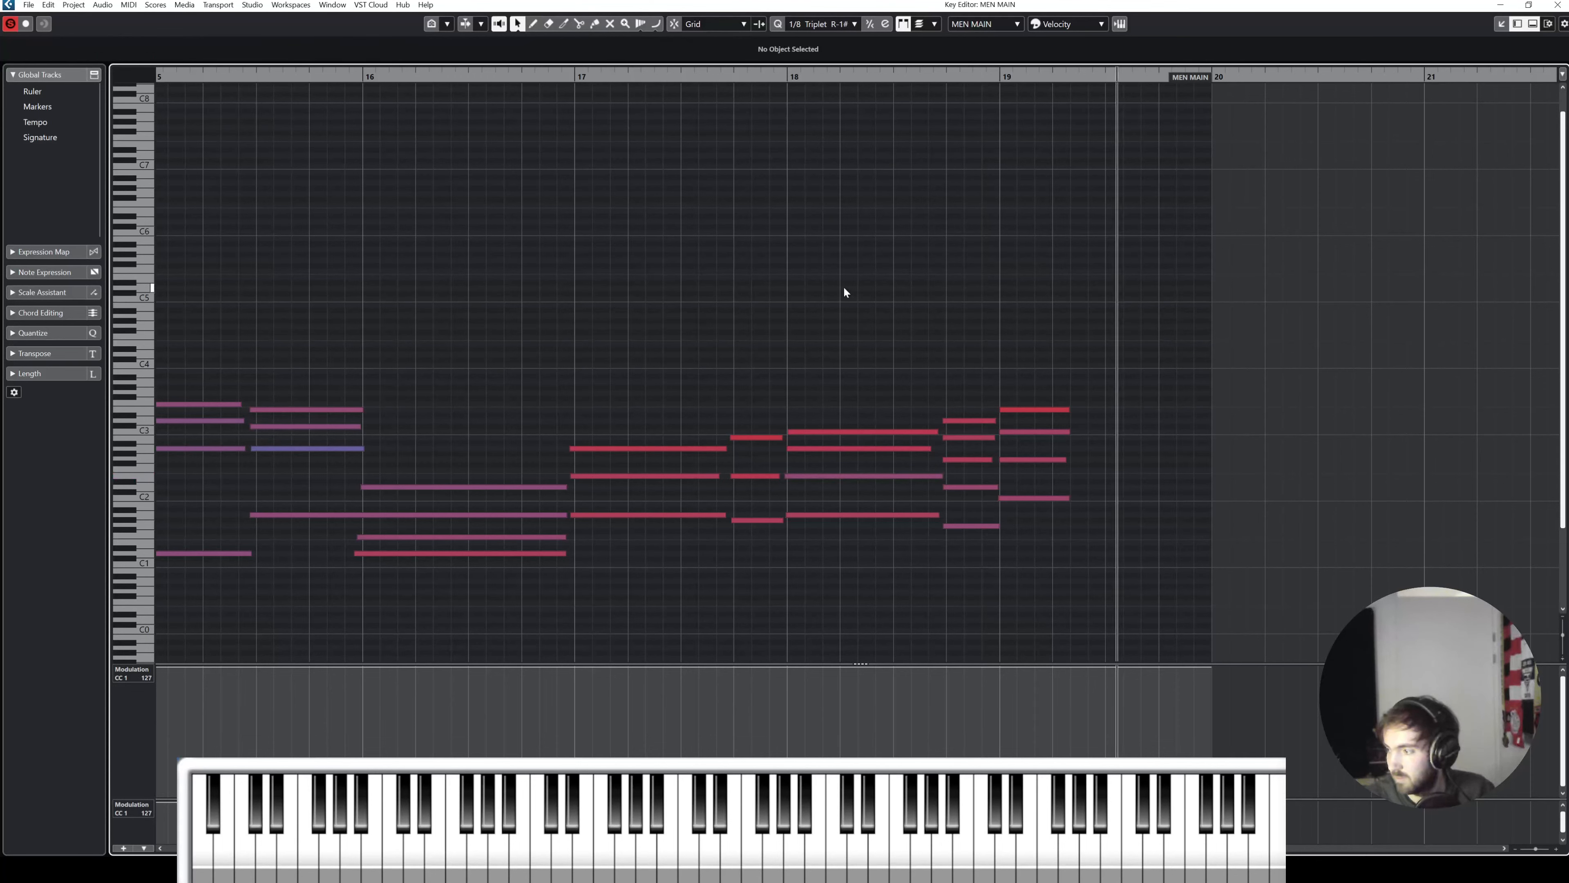
click(1557, 4)
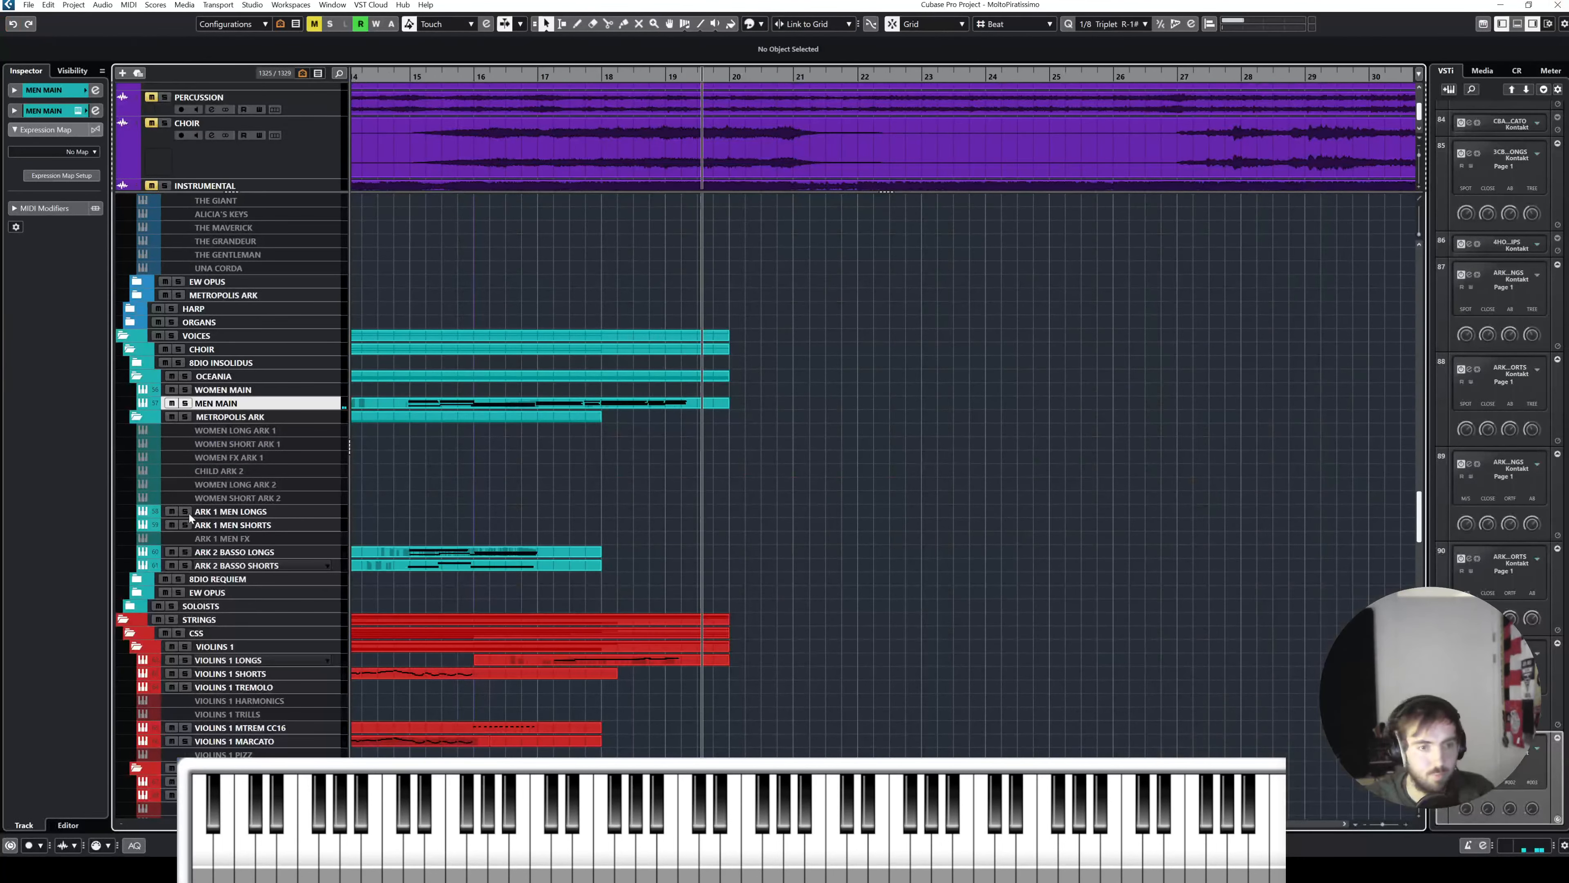
Step: Check the instrument of the ARK 2 BASSO SHORTS track and close its window
click(278, 565)
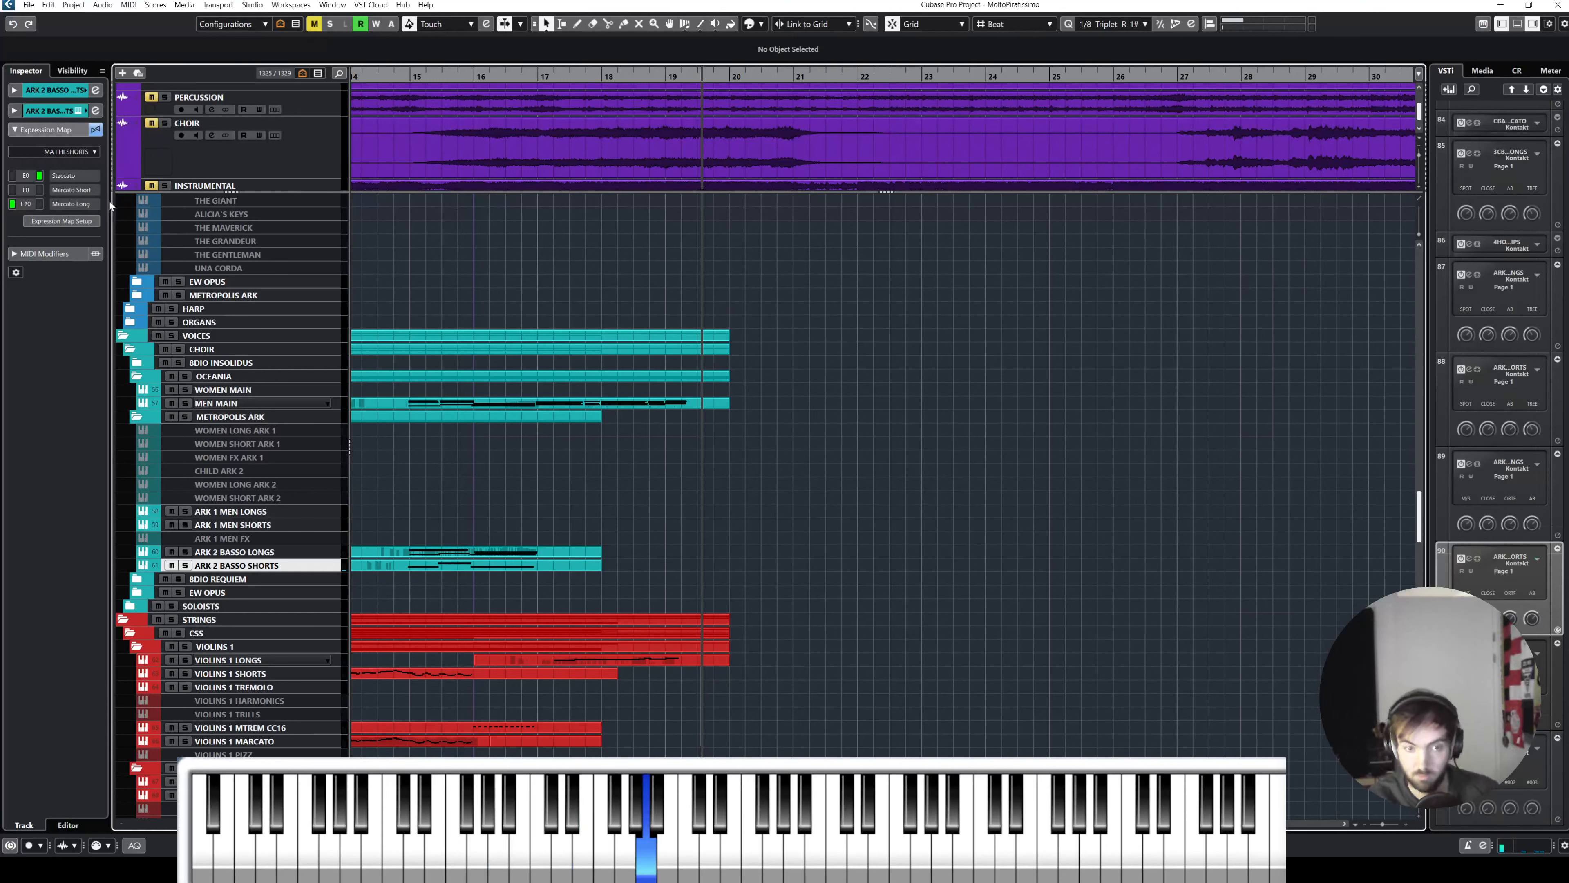
click(80, 112)
click(1031, 185)
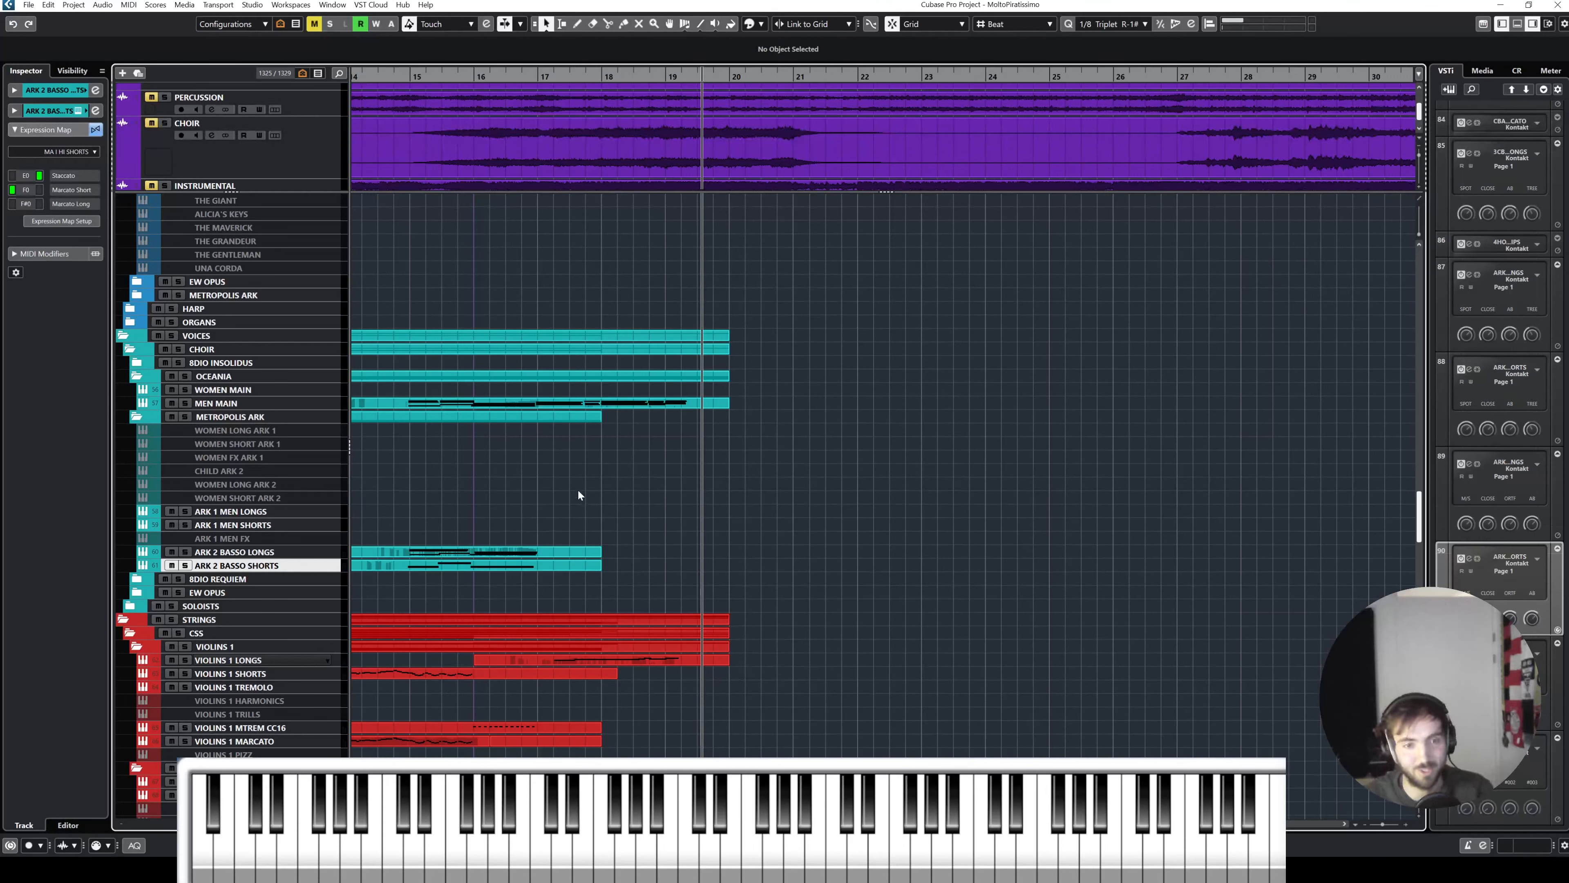
Step: Record a new MIDI part on the ARK 2 BASSO SHORTS track from bar 16 to bar 20
click(490, 76)
click(249, 552)
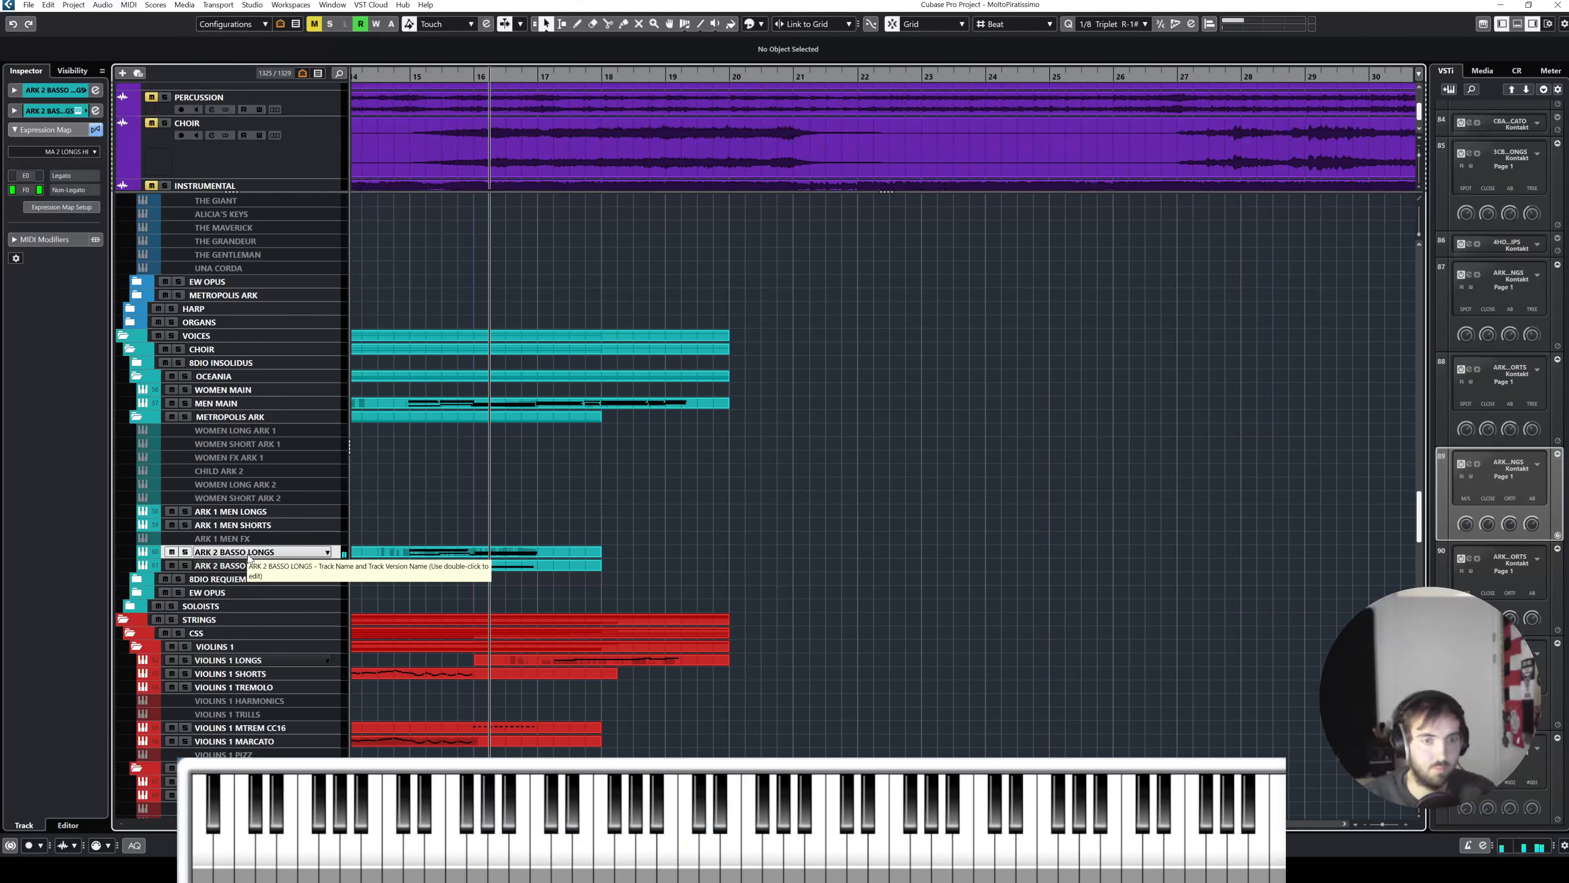
click(474, 79)
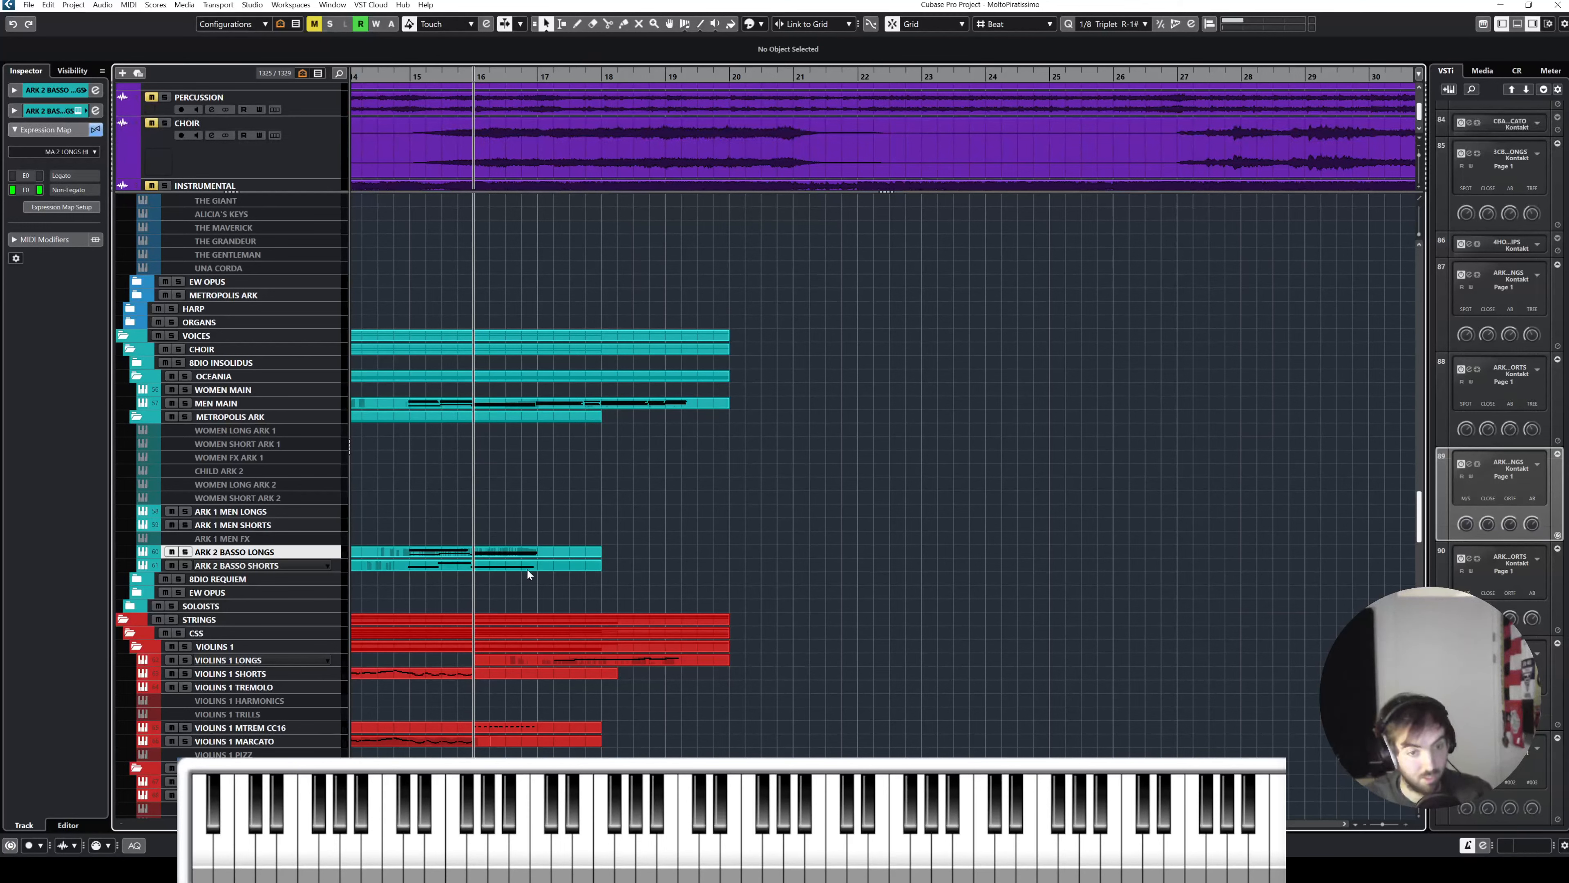
click(281, 565)
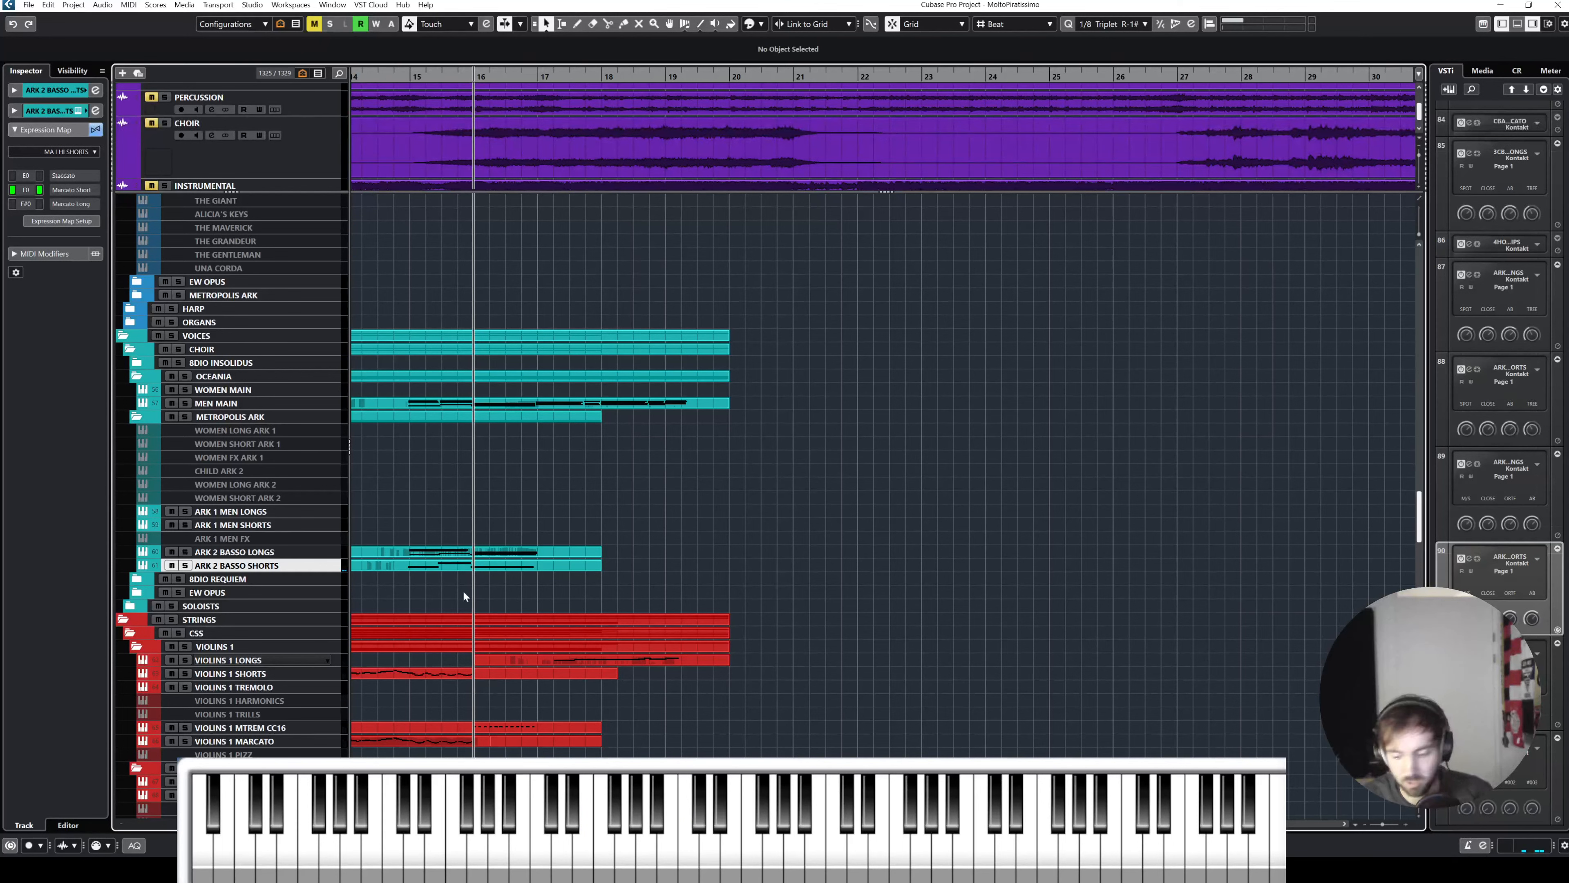
key(KP_Multiply)
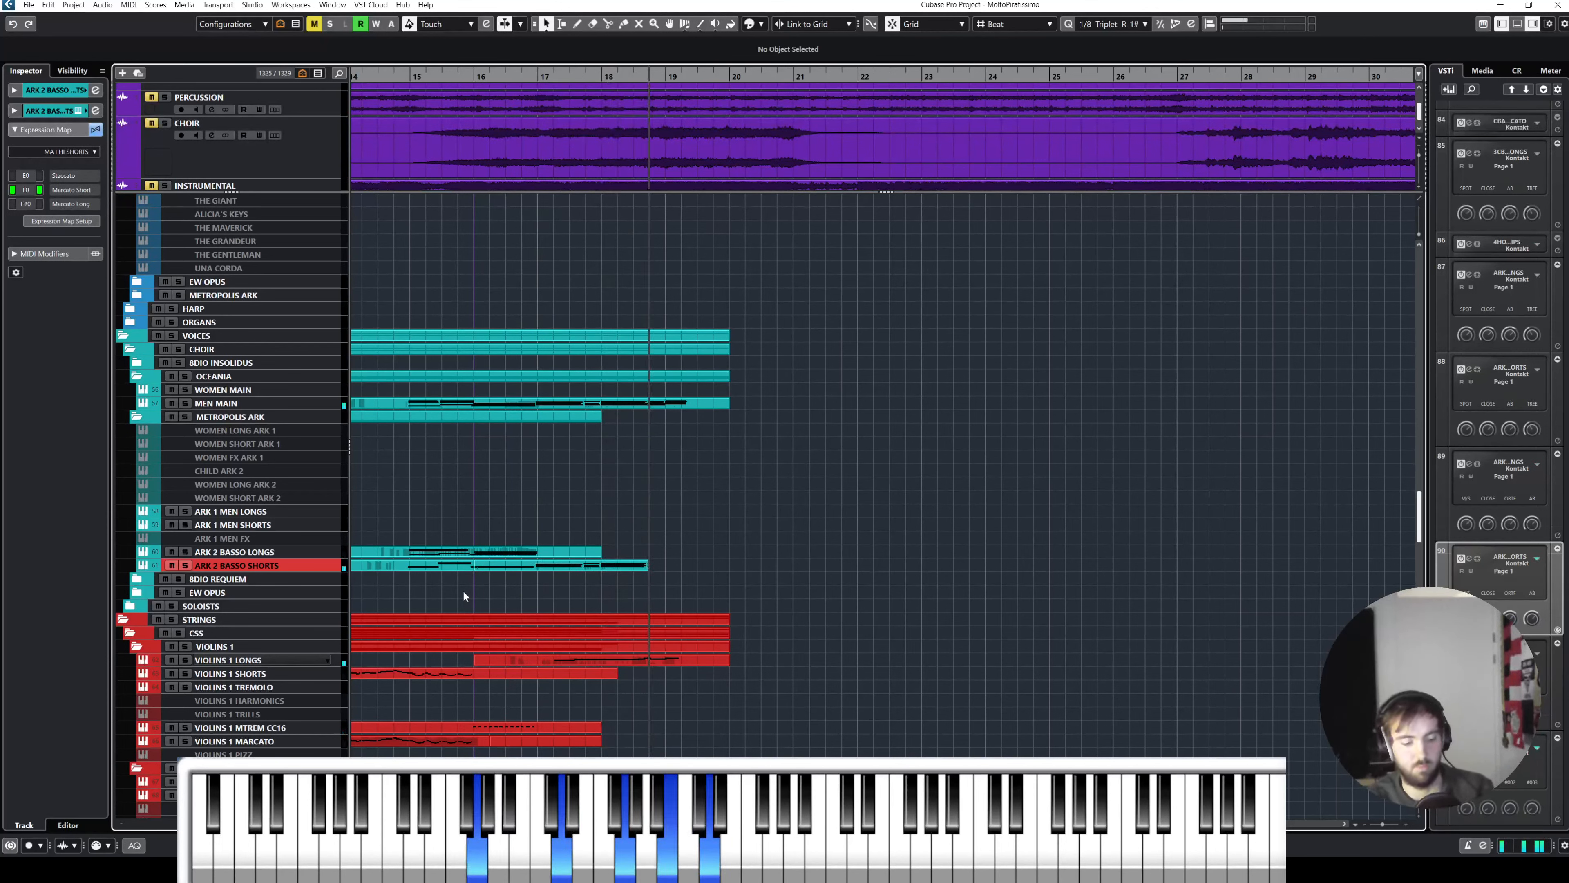
key(space)
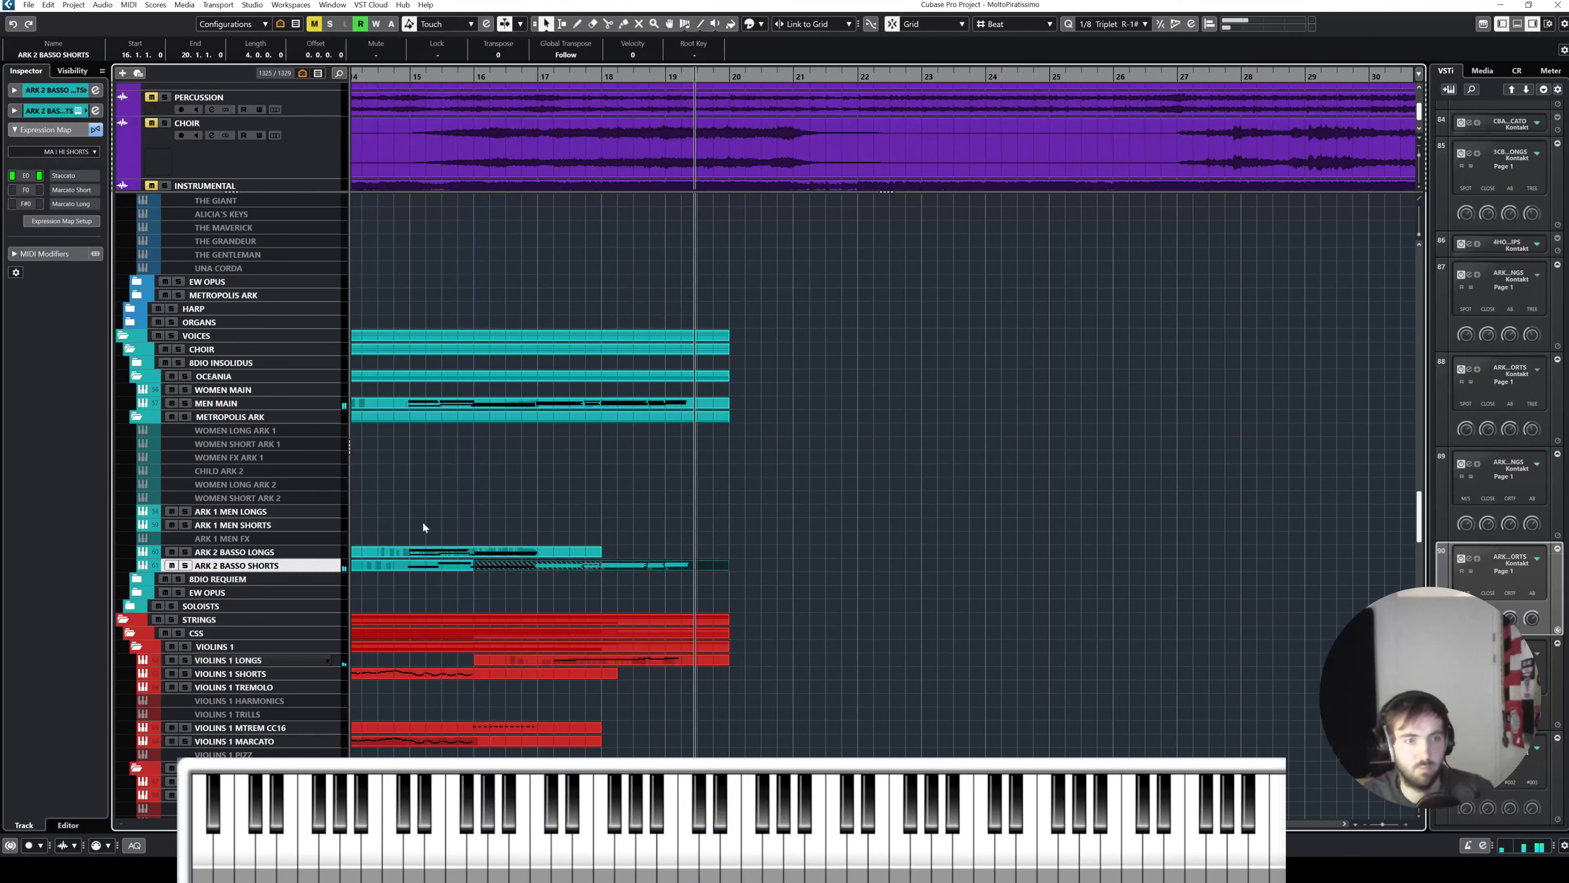
Step: Listen to the VOICES folder soloed from about mid bar 16, and unsolo it
click(173, 335)
click(506, 76)
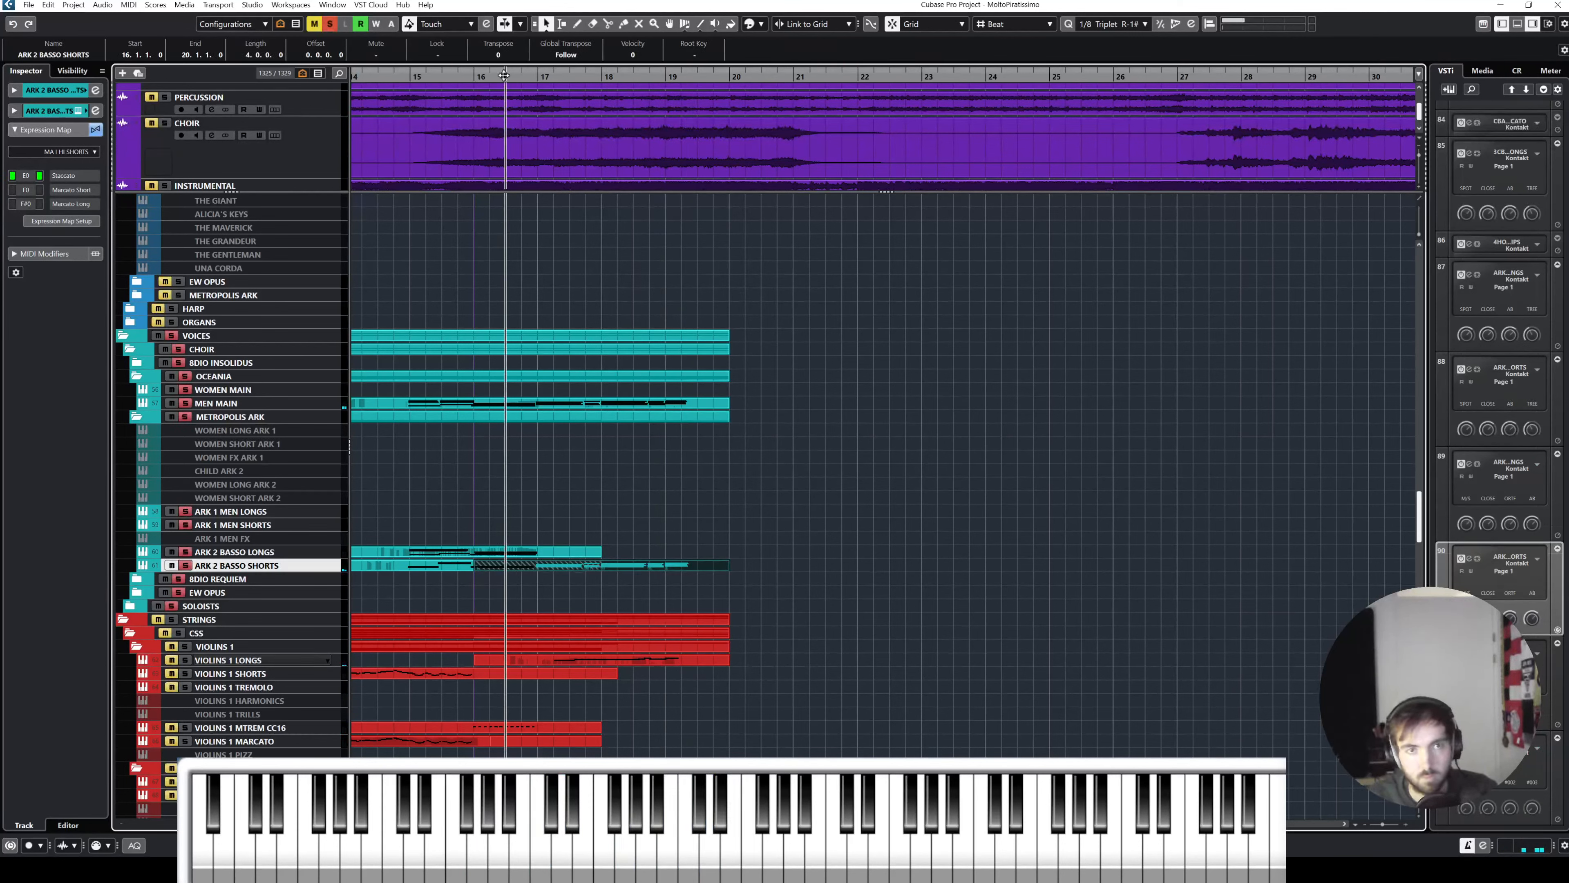
key(space)
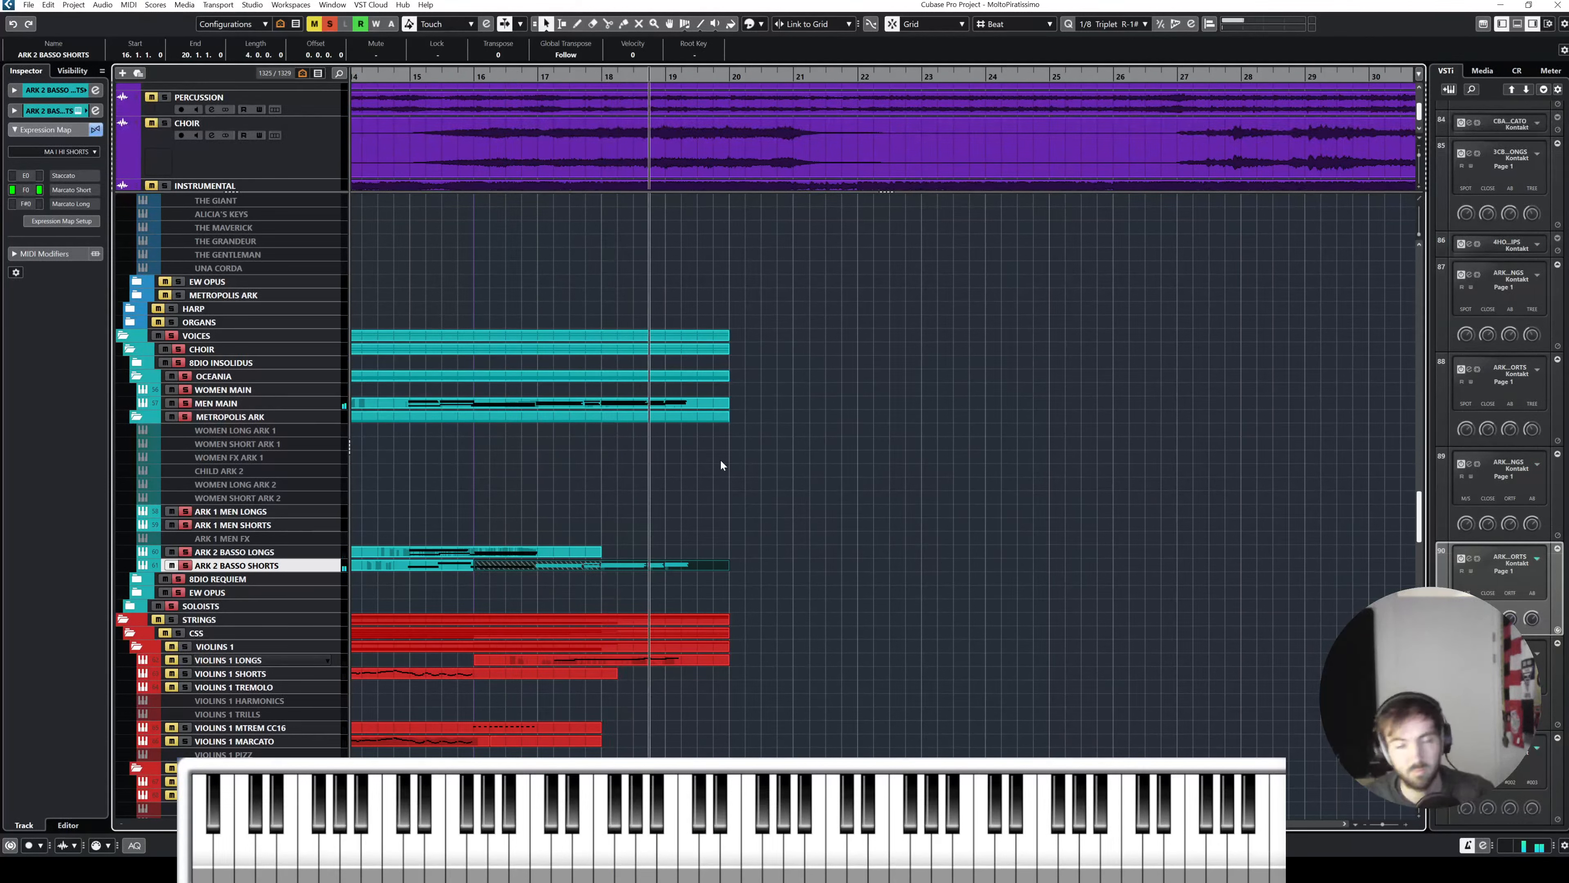
click(302, 157)
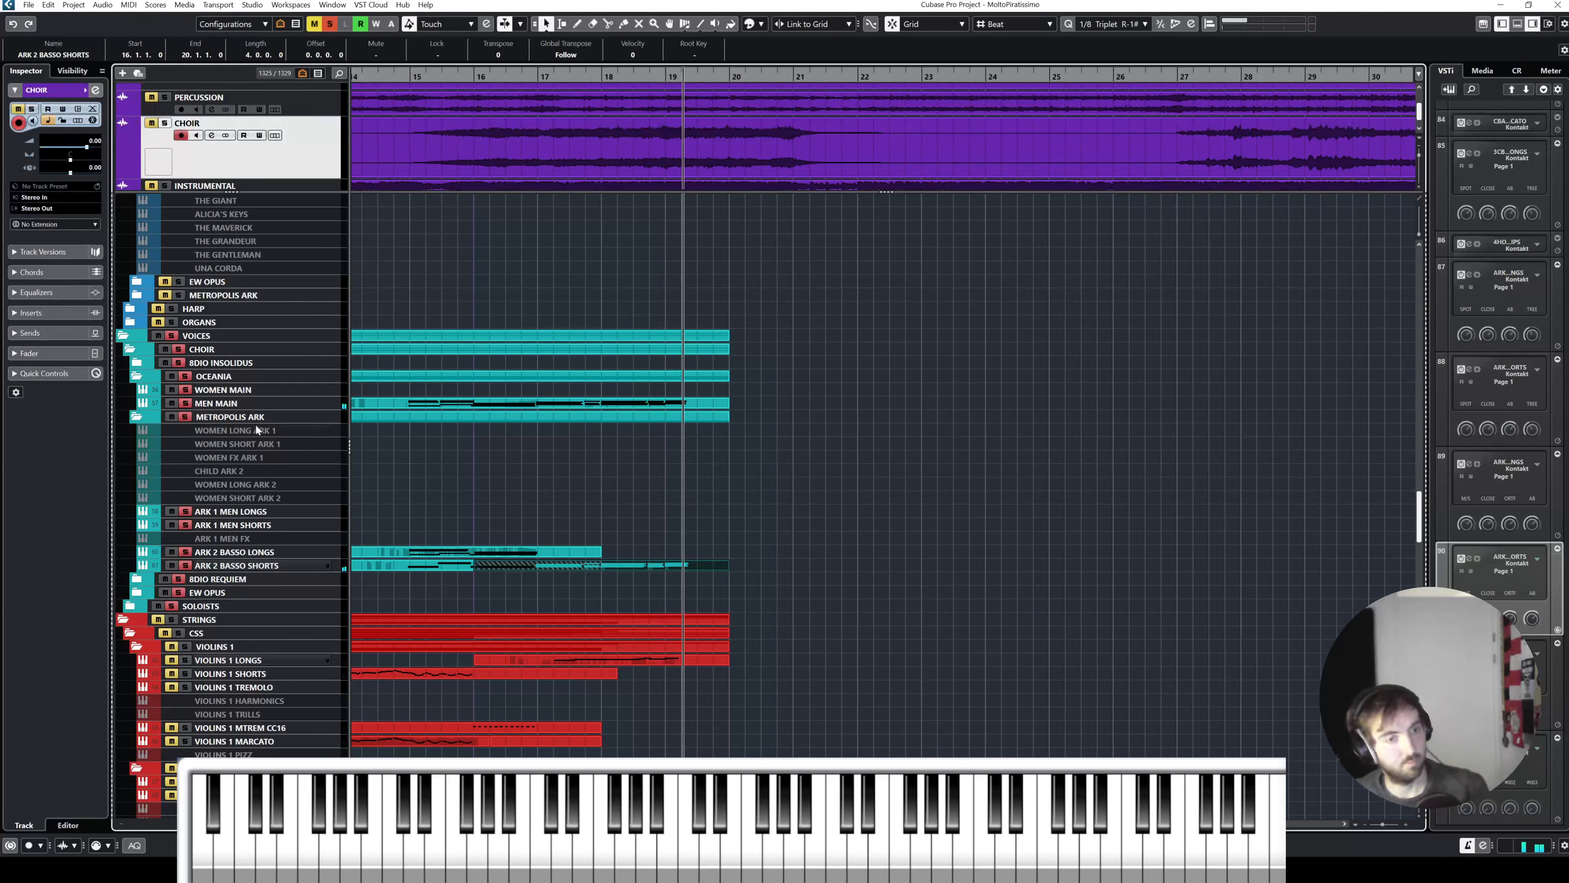
click(169, 336)
key(space)
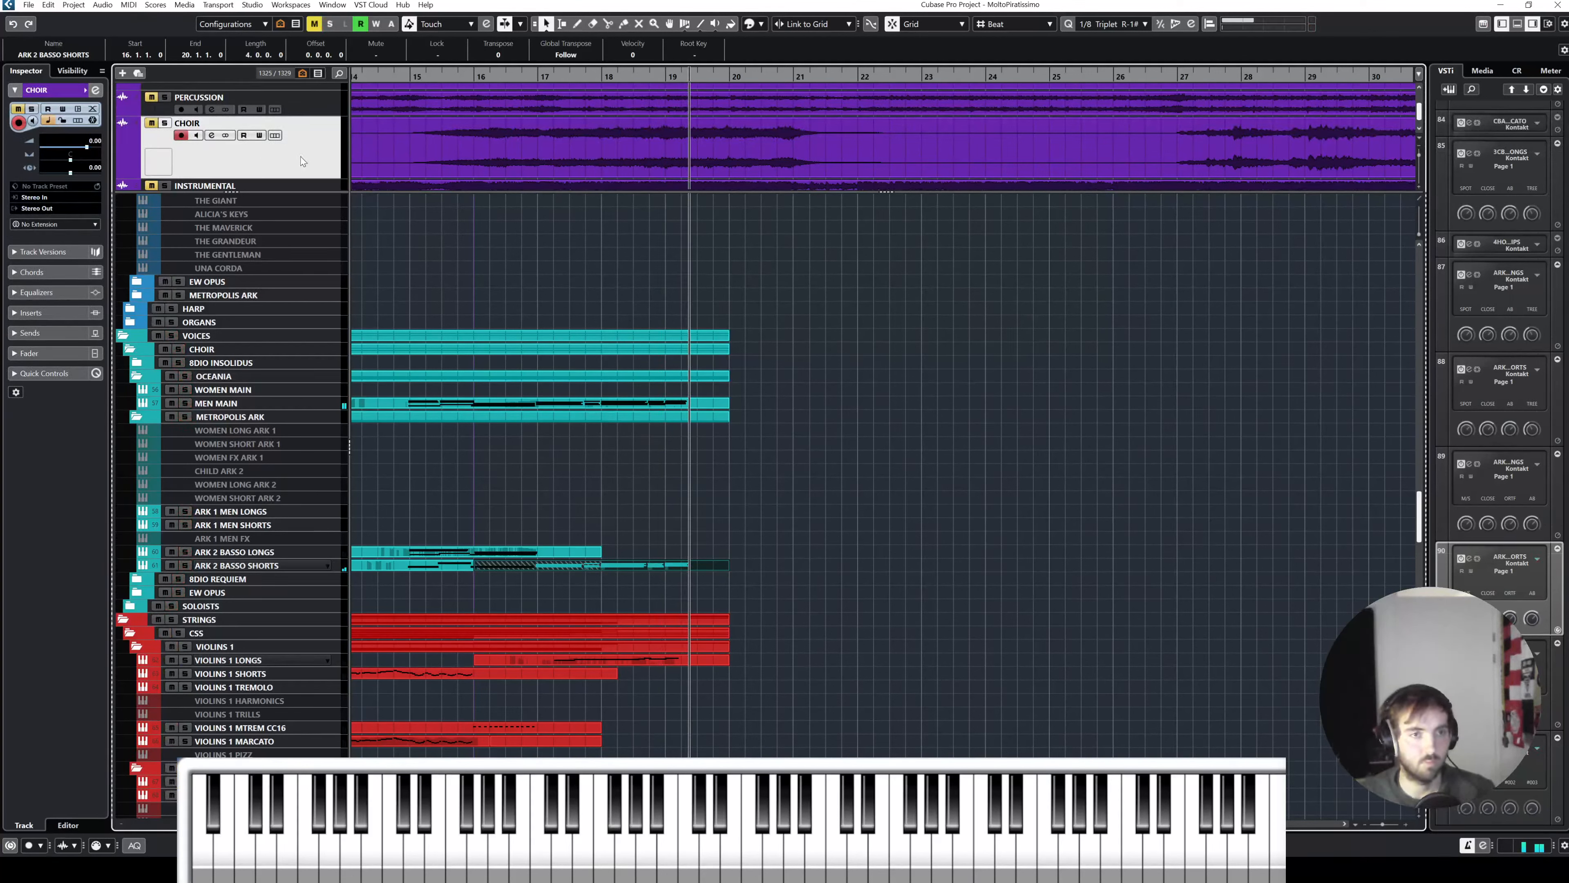
Step: Solo the CHOIR reference audio track, listen to bars 16 to 19 repeatedly, and unsolo it
click(304, 161)
key(s)
click(489, 77)
key(space)
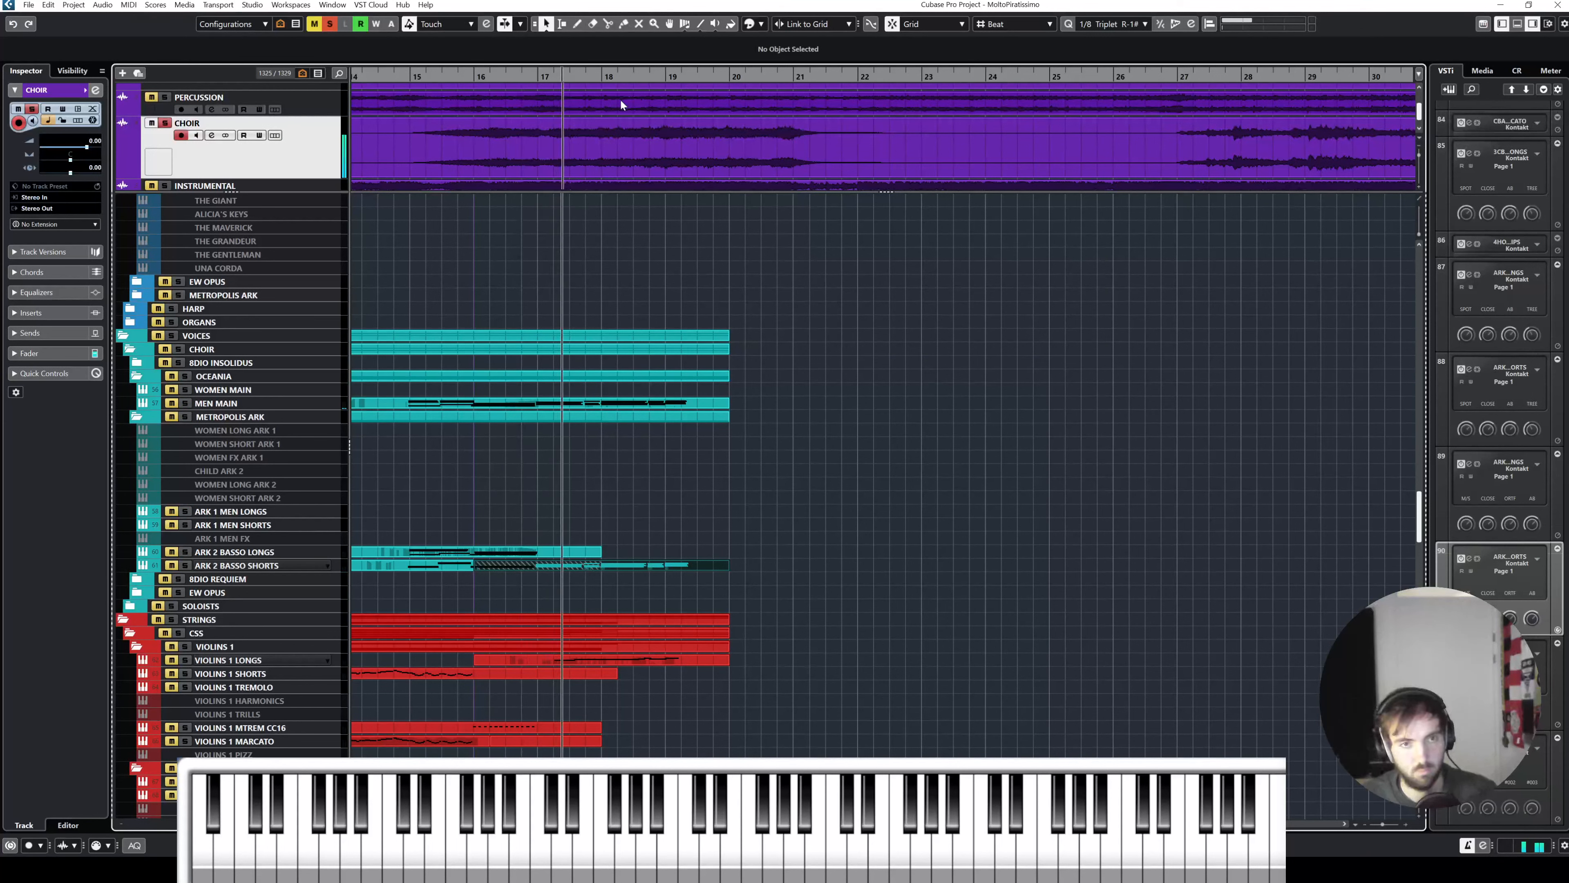
click(554, 78)
key(space)
click(522, 77)
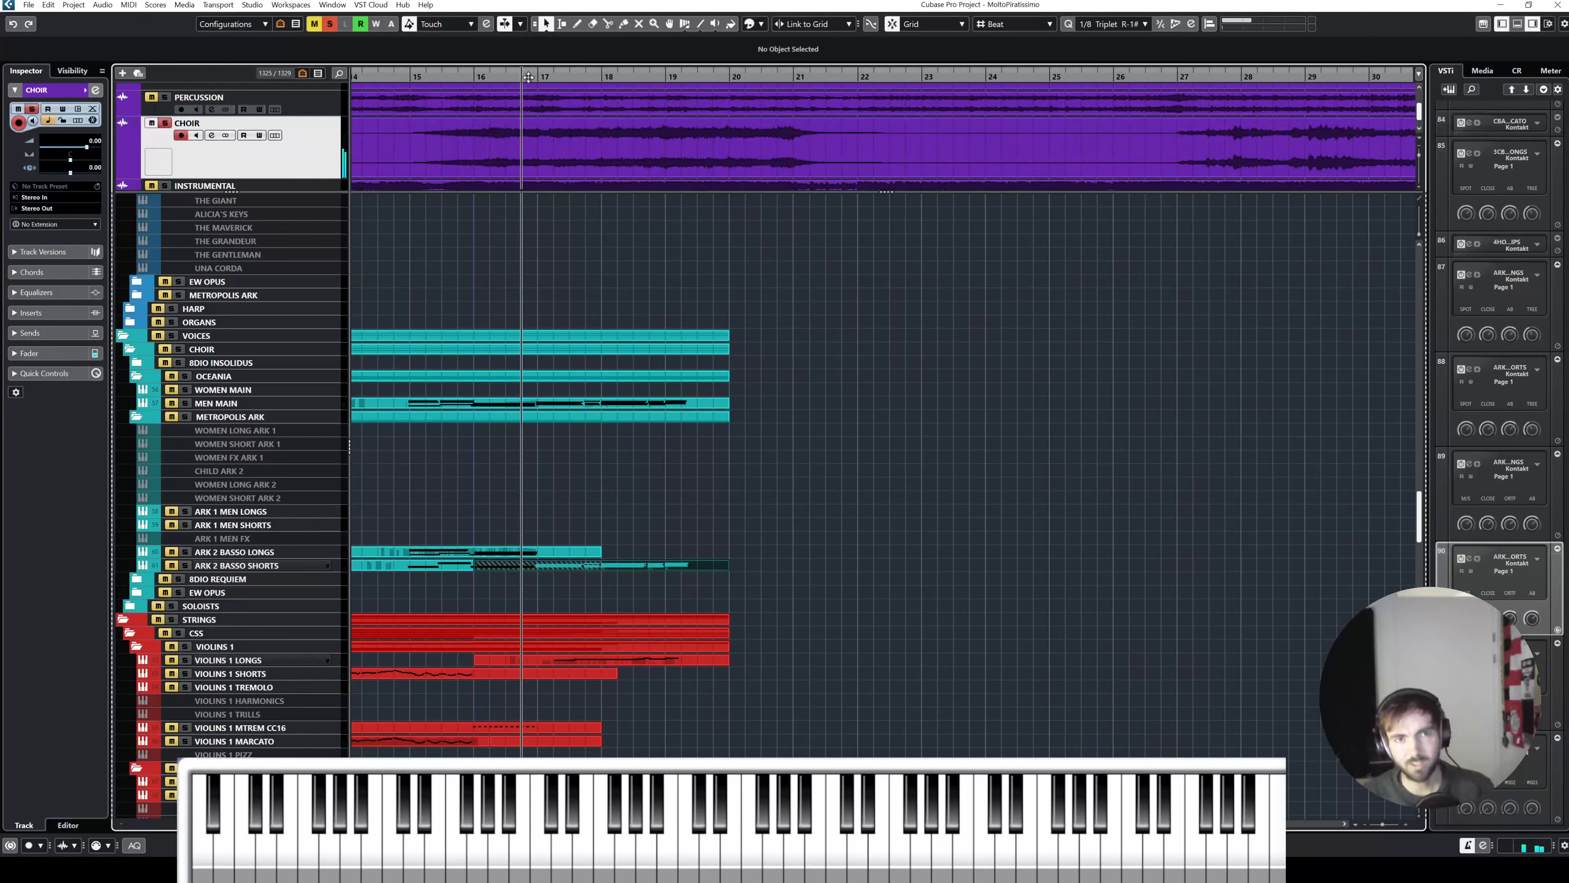
key(space)
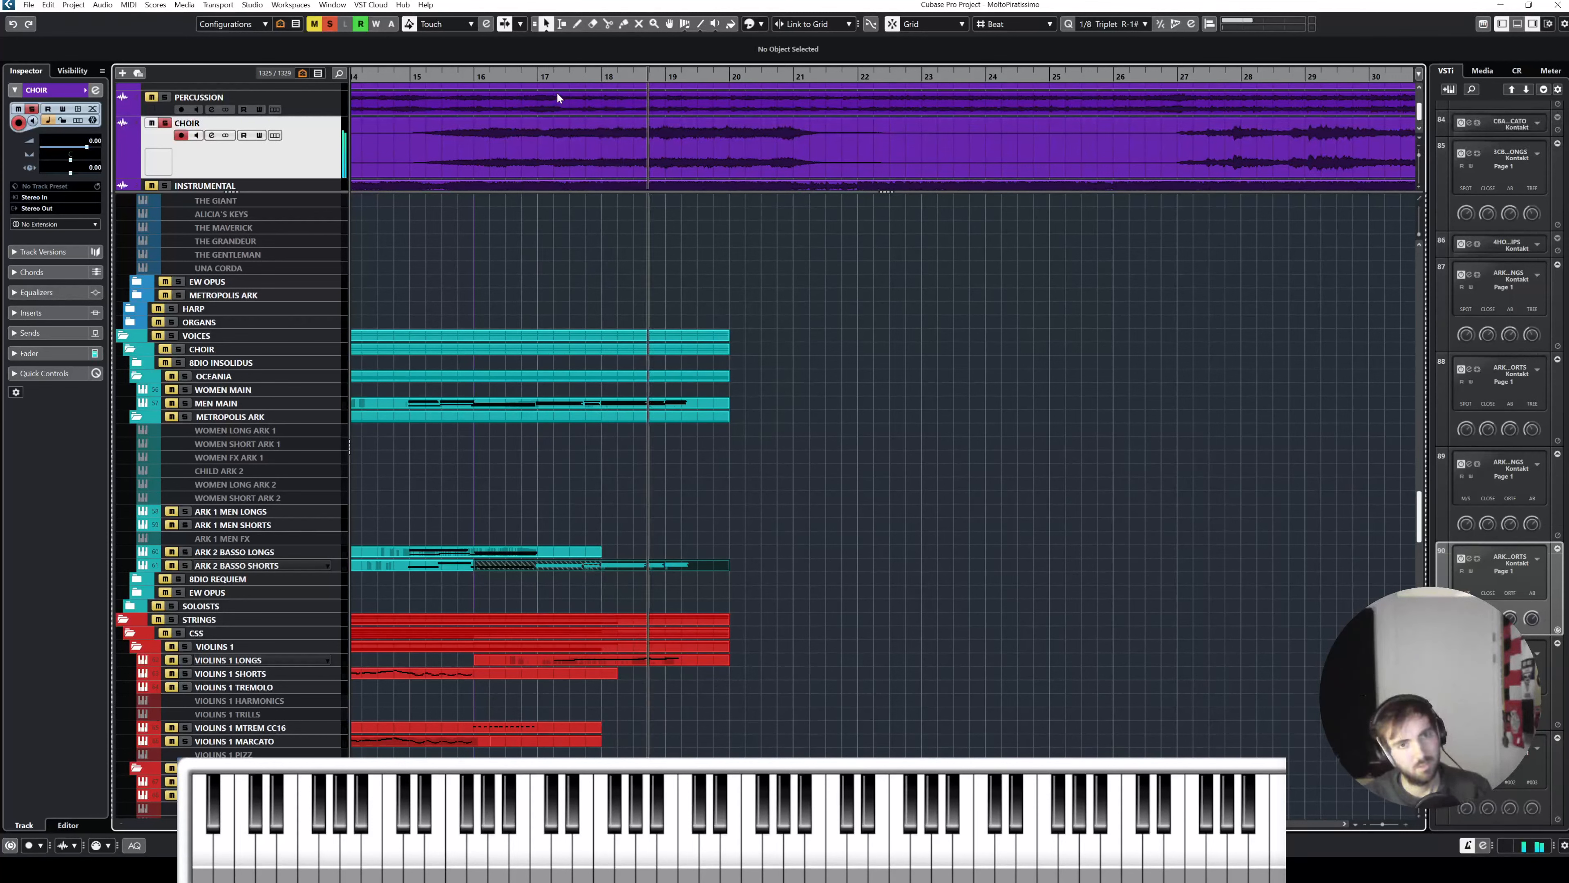
key(space)
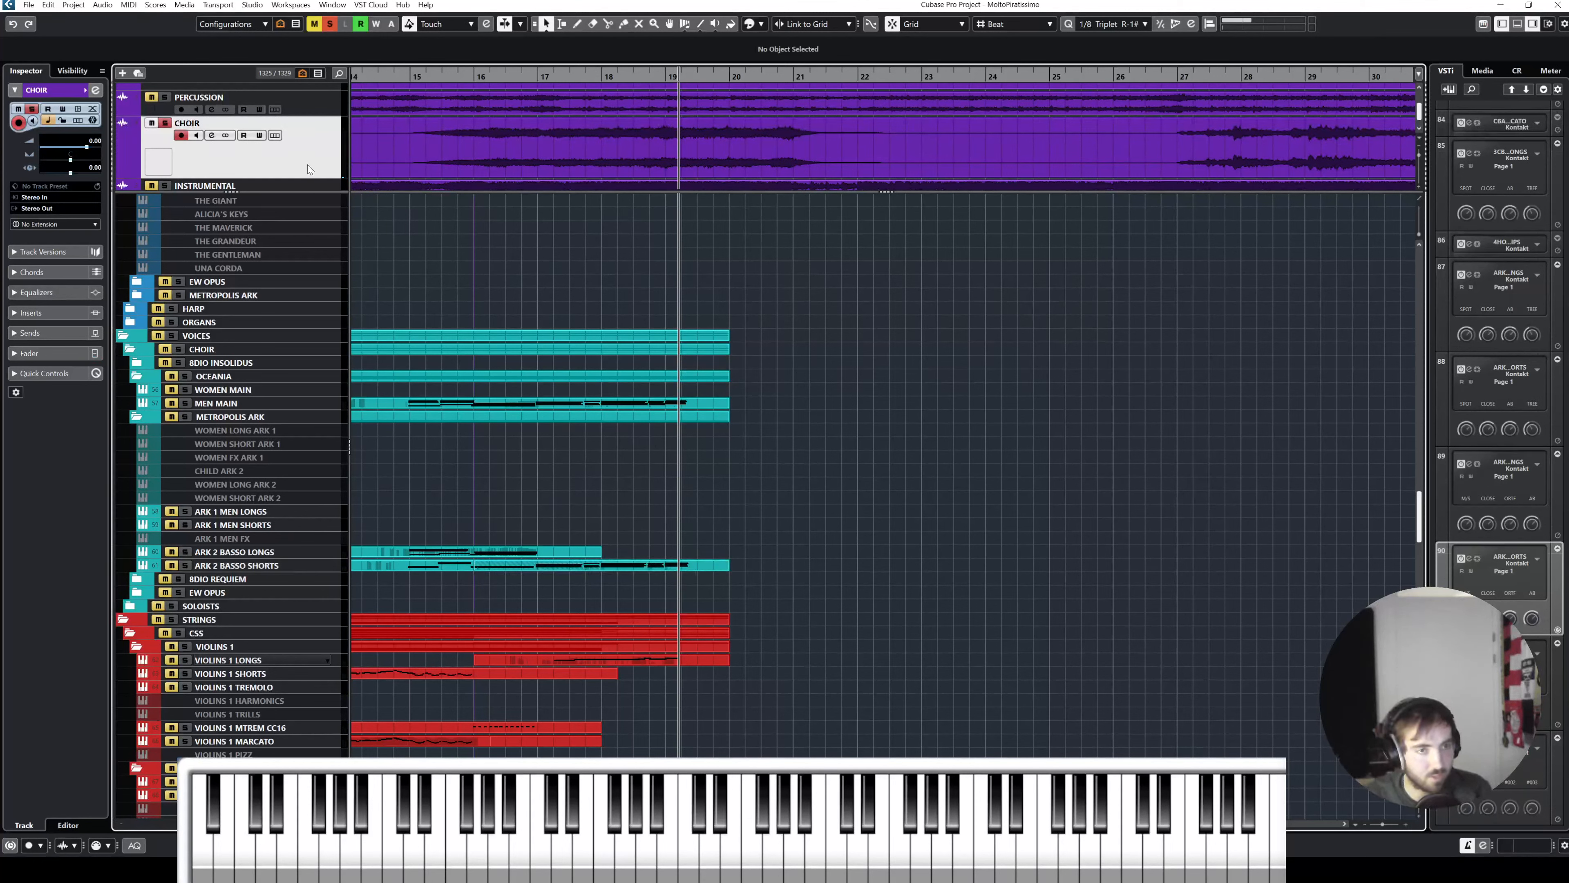
key(s)
Step: Open the Kontakt instrument of the ARK 2 BASSO SHORTS track
click(261, 552)
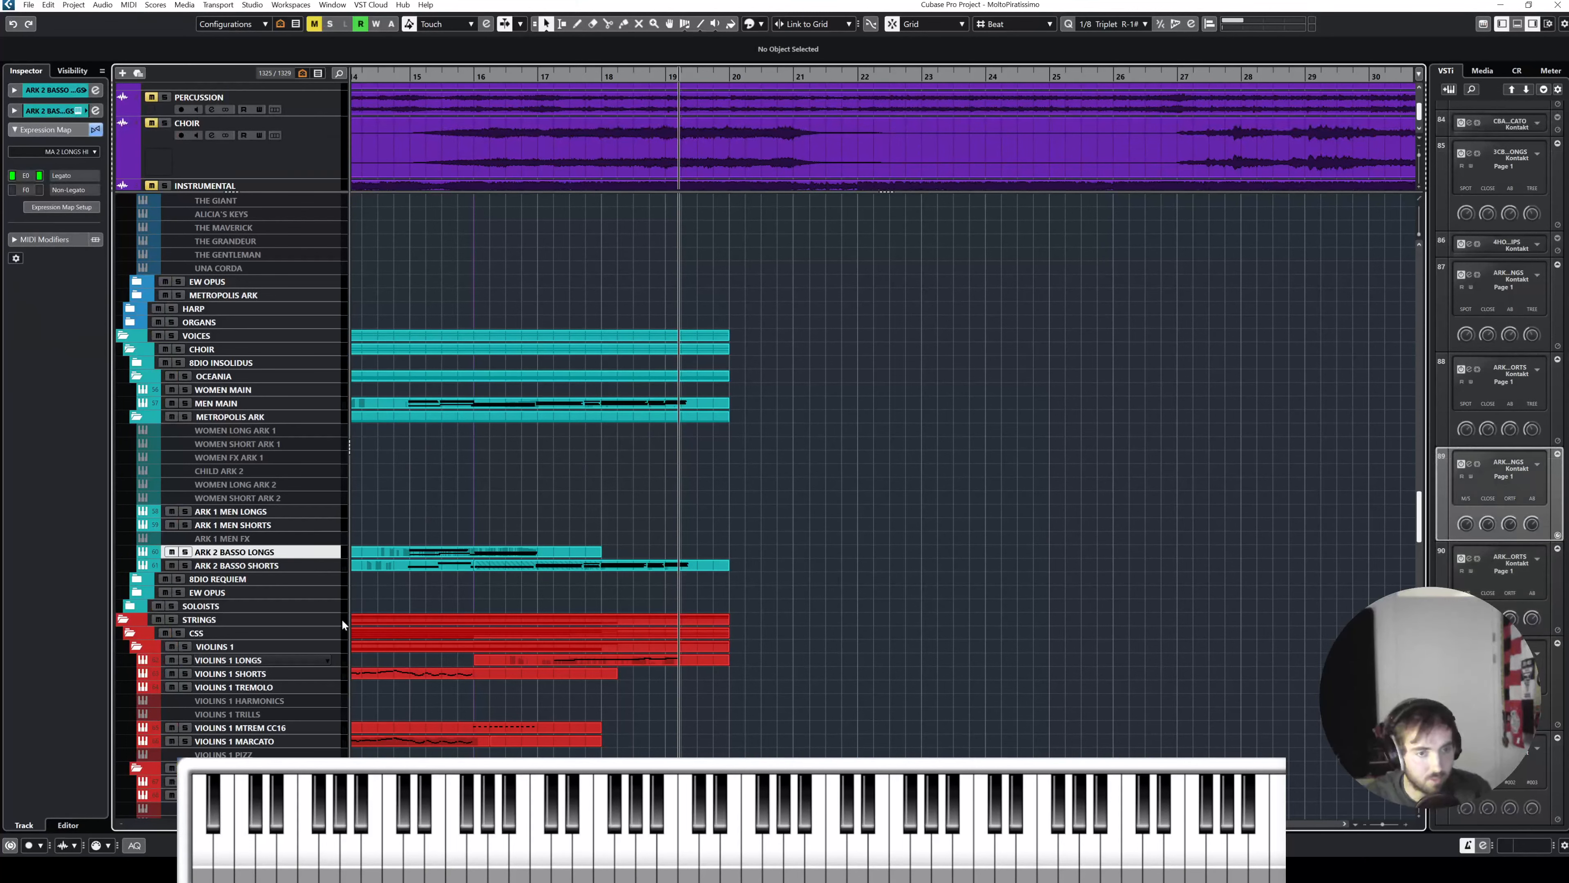
click(272, 566)
click(77, 110)
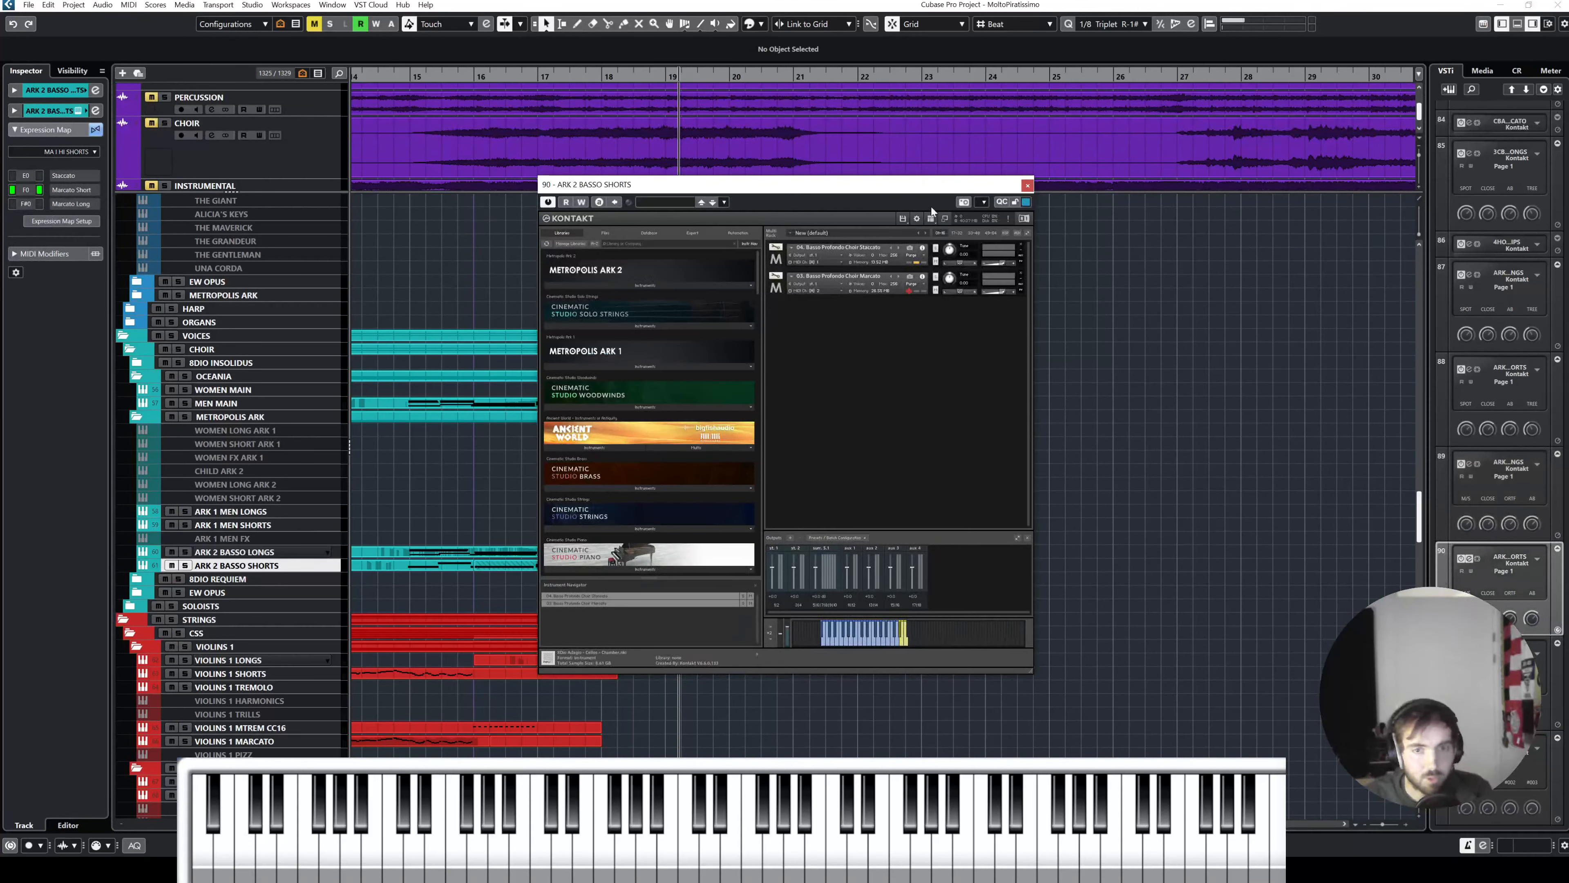
Step: Expand the Basso Profondo Choir Marcato instrument in Kontakt to check its microphone levels, and close the plug-in window
click(777, 288)
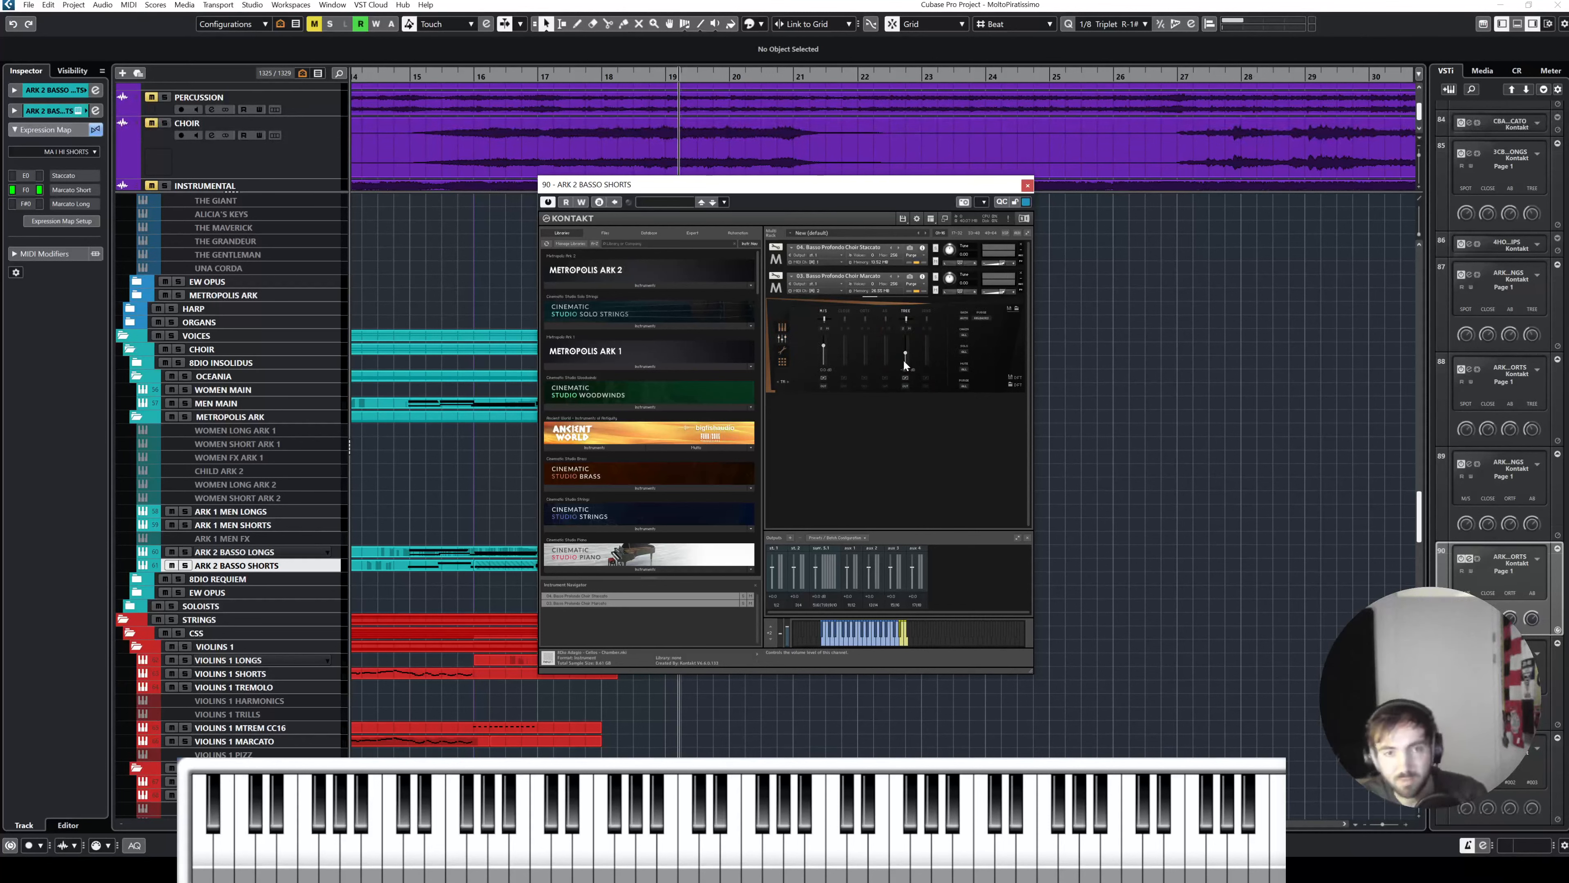
drag(919, 189, 866, 203)
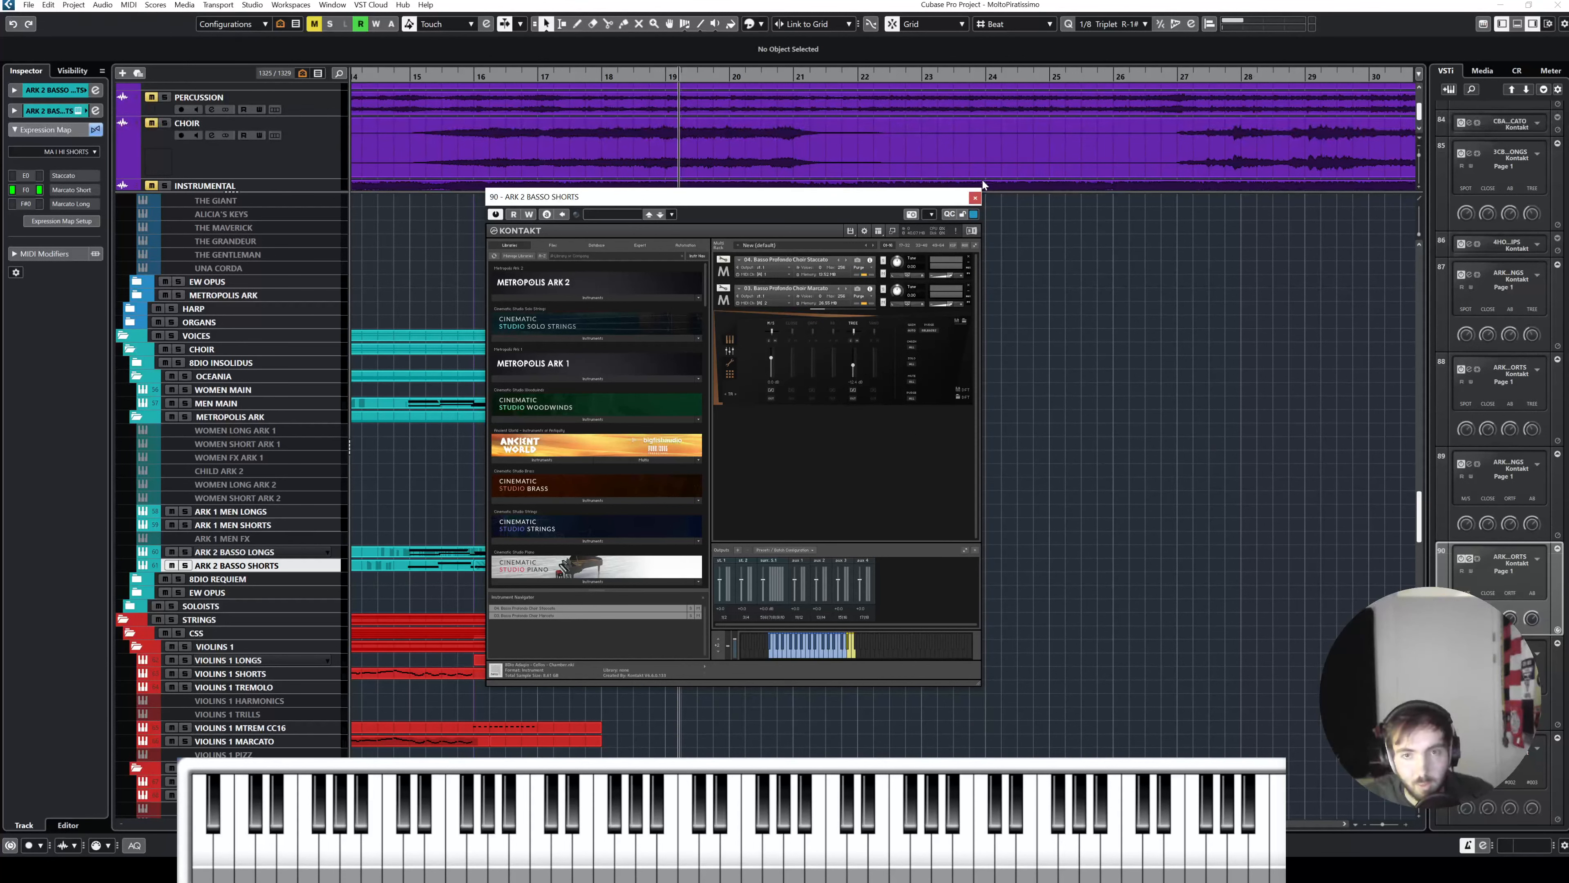
click(975, 197)
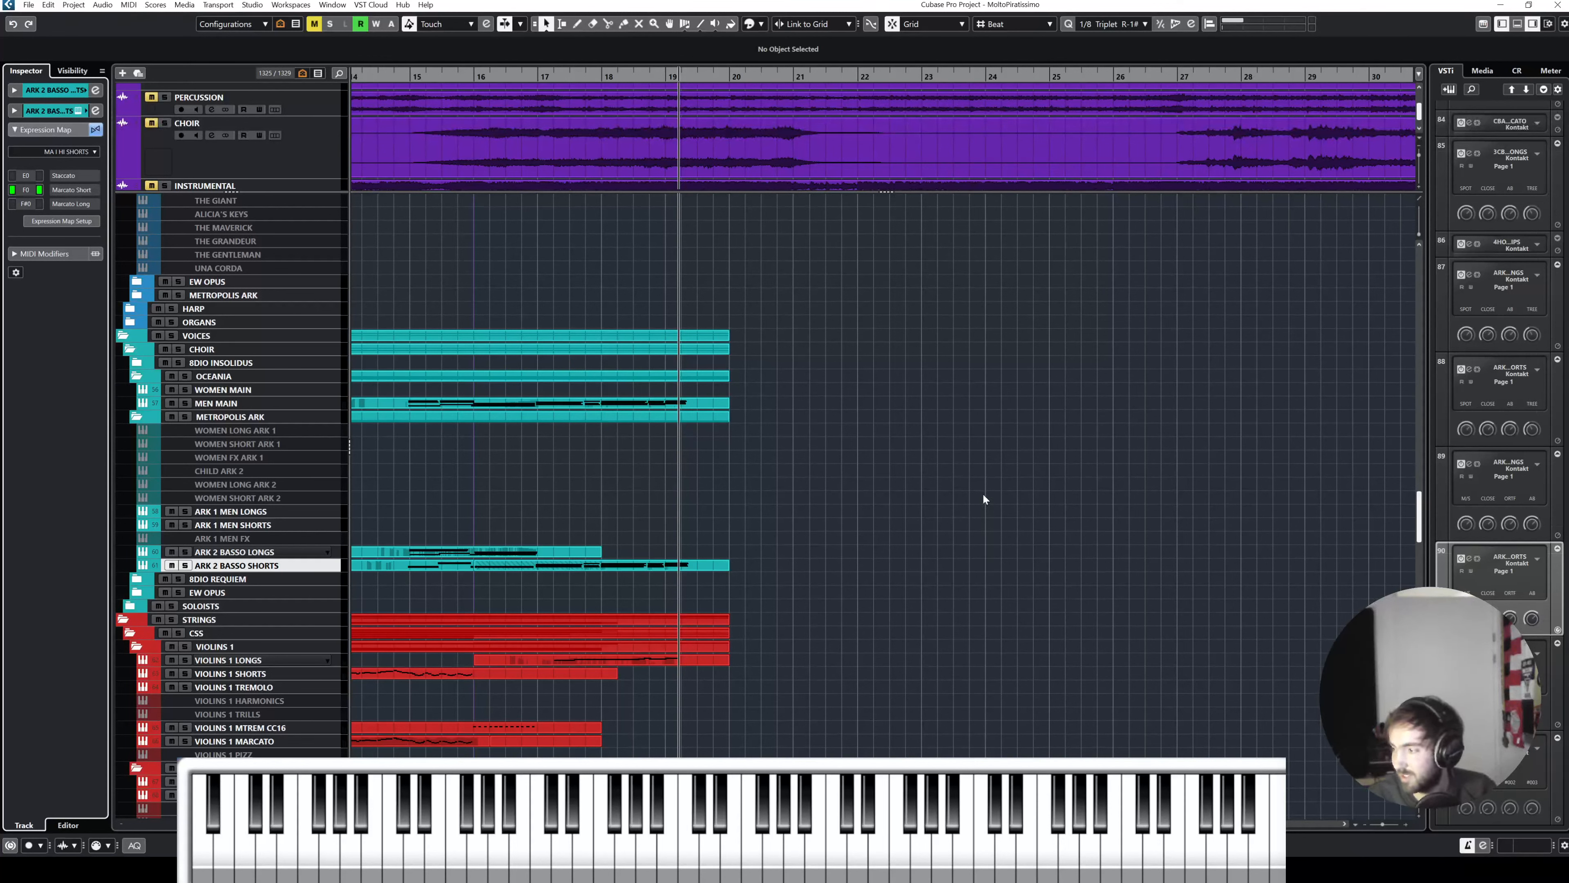
Step: Solo the CHOIR reference audio track, listen from late bar 16 to bar 19, and unsolo it
scroll(841, 441, left, 3)
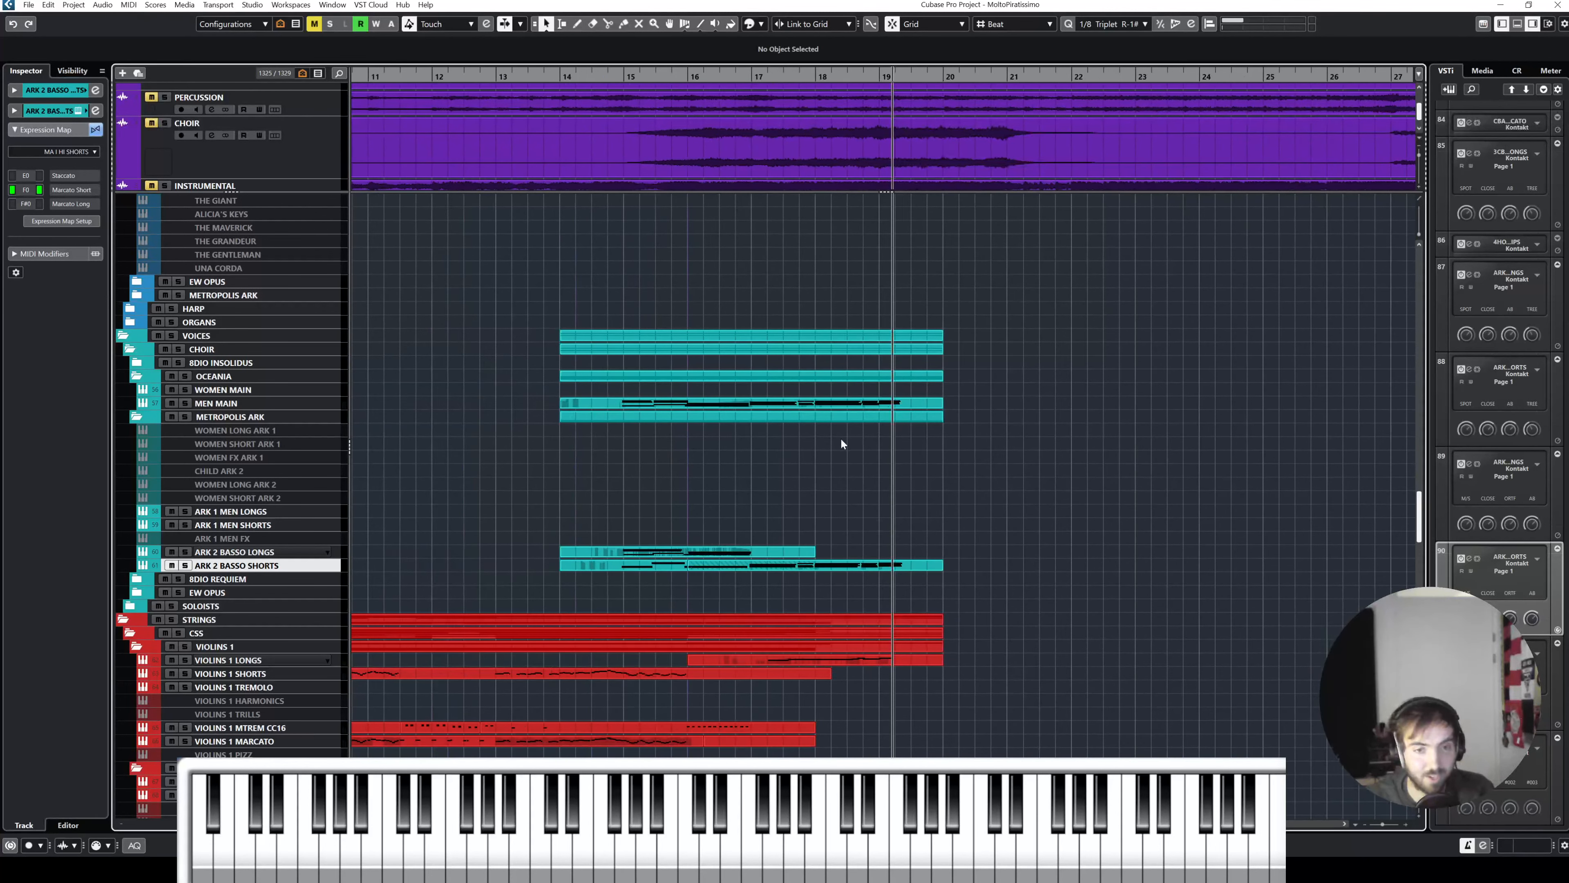
scroll(669, 336, right, 2)
click(672, 124)
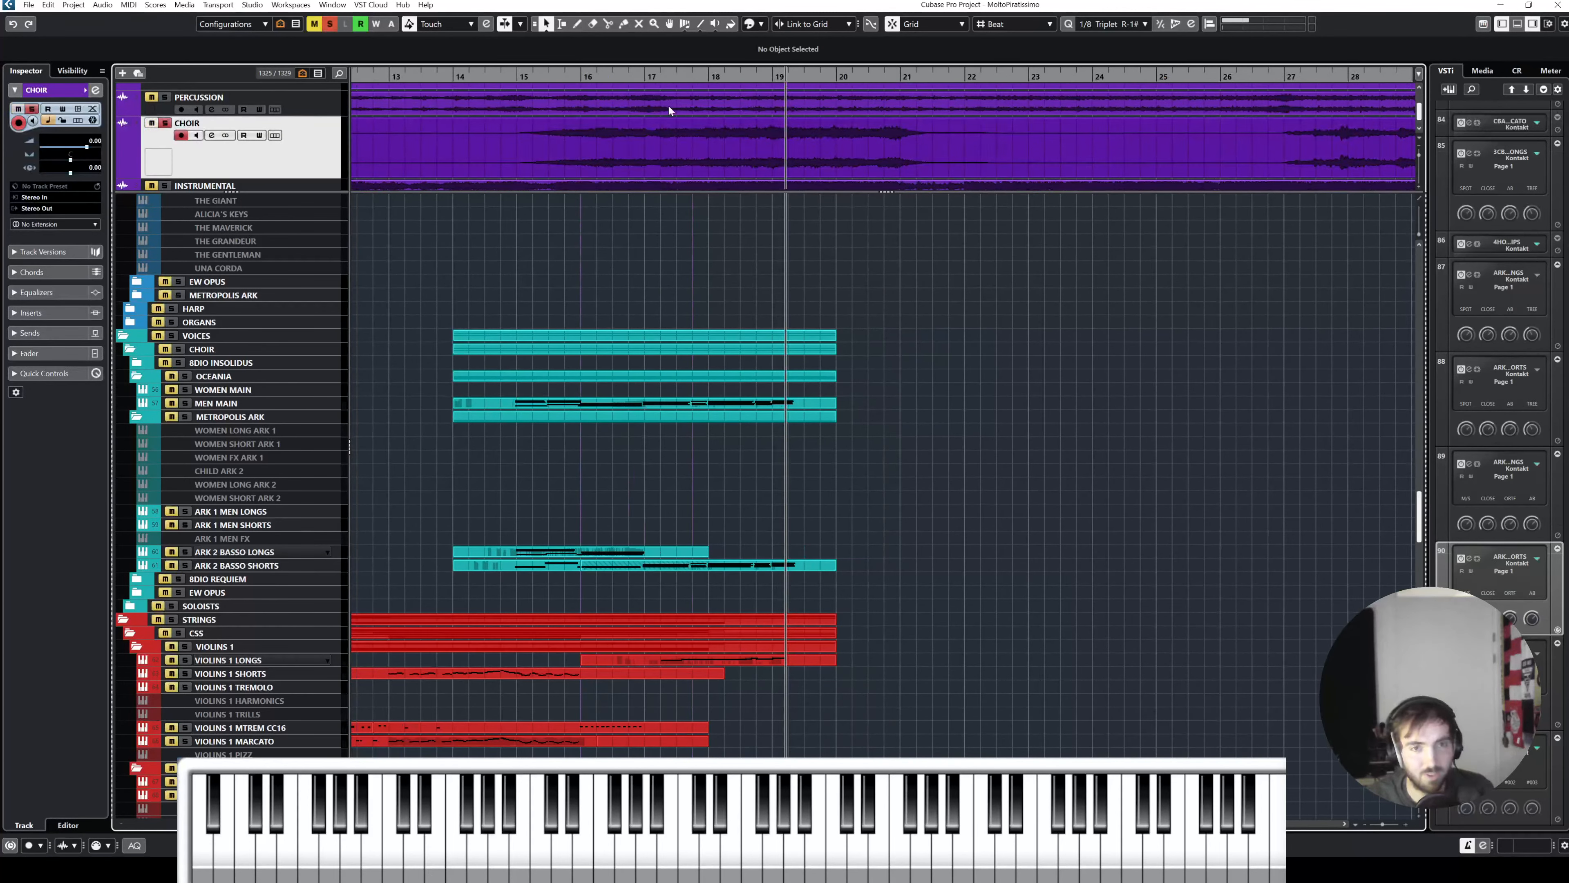
click(633, 75)
drag(634, 75, 631, 79)
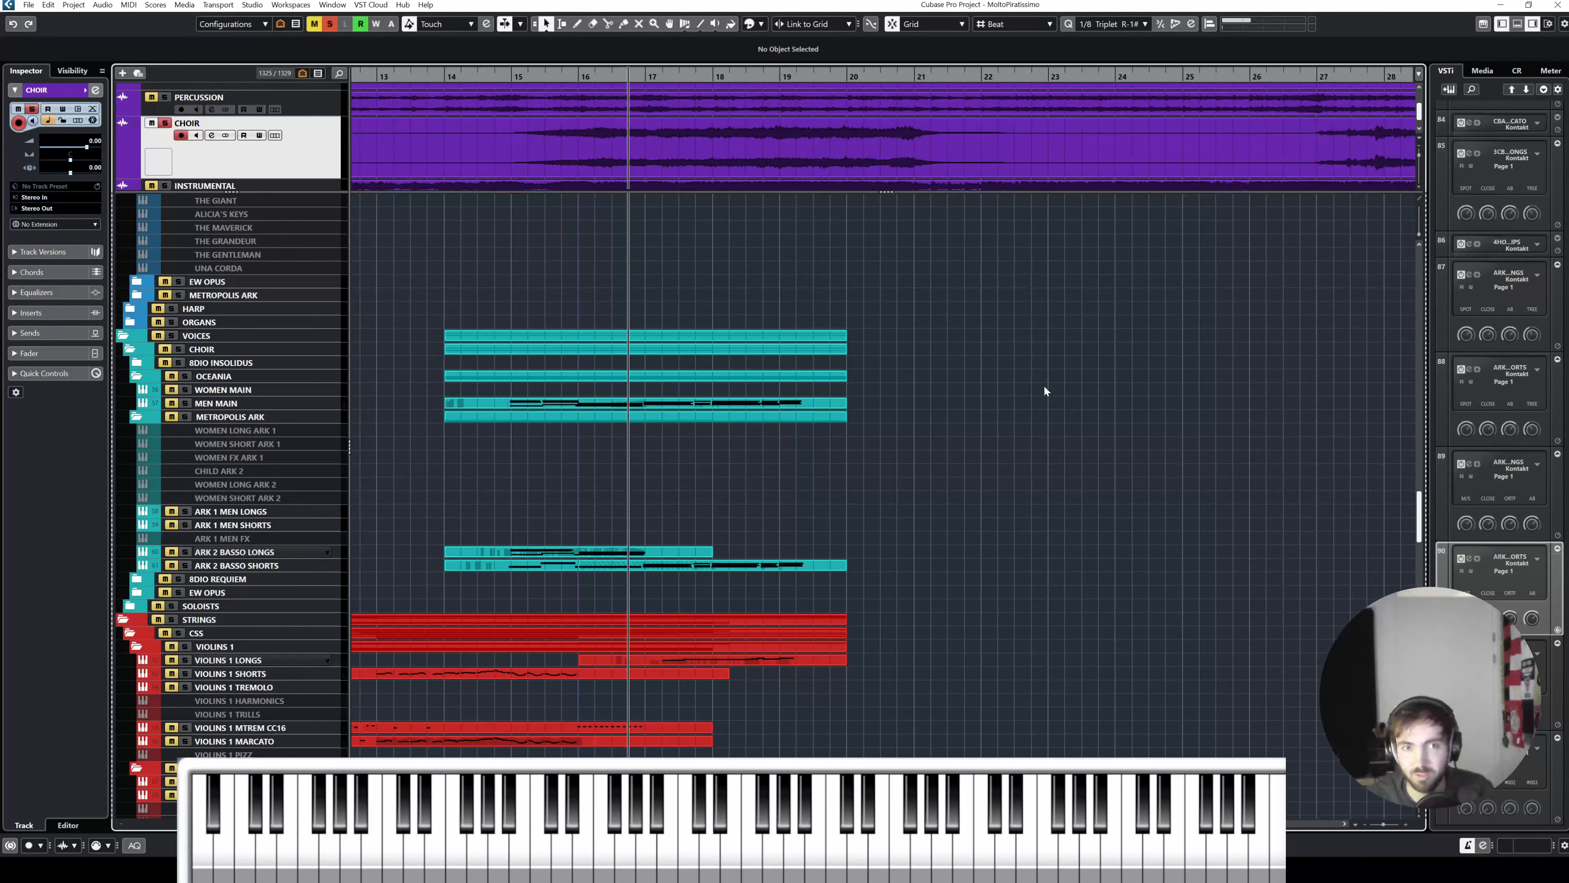
key(space)
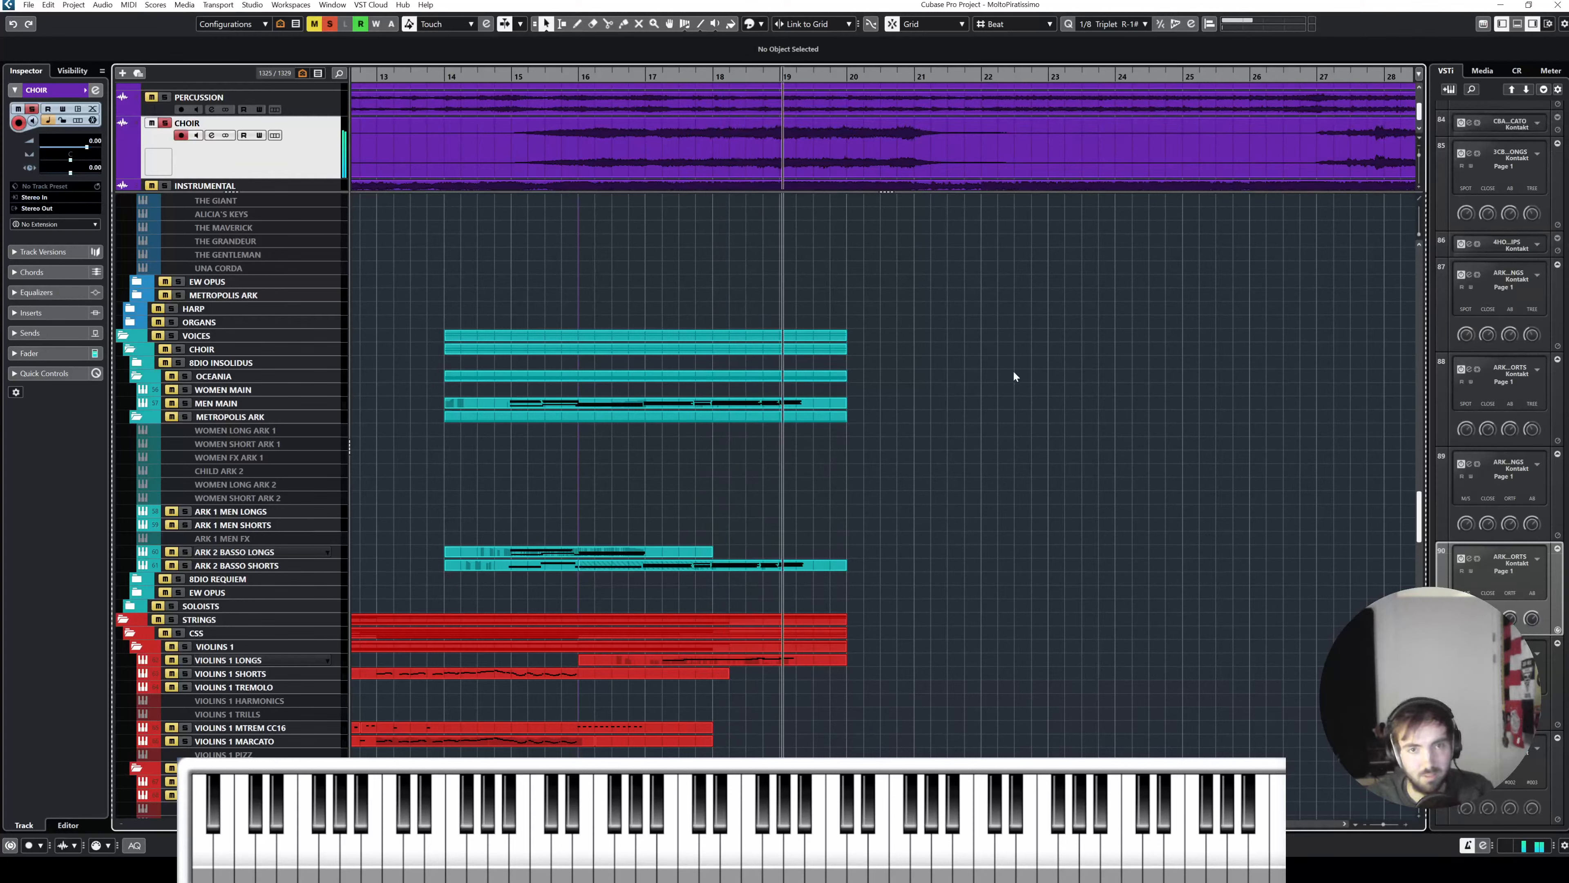
key(space)
key(s)
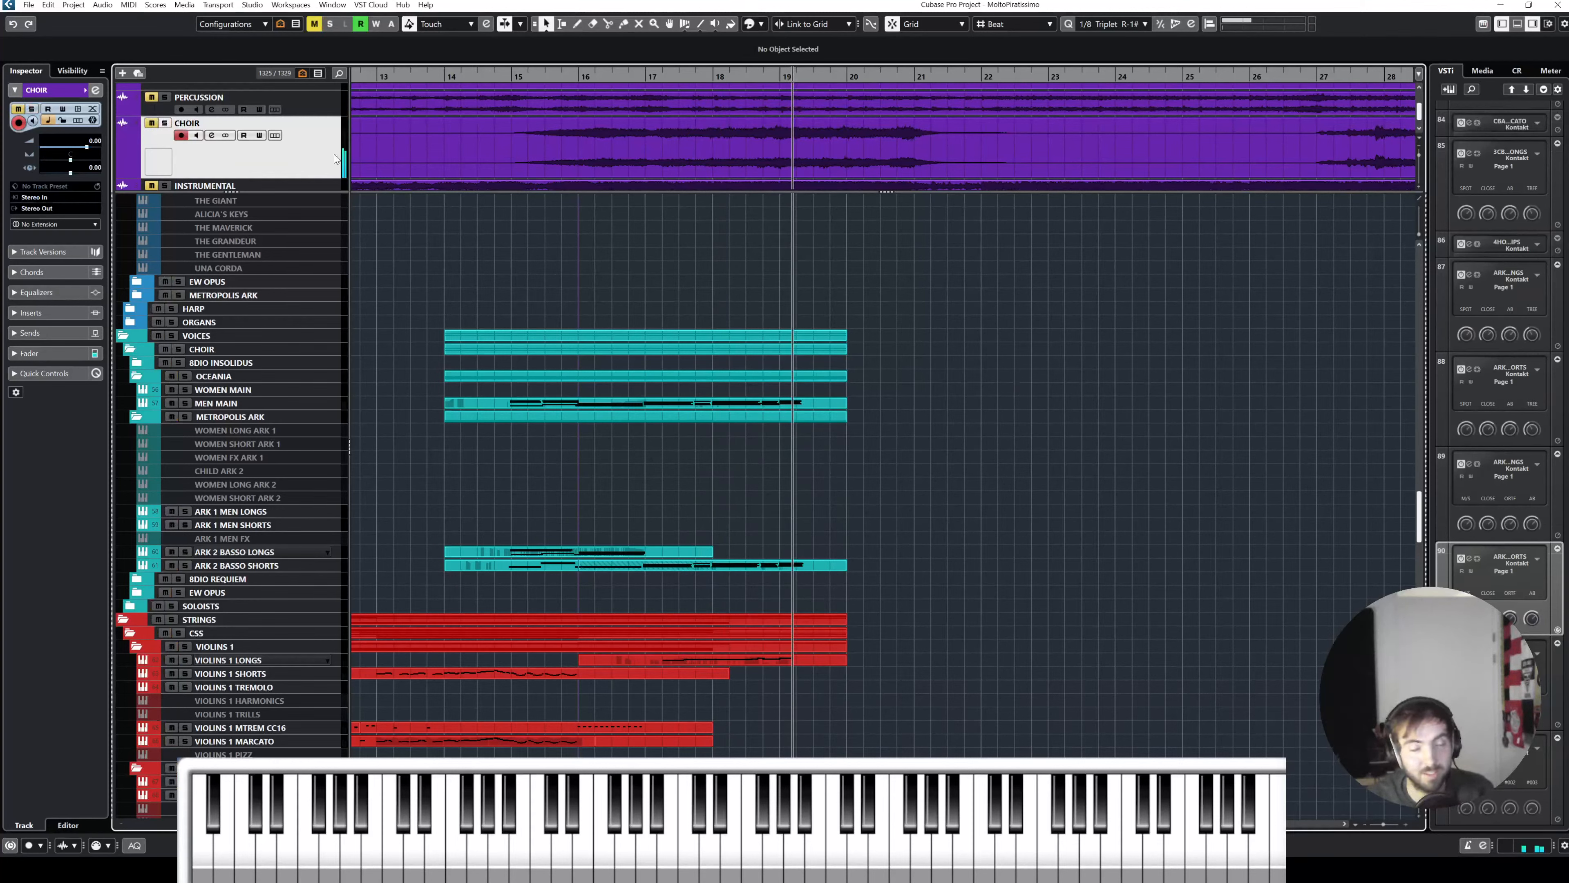
Step: Solo the FULL MIX reference track, listen from just before bar 16 to bar 19, and unsolo it
scroll(310, 153, up, 4)
click(317, 178)
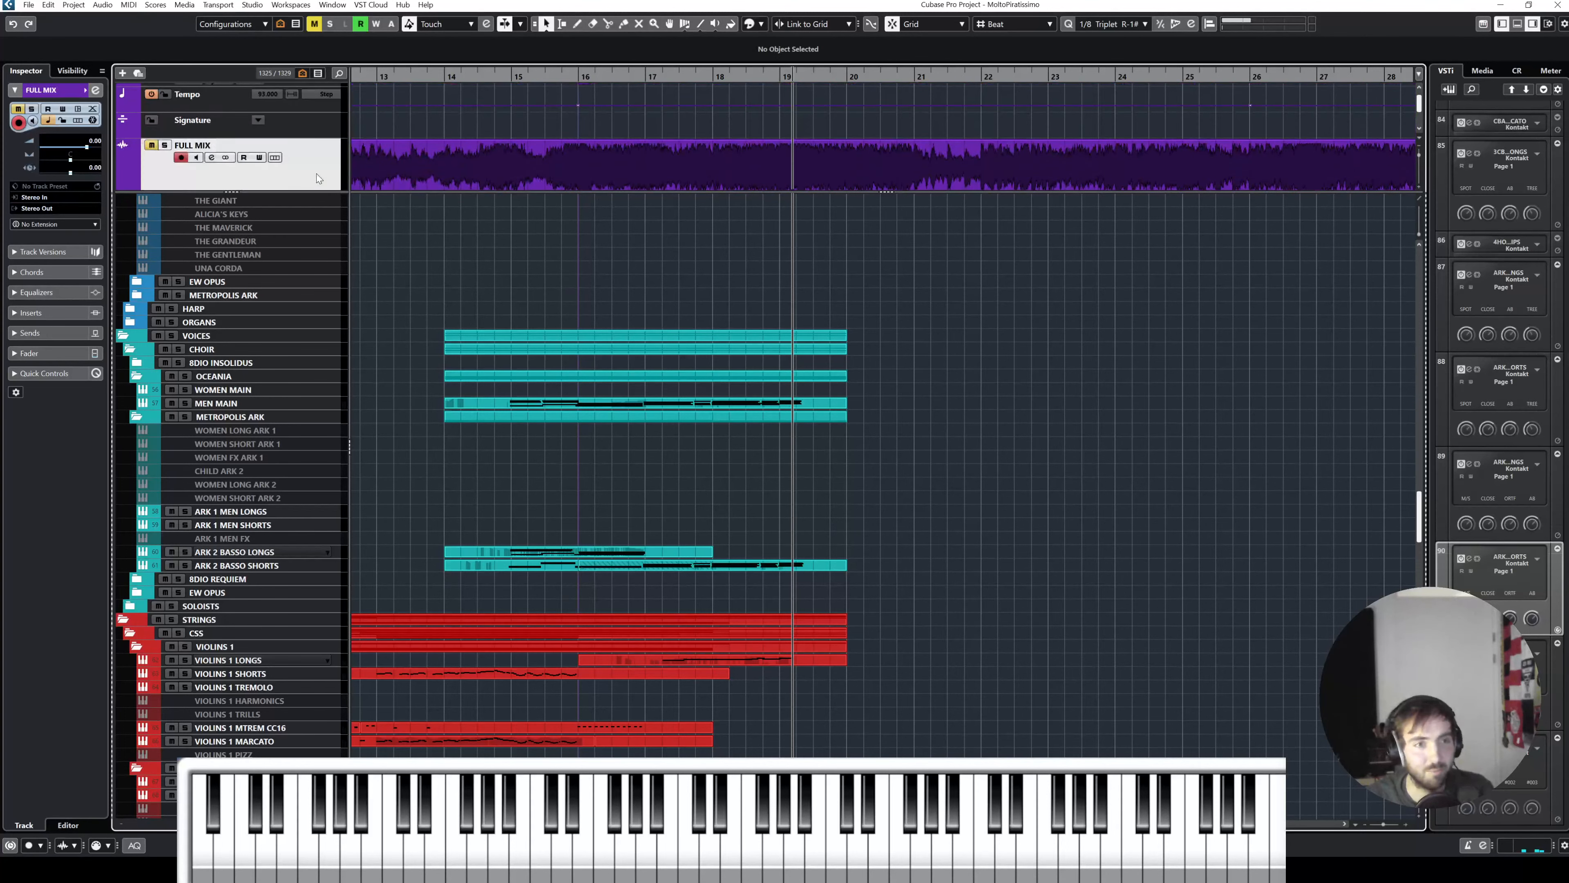
key(s)
click(562, 76)
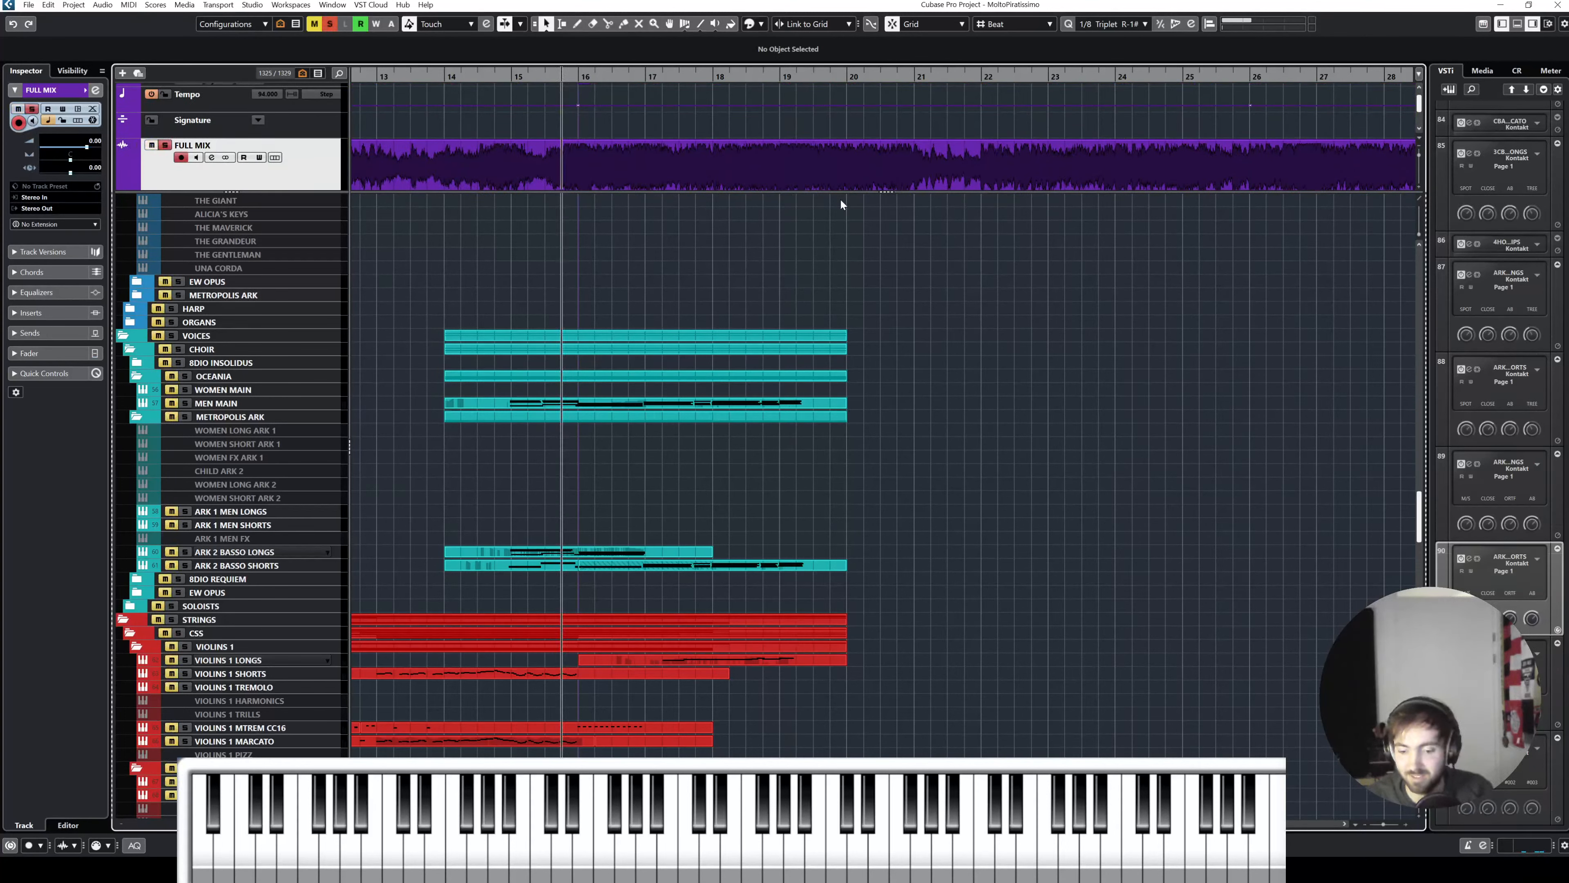
key(space)
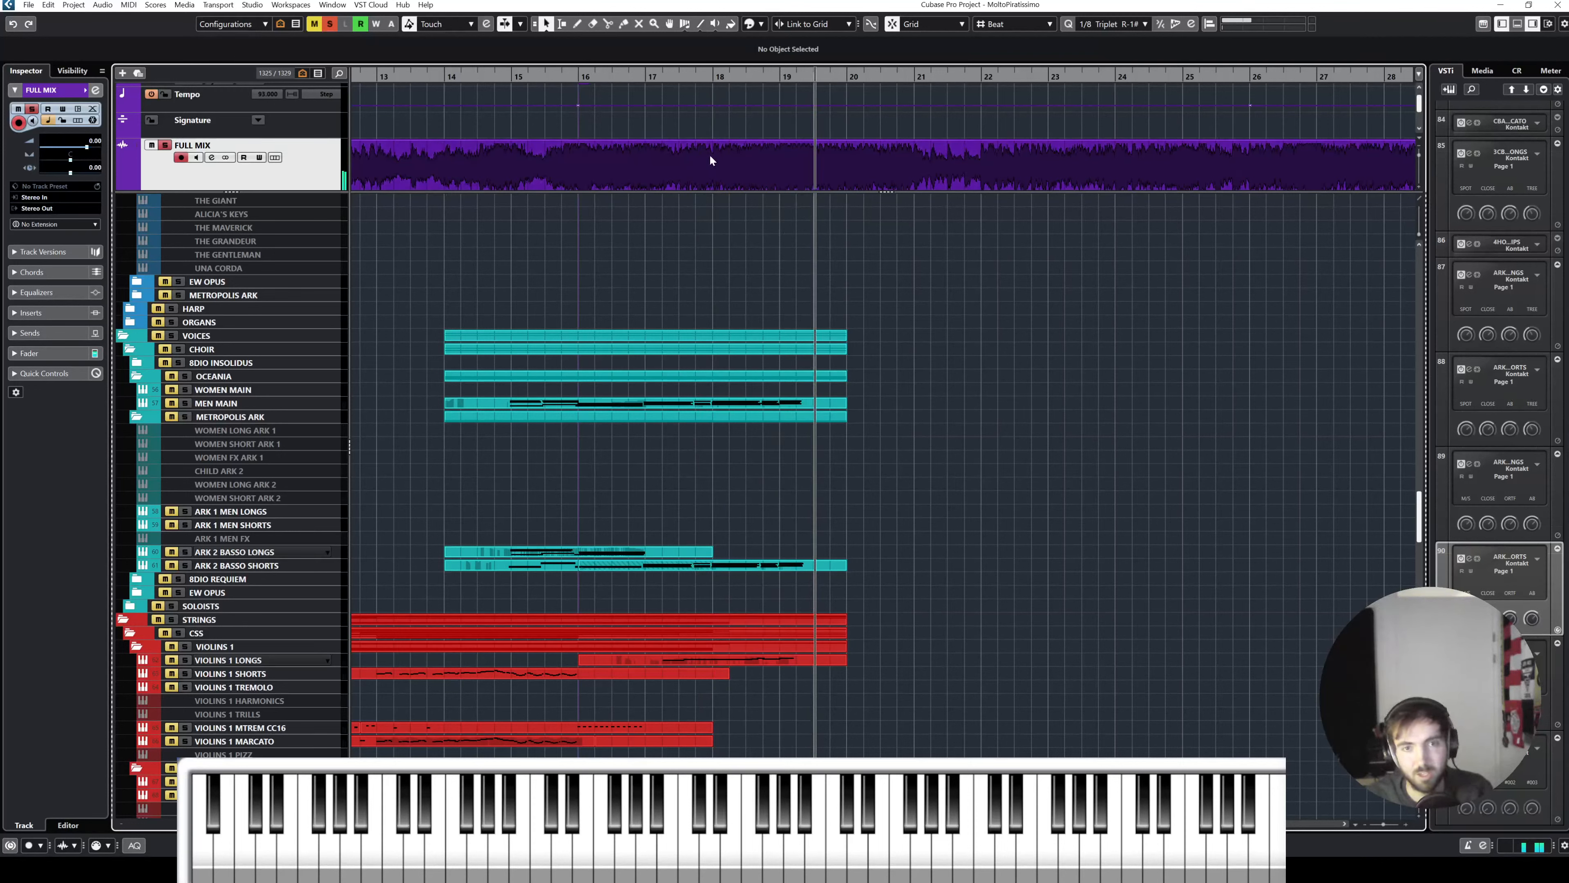
key(space)
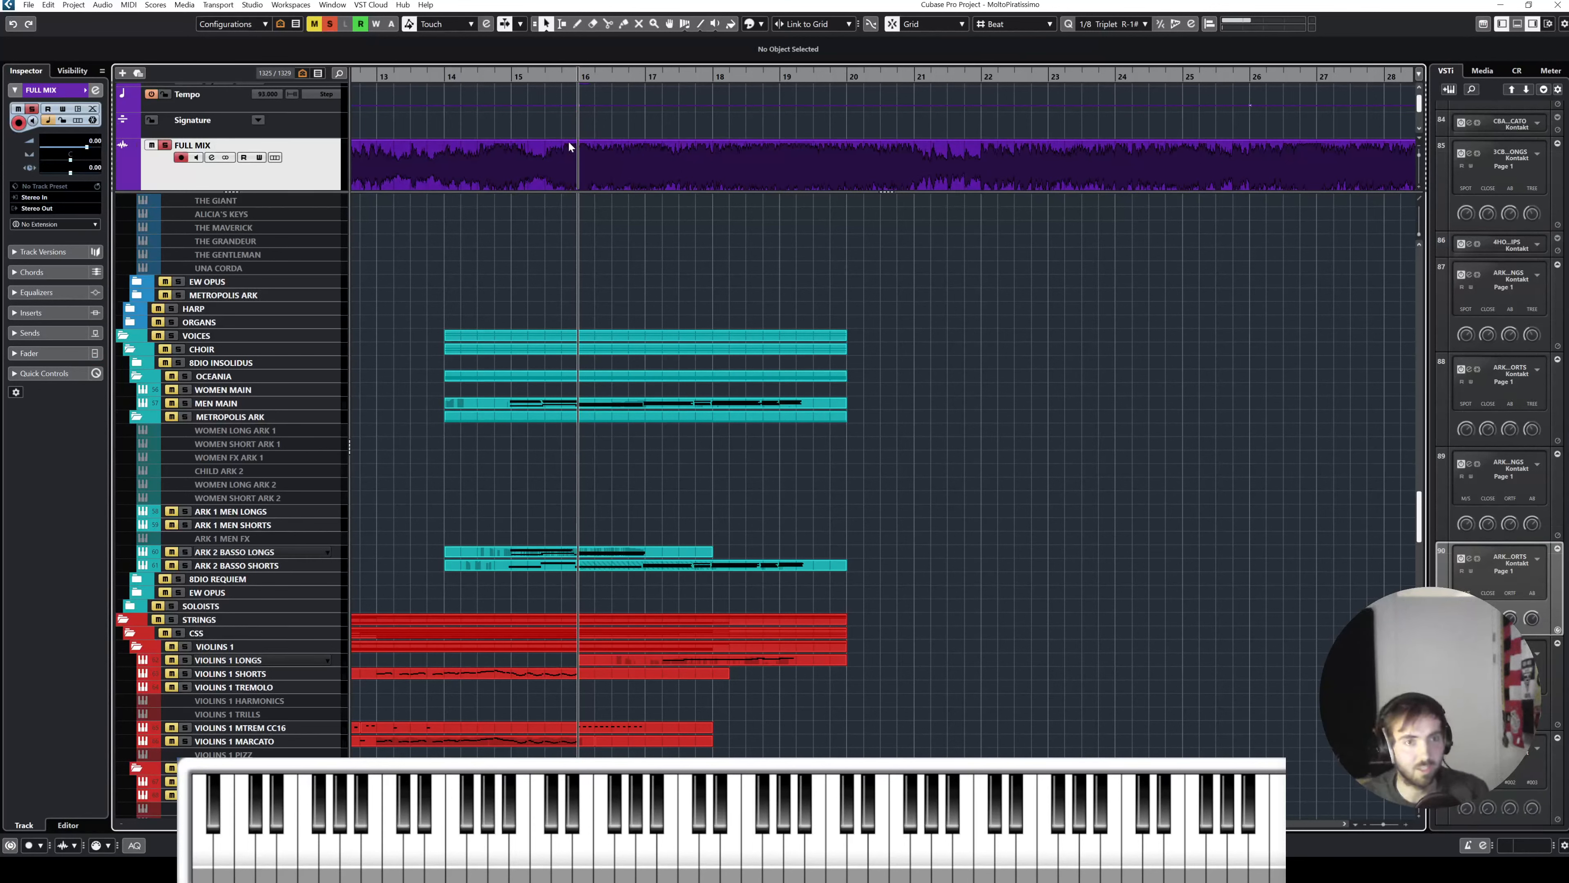
scroll(313, 167, down, 3)
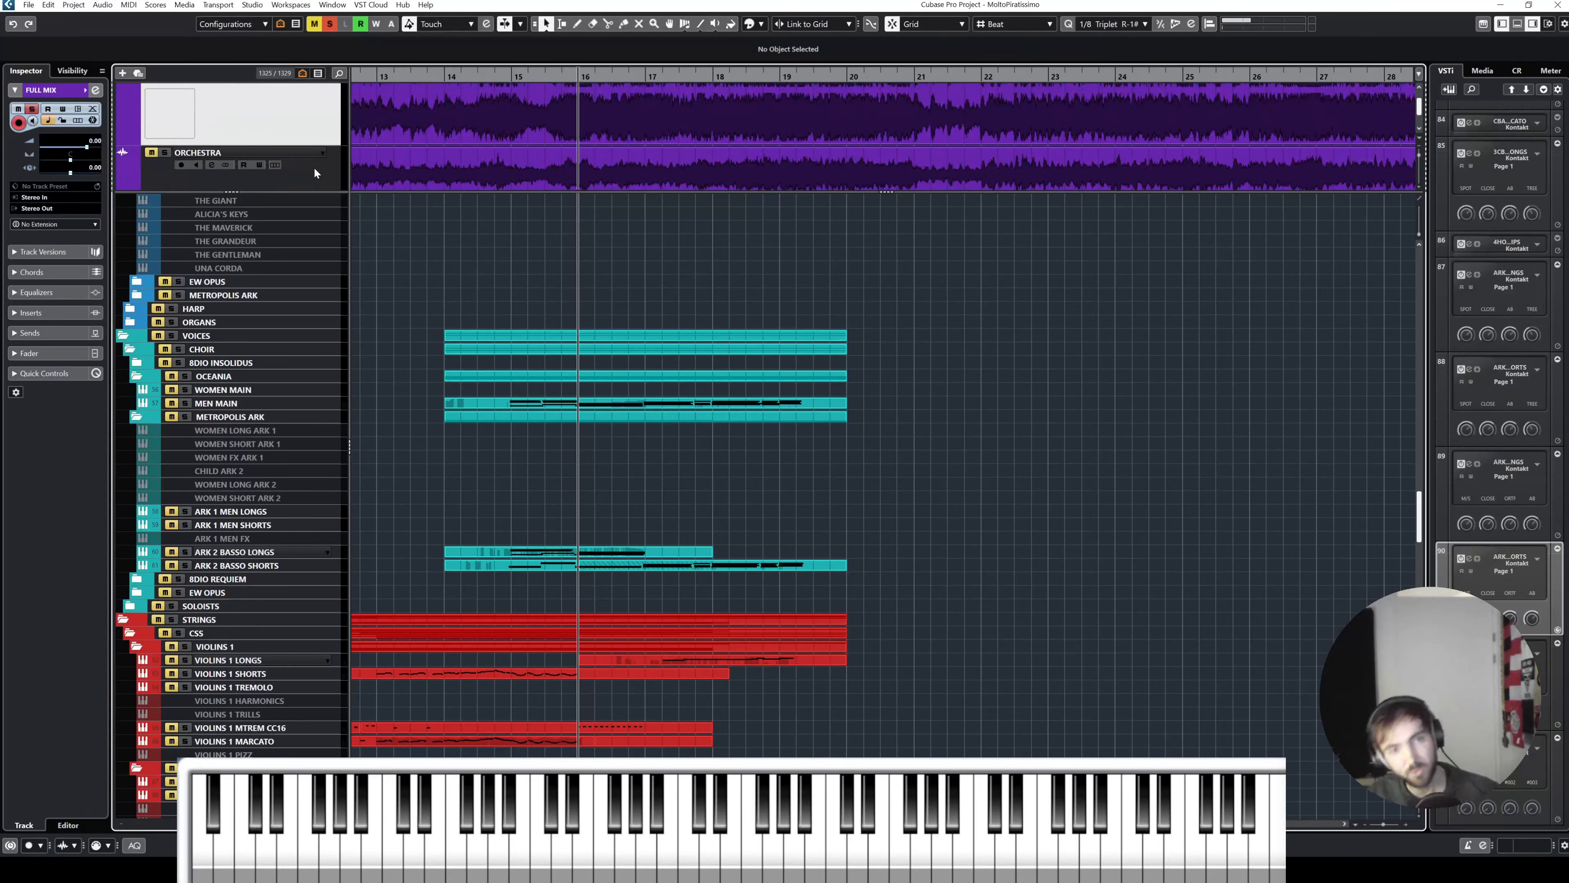
scroll(331, 165, down, 2)
scroll(337, 150, up, 4)
click(335, 132)
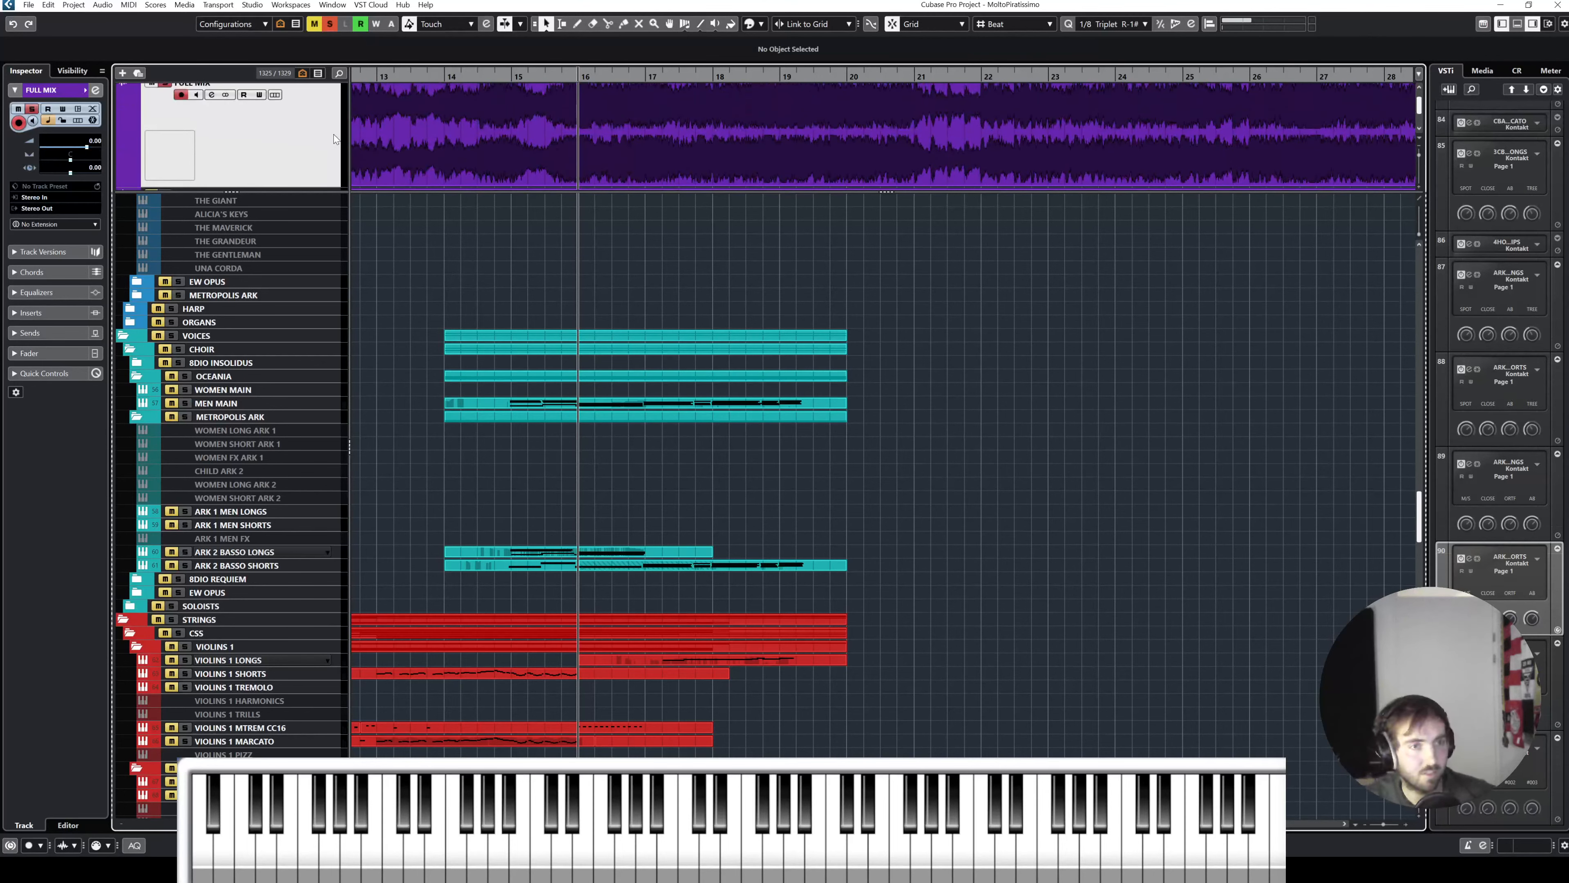
key(s)
Step: Solo the CHOIR reference track again, listen from bar 16 to bar 19, and unsolo it
scroll(336, 131, down, 2)
scroll(326, 131, down, 3)
click(320, 166)
key(s)
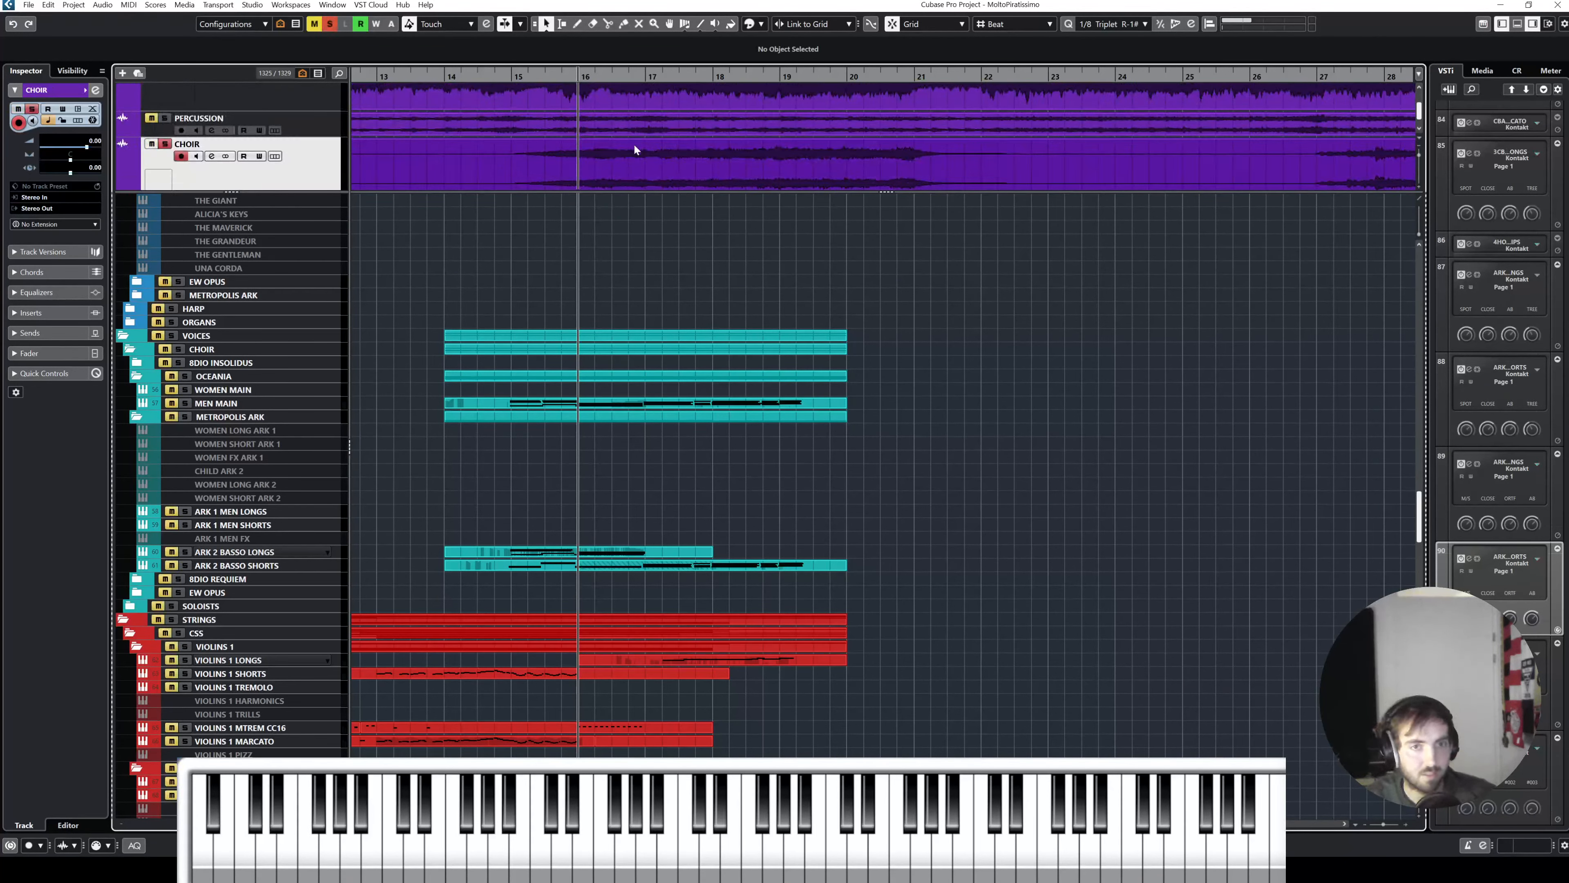
key(space)
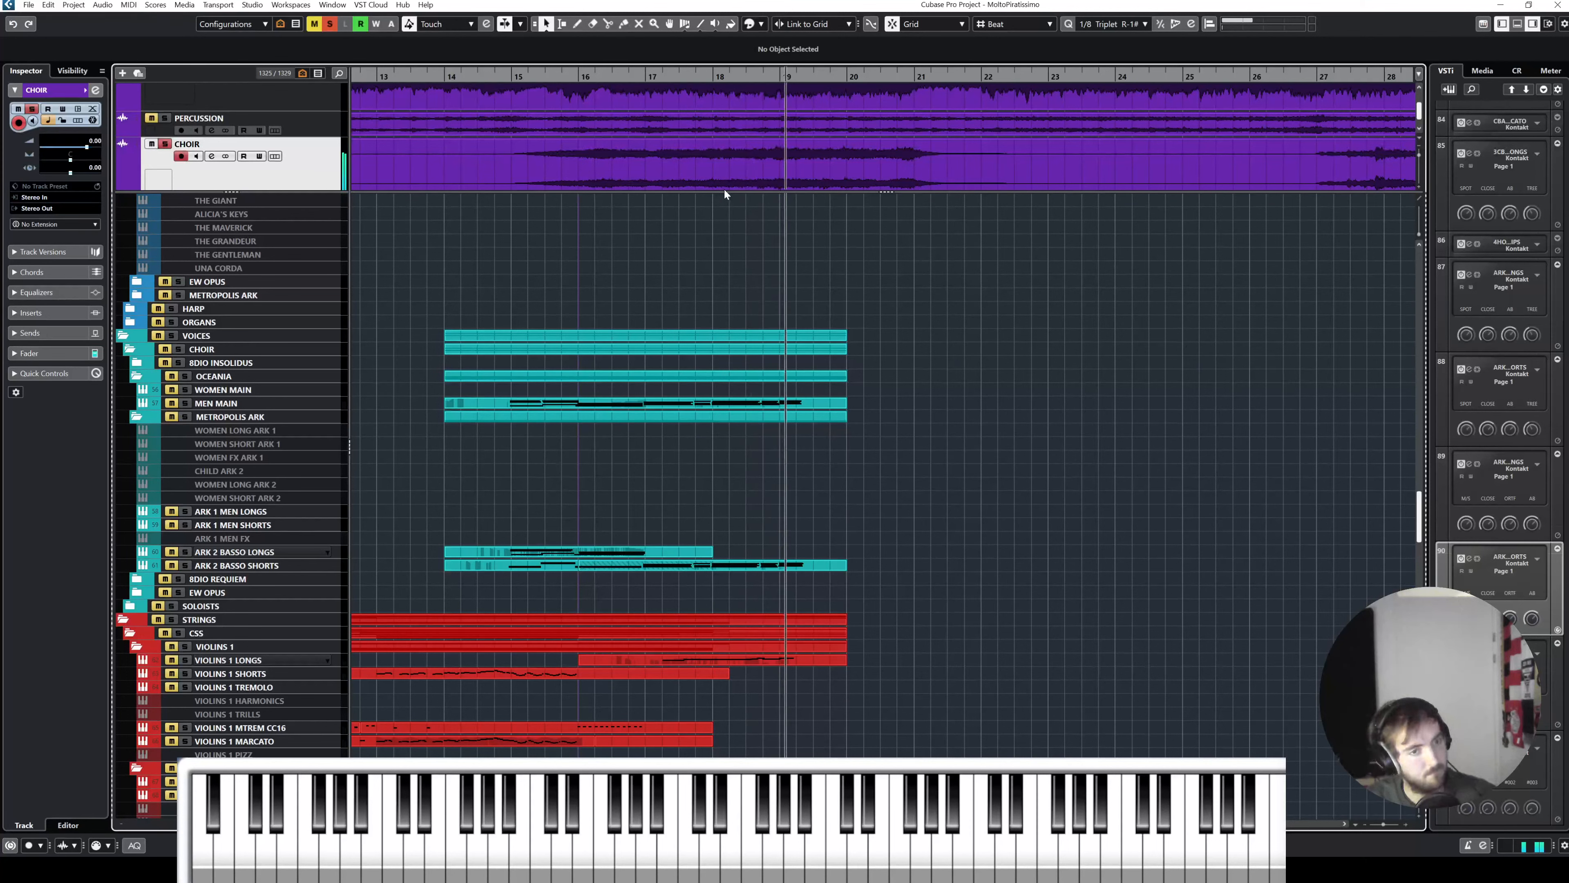
key(space)
key(s)
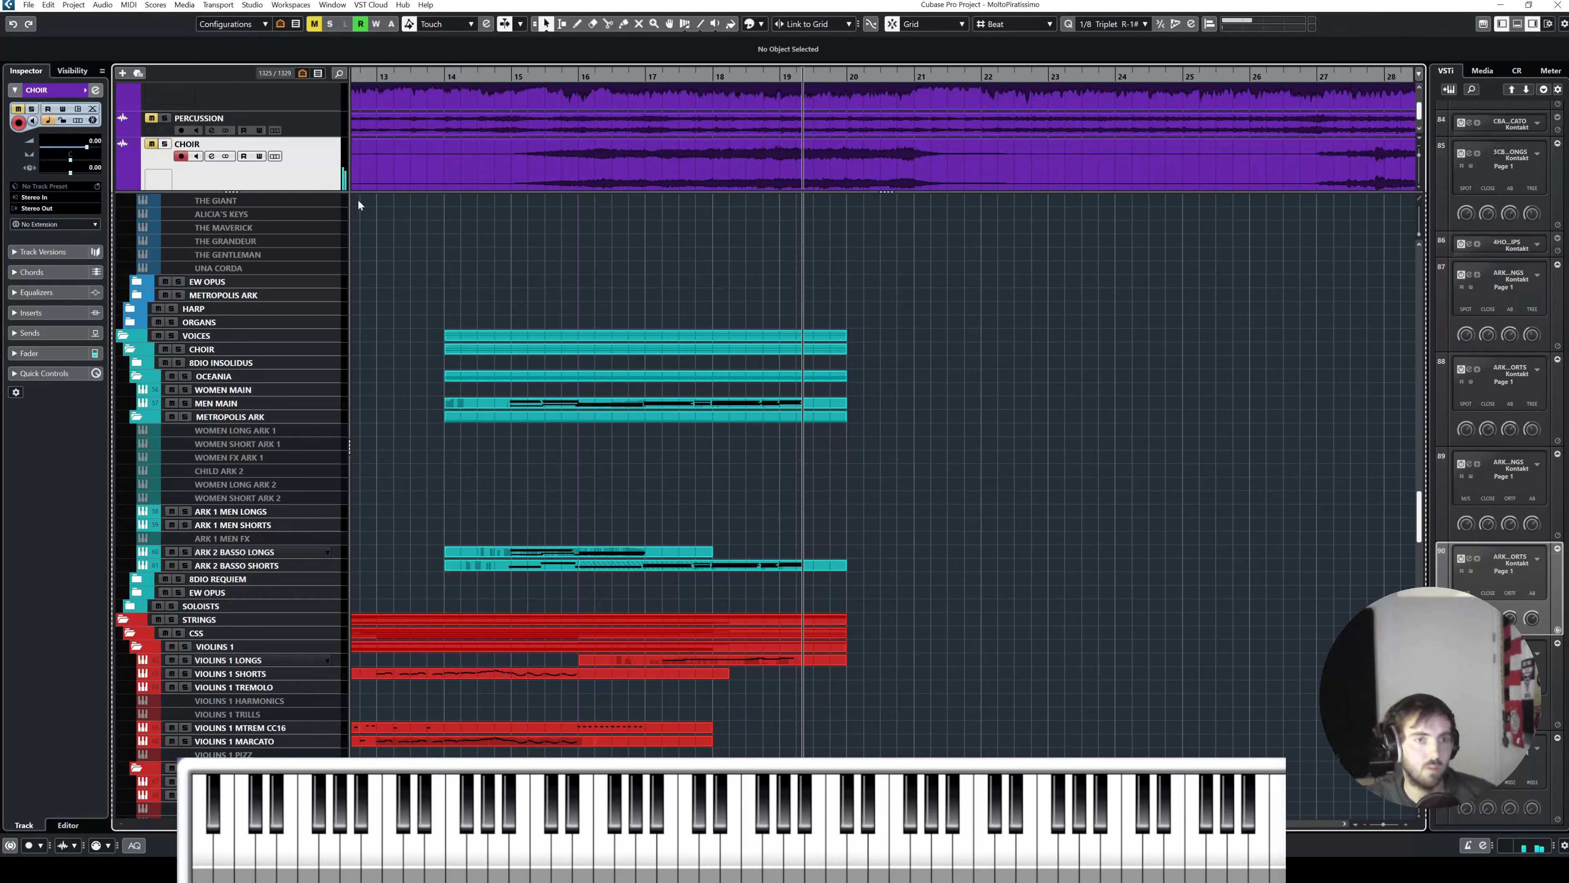
Step: Test a note on the WOMEN MAIN track, and compare it with the soloed CHOIR reference from about bar 18
click(276, 393)
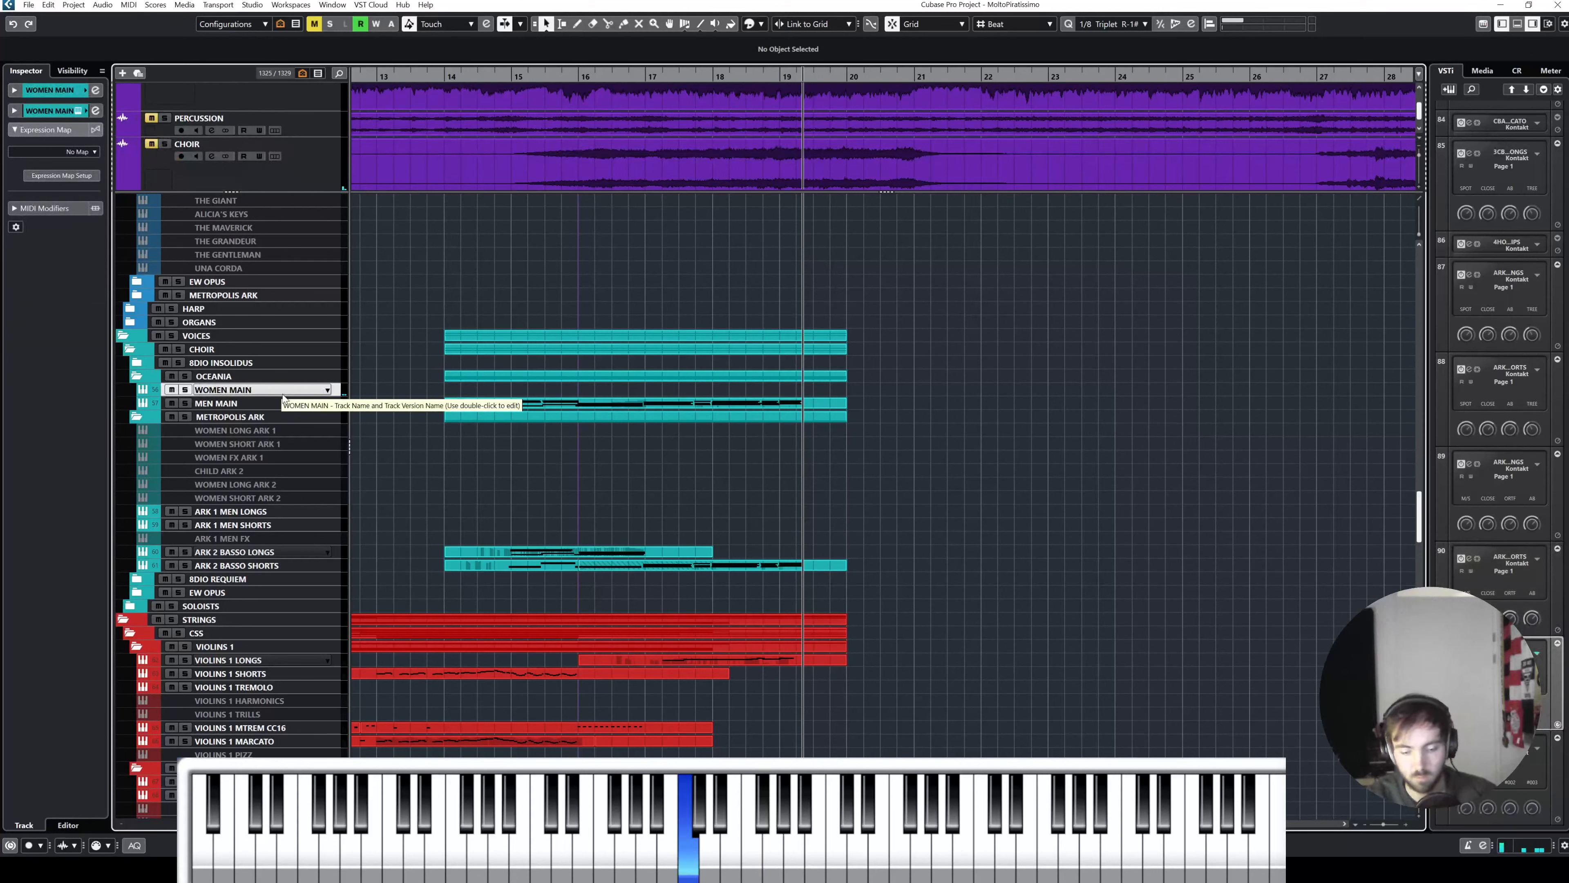
click(248, 179)
key(s)
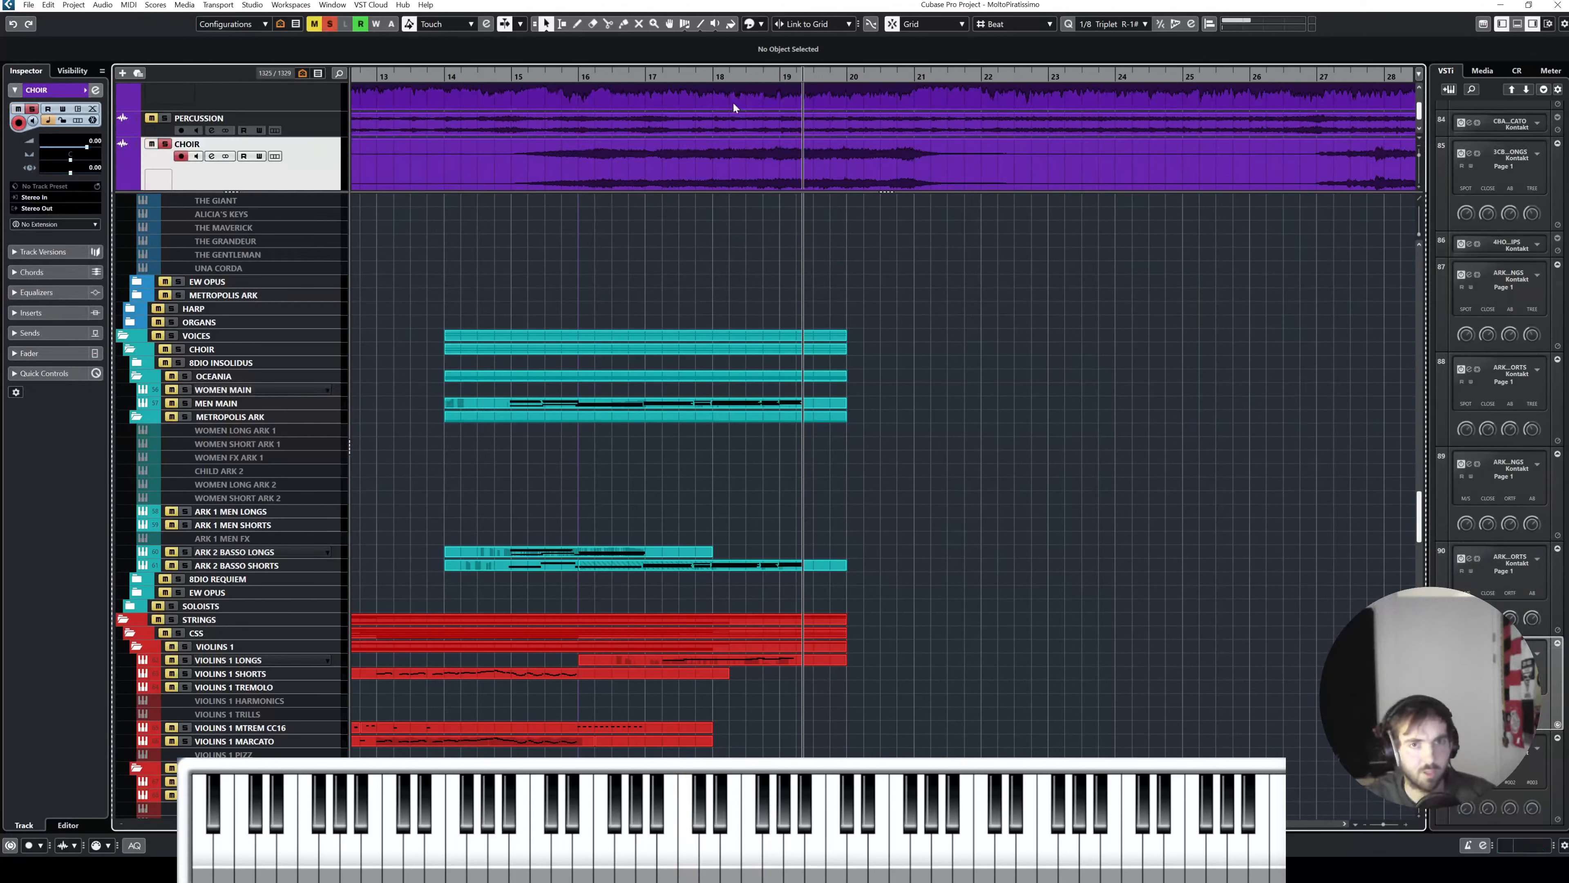
key(space)
click(717, 77)
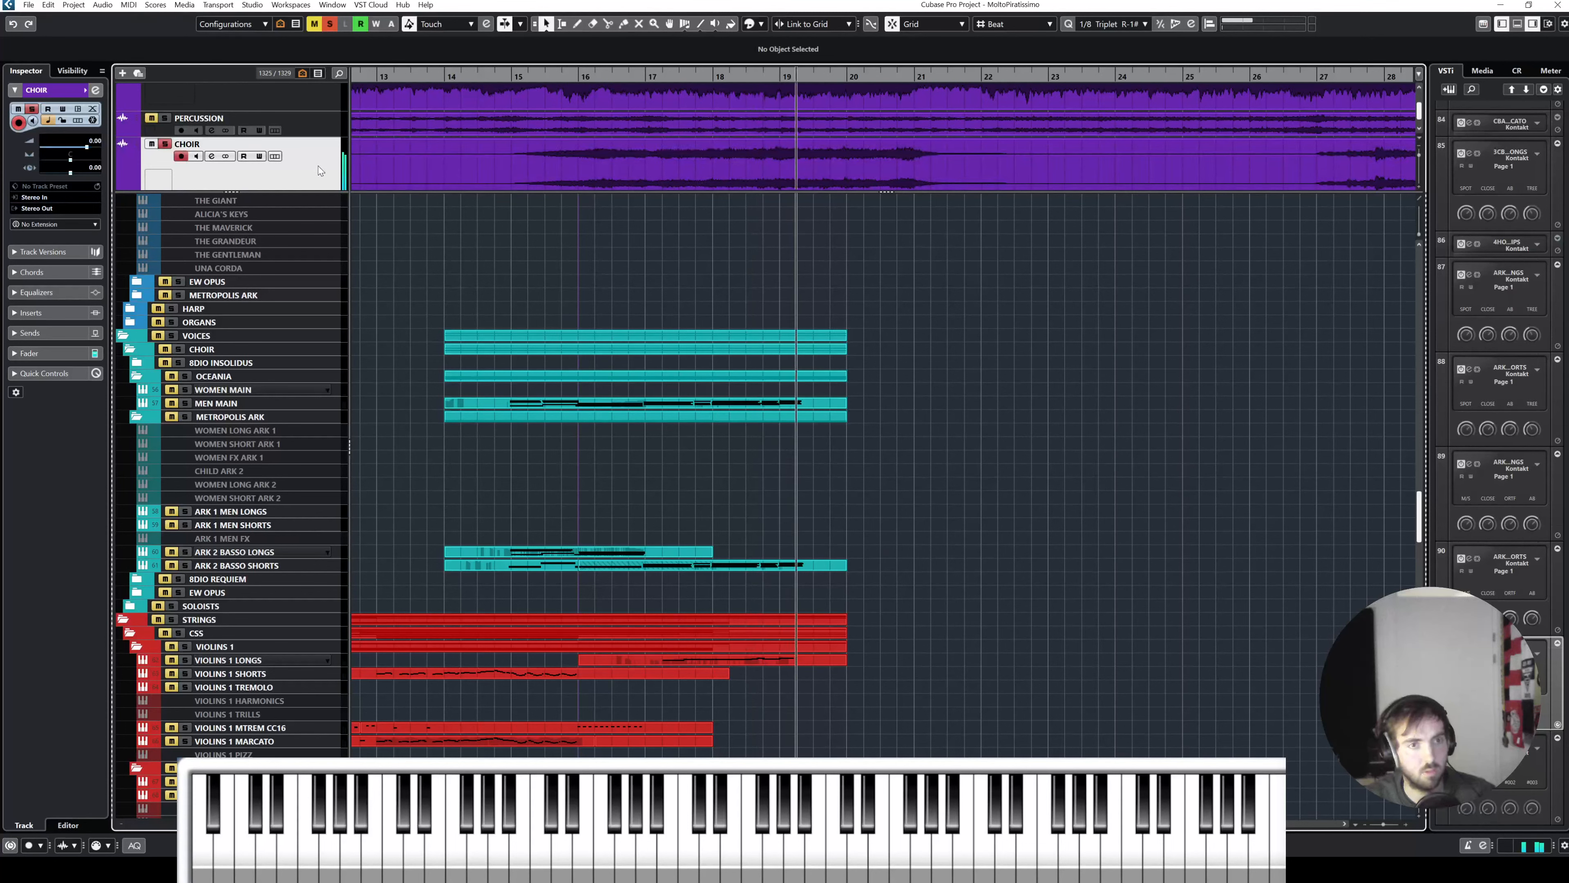
key(s)
key(m)
Step: Copy the MEN MAIN part to the WOMEN MAIN track and delete all its notes before bar 19
click(266, 389)
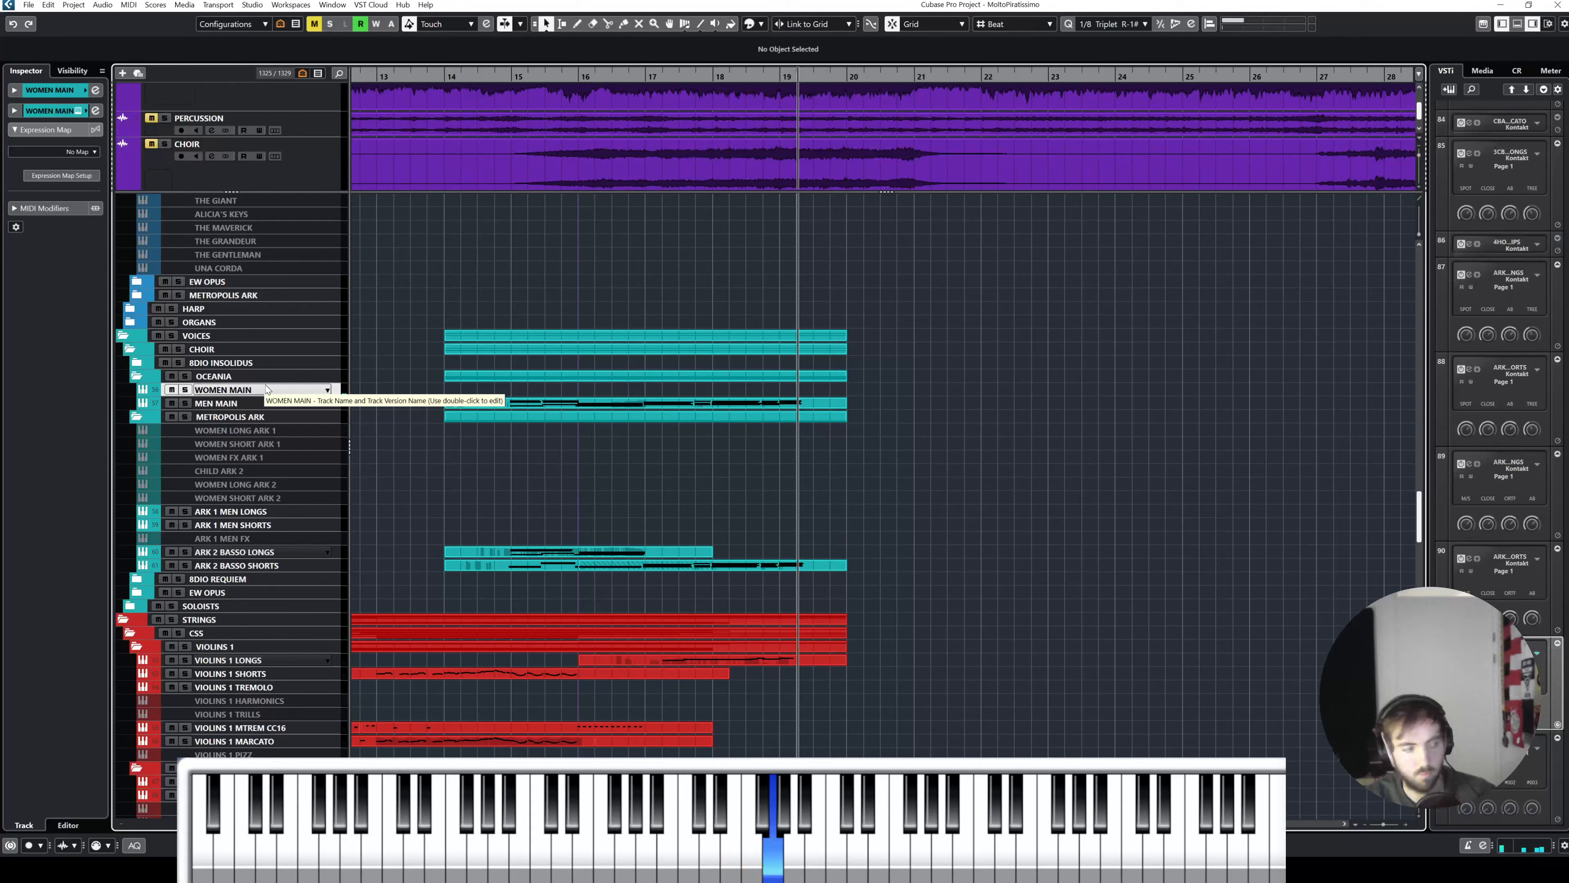
drag(680, 406, 682, 396)
double_click(702, 393)
drag(341, 300, 1156, 724)
key(Delete)
Step: Transpose the remaining bar 19 note upward, set the playback position to late bar 18, and close the Key Editor
key(Up)
key(Up)
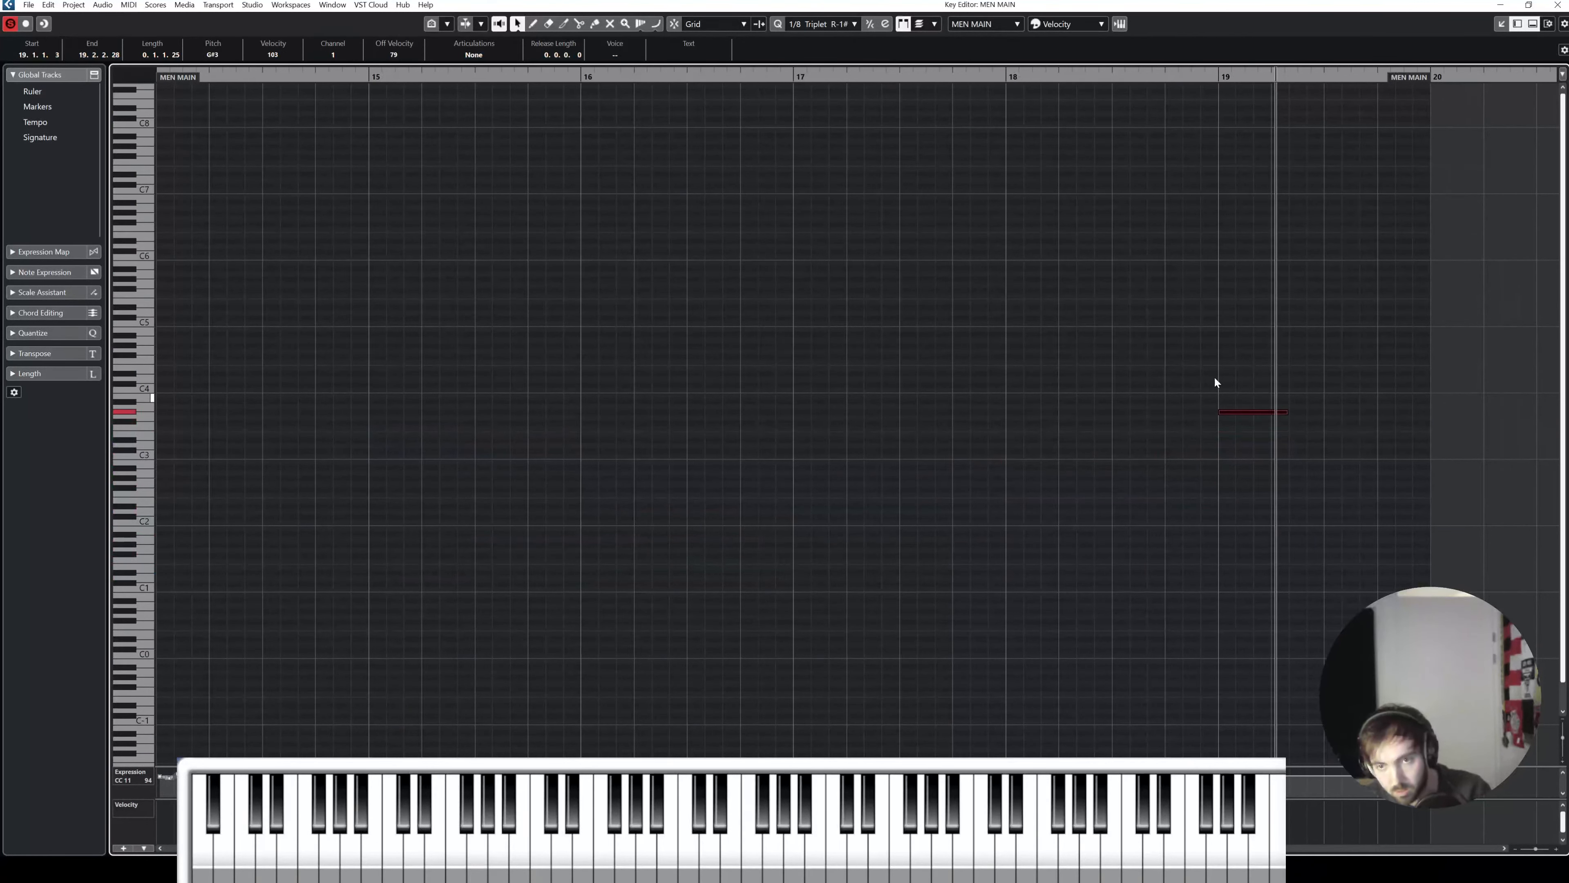
key(Down)
click(1165, 70)
click(1557, 5)
click(916, 337)
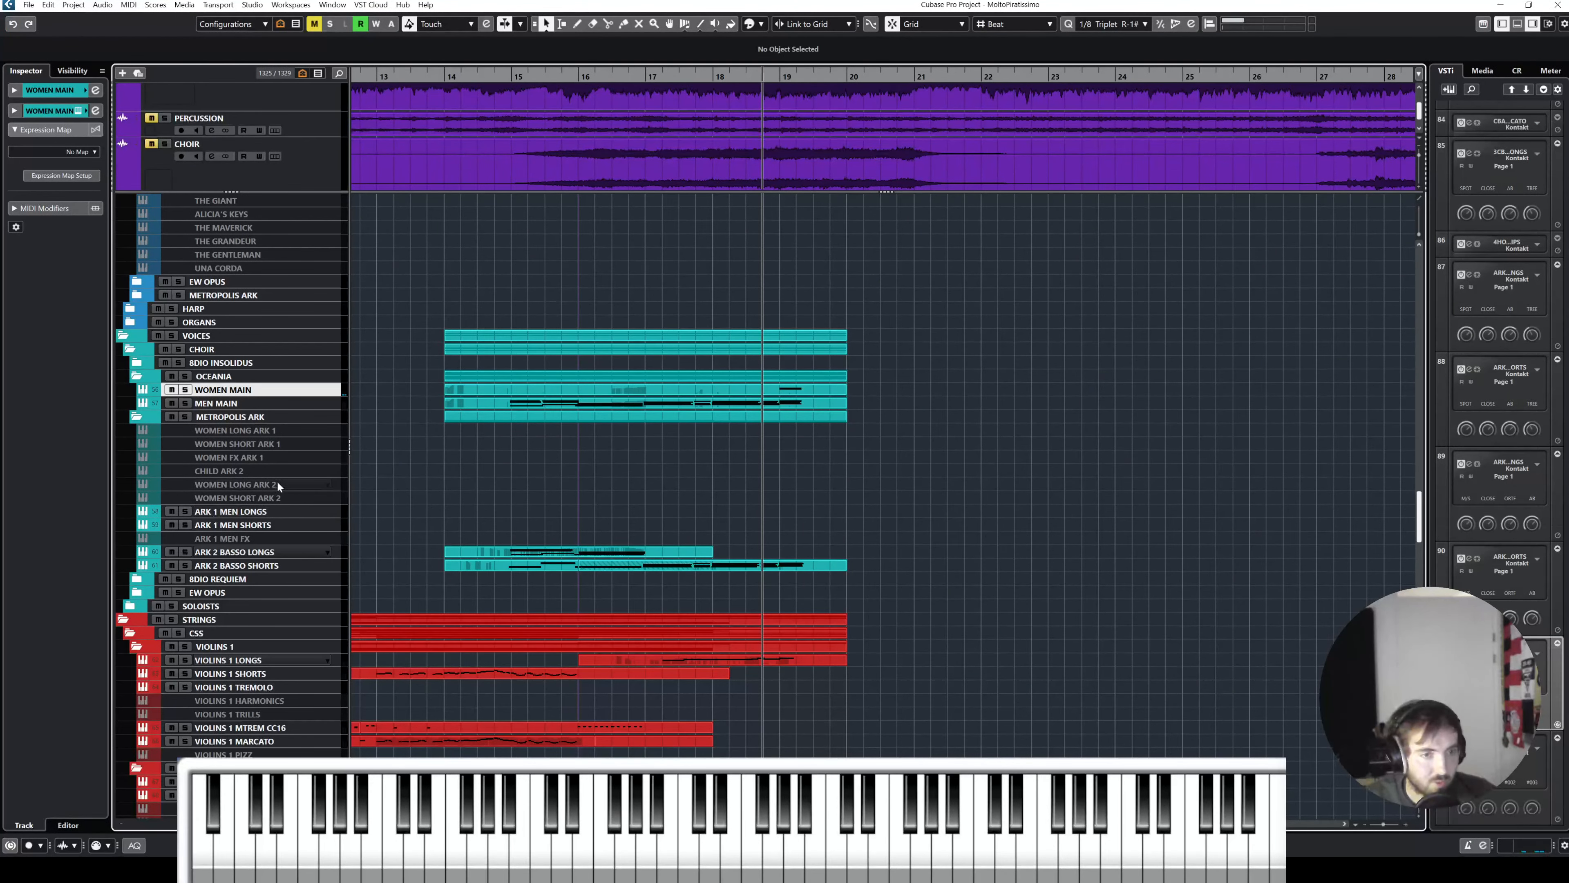
Step: Listen to the VOICES folder soloed, and delete the copied part from the WOMEN MAIN track
scroll(748, 311, right, 3)
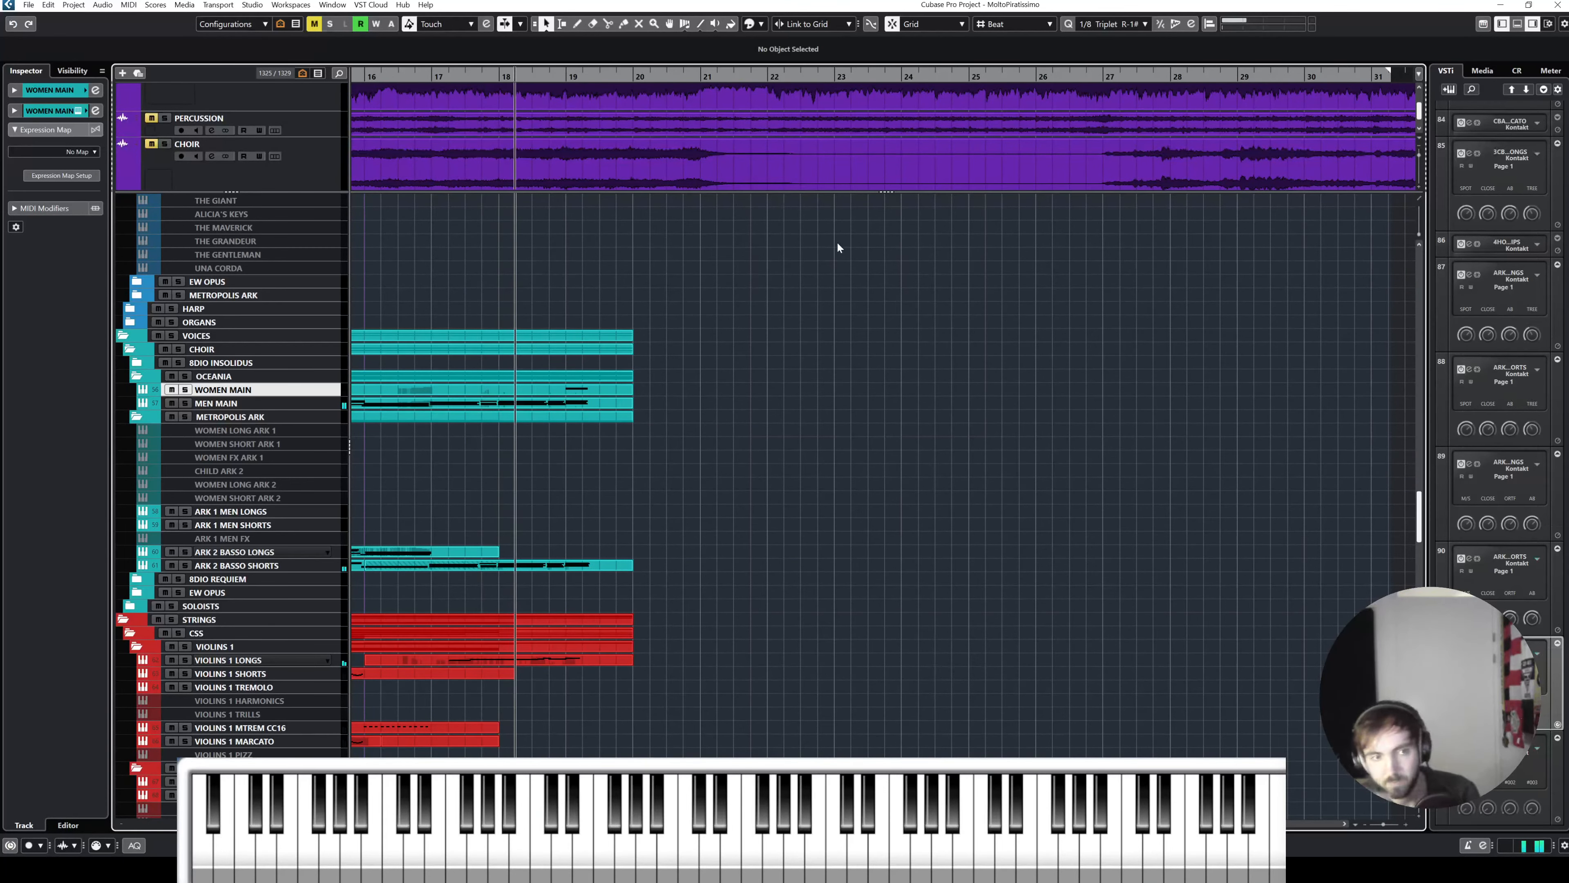
click(171, 335)
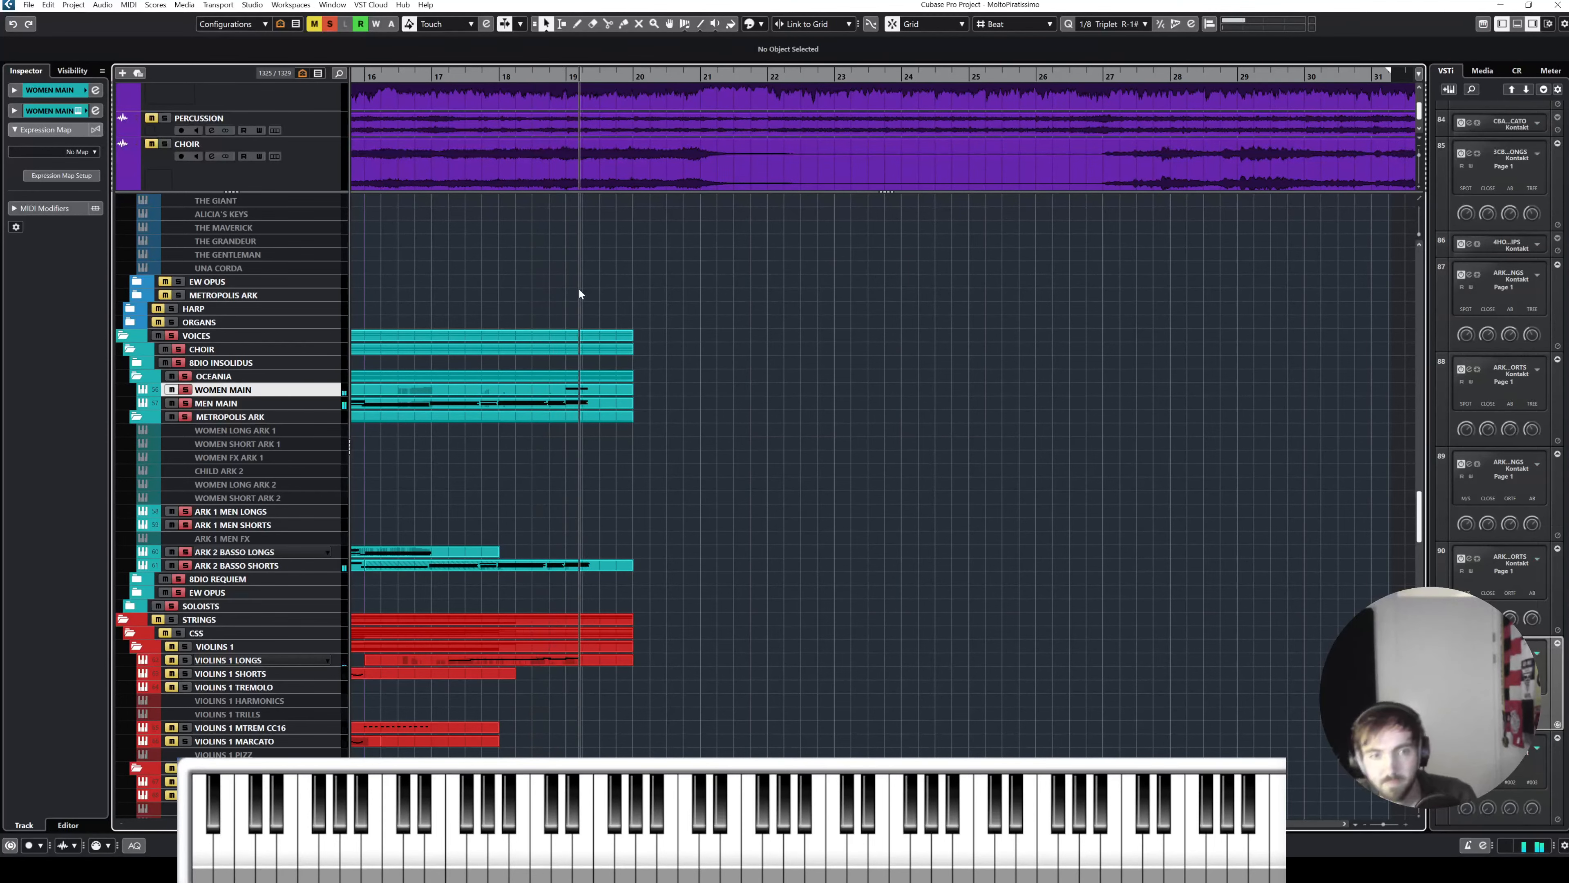
double_click(536, 389)
click(1557, 5)
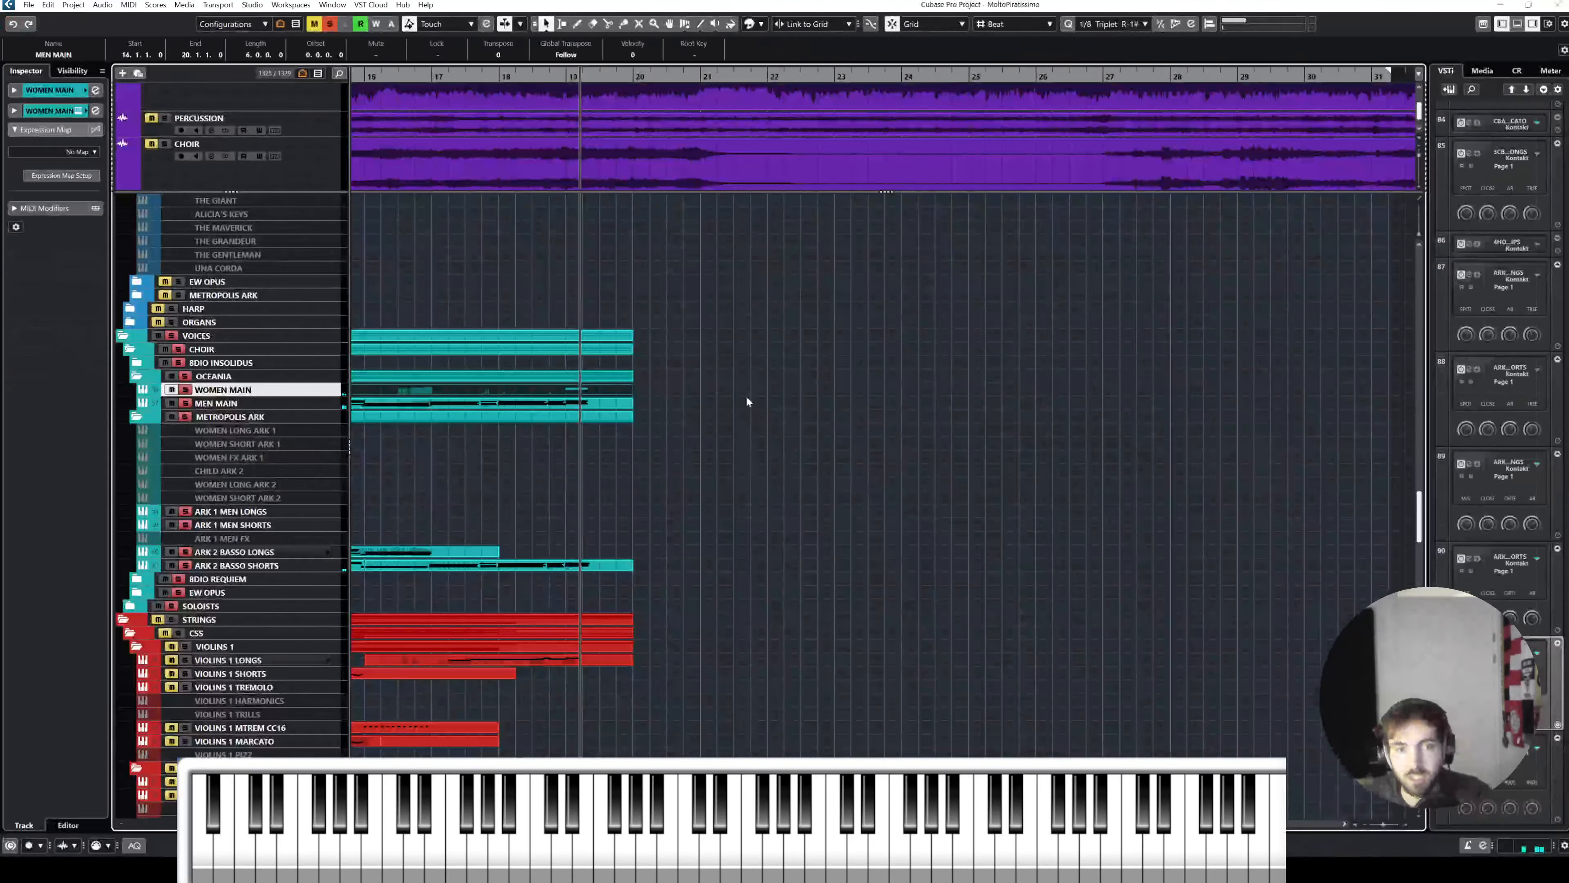
drag(677, 387, 592, 395)
key(Delete)
Step: Copy the MEN MAIN part to WOMEN MAIN again, deleting all notes except the upper ones in late bar 18 and bar 19
scroll(591, 399, left, 3)
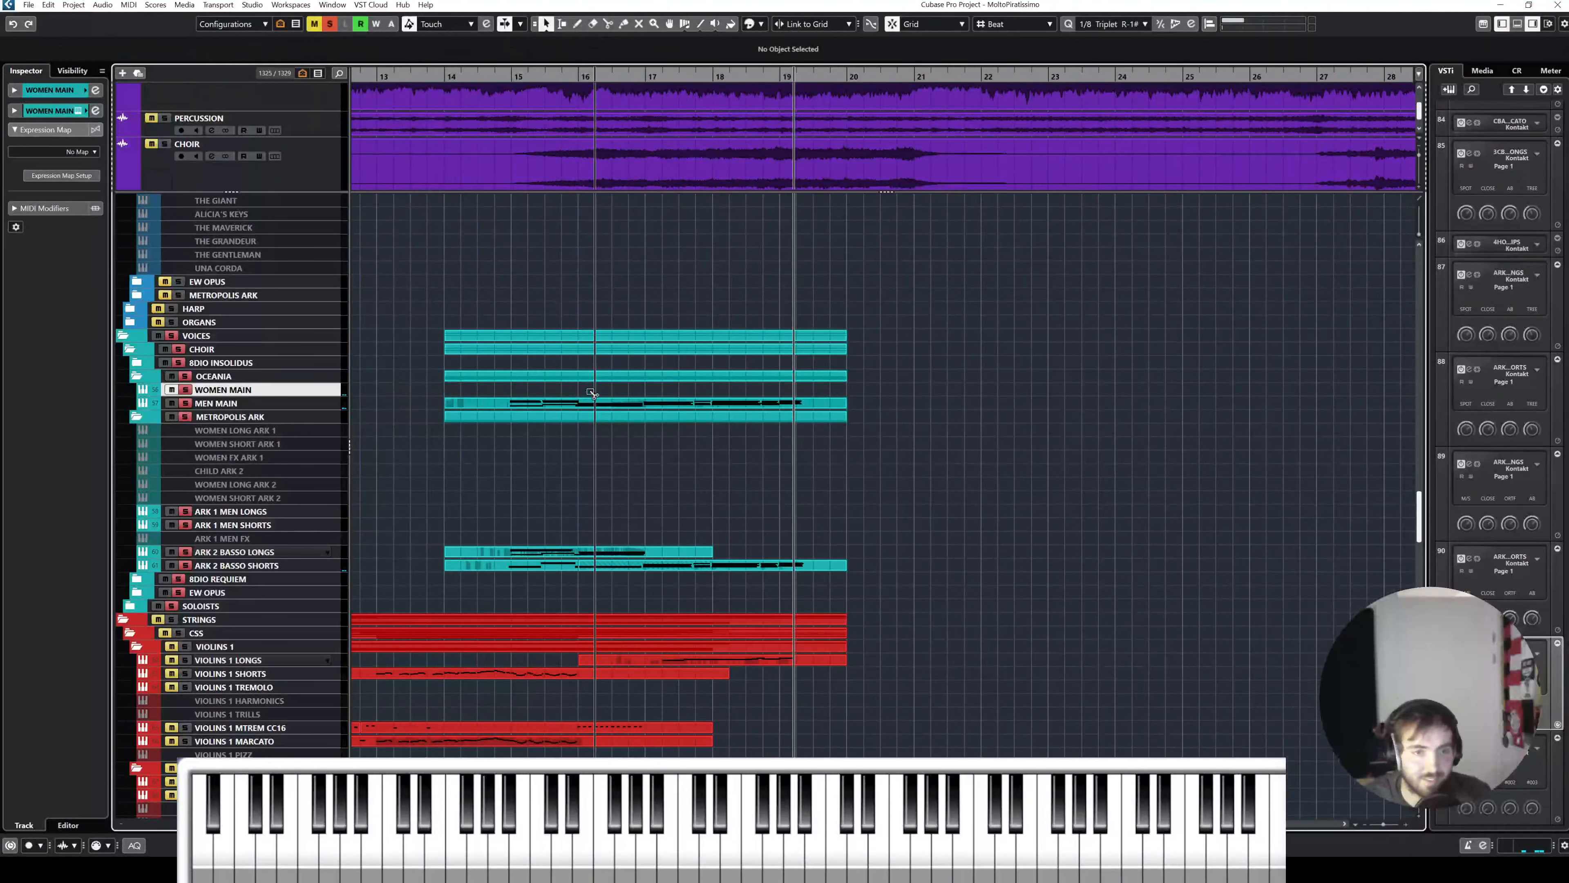
double_click(592, 402)
drag(344, 348, 1124, 672)
key(Delete)
drag(1350, 625, 1179, 456)
key(Delete)
Step: Raise both remaining notes three semitones, and raise the late bar 18 note two more to match the bar 19 note
drag(1275, 468, 1183, 432)
key(Up)
key(Up)
key(Up)
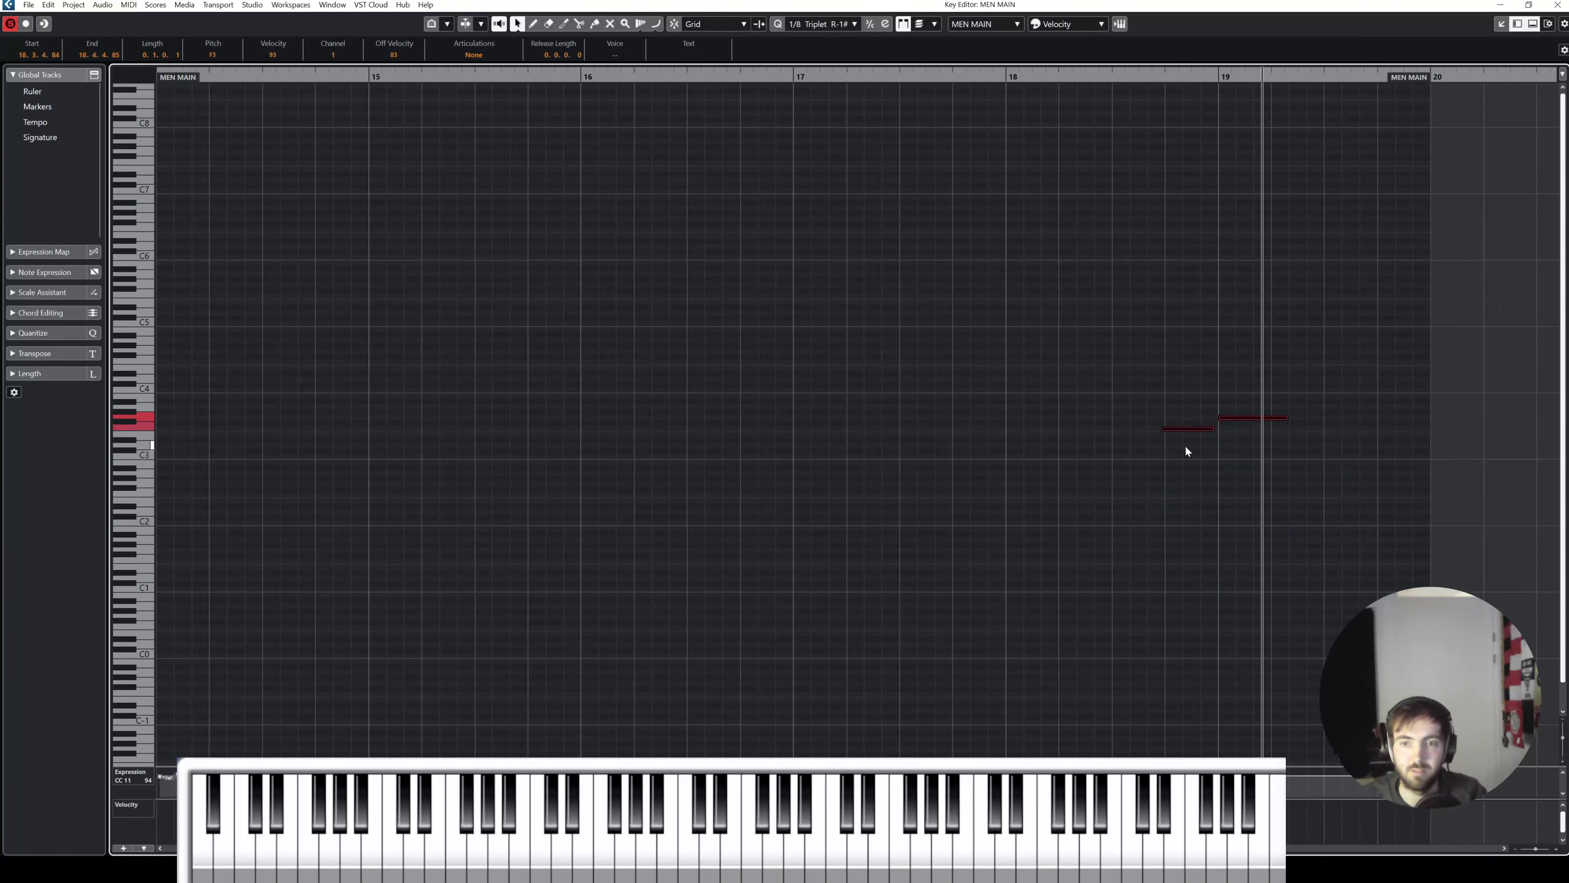
click(1183, 428)
key(Up)
key(Up)
click(1558, 4)
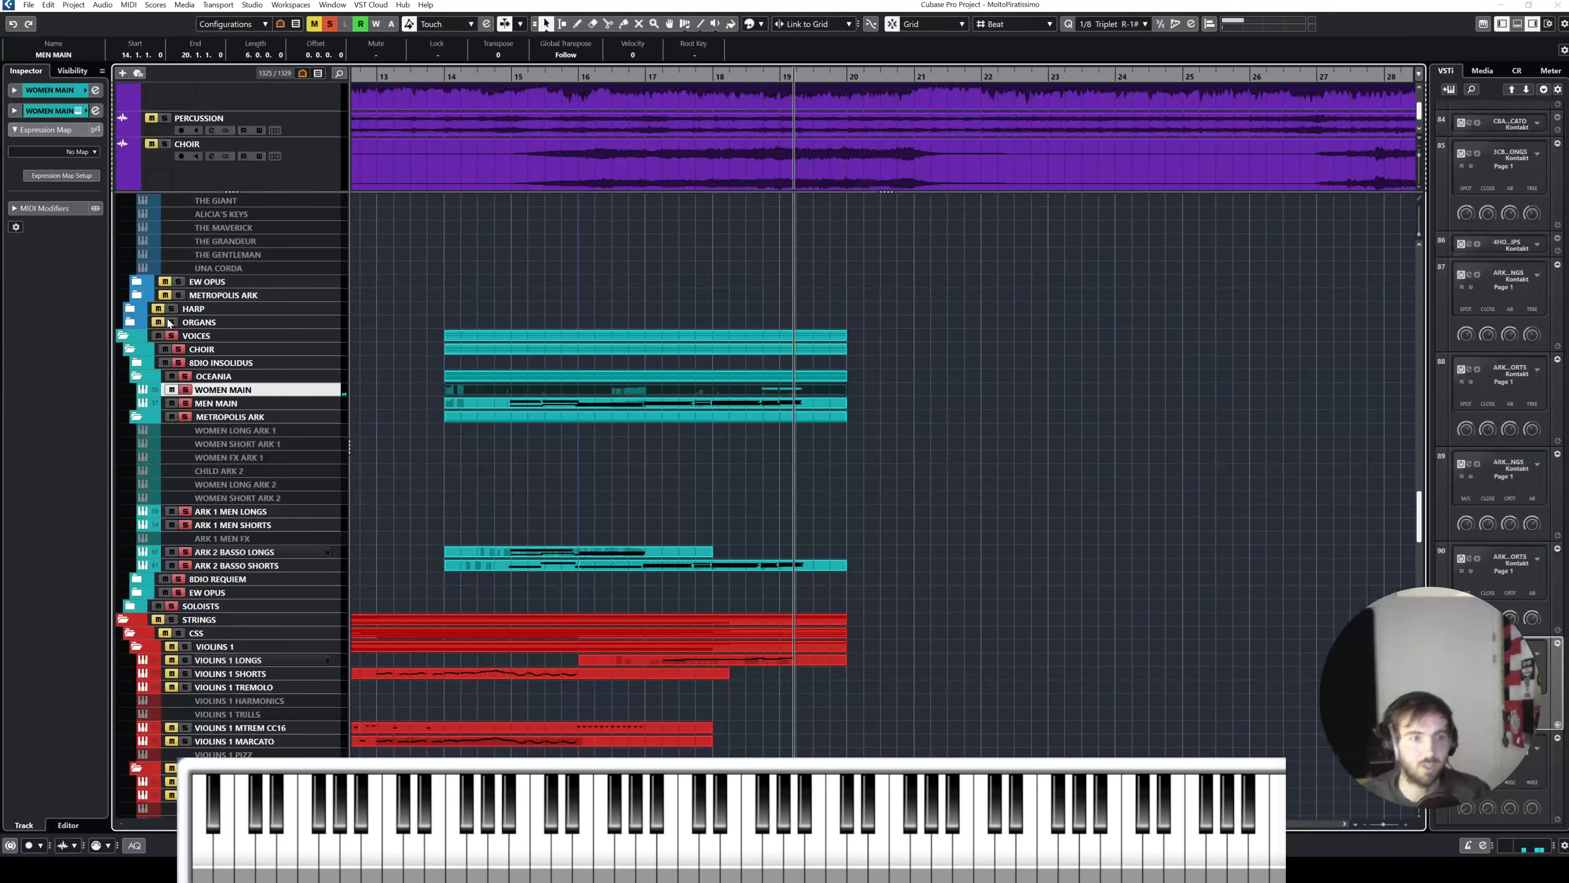
Step: Unsolo the VOICES folder and select the CS PIANO track for playing
scroll(218, 300, up, 3)
click(226, 299)
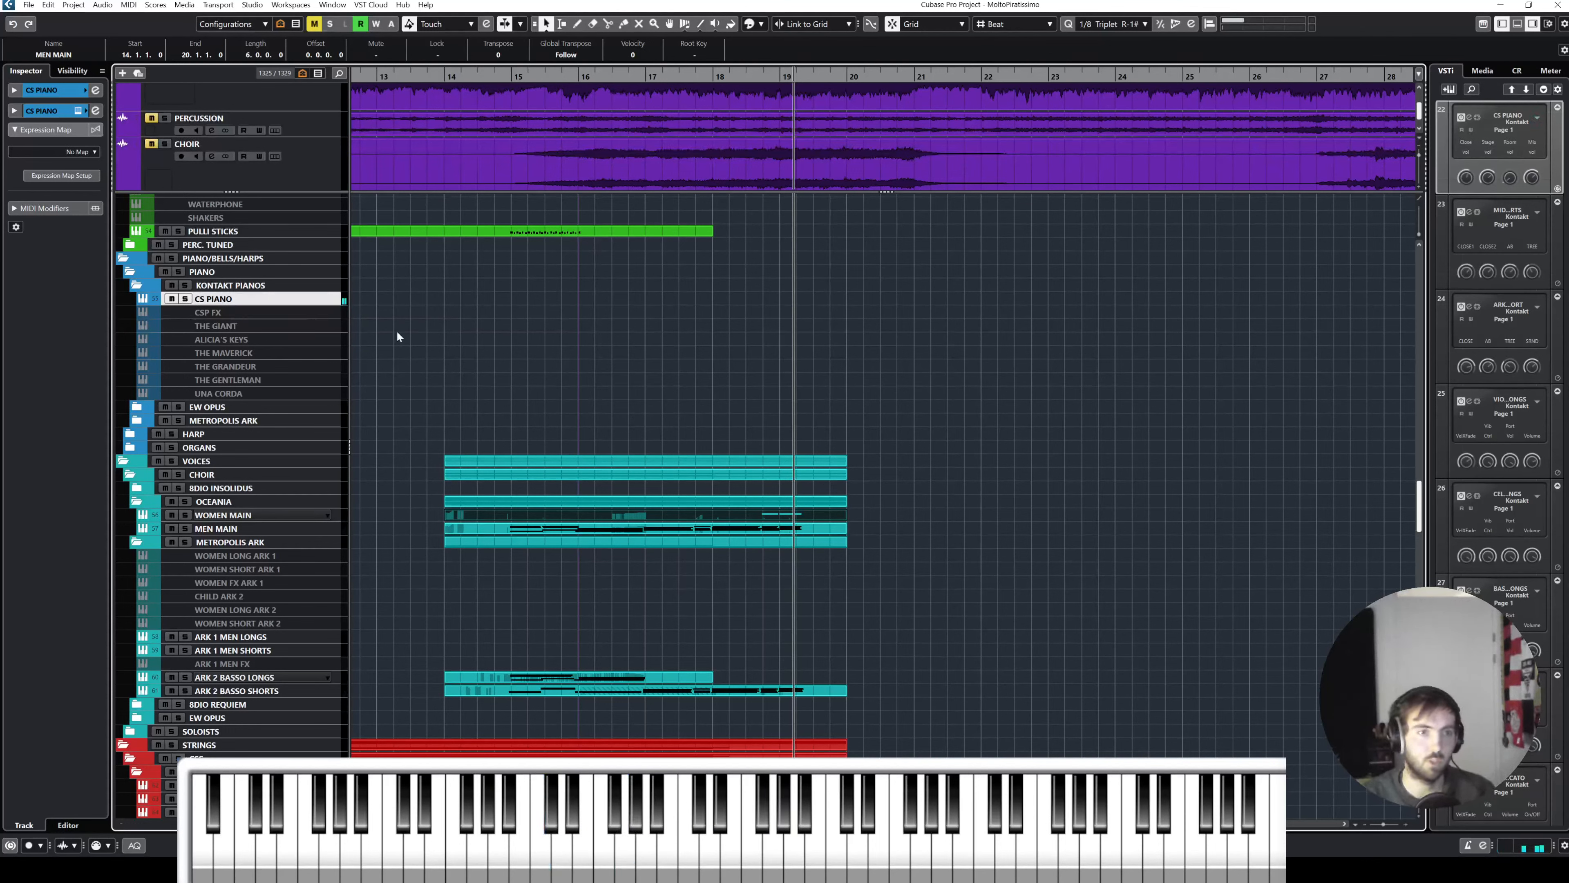
click(597, 206)
Step: Solo the VOICES folder and listen from mid bar 18, checking the WOMEN MAIN part's two notes in the Key Editor
click(171, 461)
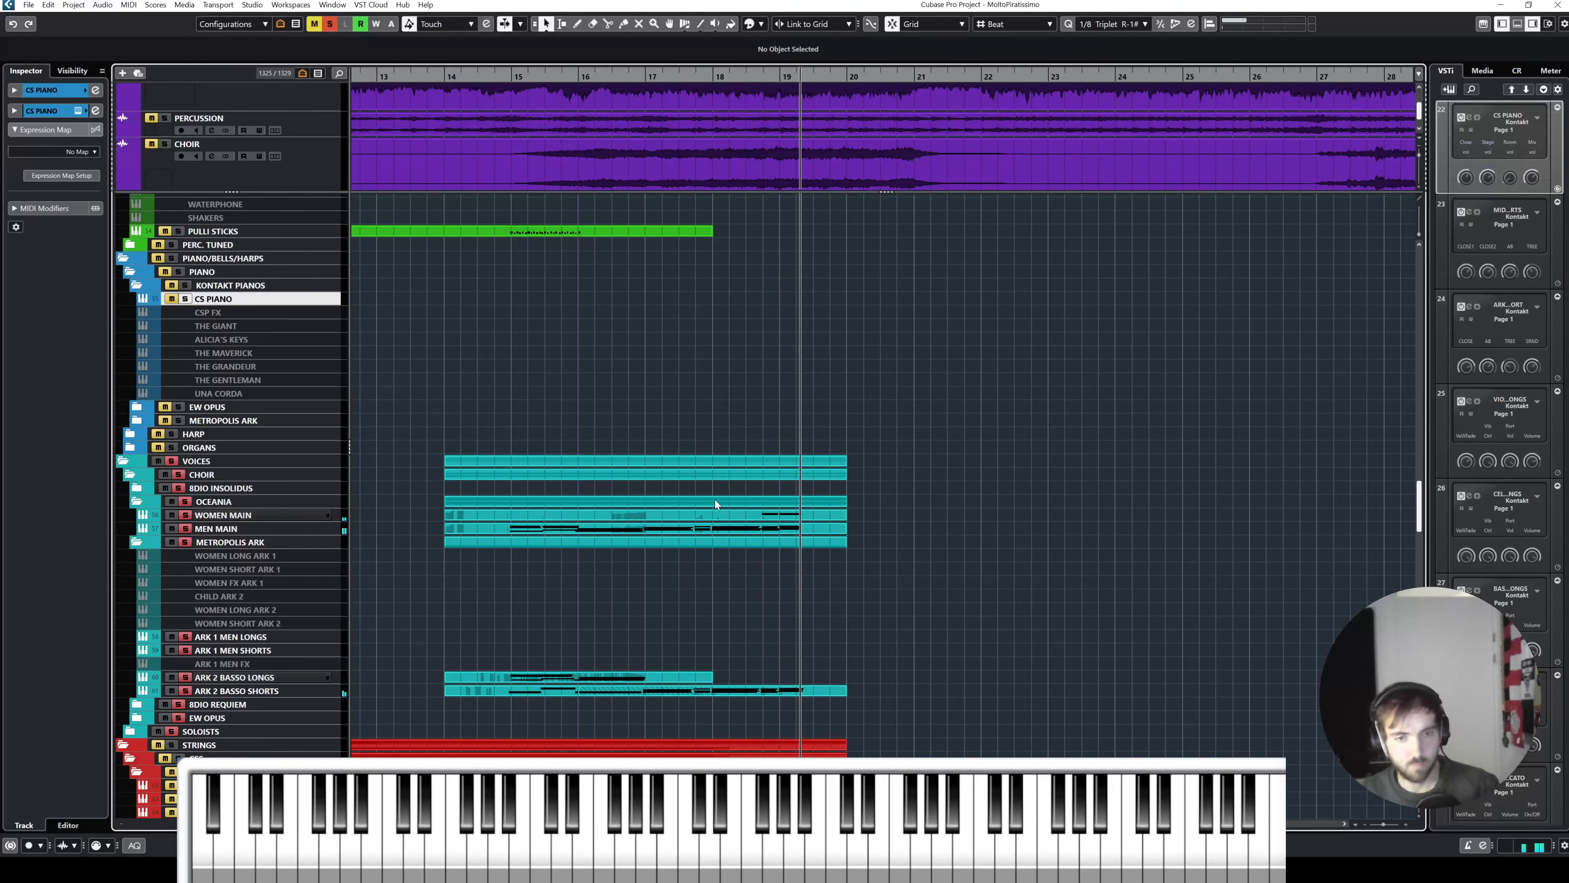
double_click(715, 526)
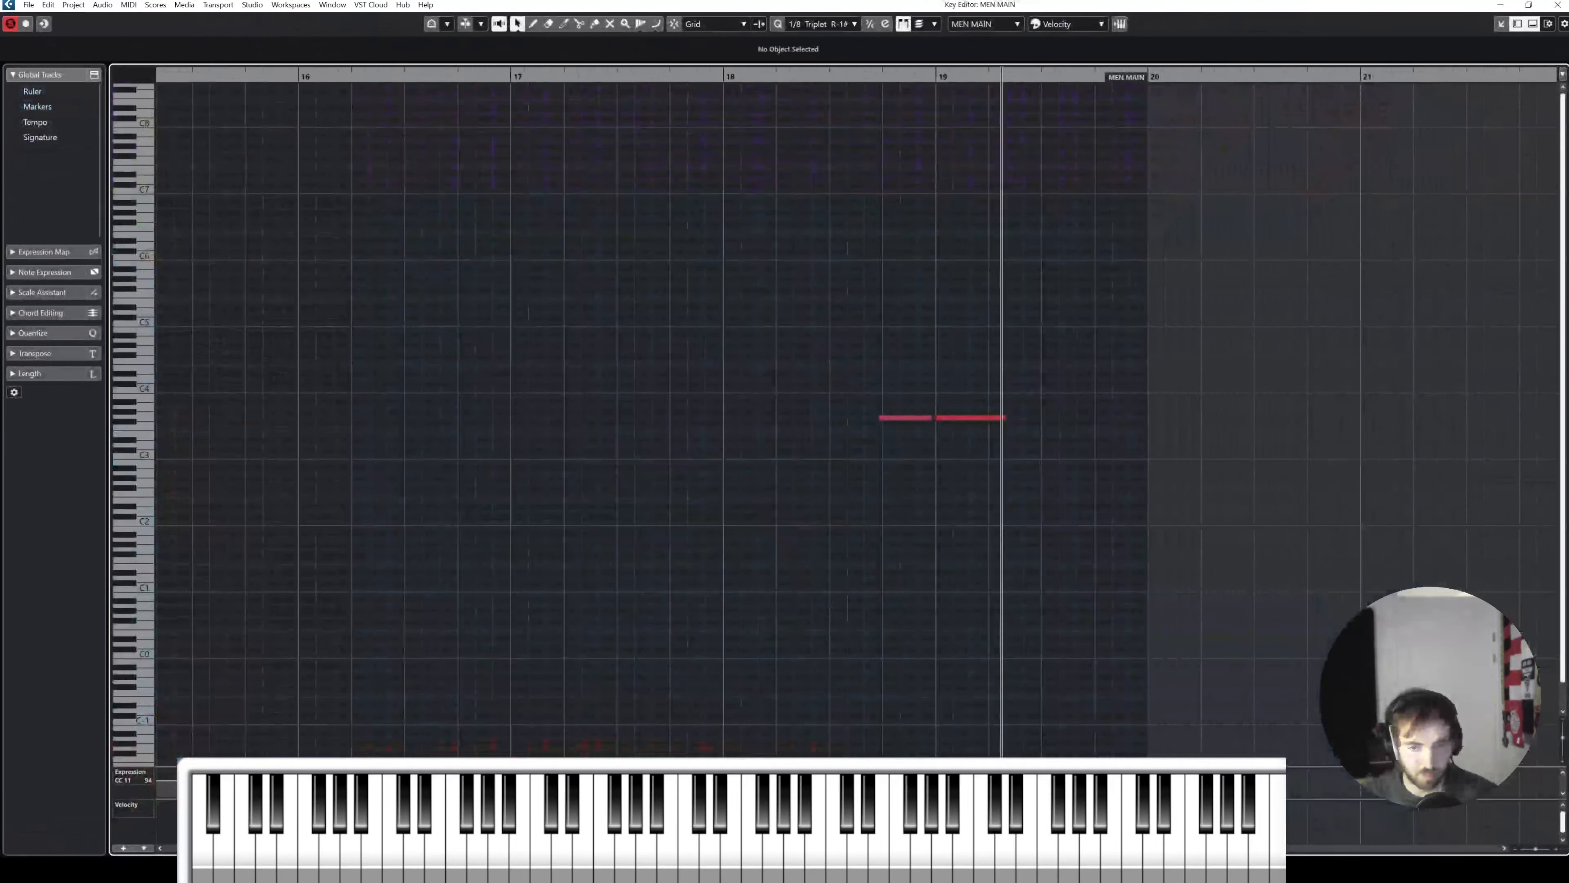
click(817, 77)
key(space)
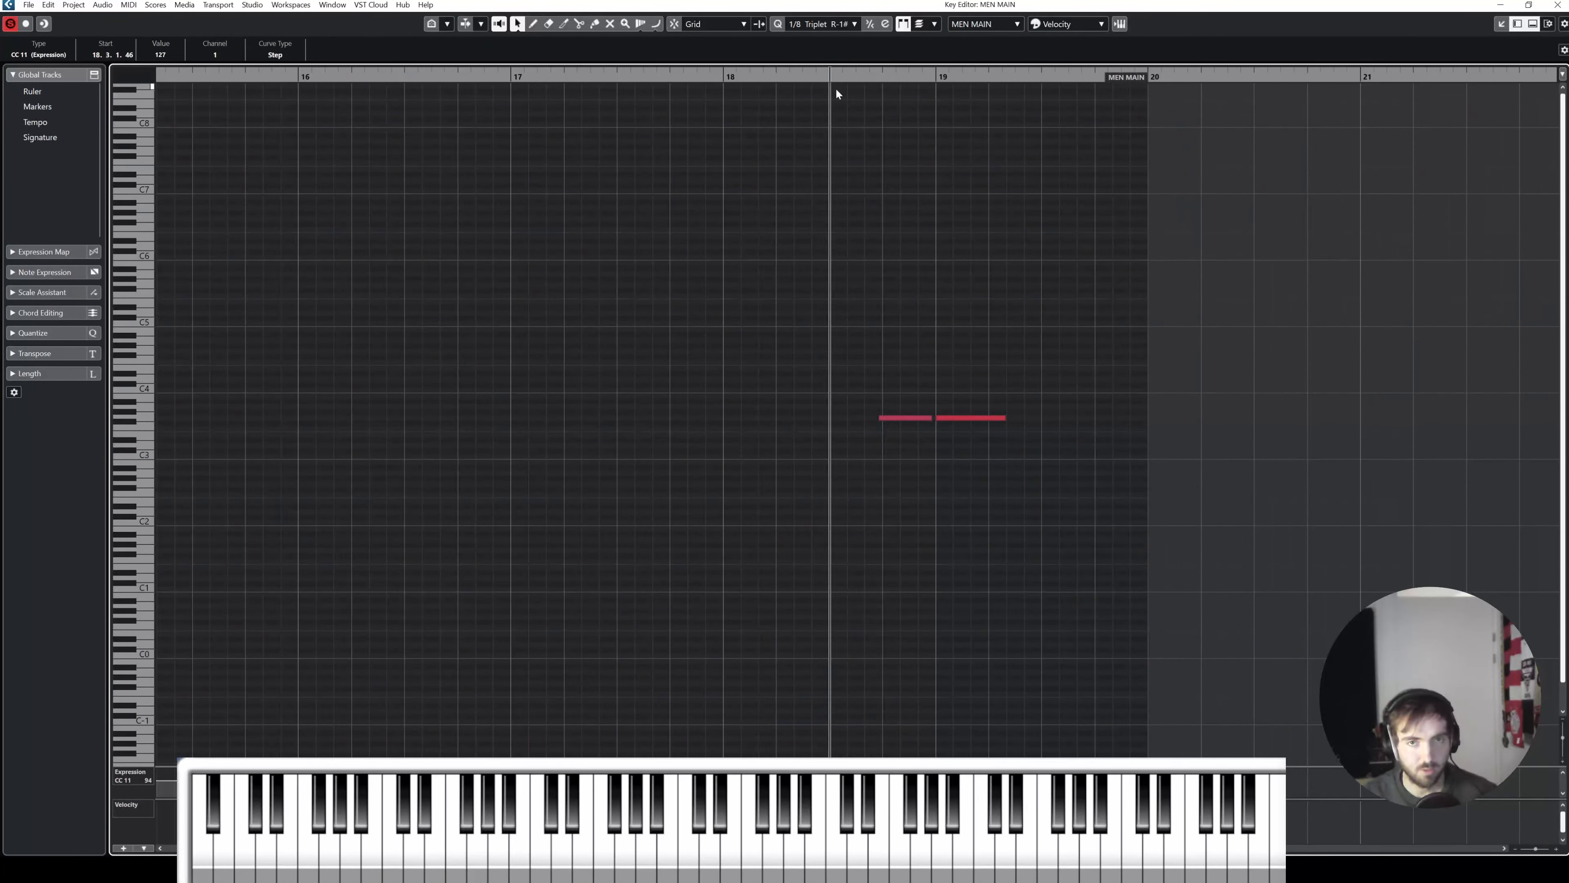
key(Escape)
key(space)
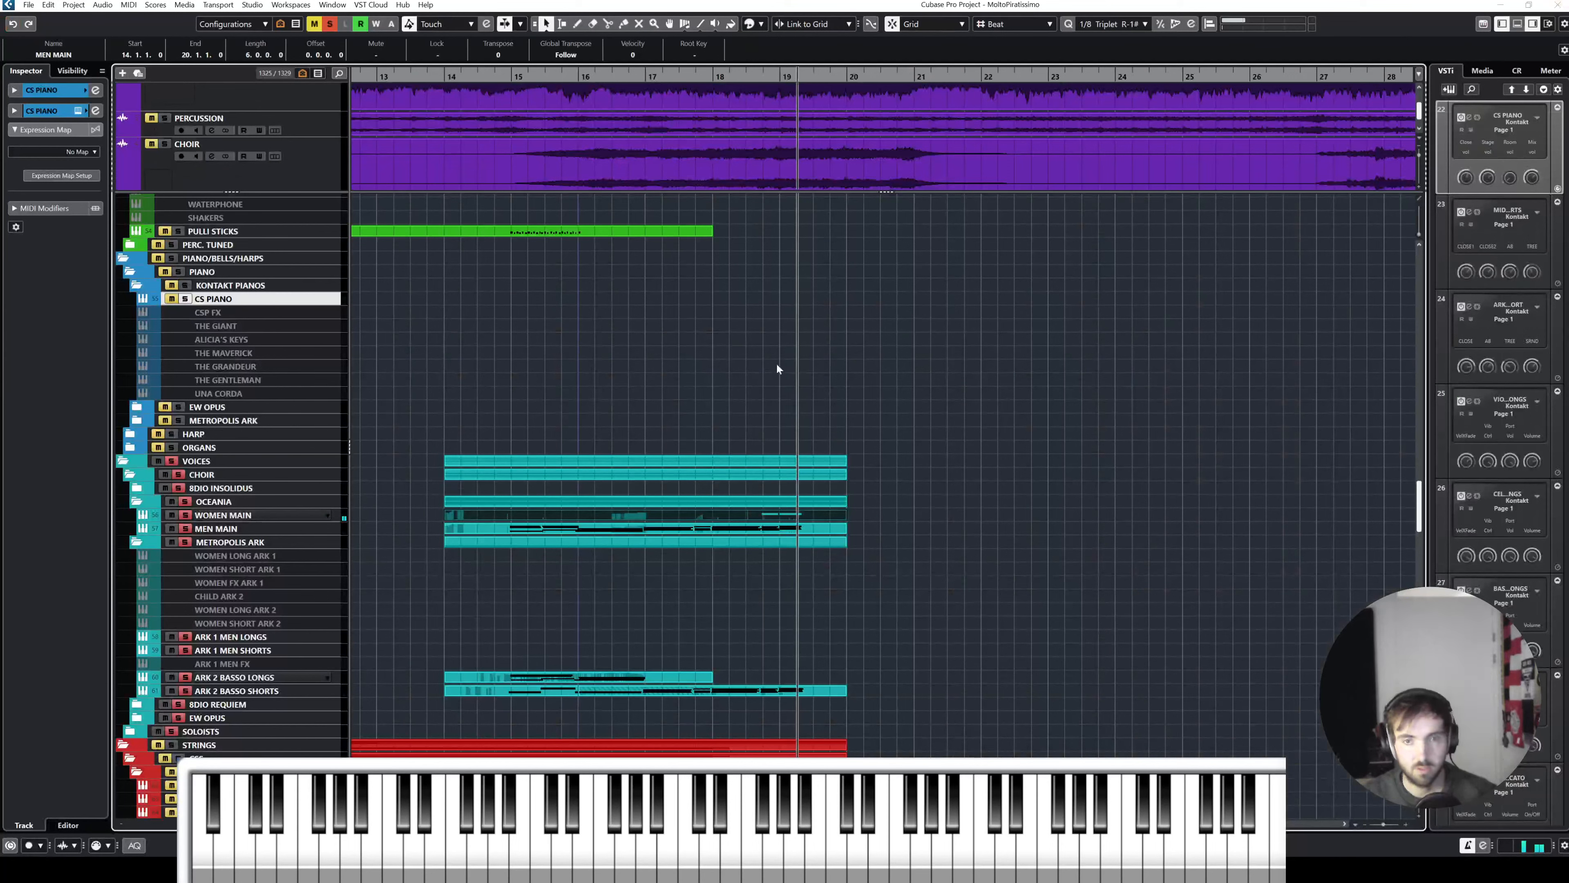
click(731, 75)
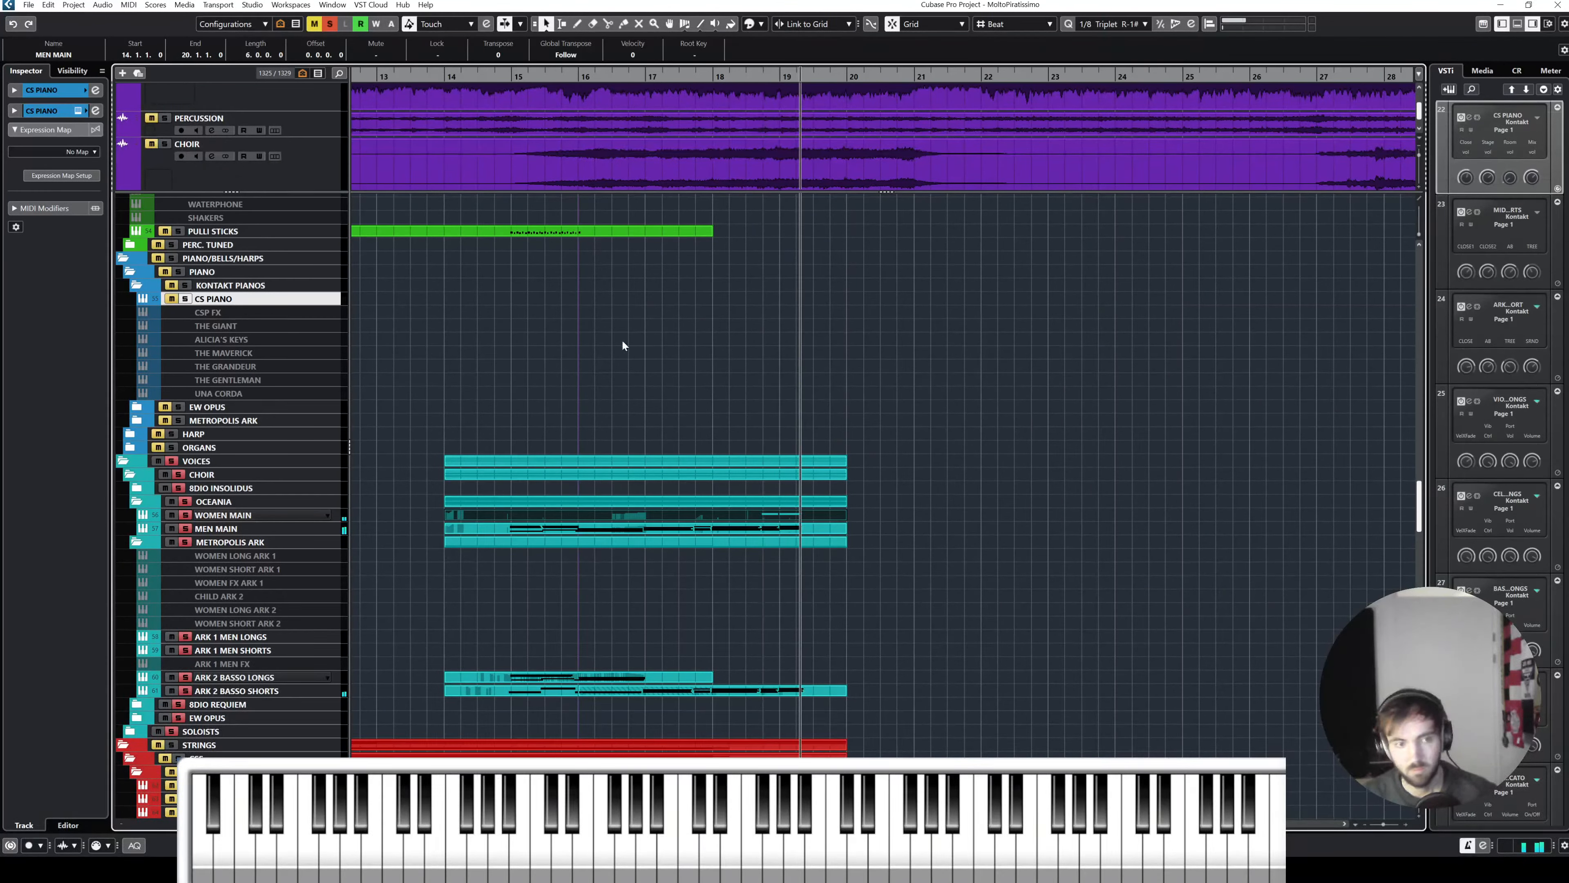
Step: Enable the disabled WOMEN SHORT ARK 2 track and add it to the soloed choir tracks
click(278, 570)
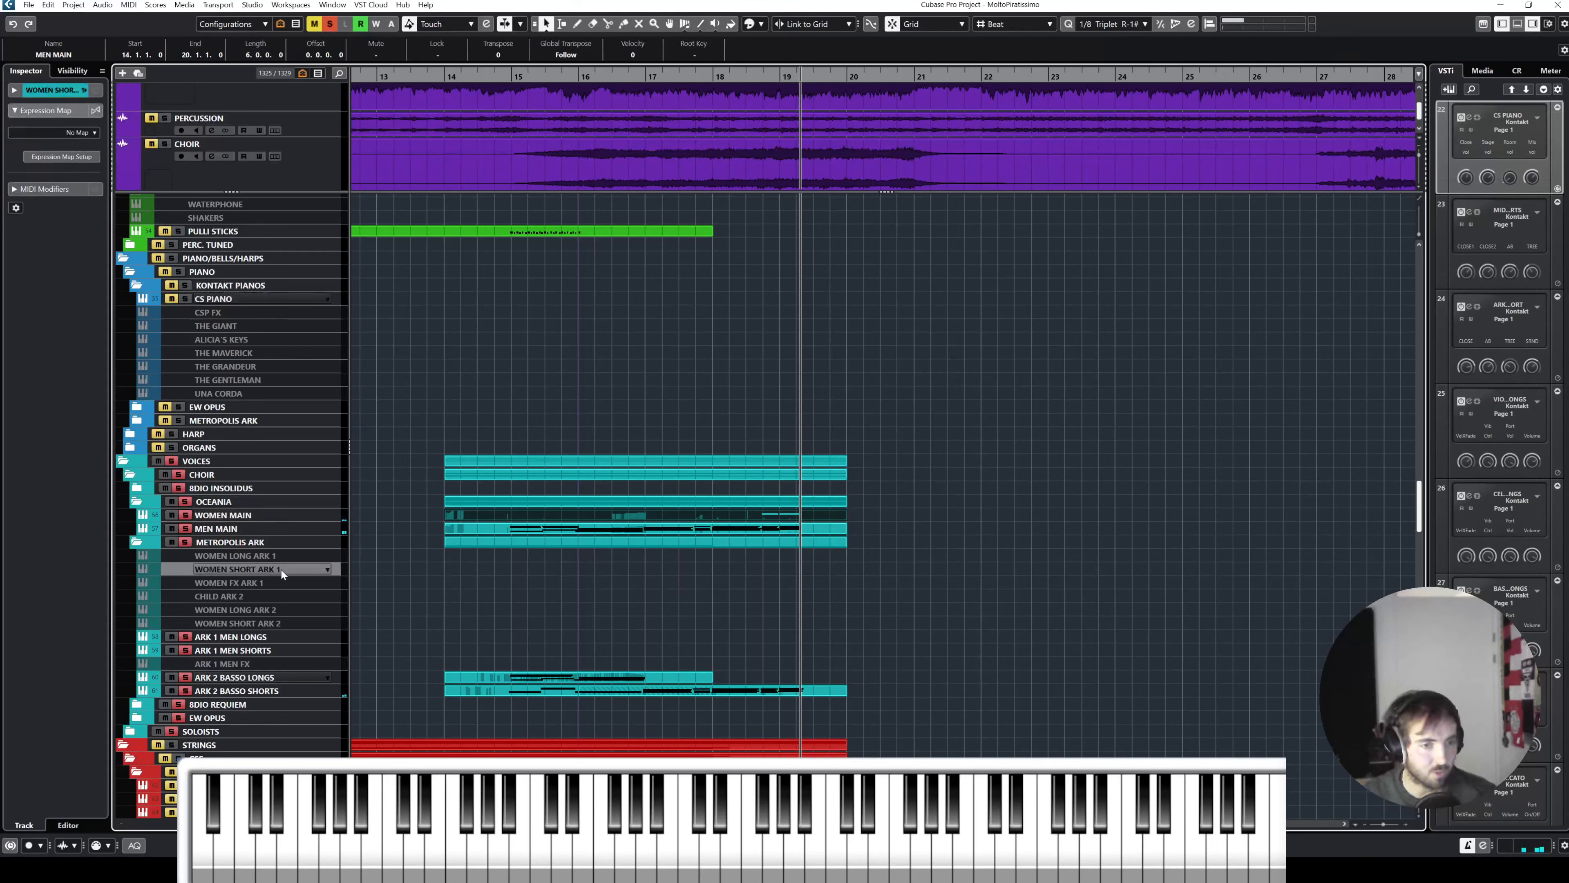
click(288, 619)
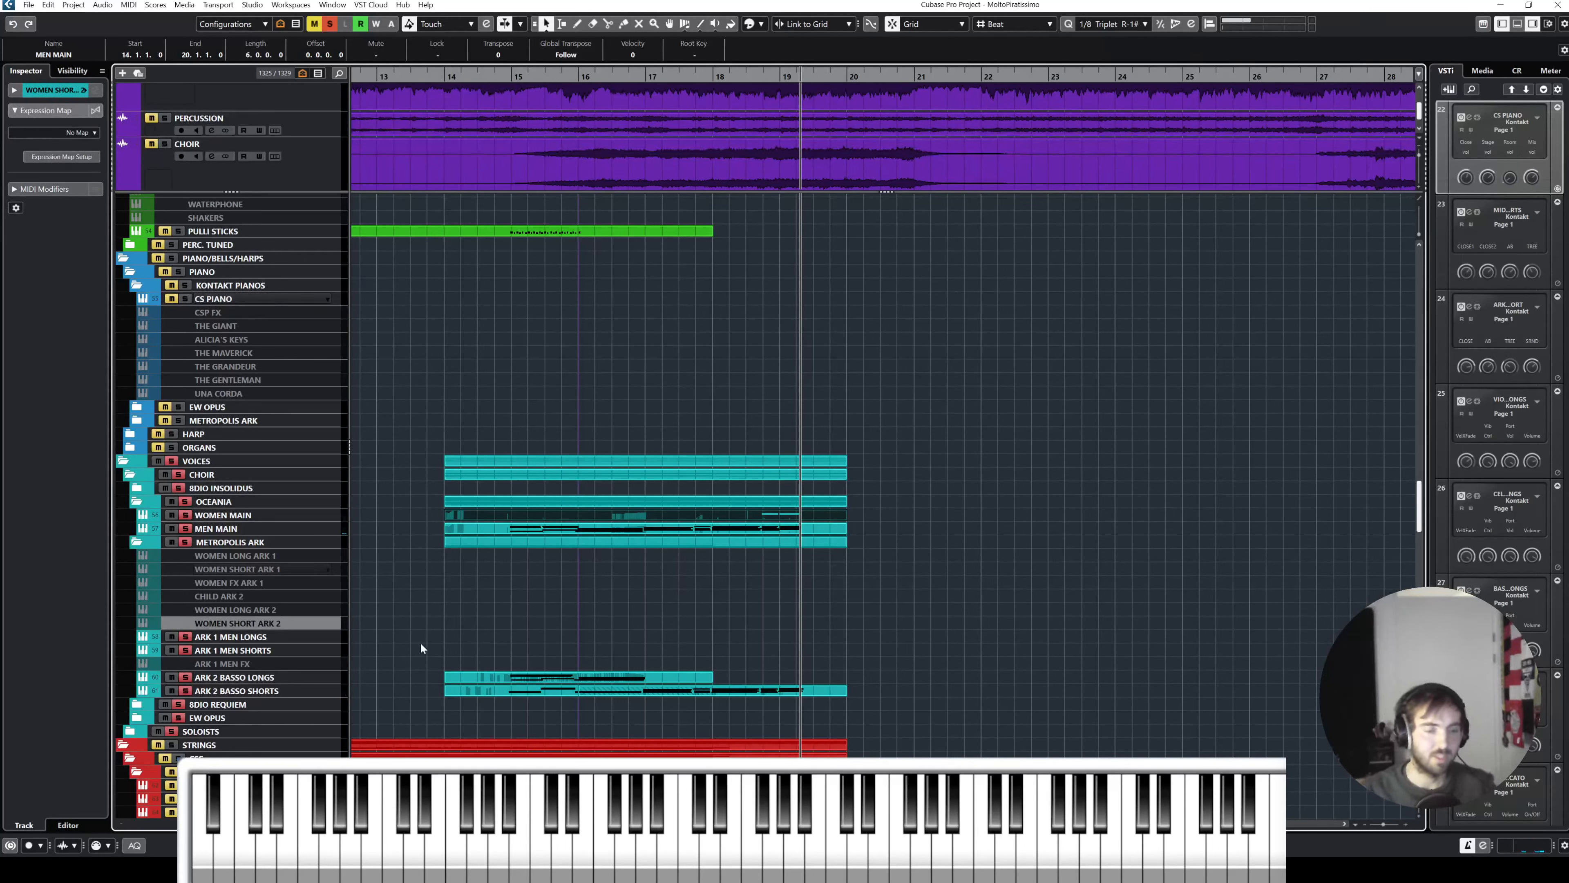
key(shift+e)
click(185, 622)
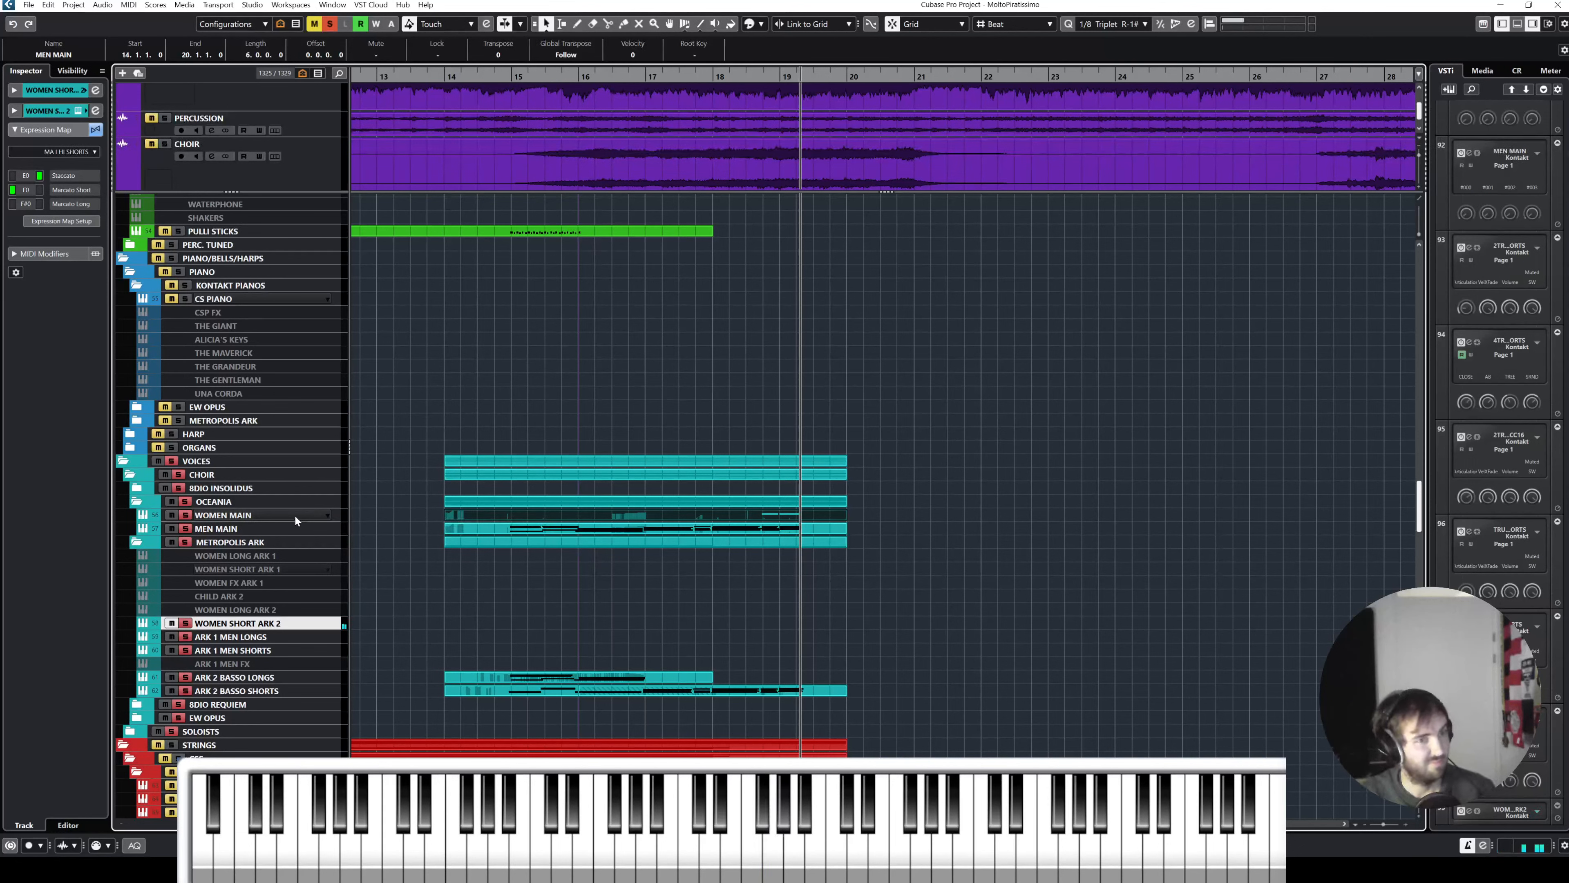
Step: Glue the ARK 2 BASSO SHORTS parts together at bar 16, copy the joined part to WOMEN SHORT ARK 2 and open the copy
drag(728, 685, 723, 625)
key(ctrl+z)
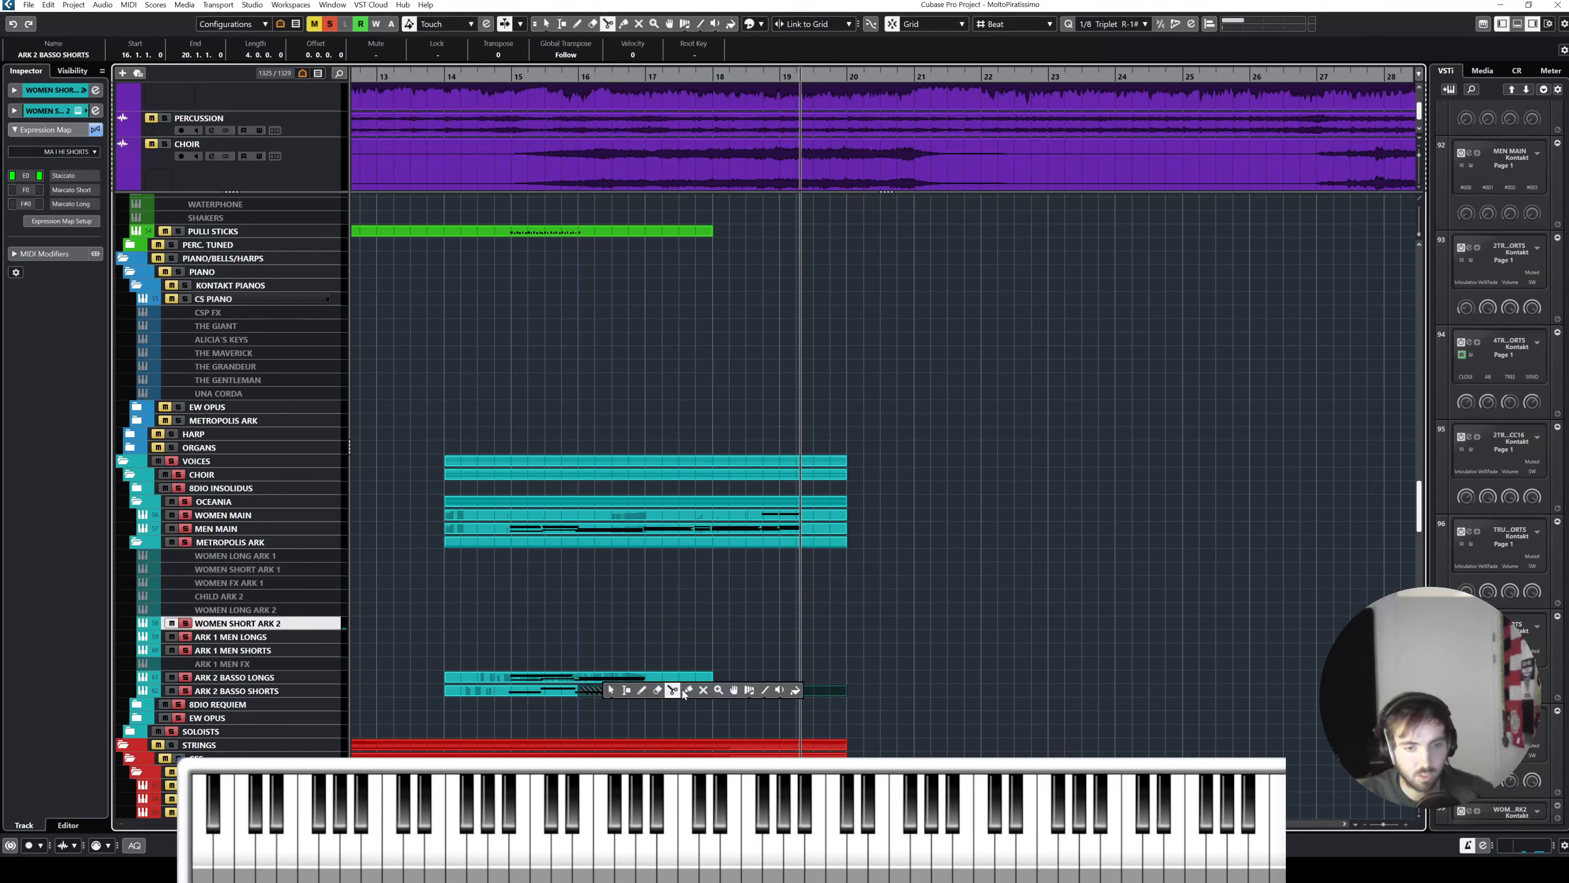
click(685, 691)
click(574, 690)
key(1)
drag(579, 688, 579, 630)
double_click(575, 634)
Step: Delete all notes except the upper ones in late bar 18 and bar 19, and raise both remaining notes to G3
drag(319, 351, 1147, 667)
key(Delete)
drag(1271, 643, 1139, 452)
key(Delete)
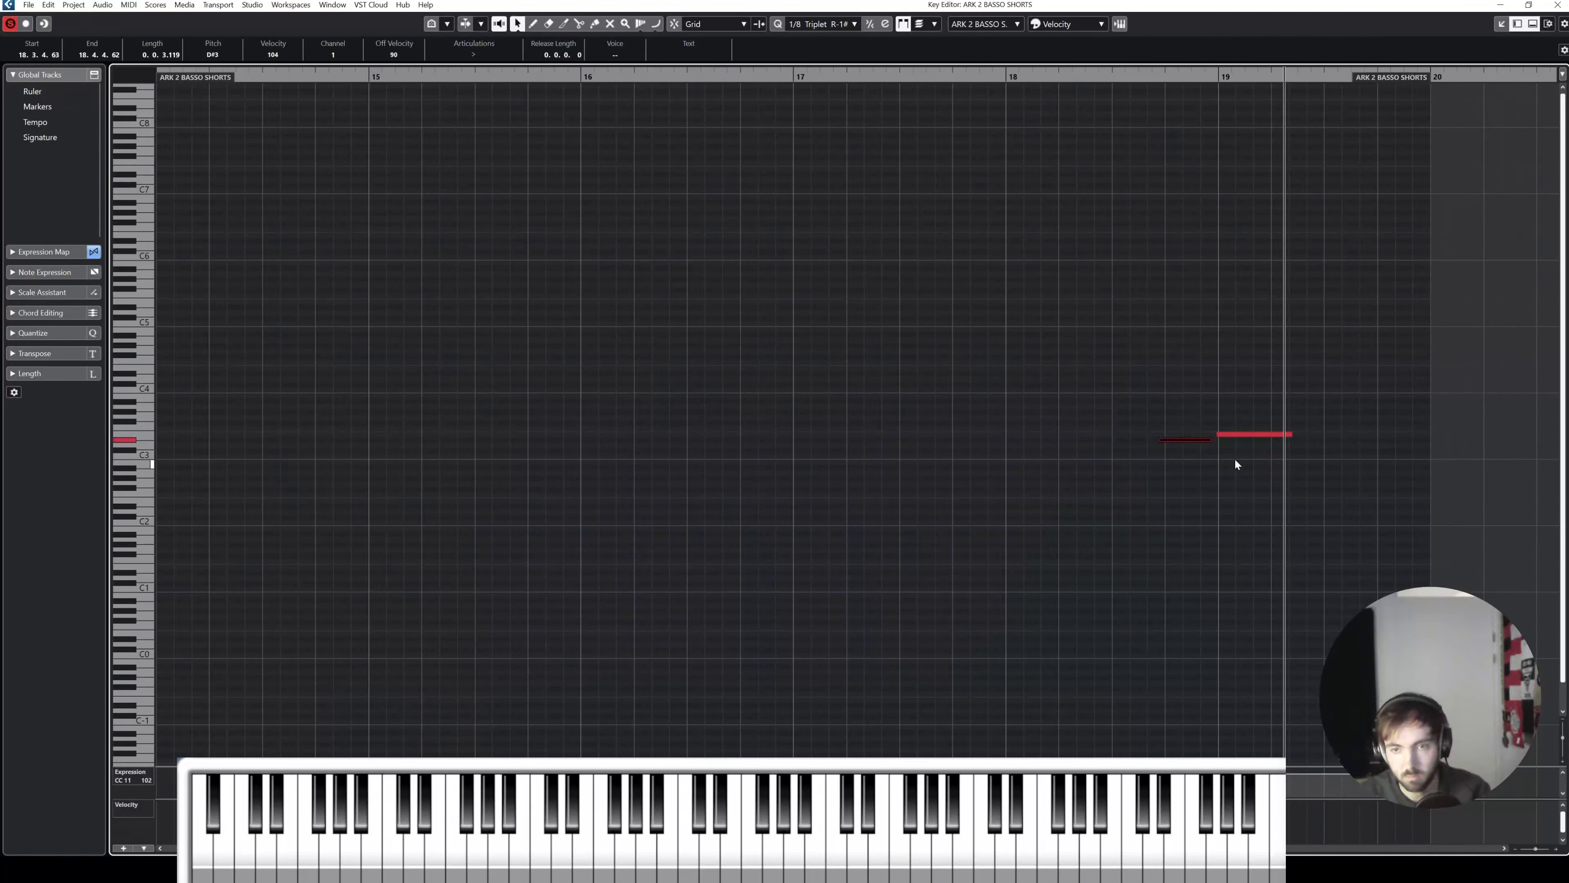
key(Up)
drag(1235, 459, 1171, 427)
key(Up)
Step: Listen to the WOMEN SHORT ARK 2 notes with the soloed choir from around bar 18, and unsolo the VOICES folder
click(1082, 75)
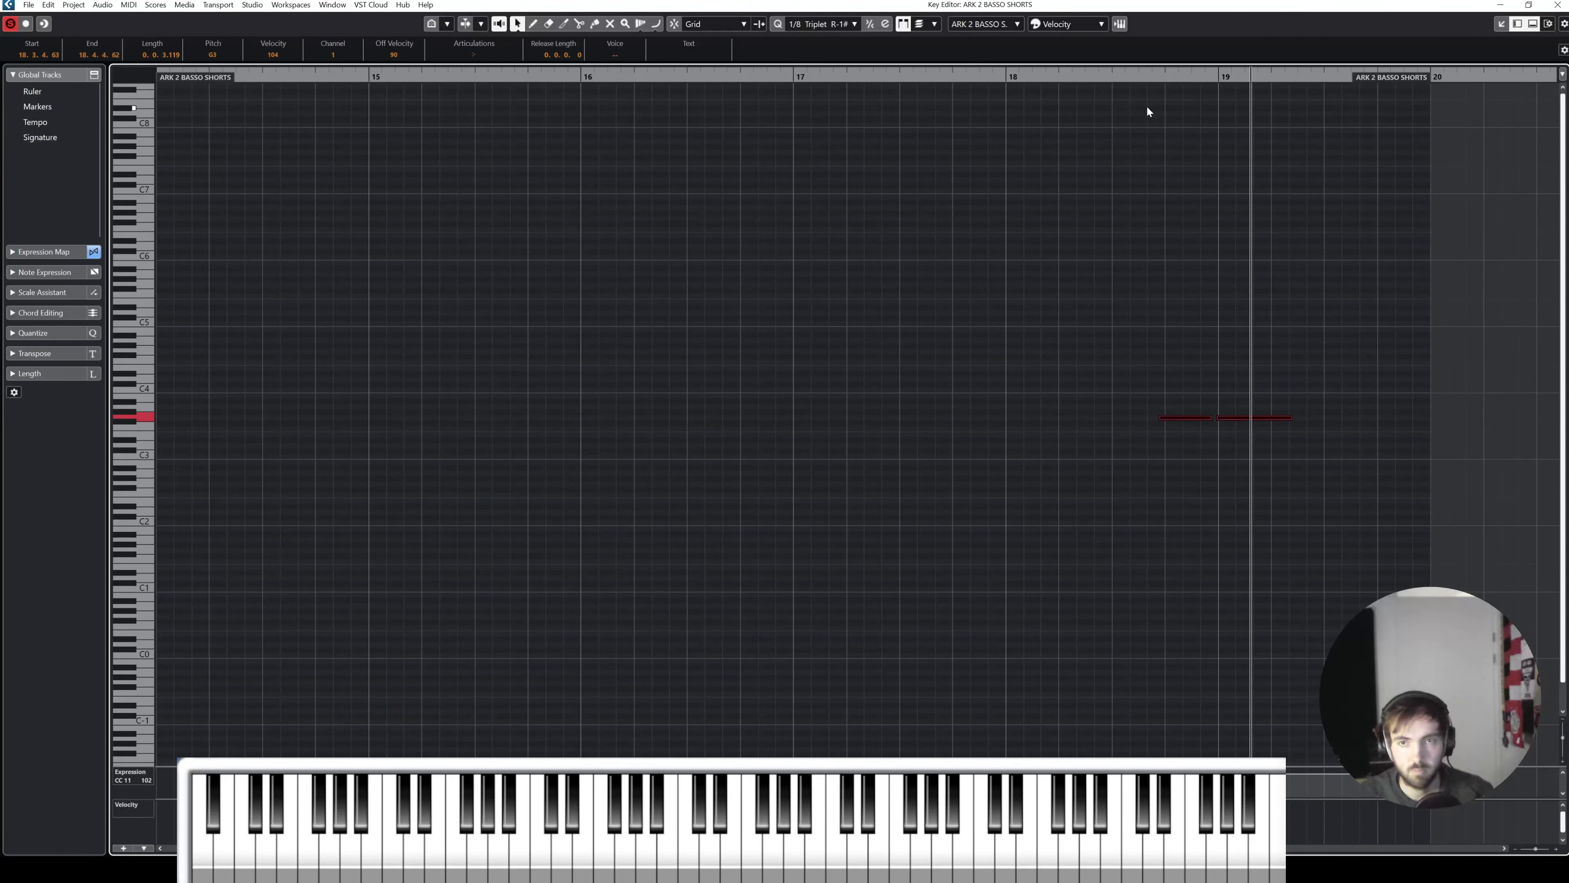
click(982, 75)
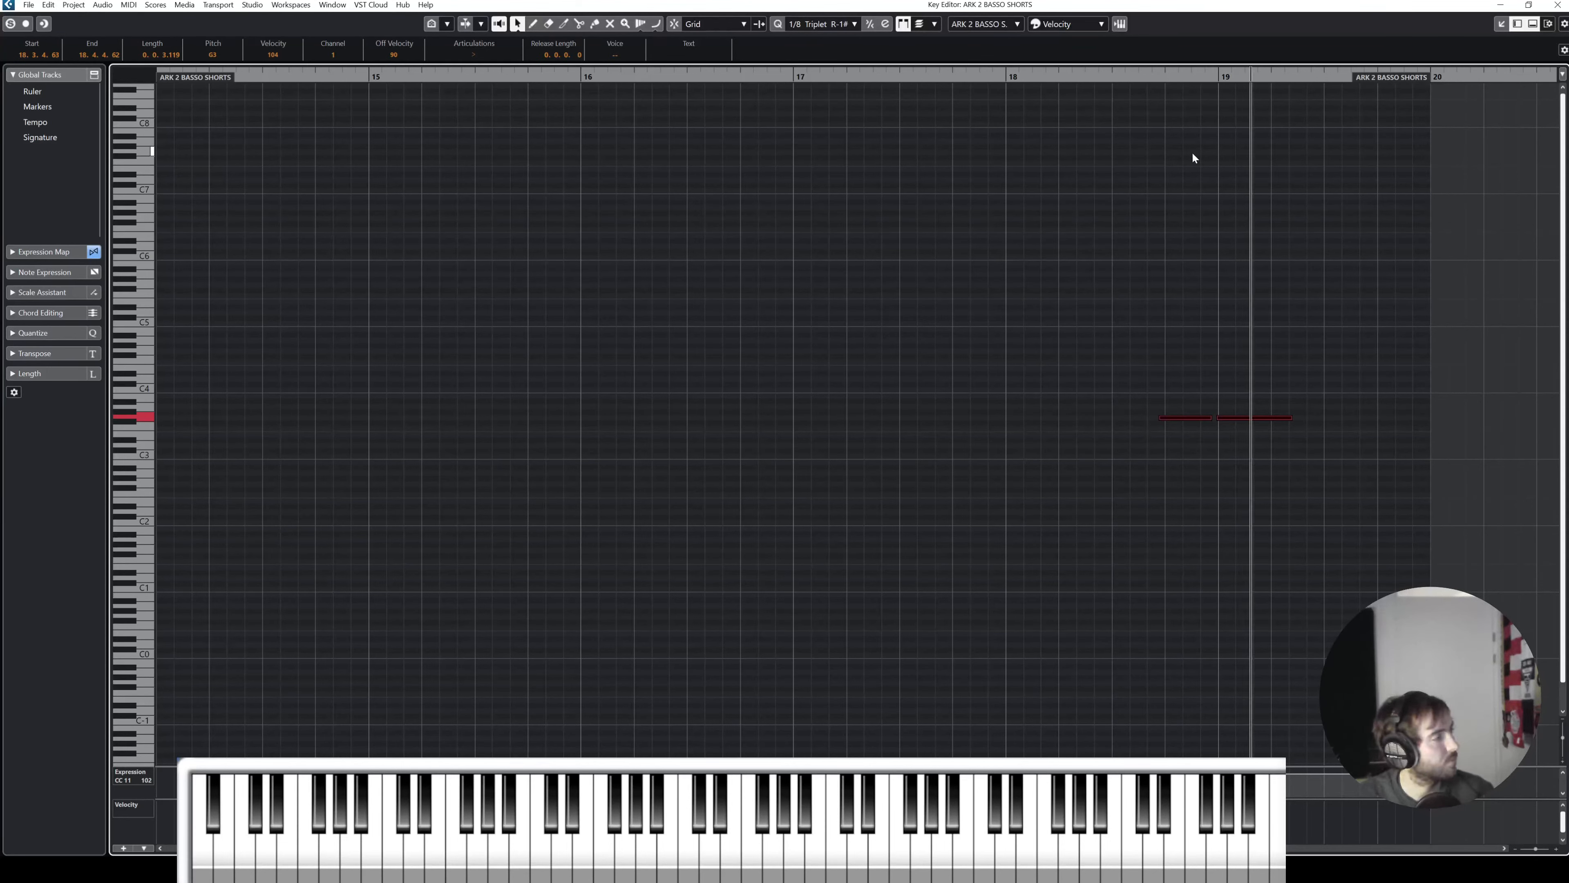
click(1556, 5)
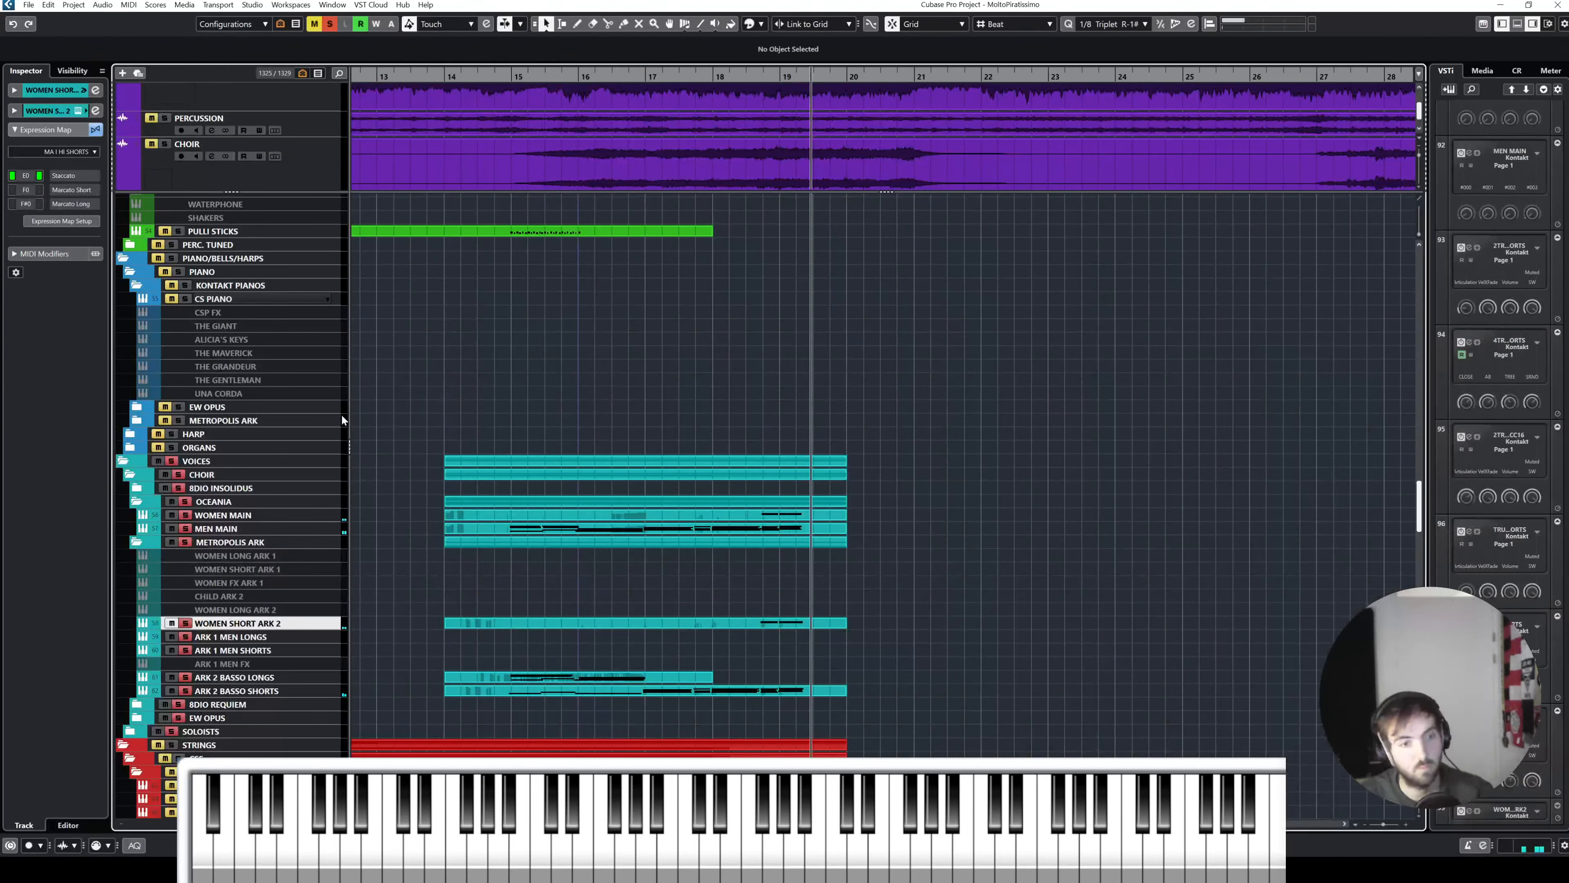
click(171, 461)
click(158, 461)
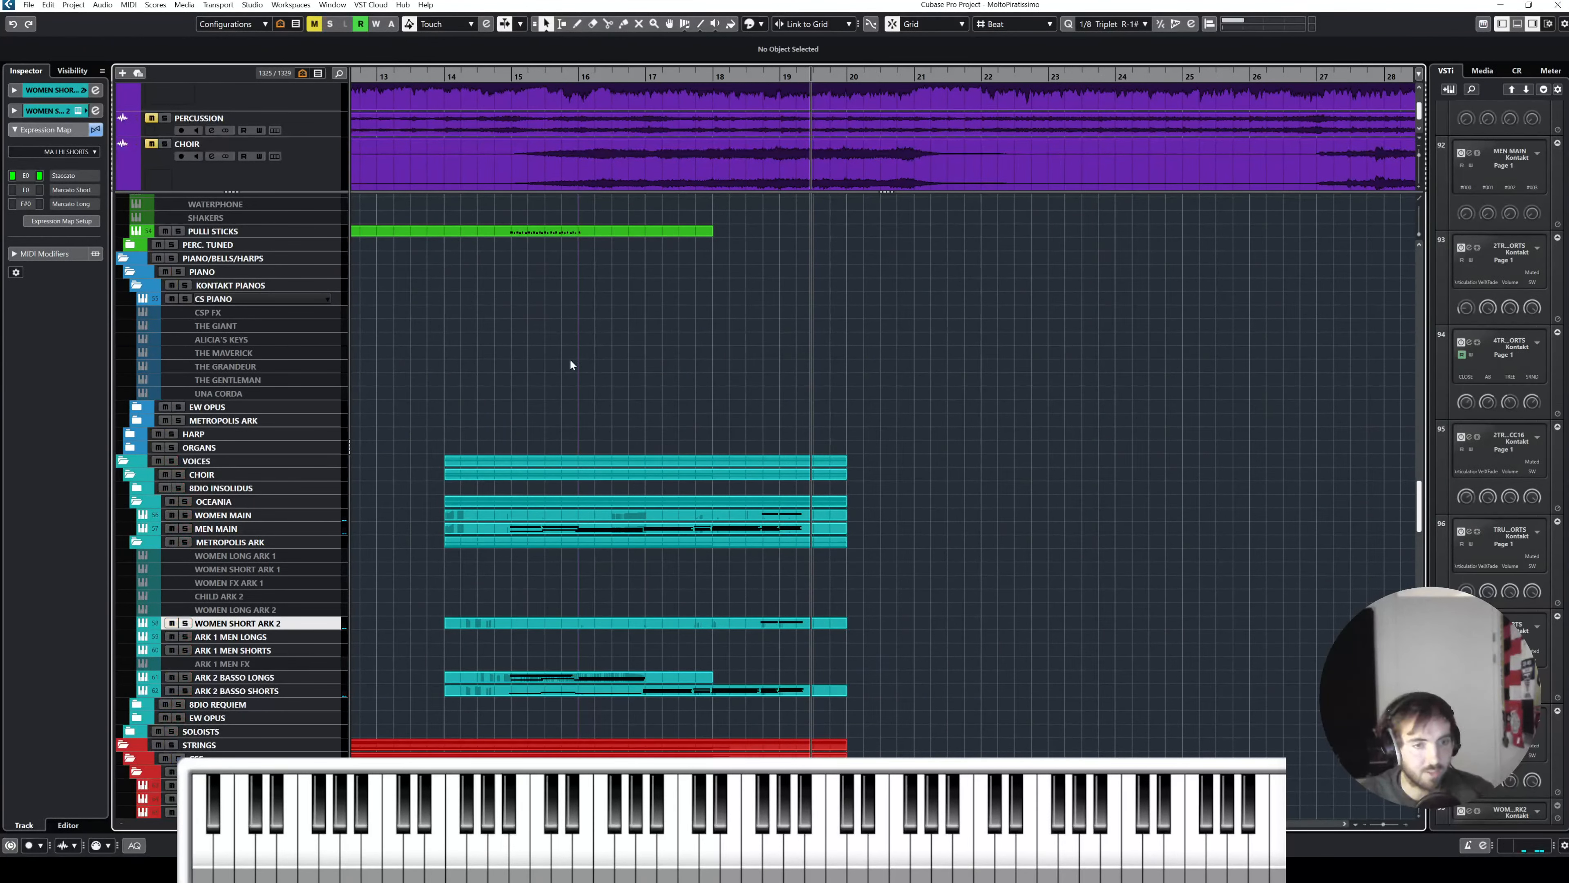
Step: Play the full arrangement through bars 17 to 19 with the view following the project cursor
key(g)
key(g)
key(g)
key(g)
key(g)
key(h)
key(h)
key(h)
key(h)
key(h)
key(h)
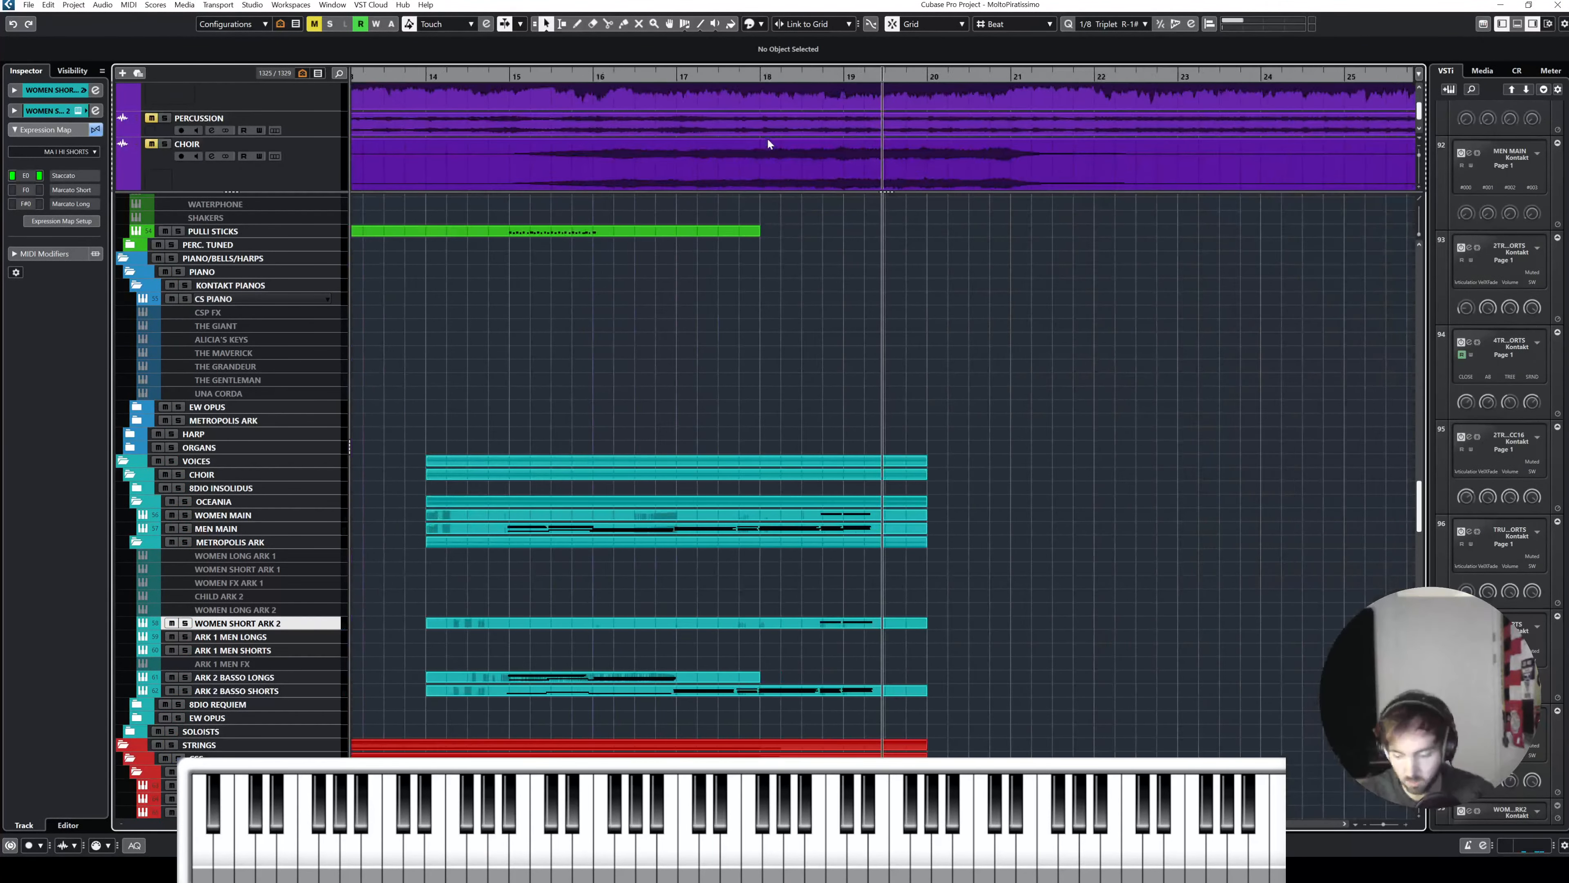
key(KP_0)
key(space)
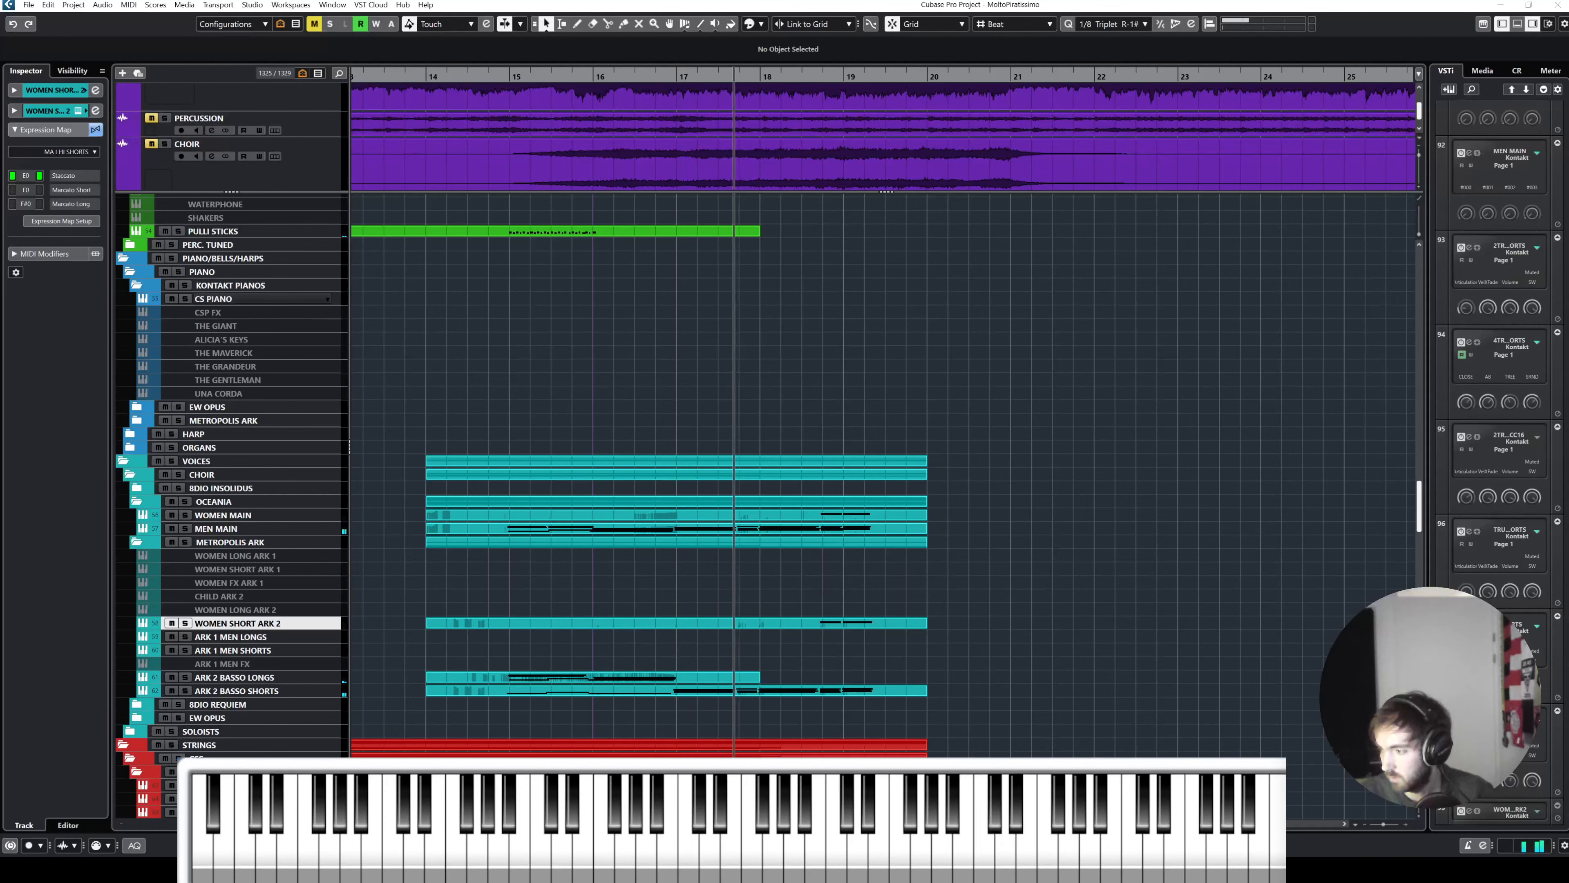
key(f)
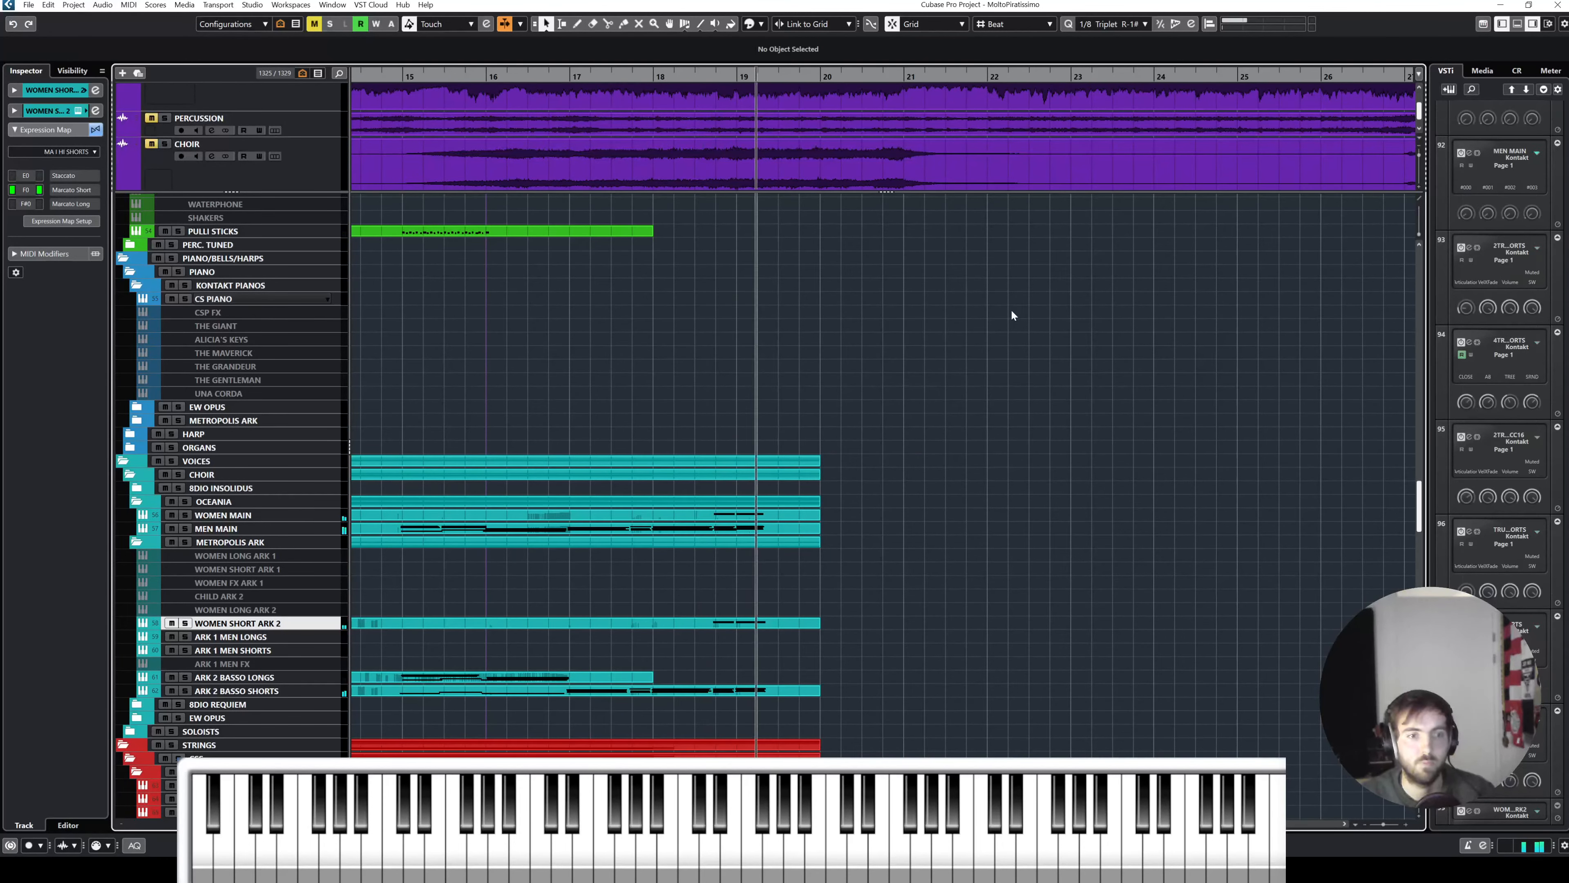
Step: Copy the VIOLINS 1 LONGS part starting at bar 16 to the VIOLINS 2 LONGS track and open the copy's notes
scroll(772, 334, left, 2)
scroll(773, 334, down, 6)
scroll(772, 337, down, 3)
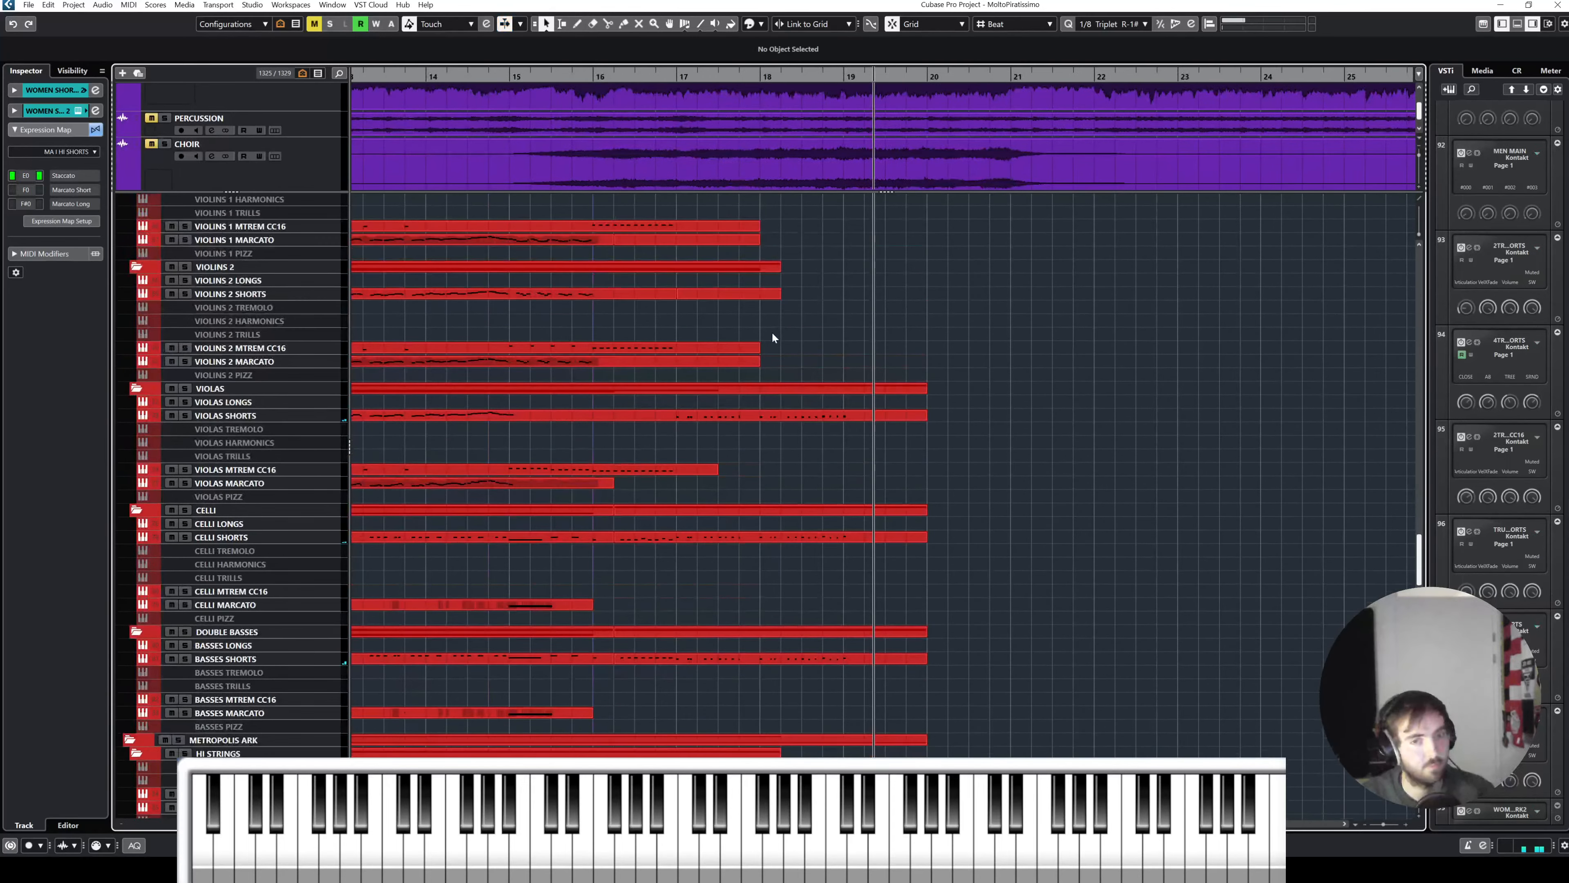
scroll(767, 334, right, 2)
scroll(742, 343, up, 3)
scroll(725, 345, up, 3)
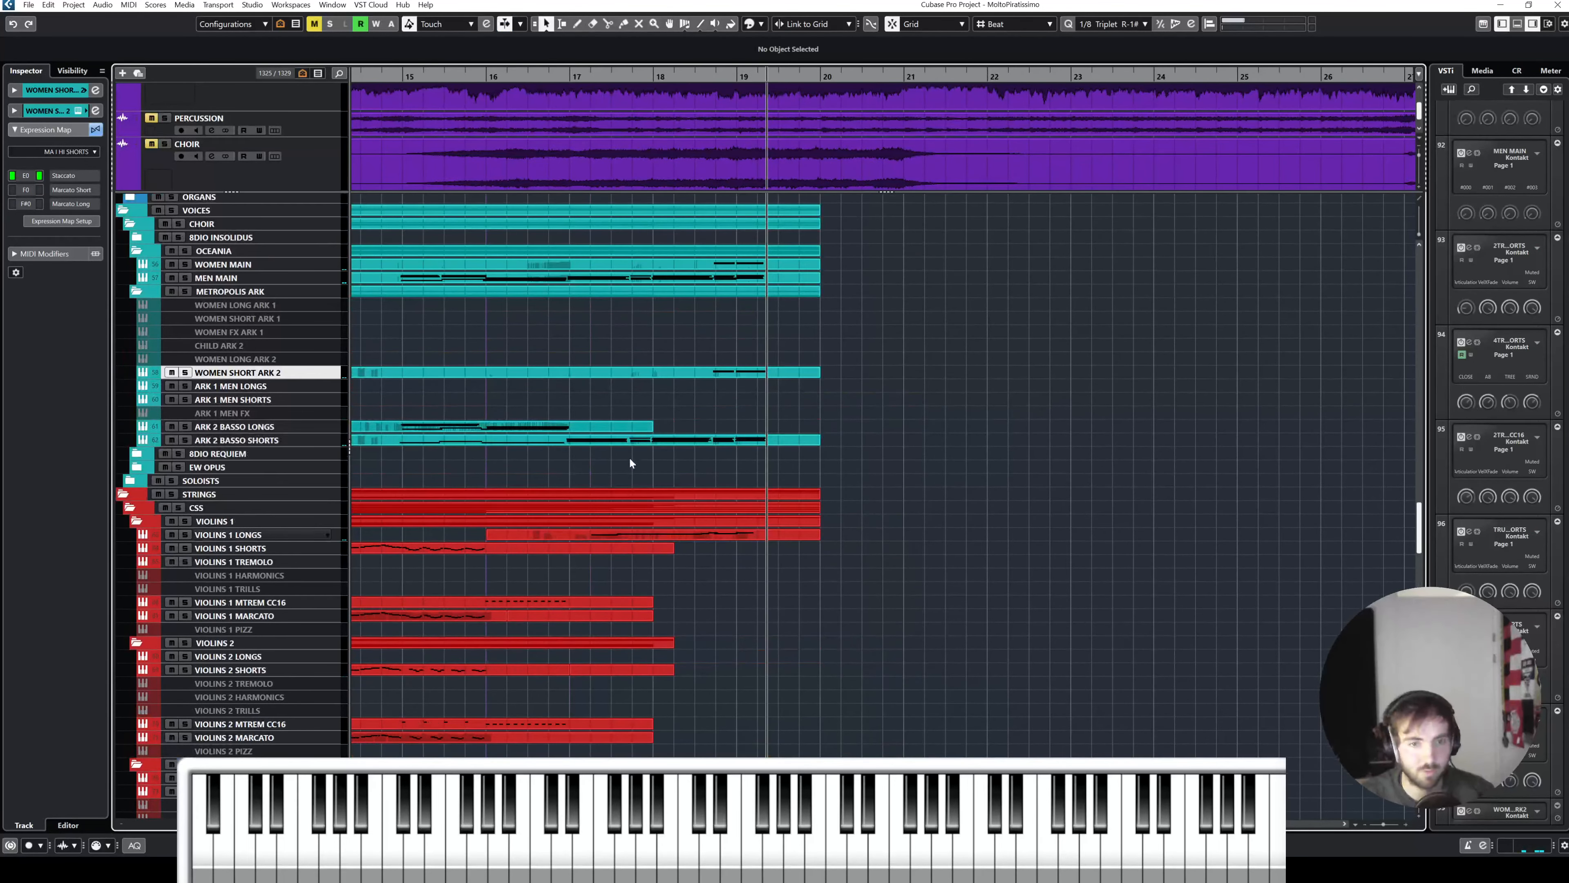
click(608, 534)
scroll(550, 534, down, 3)
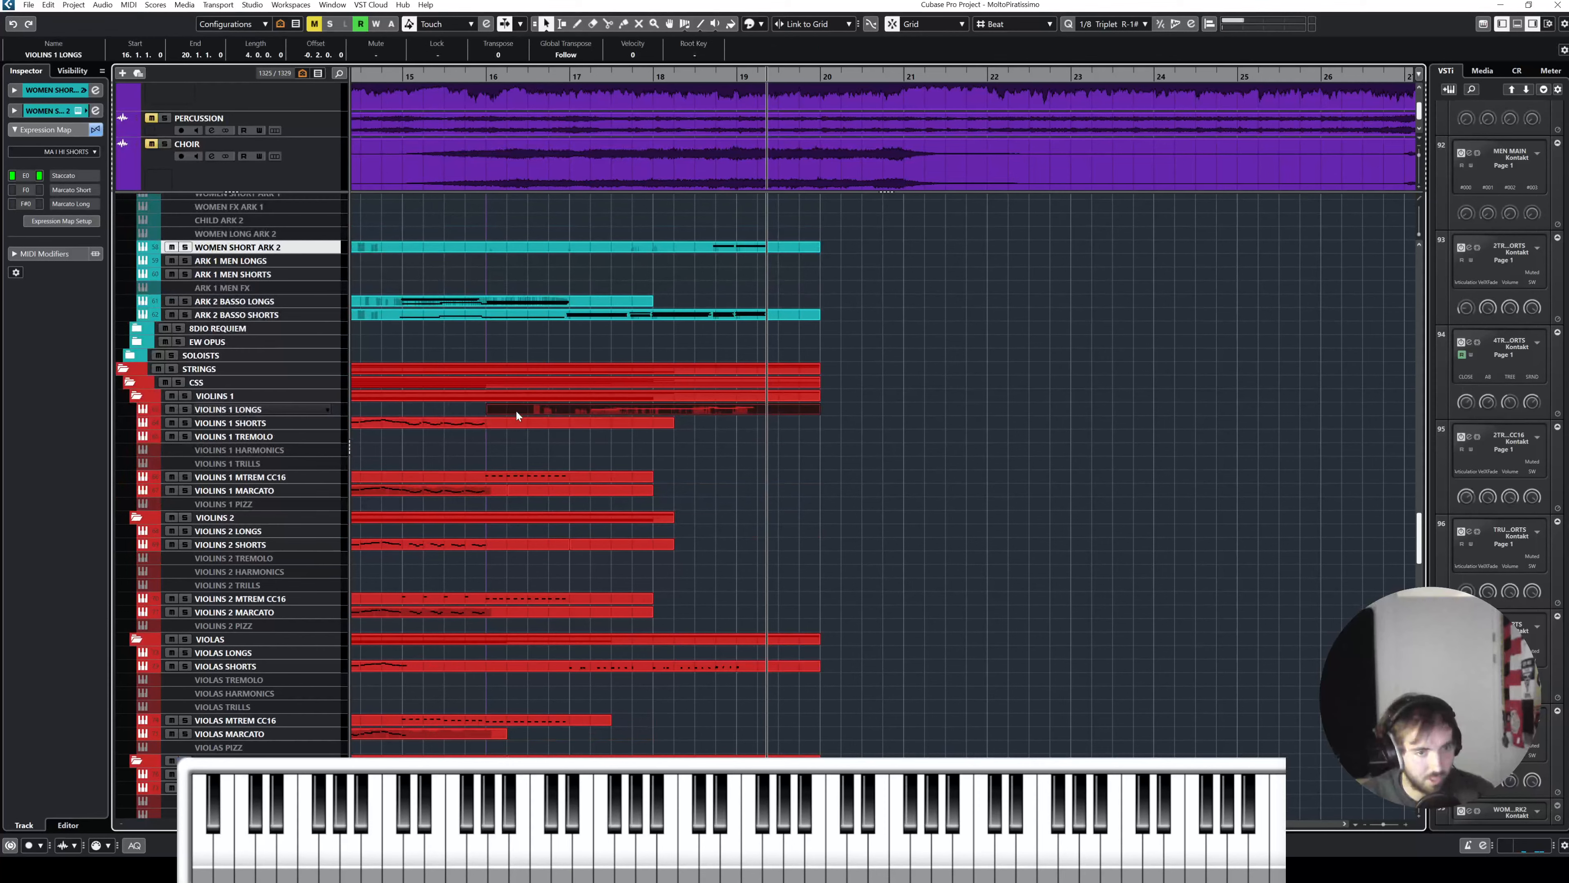
drag(515, 409, 518, 526)
double_click(518, 526)
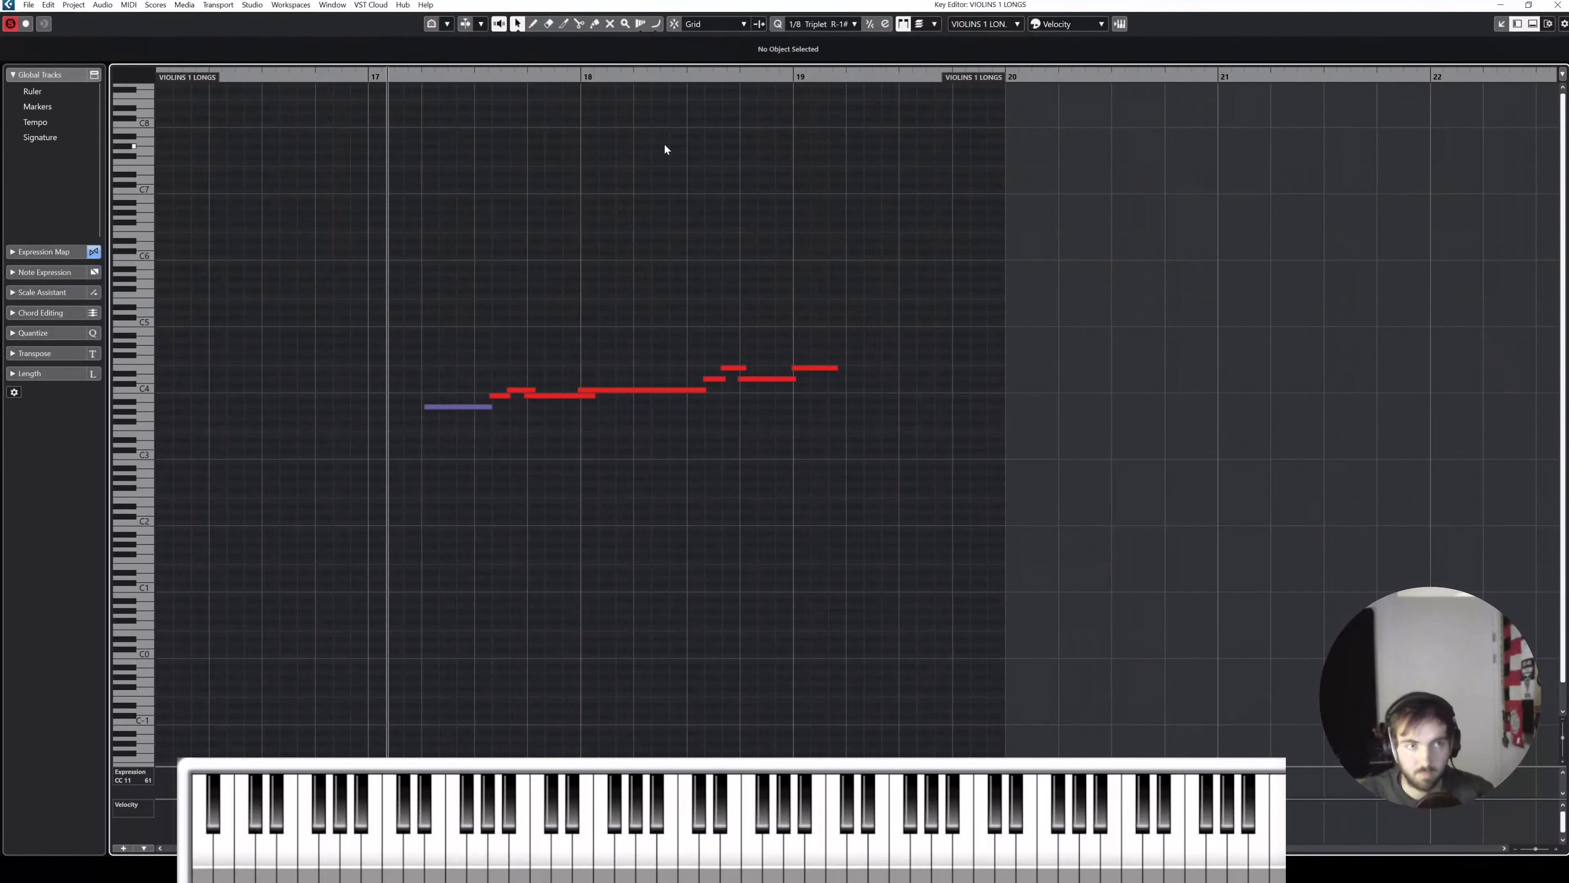
Step: Solo the STRINGS folder, listen to bars 17 to 19, and unsolo it again
key(Escape)
click(172, 369)
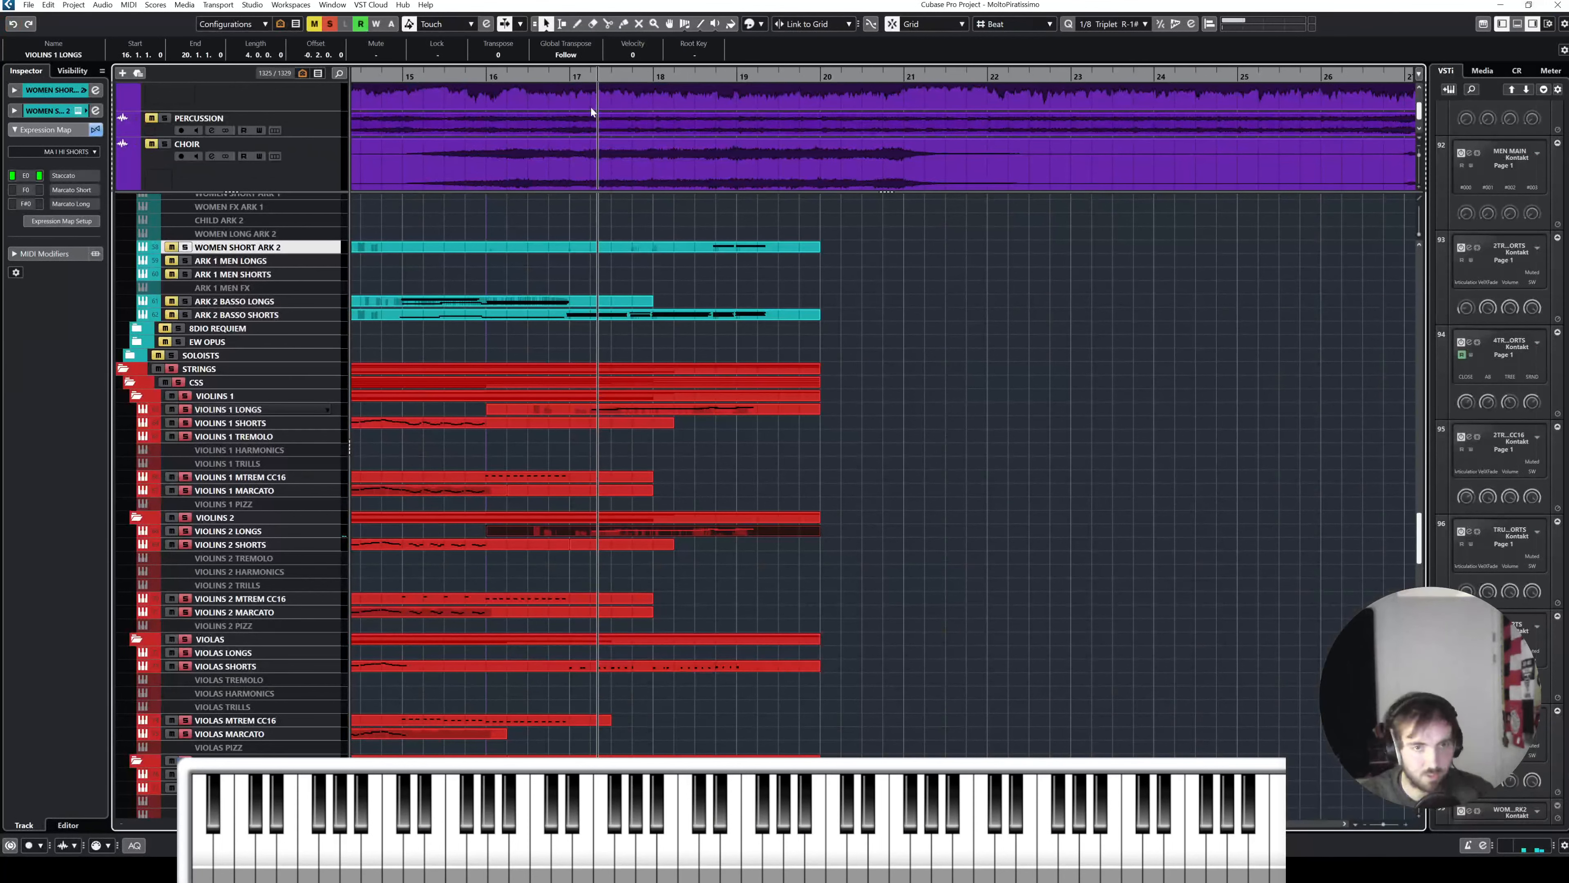
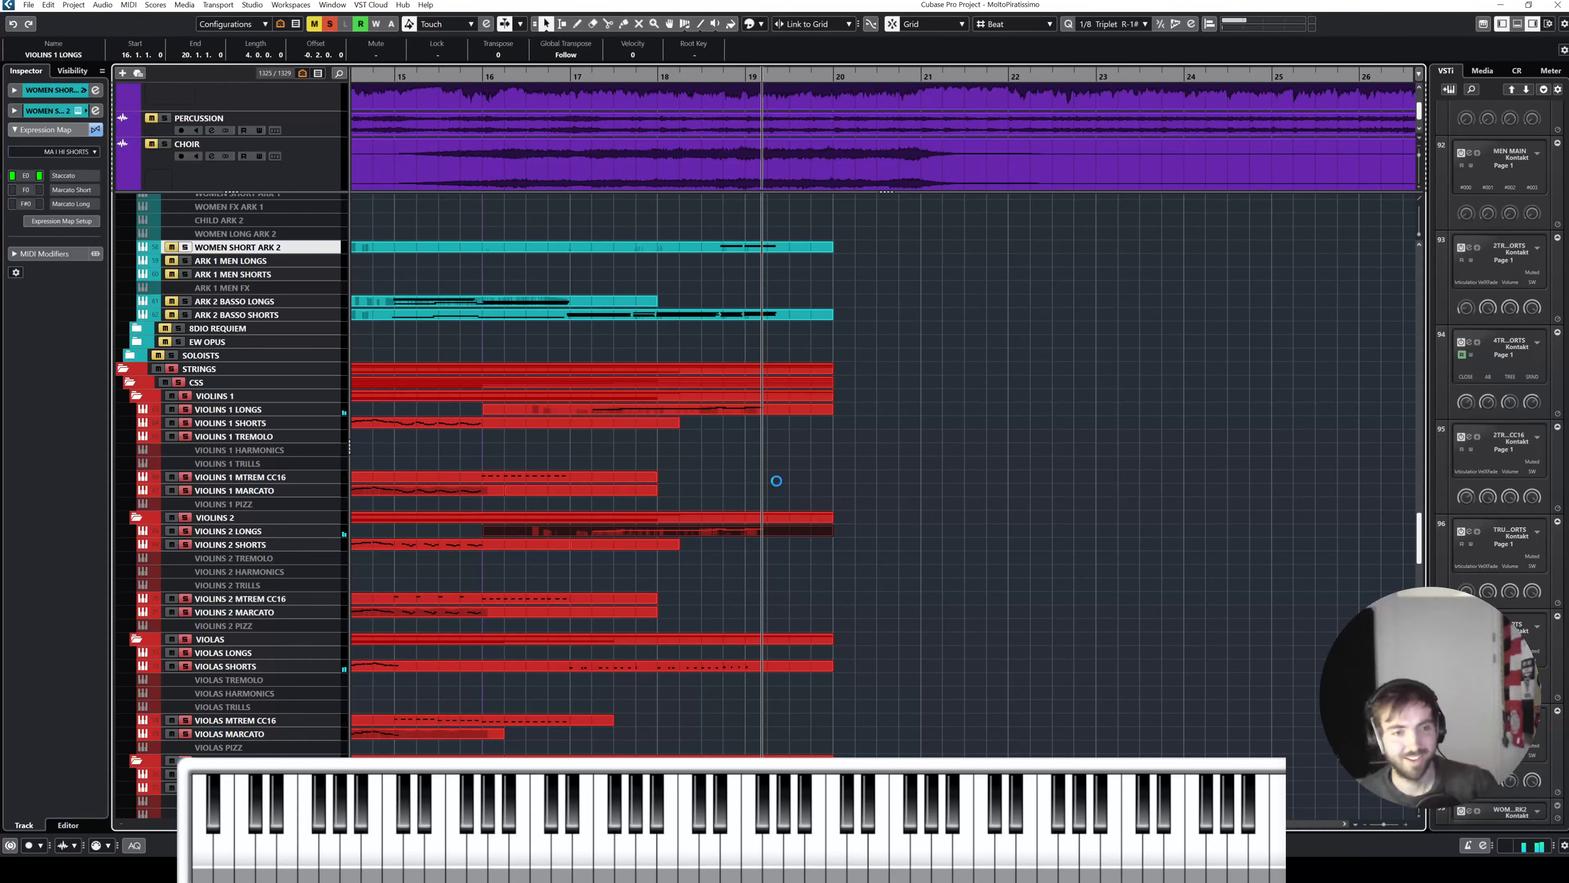
click(171, 369)
Step: Extend the BASSOONS a2 SHORTS part so that it ends at bar 21
scroll(628, 485, up, 10)
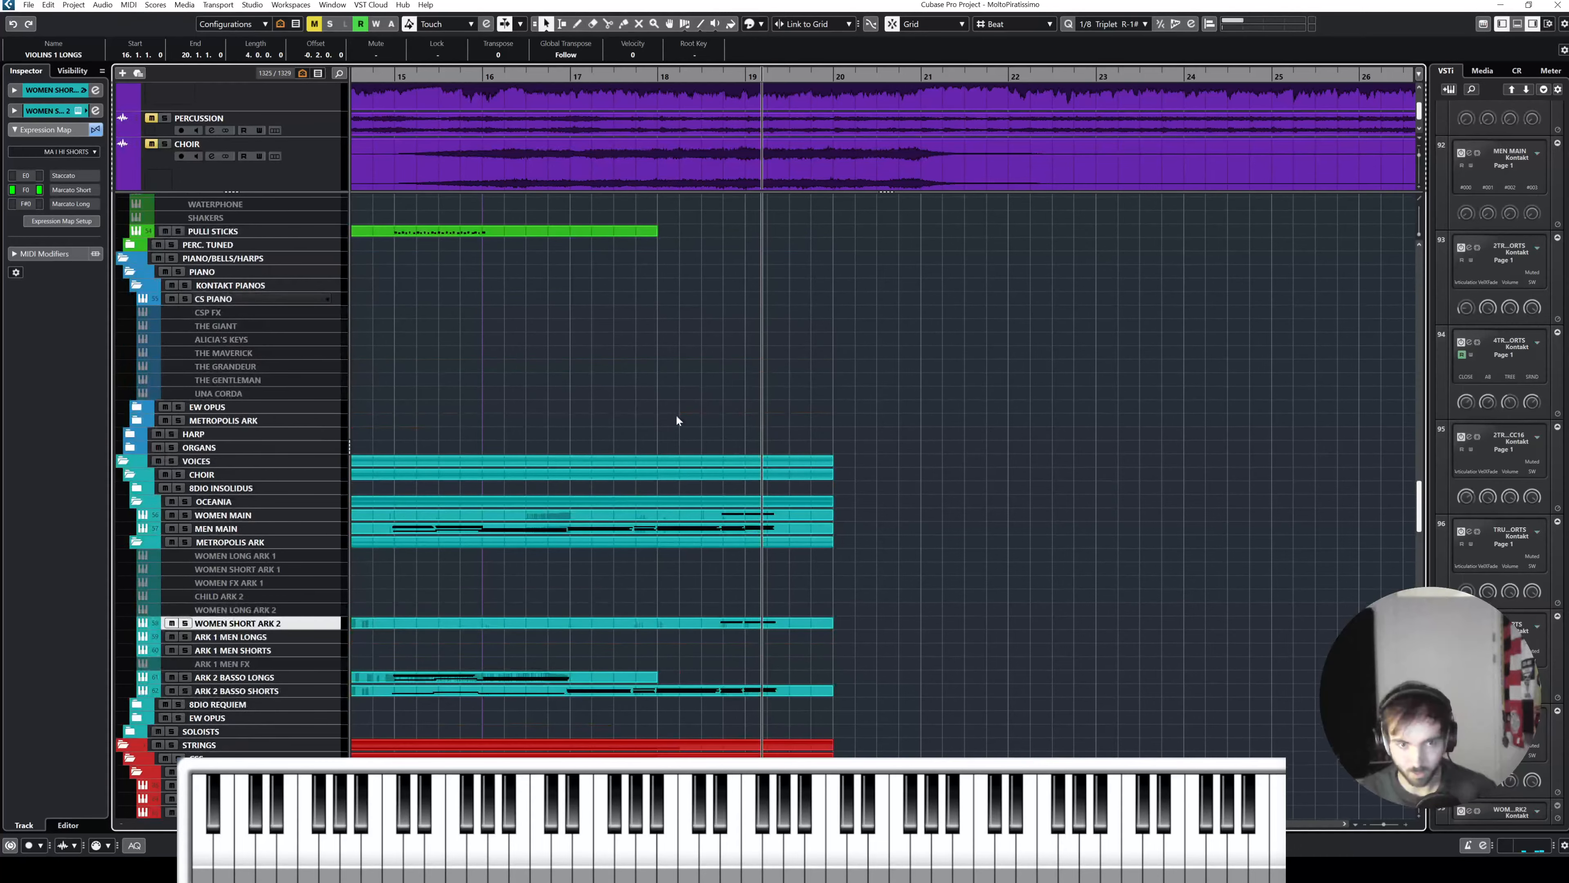
scroll(676, 414, up, 12)
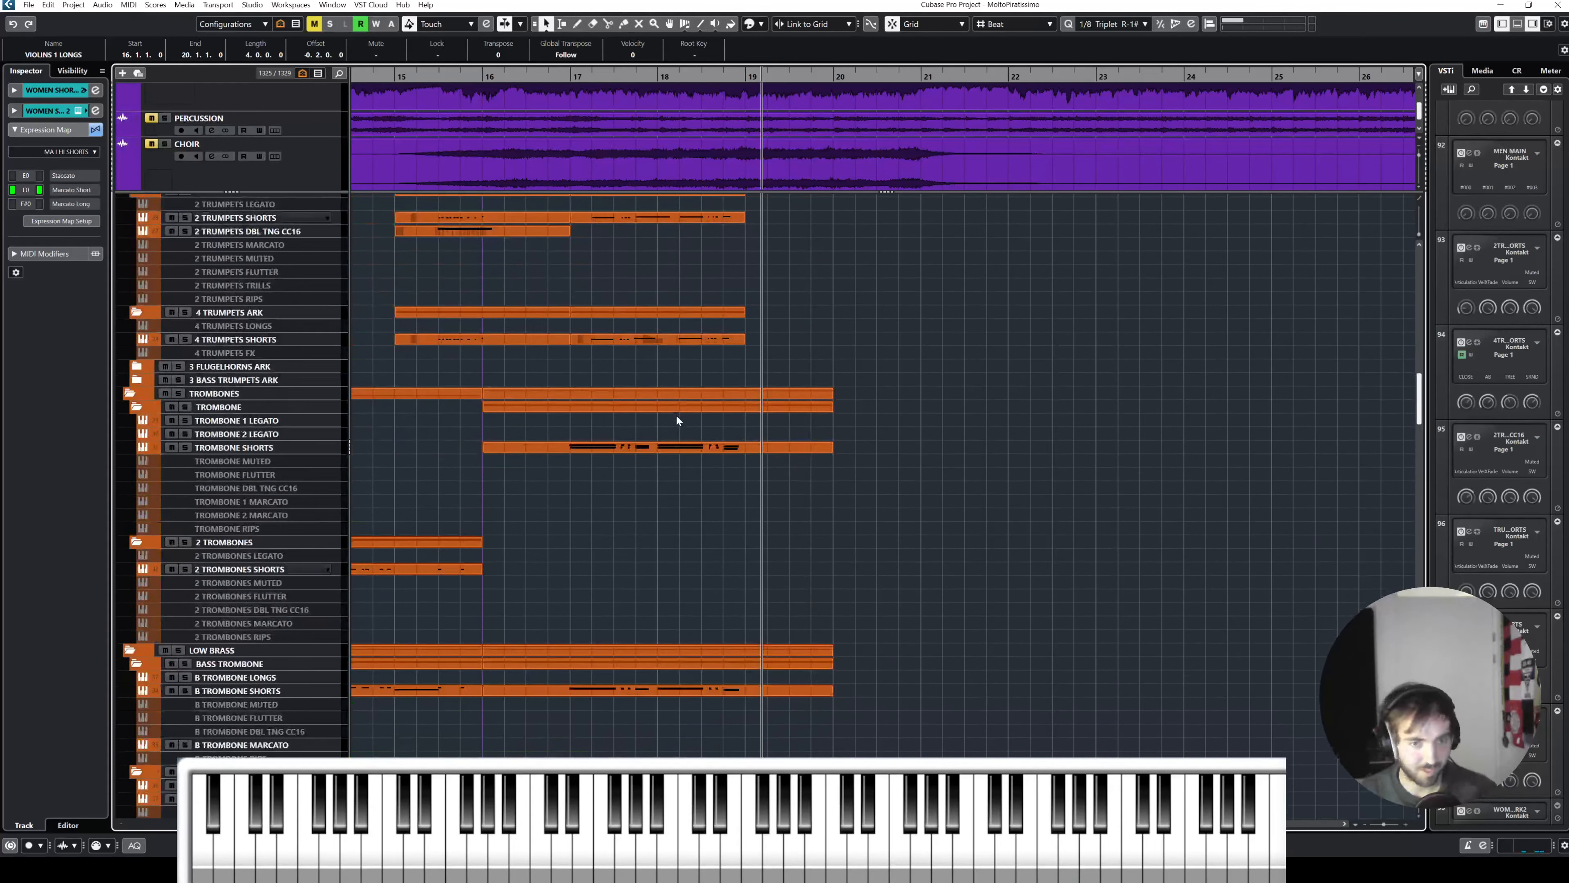
scroll(676, 414, up, 10)
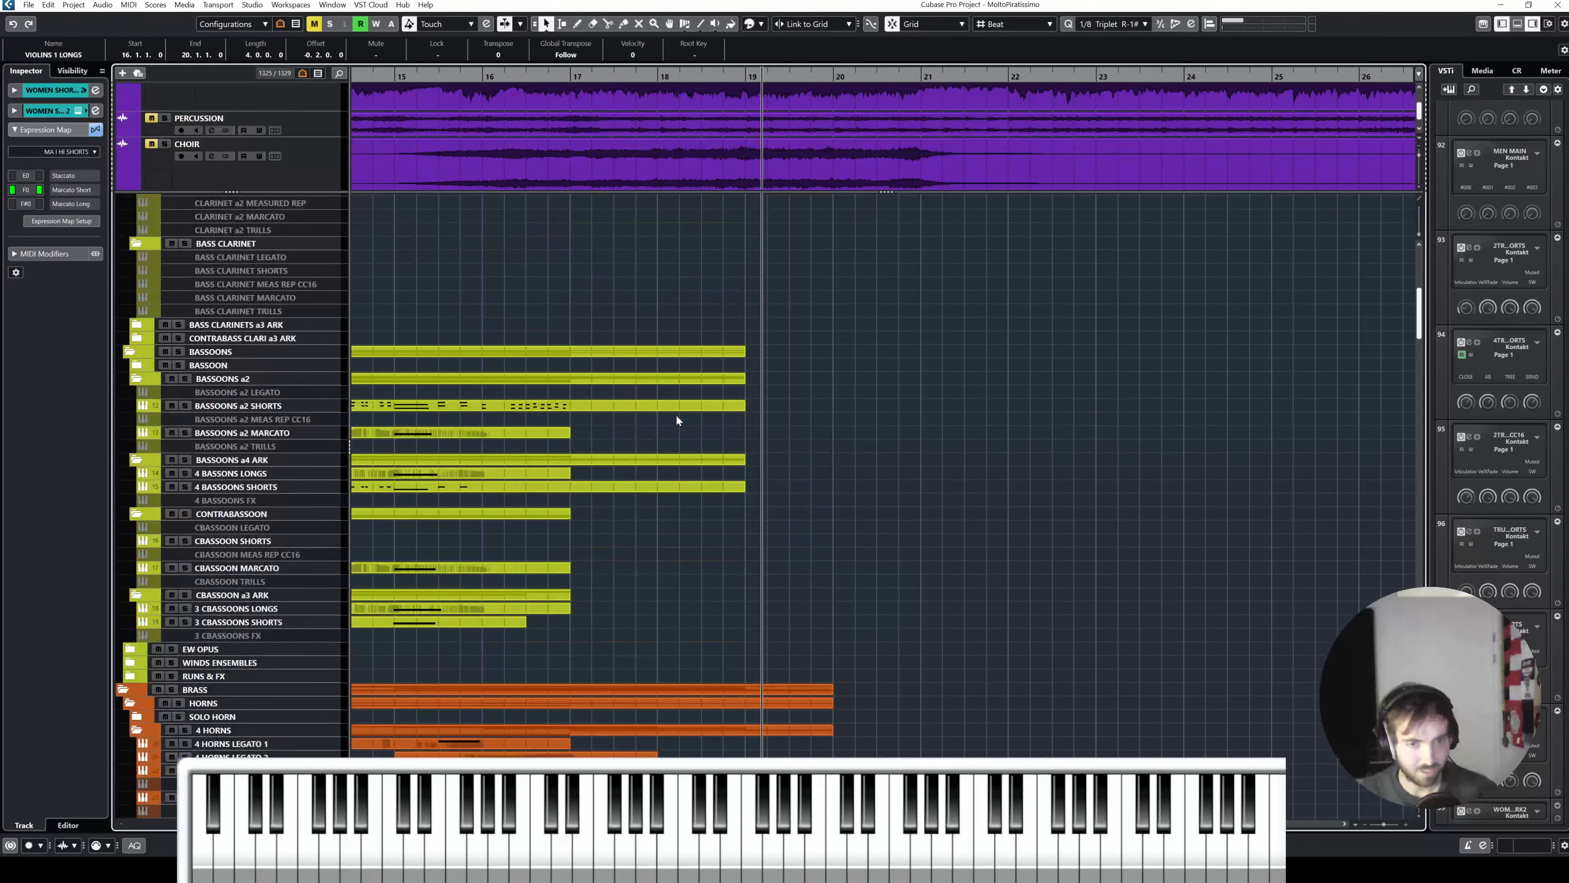
click(626, 403)
drag(734, 404, 909, 404)
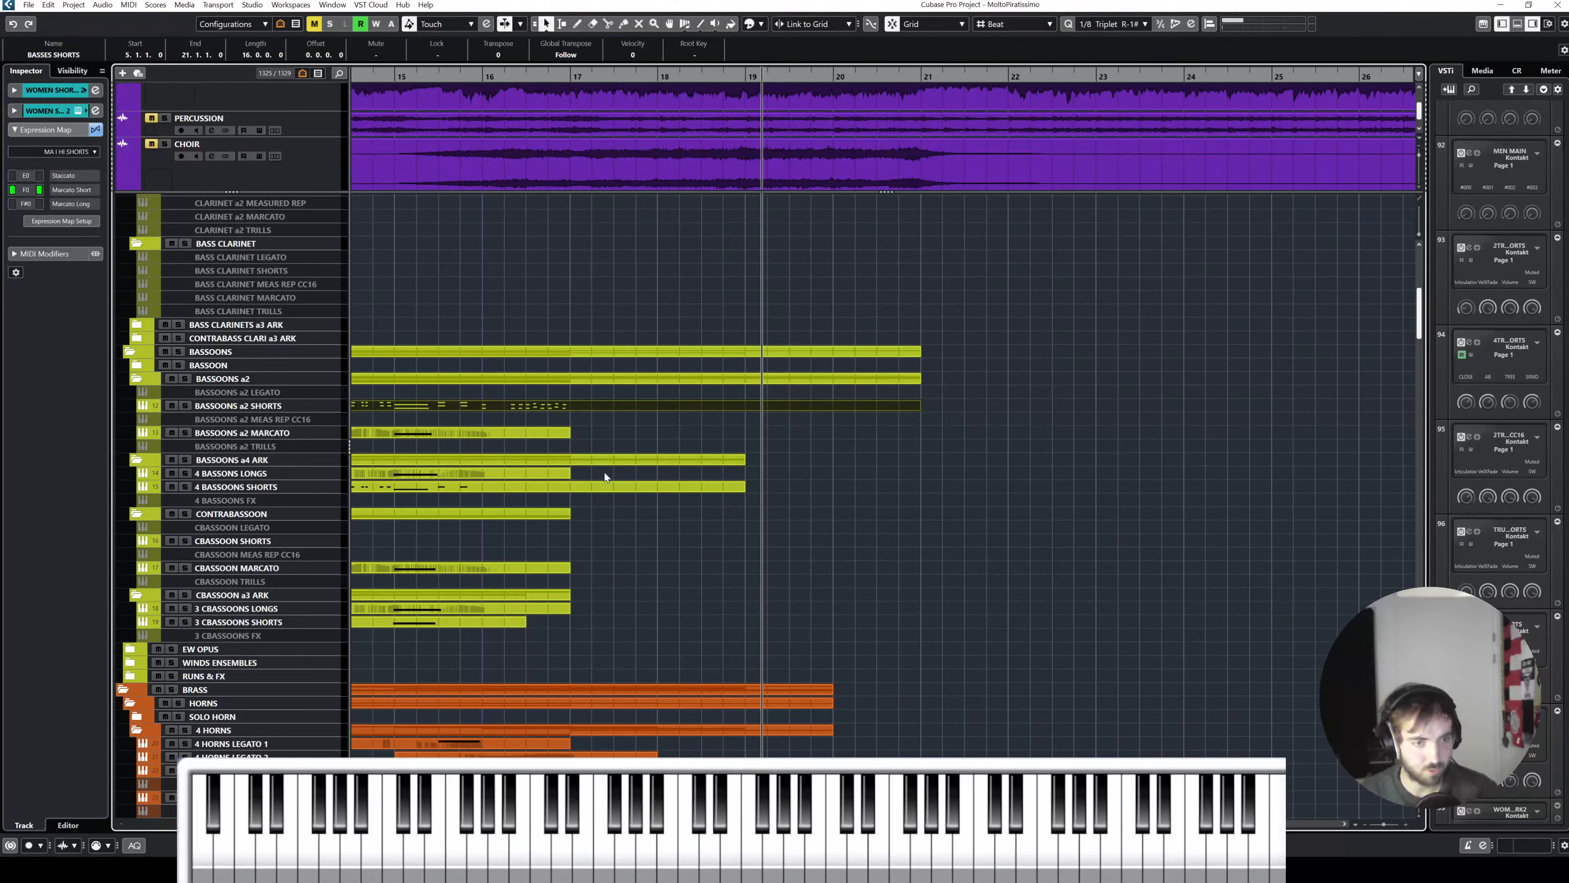
Step: Select and enable the disabled FLUTE 1 LEGATO track in the woodwinds
scroll(581, 407, up, 10)
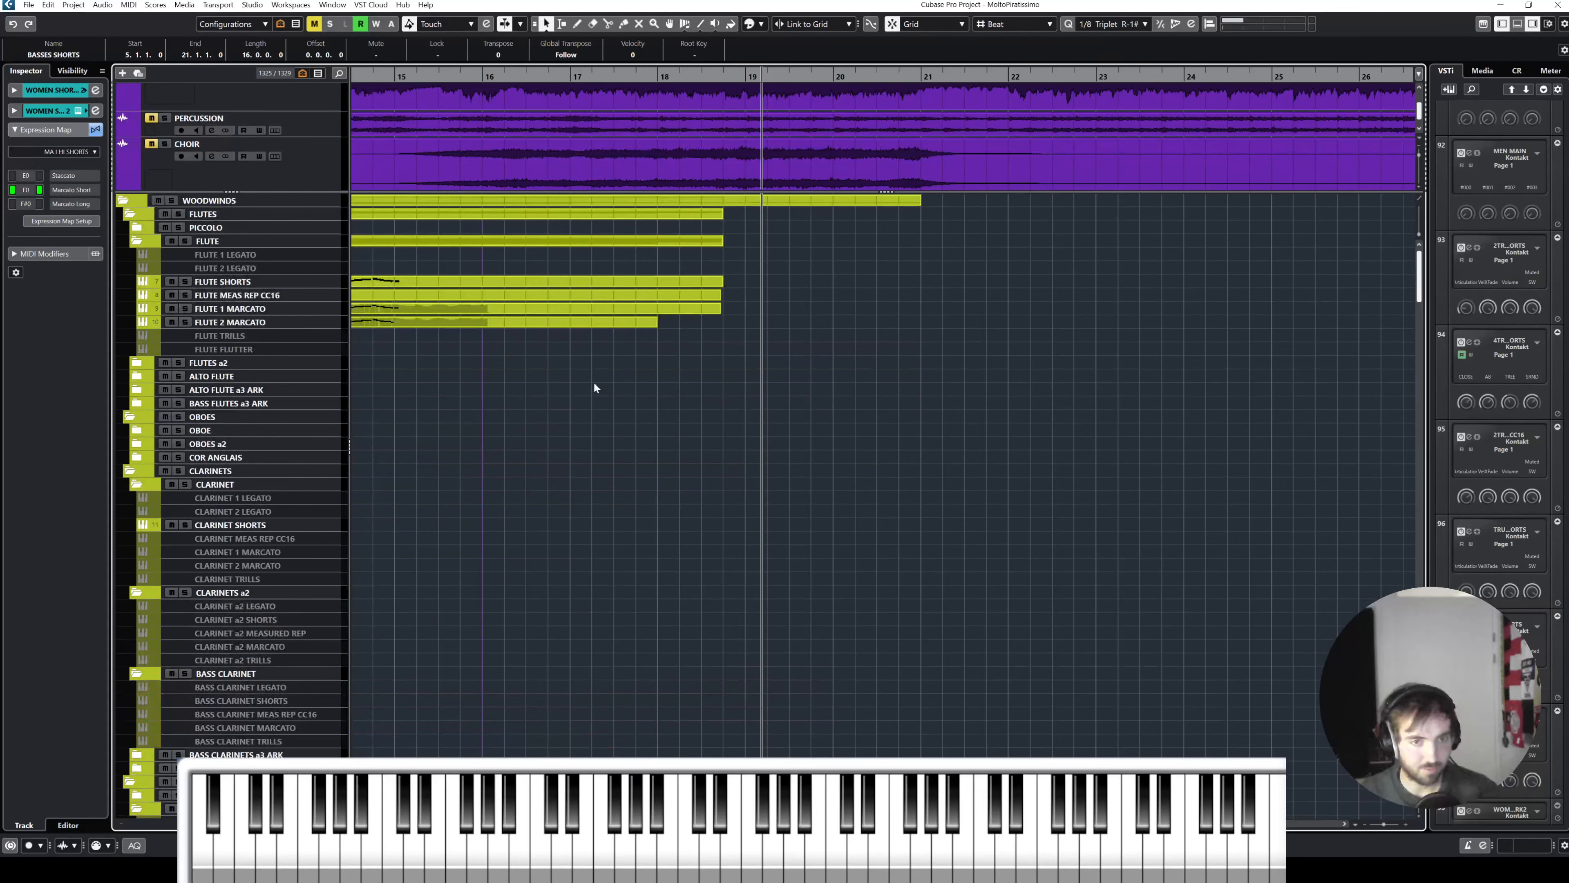
scroll(595, 384, left, 2)
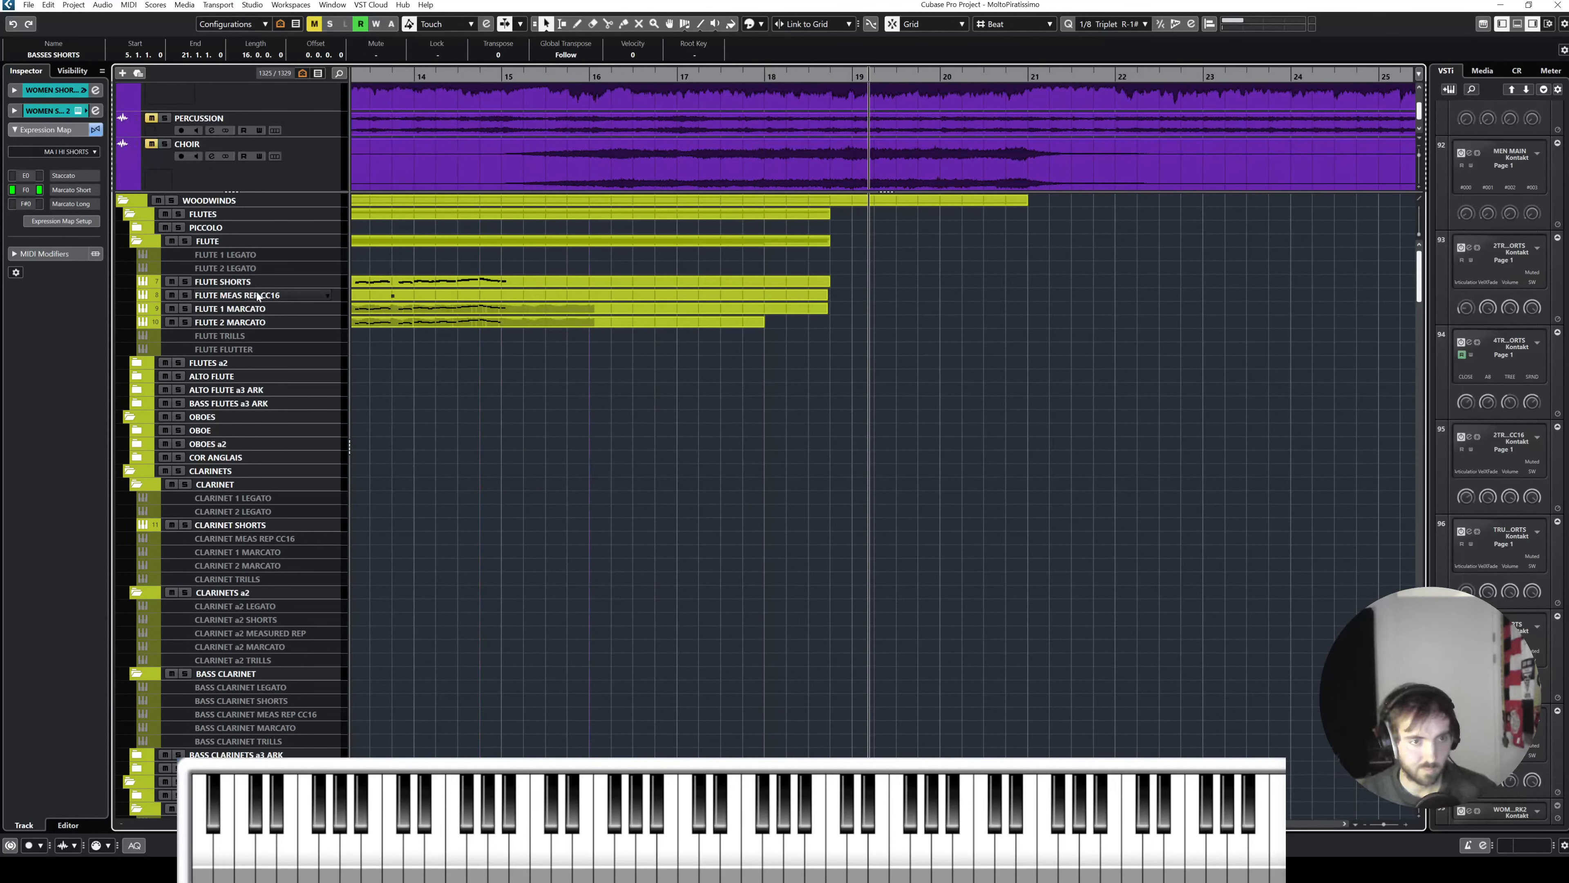
click(253, 254)
scroll(518, 349, right, 2)
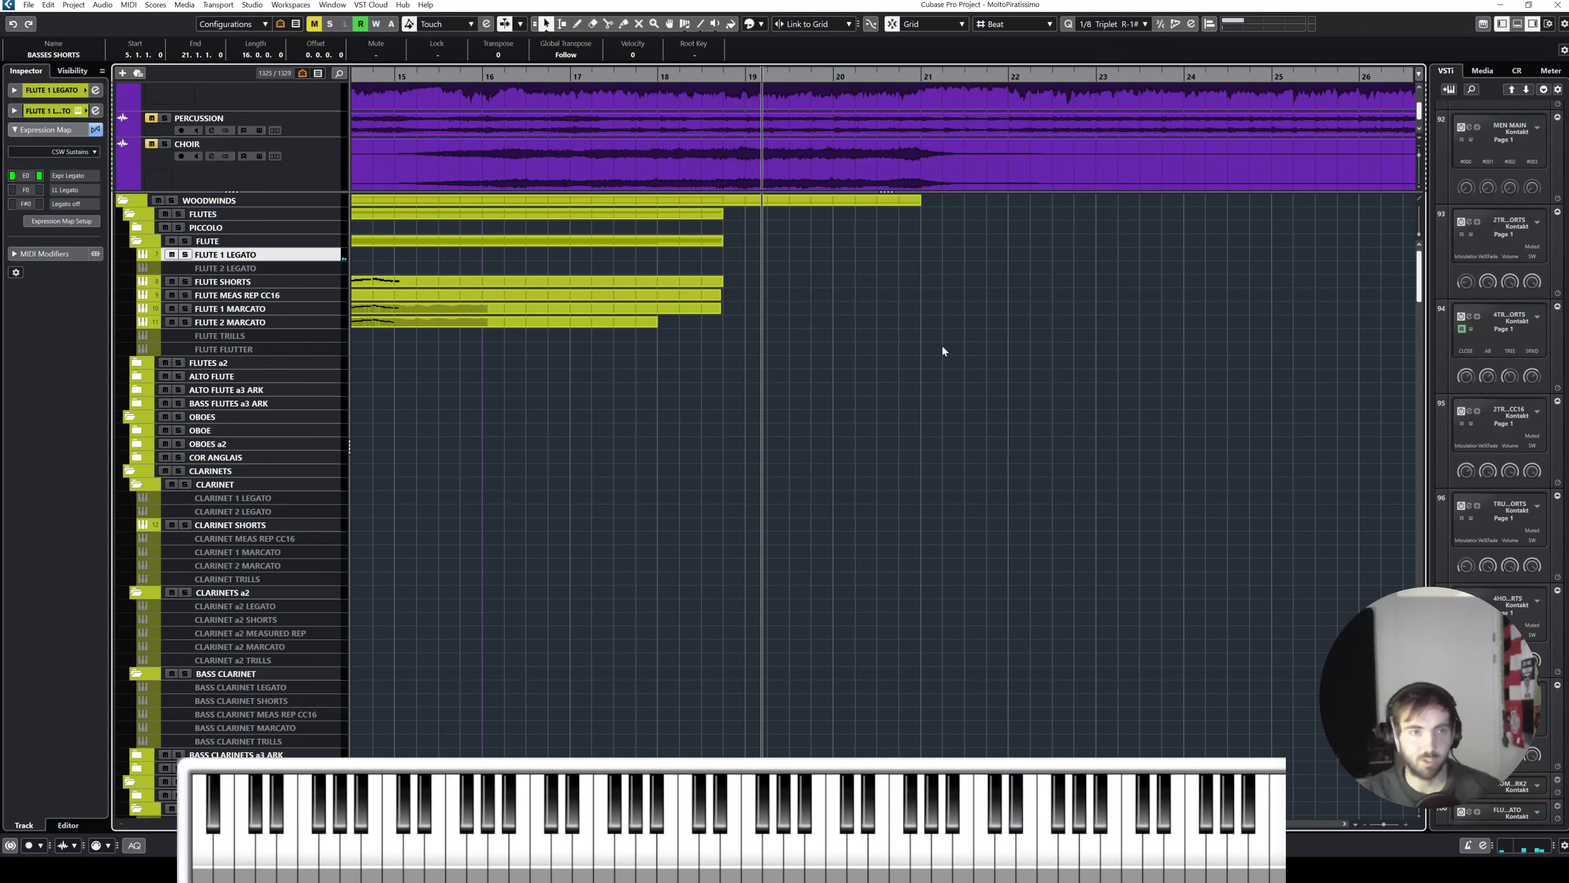
Step: Solo the ORCHESTRA reference track, listen from bar 21 to bar 23, and unsolo it
scroll(452, 158, up, 4)
click(331, 167)
scroll(865, 157, up, 1)
key(s)
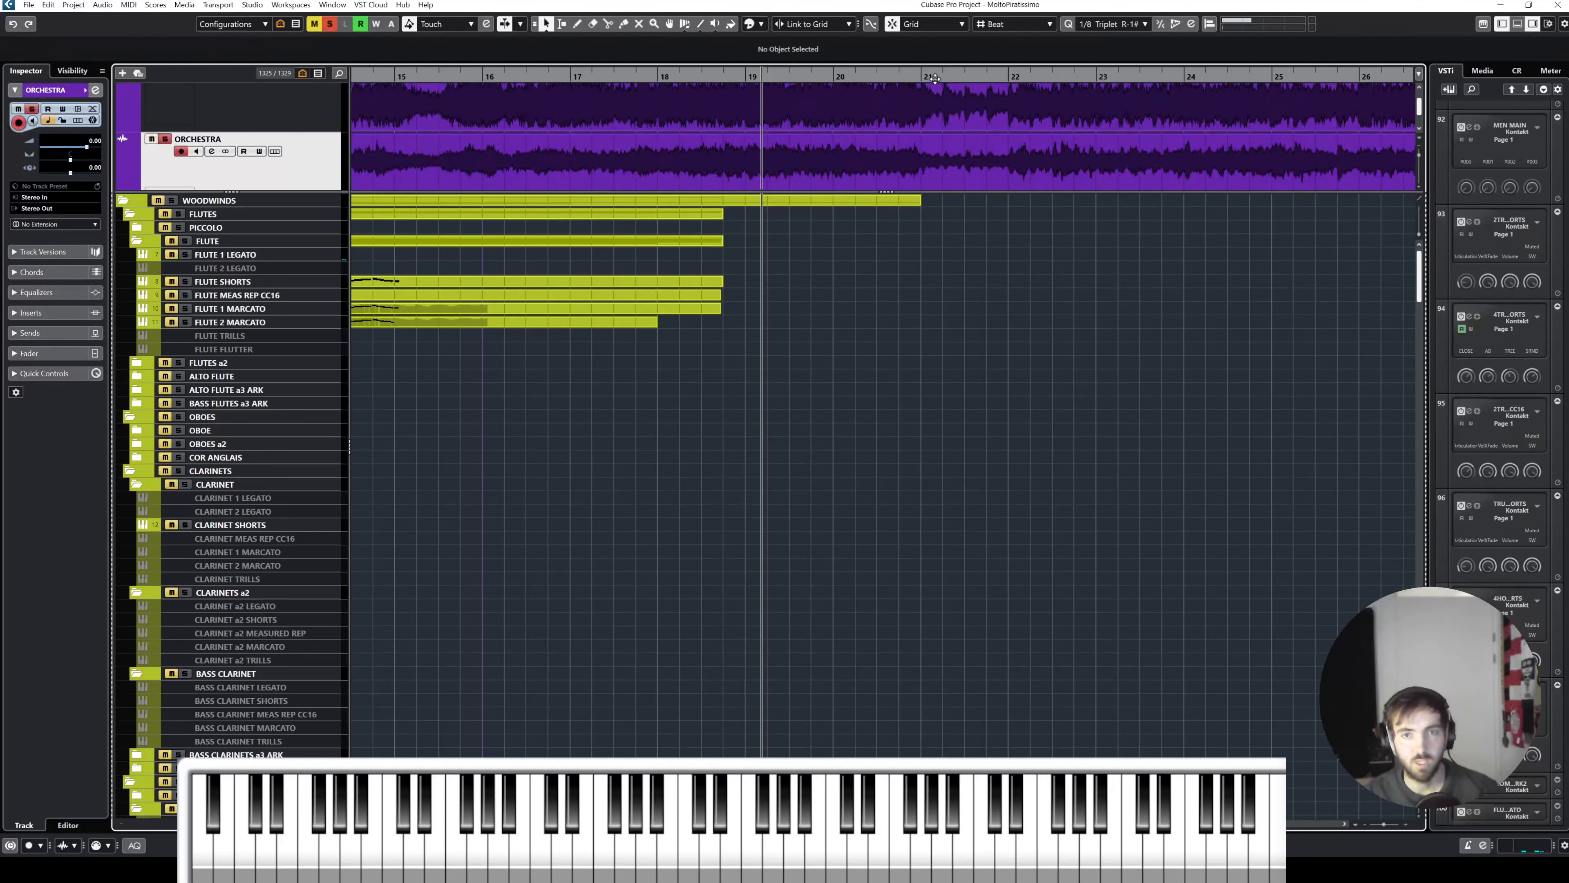
click(933, 78)
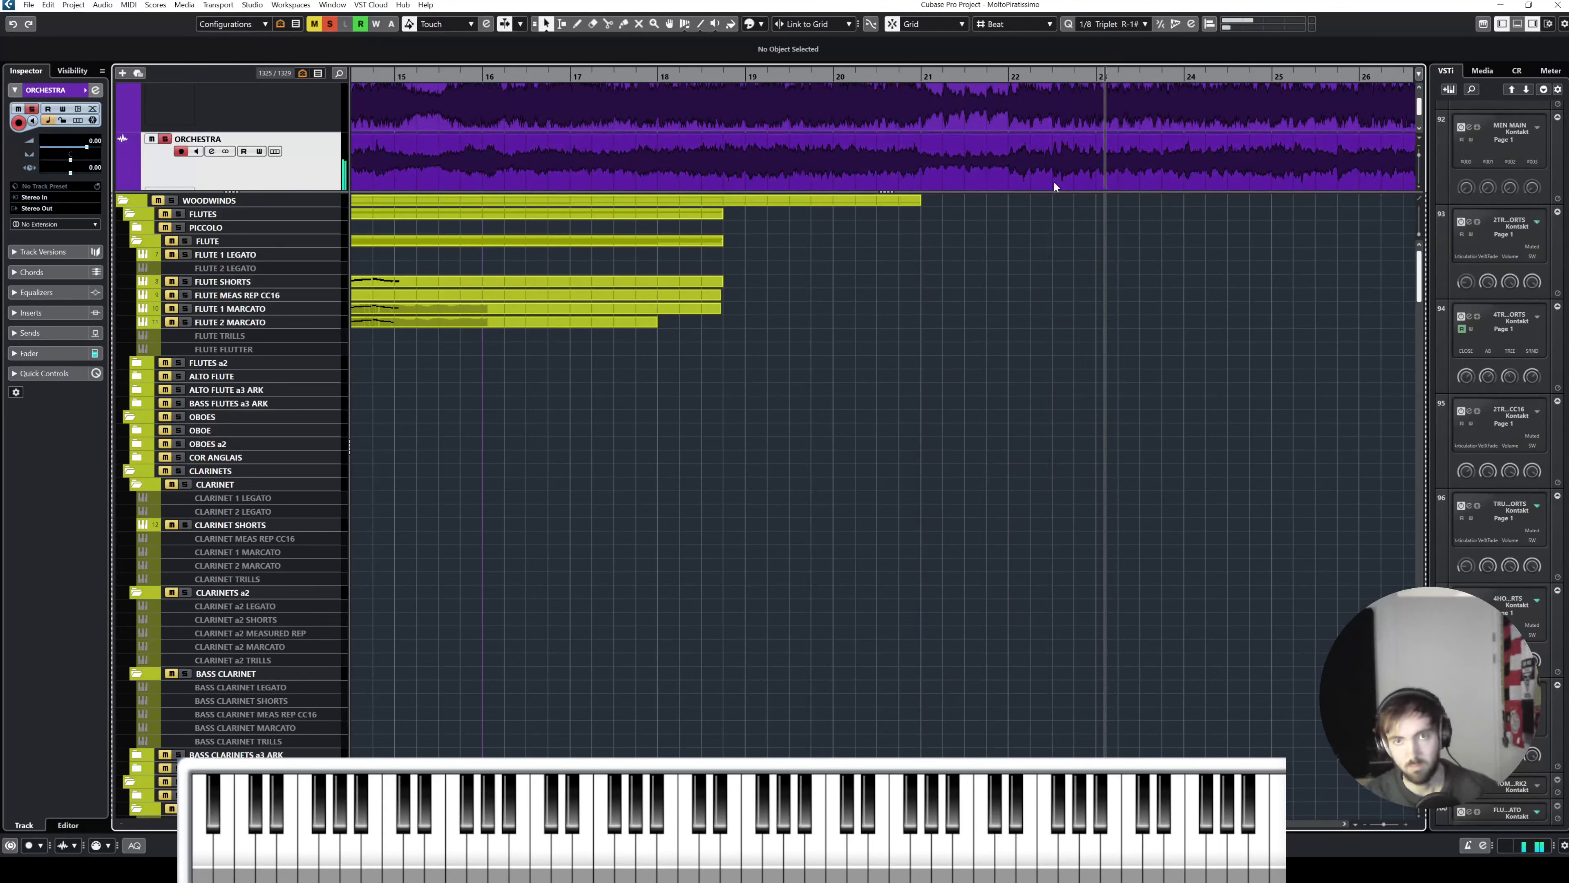
key(space)
key(s)
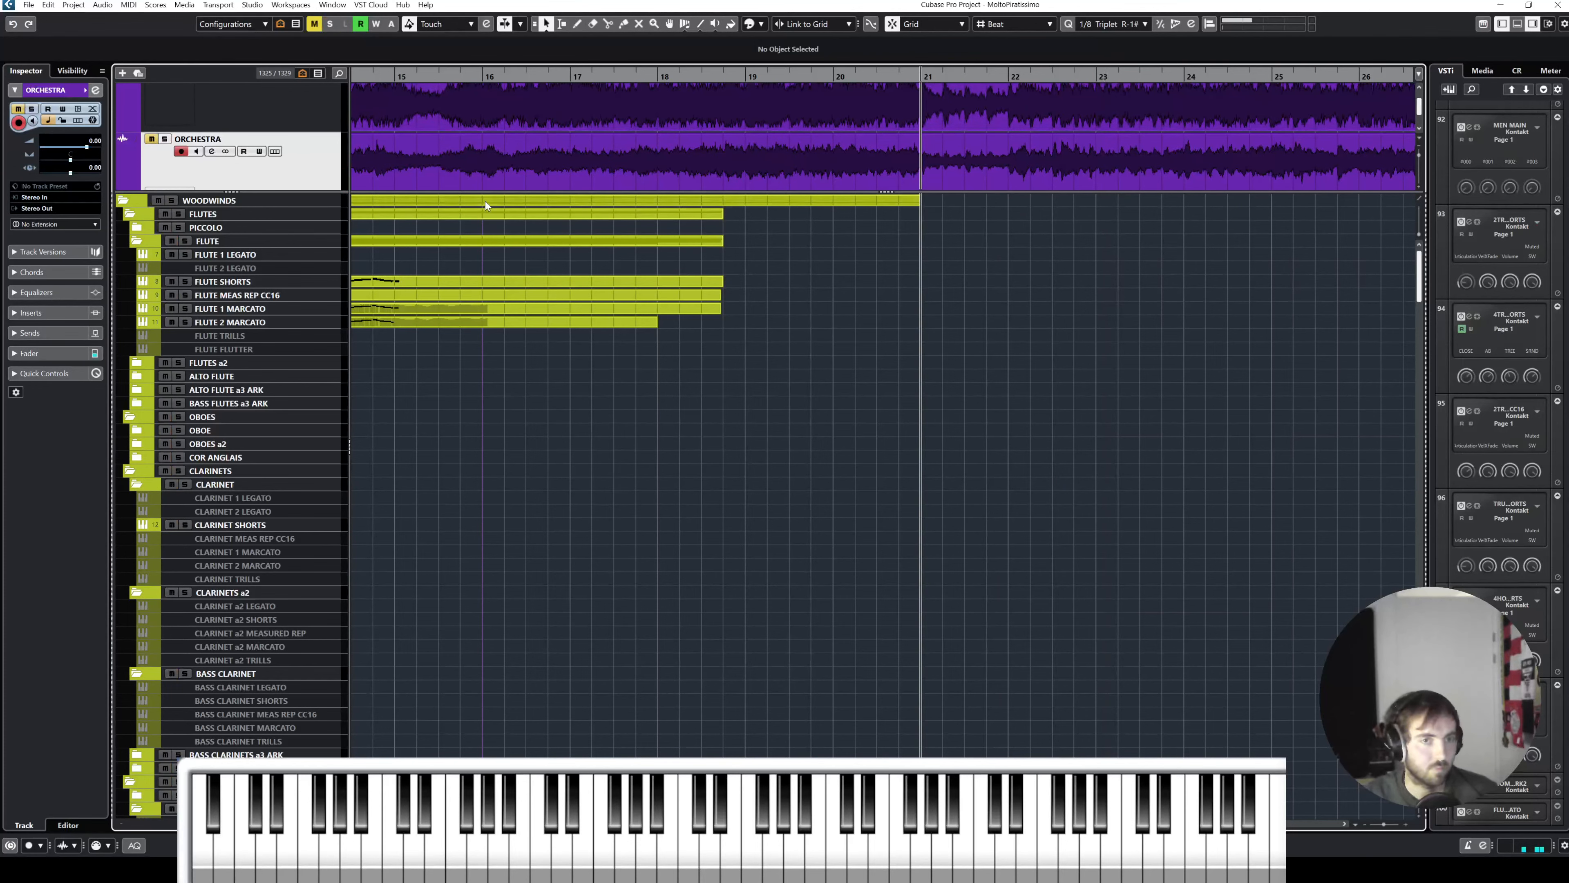
Step: Select the notes from bar 17 onward in the BASSES SHORTS part and place the project cursor at bar 17
scroll(657, 411, down, 15)
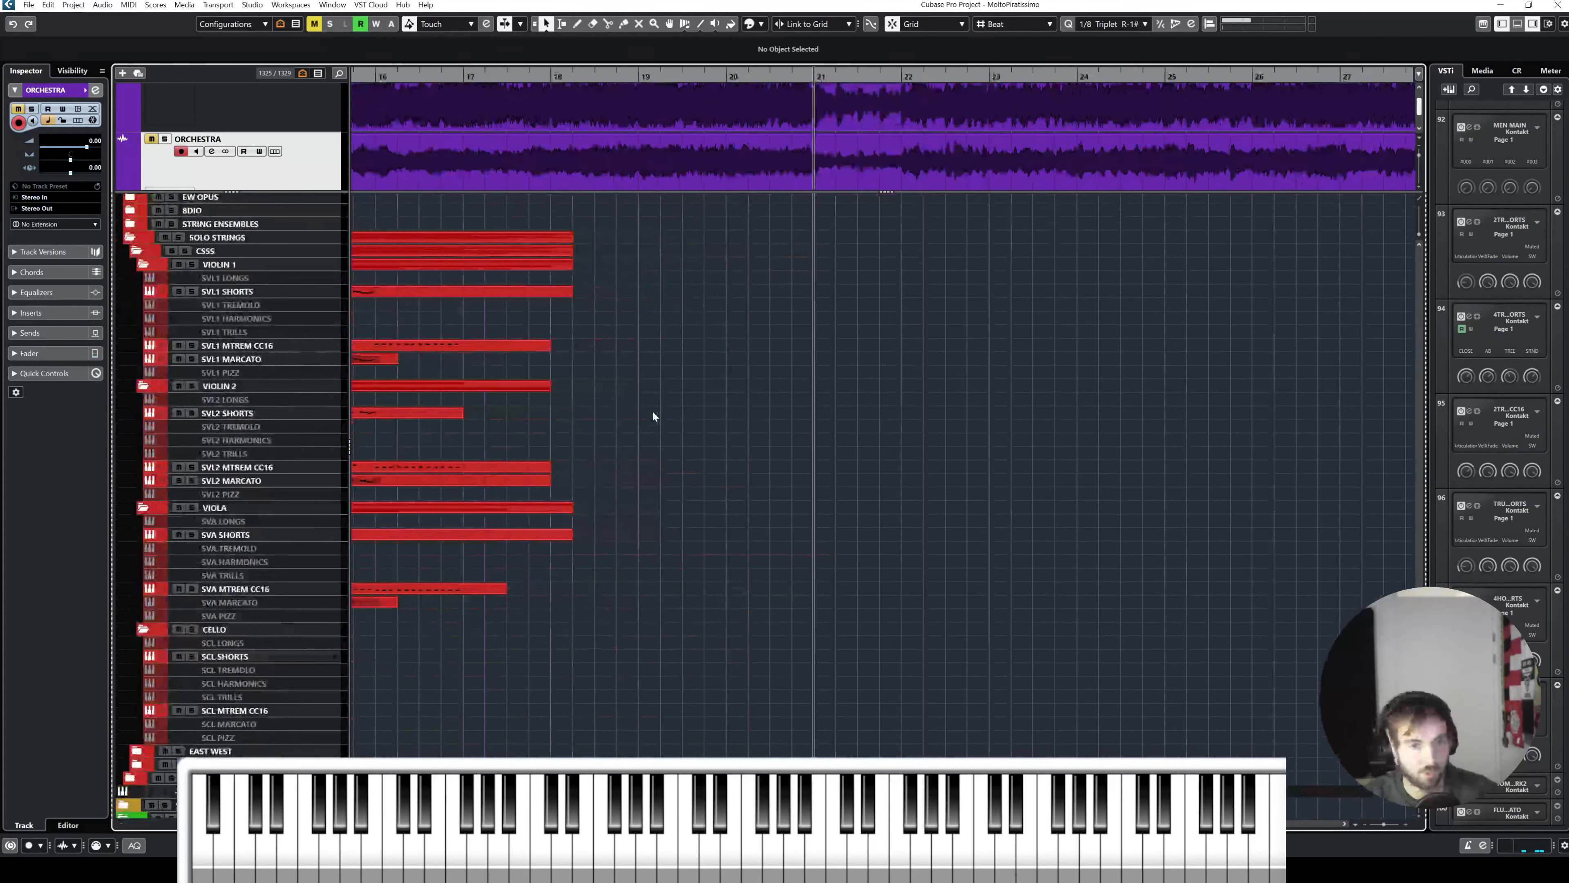
scroll(652, 416, down, 3)
scroll(652, 416, left, 2)
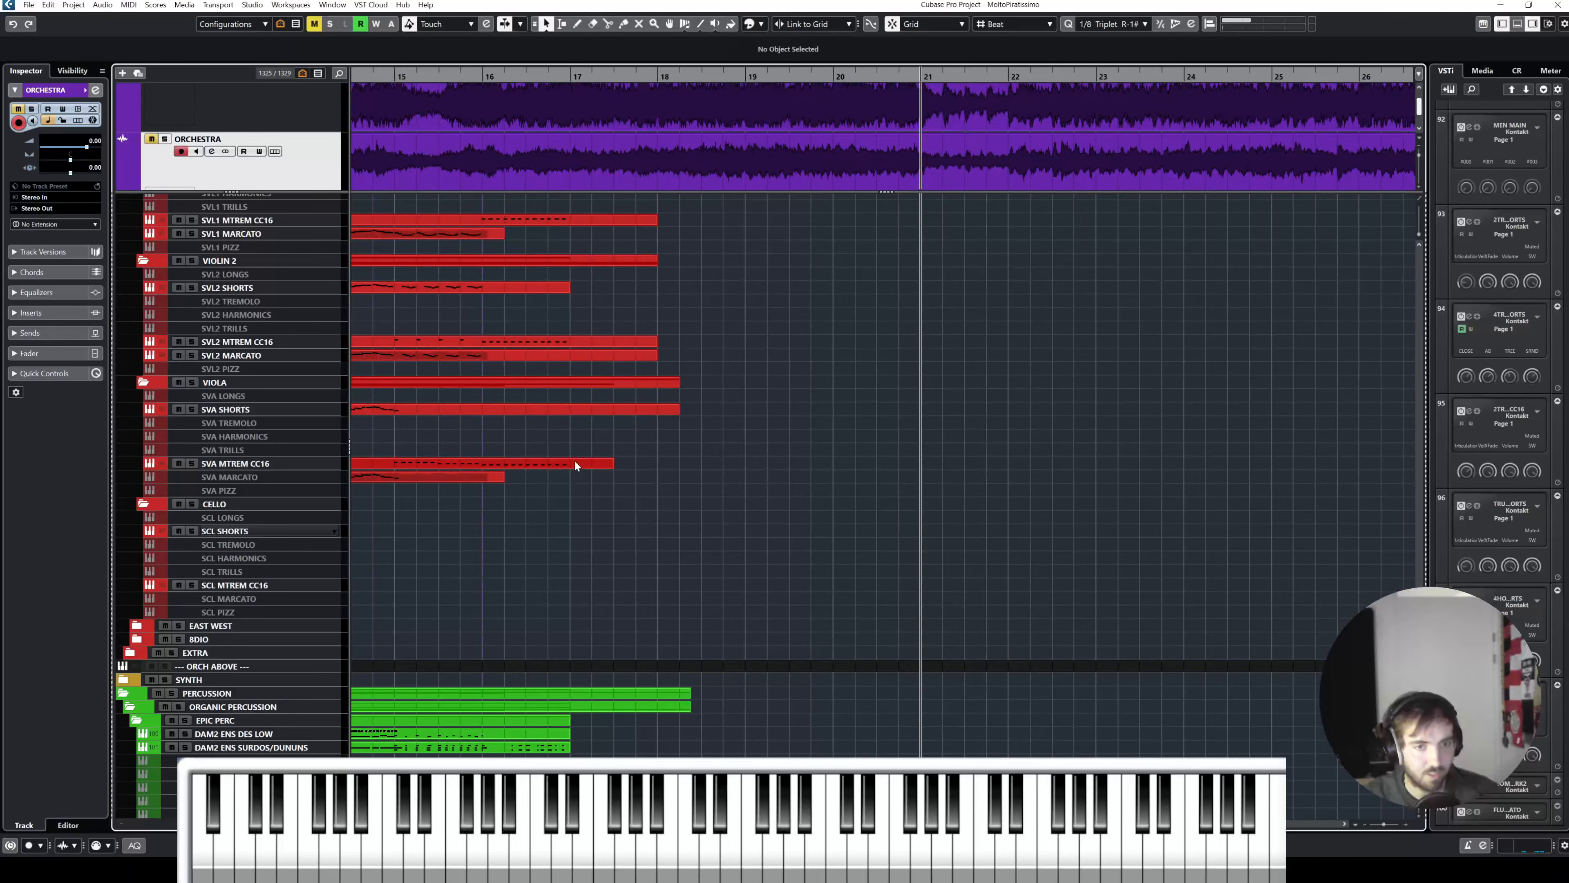
scroll(575, 465, down, 10)
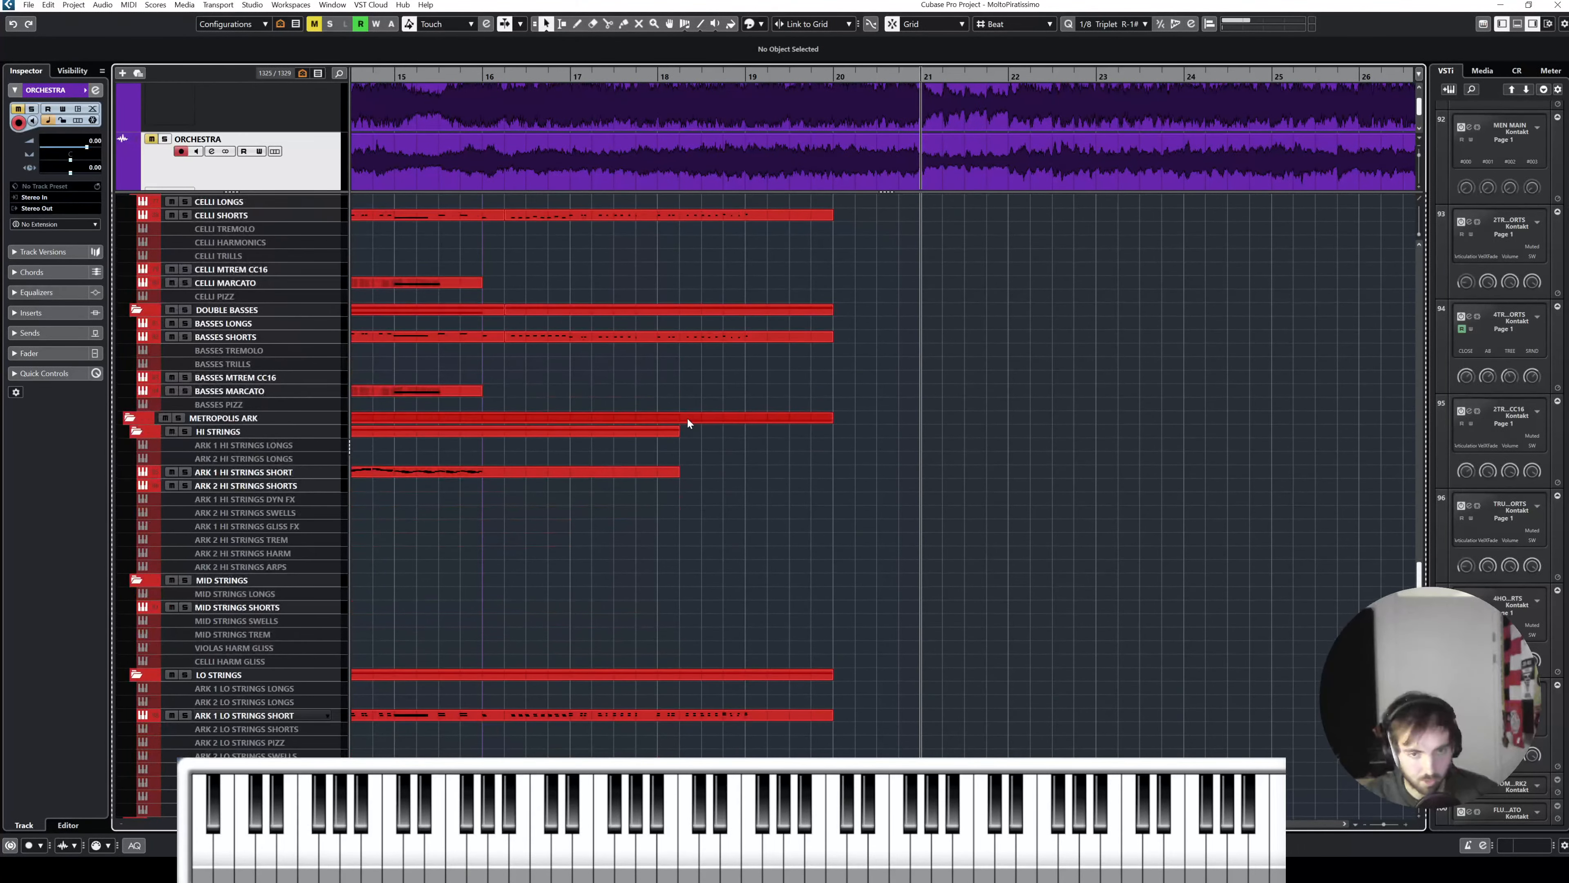
double_click(707, 336)
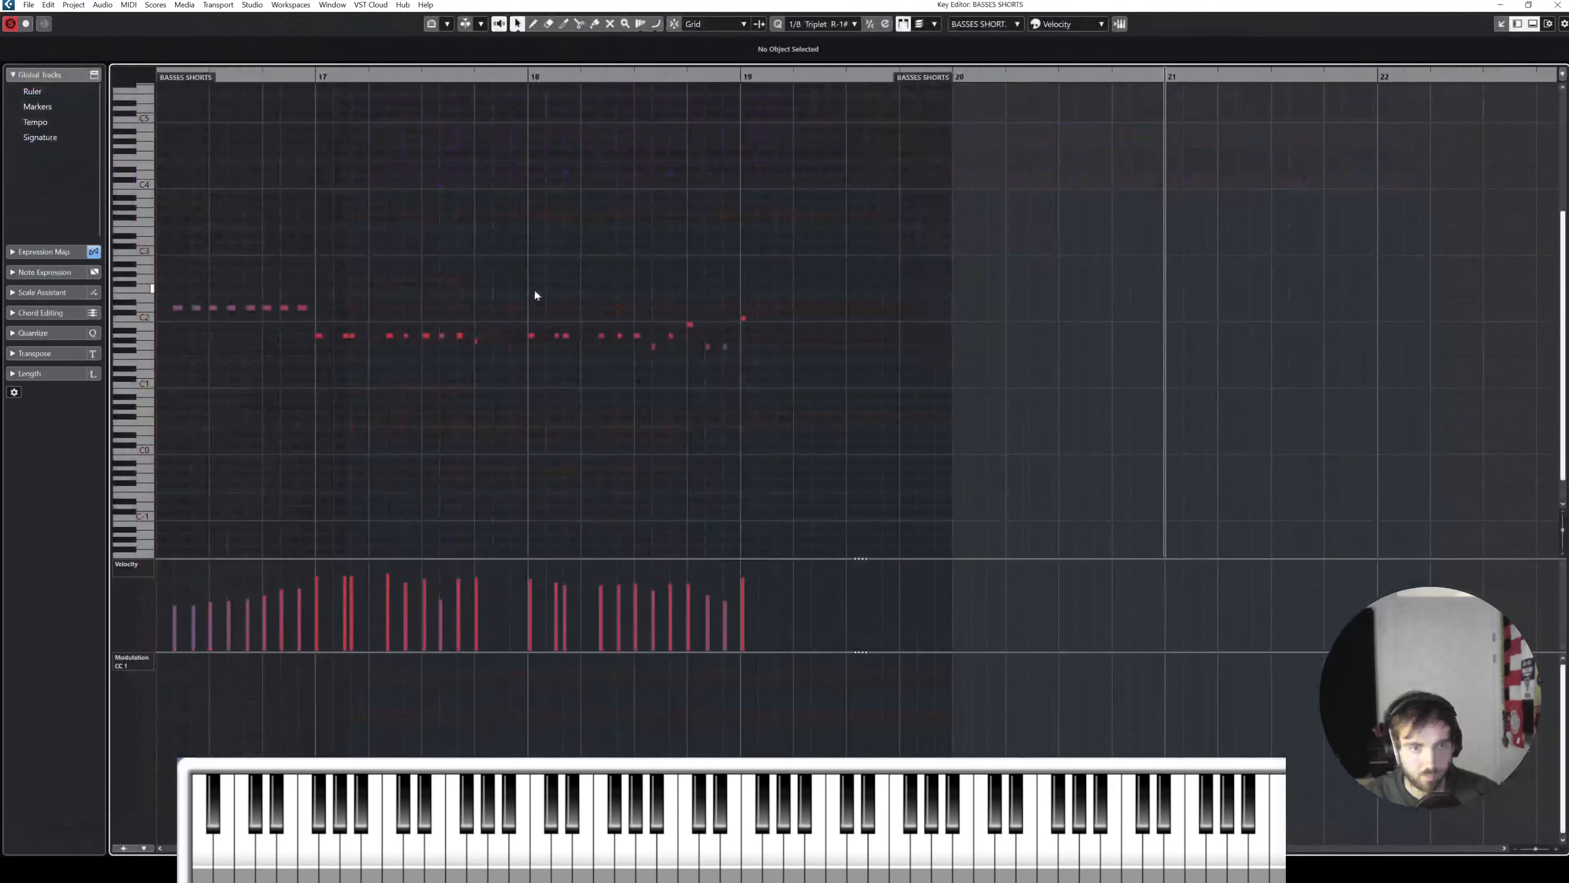
mouse_move(308, 276)
mouse_down()
mouse_move(1009, 501)
mouse_move(346, 230)
mouse_move(317, 279)
mouse_up()
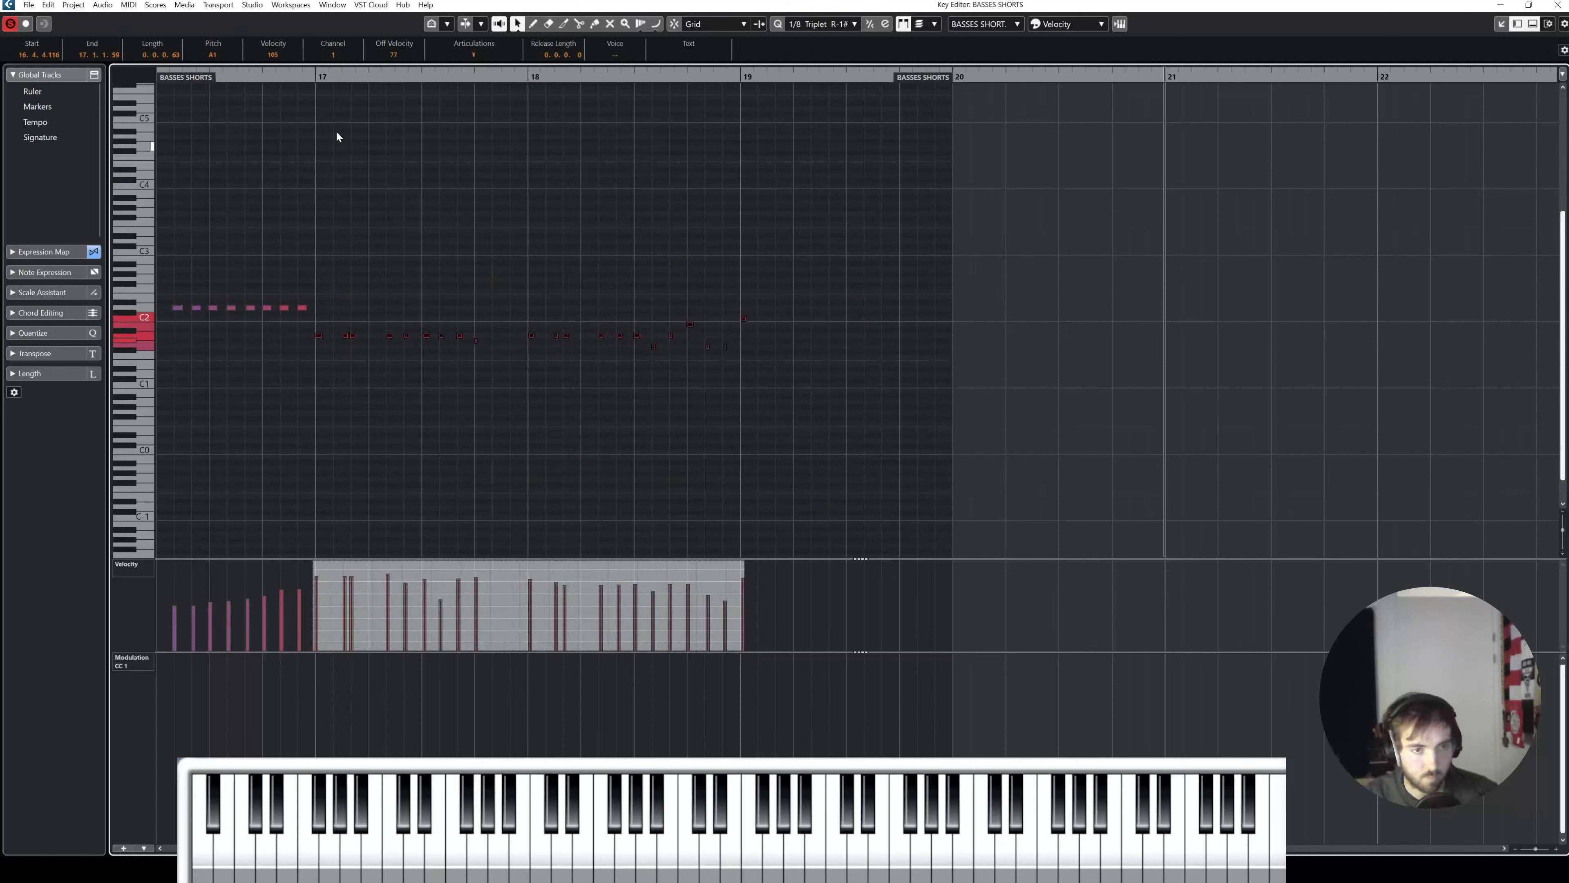
drag(309, 79, 317, 76)
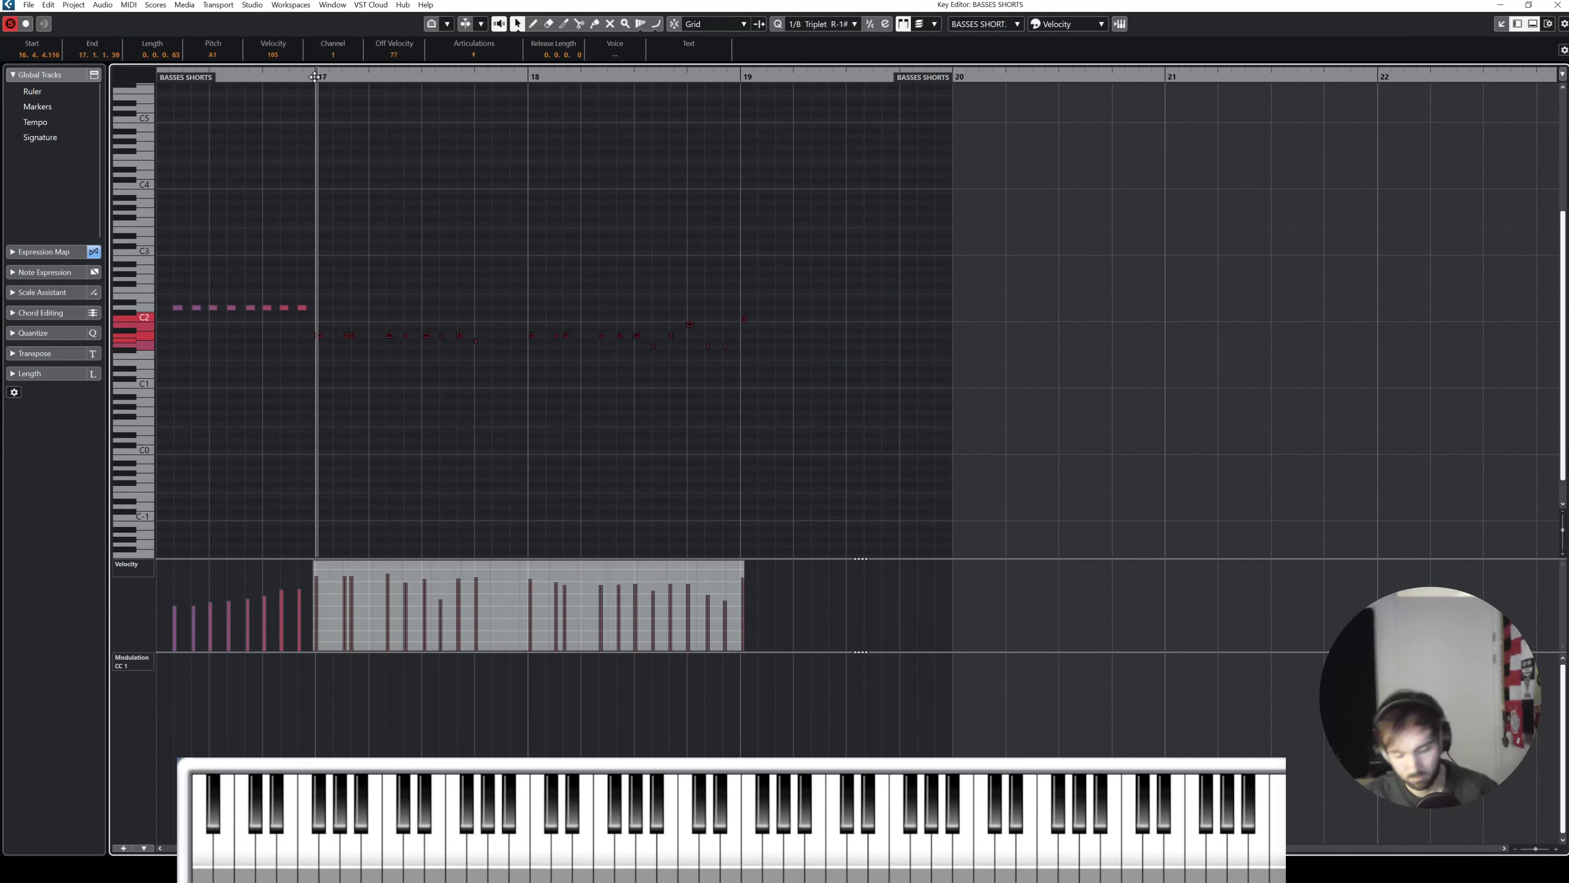
key(j)
click(315, 77)
click(1557, 5)
scroll(786, 316, up, 10)
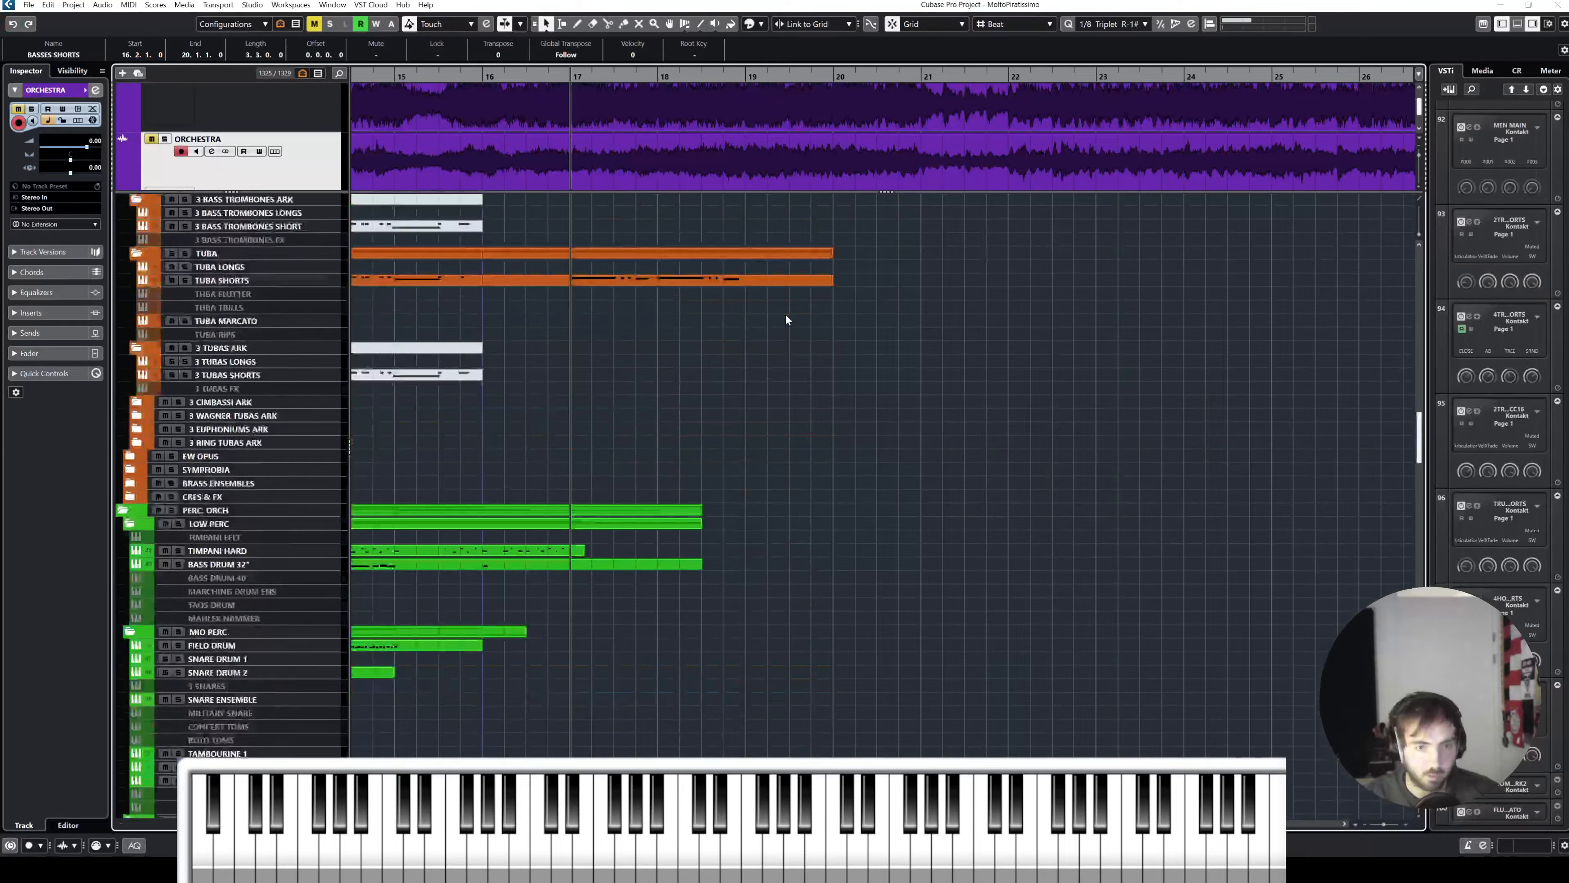
Step: Open the BASSOONS a2 SHORTS part for note editing and play it from bar 17
scroll(785, 319, up, 15)
click(592, 461)
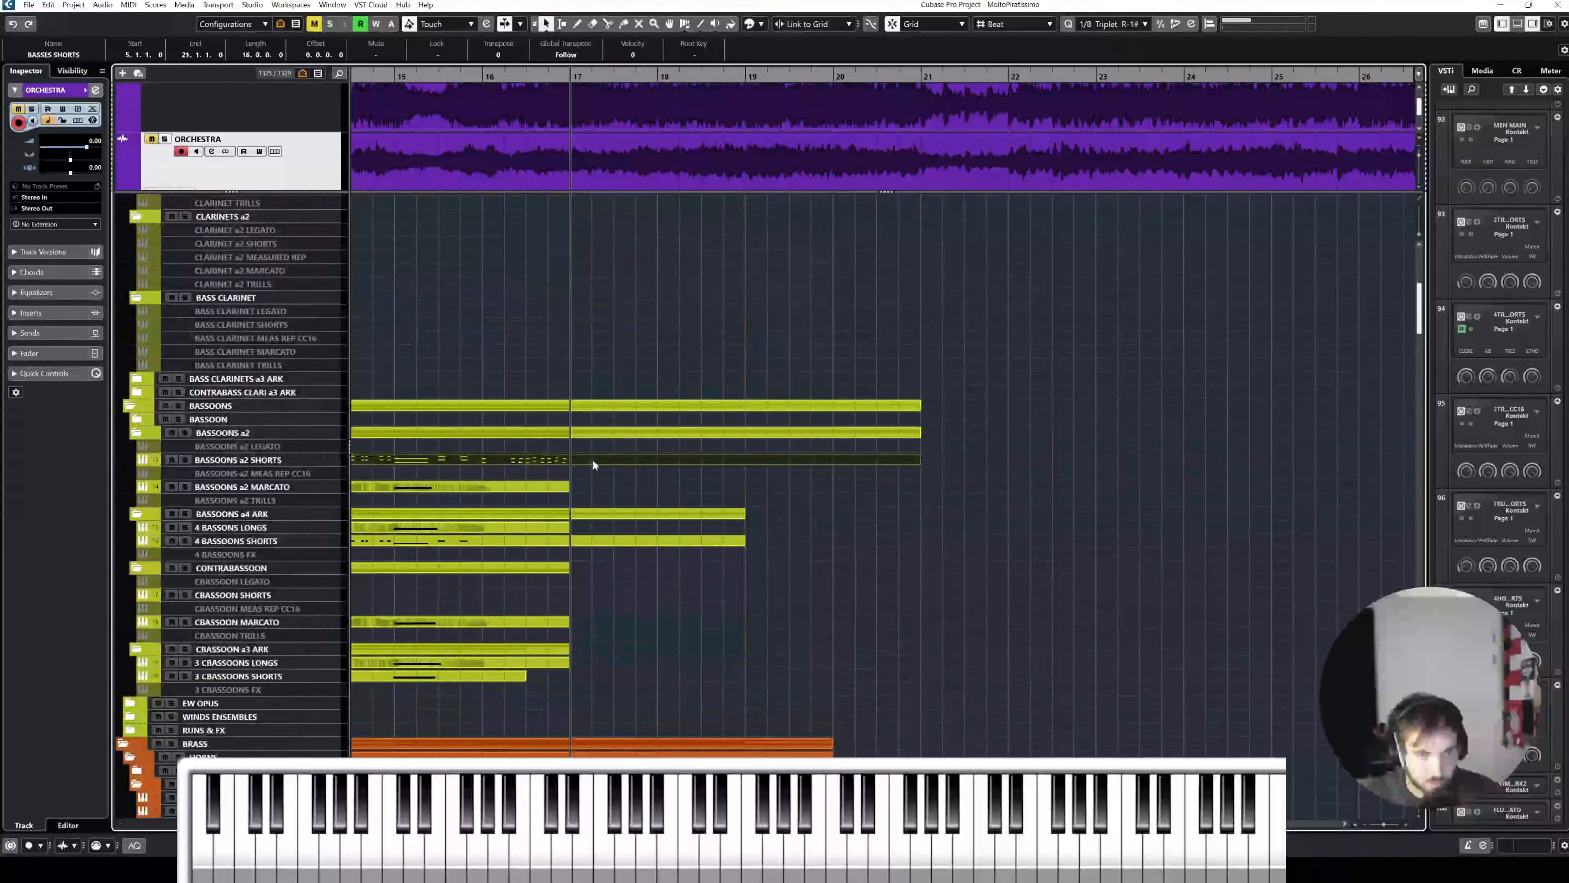
double_click(591, 460)
key(space)
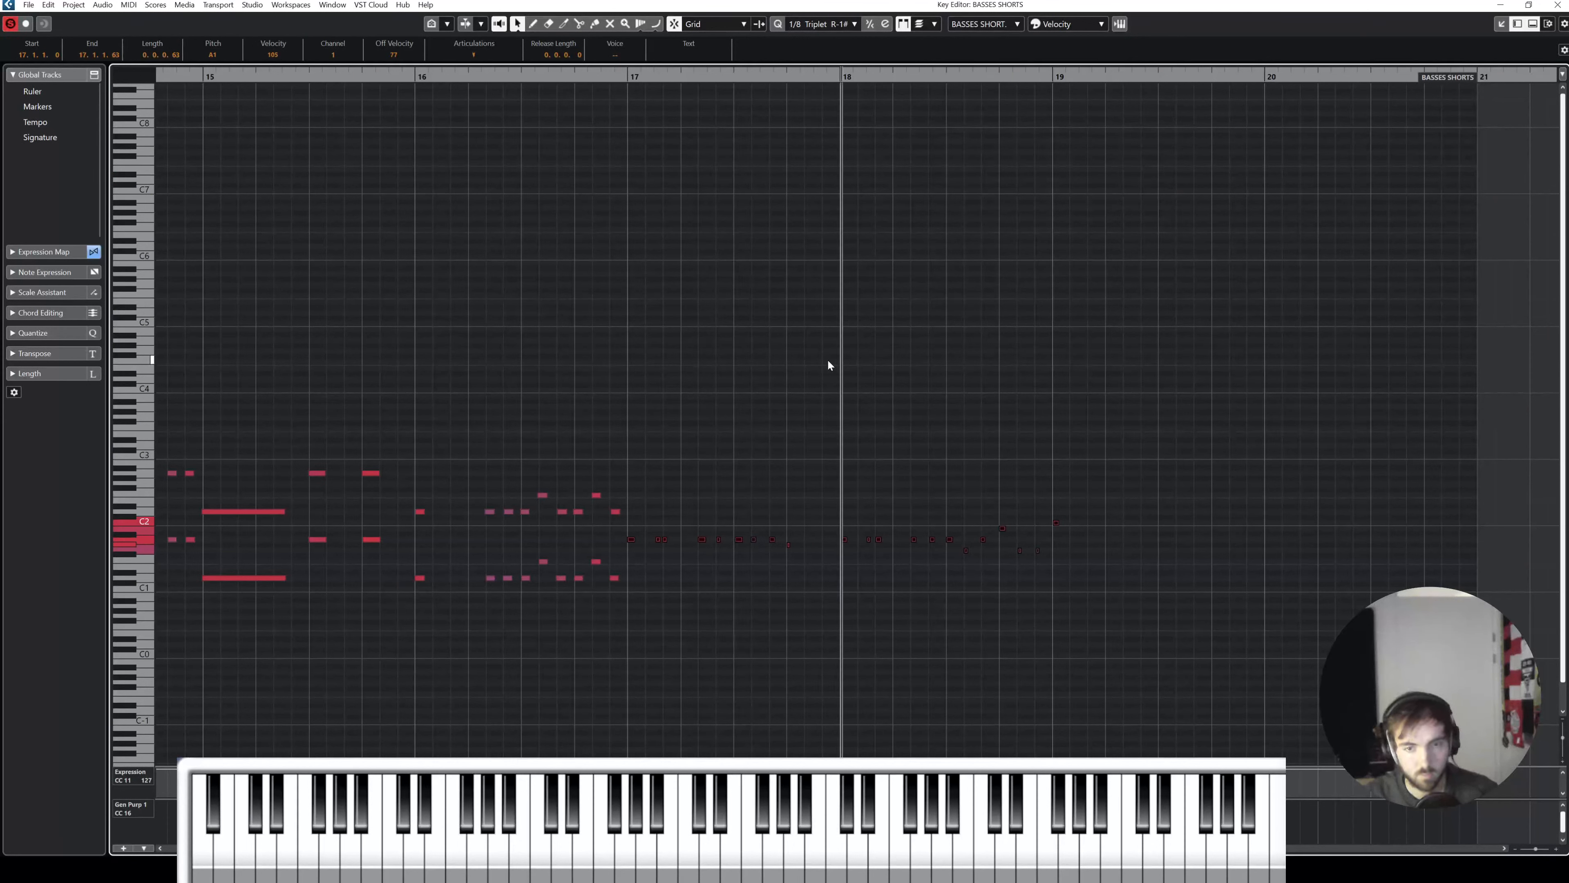
Step: Quantize the BASSOONS a2 SHORTS notes from bar 17 onward with the 1/16 Triplet setting and close the editor
drag(1156, 596, 672, 457)
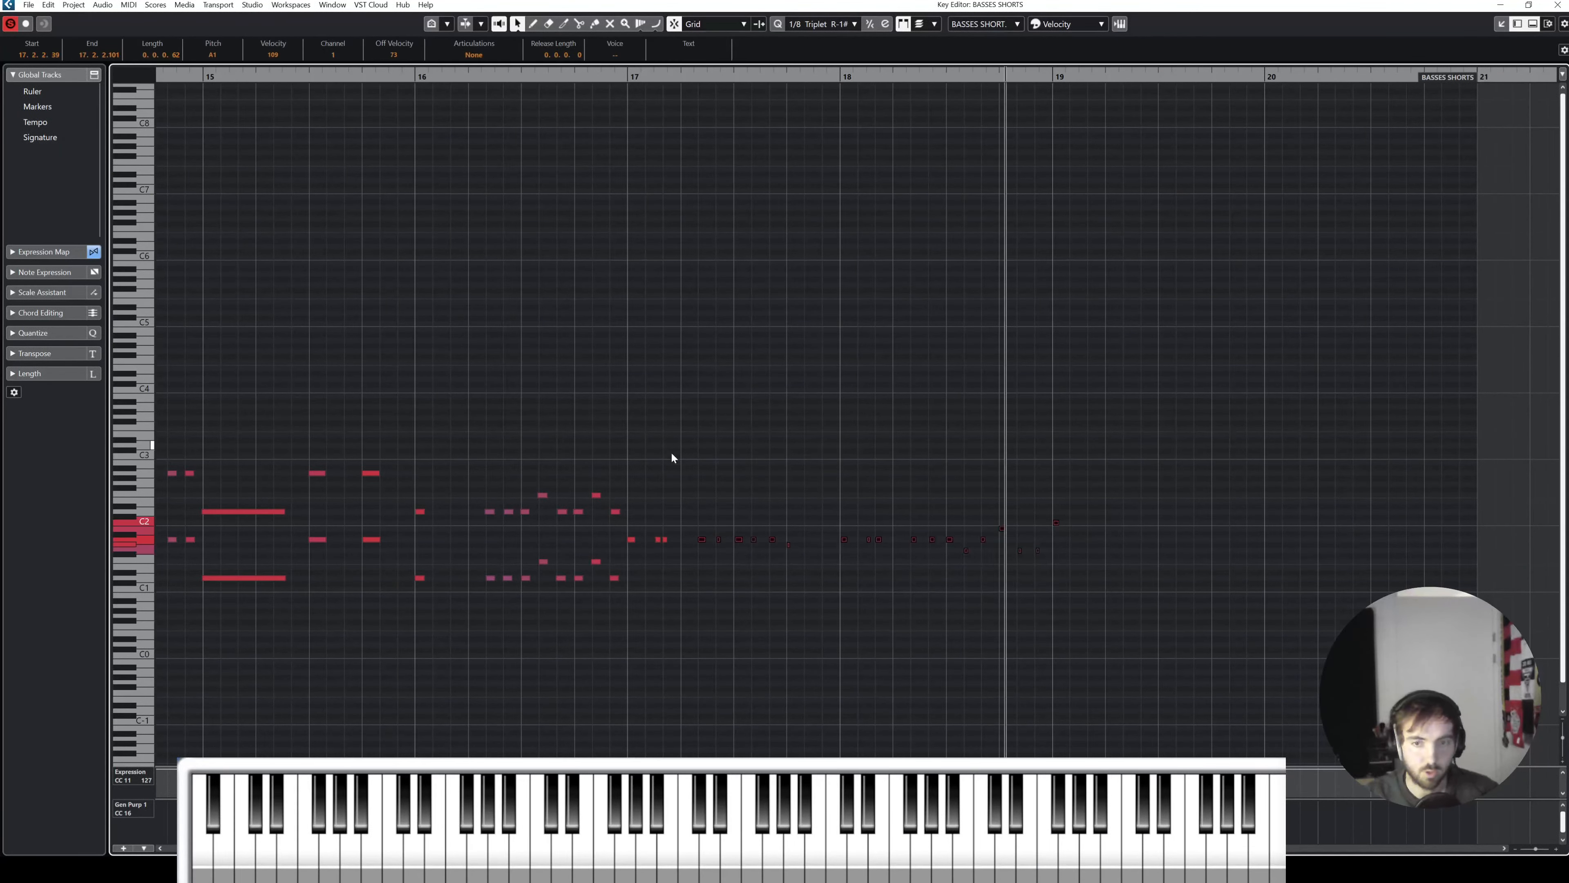
click(638, 482)
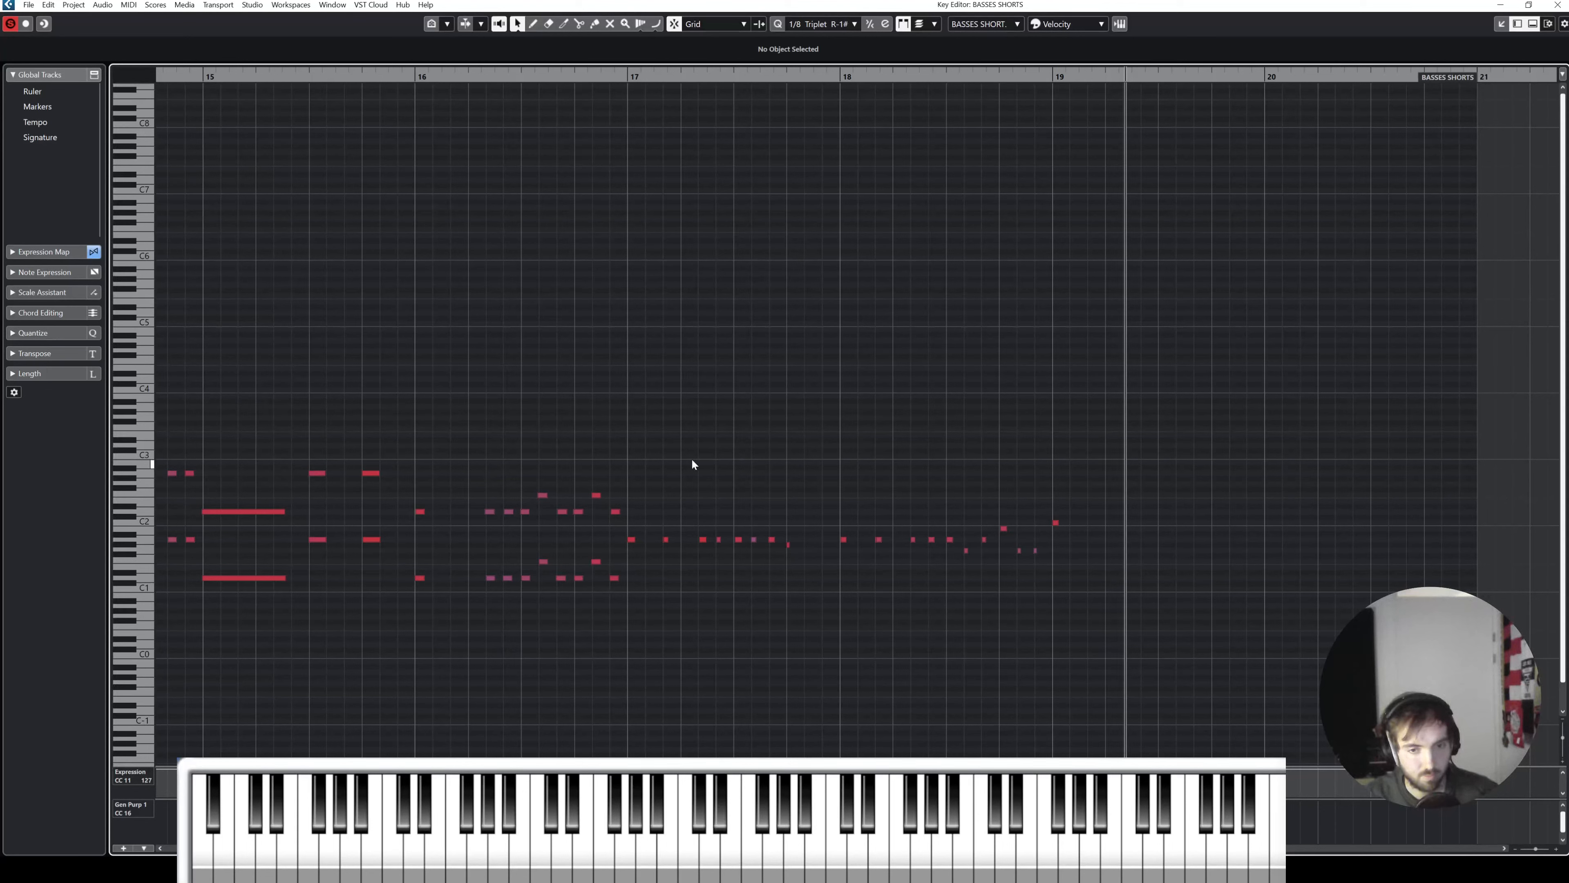
click(818, 25)
click(838, 416)
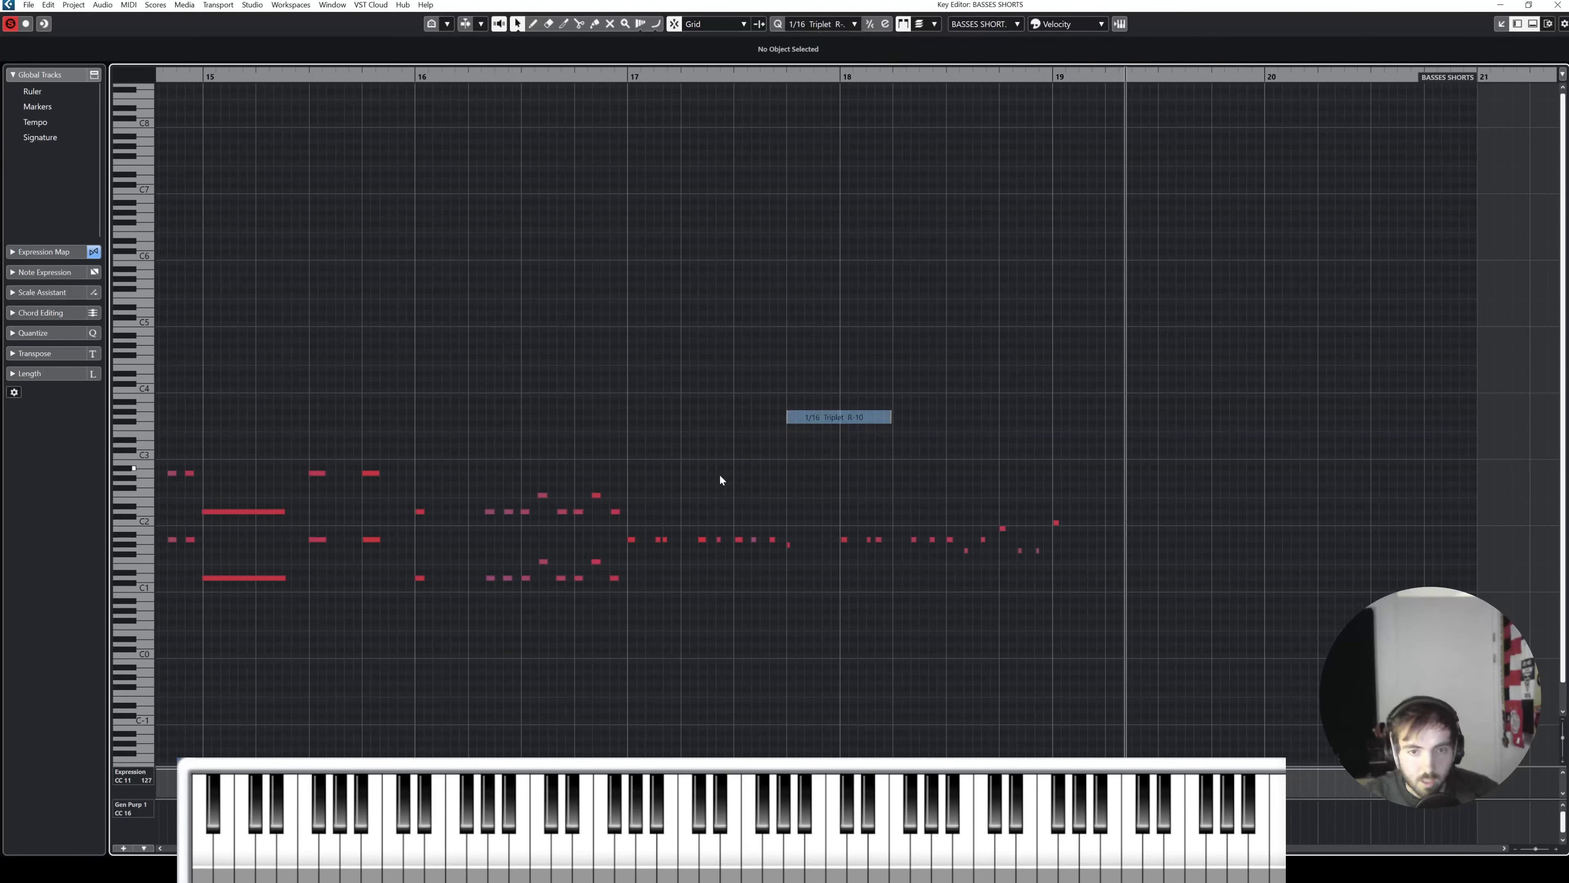
drag(630, 449, 1143, 578)
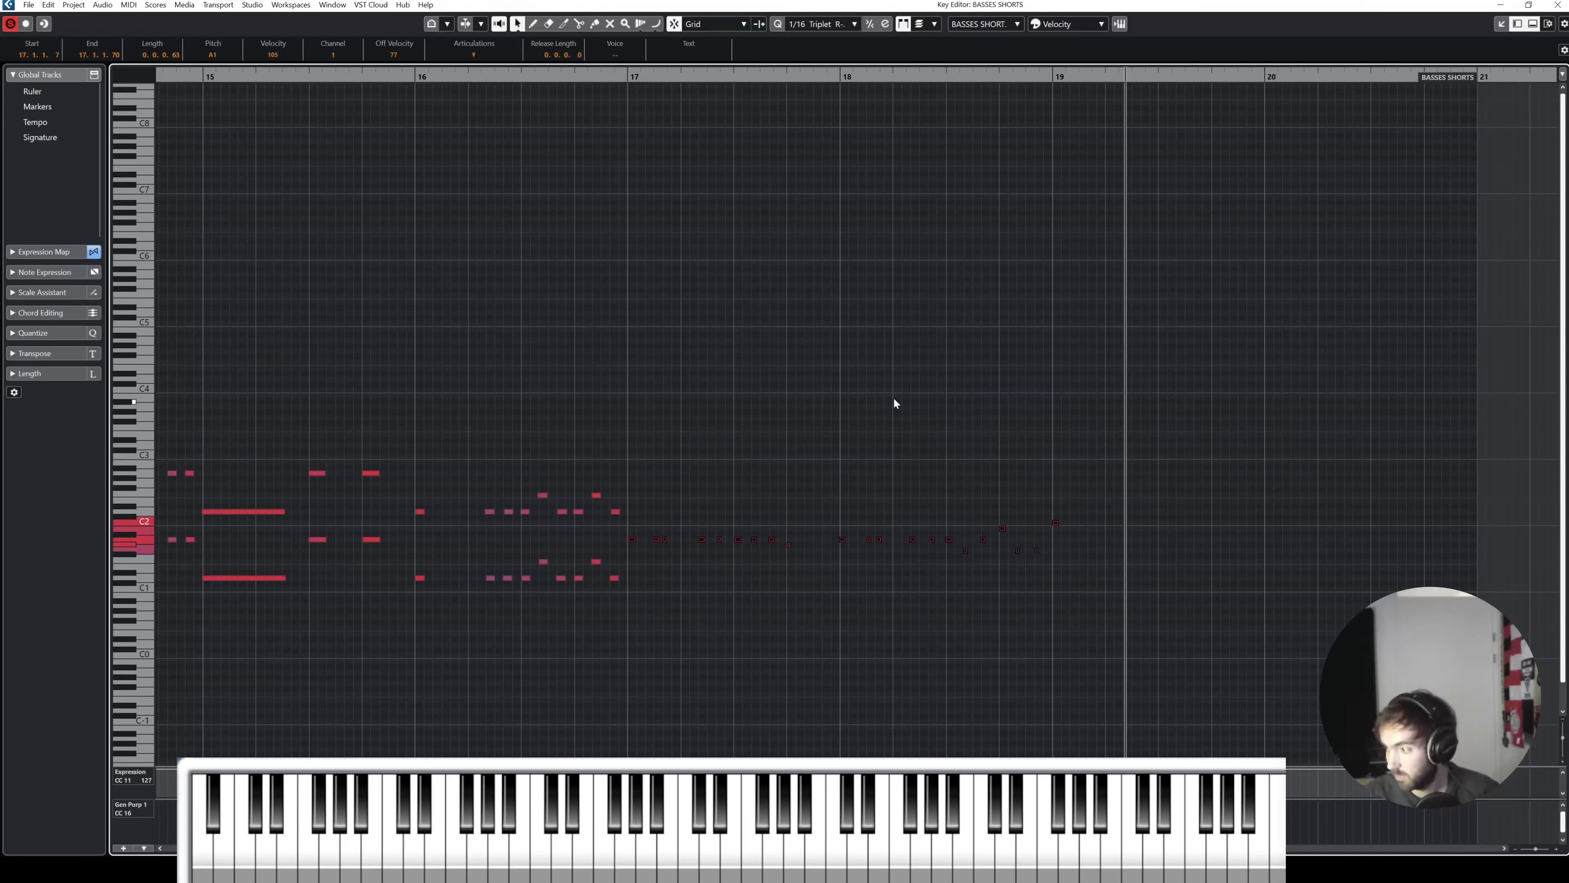
click(1558, 4)
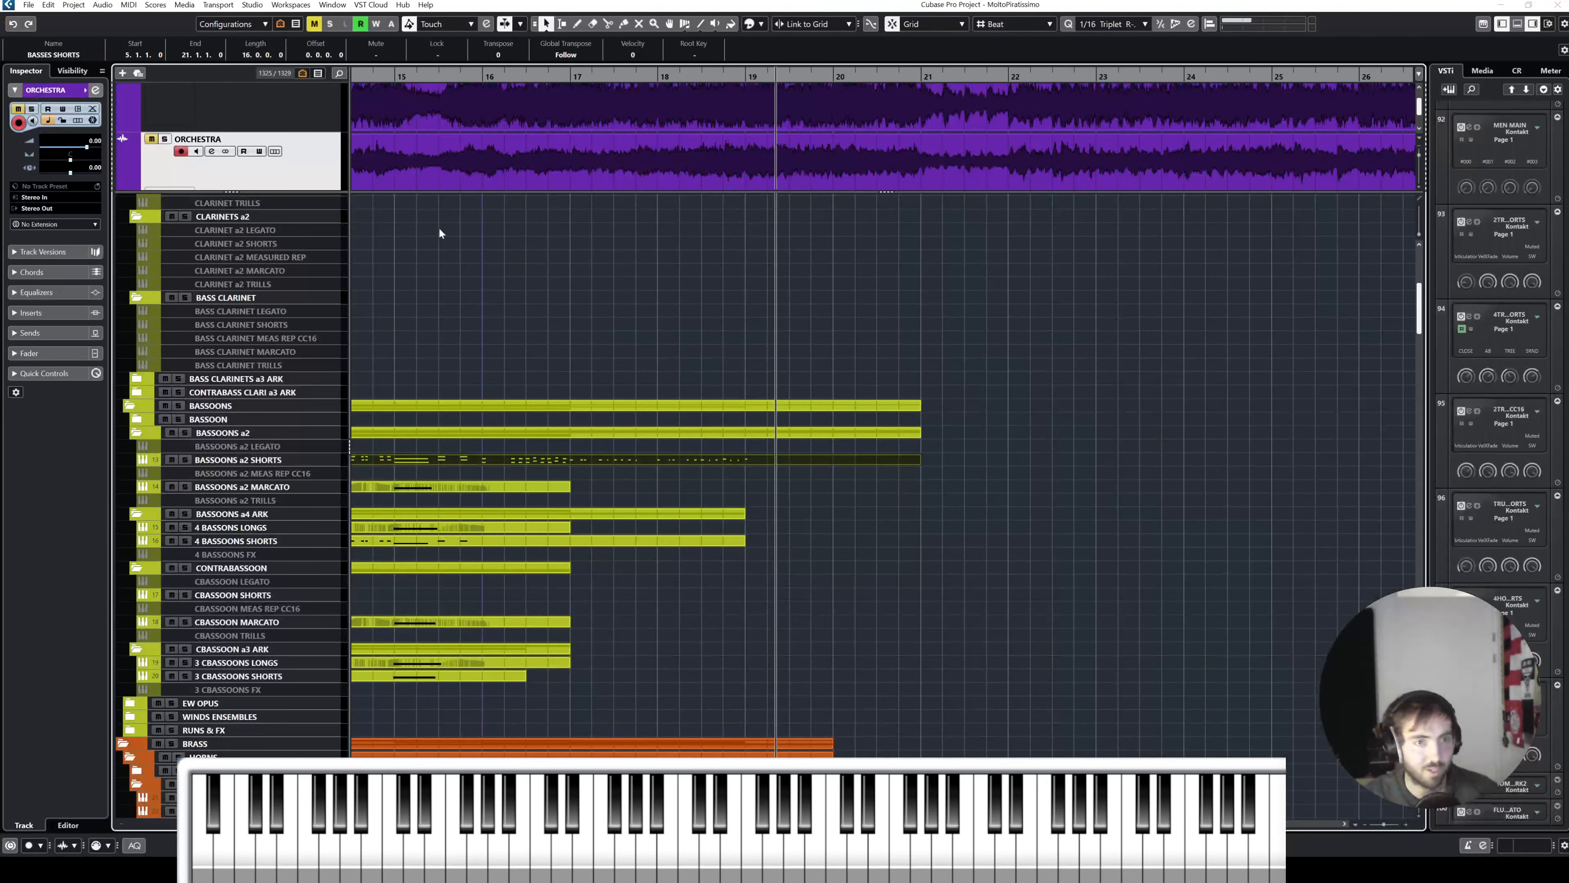
Step: Enlarge the reference track area, solo the INSTRUMENTAL track and play it from bar 19
scroll(439, 233, up, 8)
drag(412, 191, 415, 502)
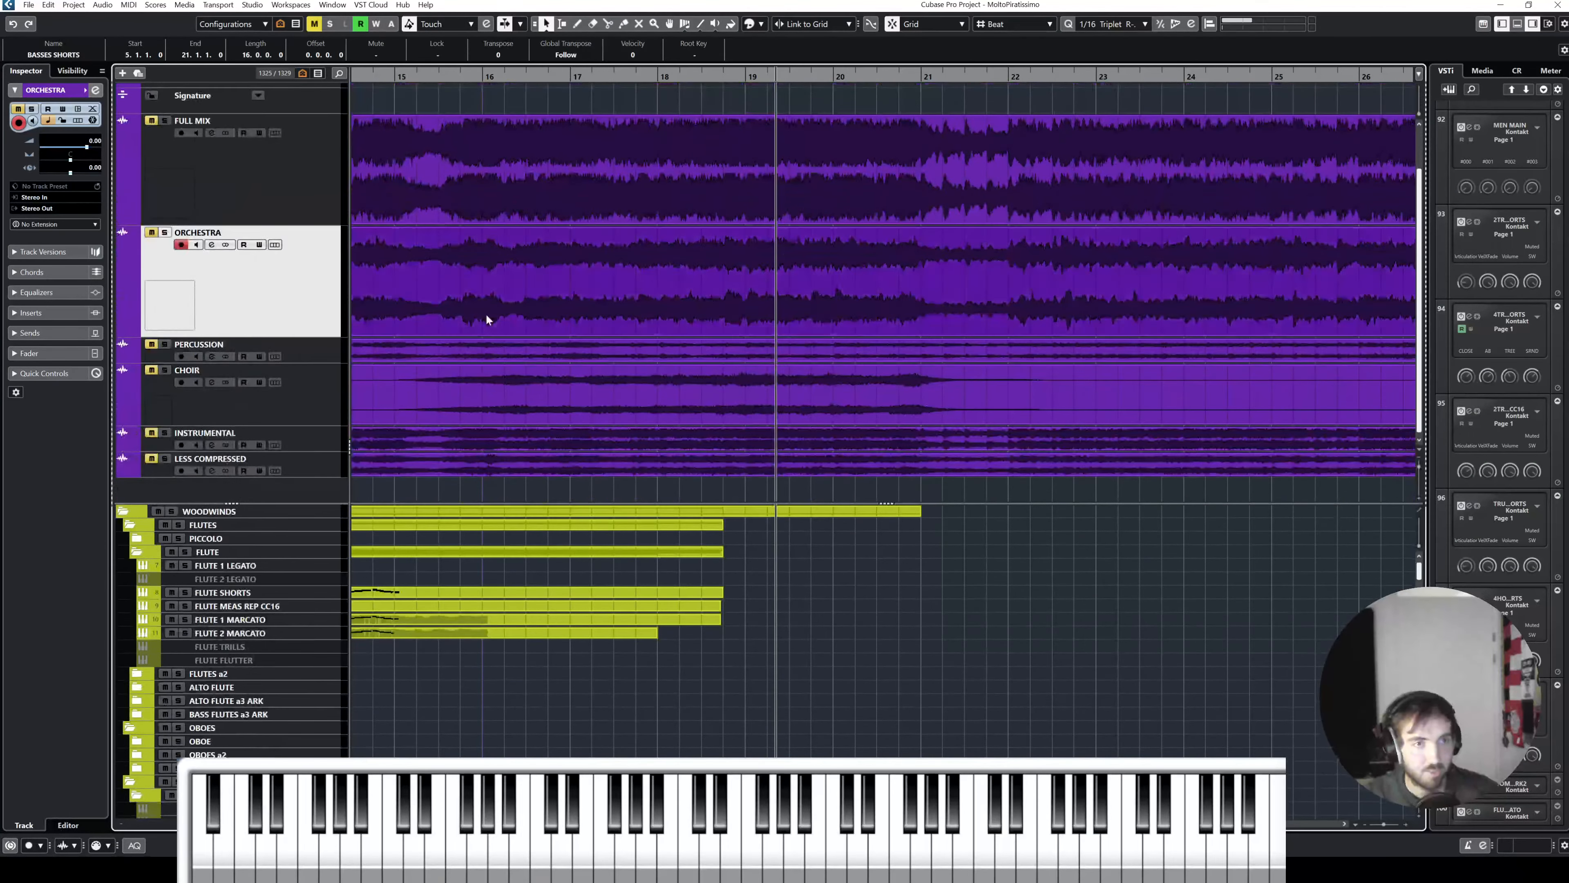
scroll(485, 314, up, 2)
click(288, 272)
click(293, 322)
click(312, 410)
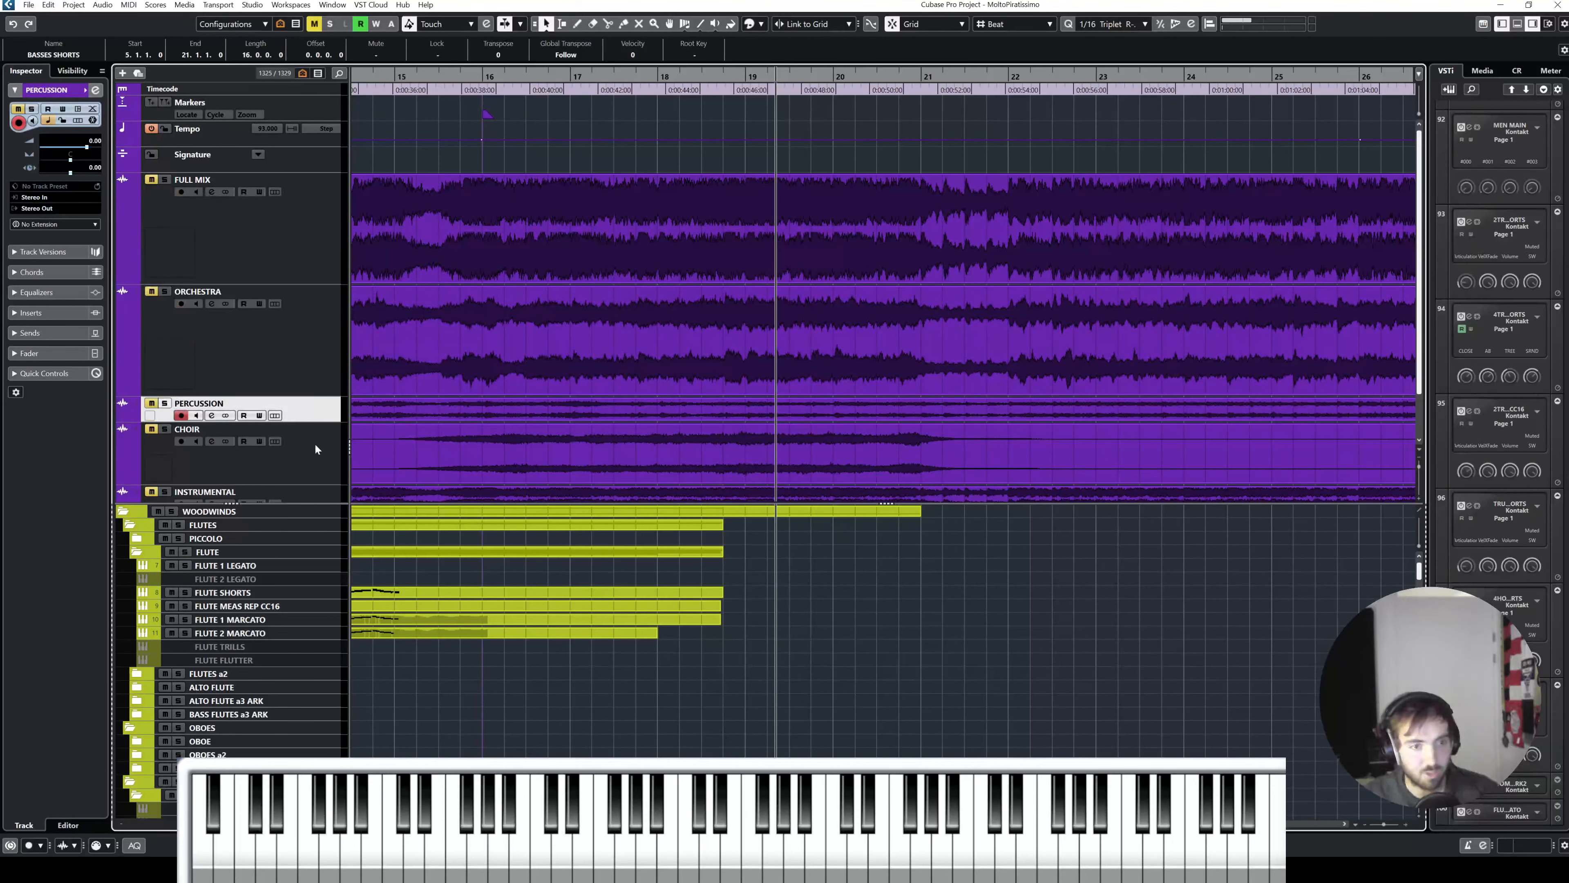
click(315, 443)
scroll(316, 443, down, 2)
click(316, 442)
key(s)
click(570, 499)
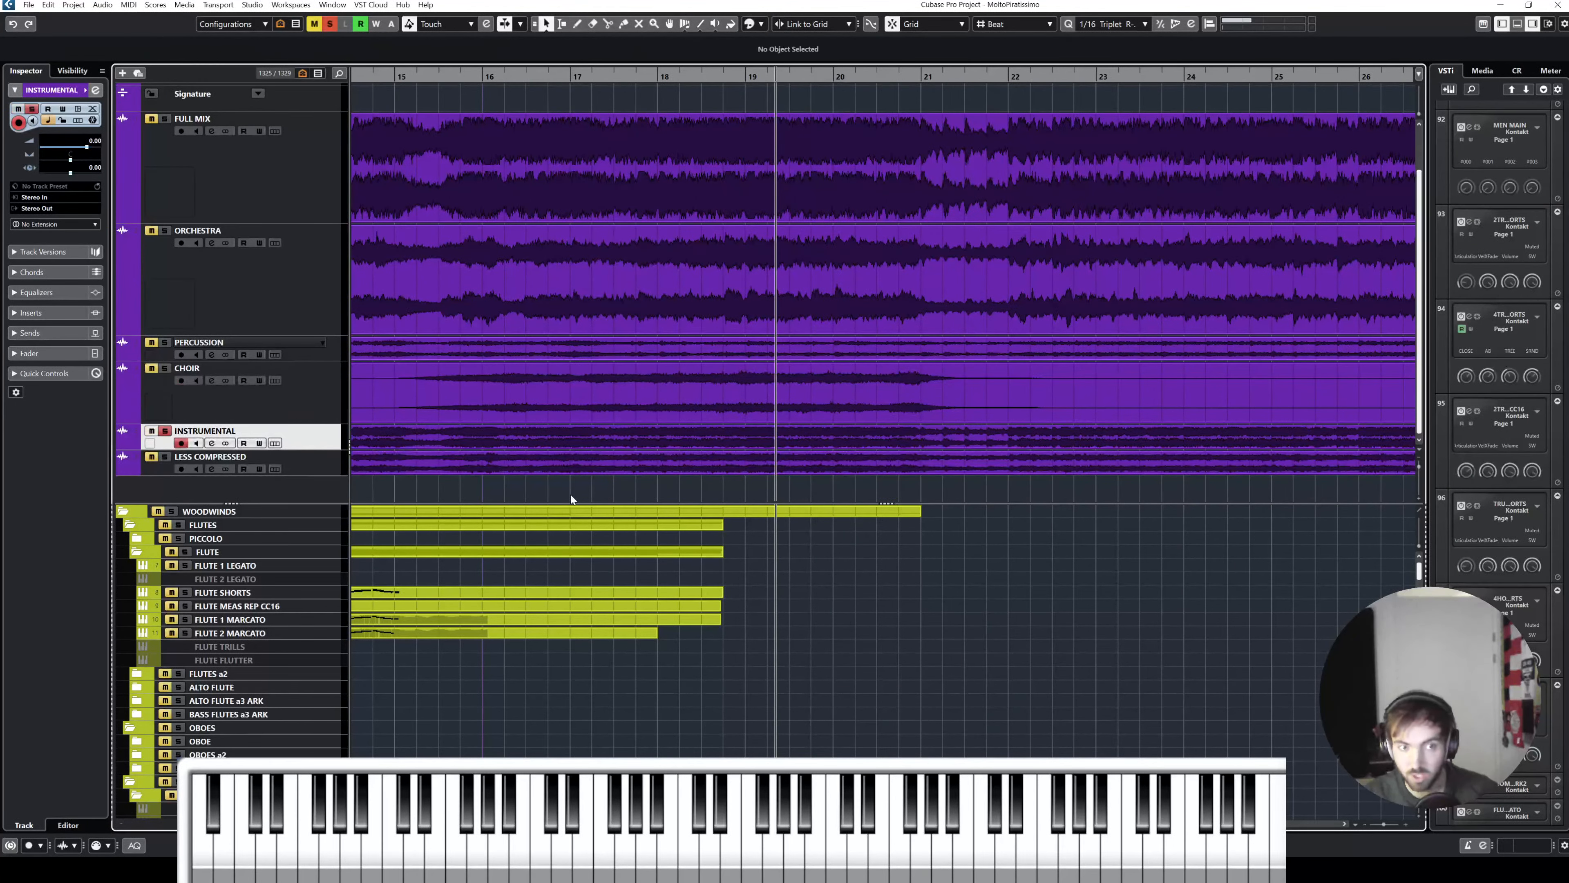
key(space)
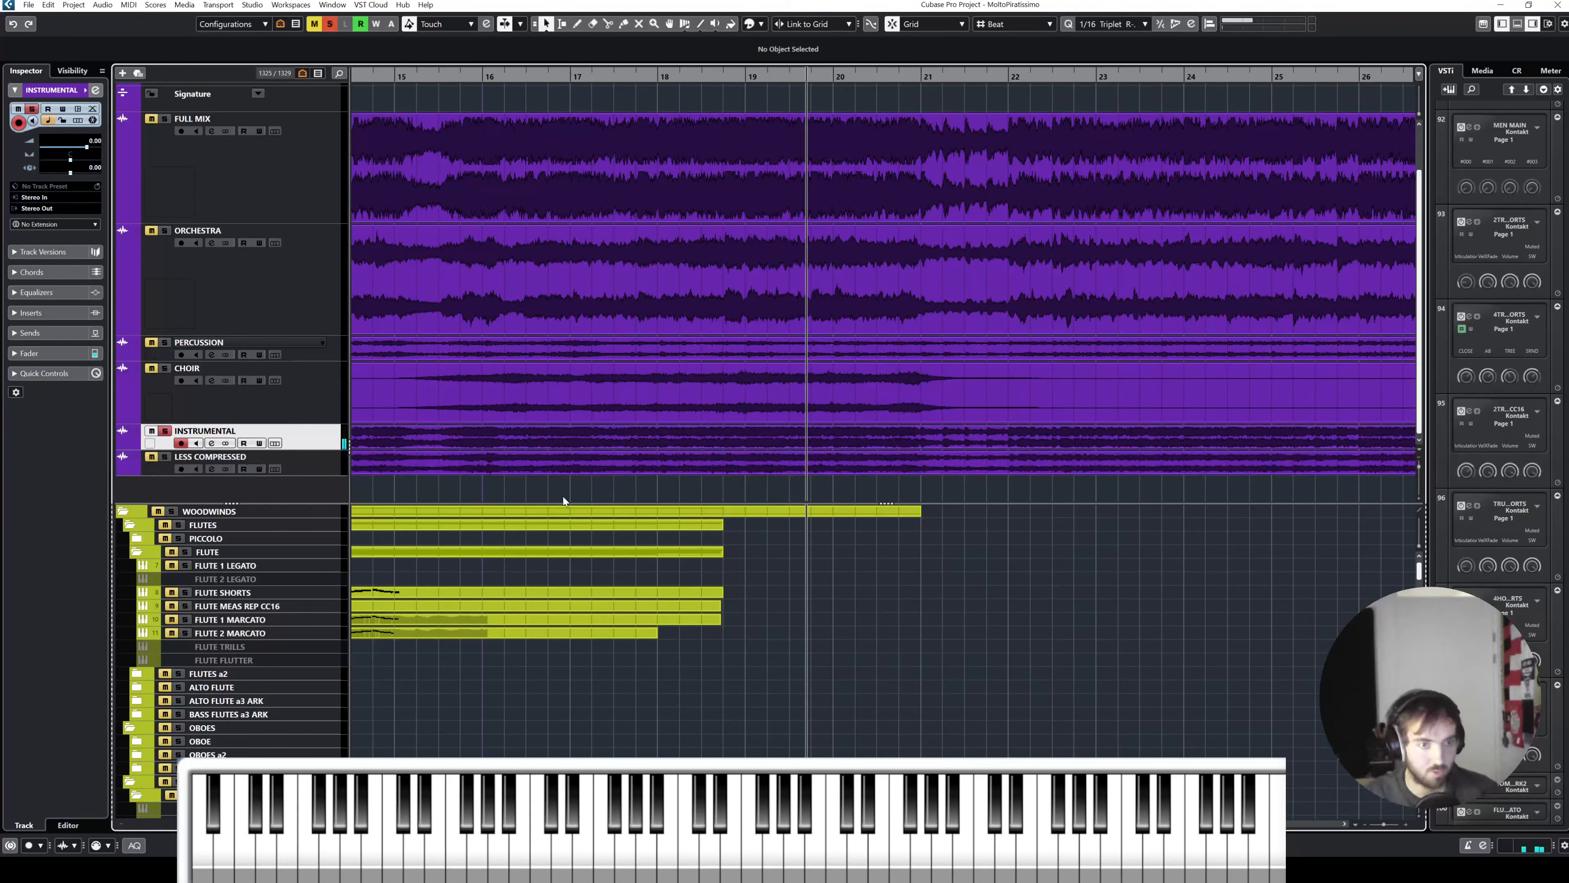
Step: Switch the solo to the LESS COMPRESSED reference track, listen until bar 22 and unsolo it
key(s)
click(278, 462)
key(s)
key(space)
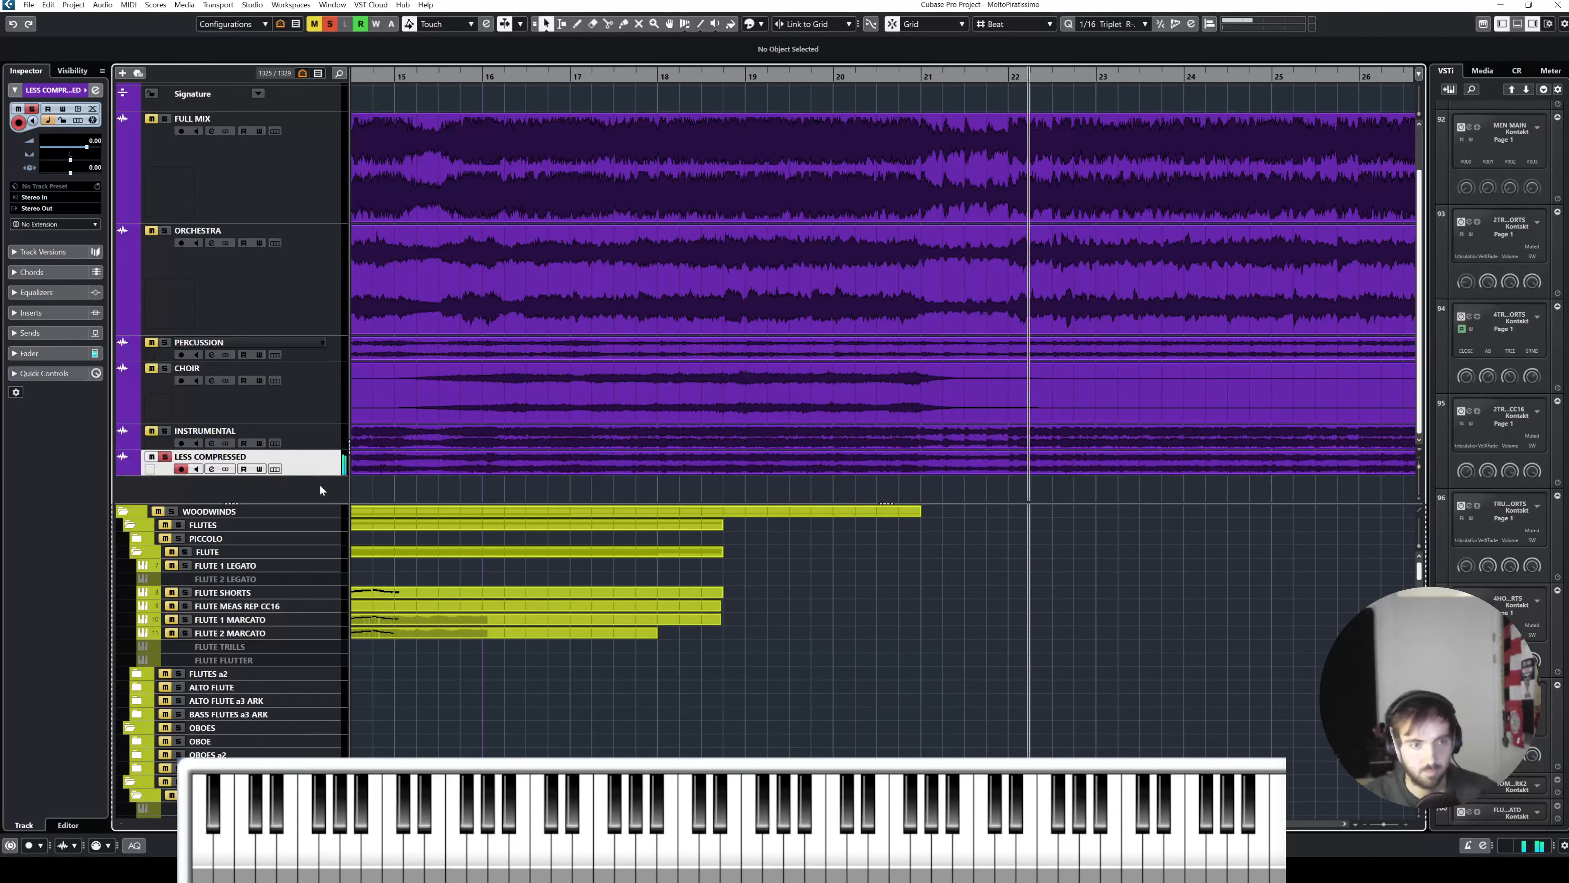
key(s)
Step: Select the ORCHESTRA, PERCUSSION and CHOIR reference tracks and make the reference track area slightly shorter
click(311, 291)
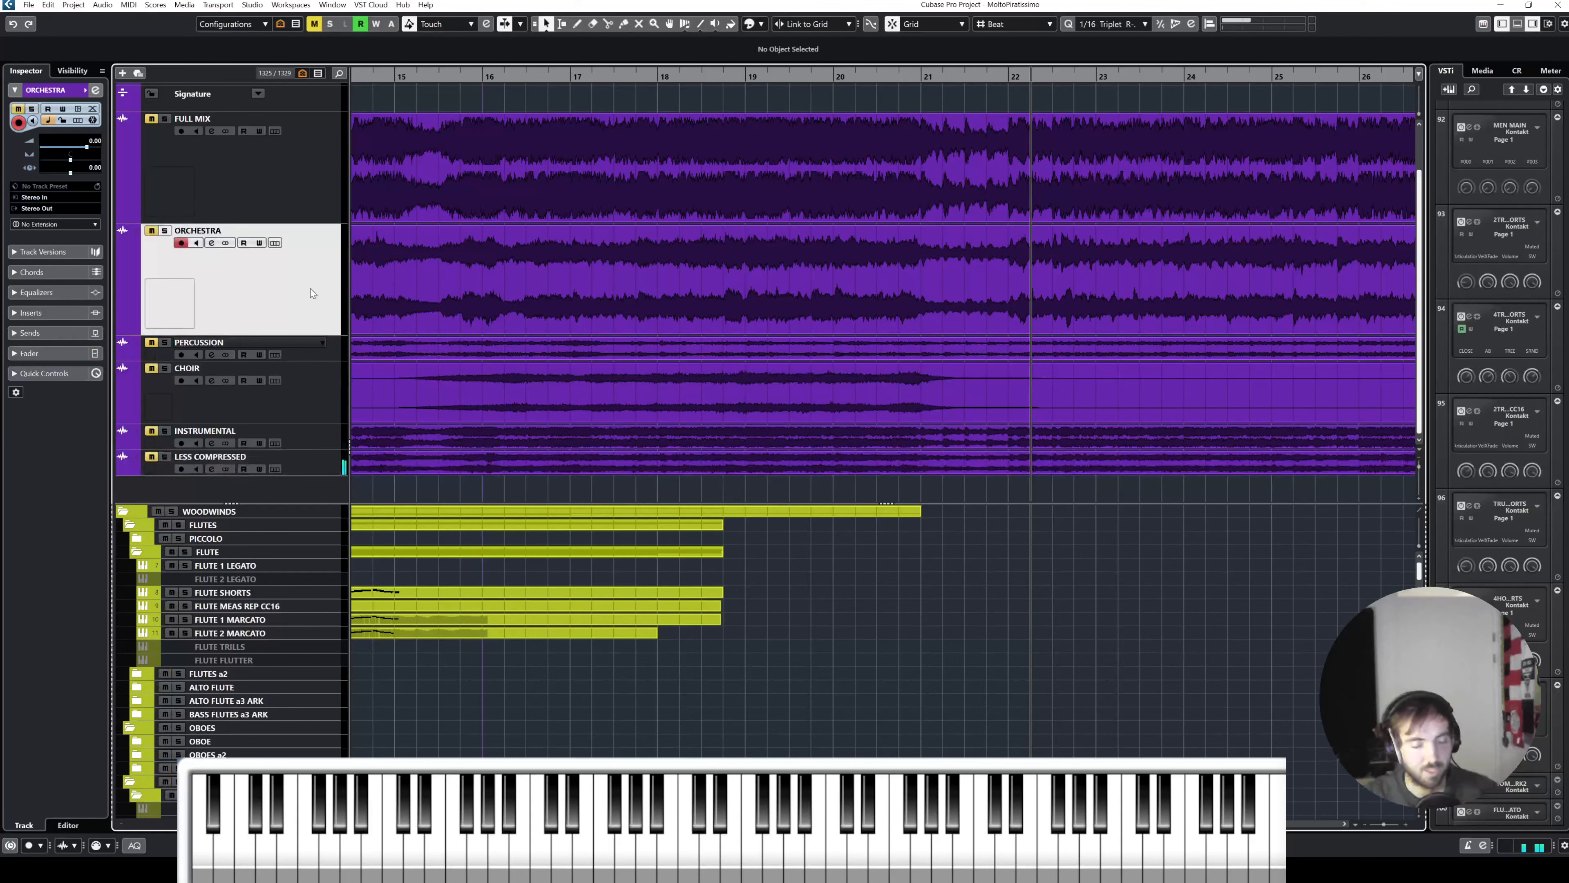
shift+click(318, 389)
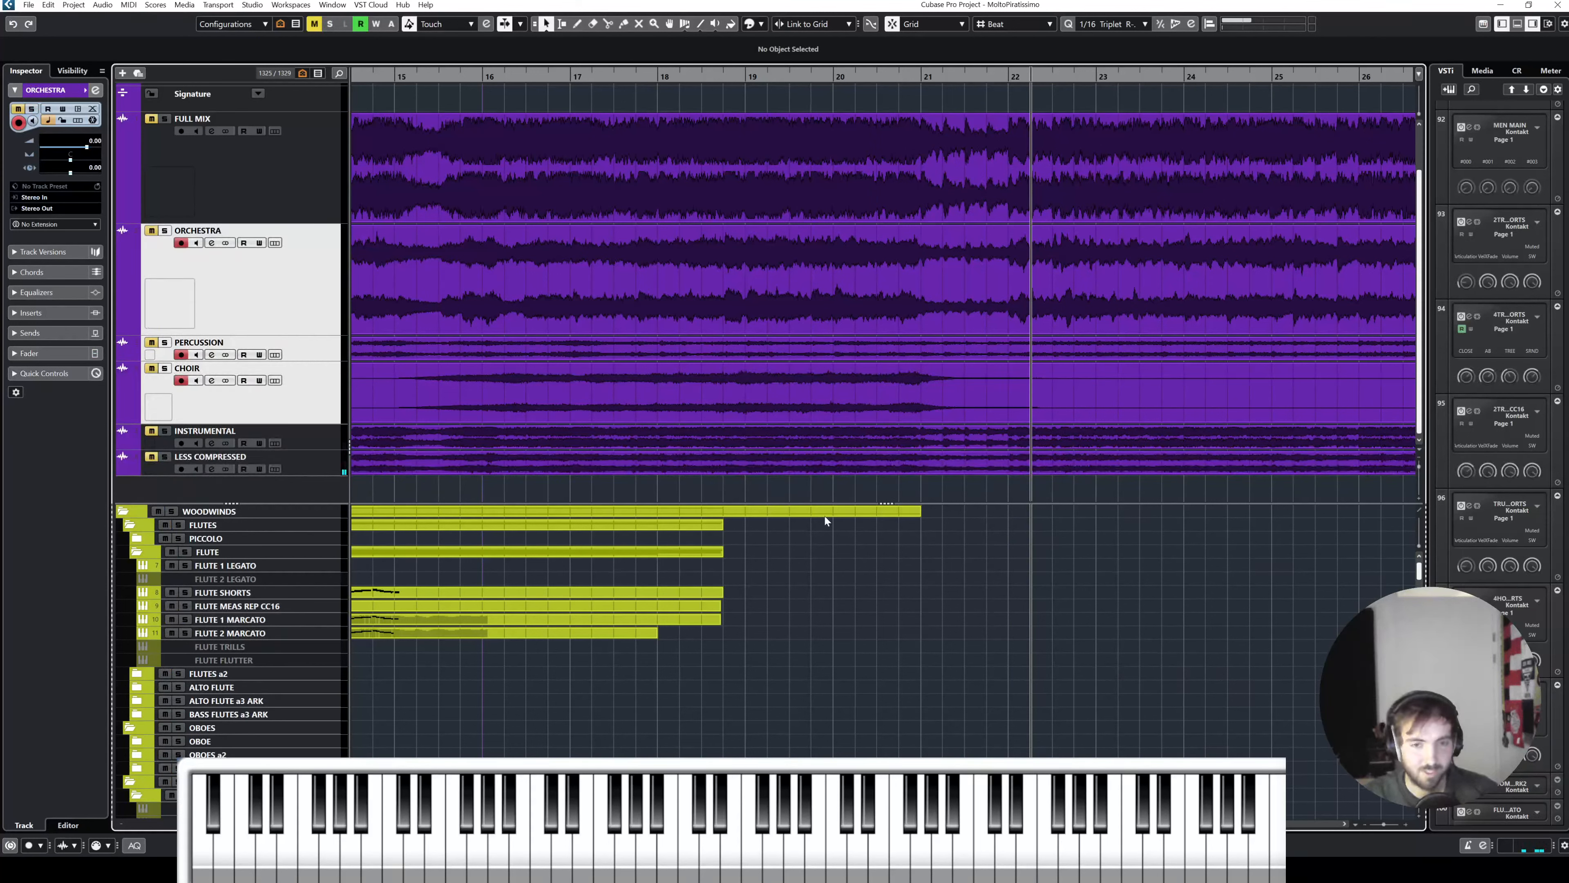
drag(1051, 502, 1051, 451)
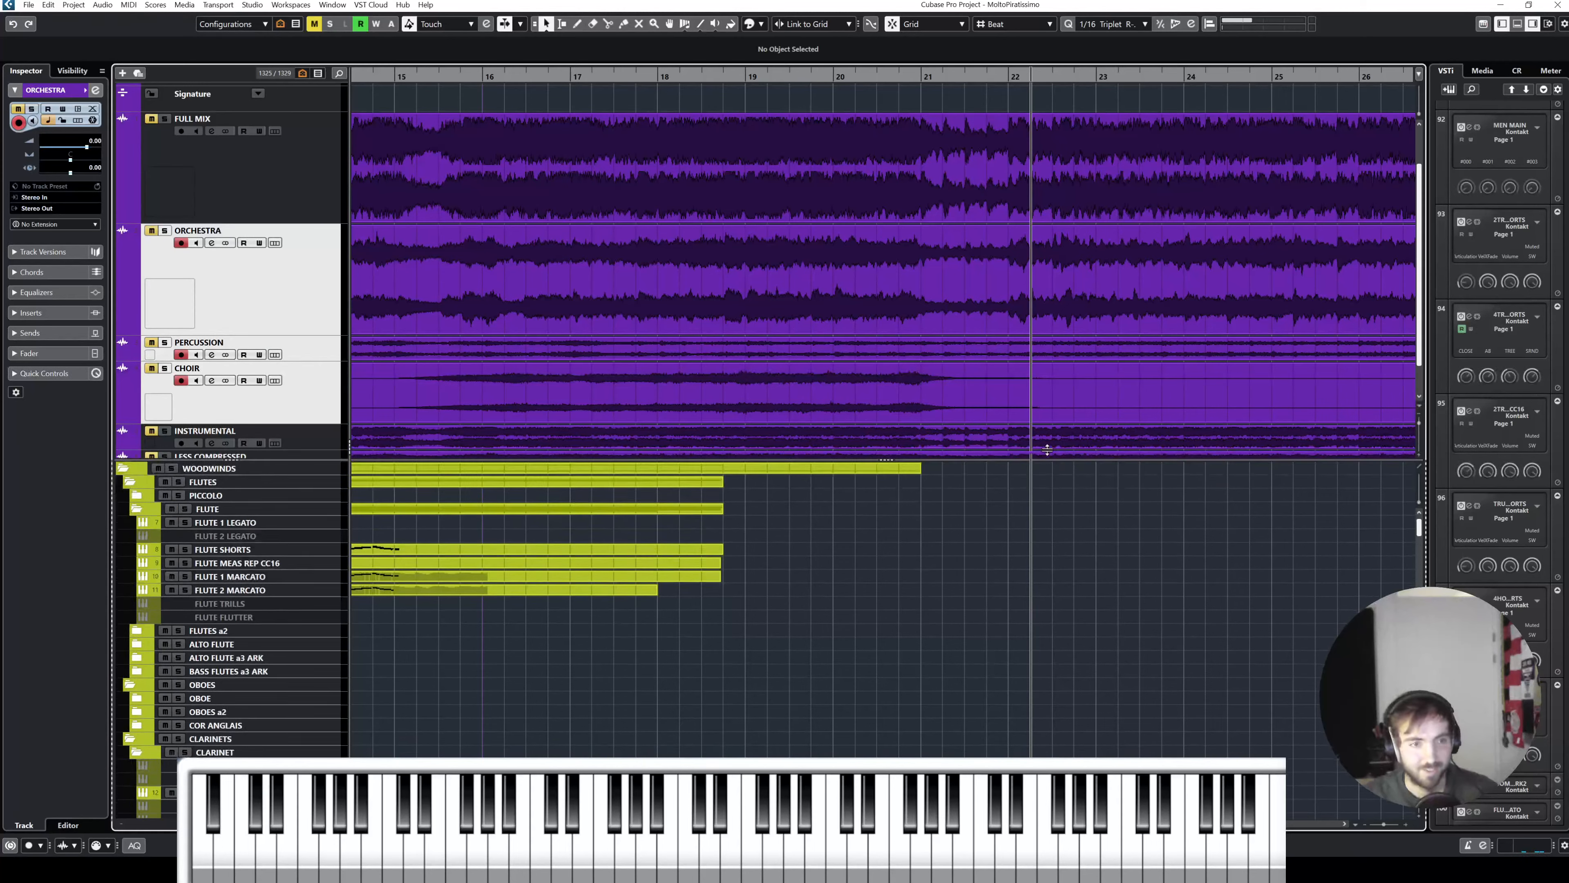
Step: Show the whole project length, solo the PERCUSSION folder and play its parts from bar 13
click(388, 356)
key(shift+f)
scroll(526, 488, down, 20)
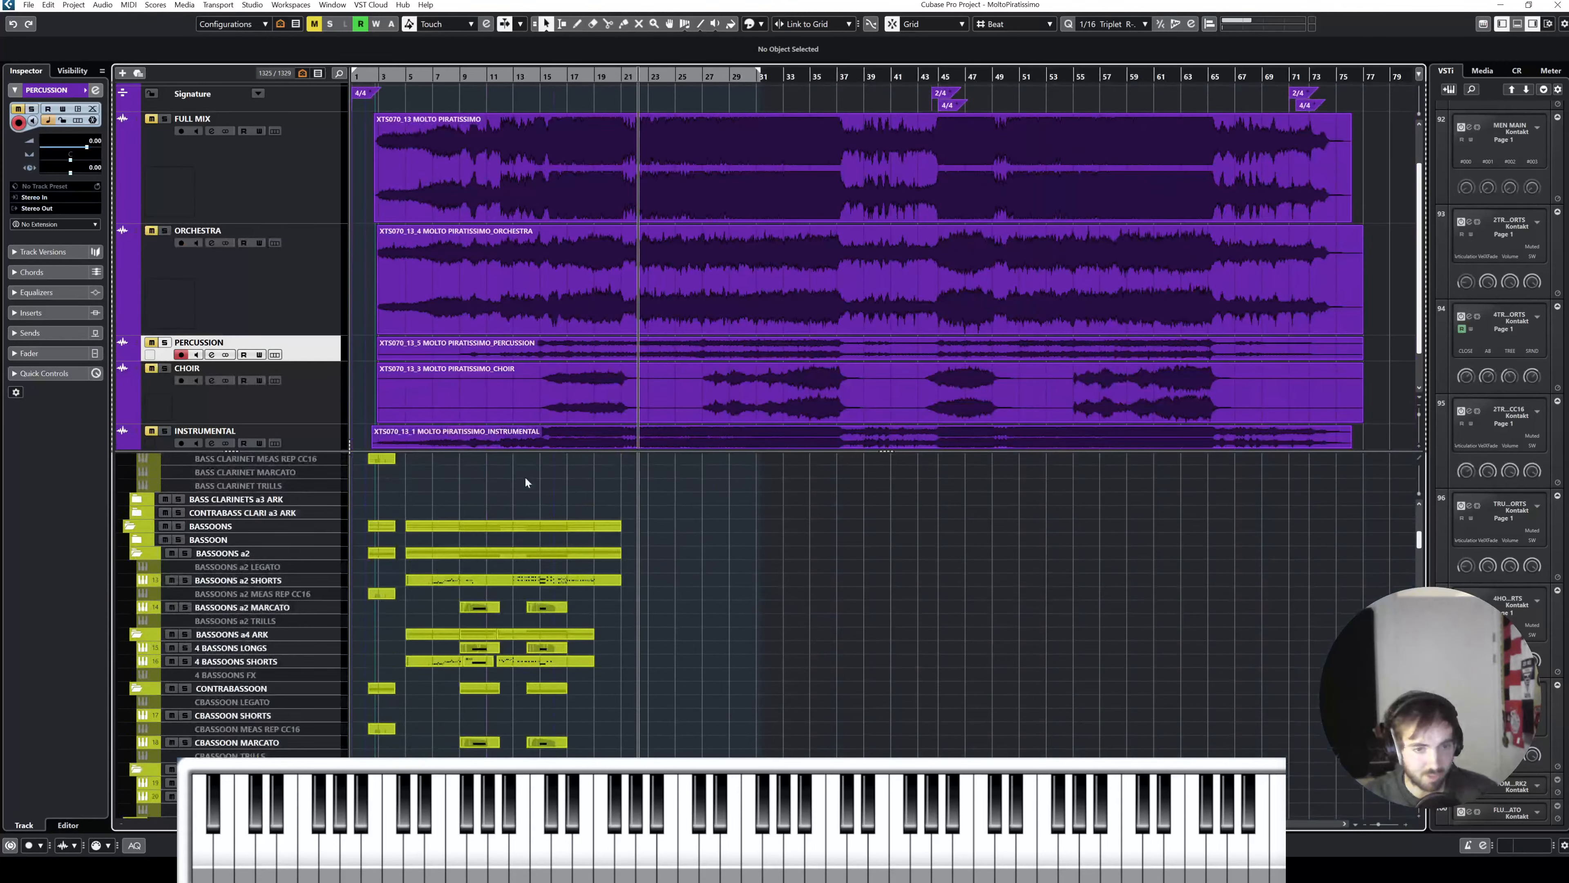
scroll(189, 502, up, 5)
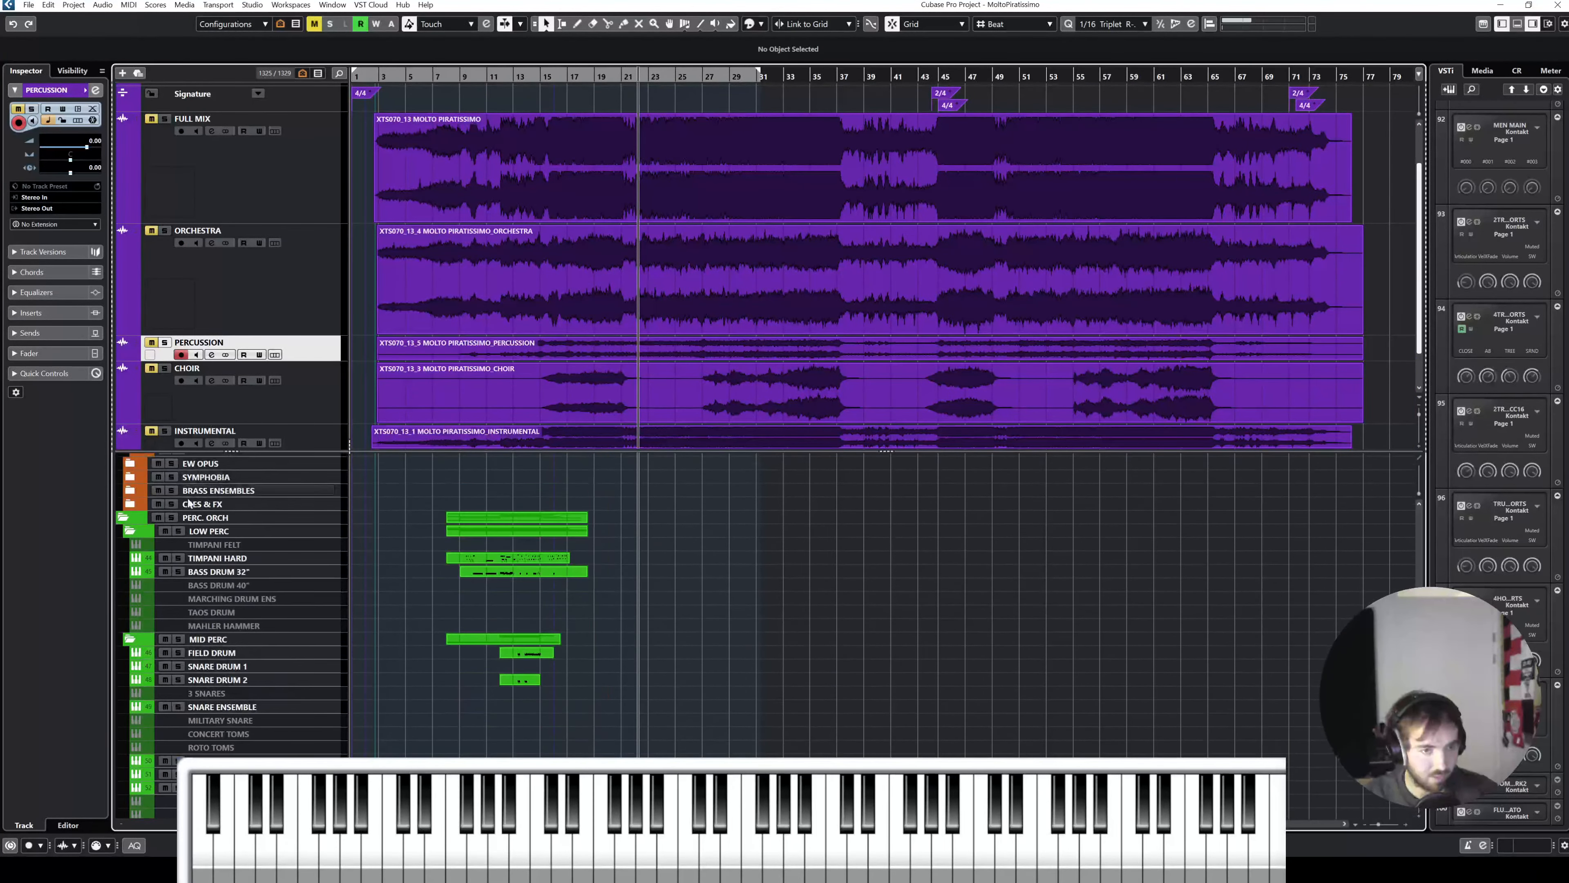
scroll(198, 522, down, 10)
scroll(209, 532, down, 20)
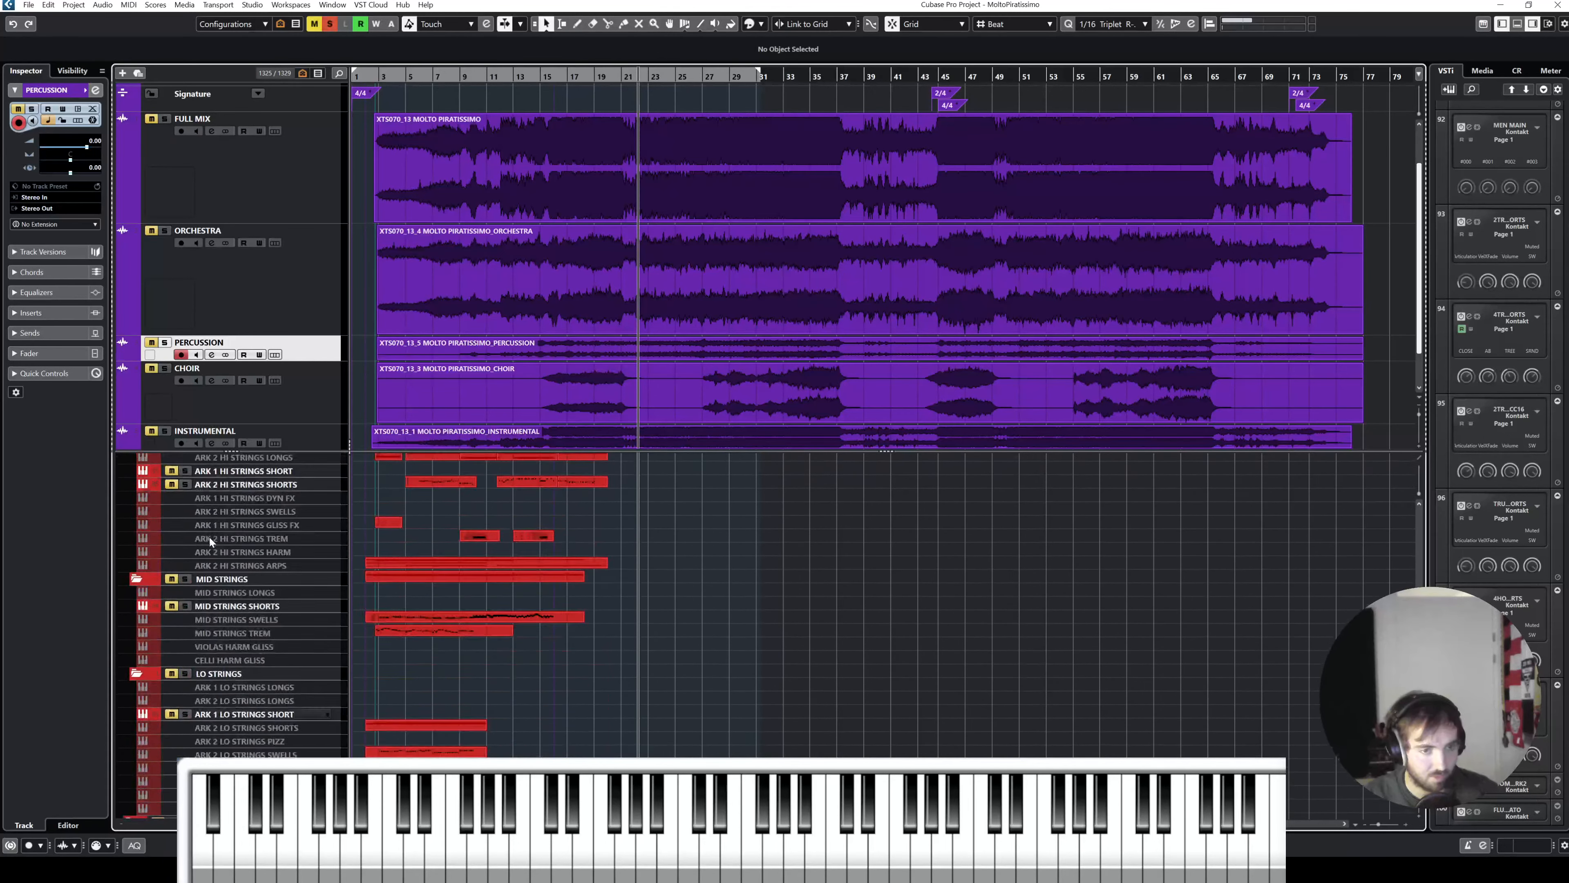
click(171, 558)
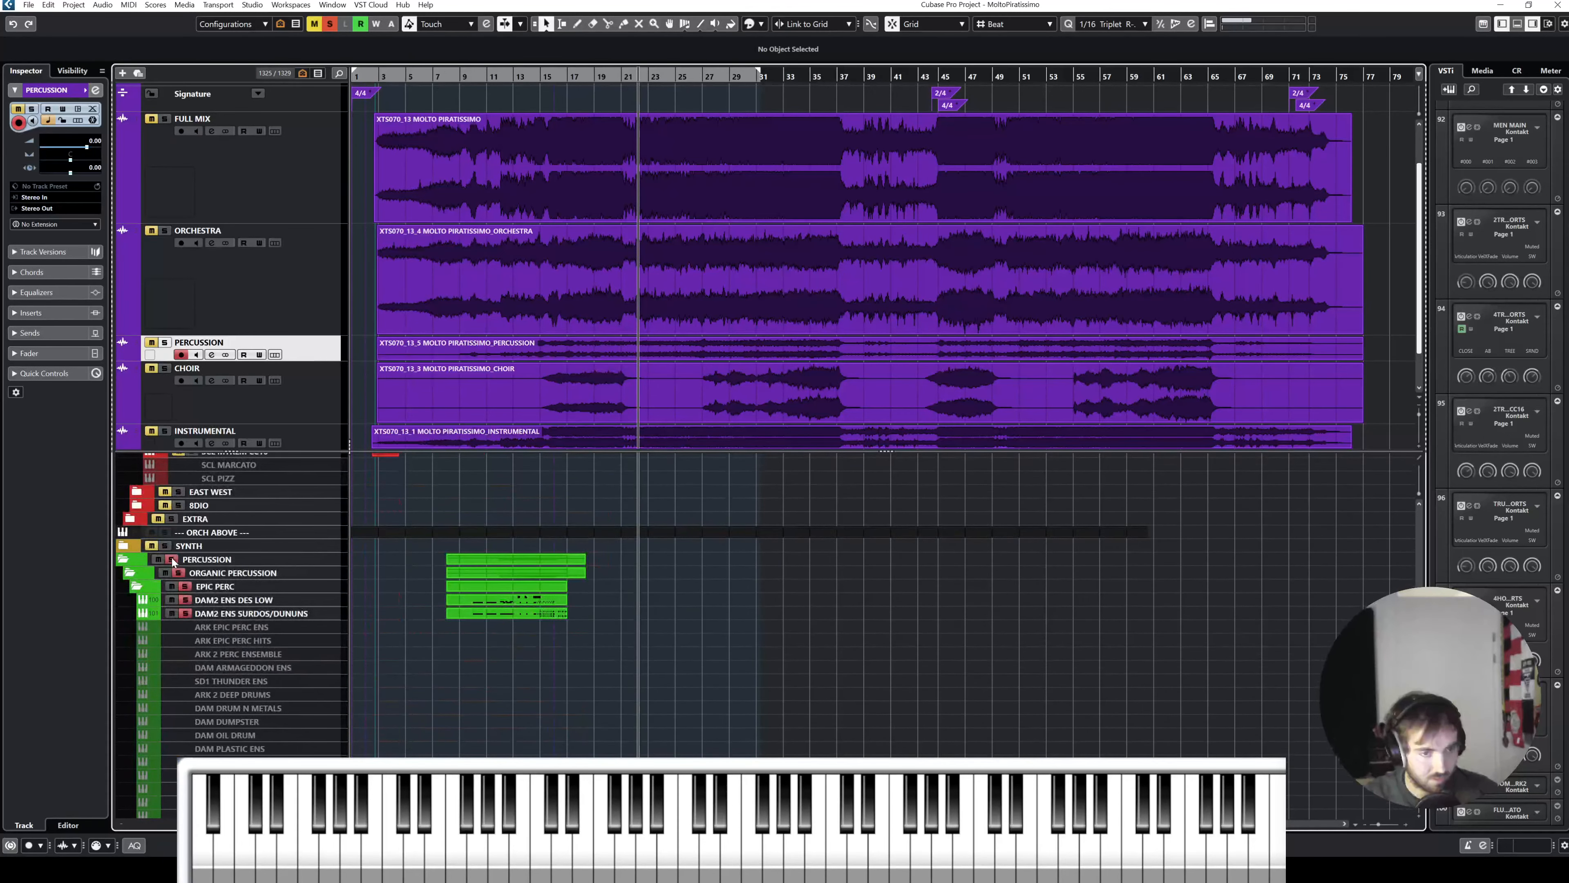
drag(522, 79, 524, 77)
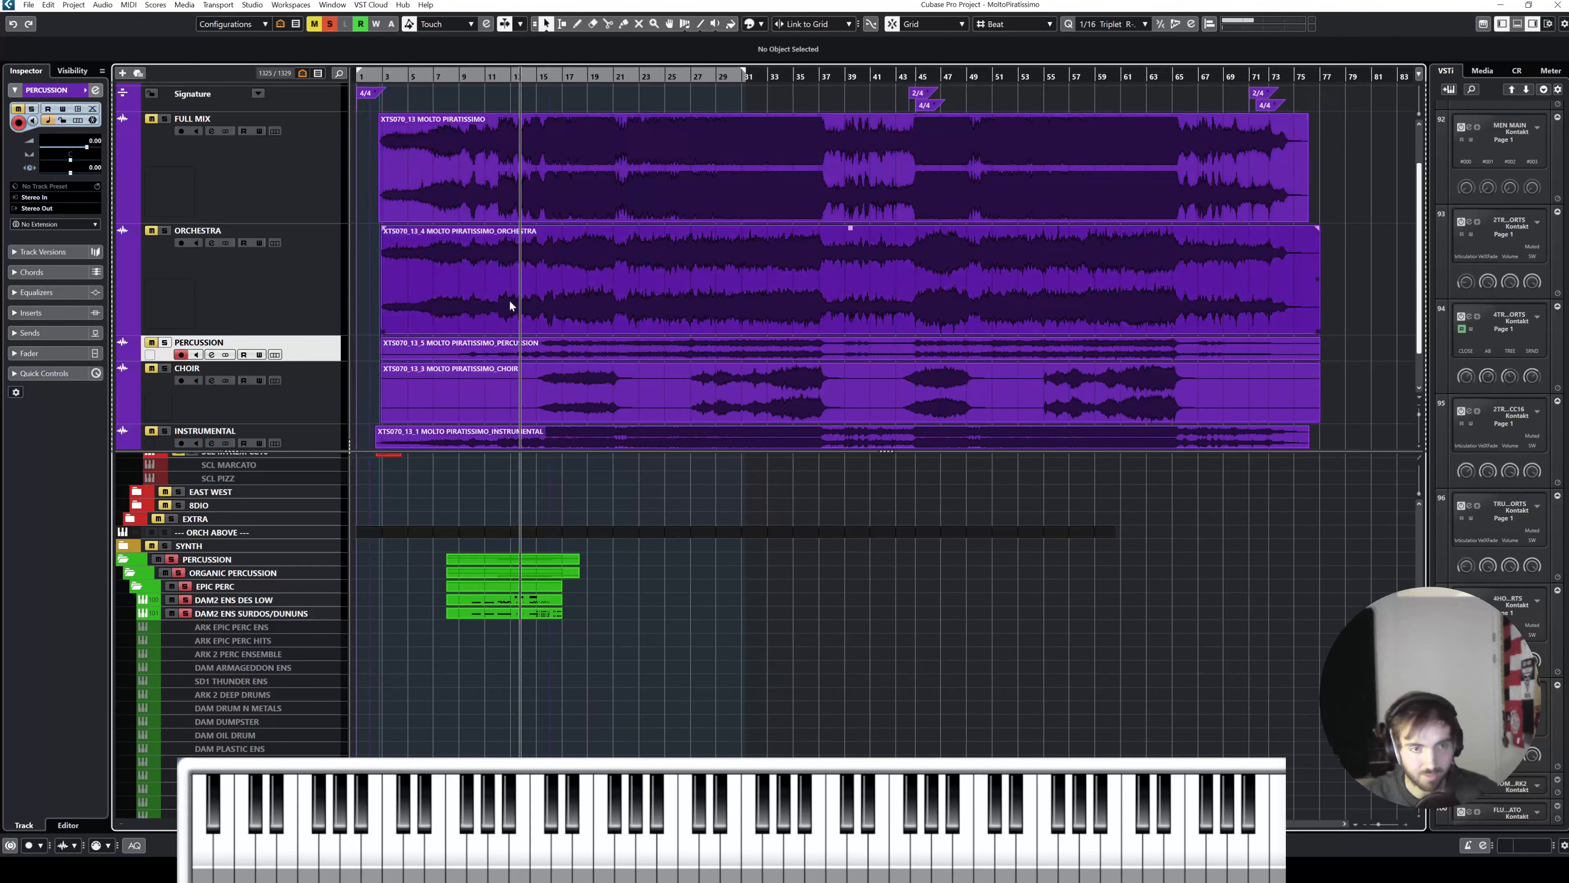
key(space)
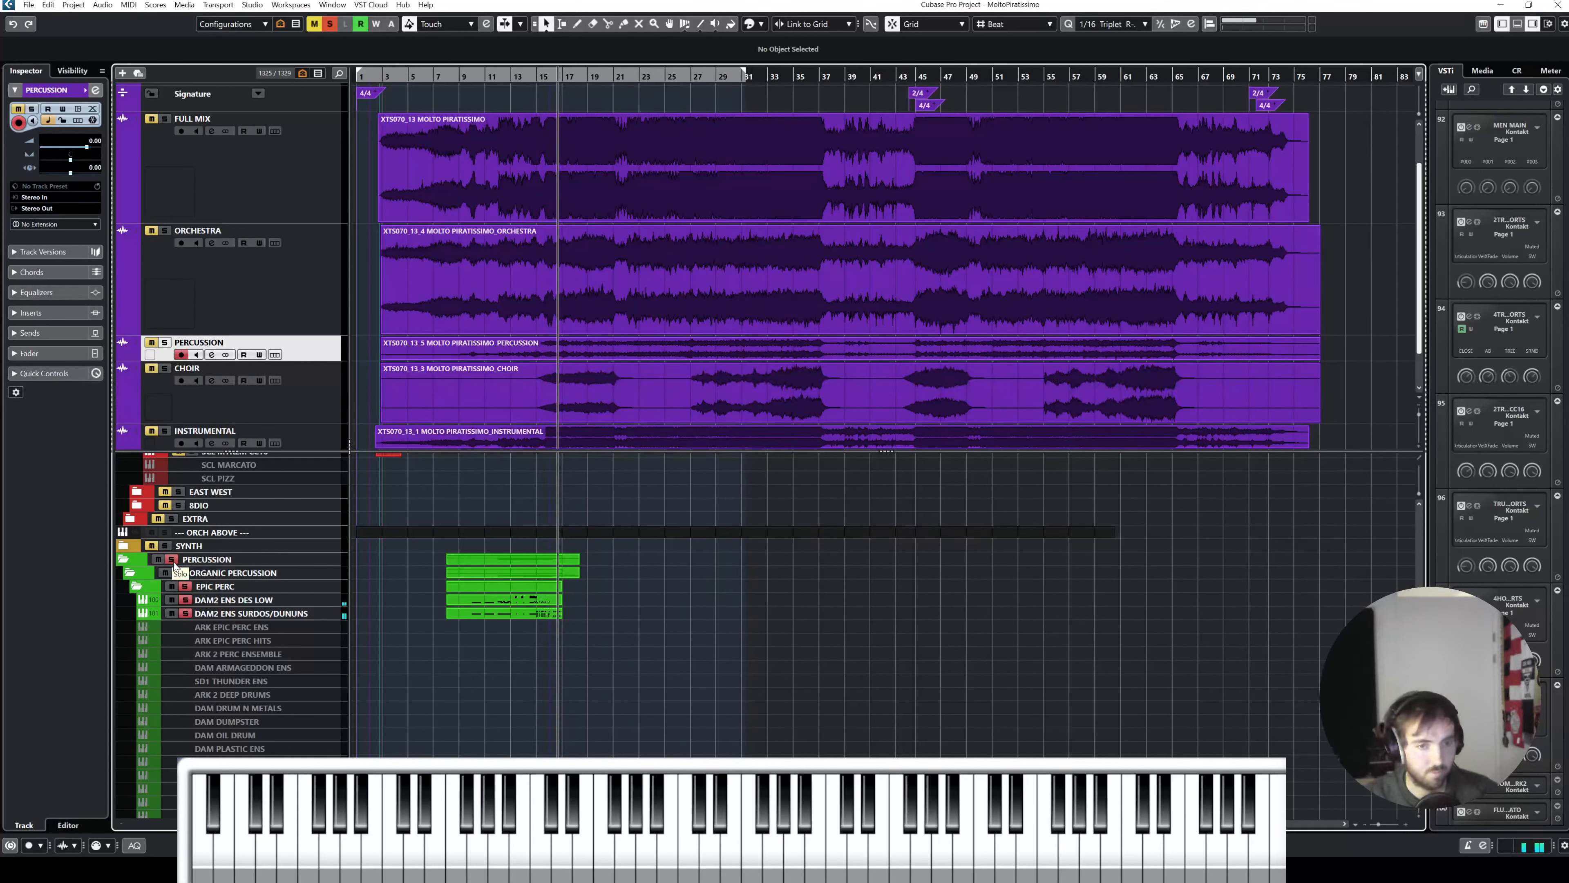
Step: Clear the percussion folder solo, solo the PERCUSSION reference track, listen until bar 20 and unsolo it
scroll(245, 594, up, 15)
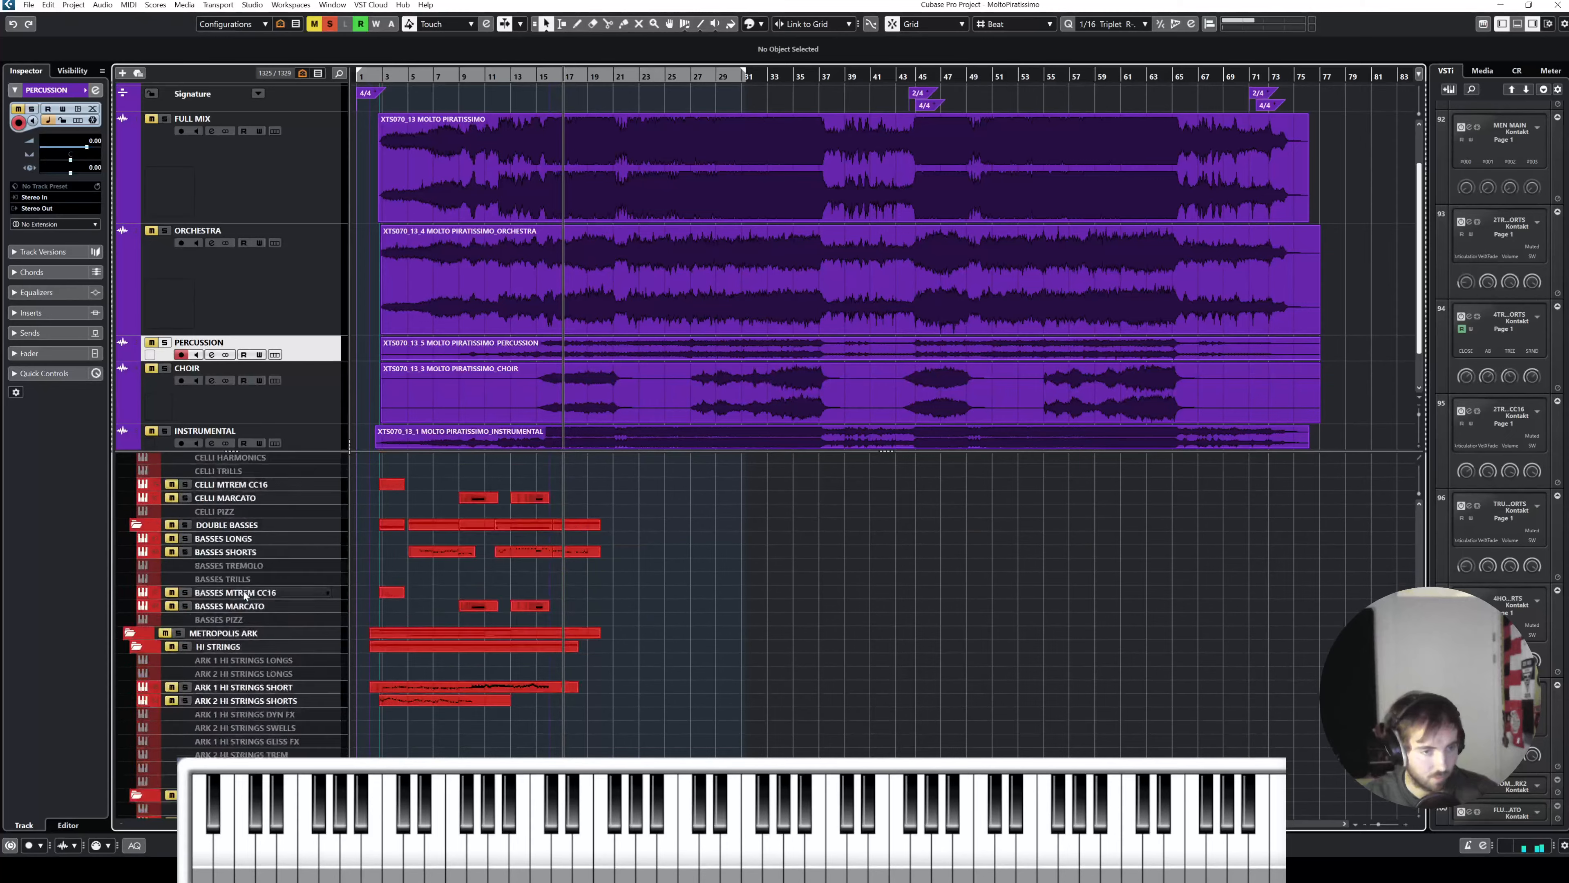
click(178, 670)
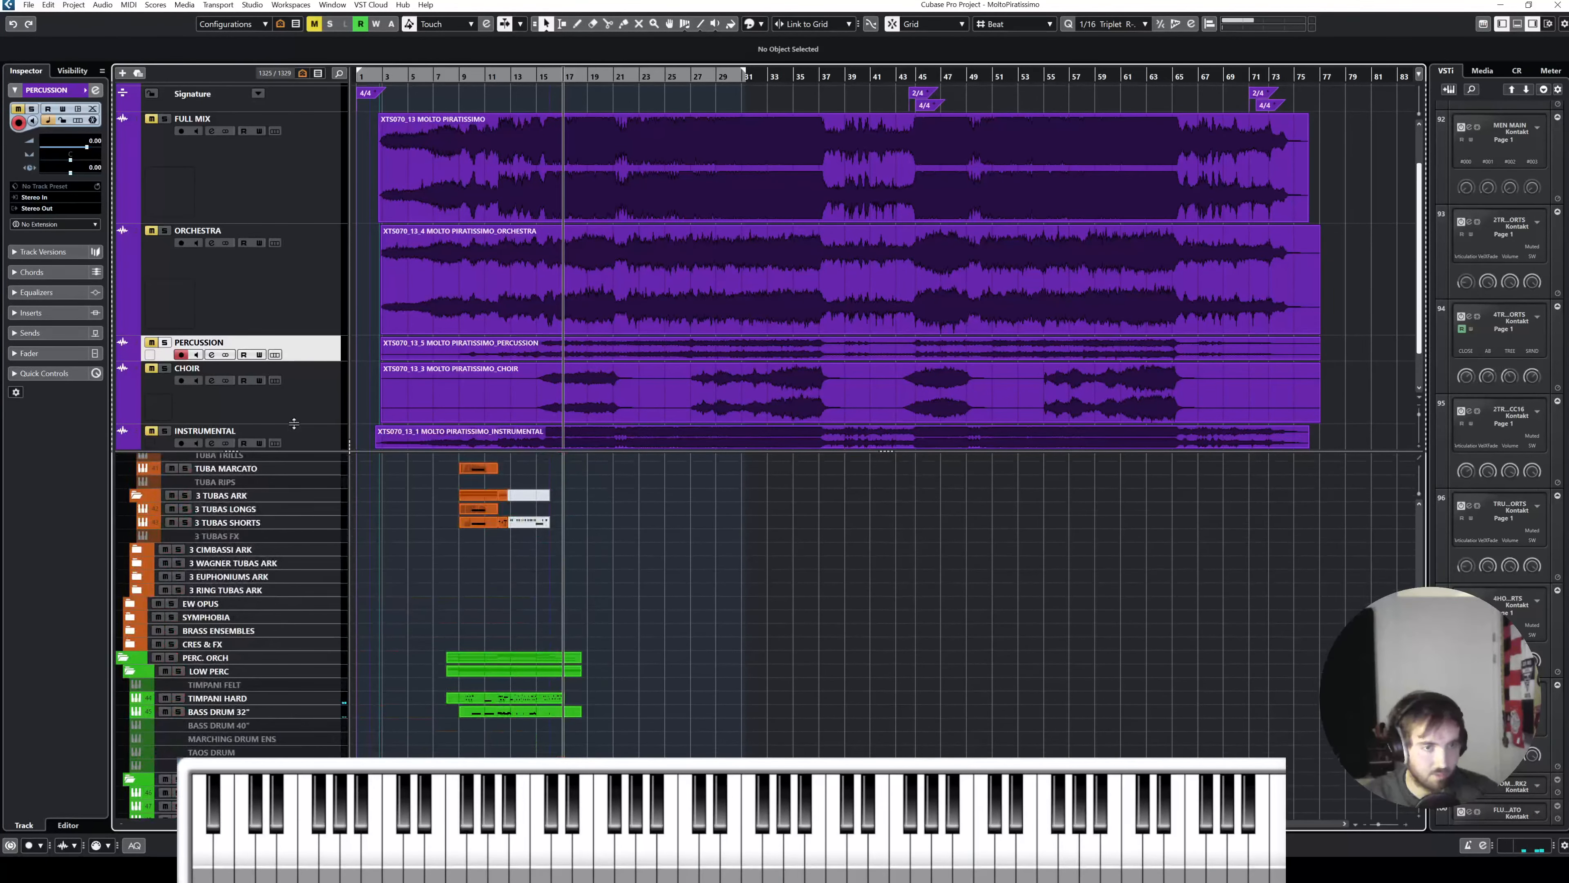
click(165, 342)
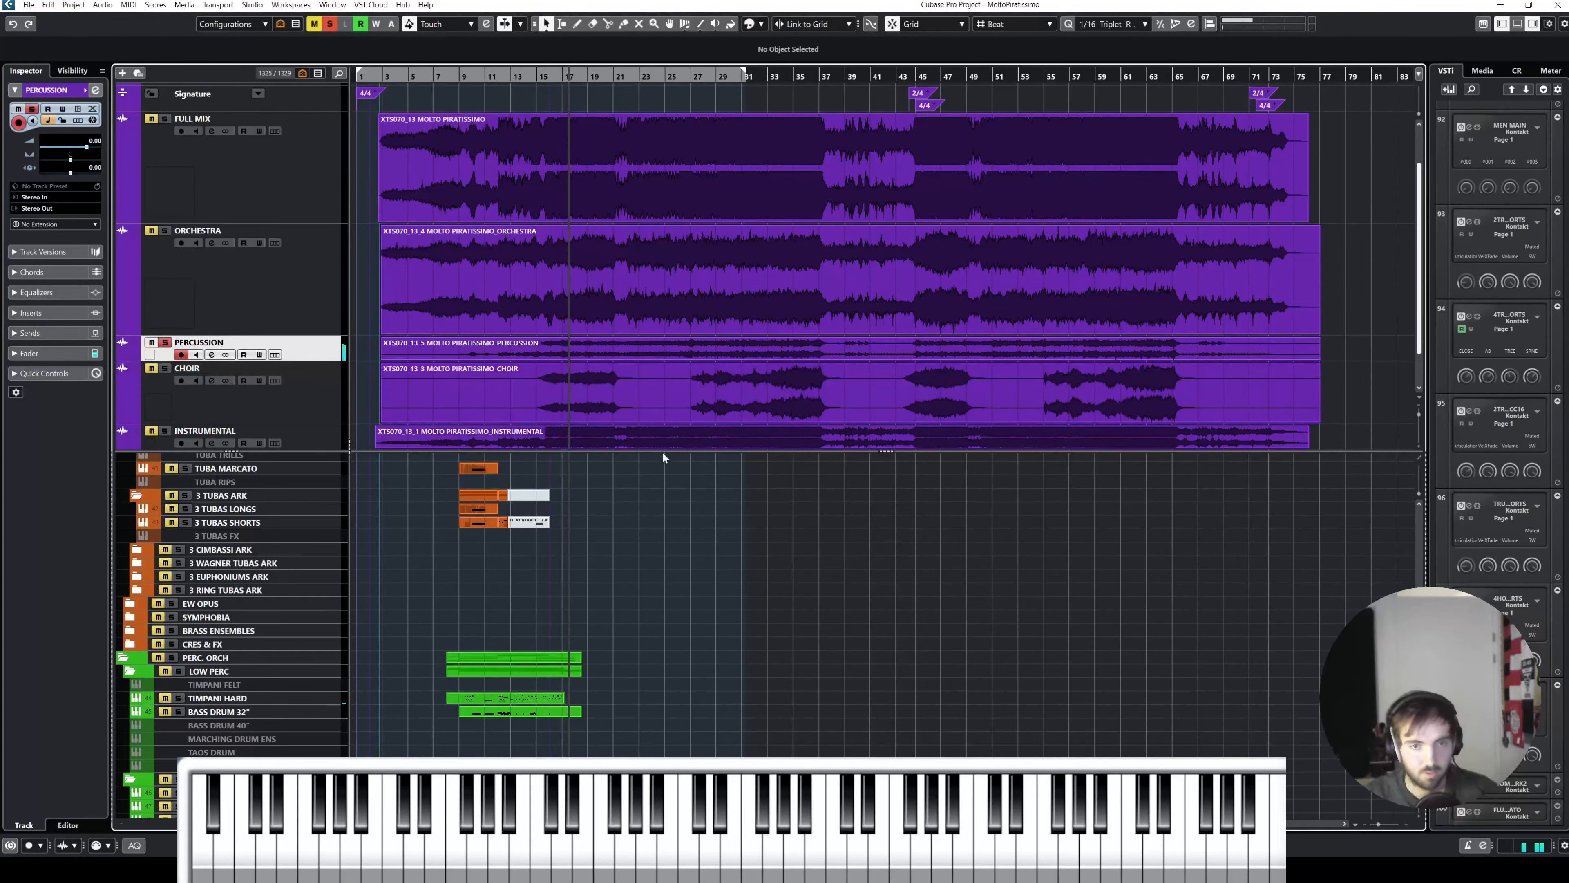
key(h)
key(h)
key(h)
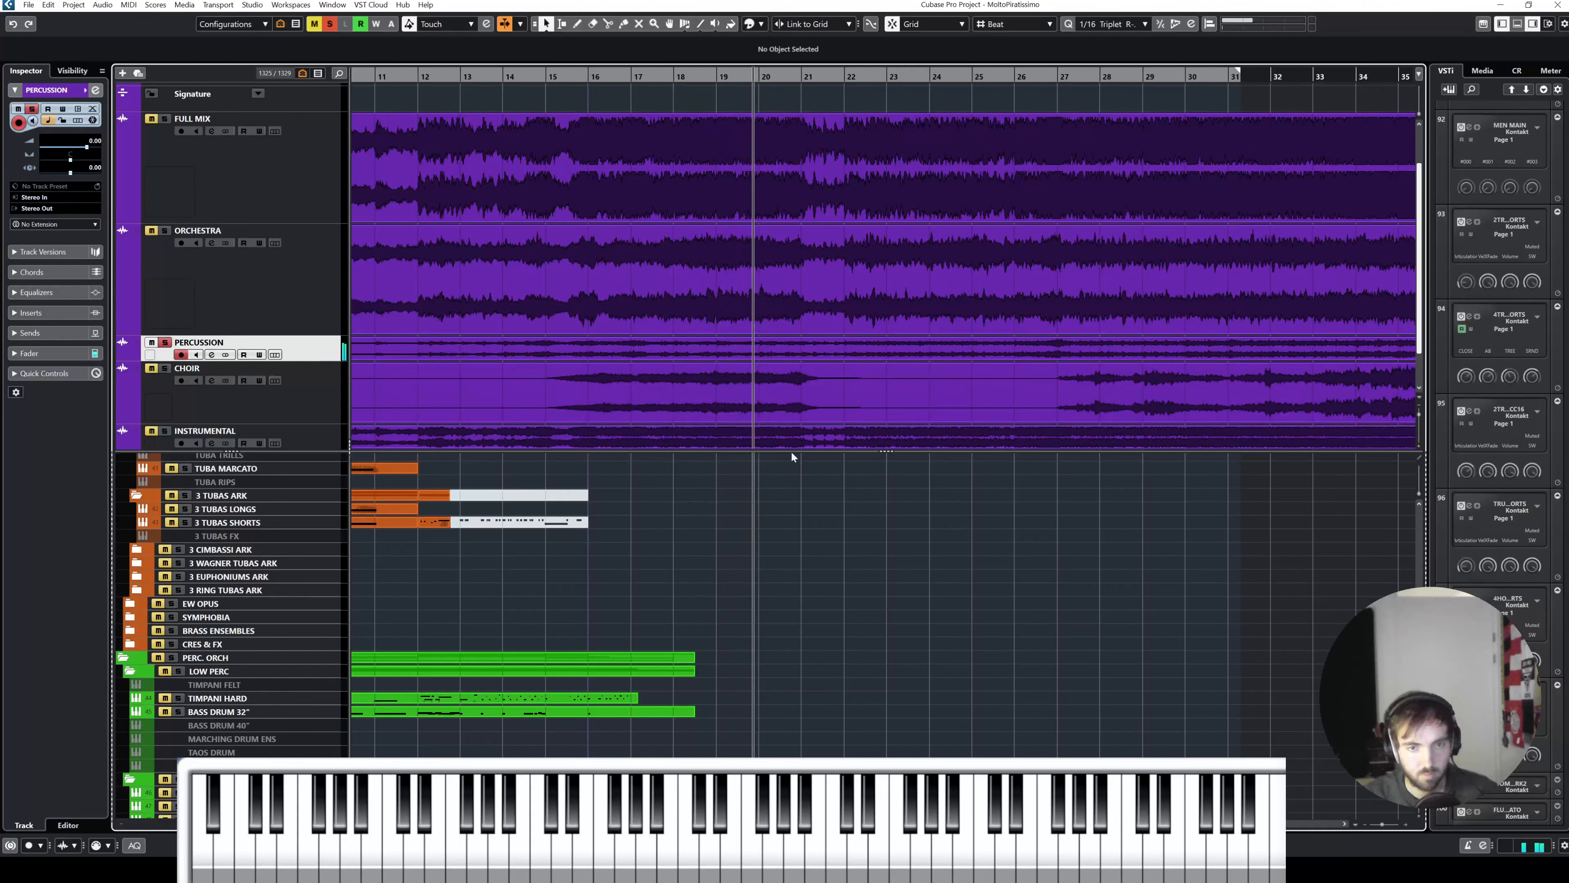
key(space)
key(s)
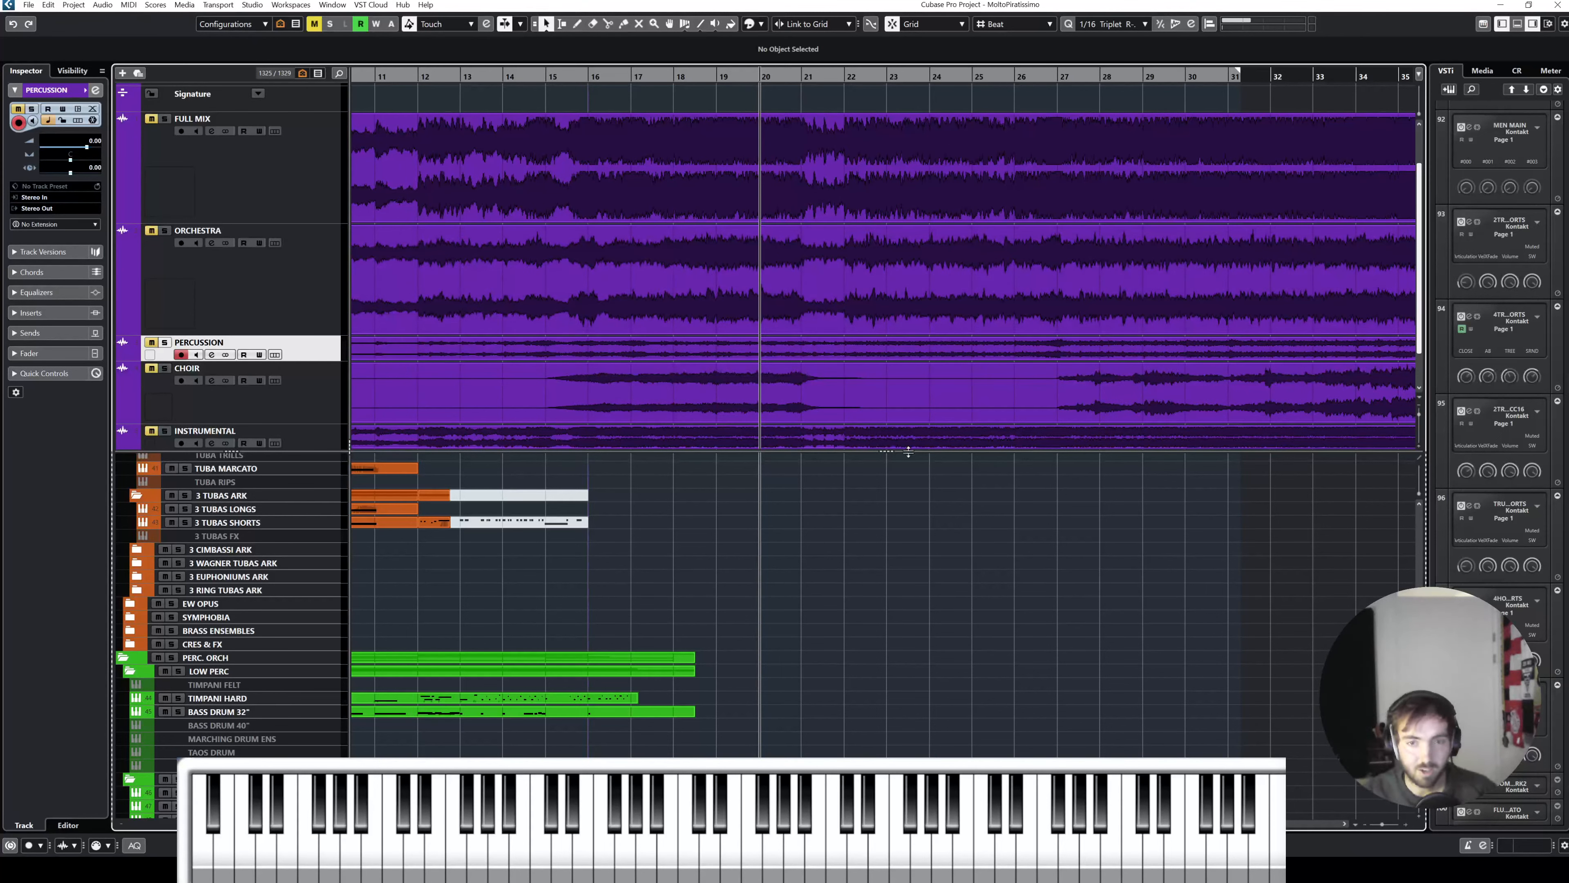
Step: Shrink the reference track area and examine how far the percussion, choir, string, brass and woodwind parts extend
drag(907, 452, 882, 244)
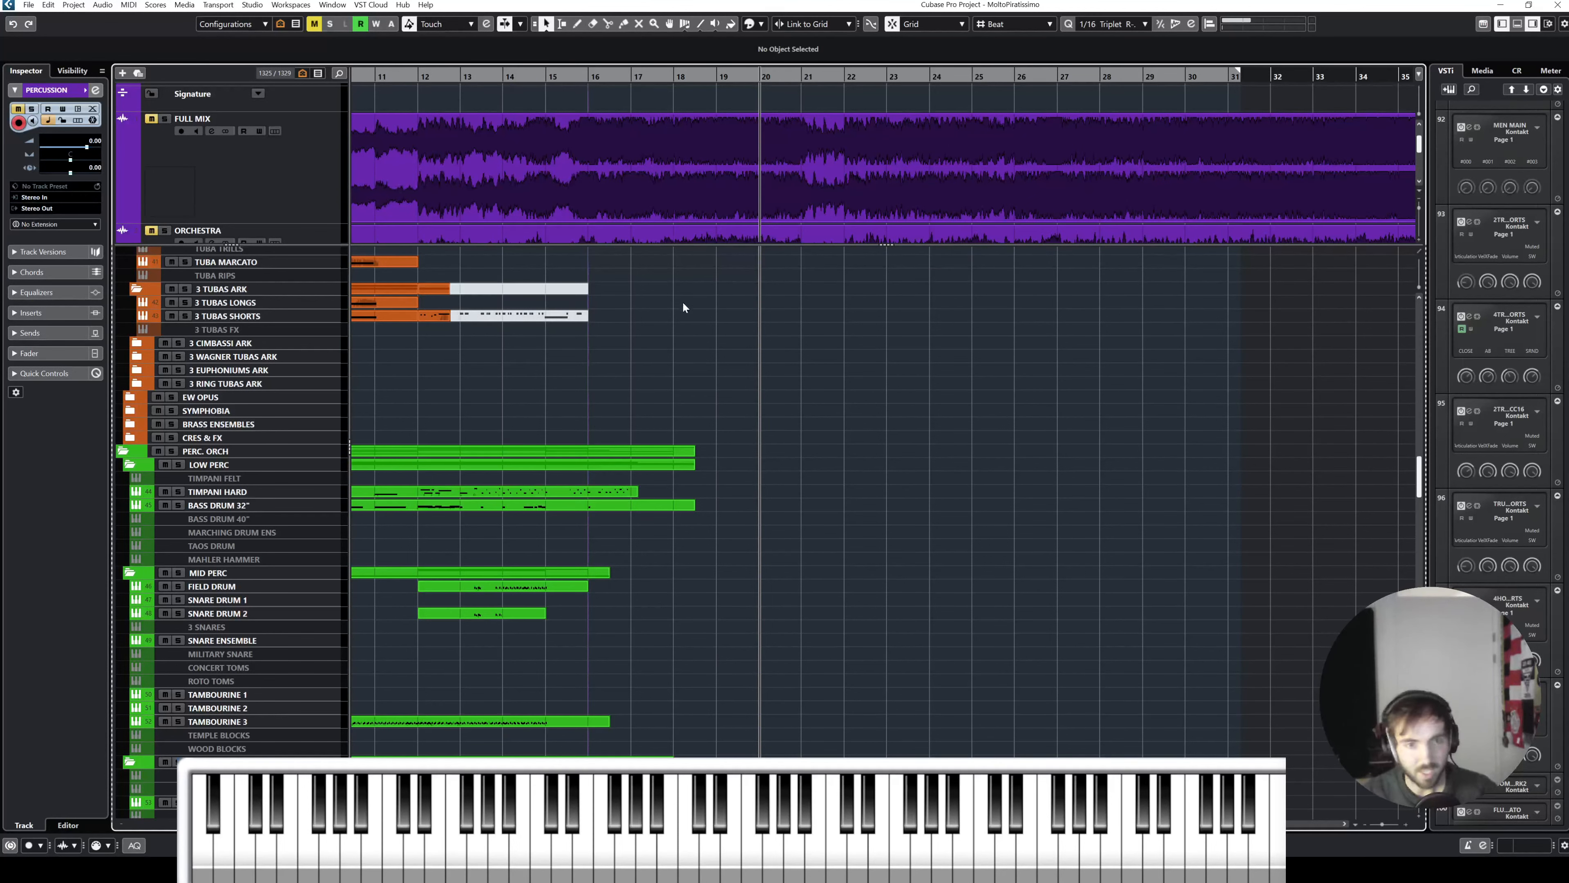
scroll(682, 303, down, 10)
scroll(682, 300, down, 4)
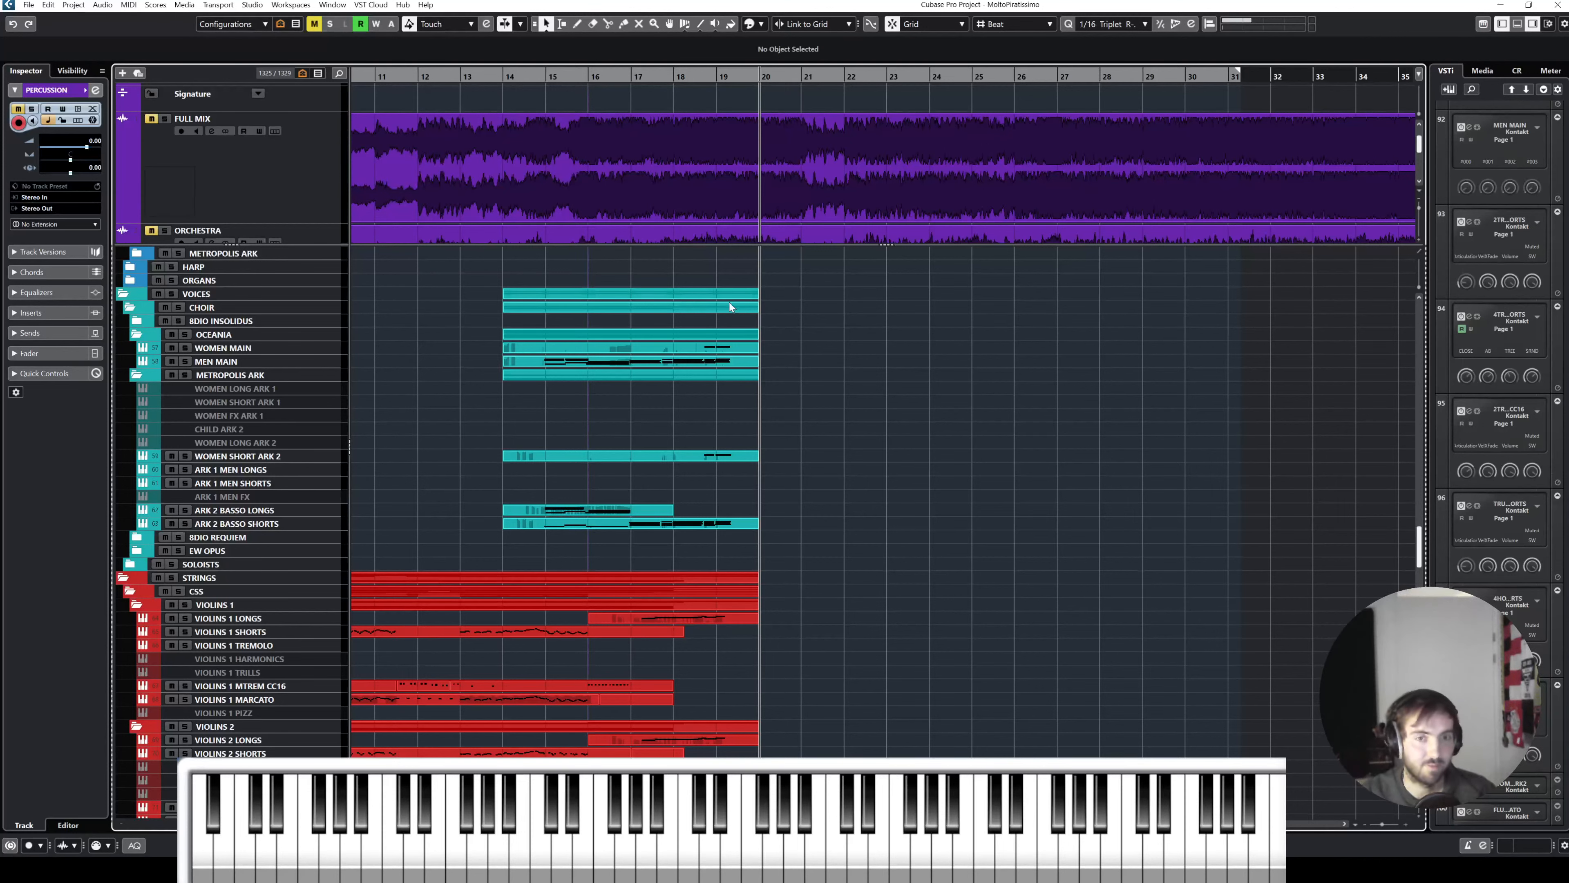
scroll(830, 343, up, 3)
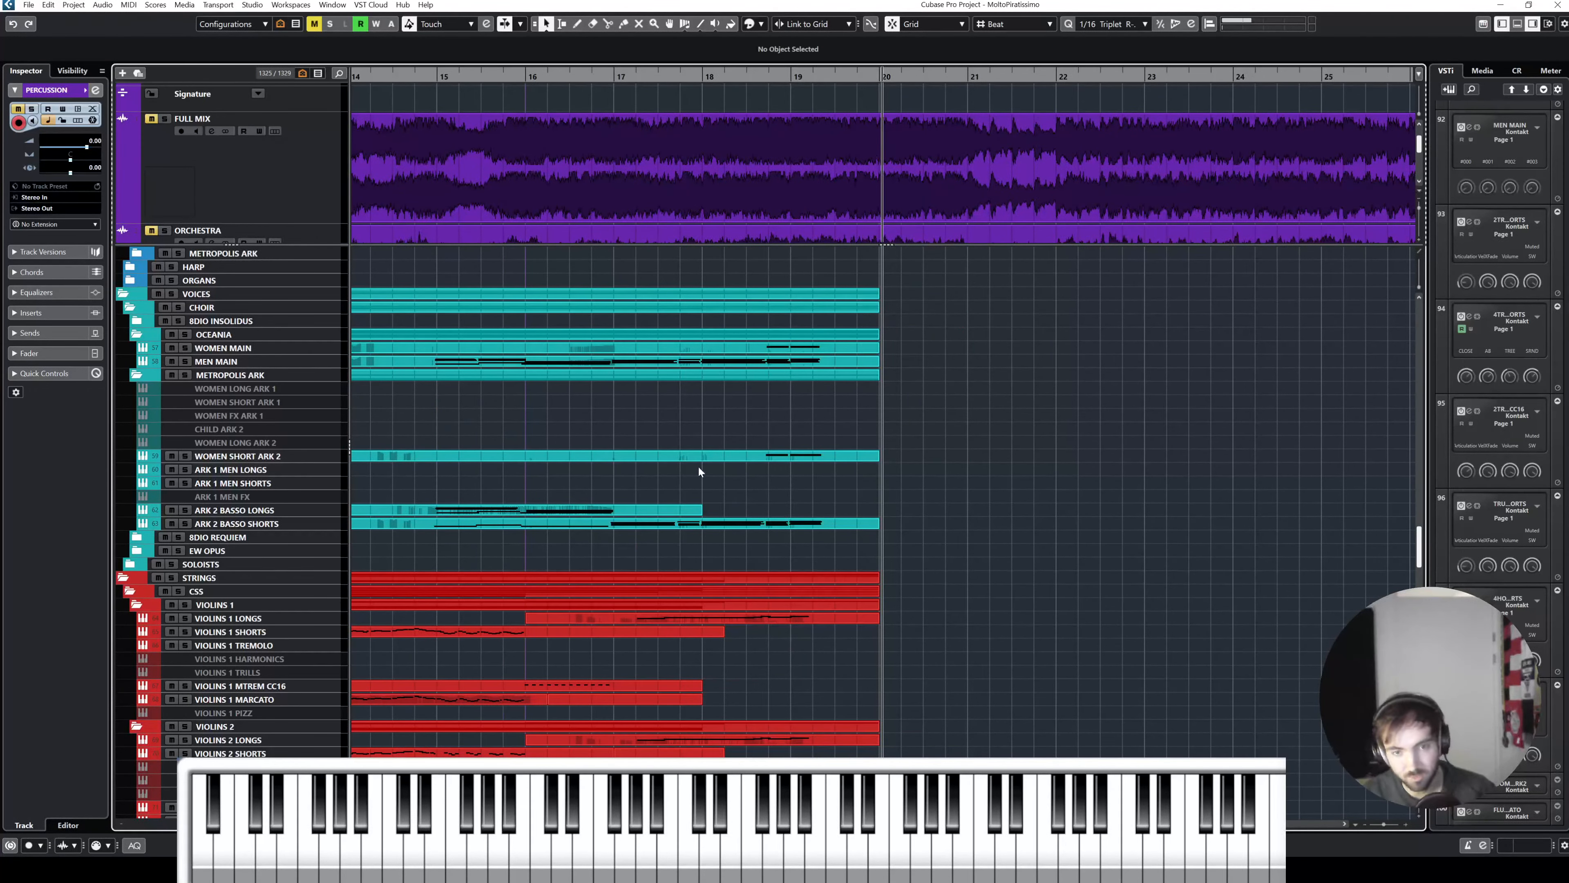
scroll(701, 482, right, 2)
scroll(705, 499, down, 5)
scroll(675, 527, up, 8)
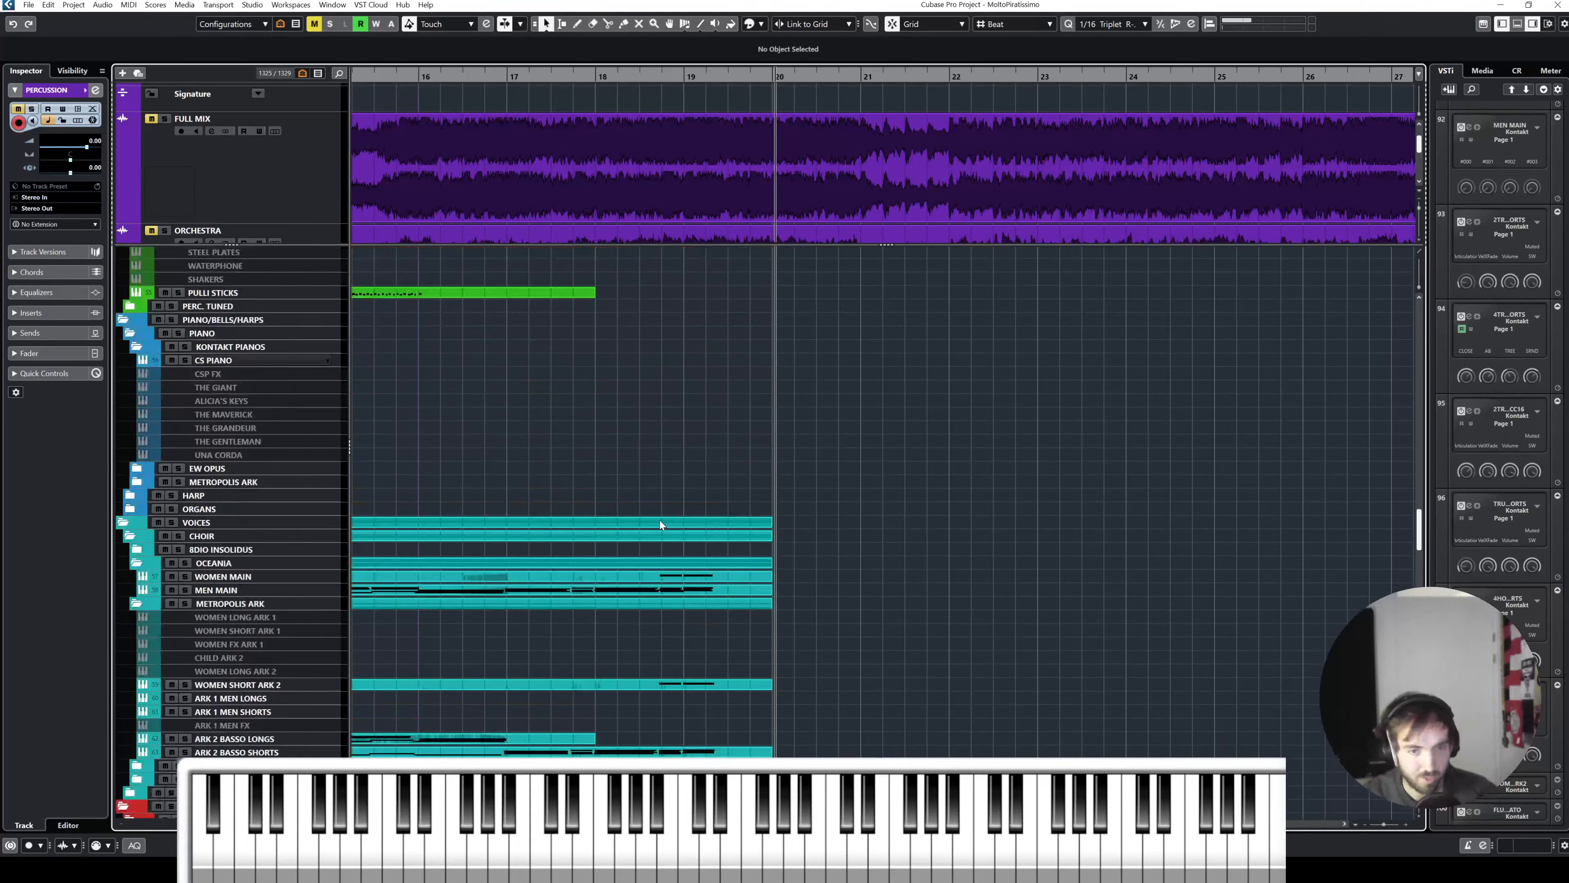
scroll(660, 519, up, 10)
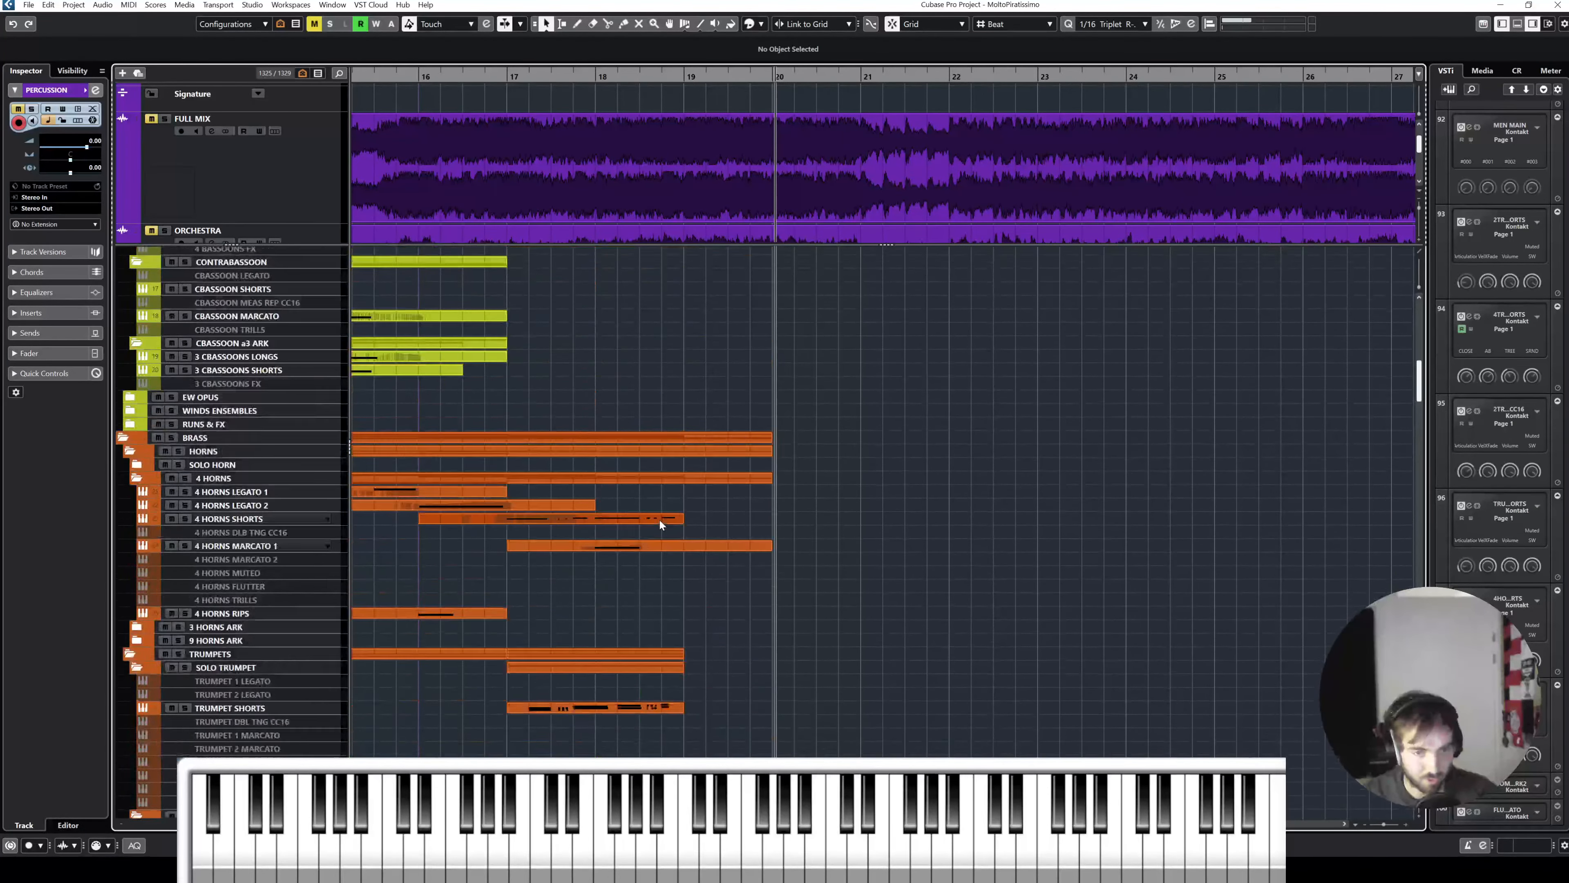
scroll(659, 525, up, 3)
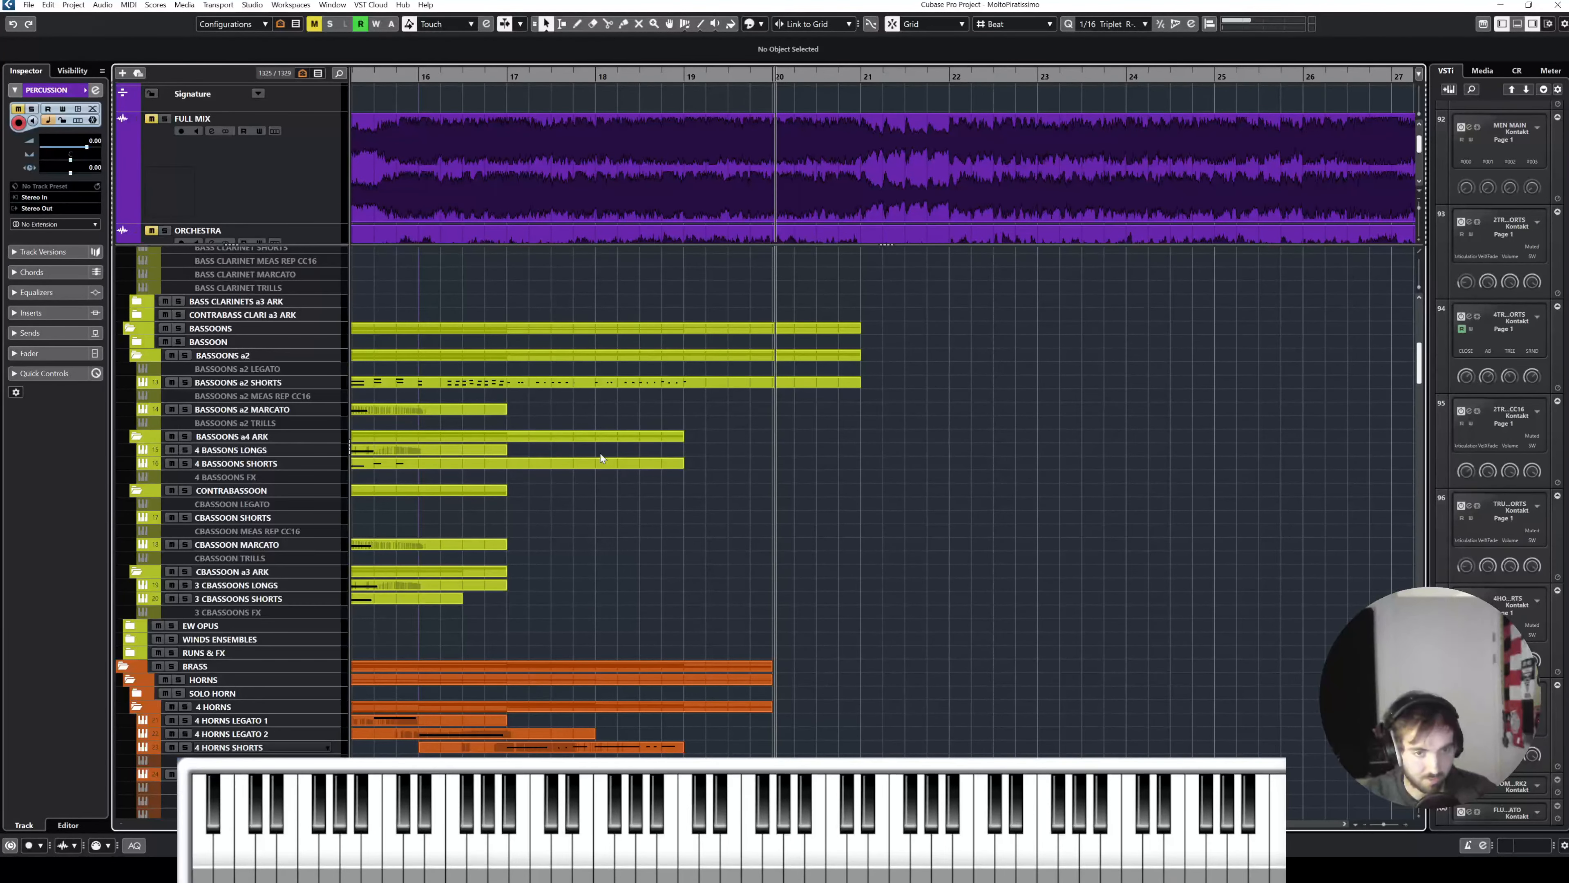
Step: Open the BASSOONS a2 SHORTS part and listen to its notes from bar 17 to bar 19
double_click(796, 382)
scroll(1080, 432, right, 2)
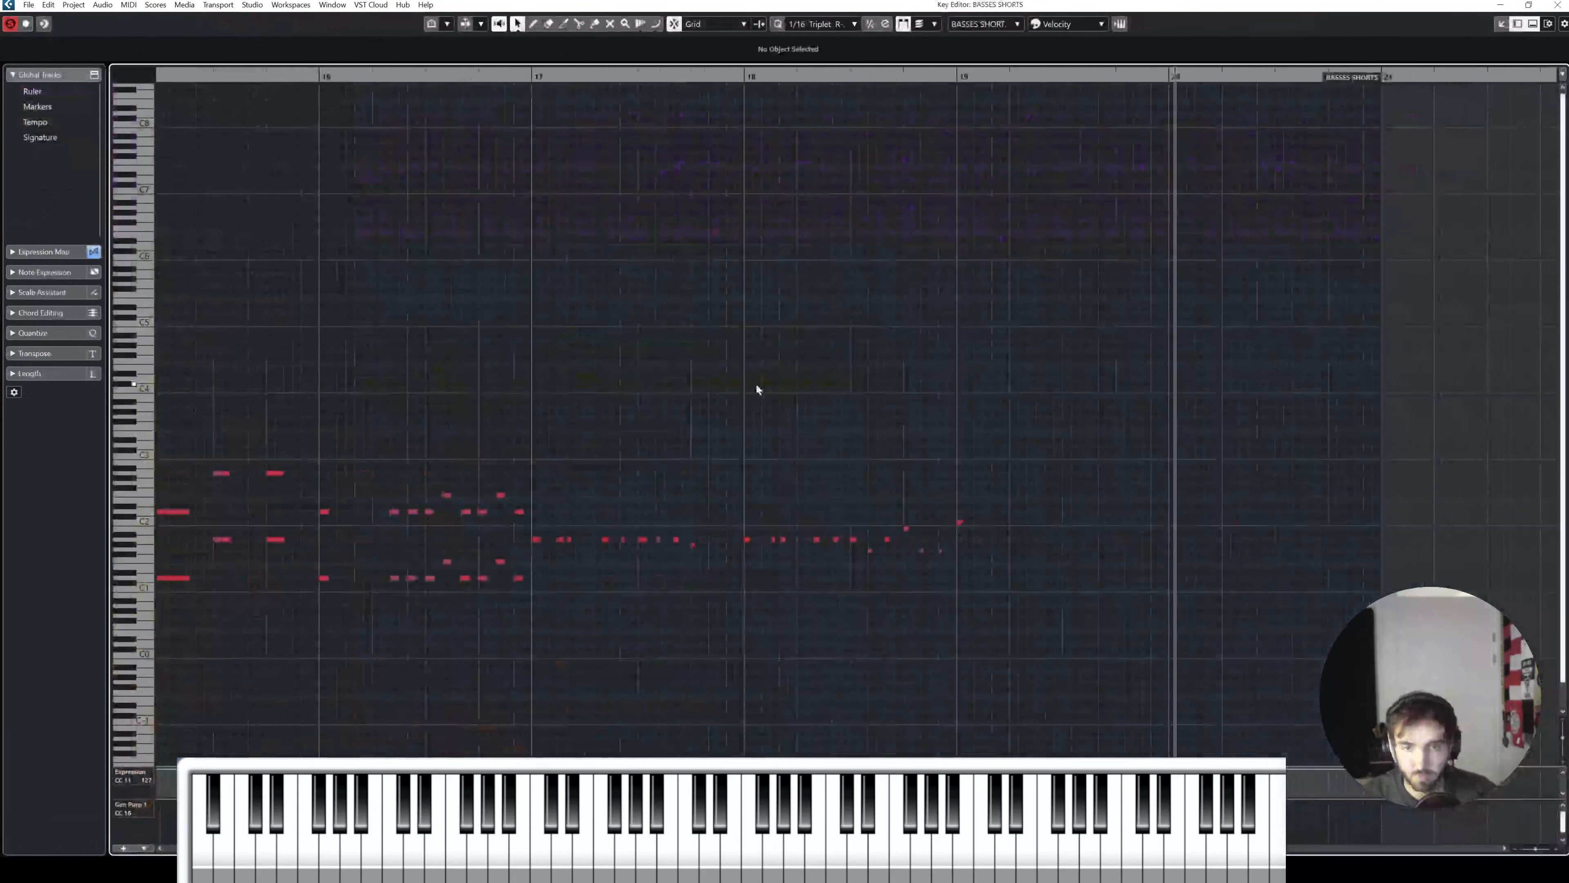
click(525, 77)
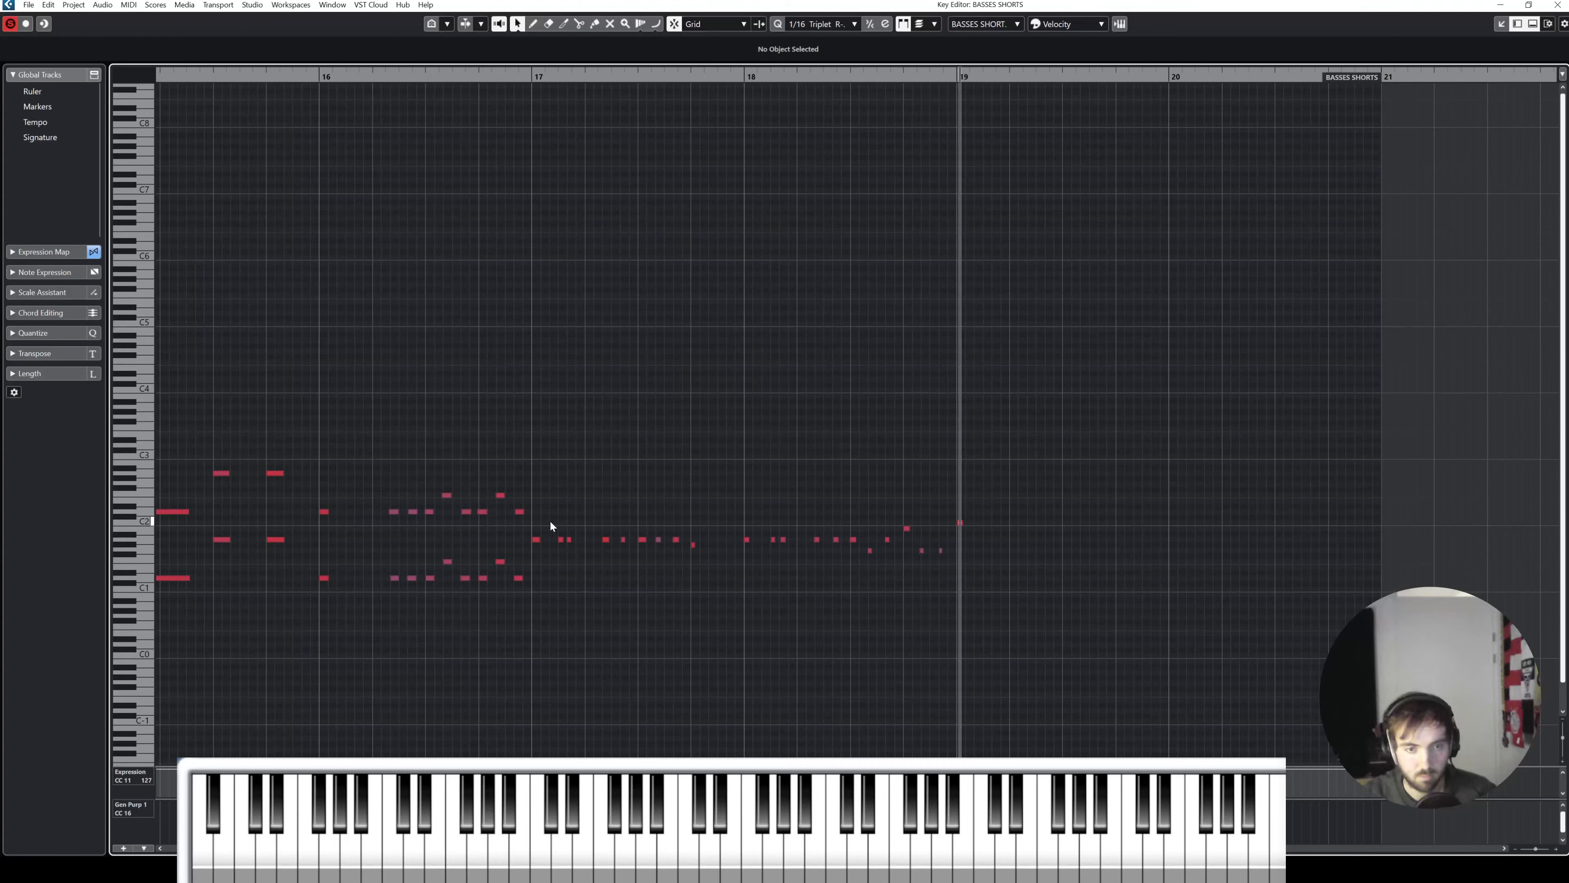
drag(526, 539, 527, 540)
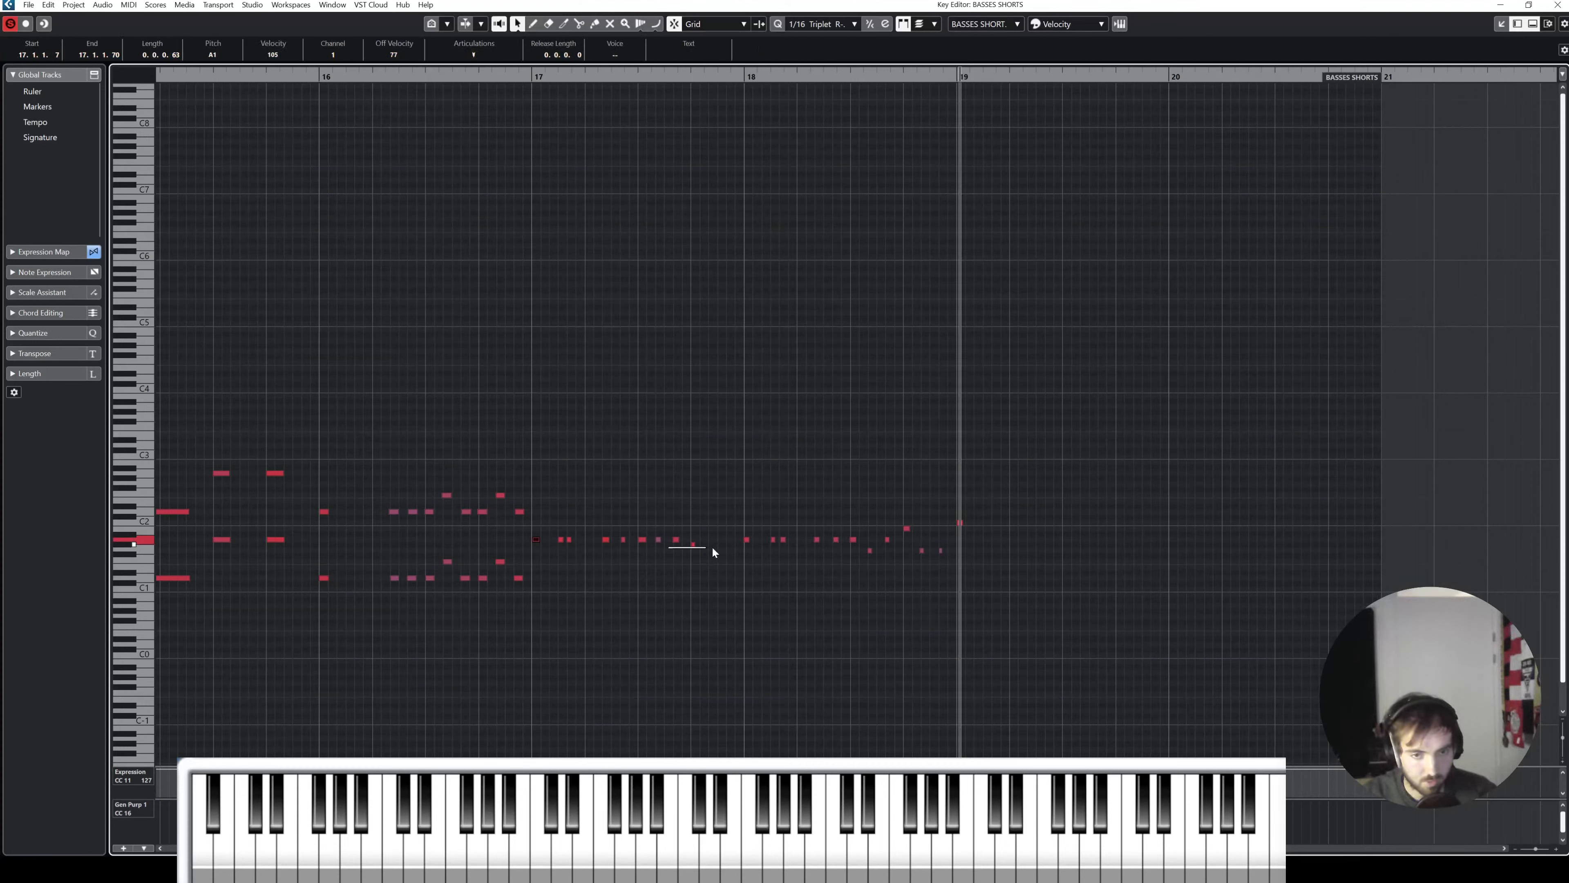
drag(713, 547, 713, 548)
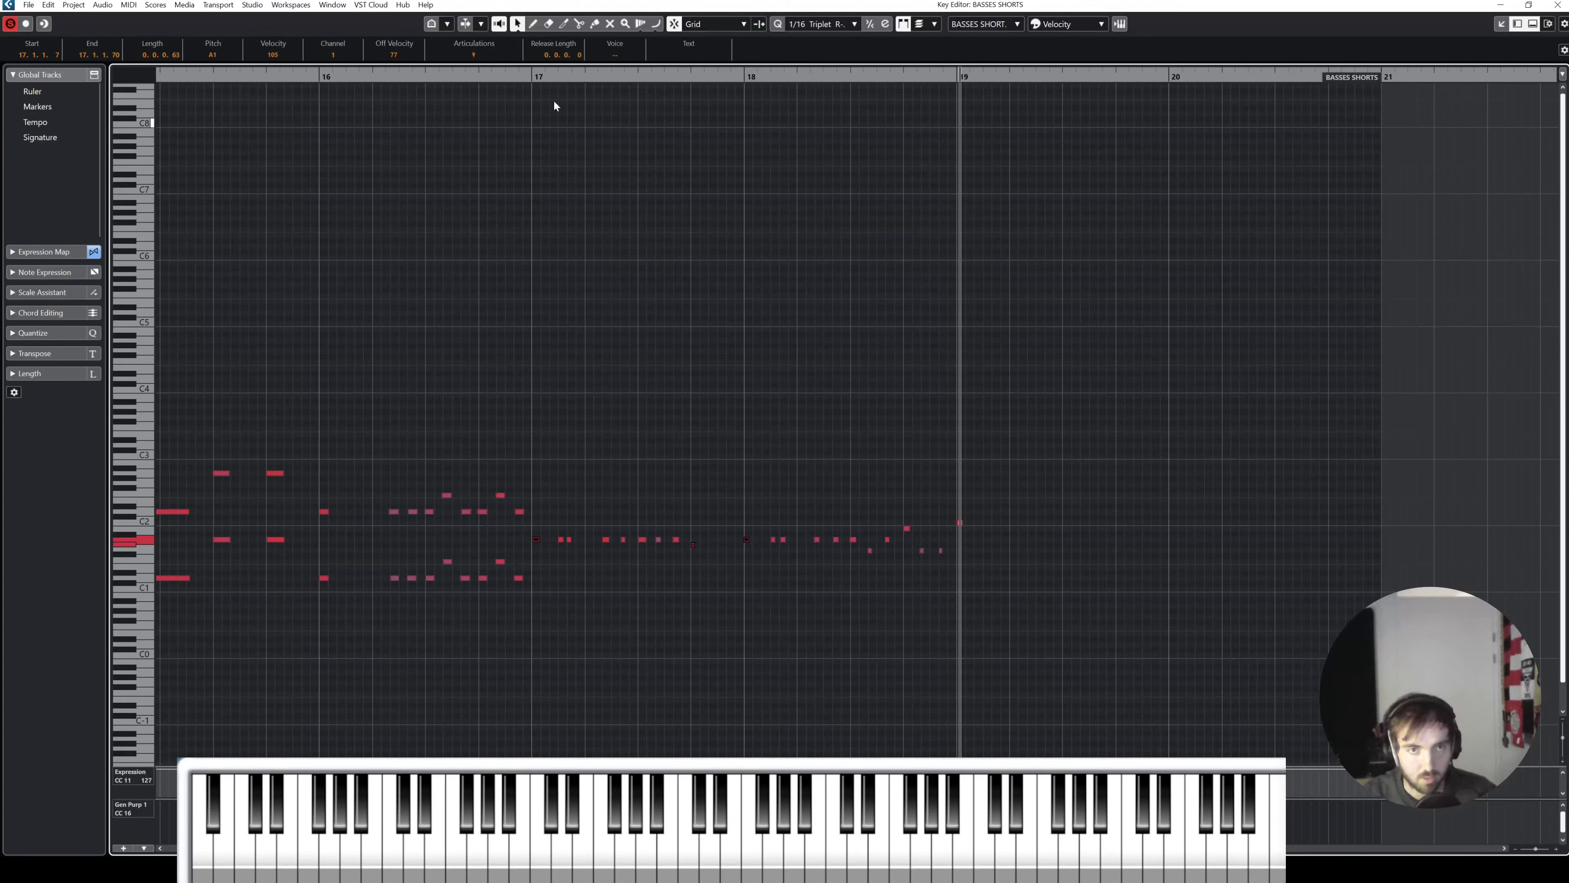
click(483, 55)
click(469, 111)
key(space)
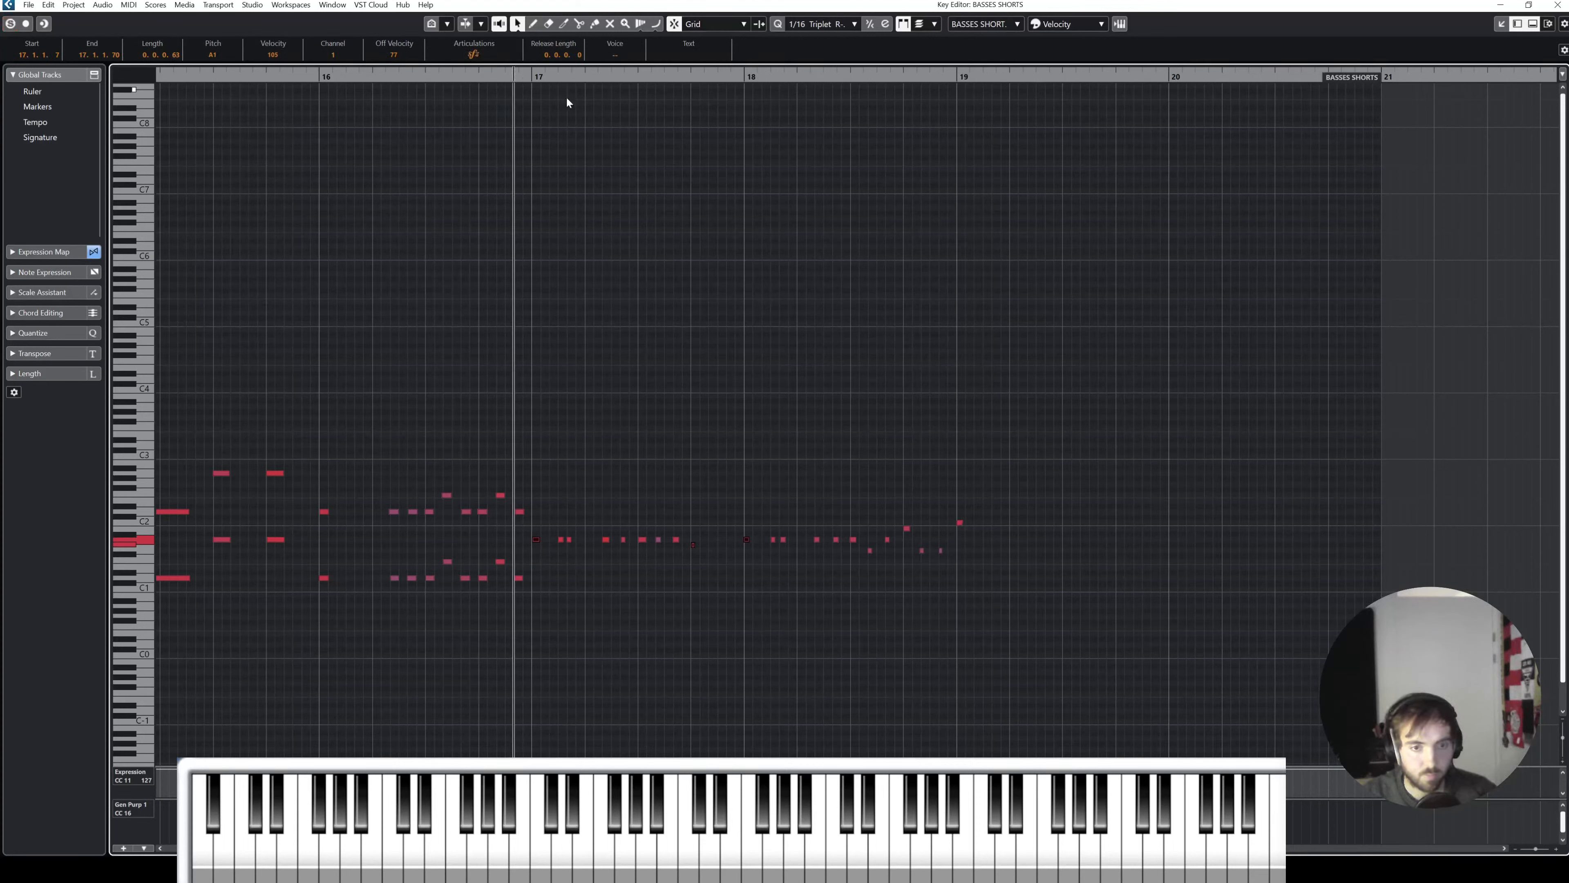
key(space)
key(space)
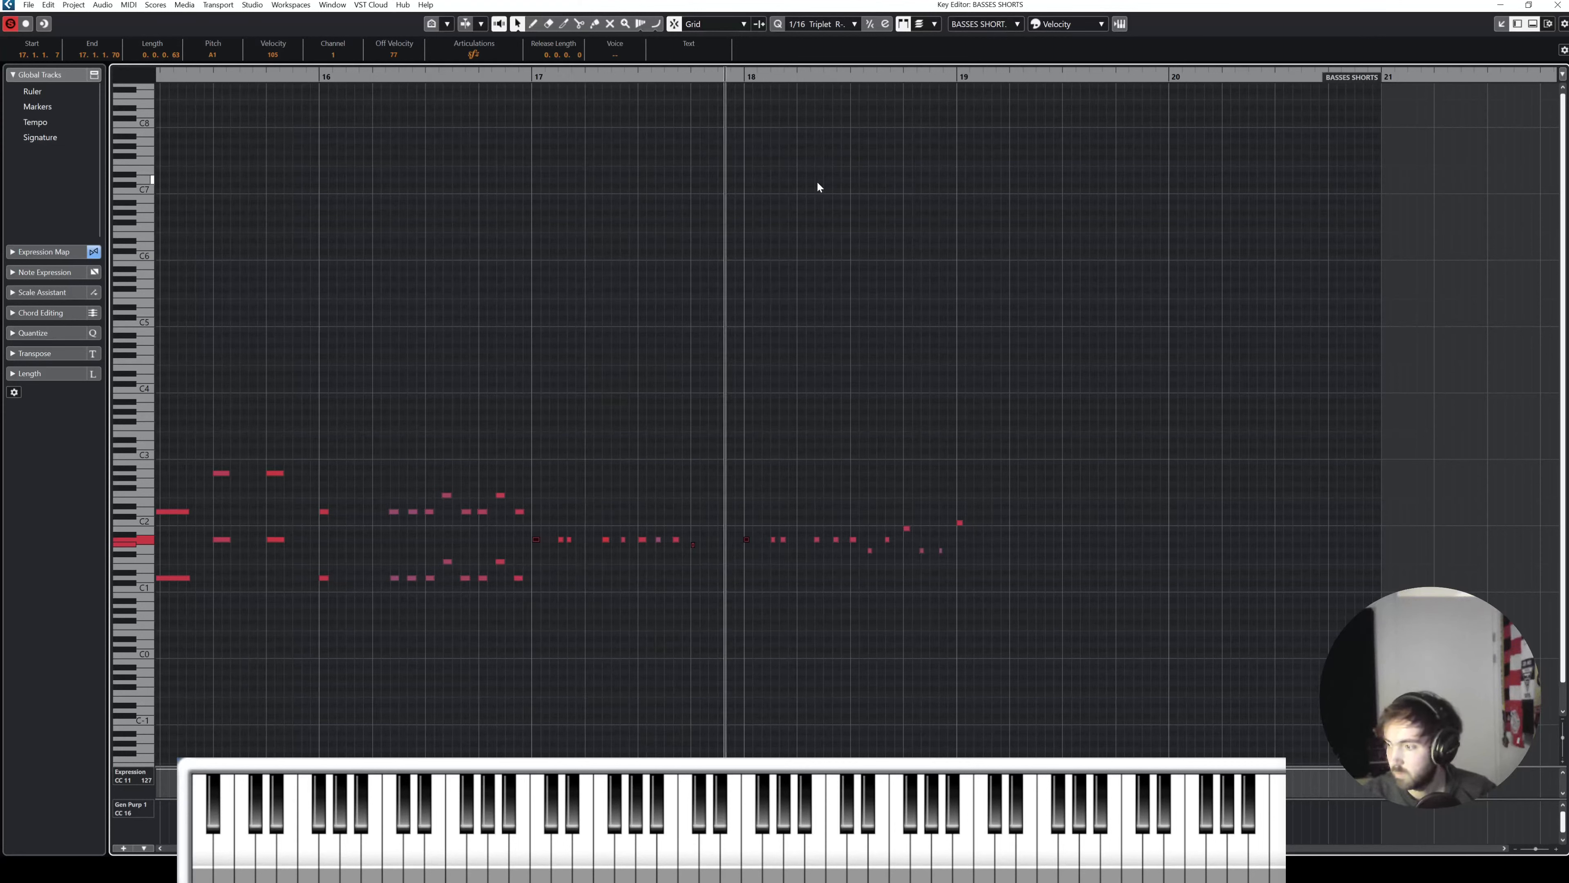
click(474, 55)
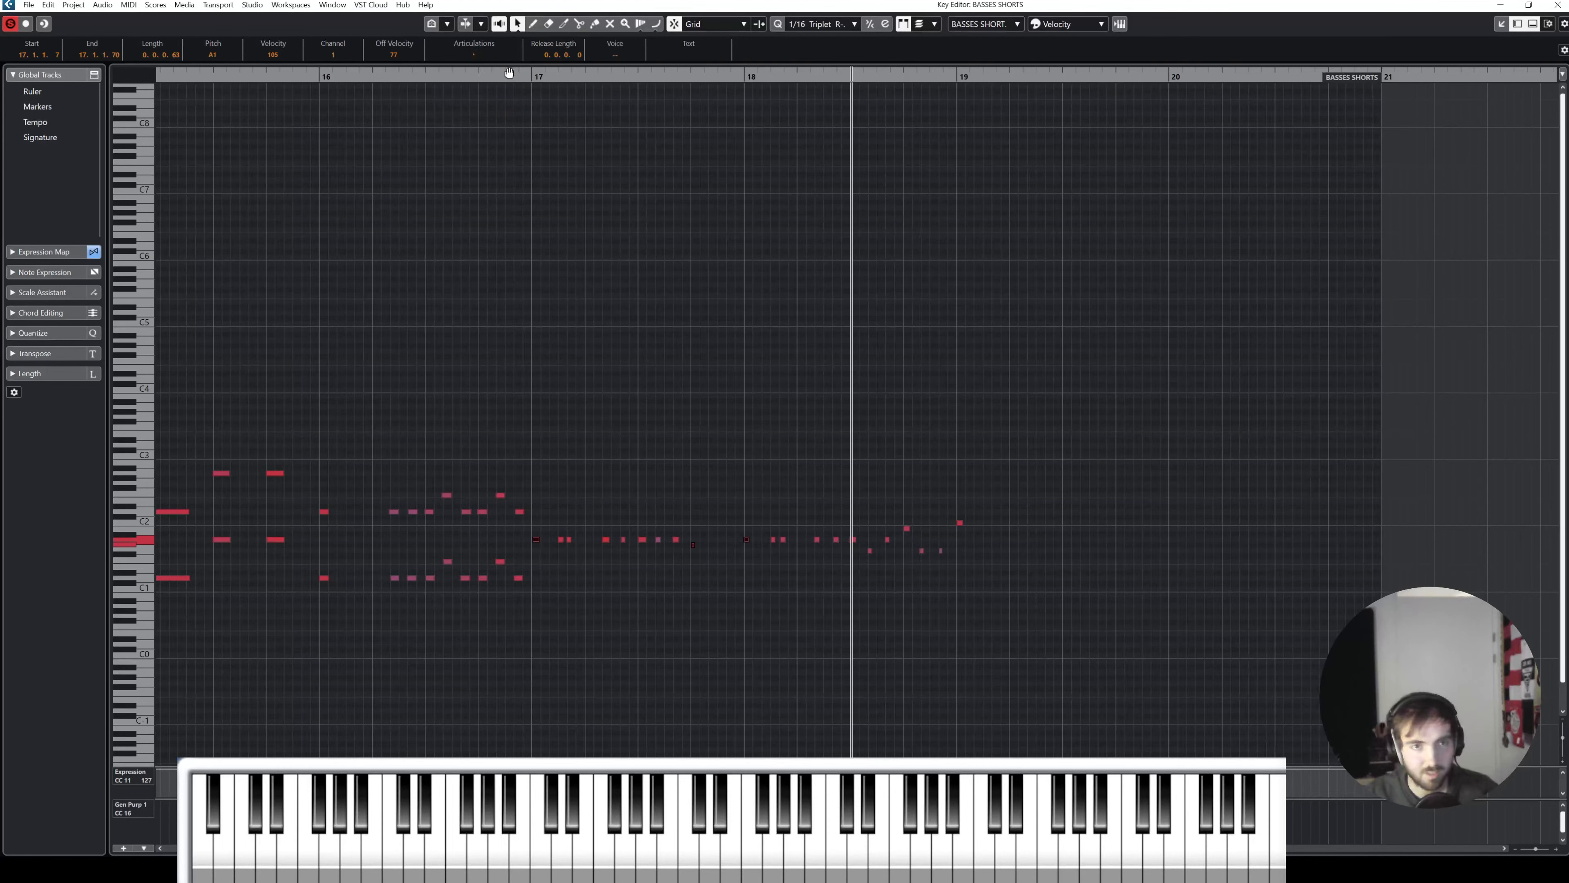
key(space)
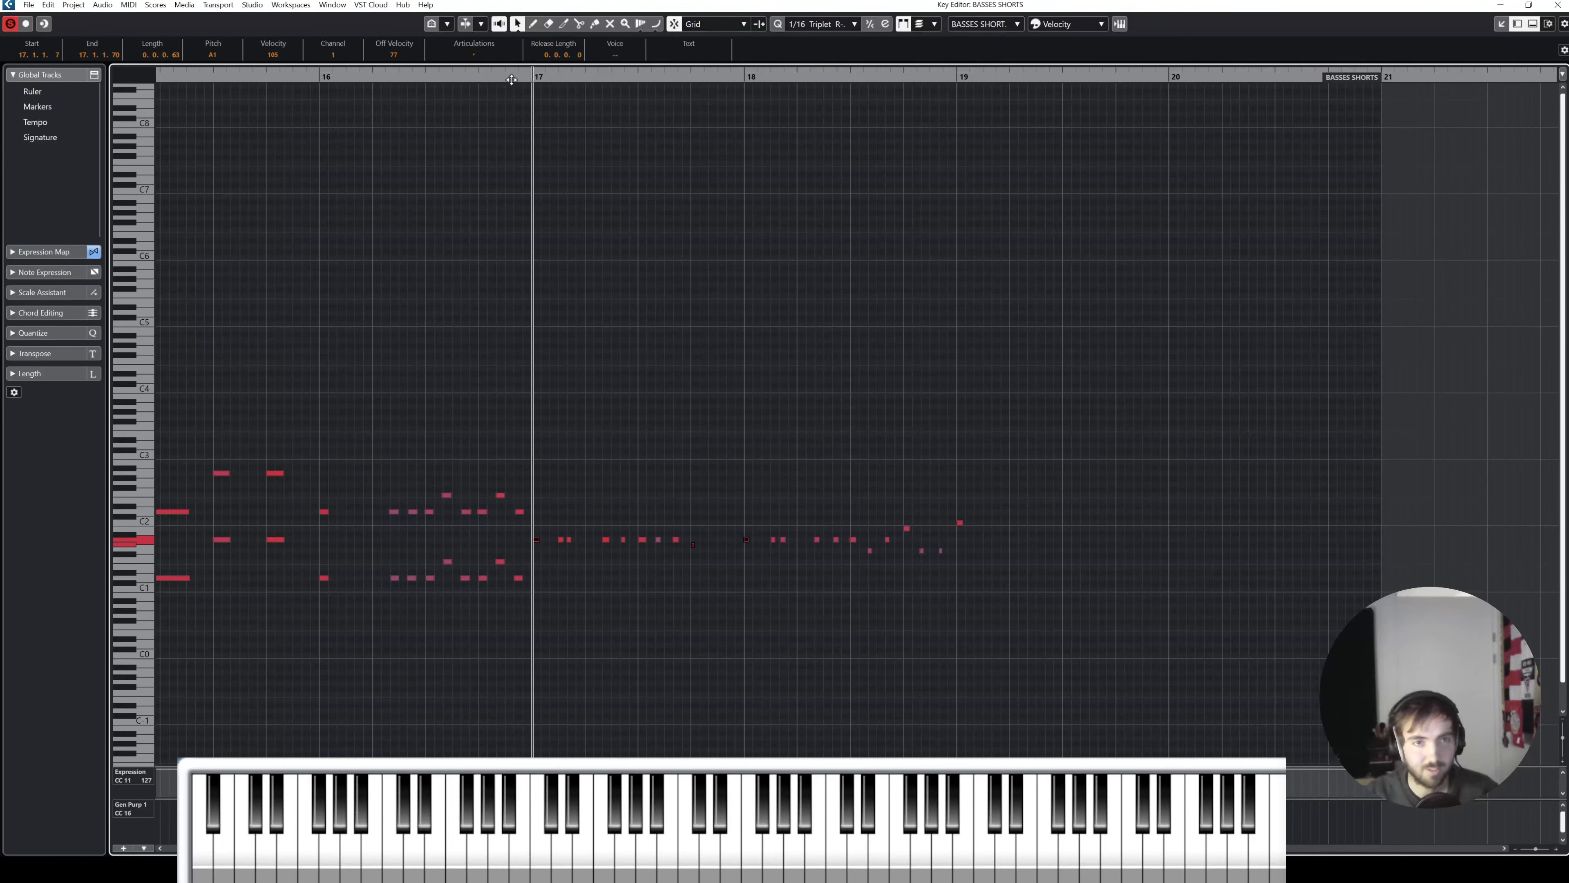
drag(512, 80, 682, 181)
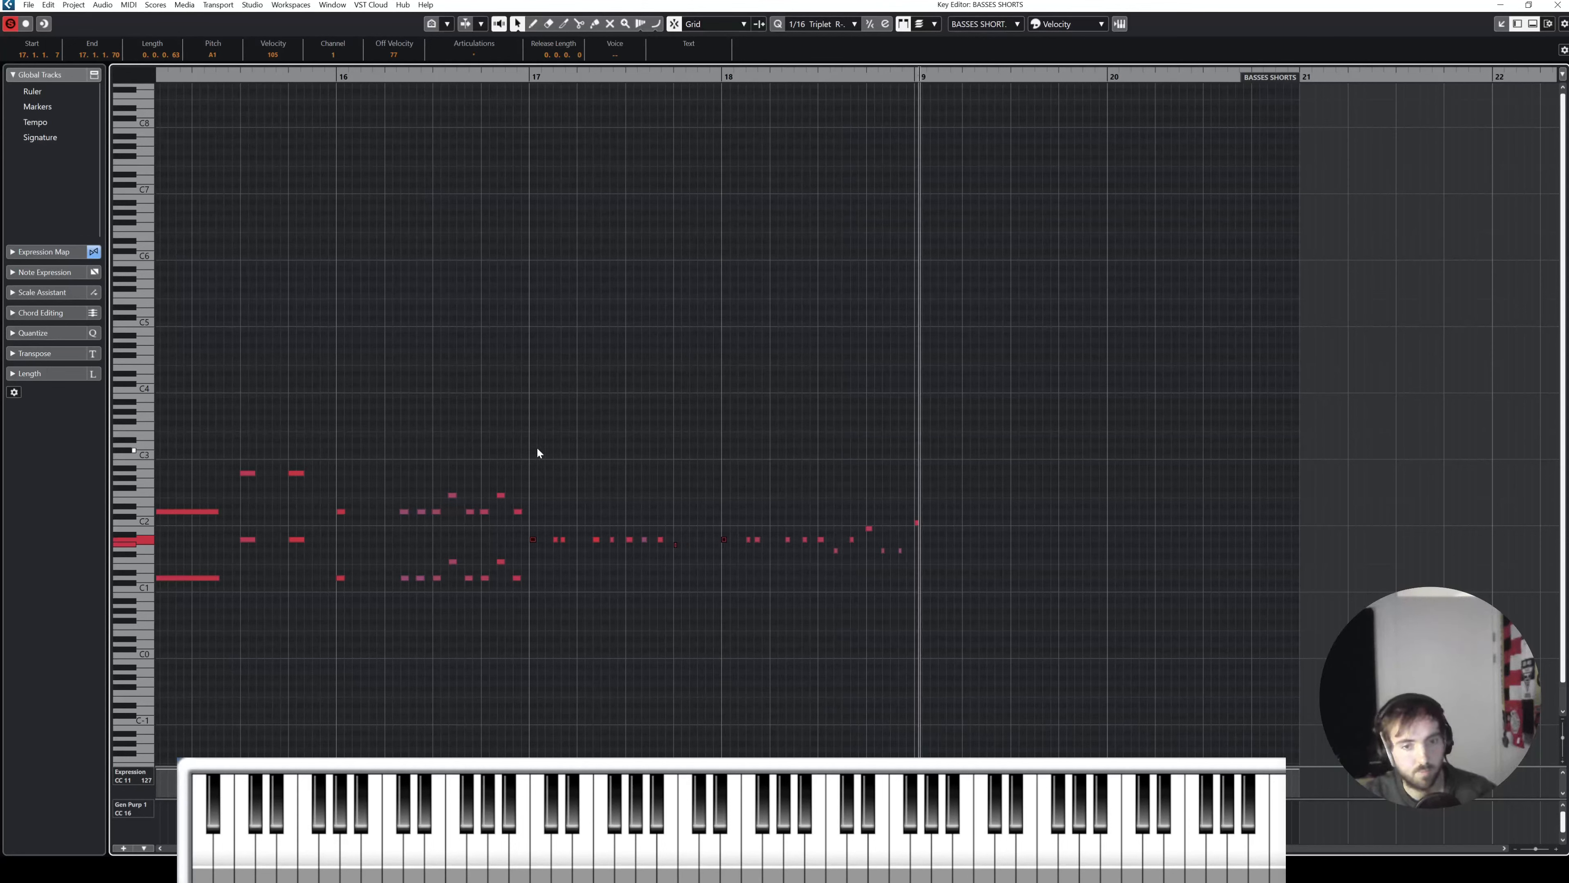
Step: Try doubling the BASSOONS a2 SHORTS notes from bar 17 to 19 an octave higher, audition them and delete the upper copies
drag(525, 432, 998, 566)
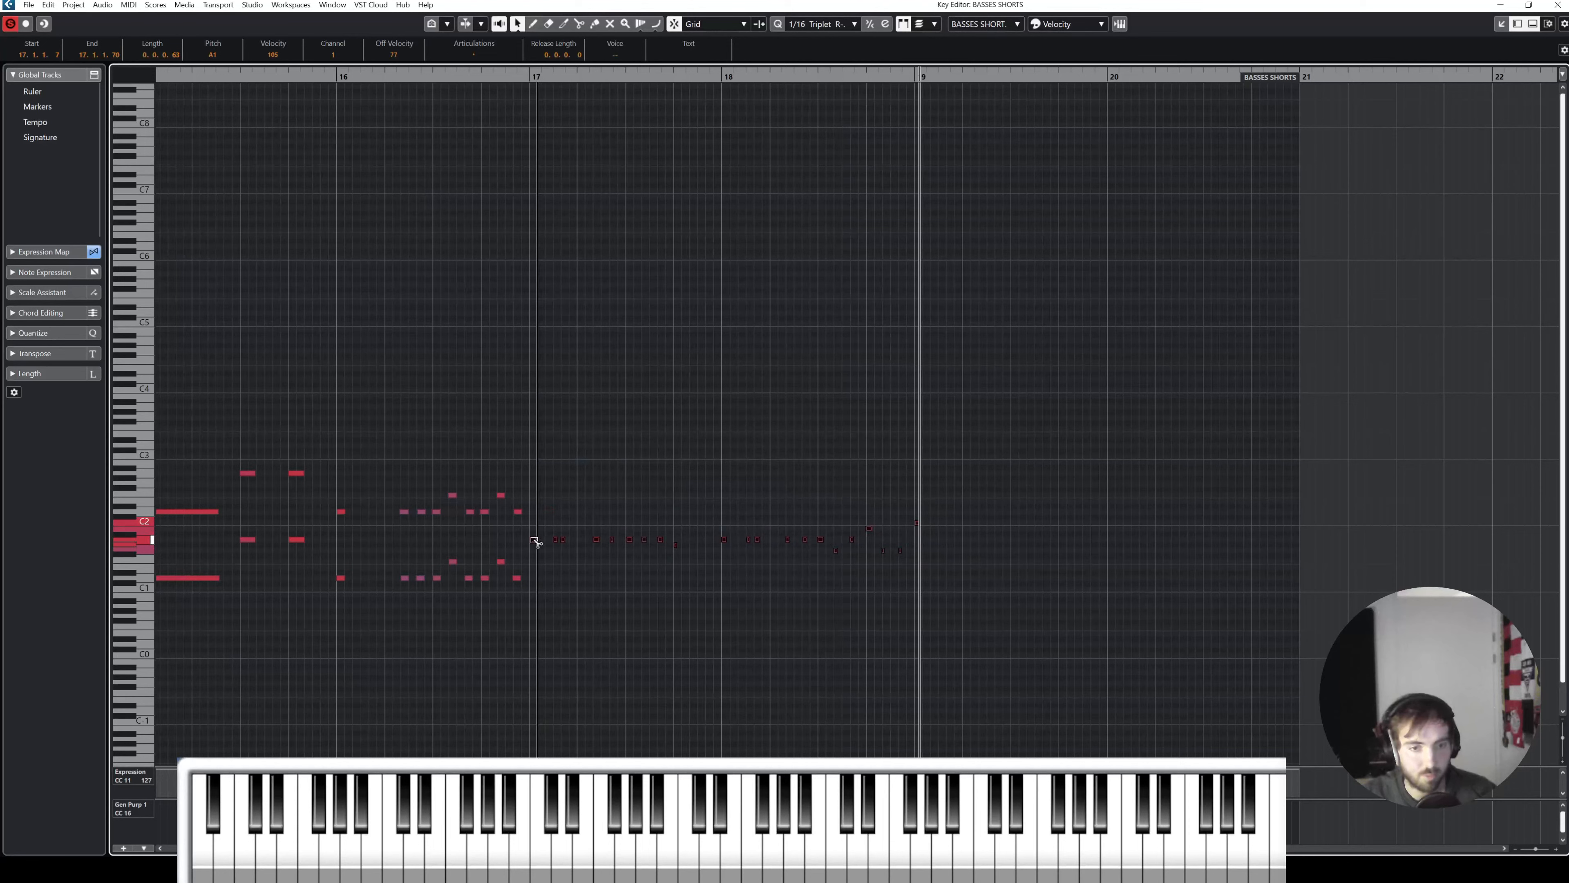
drag(536, 541, 547, 435)
click(530, 78)
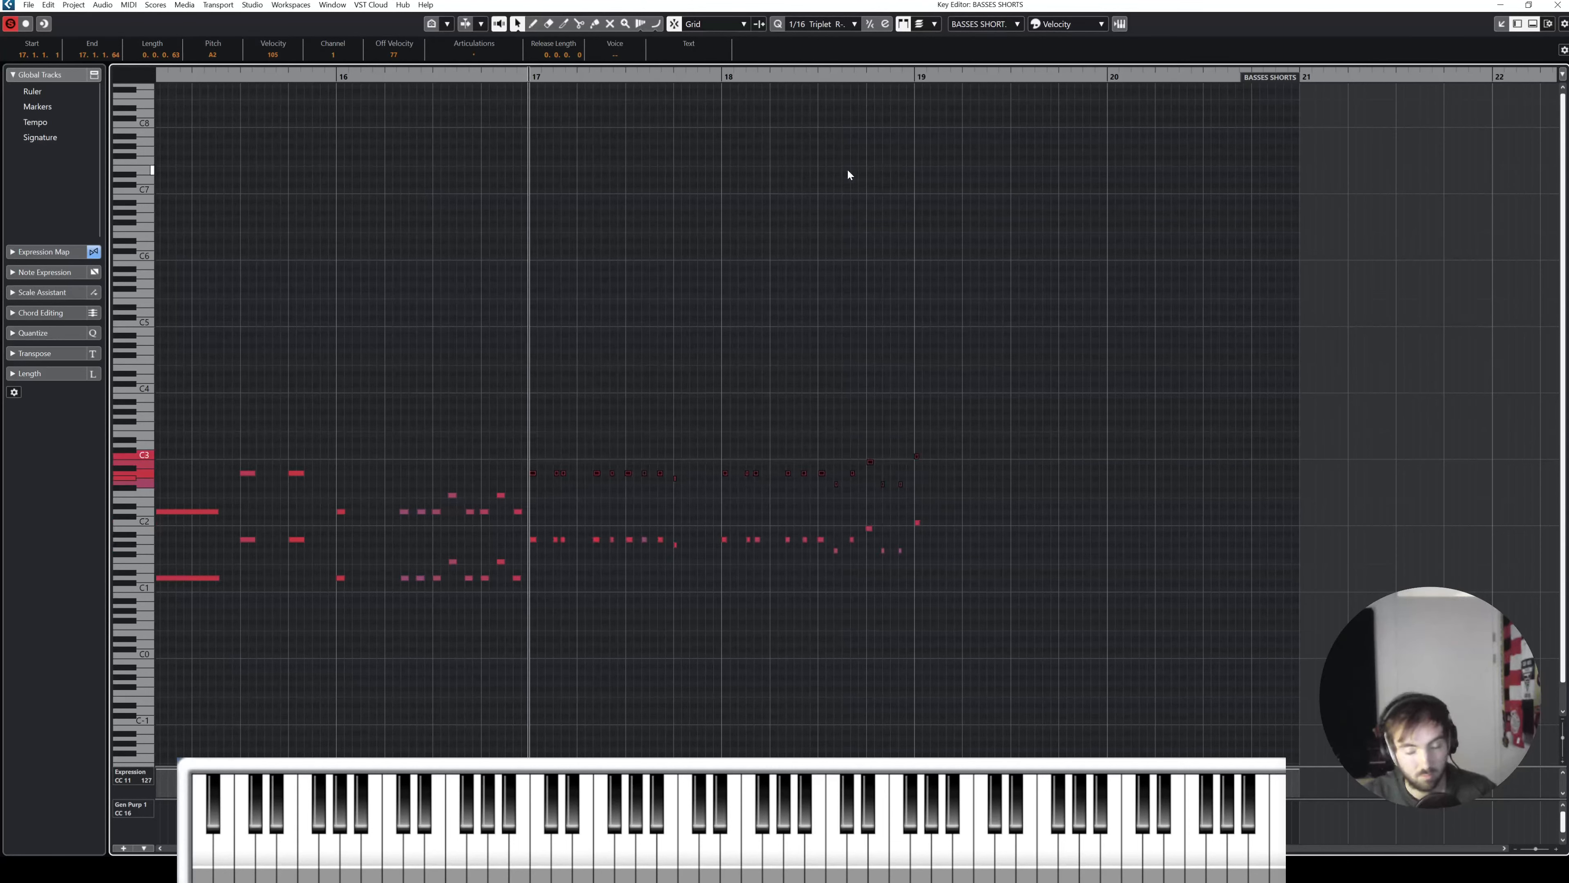
key(space)
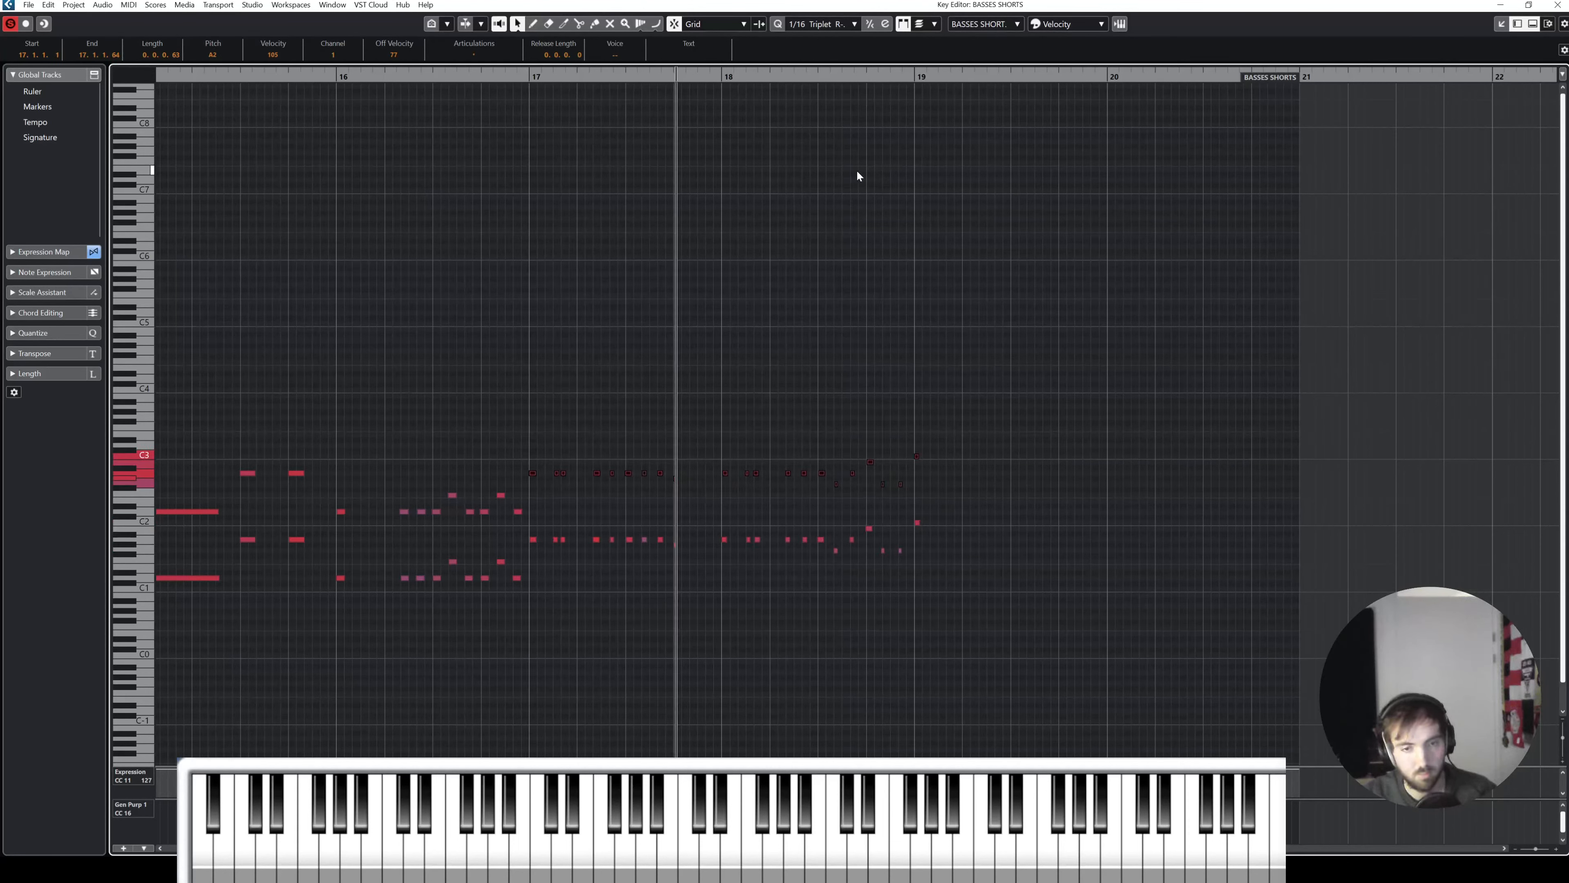
click(857, 186)
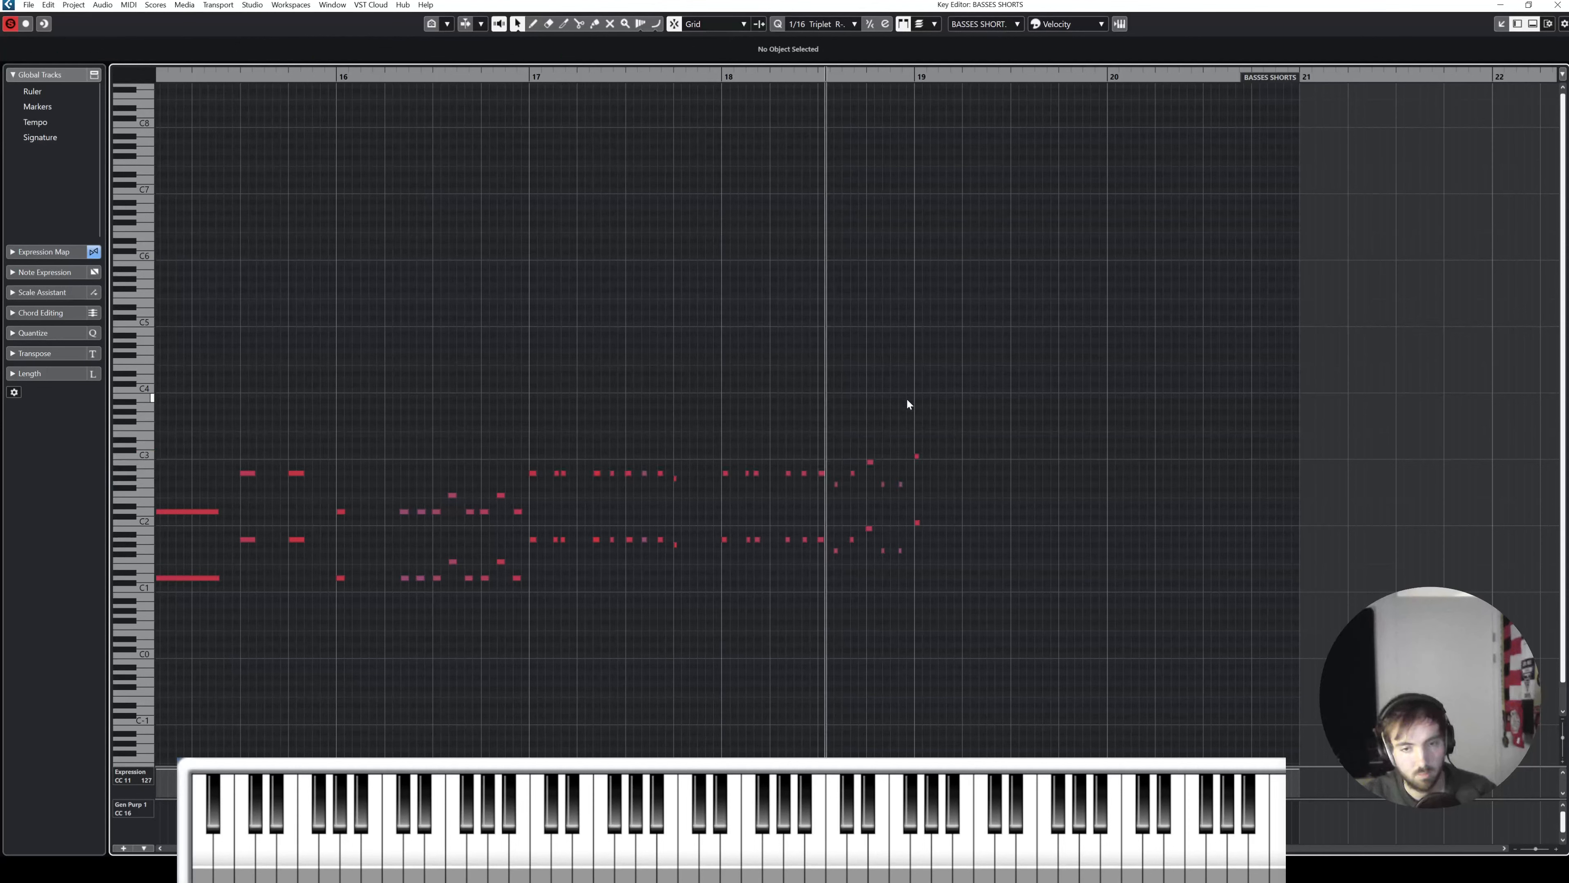
drag(991, 500, 528, 394)
key(Delete)
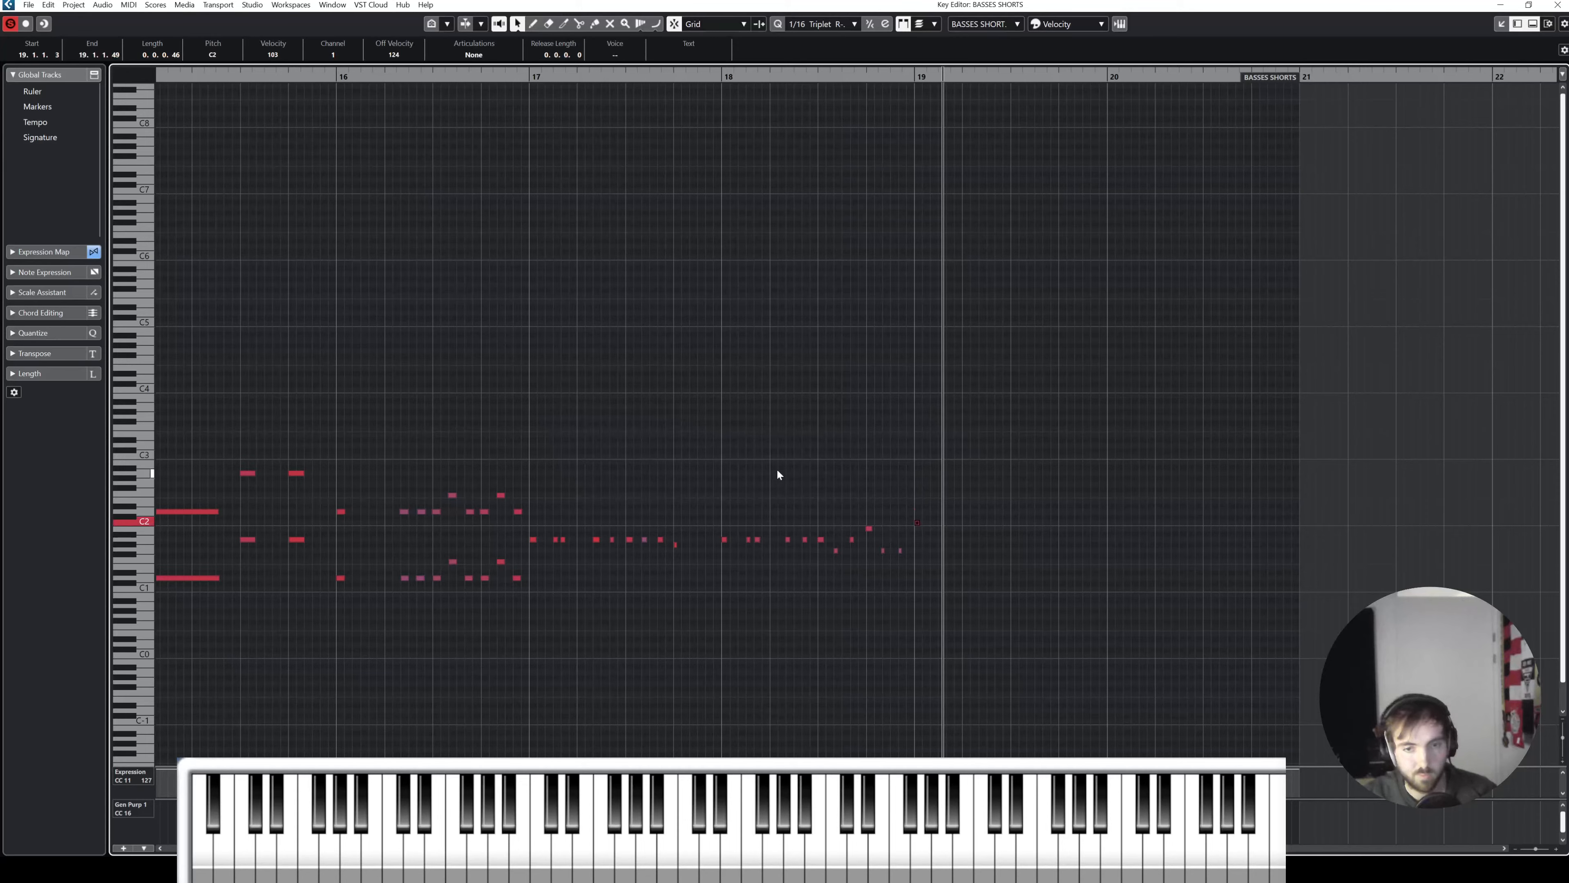
Step: Return to the project view and extend the 3 CBASSOONS SHORTS part to bar 21
click(1557, 5)
scroll(666, 379, left, 2)
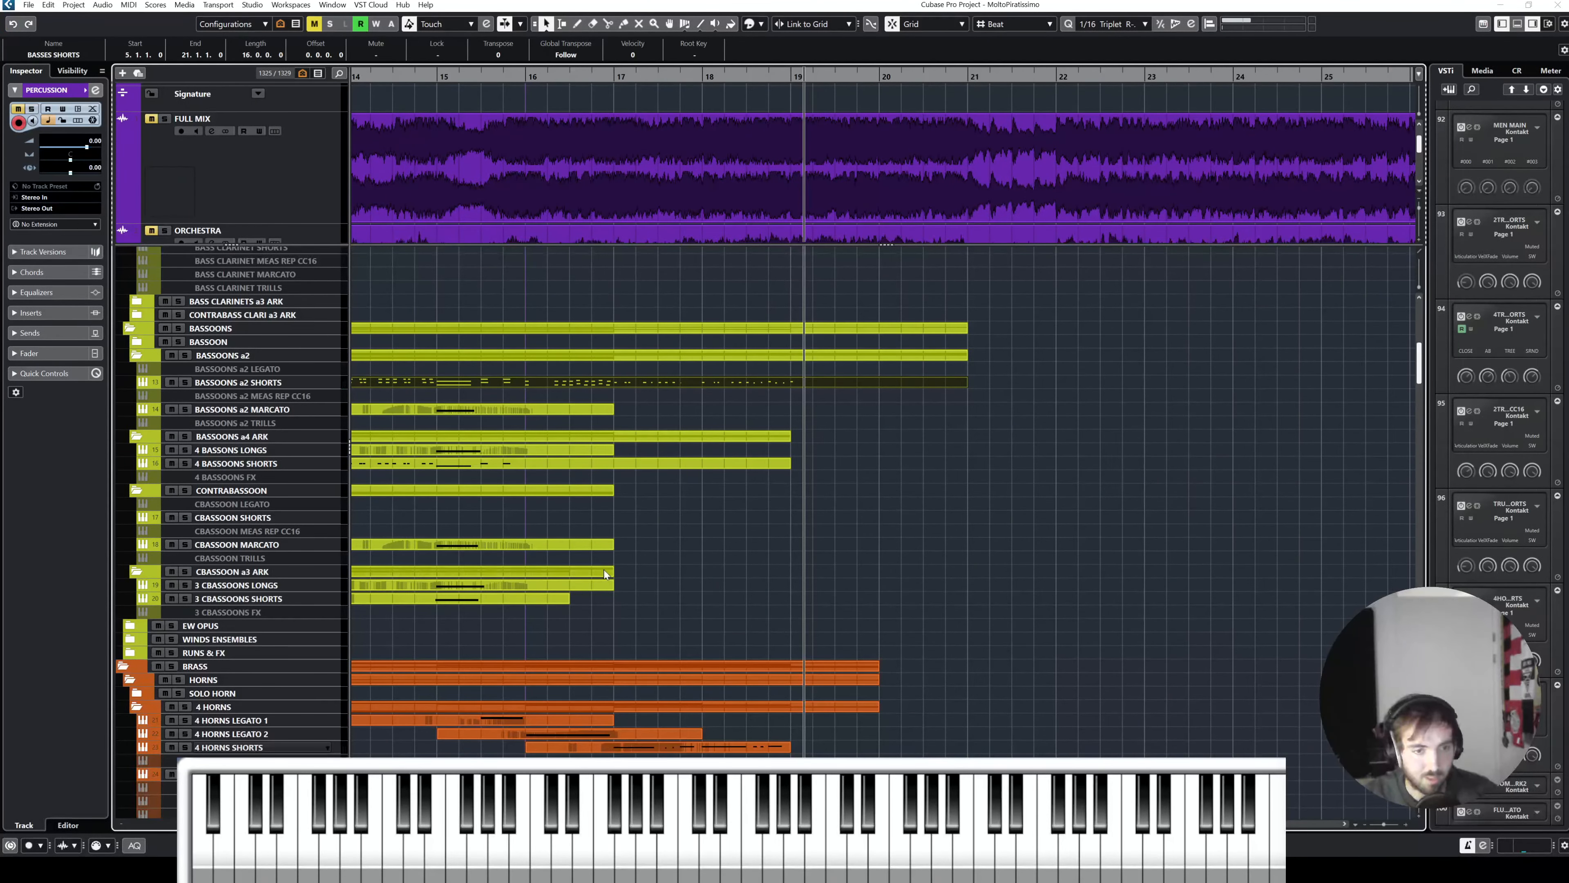
drag(567, 597, 963, 594)
Step: Copy the notes from bar 17 to 19 of BASSOONS a2 SHORTS into the 3 CBASSOONS SHORTS part at bar 17 and audition them
double_click(692, 374)
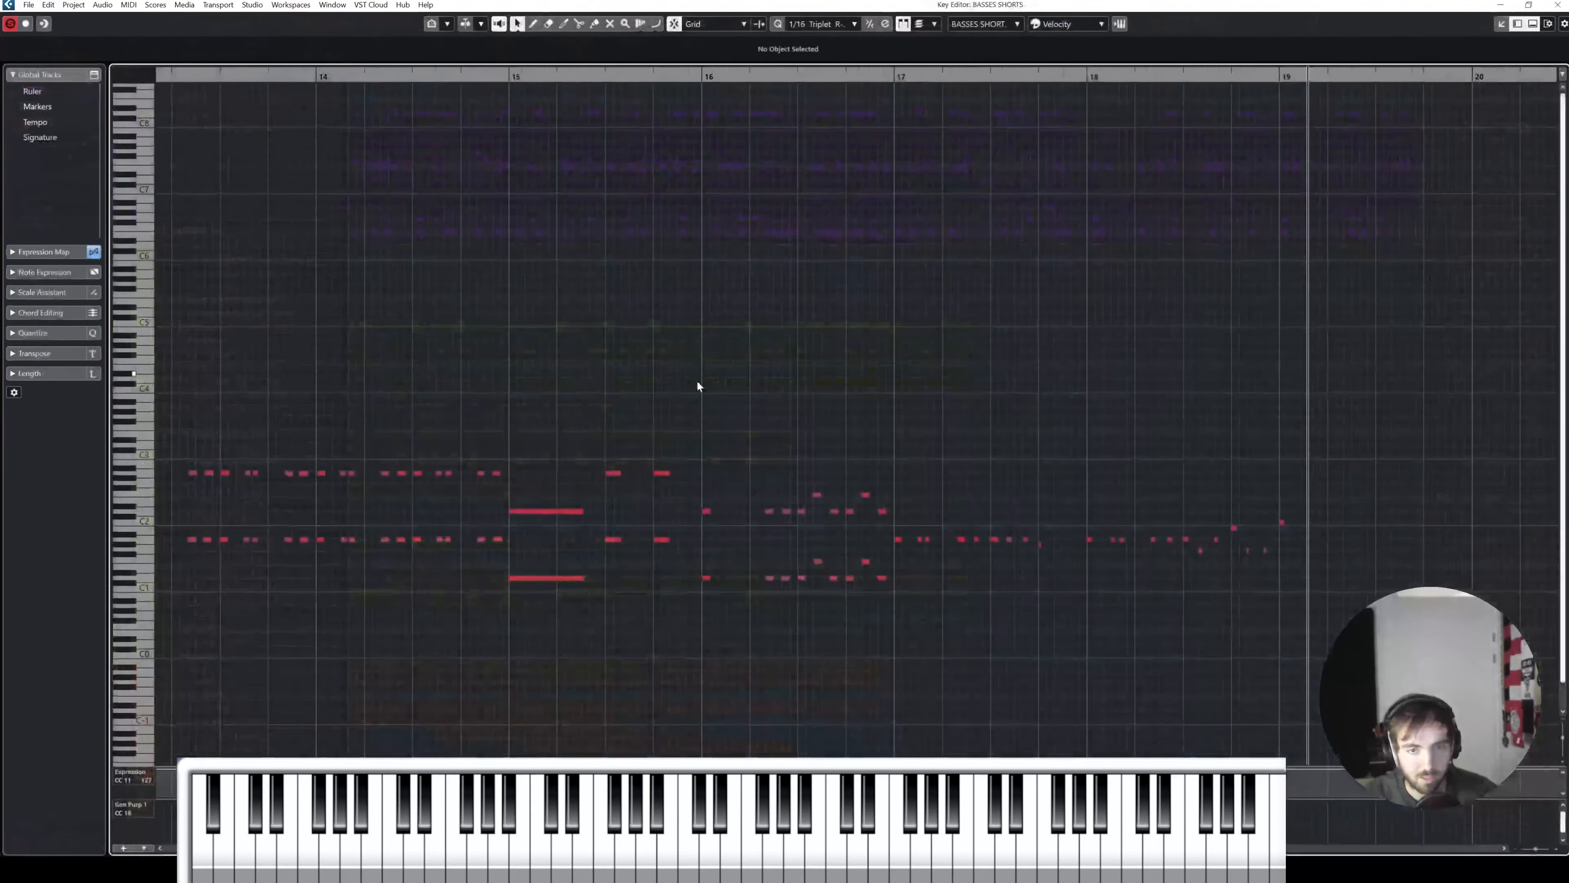
drag(1146, 602, 618, 443)
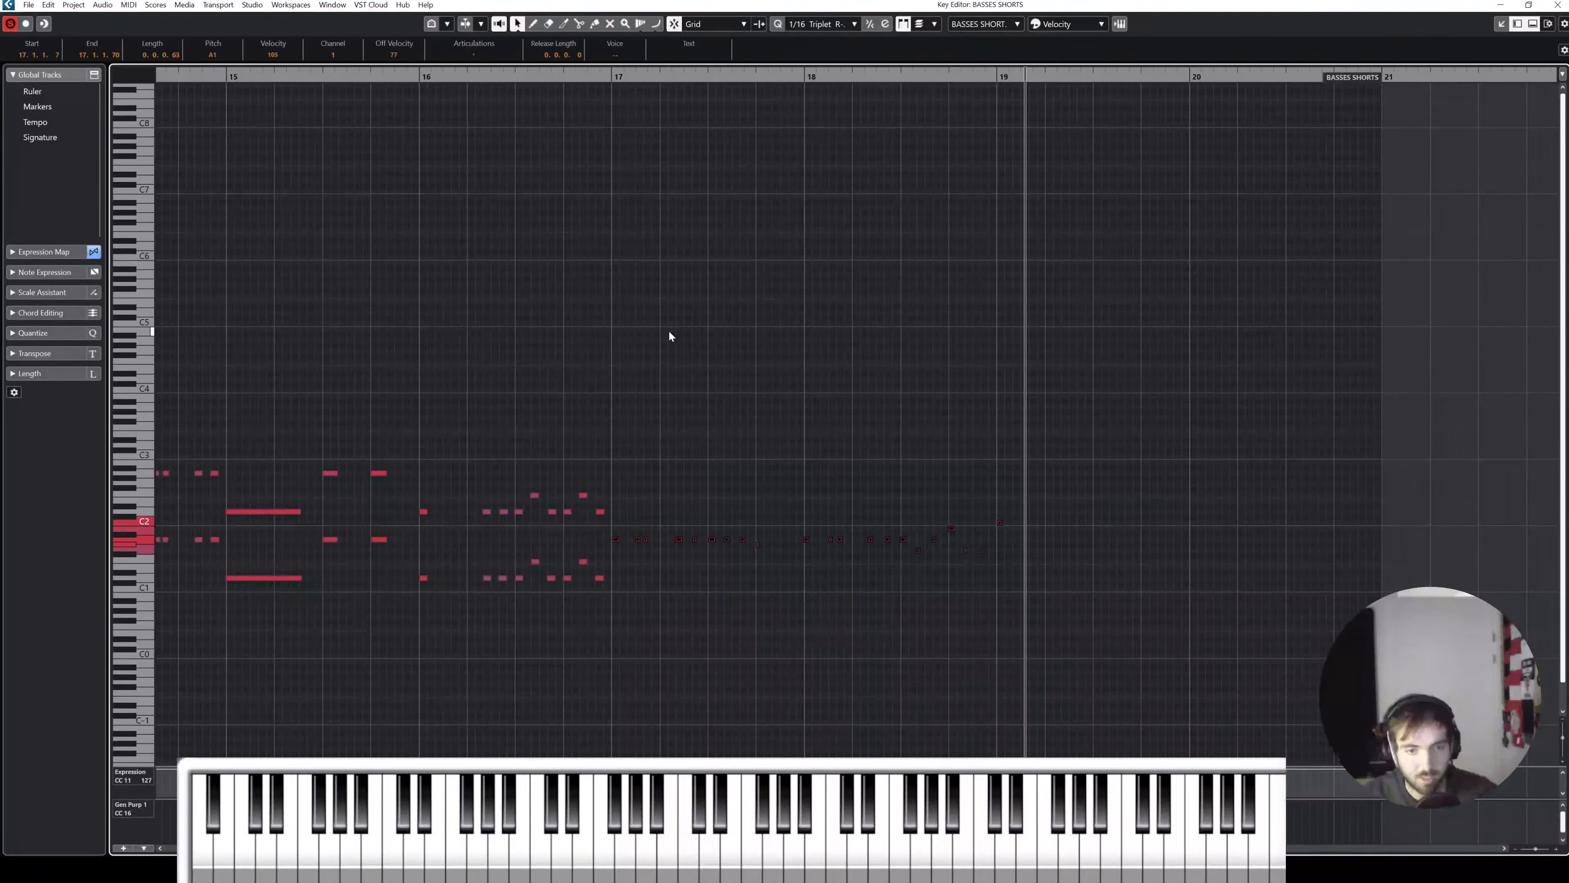
click(612, 81)
click(1558, 5)
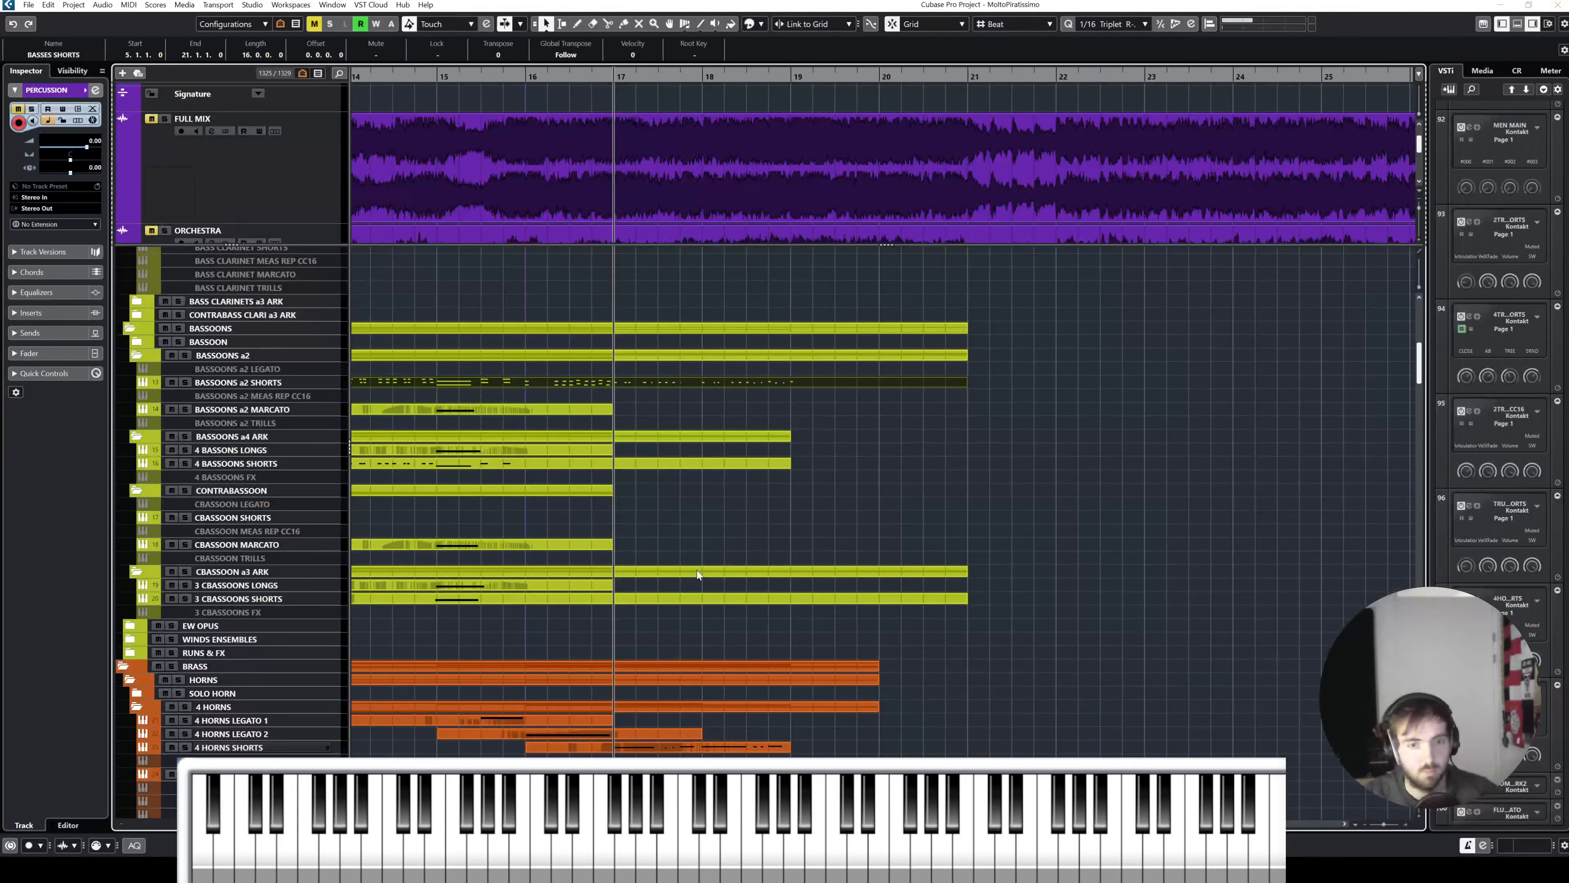
double_click(684, 596)
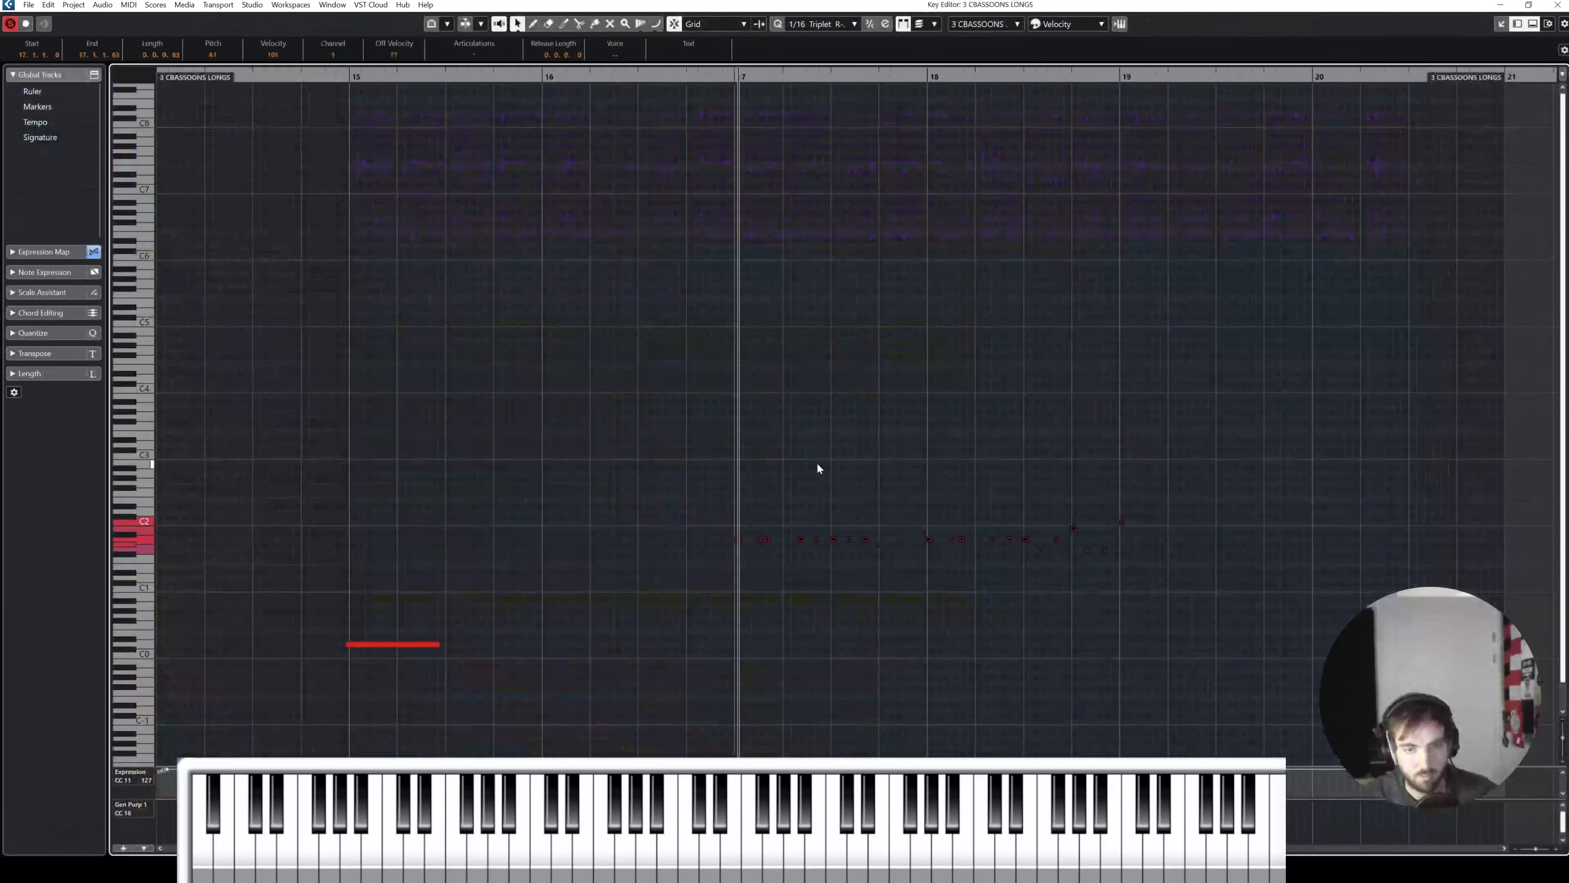
key(space)
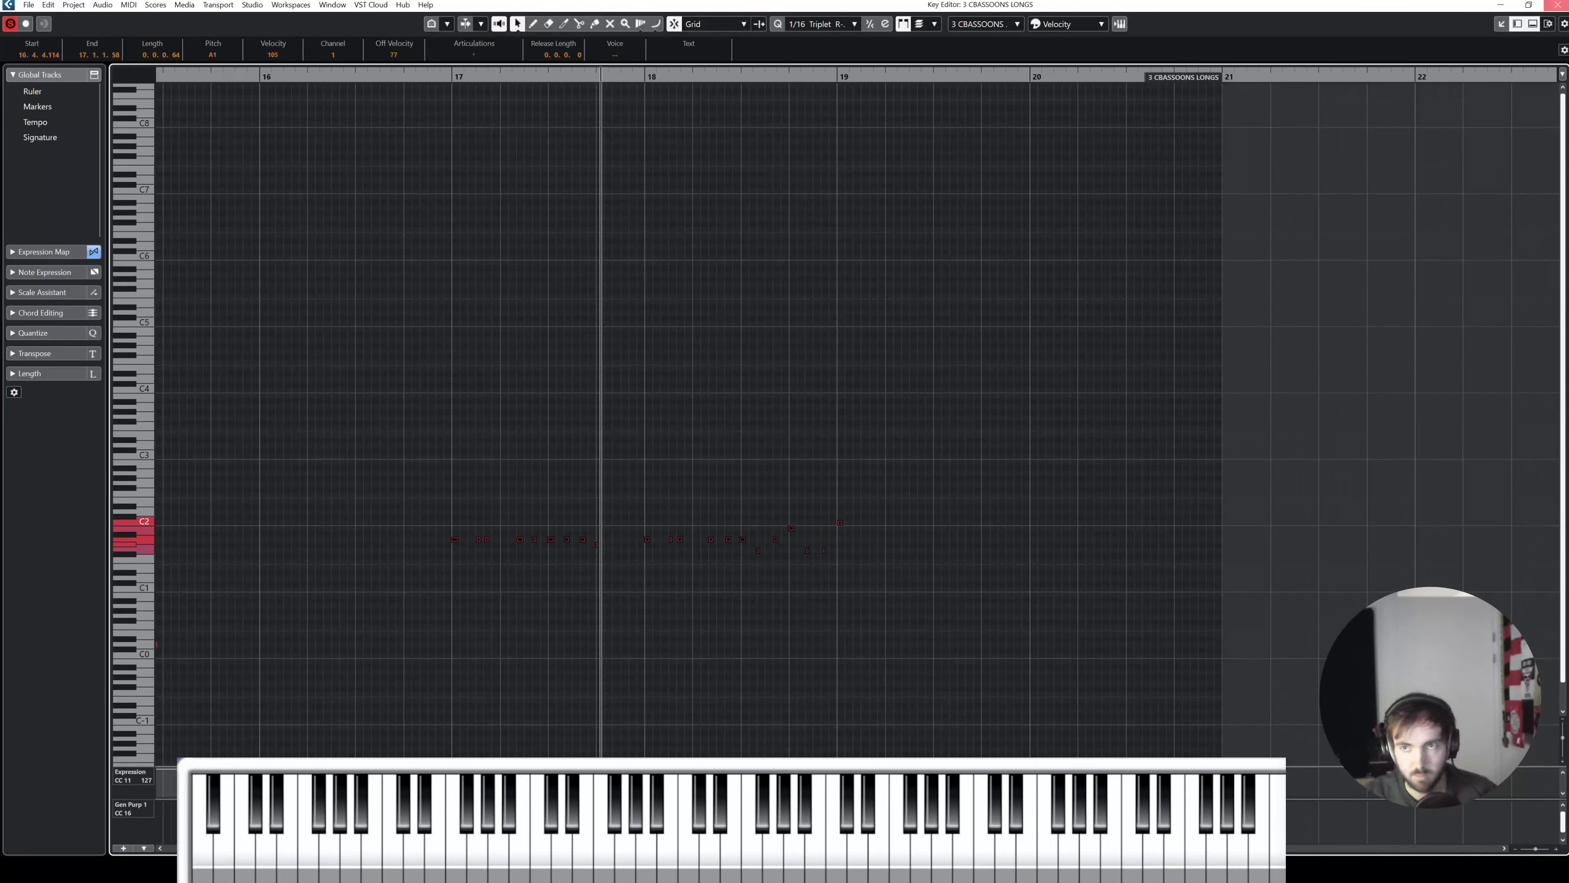
click(1558, 5)
Step: Split the 3 CBASSOONS SHORTS part at bar 16 and move the section after the split to the CBASSOON SHORTS track
right_click(624, 587)
click(669, 594)
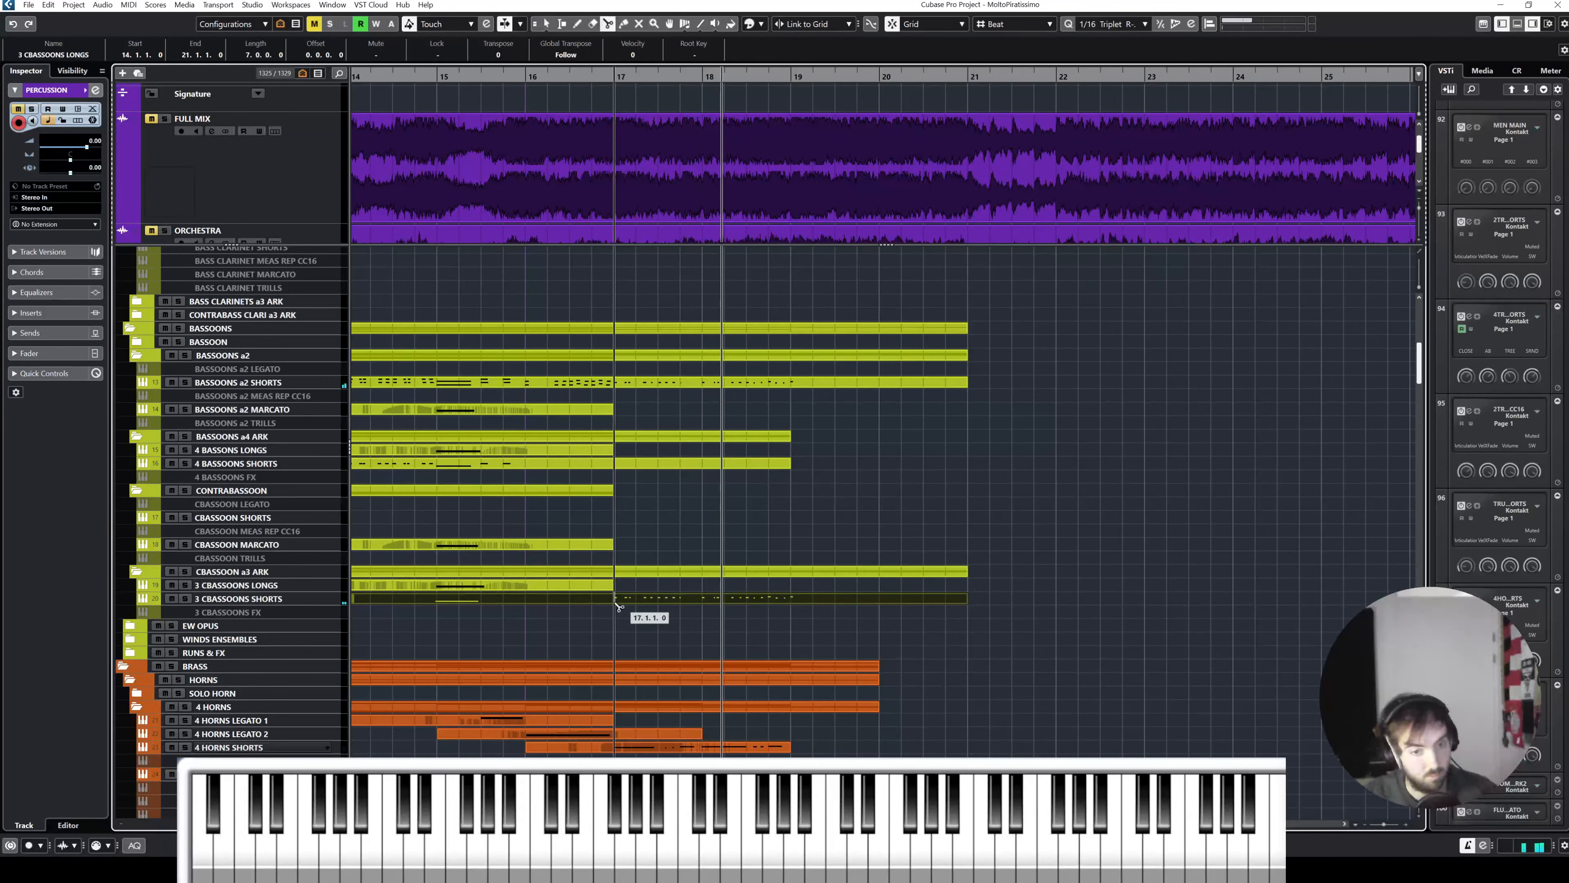
click(525, 598)
key(1)
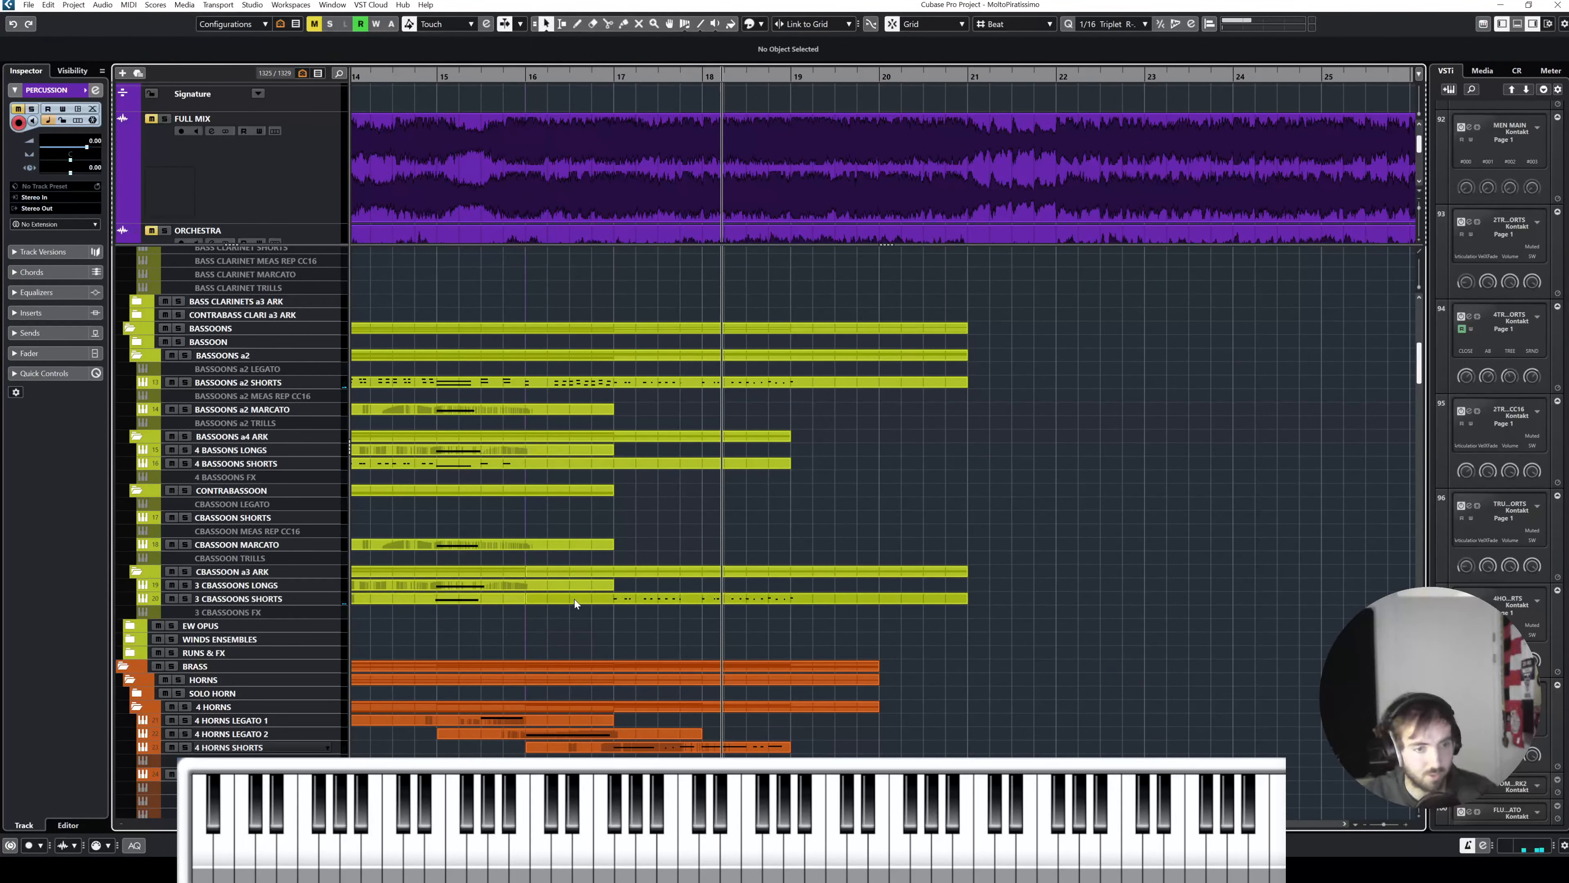
drag(574, 600, 634, 514)
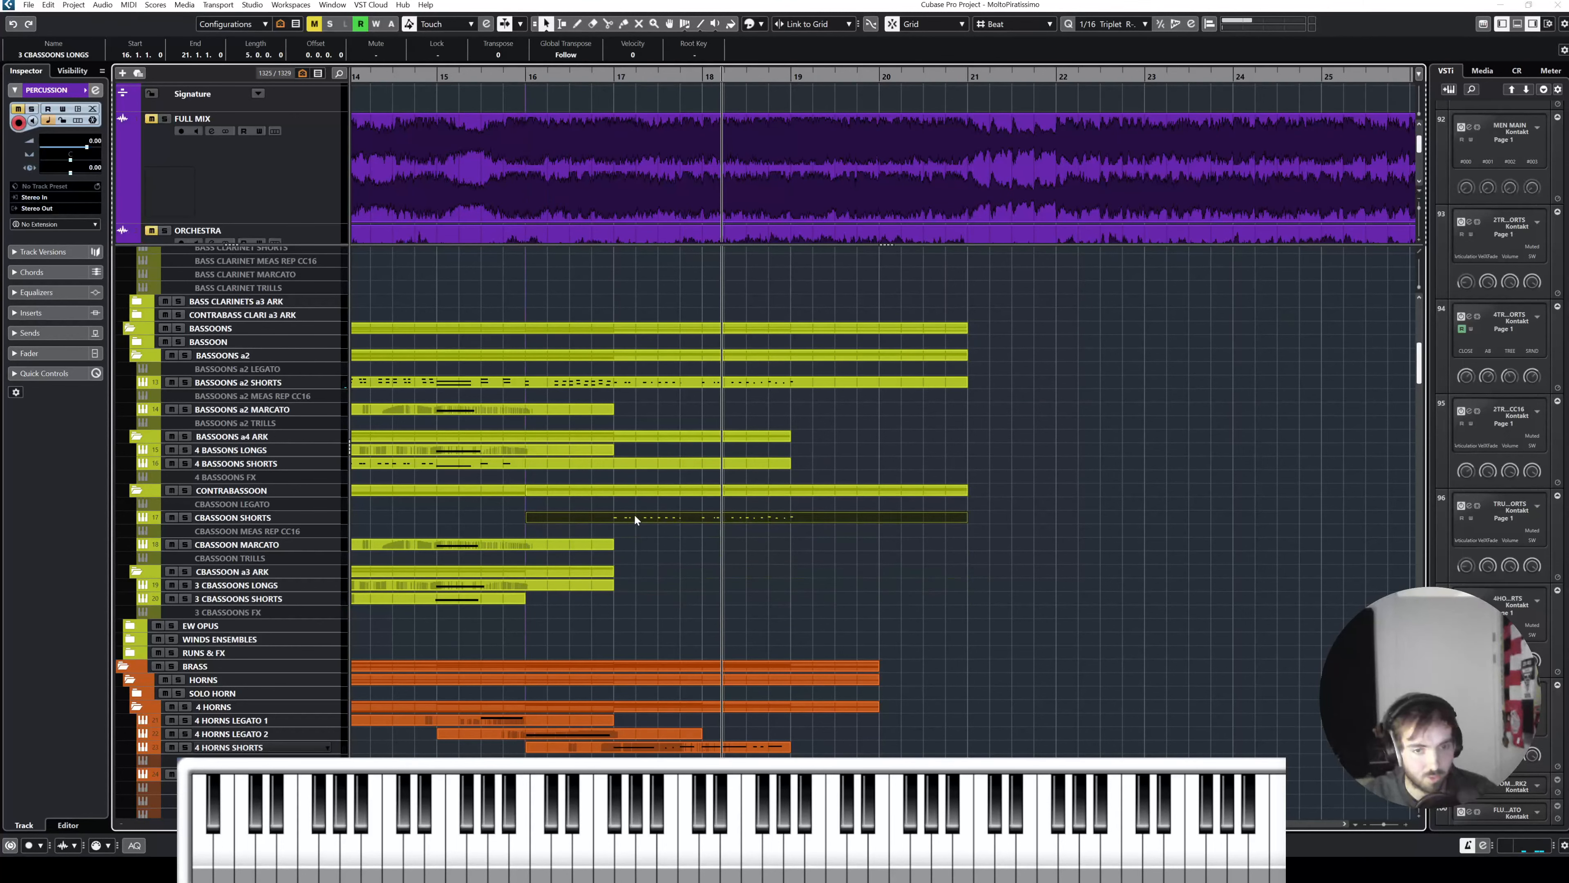
Step: Check the CBASSOON SHORTS notes in the Key Editor and play the project from halfway through bar 16
double_click(634, 517)
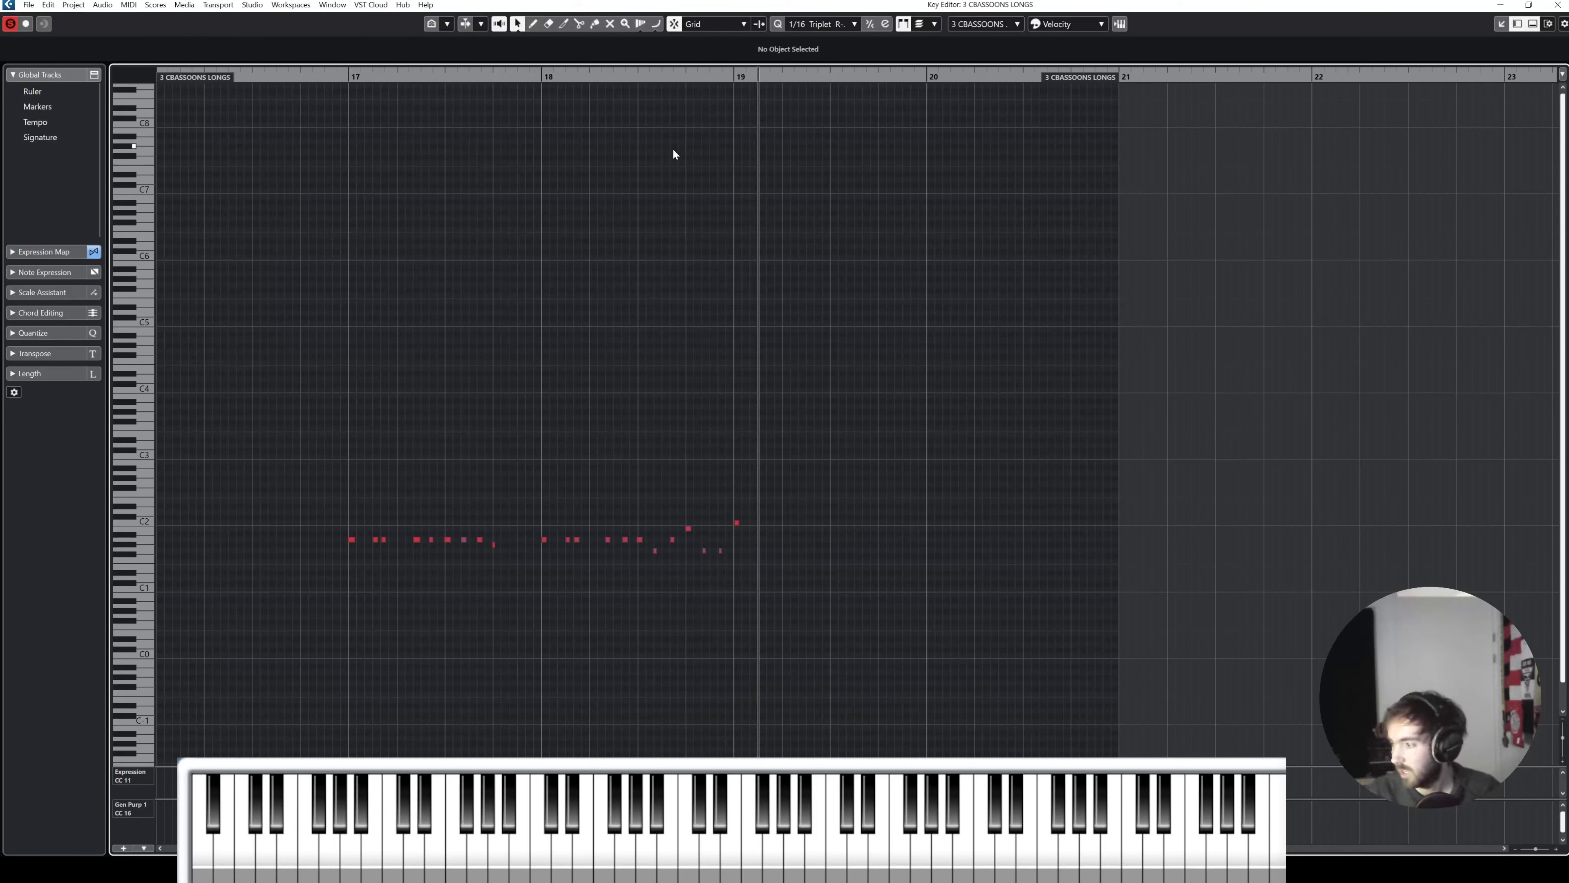
key(Escape)
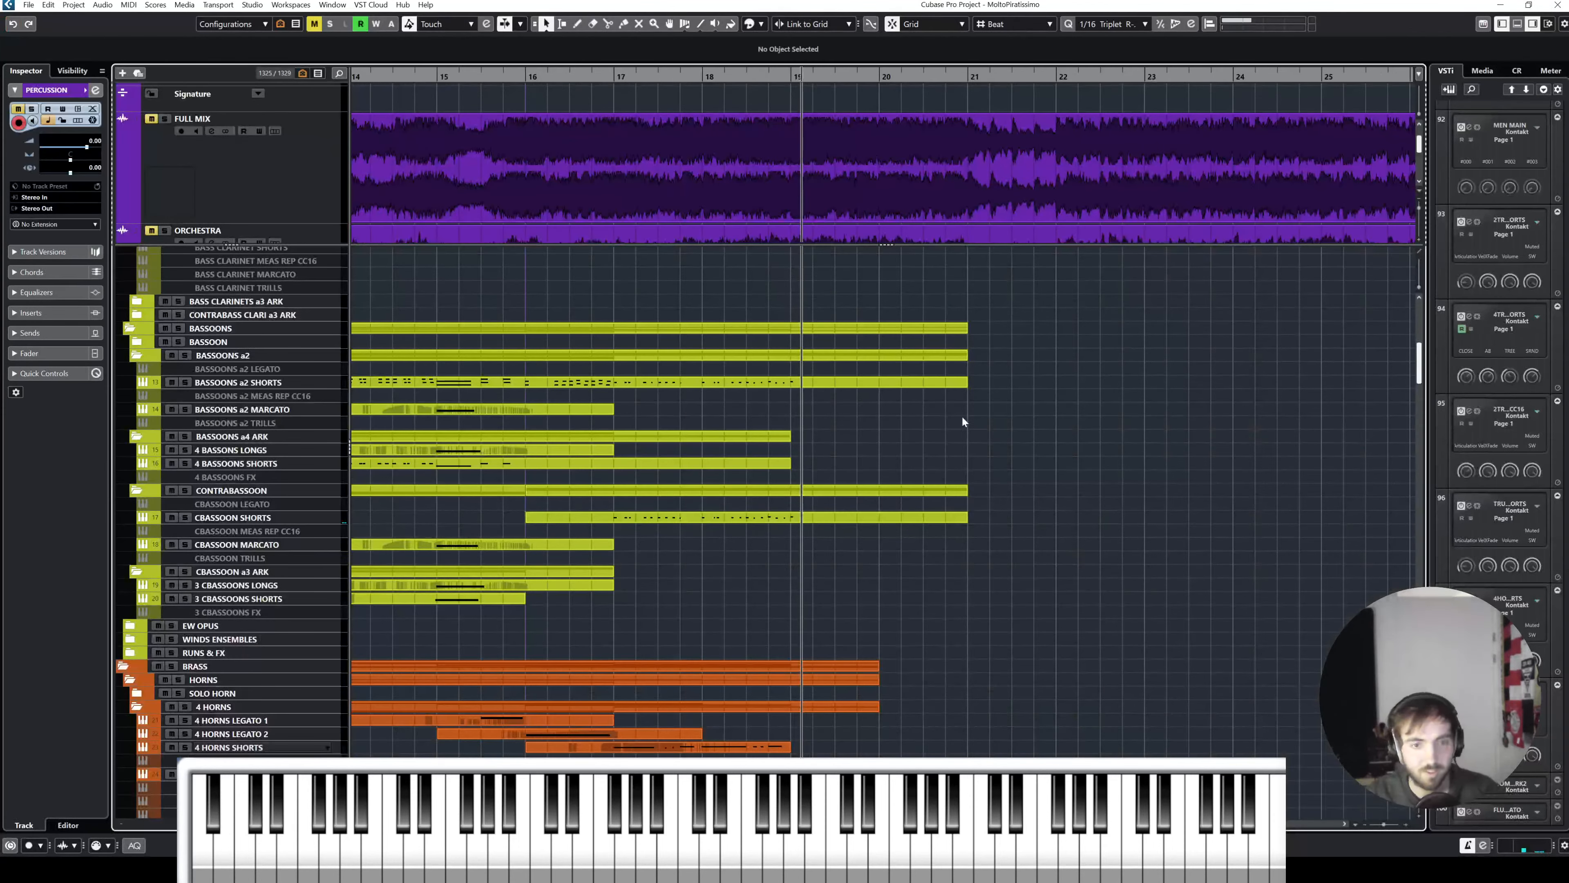
scroll(706, 499, right, 2)
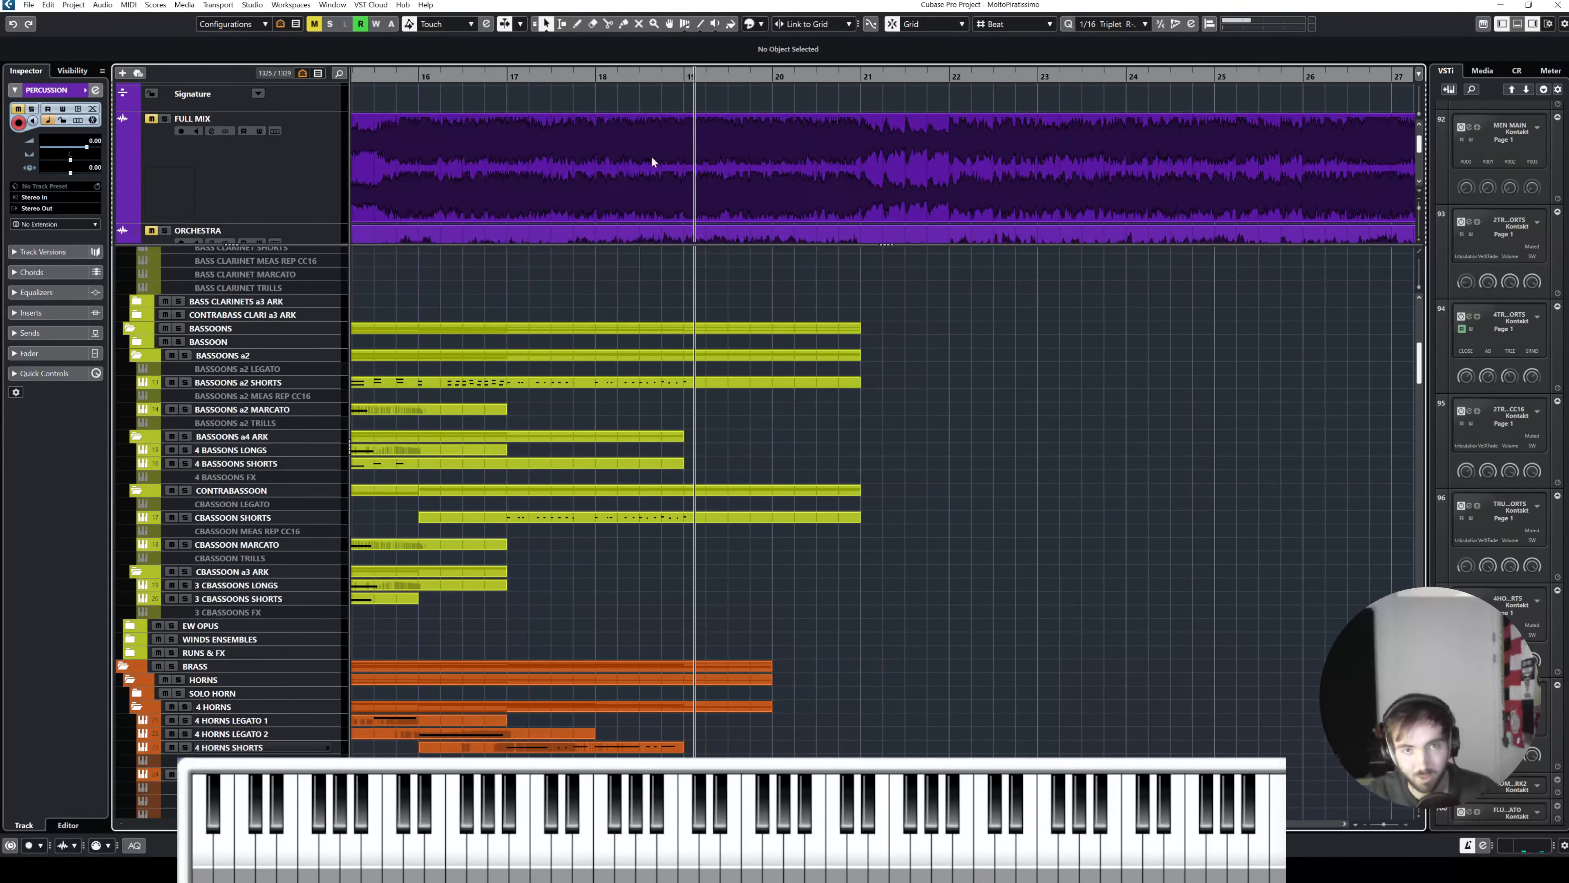
drag(493, 76, 465, 72)
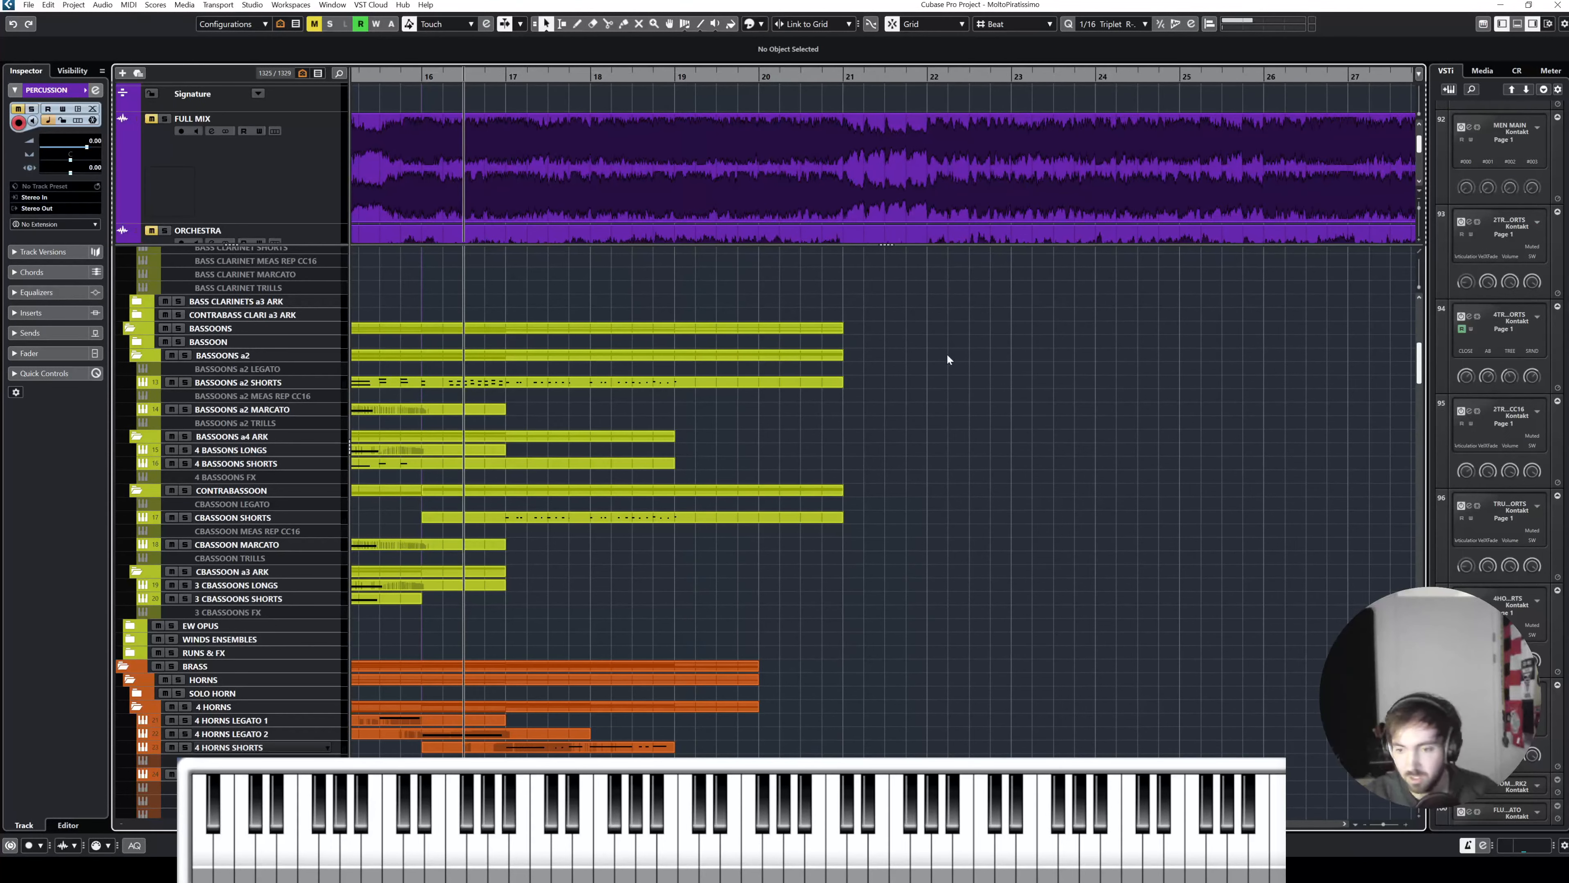
key(space)
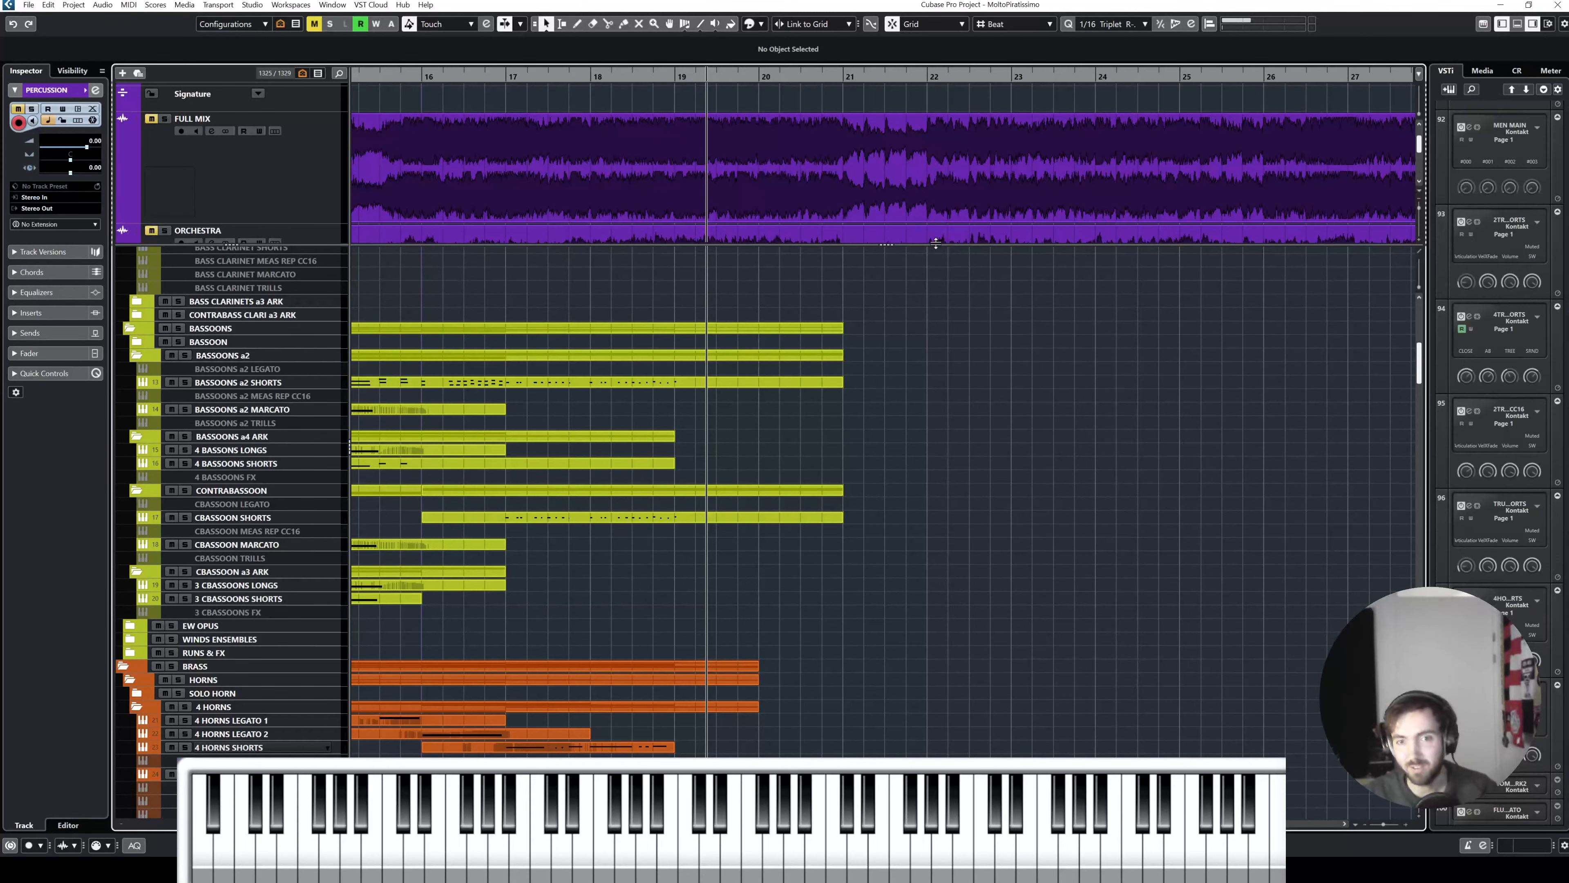
Step: Shrink the reference track area to show only FULL MIX and set the playback position halfway through bar 16
drag(936, 243, 939, 221)
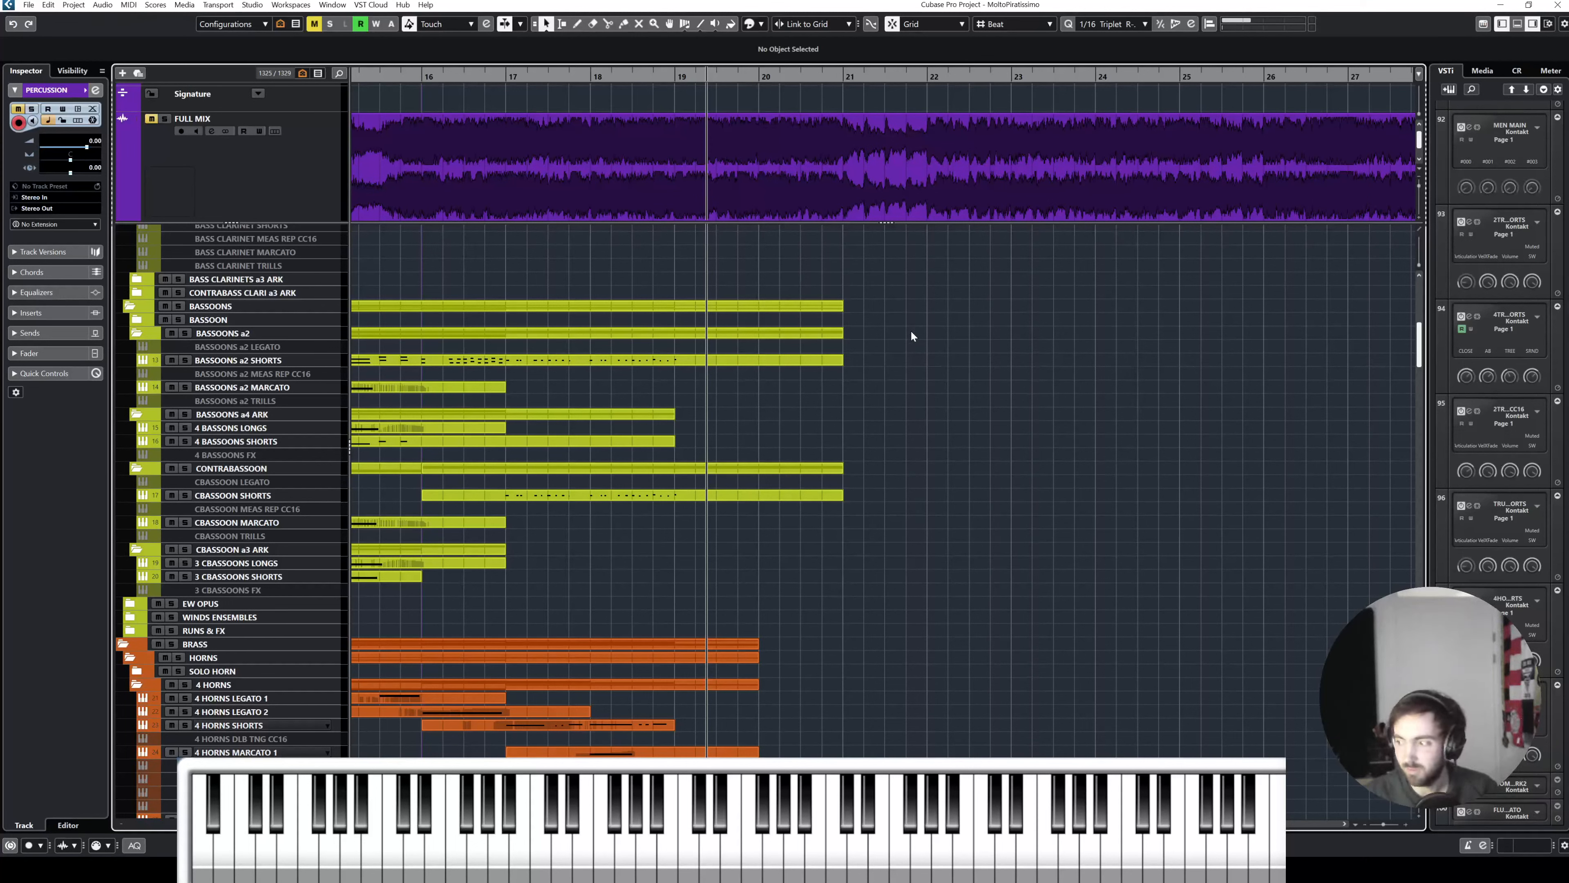
click(465, 76)
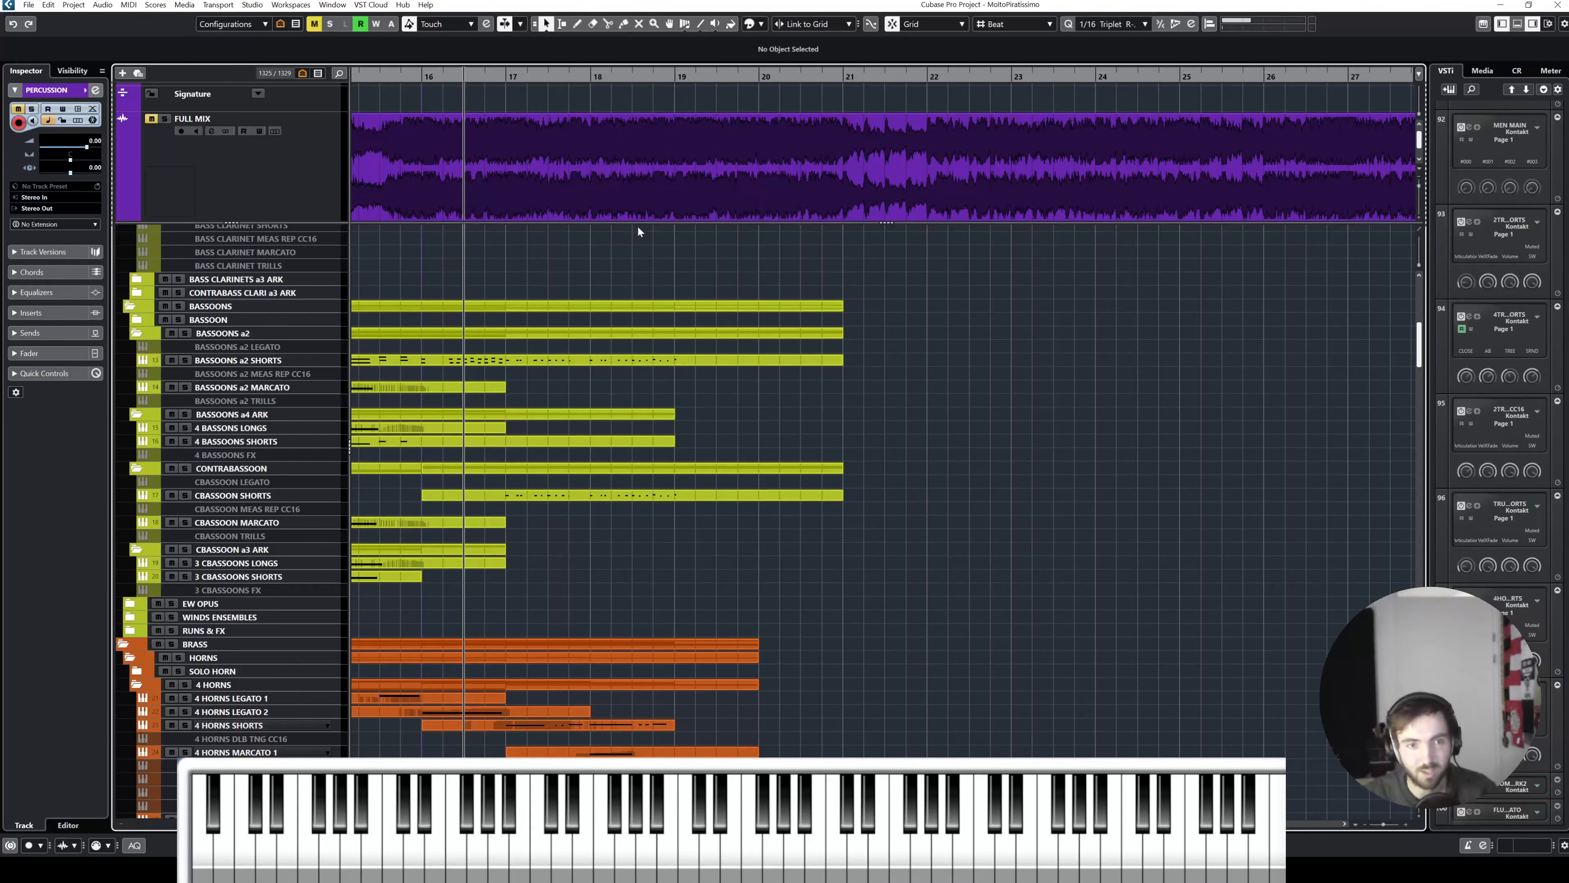
drag(625, 222, 642, 185)
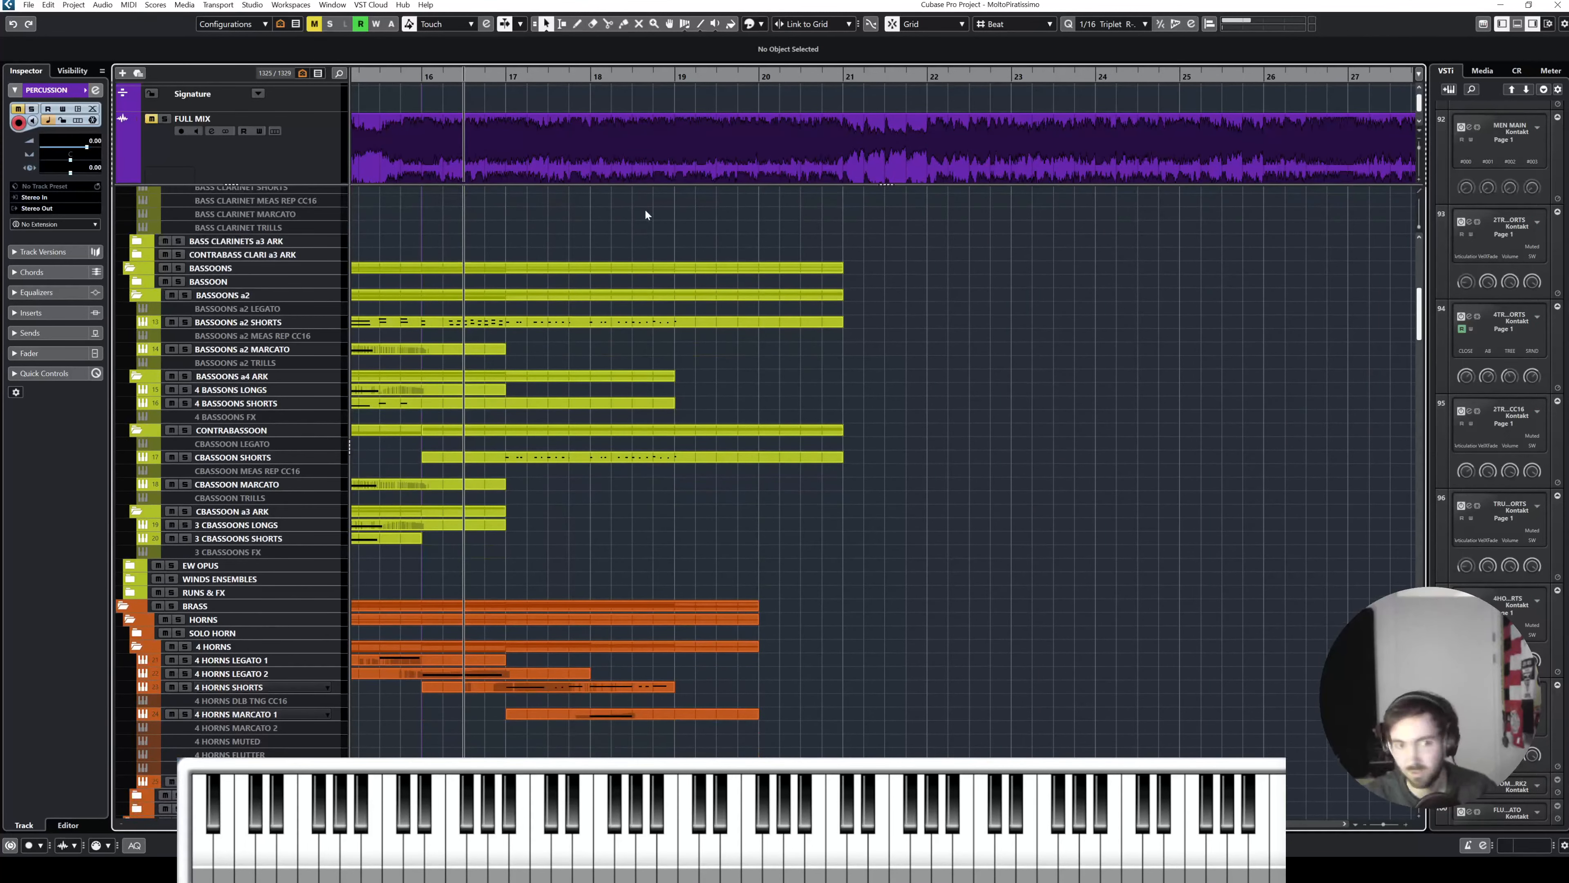
Step: Play from halfway through bar 16 and examine which woodwind and brass tracks have parts and how far they extend
scroll(645, 209, up, 8)
scroll(692, 284, down, 3)
scroll(744, 369, down, 3)
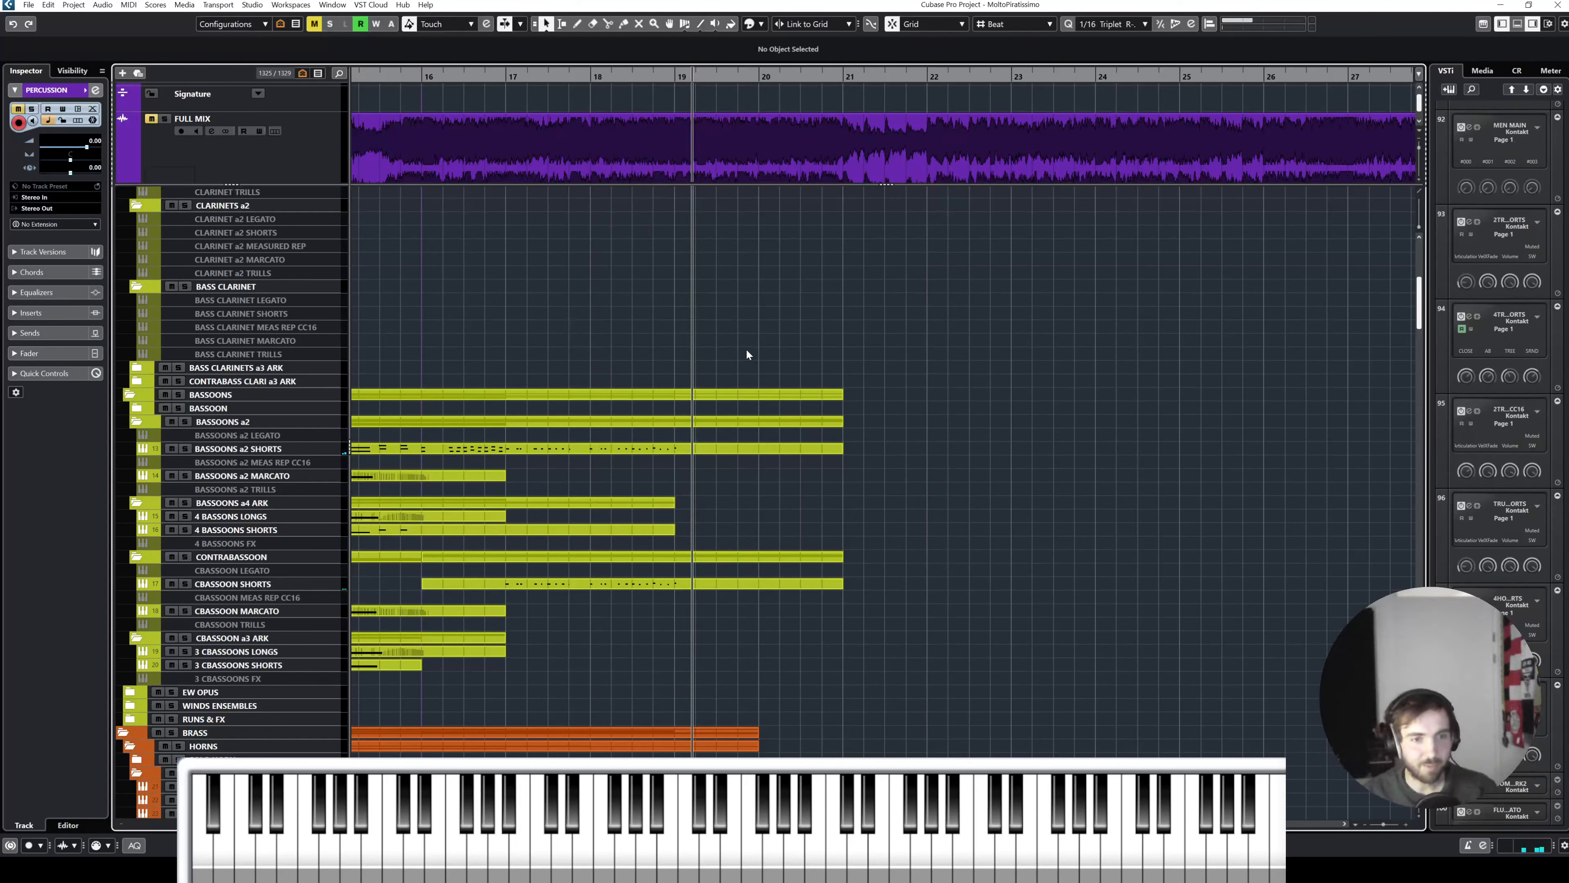
scroll(704, 327, up, 8)
scroll(587, 365, down, 4)
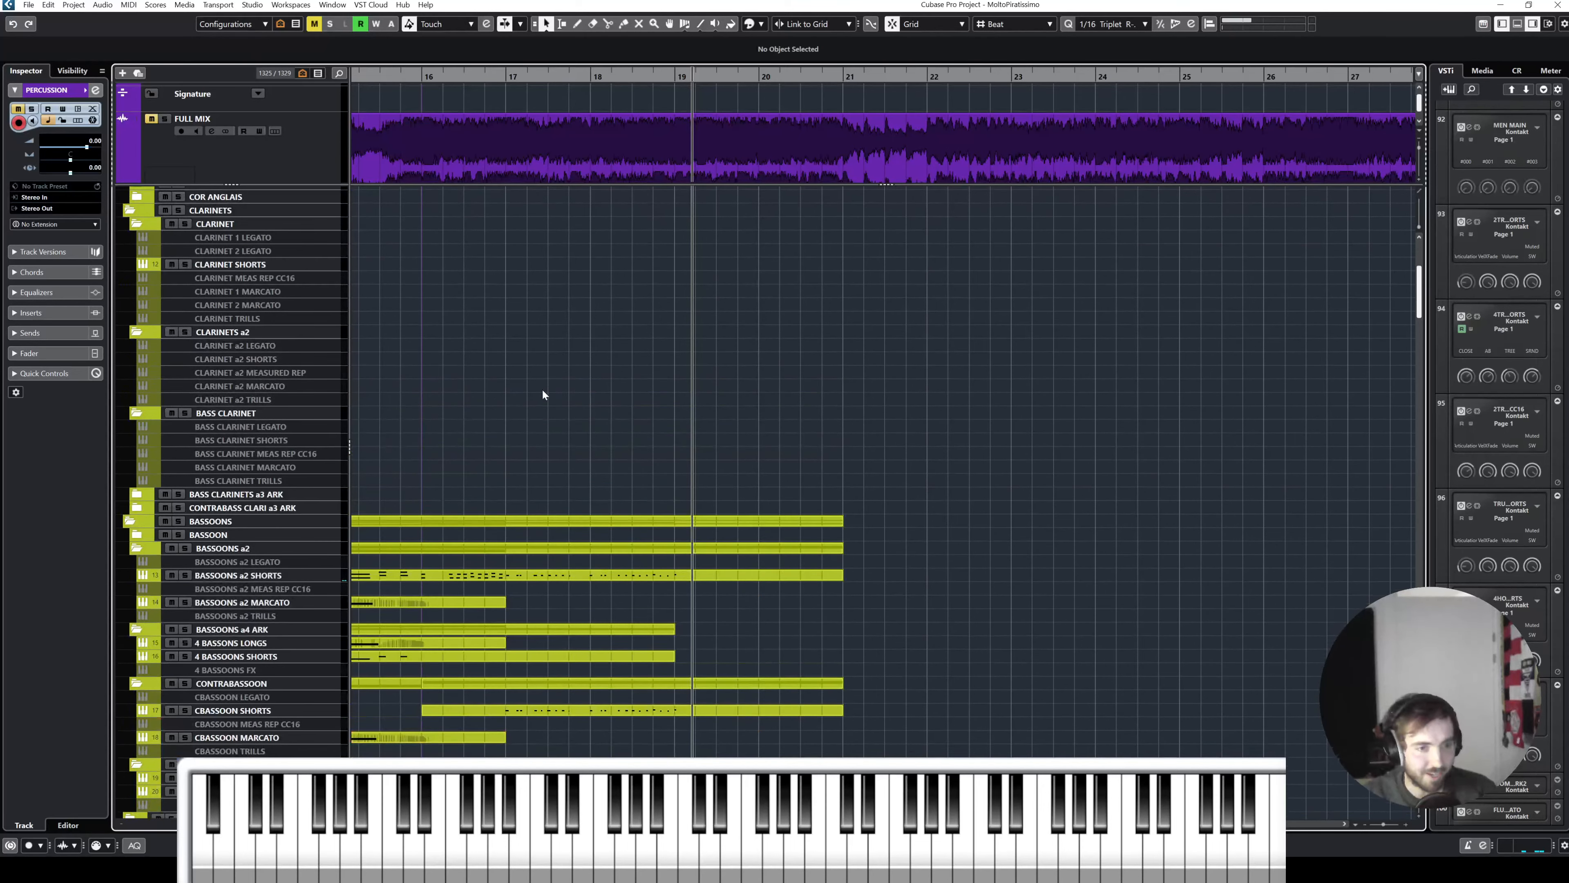
scroll(542, 391, down, 15)
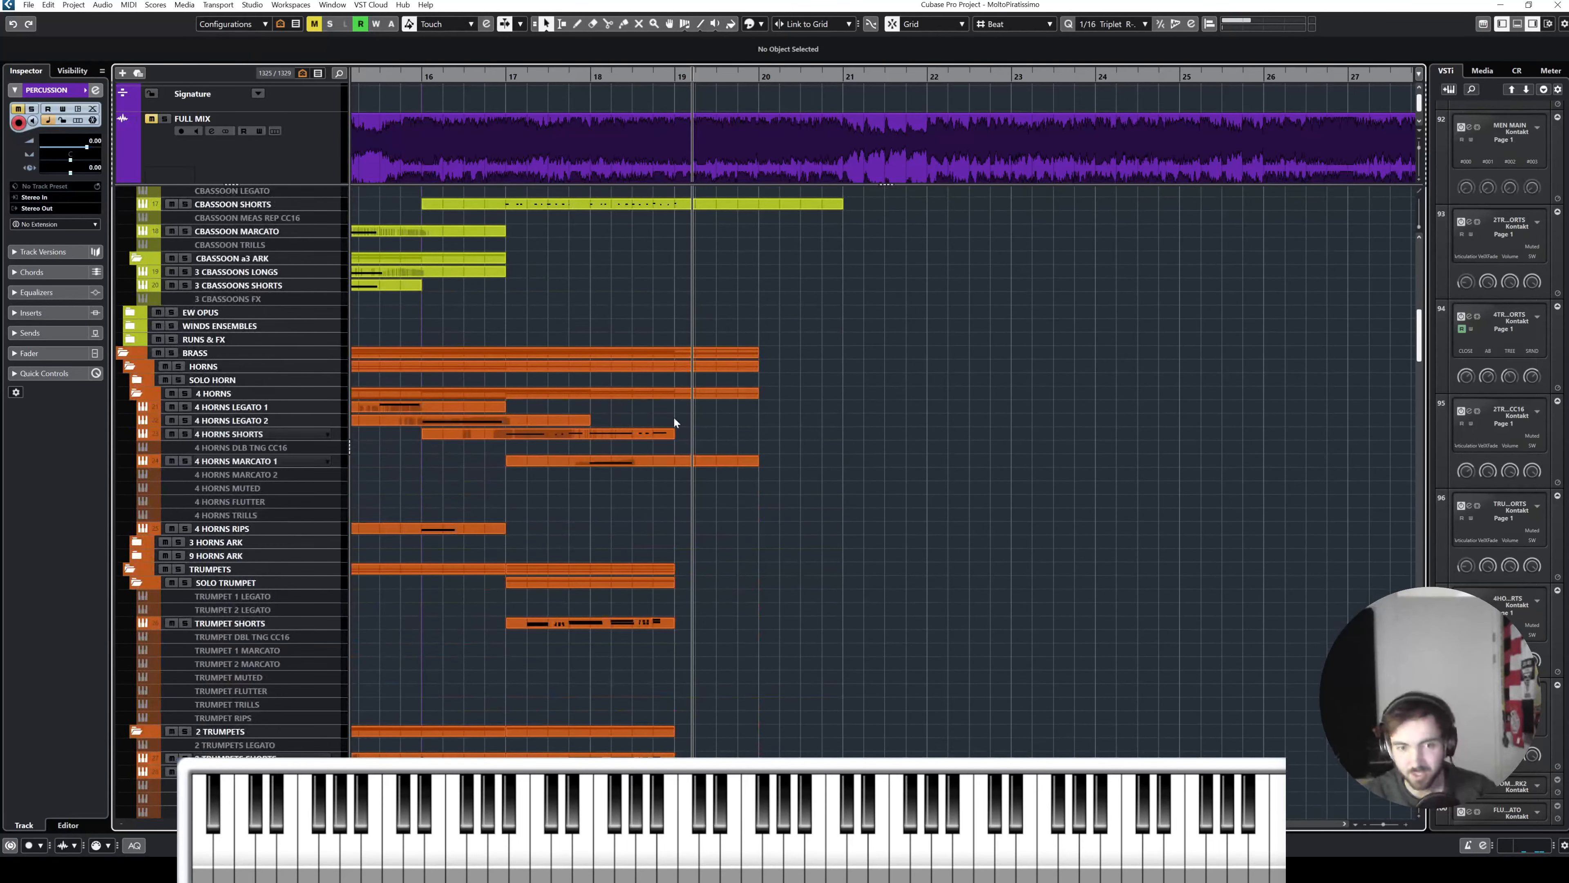
scroll(674, 422, down, 11)
scroll(761, 263, up, 11)
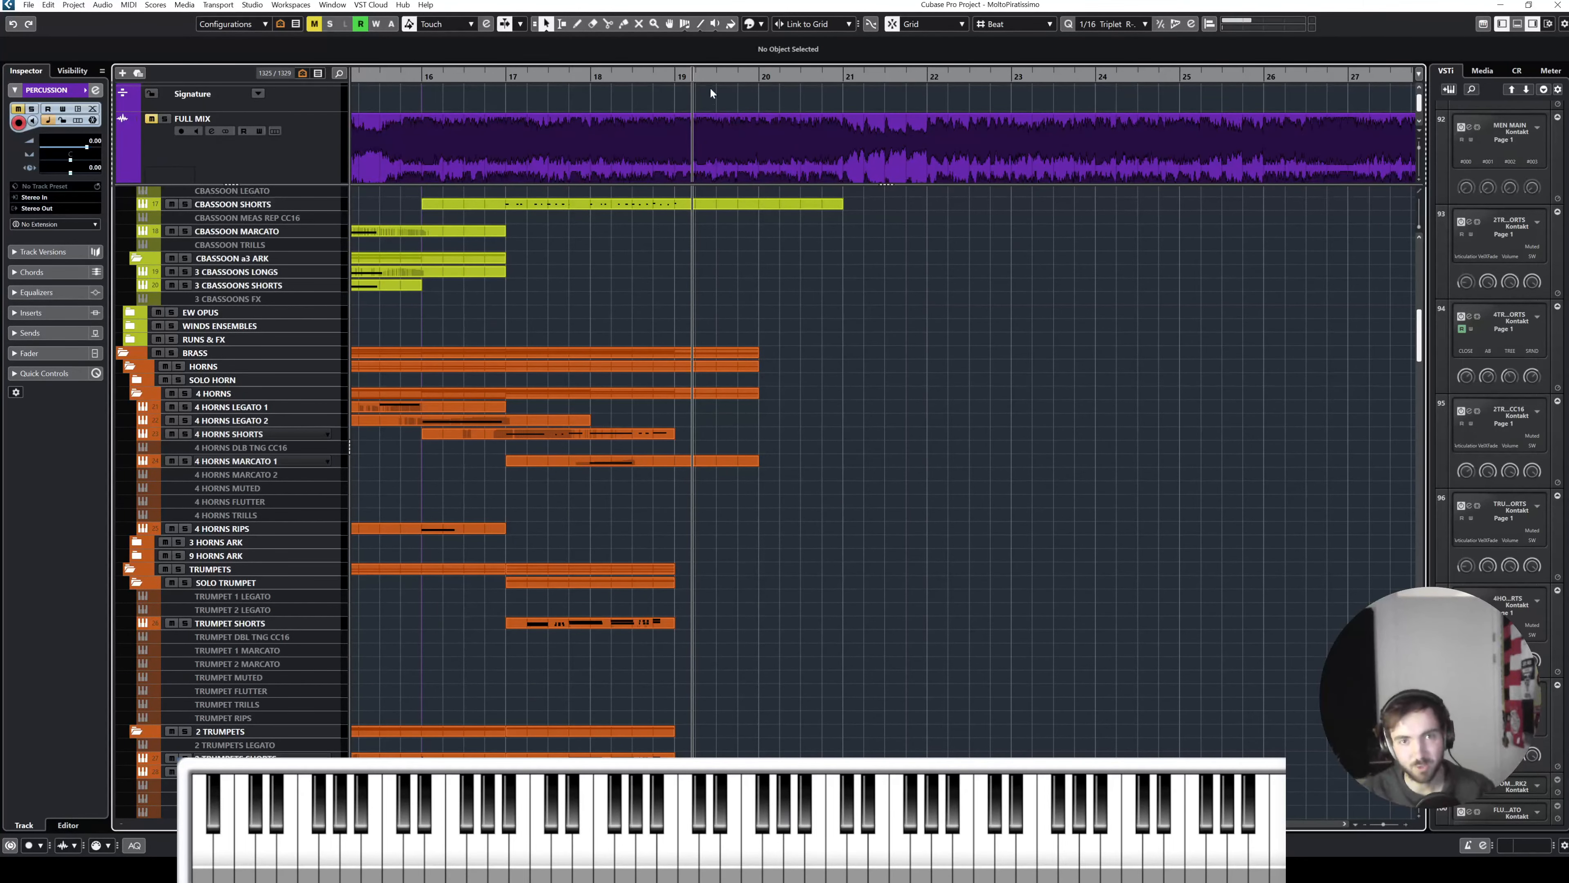
Step: Move the playback position to bar 21 and examine how far the woodwind, brass, percussion, choir and string parts extend
drag(723, 76, 830, 73)
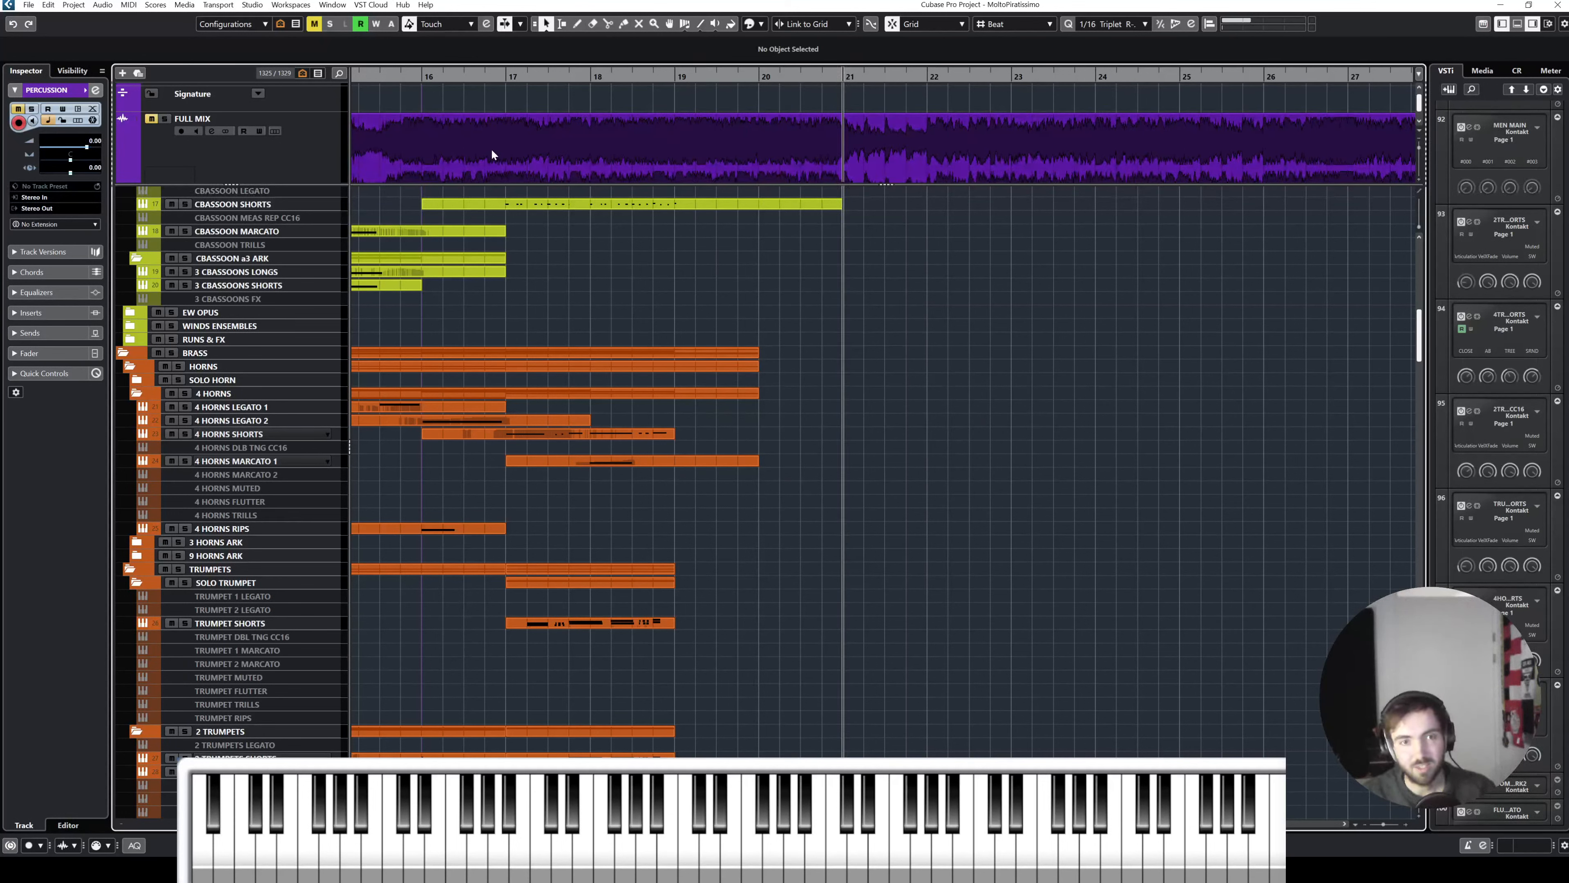
scroll(589, 270, left, 3)
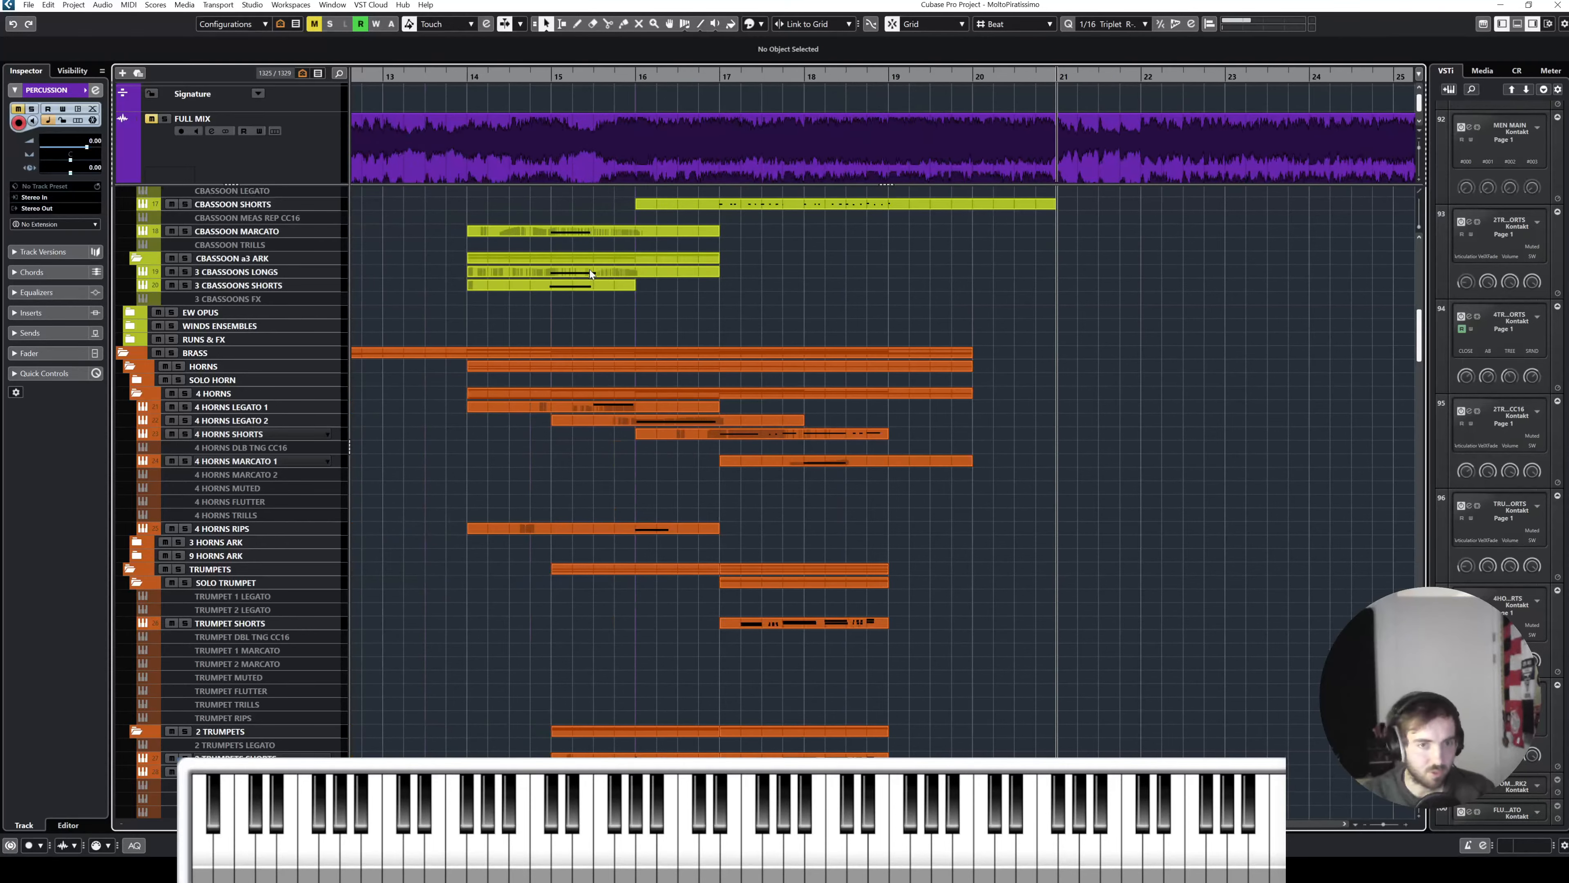
scroll(641, 306, up, 6)
scroll(639, 531, up, 10)
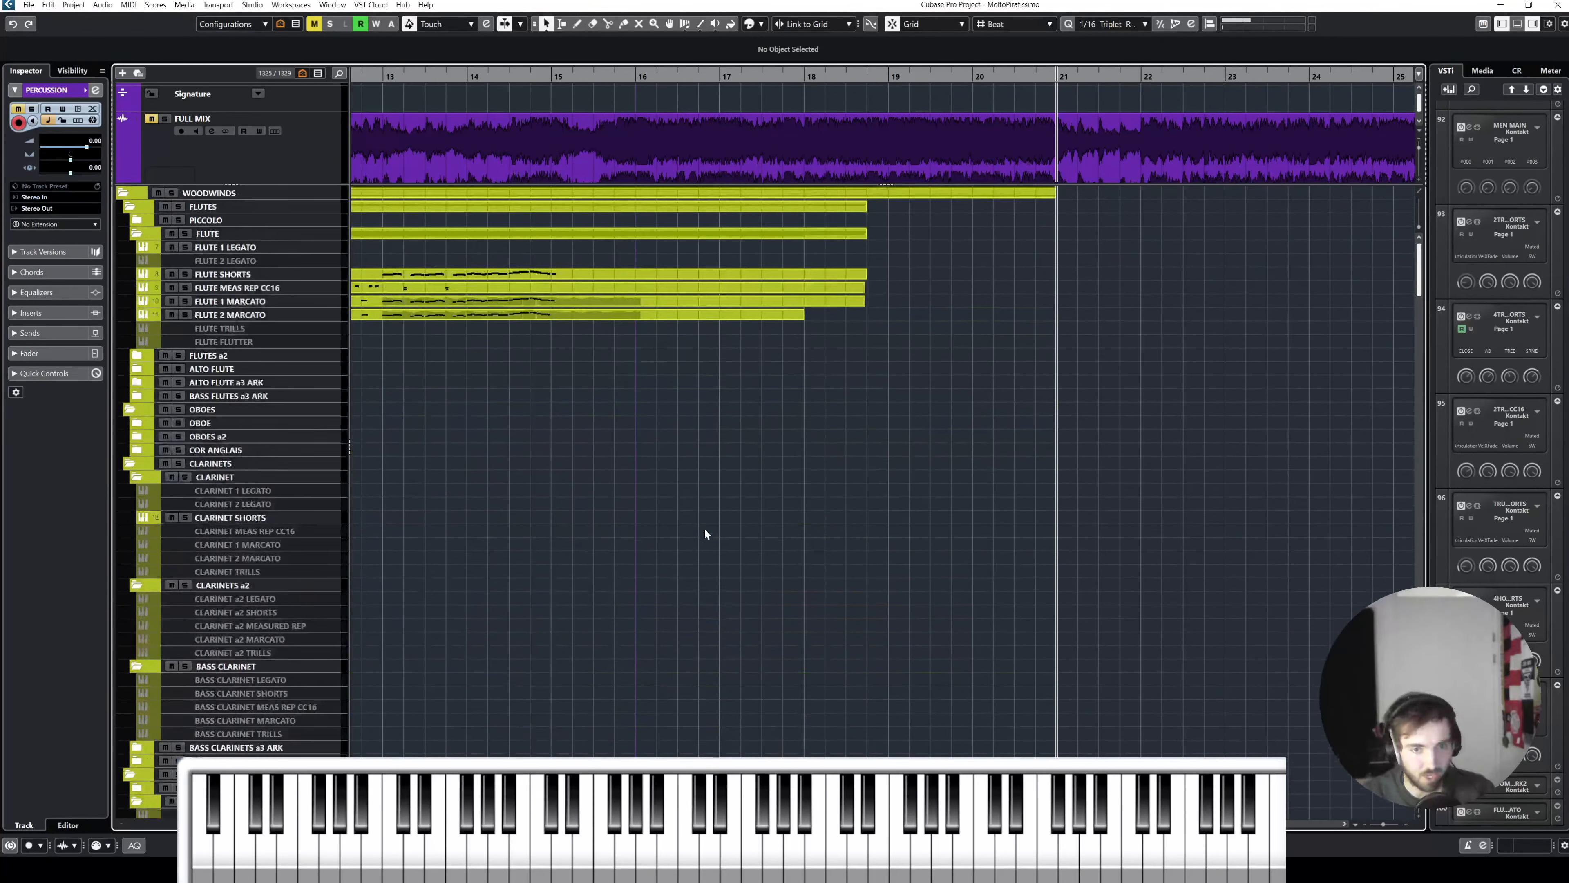
scroll(642, 290, down, 20)
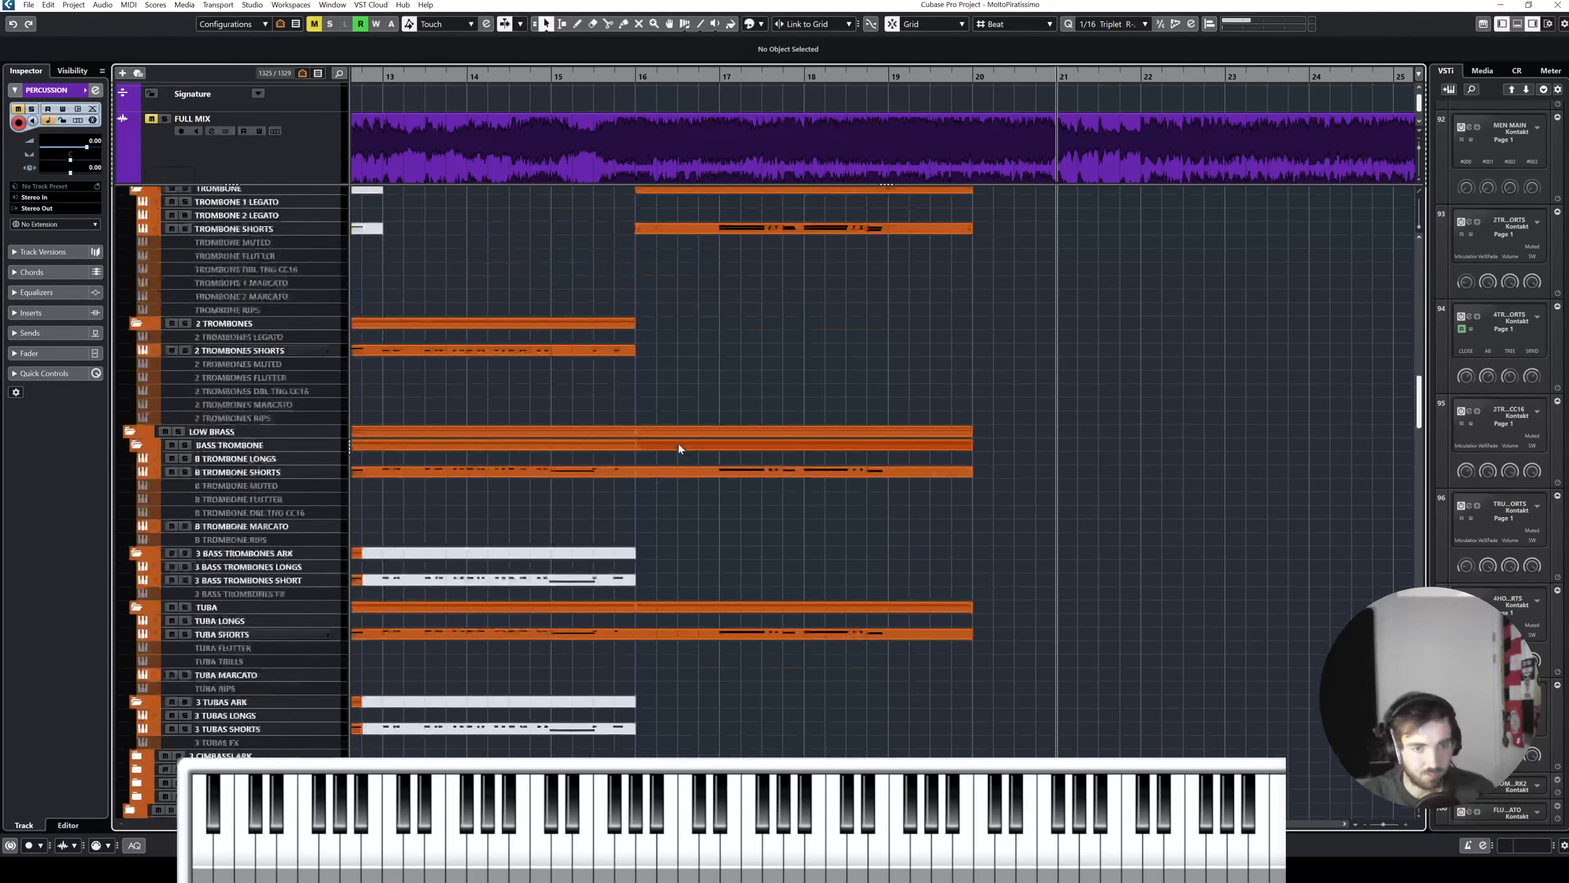
scroll(677, 448, down, 7)
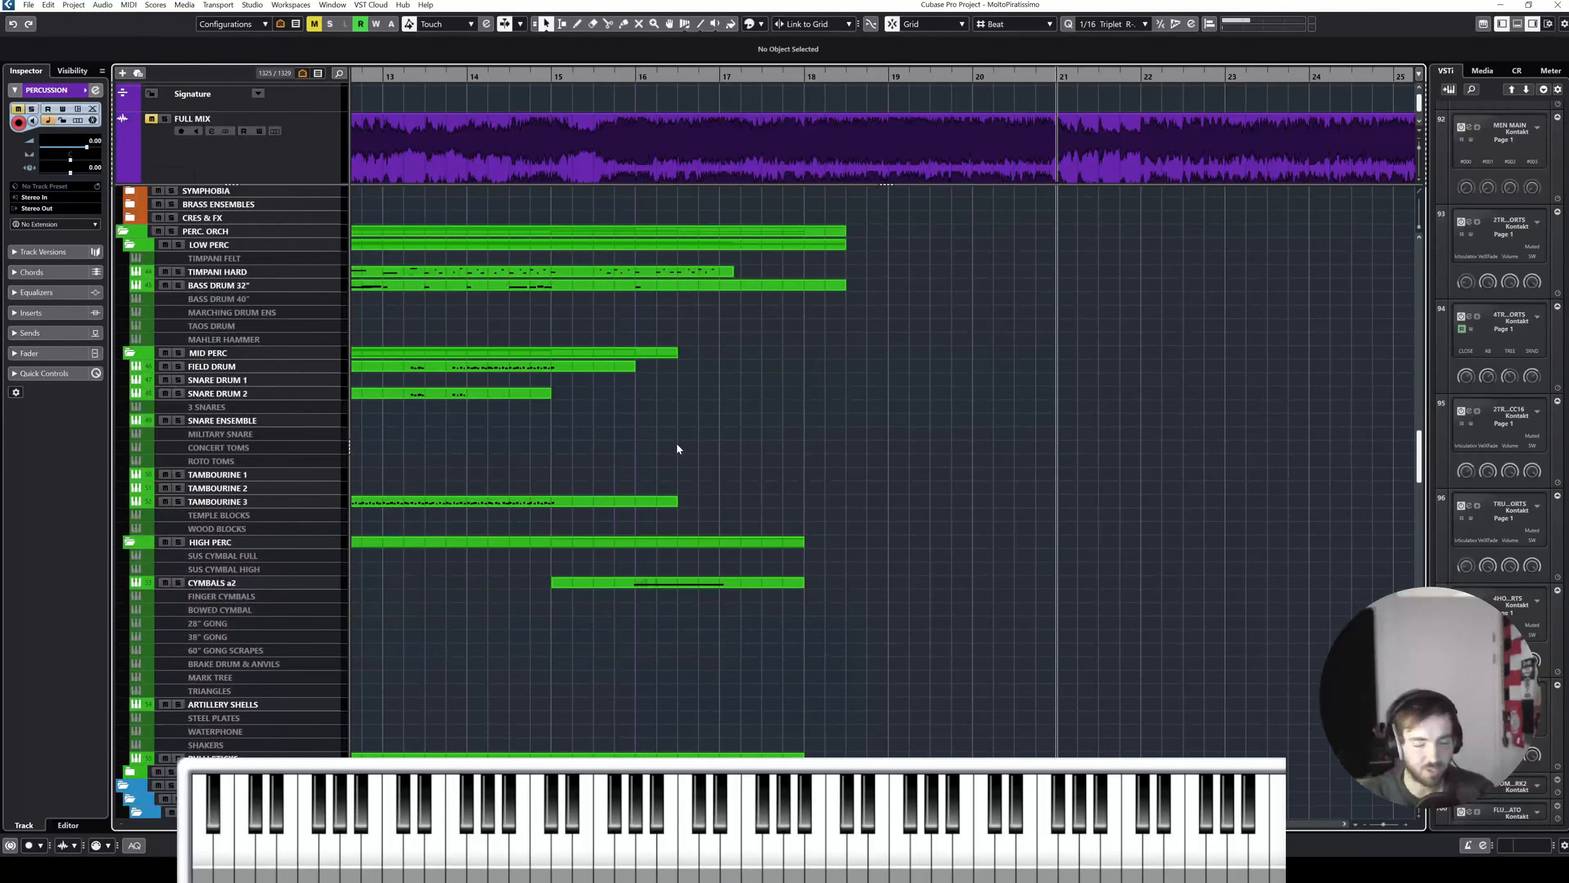
scroll(677, 448, down, 20)
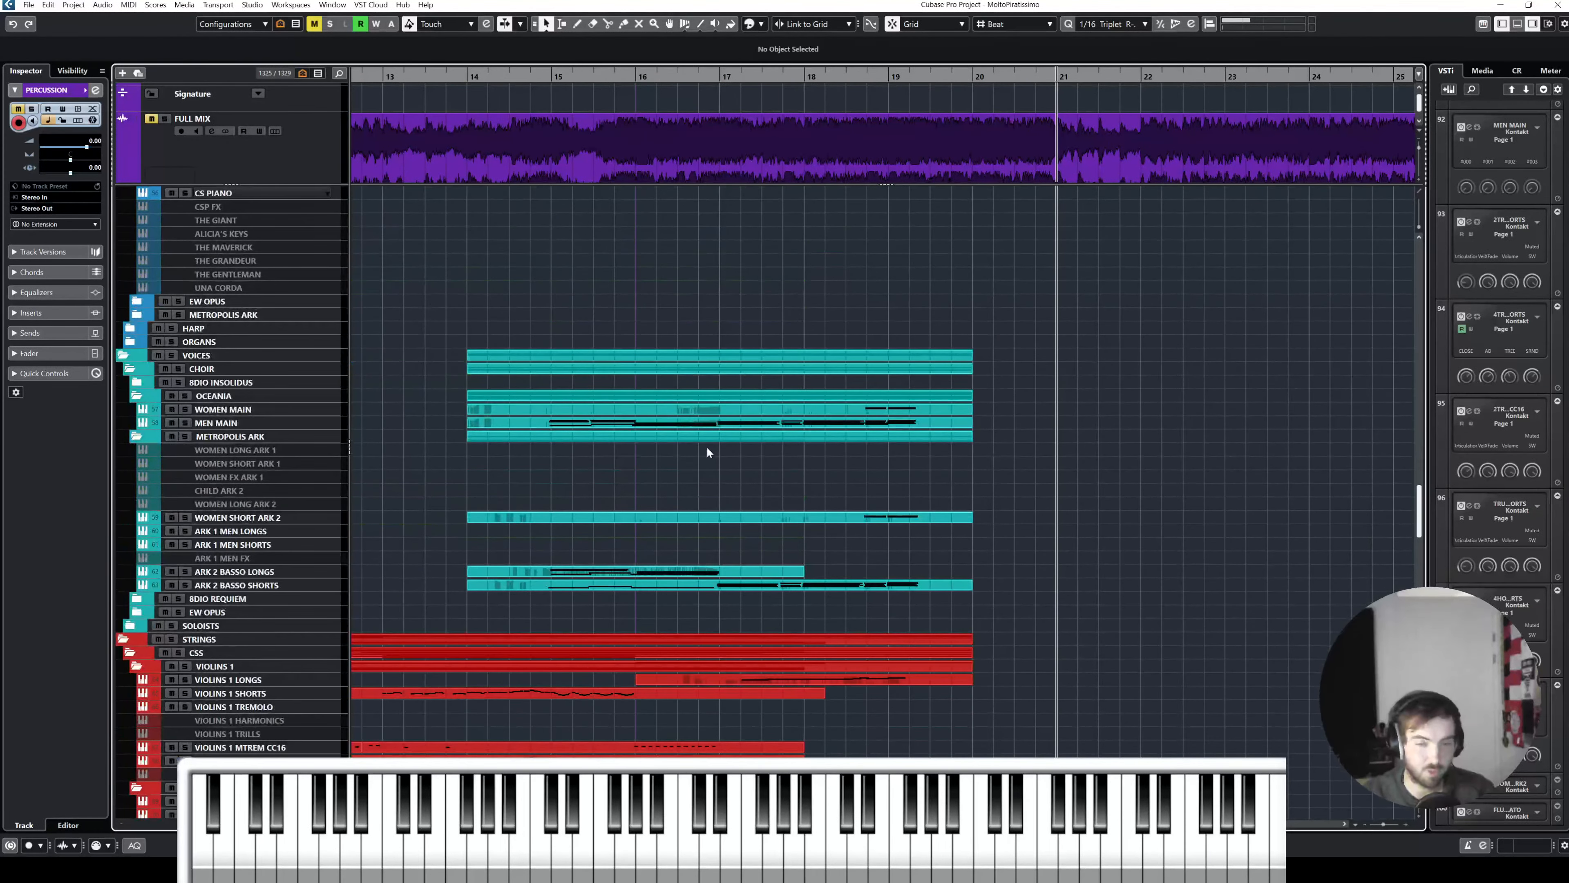
scroll(708, 452, right, 2)
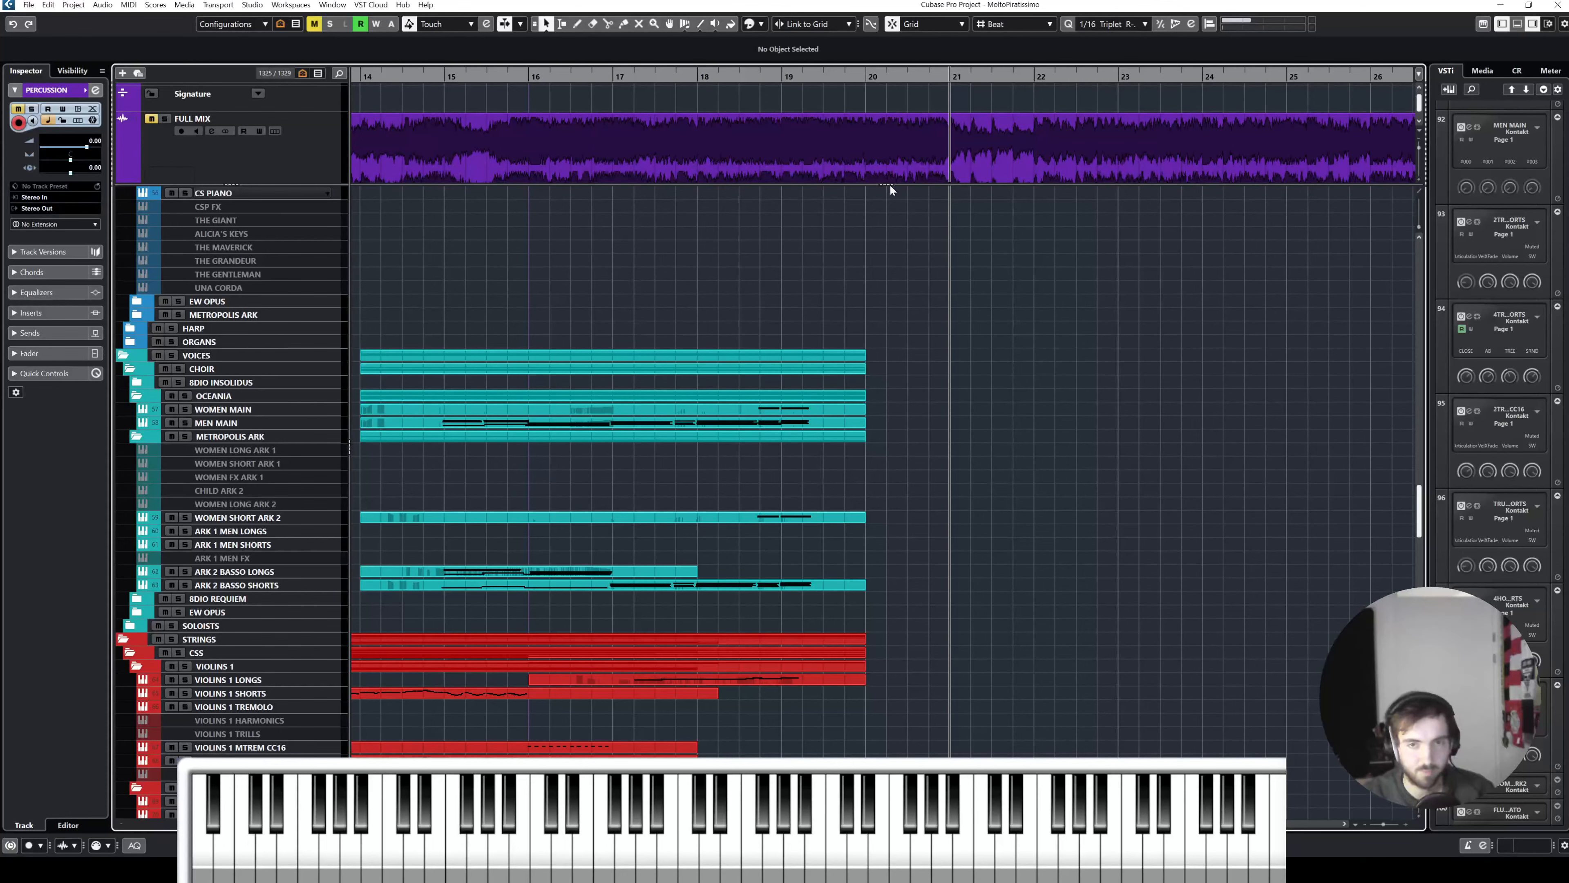
Step: Enlarge the reference track area and play the project from the second half of bar 12
drag(890, 185, 872, 203)
scroll(556, 124, down, 1)
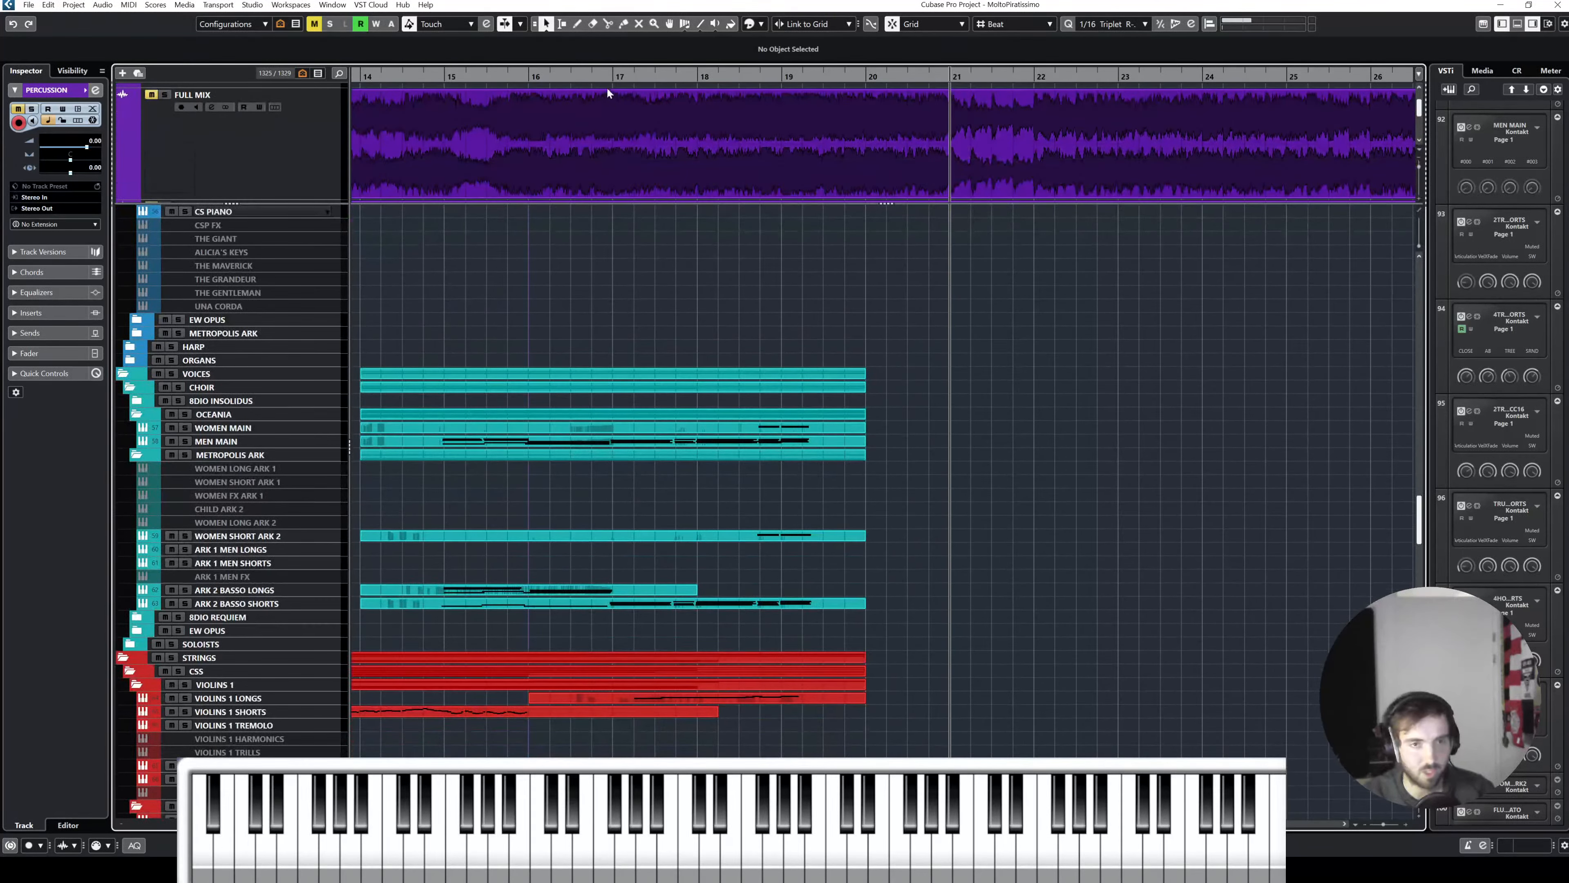
scroll(763, 304, down, 5)
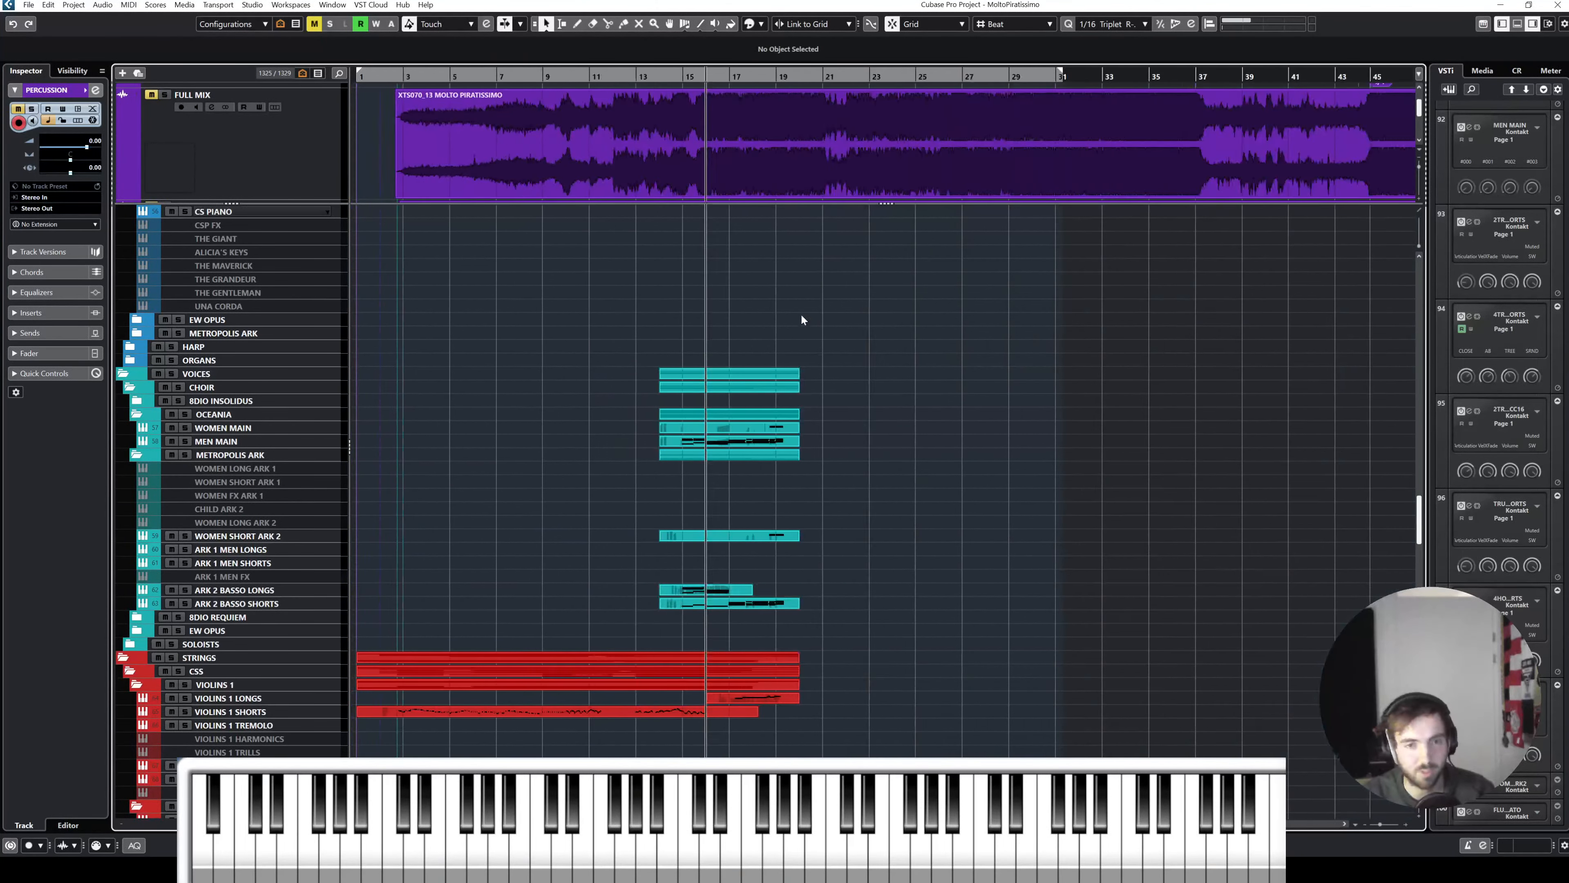
key(h)
key(h)
click(746, 77)
key(space)
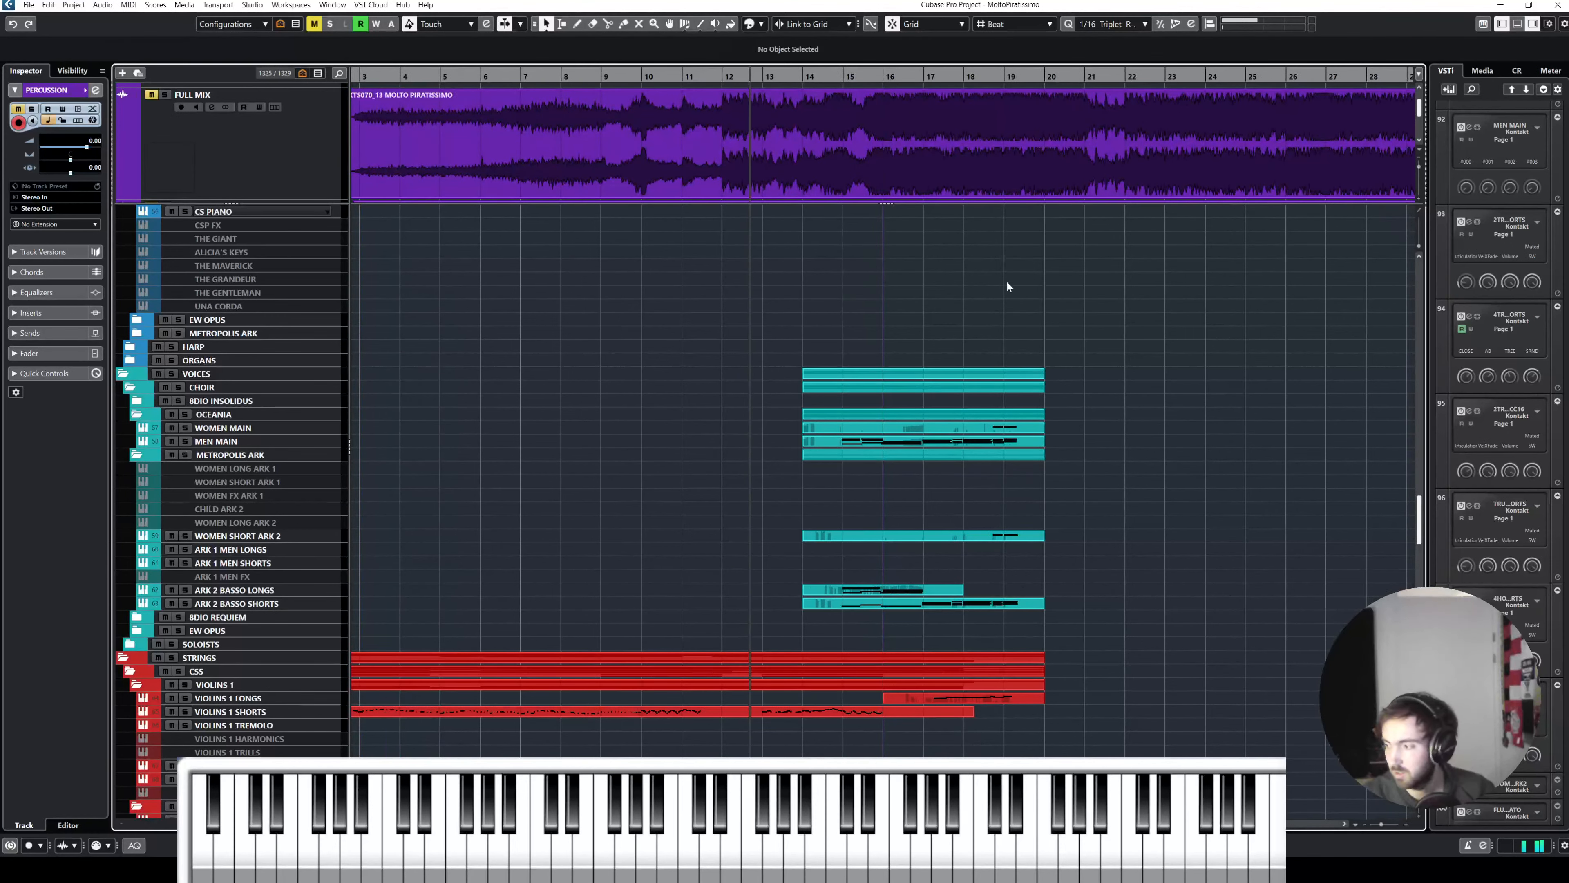
scroll(320, 372, down, 8)
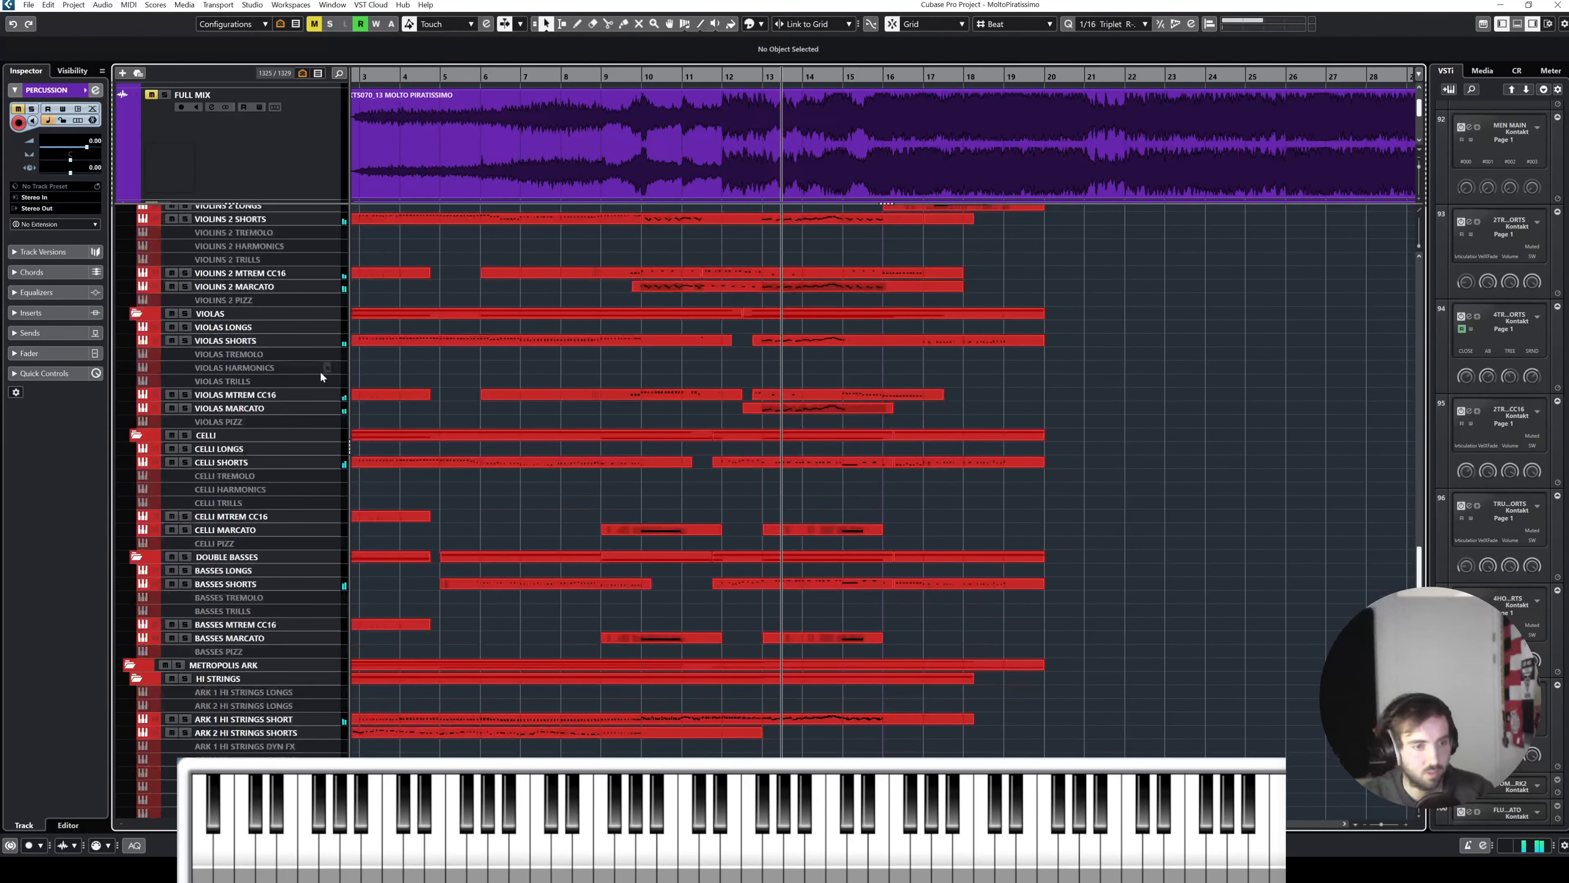
scroll(228, 414, down, 15)
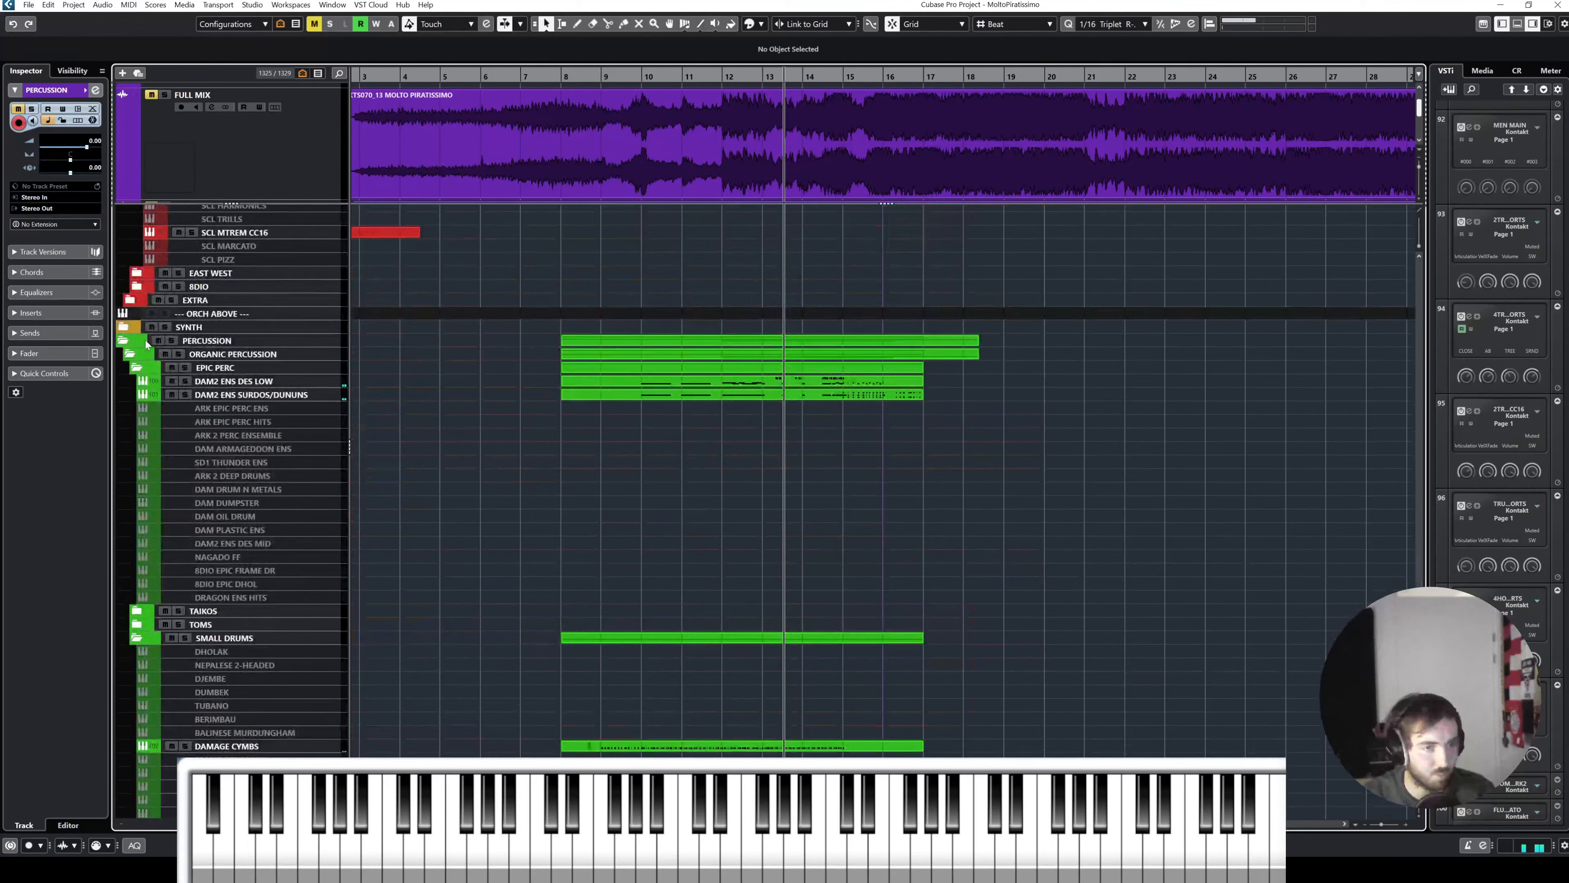
Step: Mute the PERCUSSION and PERC. ORCH folders and play the project without percussion from bar 13
click(145, 342)
click(152, 708)
scroll(214, 475, up, 20)
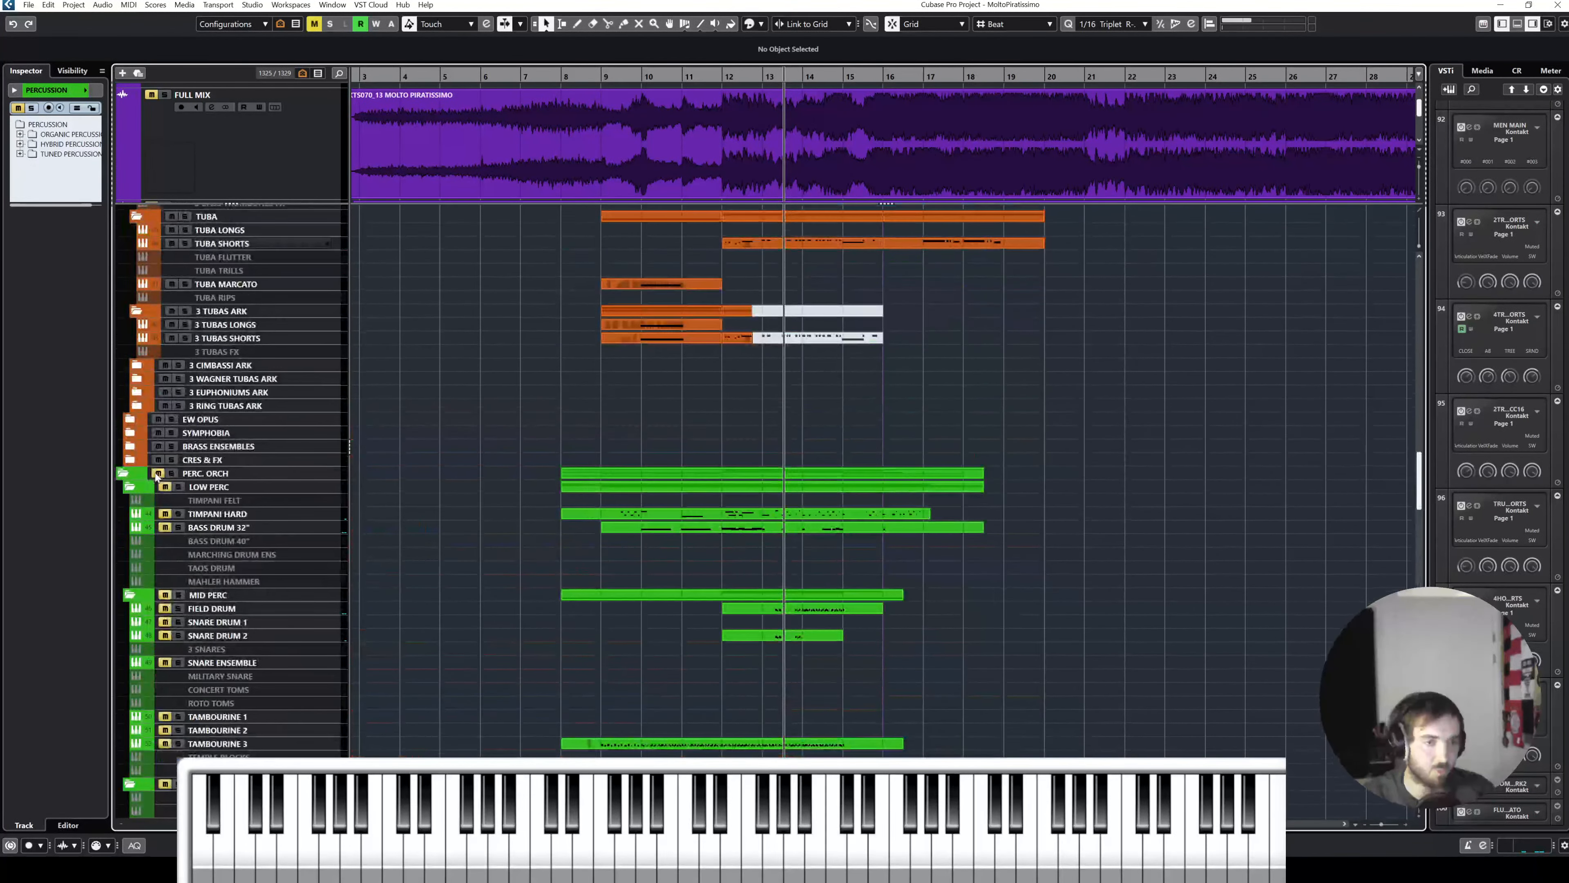
click(765, 76)
key(space)
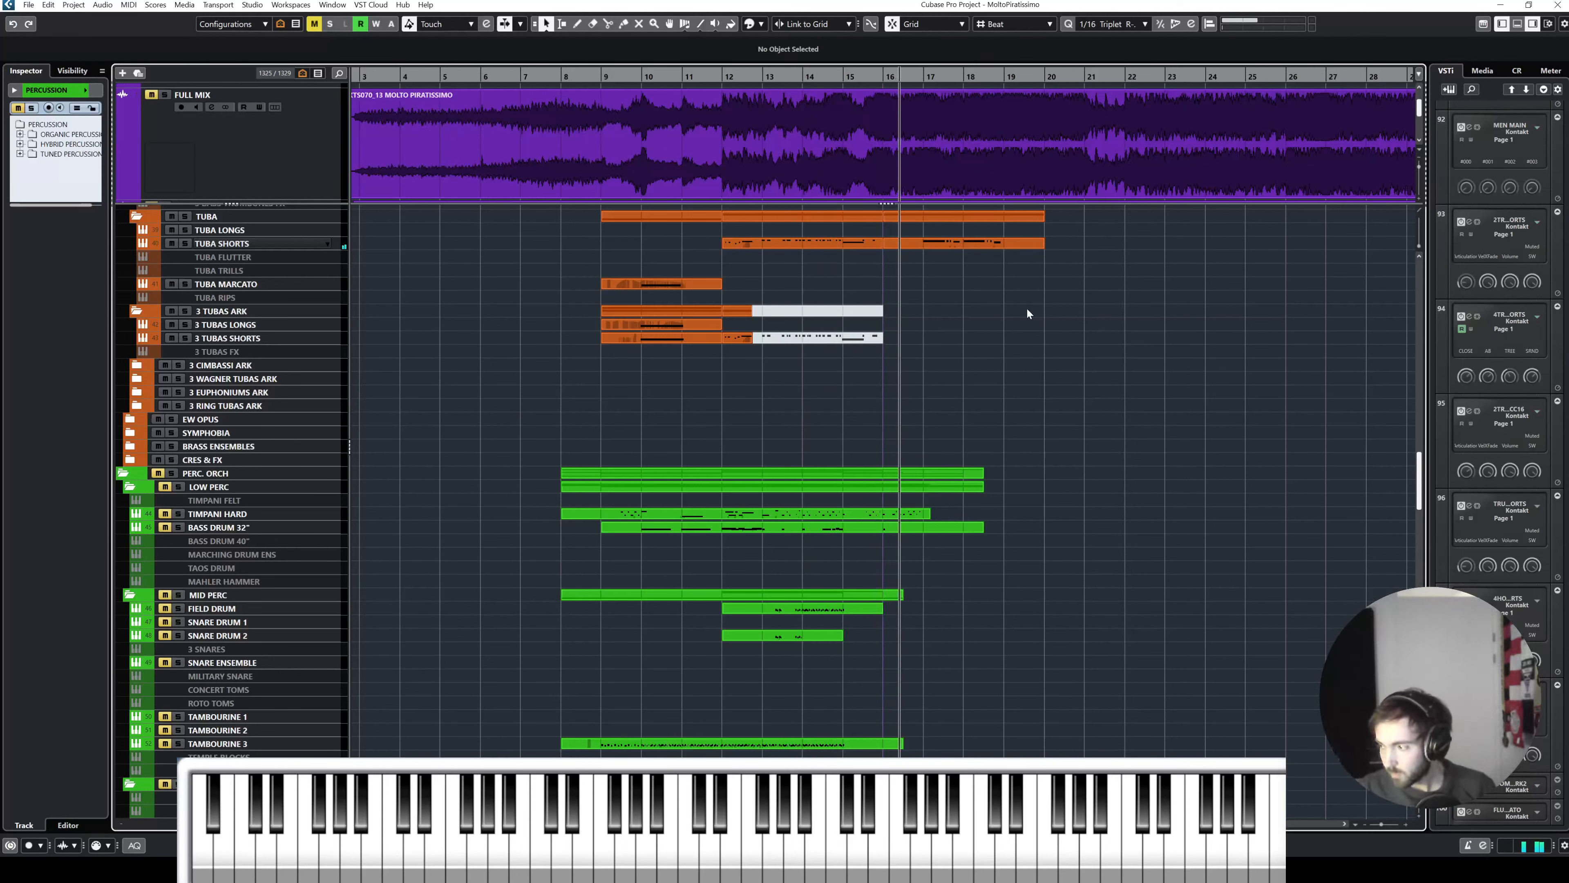
key(f)
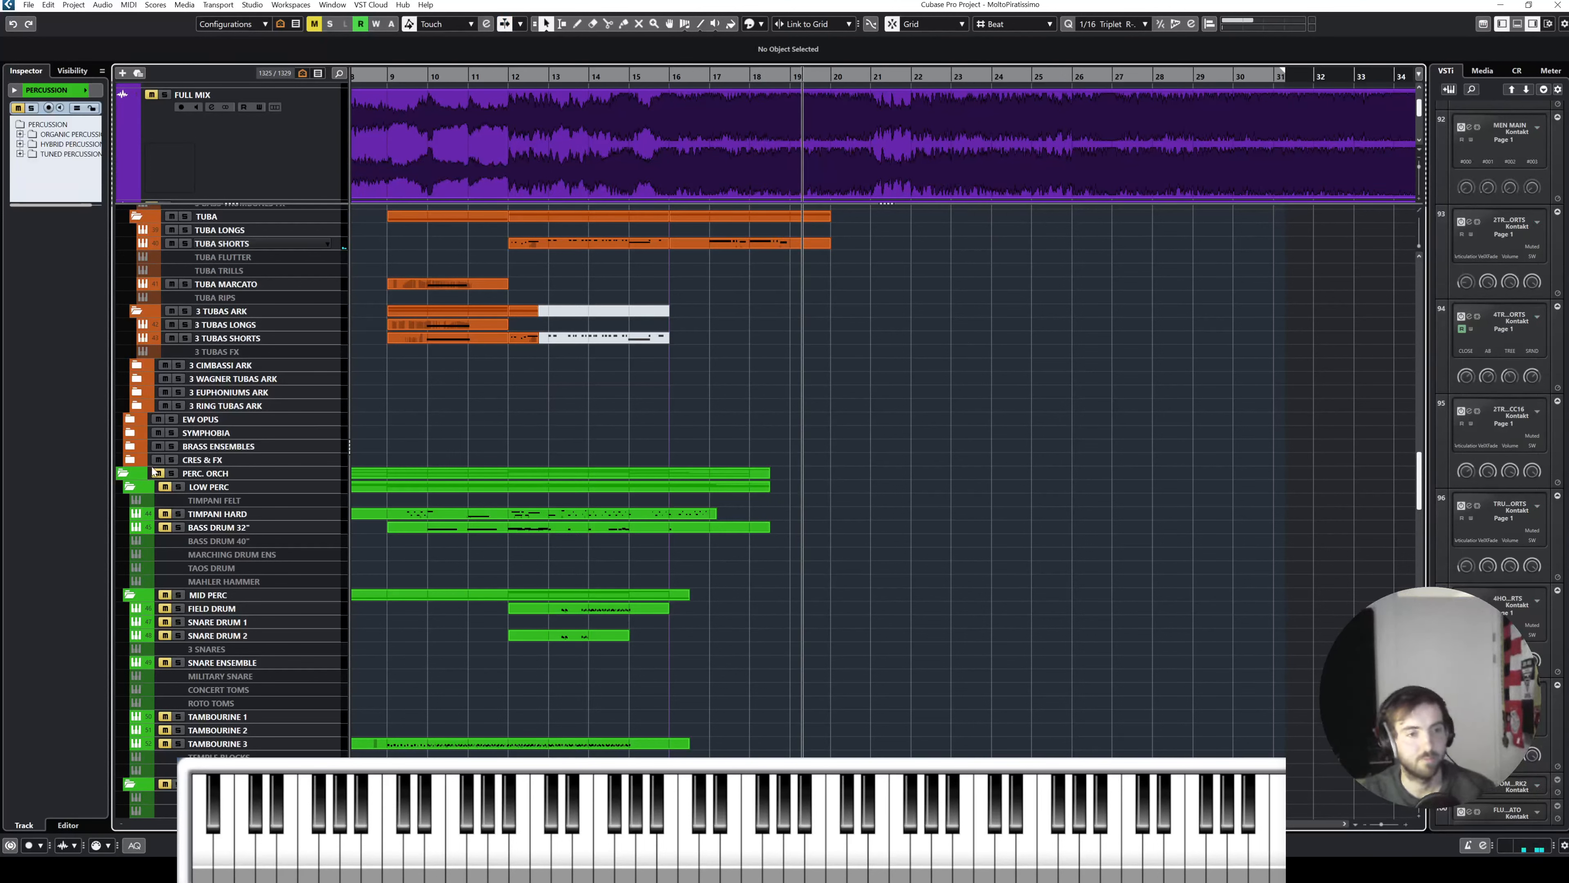
Step: Unmute both percussion folders, set the playback position to bar 17 and enlarge the timeline around it
scroll(200, 523, down, 20)
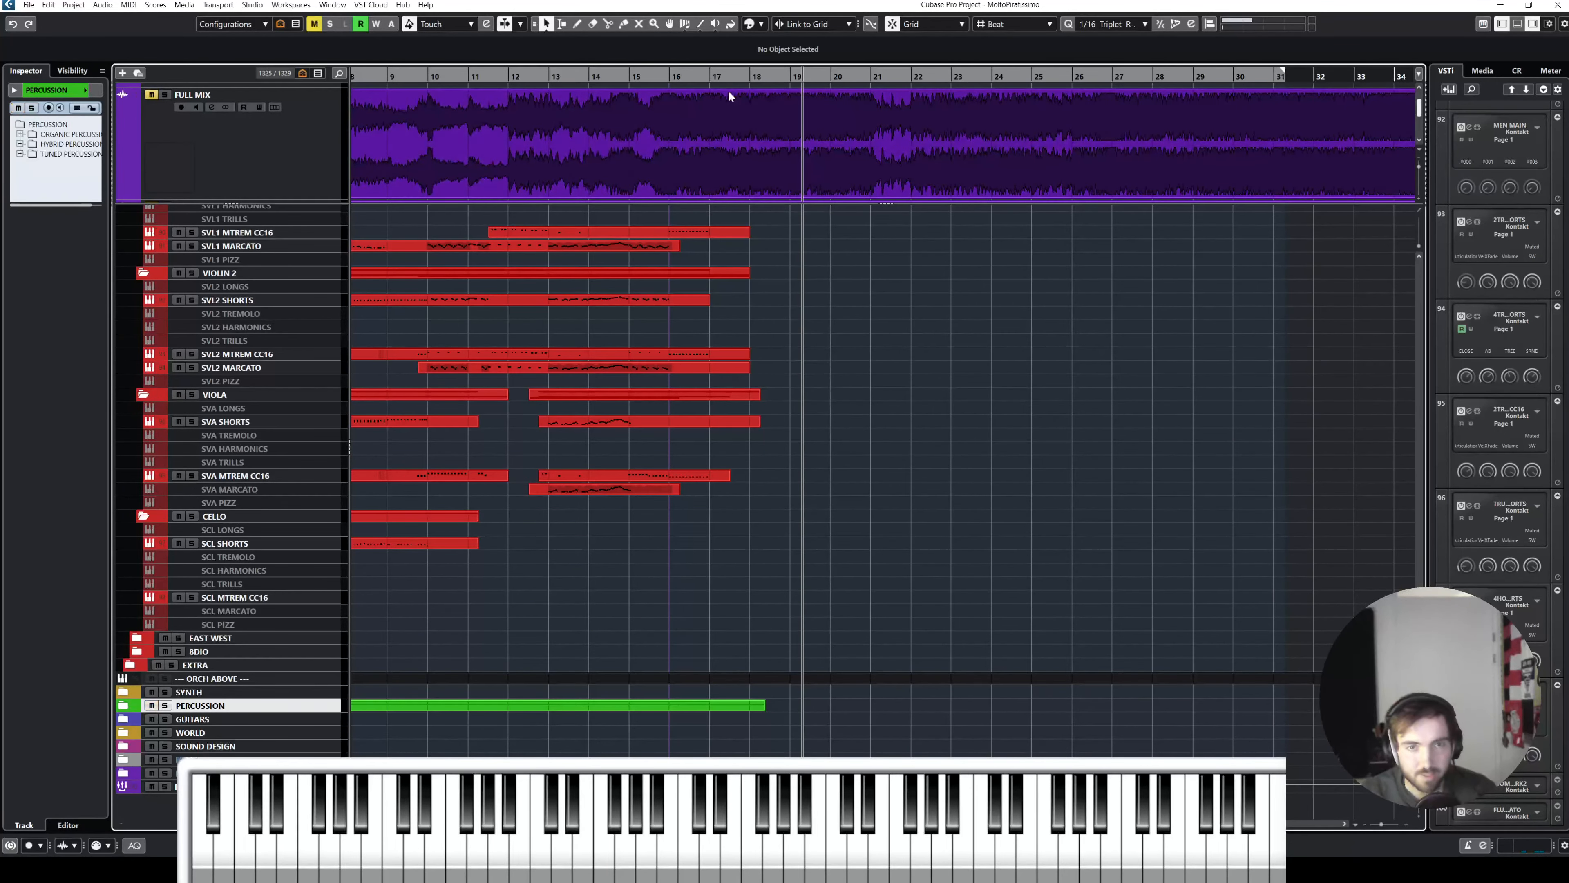
click(712, 76)
key(h)
key(h)
key(h)
key(h)
key(h)
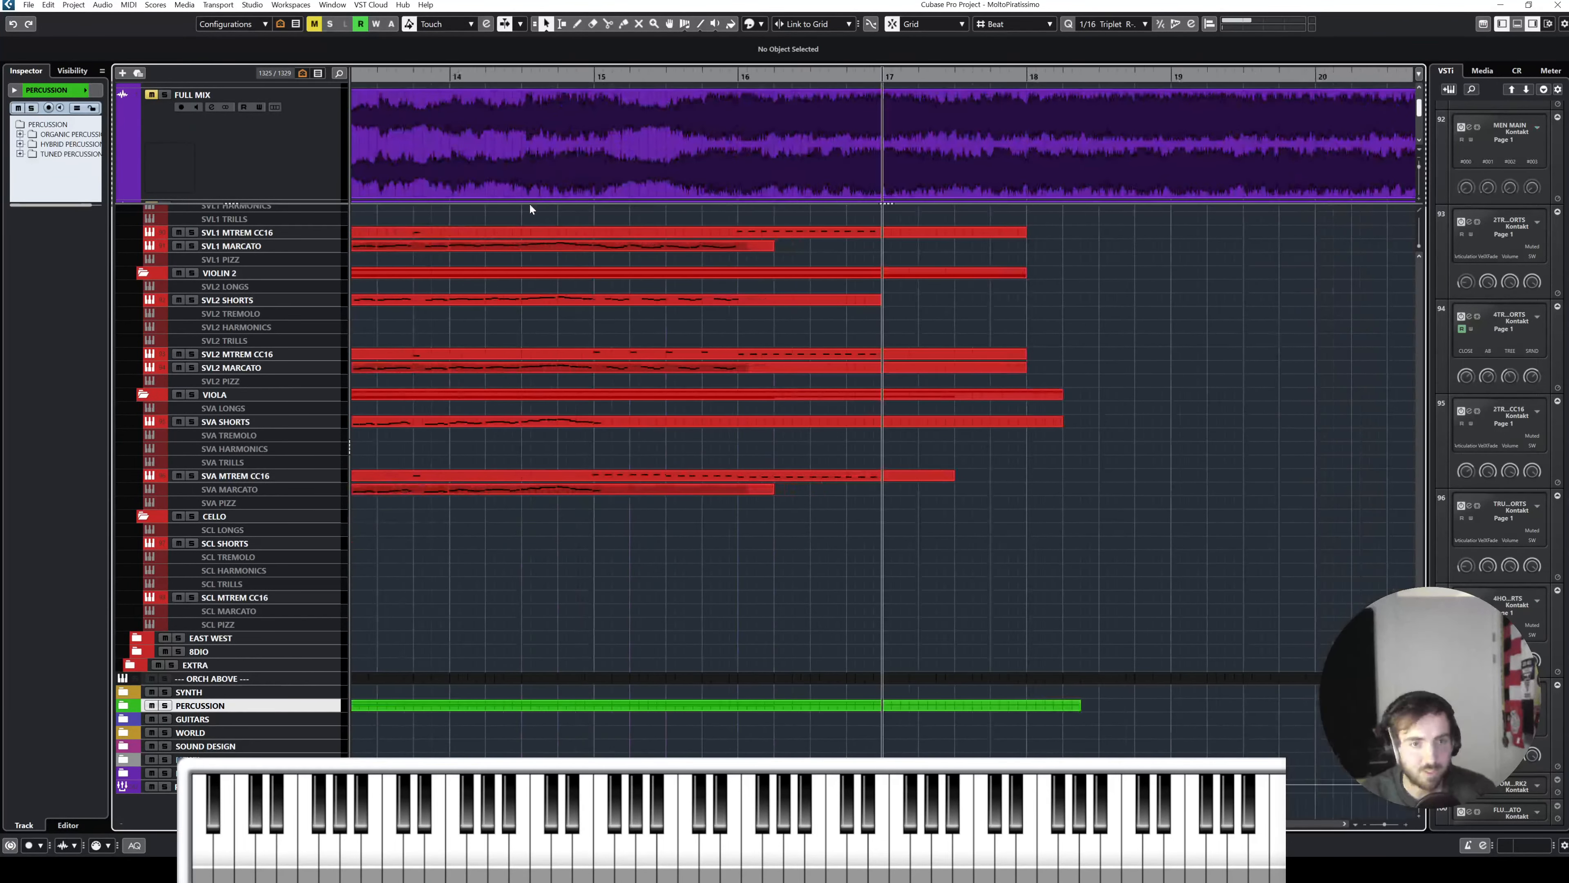
Step: Enlarge the reference track area to show the ORCHESTRA, PERCUSSION and CHOIR audio tracks
click(530, 198)
scroll(544, 176, down, 3)
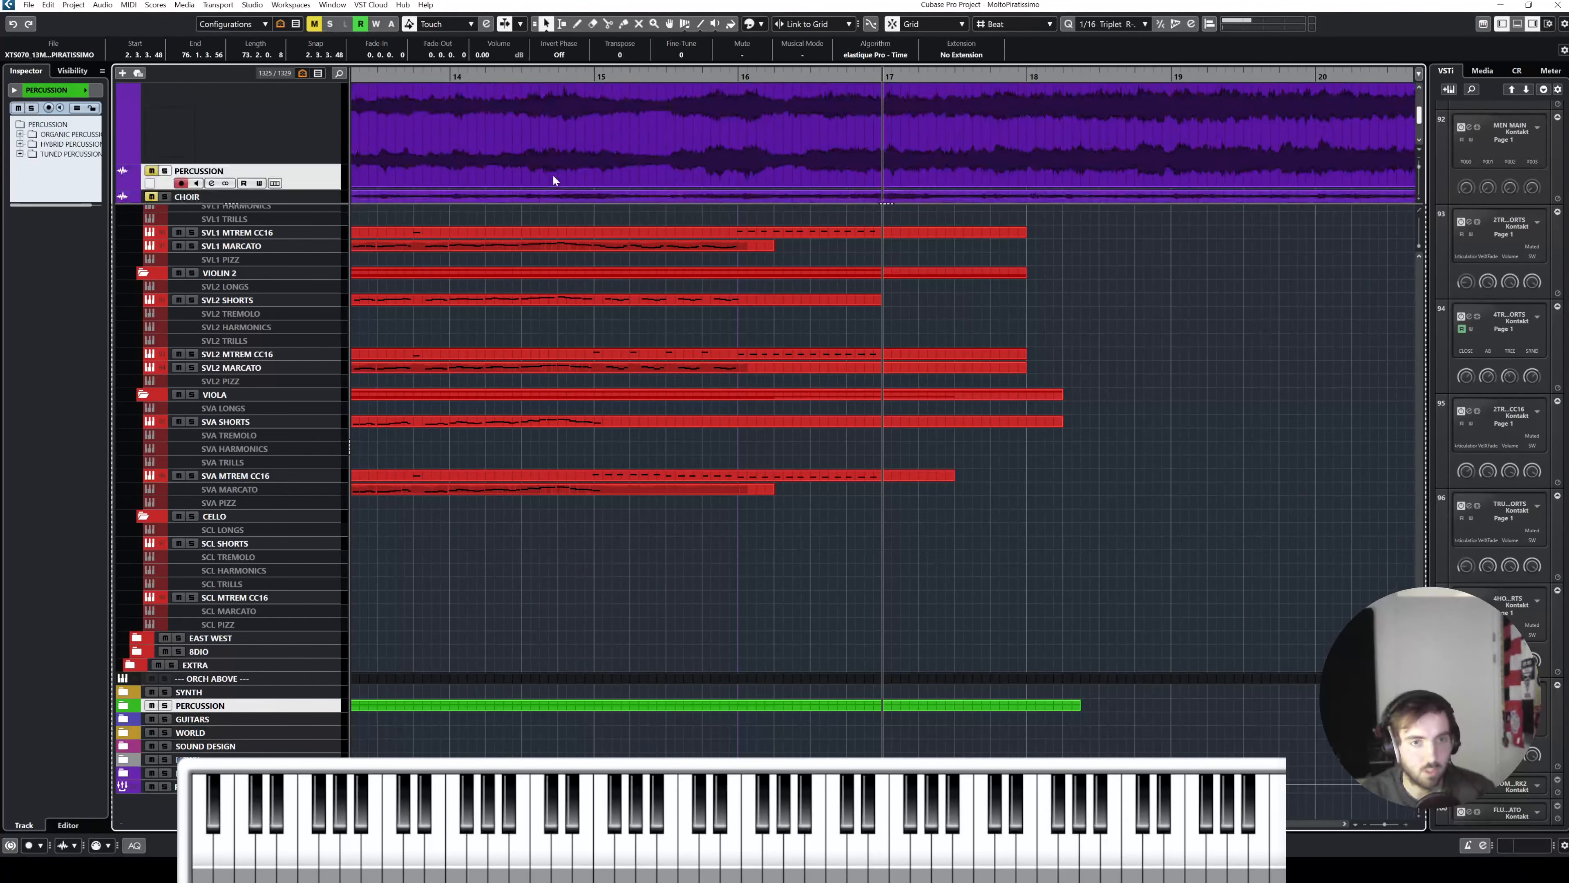
drag(551, 203, 575, 301)
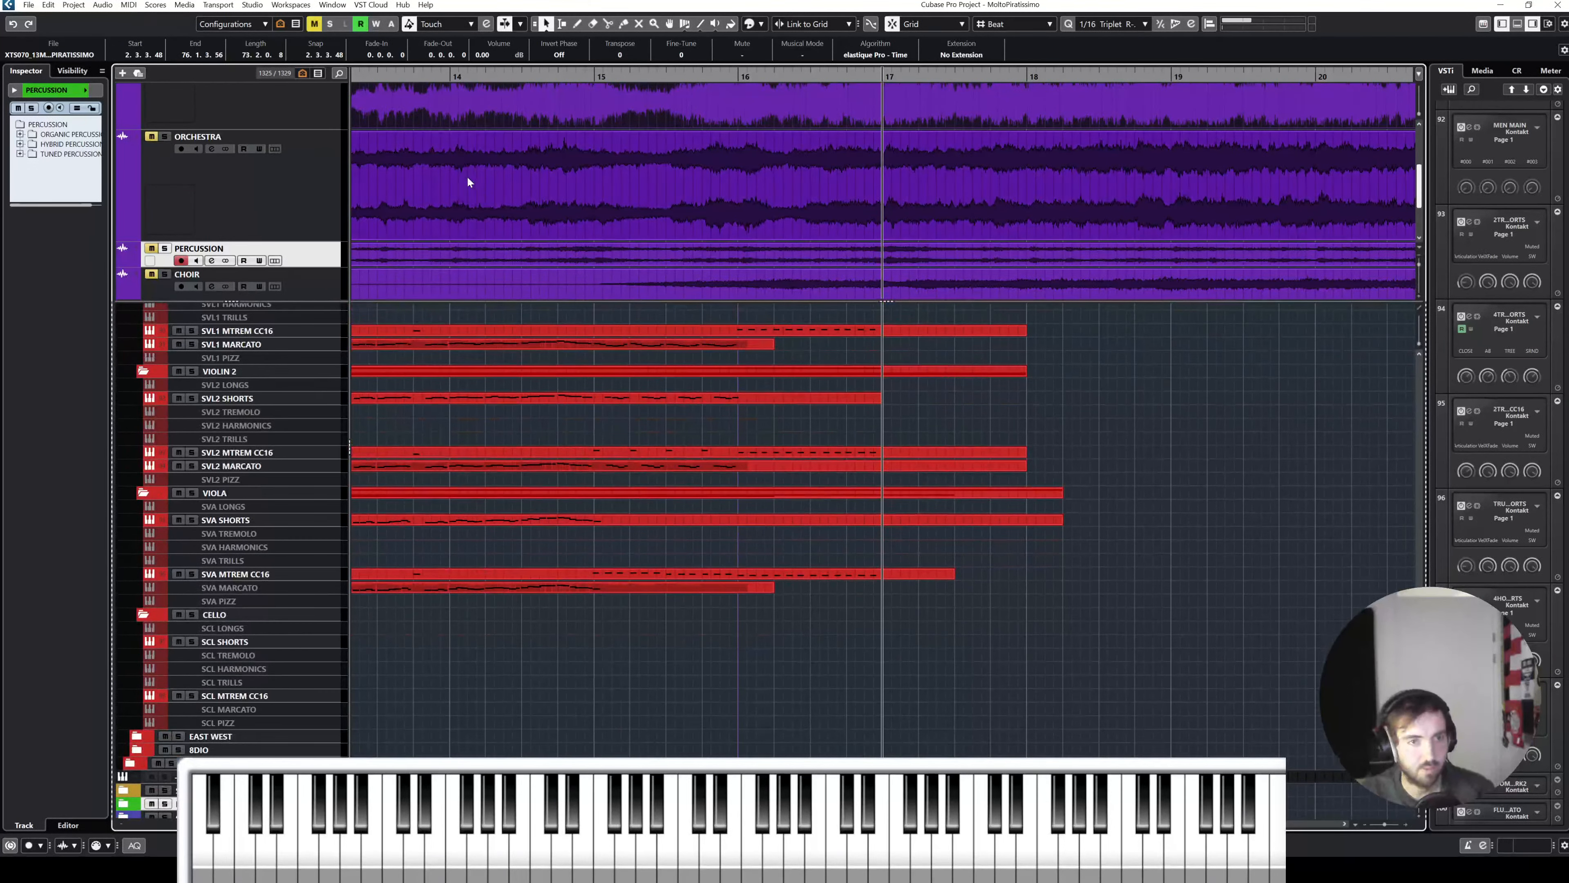
Step: Solo the ORCHESTRA reference track, play it from bar 15 and replay it from late in bar 18
click(164, 137)
click(591, 75)
key(space)
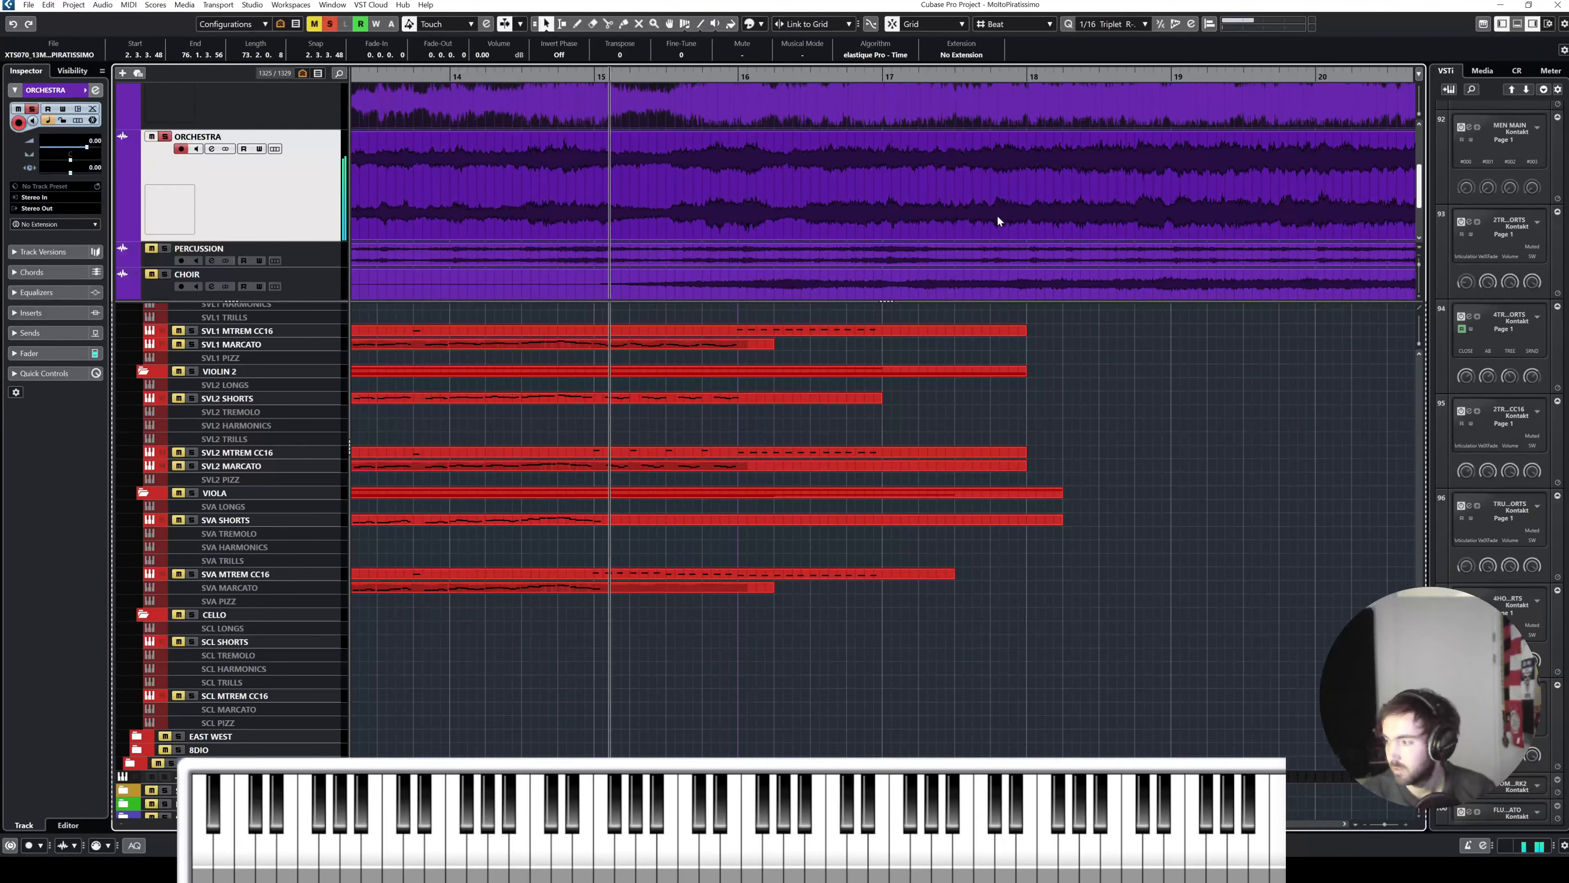
scroll(997, 215, right, 2)
scroll(992, 211, up, 1)
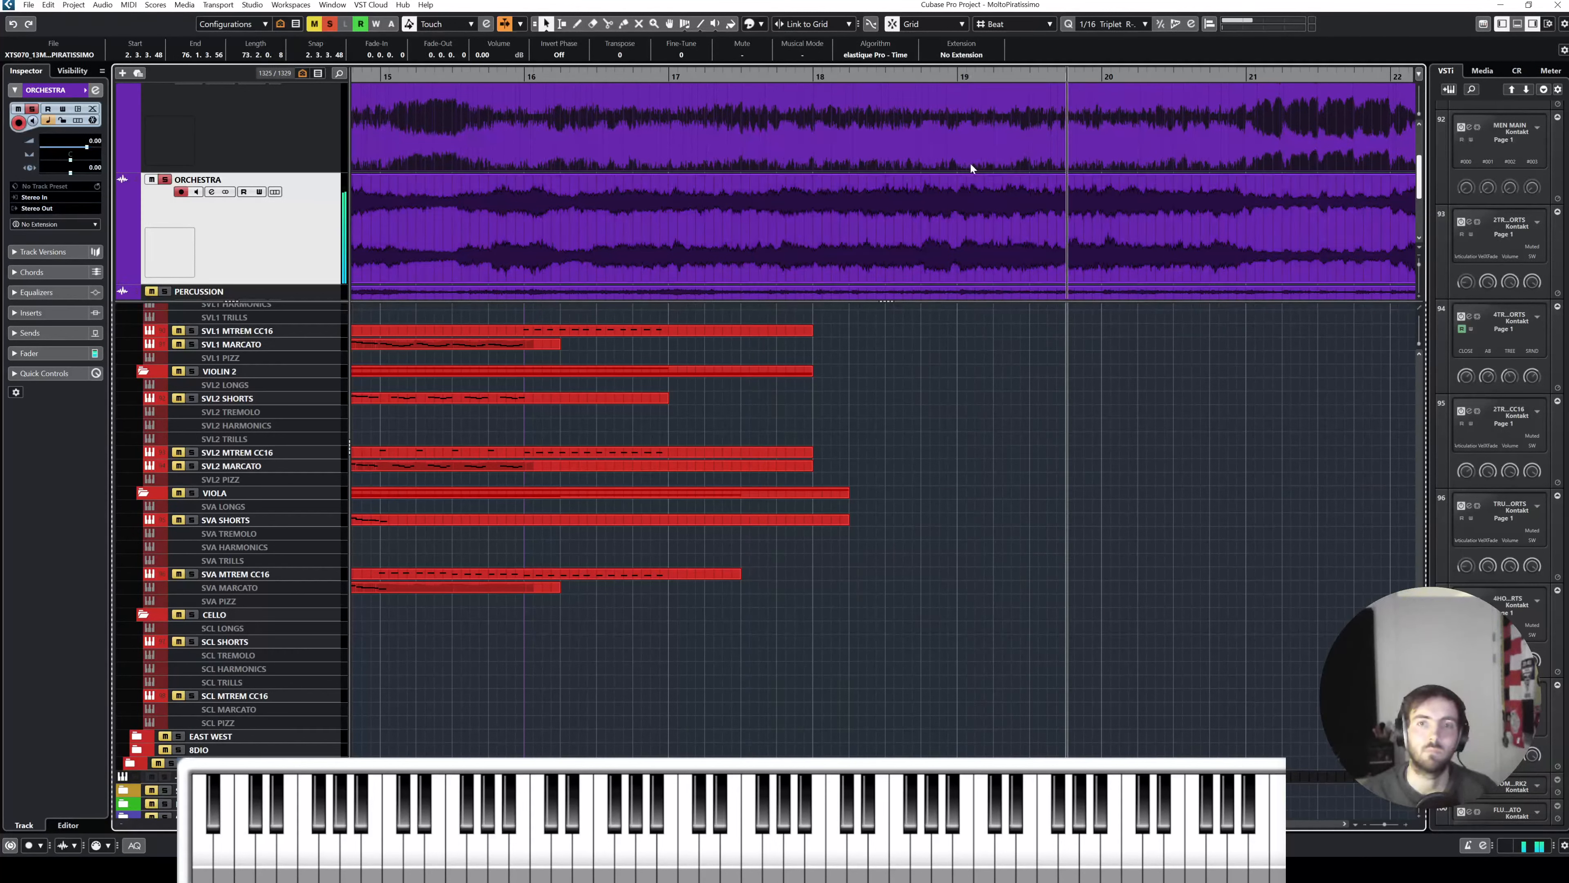
drag(951, 76, 921, 76)
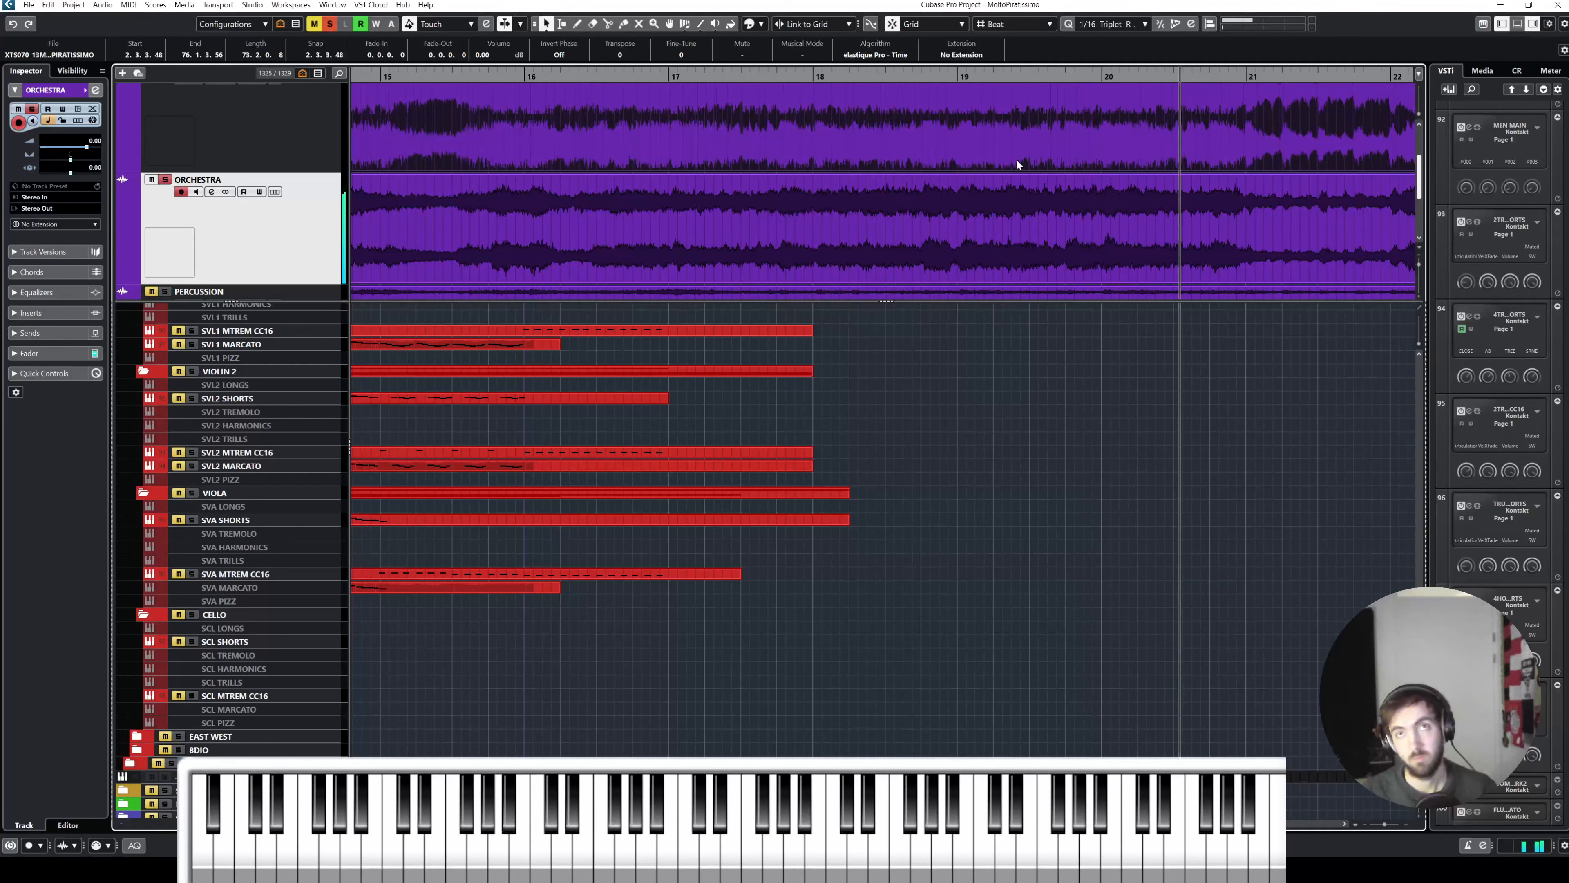
click(994, 391)
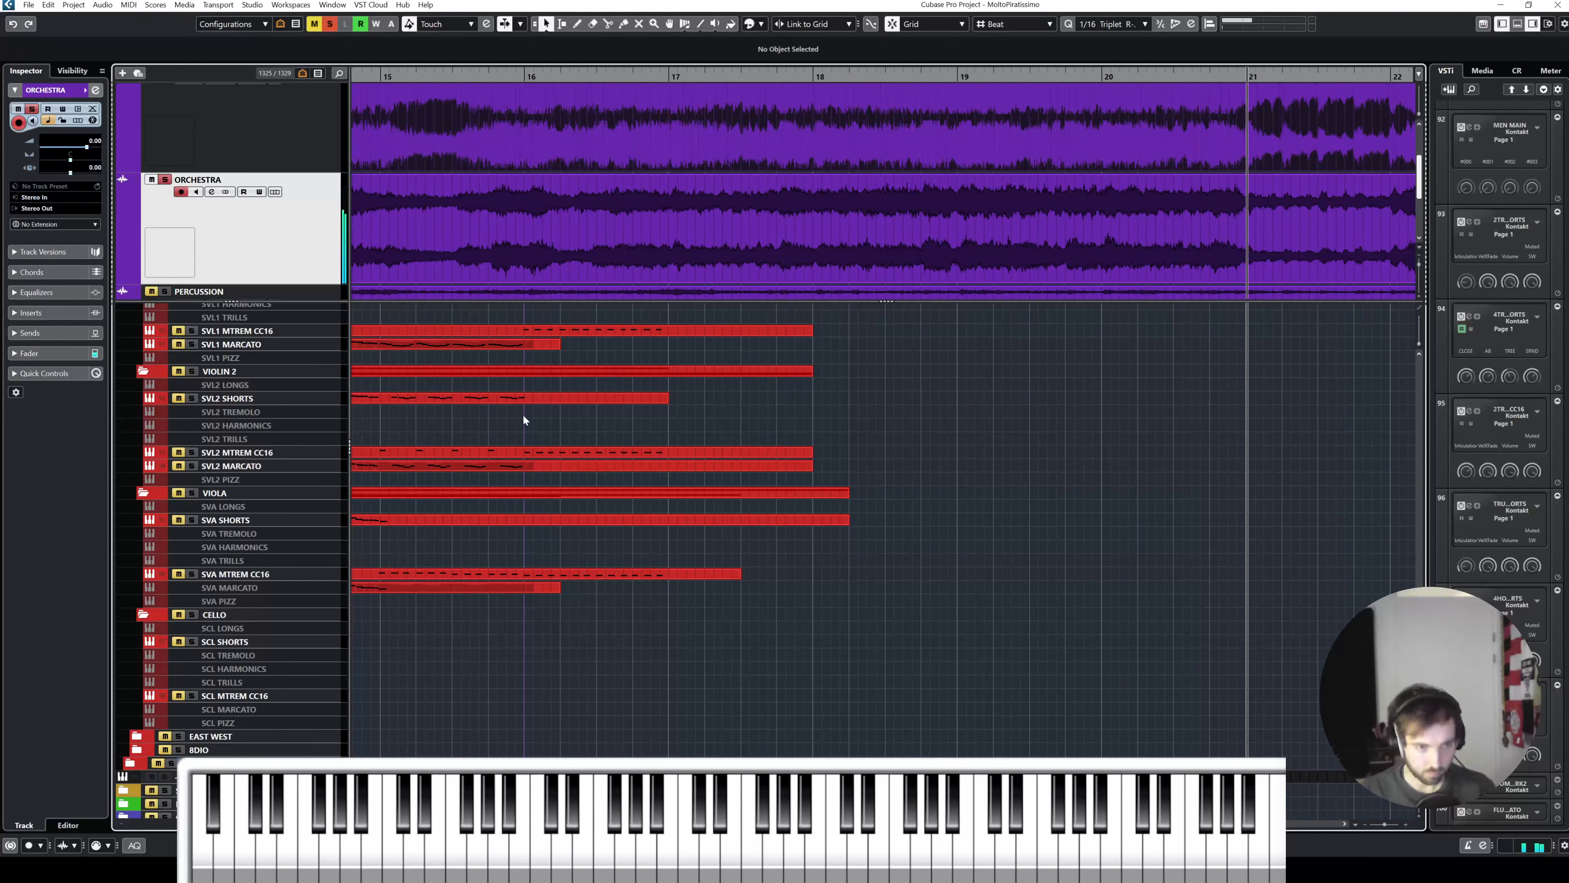
Step: Unsolo the ORCHESTRA reference track and select the BASSES SHORTS part running from bar 16 to bar 20
click(273, 238)
key(s)
scroll(722, 513, up, 10)
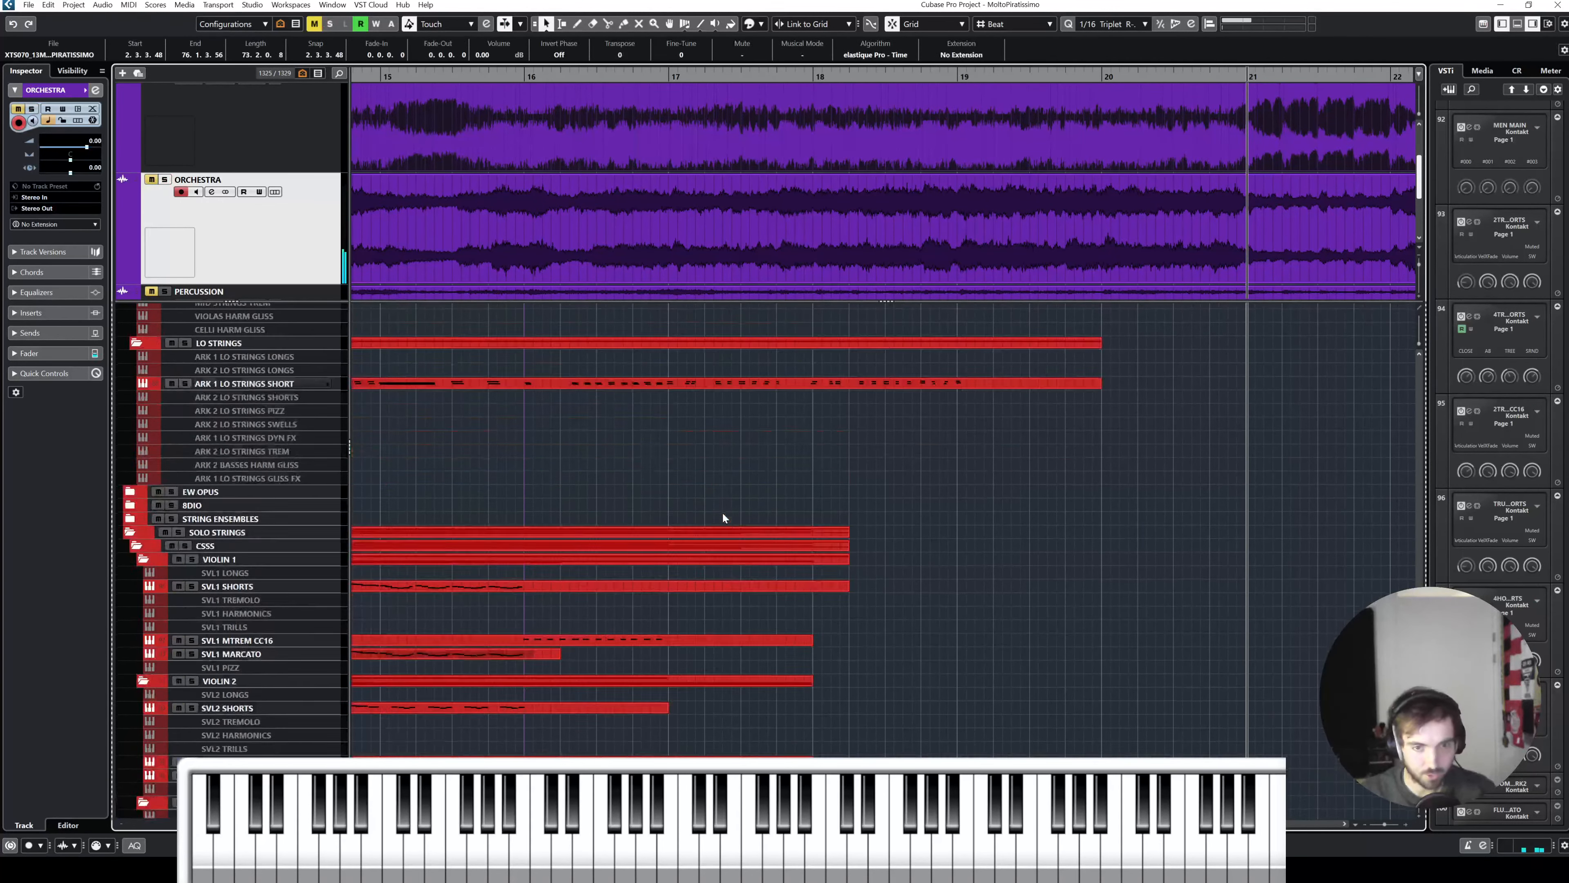
click(840, 589)
scroll(856, 532, right, 1)
scroll(761, 525, right, 1)
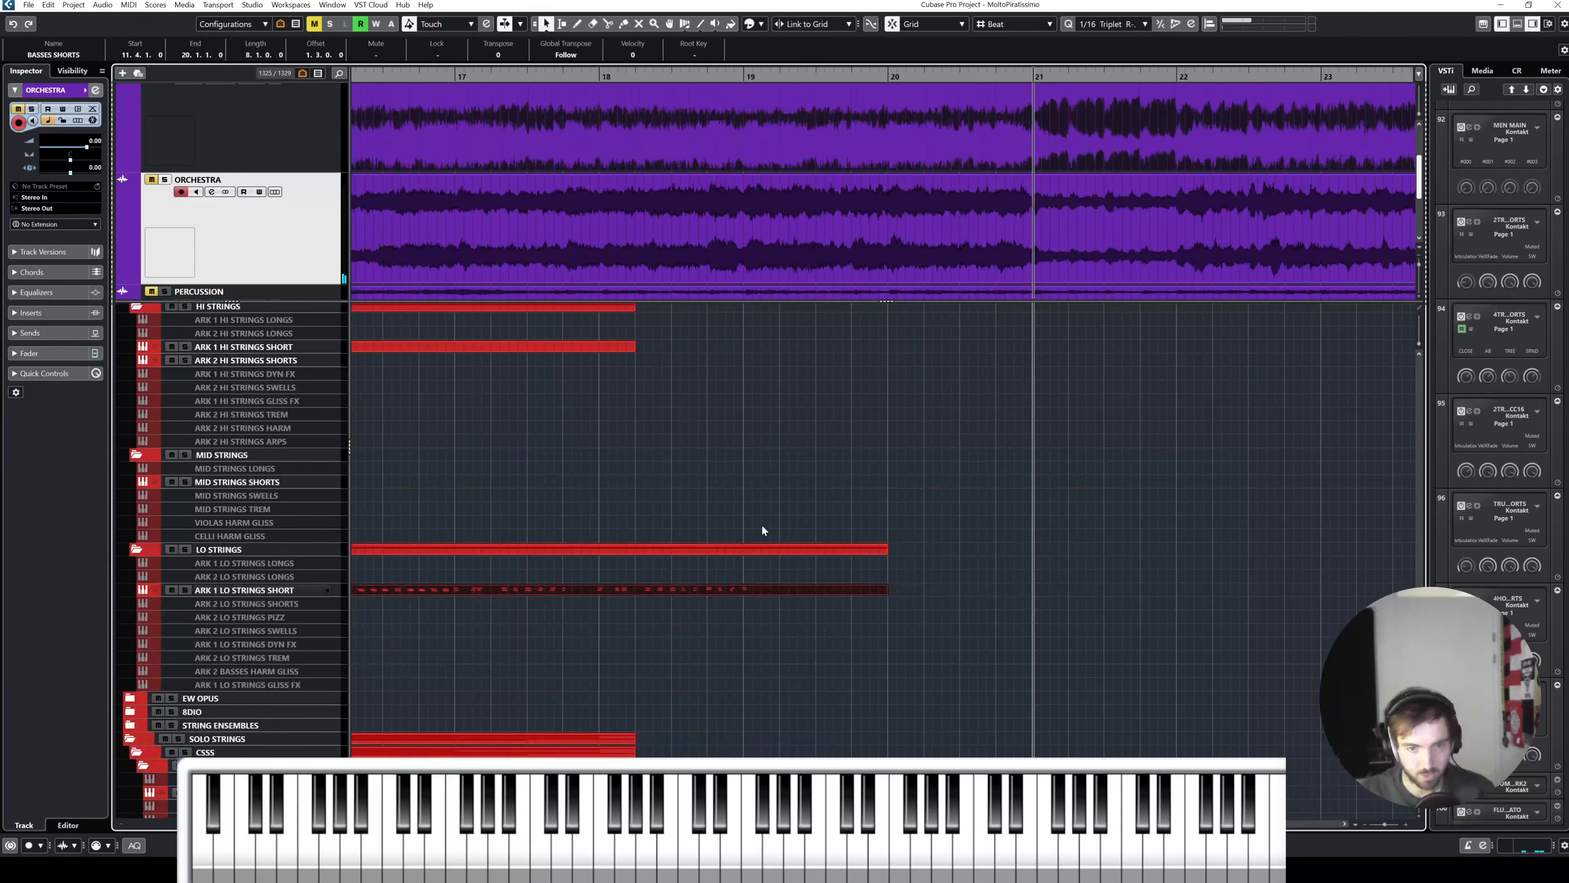
scroll(748, 526, up, 5)
click(611, 421)
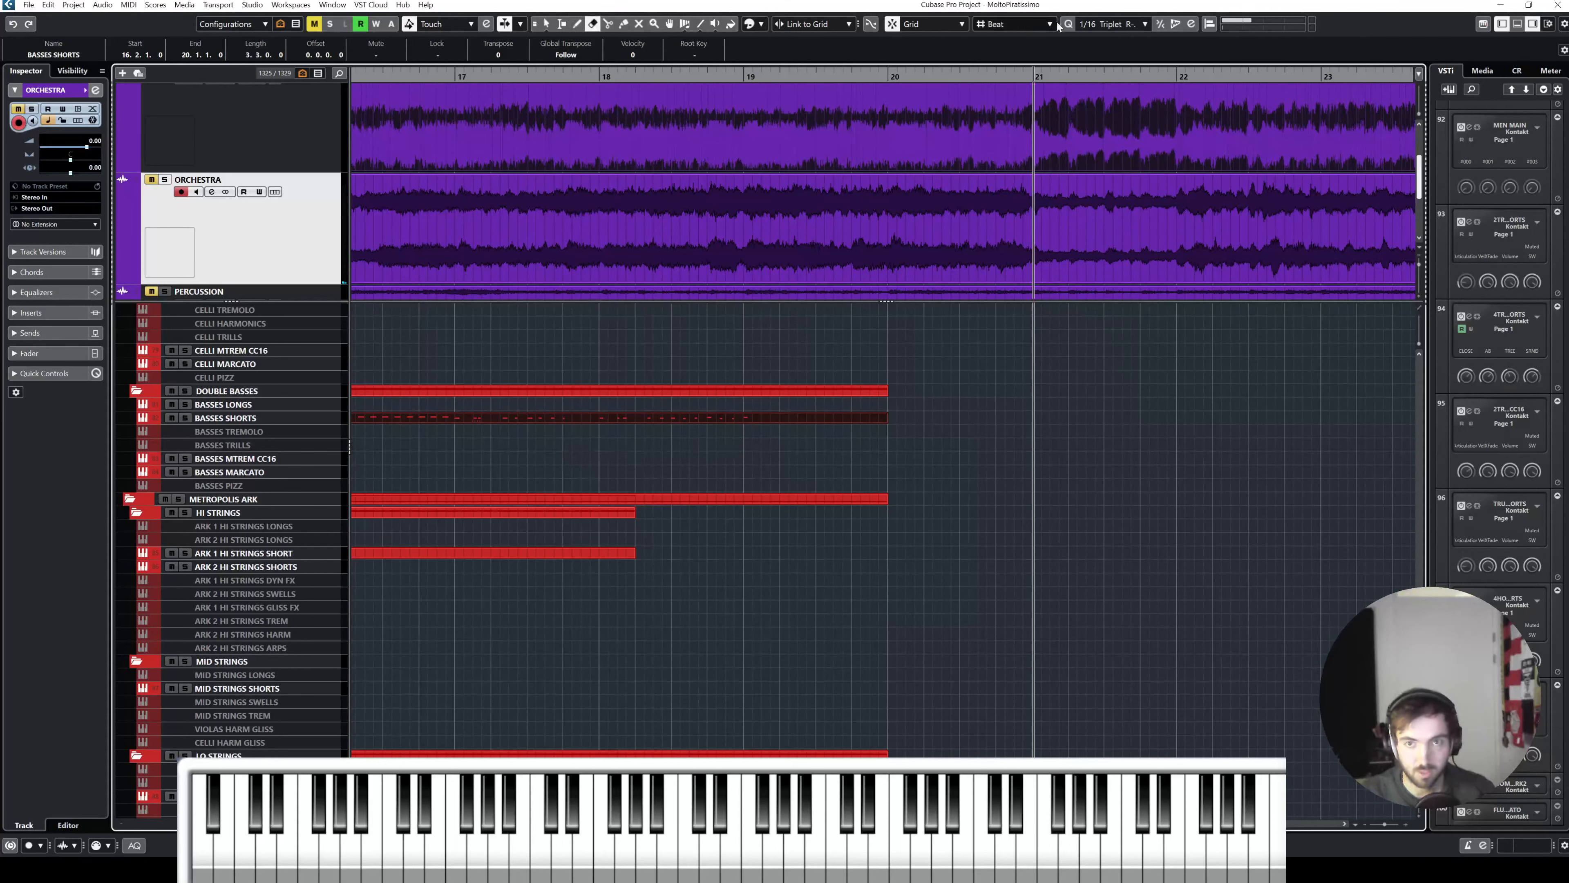
Step: Set the quantize preset to 1/8 and the grid type to Use Quantize
click(1106, 24)
click(1132, 84)
click(1013, 25)
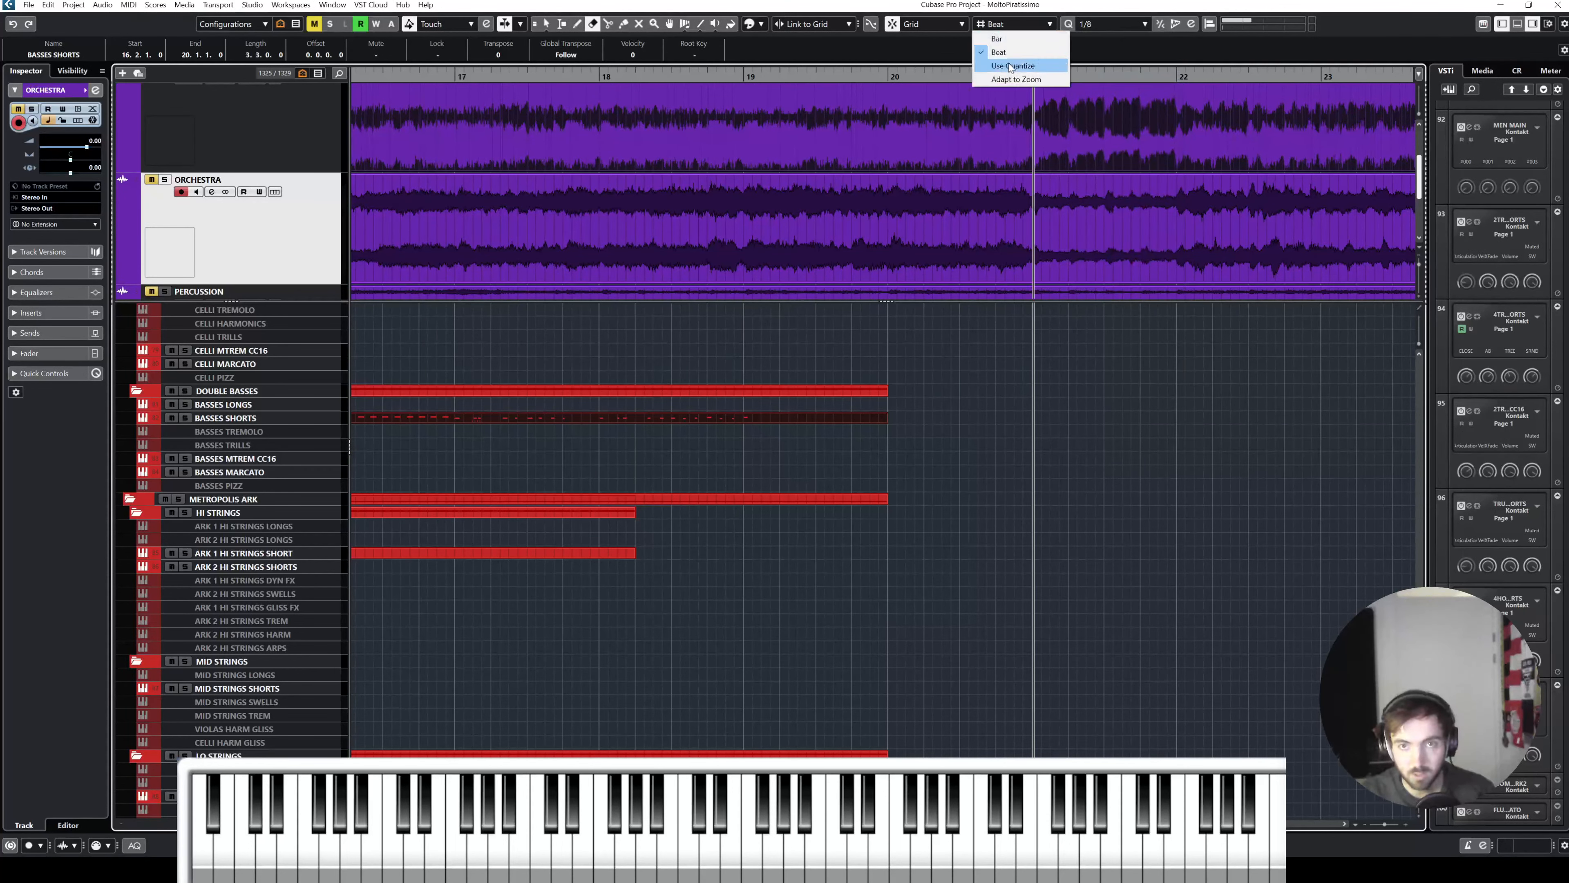
click(995, 65)
Step: Split the BASSES SHORTS and ARK 1 LO STRINGS SHORT parts at 17.4.3 and return to the selection tool
click(668, 416)
click(587, 418)
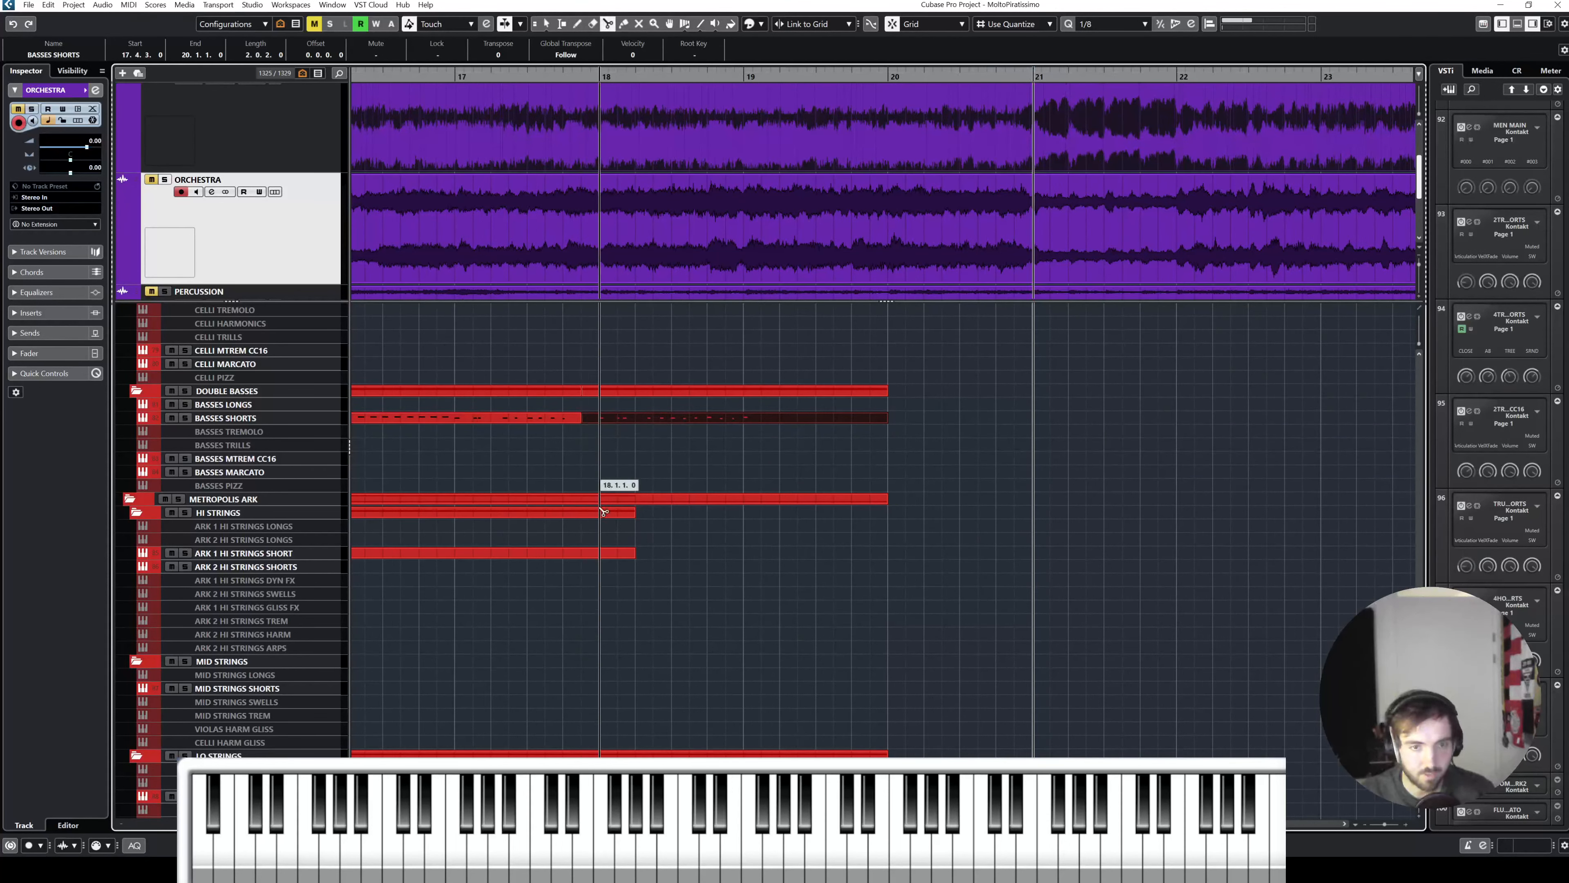
scroll(593, 556, down, 3)
click(589, 698)
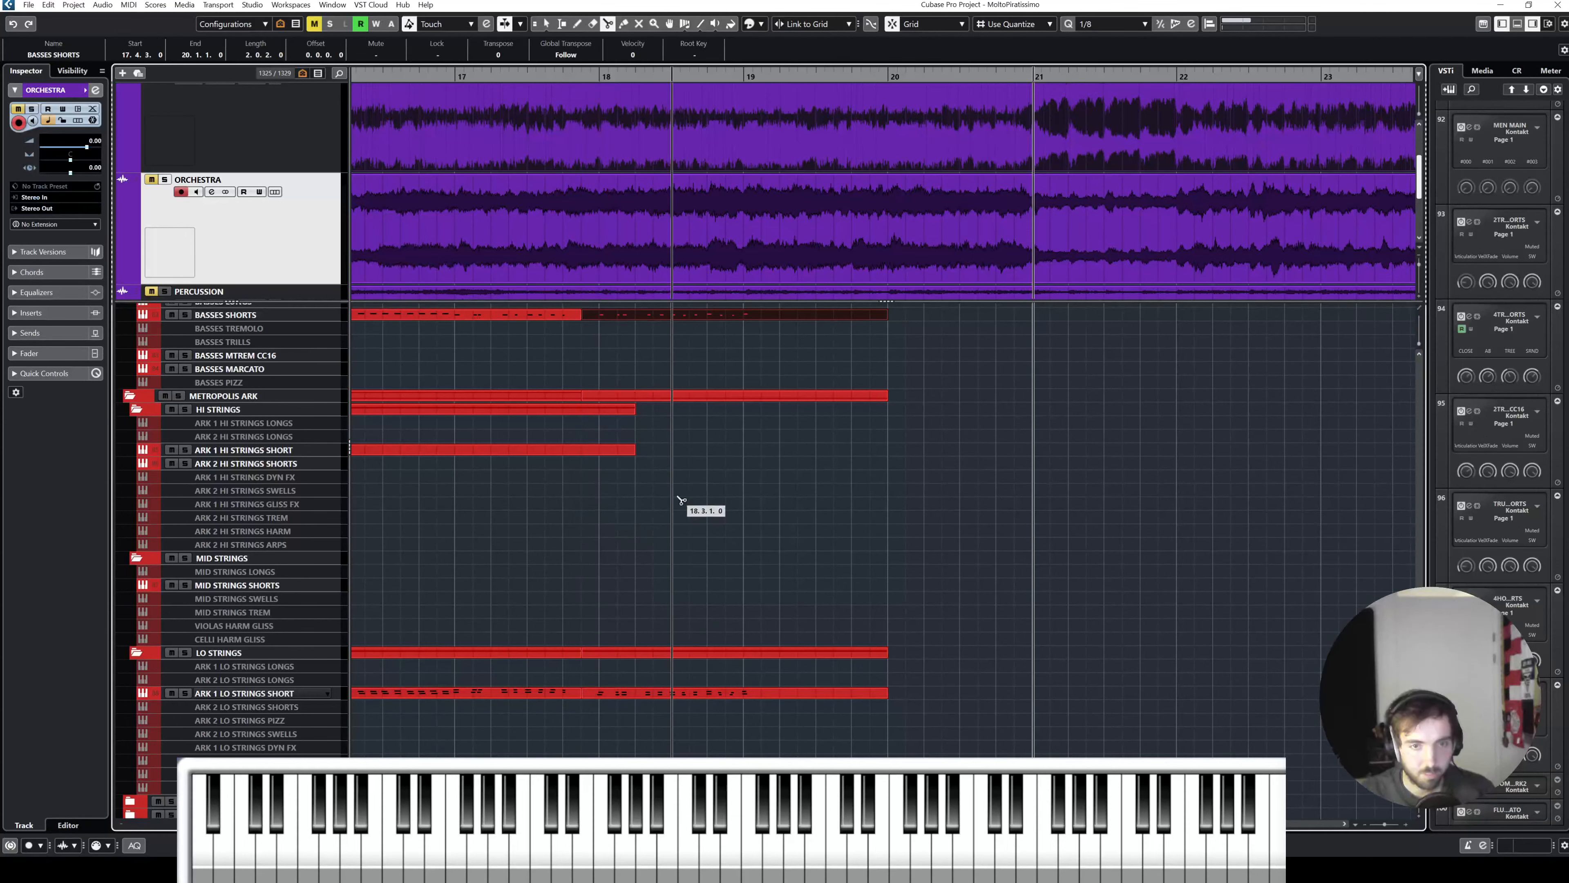
right_click(691, 371)
key(1)
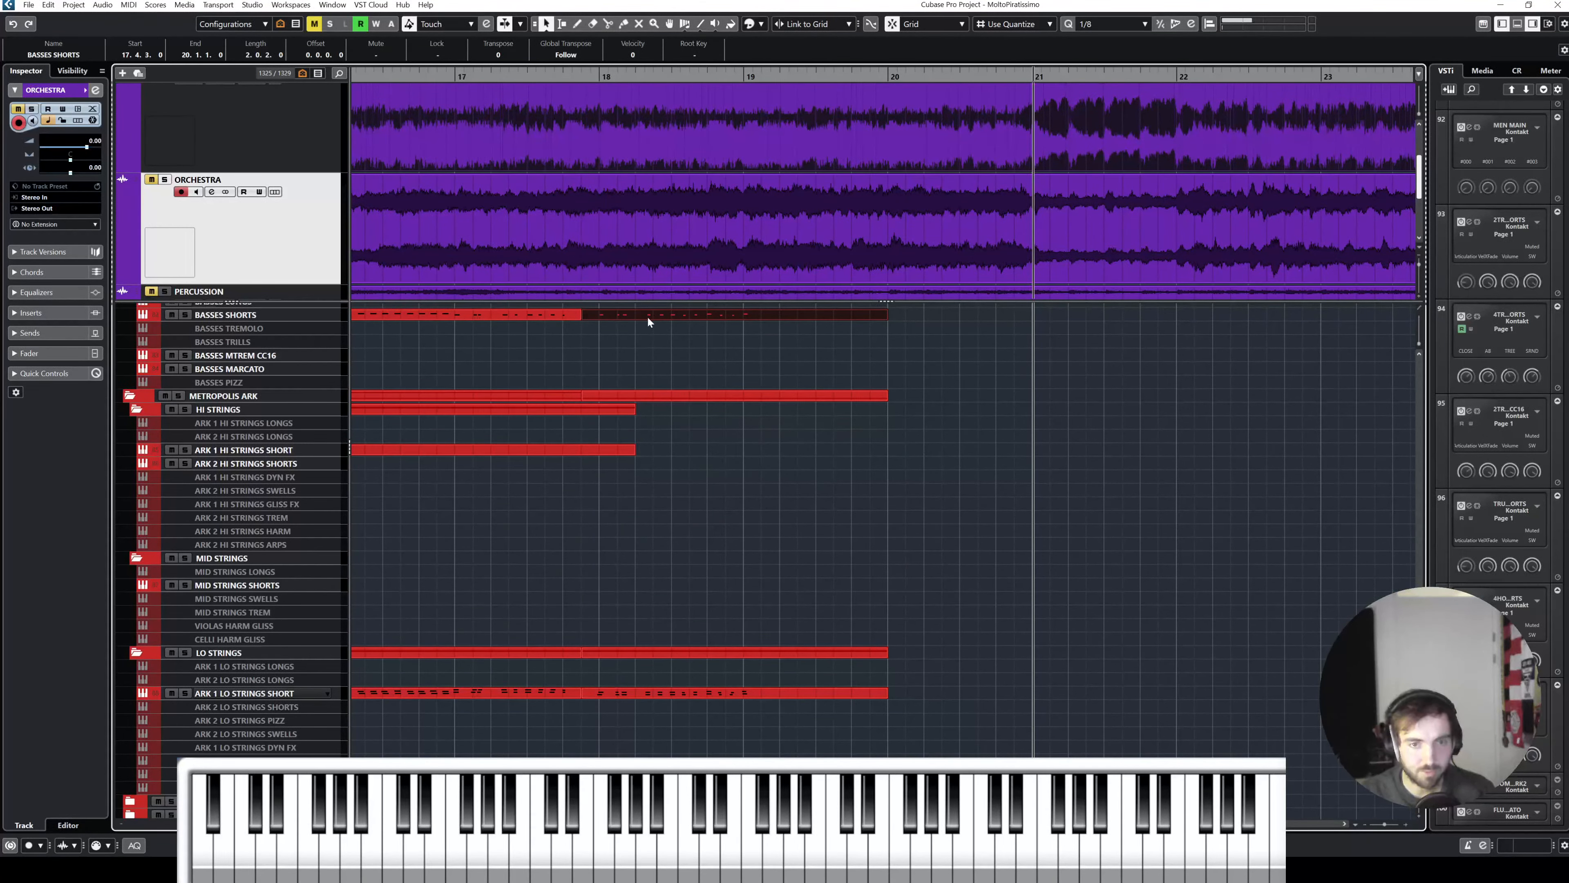
Step: Check the BASSES SHORTS notes after the split in the Key Editor and set the playback position to the part's start
double_click(658, 313)
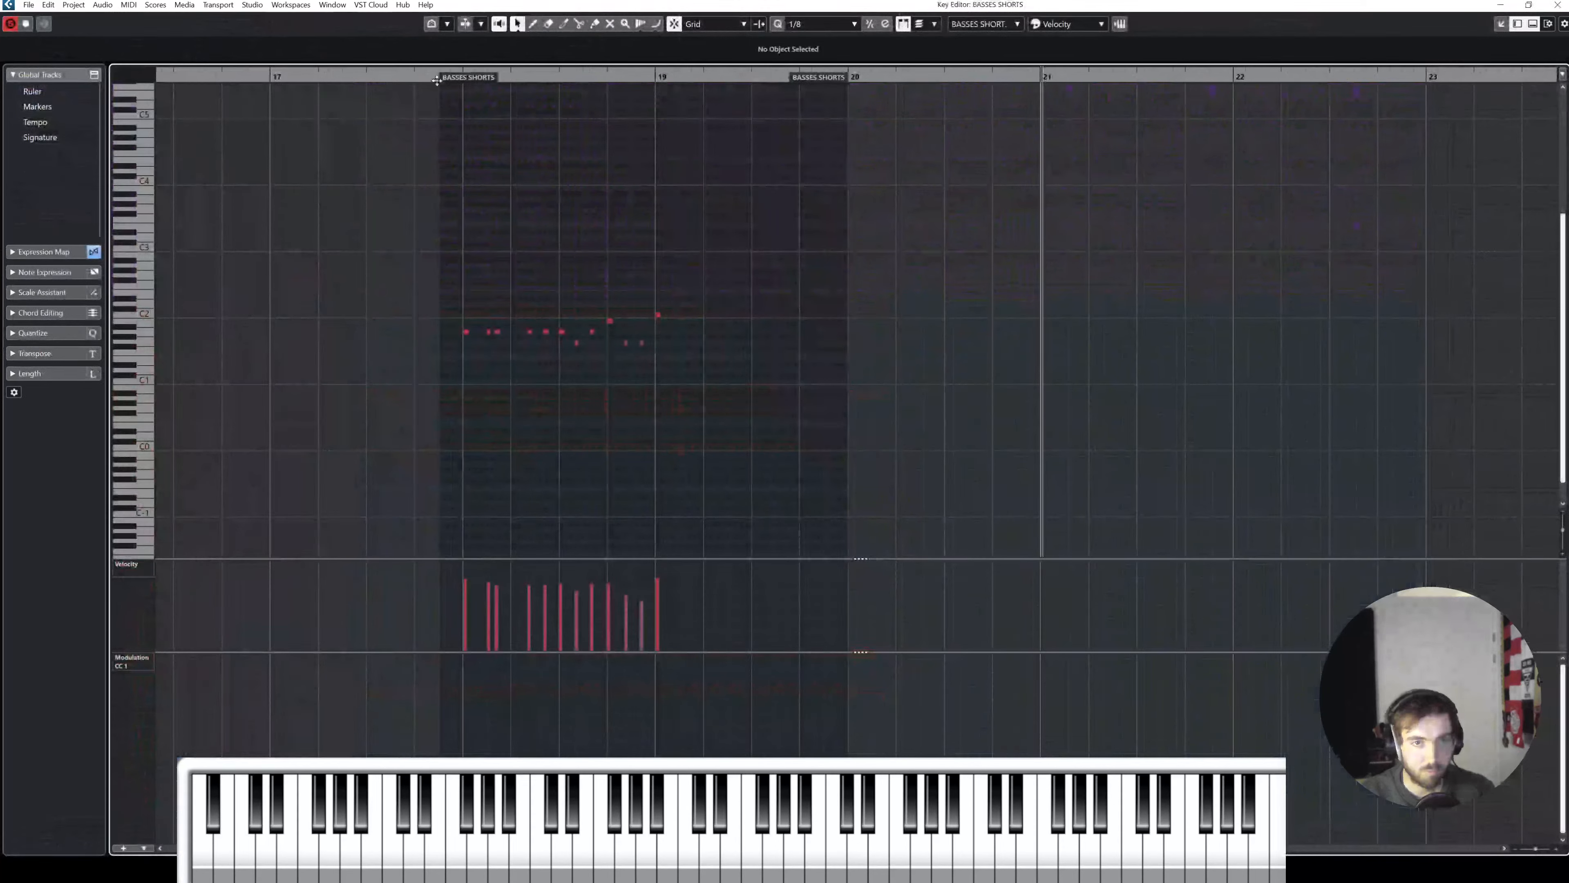
click(437, 78)
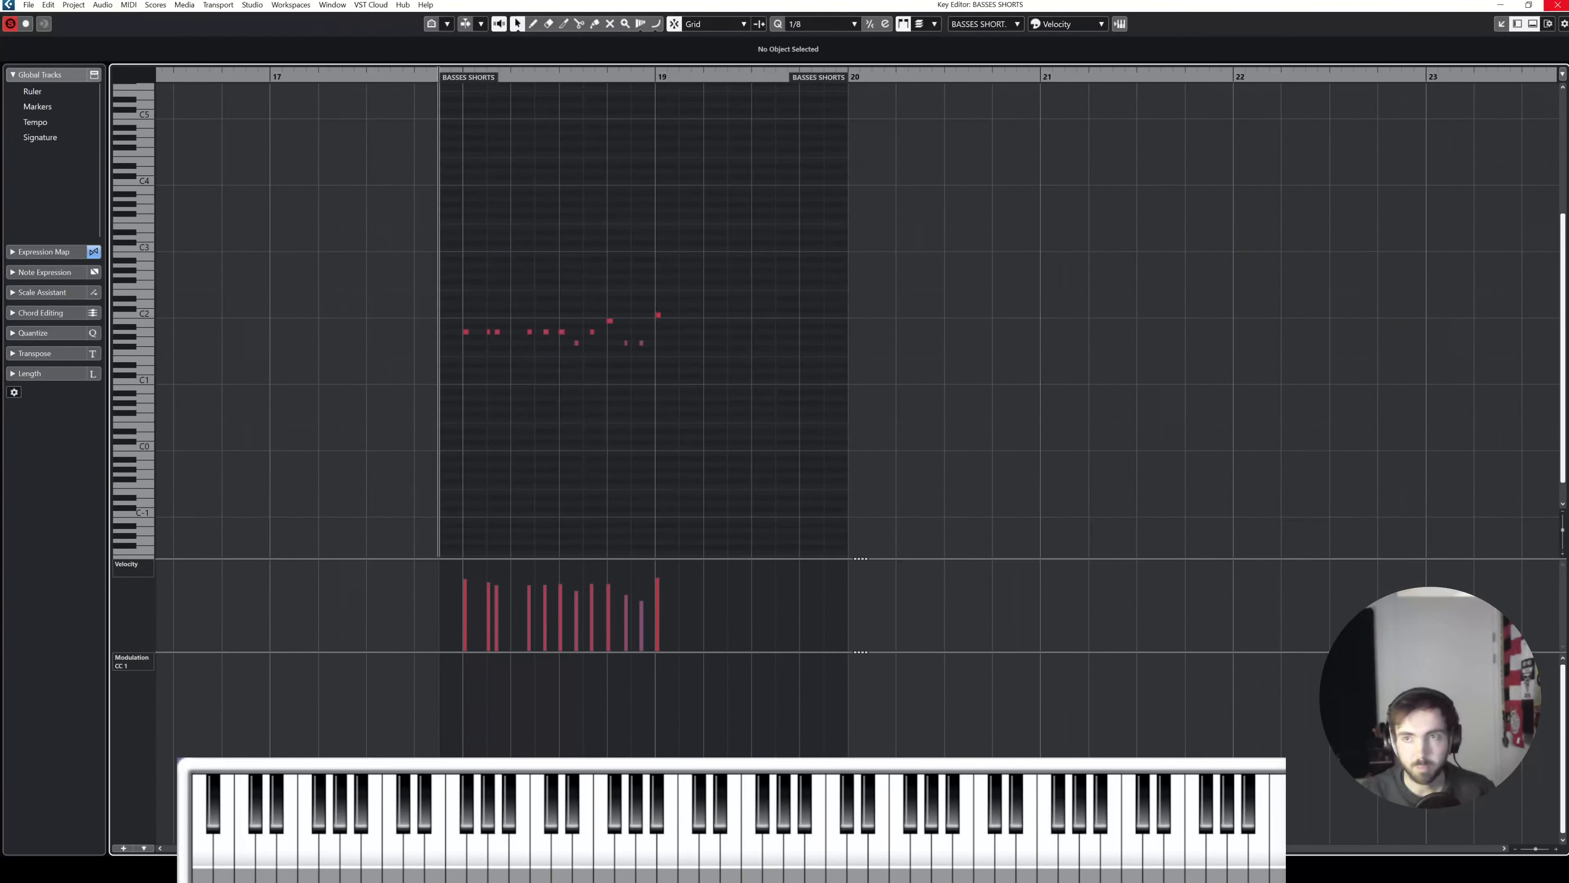
key(Return)
Step: Solo the ORCHESTRA reference track, play it from 17.4.3 to bar 21 and select the BASSES SHORTS part after the split
click(795, 257)
key(s)
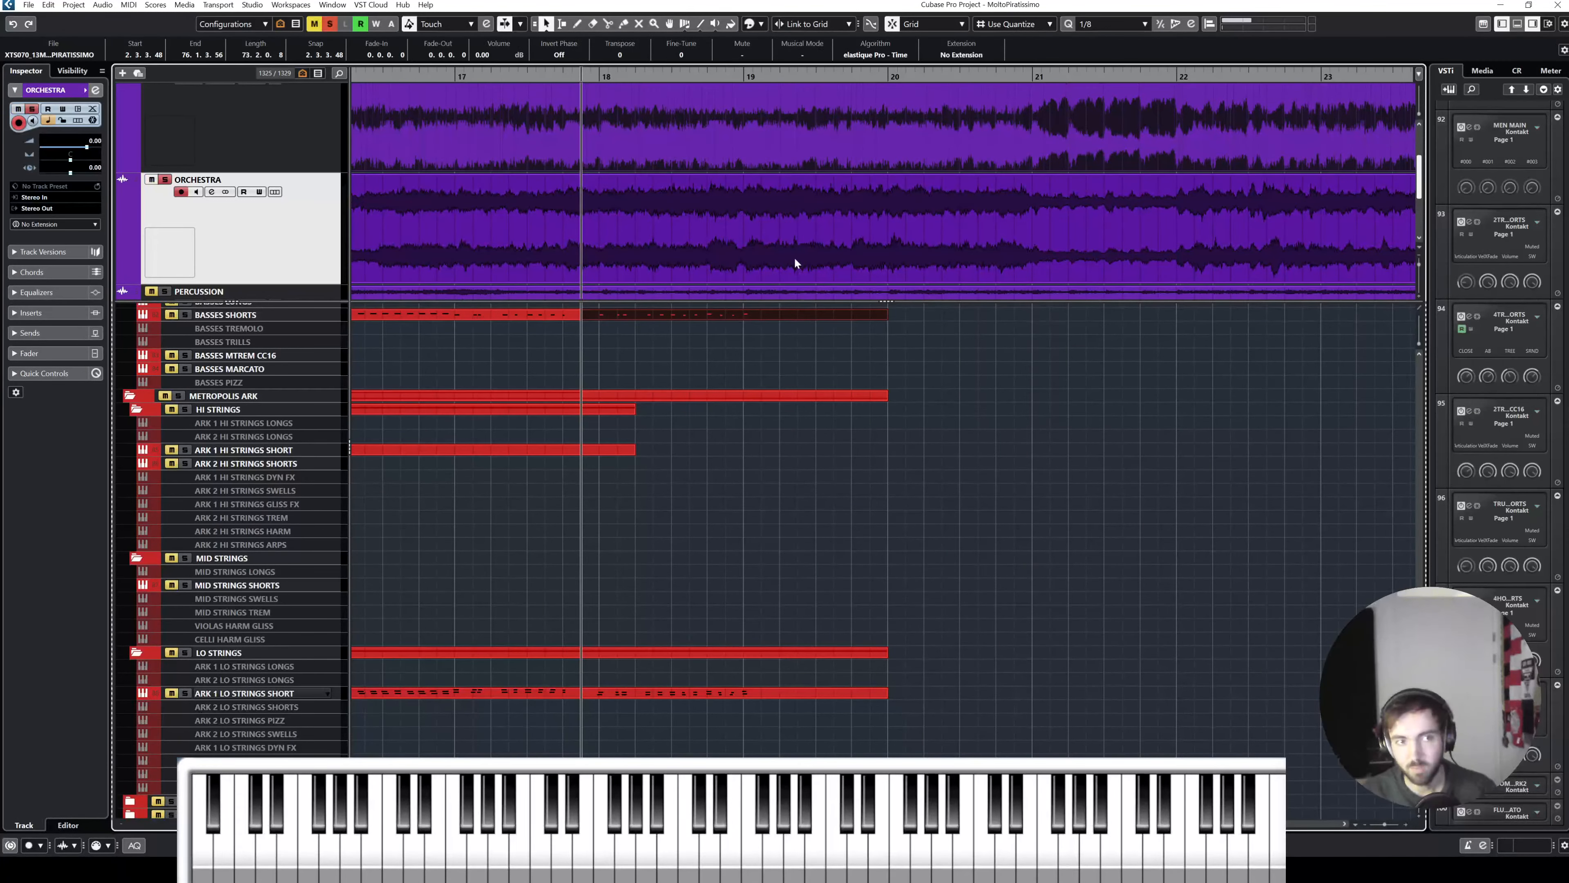
key(space)
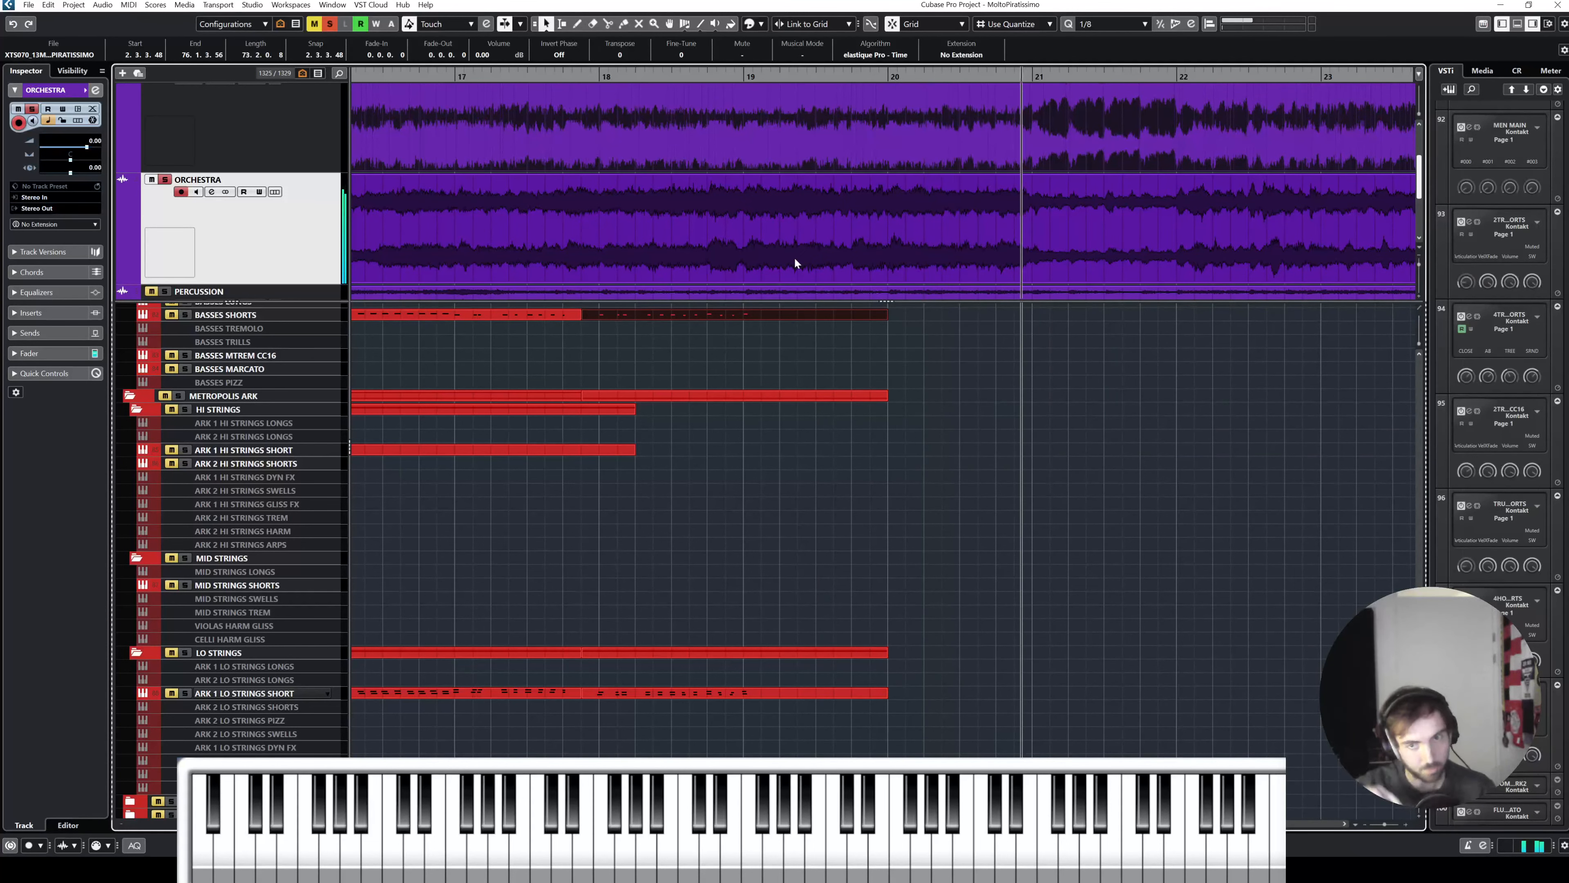
key(space)
click(842, 305)
click(642, 315)
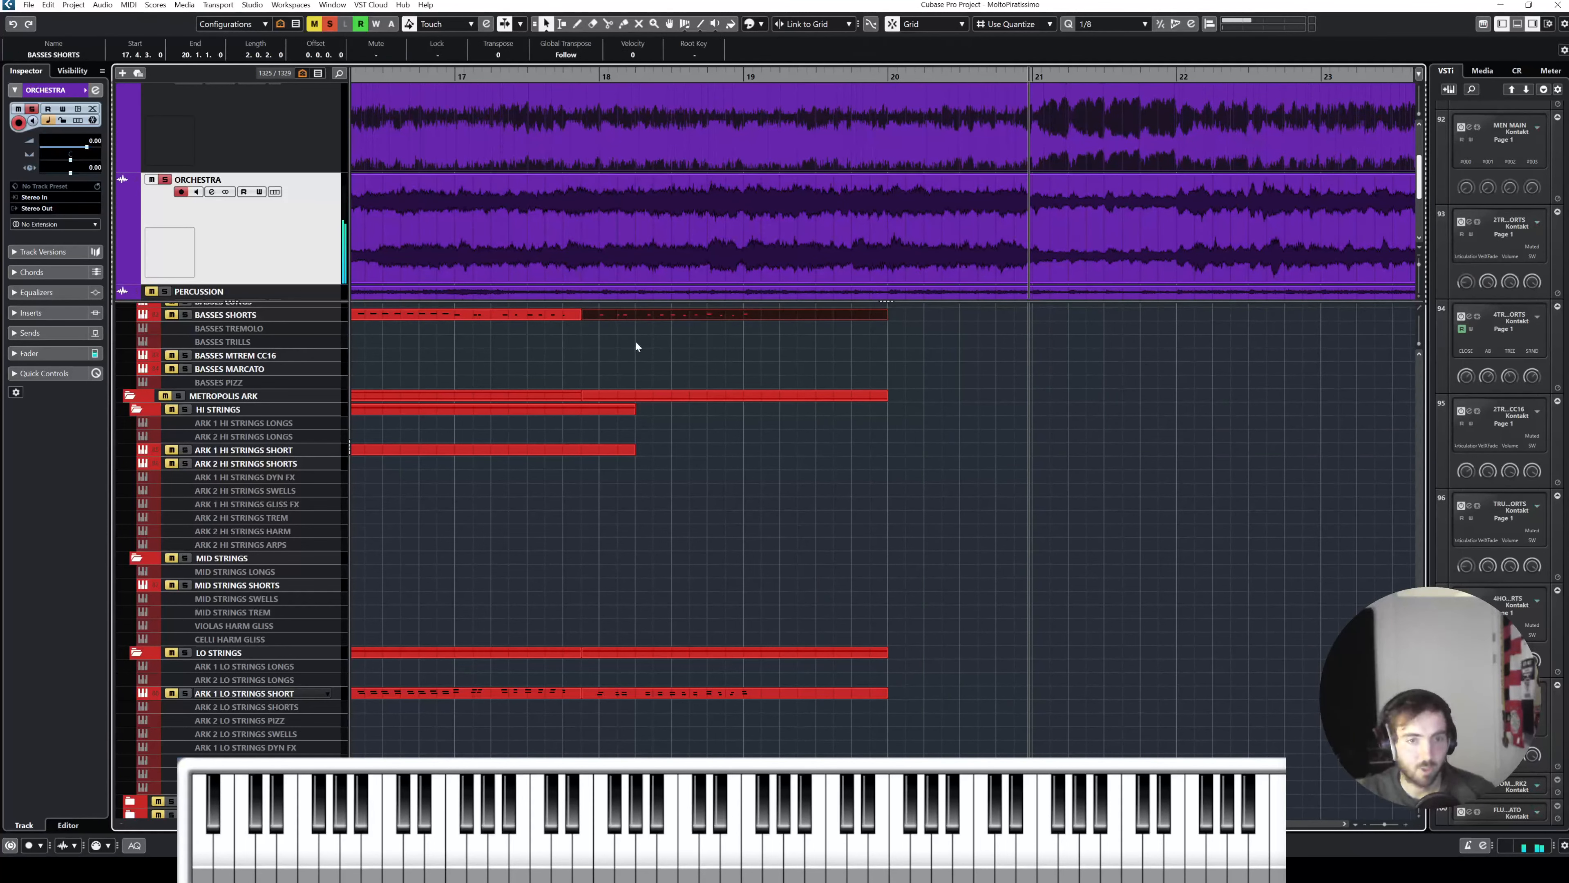
Step: Split the CELLI SHORTS part at 17.4.3 and return to the selection tool
click(663, 694)
scroll(689, 573, up, 5)
right_click(620, 502)
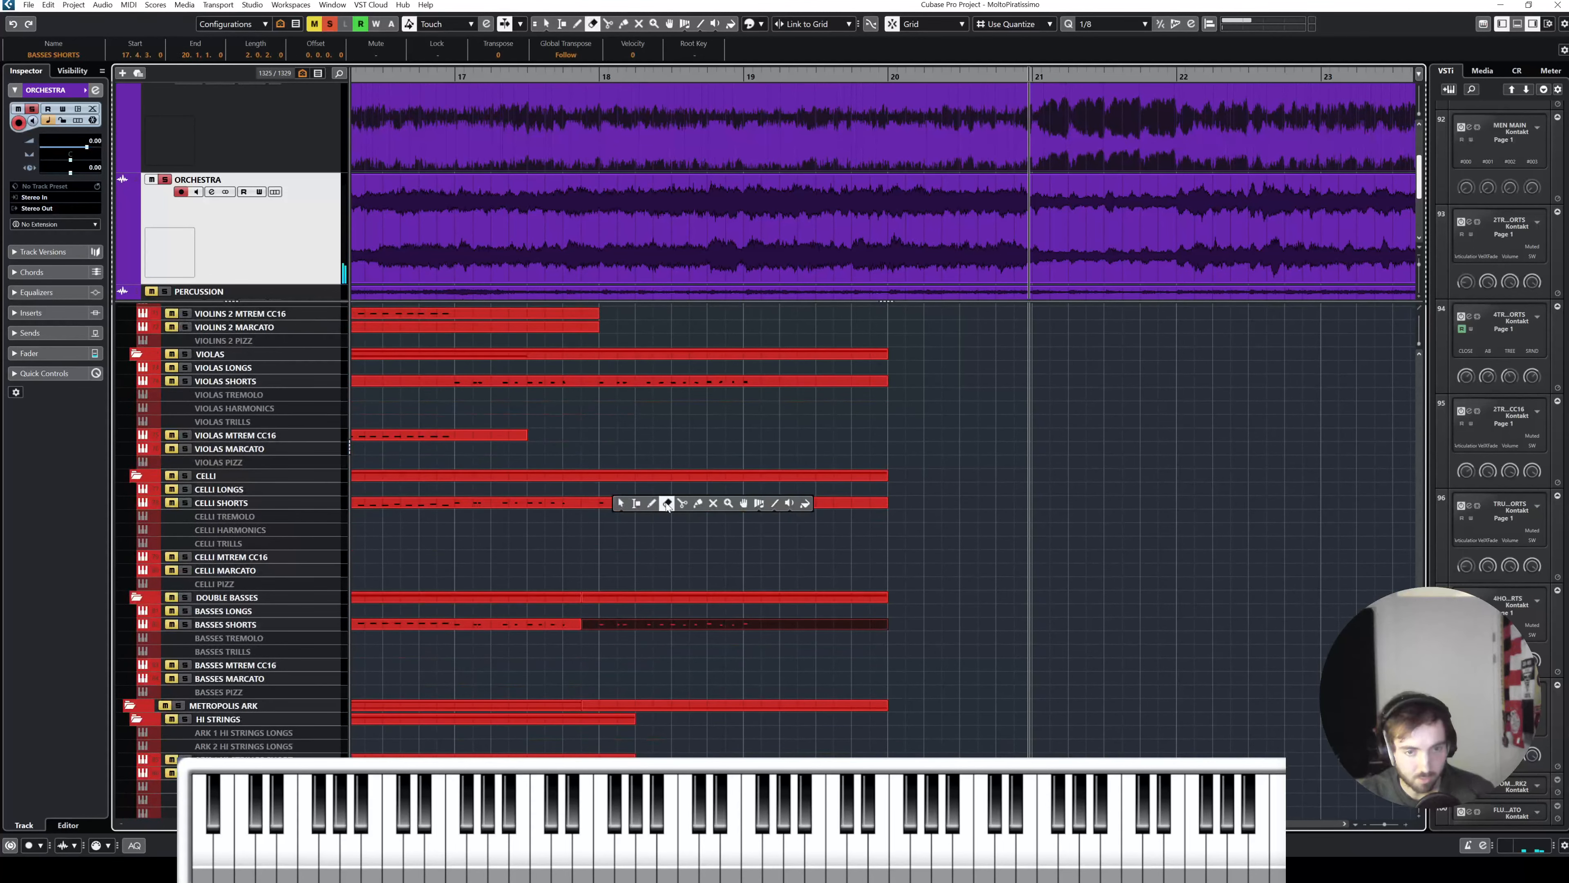
click(682, 504)
click(589, 504)
right_click(589, 508)
click(589, 509)
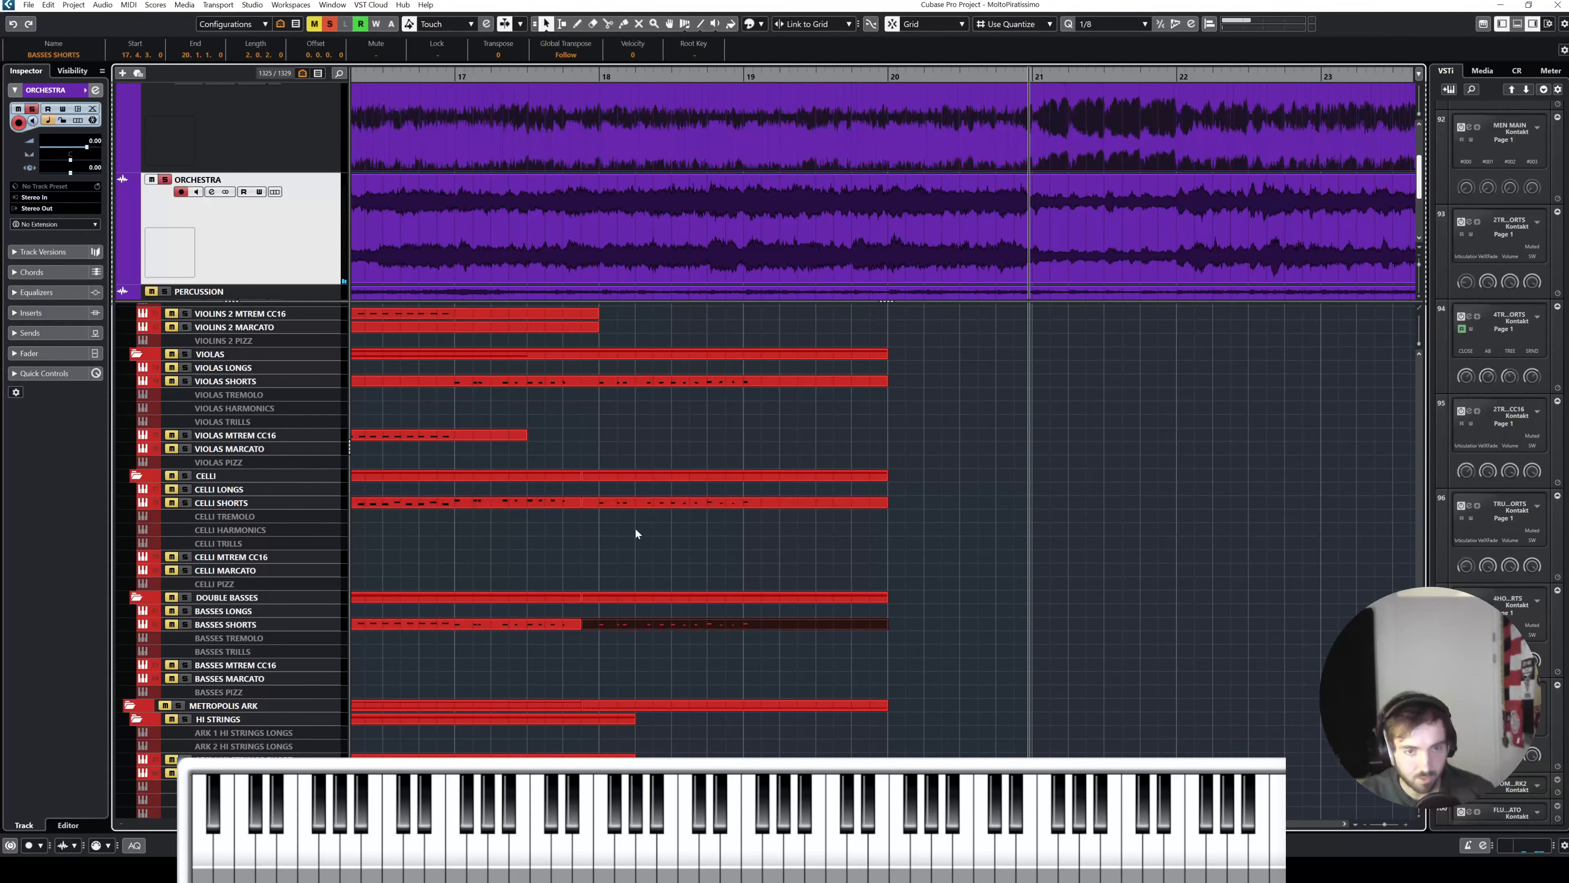
Step: Split the BASSOONS a2 SHORTS and CBASSOON SHORTS parts at 17.4.3 and return to the selection tool
scroll(646, 499, down, 20)
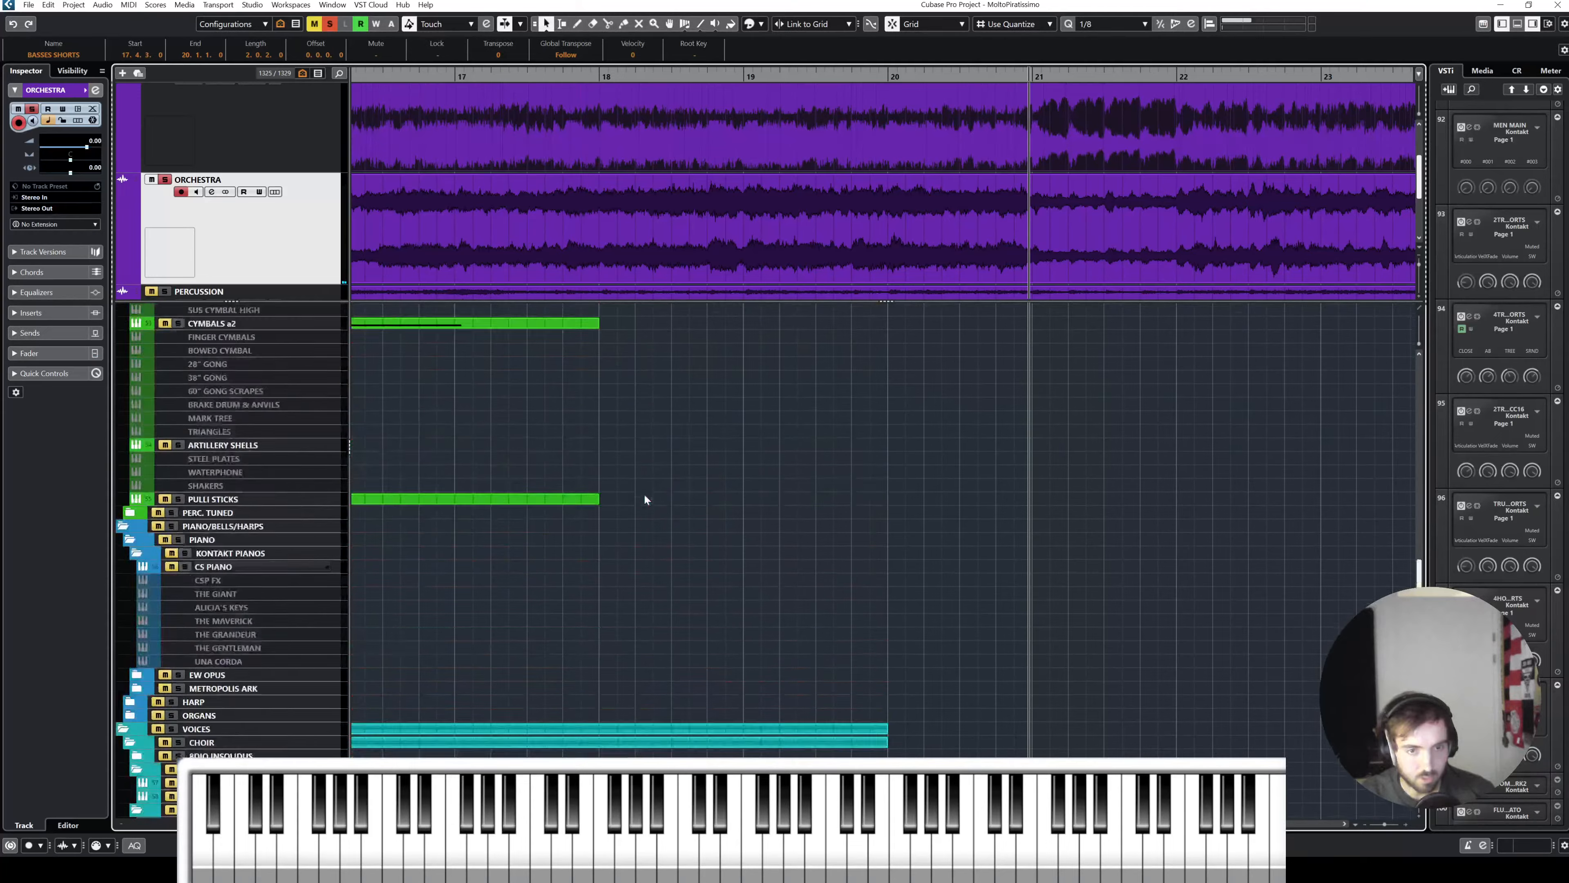
scroll(644, 494, up, 15)
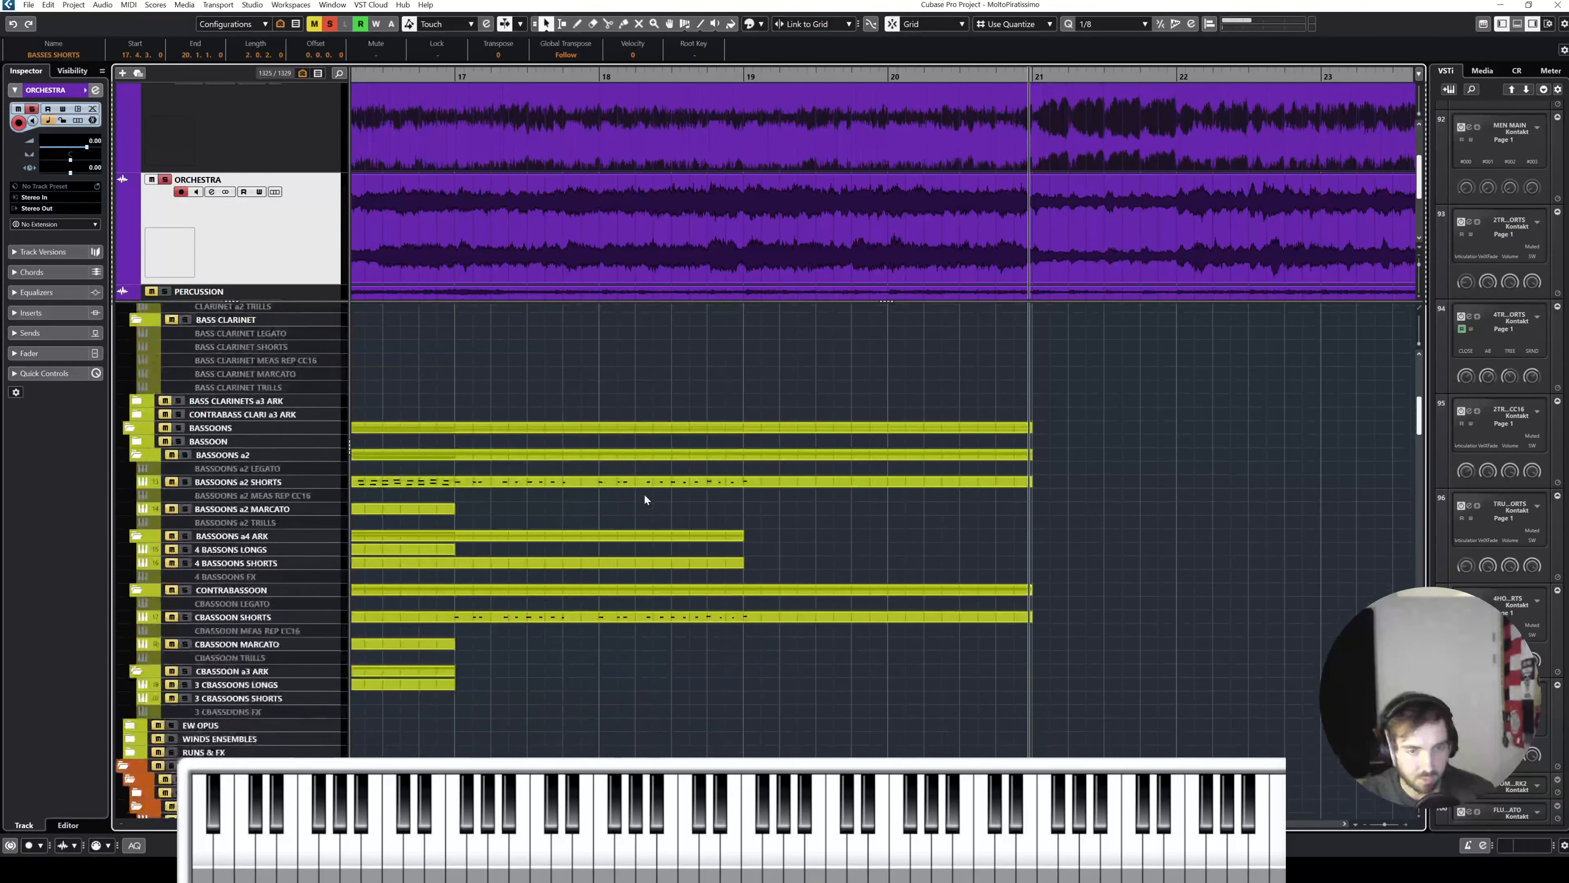
right_click(644, 493)
right_click(591, 480)
click(652, 484)
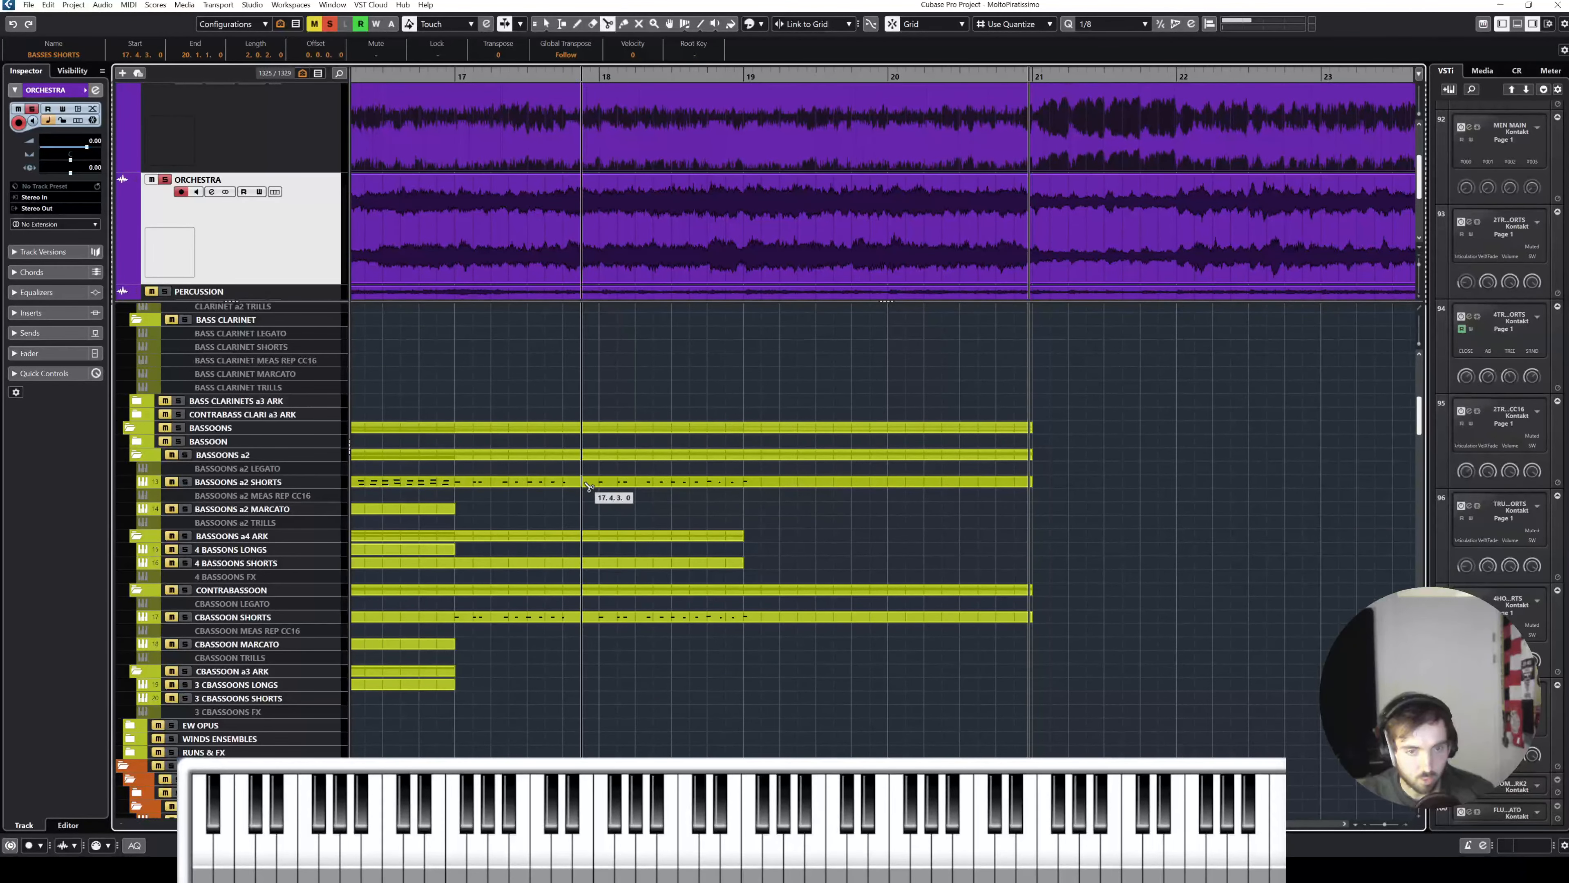
click(591, 485)
click(590, 620)
key(1)
Step: Copy the bassoon, contrabassoon, celli, basses and ARK 1 low strings short parts that start at 17.4.3 two bars on to 19.4.3
click(642, 612)
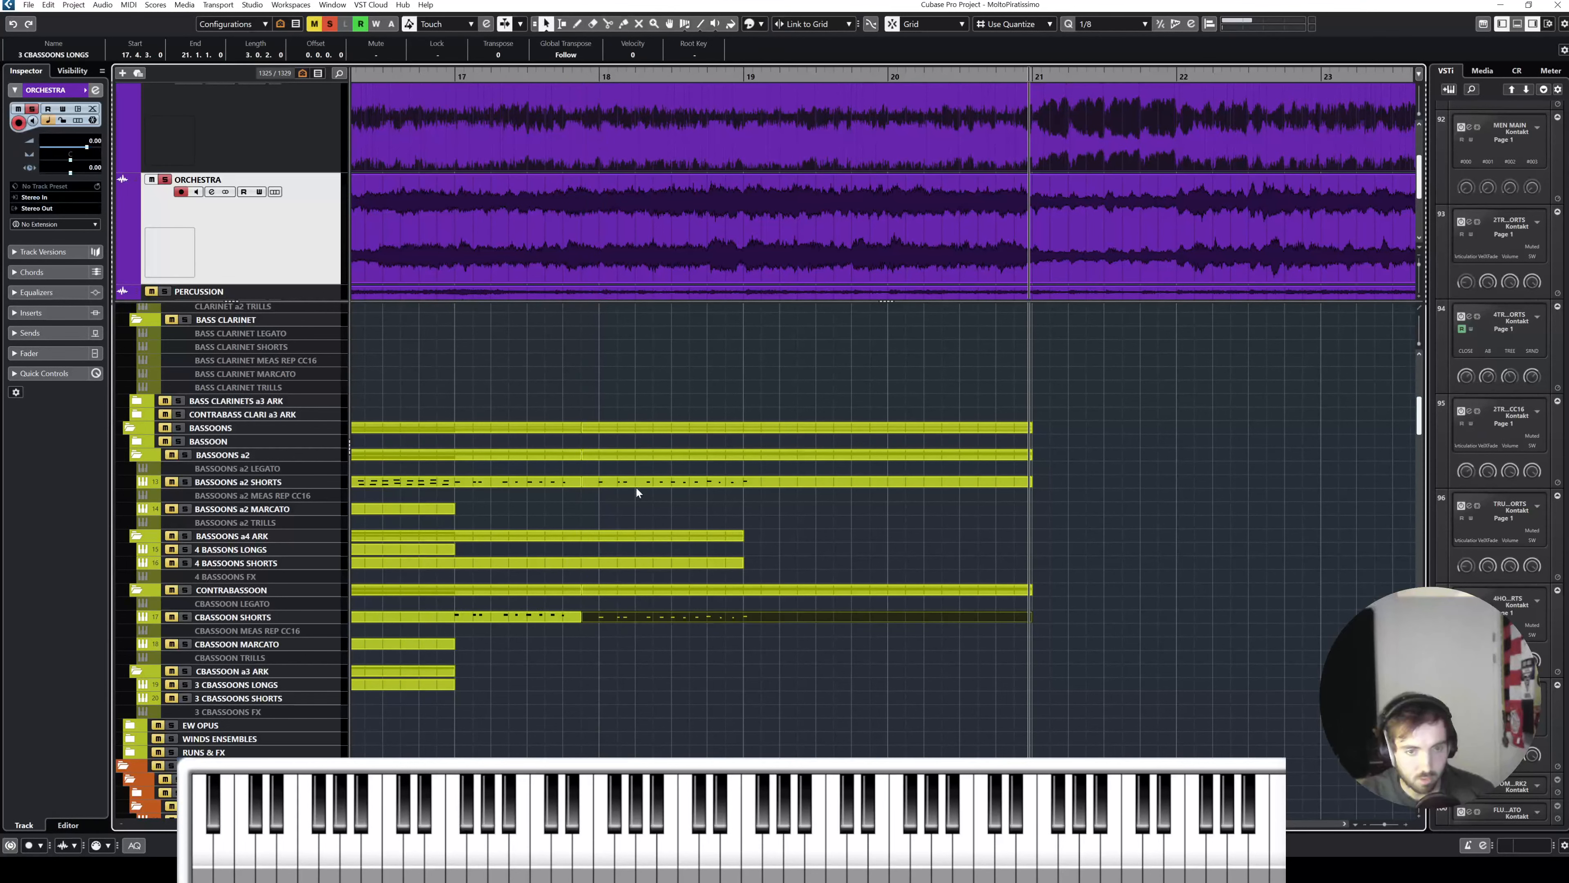
shift+click(632, 482)
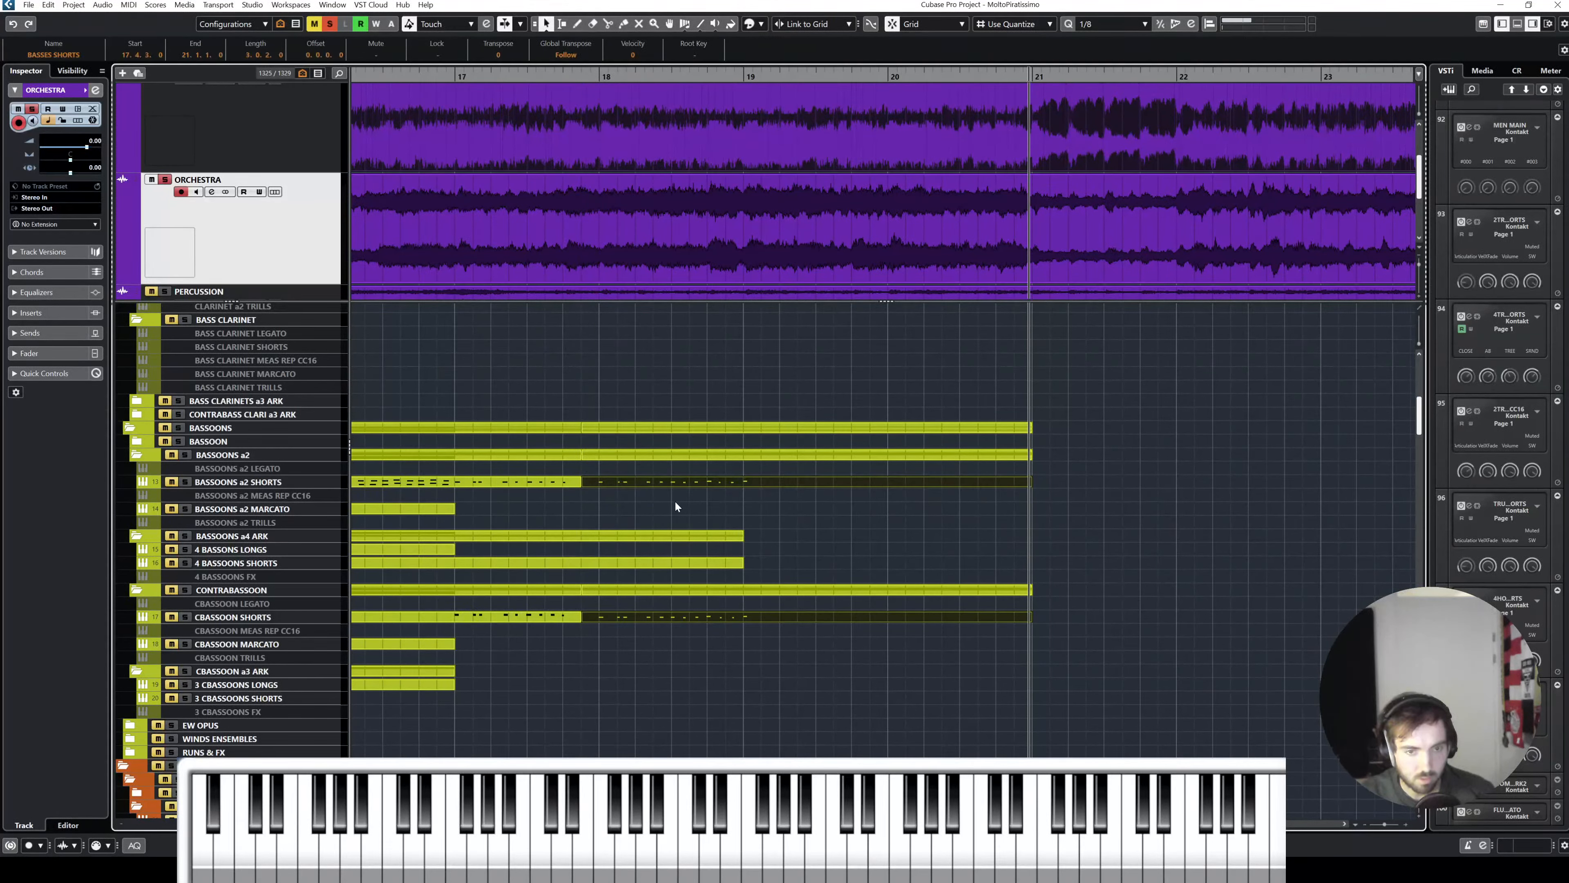
scroll(670, 499, down, 20)
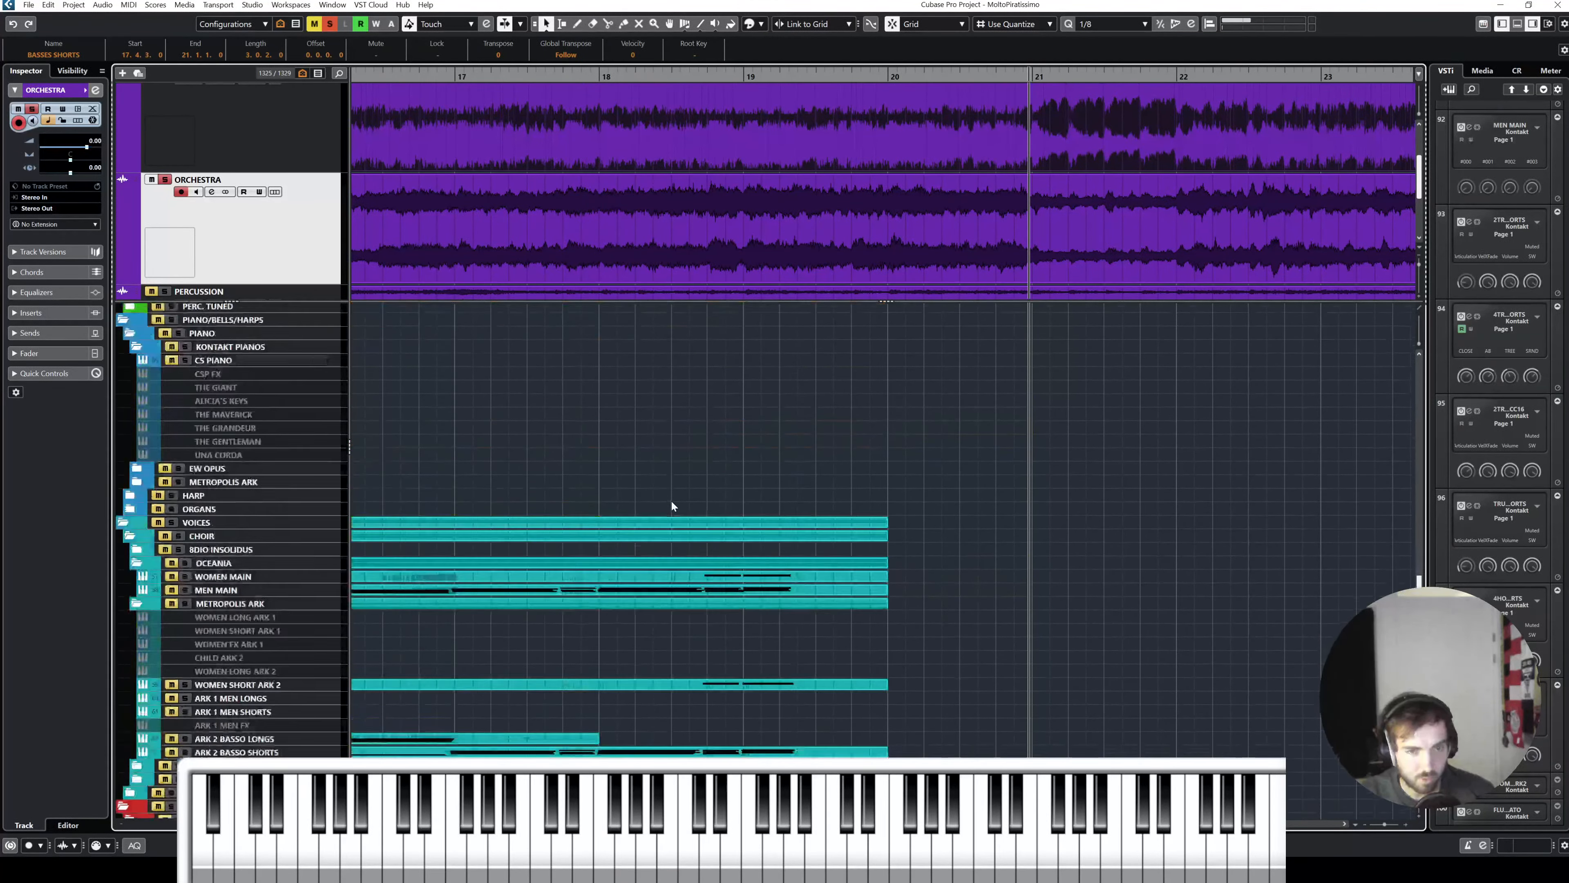
scroll(648, 526, down, 10)
click(624, 484)
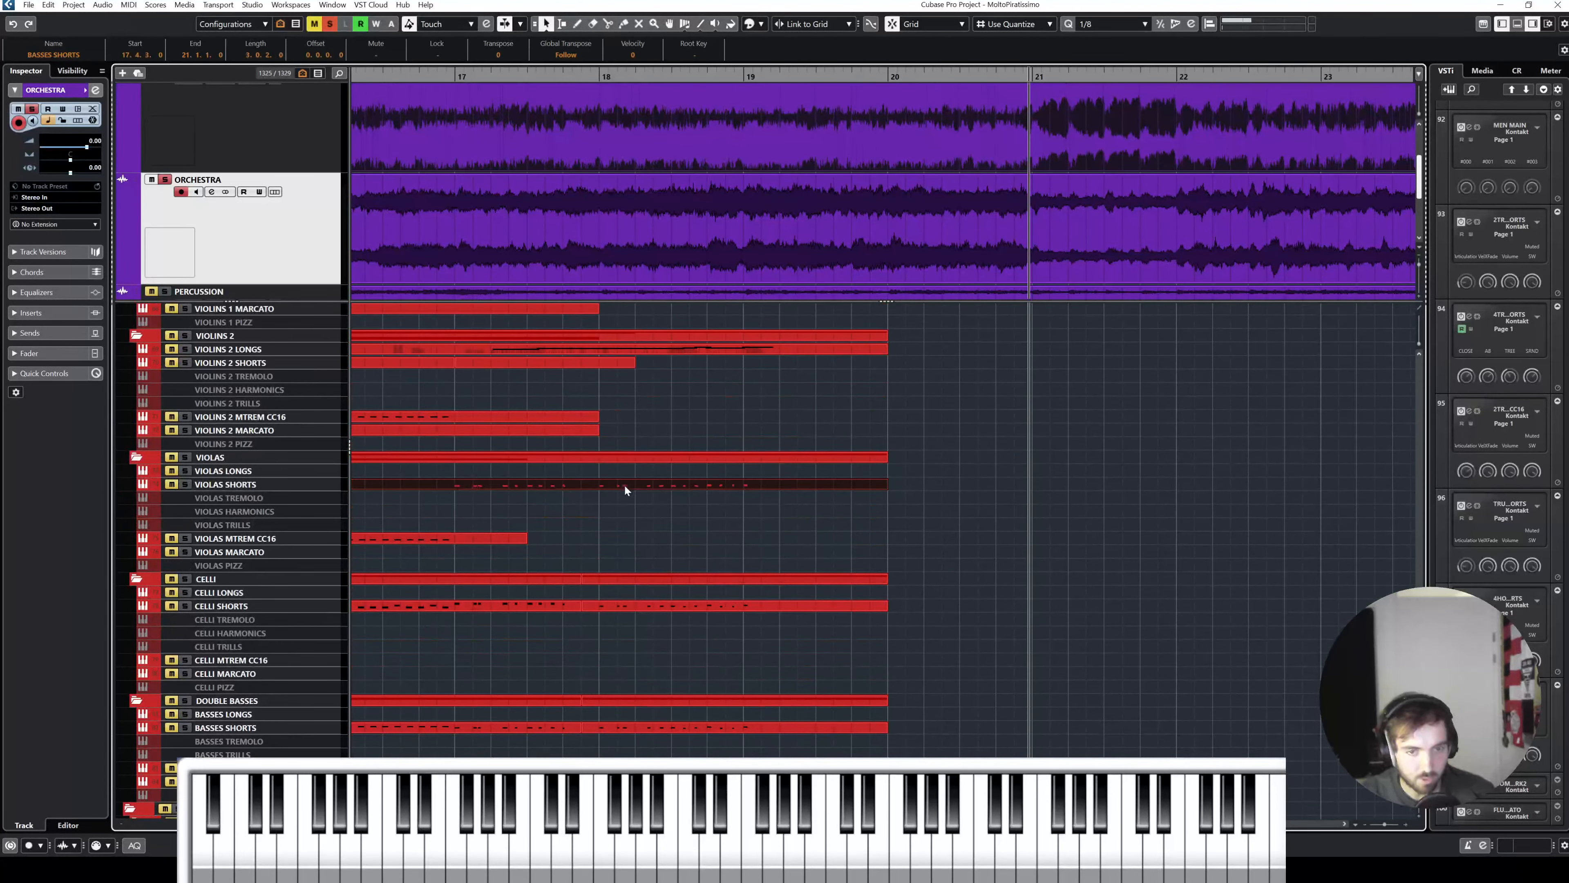
shift+click(625, 486)
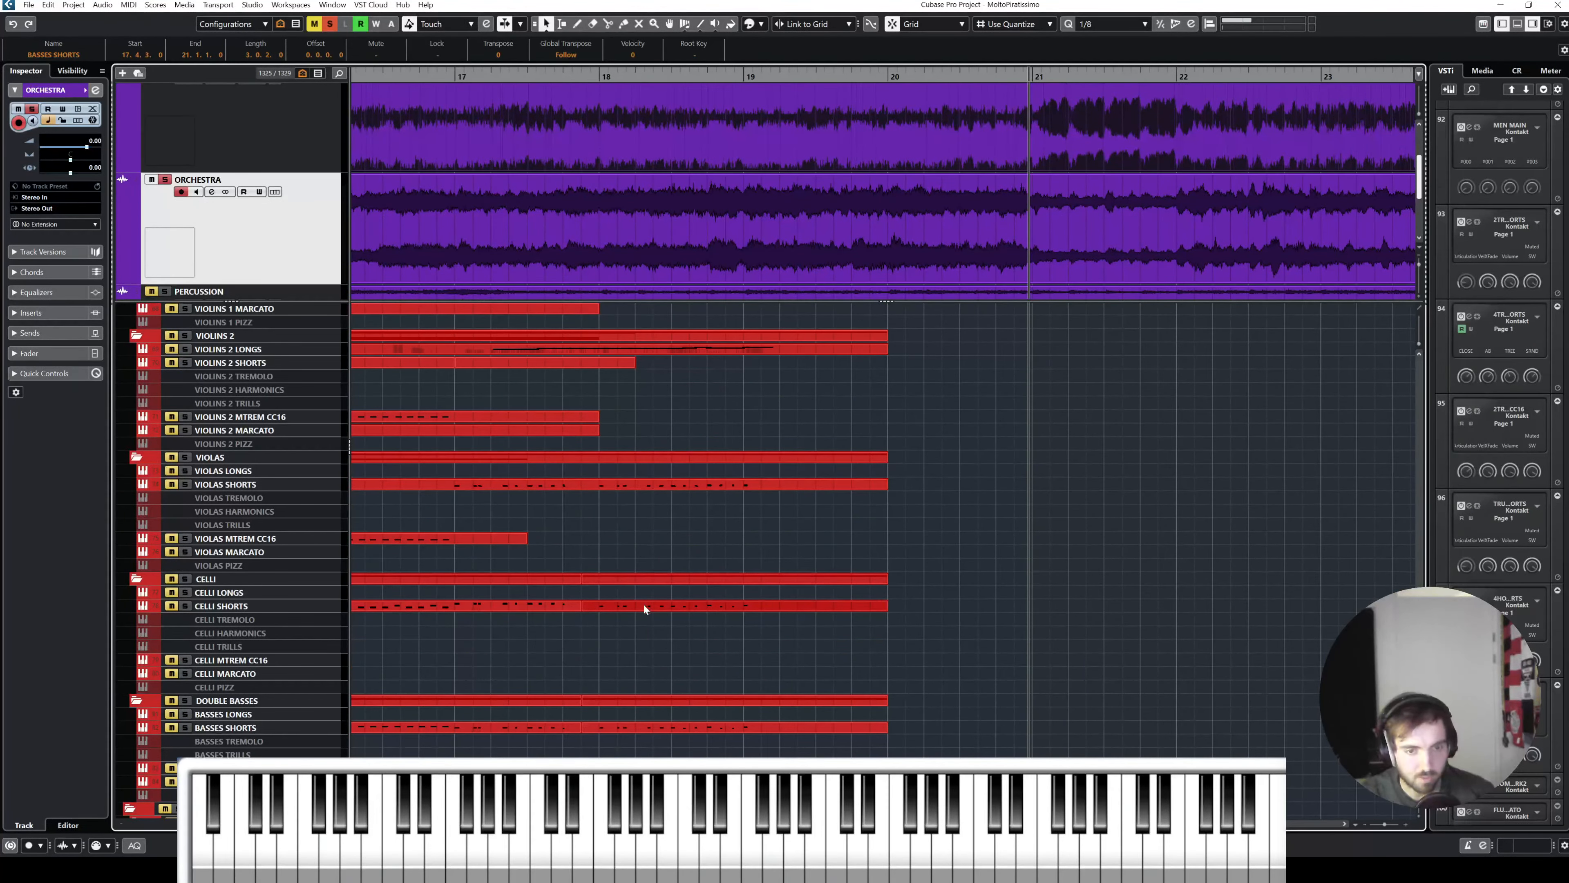
shift+click(640, 729)
scroll(674, 668, down, 10)
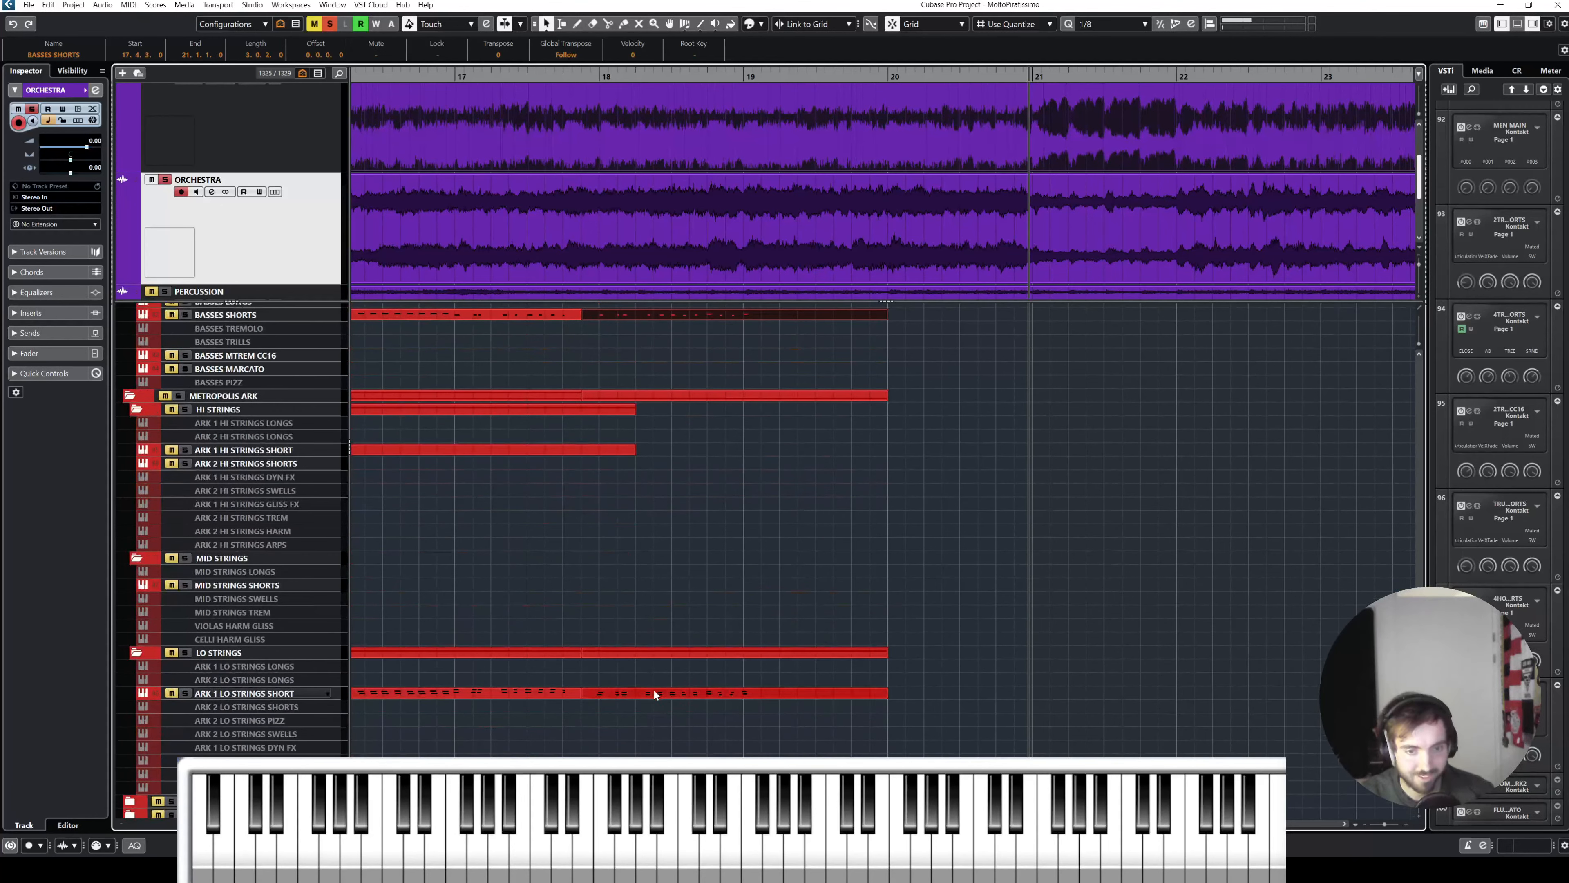
drag(641, 694, 928, 694)
Step: Glue the copies to the preceding parts on the ARK 1 LO STRINGS SHORT, BASSES SHORTS, CELLI SHORTS, BASSOONS a2 SHORTS and CBASSOON SHORTS tracks
right_click(785, 693)
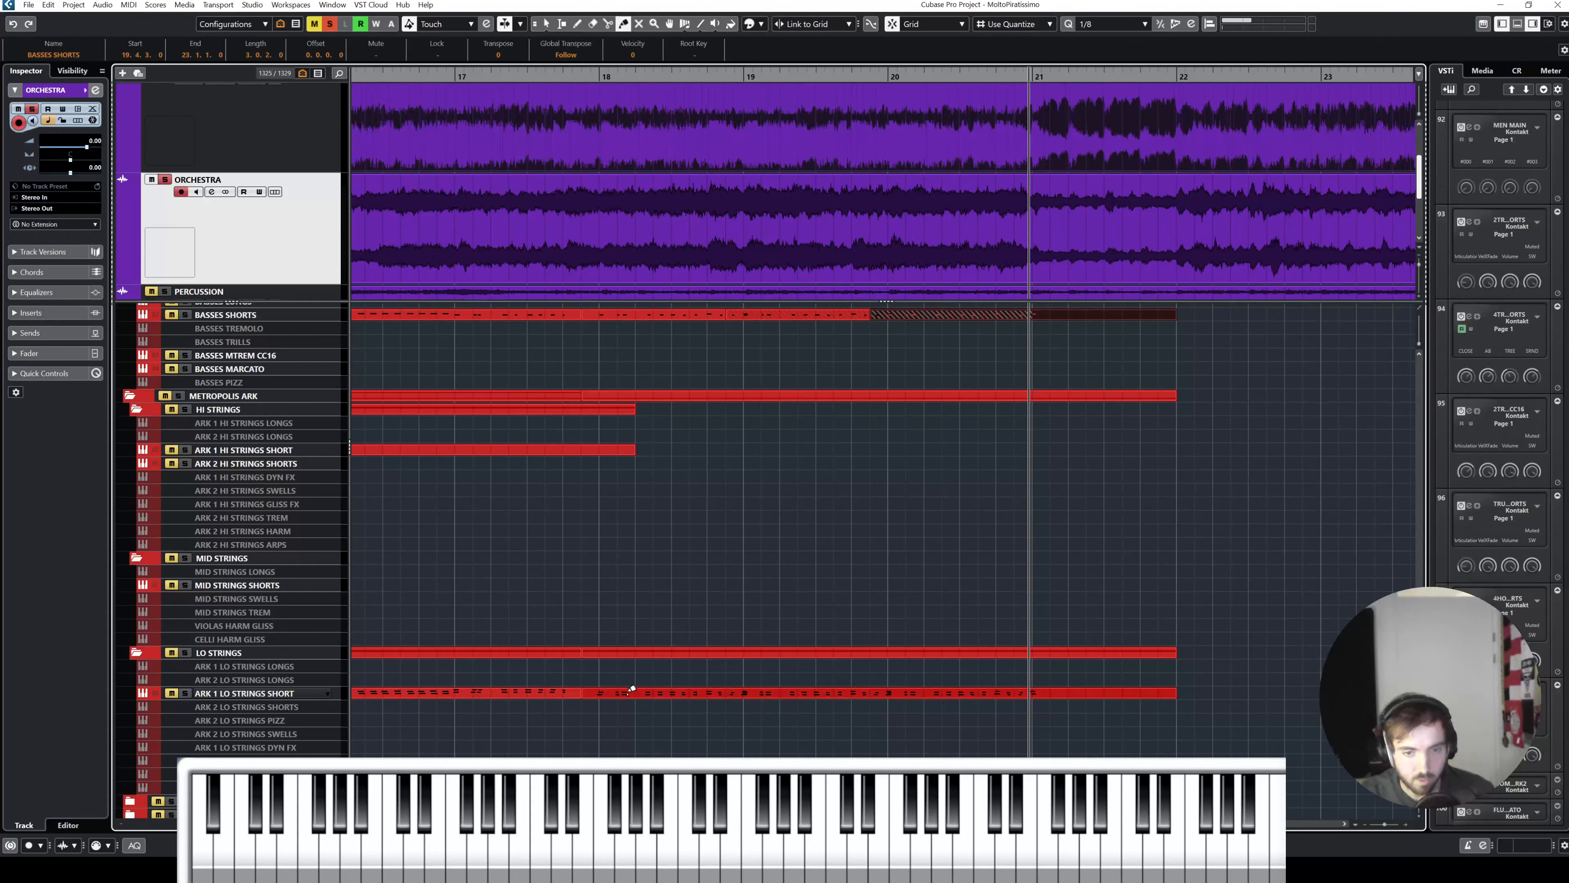
scroll(698, 369, up, 3)
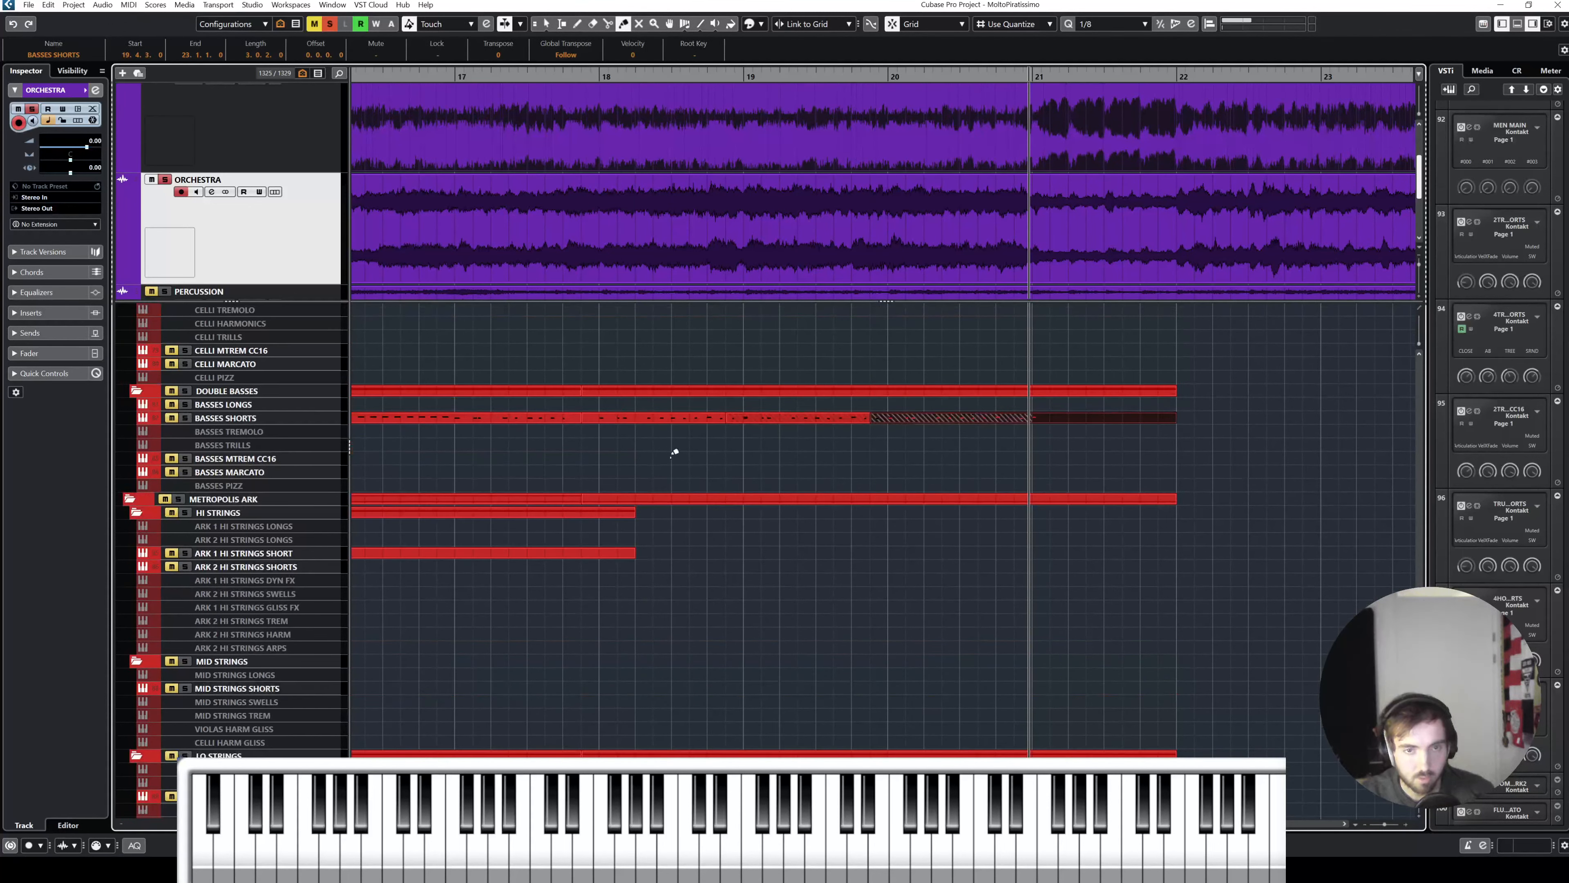
click(665, 416)
scroll(668, 415, up, 6)
scroll(693, 428, down, 3)
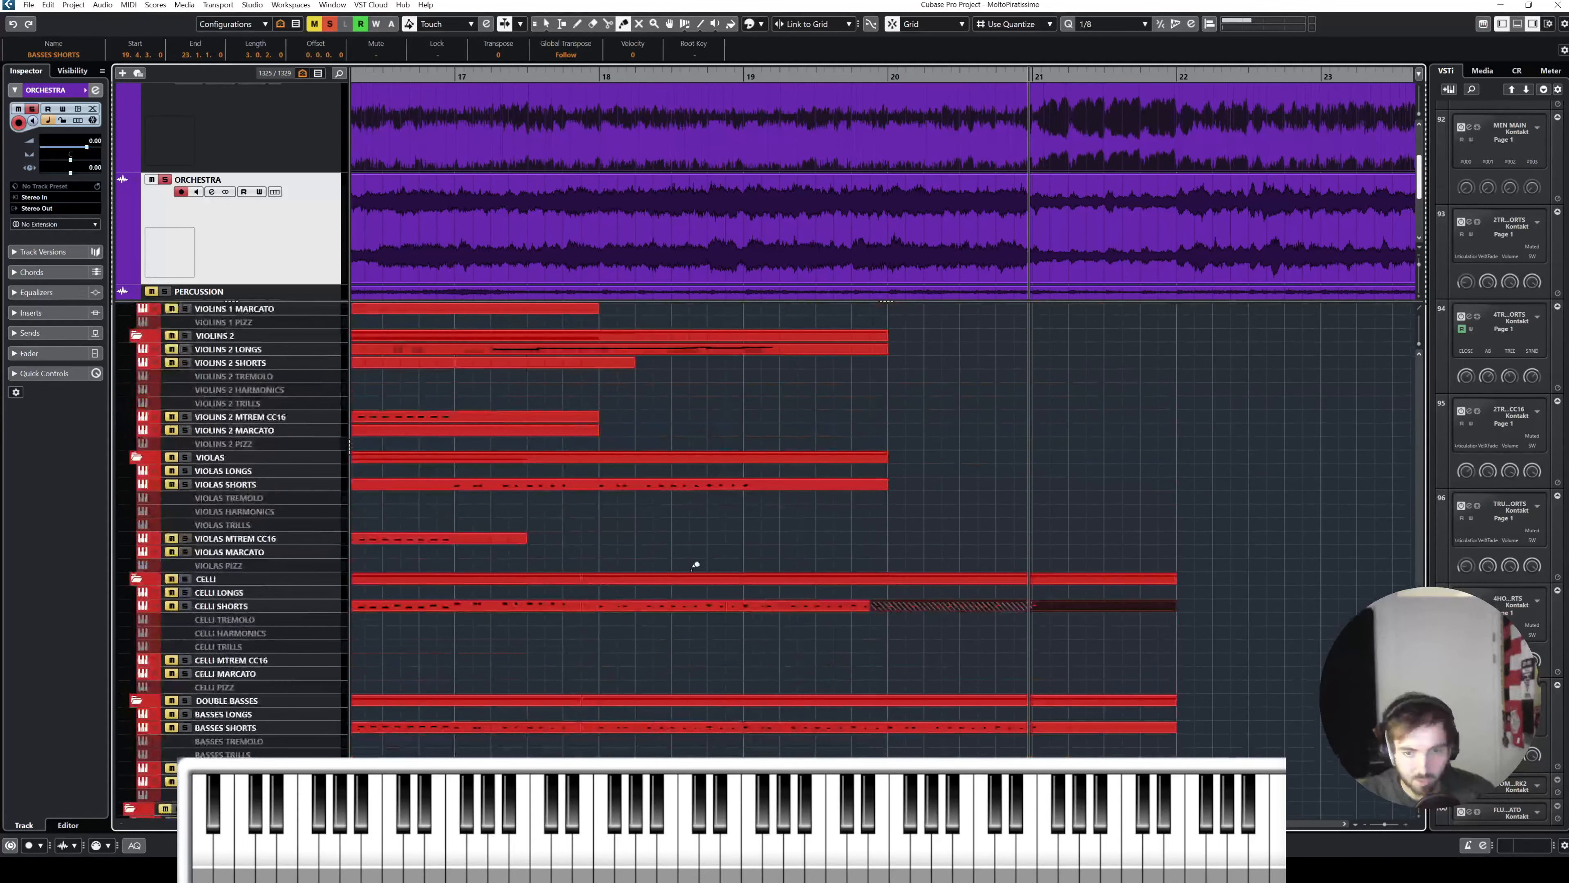
click(683, 605)
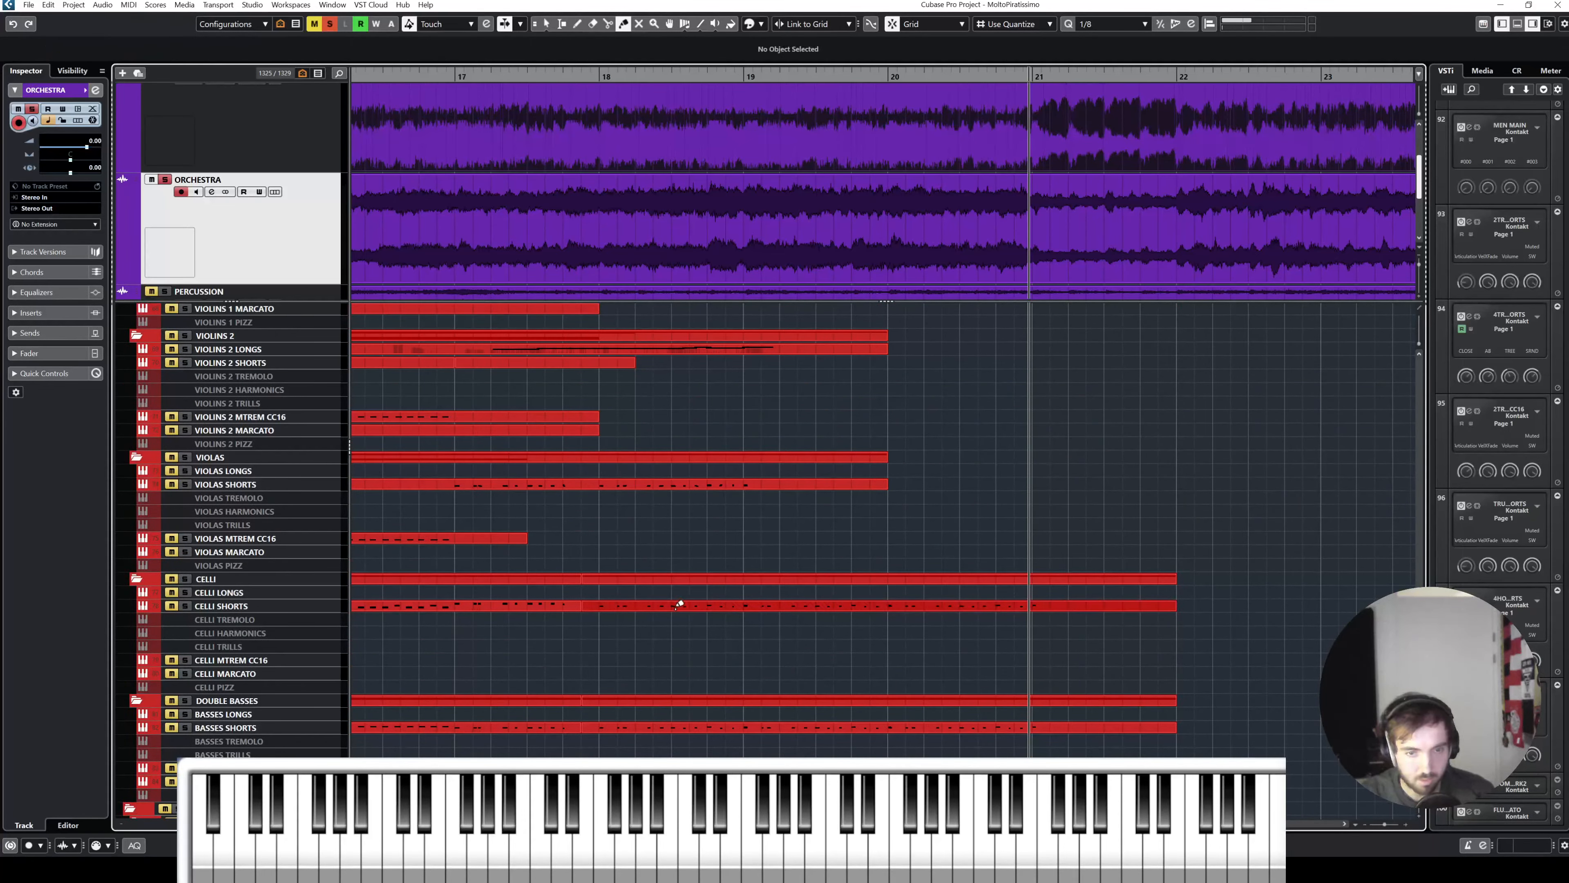
scroll(679, 604, up, 15)
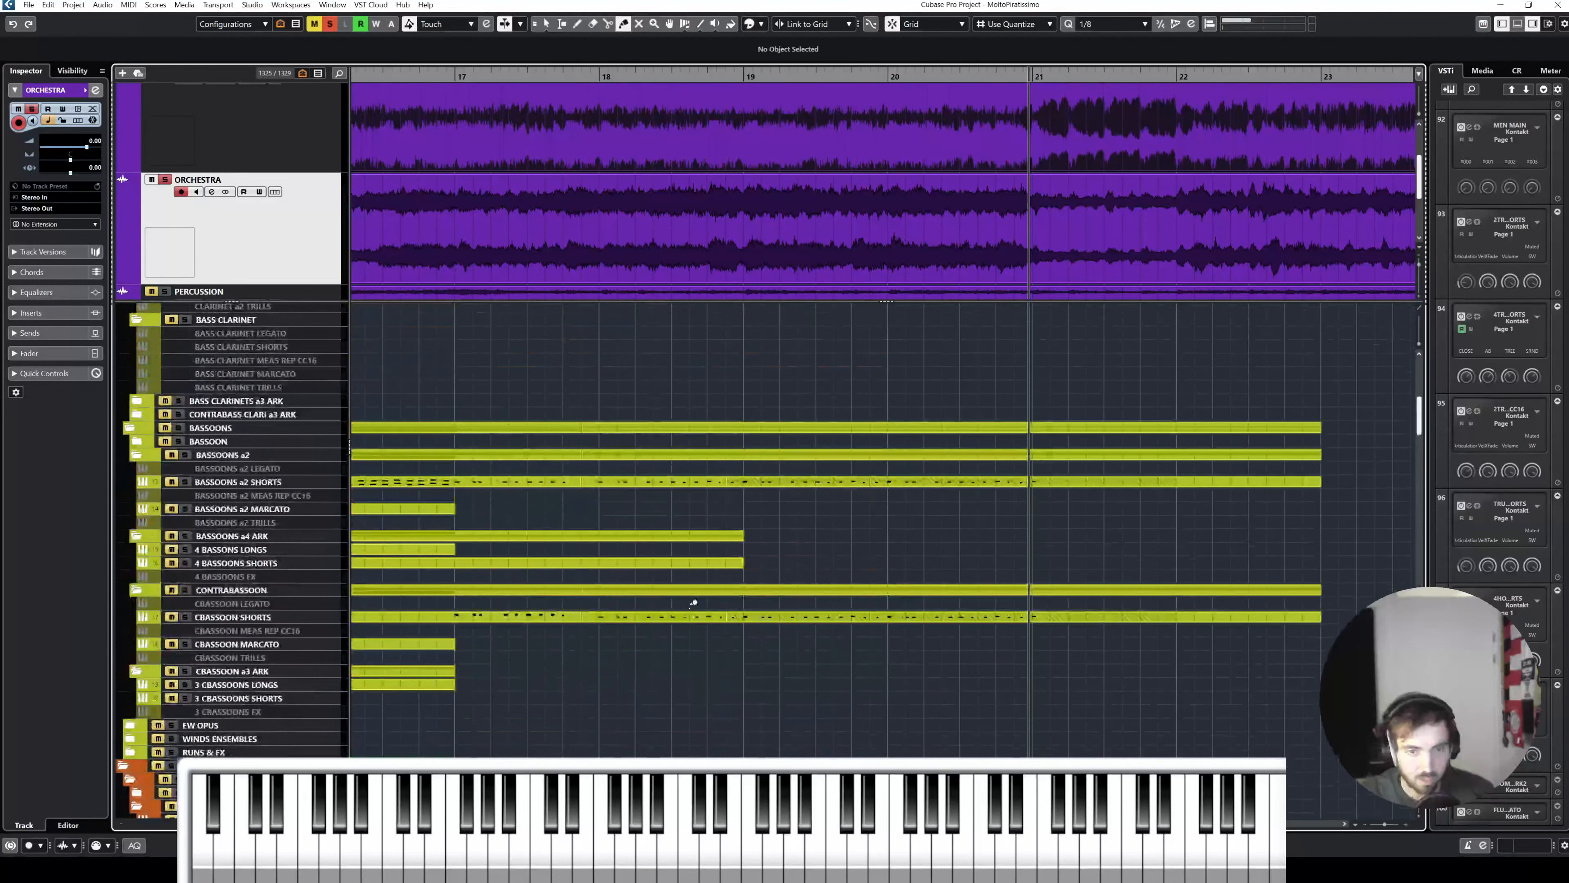
click(665, 482)
Step: Select the glued bassoon, contrabassoon, celli and basses short parts from 17.4.3 and check them in the Key Editor
shift+click(803, 619)
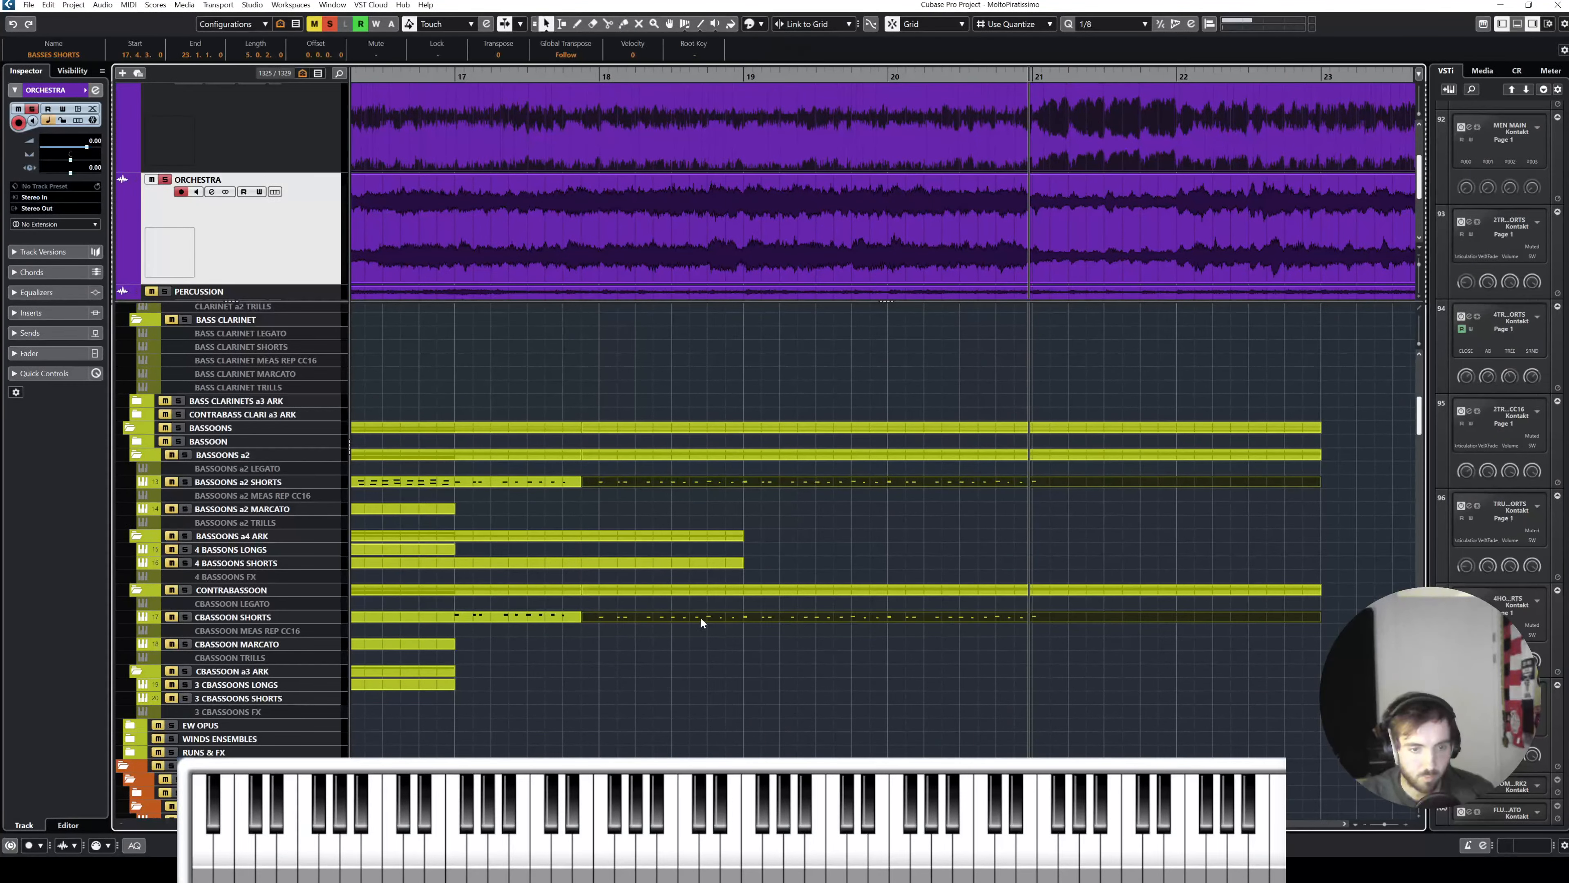
scroll(700, 617, down, 12)
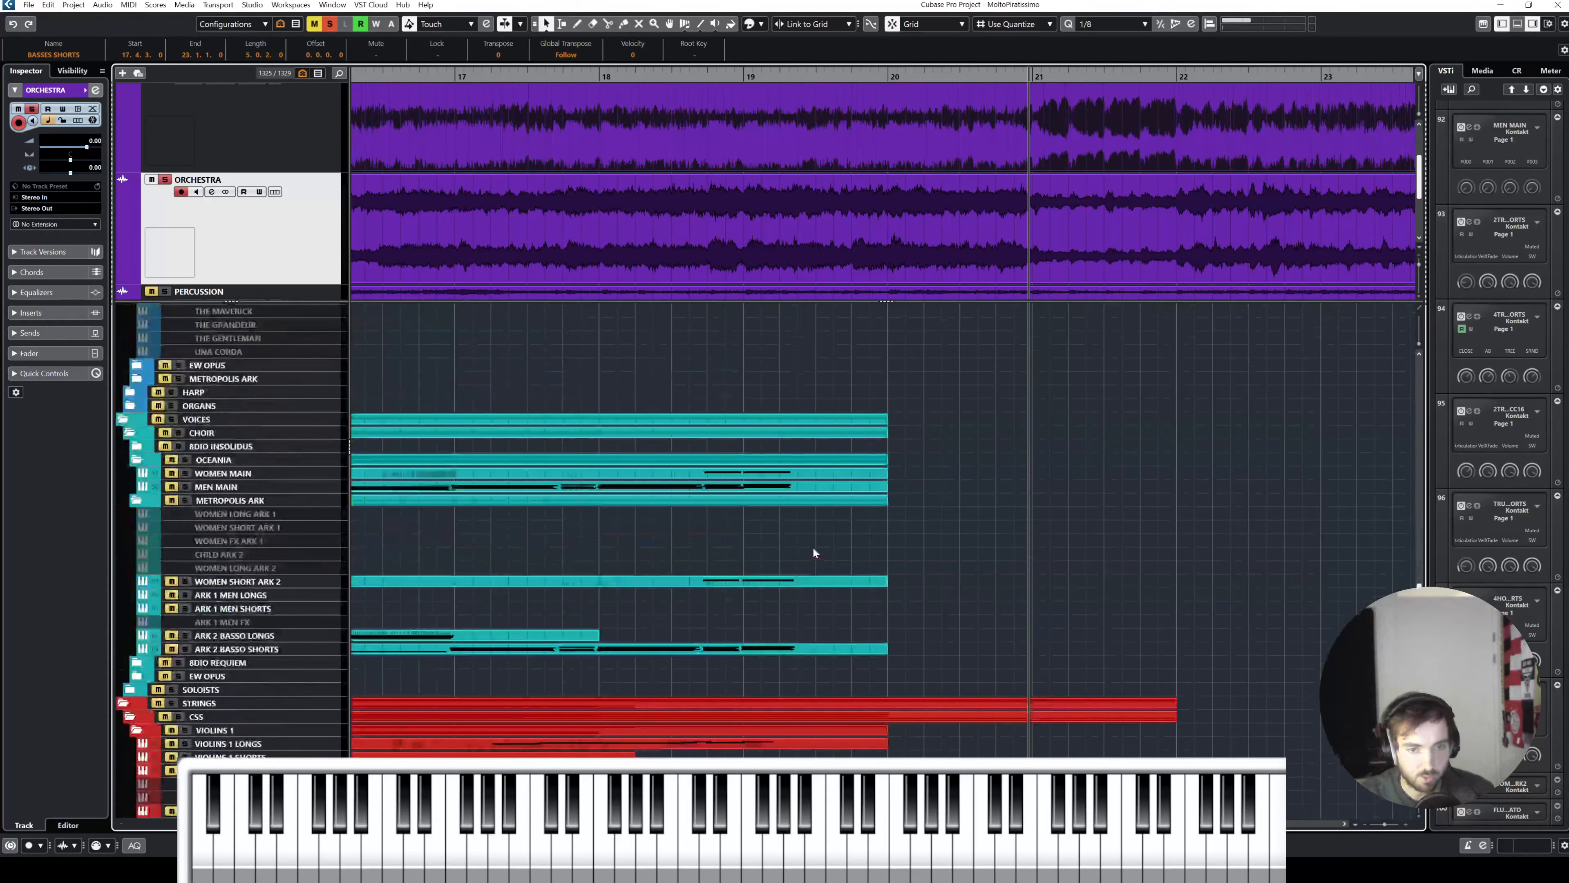
scroll(813, 549, down, 8)
scroll(804, 624, down, 4)
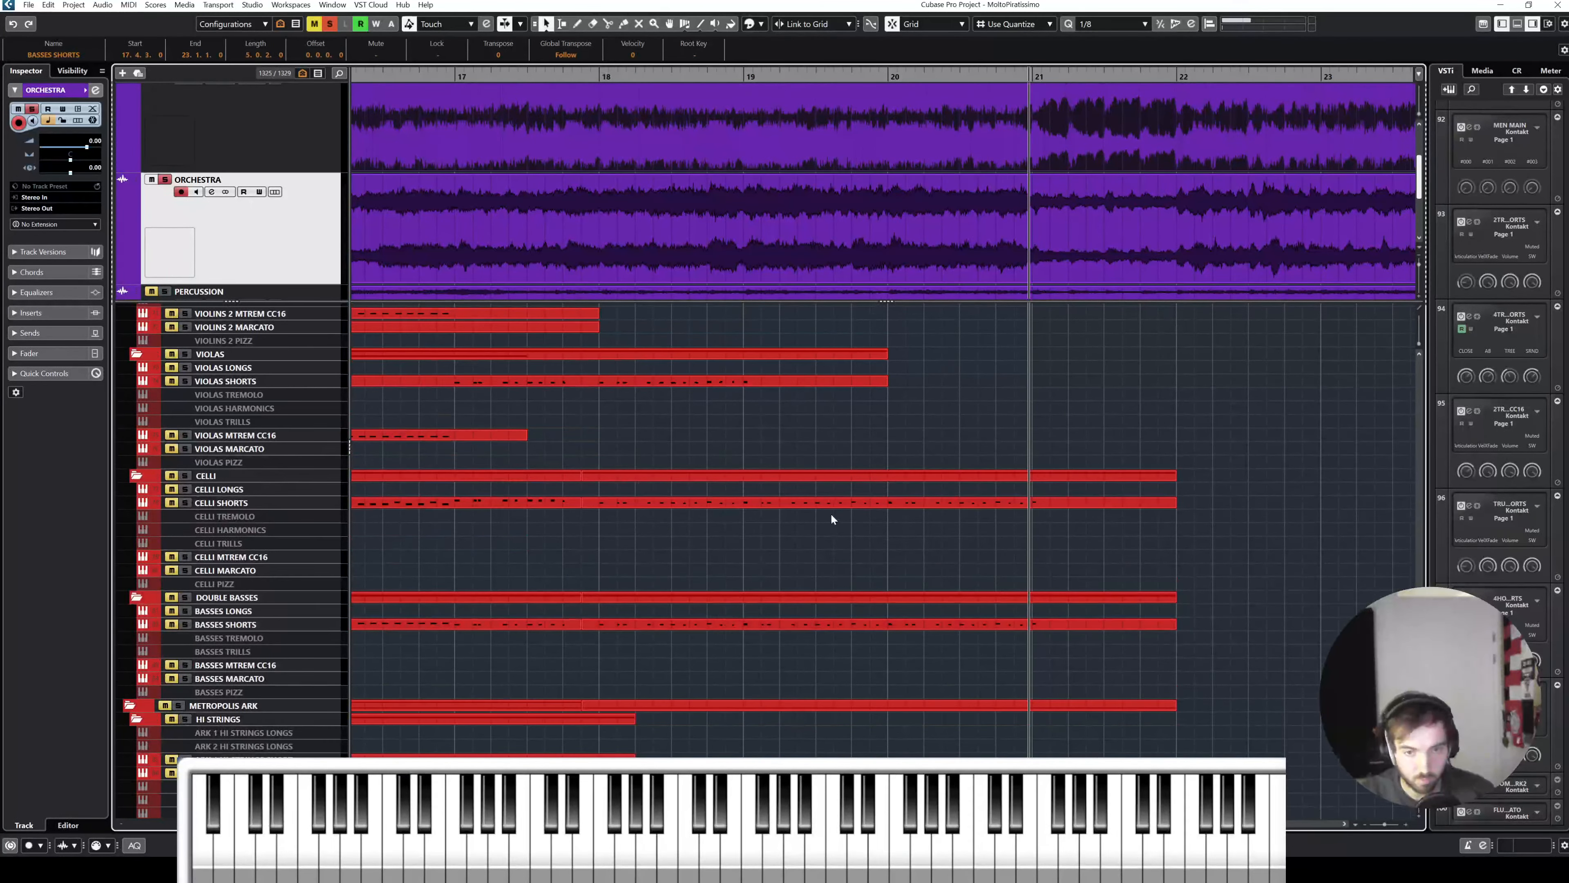
shift+click(829, 623)
shift+click(862, 503)
key(Return)
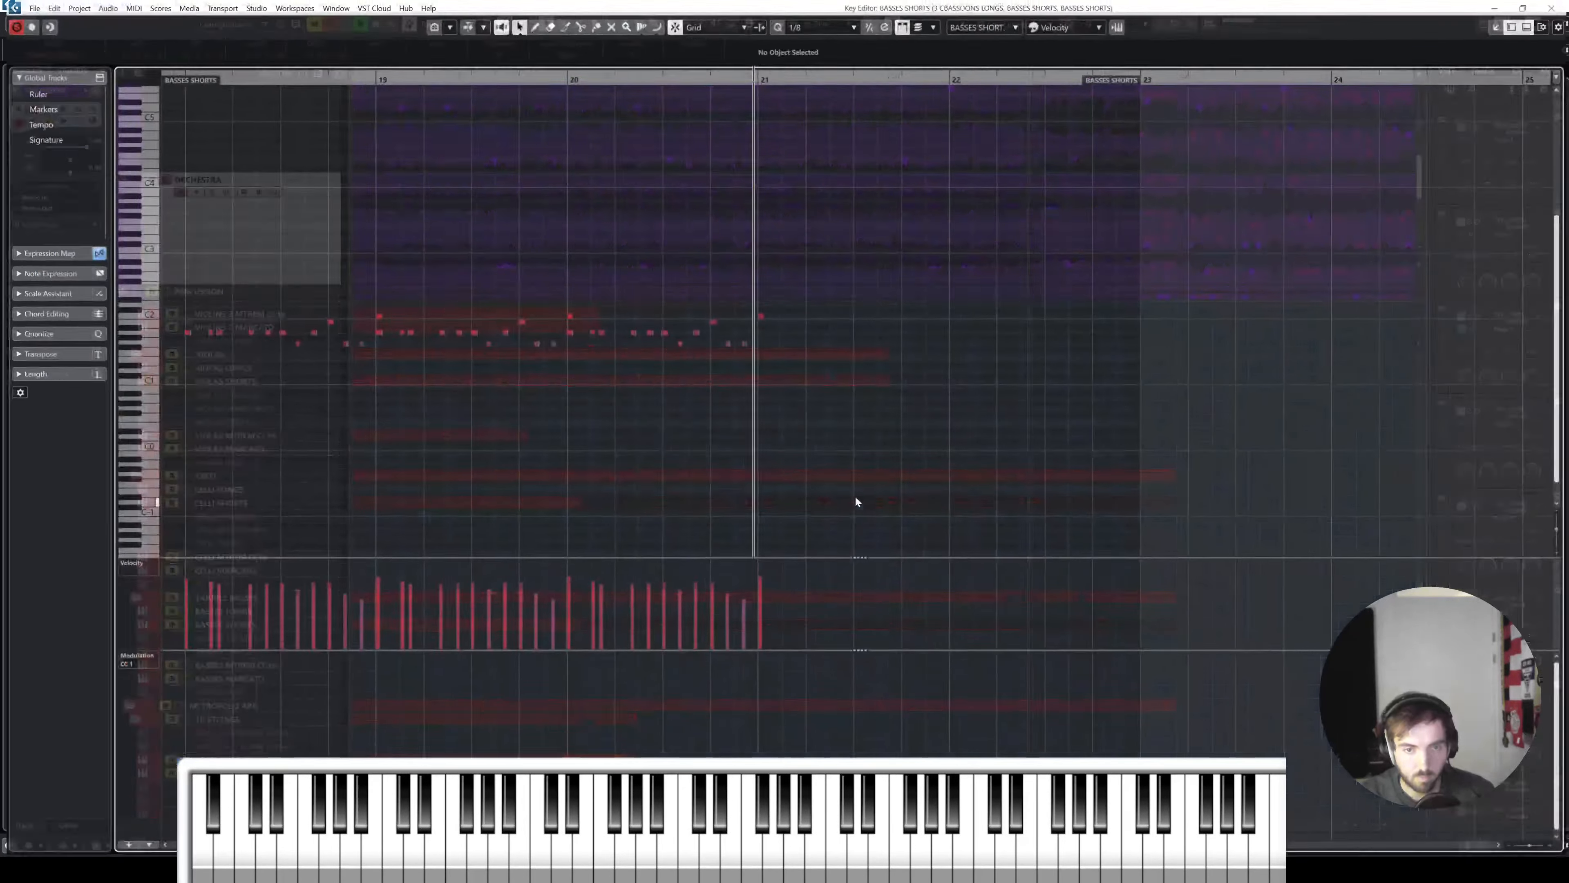
key(Return)
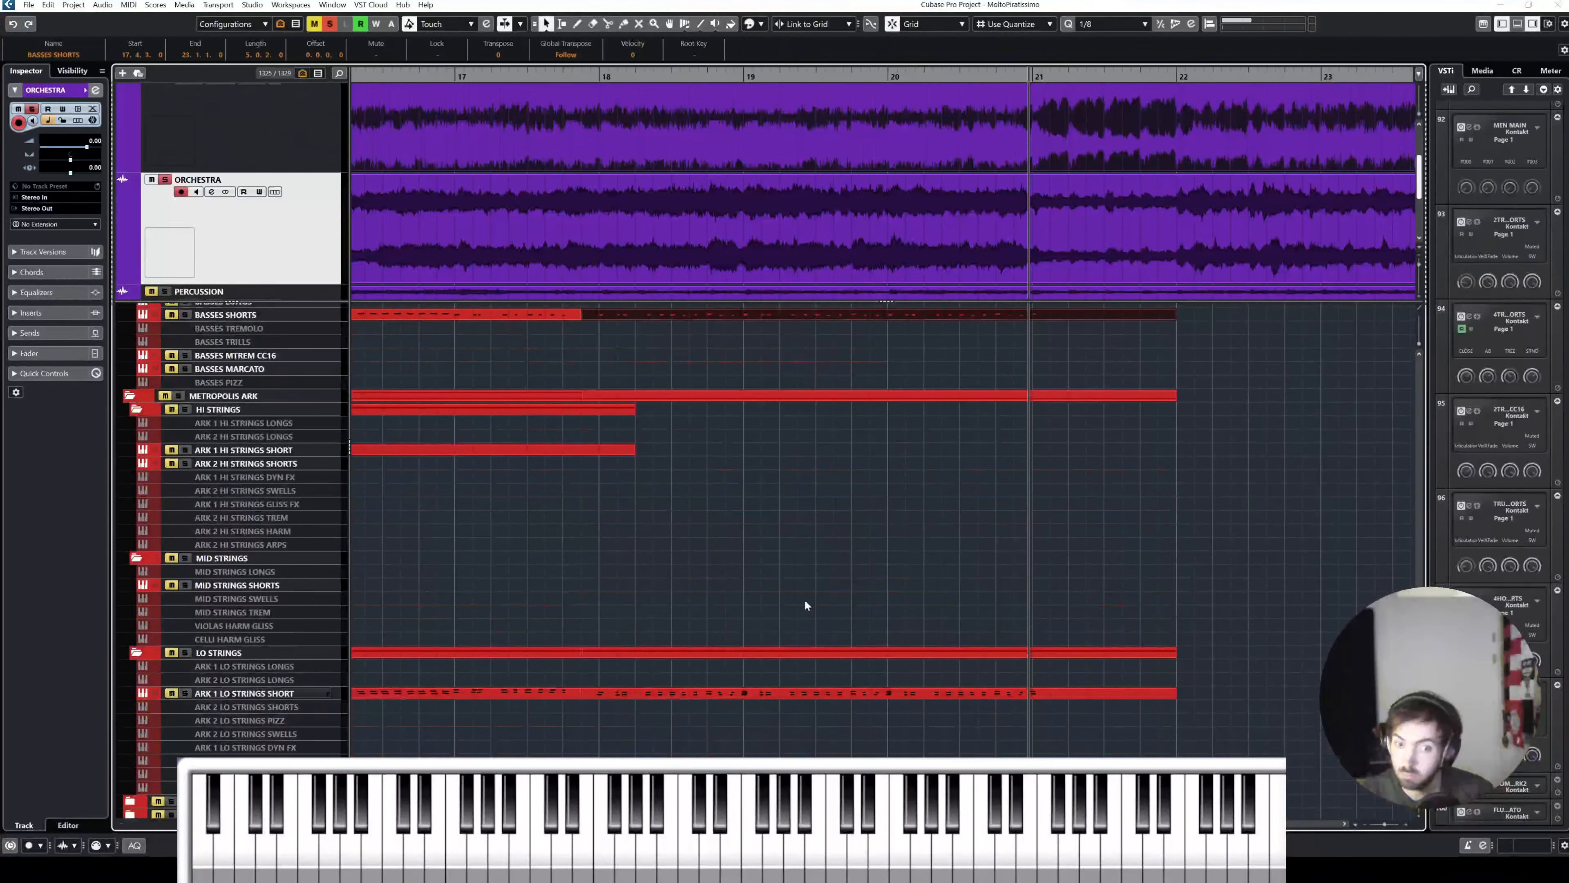
Step: Add the glued ARK 1 LO STRINGS SHORT part to the selection and open all selected parts together in the Key Editor
shift+click(799, 695)
scroll(810, 519, up, 20)
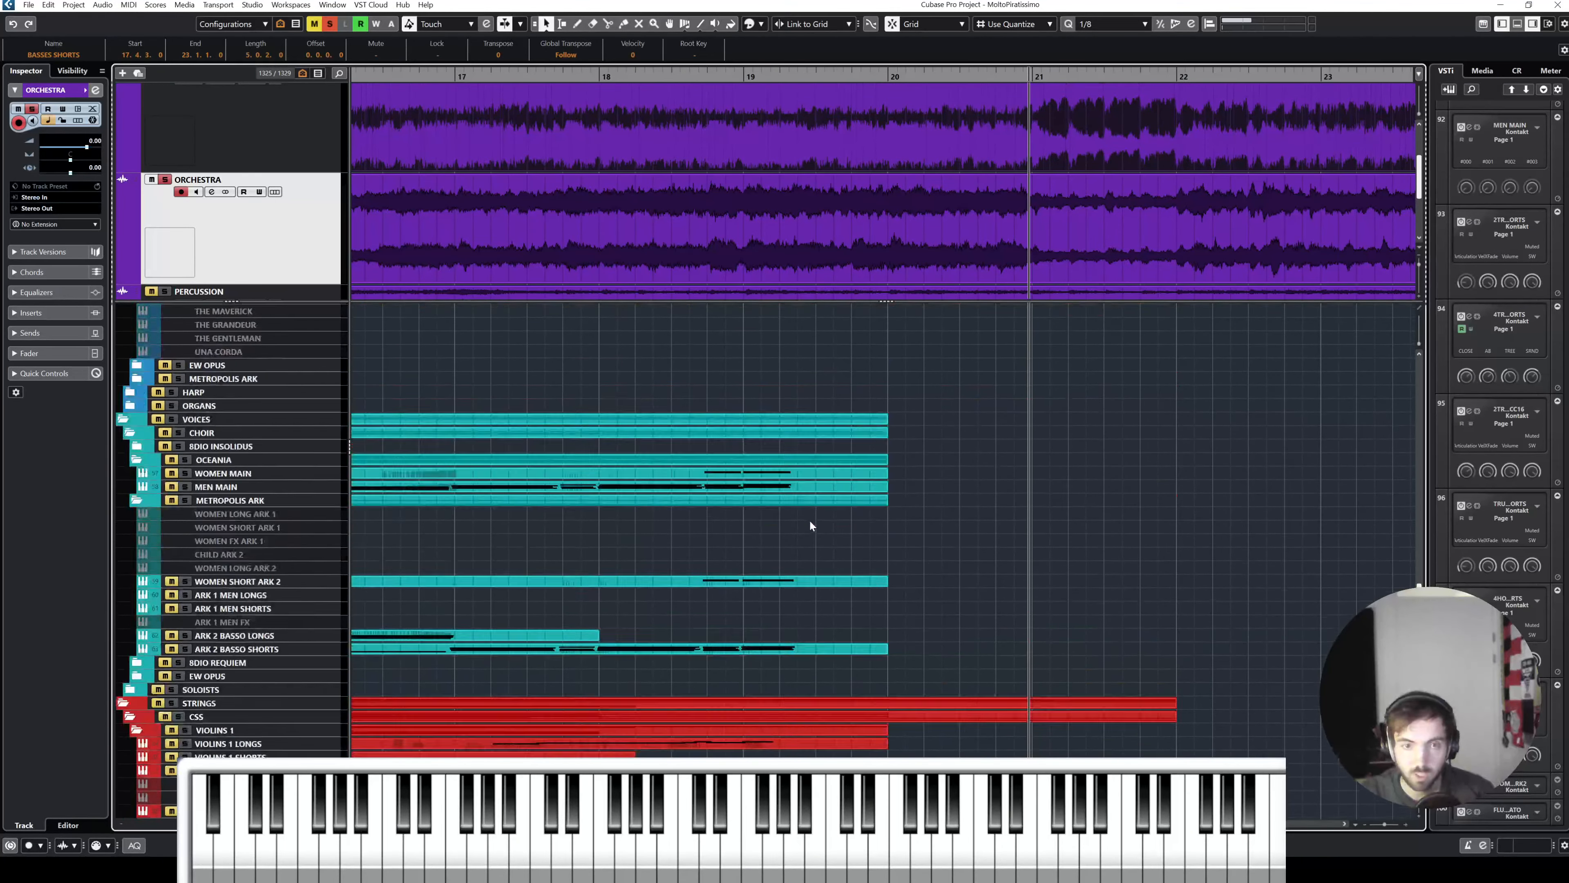
scroll(809, 526, up, 15)
scroll(809, 525, down, 5)
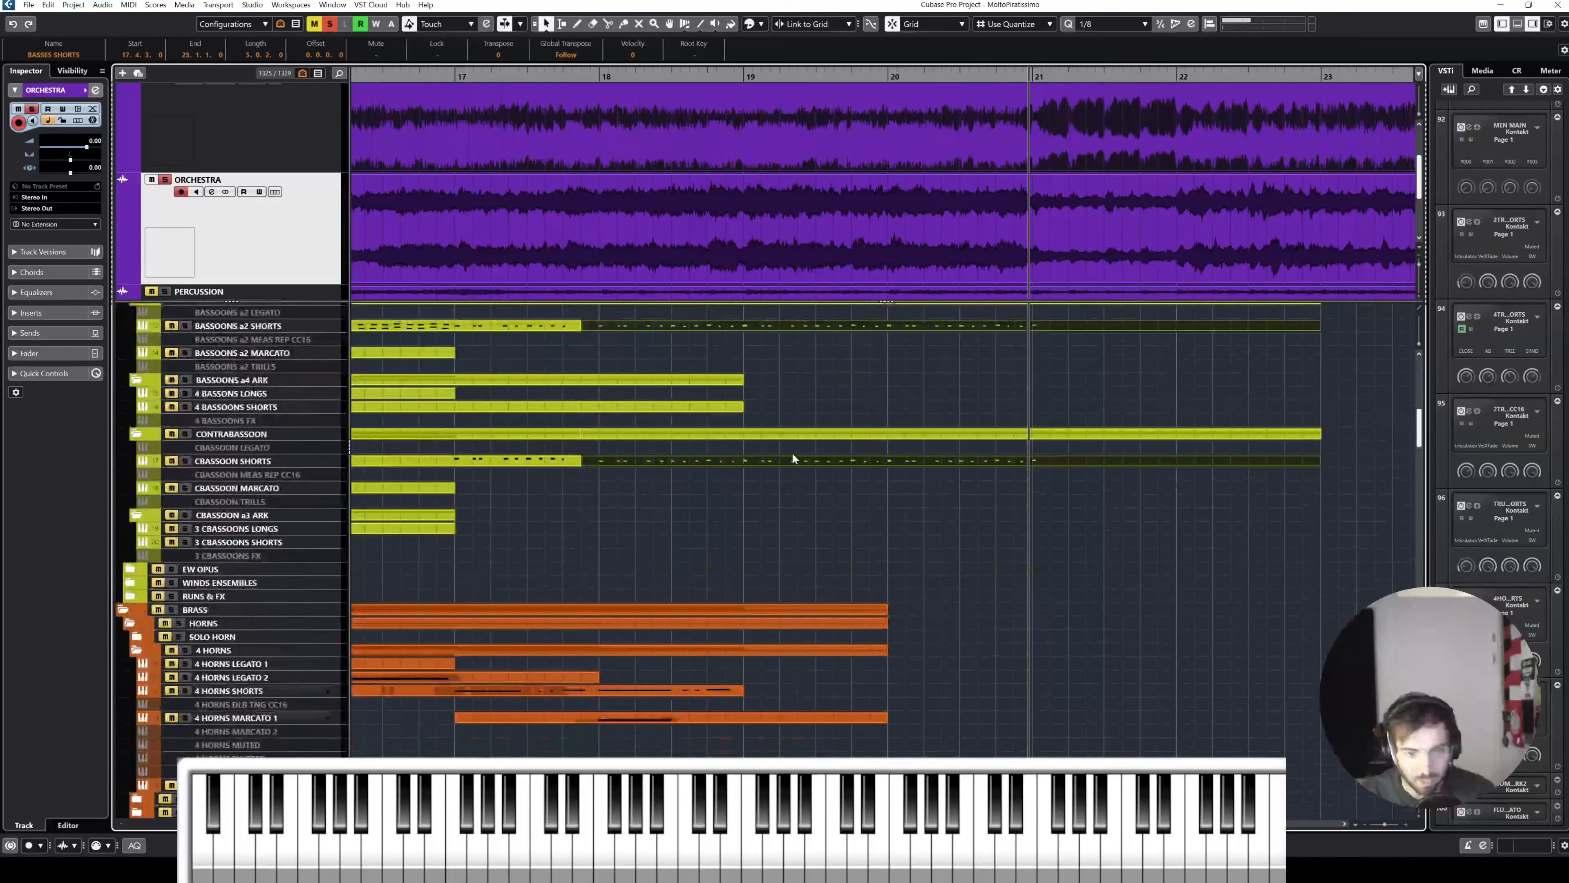
key(Return)
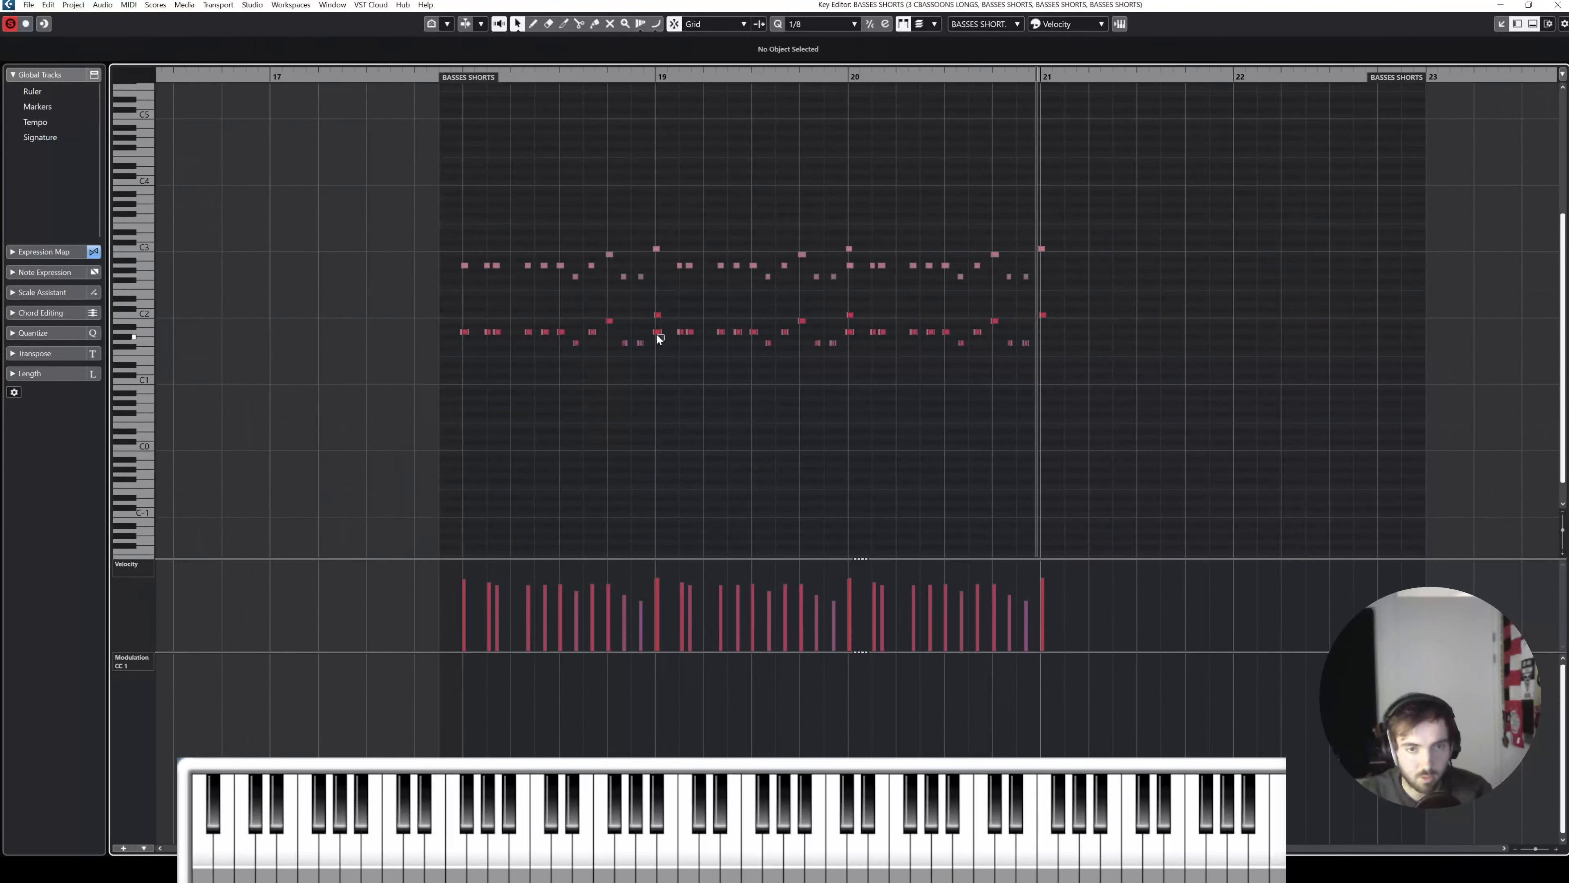
Step: Delete the surplus A1 notes on the downbeats of bars 19 and 20
drag(657, 333, 656, 249)
drag(855, 340, 847, 328)
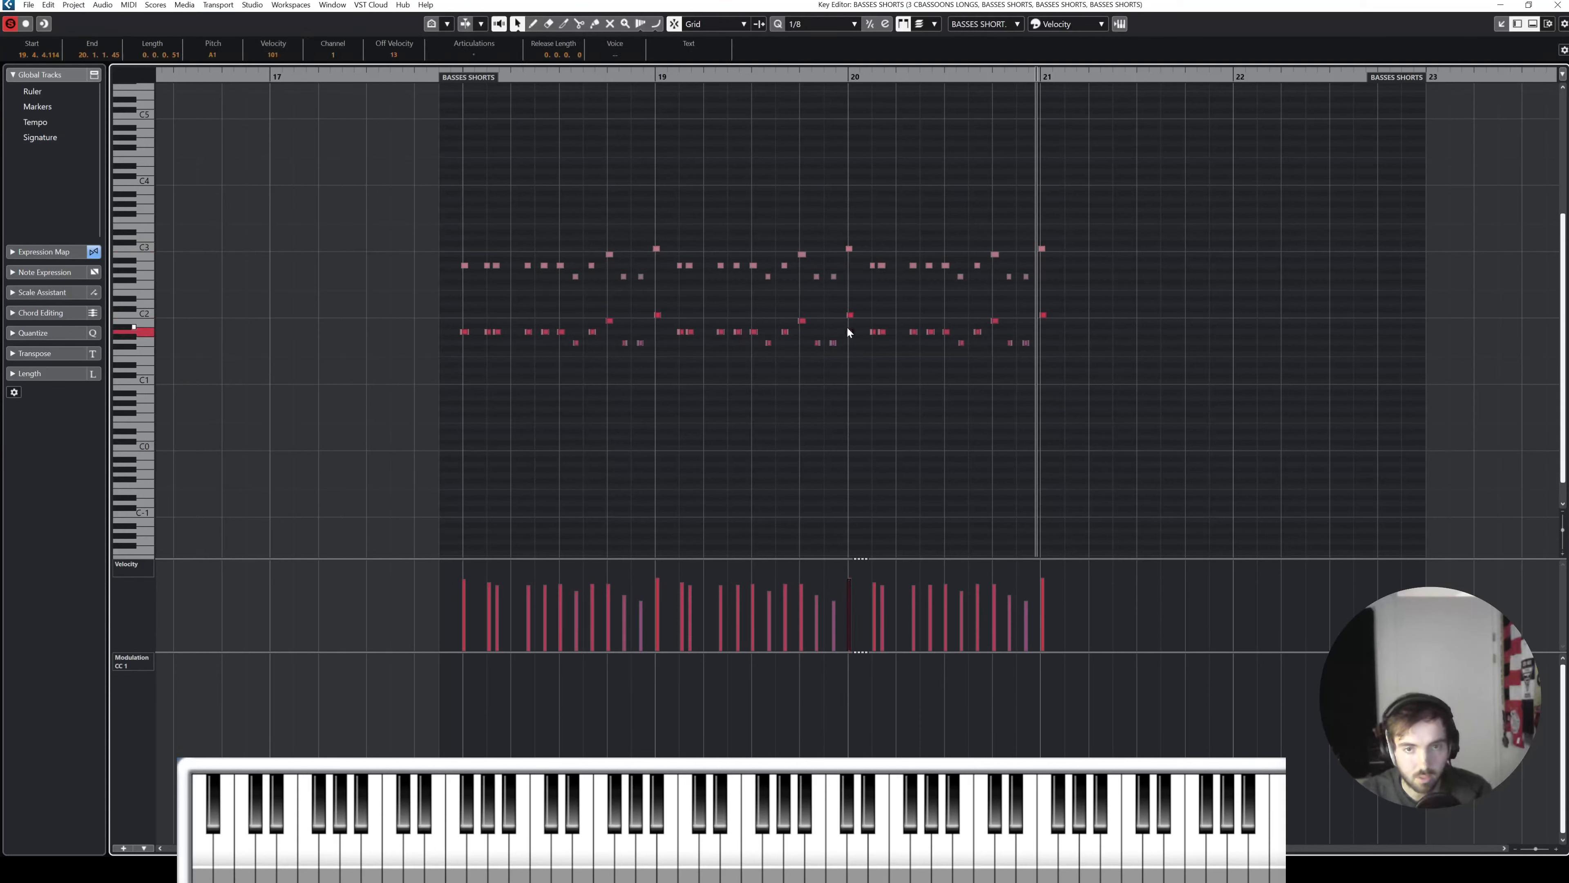
key(Delete)
click(548, 130)
Step: Play the low line from the start of the parts and toggle the ORCHESTRA track's solo to compare it with the reference
click(439, 73)
key(s)
key(space)
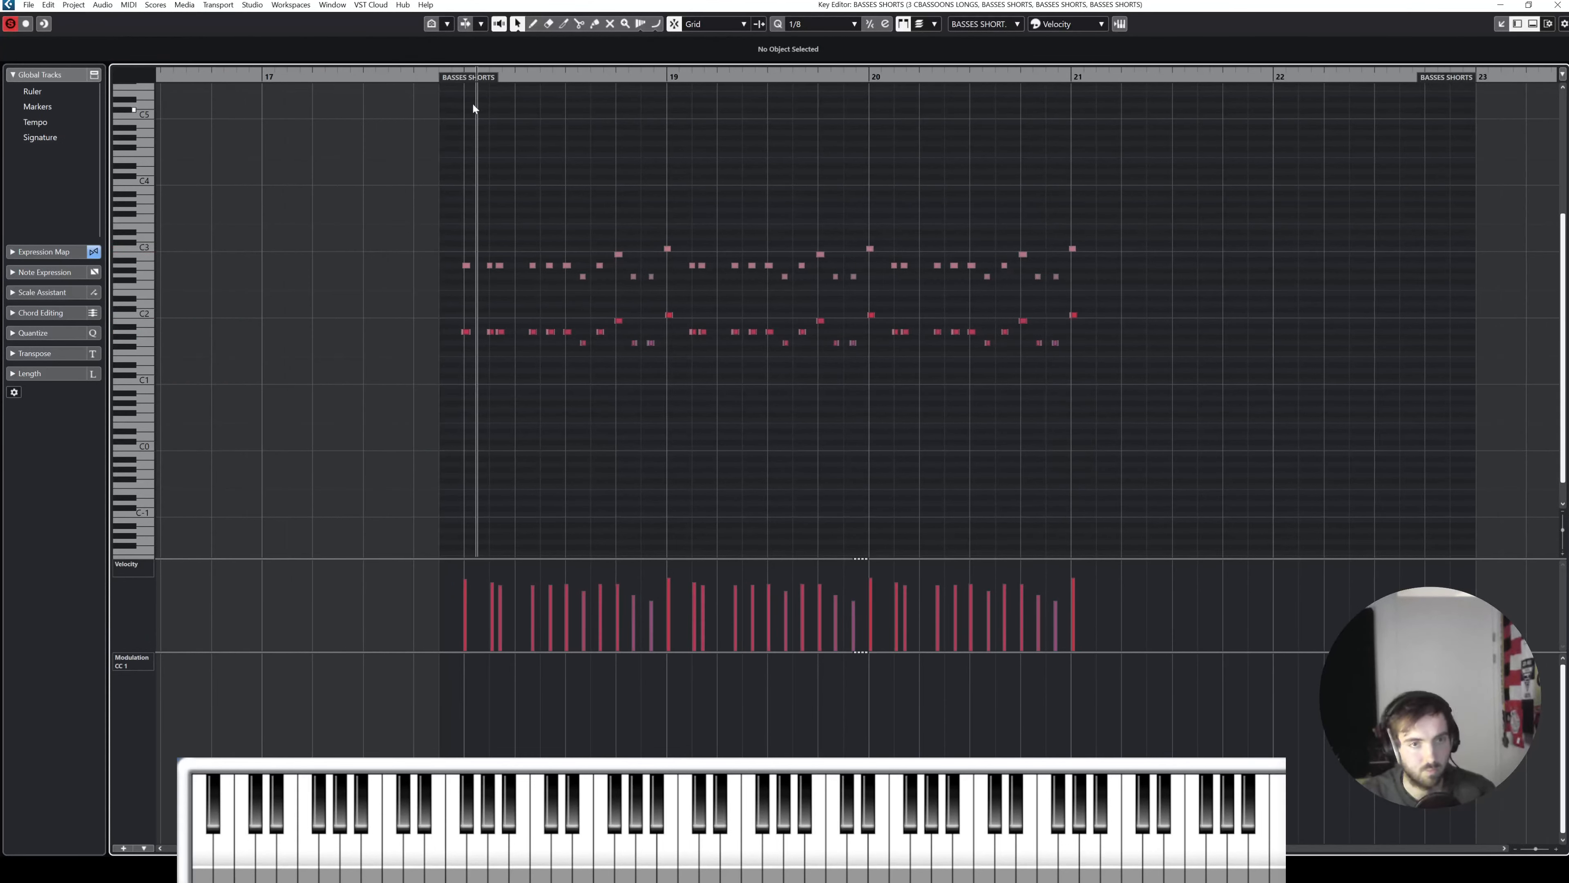
key(s)
click(421, 79)
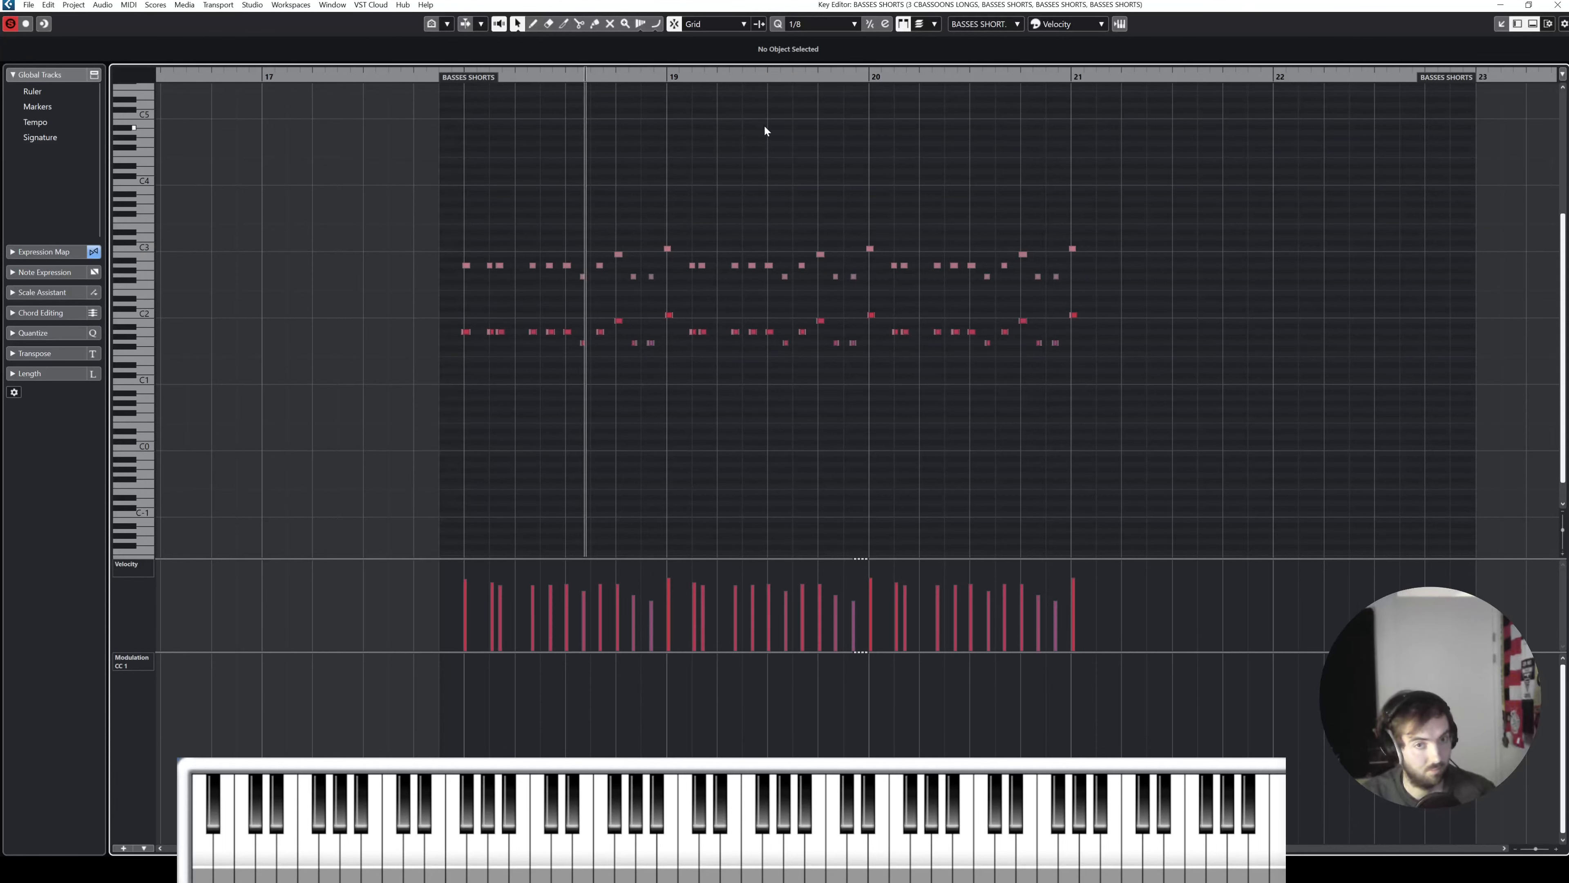
click(1557, 4)
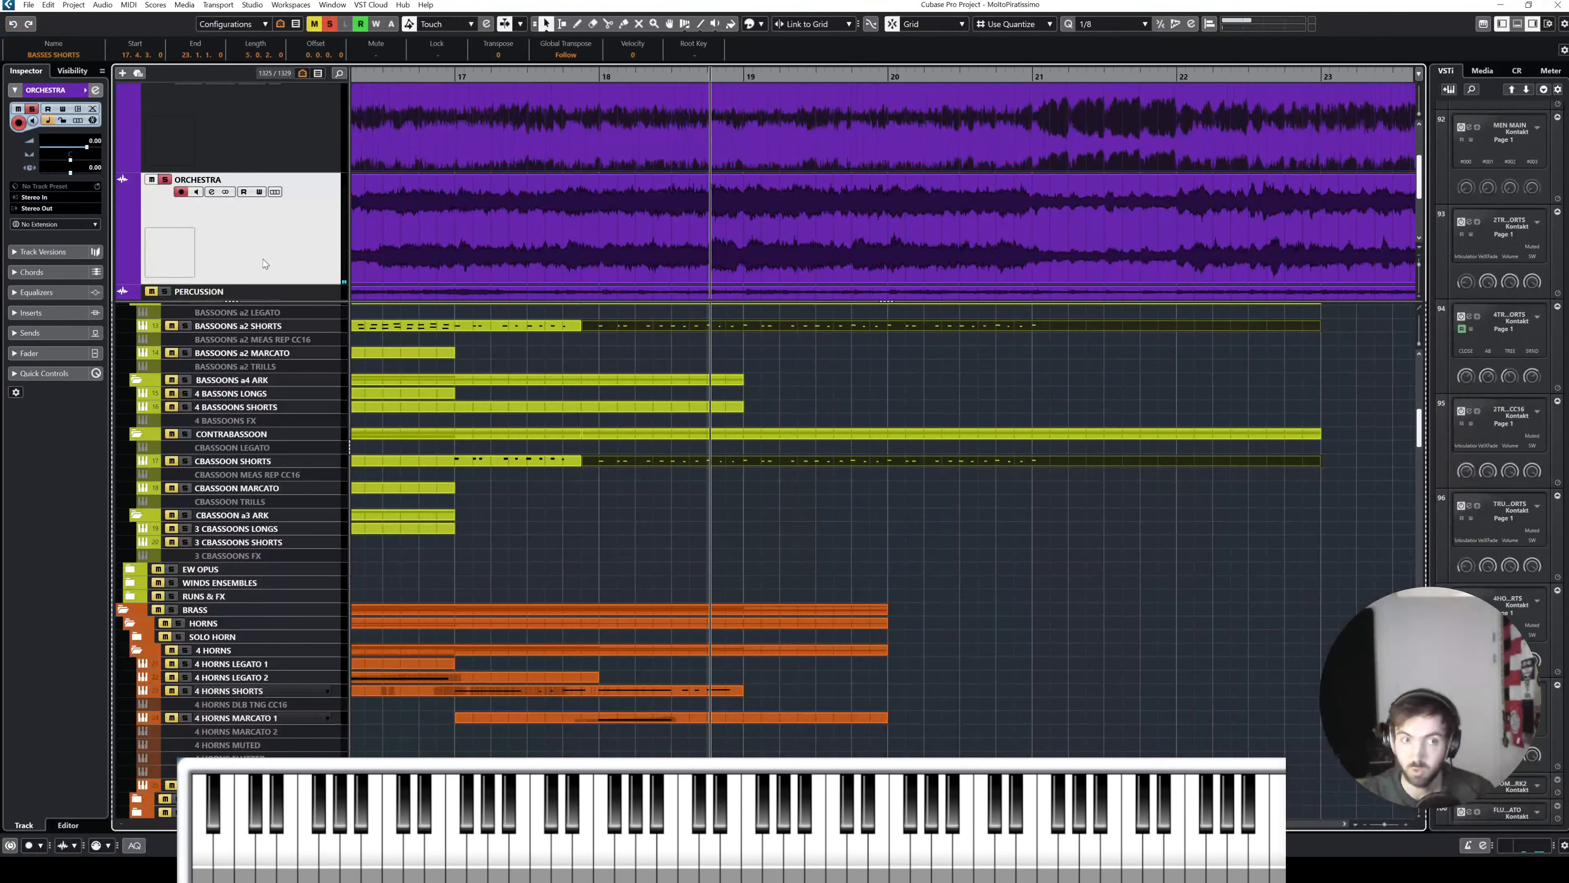
key(s)
key(space)
scroll(469, 206, left, 3)
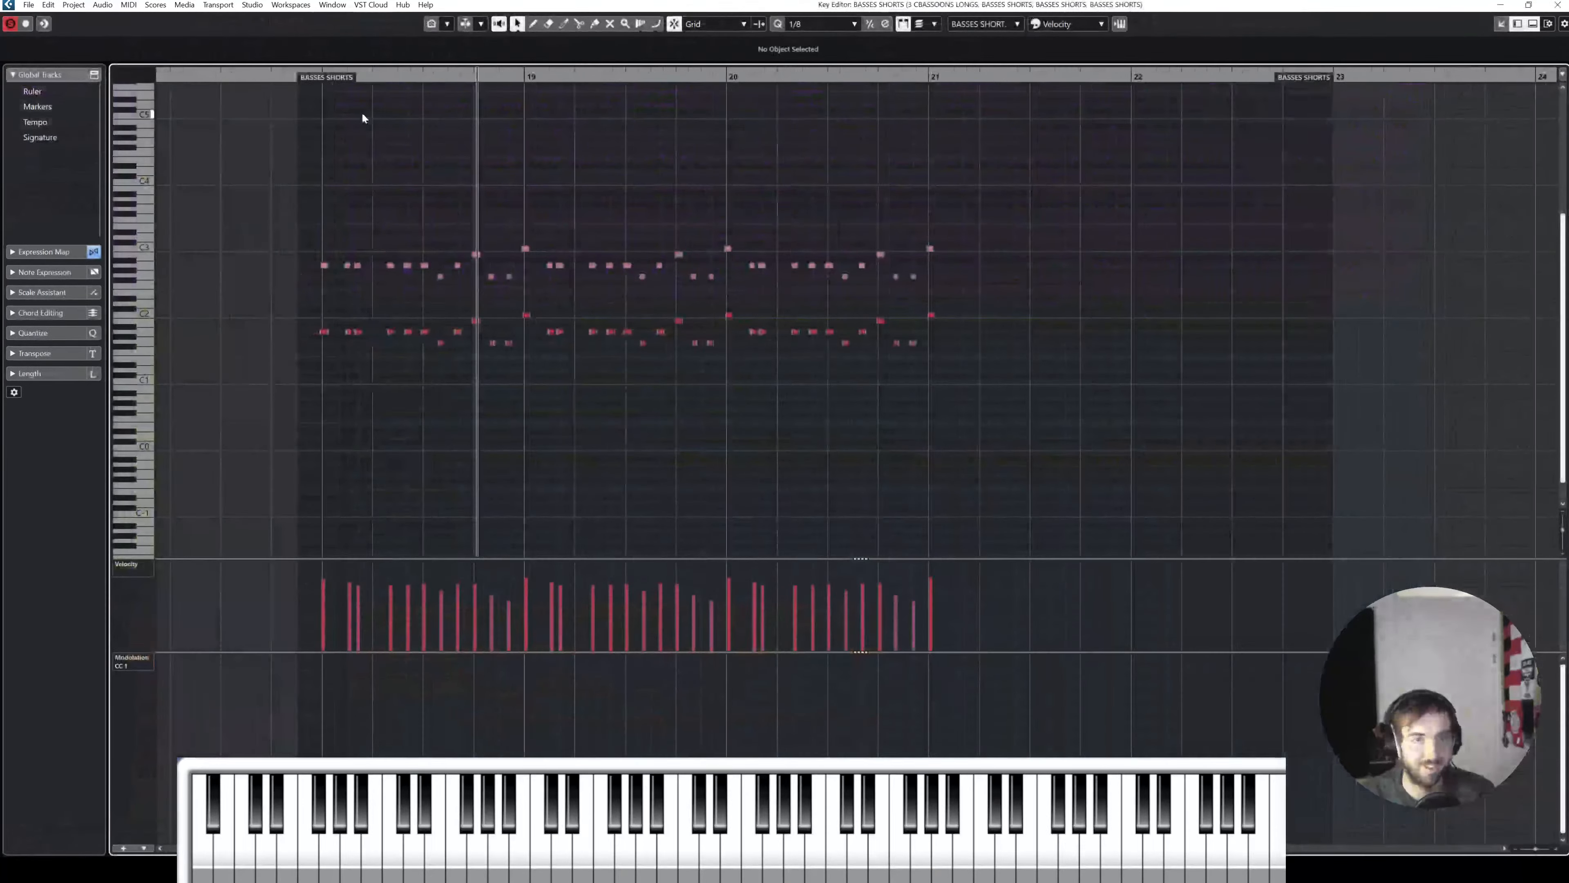
click(286, 80)
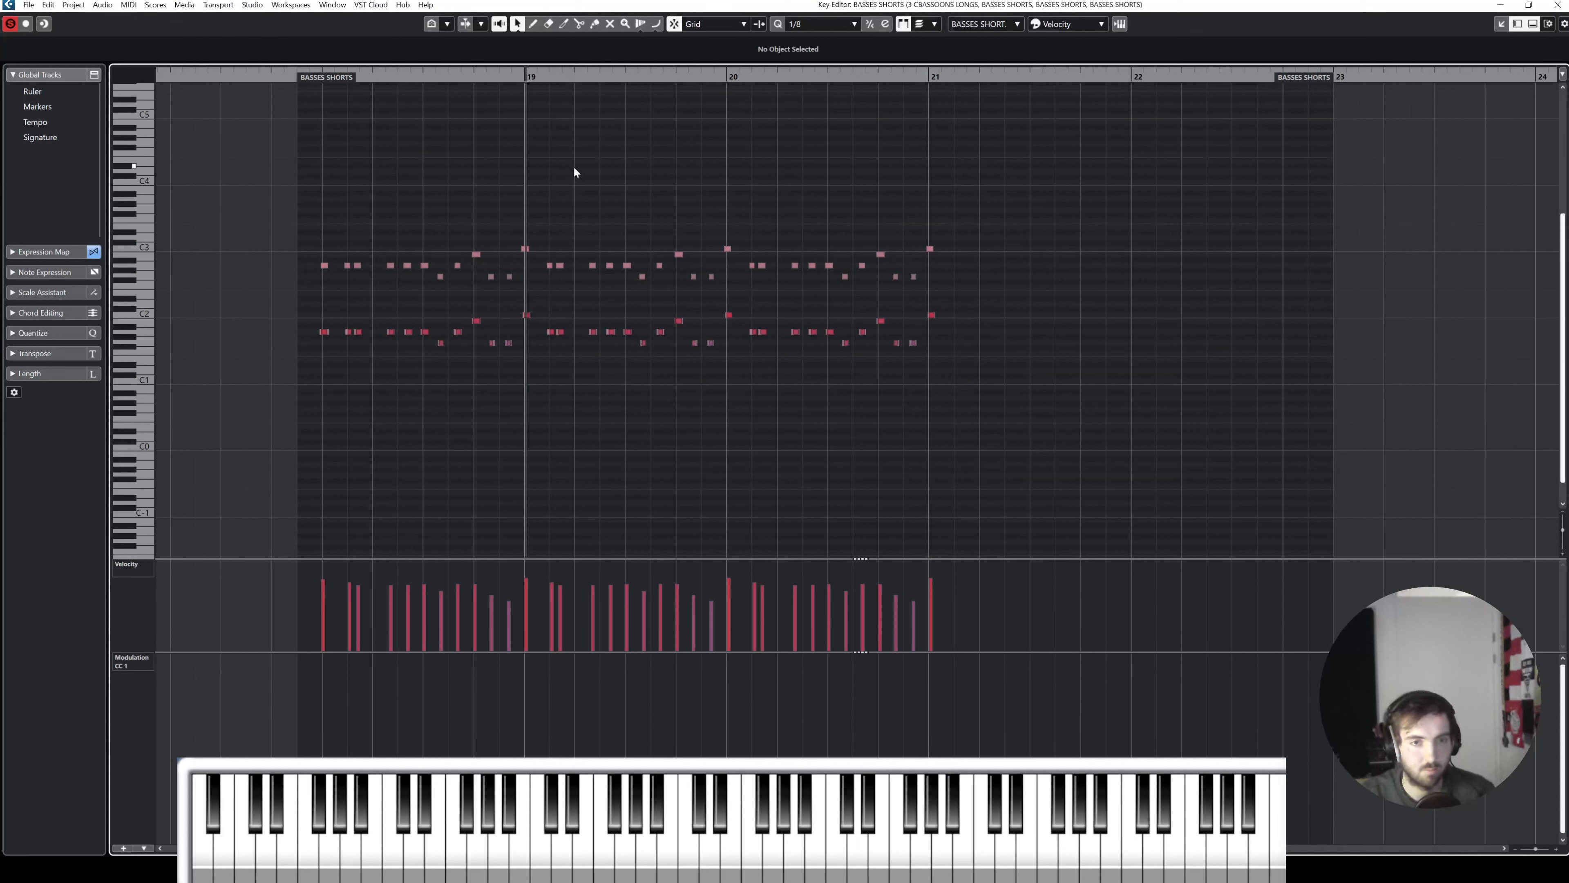
Step: Raise the five repeated A notes in bar 19 to C and the following two notes to B and C, in both octaves
drag(547, 248, 629, 371)
key(Up)
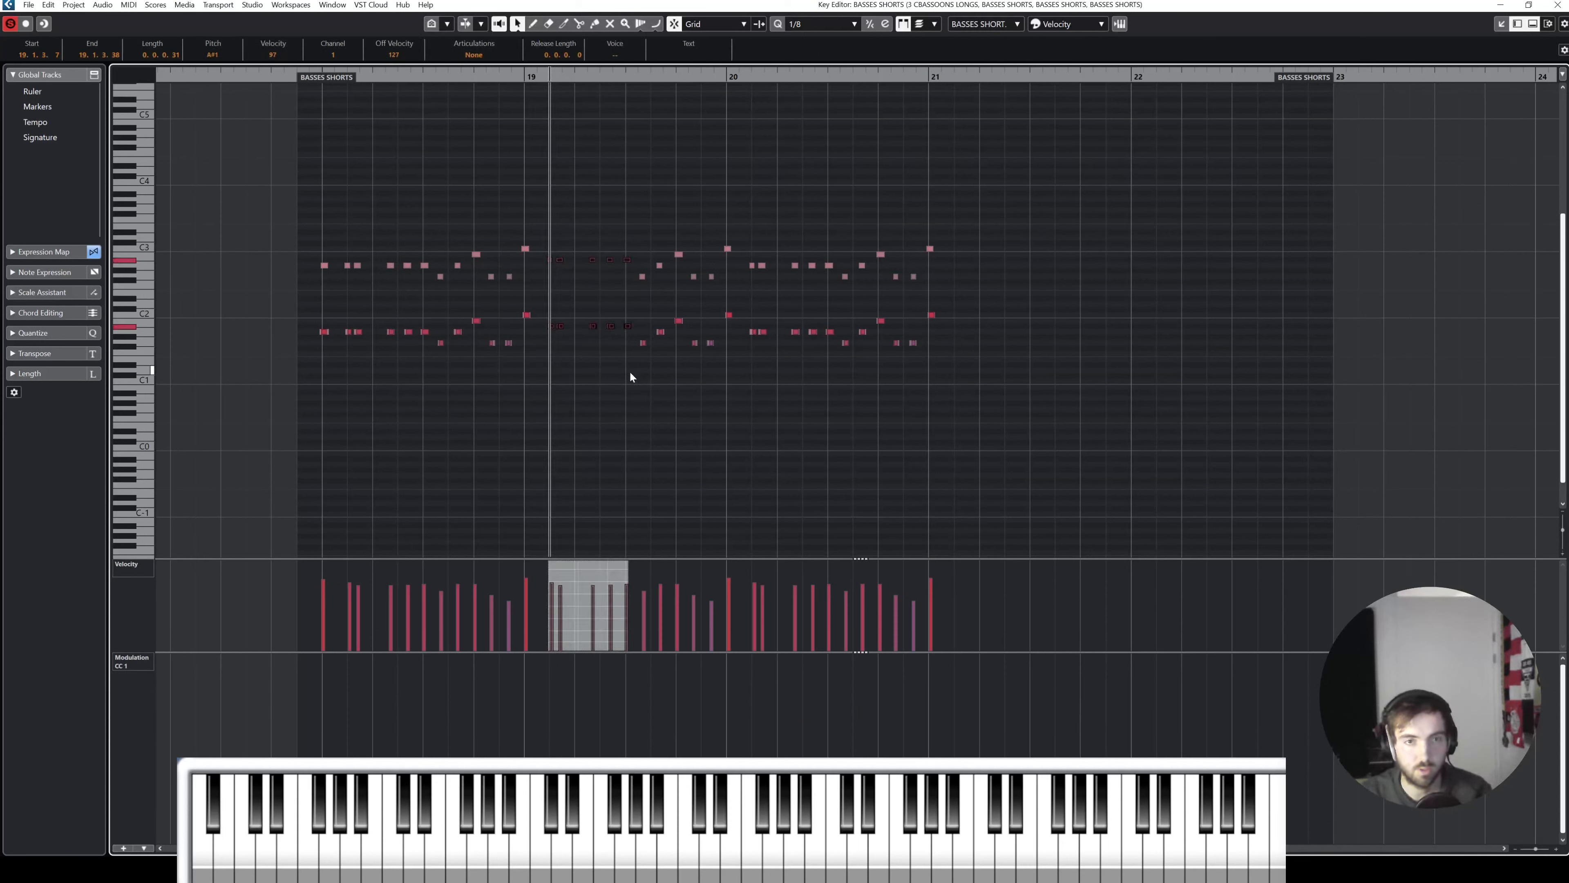
drag(639, 260, 669, 379)
key(Up)
key(Up)
key(Up)
Step: Raise the last three notes of bar 19 to D, C and B in both octaves
drag(674, 234, 683, 339)
key(Up)
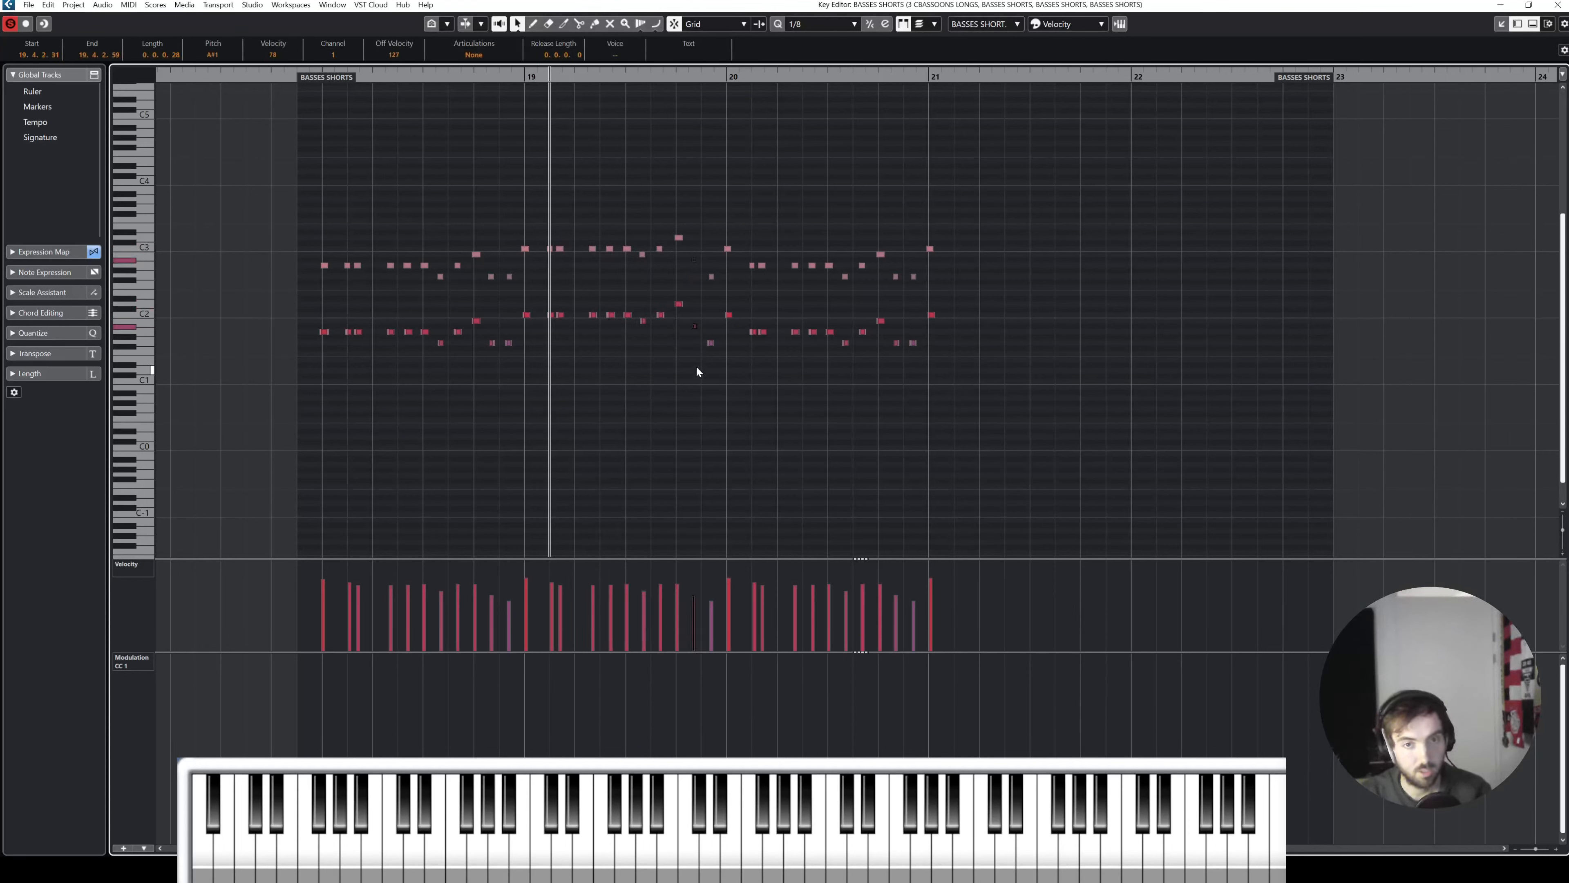
key(Up)
key(Up)
key(Up)
key(Up)
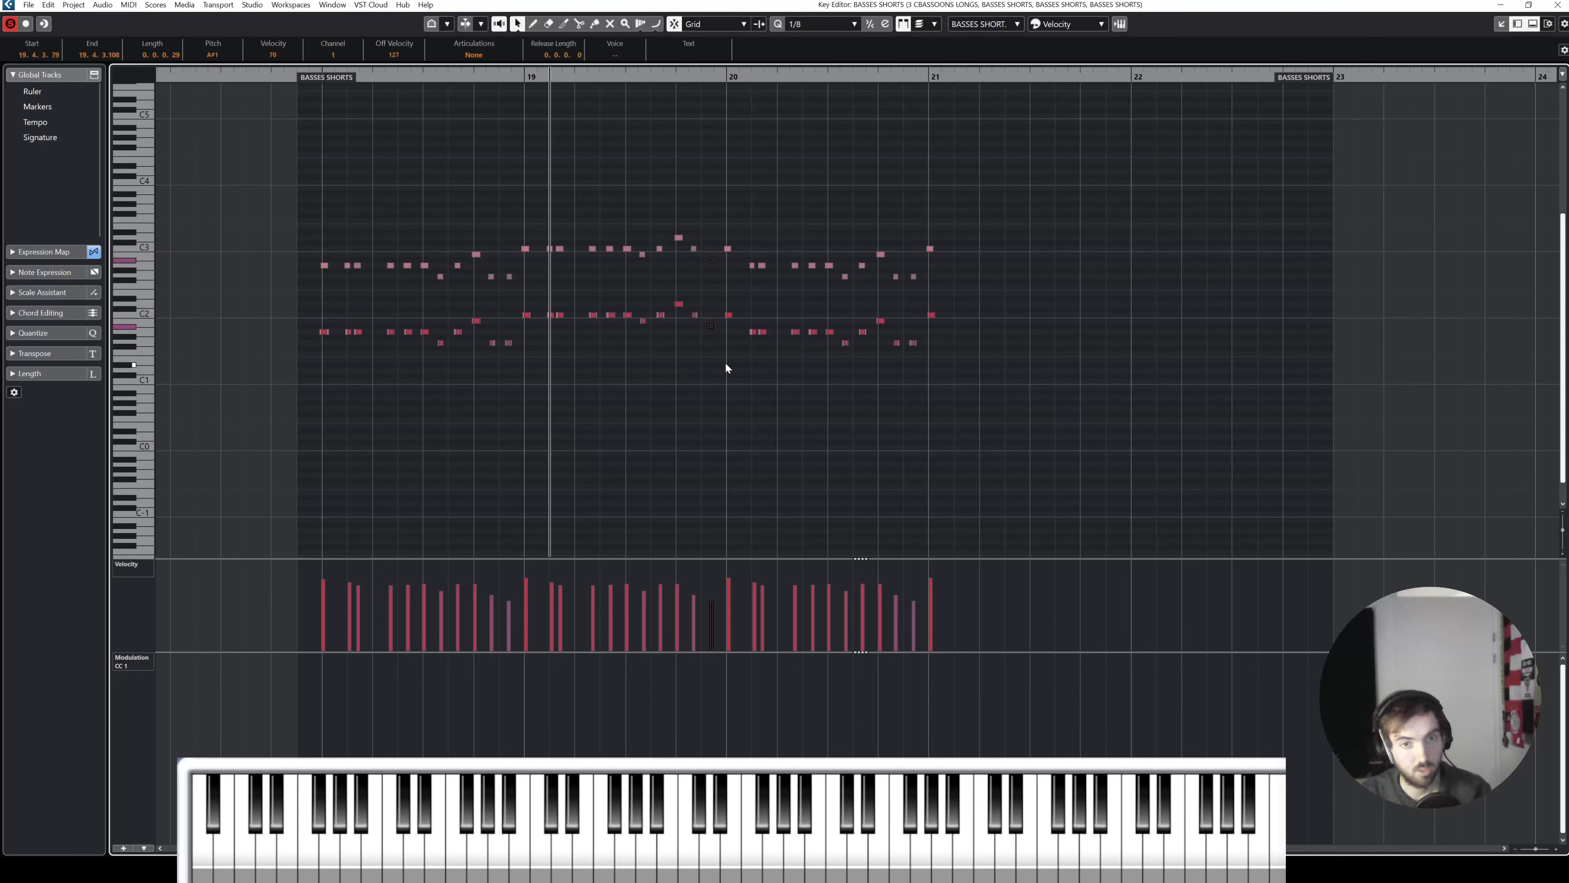
Step: Raise the five repeated A notes in bar 20 to C and the next two notes to D and E, in both octaves
drag(746, 254, 832, 365)
key(Up)
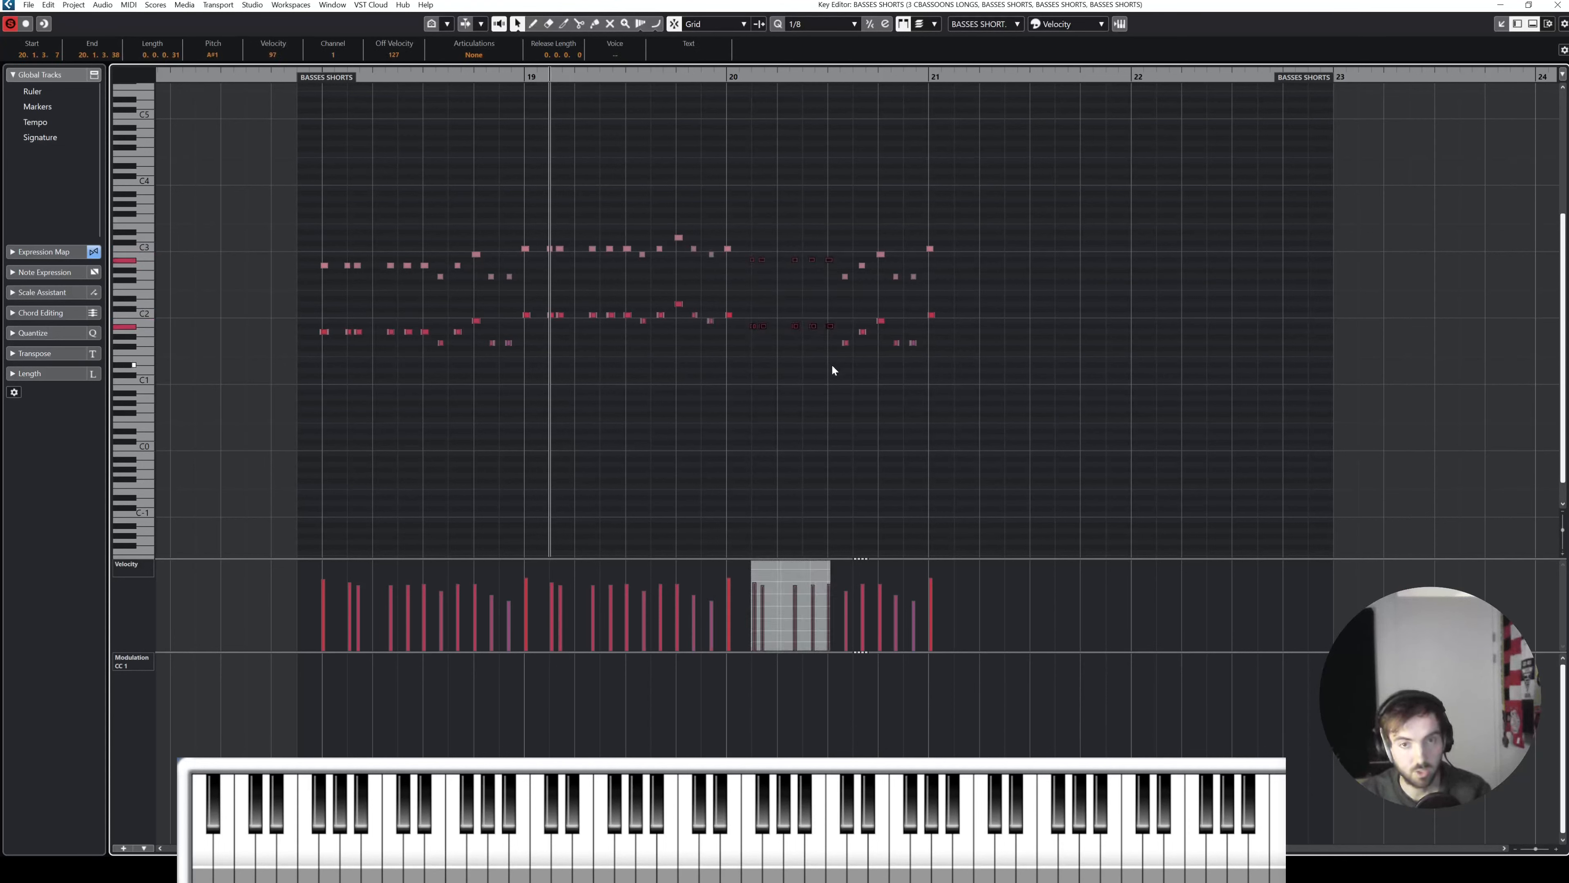
drag(838, 260, 871, 367)
key(Up)
key(Up)
key(Up)
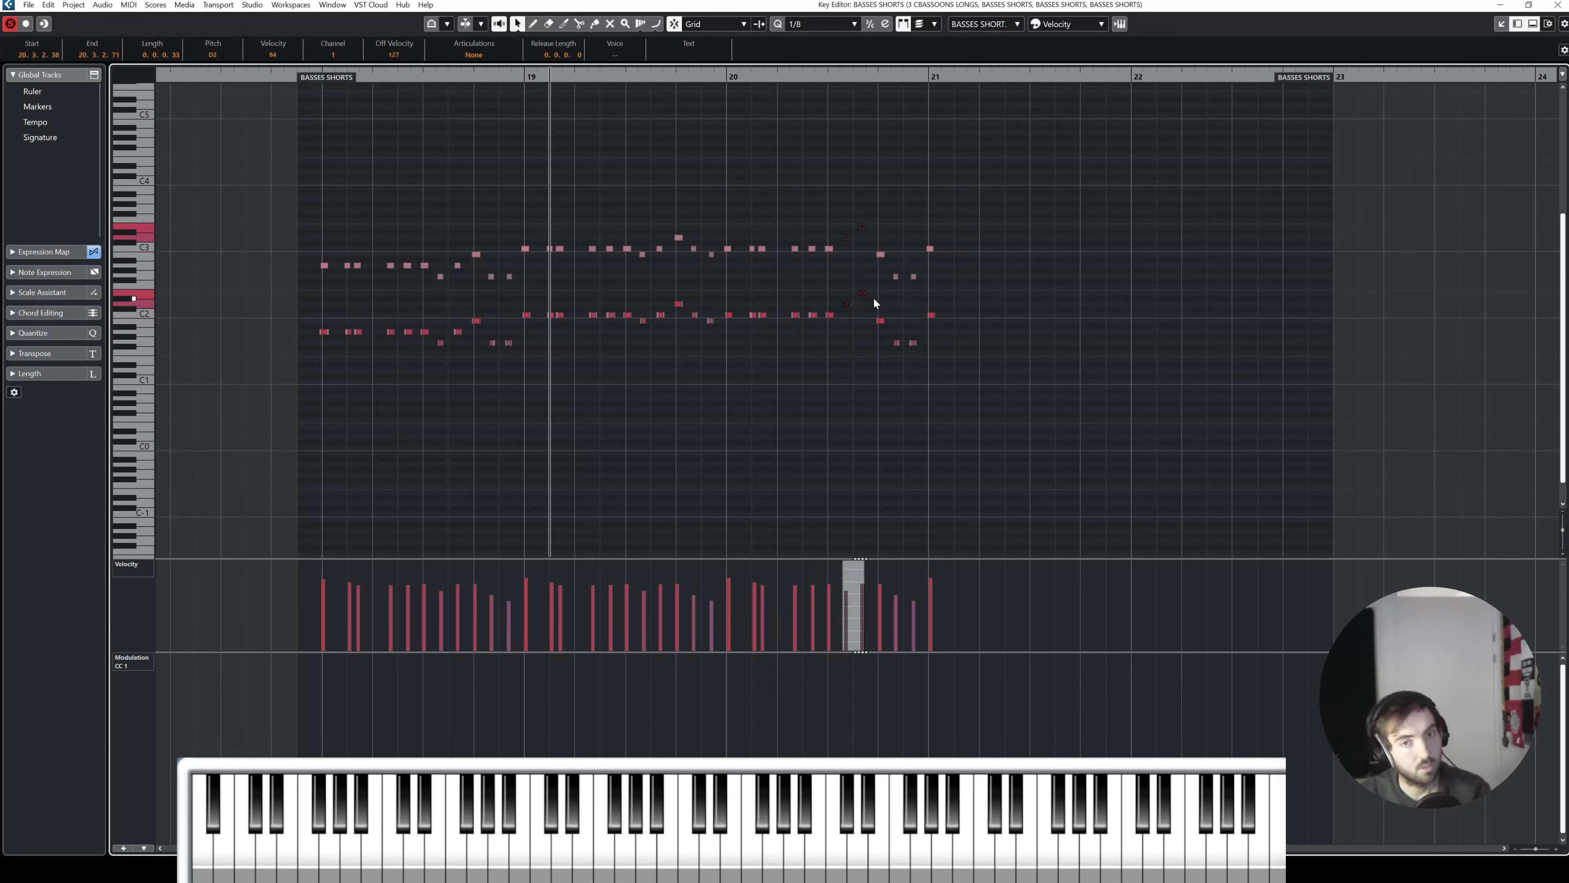
Step: Raise the last three notes of bar 20 to E, D and C in both octaves
click(874, 243)
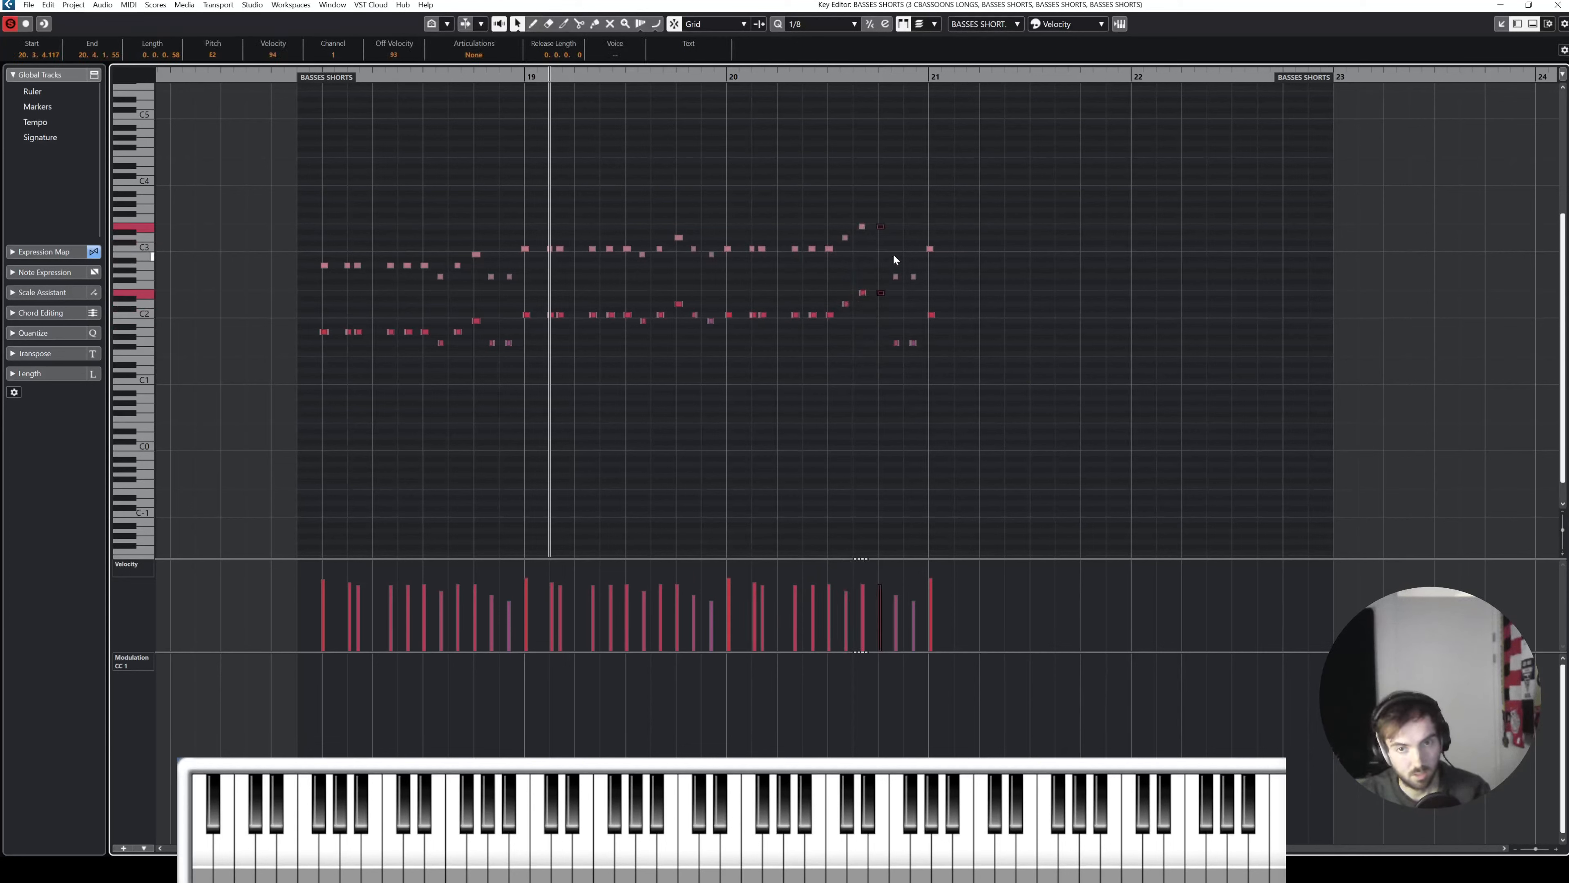
drag(894, 255, 903, 367)
key(Up)
key(Up)
key(Up)
drag(908, 265, 924, 380)
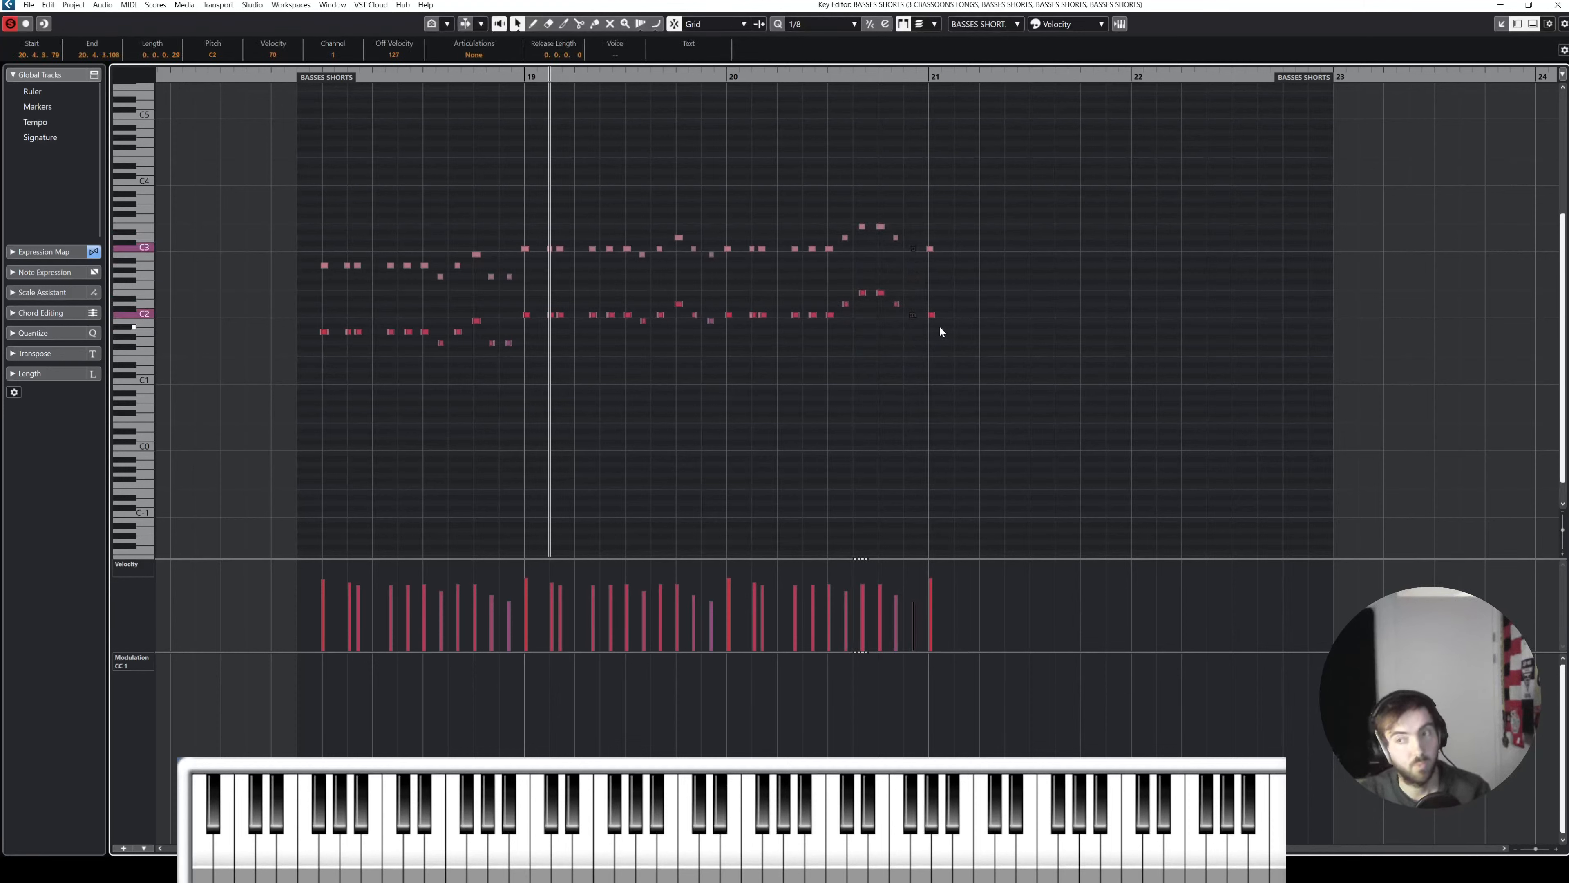
Step: Delete the note at the start of bar 21 in both octaves and play the line back
drag(923, 237, 971, 396)
key(Delete)
key(space)
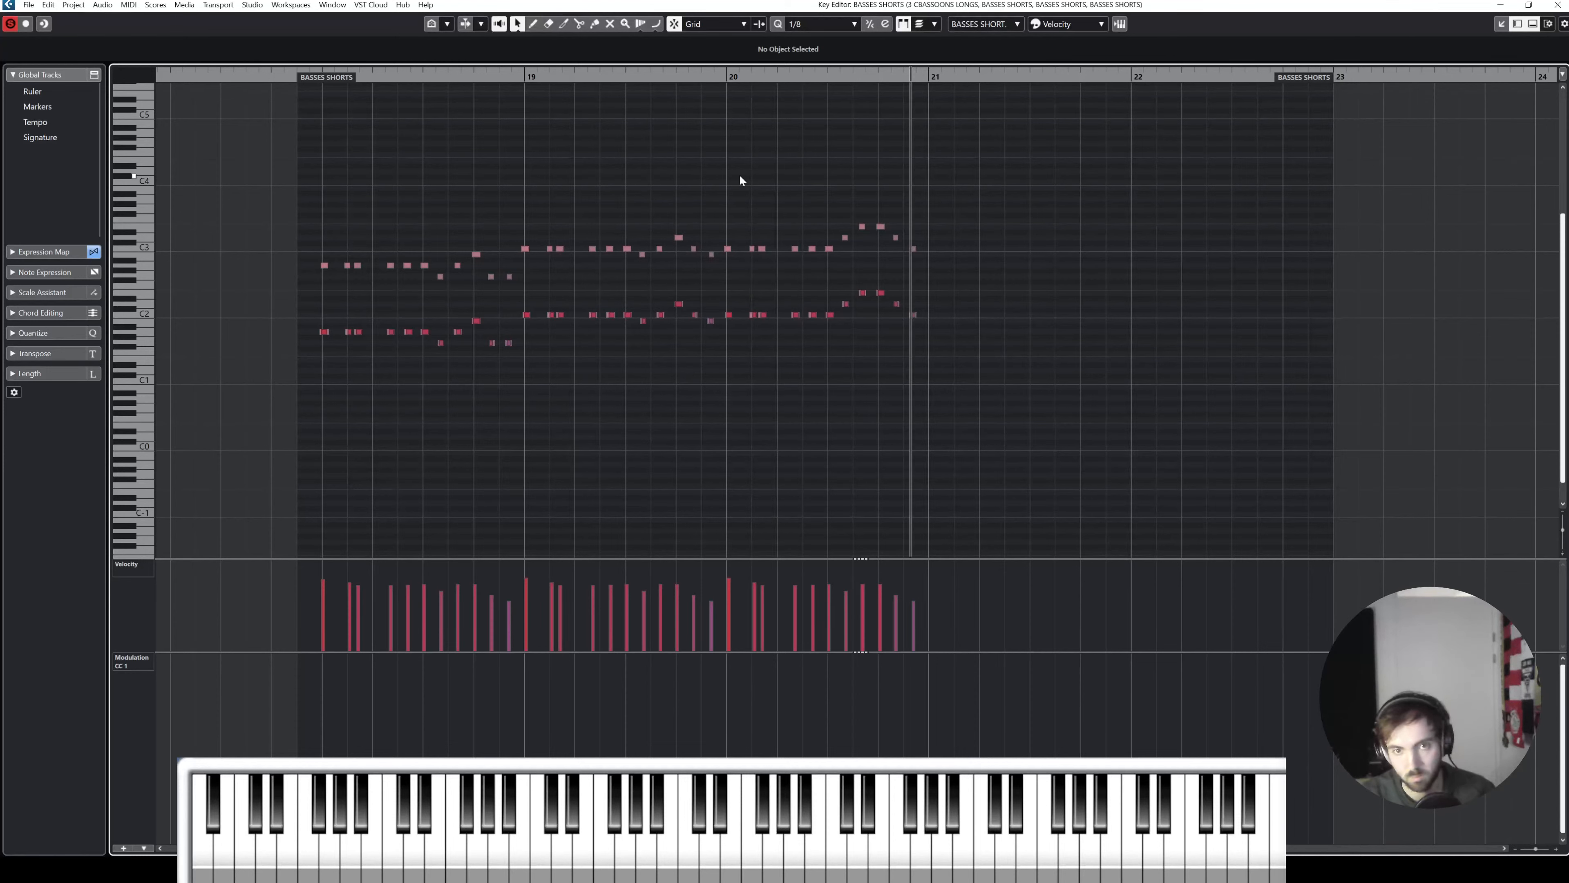
key(space)
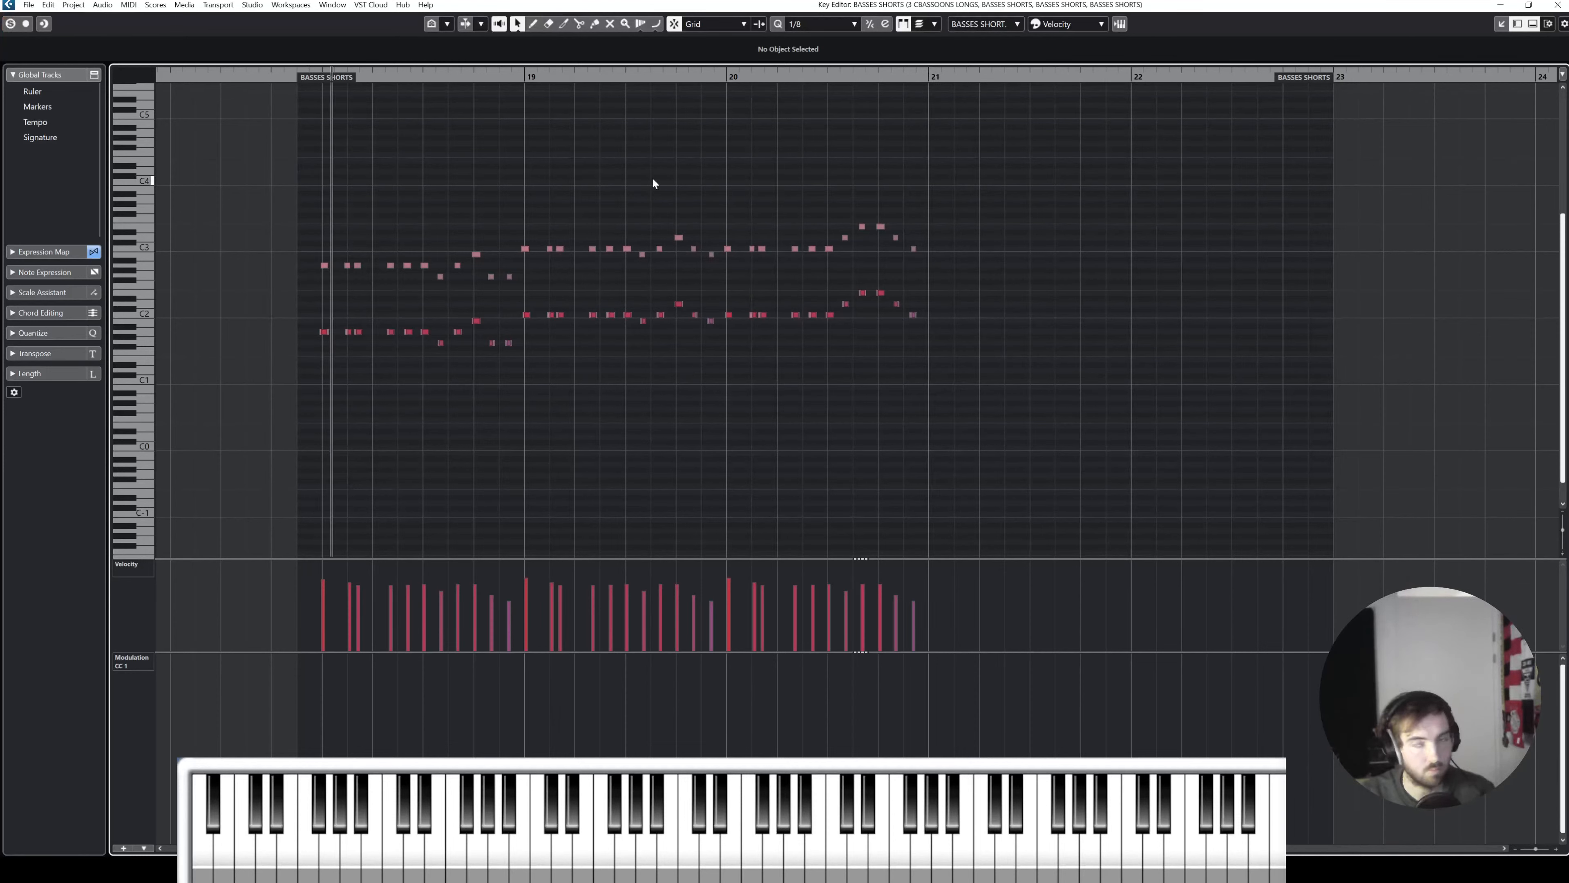
Step: Return to the arrangement, solo the ORCHESTRA track and listen to its reference audio from bar 17 onward
click(1557, 5)
scroll(910, 374, right, 1)
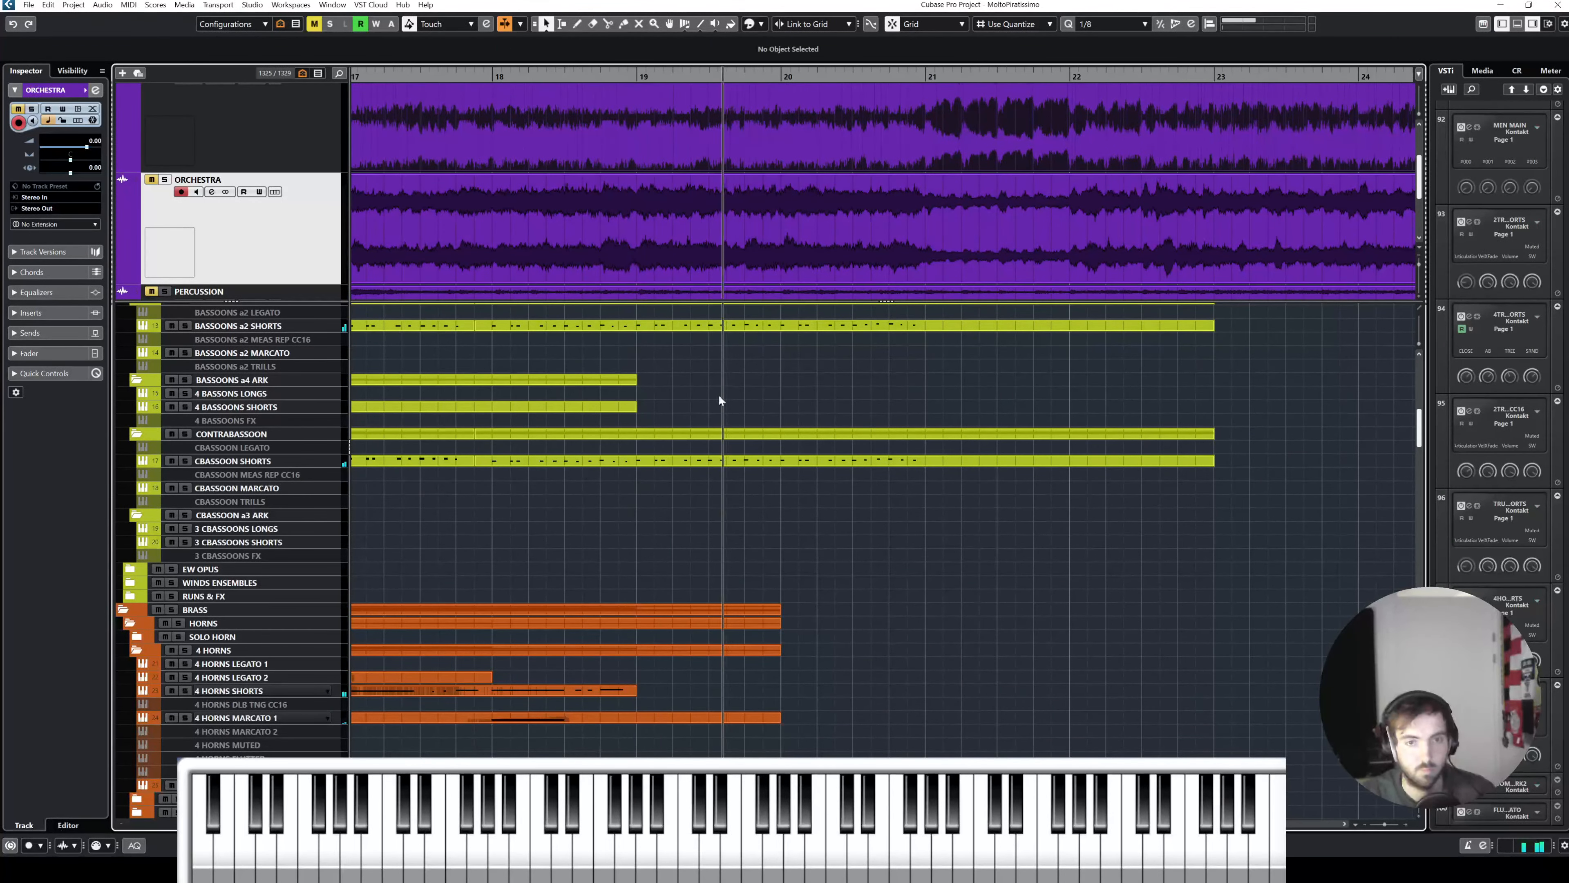
scroll(775, 401, down, 3)
scroll(775, 399, down, 6)
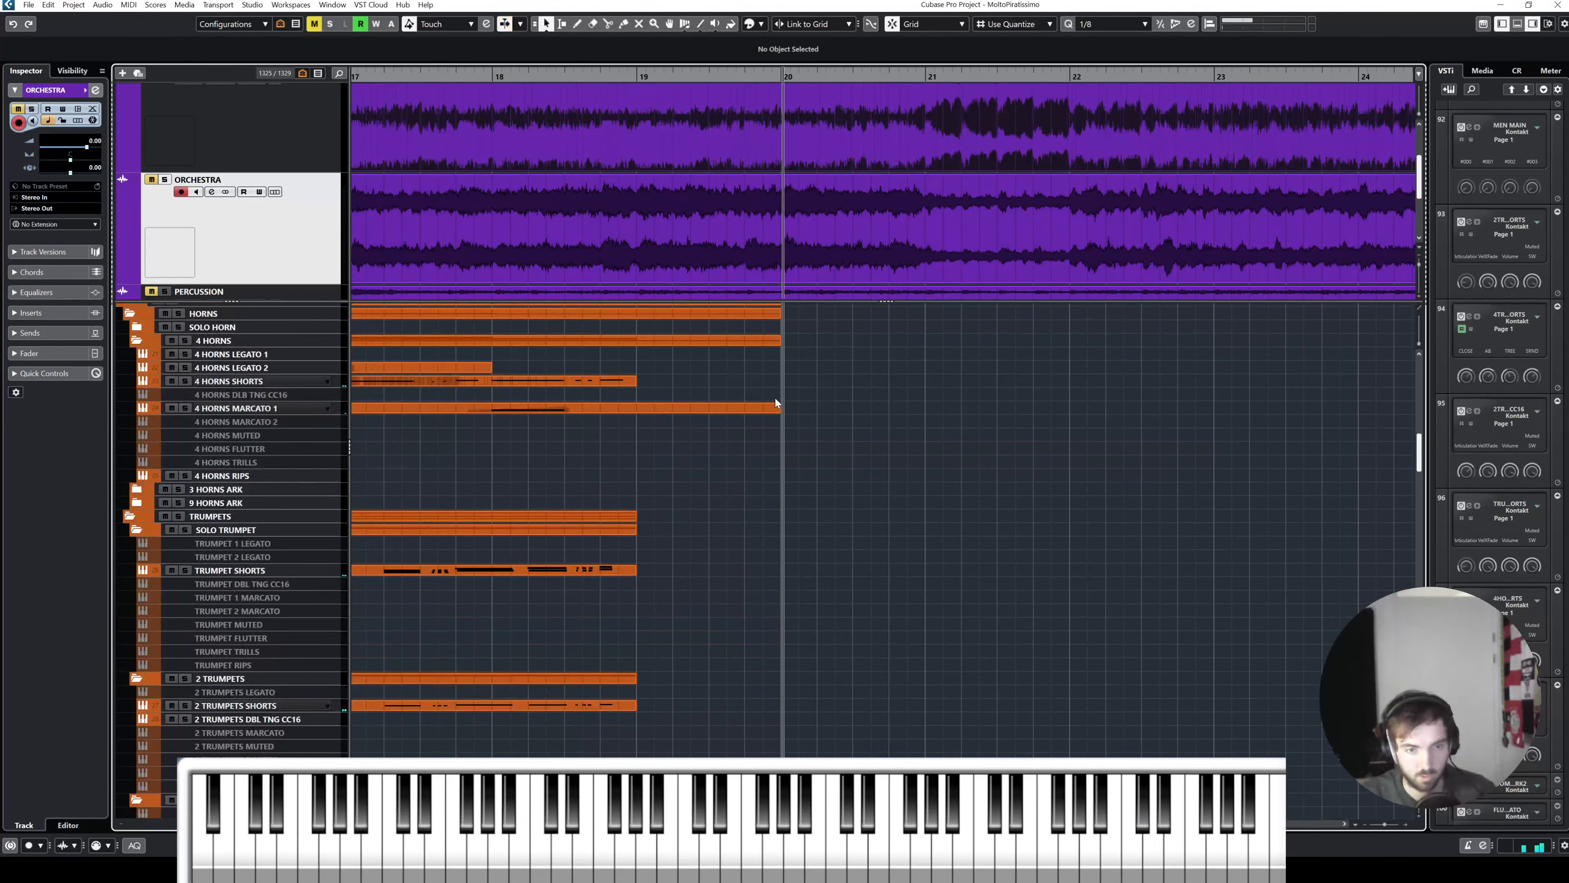
scroll(704, 455, down, 3)
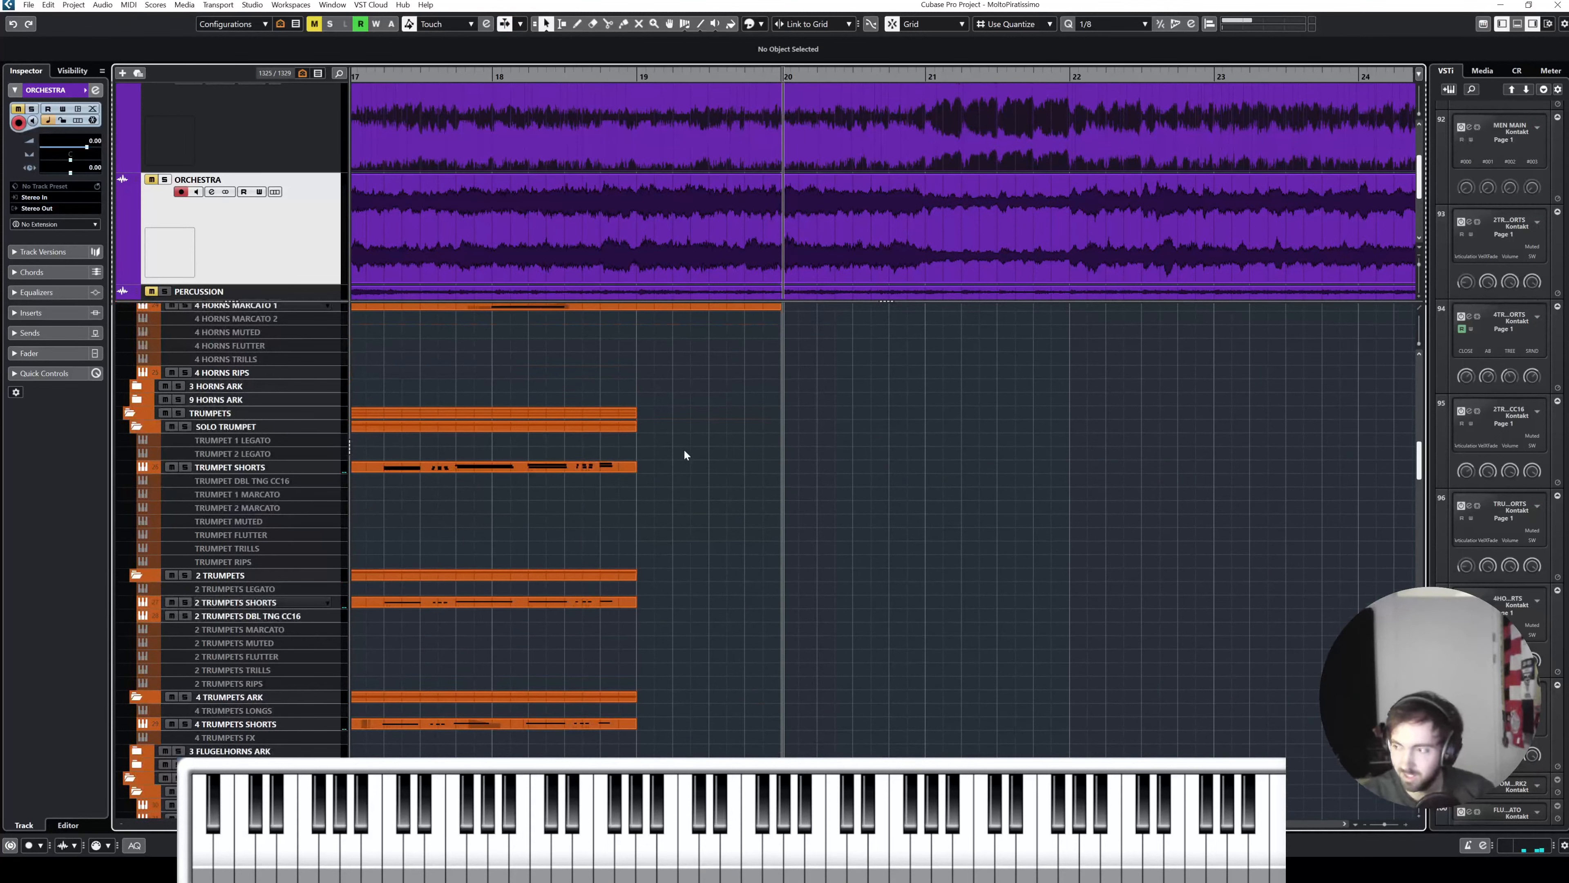
key(s)
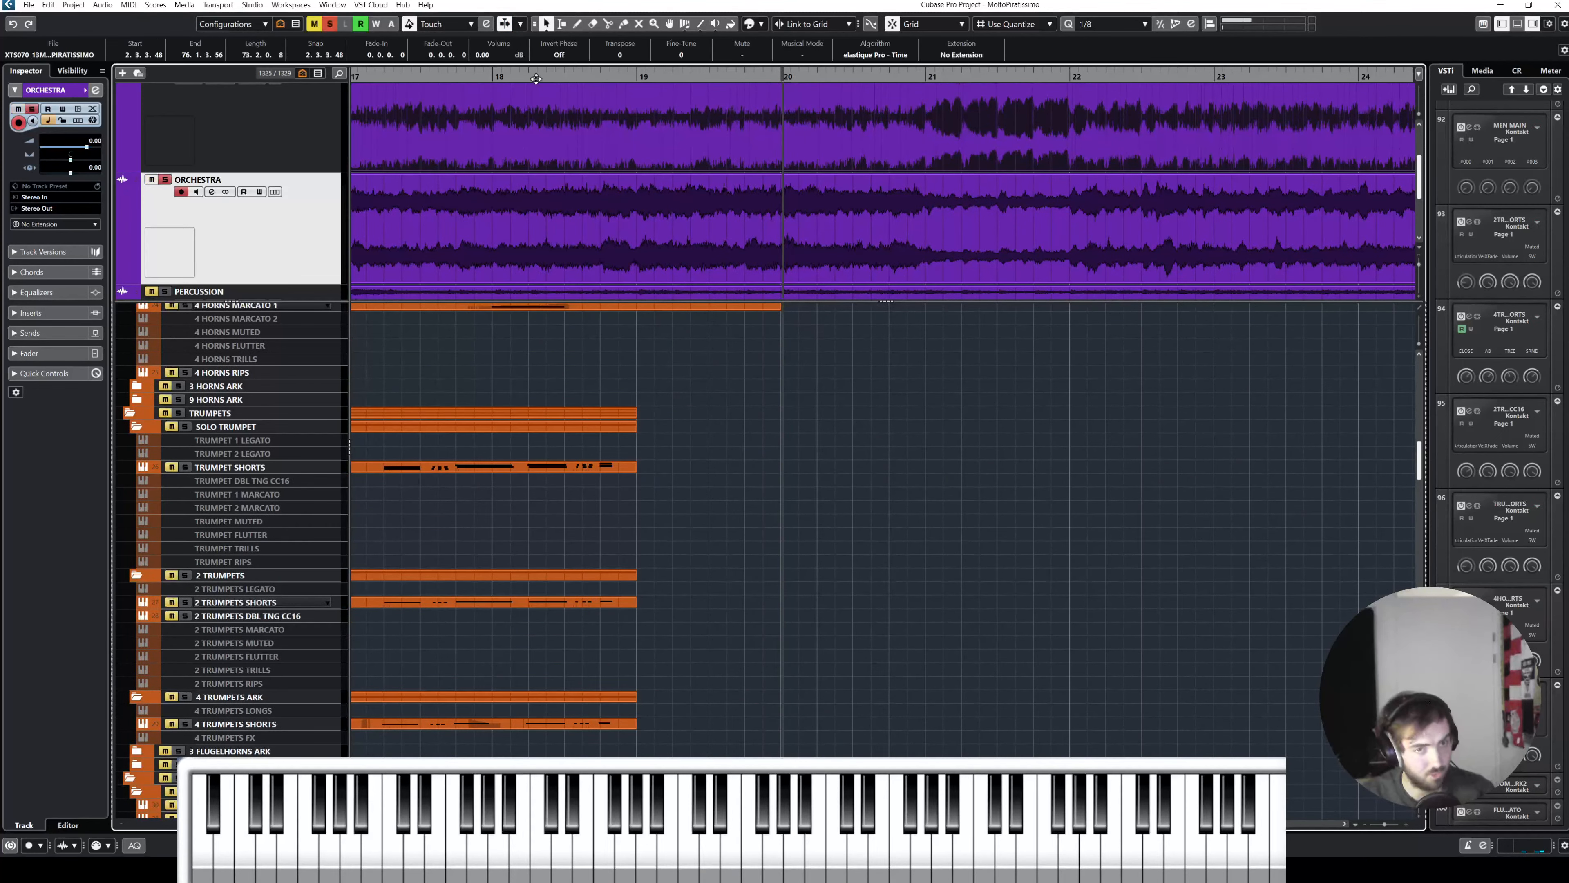
click(440, 76)
key(space)
key(f)
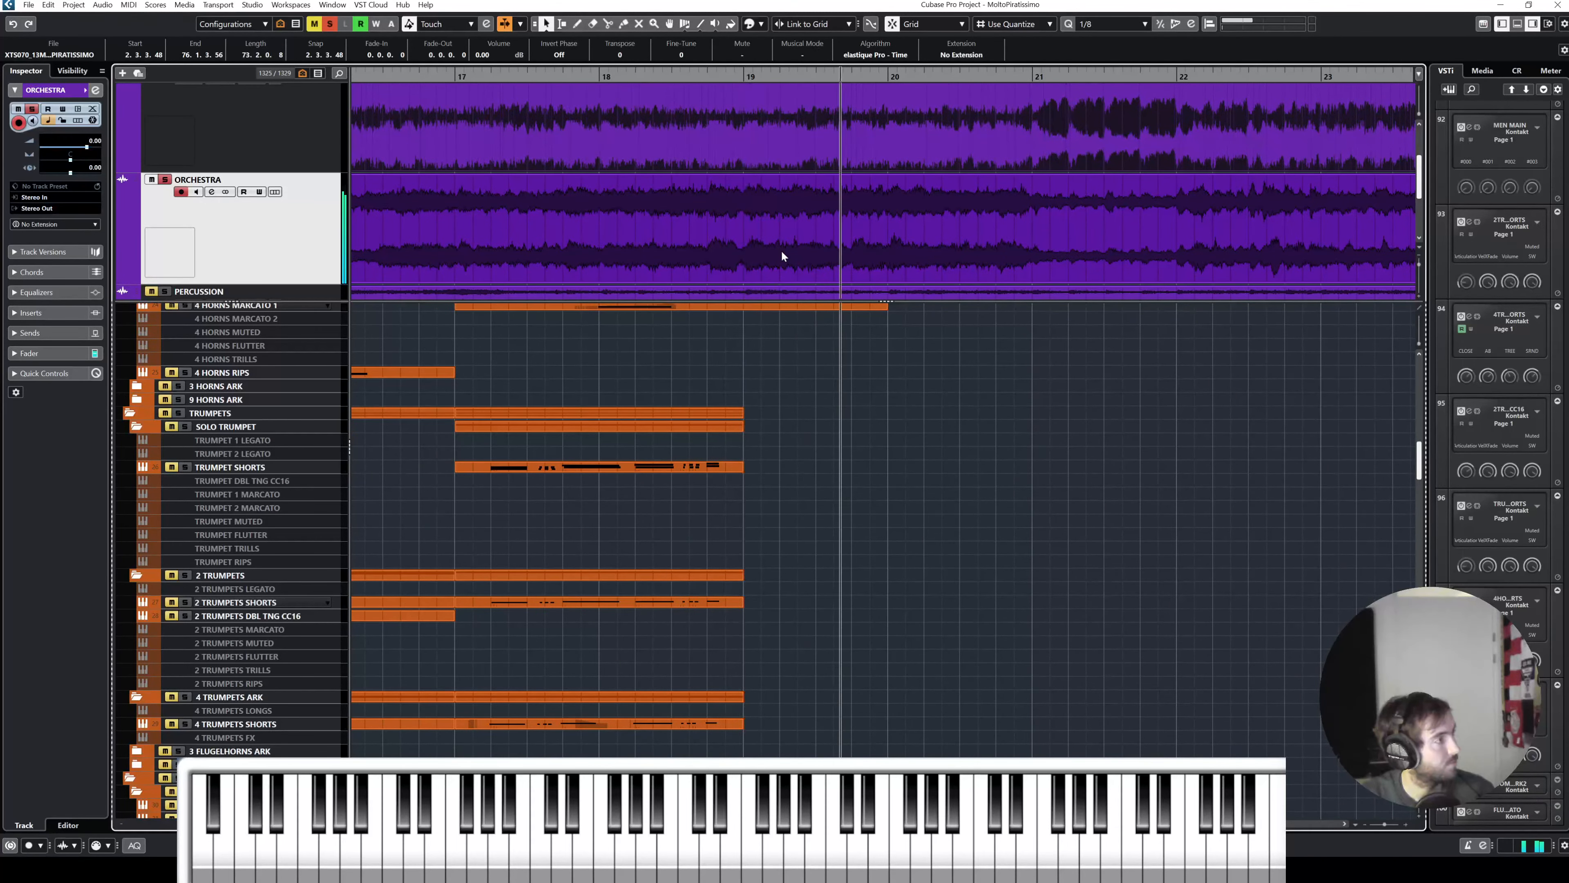
drag(773, 77, 610, 80)
Step: Solo the CS PIANO track alongside the ORCHESTRA reference and reselect the ORCHESTRA track
scroll(245, 408, down, 15)
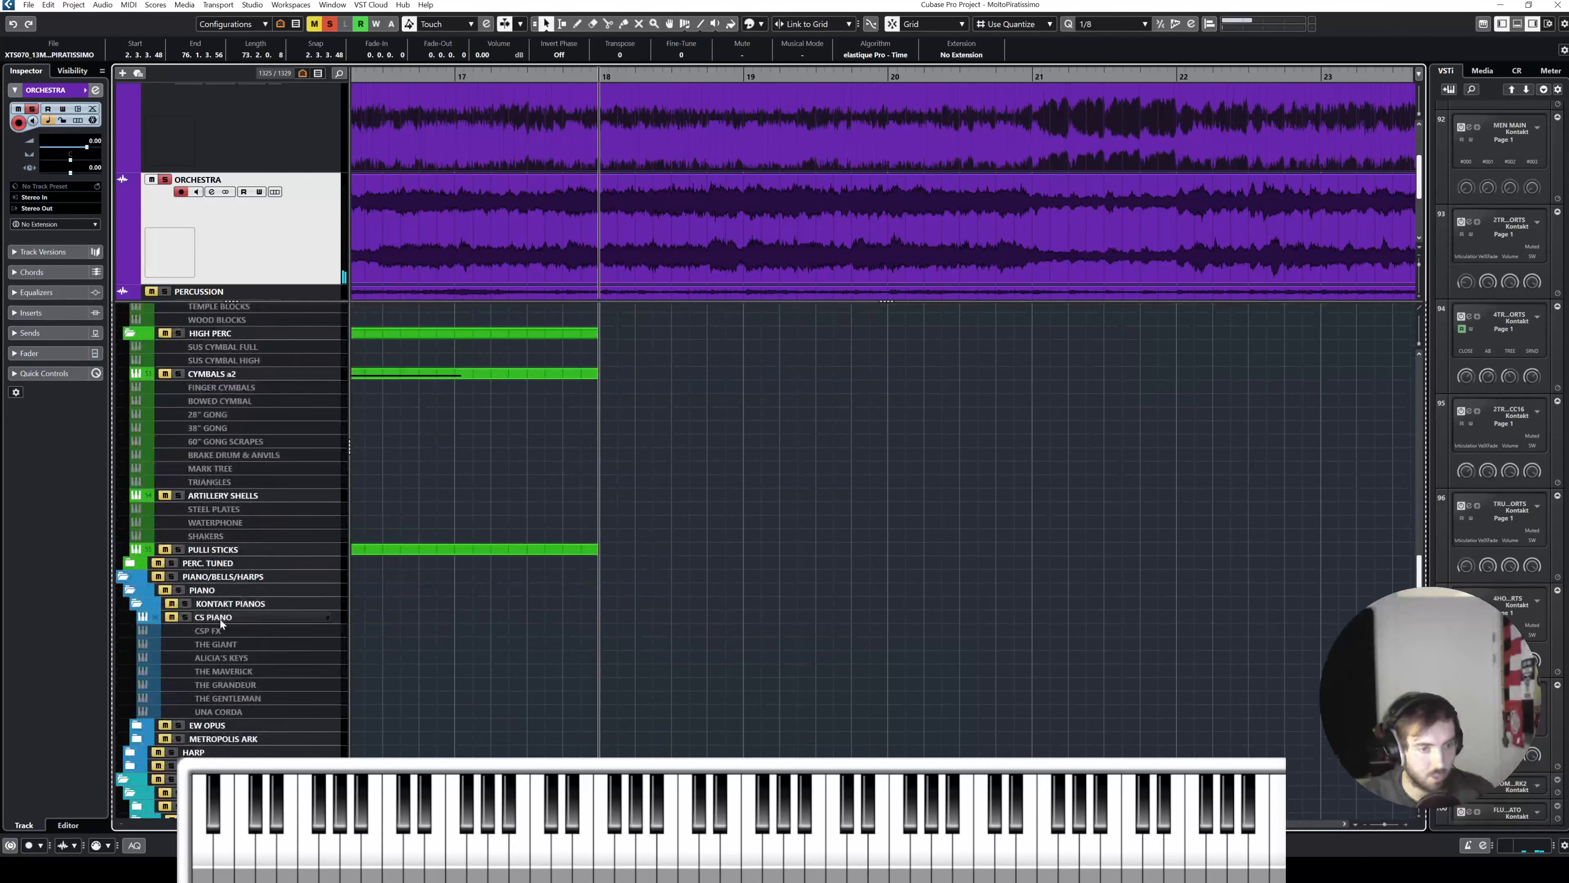
click(221, 620)
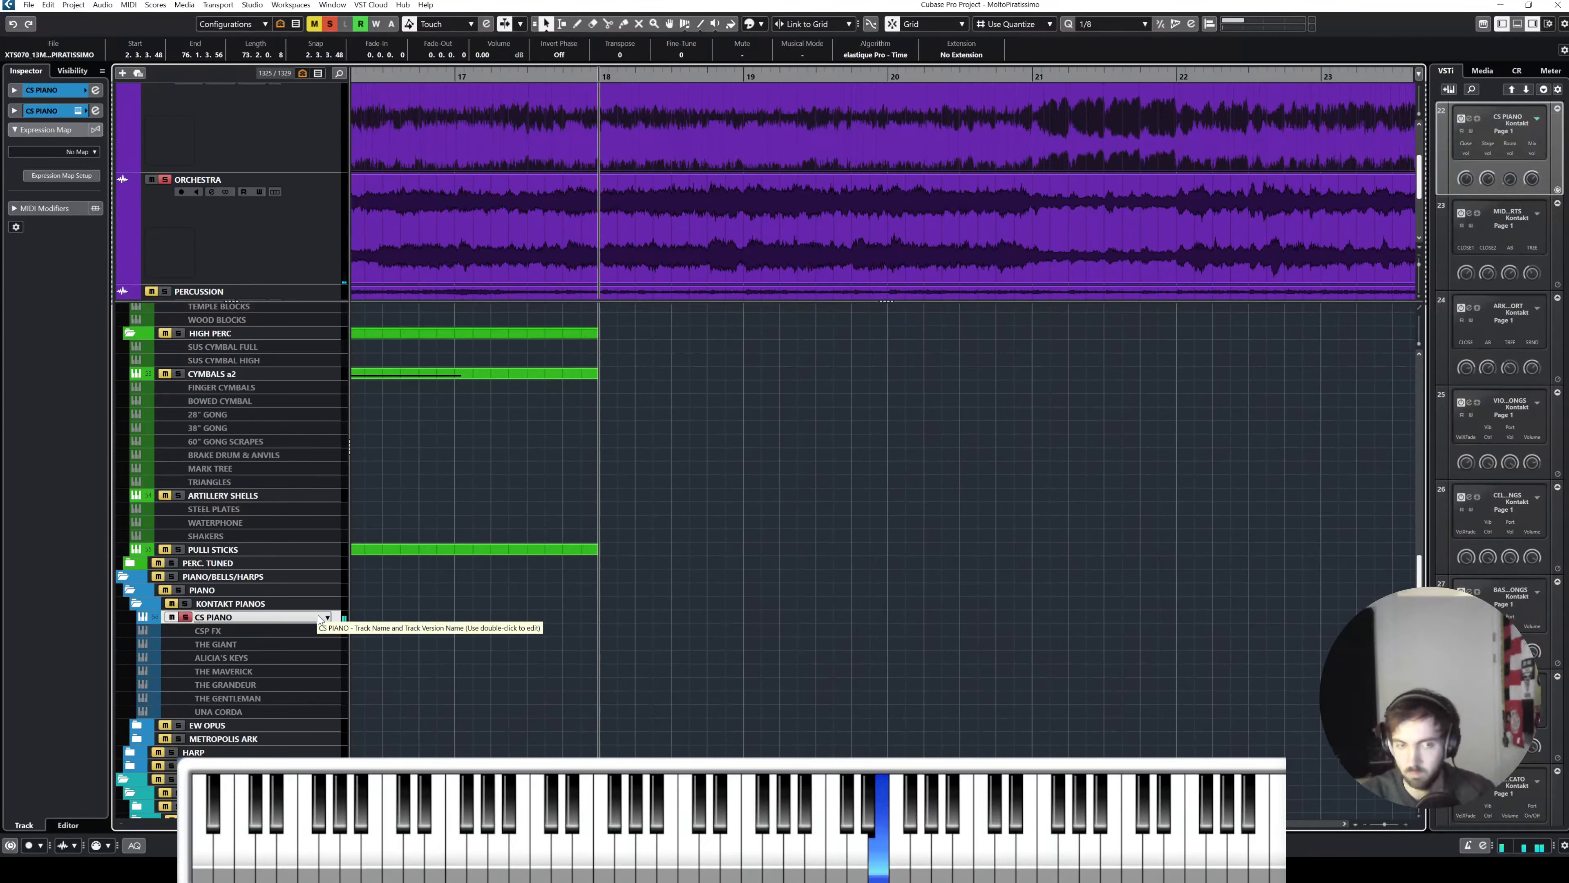
click(344, 225)
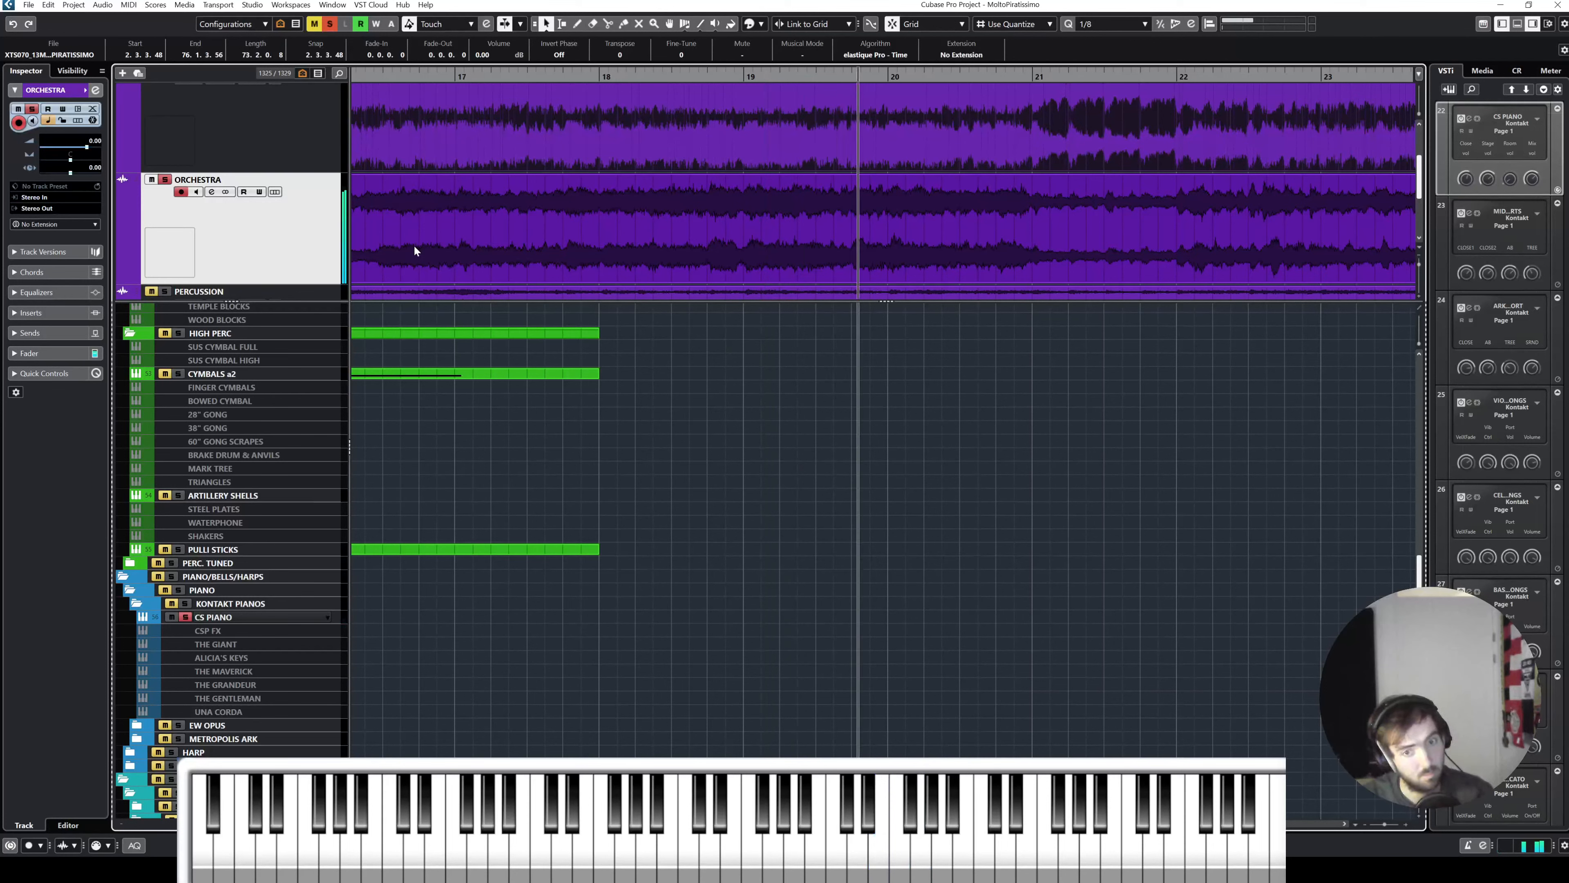
Step: Listen to the ORCHESTRA reference repeatedly from different starting points between bars 16 and 19
click(747, 77)
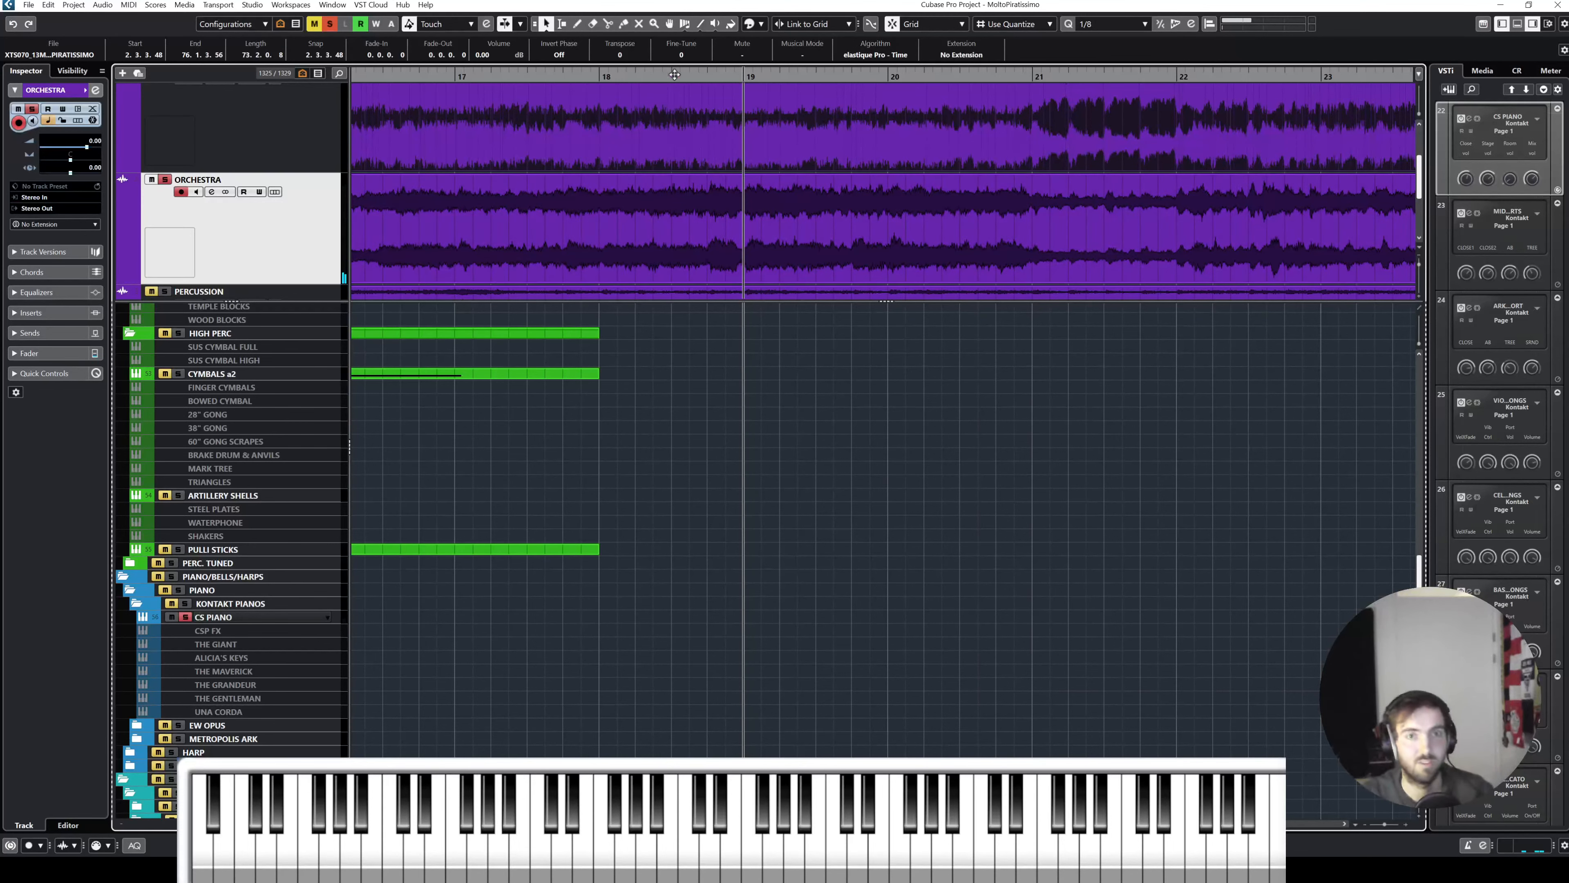
click(613, 75)
click(466, 75)
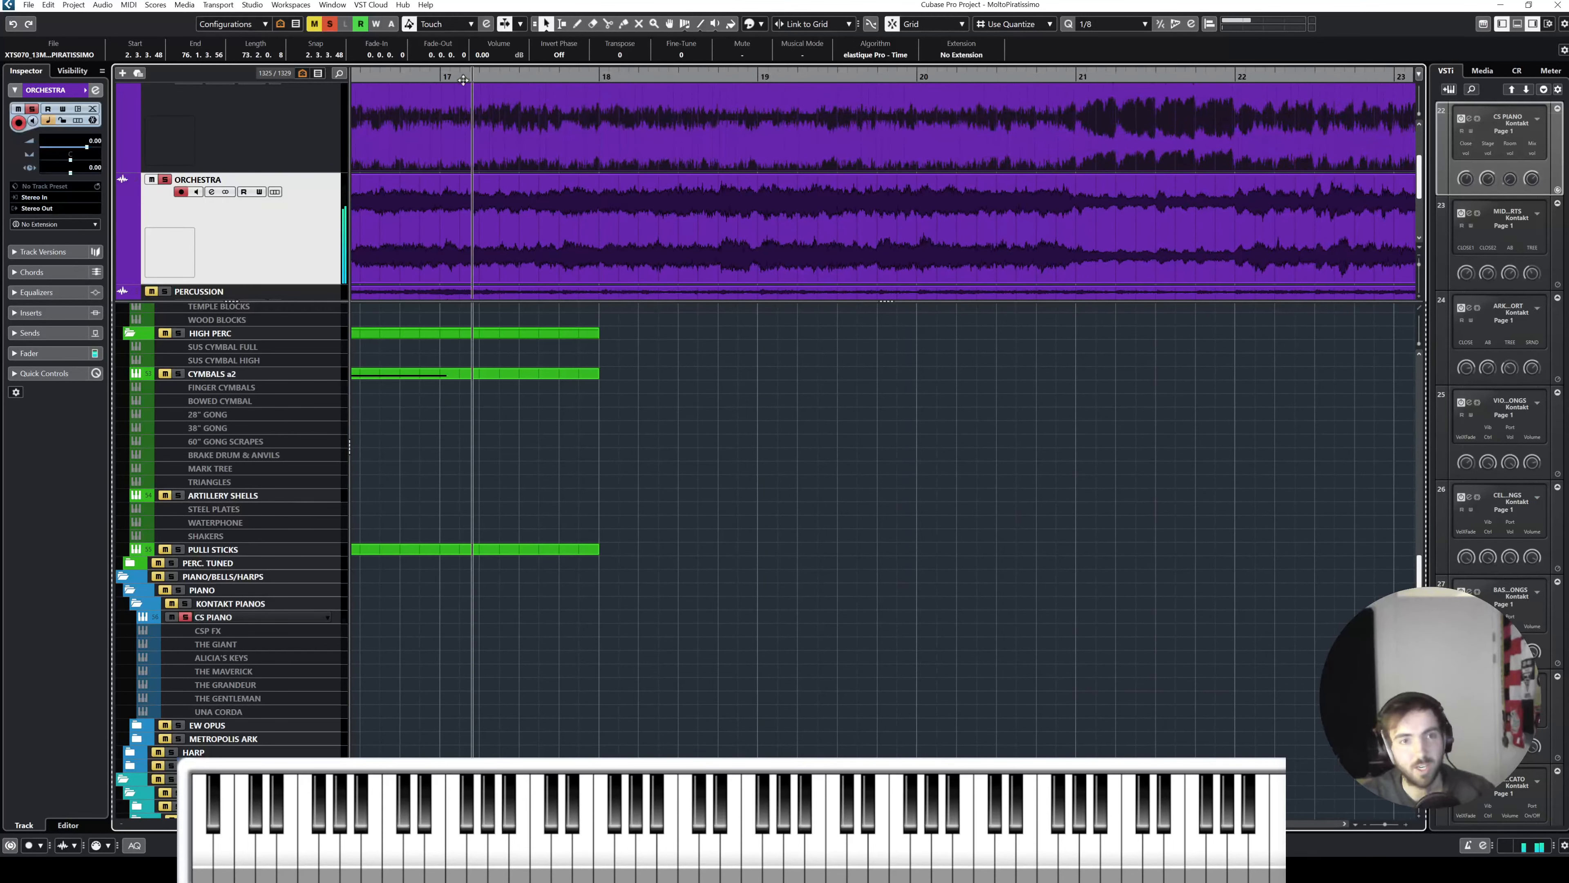
scroll(648, 228, left, 3)
click(581, 76)
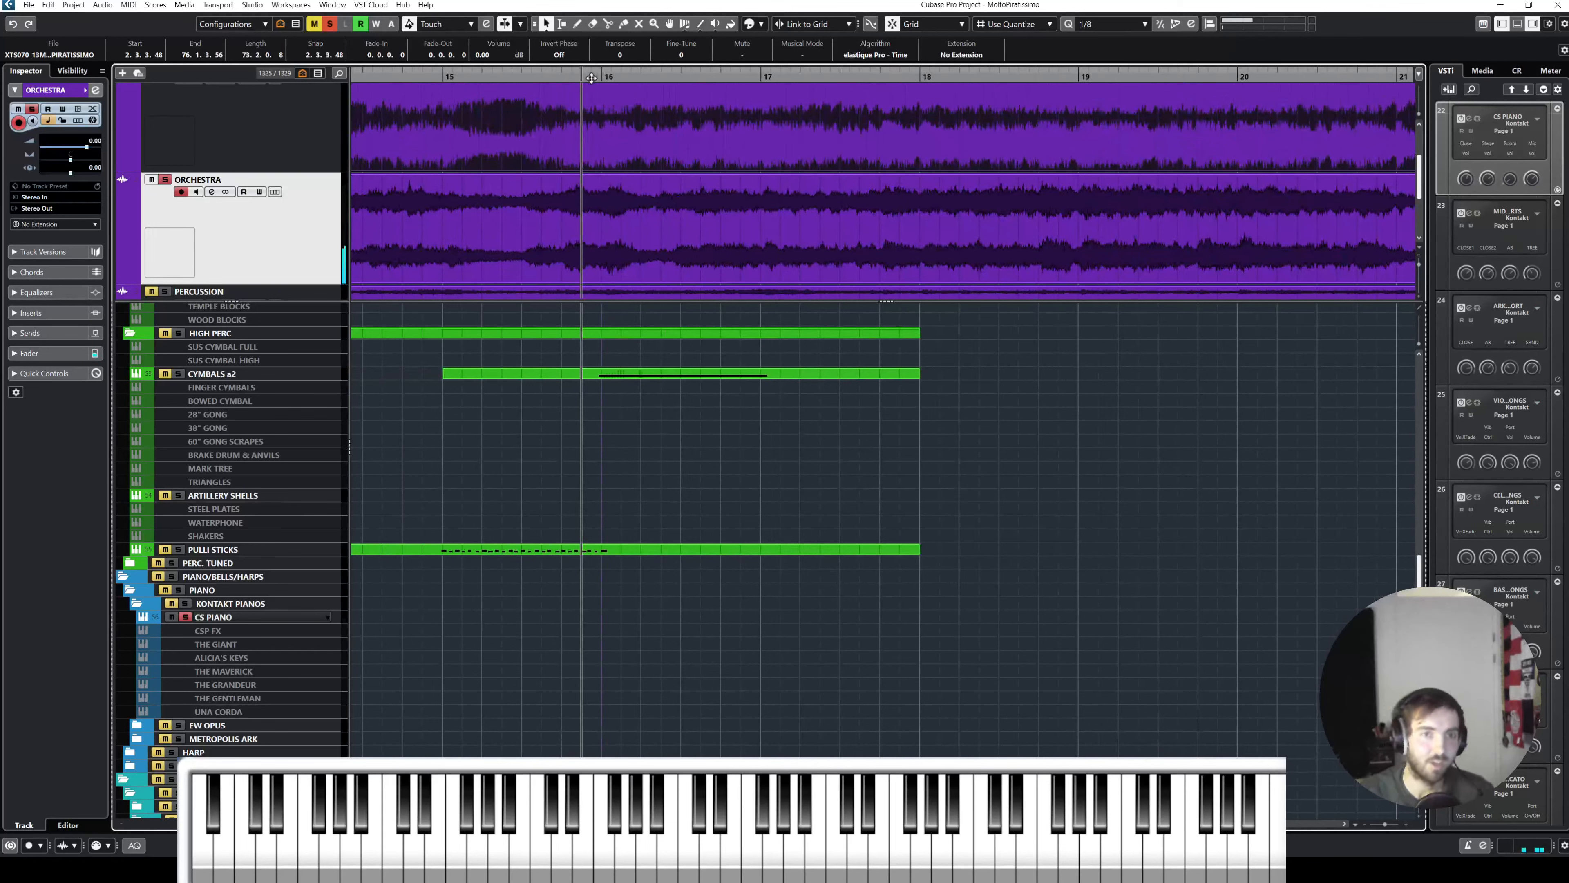
click(606, 75)
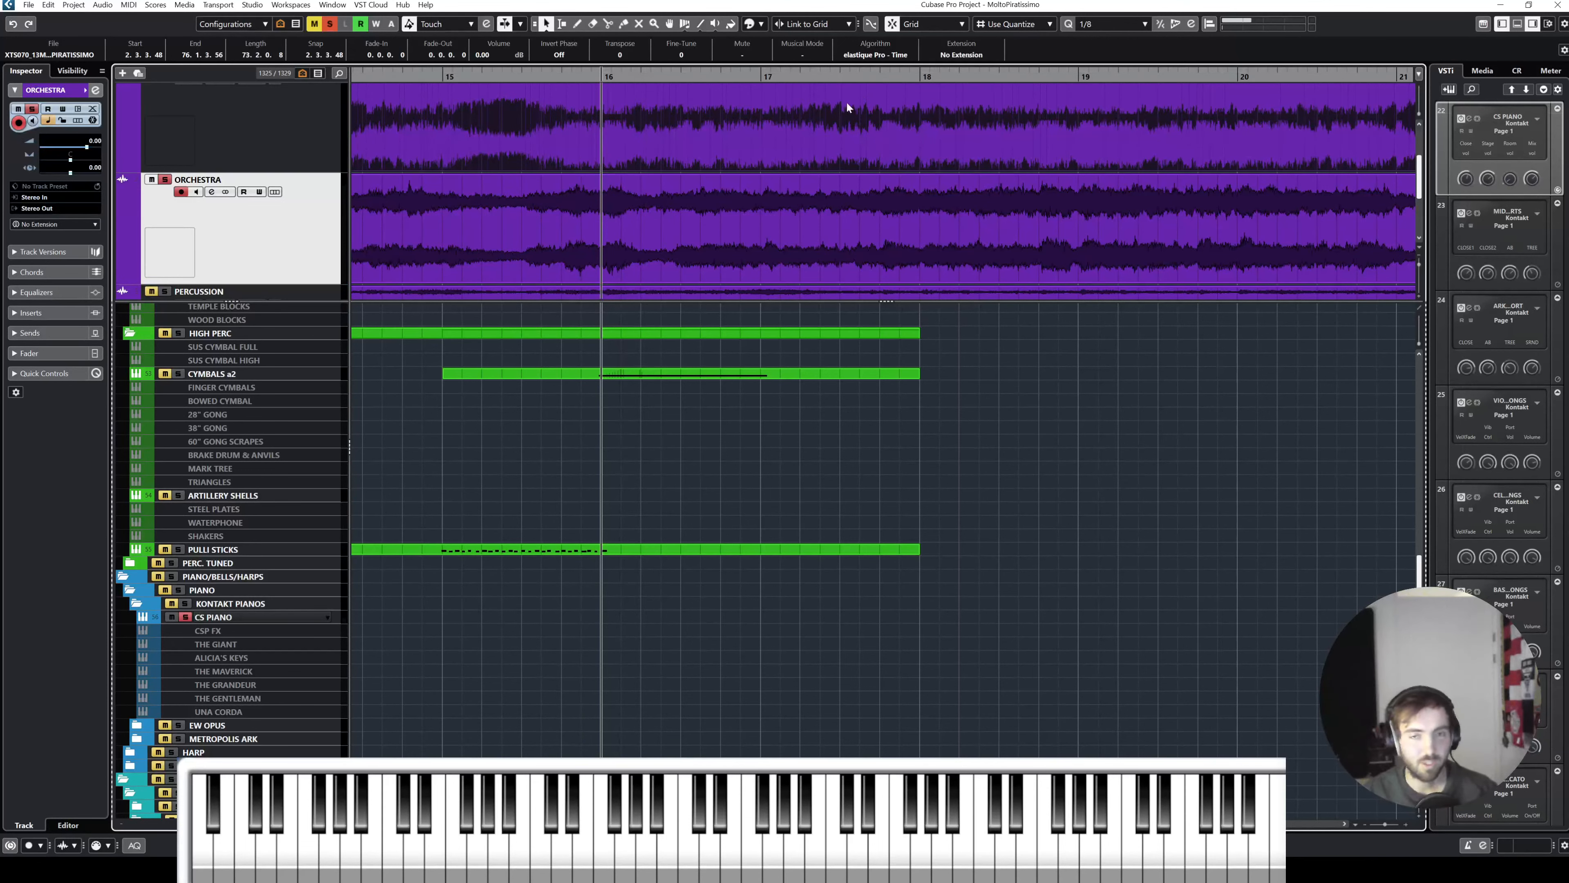
scroll(840, 143, right, 3)
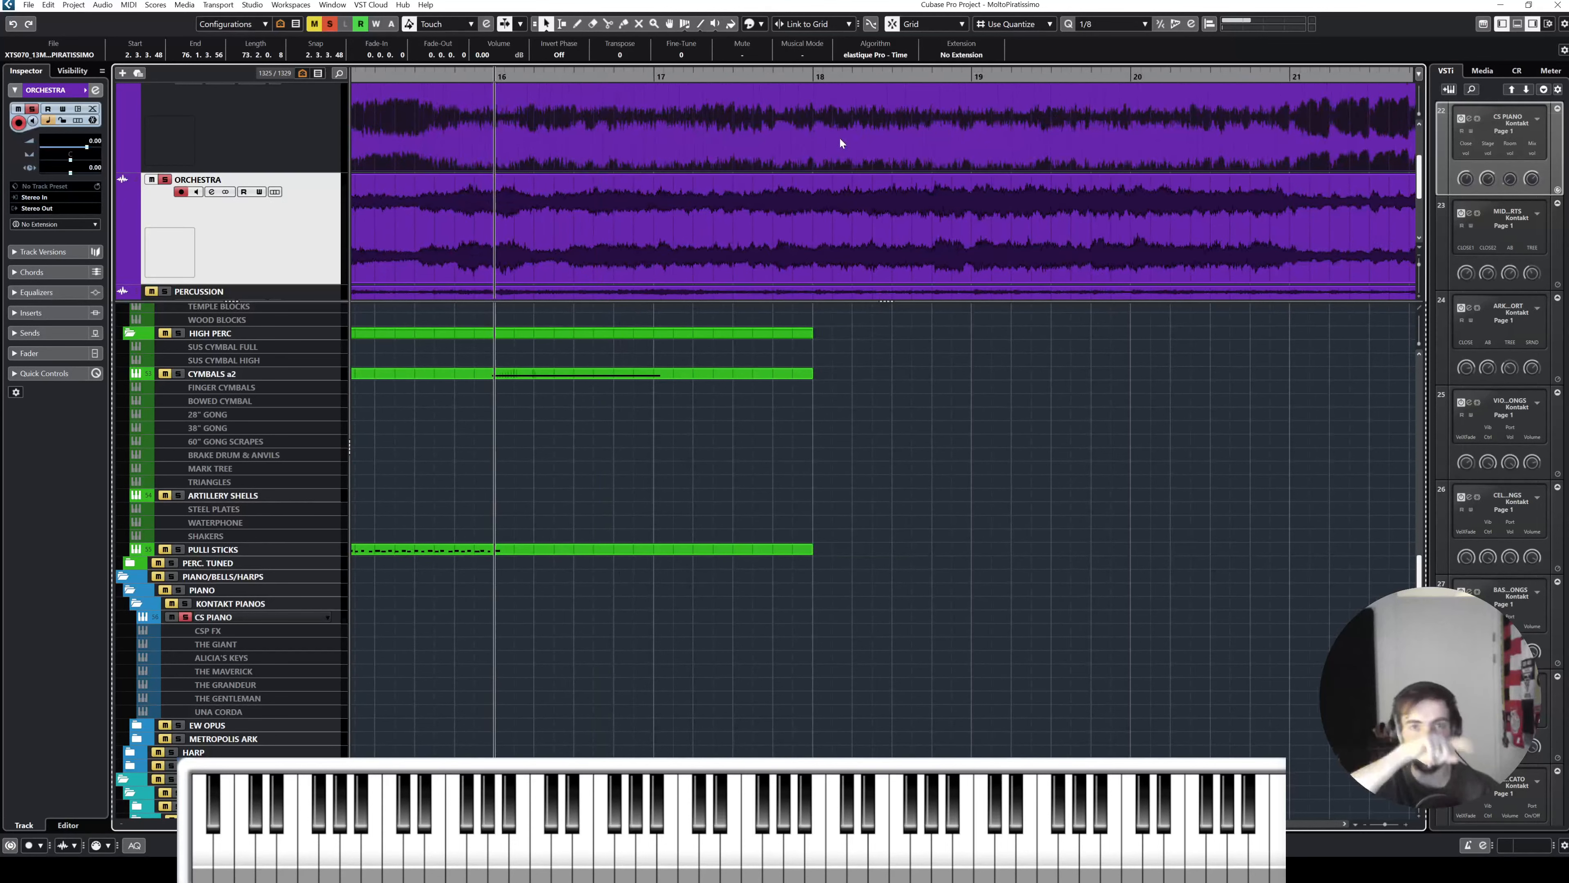
key(space)
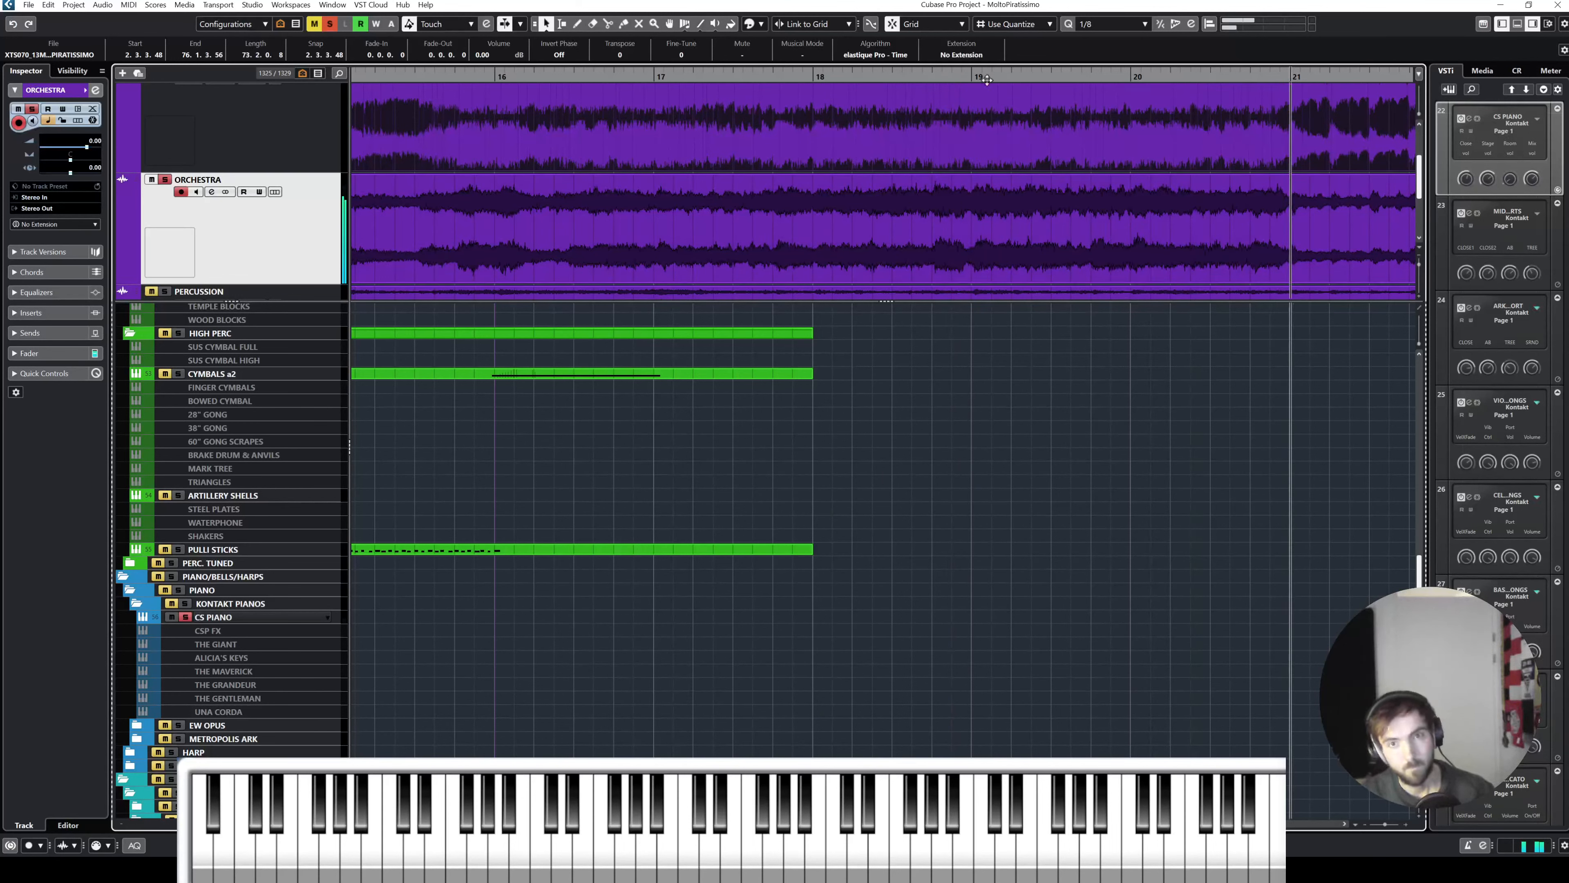
click(974, 77)
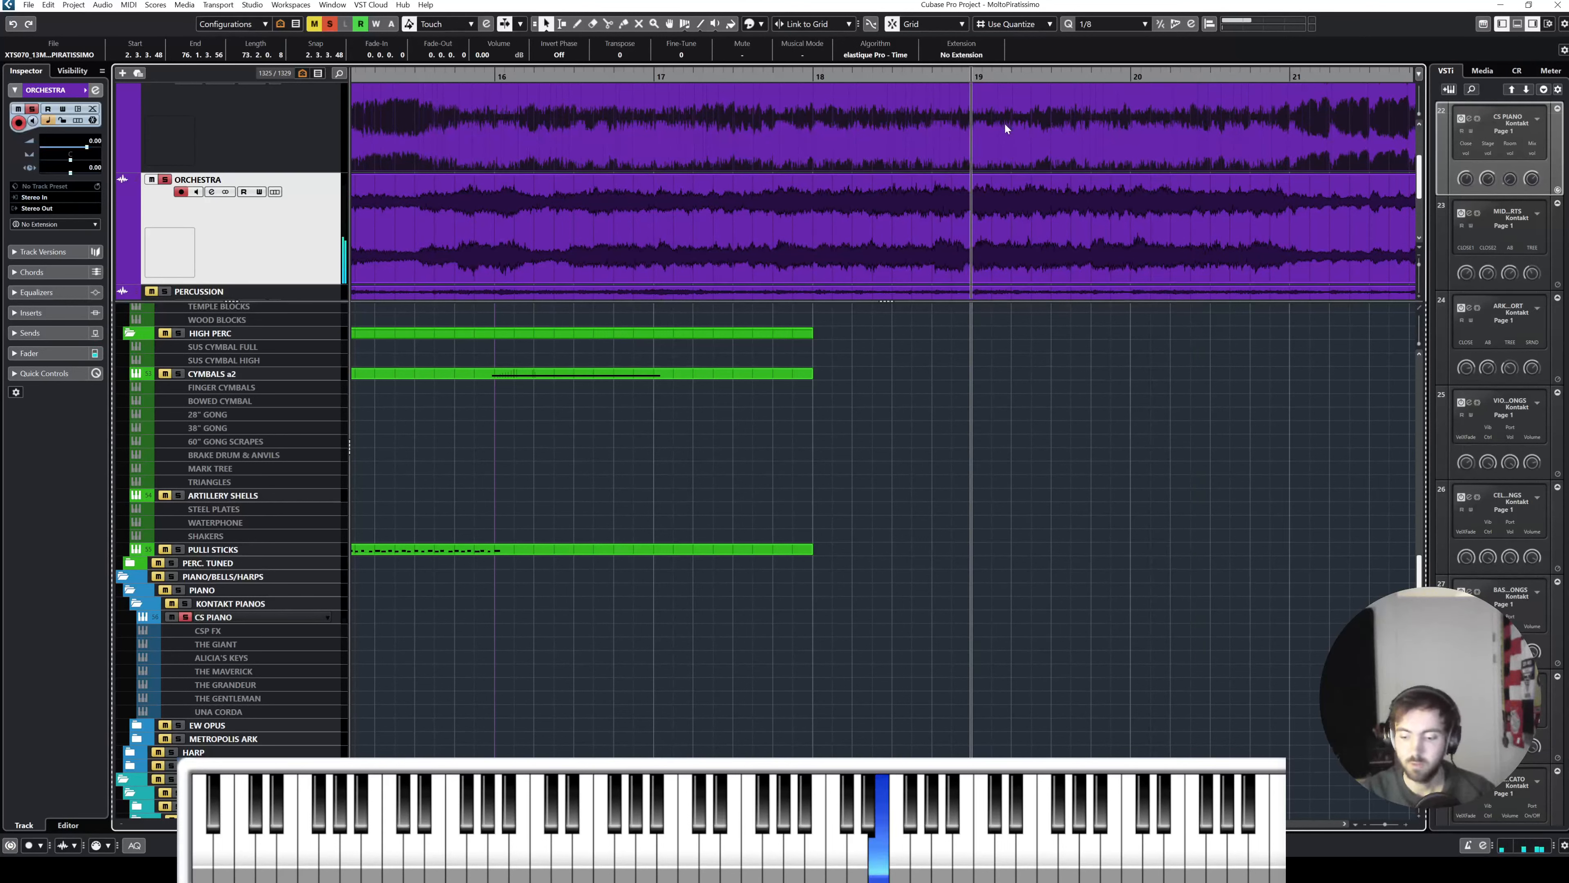
Step: Select the CS PIANO track and replay the ORCHESTRA reference from bars 18, 19 and 20 to work out the melody
click(299, 619)
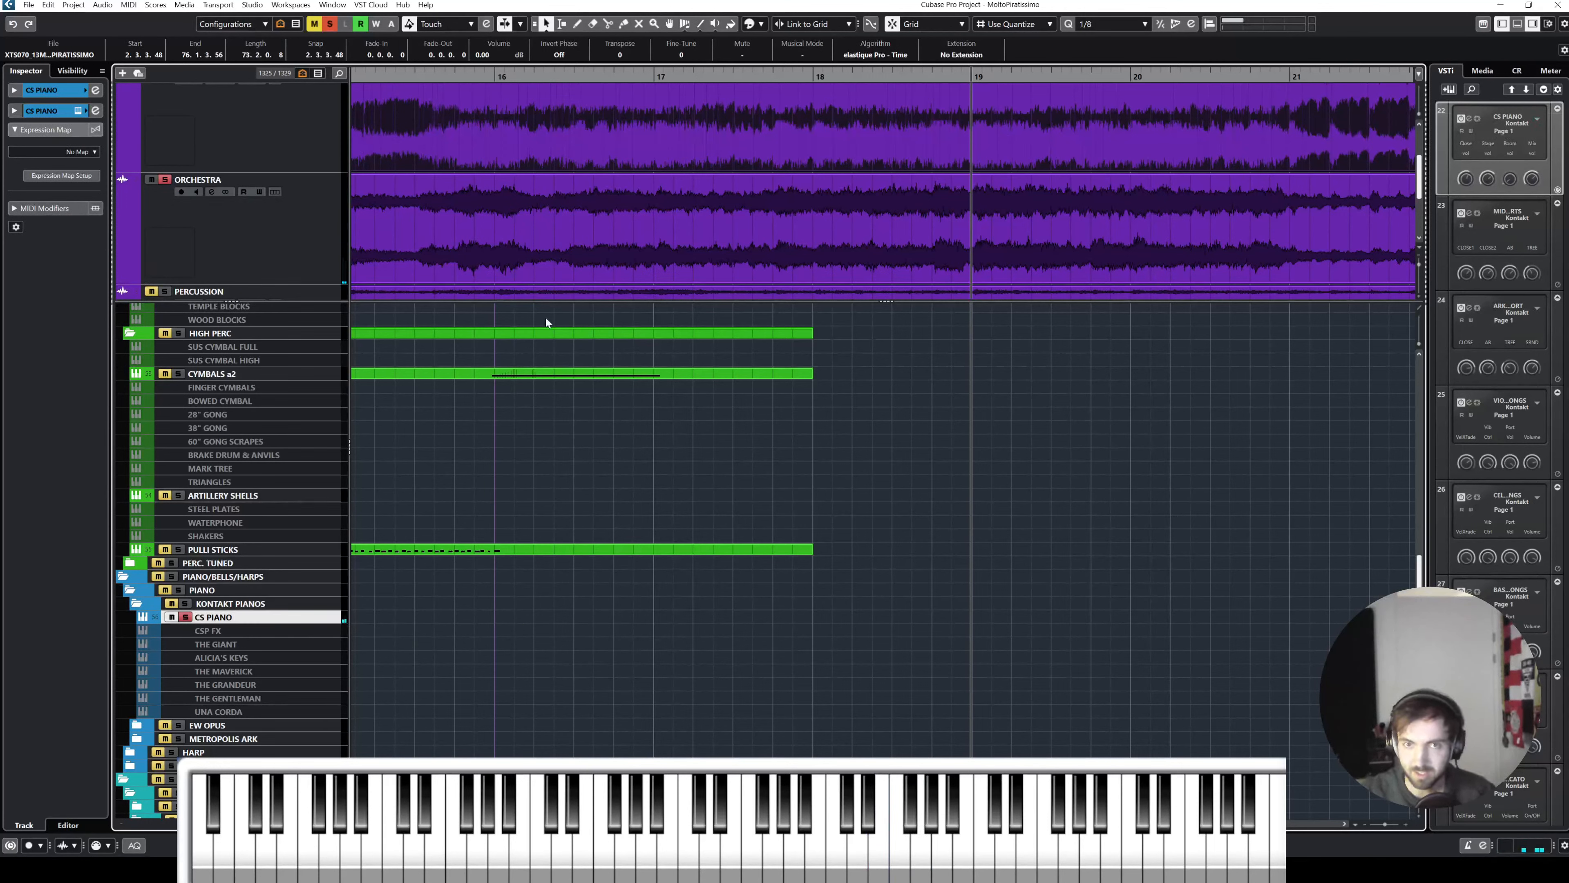
click(815, 77)
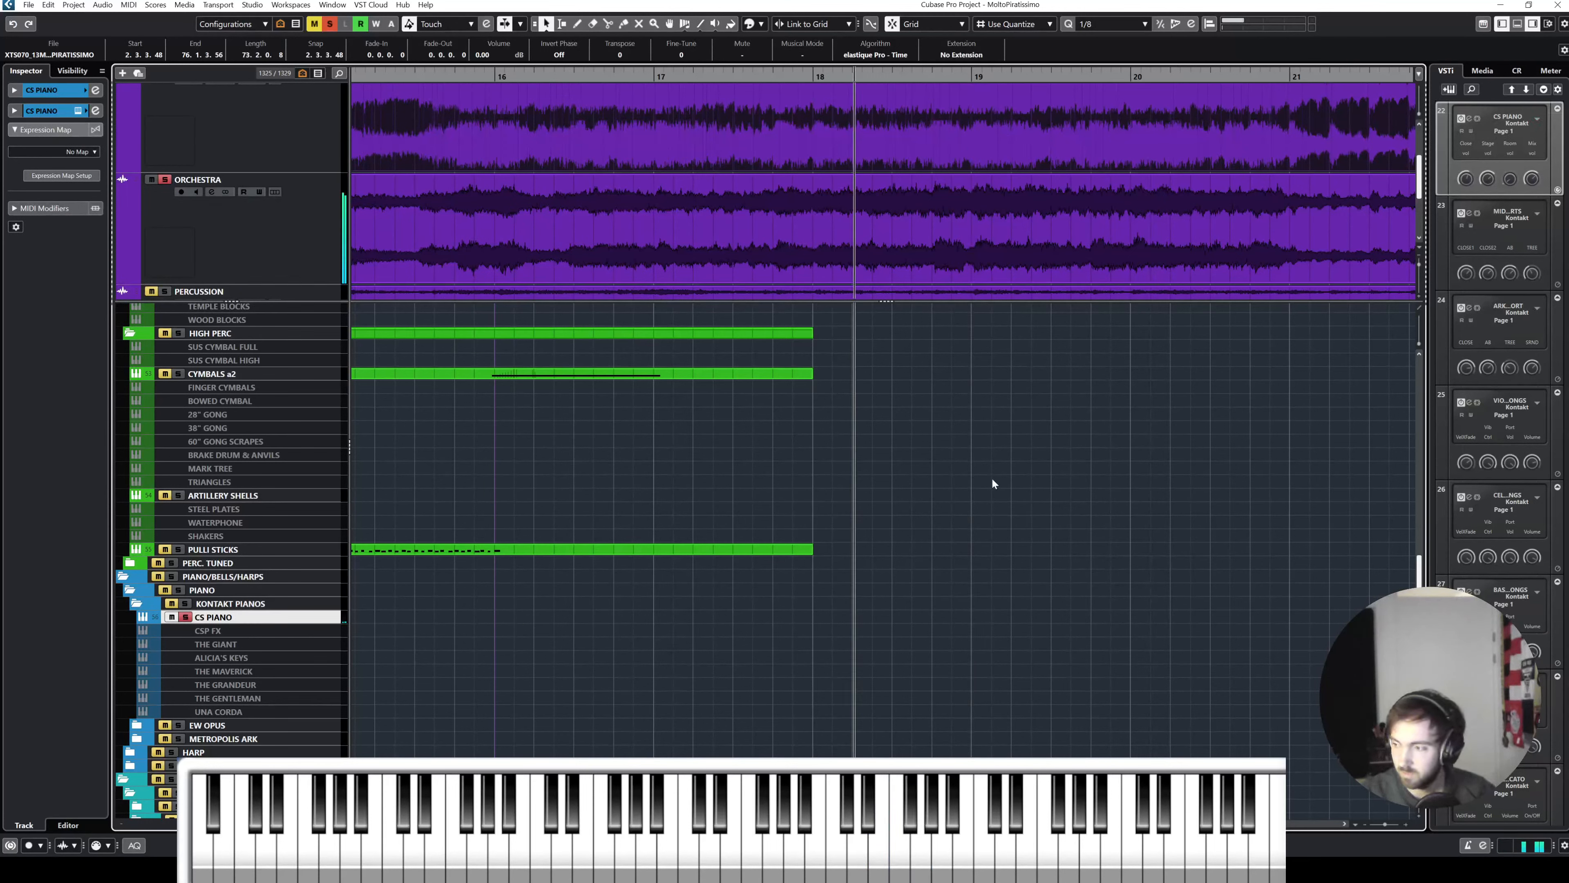
click(974, 75)
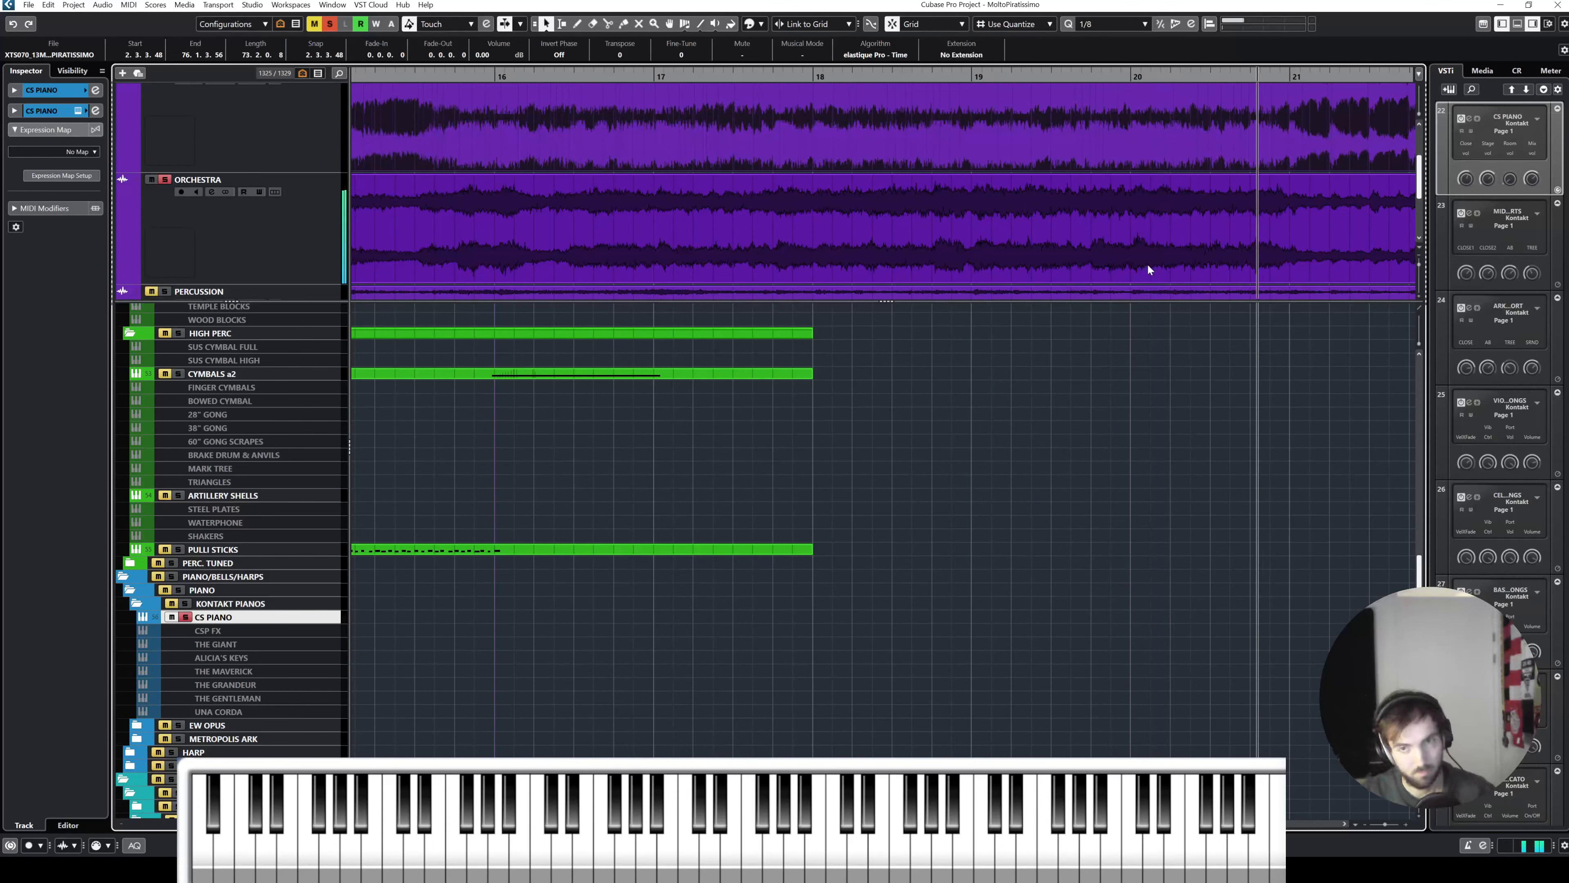
scroll(1151, 256, left, 2)
scroll(1196, 144, right, 4)
drag(1057, 78, 1026, 77)
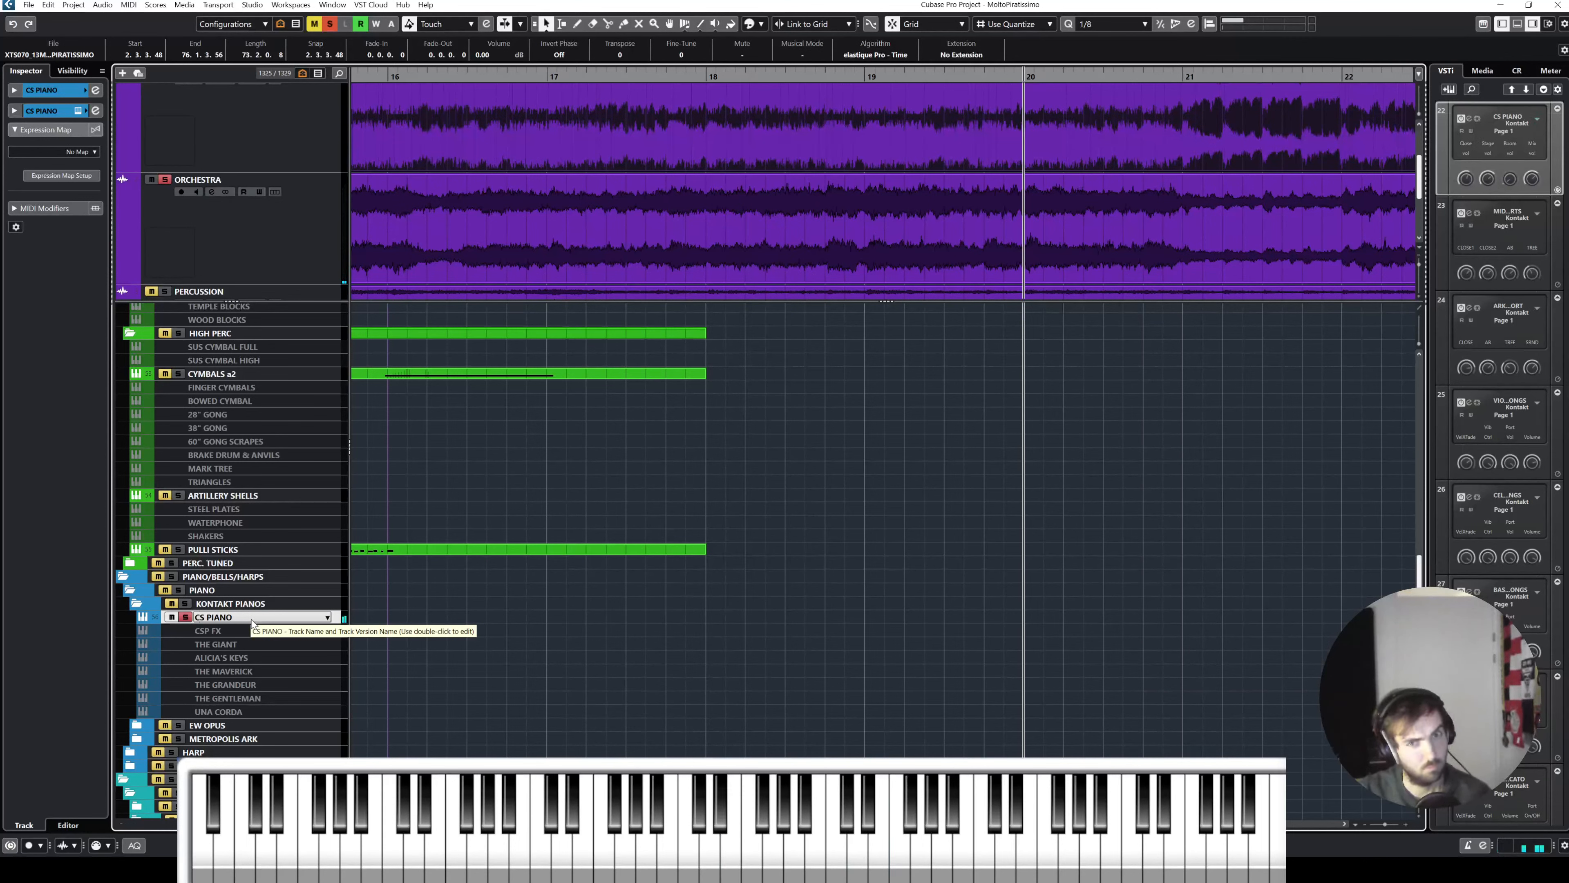
Step: Replay the ORCHESTRA reference through bars 19 and 20 and turn off the ORCHESTRA track's solo
click(861, 75)
key(space)
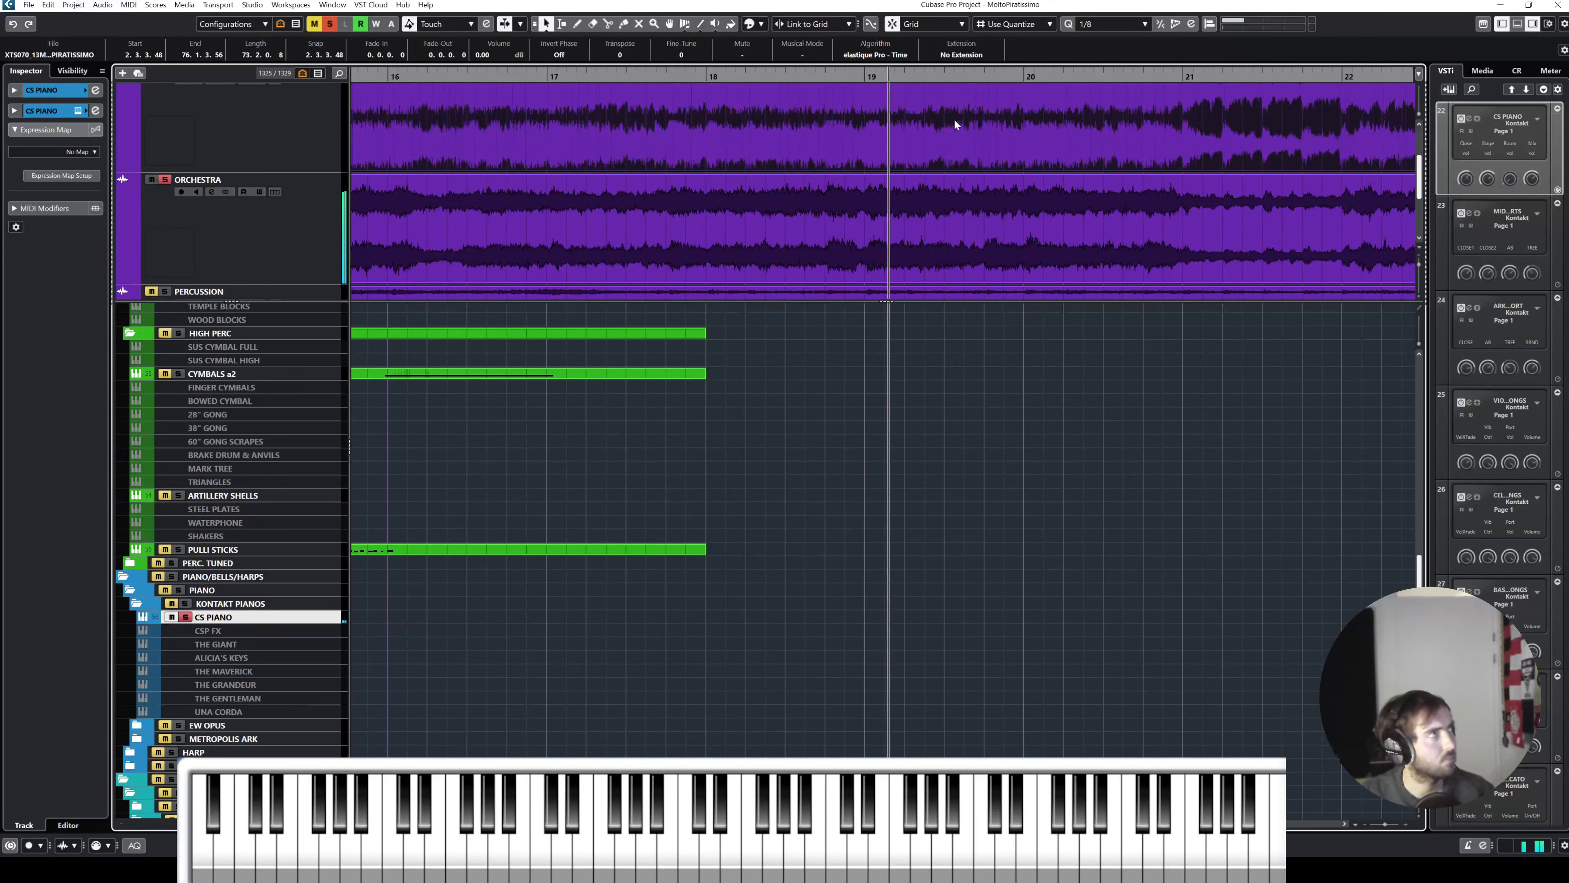
scroll(972, 131, right, 3)
scroll(972, 127, right, 3)
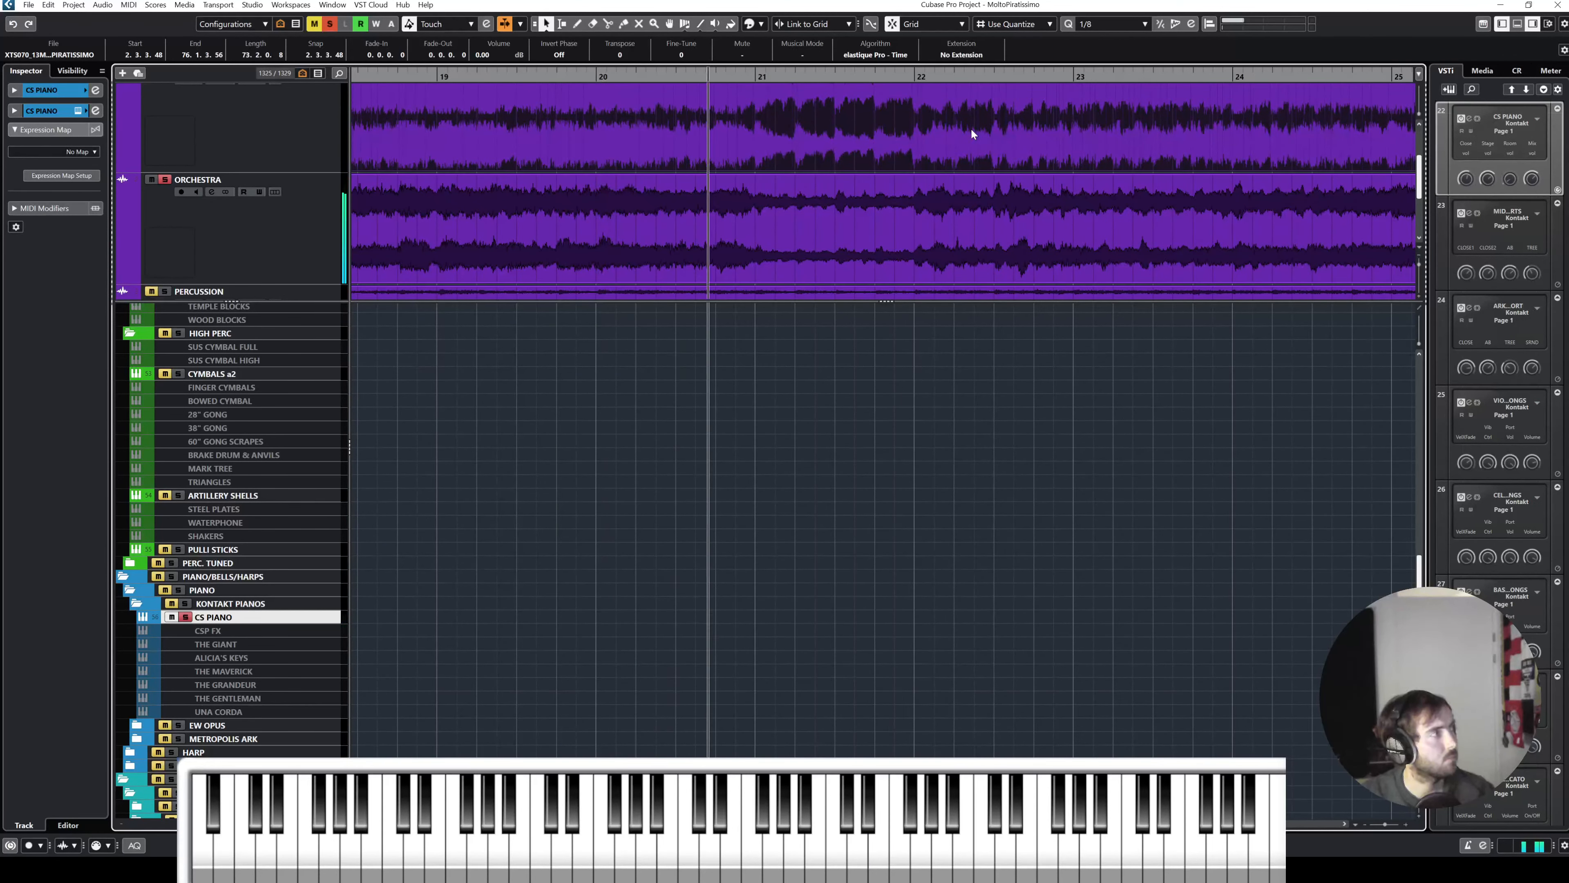
drag(701, 76, 658, 75)
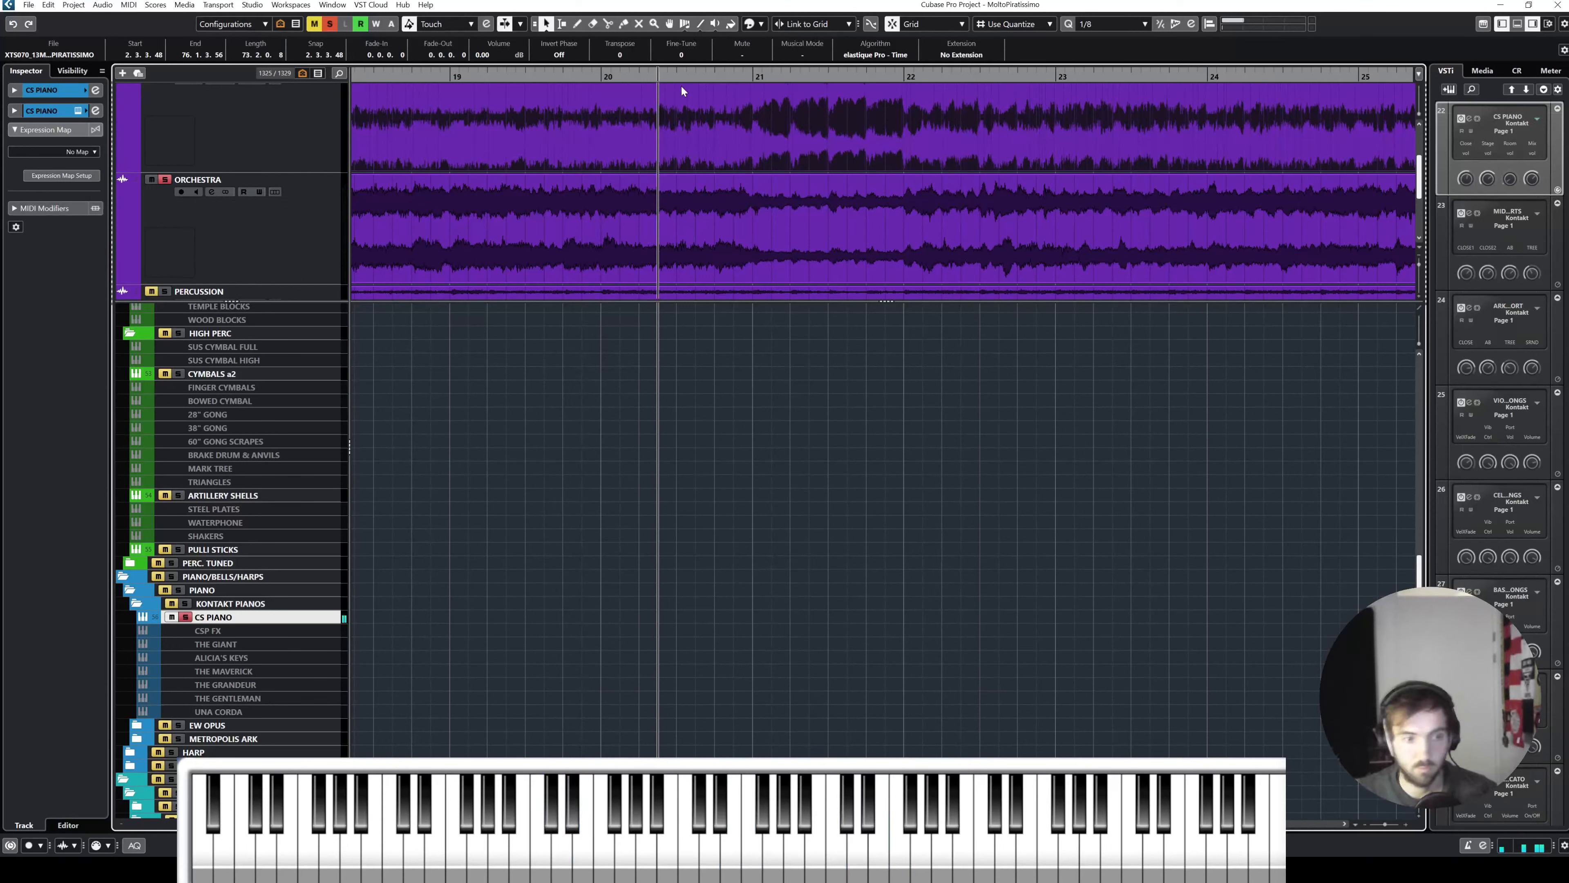
click(461, 79)
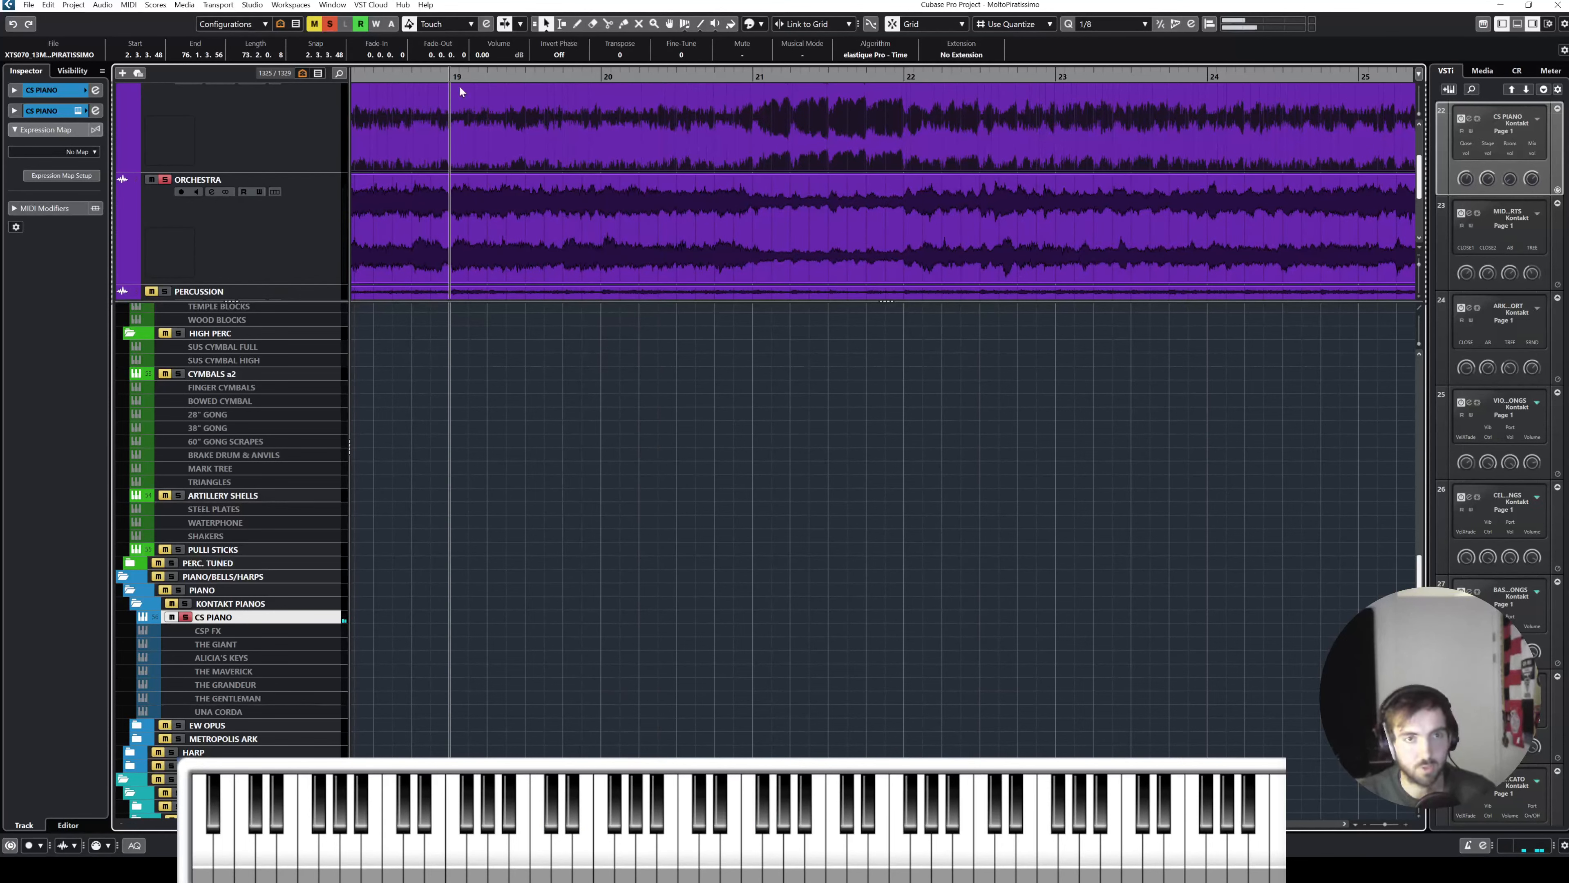
click(165, 179)
key(KP_Multiply)
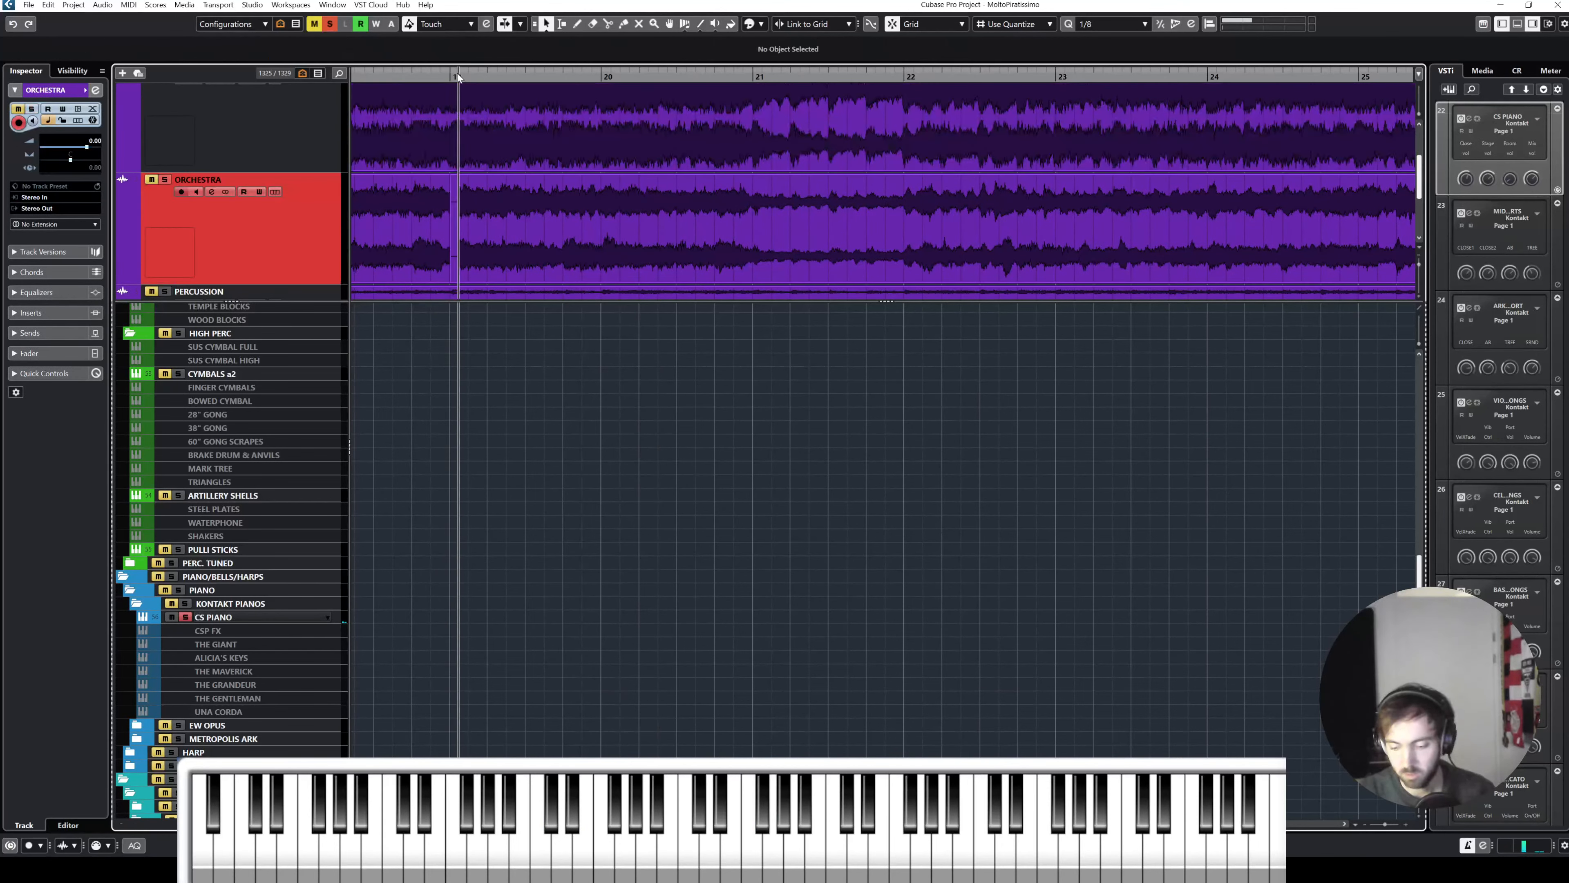
key(space)
key(Delete)
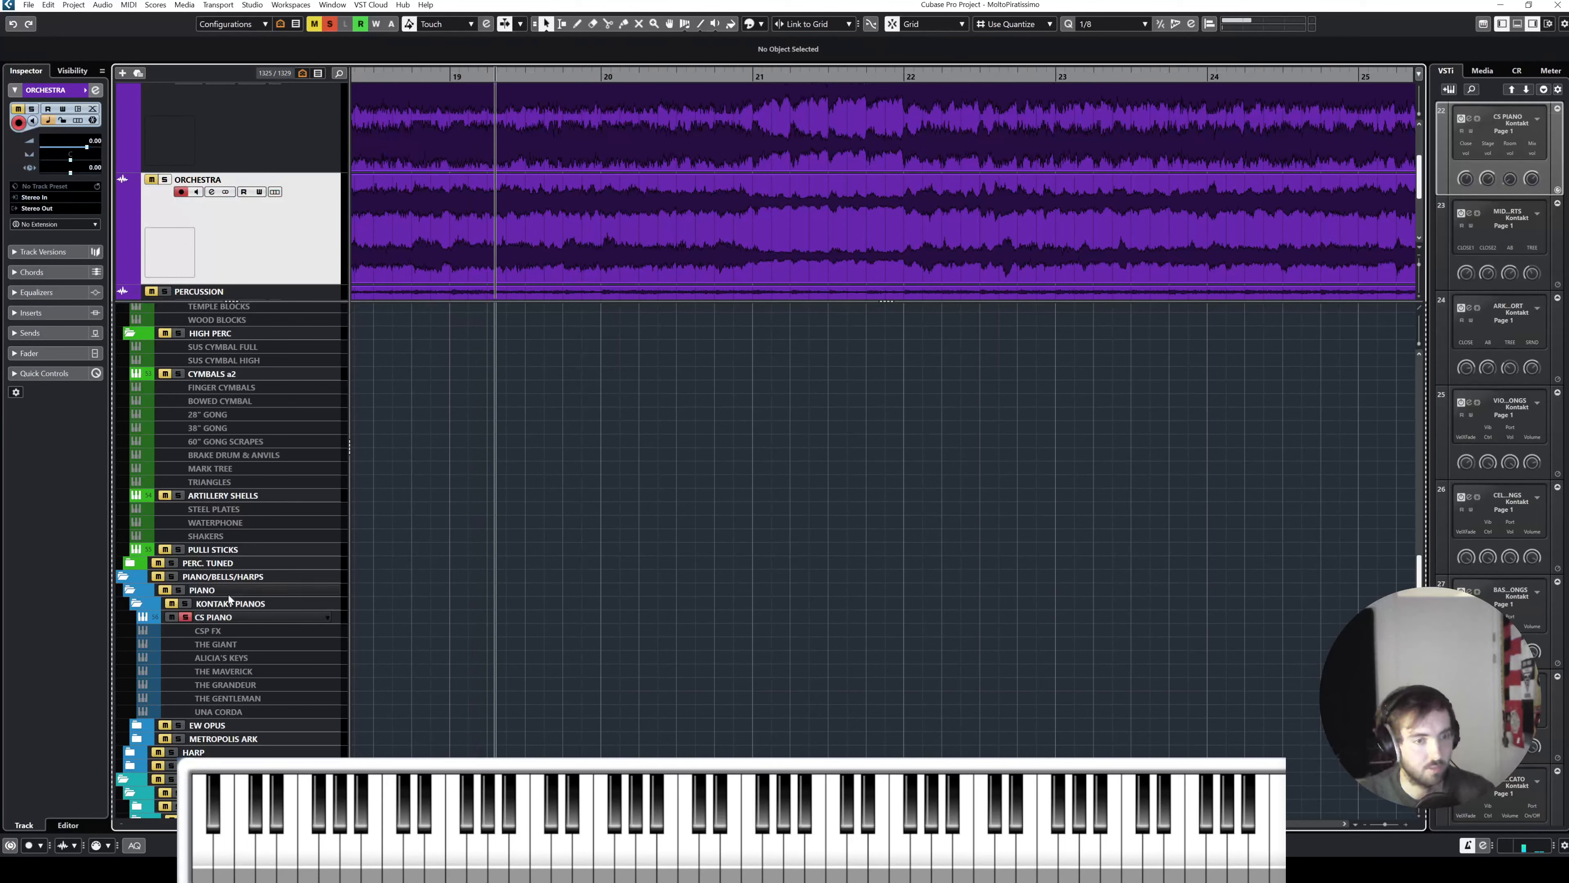
Step: Try to record the melody on the CS PIANO track from bar 19
click(230, 617)
scroll(642, 410, down, 5)
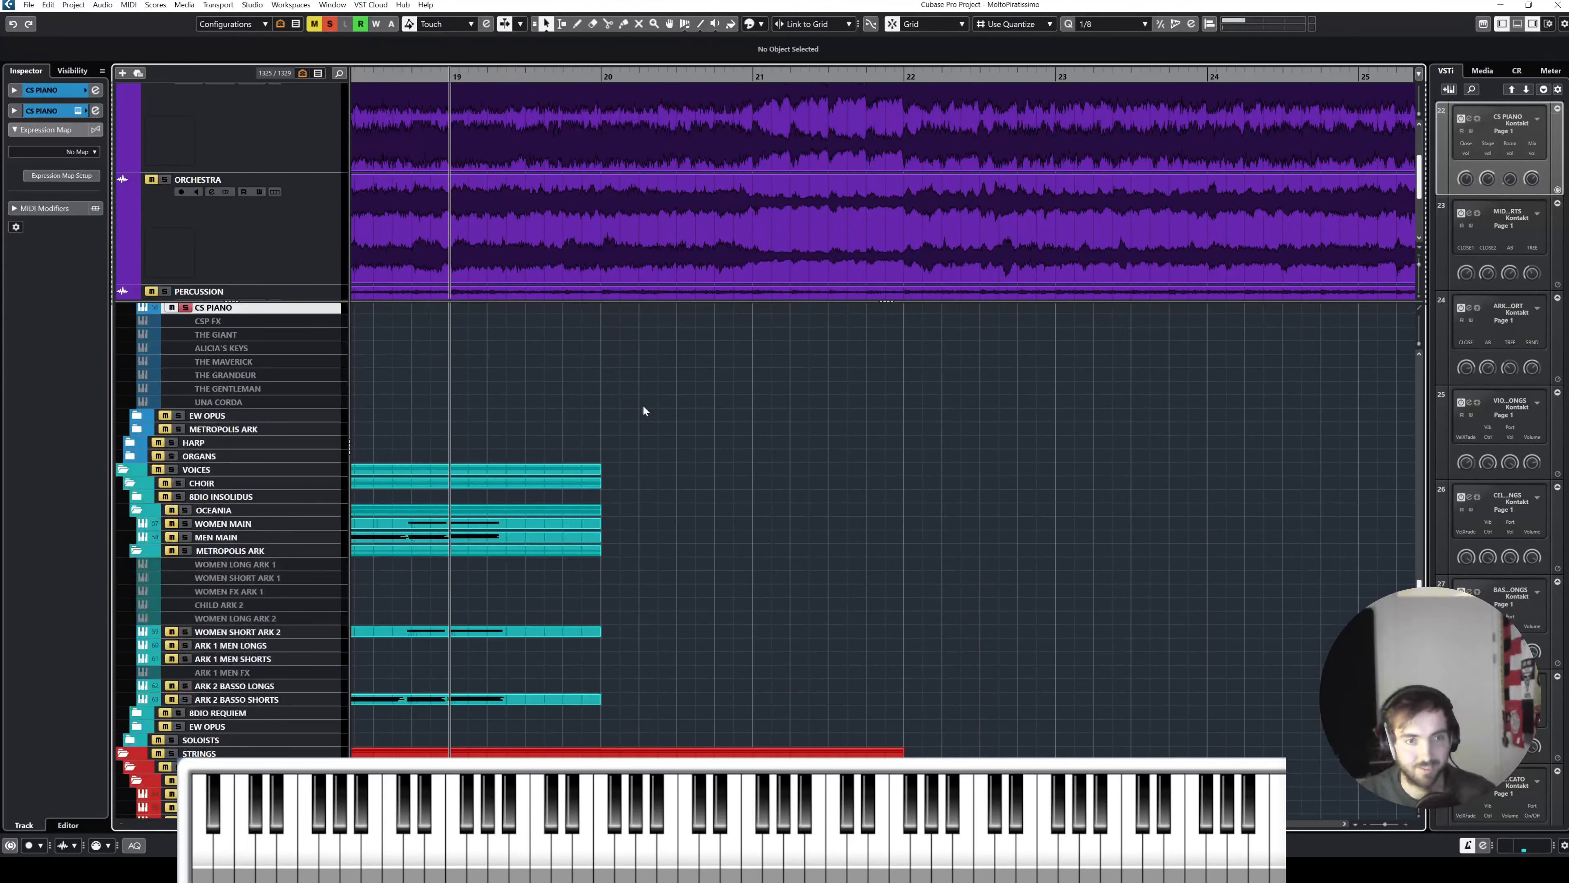
key(KP_Multiply)
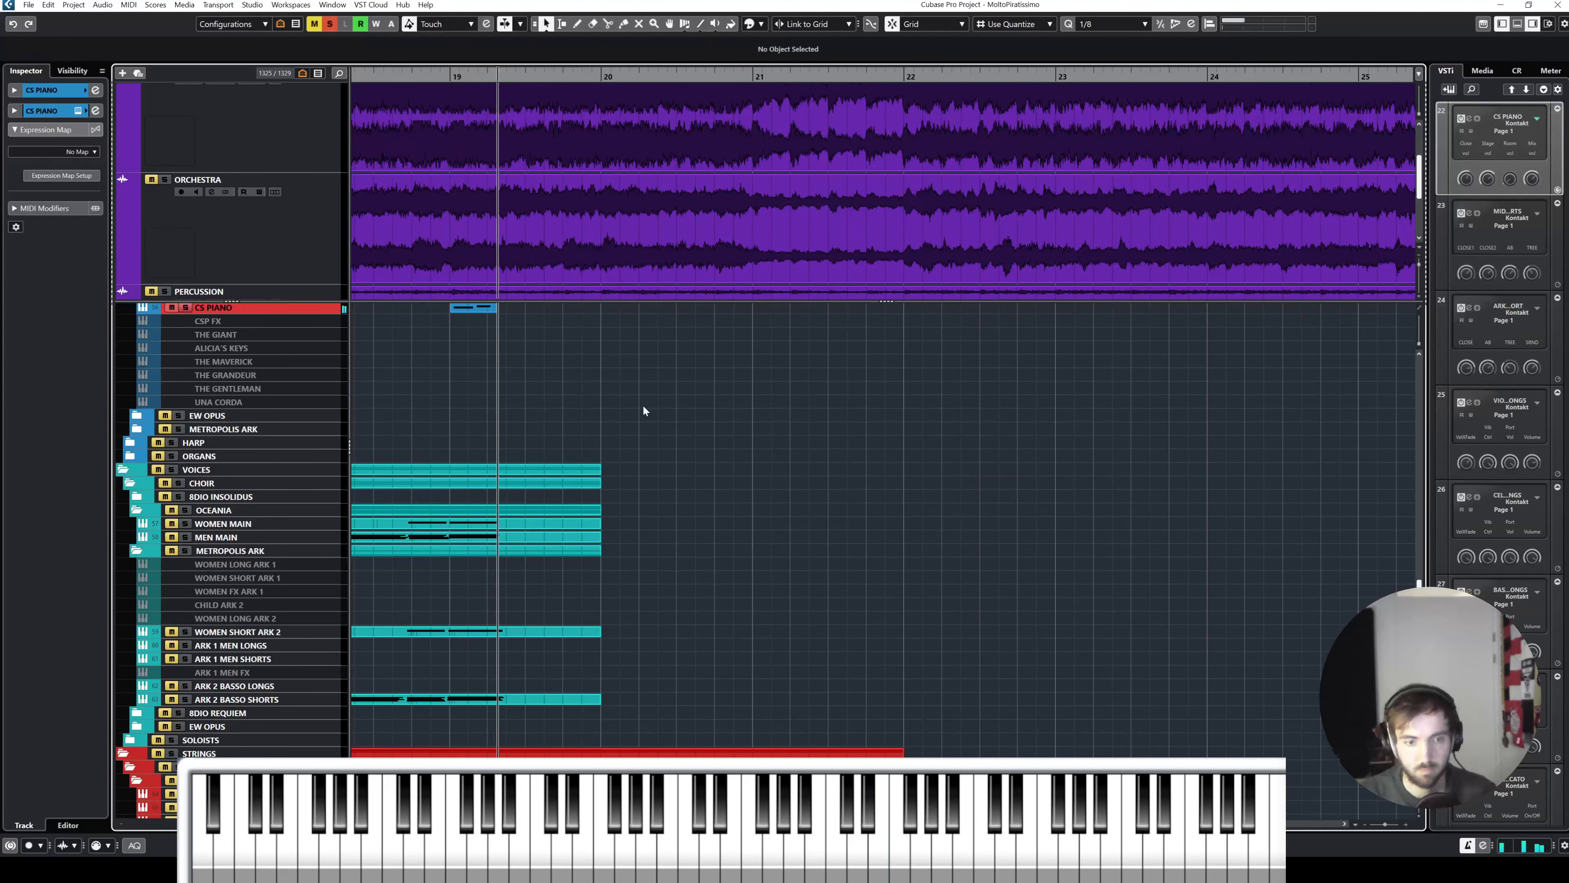
key(space)
key(Delete)
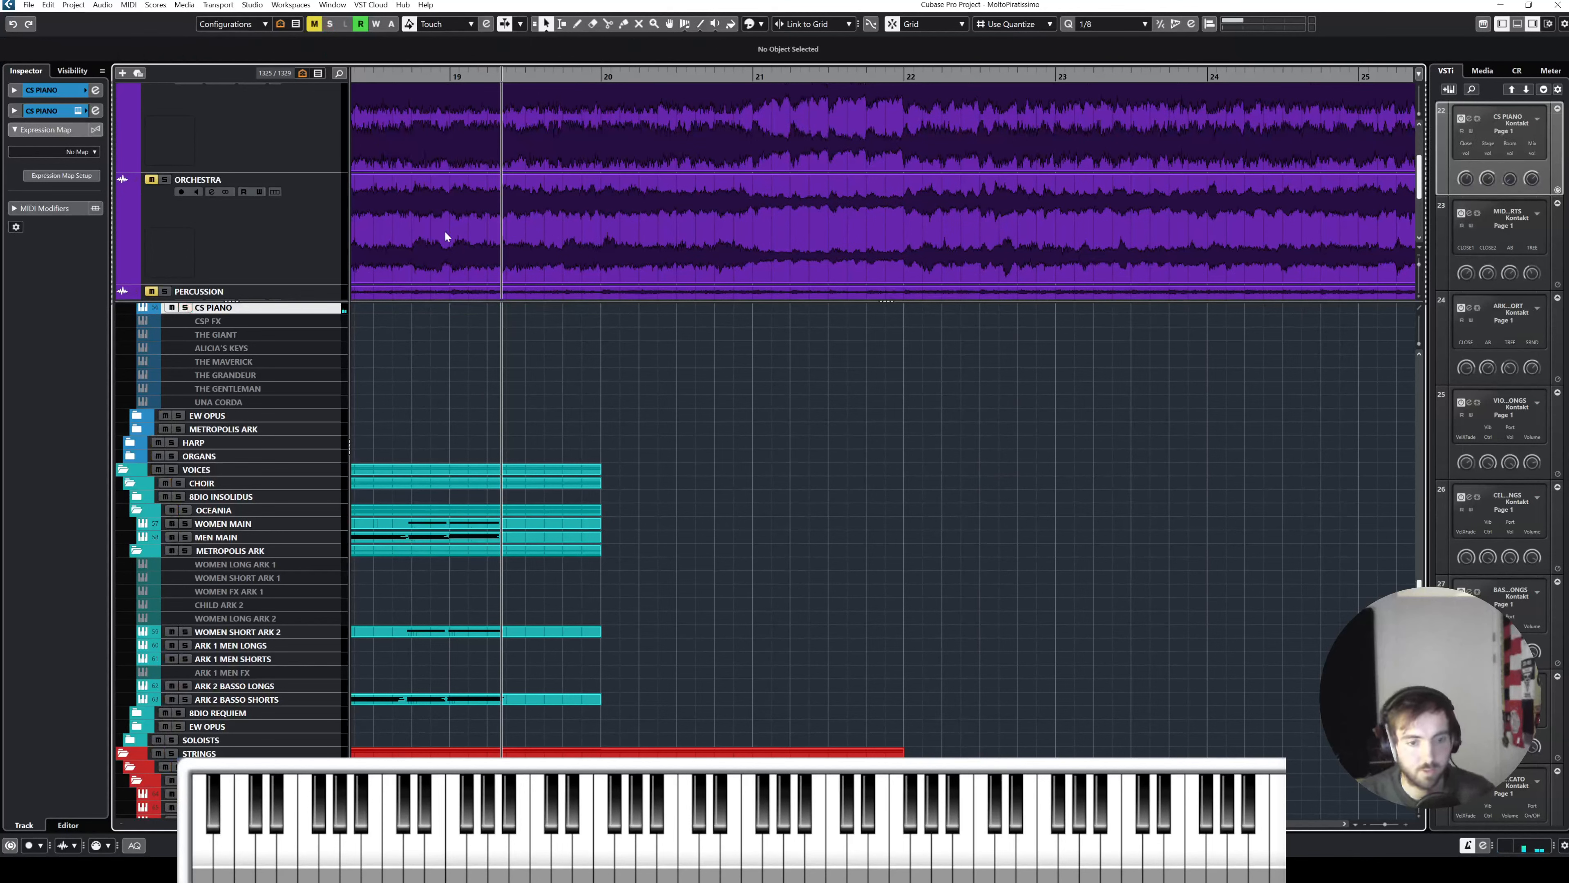
Step: Record the melody for bars 19 and 20 on the CS PIANO track, starting the take in bar 18
click(371, 74)
key(KP_Multiply)
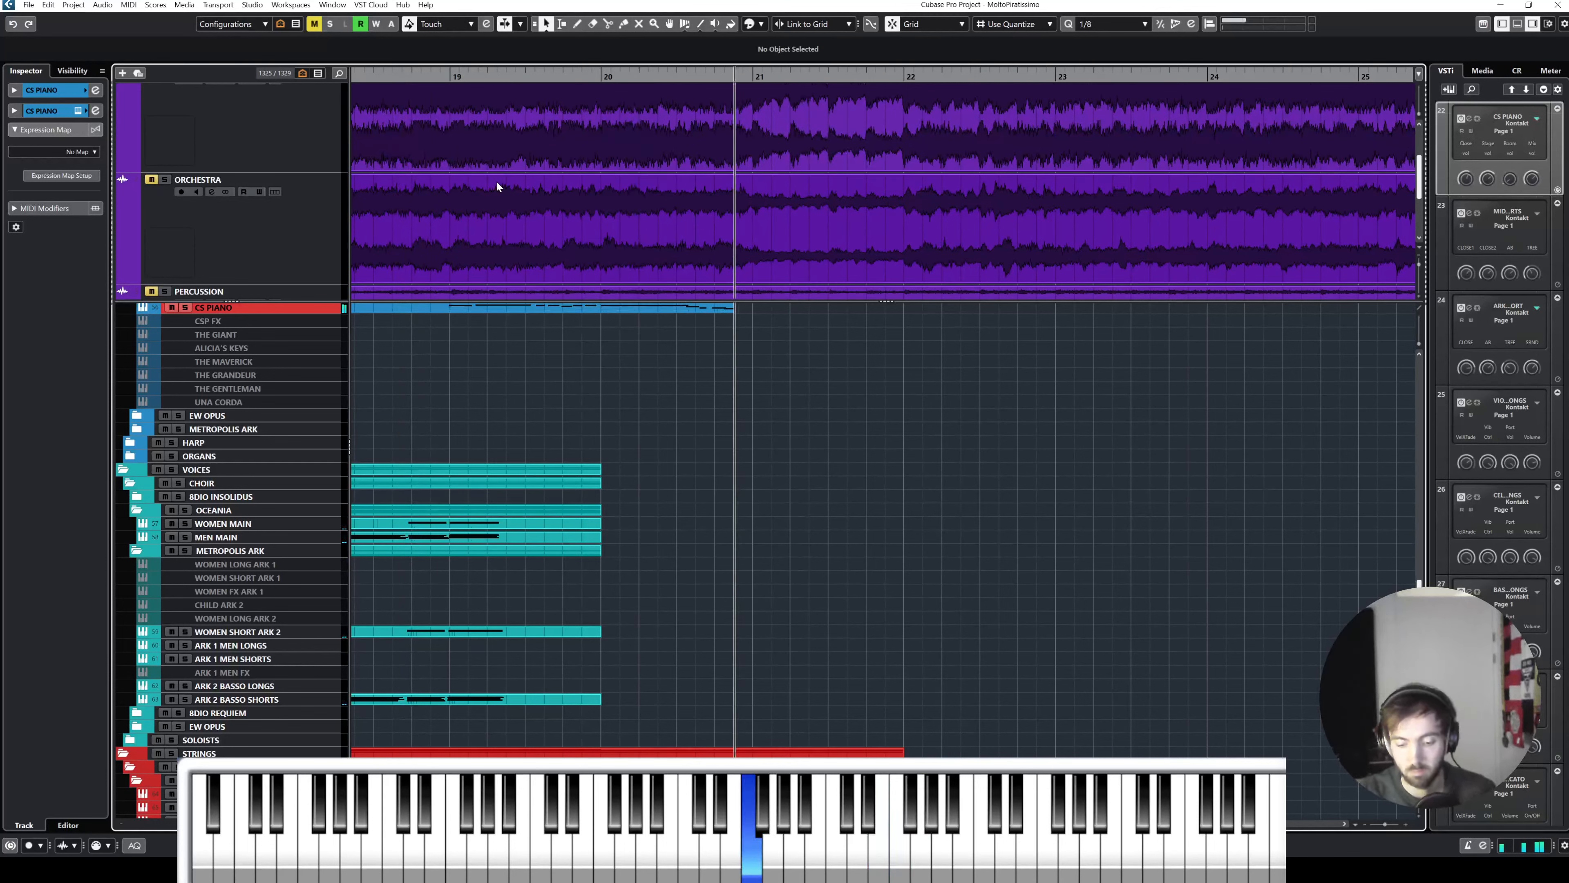
key(space)
Step: Open the recorded CS PIANO melody and select all its notes to examine them
double_click(676, 310)
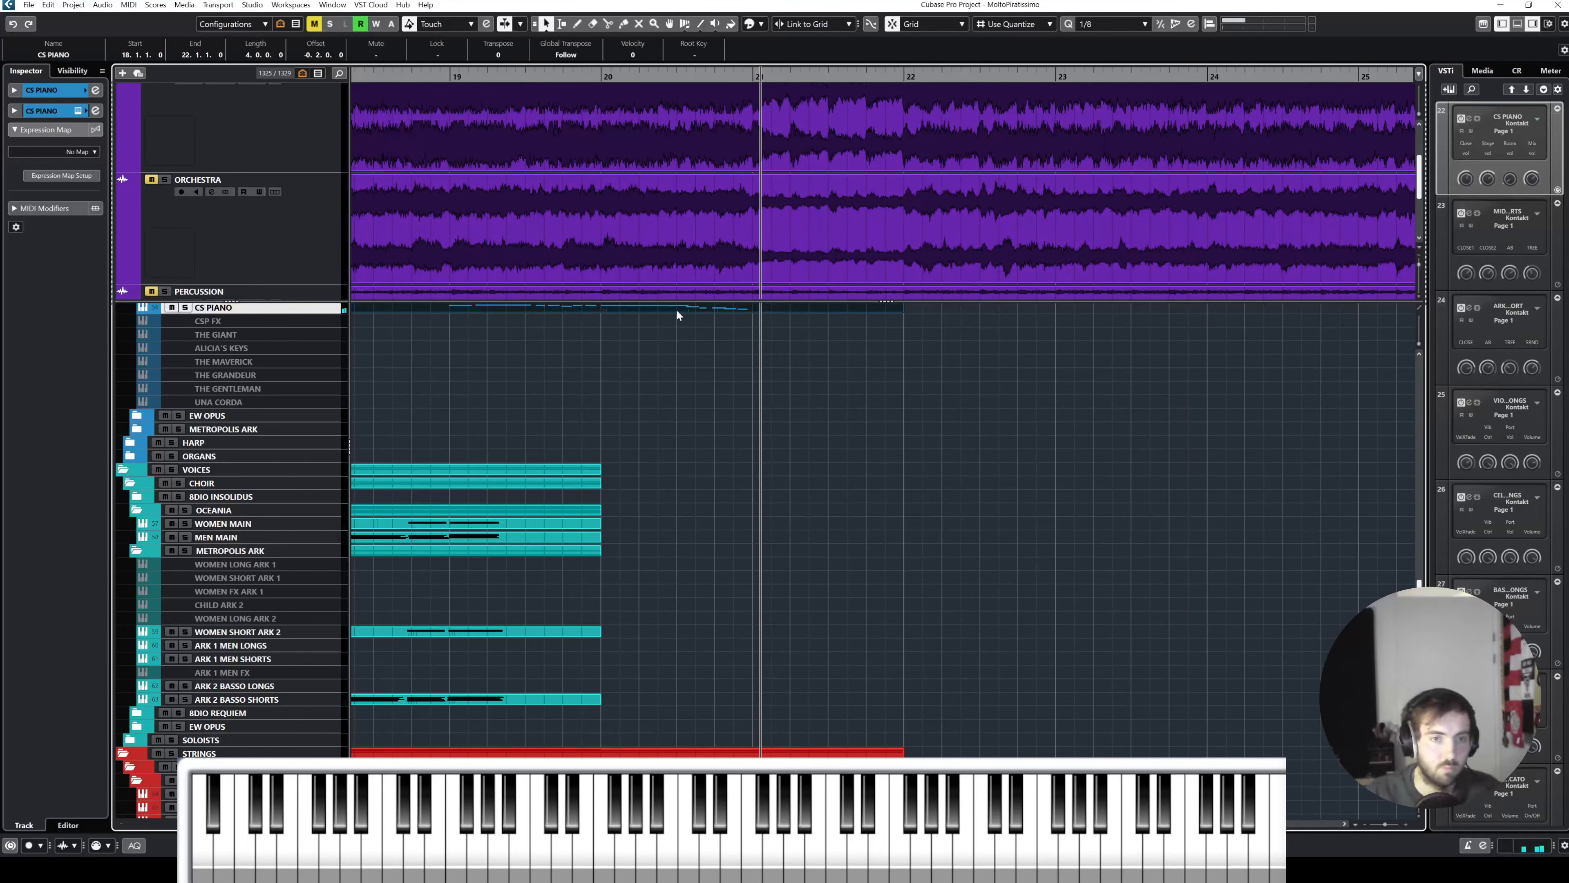
key(ctrl+a)
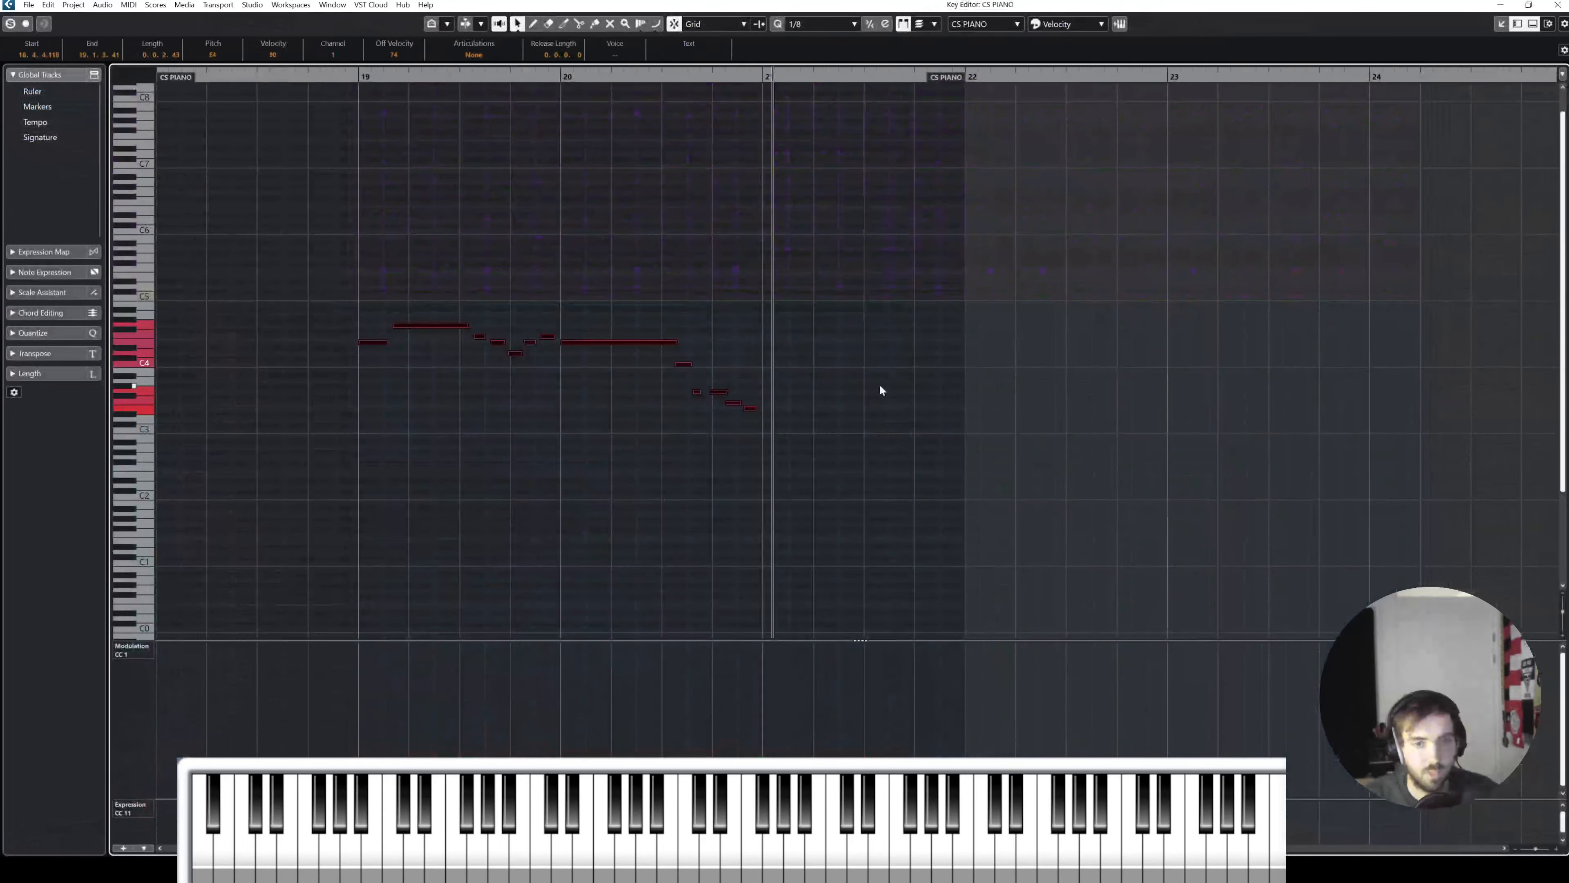
click(1557, 4)
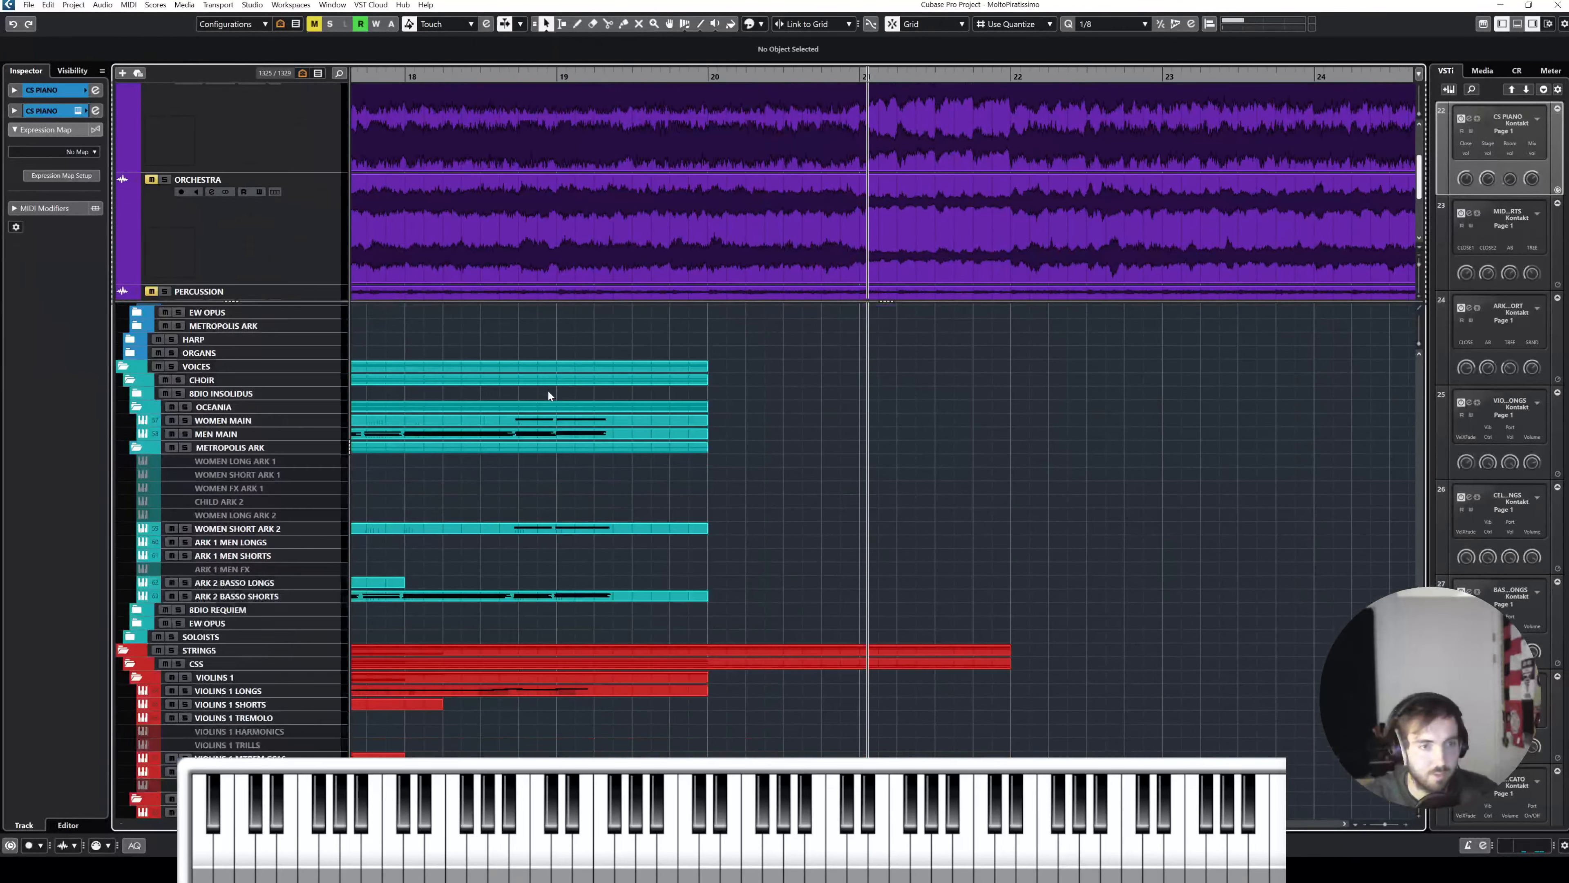
Step: Extend the VIOLINS 1 LONGS part from bar 20 to 22.4.3 and open it for note editing
click(673, 693)
drag(705, 694, 1145, 694)
double_click(745, 691)
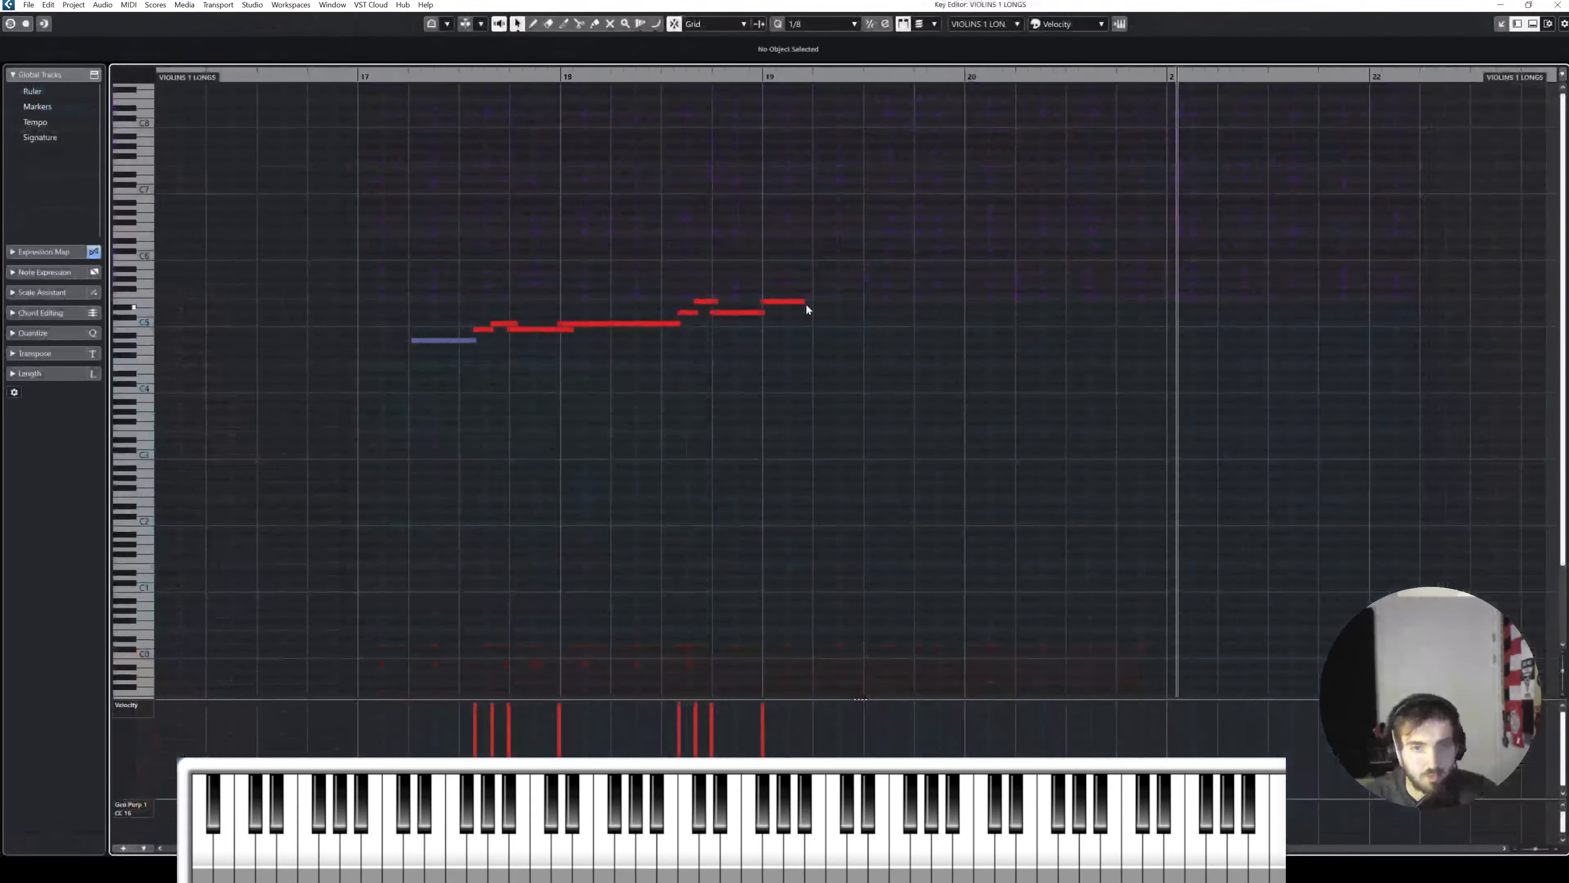
Step: Lengthen the VIOLINS 1 LONGS note at bar 19 to about three beats and play the passage back
drag(805, 303, 913, 301)
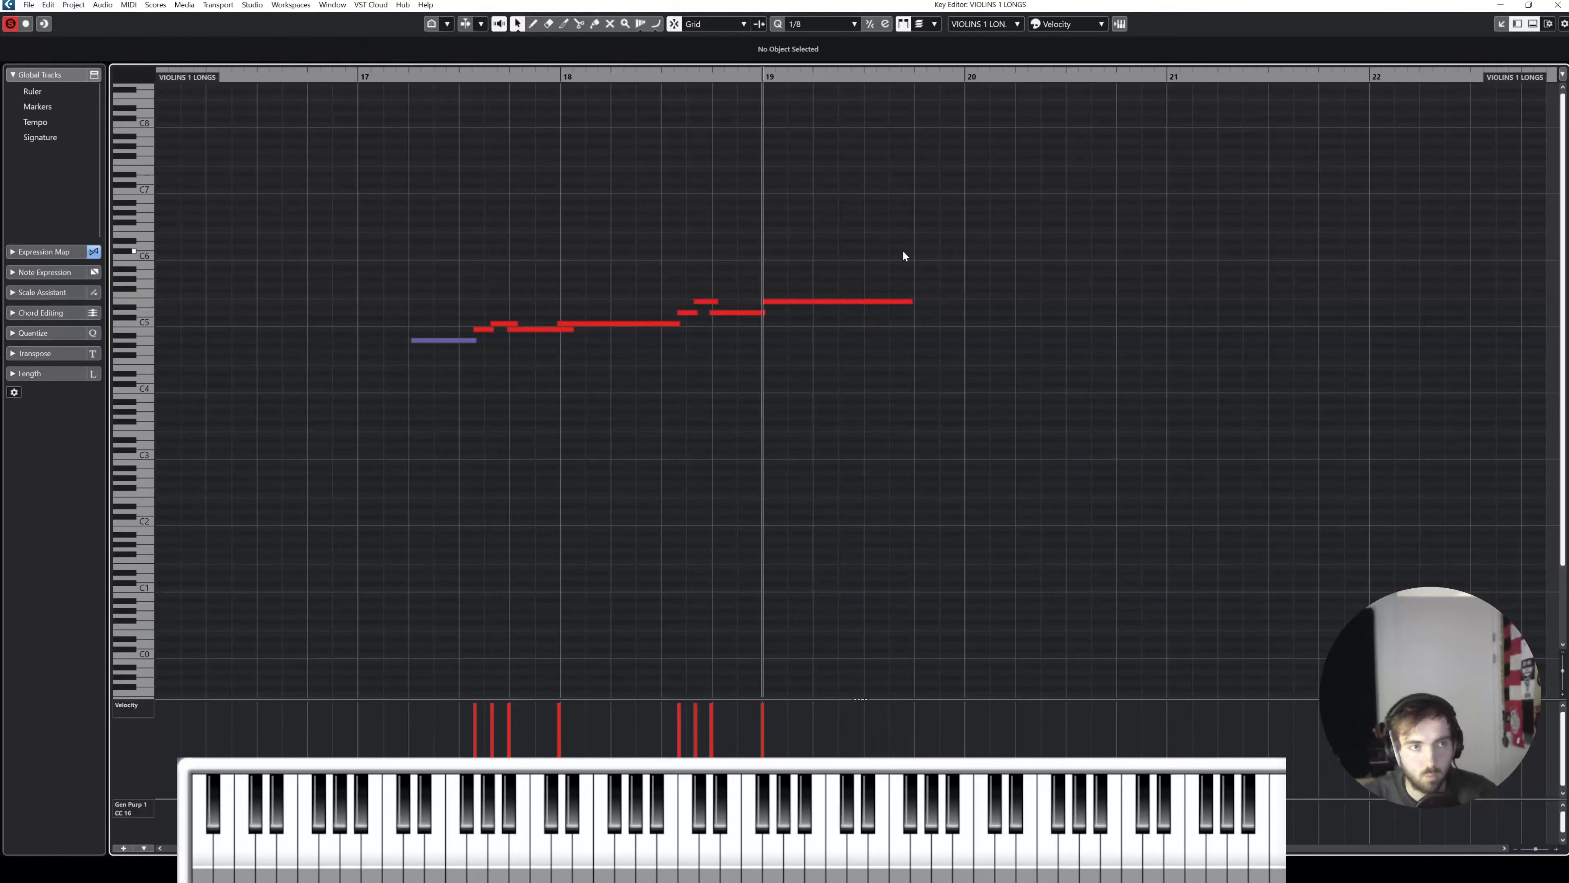
key(space)
key(space)
click(1558, 5)
click(701, 496)
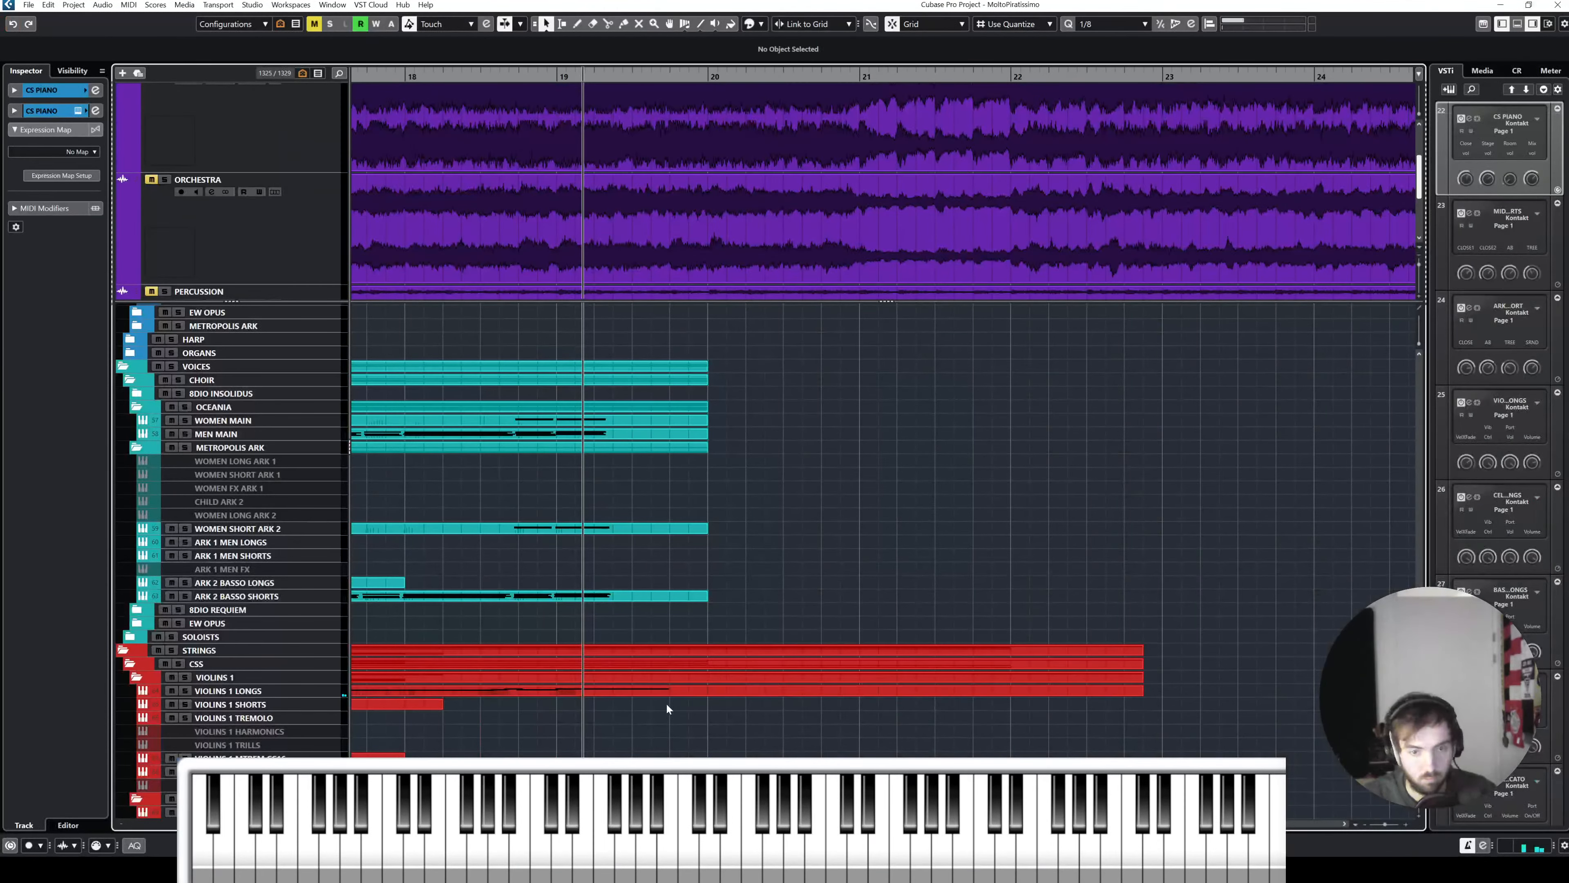
Step: Remove the note starting at bar 19 from the VIOLINS 1 LONGS part
click(686, 691)
double_click(874, 692)
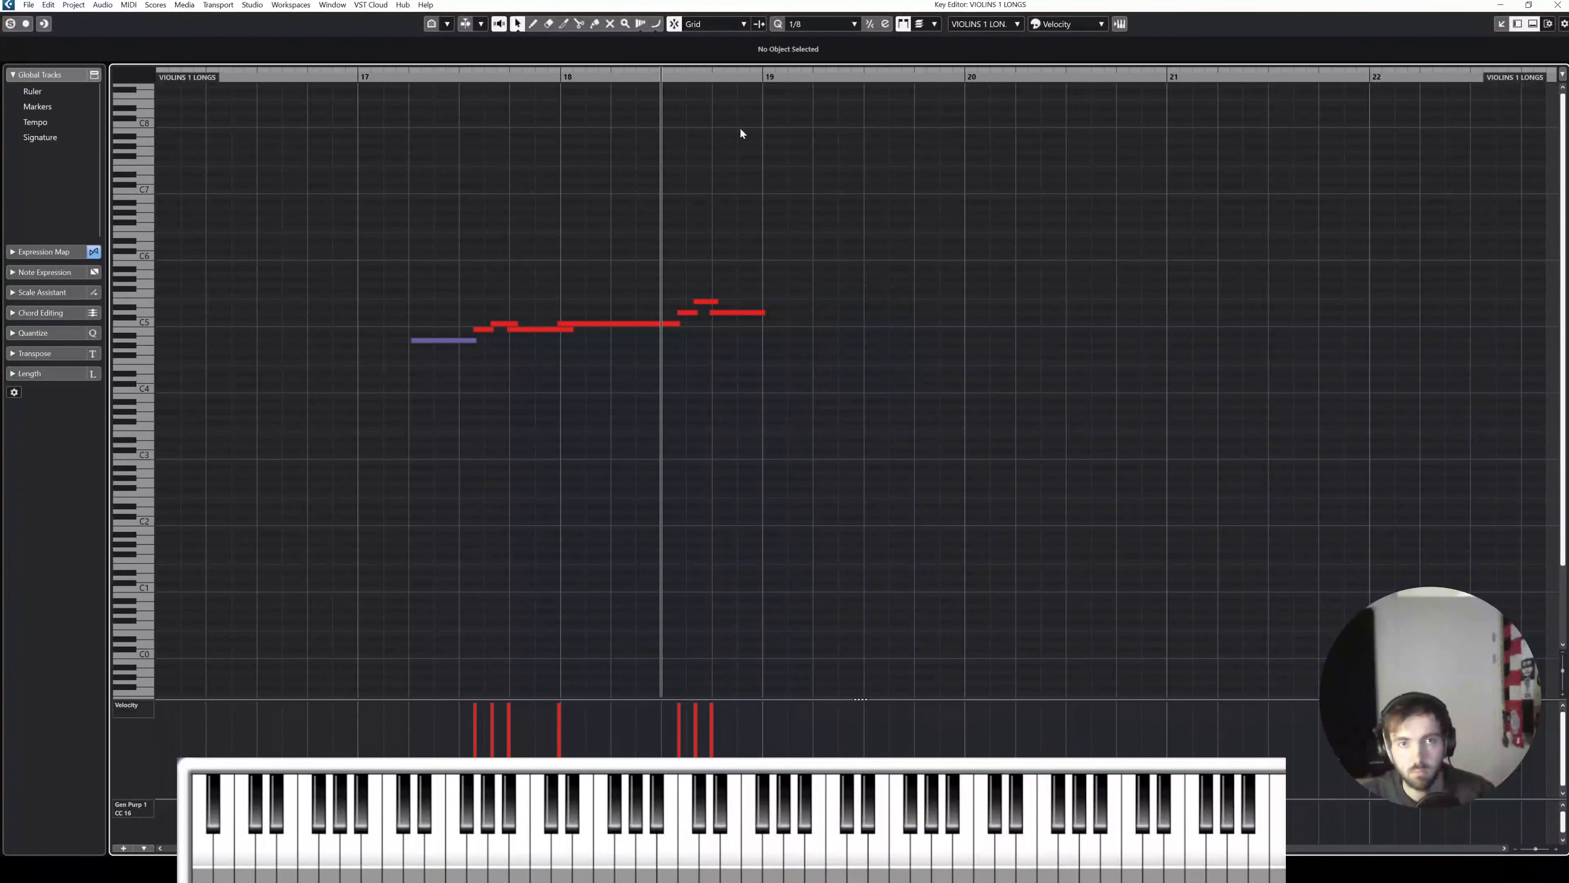
click(1558, 5)
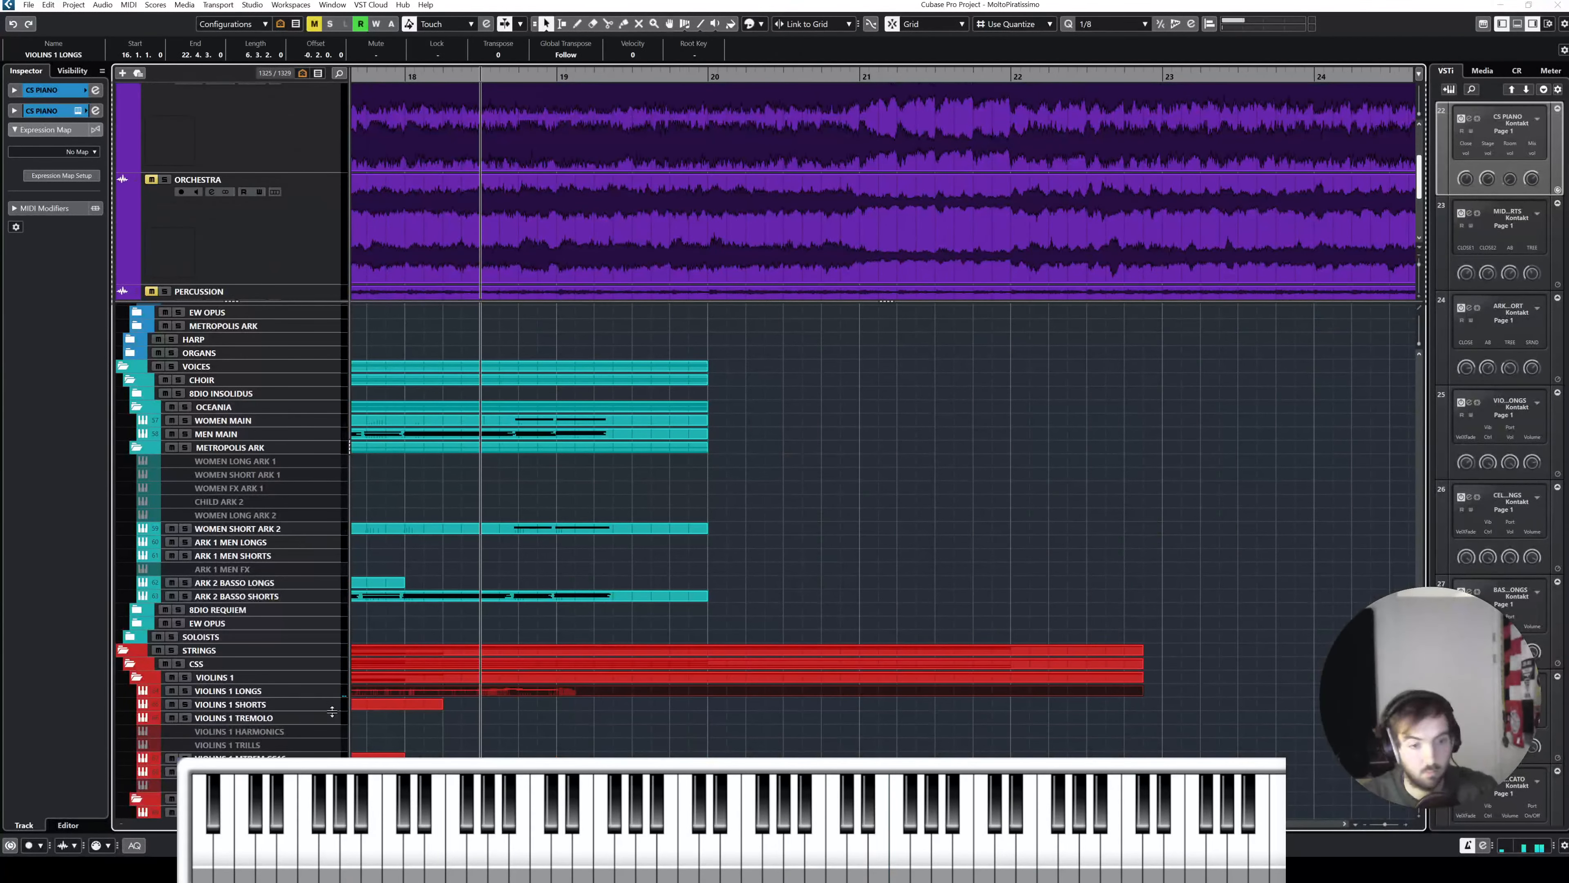
Step: Record the melody for bars 19 and 20 on the VIOLINS 1 LONGS track, starting the take in bar 18
click(303, 690)
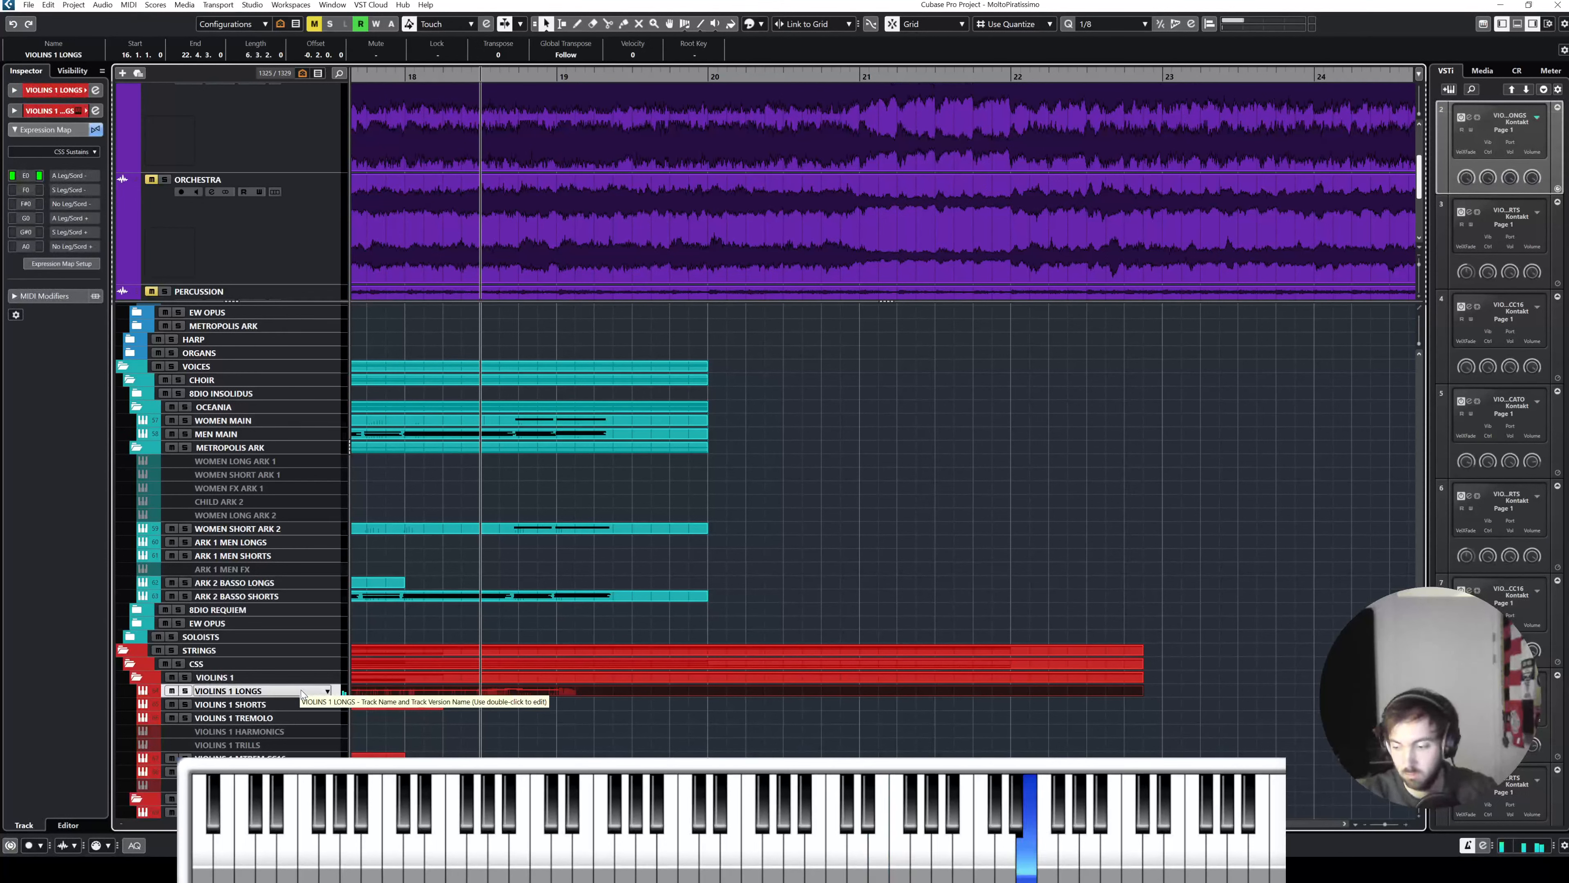
click(867, 570)
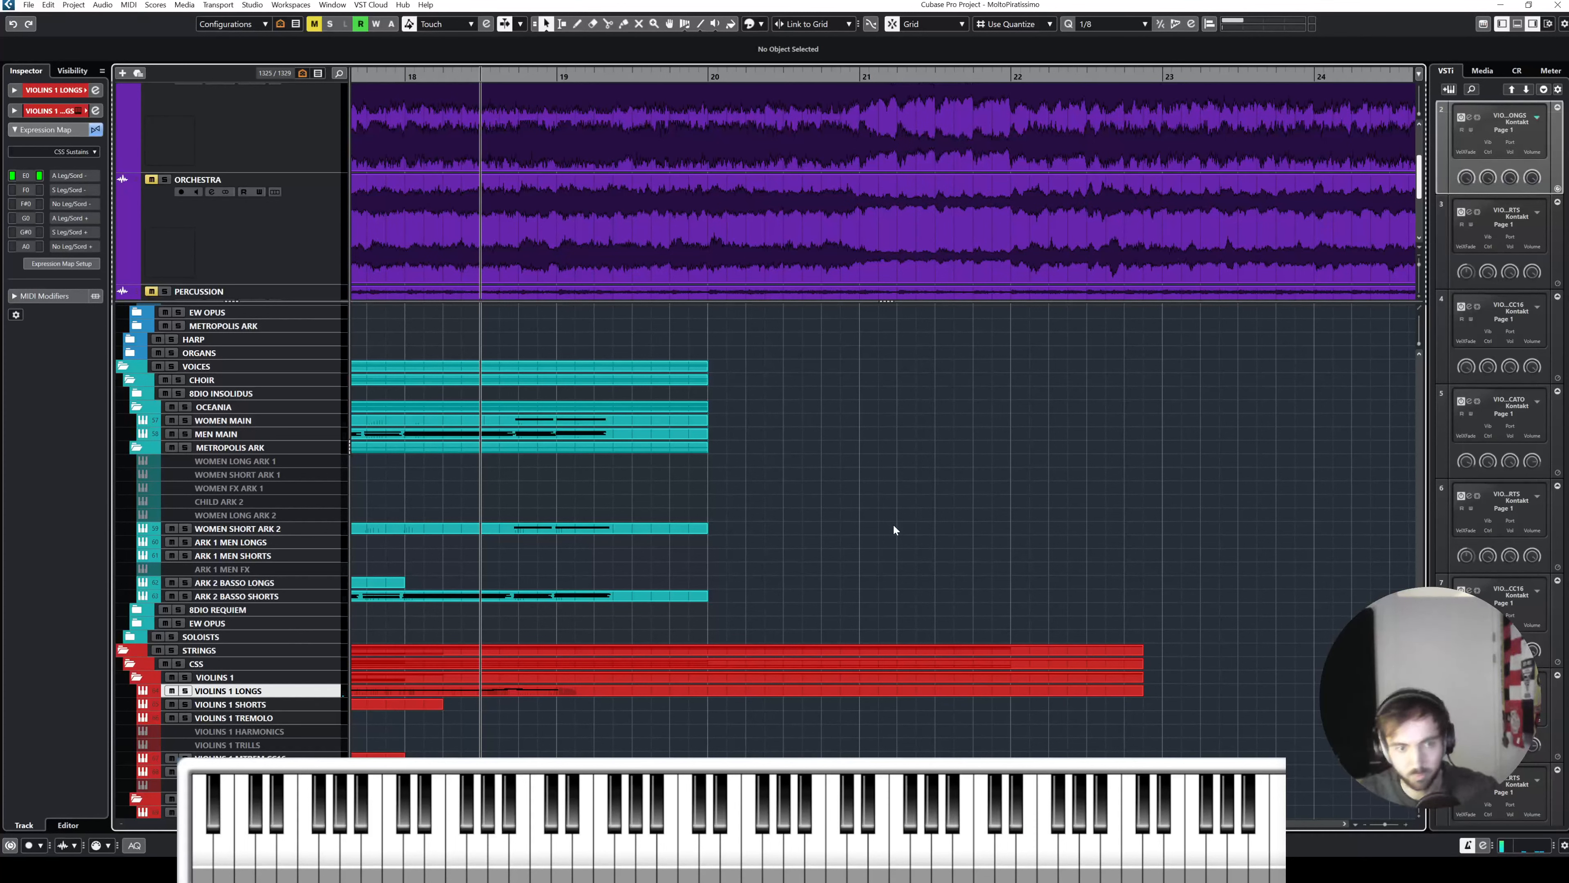
key(space)
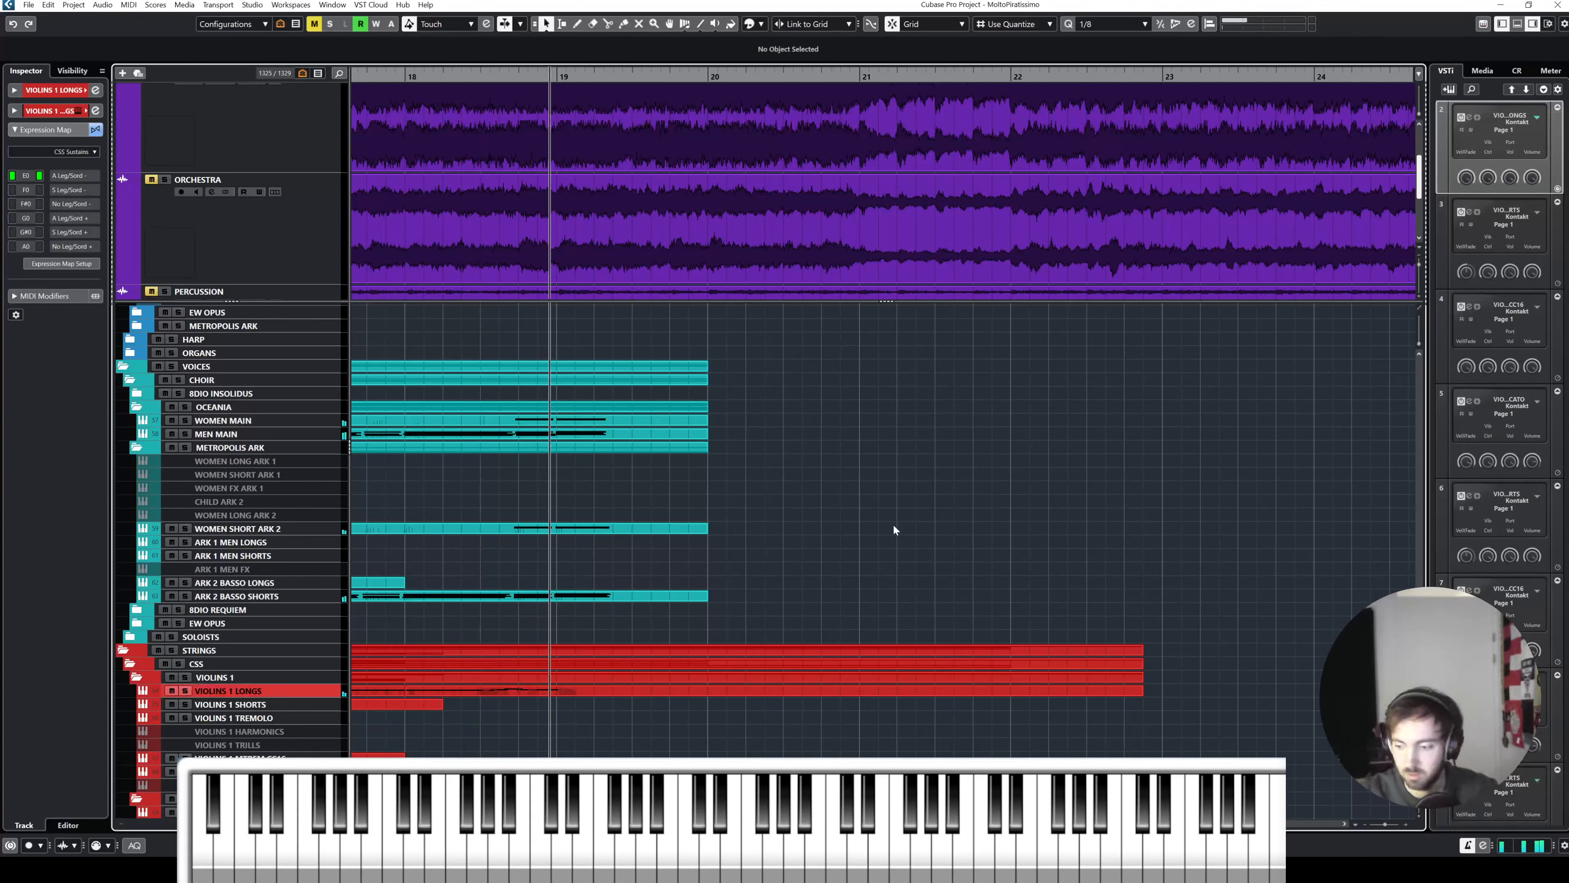
key(space)
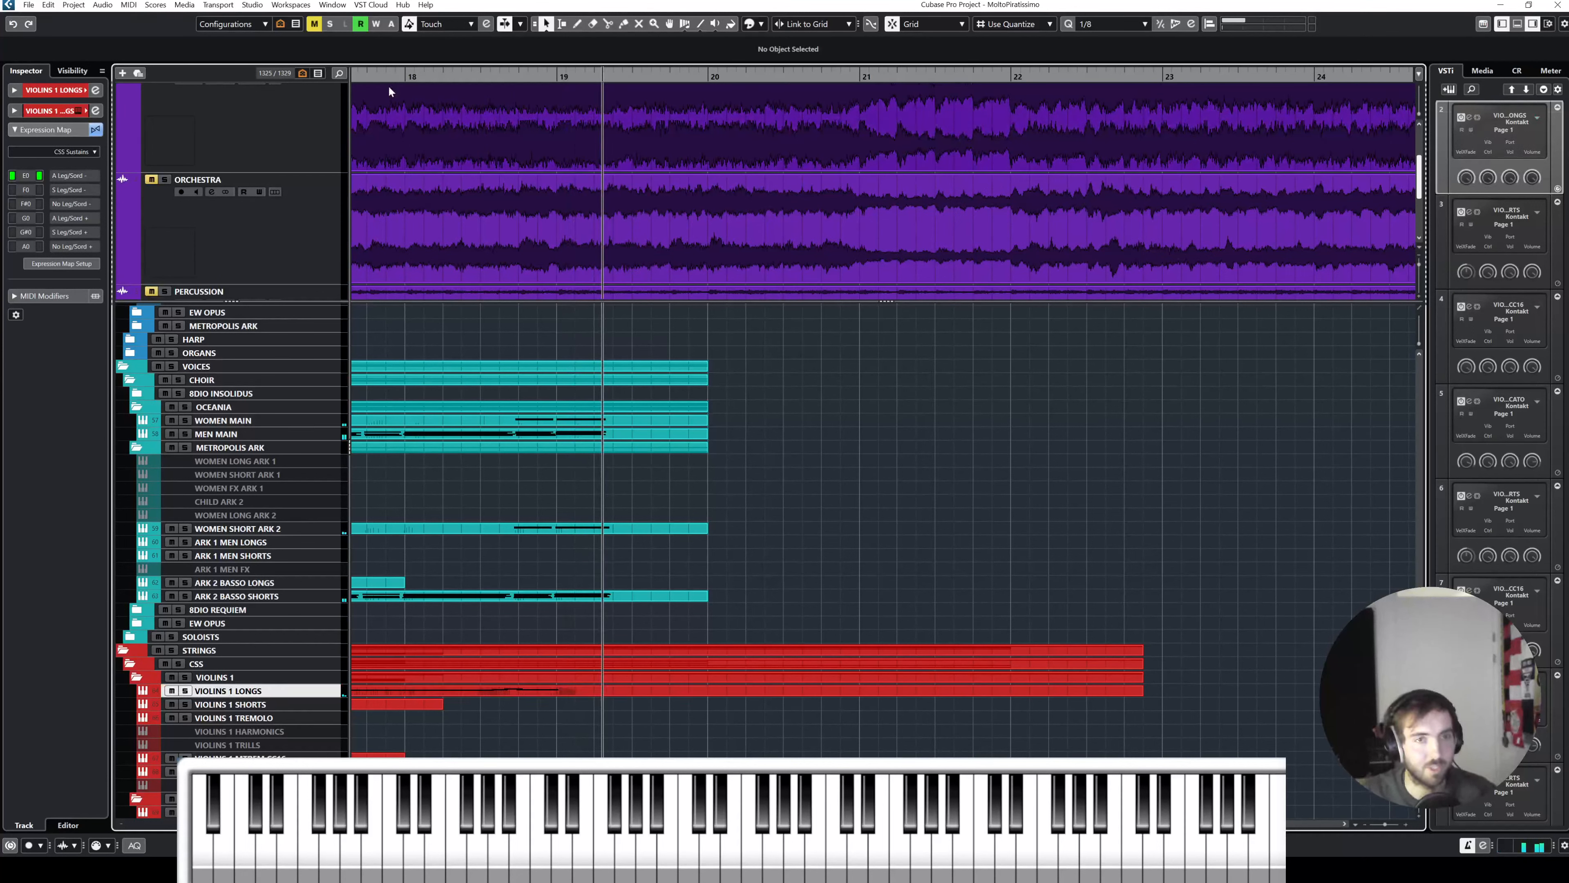
click(452, 73)
key(space)
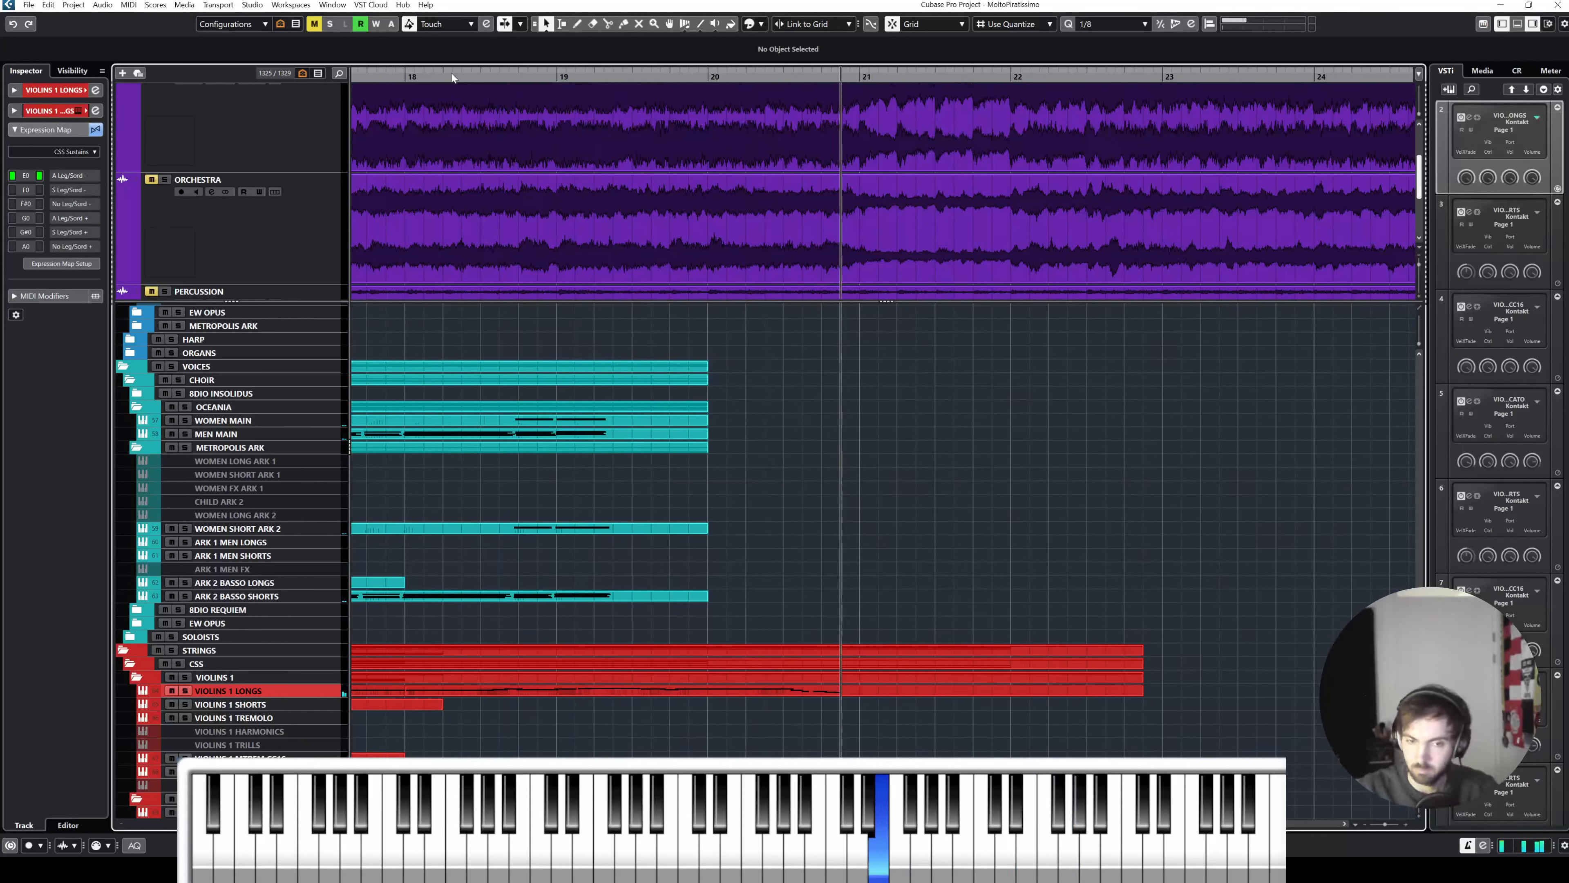
Step: Glue the new take to the existing VIOLINS 1 LONGS part and open the joined part for note editing
click(710, 691)
key(space)
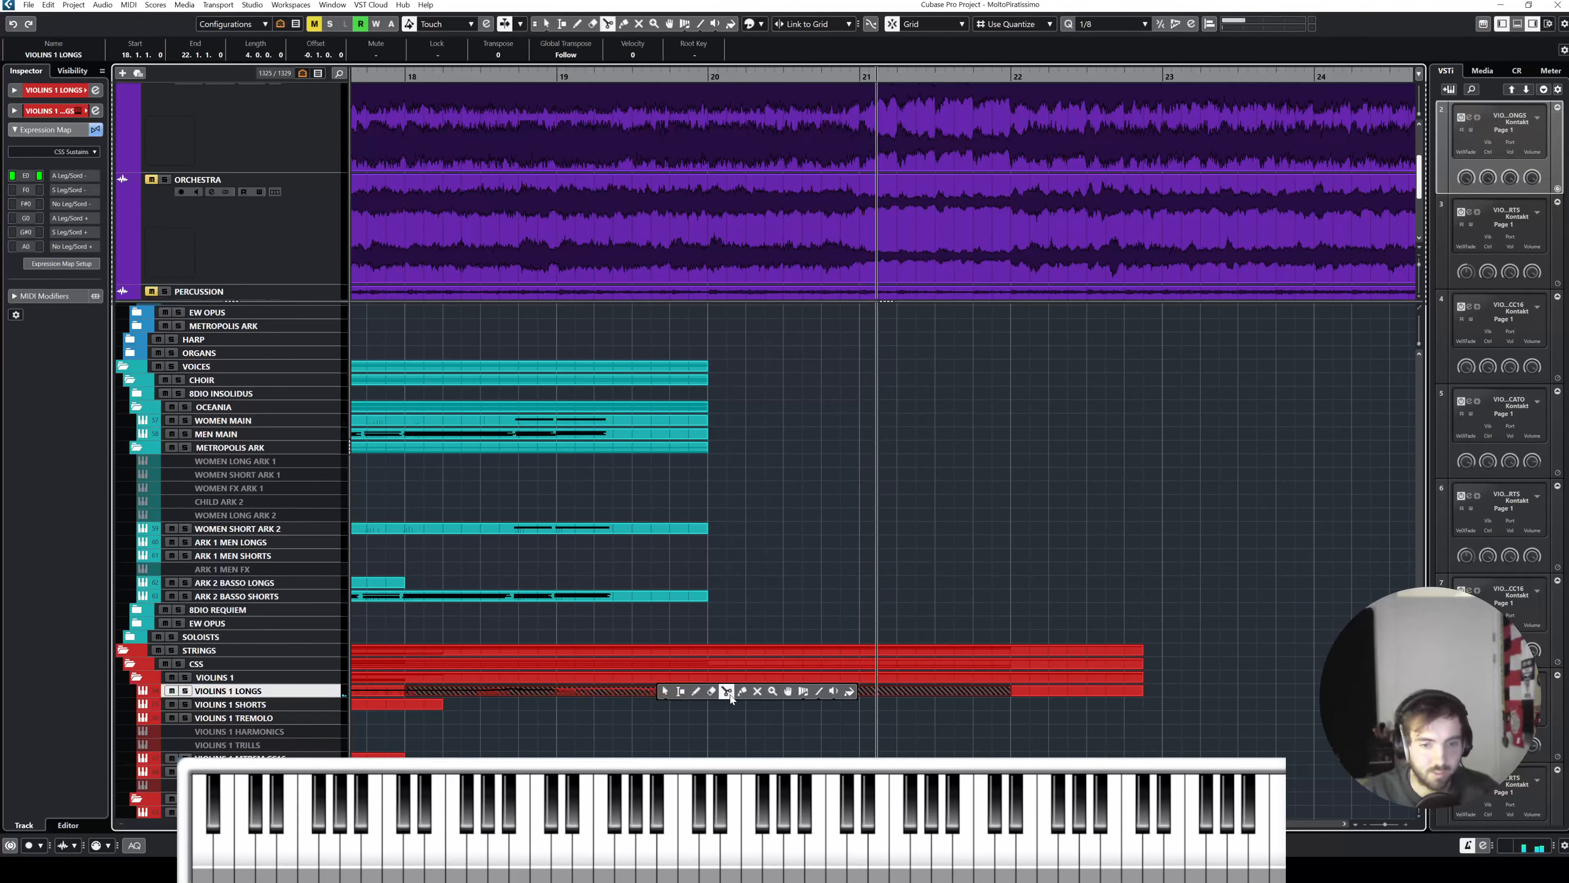
double_click(722, 690)
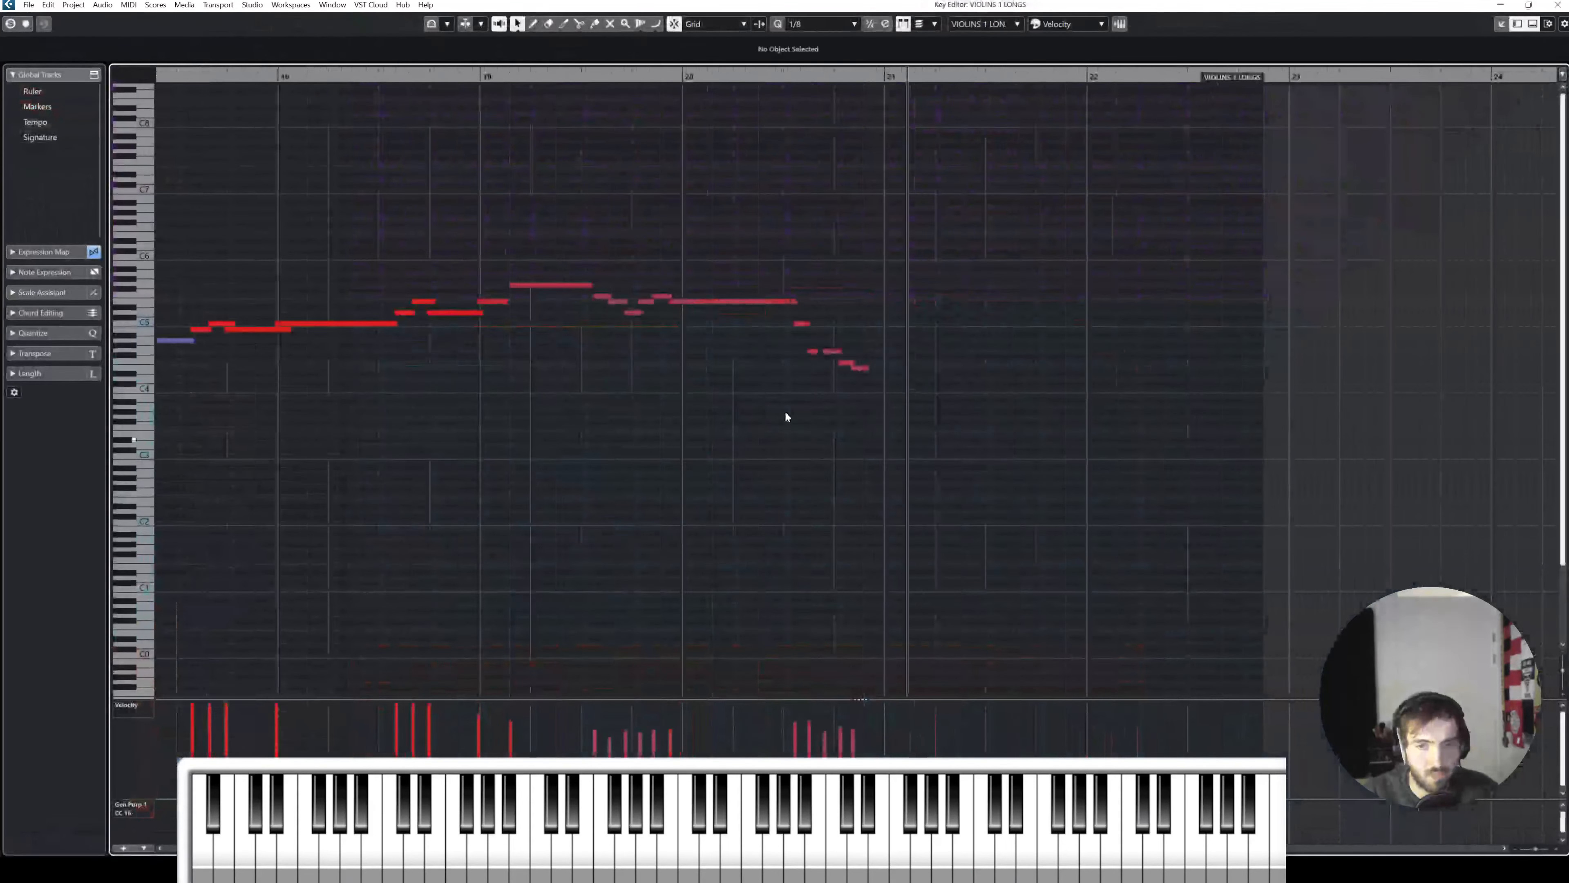
Step: Set the quantize preset to 1/8 Triplet R-10 and quantize the newly recorded notes in bars 19 and 20
drag(501, 242, 983, 454)
click(560, 253)
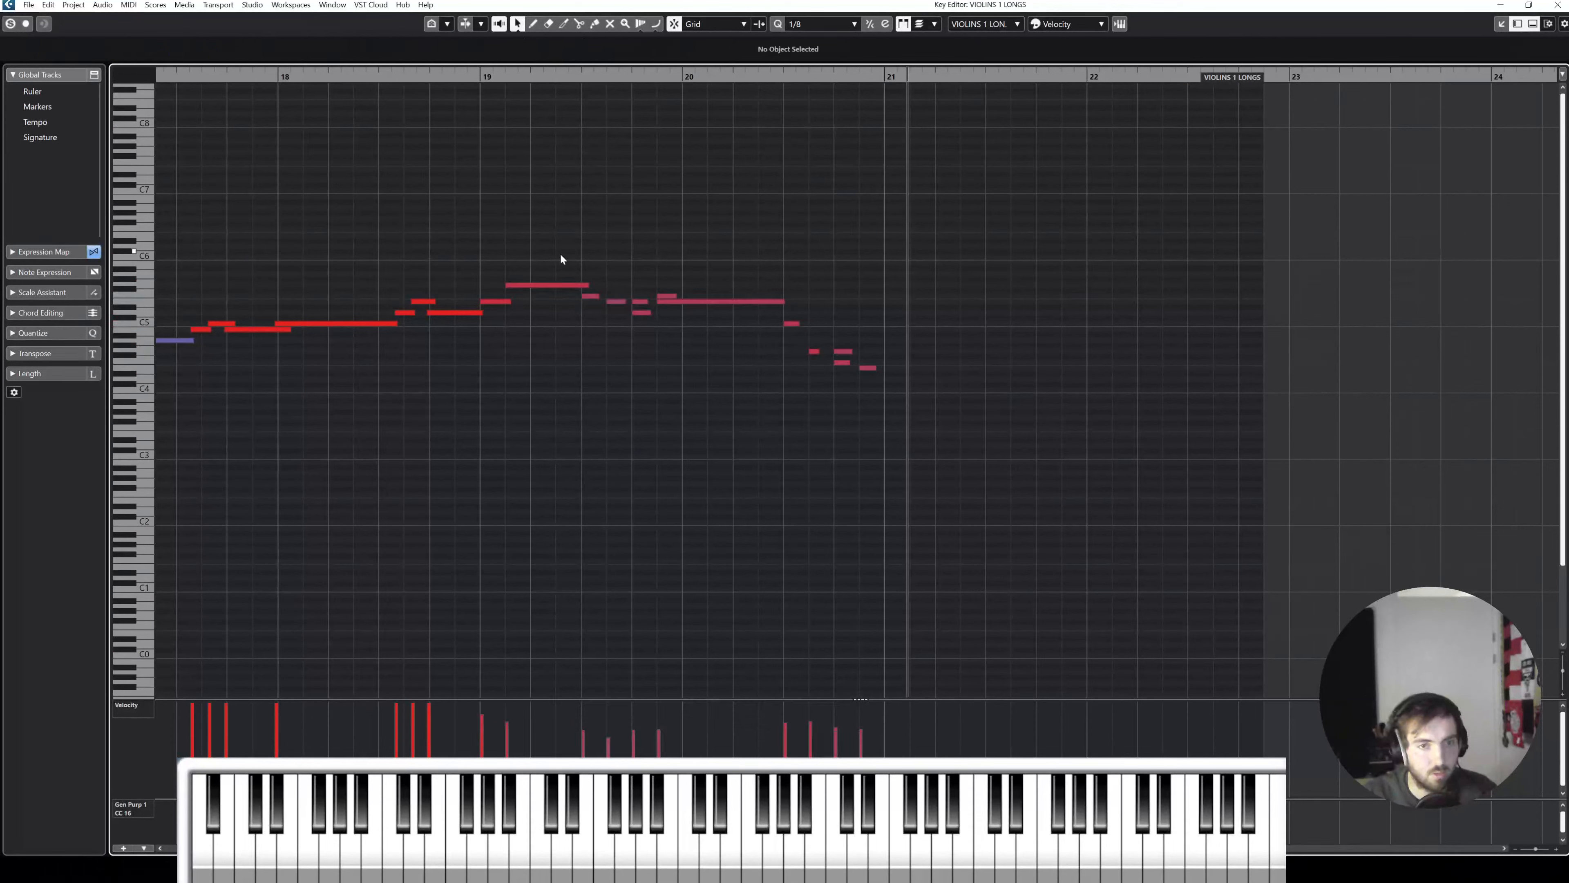
click(833, 25)
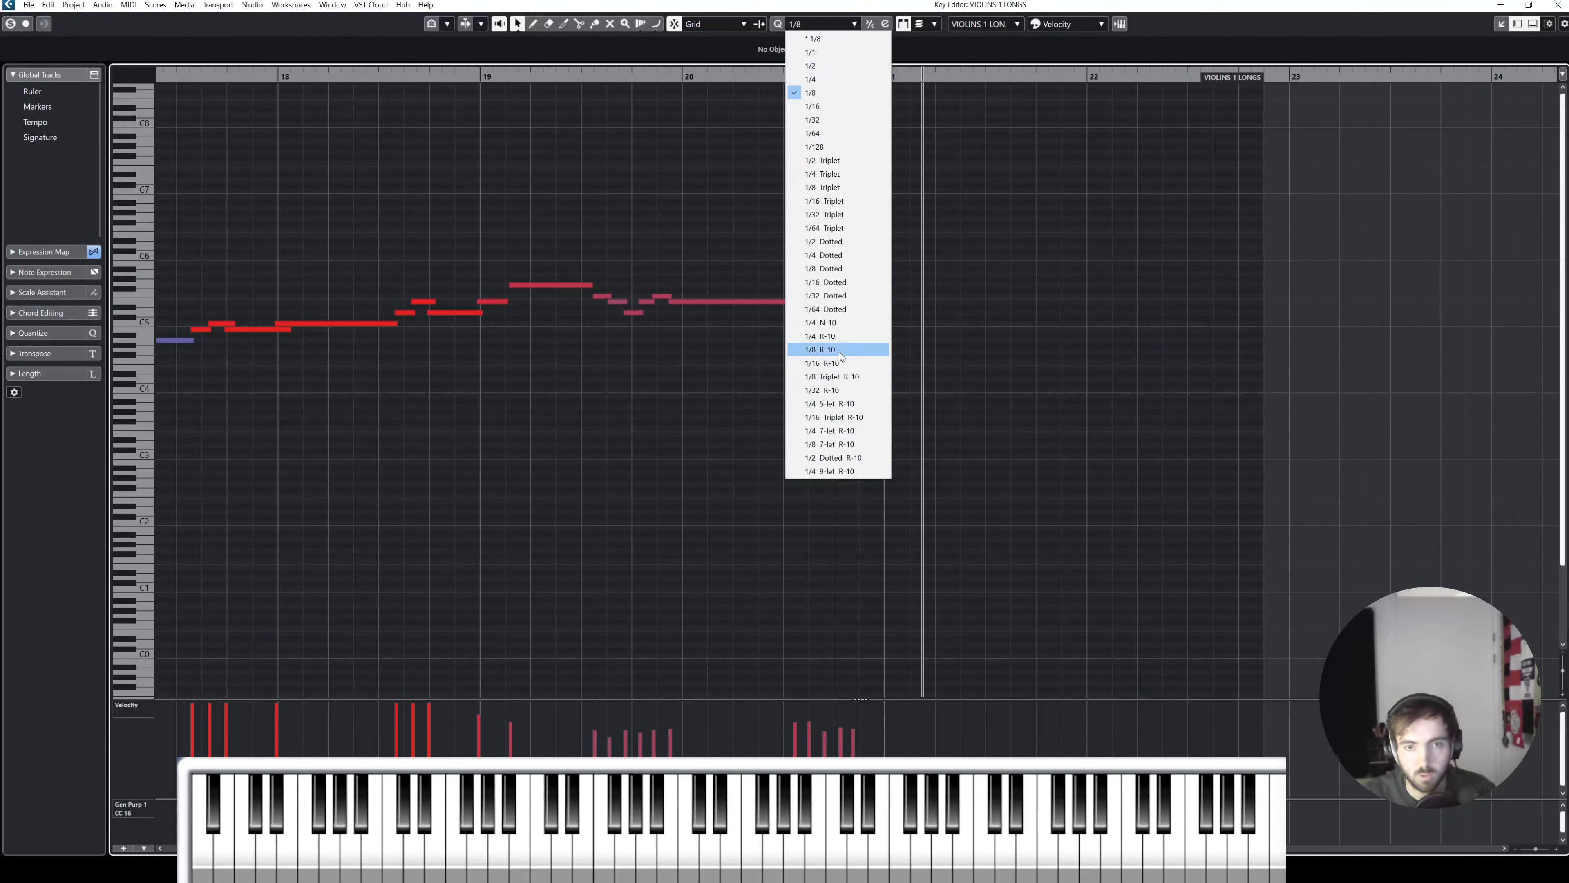
click(845, 350)
click(803, 24)
click(846, 376)
drag(1018, 413, 491, 216)
key(q)
click(525, 261)
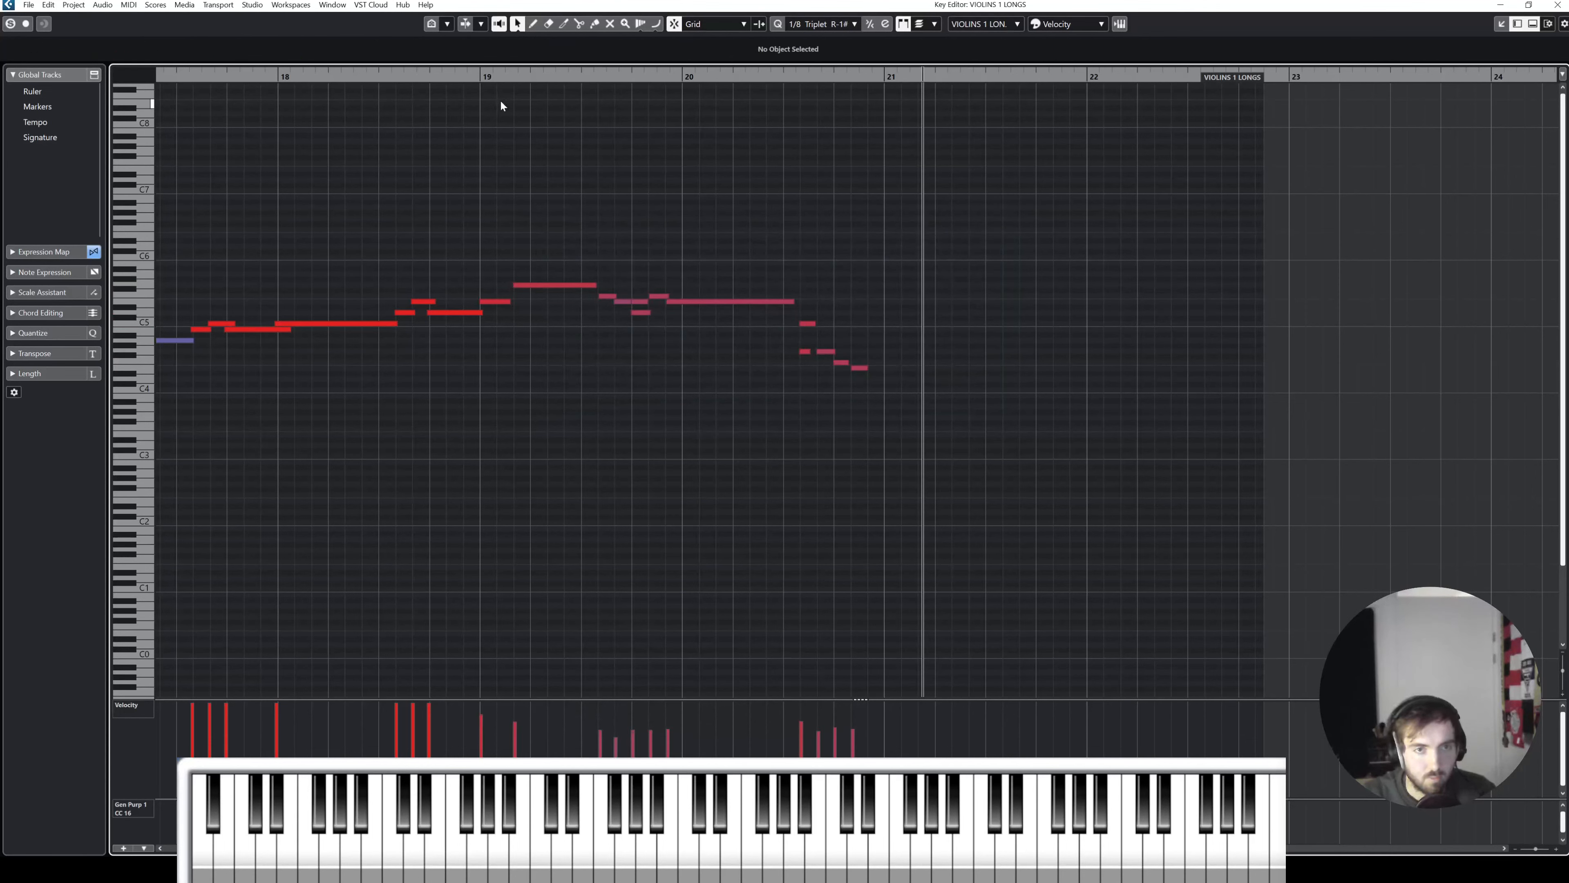
Step: Play back the quantized VIOLINS 1 LONGS melody from late in bar 18 and check its timing in bar 19
key(s)
key(space)
click(432, 76)
key(space)
key(h)
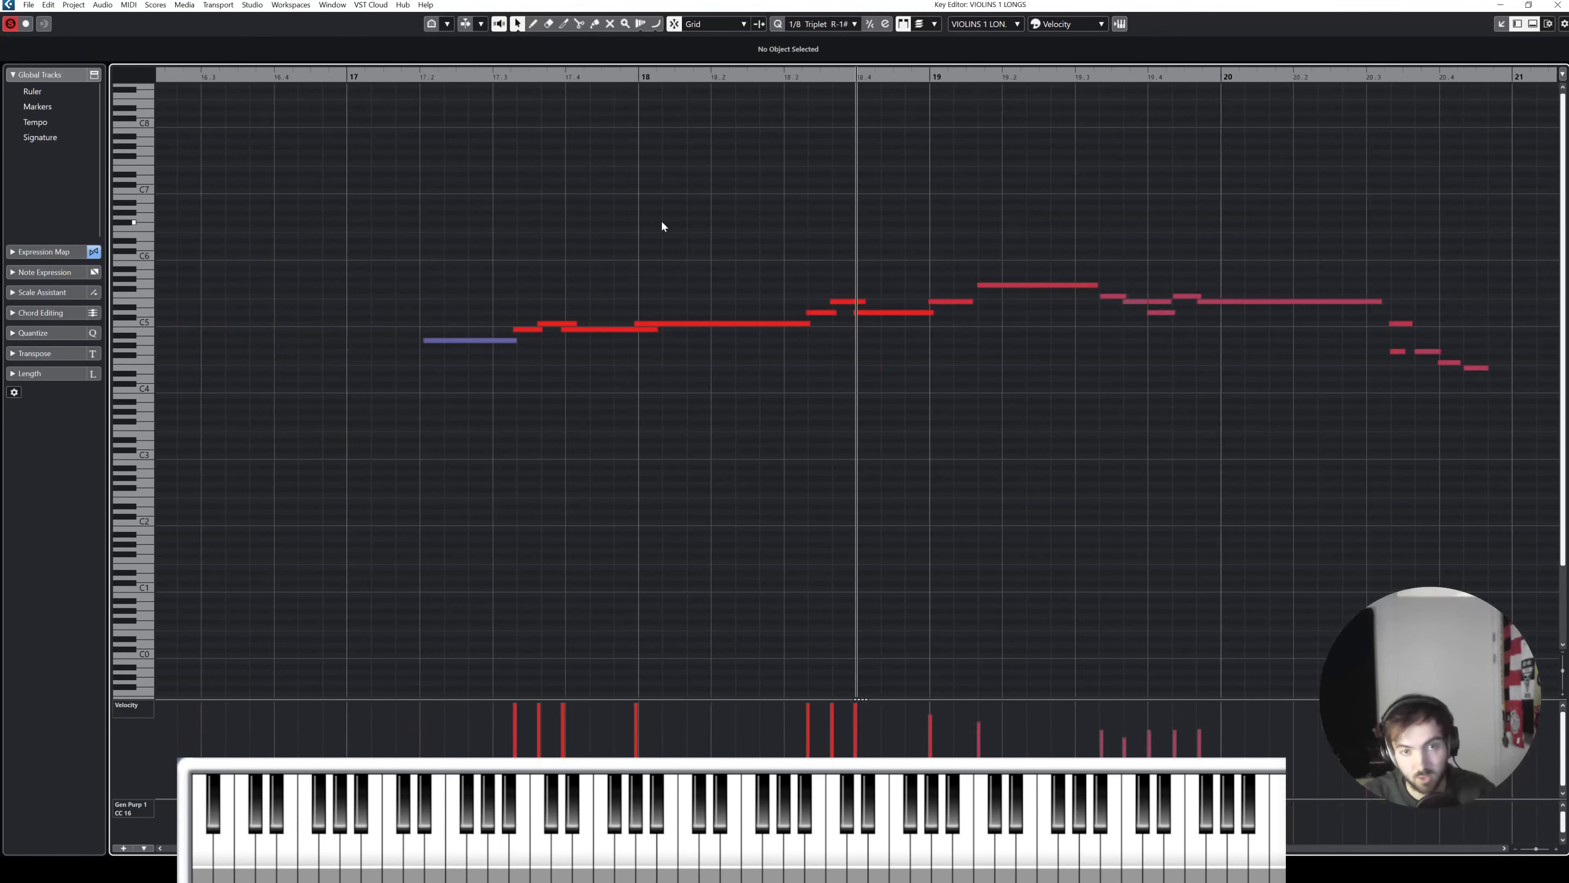
key(h)
scroll(977, 269, right, 3)
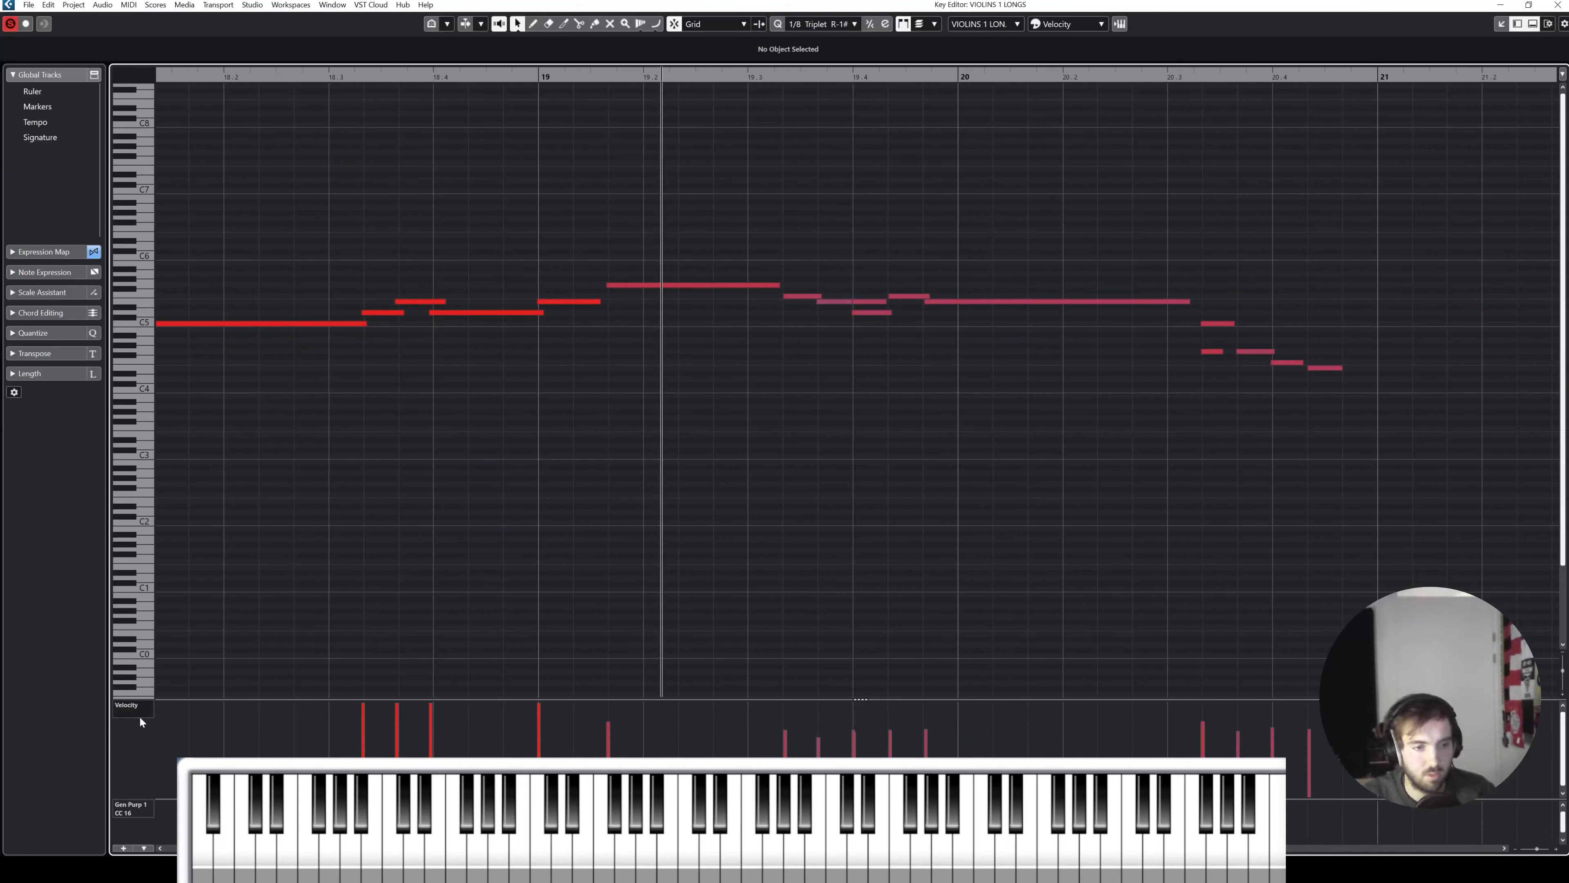
Step: Show CC 1 (Modulation) in an enlarged controller lane and draw a rising and falling modulation curve over bars 19 and 20
drag(169, 799, 190, 687)
click(139, 697)
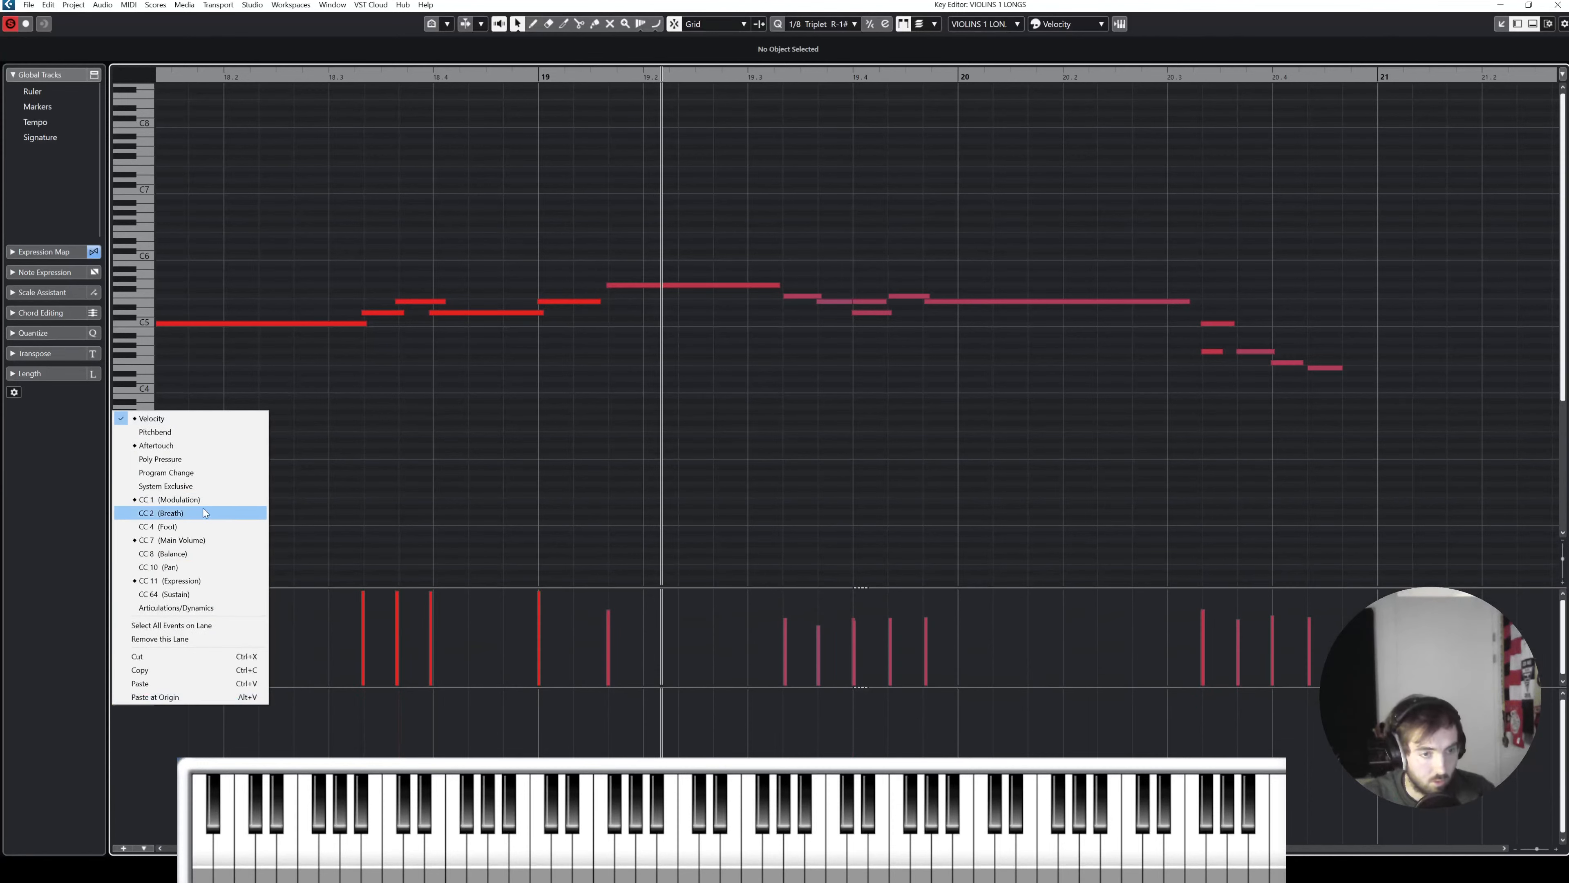
click(167, 499)
key(g)
key(g)
key(8)
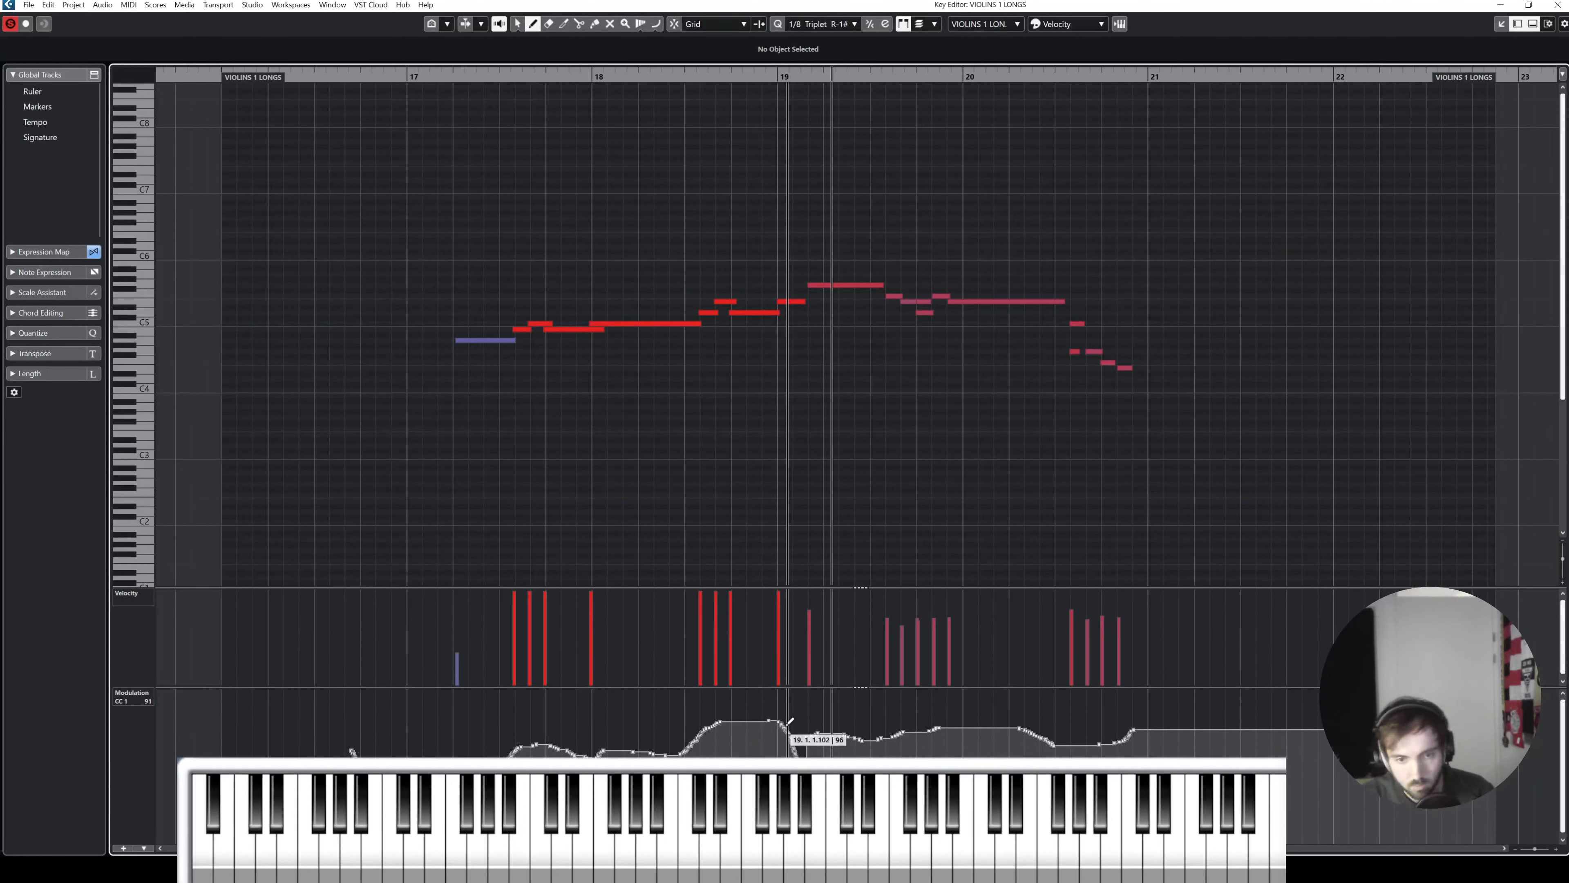
mouse_move(812, 731)
mouse_down()
mouse_move(795, 724)
mouse_move(838, 707)
mouse_move(1140, 729)
mouse_up()
key(1)
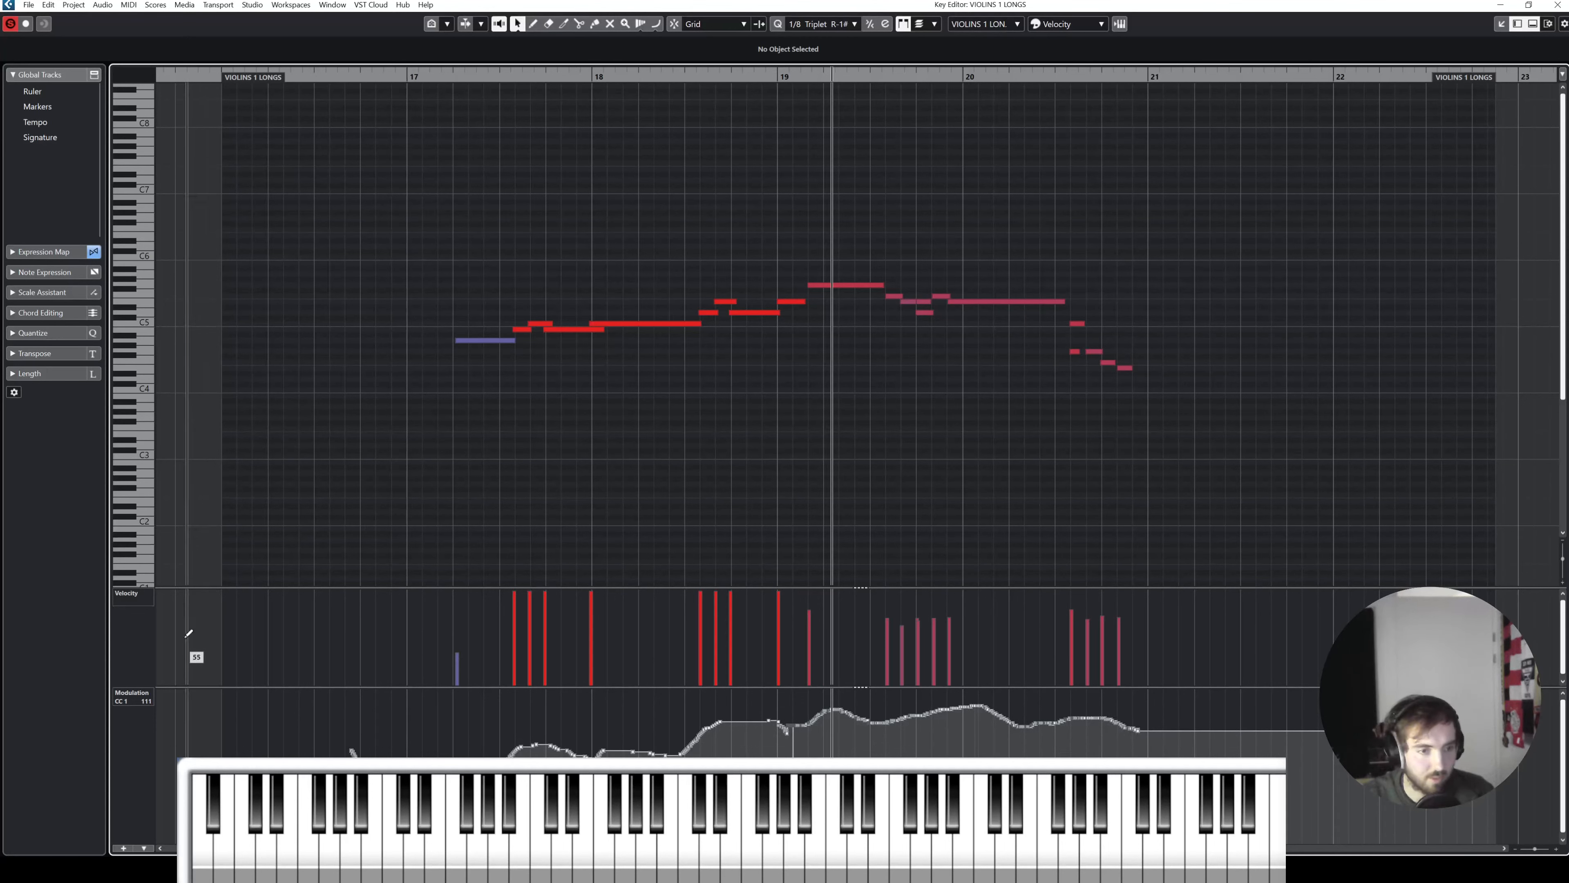
Step: Switch the velocity lane to CC 11 (Expression) and draw a rising and falling expression curve over bars 19 and 20
click(130, 593)
click(185, 481)
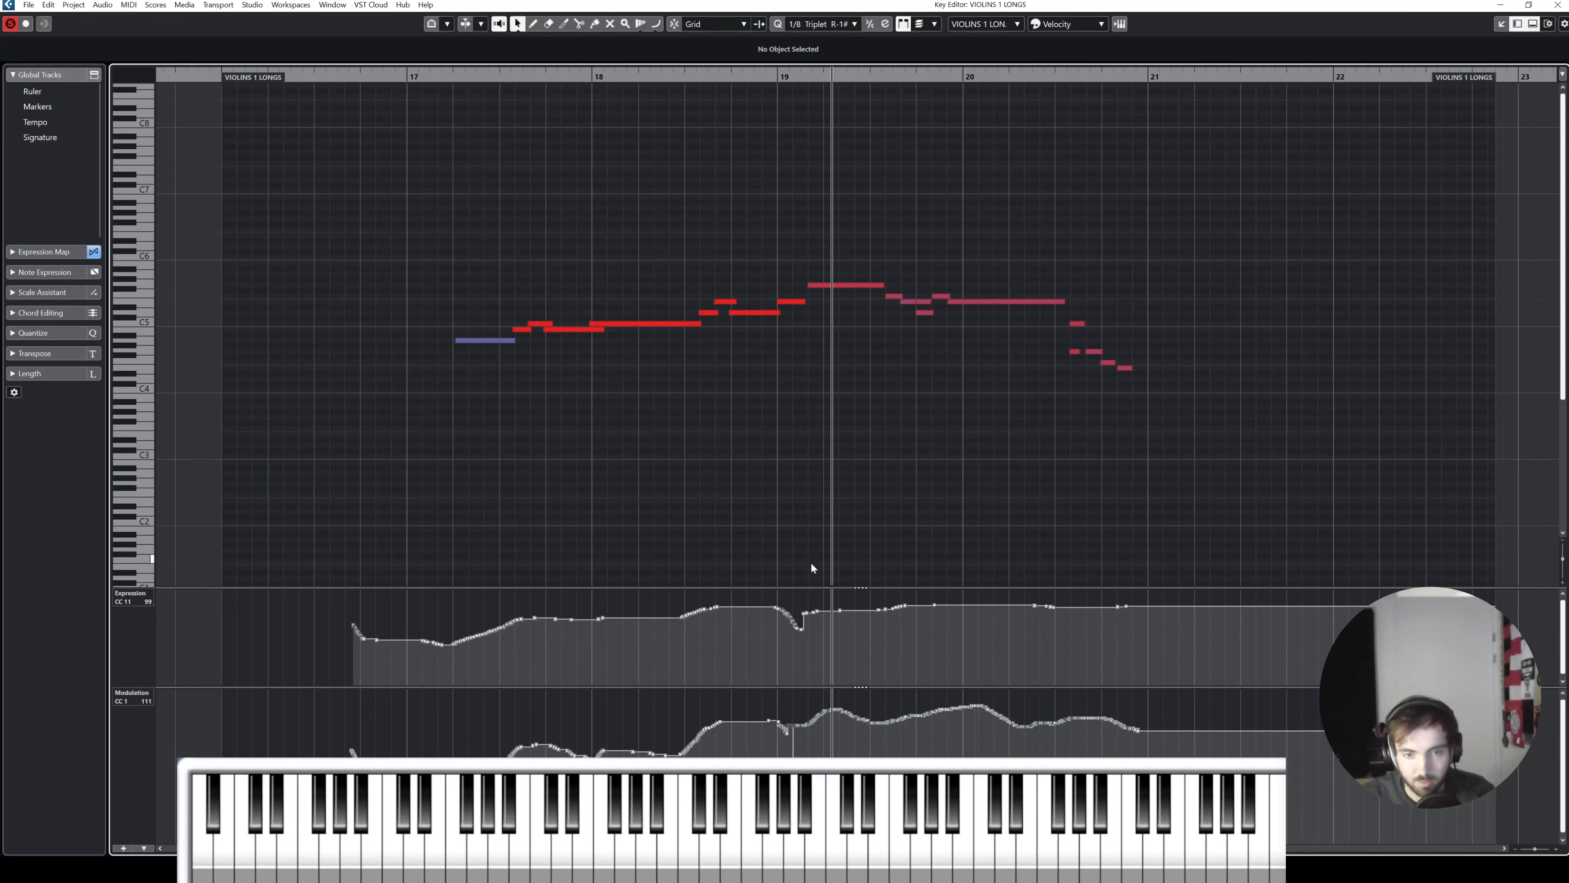
key(8)
mouse_move(780, 609)
mouse_down()
mouse_move(1004, 597)
mouse_move(1150, 615)
mouse_up()
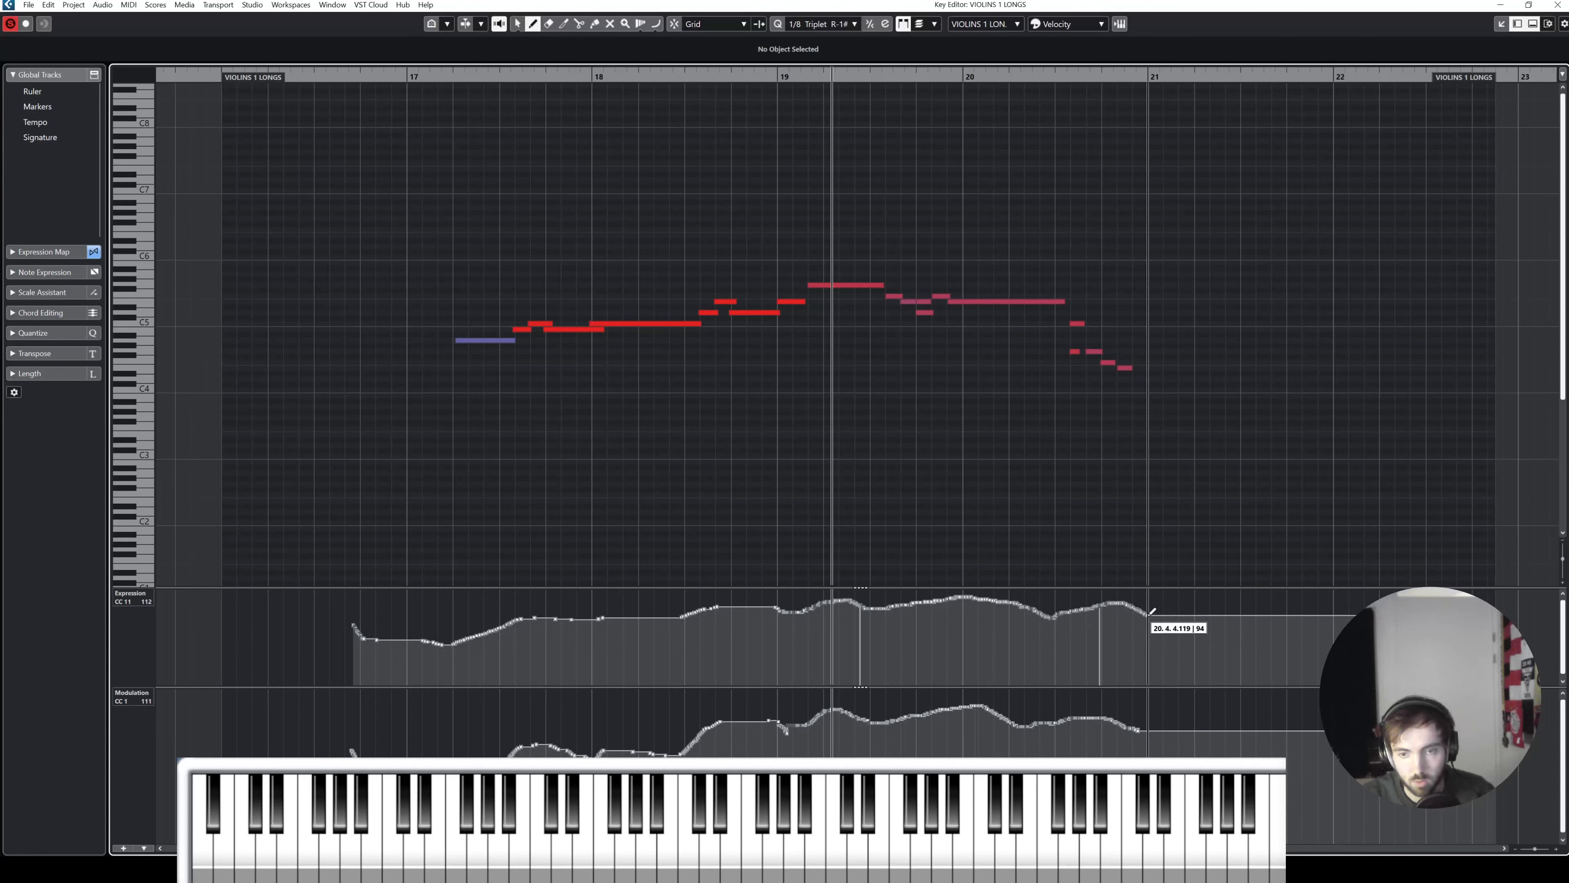
key(1)
Step: Shift the notes leading into bar 20 so the long note starts on bar 20, and raise the new notes' velocity to 127
key(space)
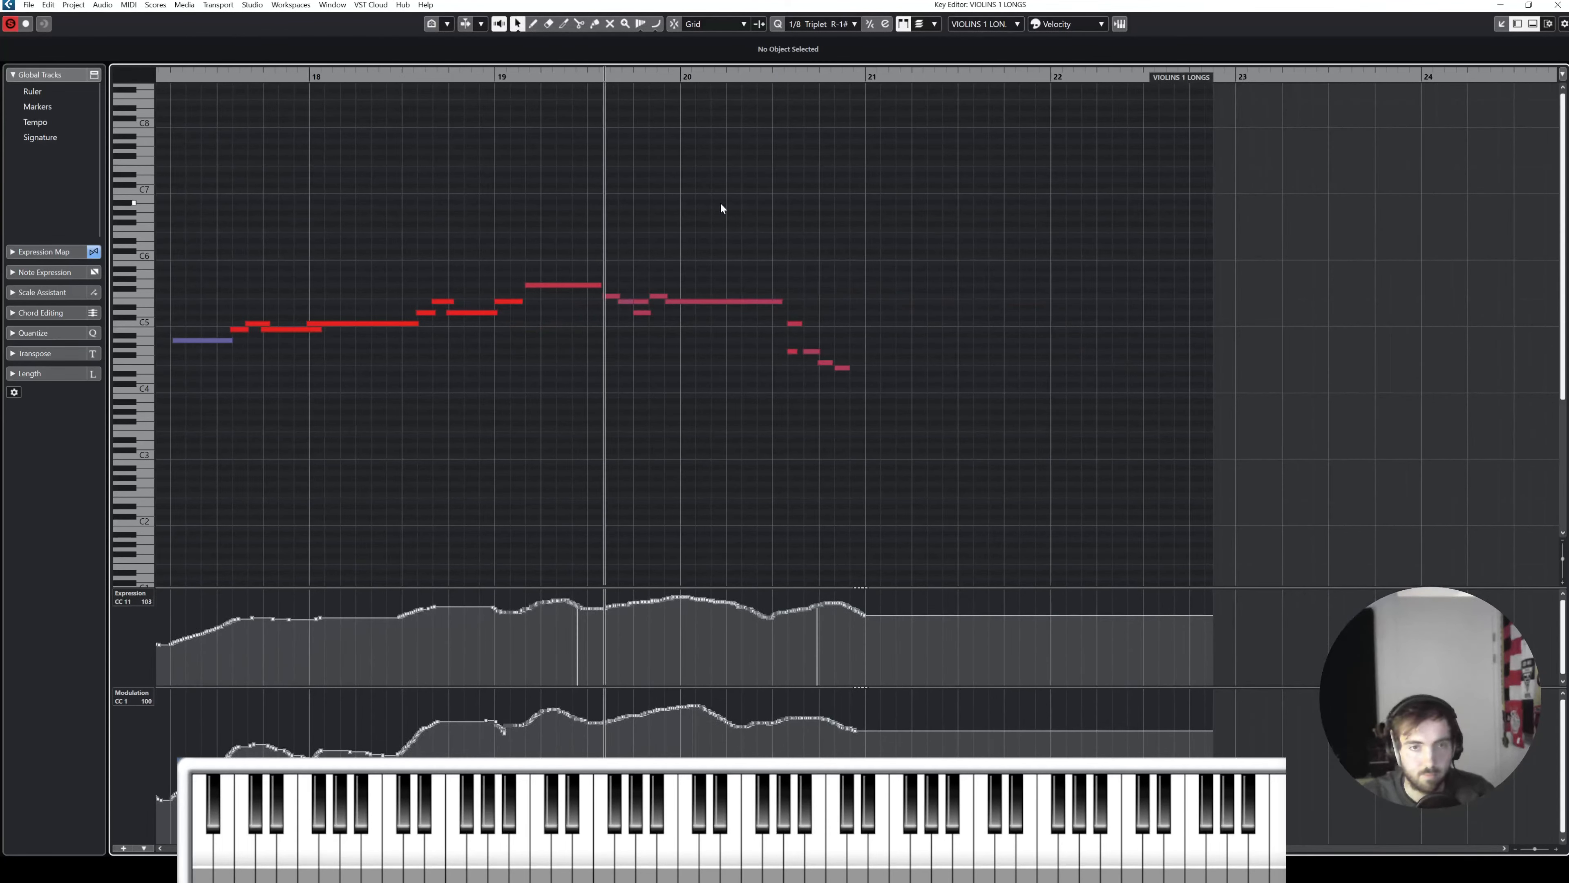
key(h)
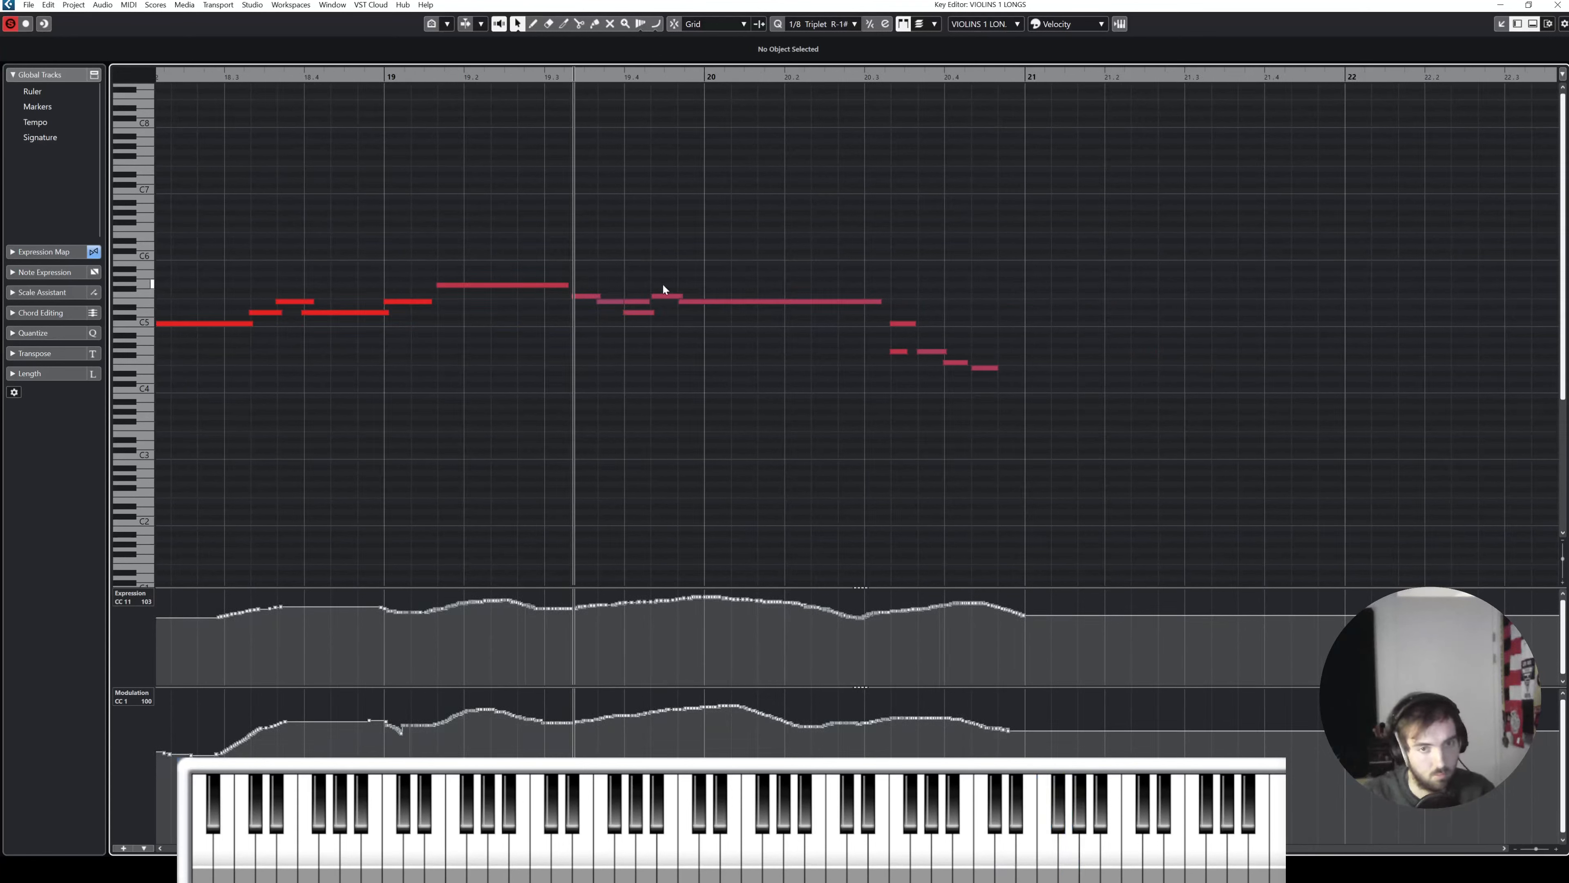
drag(681, 294, 718, 305)
drag(578, 258, 1033, 398)
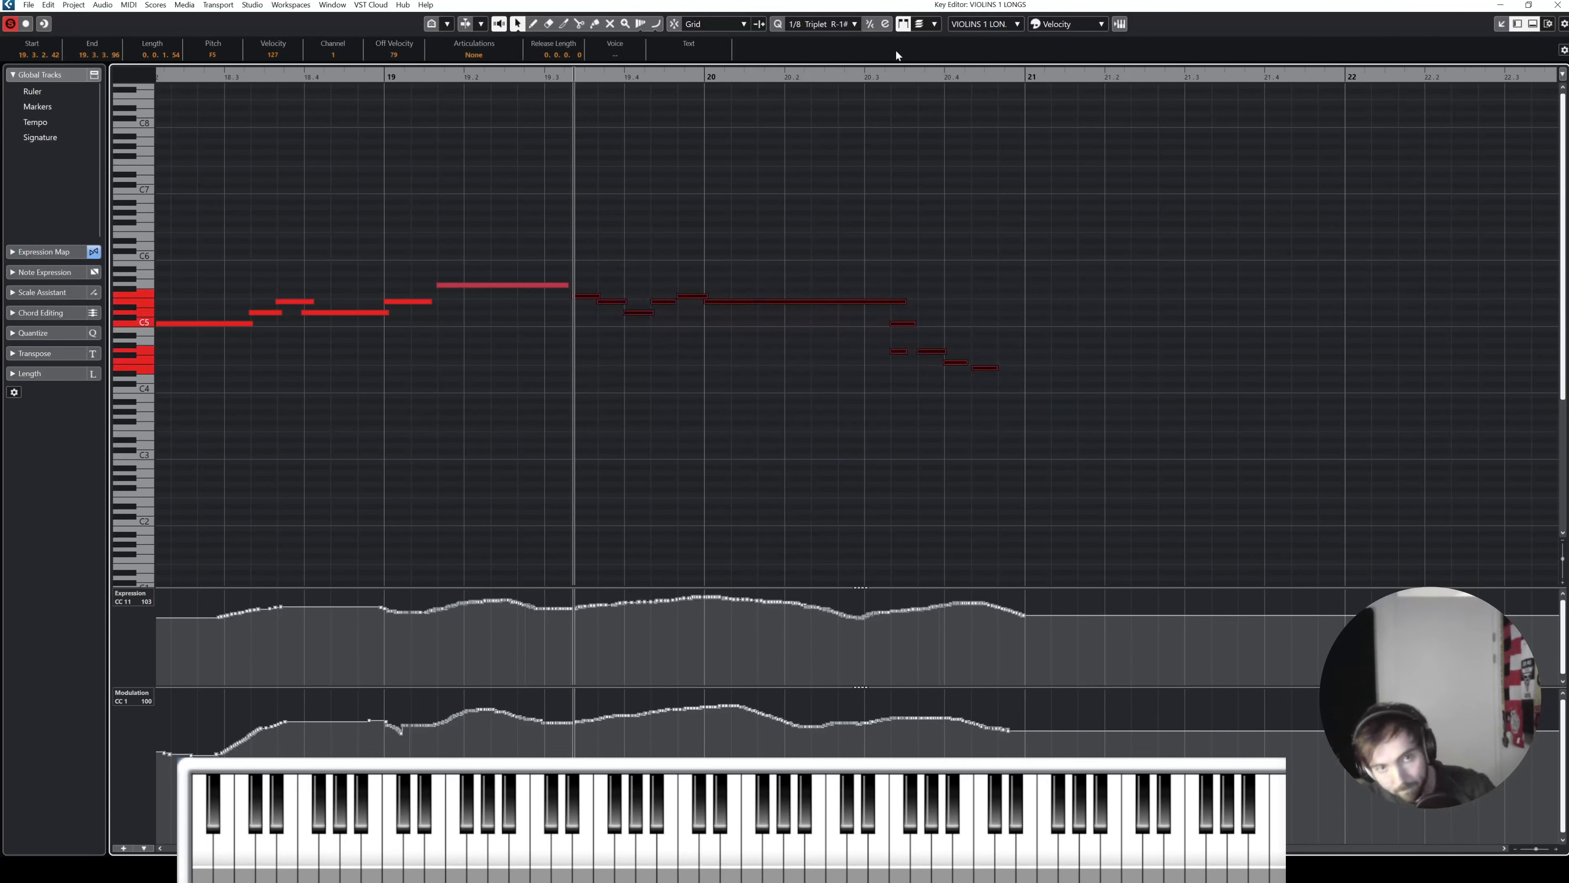
click(521, 276)
Step: Play back the line and lengthen the note at bar 19 so it overlaps the following high note
key(KP_Subtract)
key(space)
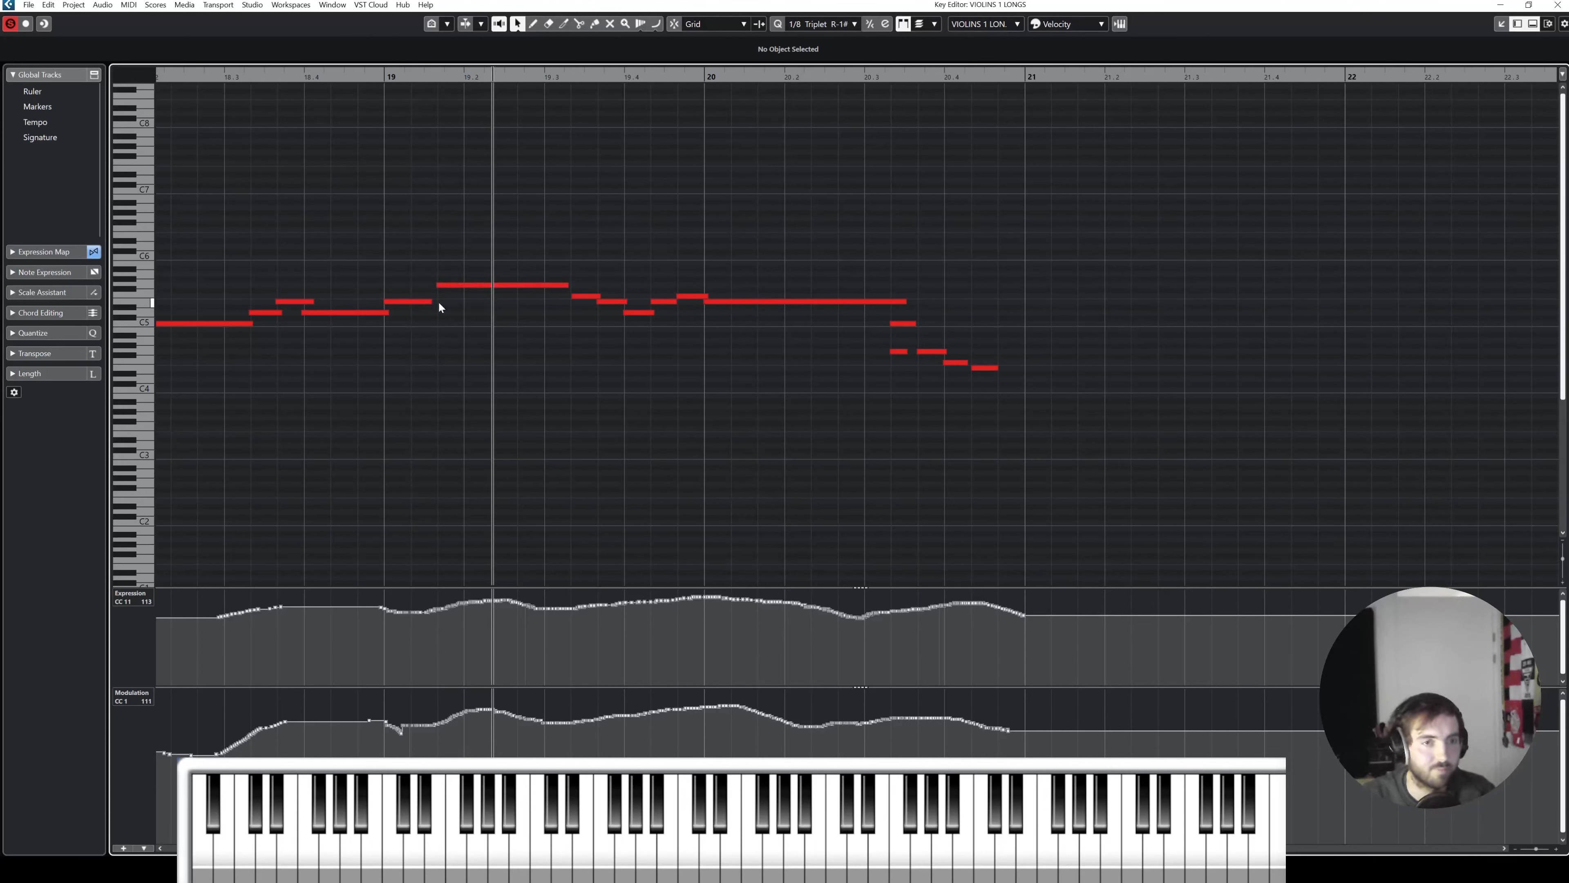
drag(438, 303, 491, 303)
click(330, 114)
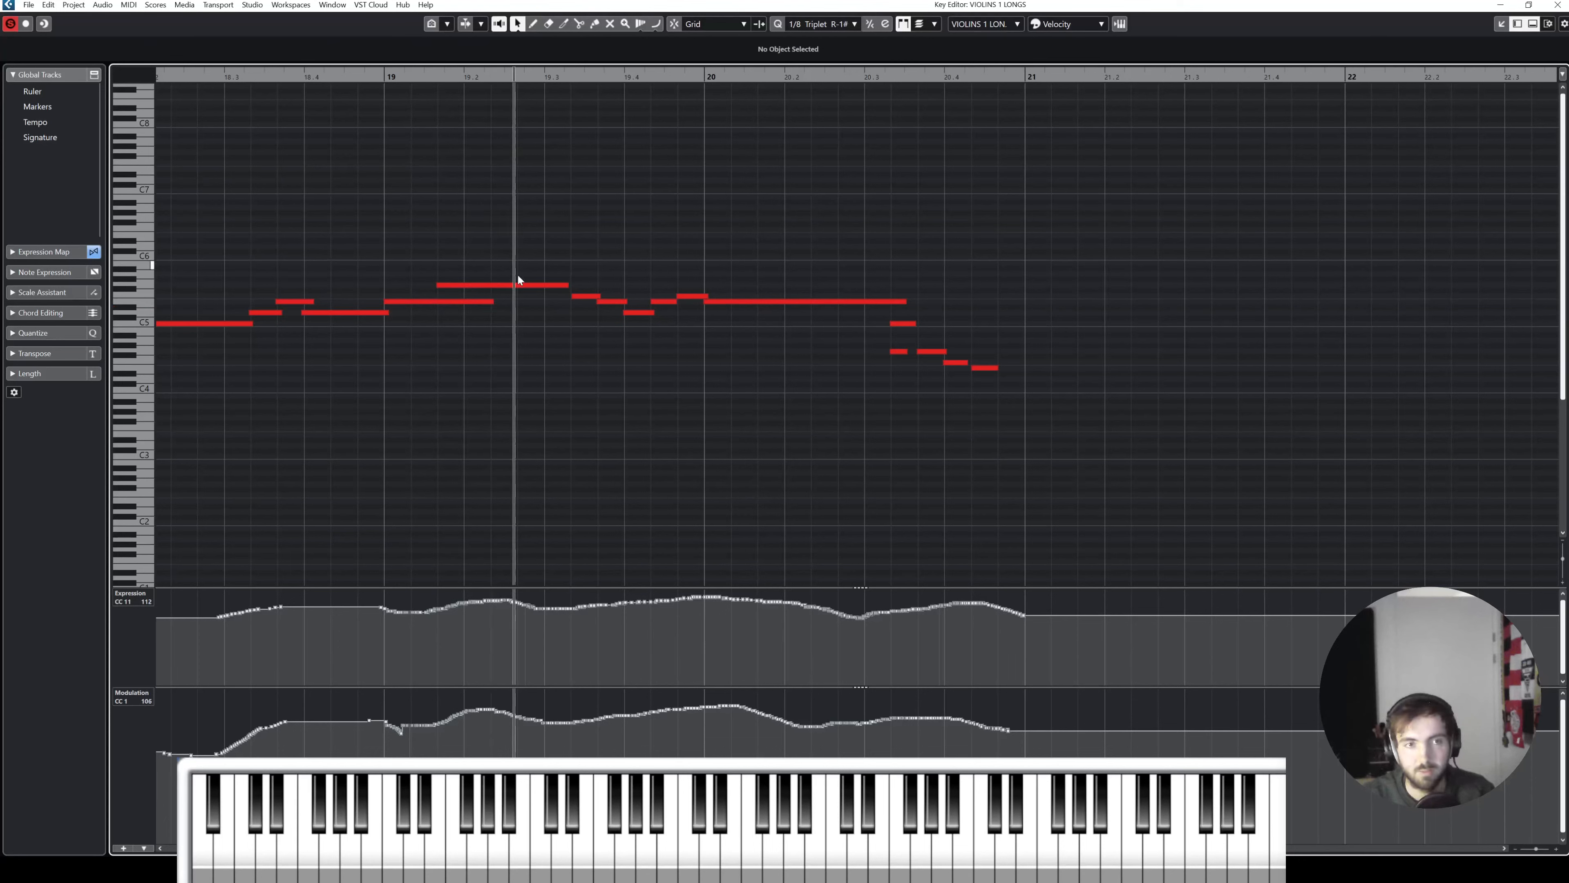
Step: Move the last four descending notes of bar 20 one eighth-note triplet later
drag(535, 221, 1096, 453)
click(938, 341)
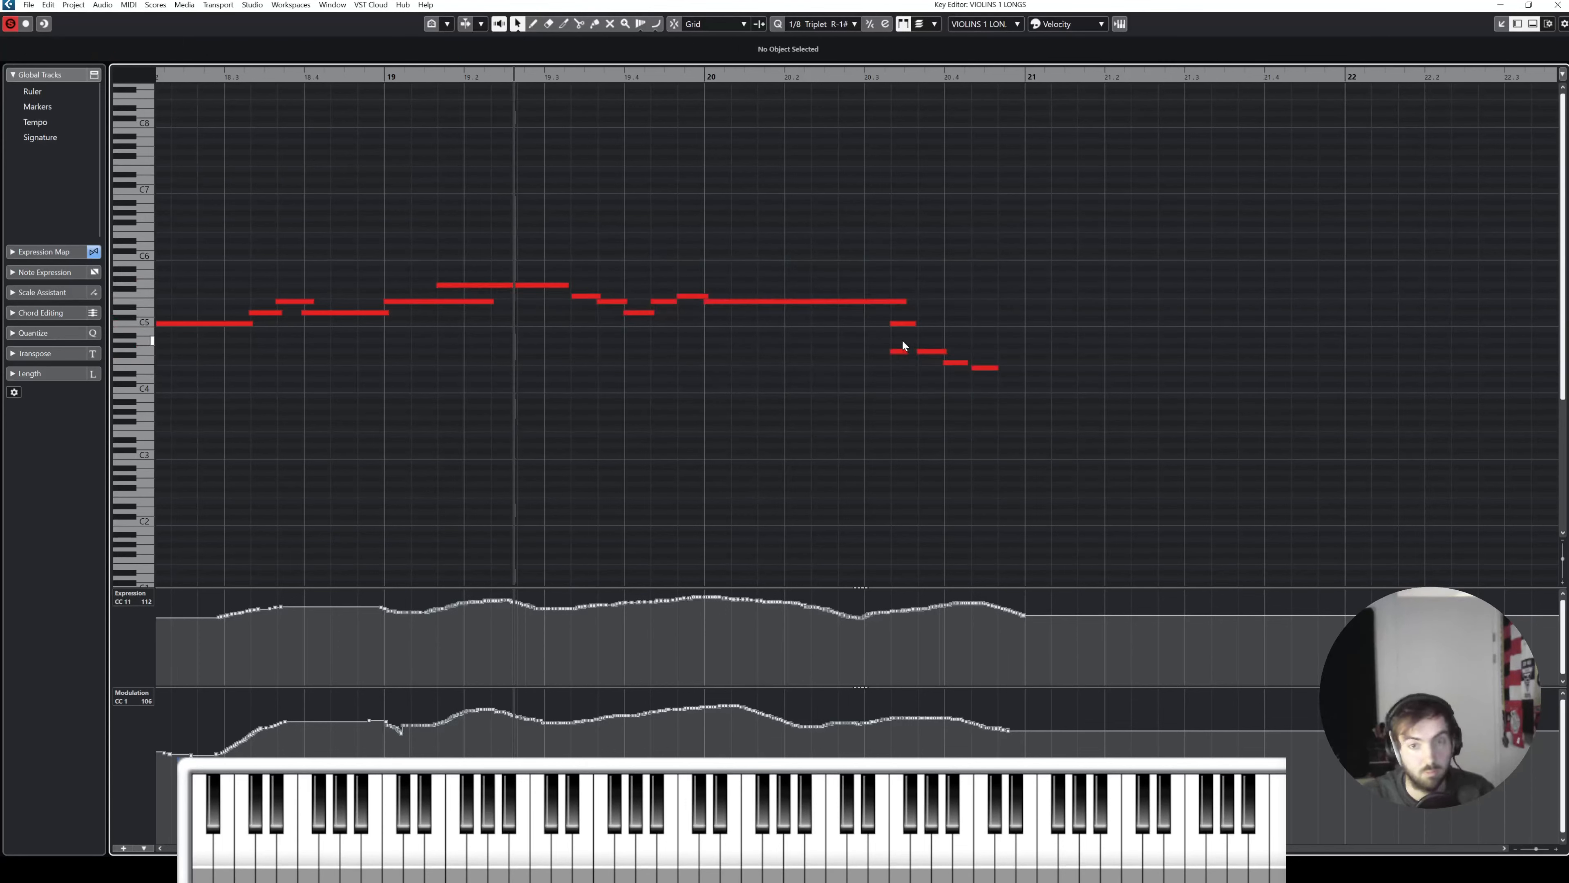
drag(893, 340, 1034, 396)
drag(928, 351, 960, 354)
click(967, 322)
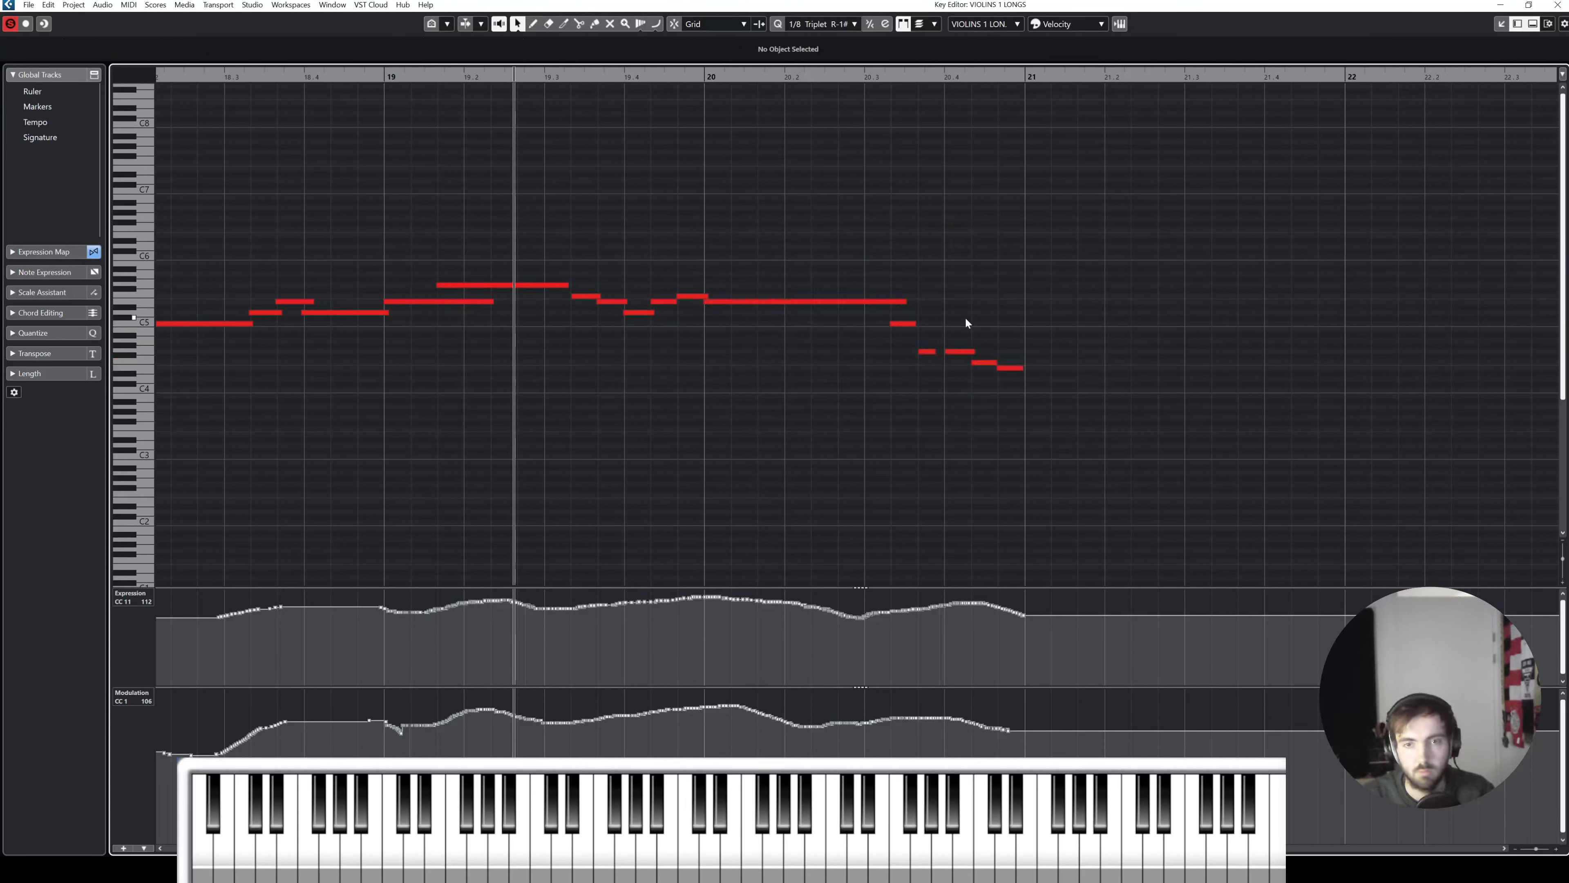
Step: Switch the expression lane to CC 64 (Sustain) and place a sustain event with value 0 near the start of bar 17
click(139, 598)
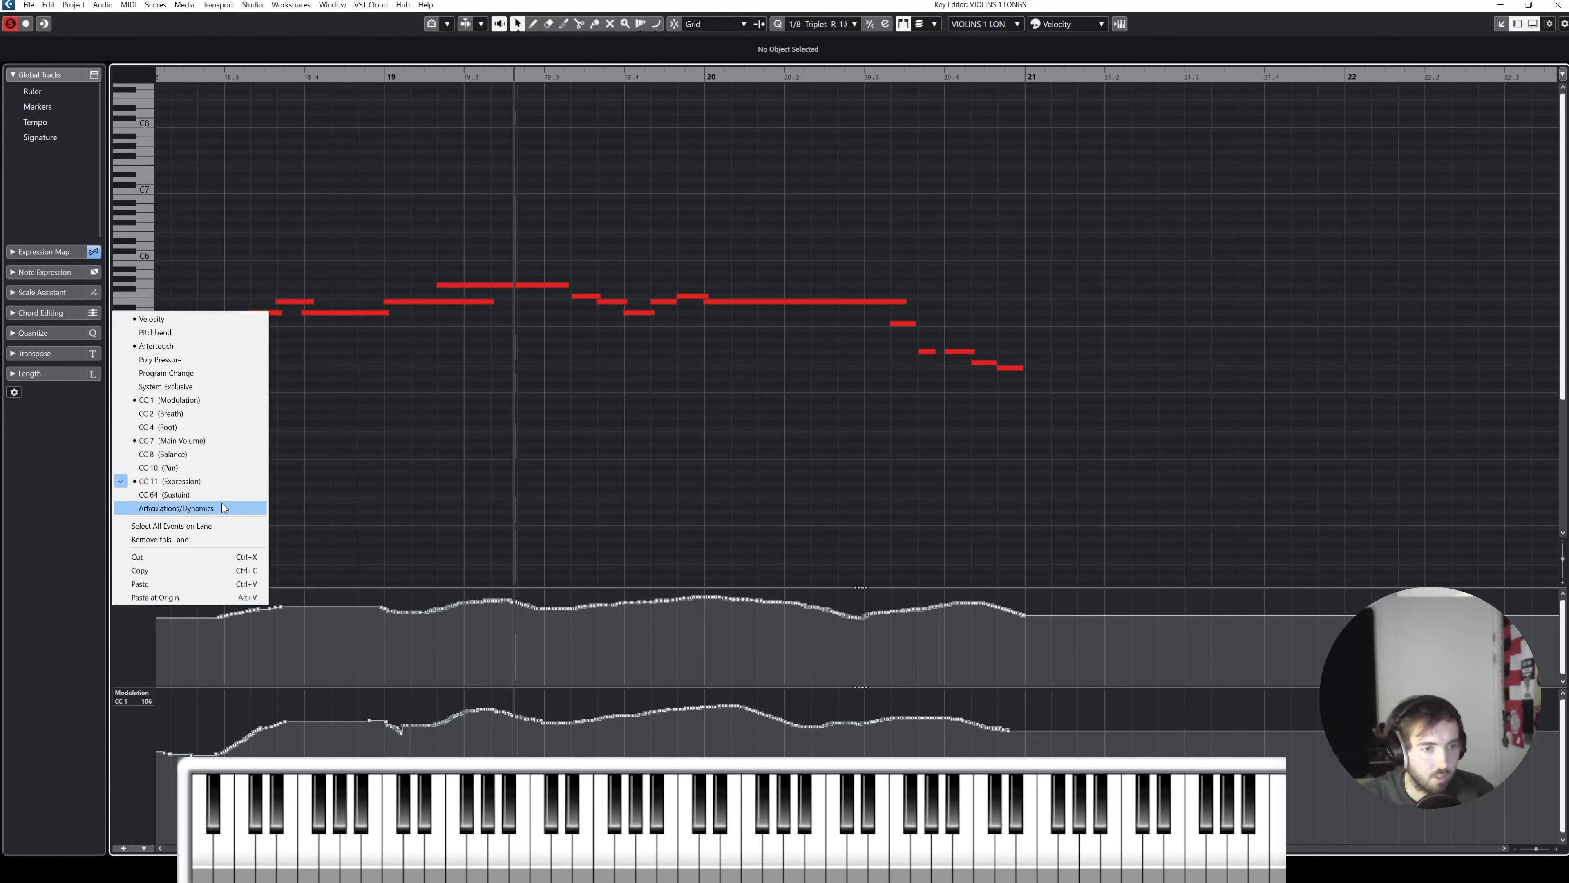
click(179, 495)
key(8)
right_click(880, 552)
click(880, 552)
scroll(788, 597, left, 6)
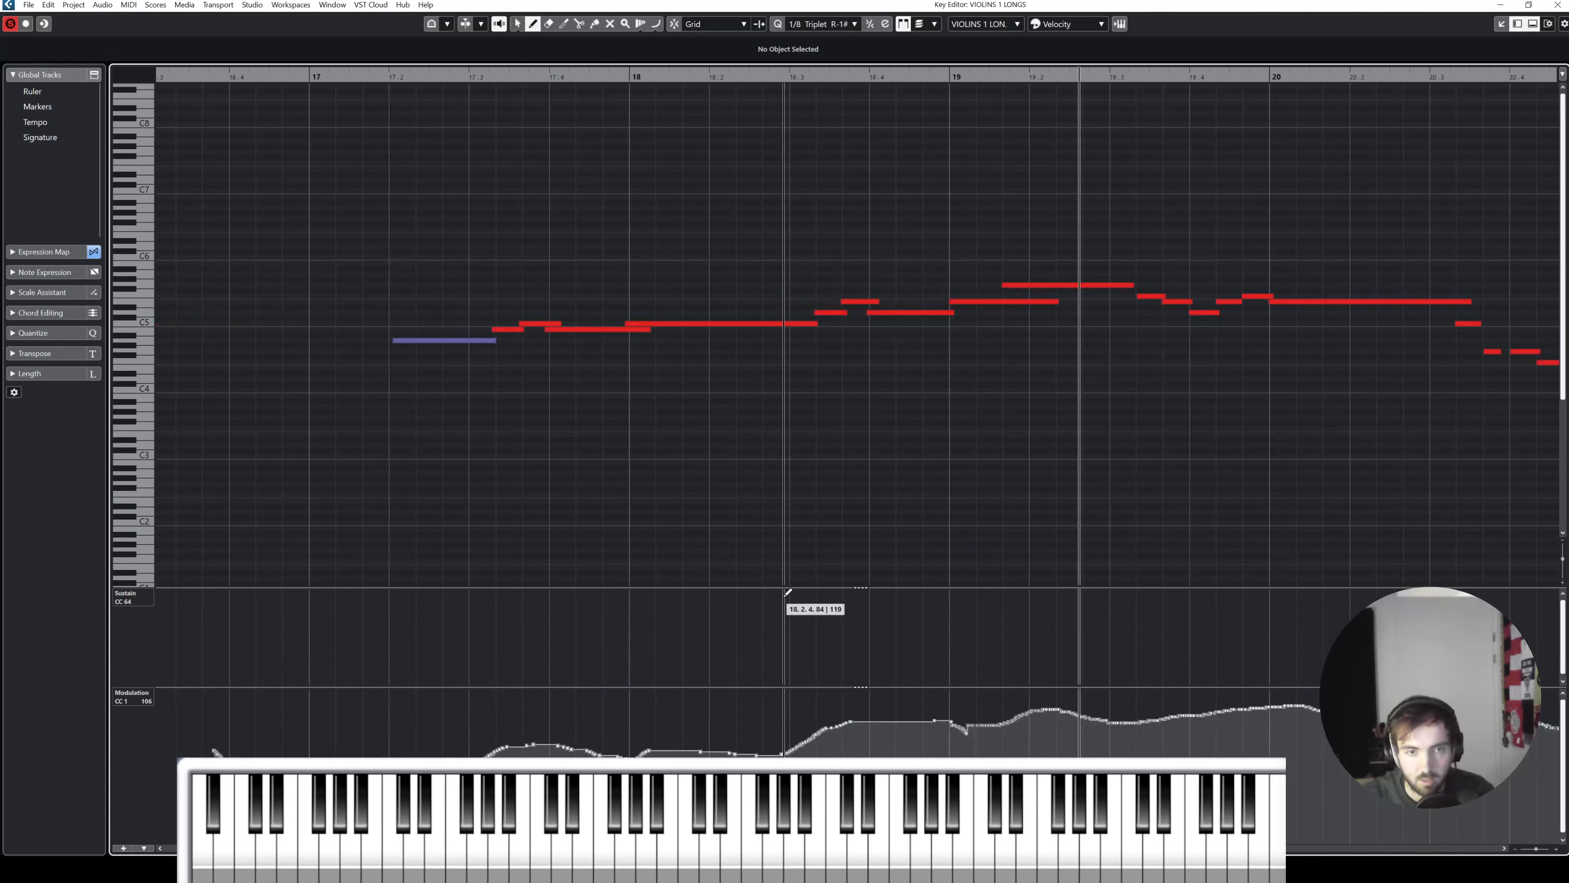
click(892, 681)
key(1)
drag(892, 681, 892, 690)
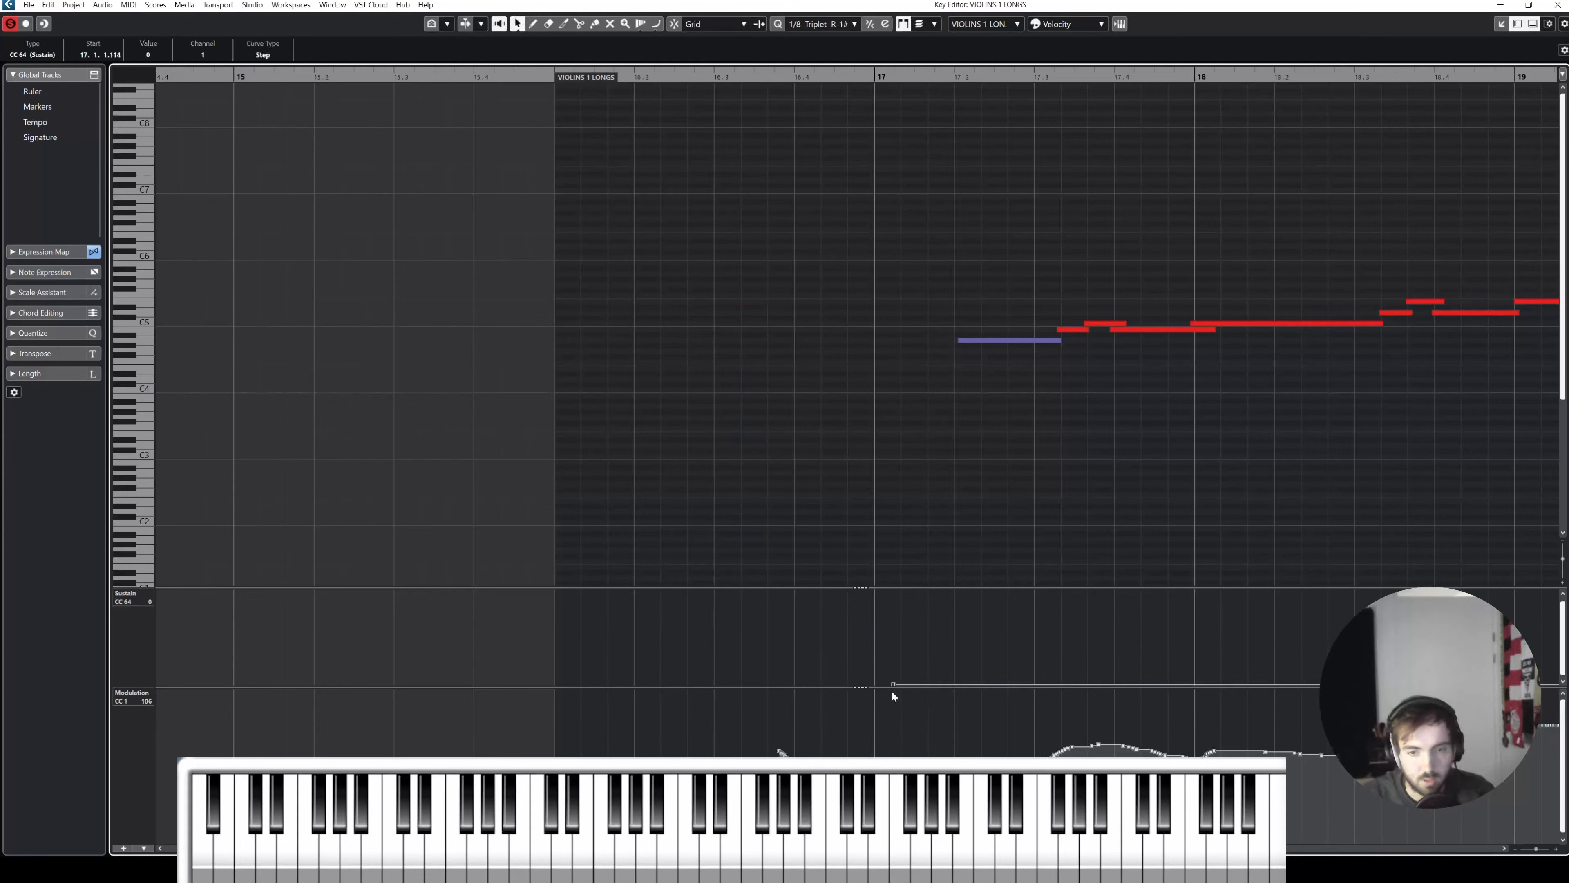
Step: Add a full sustain-pedal hold in bar 20 from about beat 3.3, releasing to 0 just after beat 4
scroll(977, 633, right, 6)
key(8)
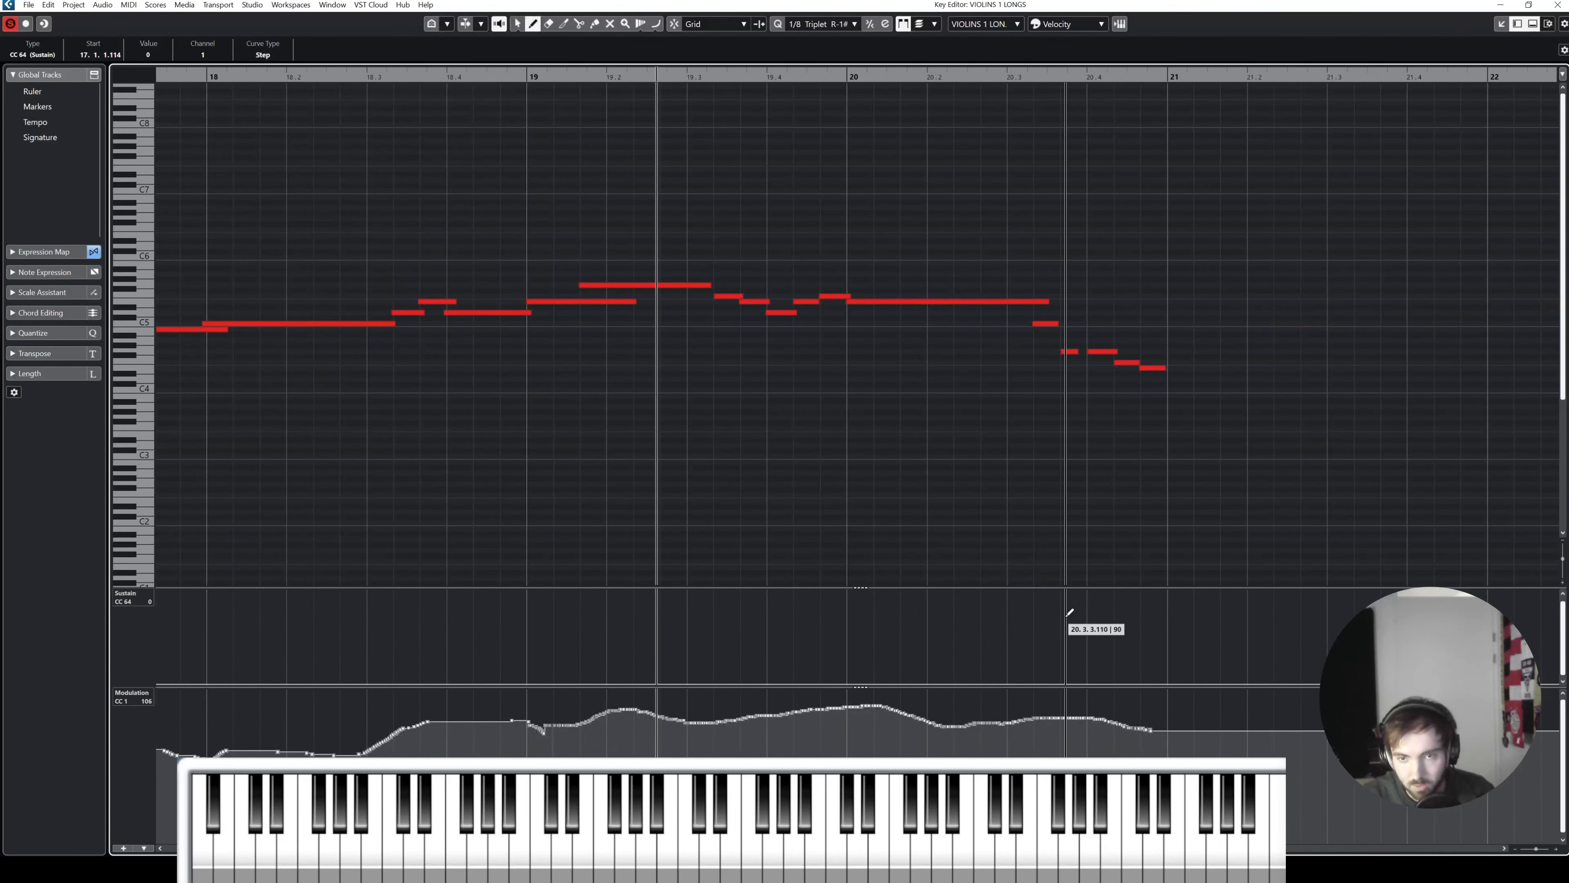
mouse_move(1067, 618)
mouse_down()
mouse_move(1066, 592)
mouse_move(1098, 618)
mouse_move(1091, 690)
mouse_up()
key(1)
drag(1105, 597, 1089, 675)
key(Delete)
key(Delete)
click(1093, 680)
key(Delete)
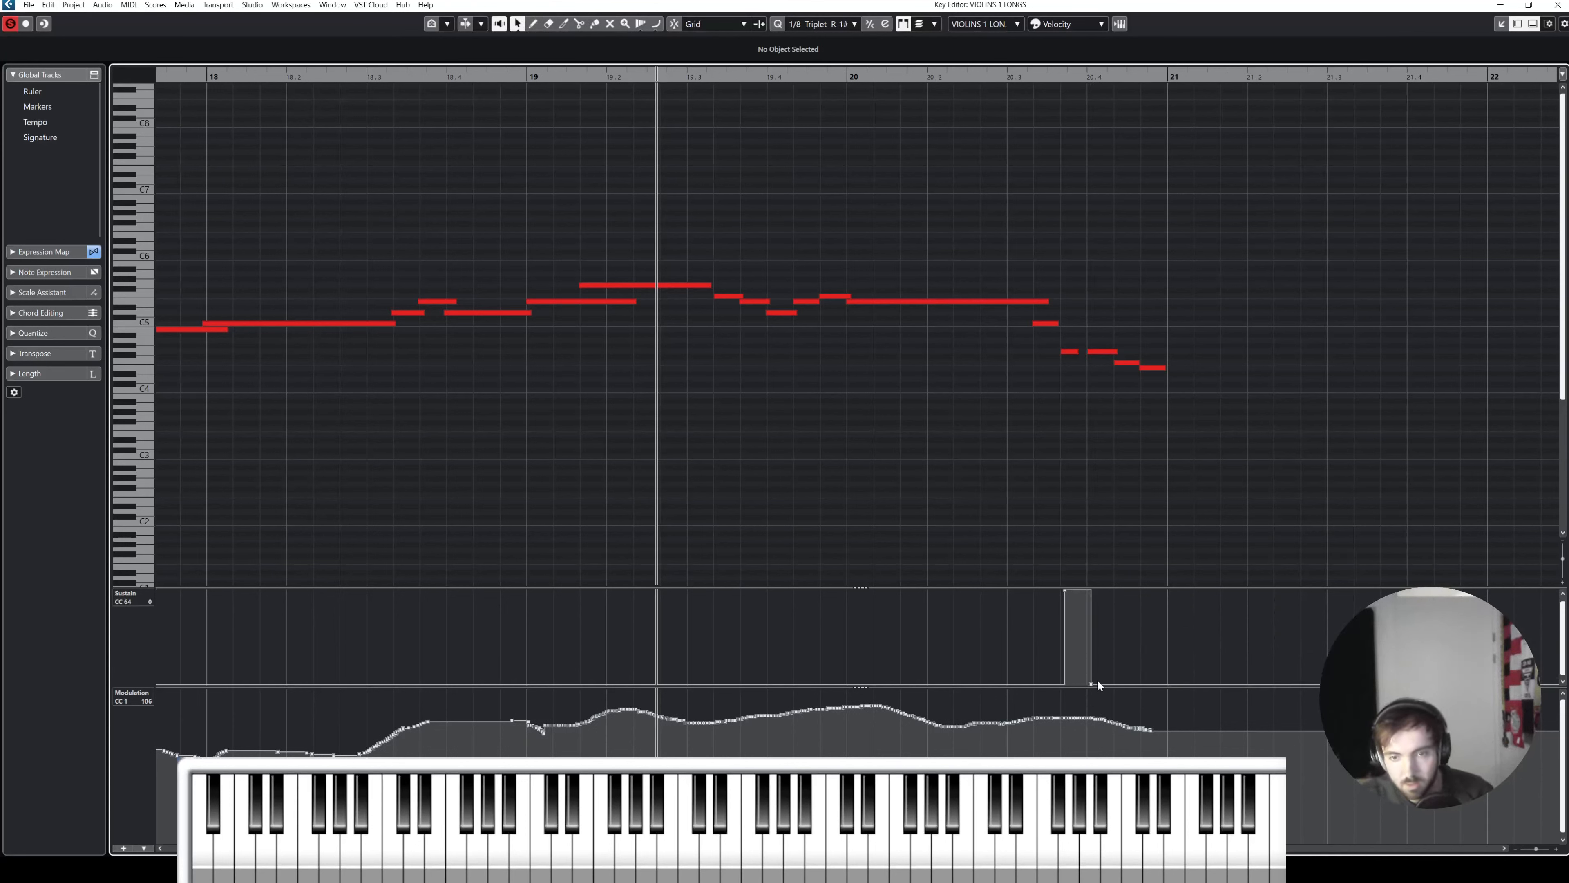
click(1091, 690)
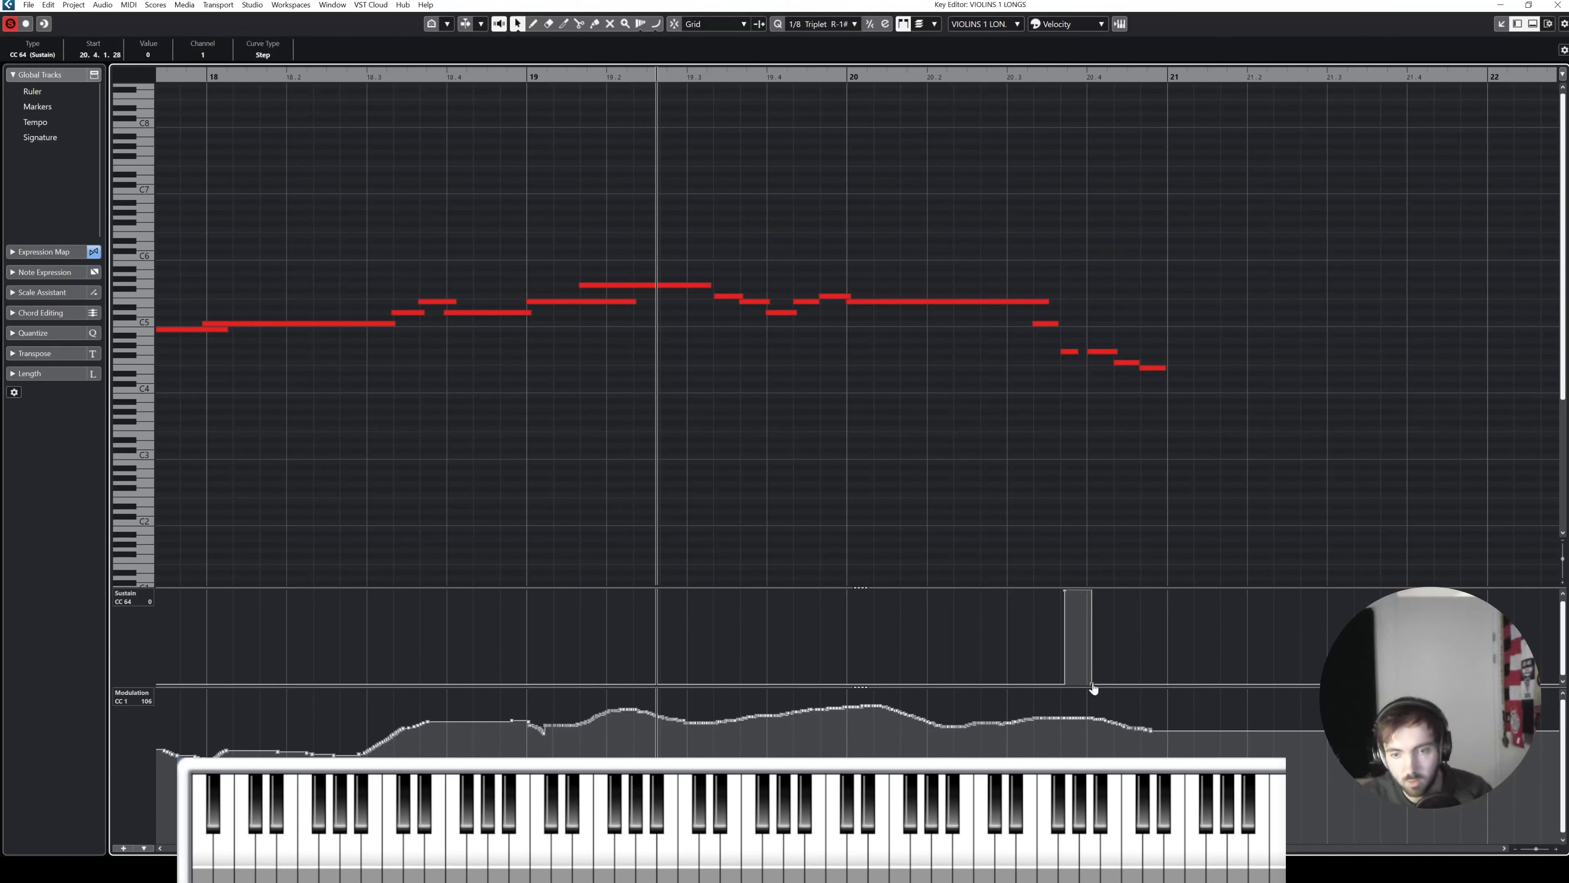
drag(1093, 687, 1099, 685)
click(985, 503)
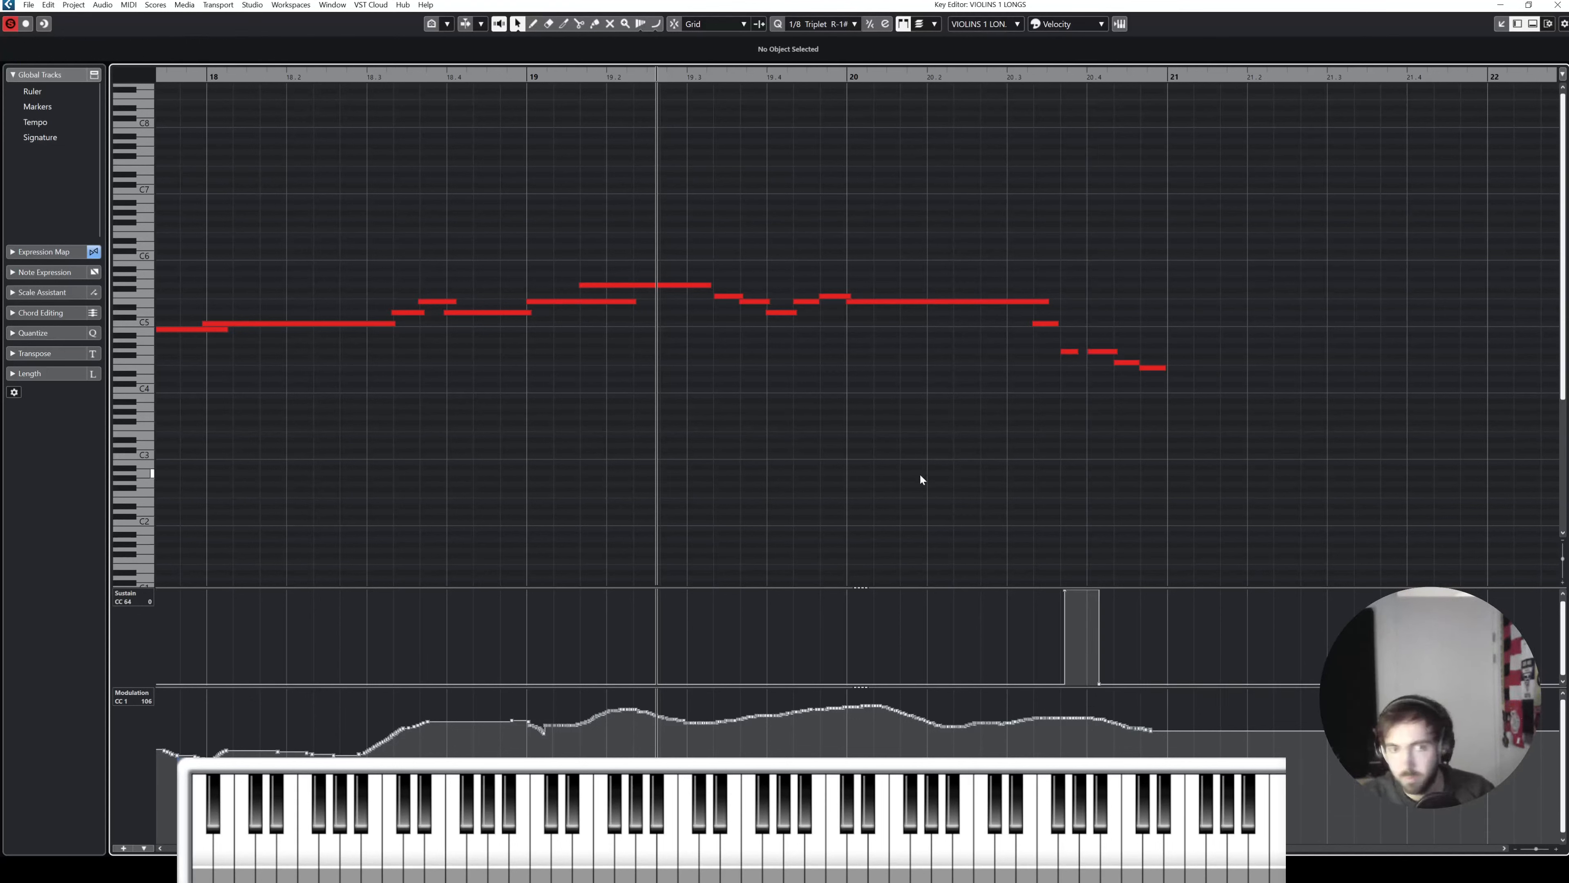
Step: Move all notes from bar 19 beat 3 through the end of bar 20 slightly earlier, and play back from bar 19
key(space)
key(space)
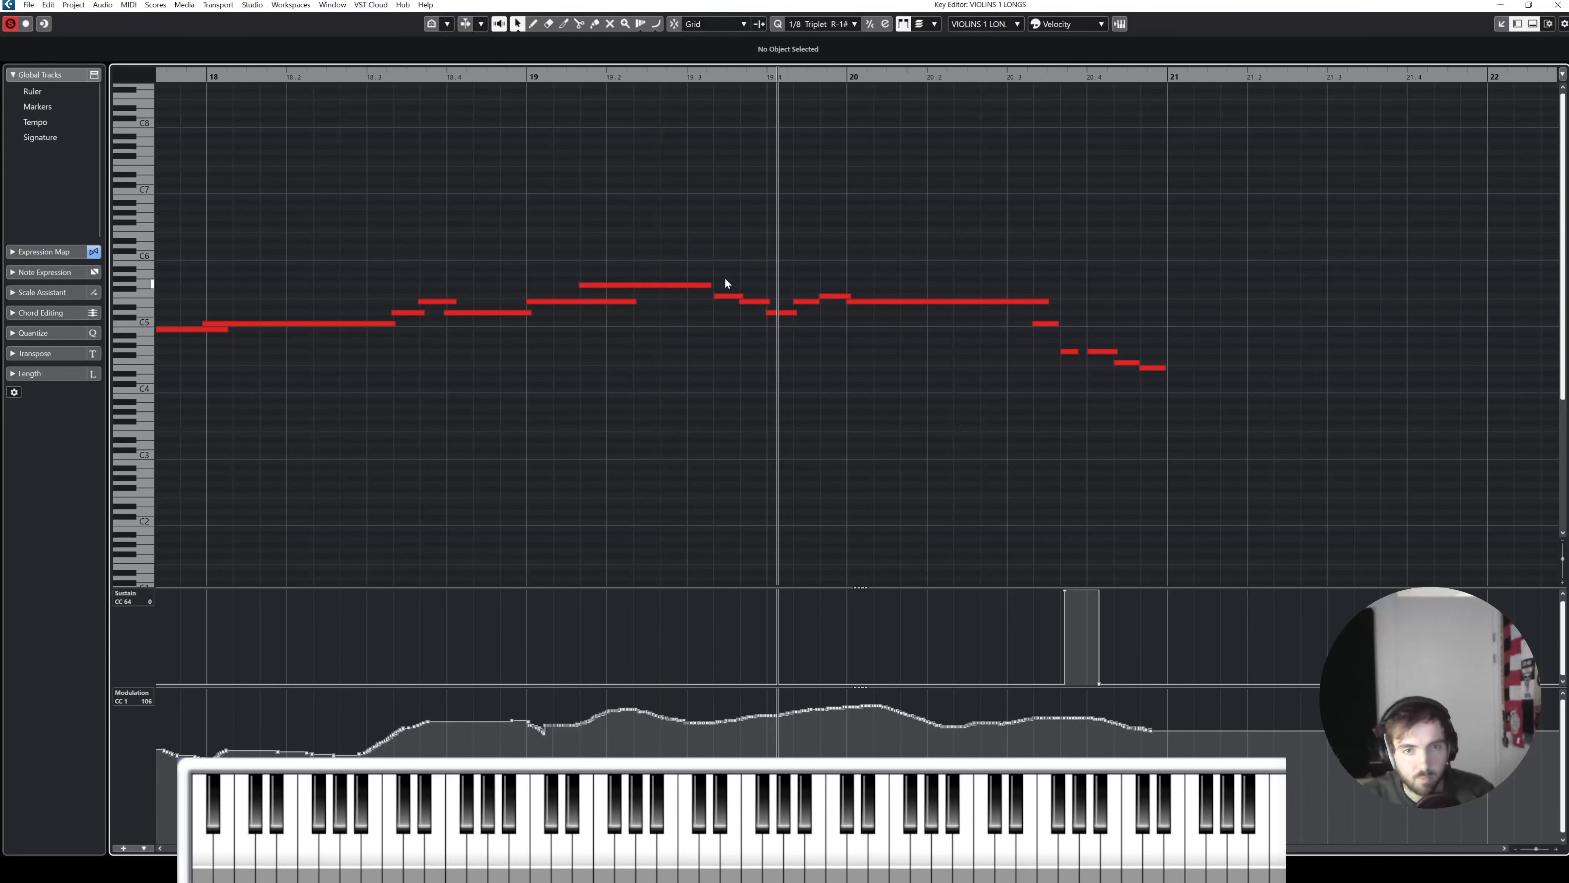
drag(725, 280, 1331, 457)
drag(1061, 352, 1057, 351)
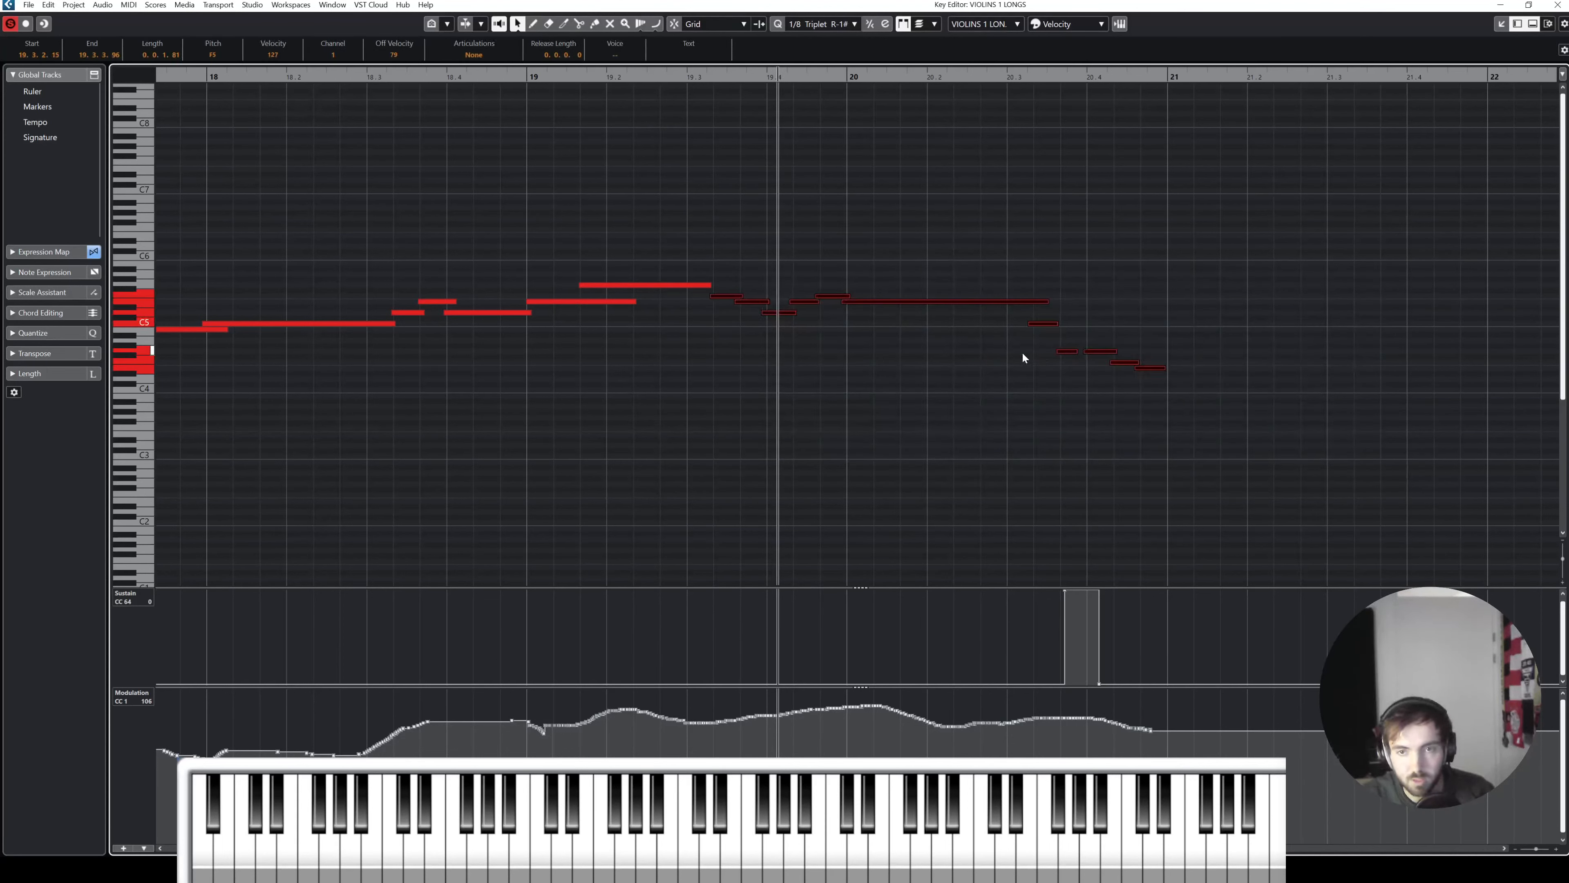
click(1022, 350)
click(560, 78)
key(space)
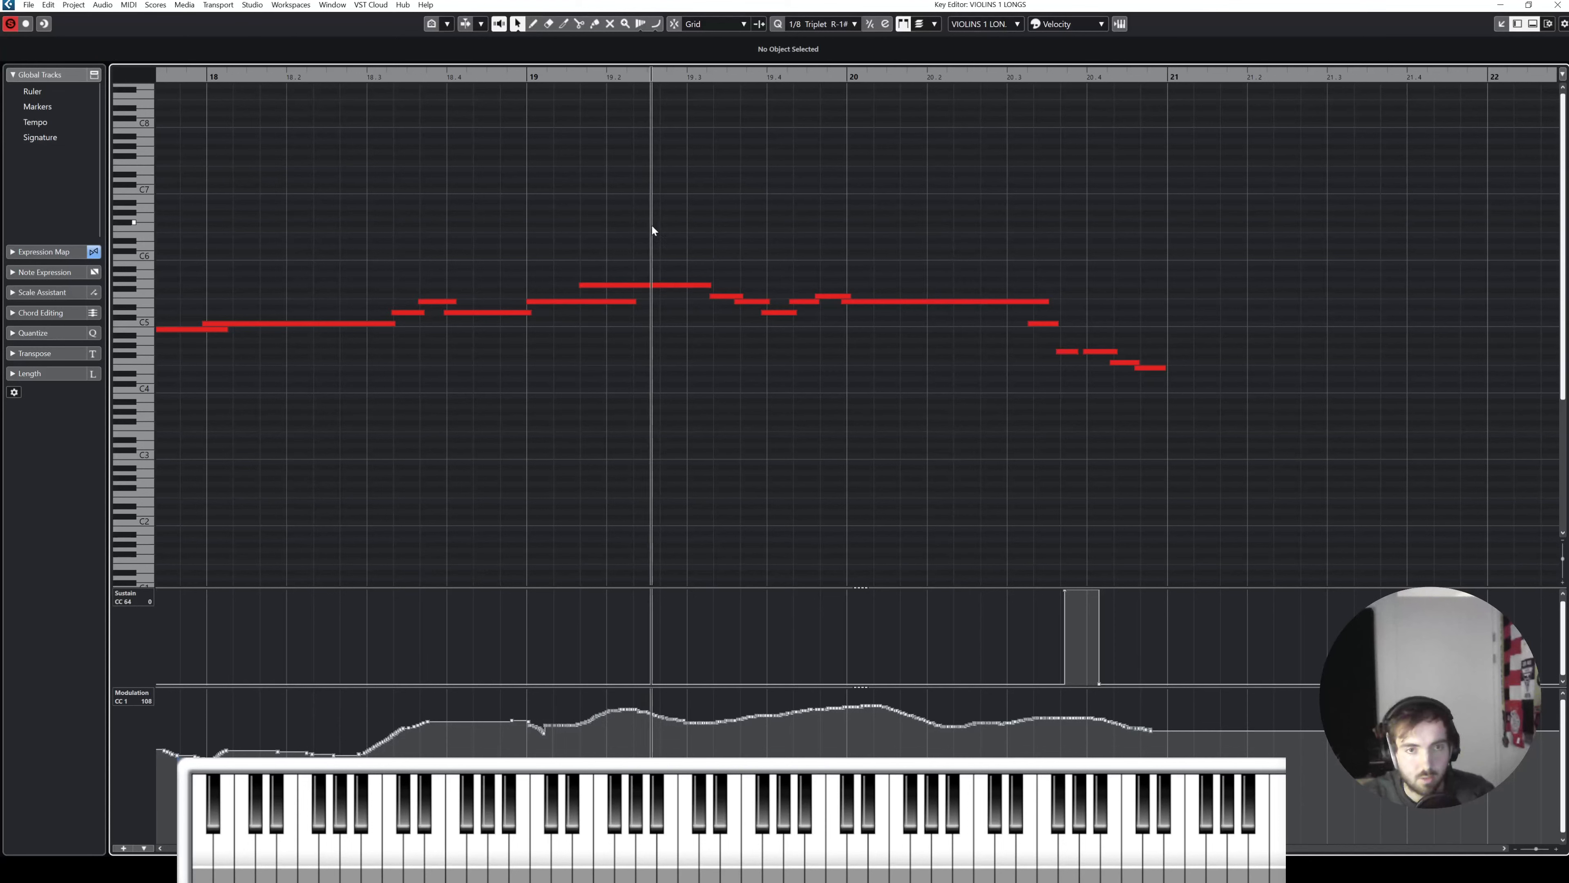
Step: Extend the start of bar 19's highest note slightly earlier to 19.1.3.43 and play back the line from bar 18
click(579, 285)
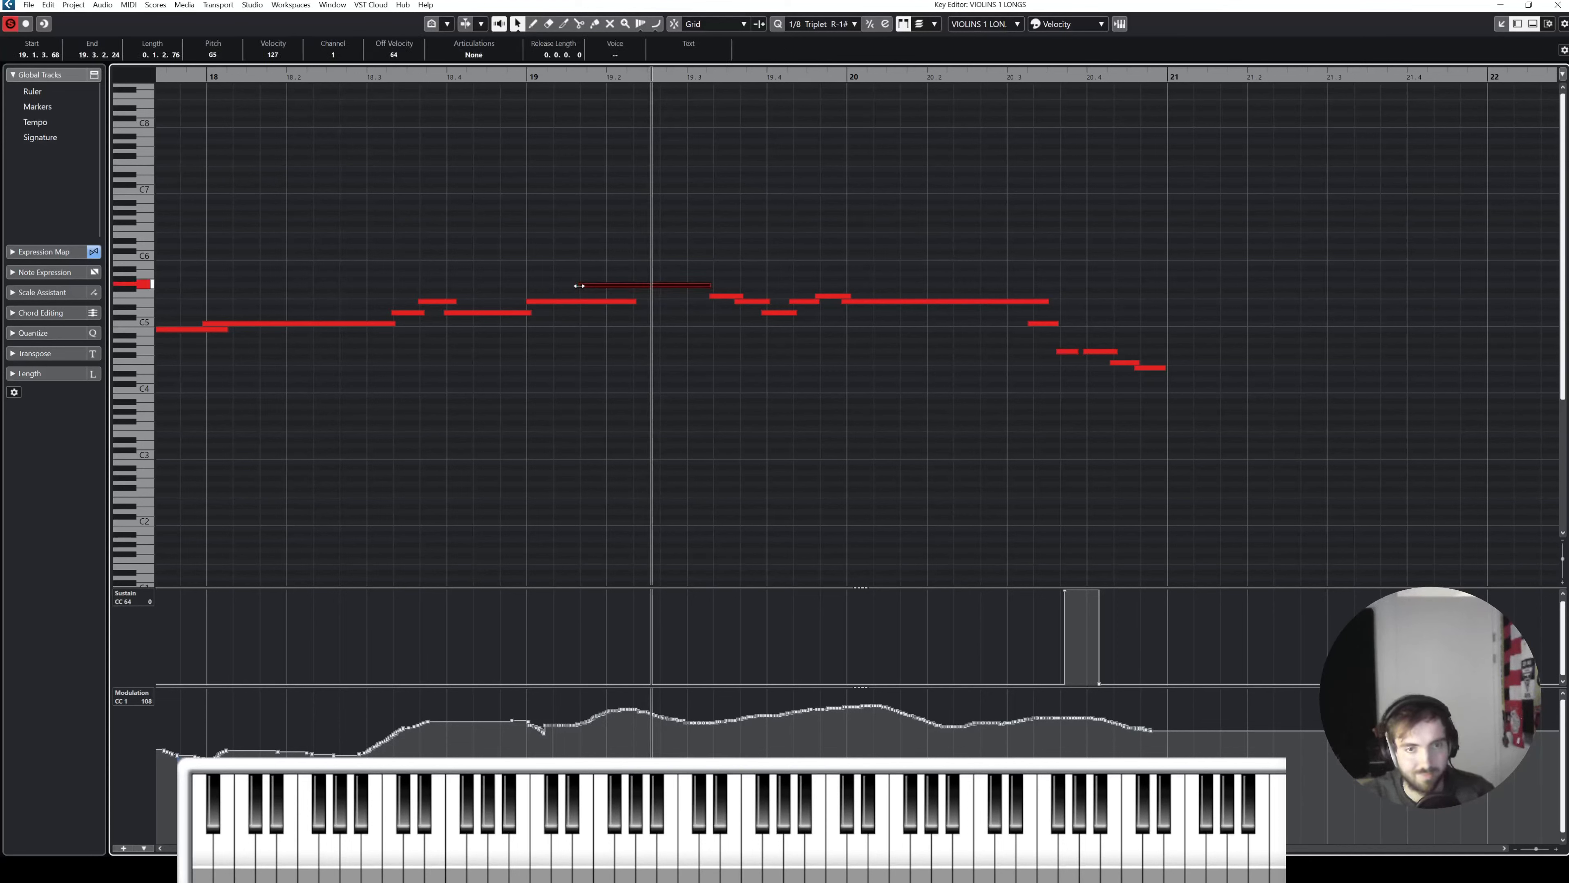
drag(578, 285, 574, 286)
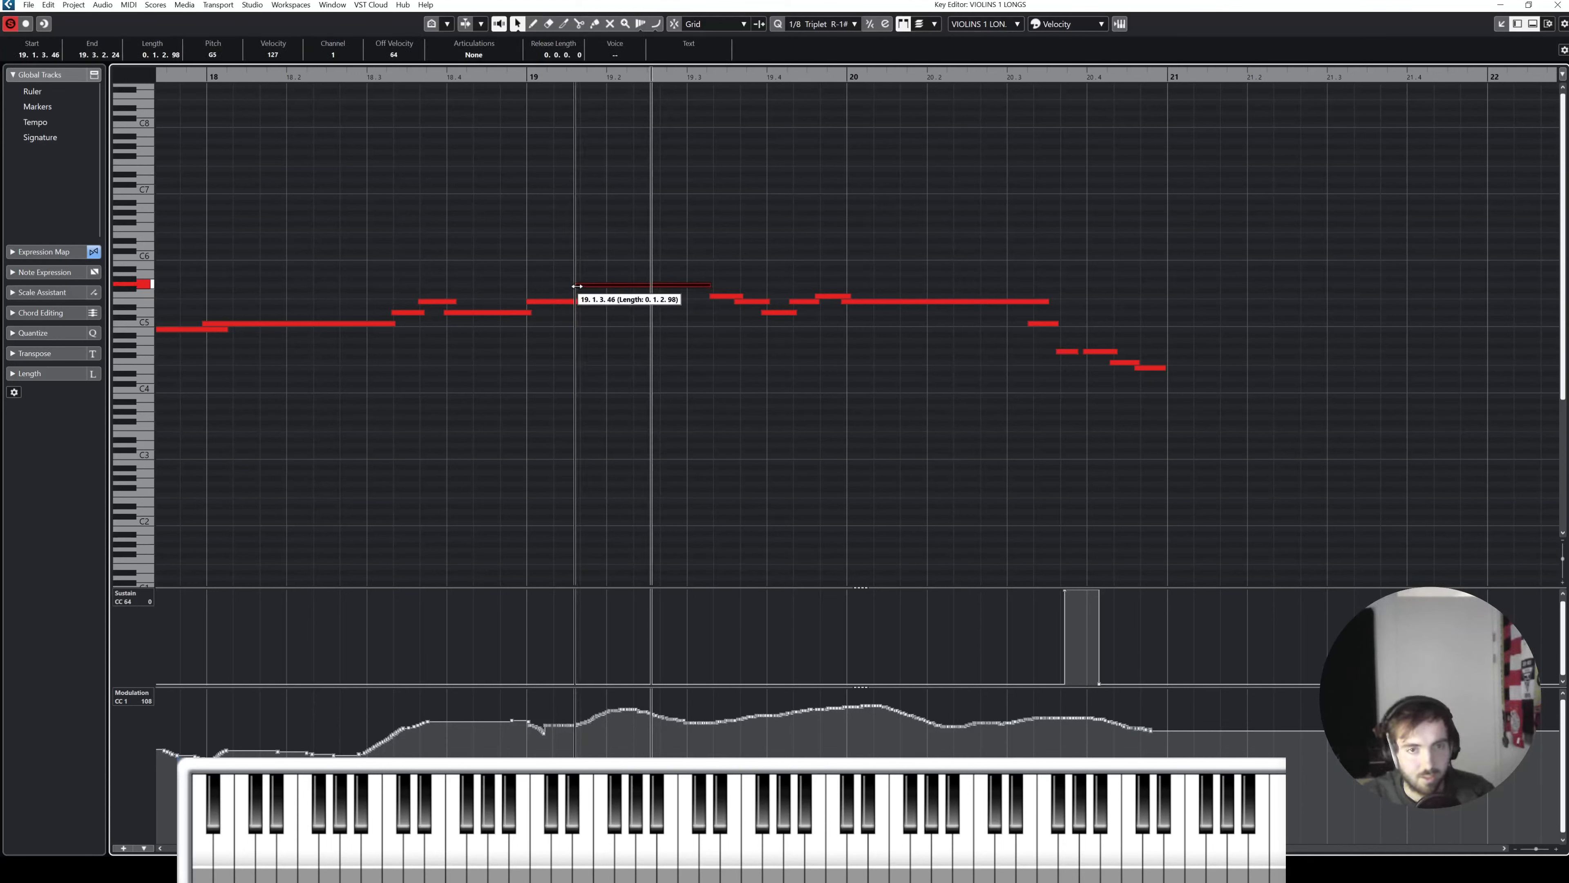
click(303, 77)
key(space)
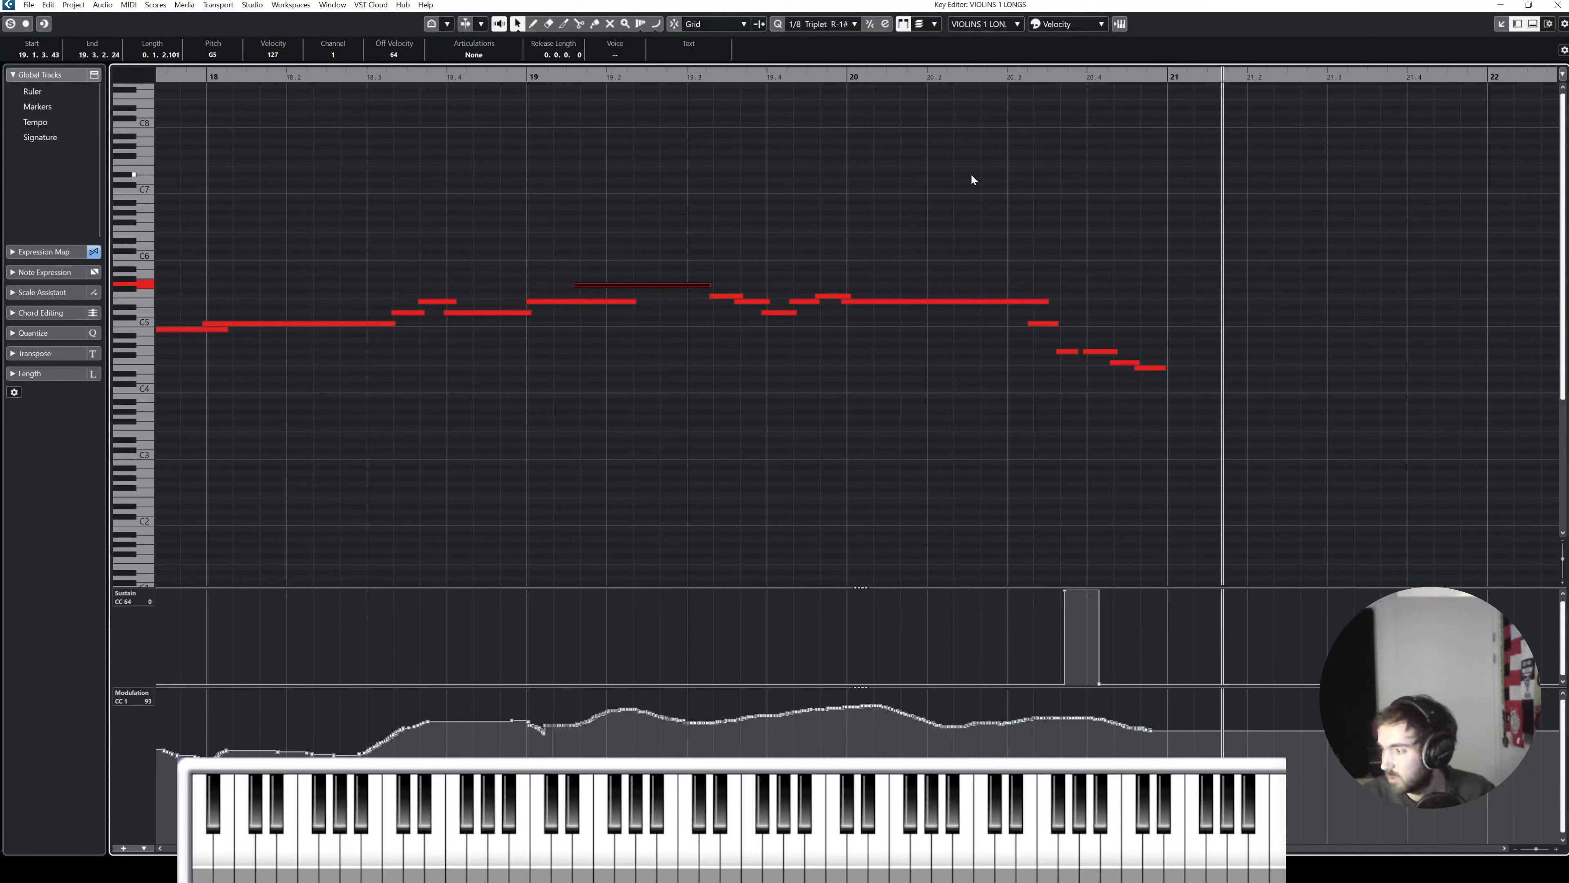
click(1057, 184)
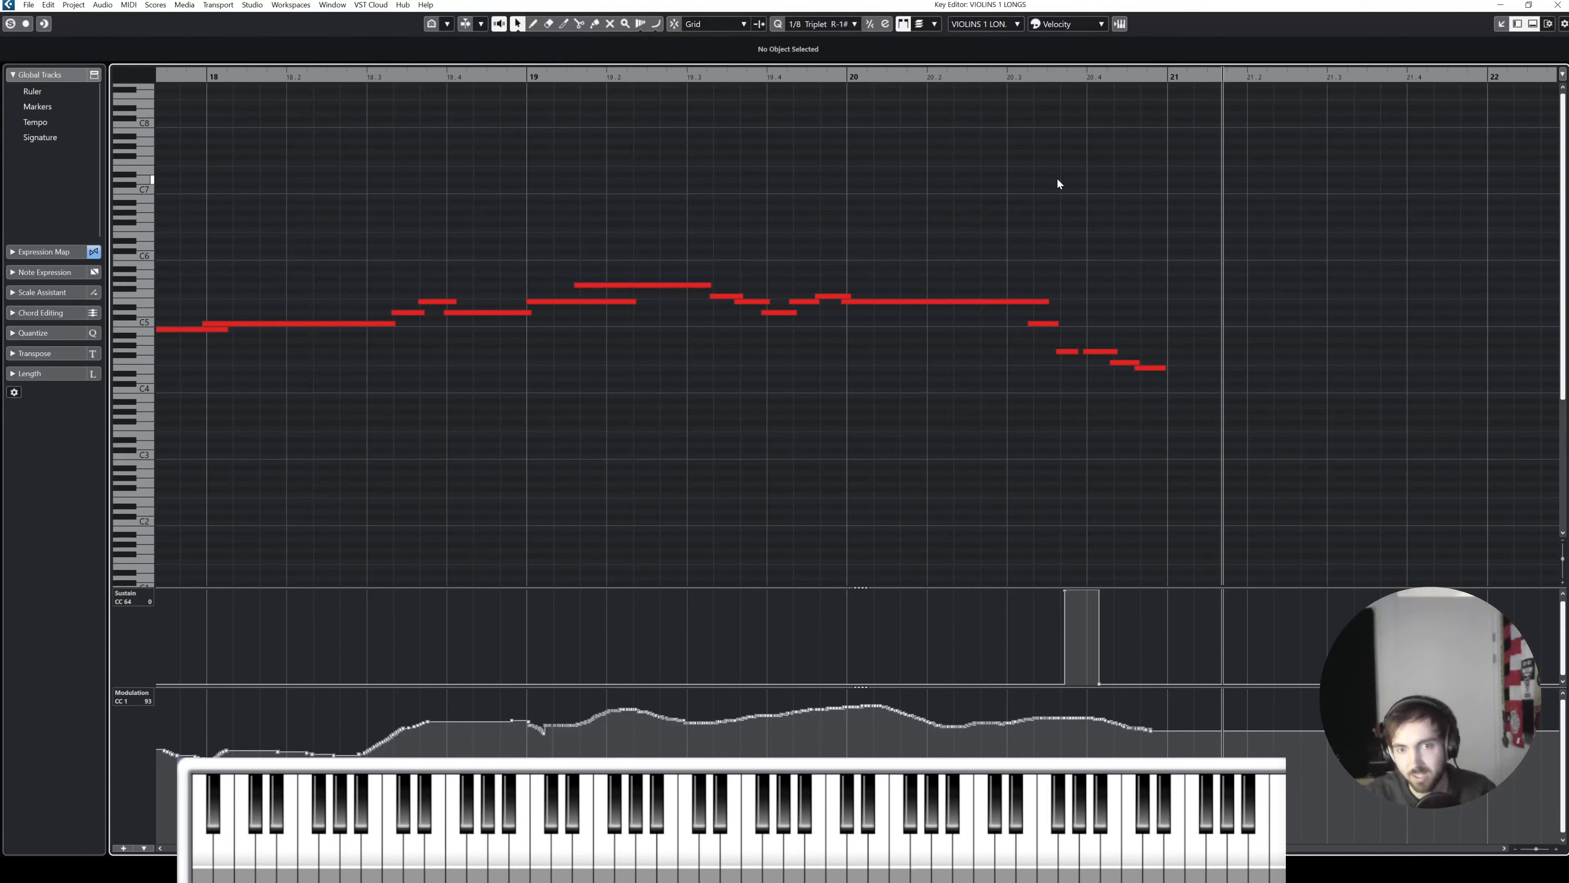
Step: Close the note editor and delete the existing Violins 2 Longs part starting at bar 16
key(g)
key(g)
key(g)
scroll(1057, 179, left, 1)
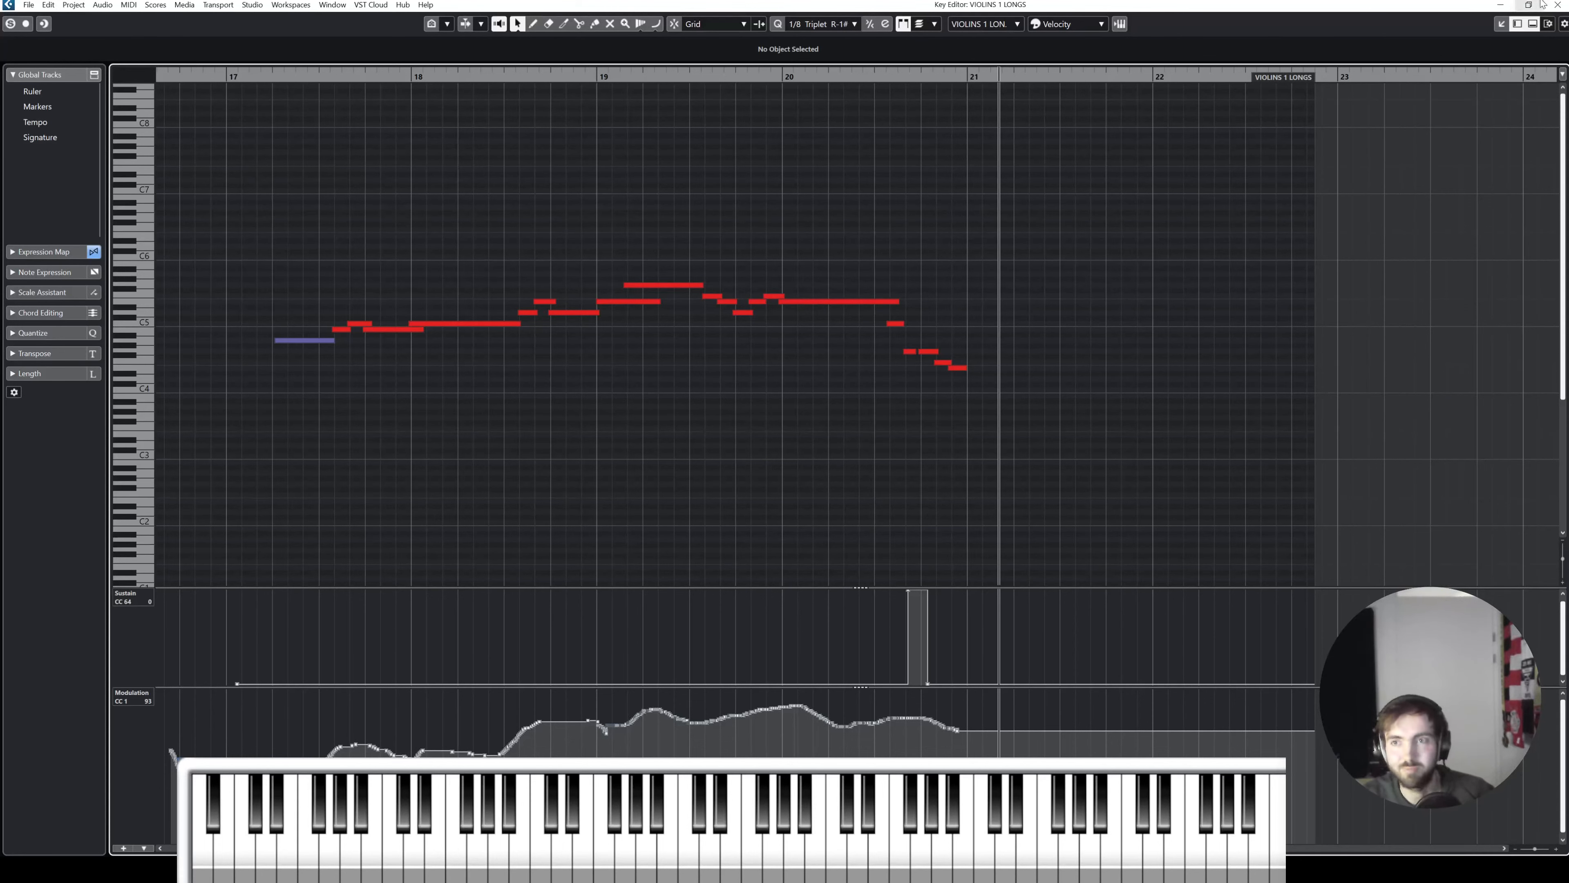
click(1558, 5)
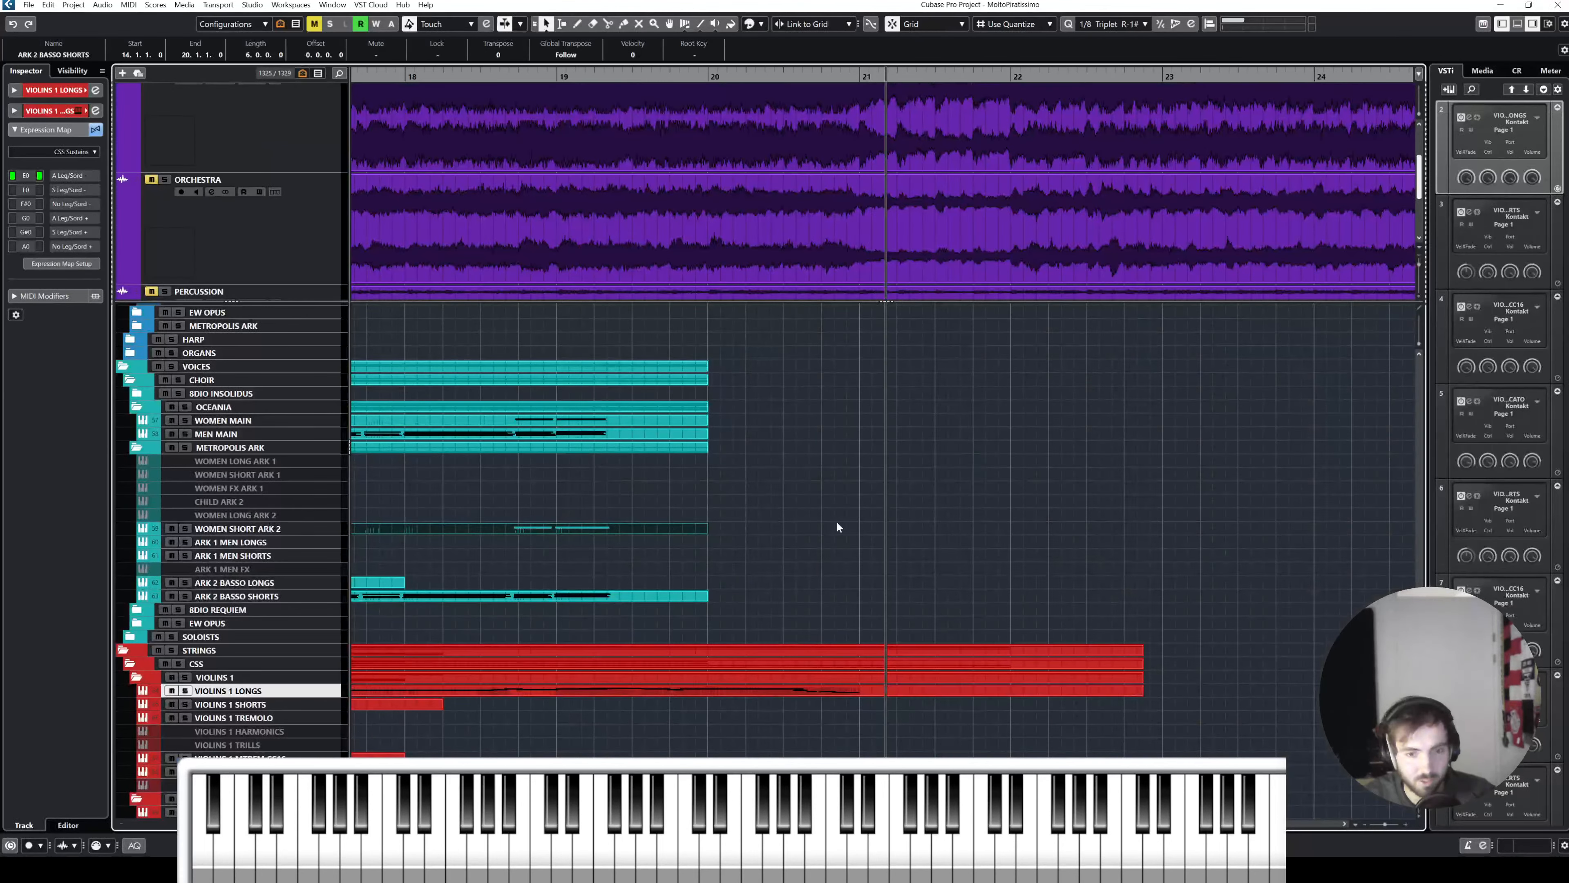
scroll(838, 520, down, 5)
click(701, 485)
scroll(728, 504, left, 2)
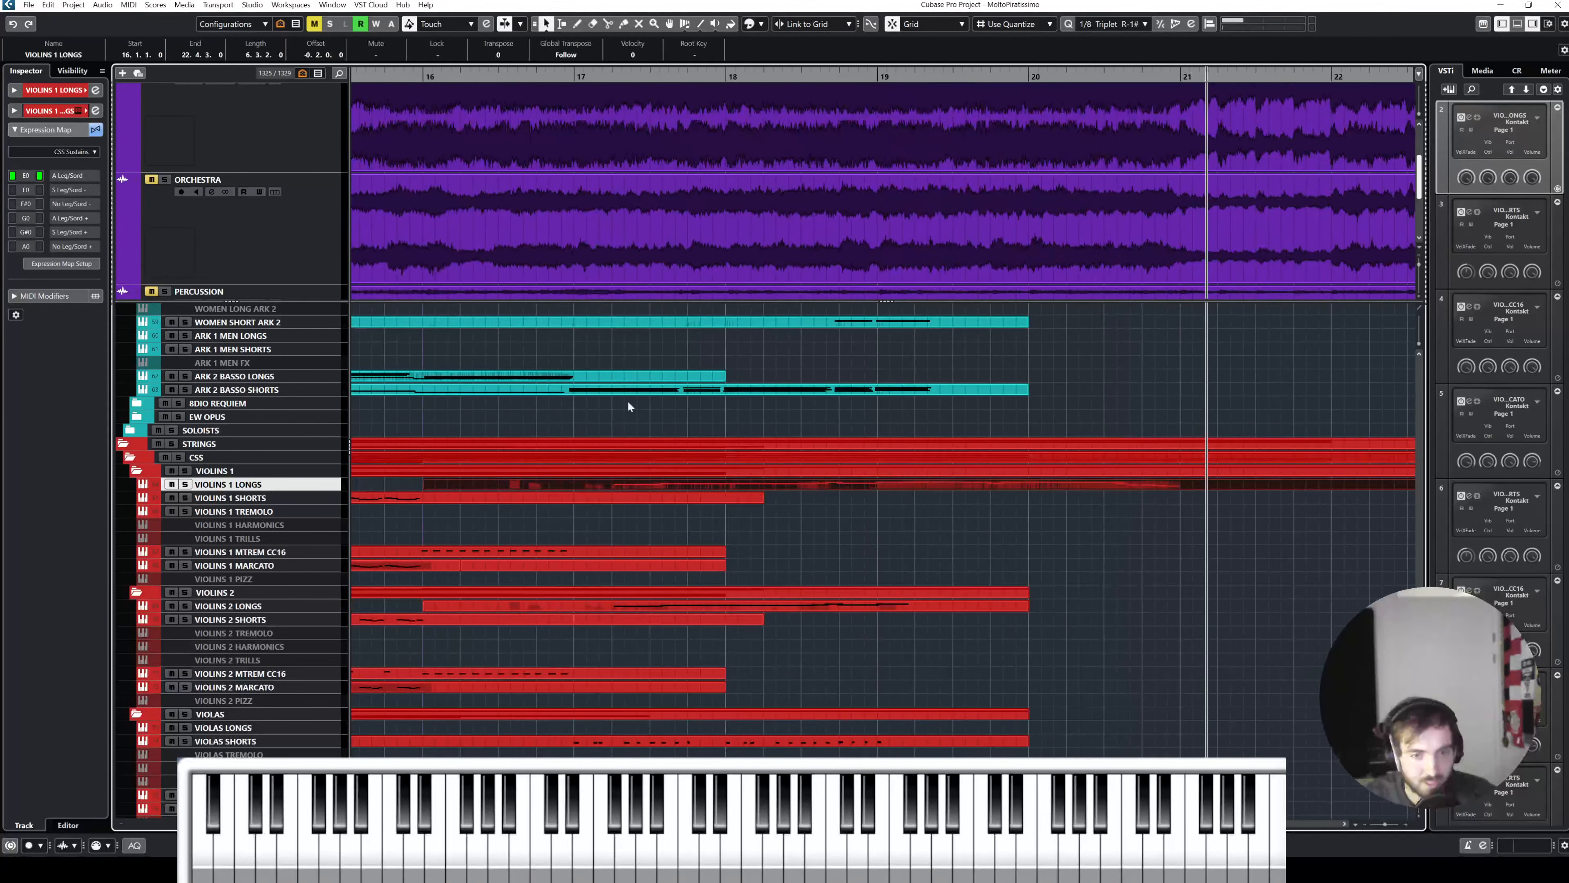
click(577, 78)
scroll(946, 413, right, 2)
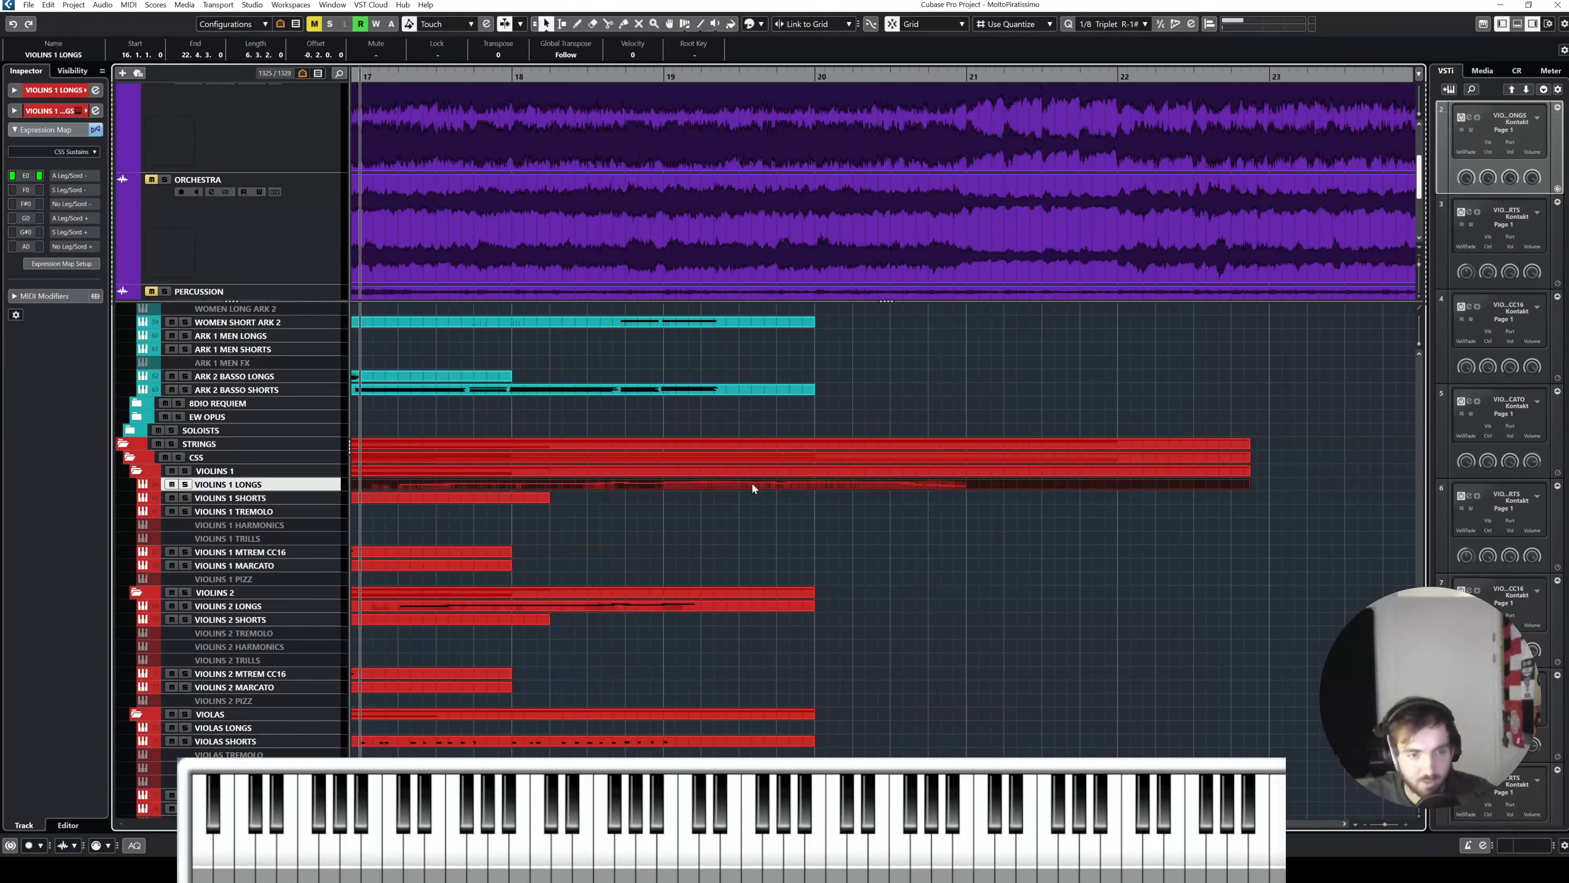
scroll(751, 488, left, 1)
click(784, 602)
key(Delete)
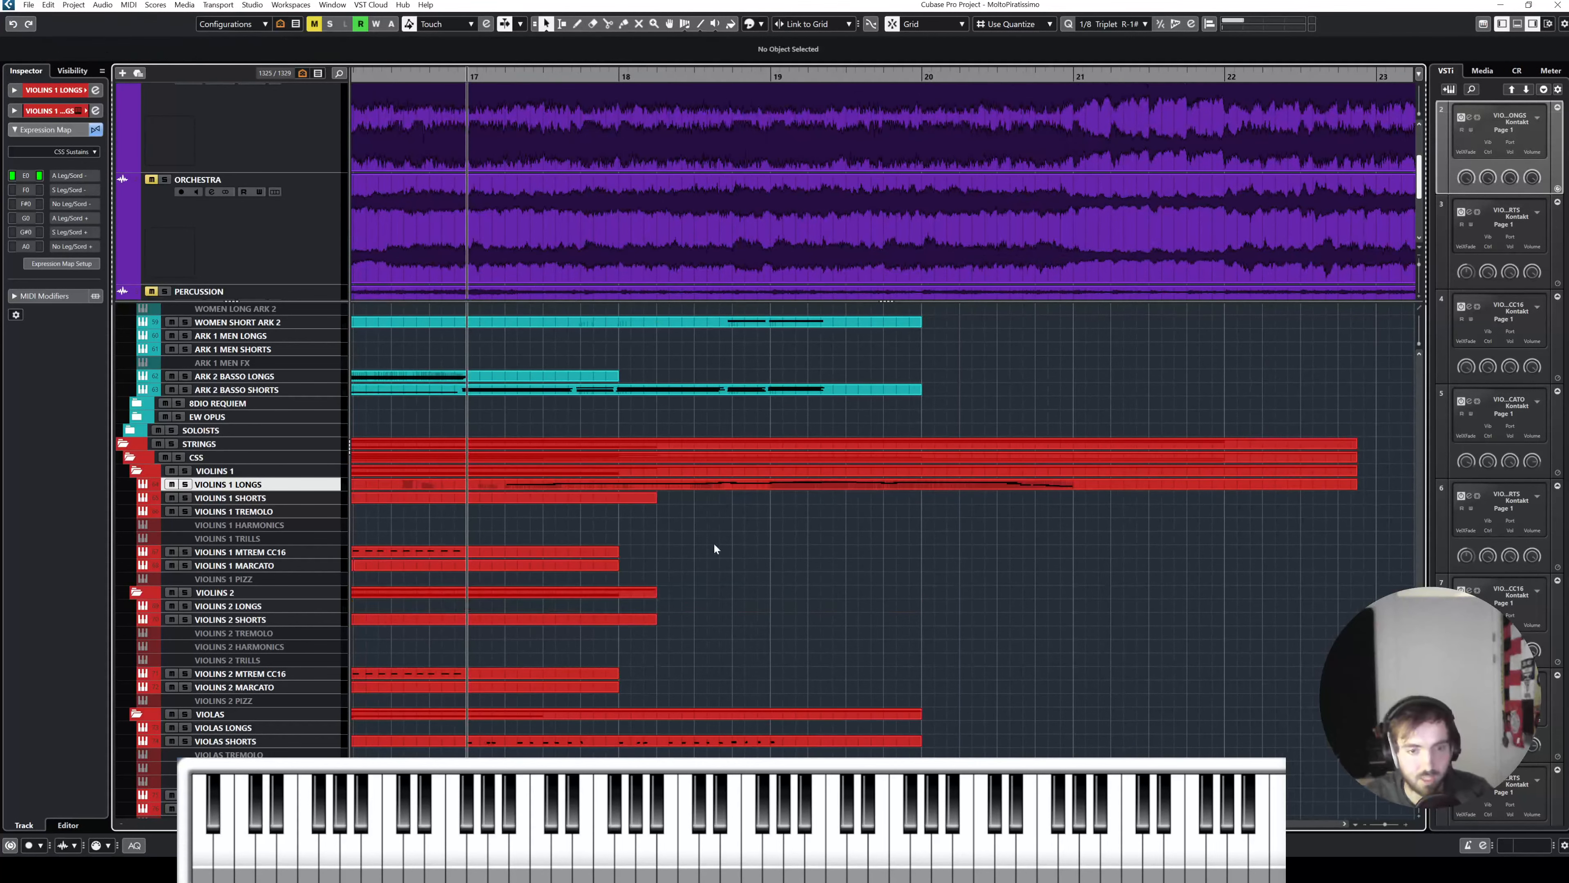
Step: Copy the Violins 1 Longs part onto the Violins 2 Longs track and transpose its notes down one octave
scroll(700, 533, left, 1)
drag(622, 487, 659, 609)
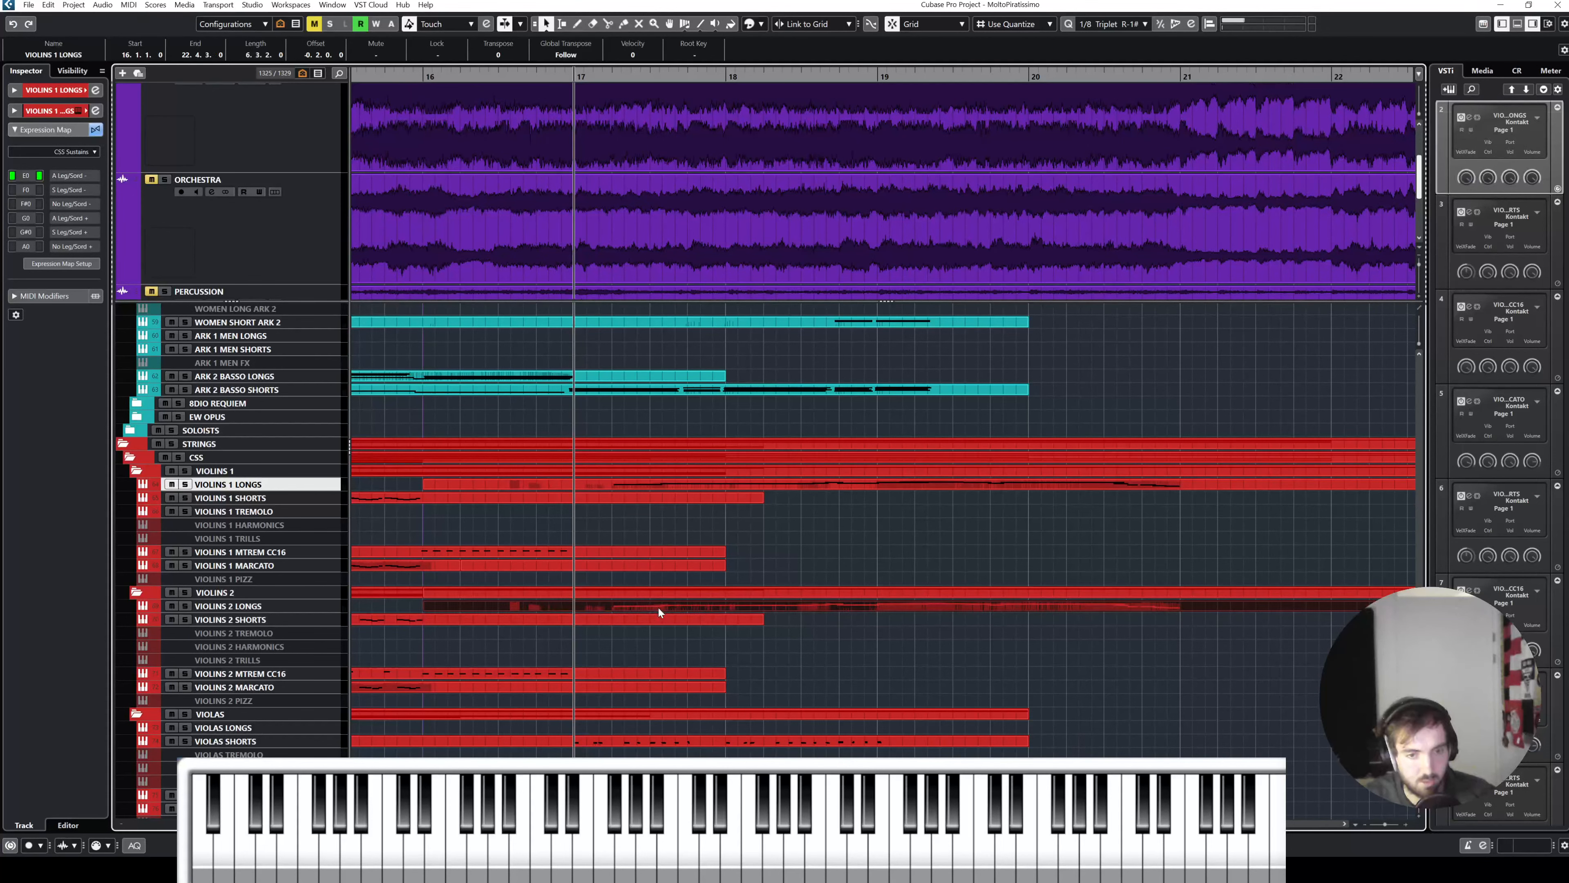
double_click(659, 608)
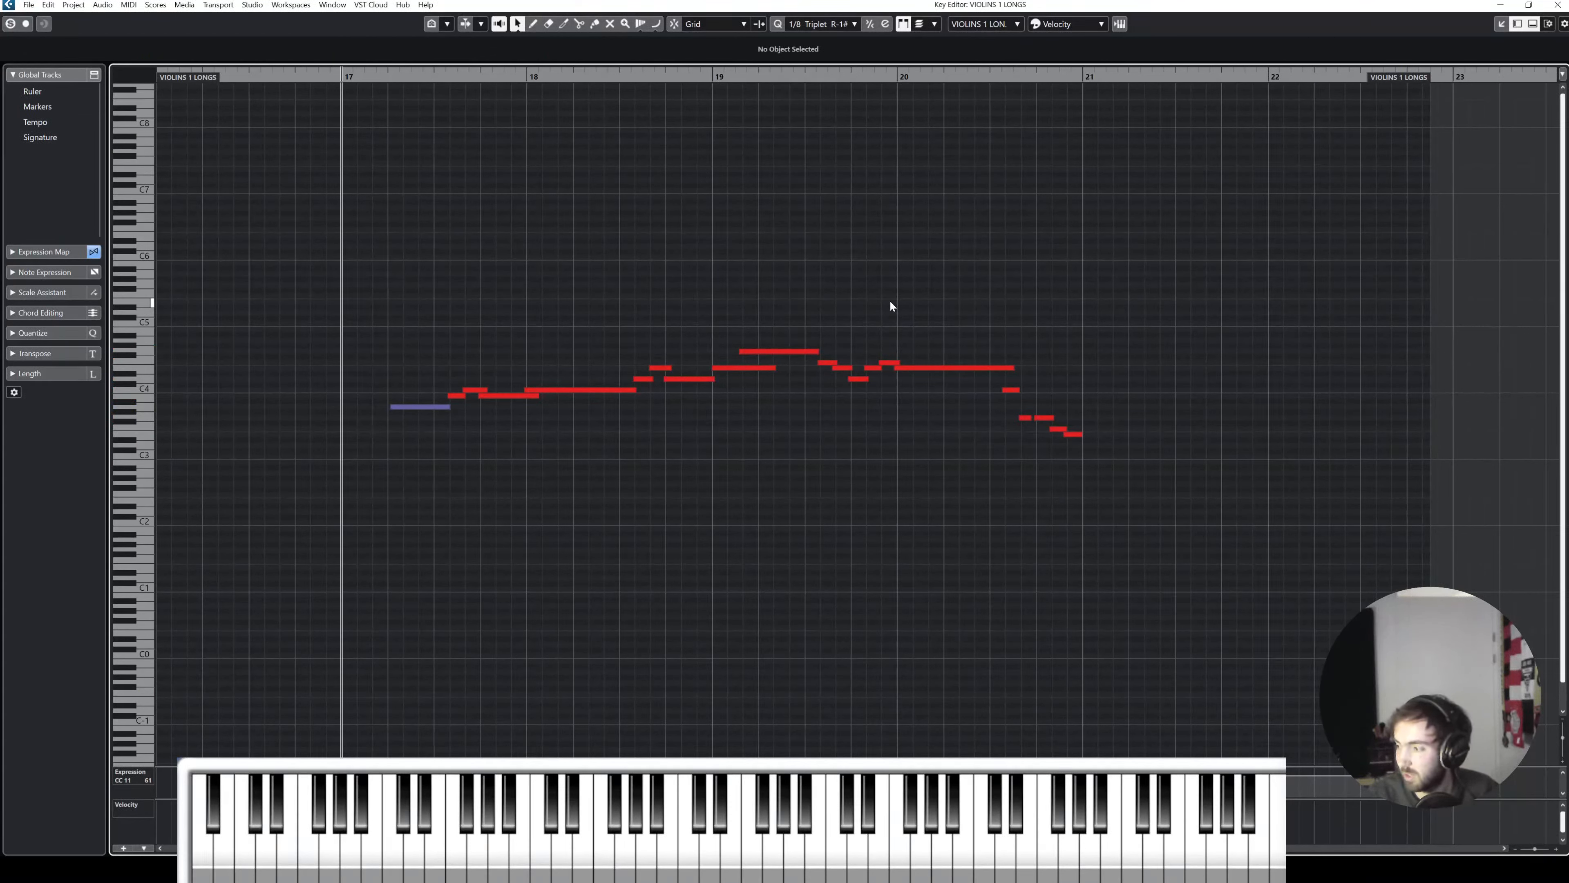
click(1557, 5)
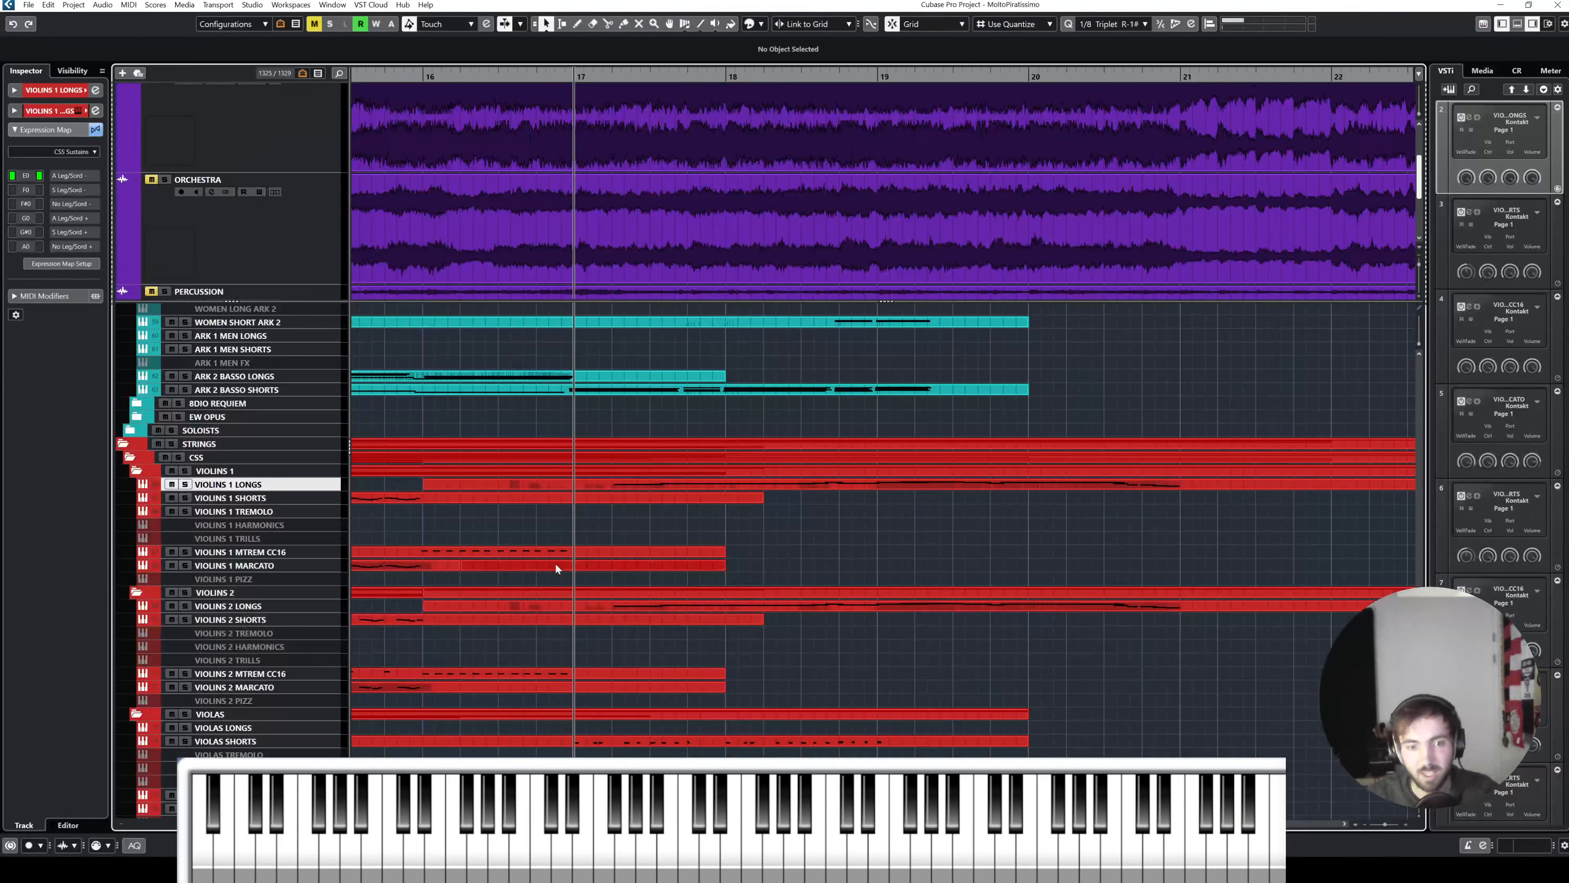
Step: Place the playhead at bar 18 and briefly solo the Orchestra reference track
scroll(849, 552, right, 3)
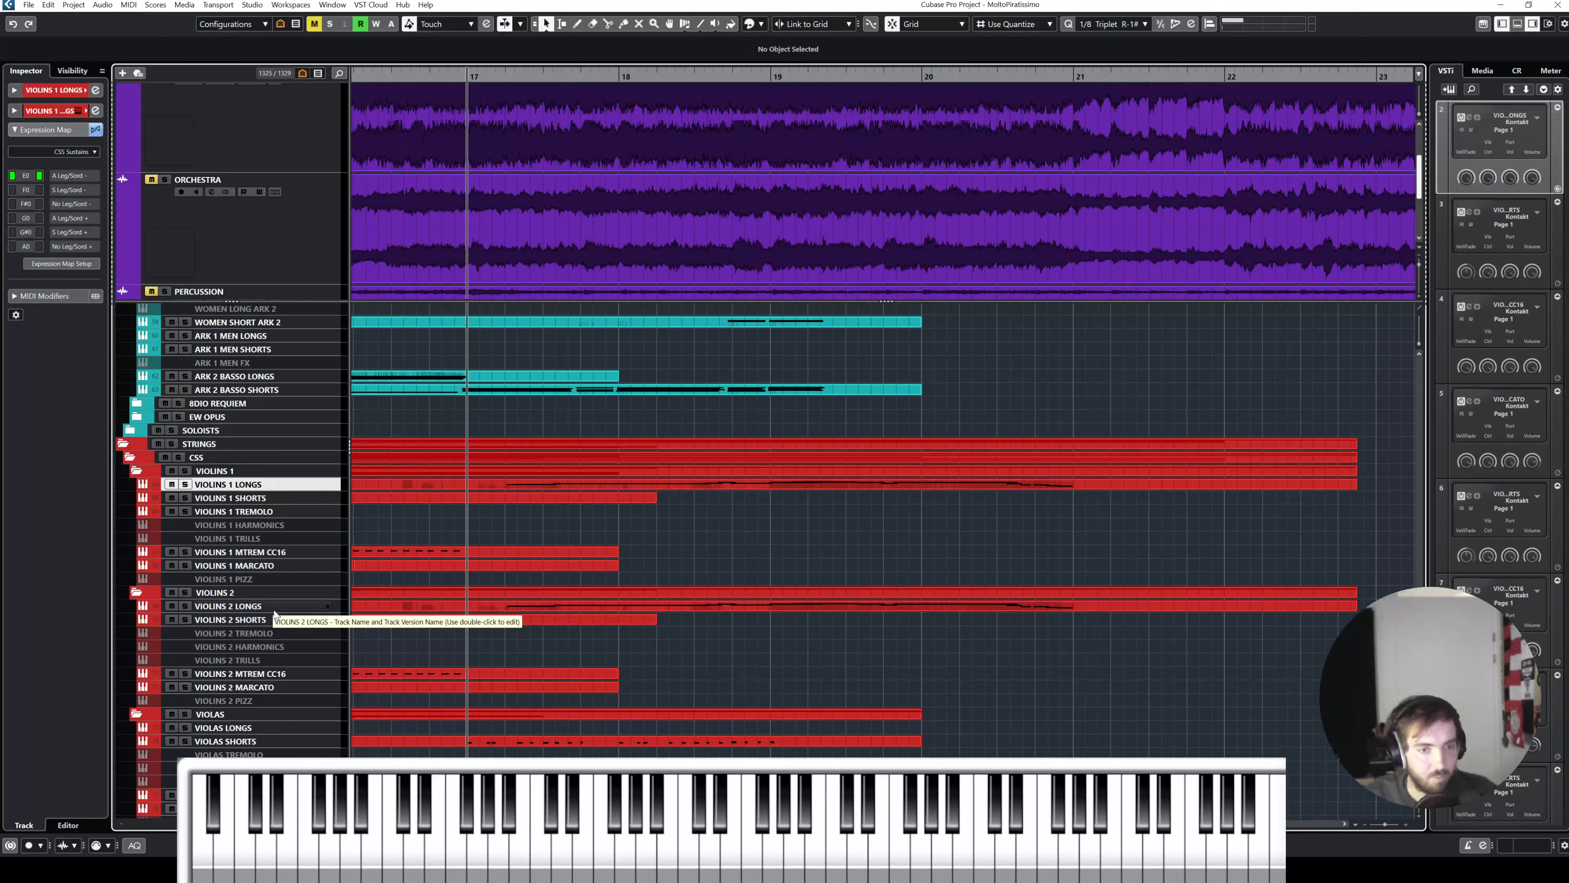
click(259, 255)
drag(666, 75, 620, 75)
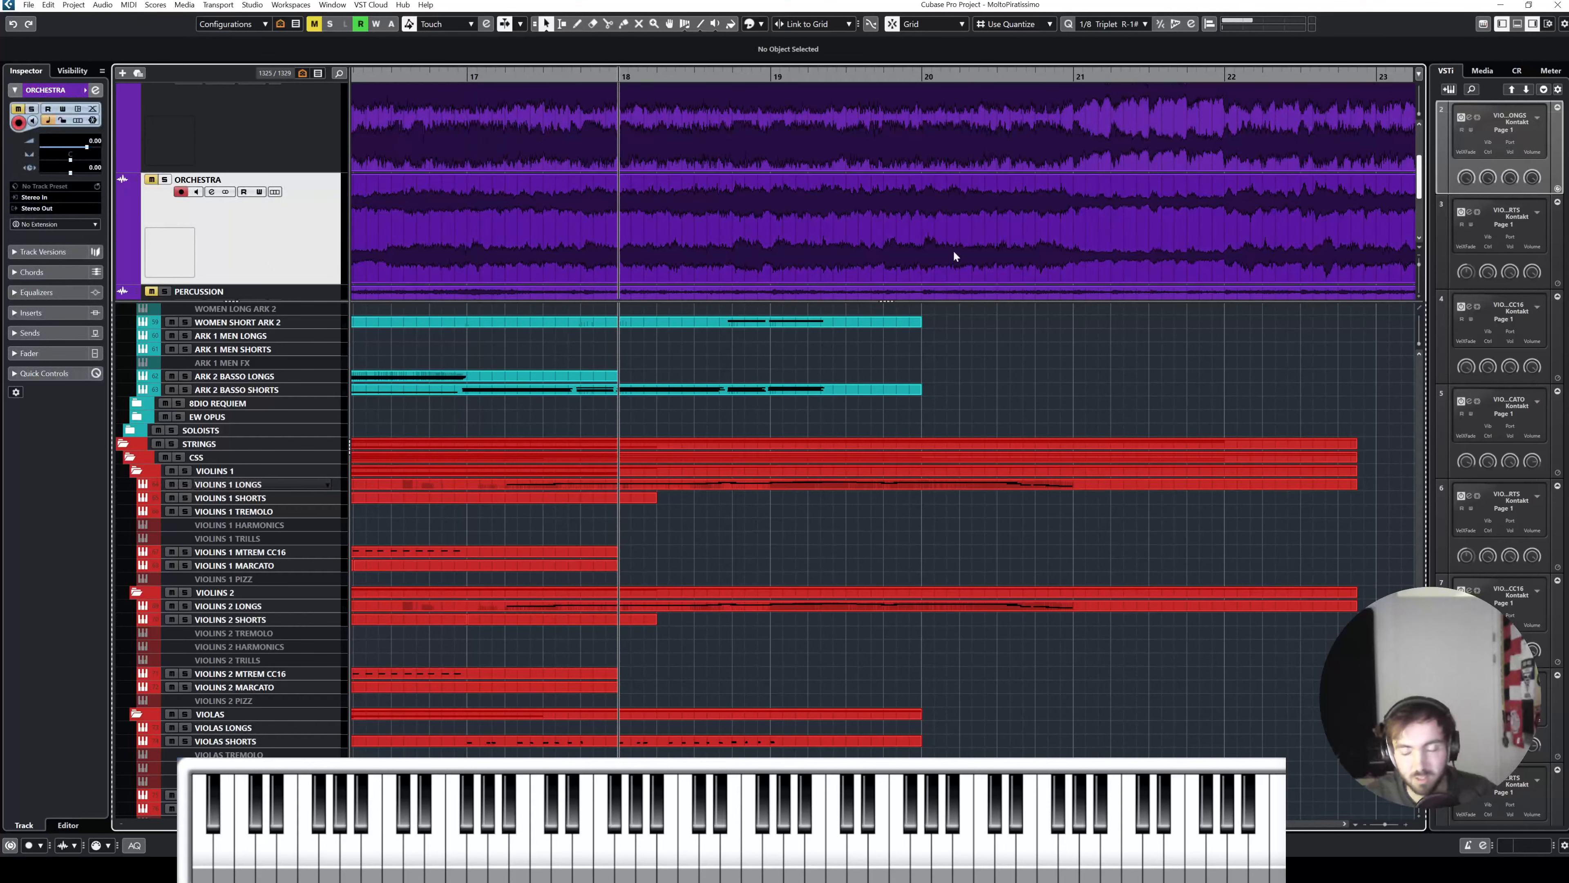
key(s)
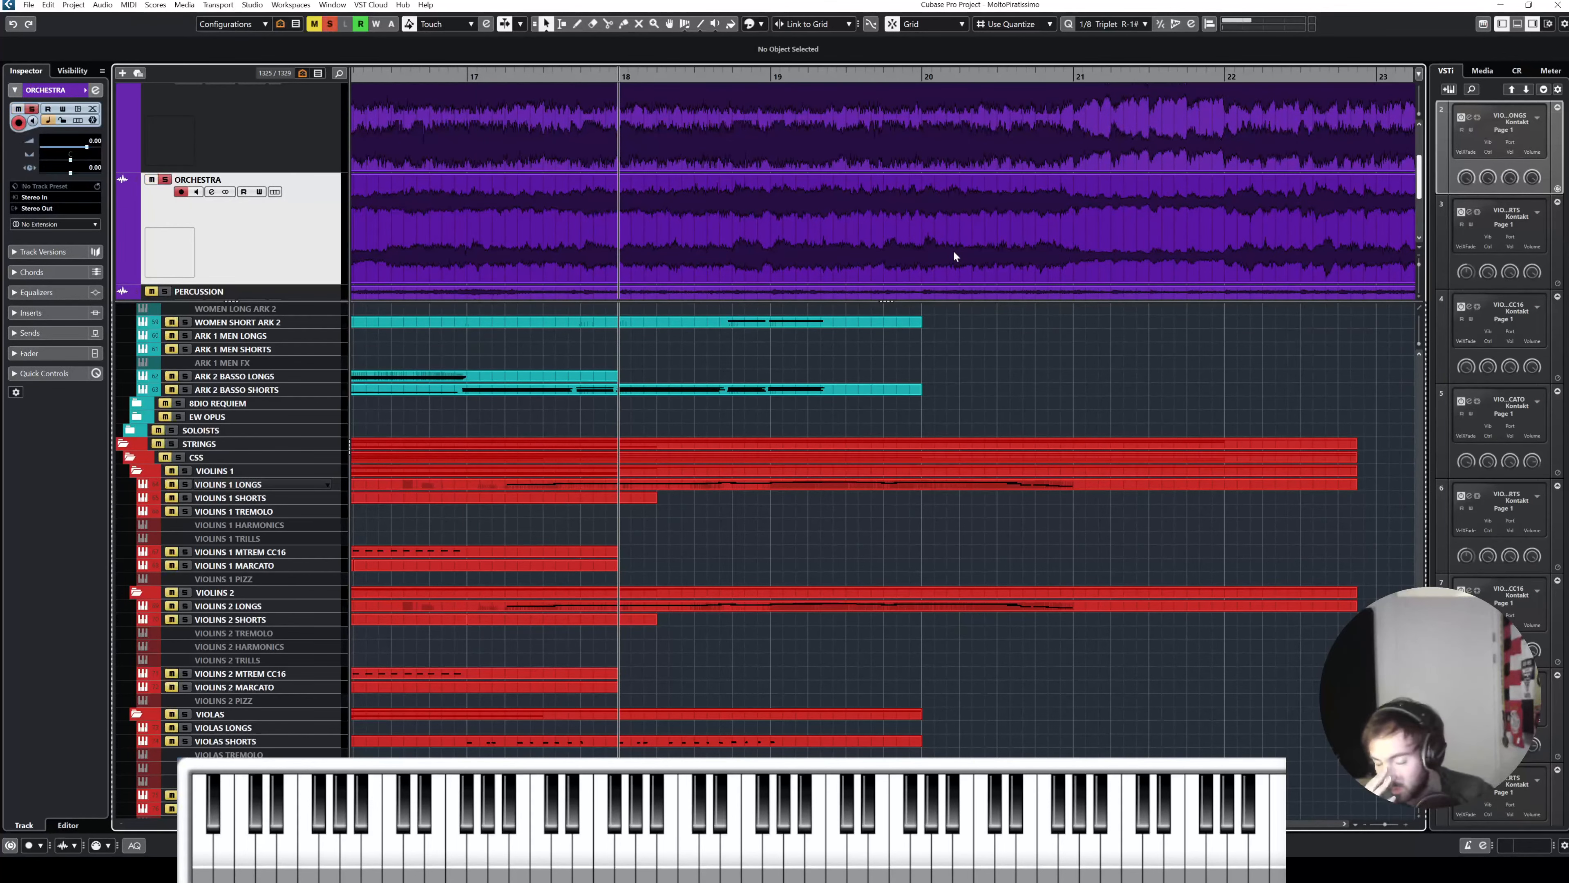
key(s)
scroll(241, 424, up, 4)
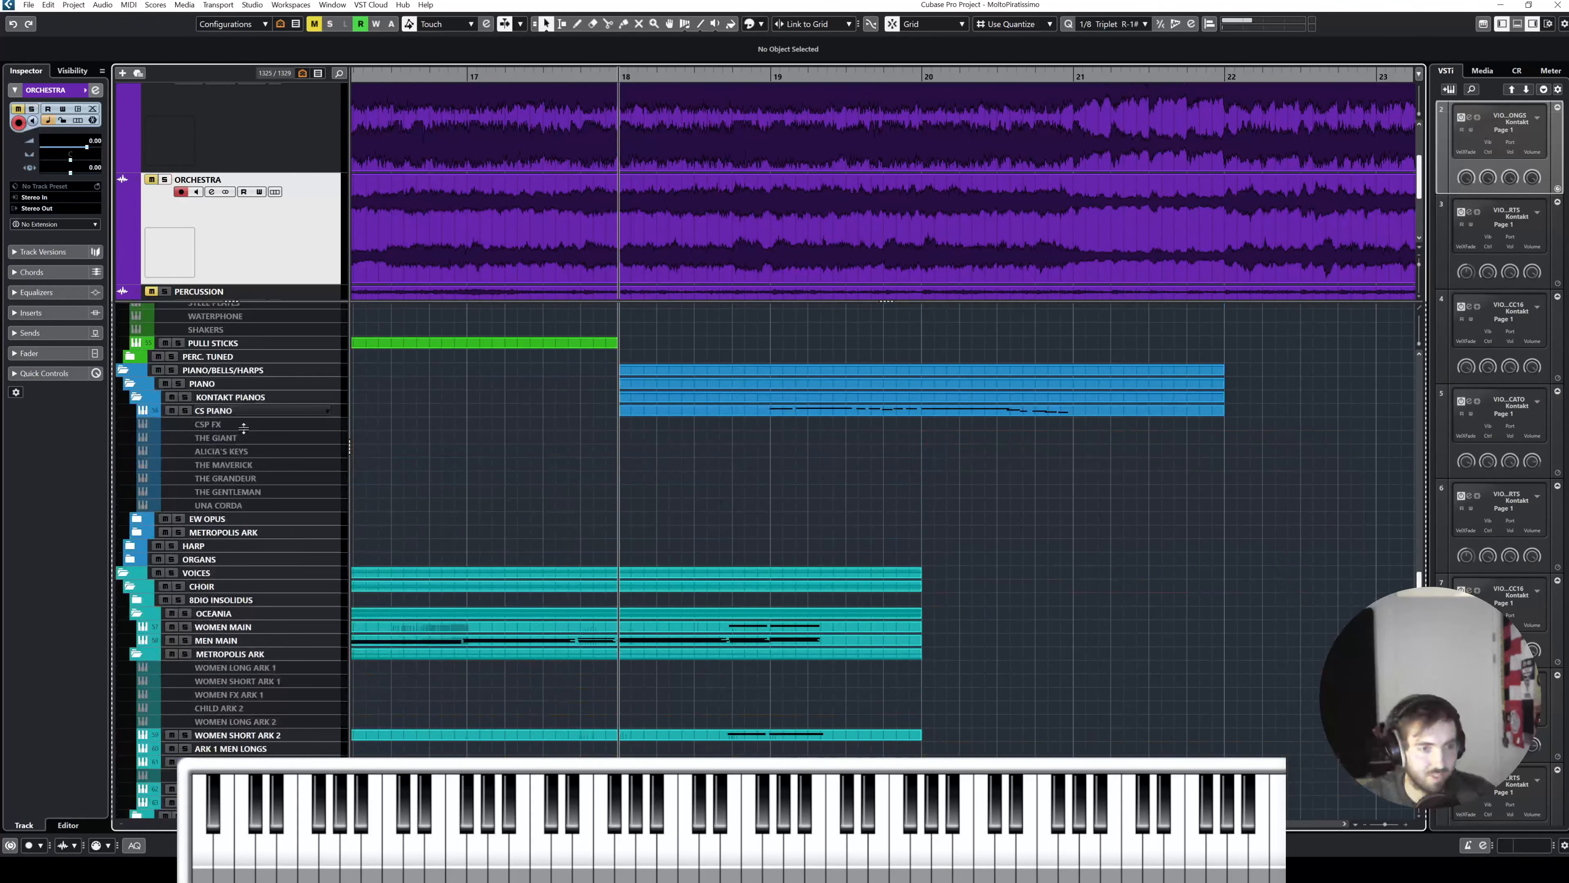
Step: Audition the melody on the CS Piano track, play back from bar 18, and delete the CS Piano part
click(266, 410)
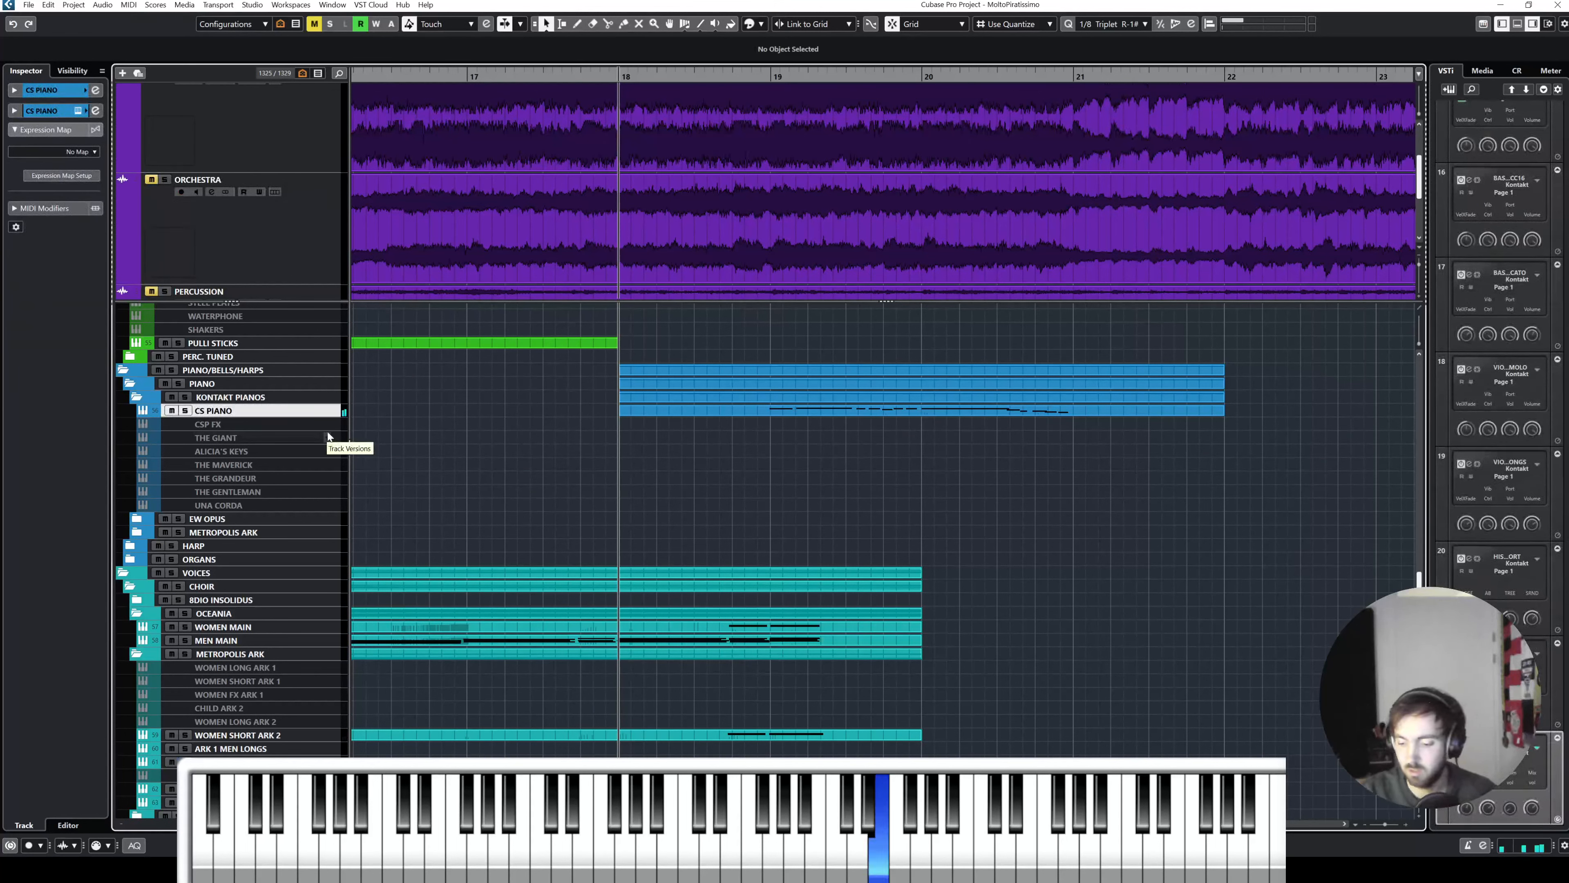
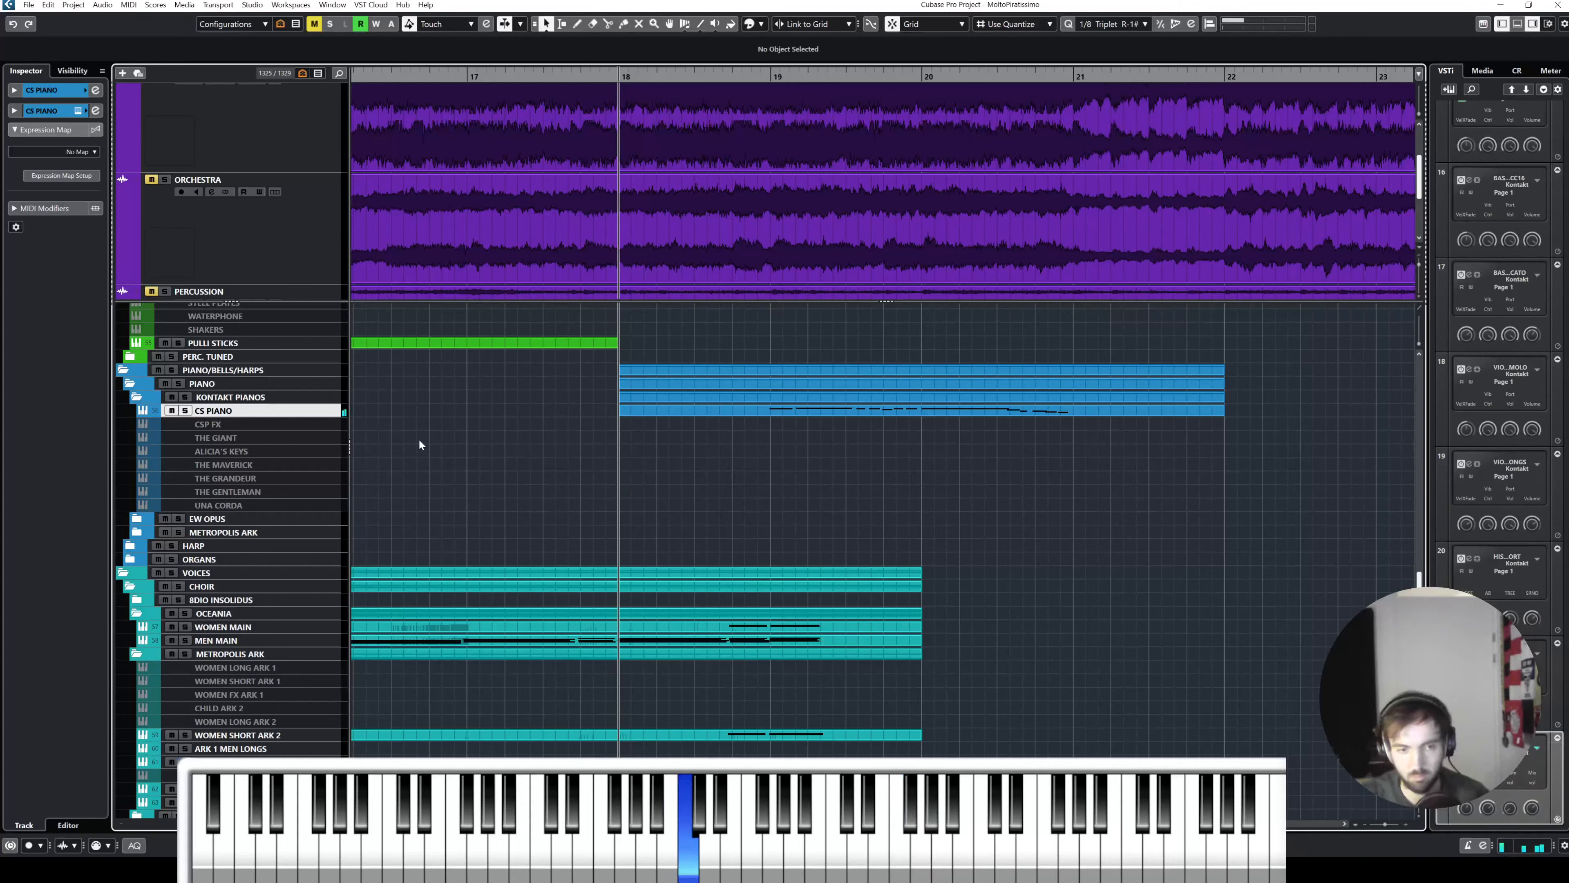
key(space)
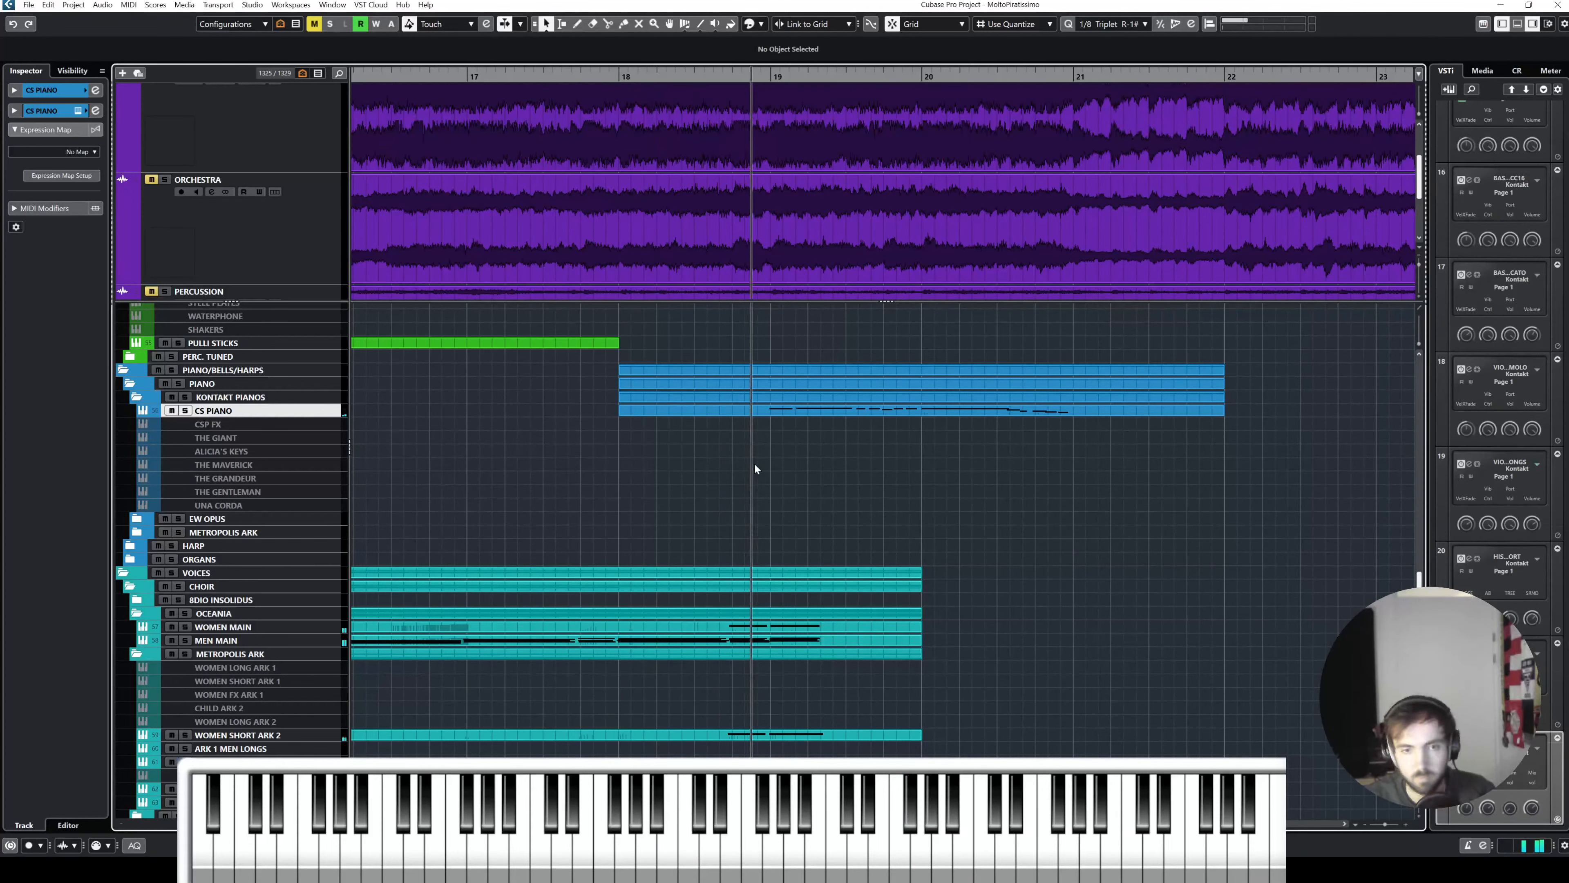
scroll(829, 469, right, 2)
scroll(809, 458, up, 3)
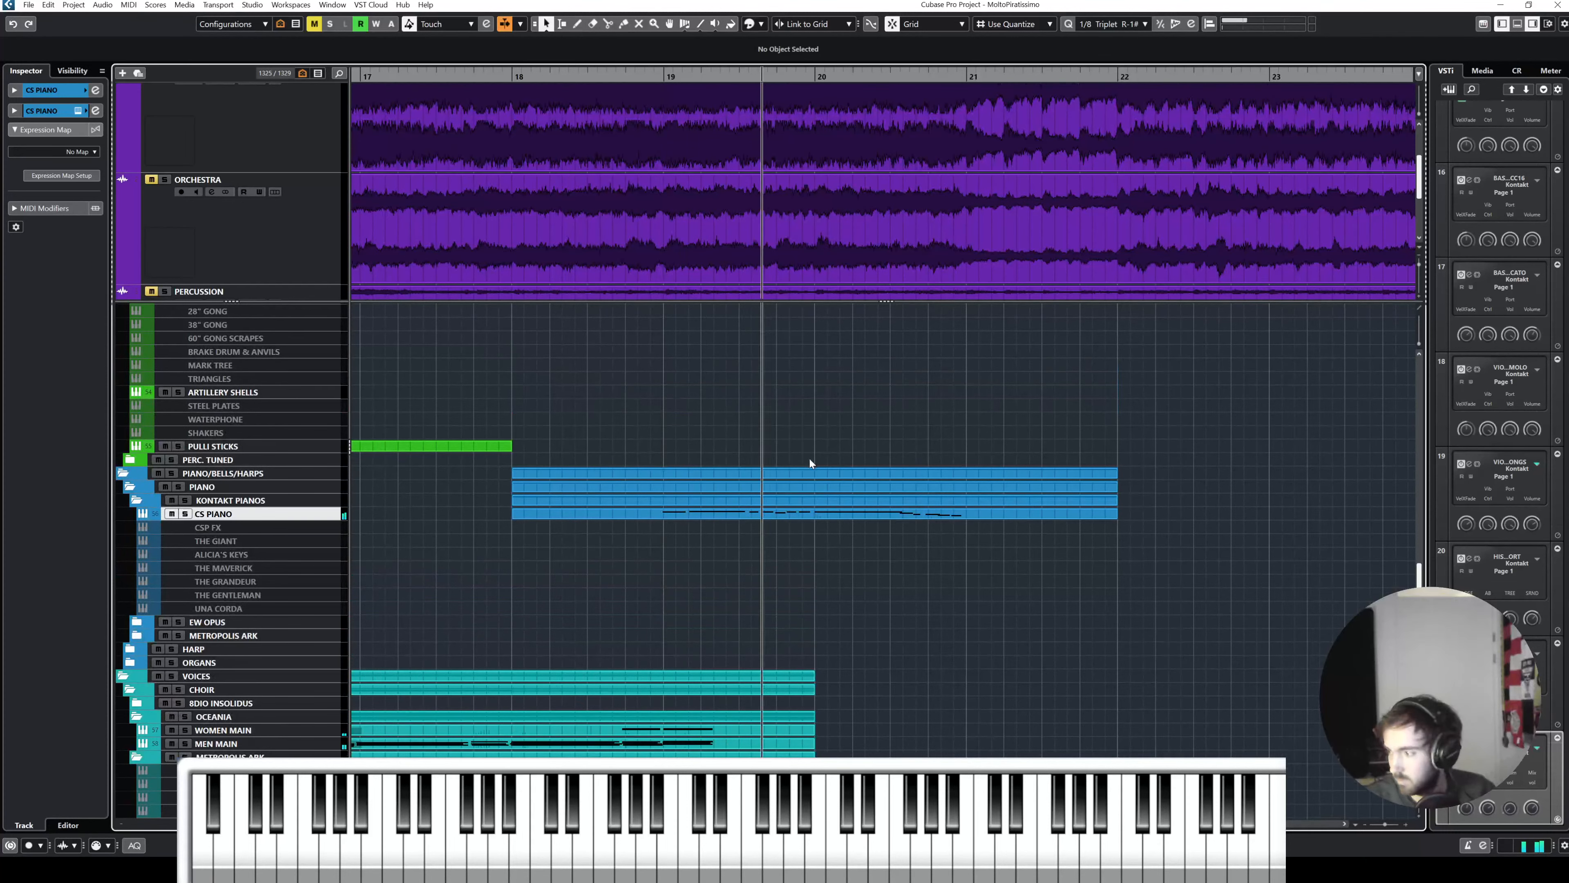
scroll(879, 518, right, 2)
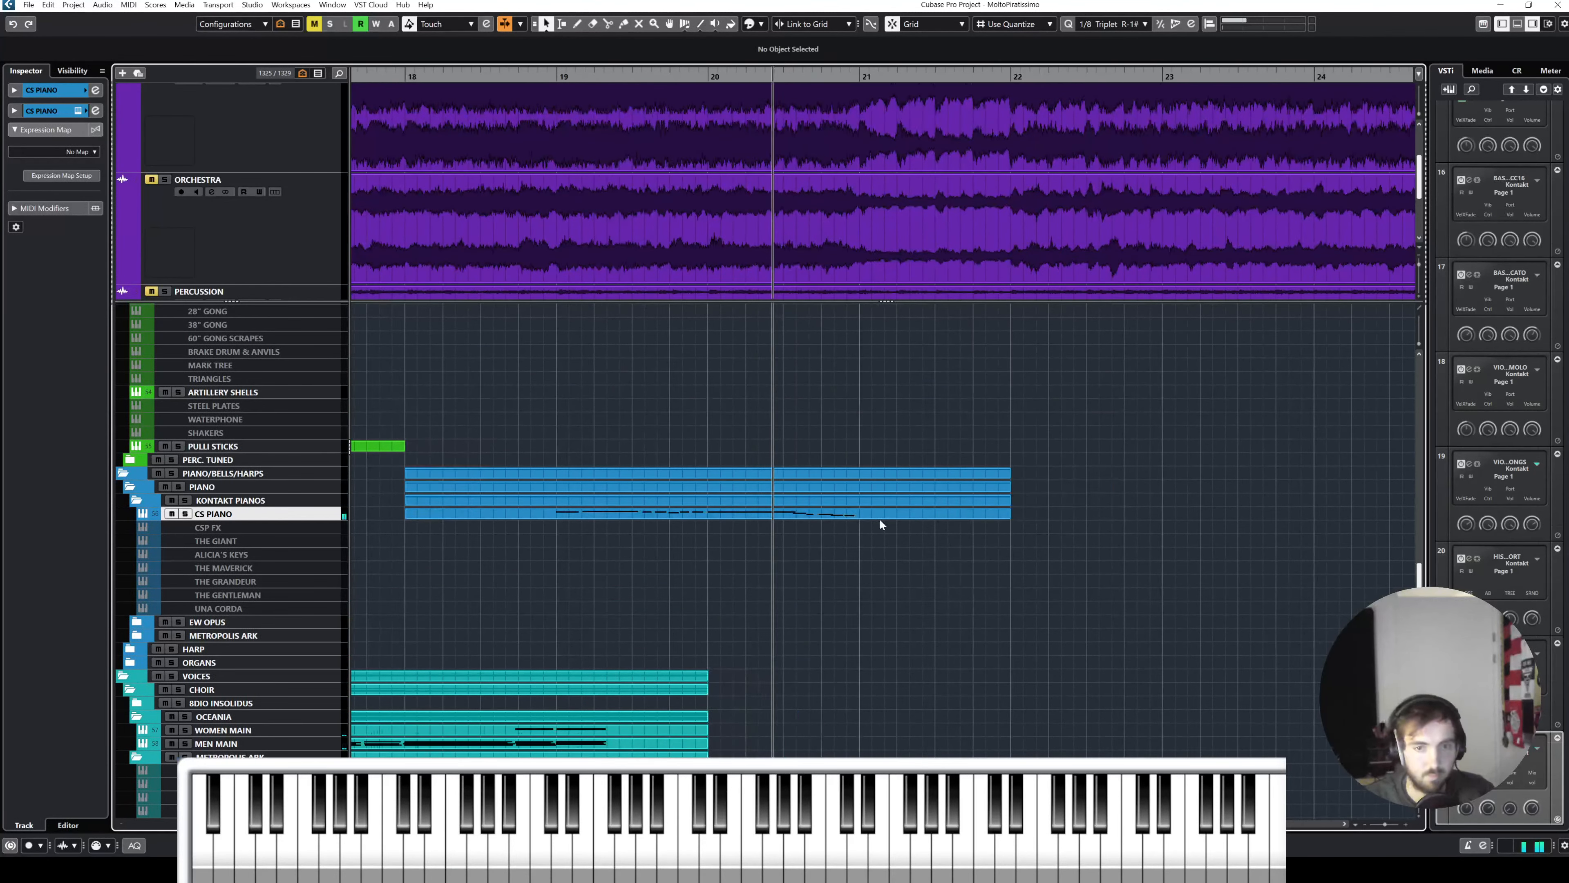
scroll(879, 518, down, 5)
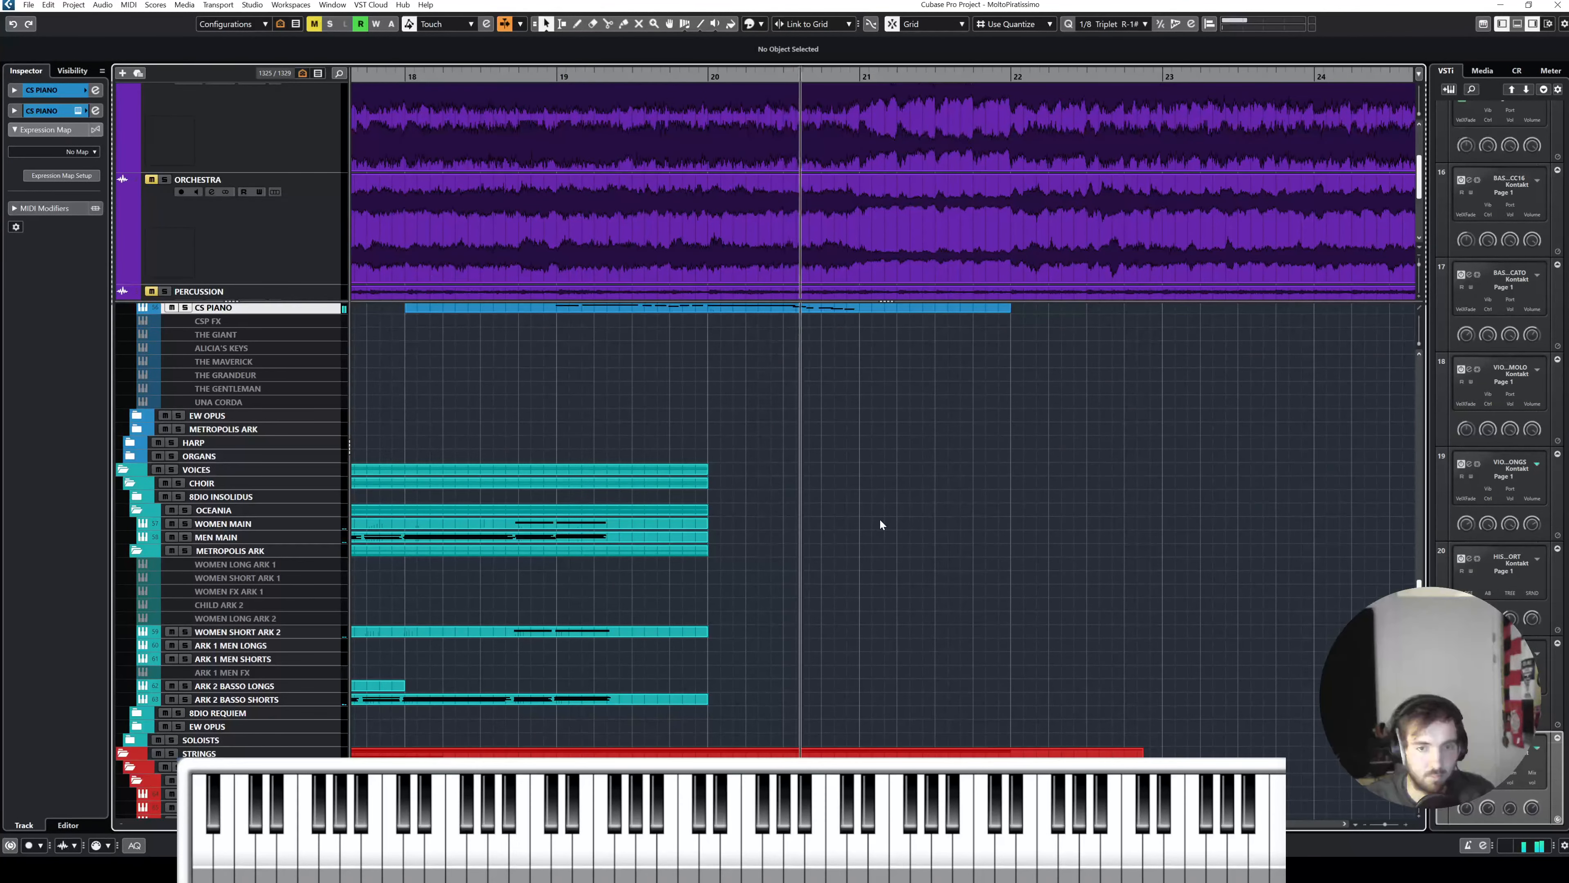
click(725, 310)
key(Delete)
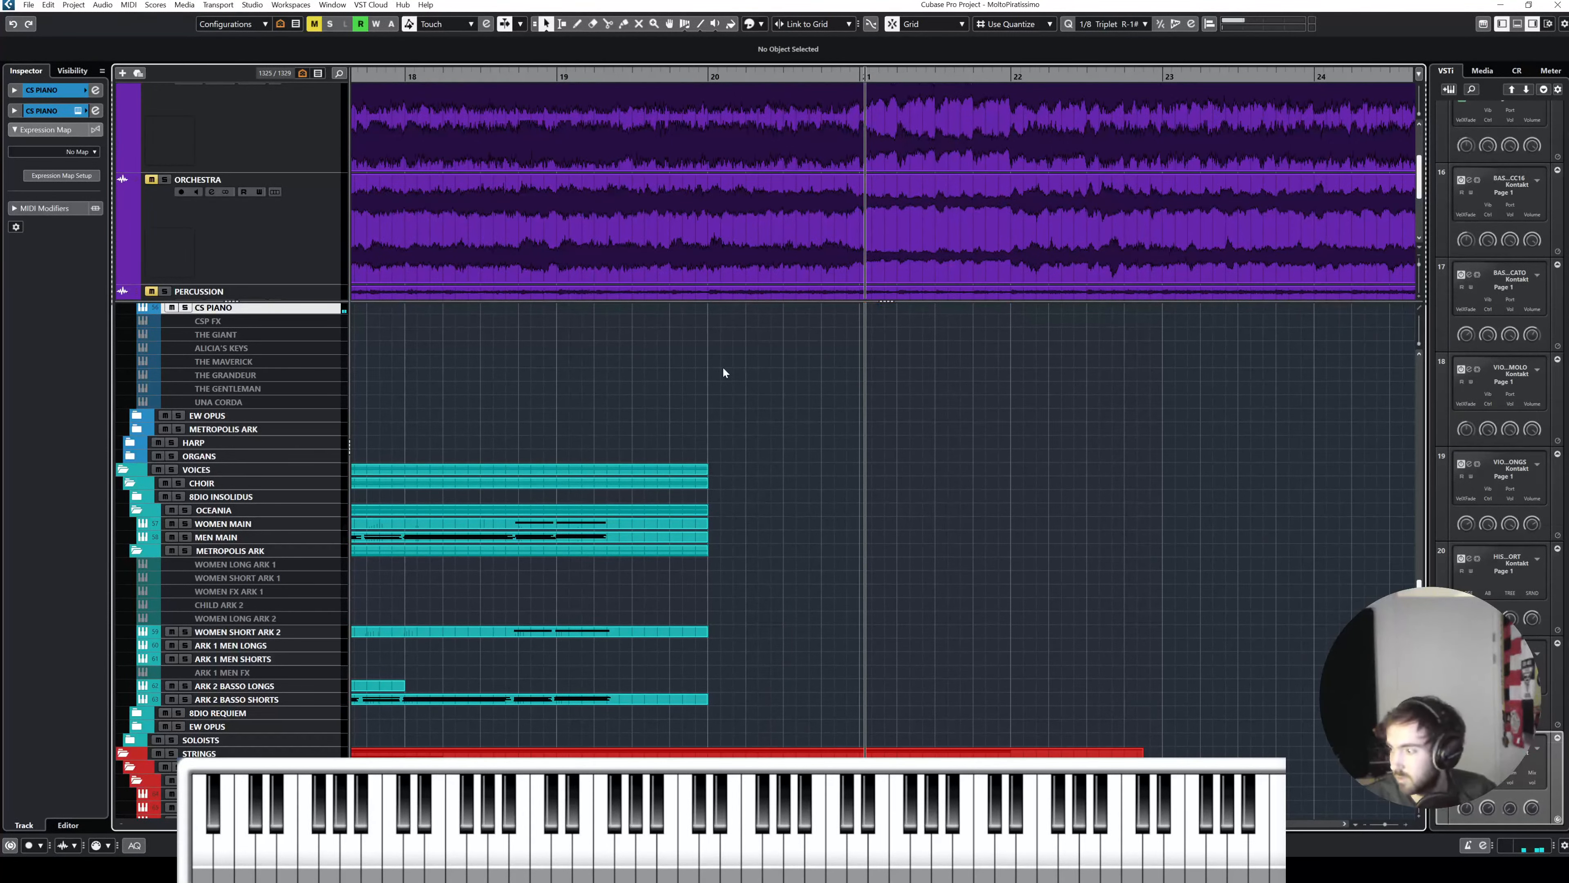
Step: Select the Violins 1 Longs track and review the choir and string parts leading up to bar 21
scroll(781, 383, up, 3)
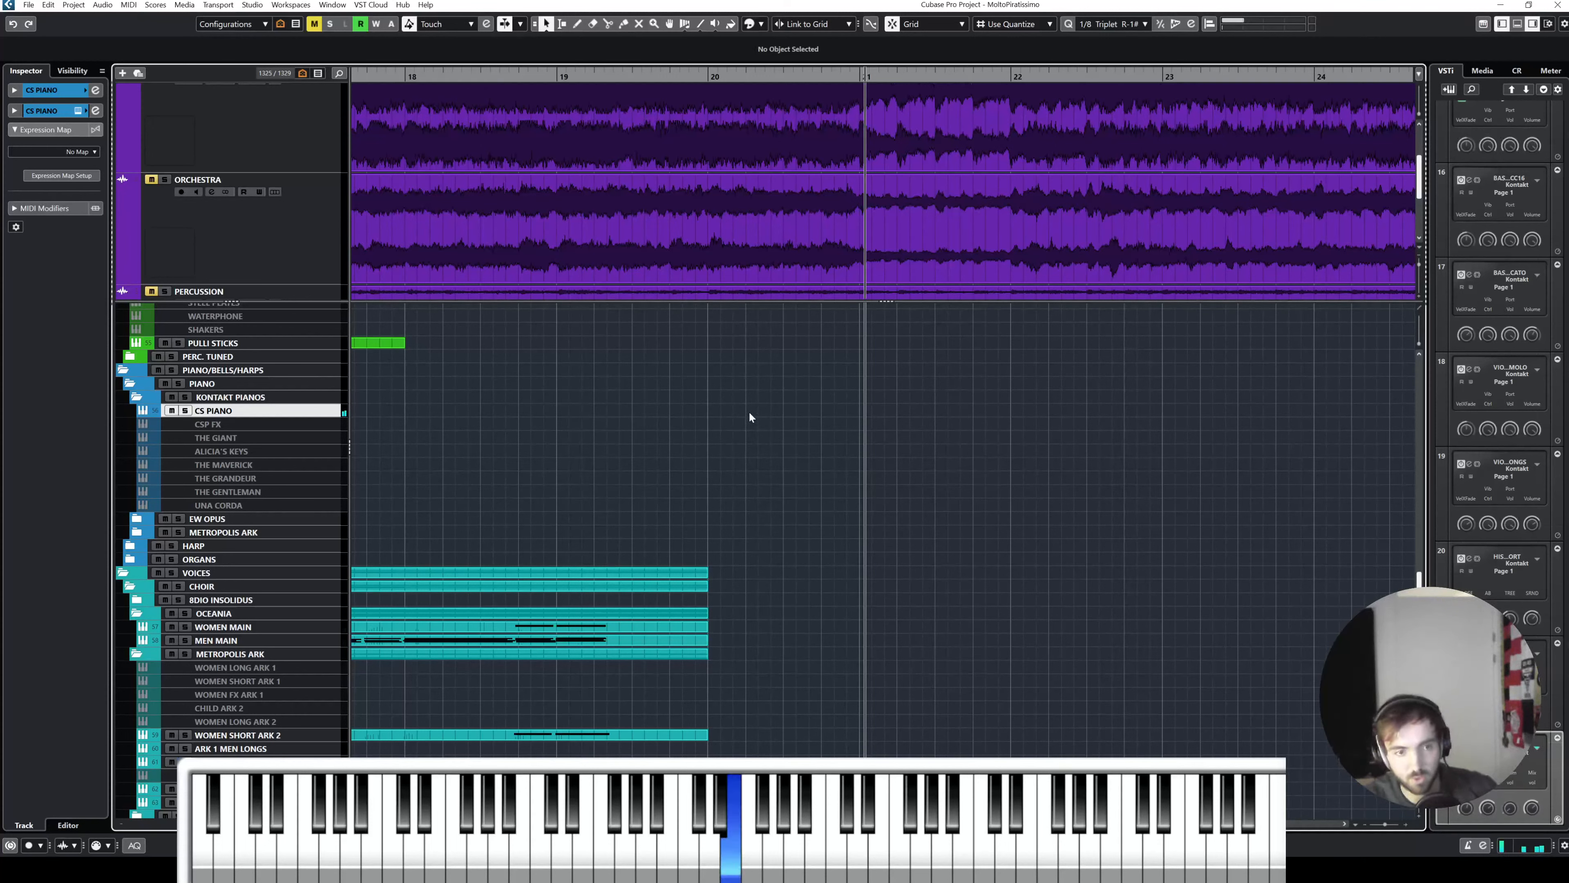
scroll(301, 587, down, 6)
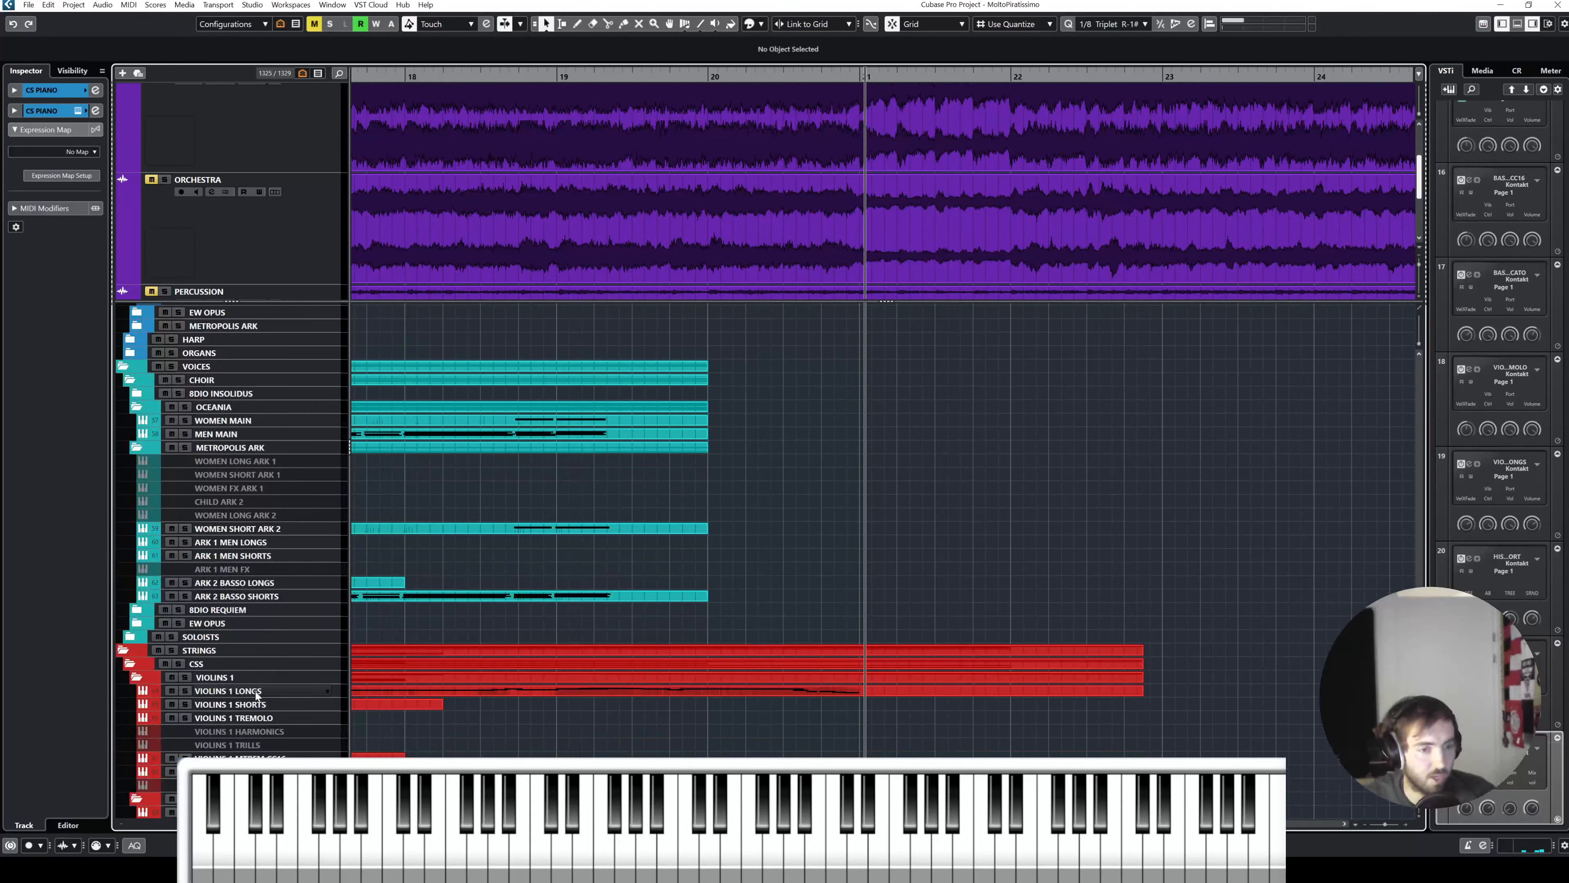
click(256, 693)
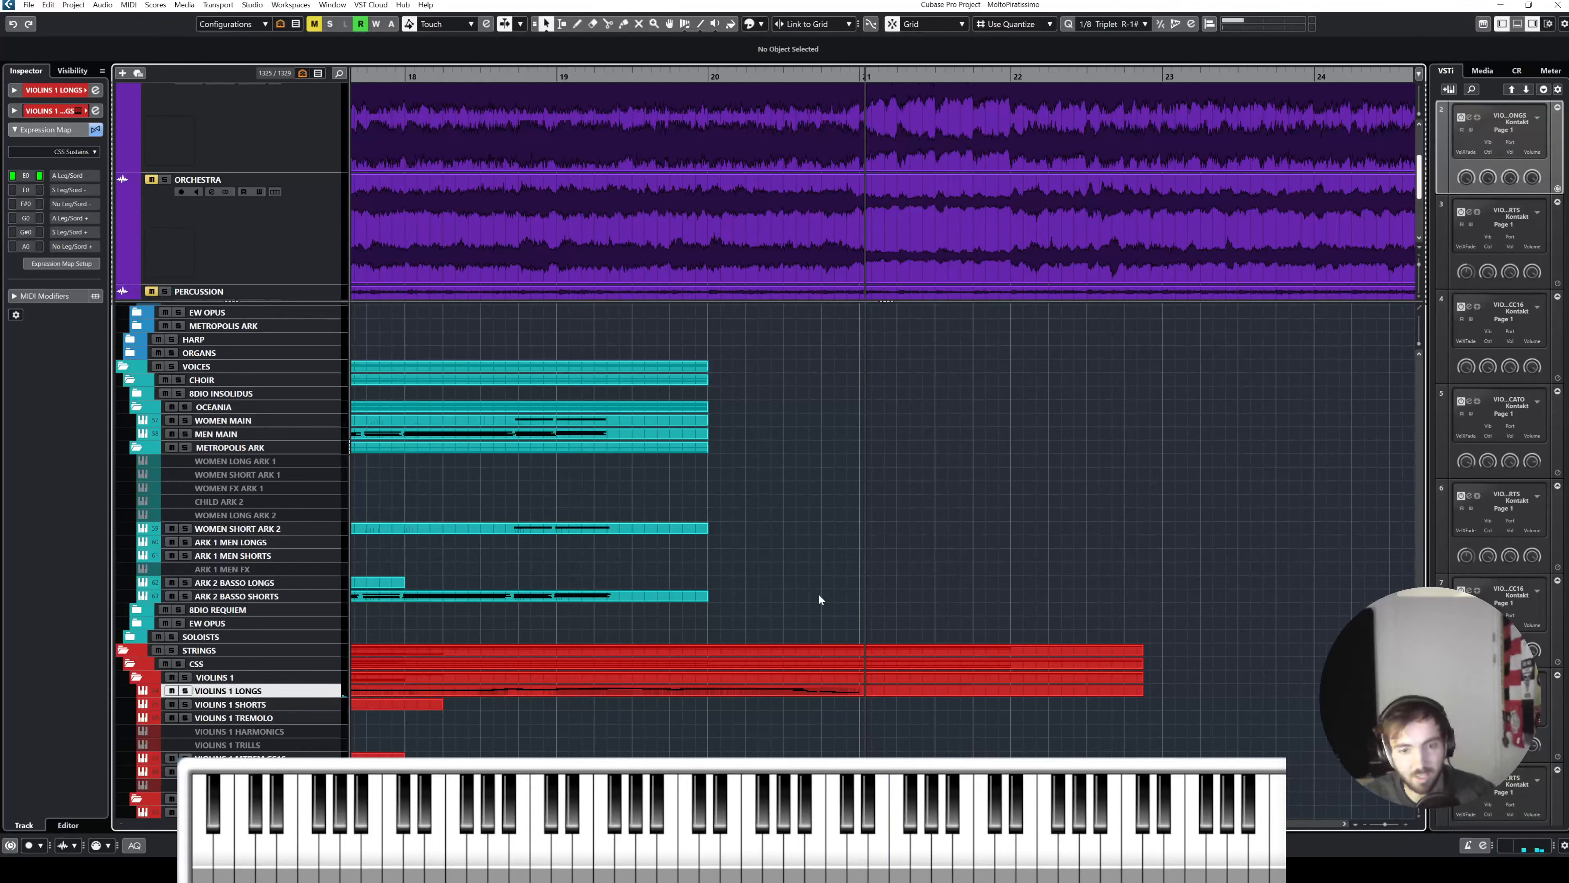
key(g)
key(g)
scroll(855, 588, left, 3)
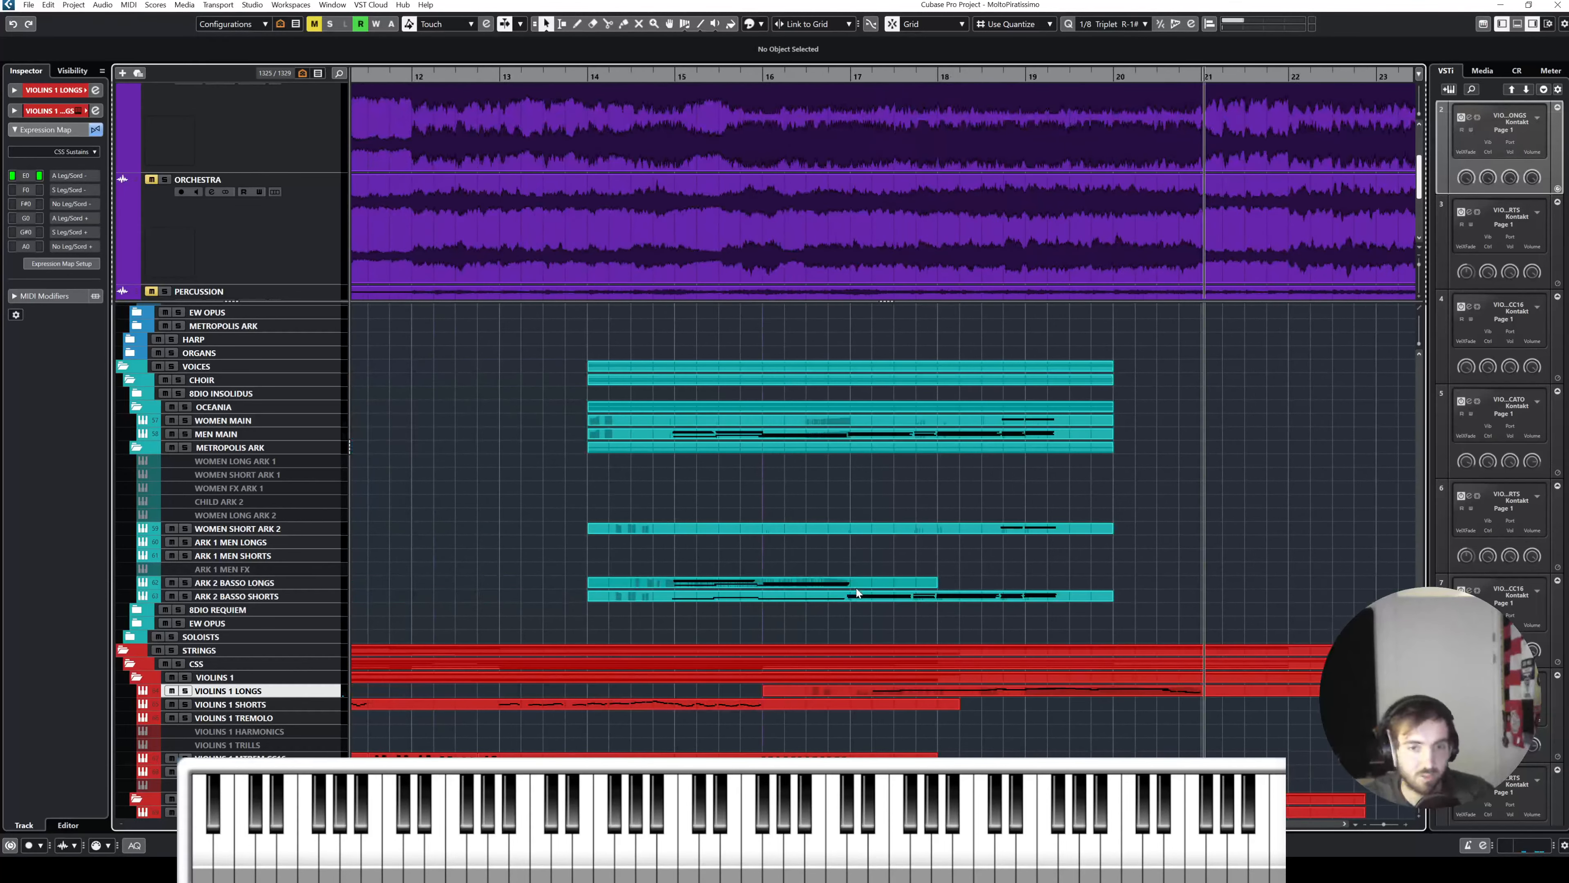
scroll(856, 588, right, 1)
scroll(956, 558, right, 3)
scroll(969, 546, down, 6)
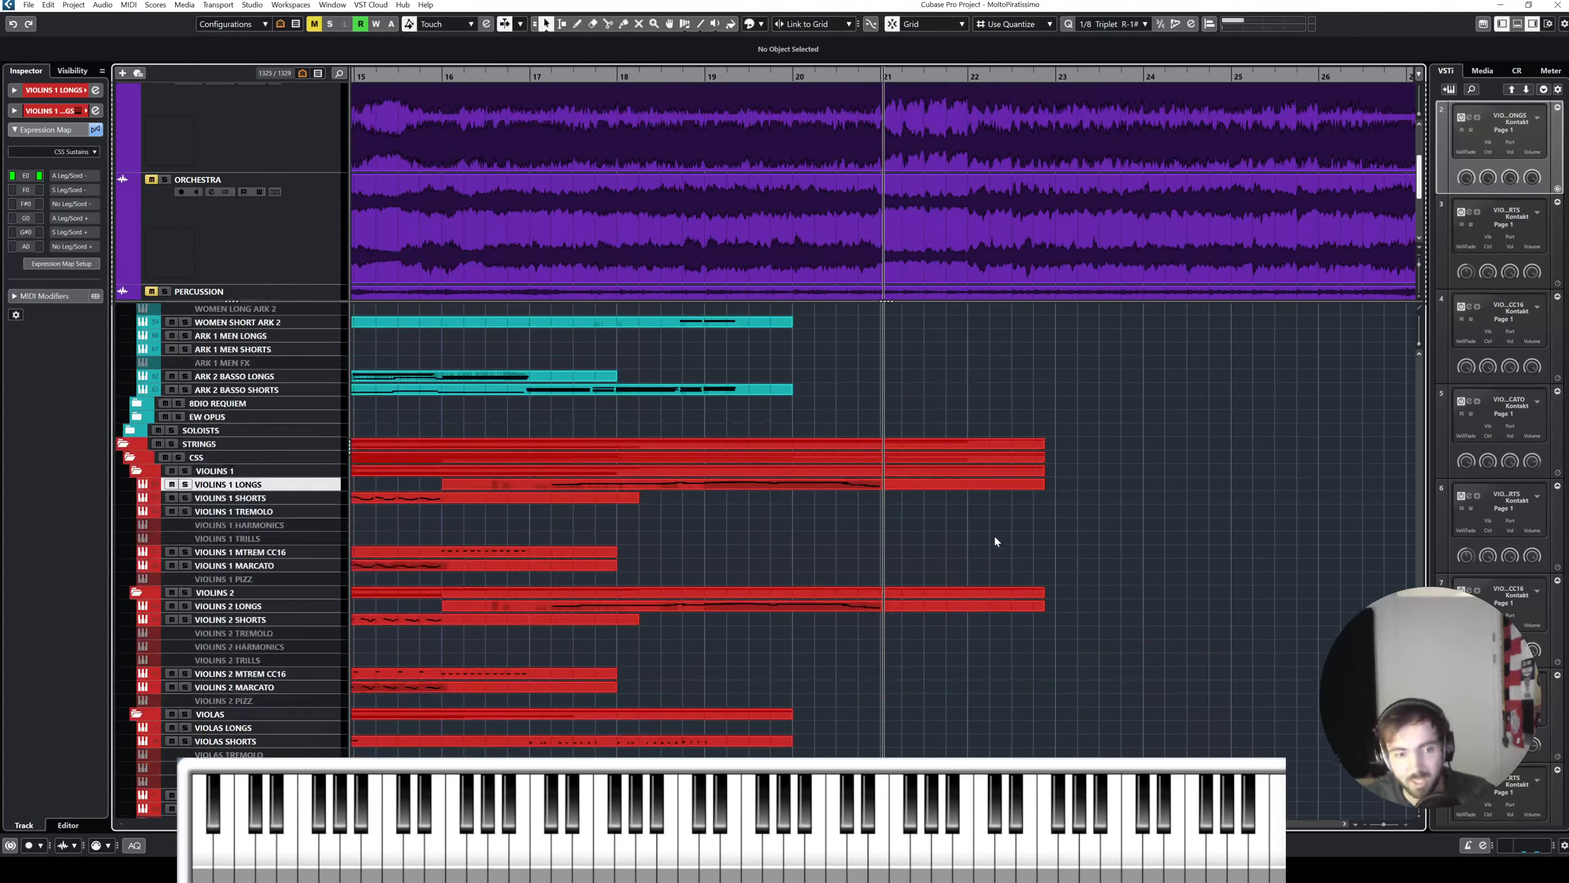
Step: Review the string parts before the long violin lines, placing the playhead at bars 16, 15 and 14
scroll(815, 442, left, 2)
drag(560, 76, 548, 75)
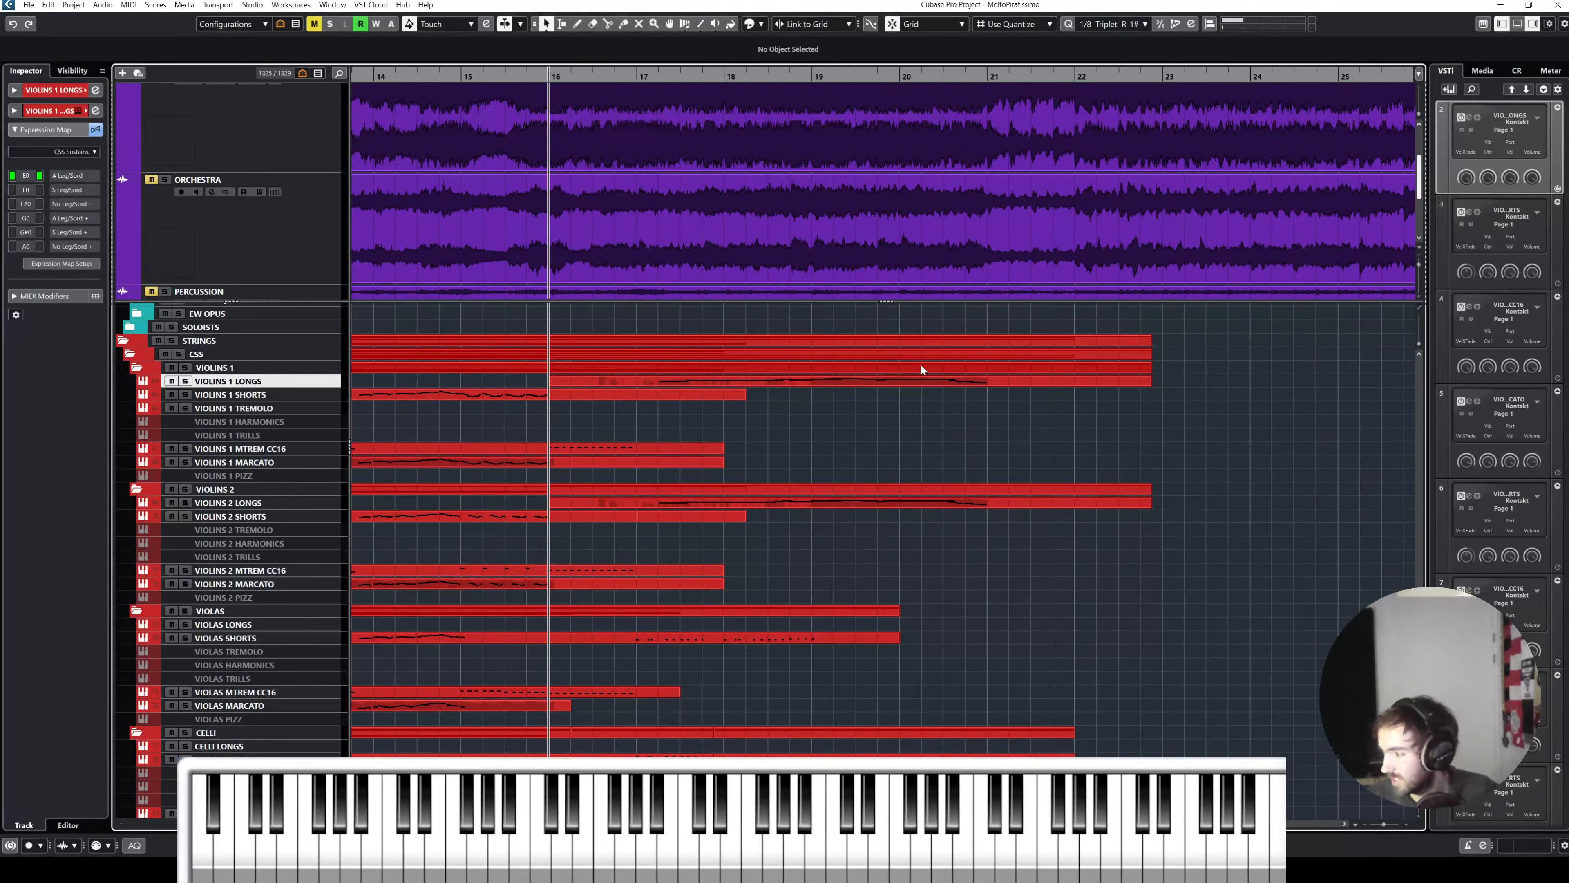
key(g)
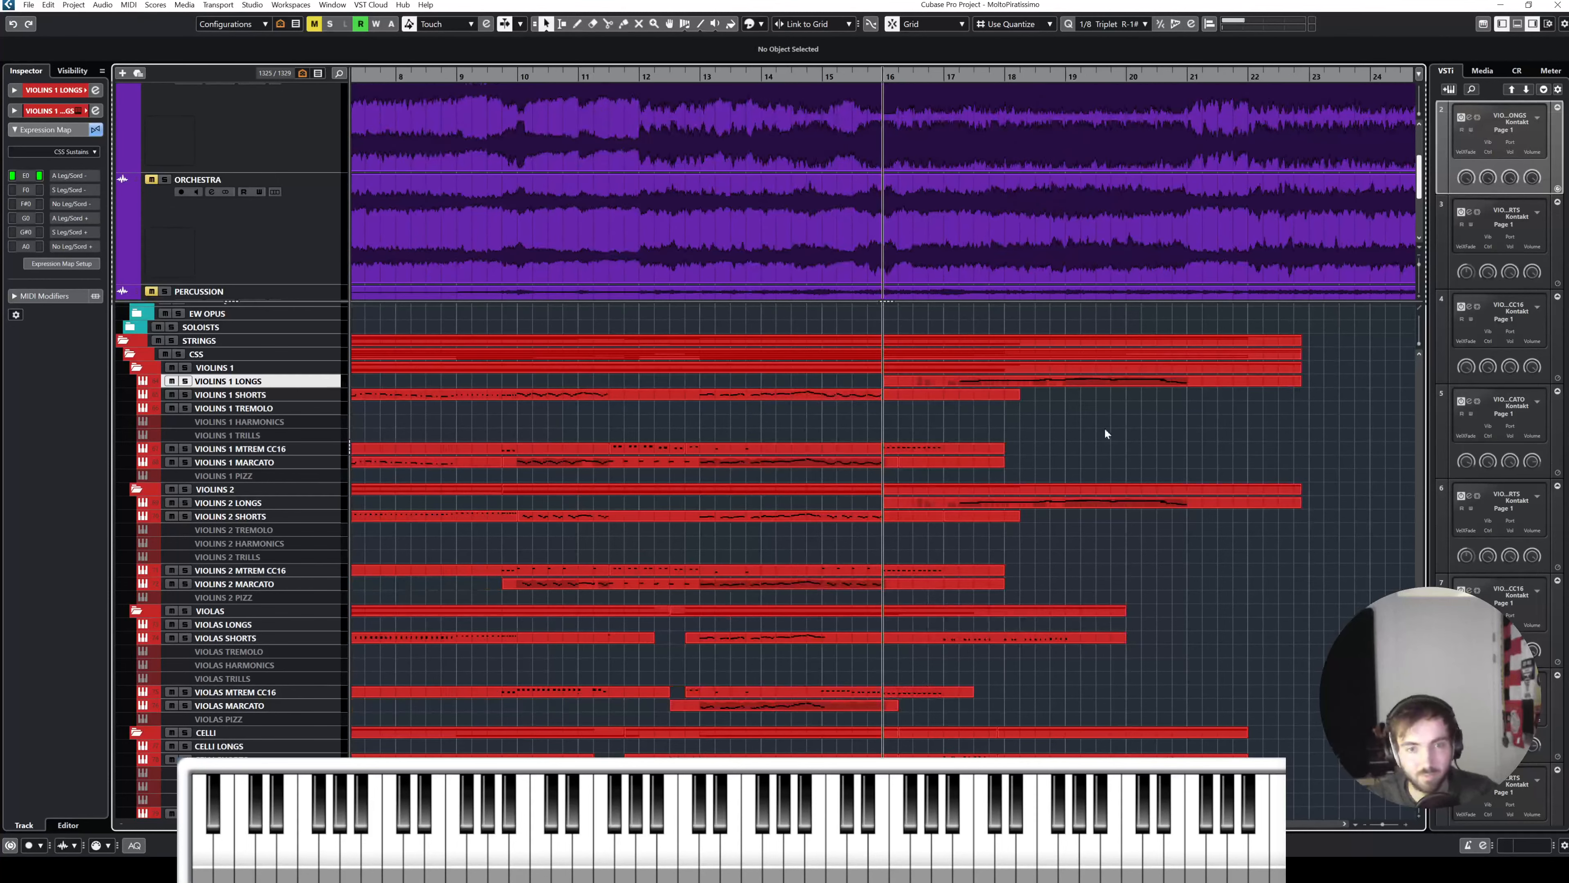
scroll(1094, 445, right, 2)
click(721, 76)
key(h)
key(h)
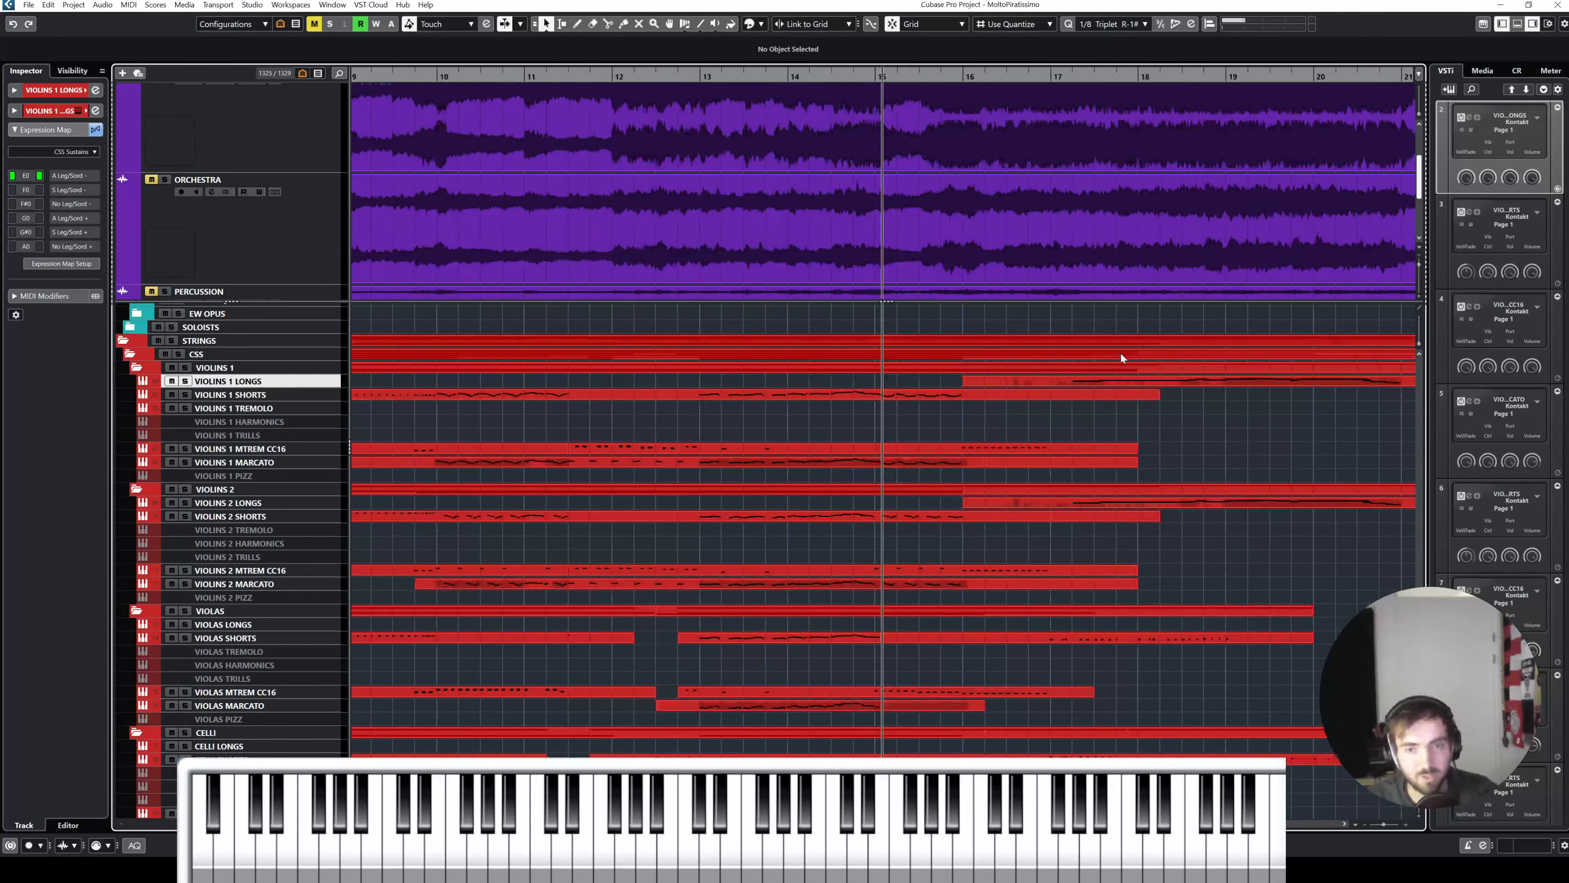
scroll(1137, 422, right, 2)
scroll(1137, 424, right, 1)
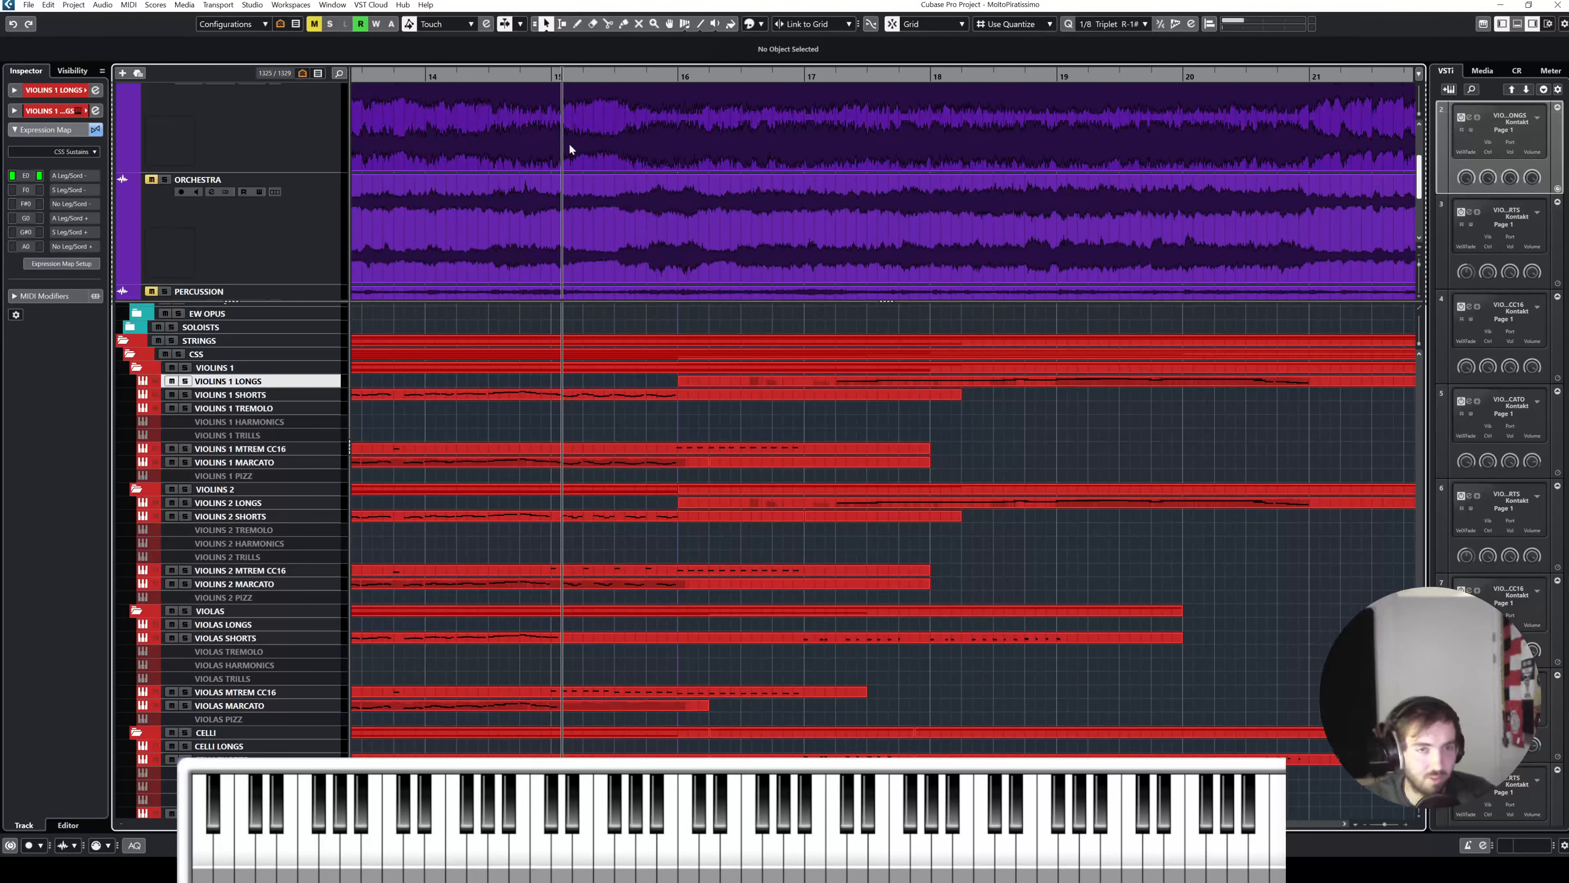
click(427, 76)
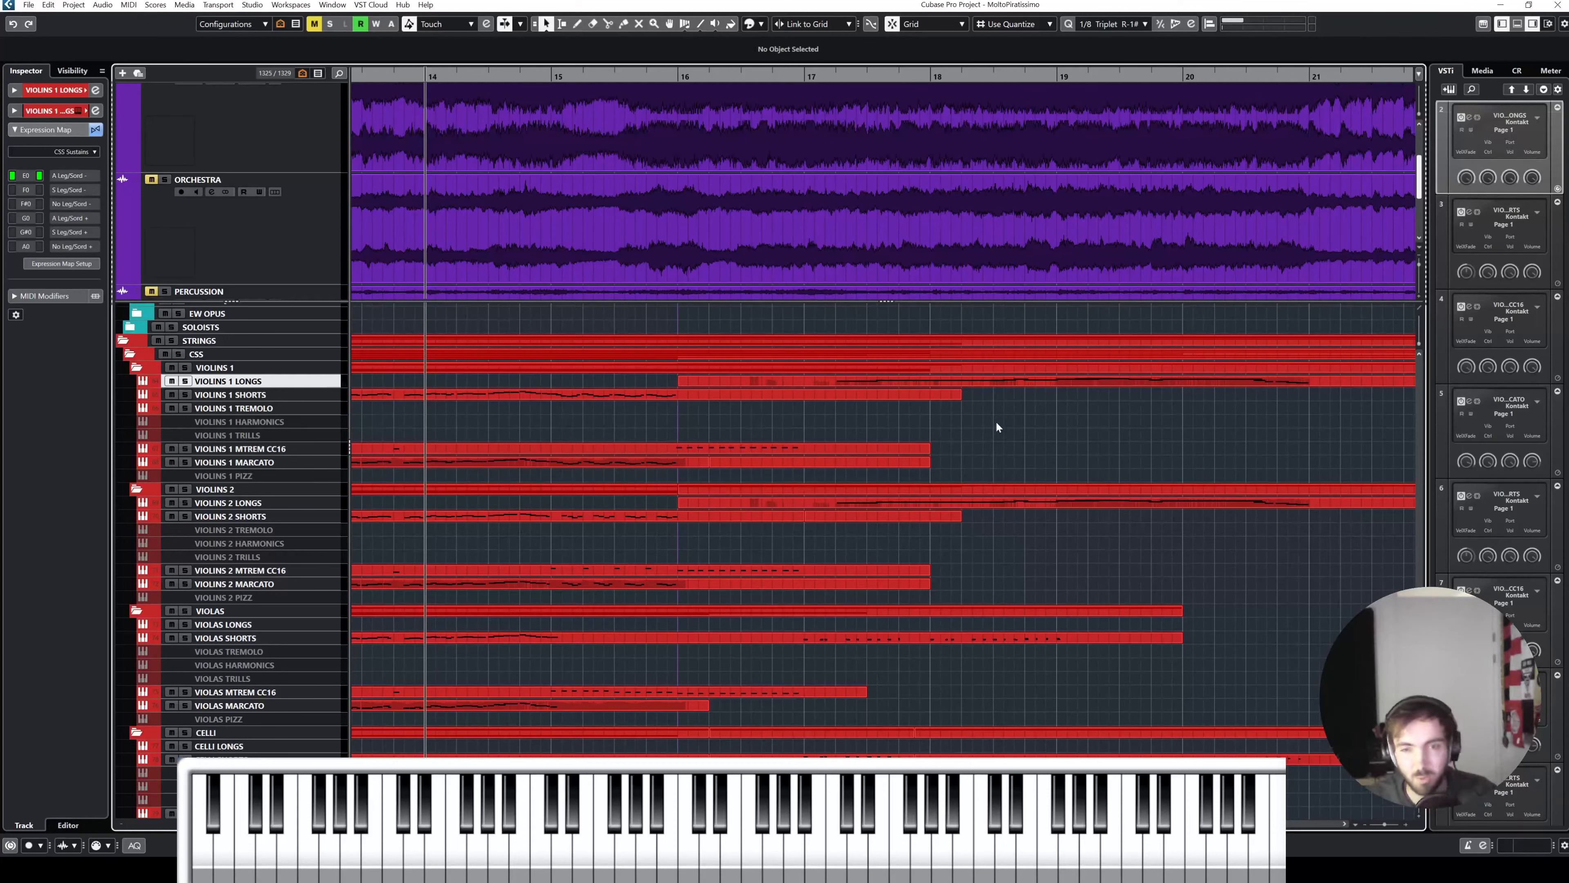
Step: Check the Violins 1 Longs and Violins 2 Longs parts and play the arrangement from bar 17 to bar 21
scroll(995, 421, right, 2)
click(701, 80)
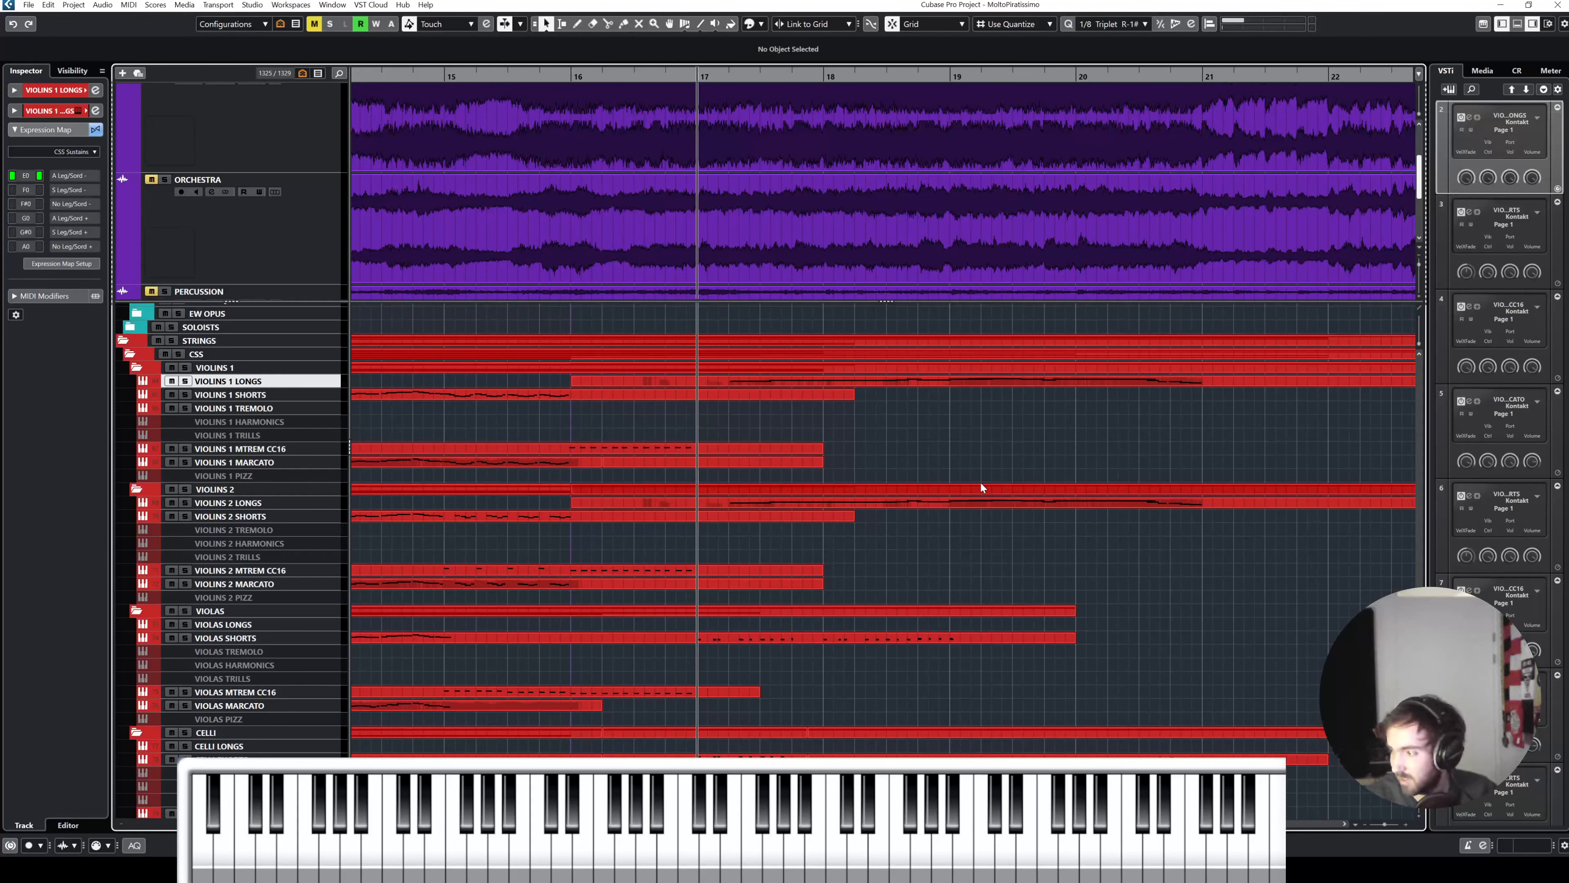
click(925, 381)
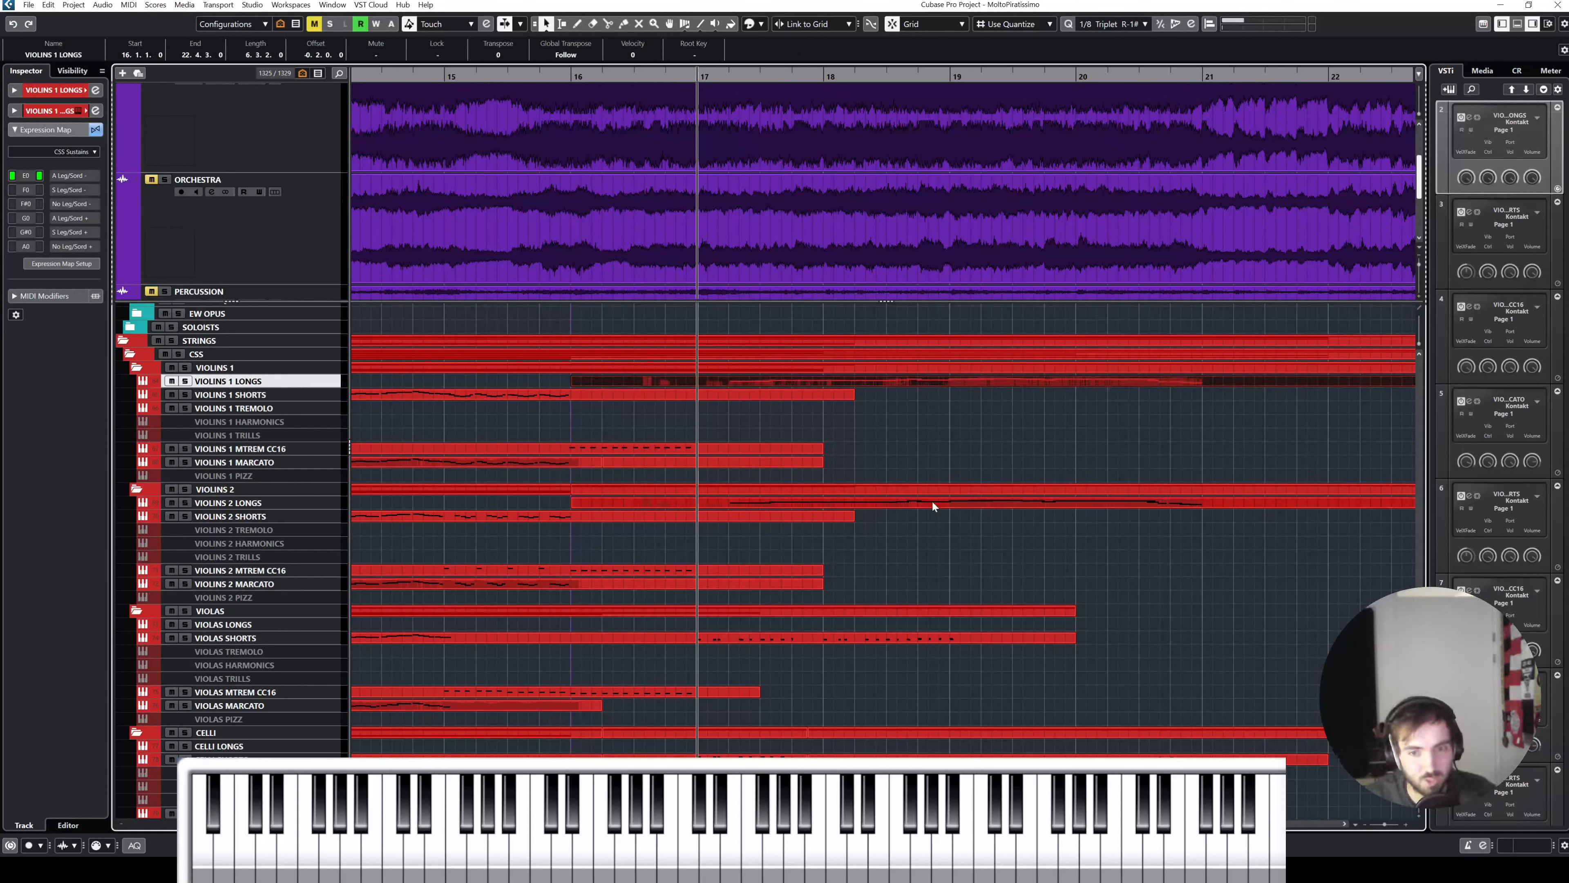
click(932, 501)
click(932, 466)
click(932, 381)
click(935, 418)
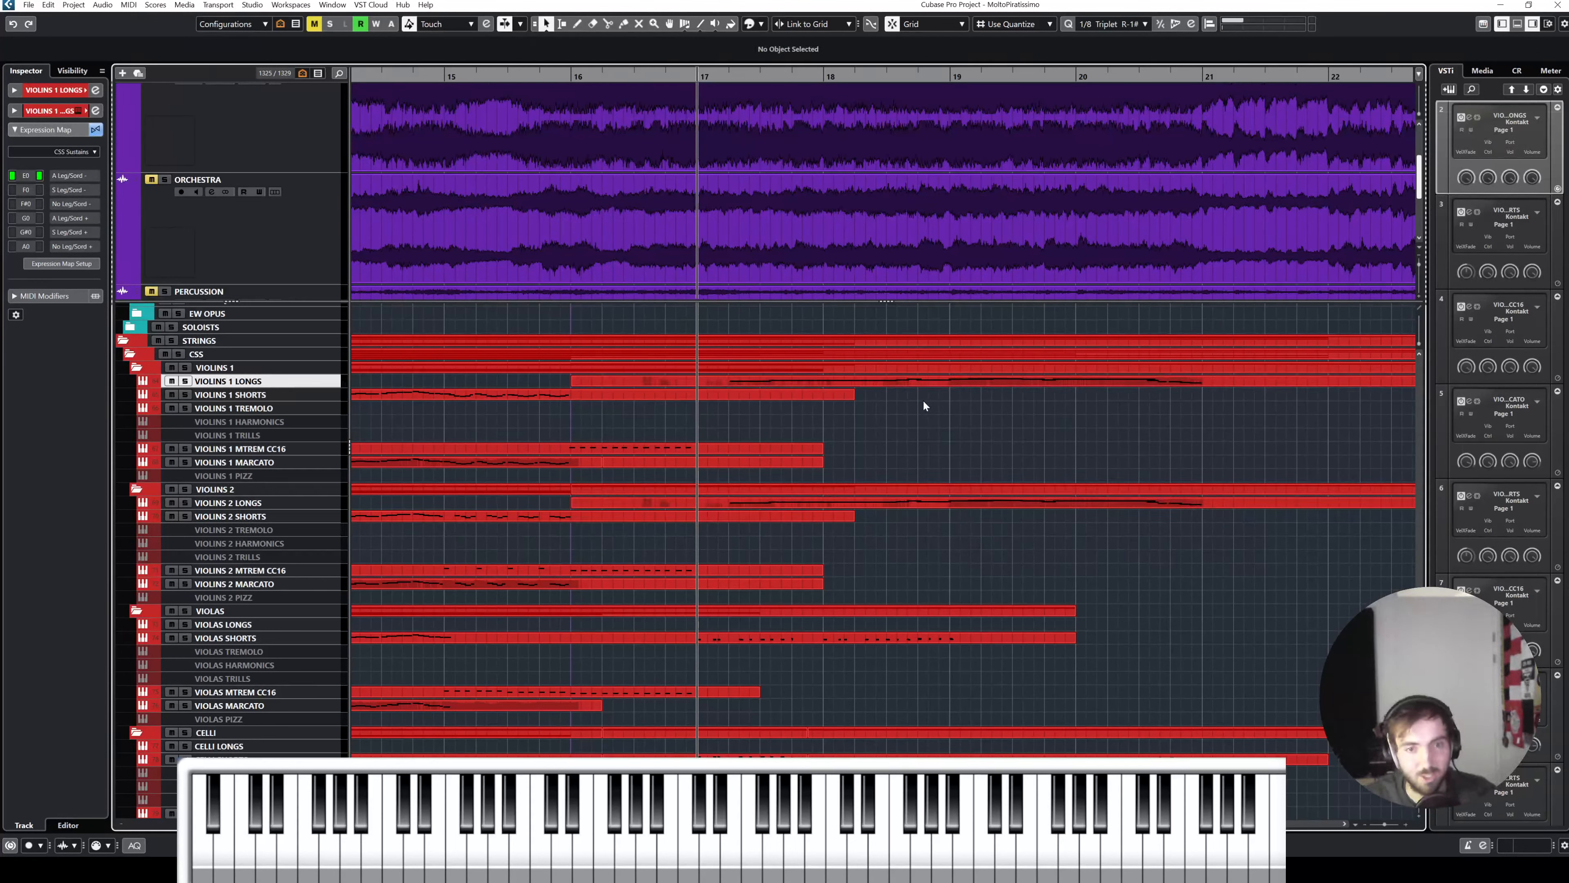
key(space)
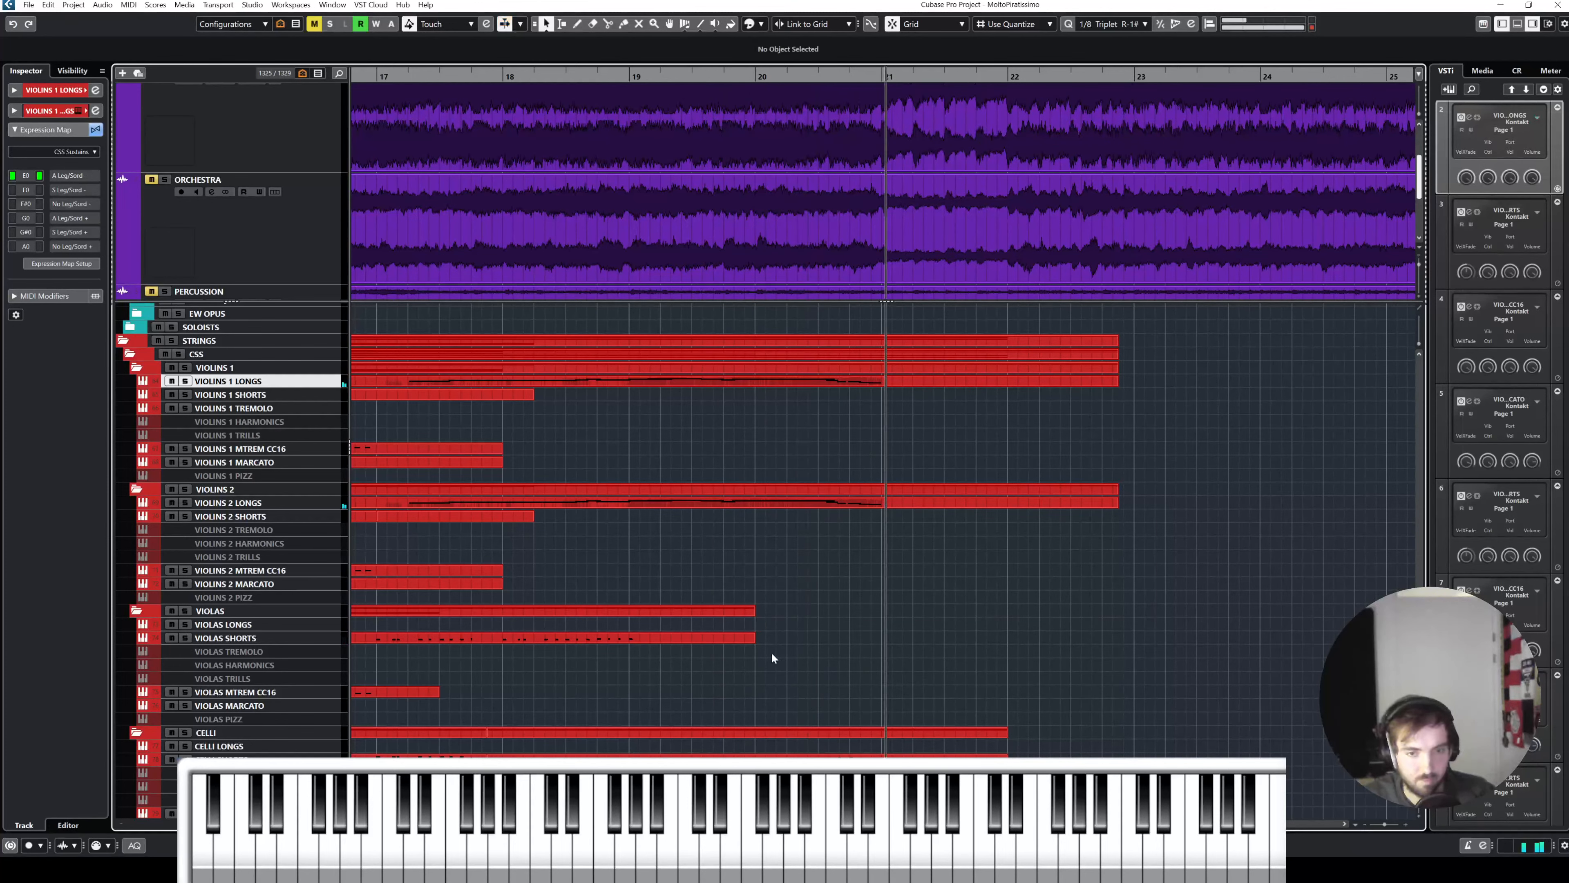
Step: Extend the Violas Shorts part to bar 22 and open the Basses Shorts part in the Key Editor
drag(753, 639, 997, 640)
scroll(898, 608, down, 5)
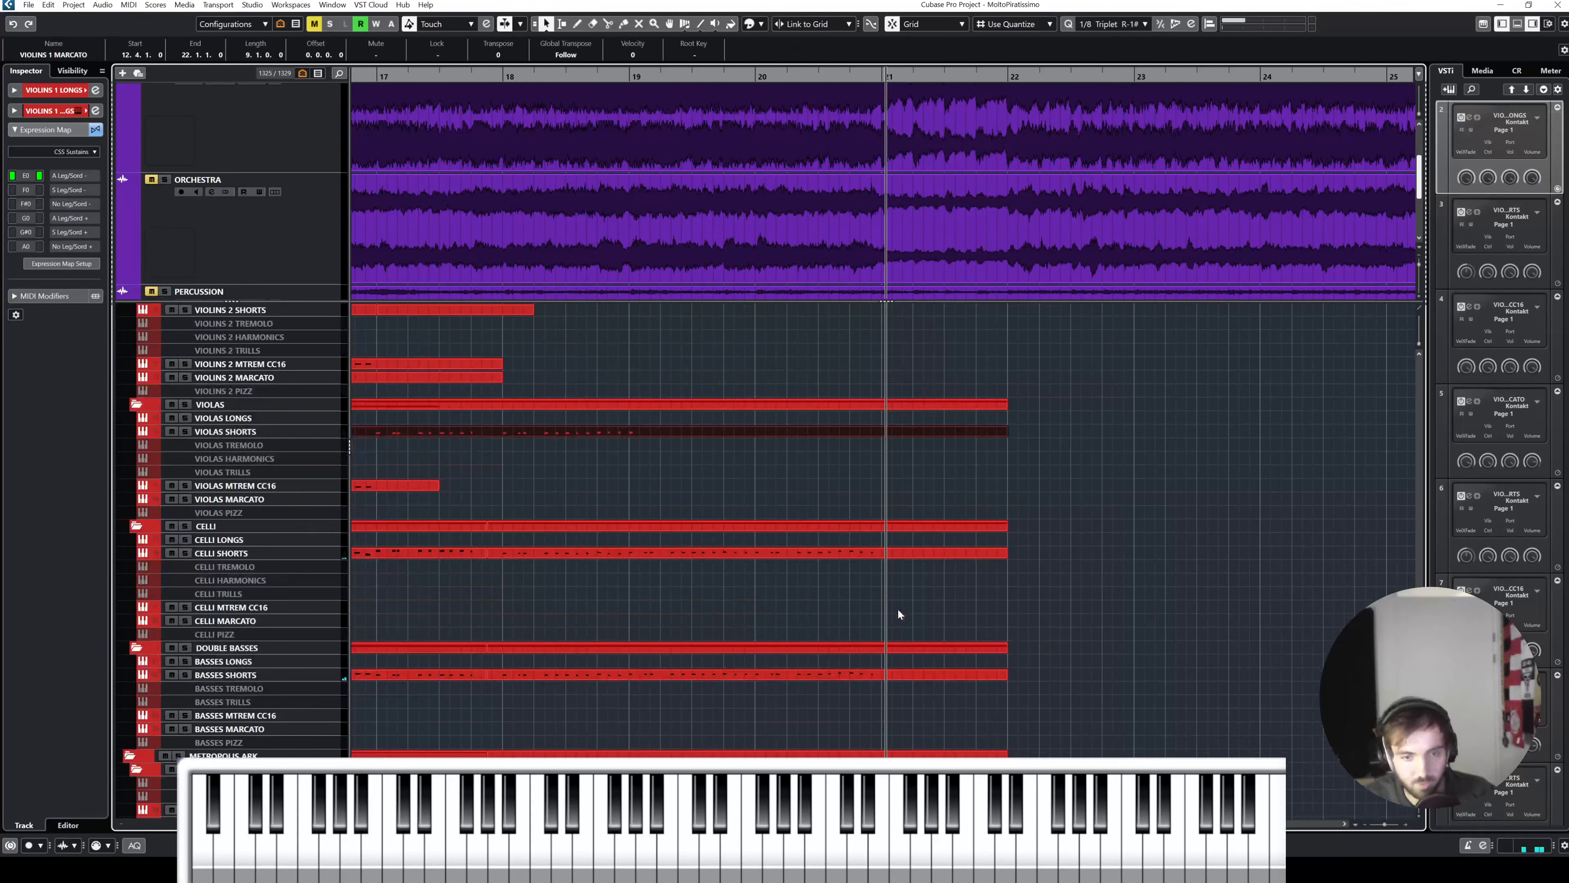
double_click(747, 556)
scroll(774, 512, right, 1)
scroll(743, 406, left, 2)
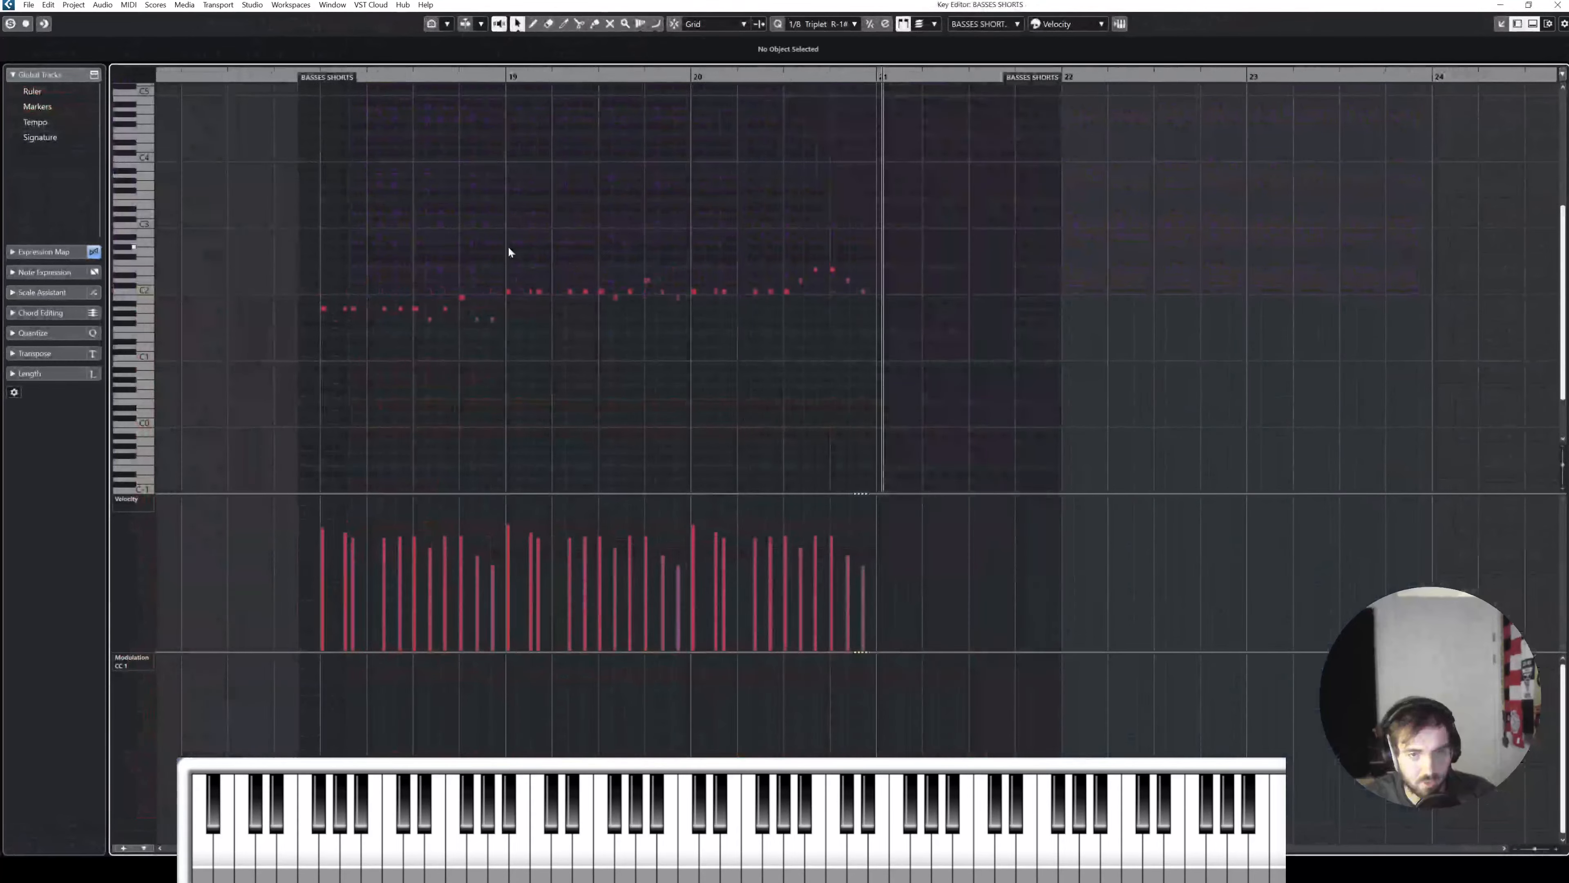
Step: Copy the Basses Shorts notes from bar 19 onward into the Violas Shorts part at bar 19 and transpose them up an octave
drag(507, 246, 1131, 441)
click(508, 79)
click(1557, 5)
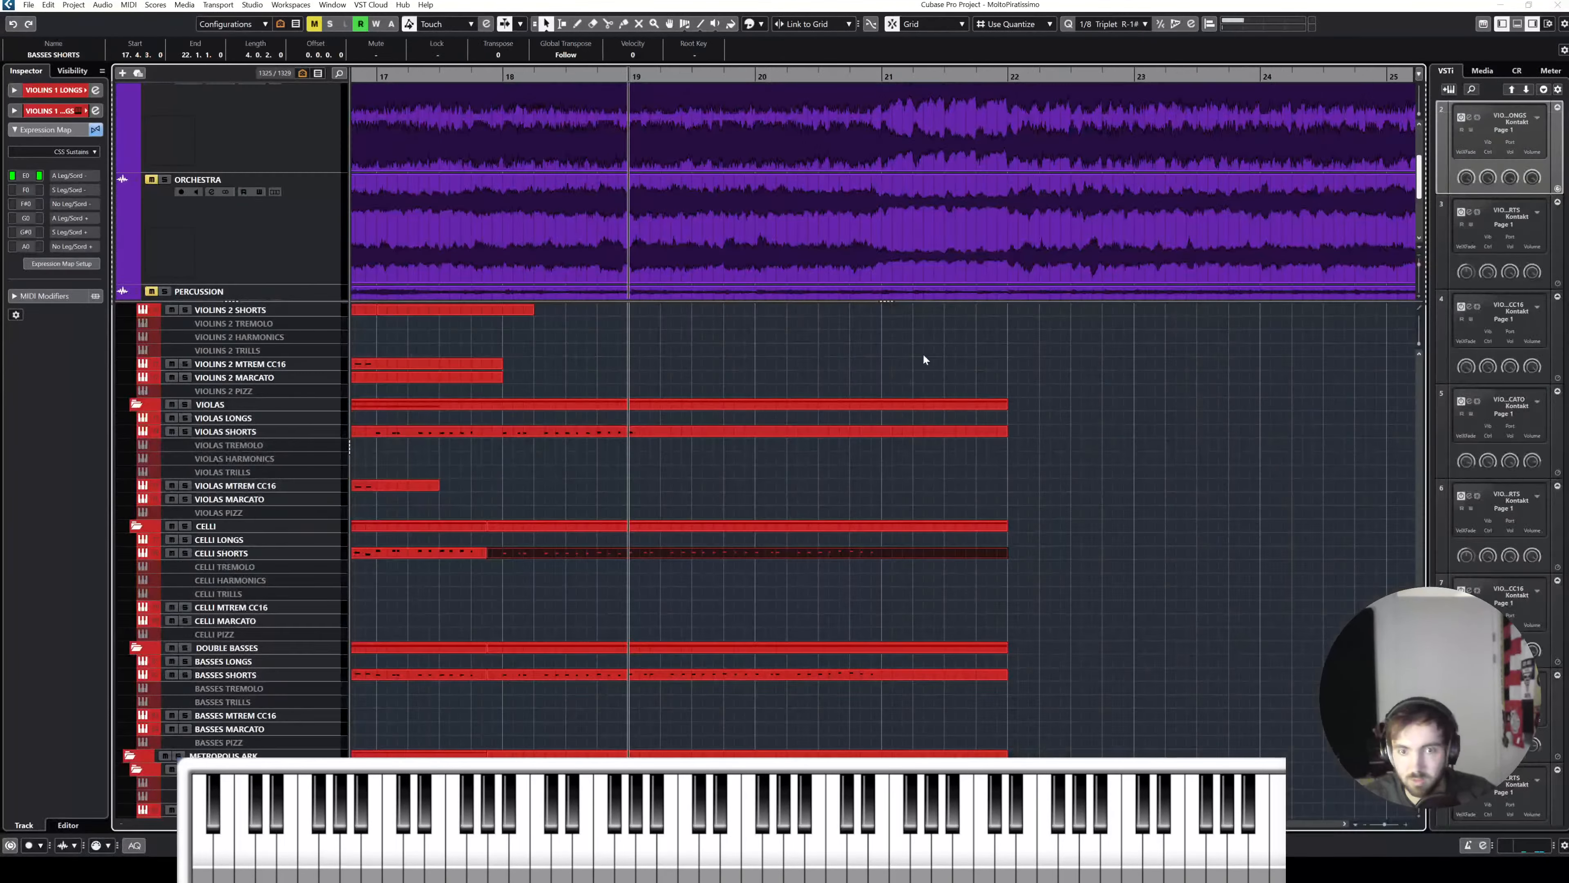
double_click(730, 431)
key(ctrl+v)
scroll(1059, 255, right, 4)
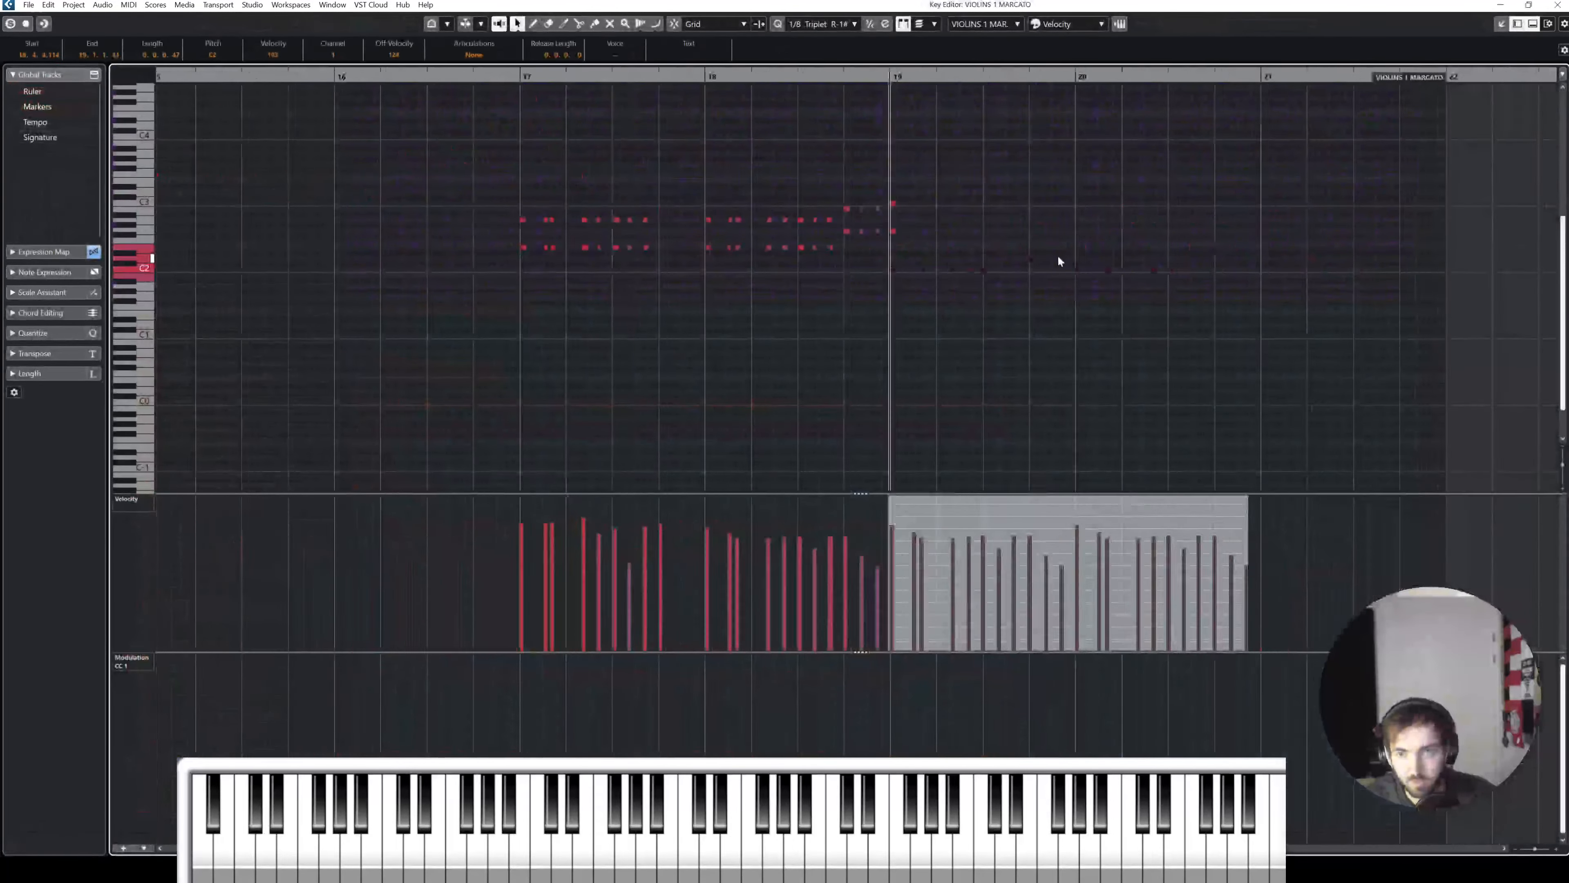
key(shift+Up)
Step: Delete the duplicate C3 note at the start of bar 19 and audition the pasted viola notes with the editor soloed
click(752, 209)
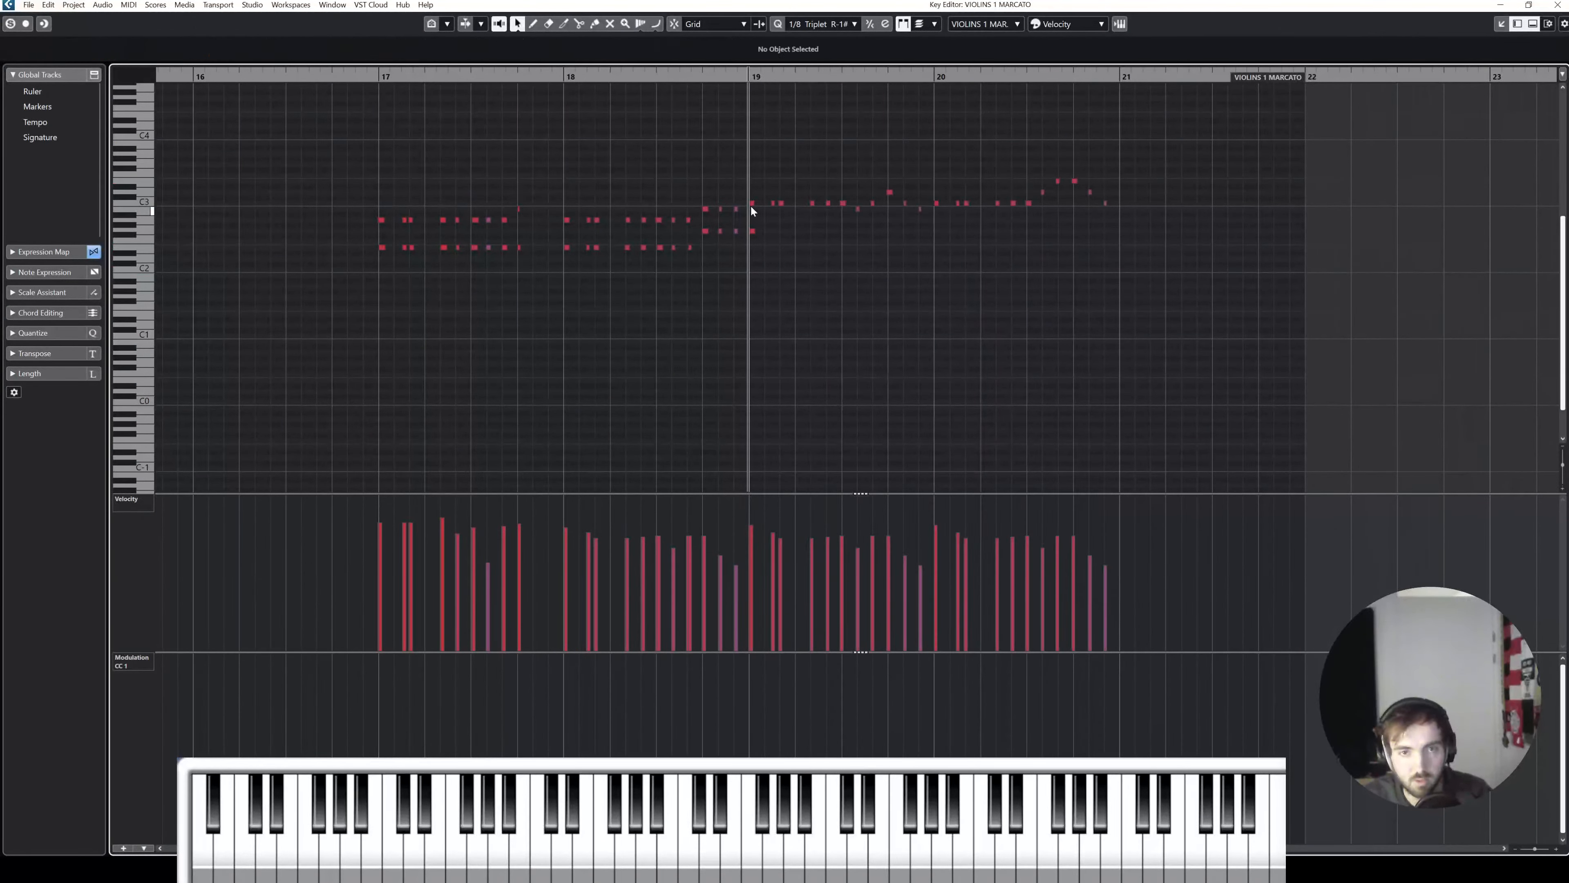
click(752, 204)
key(Delete)
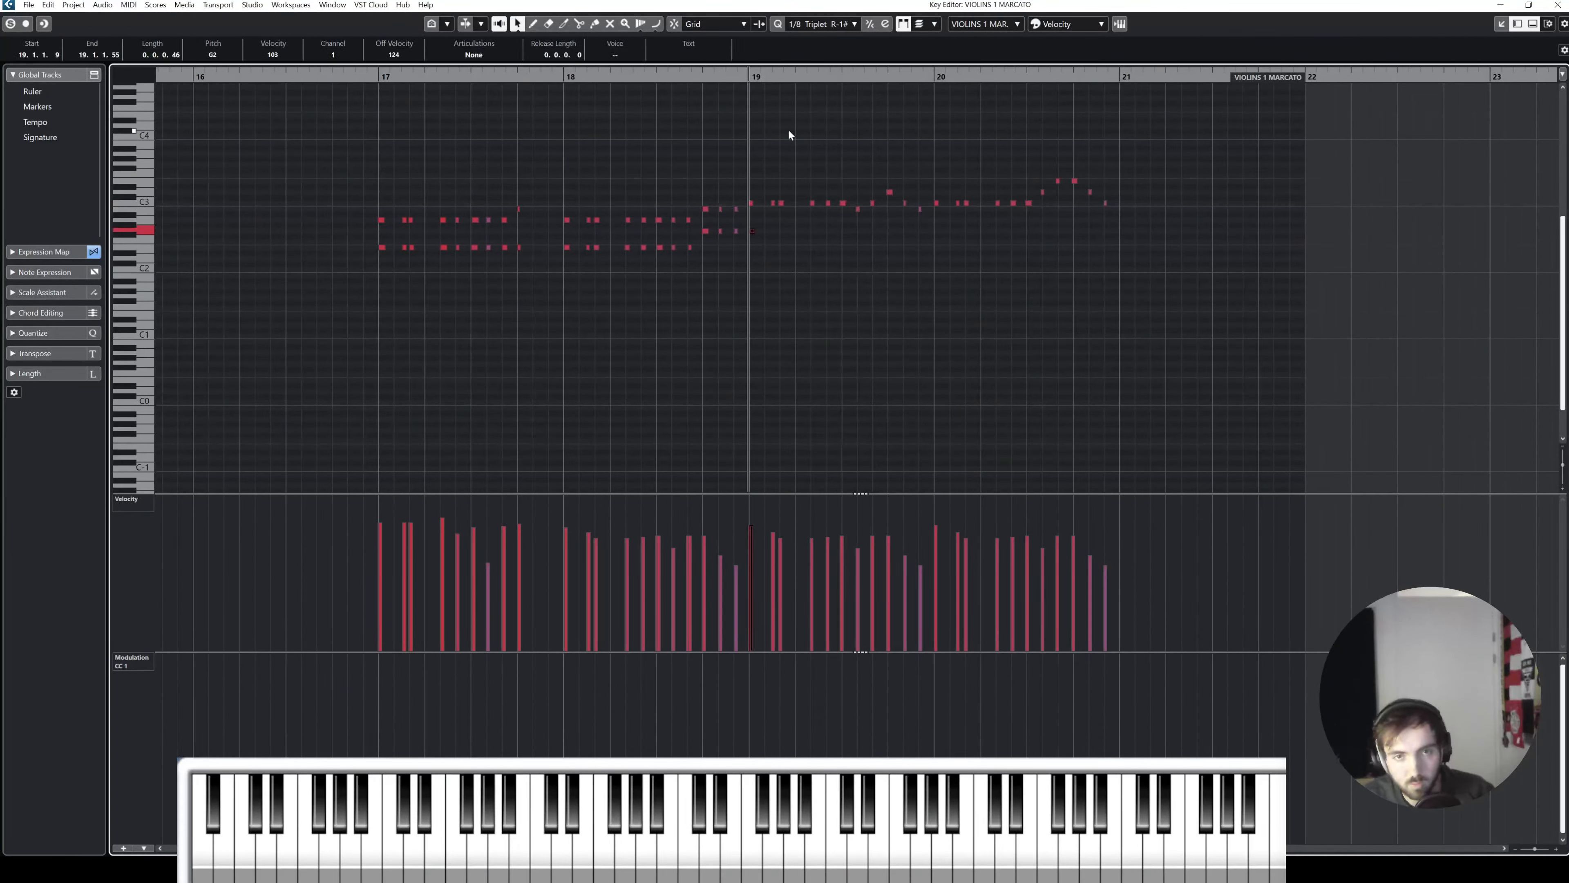
key(s)
key(space)
key(g)
key(h)
key(h)
scroll(894, 157, right, 3)
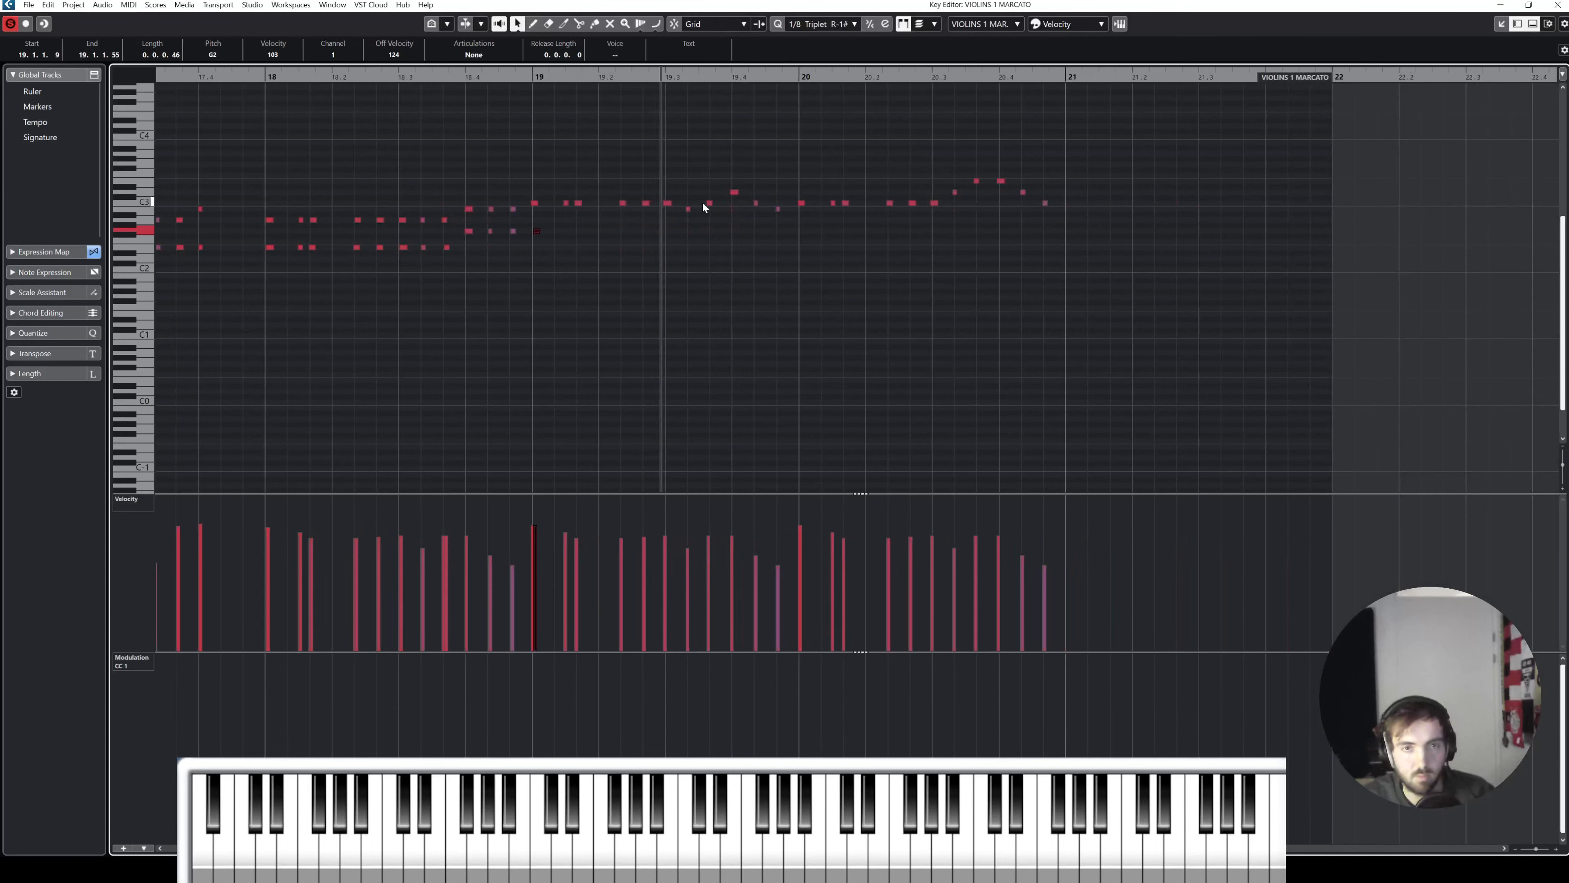
Step: Raise the B2 note in beat 3 of bar 19 to C3 and the last two notes of that bar to D3
key(Up)
mouse_move(703, 204)
mouse_down()
mouse_move(679, 218)
mouse_move(788, 207)
mouse_up()
key(Up)
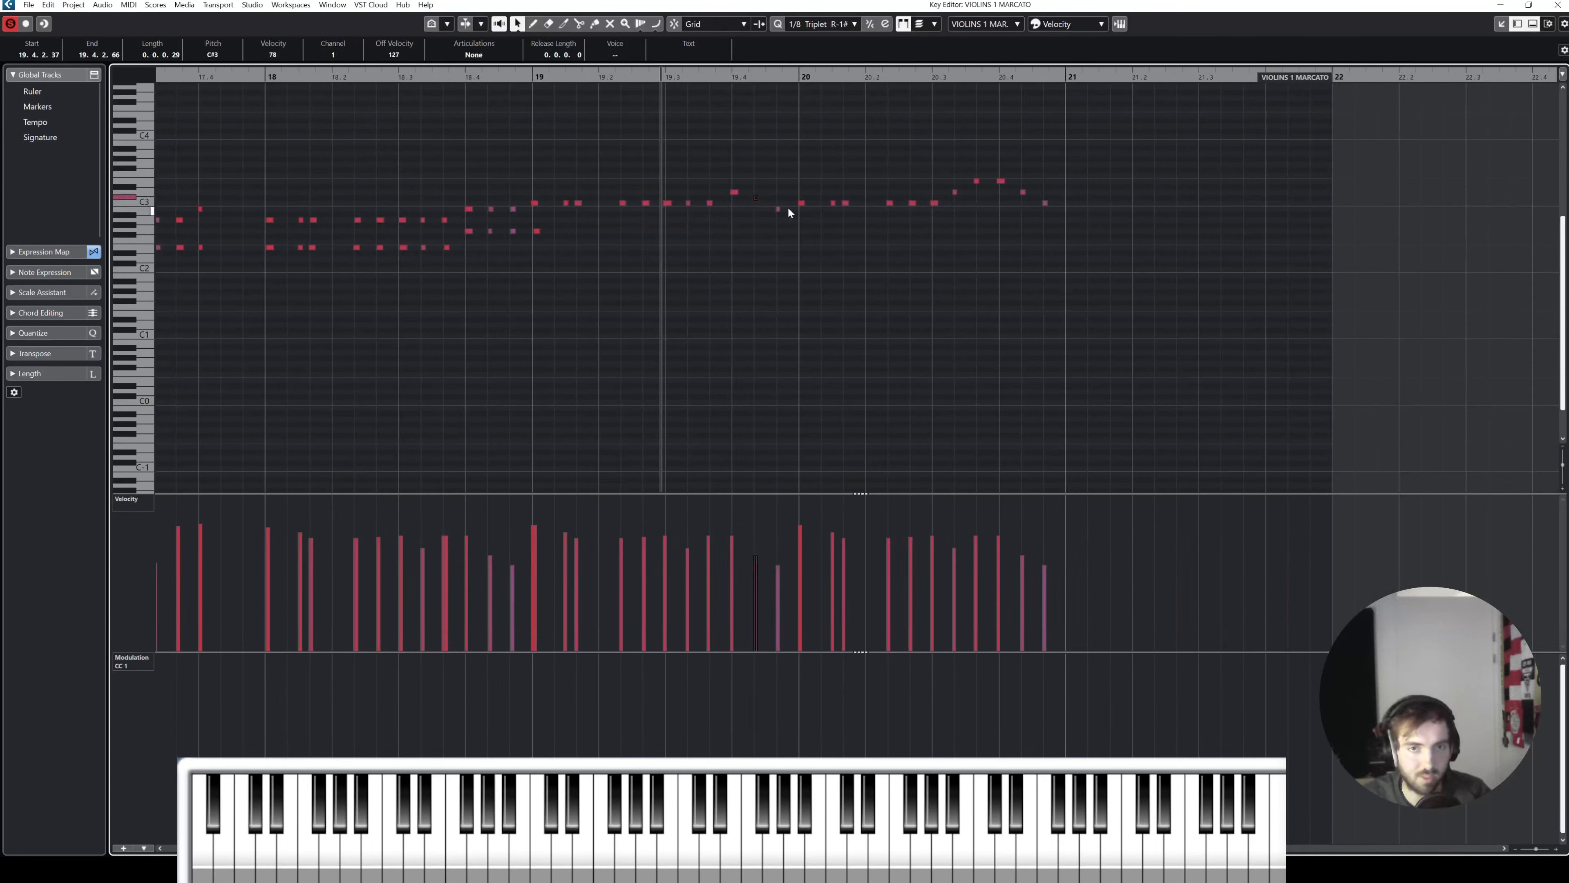
key(Up)
key(Right)
key(Up)
key(Up)
key(Up)
Step: Level the closing notes of bar 20 to C3 and duplicate the line in bars 19 and 20 five semitones lower
mouse_move(945, 186)
mouse_down()
mouse_move(965, 200)
mouse_move(1020, 170)
mouse_move(1040, 194)
mouse_move(570, 159)
mouse_move(581, 230)
mouse_up()
key(Down)
key(Down)
key(Down)
key(Down)
key(Down)
key(Down)
key(Down)
key(Down)
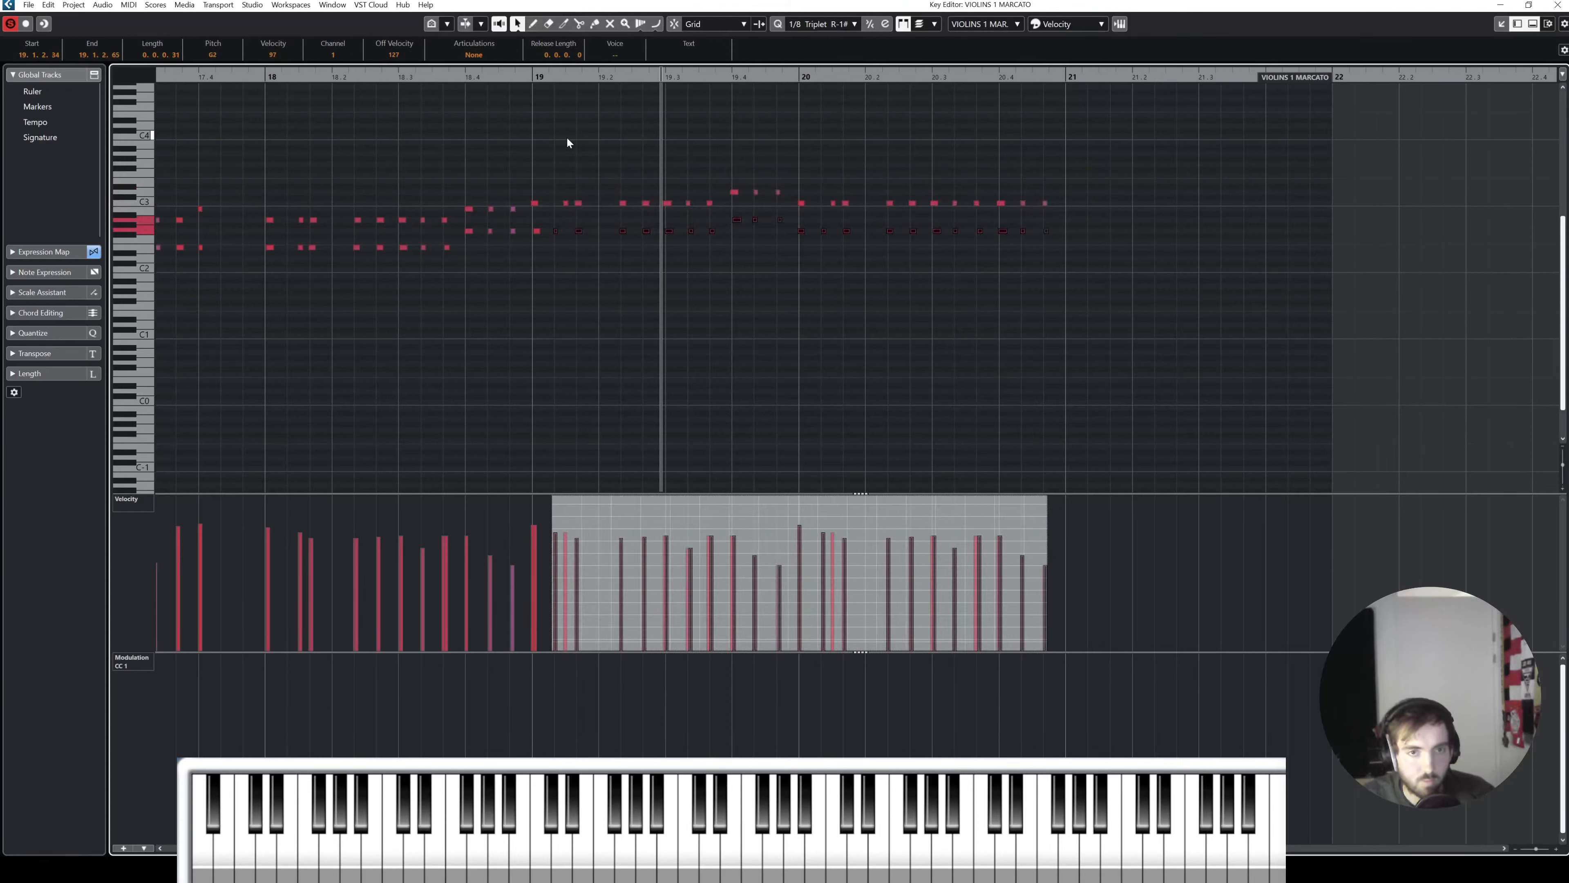
Step: Quantize the added lower notes with the 1/16 Triplet R-10 preset and play the passage back
click(825, 25)
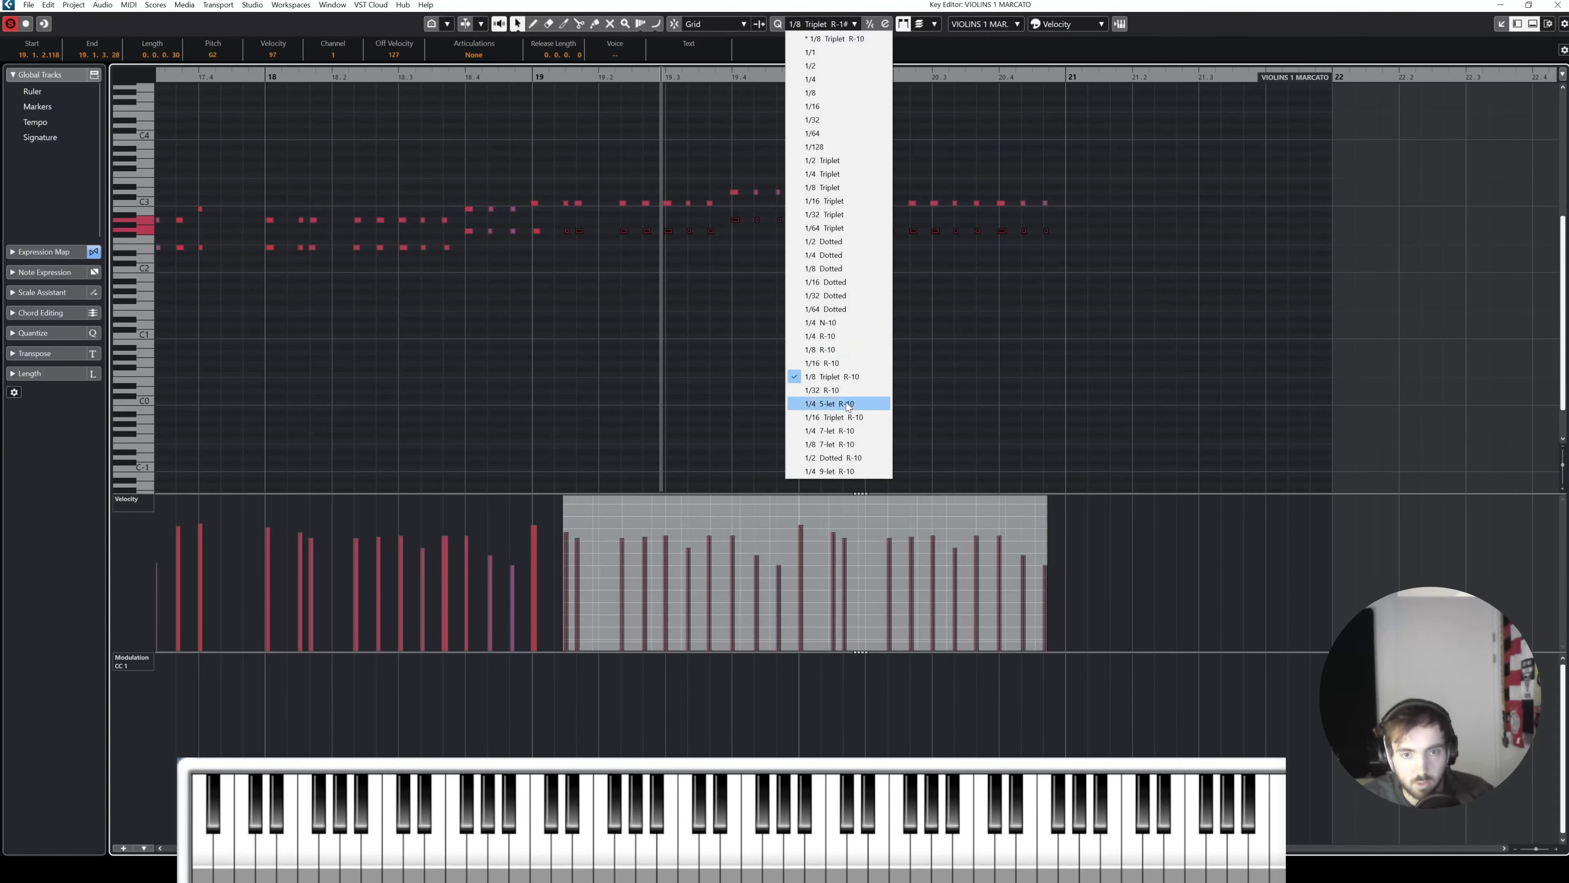
click(840, 415)
key(space)
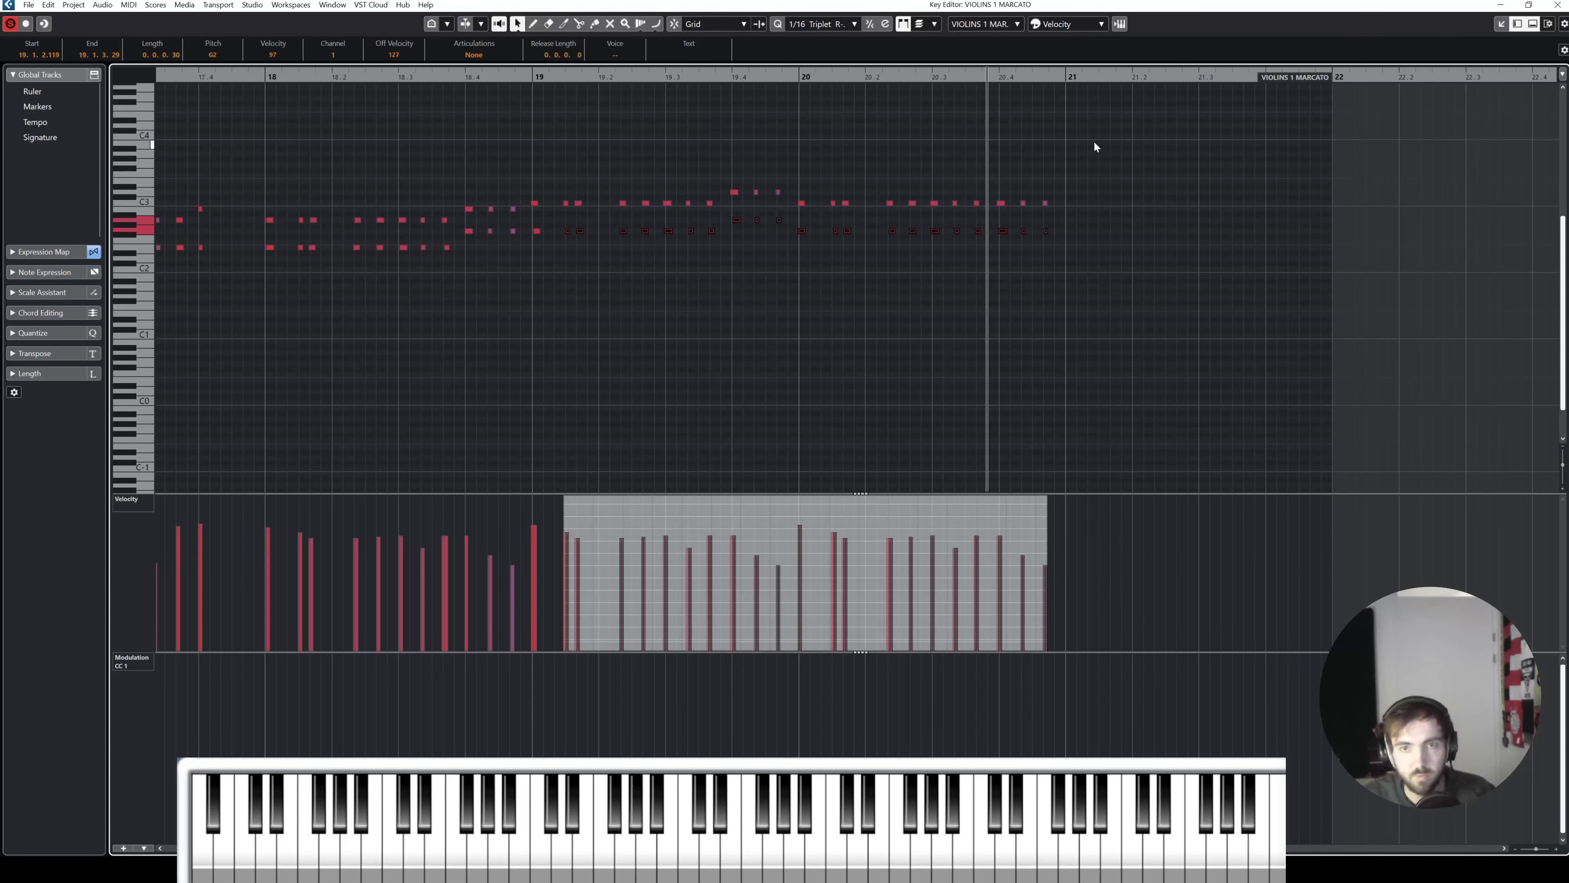
click(578, 101)
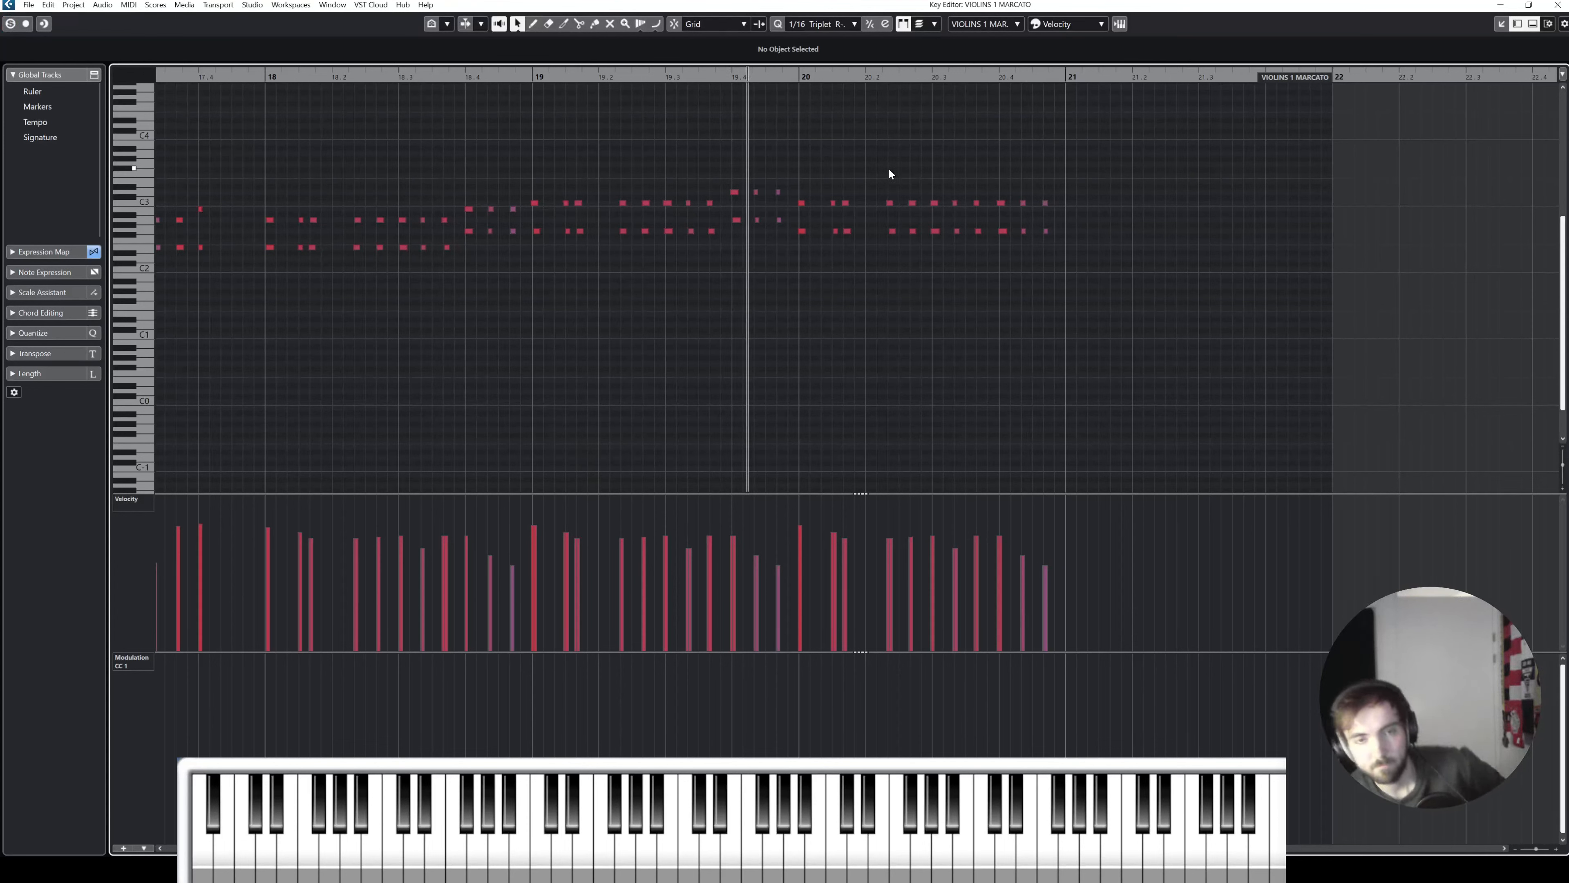
key(space)
Step: Lower the three A2 notes at the end of bar 19 to G2, audition the passage and close the part's editor
drag(725, 210, 787, 224)
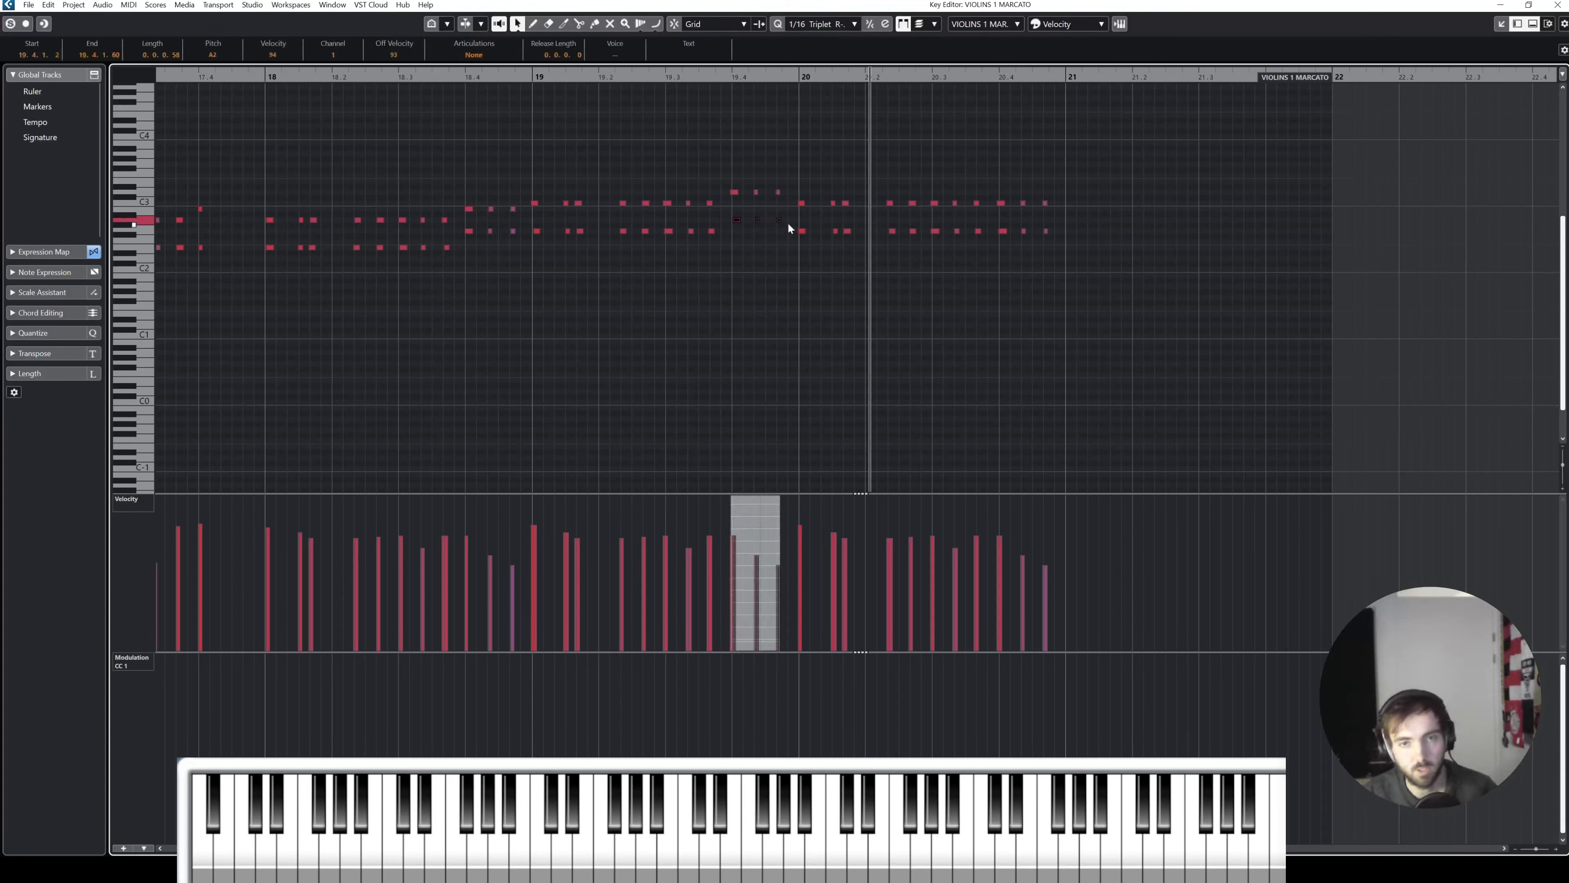
key(Down)
key(Down)
key(space)
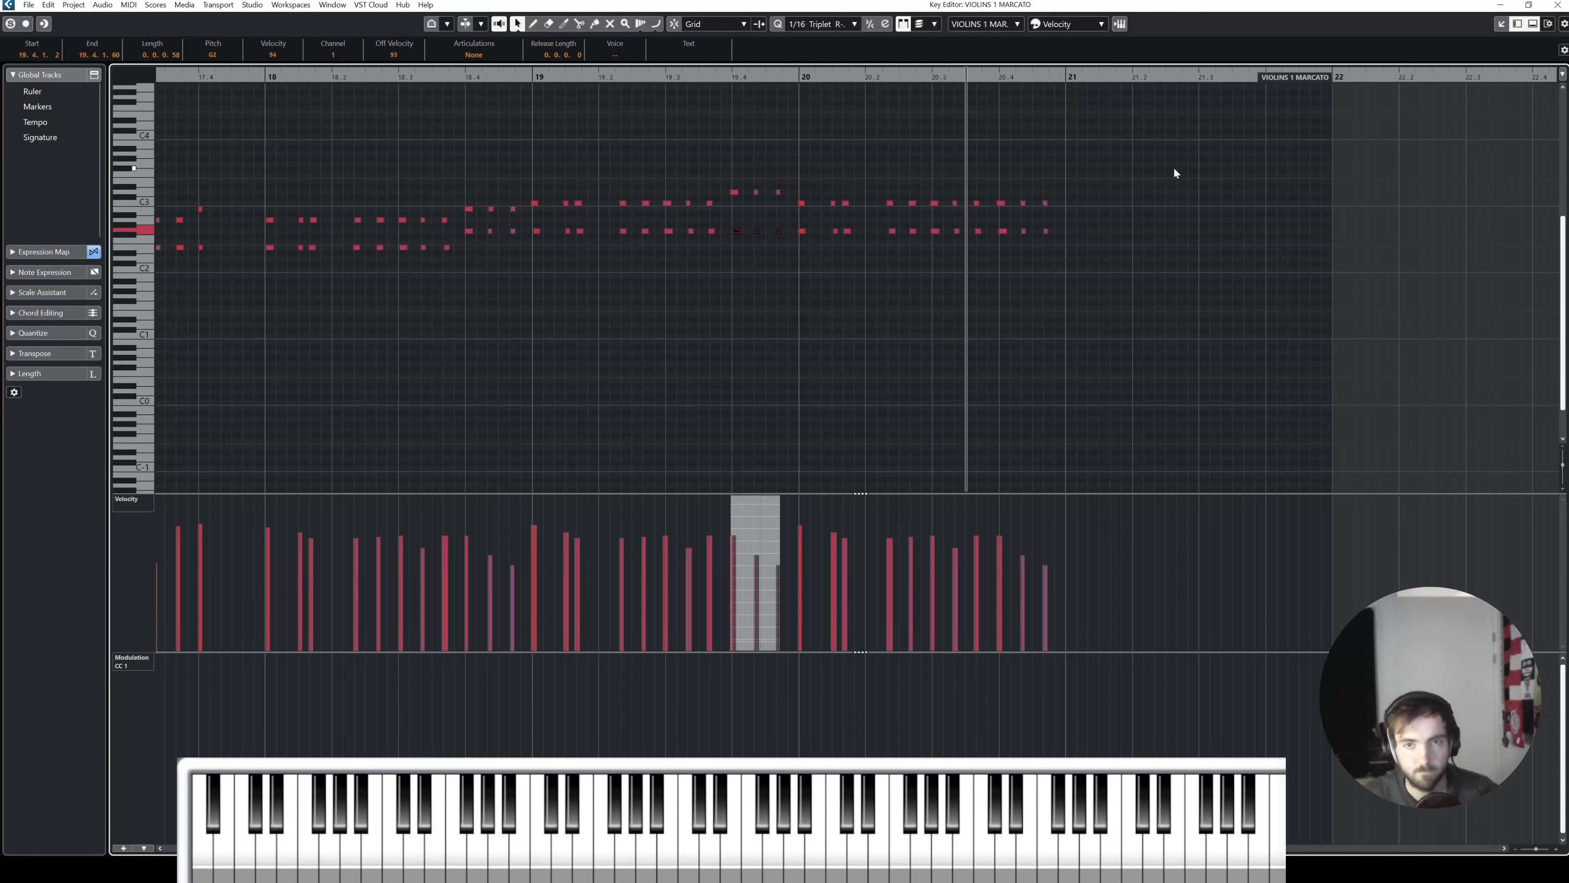
key(Escape)
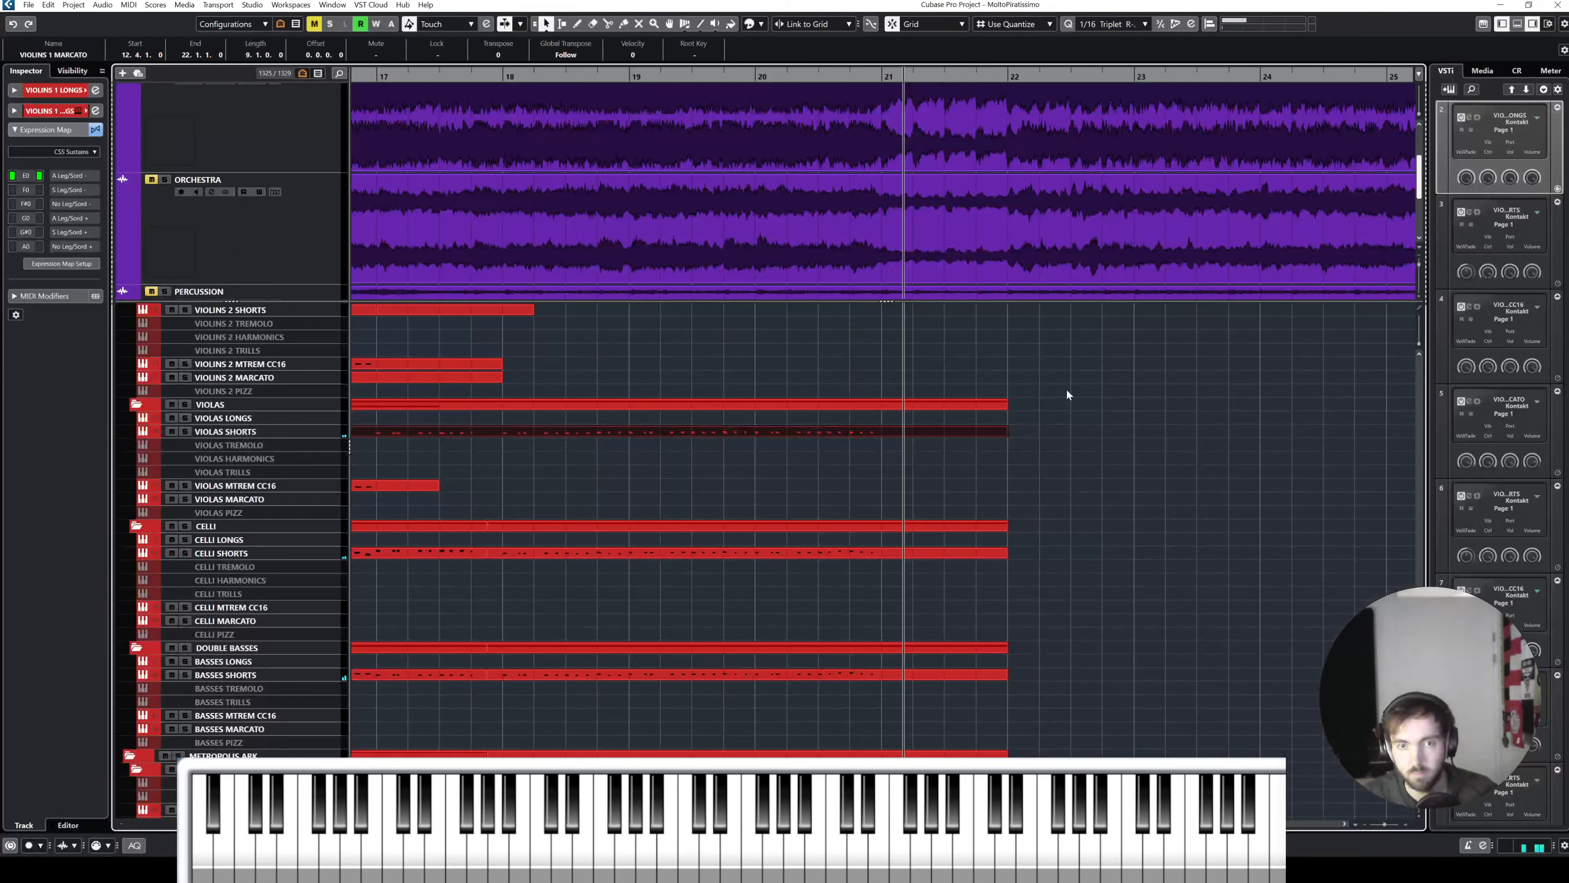
Step: Examine the choir and string parts in the arrangement and play from the middle of bar 14
scroll(1054, 404, up, 5)
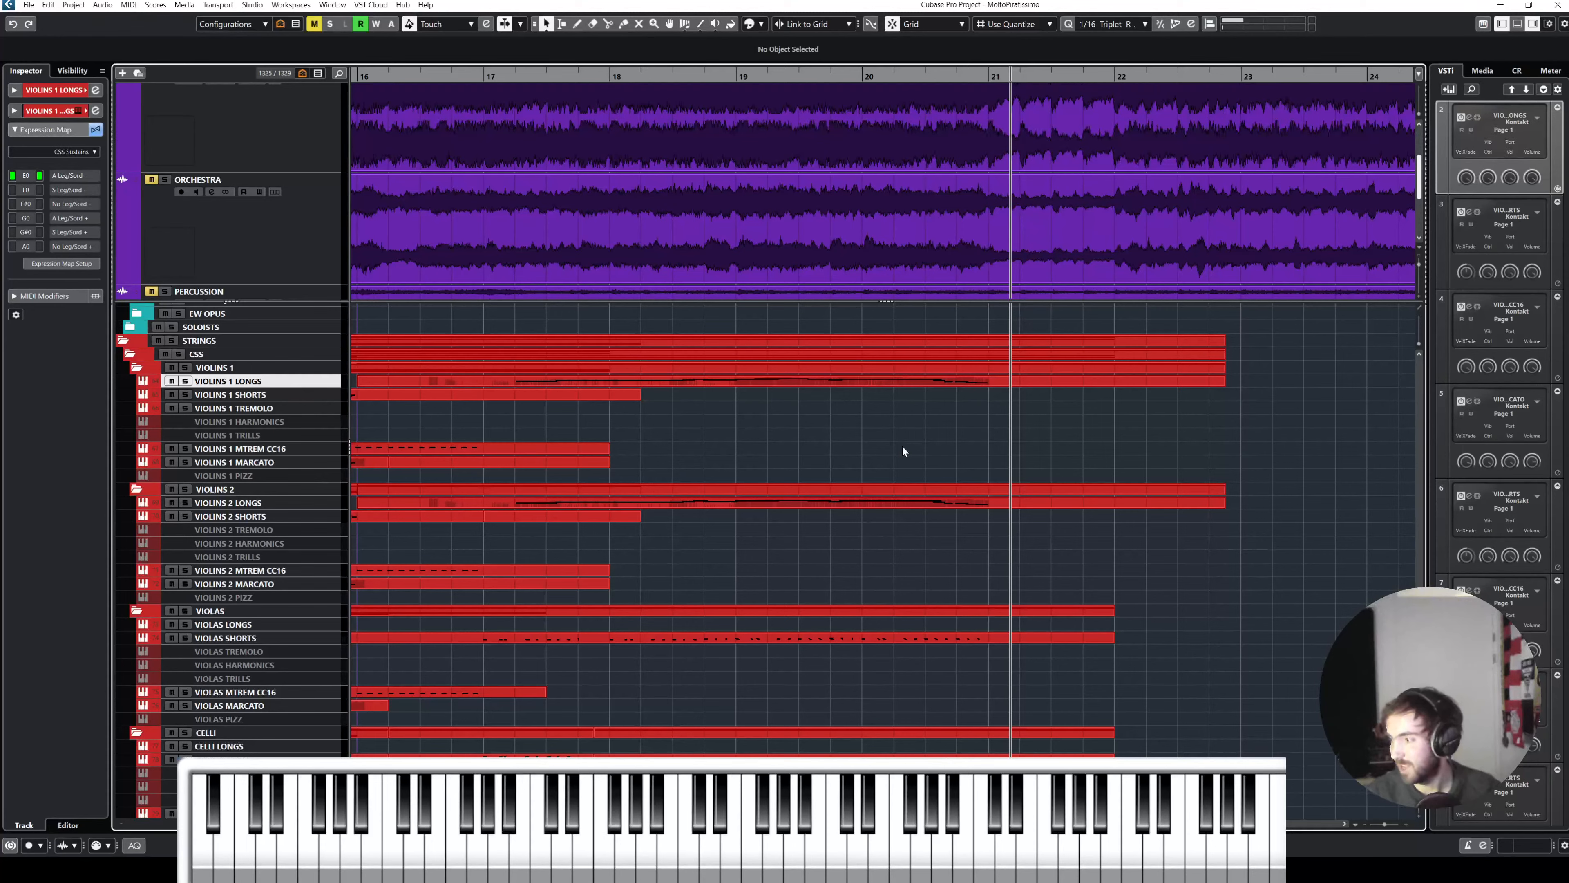
key(g)
key(g)
key(g)
scroll(846, 427, left, 1)
scroll(847, 428, up, 6)
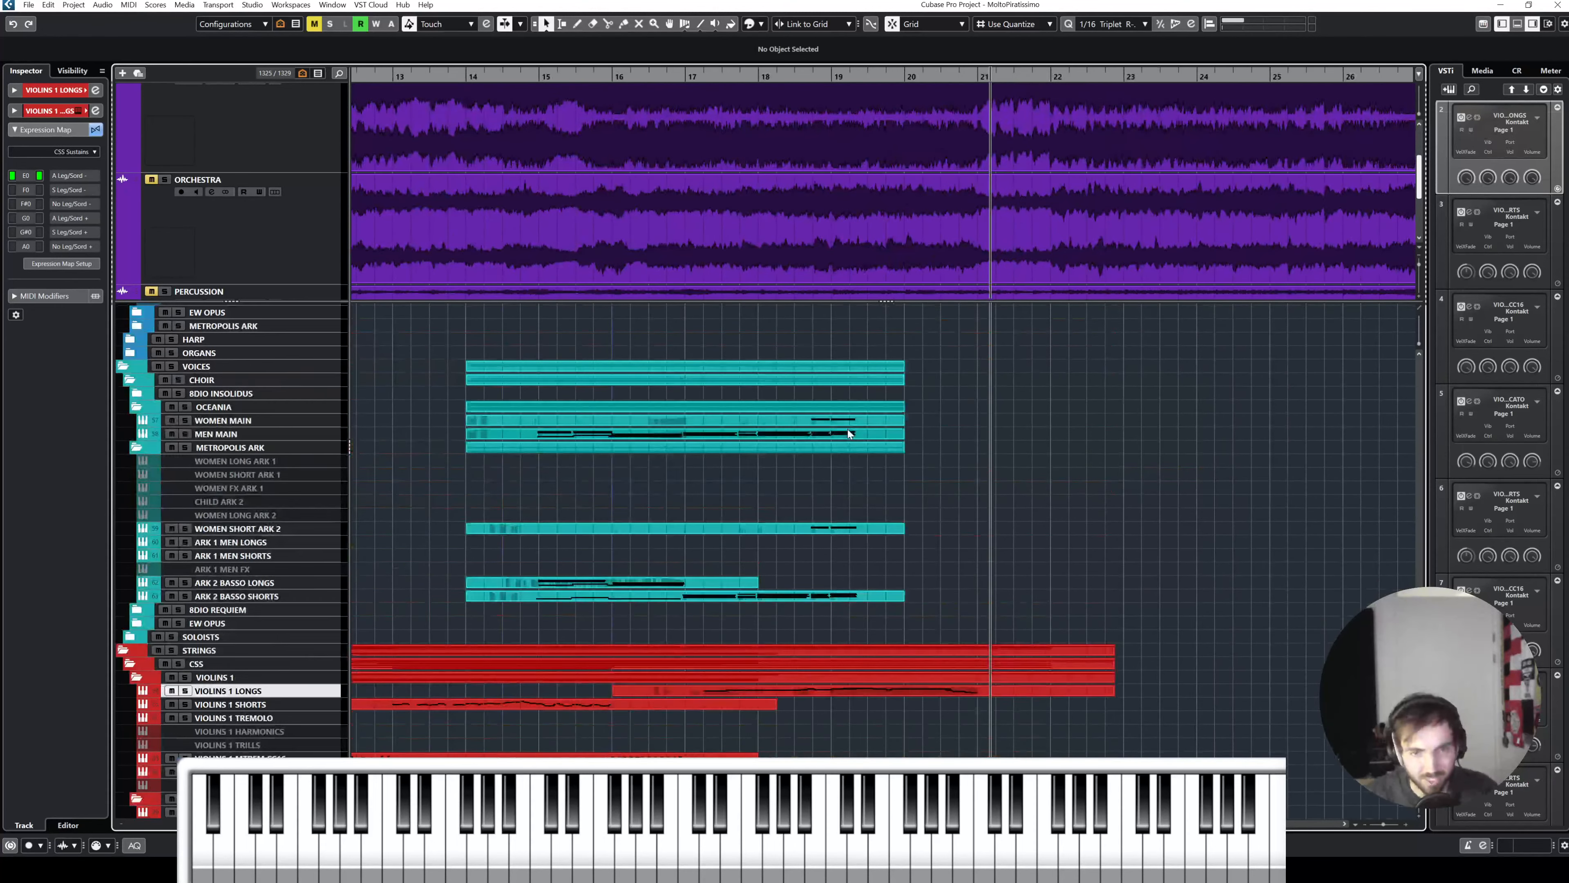
scroll(852, 438, right, 1)
click(518, 78)
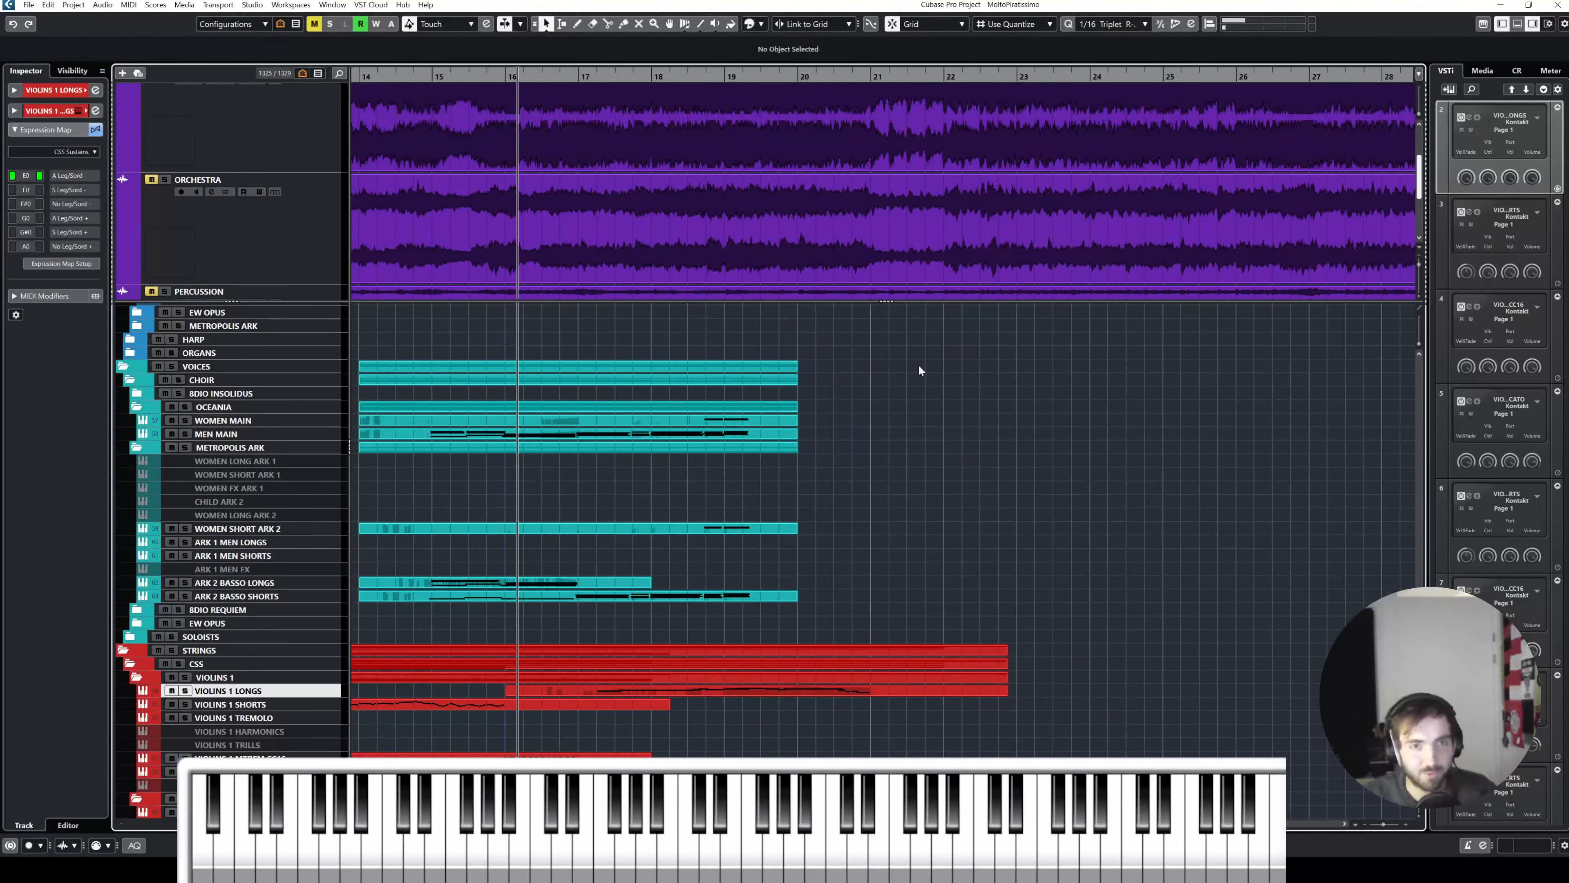
key(h)
scroll(982, 466, right, 2)
click(502, 76)
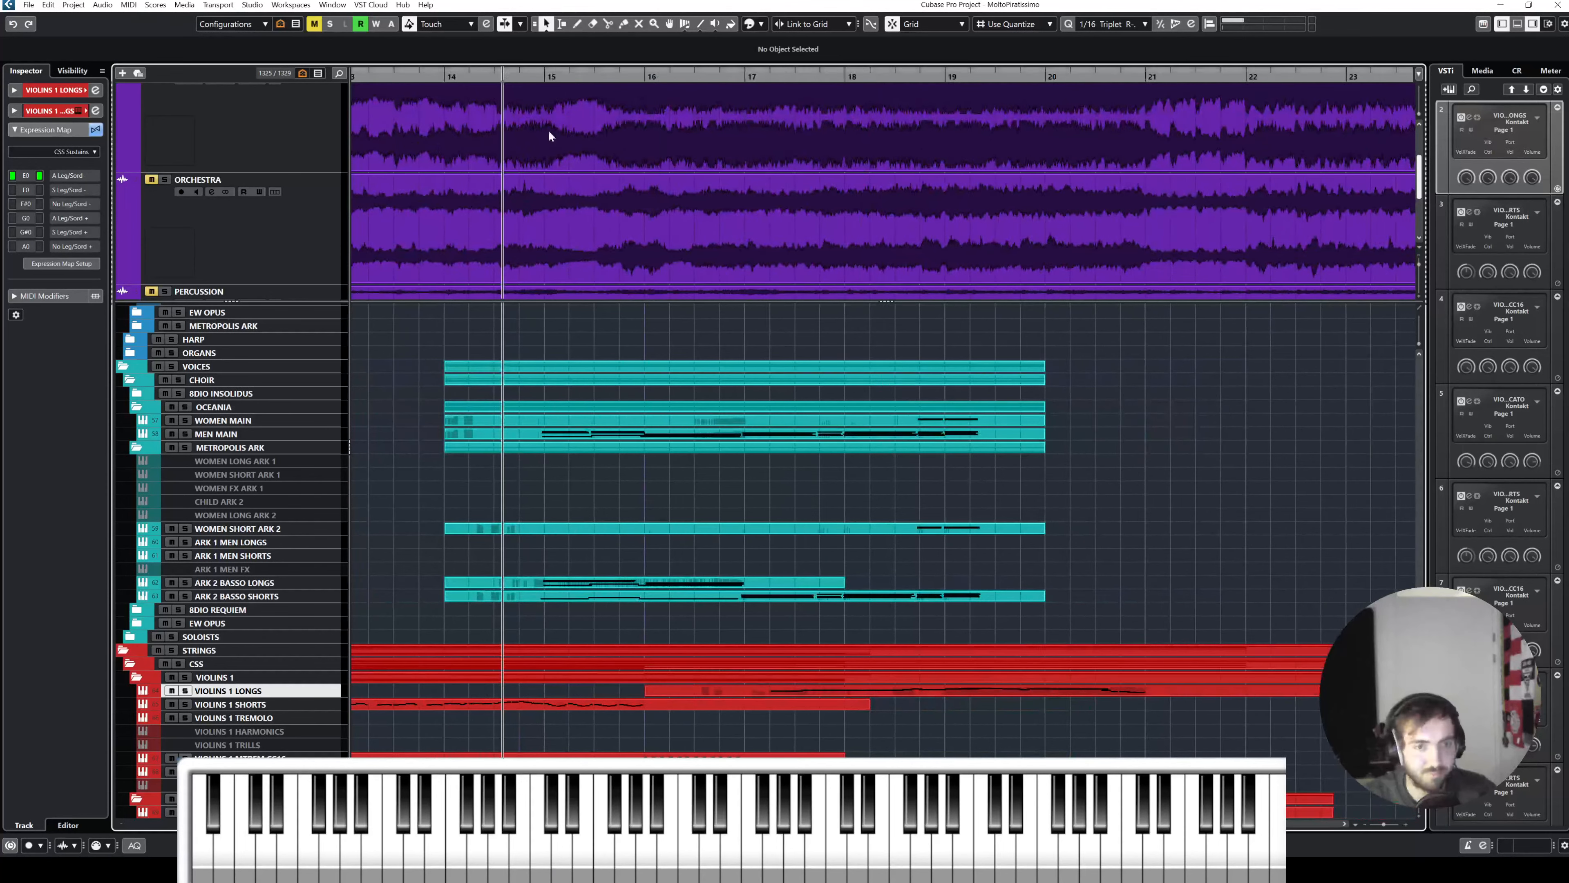
scroll(1090, 449, right, 2)
scroll(793, 381, left, 1)
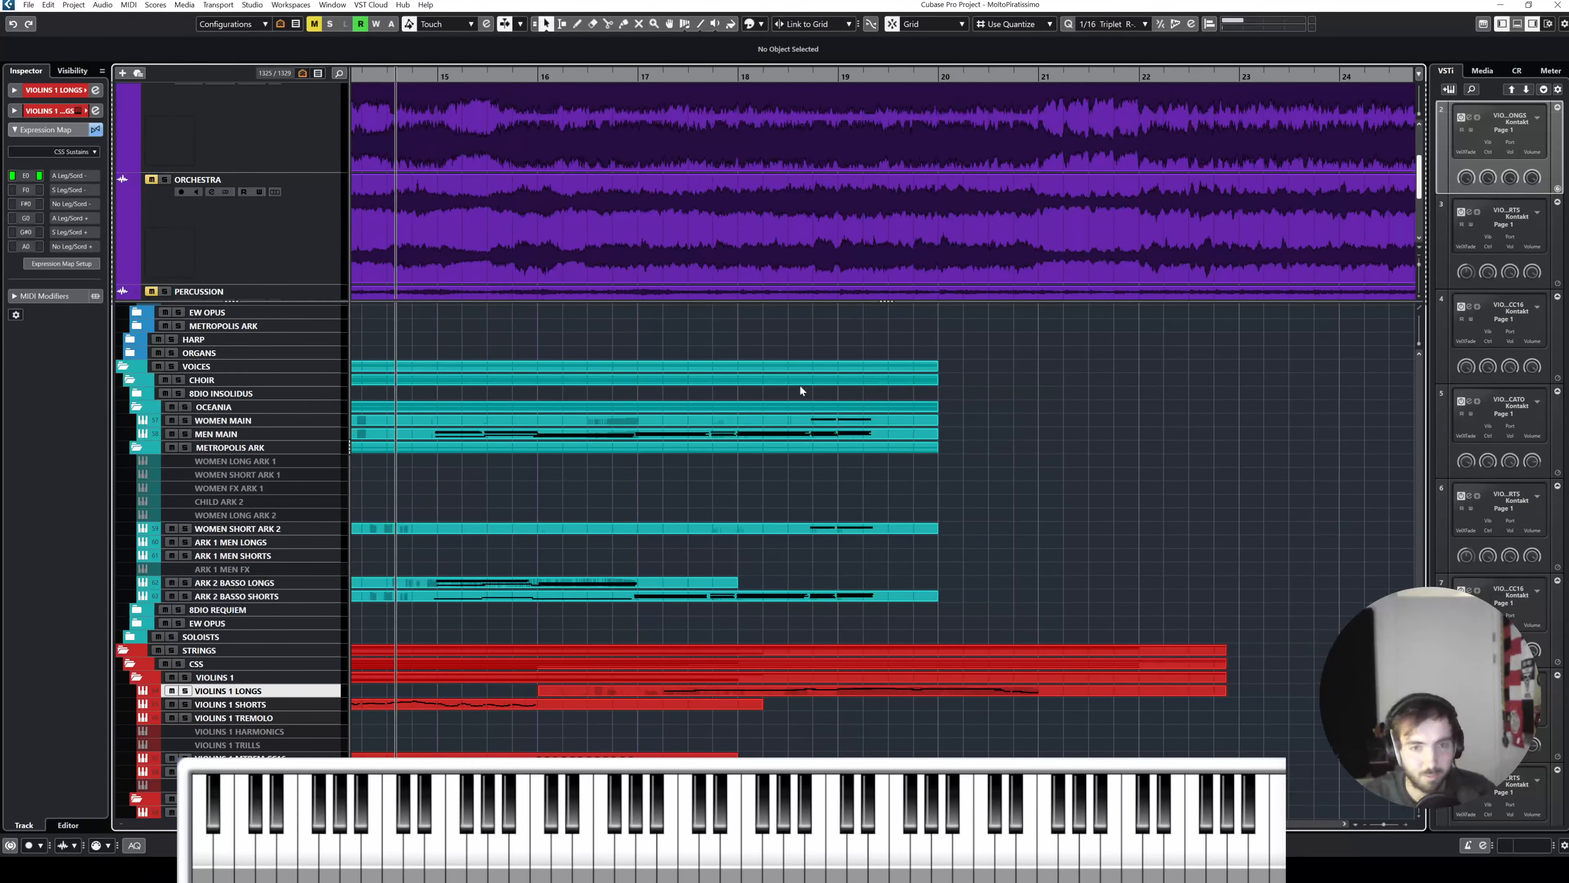
key(space)
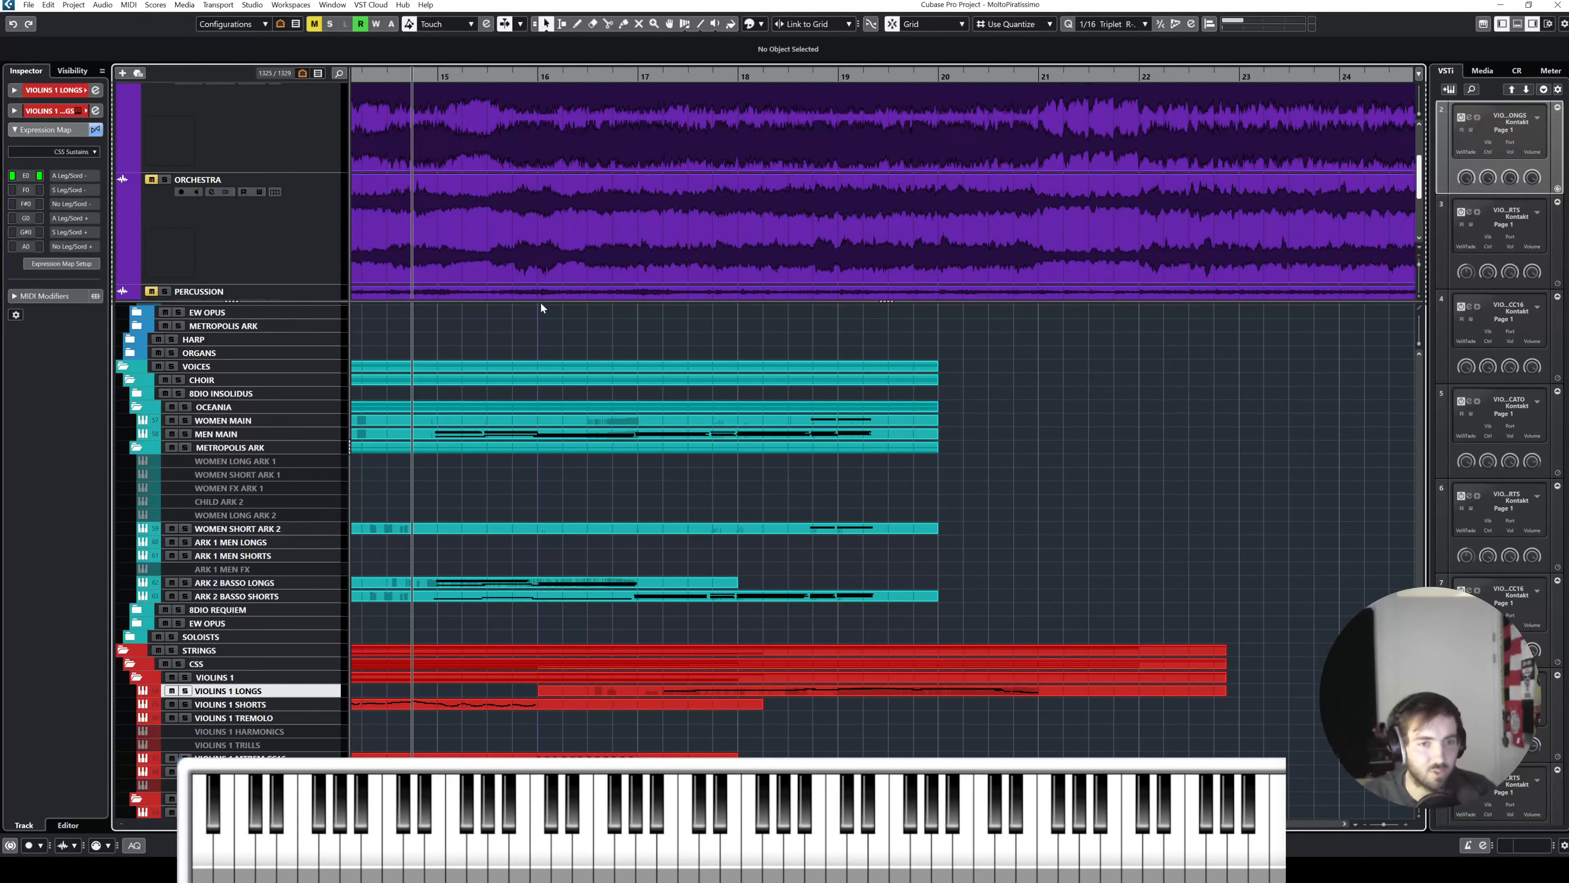
Step: Enlarge the instrument track area and look through the percussion, low brass, trumpet and horn parts
drag(541, 302, 539, 224)
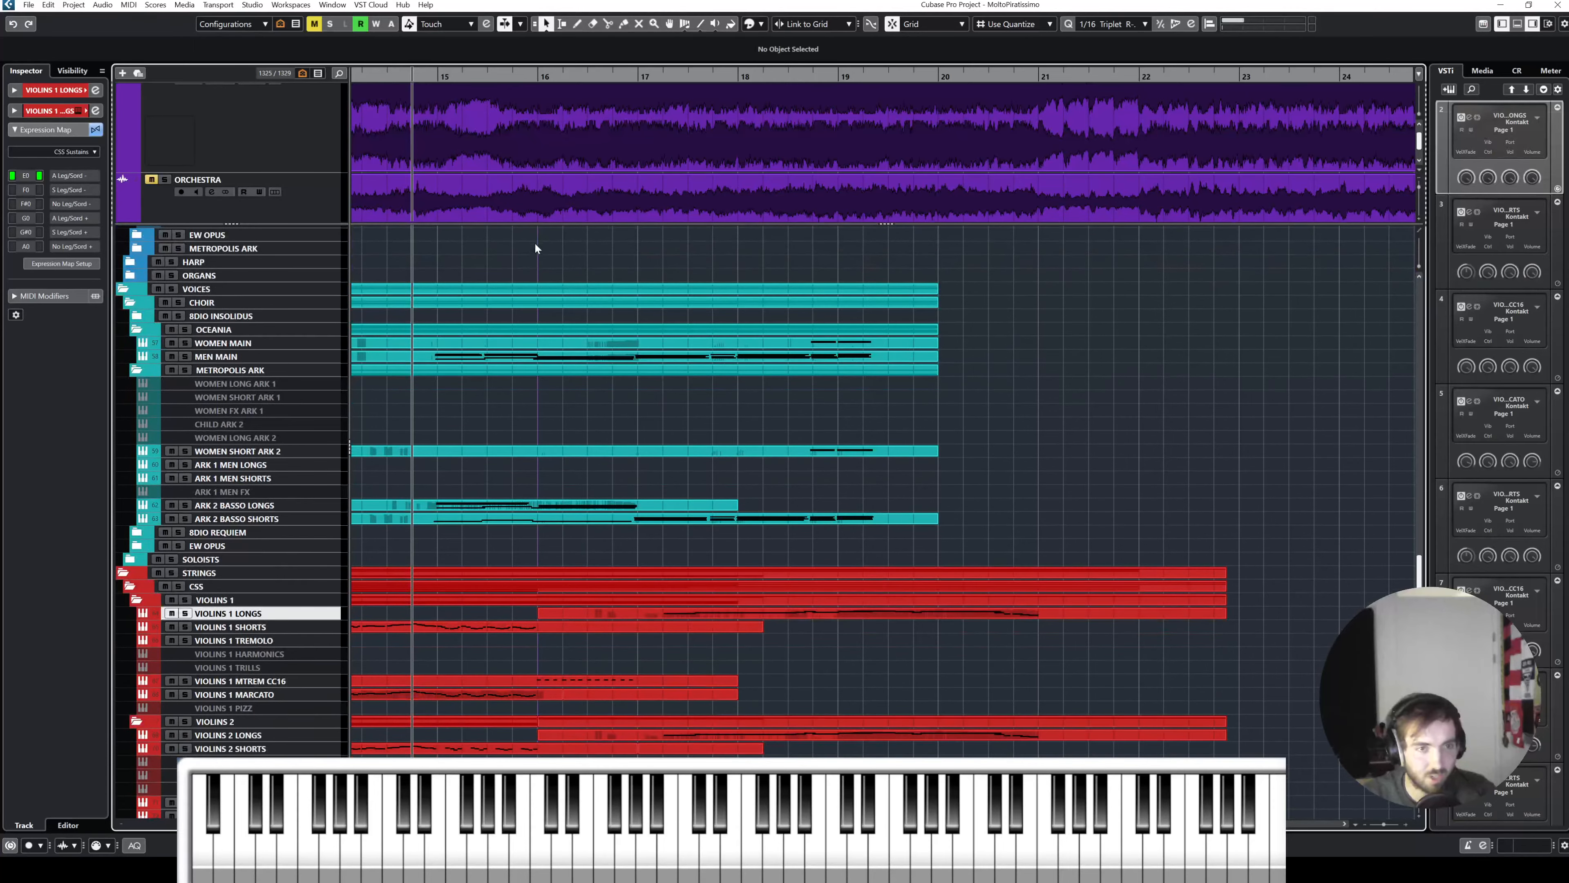
scroll(534, 242, up, 3)
scroll(522, 253, up, 5)
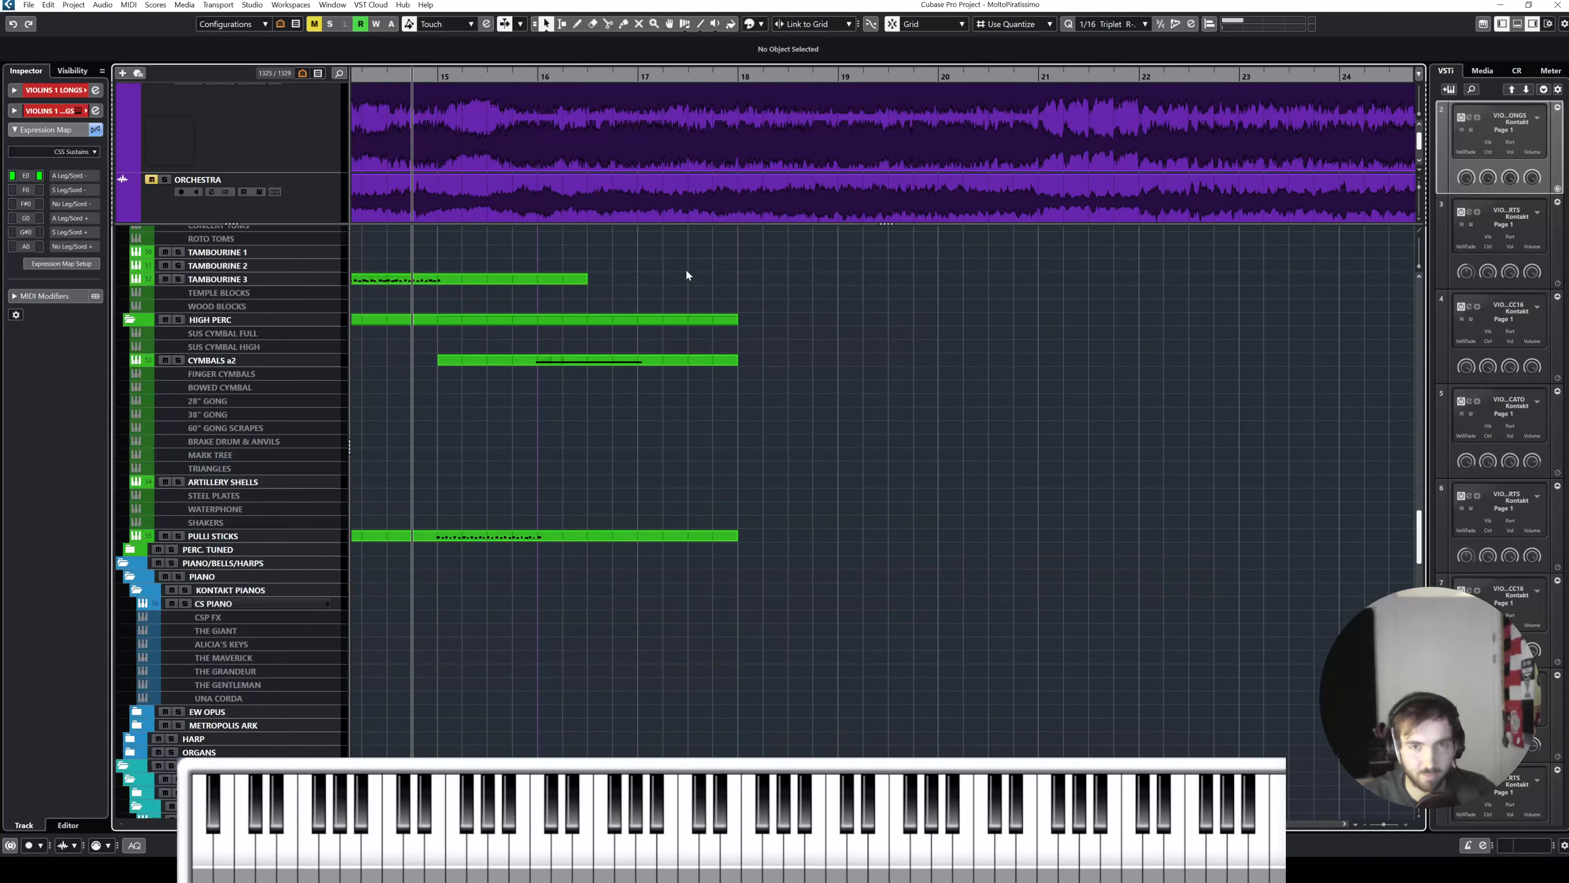
scroll(709, 271, up, 7)
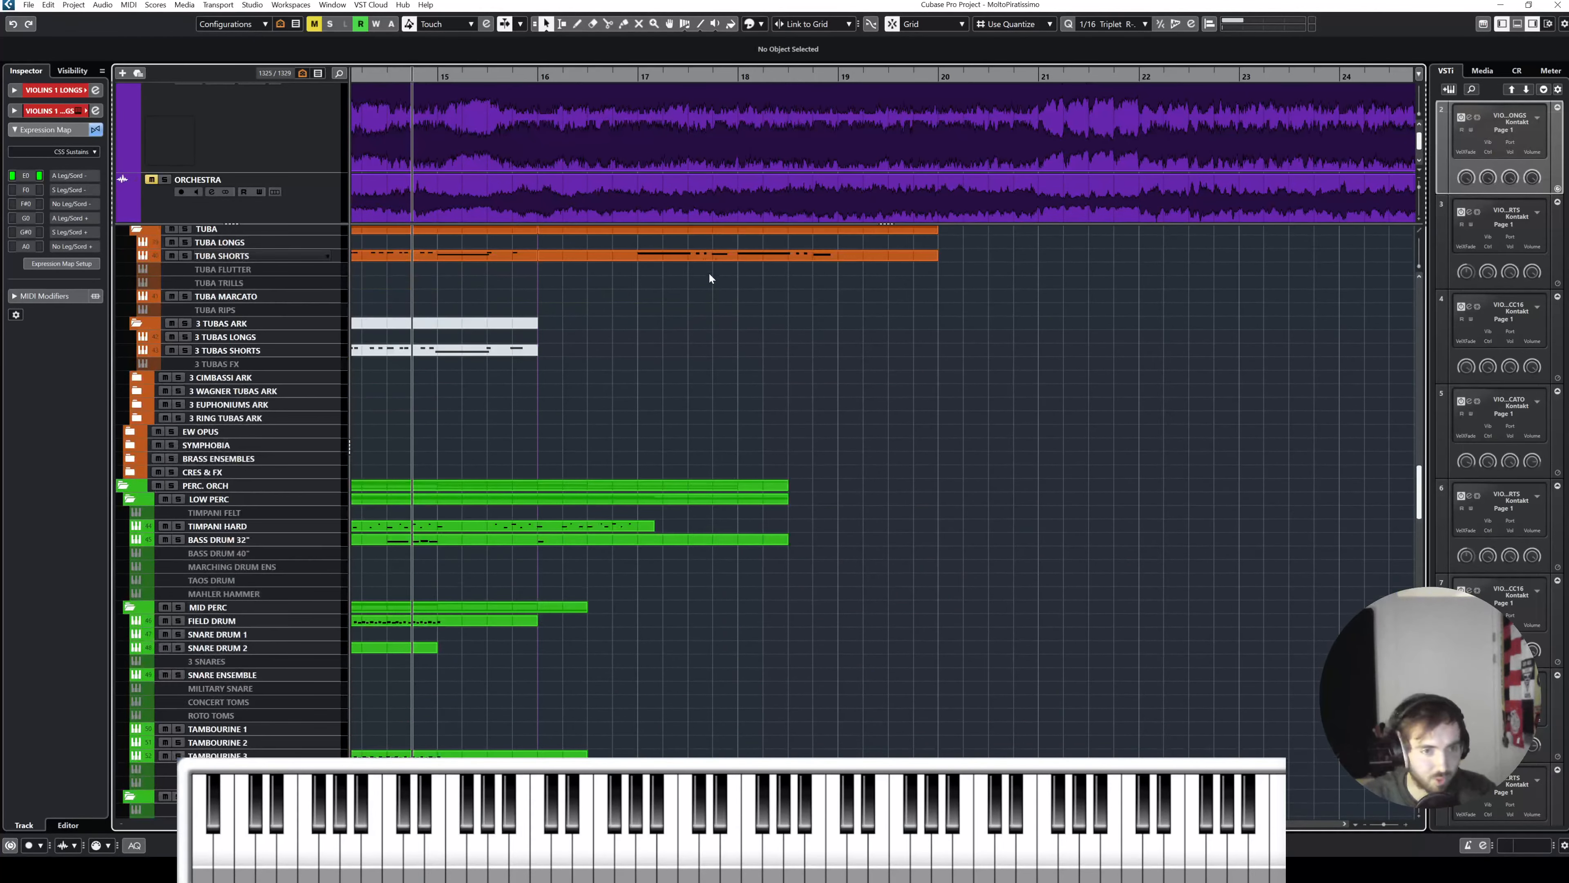
scroll(729, 315, up, 8)
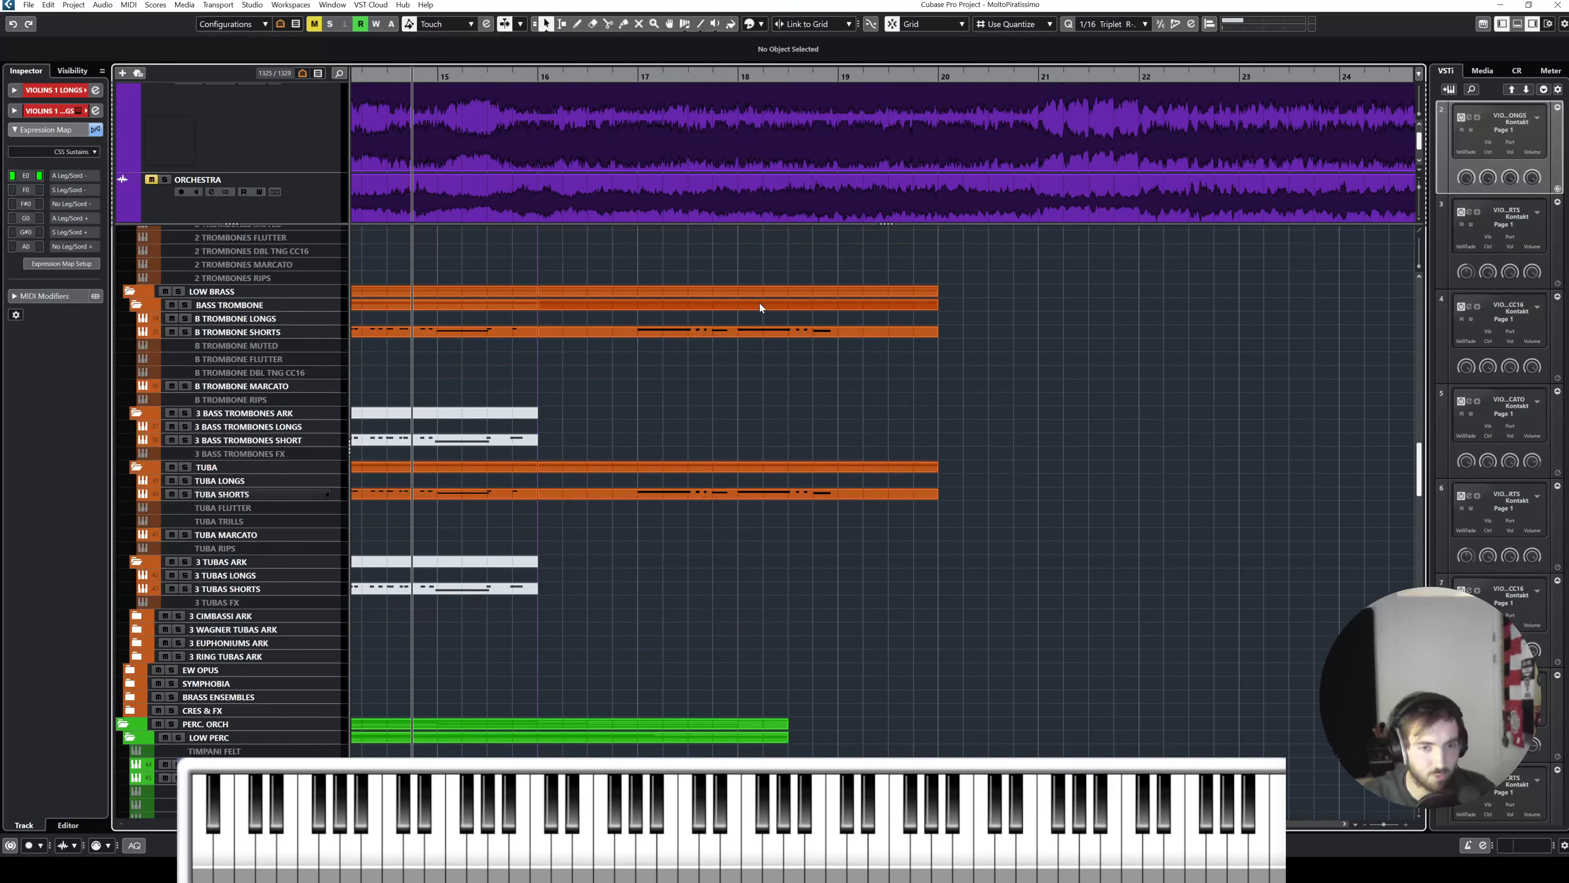
scroll(760, 307, up, 4)
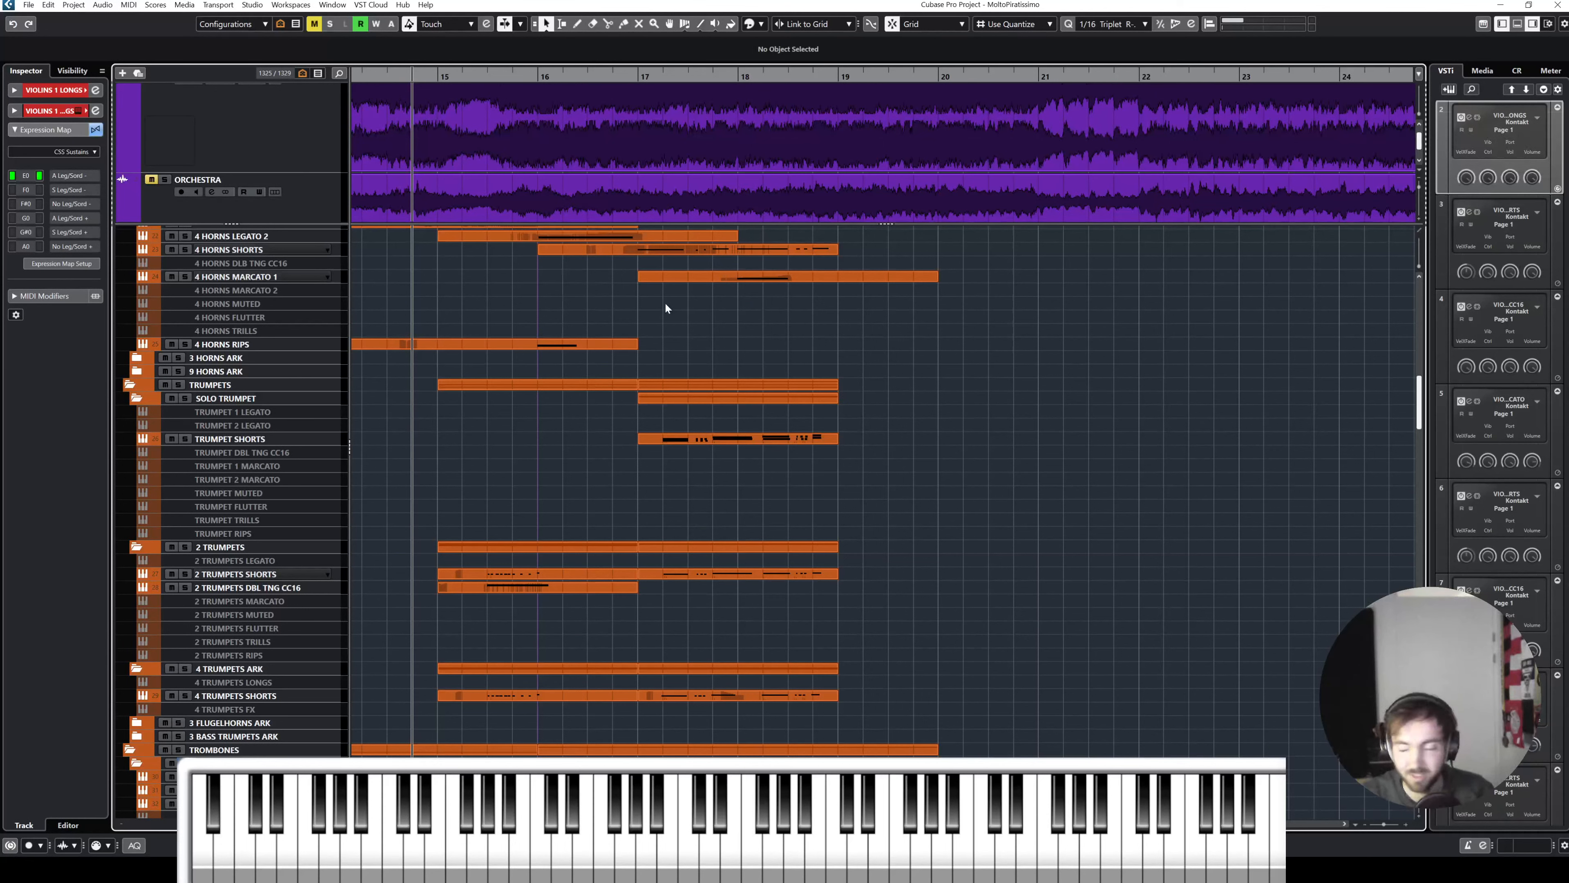
Step: Play the arrangement through bars 17 to 19 while examining the contrabassoon, horn and trumpet parts
key(space)
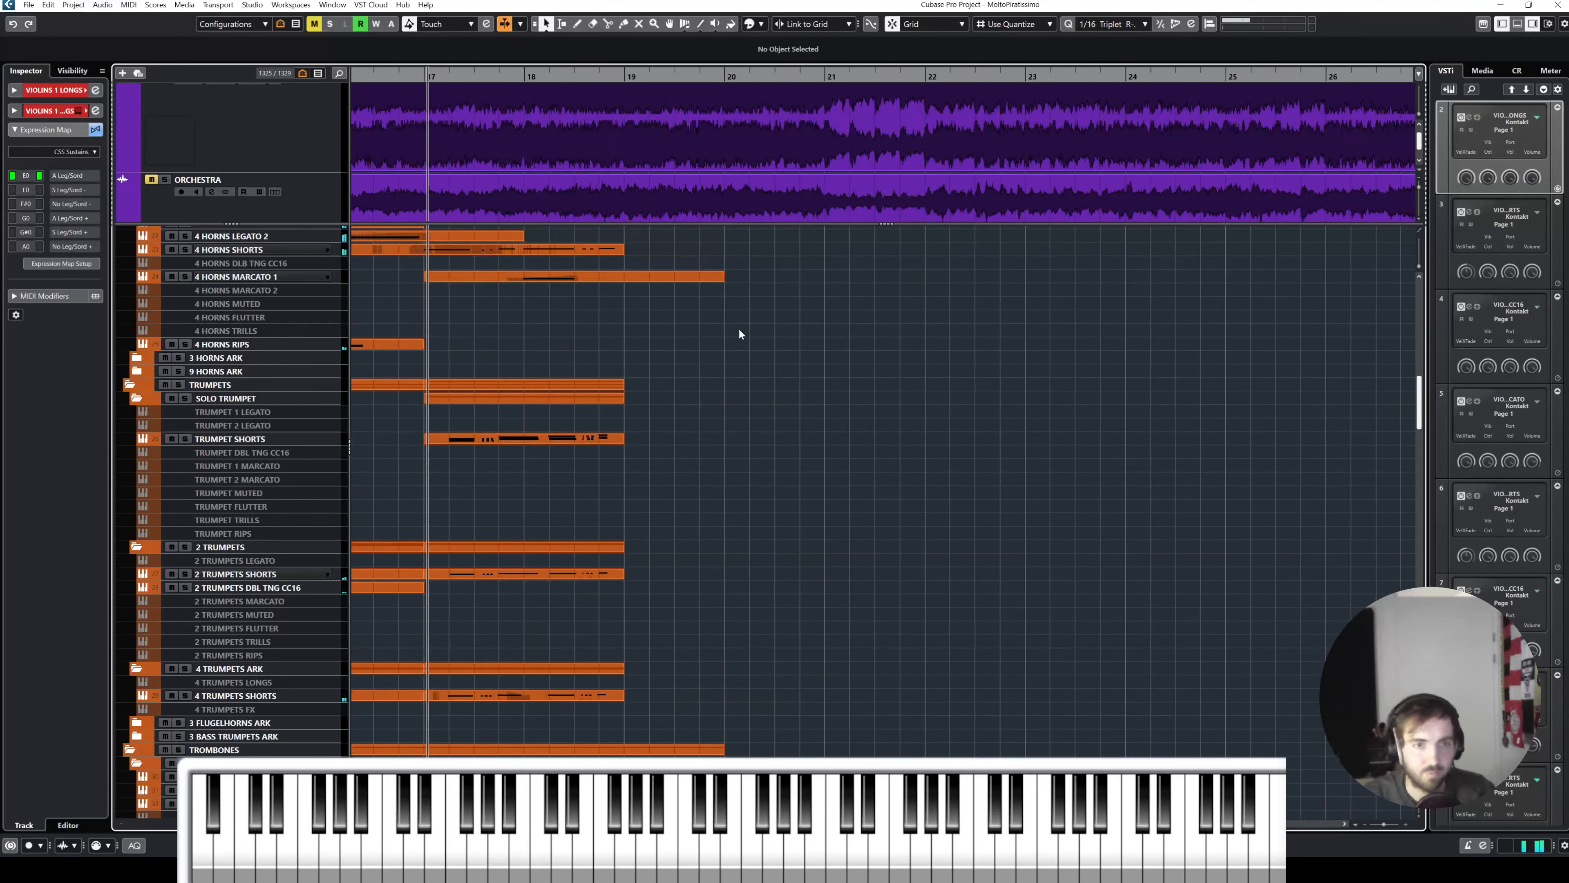
scroll(738, 327, up, 10)
scroll(736, 365, down, 10)
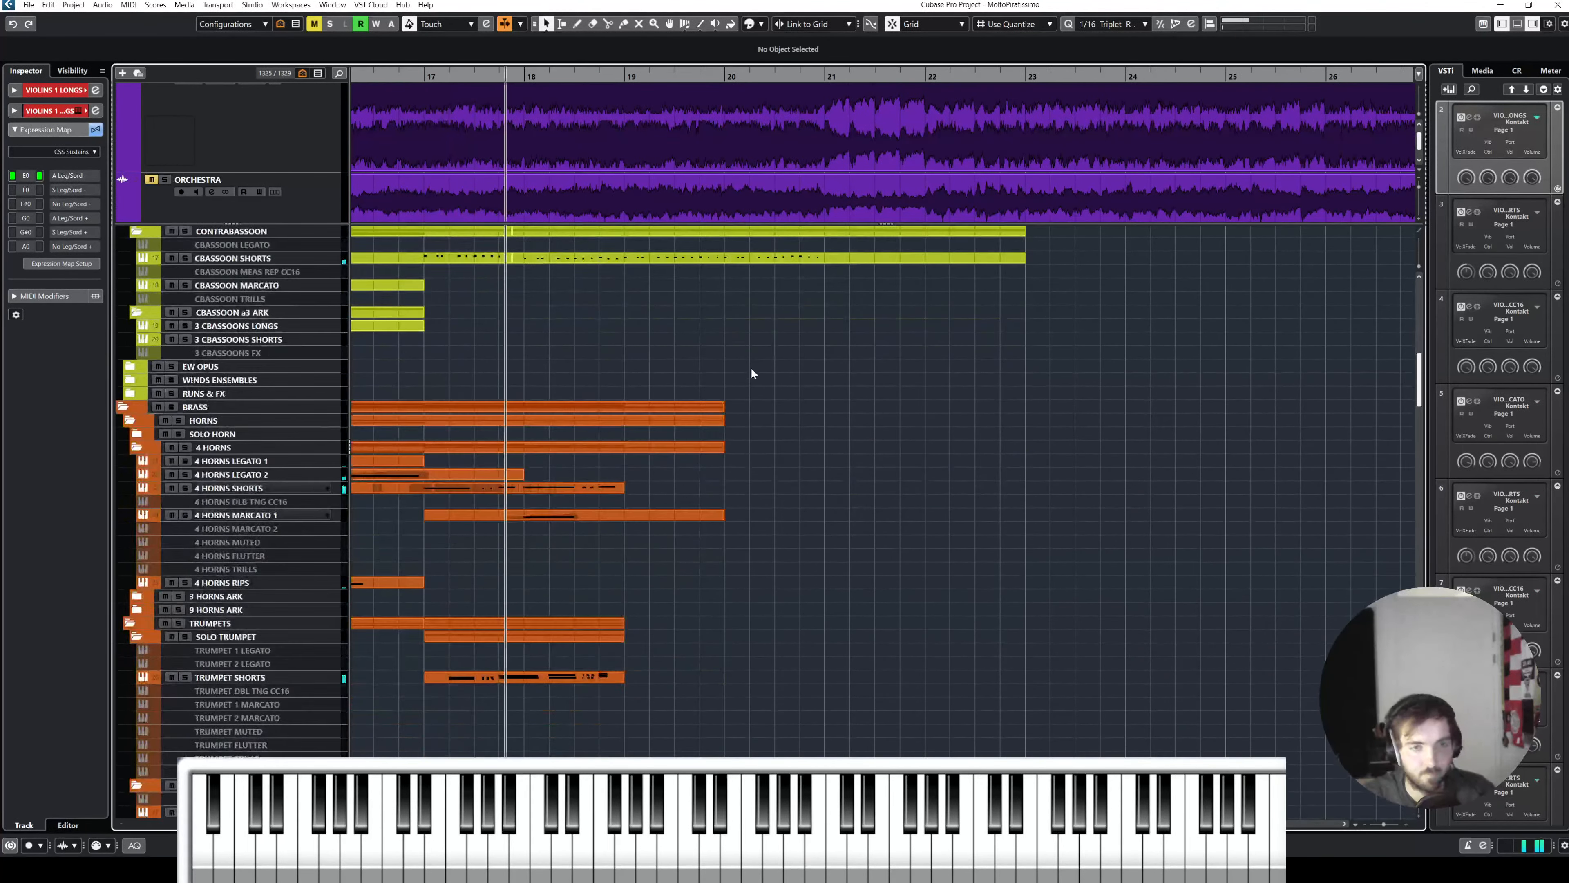
drag(760, 224, 763, 151)
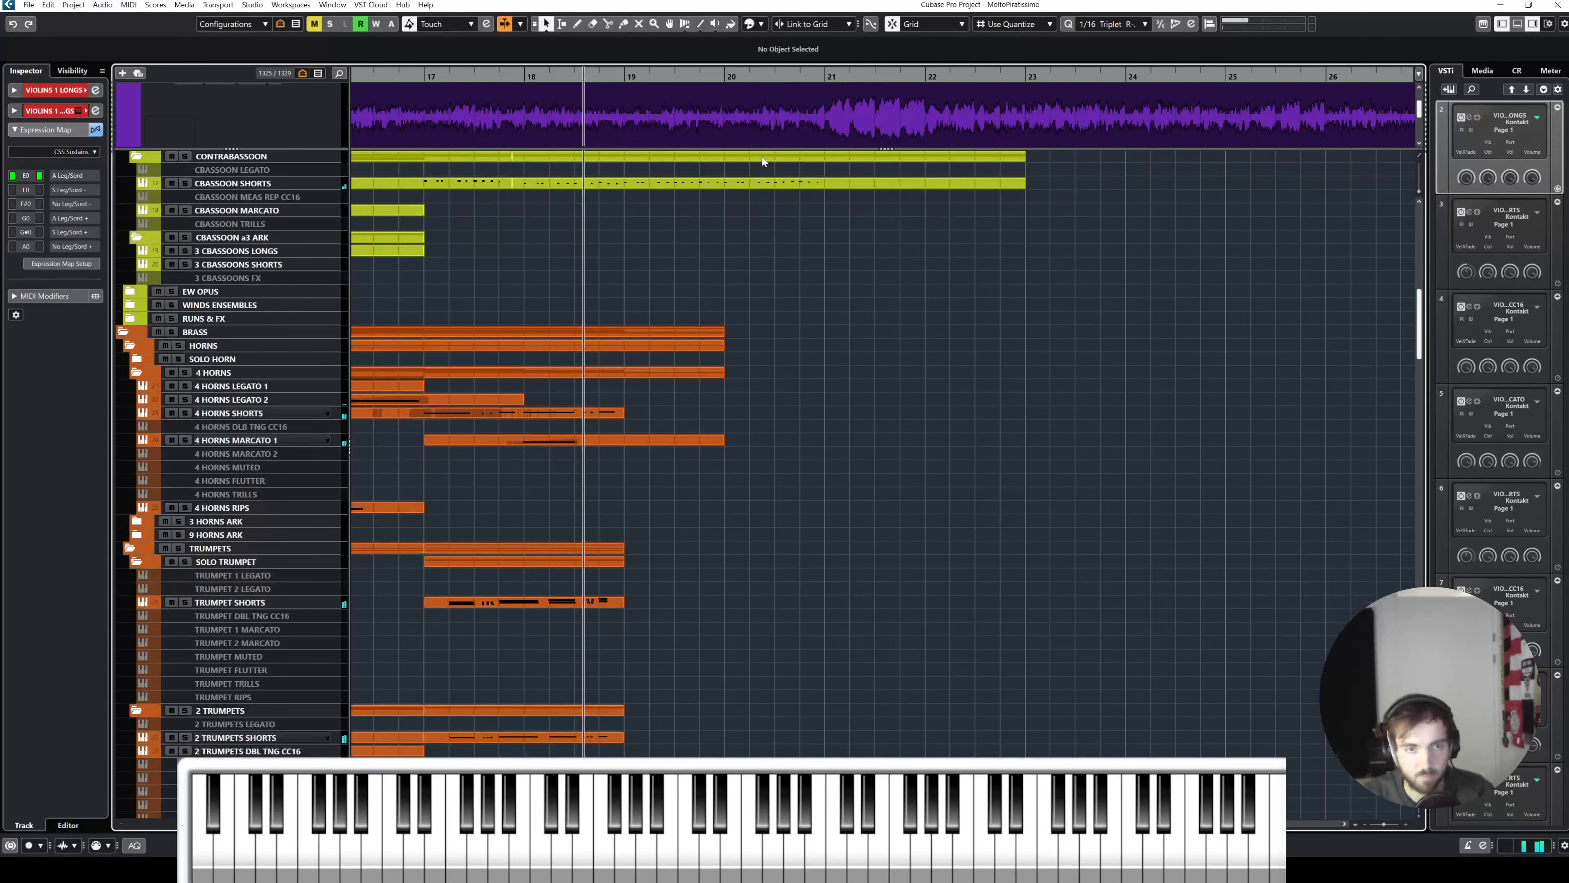
scroll(673, 126, up, 4)
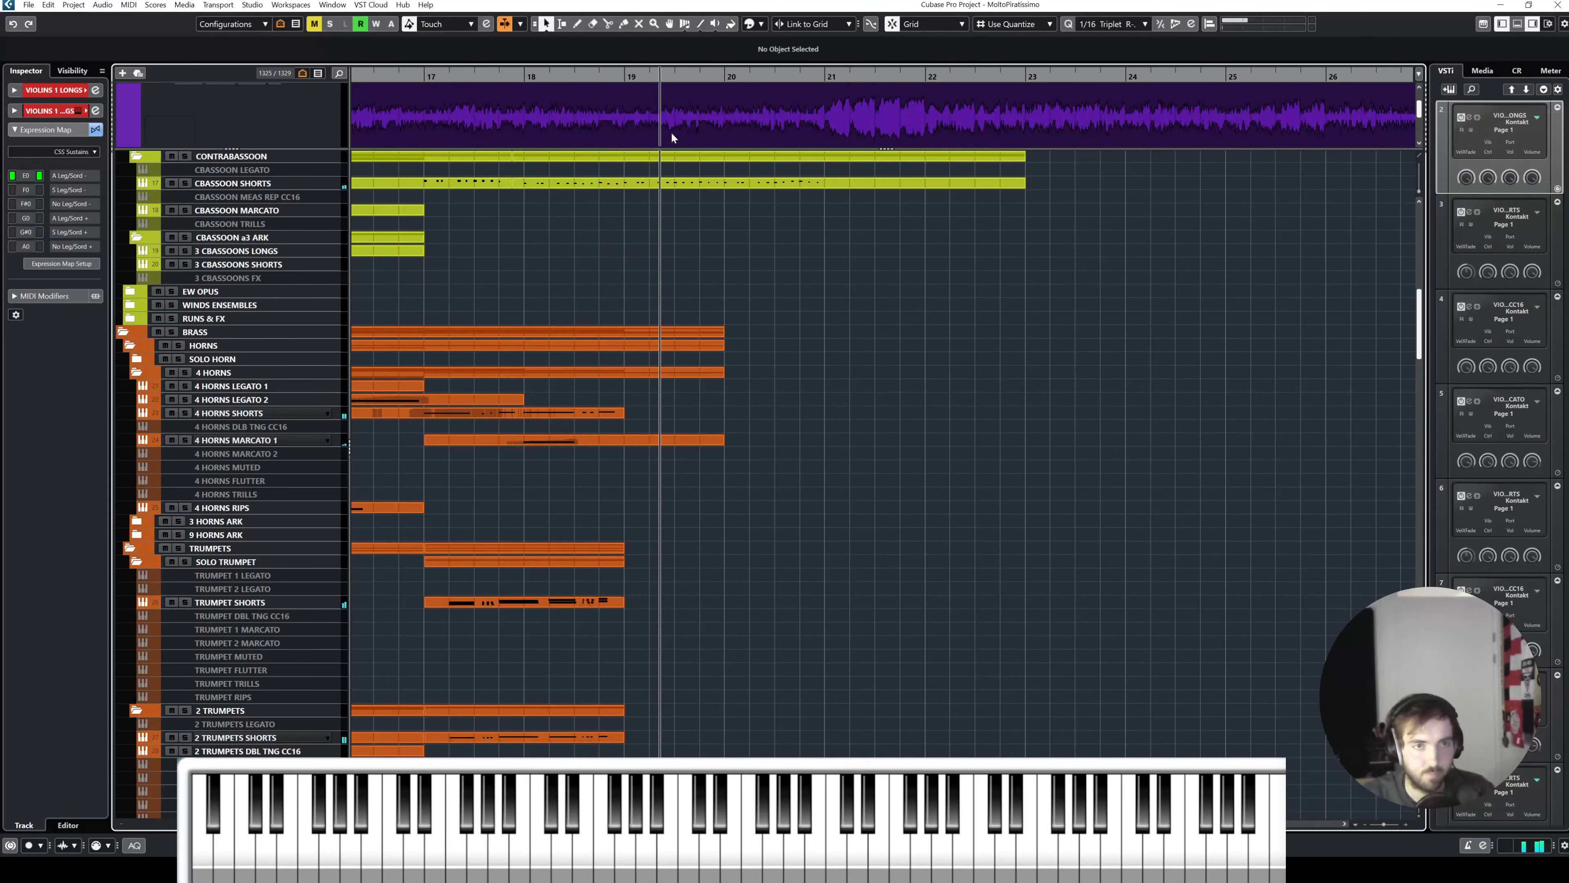
Step: Bring the Orchestra reference track into view, solo it and listen repeatedly from the middle of bar 18
drag(434, 149, 435, 294)
click(311, 249)
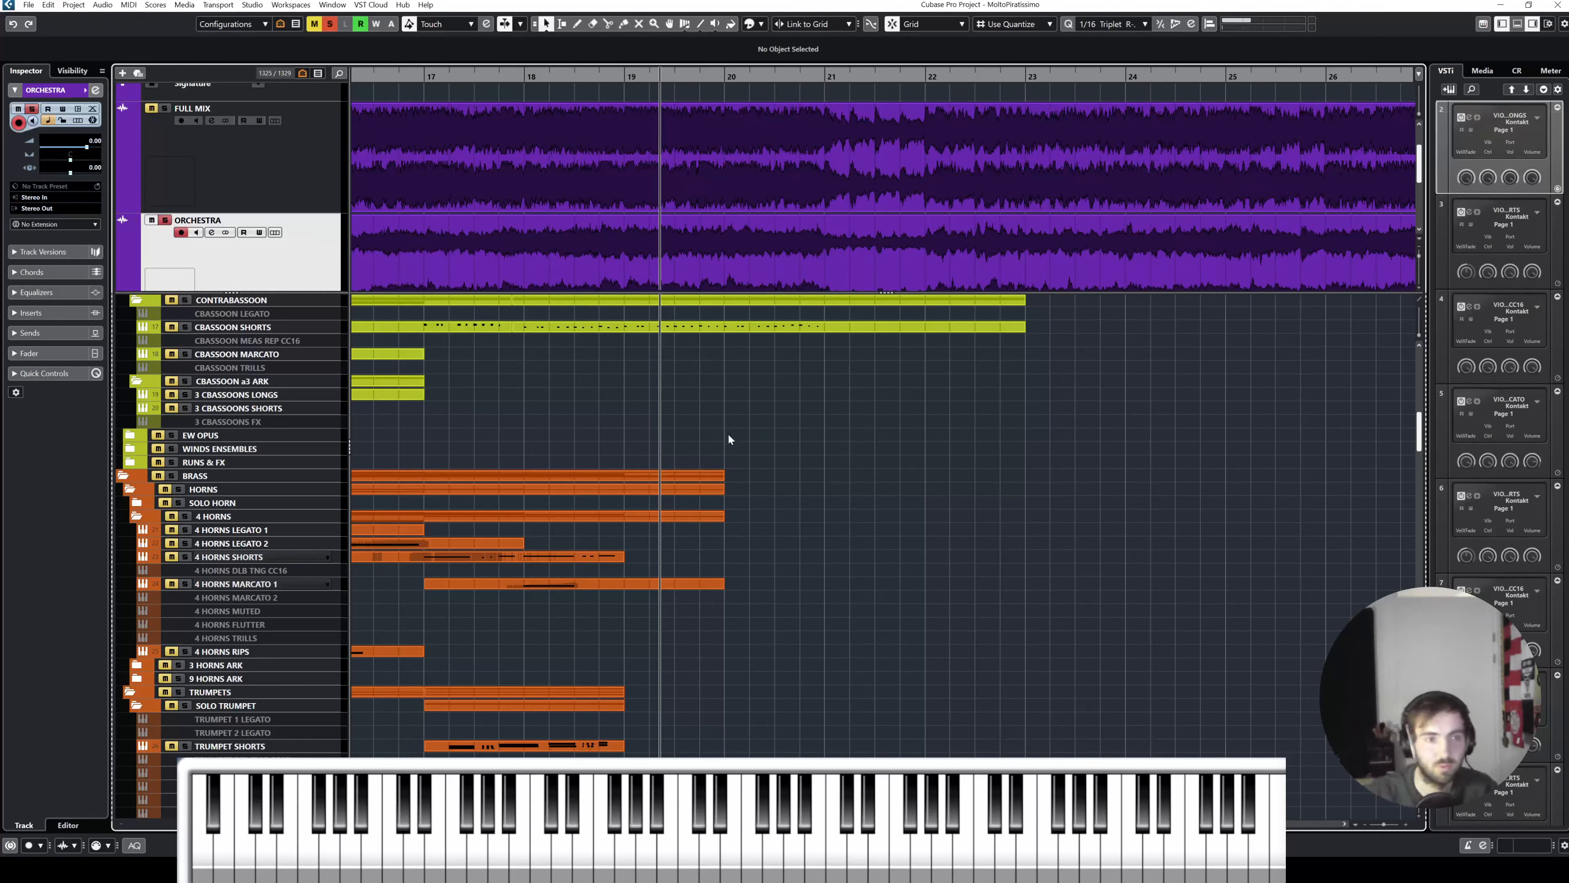
key(space)
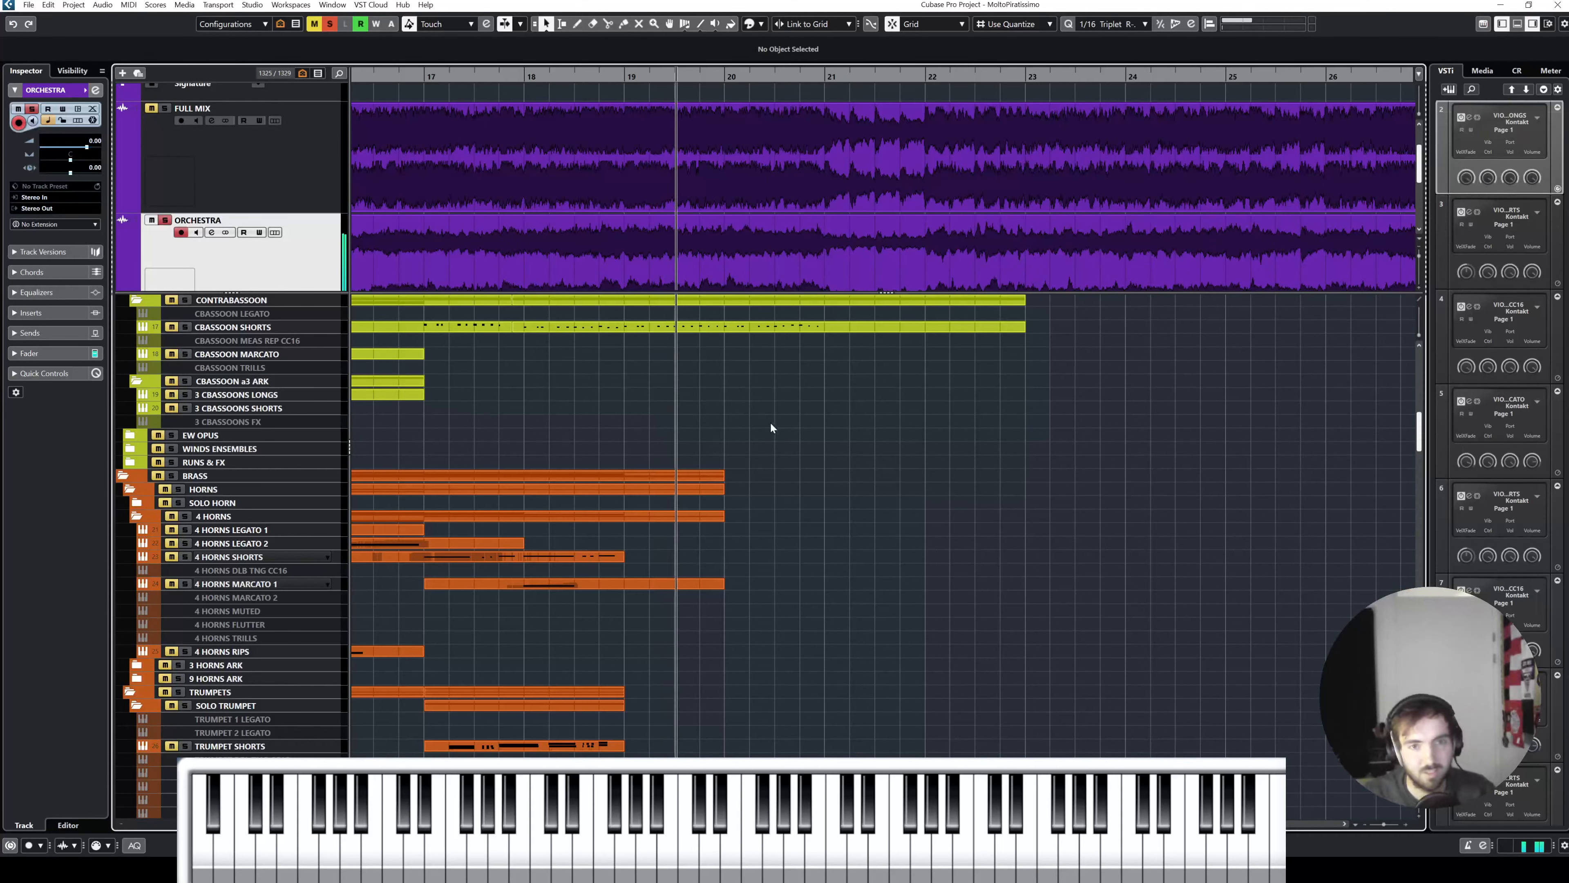
key(f)
click(481, 75)
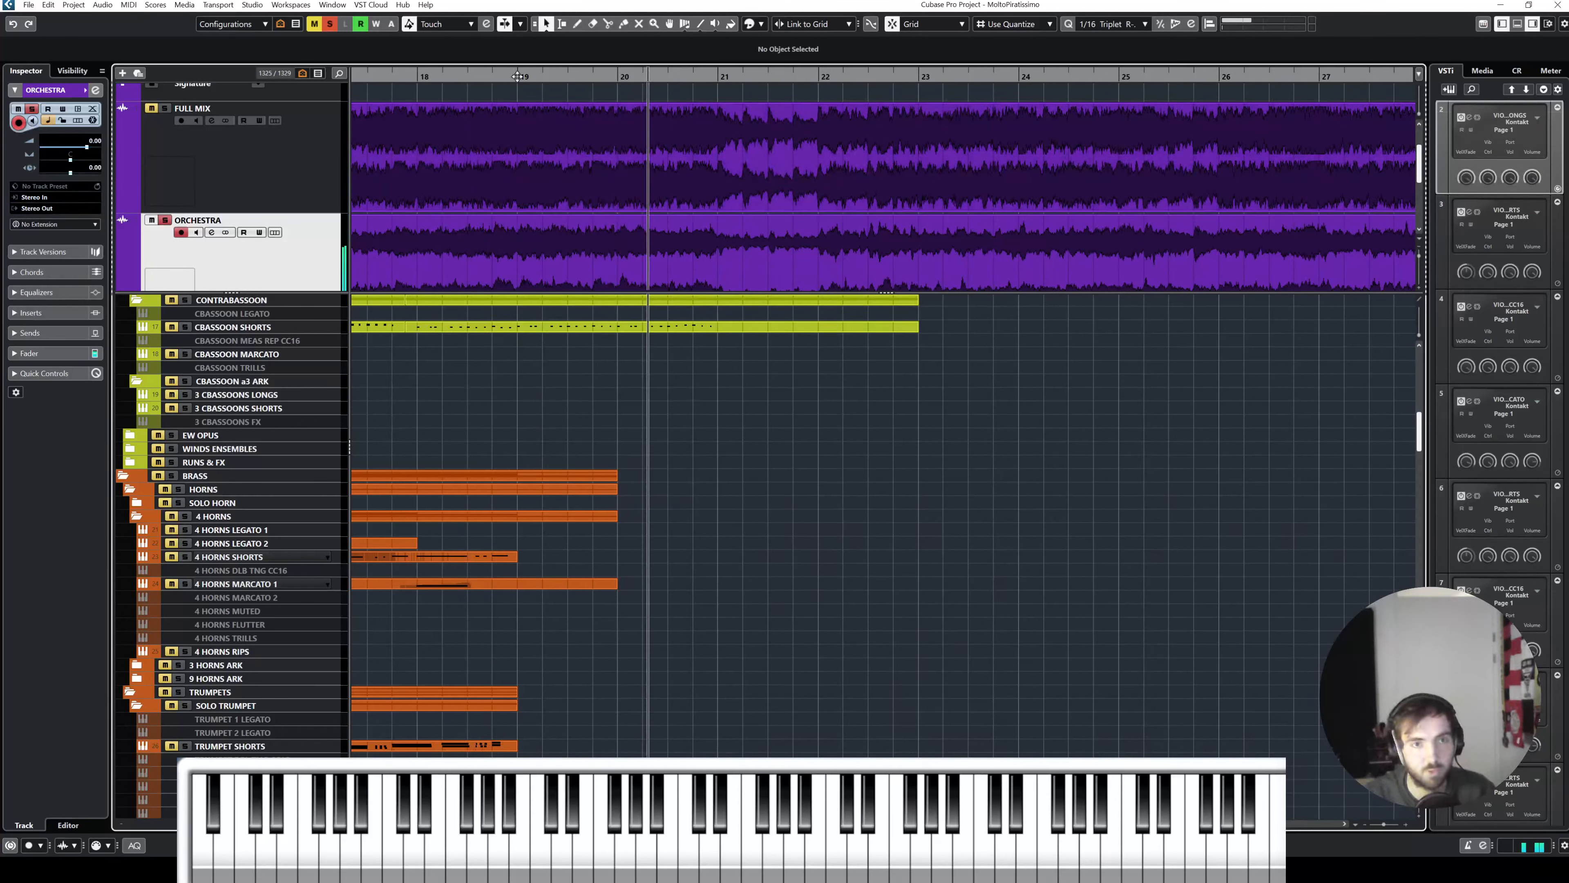
click(479, 77)
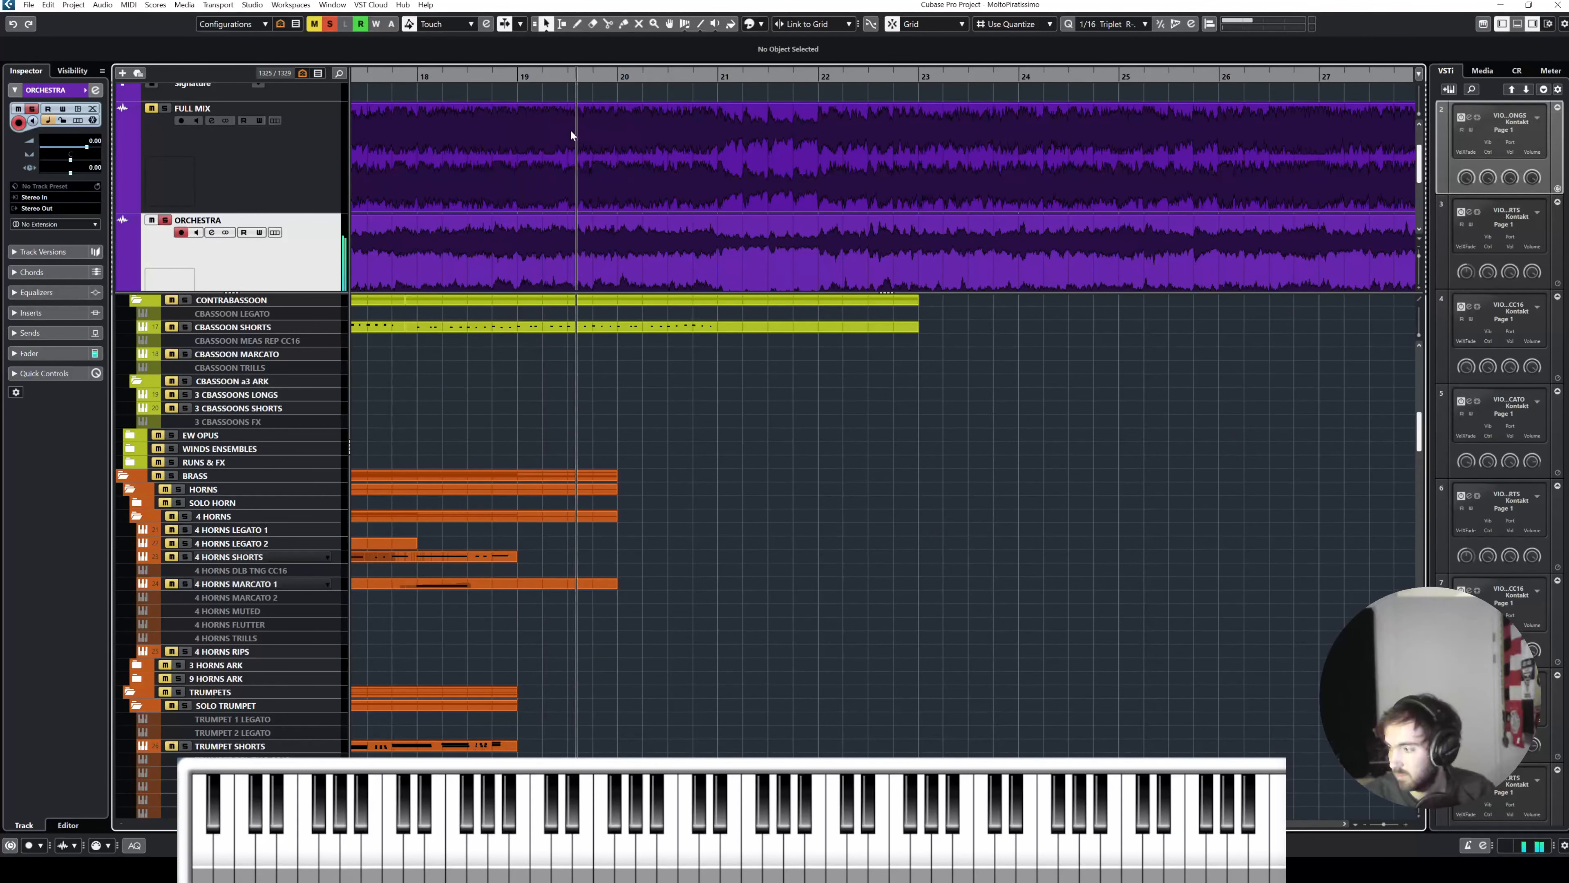
click(468, 77)
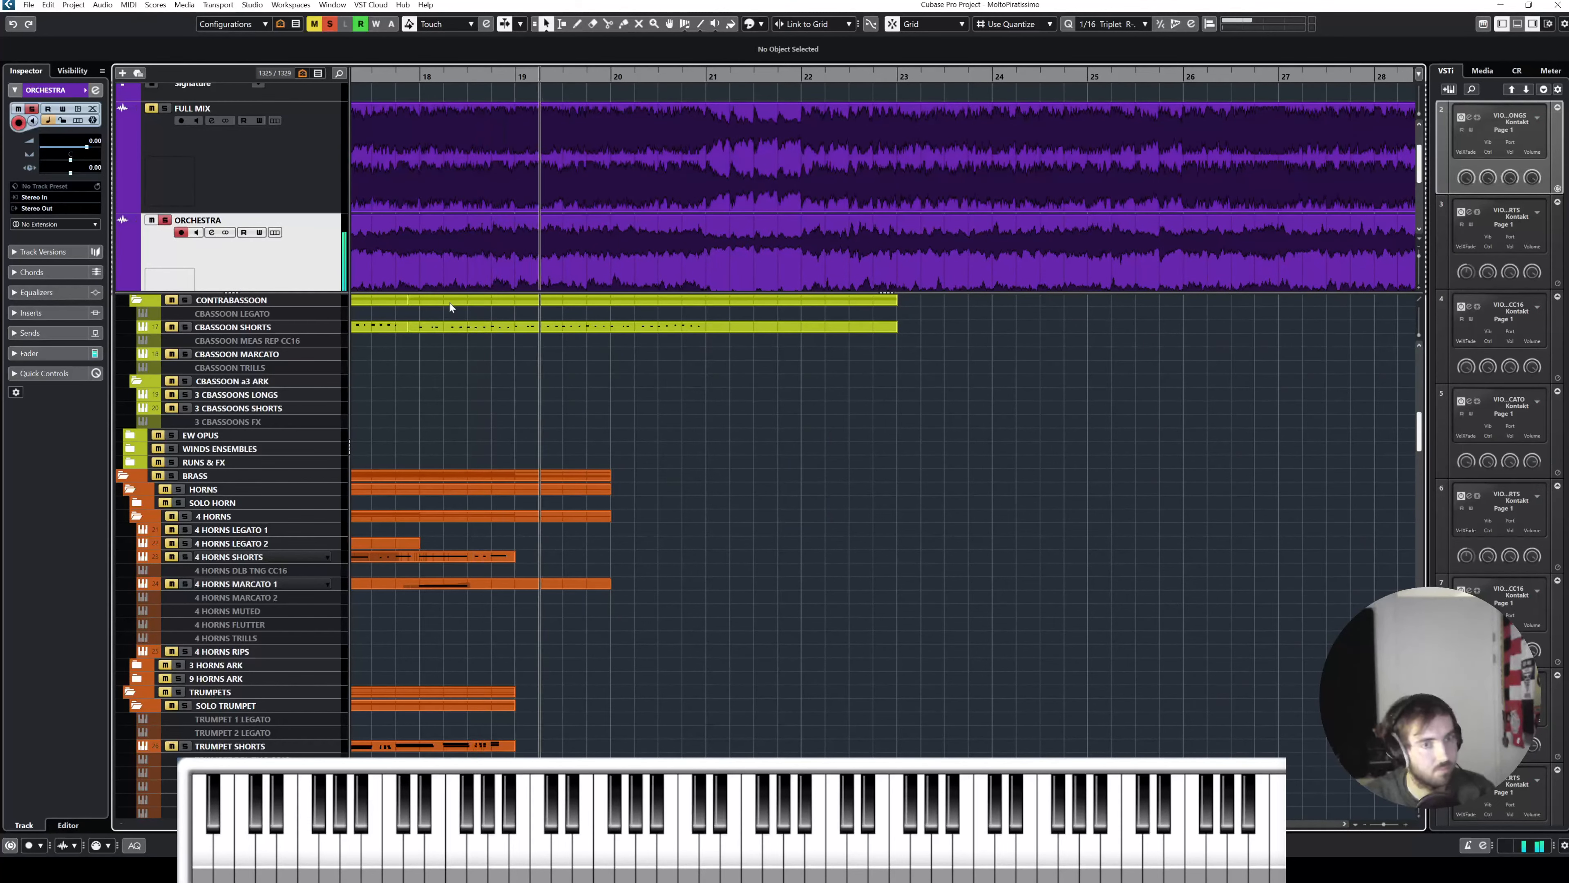
key(space)
Step: Unsolo the Orchestra reference track and shrink the reference area to show more of the trumpet and trombone tracks
click(164, 219)
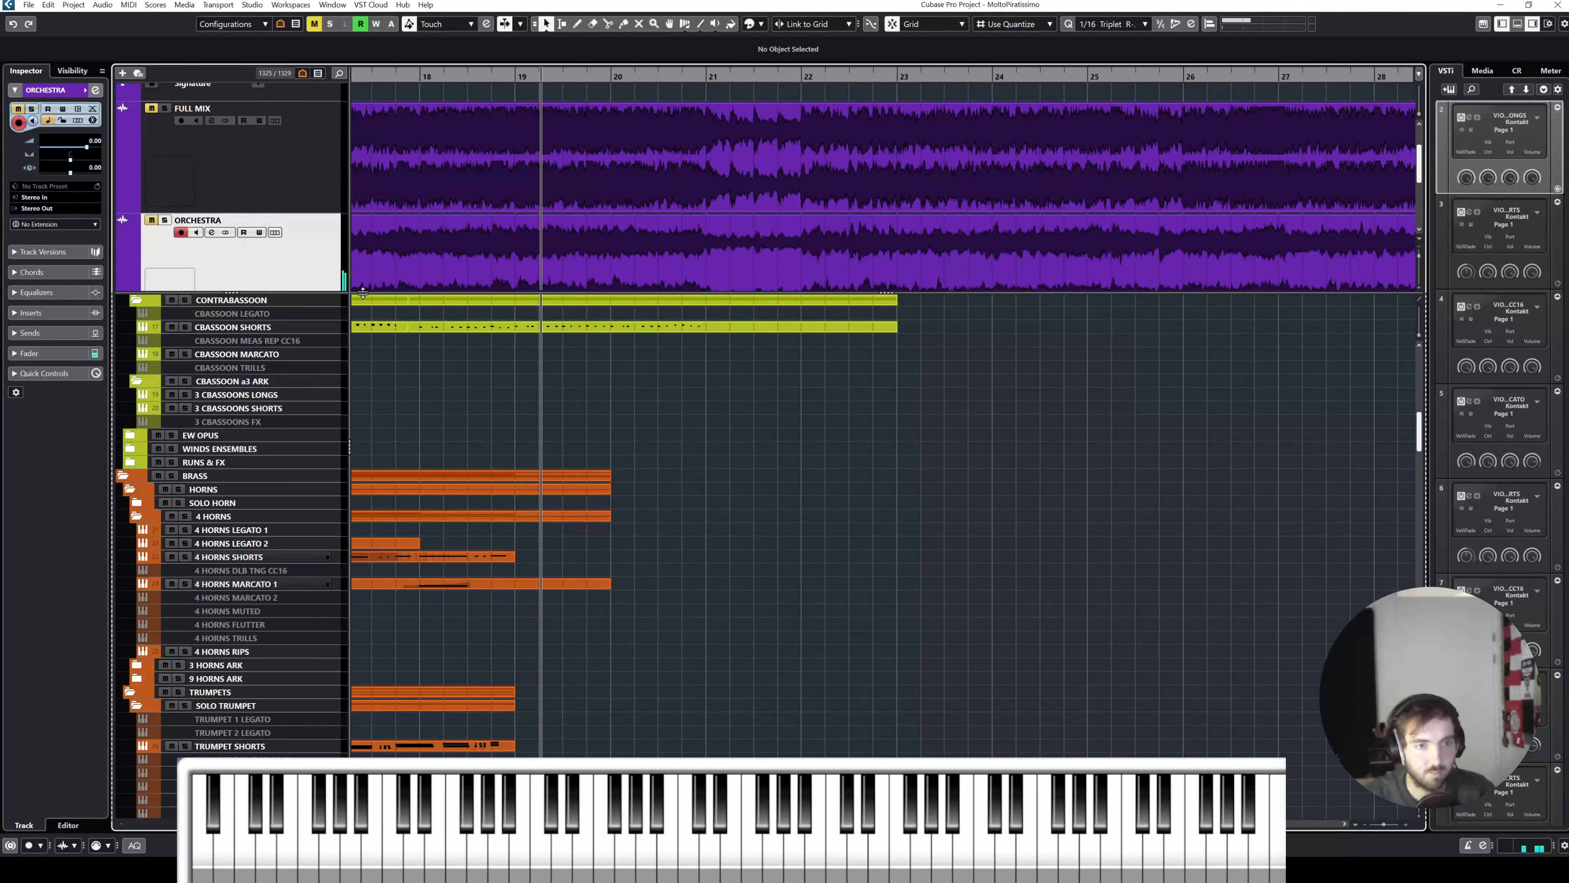
drag(371, 292, 371, 189)
scroll(449, 416, down, 10)
scroll(449, 411, down, 5)
scroll(449, 411, up, 5)
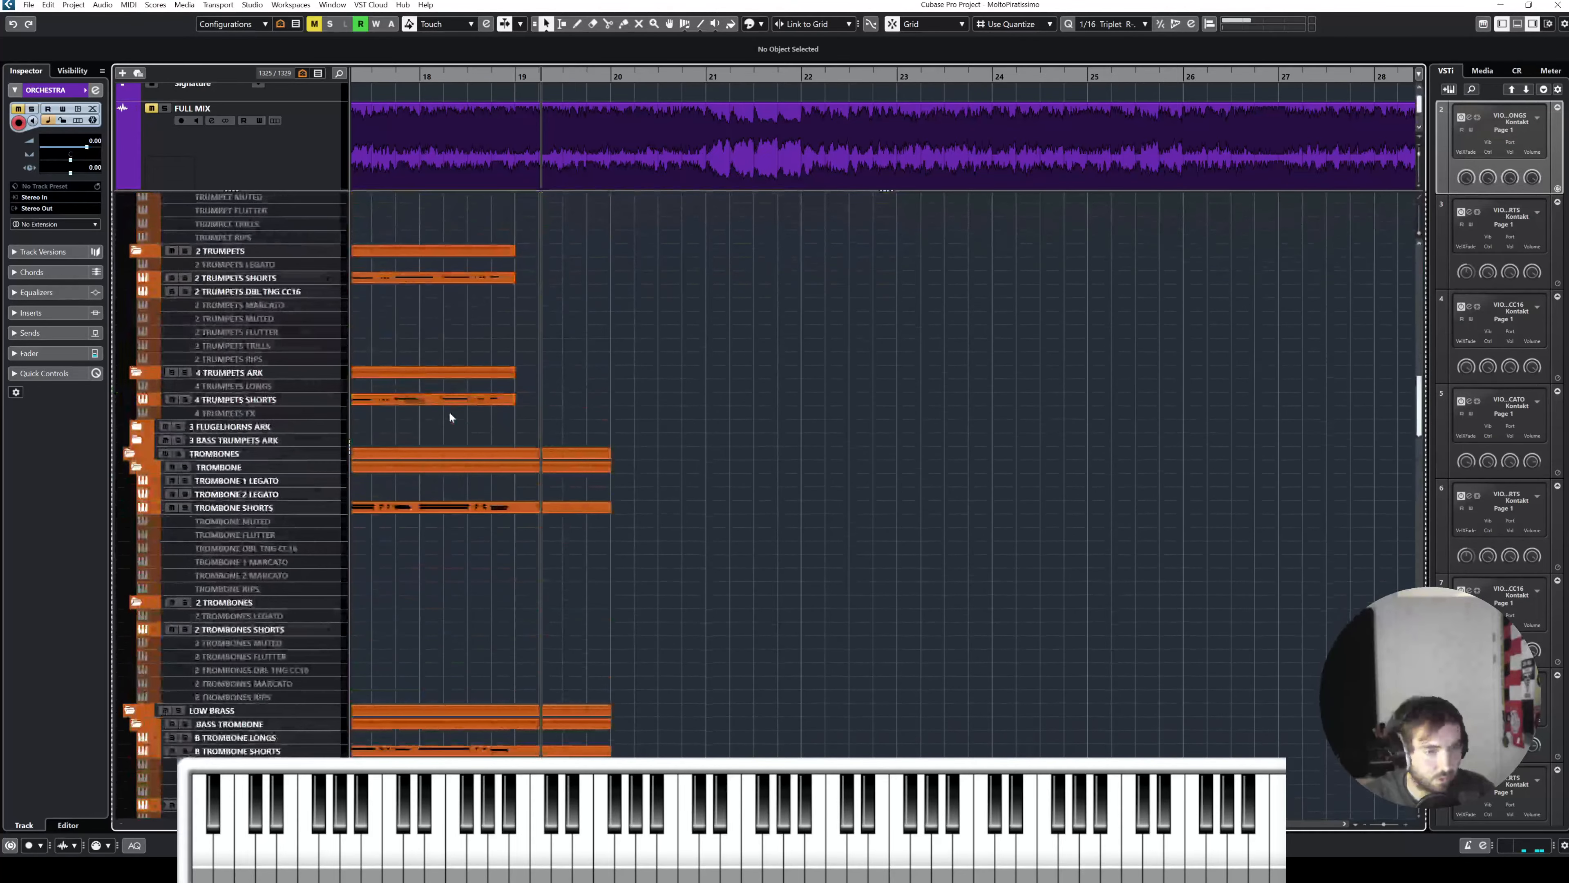
Step: Solo the Orchestra reference track, listen through bars 19 and 20, and unsolo it
click(523, 505)
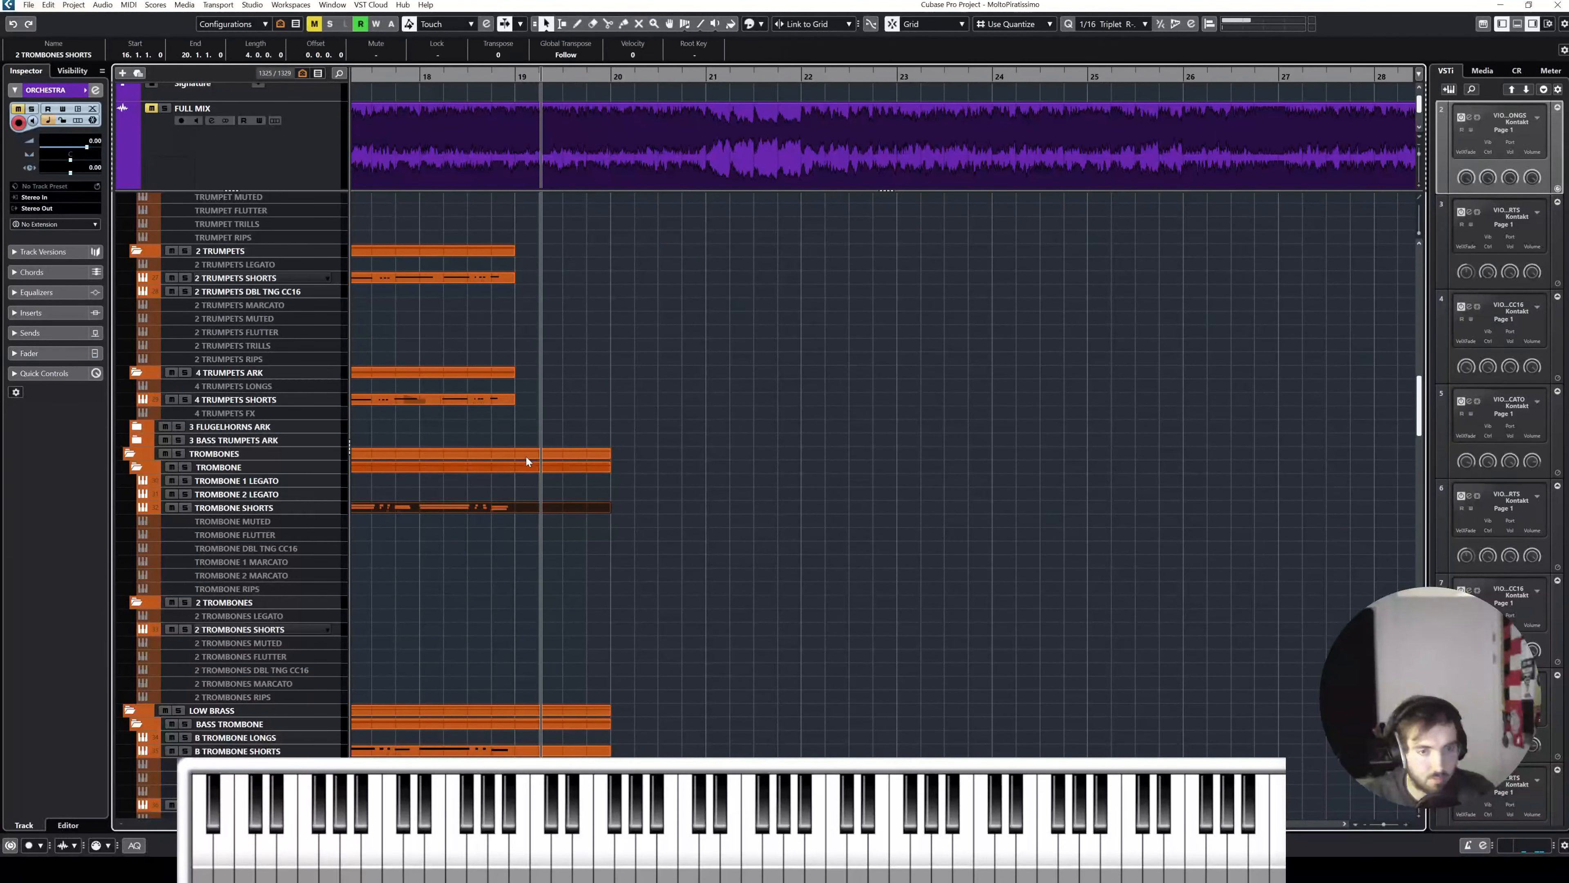
click(326, 149)
scroll(438, 130, down, 1)
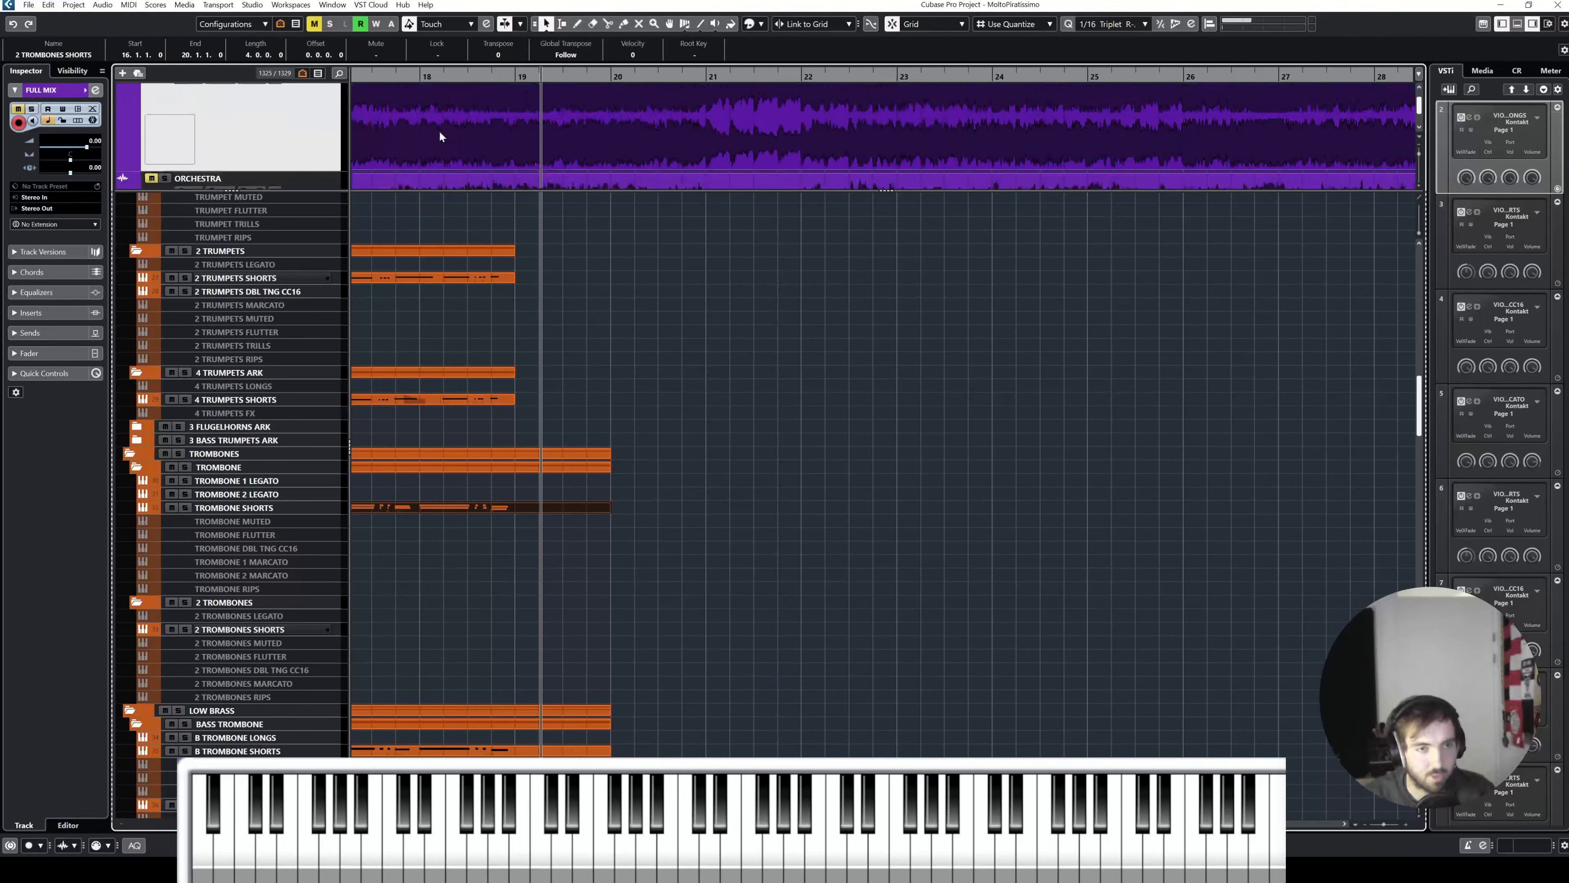
click(314, 197)
click(325, 178)
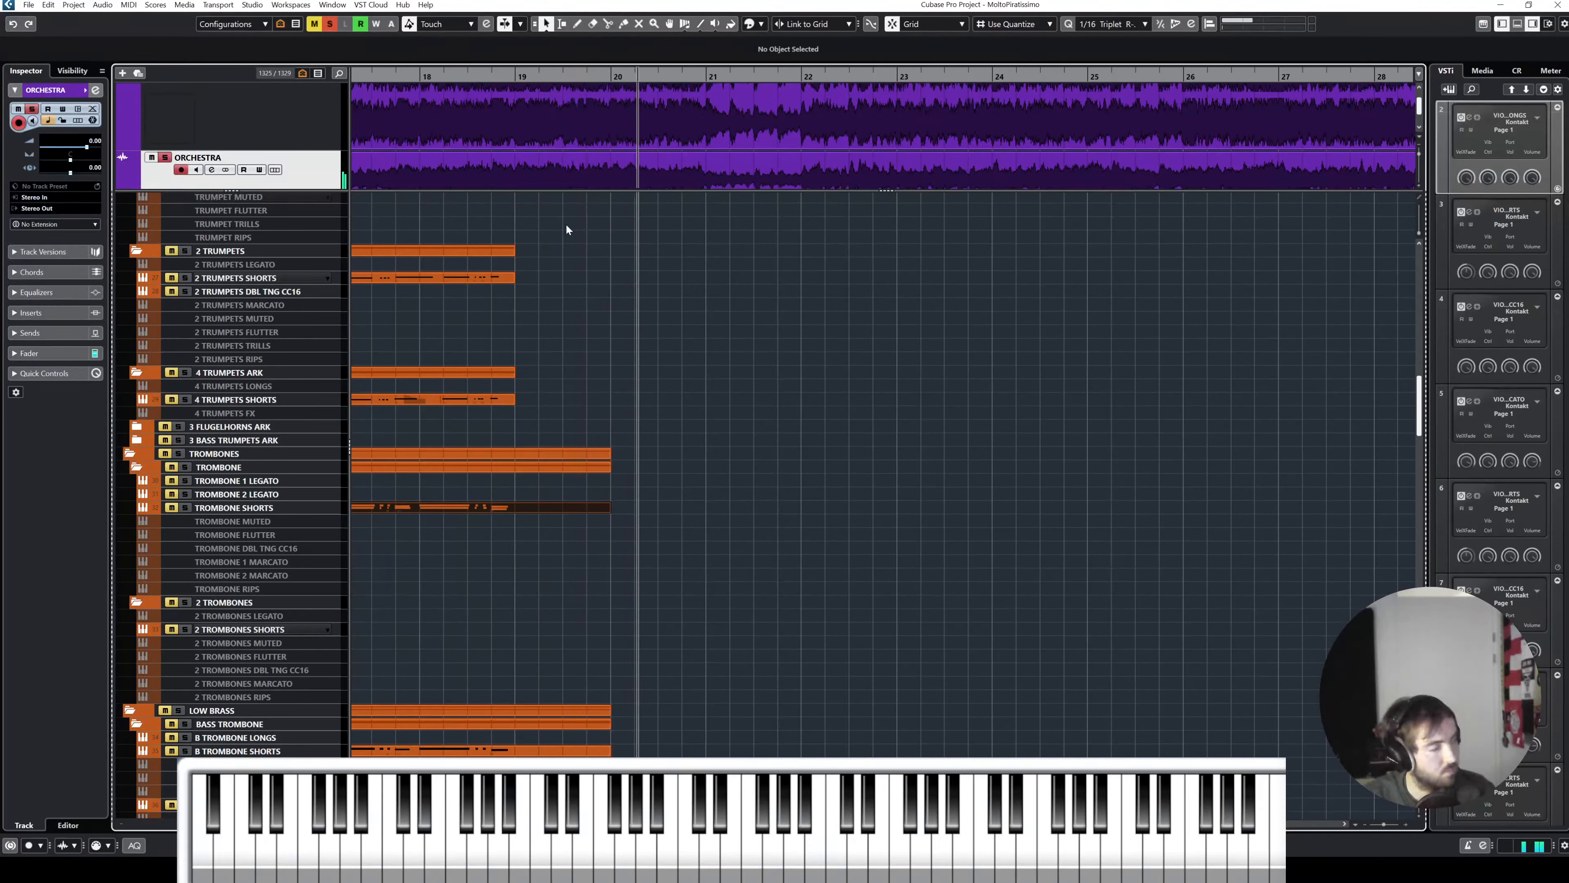
key(space)
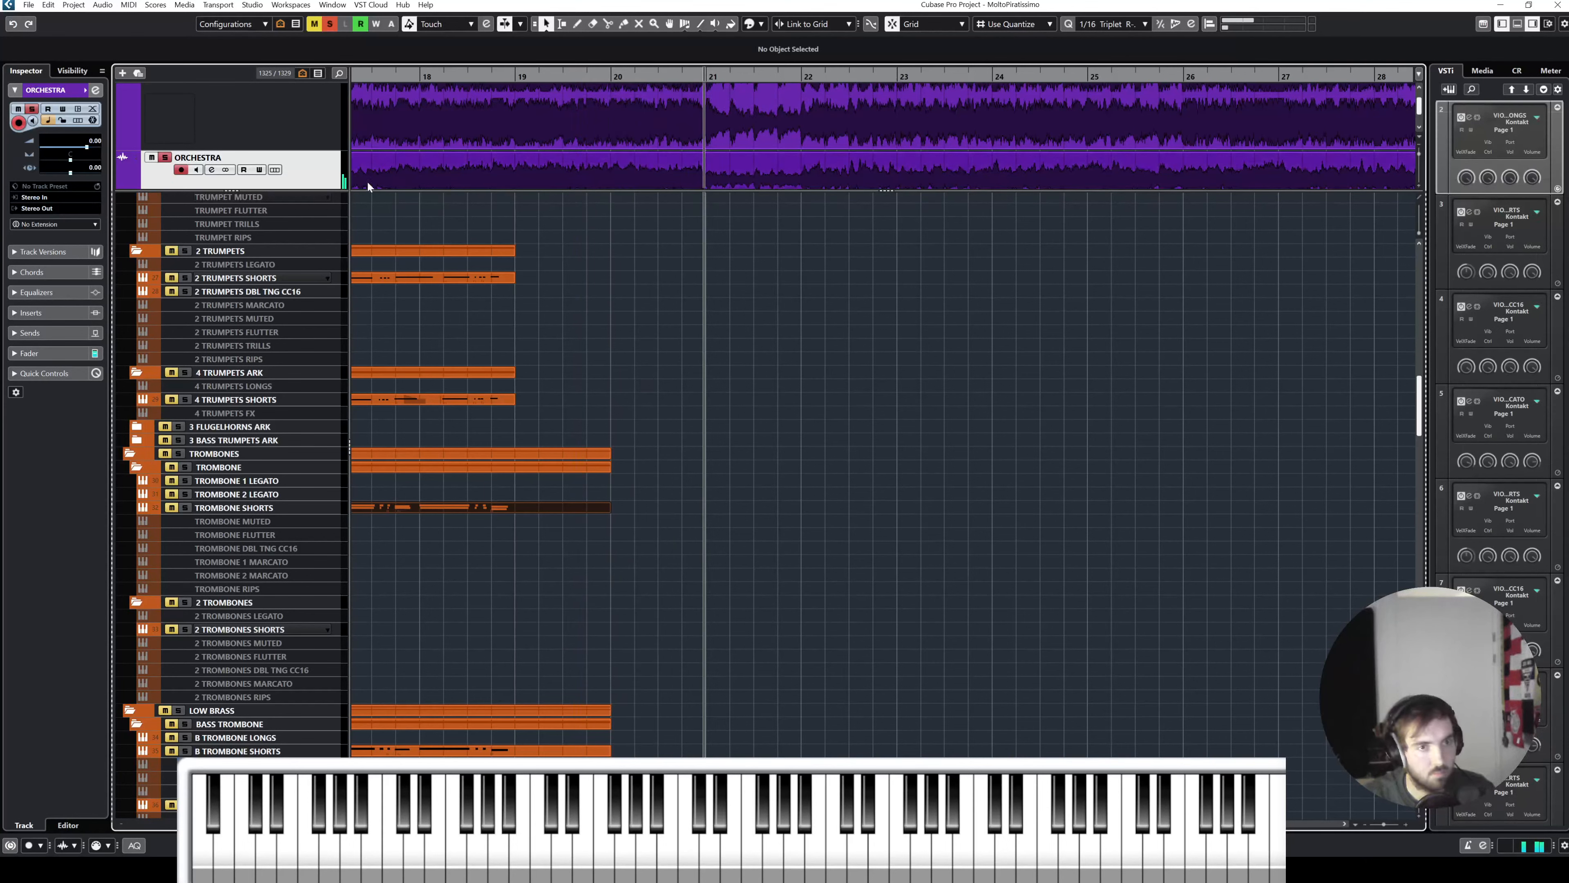
key(s)
Step: Extend the Trumpet Shorts and 2 Trumpets Shorts parts to the start of bar 21, using the Beat grid type
scroll(324, 356, up, 6)
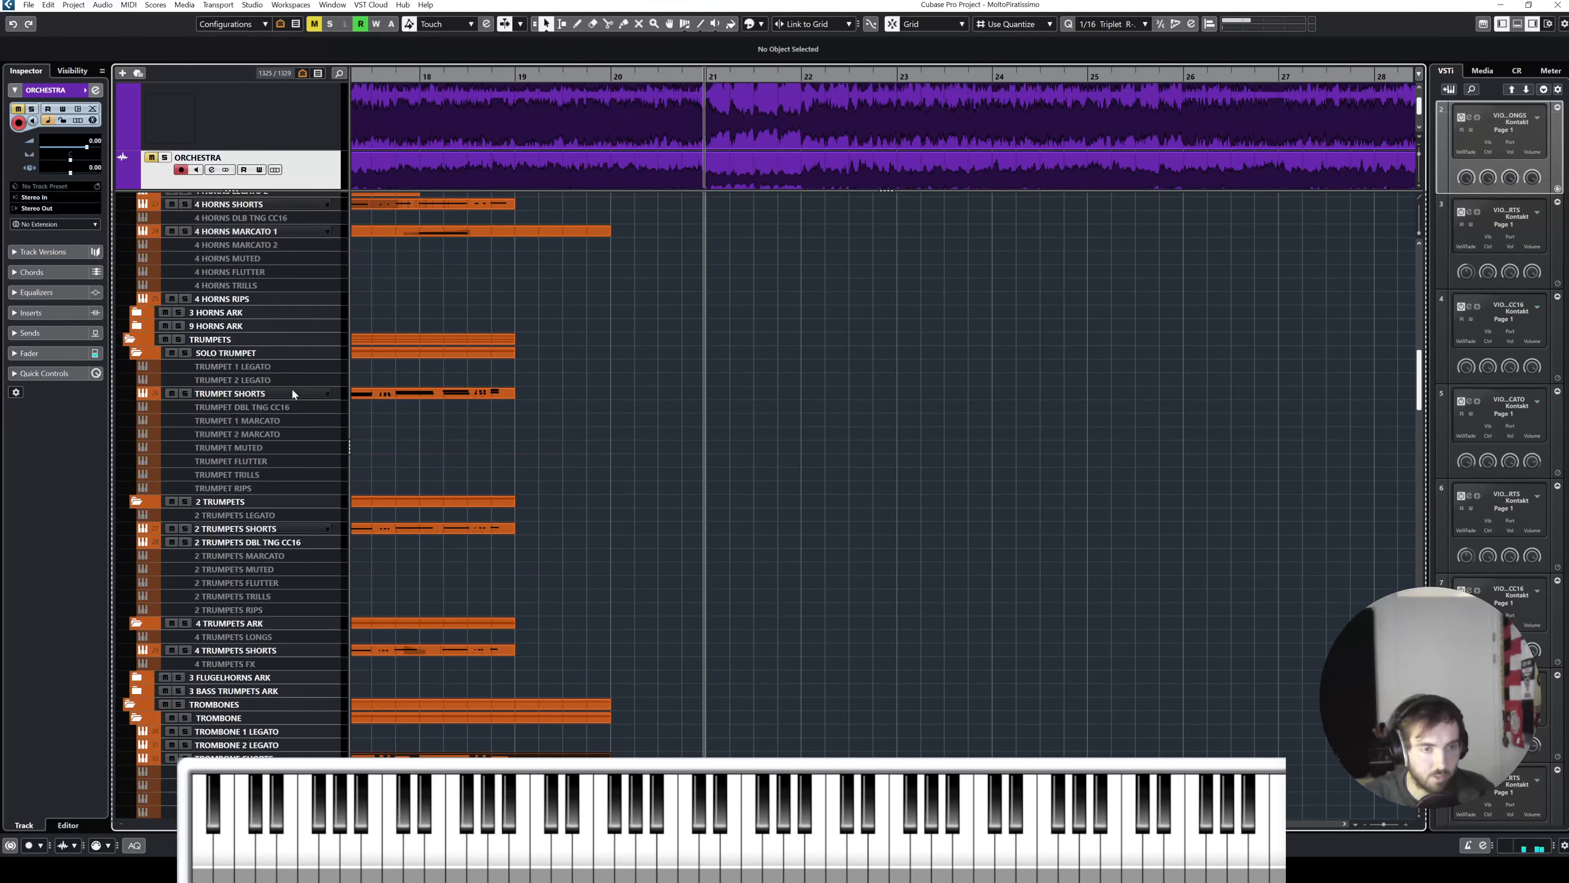
click(297, 391)
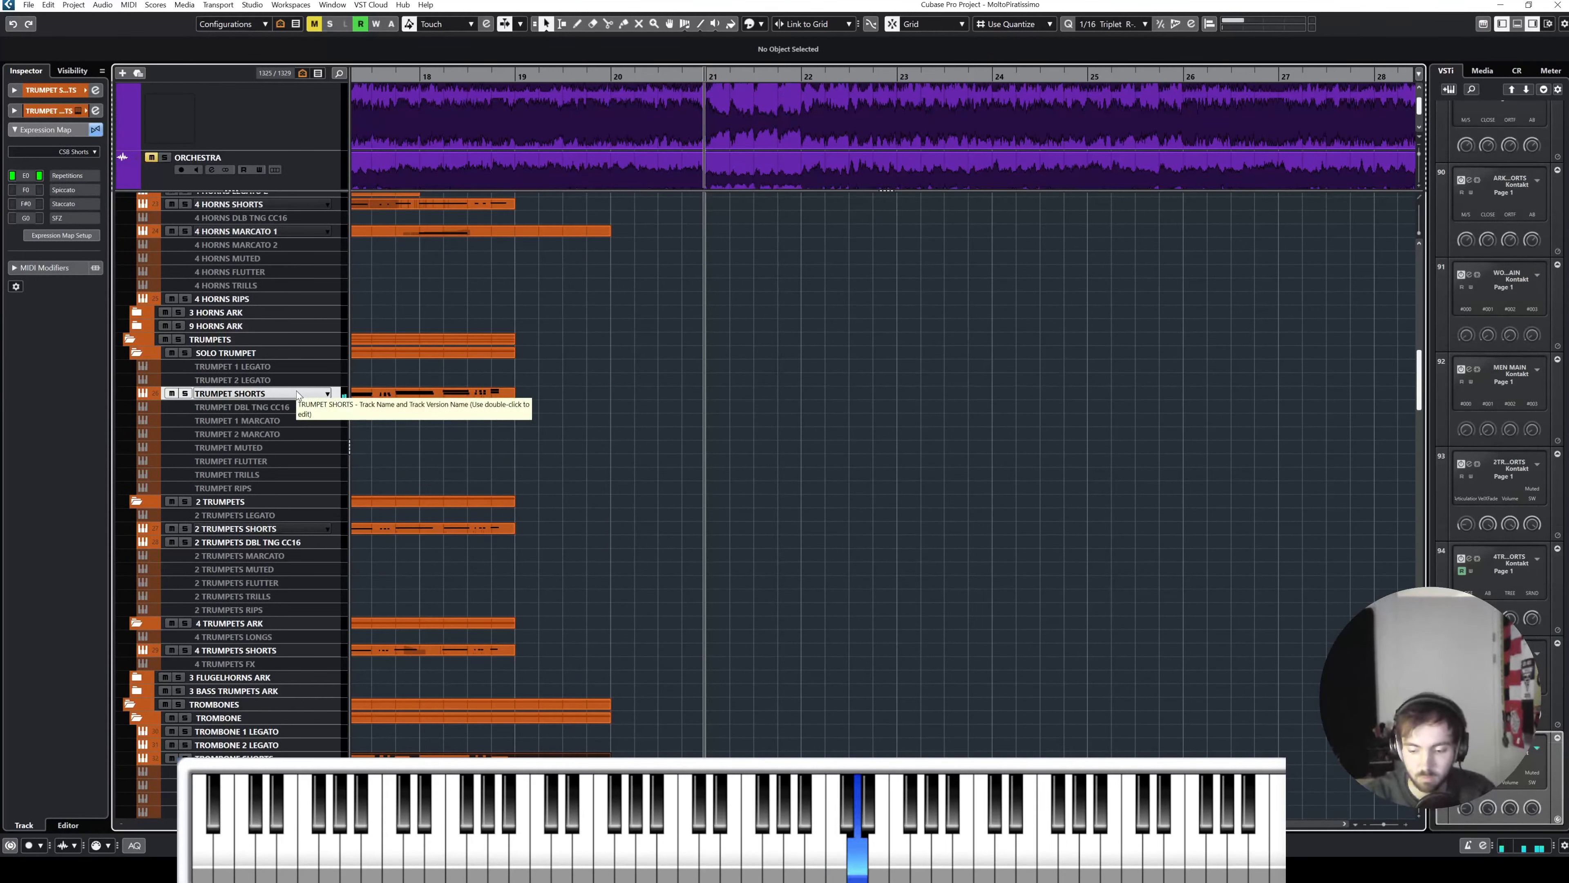
click(488, 394)
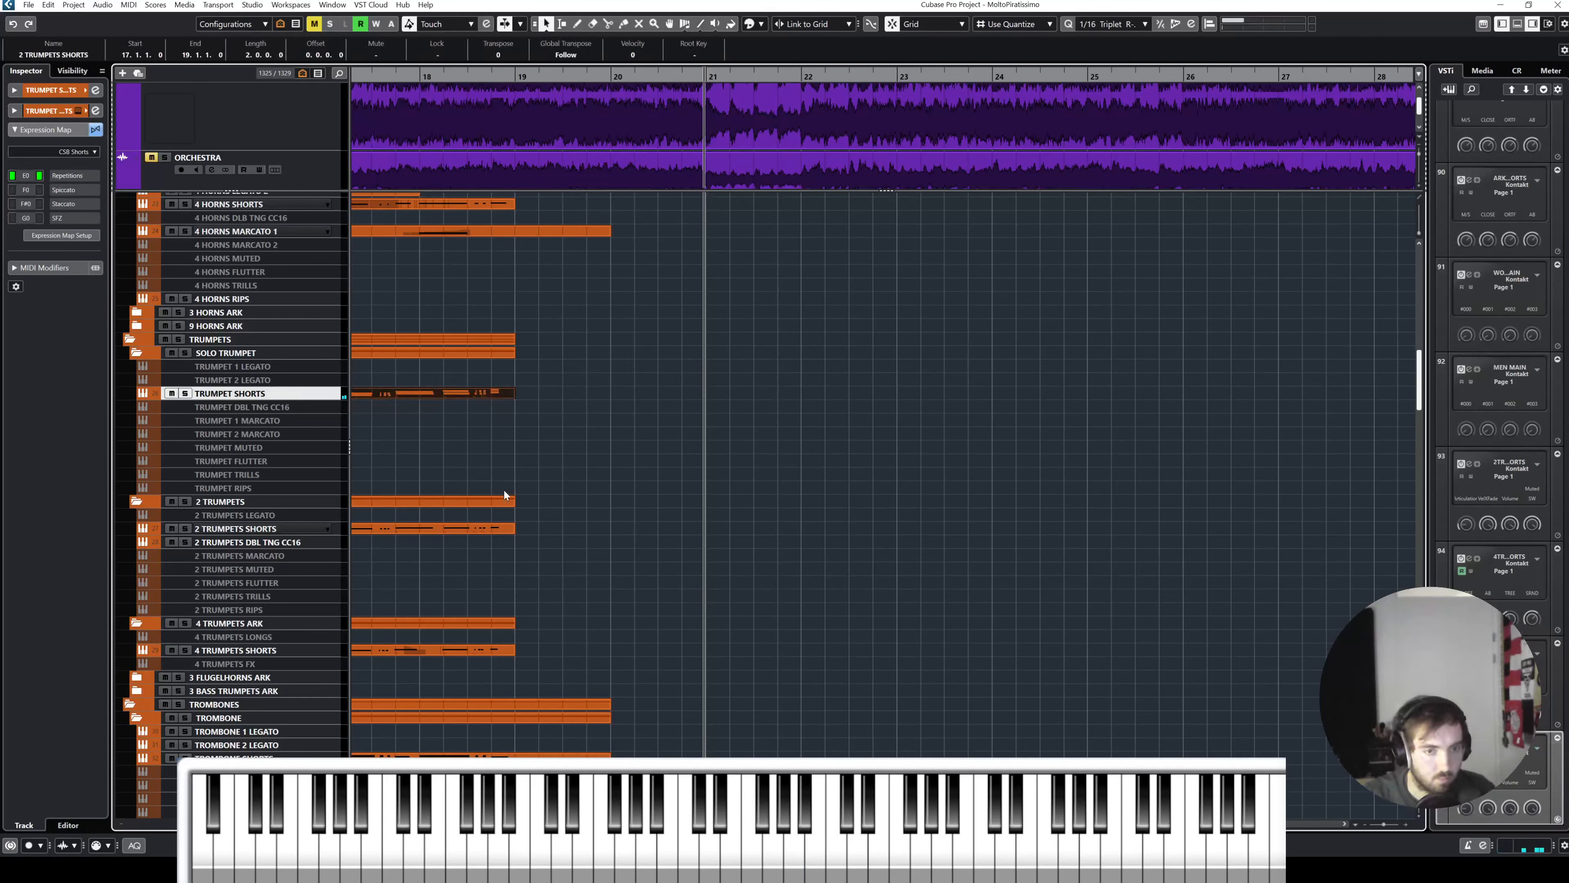
drag(512, 530, 682, 532)
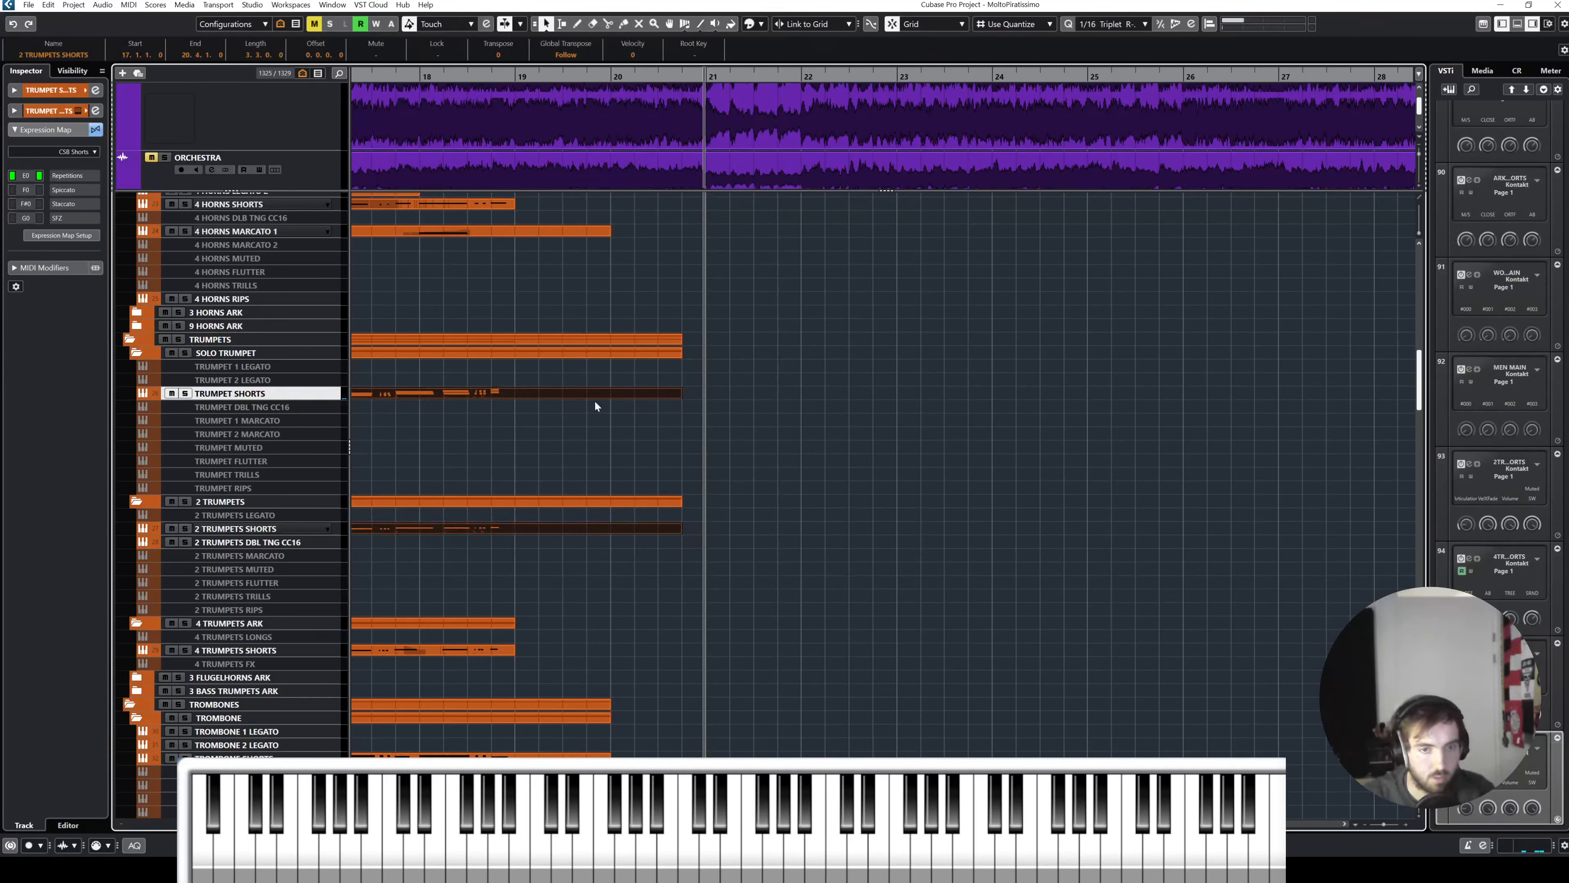
drag(677, 394, 718, 394)
click(1013, 23)
click(1015, 53)
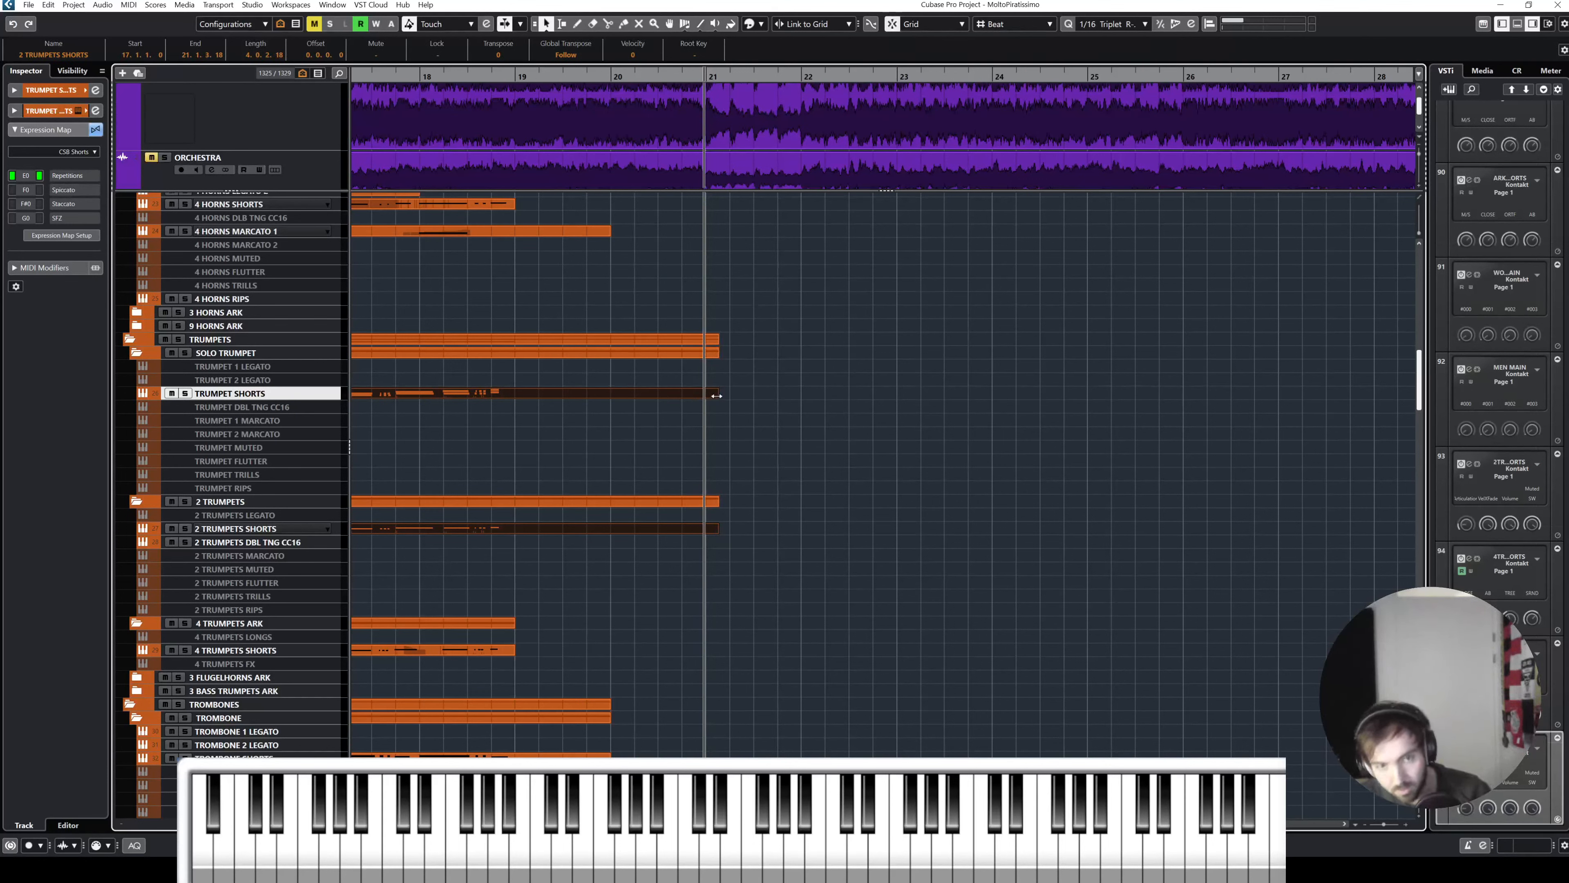
drag(716, 395, 705, 395)
scroll(660, 379, left, 2)
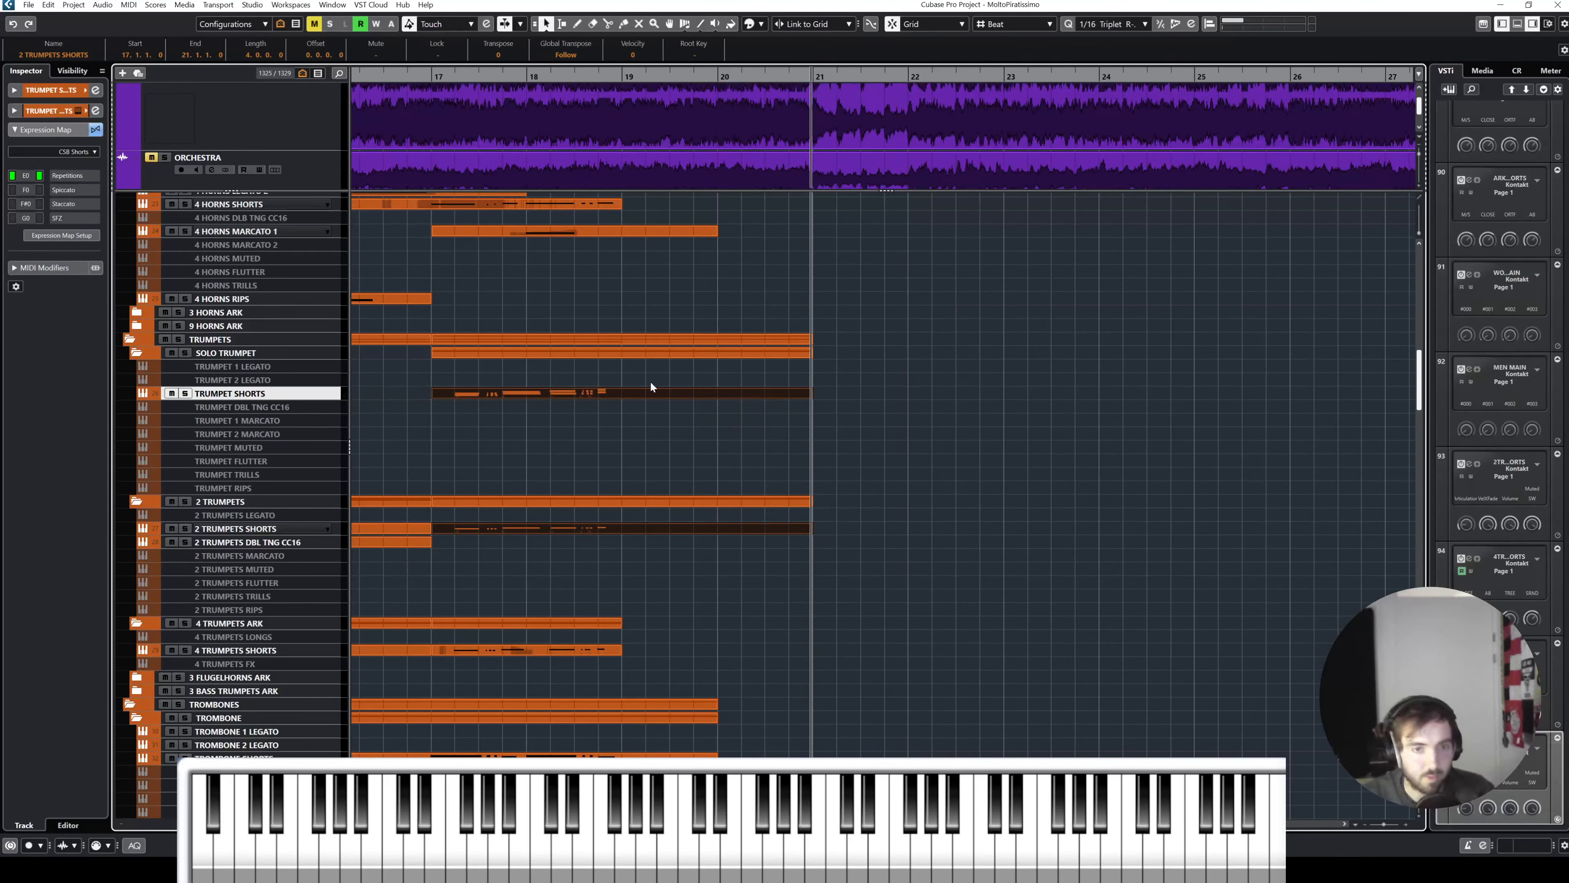
click(384, 398)
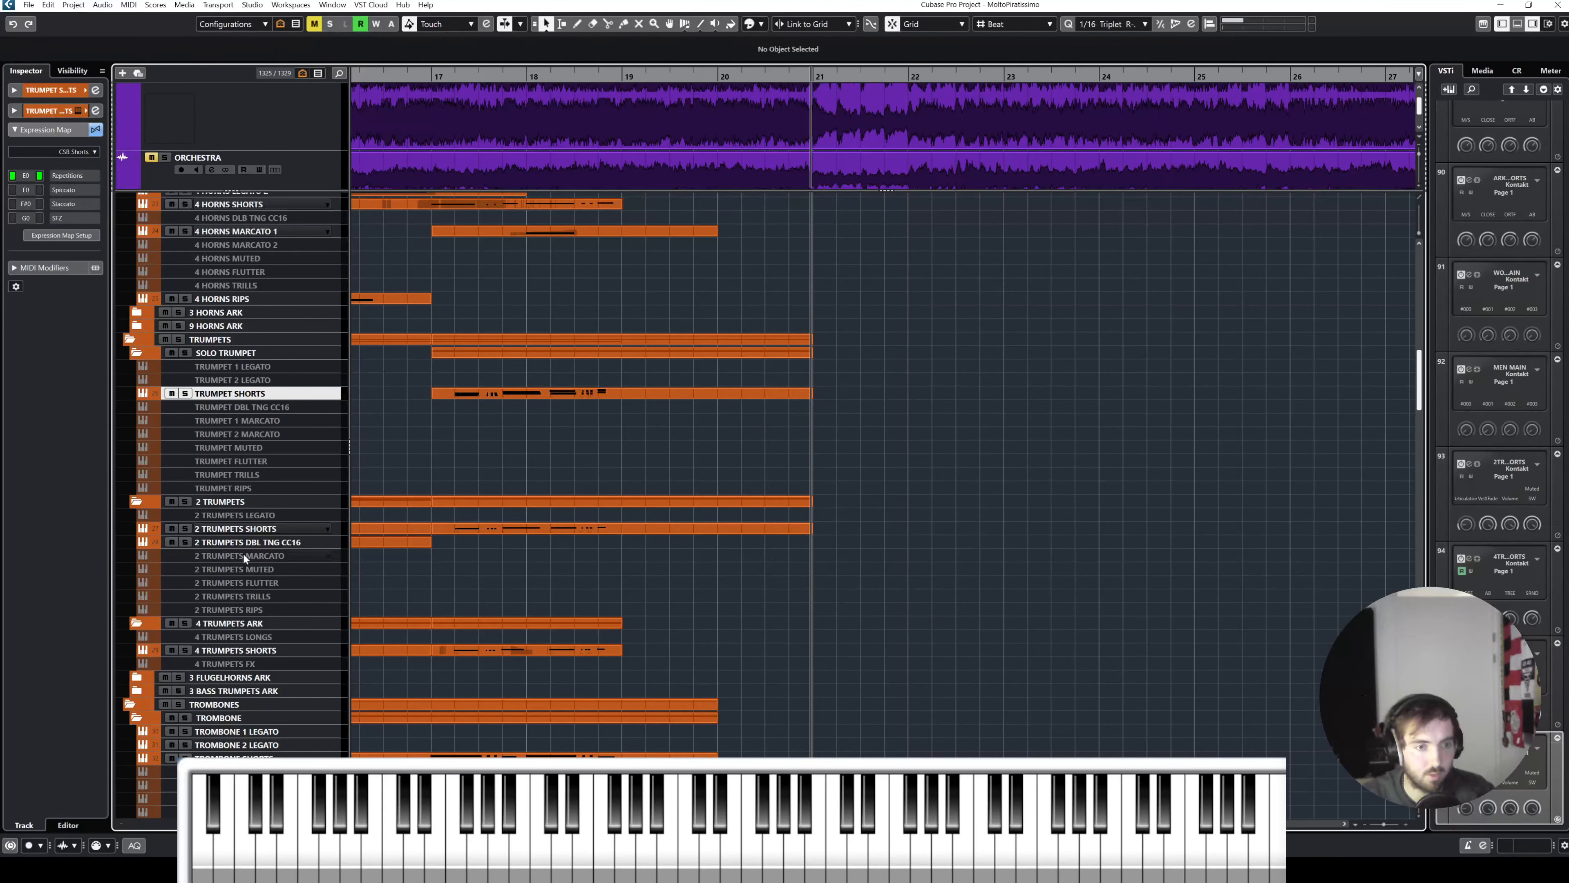
Step: Check the trumpet pitch by listening to the soloed Orchestra reference track around bar 20, and unsolo it
click(270, 530)
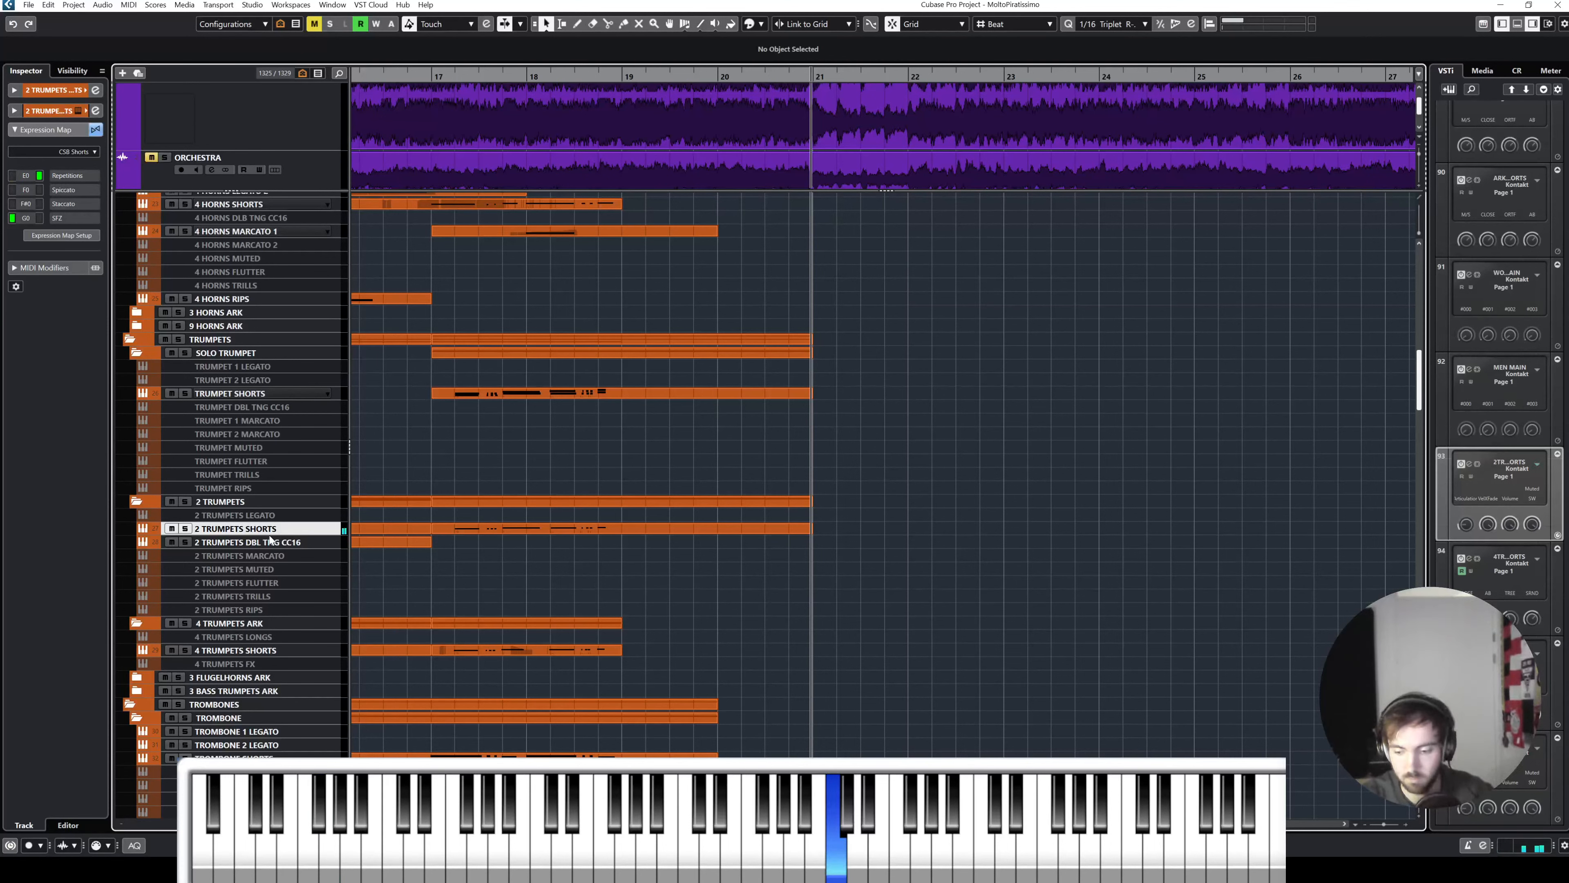
click(308, 168)
key(s)
key(space)
key(space)
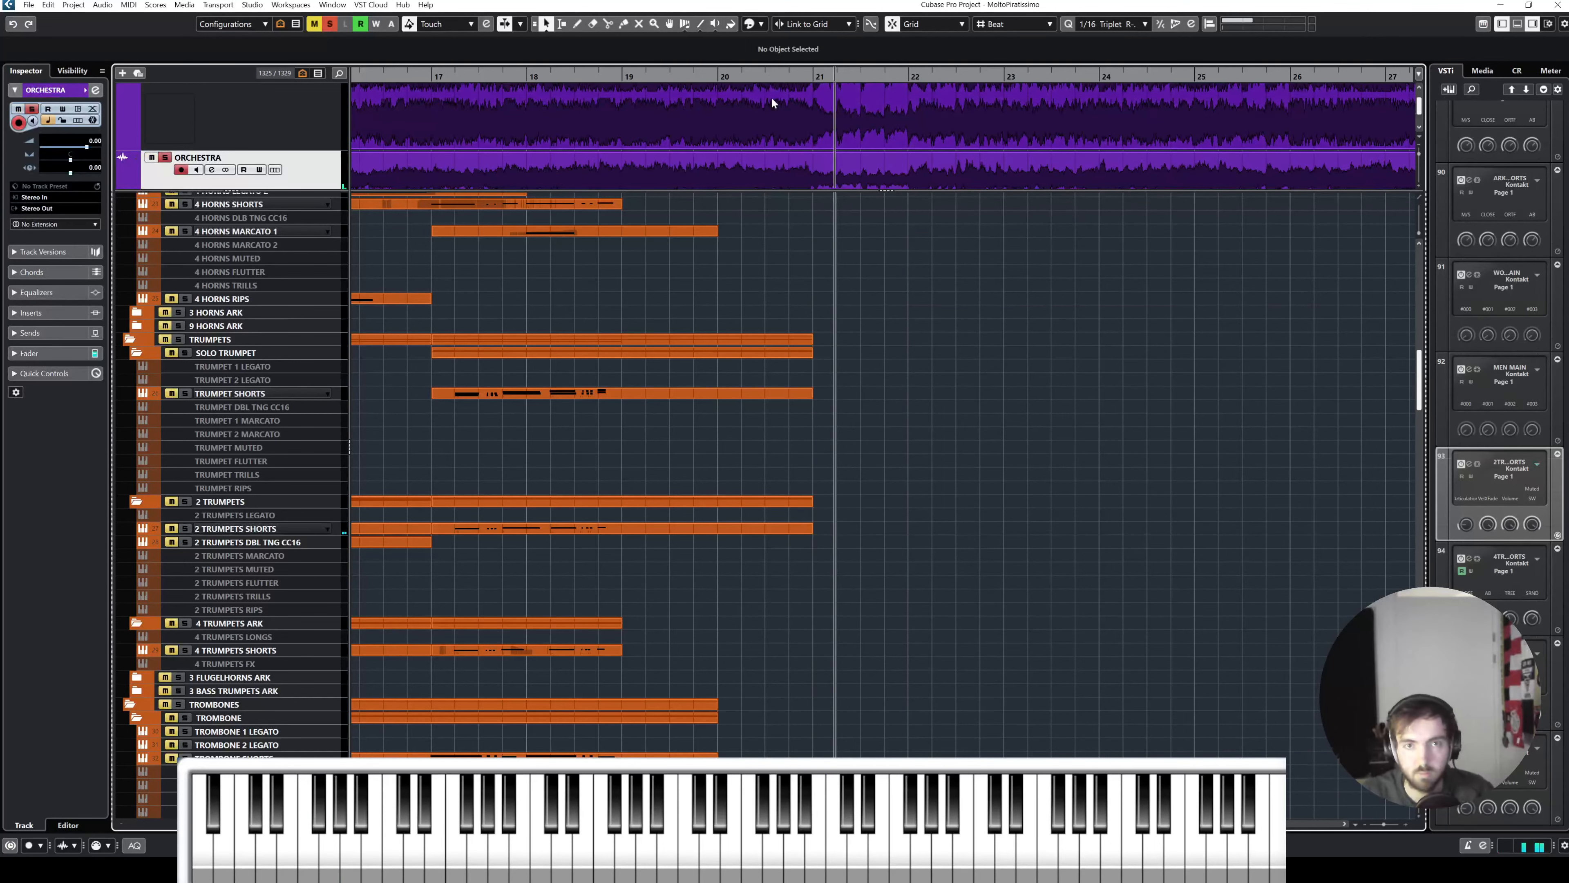
click(722, 72)
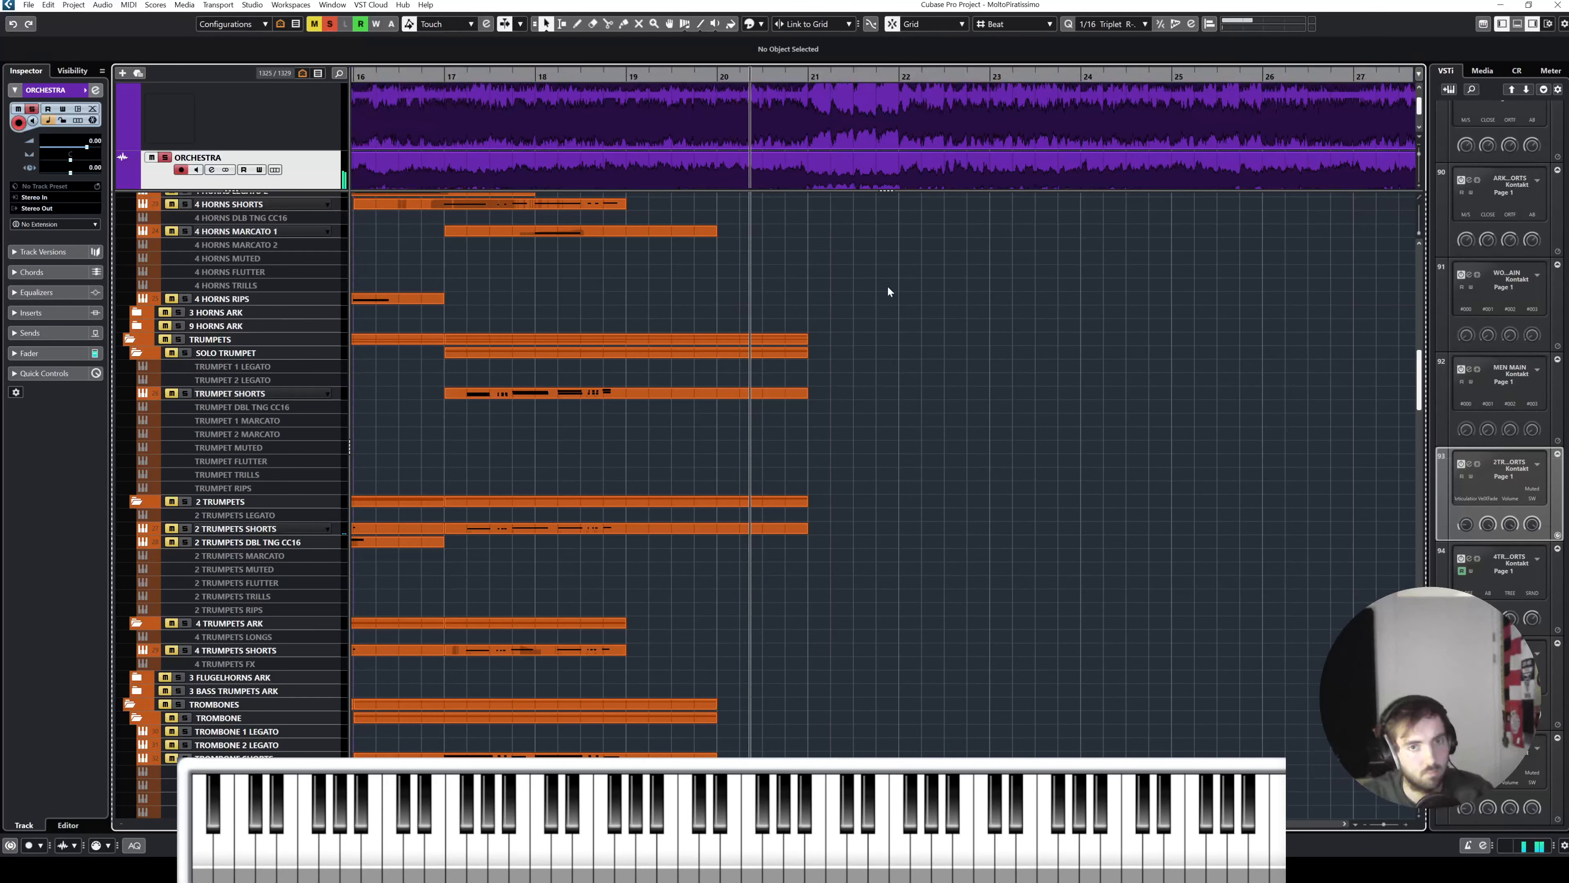
key(space)
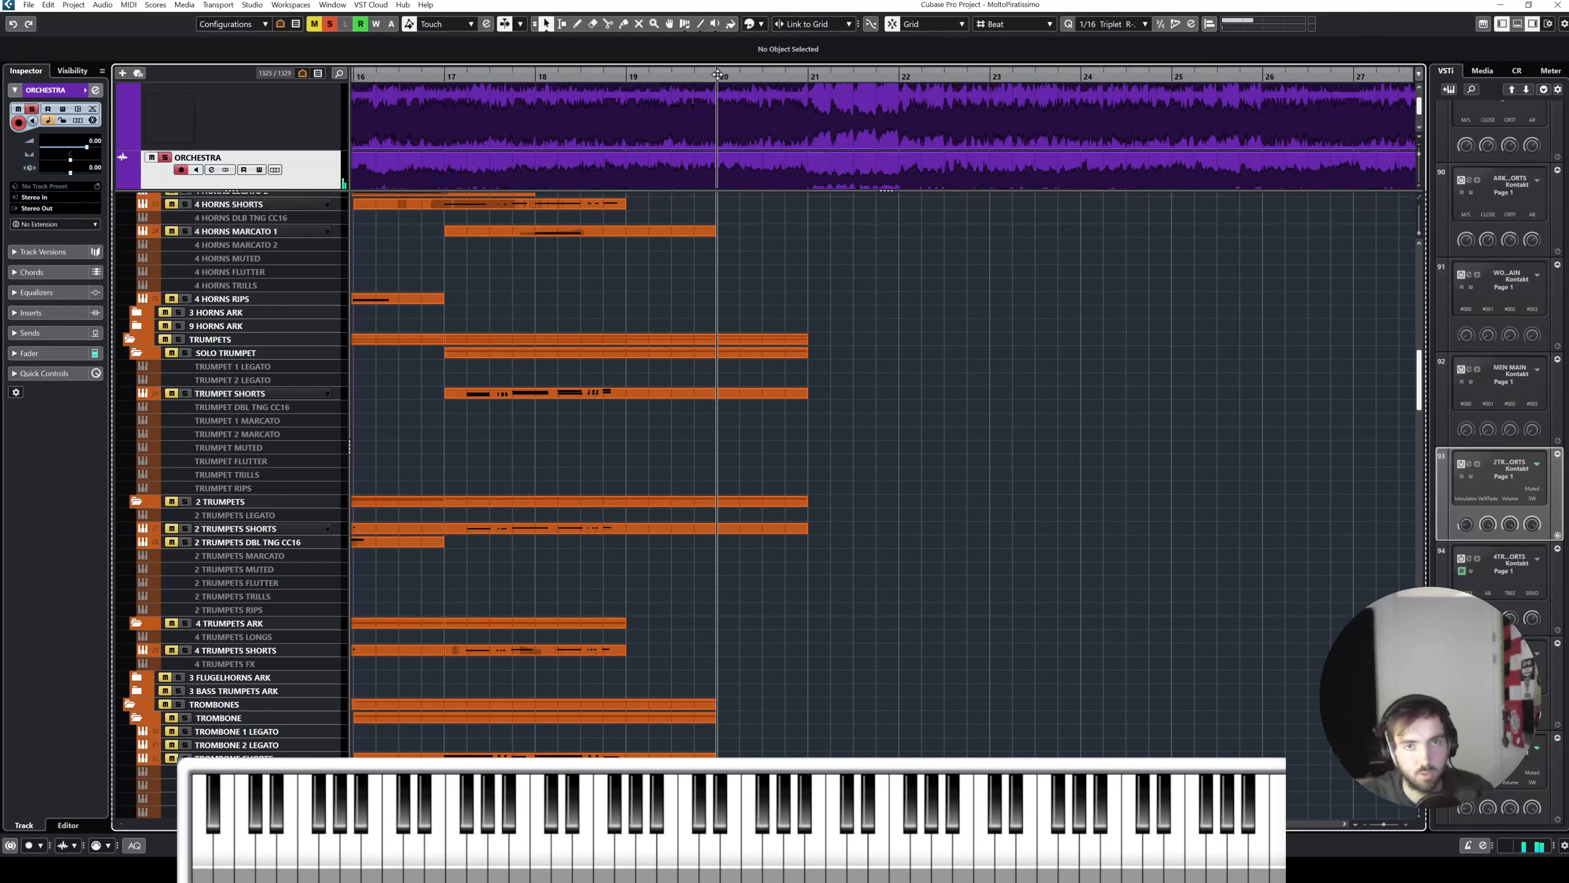
key(s)
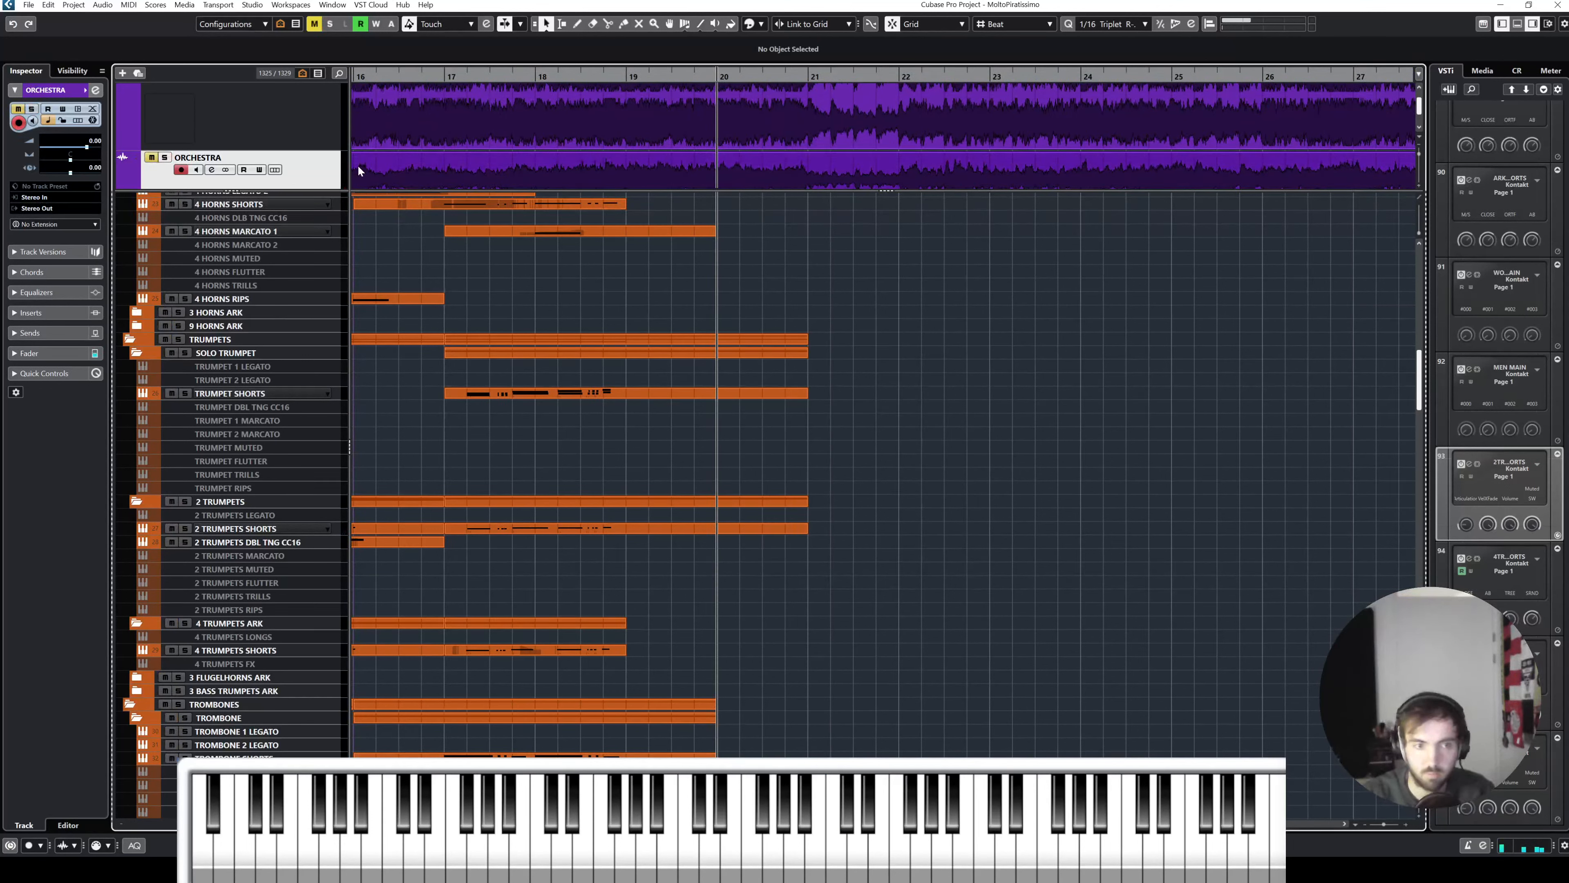
Step: Record a melodic line over bars 19 and 20 on 2 Trumpets Shorts, starting from mid-bar 18, and open the part for note editing
click(293, 532)
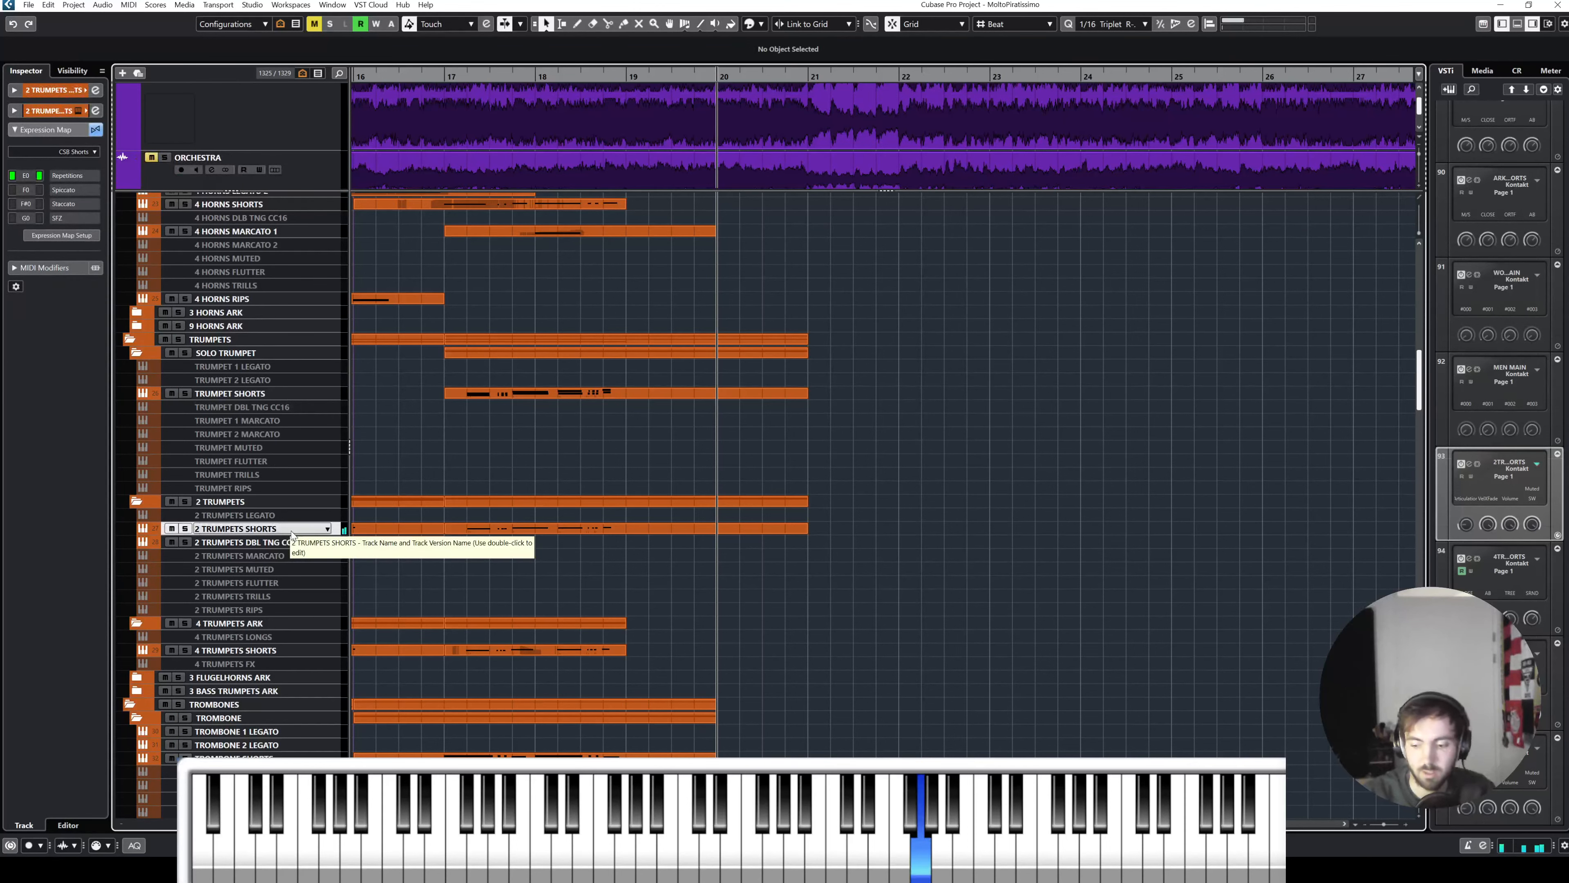
key(h)
key(h)
key(h)
scroll(803, 489, right, 1)
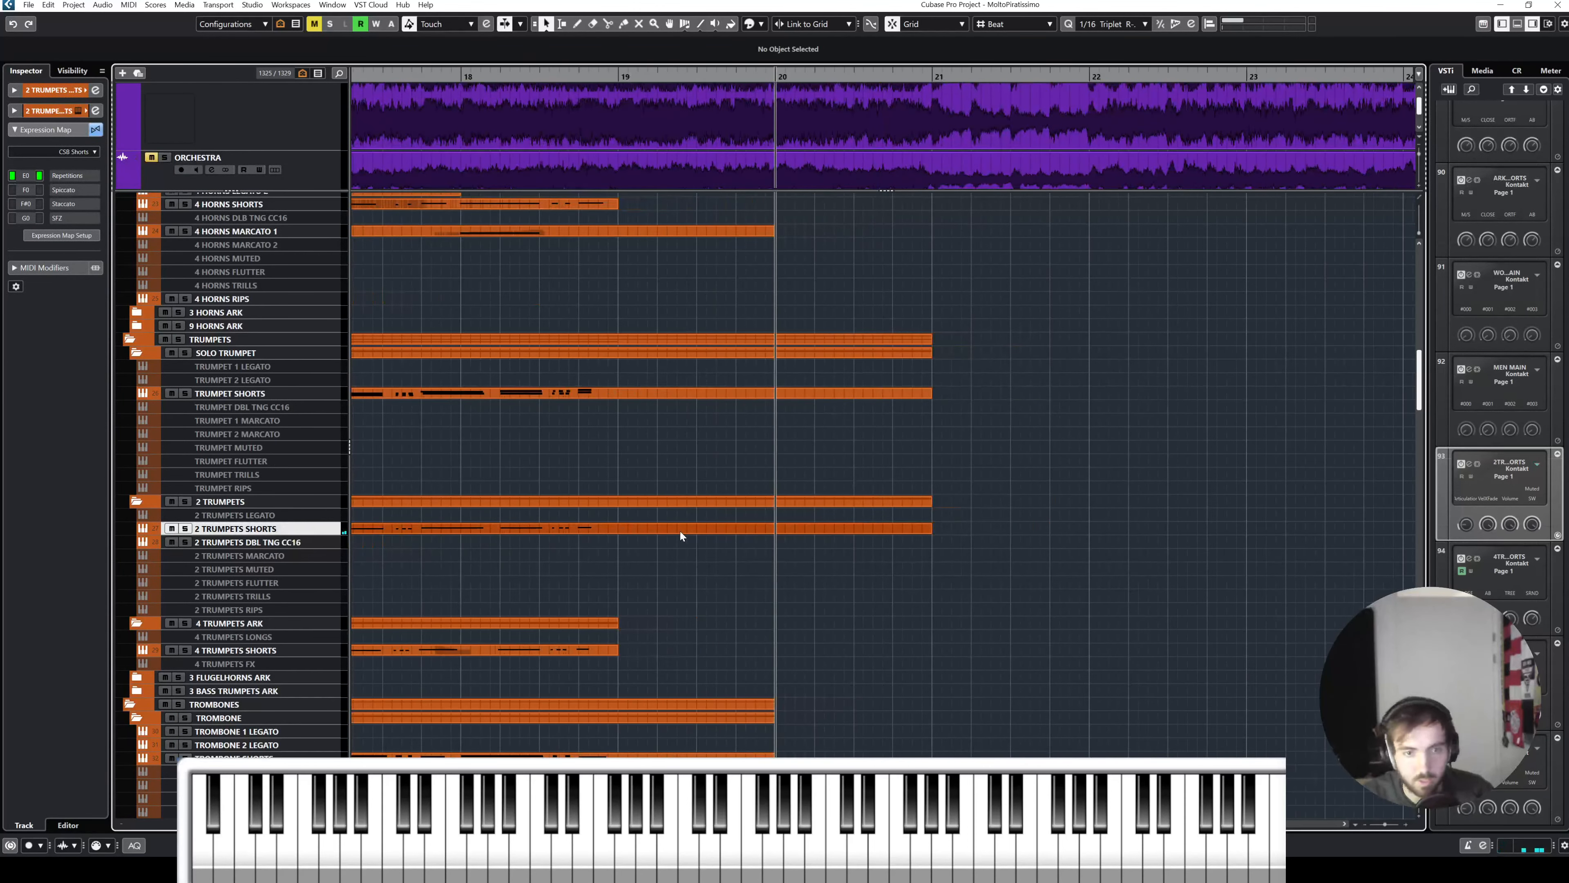
click(548, 116)
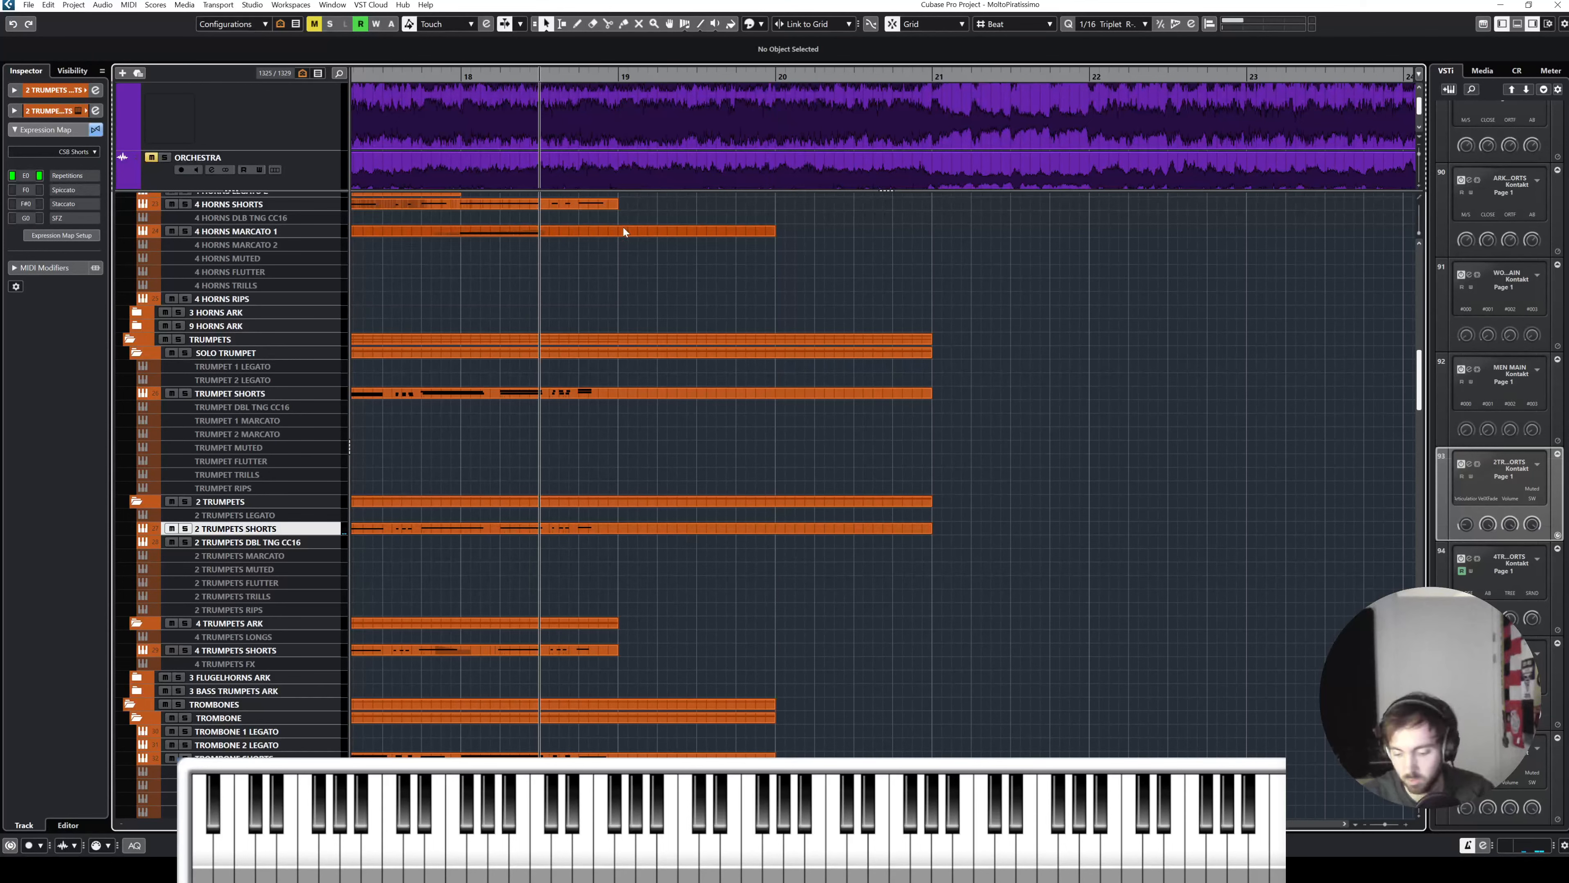
key(space)
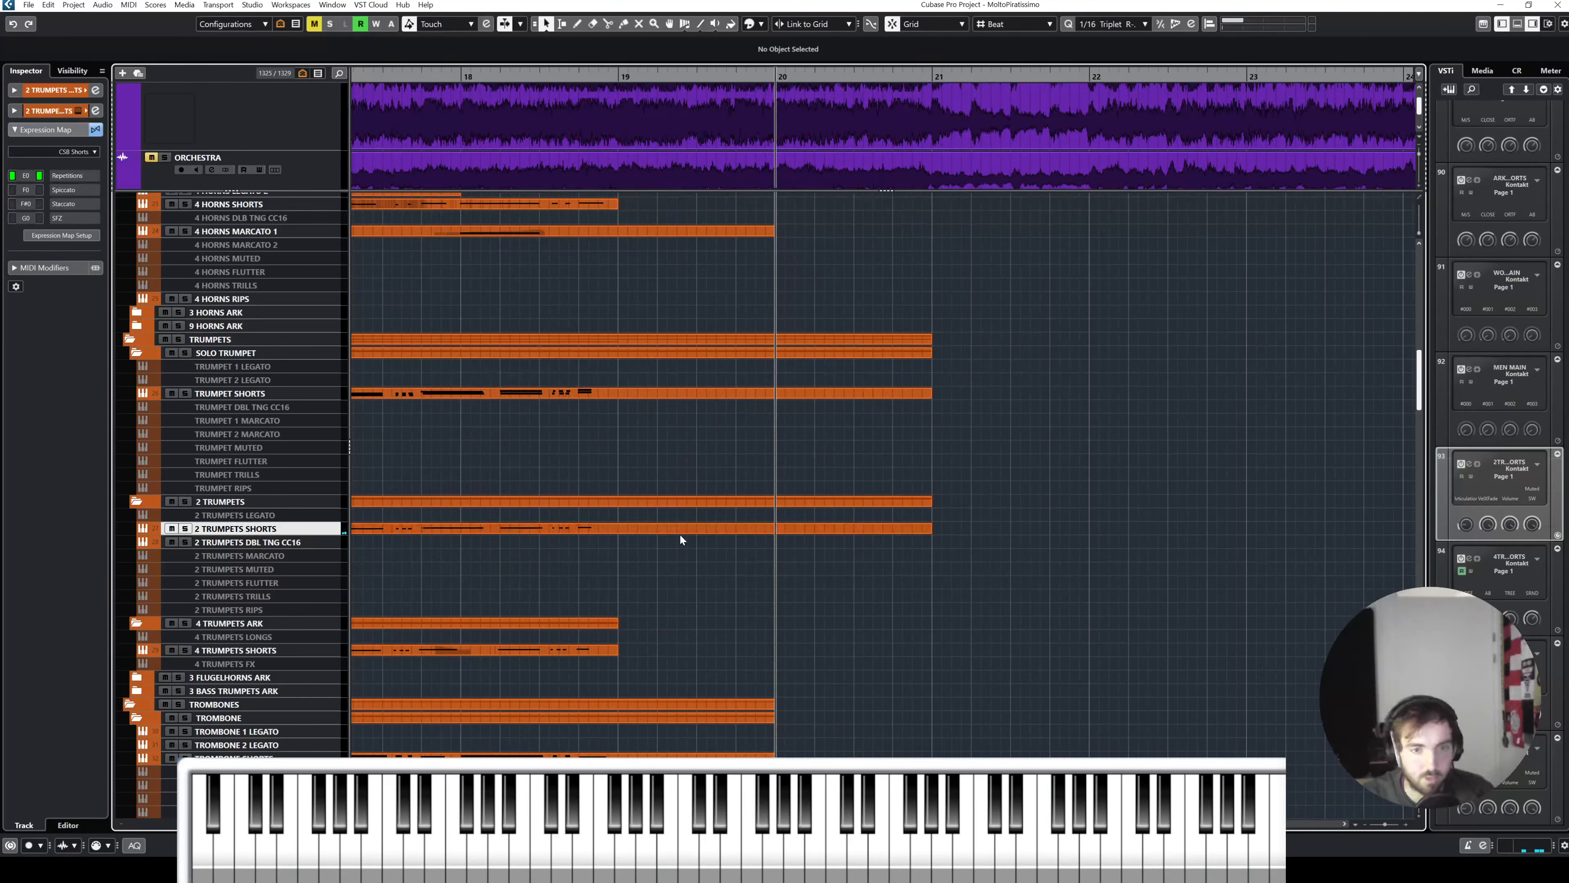
click(555, 85)
key(KP_Multiply)
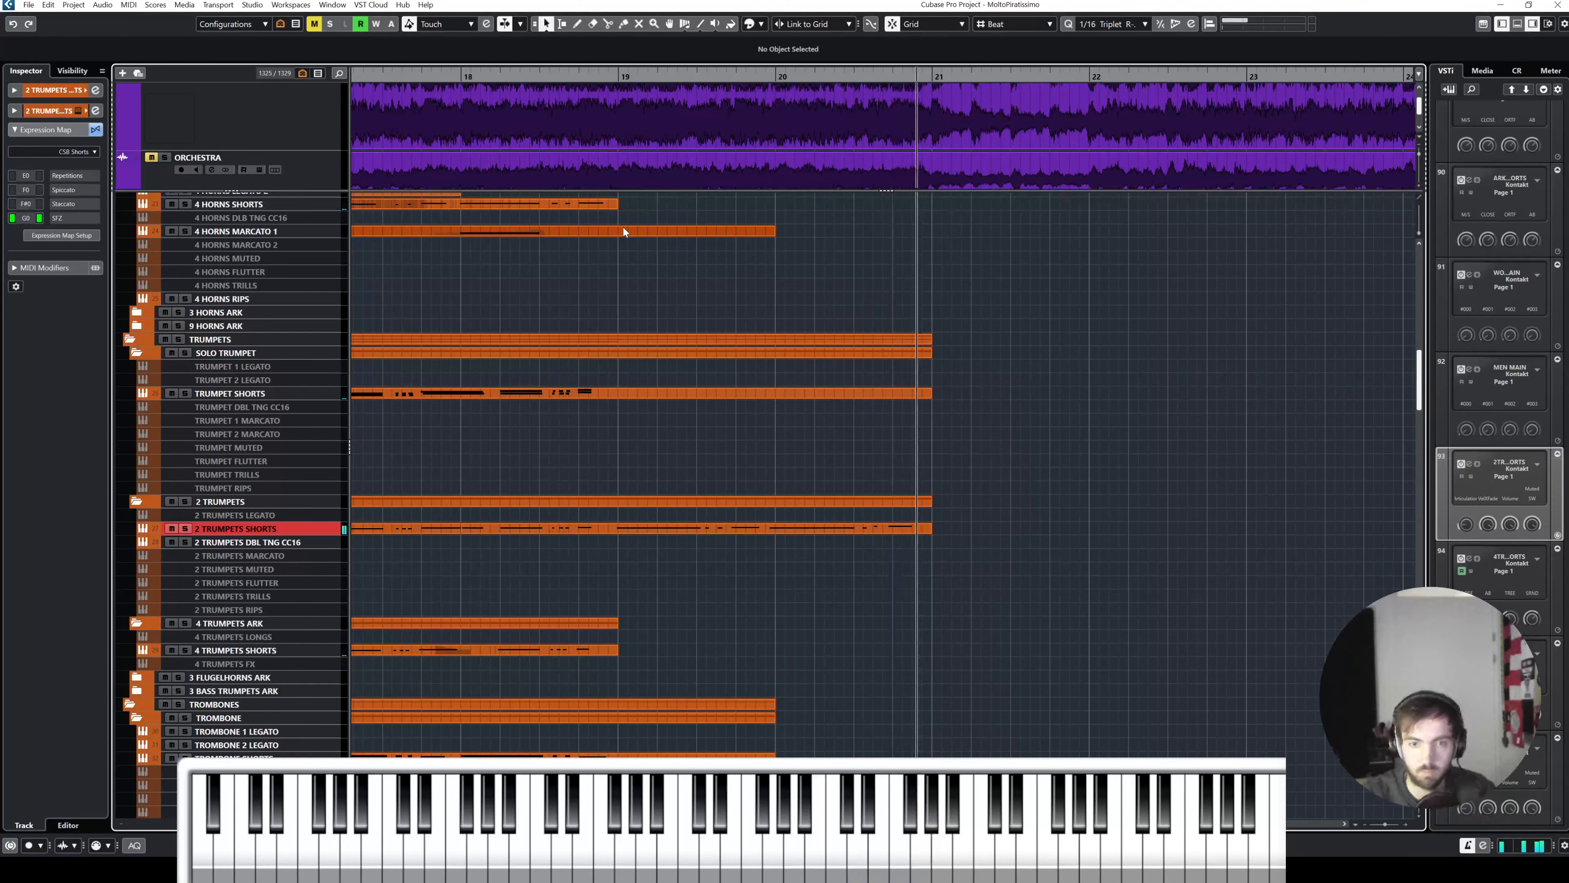
key(space)
double_click(808, 526)
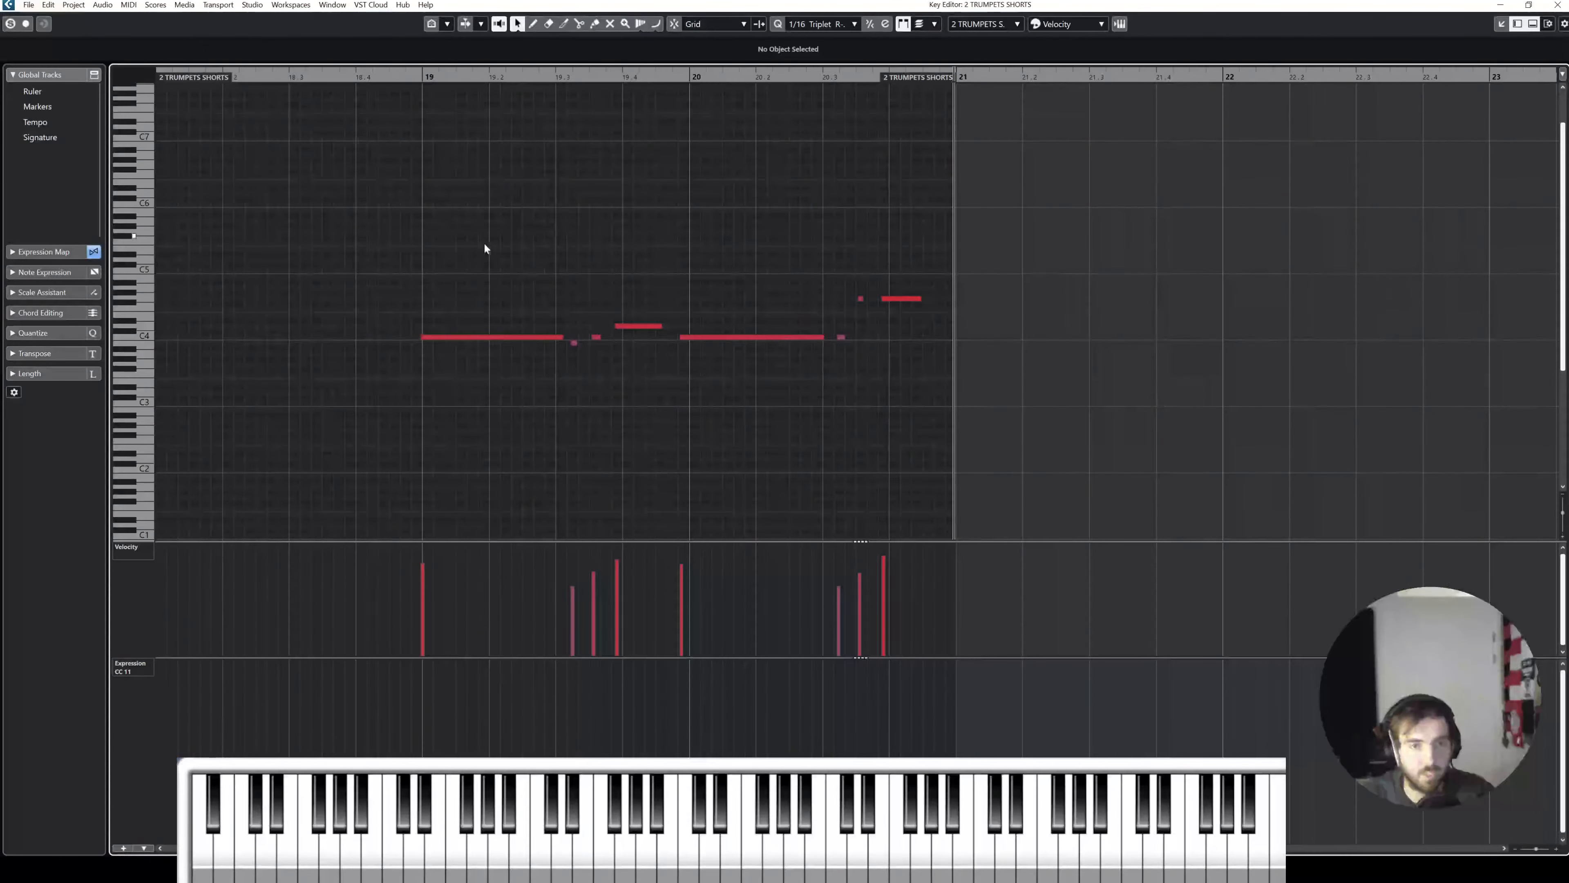
Step: Try to quantize all the recorded trumpet notes with the 1/8 R-10 preset
key(ctrl+a)
click(809, 25)
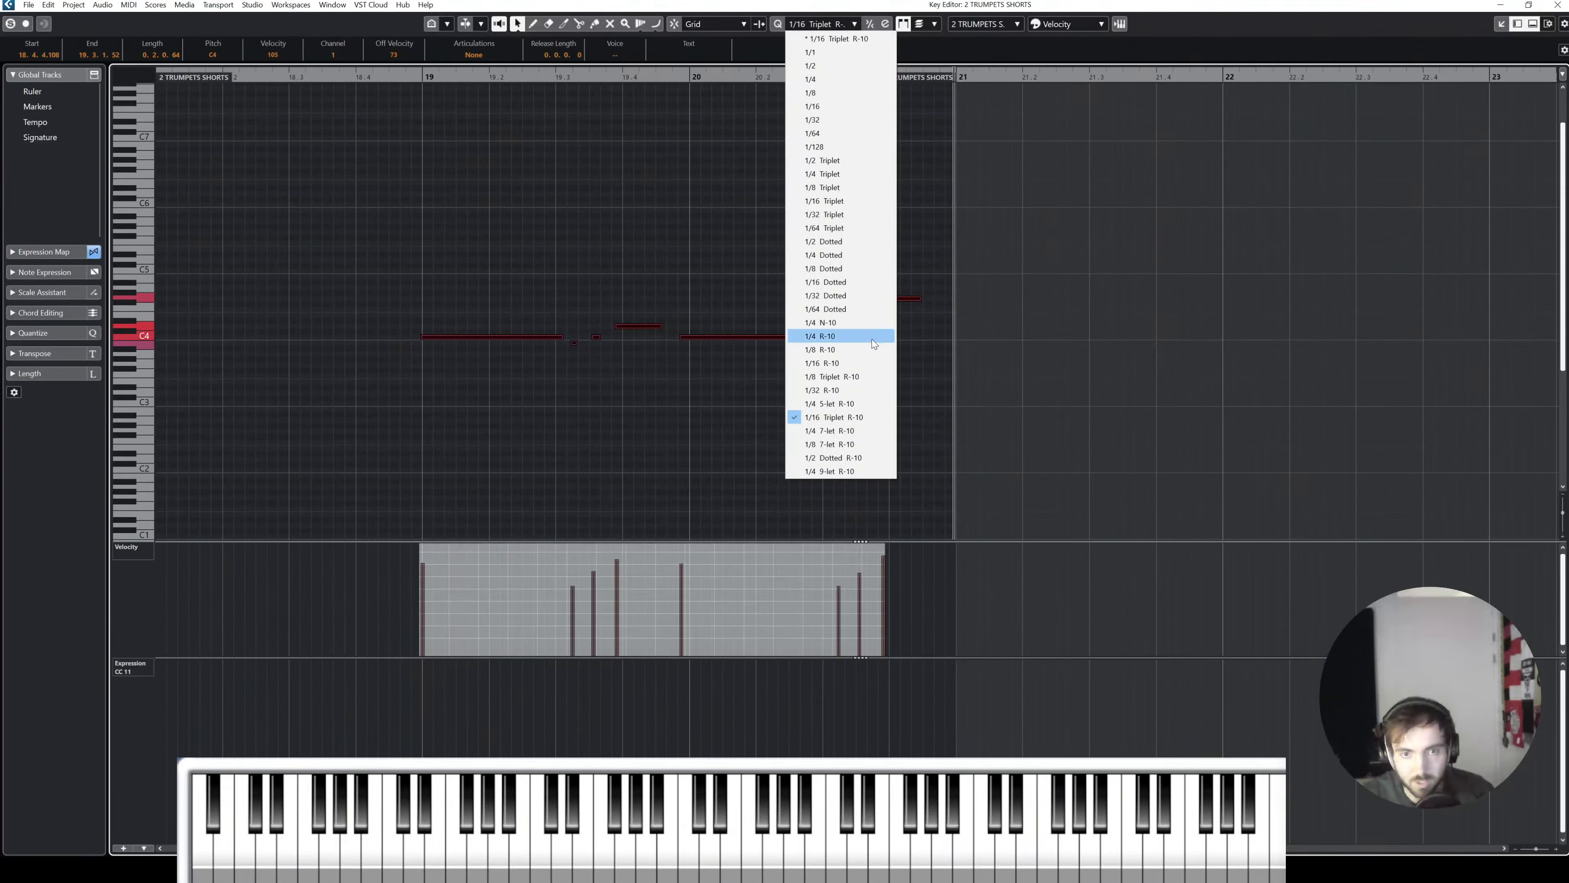
click(828, 350)
click(574, 305)
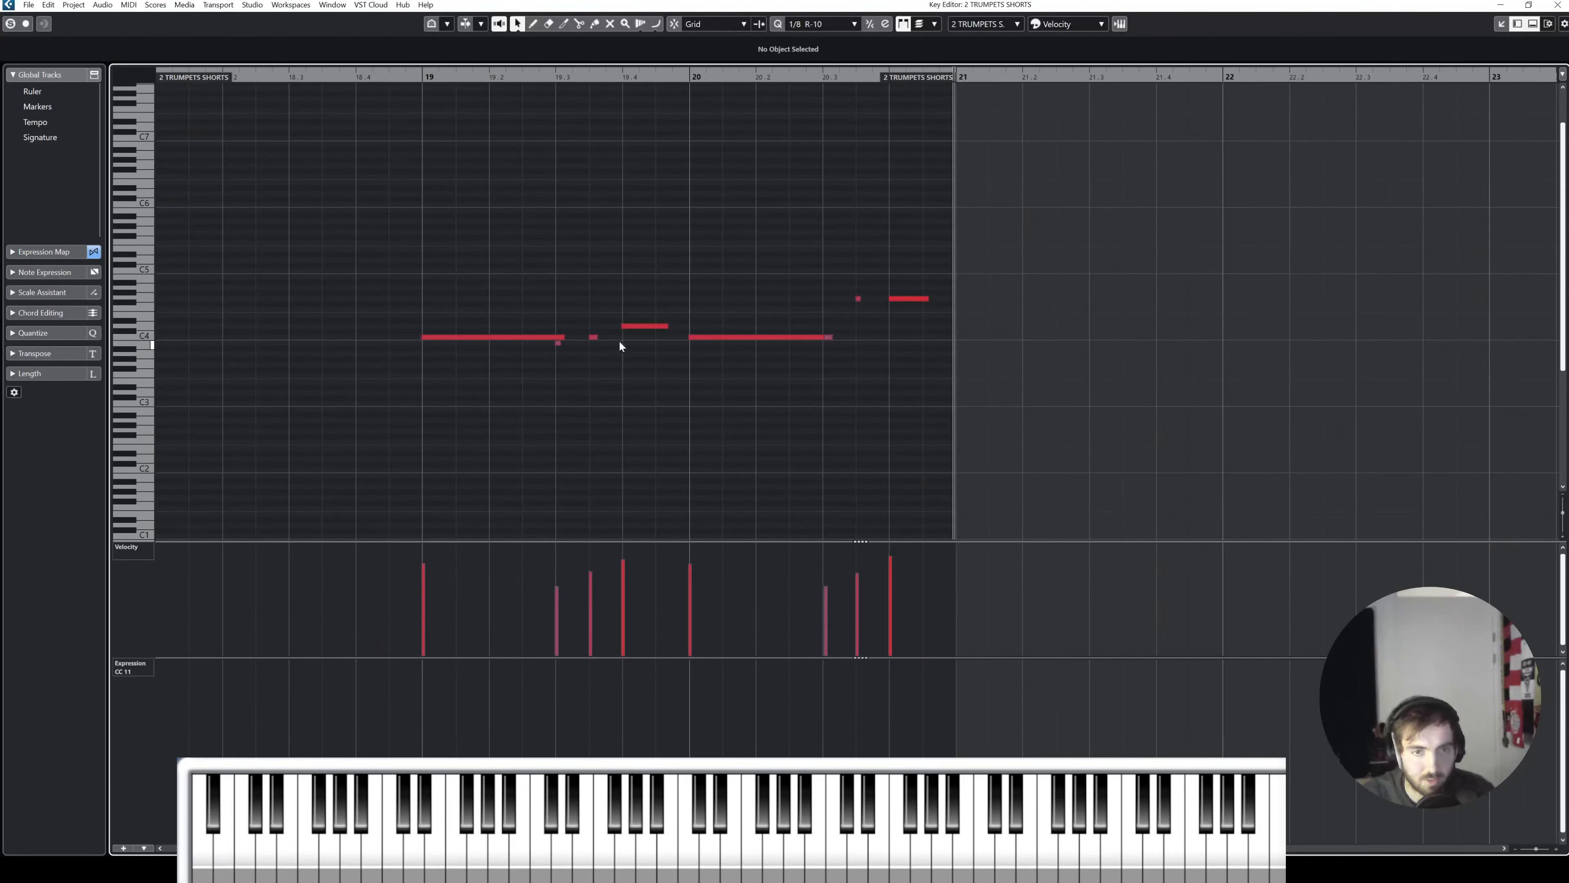
Step: Quantize all the recorded 2 Trumpets Shorts notes with the 1/8 Triplet R-10 preset
click(821, 23)
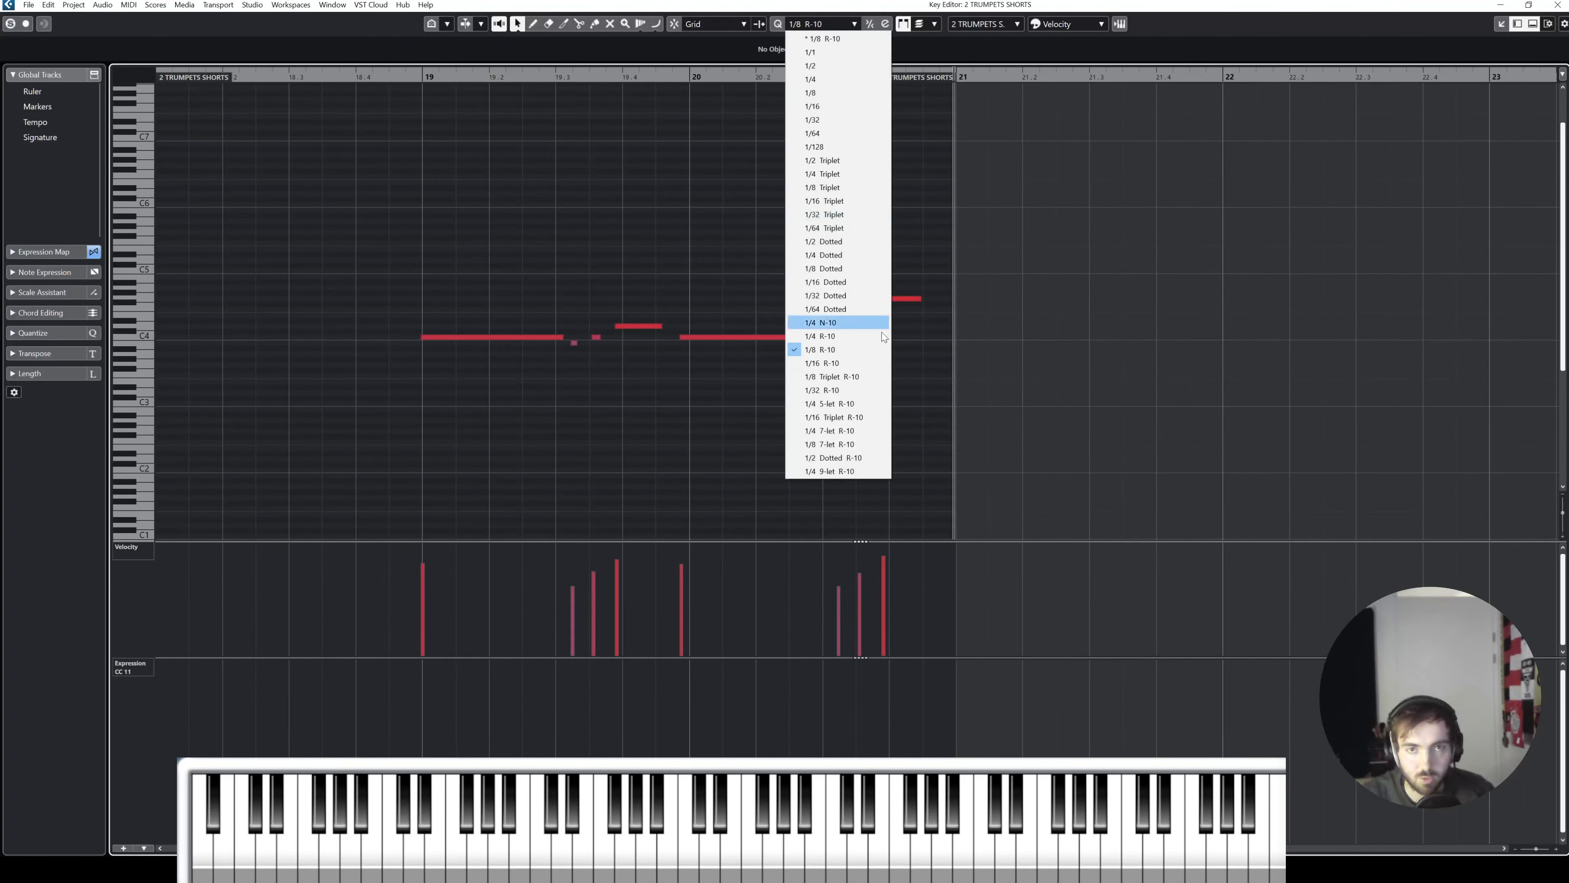
click(865, 377)
key(ctrl+a)
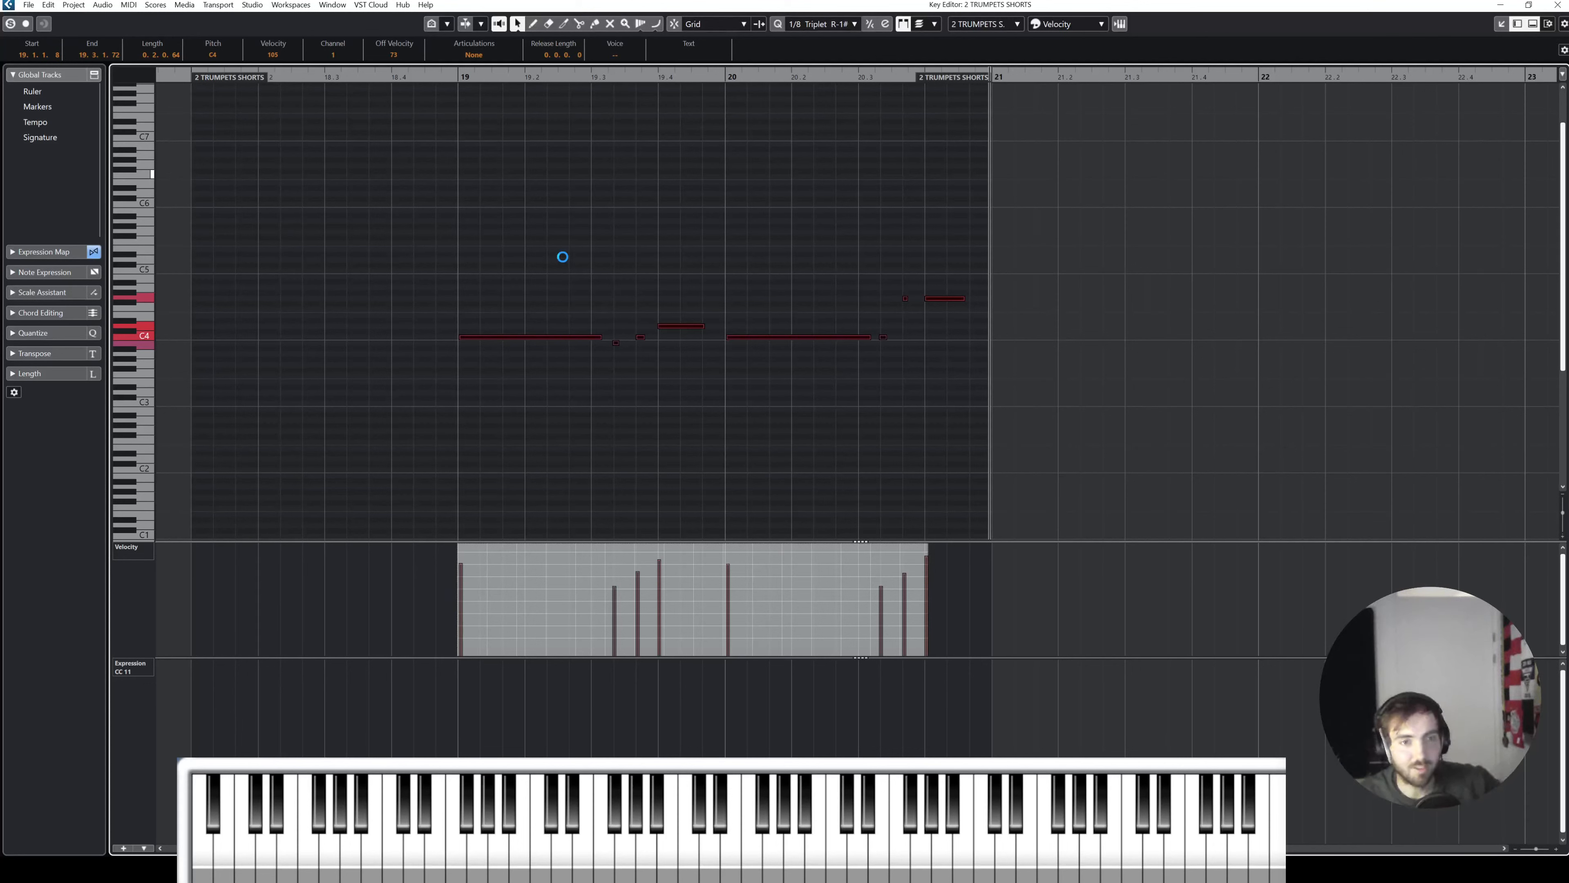
click(563, 260)
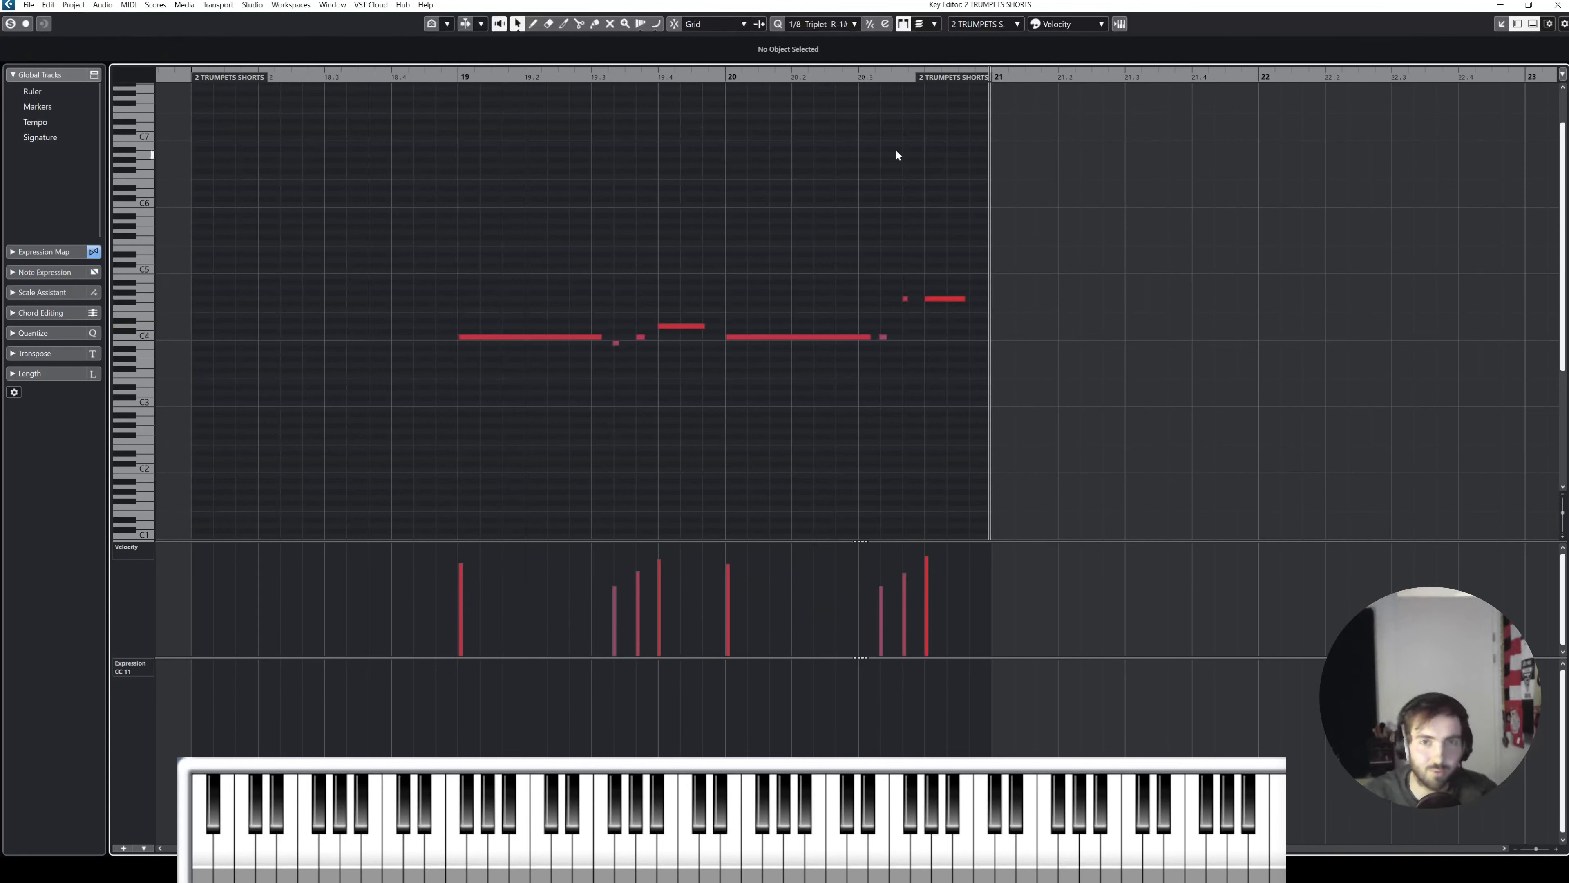
click(830, 25)
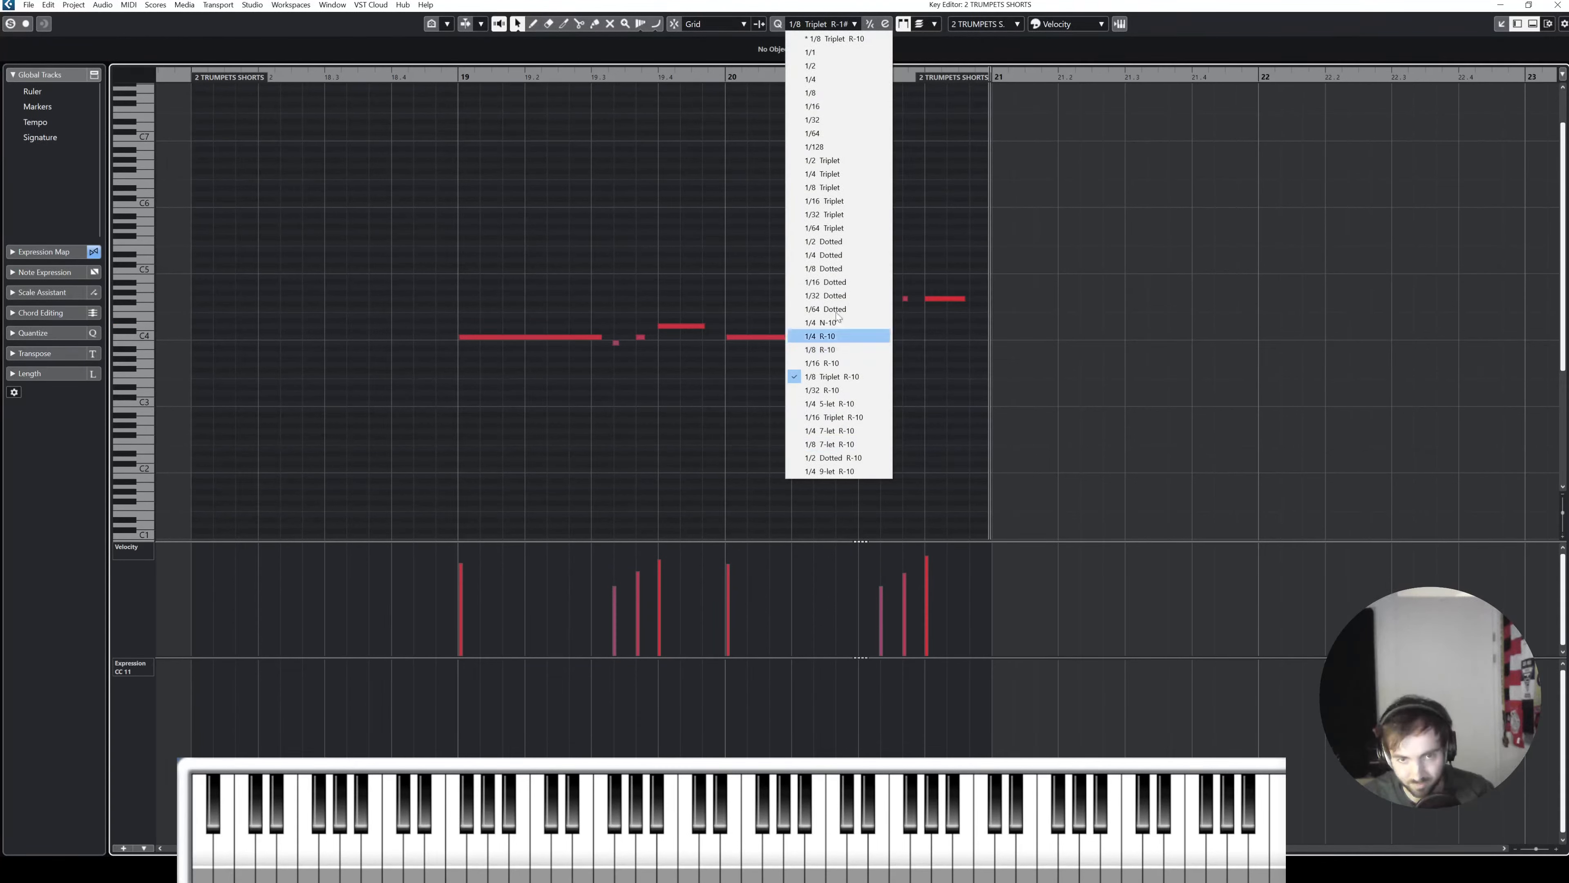
click(426, 294)
key(ctrl+a)
key(q)
click(564, 253)
Step: Play back from bar 19 and assign the Sforzato articulation to the long C4 note at its start
click(461, 75)
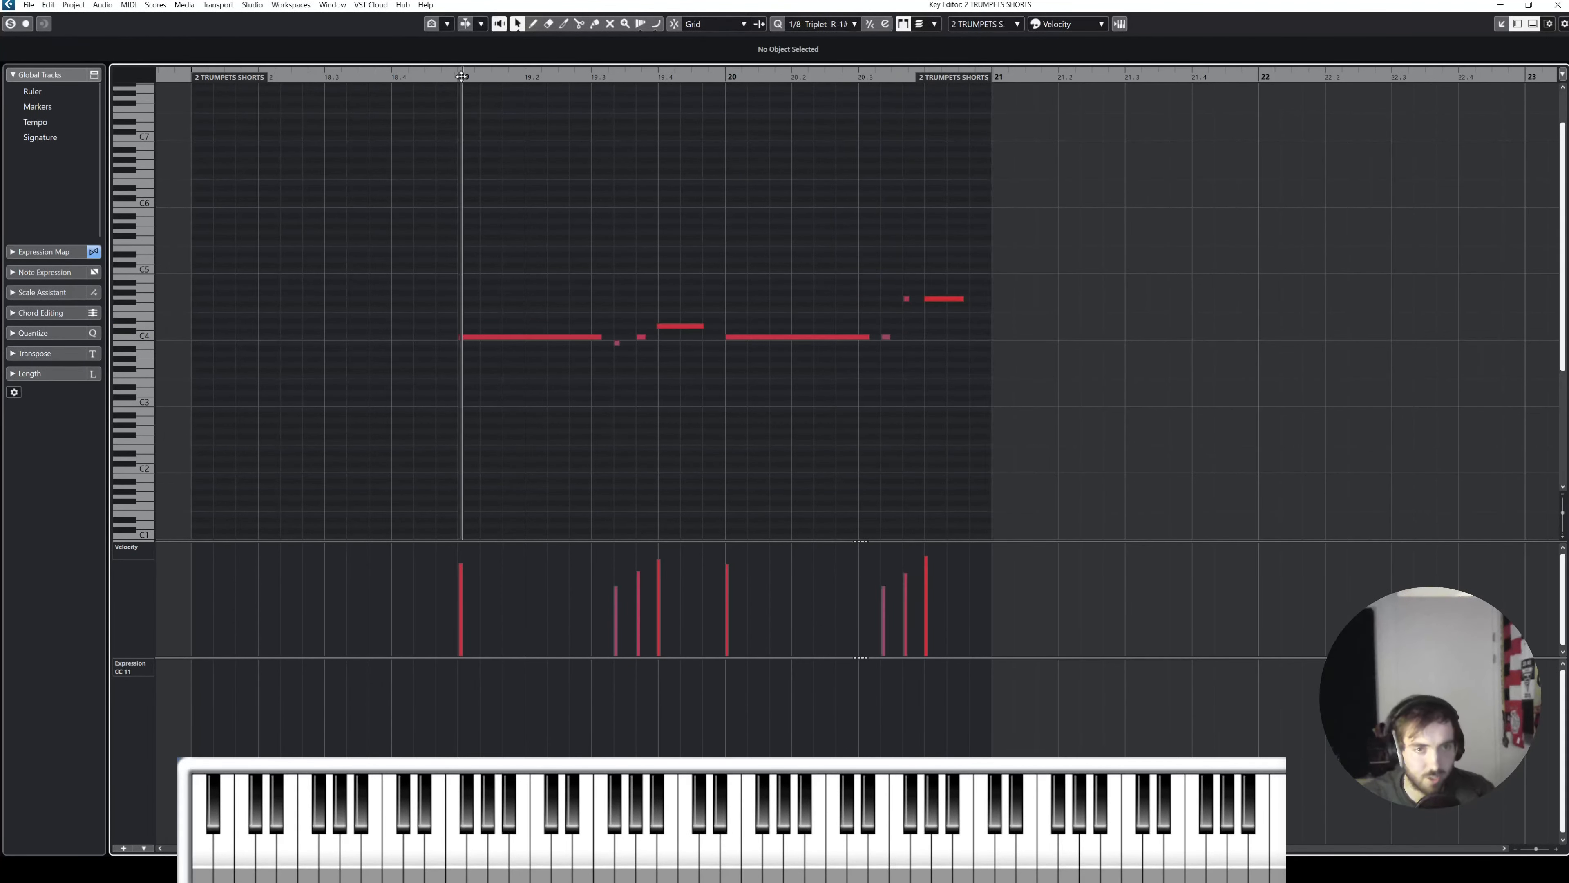
key(s)
key(space)
click(563, 336)
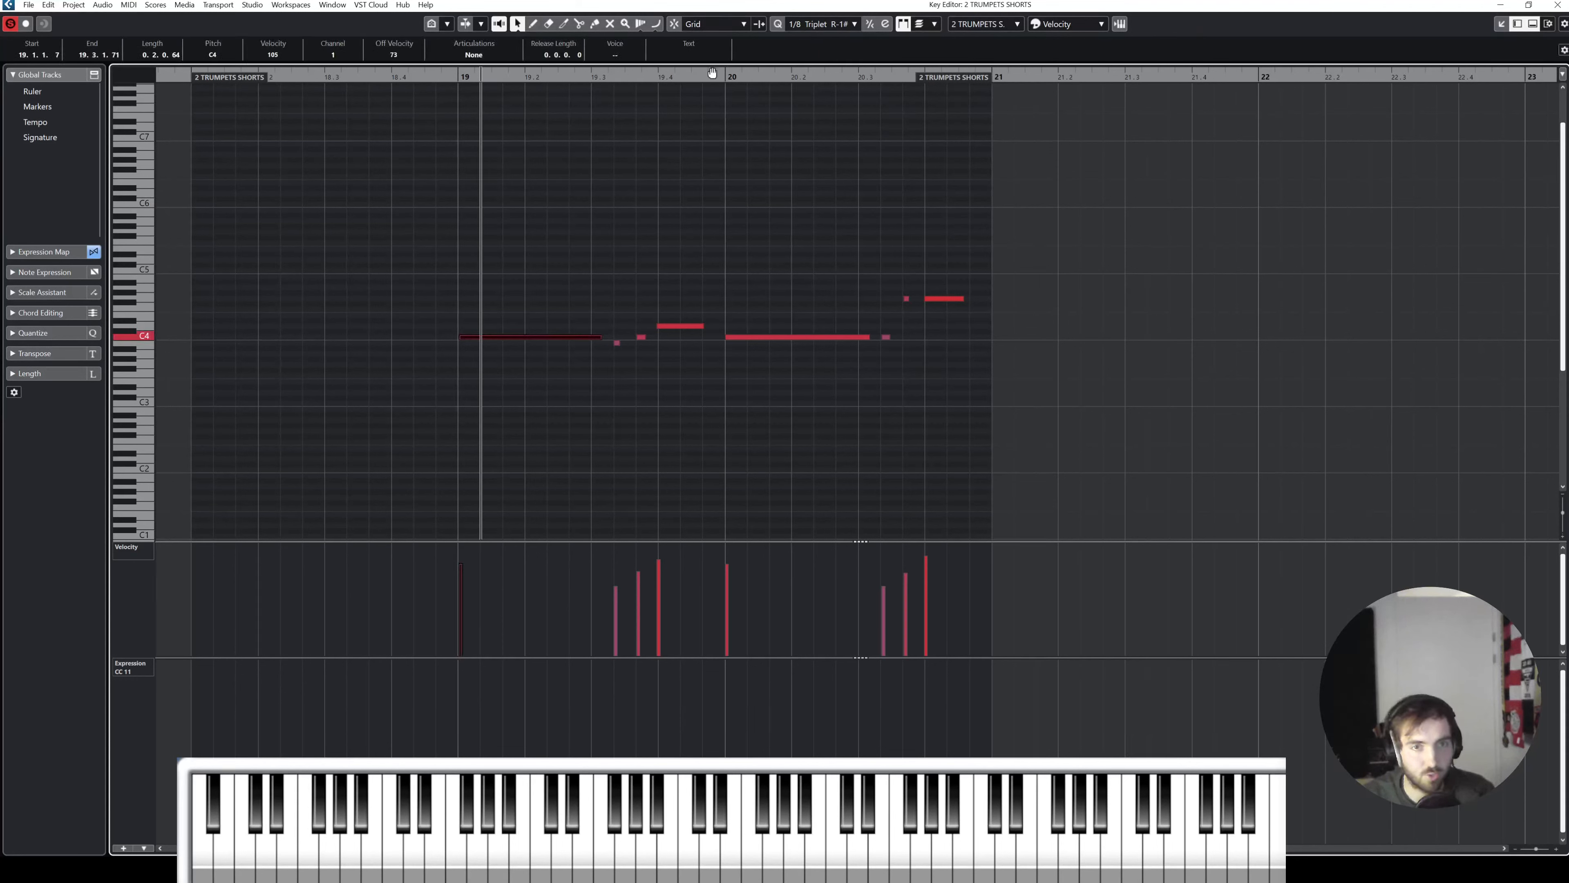
click(473, 55)
click(472, 108)
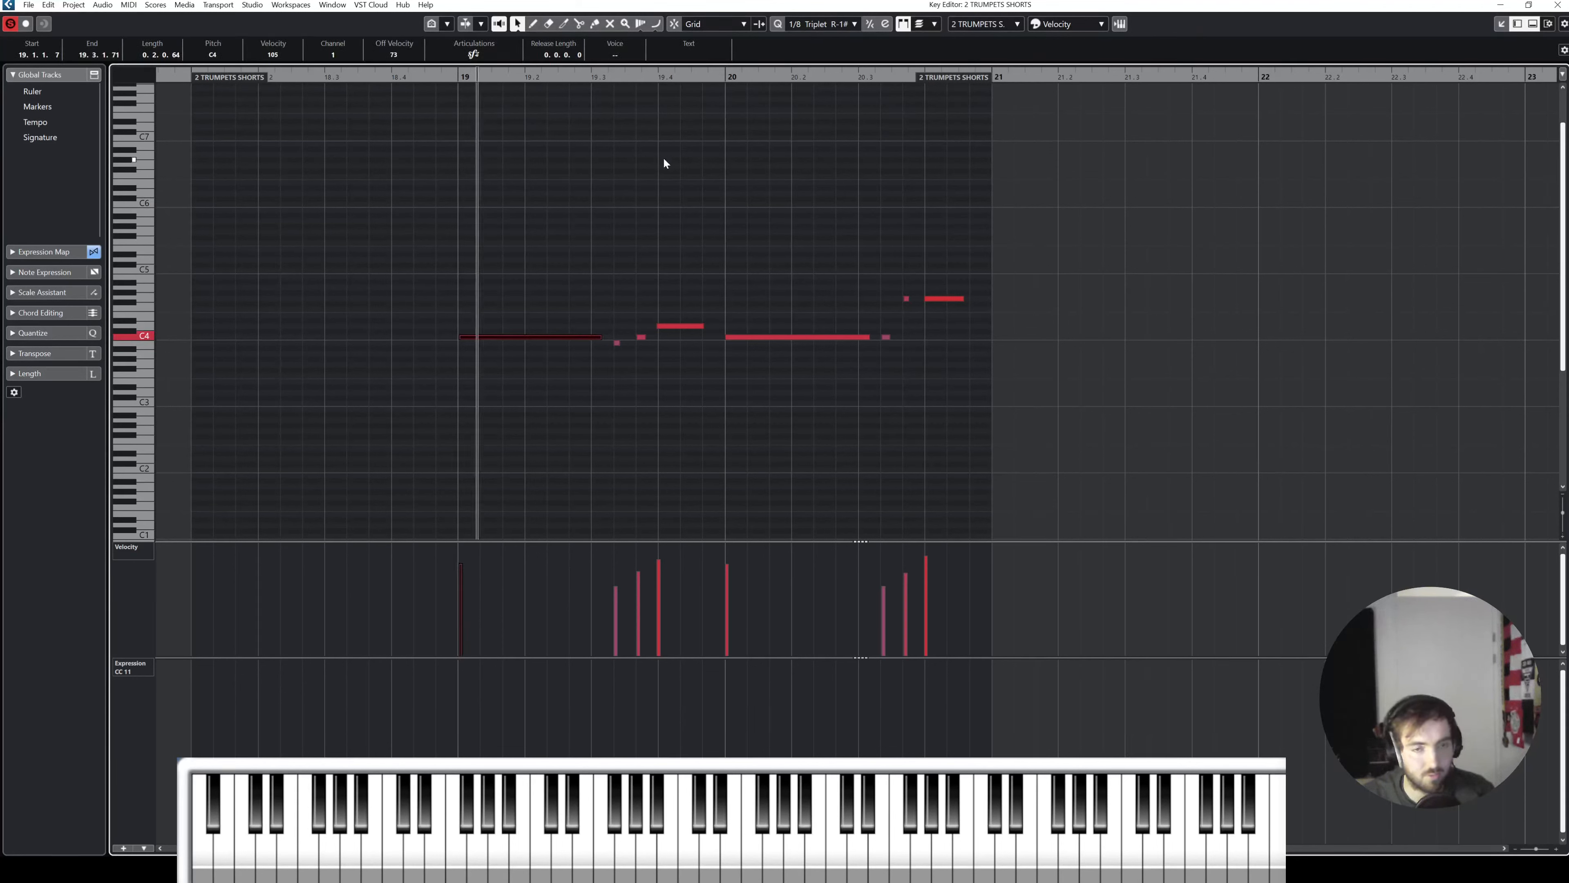
click(648, 189)
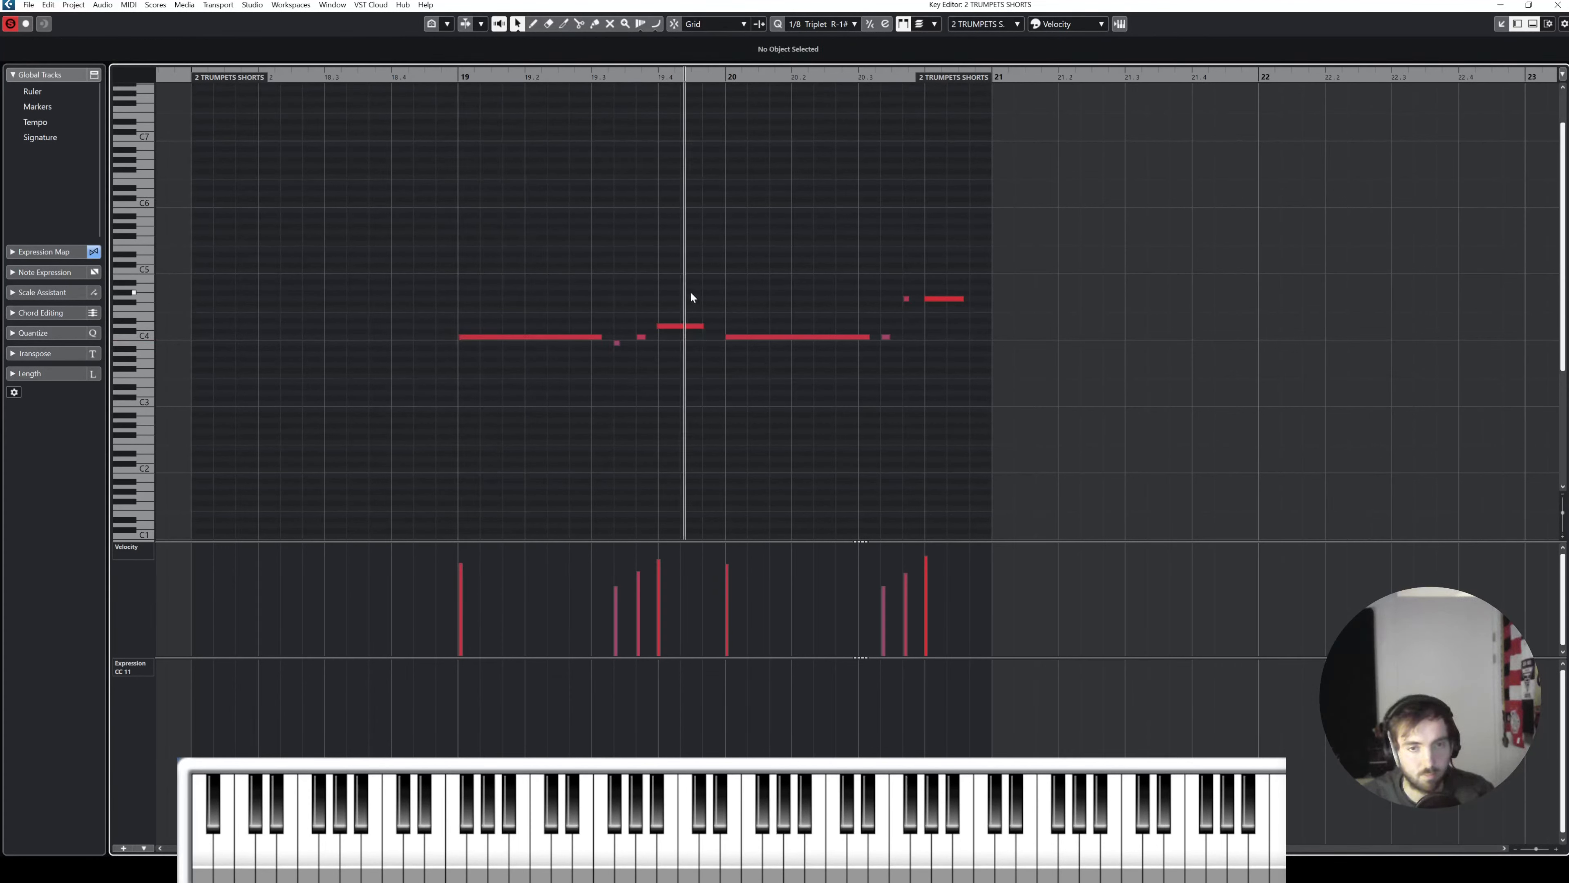
Step: Assign the Sforzato articulation to the D4 note ending bar 19 and the long C4 note opening bar 20
drag(813, 365, 674, 306)
click(472, 55)
click(473, 109)
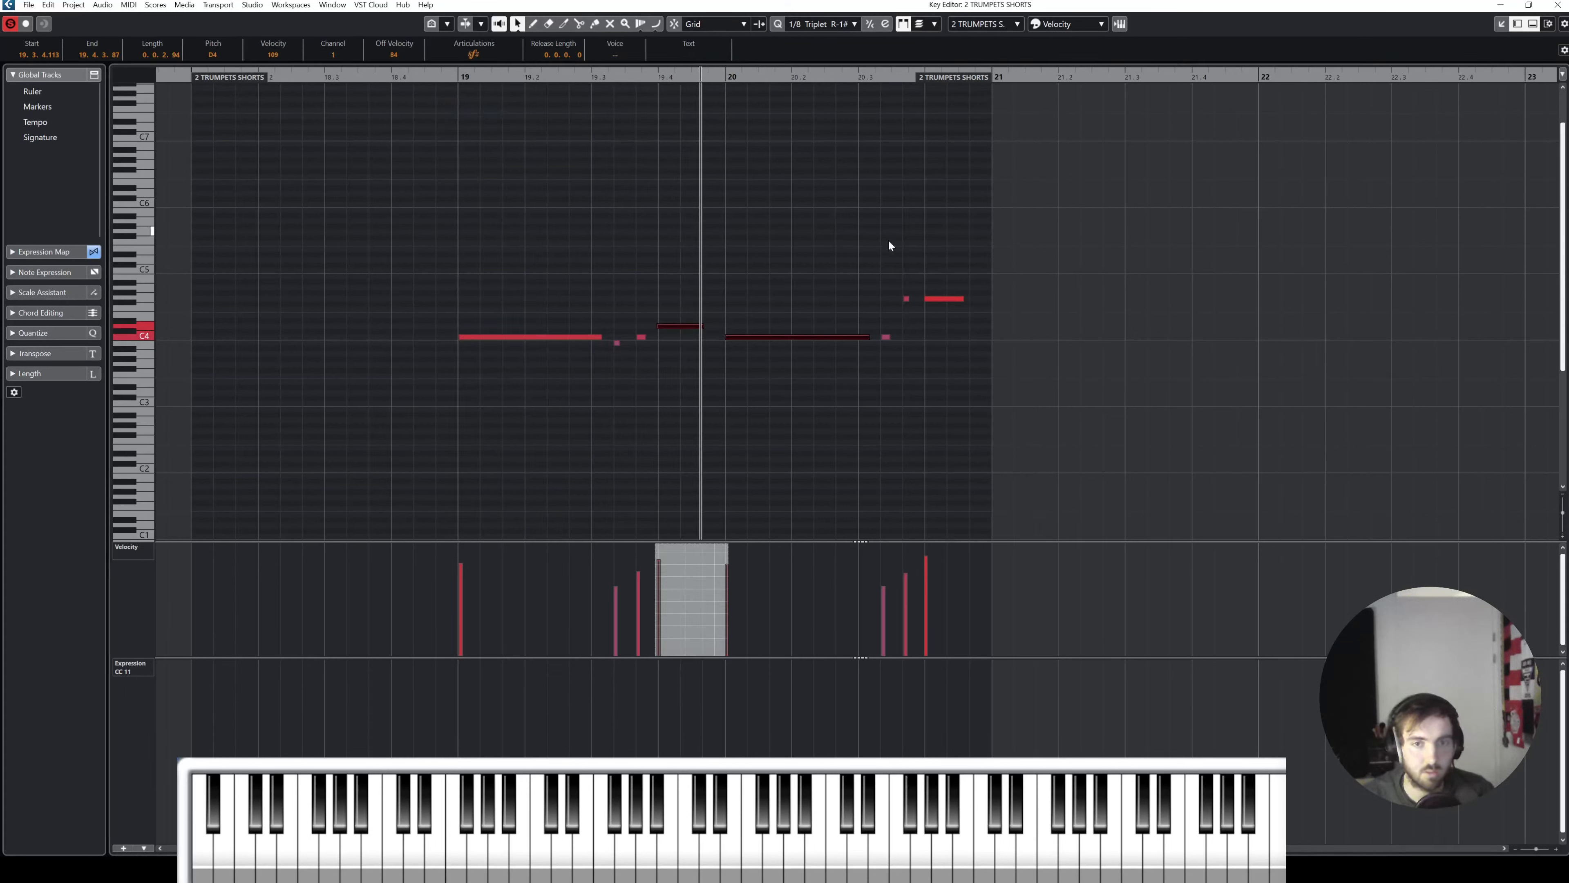
Step: Requantize the last three notes of bar 20 and assign the Sforzato articulation to the final long note
drag(883, 271, 935, 350)
key(q)
drag(932, 266, 965, 322)
click(473, 56)
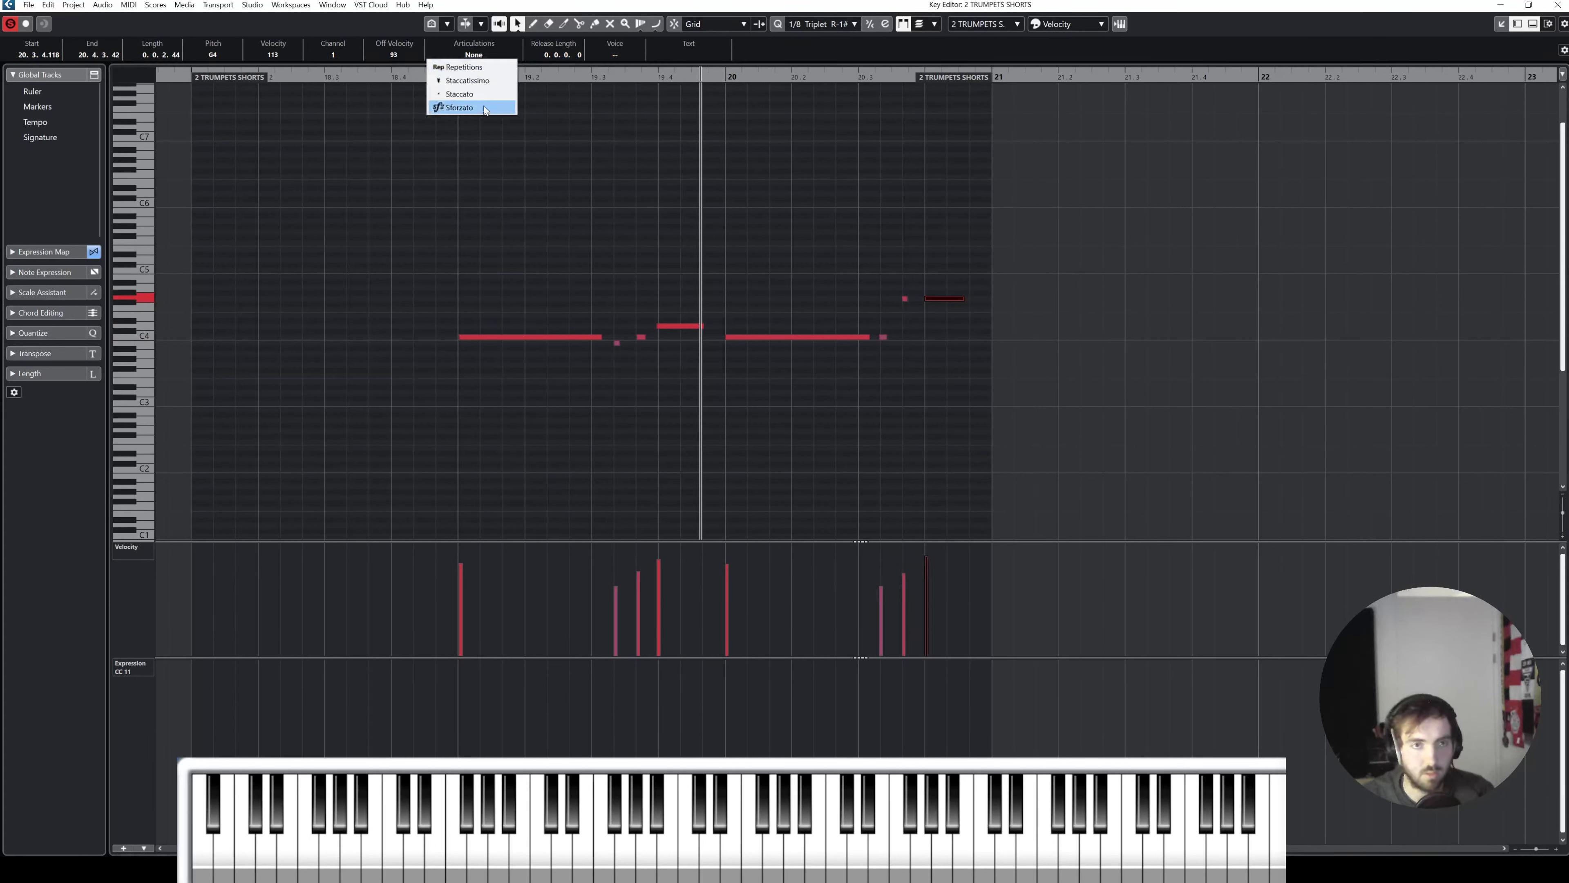
click(473, 108)
click(442, 78)
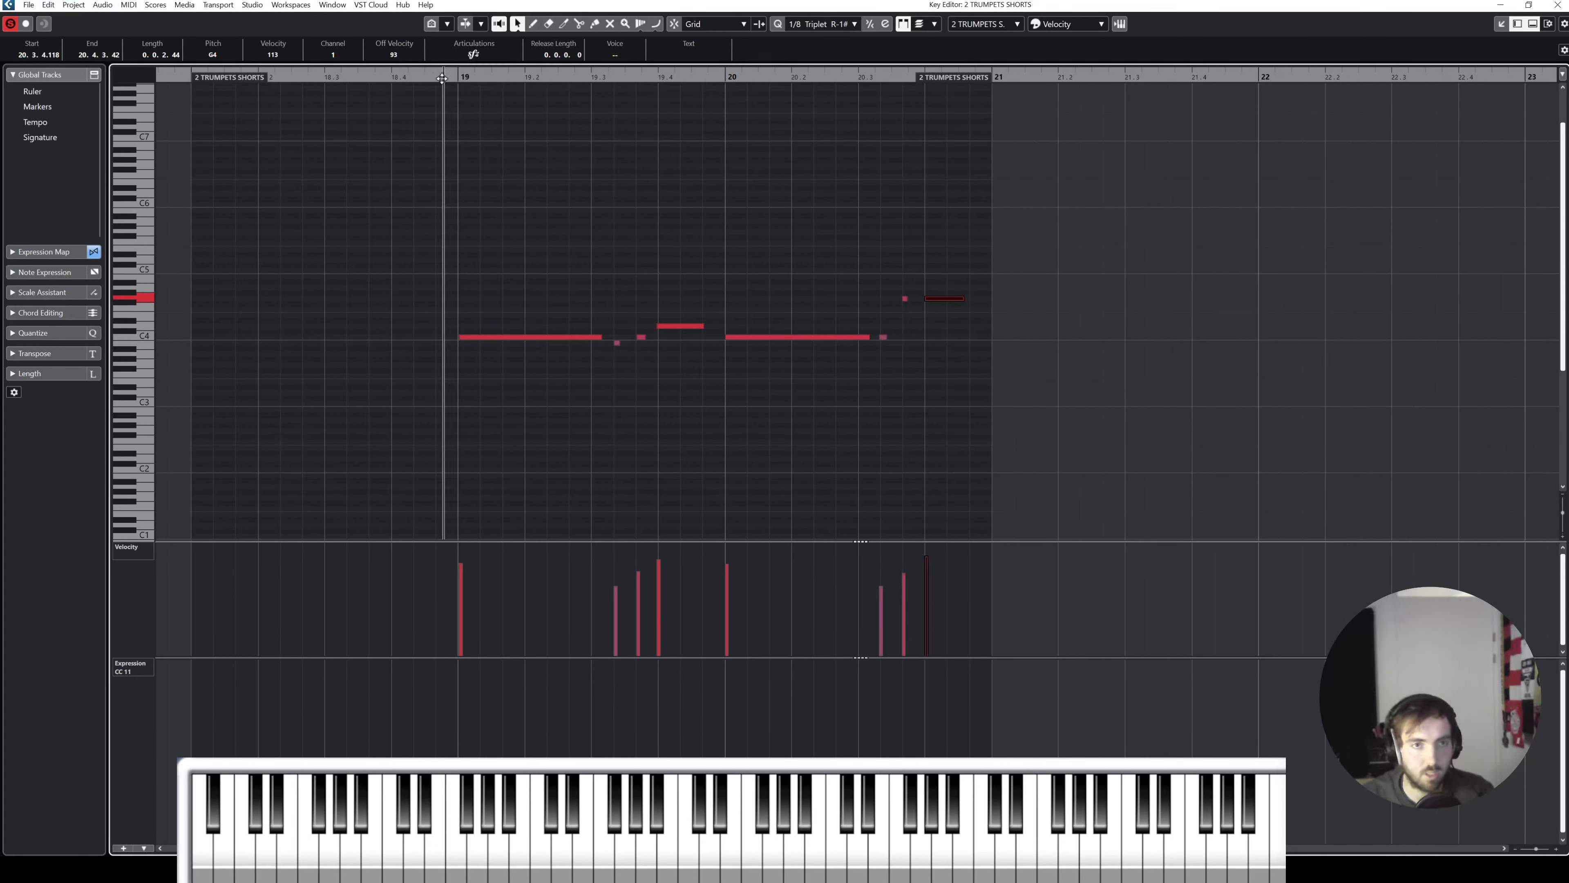
Step: Return to the project window and copy the 2 TRUMPETS SHORTS part covering bars 18 to 20 onto the TRUMPET SHORTS track
click(674, 153)
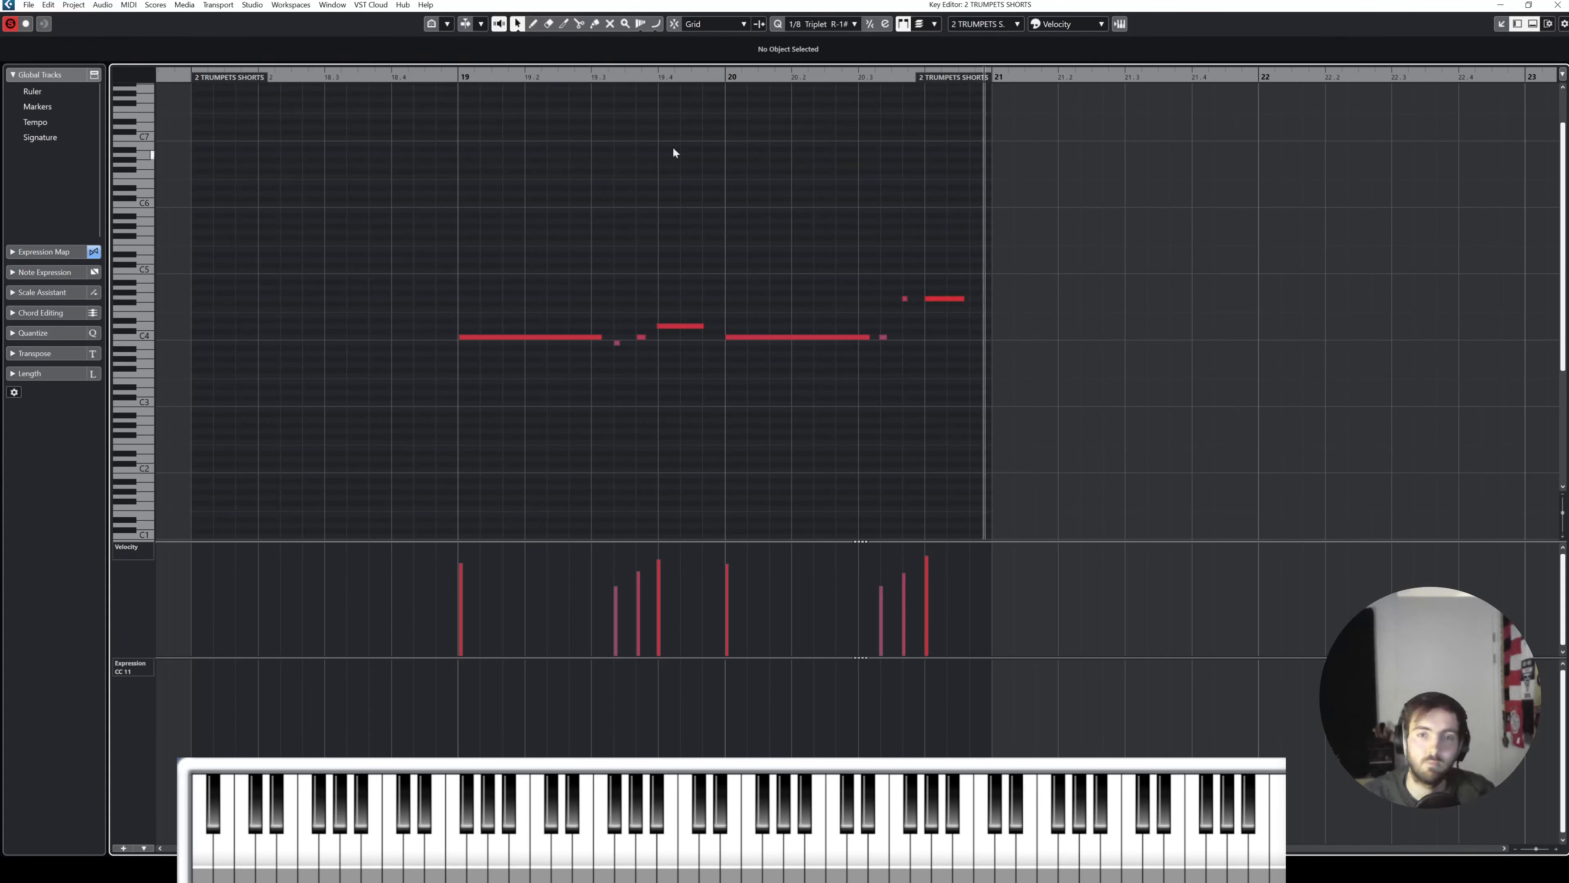
click(1557, 5)
right_click(640, 507)
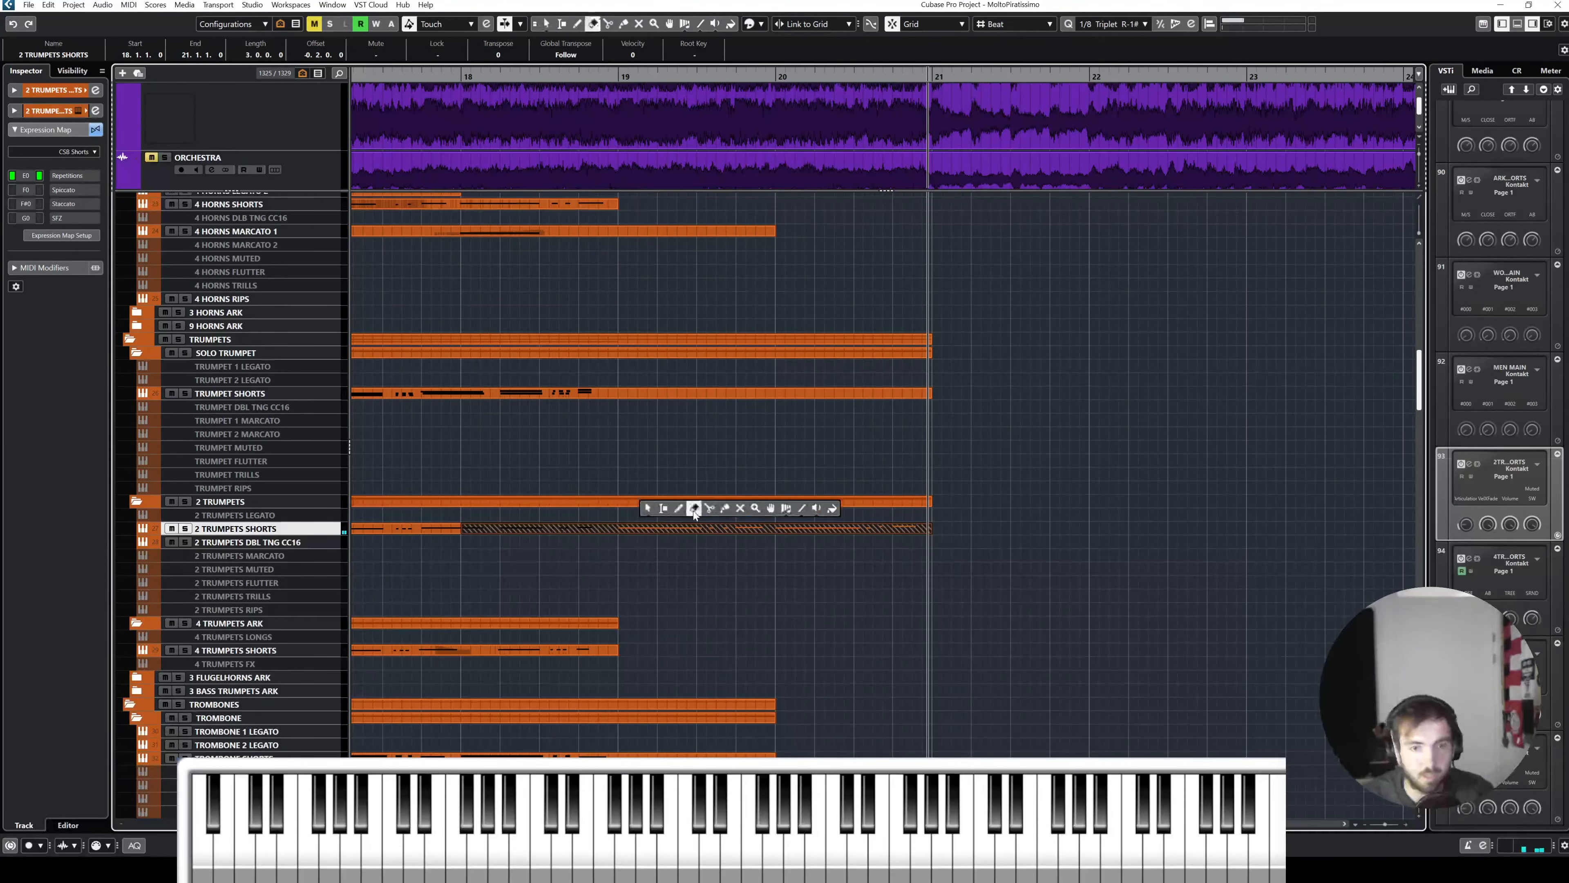
click(645, 510)
drag(620, 525, 622, 402)
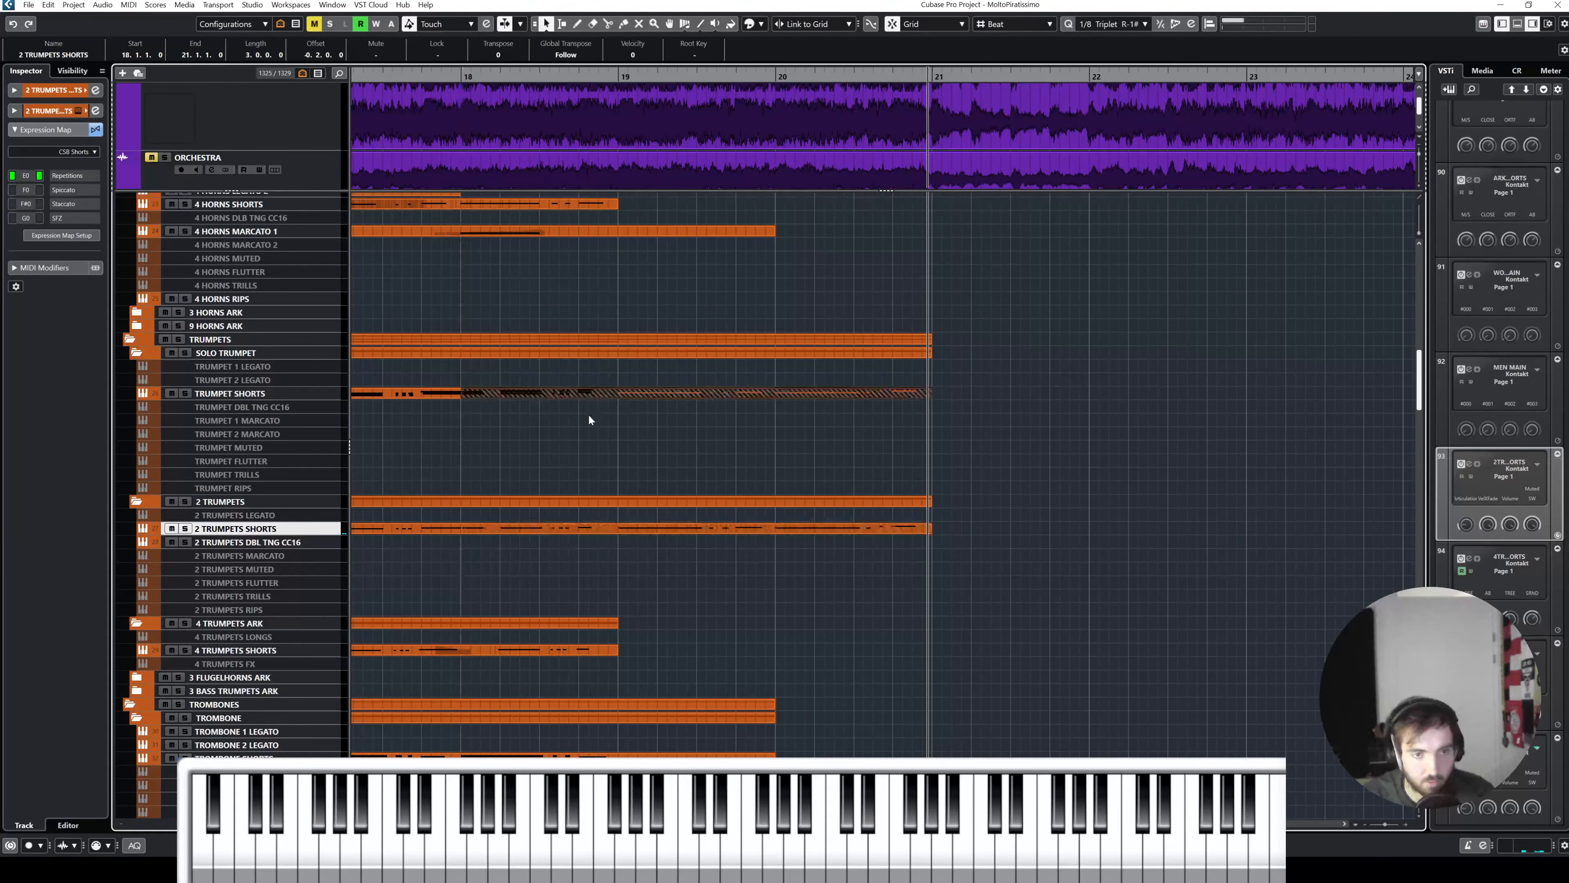
Step: Glue the part starting at bar 18 to its preceding part on both the 2 TRUMPETS SHORTS and TRUMPET SHORTS tracks
right_click(589, 417)
click(665, 418)
click(650, 528)
right_click(630, 527)
click(641, 528)
click(617, 427)
click(622, 396)
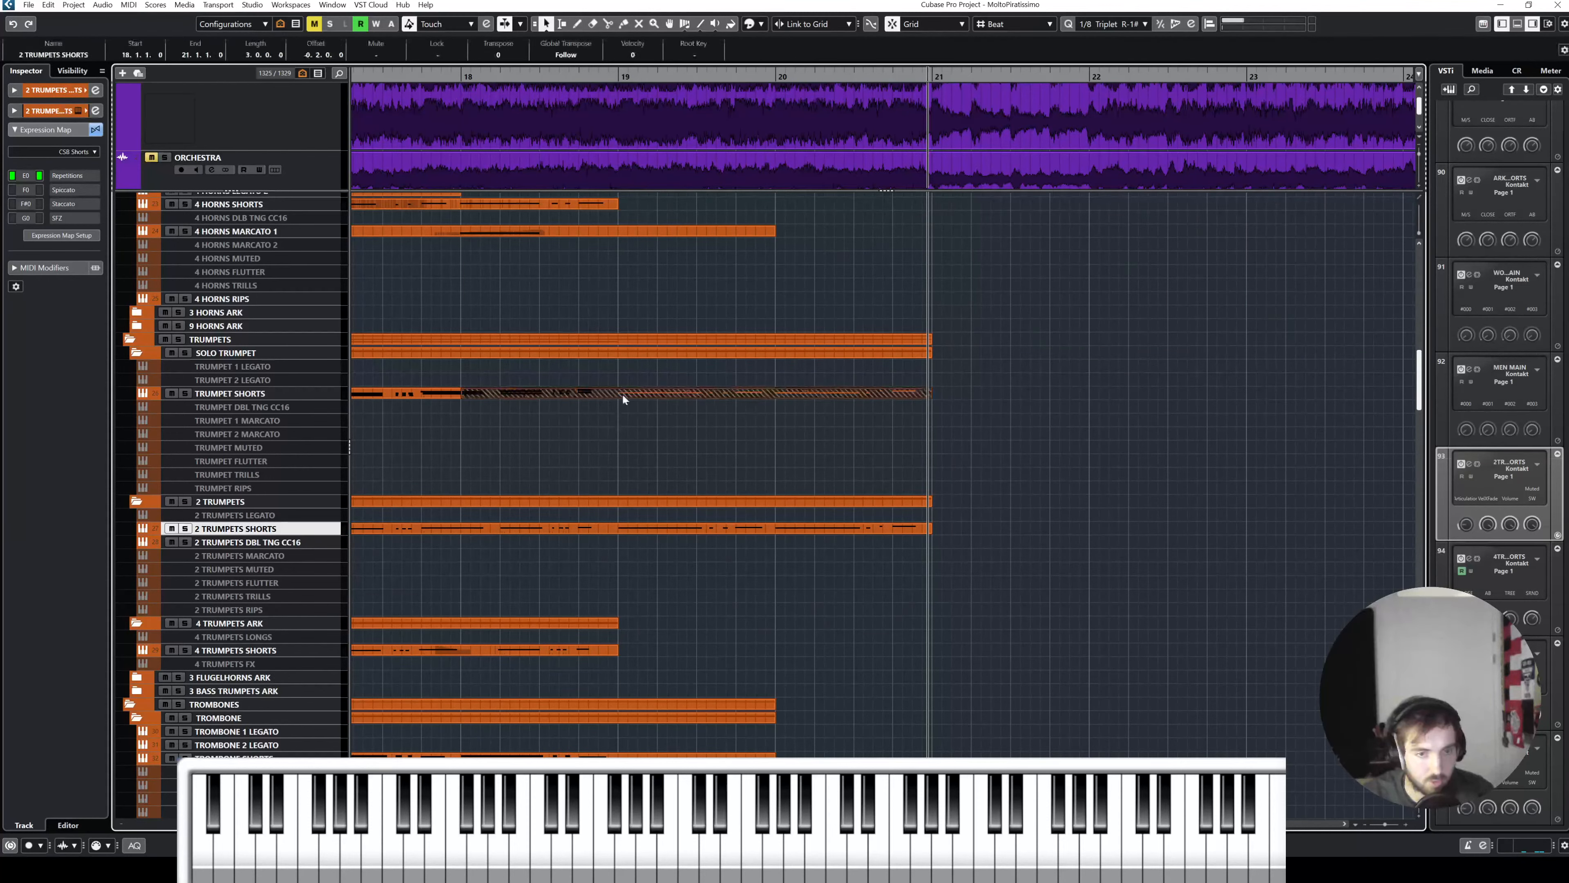
right_click(627, 397)
click(720, 396)
click(619, 390)
right_click(617, 393)
click(620, 395)
Step: In the TRUMPET SHORTS part, rework bar 19's copied phrase into two lower voices, with the long notes on G3 and E3
double_click(618, 396)
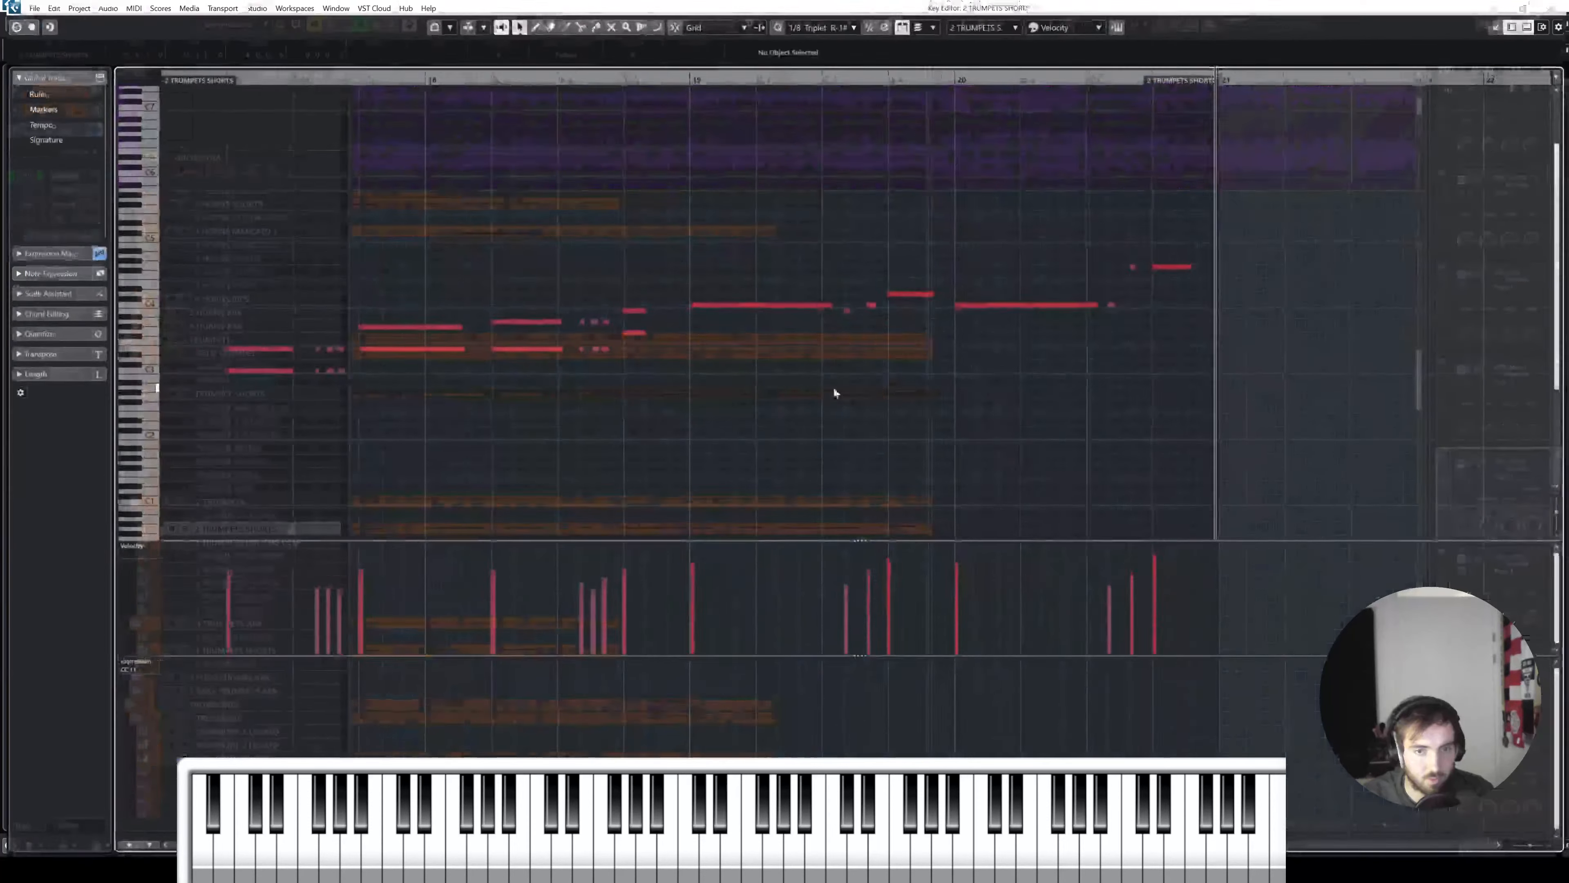
scroll(532, 241, right, 4)
drag(532, 249, 624, 317)
key(Up)
key(Up)
key(Up)
key(shift+Down)
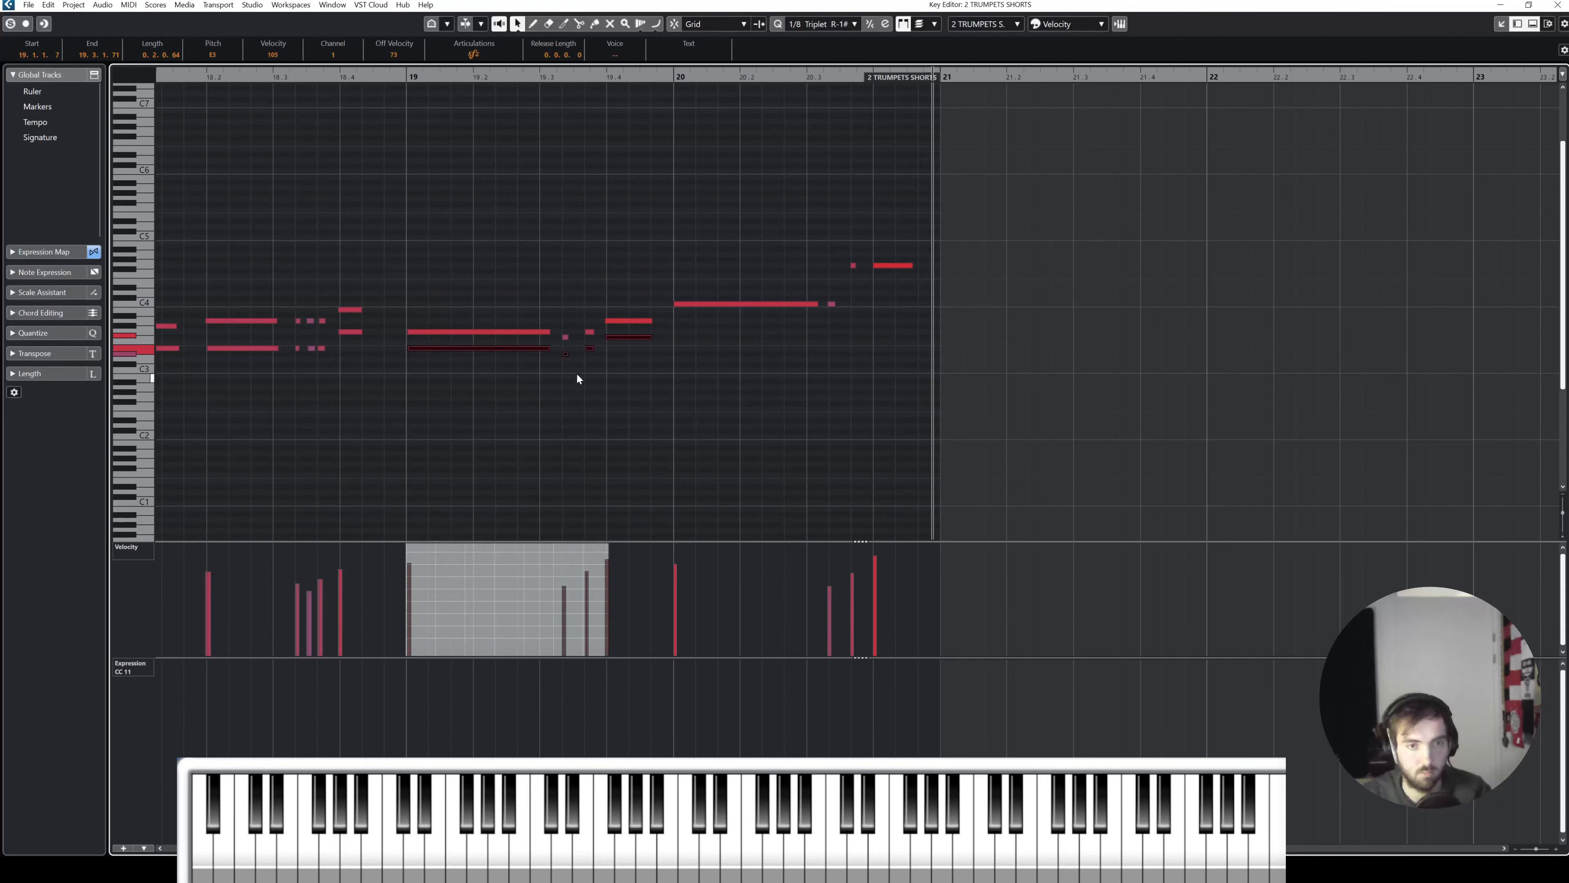
Step: Voice bar 19's short notes as G3 over D3 and G3 over E3, and its closing chord as B3 over G3
click(566, 348)
click(590, 349)
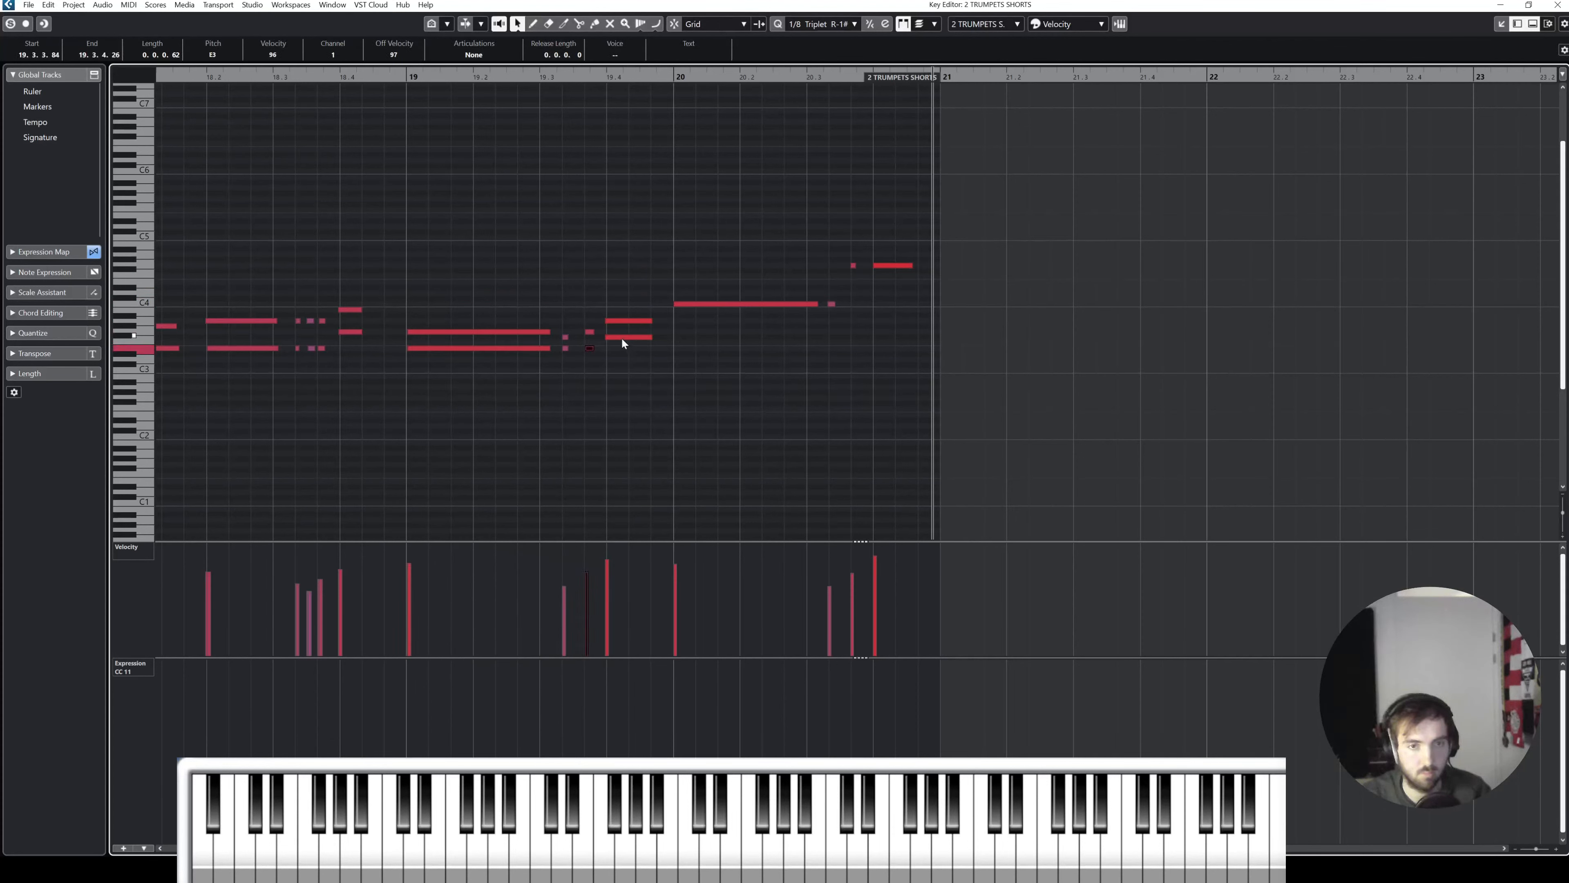
click(512, 334)
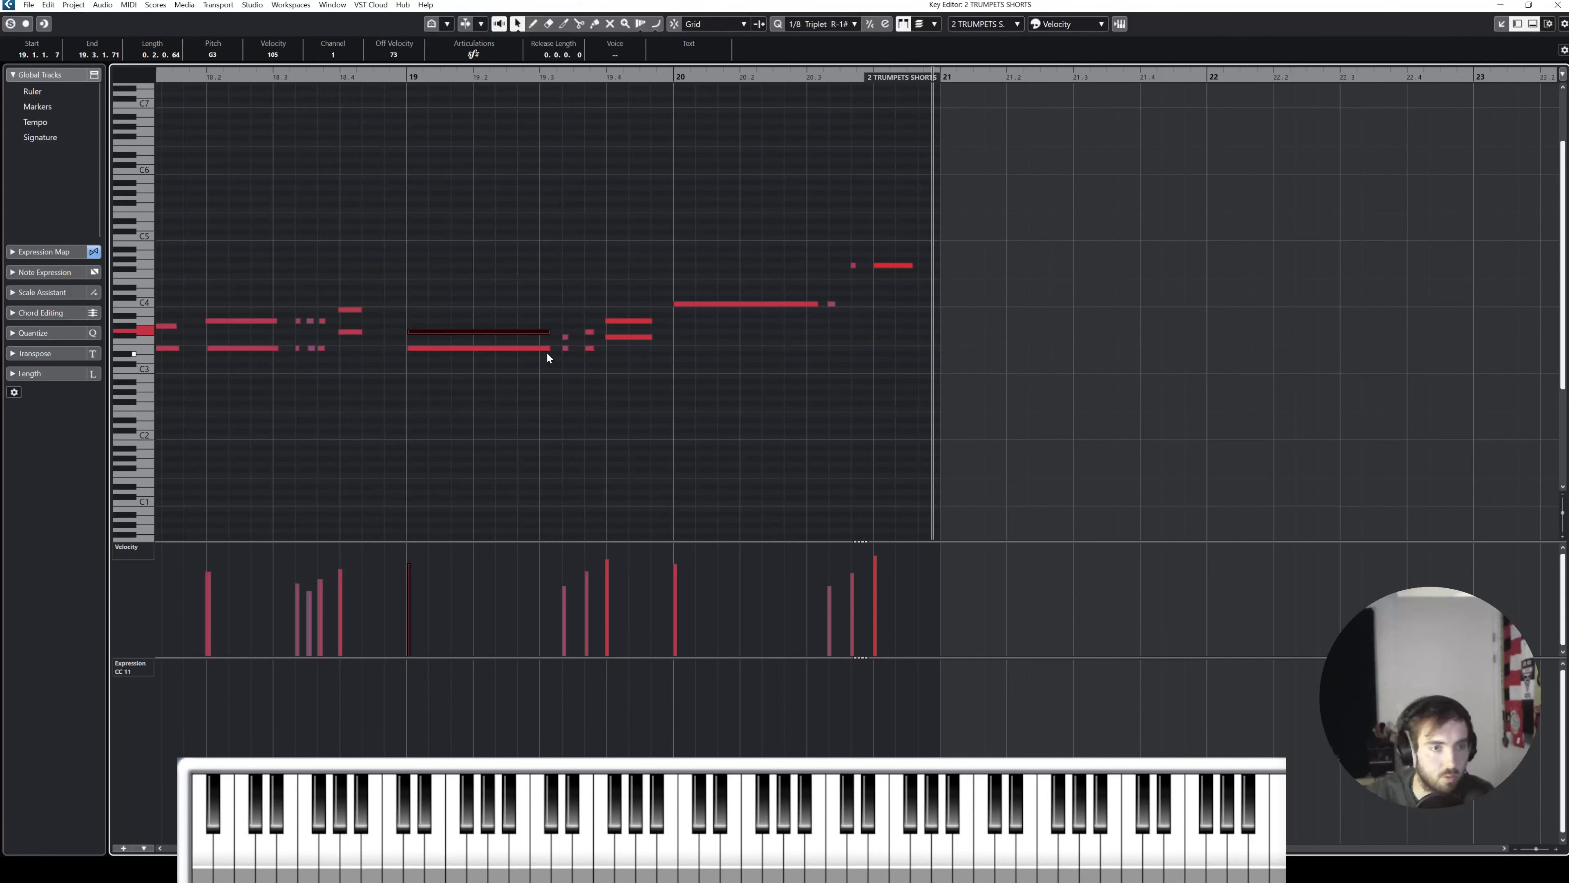
click(627, 321)
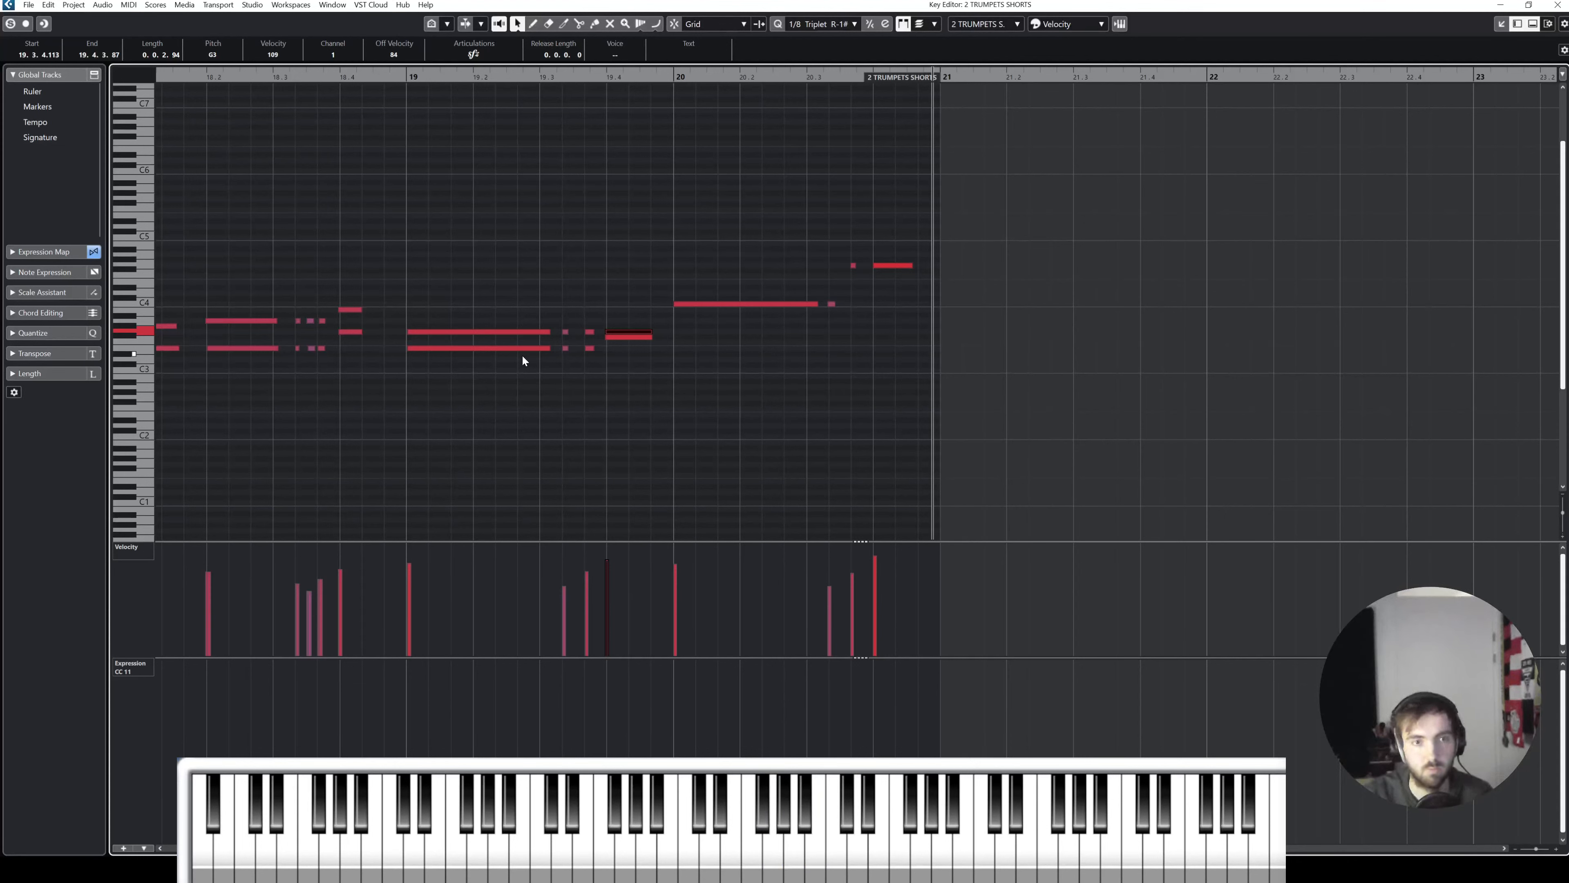
click(483, 347)
drag(574, 354, 560, 342)
key(Down)
key(Down)
drag(600, 357, 587, 347)
click(621, 333)
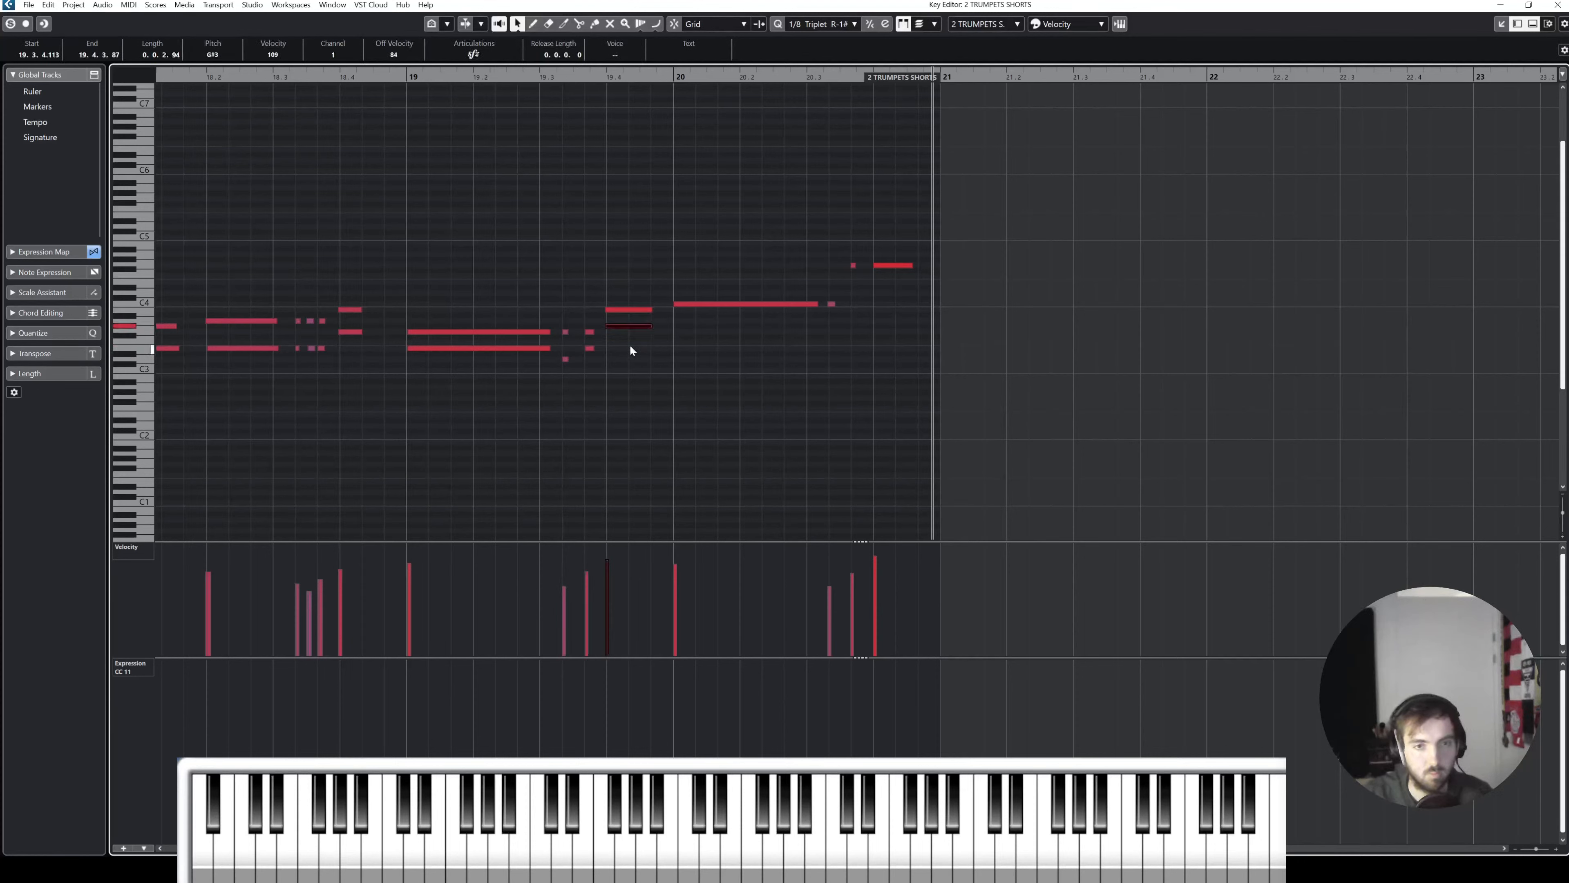
Step: Open both trumpet parts together in the key editor and listen to their combined harmony in bar 19
key(Escape)
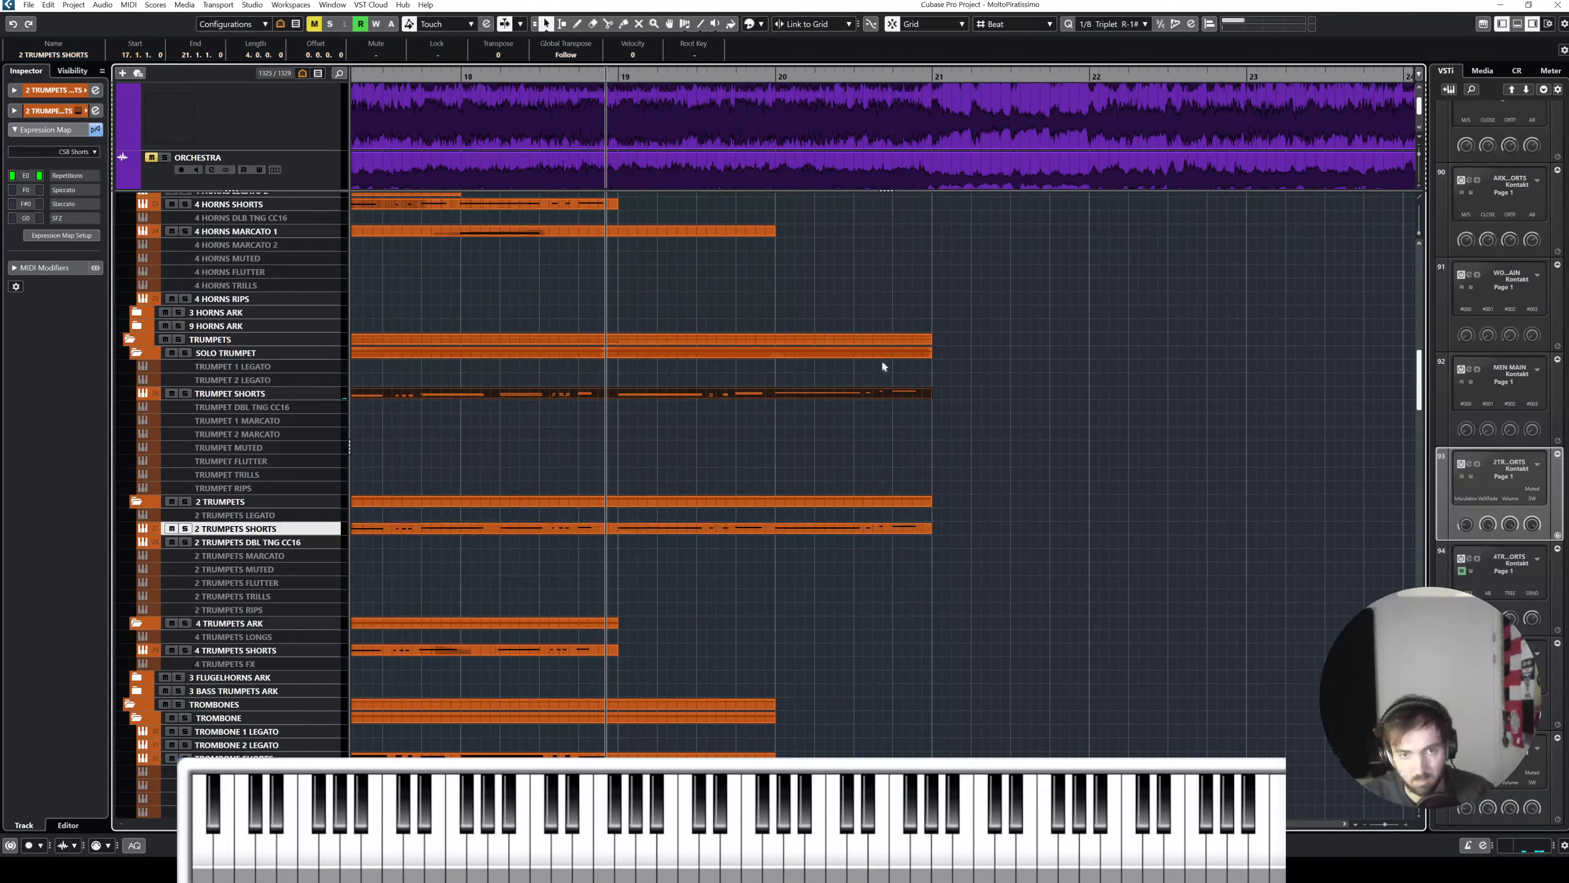
double_click(882, 528)
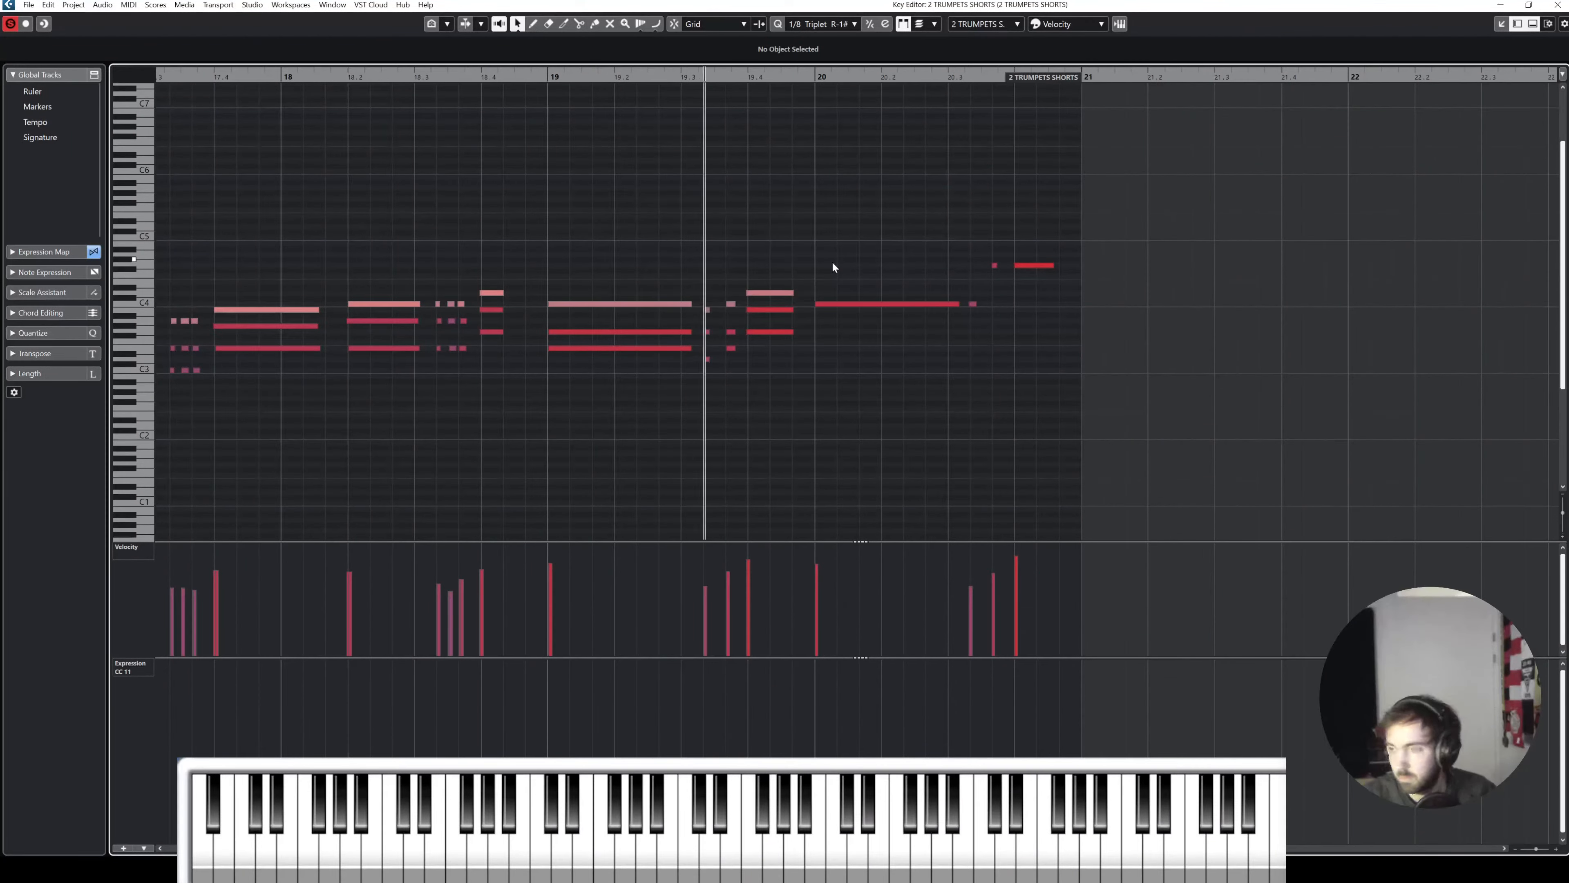
click(1559, 5)
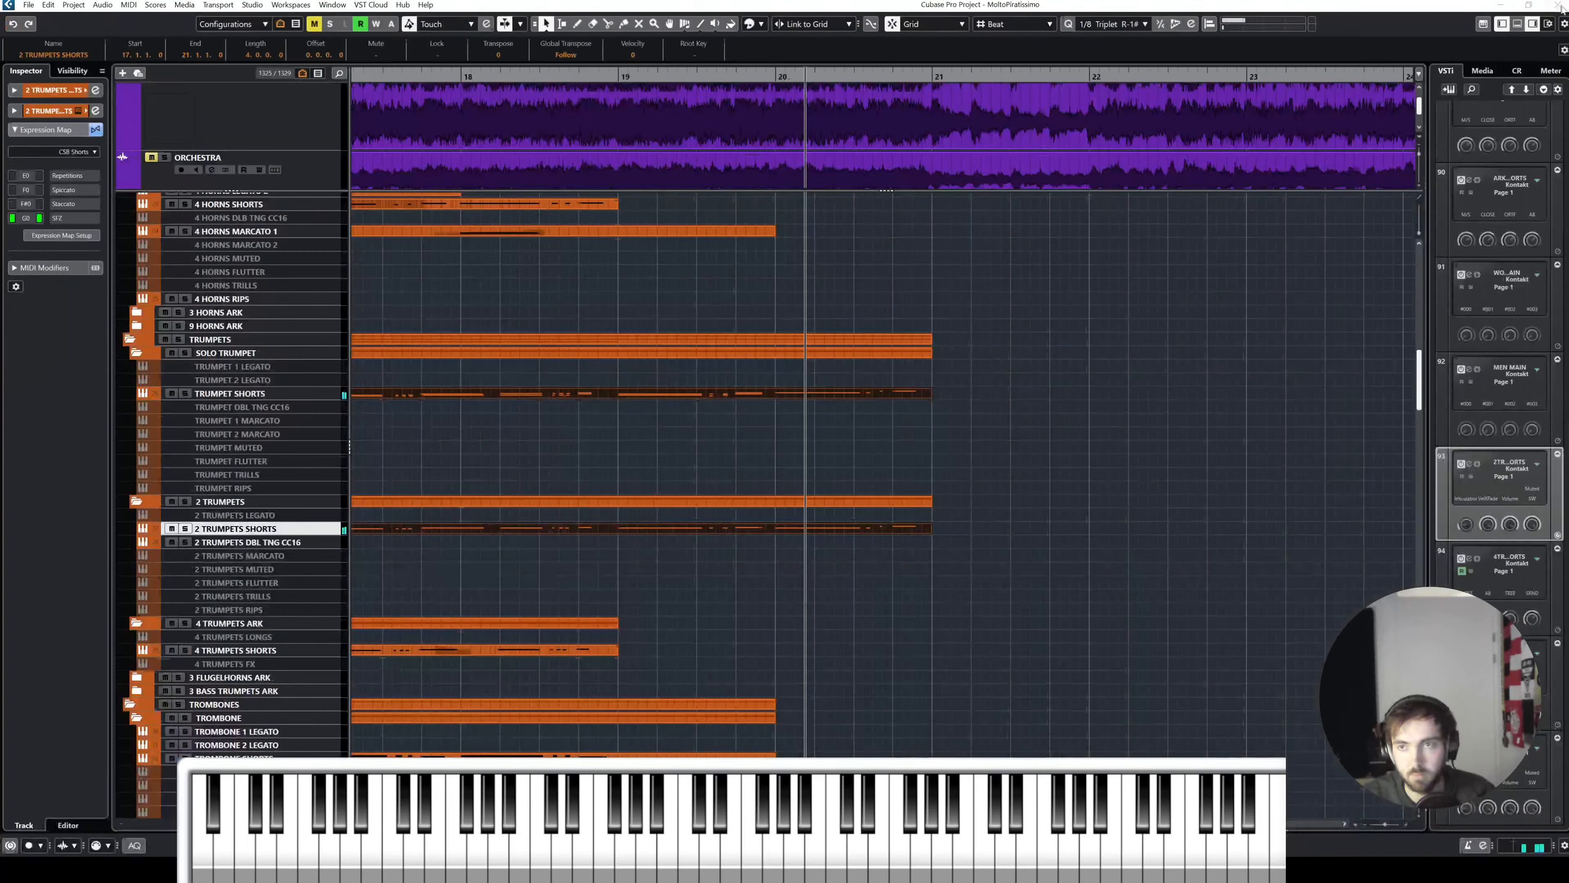
Step: In the TRUMPET SHORTS part, add a second voice to bar 20 a fourth below the copied notes
click(826, 378)
double_click(831, 396)
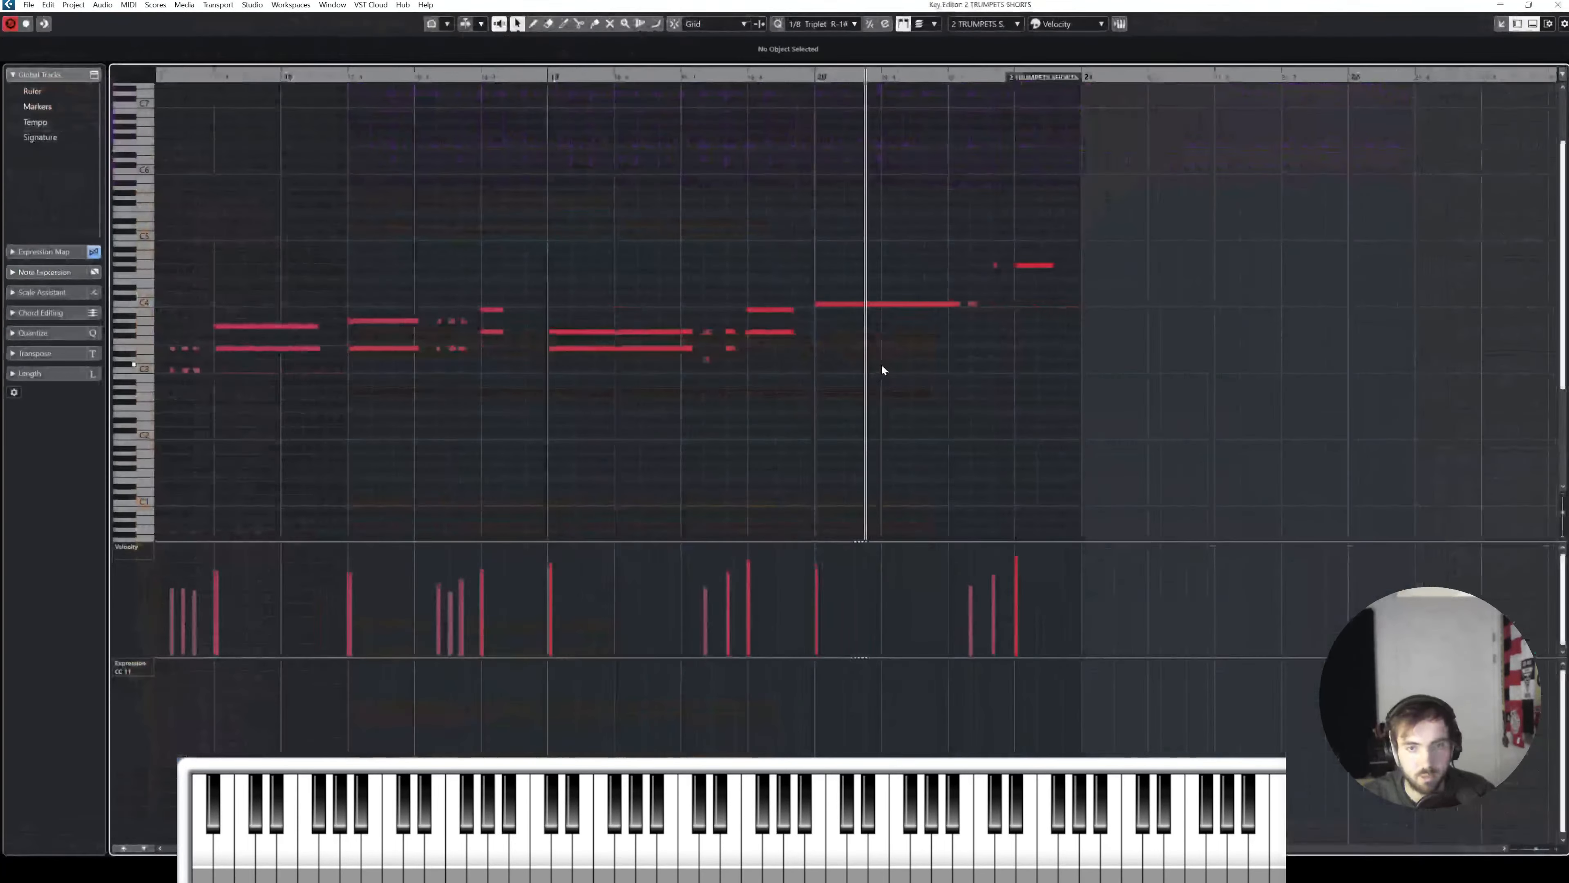
click(855, 306)
drag(869, 263, 1023, 312)
Step: Transpose bar 20's upper long note and first short note from C4 to E3, beneath the G3 voice
drag(908, 303, 977, 311)
click(905, 287)
key(Up)
key(Up)
key(Up)
key(Up)
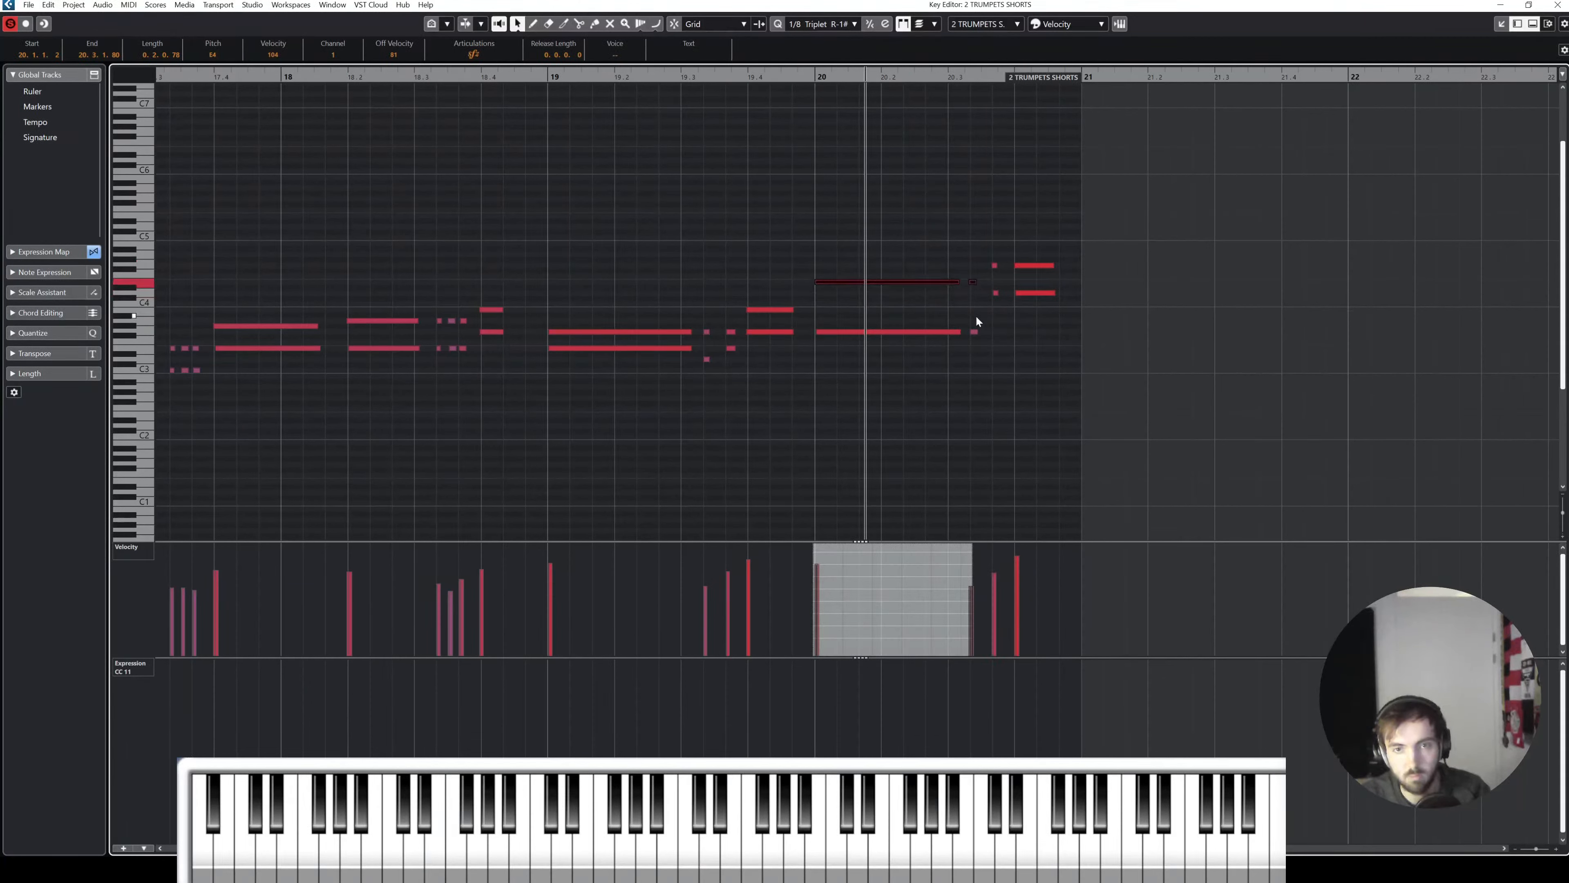
key(shift+Down)
click(975, 332)
click(973, 348)
Step: Transpose the last two notes of each voice in bar 20 so the chords become C4 over G3
click(992, 303)
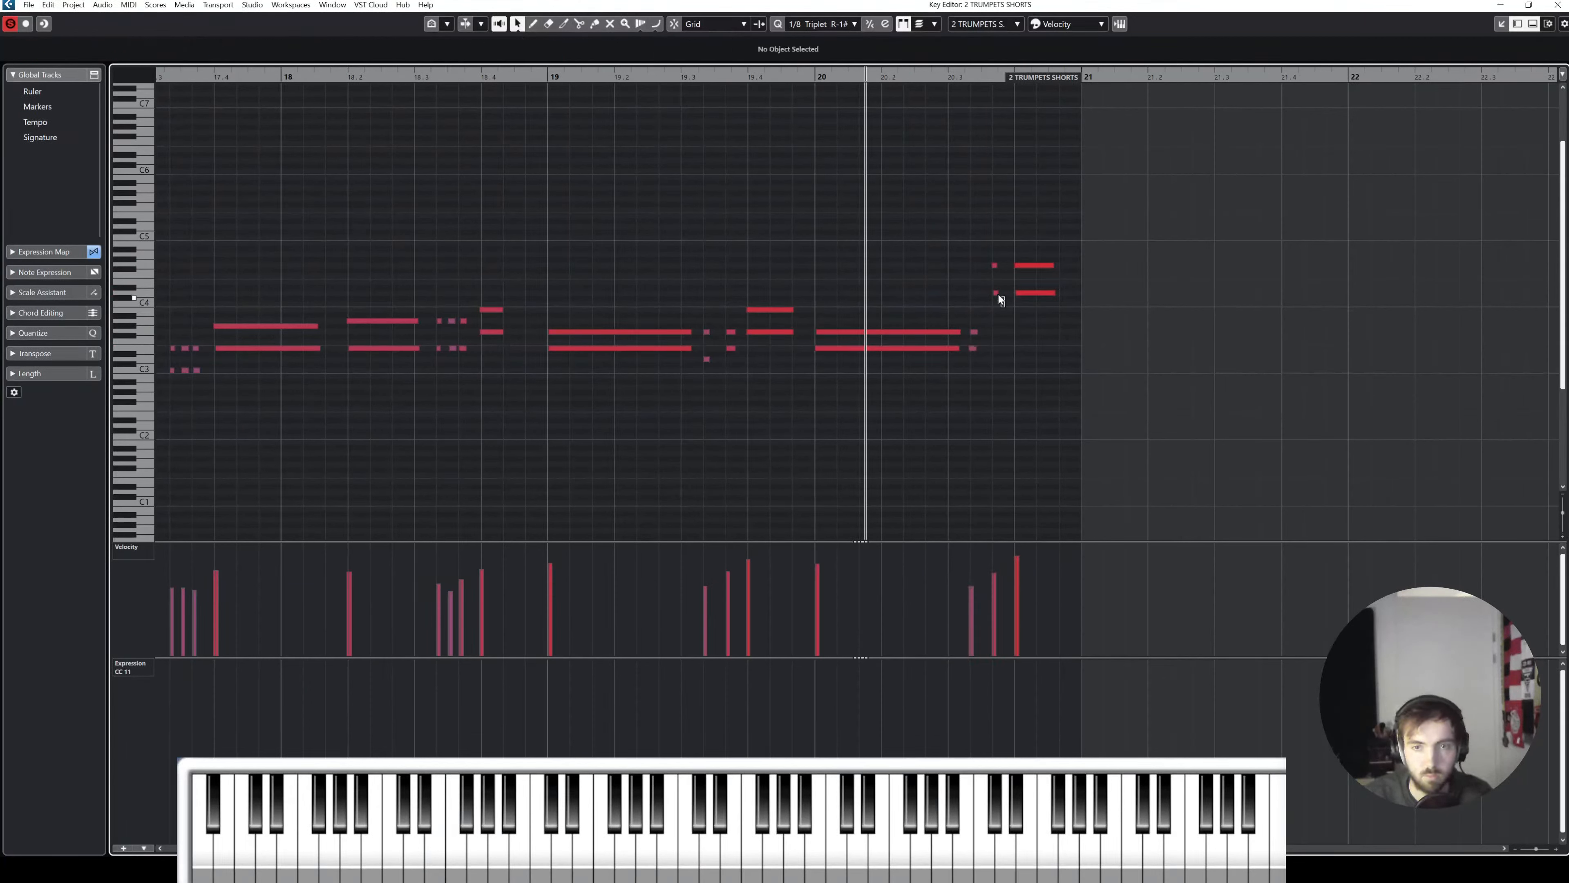
click(996, 294)
drag(984, 287, 989, 250)
key(Down)
key(Down)
key(shift+Down)
Step: Play back the trumpet voicings from the start of bar 19 and return to the project window
key(space)
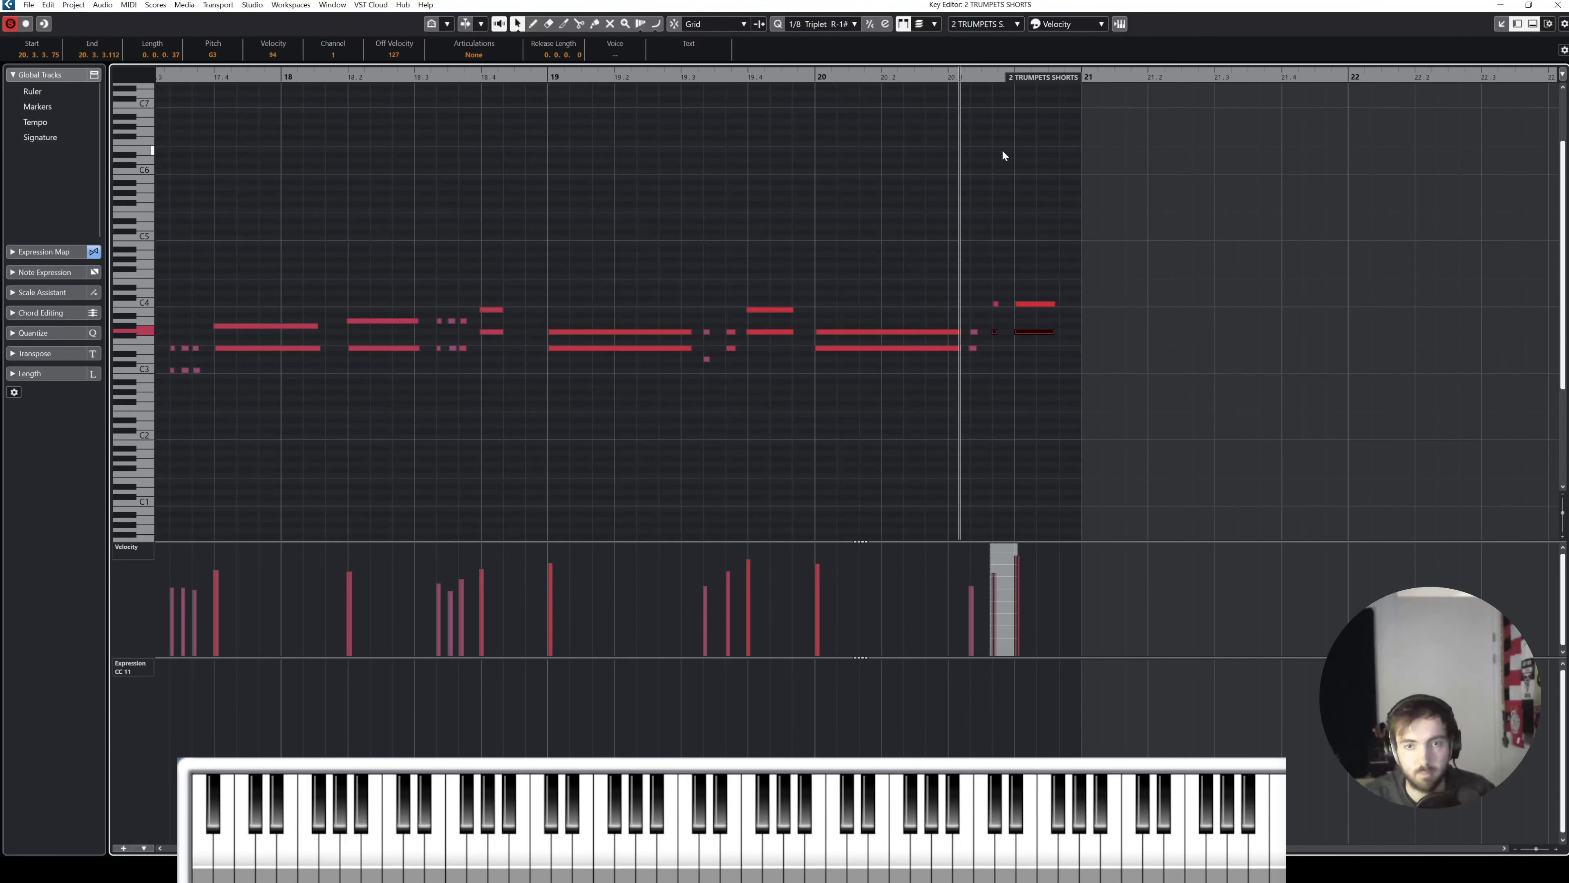
click(583, 77)
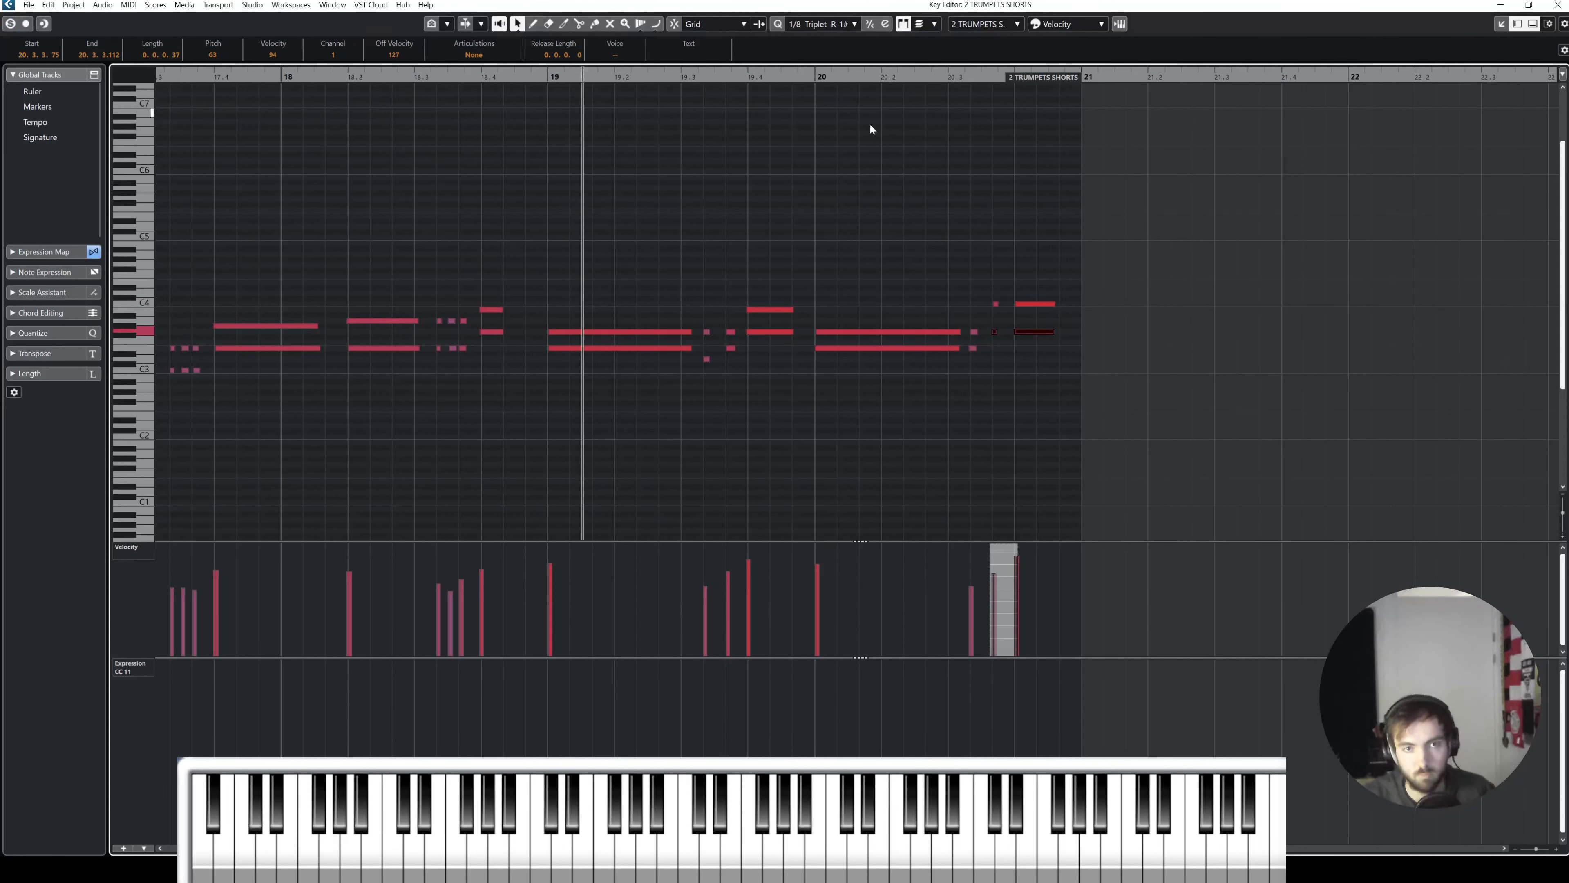
key(space)
key(Return)
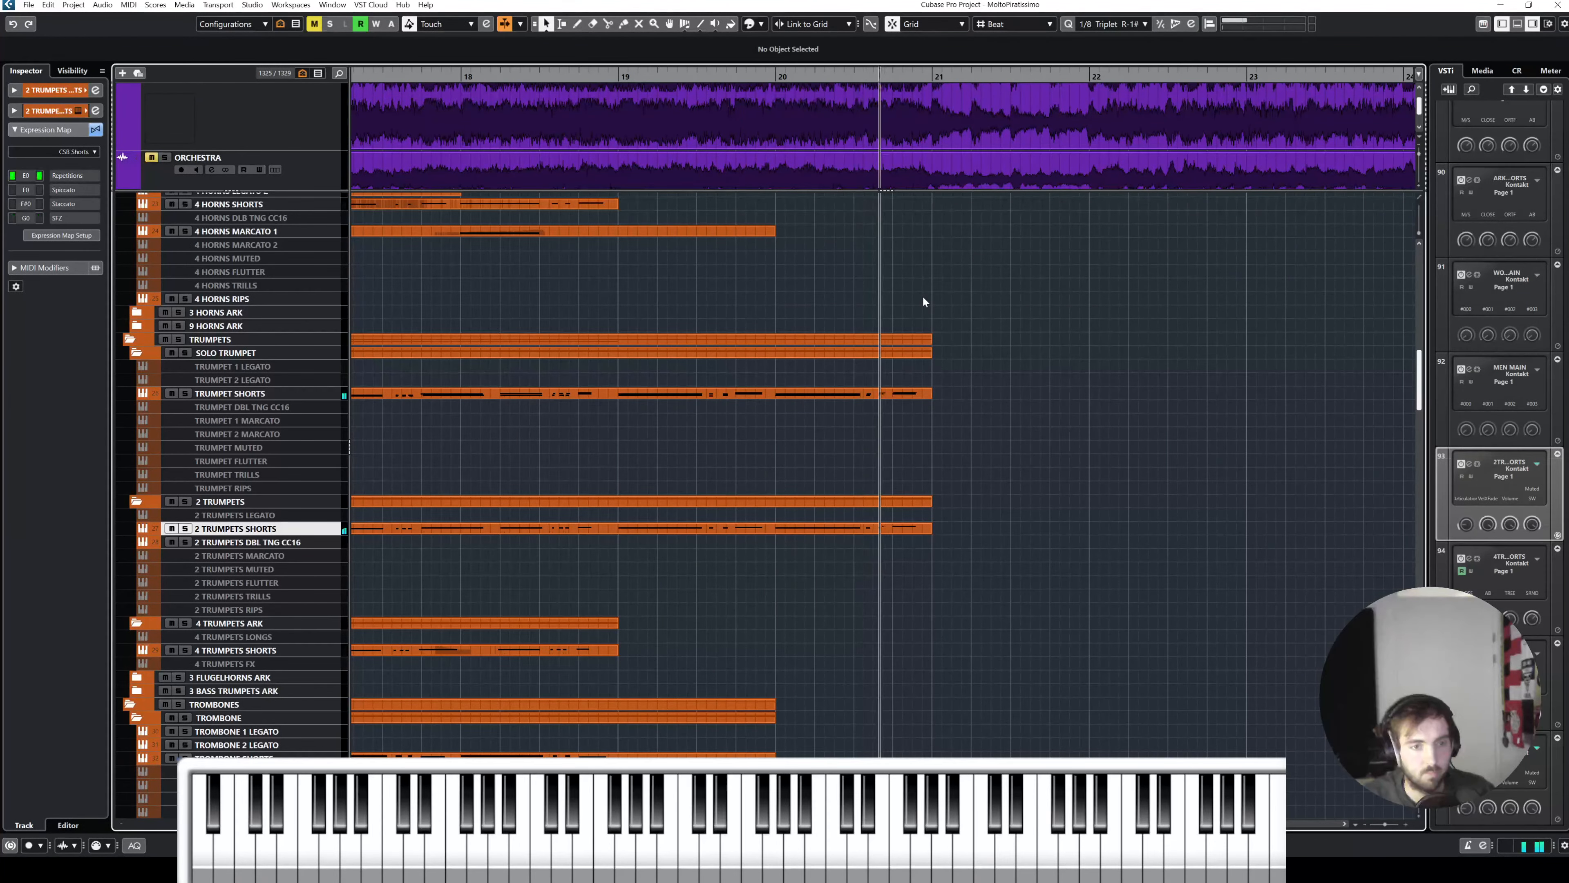
Step: Try raising the last two upper notes of bar 20 to D4 in the TRUMPET SHORTS part and audition them from bar 20
double_click(914, 394)
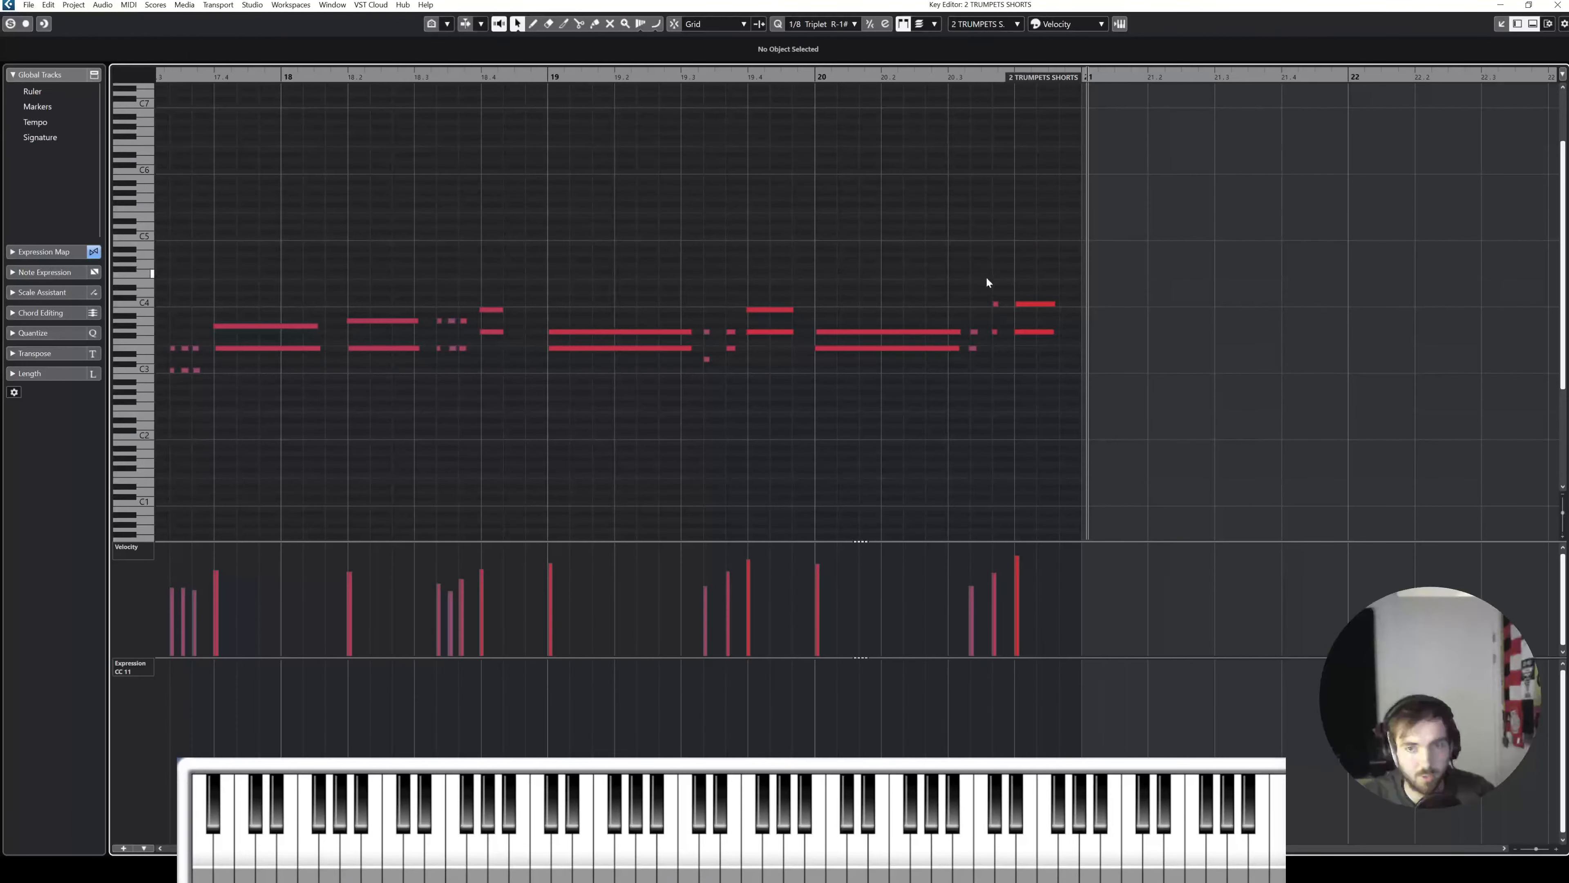
drag(1055, 315, 968, 289)
key(Up)
key(Up)
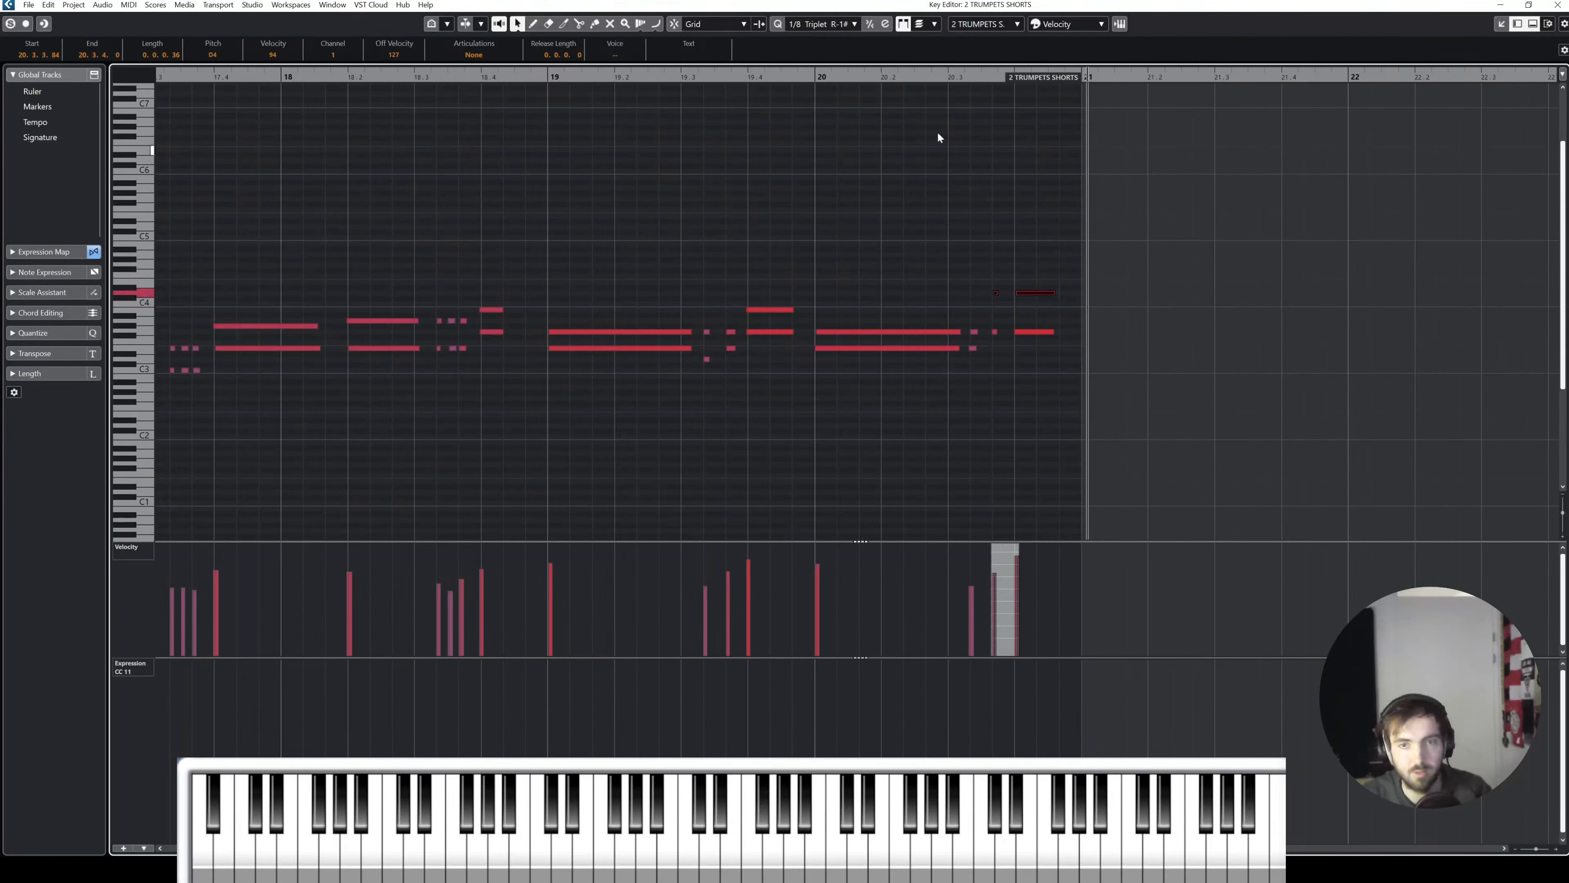
click(849, 76)
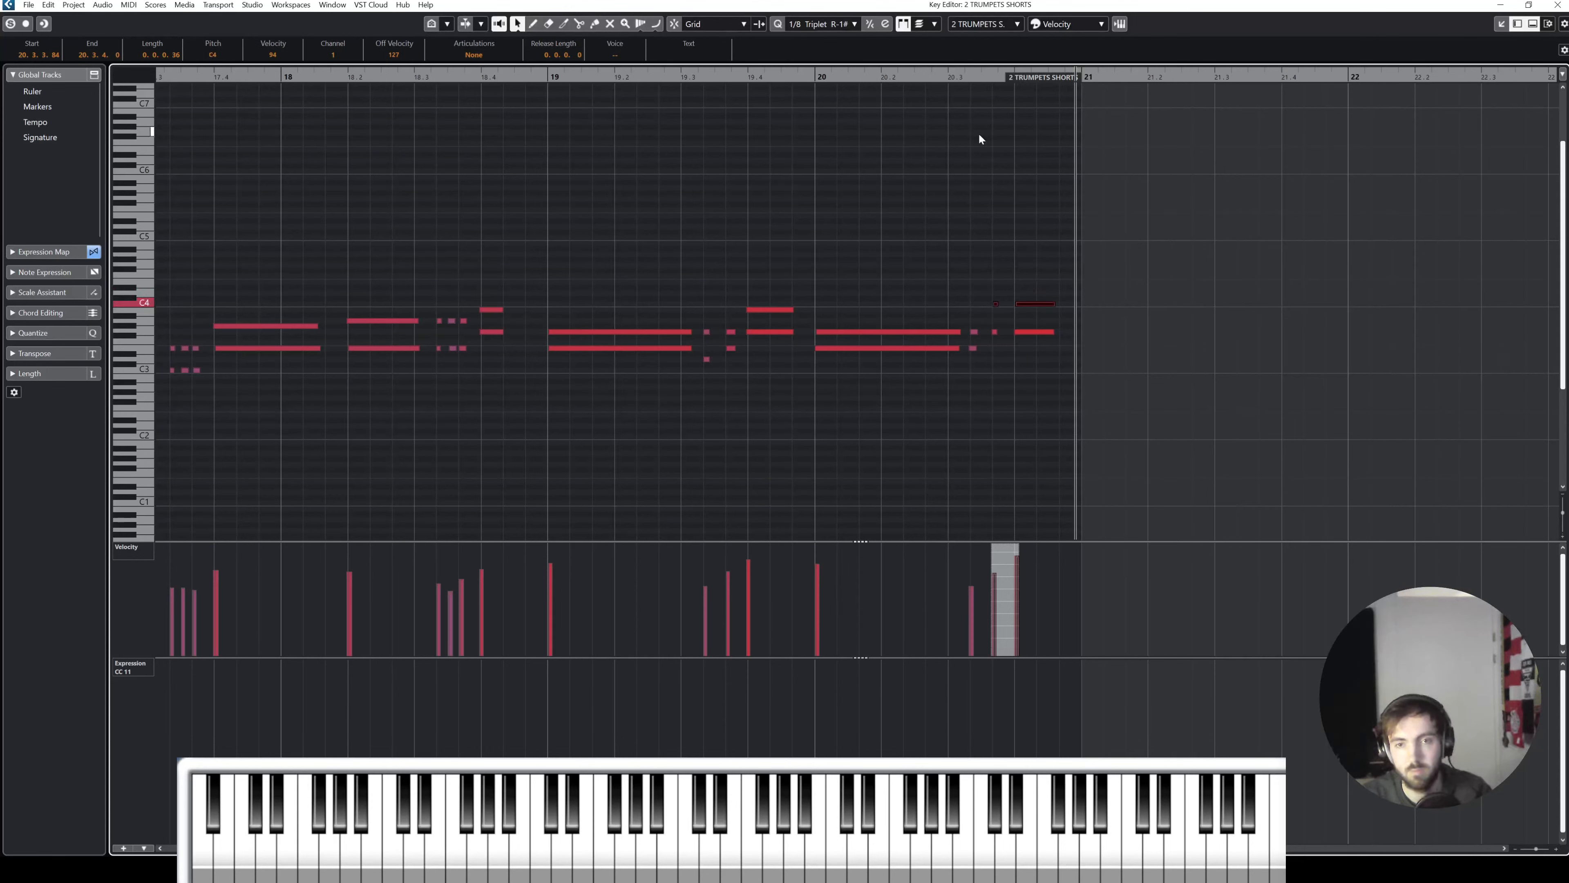
click(1558, 5)
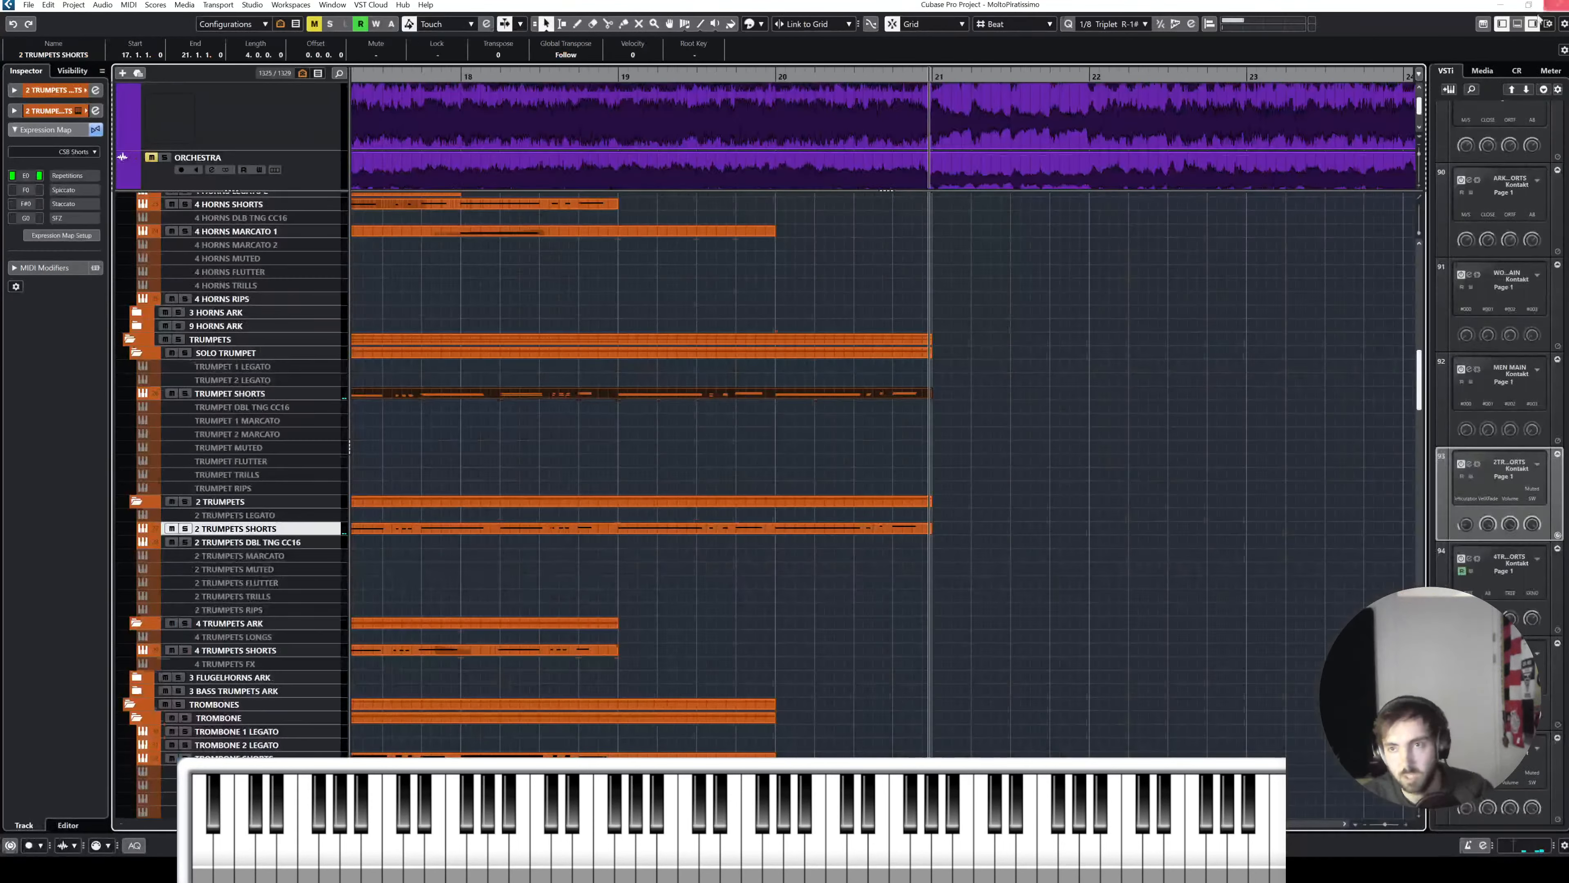
Step: Solo the ORCHESTRA reference track, listen to bars 19 and 20, and switch the solo off again
click(777, 260)
click(331, 180)
key(s)
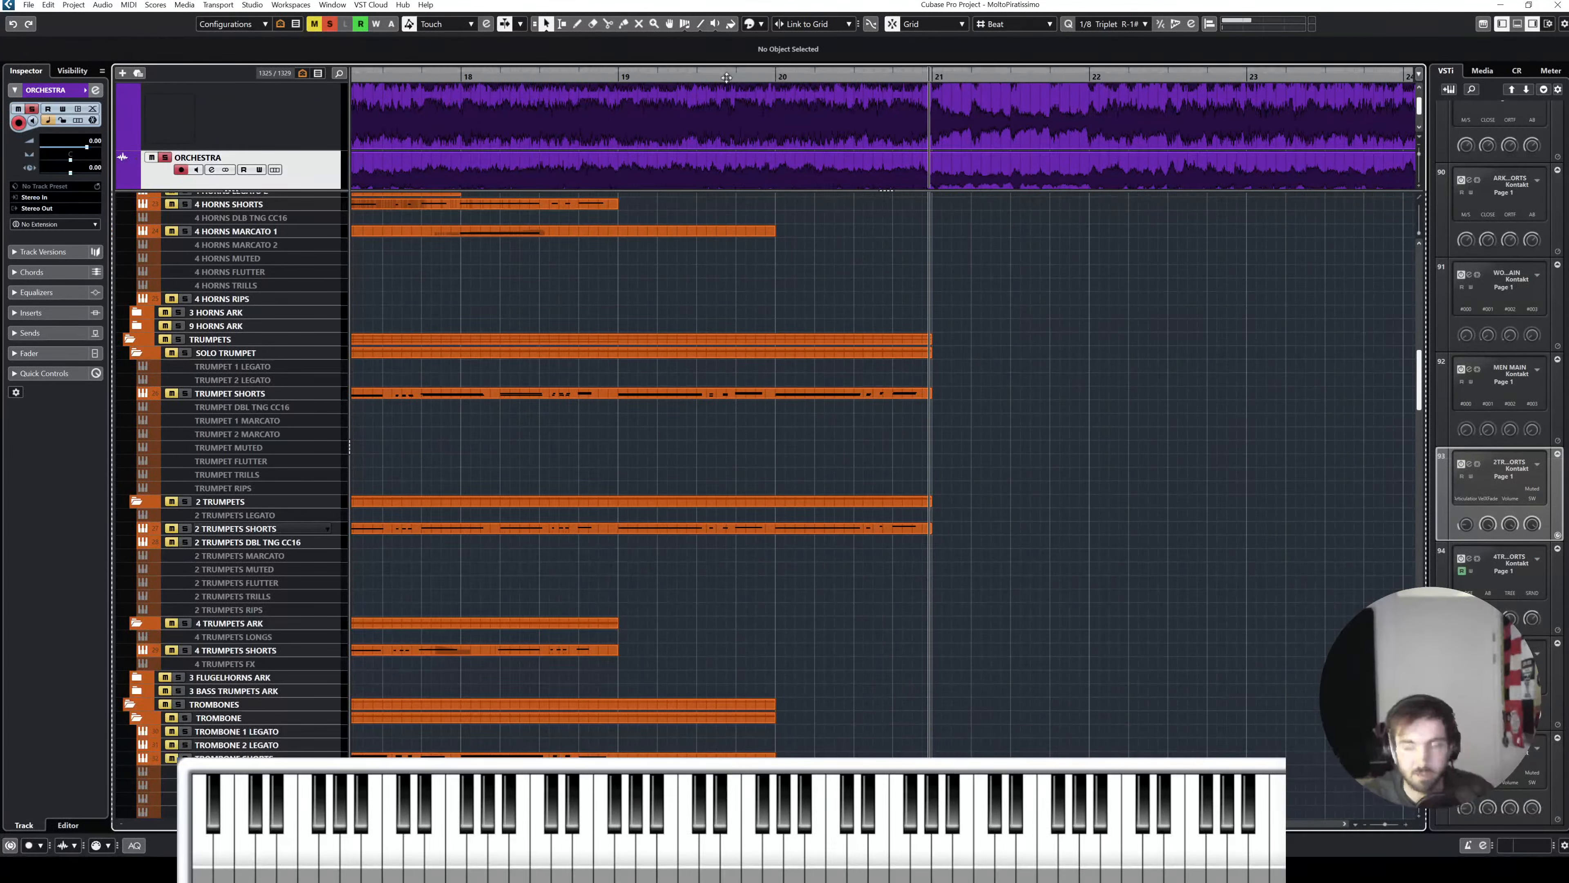
key(space)
drag(726, 77, 629, 74)
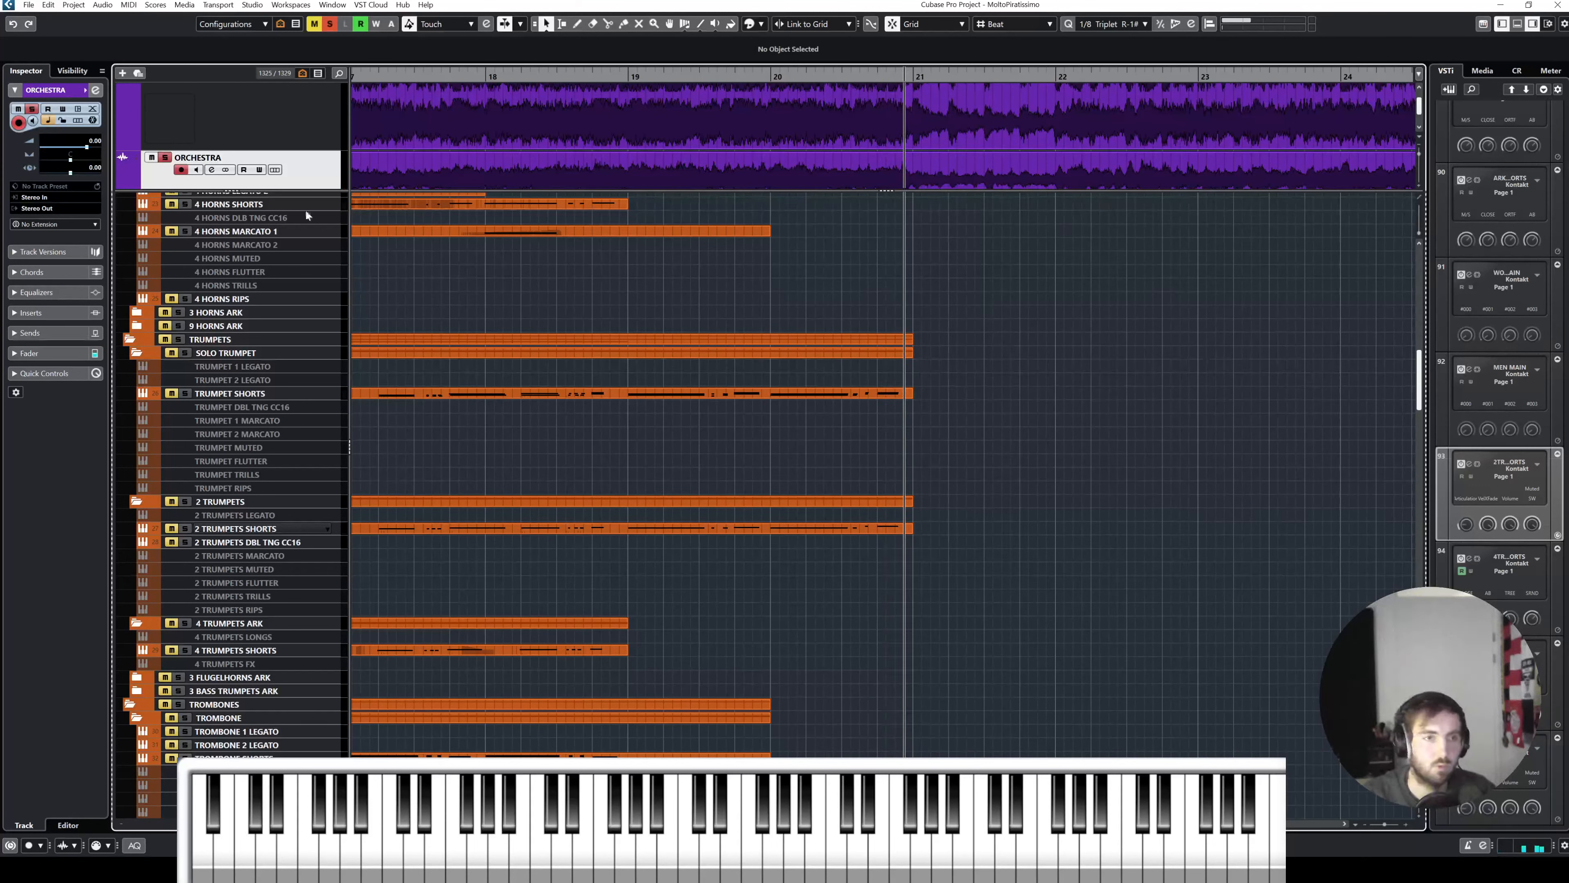
key(s)
Step: Delete the two upper C4 notes at the end of bar 20 in the TRUMPET SHORTS part
click(284, 526)
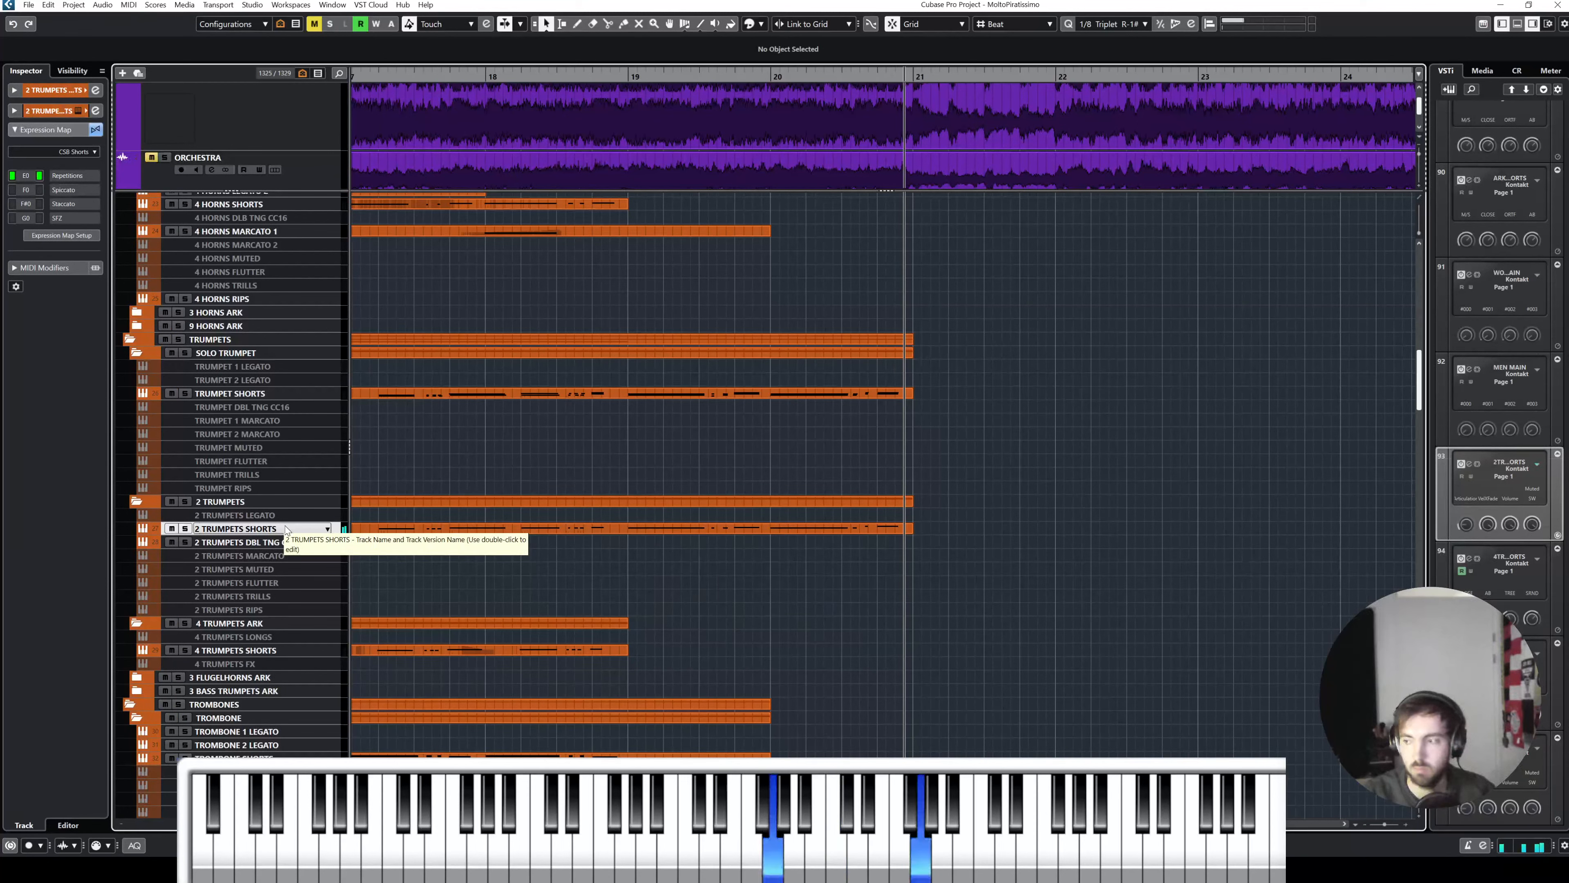
double_click(885, 393)
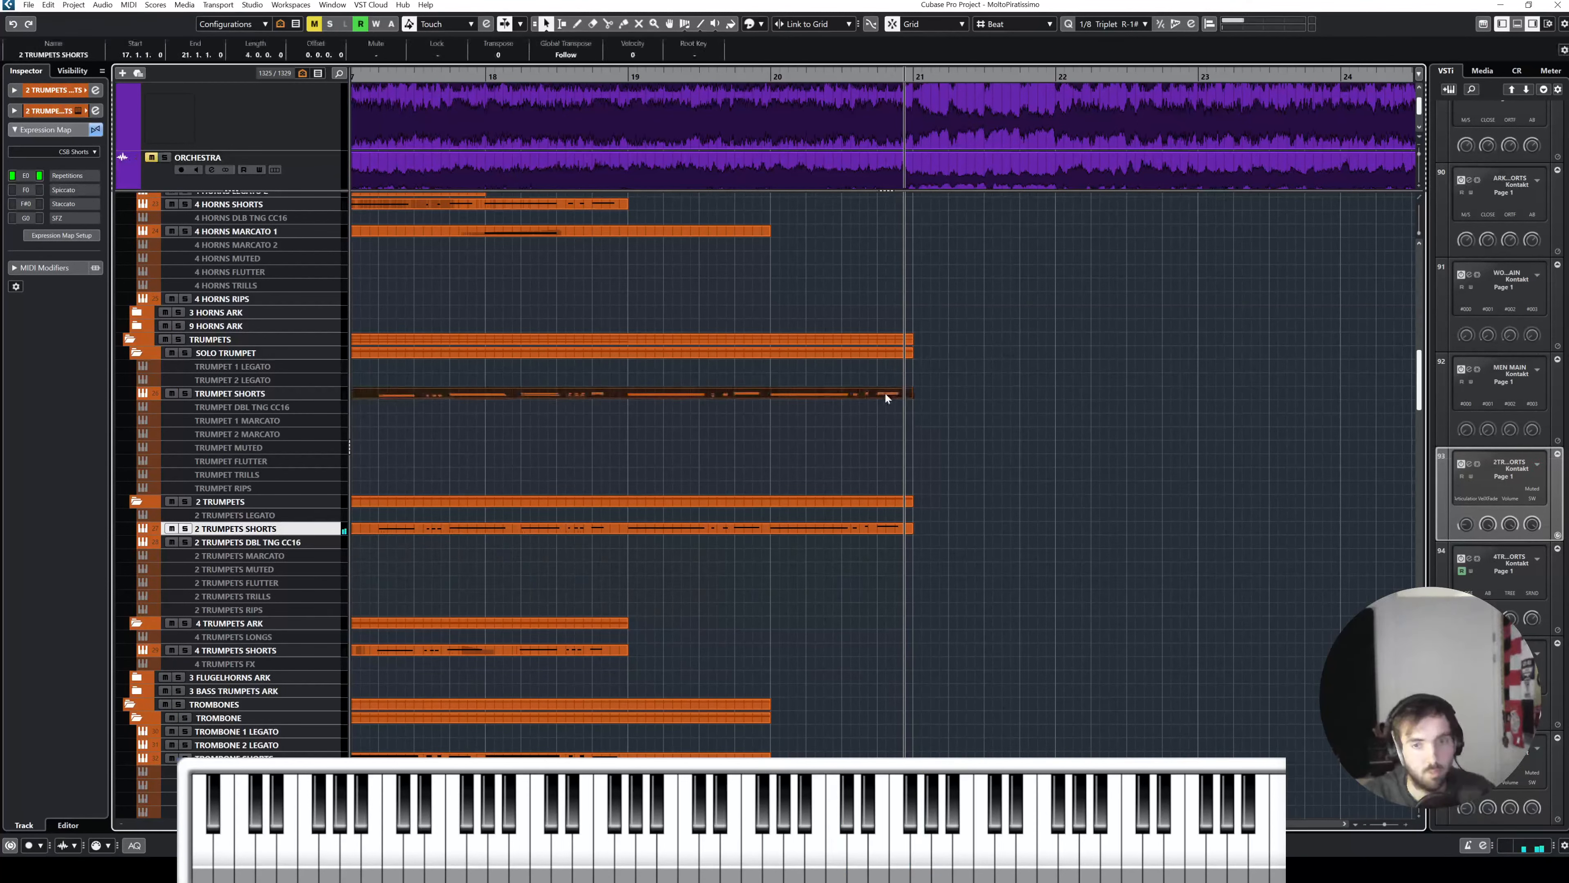
drag(975, 316, 1034, 291)
key(Delete)
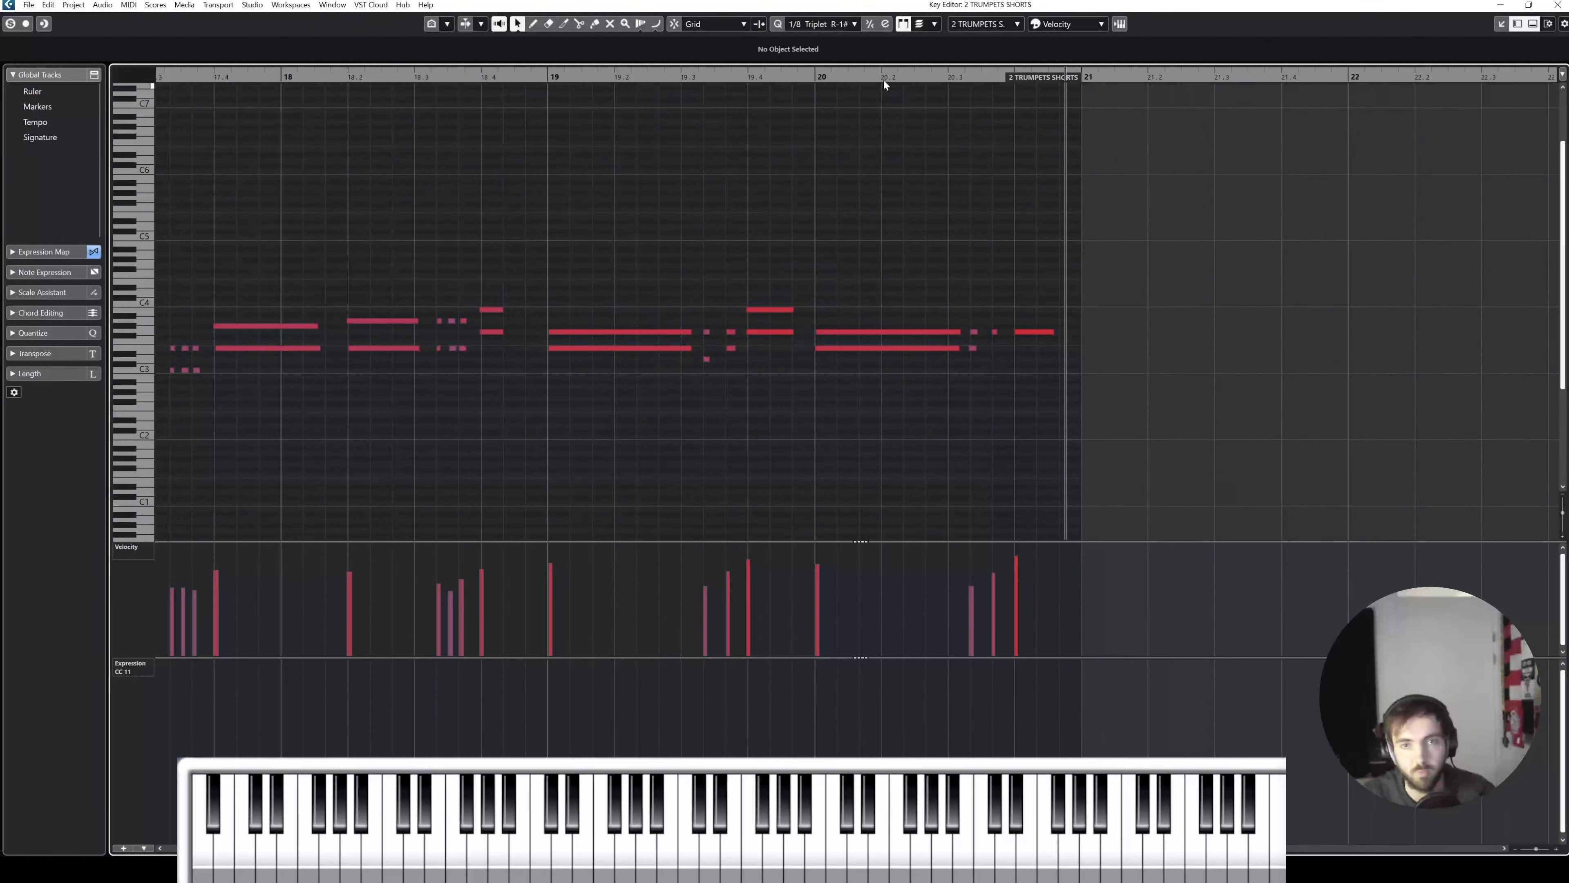
Step: Play back the edited trumpet part from bar 20 and close the key editor
click(828, 81)
key(s)
key(space)
key(space)
key(s)
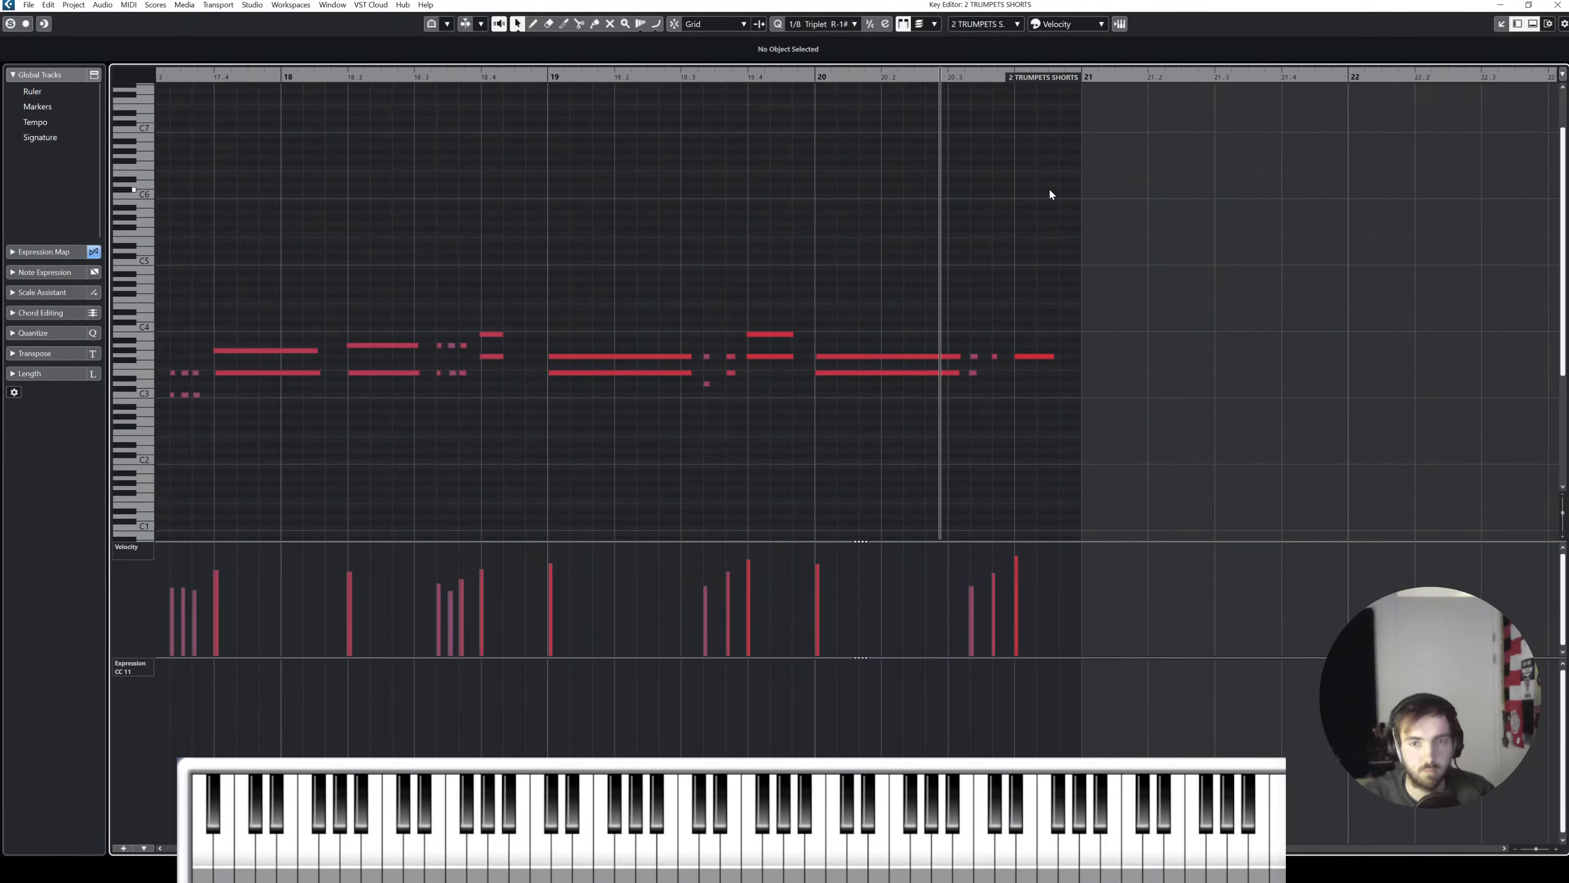
key(space)
click(1558, 5)
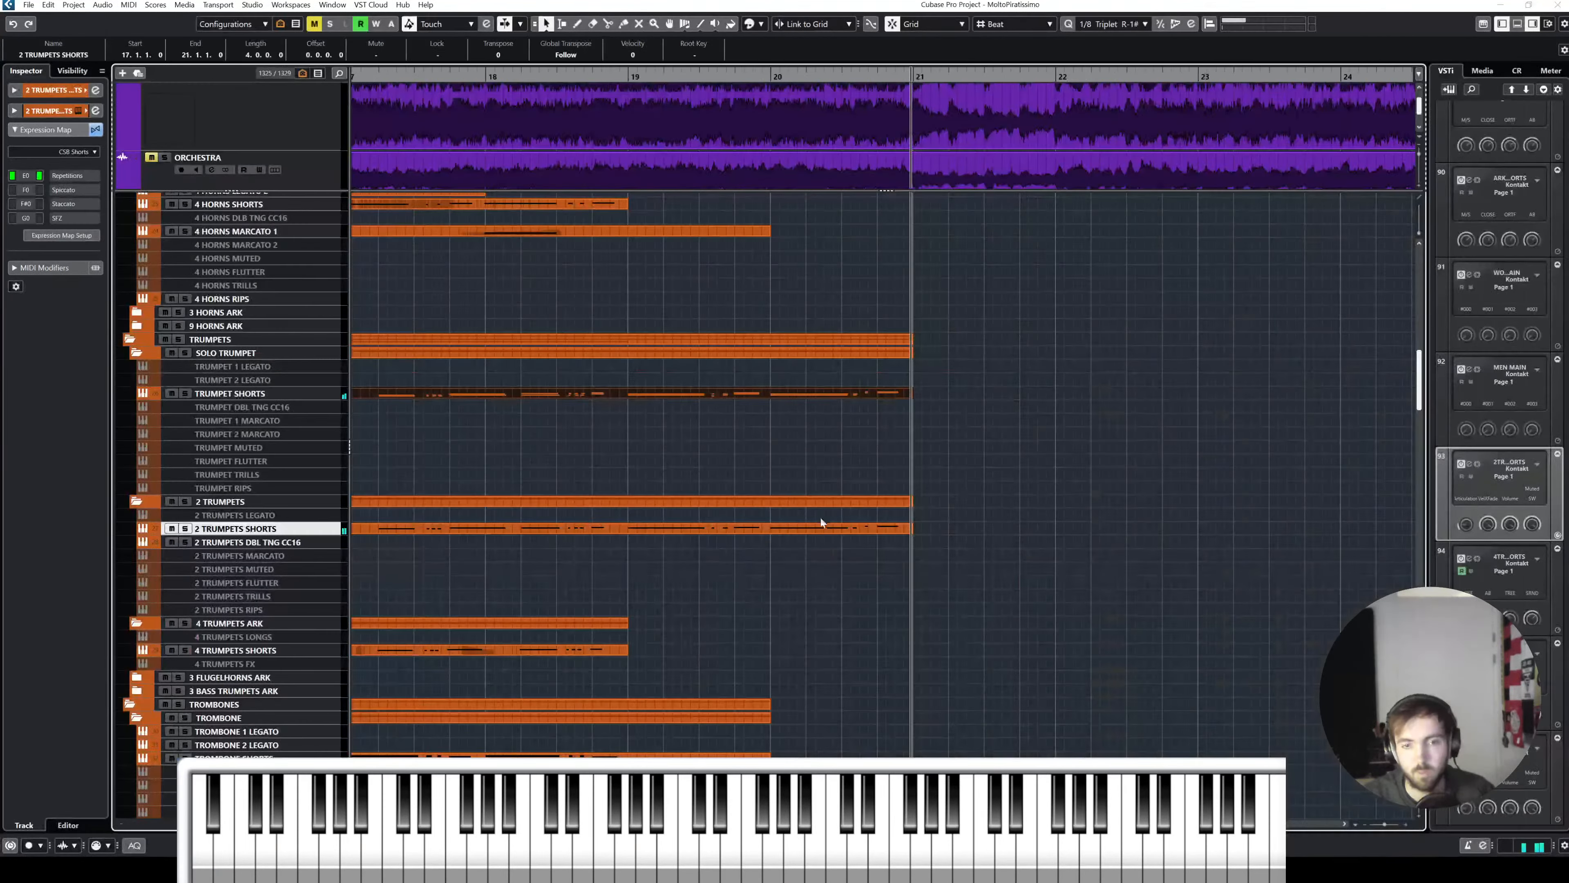
Step: Play back the brass mockup from bar 18 to check the new trumpet parts in context
click(811, 422)
scroll(810, 420, down, 9)
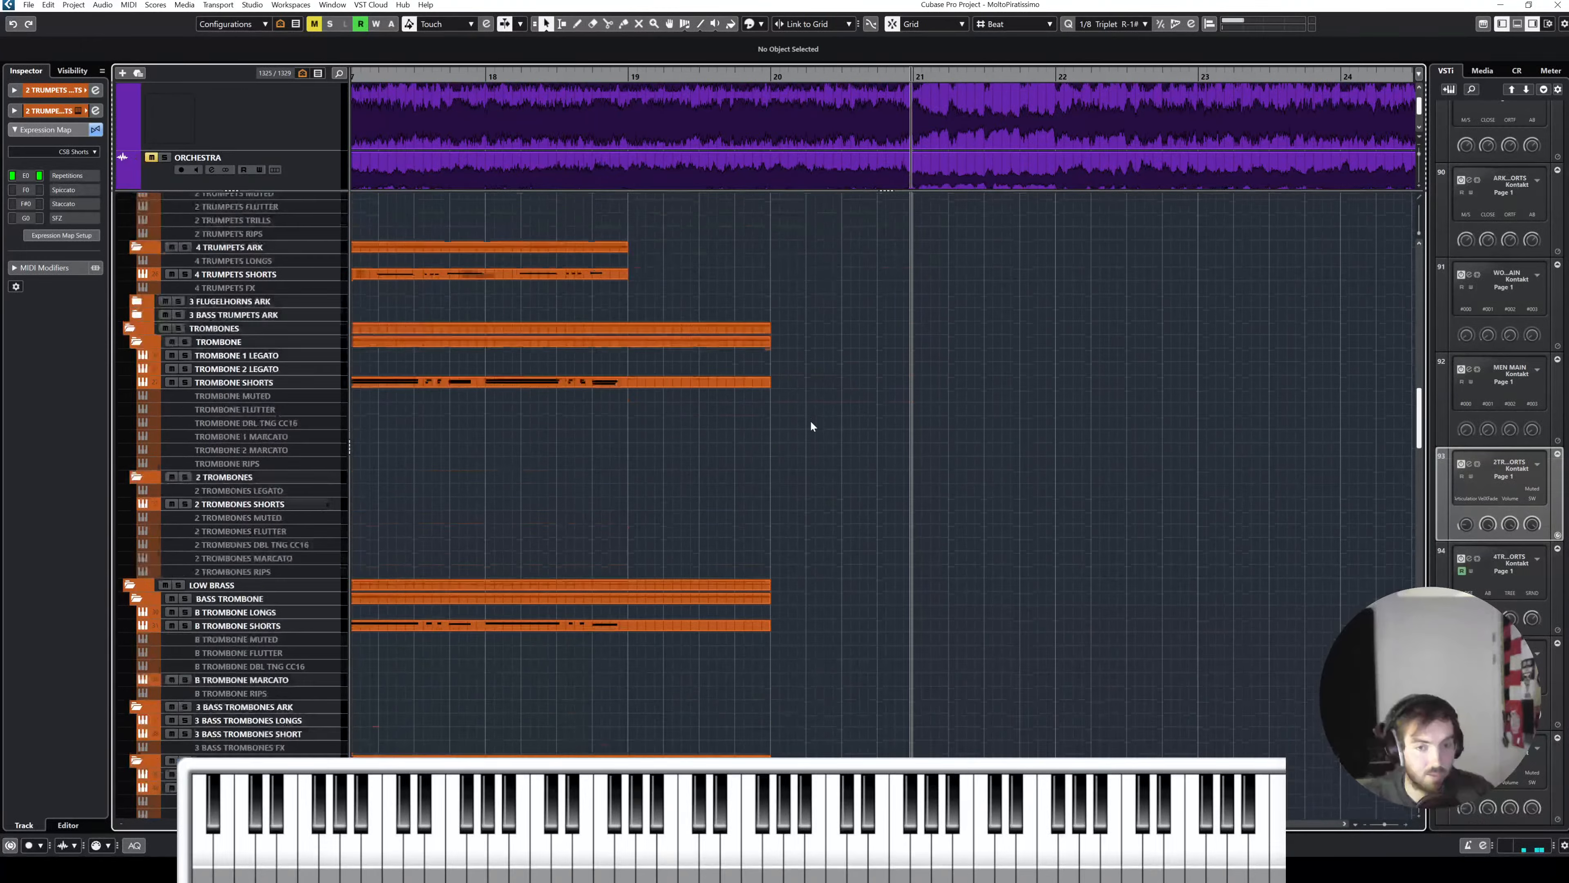
scroll(810, 421, up, 12)
click(521, 77)
key(space)
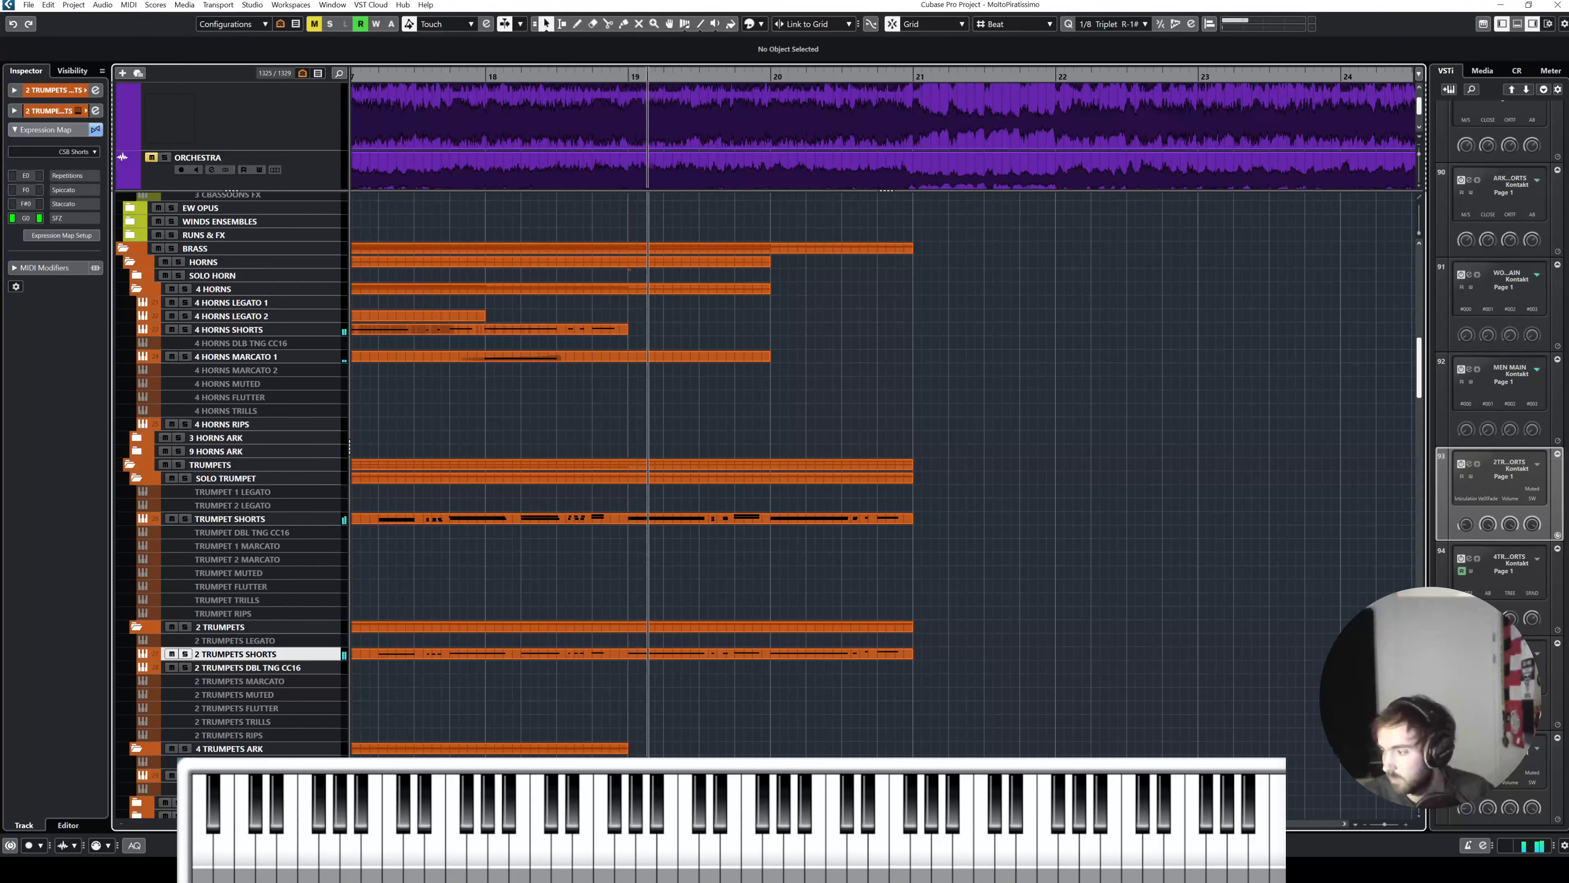
click(1173, 320)
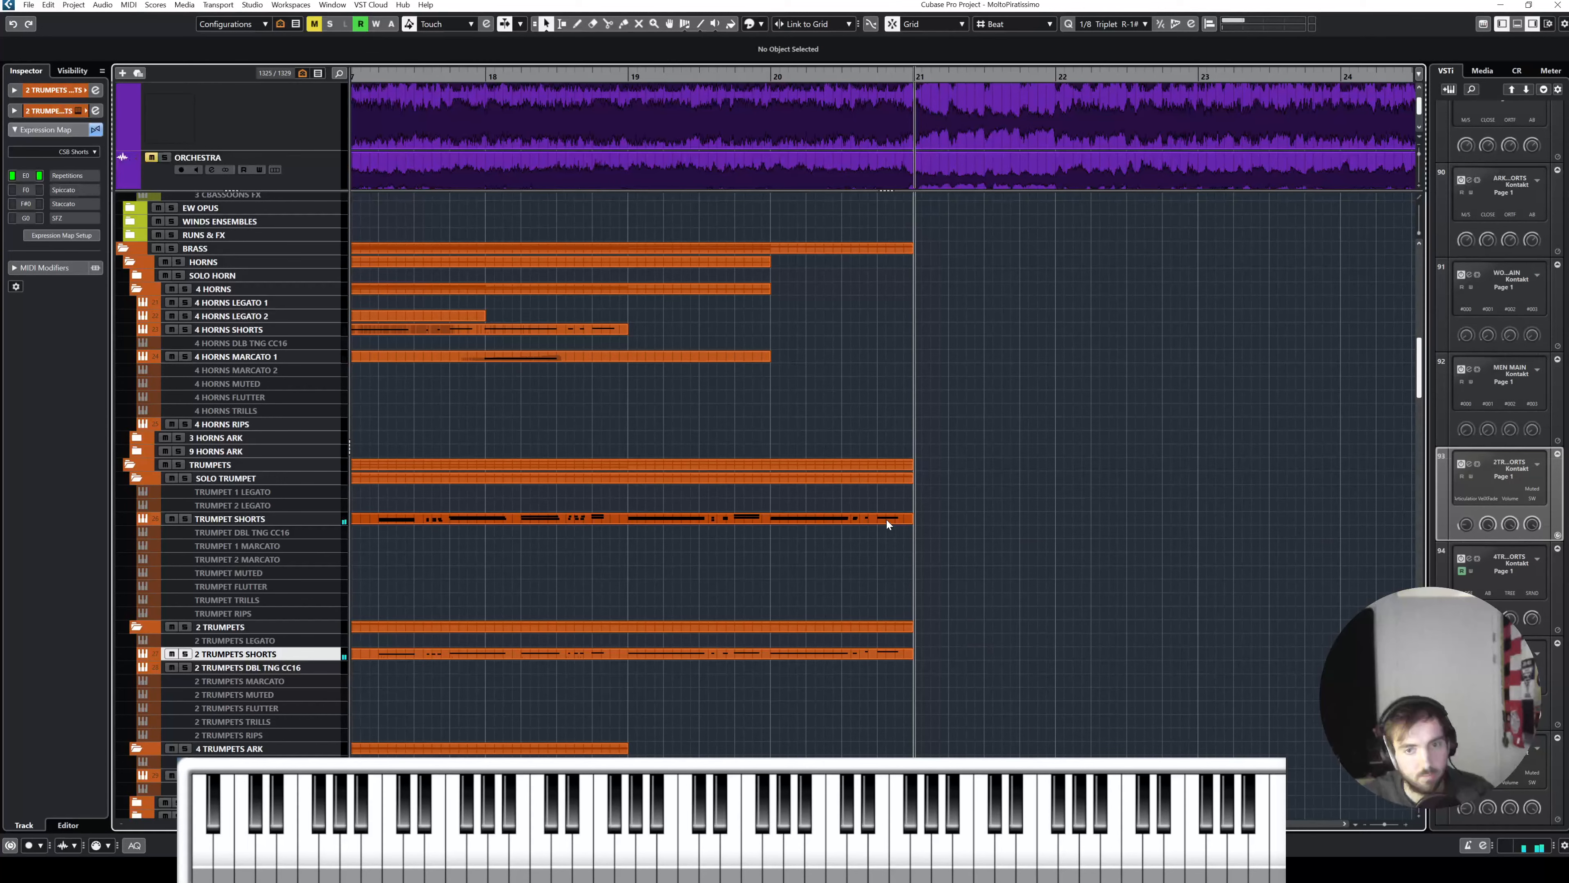
Step: Extend the end of the TROMBONE SHORTS part to beat 21.3
scroll(883, 518, right, 1)
scroll(798, 521, down, 5)
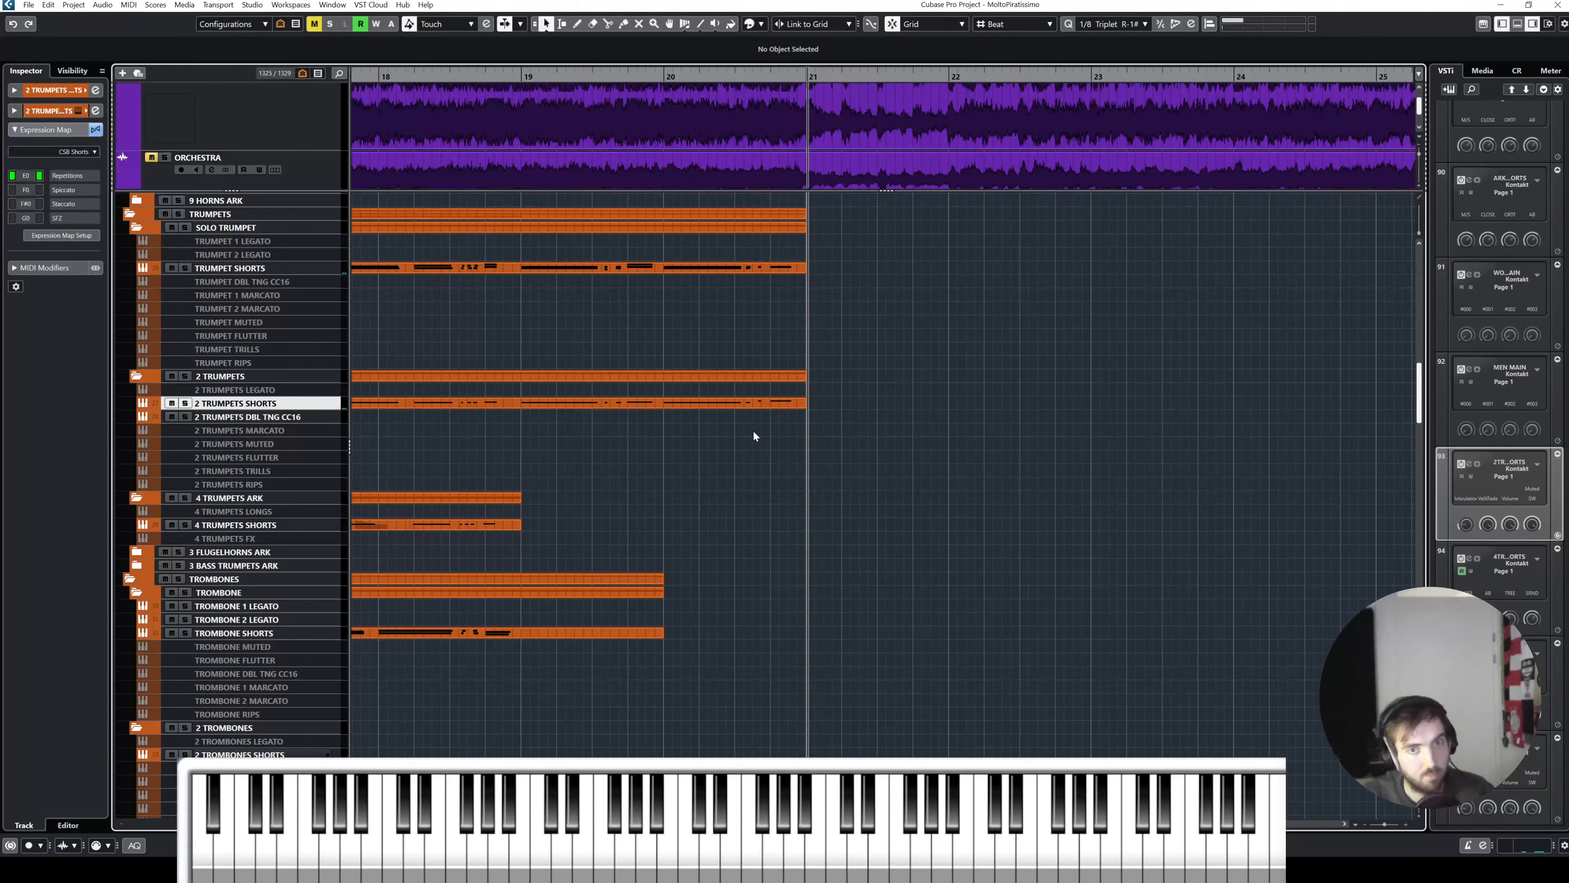
click(745, 407)
scroll(736, 405, left, 1)
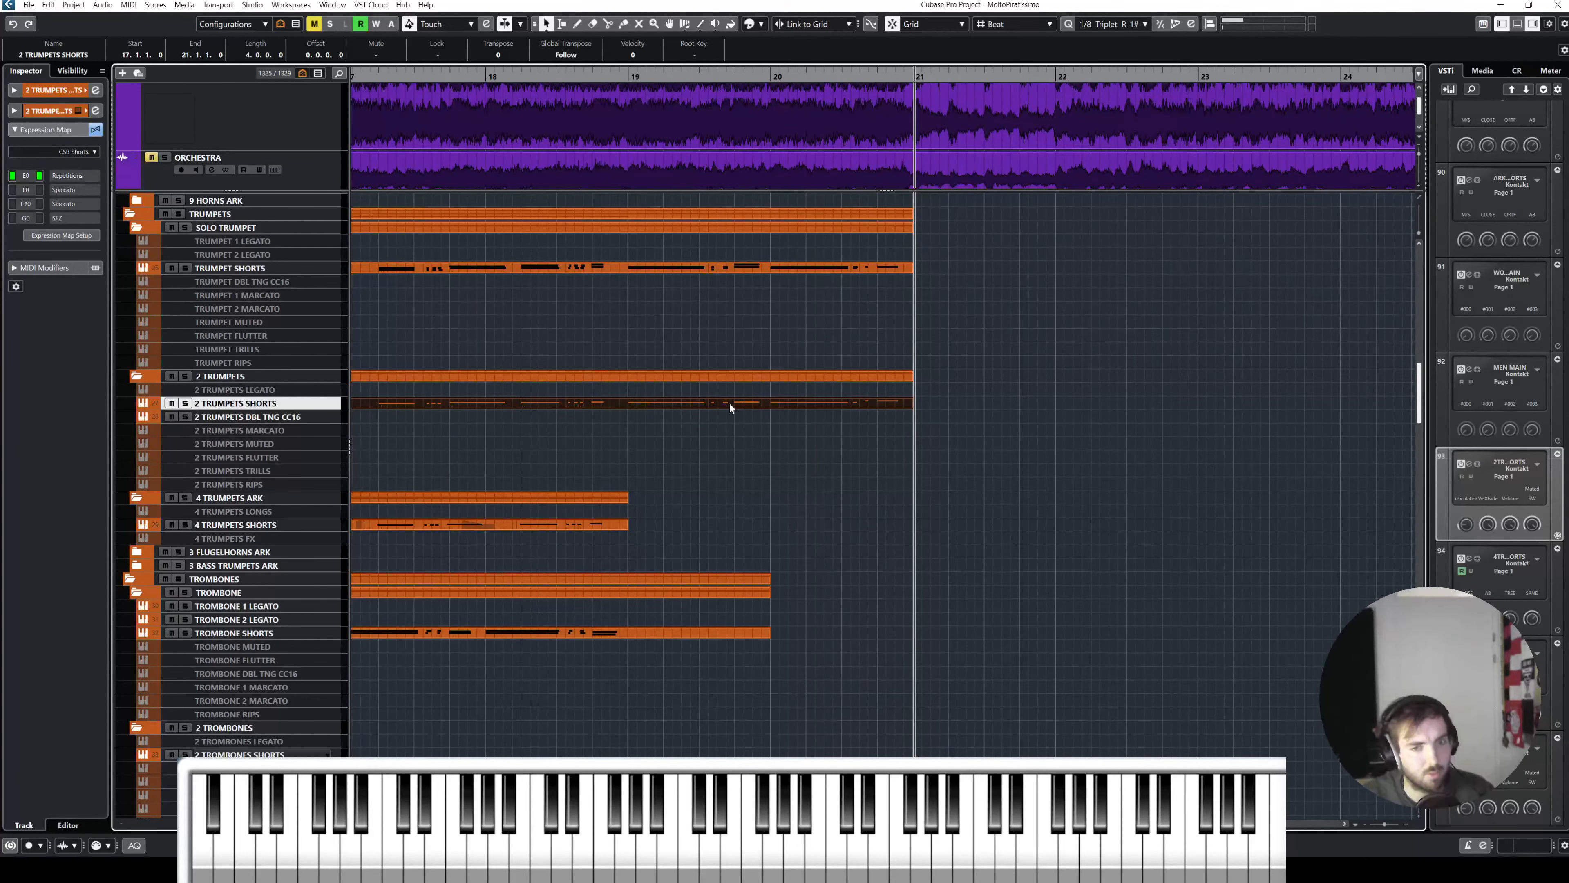
drag(768, 636, 984, 637)
Step: Split the 2 TRUMPETS SHORTS part just before bar 19 using the quantize grid and copy its later section onto the TROMBONE SHORTS track
click(765, 405)
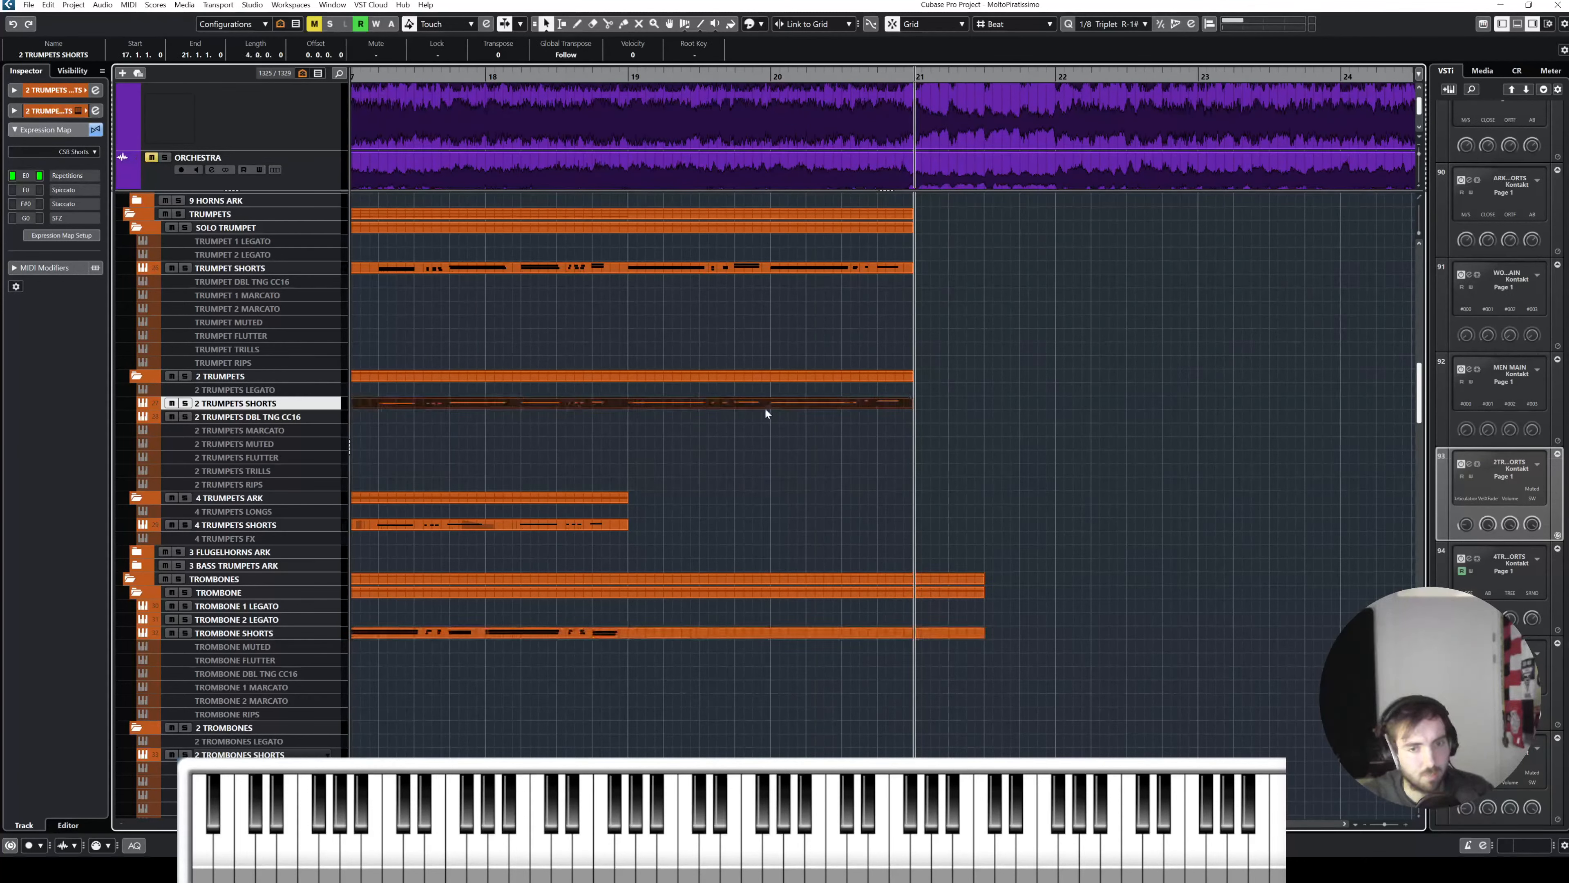
right_click(672, 399)
click(710, 403)
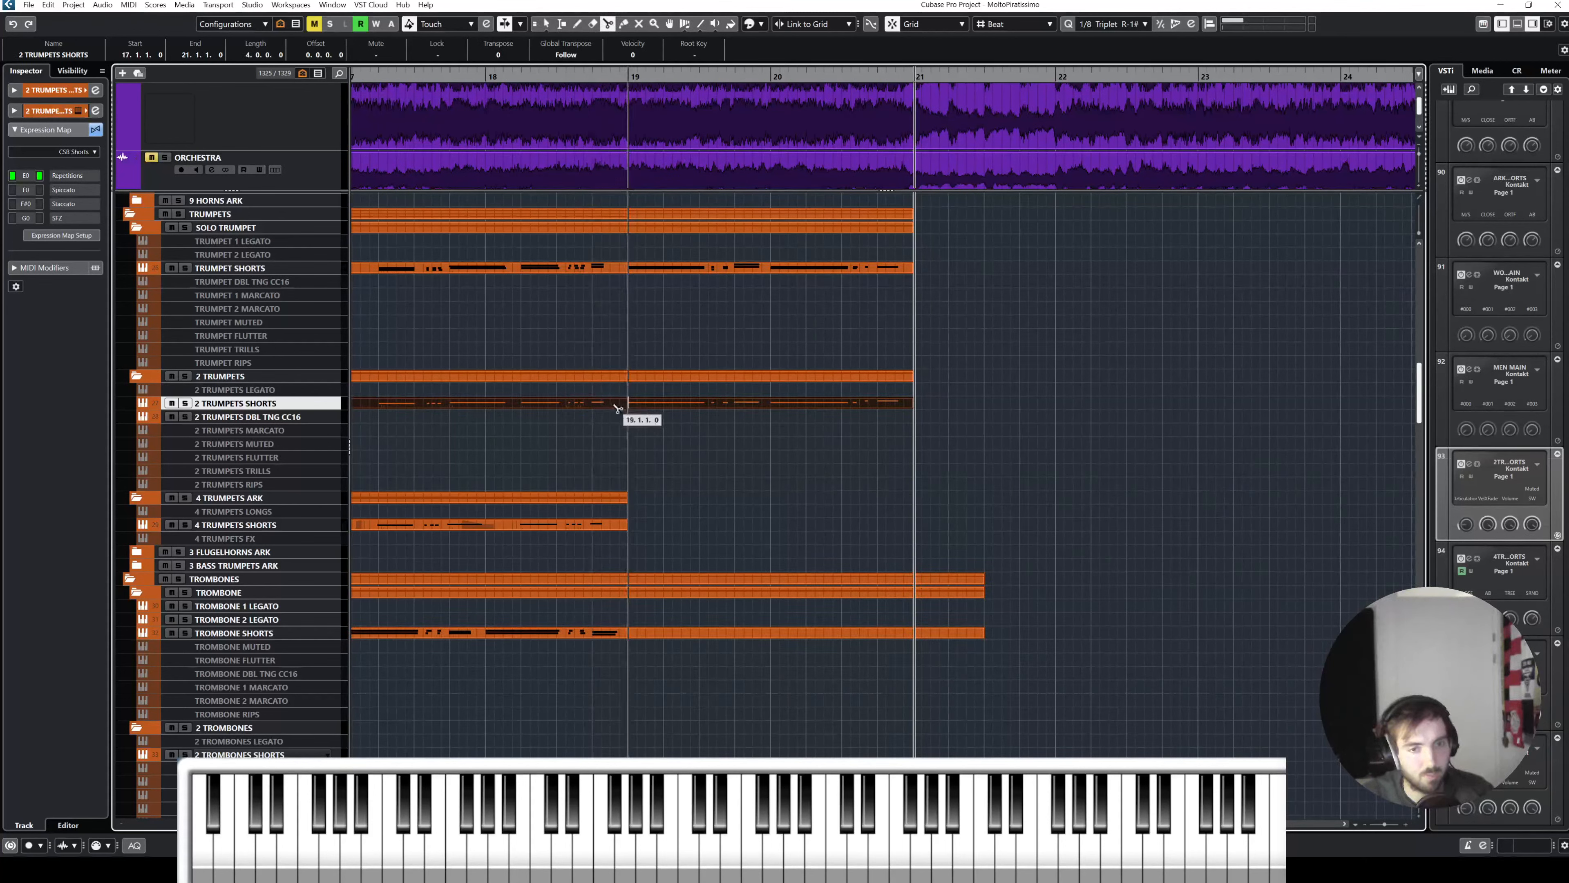
click(1013, 23)
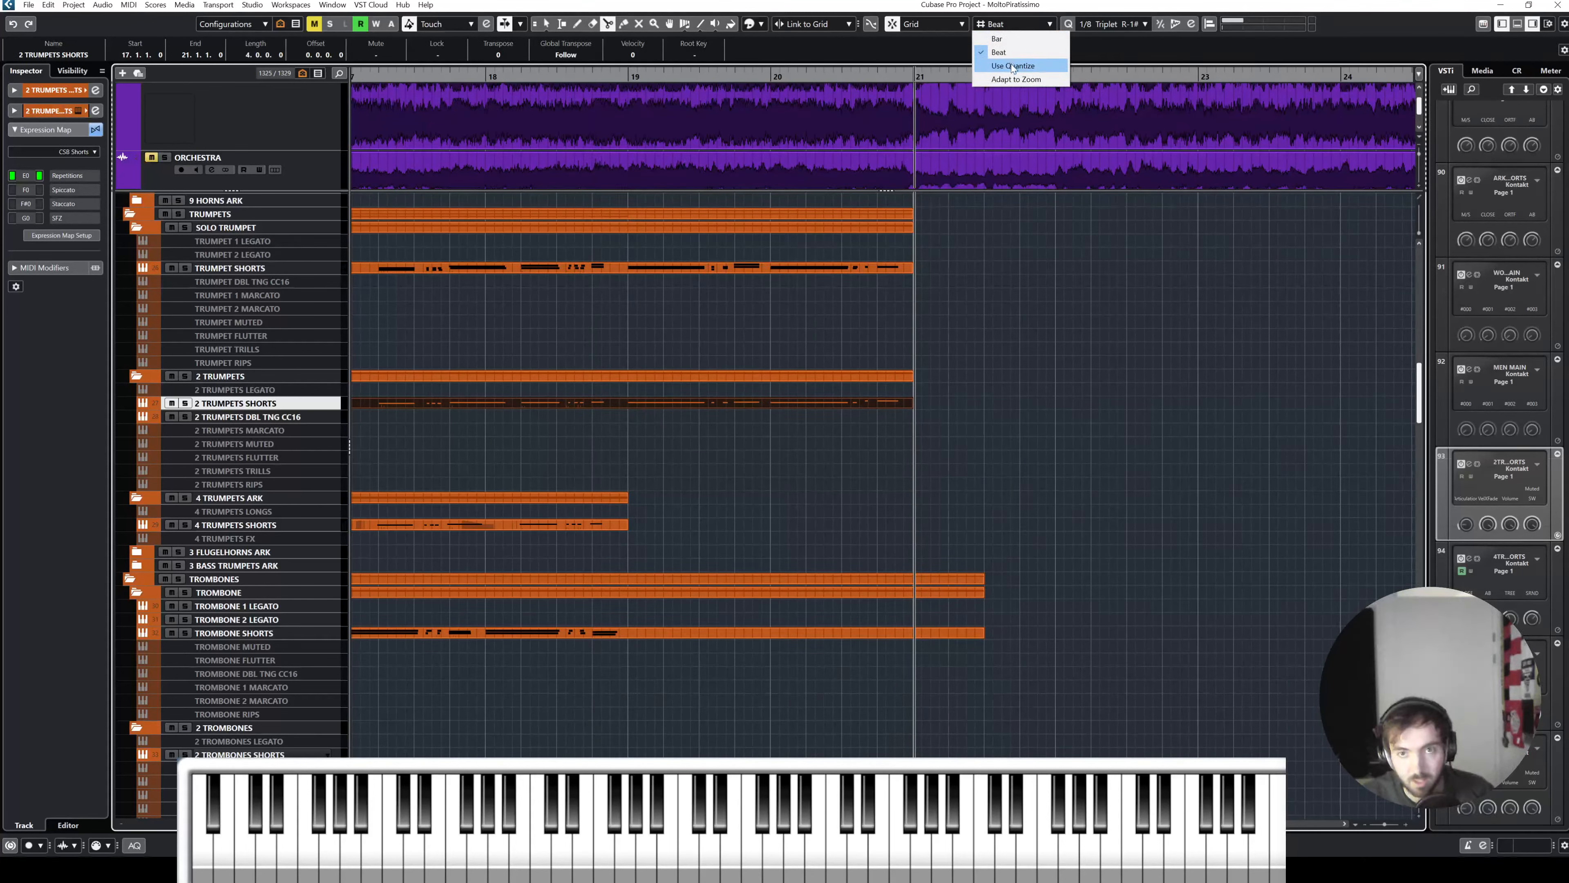
click(1013, 66)
click(617, 403)
right_click(648, 390)
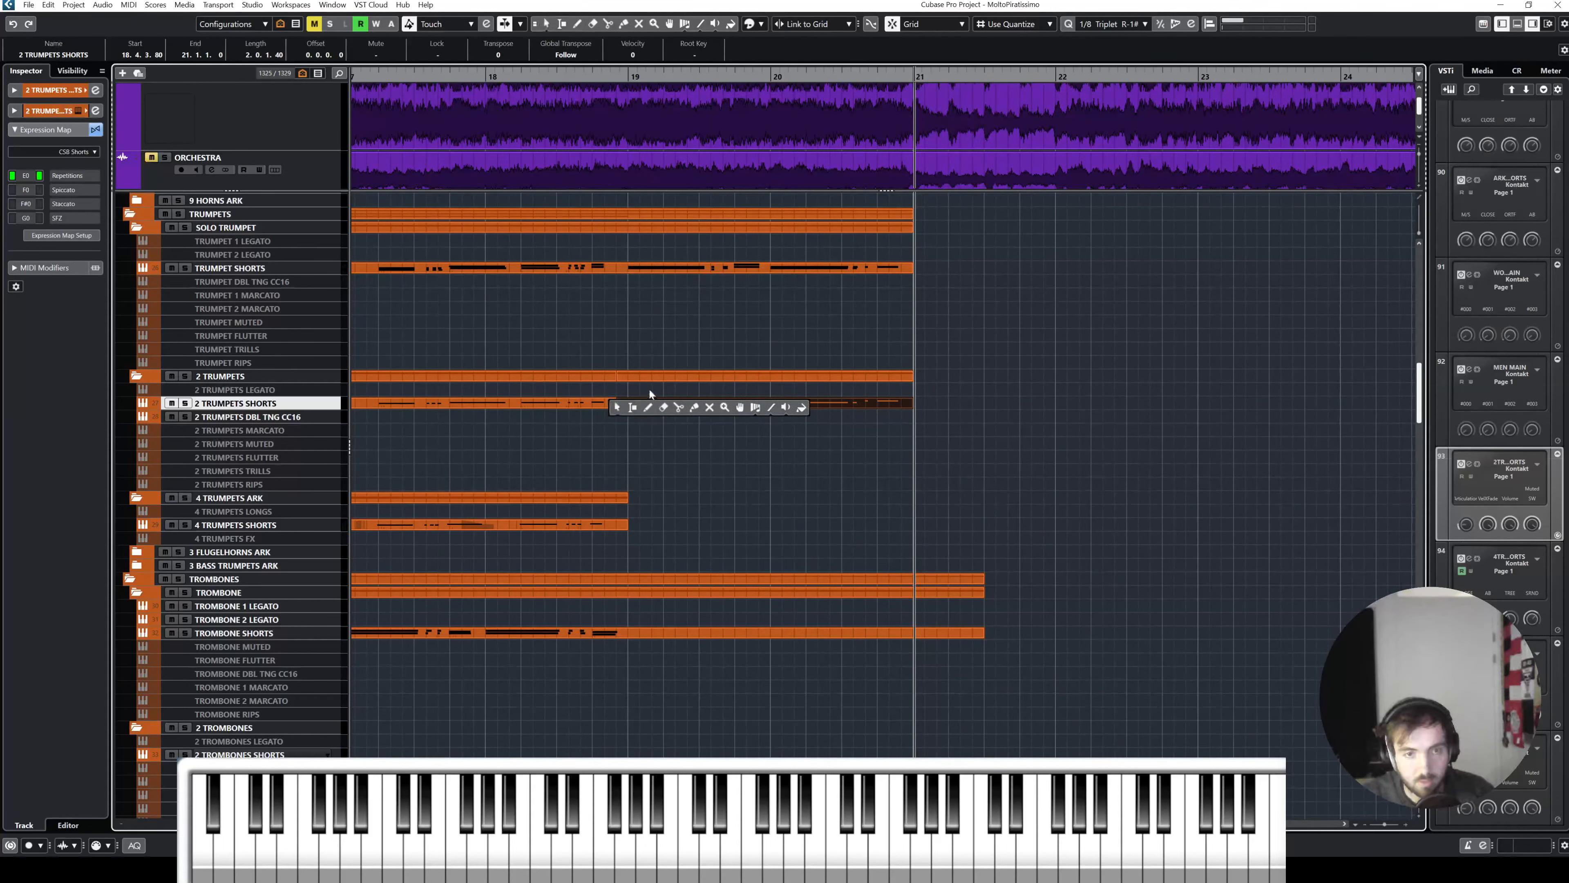
click(617, 406)
alt+drag(650, 403, 652, 635)
Step: Try gluing the copied trumpet section to the TROMBONE SHORTS part, inspect its notes in the key editor, and undo the glue
right_click(677, 435)
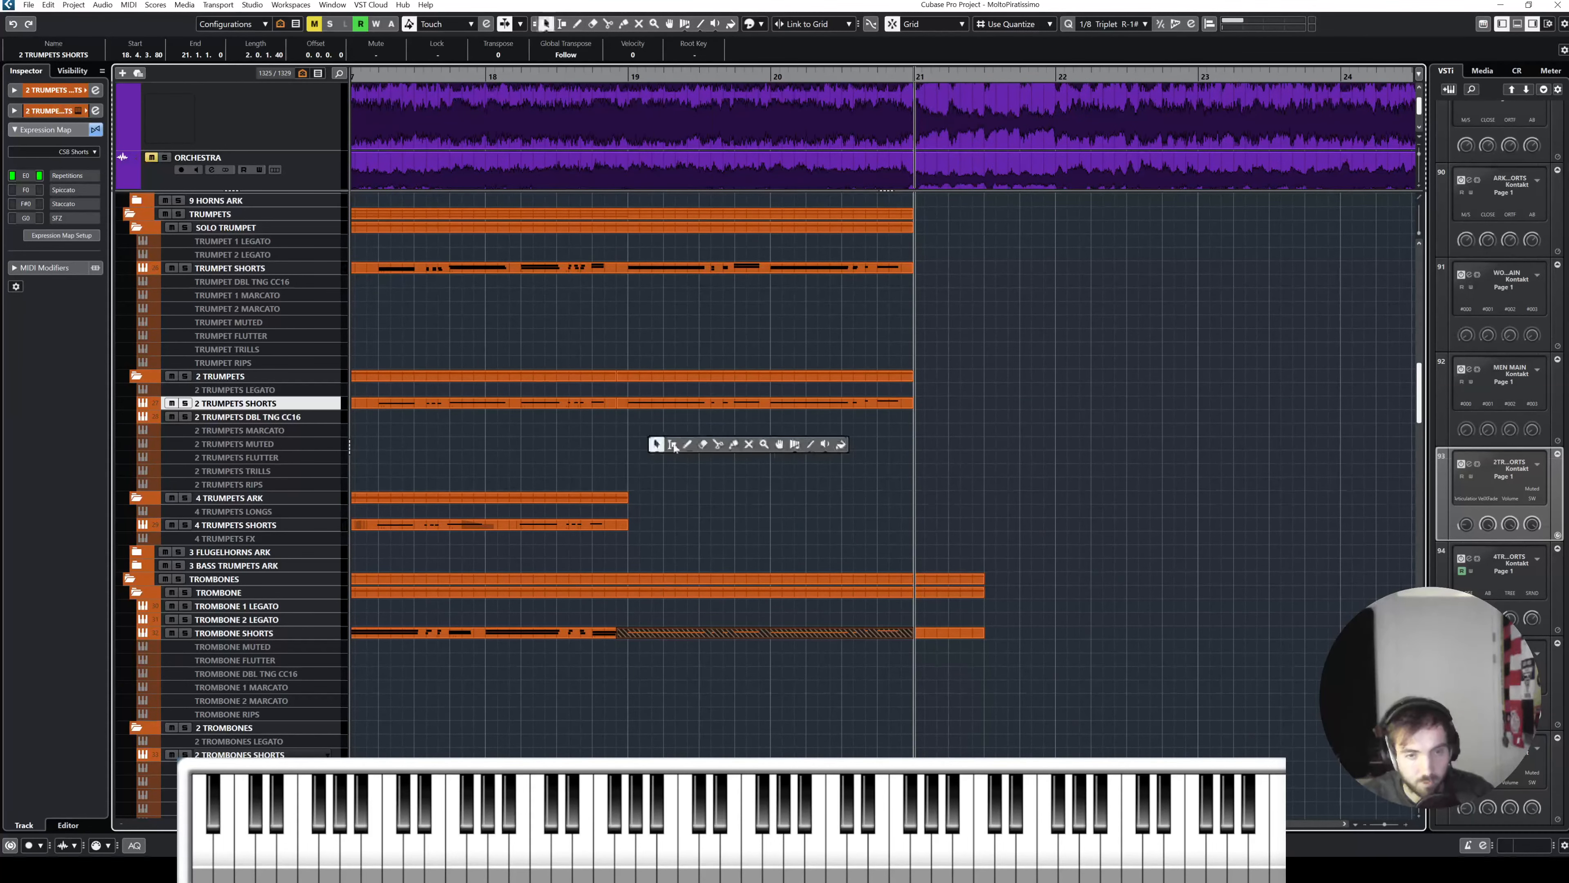
click(733, 444)
click(591, 635)
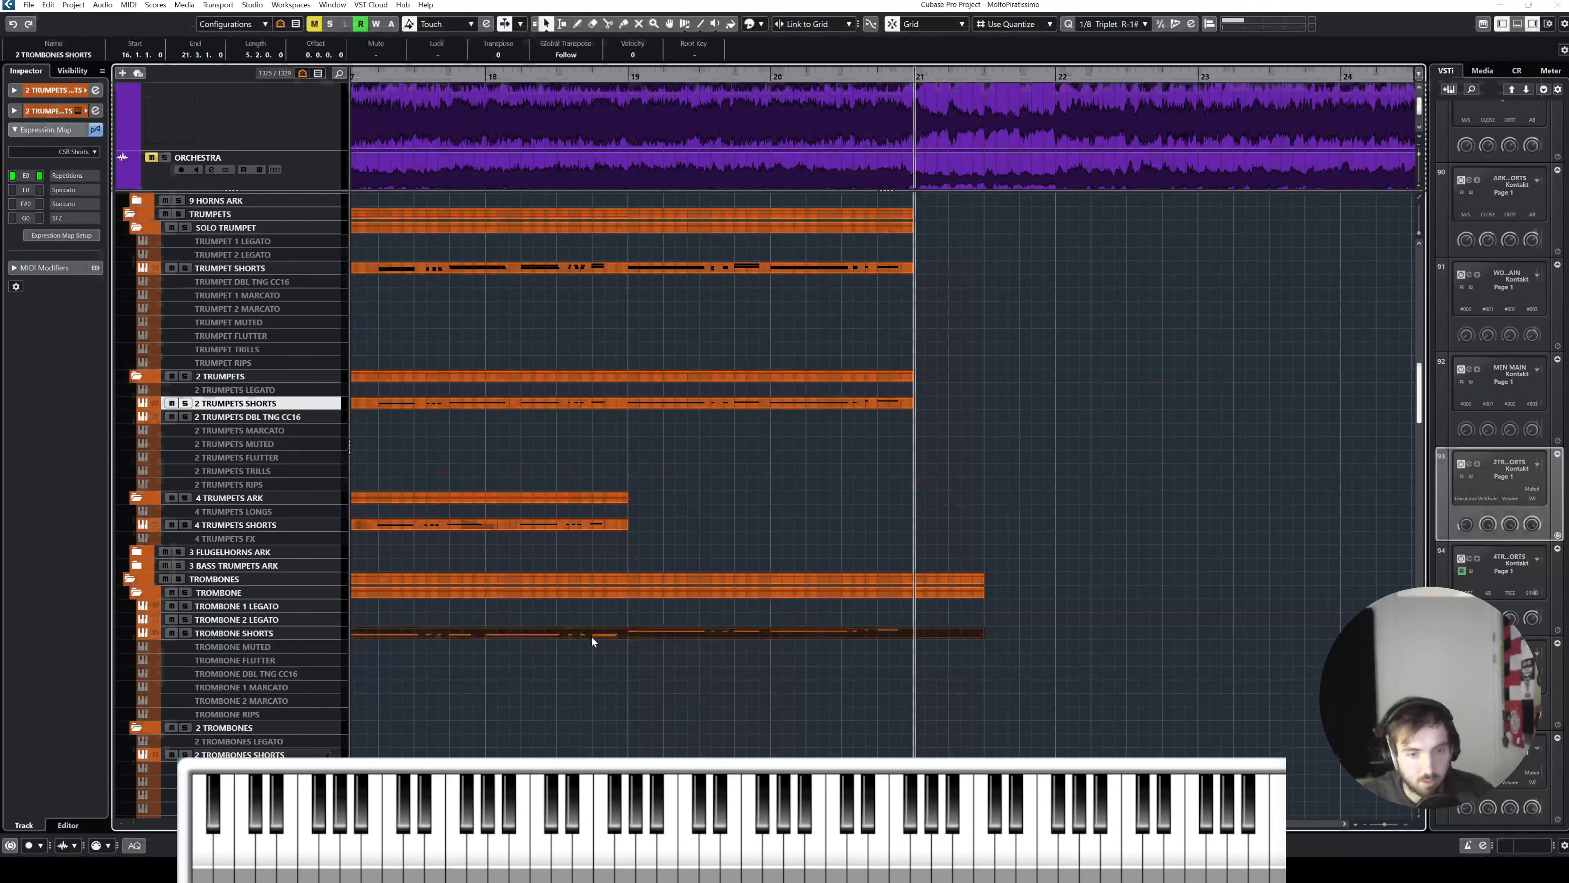
double_click(591, 636)
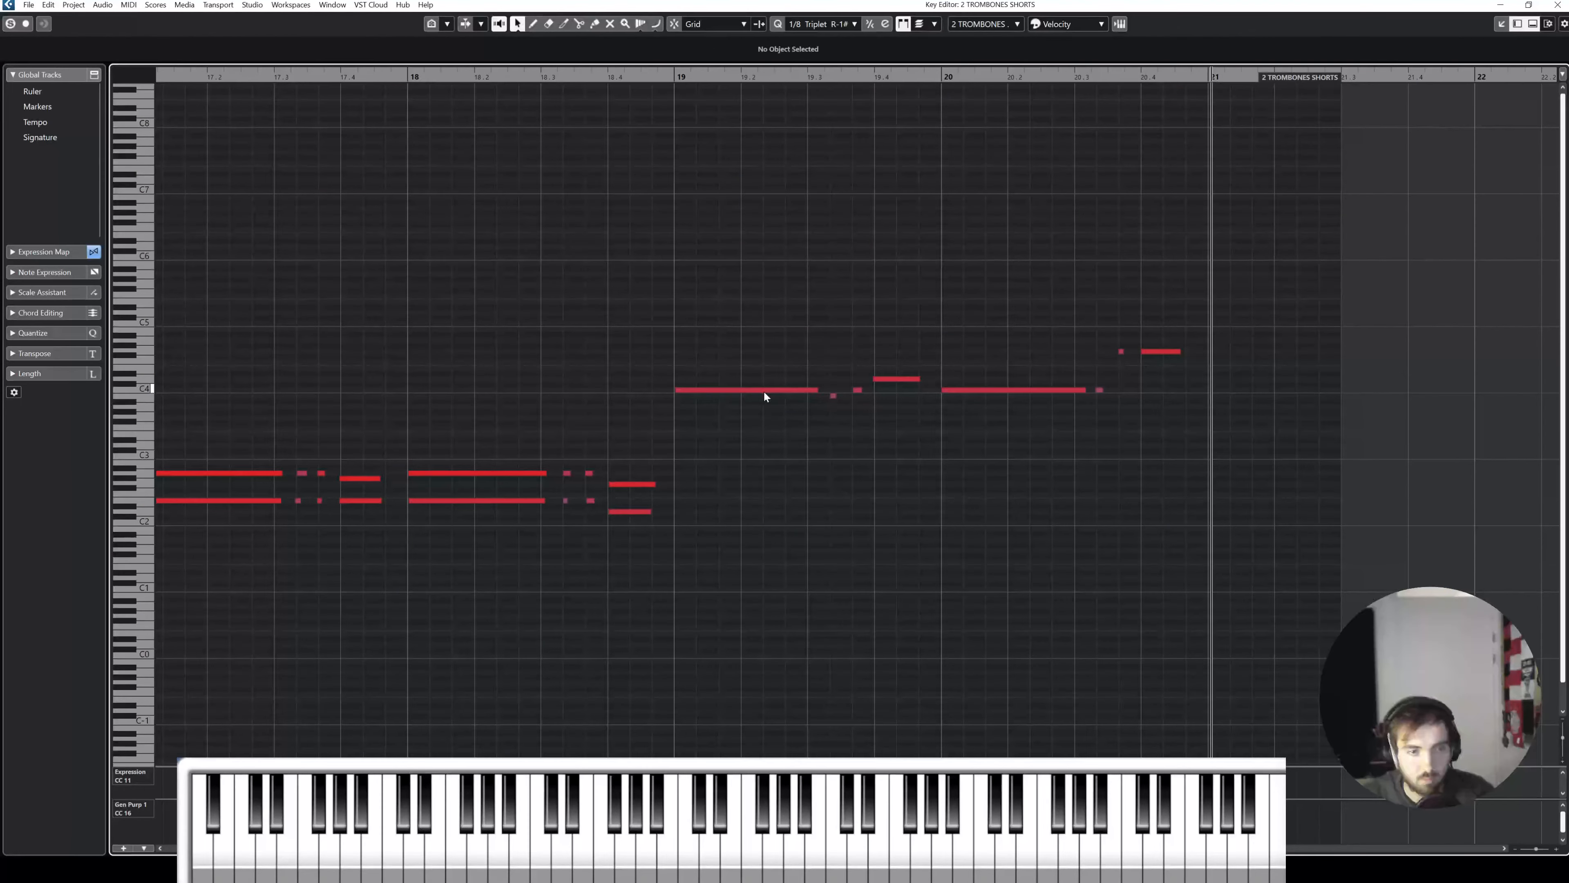
scroll(300, 481, left, 4)
click(1558, 5)
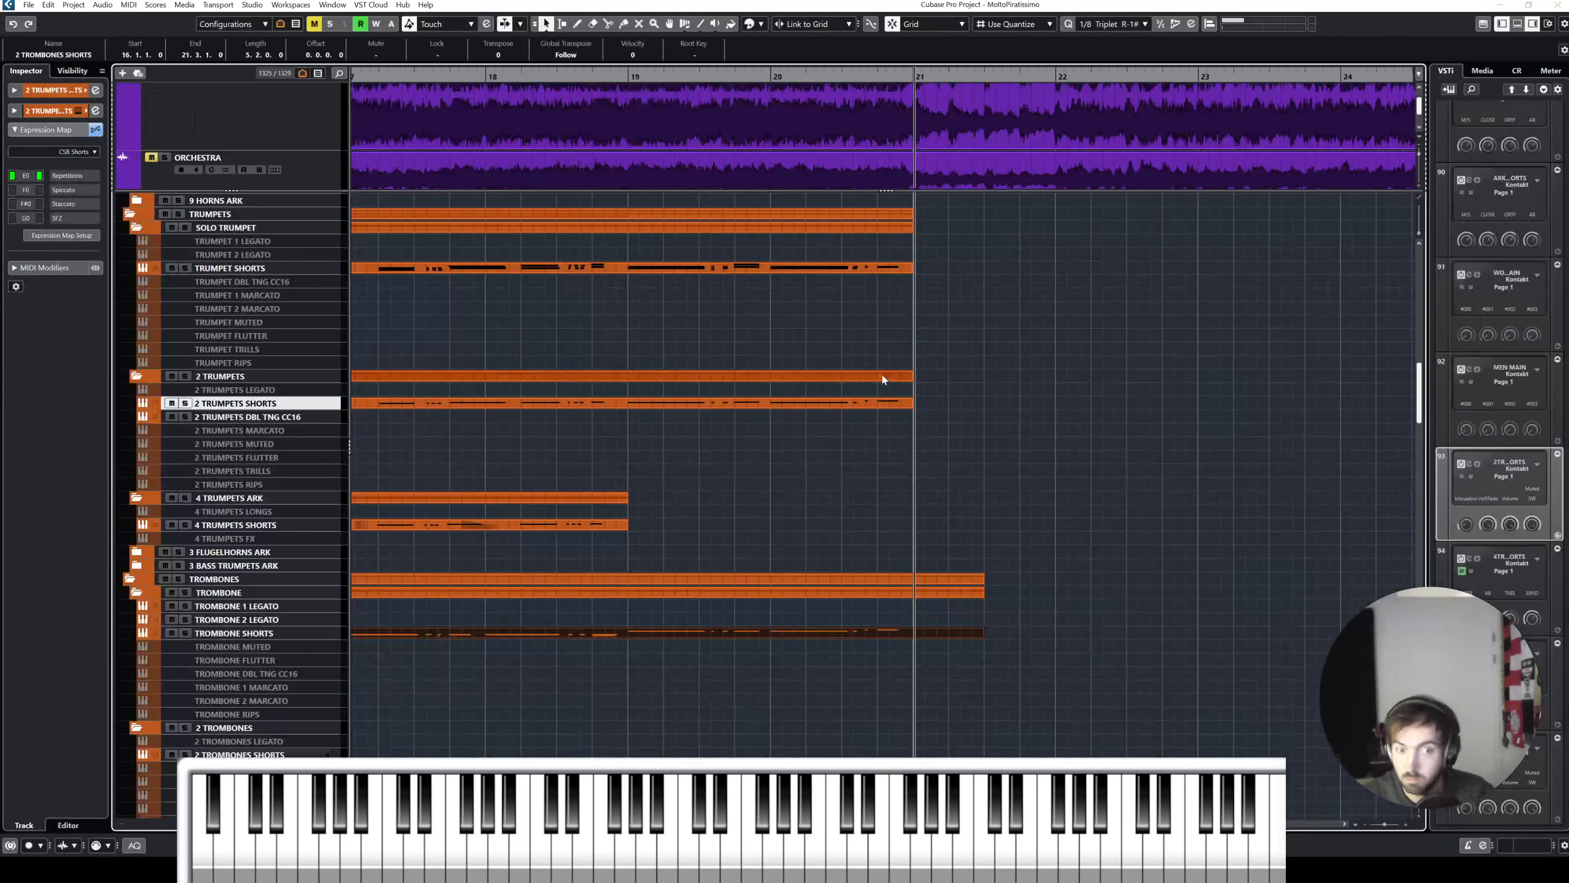
right_click(704, 497)
click(705, 498)
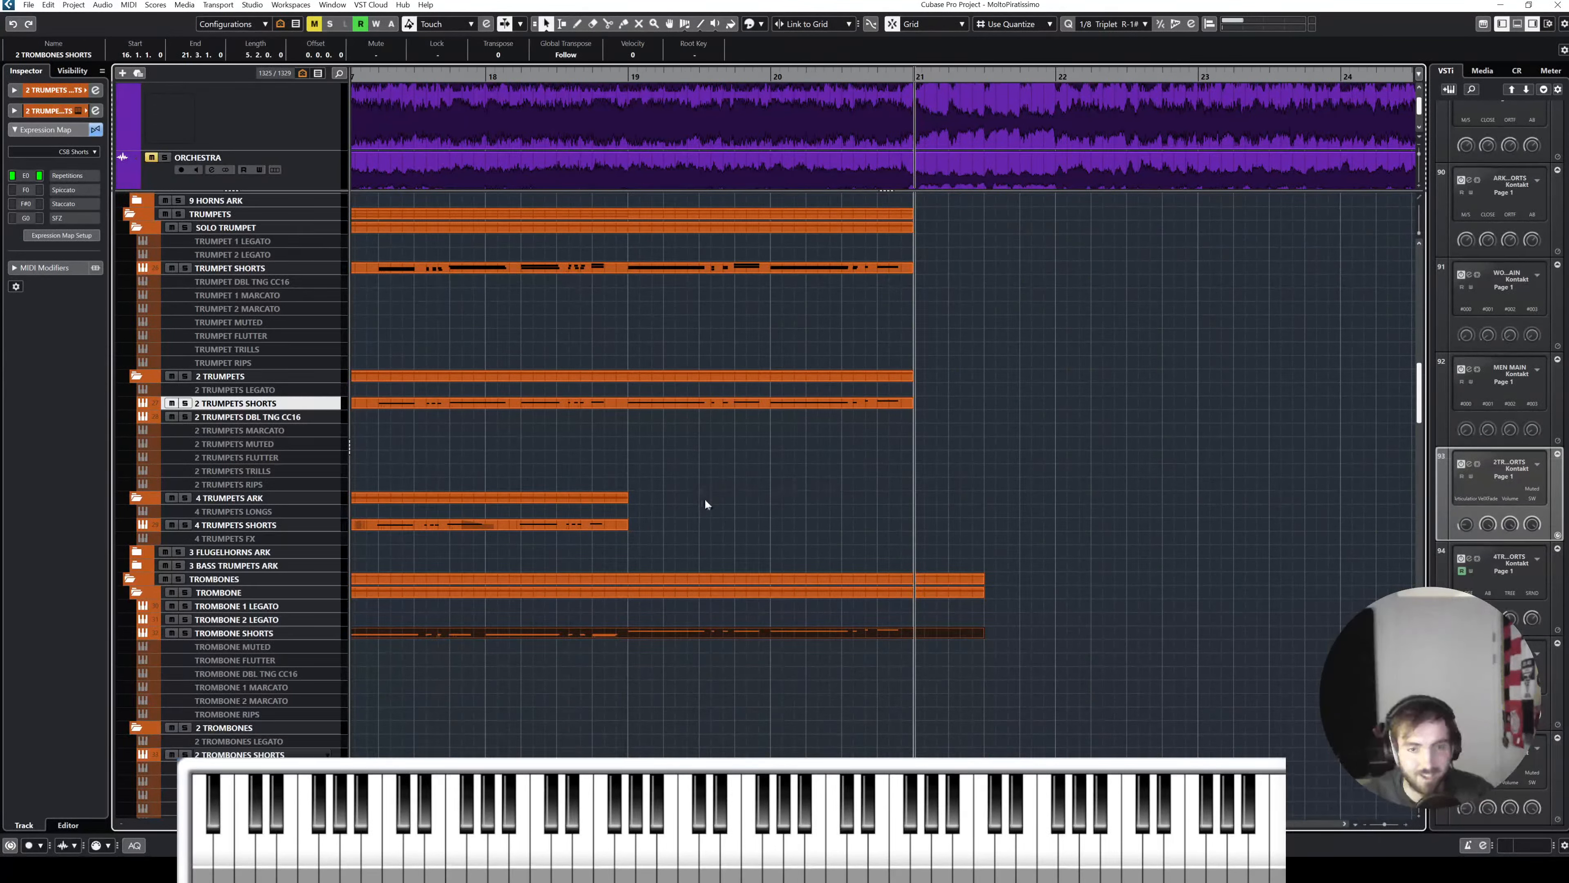
key(ctrl+z)
Step: Move the copied section to the 4 TRUMPETS SHORTS track, glue it to the existing part, and check the notes in the key editor
drag(660, 631, 680, 526)
right_click(667, 527)
click(732, 527)
click(609, 524)
key(1)
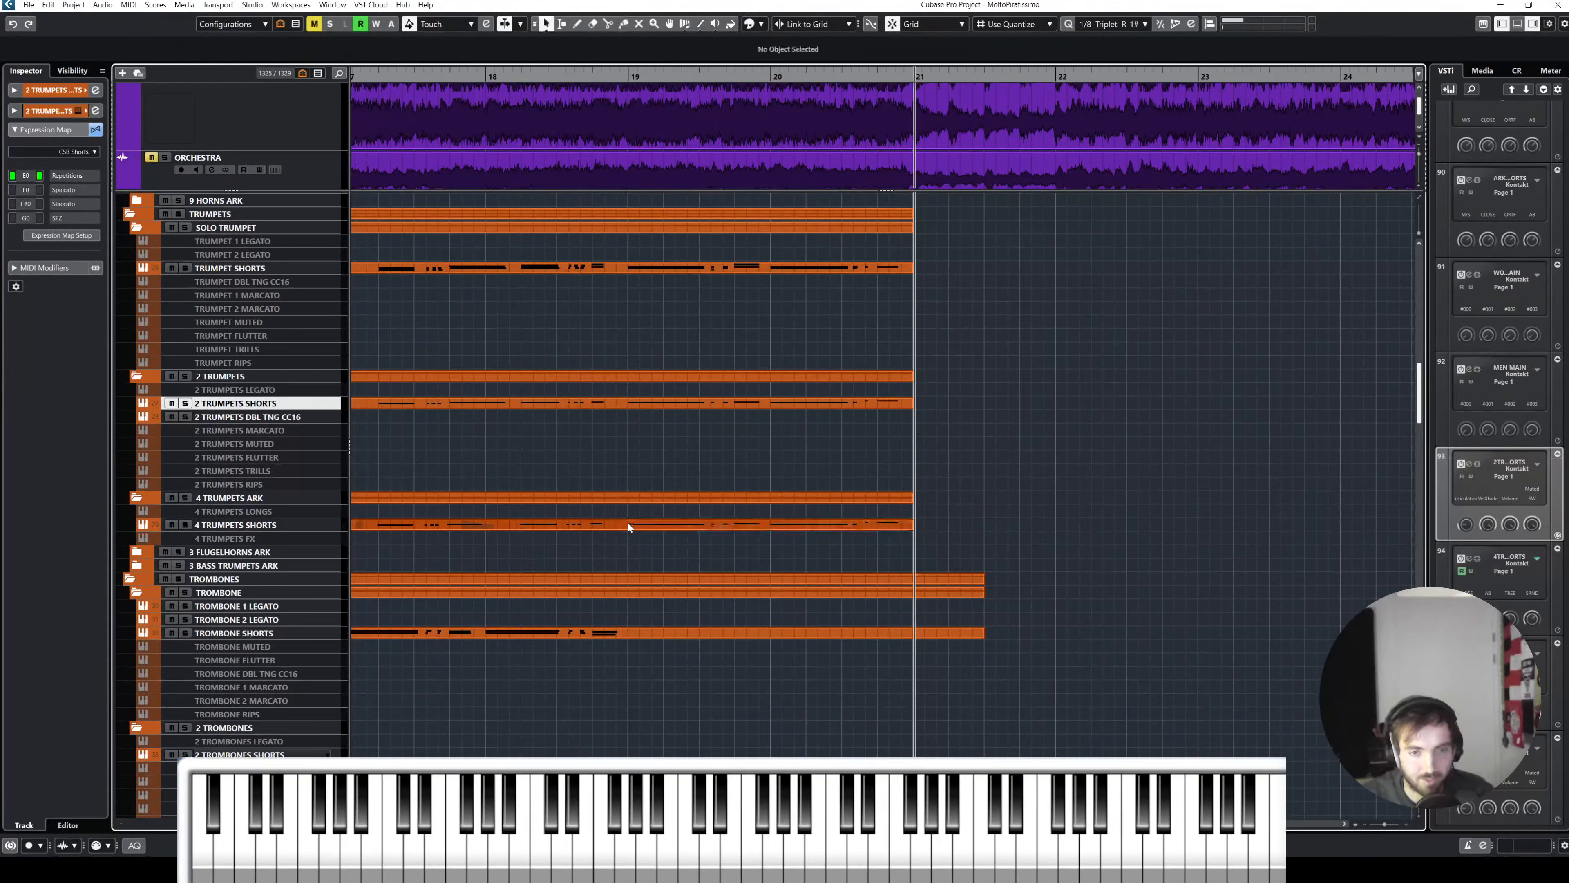
double_click(626, 524)
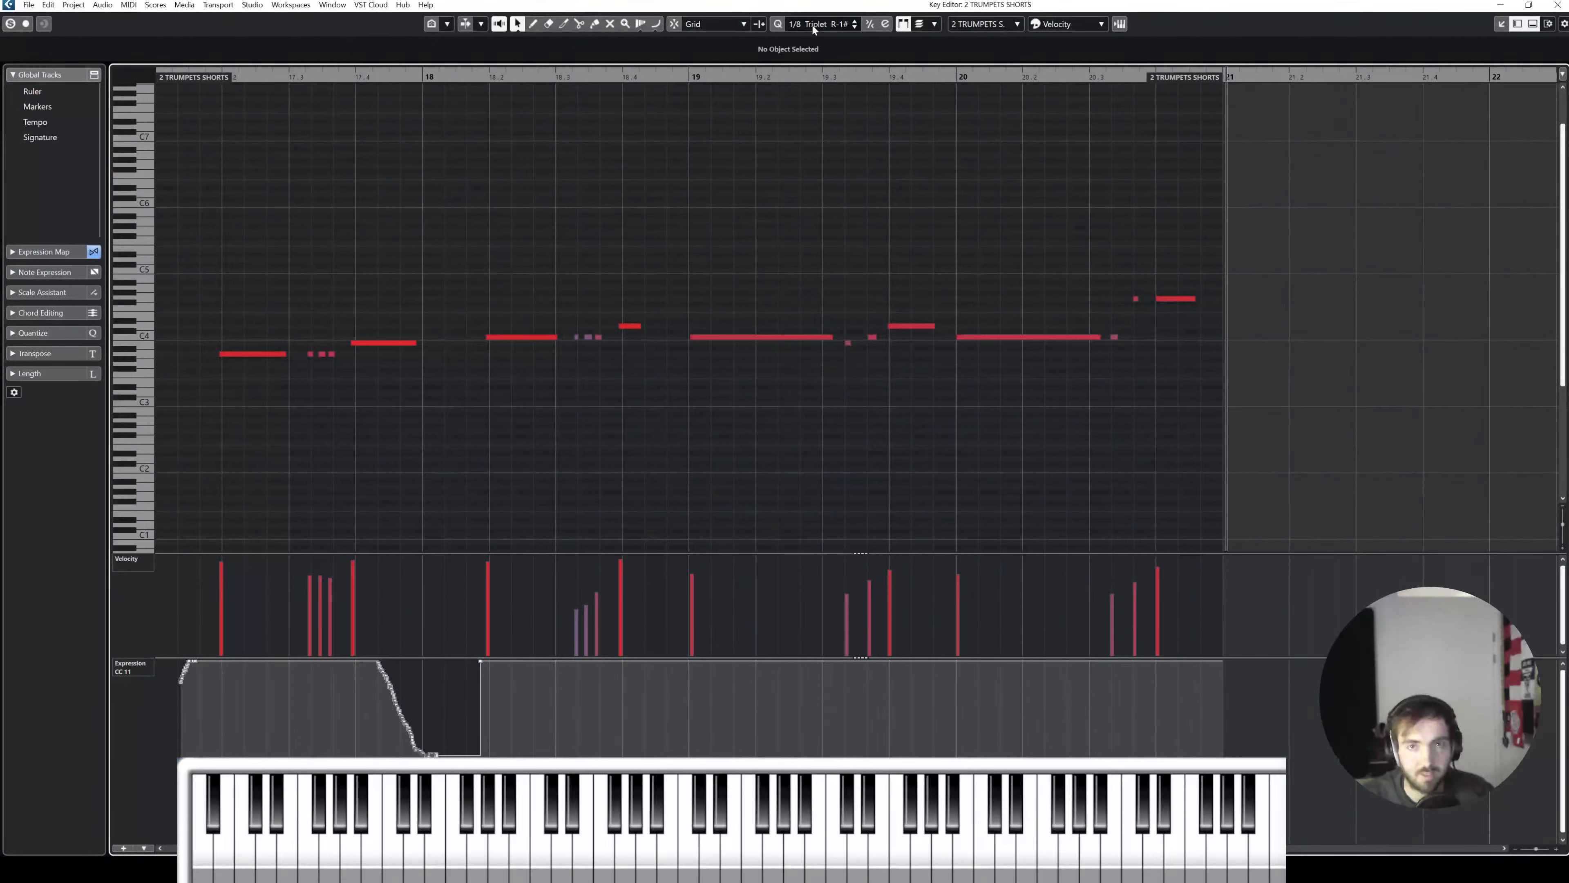
click(1554, 6)
Step: Set the project's grid type to Beat and clear the part selection
click(1016, 23)
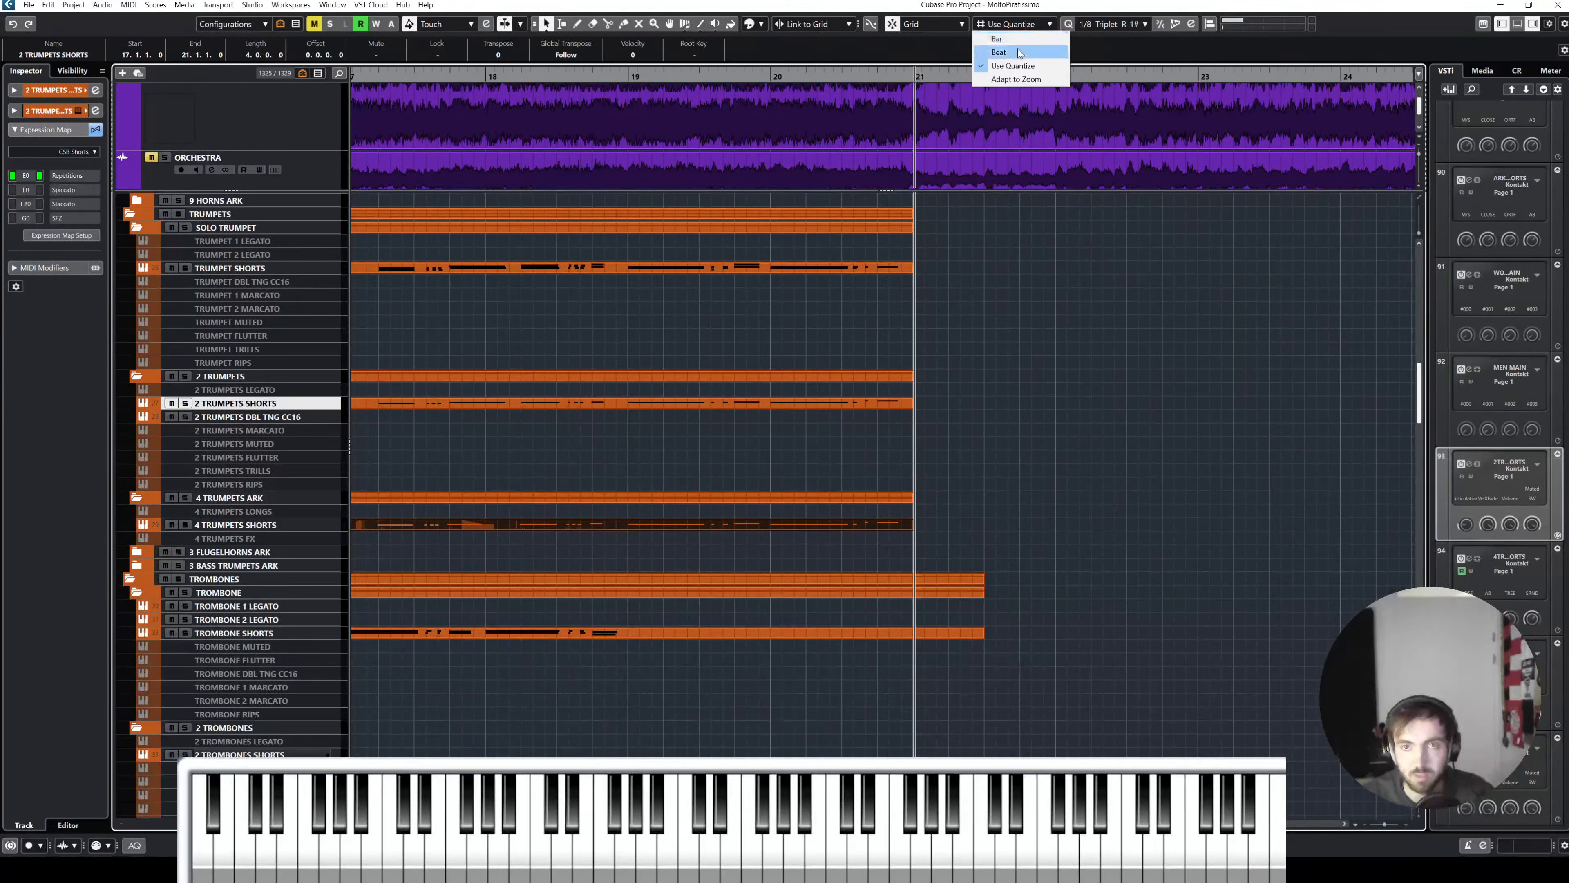
click(1019, 53)
click(1014, 270)
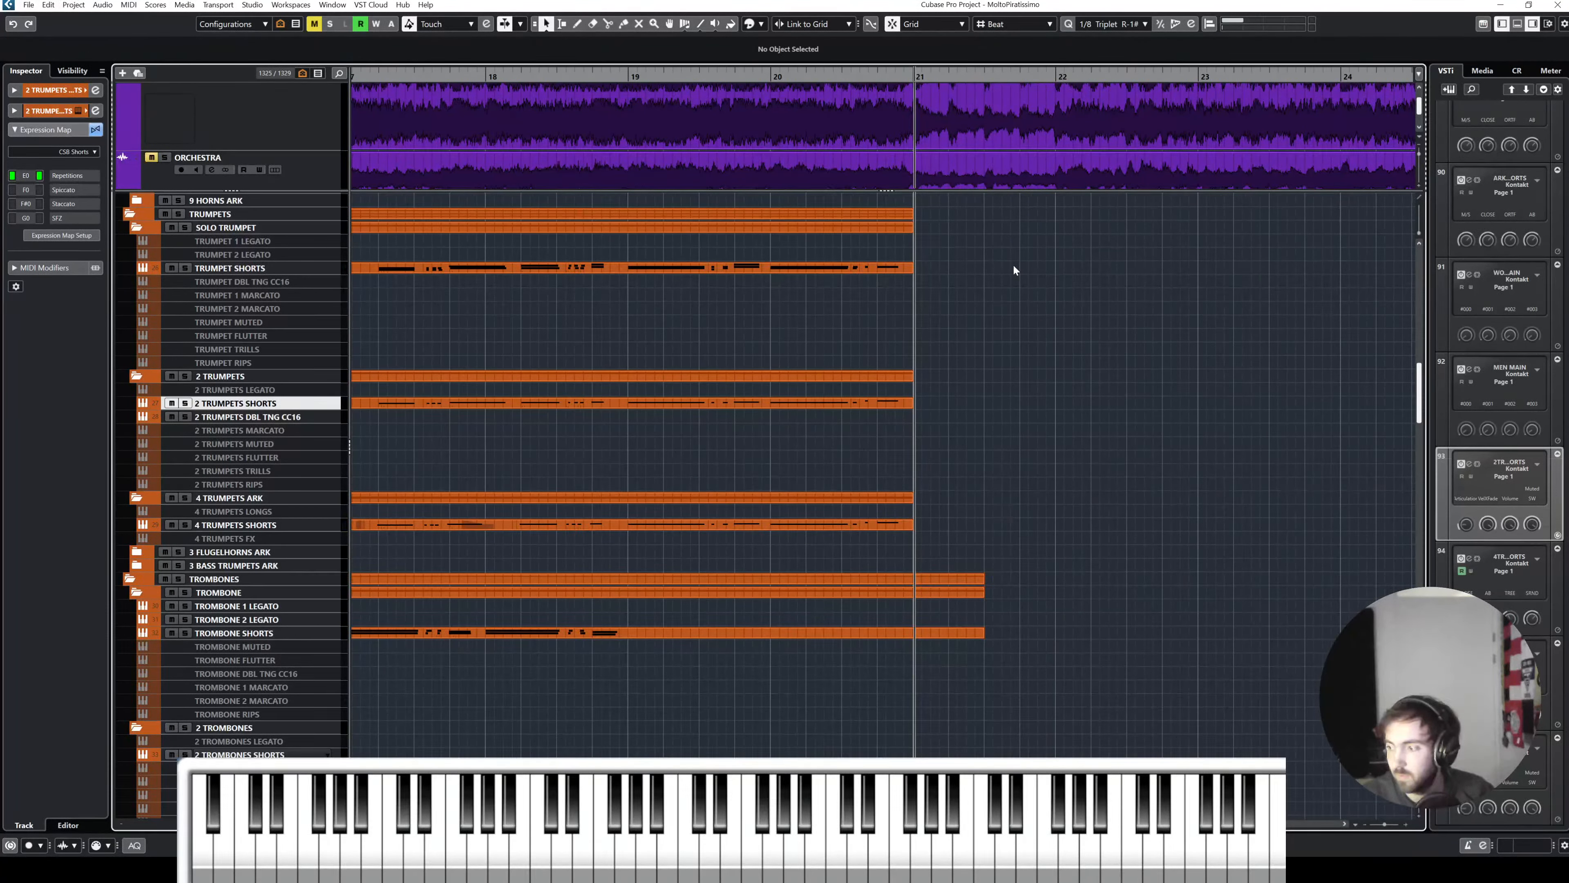
Step: Extend the starts of all 4 TRUMPETS SHORTS notes from bar 19 onward slightly earlier, with the first at 18.4.4.92, checking them in soloed playback
double_click(829, 404)
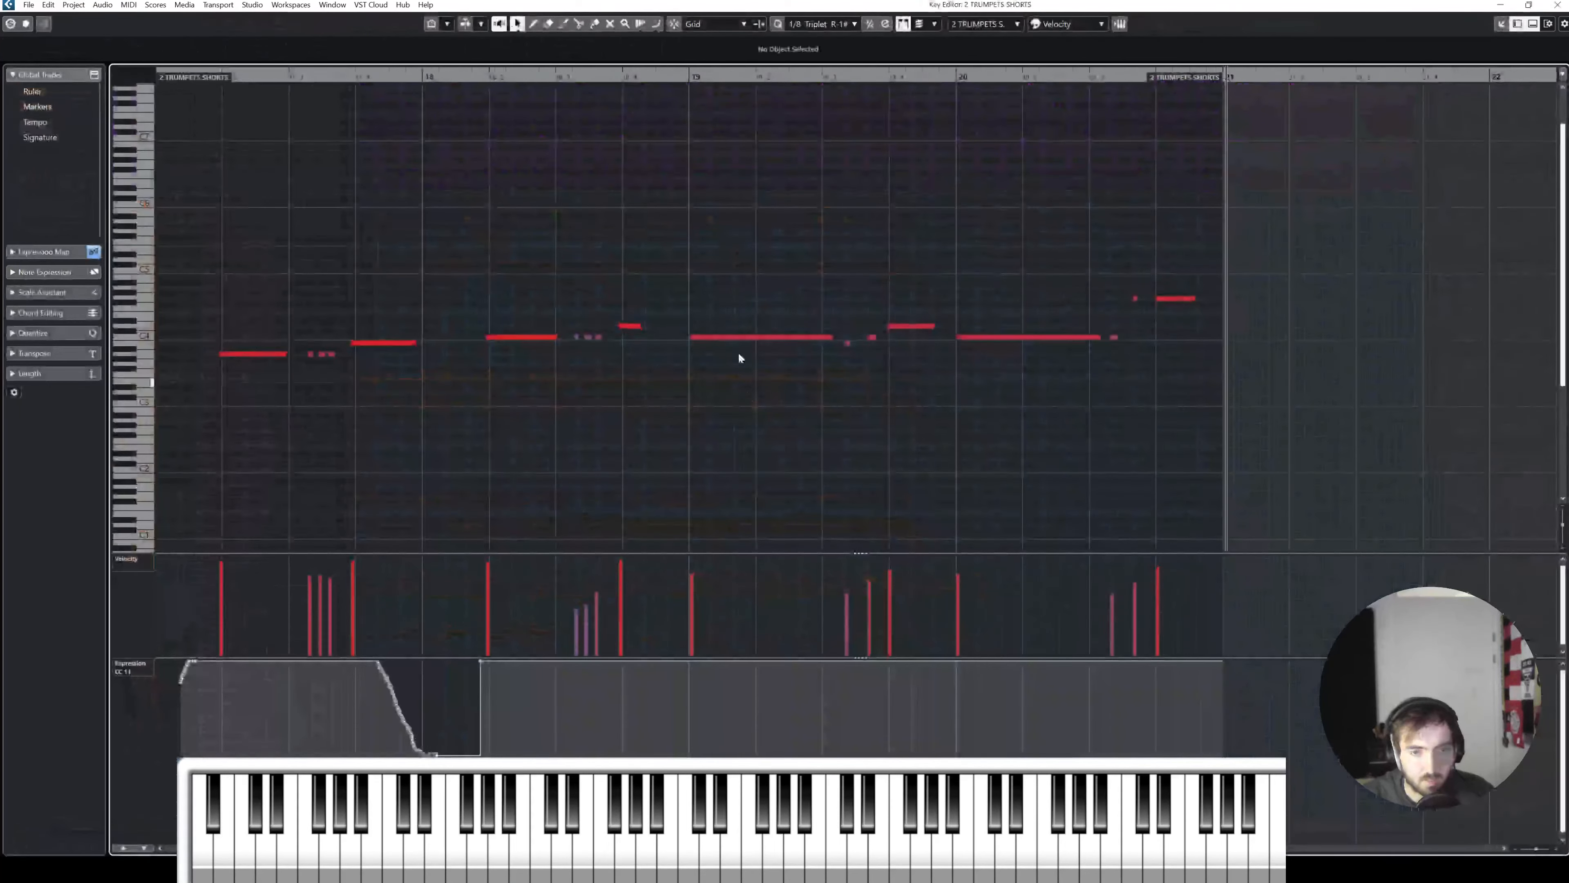
click(744, 338)
drag(718, 196, 1189, 364)
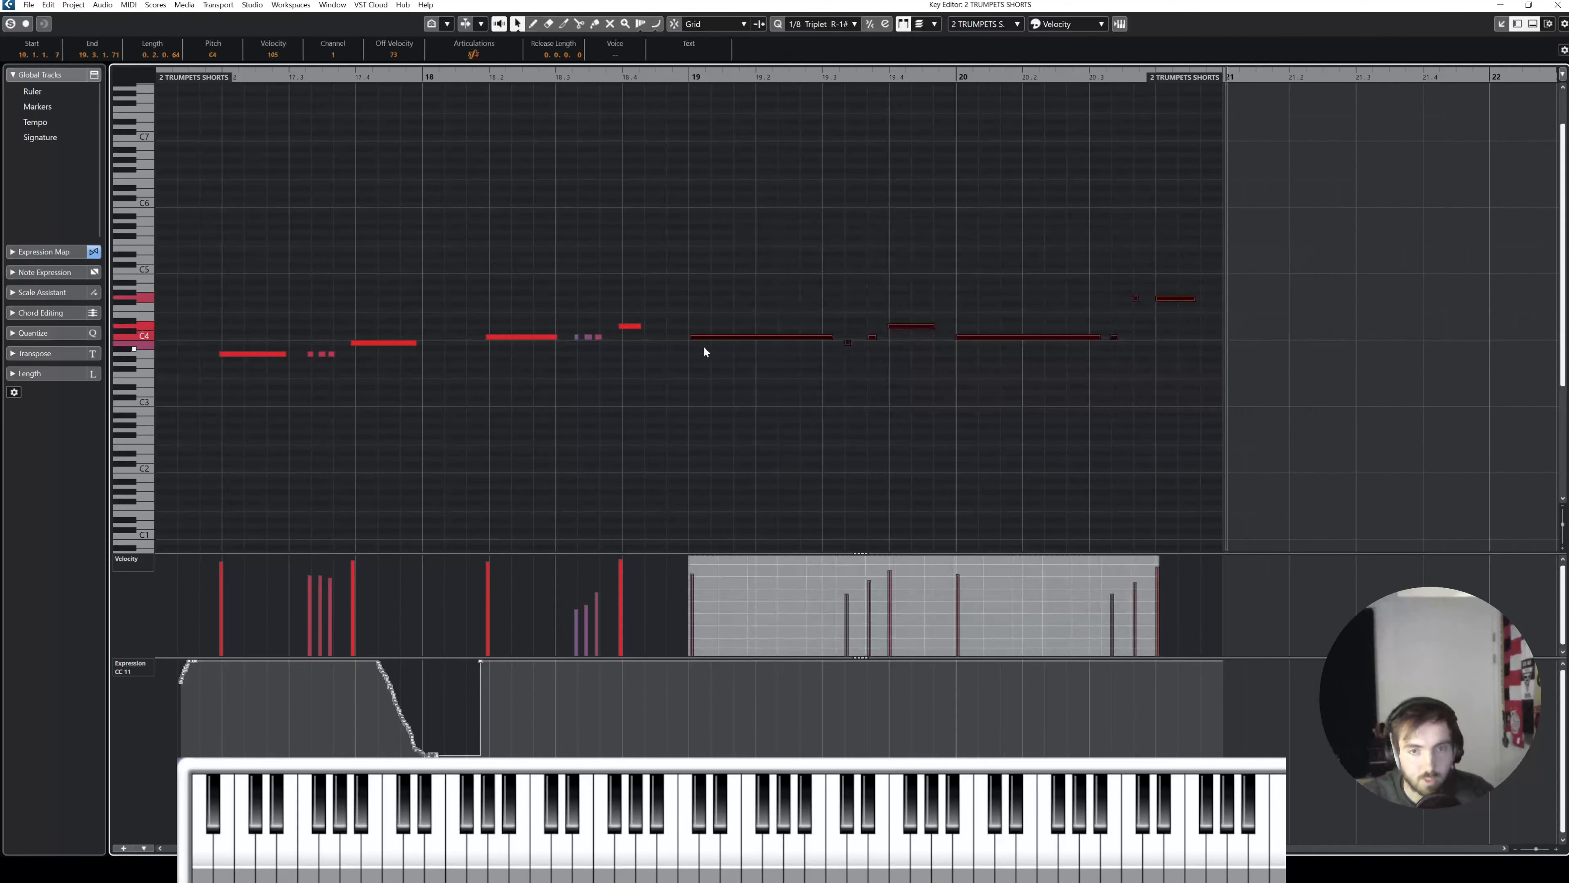
drag(692, 337, 684, 336)
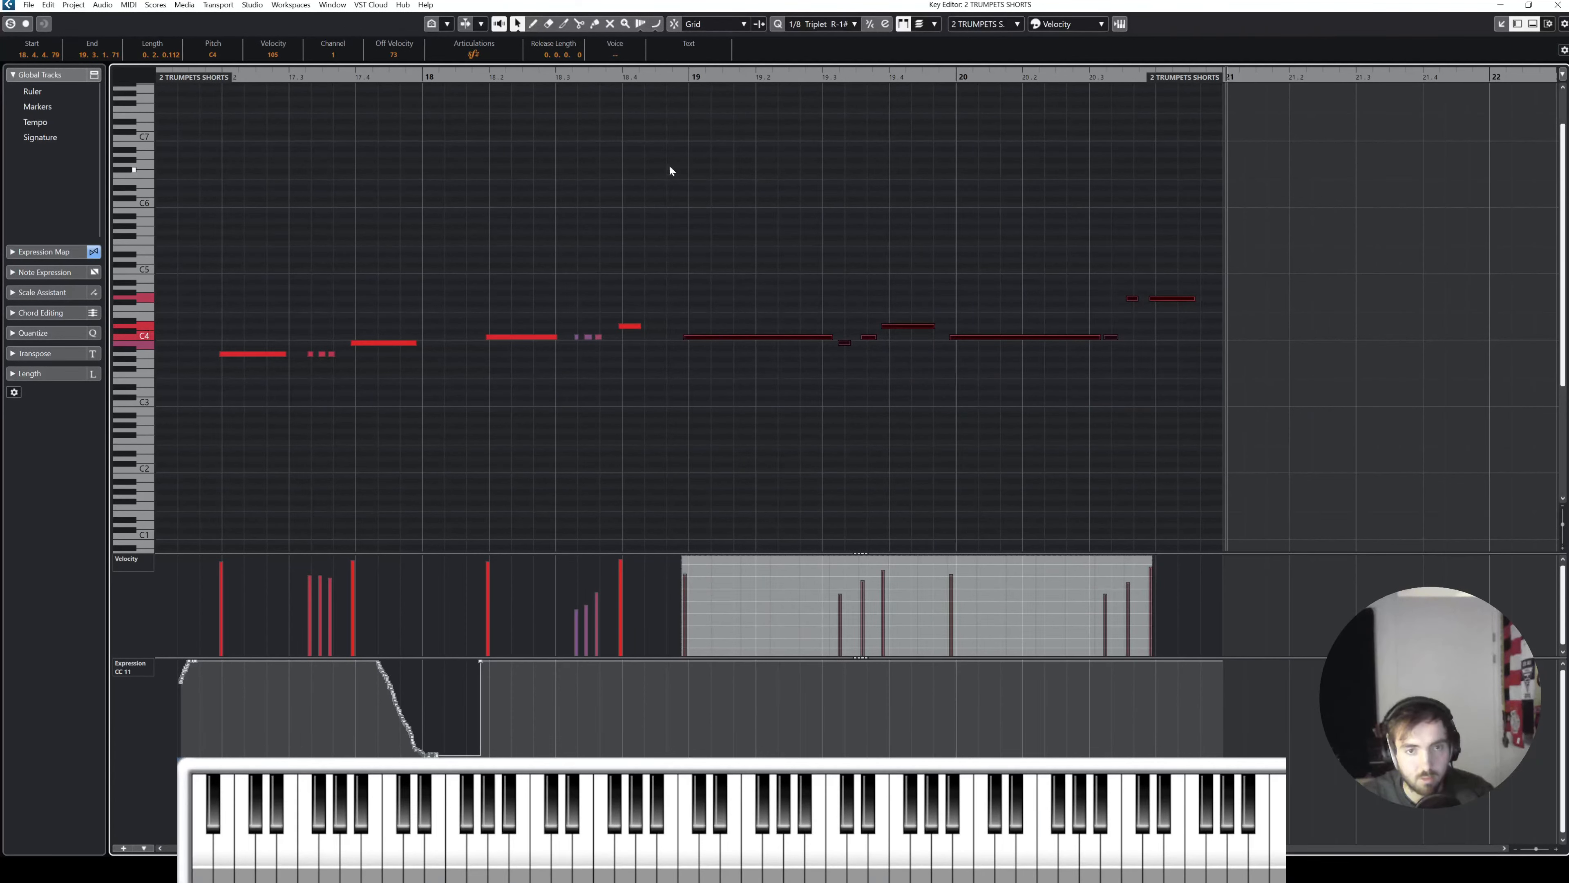
key(space)
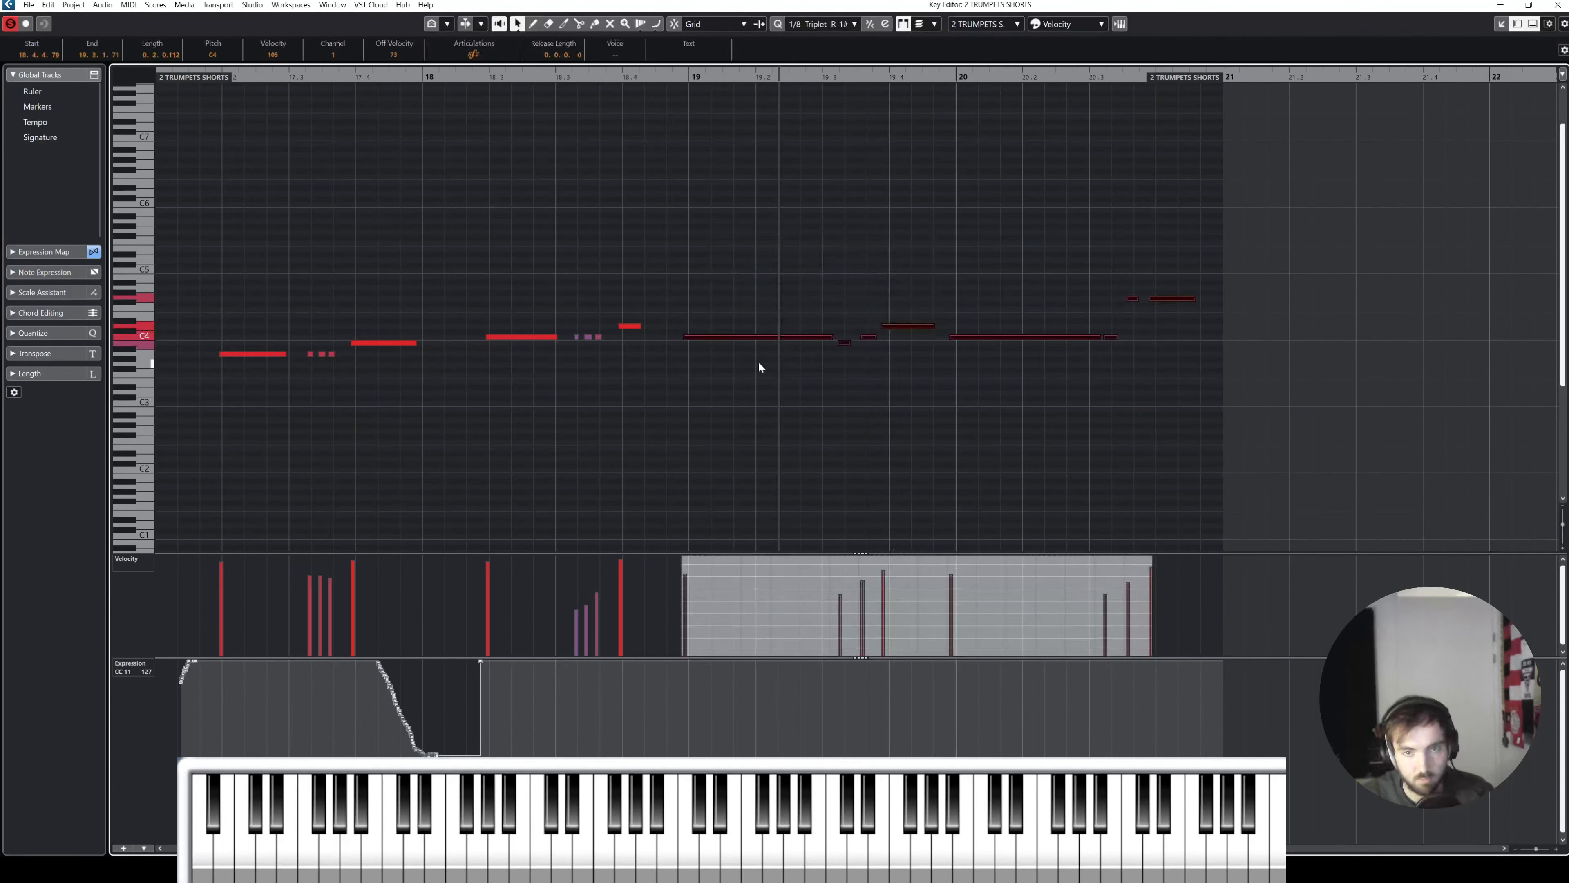
drag(685, 338, 687, 338)
click(720, 360)
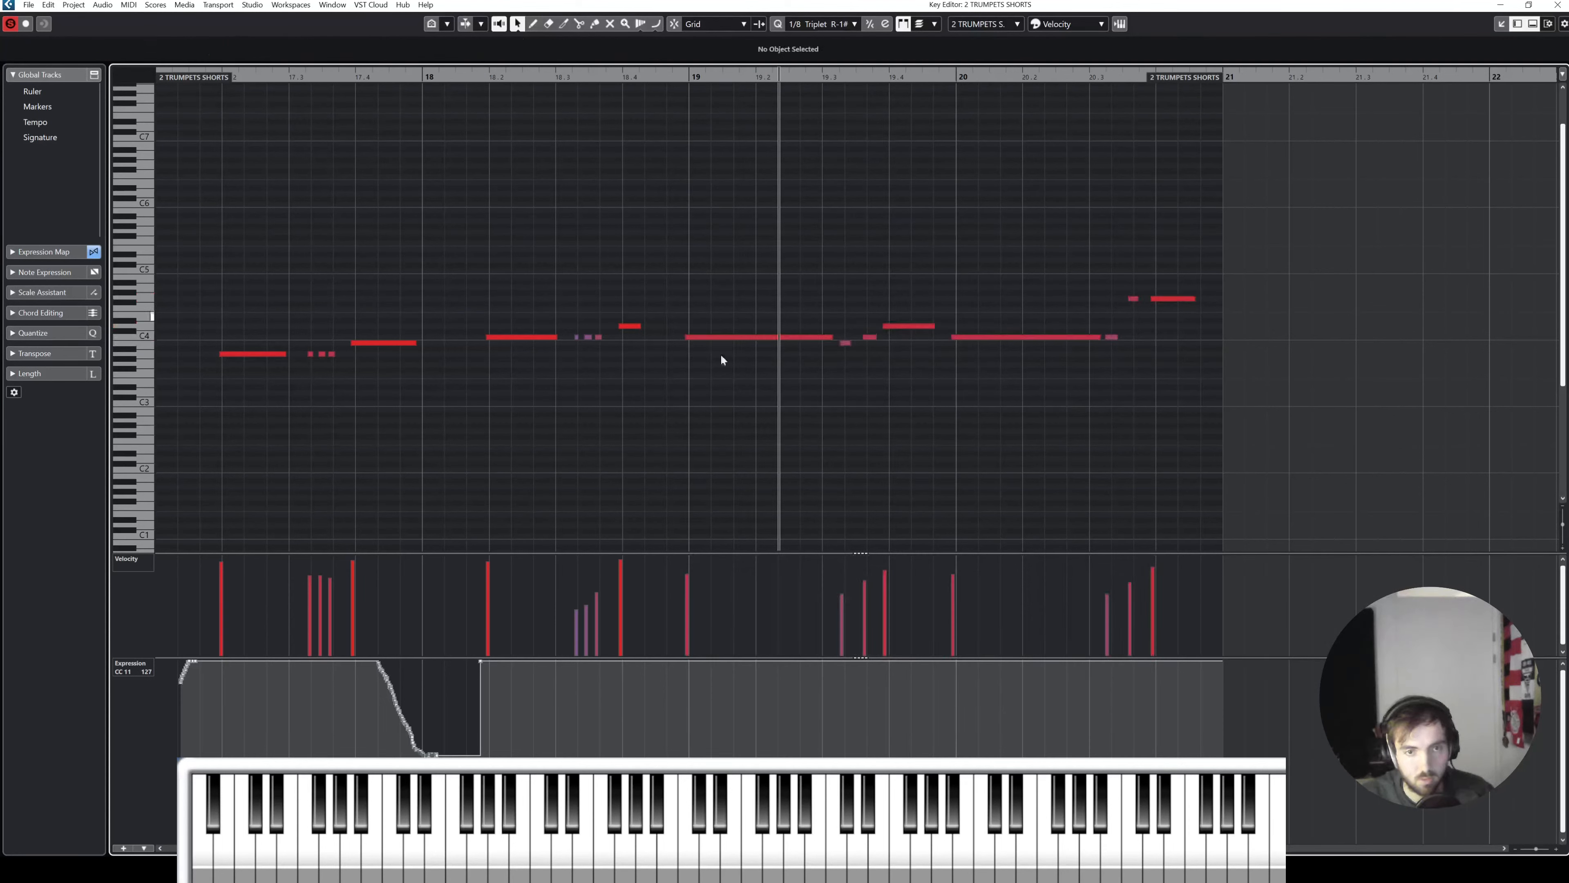
Step: Shorten the long C4 at bar 19 to end at 19.2.1.49, set its articulation to Accent, and play it back
click(827, 337)
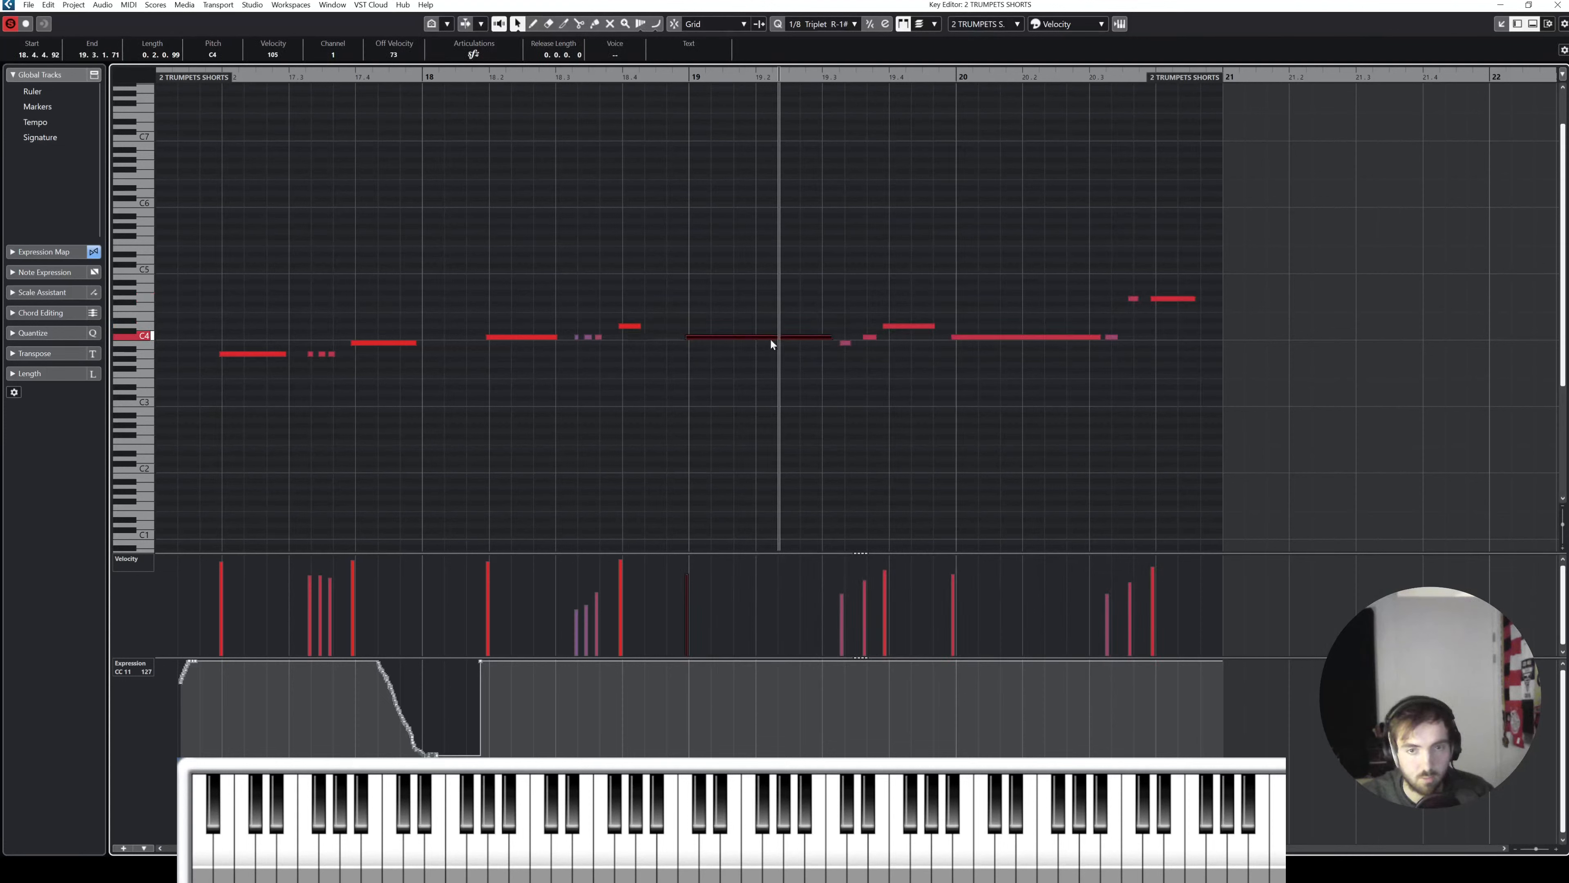
drag(838, 339, 735, 345)
click(474, 54)
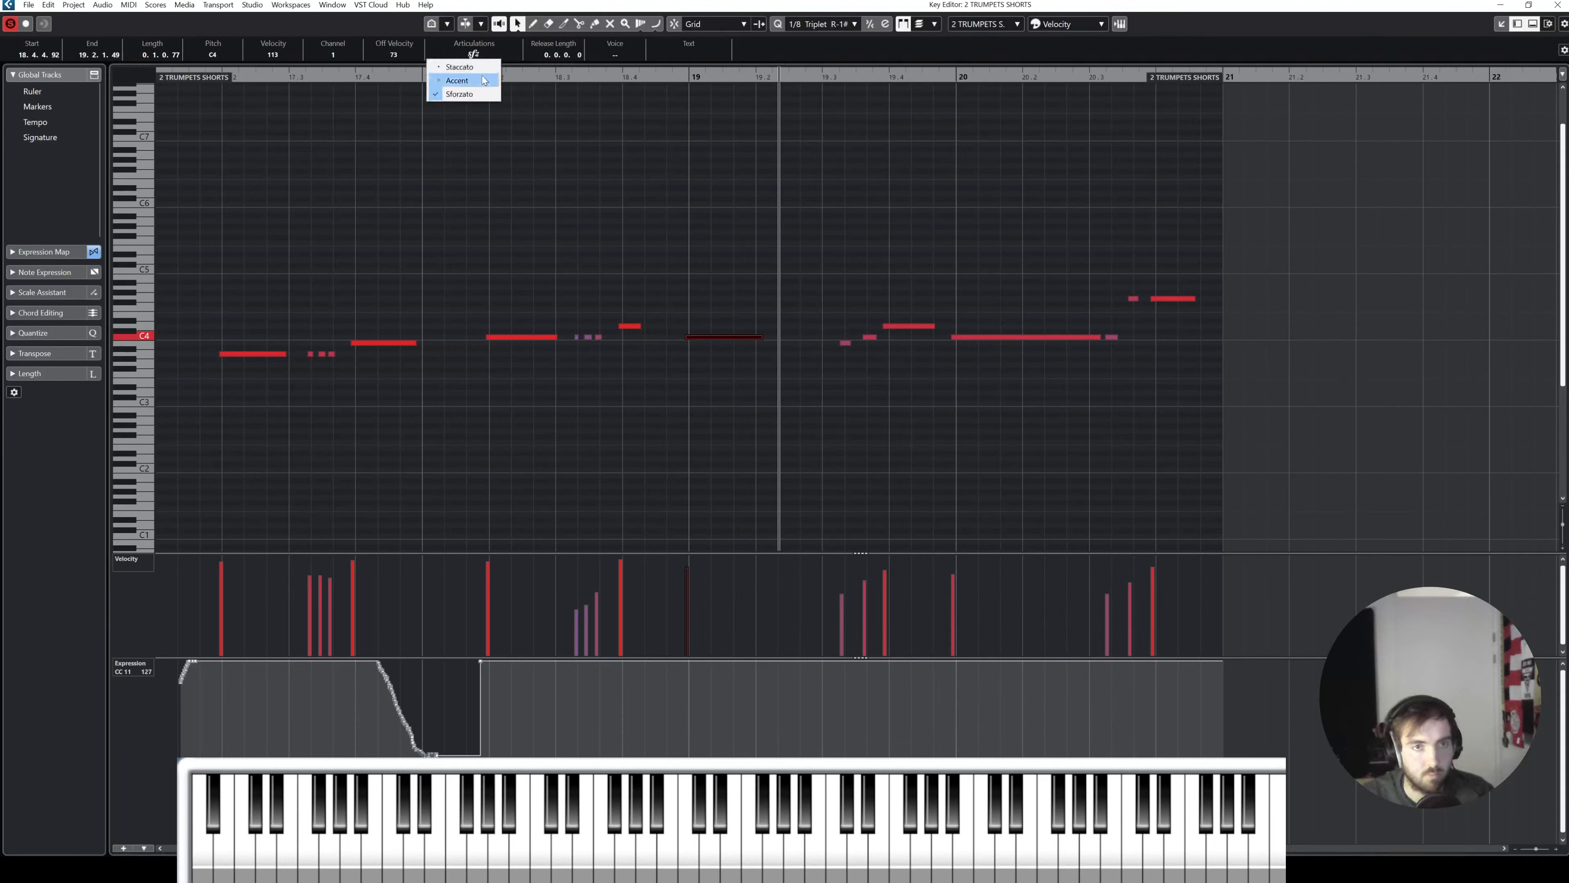
click(667, 77)
key(space)
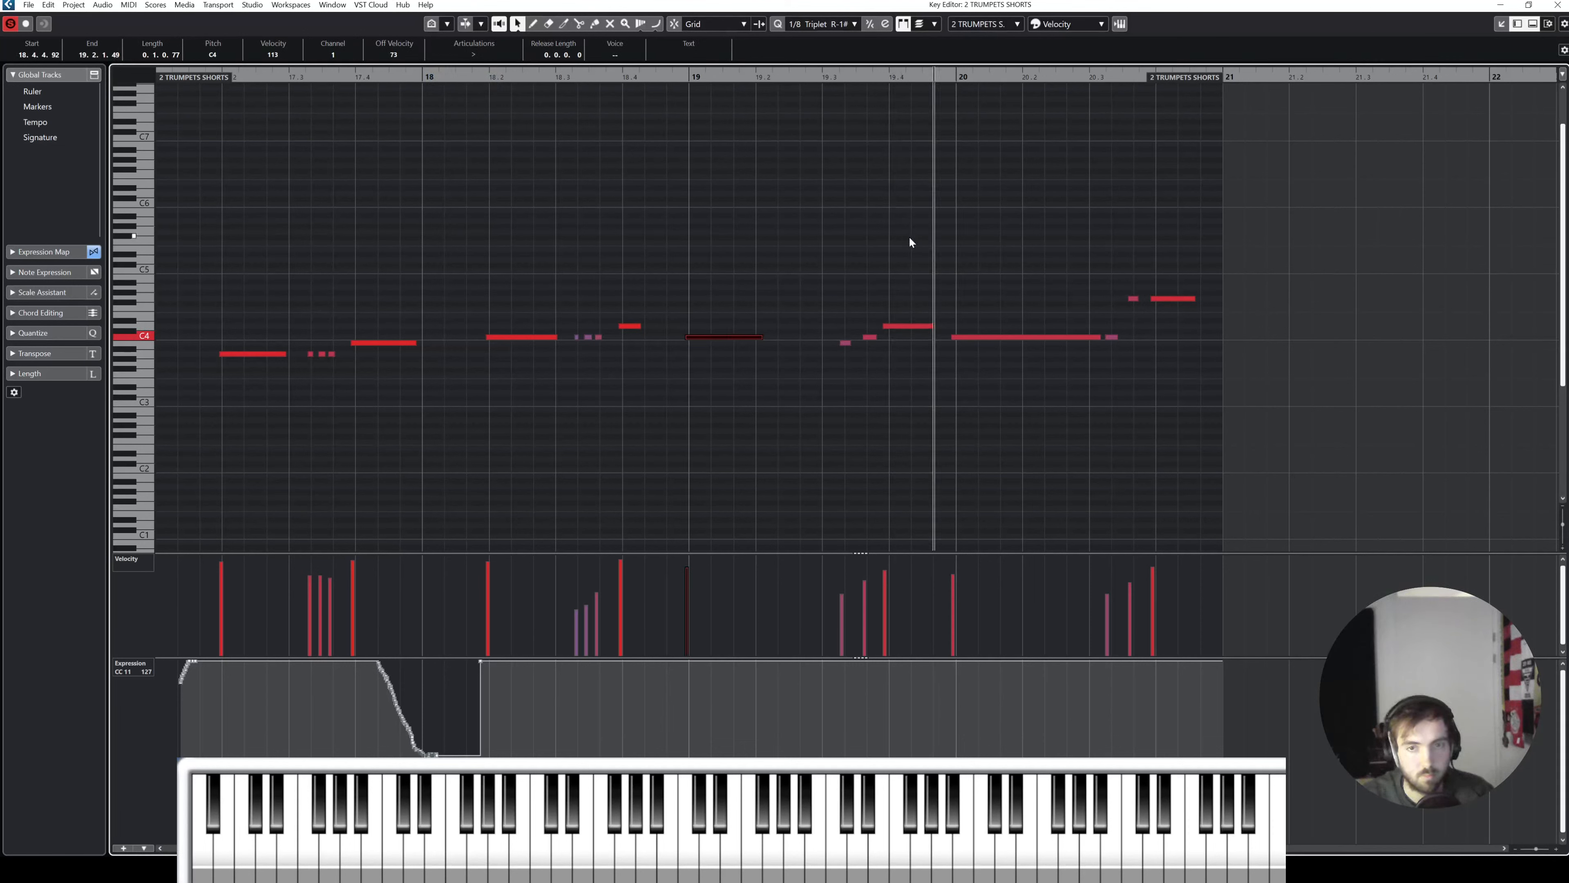
Step: Set the Accent articulation on the long D4 in bar 19, the long C4 at bar 20 and the final G4, and play them back
click(917, 286)
drag(917, 290, 1016, 376)
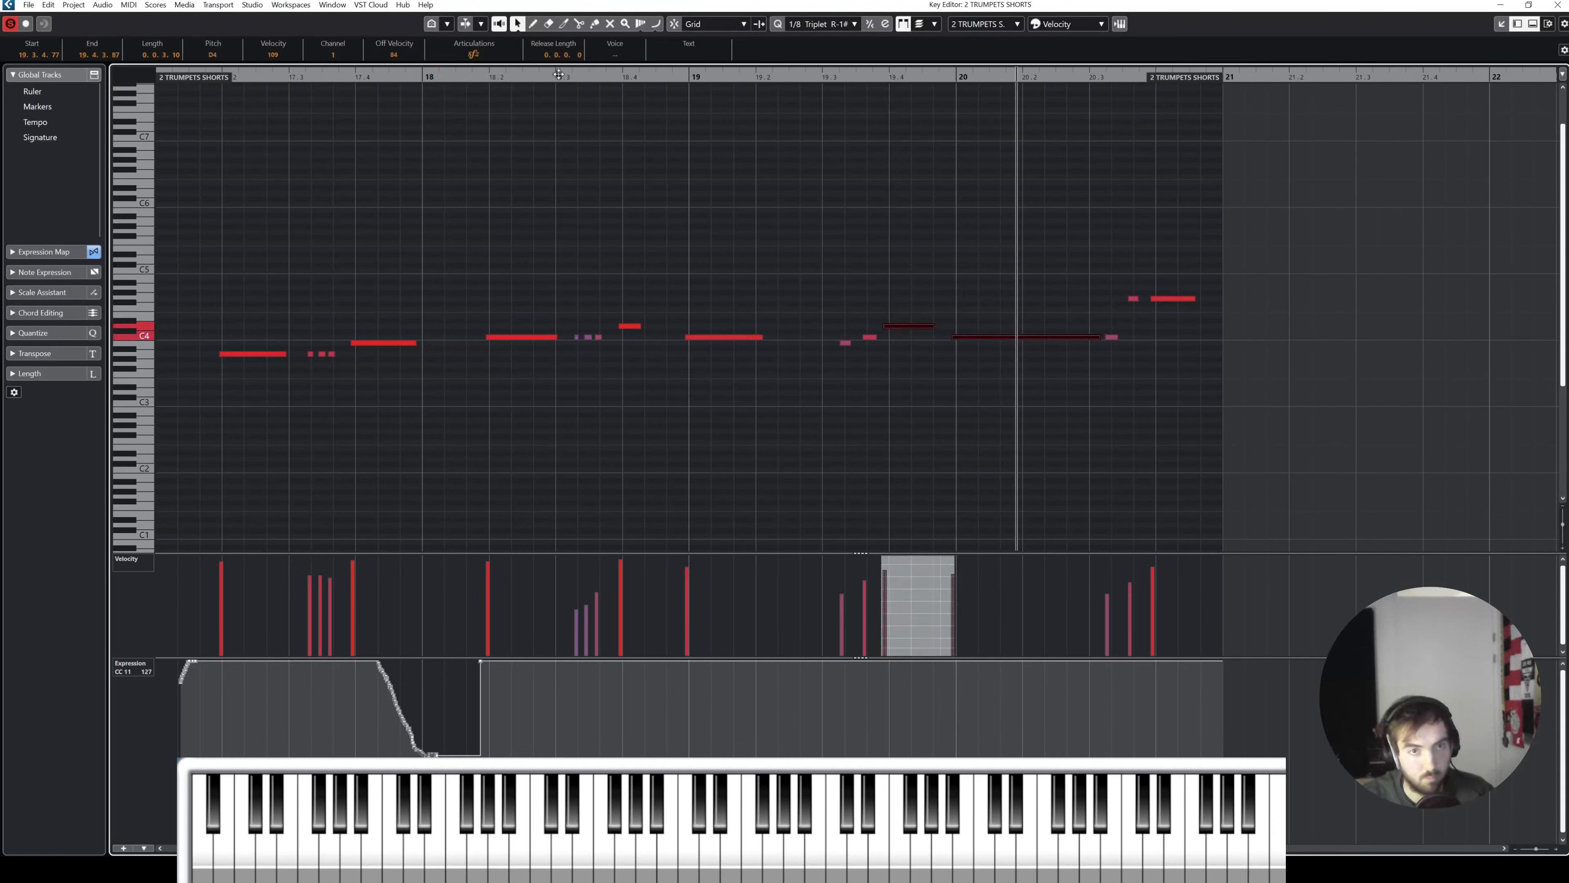
click(474, 57)
click(474, 81)
drag(1162, 246, 1192, 309)
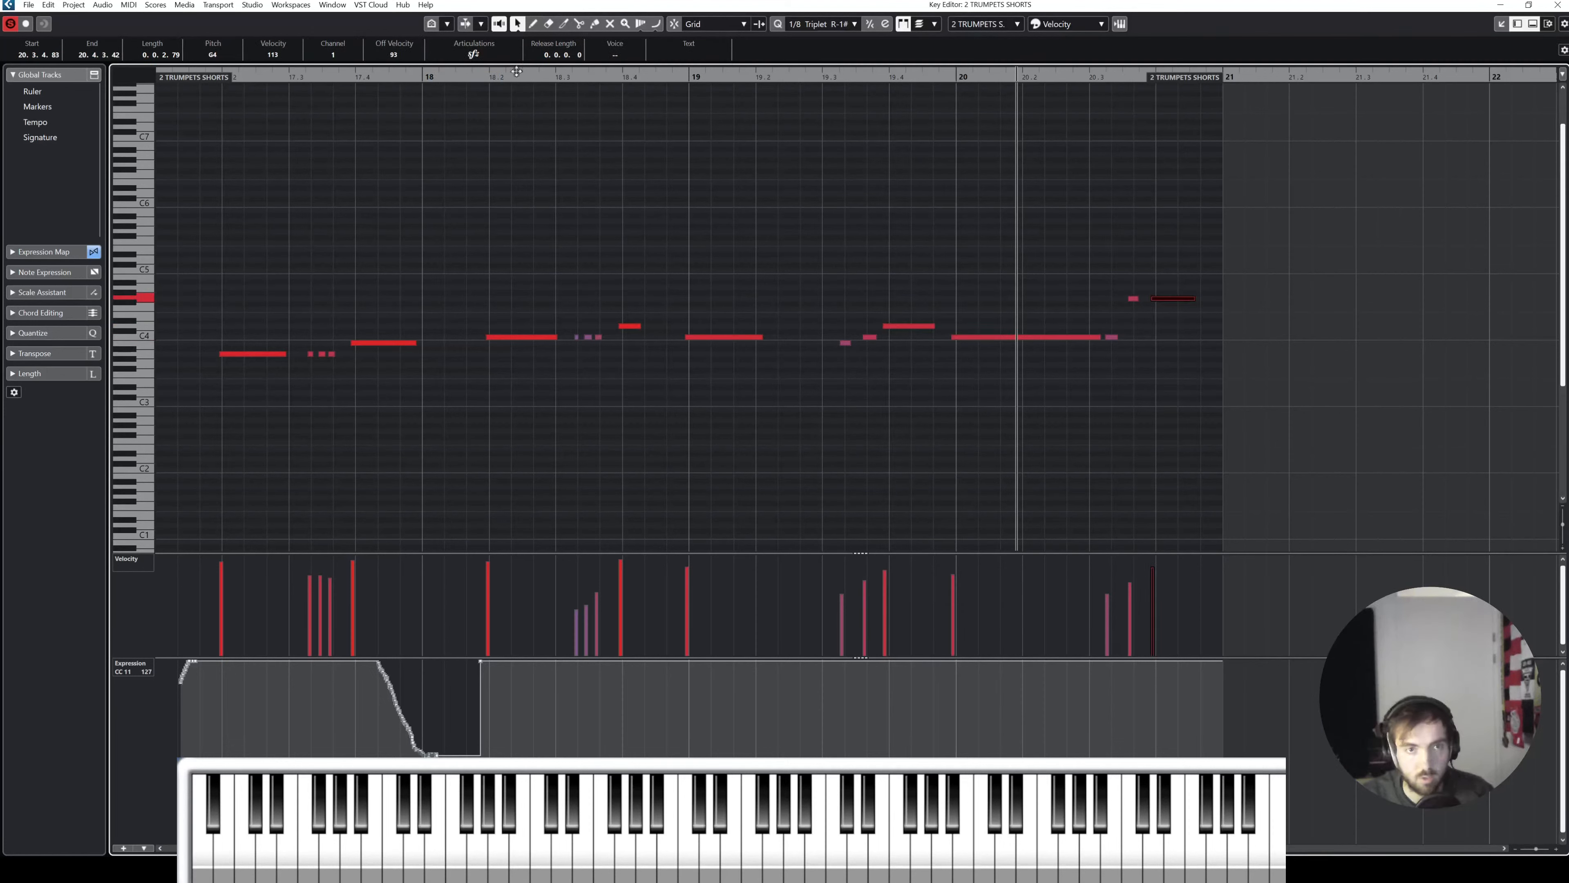
click(474, 55)
click(674, 76)
key(space)
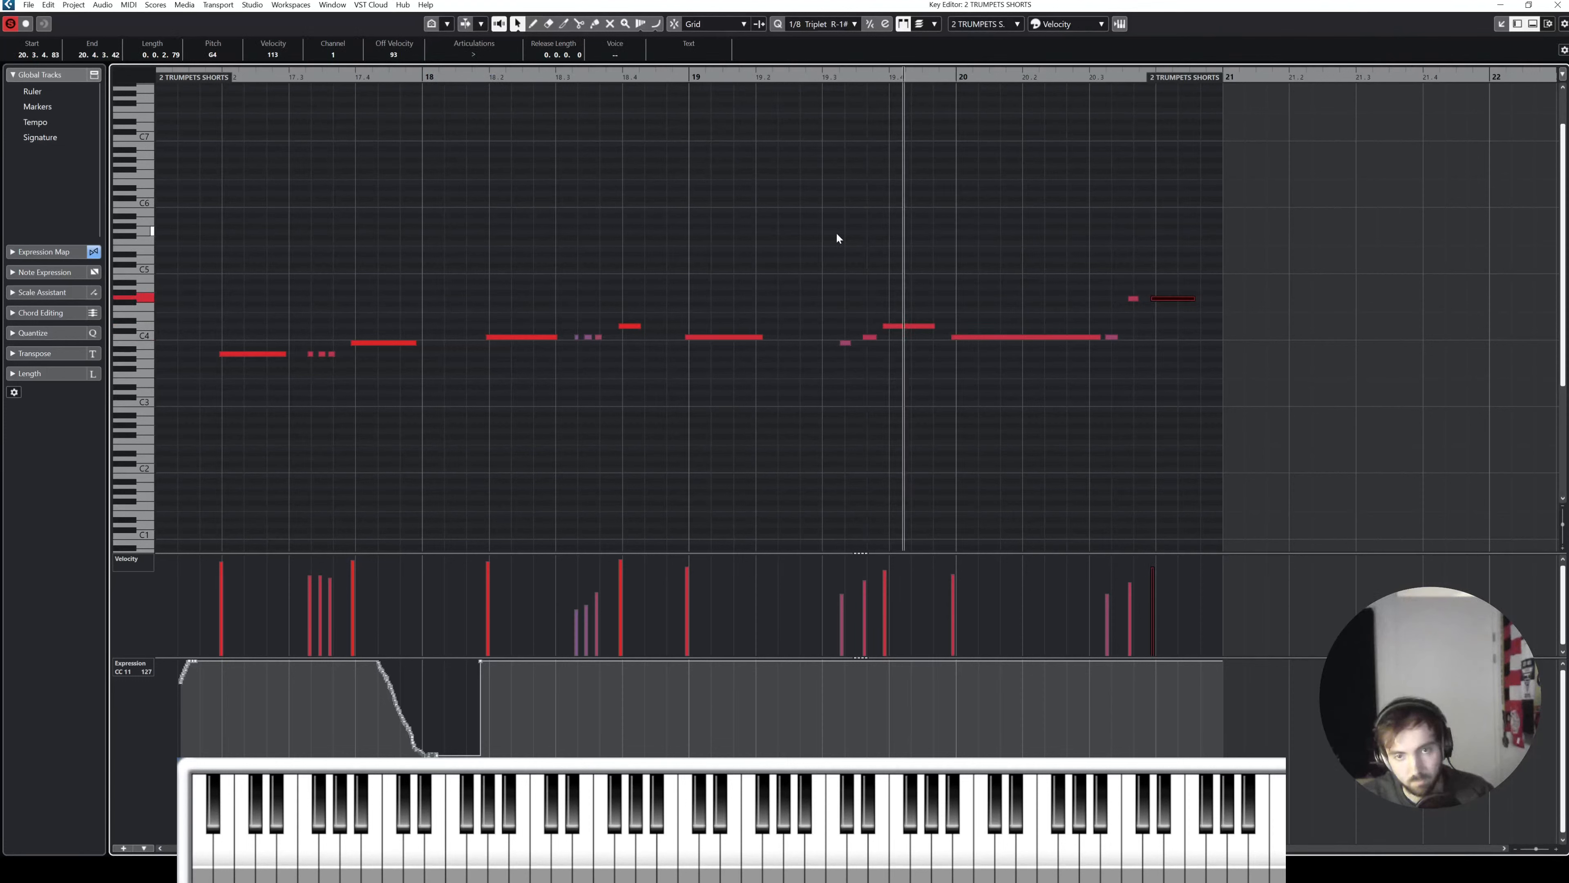
Step: Trim the three notes after beat 19.3 to start slightly later, the first at 19.3.2.19, and play back from bar 19
key(space)
drag(833, 316, 890, 327)
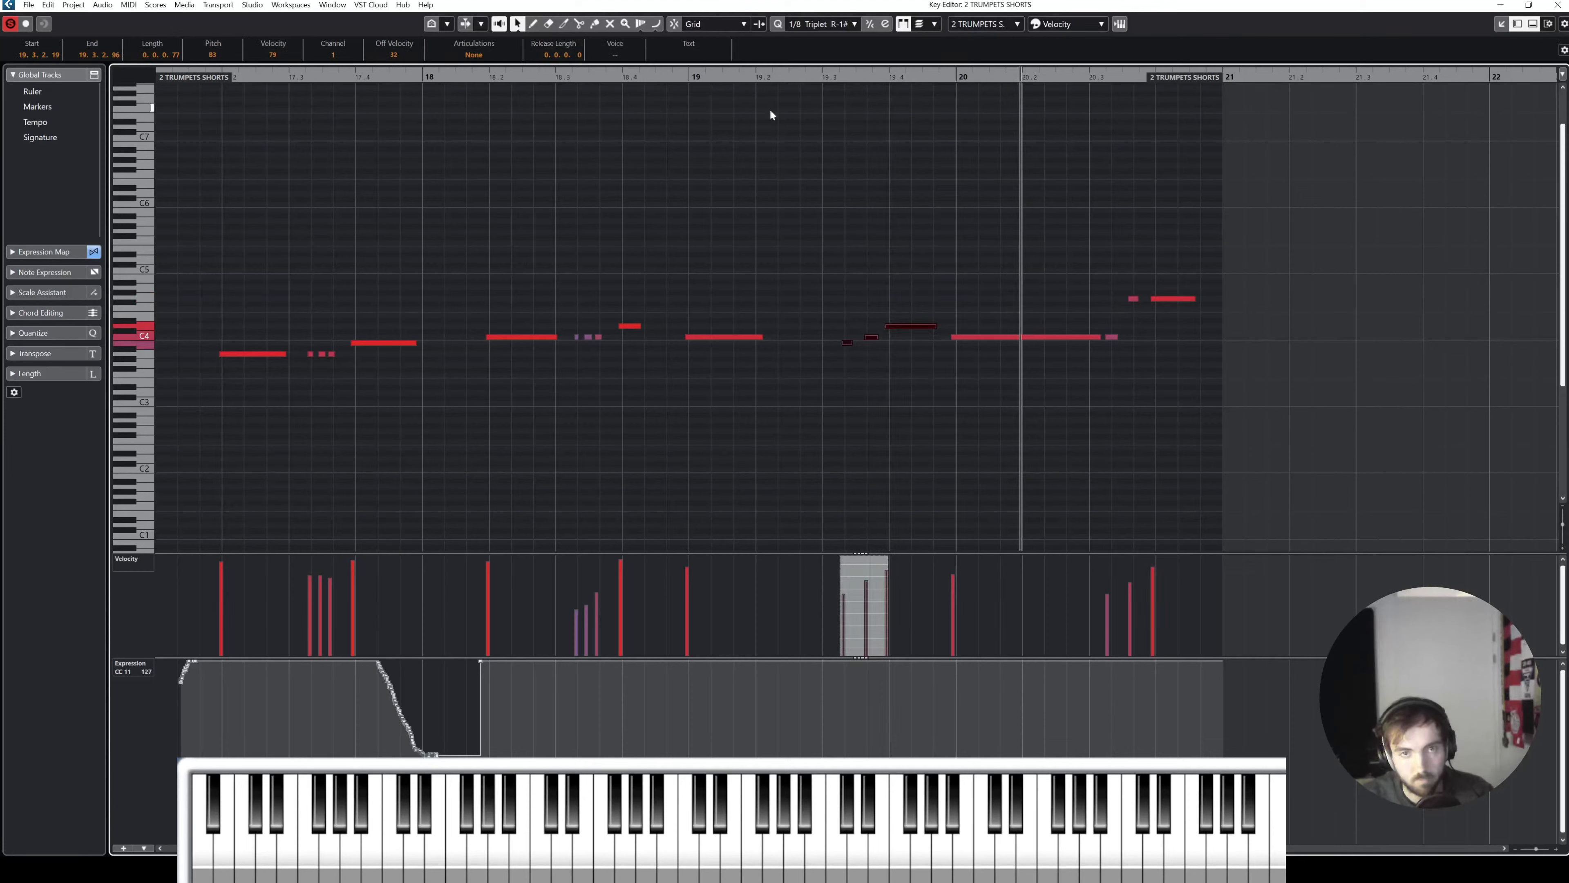
click(686, 80)
key(space)
scroll(754, 372, right, 3)
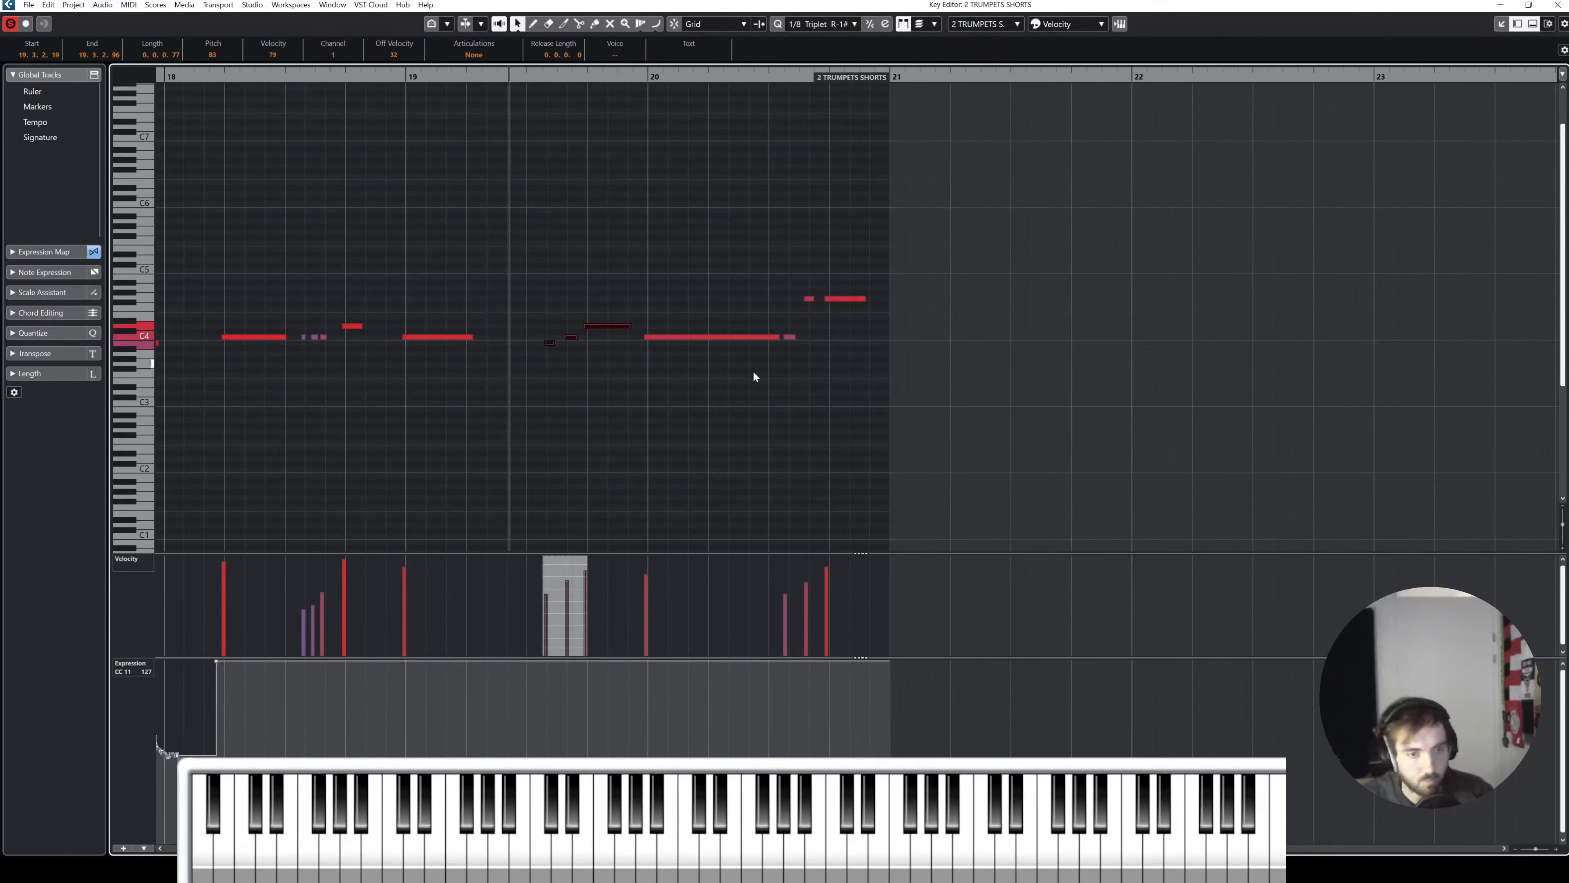
click(798, 365)
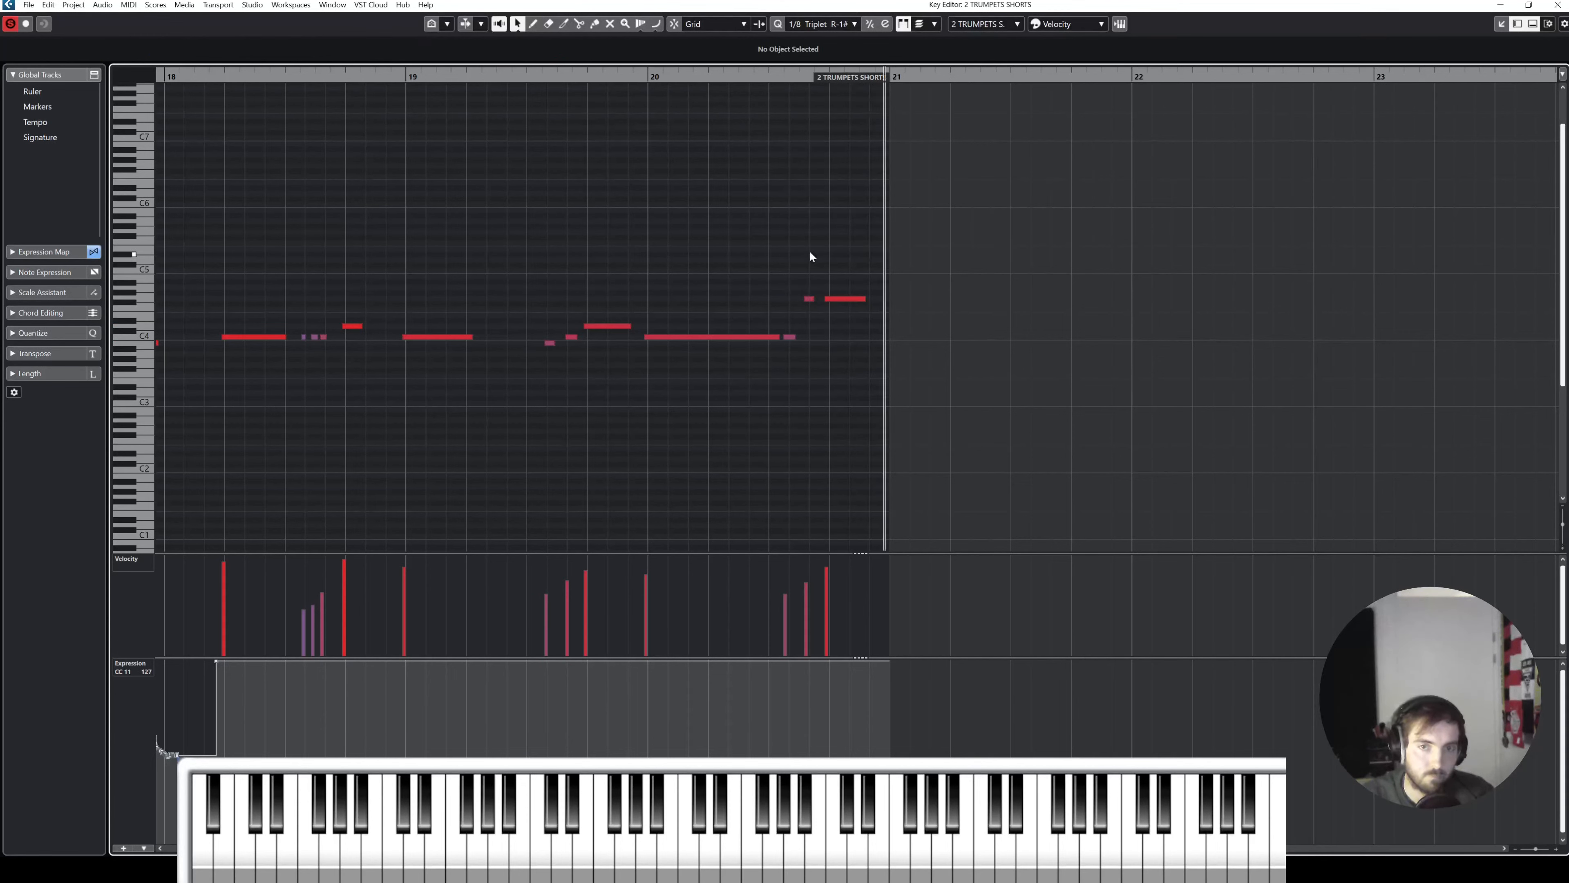
Step: Stop playback, switch off the editor's solo, and close the key editor
key(space)
key(s)
click(1558, 5)
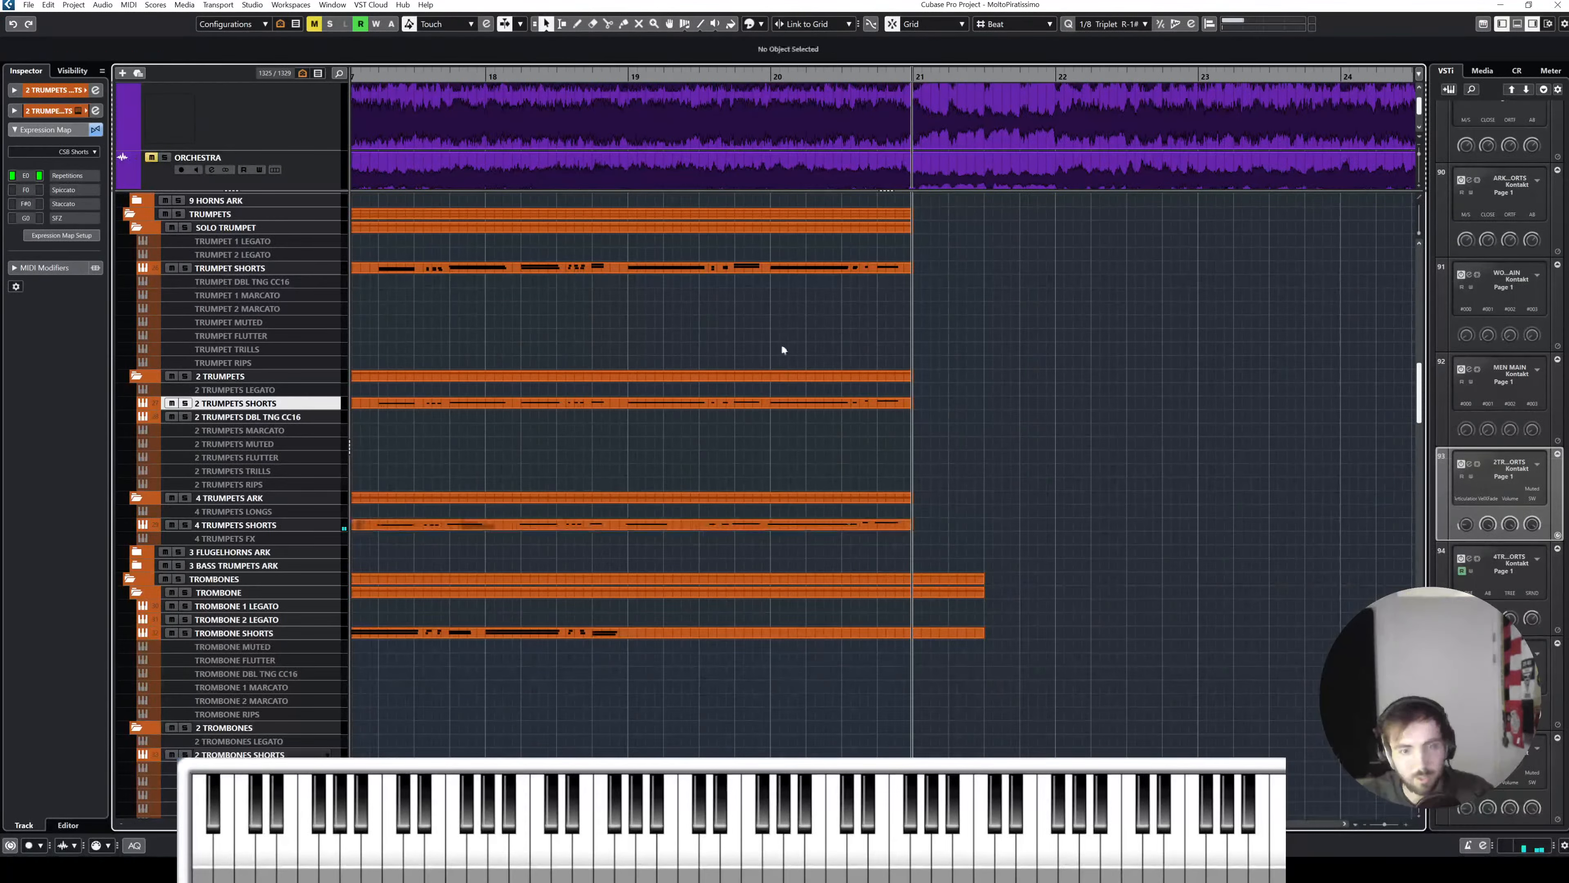
Step: Play back the mockup from bar 17 to check the trumpets in context, and reopen the 4 TRUMPETS SHORTS part in the key editor
scroll(773, 344, left, 3)
click(562, 78)
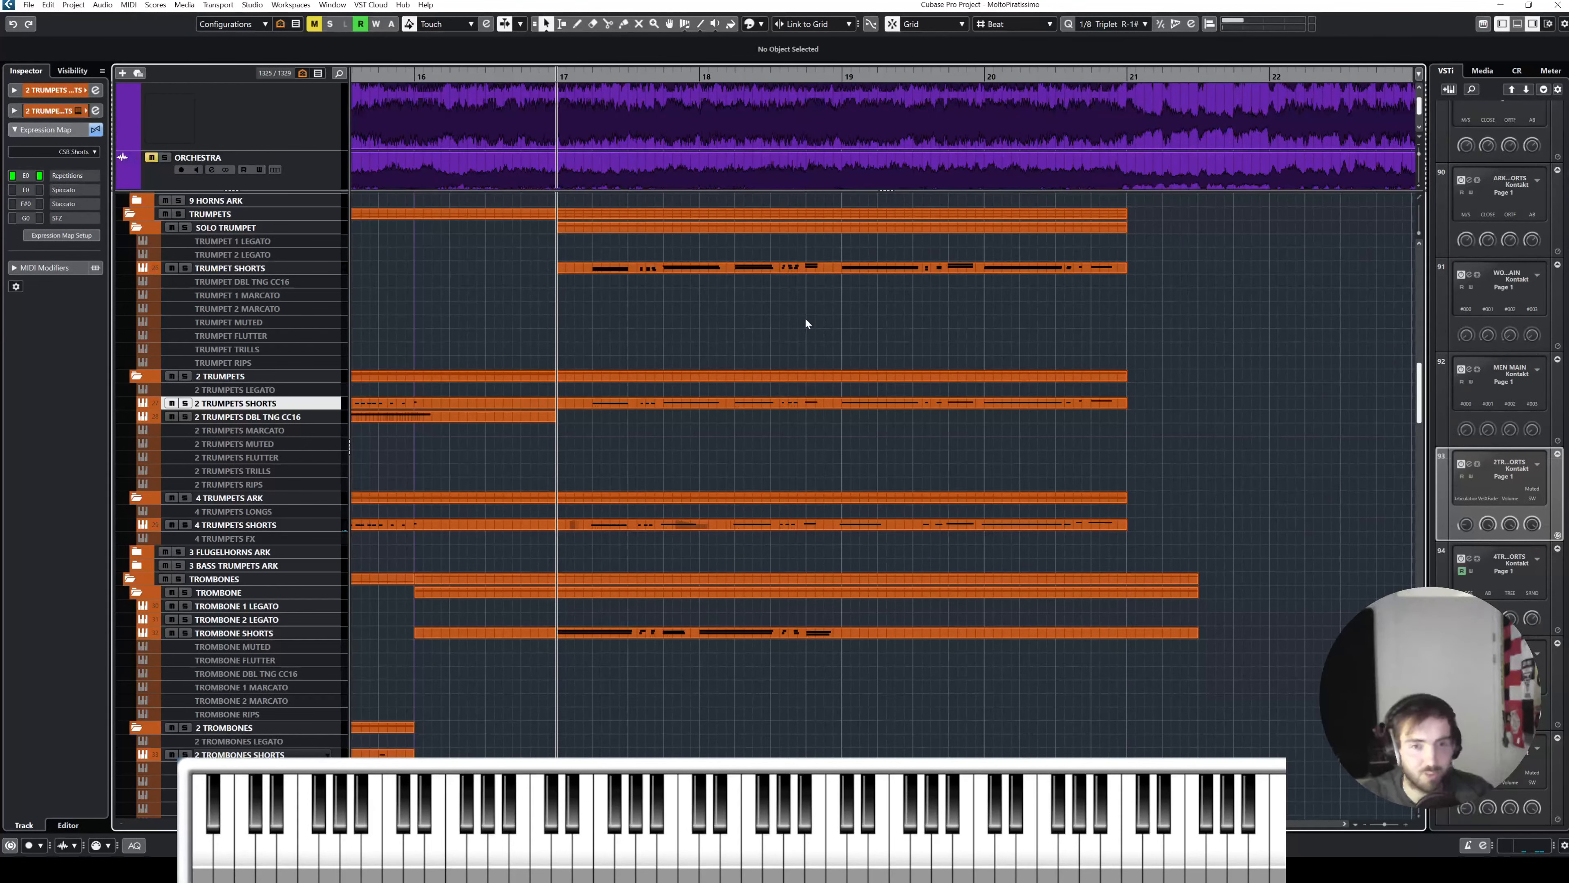
scroll(805, 316, up, 10)
key(space)
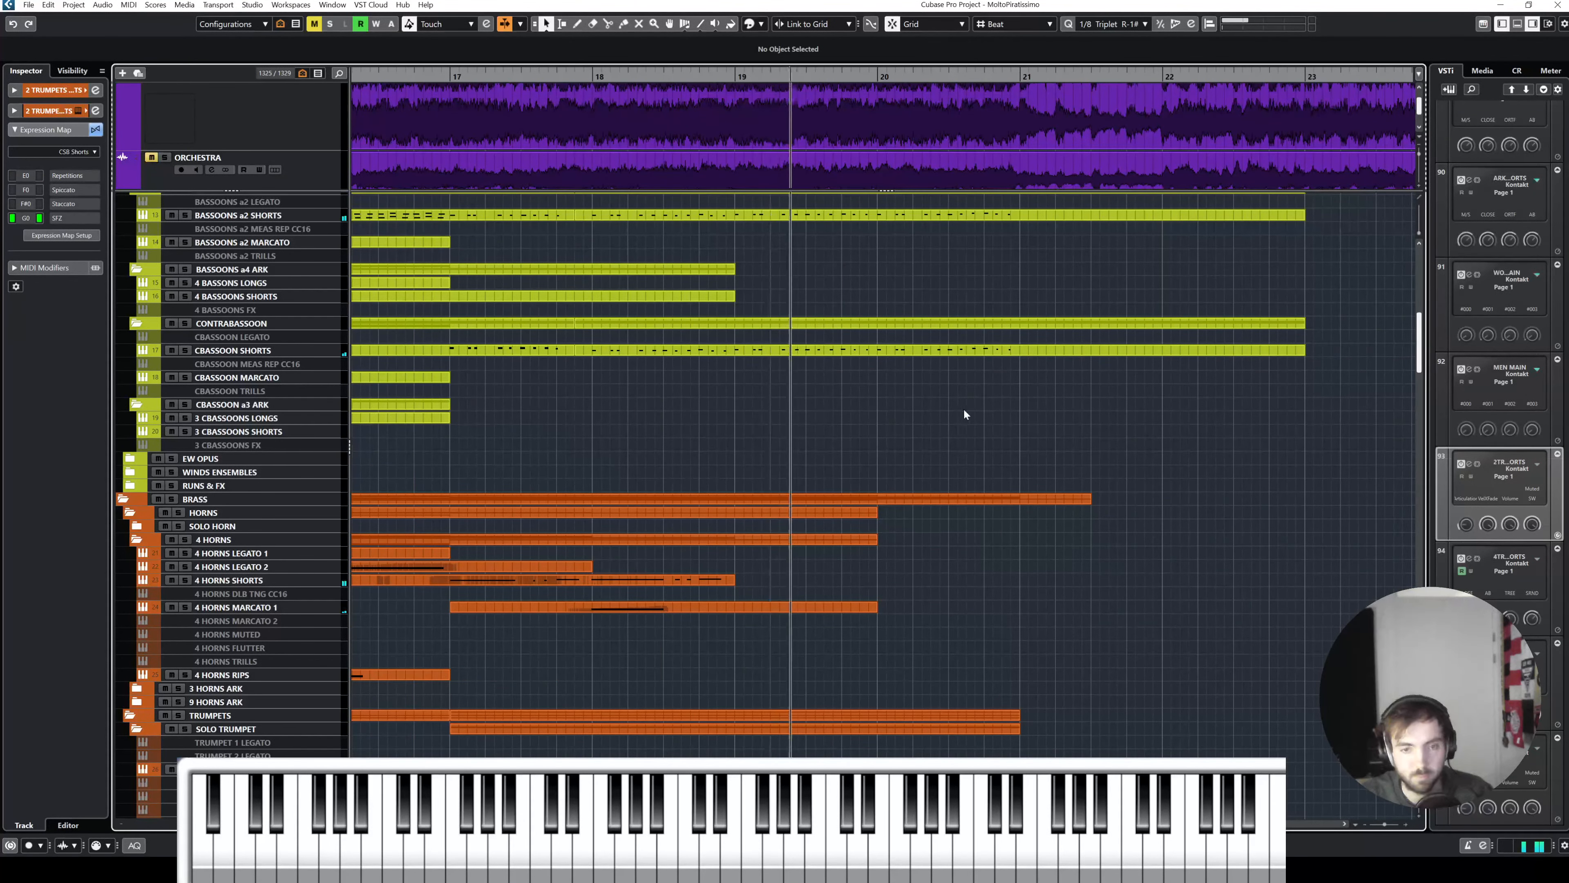
scroll(967, 411, down, 5)
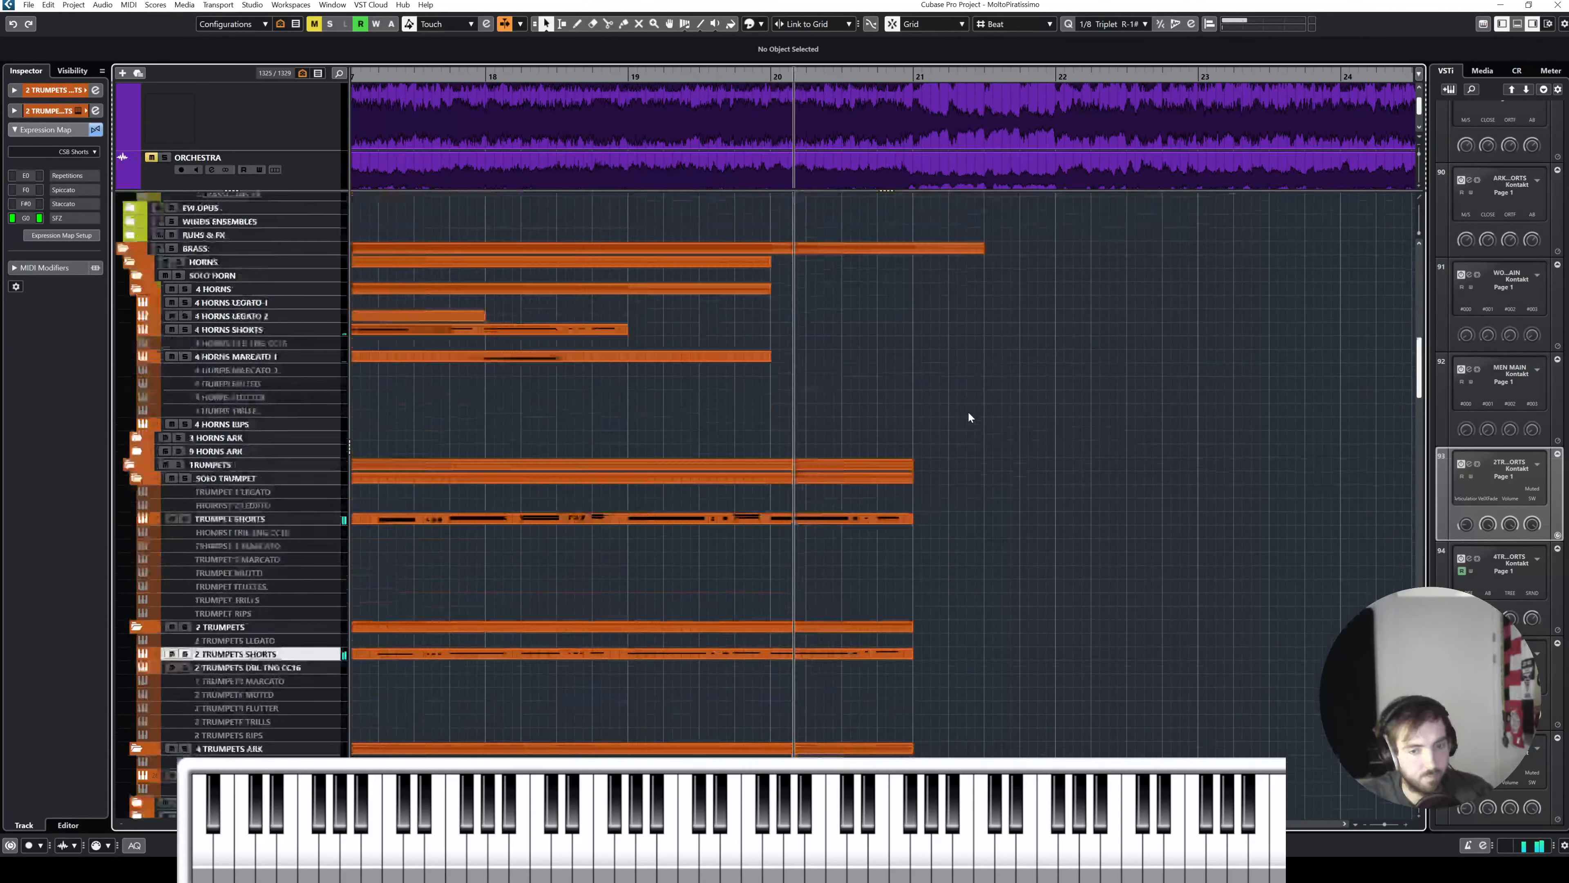
scroll(968, 417, down, 5)
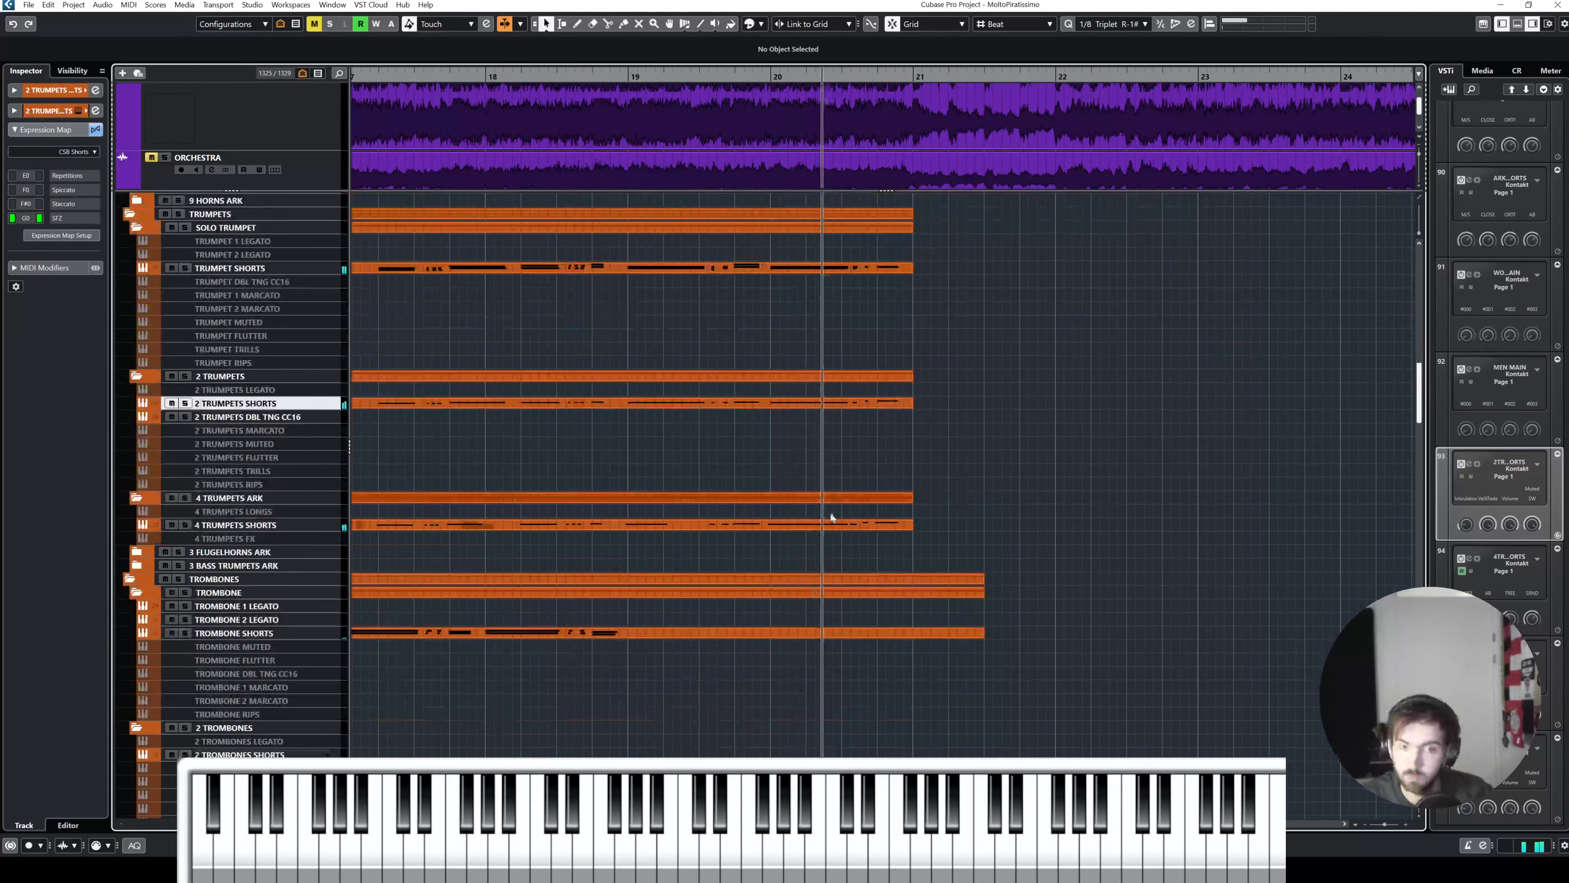
double_click(796, 525)
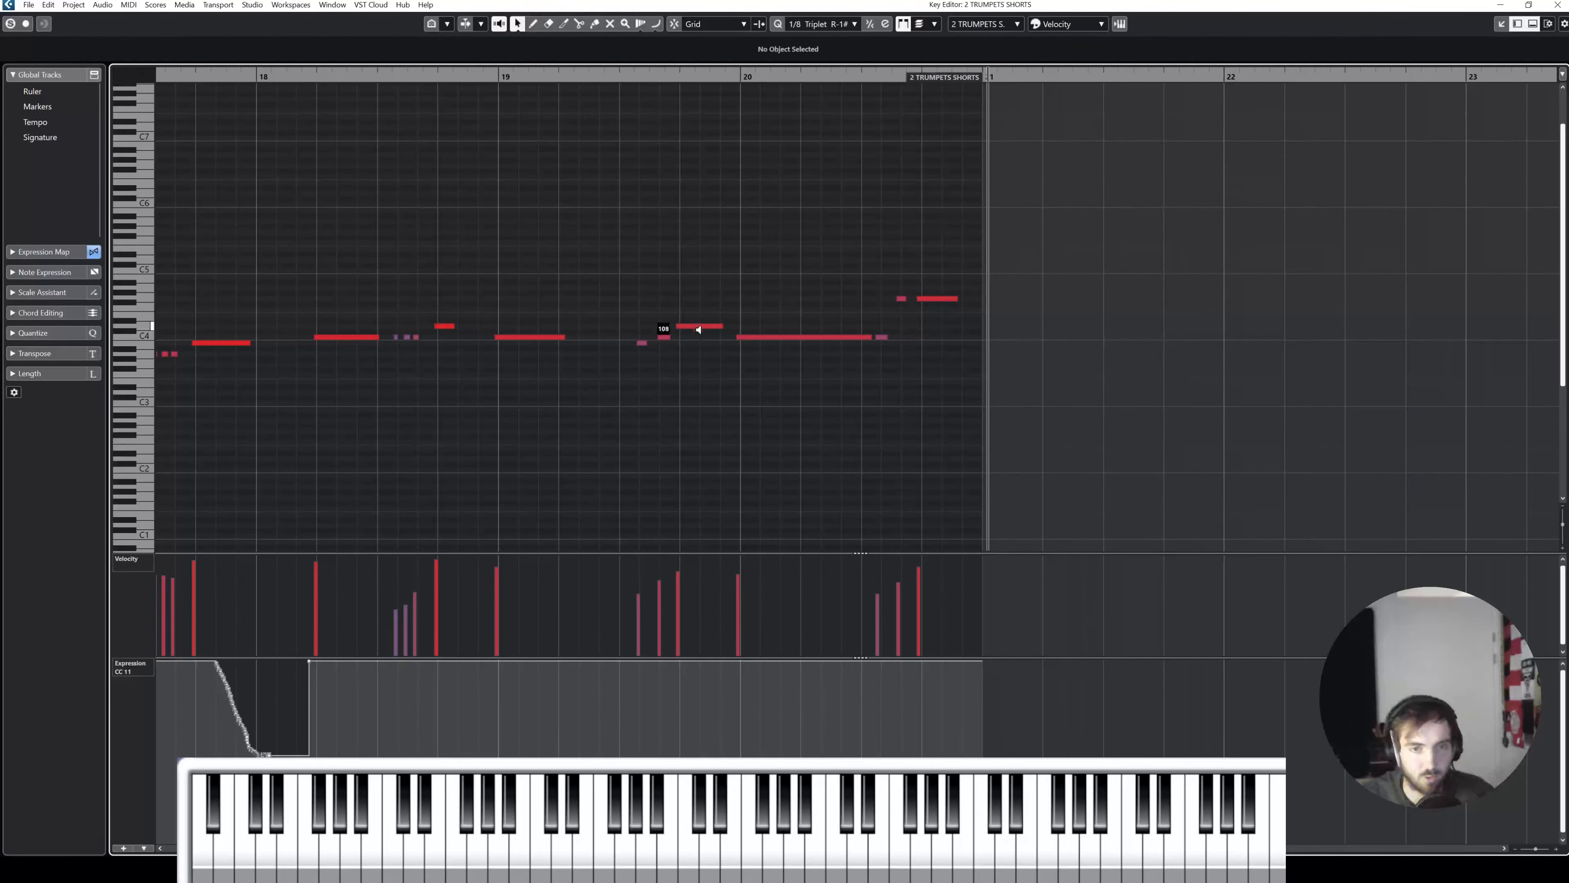
Step: Play back the 2 TRUMPETS SHORTS part from the middle of bar 19, with solo switched on and off, and stop after bar 20 begins
click(623, 77)
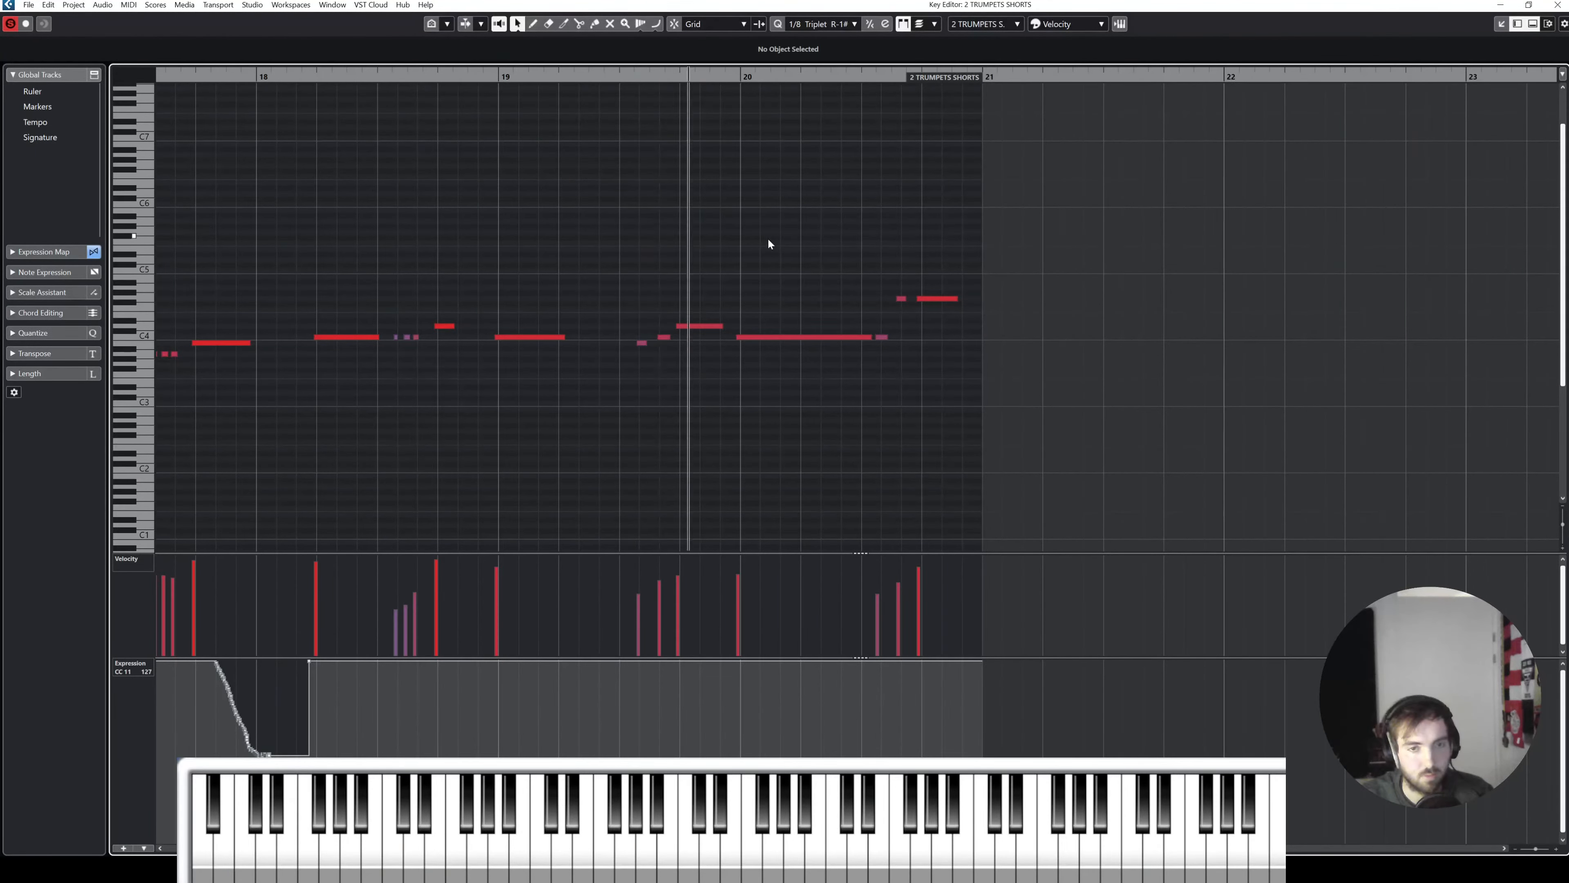
key(space)
key(s)
click(608, 78)
key(space)
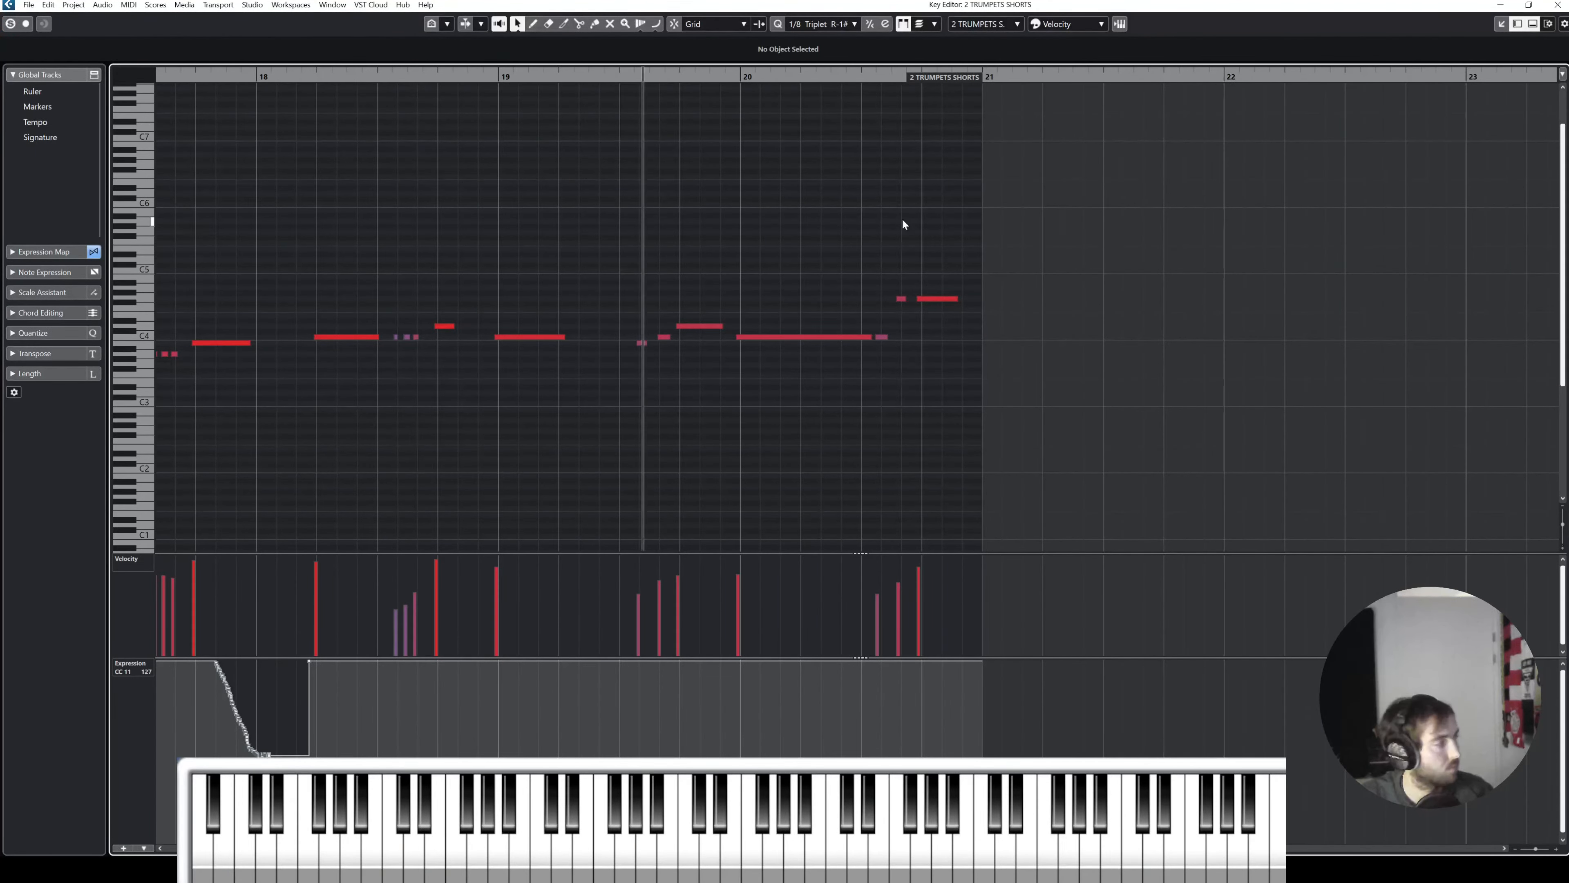
key(space)
right_click(903, 220)
click(843, 239)
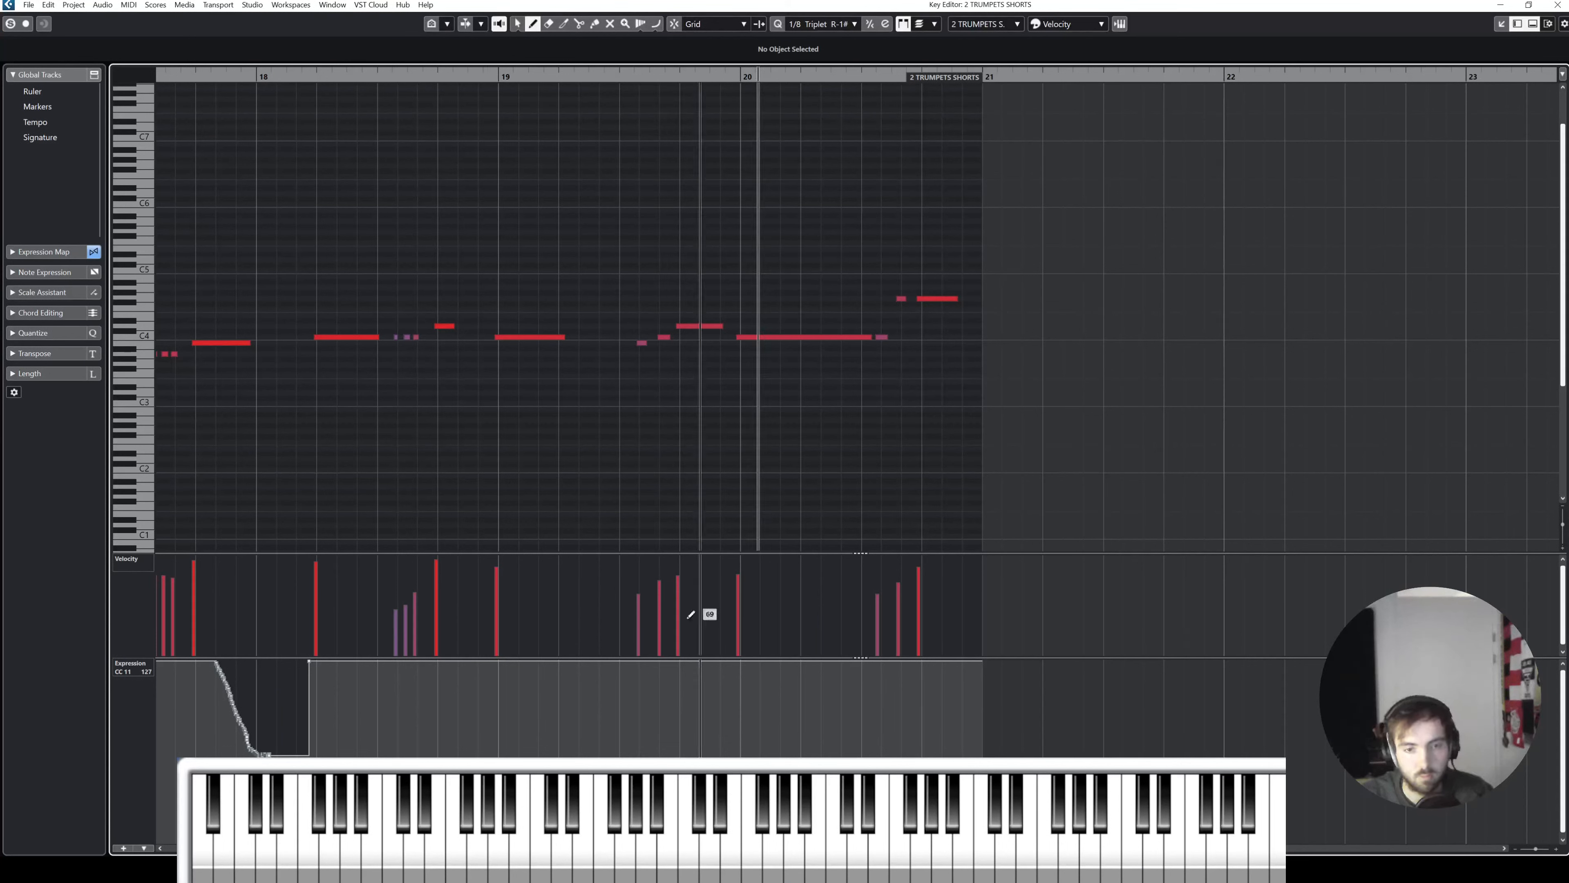
right_click(809, 396)
click(744, 407)
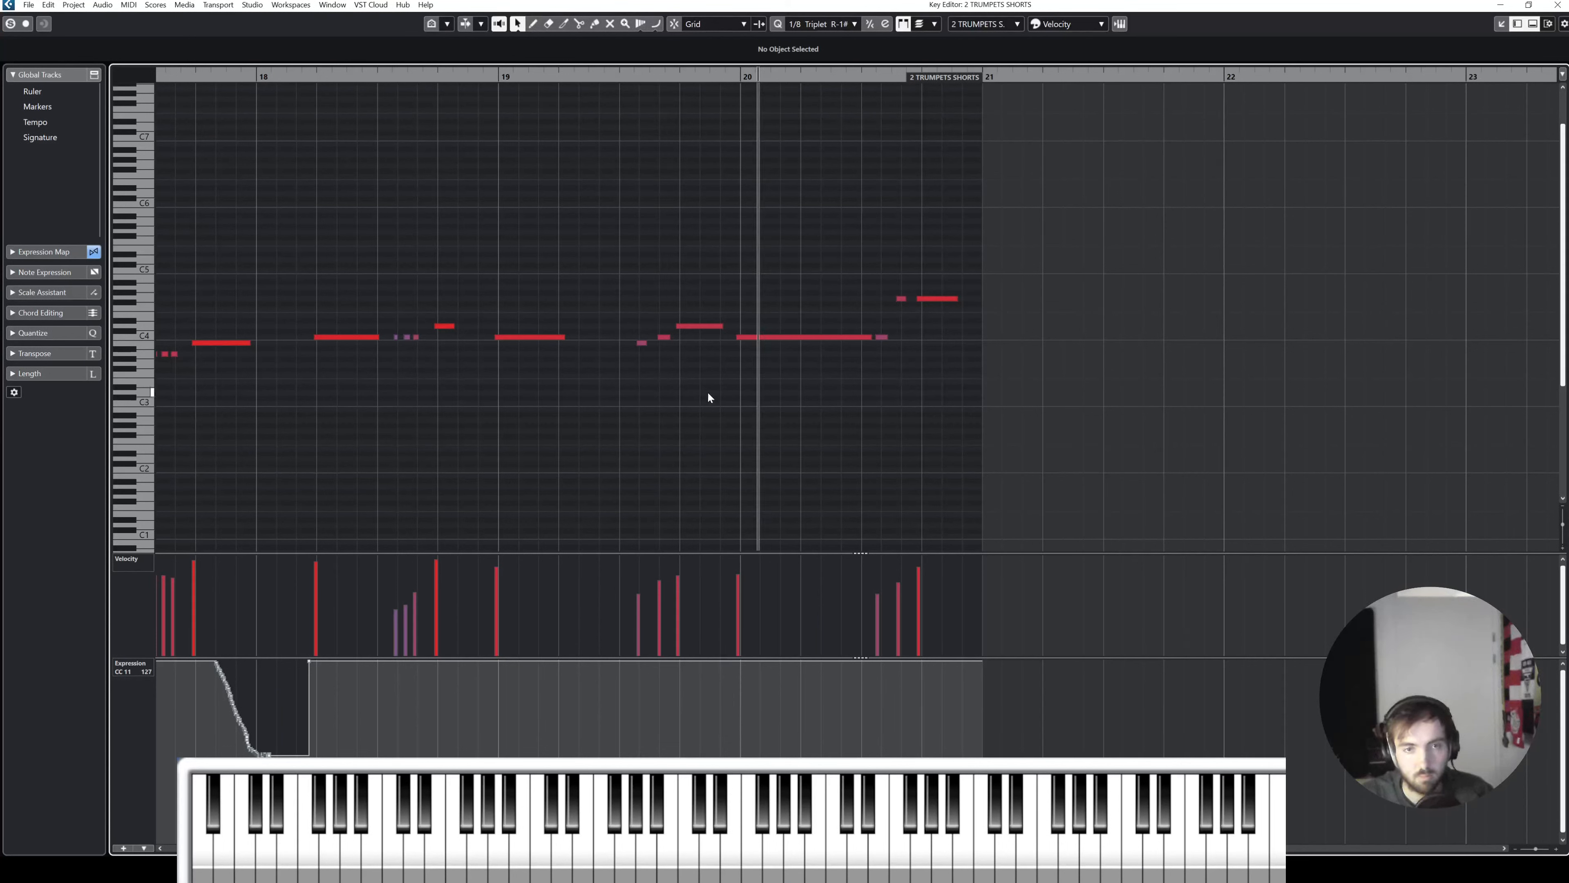
Step: Toggle the Accent articulation on the long D4 near the end of bar 19 and play it back
click(700, 326)
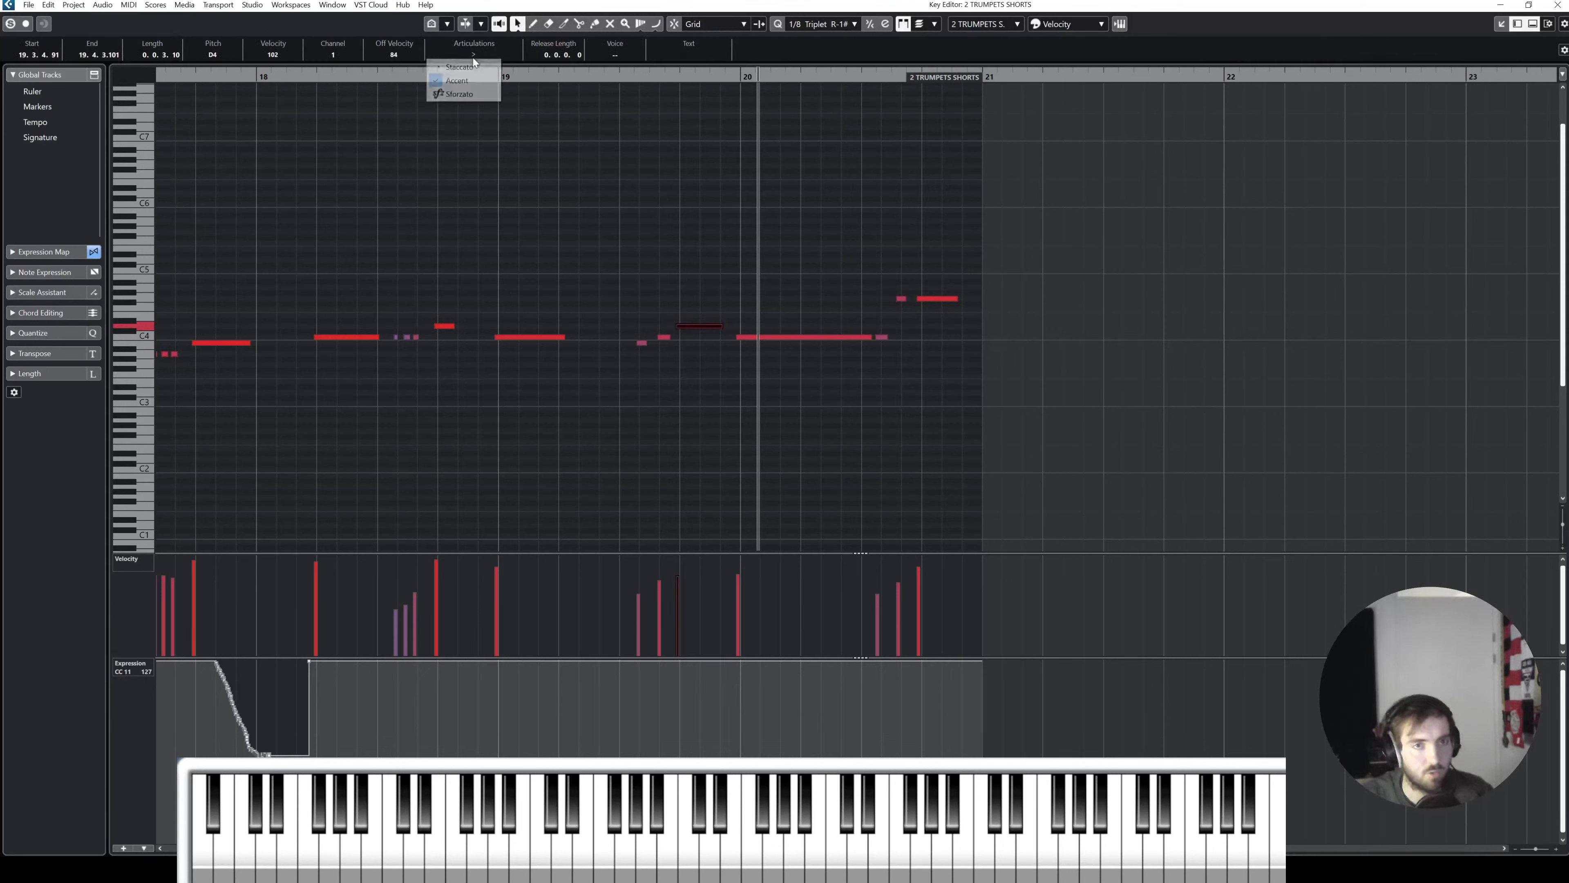
click(474, 64)
key(space)
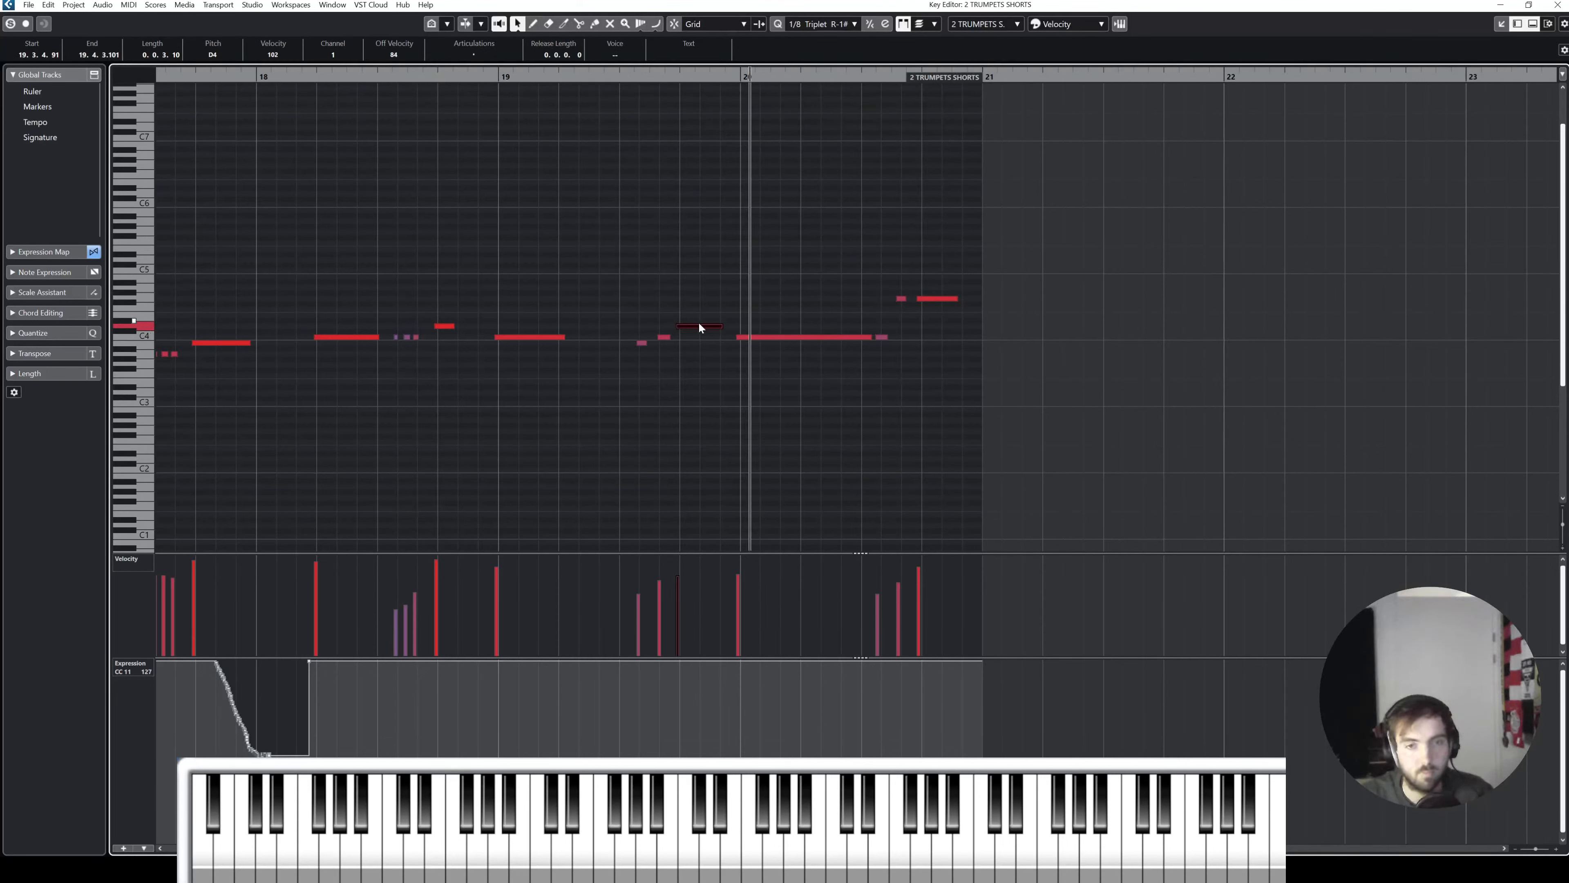
click(476, 55)
click(474, 80)
Step: Draw a CC 11 expression dip under the long D4 just before bar 20 and audition it from the middle of bar 19
right_click(730, 273)
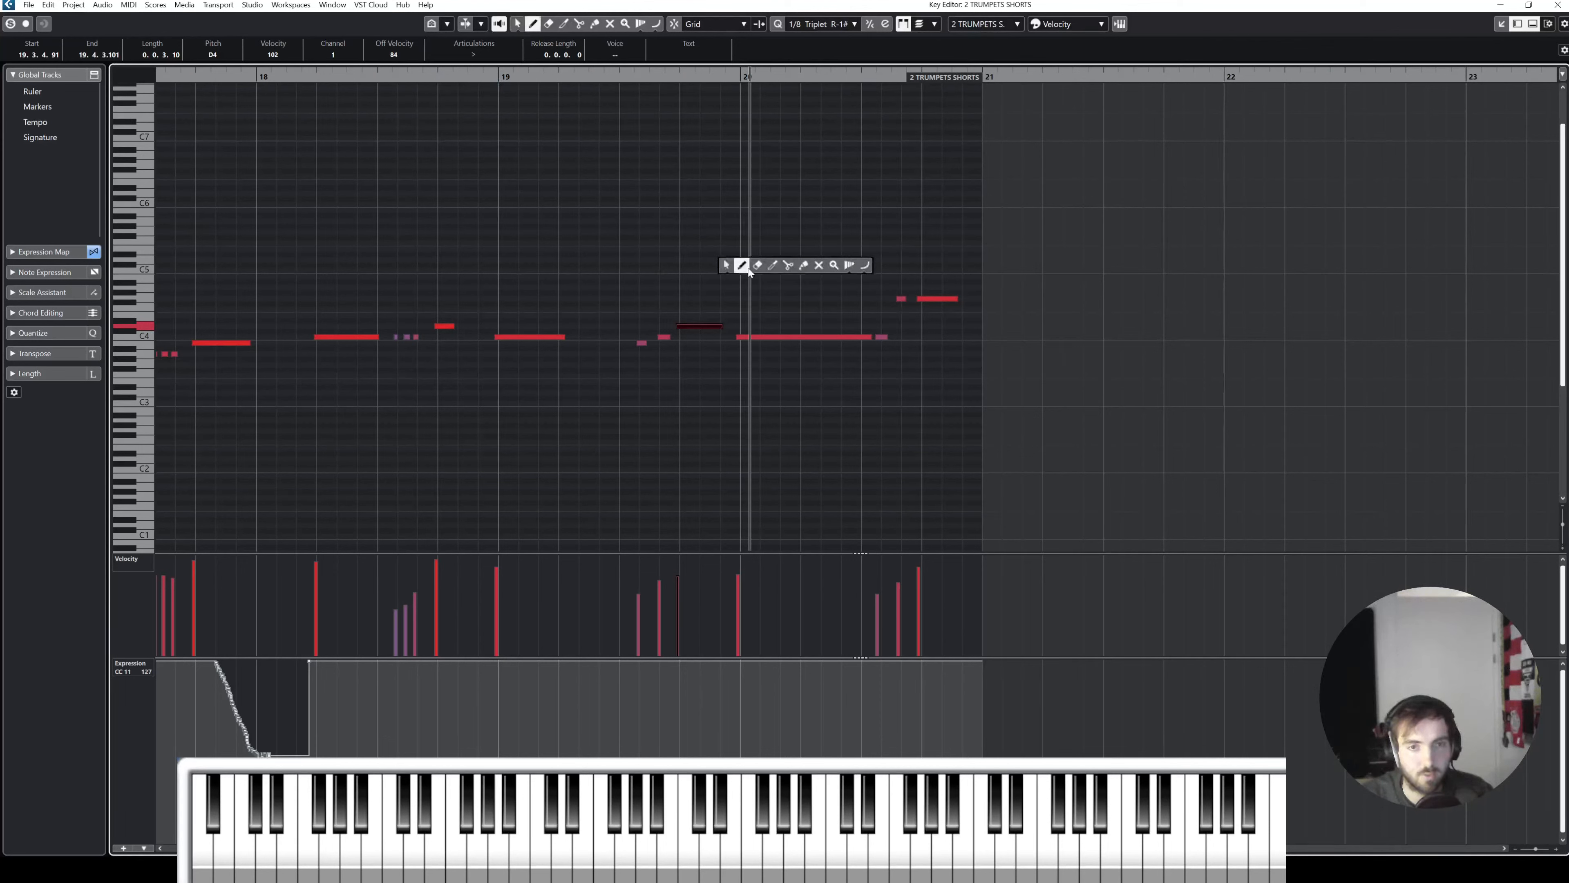
click(743, 267)
mouse_move(732, 662)
mouse_down()
mouse_move(691, 661)
mouse_move(730, 714)
mouse_up()
right_click(730, 713)
click(734, 714)
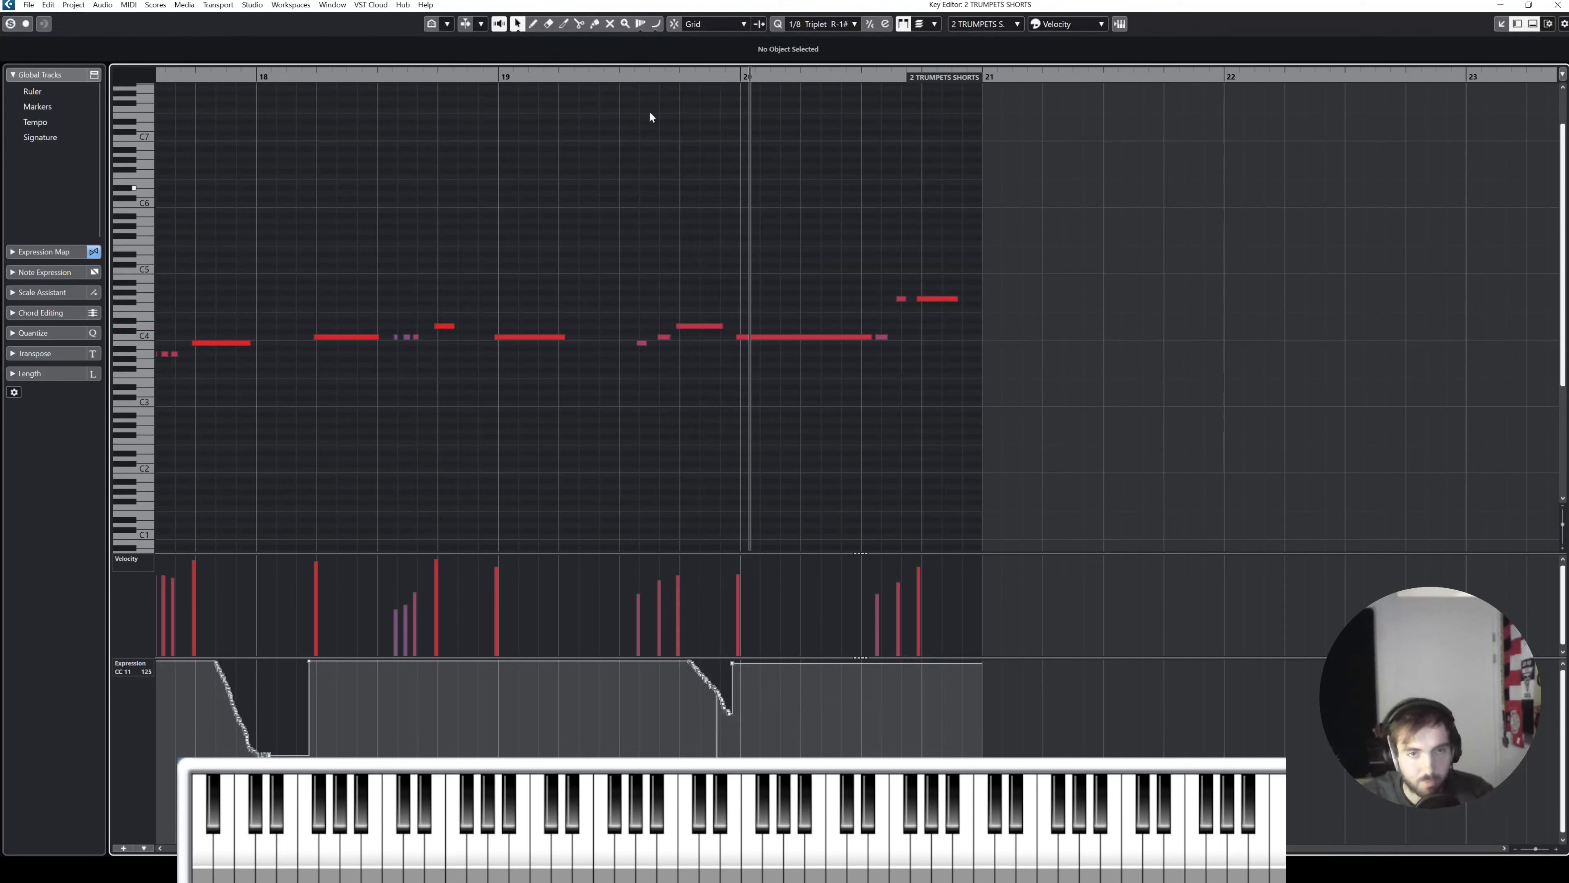
click(629, 75)
key(s)
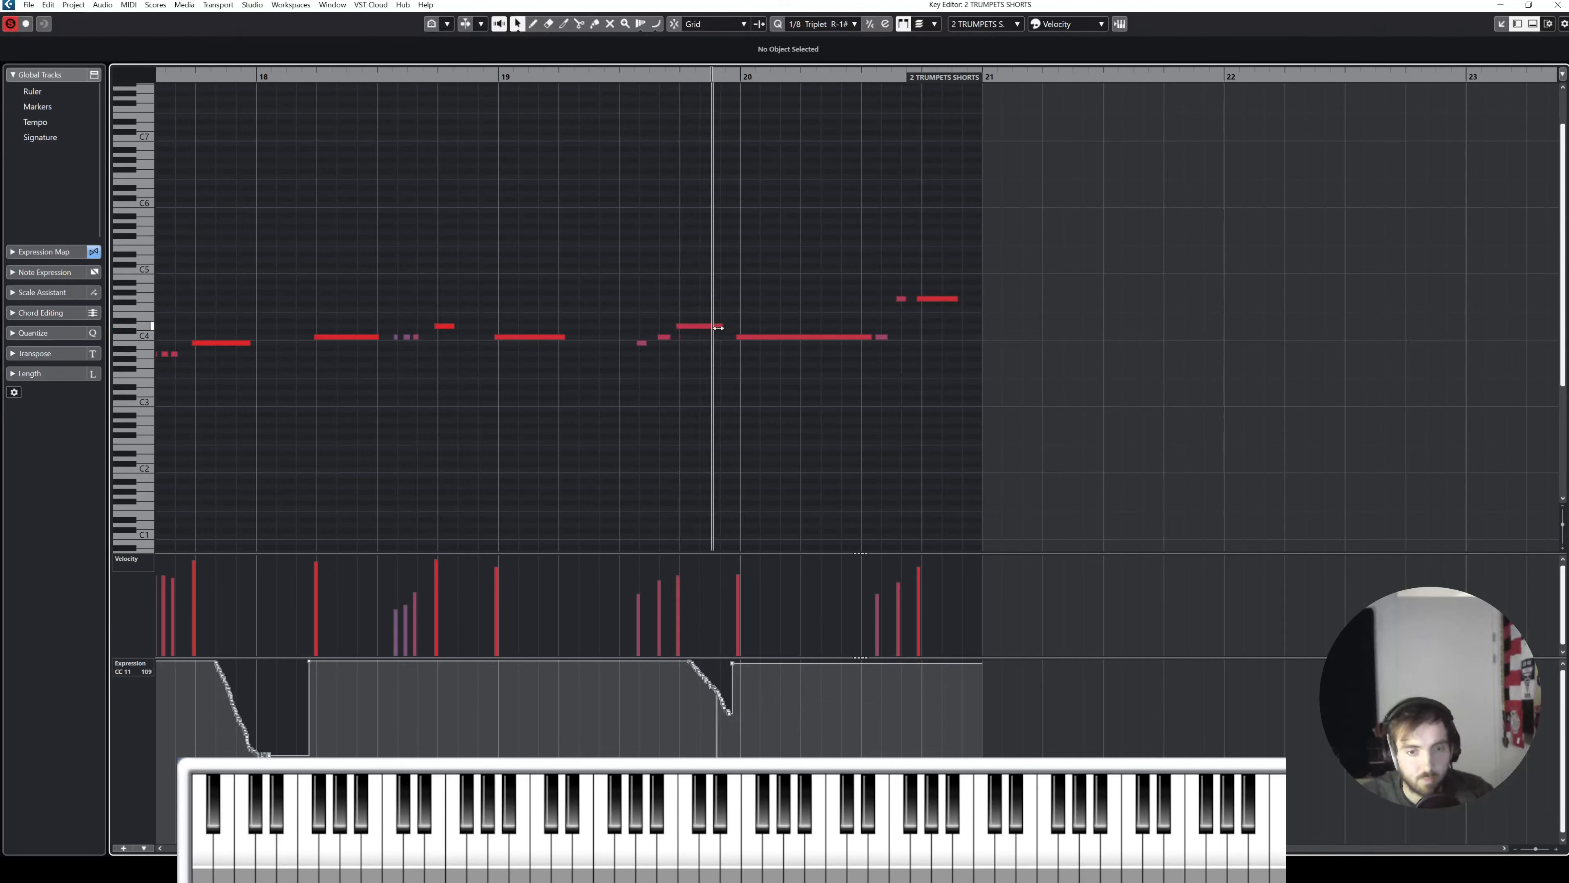
Step: Shorten the long D4 to end at 19.4.3.27, redraw its CC 11 dip earlier and deeper, and play it back
drag(721, 327, 712, 331)
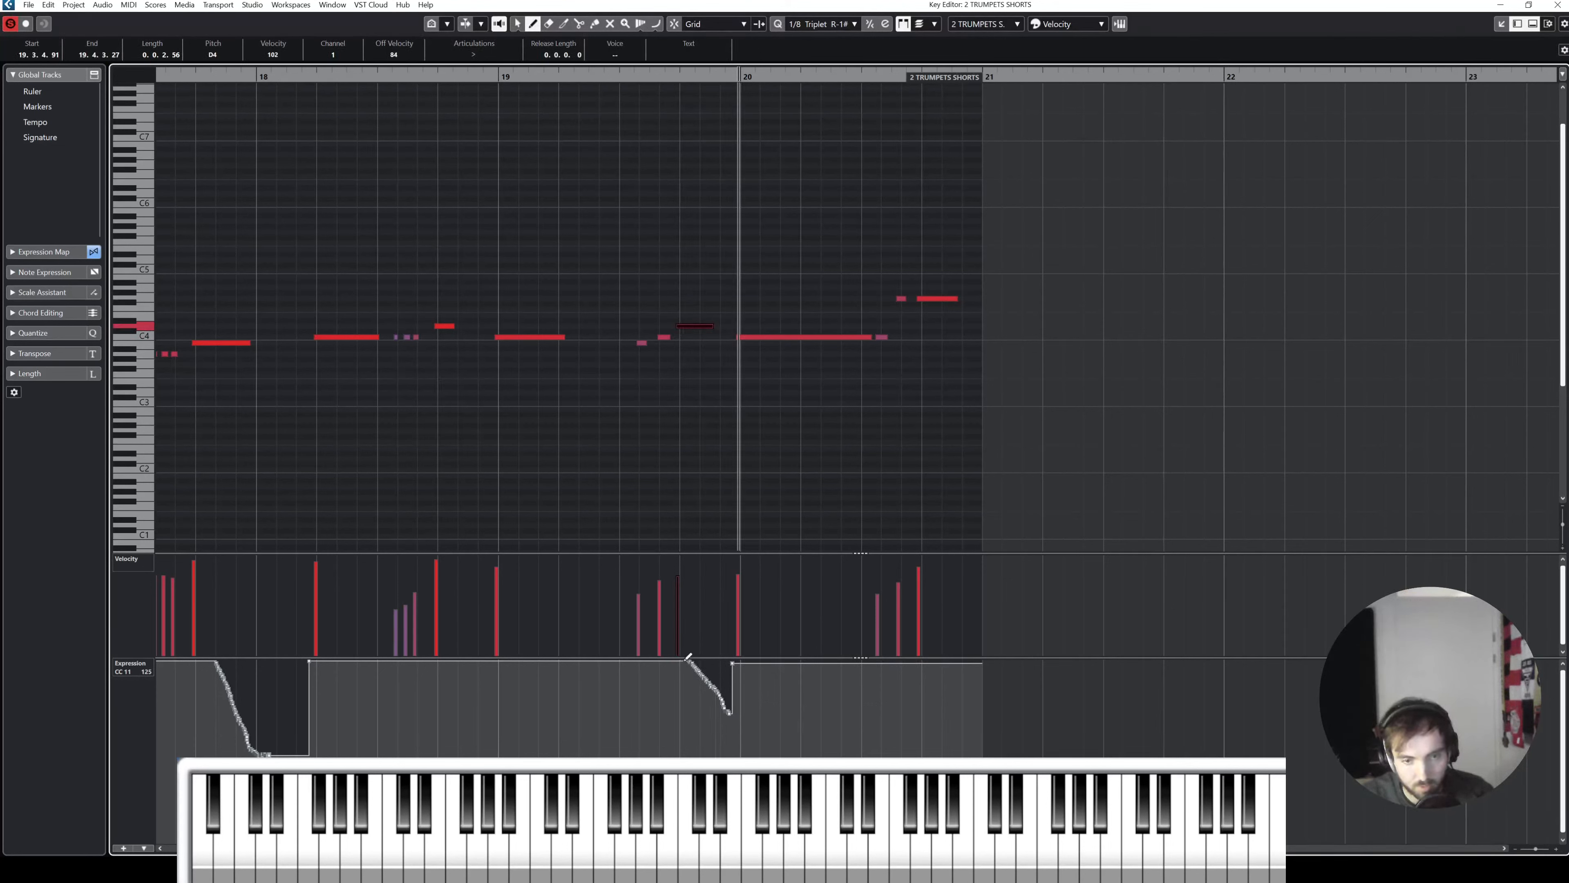
drag(683, 661, 730, 731)
right_click(730, 731)
click(732, 730)
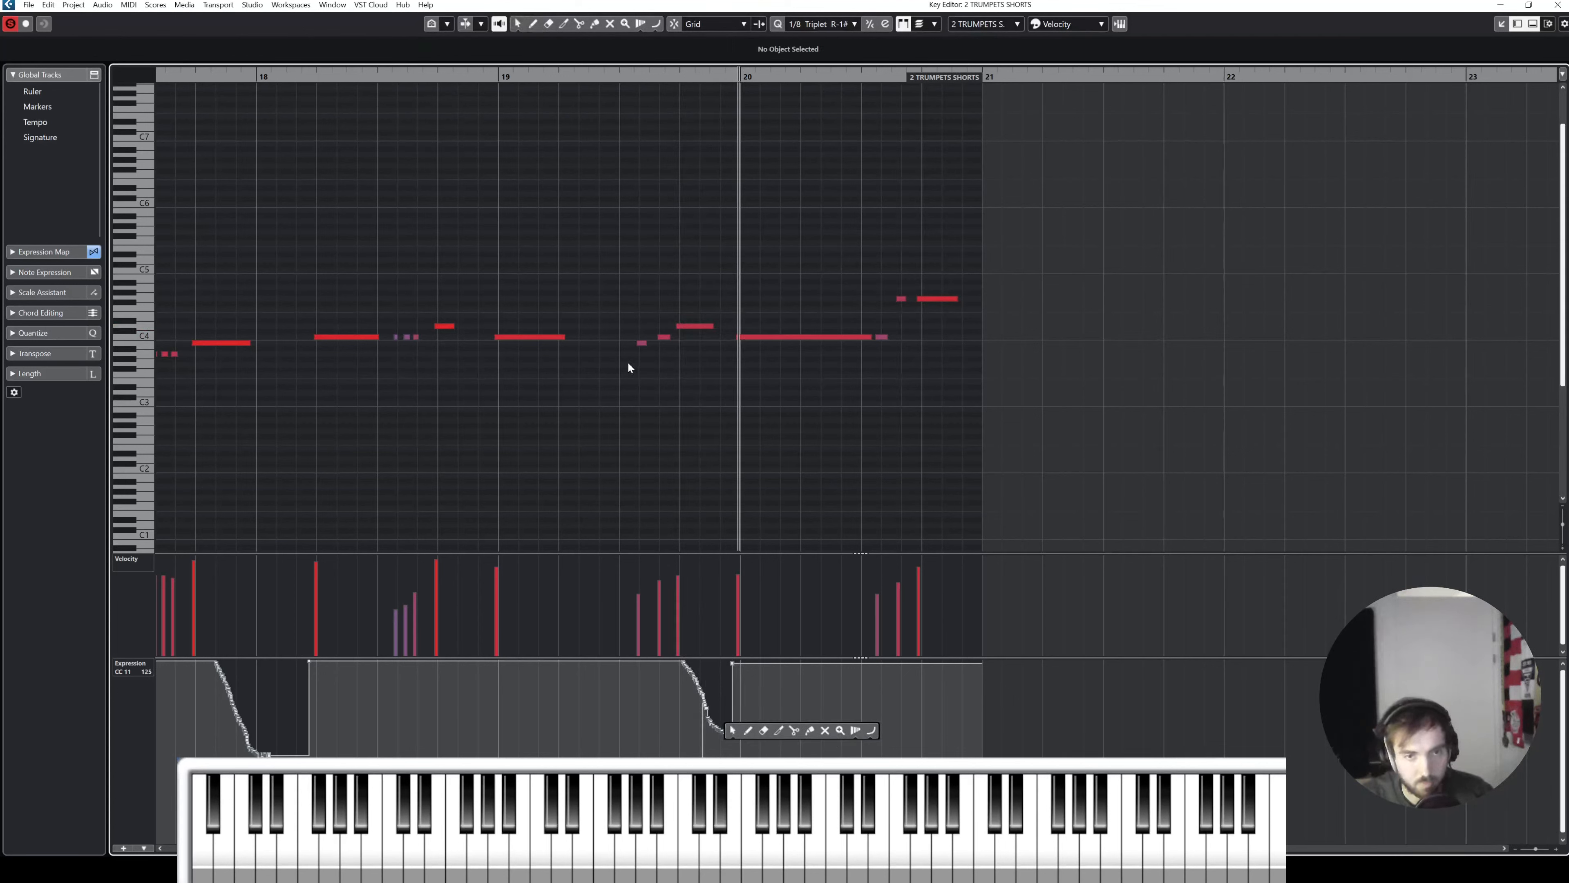
click(612, 73)
key(space)
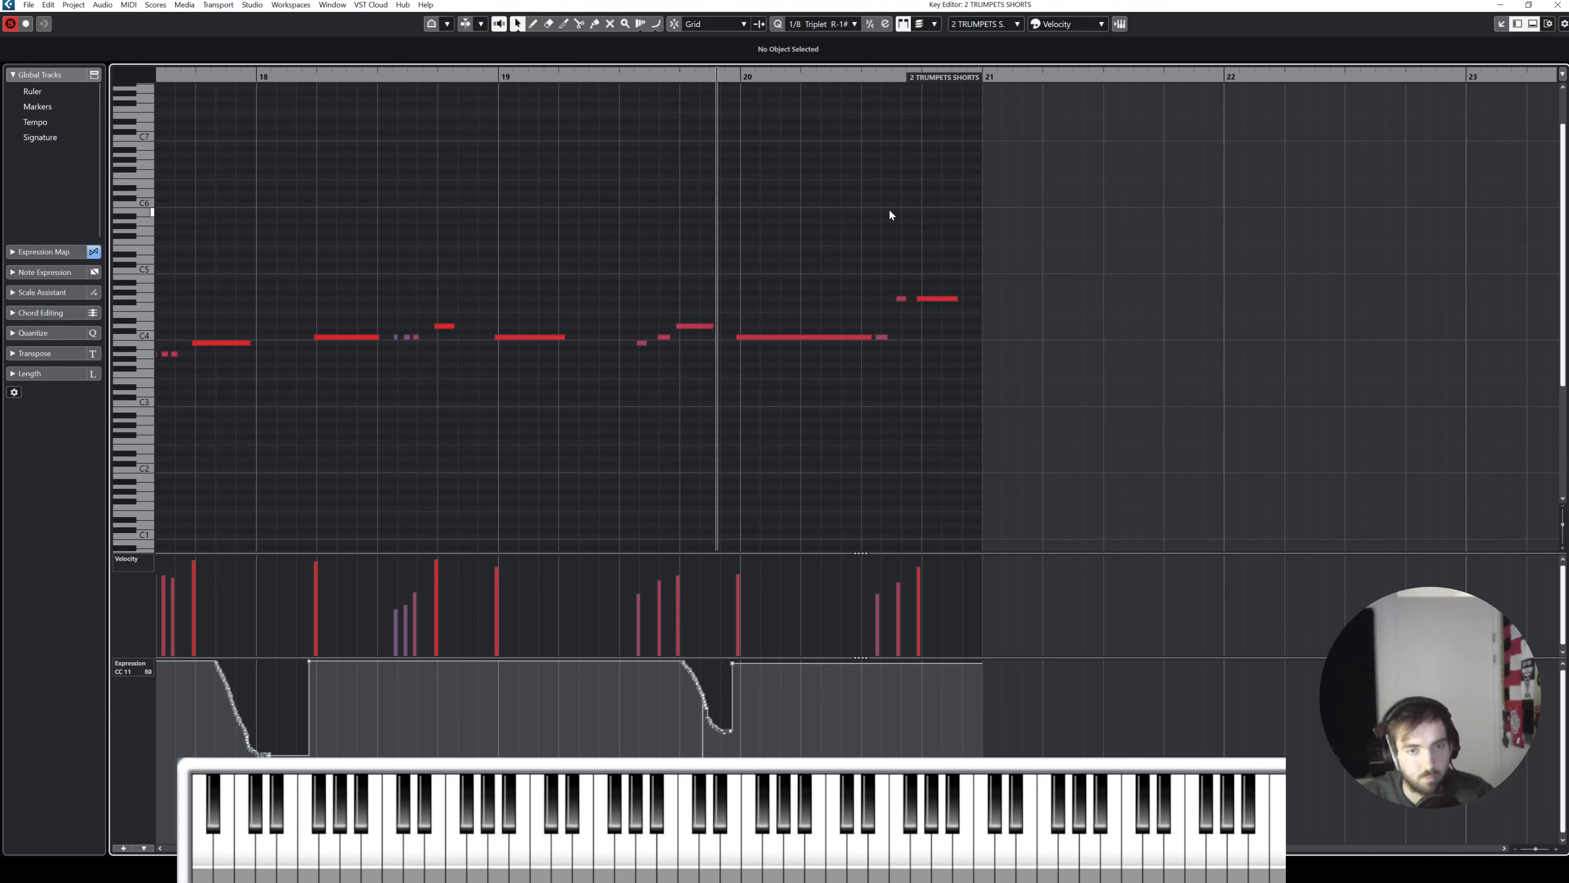
Step: Replay the passage with solo off and set the CC 11 point just before bar 20 to 127
key(space)
click(598, 73)
key(space)
key(s)
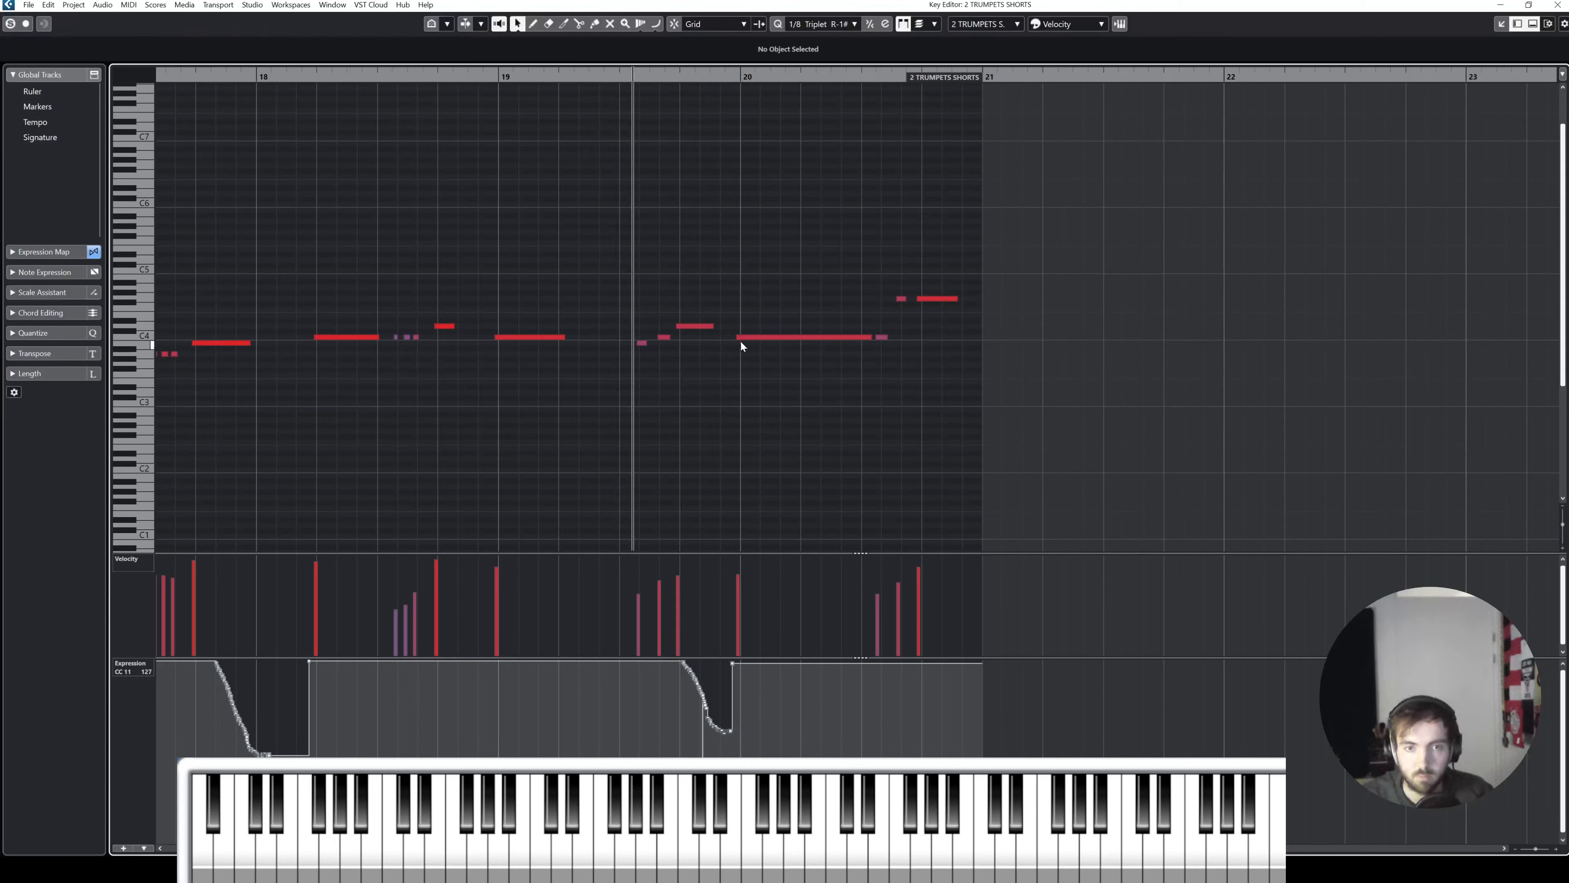
drag(732, 664, 733, 660)
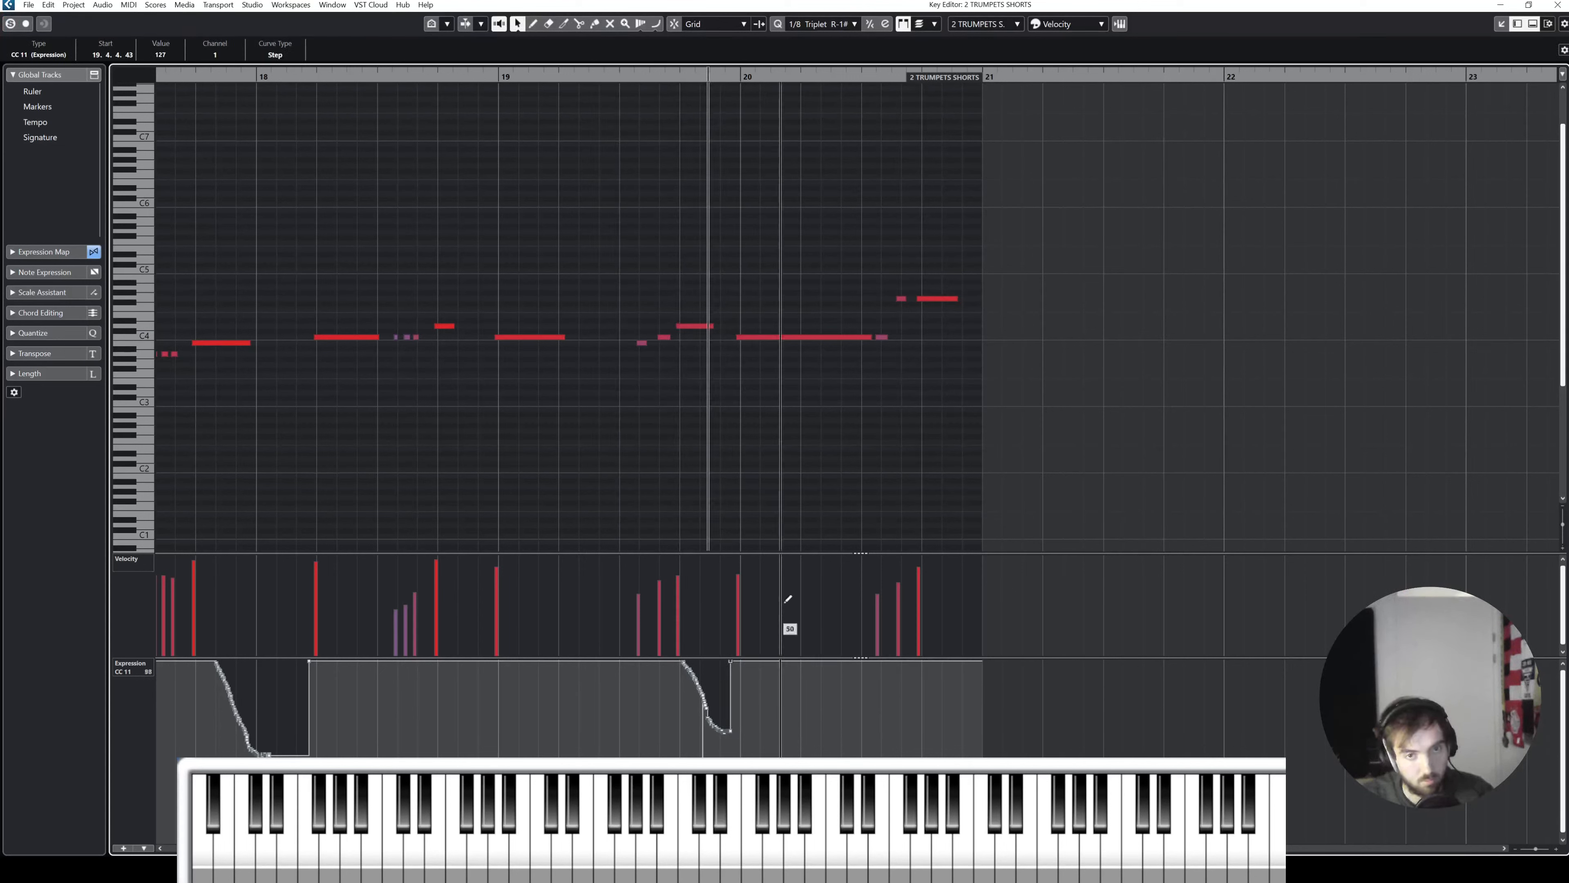
click(766, 413)
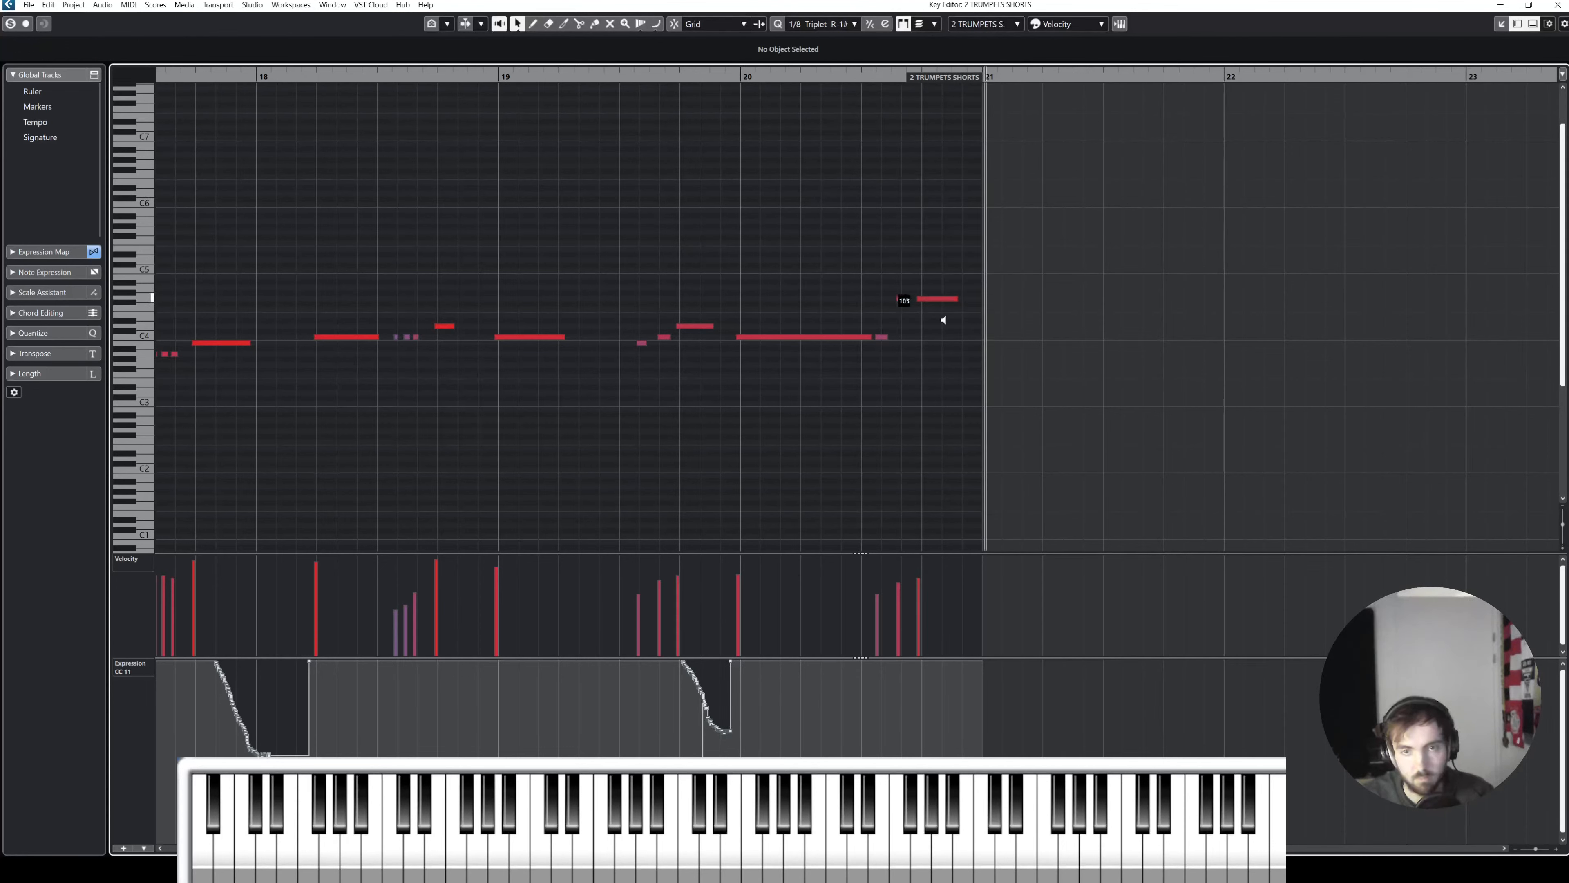
Step: Close the key editor and compare the soloed ORCHESTRA track with the mockup, playing each from early in bar 20
click(1557, 5)
click(749, 357)
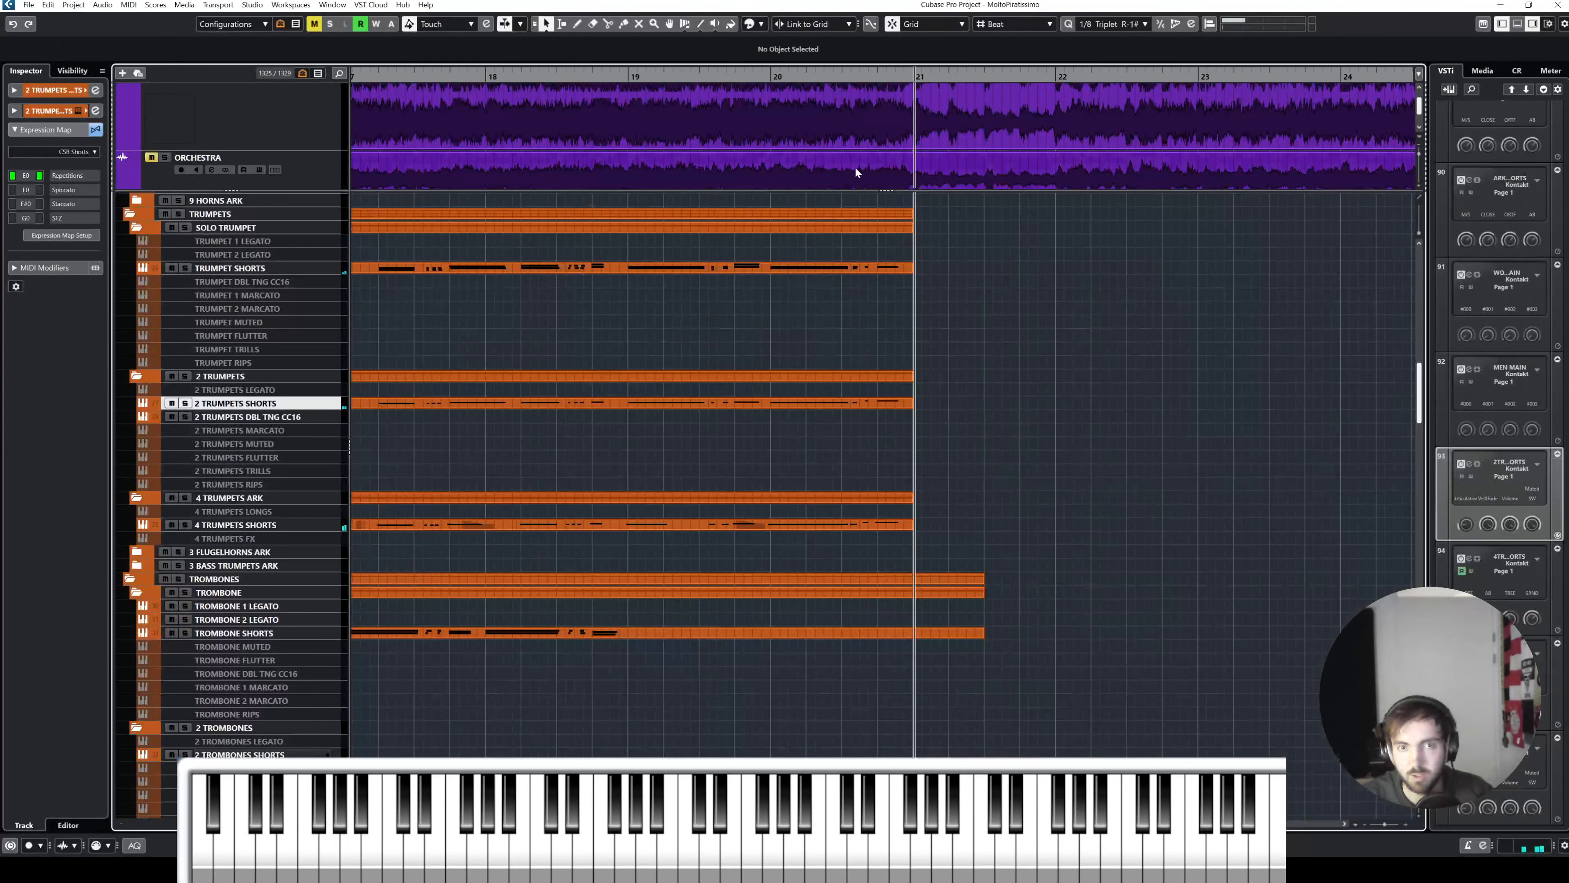
click(291, 170)
key(s)
click(807, 75)
key(space)
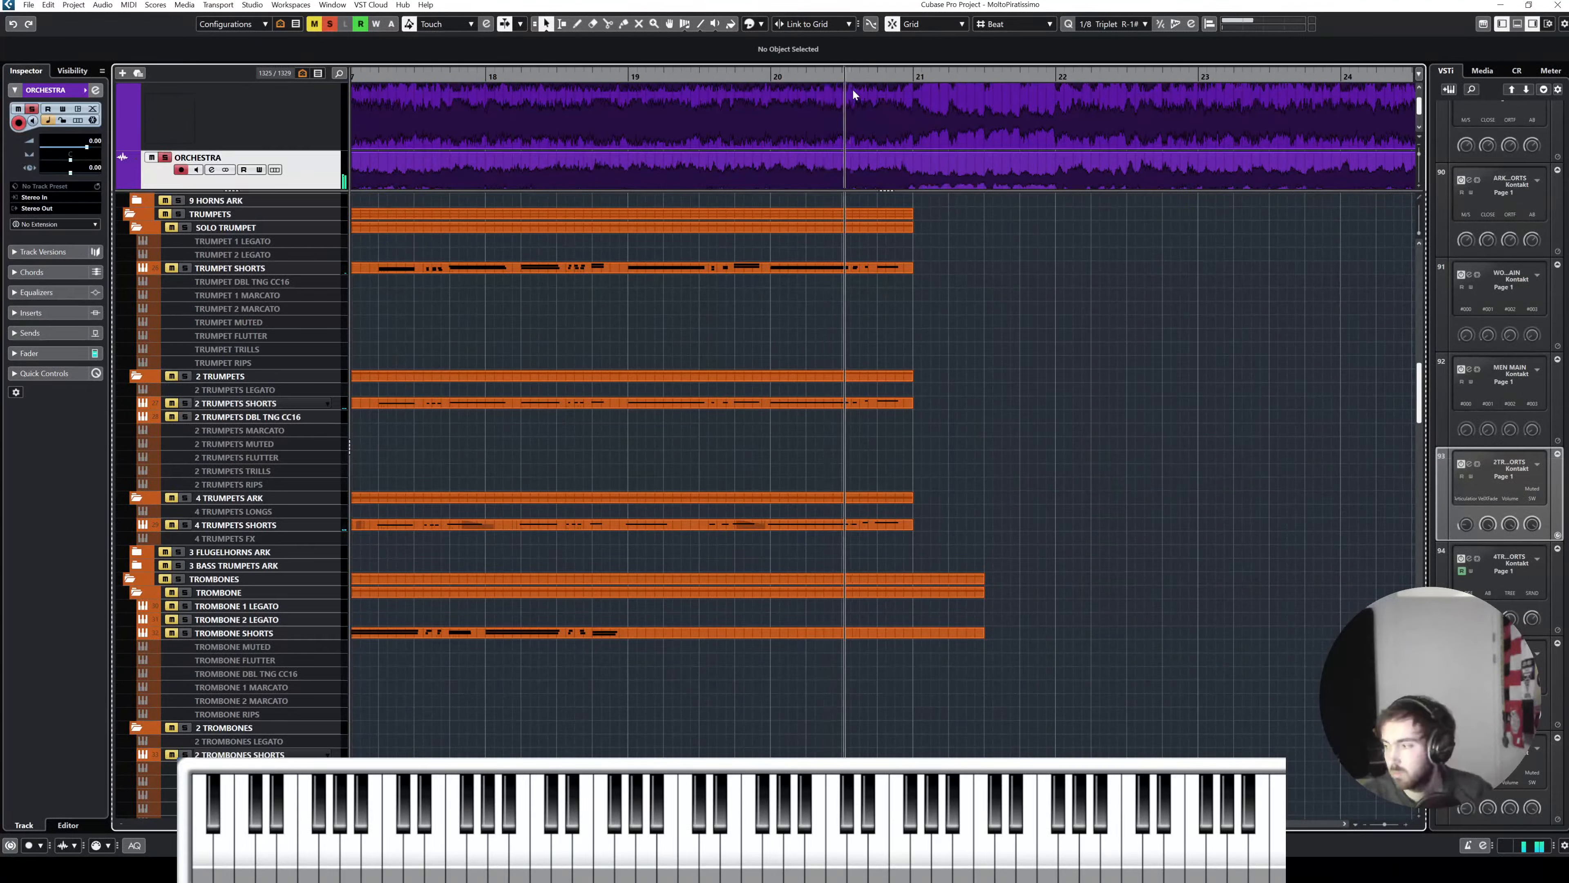
key(space)
key(s)
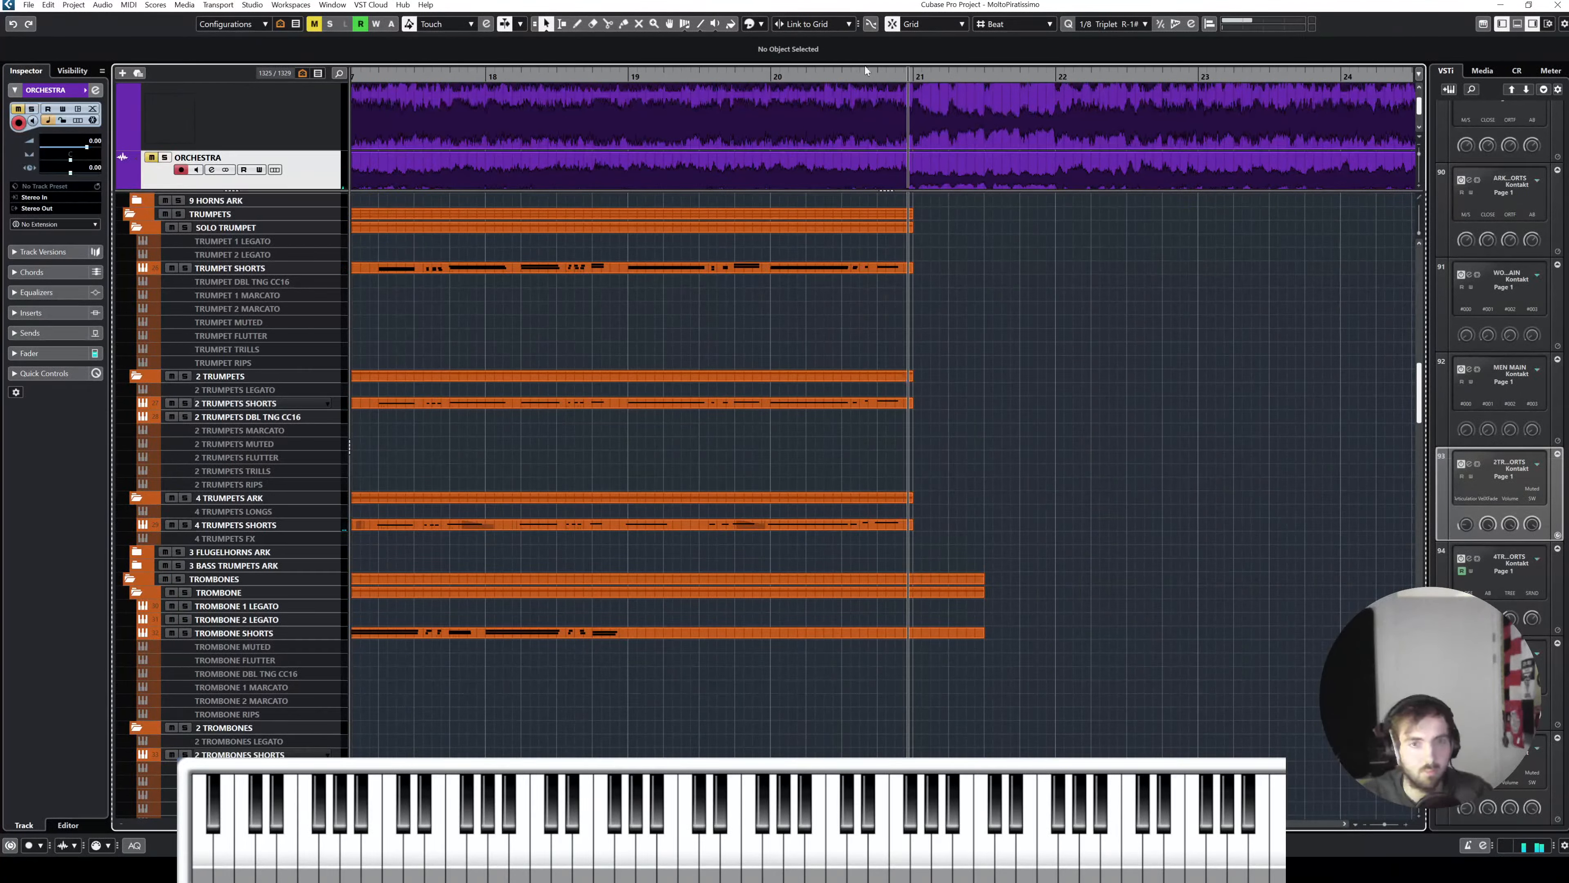
click(809, 77)
key(space)
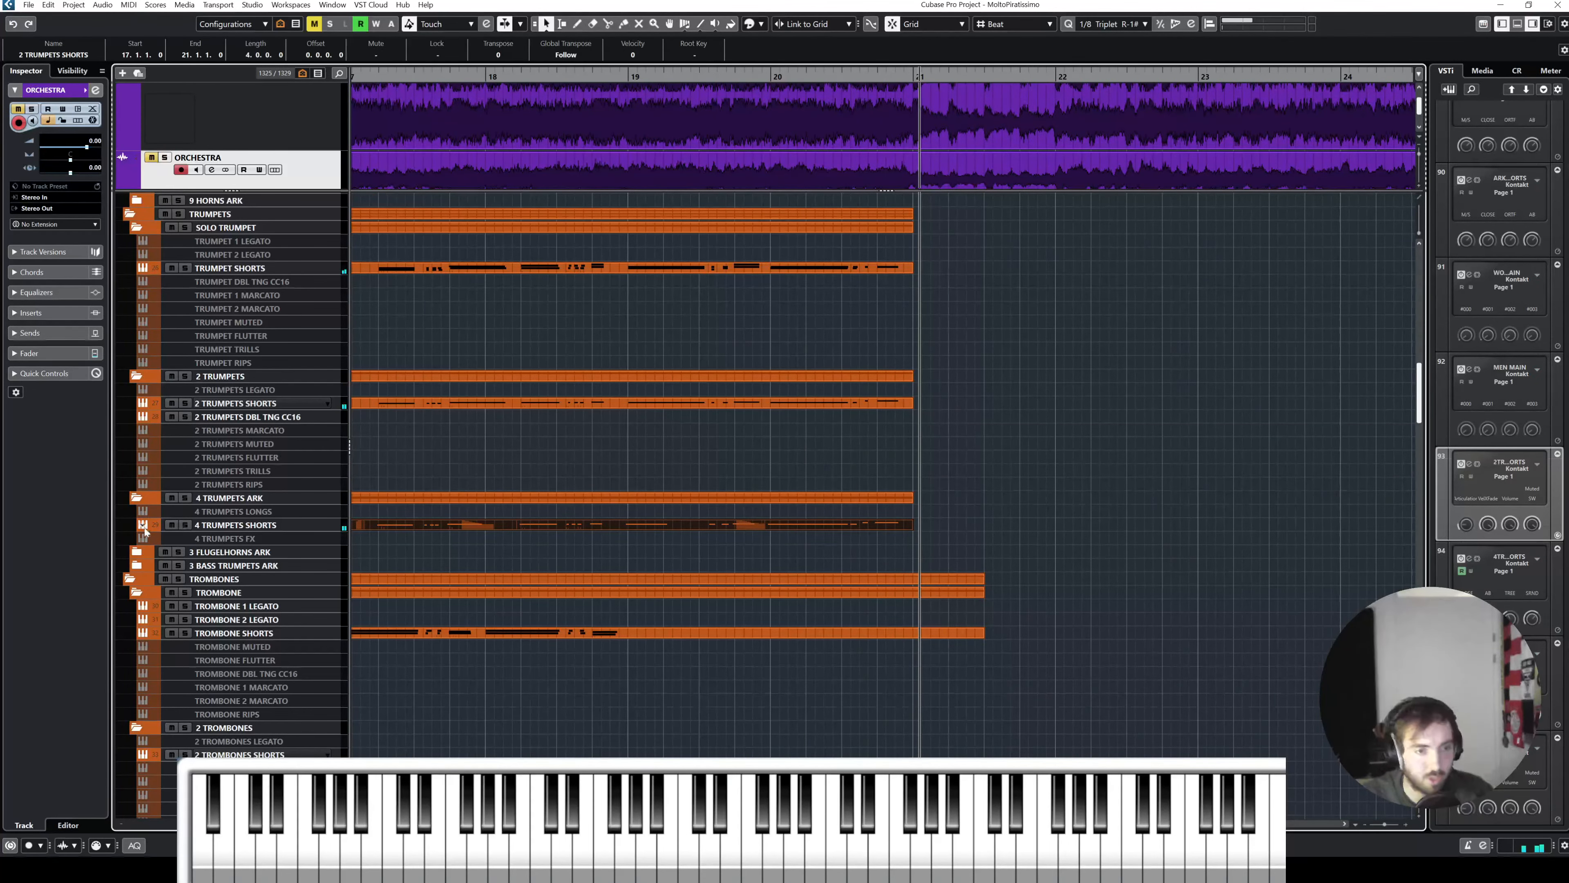
Step: Reopen the 2 TRUMPETS SHORTS part, draw a gentle CC 11 fade towards the end of the long C4 in bar 20, and play it back
double_click(805, 523)
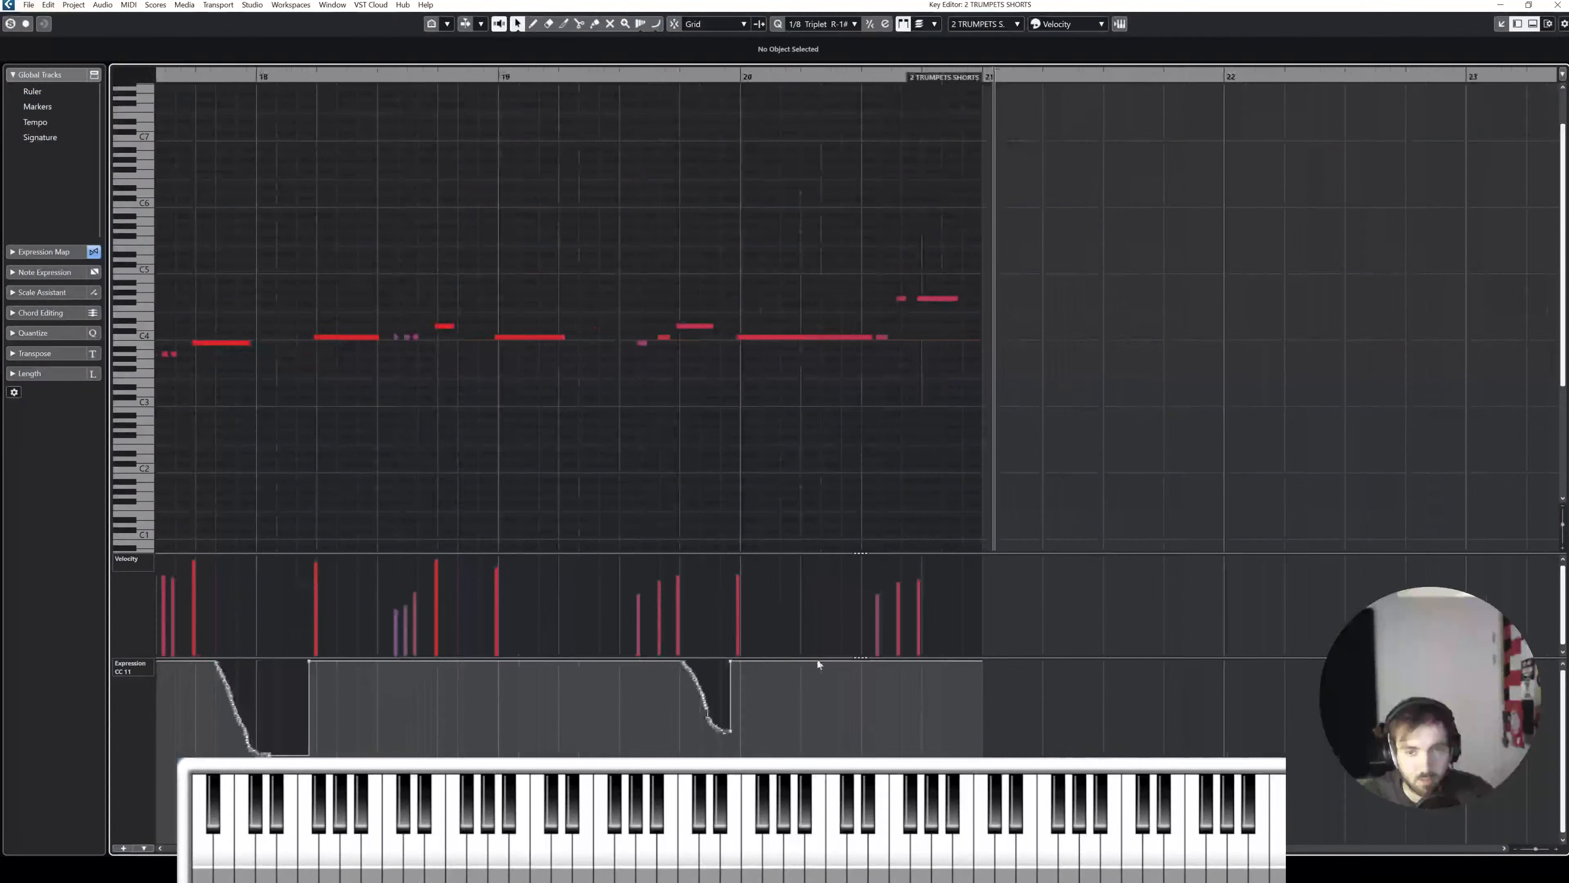
right_click(868, 693)
click(889, 693)
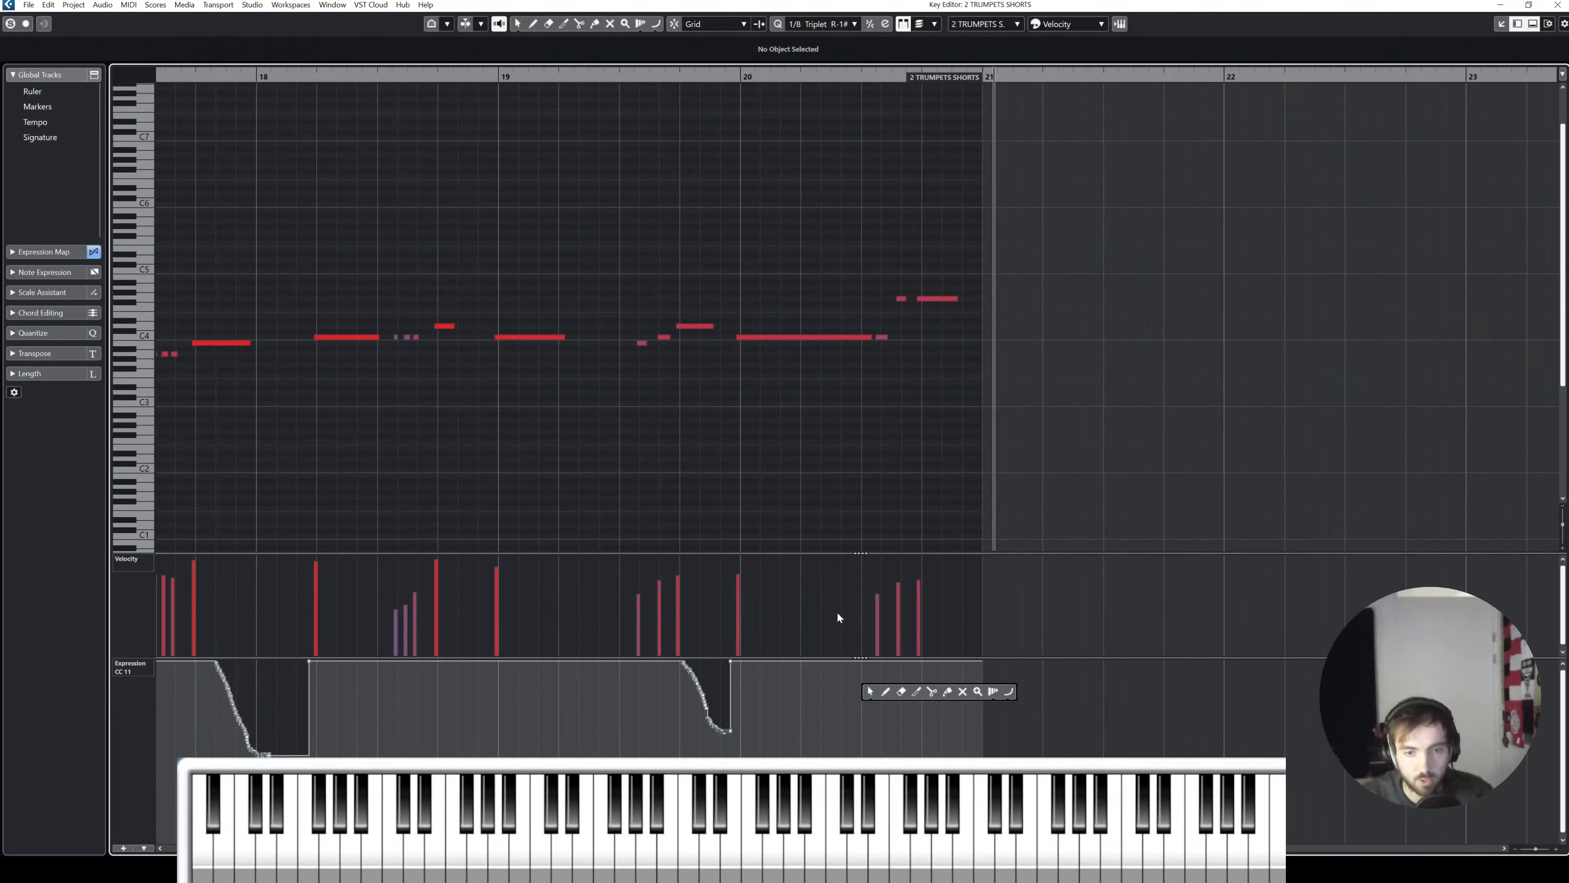
right_click(844, 618)
mouse_move(823, 663)
mouse_down()
mouse_move(805, 661)
mouse_move(858, 683)
mouse_up()
right_click(858, 687)
click(736, 75)
key(space)
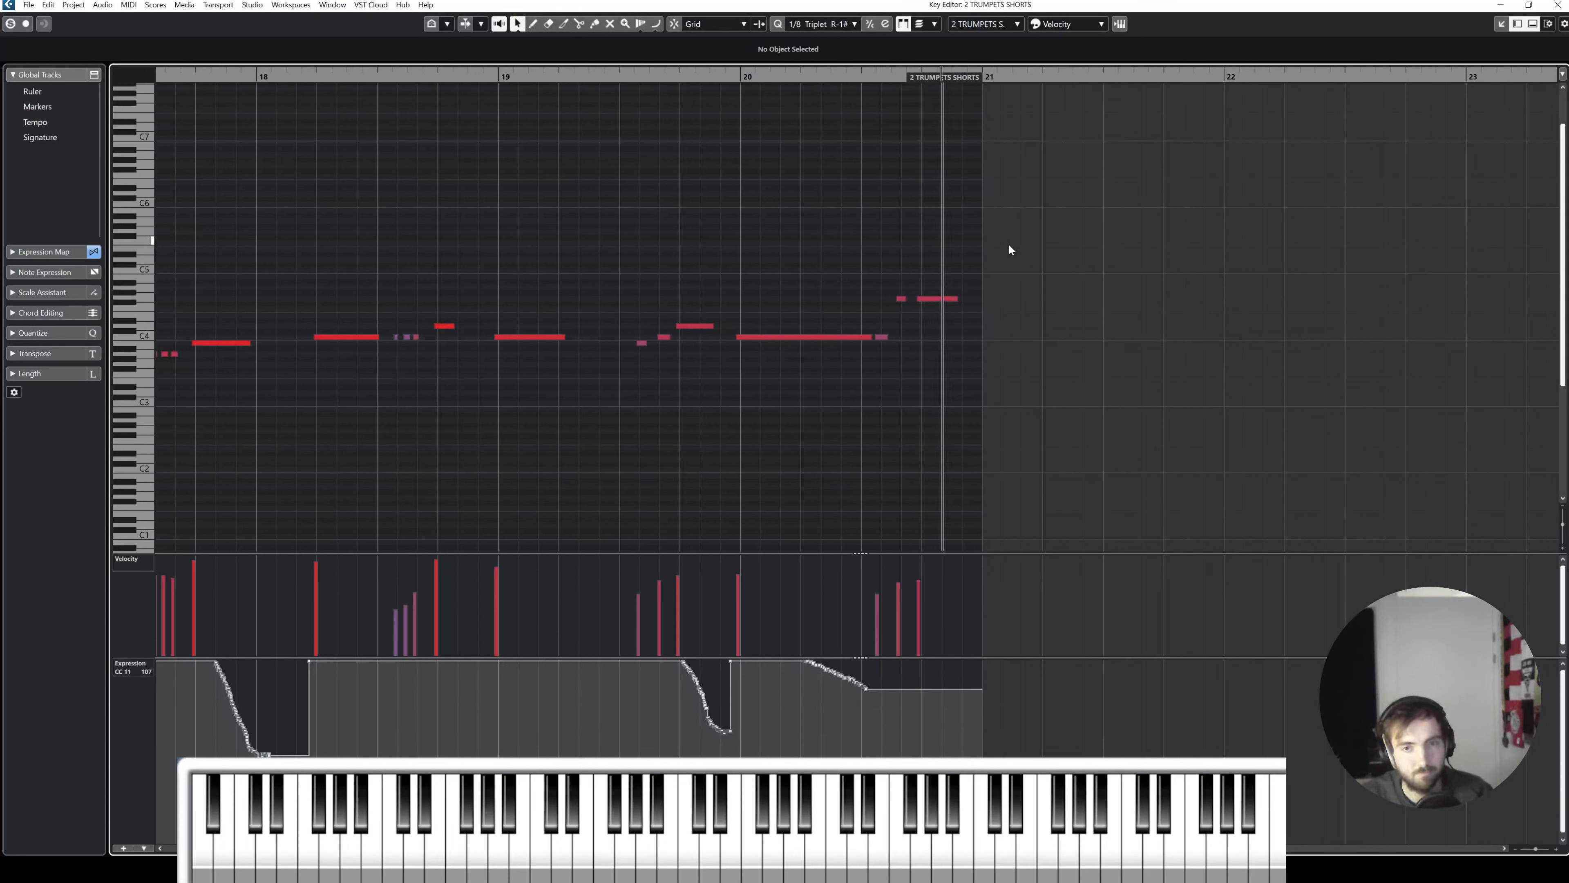
Step: Draw a steeper CC 11 fade under the final G4 at the end of bar 20 and close the key editor
right_click(911, 245)
click(933, 253)
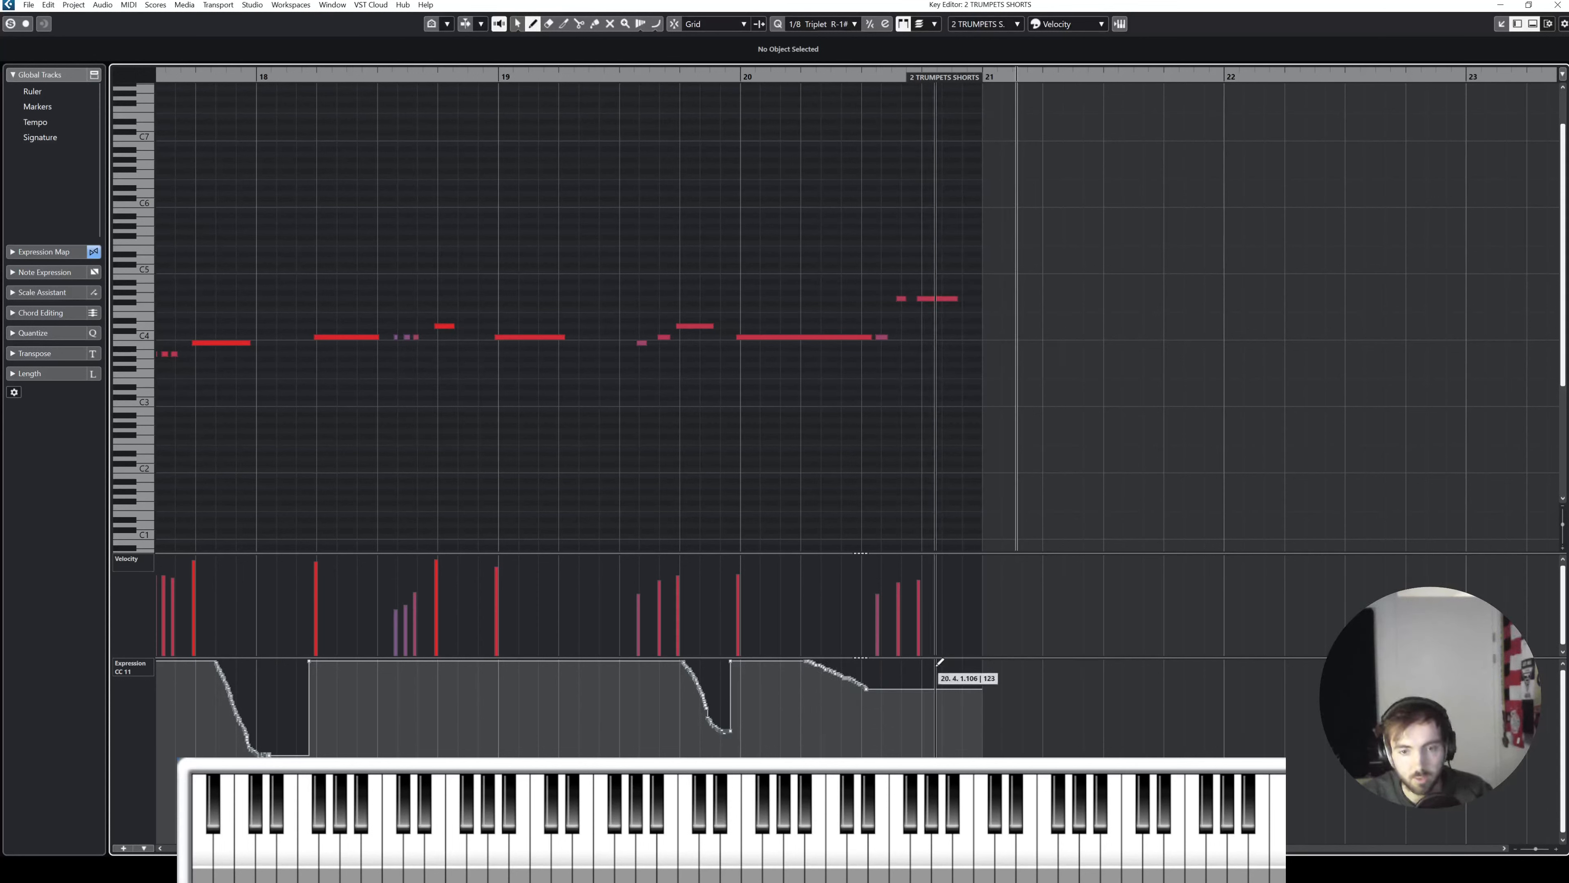
drag(934, 688, 962, 731)
right_click(963, 731)
click(972, 739)
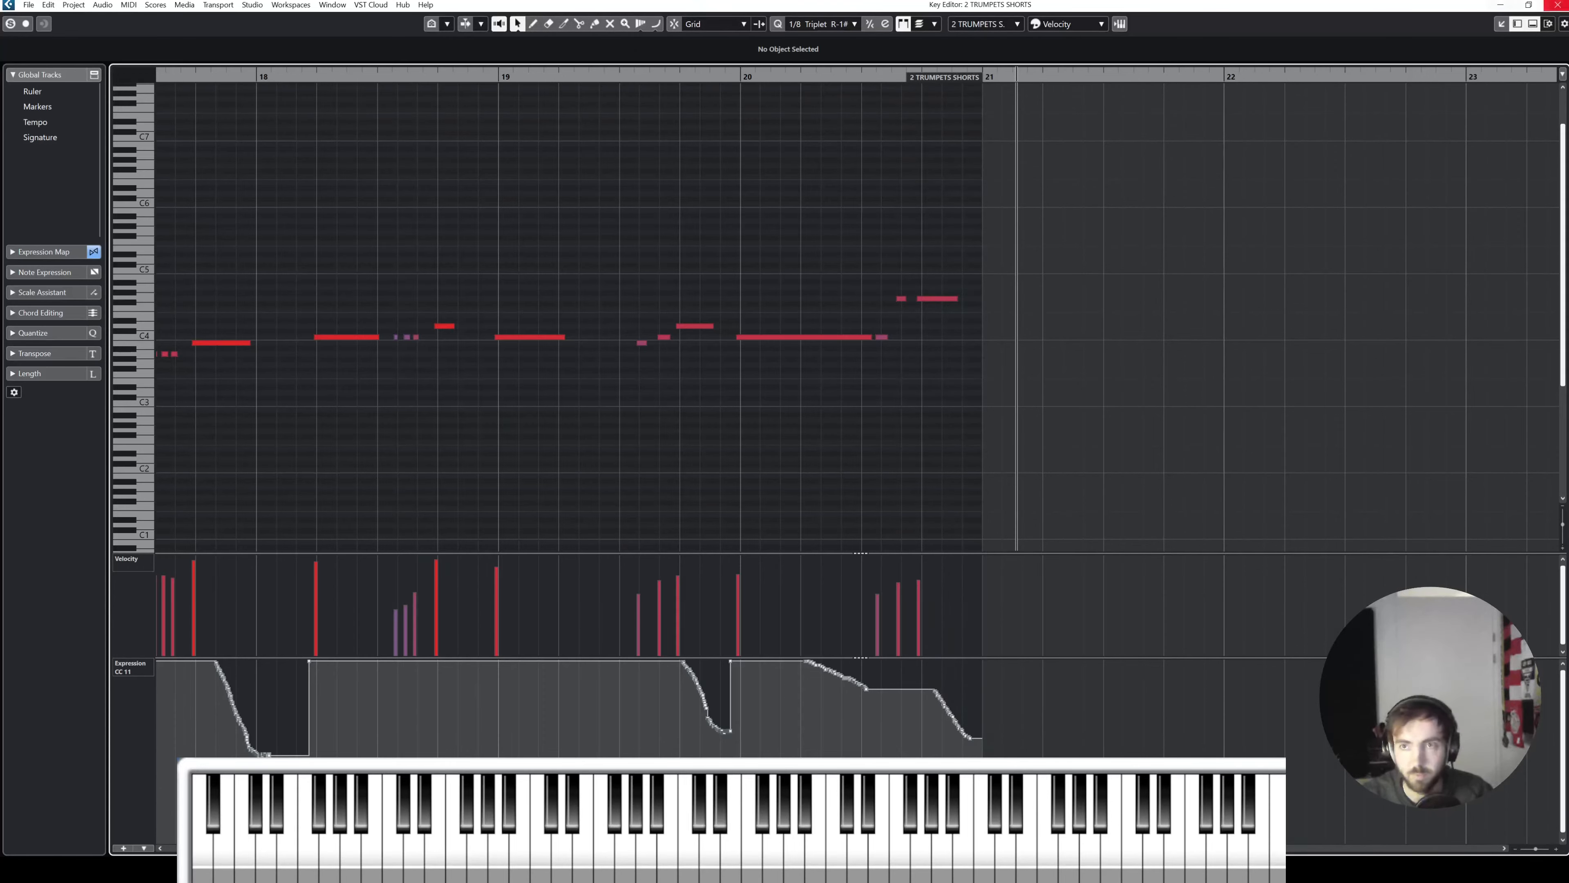
click(1559, 5)
Step: Enlarge the upper track area and listen to the soloed ORCHESTRA track from bar 17, replaying from bar 19
scroll(1059, 273, up, 10)
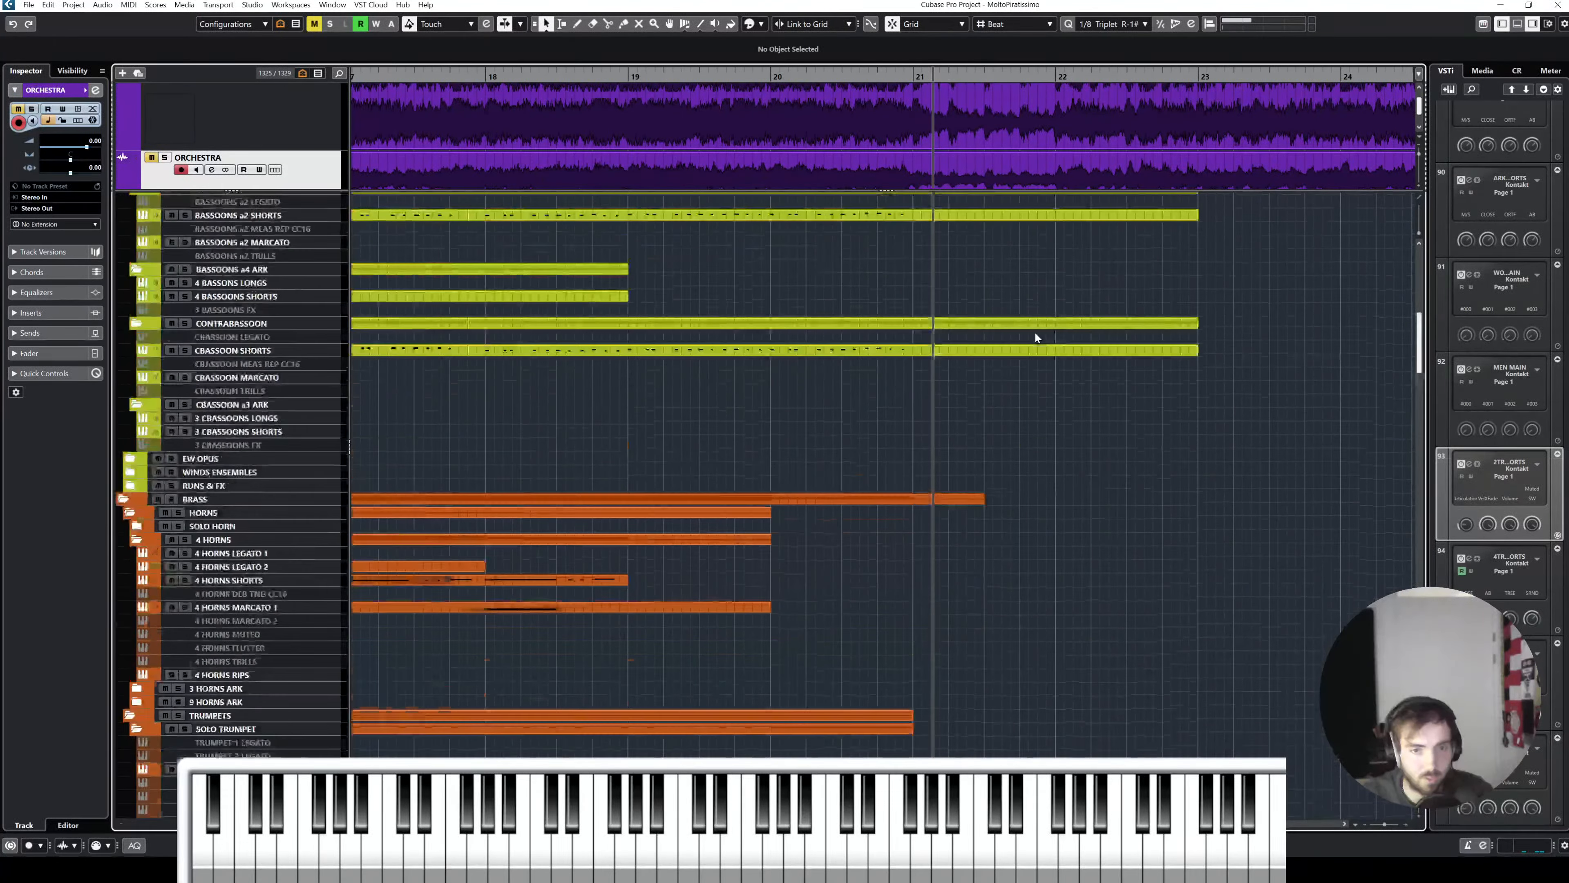
scroll(1035, 332, up, 2)
scroll(1013, 373, left, 1)
scroll(989, 445, down, 6)
click(451, 76)
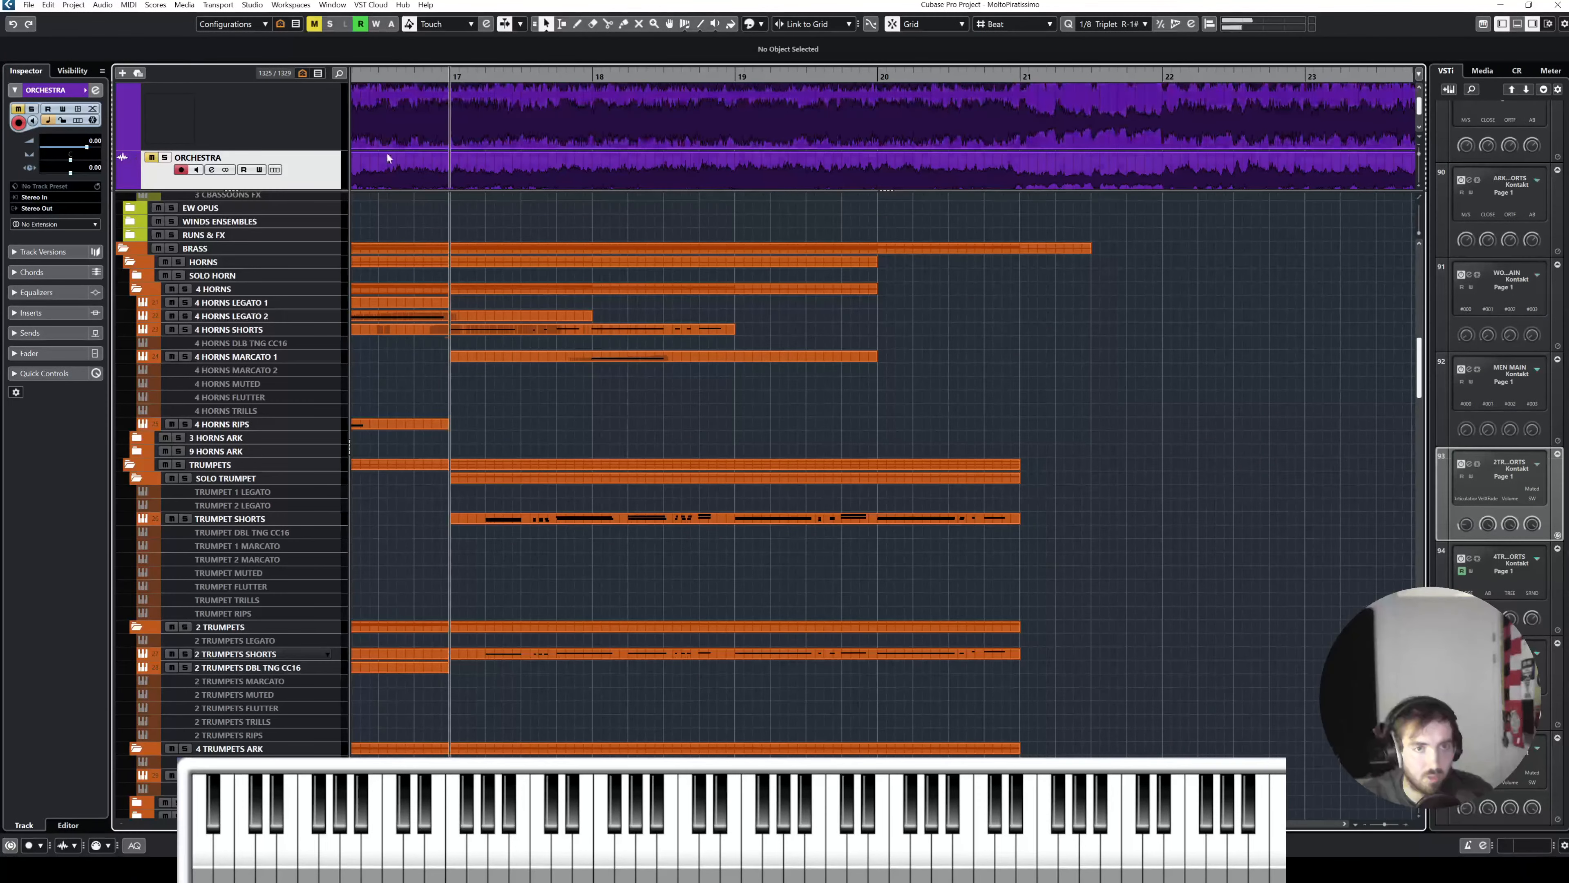
key(s)
key(space)
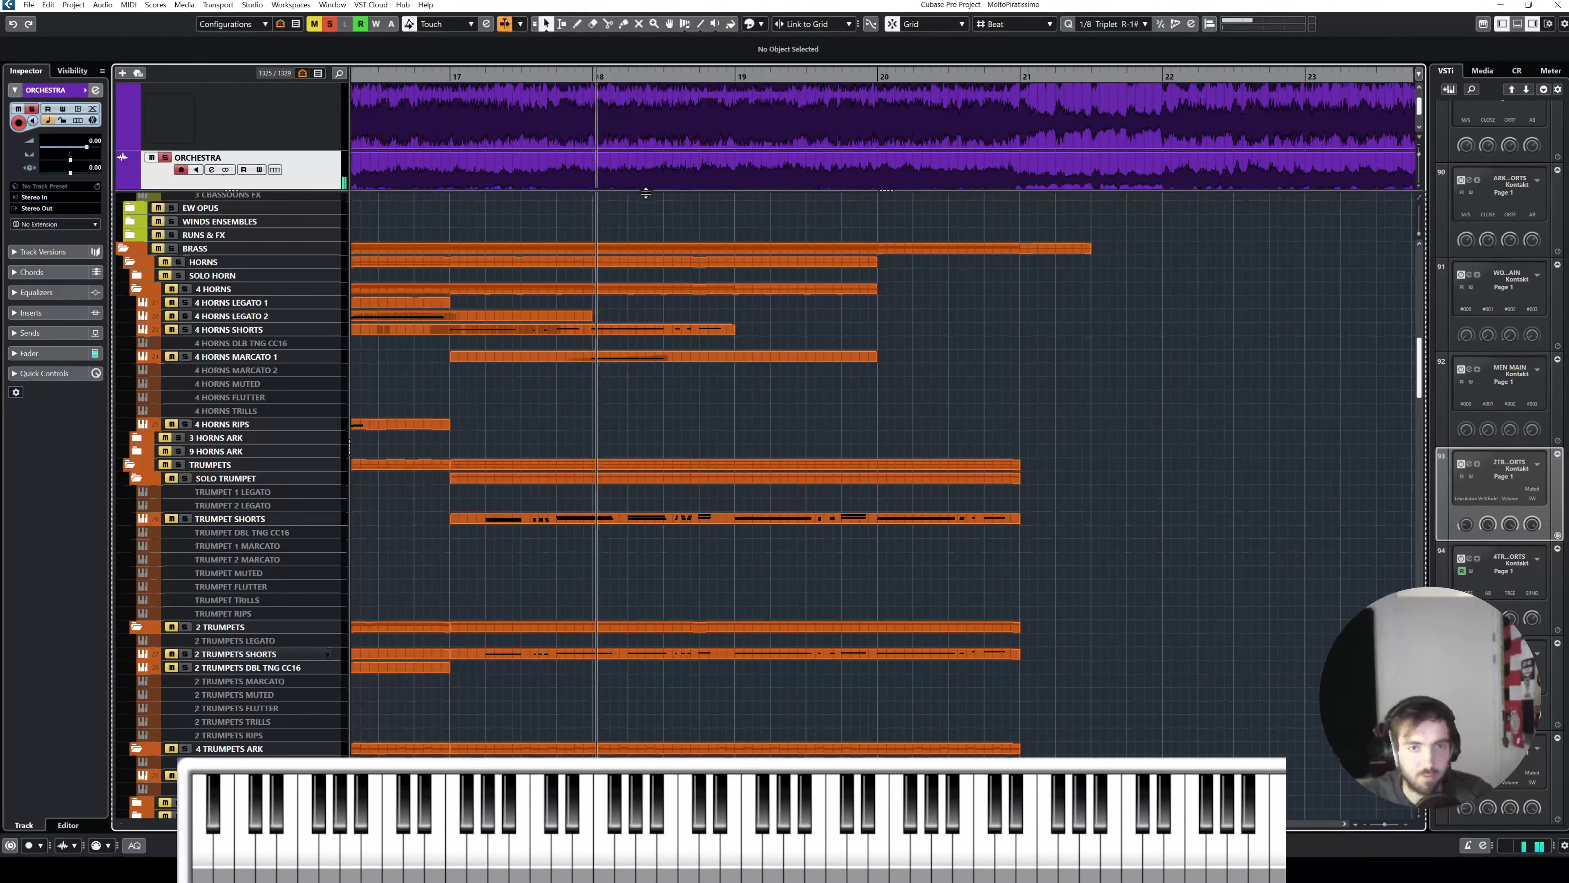
drag(646, 193, 686, 240)
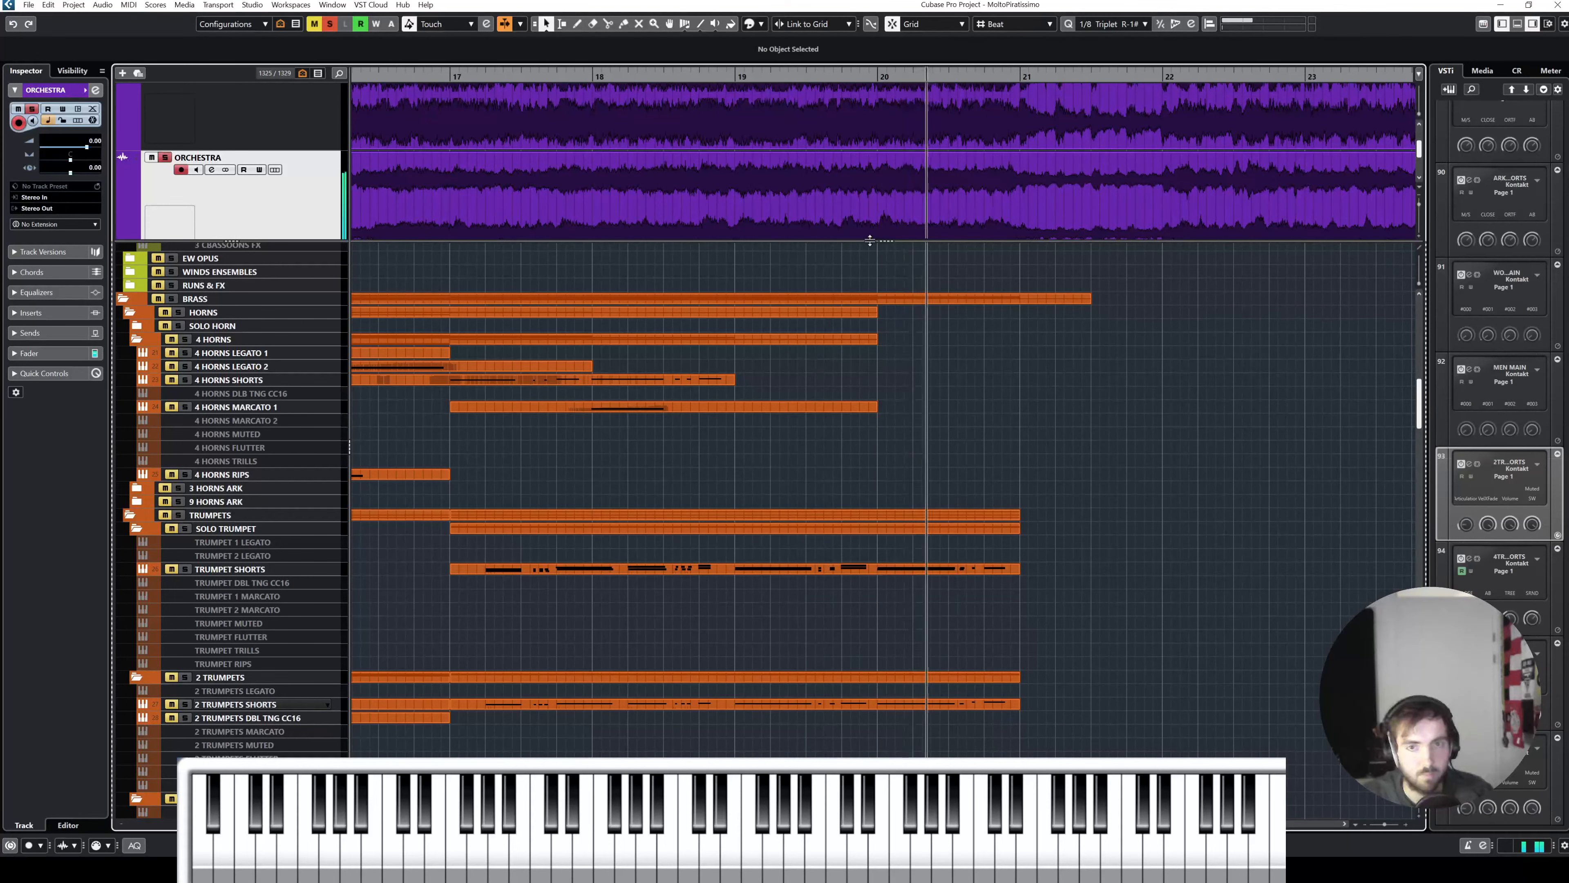
click(732, 76)
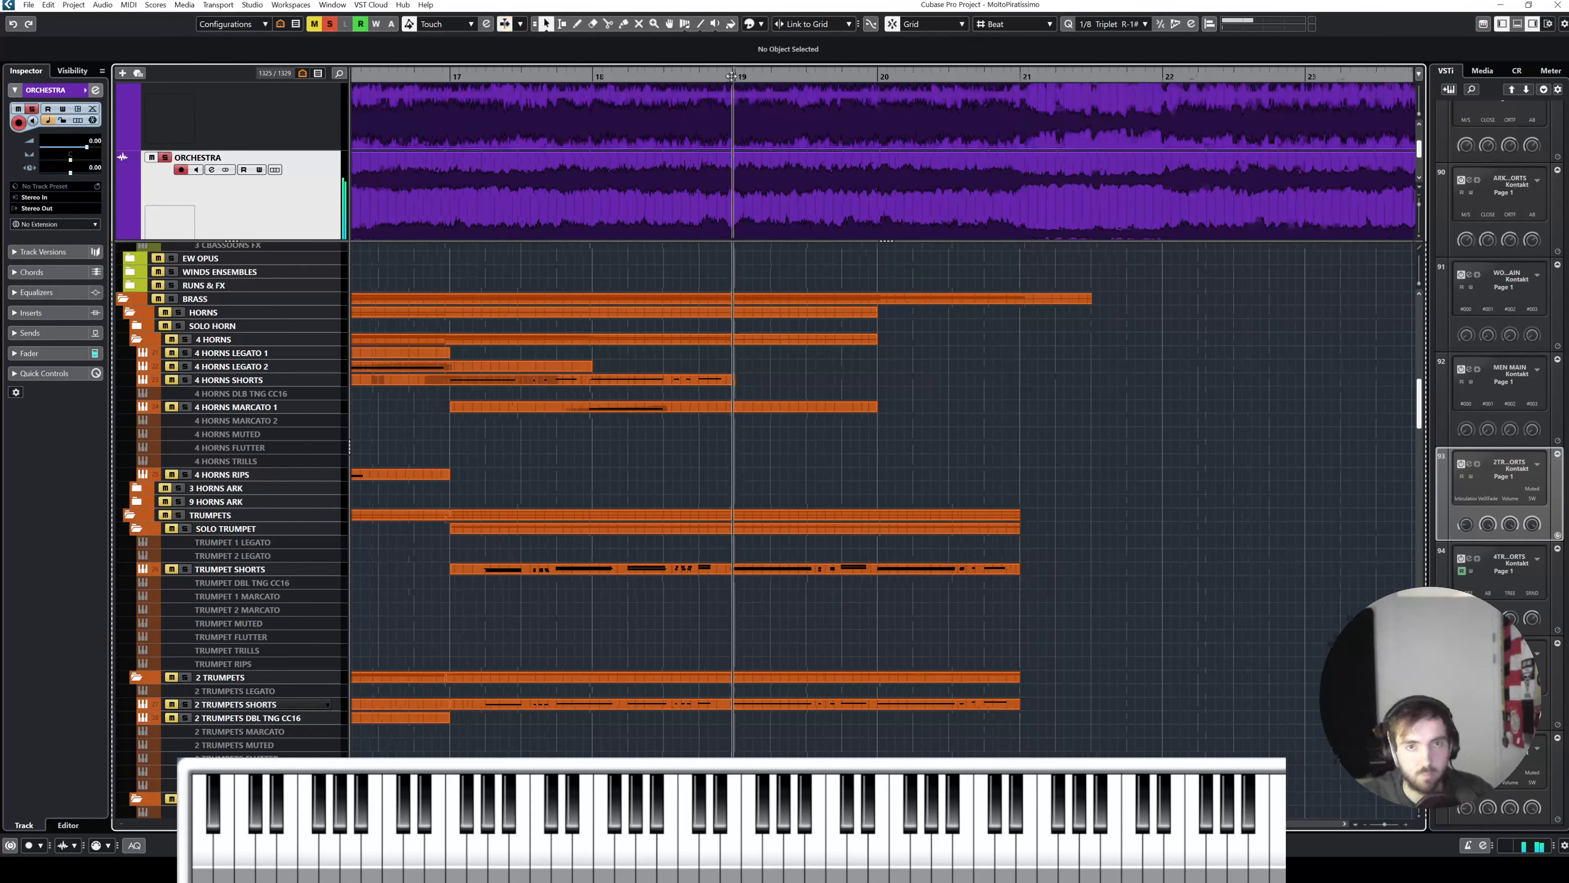
drag(732, 76, 732, 79)
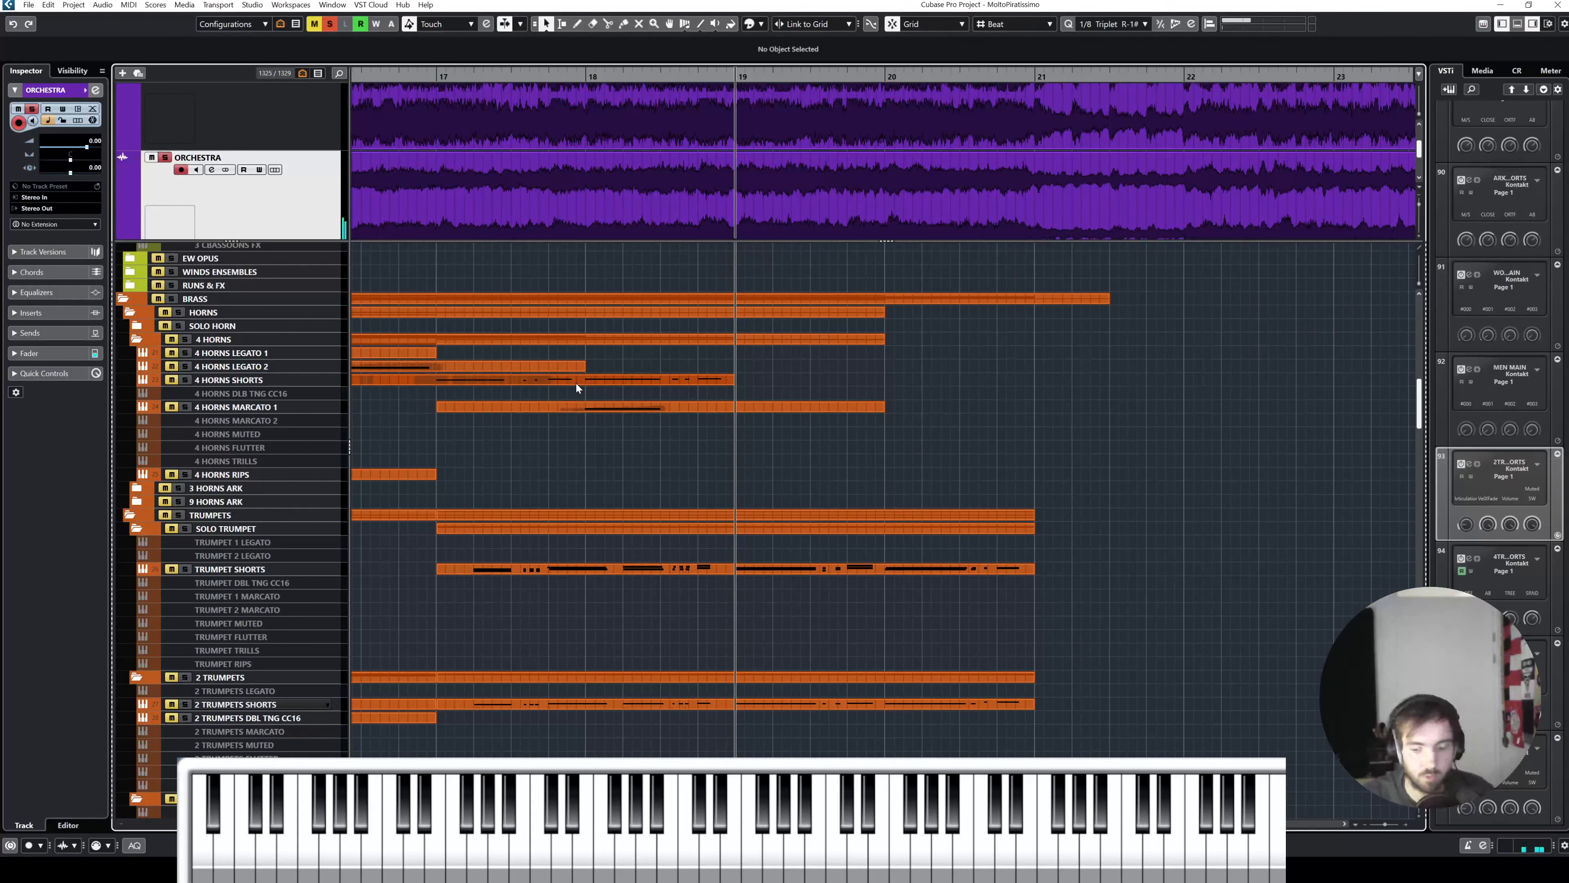
key(space)
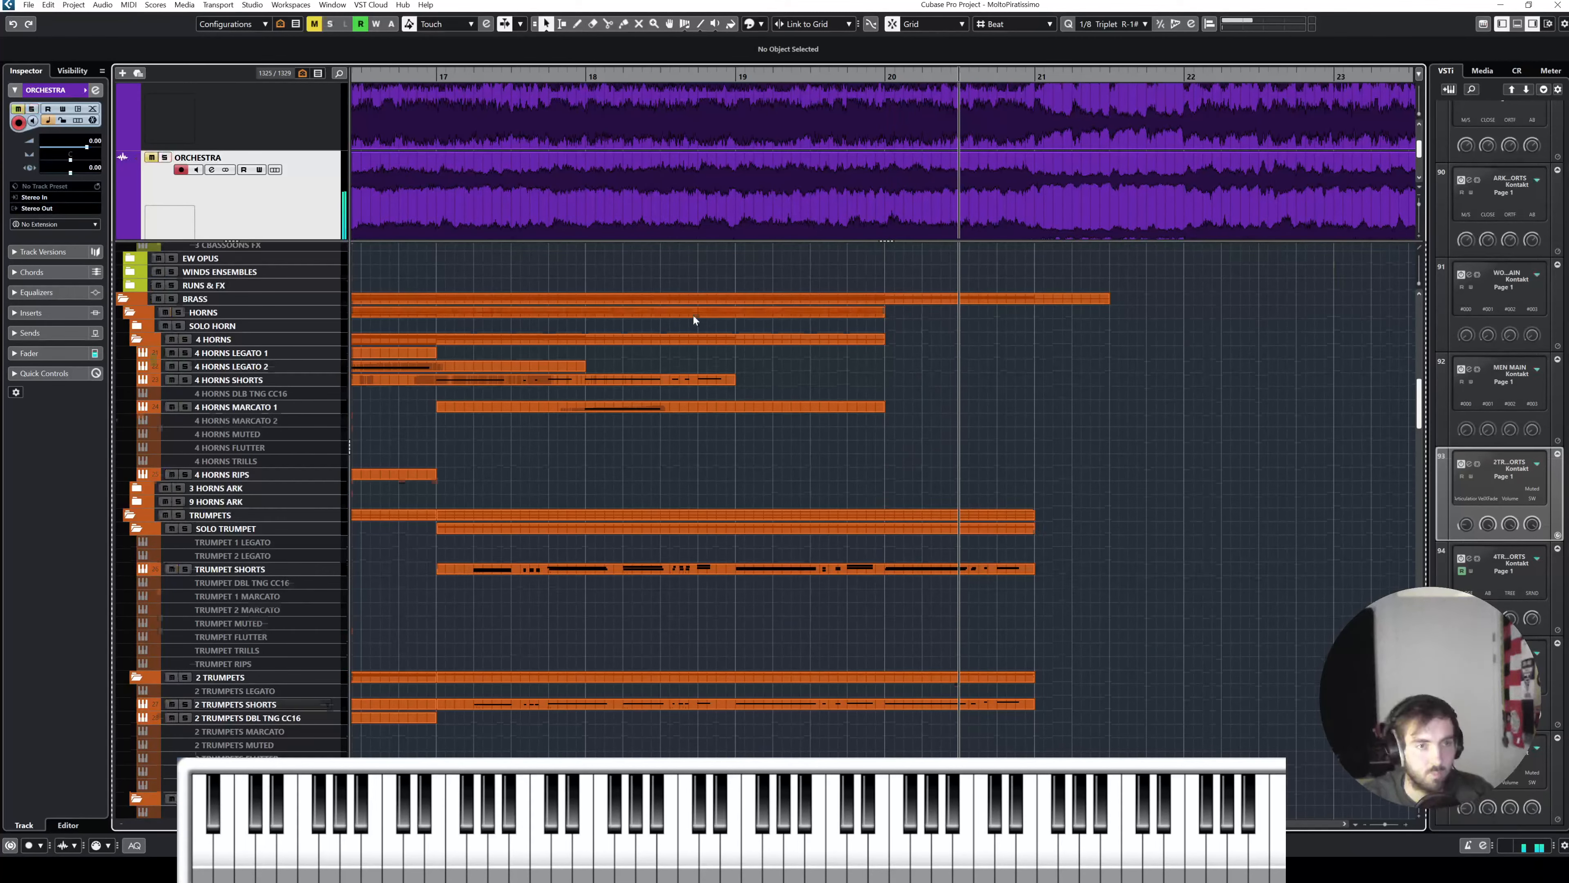
Step: Record a horn line on 4 HORNS SHORTS from bar 18 to bar 21 with the metronome on, and select the ORCHESTRA track
scroll(405, 250, up, 3)
click(279, 495)
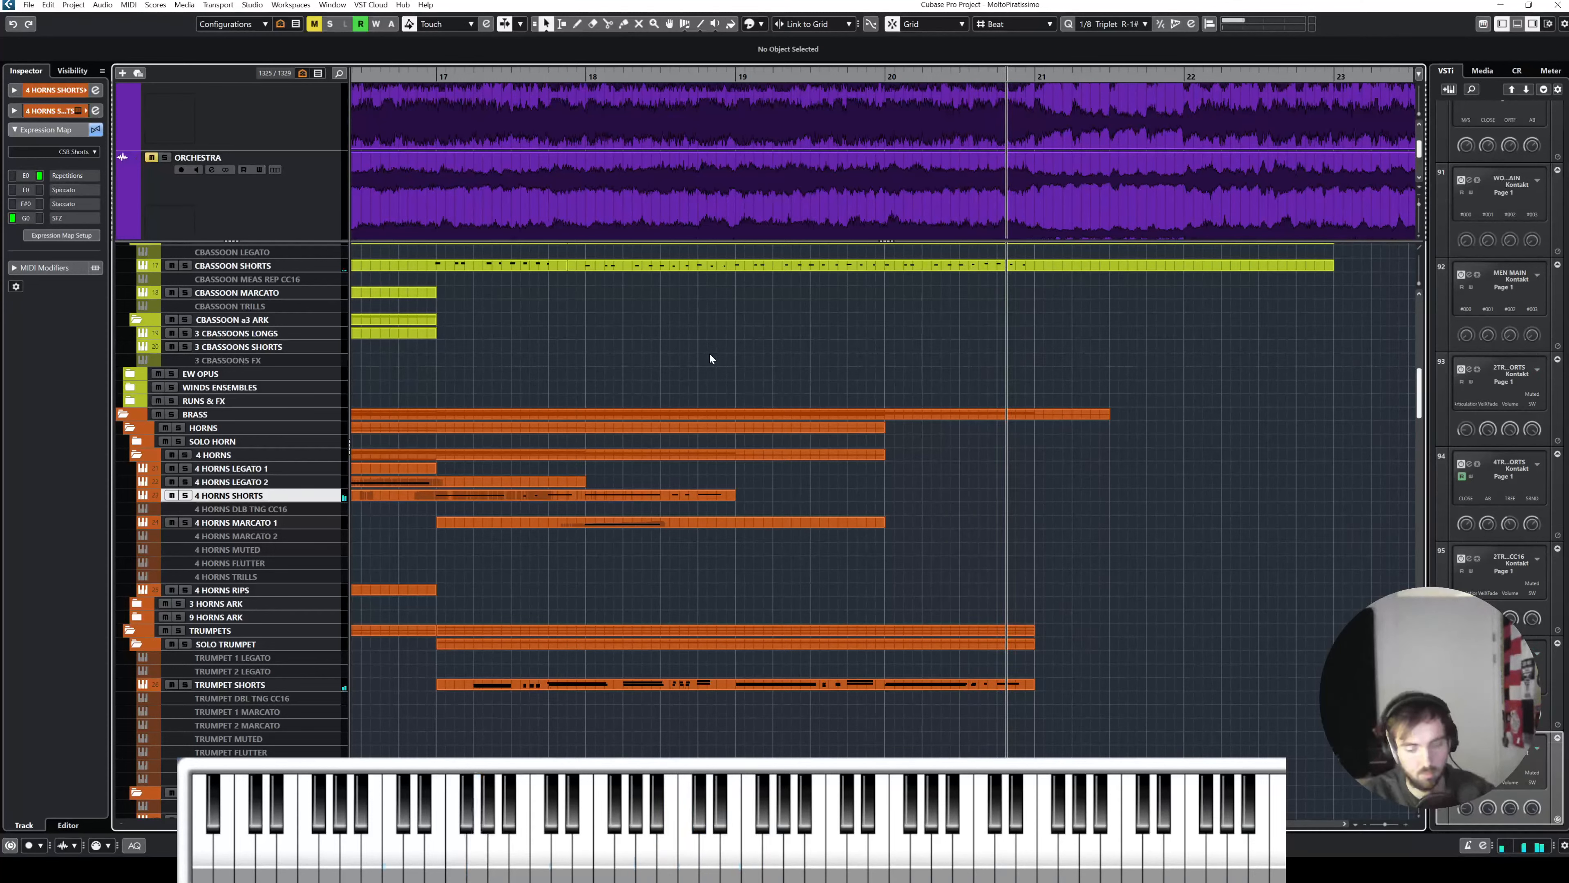
click(765, 76)
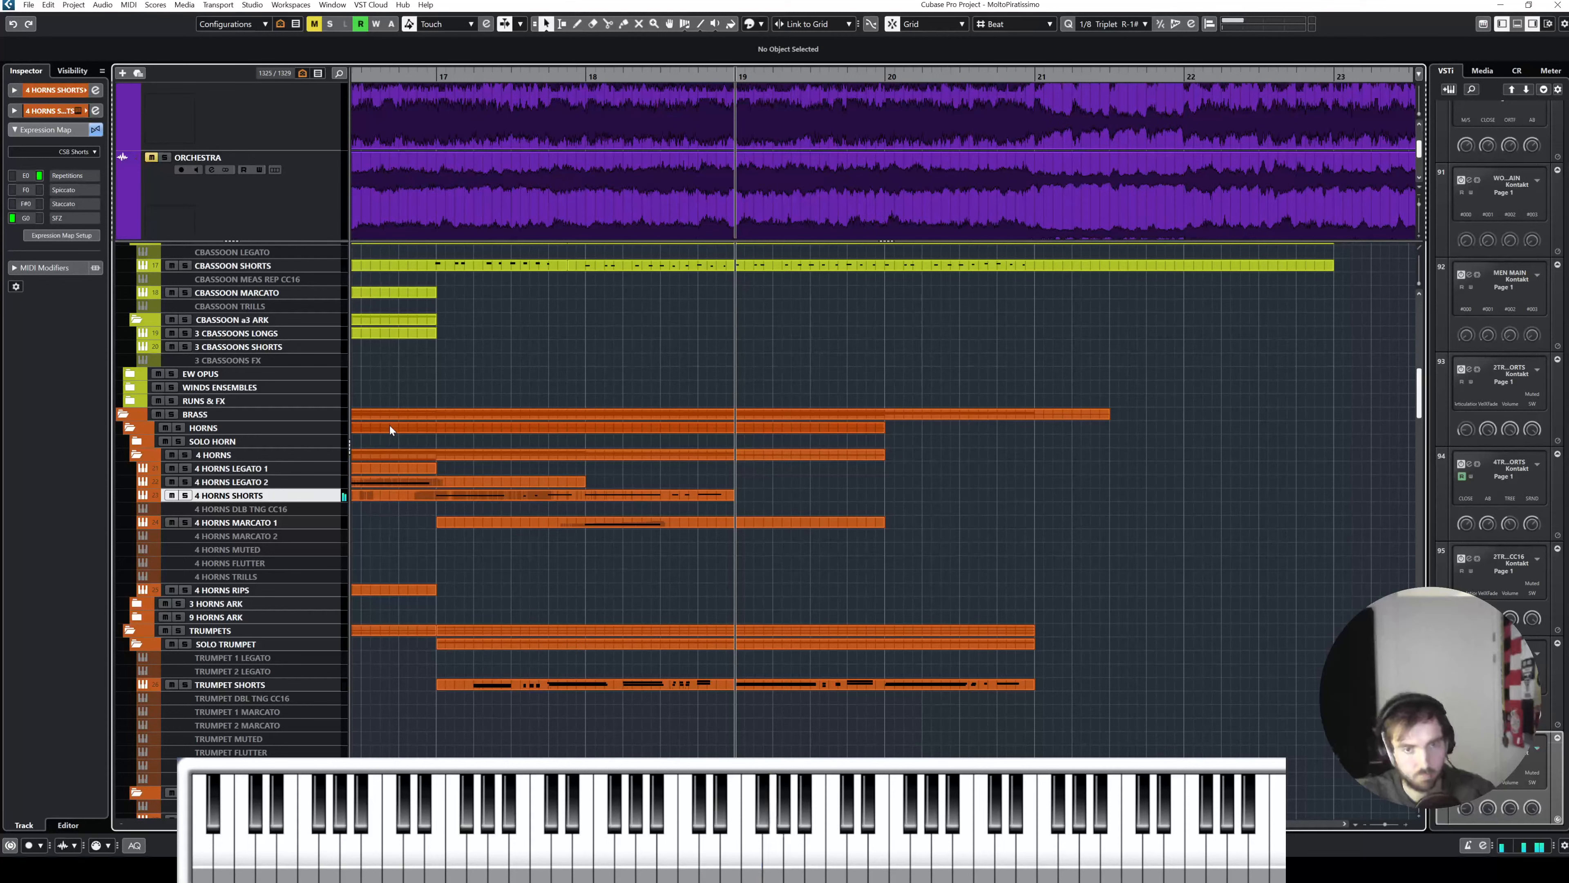
click(607, 75)
key(c)
key(space)
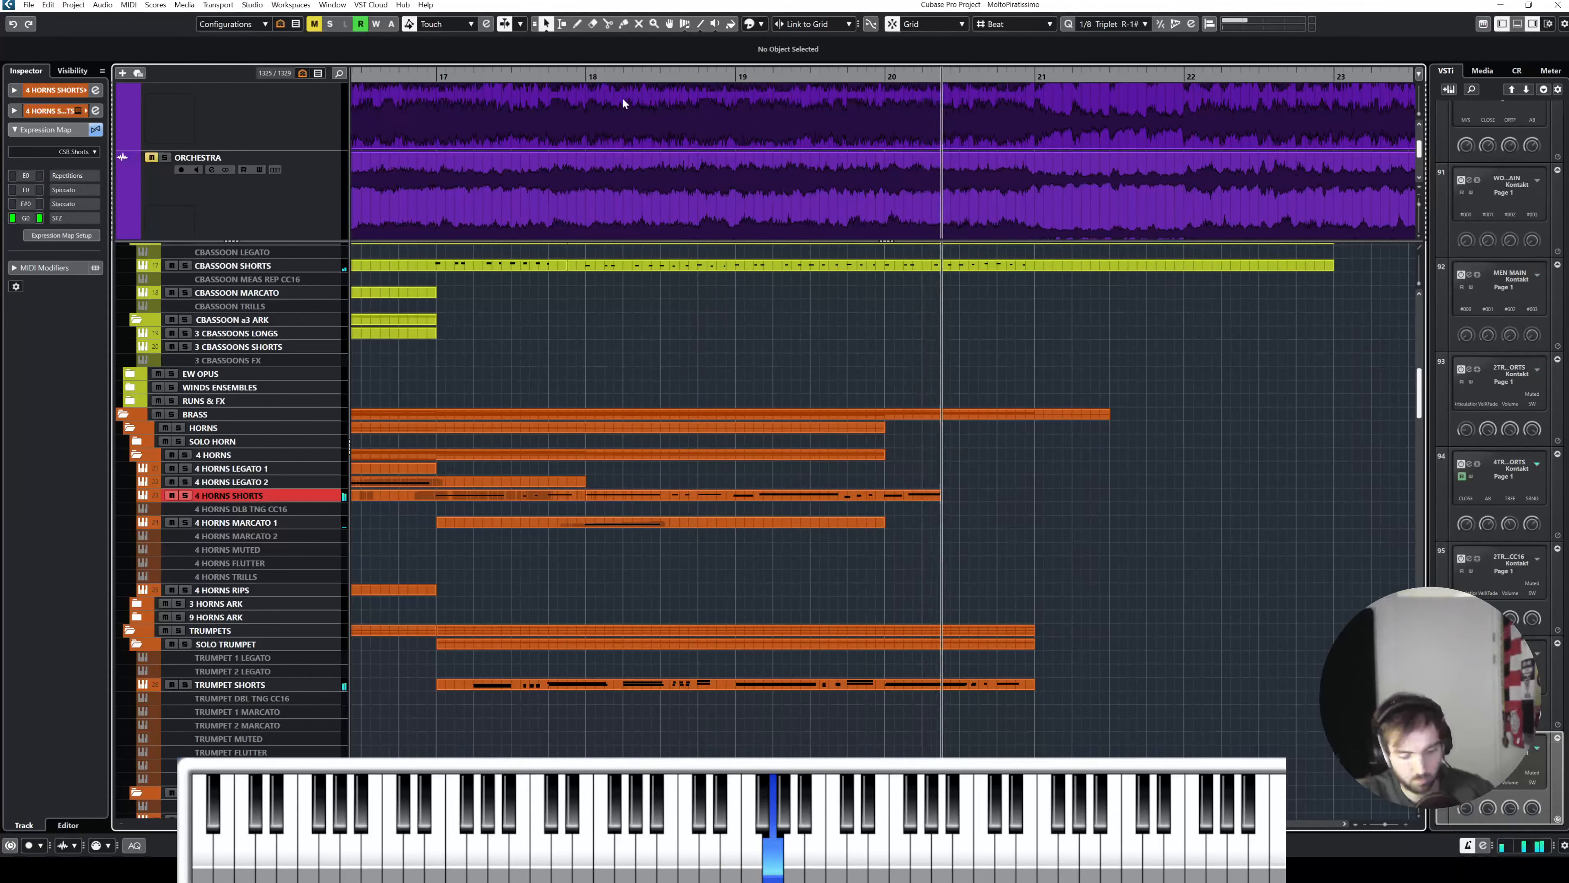
key(space)
click(164, 158)
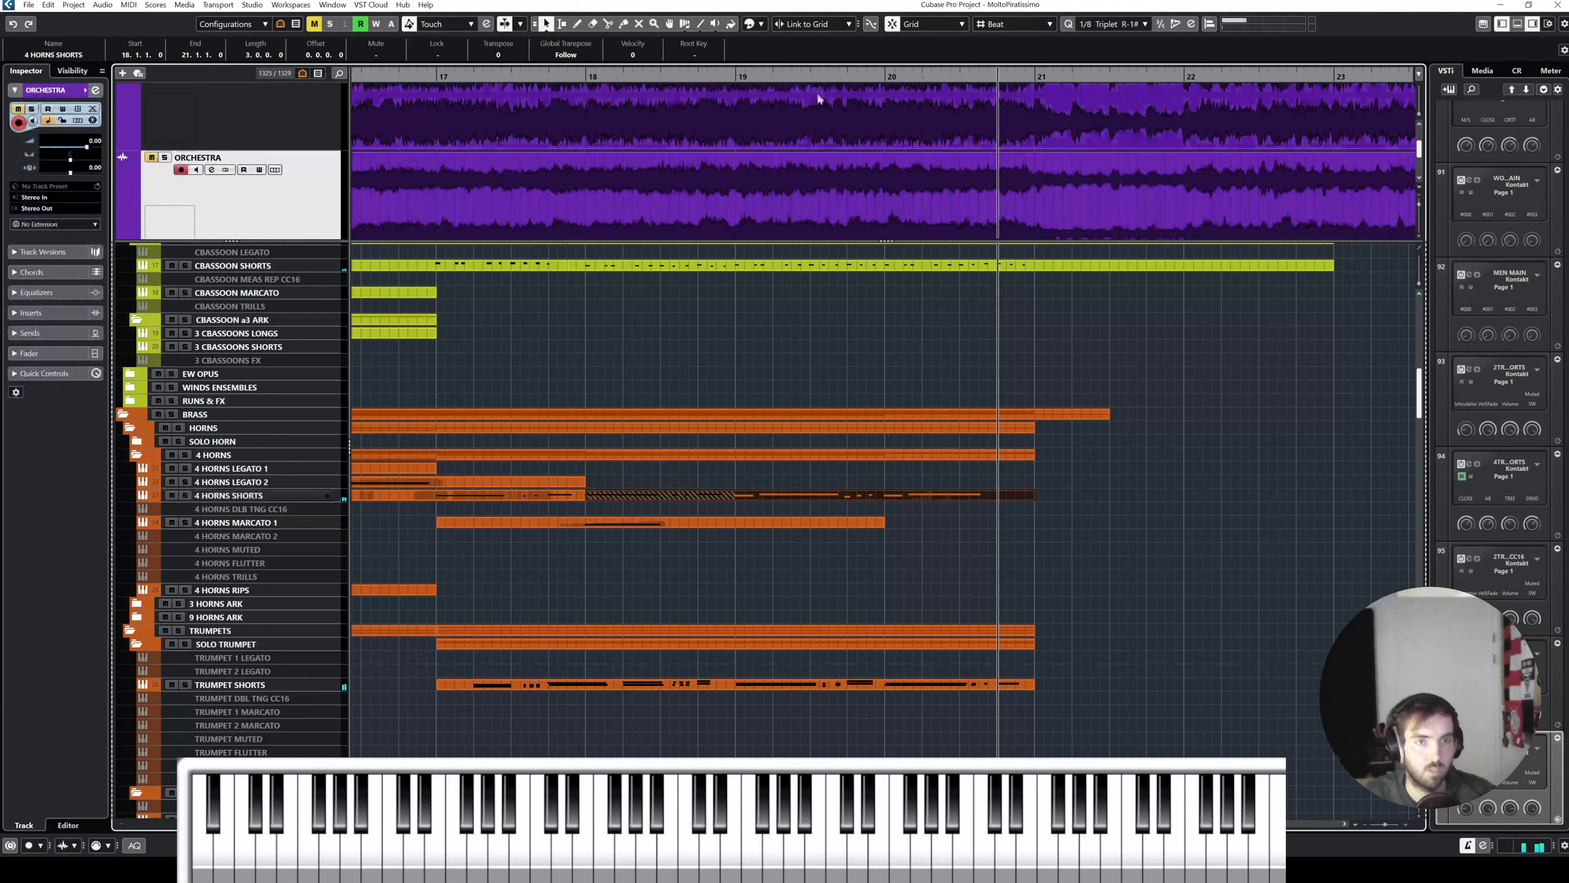
Step: Listen to the soloed ORCHESTRA track from bar 20 and turn its solo off
click(886, 77)
key(space)
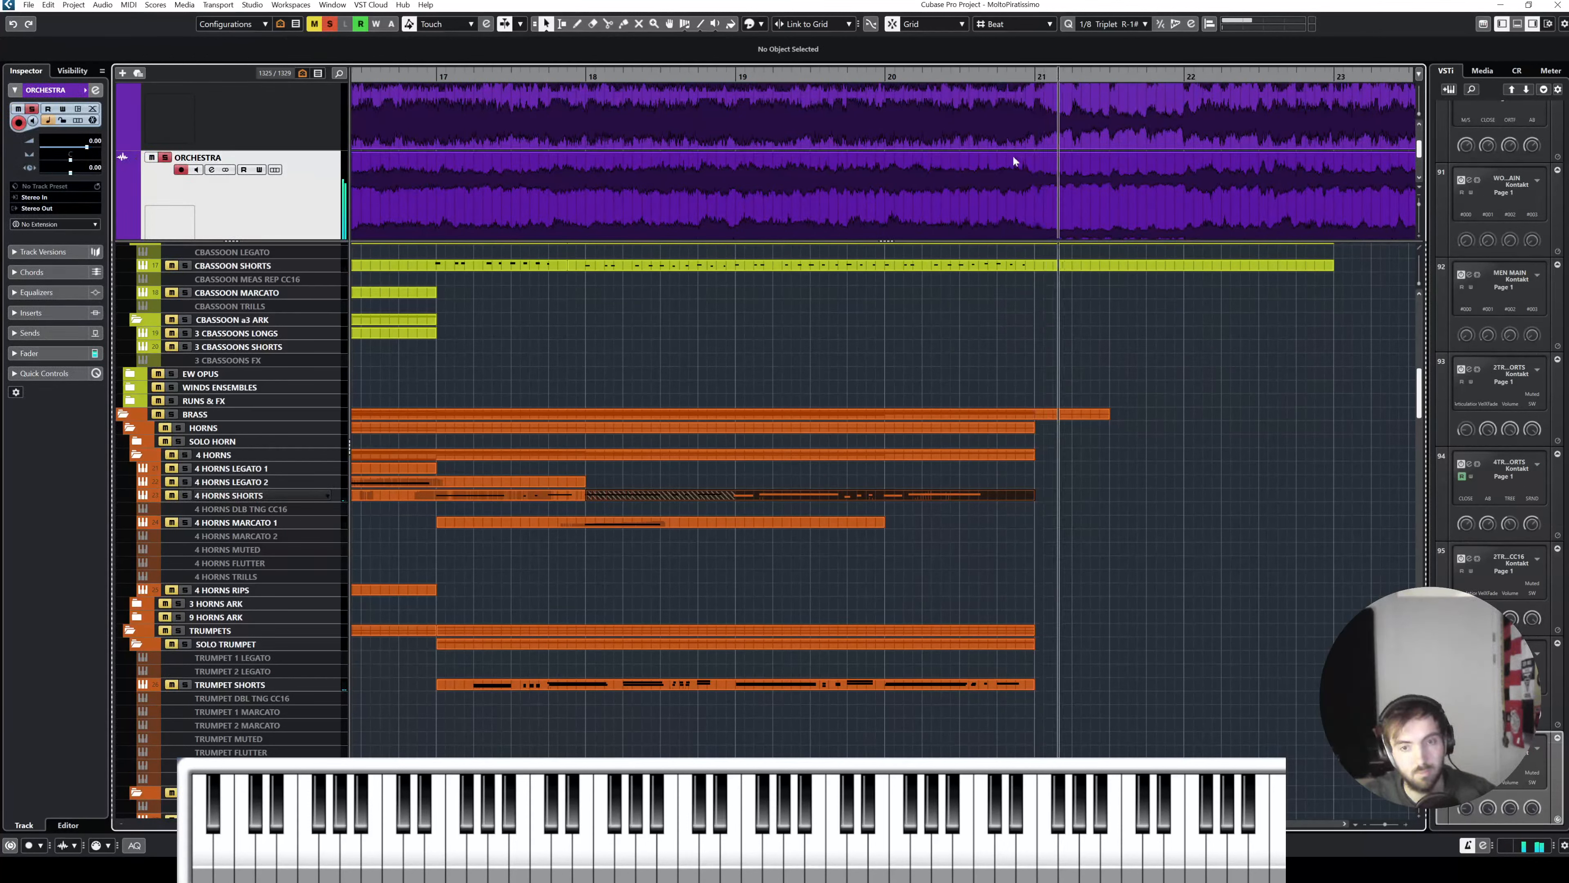
key(s)
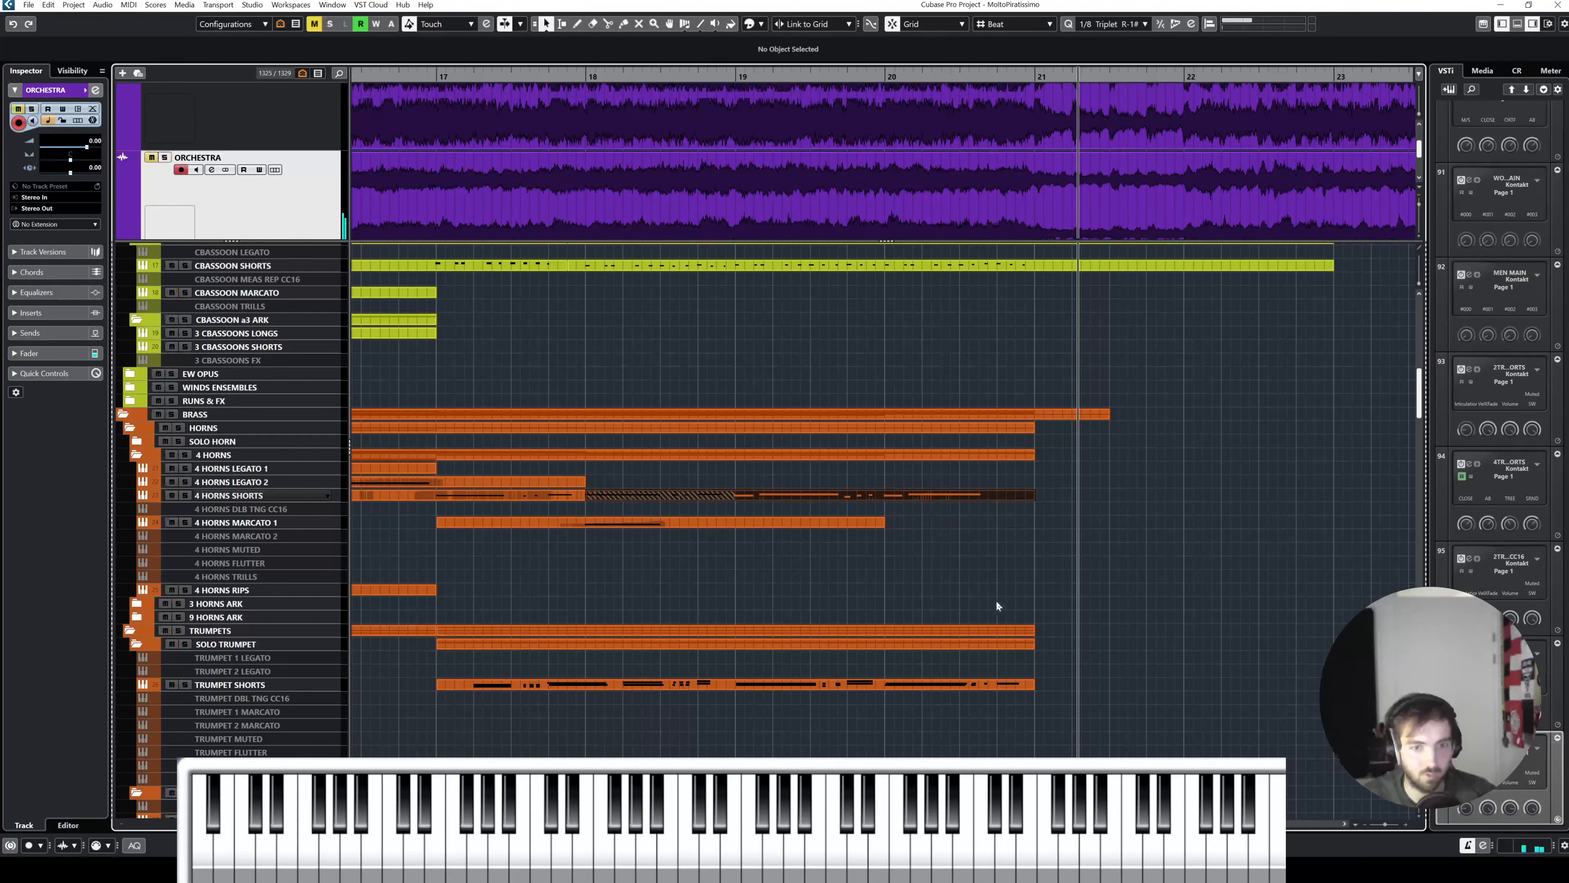
Step: Open the newly recorded 4 HORNS SHORTS part in the key editor and play it back from bar 19
double_click(763, 493)
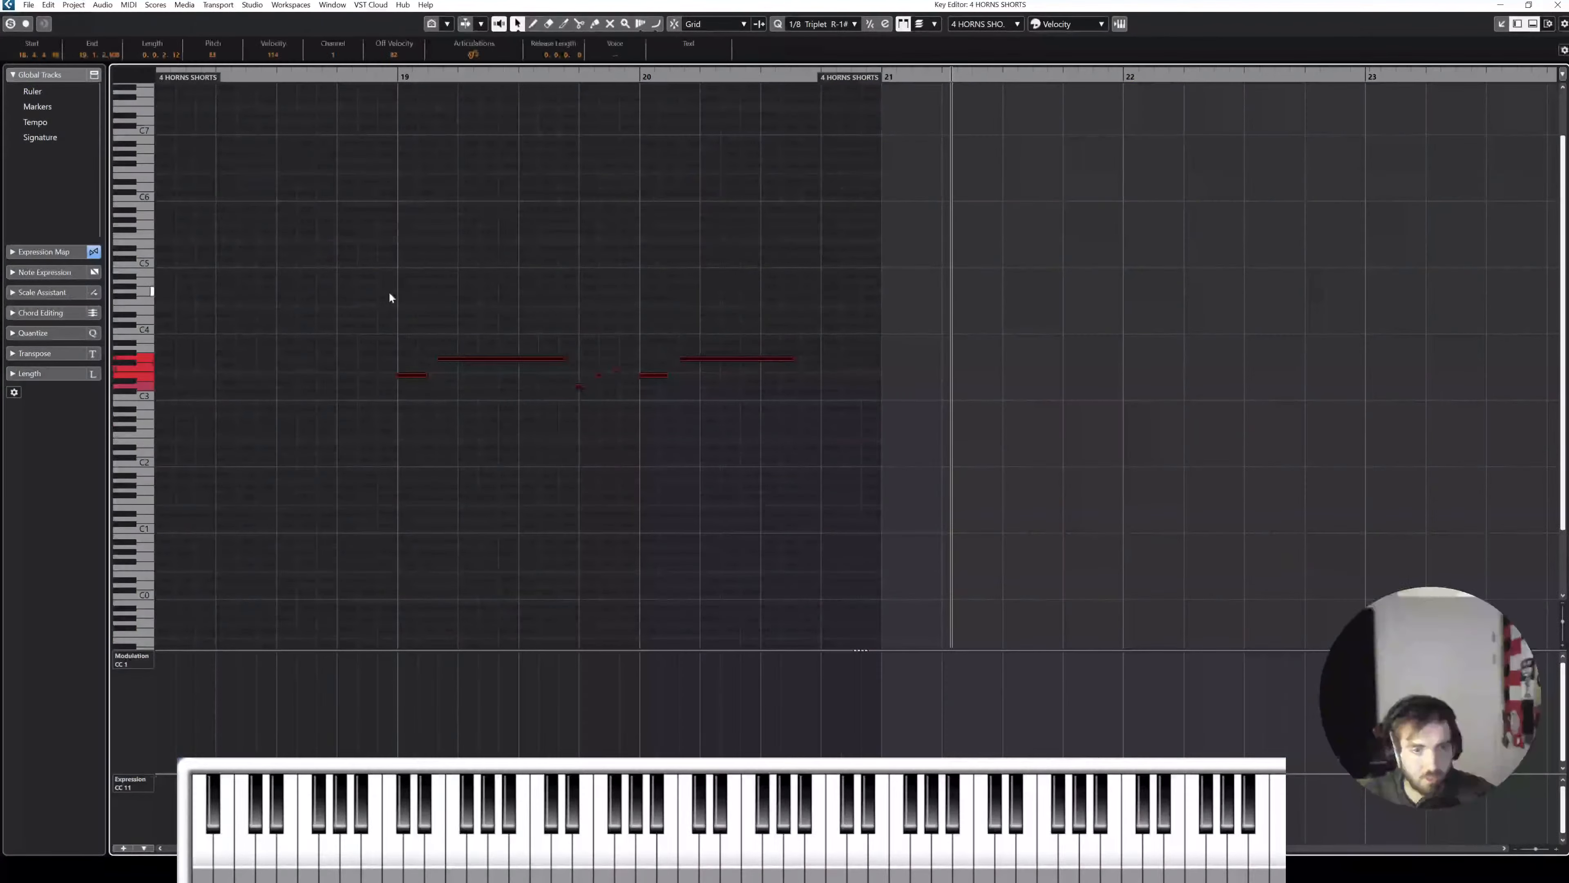
click(388, 108)
key(s)
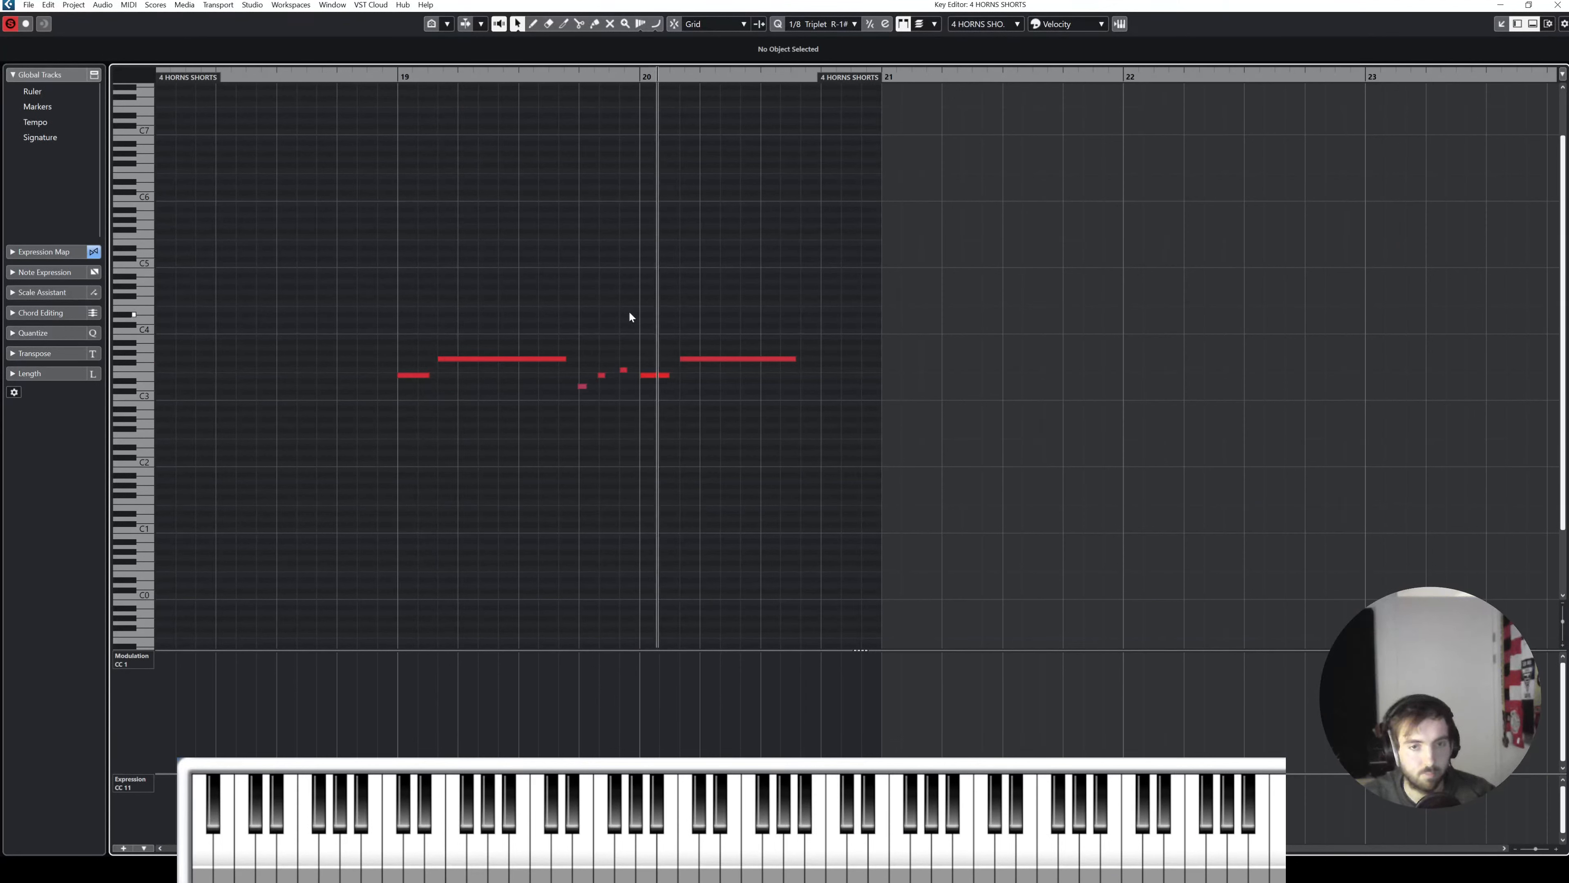
key(space)
Step: Quantize the horn notes from the end of bar 19 through bar 20 and check them by playing from bar 19
drag(575, 325, 698, 433)
key(q)
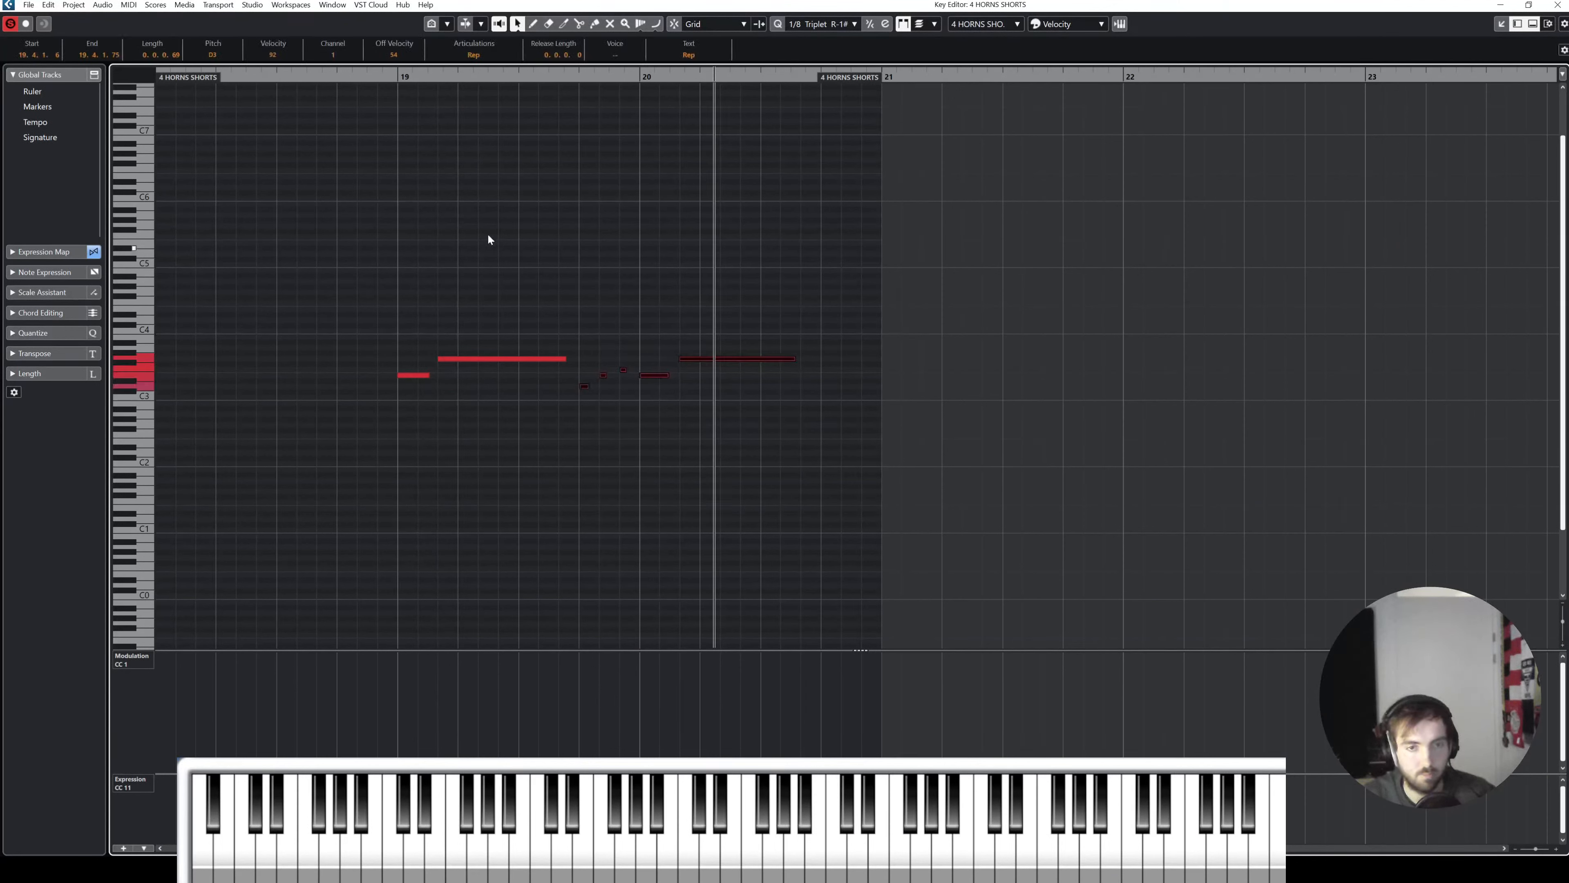
click(488, 233)
click(405, 80)
key(space)
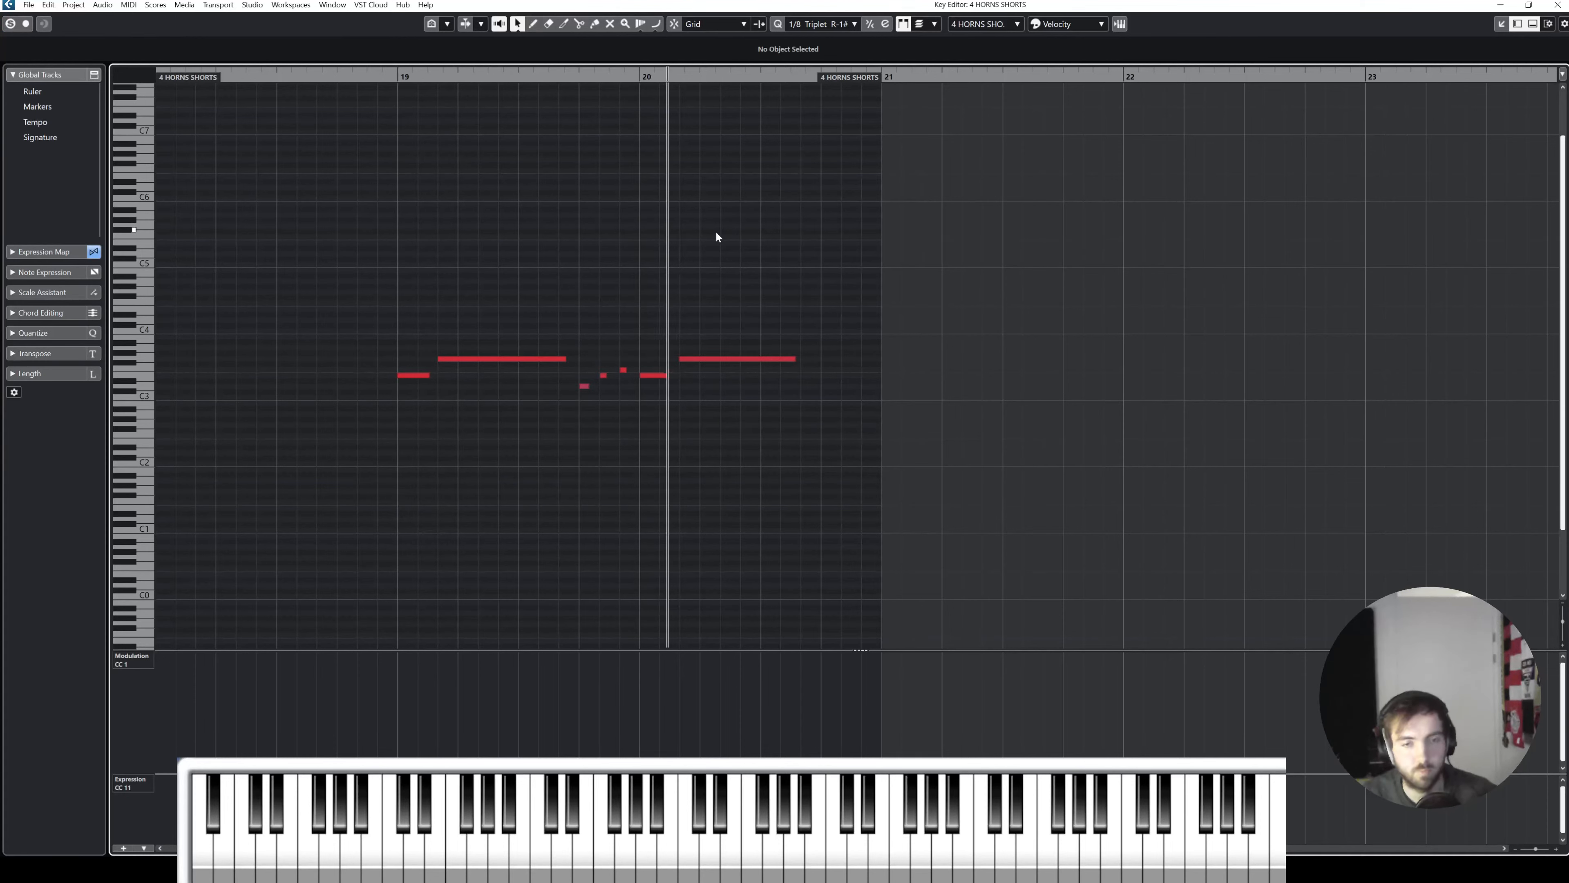
key(Return)
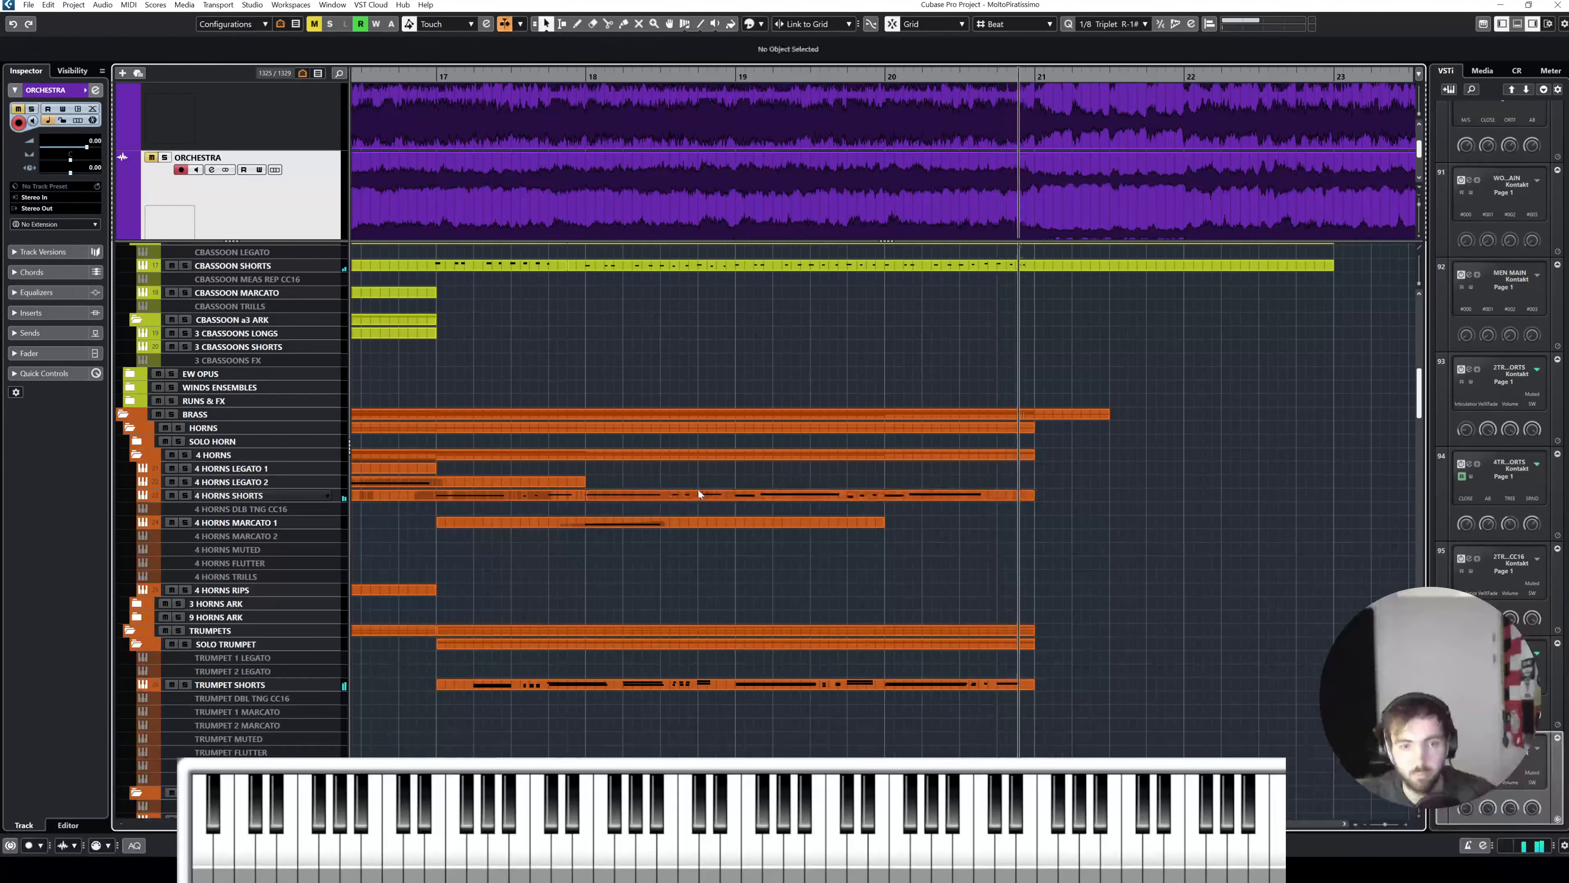
Step: Glue the 4 HORNS SHORTS parts together into one part ending at bar 21
right_click(663, 500)
click(662, 500)
click(656, 497)
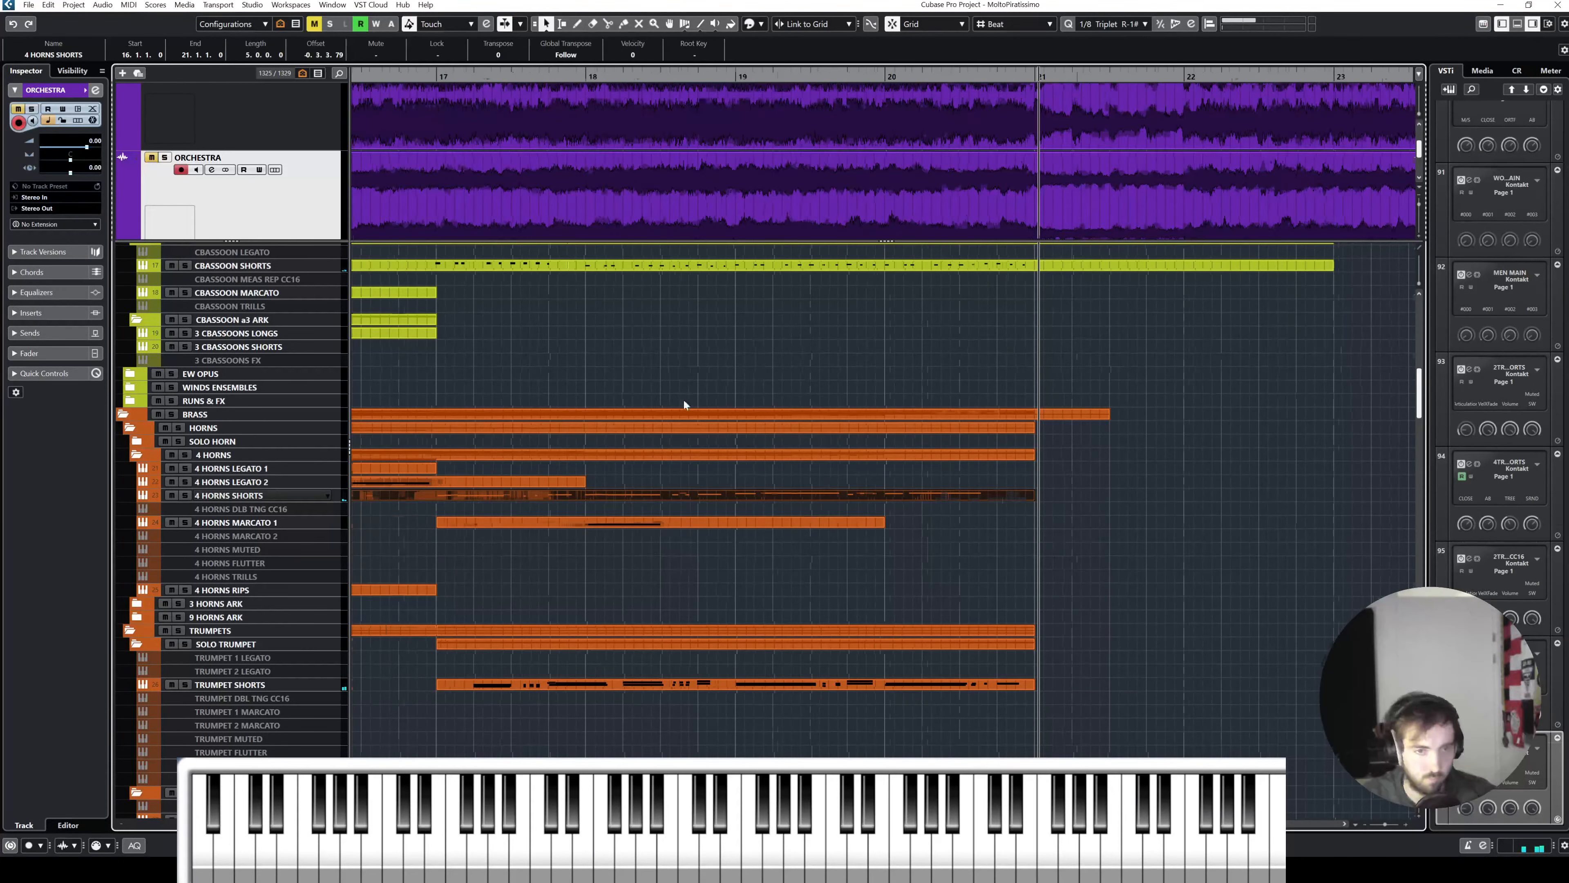
scroll(683, 399, right, 2)
scroll(644, 371, up, 3)
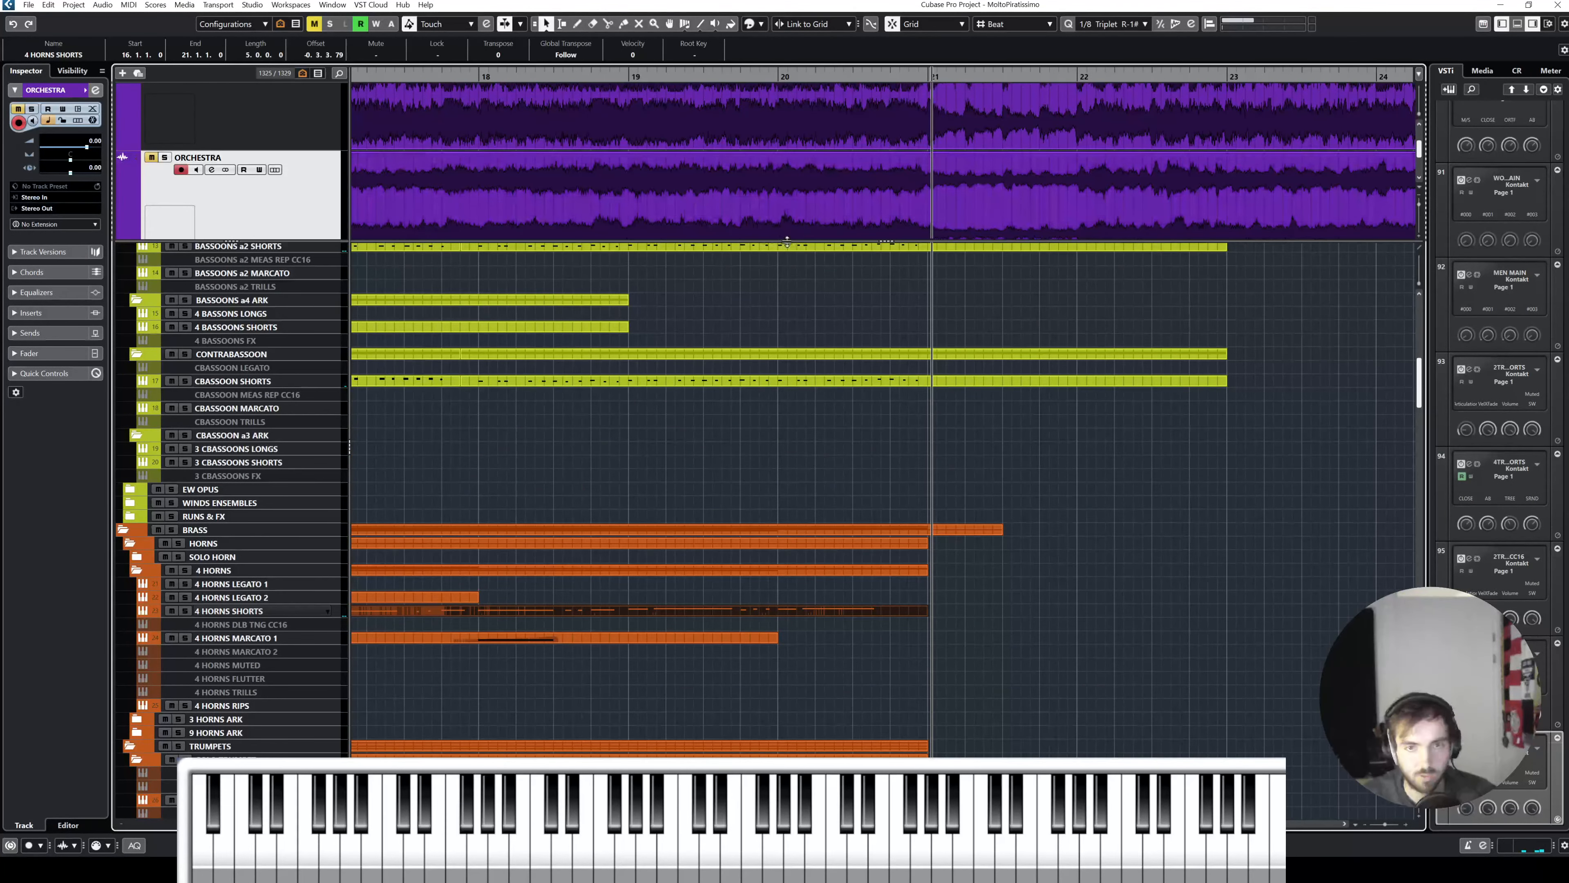
Step: Solo the ORCHESTRA track and listen twice from just before bar 19 and once from bar 20
drag(717, 78, 579, 91)
key(s)
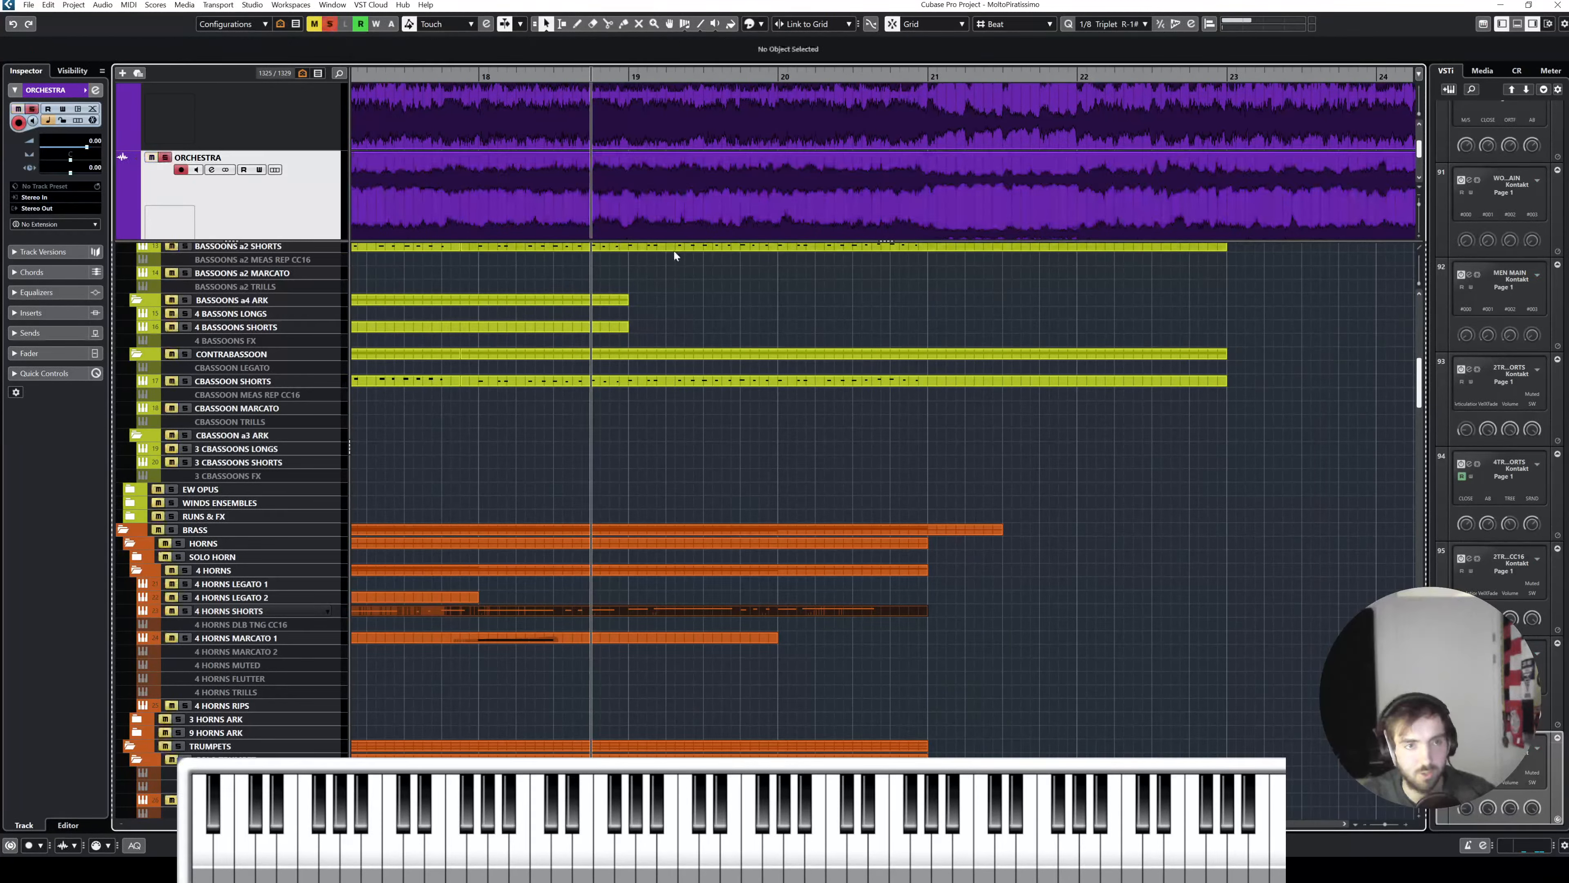
key(space)
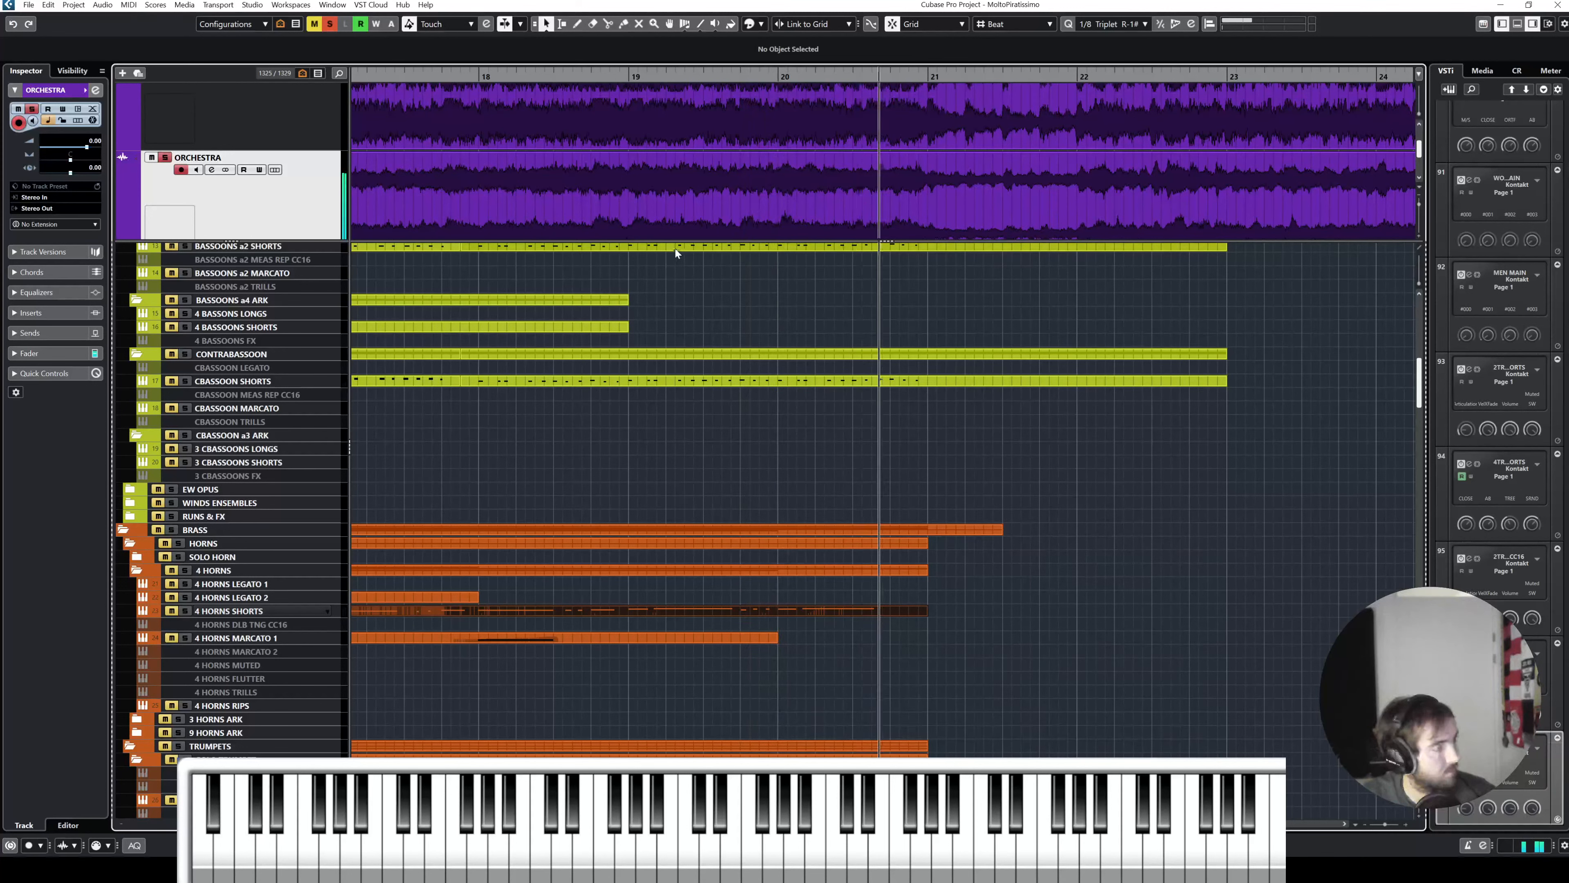
click(593, 75)
key(space)
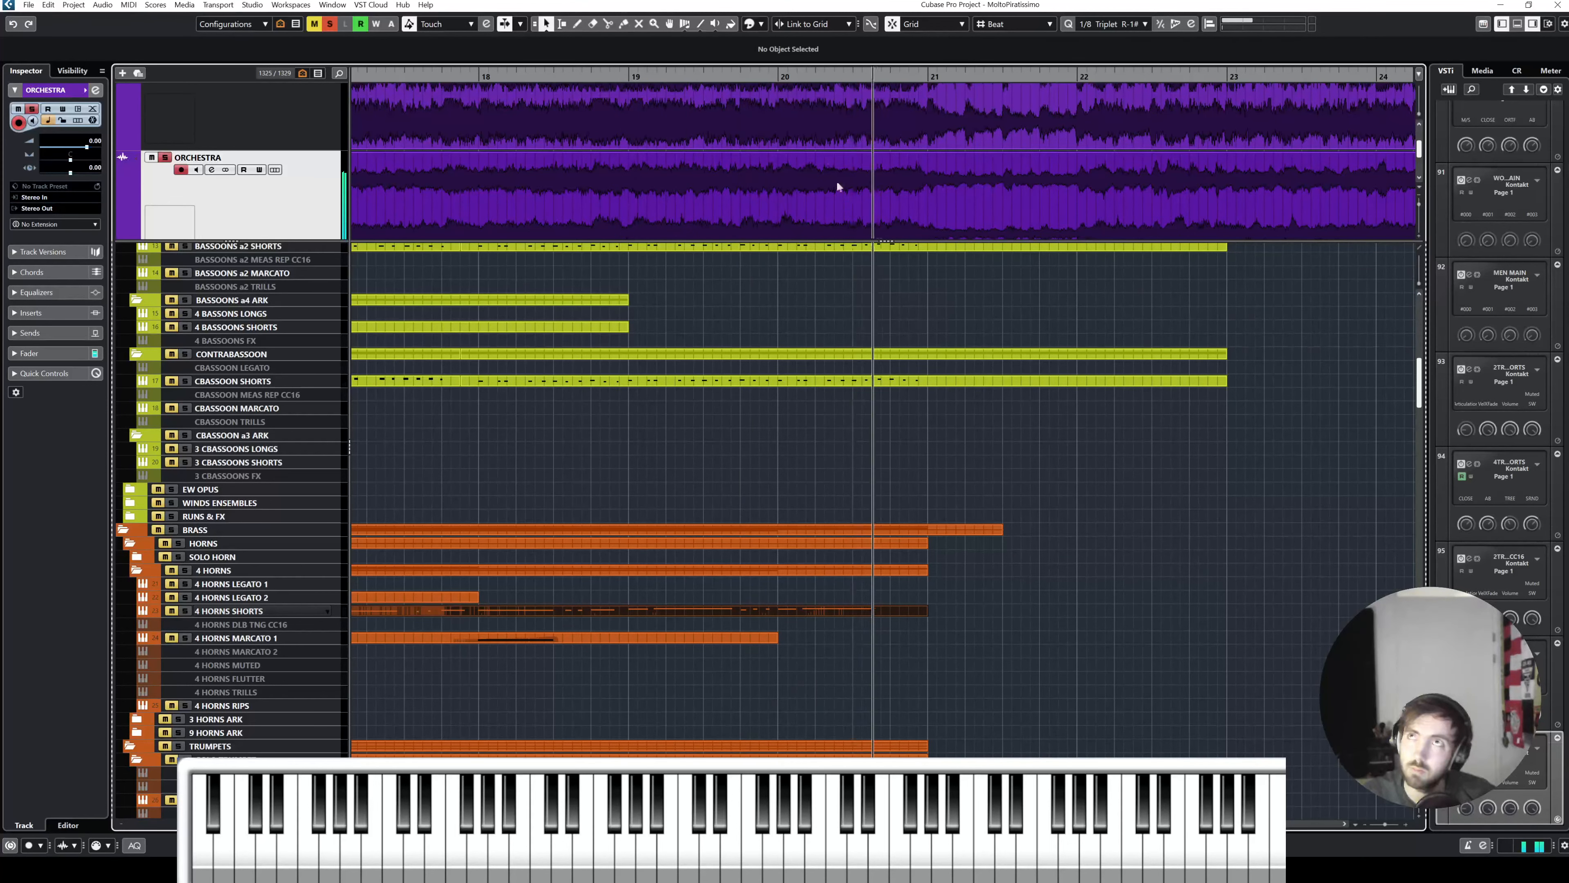
click(783, 75)
key(space)
click(827, 176)
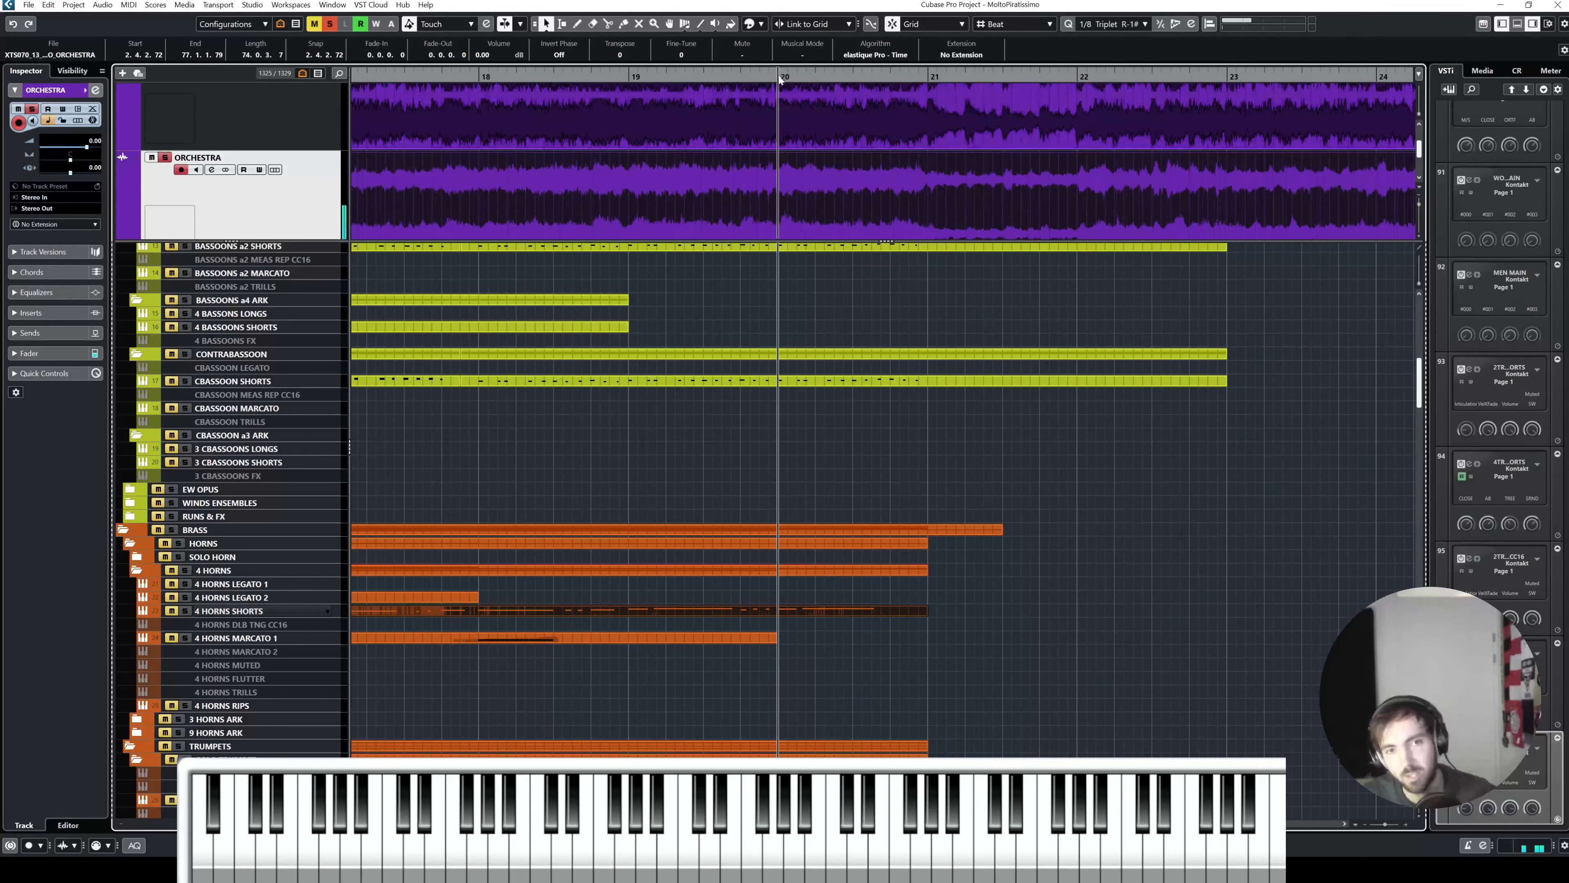
Step: Place the playback cursor at bar 19 and turn off the ORCHESTRA track's solo
drag(777, 74, 646, 75)
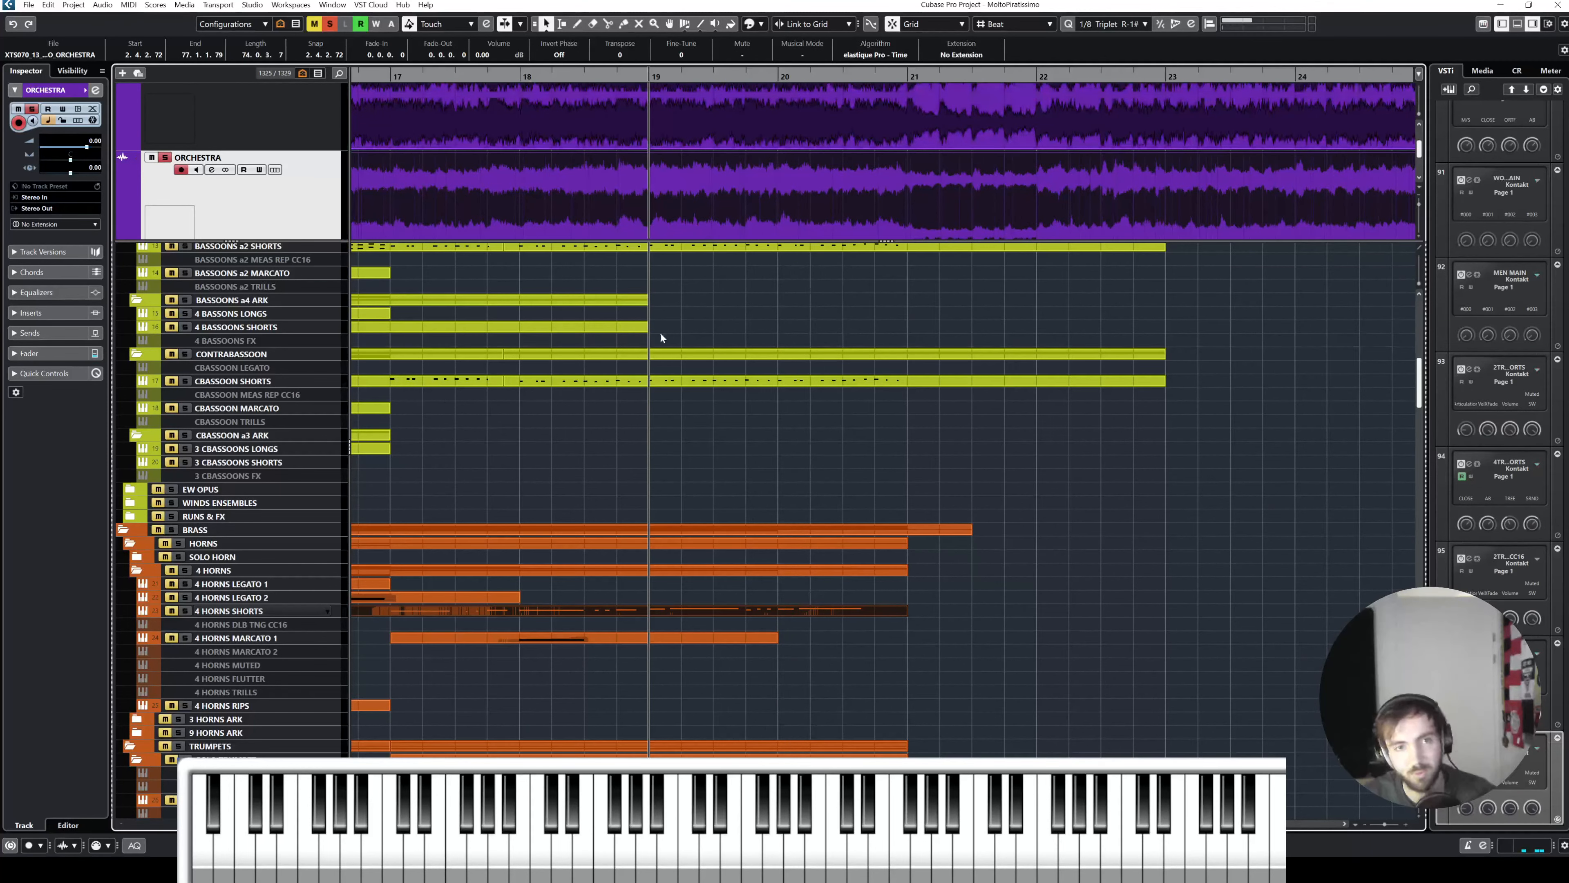
scroll(670, 357, down, 3)
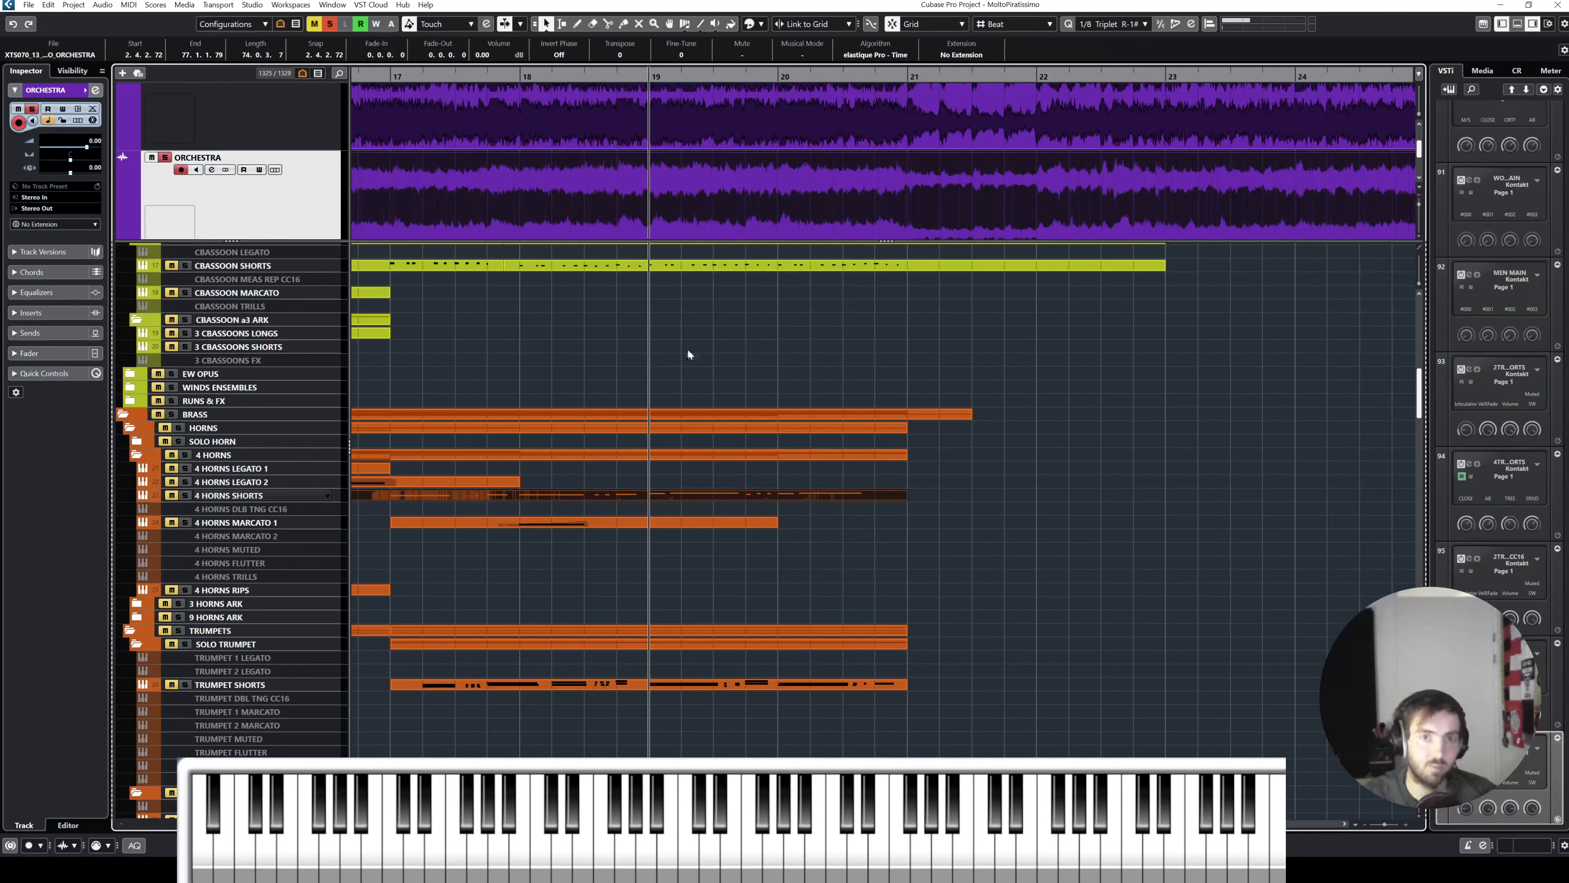
click(688, 348)
drag(652, 77, 527, 78)
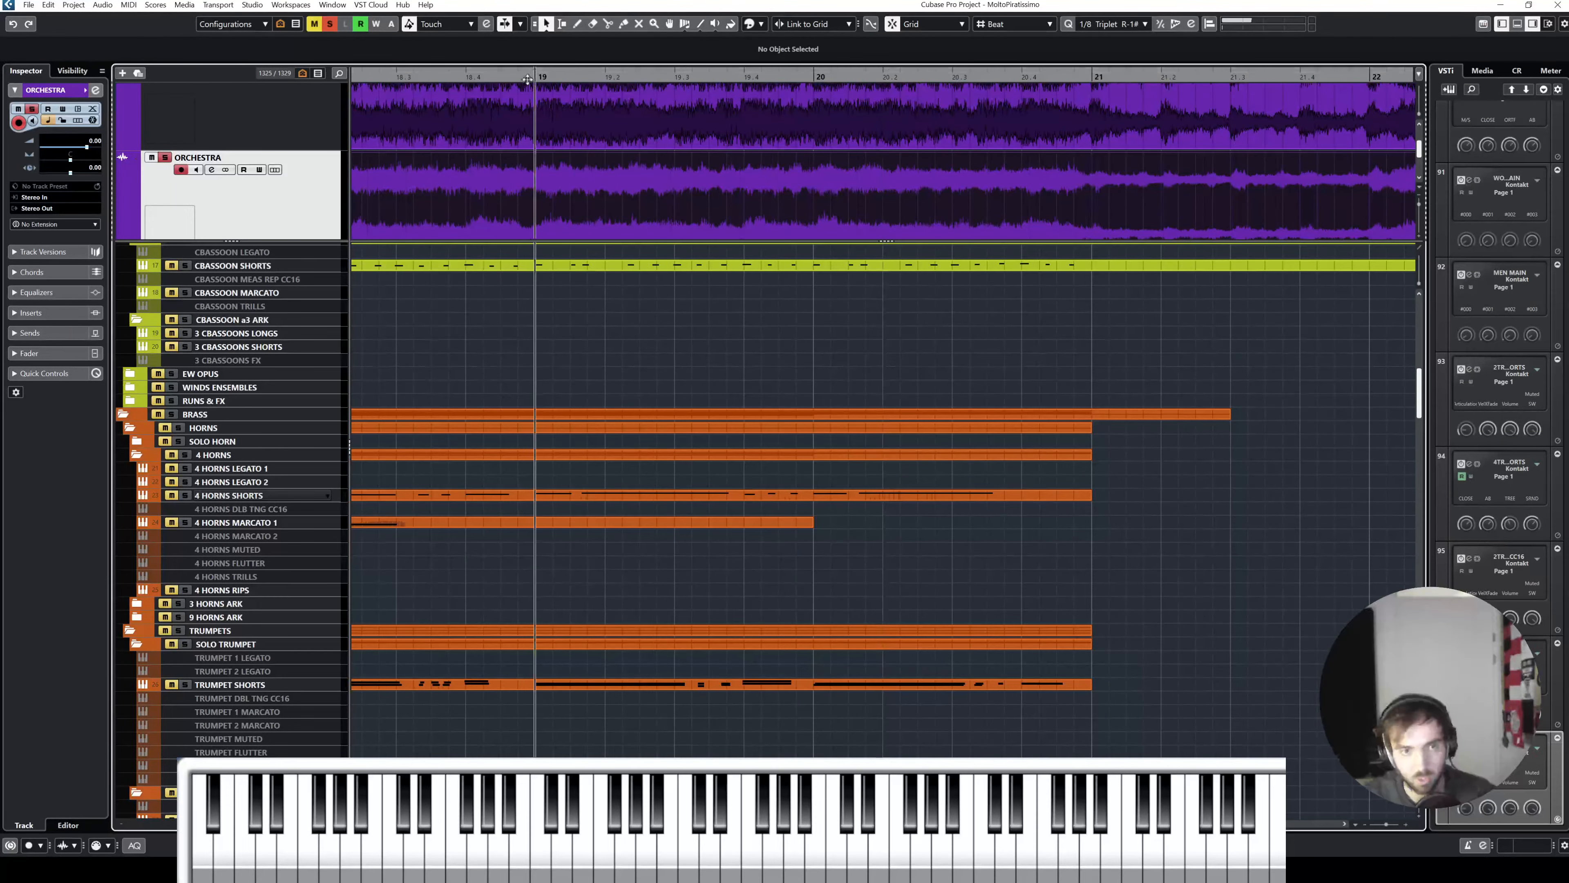
scroll(638, 352, down, 8)
scroll(639, 352, down, 1)
scroll(524, 336, up, 3)
click(165, 158)
Step: Extend the TROMBONE SHORTS and B TROMBONE SHORTS parts by one and a half bars and open both in the key editor
scroll(592, 305, down, 4)
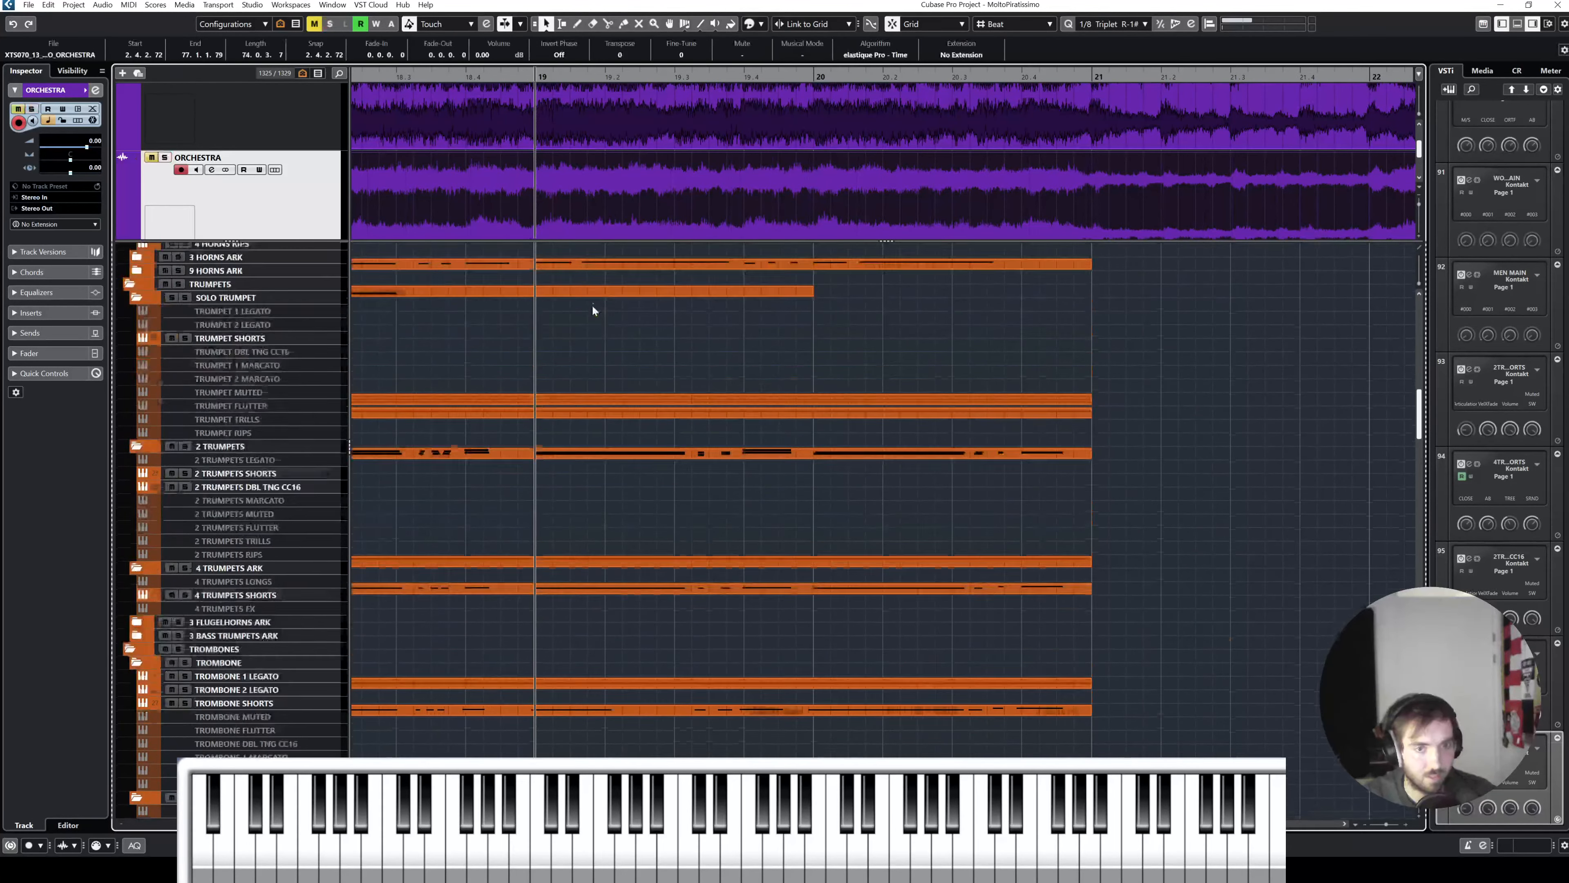
scroll(578, 365, up, 2)
scroll(612, 433, down, 3)
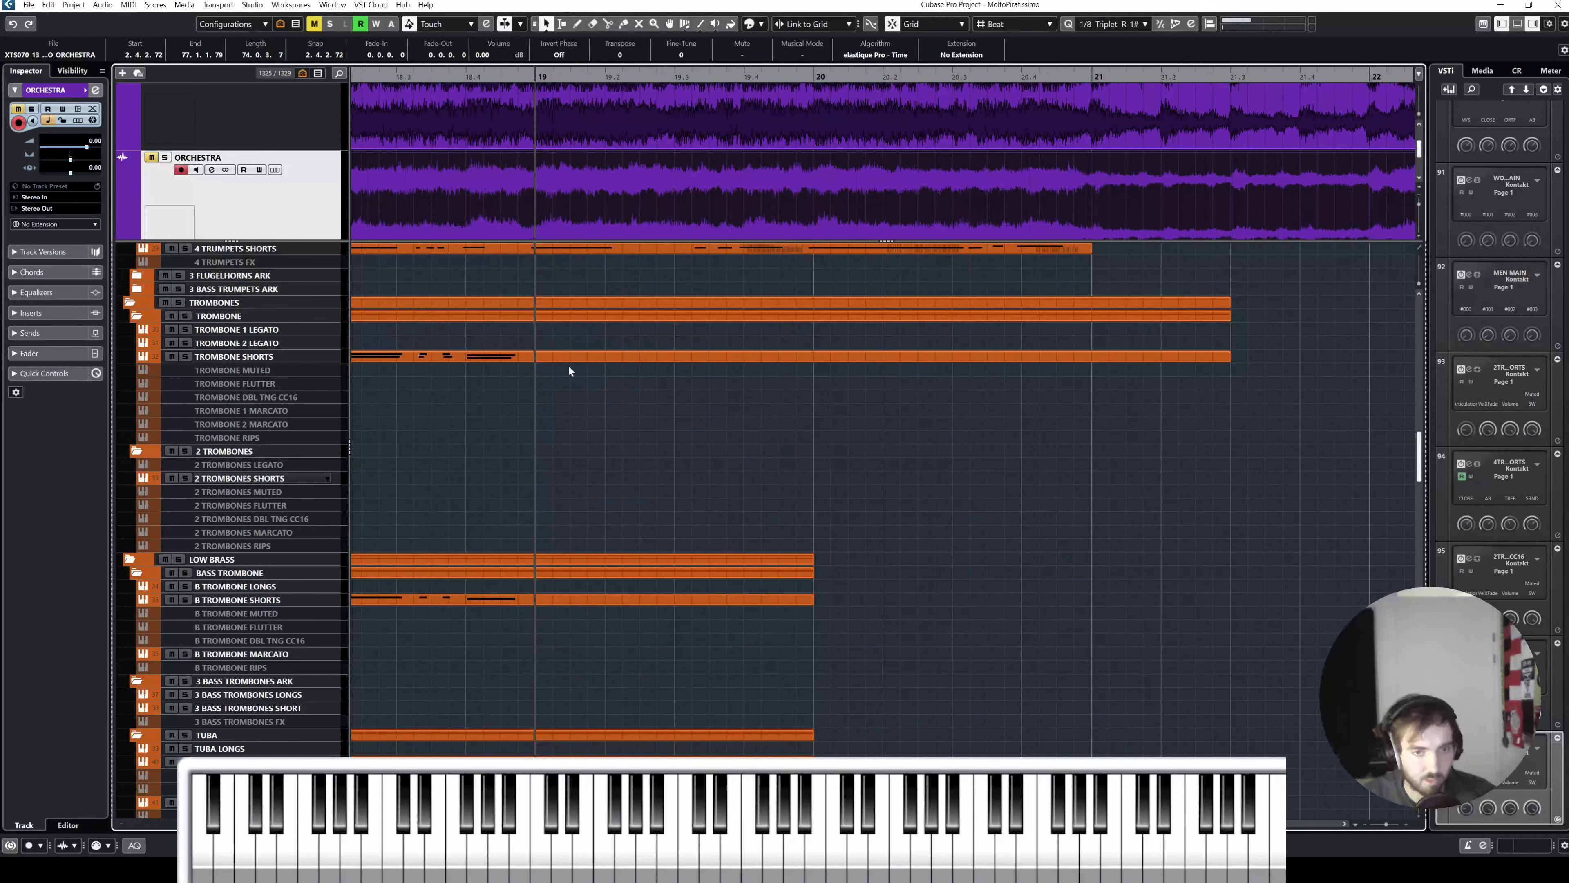
click(567, 358)
shift+click(572, 599)
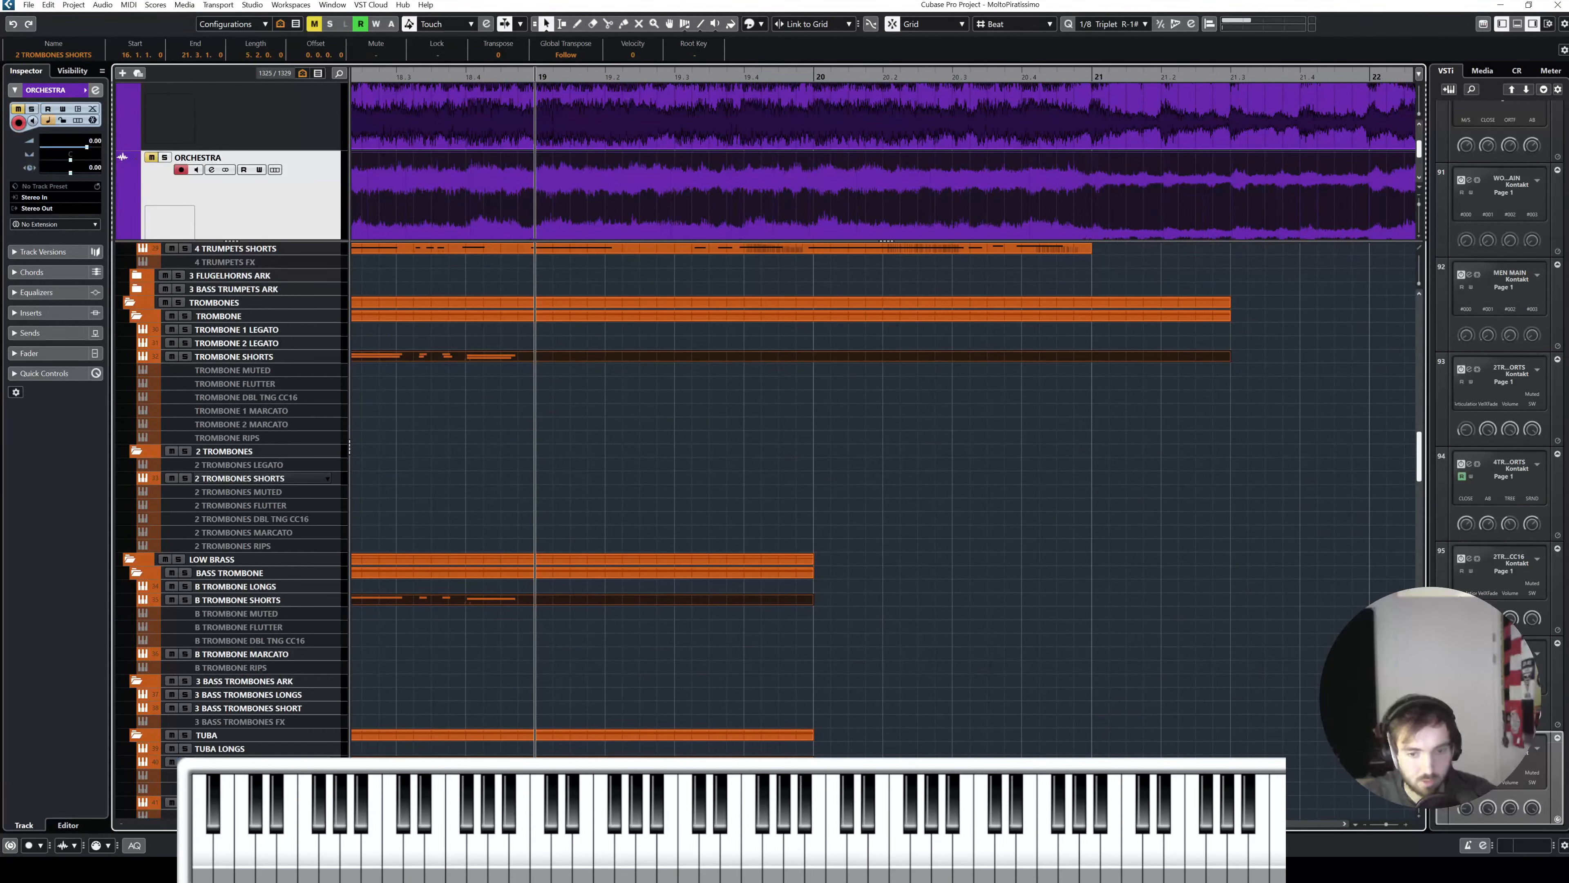
drag(814, 602, 1232, 603)
key(Return)
Step: Copy the bar 18 trombone figure into bar 19 and transpose the copy up three semitones to start on C3 and G2
drag(921, 556, 630, 461)
scroll(953, 350, right, 3)
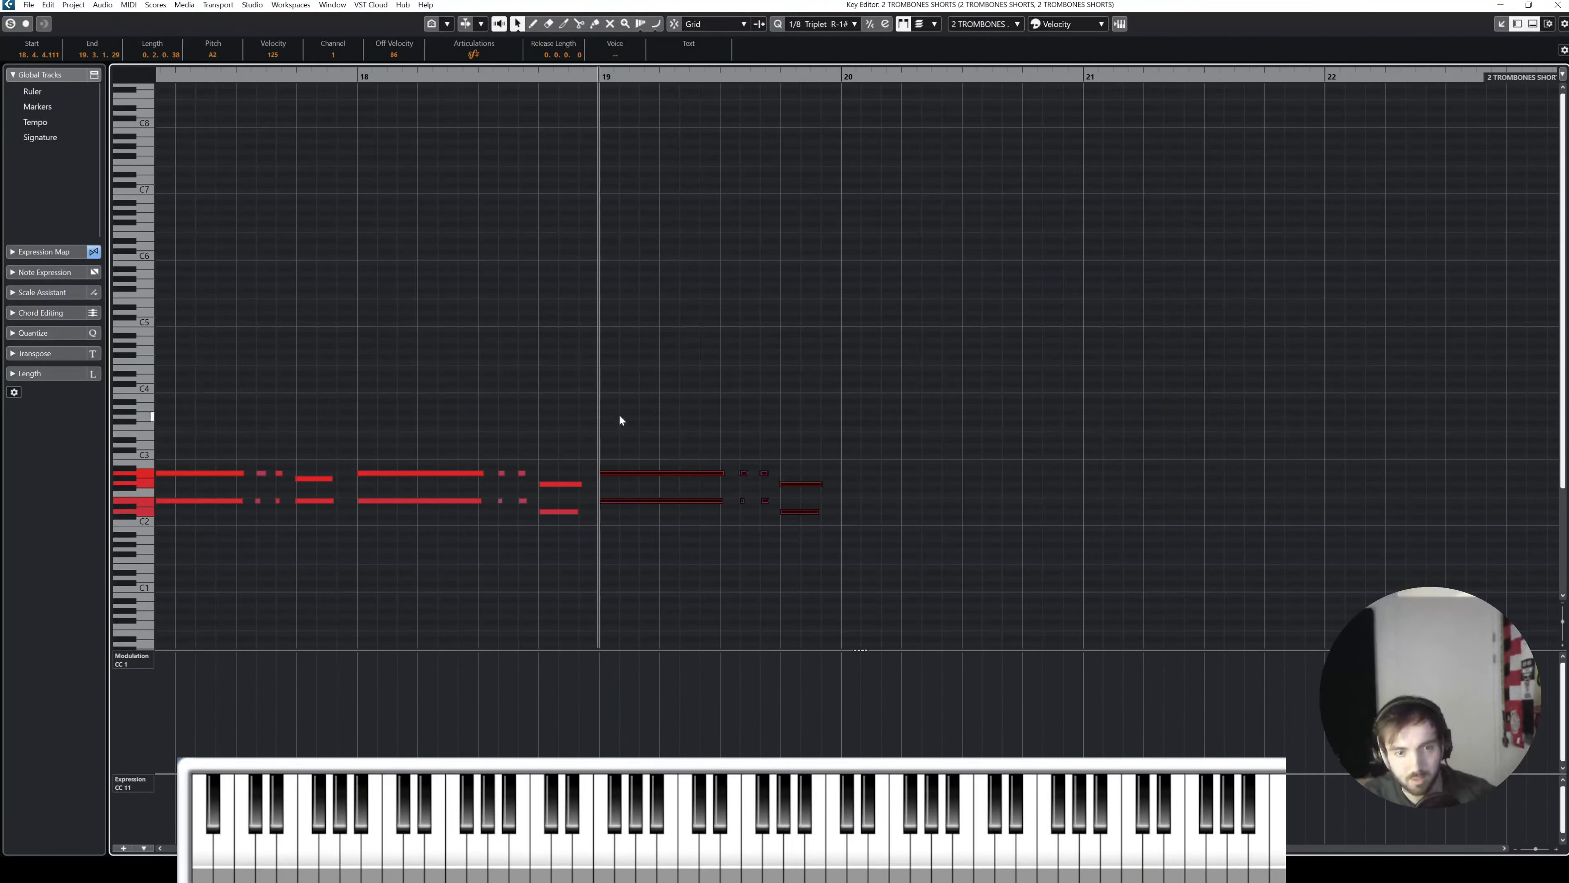
key(space)
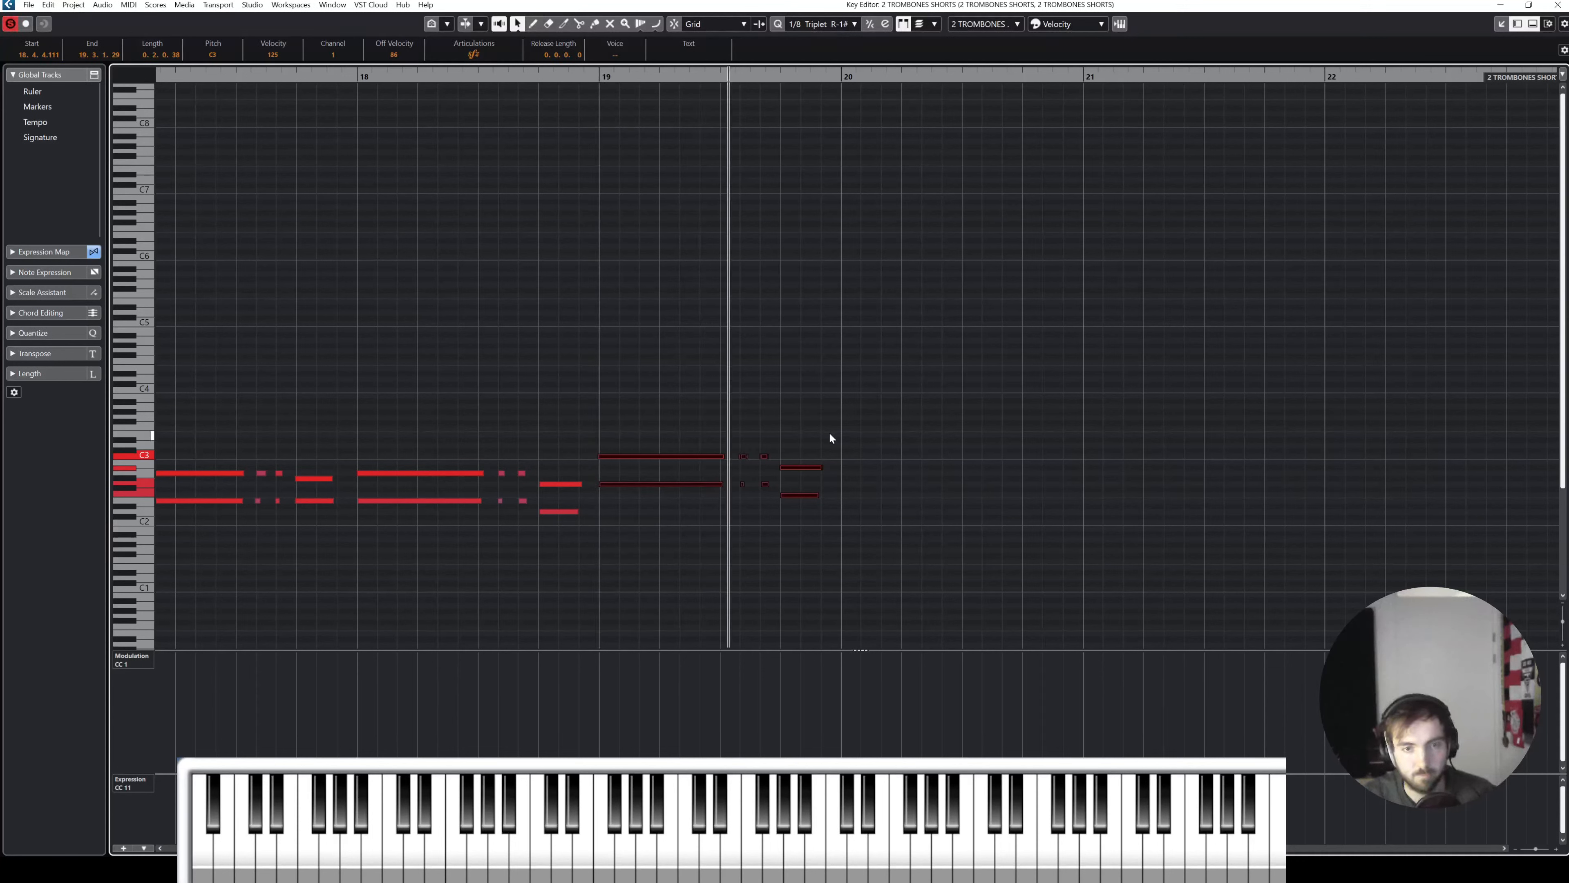
Step: Raise the last pair of trombone notes in bar 19 two semitones, move the upper one to D3, and replay bar 19
drag(802, 436, 818, 531)
key(Up)
key(Up)
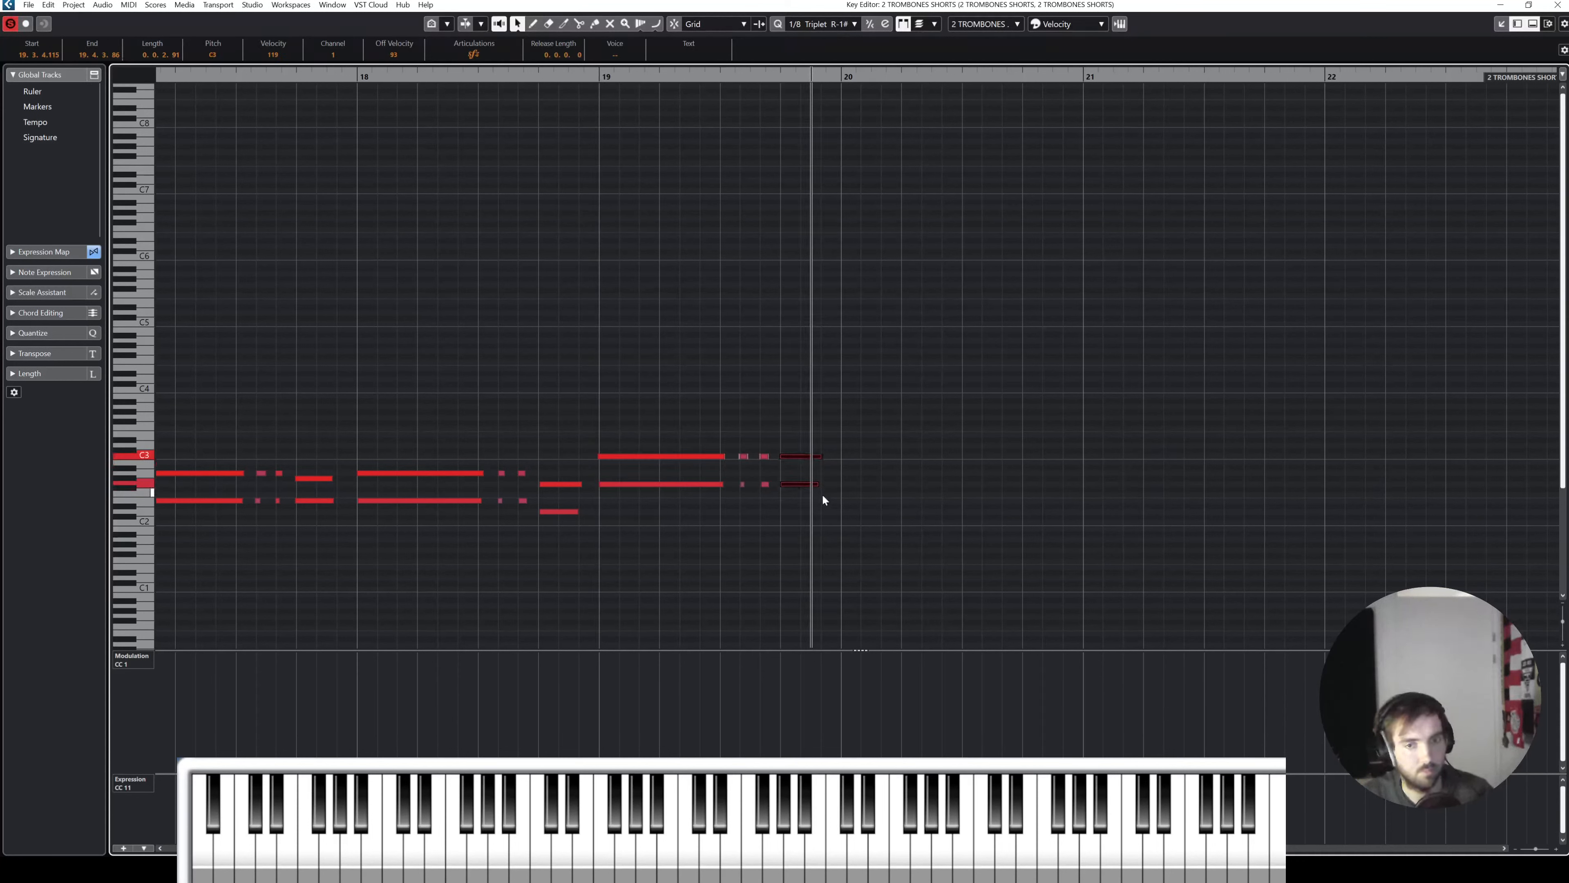
click(591, 75)
key(space)
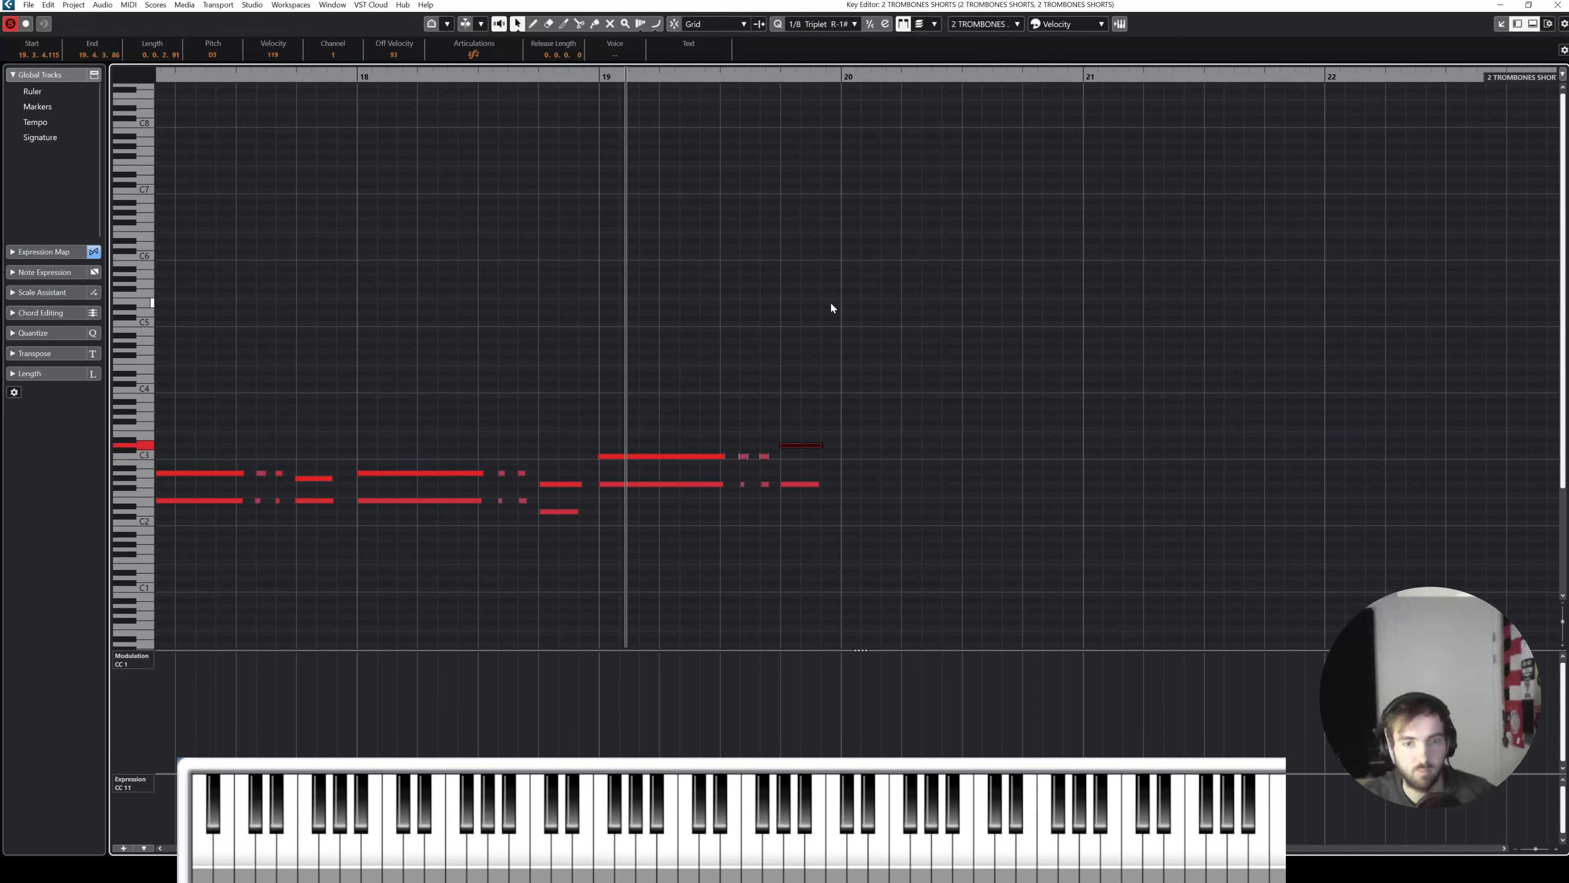
click(830, 313)
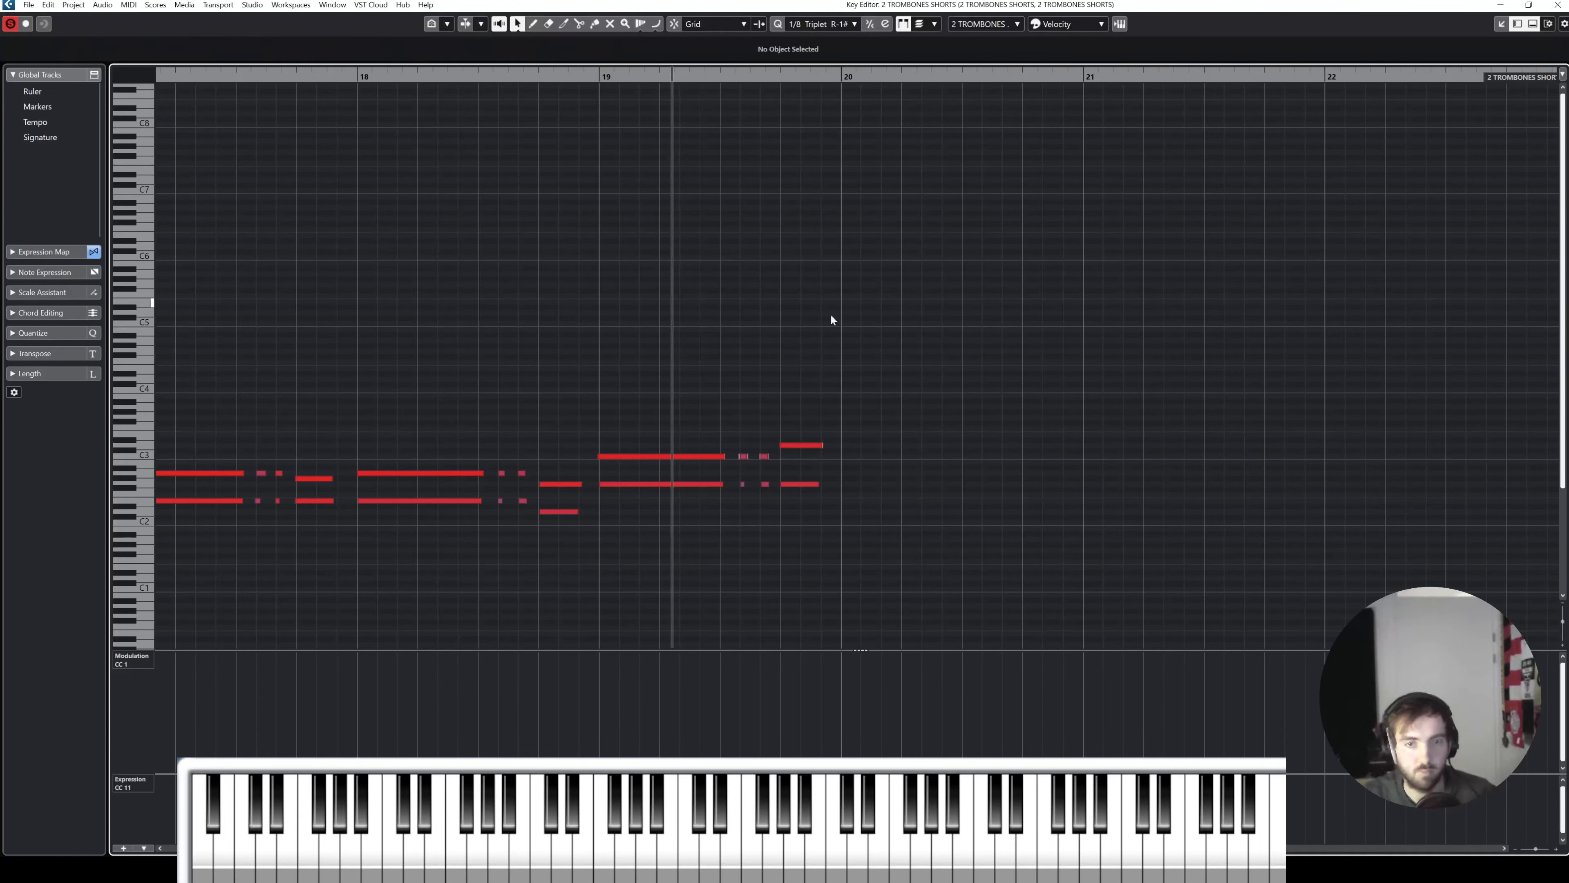
Step: Lower the selected trombone note in bar 19's last chord seven semitones to G2
click(800, 445)
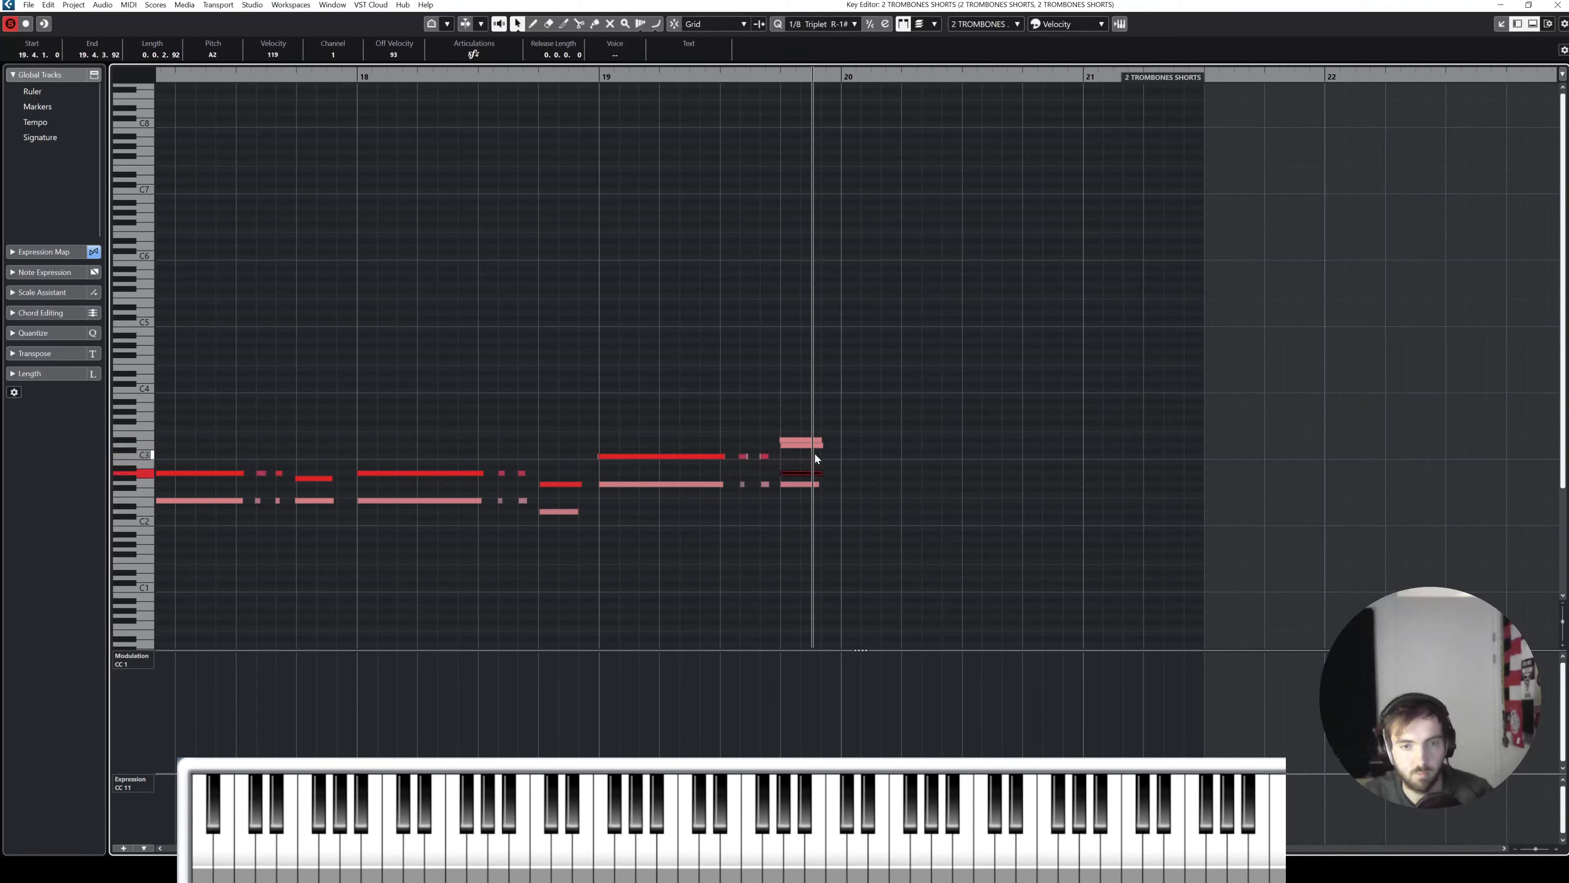
click(804, 445)
key(Down)
key(Down)
key(Down)
key(Down)
key(Down)
key(Down)
key(Down)
click(828, 413)
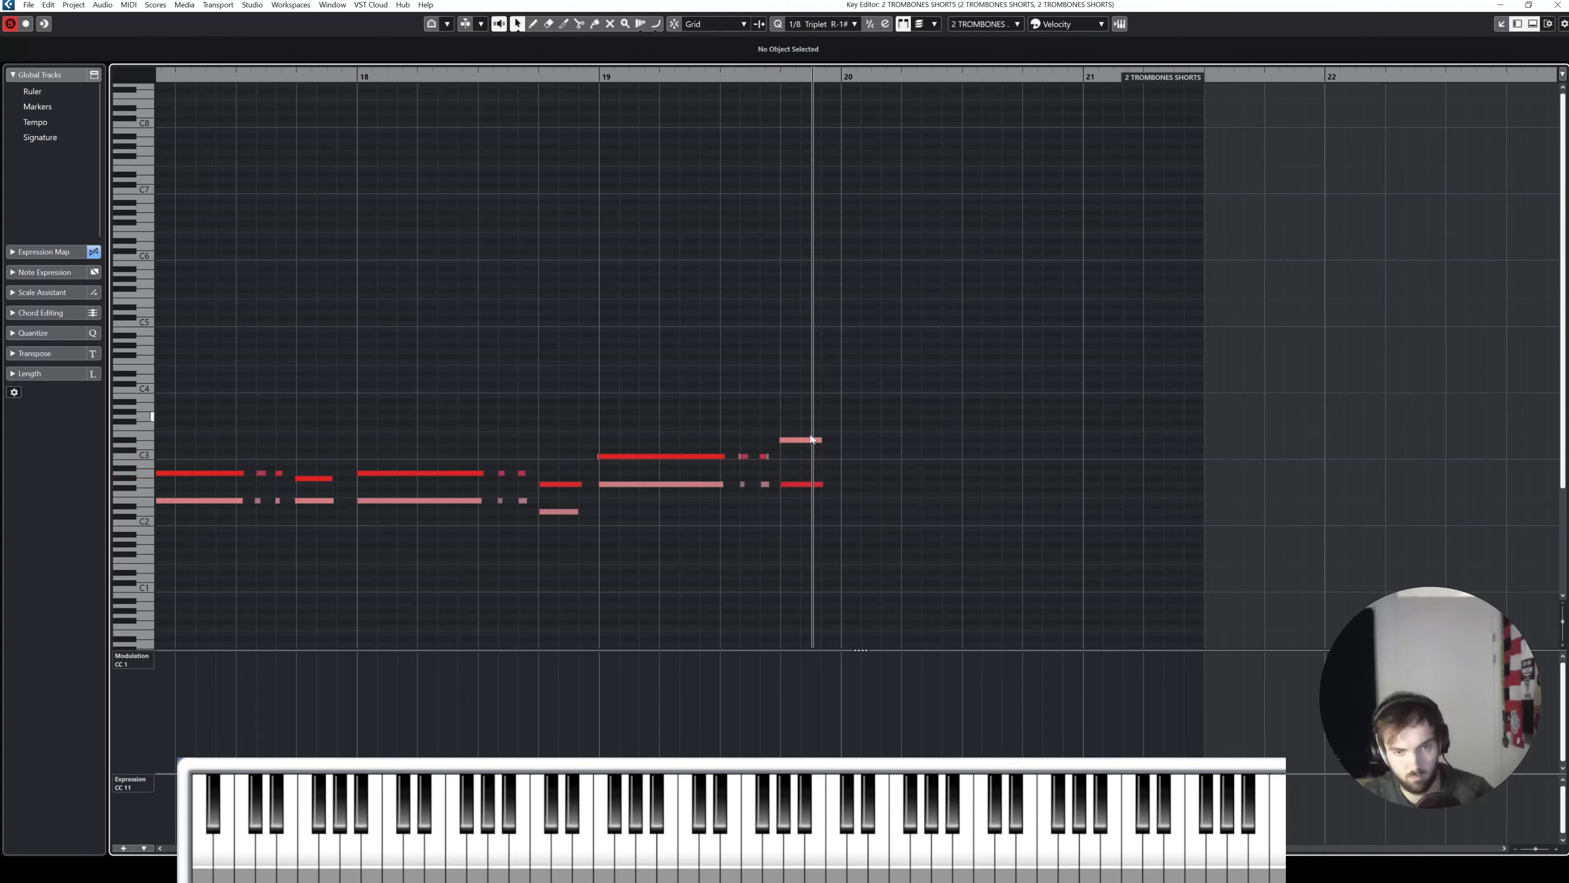
Step: Set the top note of bar 19's last chord to D3, play the bar back, and close the key editor
click(593, 76)
key(space)
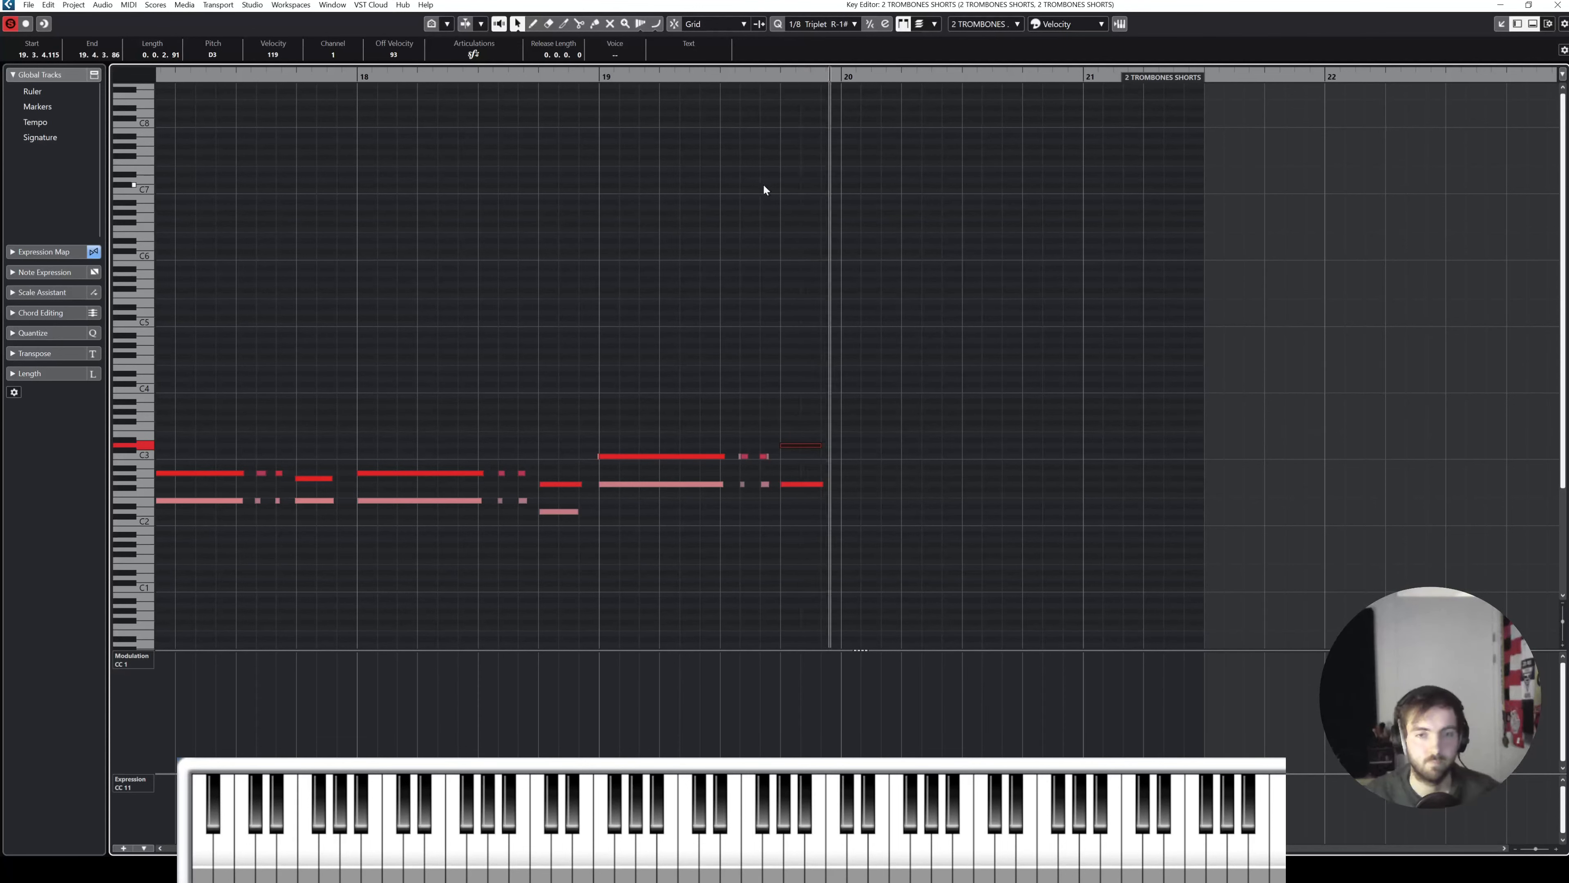
key(space)
key(space)
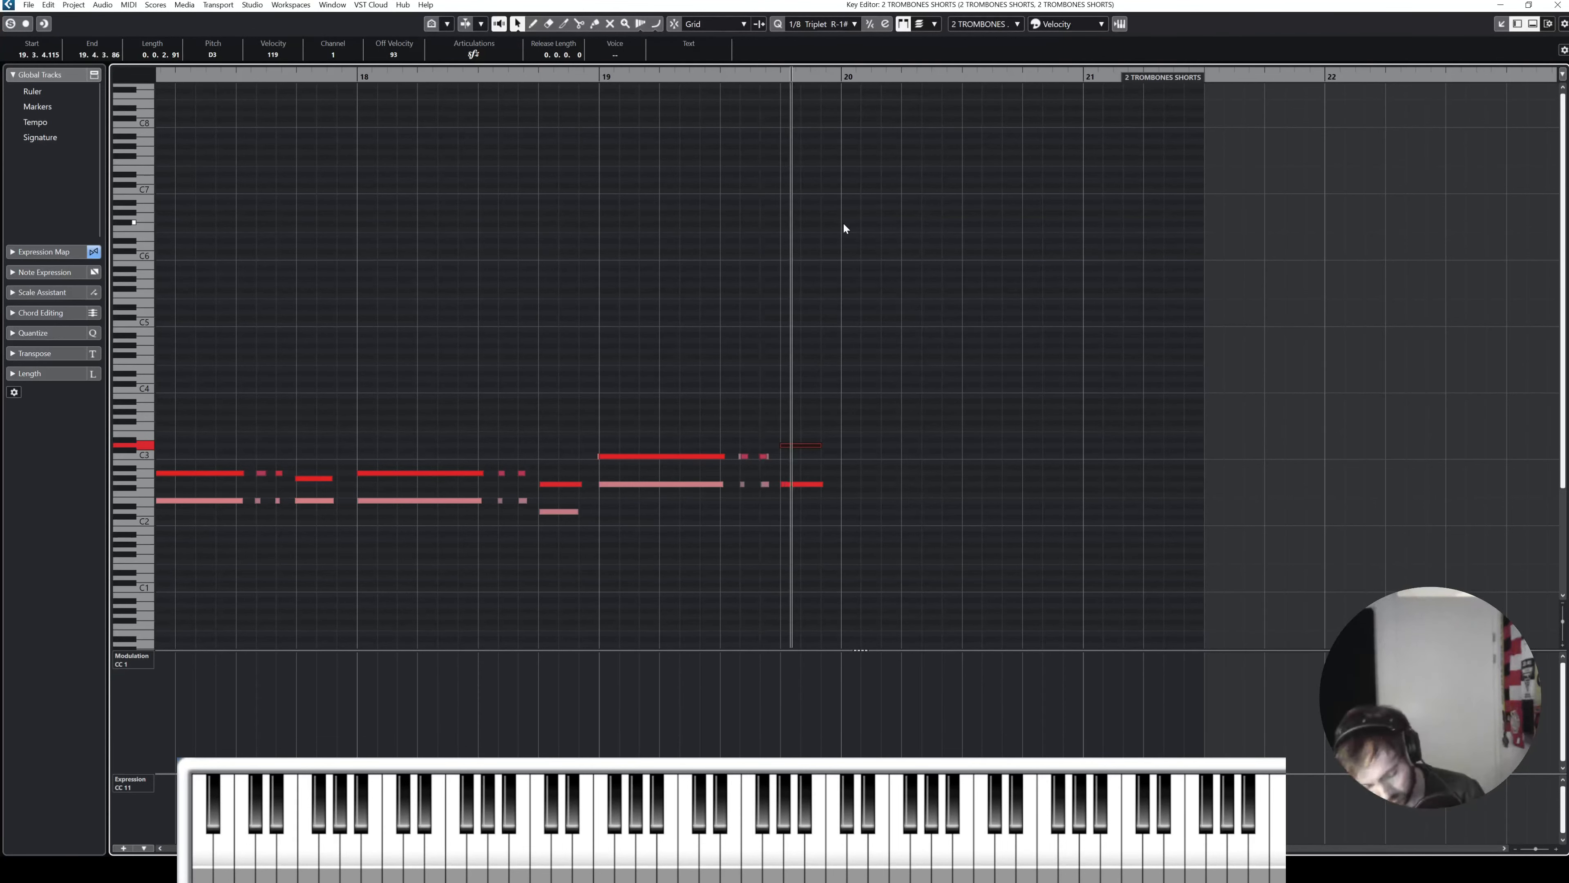
click(845, 122)
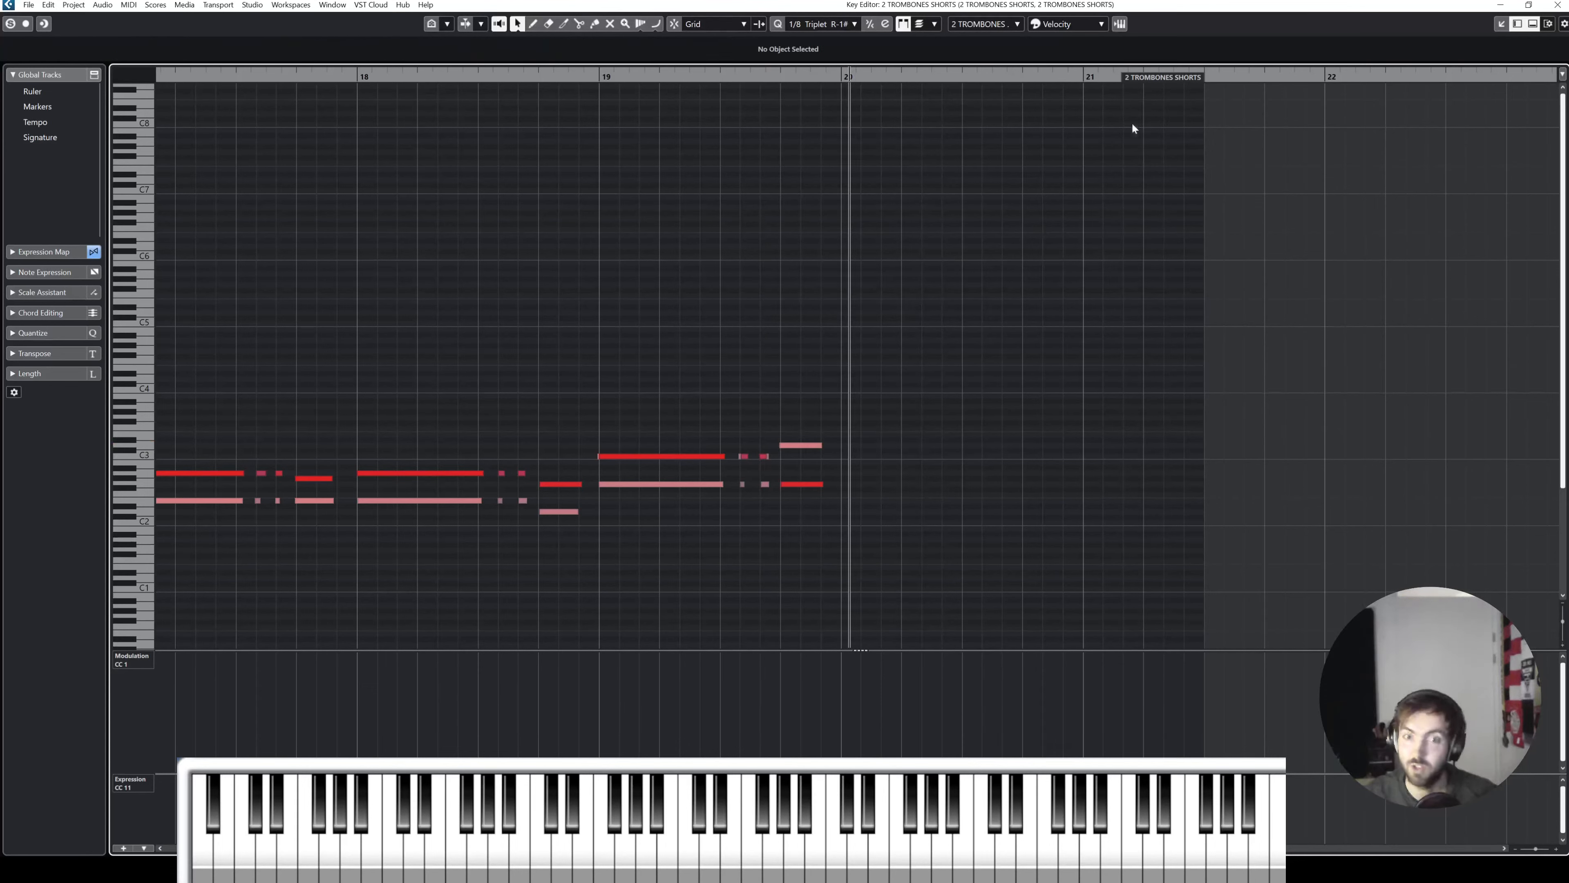
click(1557, 4)
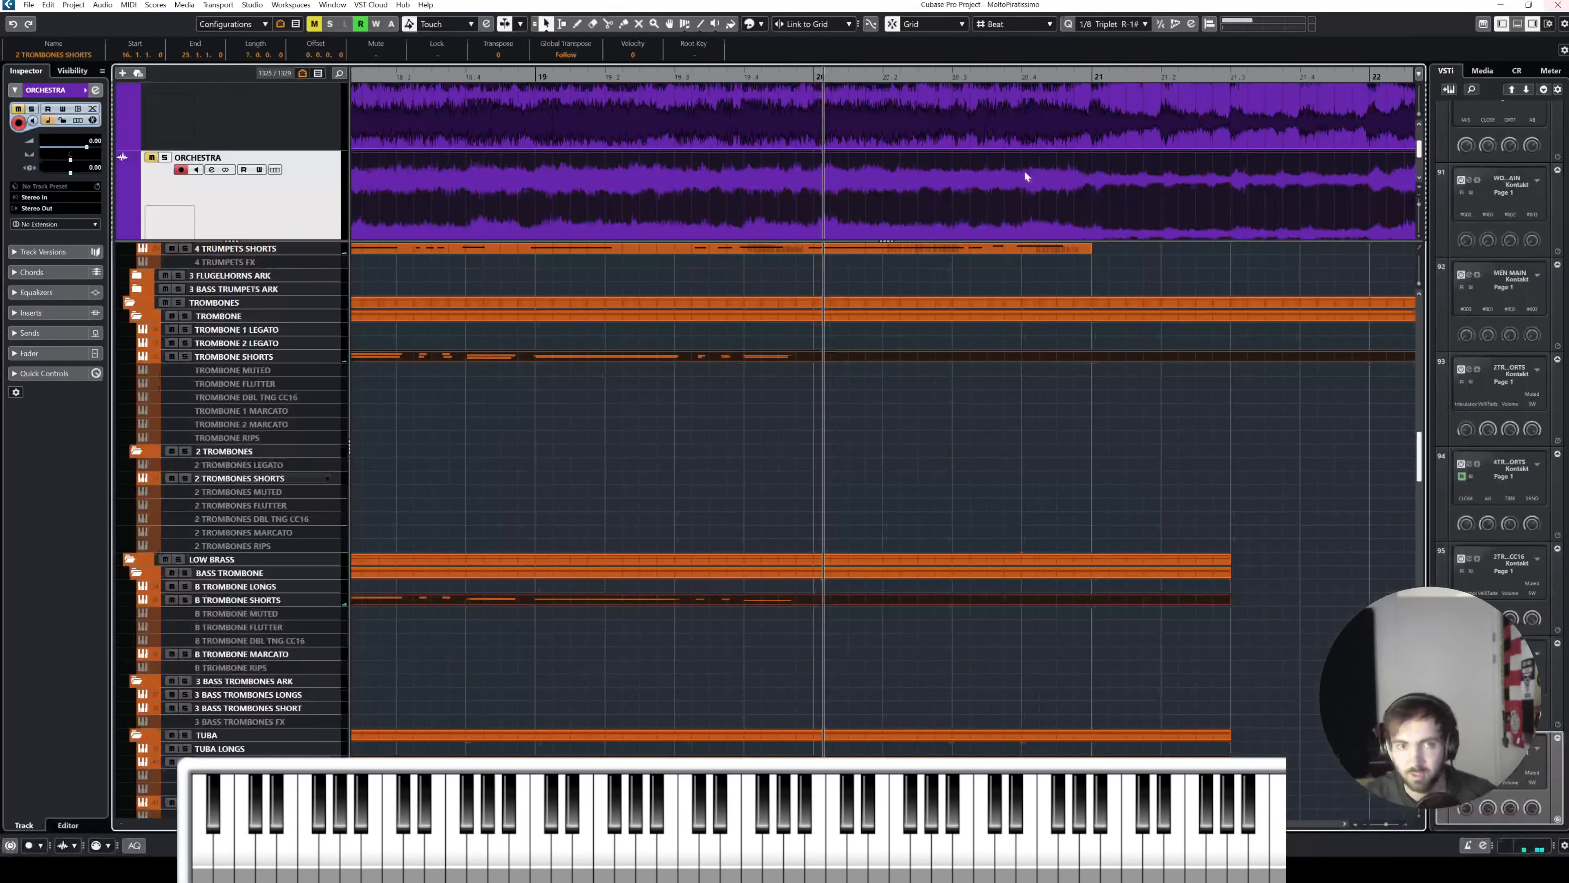
Step: Solo the ORCHESTRA track, launch Classroom Maestro through the system search, and deselect everything in the project
key(s)
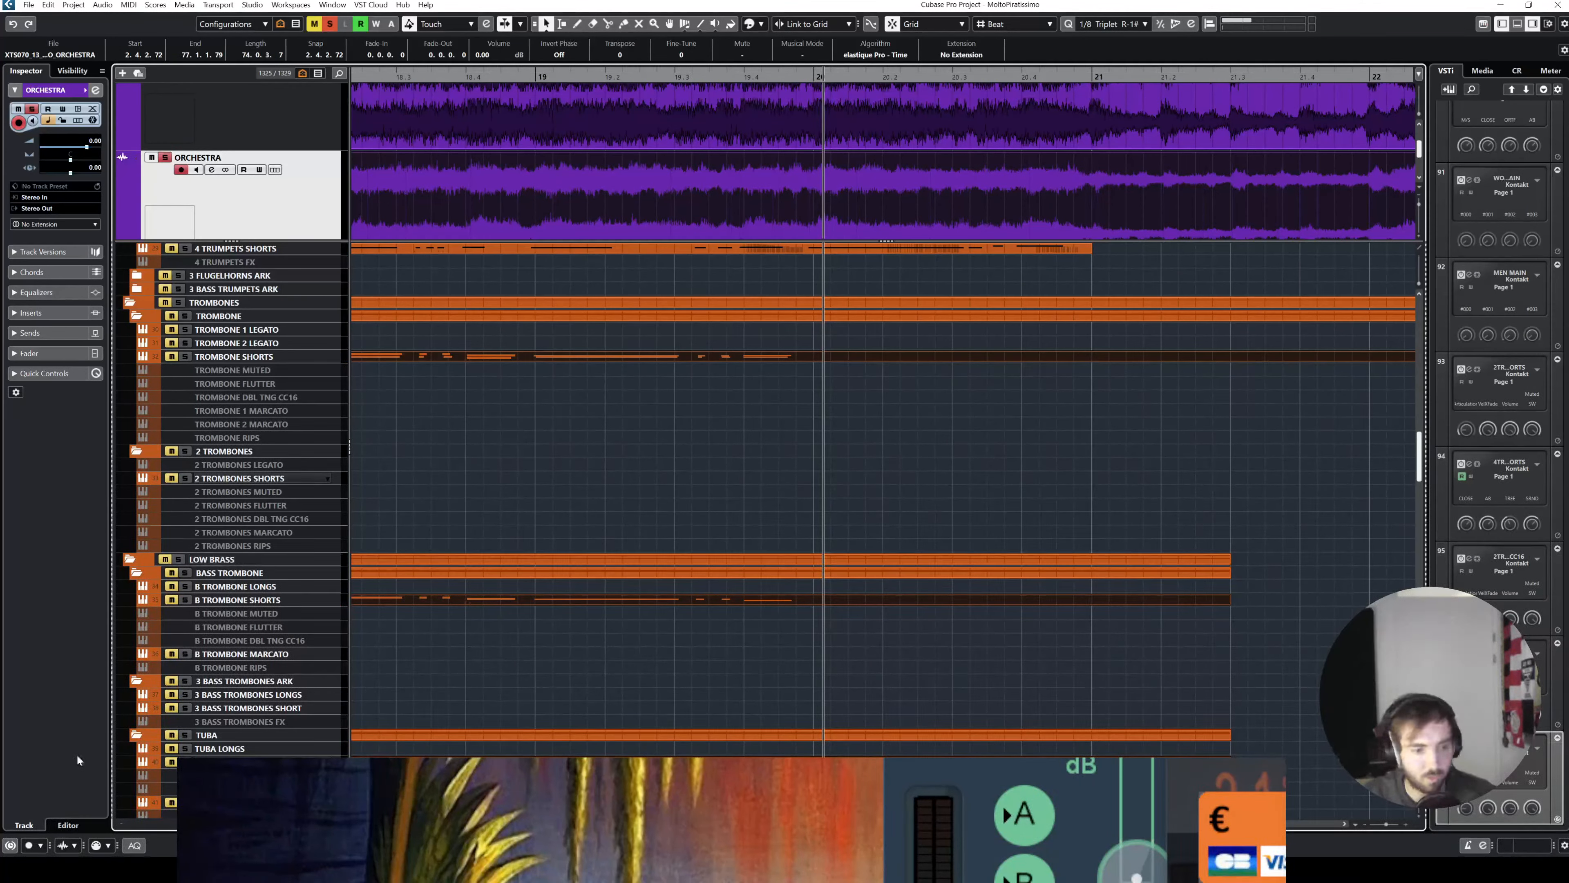
key(super)
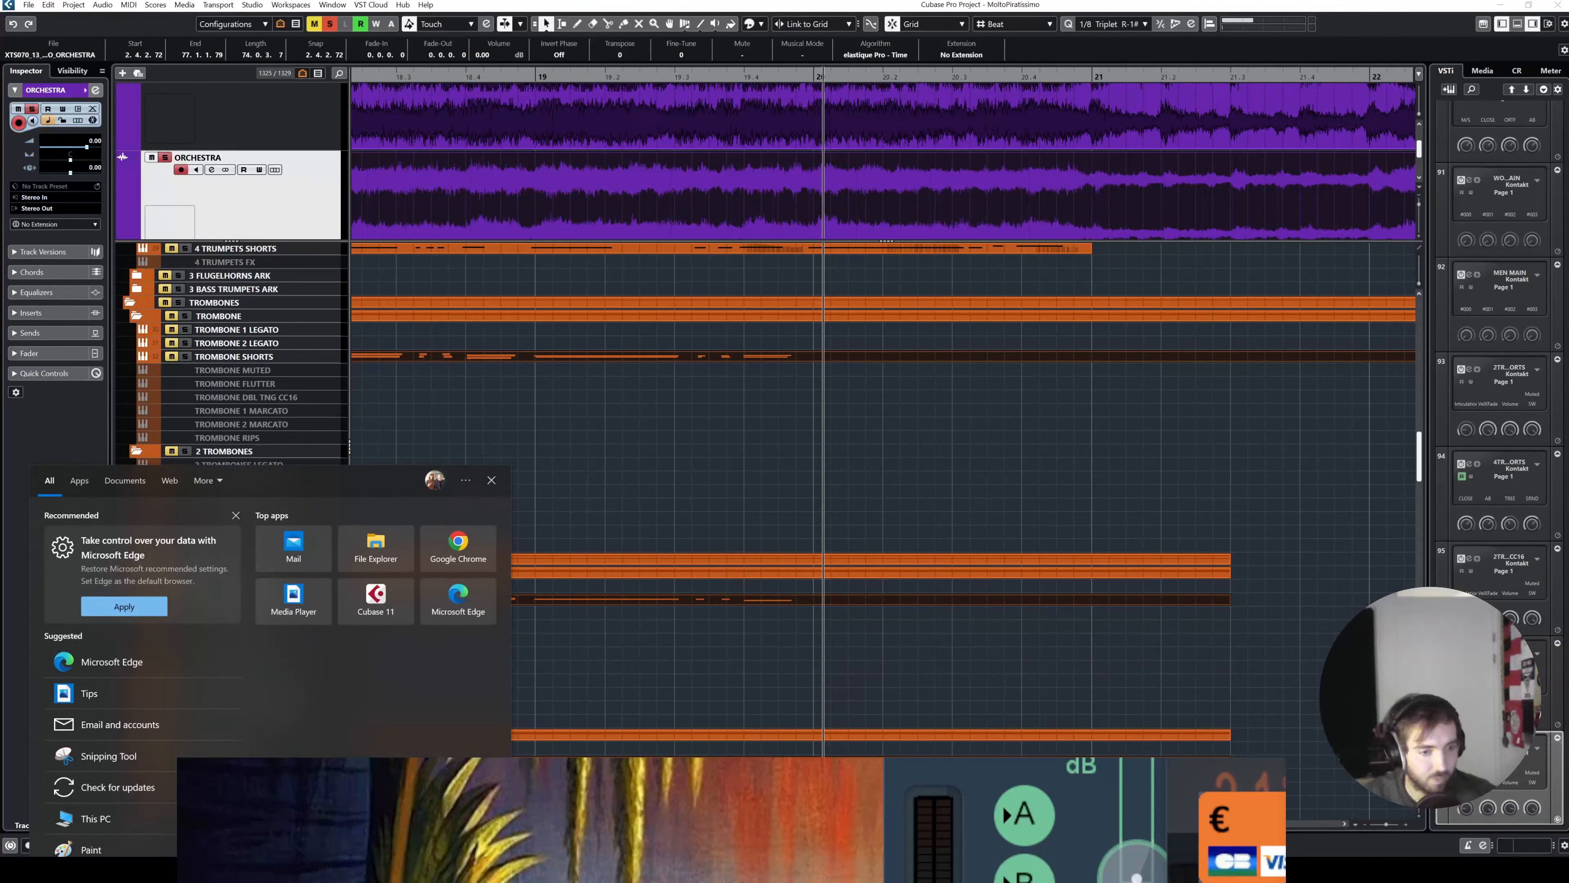
text(maest)
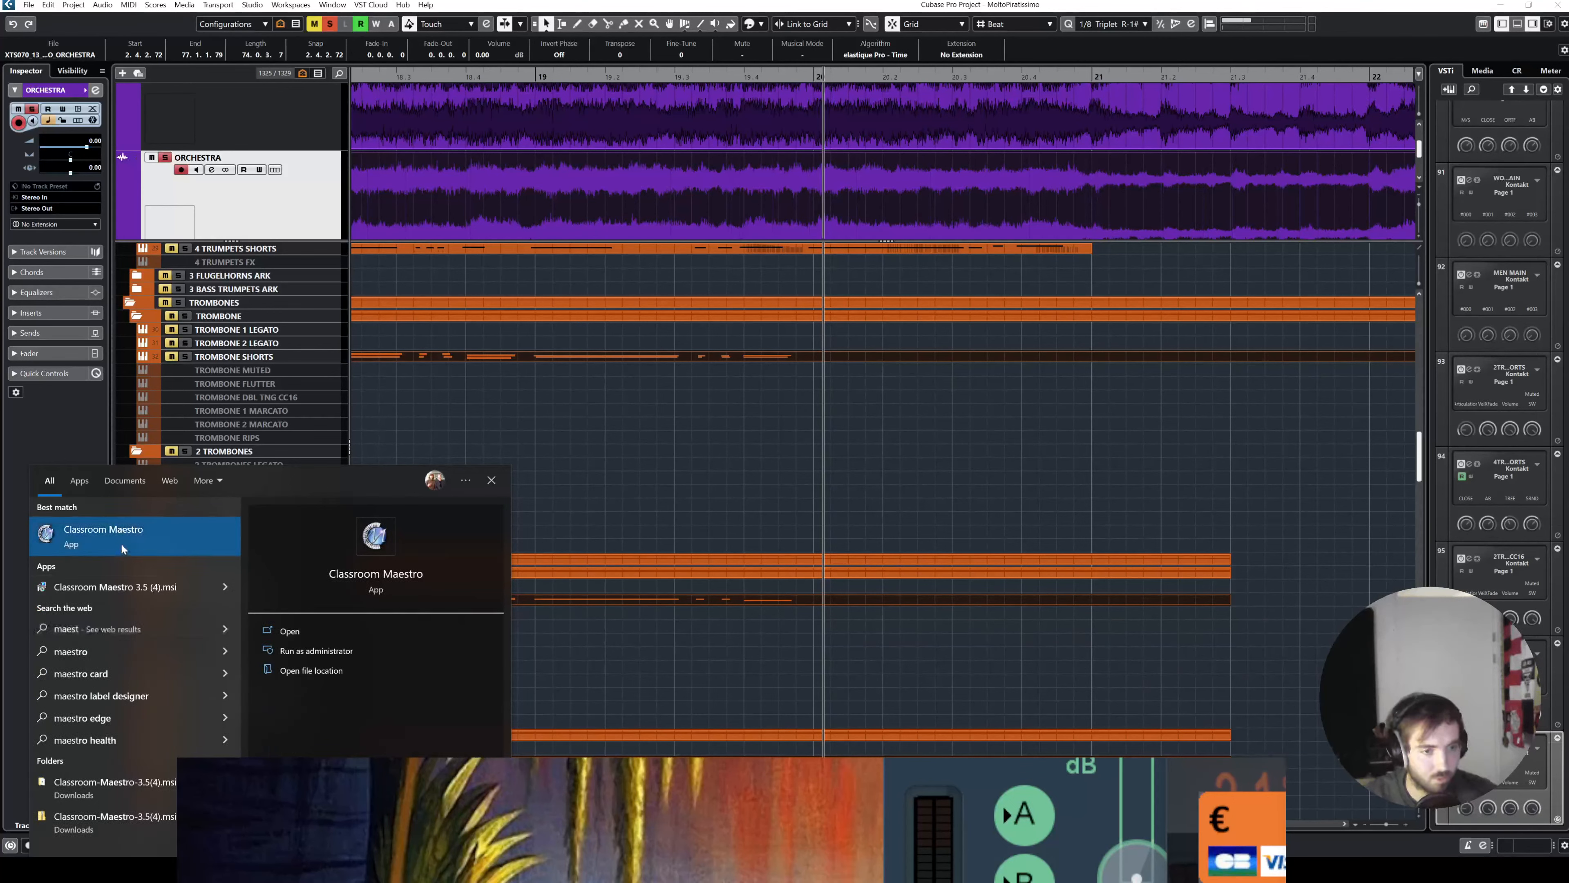
click(126, 542)
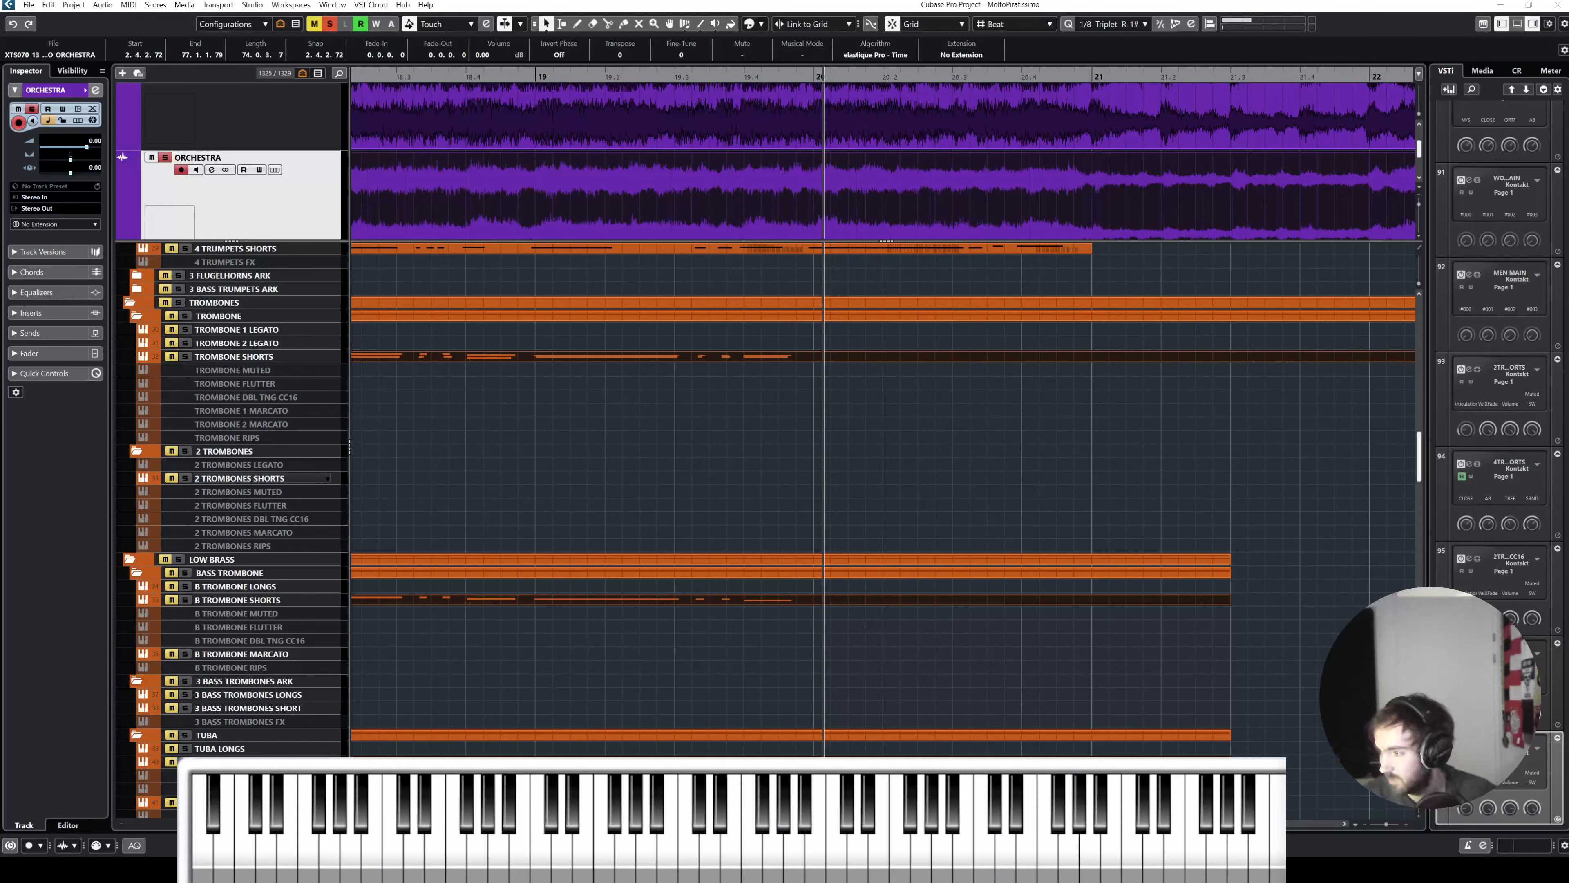
click(862, 425)
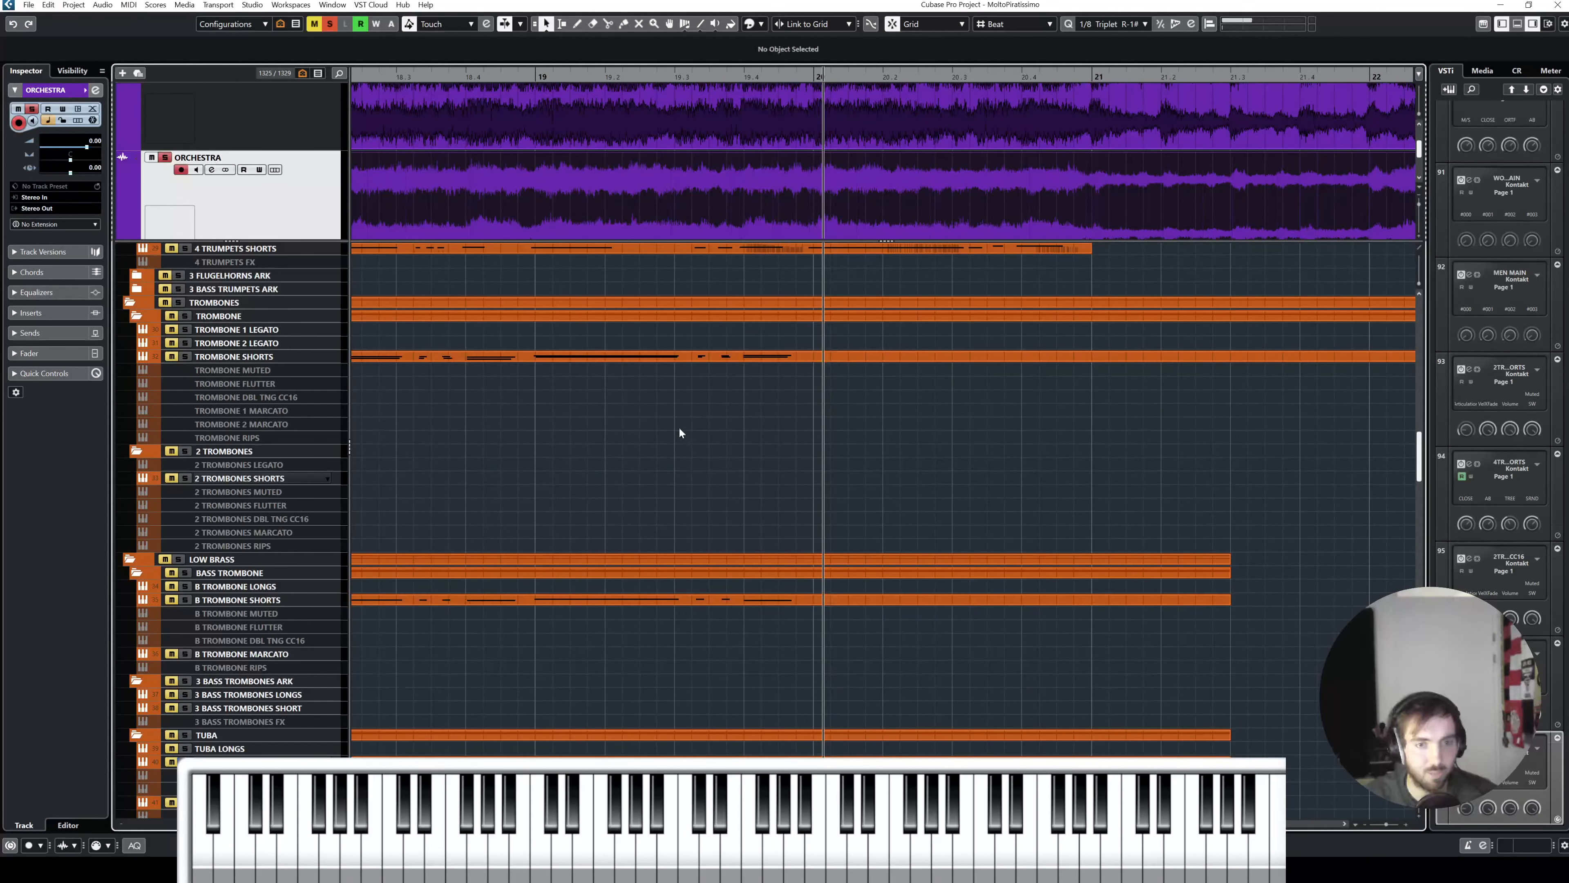
Step: Play the soloed ORCHESTRA reference from bar 19 through bar 20, replaying the passage leading into bar 20
drag(781, 78, 606, 77)
key(space)
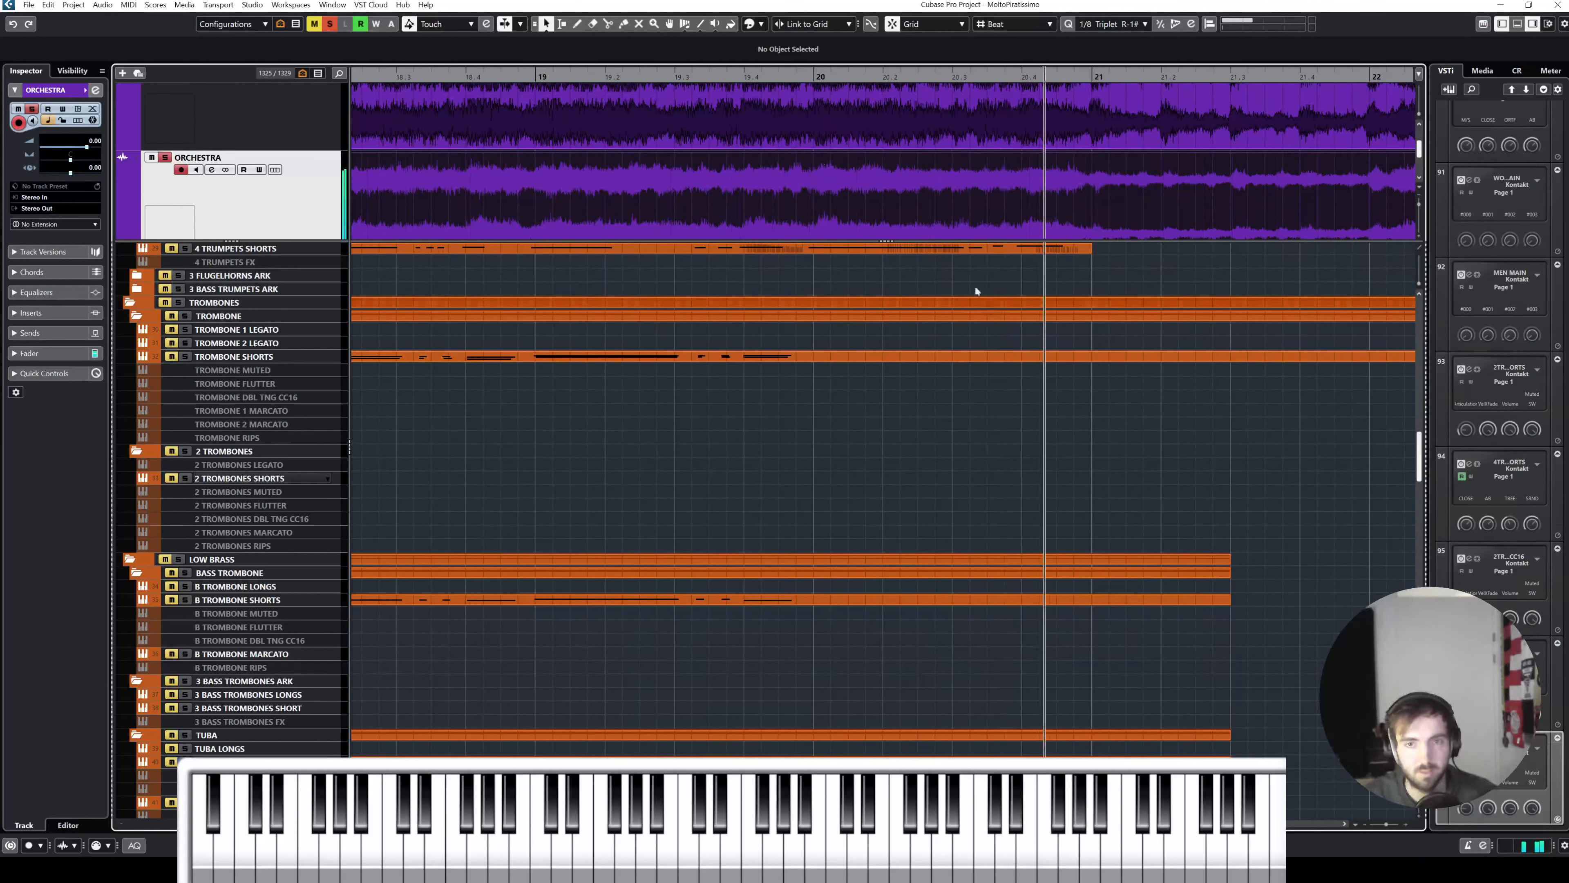
key(space)
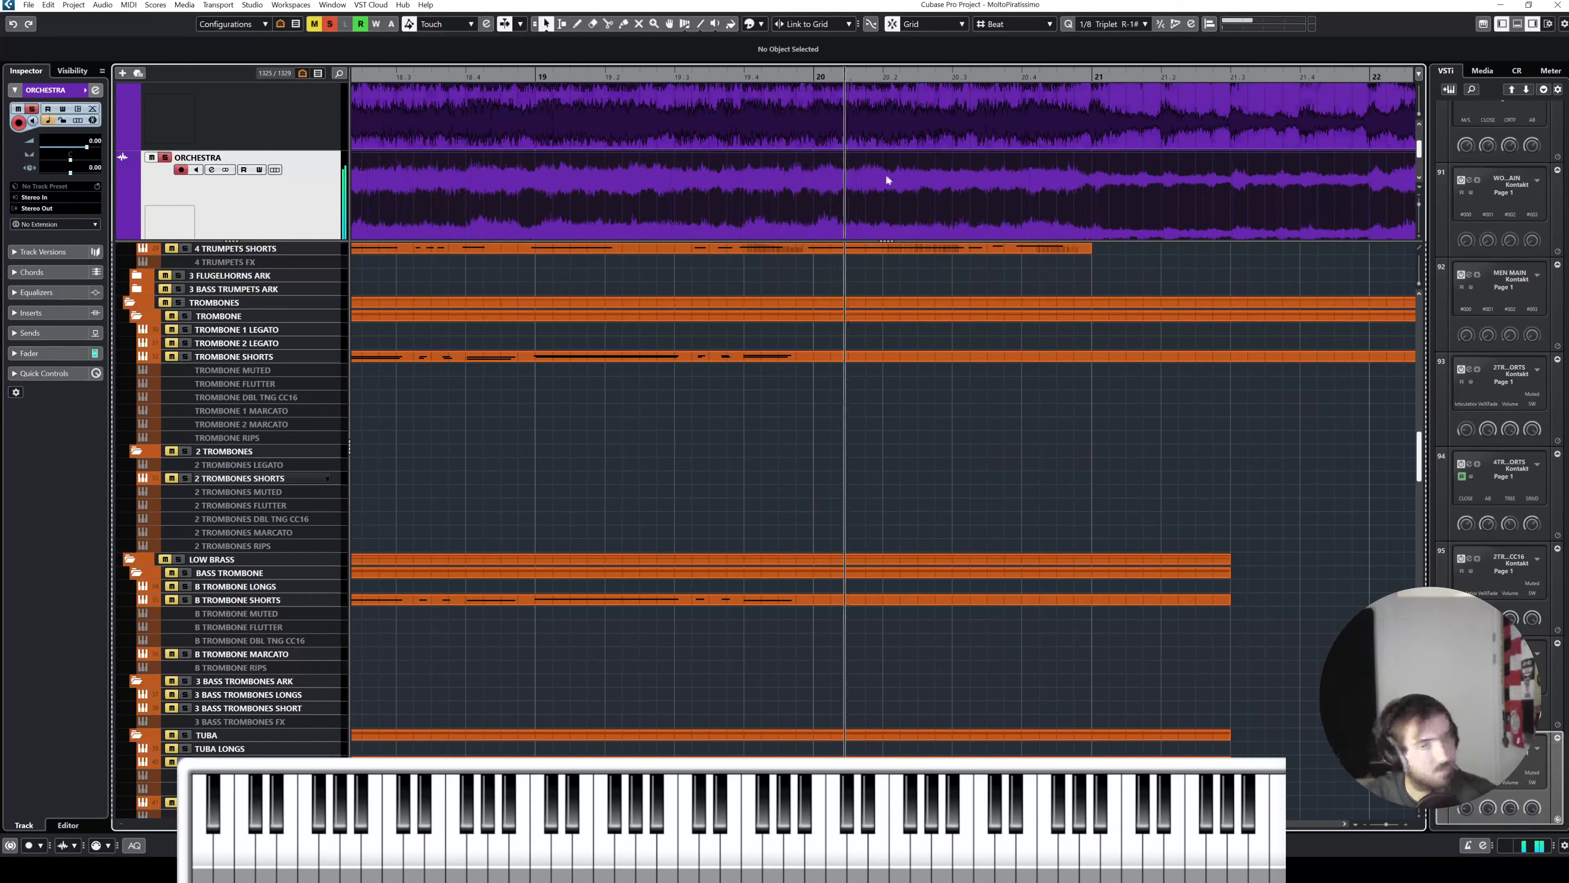
click(740, 75)
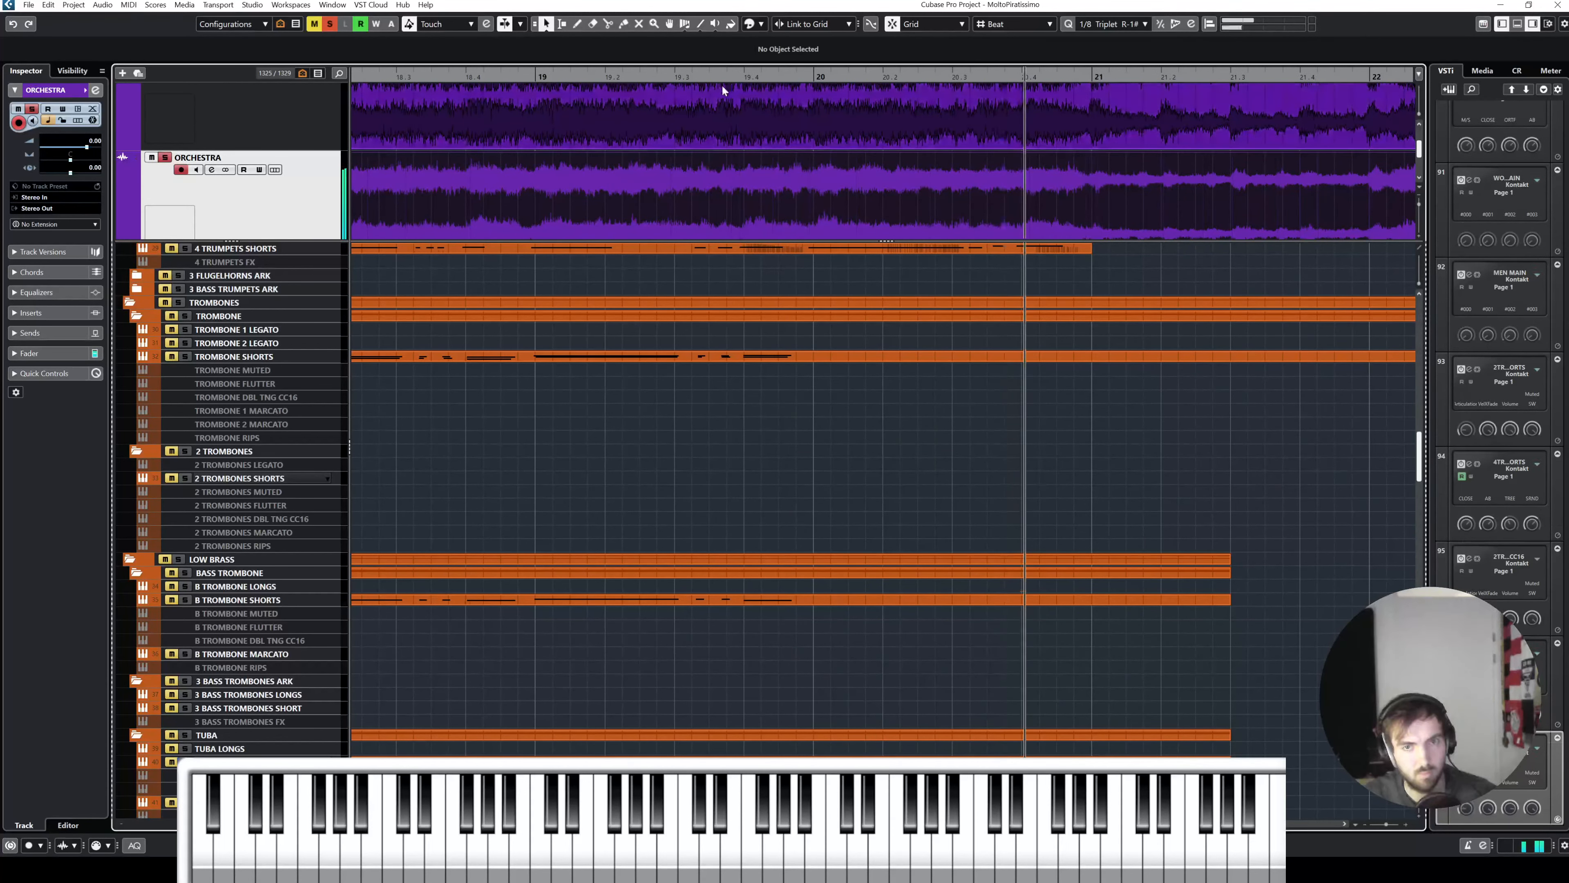
scroll(636, 513, down, 5)
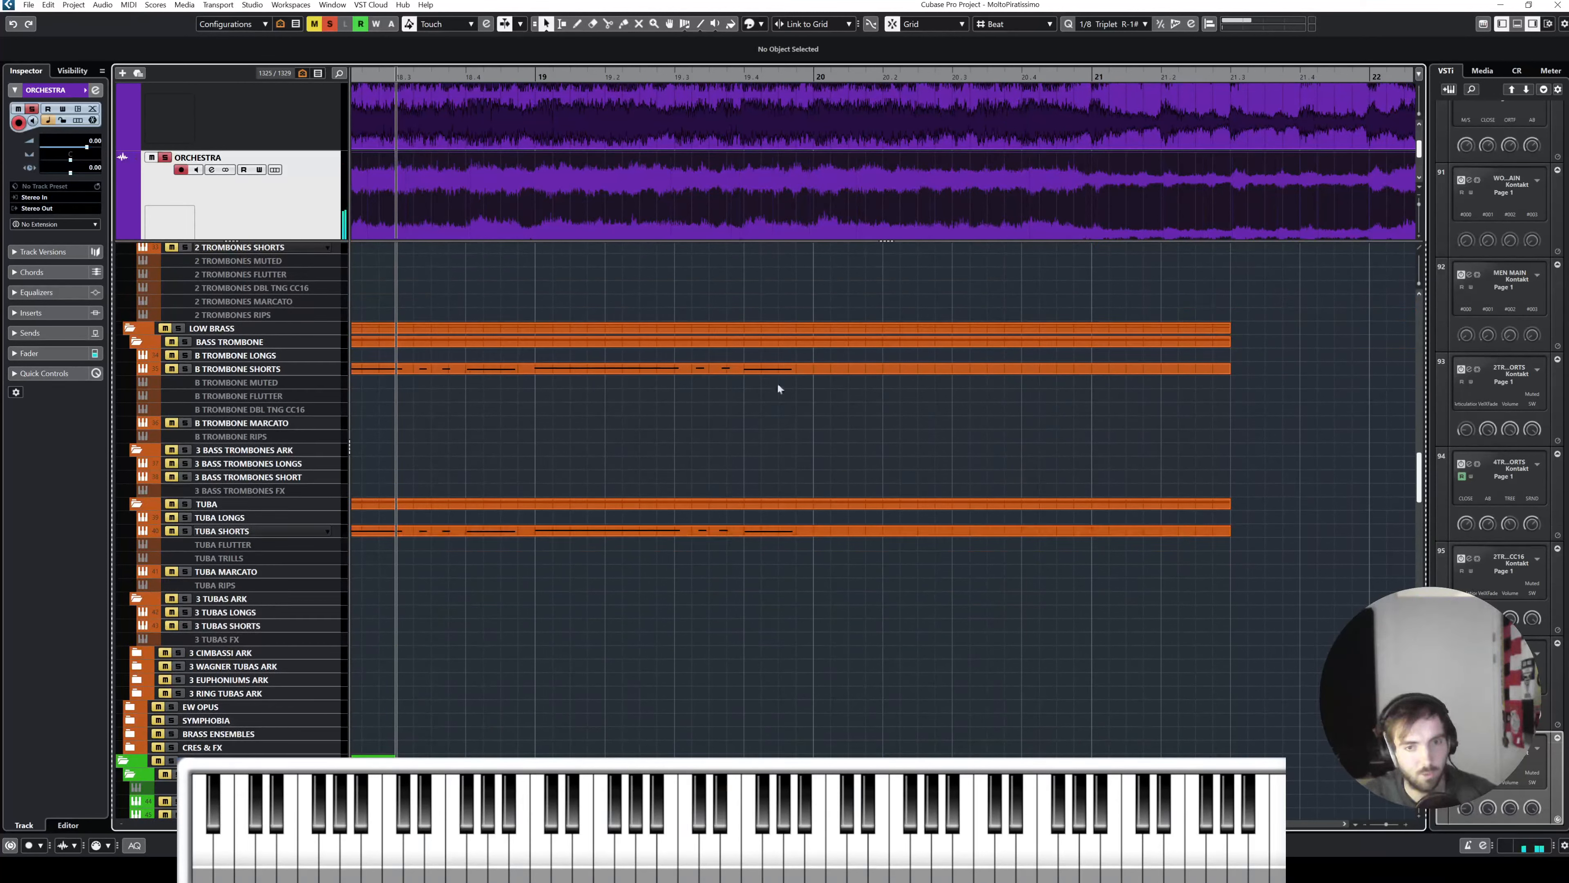
key(space)
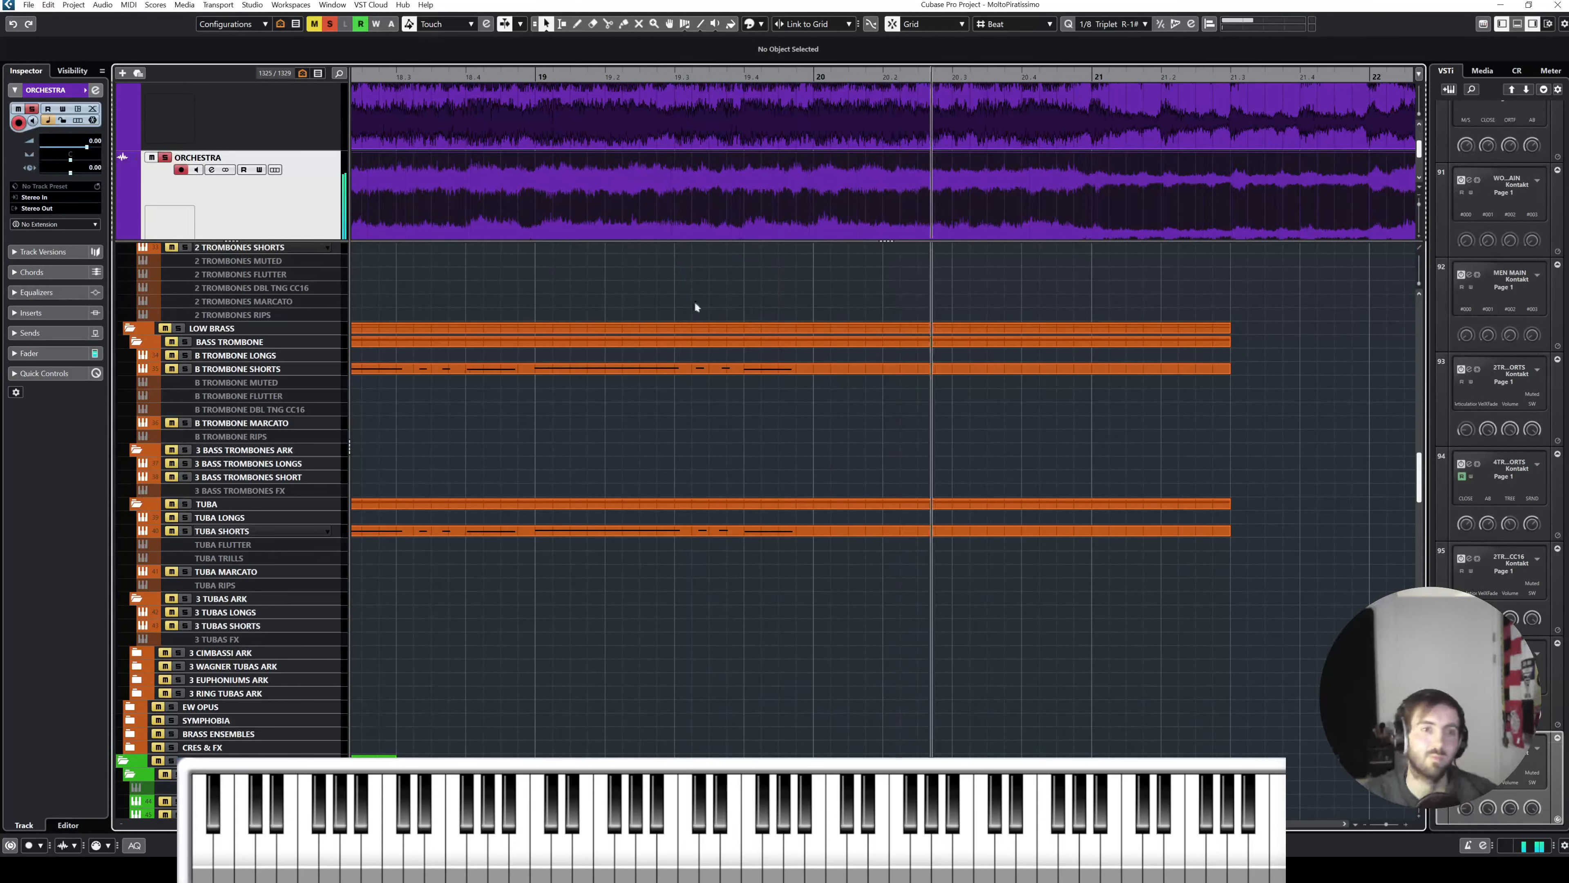
Step: Open the bass trombone and trombone shorts parts together in the key editor and select the last low note of bar 19
click(797, 531)
shift+click(770, 371)
scroll(789, 445, up, 4)
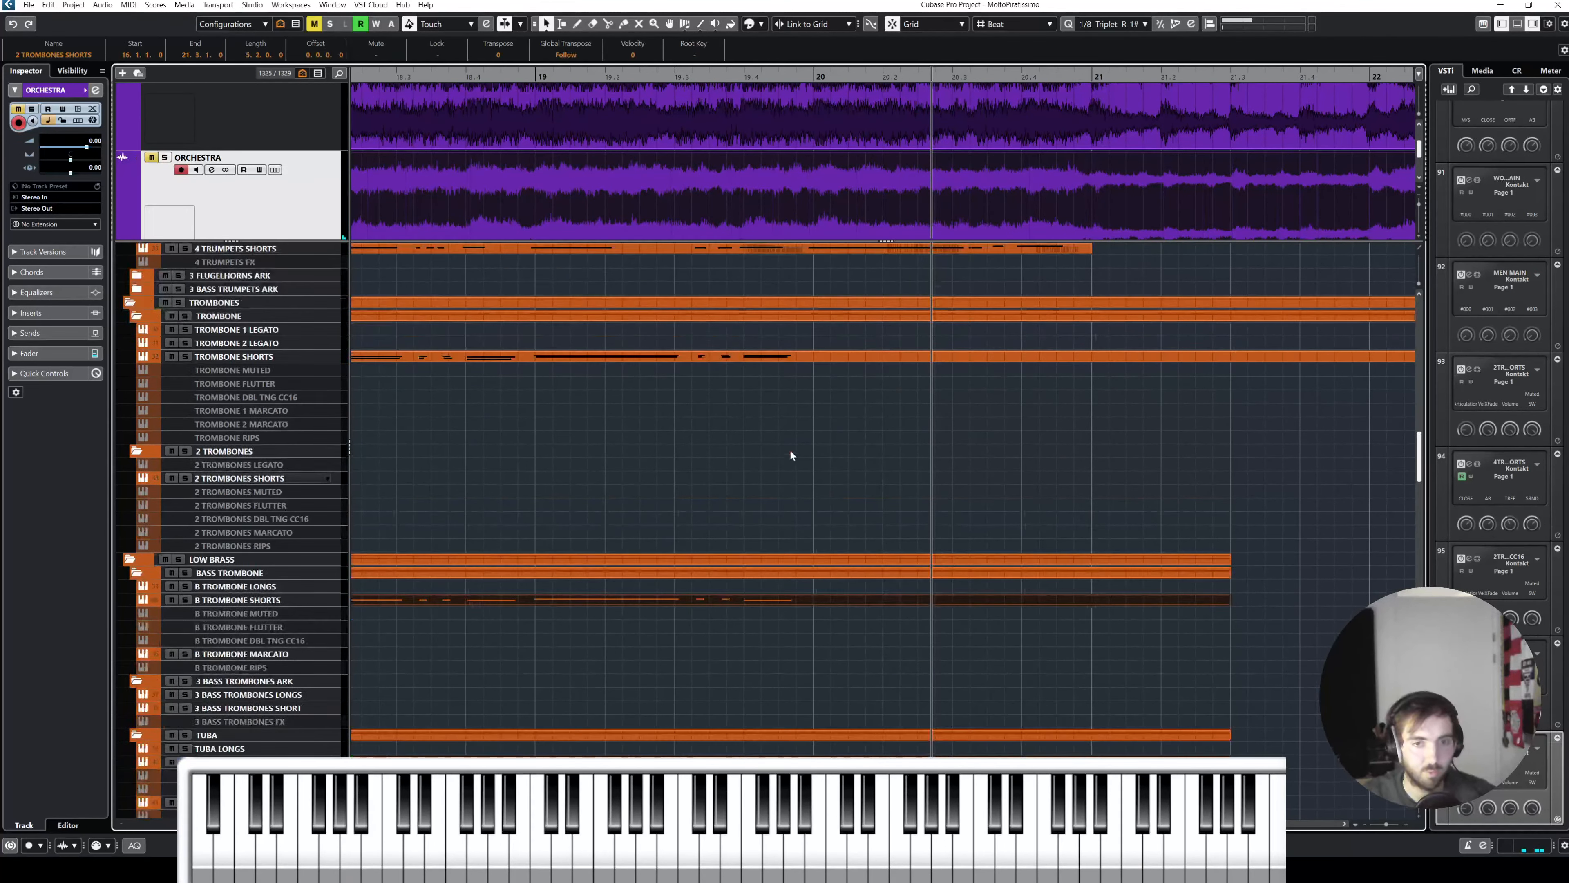
shift+click(767, 358)
double_click(790, 359)
scroll(795, 369, right, 1)
click(716, 457)
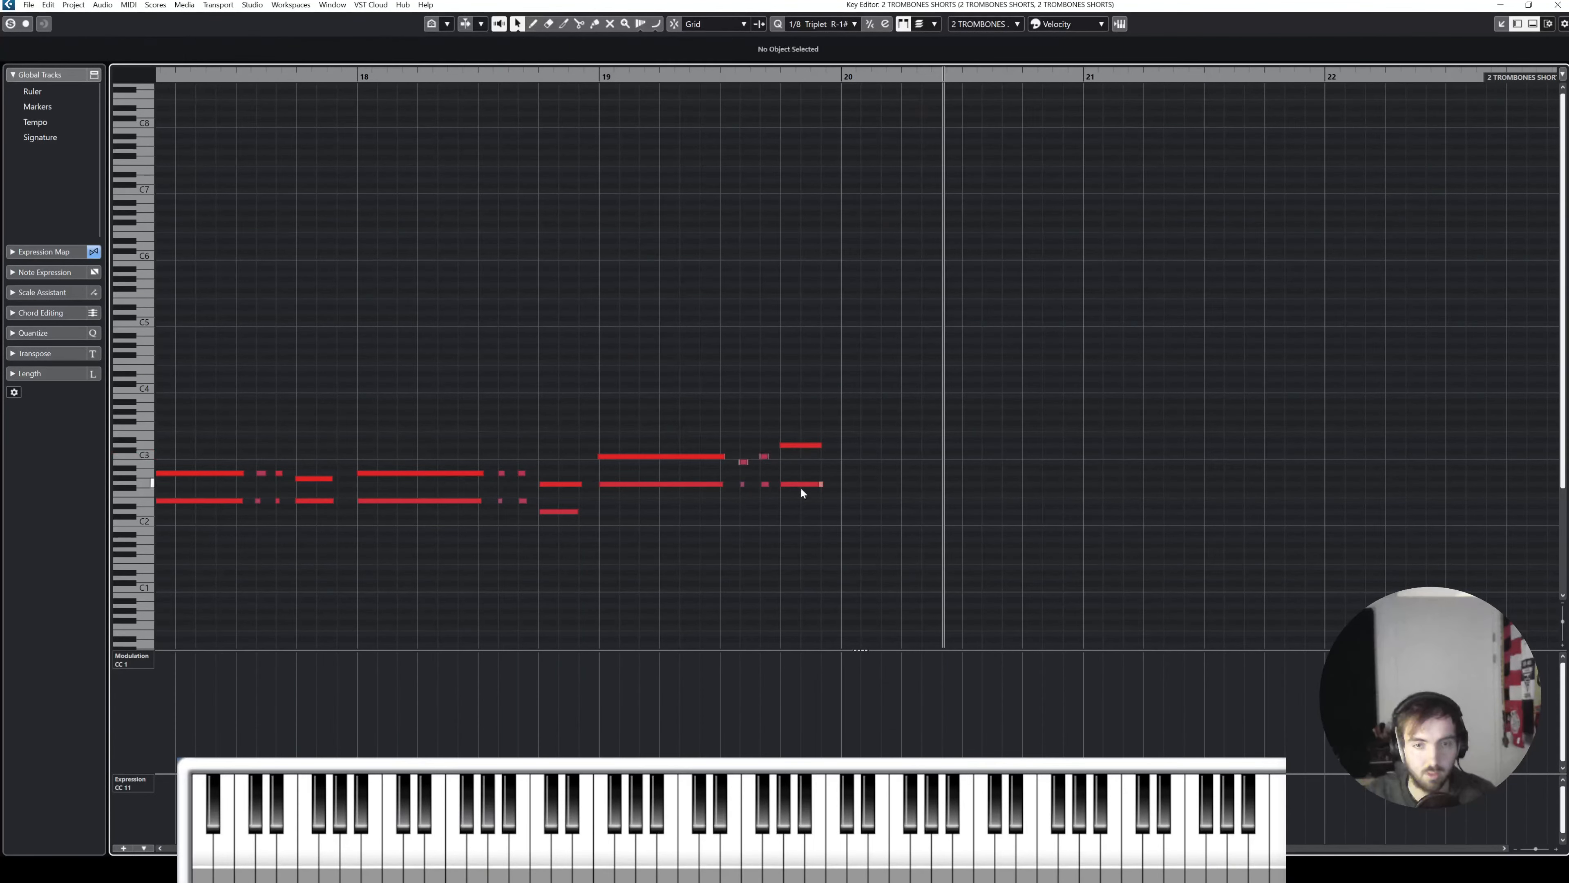
click(812, 484)
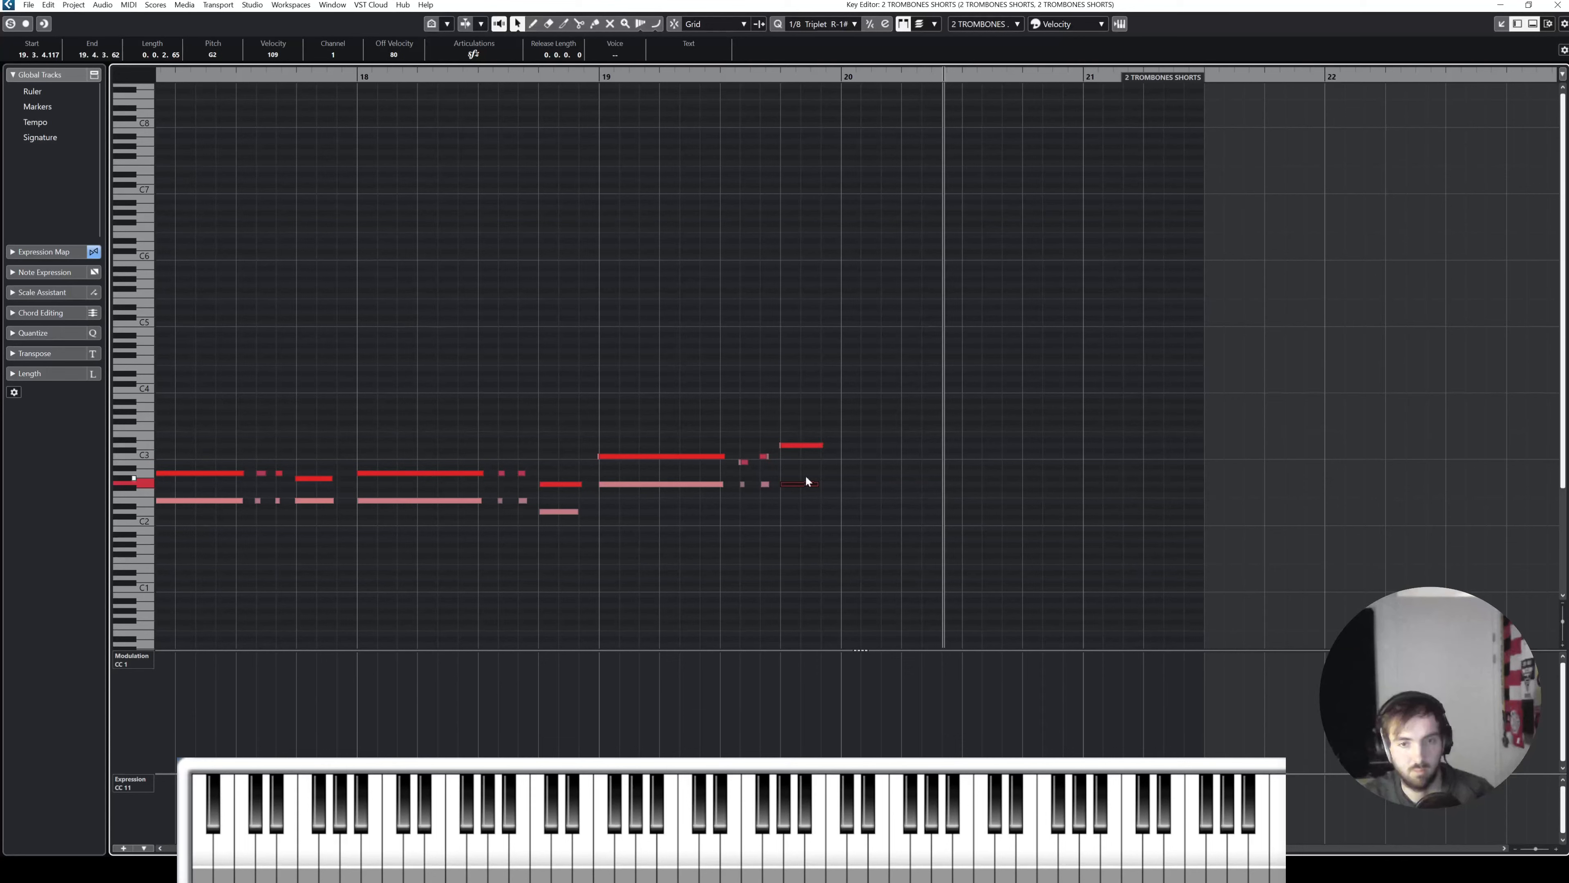
Step: Play back bar 19 of the trombone parts with and without solo, and check the tuba shorts notes in the key editor
click(594, 73)
key(s)
key(space)
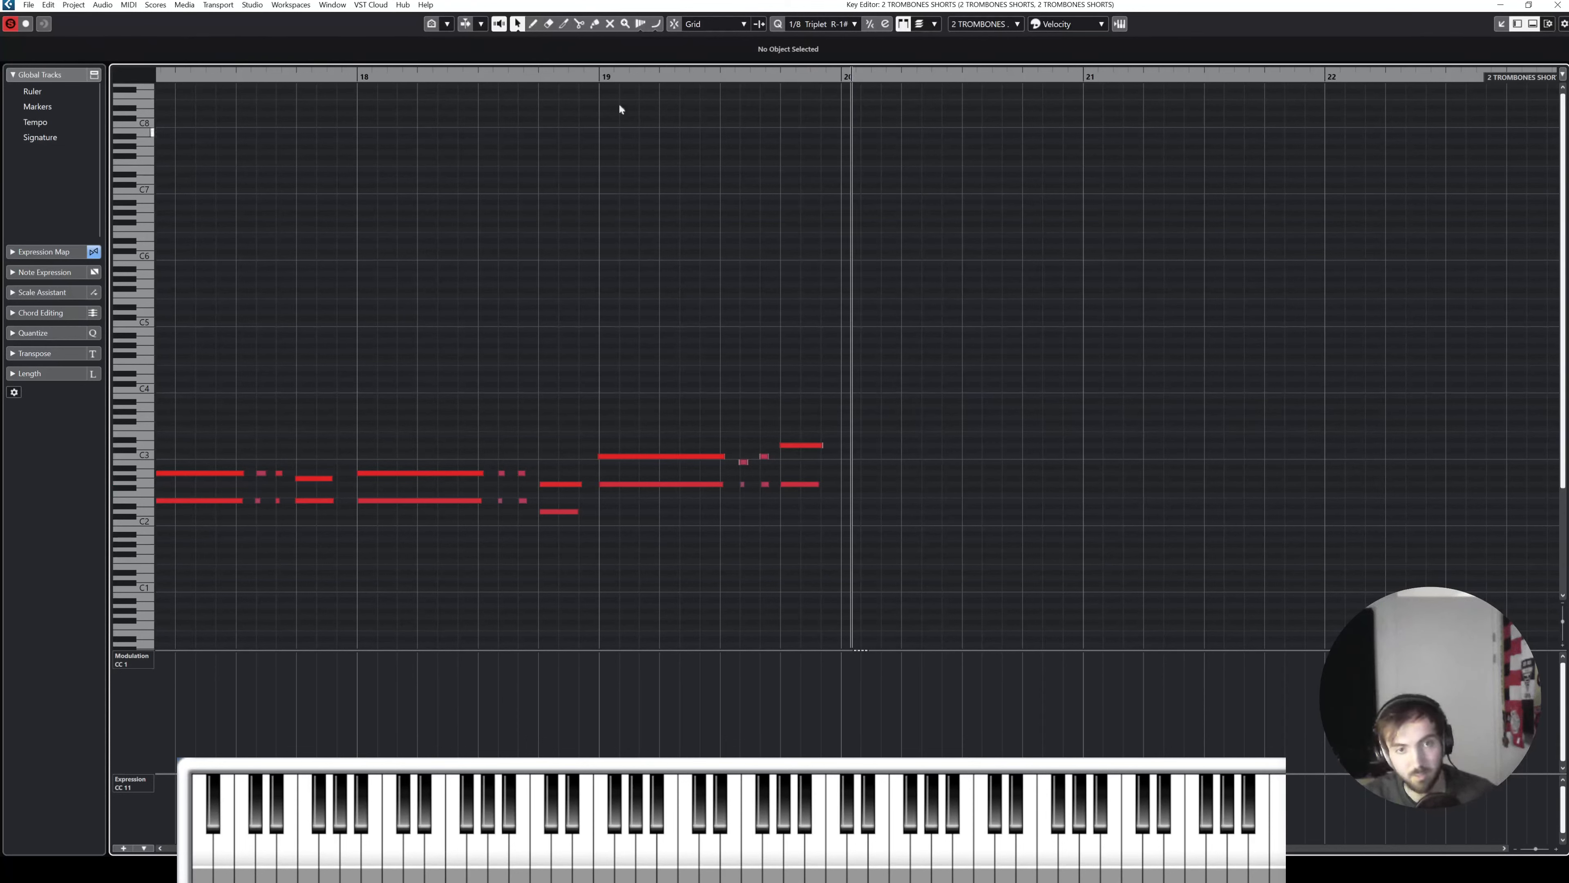
key(s)
click(593, 76)
key(space)
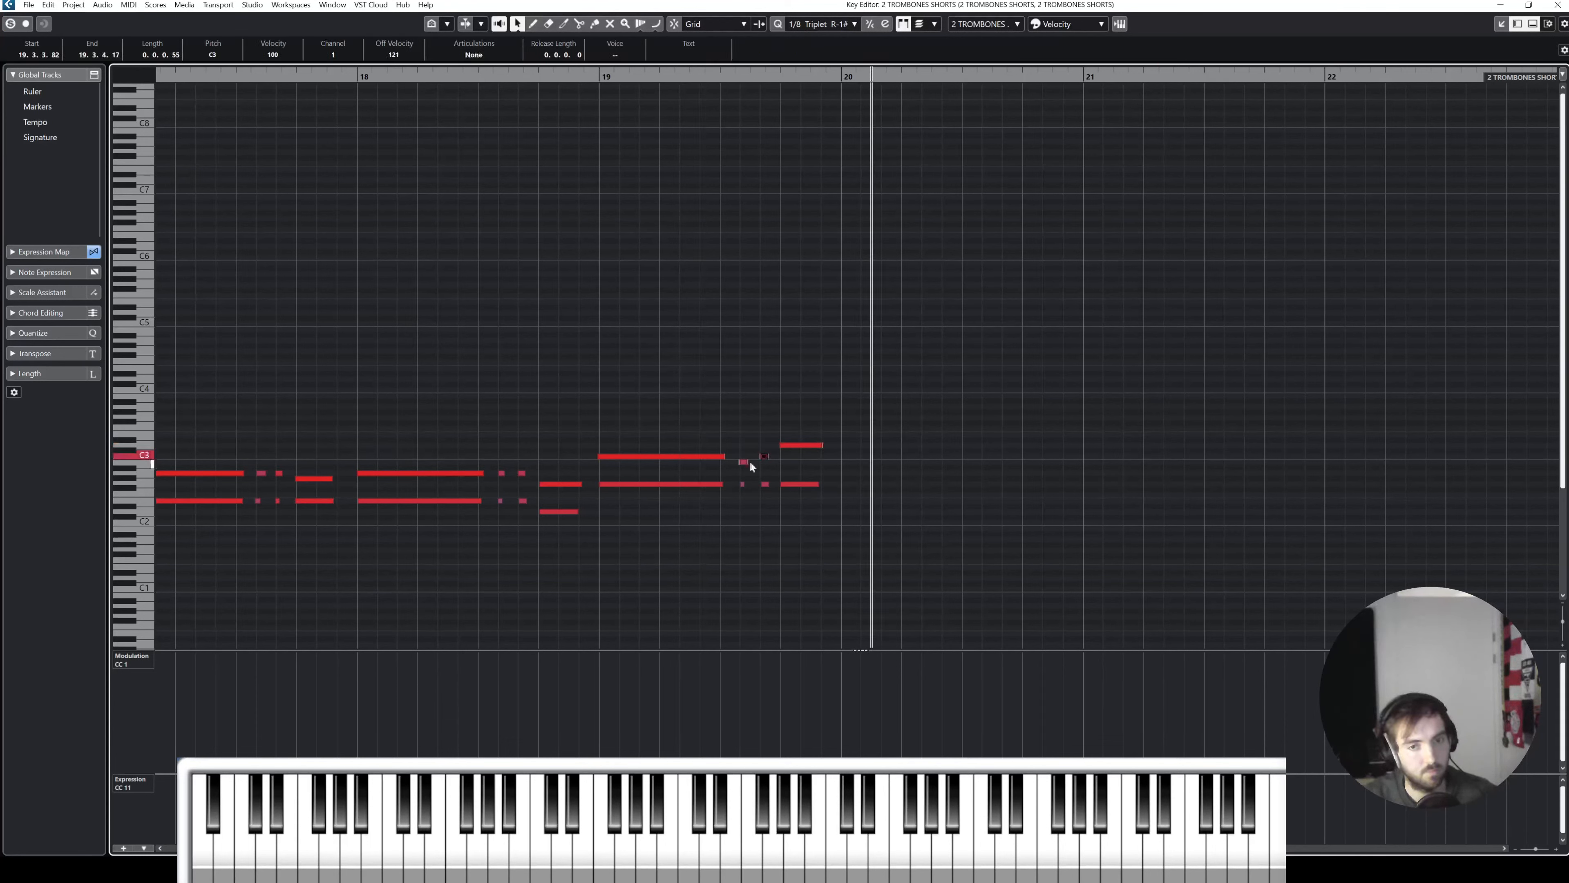
click(1558, 5)
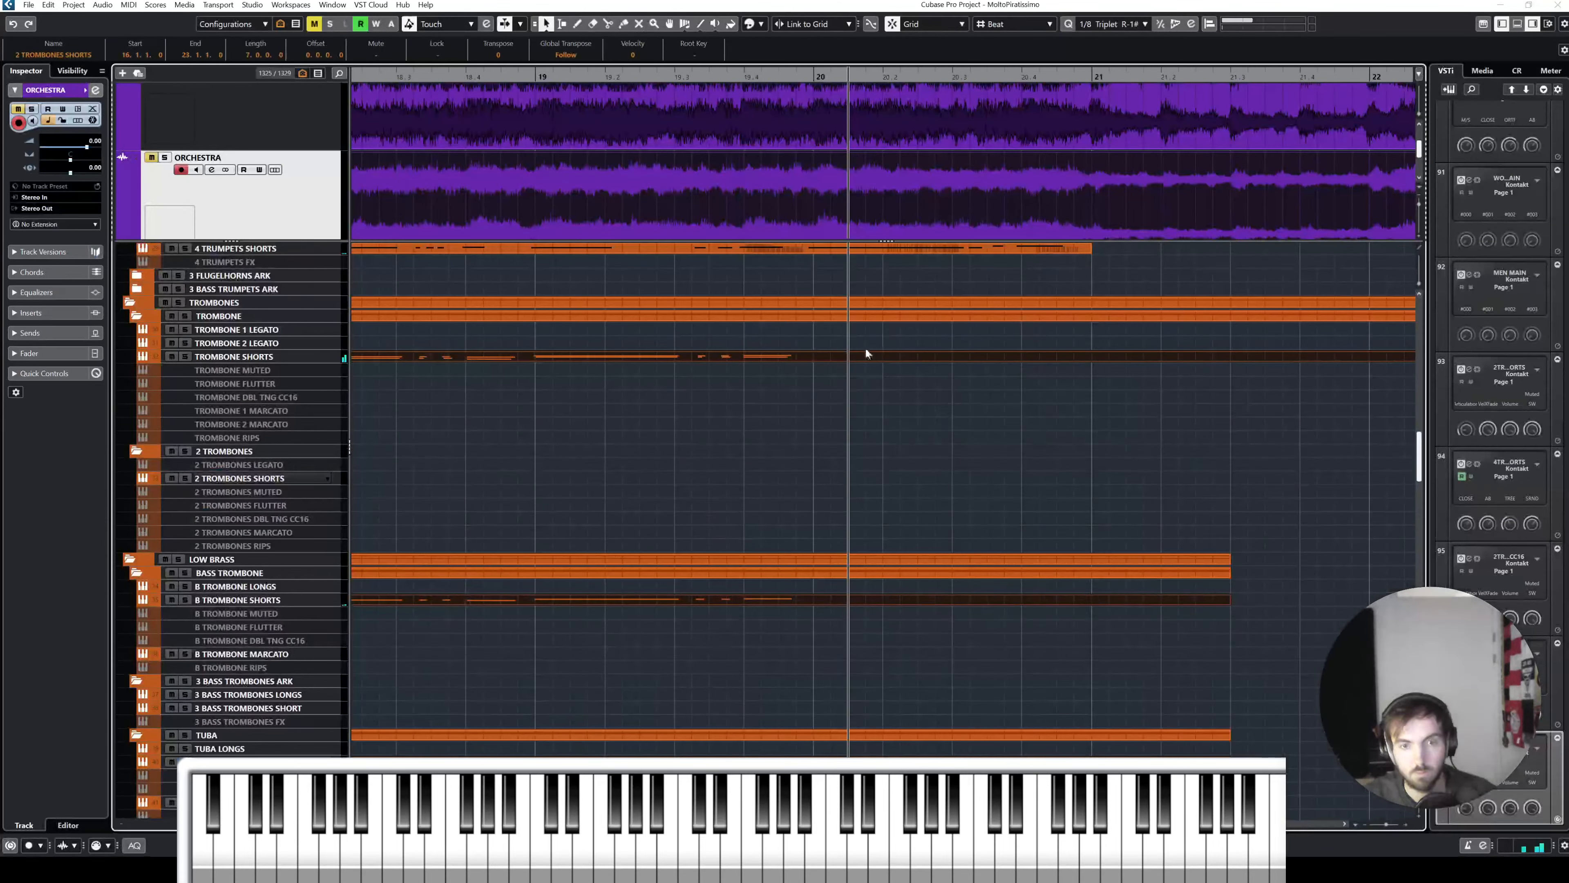
double_click(792, 646)
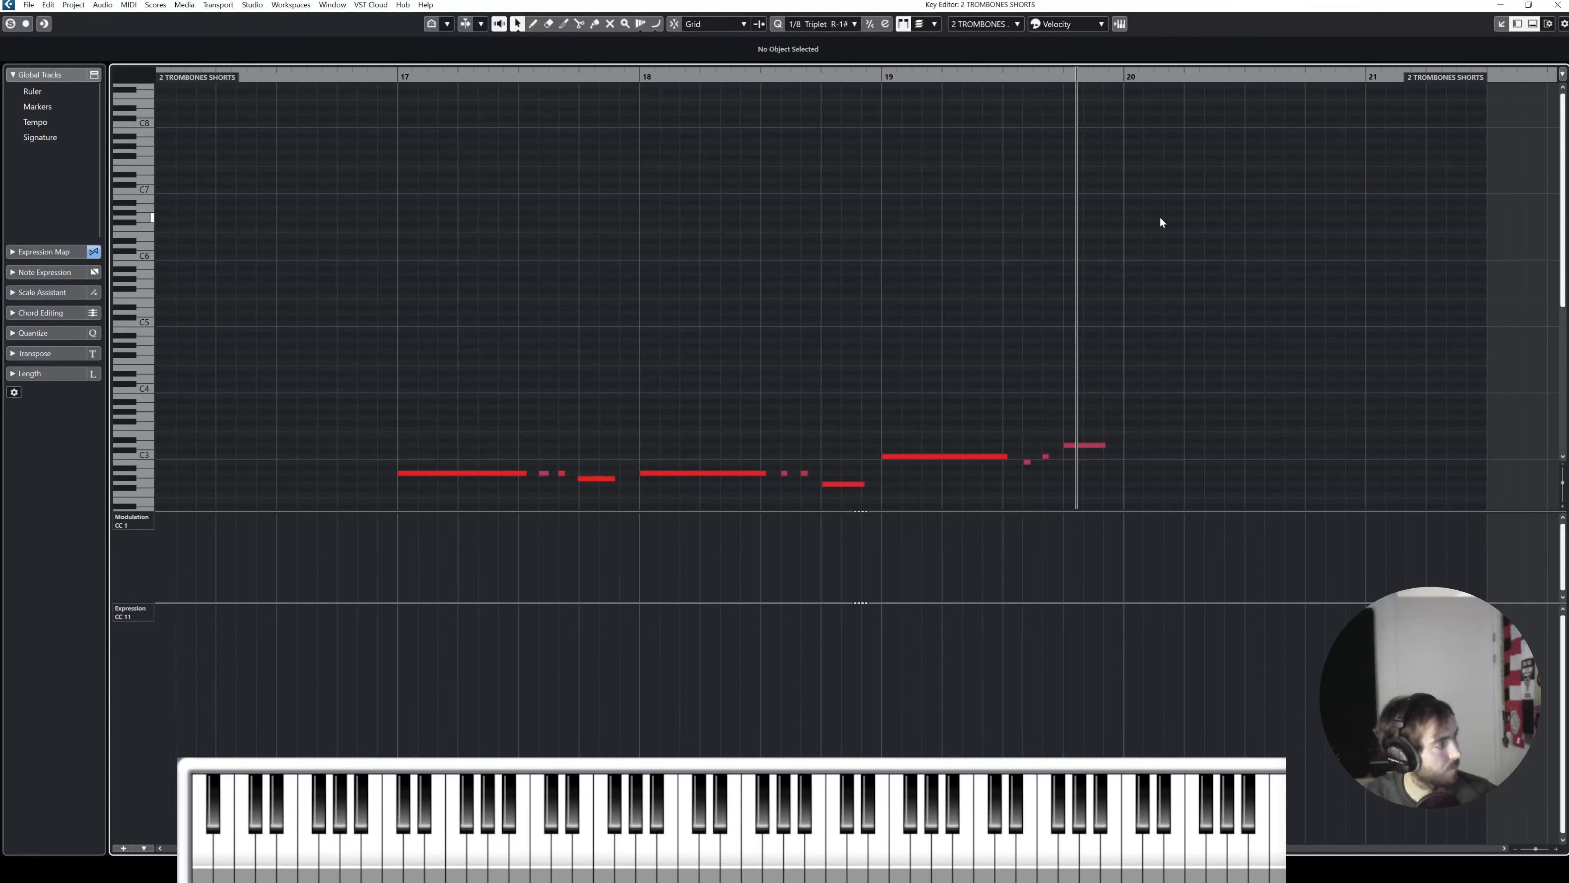
key(ctrl+e)
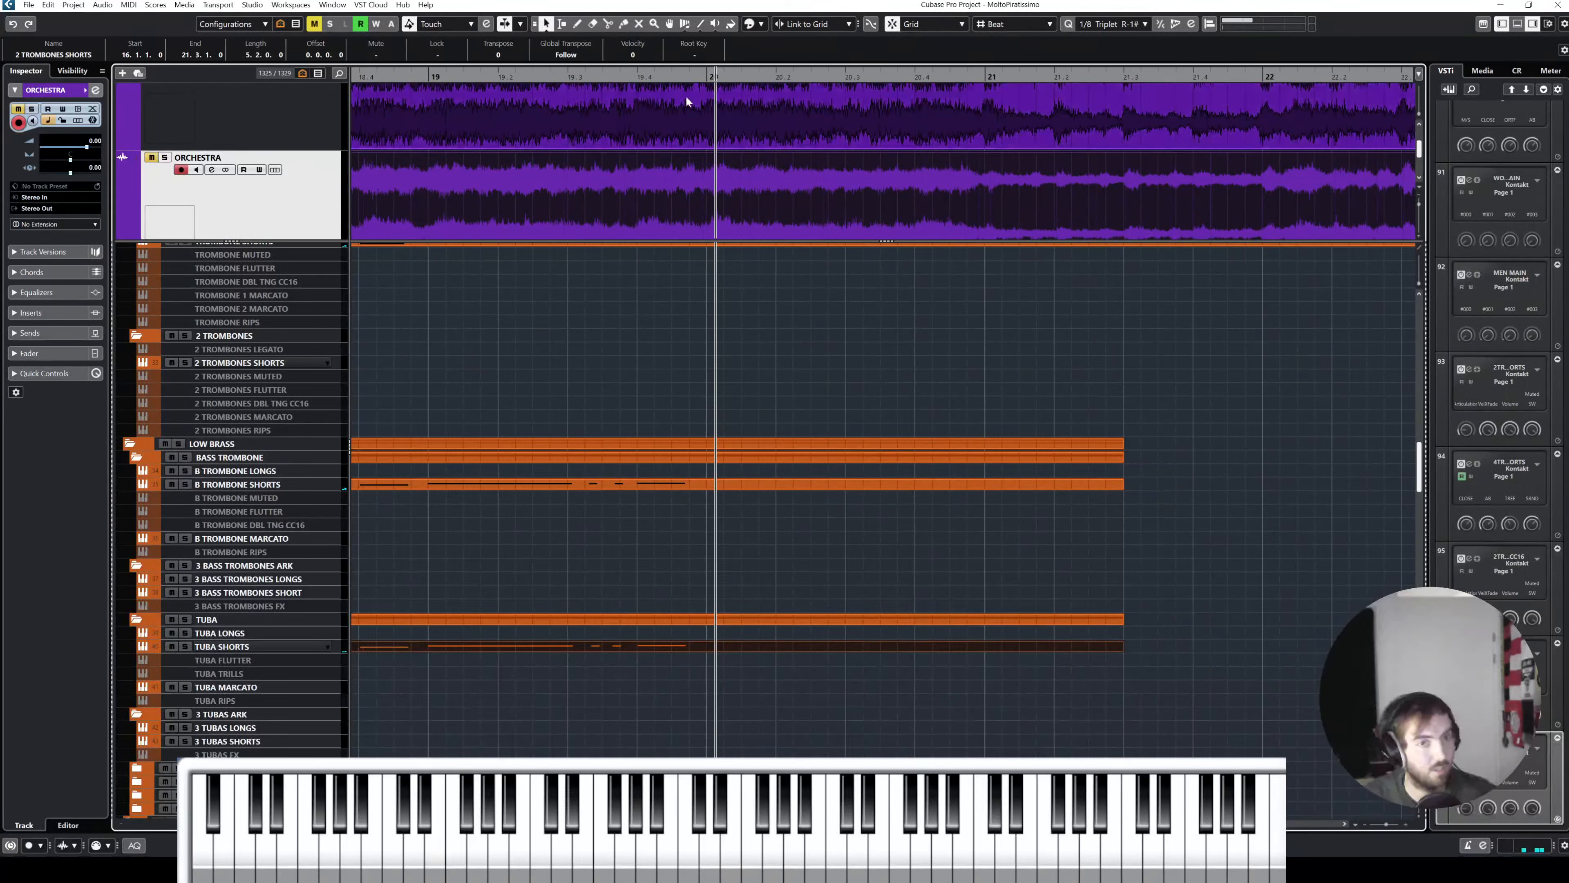
Step: Solo the ORCHESTRA track and replay its audio repeatedly from the start of bar 20
click(608, 73)
key(s)
key(space)
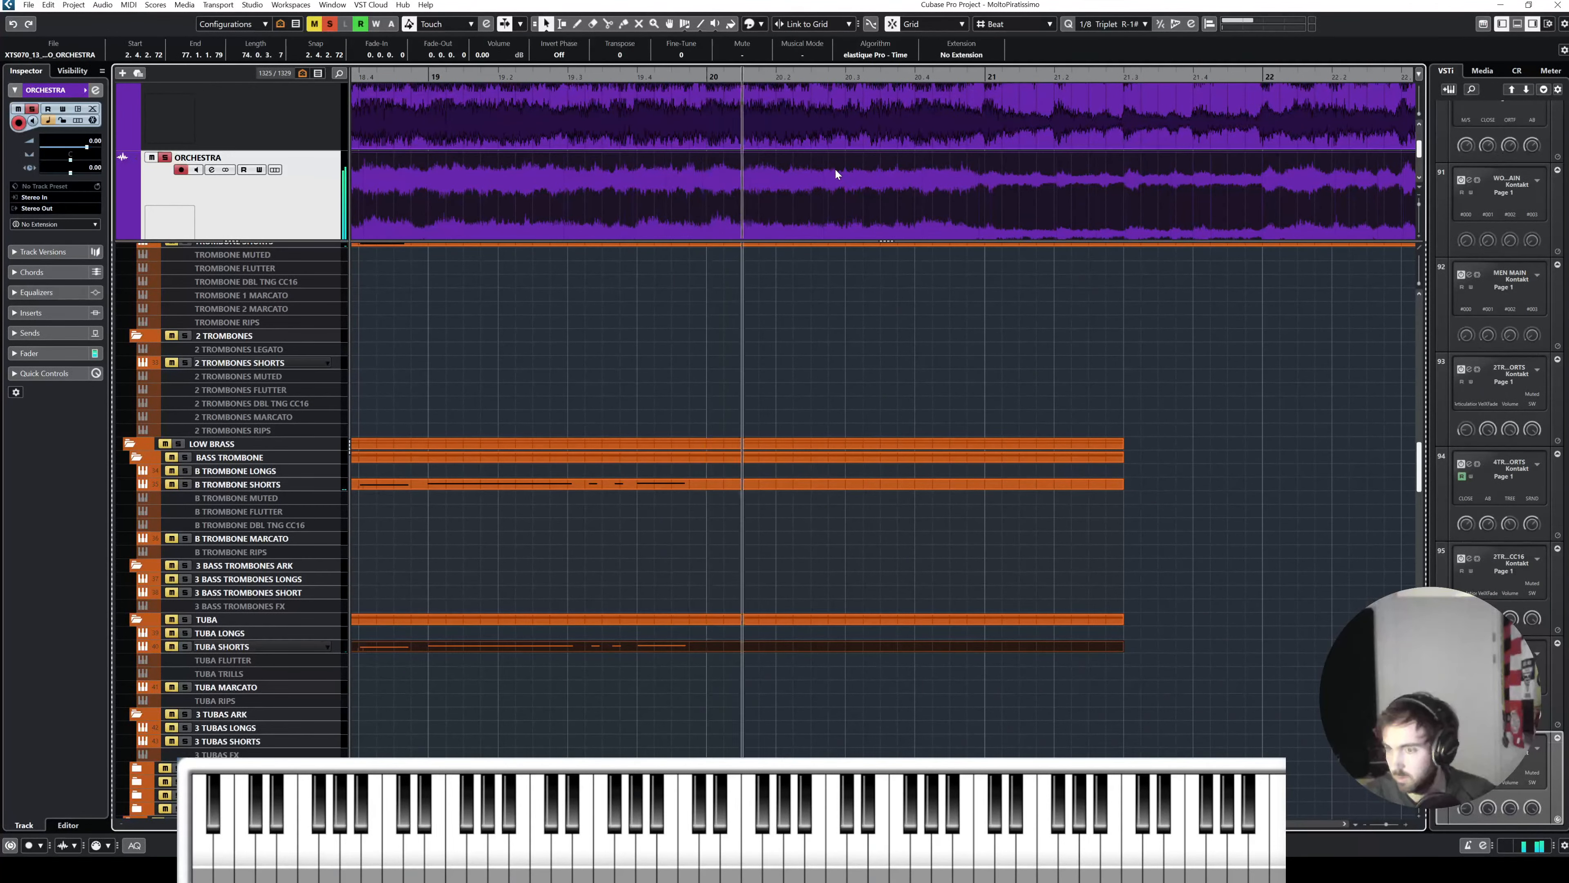
click(708, 76)
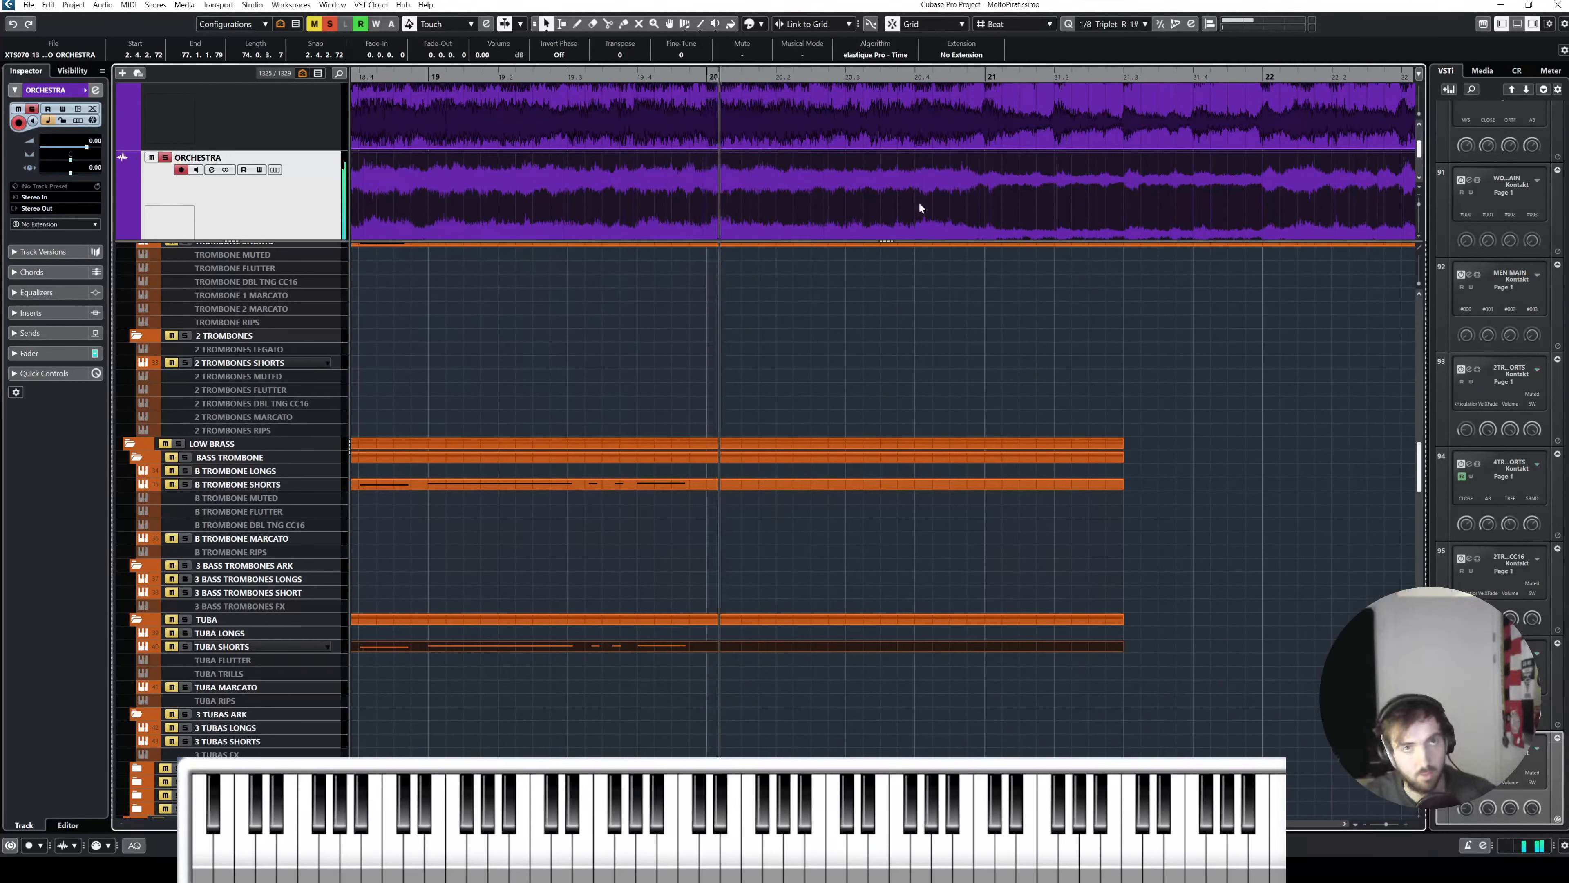
click(708, 76)
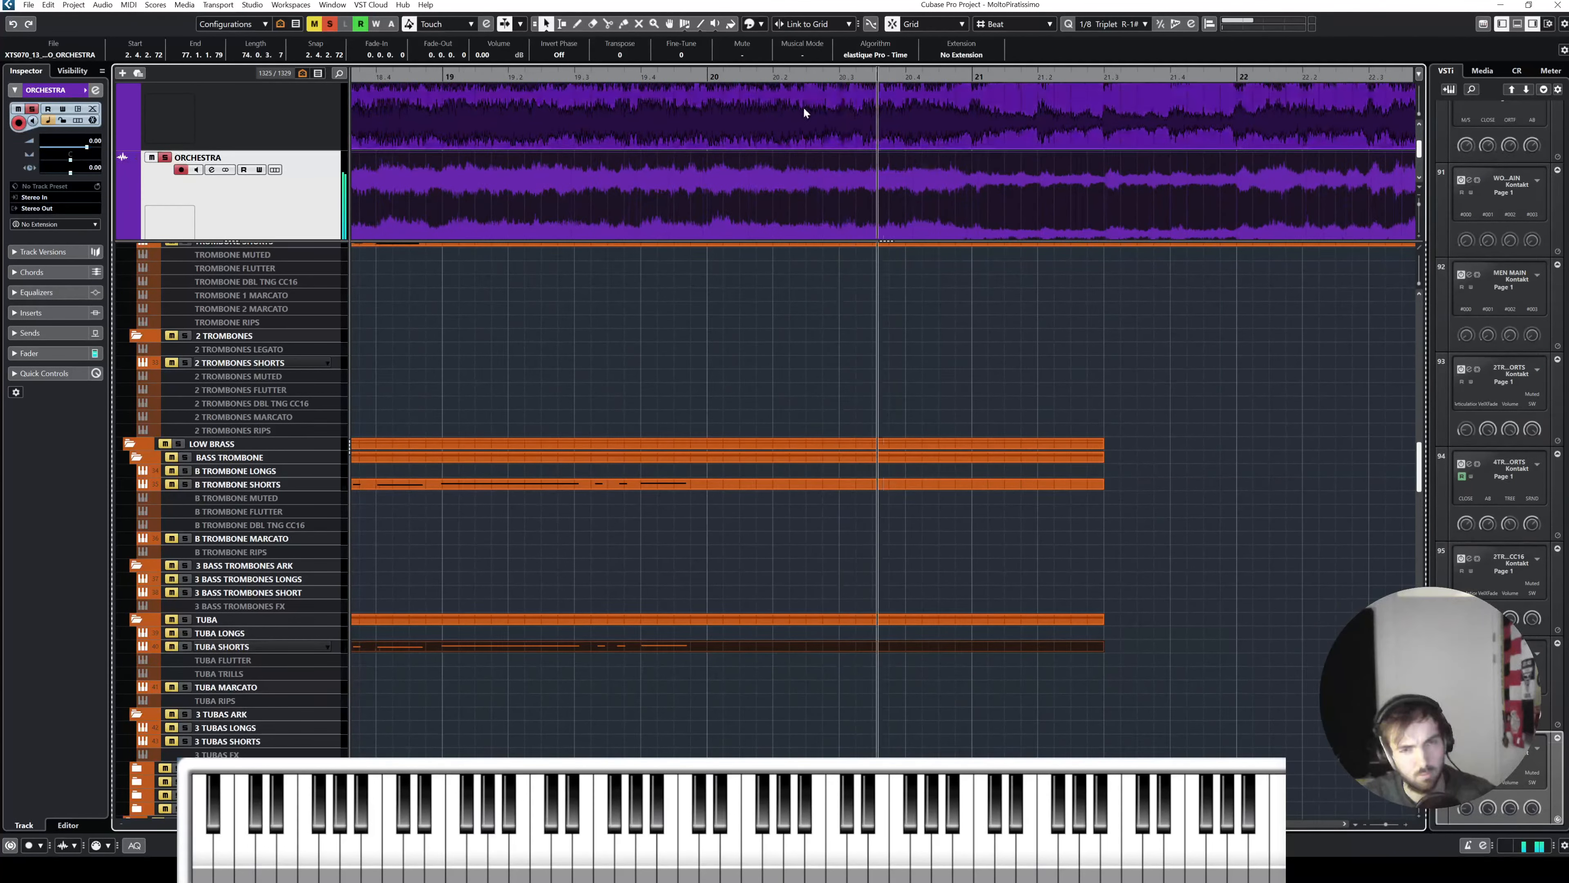
drag(738, 76, 707, 75)
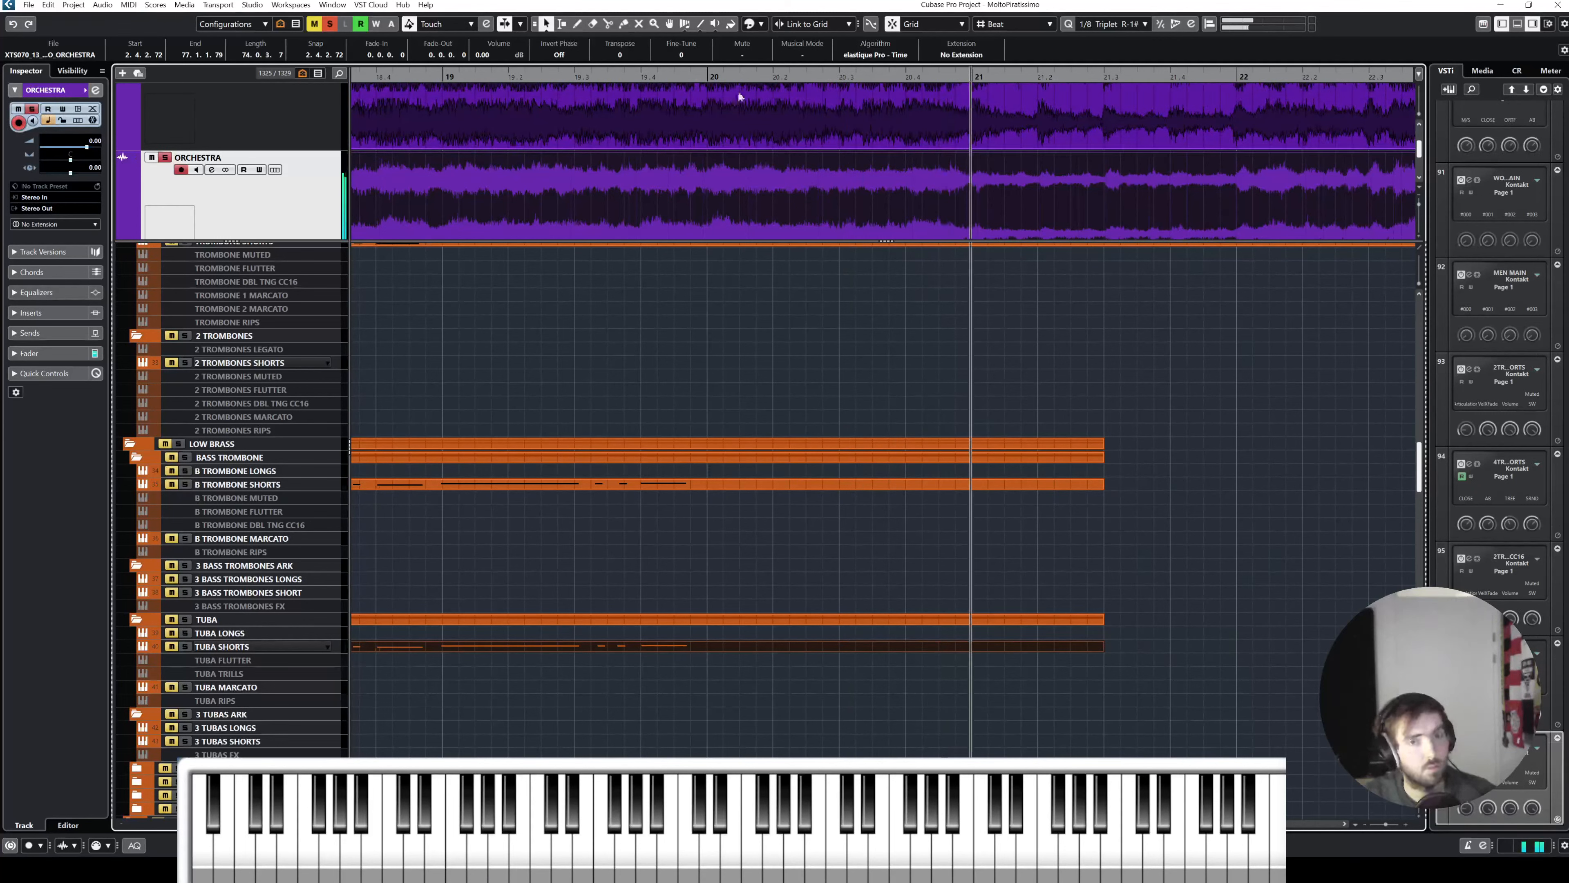
click(708, 75)
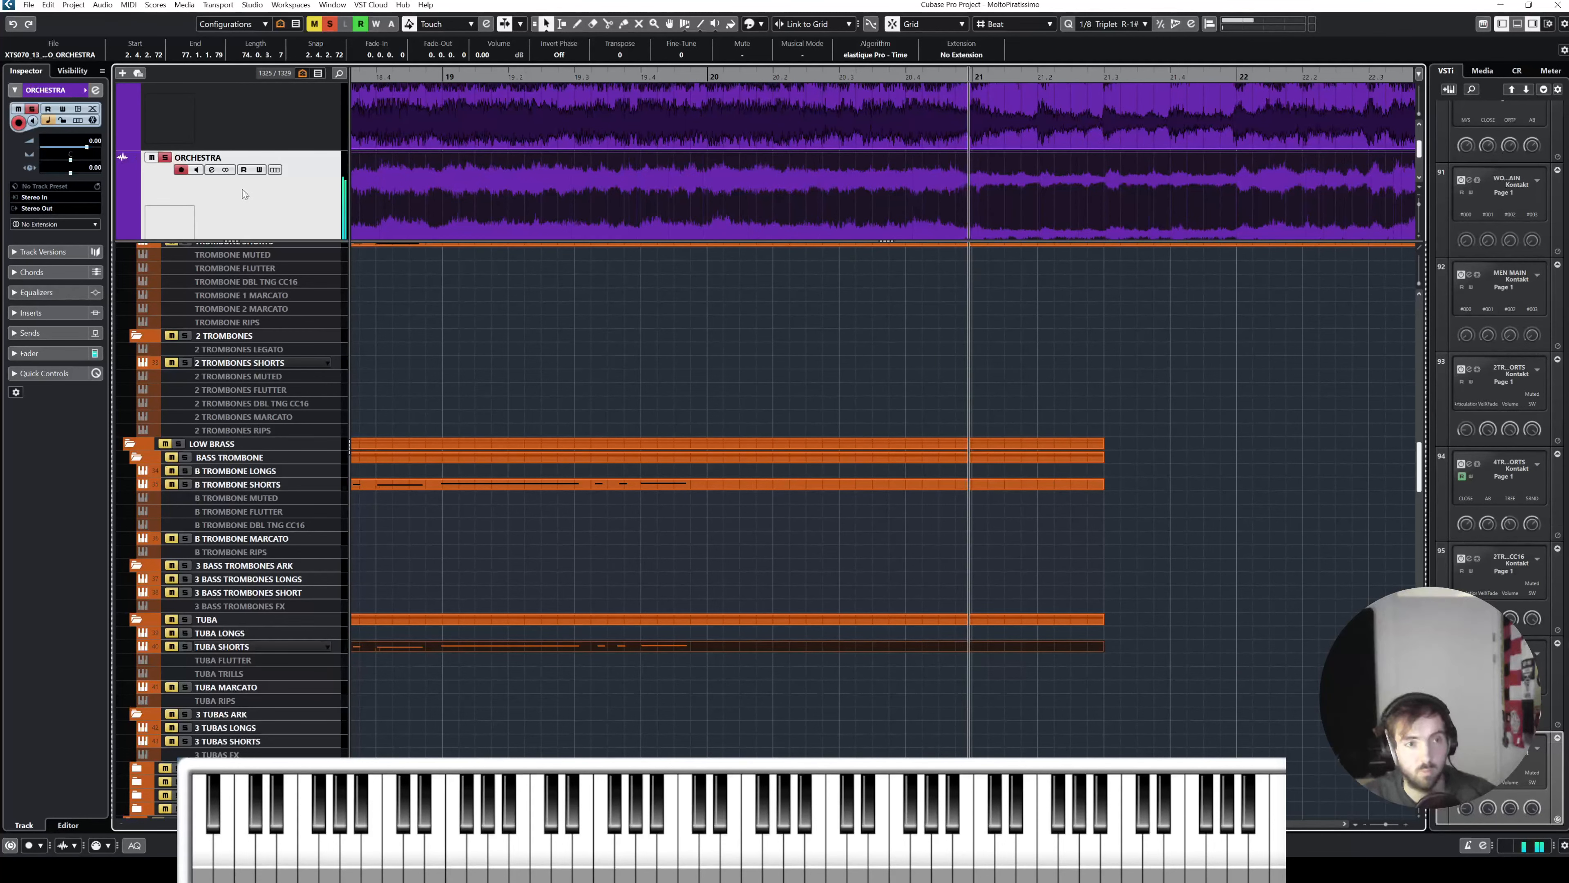
Step: Copy bar 19's opening chord in the trombone and bass trombone shorts parts to the start of bar 20 and shorten it to about one beat
scroll(390, 318, up, 5)
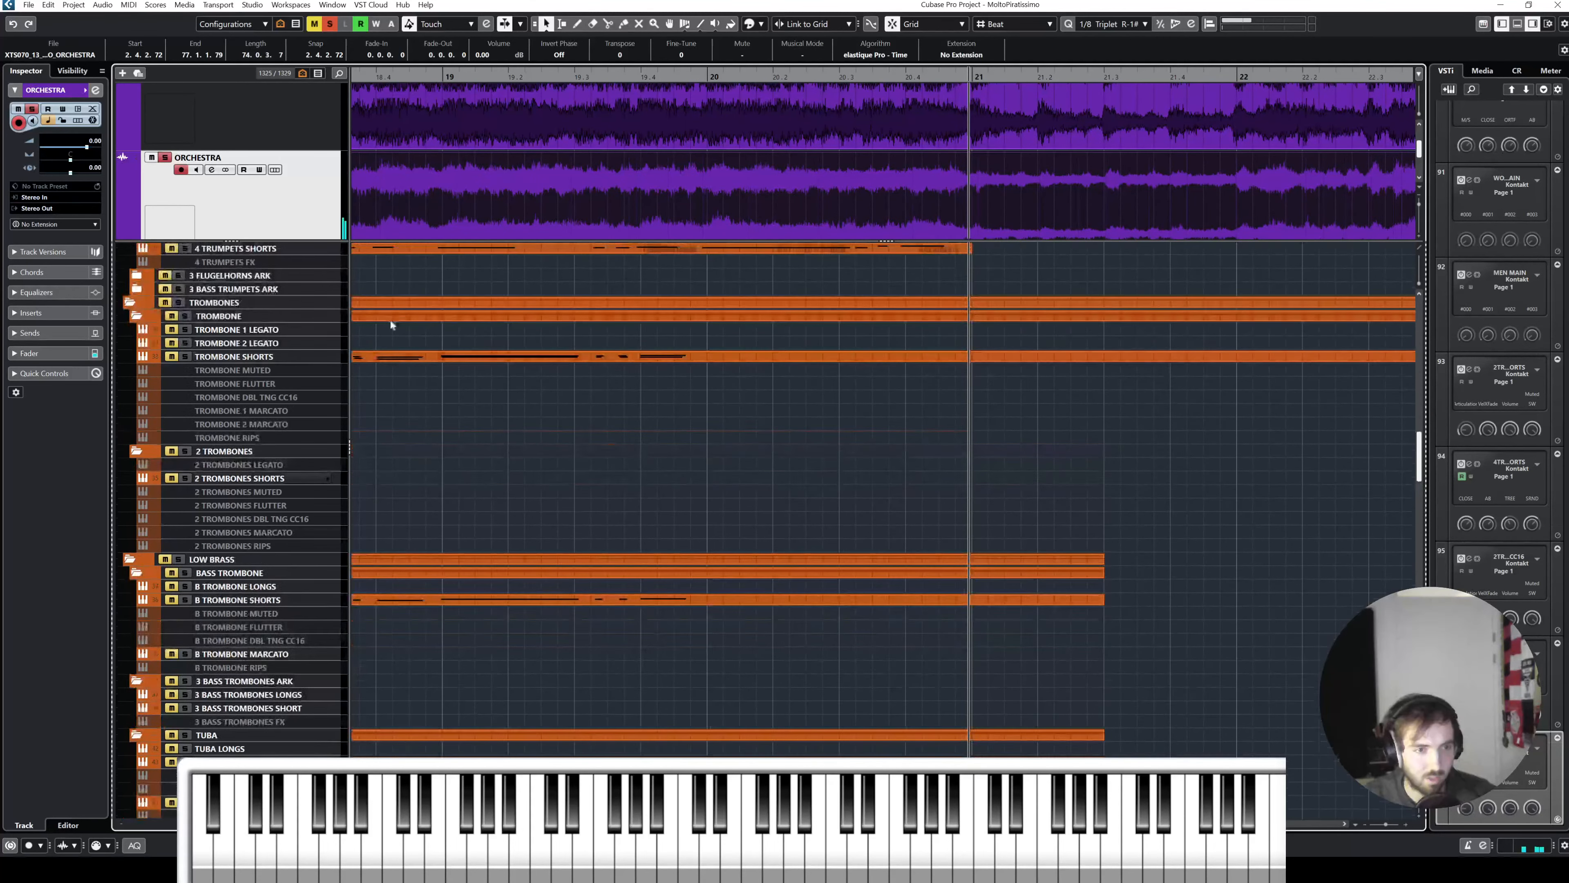
scroll(638, 396, down, 5)
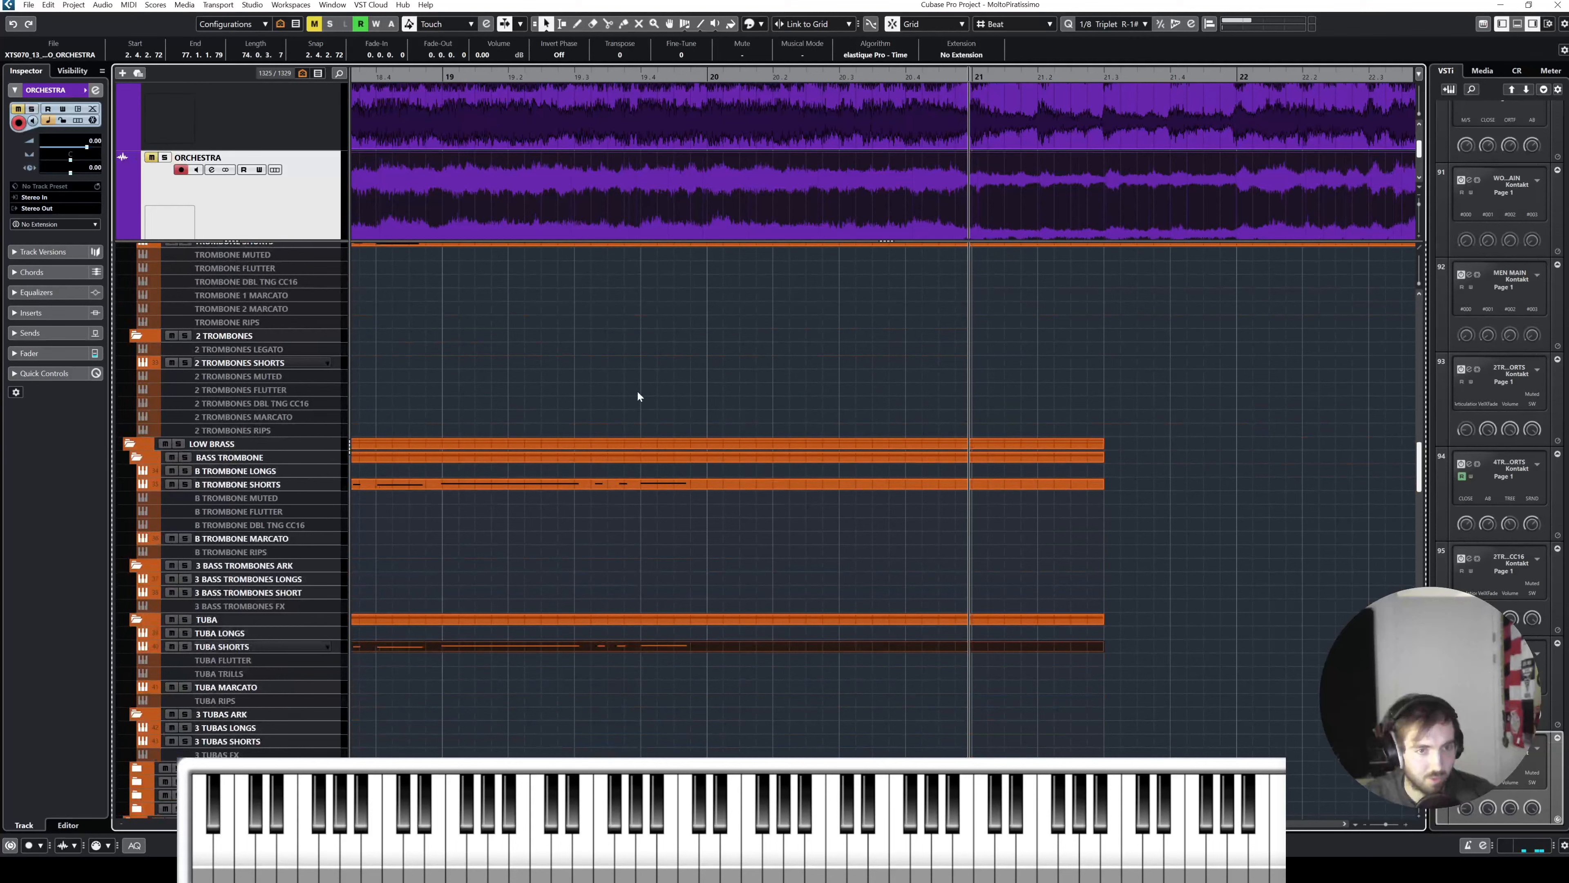
click(818, 487)
scroll(663, 493, up, 5)
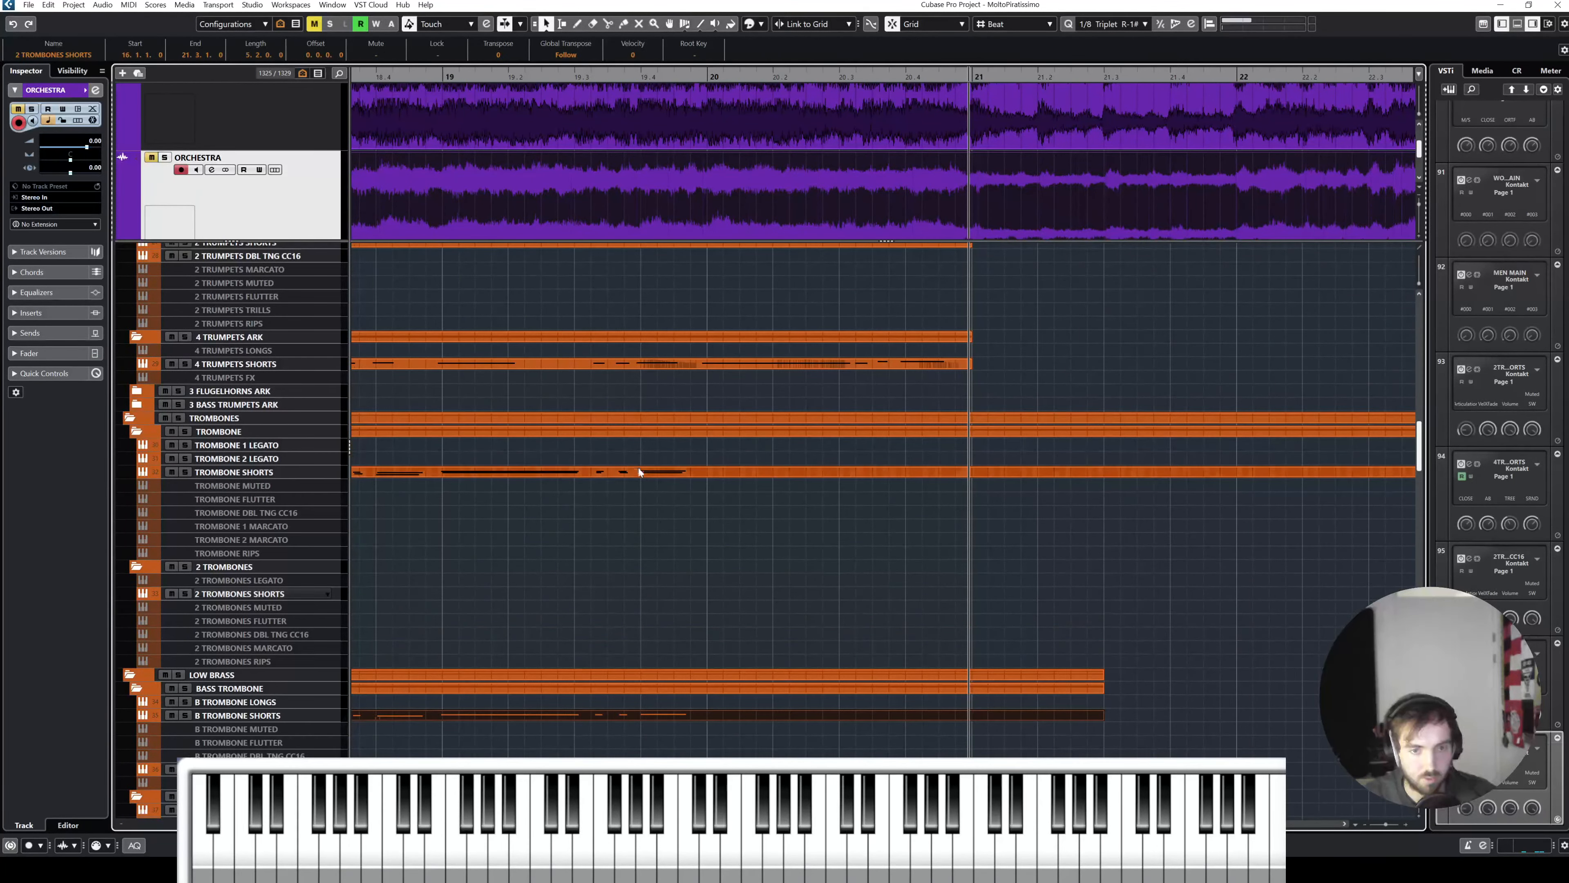
double_click(692, 472)
scroll(819, 446, down, 3)
drag(853, 399, 865, 247)
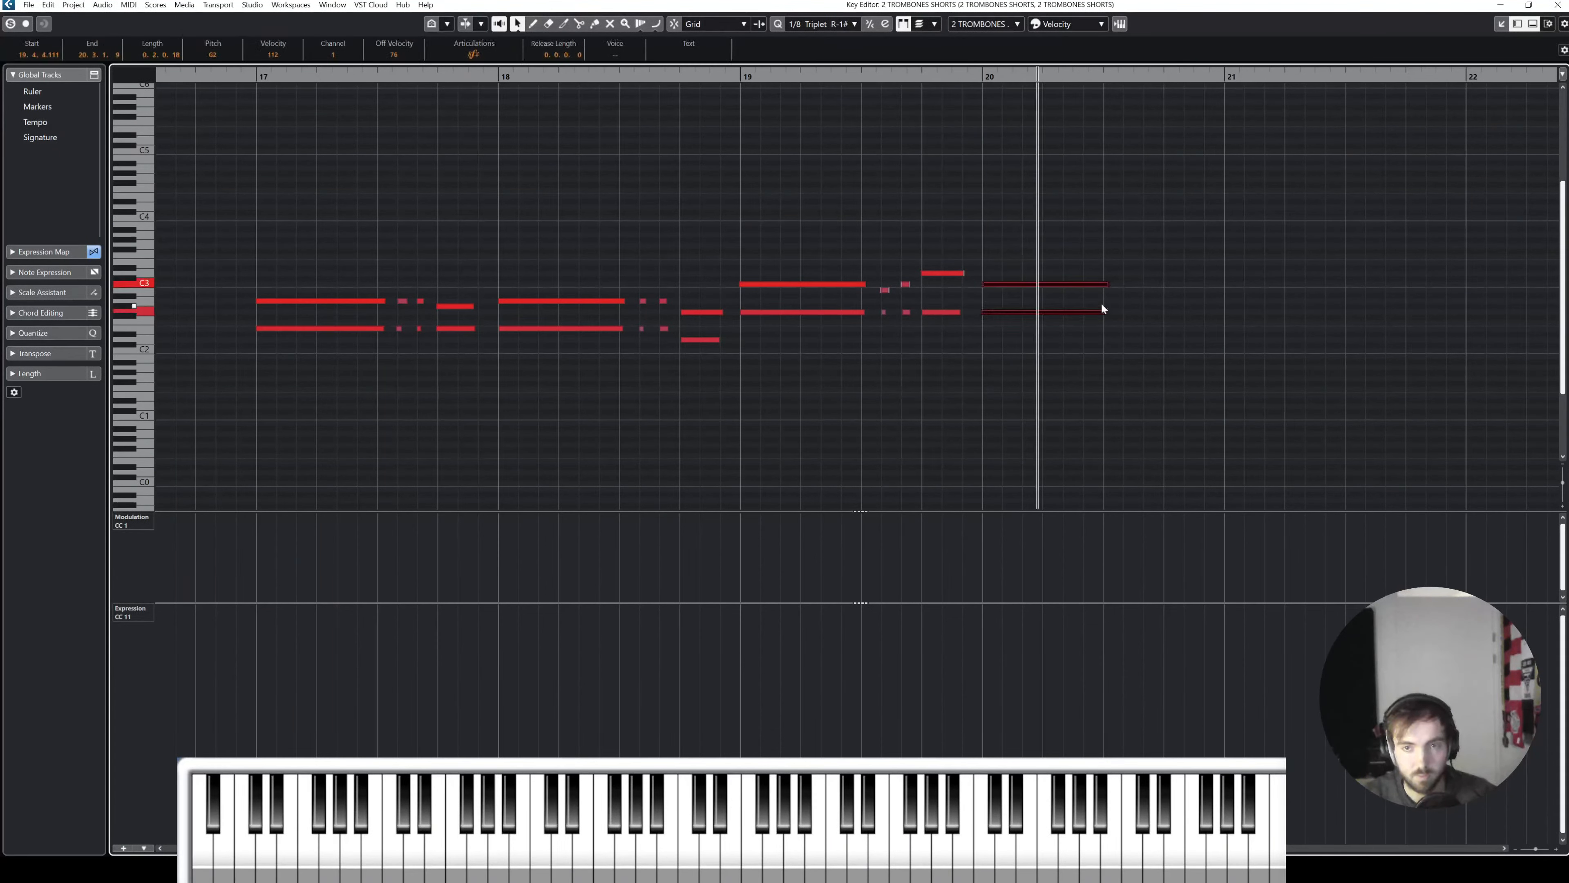
drag(1102, 310, 1039, 284)
click(1112, 247)
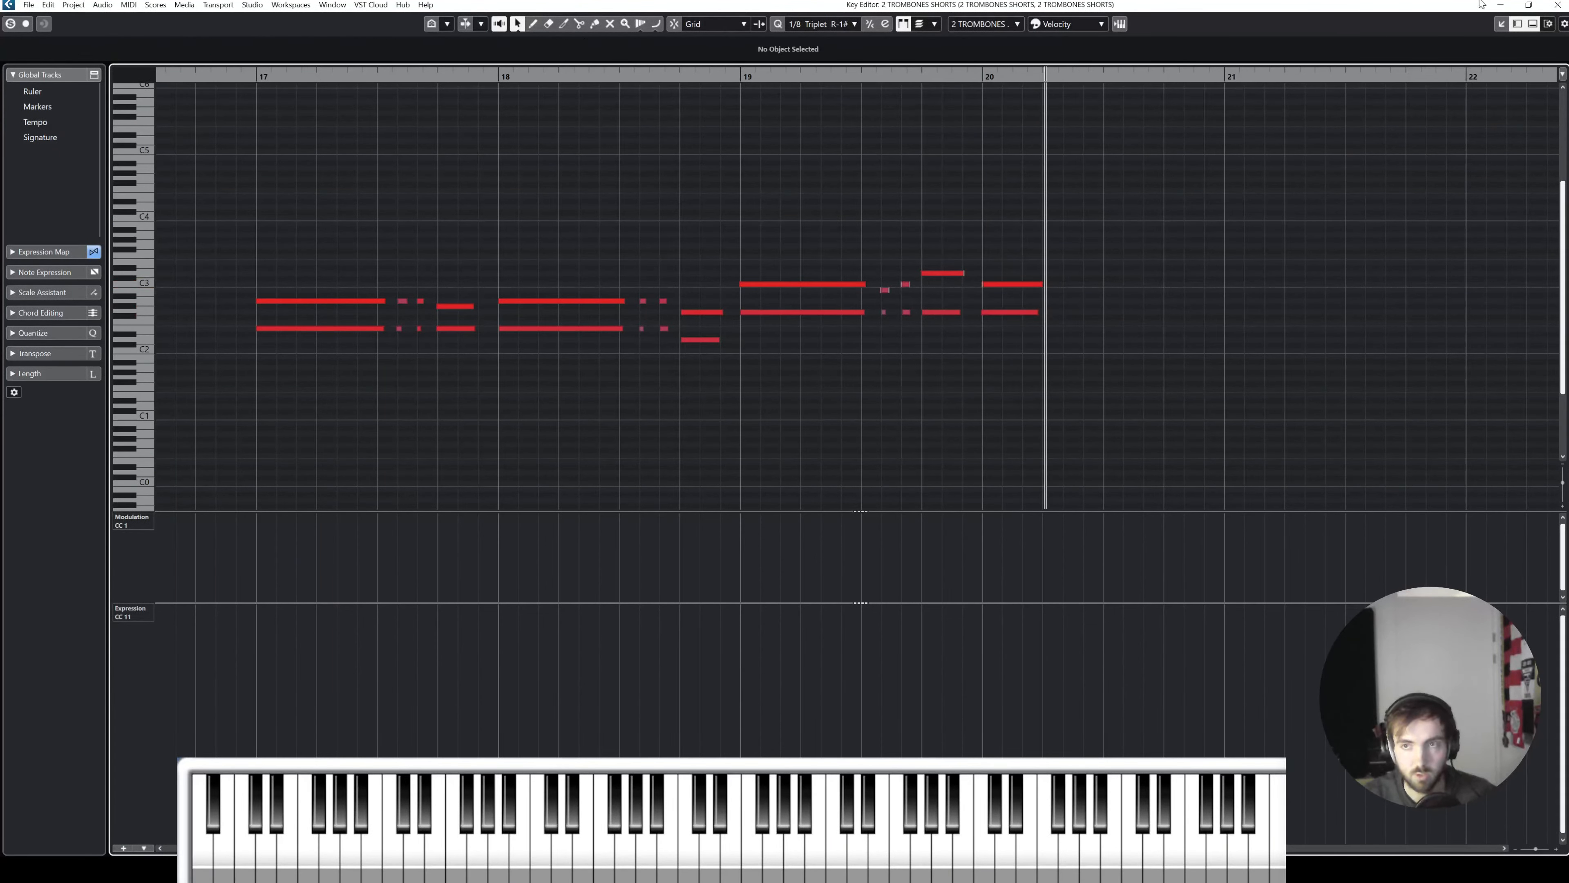
click(1557, 5)
Step: Record the following short notes of bar 20 on the TROMBONE SHORTS track, starting from the beginning of the bar
click(255, 474)
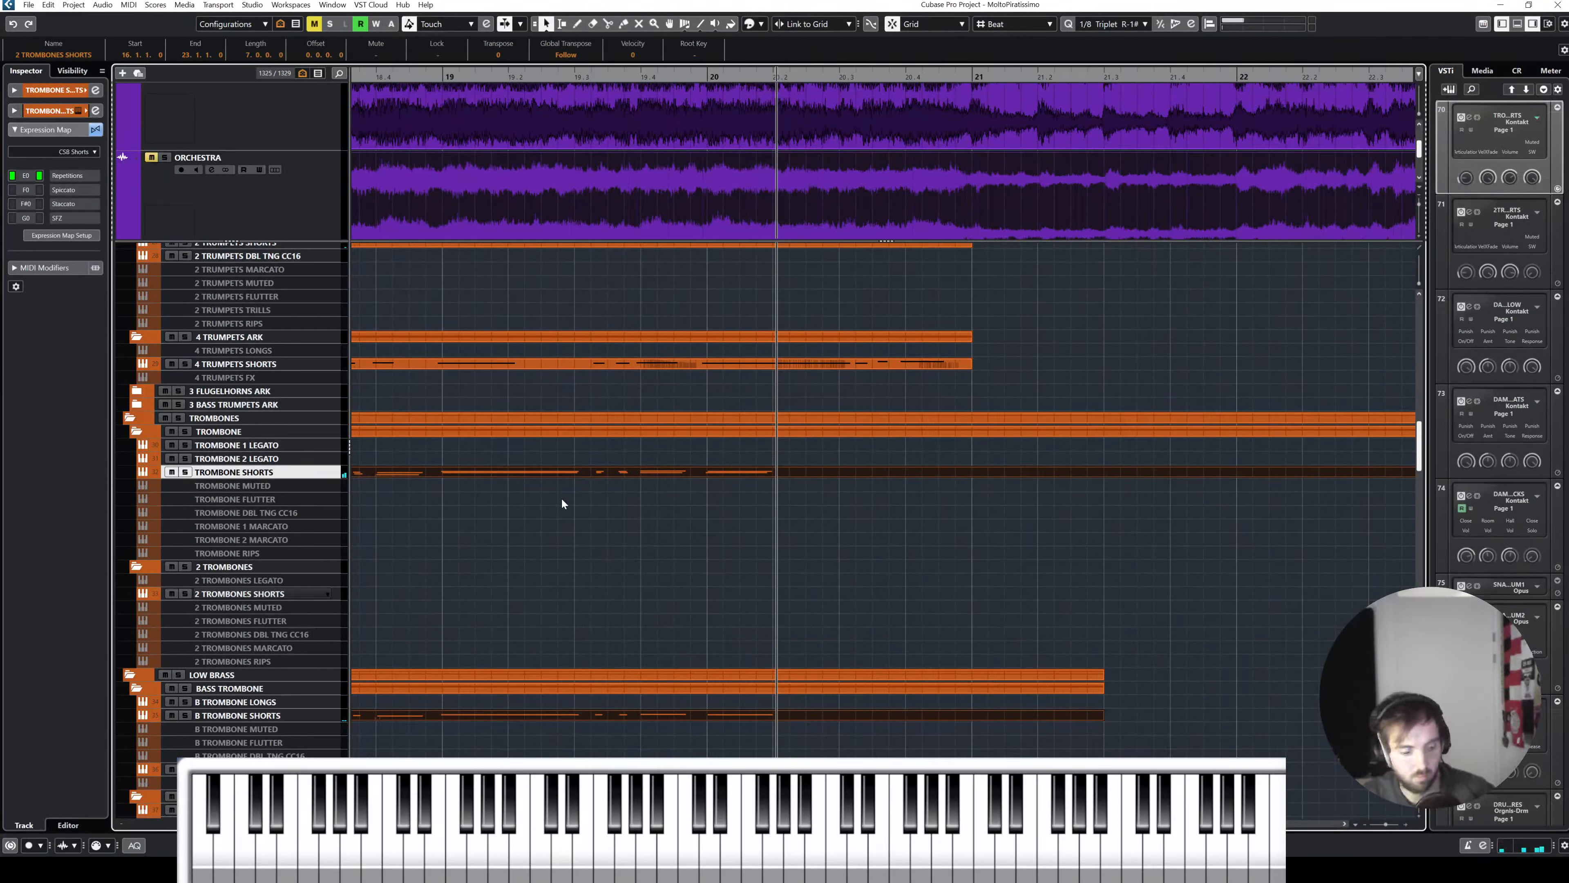
click(251, 715)
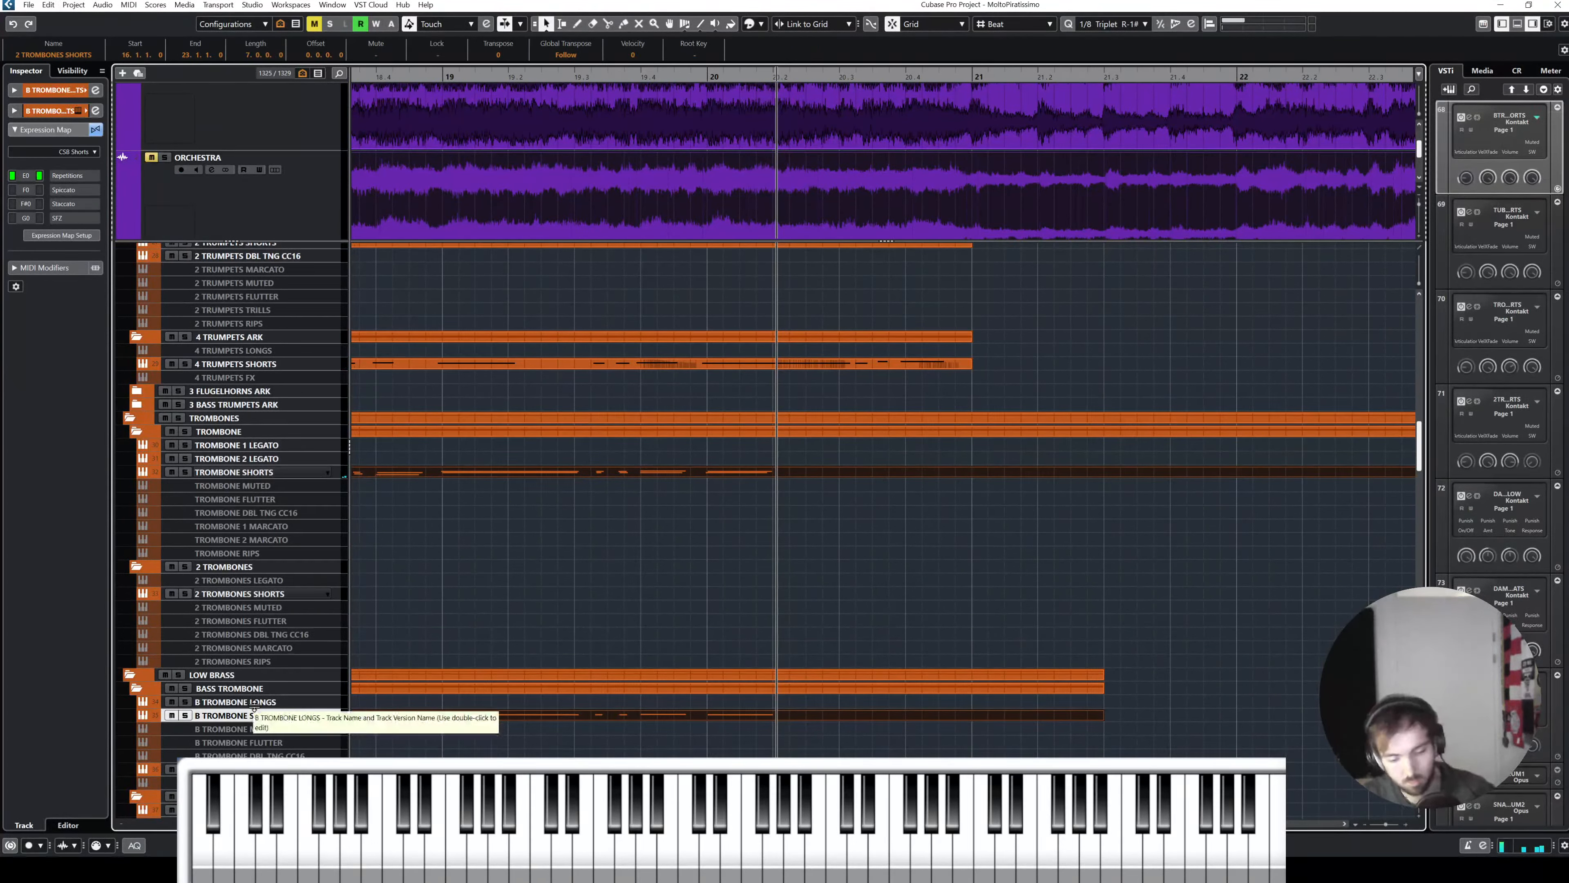
click(259, 474)
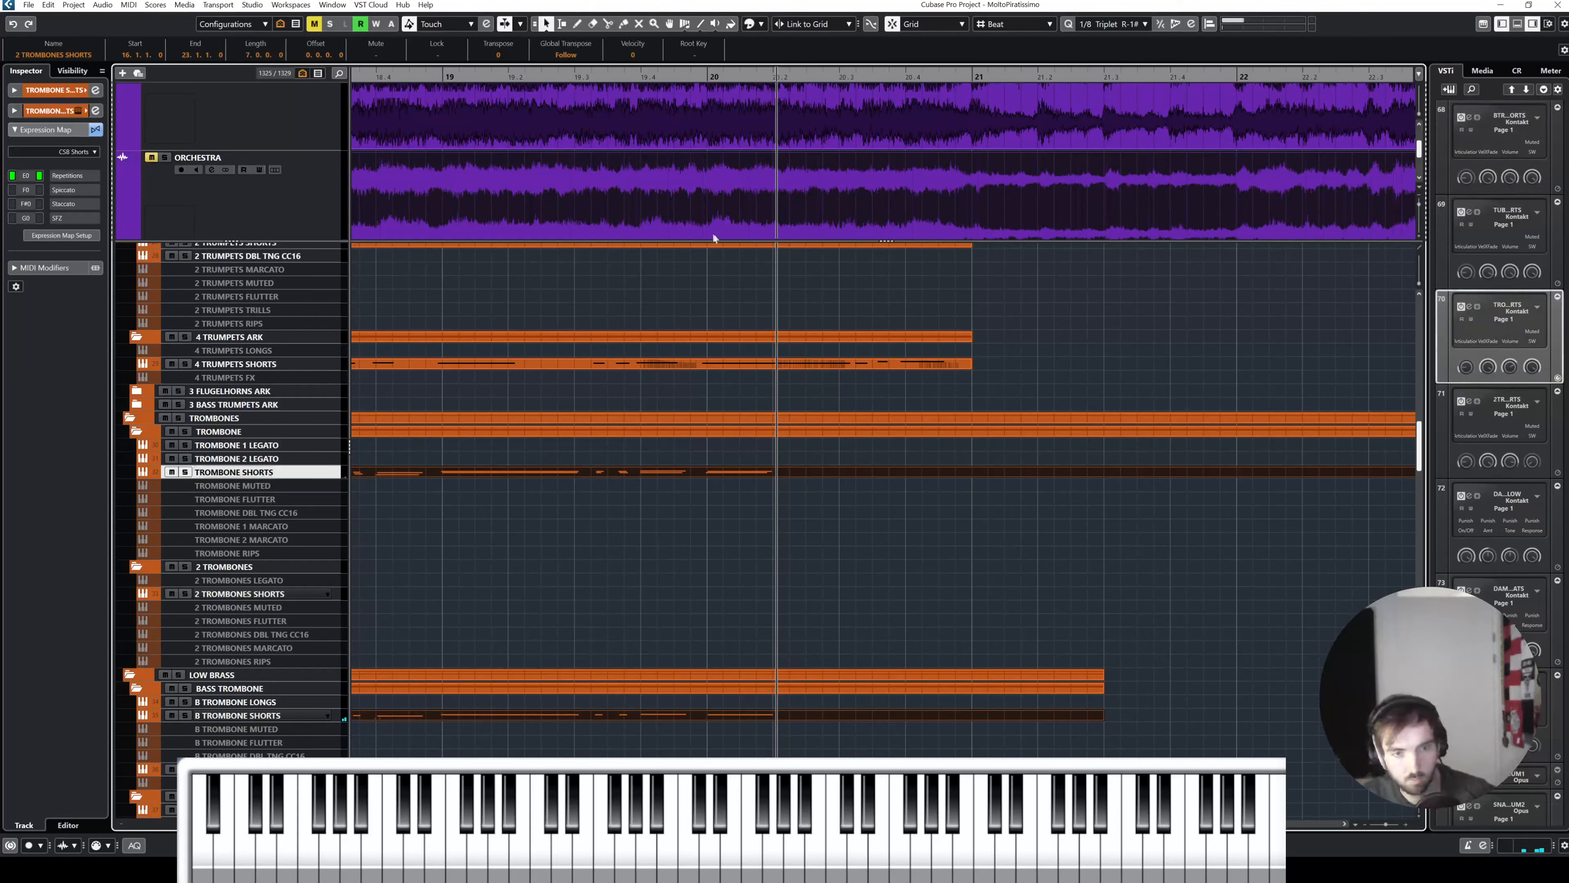
click(712, 77)
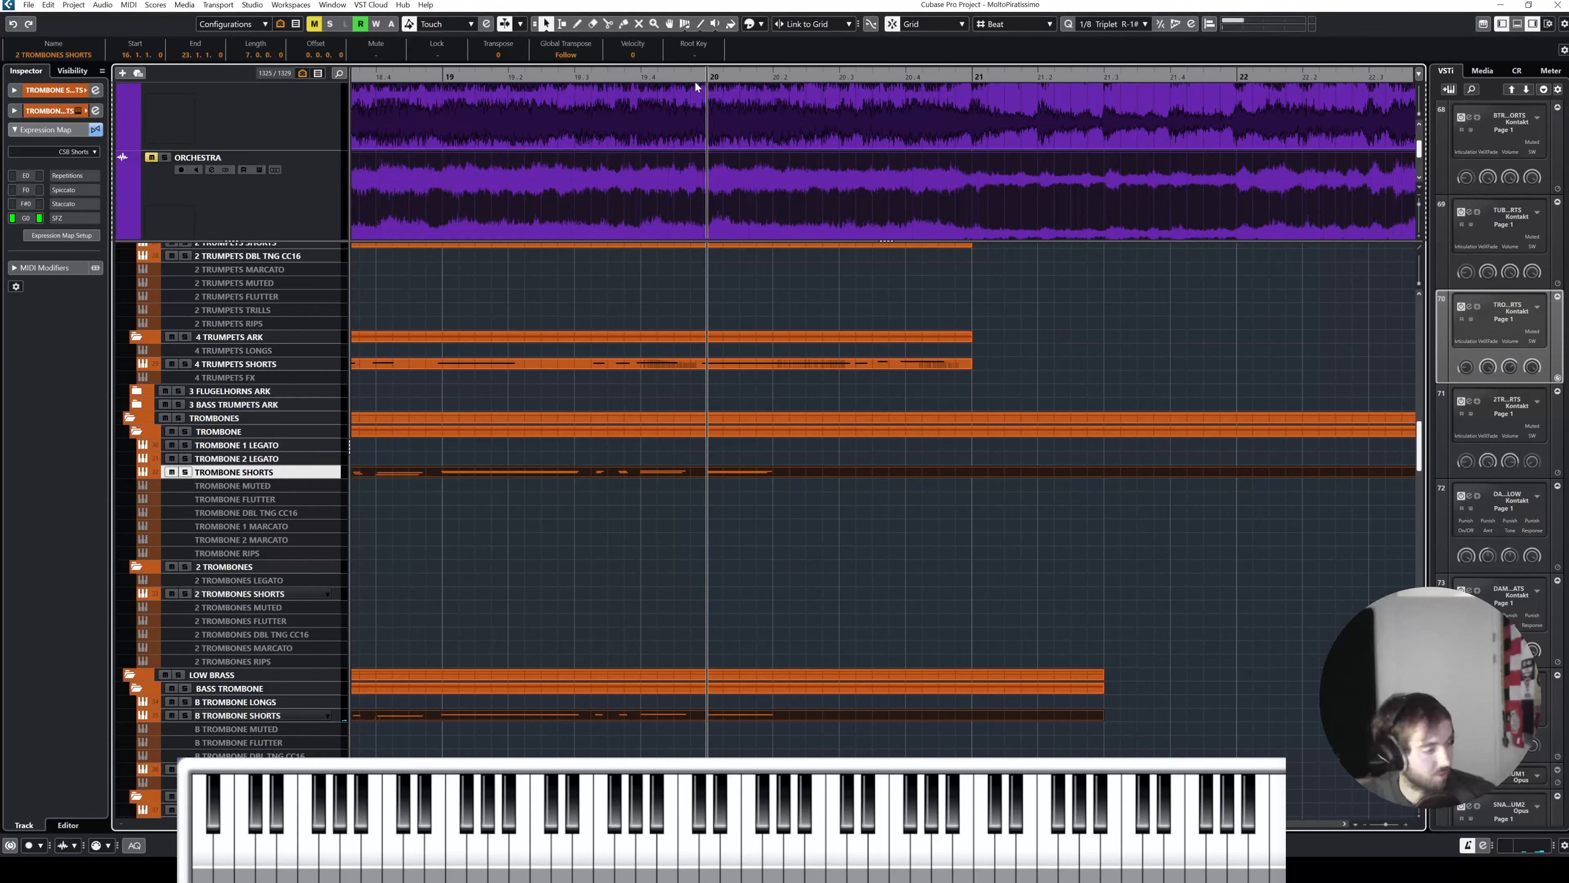
key(KP_Multiply)
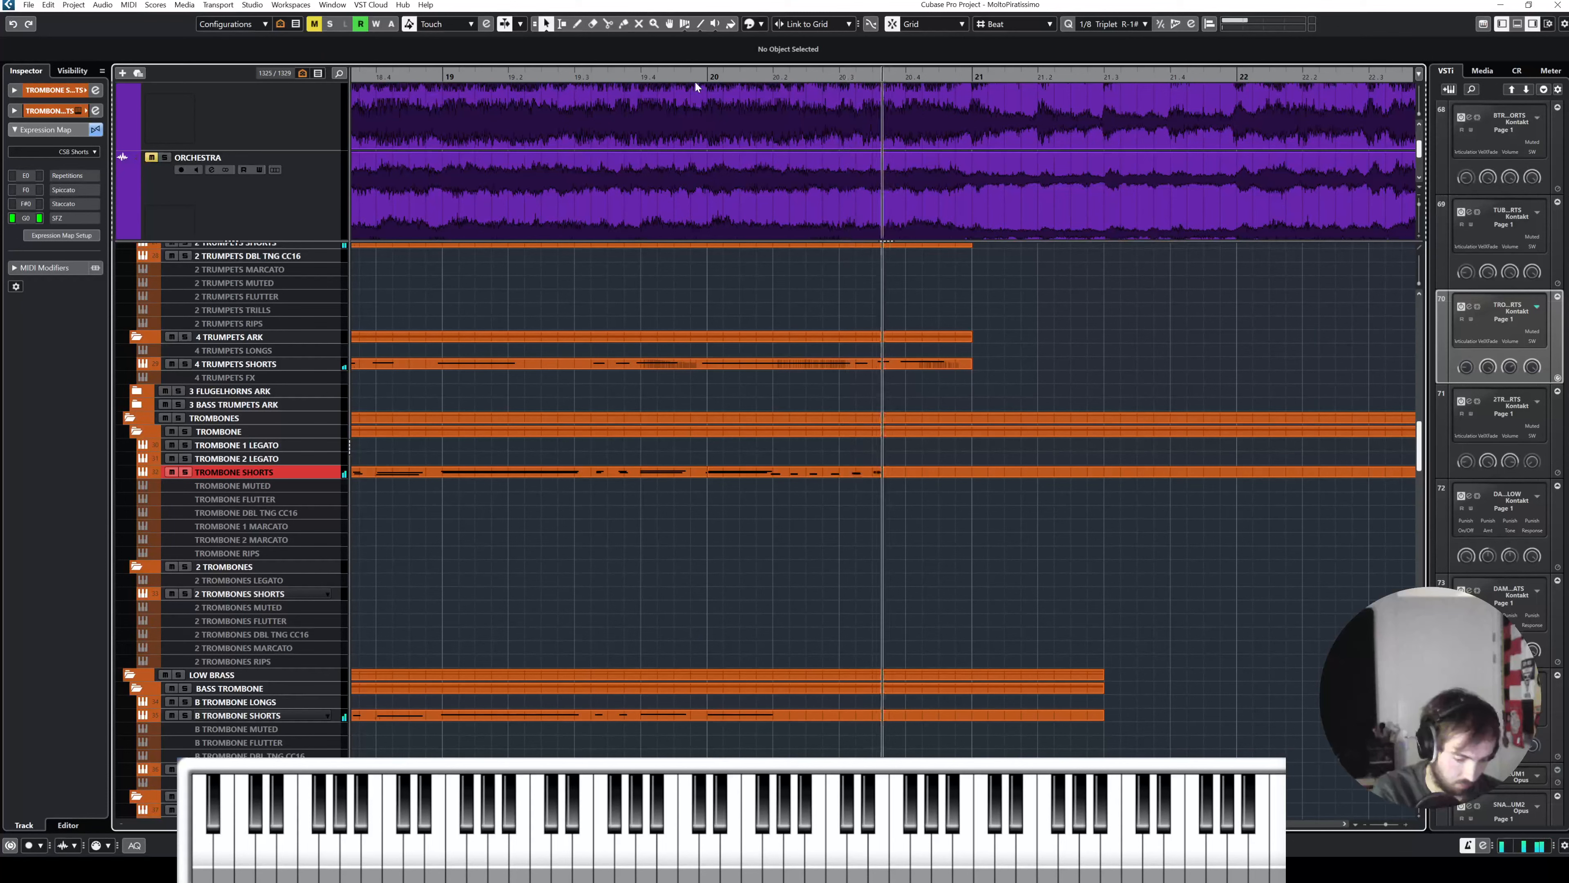
key(space)
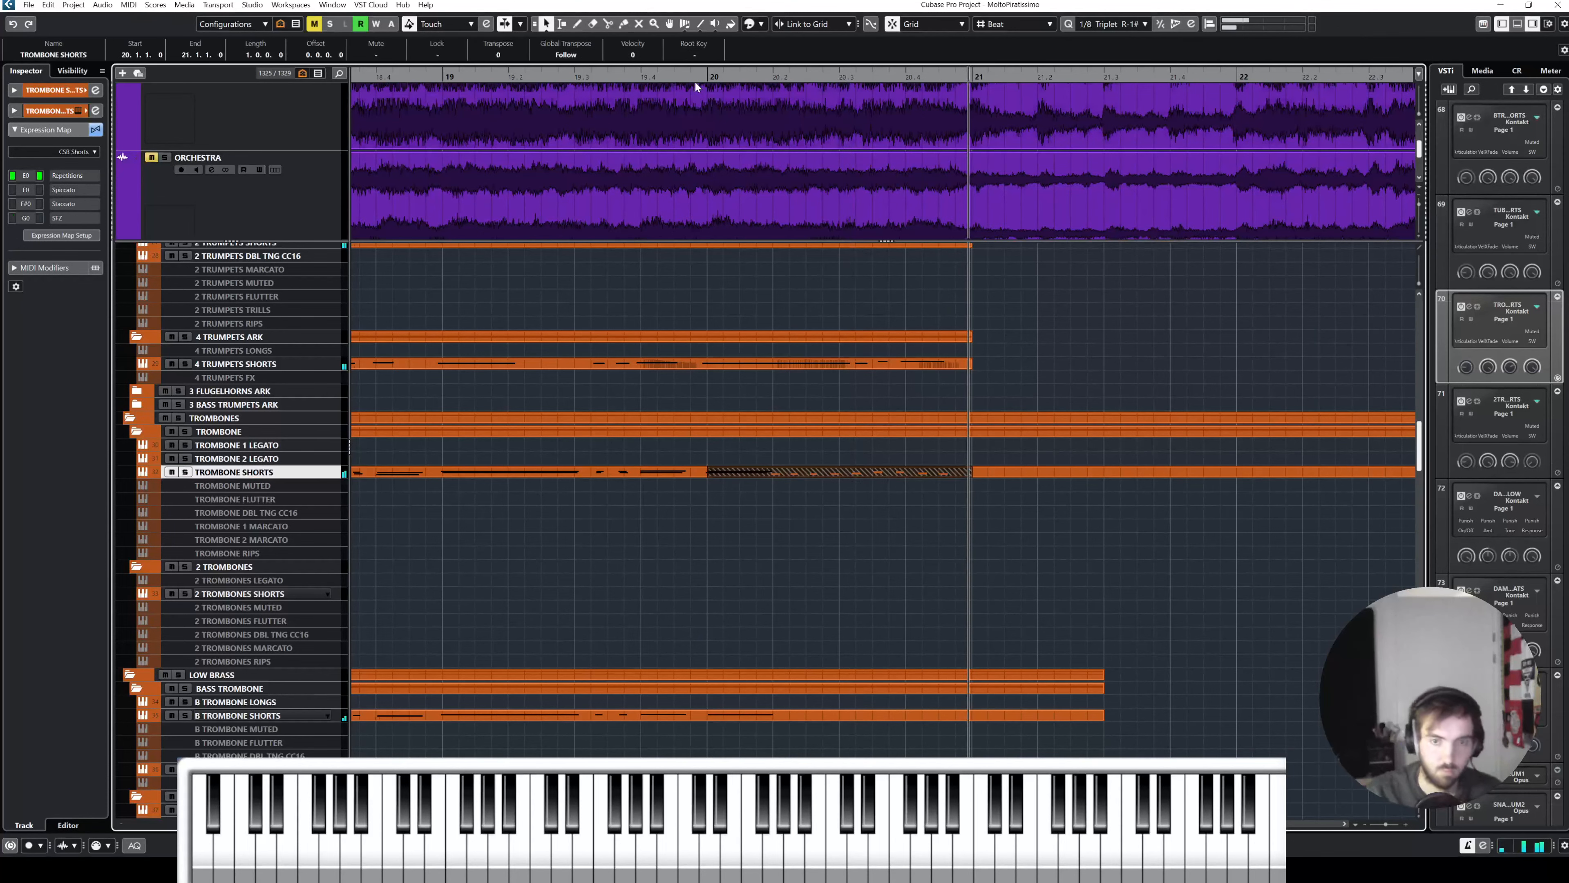
Step: Set the articulation of all newly recorded trombone notes in bar 20 to Rep and play them back
double_click(857, 473)
drag(799, 668, 162, 399)
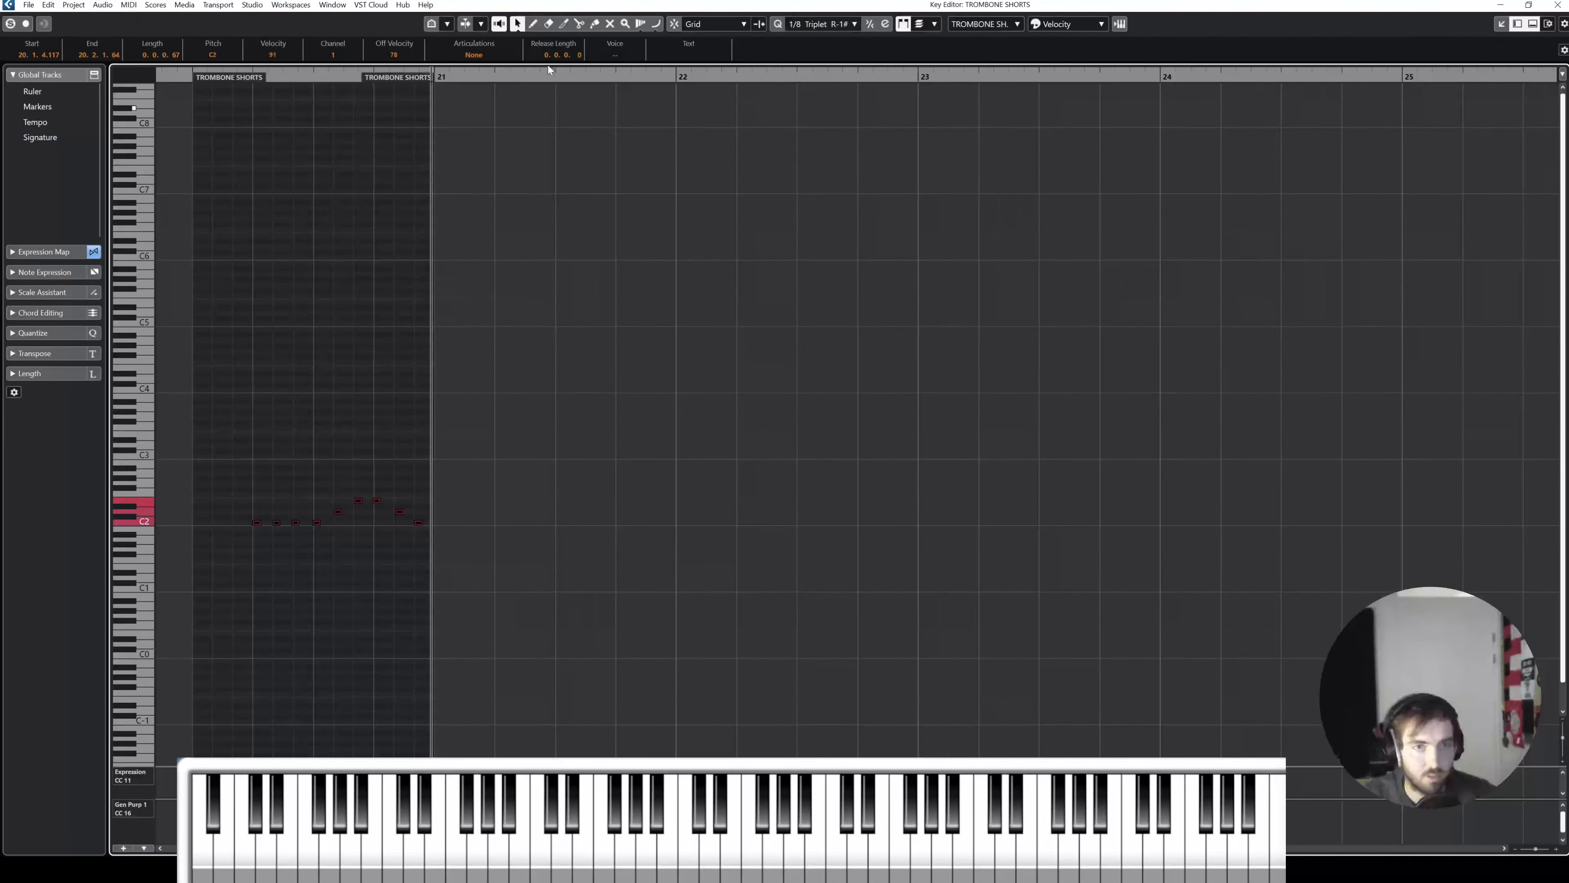
click(481, 68)
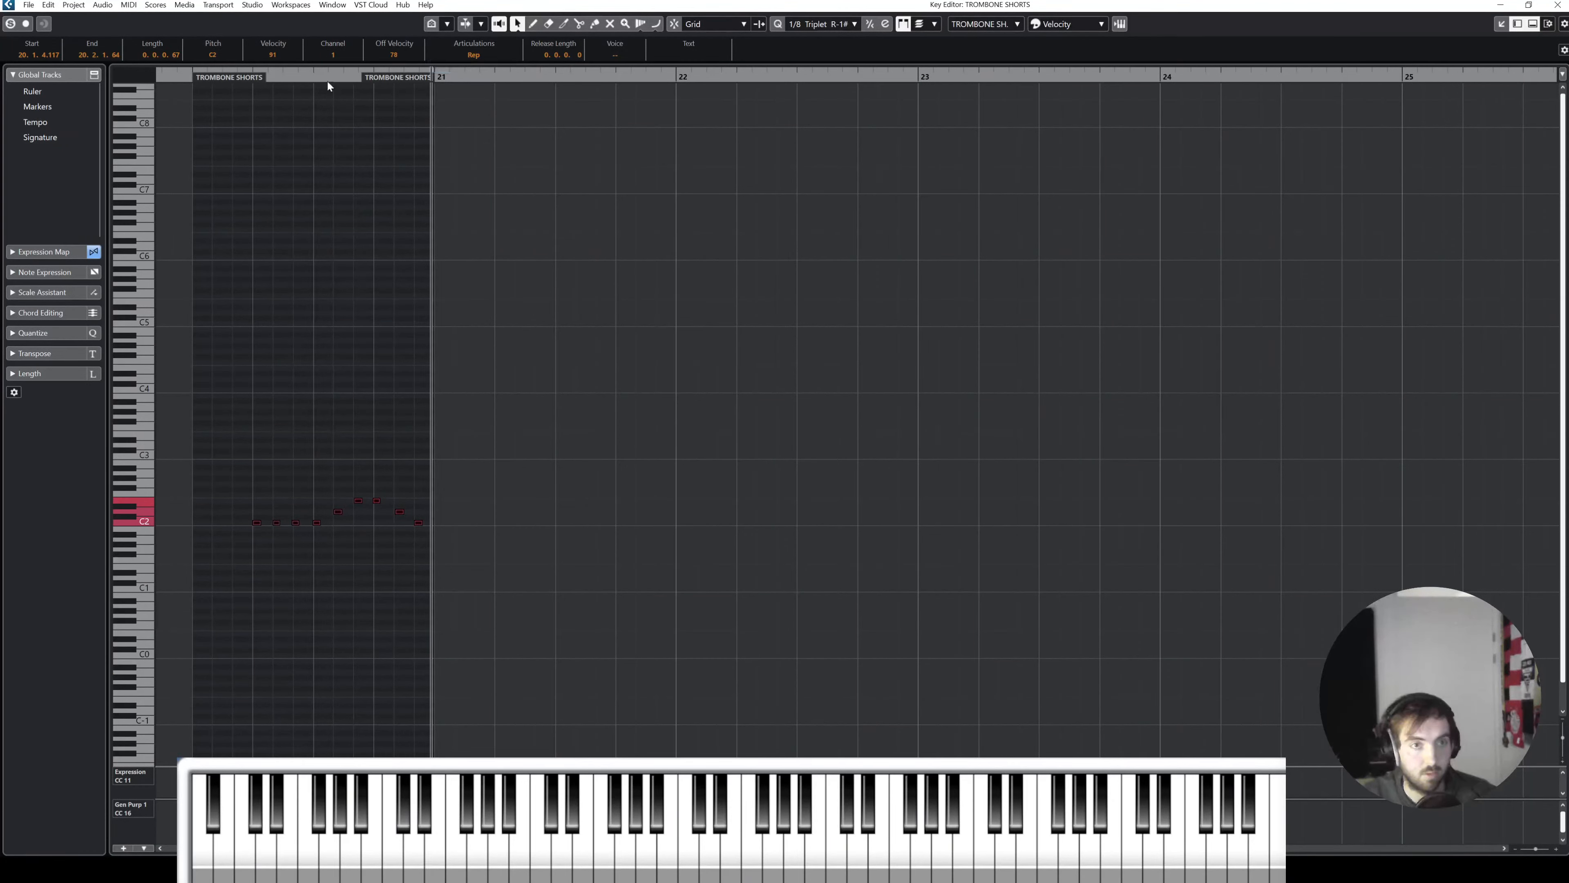
key(space)
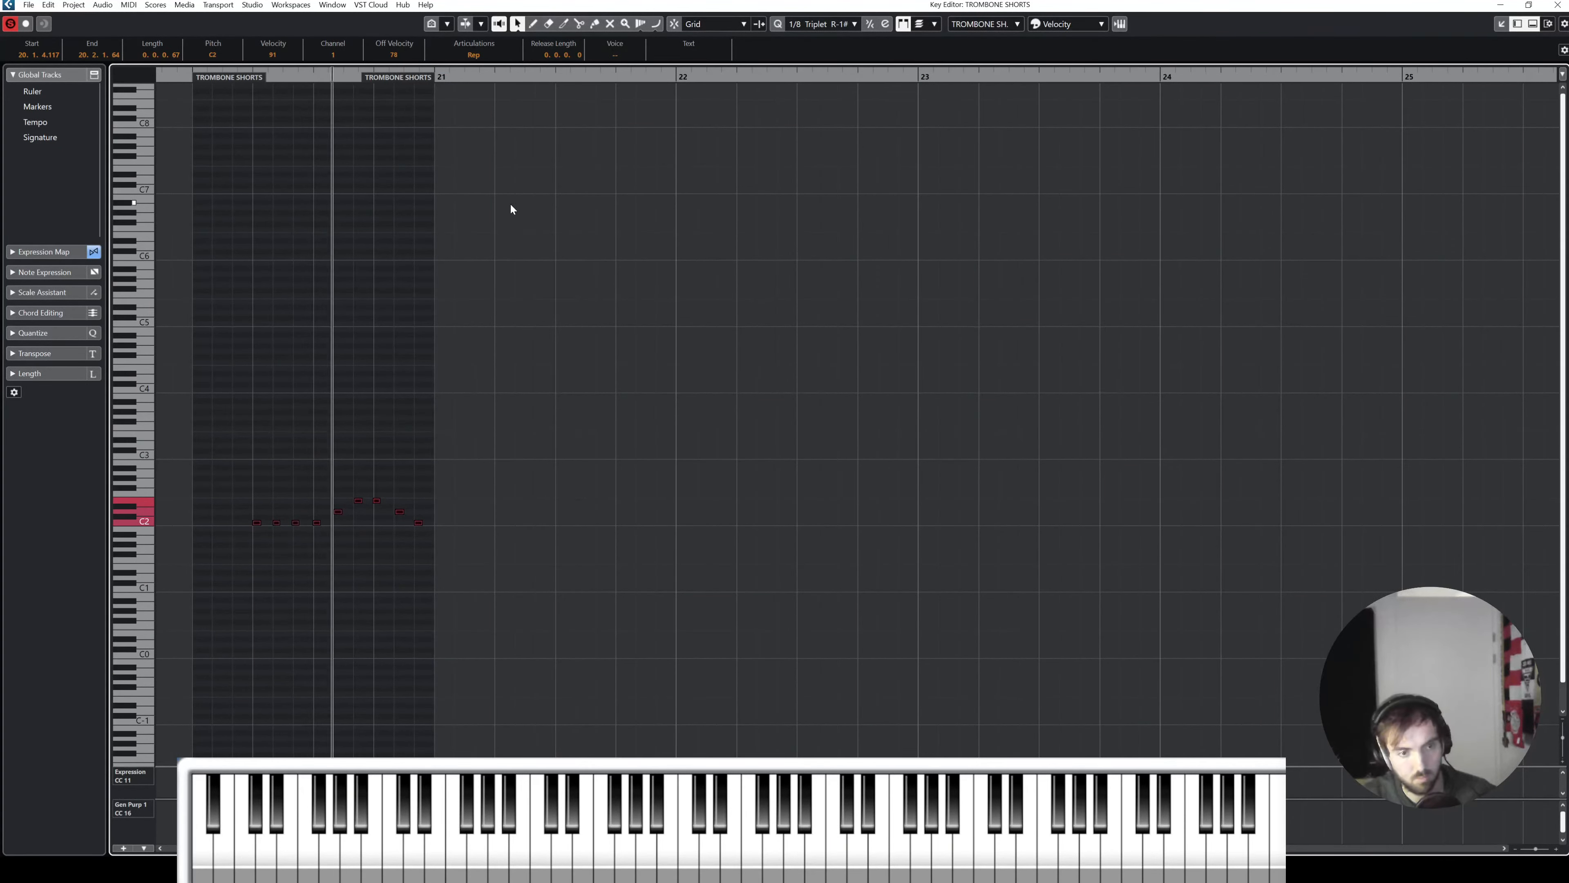
click(1556, 5)
Step: Close the note editor and glue the overlapping TROMBONE SHORTS parts in bar 20 together into the track's continuous part
right_click(935, 315)
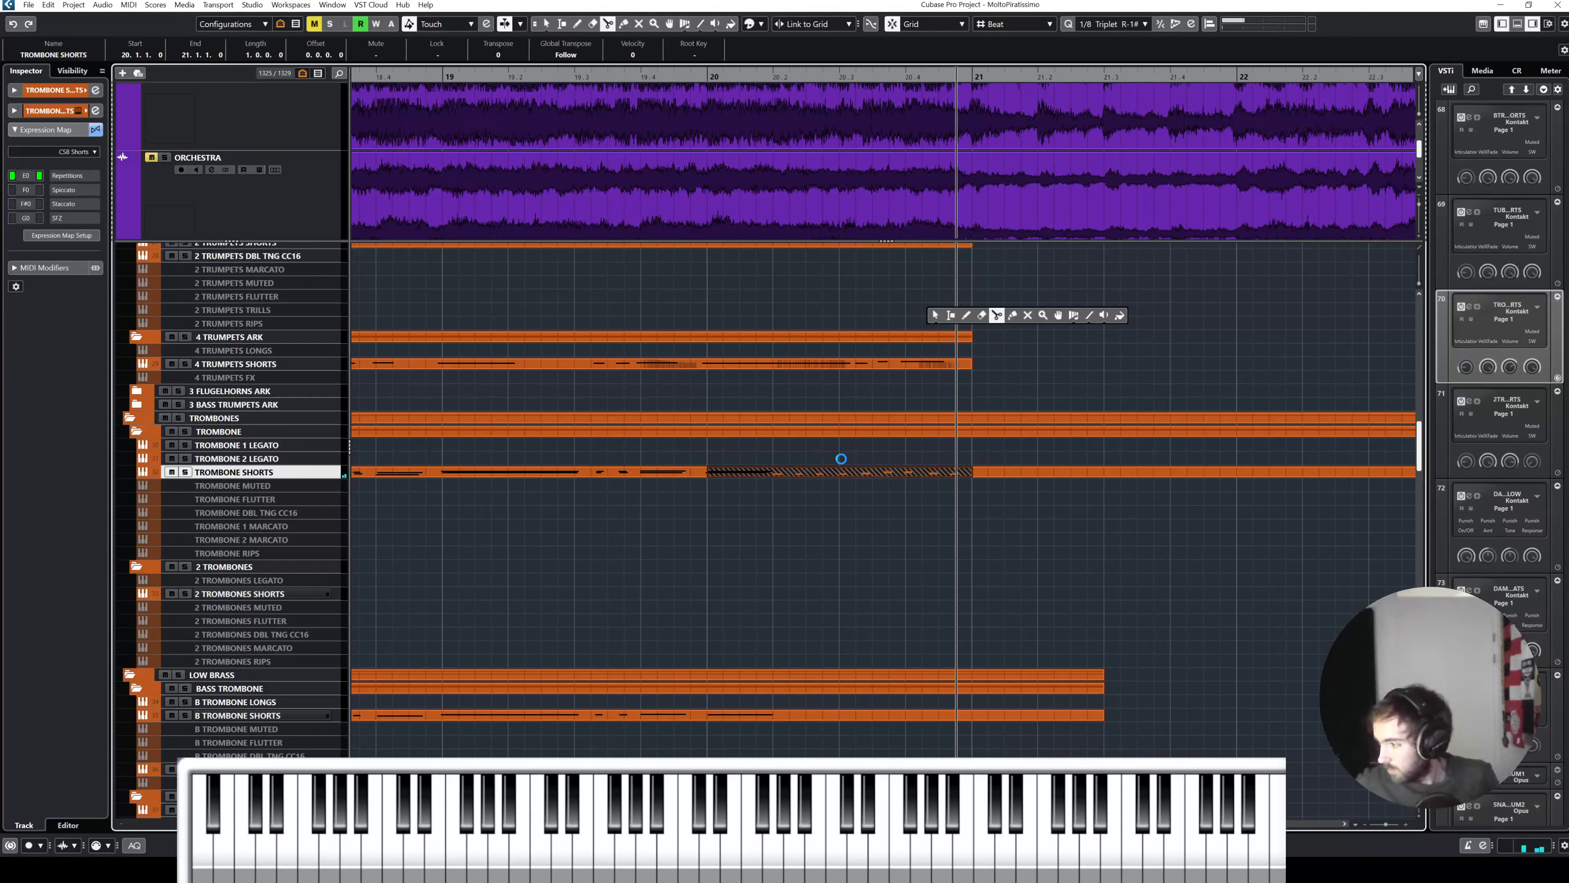
key(4)
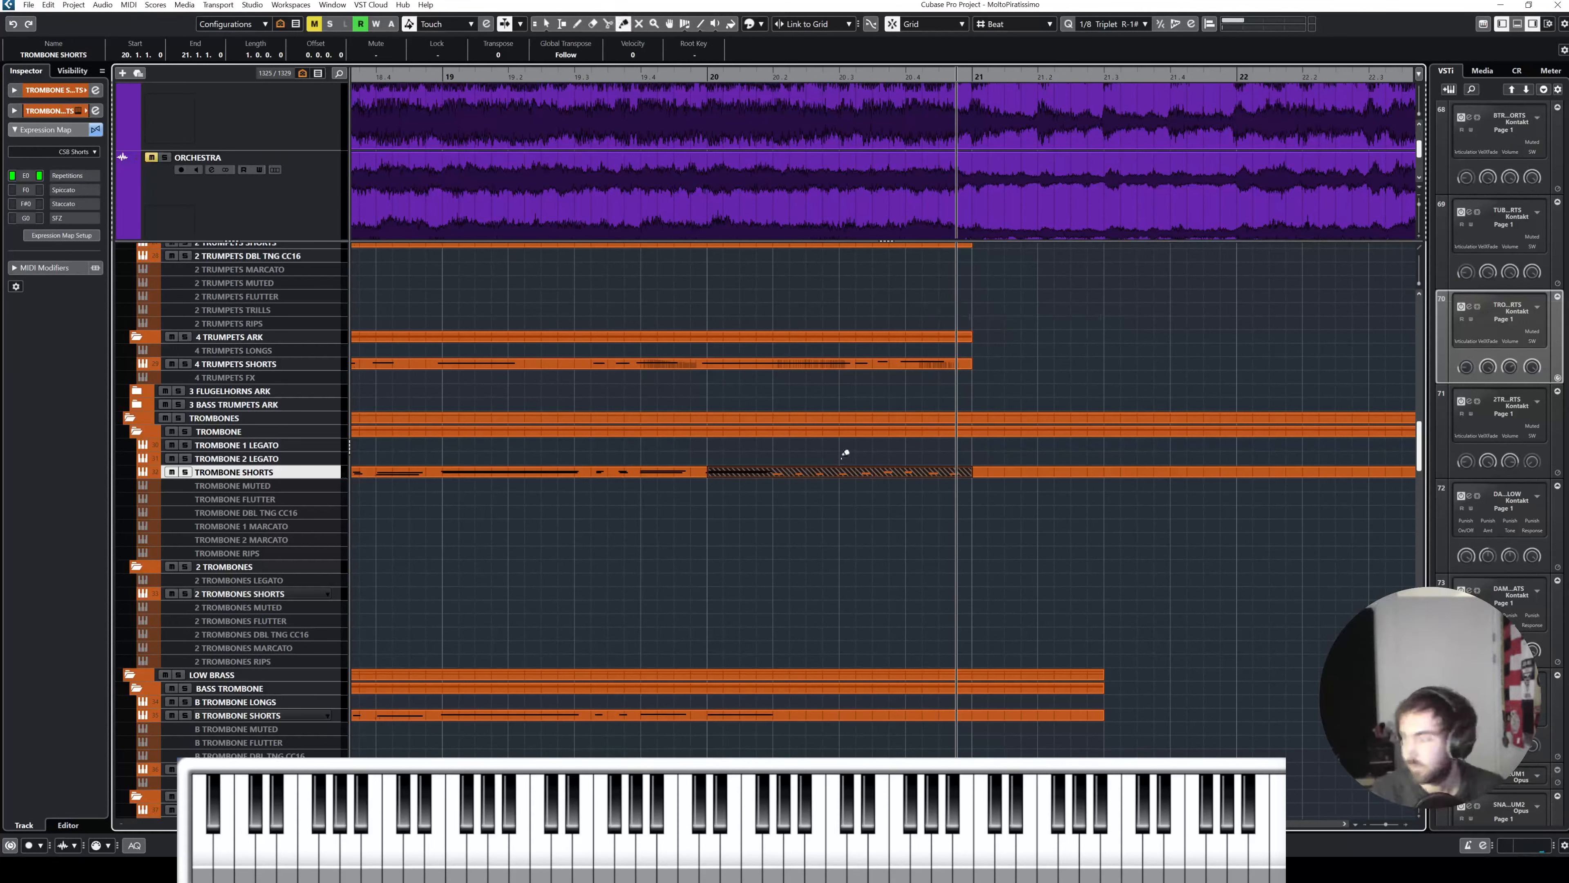
right_click(844, 462)
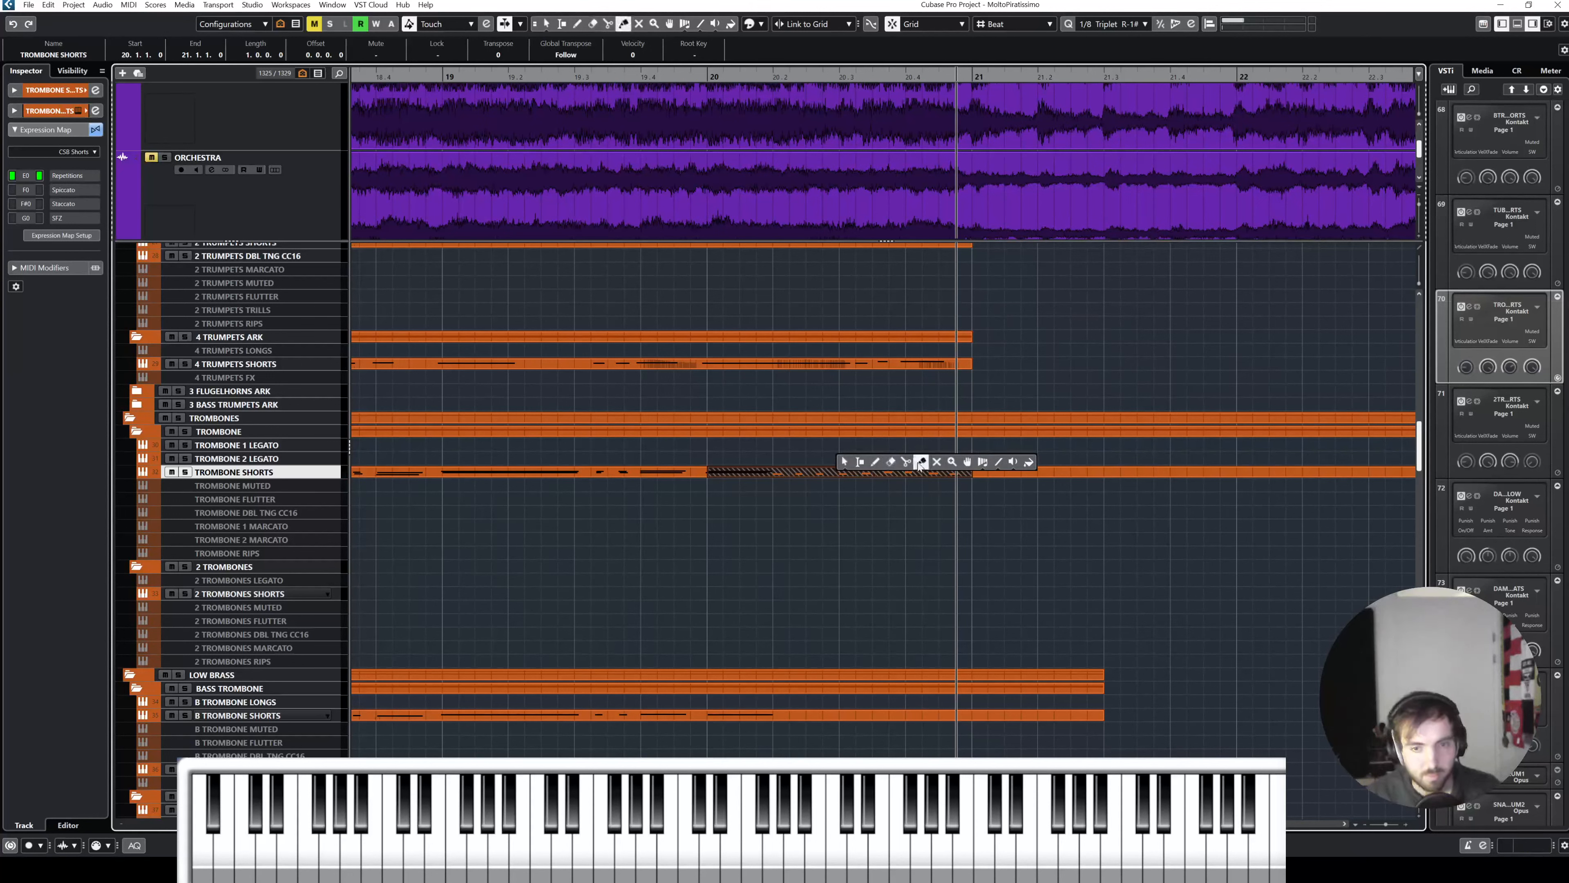
click(919, 464)
click(865, 471)
right_click(844, 463)
click(843, 463)
click(922, 463)
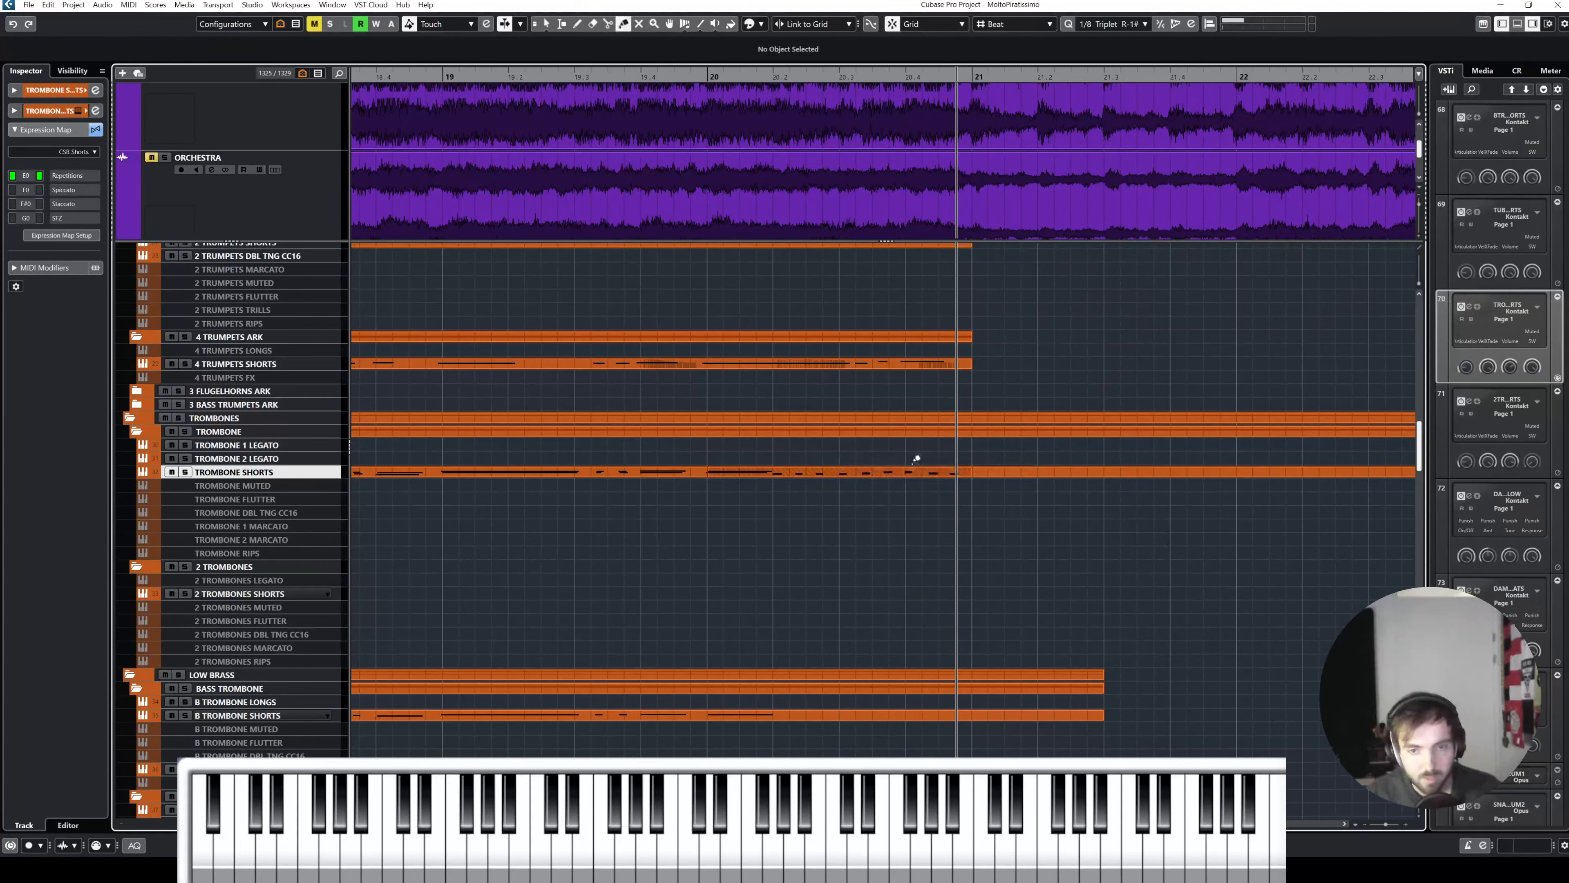
click(866, 468)
key(1)
Step: Play back the brass passage from late in bar 19 through the end of bar 20
drag(630, 75, 630, 81)
key(space)
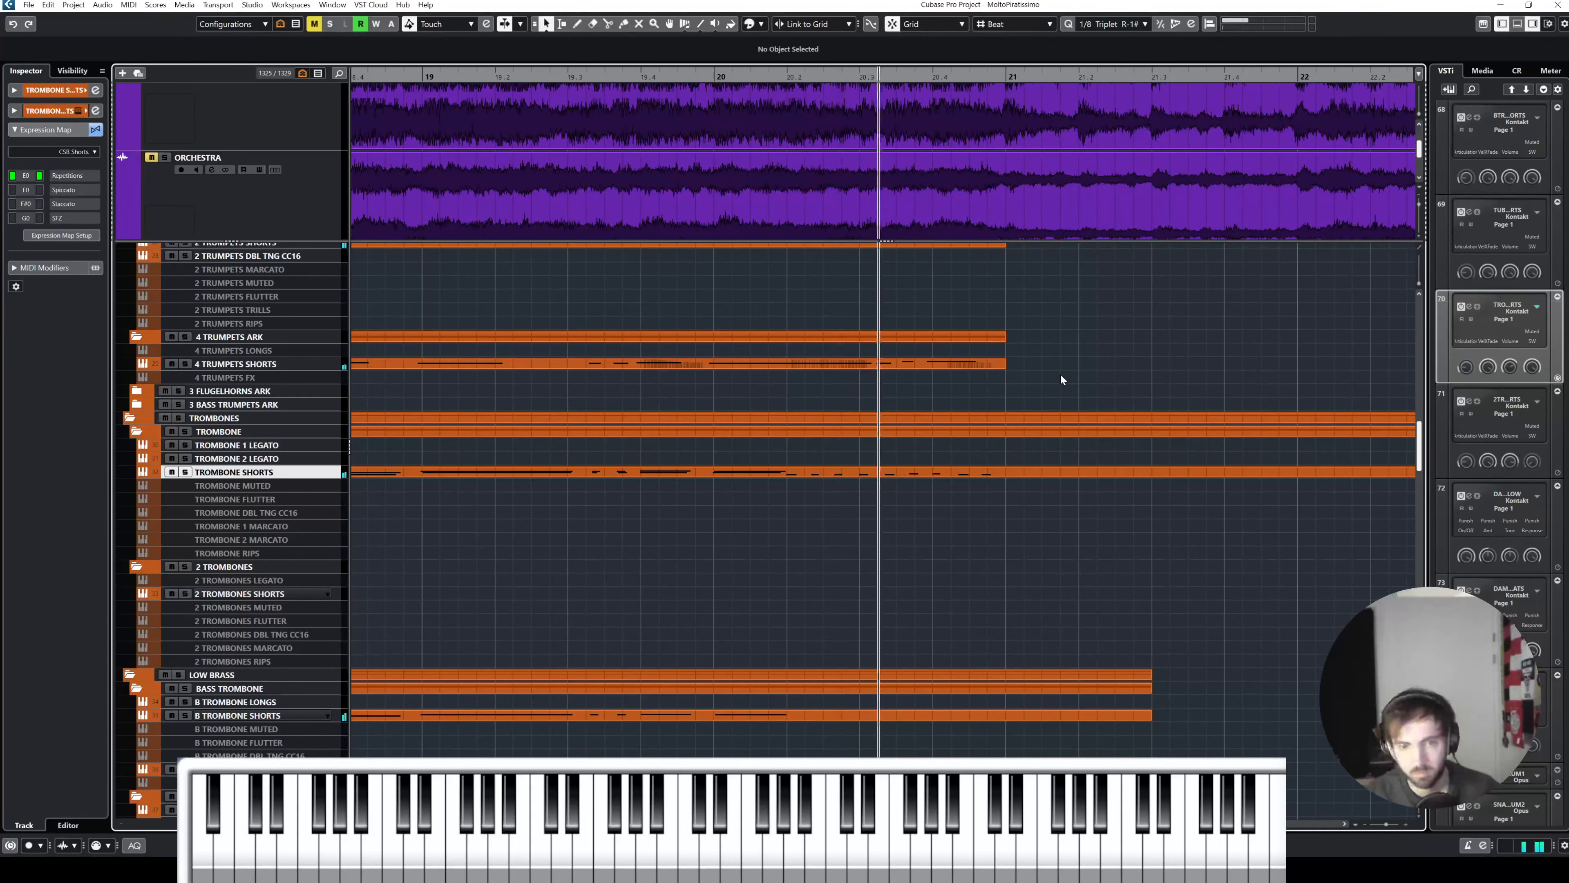
key(space)
Step: Play back the whole mockup from late in bar 15 while reviewing the tracks down to the choir section
scroll(1070, 365, up, 5)
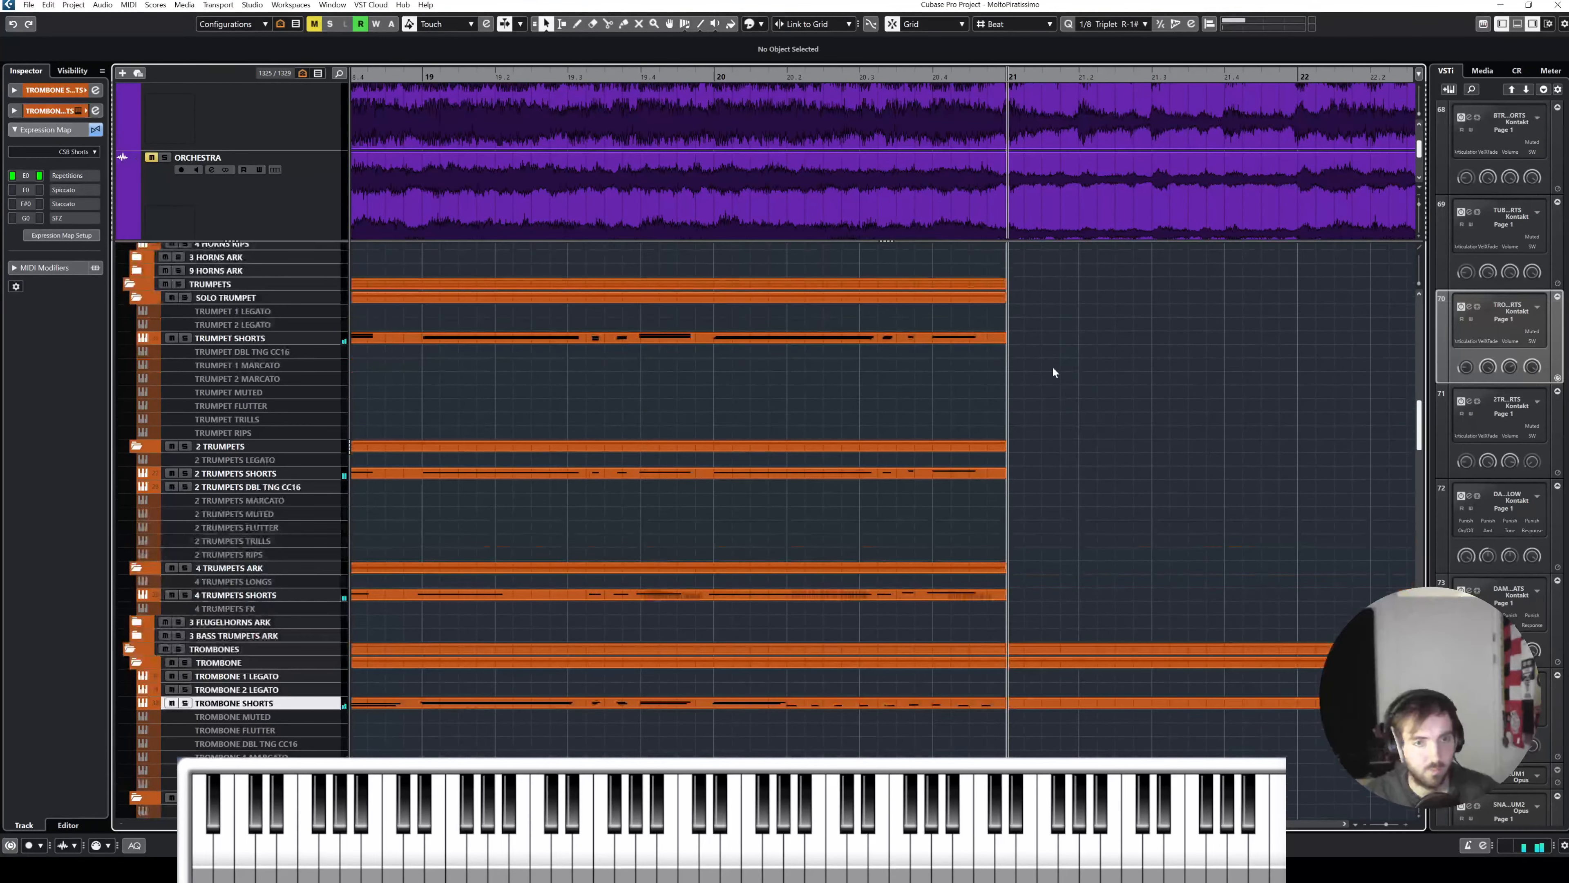
scroll(1044, 368, up, 10)
key(g)
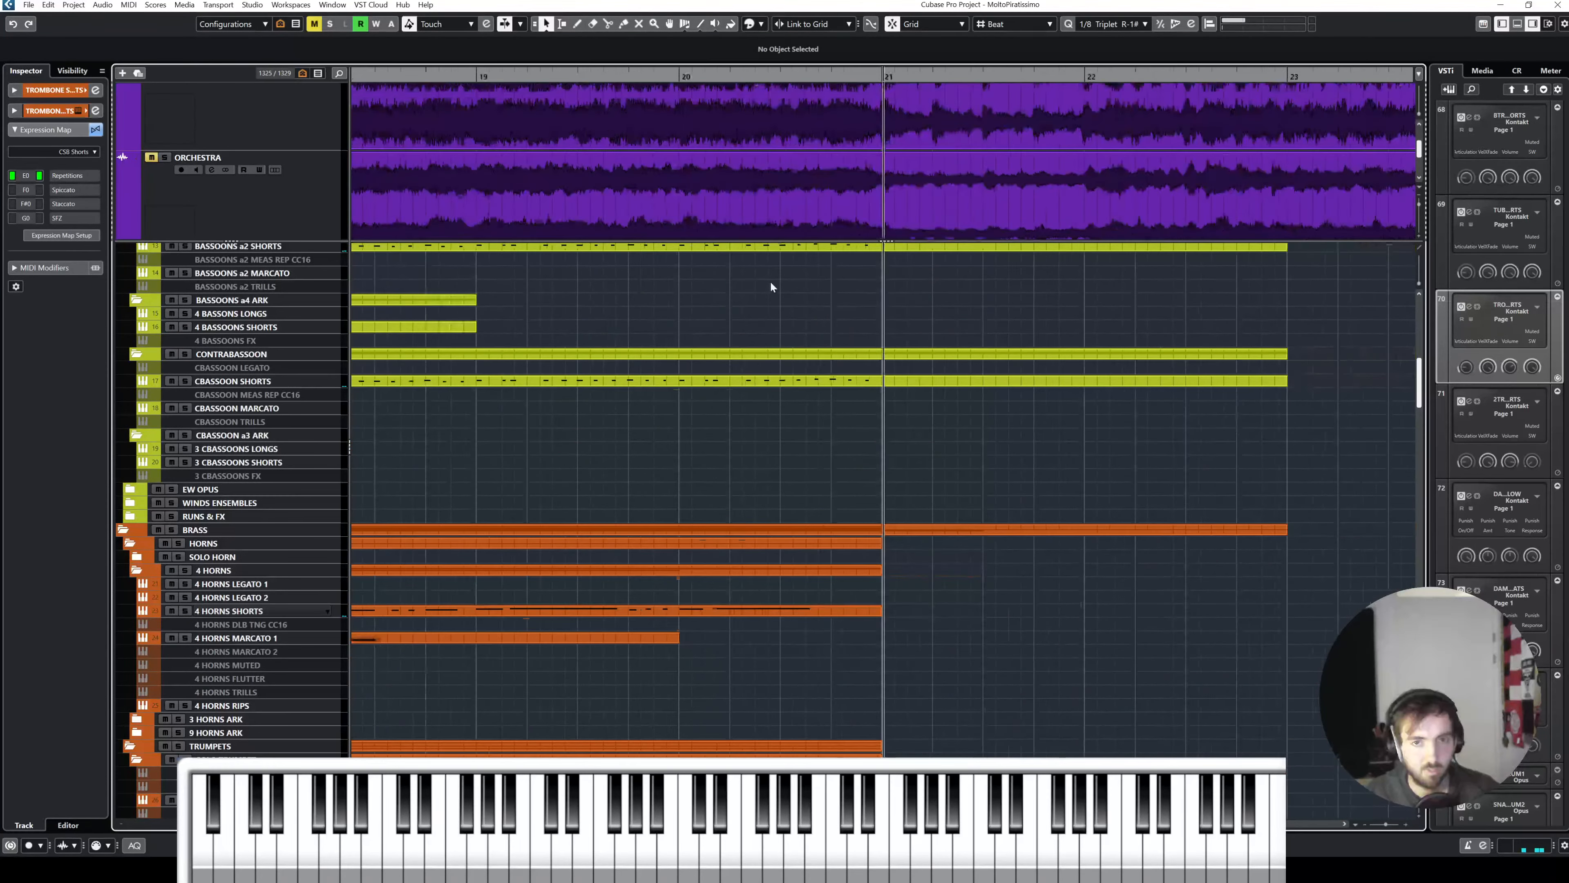
key(g)
key(g)
click(455, 77)
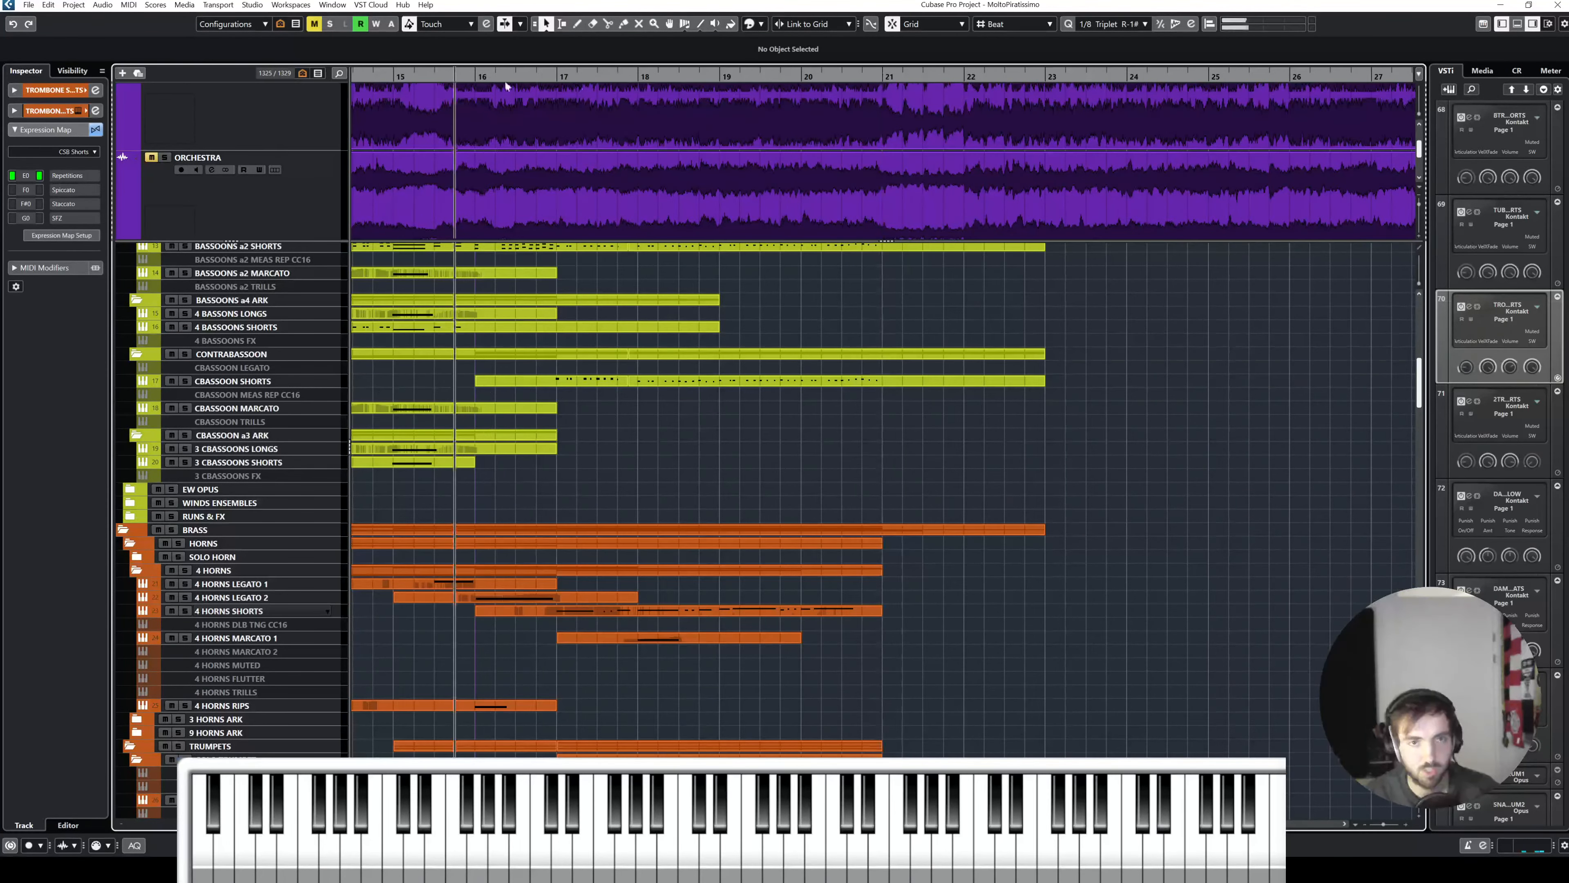
scroll(802, 457, up, 3)
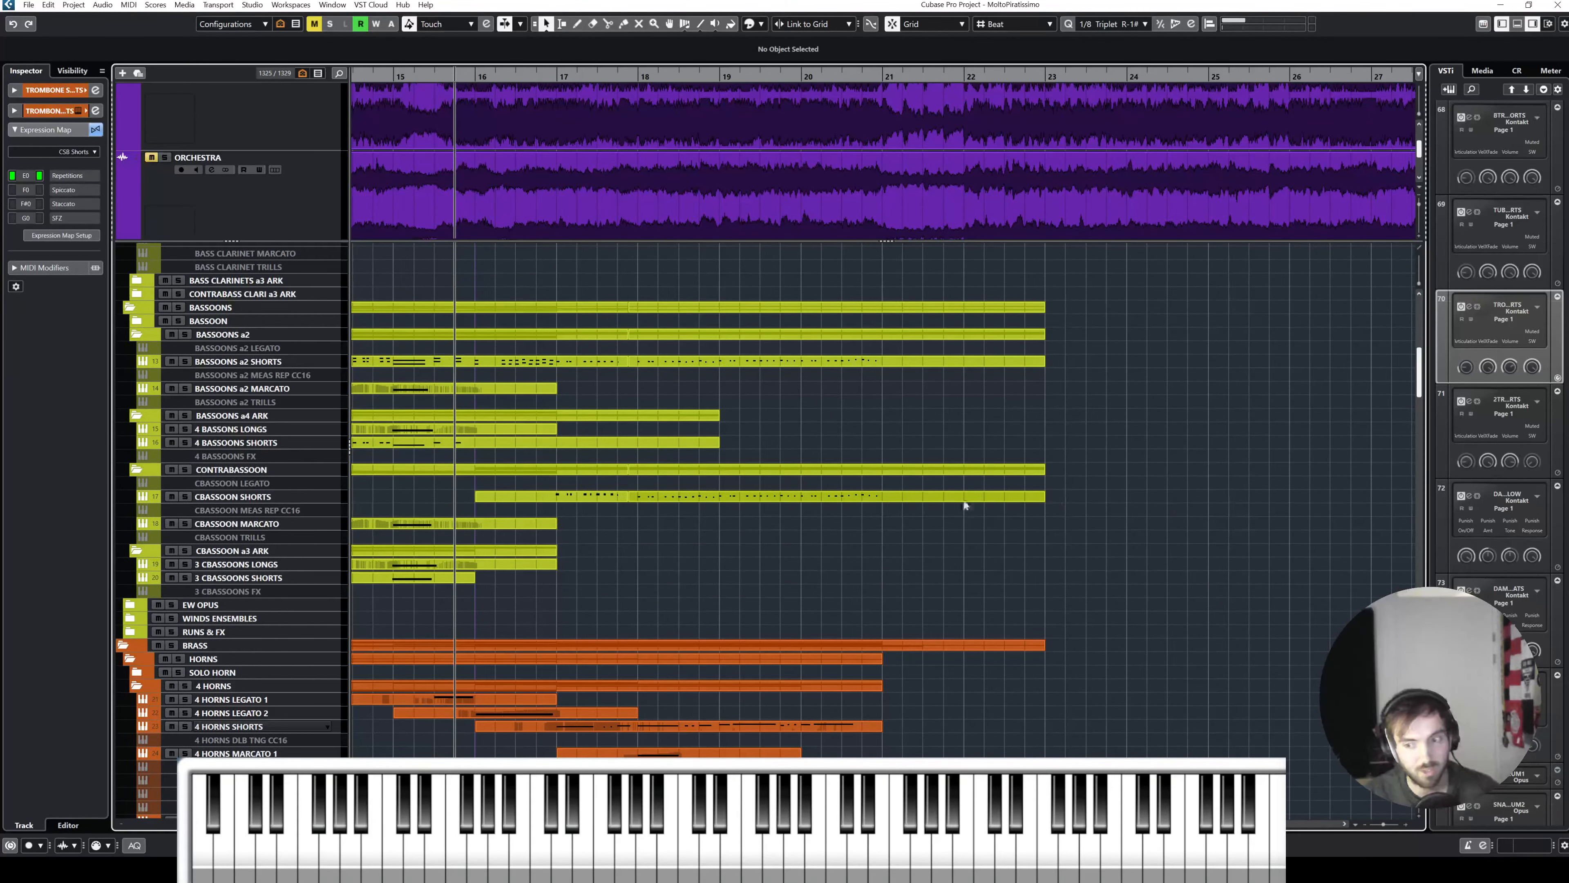
key(space)
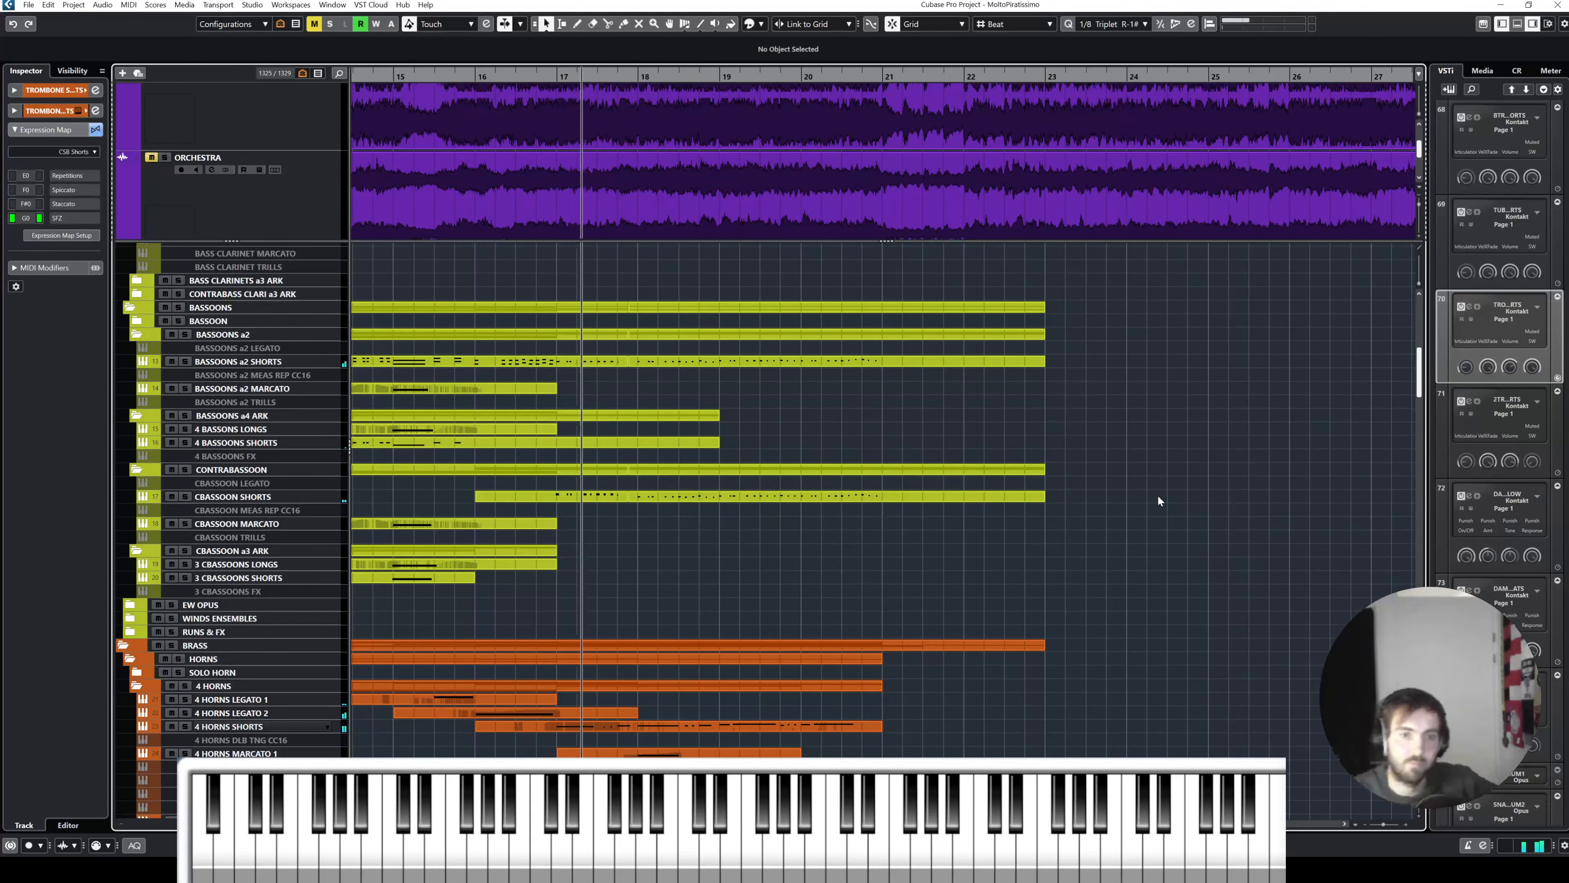
scroll(1157, 495, down, 10)
scroll(1056, 446, down, 15)
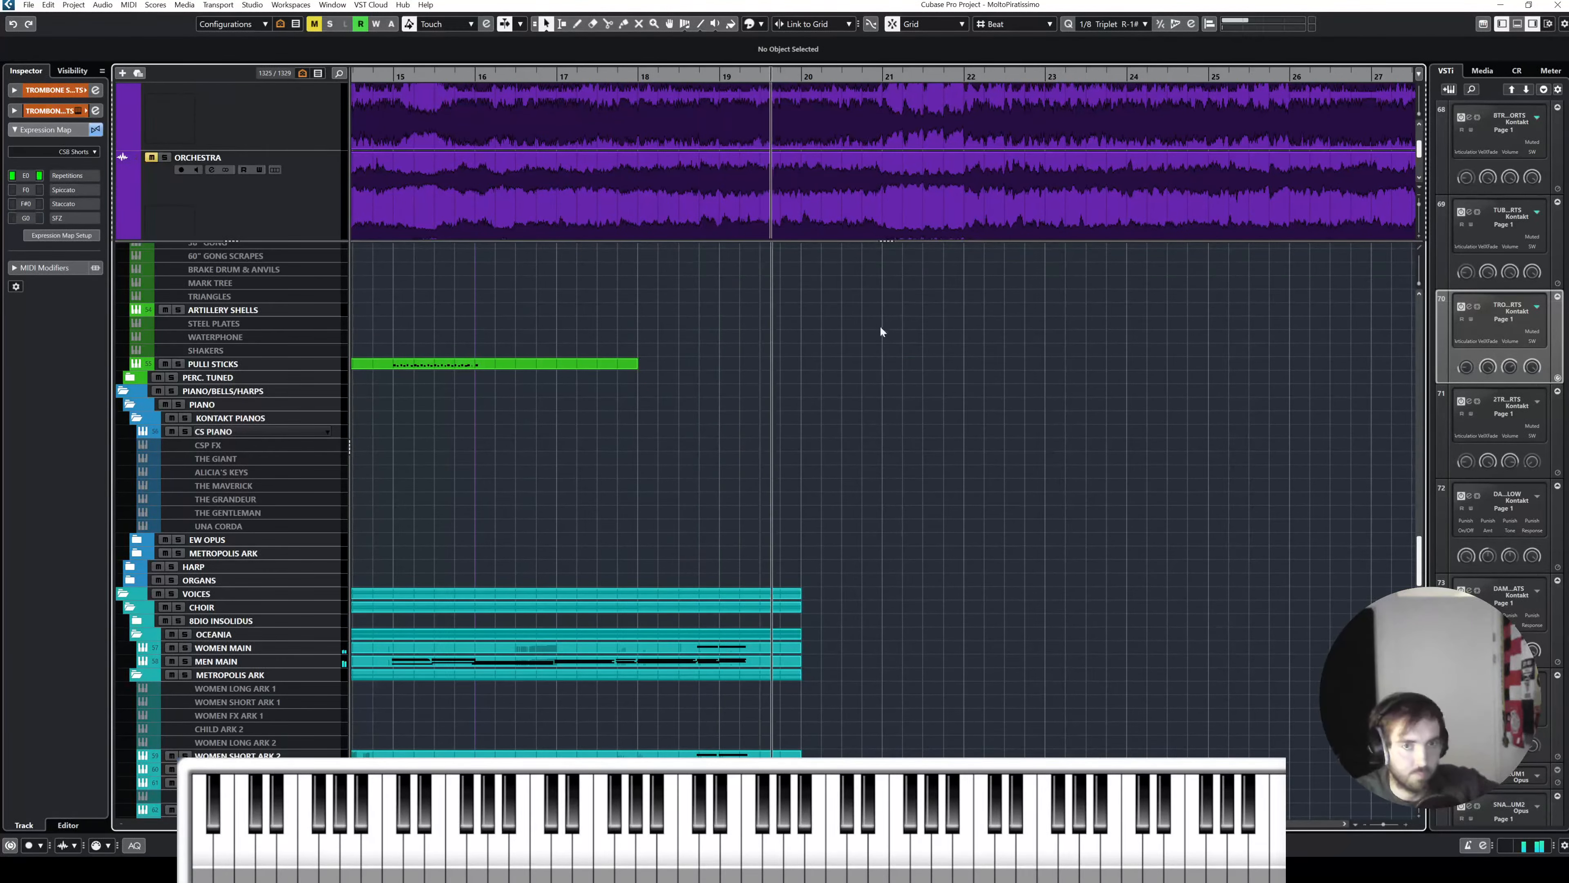
Step: Enlarge the reference track area, solo the ORCHESTRA track and listen from the middle of bar 18
drag(889, 242, 888, 276)
click(303, 229)
key(s)
click(679, 75)
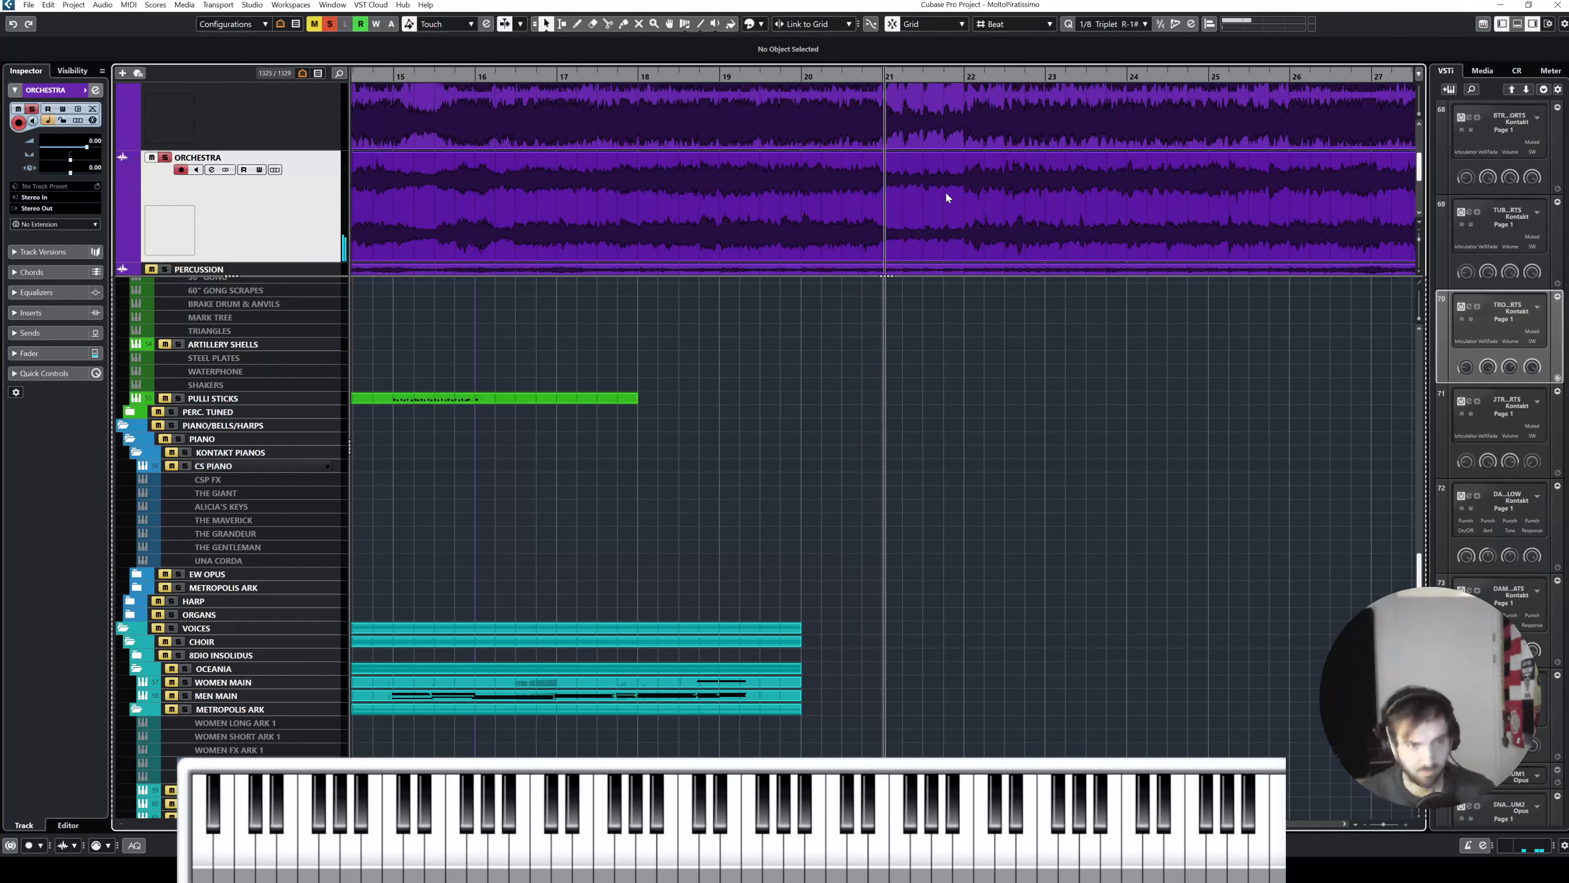
scroll(550, 189, down, 2)
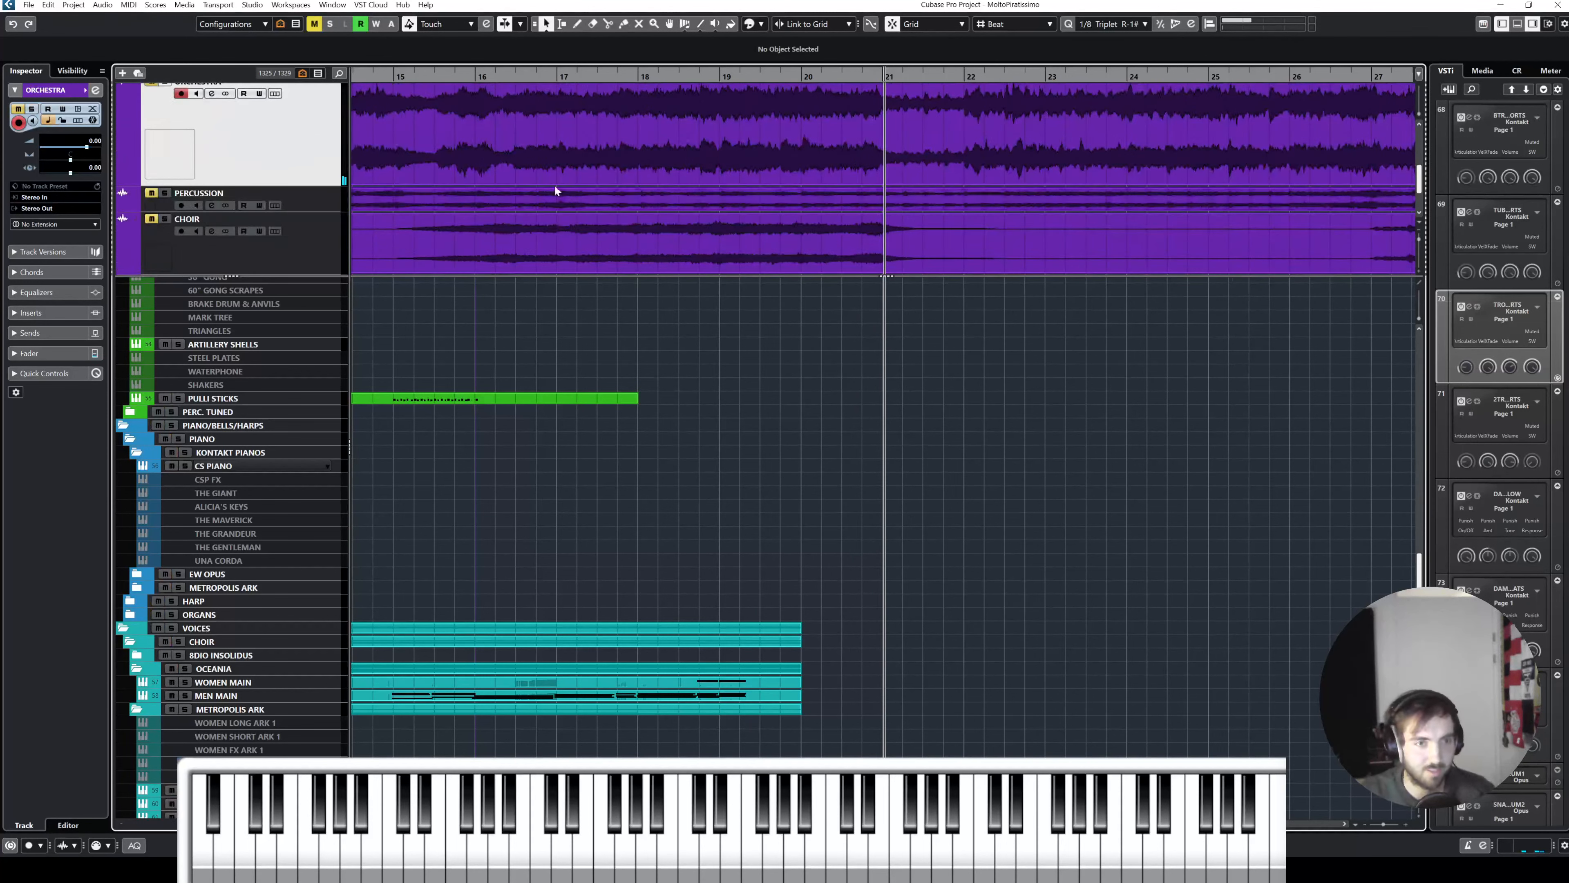
Step: Solo the CHOIR reference track and play it back from about the start of bar 18
click(329, 250)
key(s)
drag(663, 76, 620, 74)
key(space)
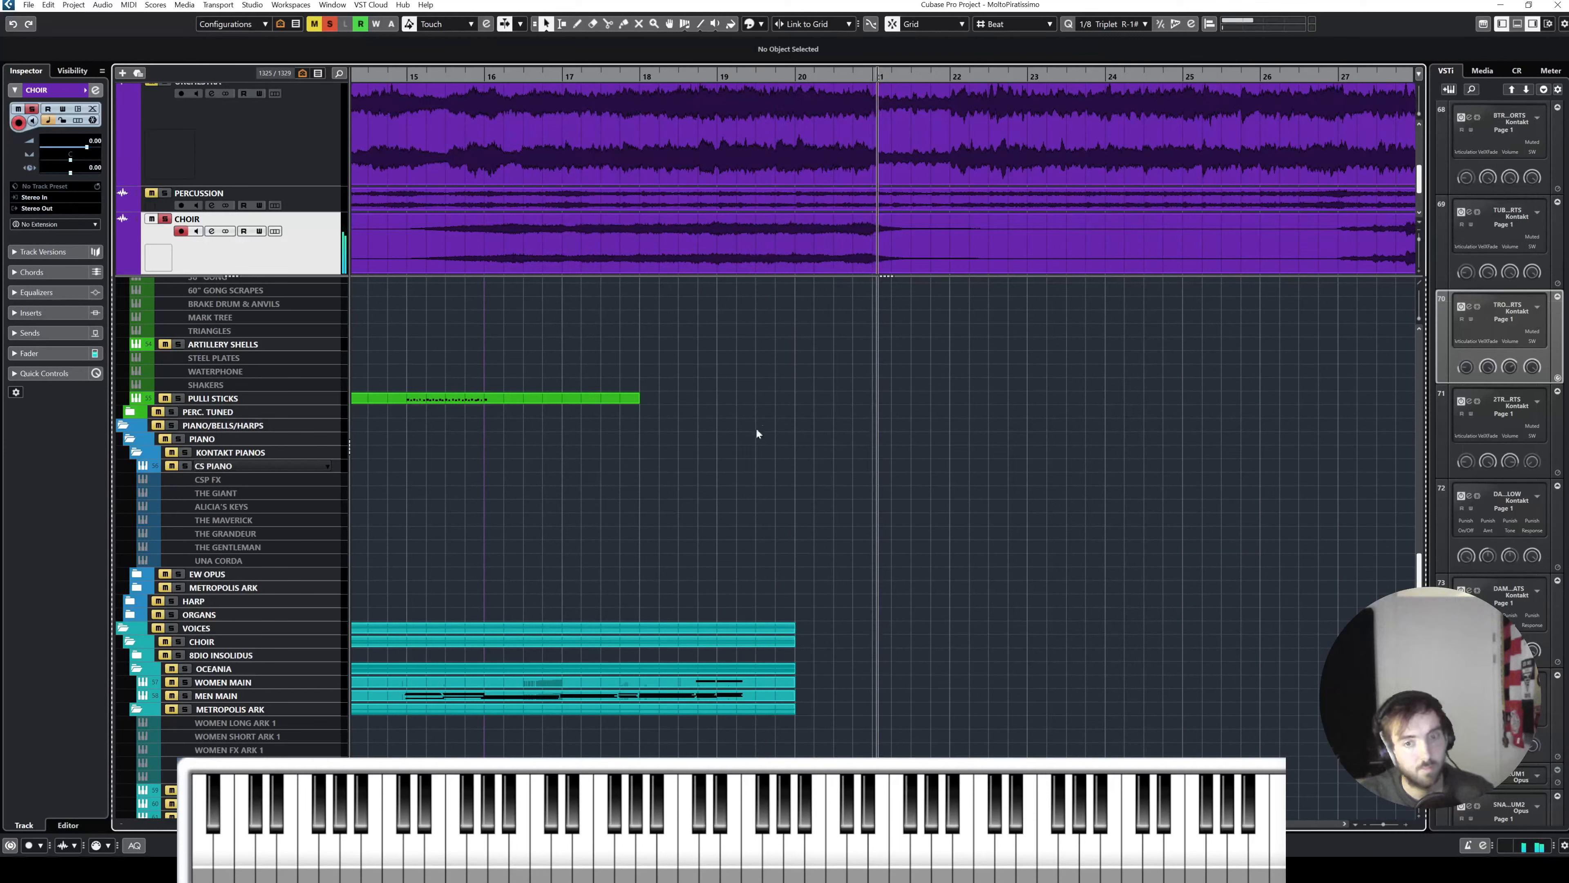
Step: Turn off the CHOIR track's solo and select the CS PIANO track
drag(805, 276, 797, 253)
click(164, 219)
click(293, 445)
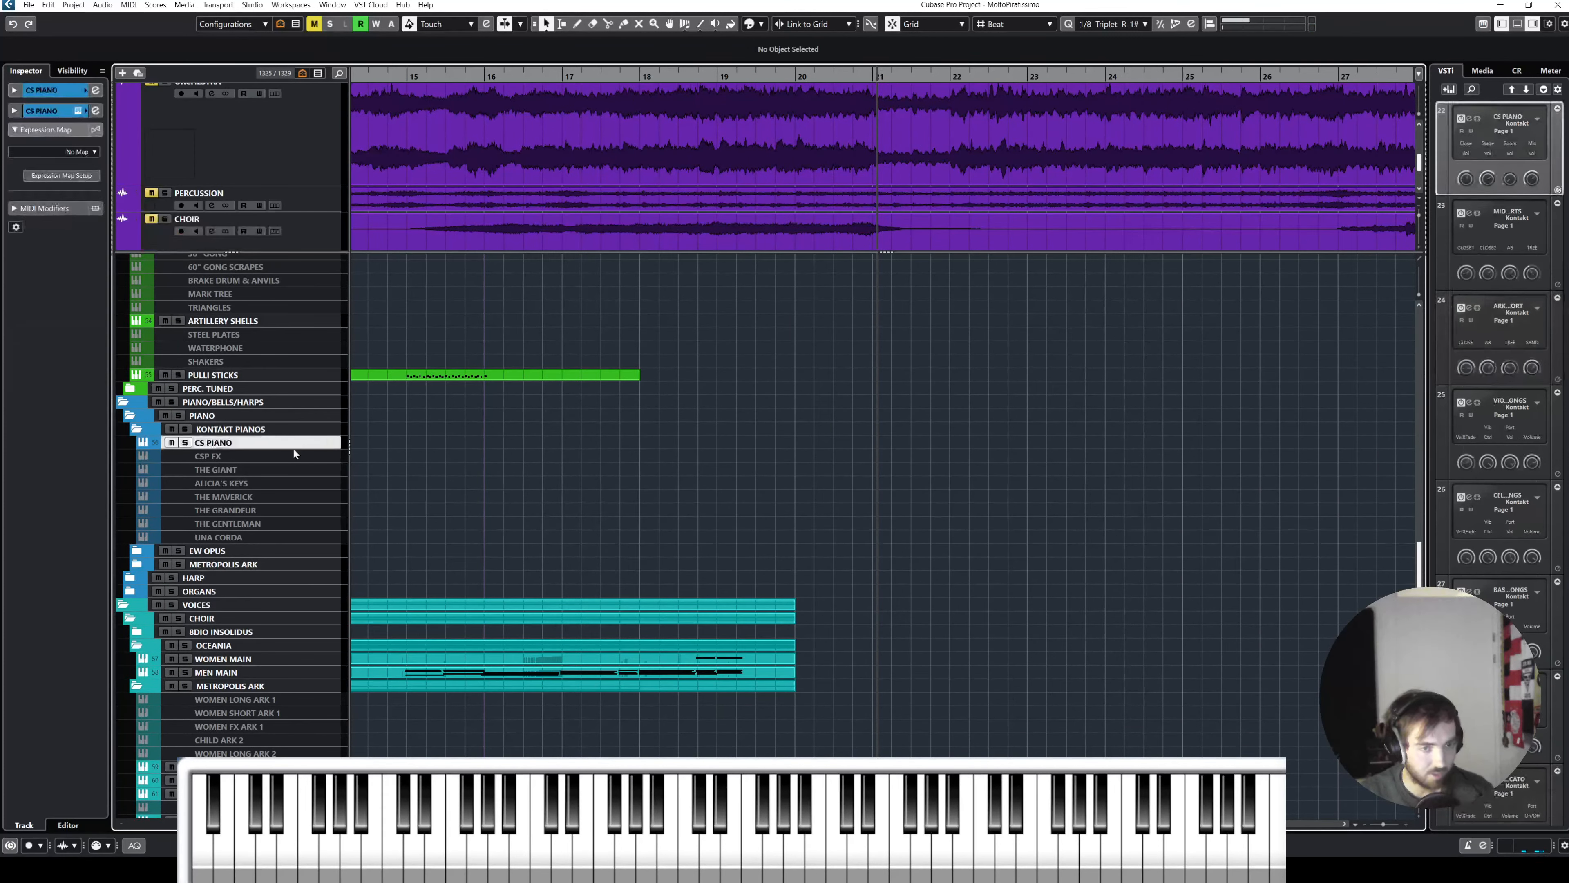
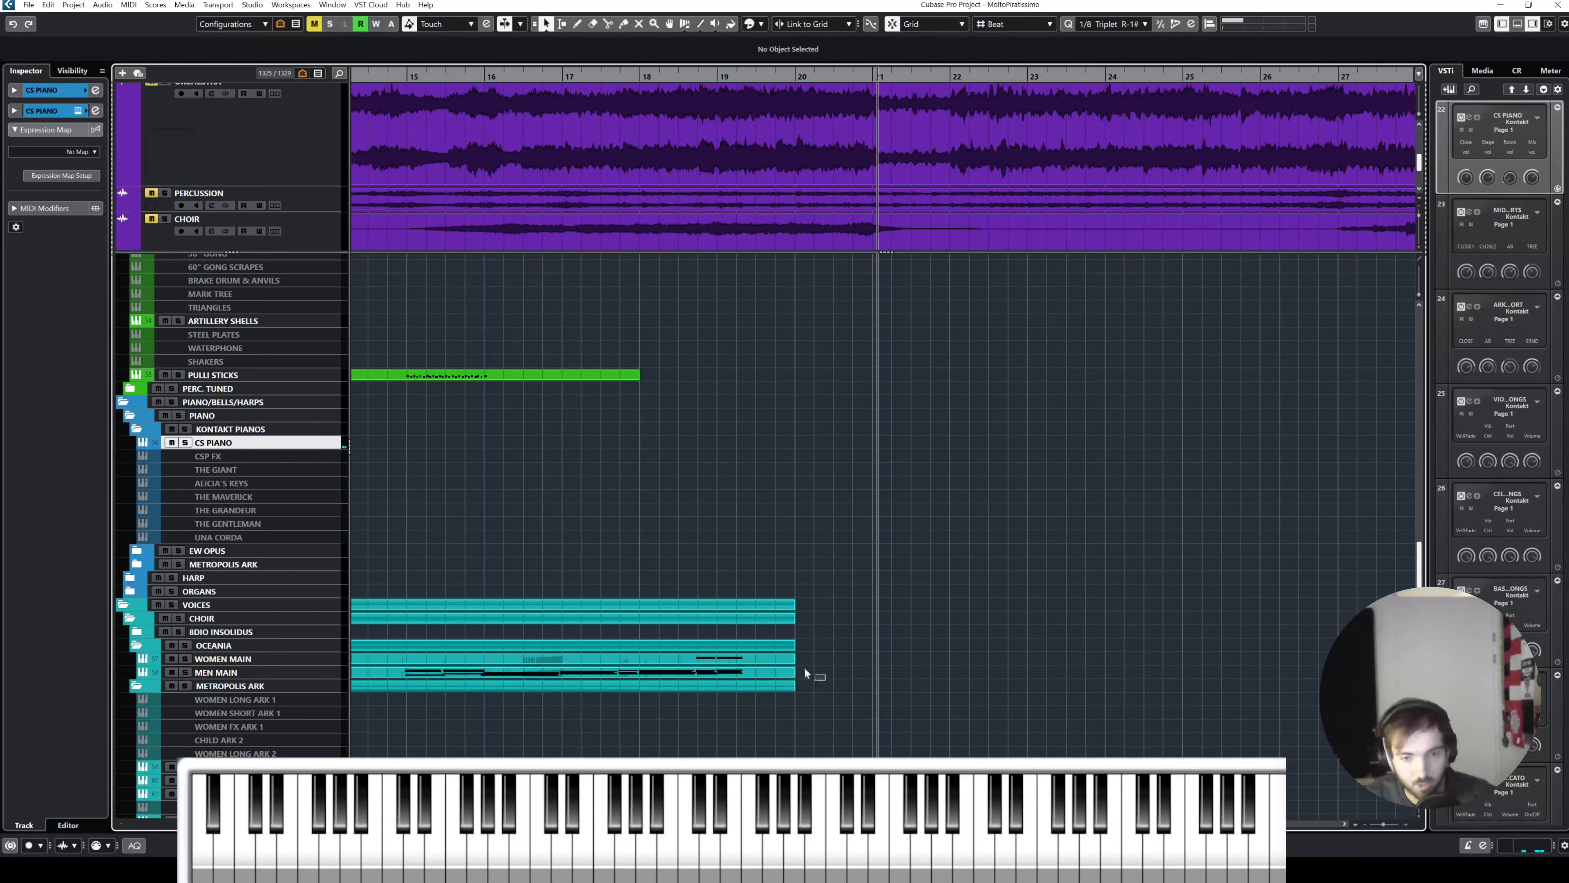
Step: Extend the choir parts to the start of bar 23 and open the MEN MAIN and ARK 2 BASSO SHORTS parts together for note editing
drag(794, 669, 1034, 656)
scroll(766, 673, down, 3)
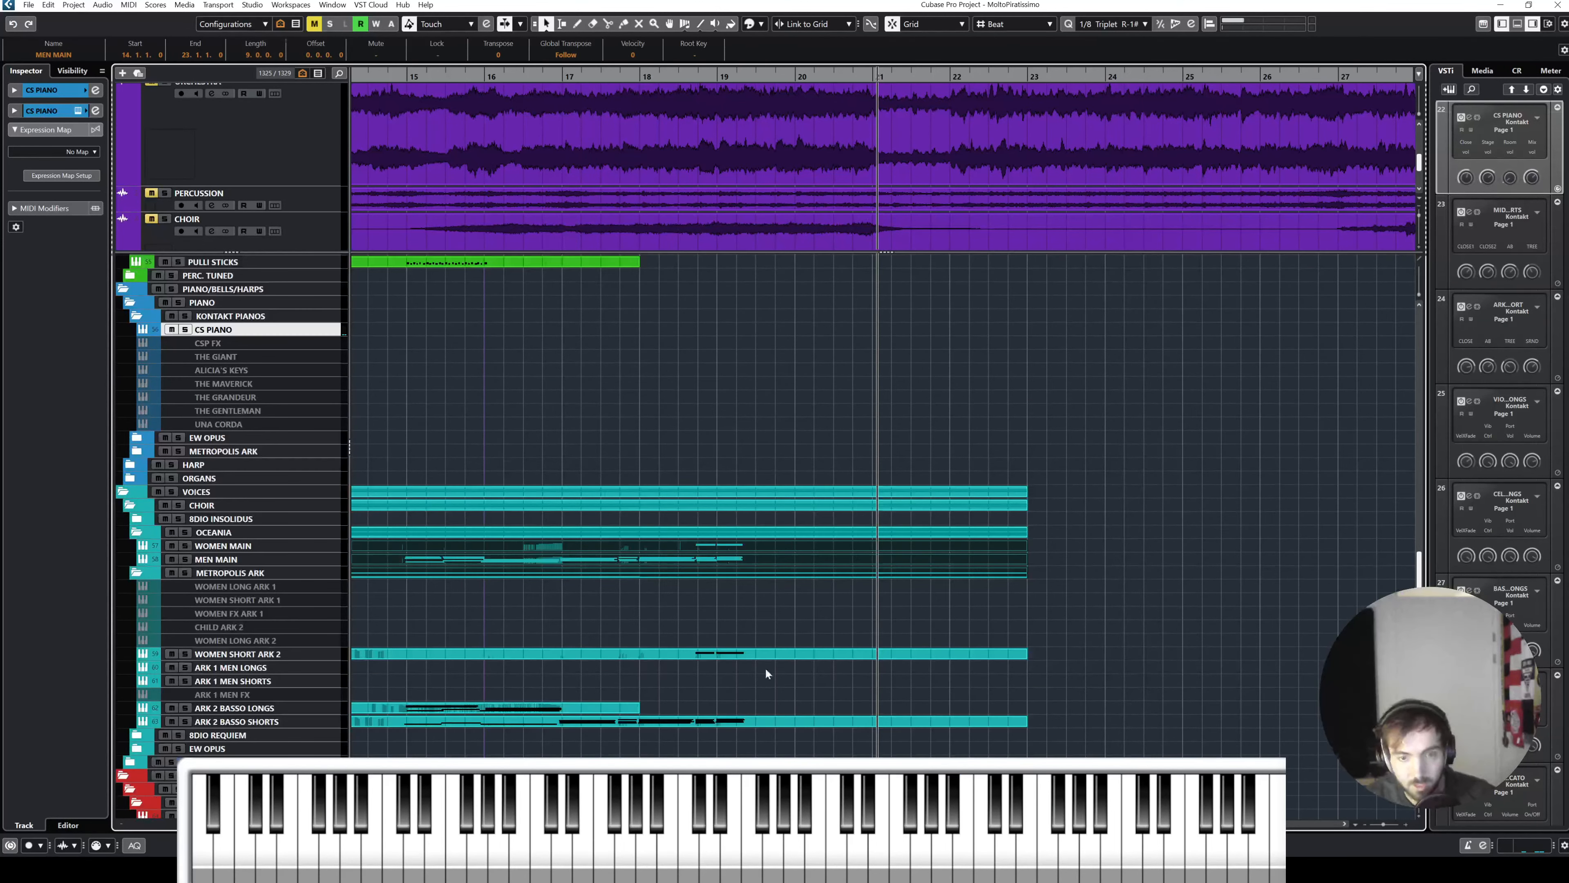
click(793, 720)
shift+click(789, 654)
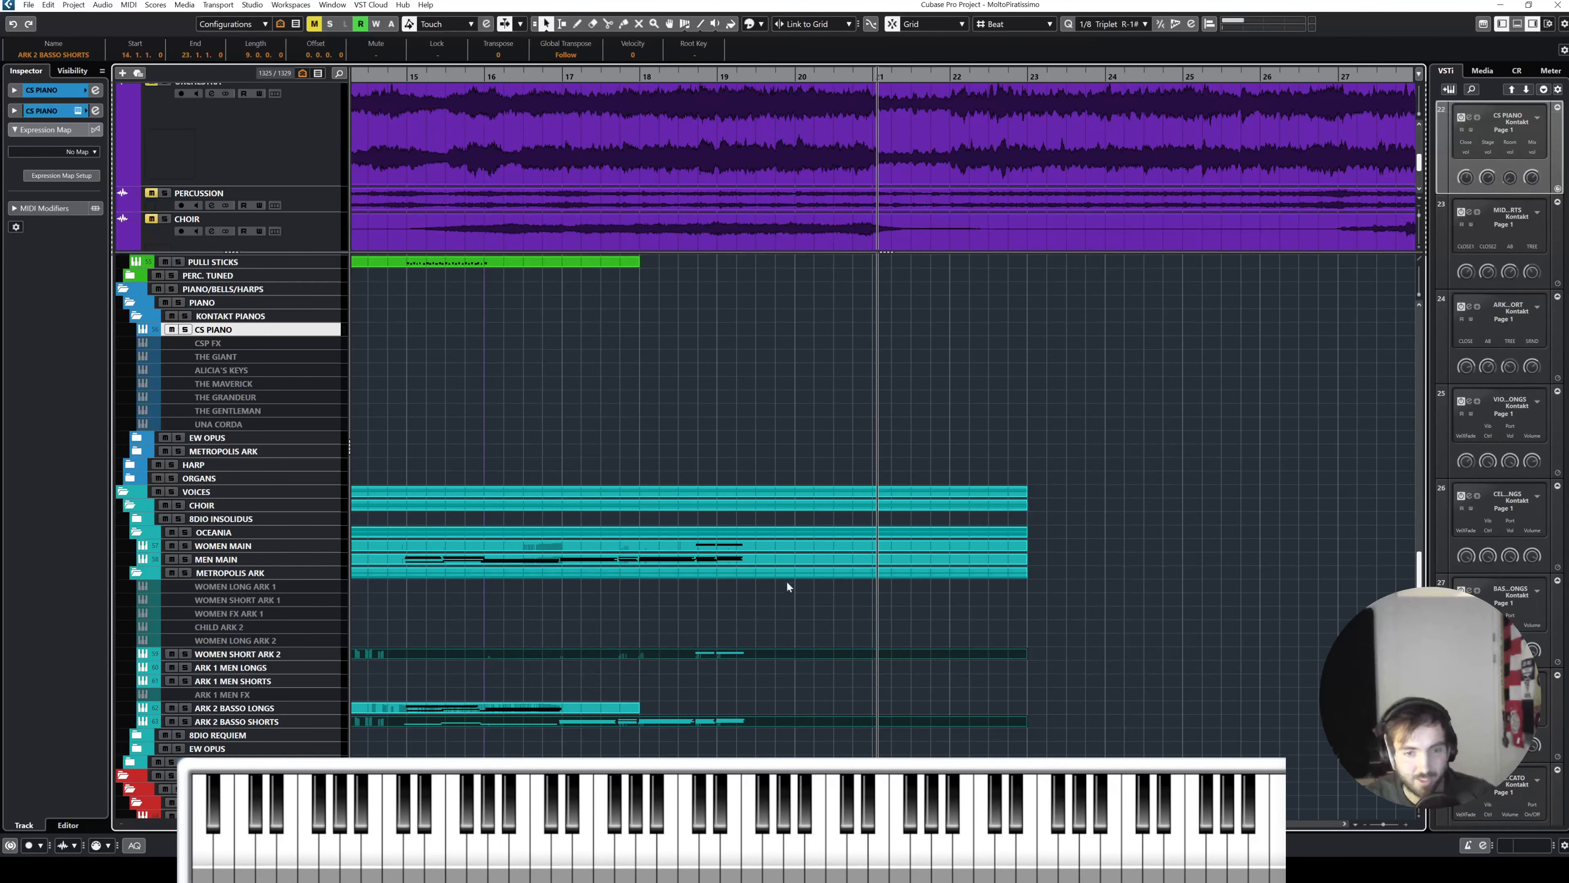
shift+click(780, 560)
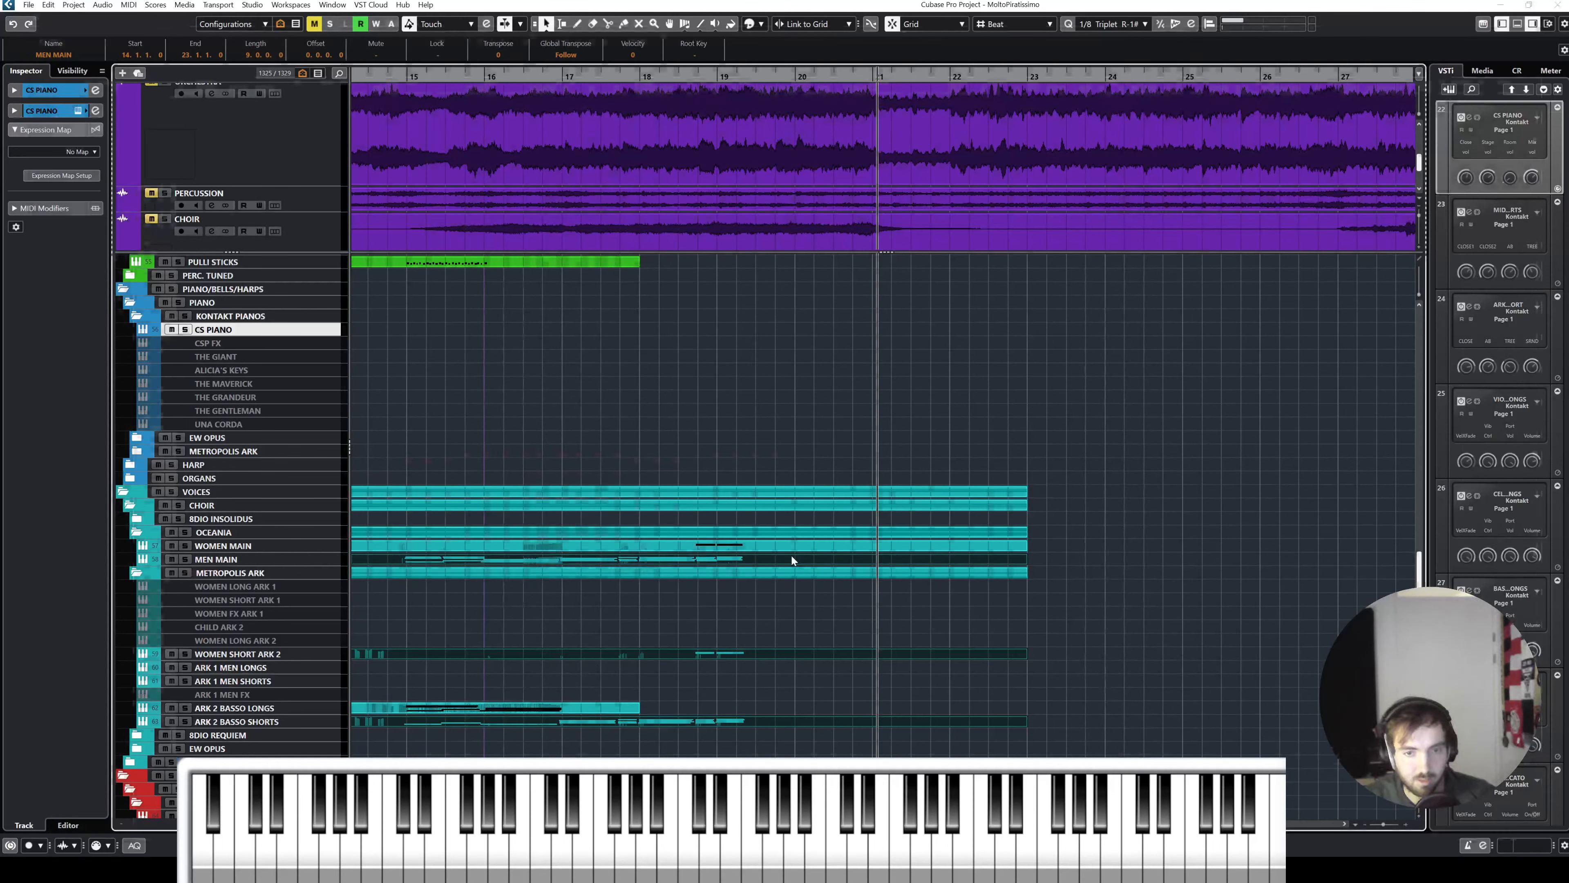
double_click(790, 554)
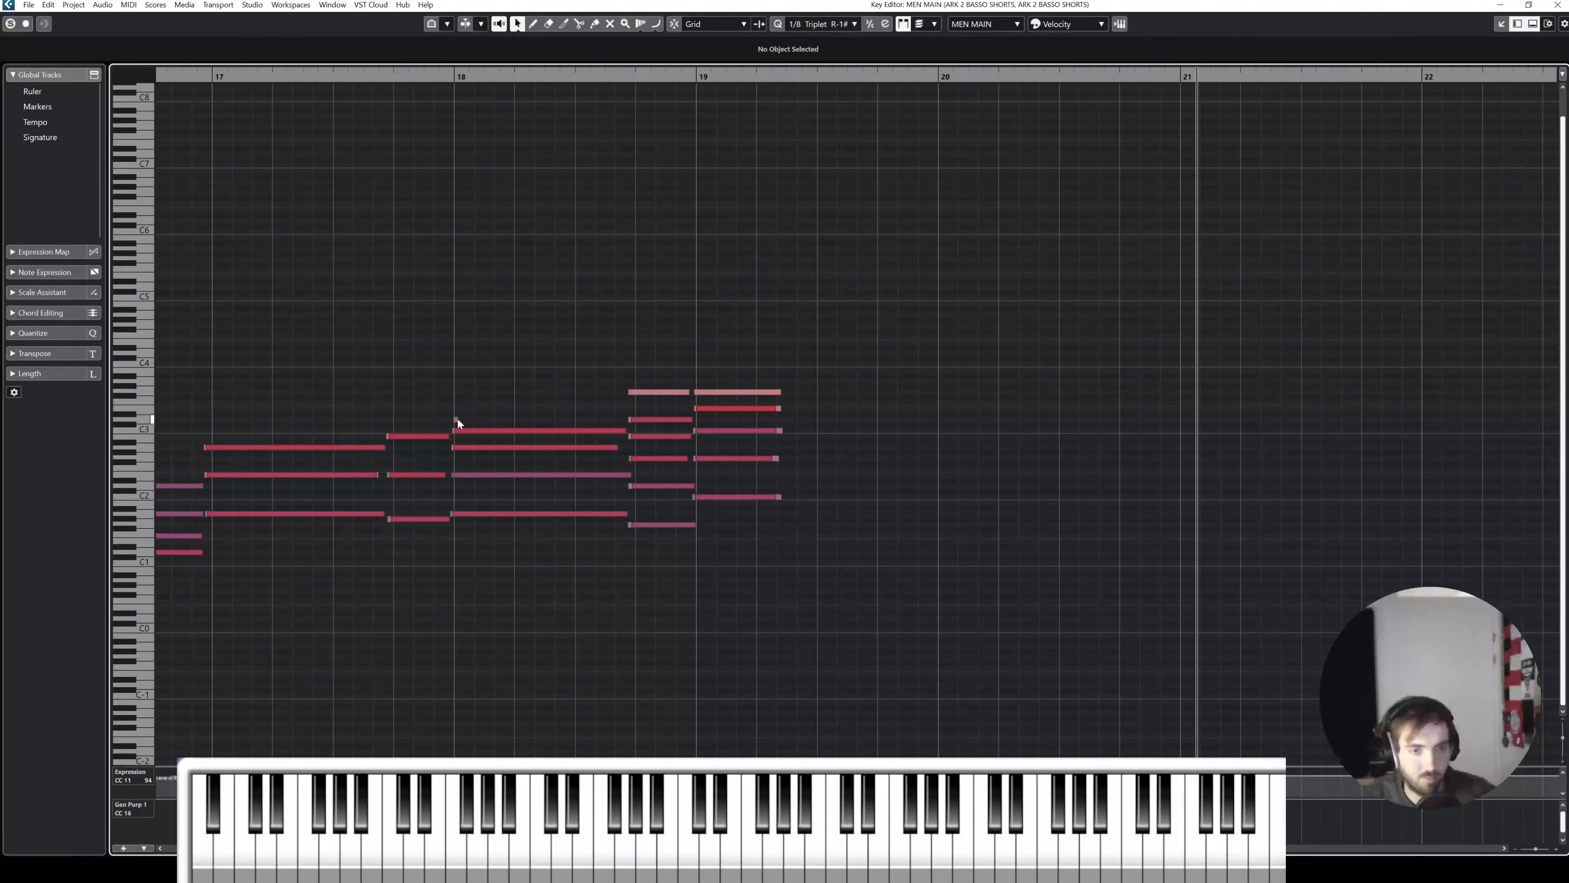
click(457, 422)
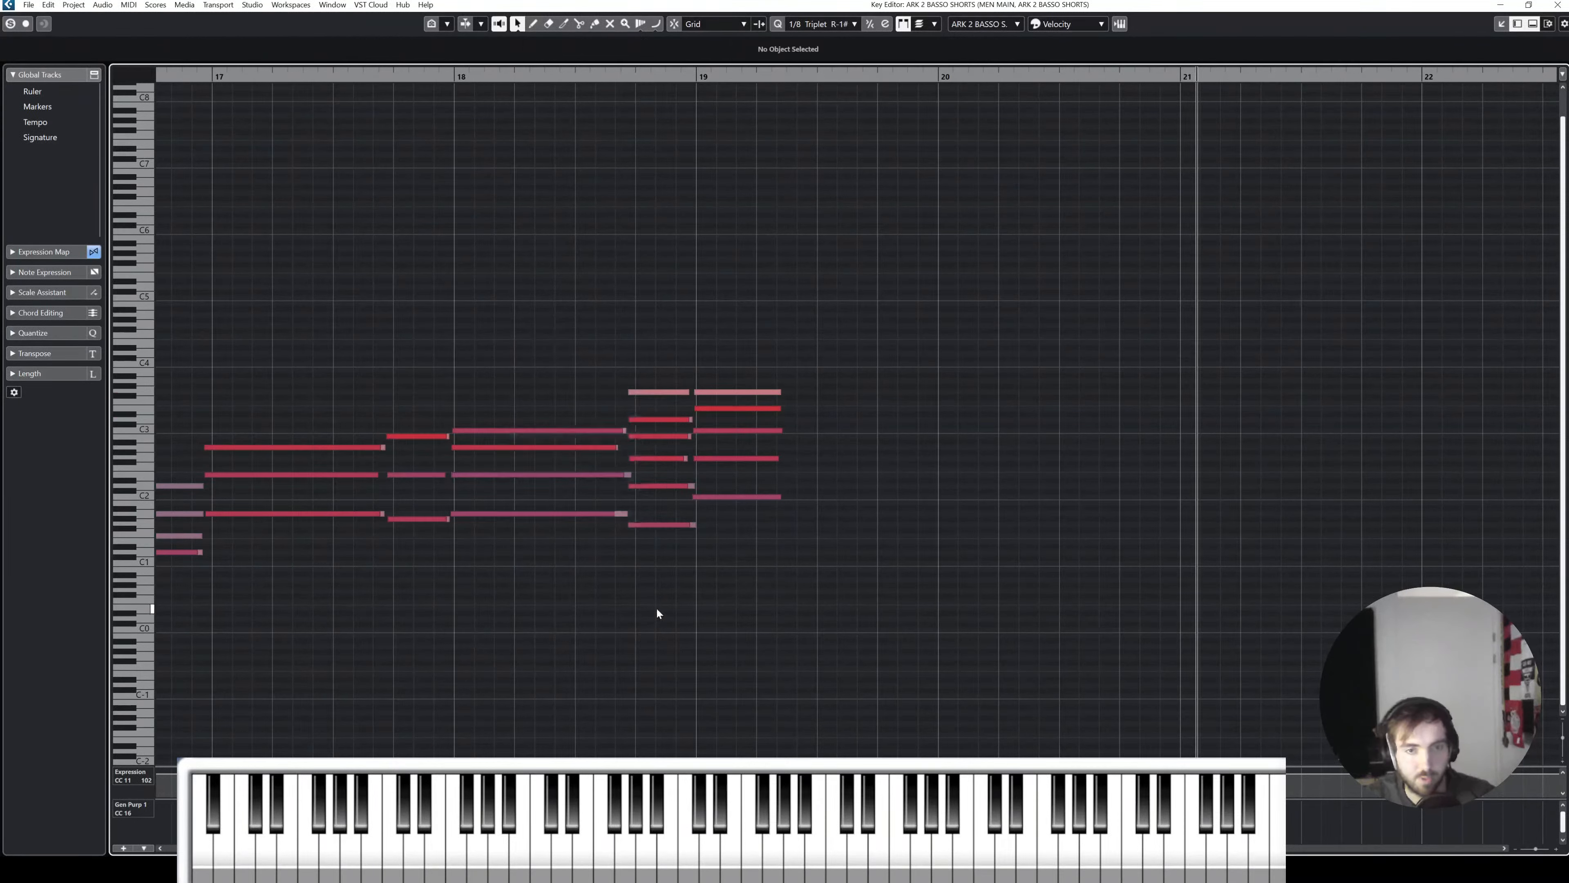
Step: Lengthen the men's choir chord at the start of bar 19 to about three beats and play it back
drag(770, 340, 778, 592)
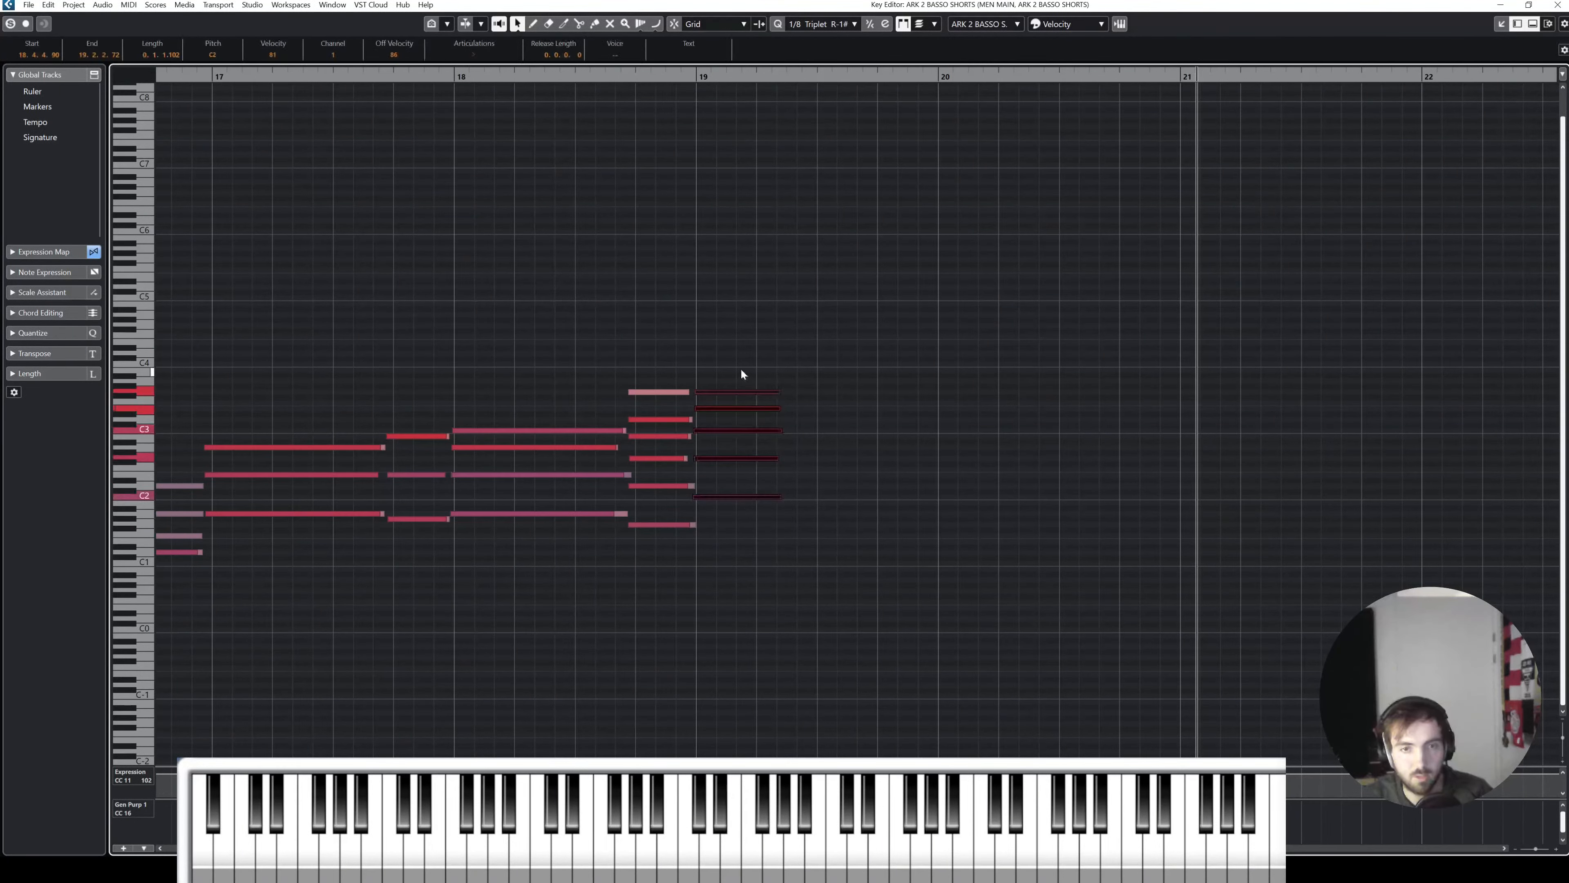
drag(777, 390, 872, 391)
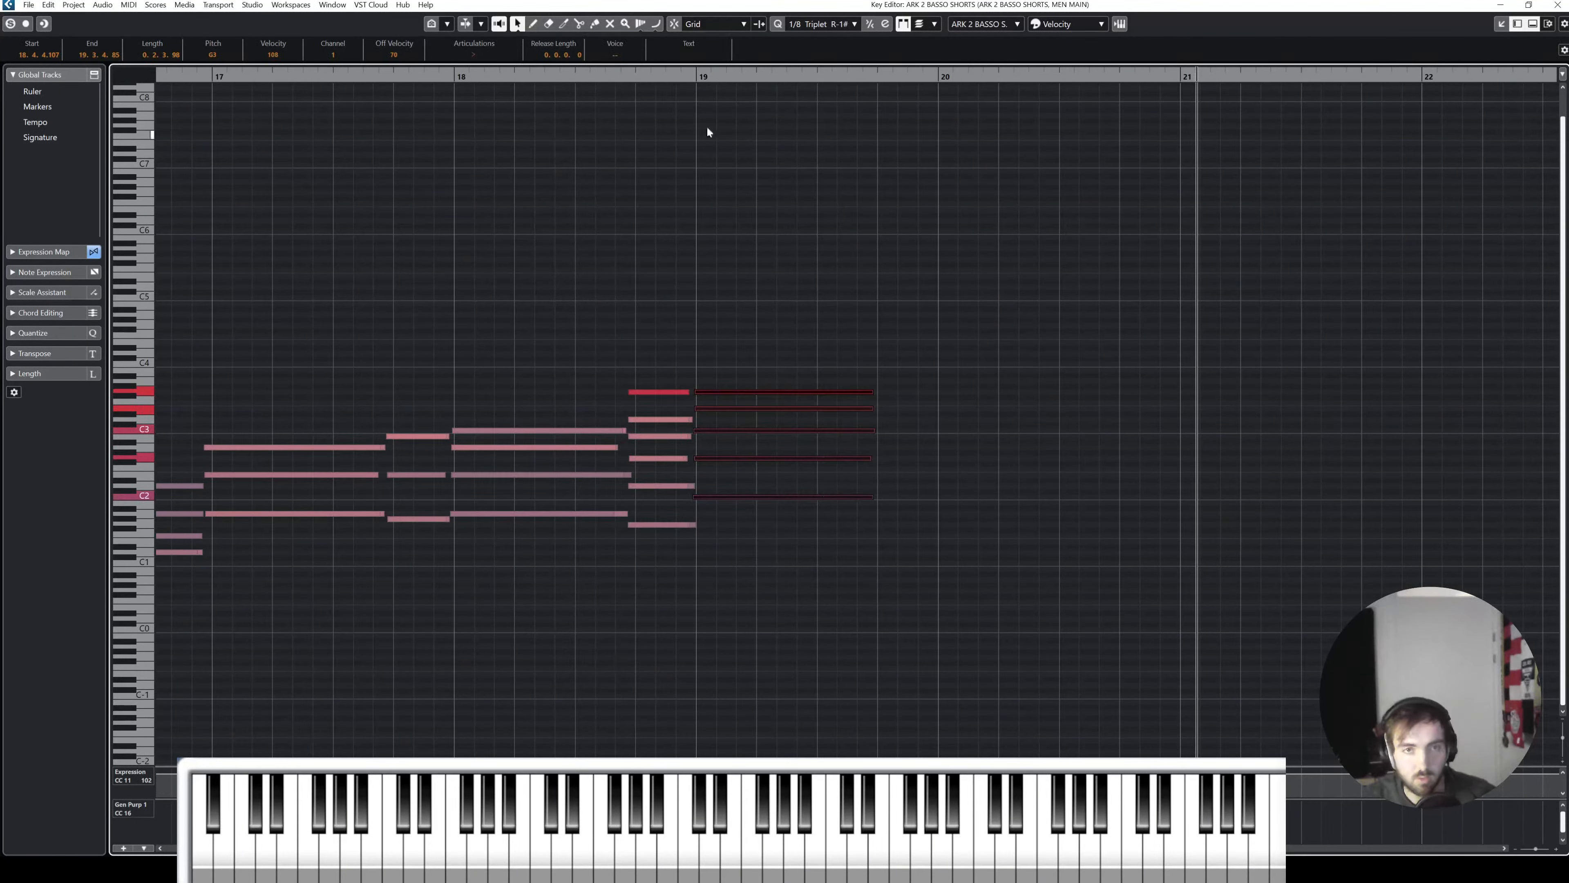
click(694, 77)
key(s)
key(space)
click(889, 213)
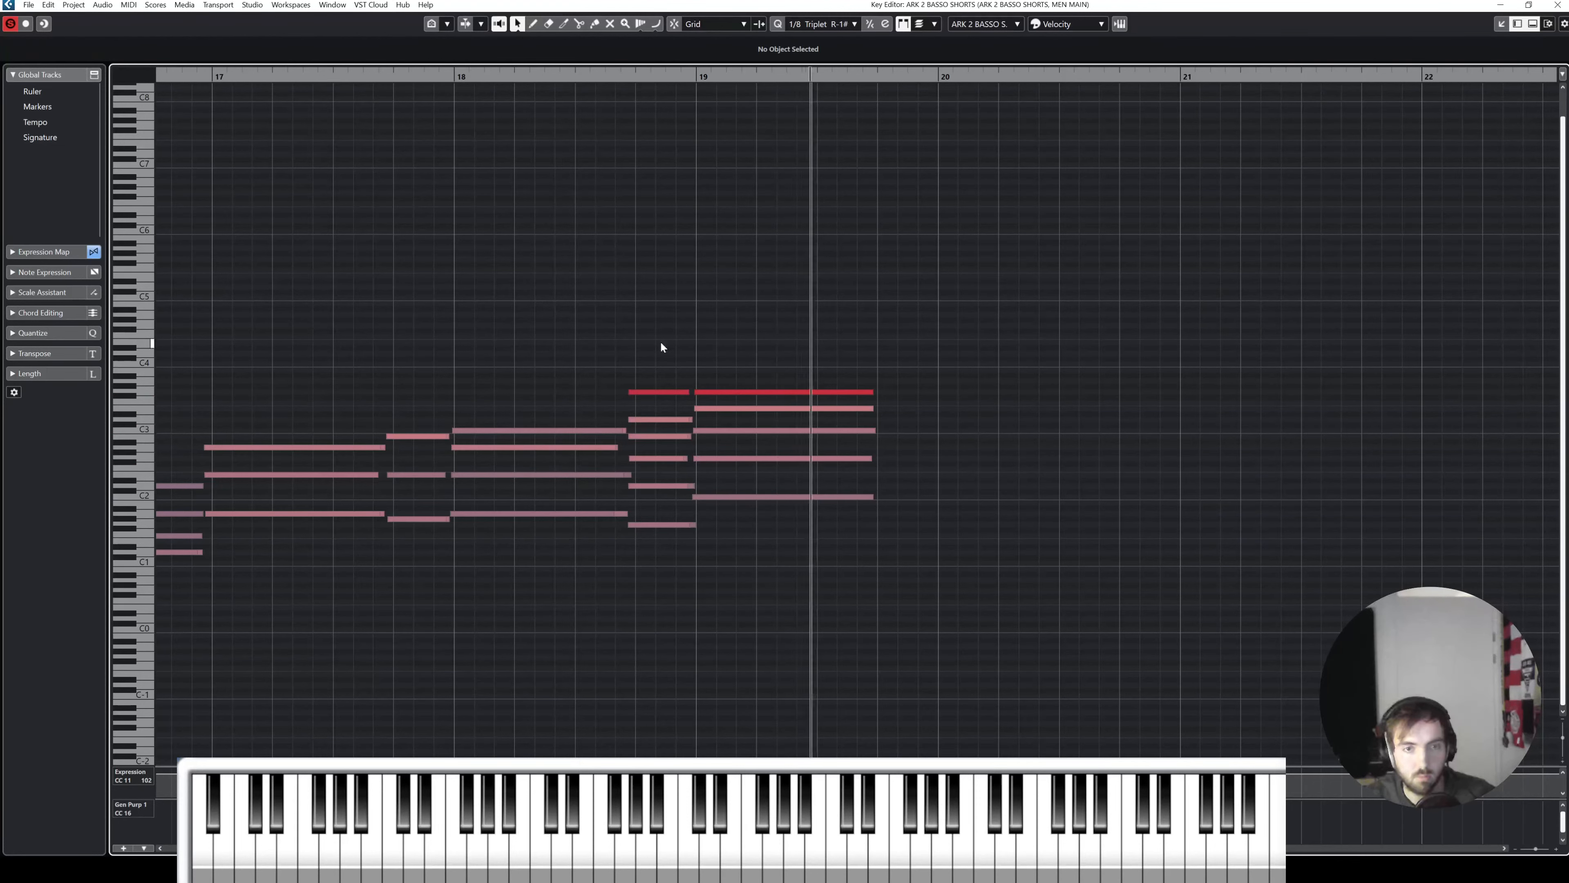
Step: Shorten the bar 19 chord slightly and copy the short chord before bar 19 to the last beat of bar 19
drag(662, 343, 669, 553)
drag(844, 357, 857, 497)
click(876, 77)
key(ctrl+v)
click(901, 339)
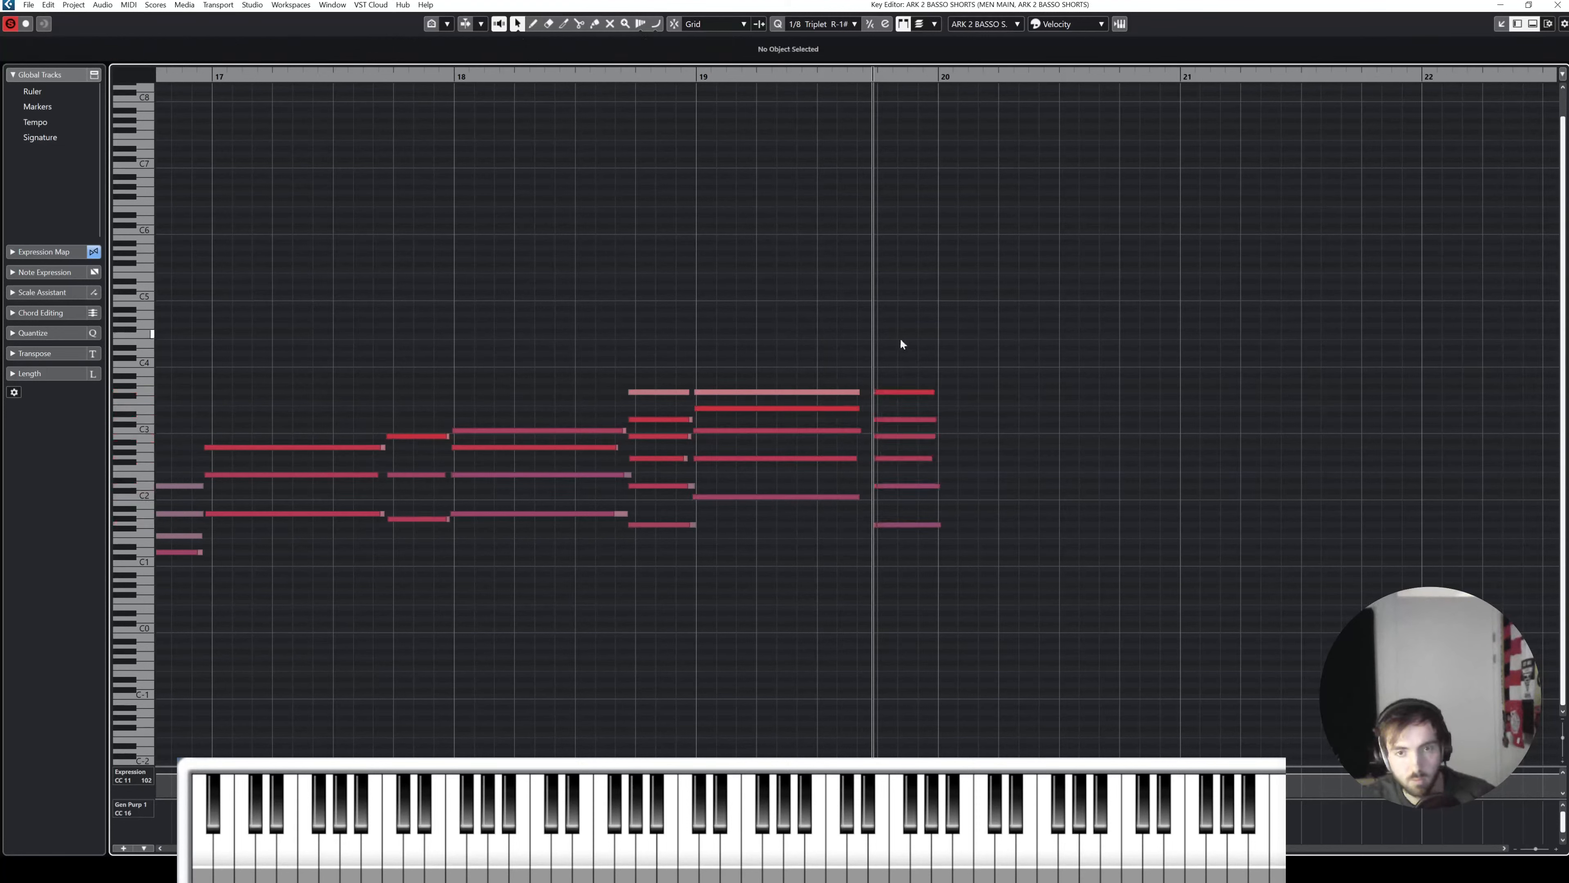
Step: Raise the lowest note of the pasted chord by four semitones to B1 and play it back
click(899, 420)
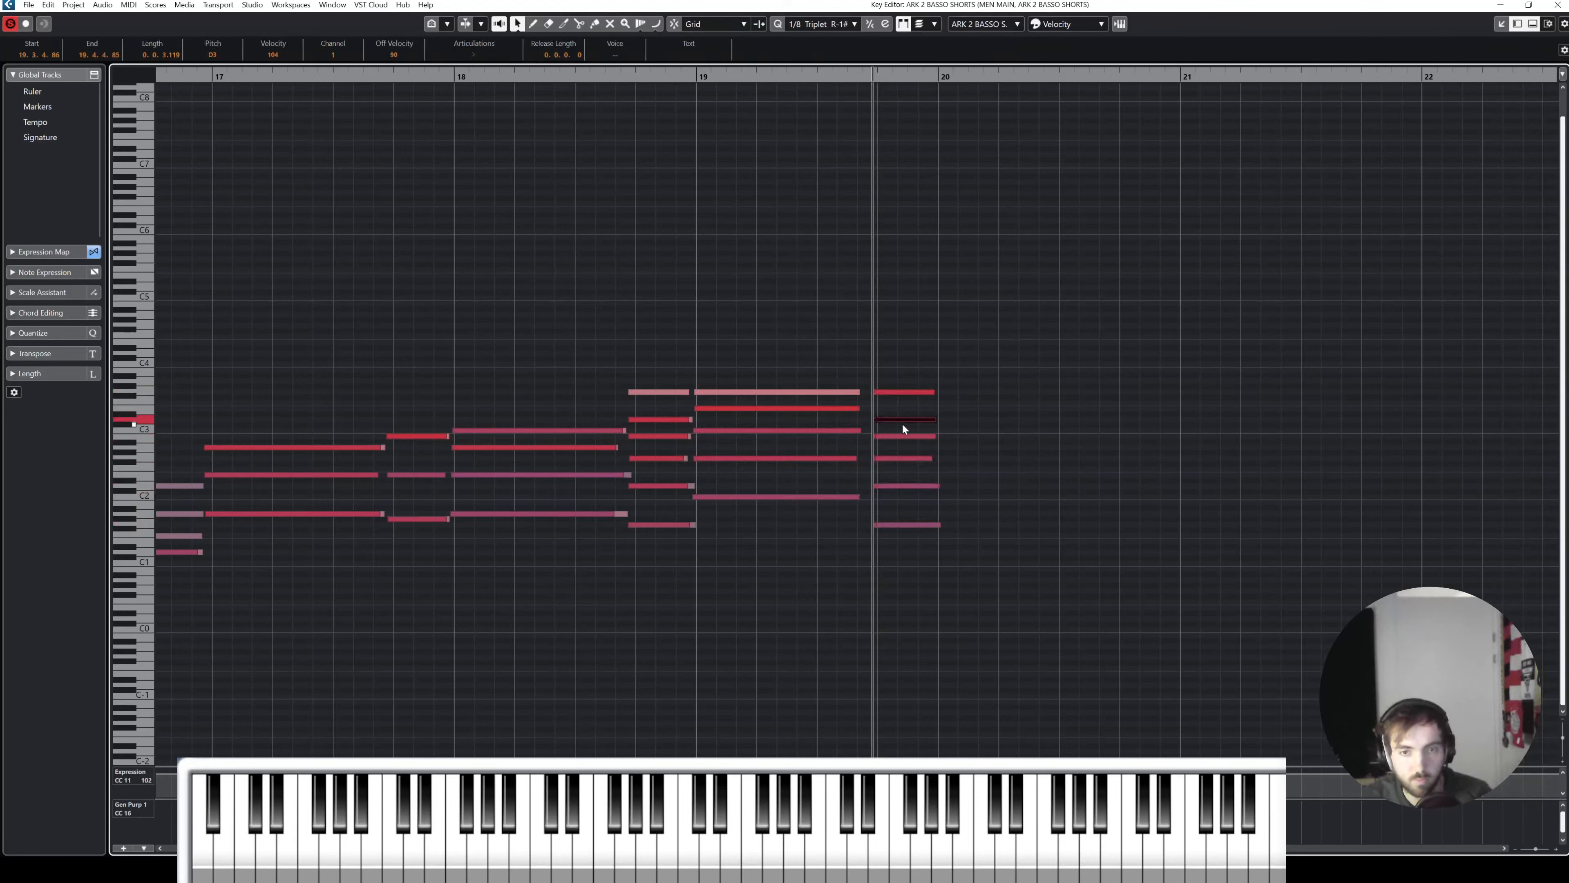
click(897, 469)
click(894, 526)
key(Up)
key(Up)
key(Up)
key(Up)
key(space)
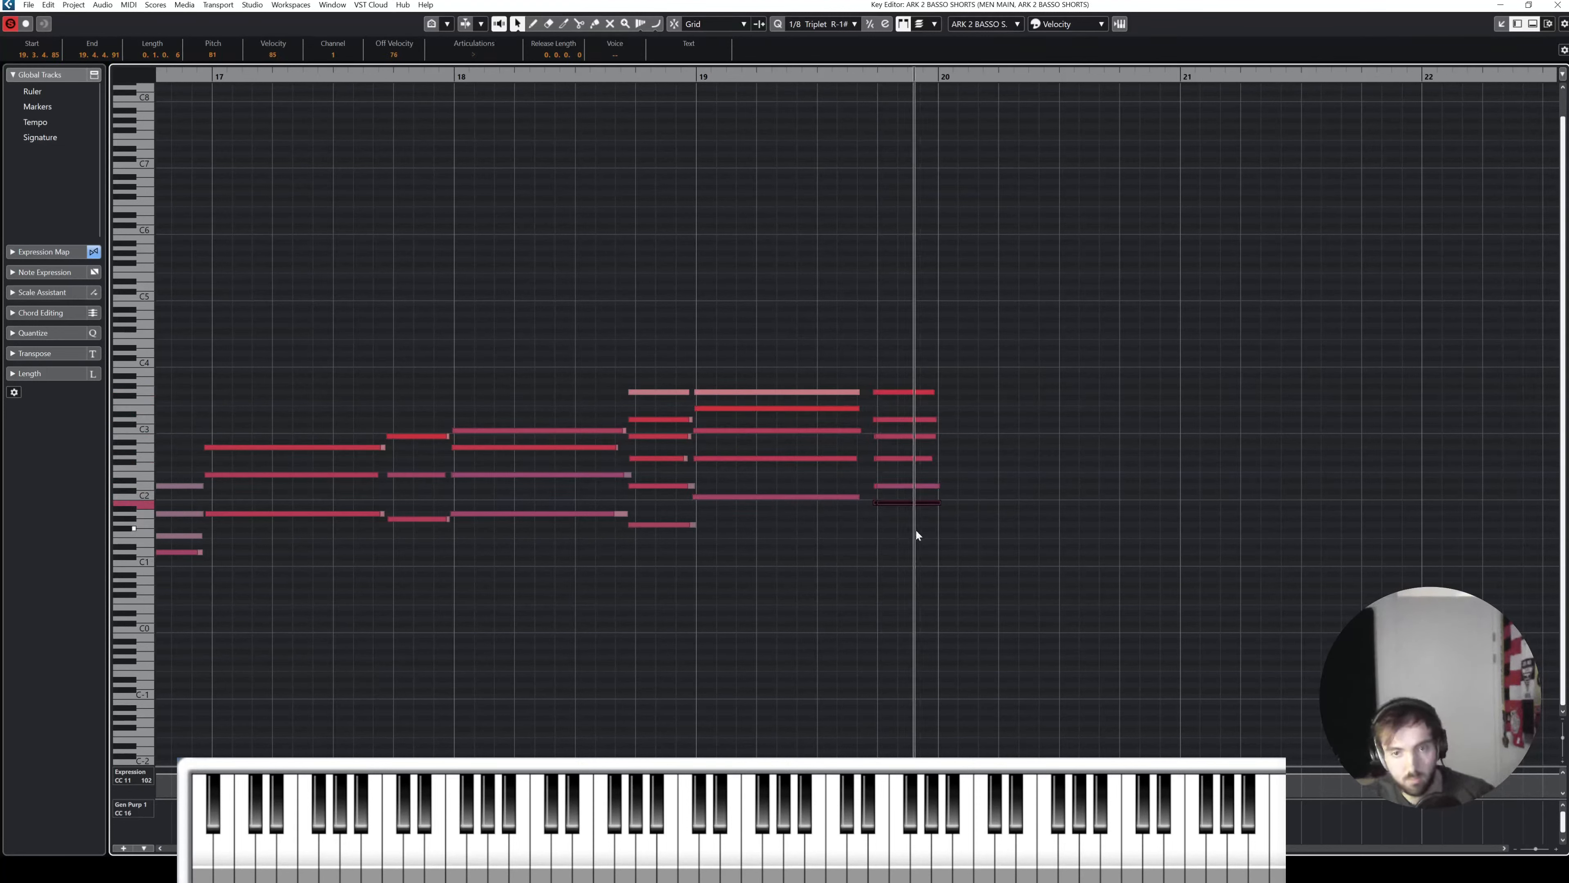
Step: Delete the pasted chord on the last beat of bar 19
click(708, 138)
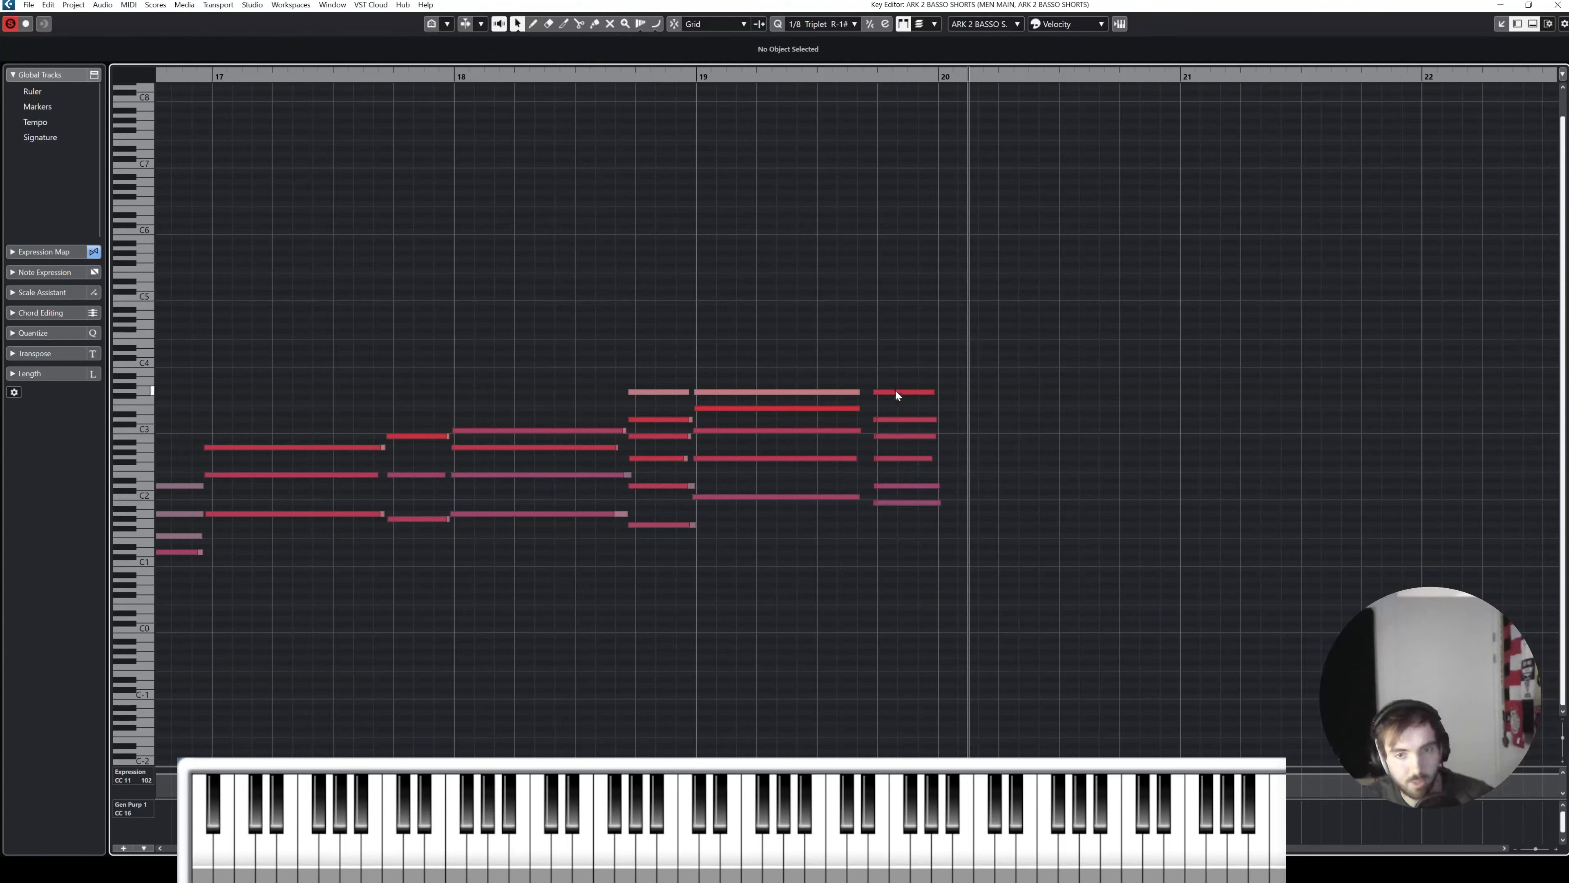
drag(903, 331, 925, 523)
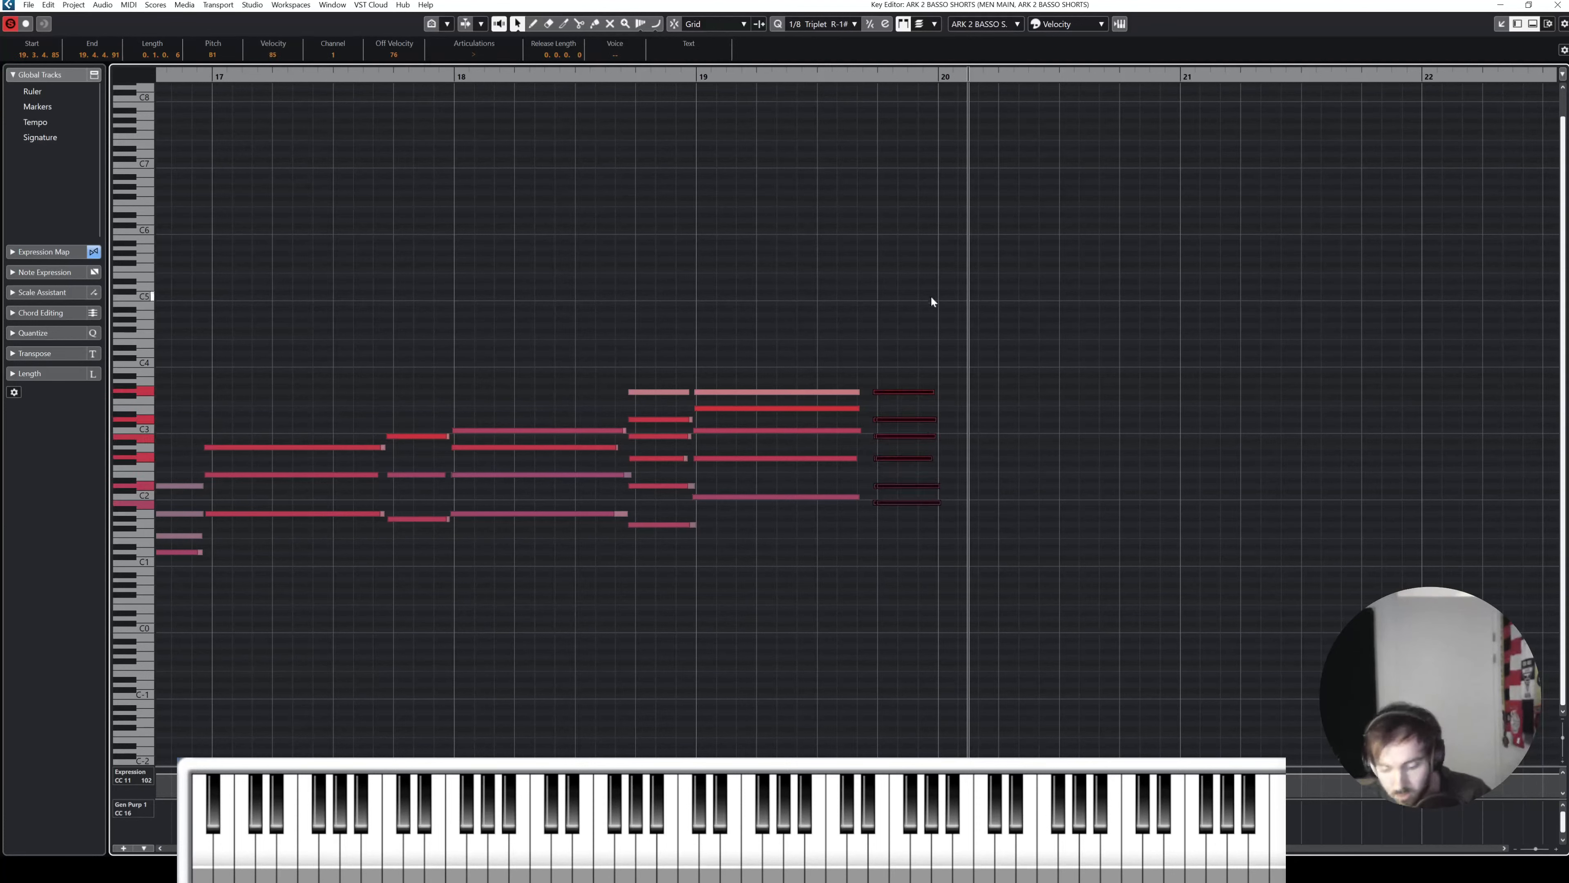
key(Delete)
Step: Copy the short chord on bar 18's last beat together with the long bar 19 chord one bar later
drag(858, 279, 686, 542)
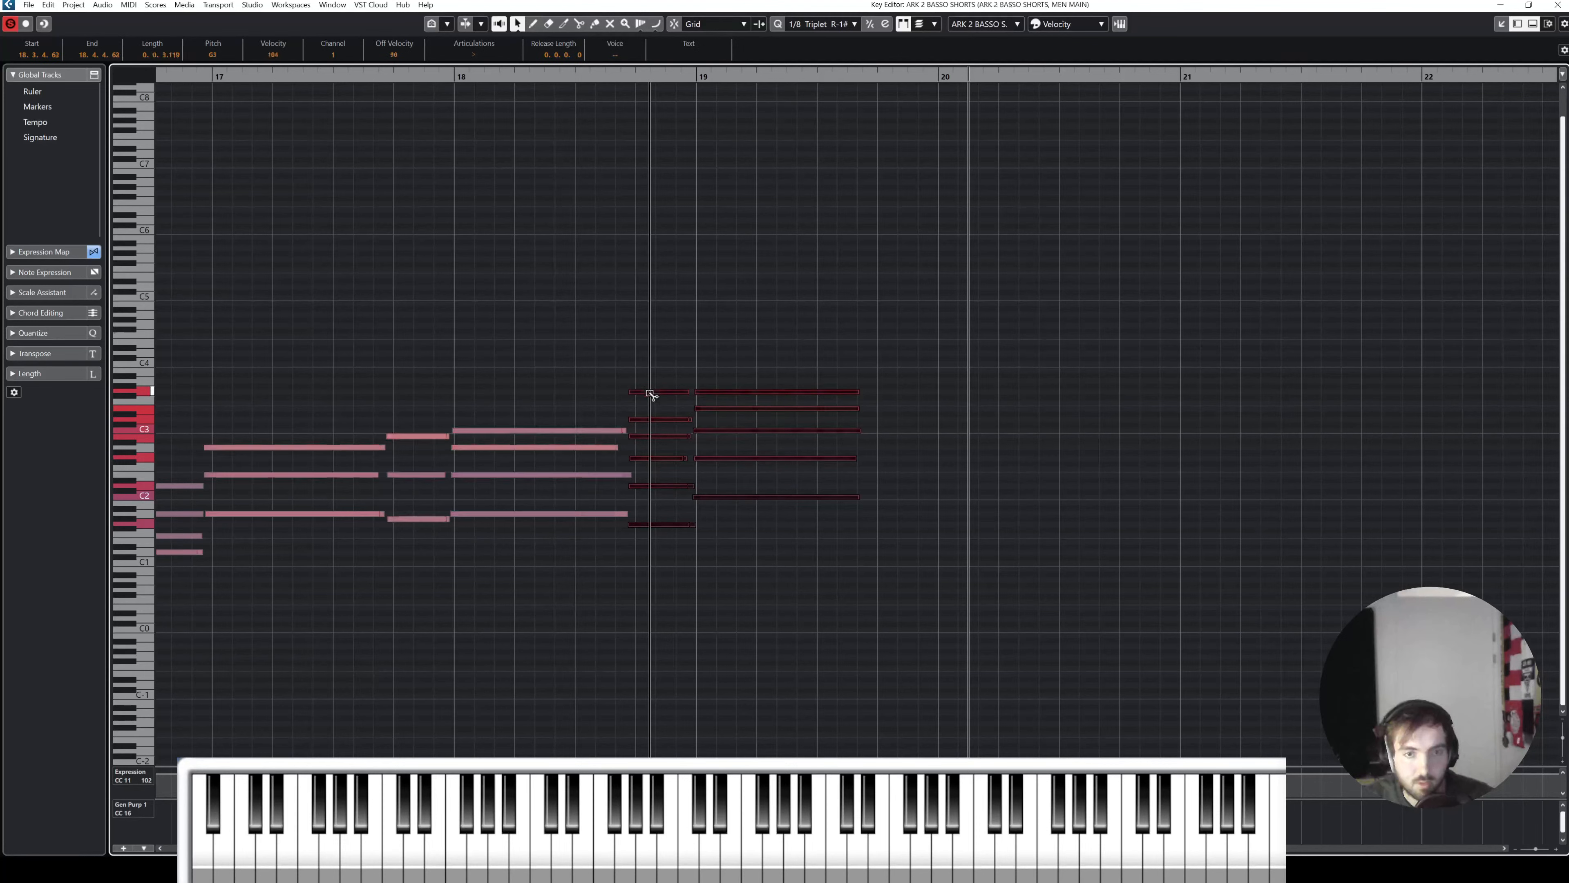
drag(651, 394, 890, 389)
click(898, 403)
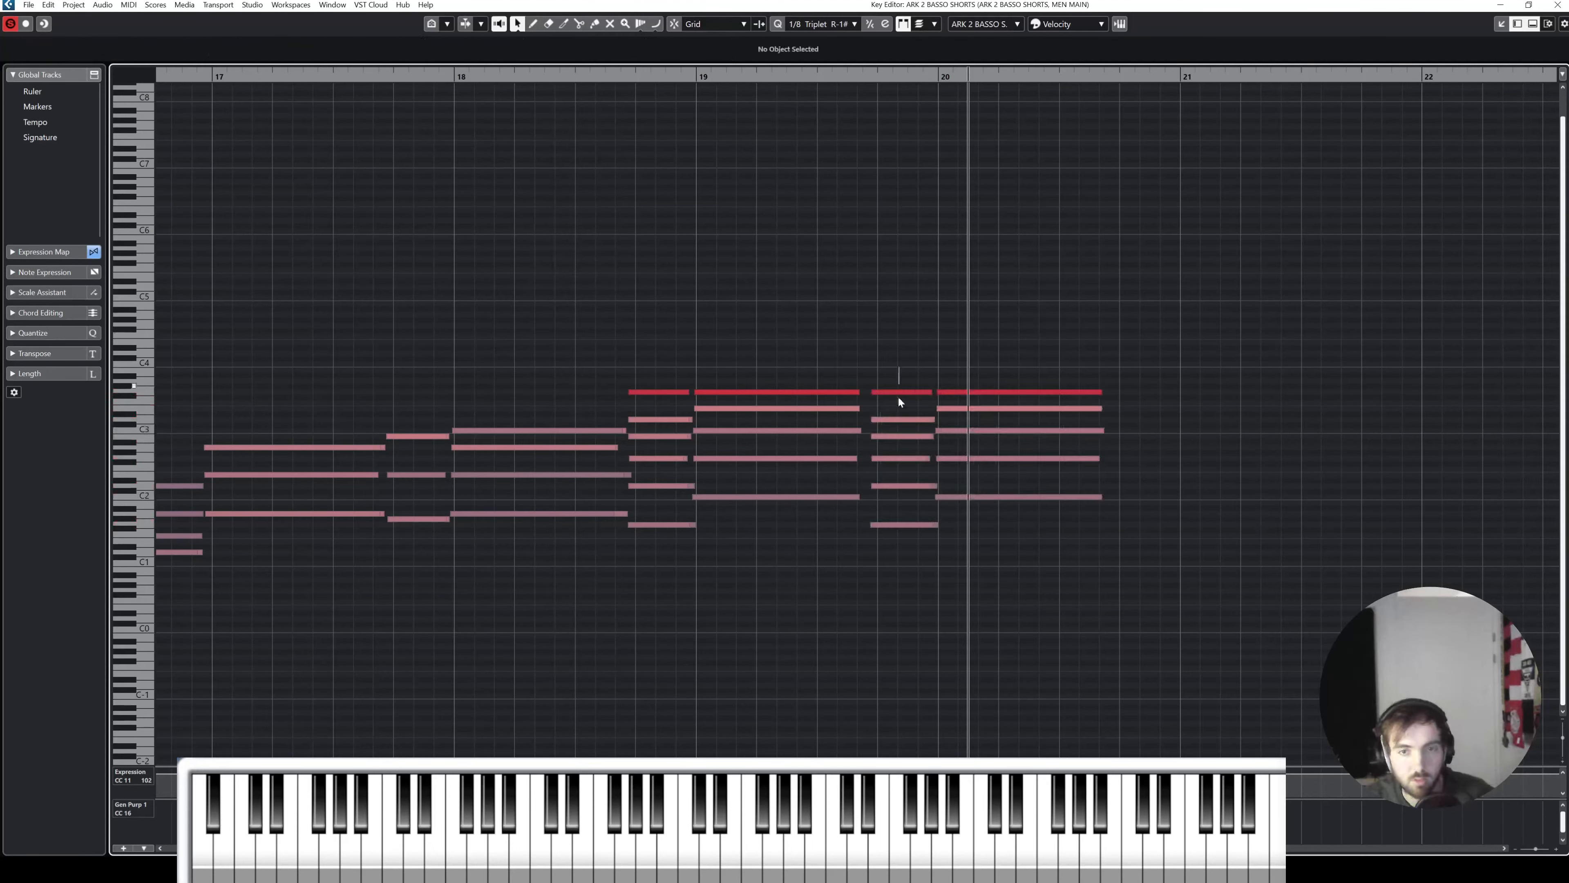
Step: Audition the notes of the copied short chord before bar 20 and raise its lowest note four semitones to B1
click(898, 393)
click(894, 420)
click(895, 436)
click(896, 474)
click(900, 525)
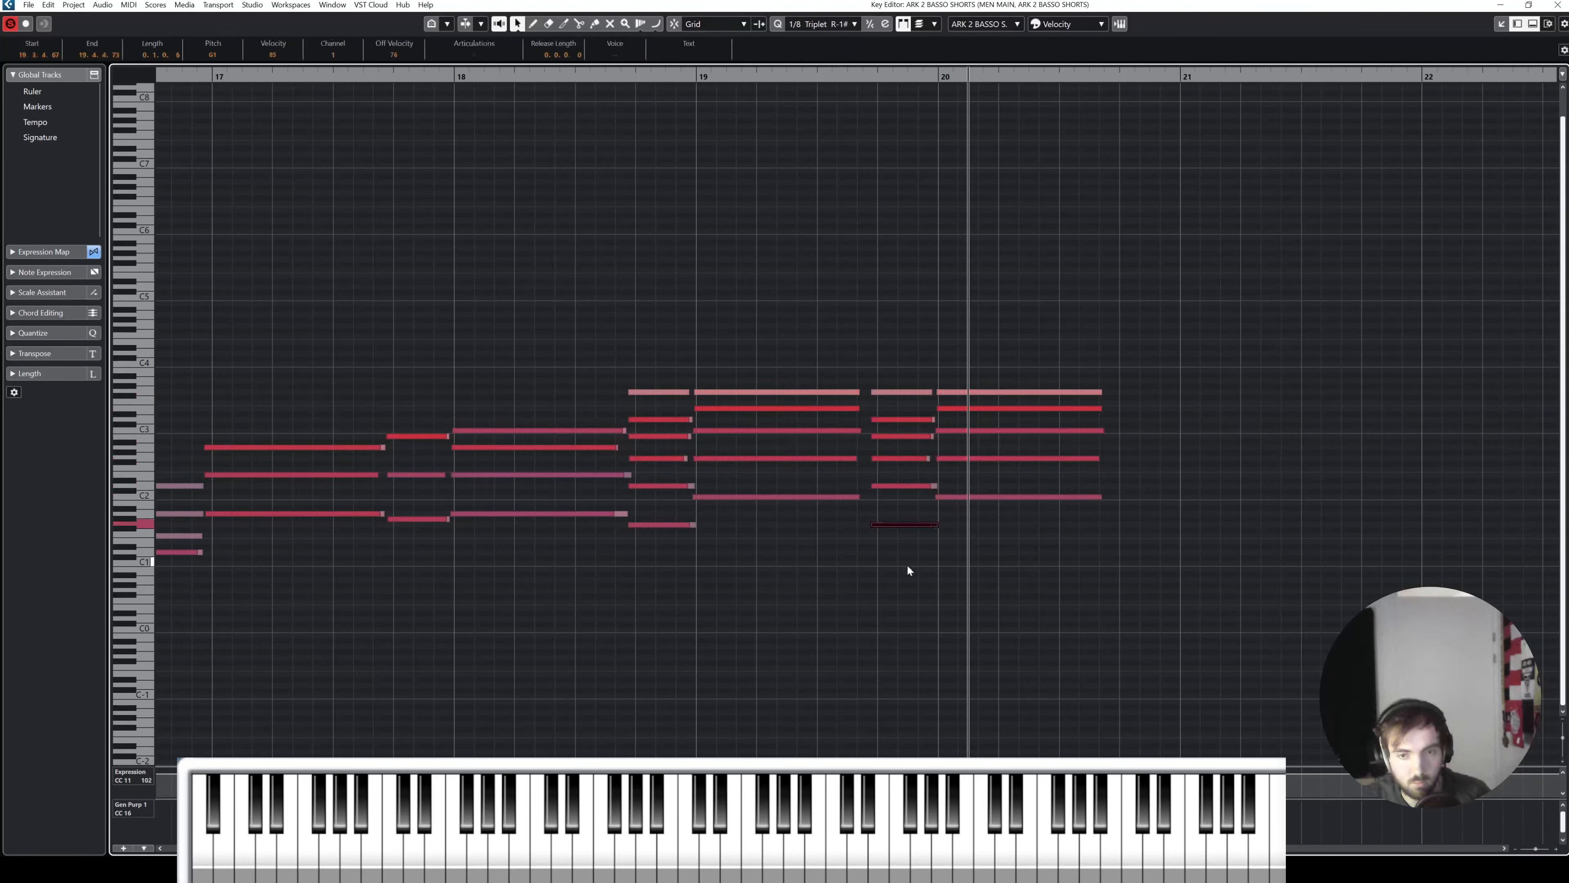
key(Up)
key(Up)
key(Up)
key(Up)
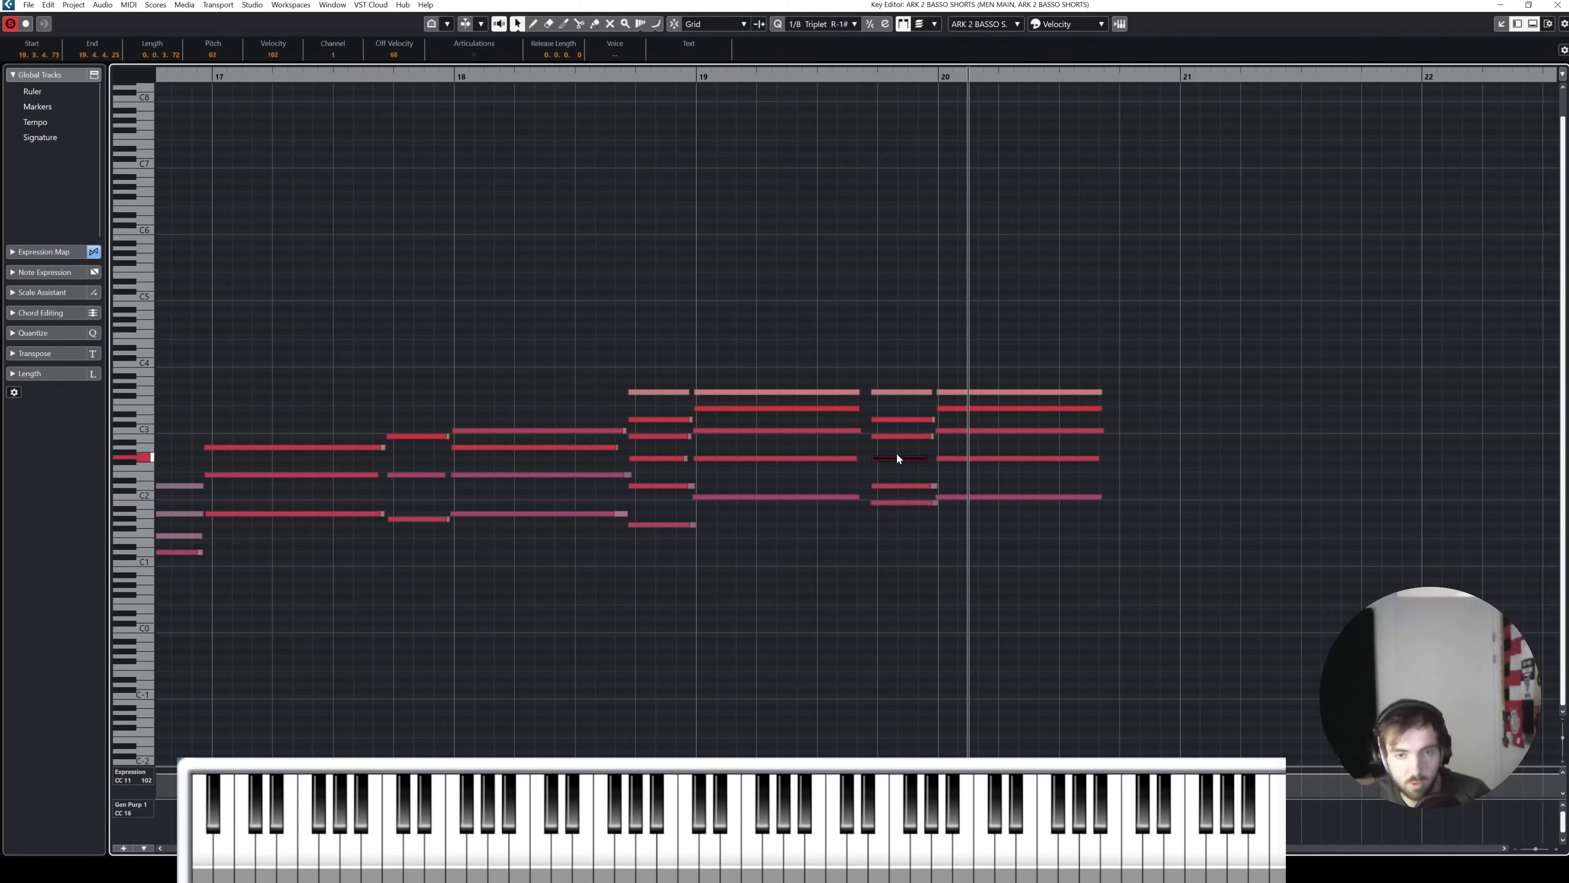
click(900, 425)
Step: Play back the men's choir passage from the start of bar 18
click(454, 76)
key(space)
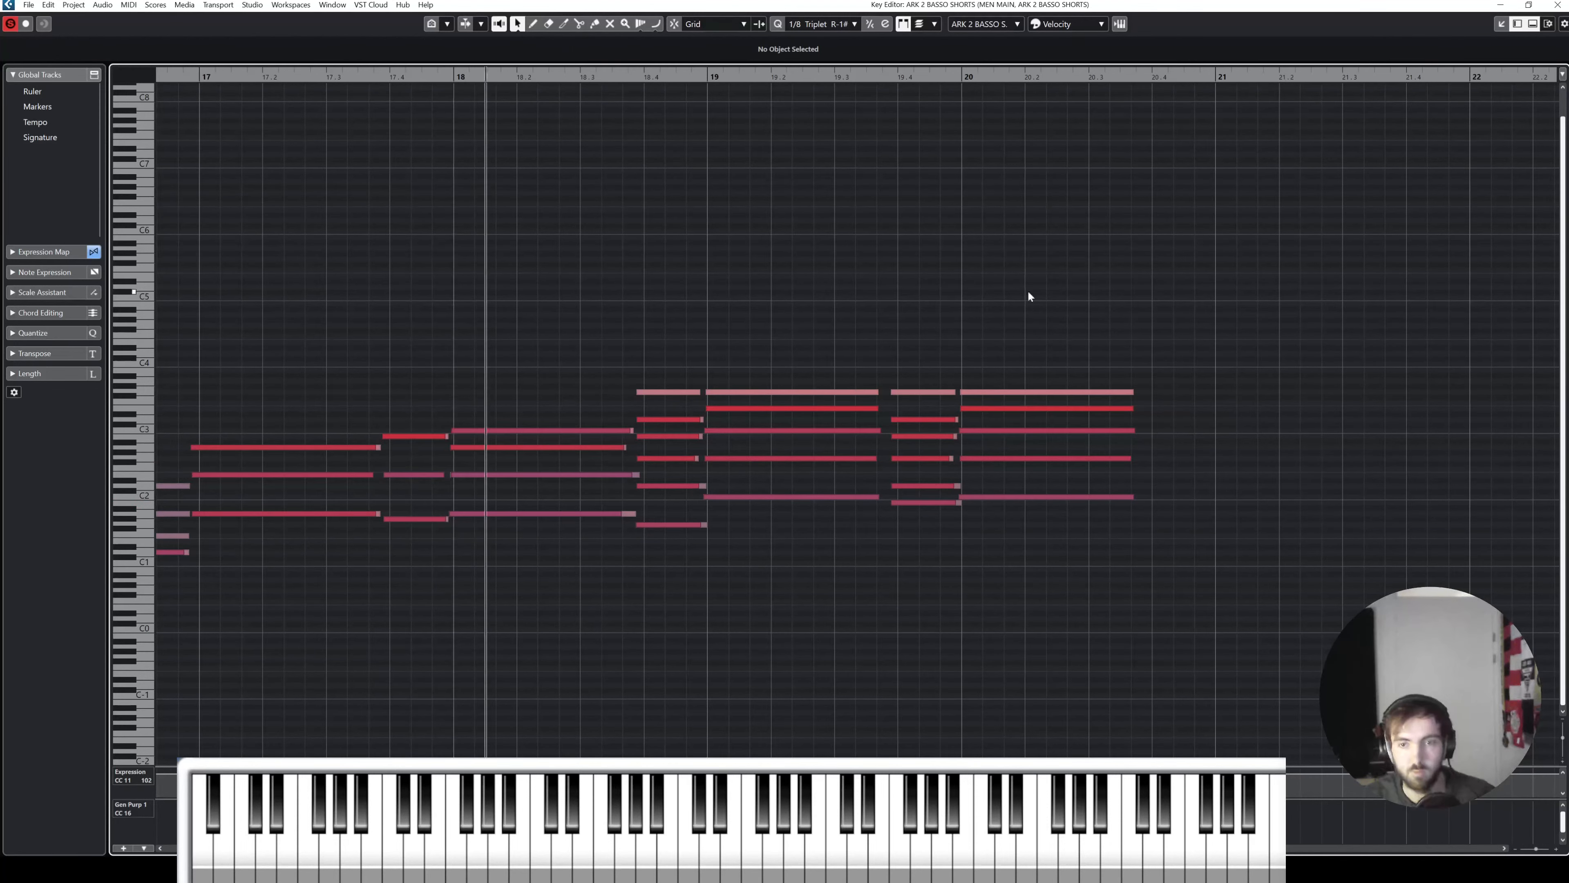
drag(1030, 293, 1177, 499)
key(ctrl+z)
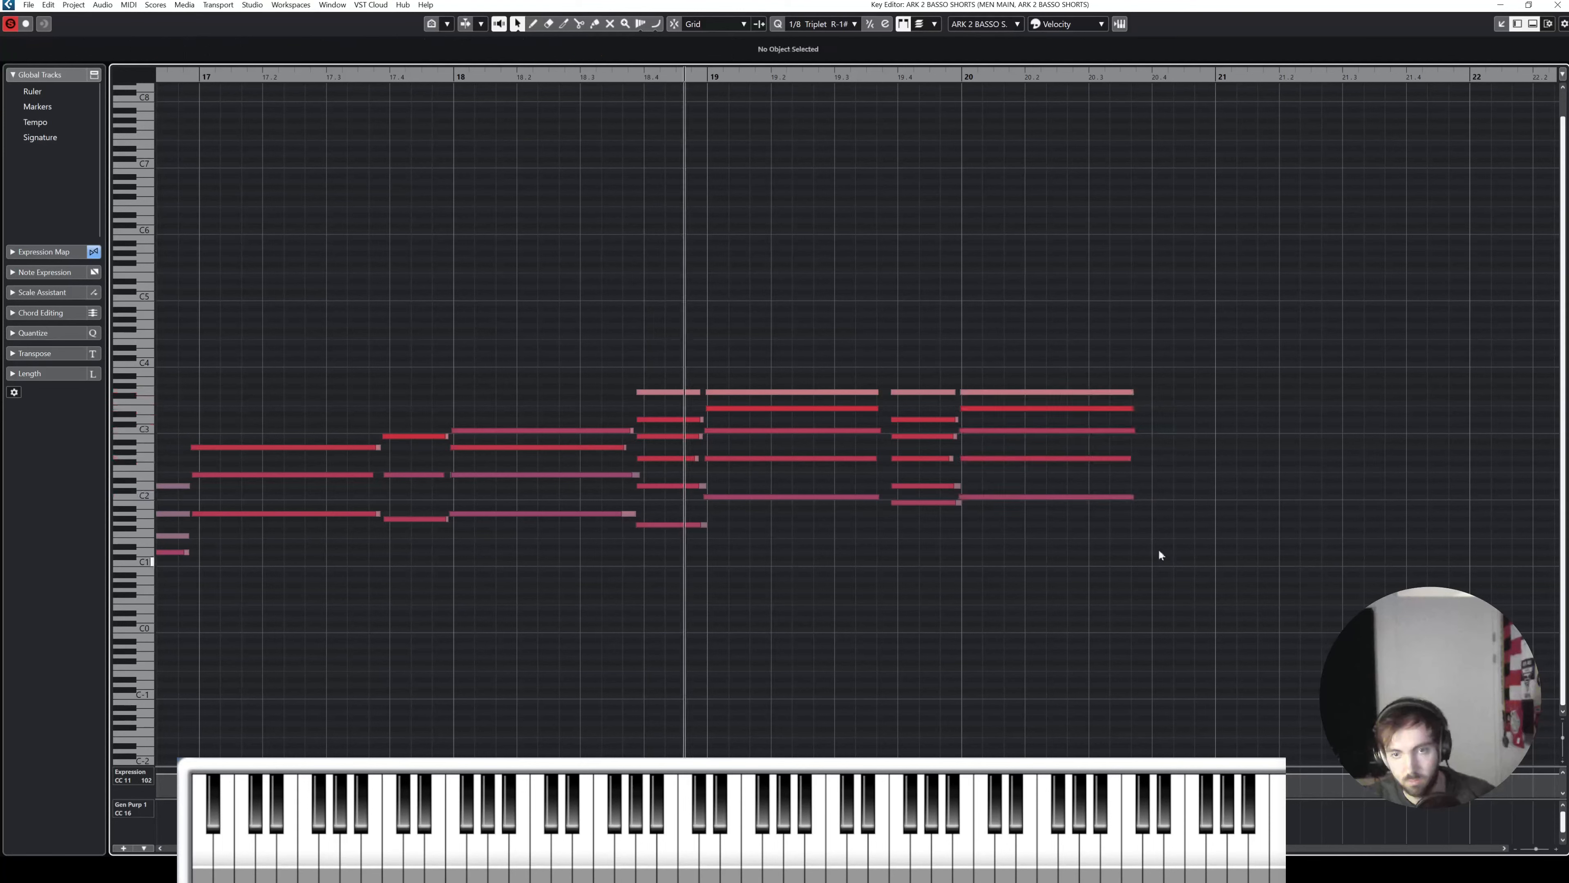
Step: Lengthen the sustained bar 20 chord to about the end of the bar, slightly lengthen the bar 19 chord, and close the note editor
drag(1159, 552, 1205, 379)
click(1184, 350)
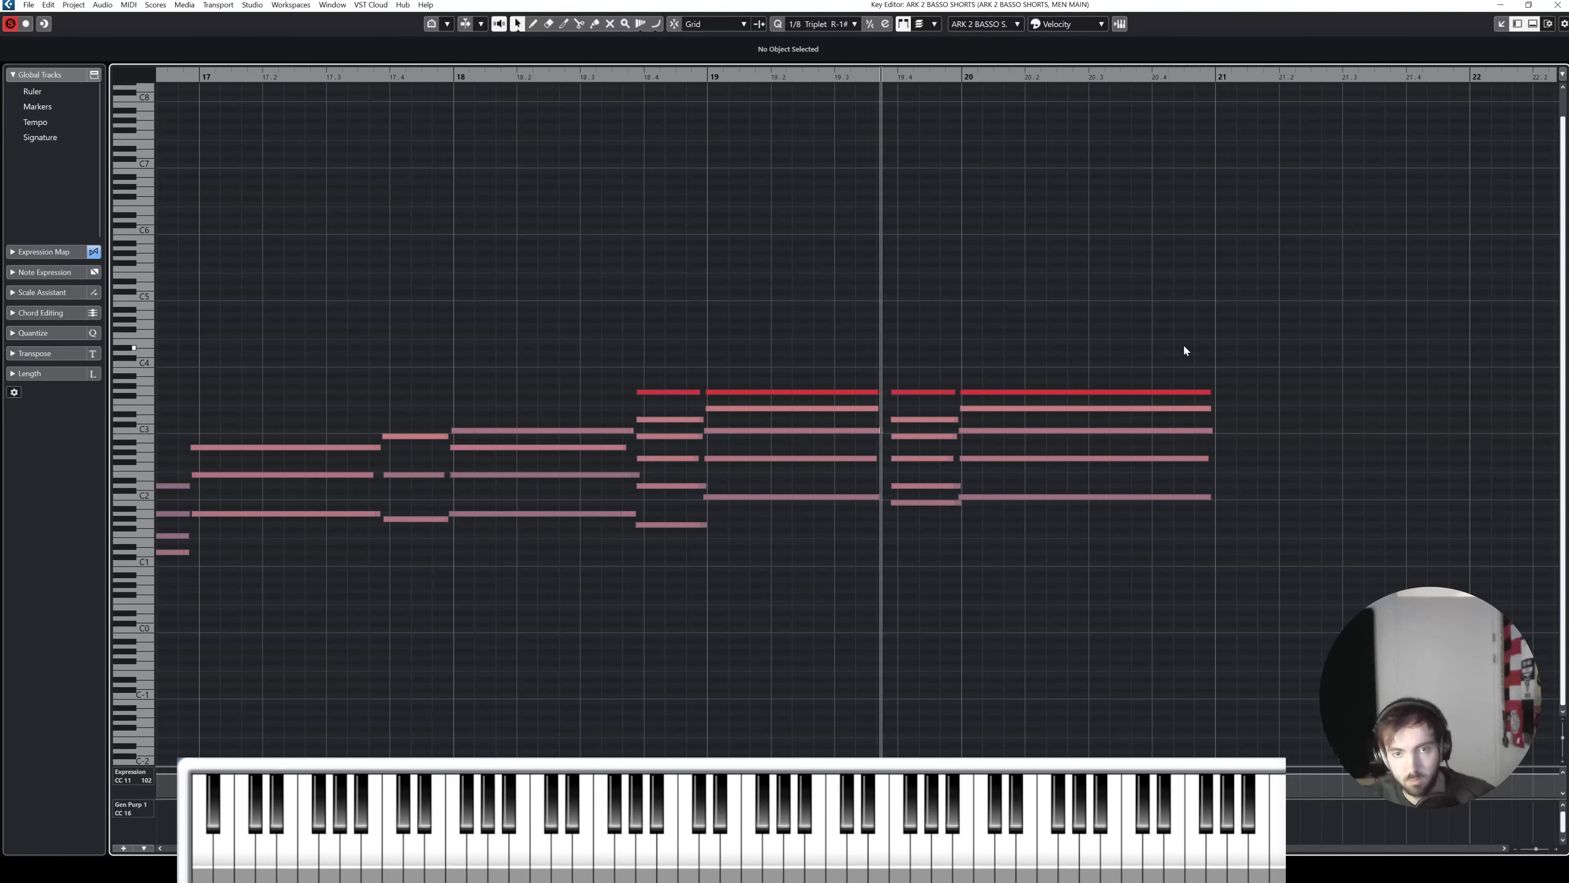
drag(795, 329, 846, 560)
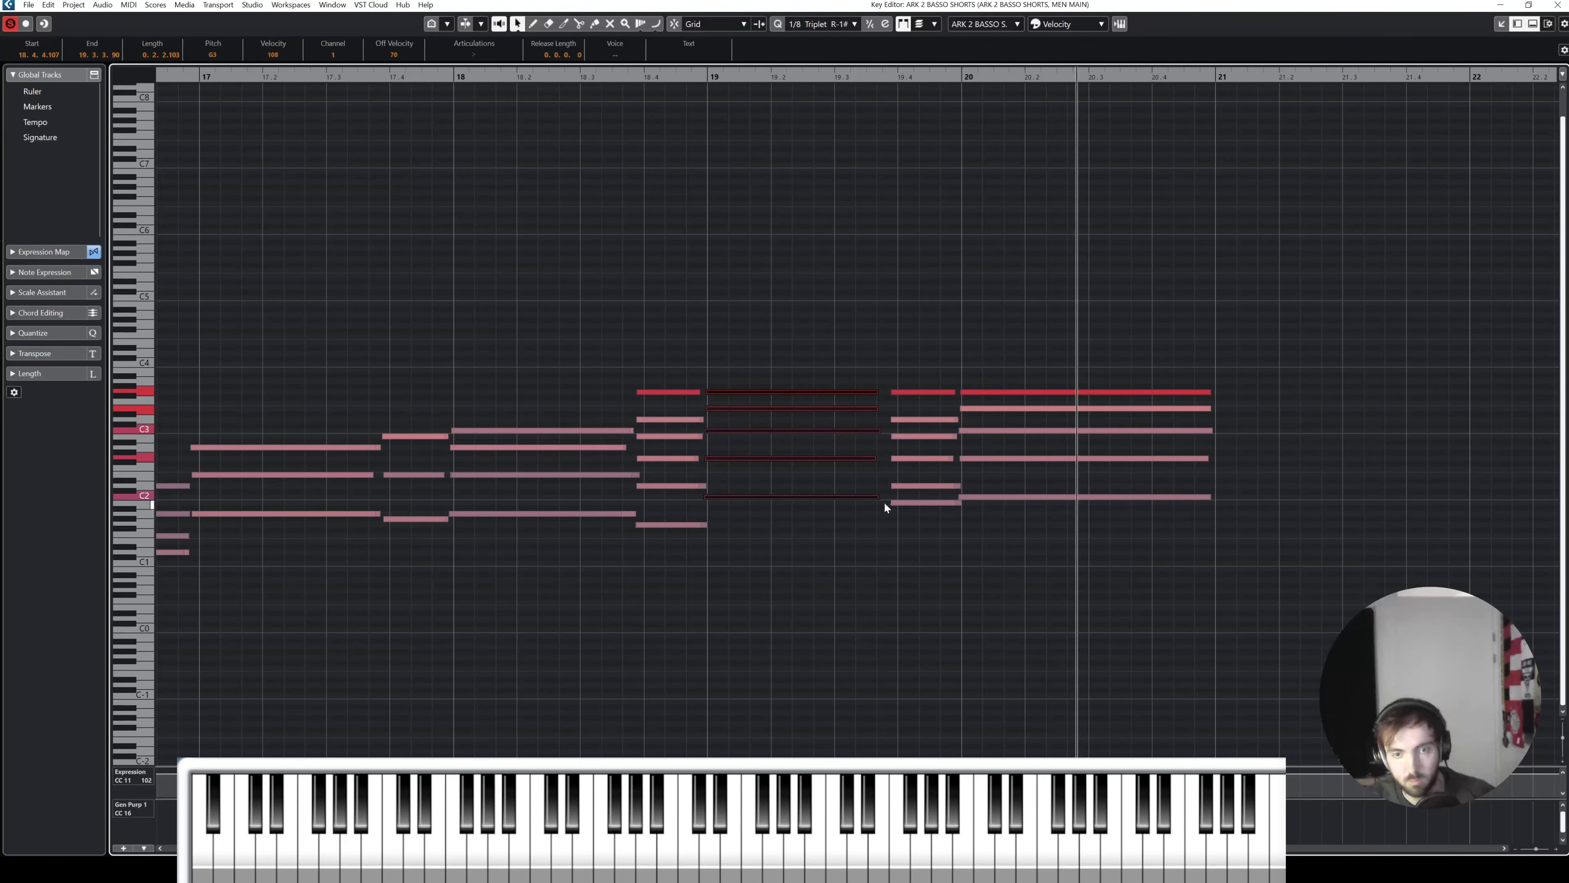
drag(878, 497, 889, 496)
click(908, 262)
key(space)
key(Return)
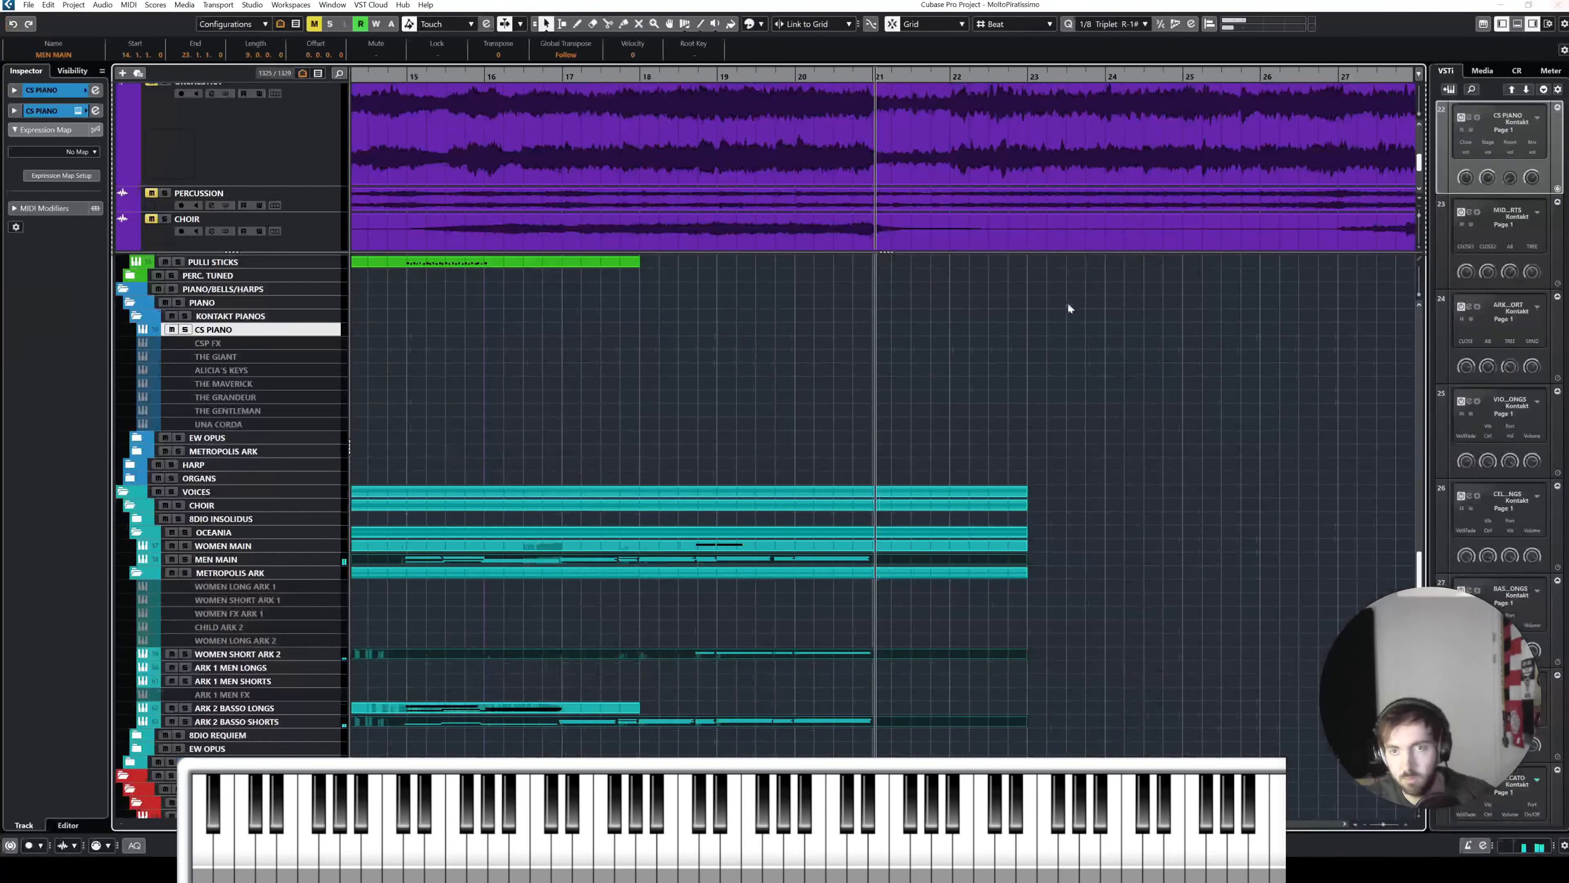
Step: Play back the project arrangement from just before bar 15
click(821, 344)
mouse_move(635, 77)
mouse_down()
mouse_move(485, 83)
mouse_move(659, 80)
mouse_up()
drag(419, 79, 403, 86)
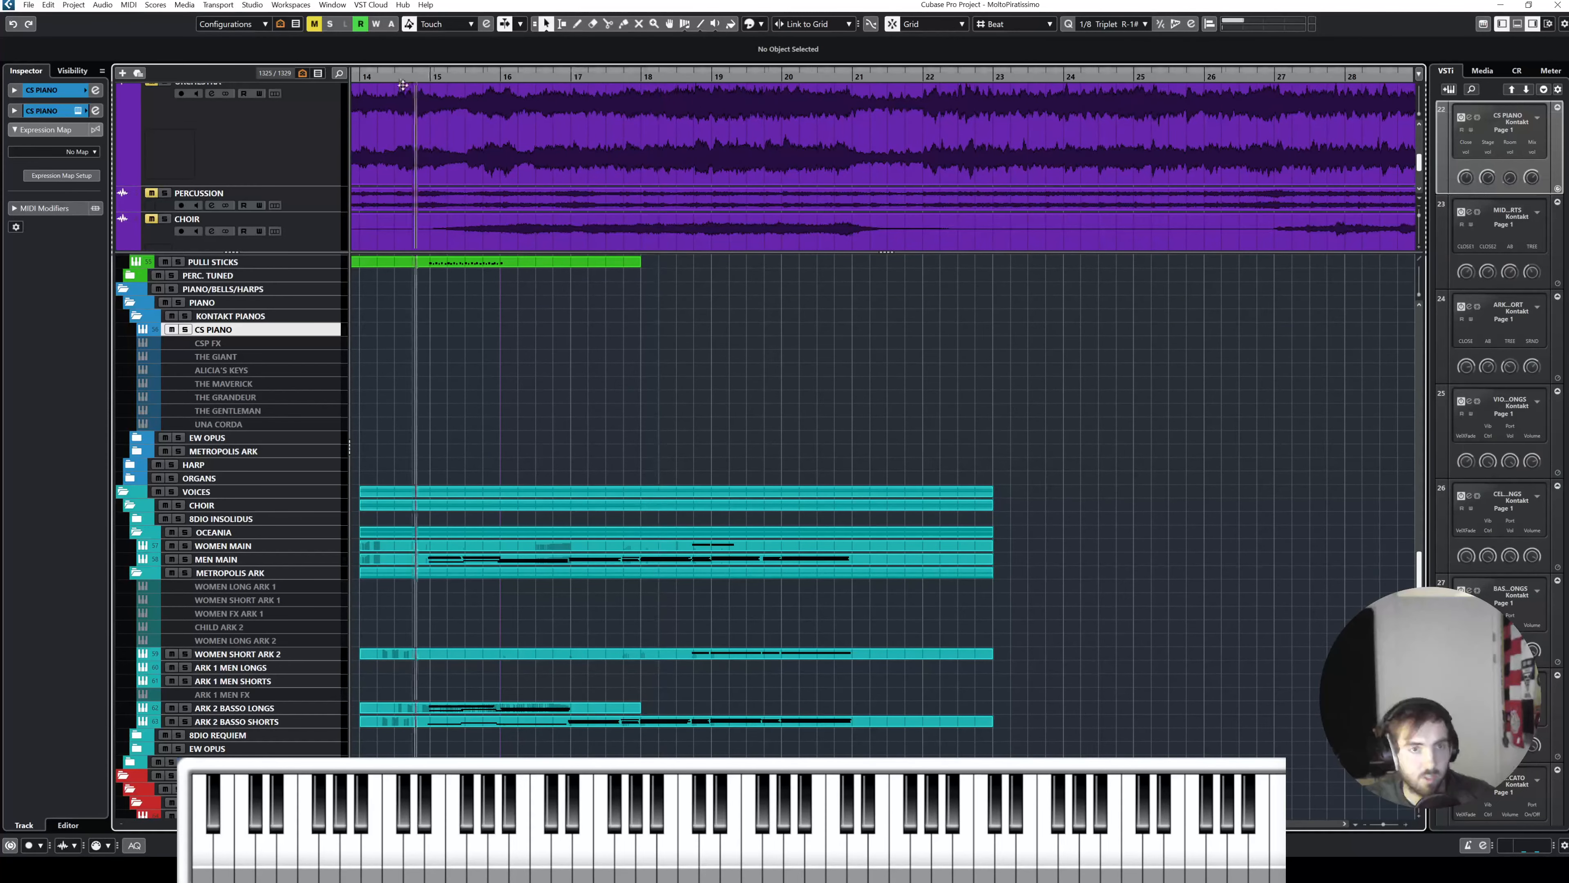
key(space)
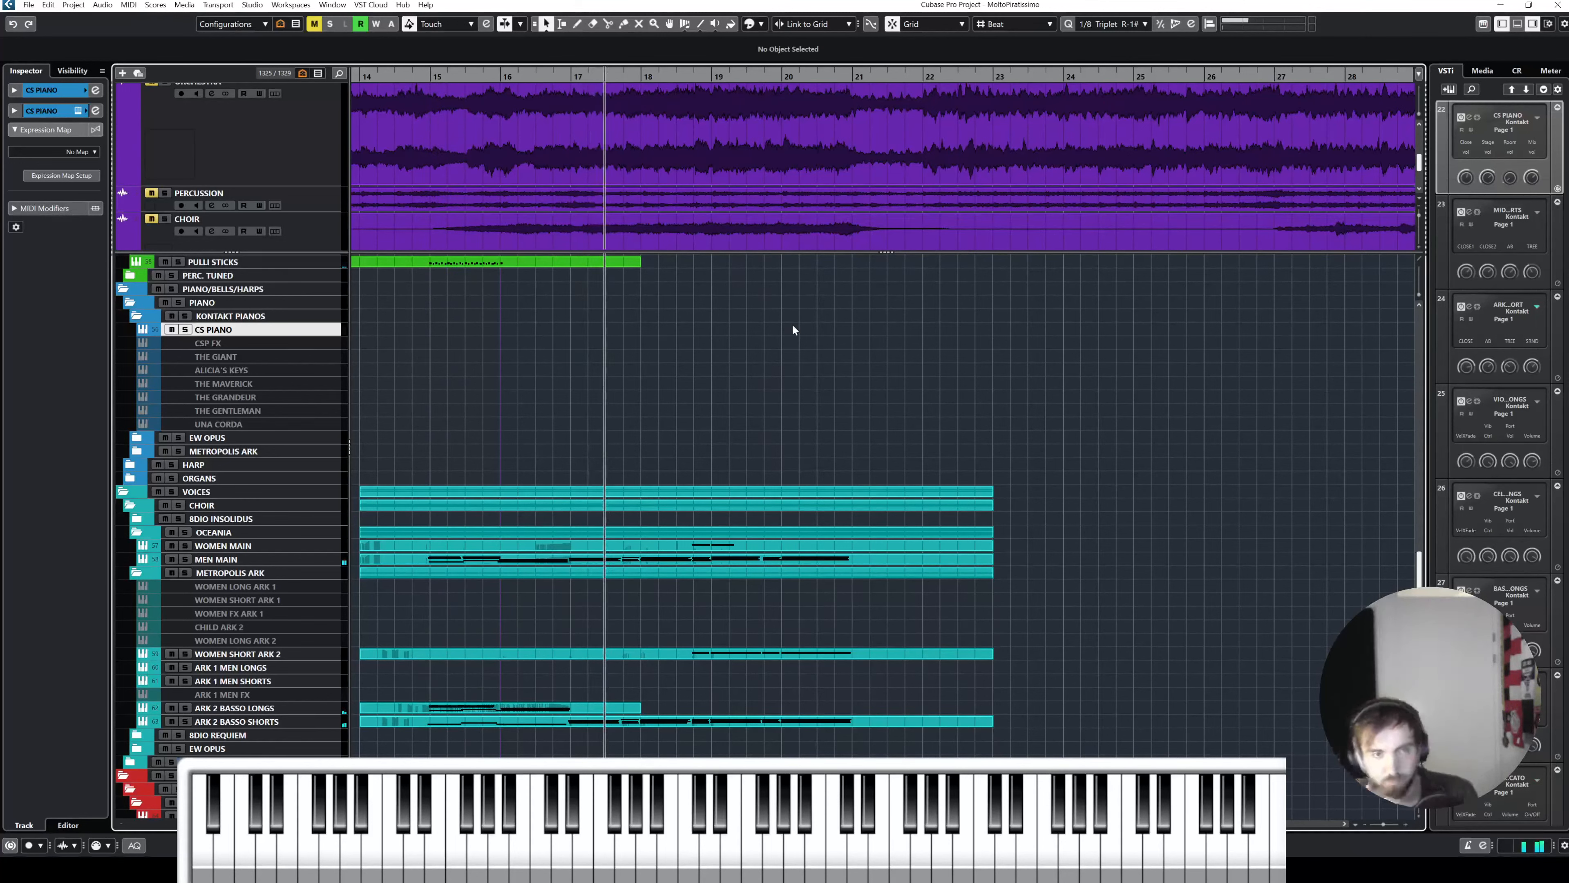
Step: Look through the percussion, woodwind and brass tracks around bars 14 to 28 and compare them with the choir reference waveform
scroll(767, 322, up, 10)
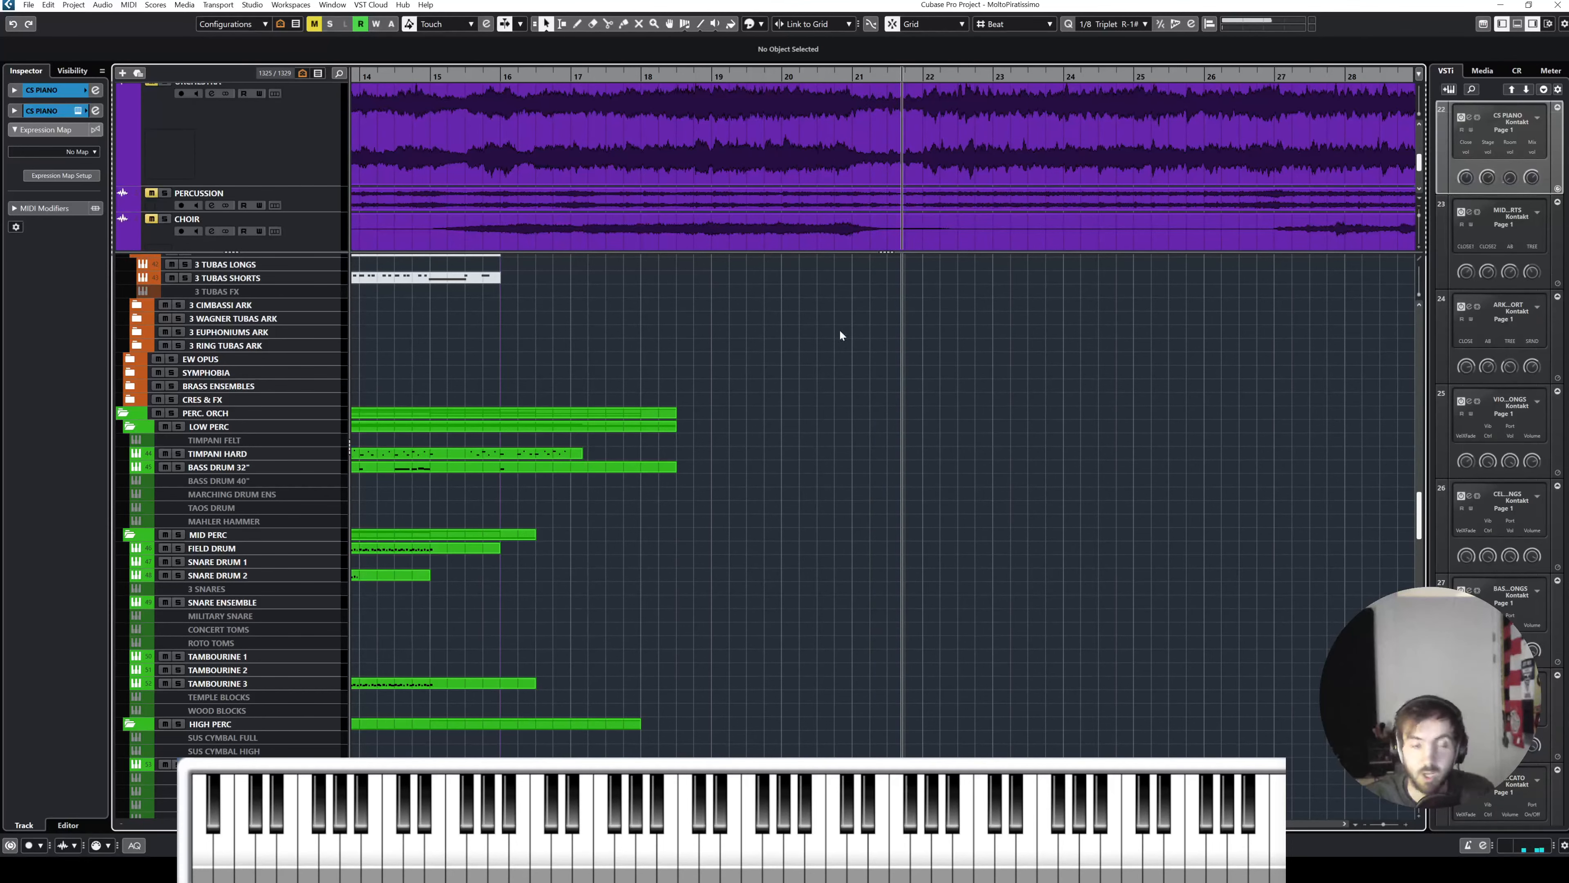
scroll(839, 329, up, 15)
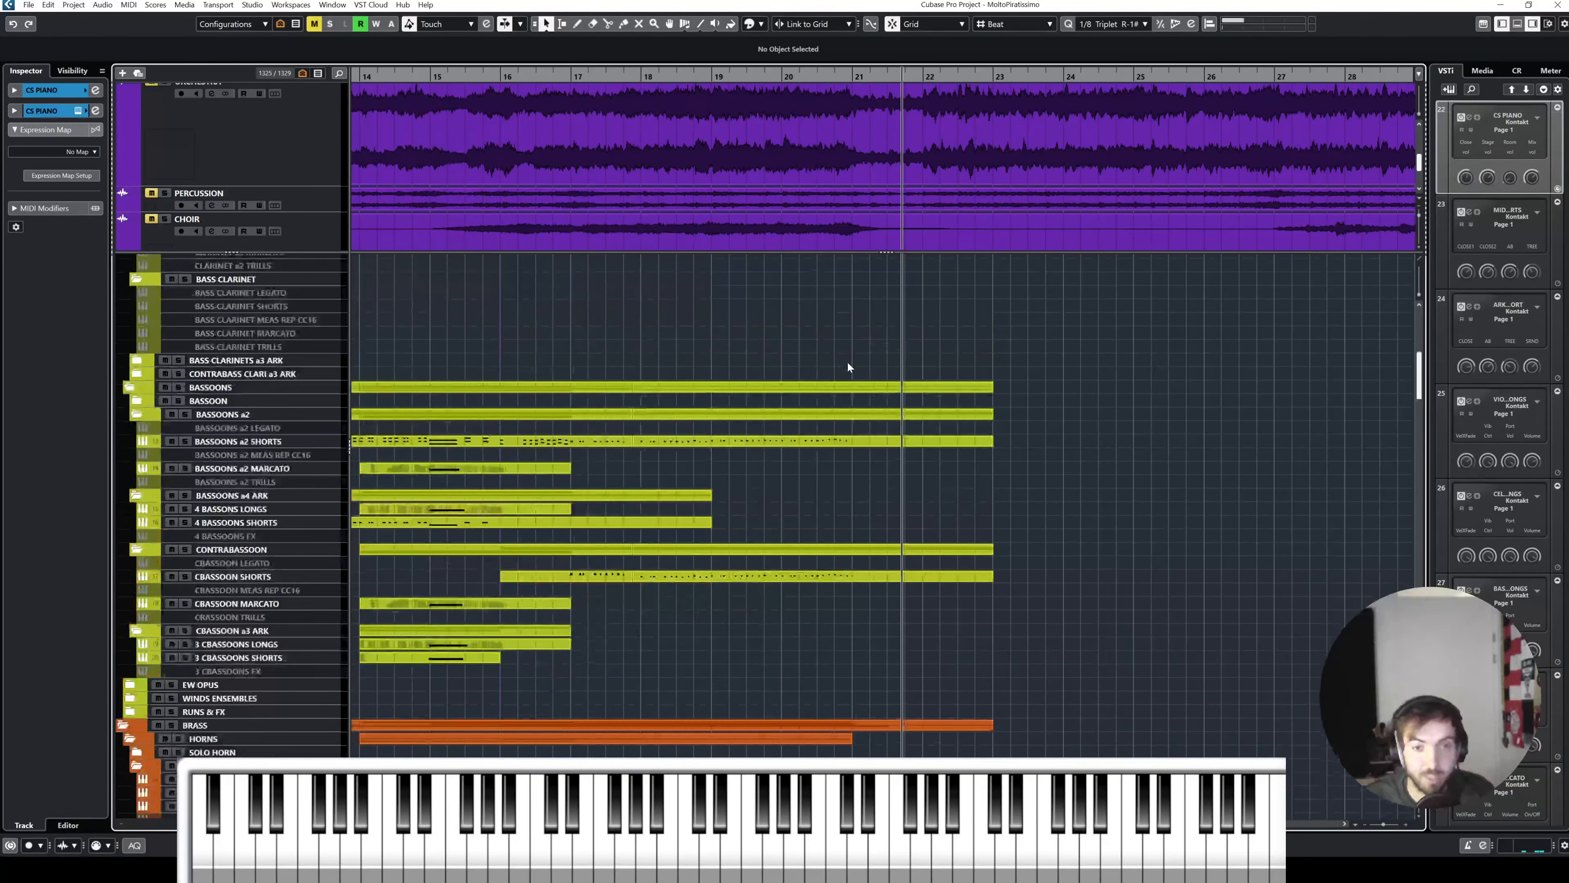
scroll(848, 367, up, 10)
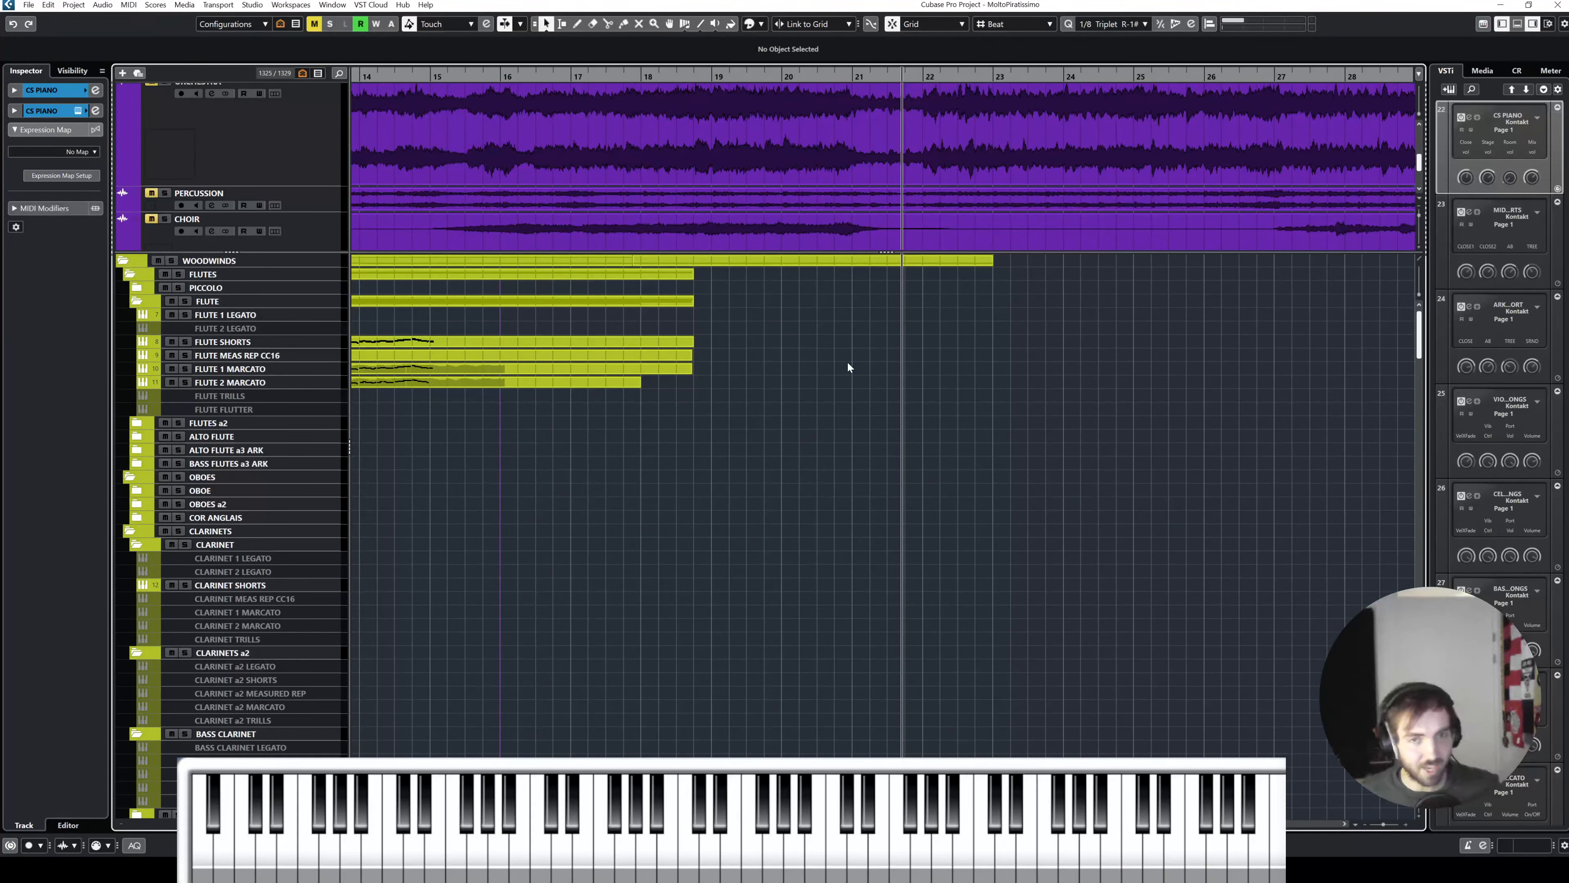
scroll(791, 372, down, 10)
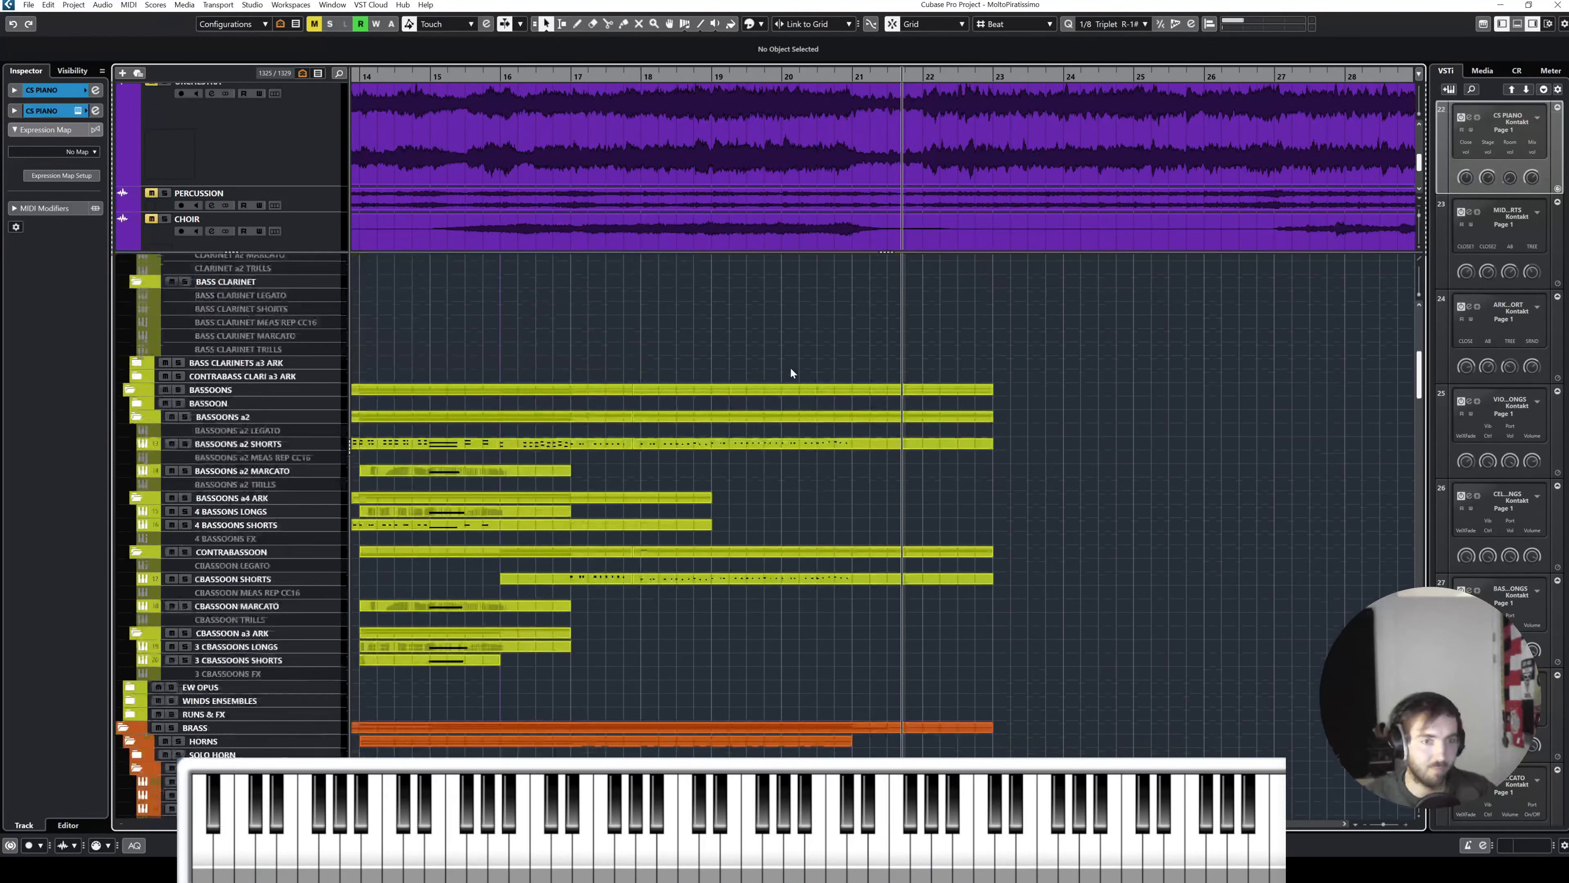
scroll(783, 365, down, 15)
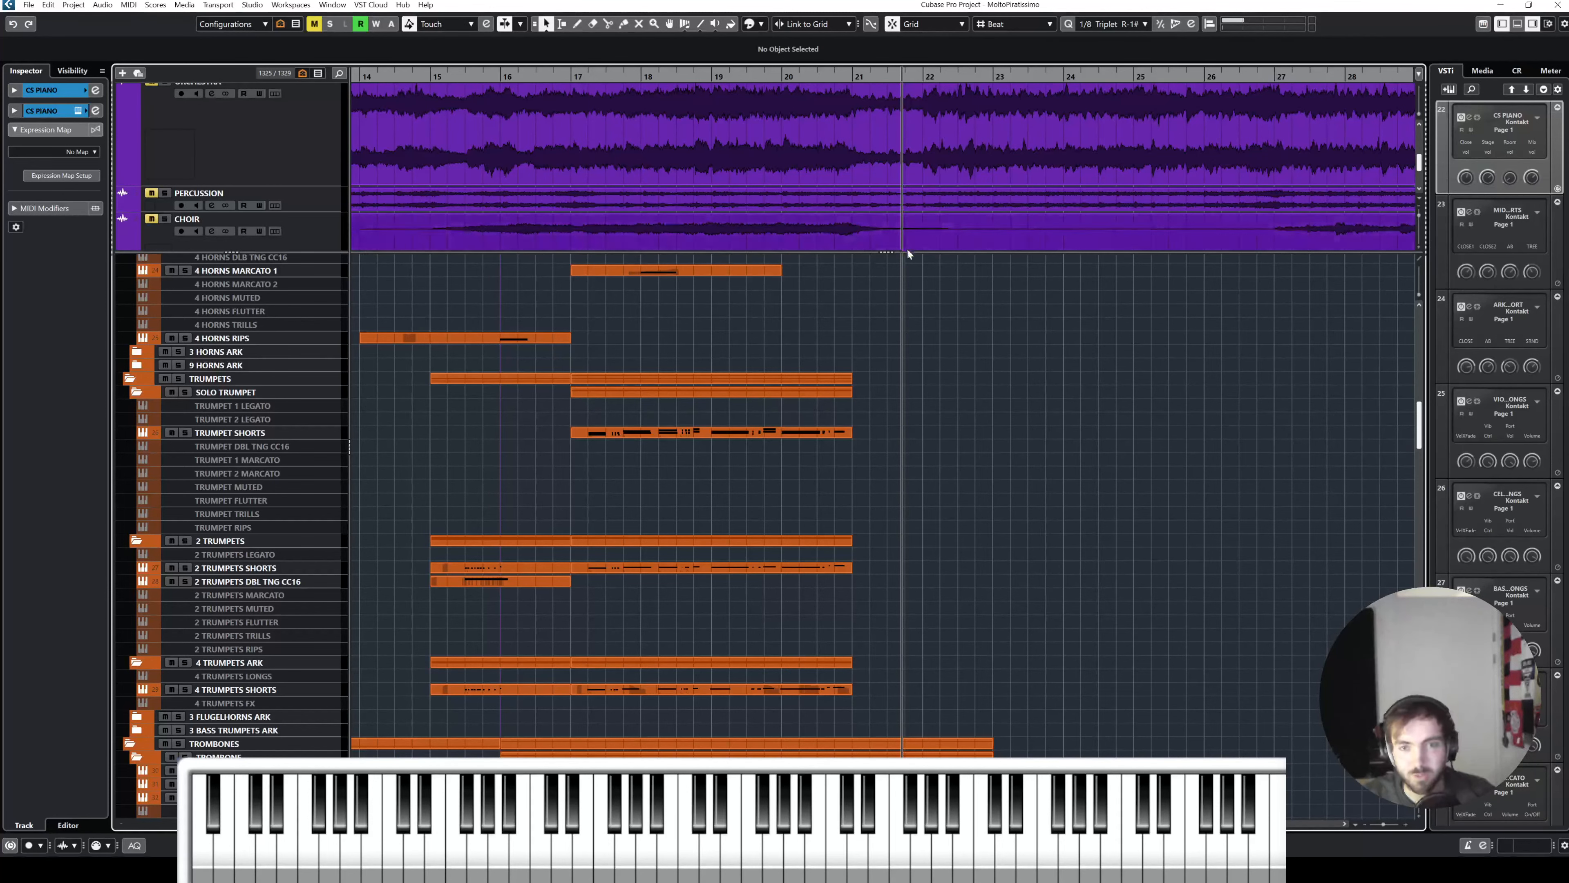
drag(905, 251, 906, 275)
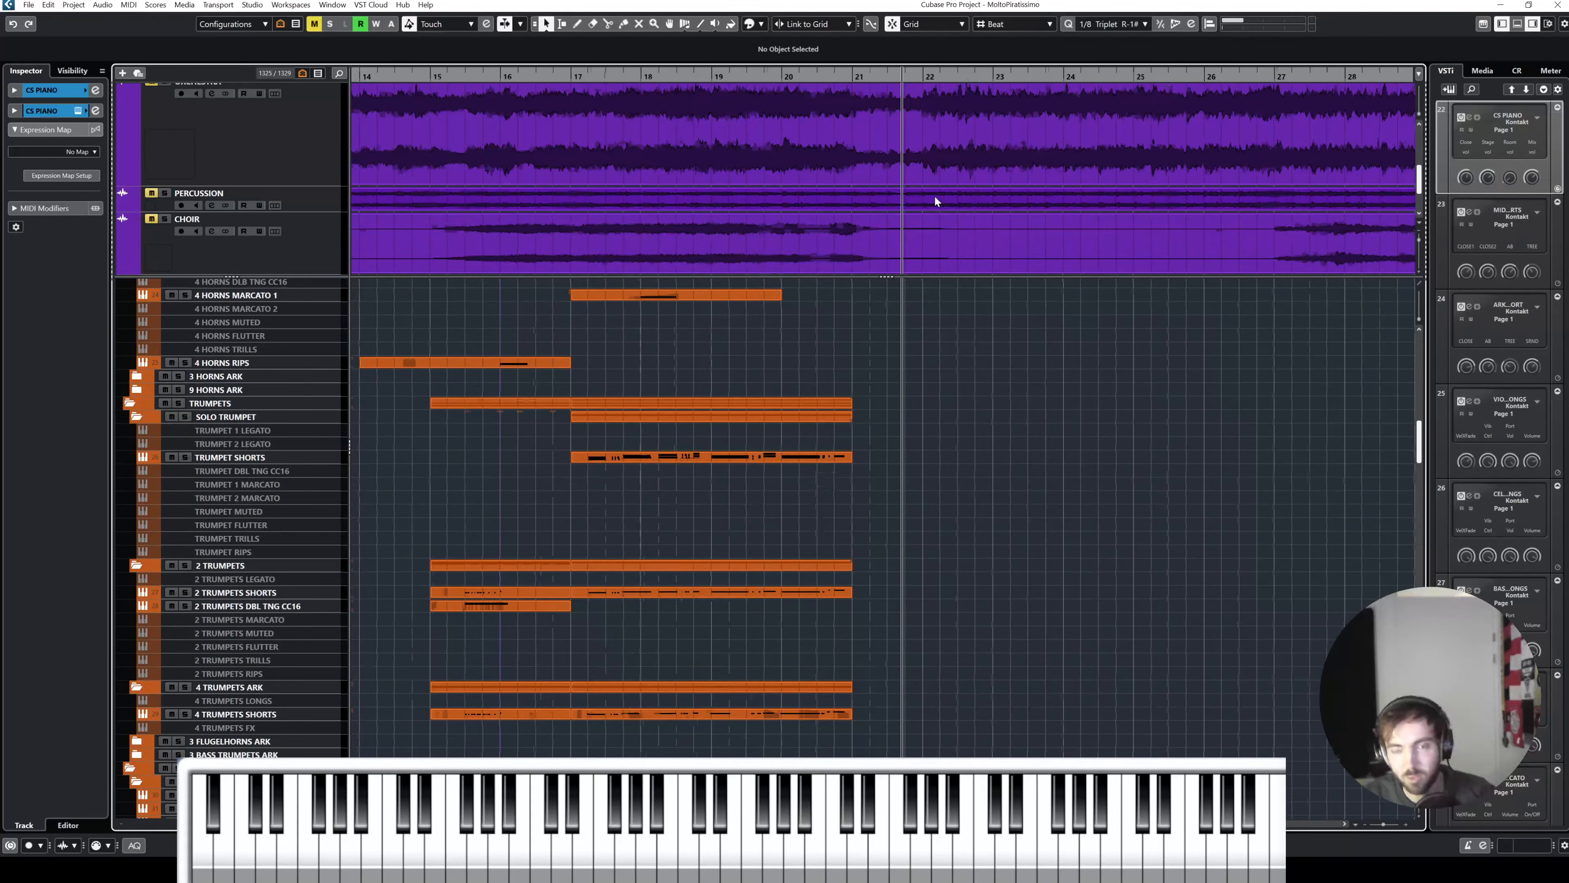
scroll(934, 196, right, 5)
scroll(949, 197, left, 5)
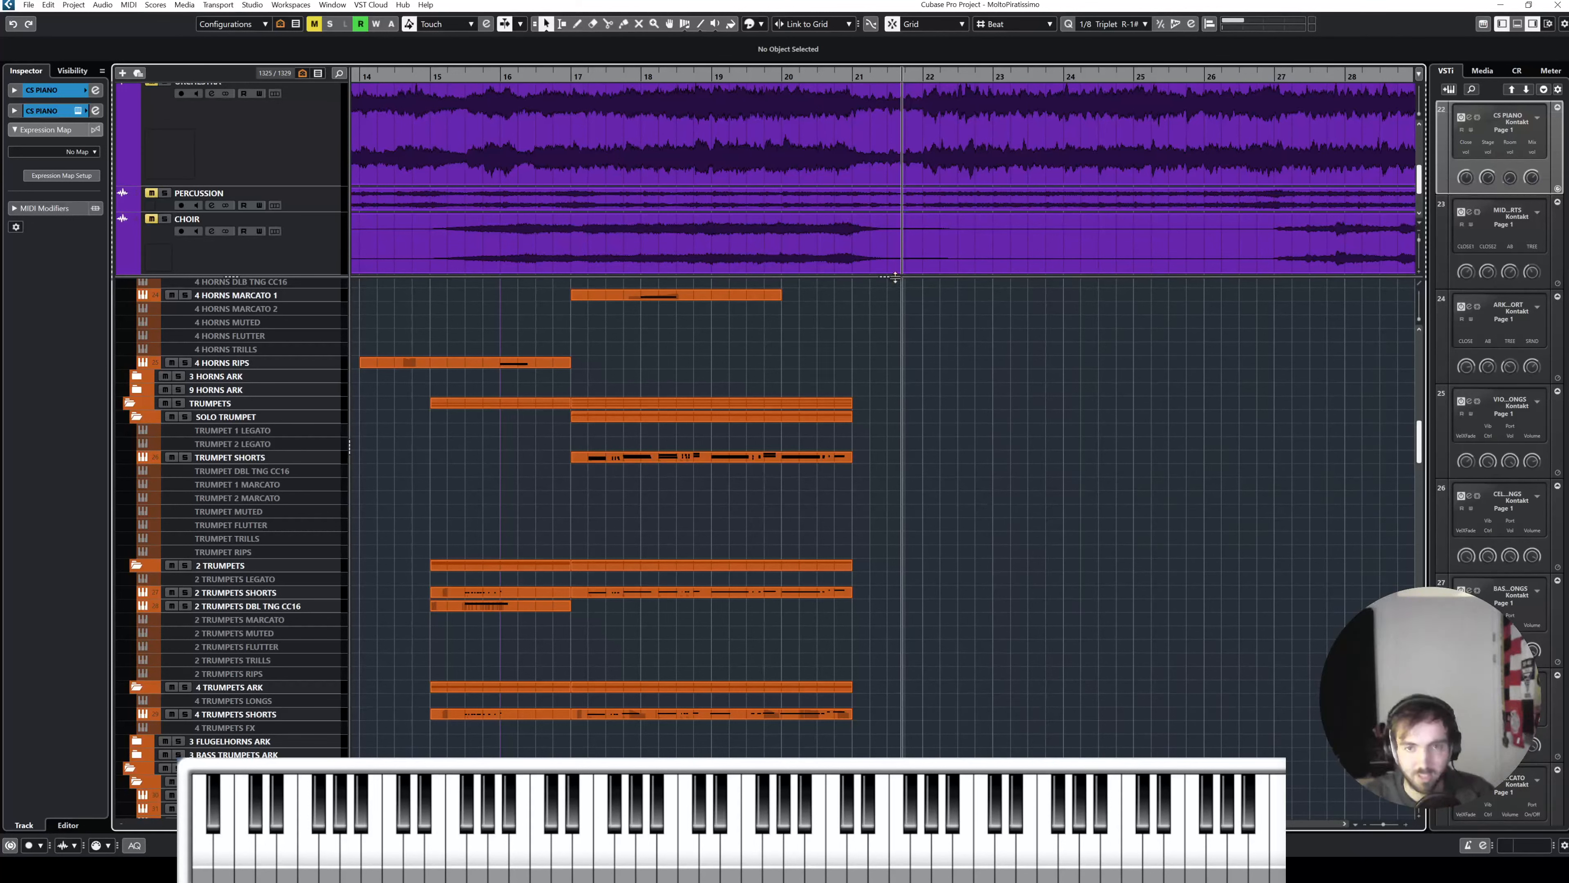
Step: Shrink the reference audio area and limit the track list to the tracks that contain parts
drag(894, 272, 894, 229)
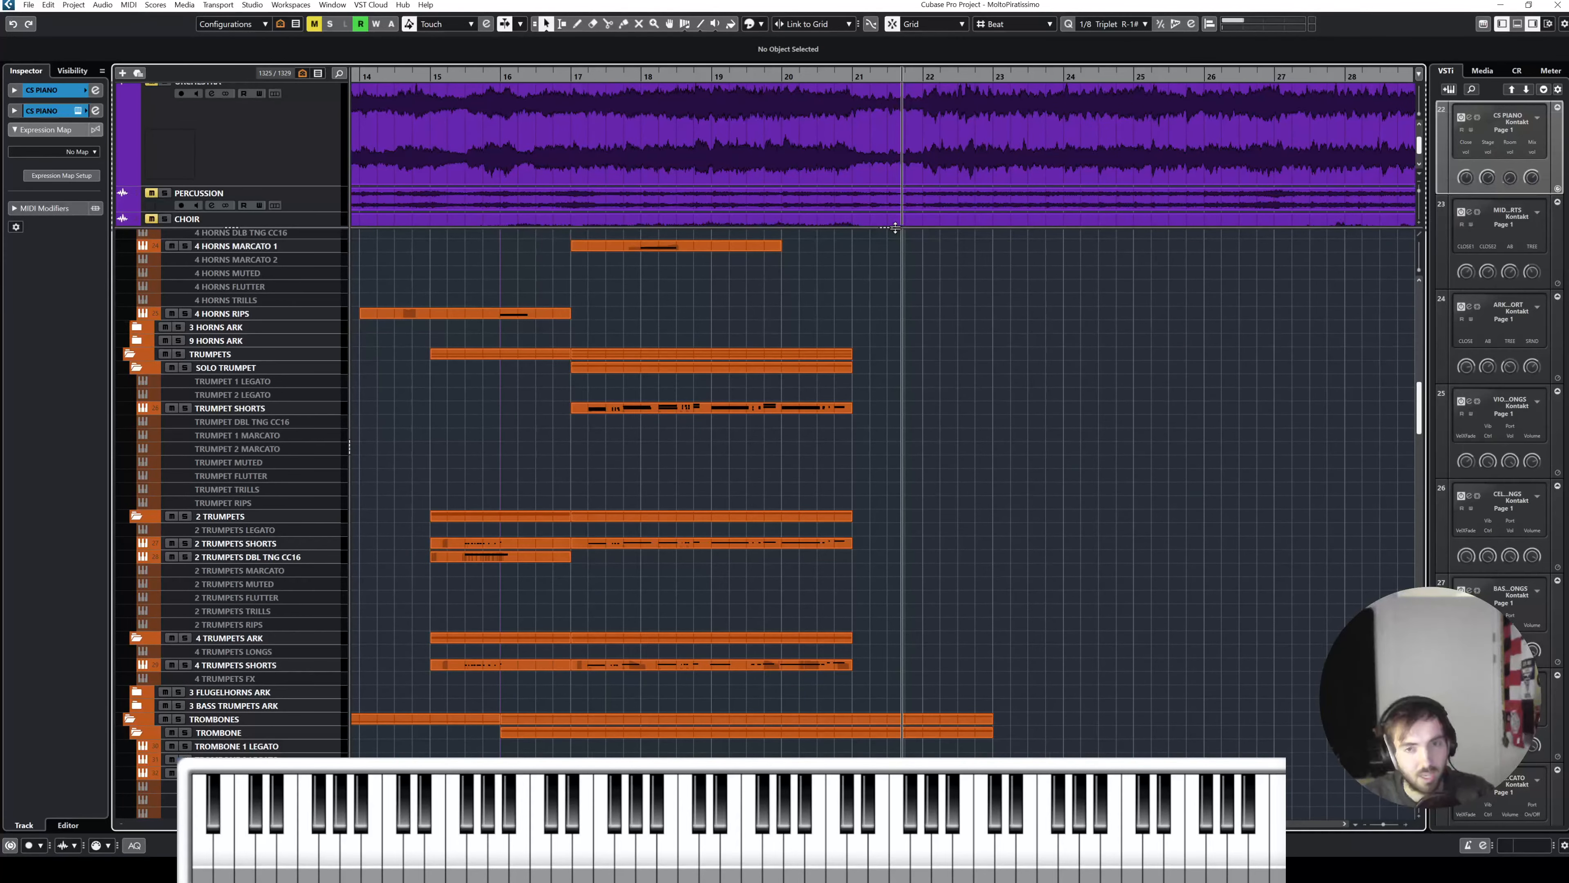
drag(895, 229, 893, 202)
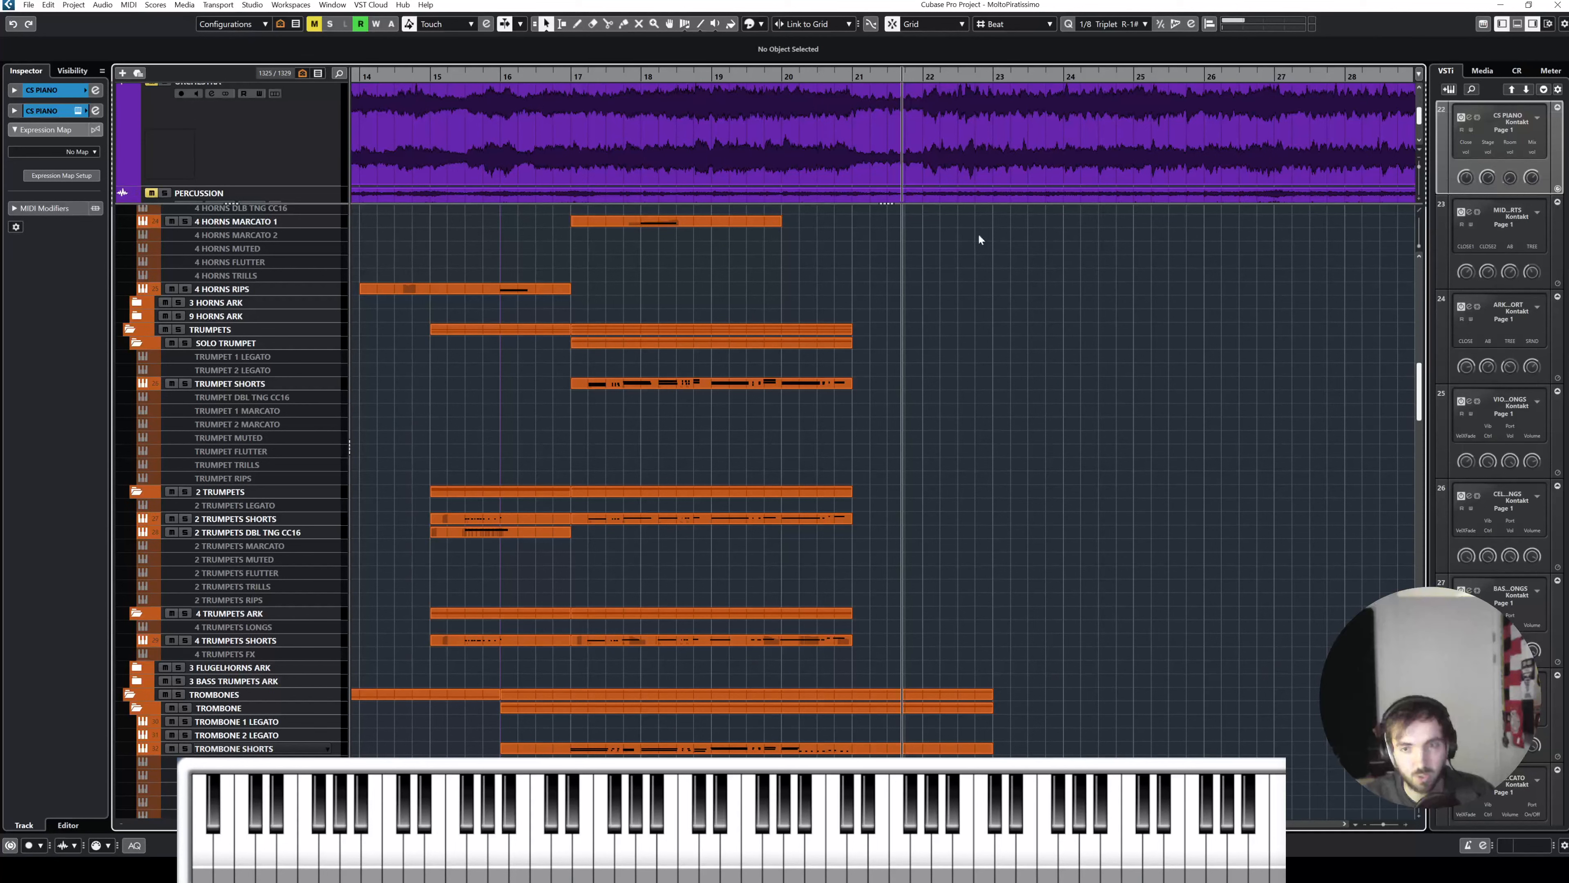
scroll(977, 206, down, 5)
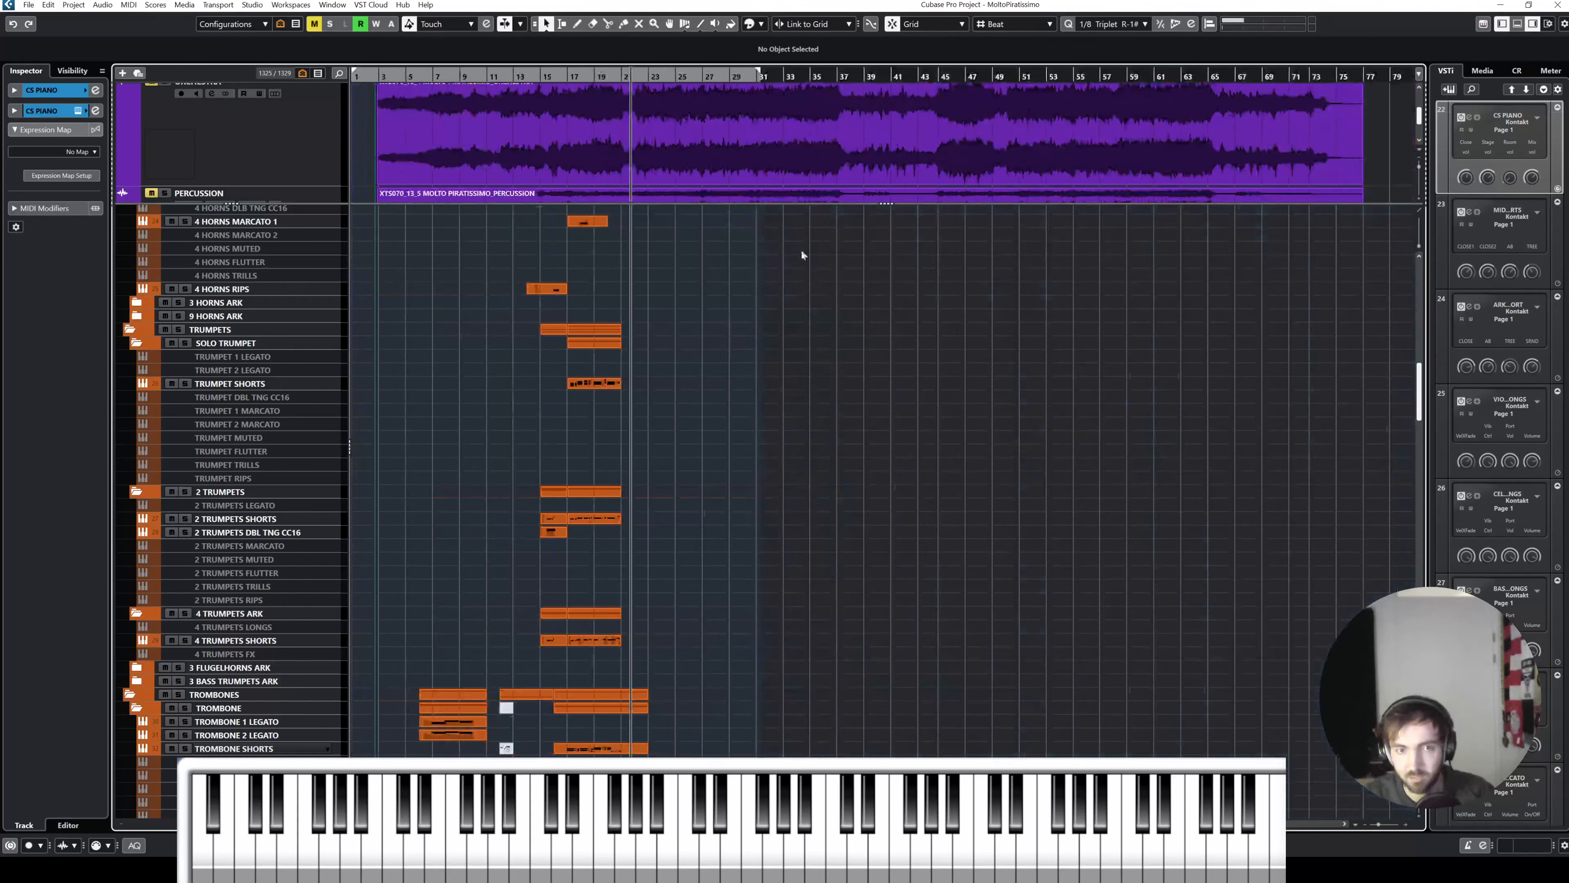
click(280, 25)
click(373, 81)
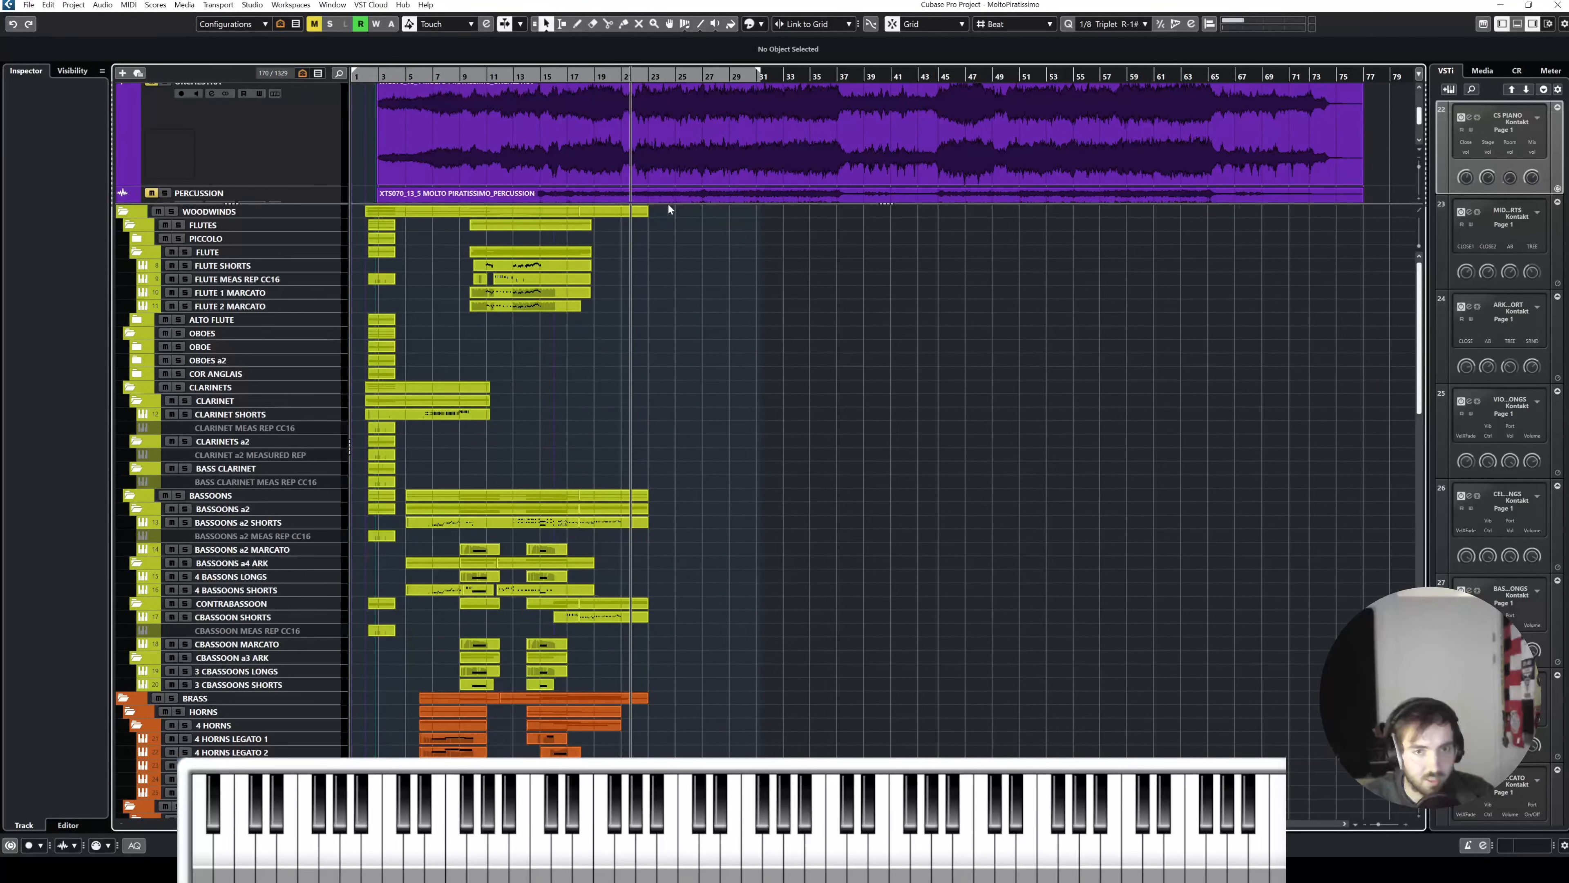
drag(677, 203, 678, 124)
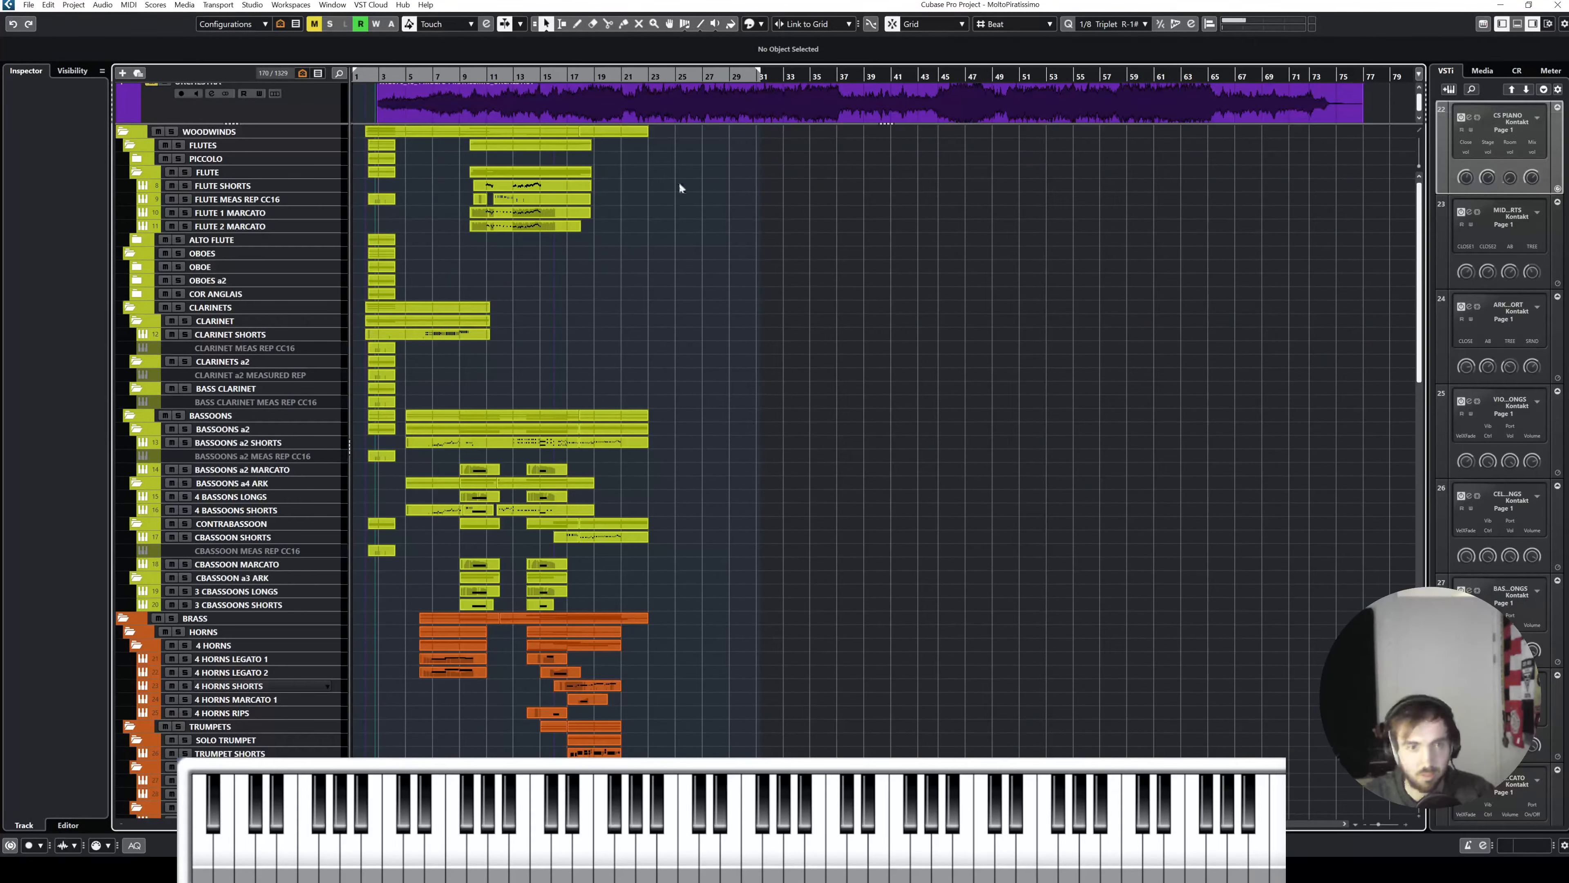
Step: Look over the arrangement from the woodwinds down to the strings, including the Violins 1 shorts and marcato parts
key(h)
key(h)
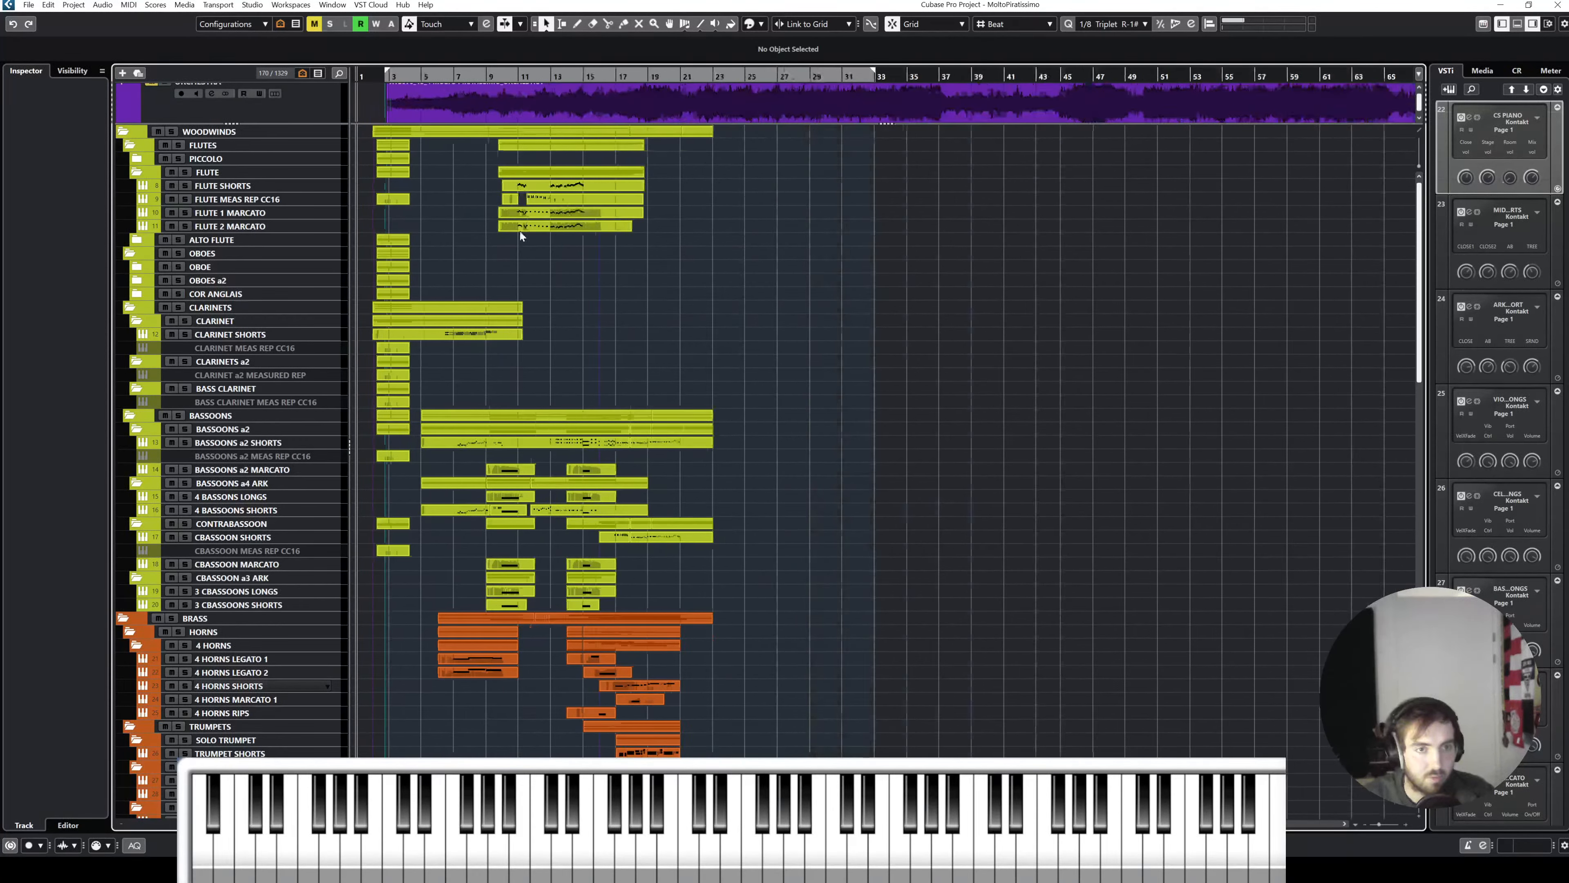
key(h)
key(h)
scroll(704, 229, right, 2)
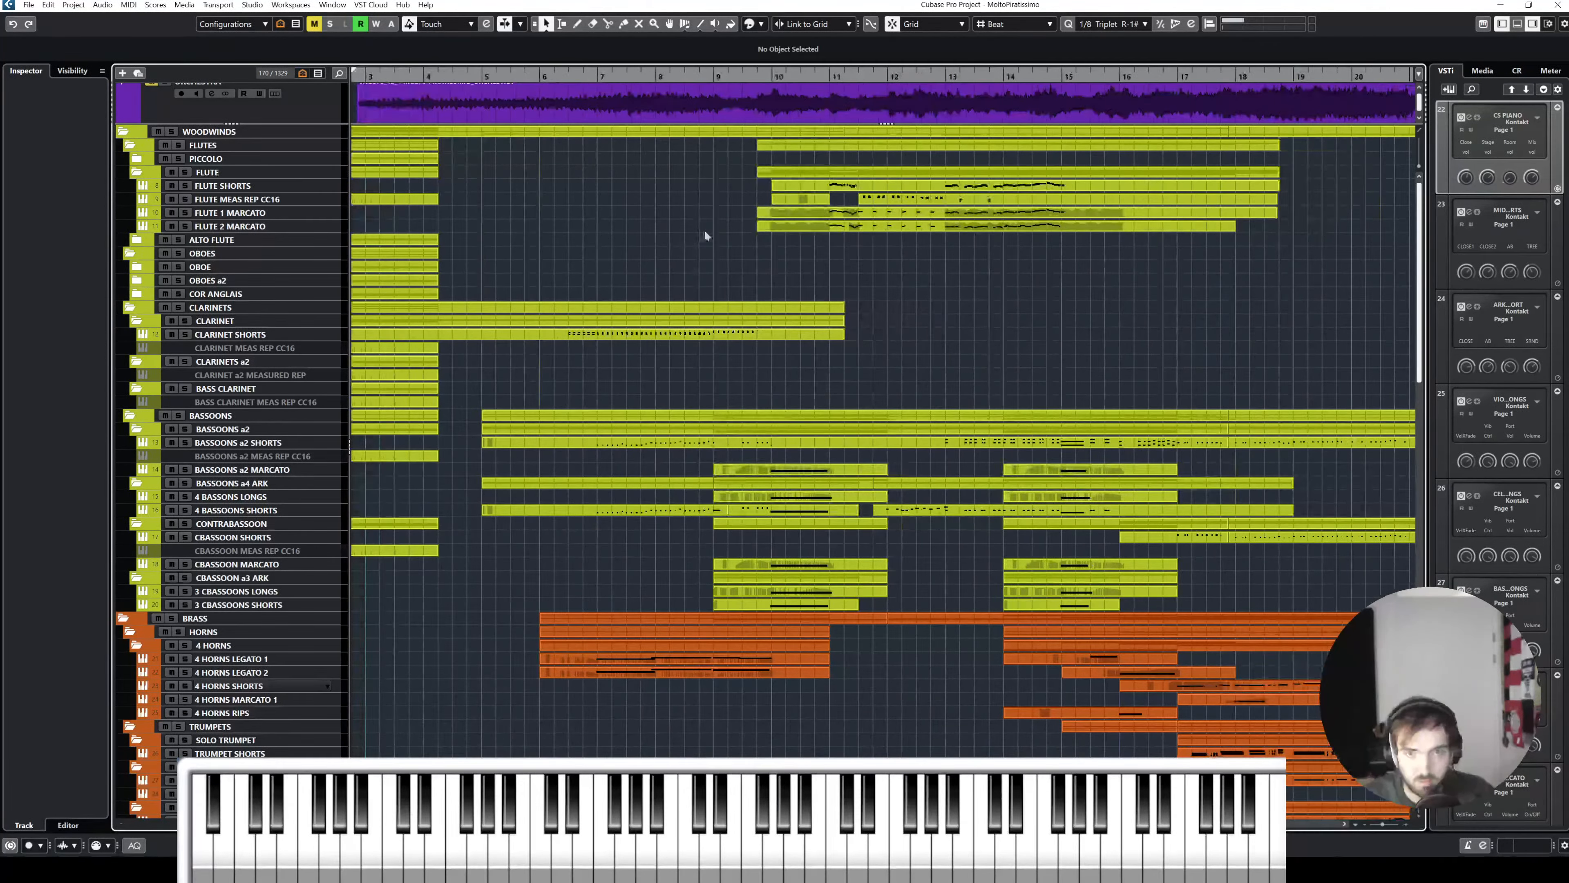
scroll(724, 349, down, 3)
scroll(725, 350, down, 15)
click(686, 320)
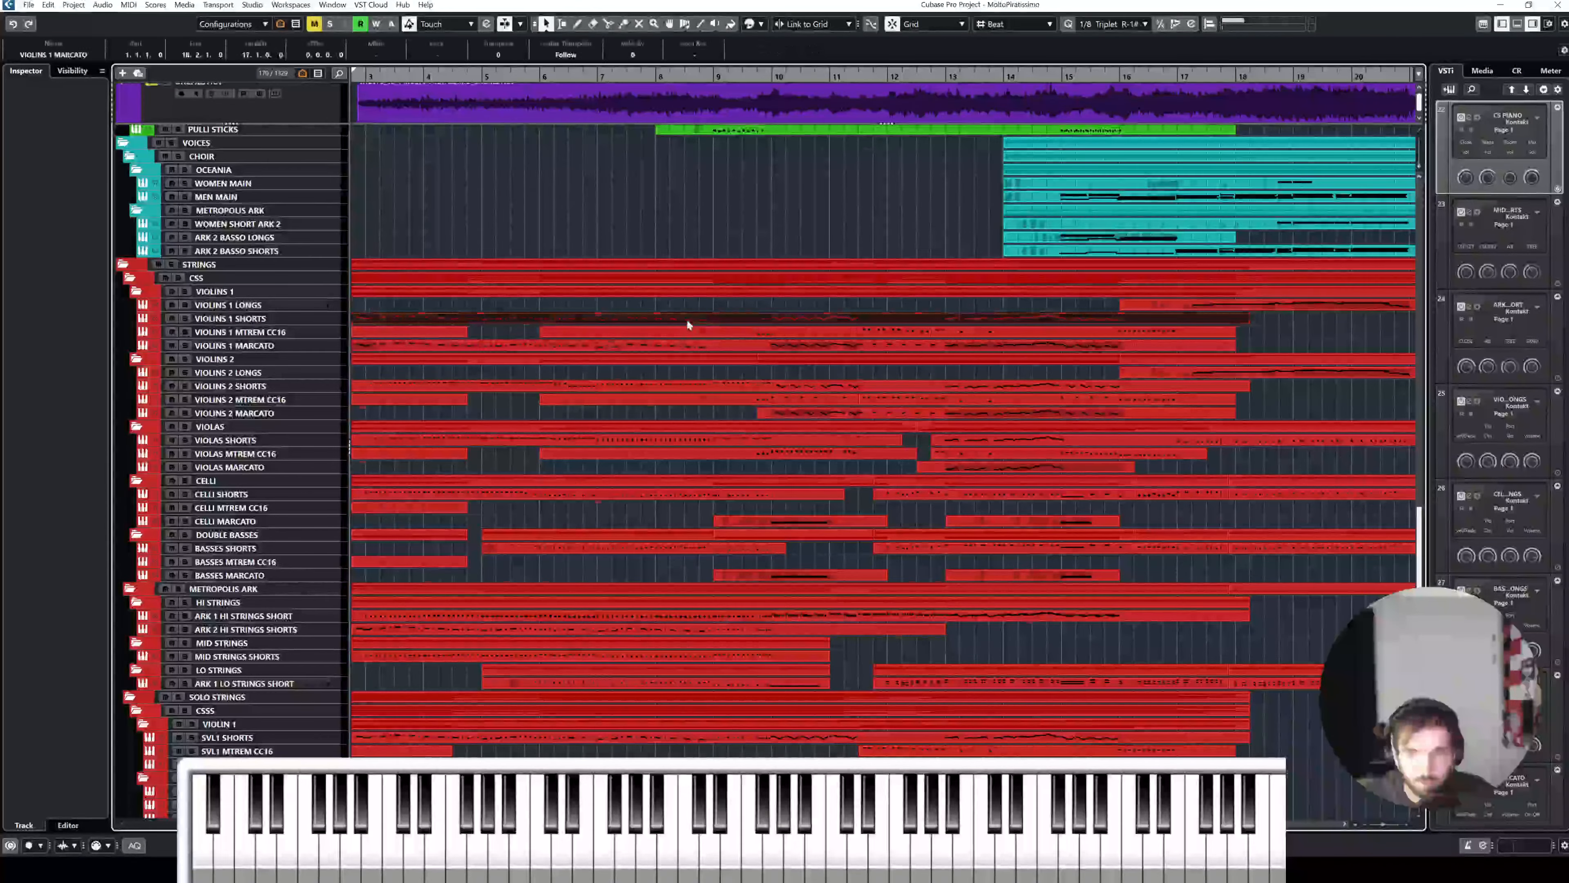
shift+click(690, 345)
click(659, 225)
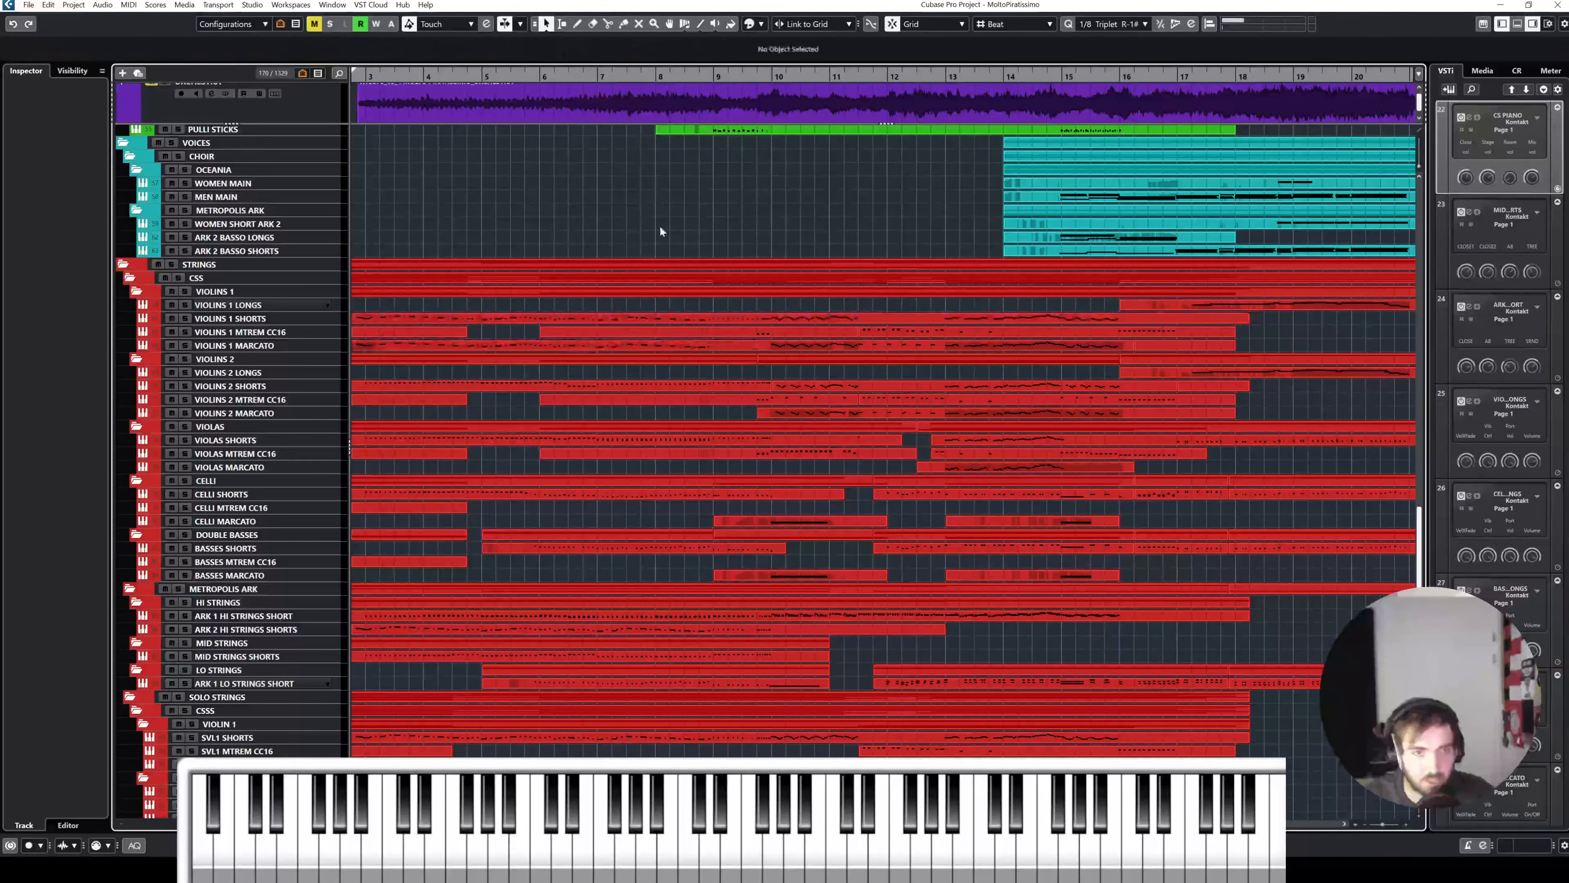
Step: Move the left locator back to about the middle of bar 2 and play the mockup from there
scroll(660, 225, left, 3)
key(KP_1)
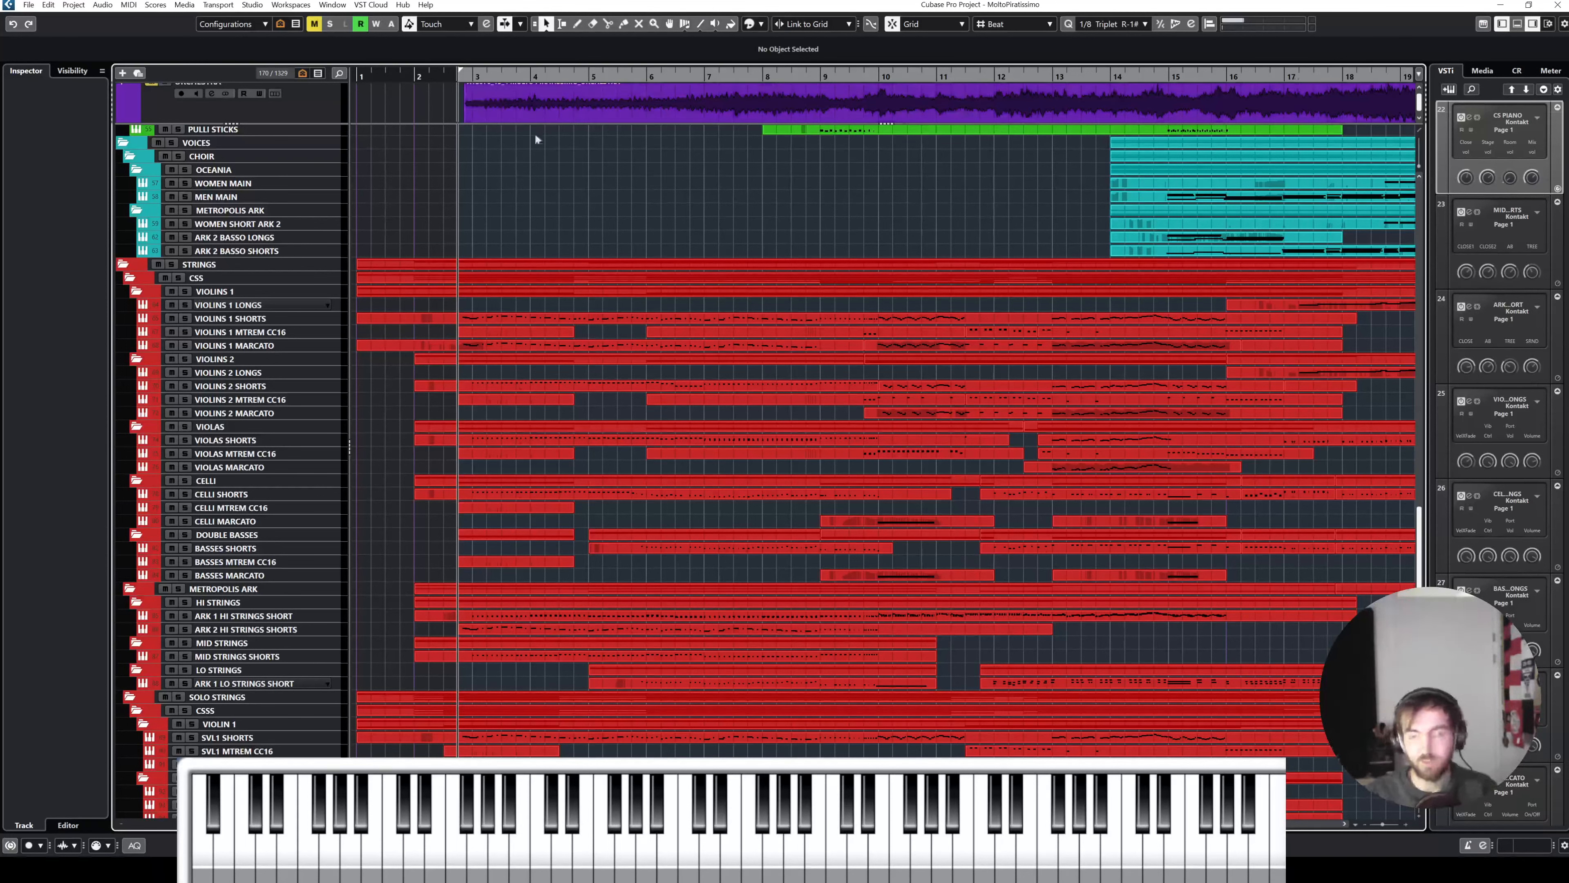
key(space)
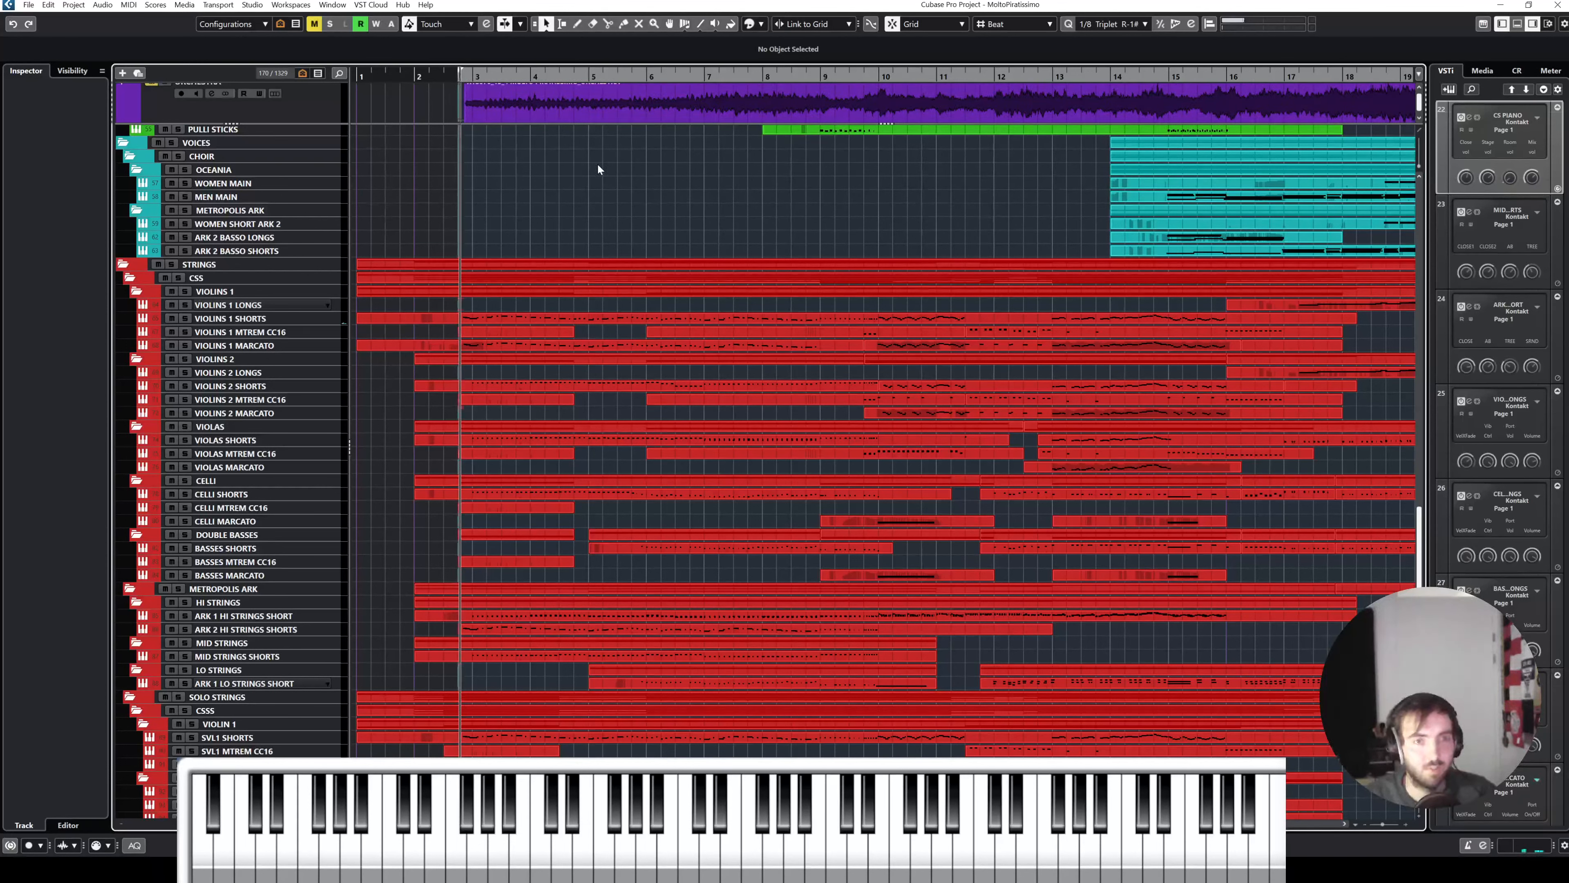
key(space)
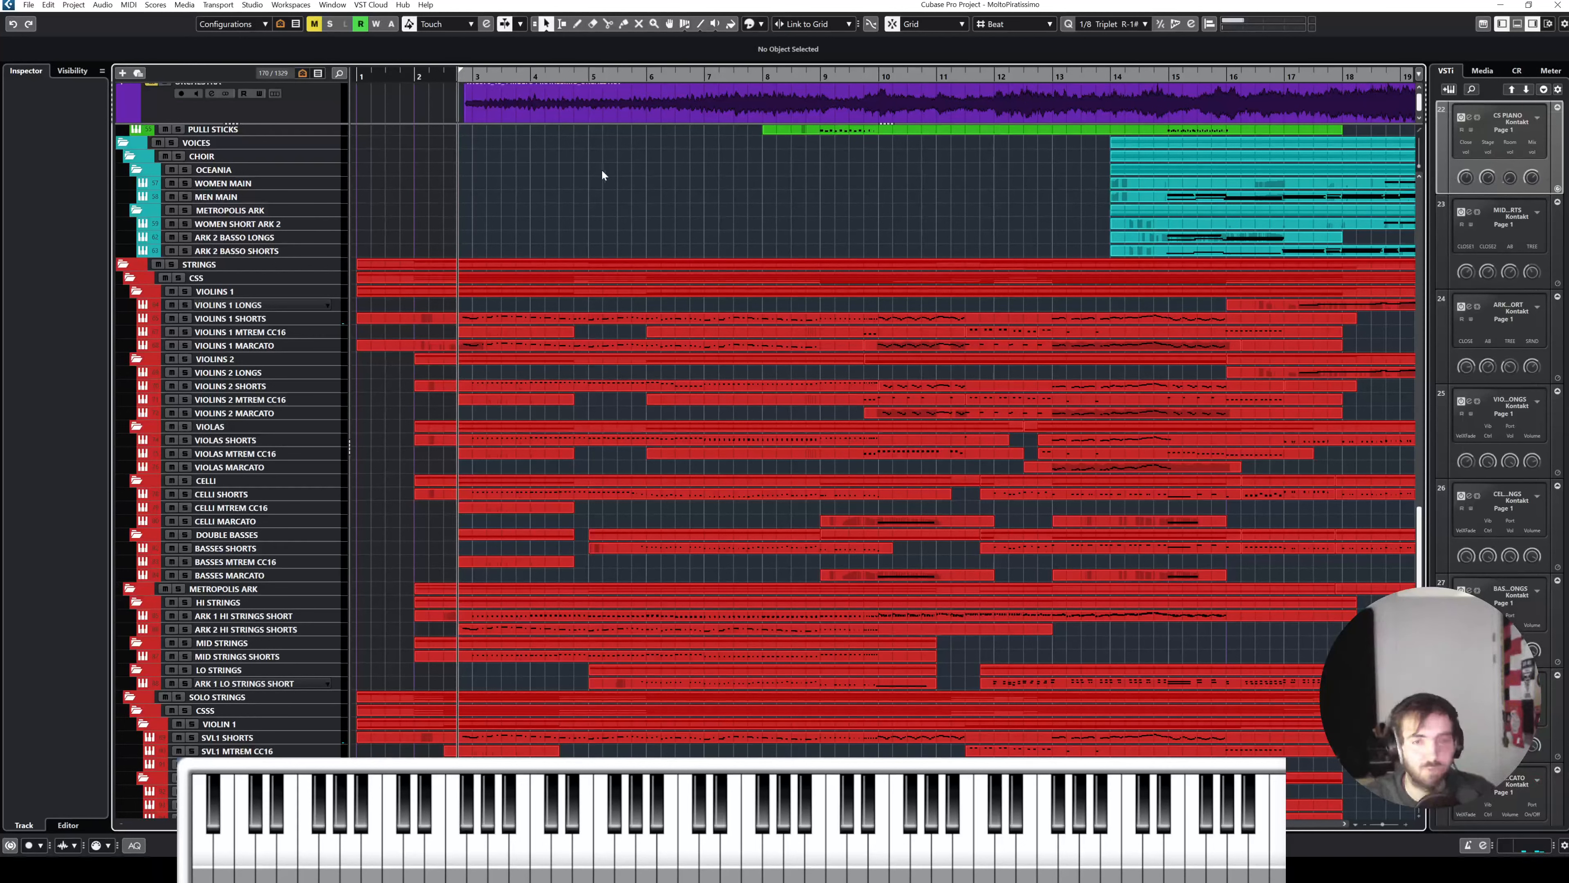
drag(460, 73, 445, 75)
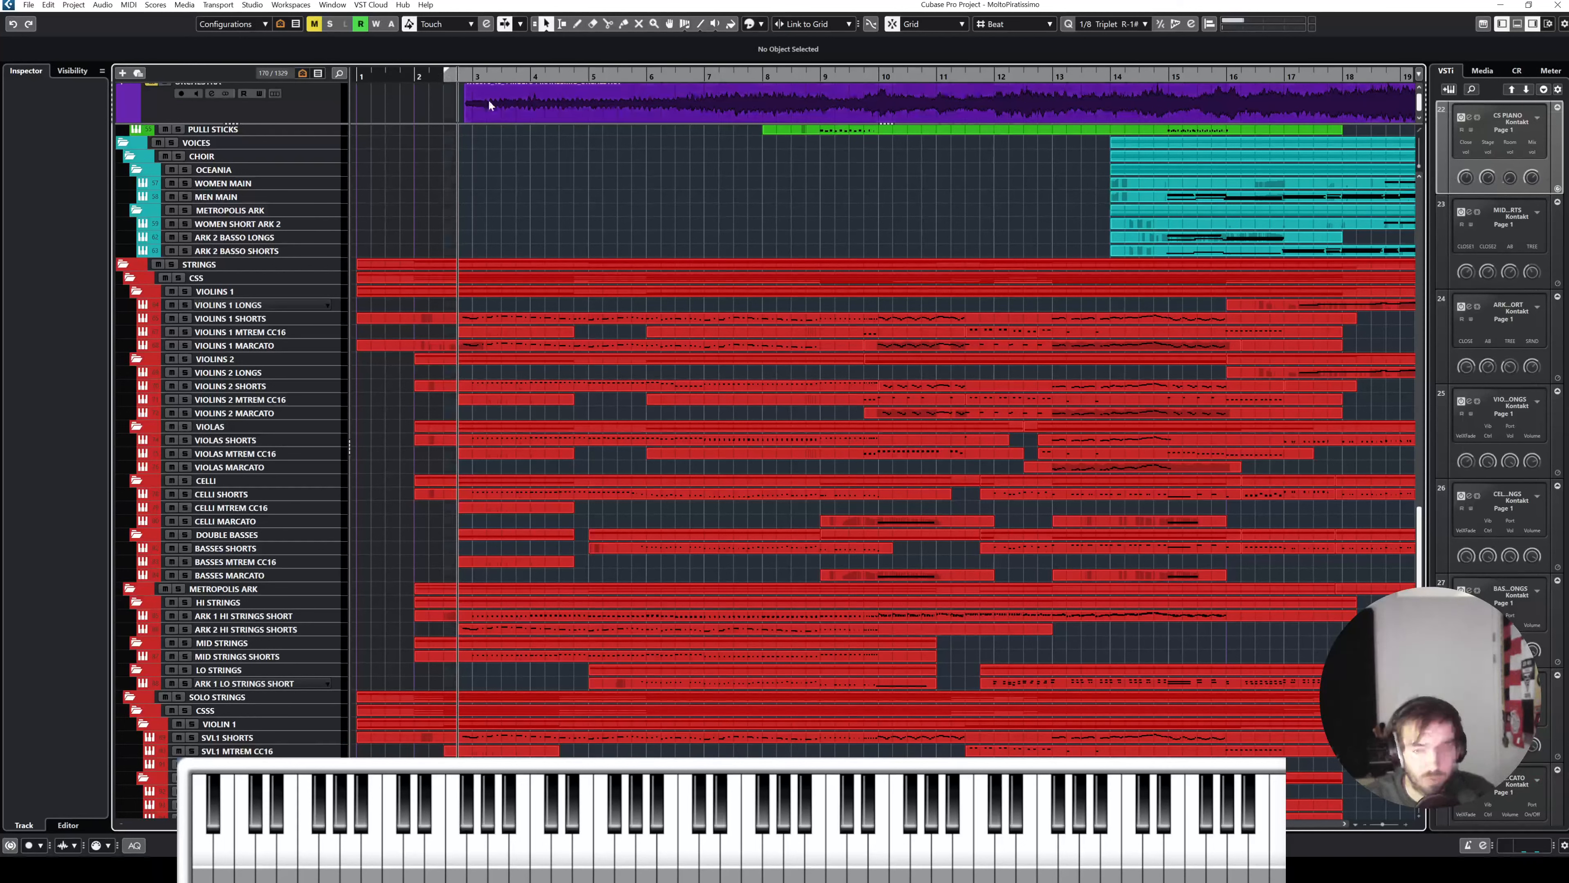
key(KP_1)
key(space)
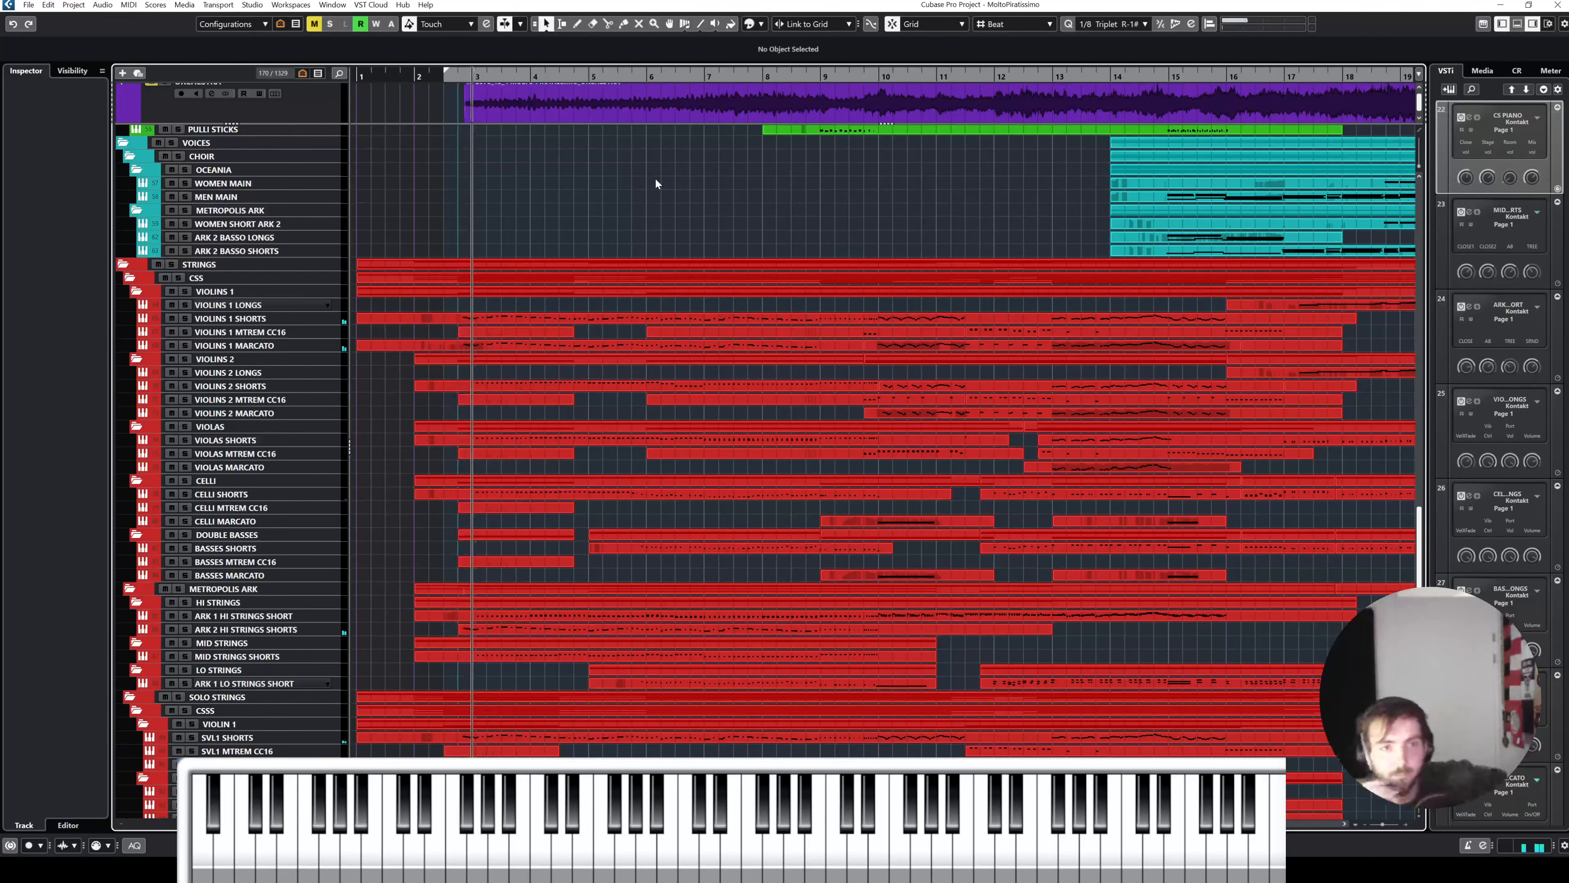
Step: Follow the playback through the woodwind, brass, percussion, choir and string tracks, checking the Violins 1 shorts part
scroll(623, 188, up, 15)
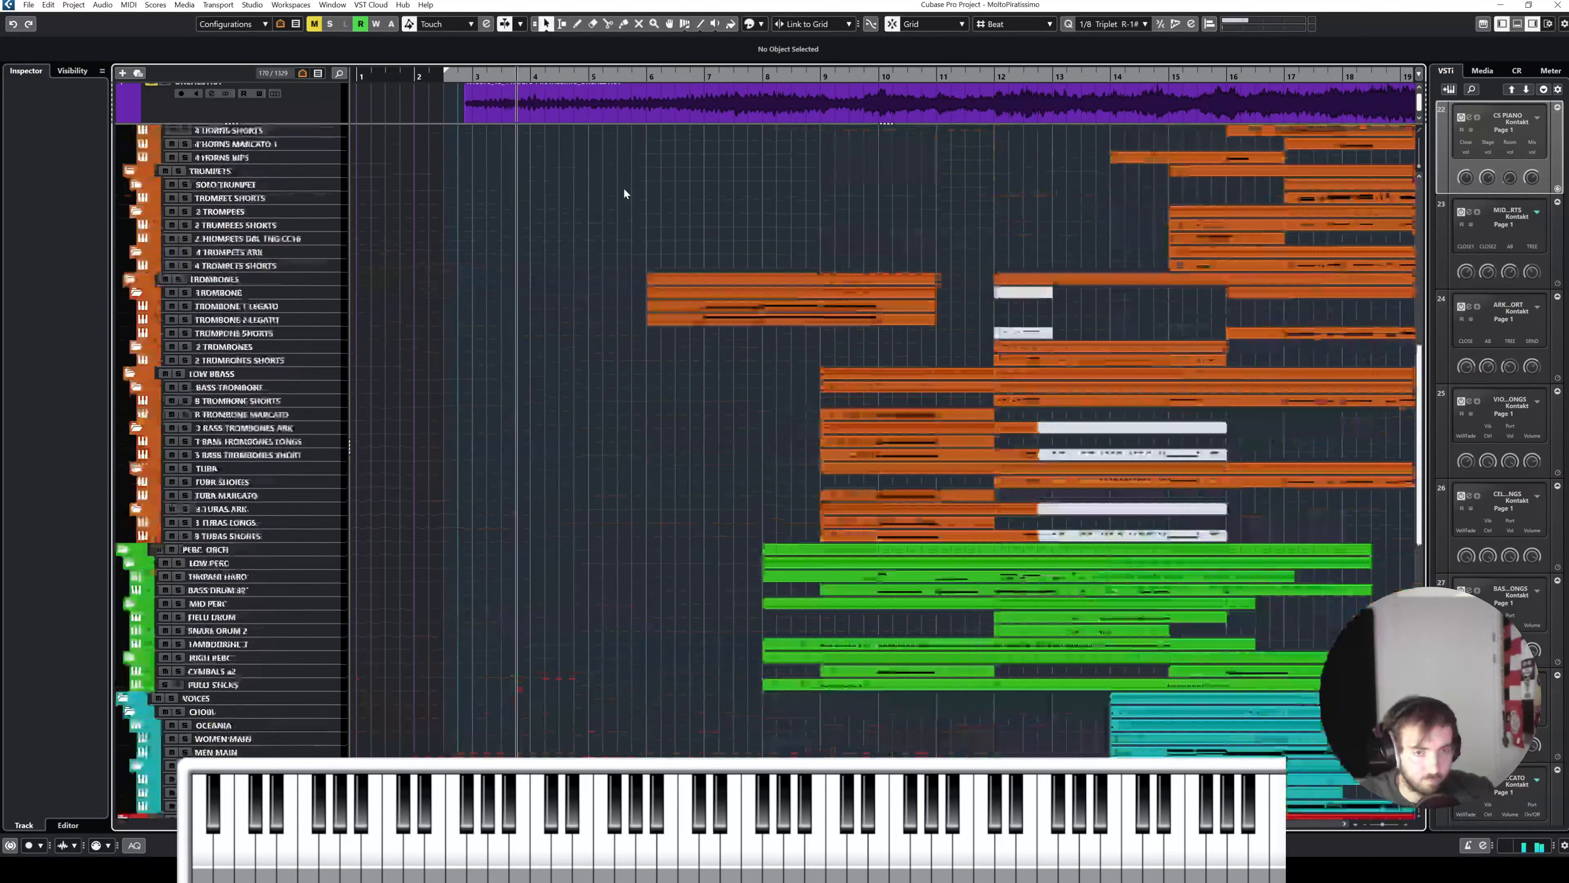
key(g)
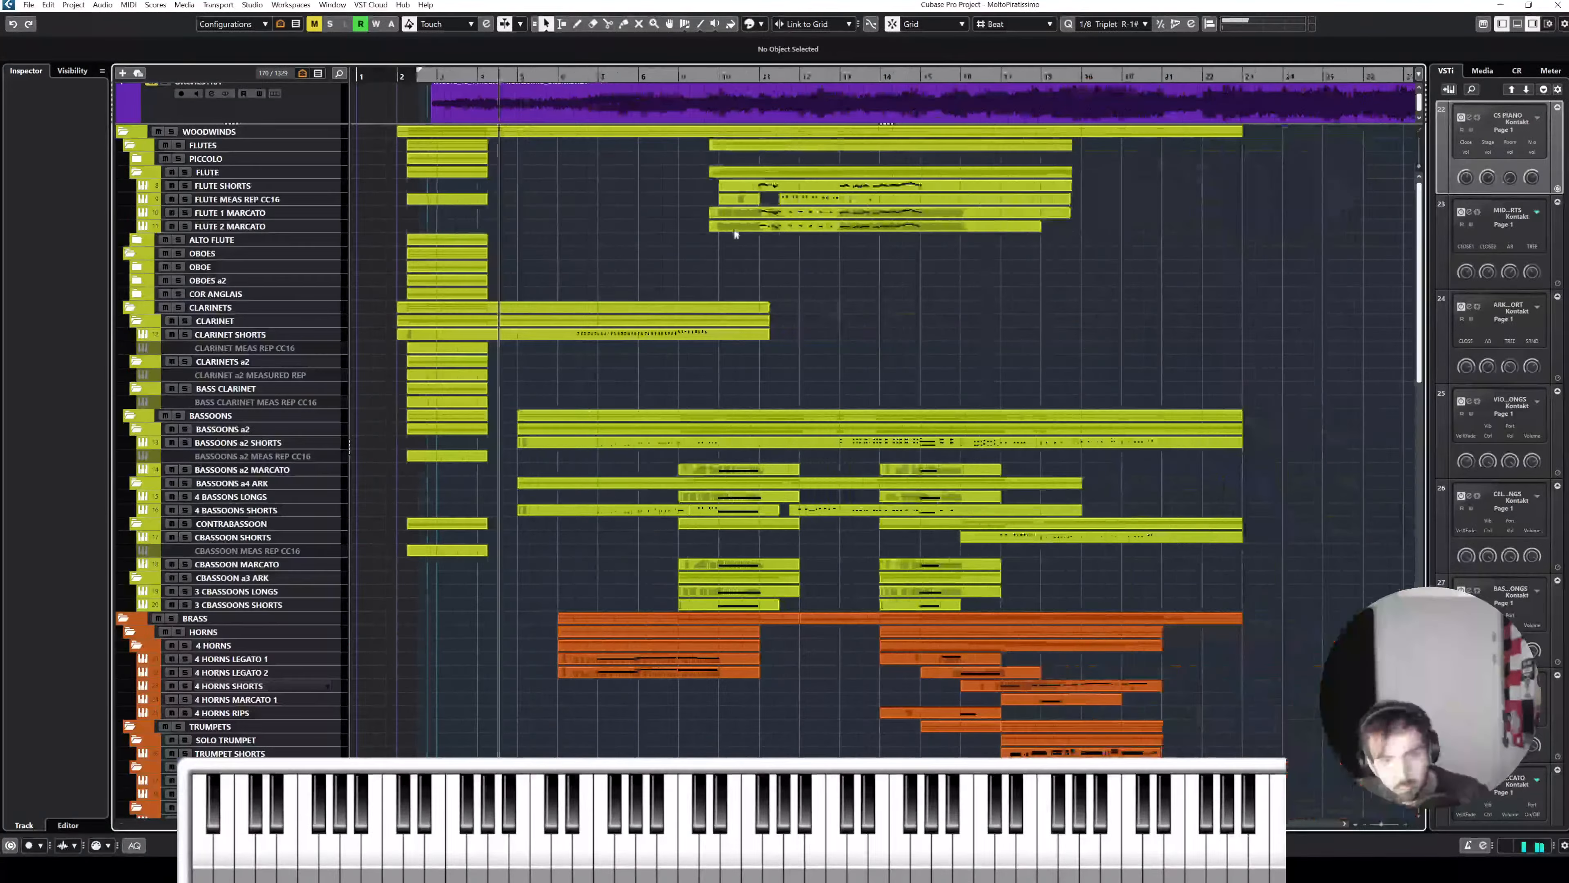
scroll(851, 278, down, 10)
scroll(851, 278, down, 15)
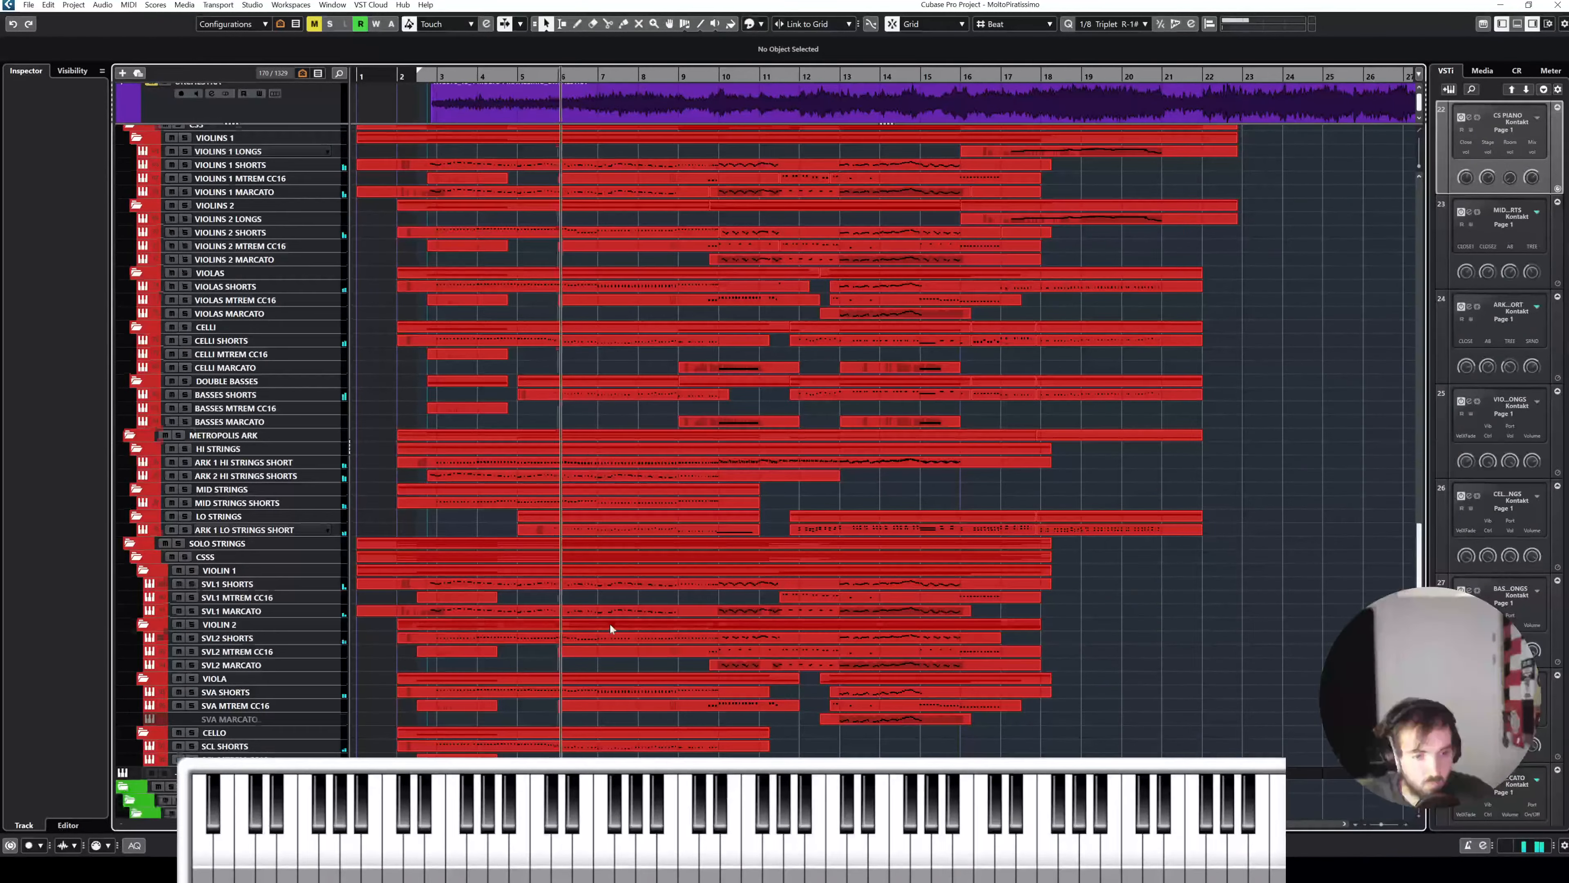
scroll(610, 623, up, 8)
scroll(736, 528, up, 8)
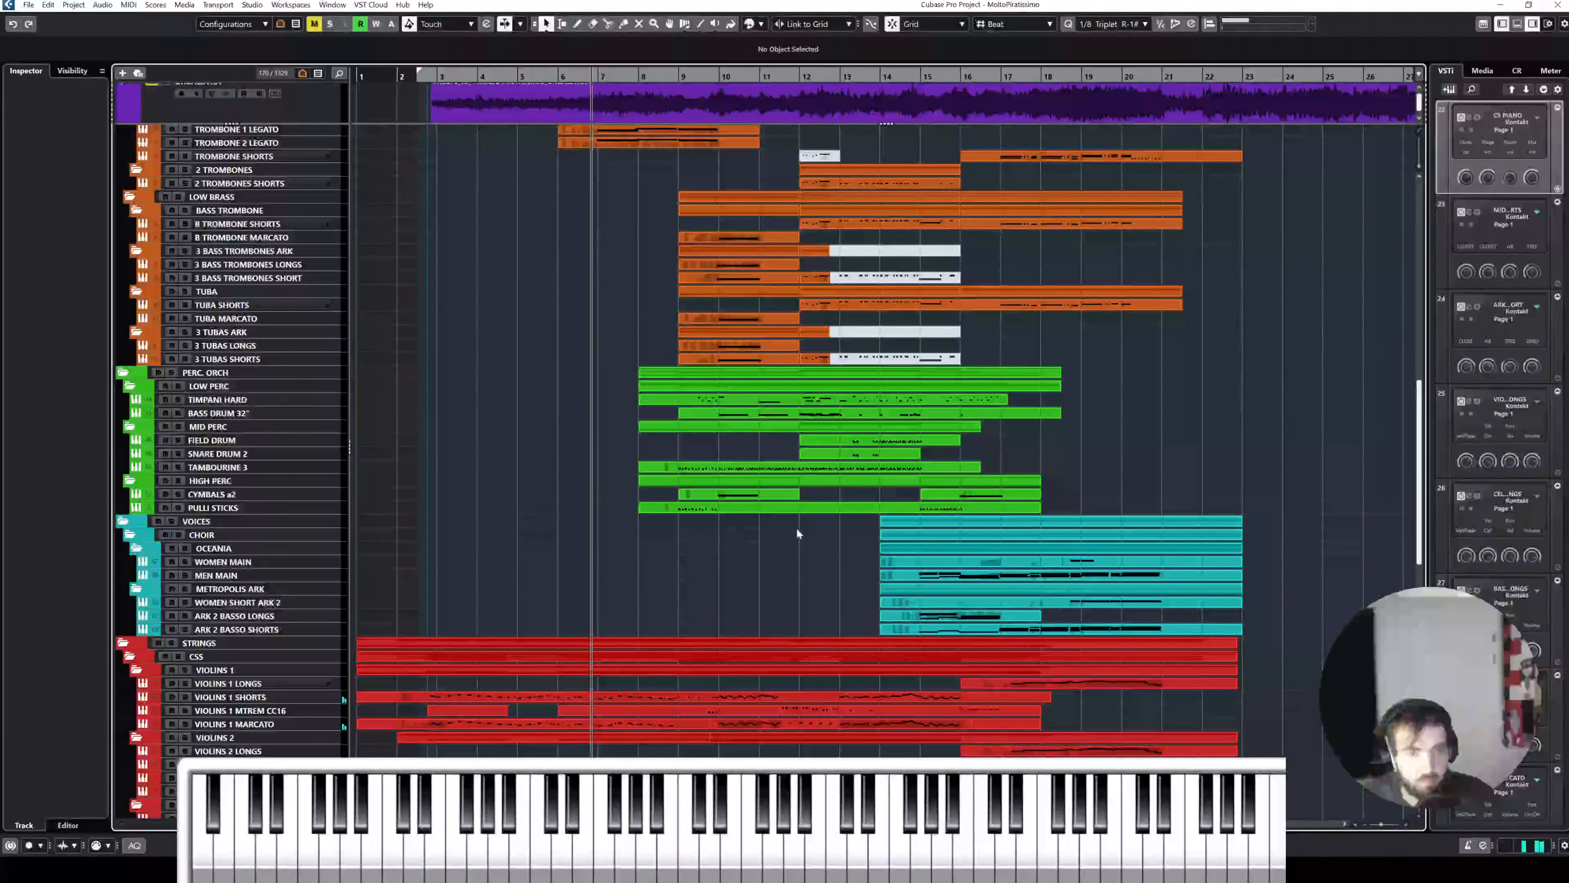
scroll(796, 528, up, 8)
scroll(844, 511, up, 8)
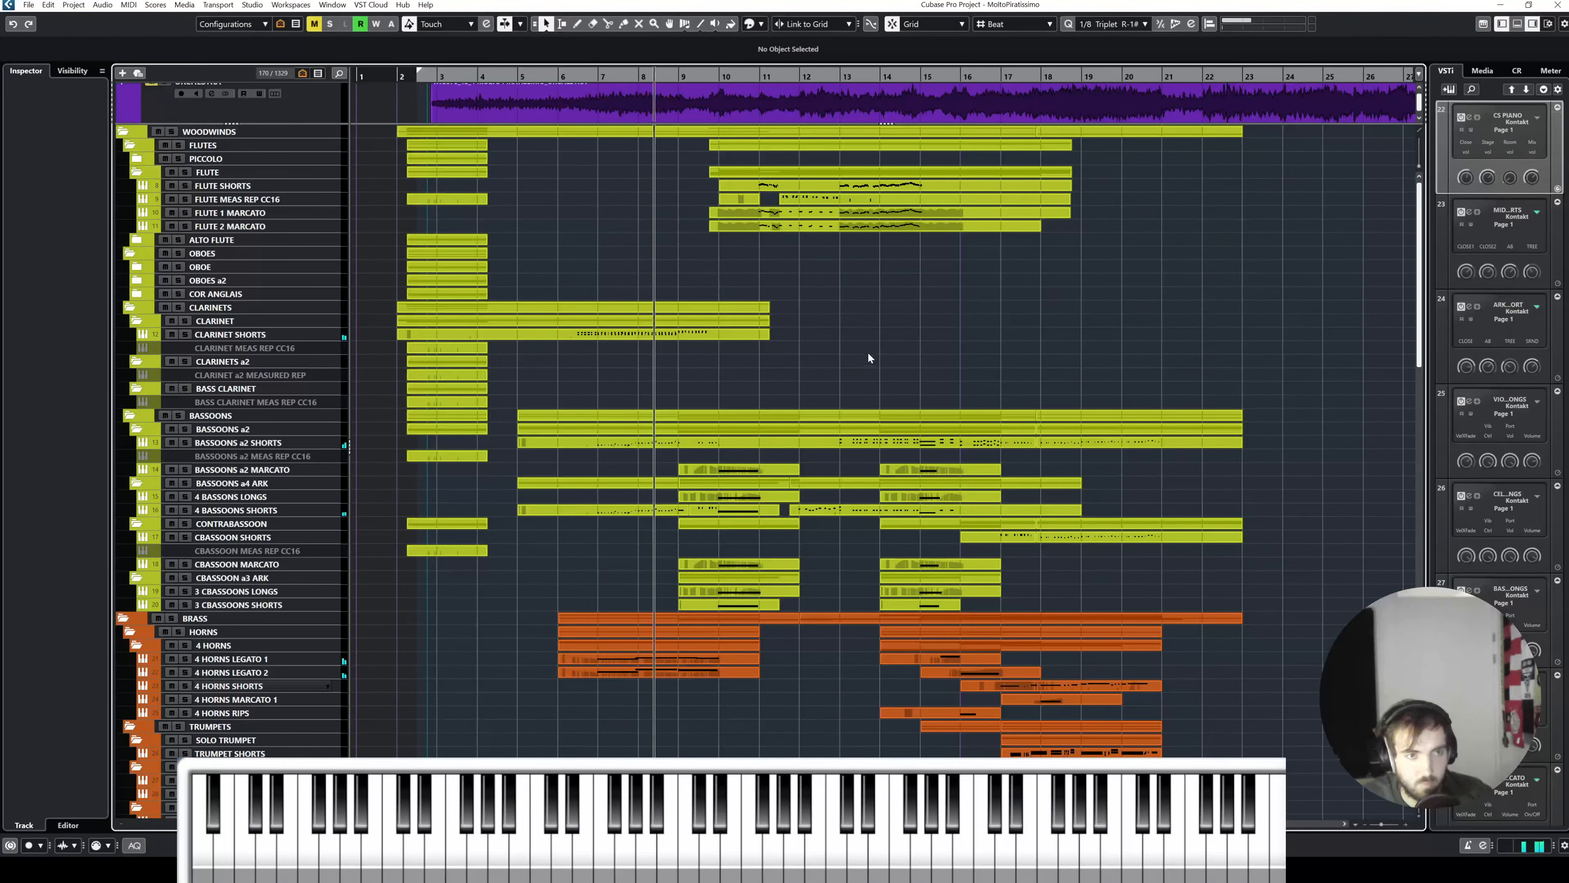
scroll(868, 353, down, 5)
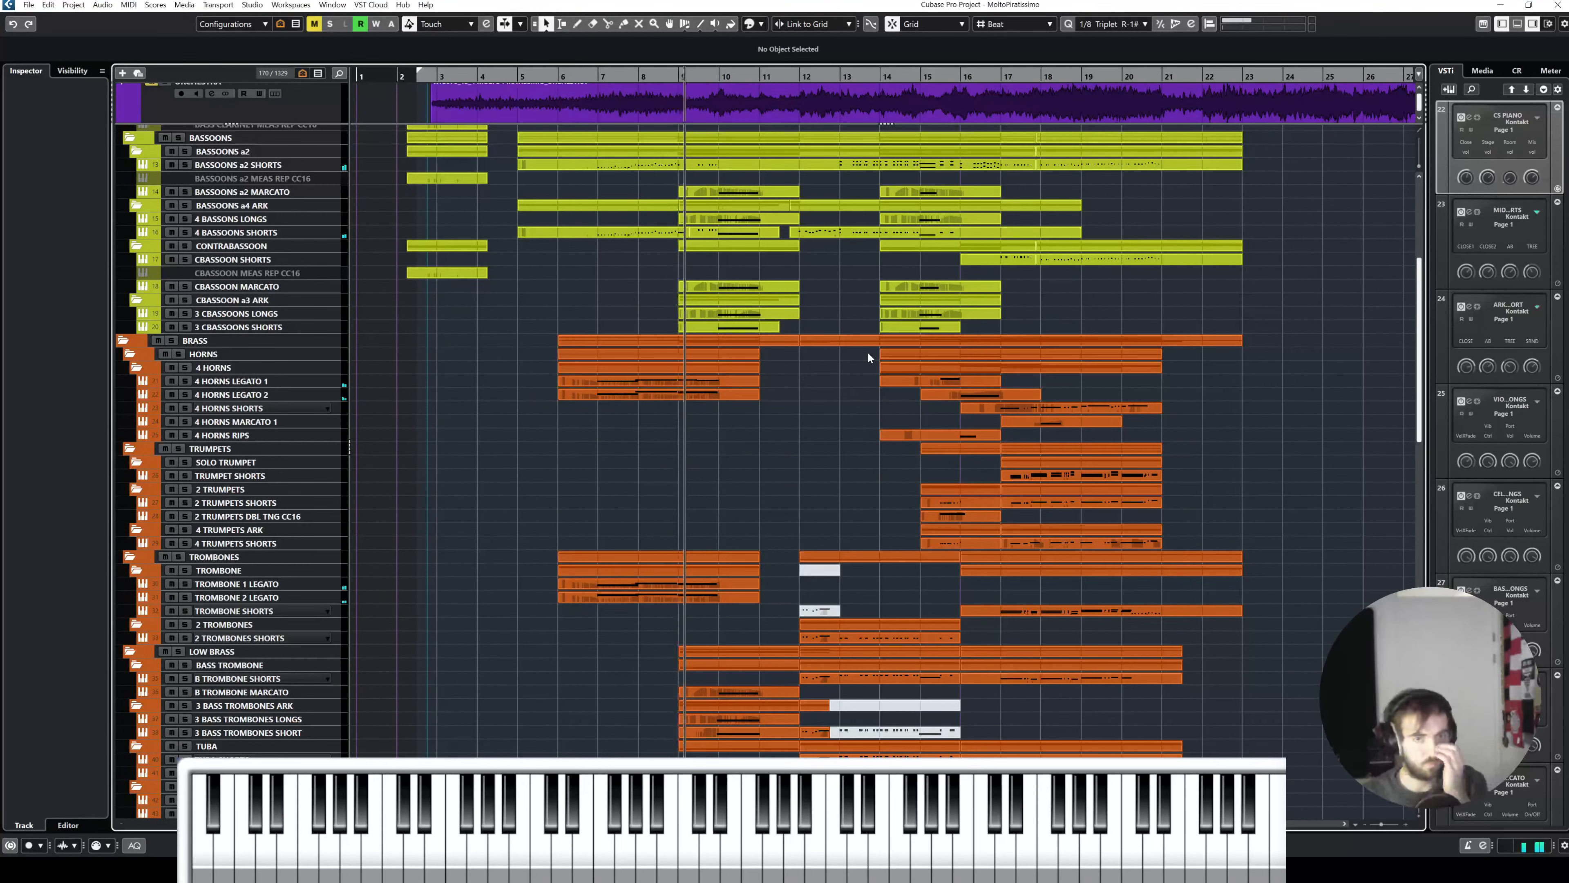
scroll(868, 357, down, 6)
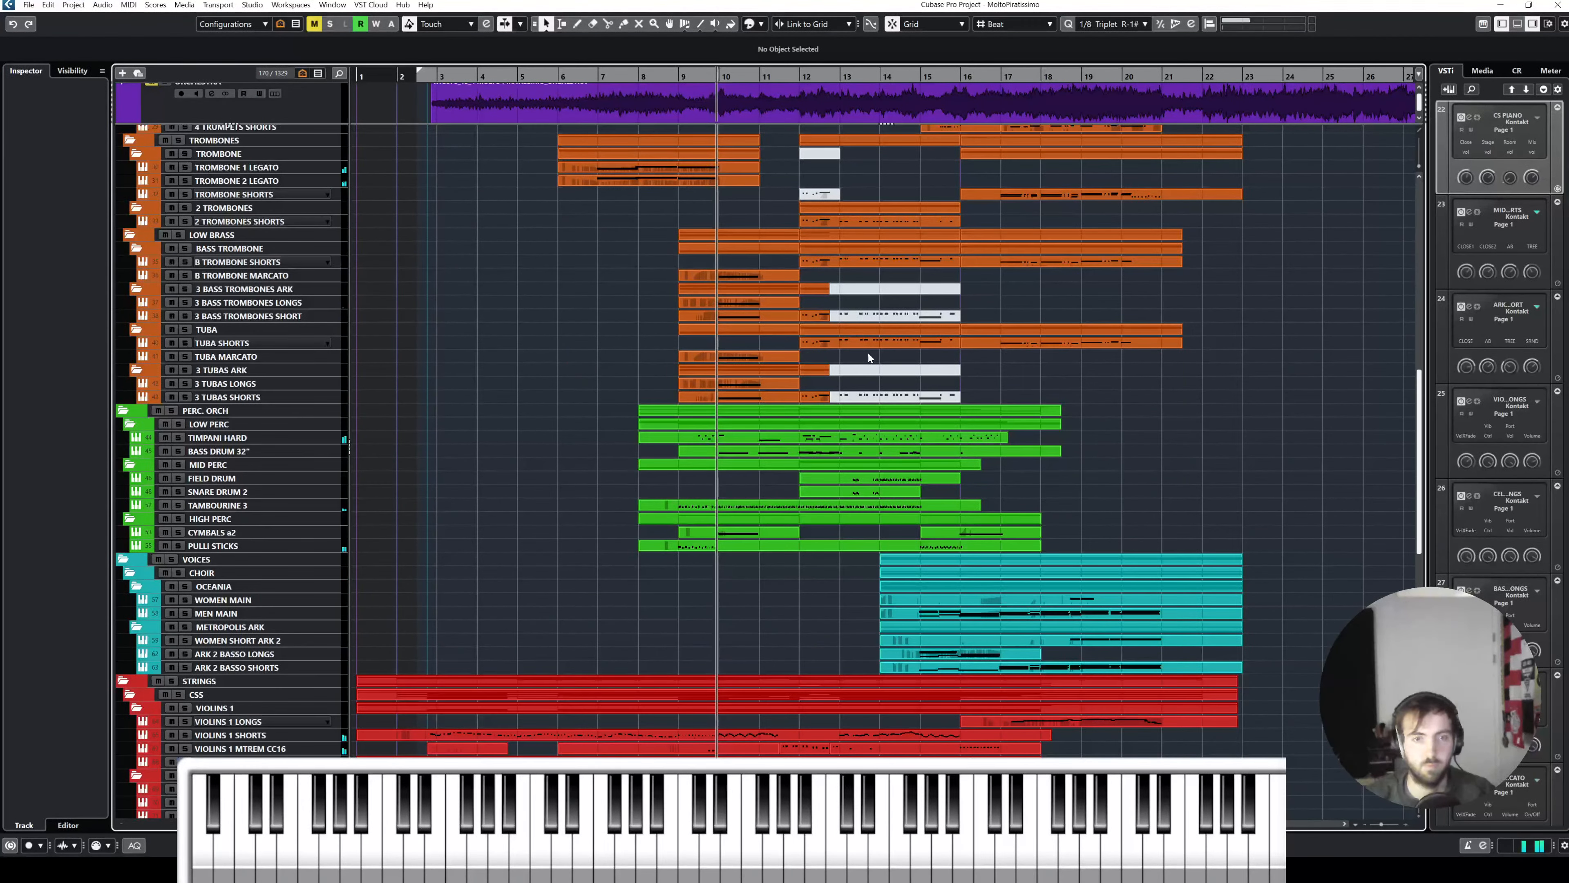
scroll(868, 357, down, 3)
scroll(872, 353, down, 3)
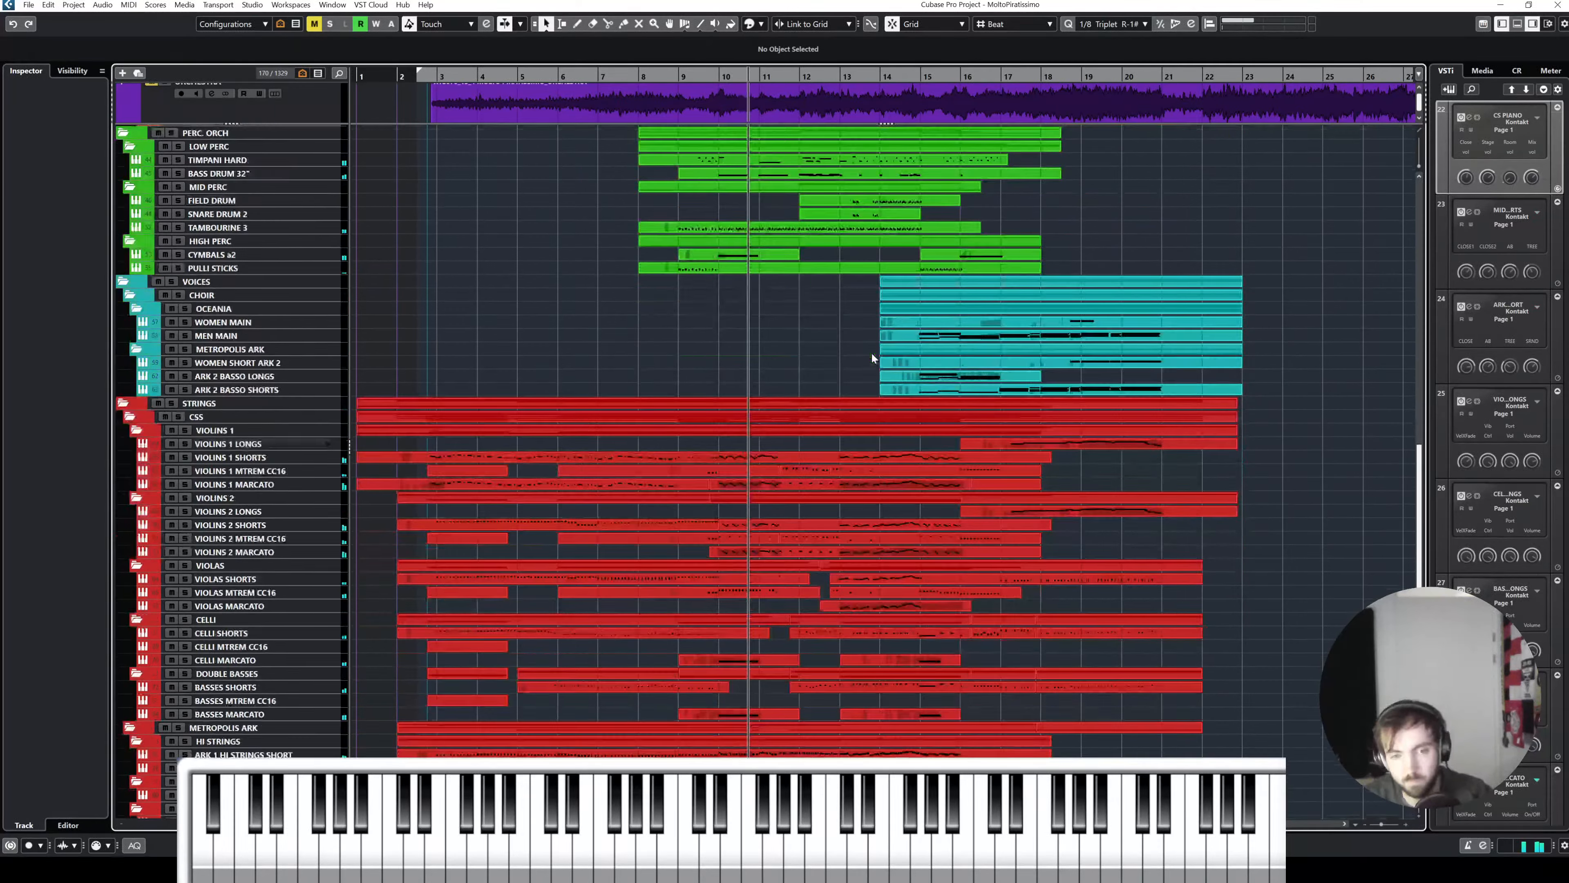
click(878, 459)
shift+click(873, 472)
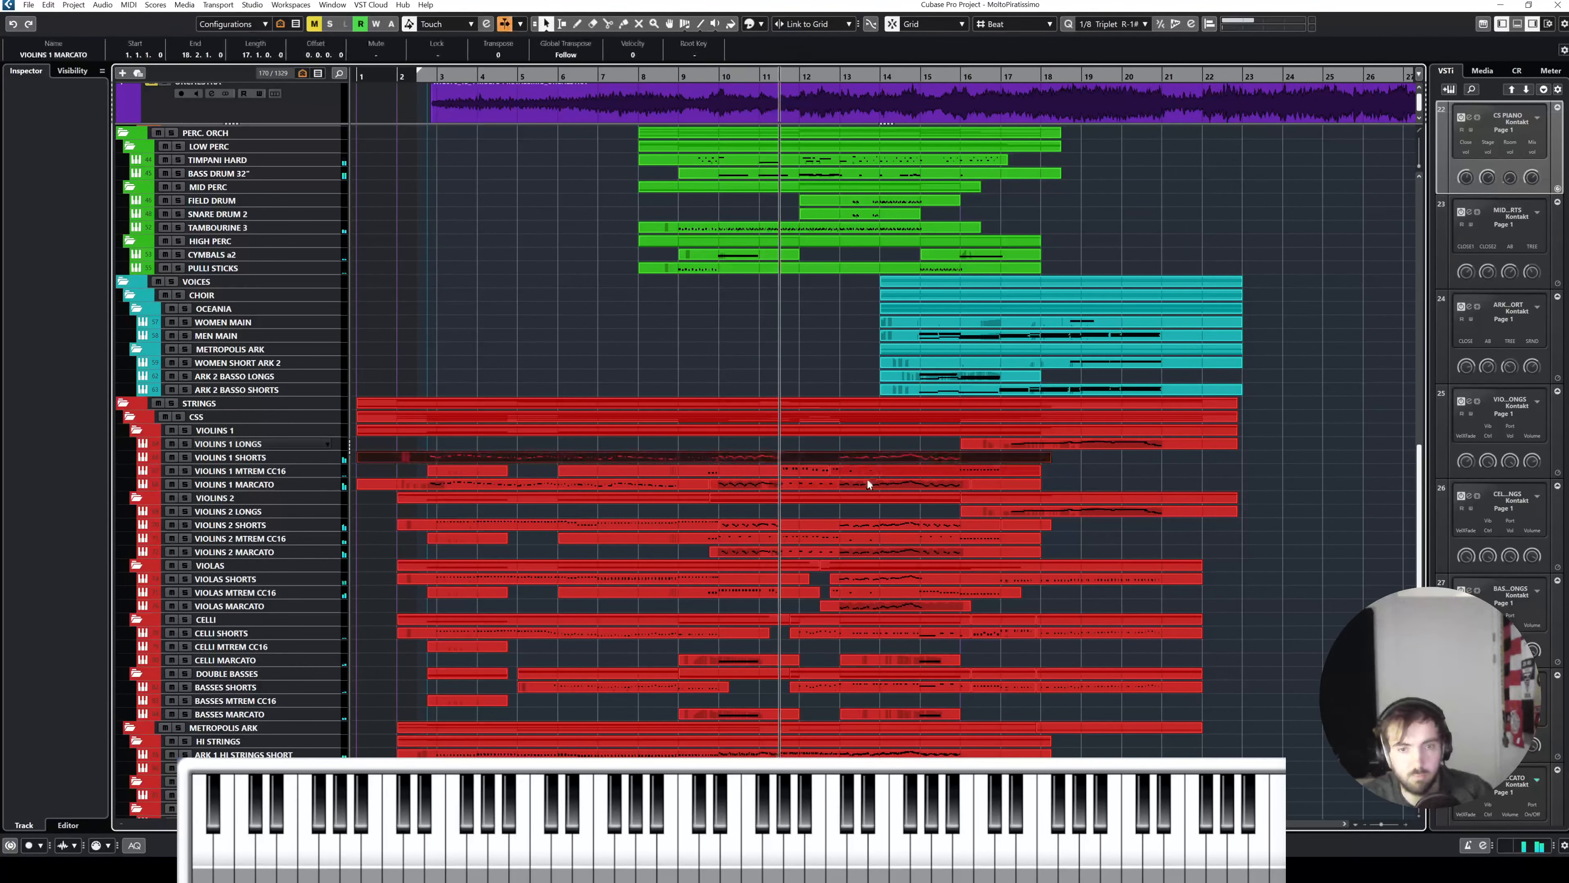
Step: Check the notes of the Violins 1 marcato and measured tremolo parts together in the Key Editor, and return to the project
shift+click(867, 482)
shift+click(856, 473)
shift+click(822, 469)
shift+click(875, 470)
double_click(889, 482)
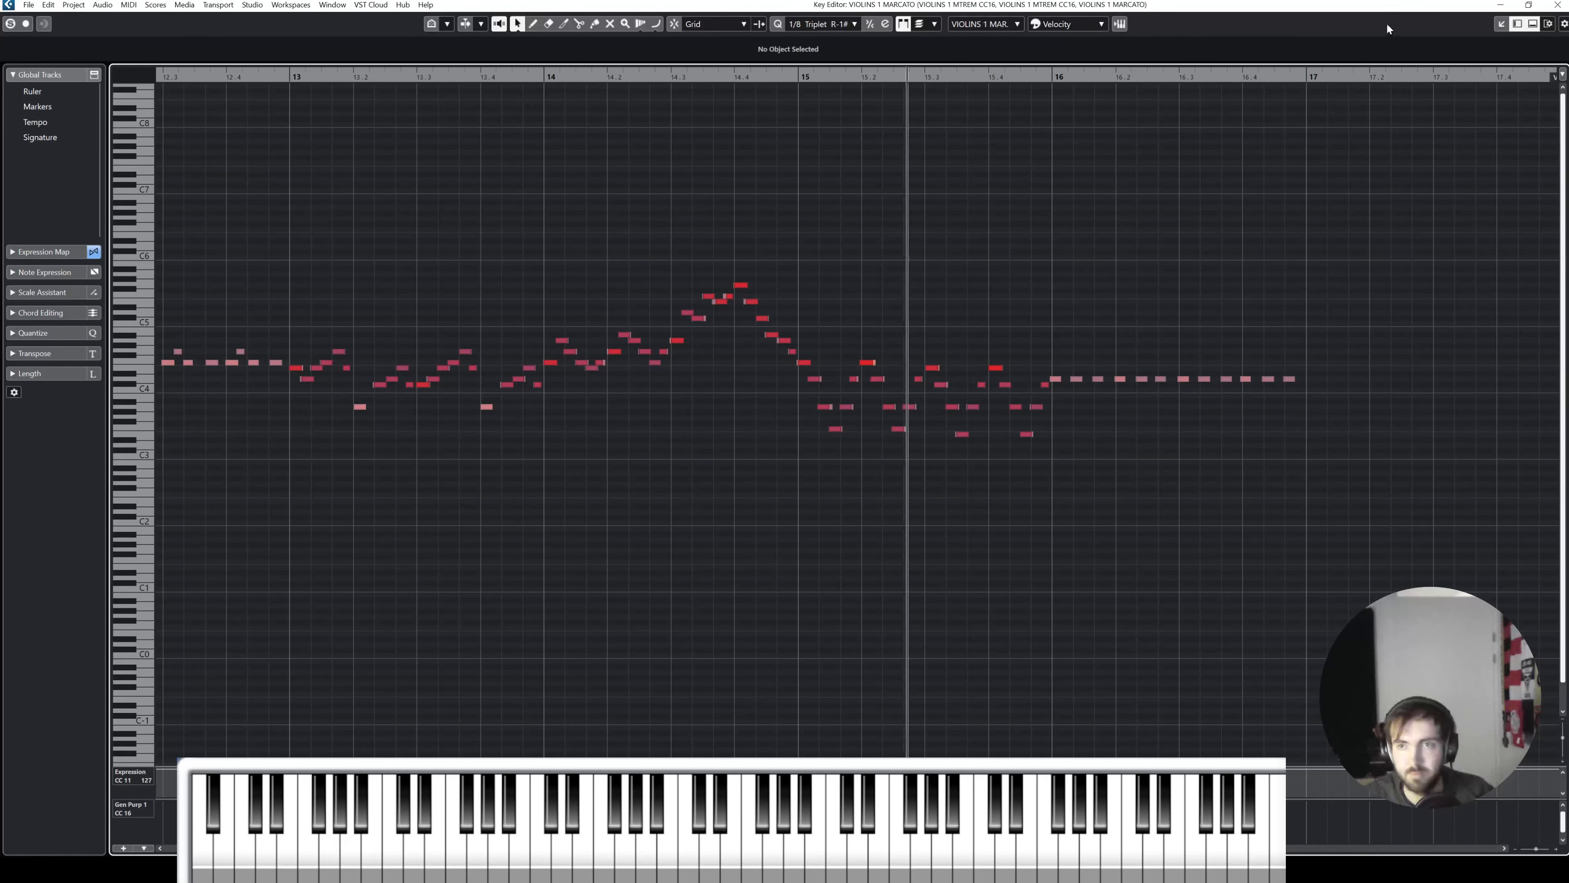
click(1557, 5)
scroll(1251, 372, right, 2)
click(1204, 384)
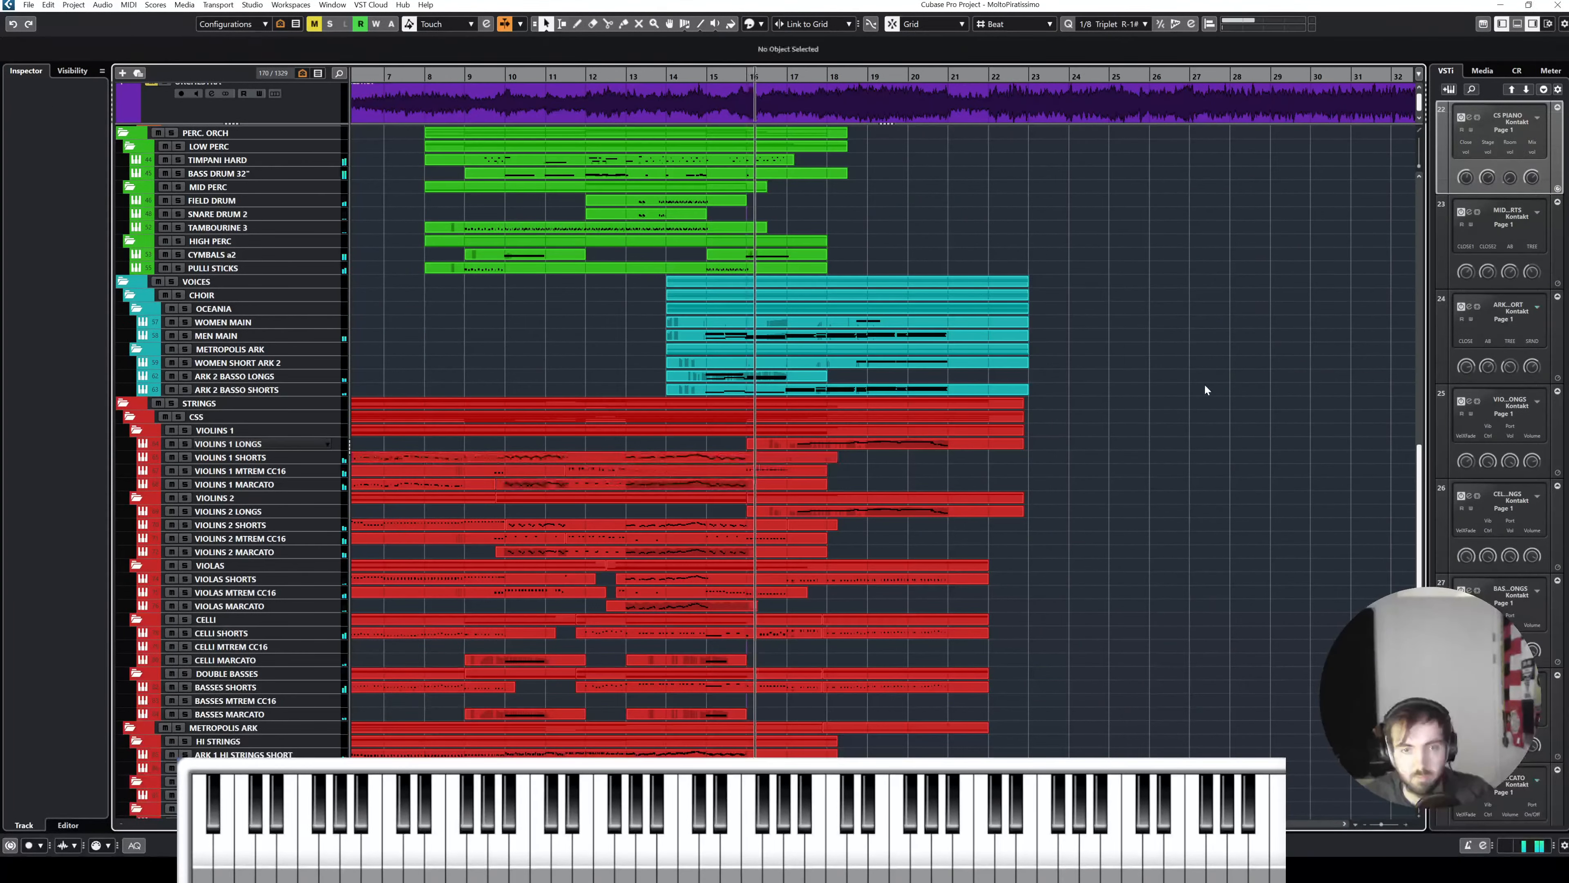
Step: Open the Men Main choir part and copy its two G3 notes around the start of bar 19 one bar later
scroll(1204, 383, right, 1)
scroll(1014, 396, up, 4)
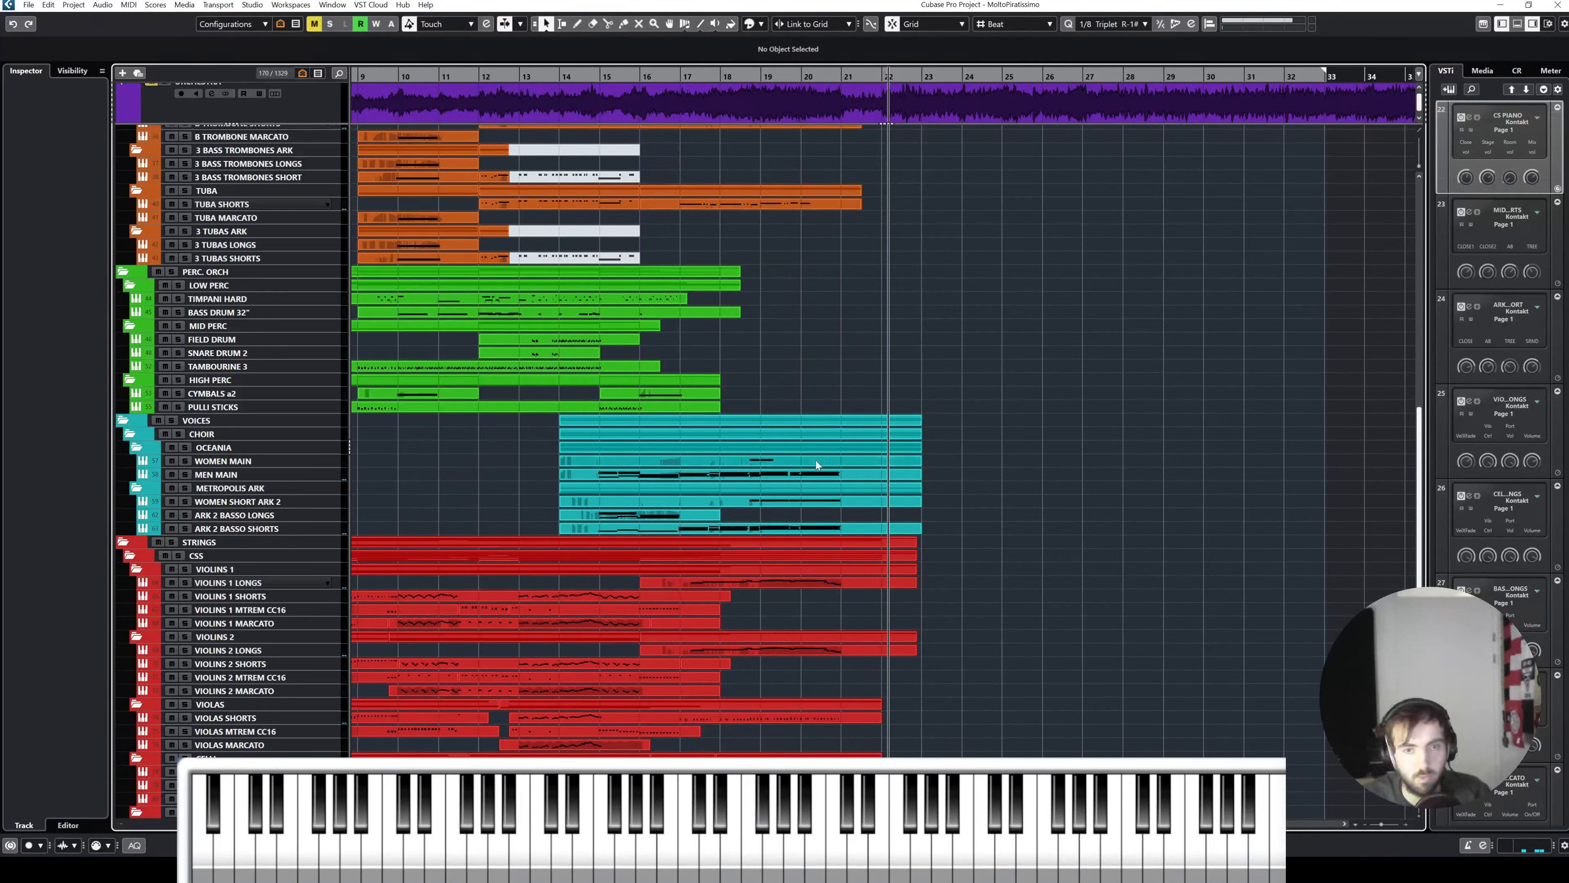
scroll(816, 460, left, 5)
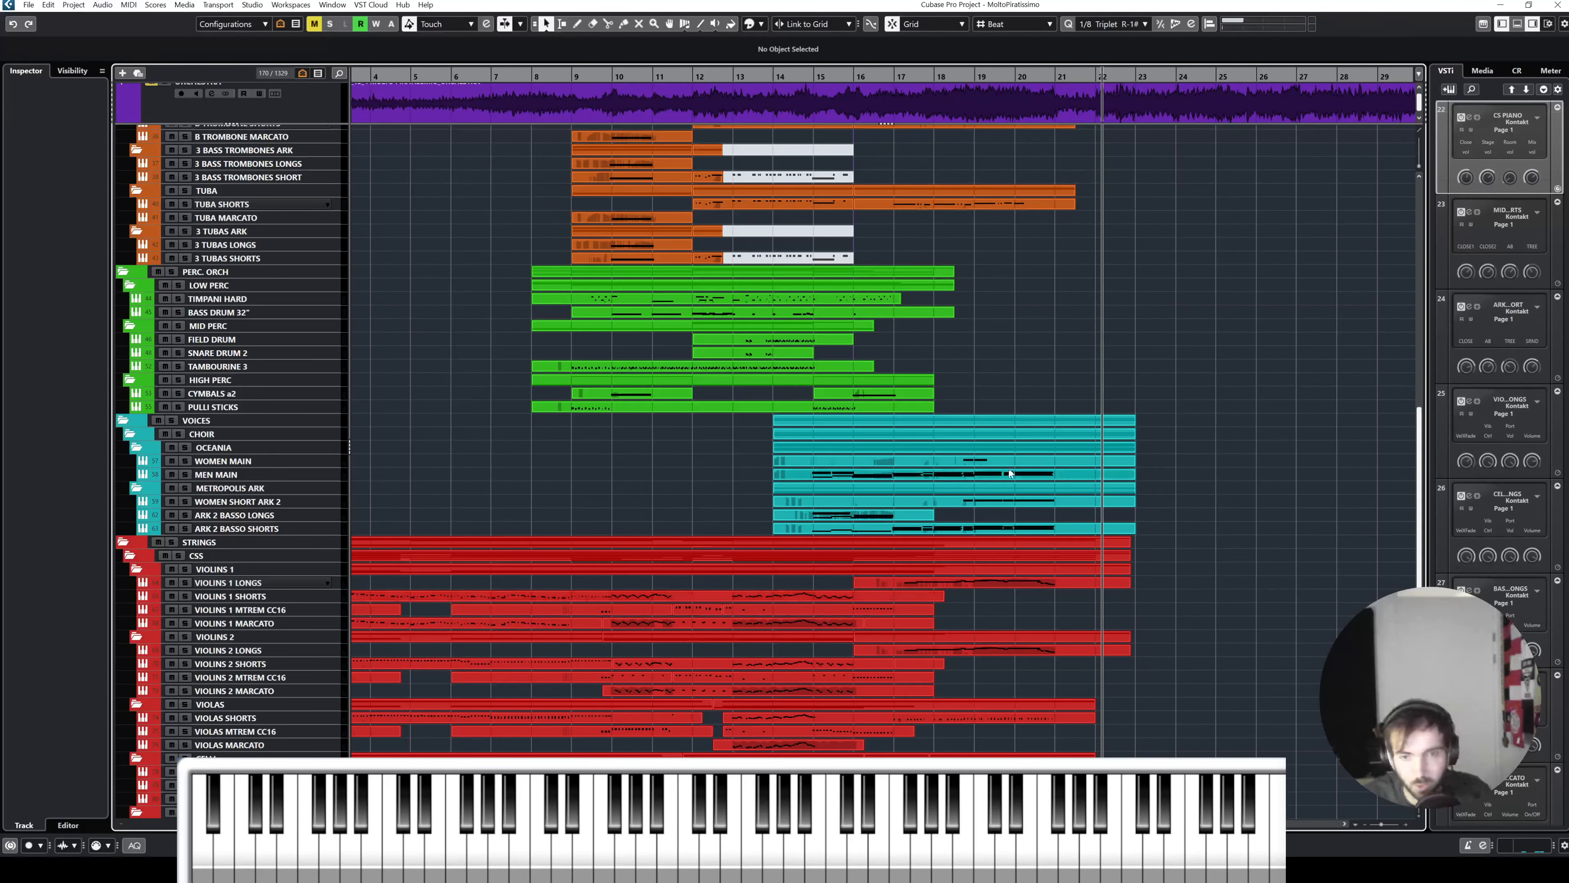
double_click(1009, 472)
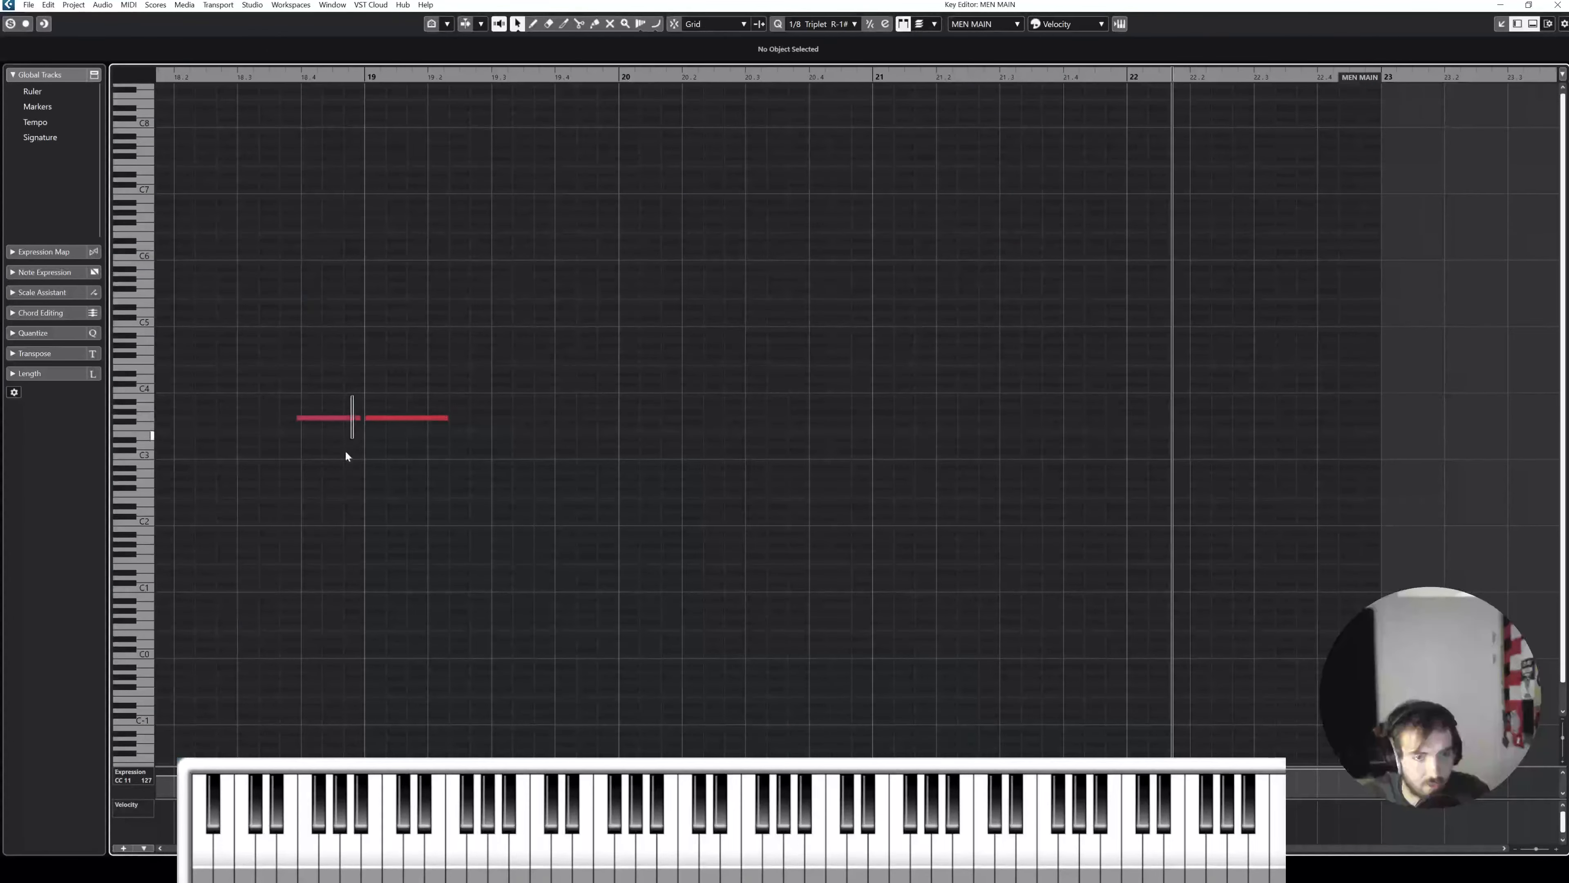
drag(345, 452, 345, 455)
mouse_move(343, 385)
mouse_down()
mouse_move(382, 433)
mouse_move(598, 415)
mouse_move(581, 416)
mouse_up()
click(696, 422)
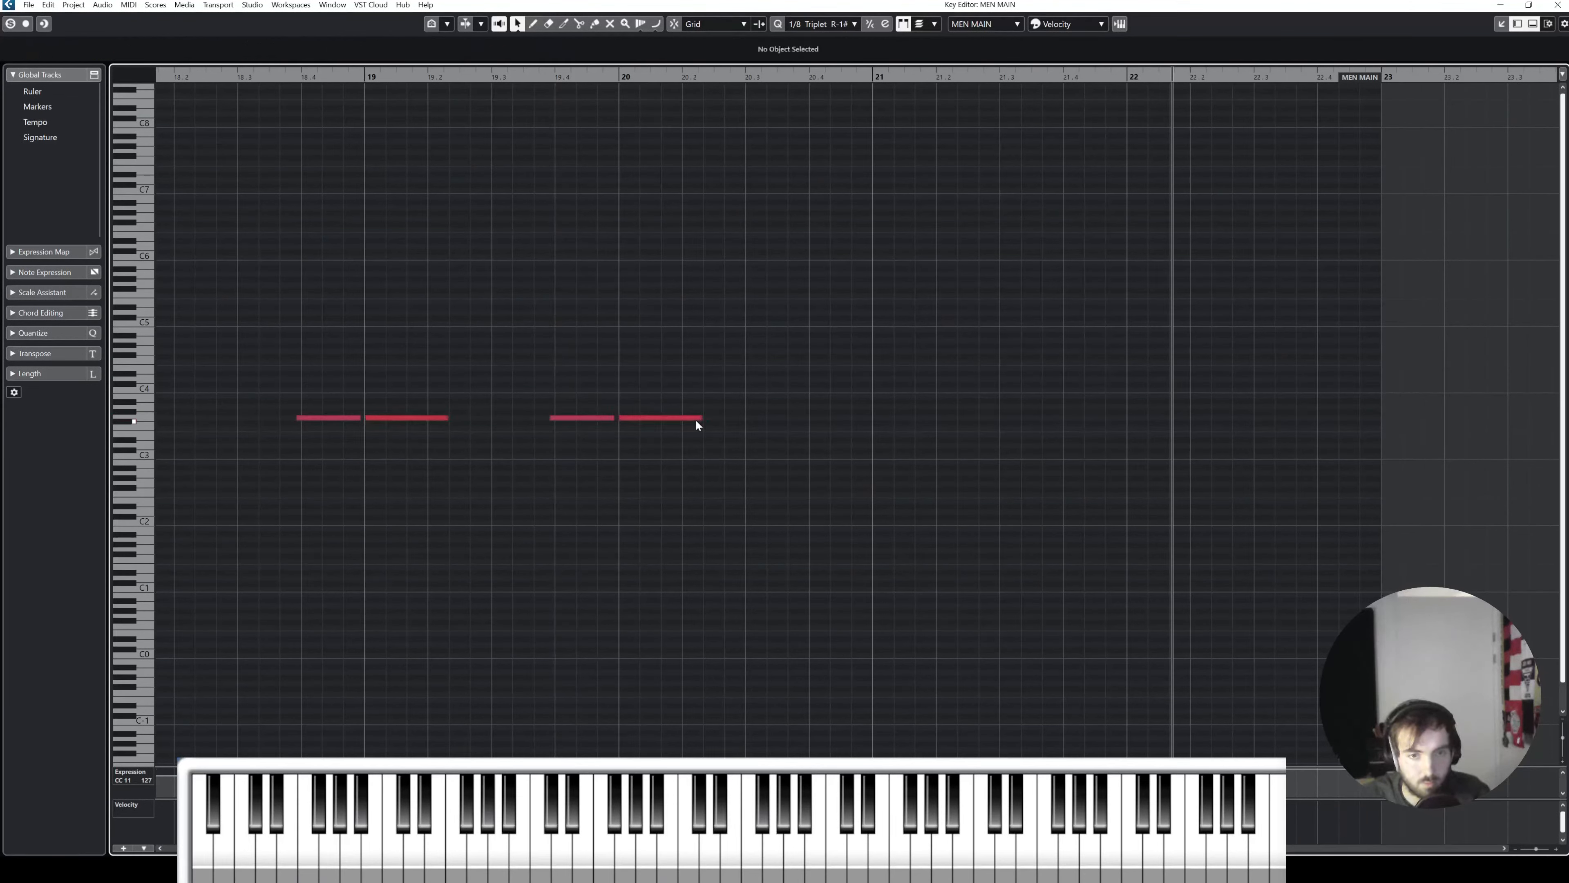
Step: Lengthen the Men Main G3 note at bar 19 up to just before beat 4 and the bar 20 note to the bar's end
drag(449, 418, 544, 418)
click(698, 419)
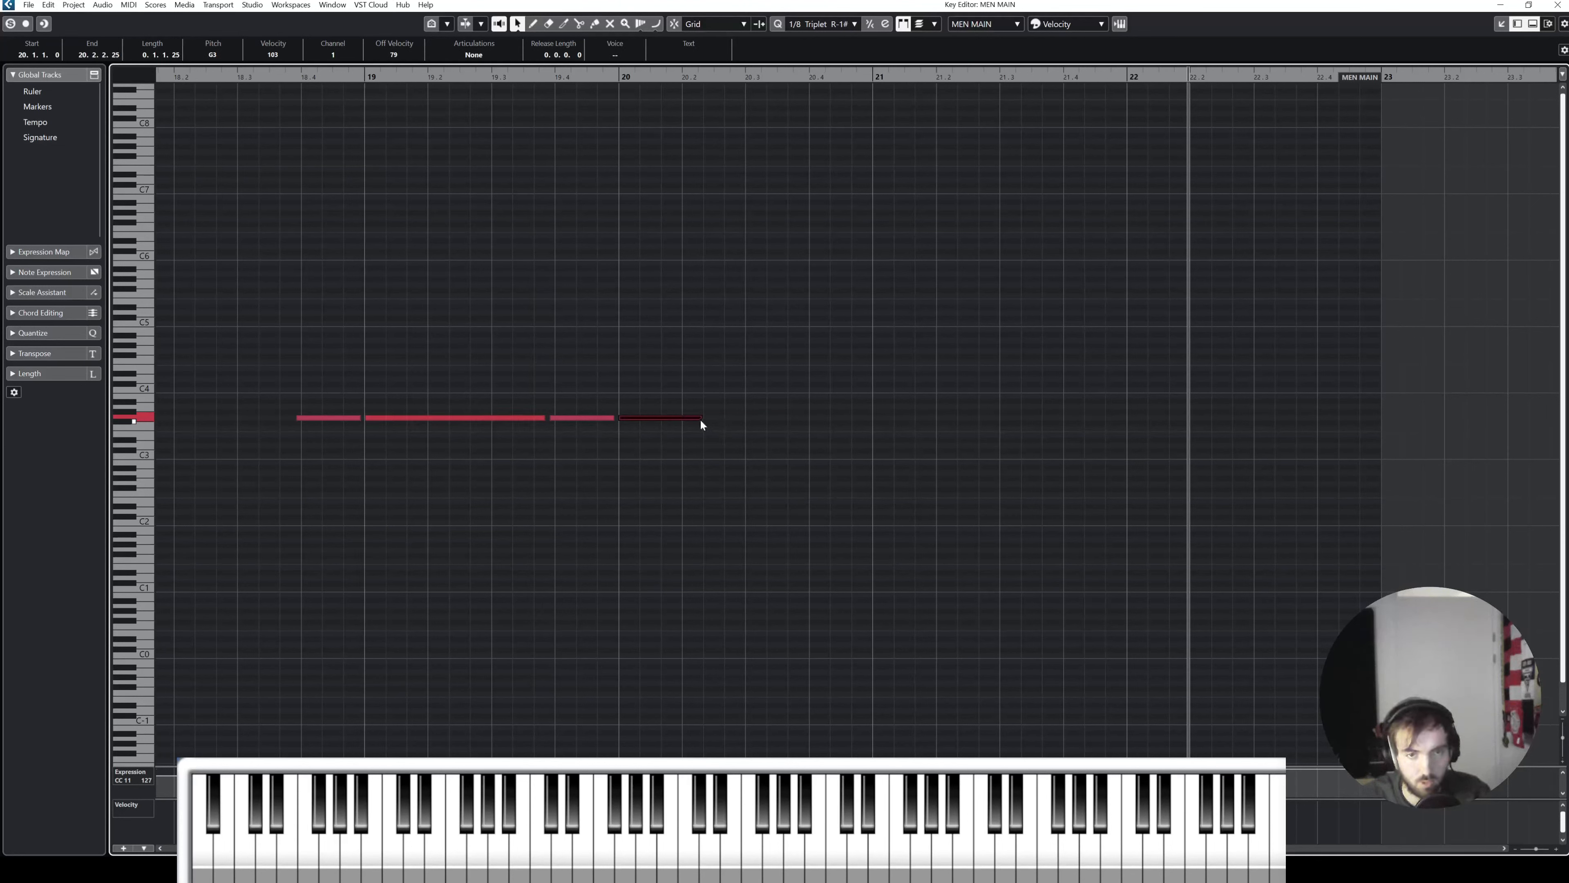
drag(700, 419, 862, 418)
click(344, 132)
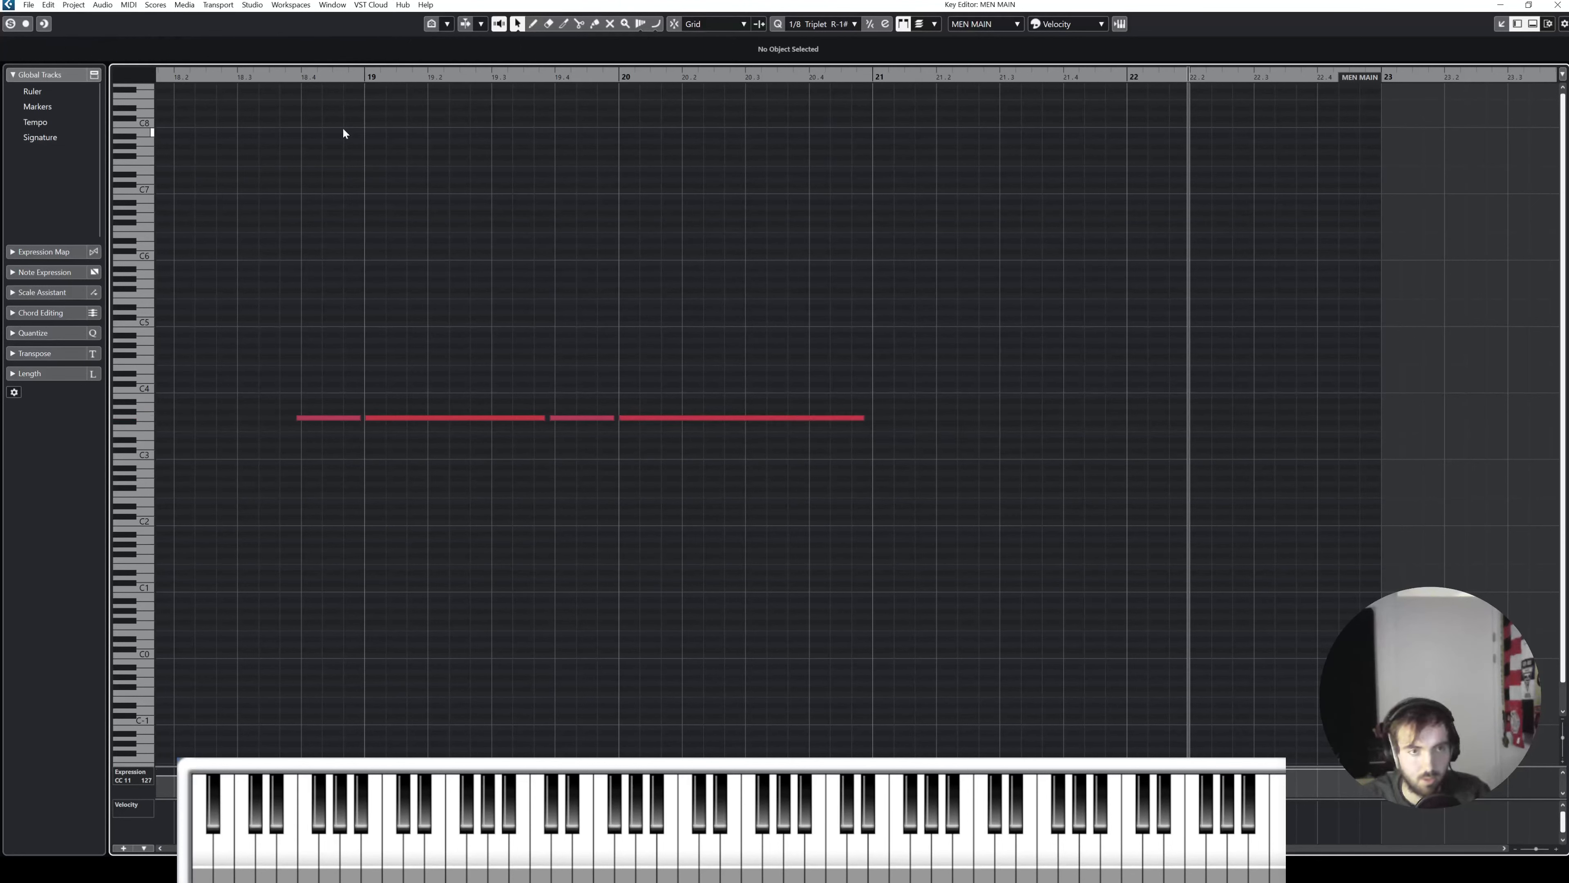
Step: Play back the Men Main part from about the middle of bar 18 and return to the project
click(268, 78)
key(space)
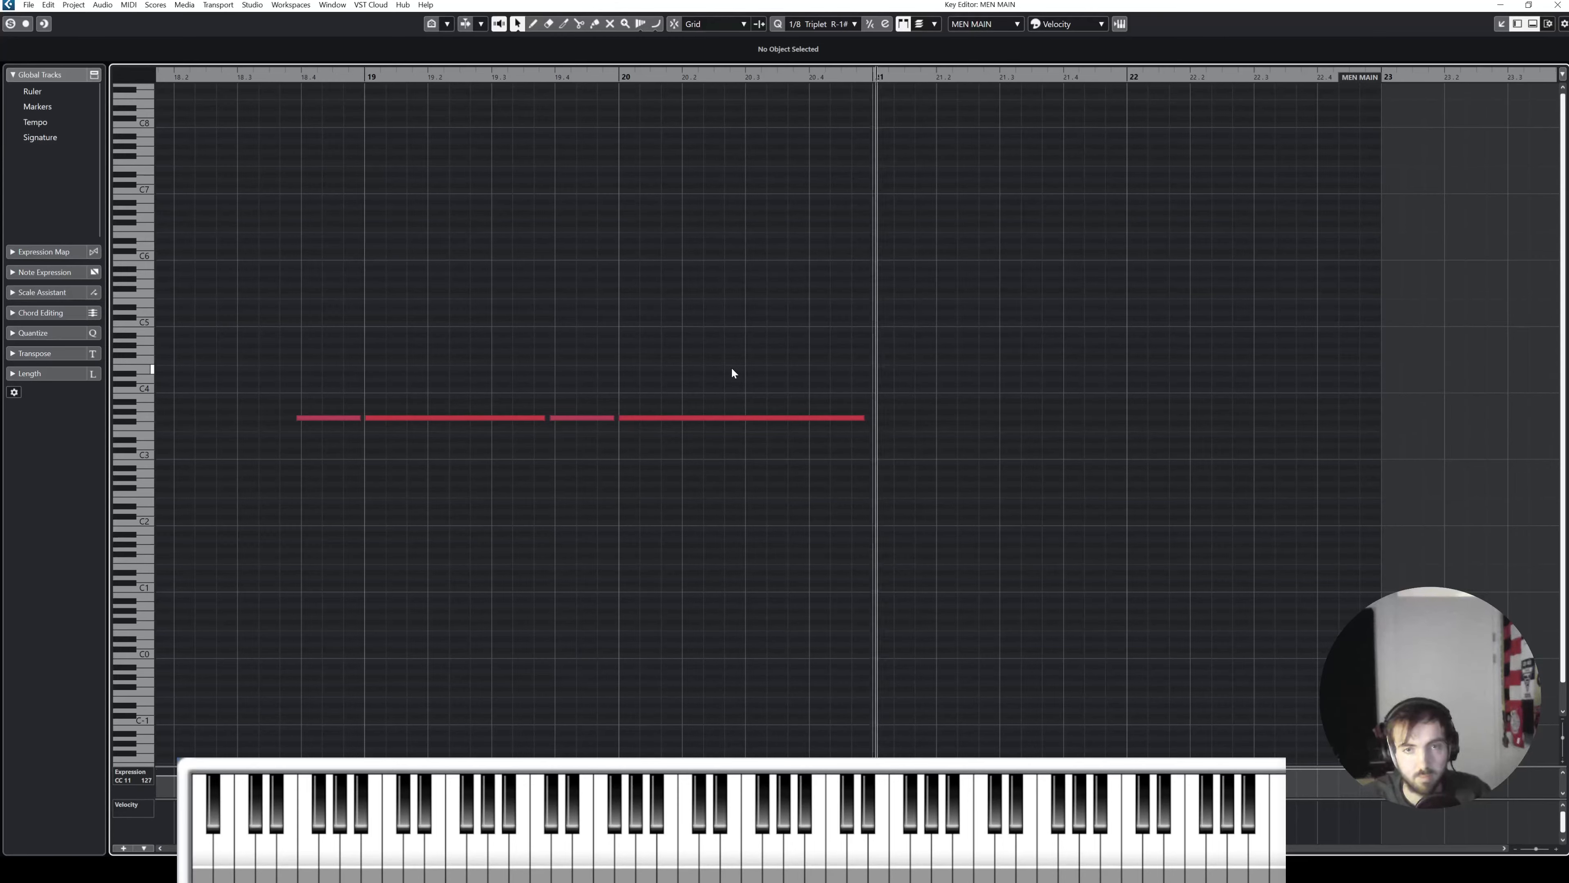
click(1557, 5)
Step: Open the Violins 1 and 2 longs together in the Key Editor, solo them and play their closing phrase from the second half of bar 20
scroll(1070, 450, down, 3)
click(1071, 446)
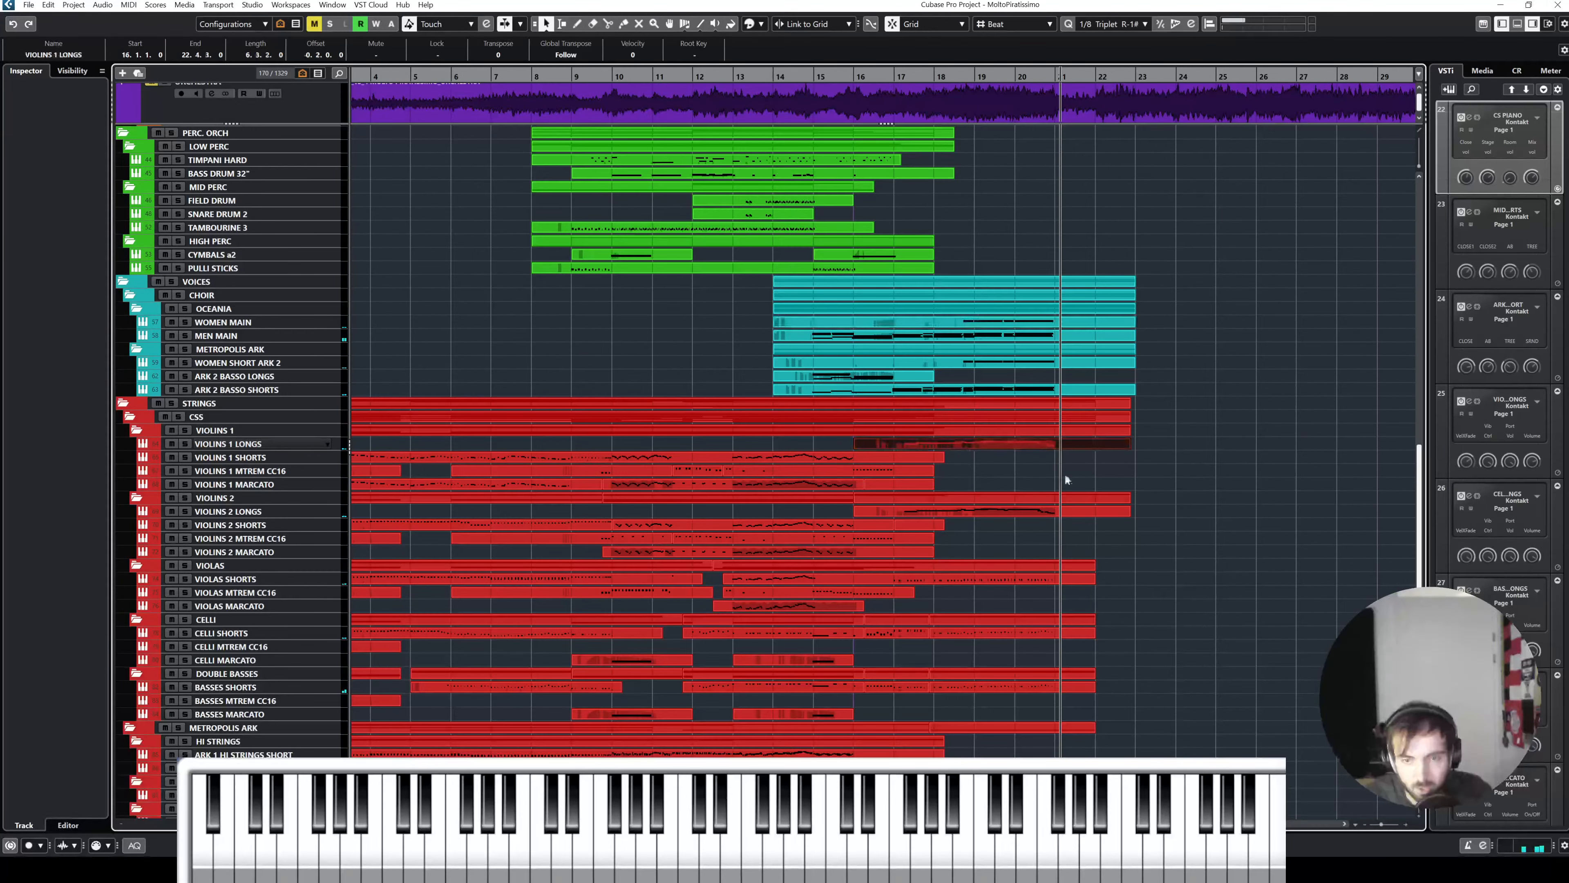
shift+click(1078, 512)
key(Return)
scroll(989, 340, right, 3)
key(s)
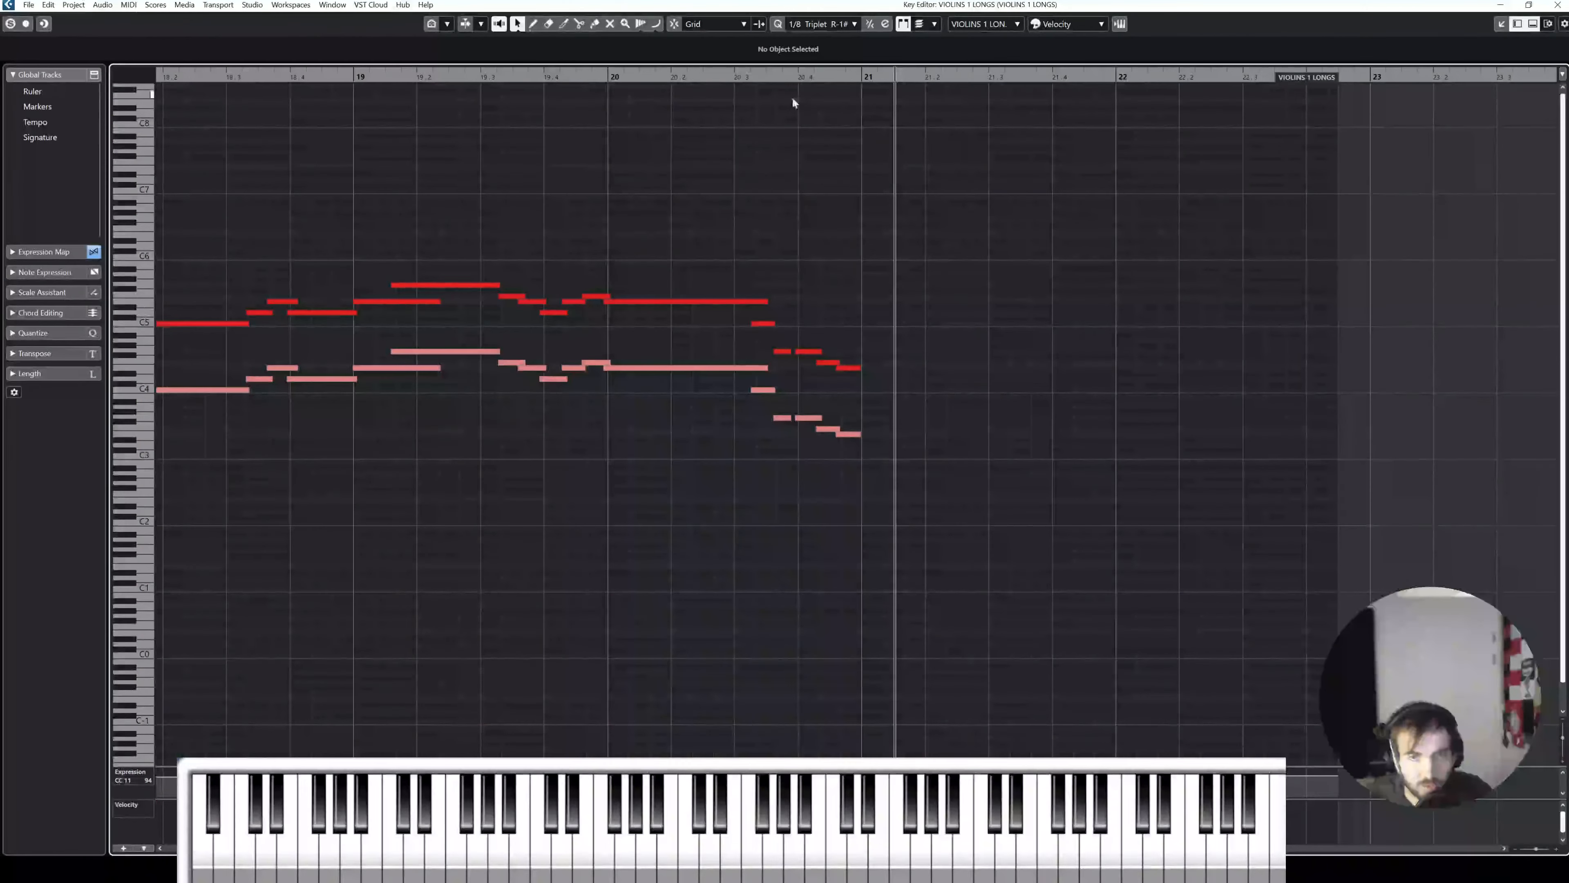
click(754, 76)
key(space)
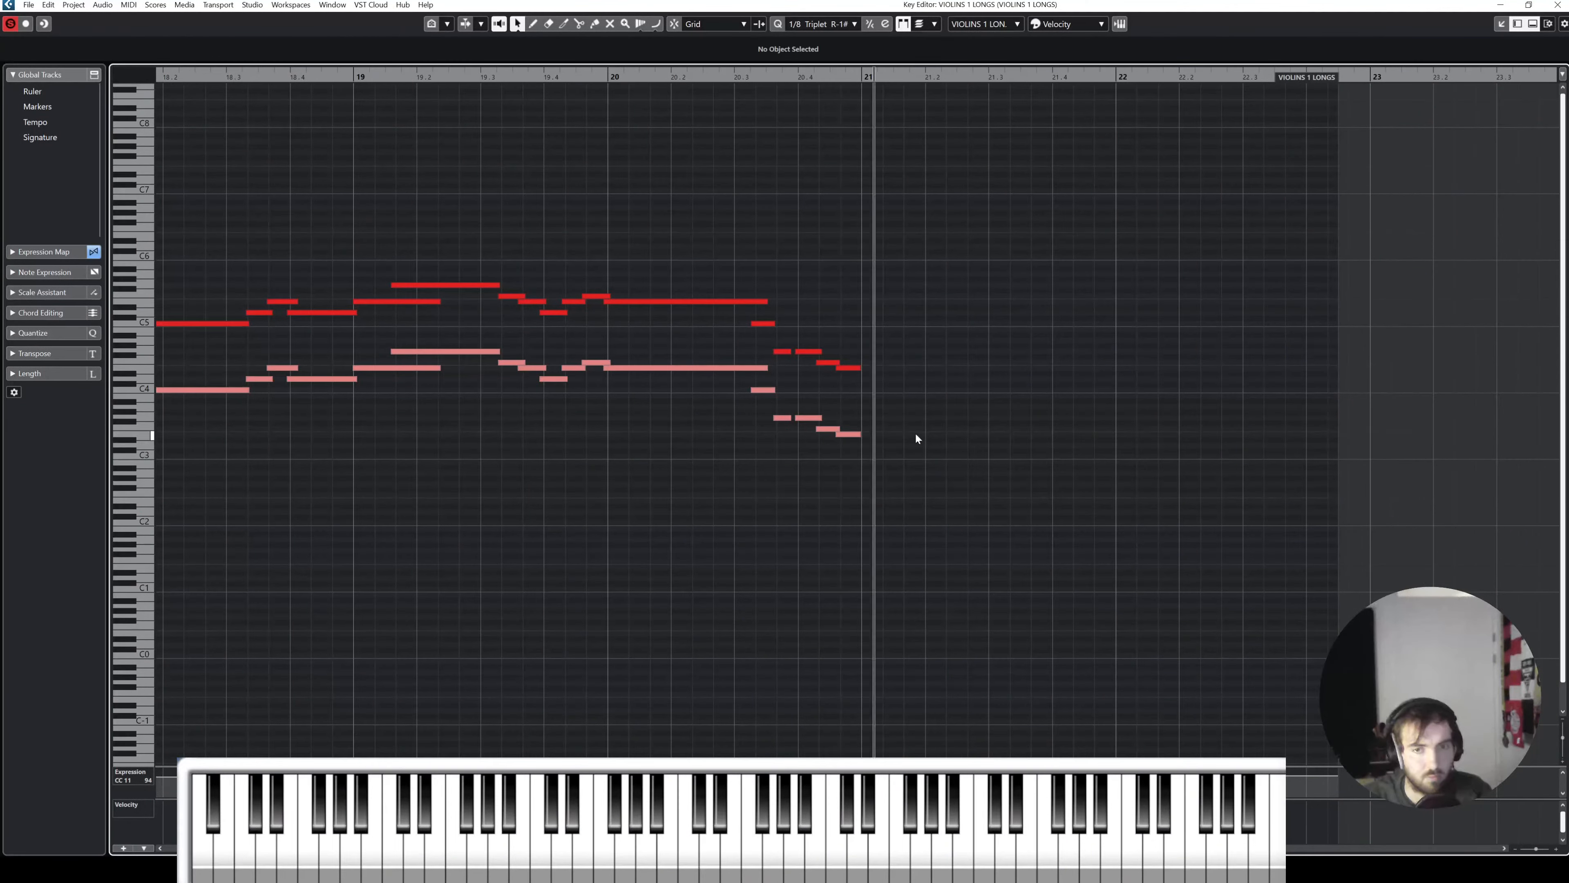
drag(888, 460, 852, 359)
click(858, 367)
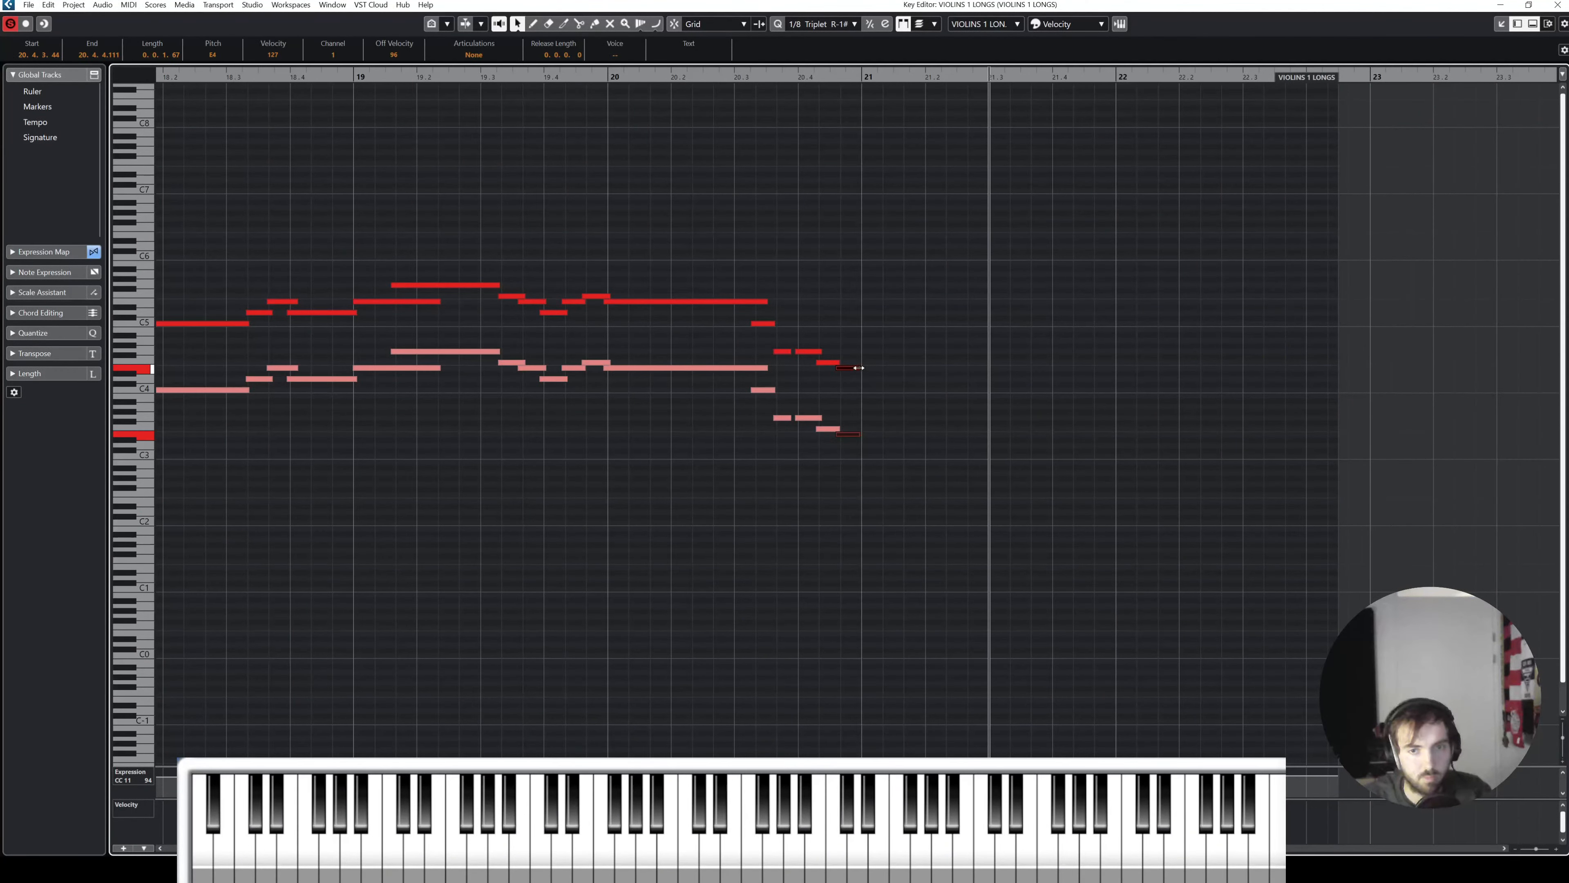
Step: Enlarge the controller lane and switch it to Modulation (CC 1) for the upper violin longs part
mouse_move(895, 767)
mouse_down()
mouse_move(897, 645)
mouse_move(849, 685)
mouse_move(872, 739)
mouse_up()
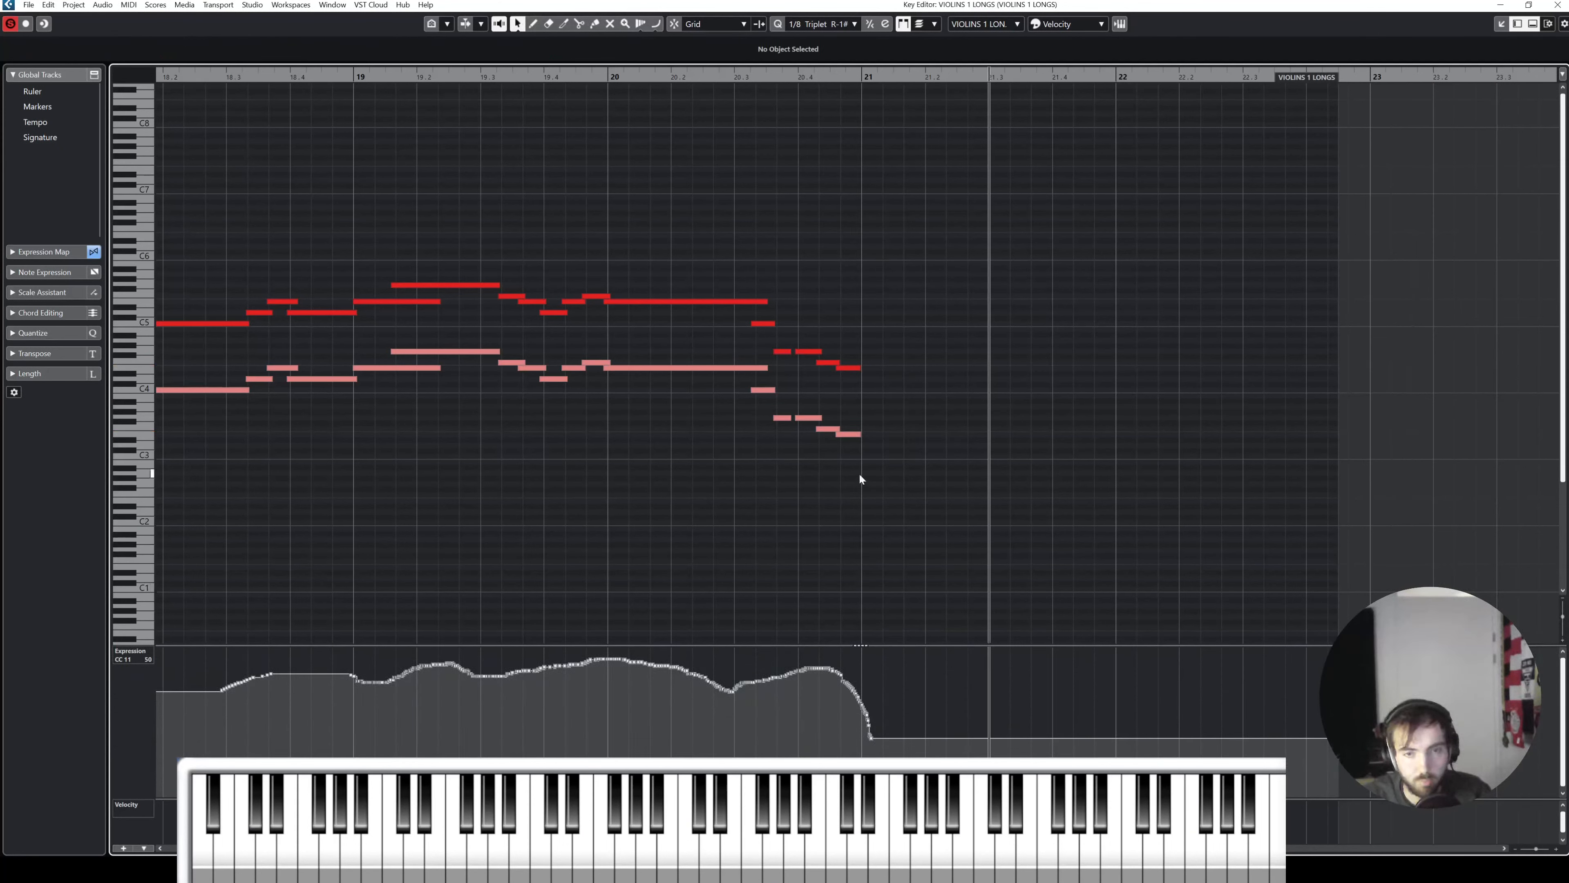
click(845, 369)
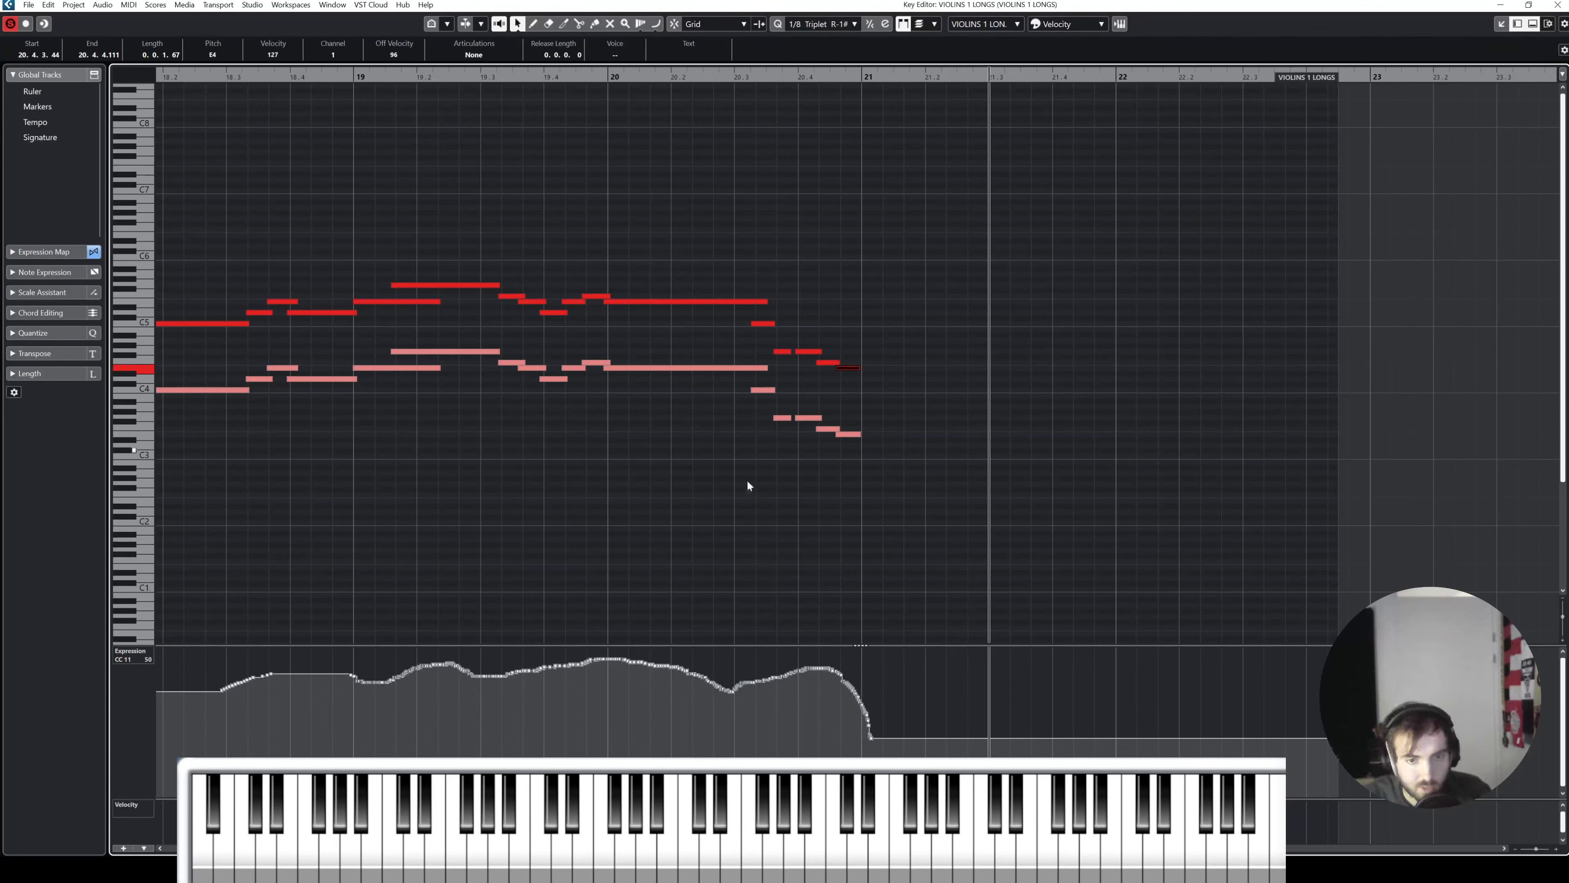
right_click(123, 660)
click(187, 458)
Step: Draw a falling modulation curve over the upper violin longs part from about beat 4 of bar 20 to the start of bar 21
right_click(624, 521)
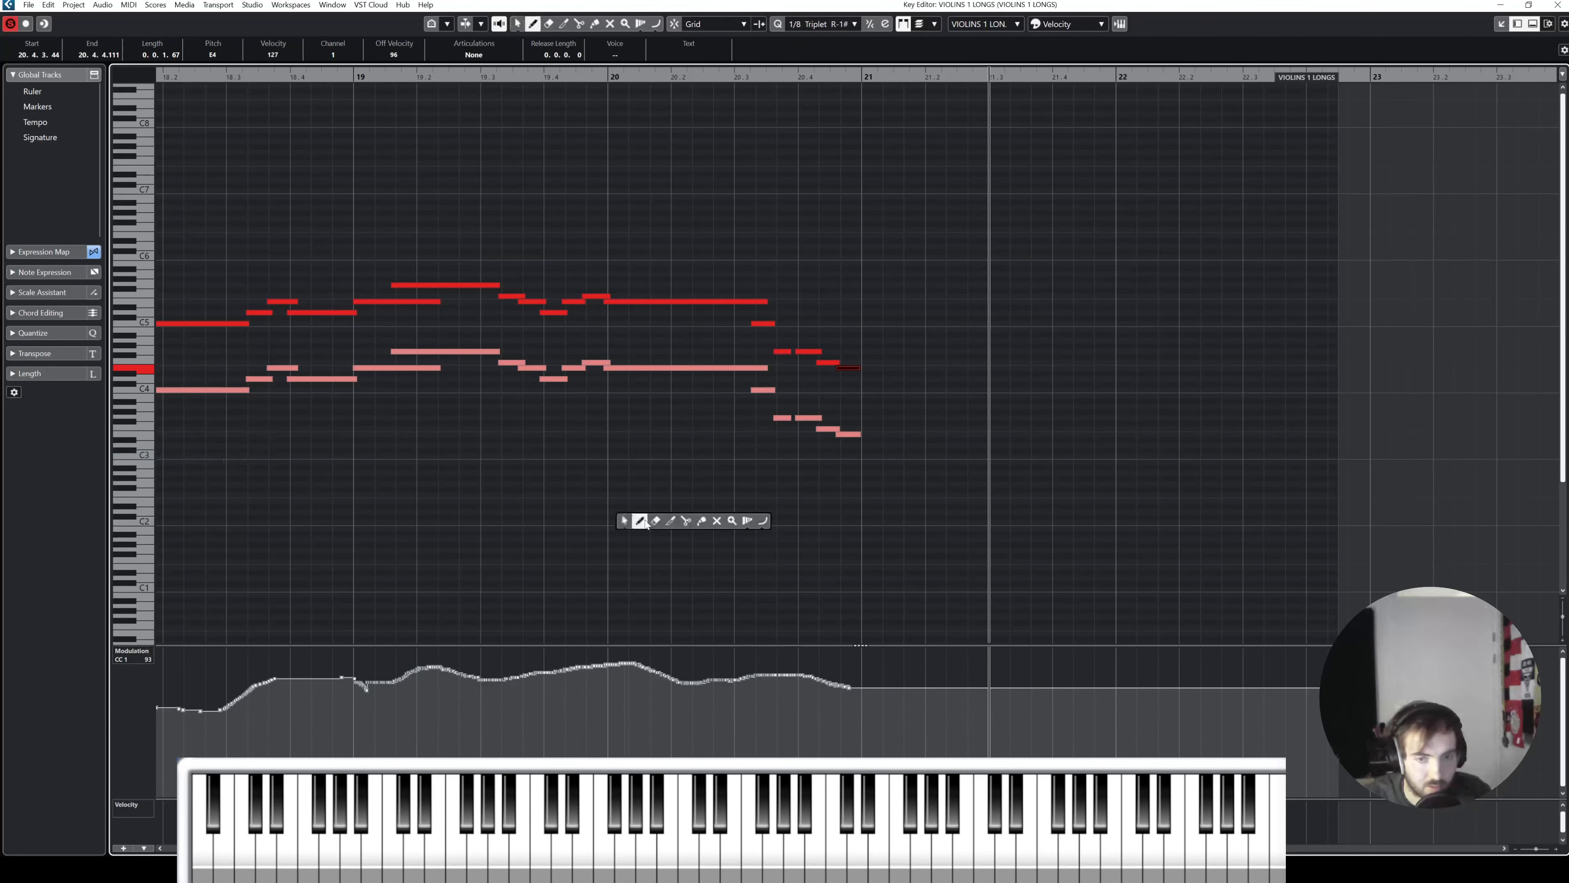
click(655, 522)
right_click(824, 677)
click(853, 677)
right_click(808, 678)
click(822, 680)
drag(803, 674, 863, 726)
right_click(863, 728)
click(871, 739)
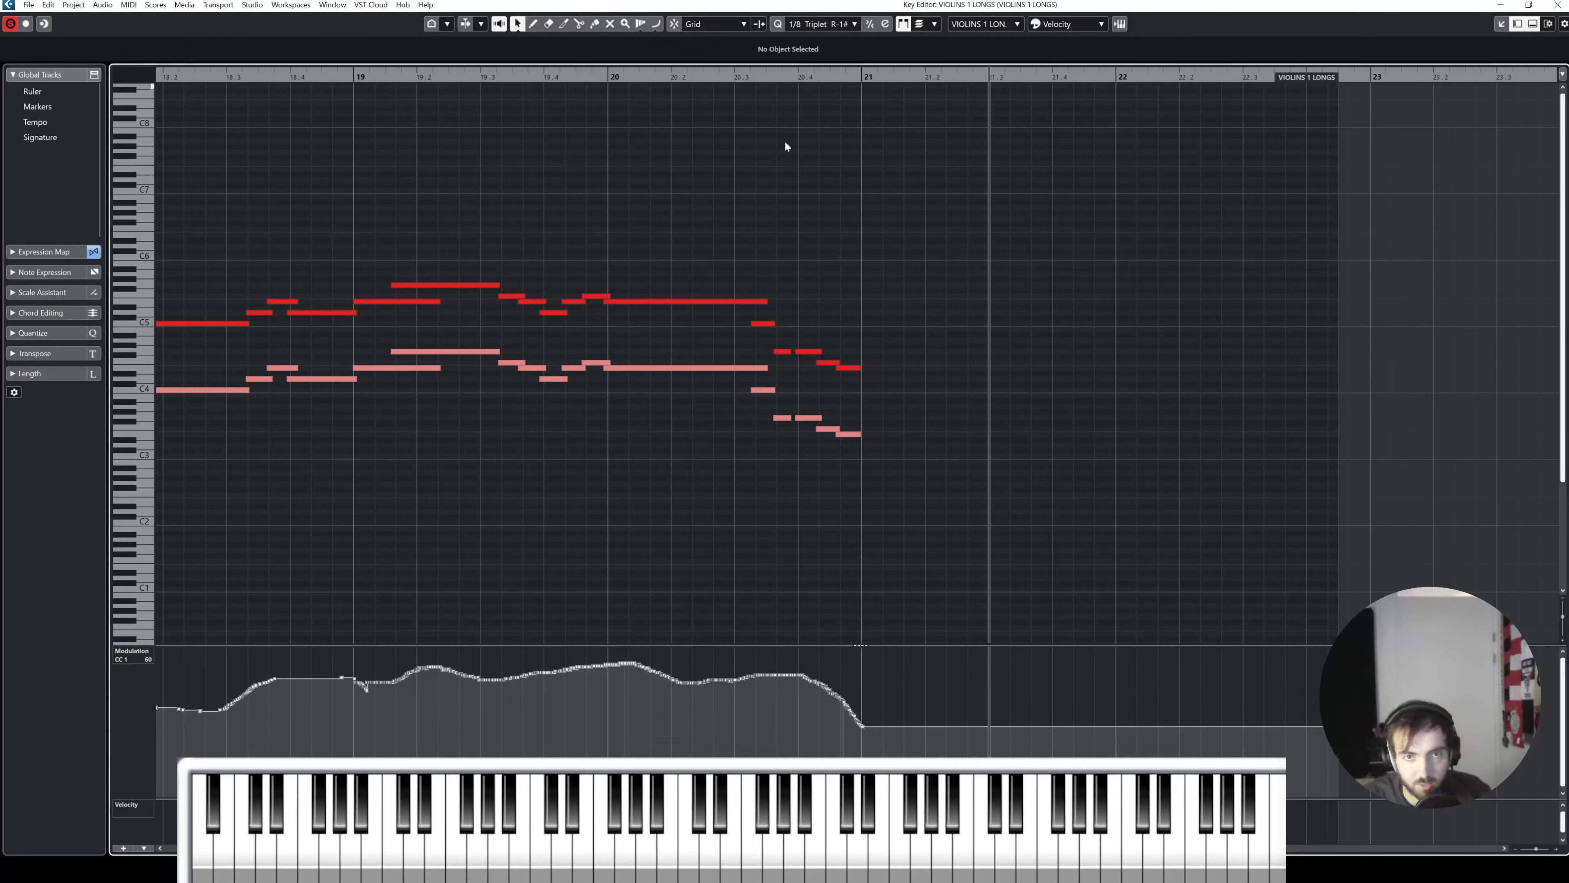
Step: Draw a similar falling modulation curve over the end of bar 20 for the lower violin longs part
click(808, 418)
right_click(826, 502)
click(843, 512)
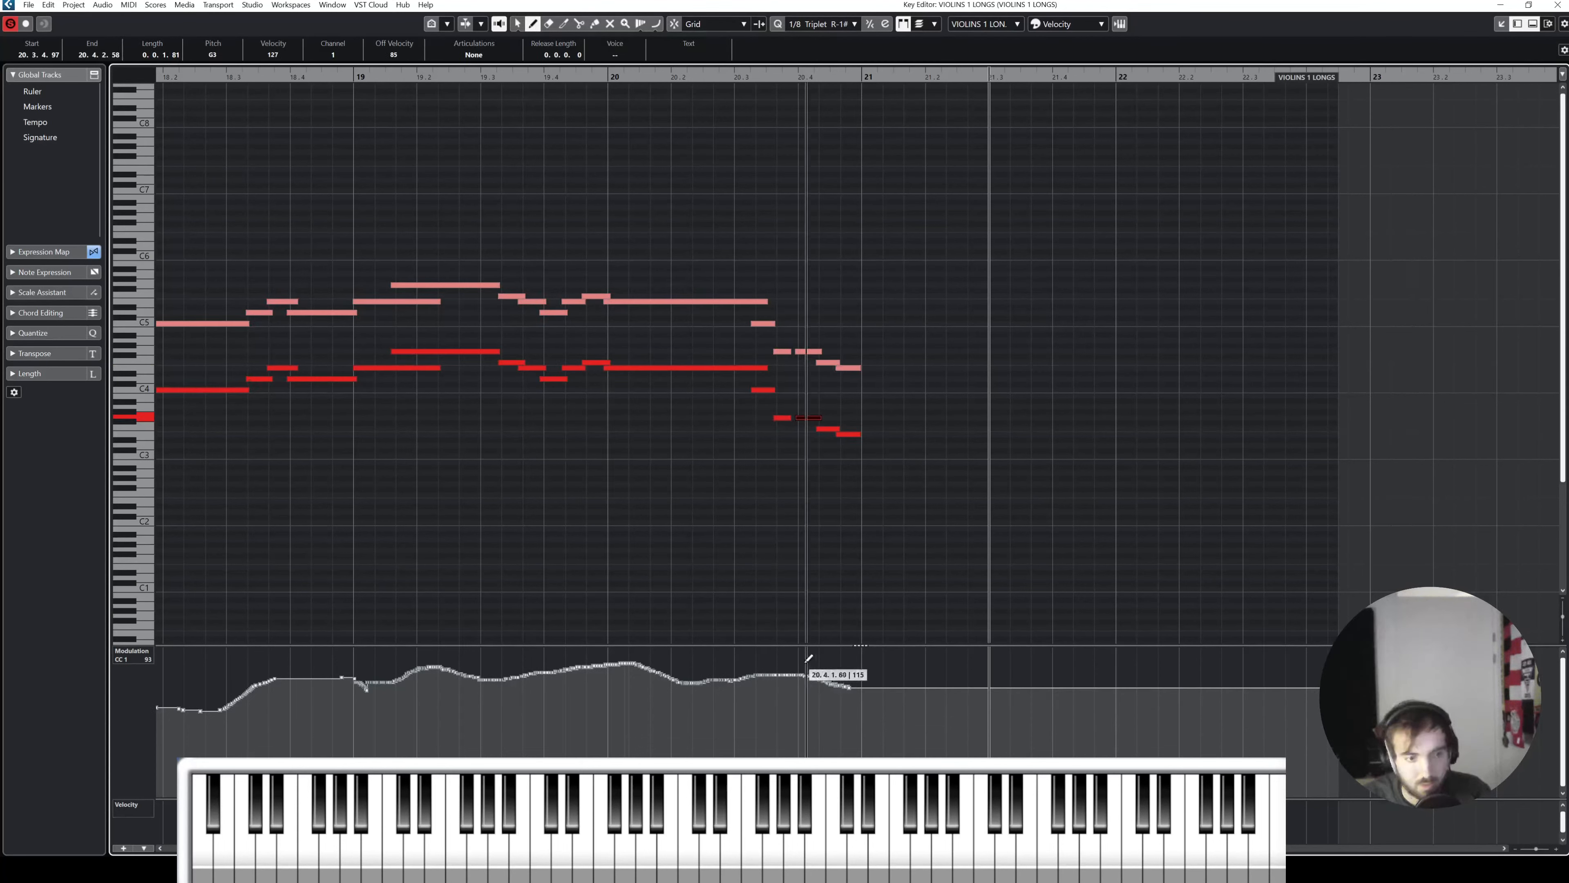
drag(816, 673, 857, 722)
key(1)
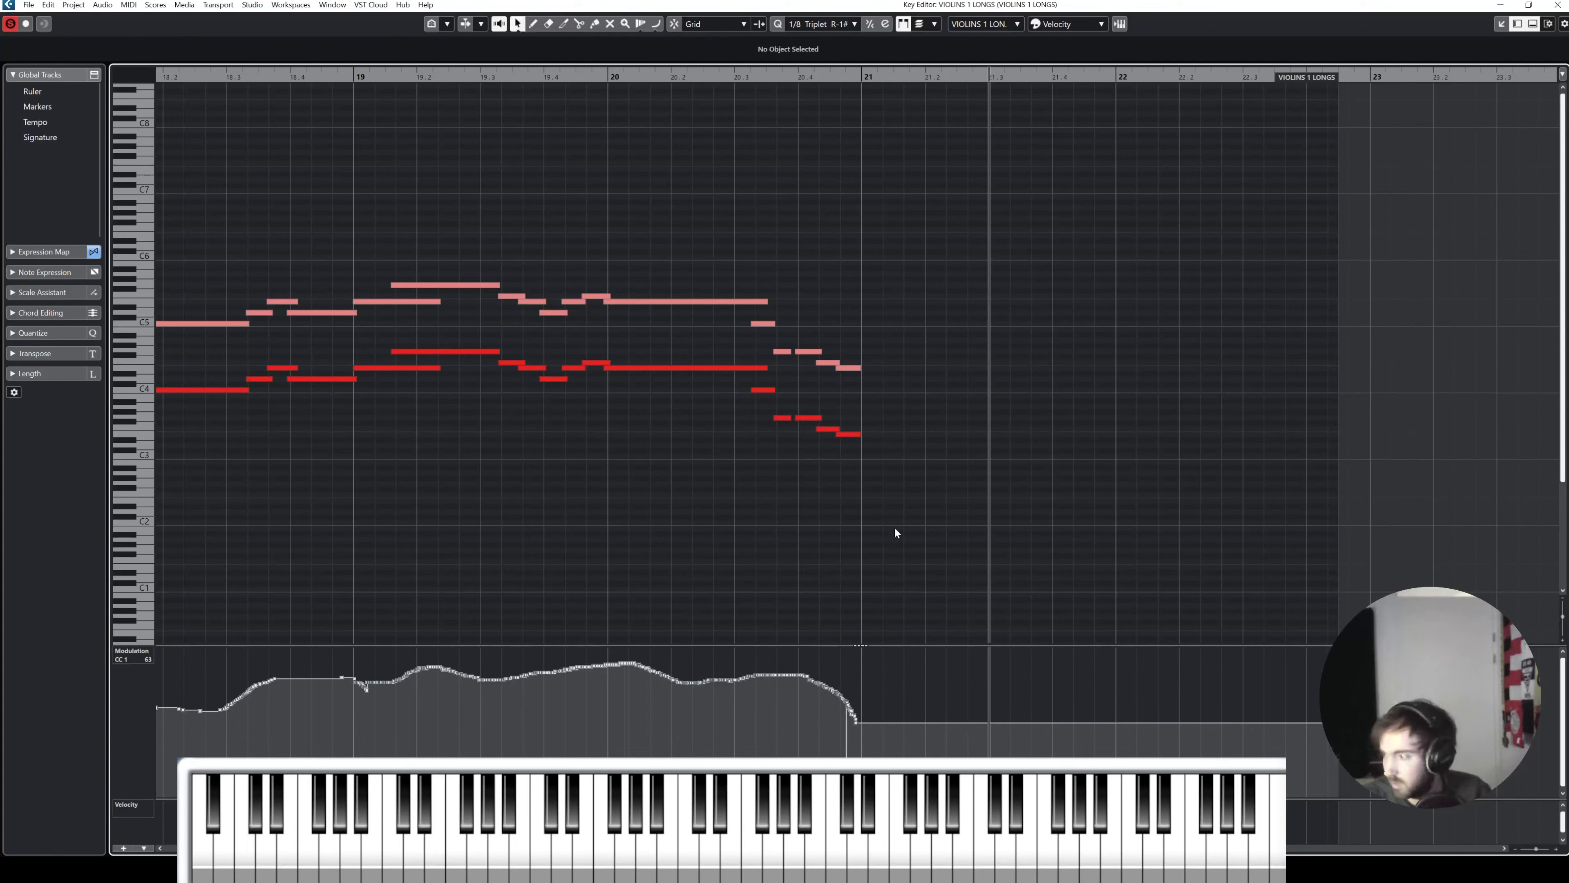
Step: Play back the soloed violin longs through the end of bar 20 and return to the project
key(space)
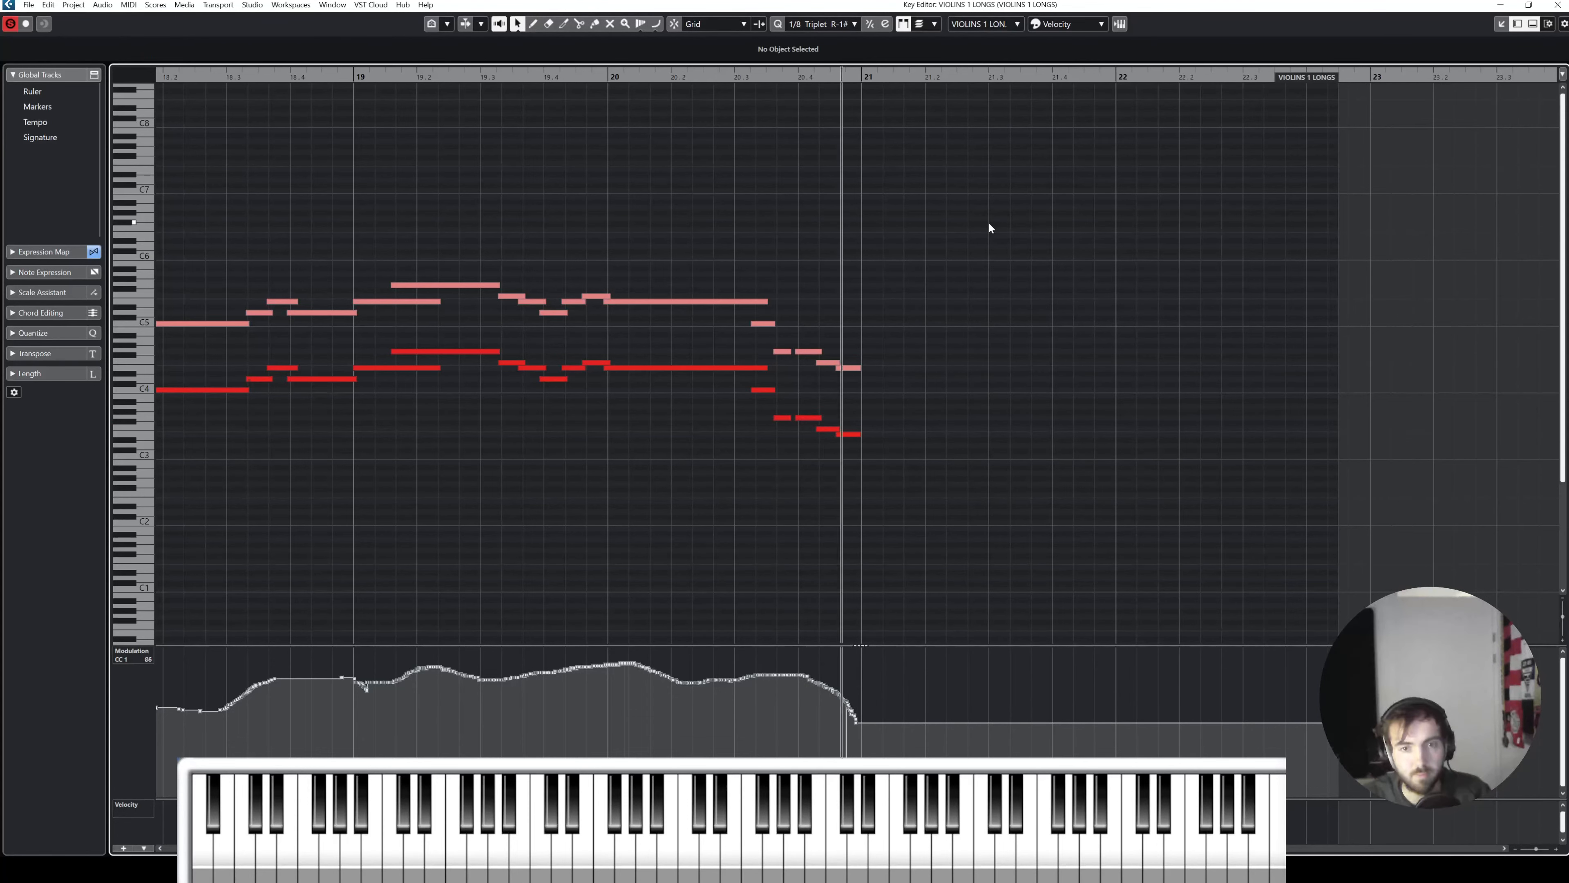
key(space)
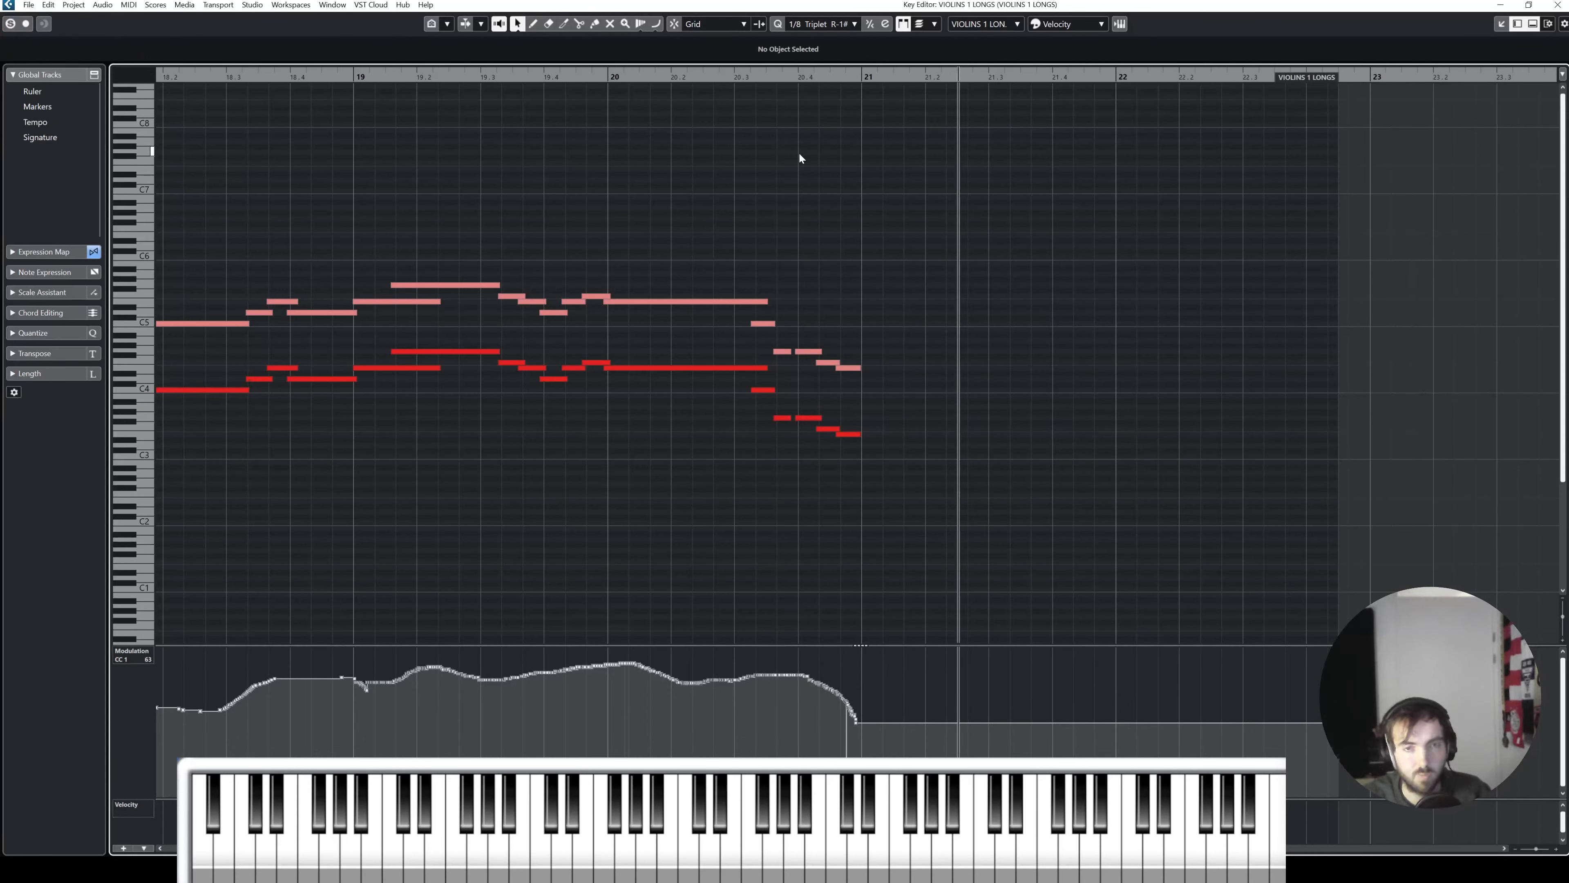
click(1555, 3)
Step: Play the full arrangement from just after the start of bar 14, restarting there with the brass tracks in view
scroll(1152, 372, right, 3)
scroll(1151, 371, left, 4)
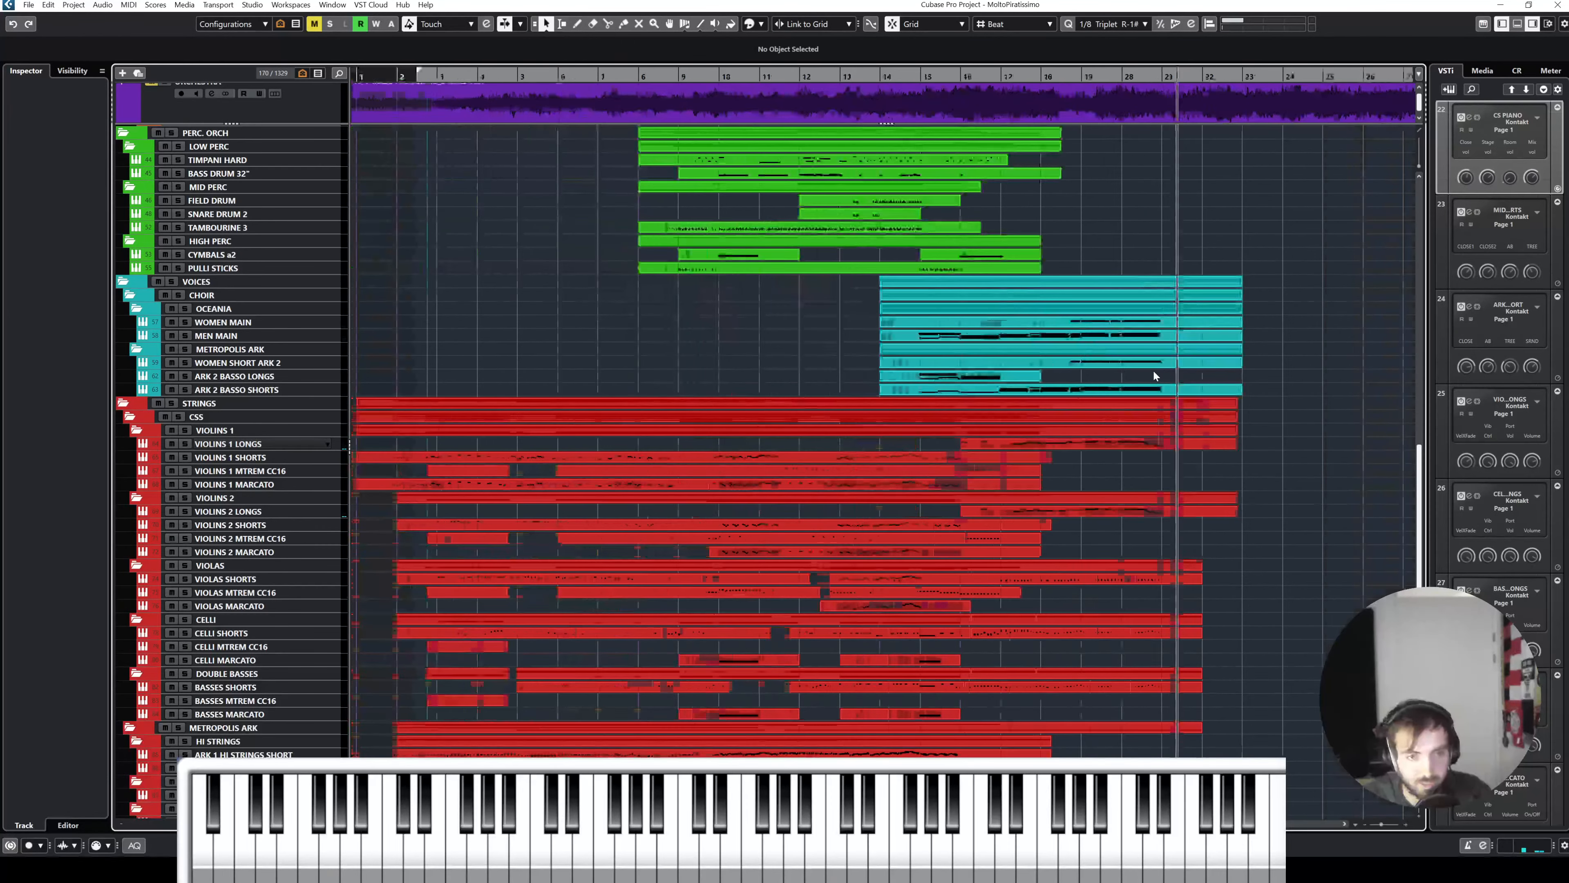
scroll(792, 358, right, 1)
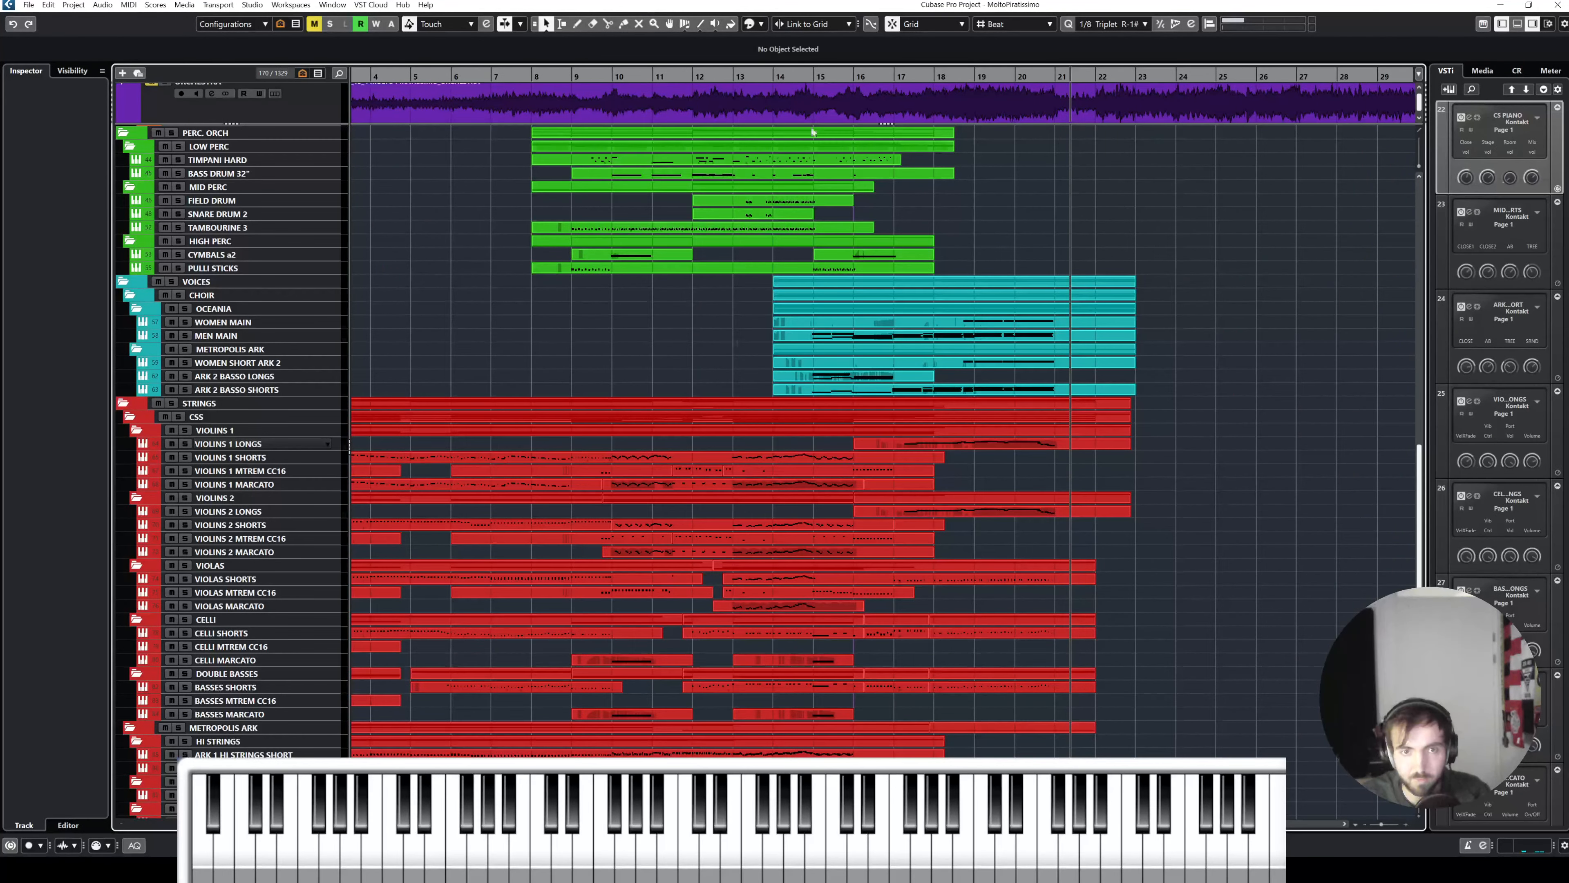
click(780, 76)
key(space)
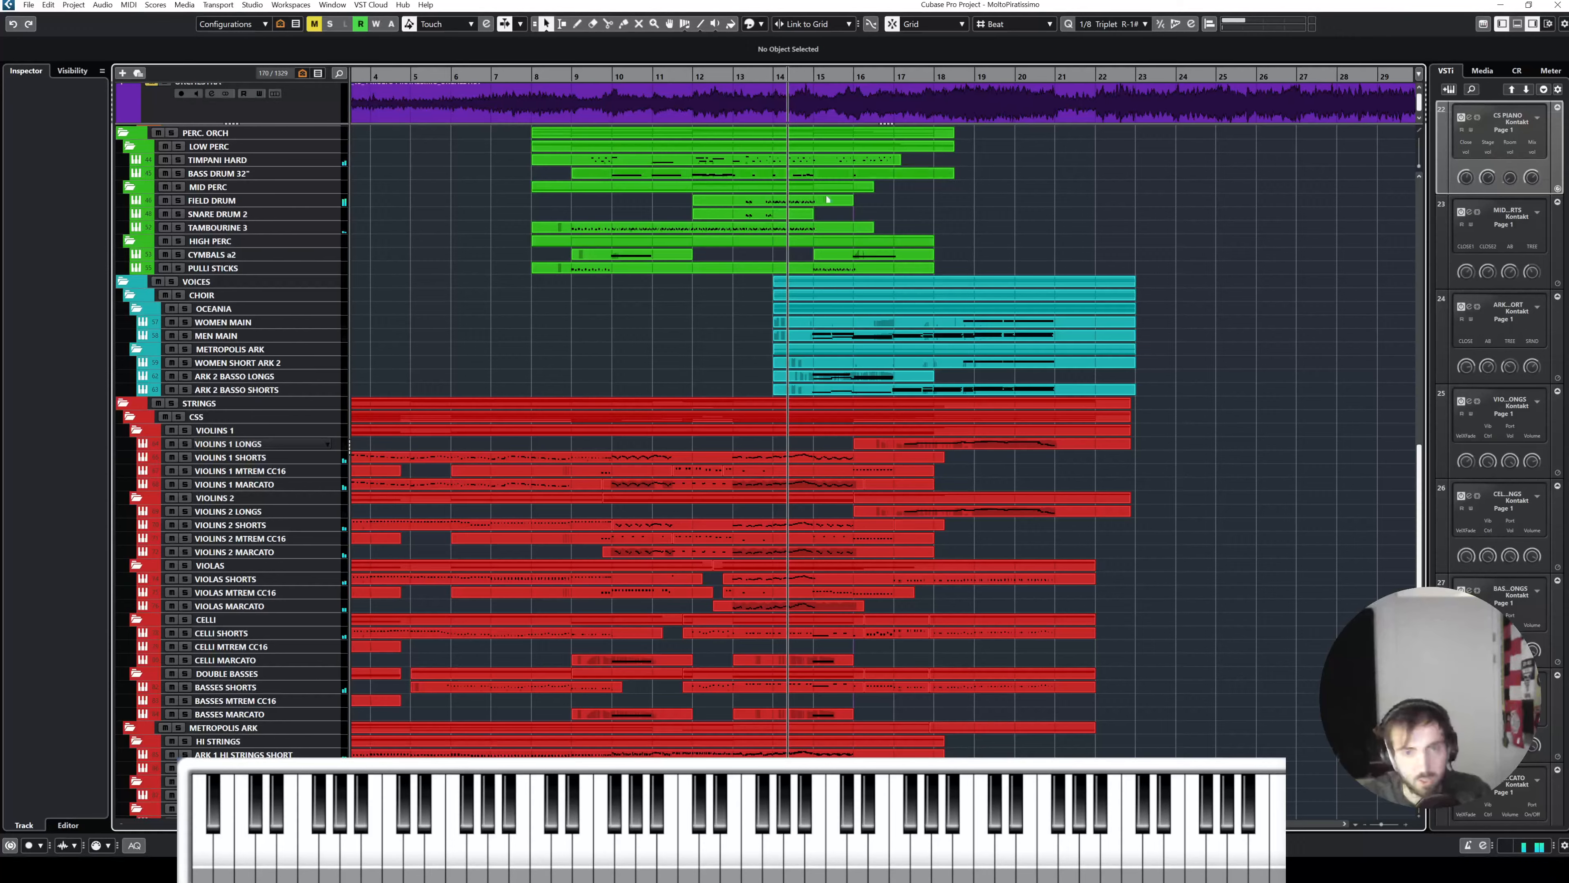
scroll(836, 286, right, 2)
scroll(835, 288, up, 6)
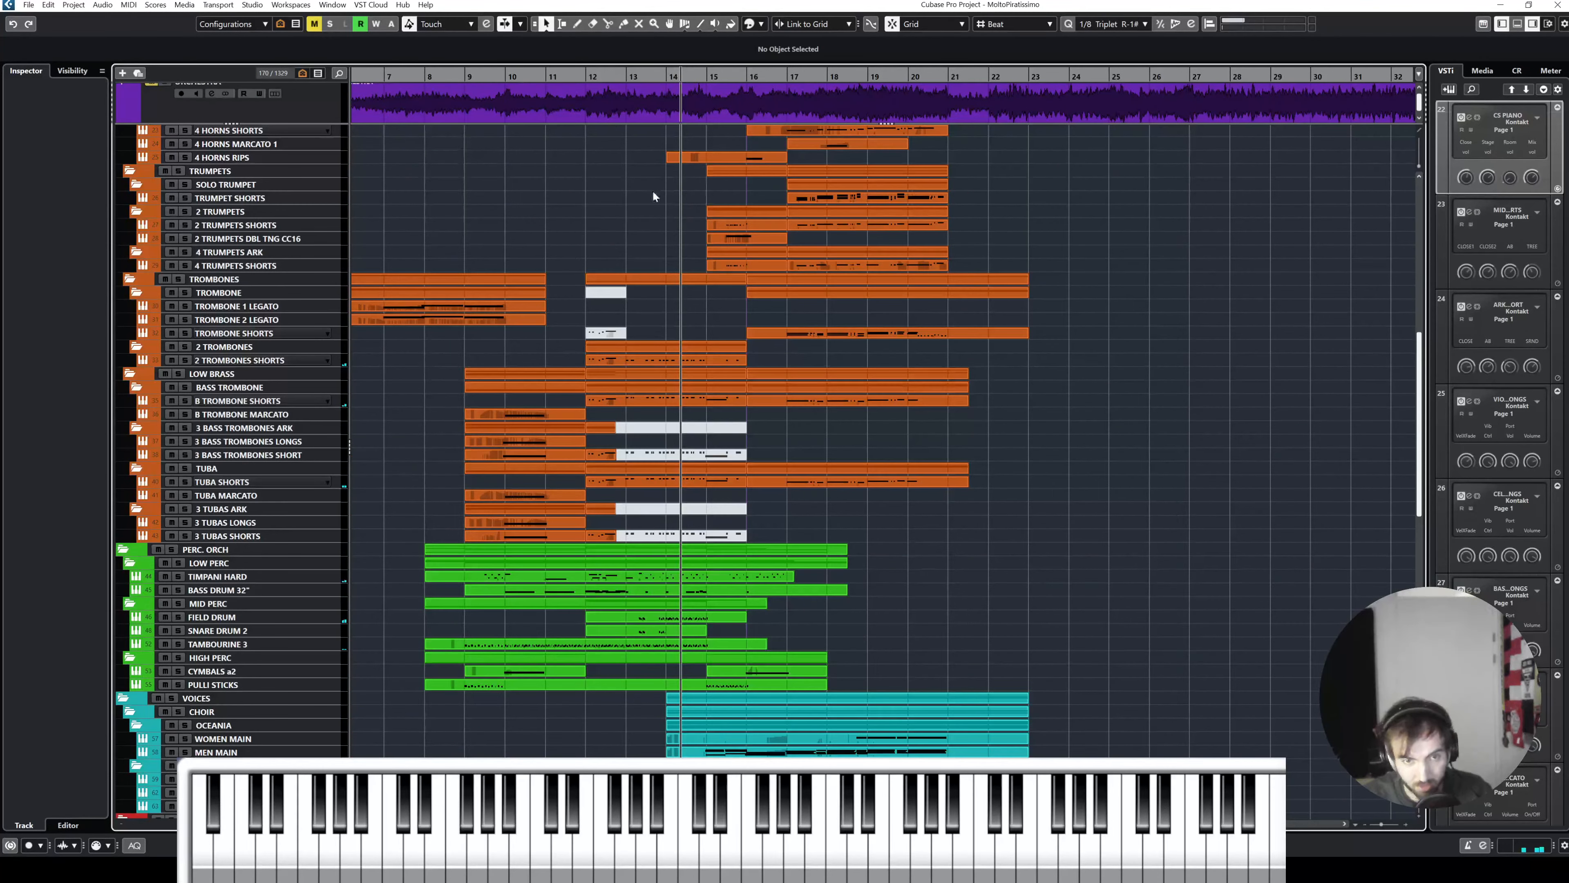
click(676, 76)
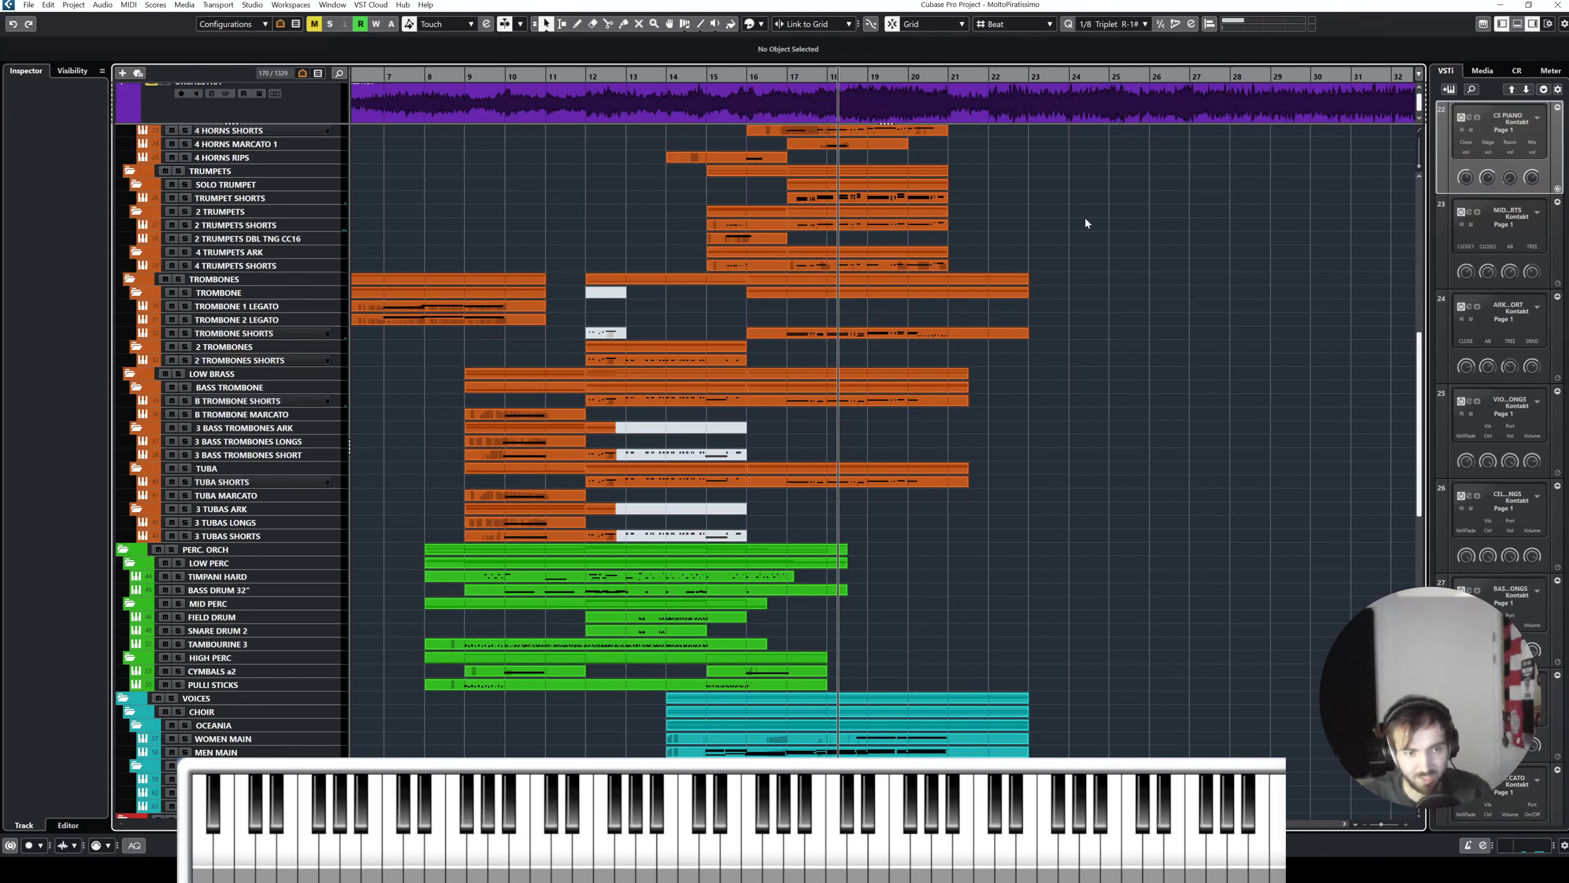
Step: Look over the extent of the brass, string and percussion parts at different timeline zoom levels
key(g)
key(g)
key(g)
key(g)
key(g)
key(g)
key(h)
key(h)
key(h)
key(h)
key(h)
key(h)
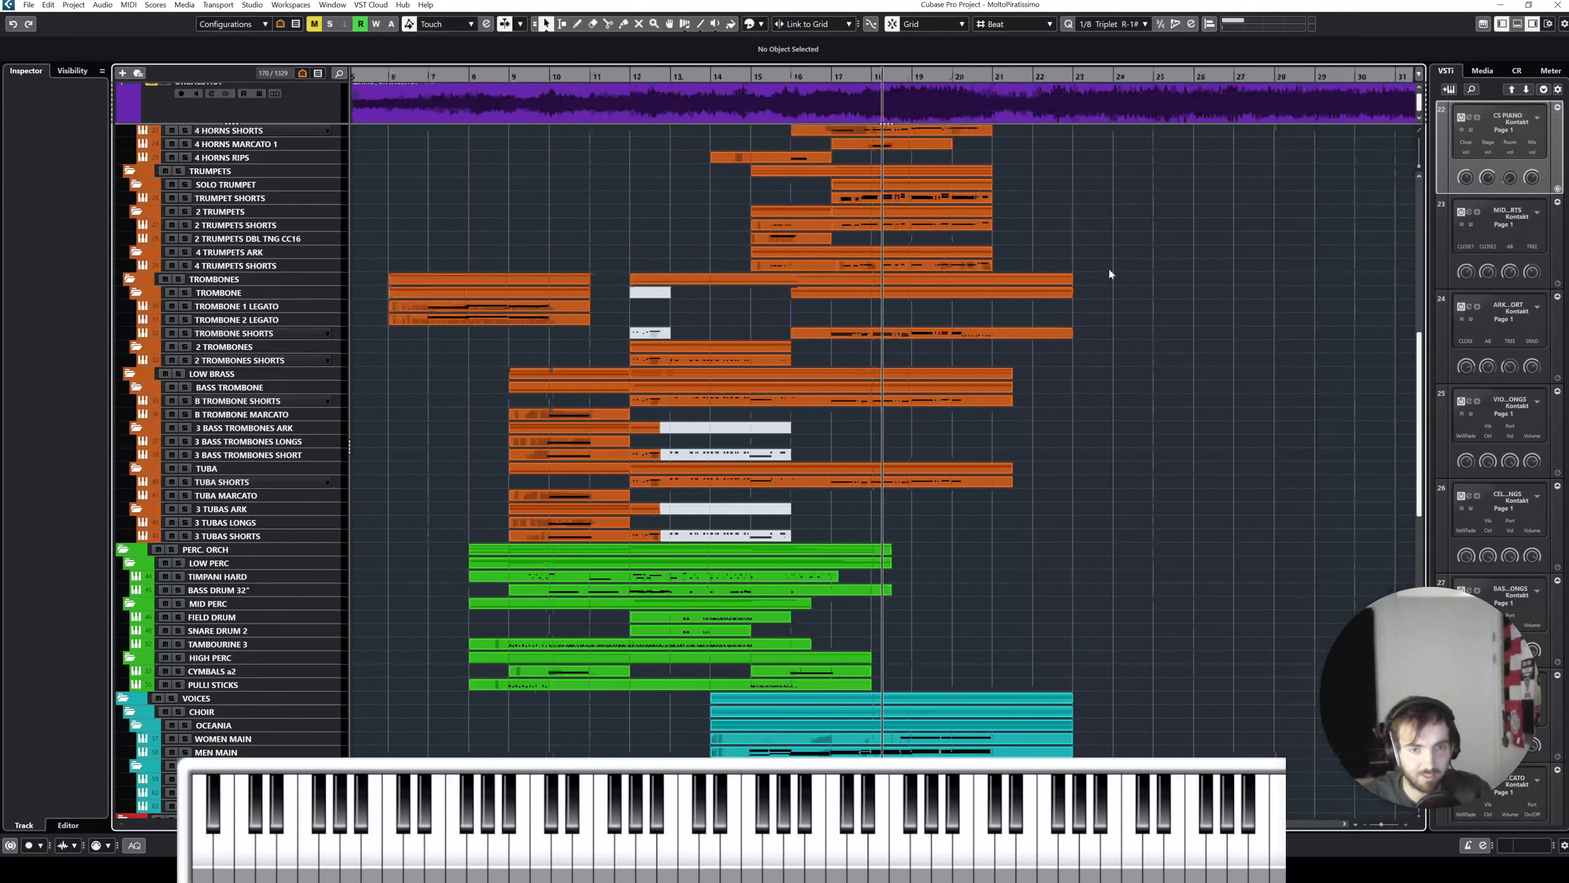
key(h)
key(h)
scroll(1110, 275, left, 1)
scroll(1109, 276, right, 1)
scroll(1109, 276, down, 10)
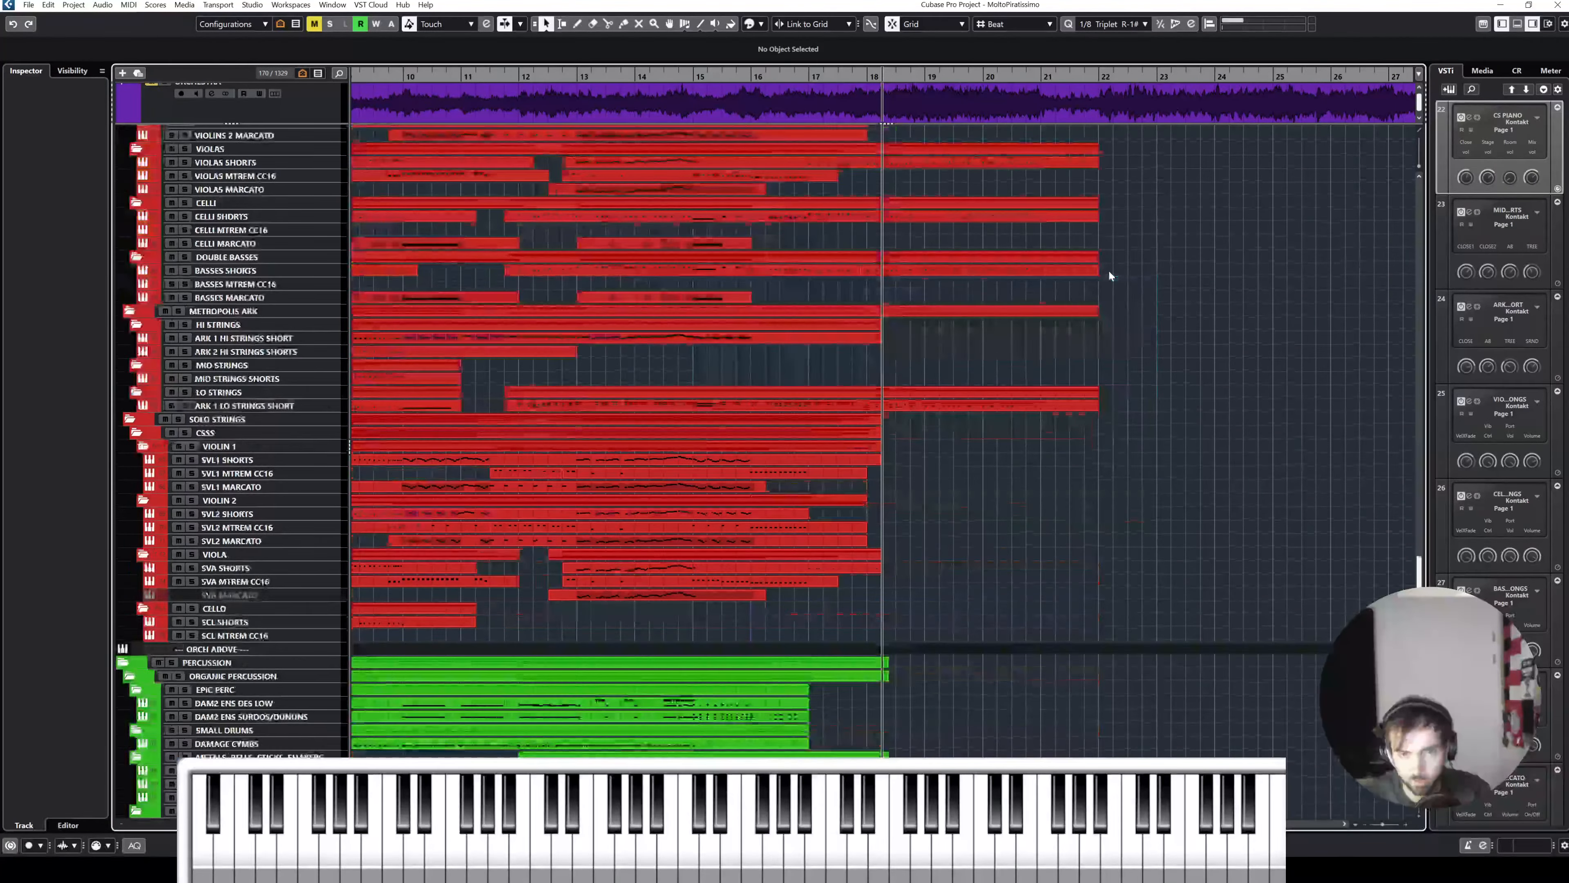
key(g)
key(g)
key(g)
Step: Examine which parts continue past bar 18, from the woodwinds and brass down through the percussion, choir and strings
scroll(1165, 242, up, 10)
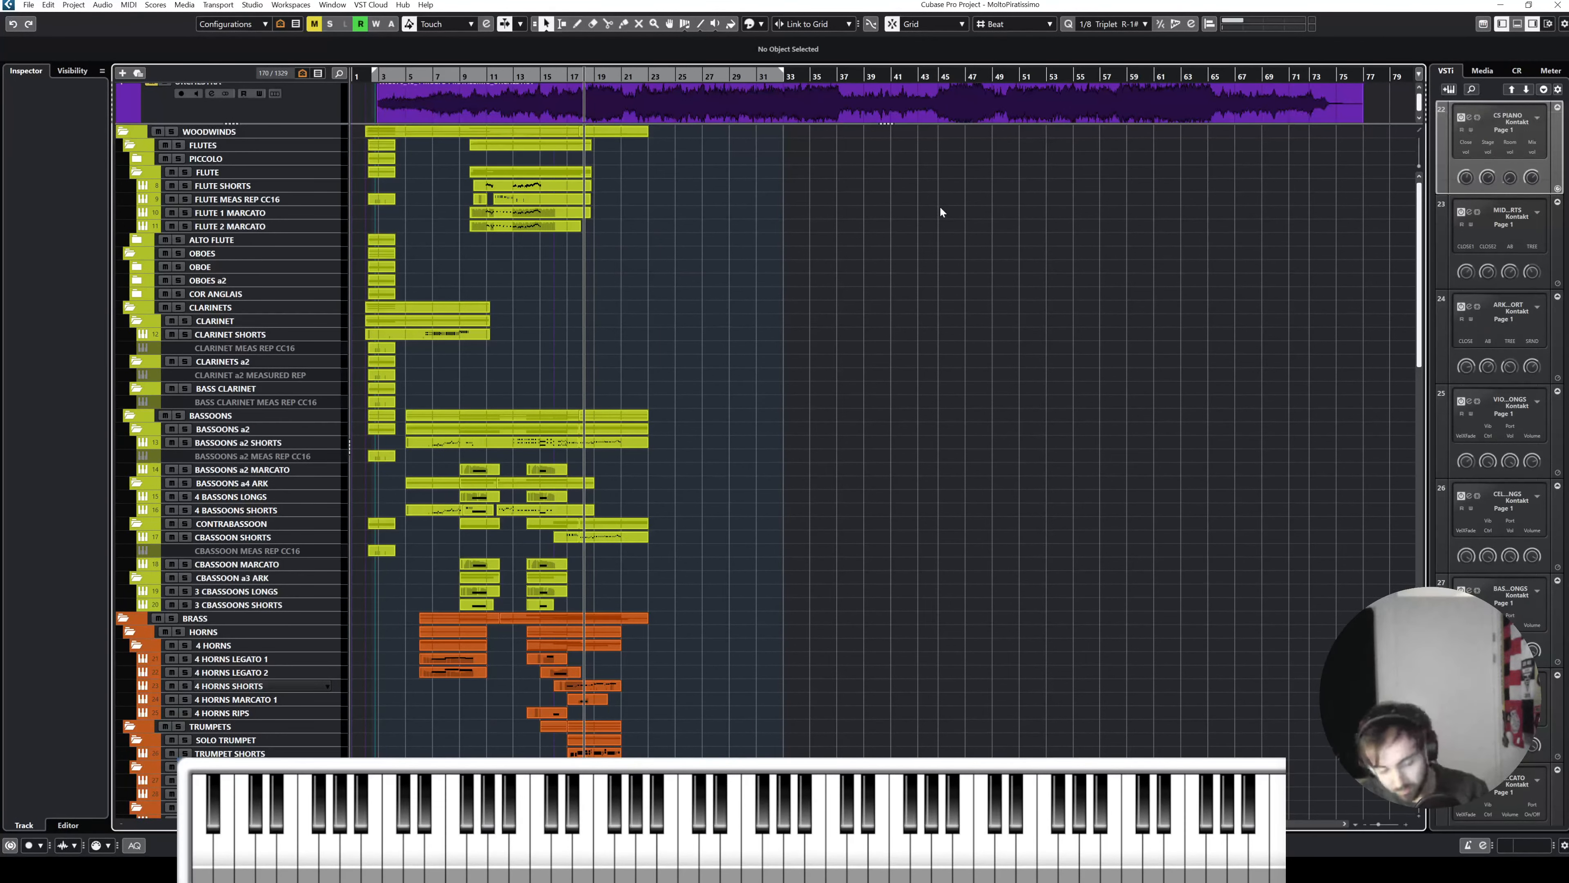
key(h)
key(h)
key(h)
scroll(985, 294, right, 2)
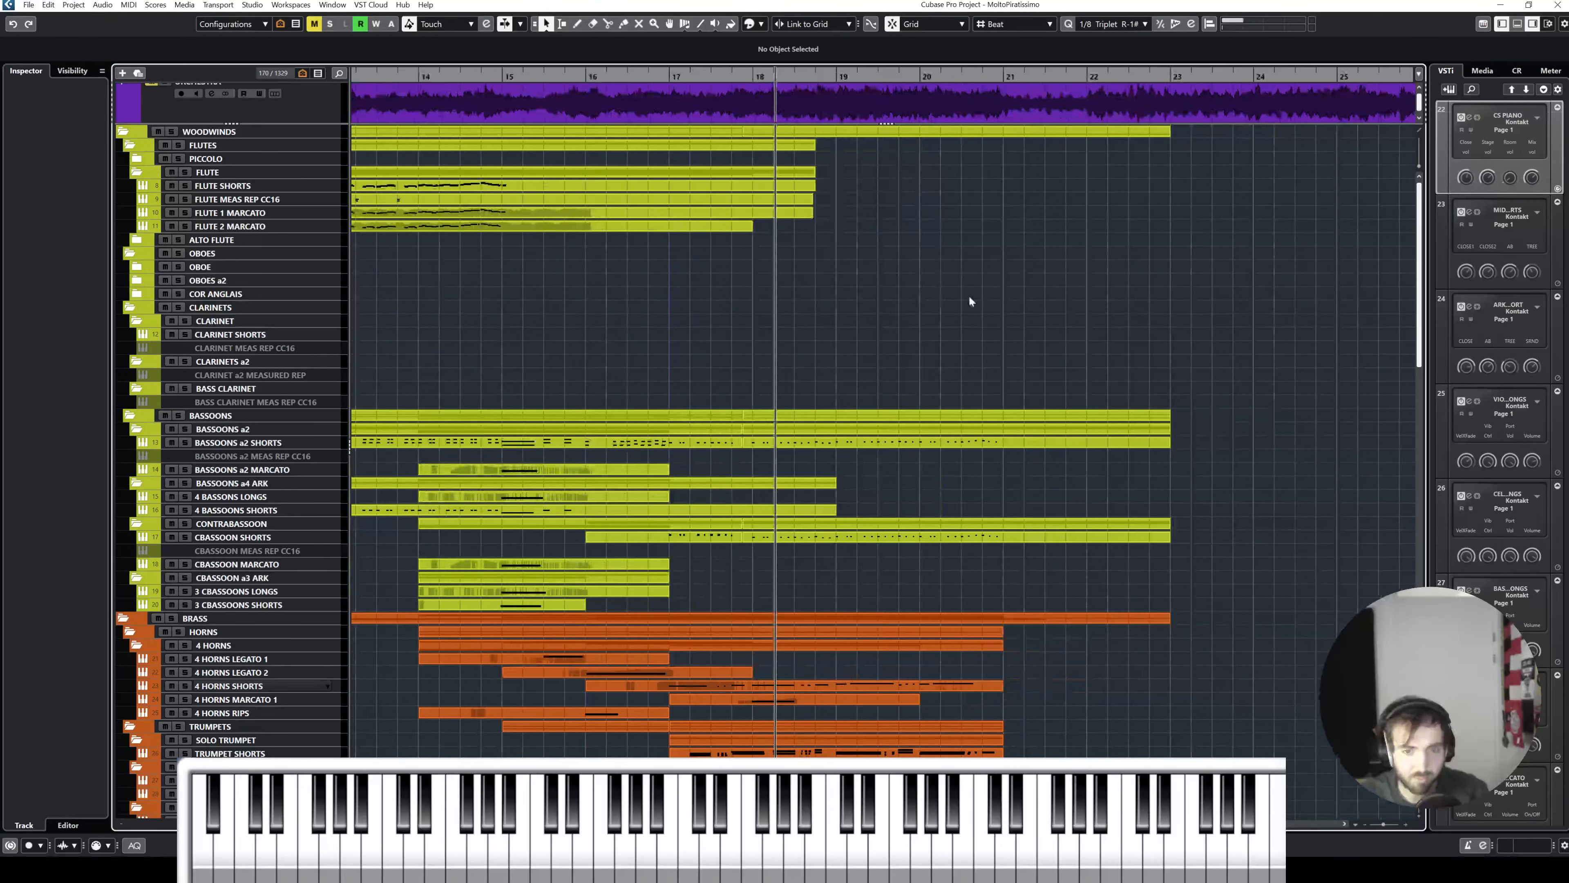
scroll(969, 295, down, 10)
scroll(897, 340, down, 5)
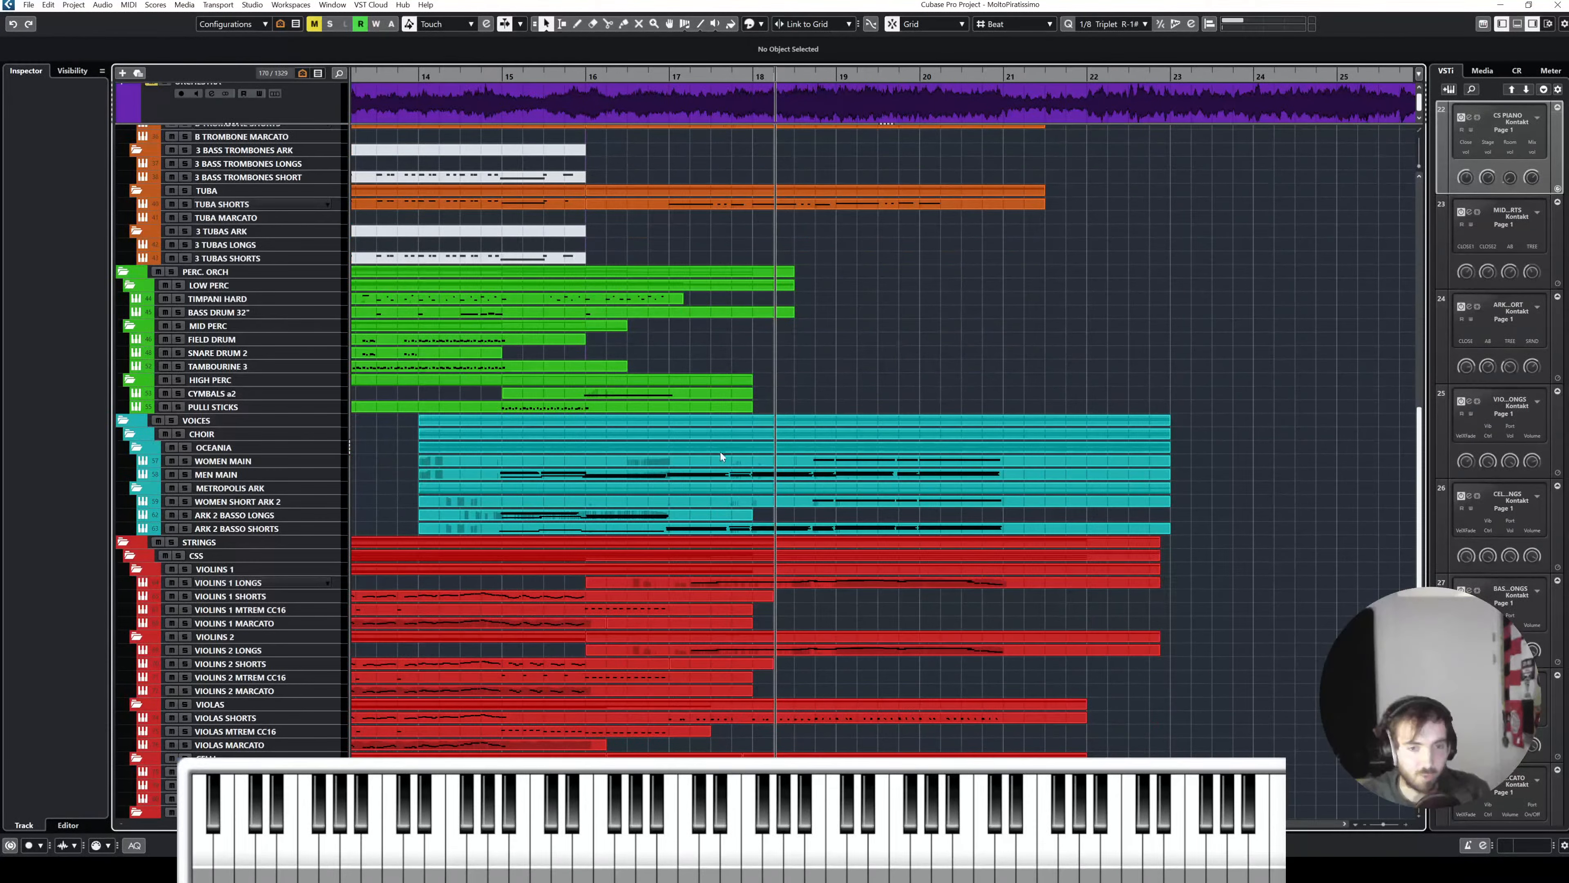
scroll(240, 454, up, 5)
scroll(261, 378, down, 10)
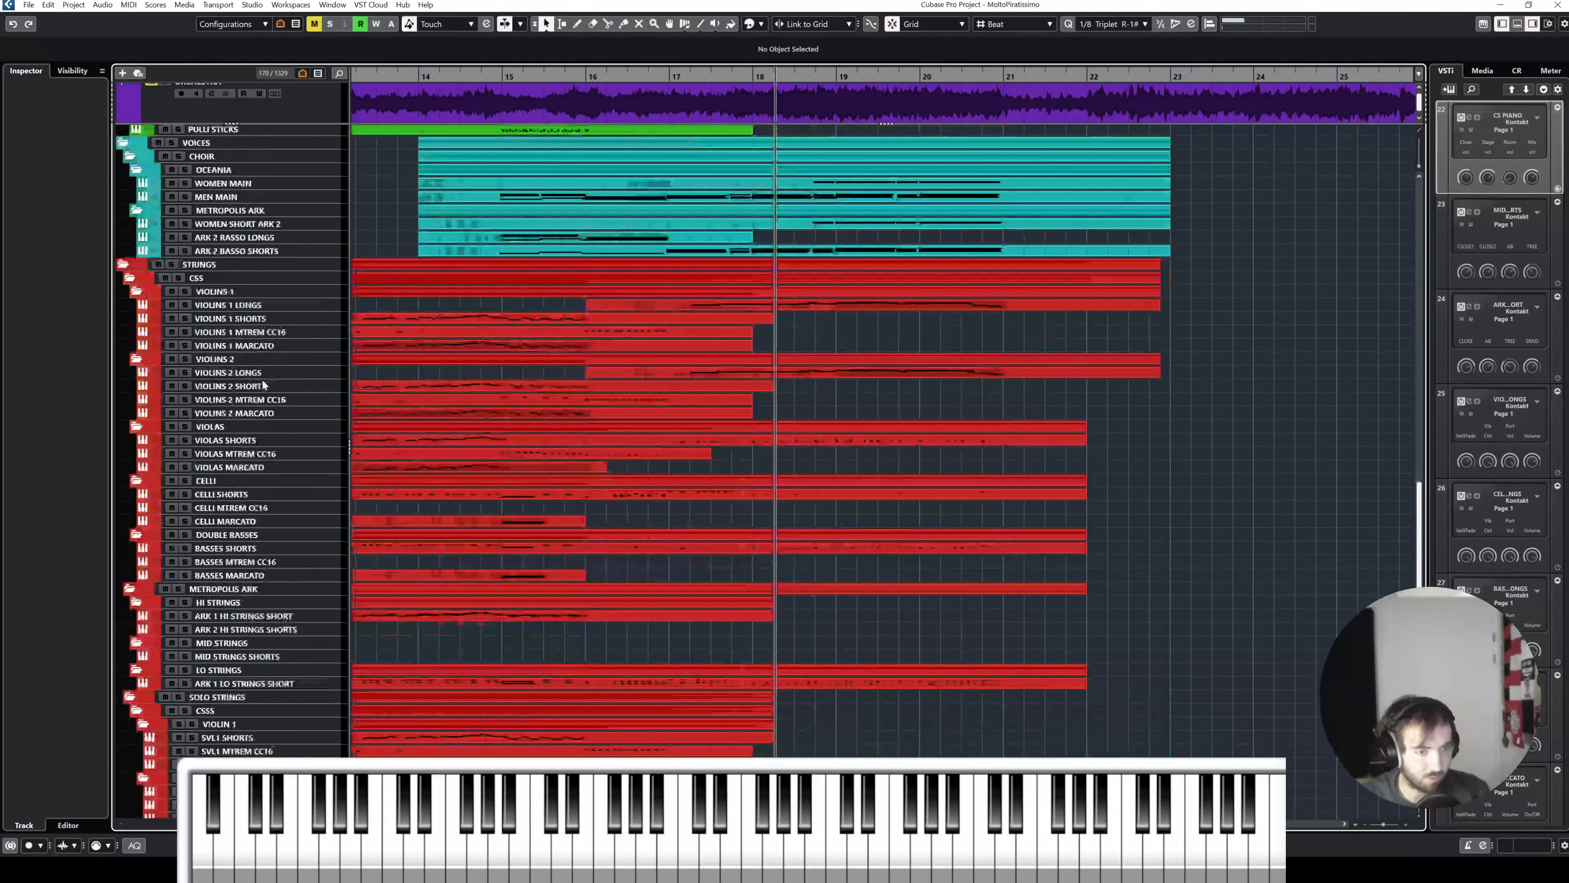
scroll(253, 378, up, 8)
Step: Make all tracks visible in the project and go down to the choir and string sections
click(281, 23)
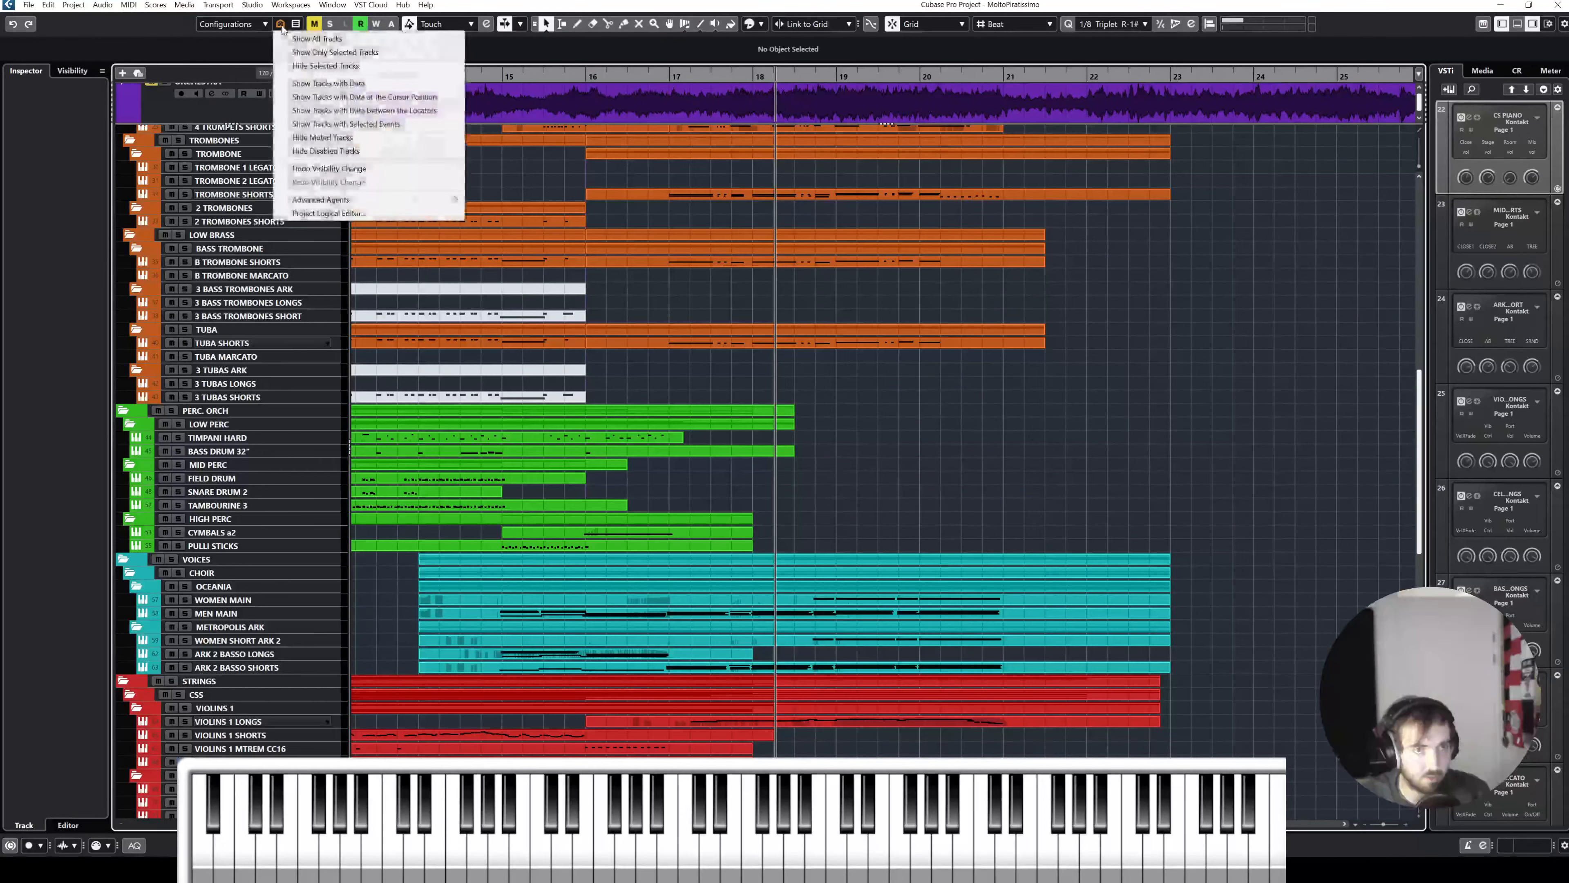
click(315, 38)
scroll(250, 412, down, 20)
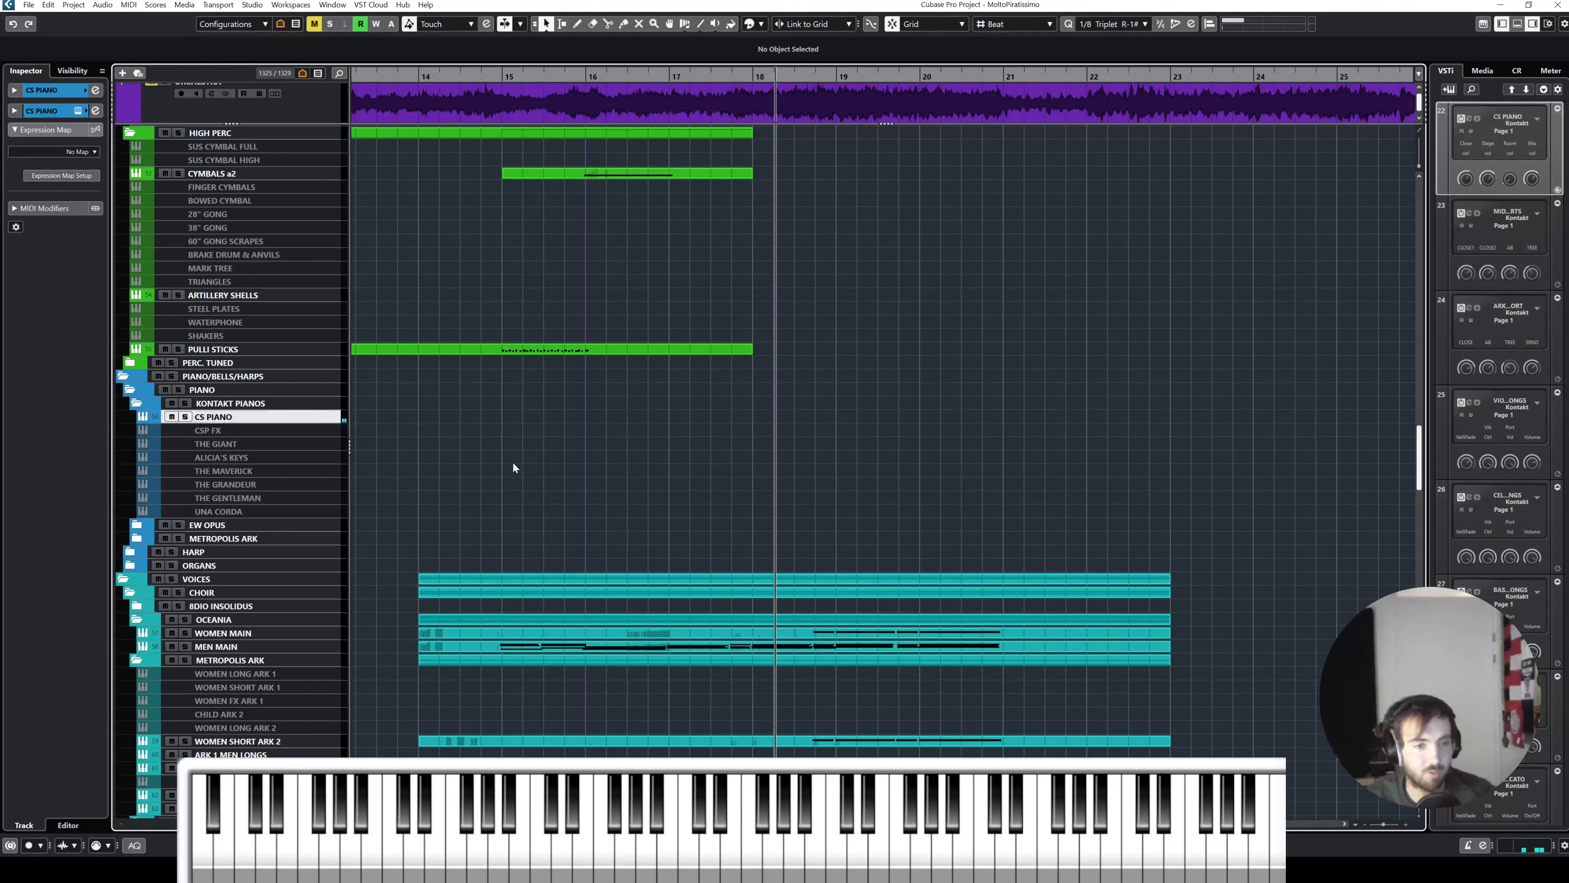
scroll(559, 451, down, 8)
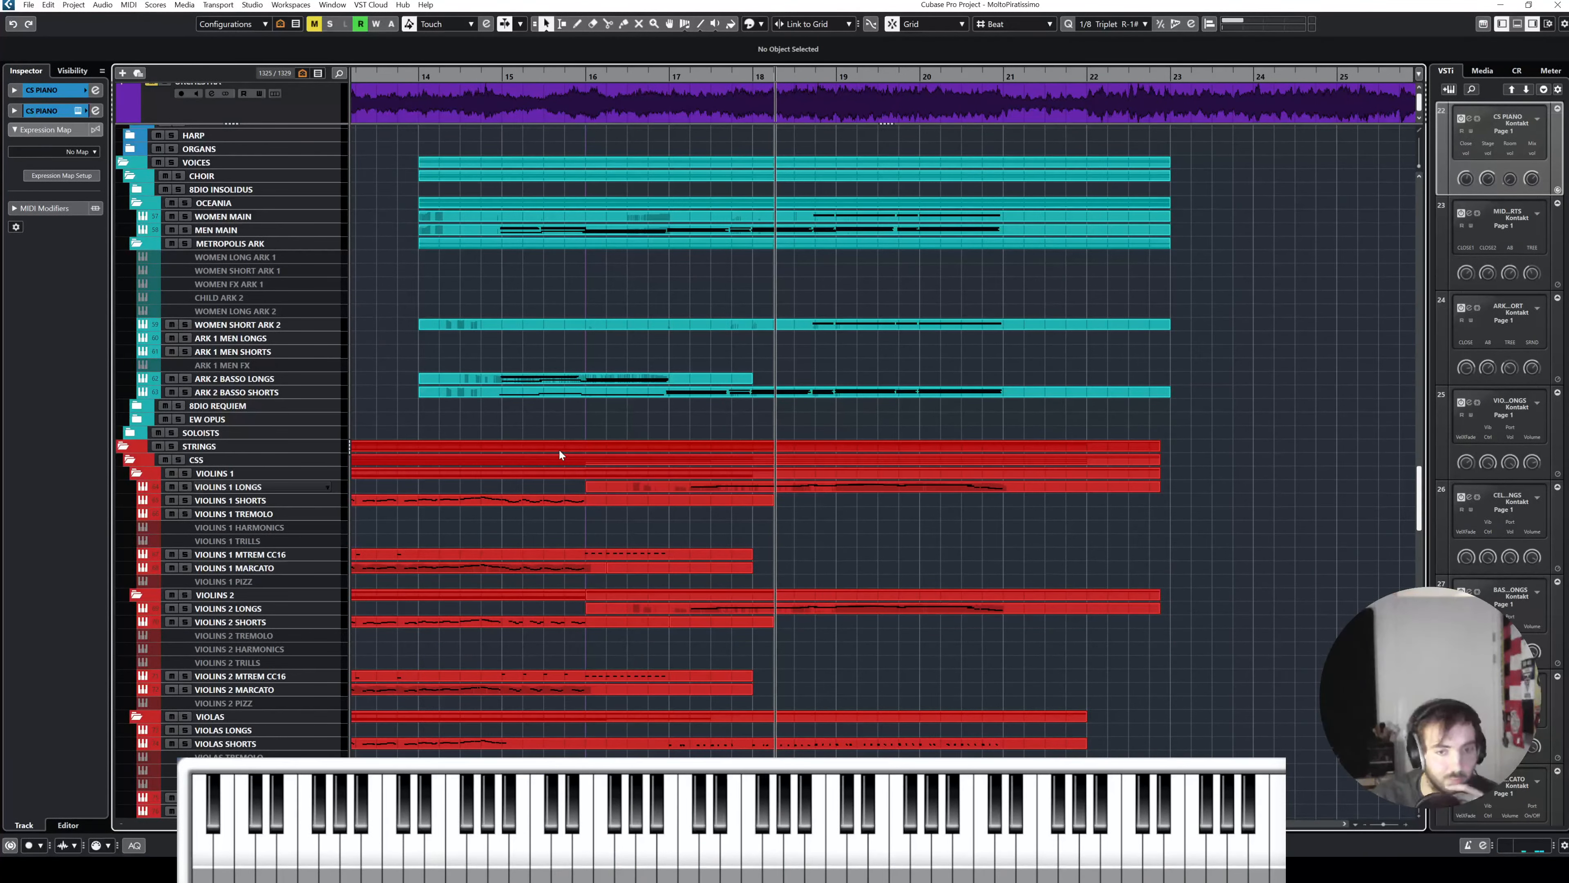
Step: Look over the string parts from the violins down to the Metropolis Ark low strings and select the MID STRINGS SHORTS track
scroll(560, 452, down, 8)
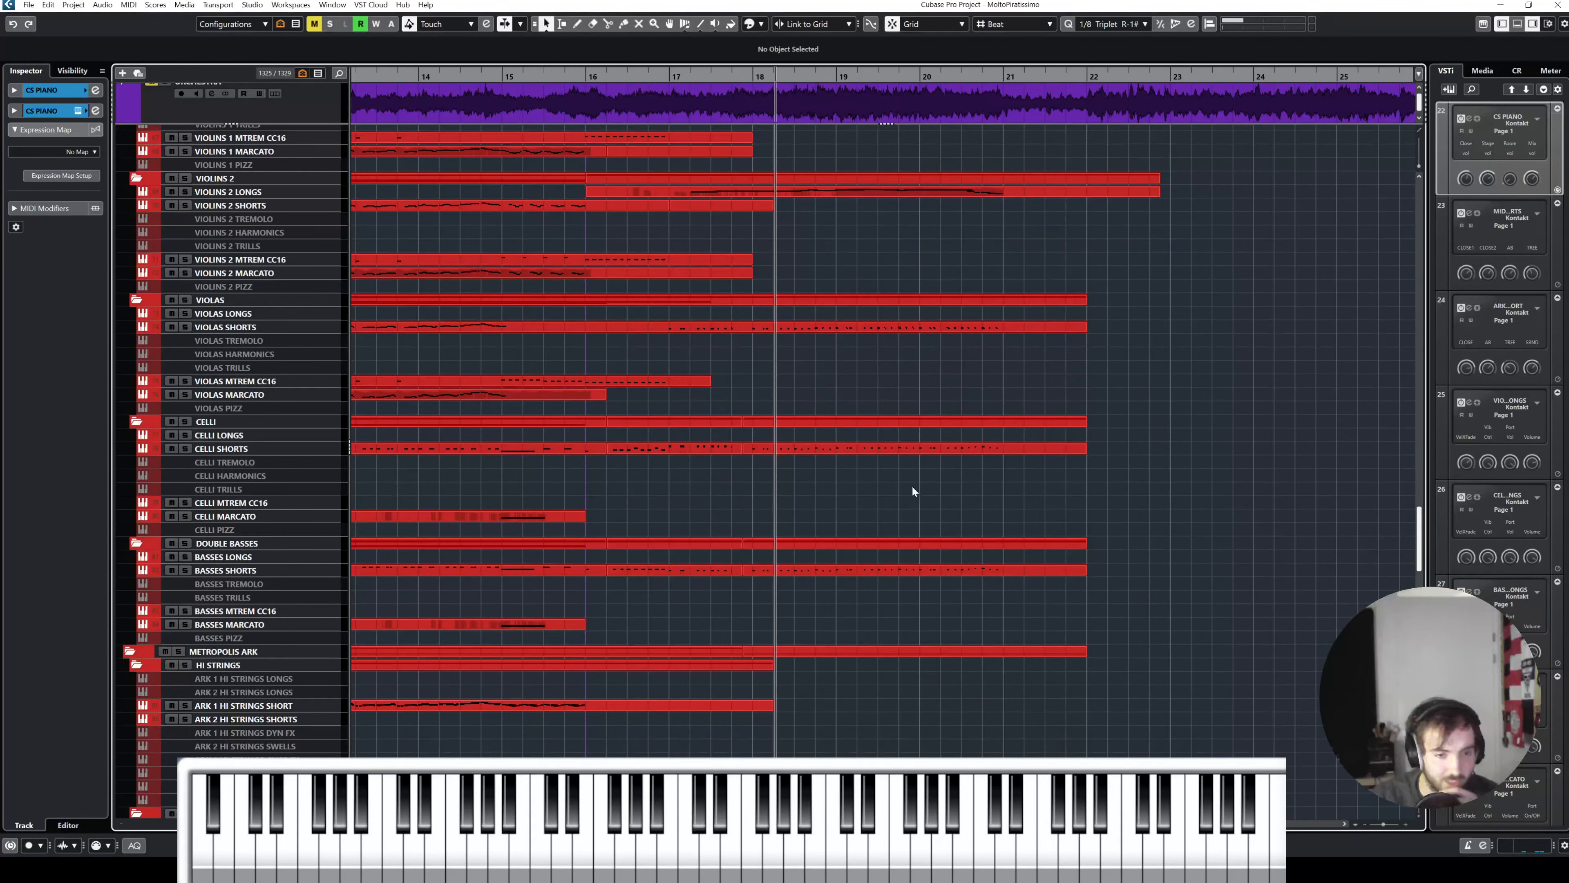
scroll(913, 492, down, 8)
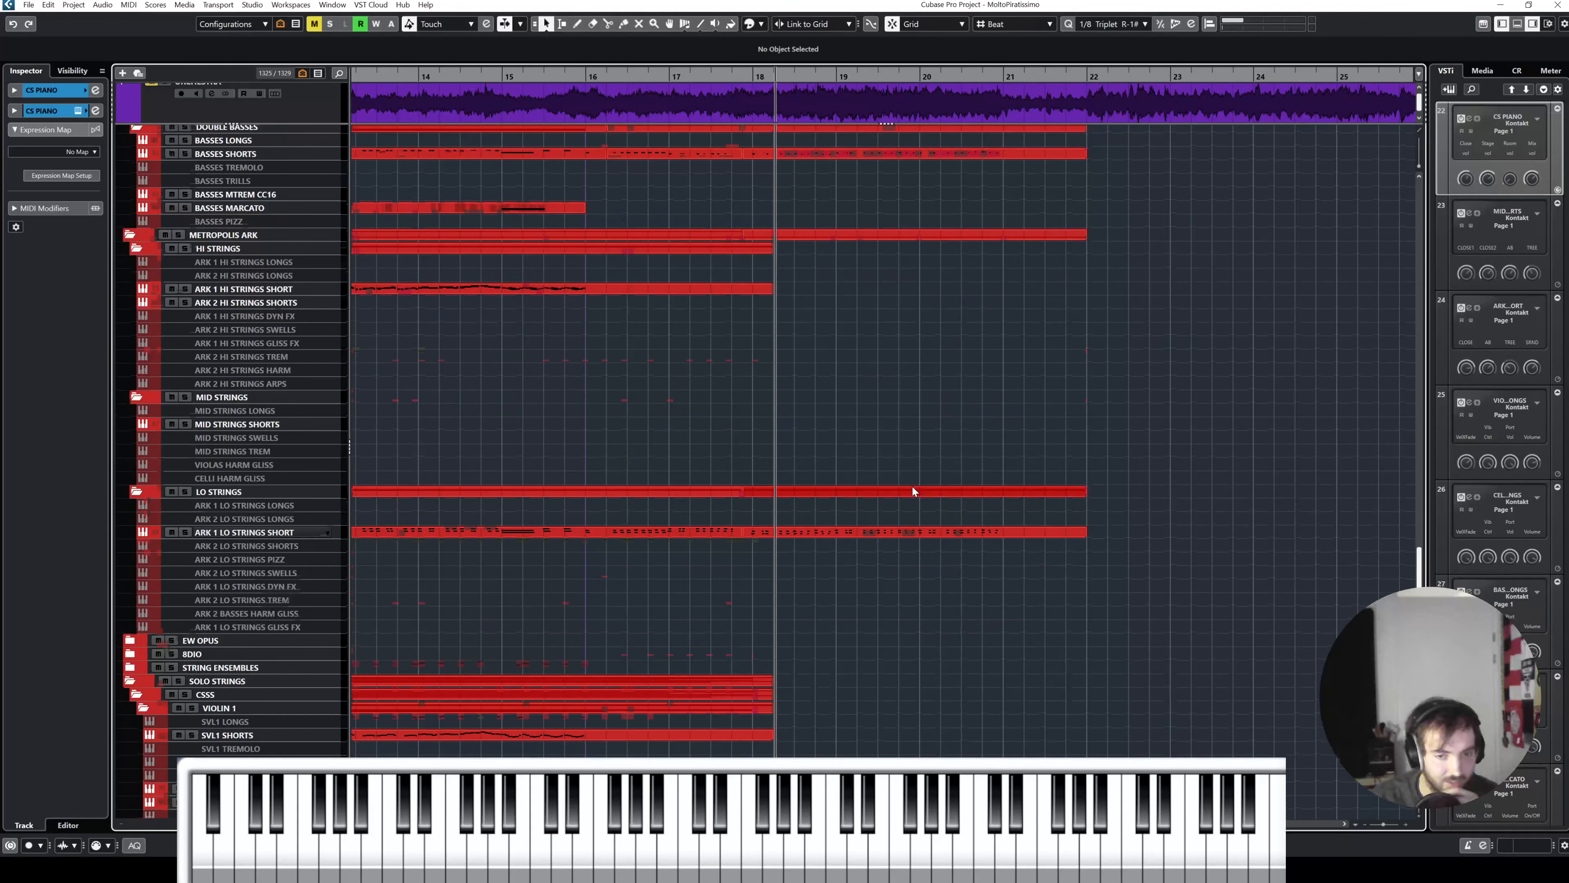
scroll(913, 487, down, 1)
scroll(859, 444, up, 1)
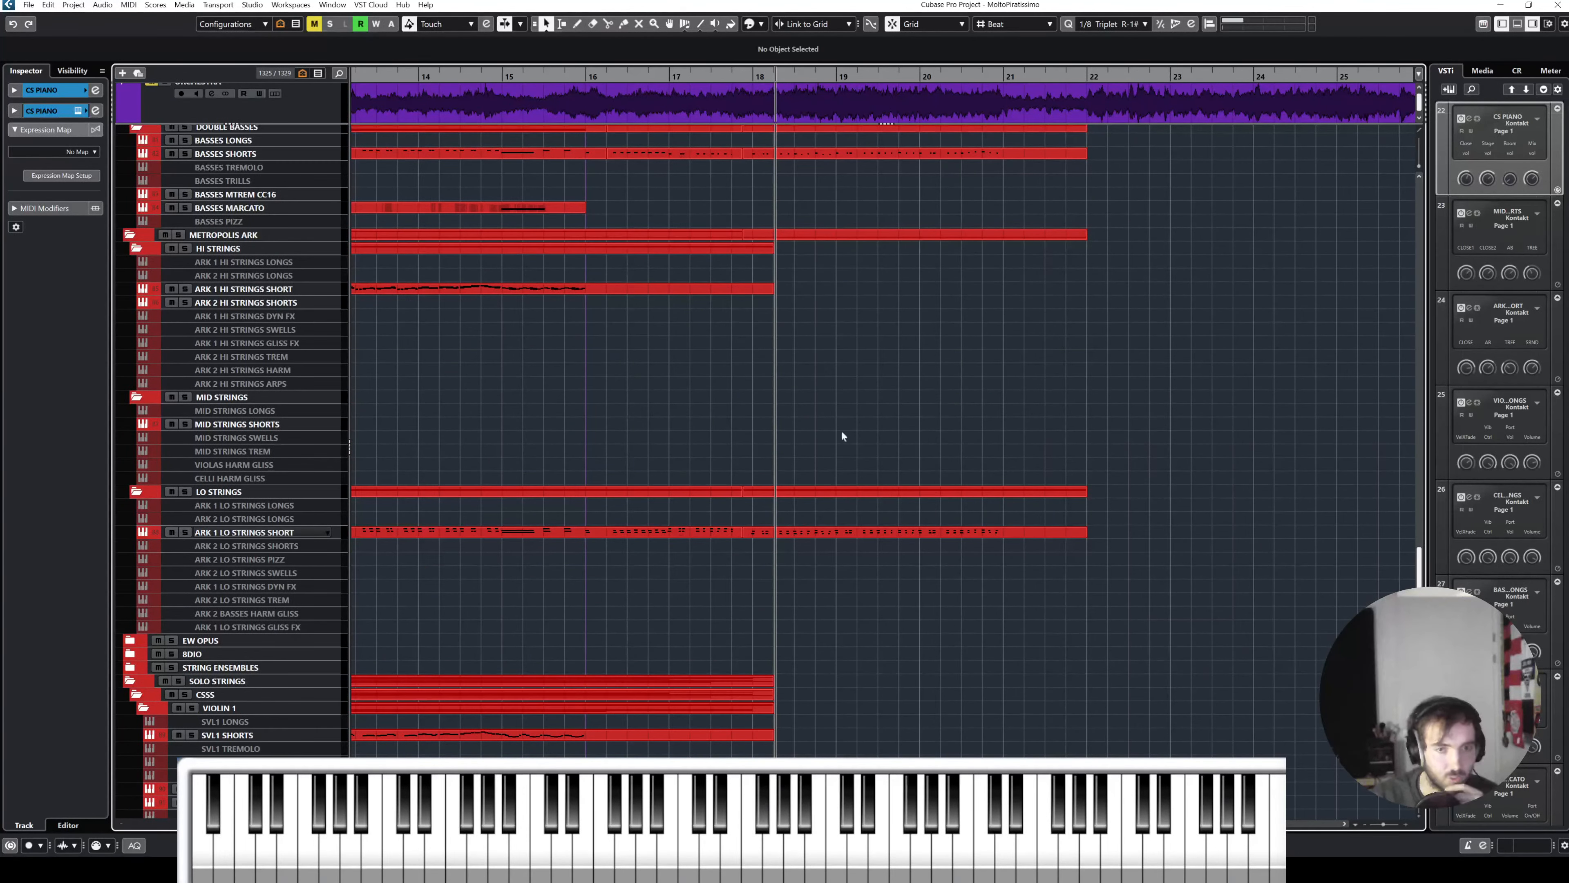
click(300, 425)
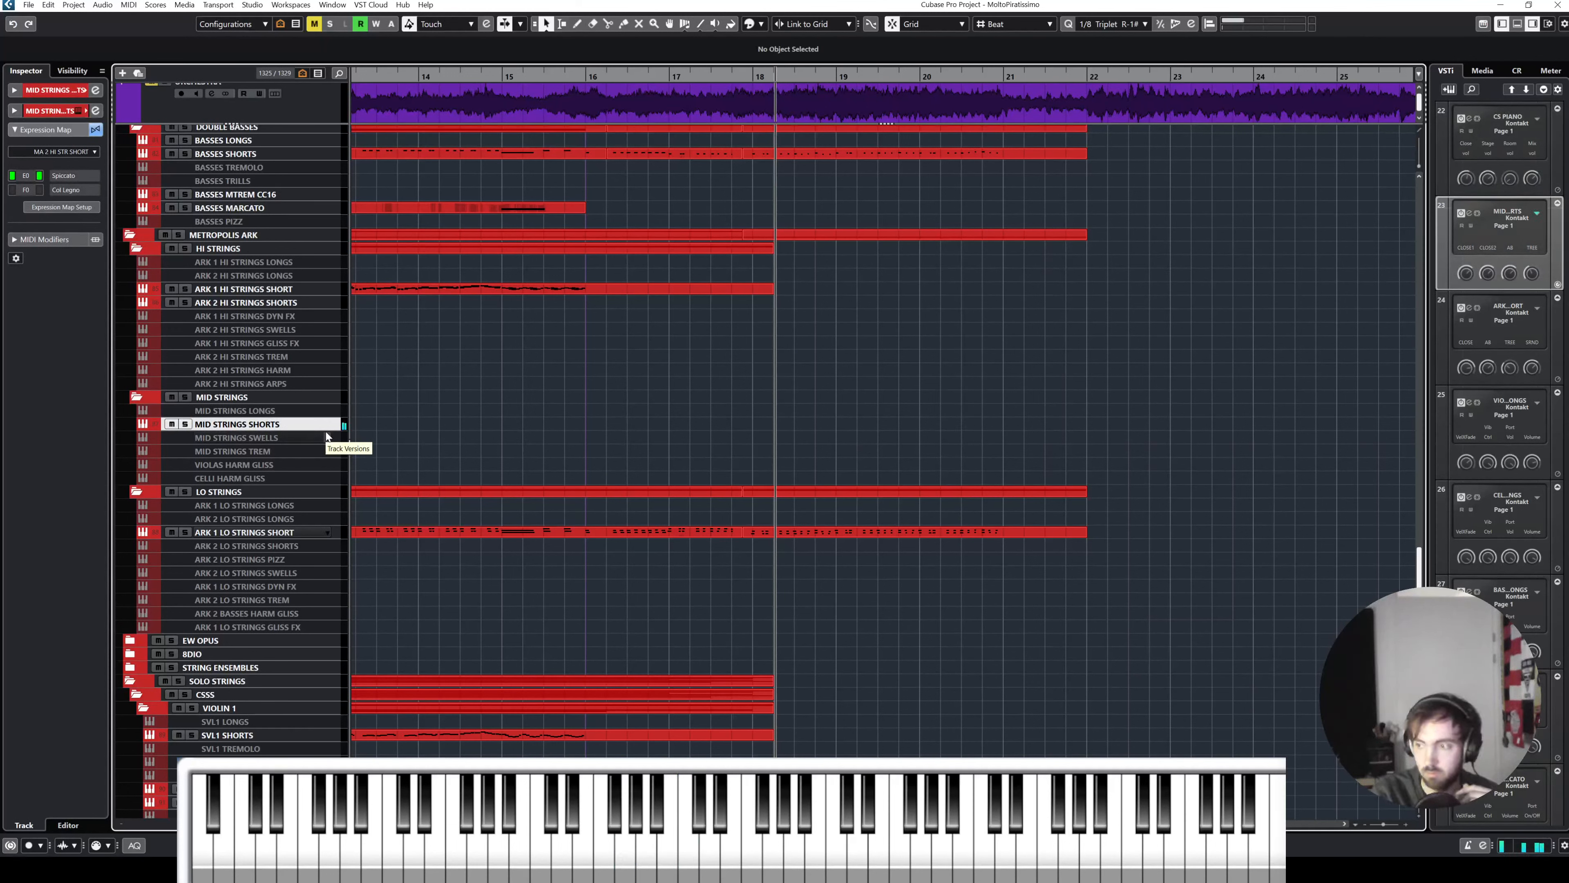
Step: Open the VIOLAS SHORTS part that runs past bar 18 in the Key Editor
scroll(547, 399, up, 10)
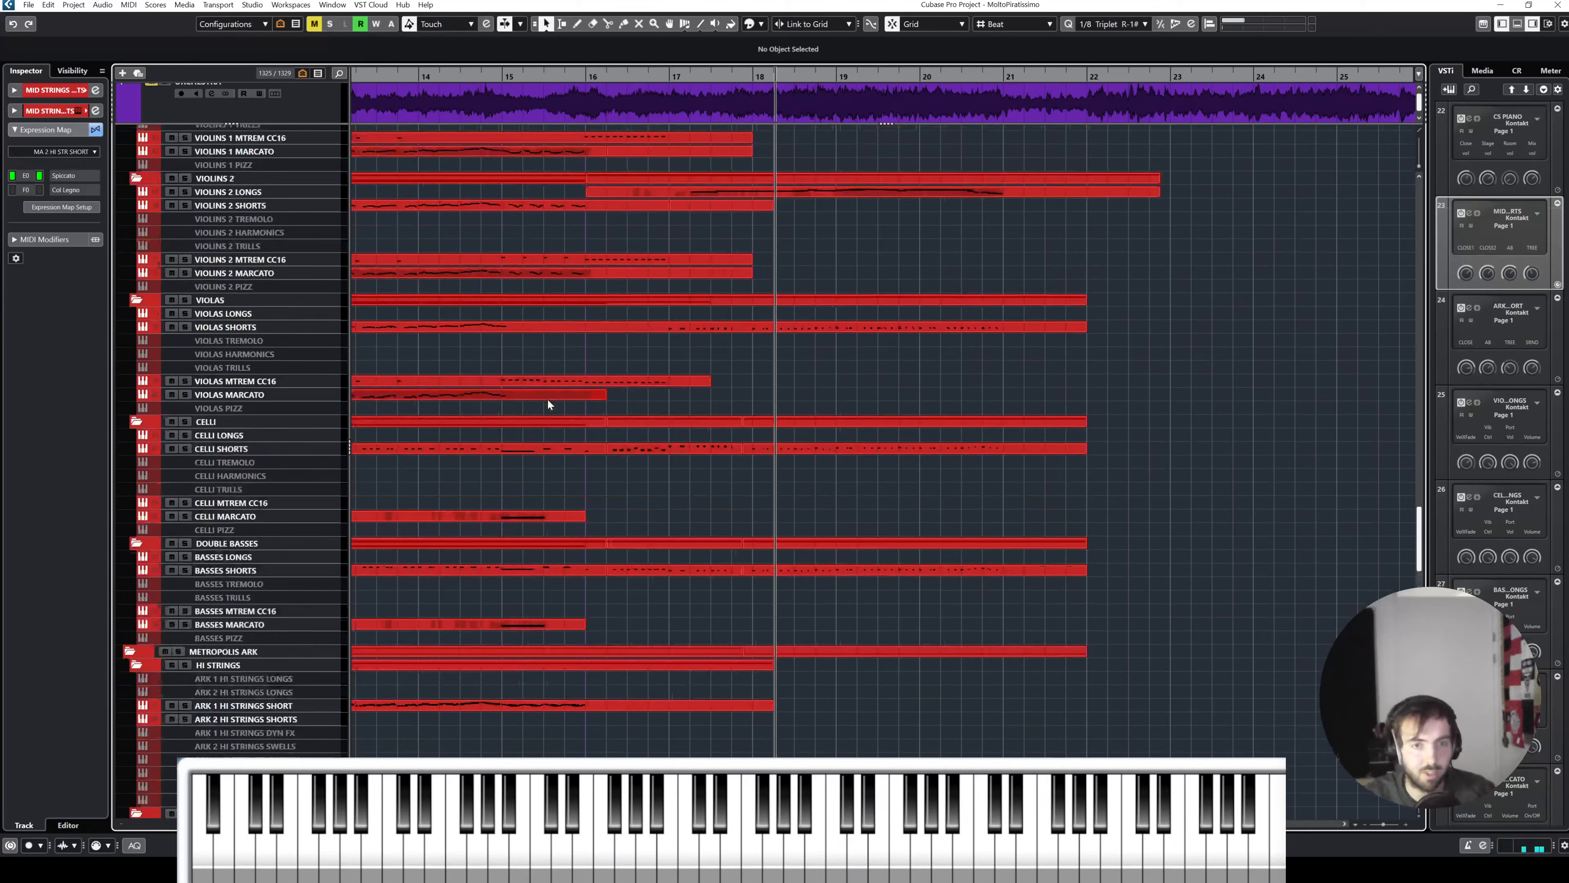
click(626, 445)
click(621, 328)
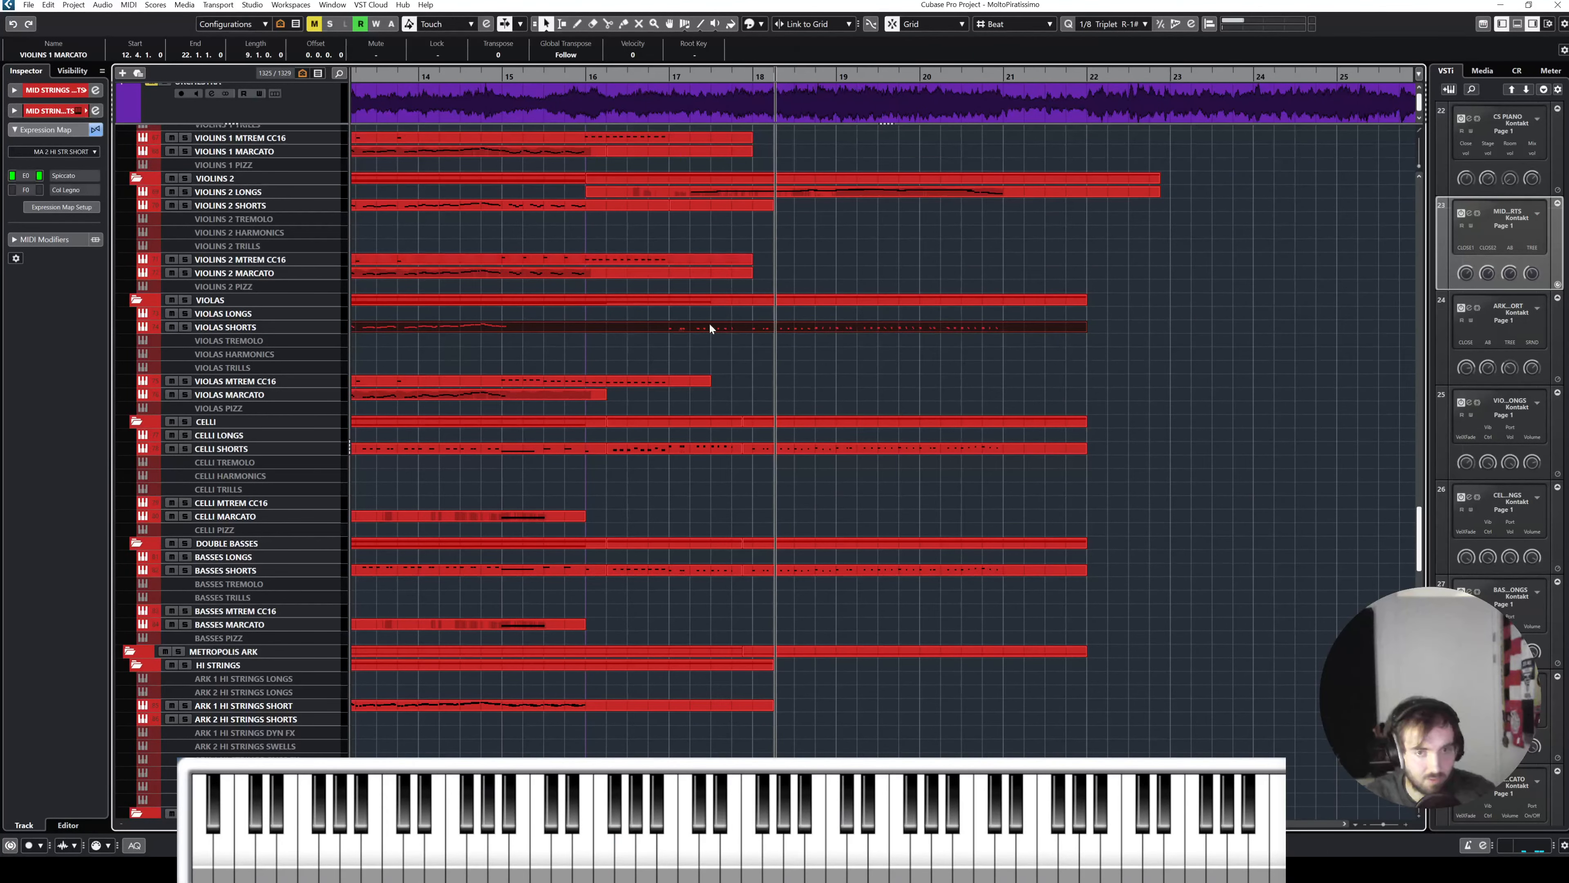
right_click(681, 328)
click(681, 328)
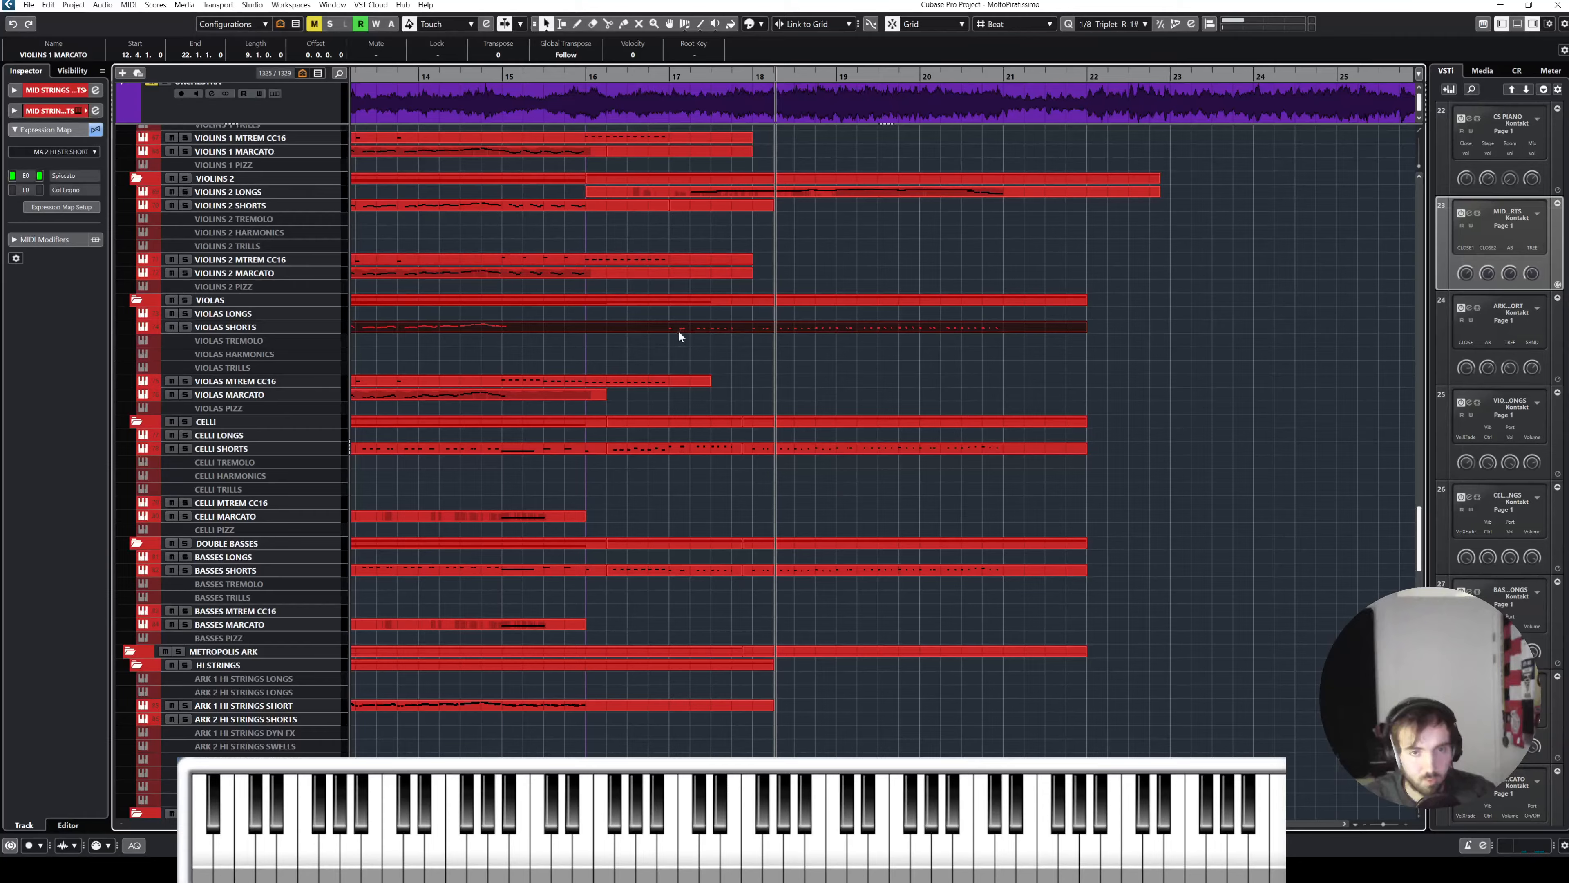
double_click(678, 331)
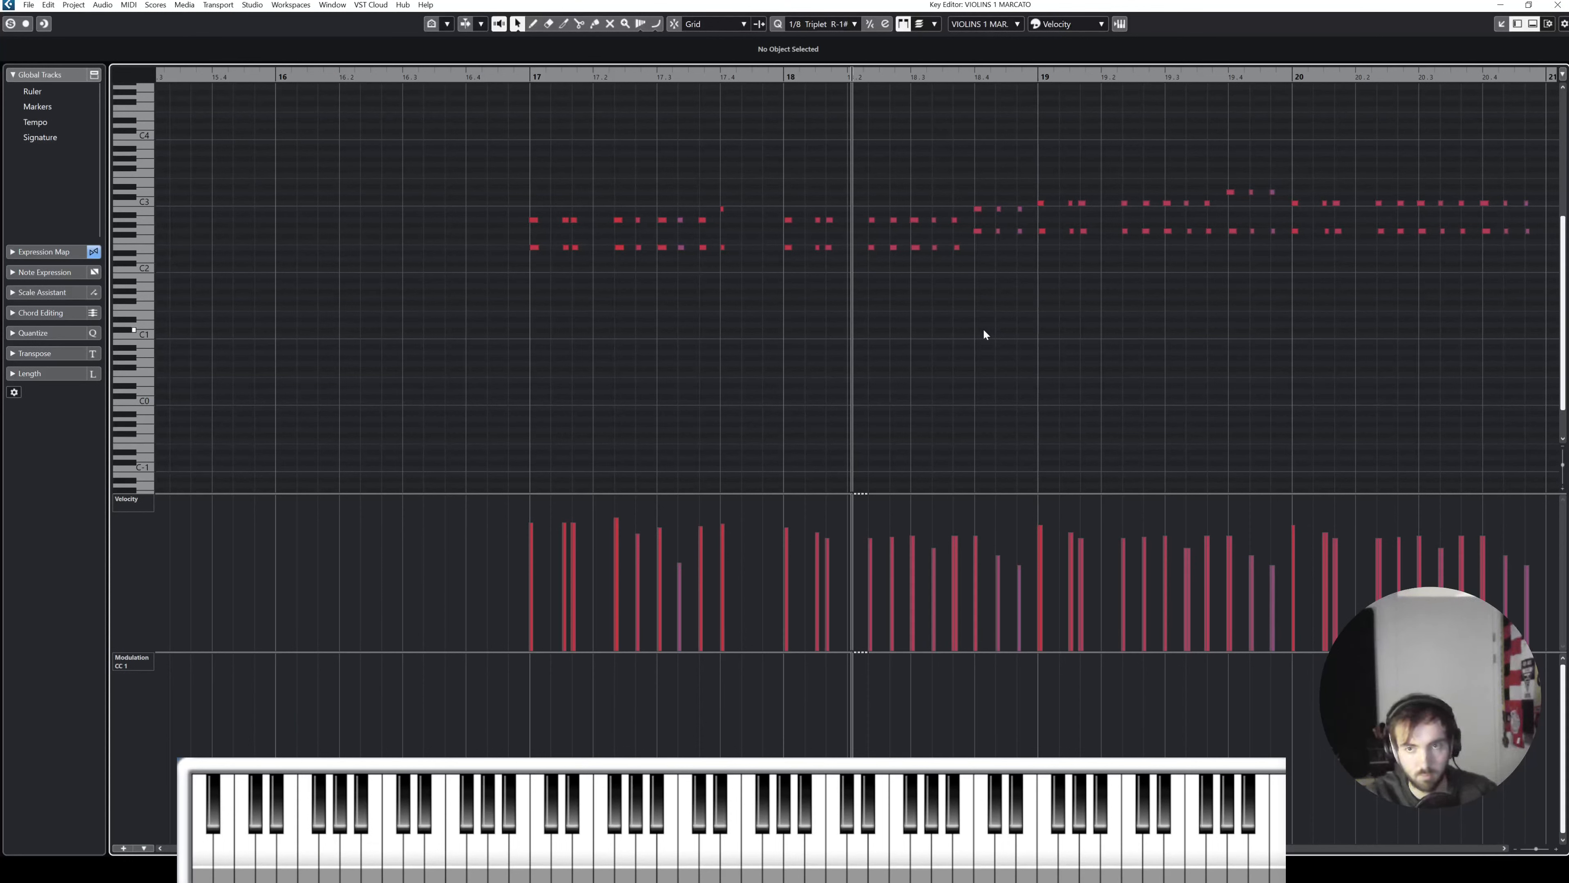
Step: Play the viola shorts notes from about beat 3 of bar 16 to bar 21 and return to the project's timeline
click(398, 76)
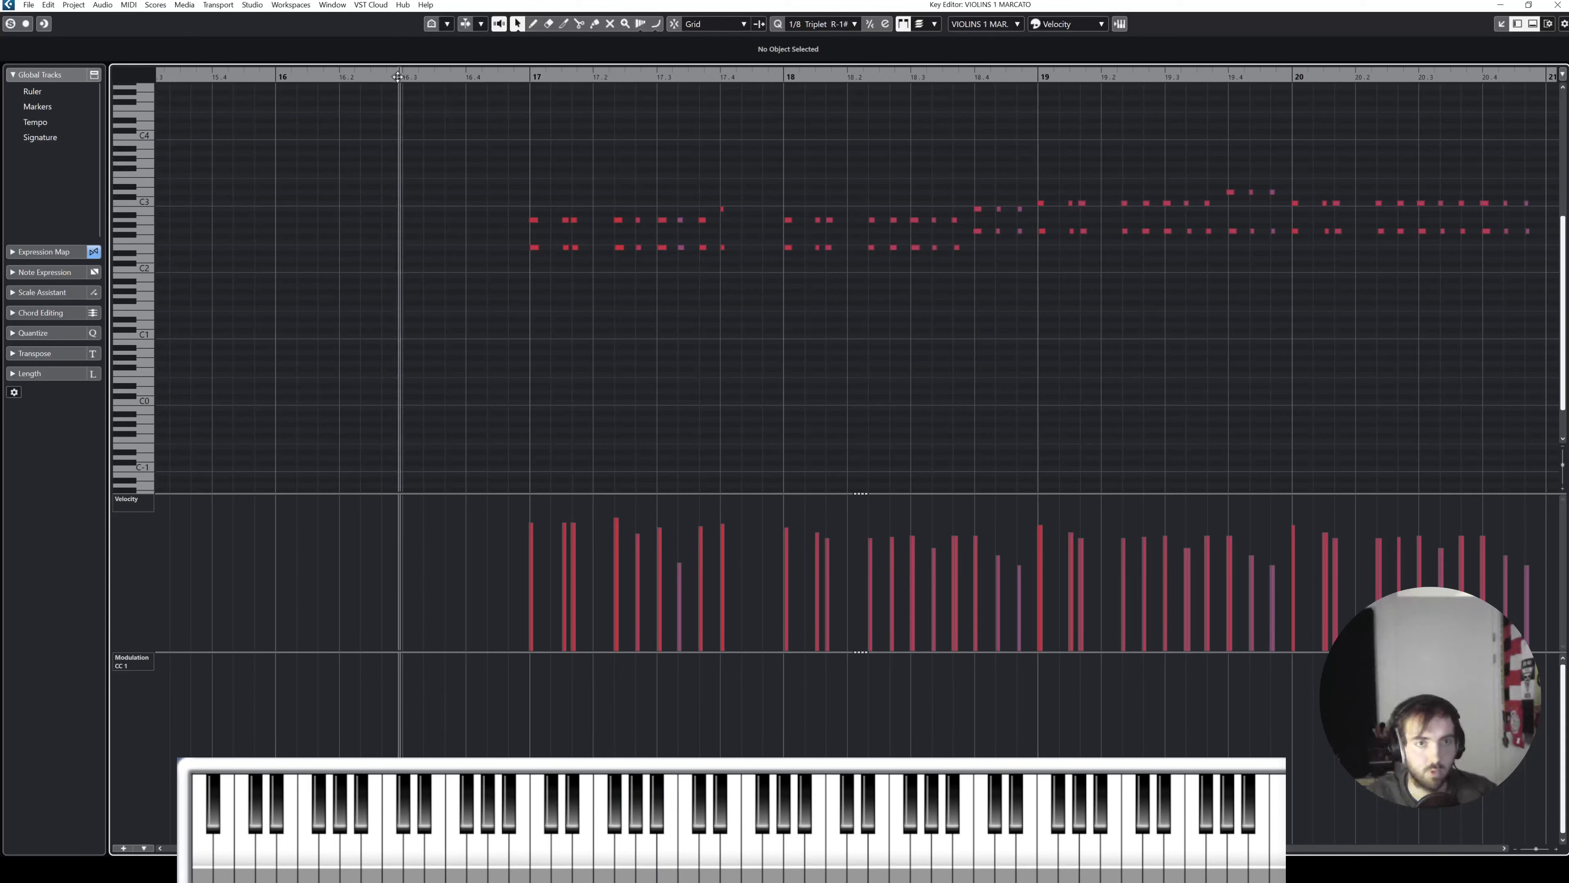
key(space)
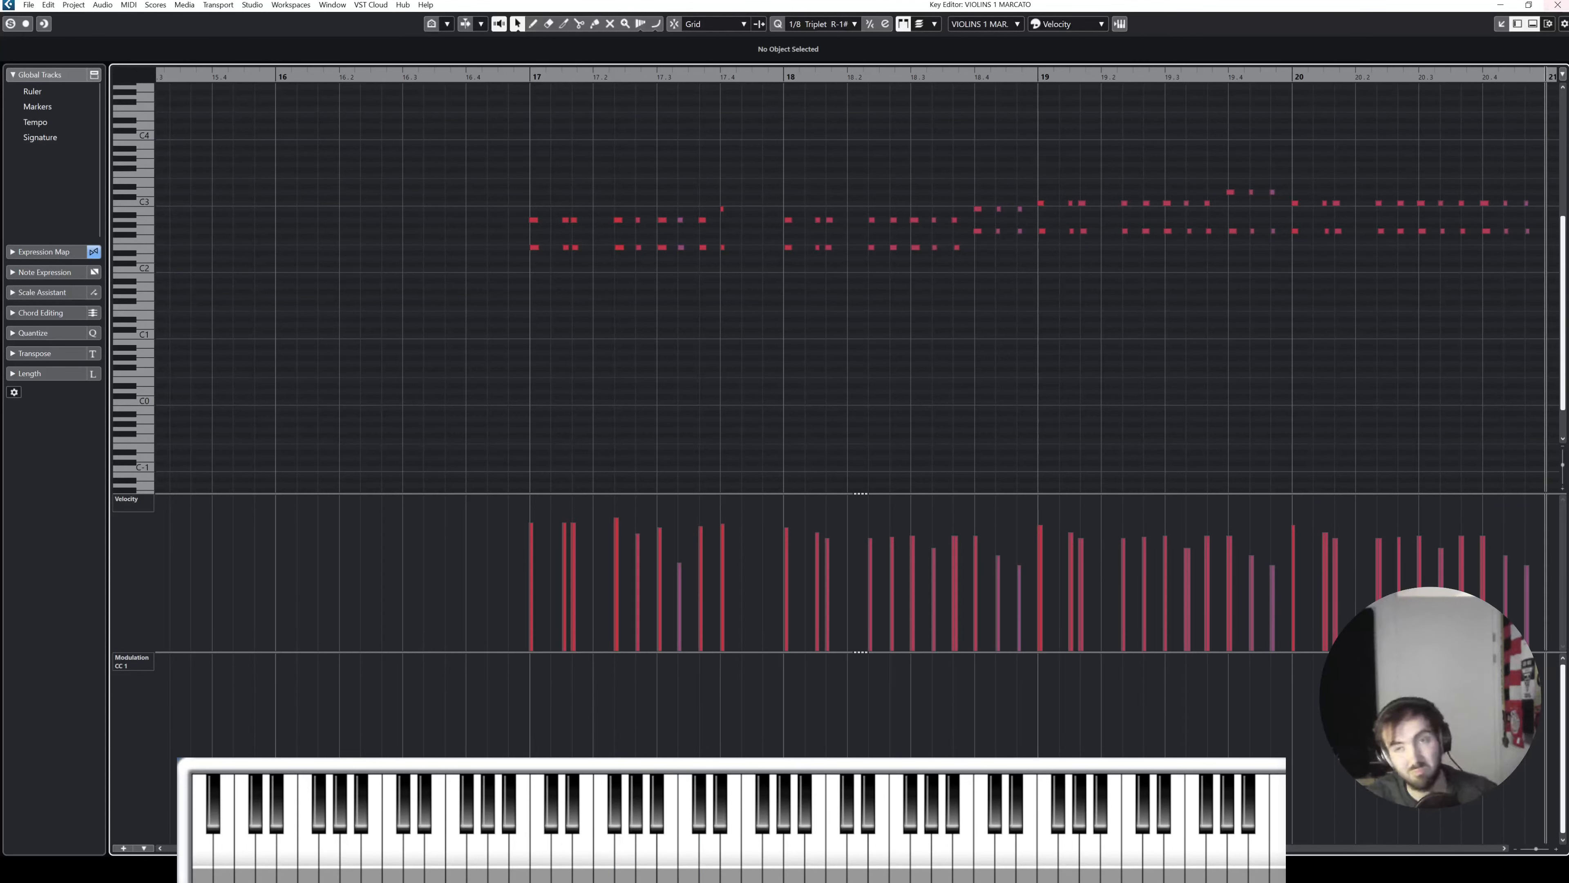
click(1553, 6)
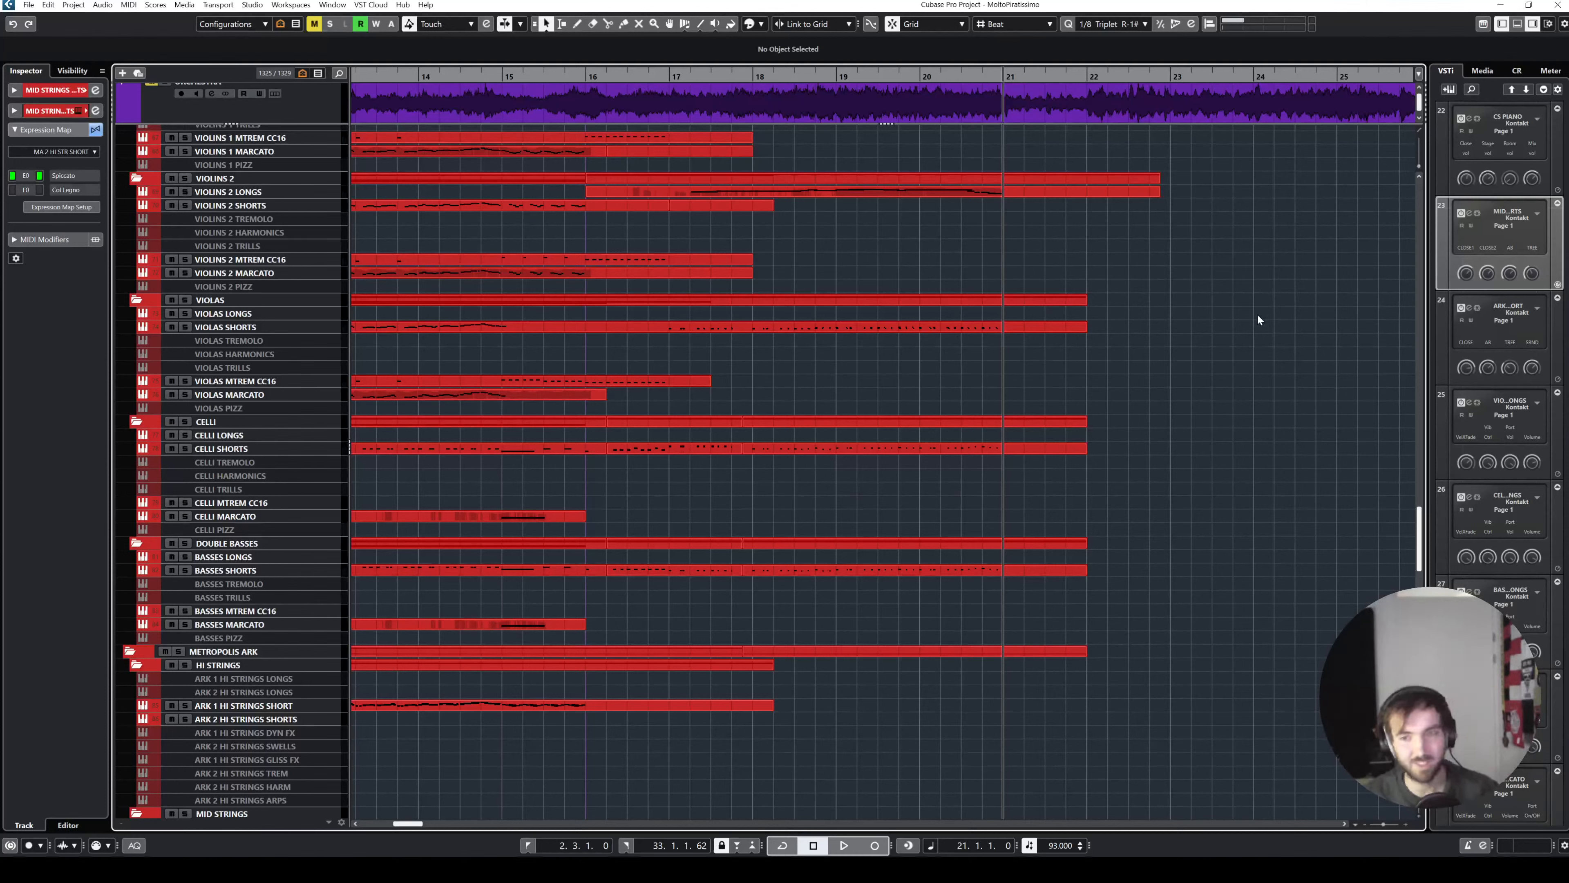
scroll(1257, 313, down, 6)
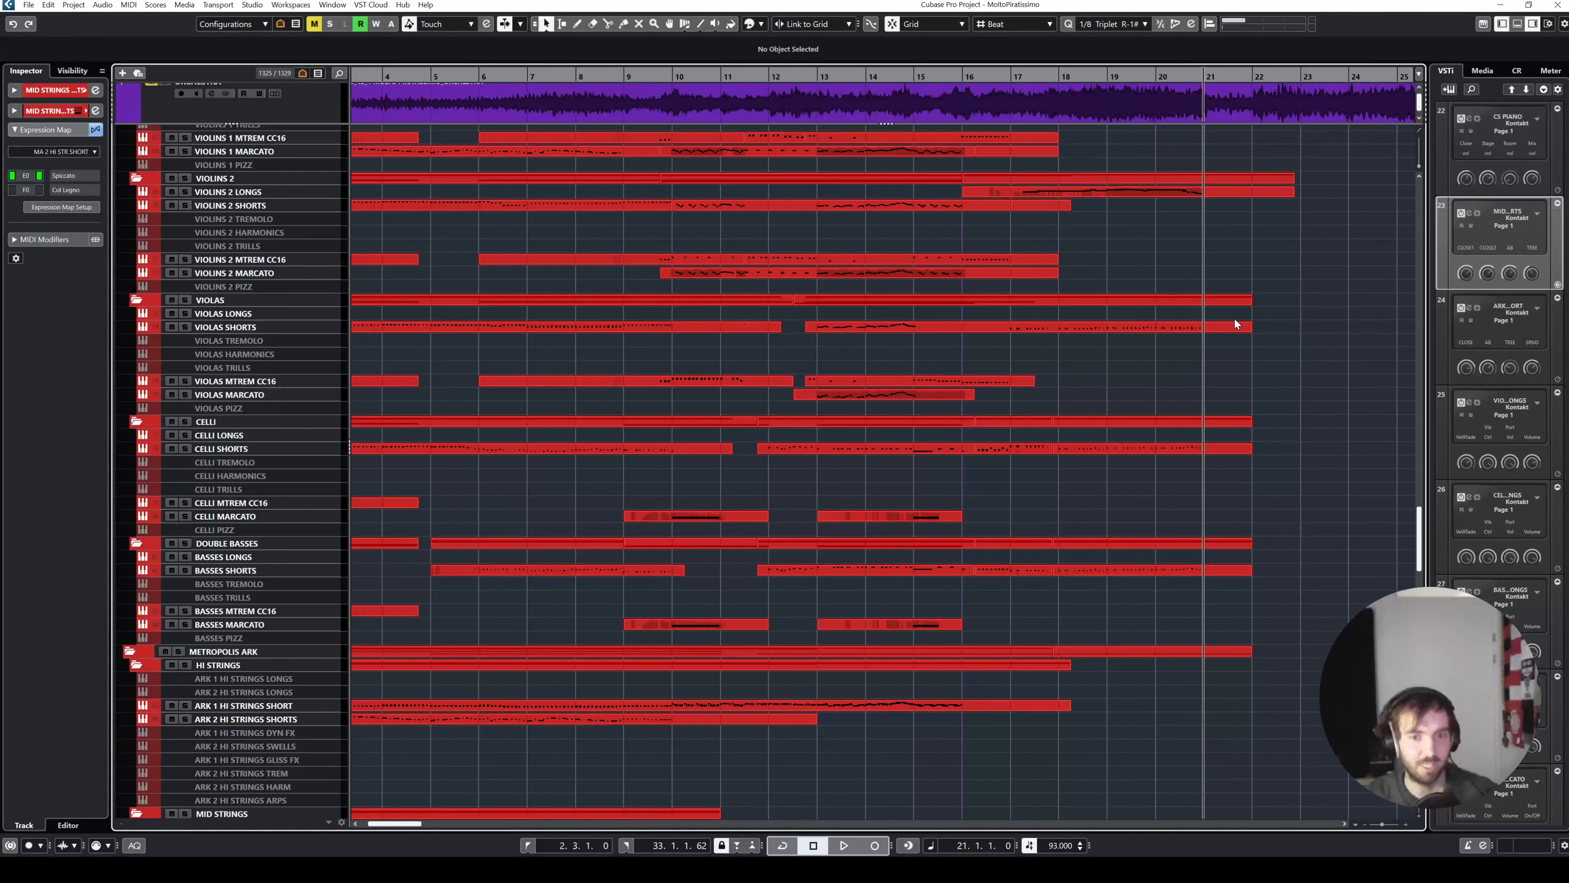